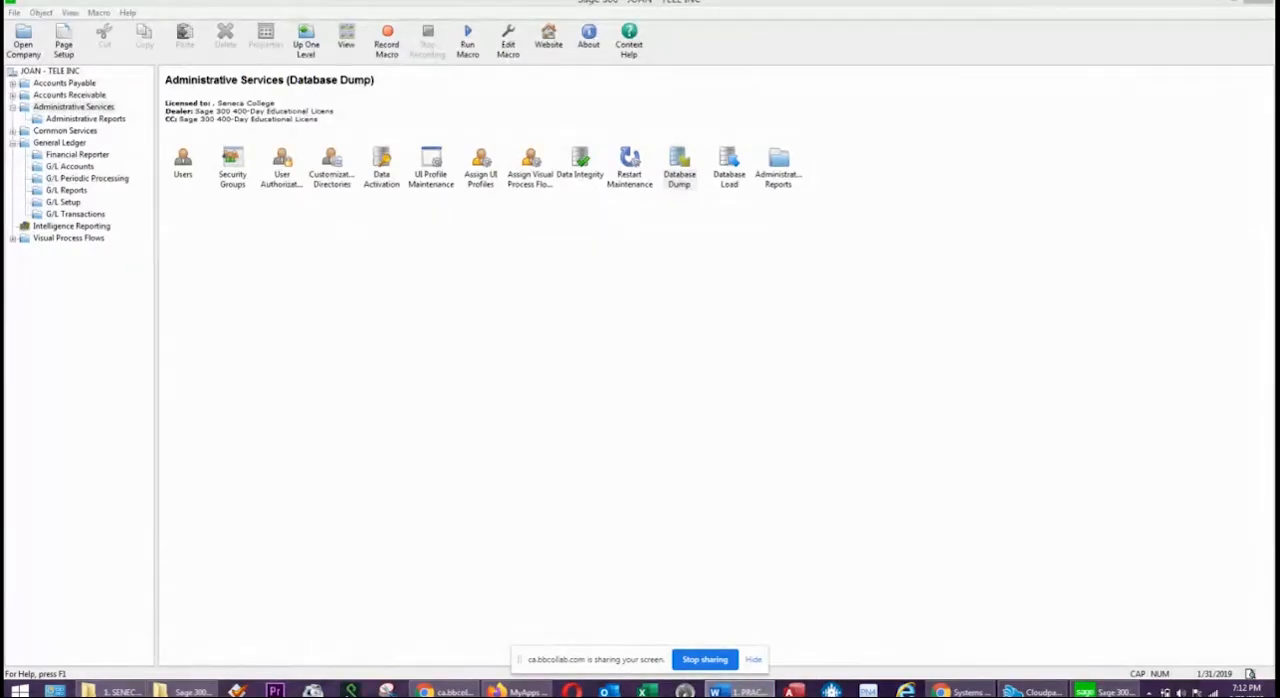
# Read through the Sage 300 ERP class exercise document in Word, from the General Ledger setup to the final reports.
pyautogui.moveTo(1279, 12); pyautogui.dragTo(570, 6)
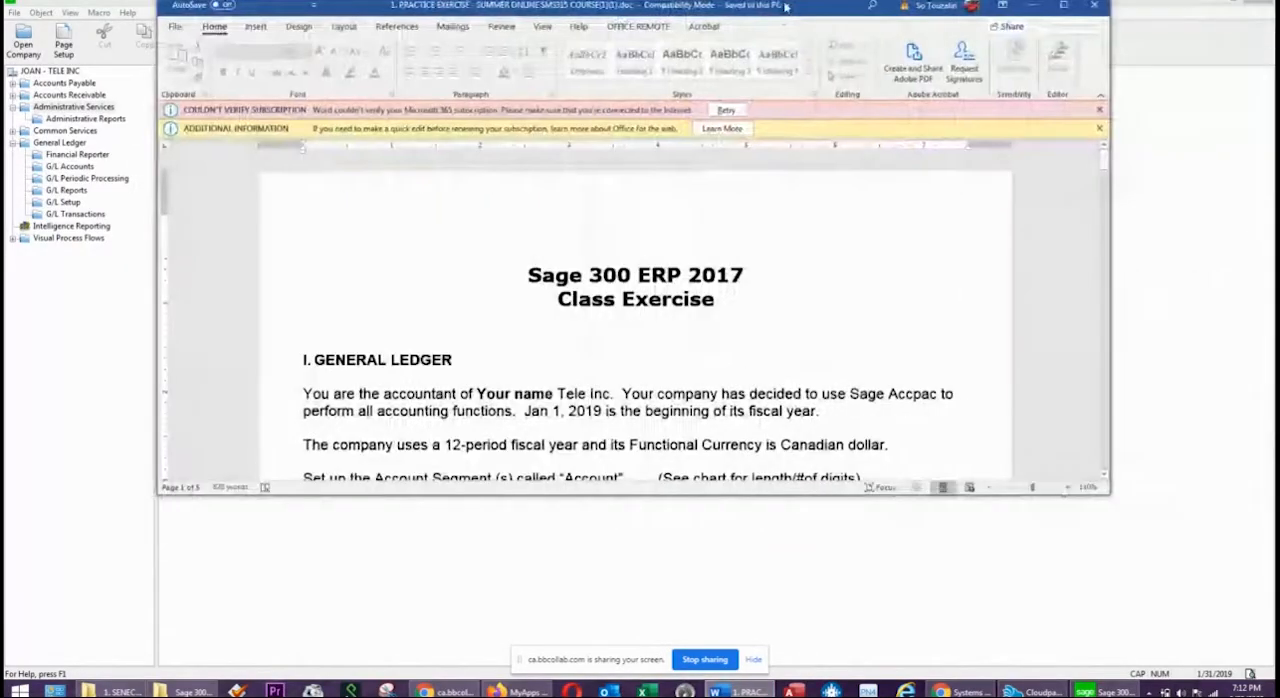
pyautogui.click(1063, 5)
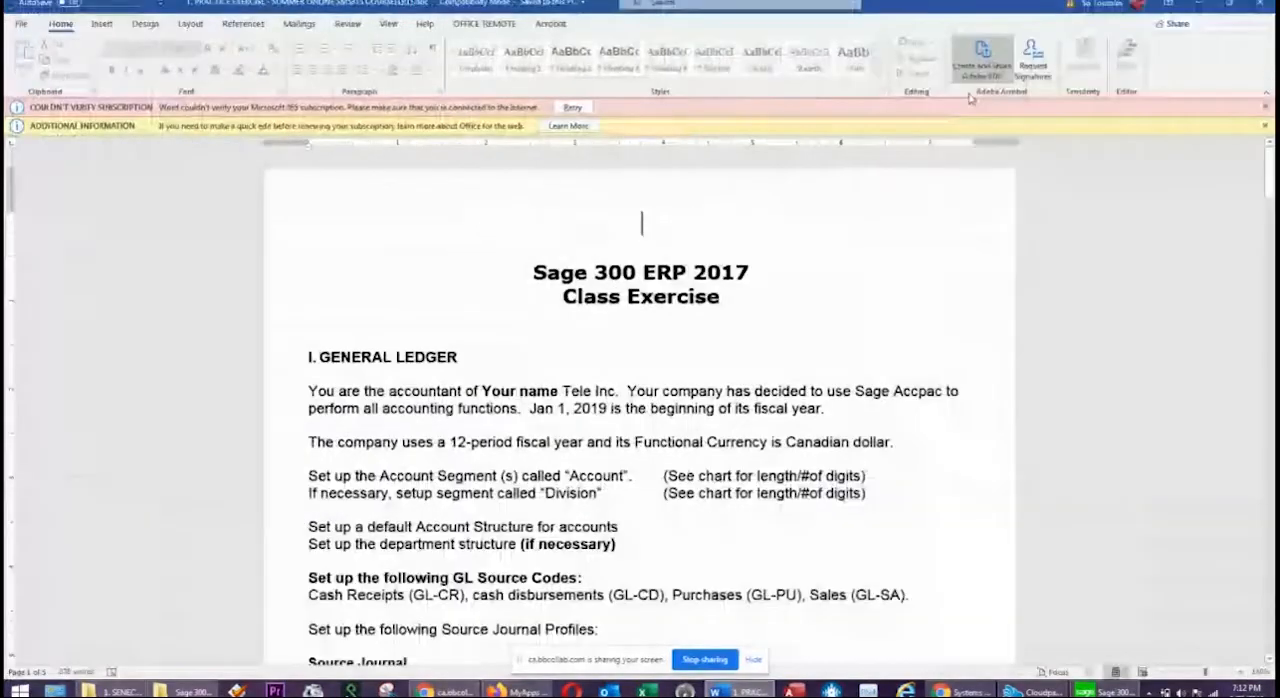
pyautogui.scroll(-8, 762, 177)
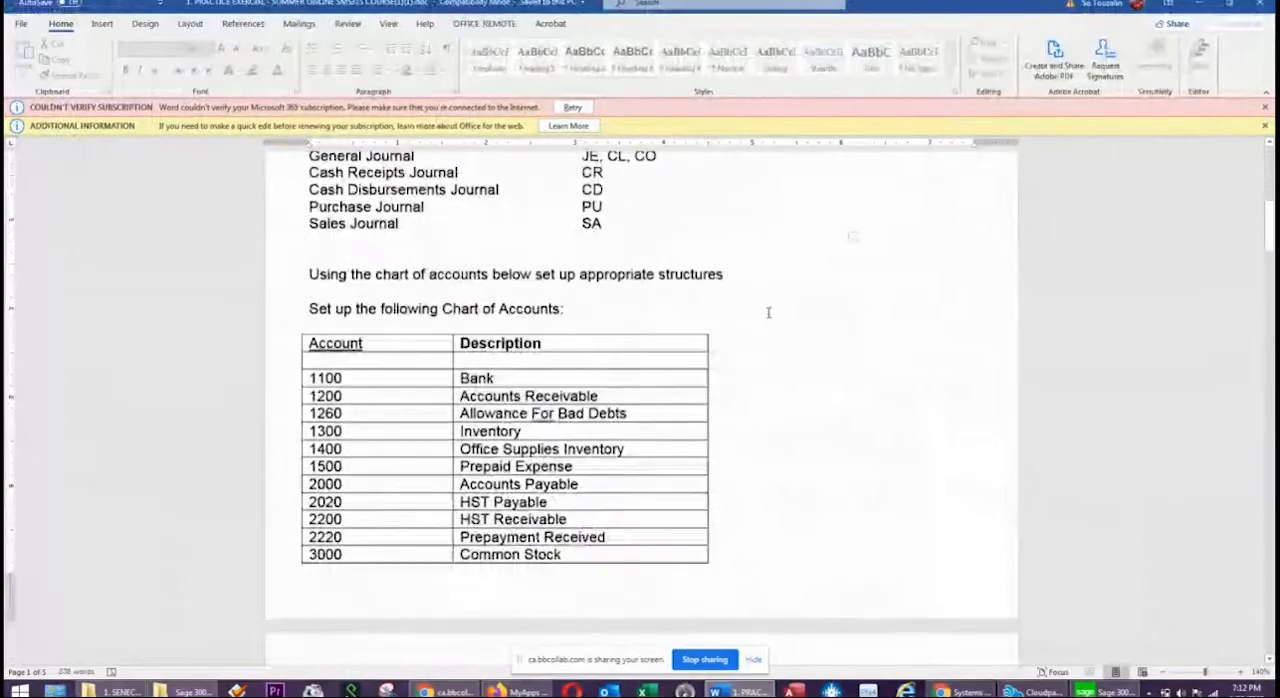
pyautogui.scroll(7, 768, 313)
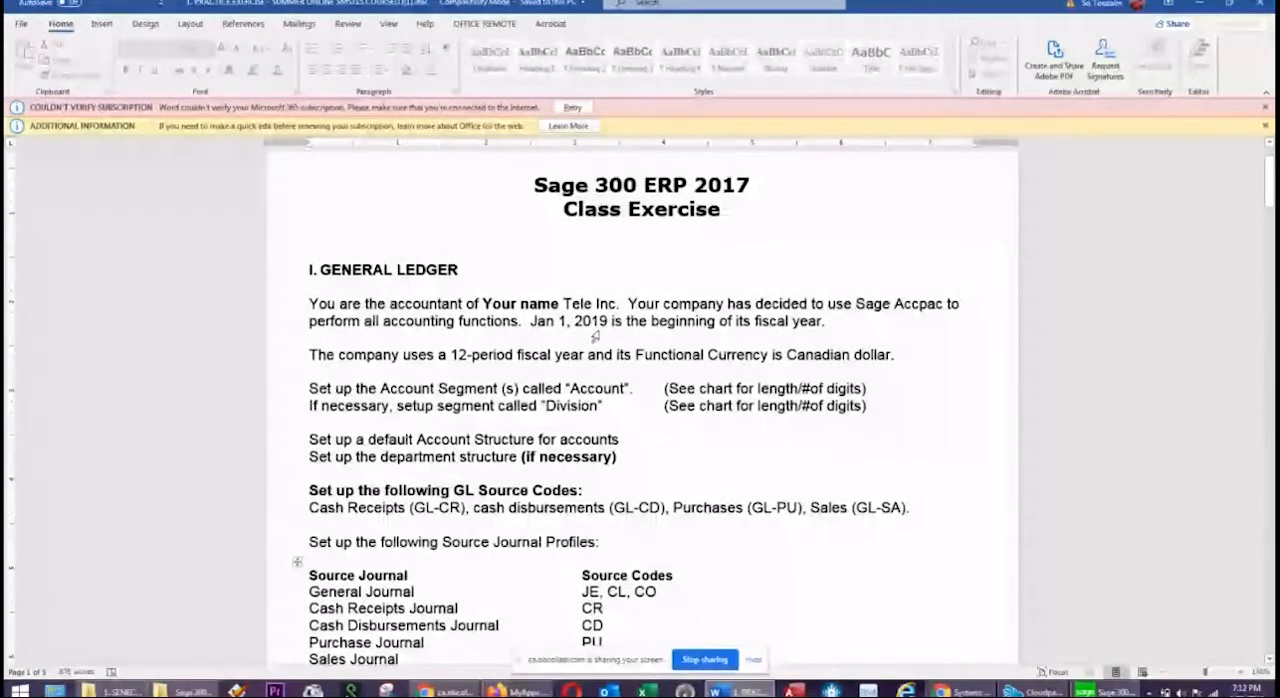
pyautogui.scroll(-3, 600, 340)
pyautogui.scroll(-15, 604, 343)
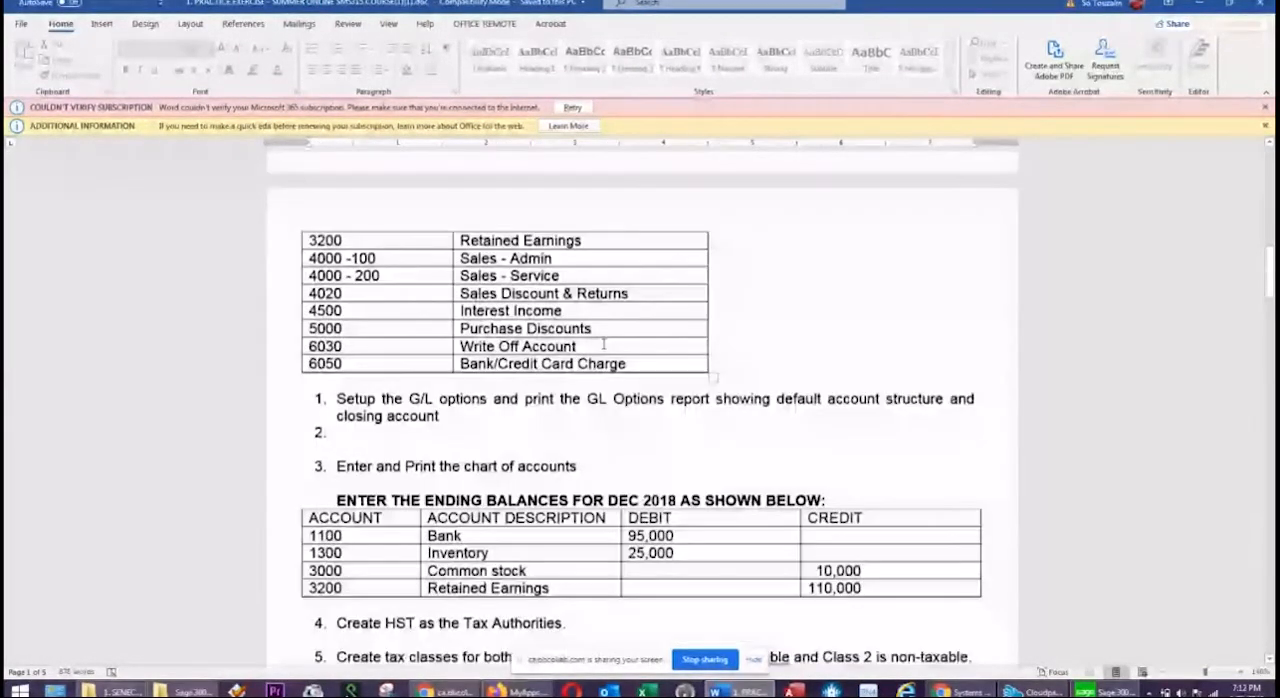
pyautogui.scroll(-3, 604, 345)
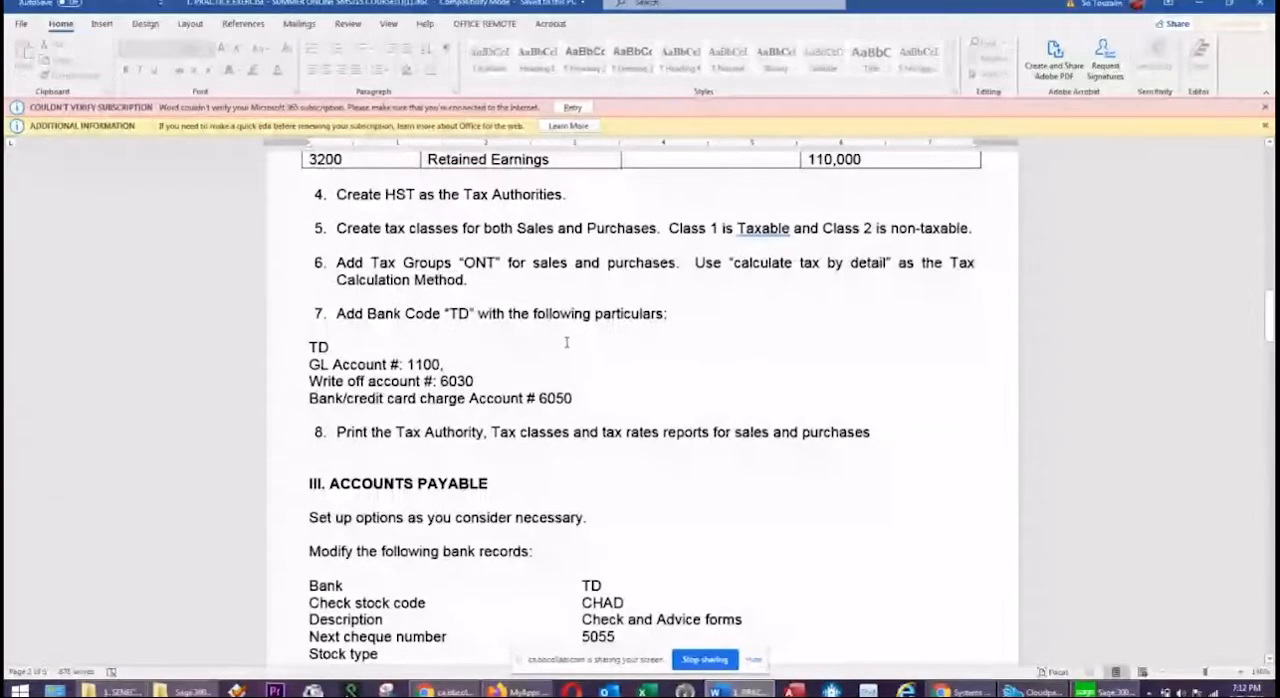
pyautogui.scroll(-15, 566, 342)
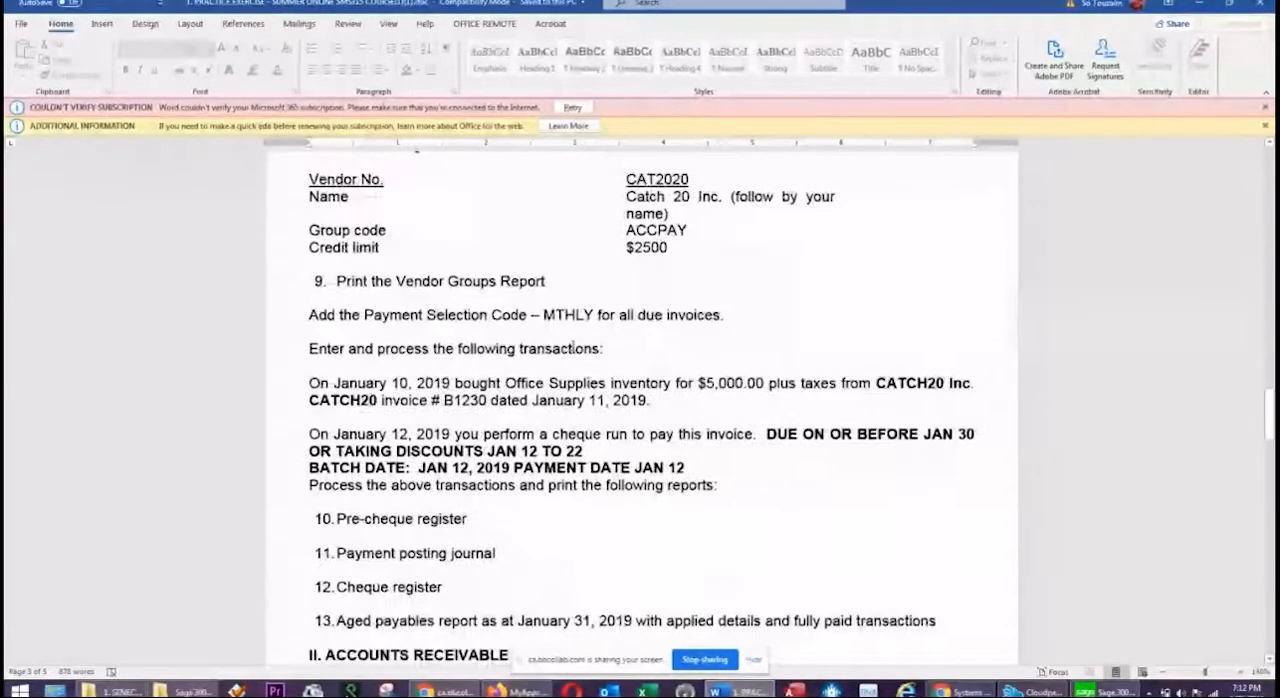
pyautogui.scroll(-6, 572, 346)
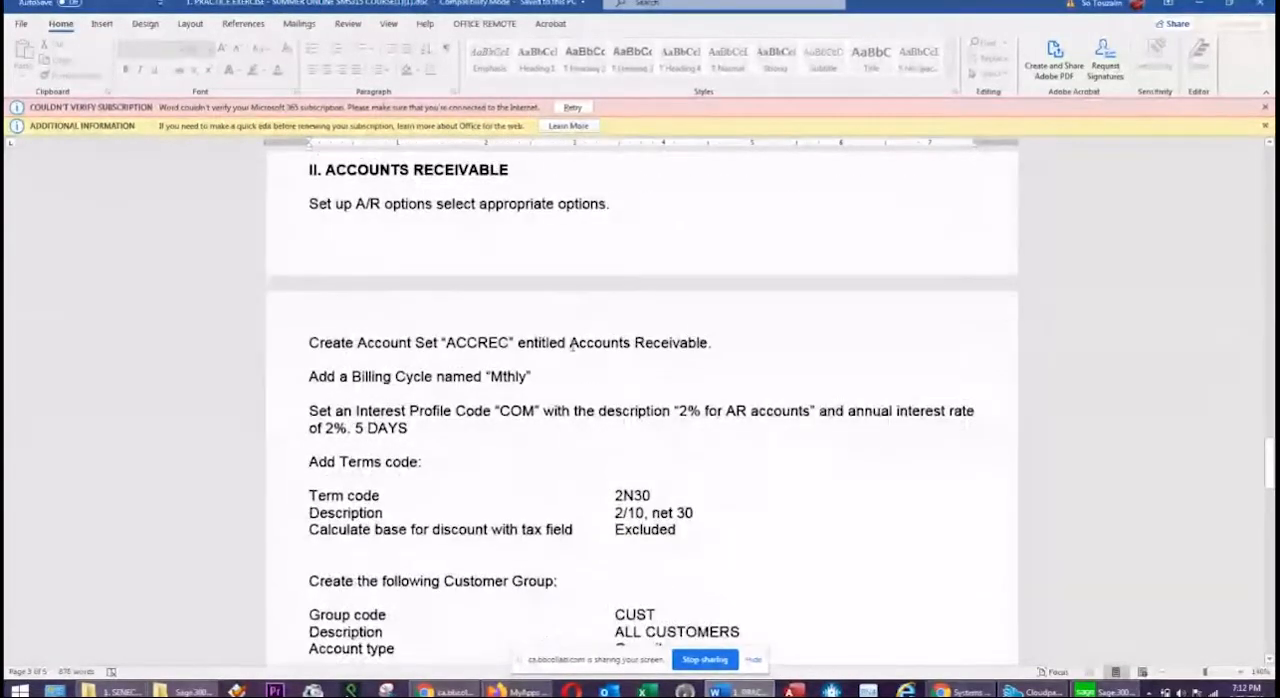
pyautogui.scroll(-6, 572, 346)
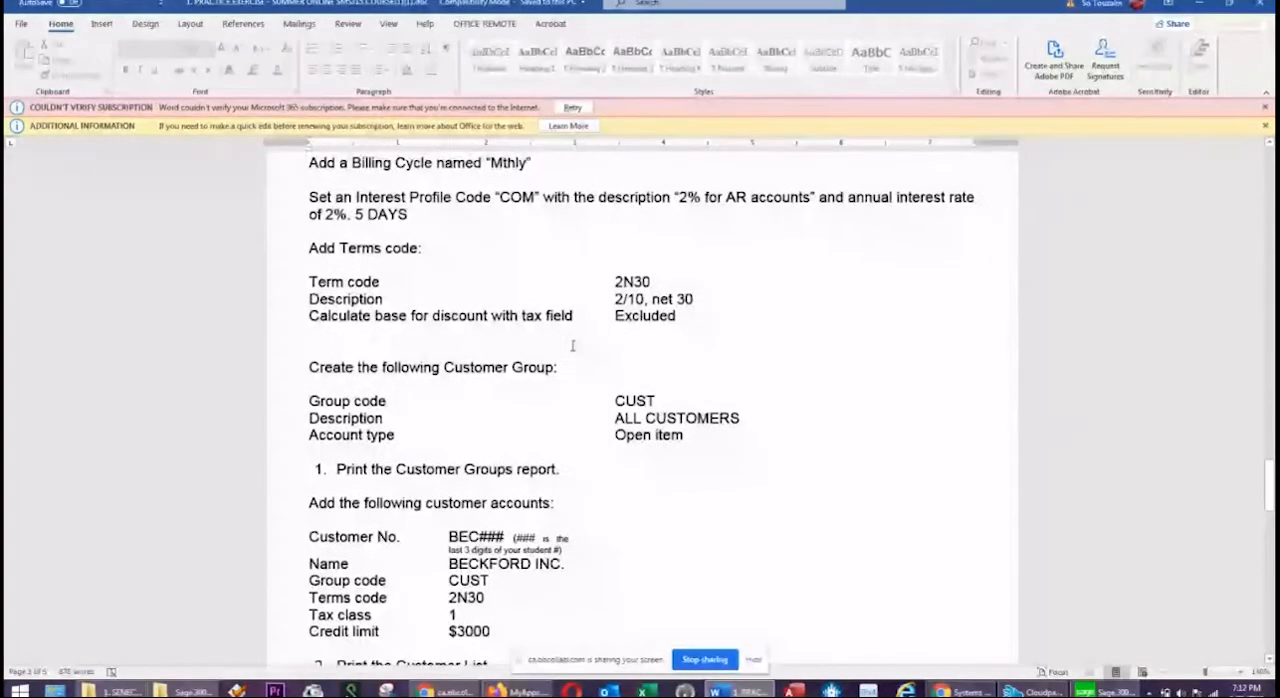
pyautogui.scroll(-8, 572, 346)
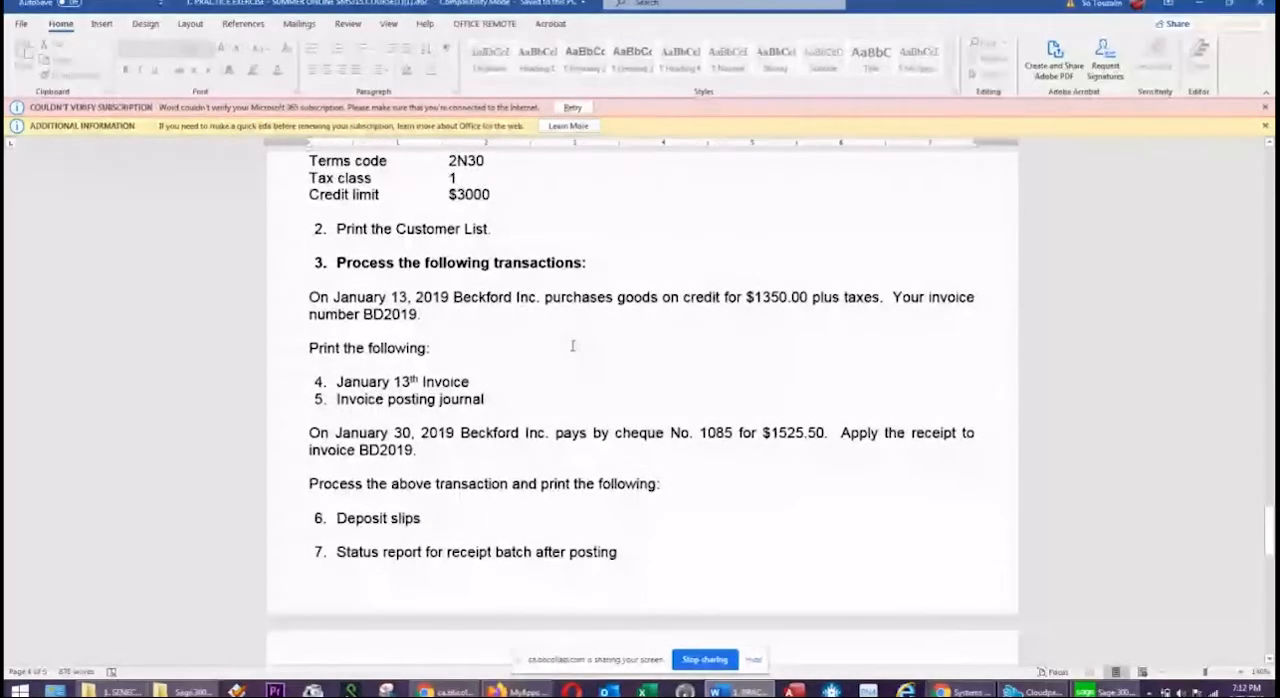
pyautogui.scroll(-6, 572, 346)
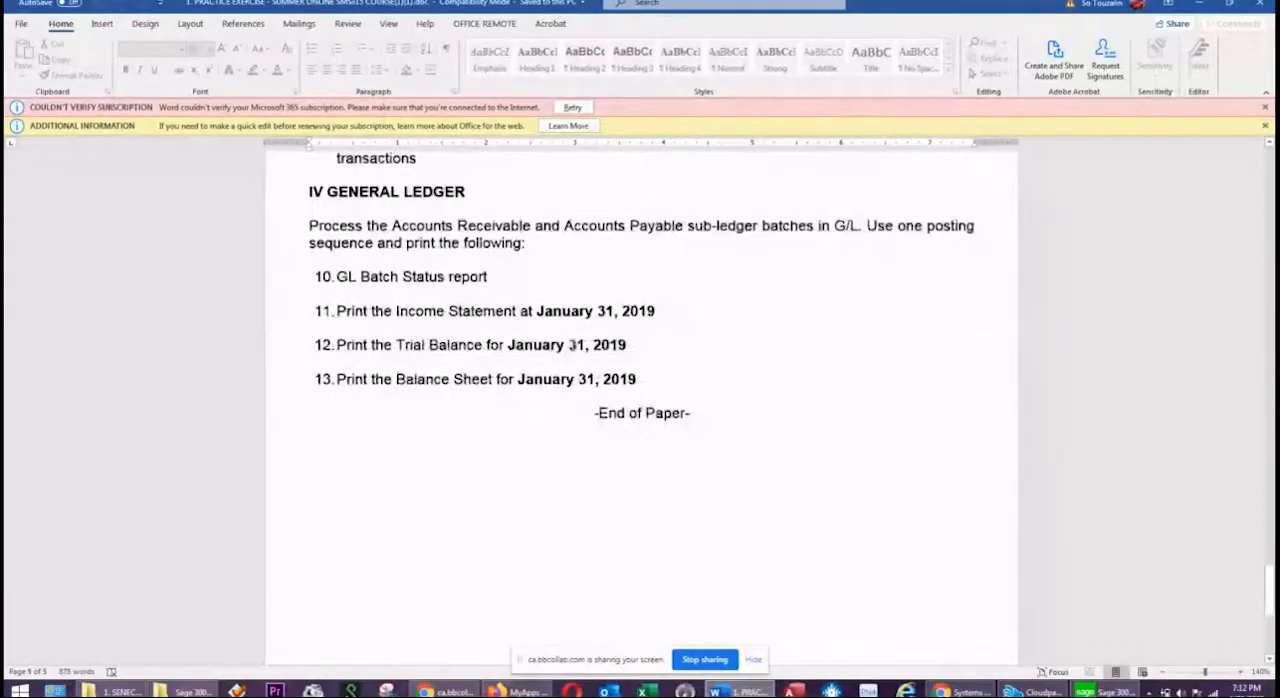
pyautogui.scroll(7, 572, 346)
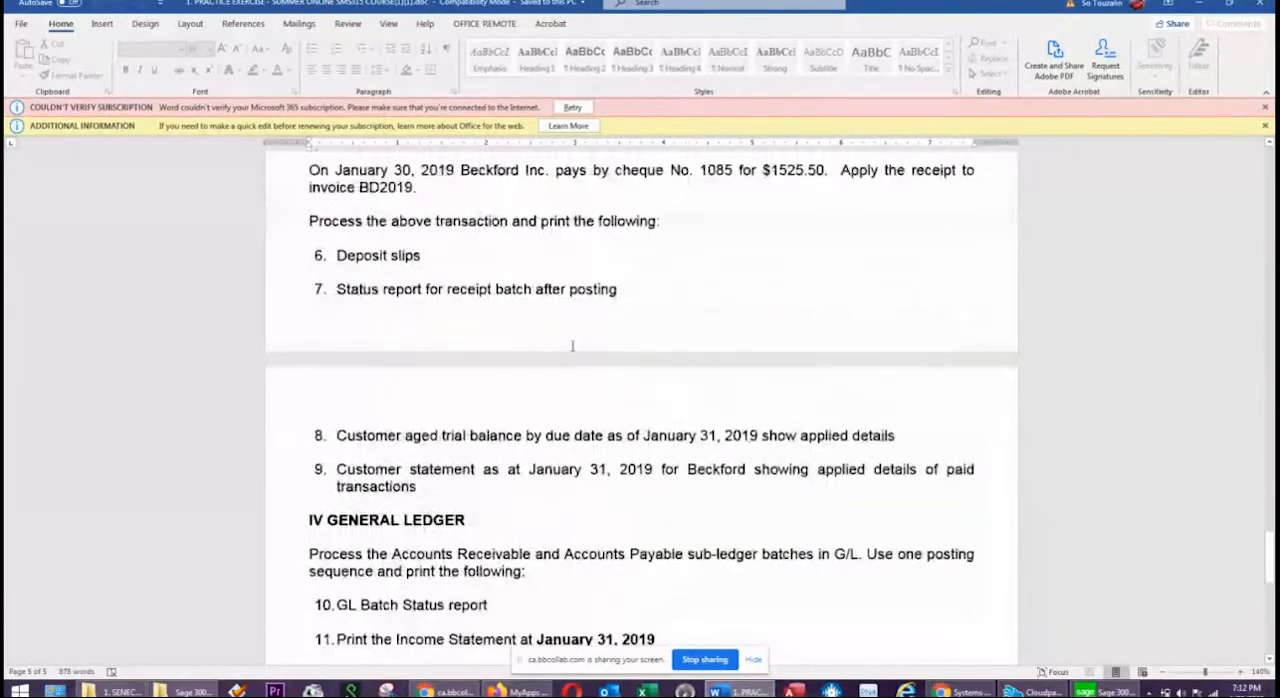
pyautogui.scroll(20, 572, 346)
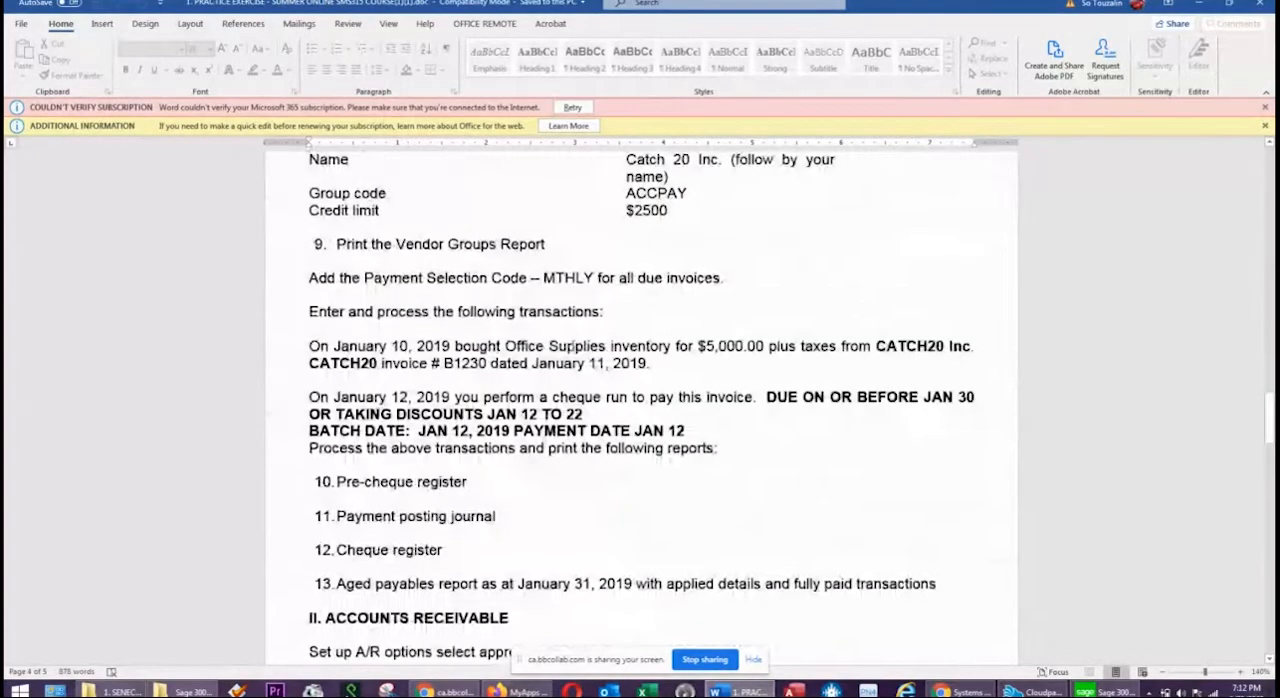
pyautogui.scroll(6, 572, 346)
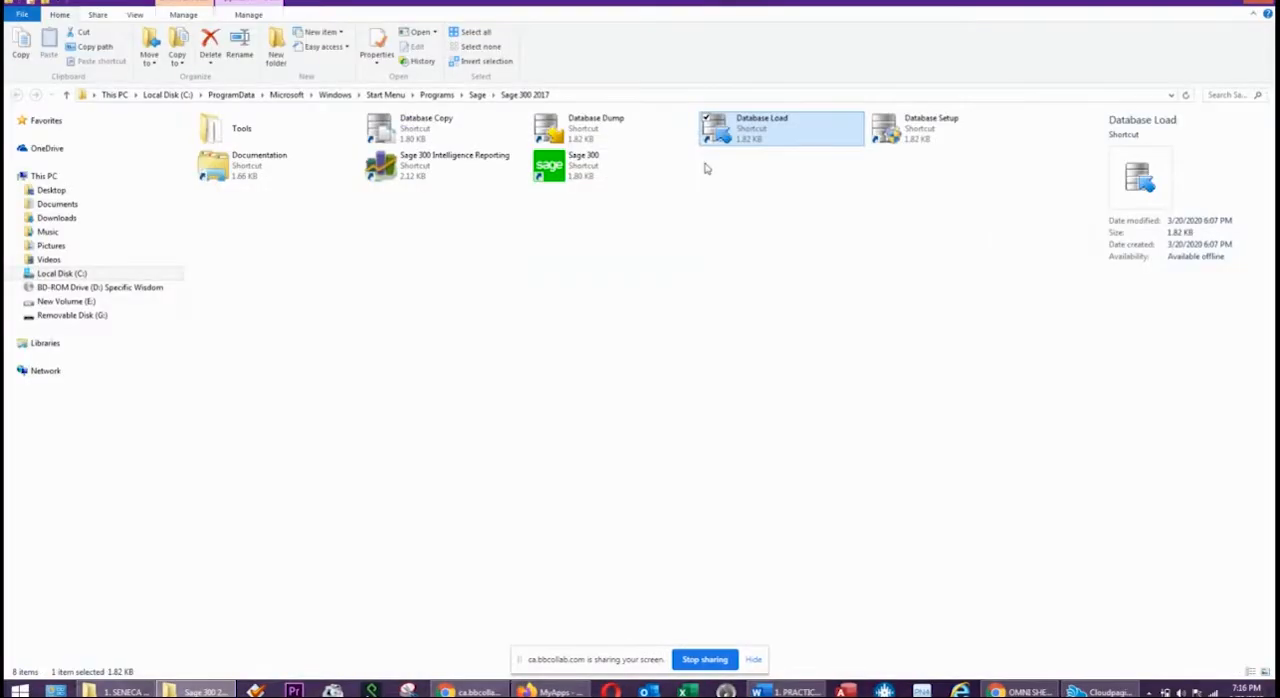
# Switch to Sage 300 and sign in with the session date 01/31/2019.
pyautogui.doubleClick(603, 172)
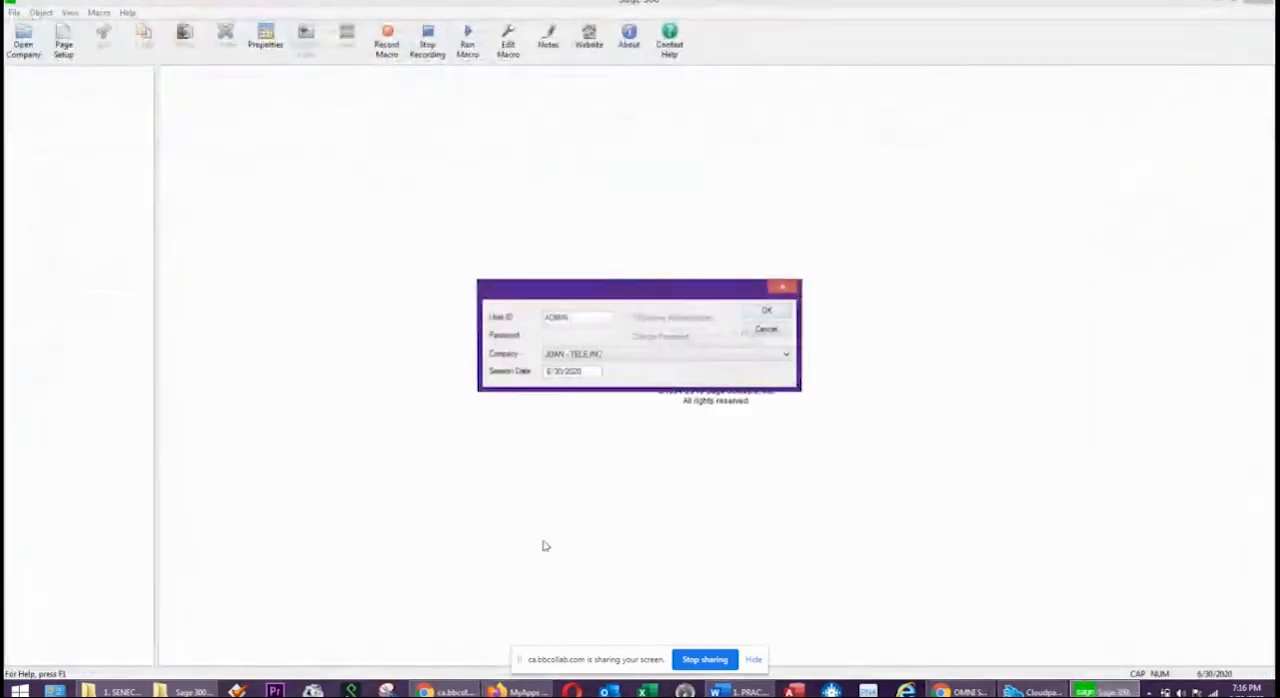
pyautogui.moveTo(585, 371); pyautogui.dragTo(306, 381)
pyautogui.write('01')
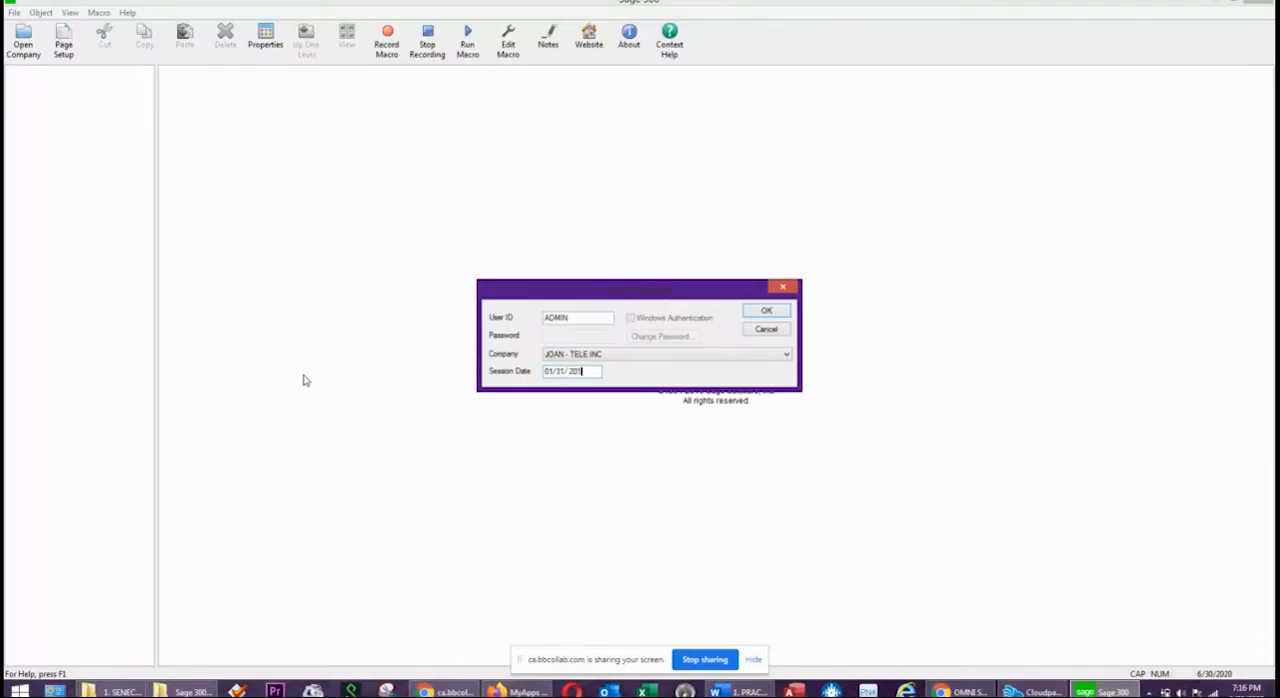
pyautogui.write('312019')
pyautogui.press('Return')
pyautogui.write('20')
pyautogui.press('Return')
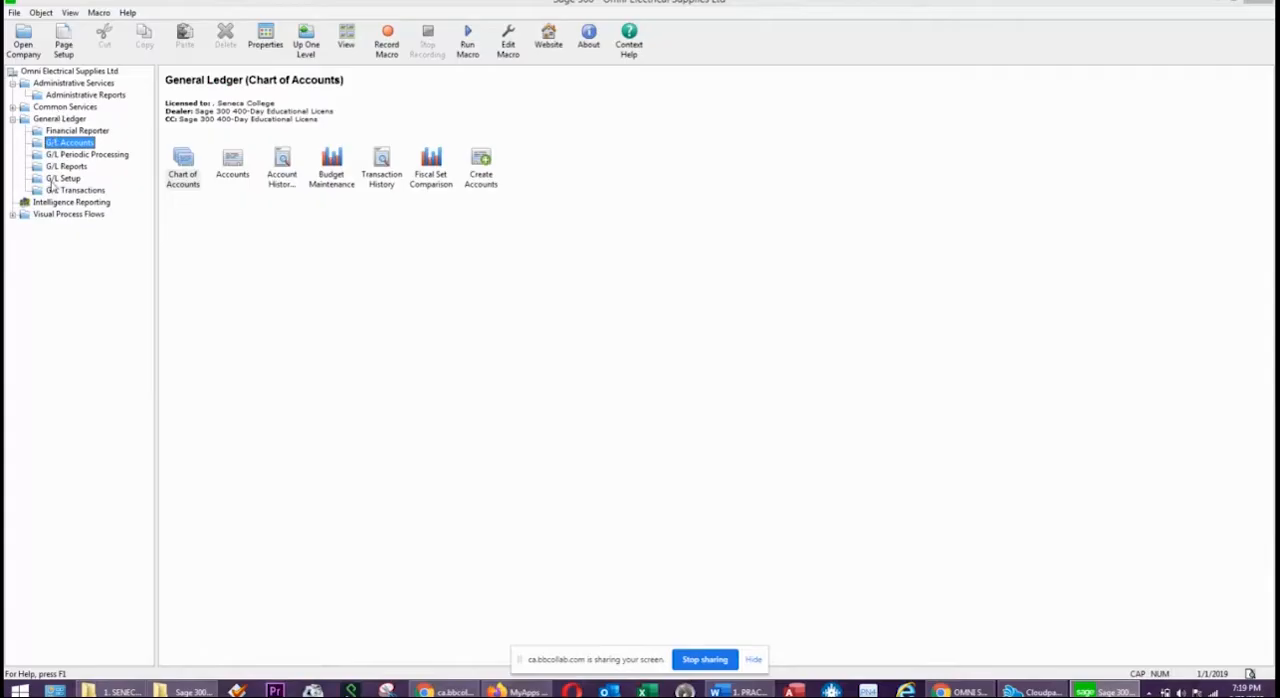
# Examine the General Ledger chart of accounts and close it.
pyautogui.click(73, 121)
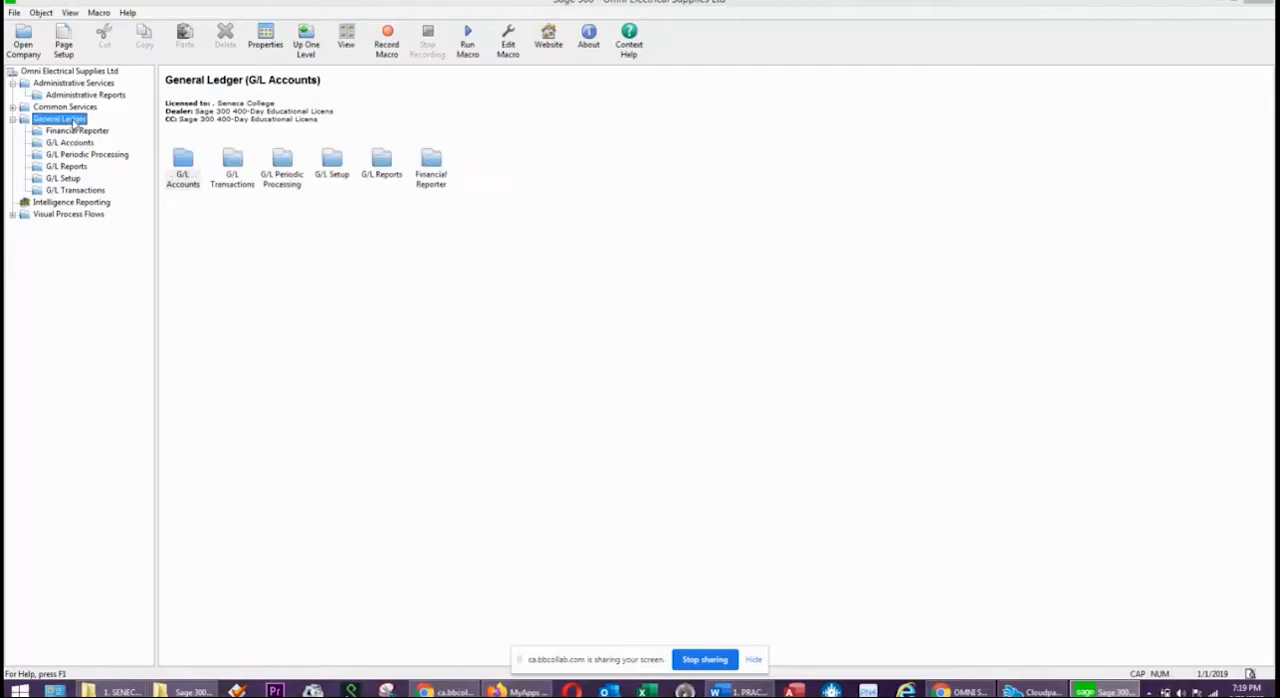
pyautogui.doubleClick(181, 170)
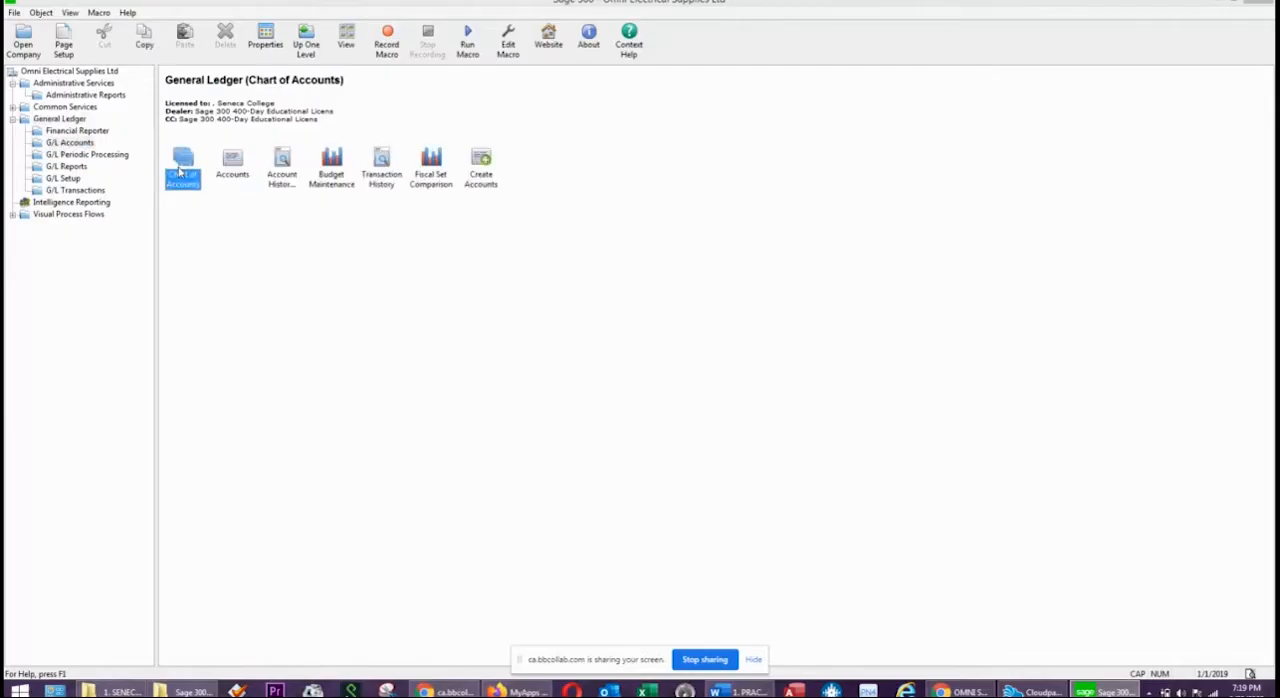
pyautogui.doubleClick(180, 172)
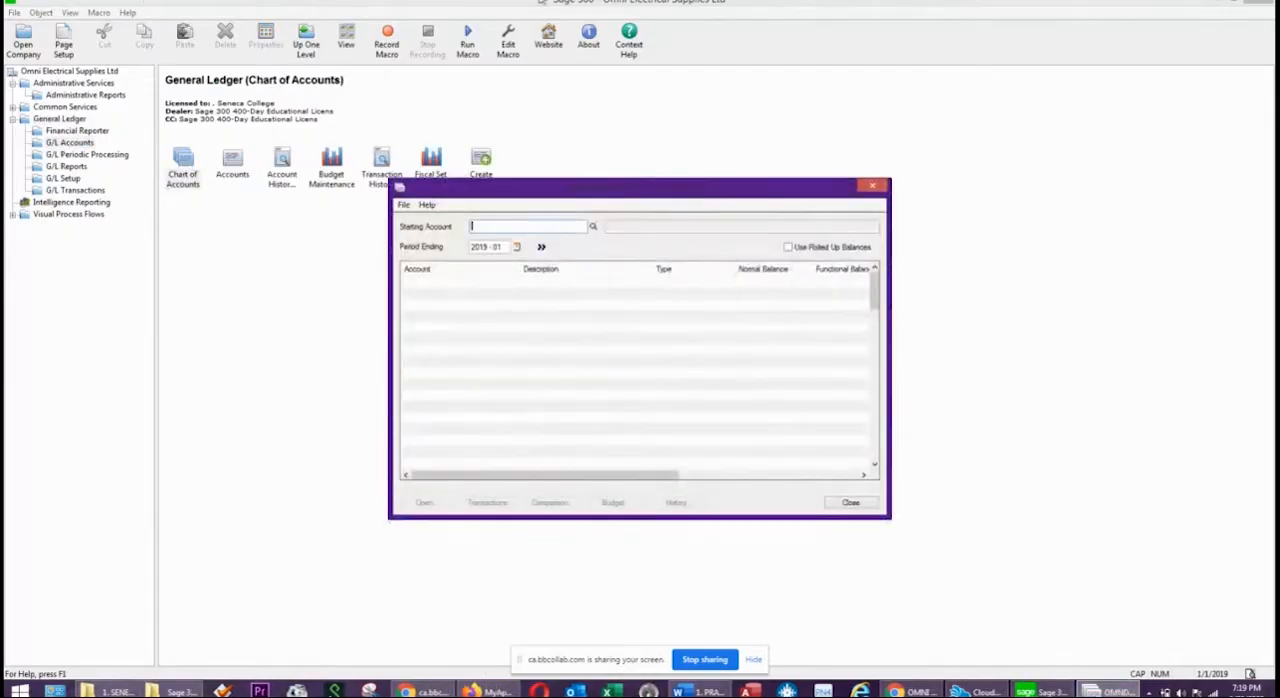
pyautogui.click(872, 187)
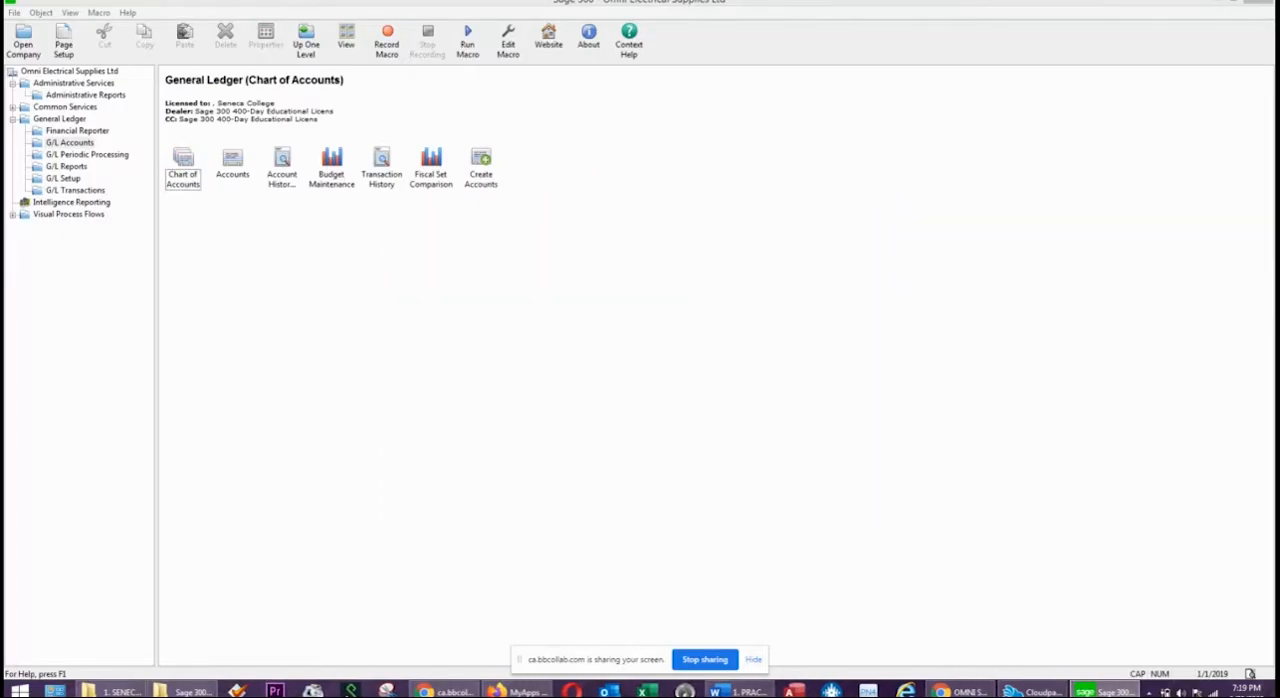
# Open the company profile in Common Services and set the Doing Business As name to JOAN TELE INC.
pyautogui.click(80, 107)
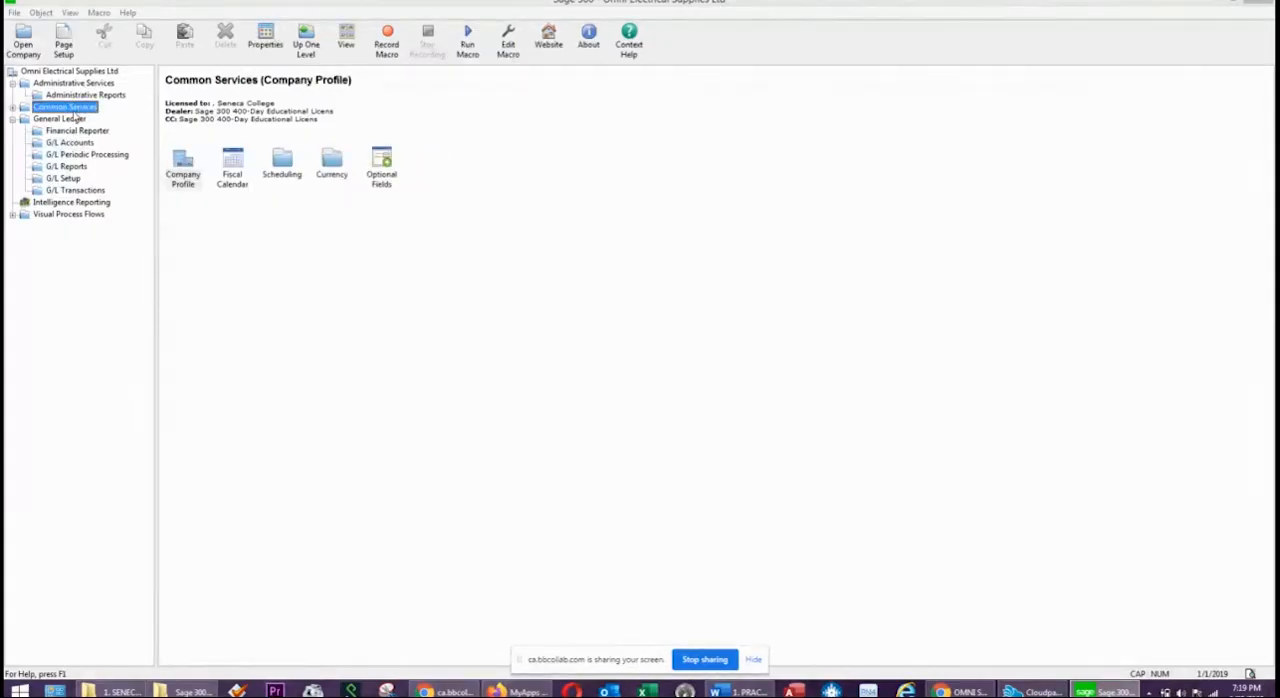
pyautogui.doubleClick(76, 109)
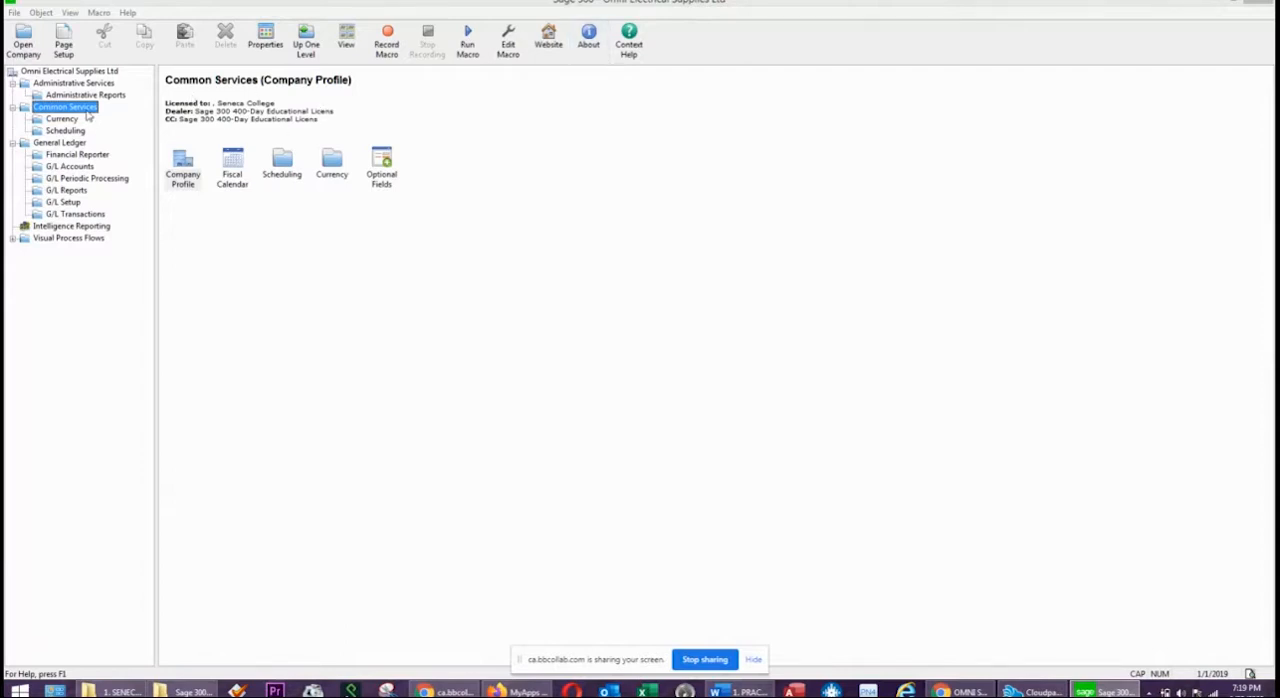
pyautogui.doubleClick(185, 165)
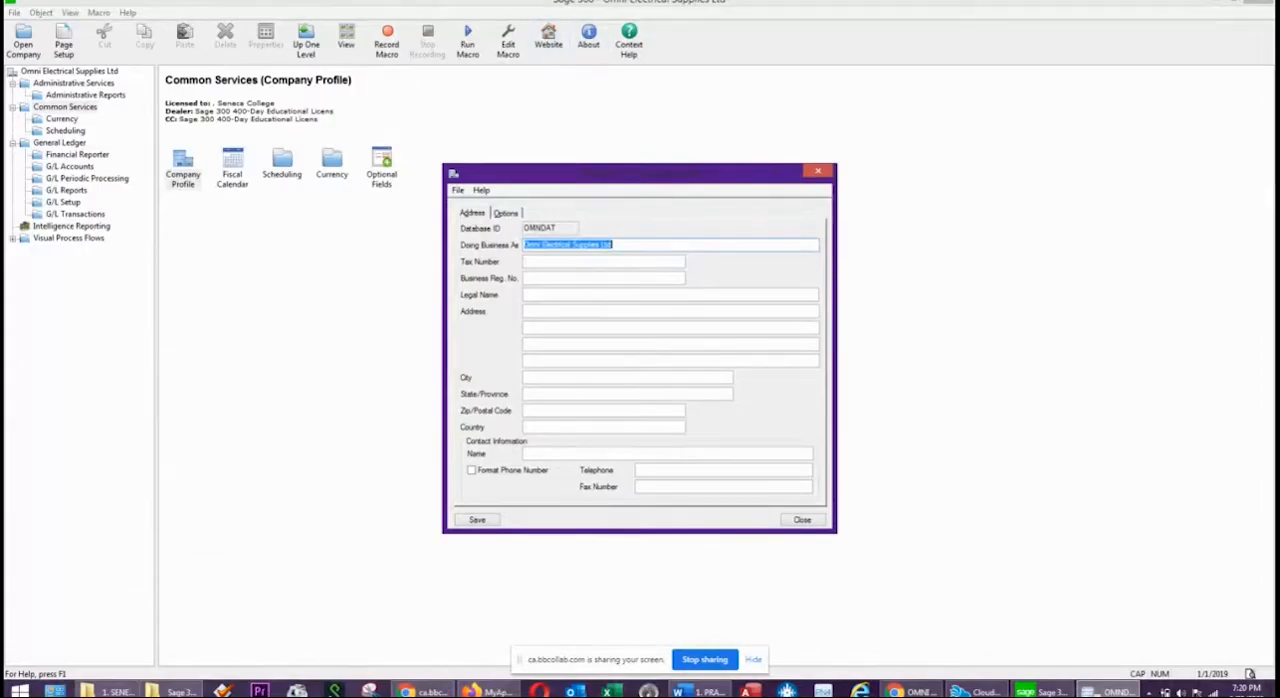
pyautogui.write('JOAN')
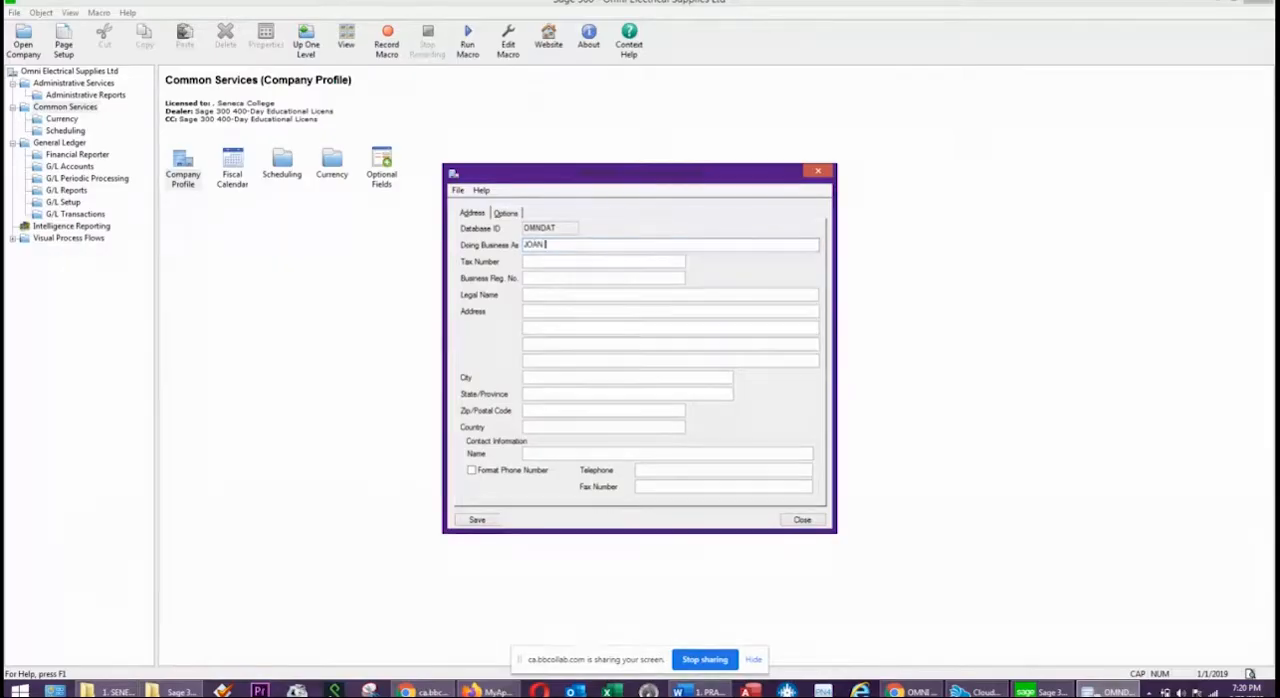
pyautogui.write(' TELE INC.')
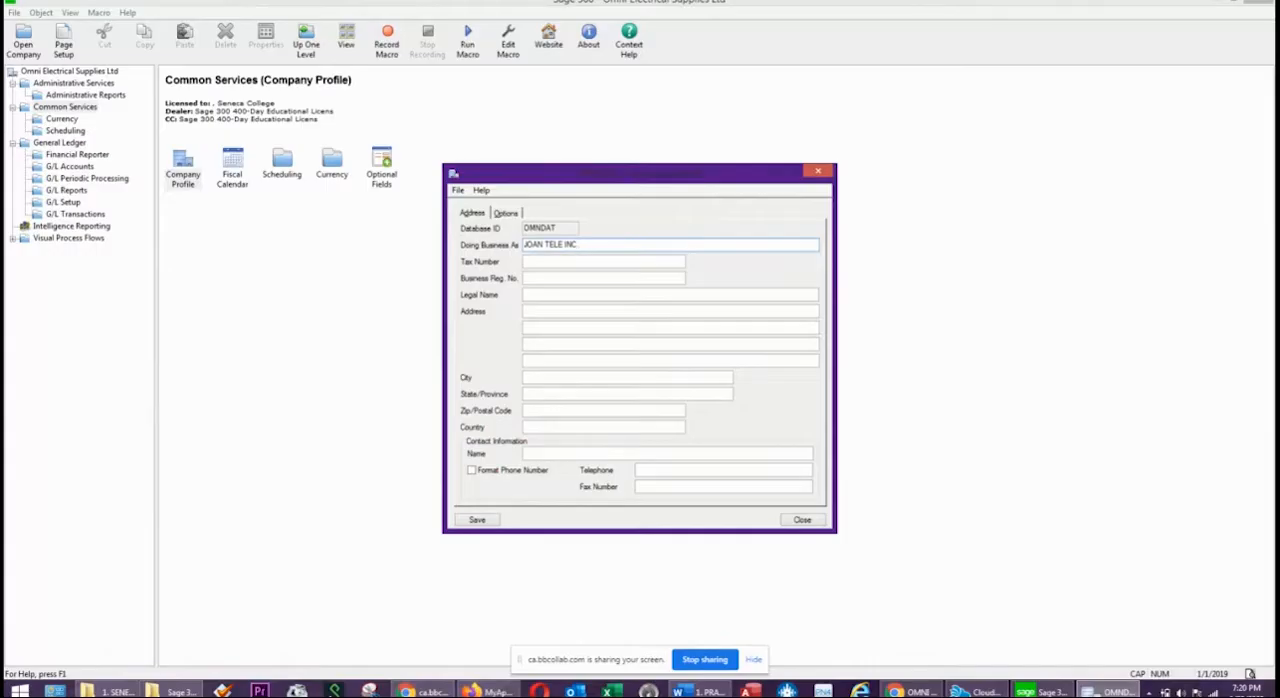
# Copy the Doing Business As name into the company profile's Legal Name.
pyautogui.click(546, 260)
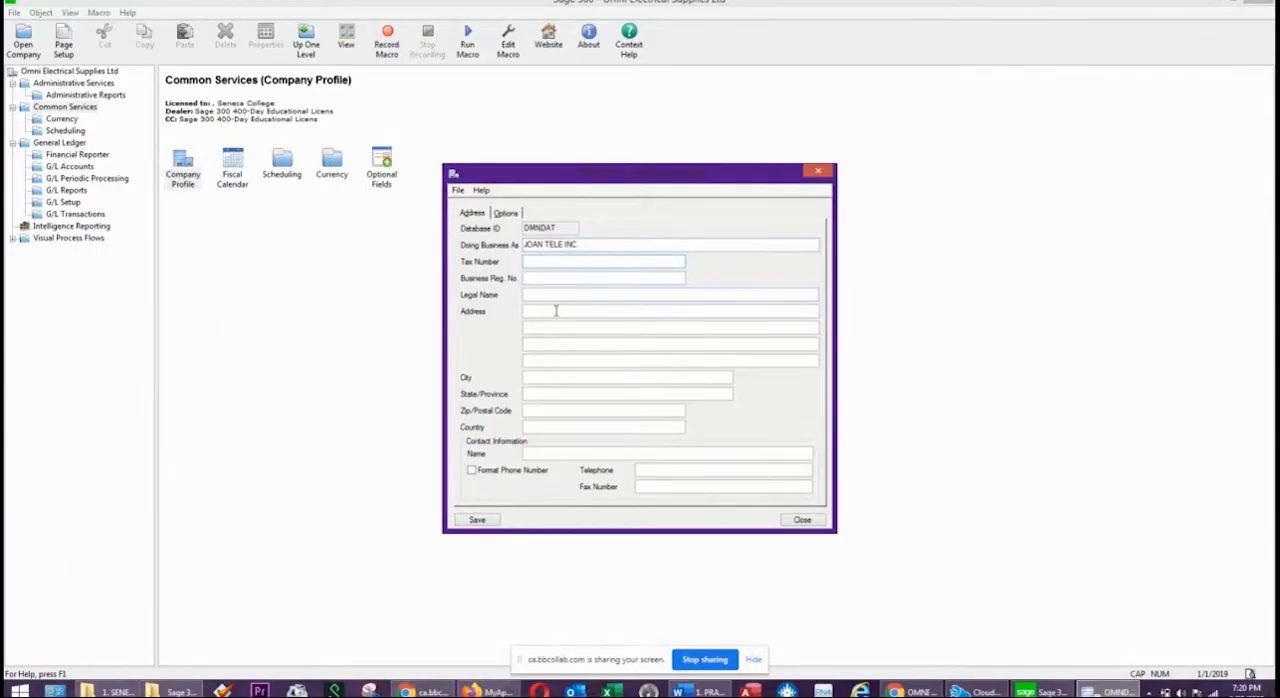
pyautogui.moveTo(617, 245); pyautogui.dragTo(513, 245)
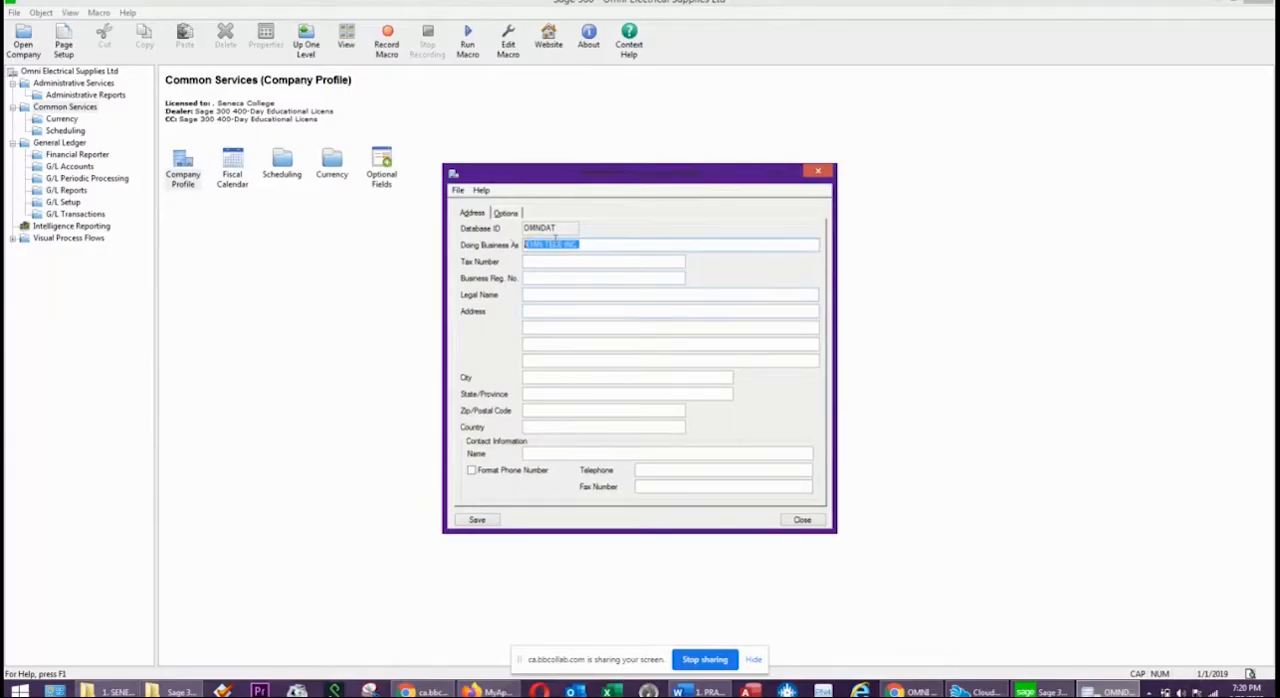
pyautogui.rightClick(555, 240)
pyautogui.click(580, 280)
pyautogui.click(561, 278)
pyautogui.rightClick(561, 278)
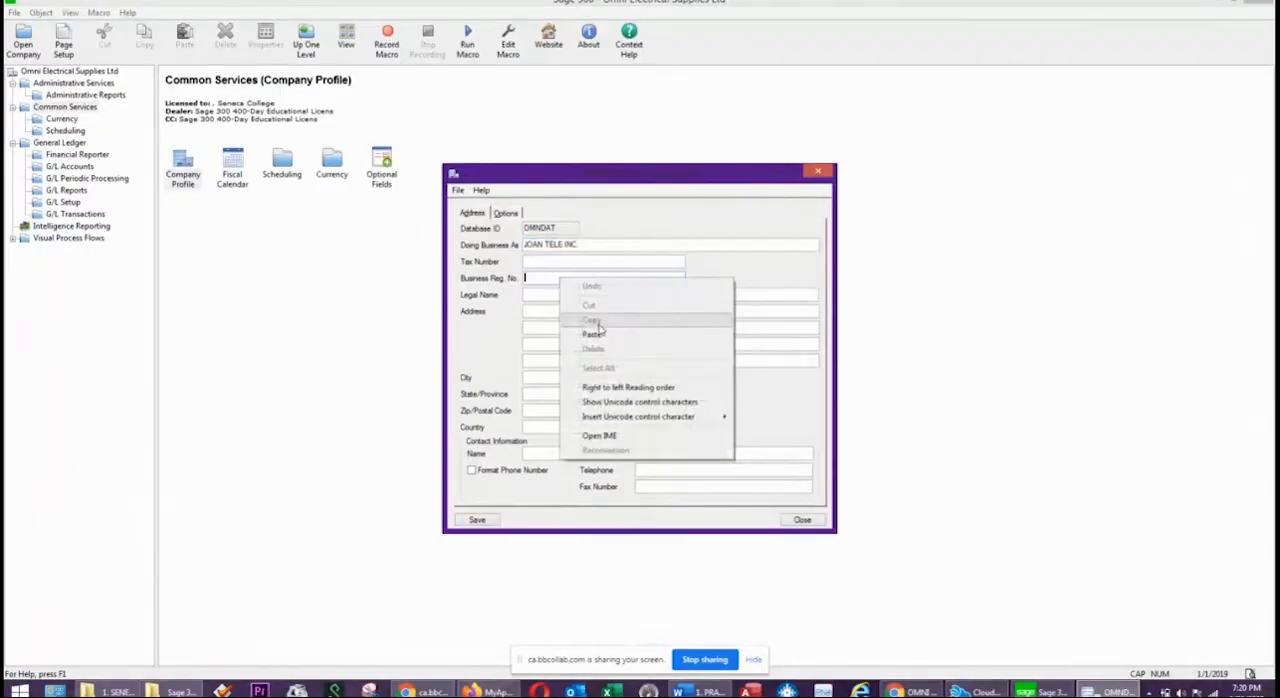
pyautogui.click(539, 294)
pyautogui.rightClick(539, 294)
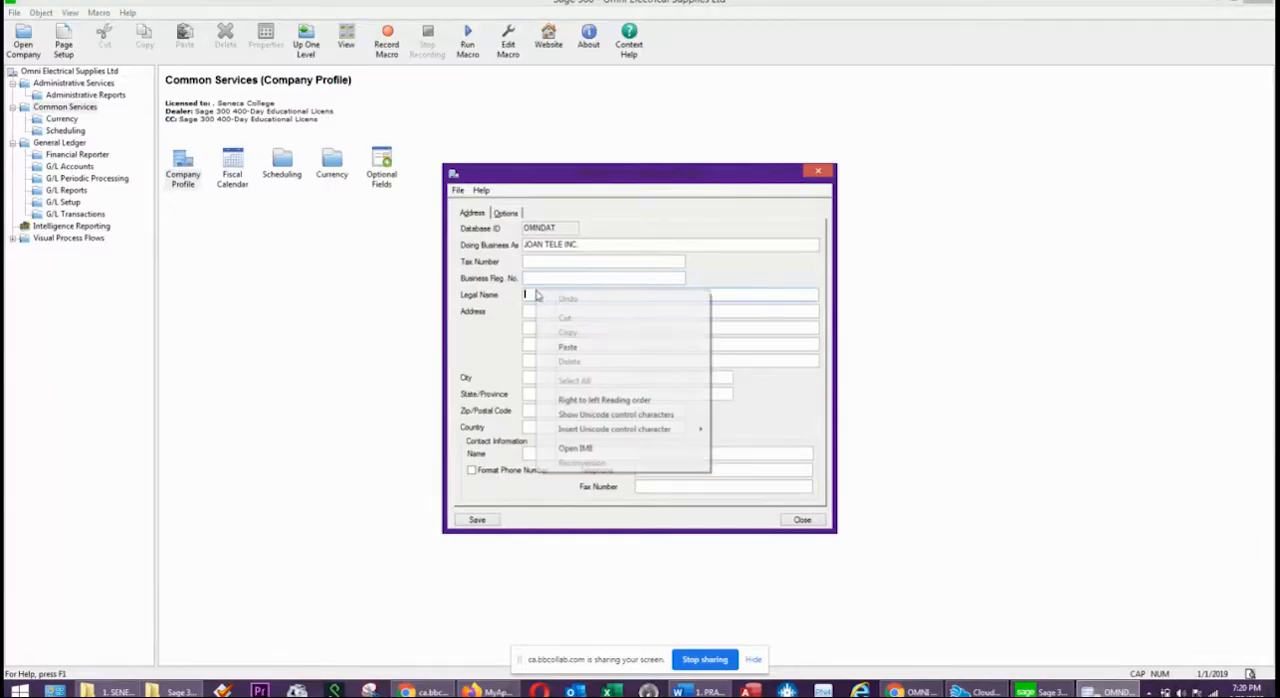
pyautogui.click(591, 347)
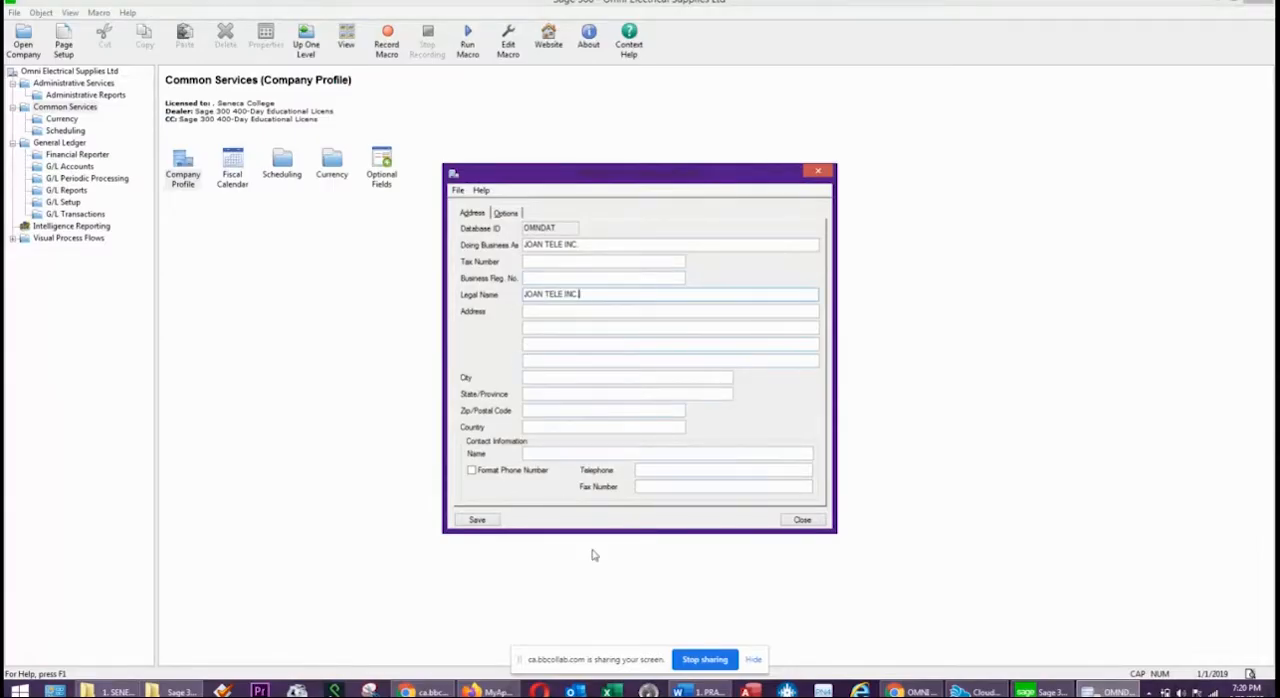
# Review the company profile's fiscal period, warning date range, location and currency options, and save and close the profile.
pyautogui.click(505, 216)
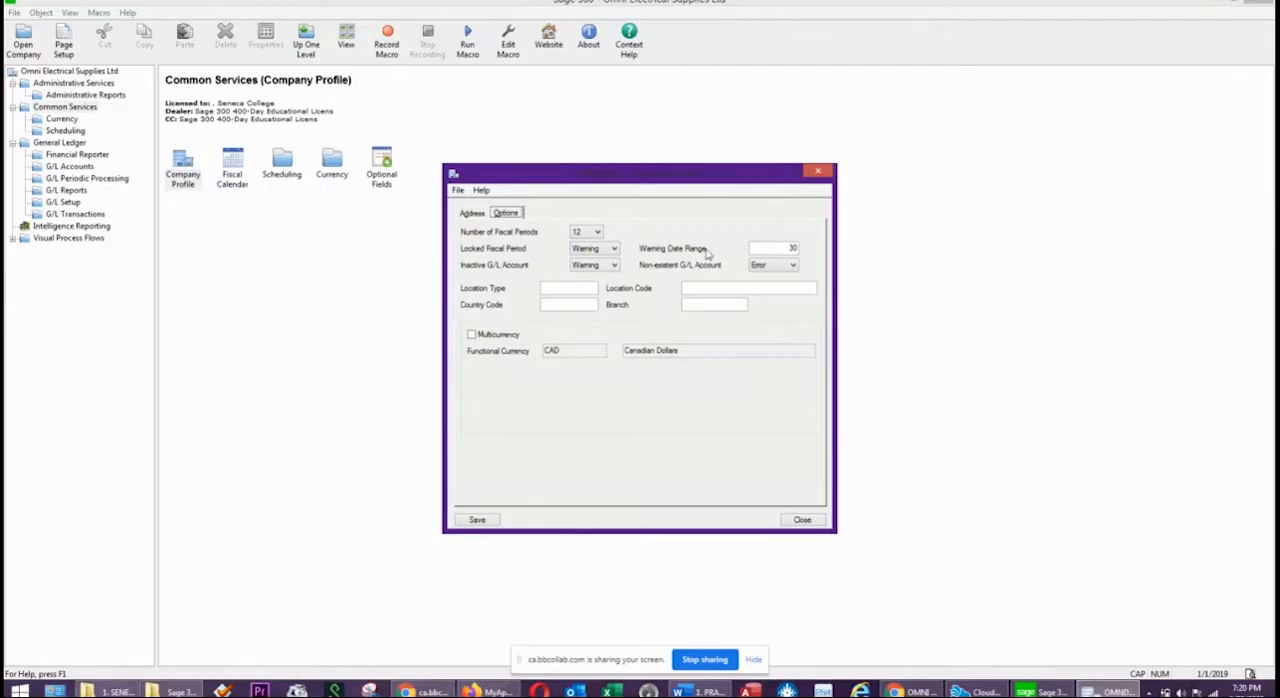
pyautogui.moveTo(773, 249); pyautogui.dragTo(804, 248)
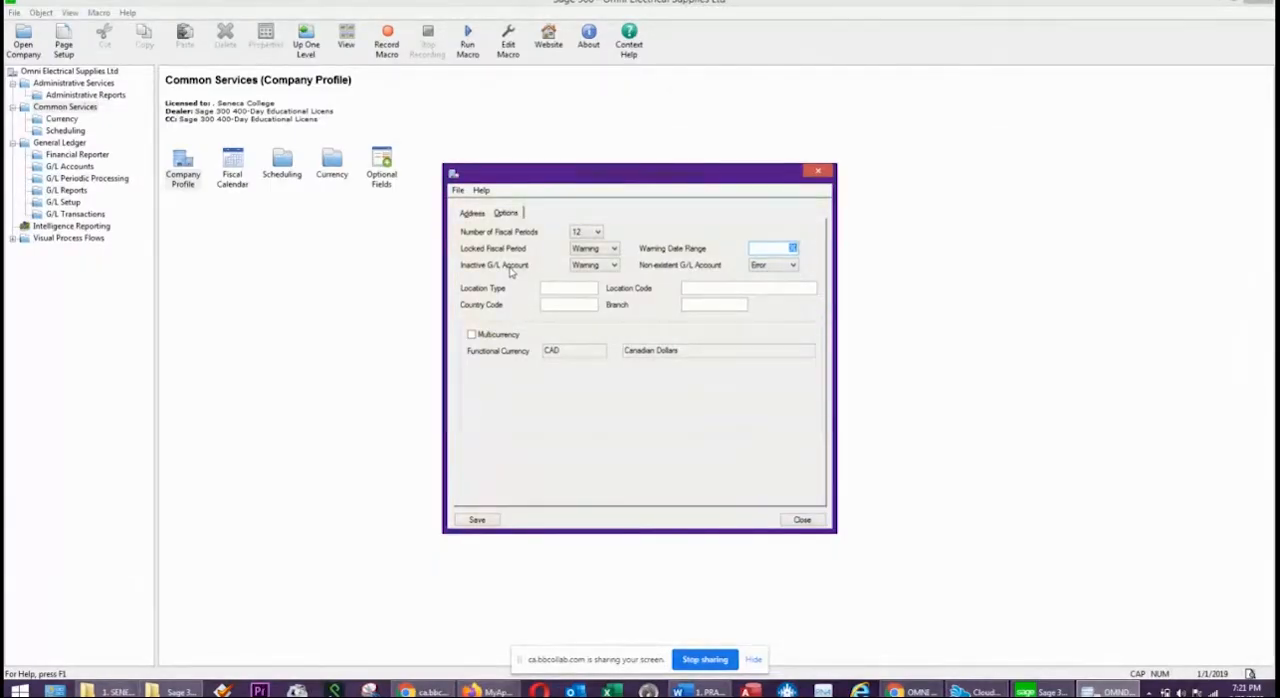
pyautogui.click(564, 287)
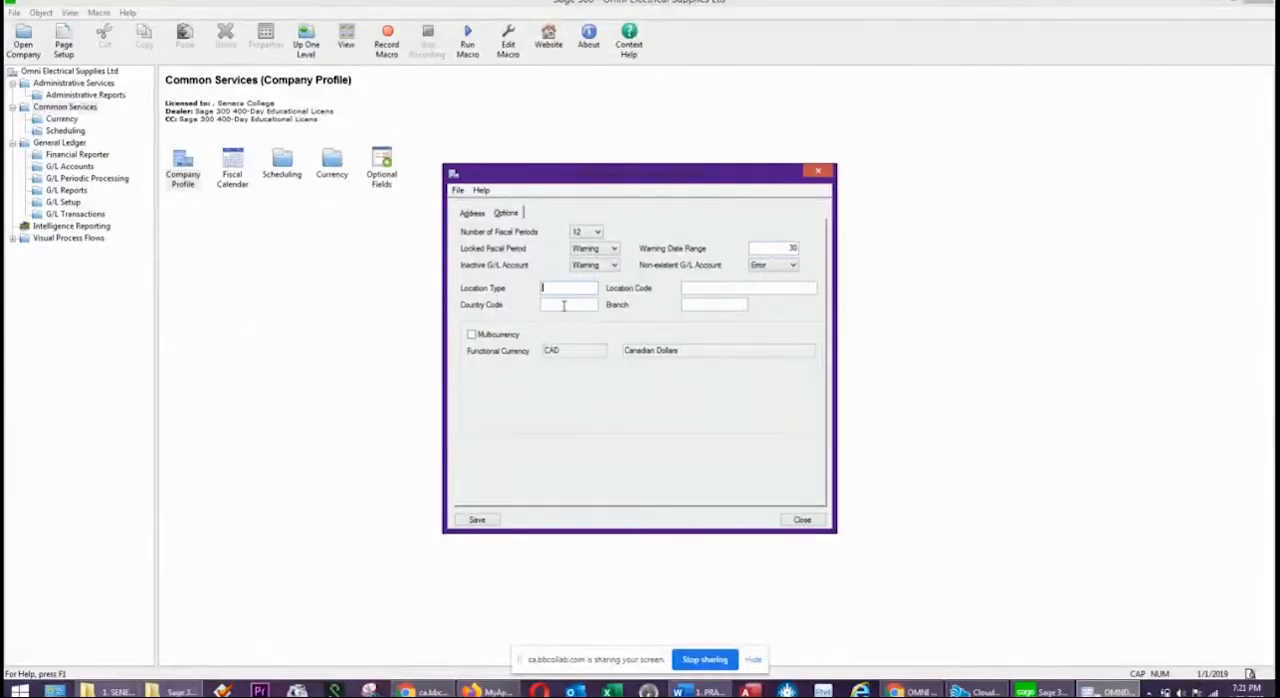
pyautogui.click(686, 303)
pyautogui.click(477, 523)
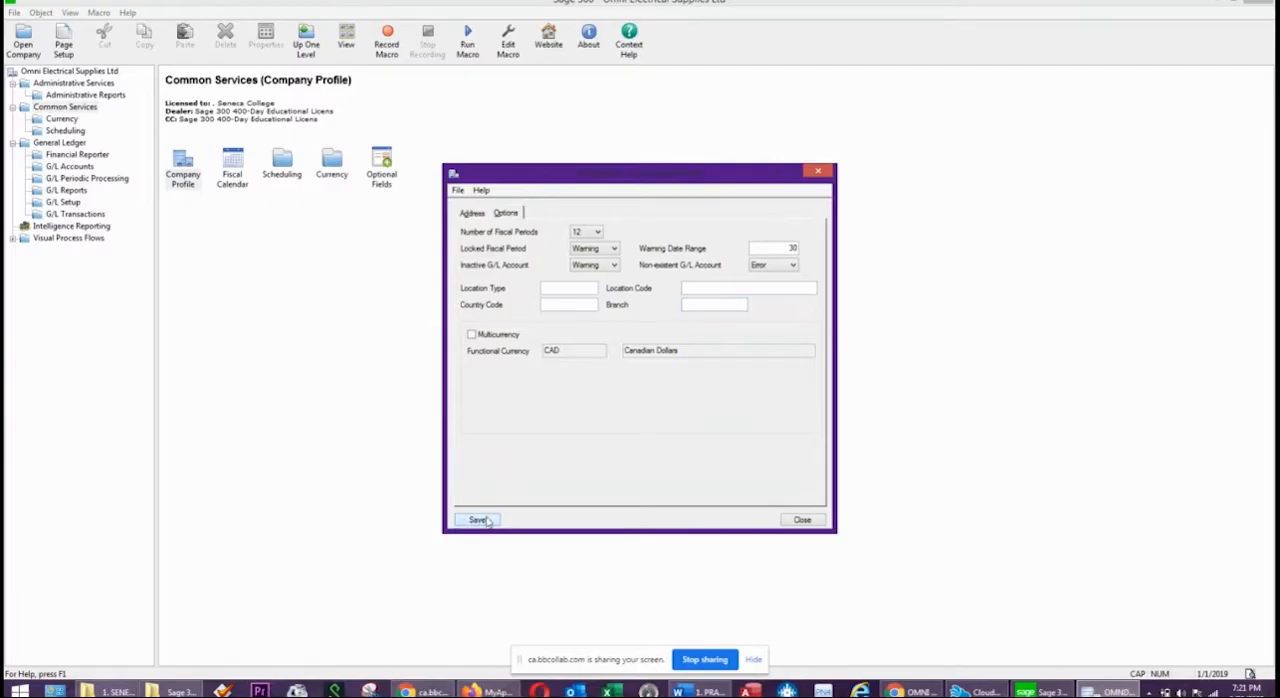
pyautogui.click(802, 520)
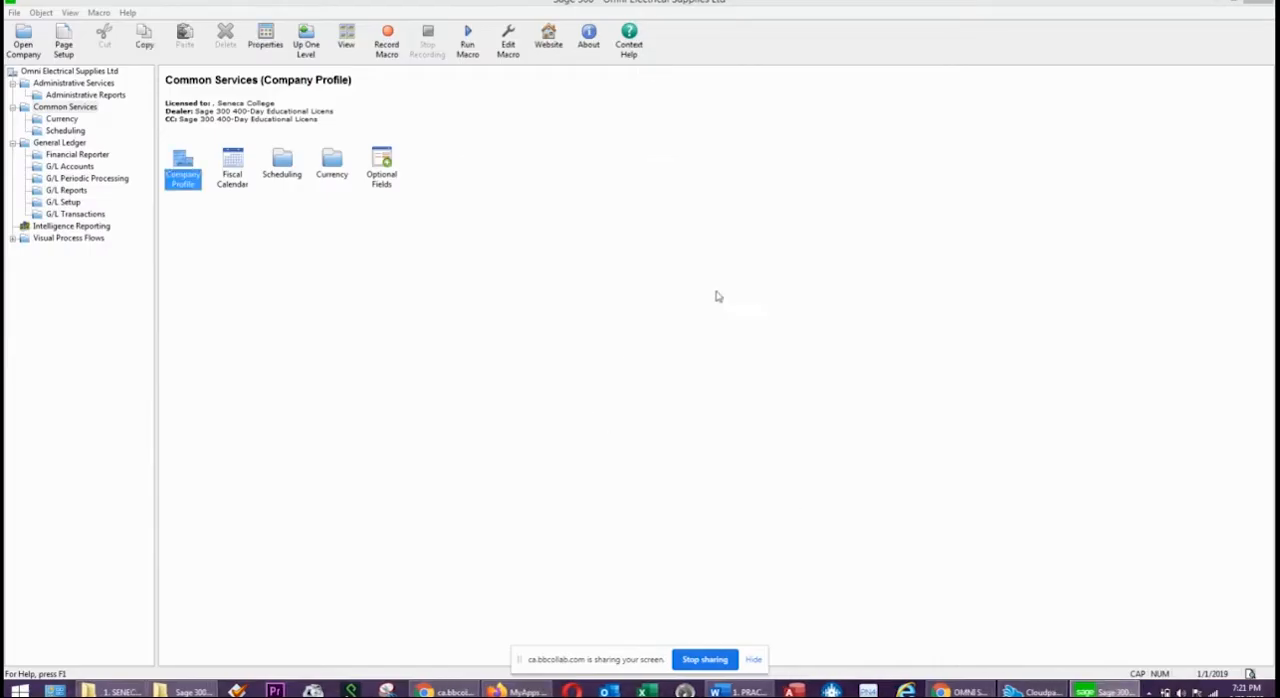
# Switch to the Word practice exercise and review the General Ledger setup requirements and chart of accounts.
pyautogui.click(740, 691)
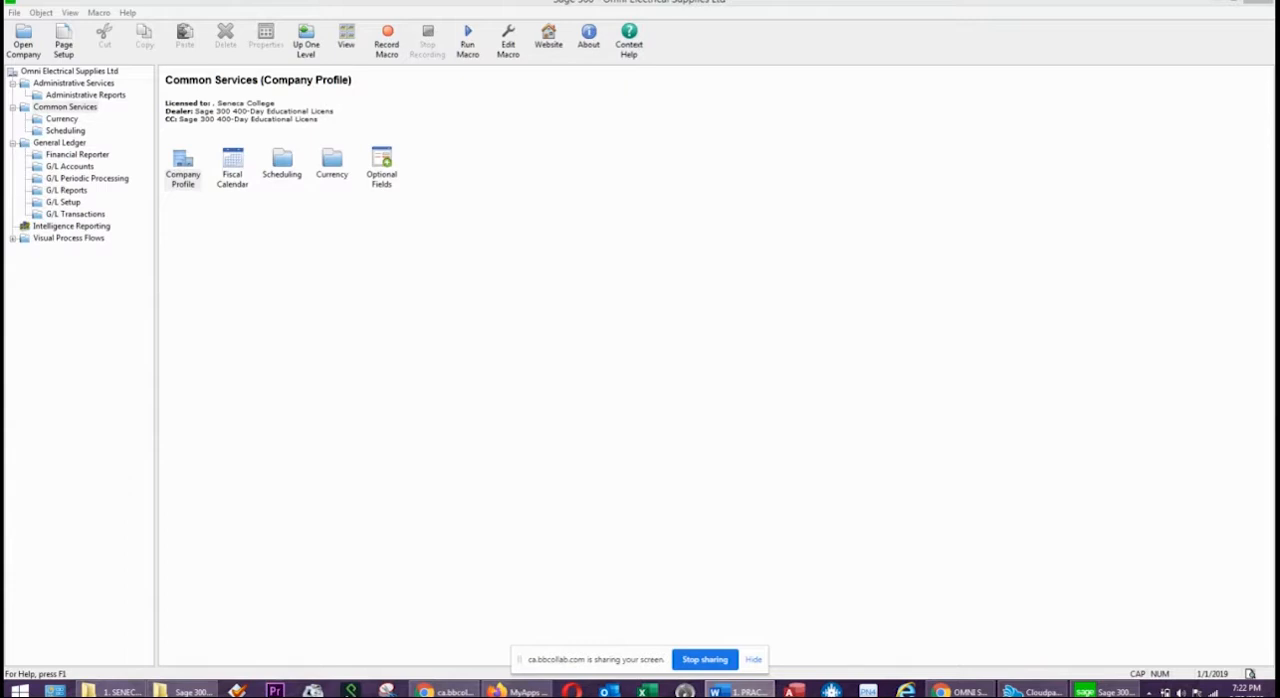
pyautogui.moveTo(1279, 46); pyautogui.dragTo(537, 46)
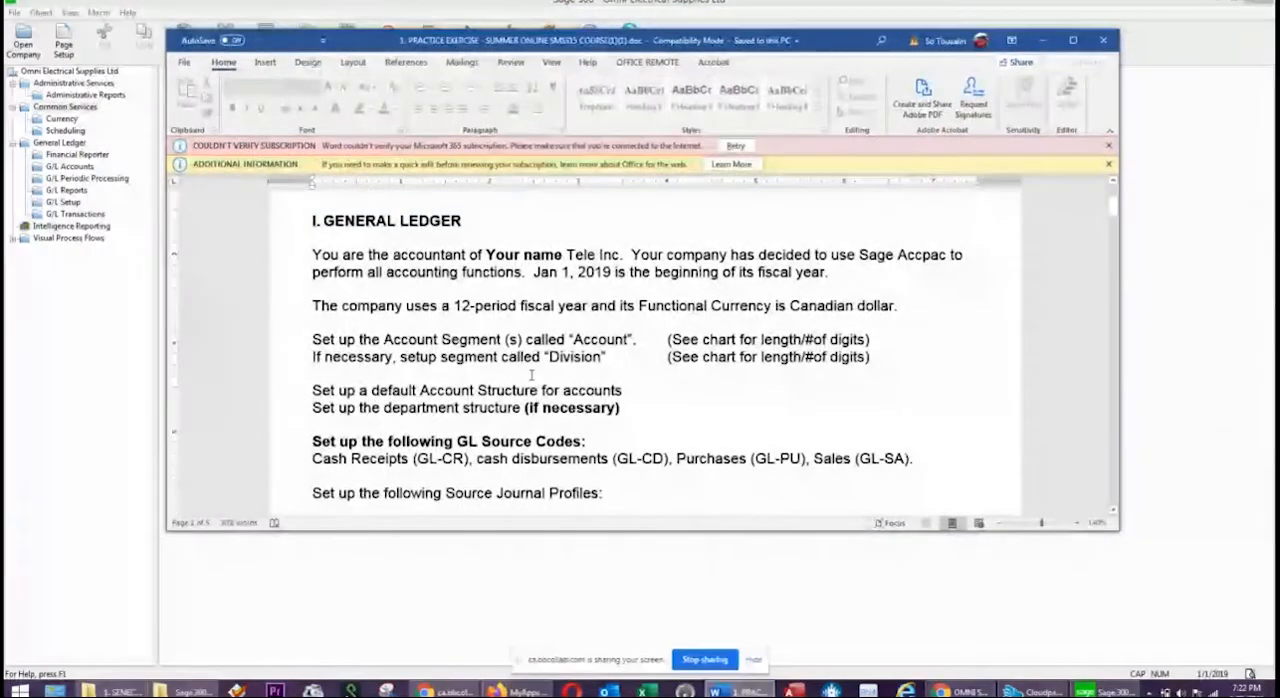
pyautogui.scroll(-15, 407, 306)
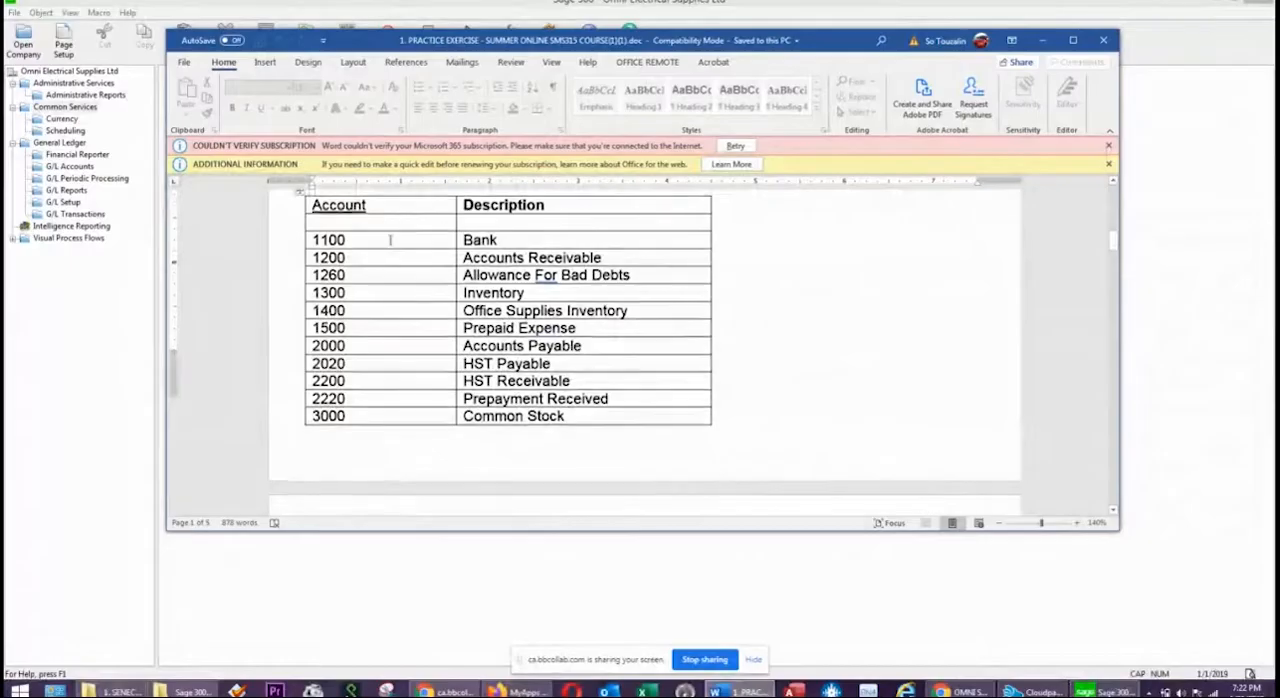
pyautogui.scroll(-4, 407, 306)
pyautogui.click(372, 410)
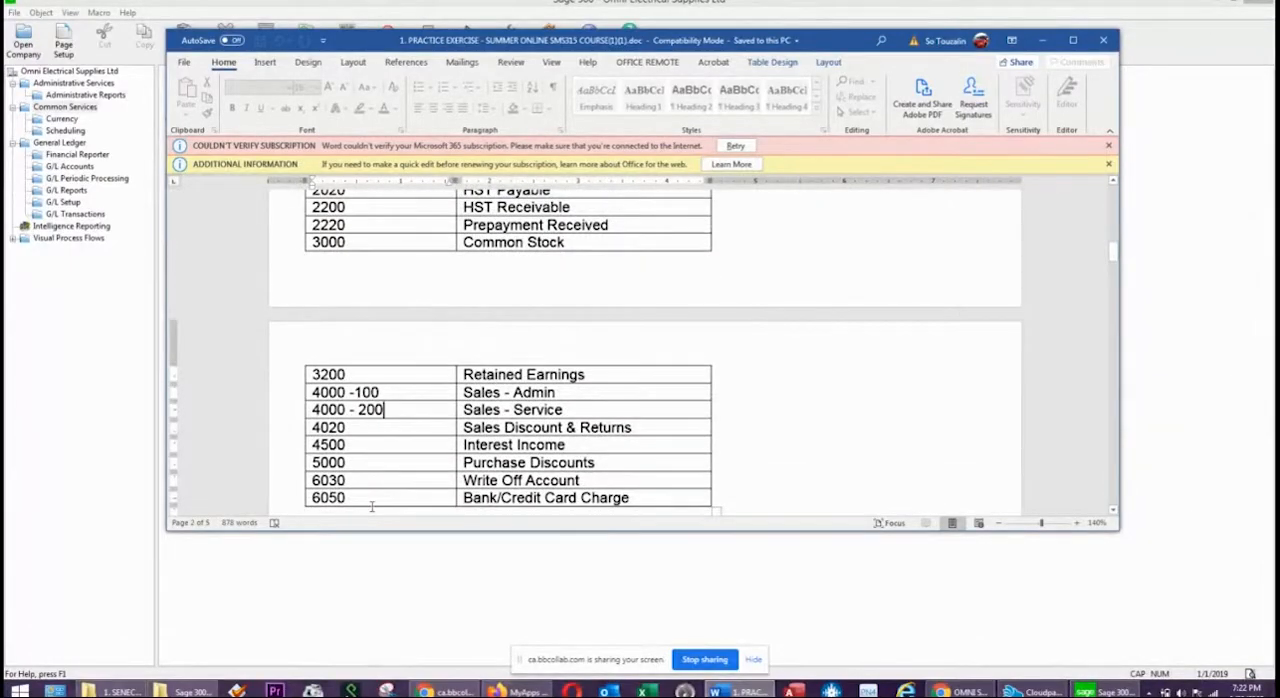
pyautogui.moveTo(701, 45); pyautogui.dragTo(1279, 44)
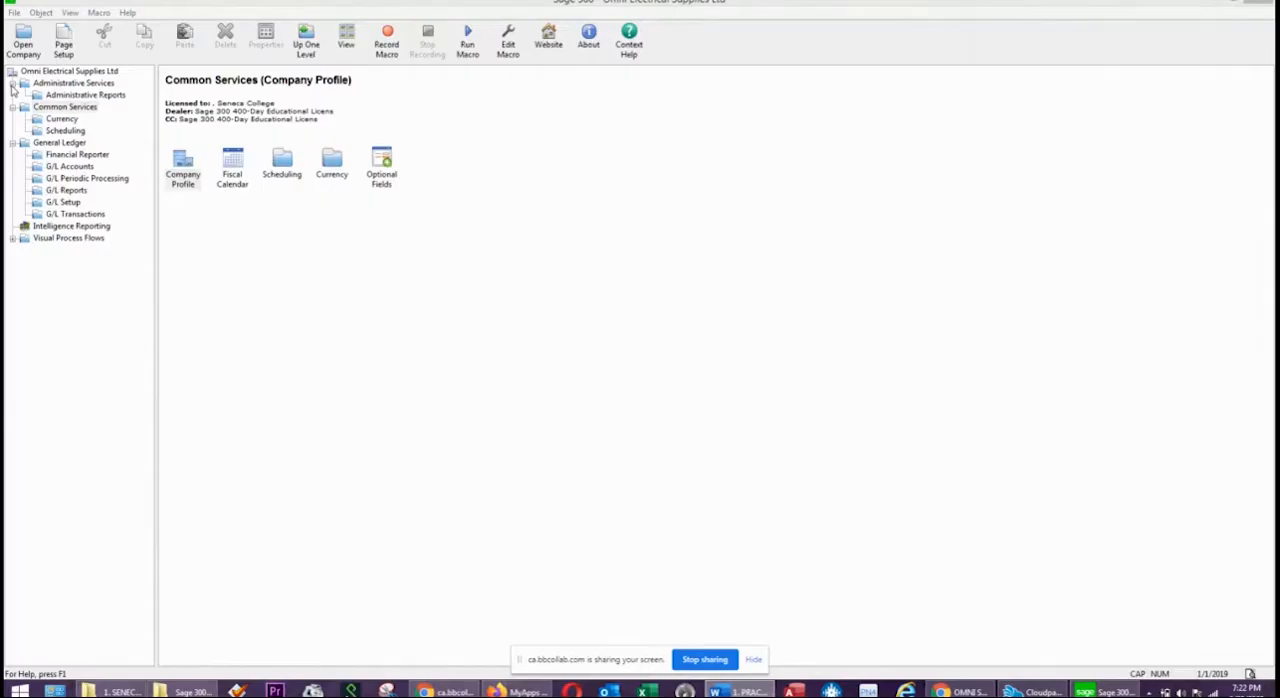
# Open the General Ledger setup options in Sage 300 and enter the contact's first name in the company details.
pyautogui.click(58, 143)
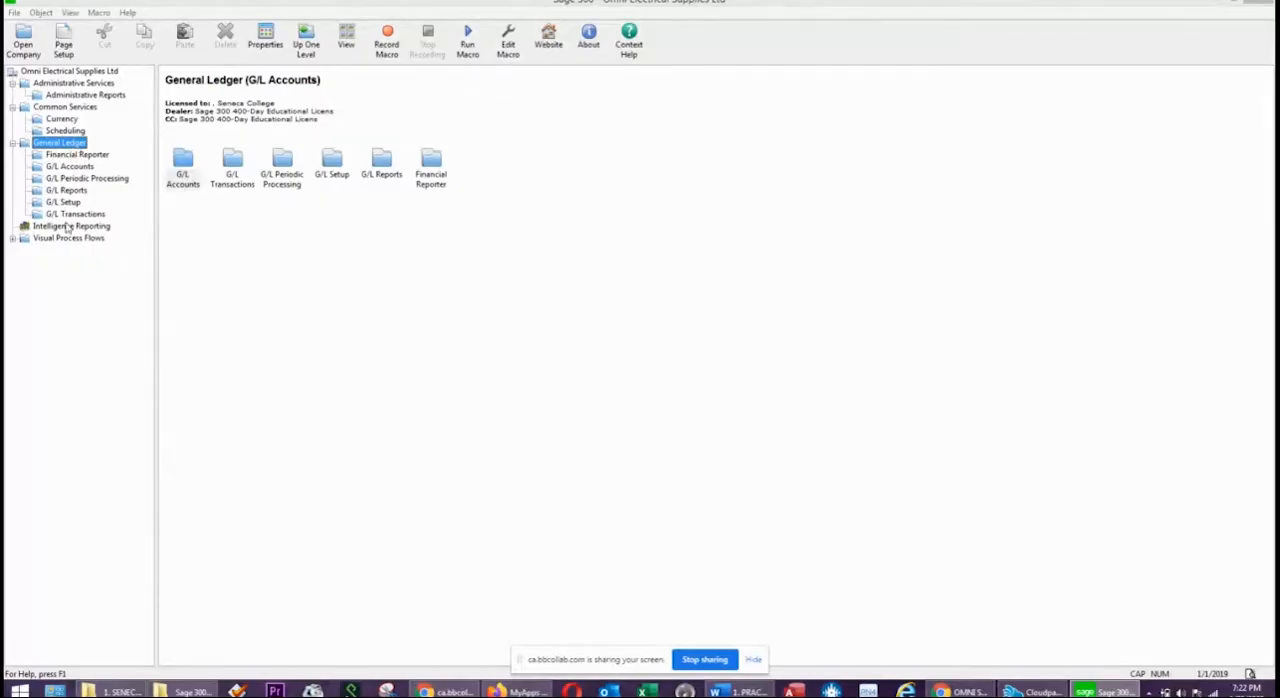
pyautogui.doubleClick(336, 162)
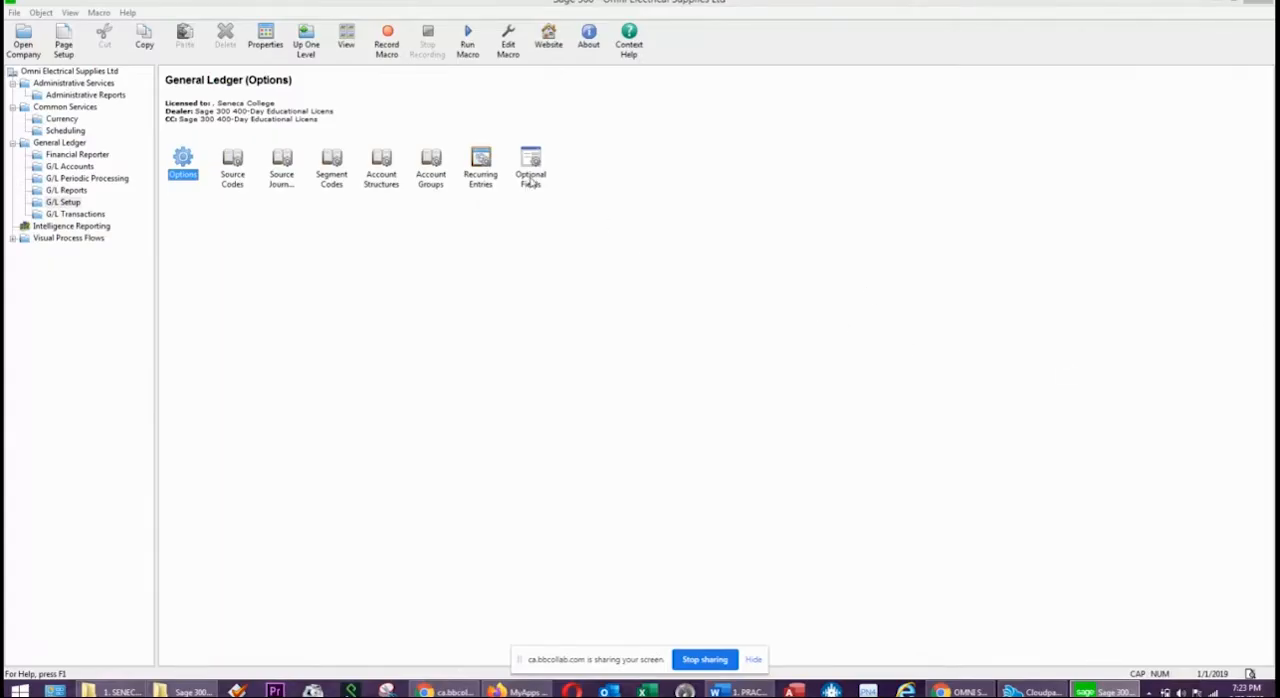
pyautogui.doubleClick(186, 160)
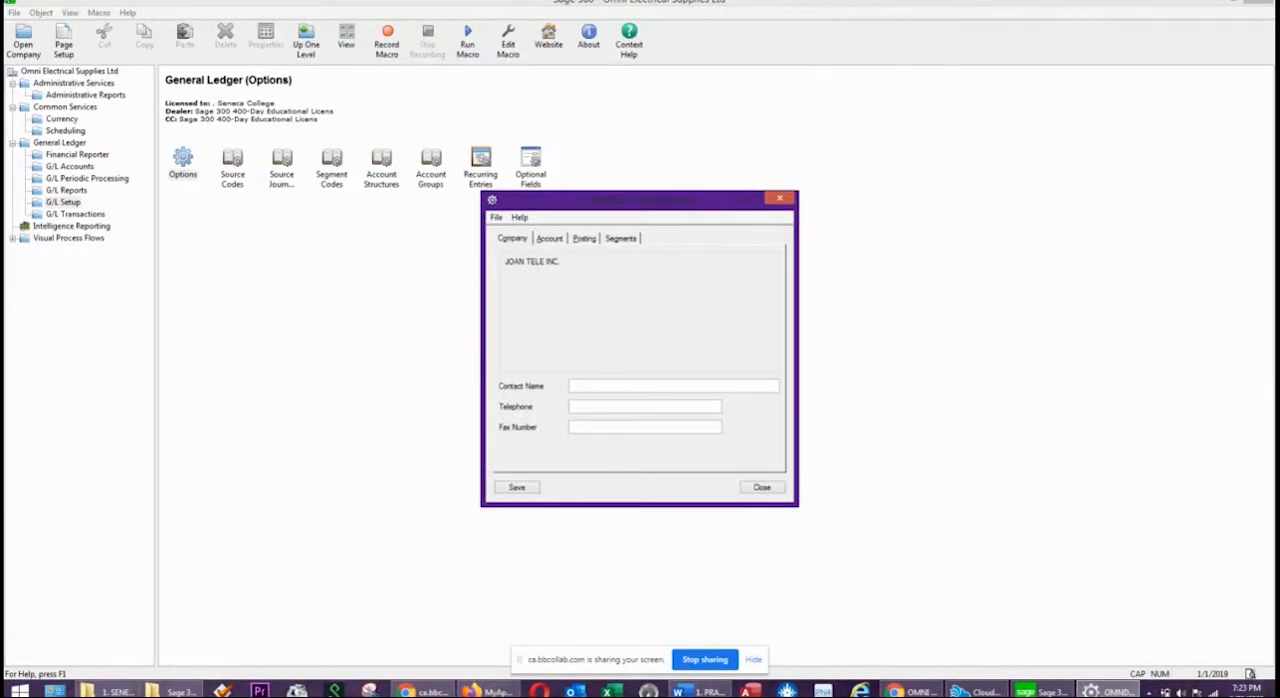
pyautogui.click(587, 407)
pyautogui.click(585, 385)
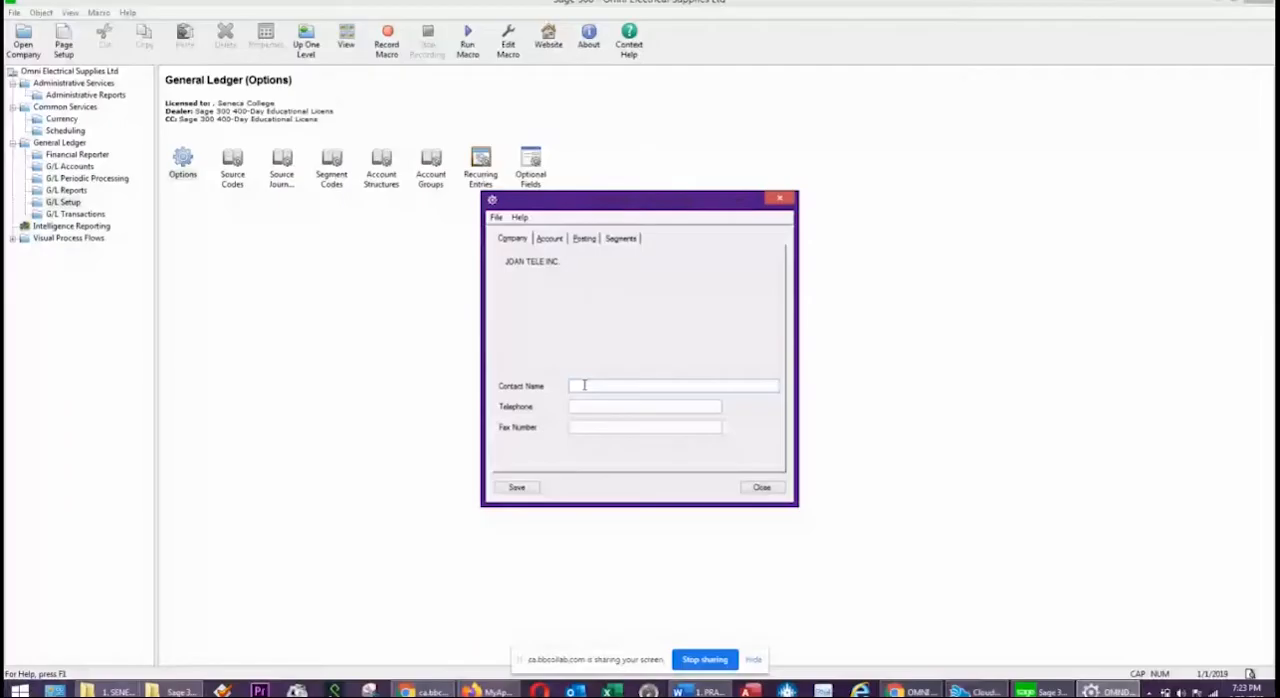
pyautogui.write('JOAN')
# Review the account options and set the posting options to keep 6 years of fiscal sets and 6 years of transaction detail.
pyautogui.click(547, 240)
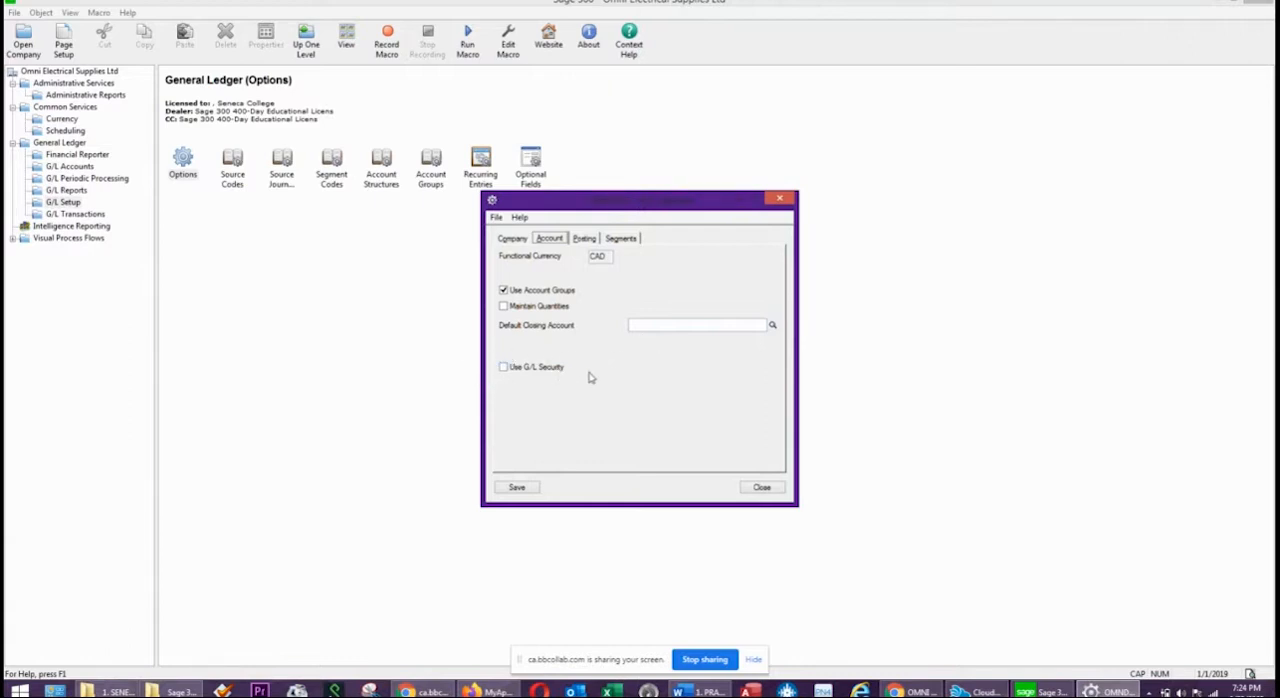
pyautogui.click(588, 239)
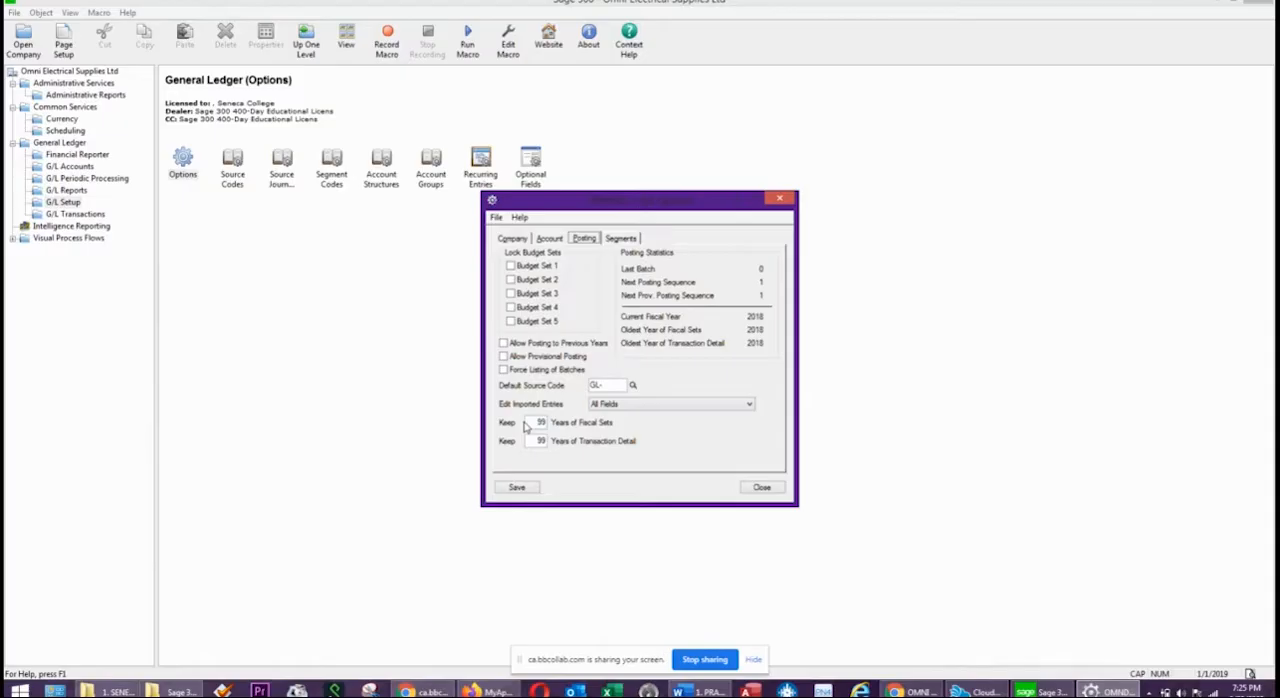
pyautogui.moveTo(530, 422)
pyautogui.mouseDown()
pyautogui.moveTo(570, 438)
pyautogui.moveTo(548, 422)
pyautogui.mouseUp()
pyautogui.write('6')
pyautogui.click(538, 441)
pyautogui.write('6')
# Define segment 1 in the G/L options as ACCOUNT with a length of 4.
pyautogui.click(621, 240)
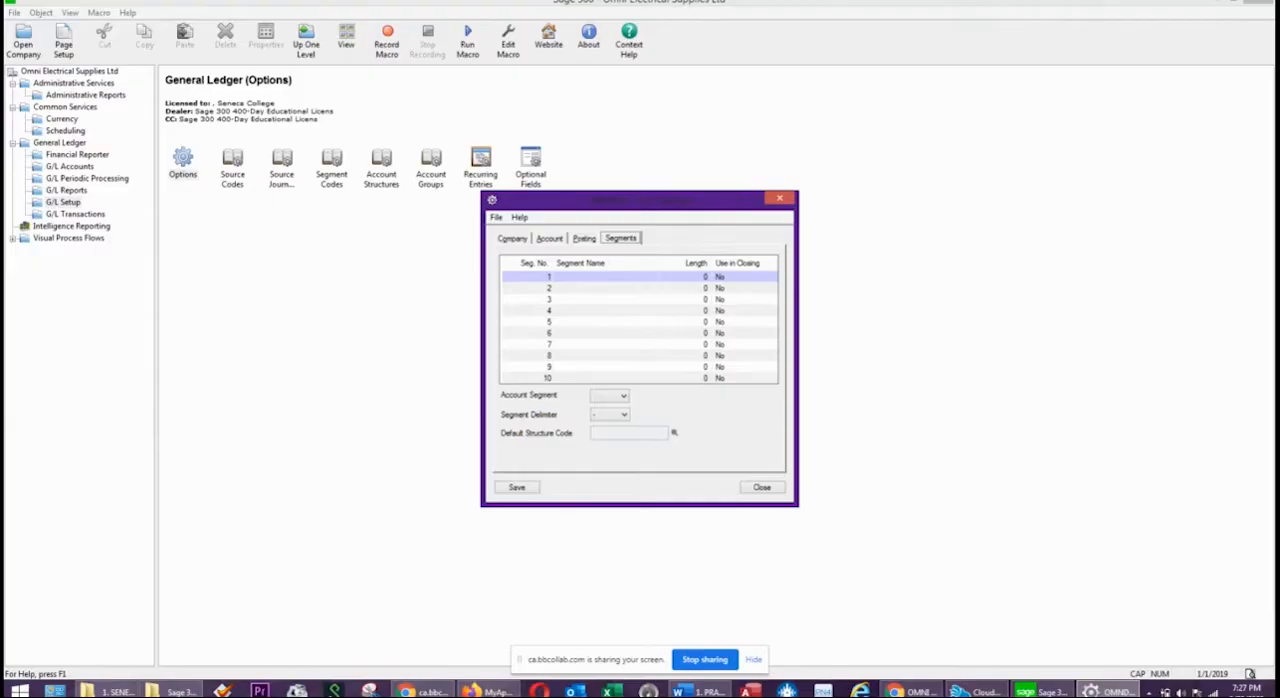
pyautogui.click(701, 691)
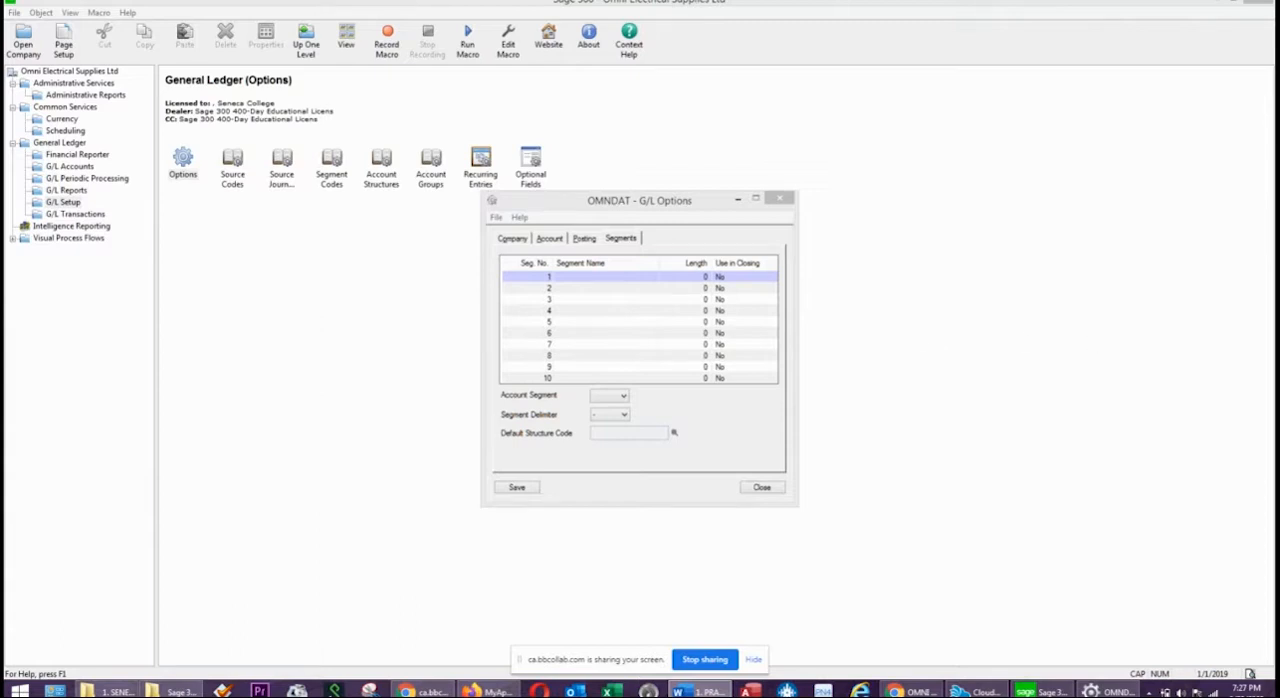
pyautogui.click(599, 279)
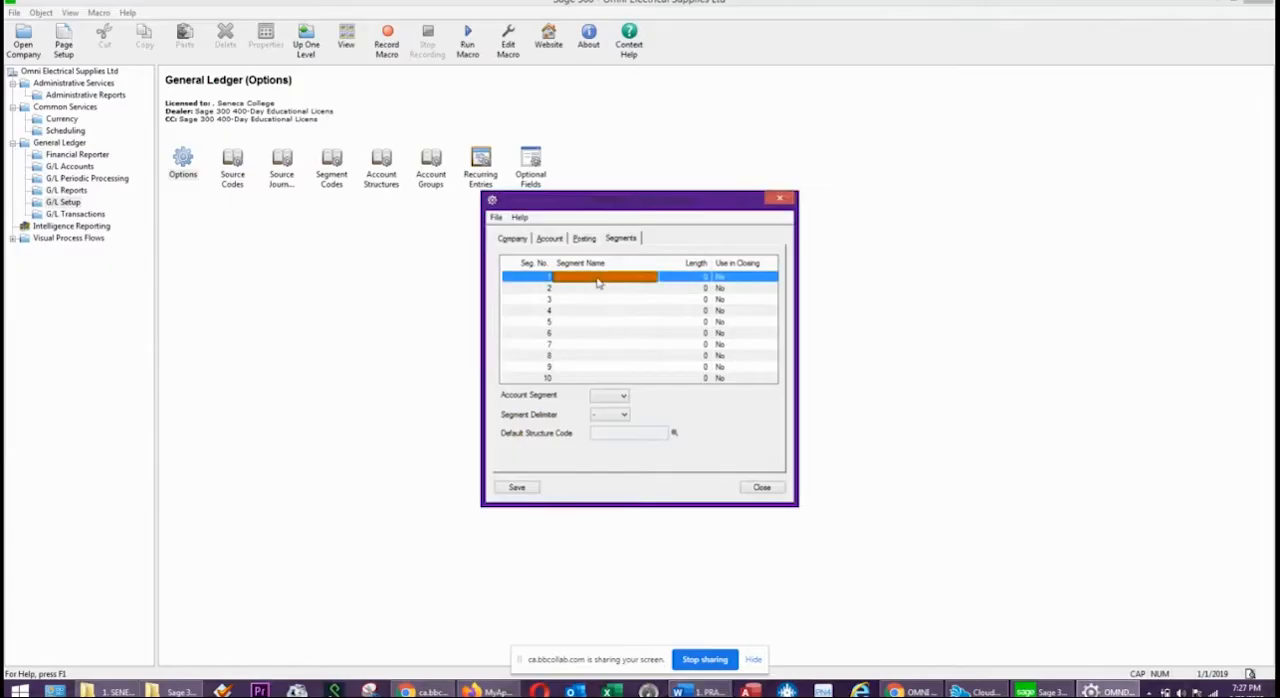
pyautogui.write('AC')
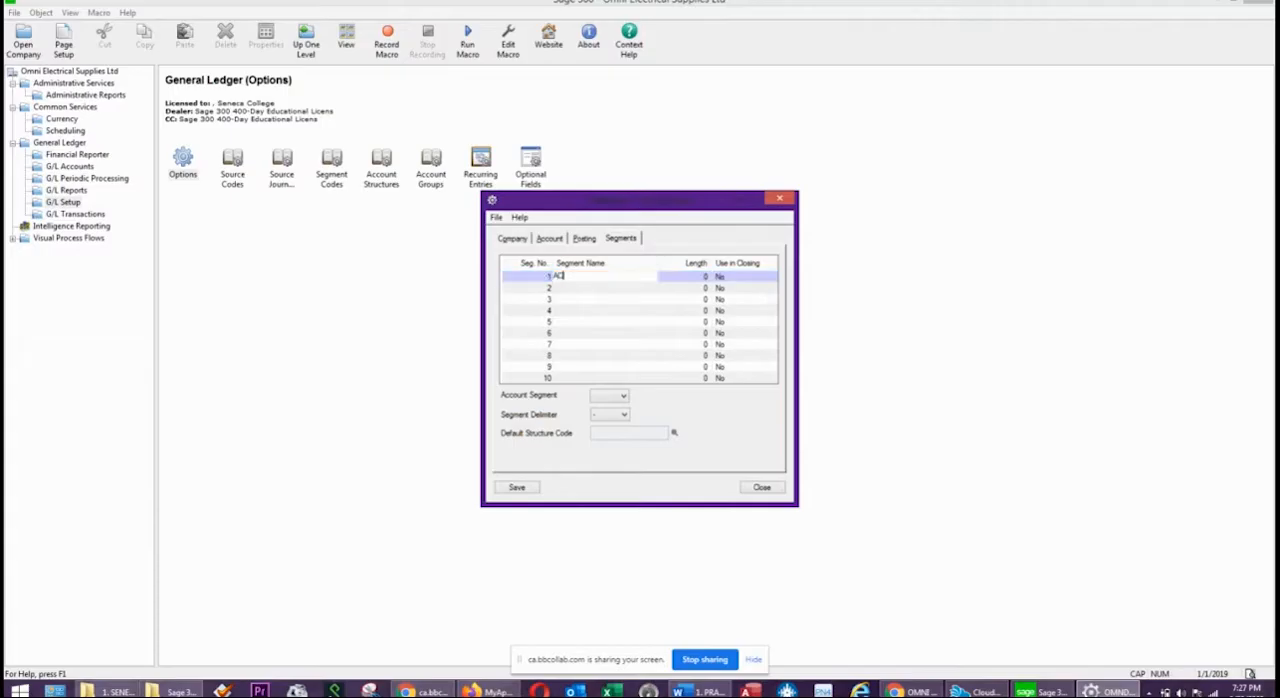
pyautogui.write('COUNT')
pyautogui.press('Tab')
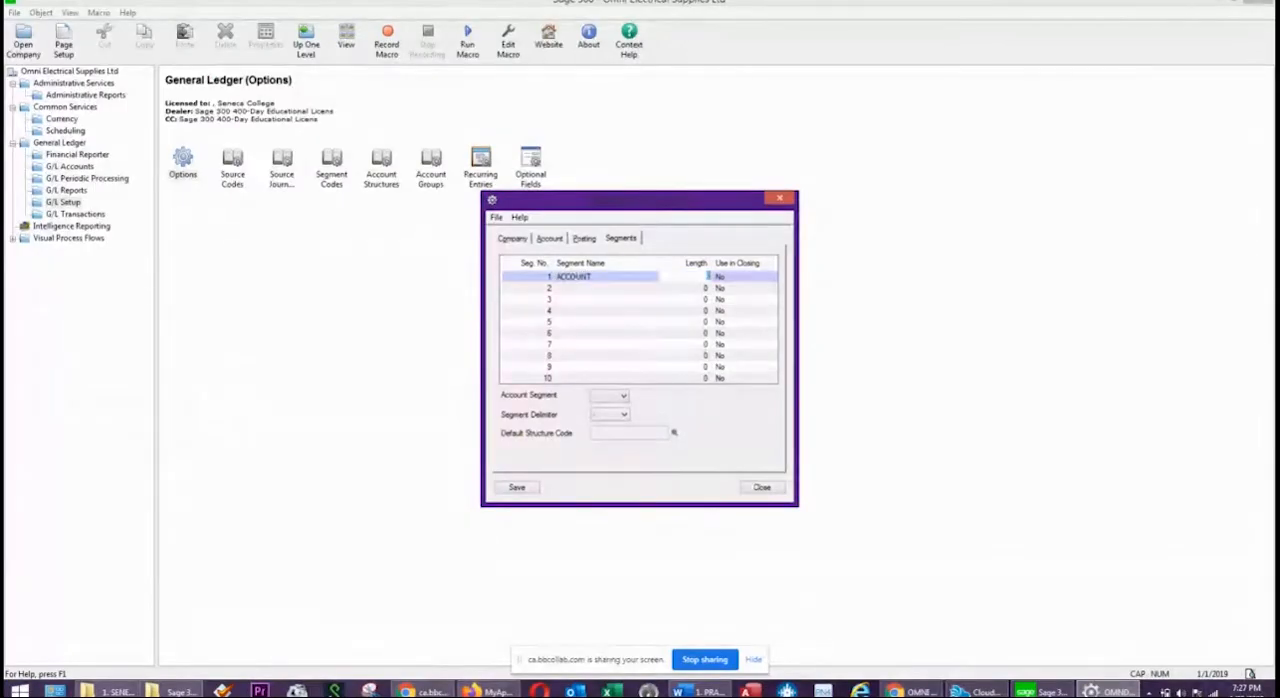
pyautogui.write('4')
# Define segment 2 as DIVISION with a length of 3.
pyautogui.click(598, 290)
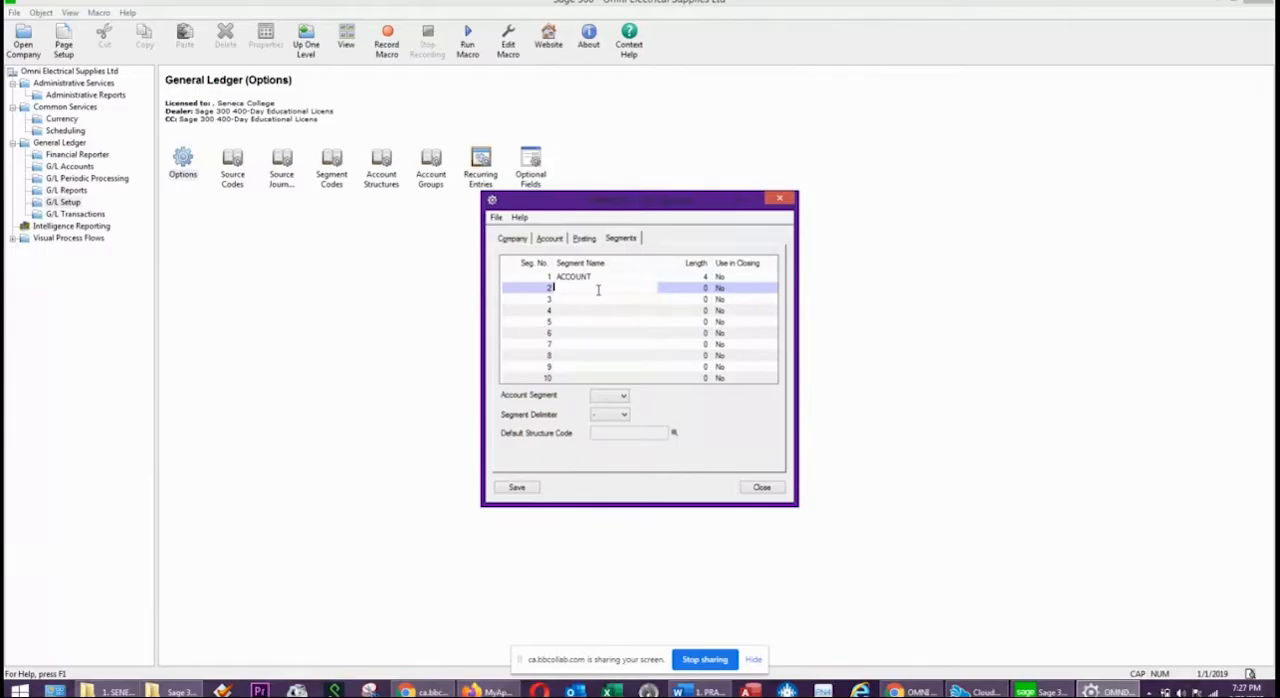
pyautogui.write('DIVIO')
pyautogui.press('BackSpace')
pyautogui.write('SION')
pyautogui.press('Tab')
pyautogui.write('3')
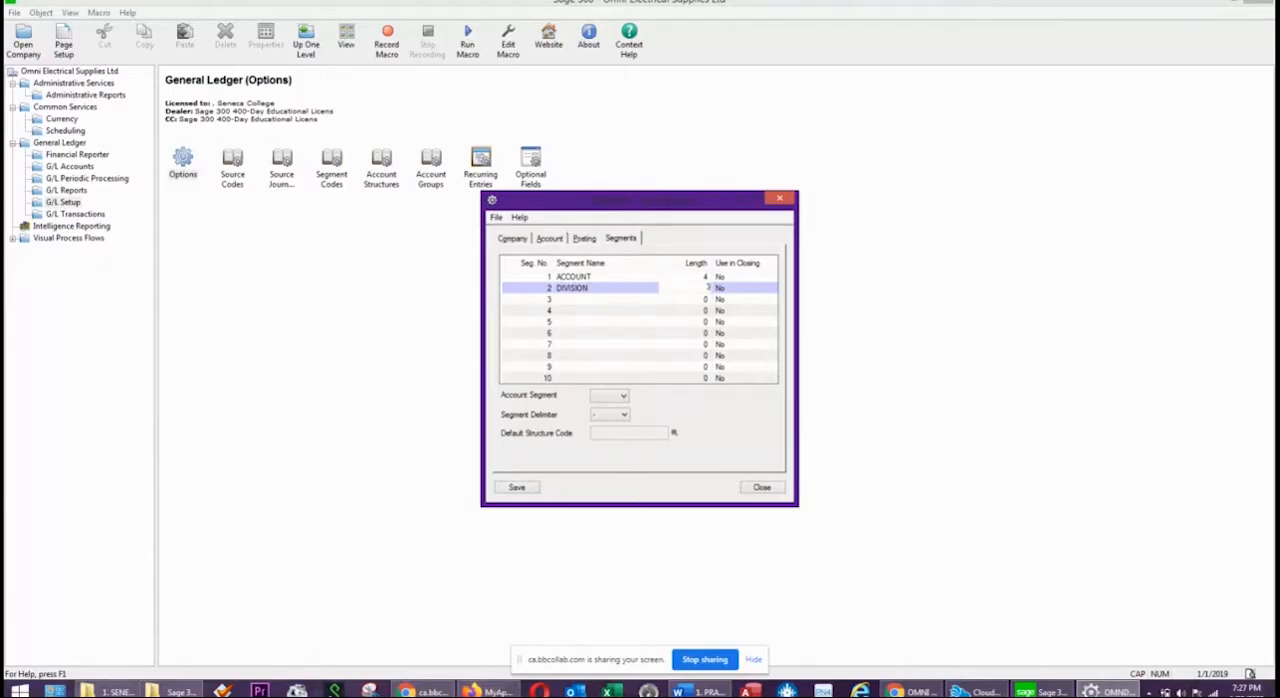
# Switch to the Word practice exercise and check the digits of the Sales - Admin account number against the segment lengths.
pyautogui.hotkey('alt', 'Tab')
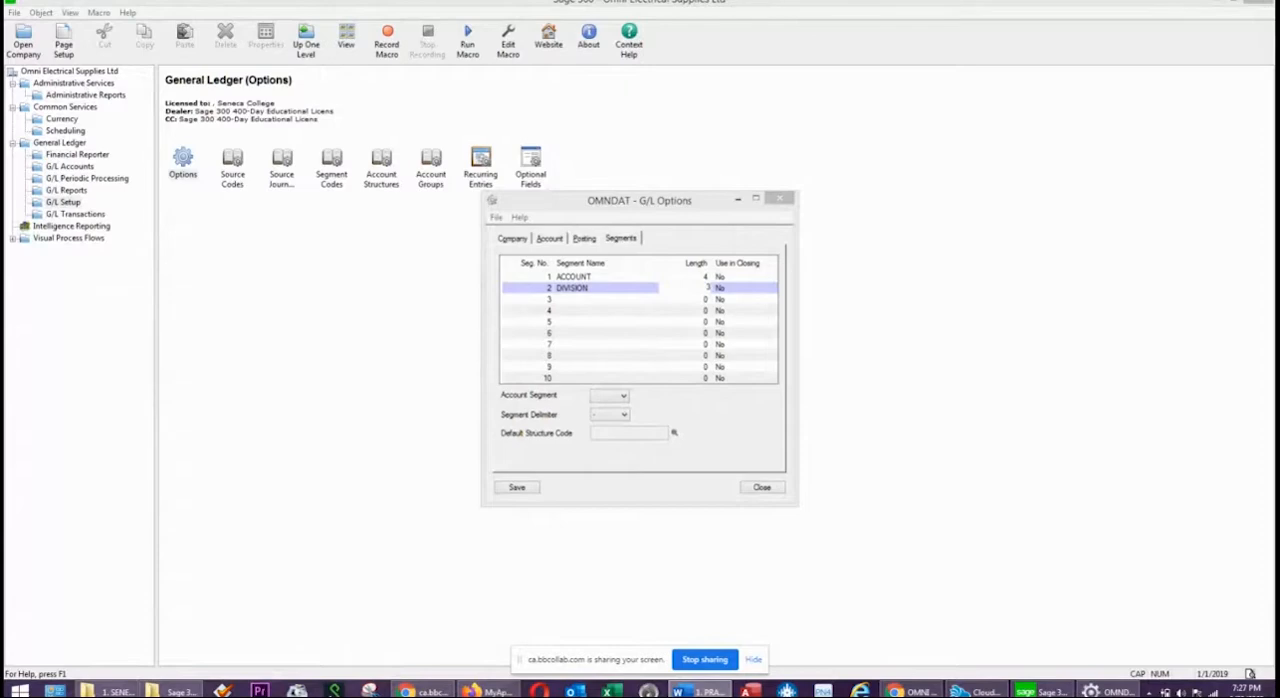
pyautogui.moveTo(1279, 90); pyautogui.dragTo(704, 110)
pyautogui.scroll(-10, 529, 369)
pyautogui.scroll(-2, 467, 354)
pyautogui.click(270, 329)
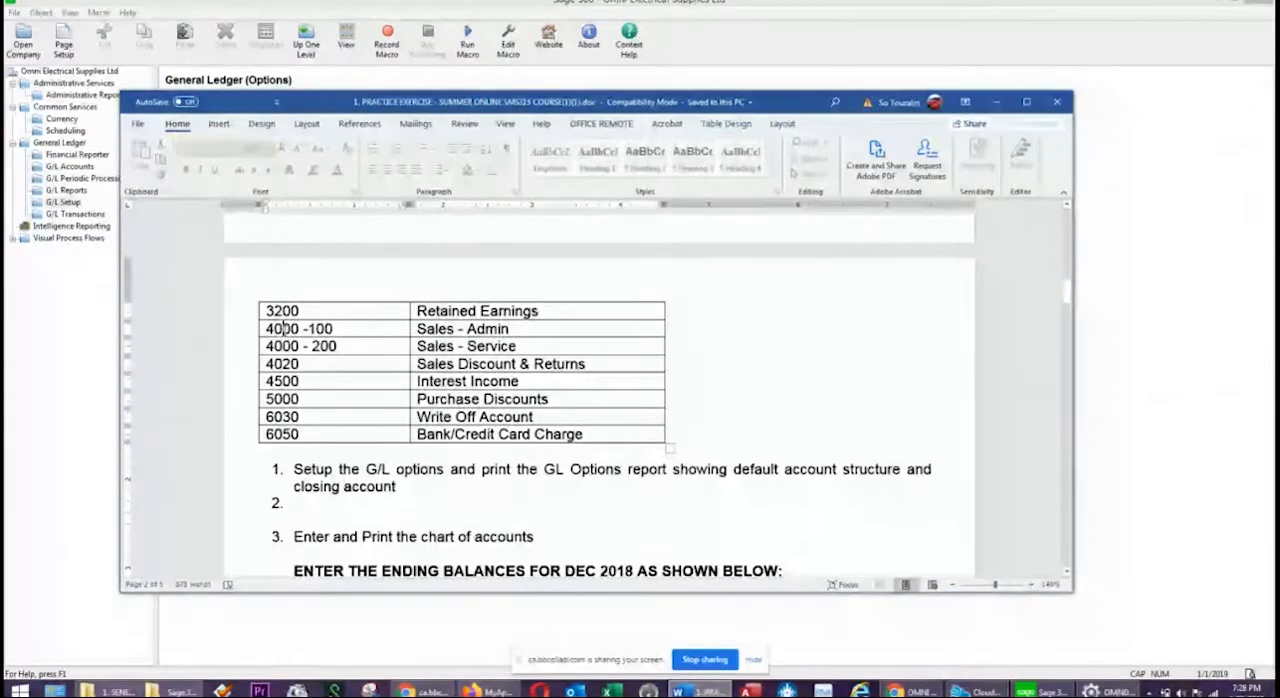
pyautogui.click(317, 330)
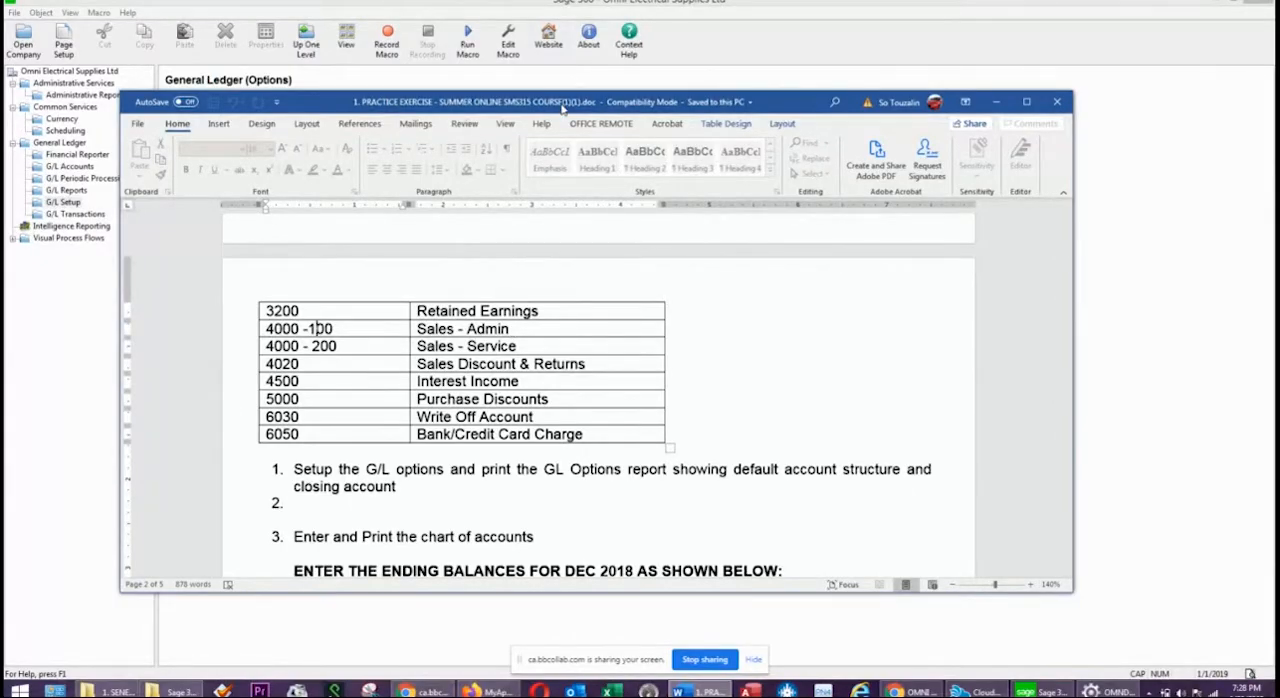
pyautogui.moveTo(562, 108); pyautogui.dragTo(1279, 120)
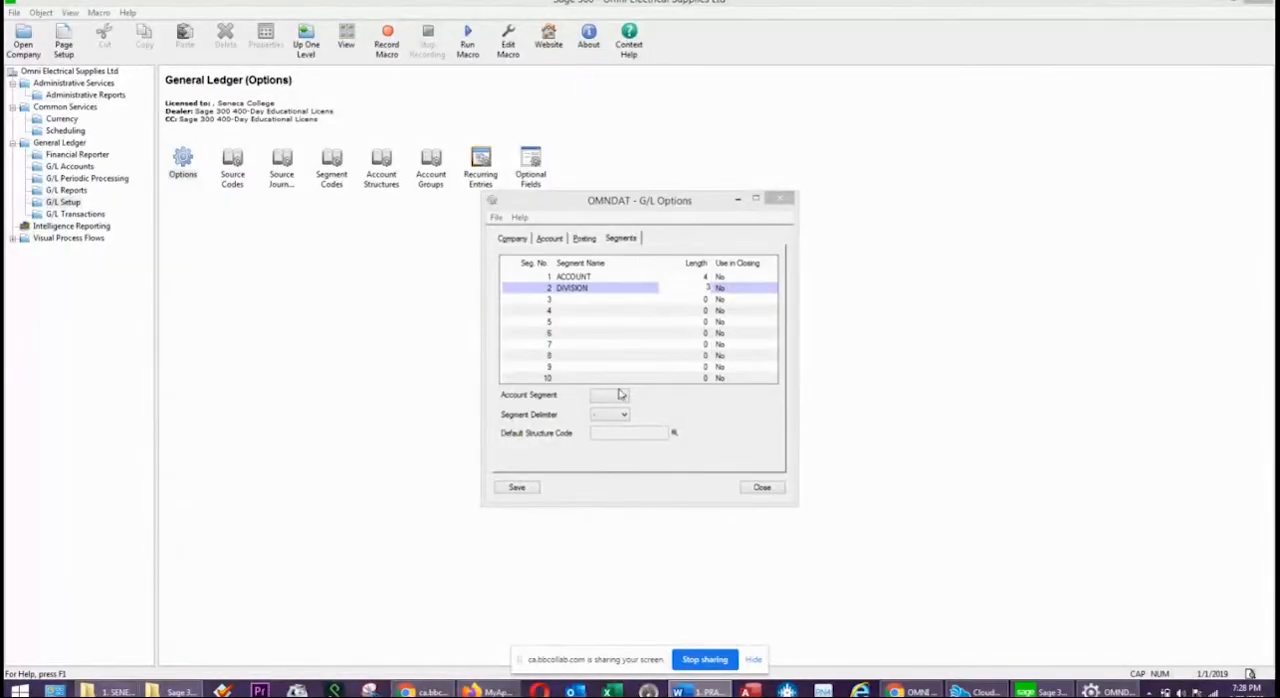
# Back in the Sage 300 G/L options, designate segment 1 as the account segment and choose the hyphen as segment delimiter.
pyautogui.click(533, 405)
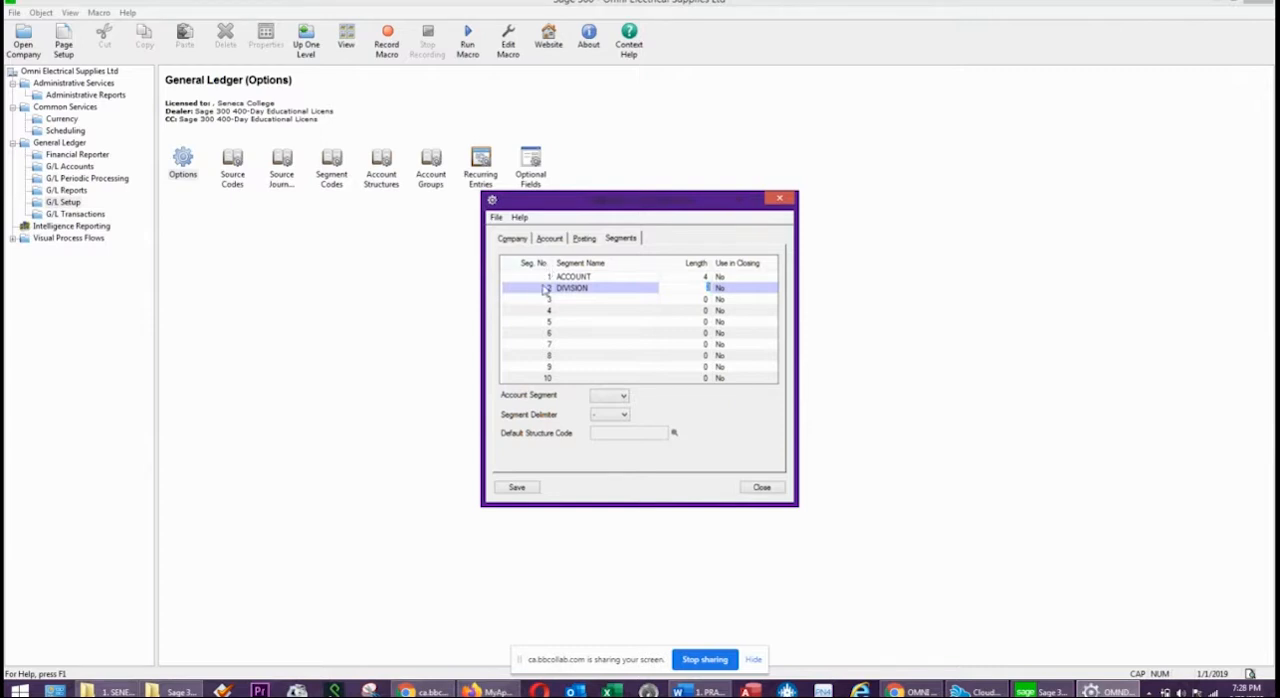
pyautogui.click(588, 276)
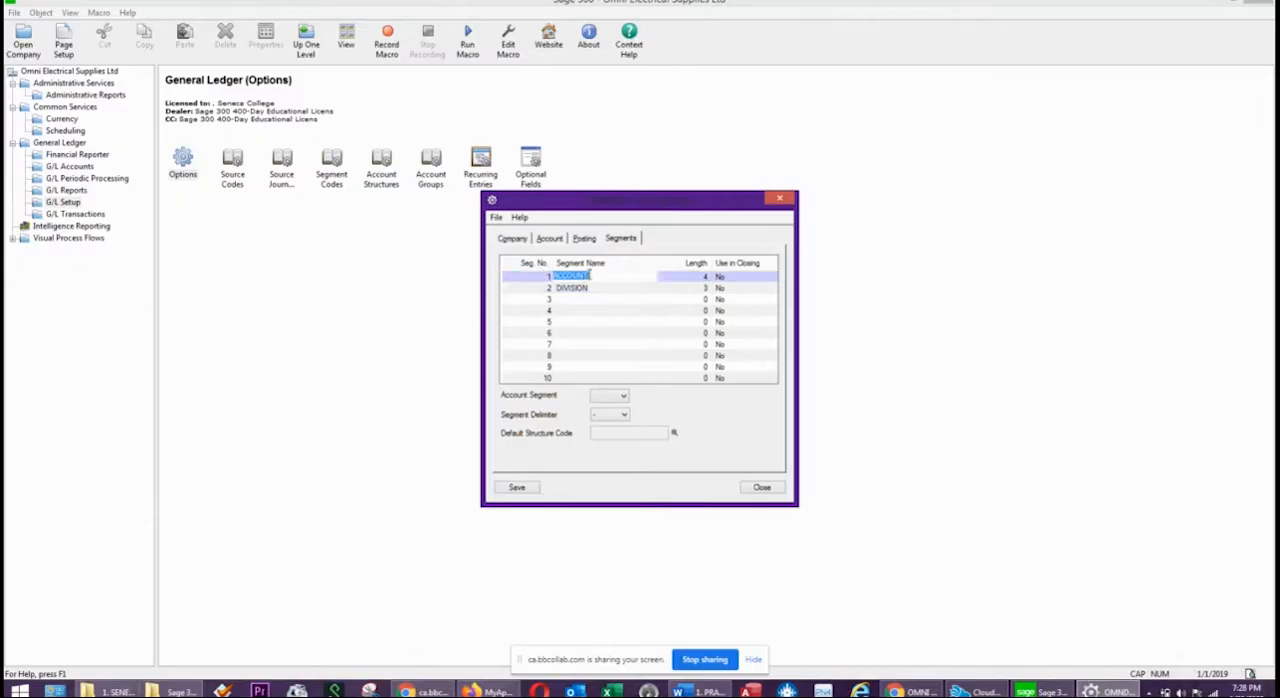
pyautogui.click(608, 395)
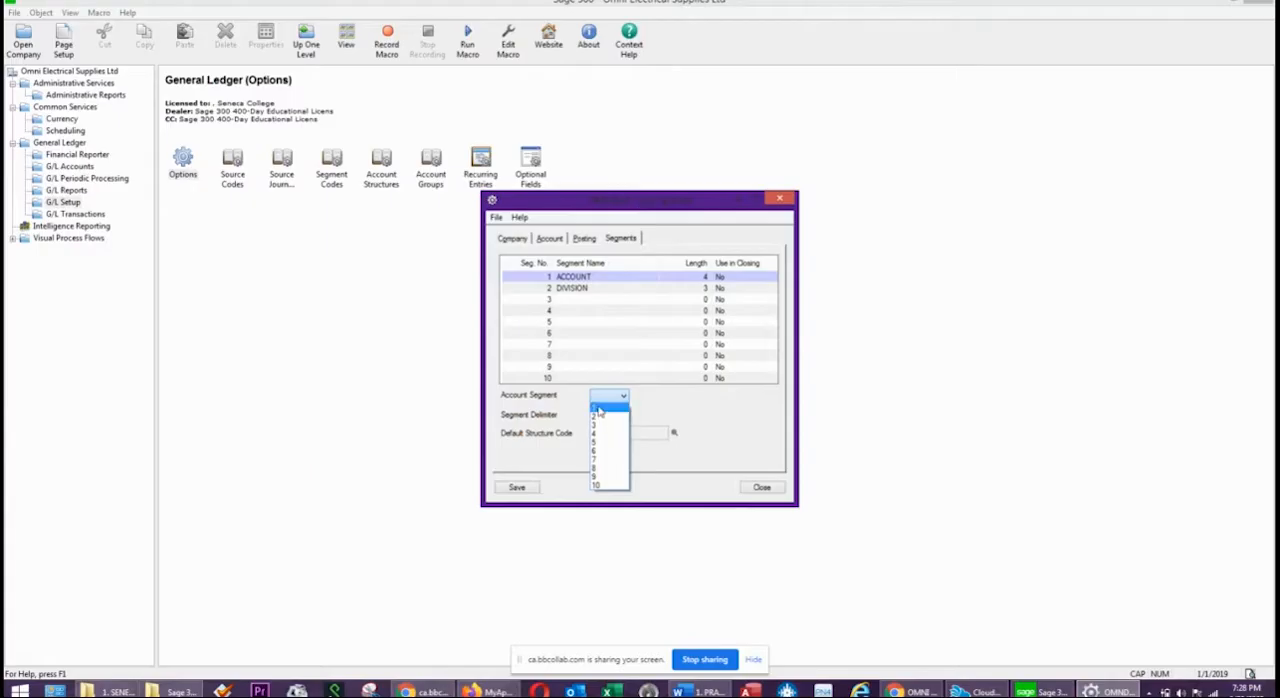
pyautogui.click(598, 409)
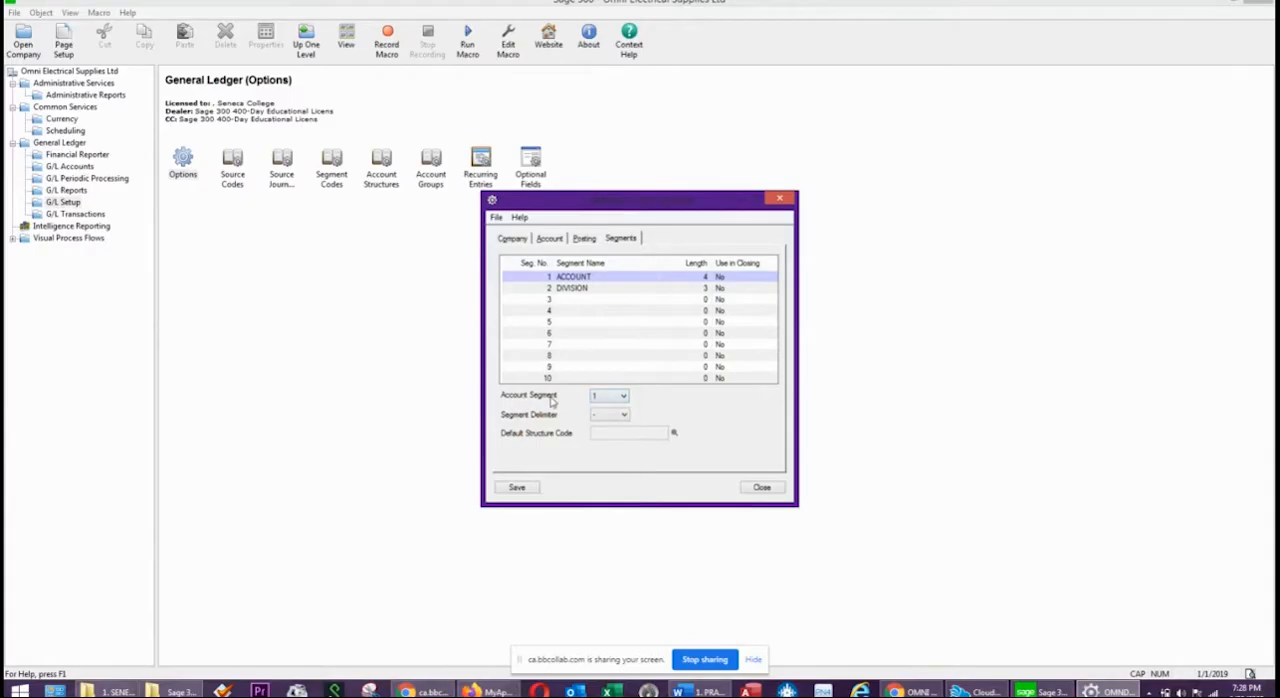
pyautogui.click(578, 277)
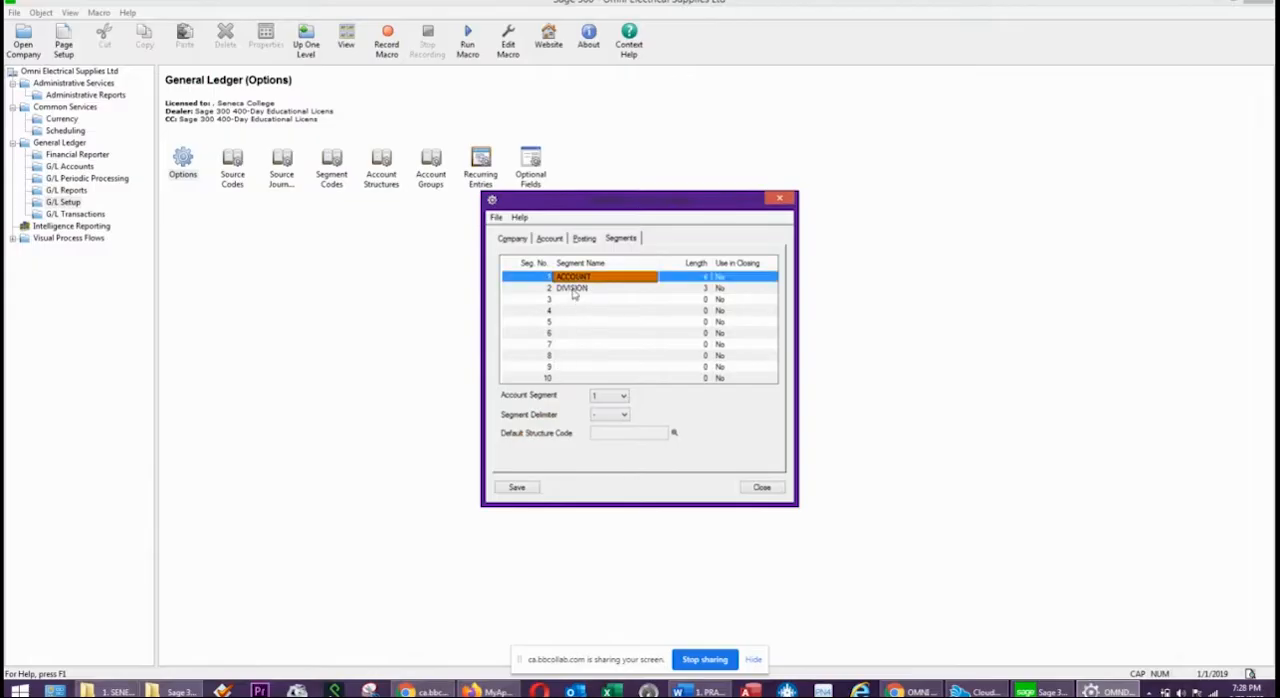
pyautogui.click(574, 290)
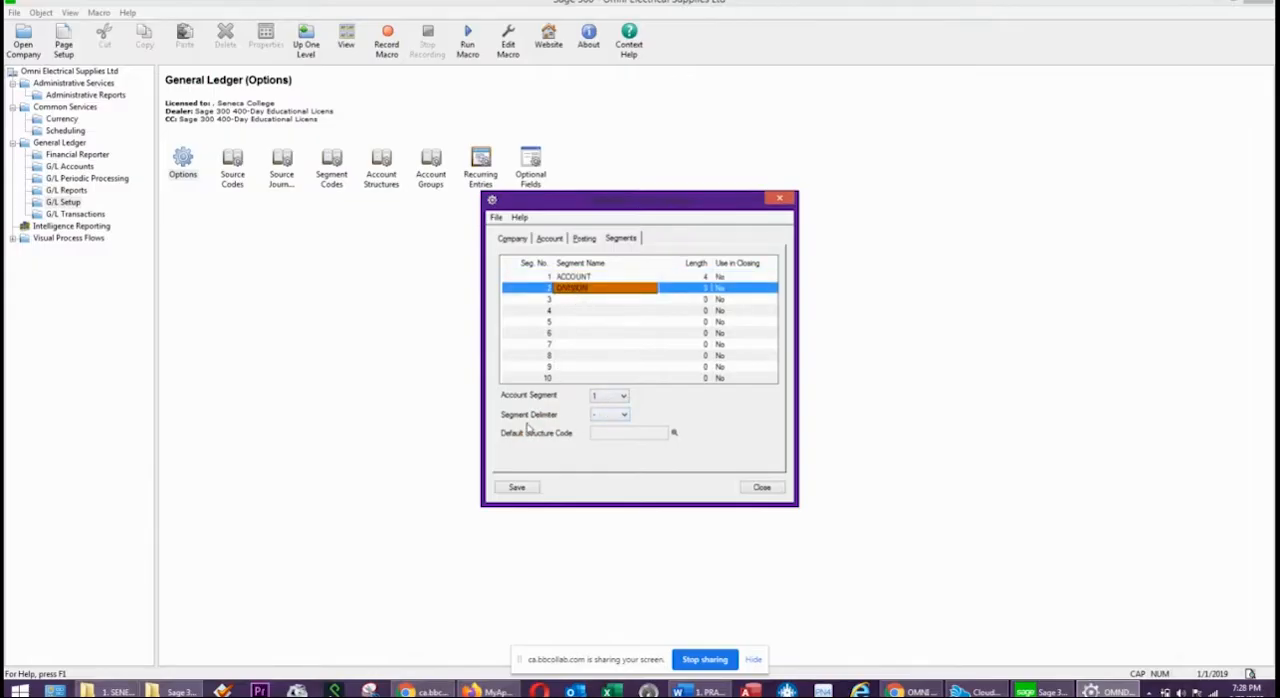
pyautogui.click(606, 415)
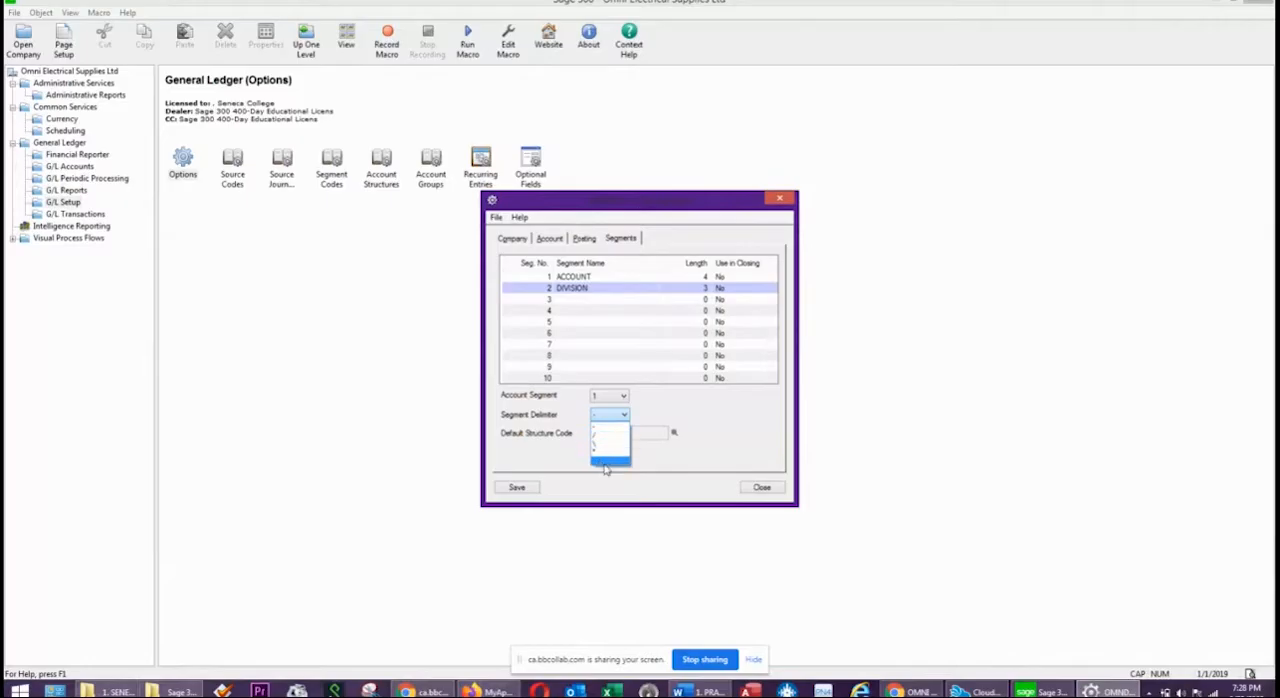
pyautogui.click(597, 431)
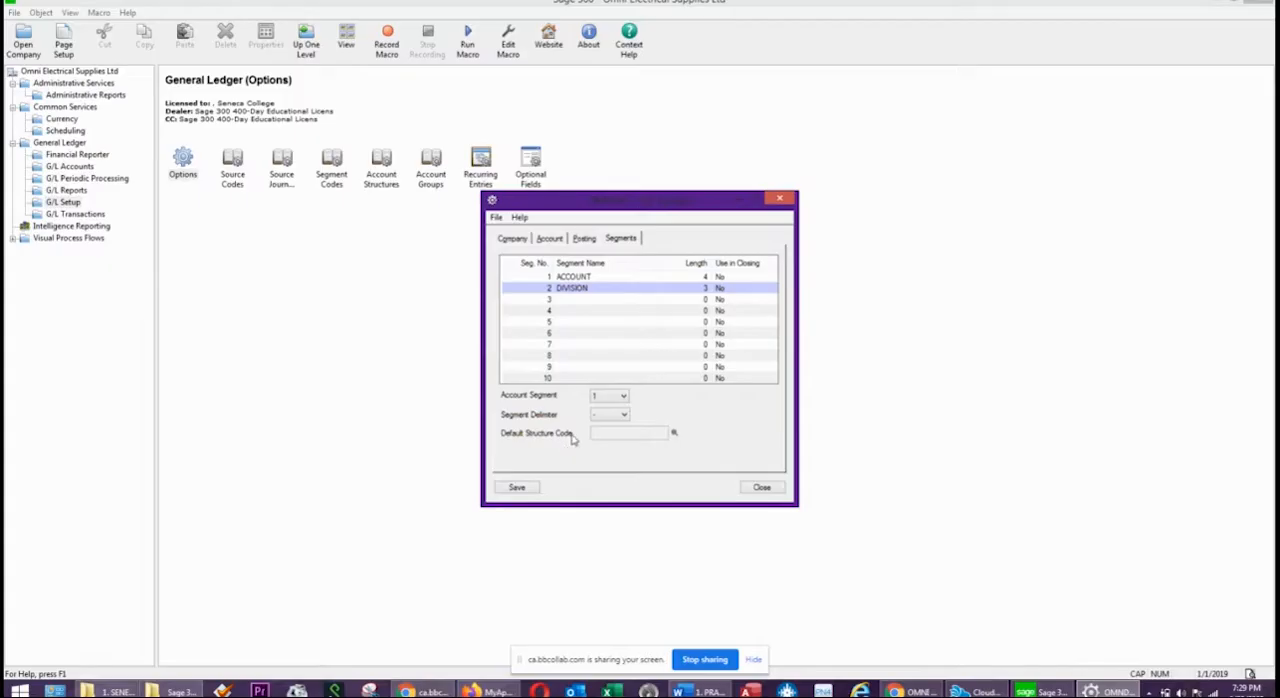
# Review the company, account, posting and segment settings of the G/L options and save them.
pyautogui.click(510, 239)
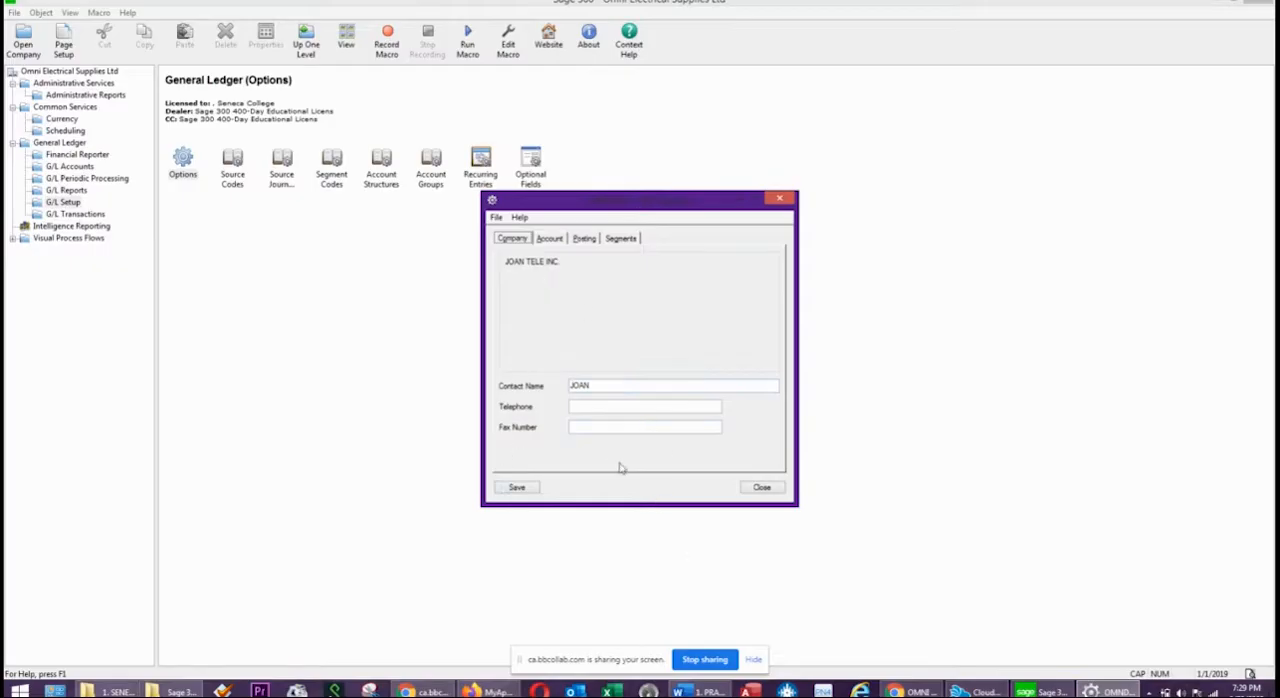
pyautogui.click(549, 239)
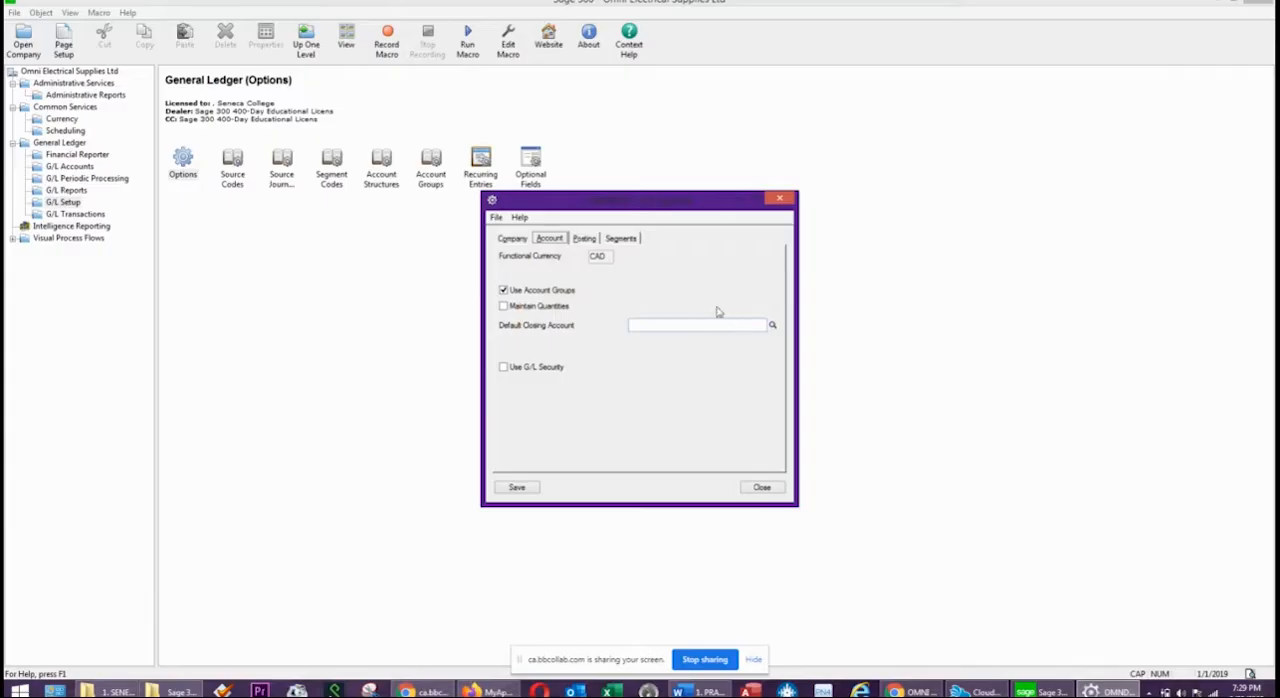
pyautogui.click(584, 239)
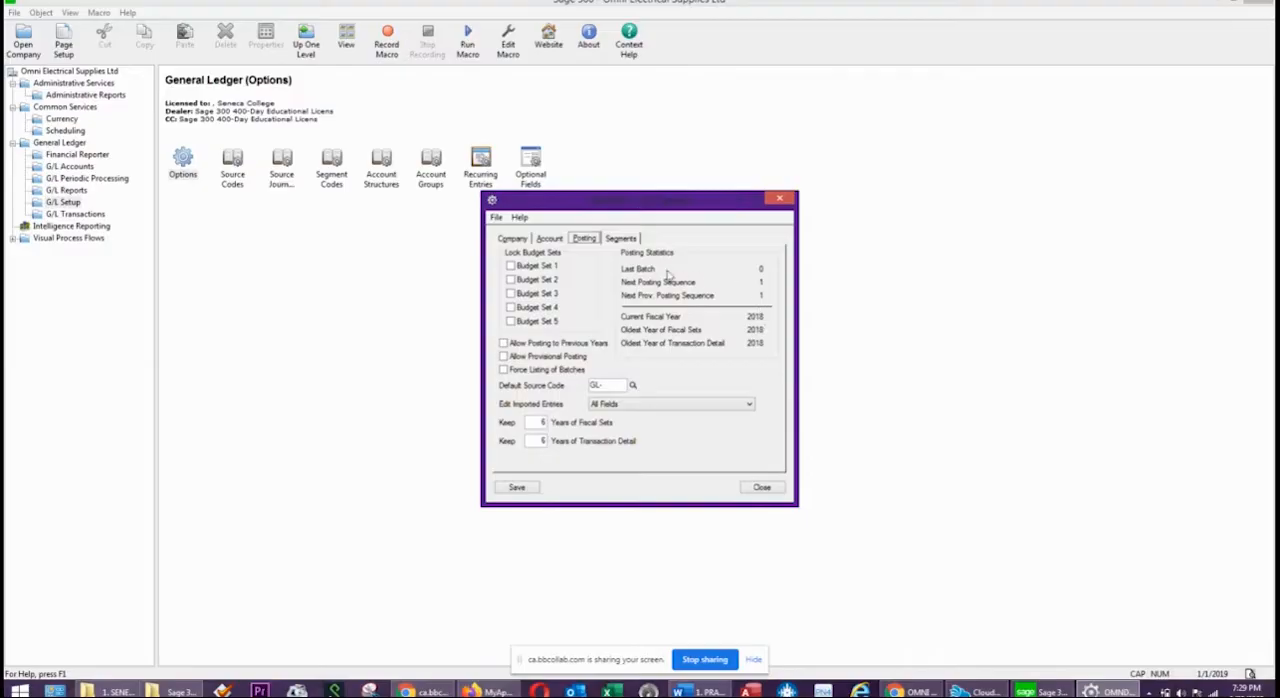
pyautogui.click(621, 238)
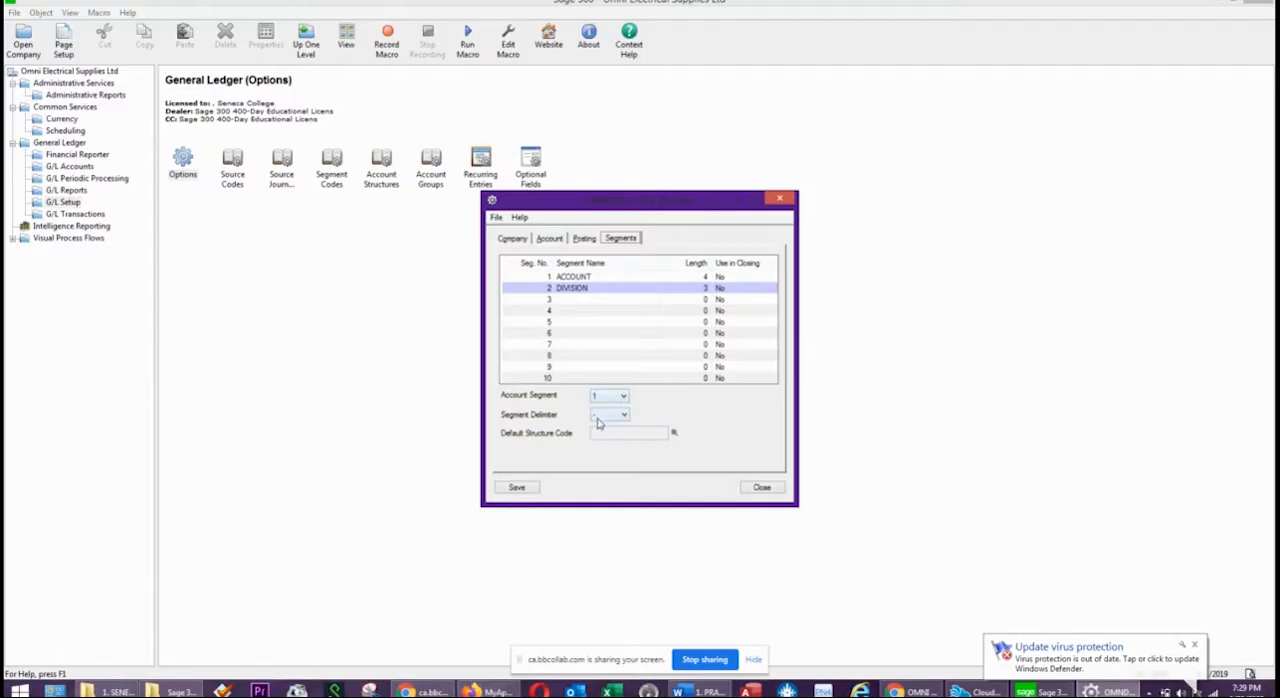
pyautogui.click(517, 487)
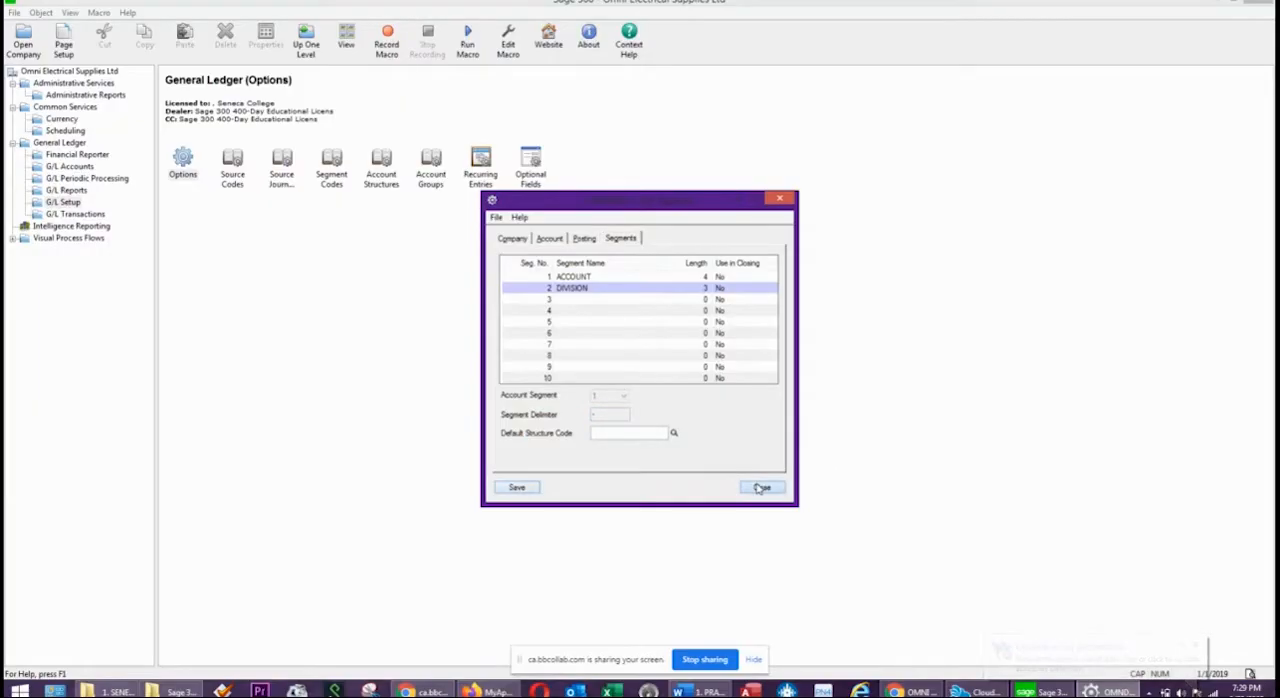
# Close the G/L options and check the required GL source codes in the Word practice exercise.
pyautogui.click(761, 488)
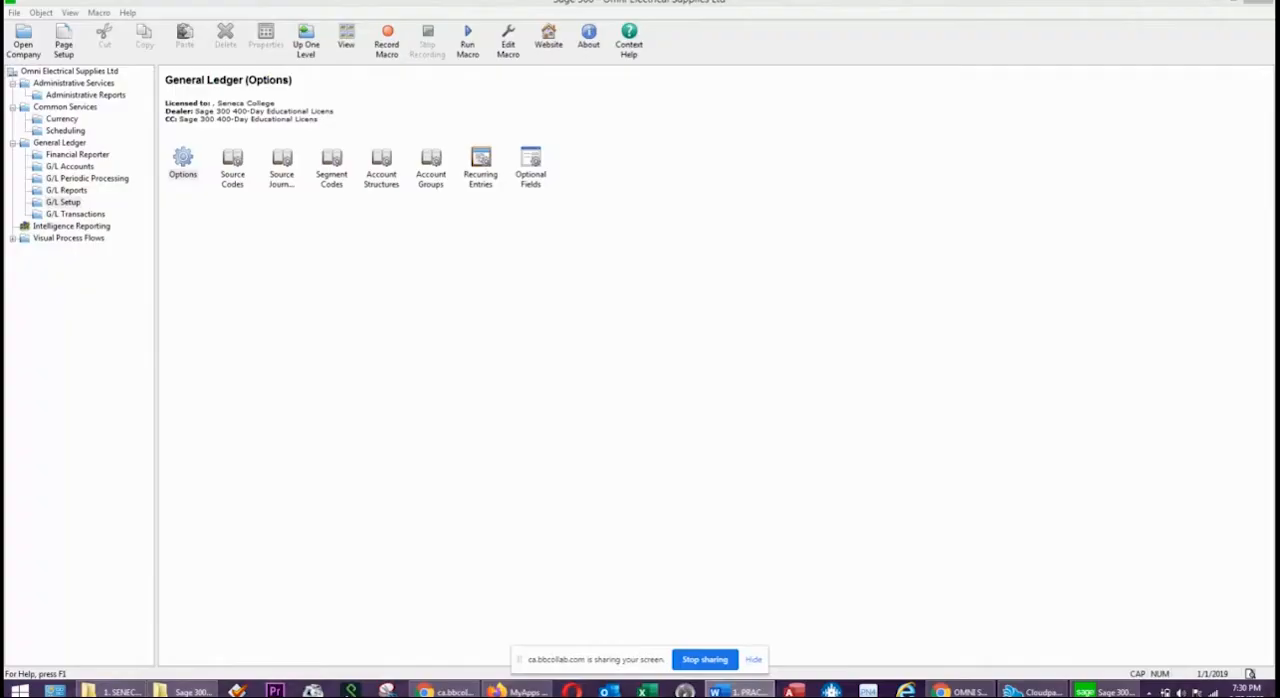
pyautogui.moveTo(1278, 123); pyautogui.dragTo(609, 125)
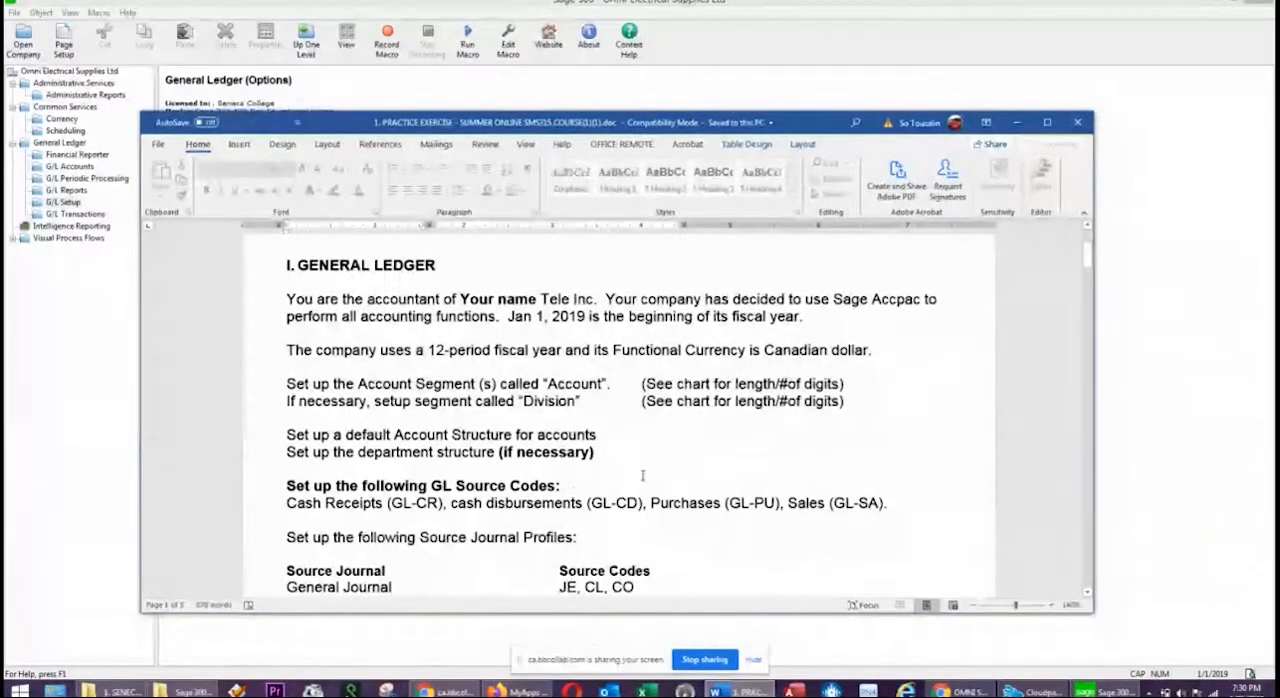
pyautogui.moveTo(889, 503); pyautogui.dragTo(258, 509)
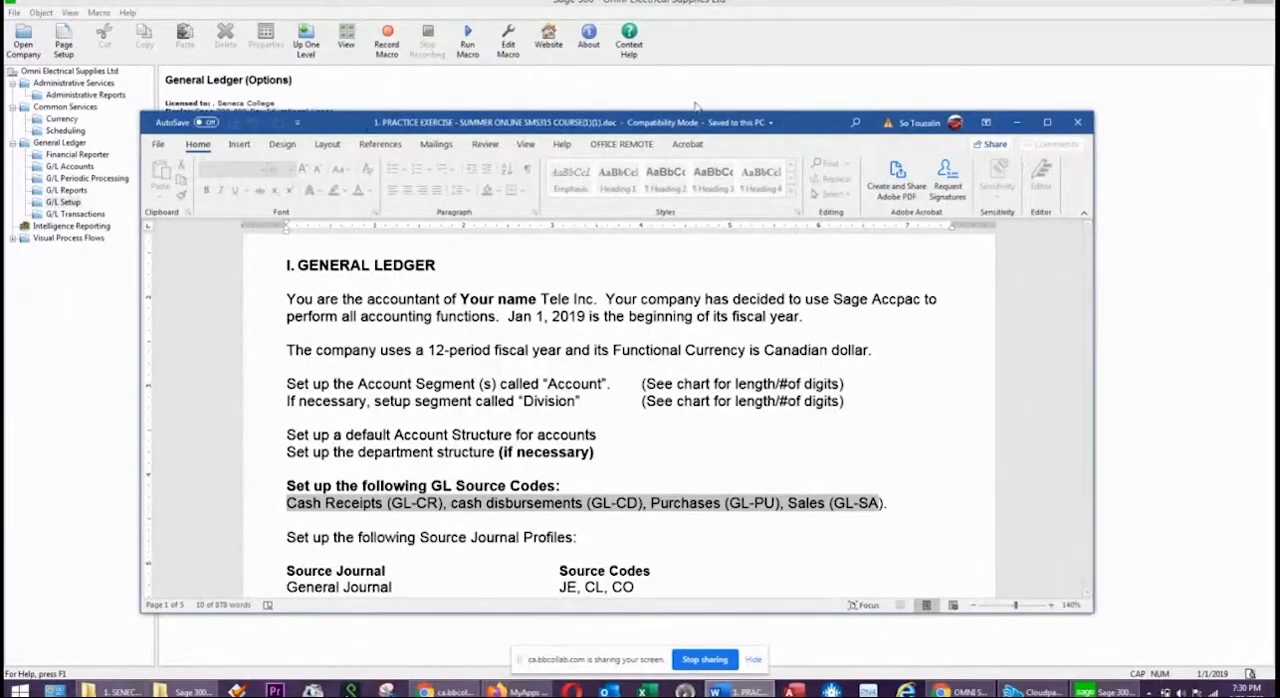
pyautogui.moveTo(686, 122); pyautogui.dragTo(1279, 124)
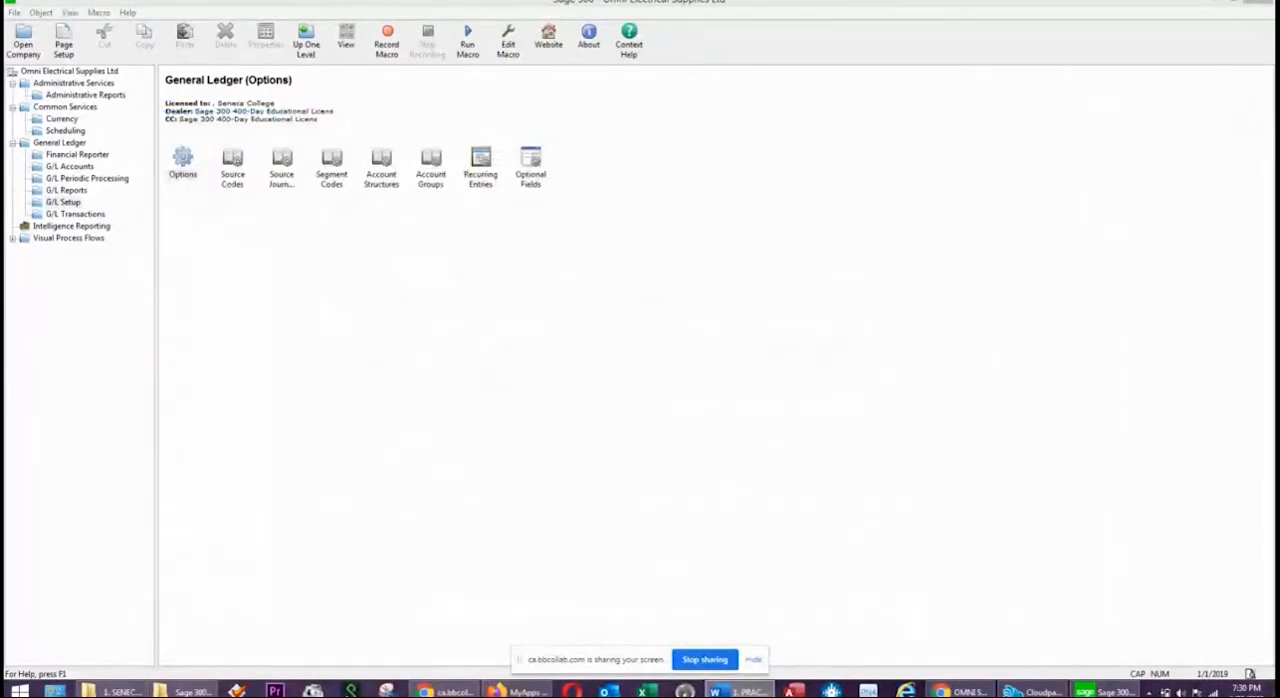
# Back in Sage 300, add the G/L source code GL-CR with the description CASH RECEIPTS.
pyautogui.doubleClick(232, 162)
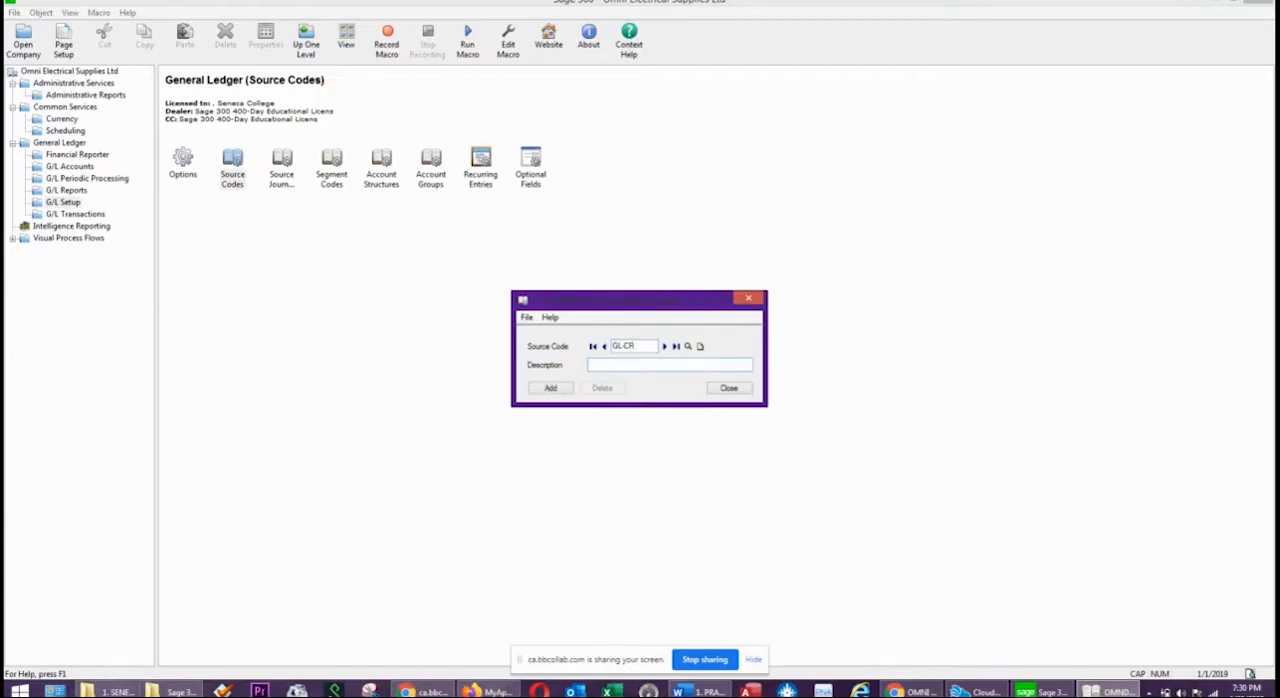
pyautogui.write('CASH RECEIPTS')
pyautogui.click(540, 389)
# Add the source code GL-CD with the description CASH DISBURSEMENTS.
pyautogui.doubleClick(630, 345)
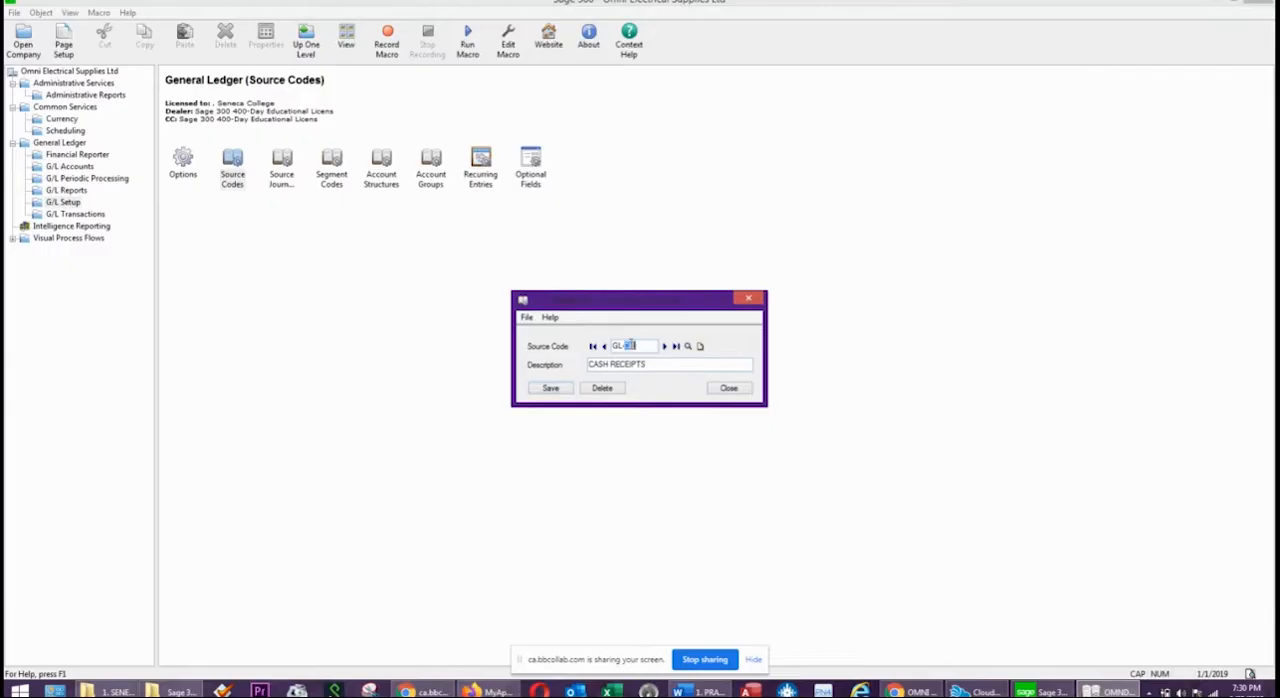
pyautogui.write('CD')
pyautogui.doubleClick(636, 368)
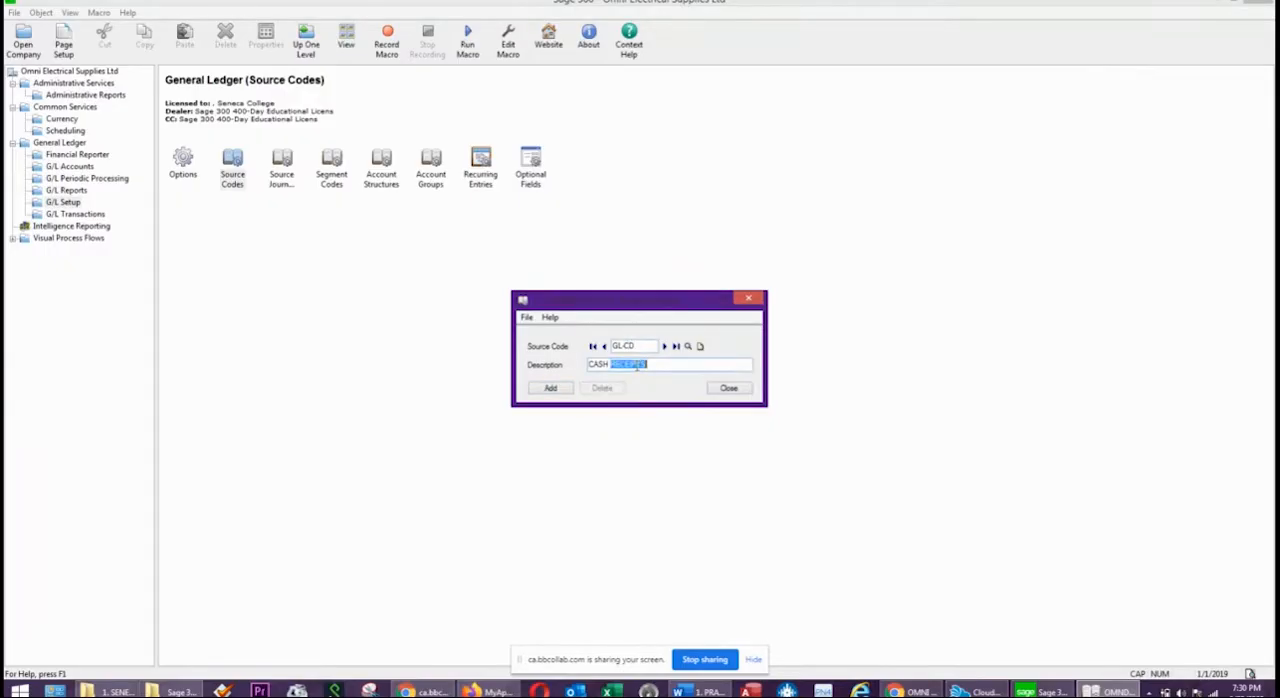
pyautogui.write('DE')
pyautogui.press('BackSpace')
pyautogui.press('BackSpace')
pyautogui.press('BackSpace')
pyautogui.press('BackSpace')
pyautogui.write('URSEMENT')
pyautogui.click(556, 390)
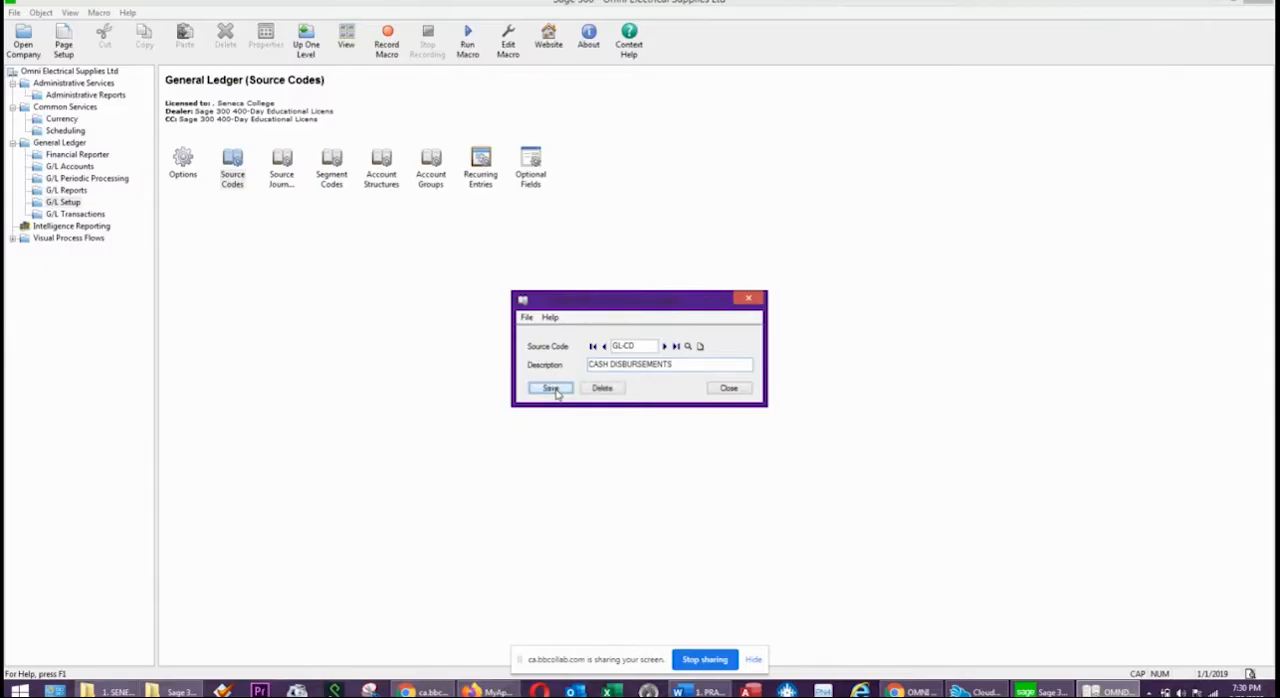
# Add the source code GL-PU with the description PURCHASES.
pyautogui.doubleClick(642, 345)
pyautogui.write('PU')
pyautogui.press('Tab')
pyautogui.write('PURCHASES')
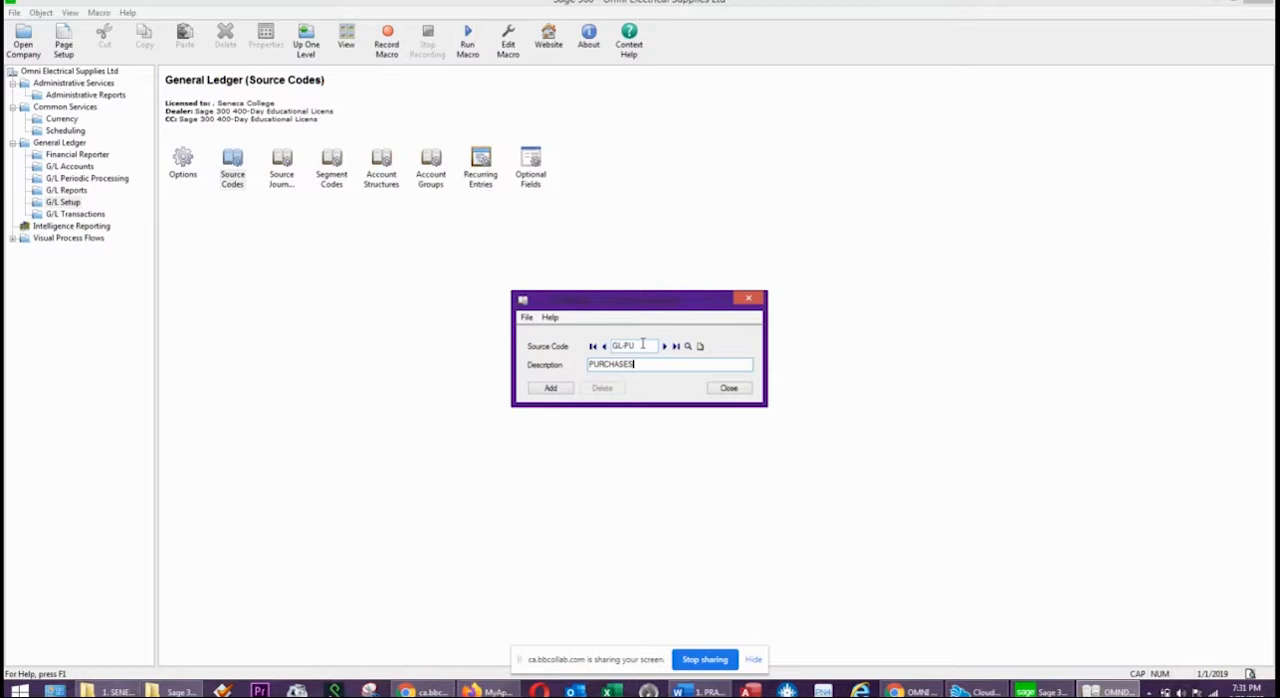
pyautogui.press('Tab')
pyautogui.press('Return')
# Add the source code GL-SA with the description SALES and close the source codes window.
pyautogui.doubleClick(645, 345)
pyautogui.write('SA')
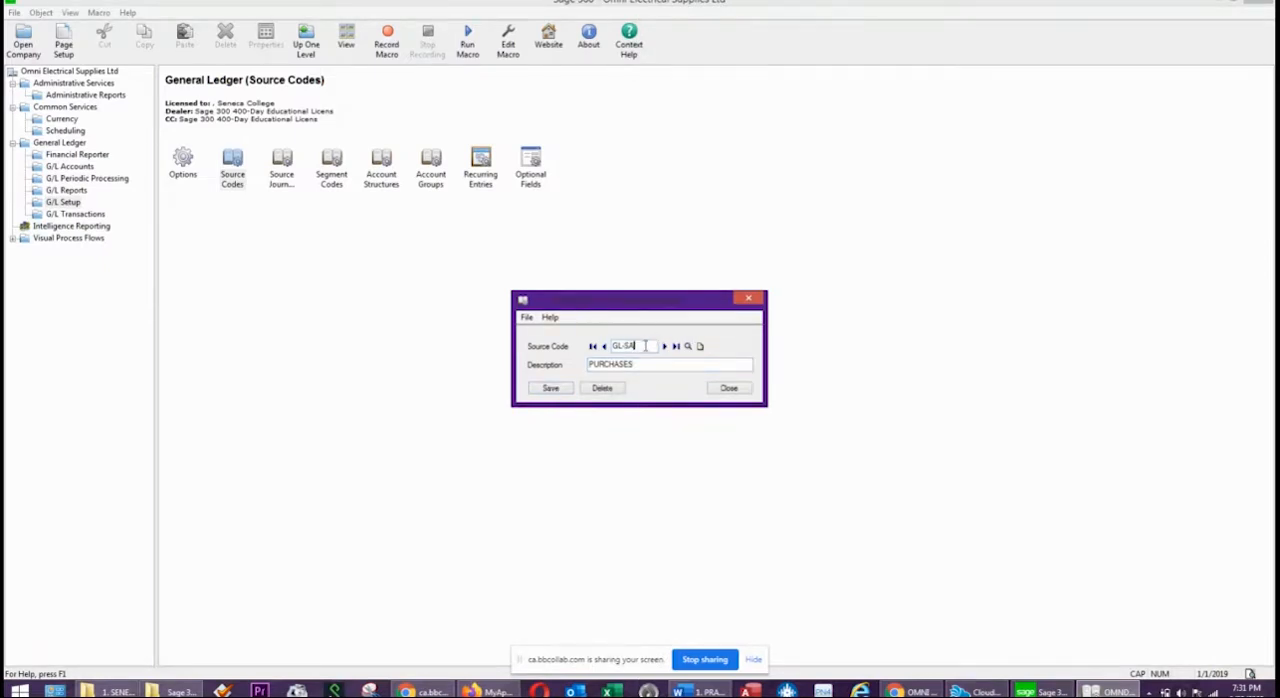
pyautogui.click(633, 363)
pyautogui.write('SALES')
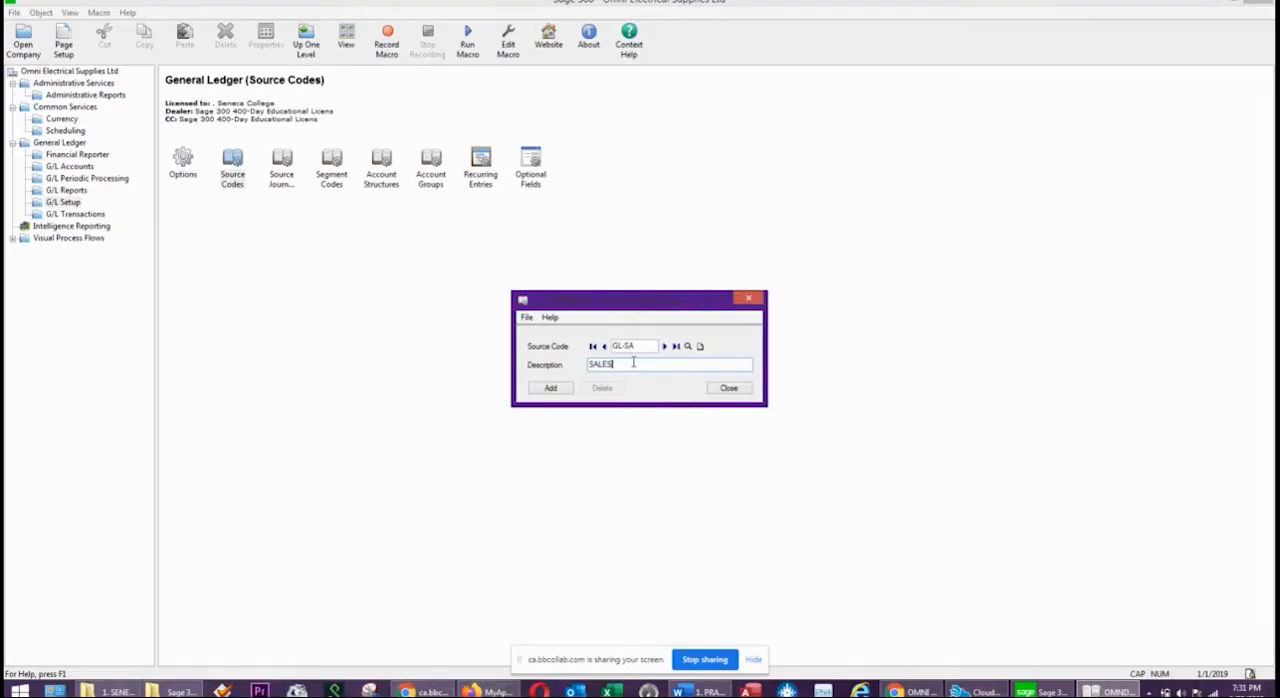
pyautogui.click(551, 388)
pyautogui.click(733, 390)
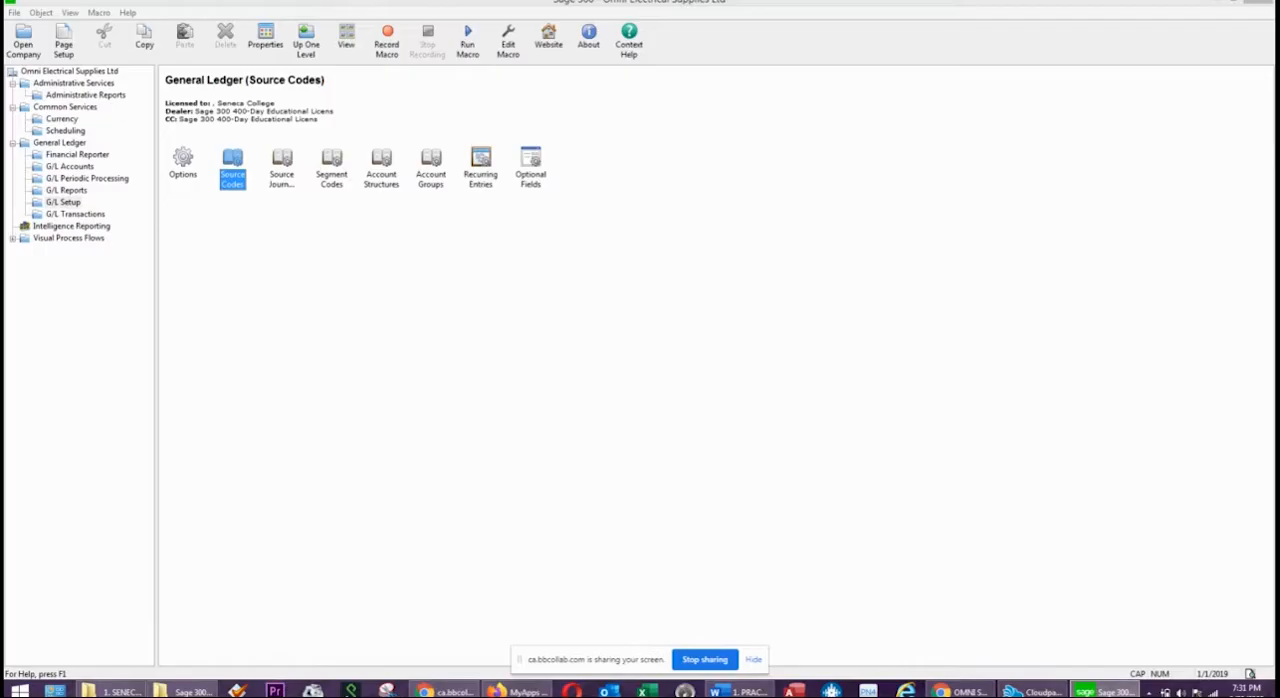
# Open the Source Journal Profiles in the General Ledger setup.
pyautogui.click(740, 691)
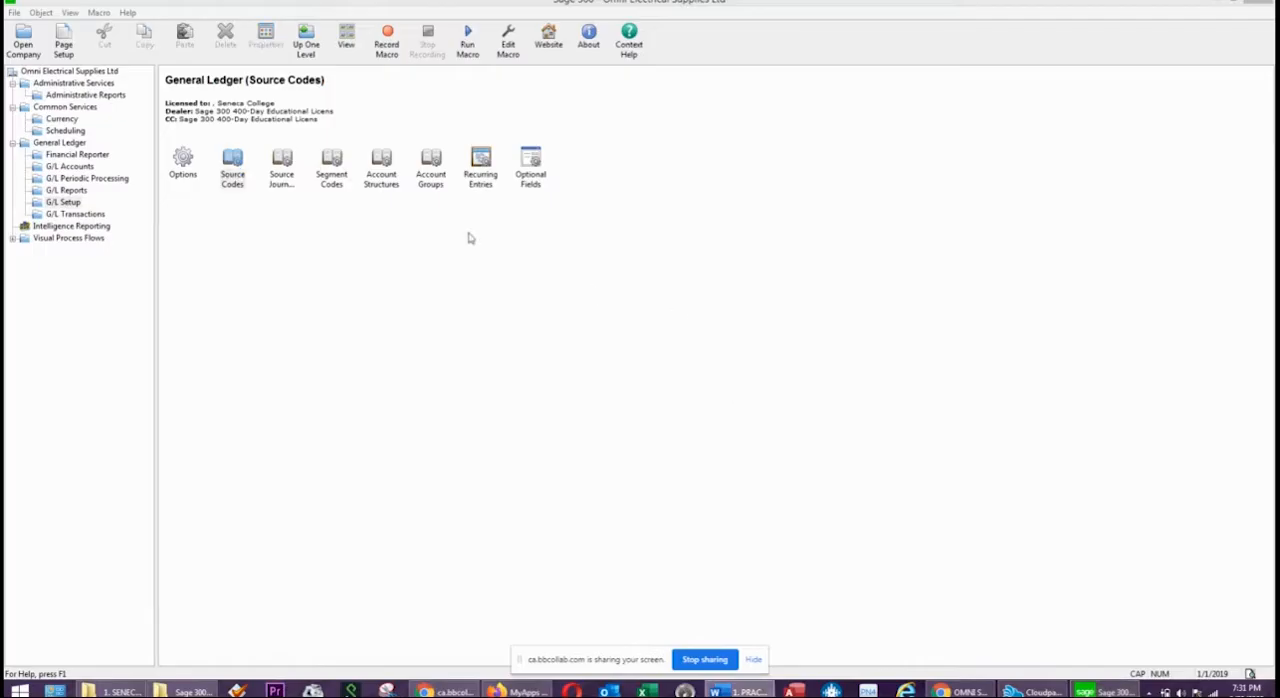
pyautogui.click(288, 182)
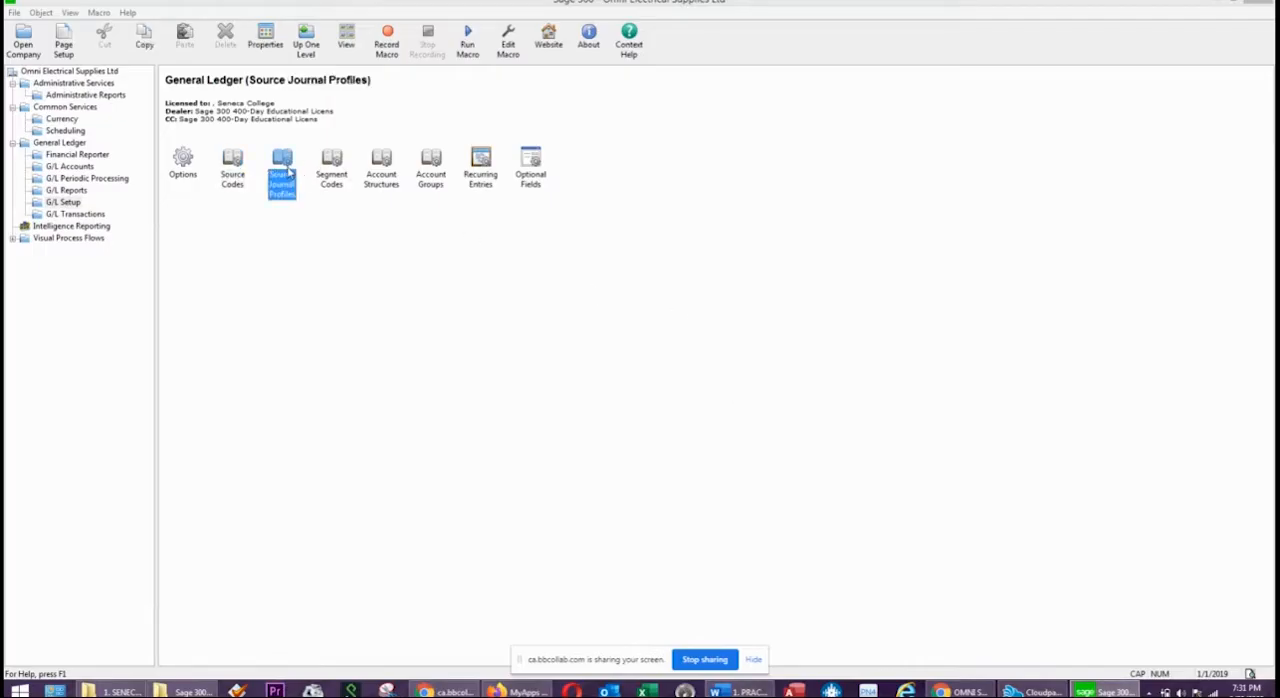
pyautogui.doubleClick(290, 168)
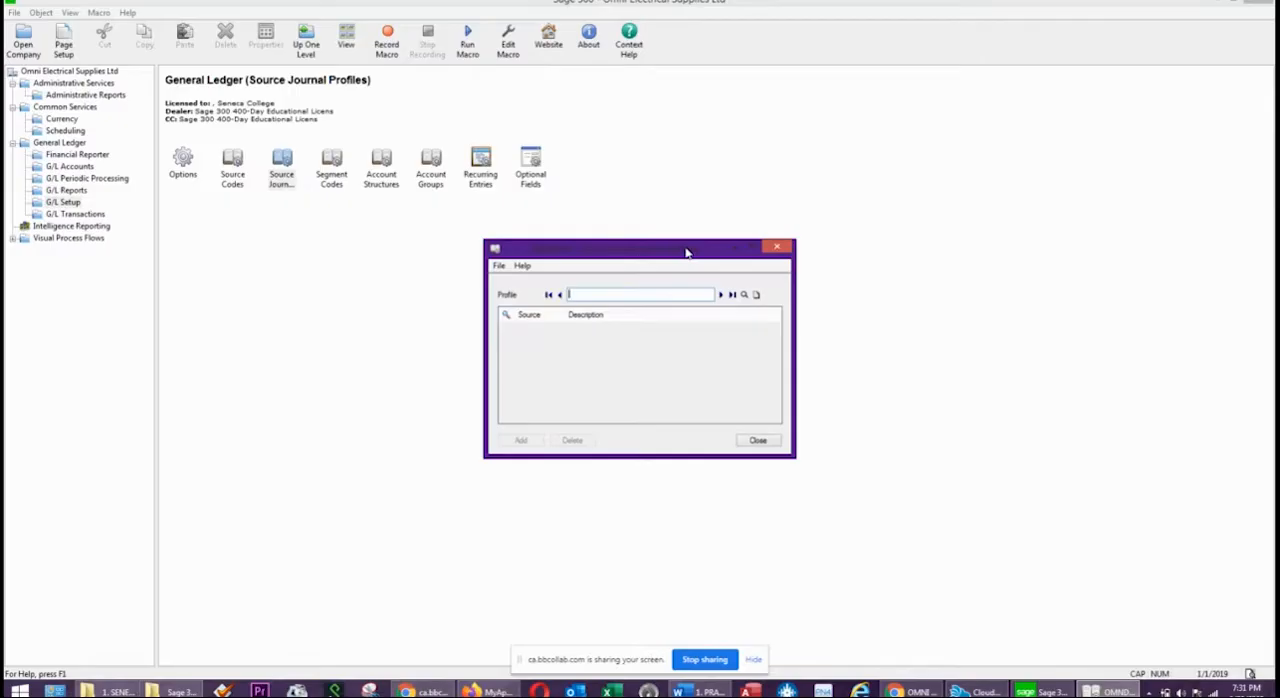
# Check the required source journals and their source codes in the Word practice exercise.
pyautogui.moveTo(1279, 148); pyautogui.dragTo(561, 104)
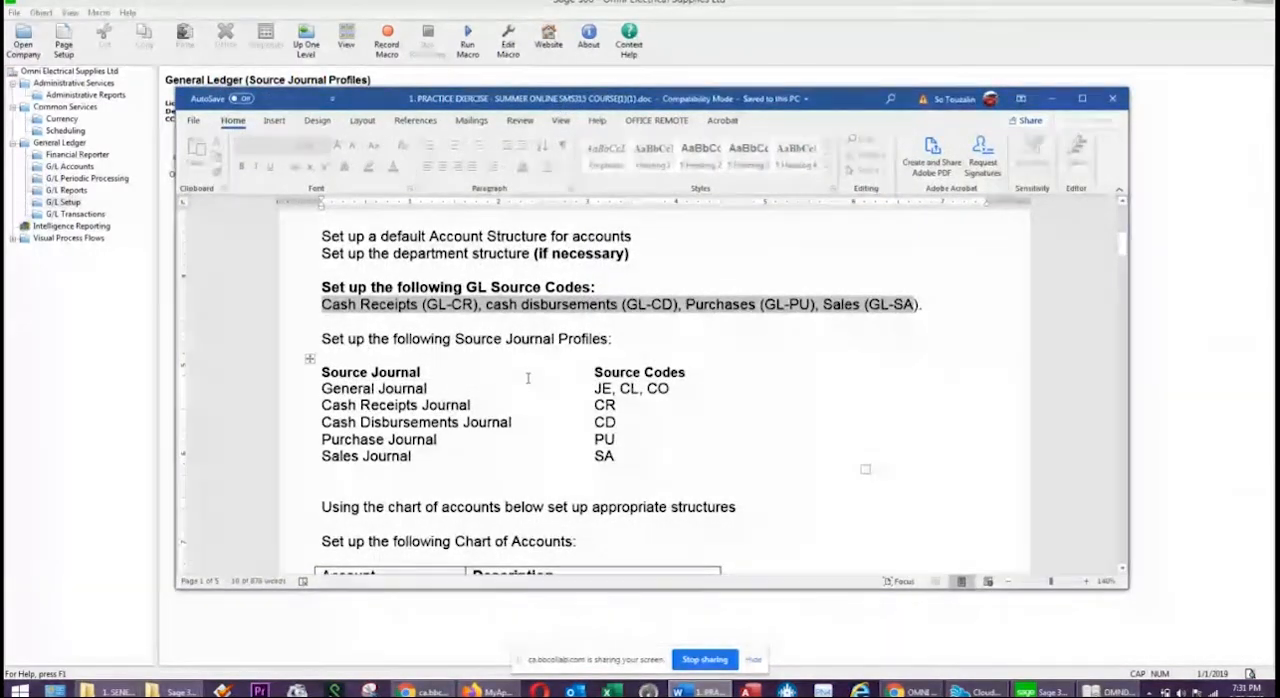
pyautogui.moveTo(675, 389); pyautogui.dragTo(604, 398)
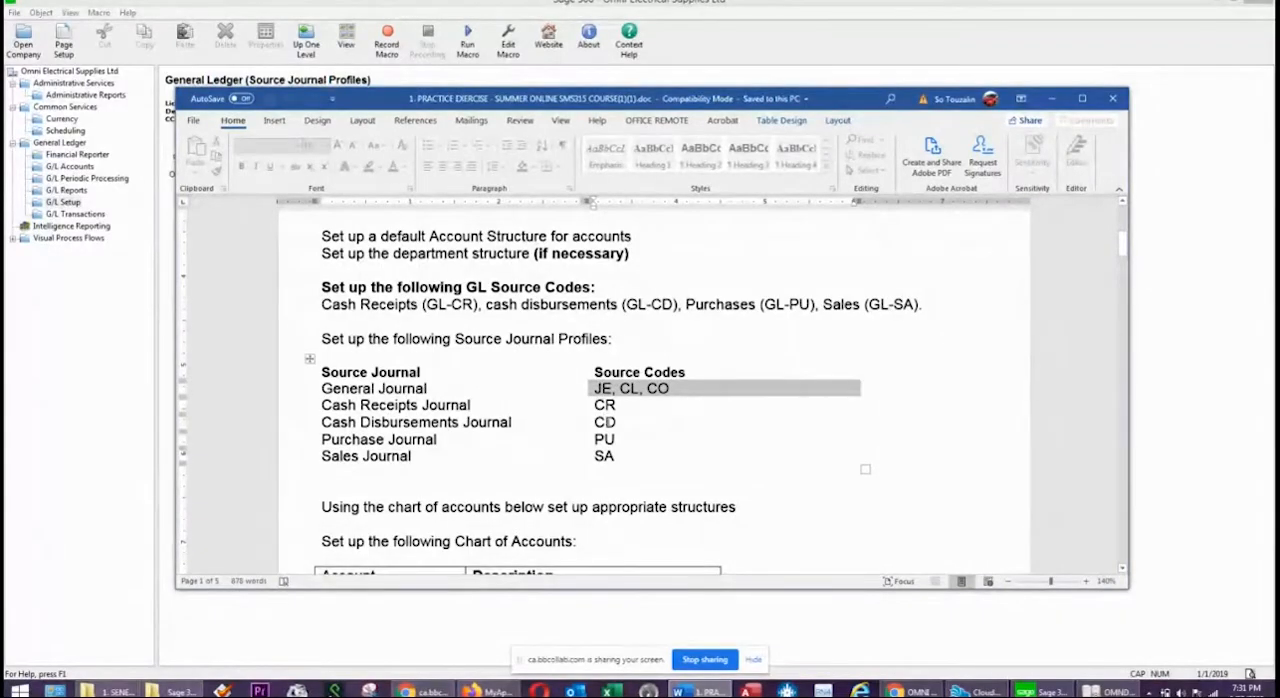
pyautogui.click(606, 421)
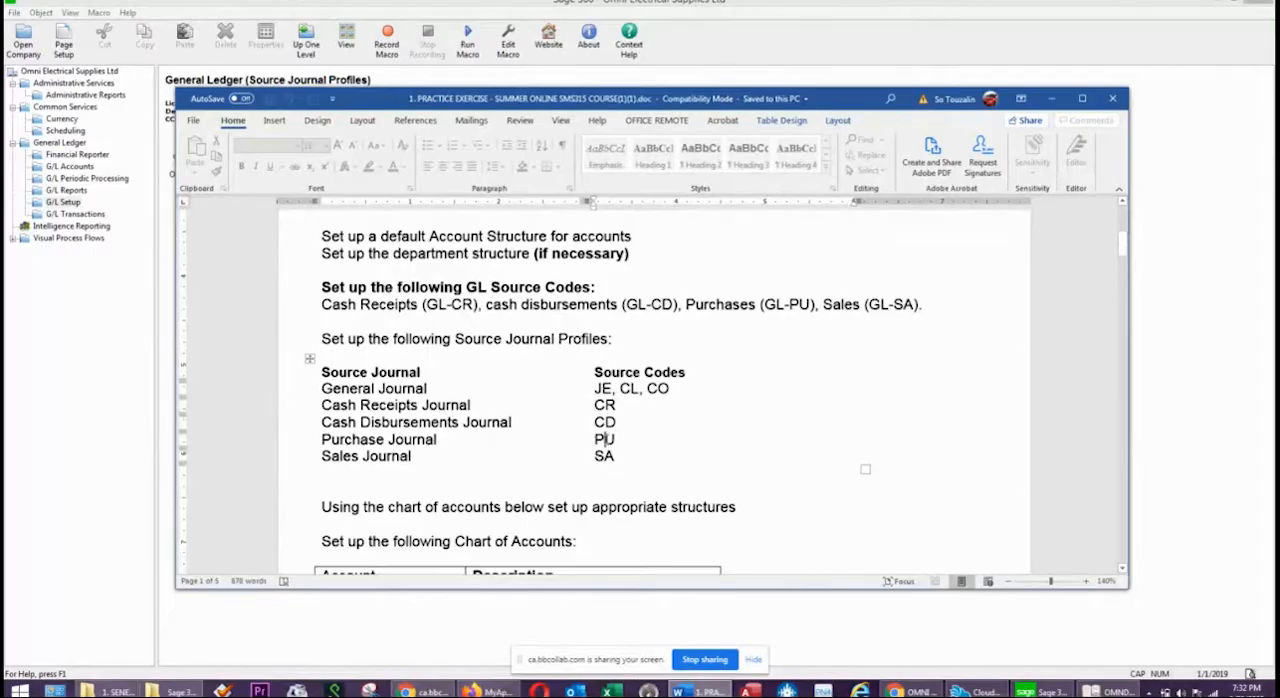
pyautogui.click(568, 458)
pyautogui.click(763, 85)
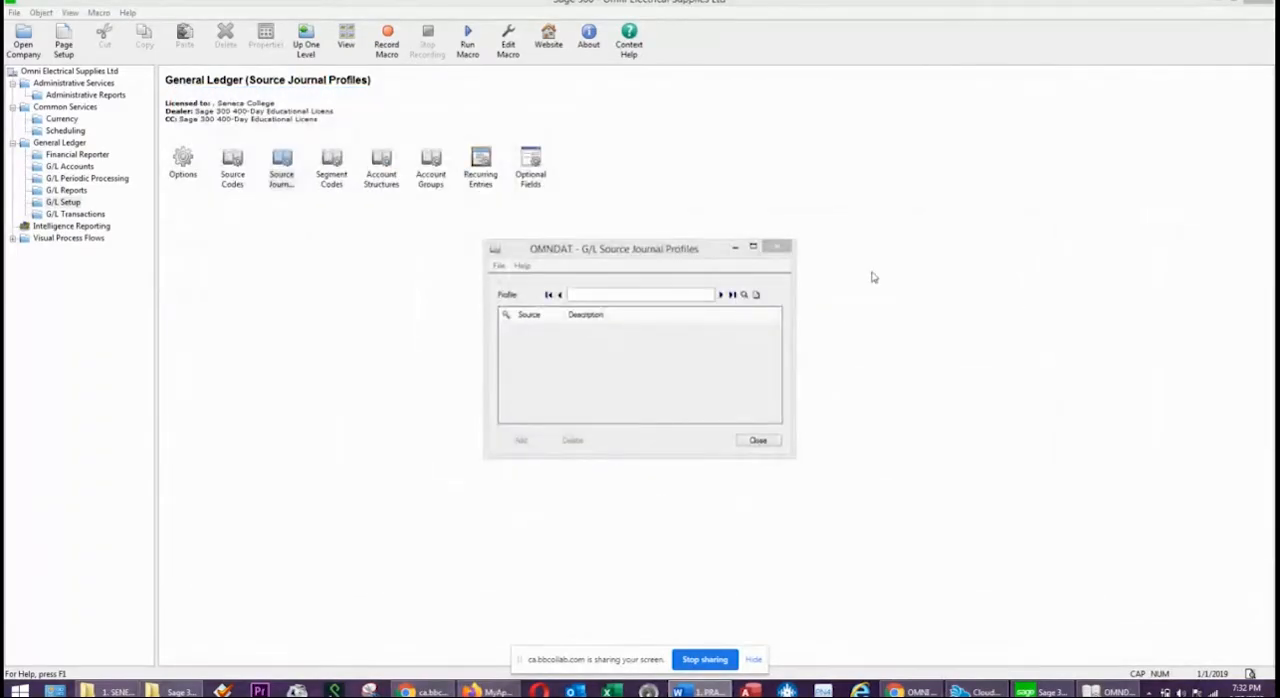
# In Sage 300, start a source journal profile named GENERAL JOURNAL with GL-JE as its first source code.
pyautogui.click(623, 292)
pyautogui.write('C')
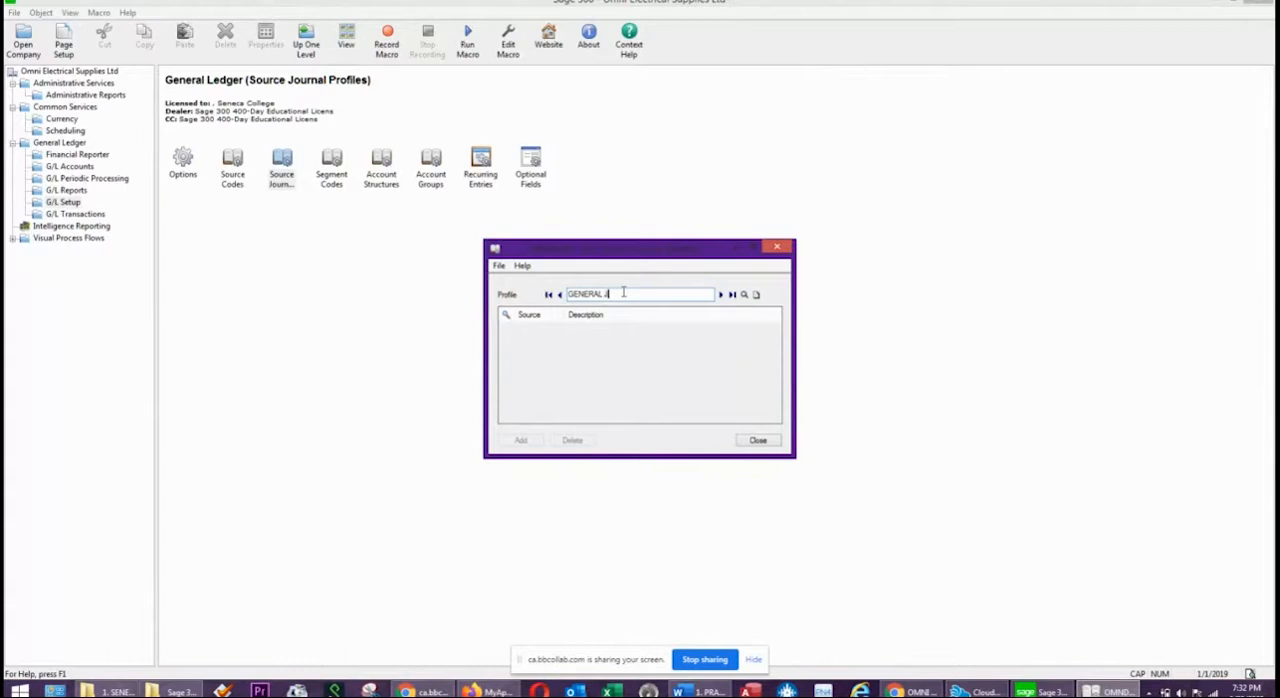
pyautogui.write('ENERAL JOURNAL')
pyautogui.press('Tab')
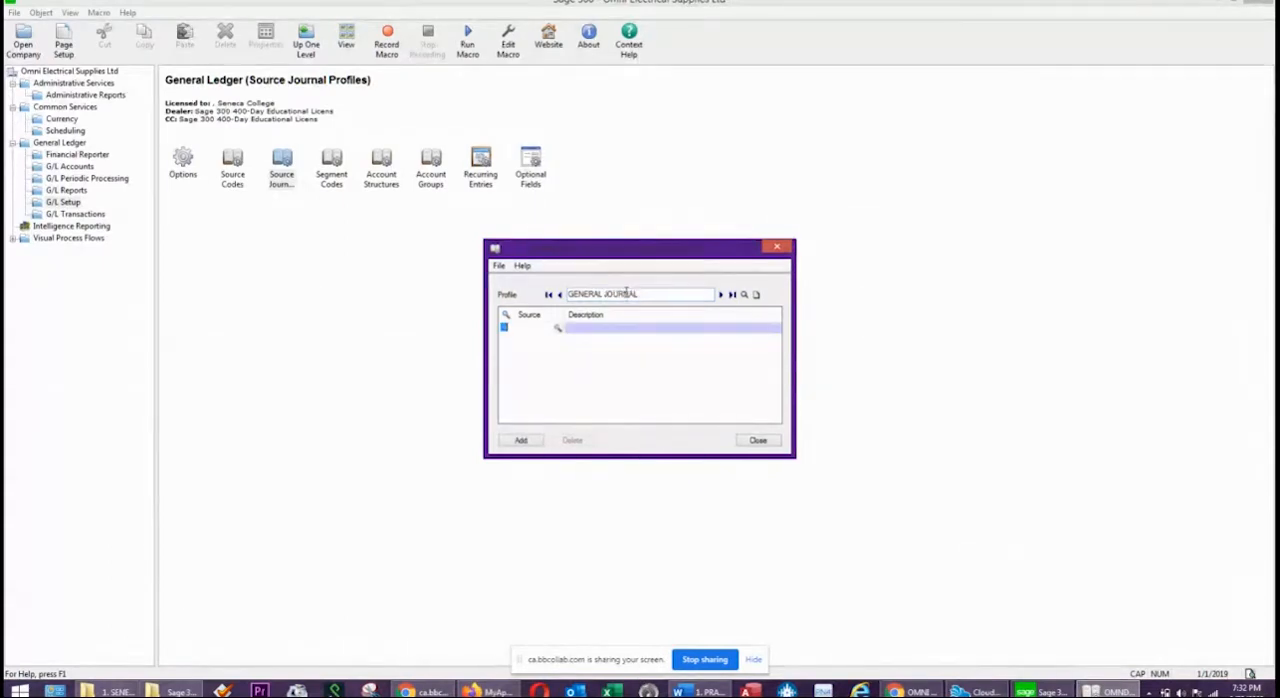
pyautogui.click(557, 329)
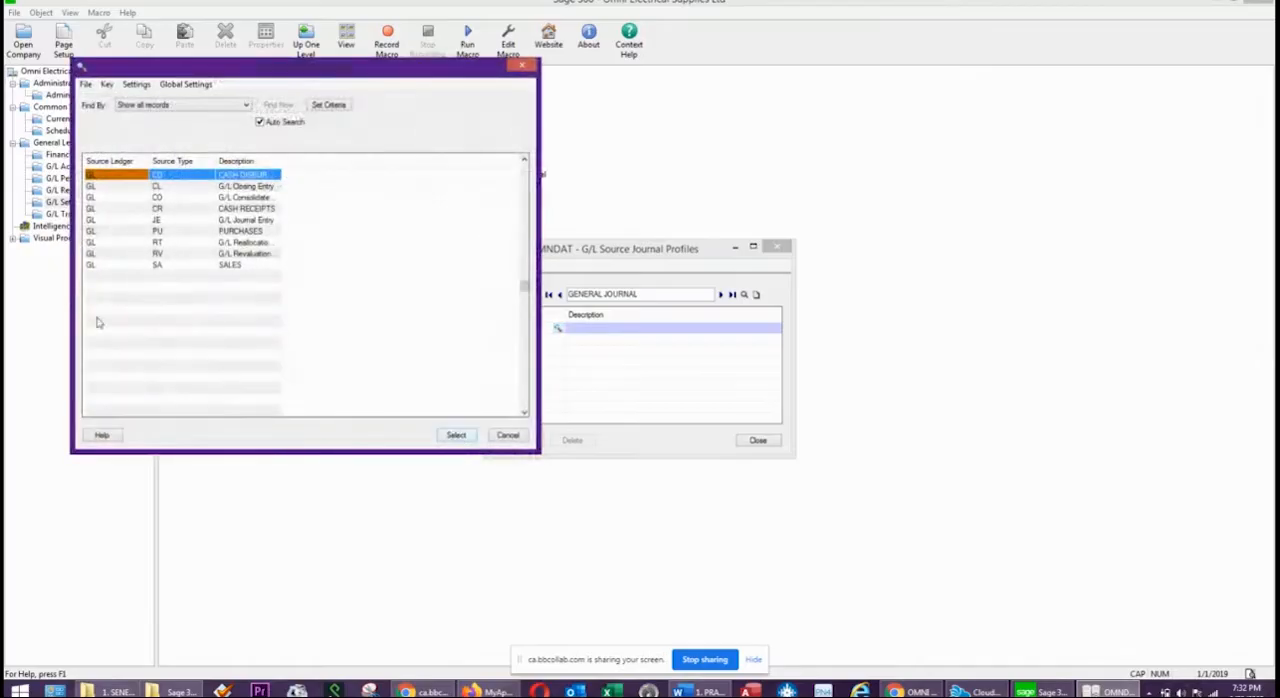
pyautogui.click(158, 221)
pyautogui.click(467, 437)
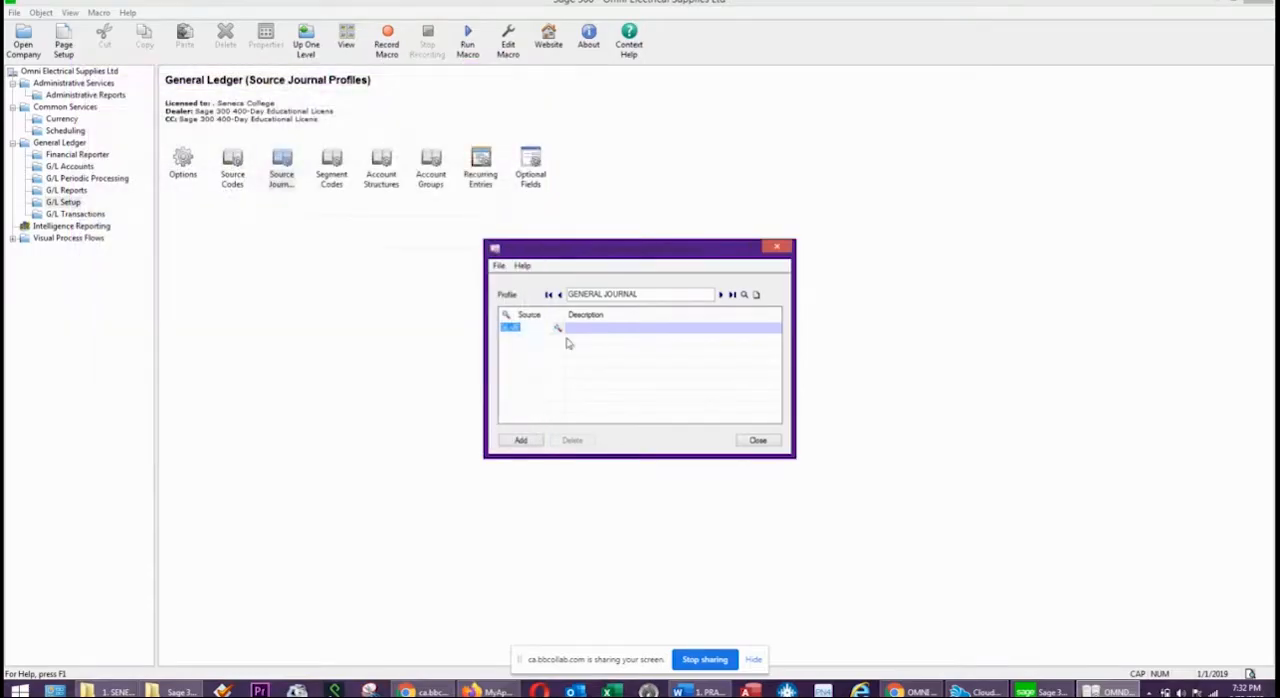
pyautogui.press('Insert')
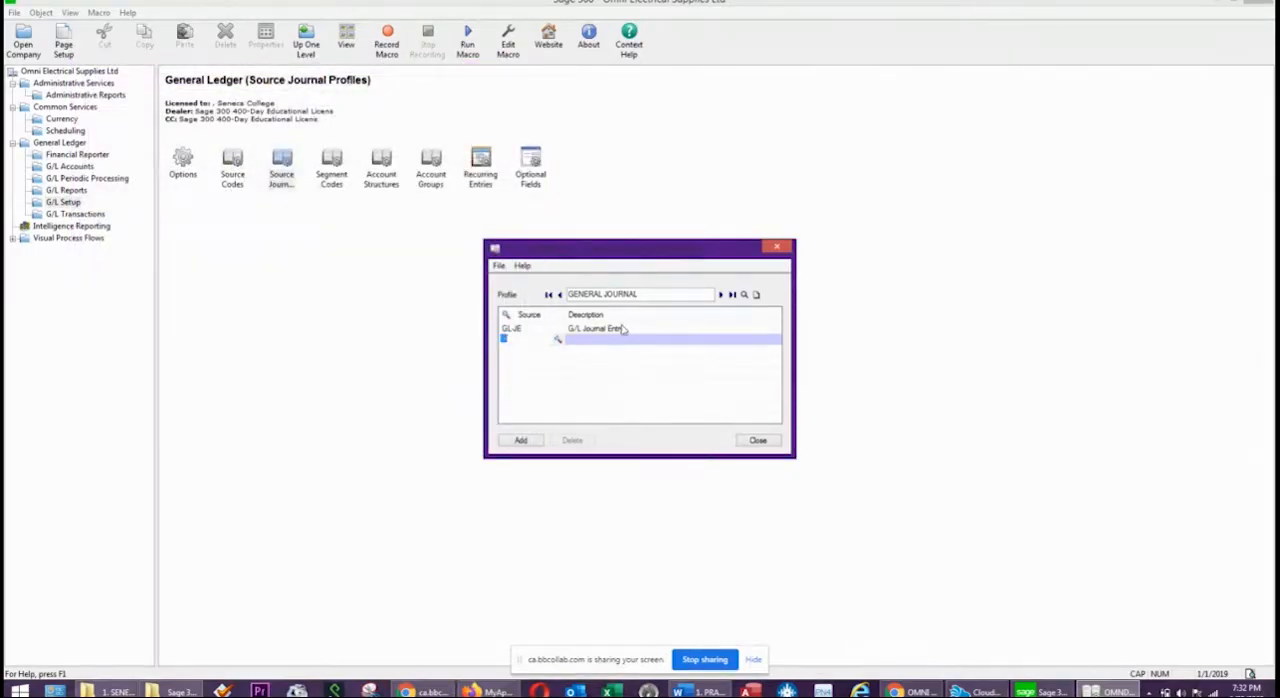
# Include the closing entry source code GL-CL in the GENERAL JOURNAL profile.
pyautogui.click(560, 341)
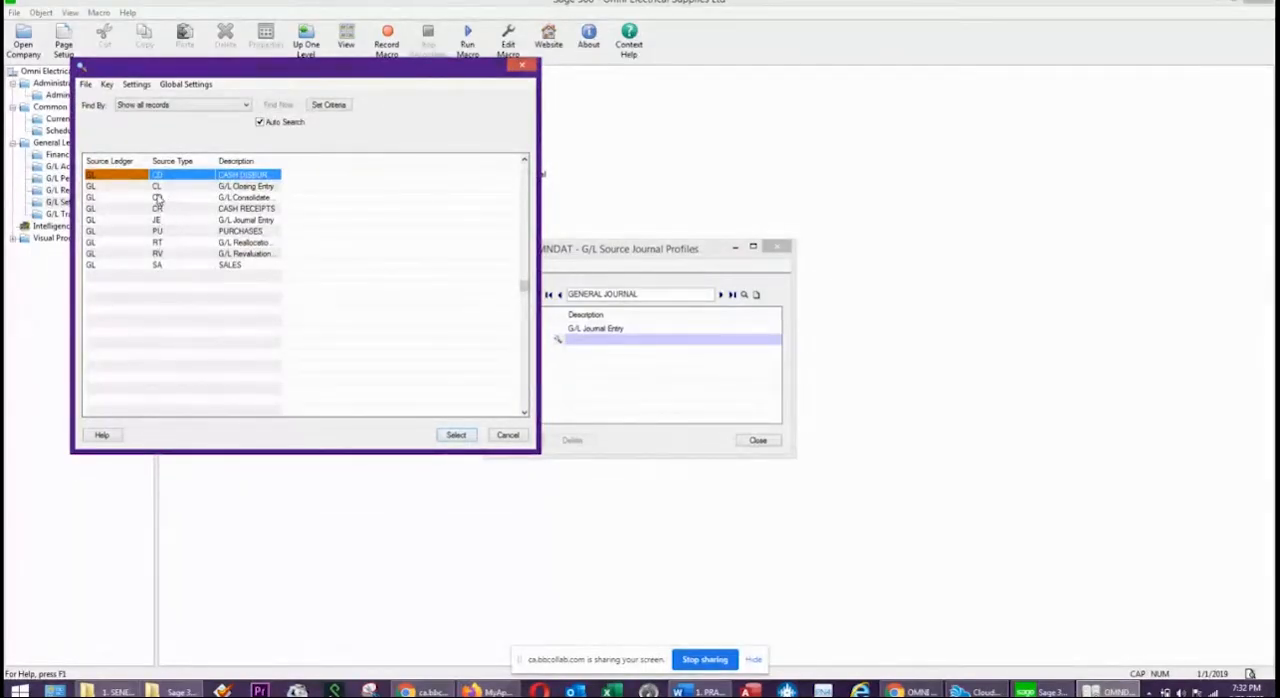
pyautogui.click(160, 188)
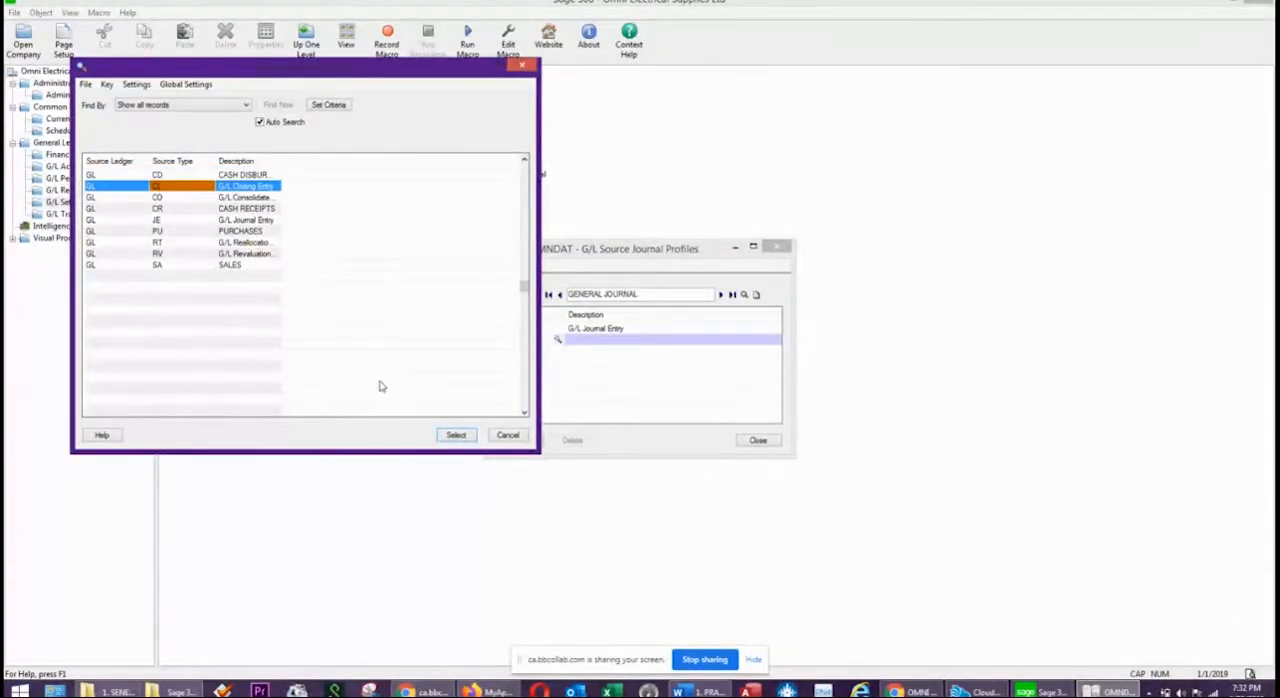
pyautogui.click(447, 434)
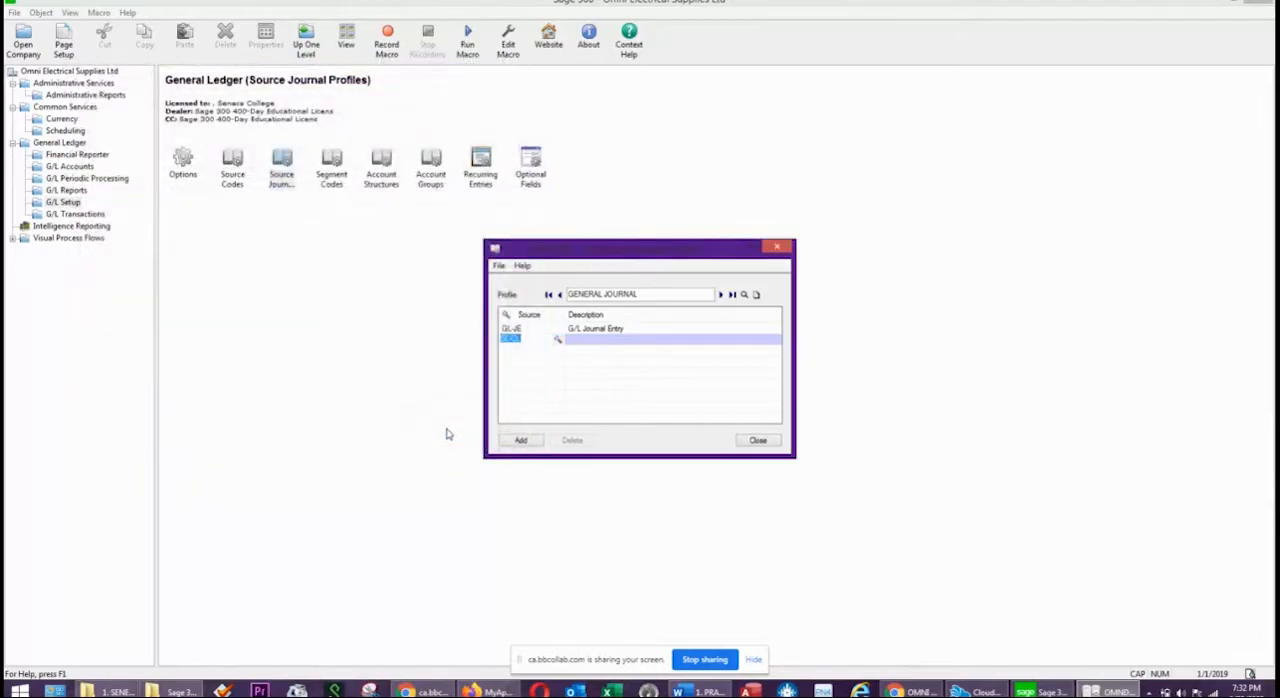
pyautogui.press('Insert')
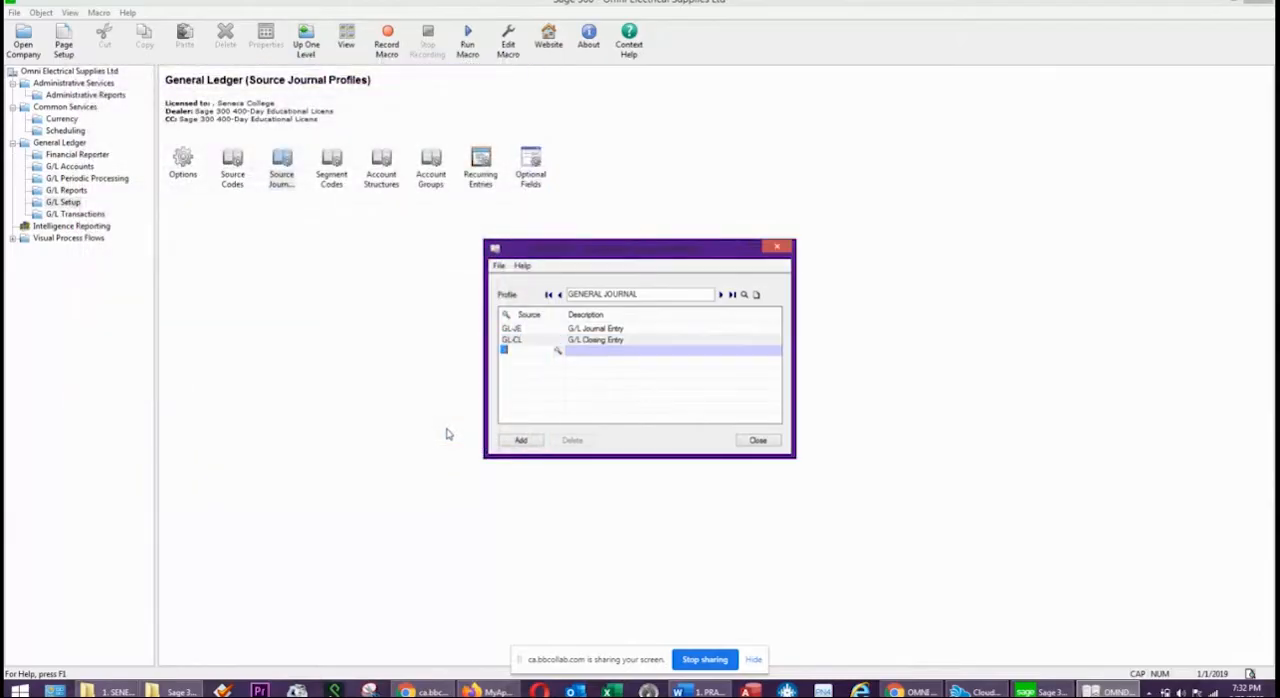
# Include the consolidated entry source code GL-CO and add the completed GENERAL JOURNAL profile.
pyautogui.click(556, 350)
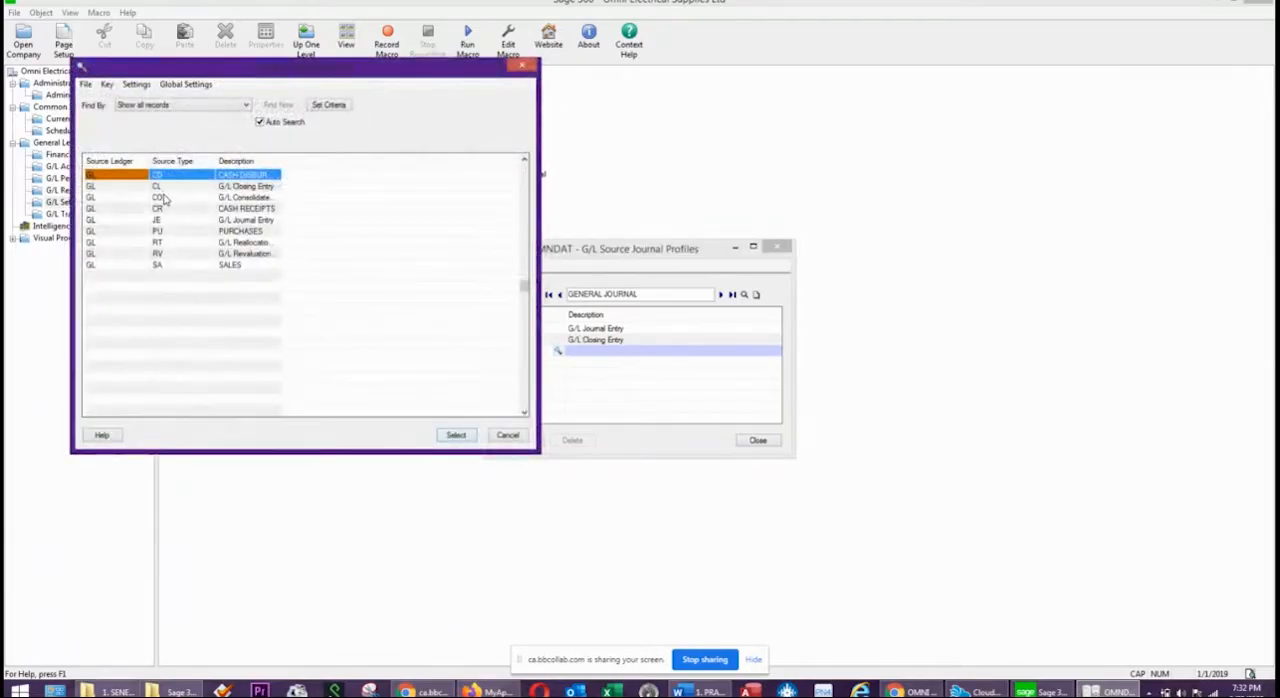
pyautogui.moveTo(407, 80); pyautogui.dragTo(964, 217)
pyautogui.click(716, 326)
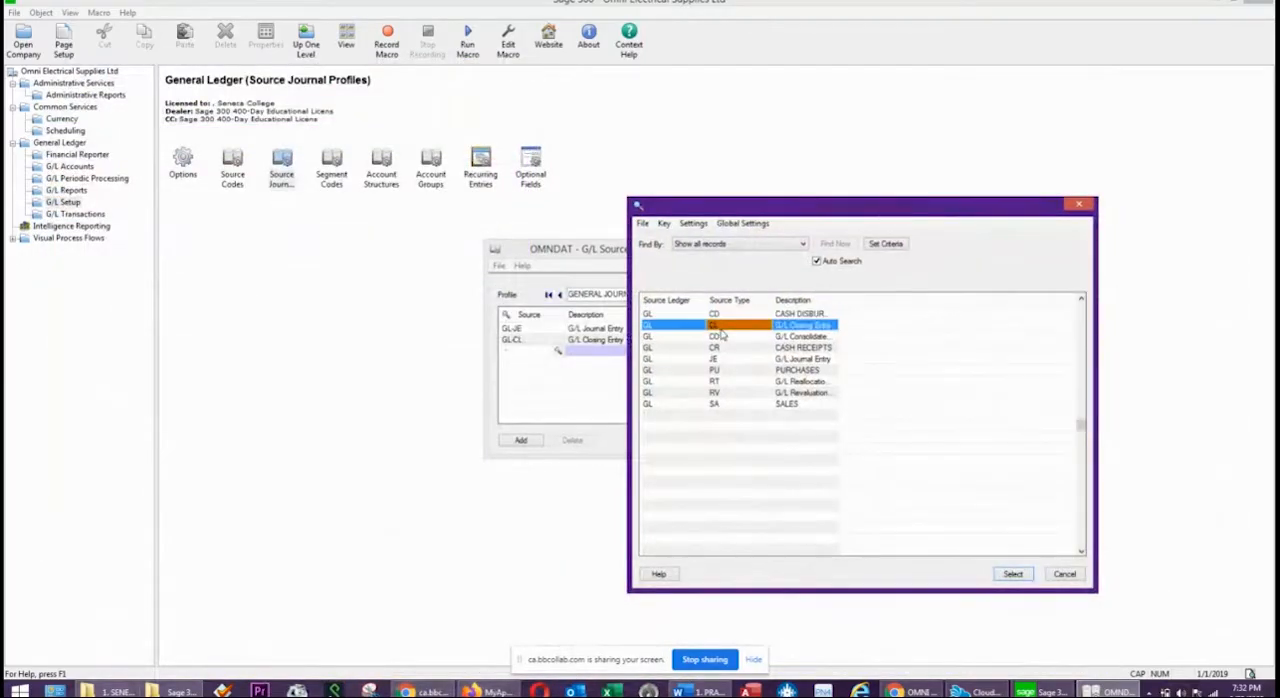
pyautogui.click(718, 338)
pyautogui.doubleClick(718, 338)
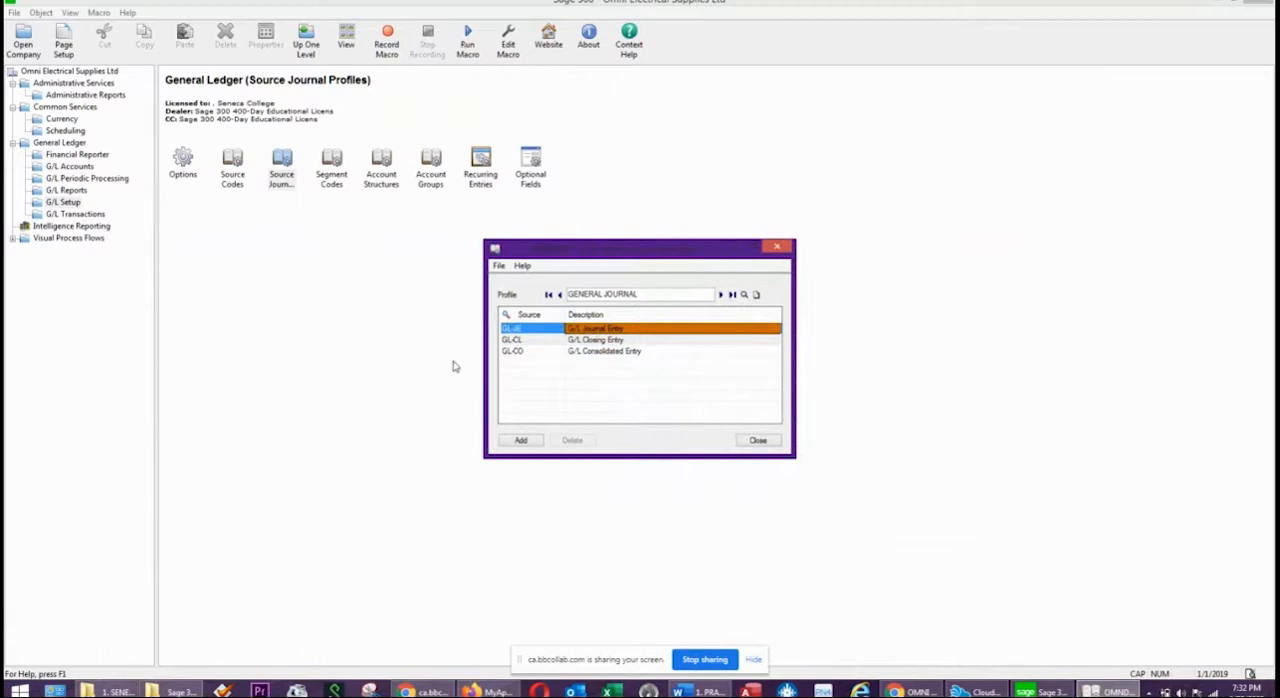
pyautogui.click(643, 352)
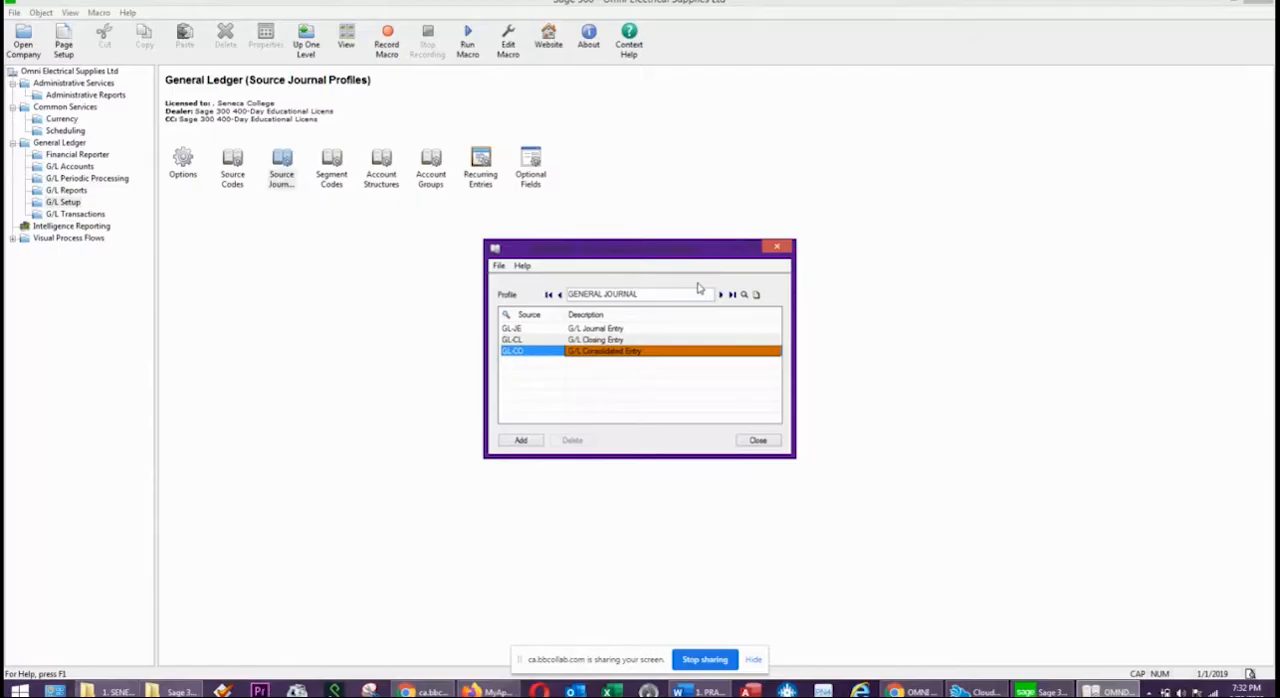
pyautogui.click(520, 441)
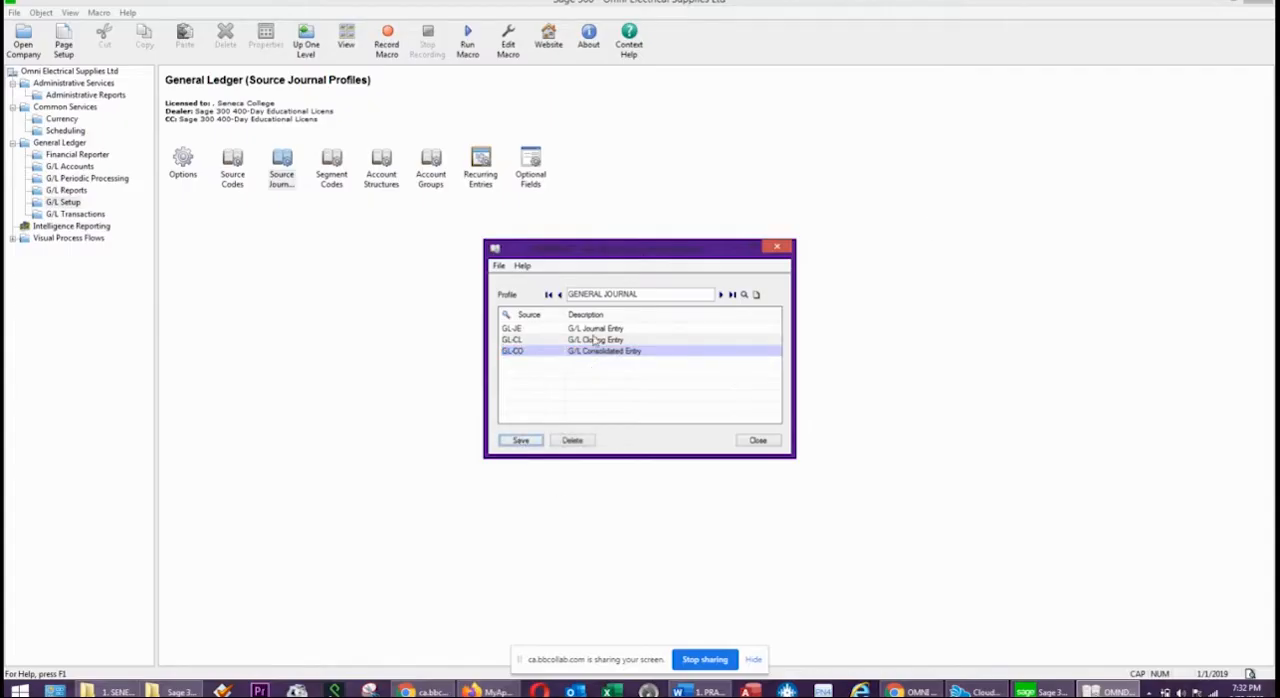
# Start another source journal profile by renaming the displayed profile CASH RECEIPTS JOURNAL.
pyautogui.doubleClick(592, 293)
pyautogui.write('CASH REC EIPTS')
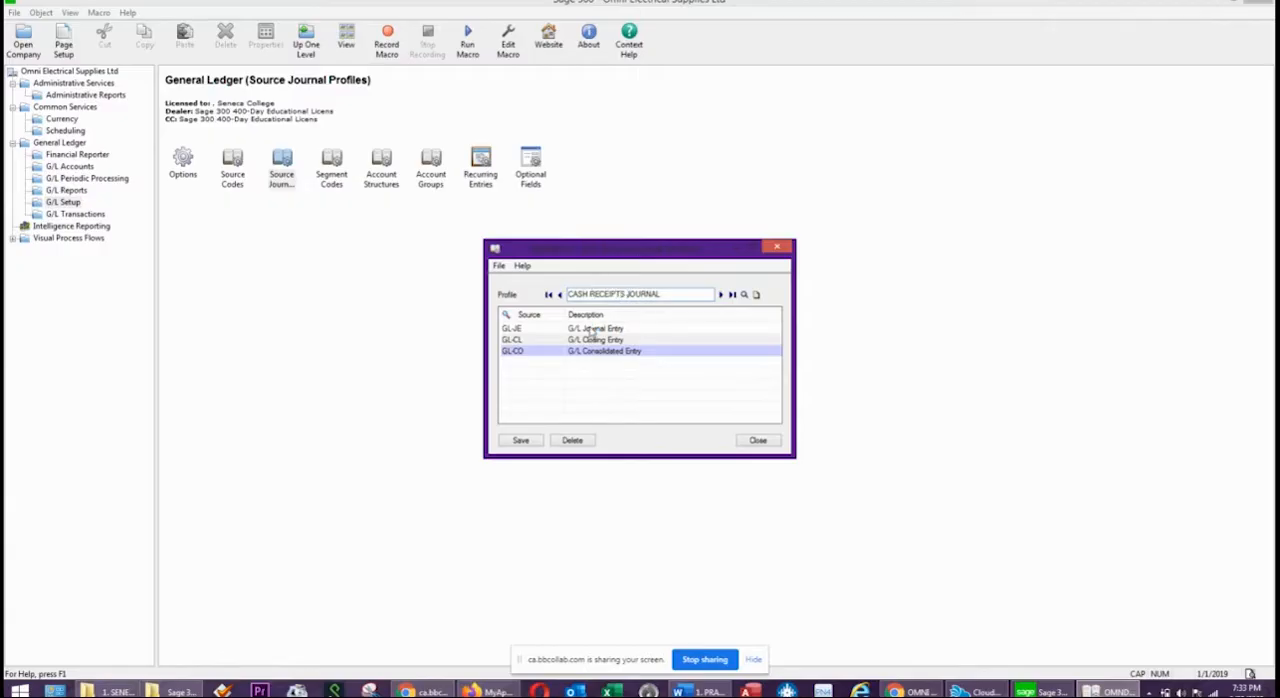
# Delete the GL-JE and GL-CL source lines from the CASH RECEIPTS JOURNAL profile.
pyautogui.click(591, 330)
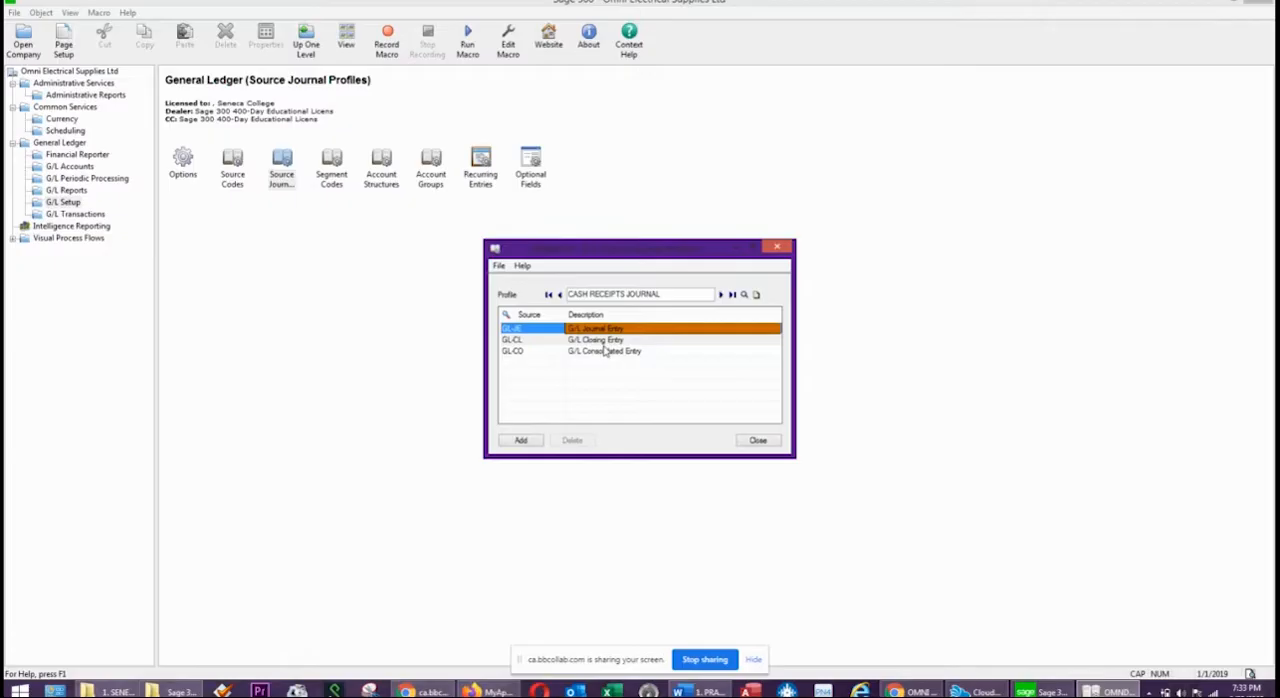
pyautogui.press('Delete')
pyautogui.click(589, 384)
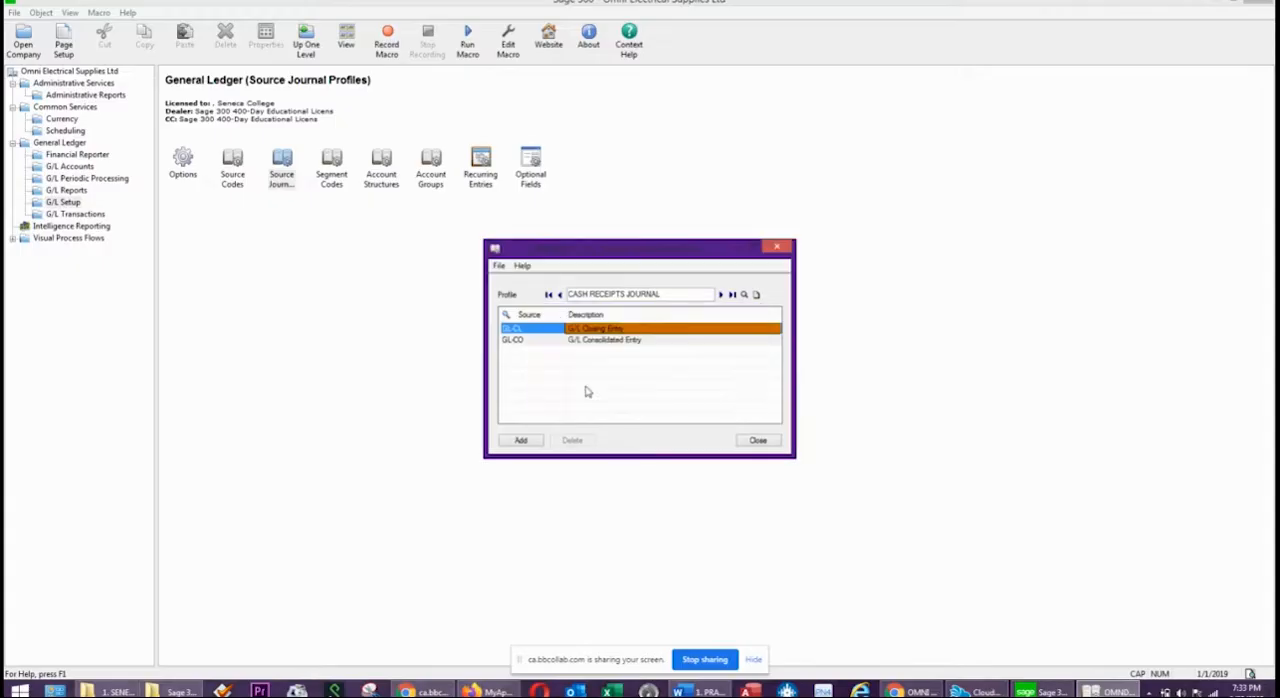
pyautogui.press('Delete')
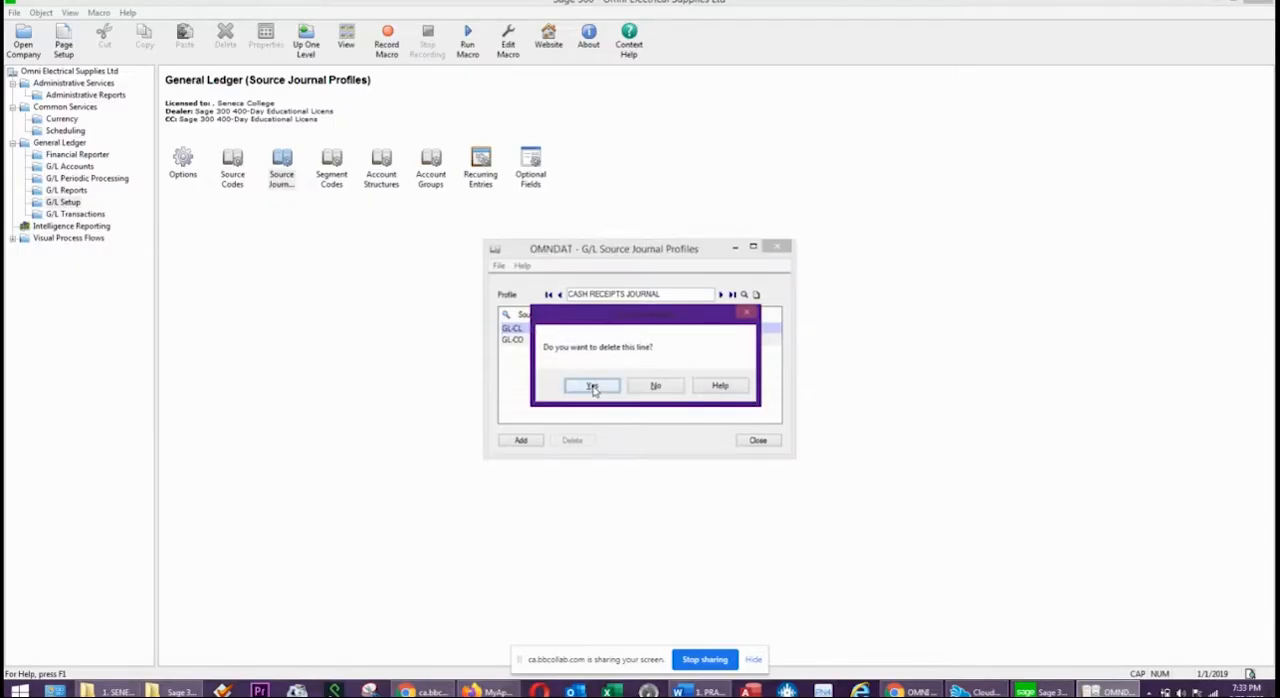
pyautogui.click(591, 385)
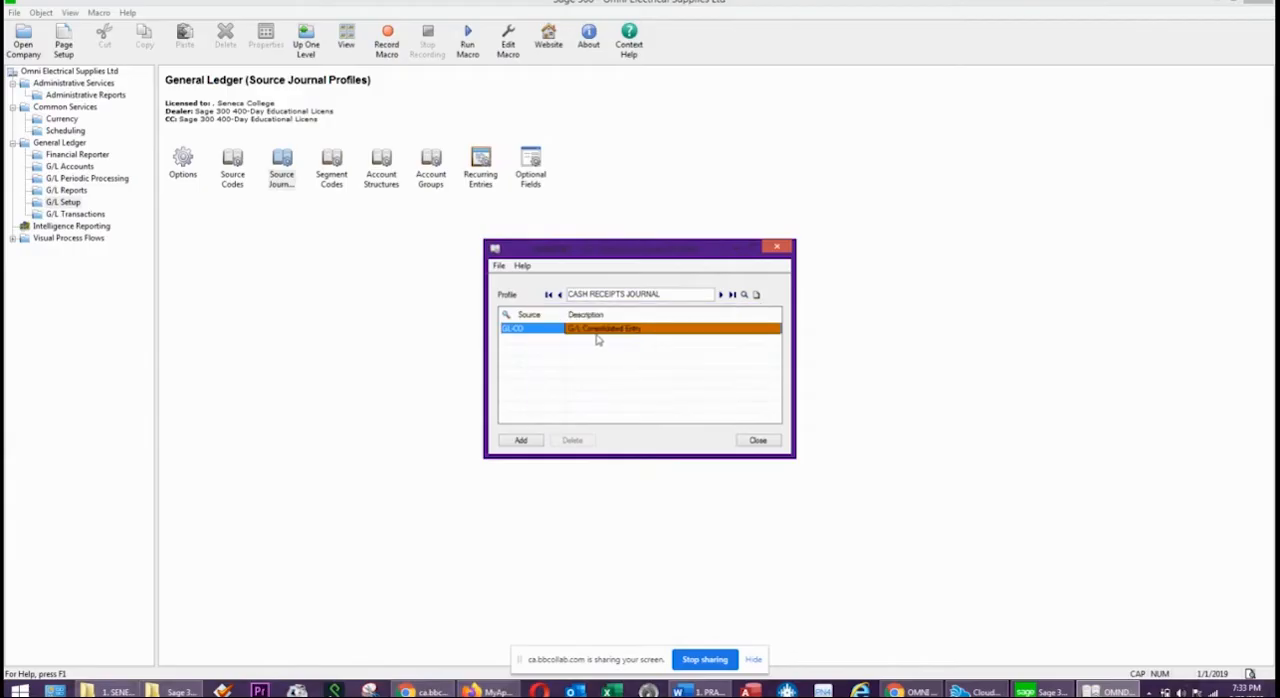
# Replace the remaining source code with GL-CR, Cash Receipts, and add the CASH RECEIPTS JOURNAL profile.
pyautogui.click(512, 330)
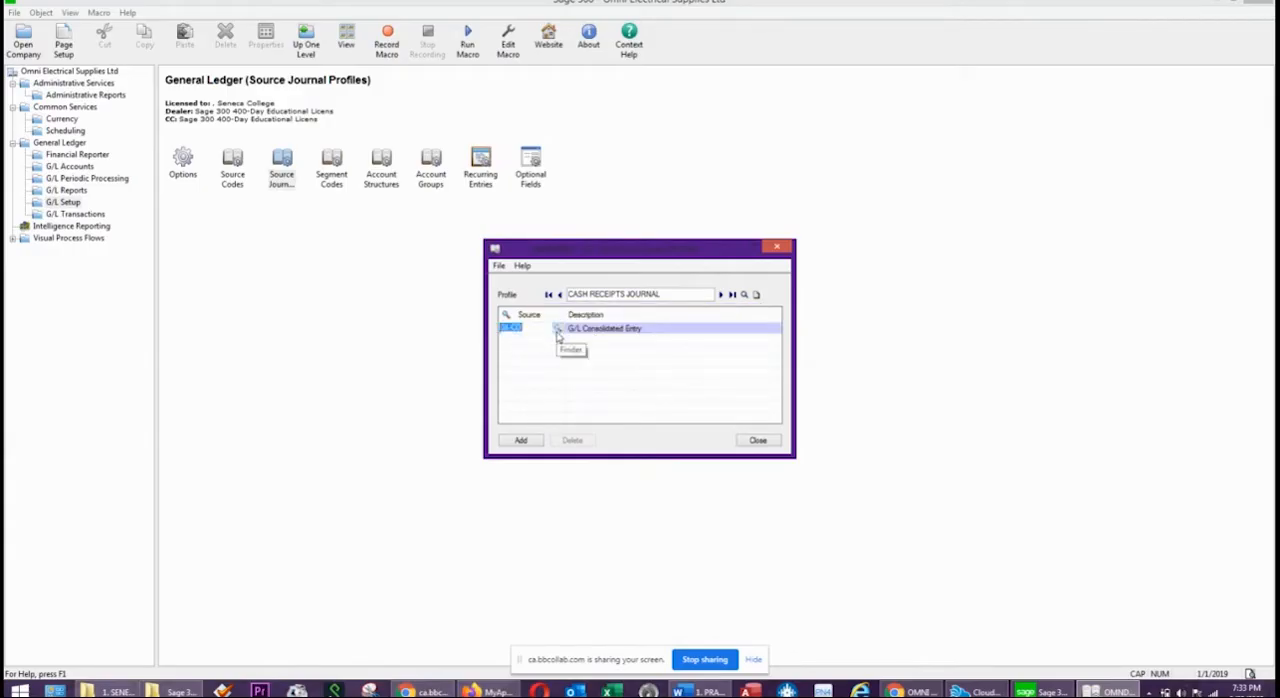
pyautogui.click(557, 330)
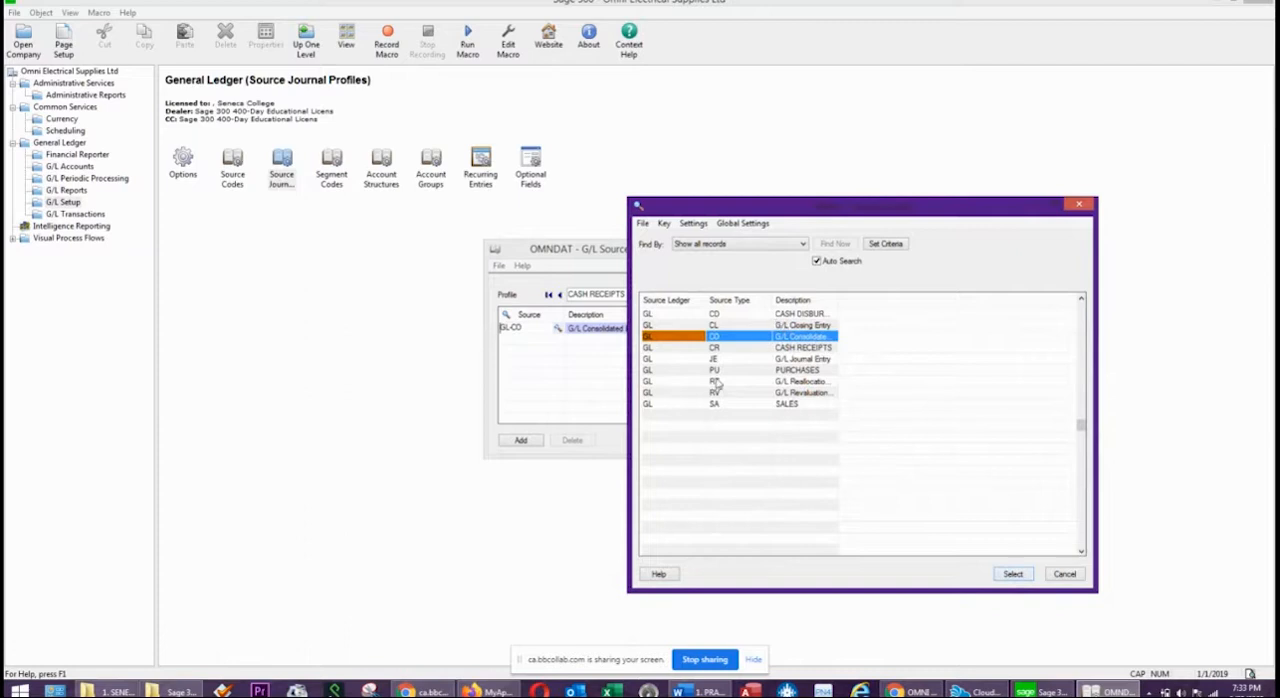
pyautogui.click(724, 350)
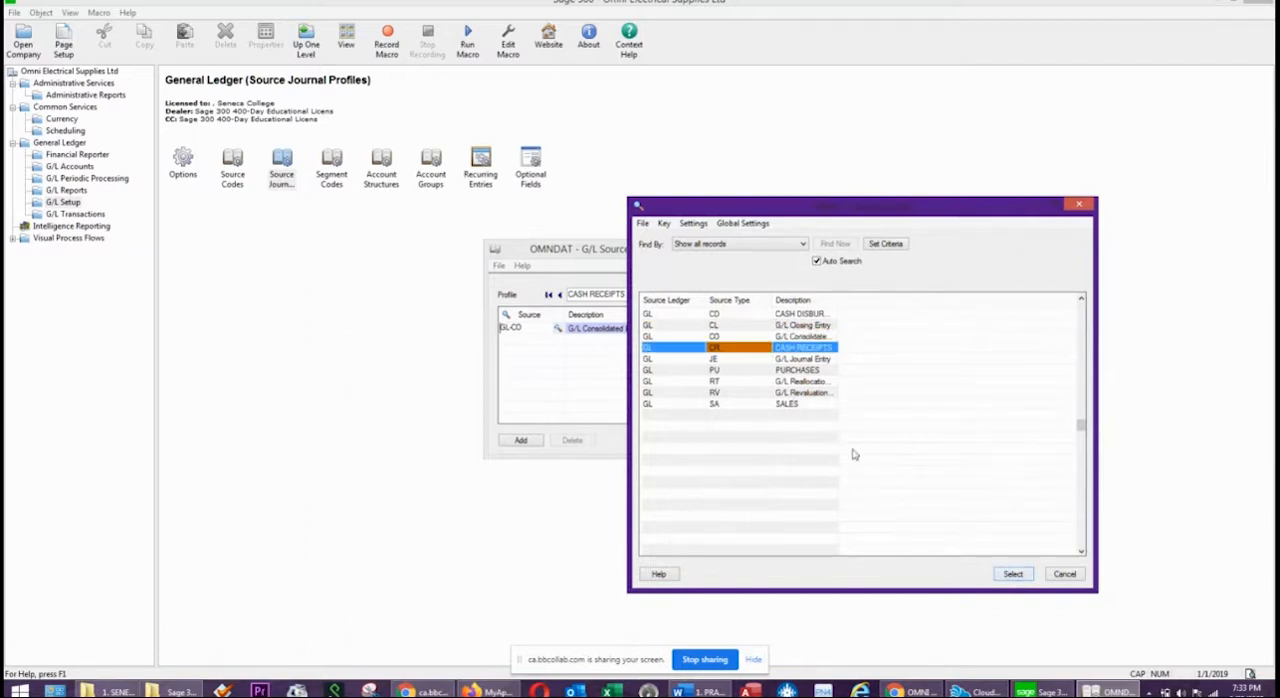
pyautogui.click(1012, 574)
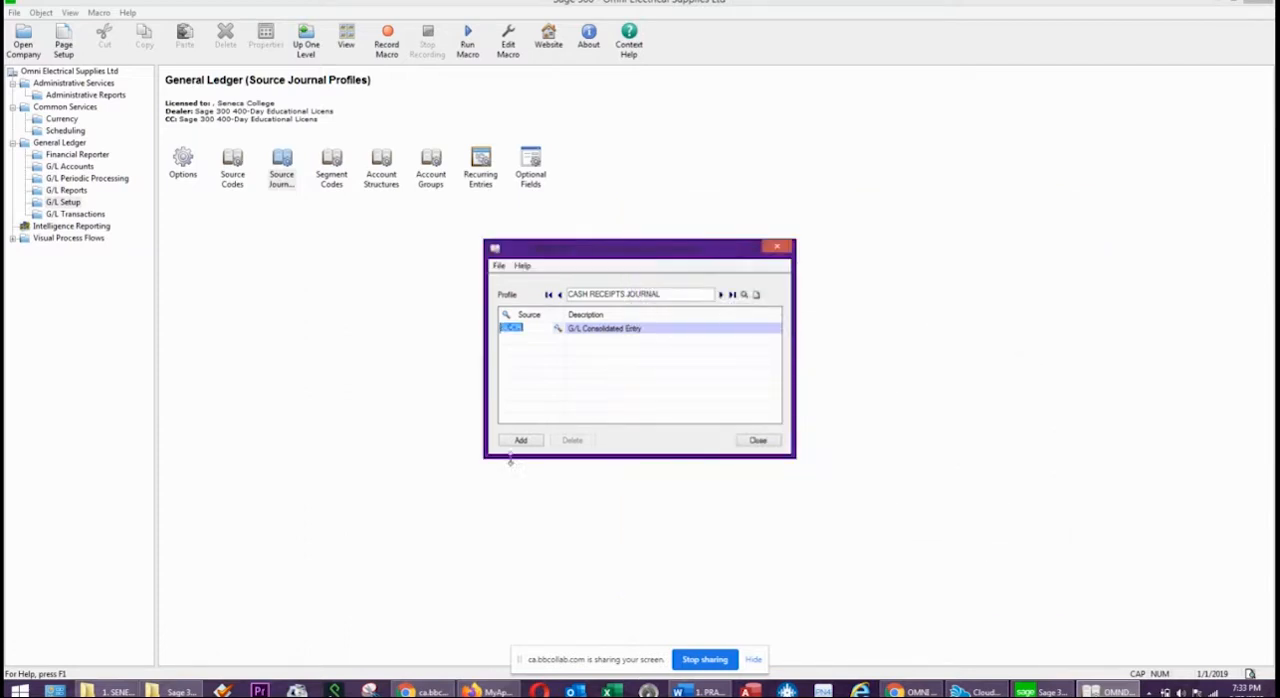
pyautogui.click(591, 336)
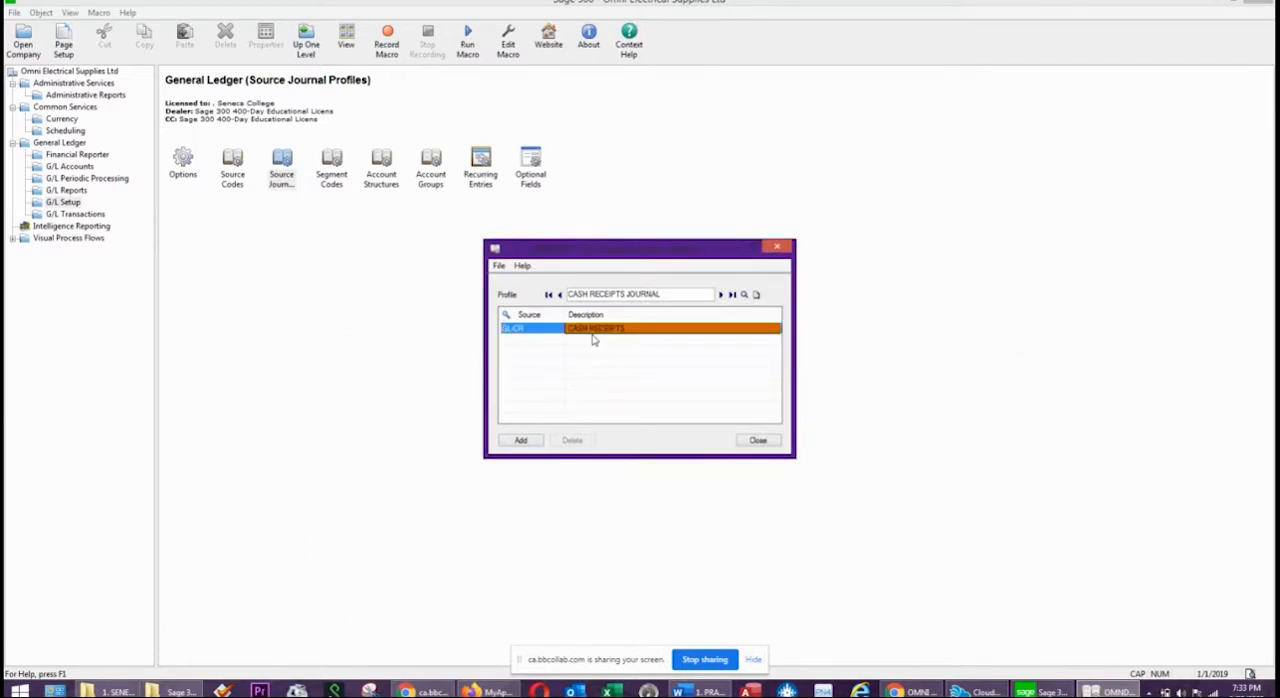
pyautogui.click(514, 441)
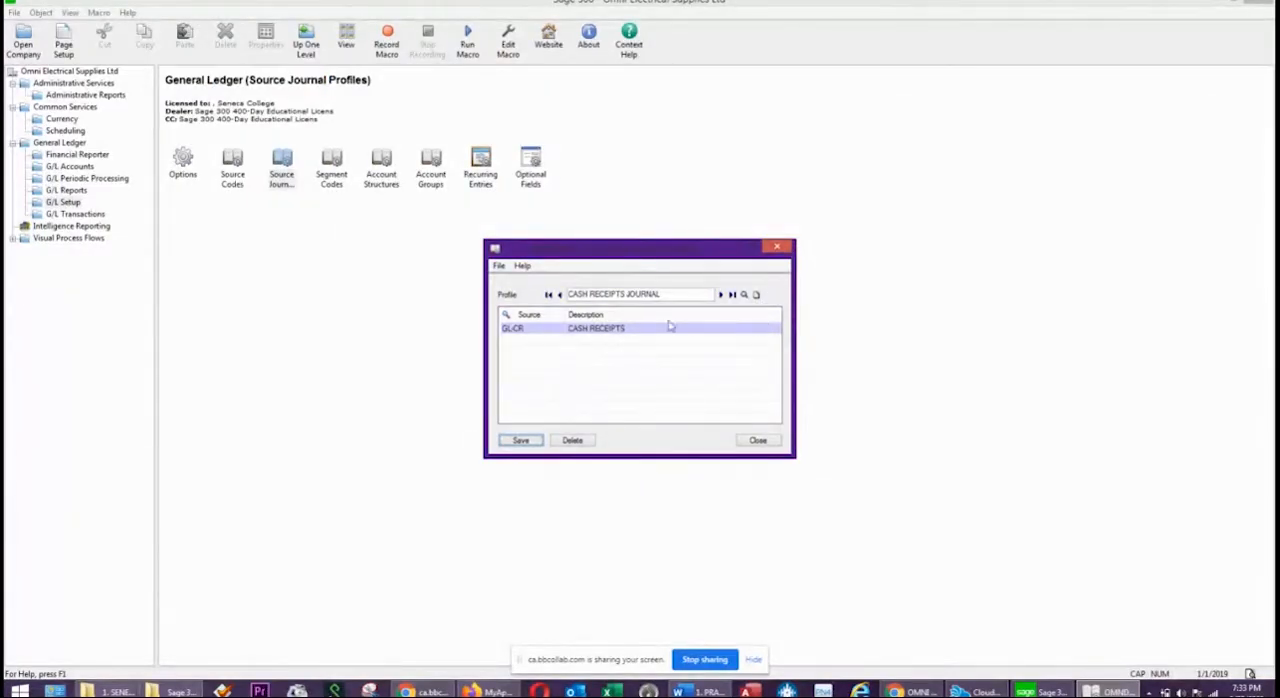
# Change the profile name to CASH DISBURSEMENTS JOURNAL to begin the cash disbursements profile.
pyautogui.click(607, 294)
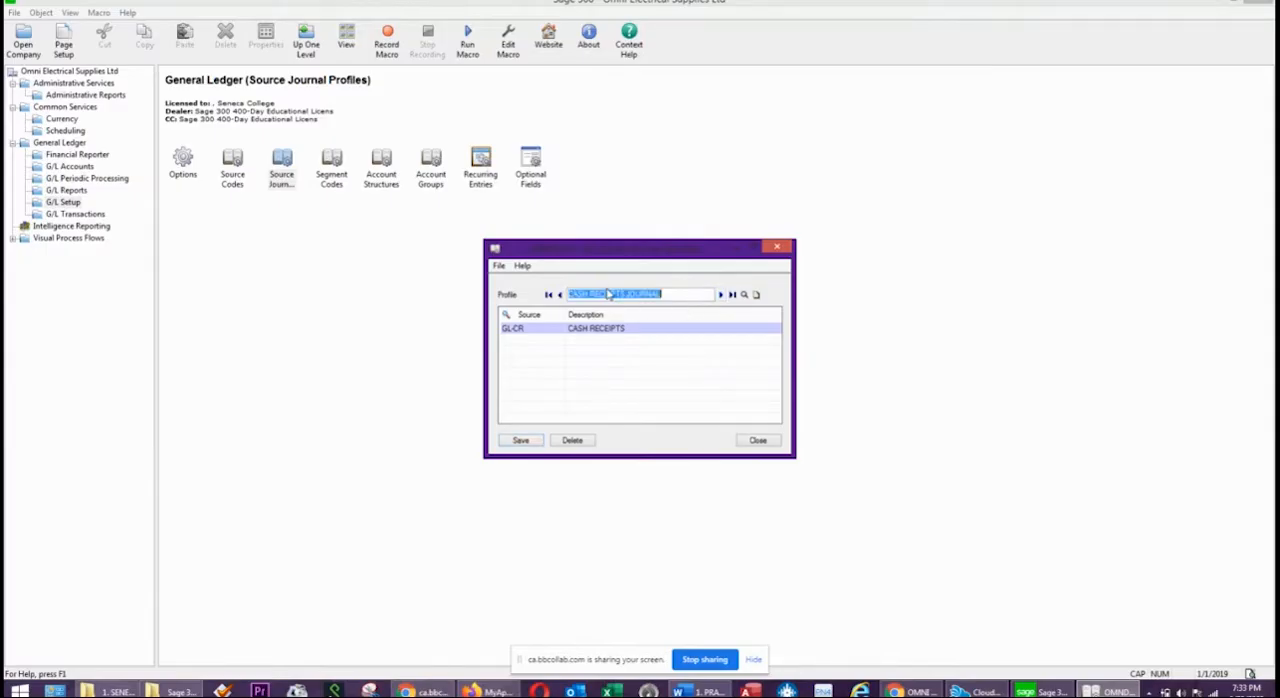
pyautogui.doubleClick(607, 294)
pyautogui.write('DISBURSEMENTS')
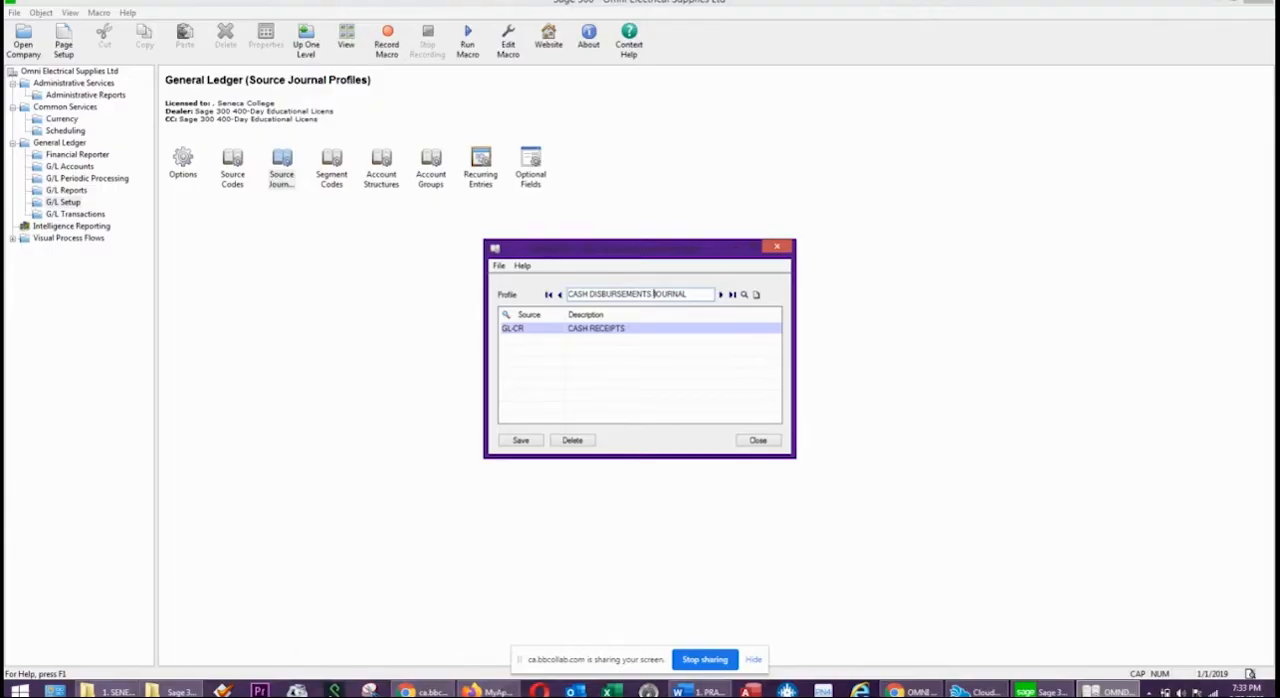
# Replace the source code line with GL-CD and add the CASH DISBURSEMENTS JOURNAL profile.
pyautogui.click(559, 330)
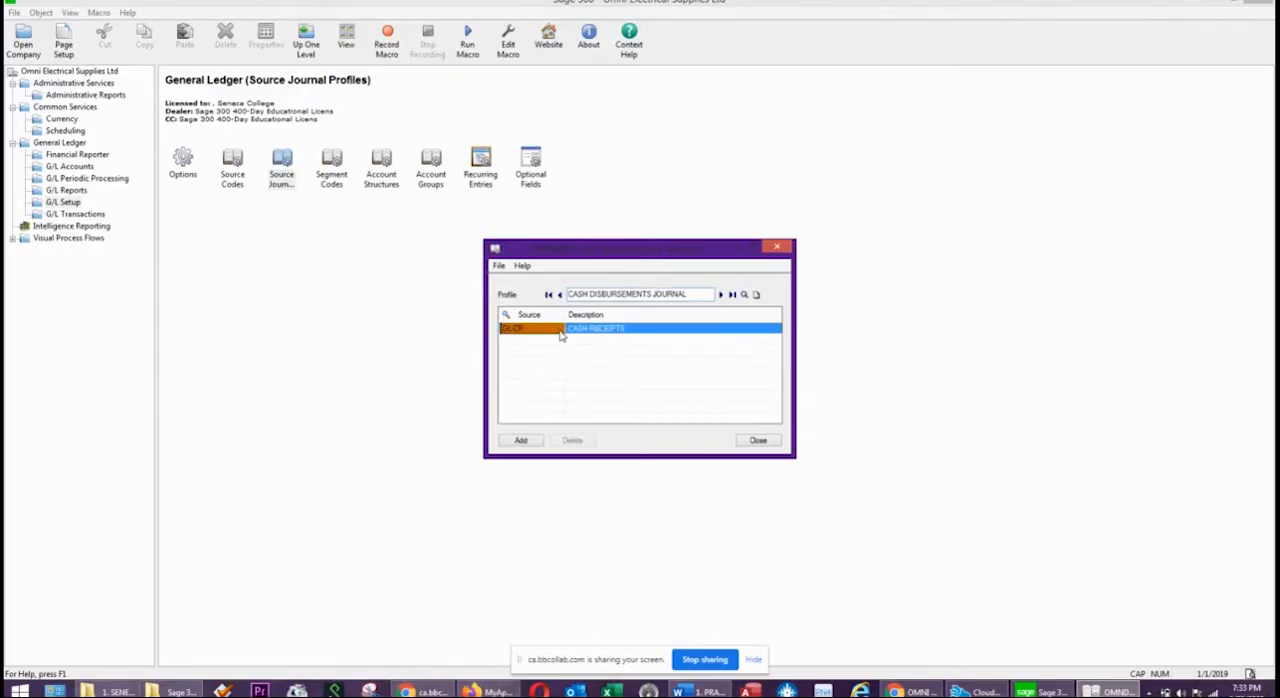
pyautogui.click(524, 331)
pyautogui.doubleClick(519, 328)
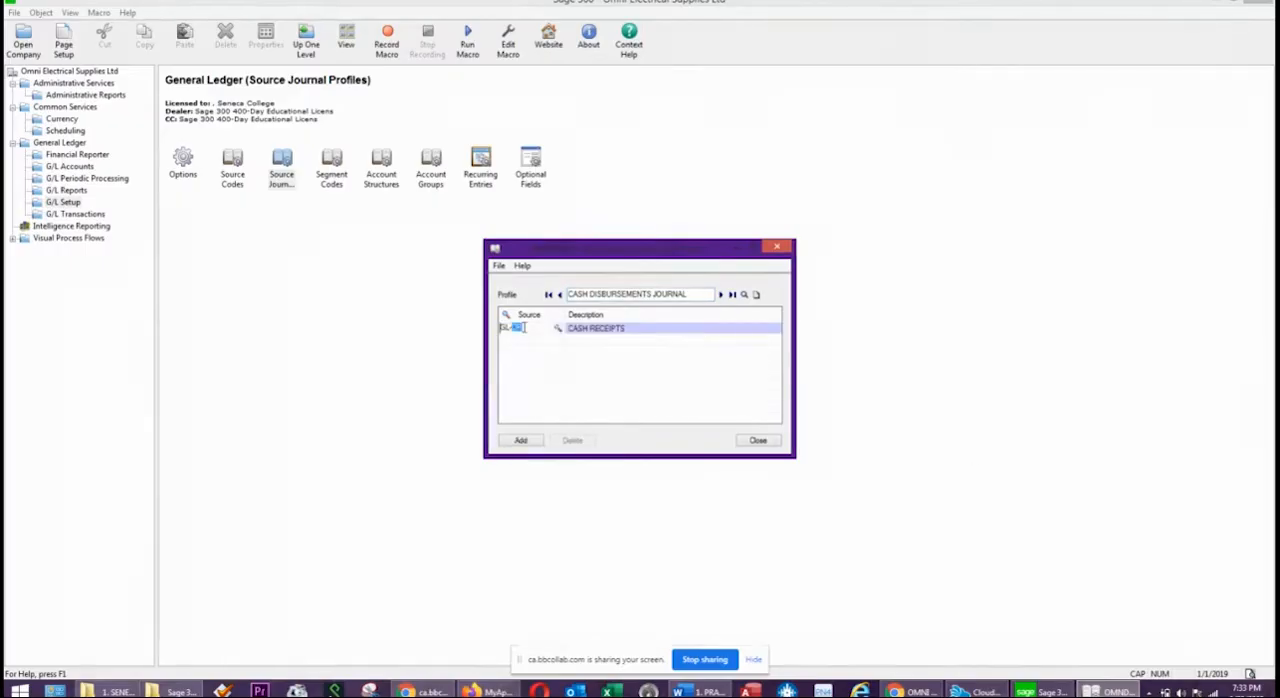
pyautogui.press('Tab')
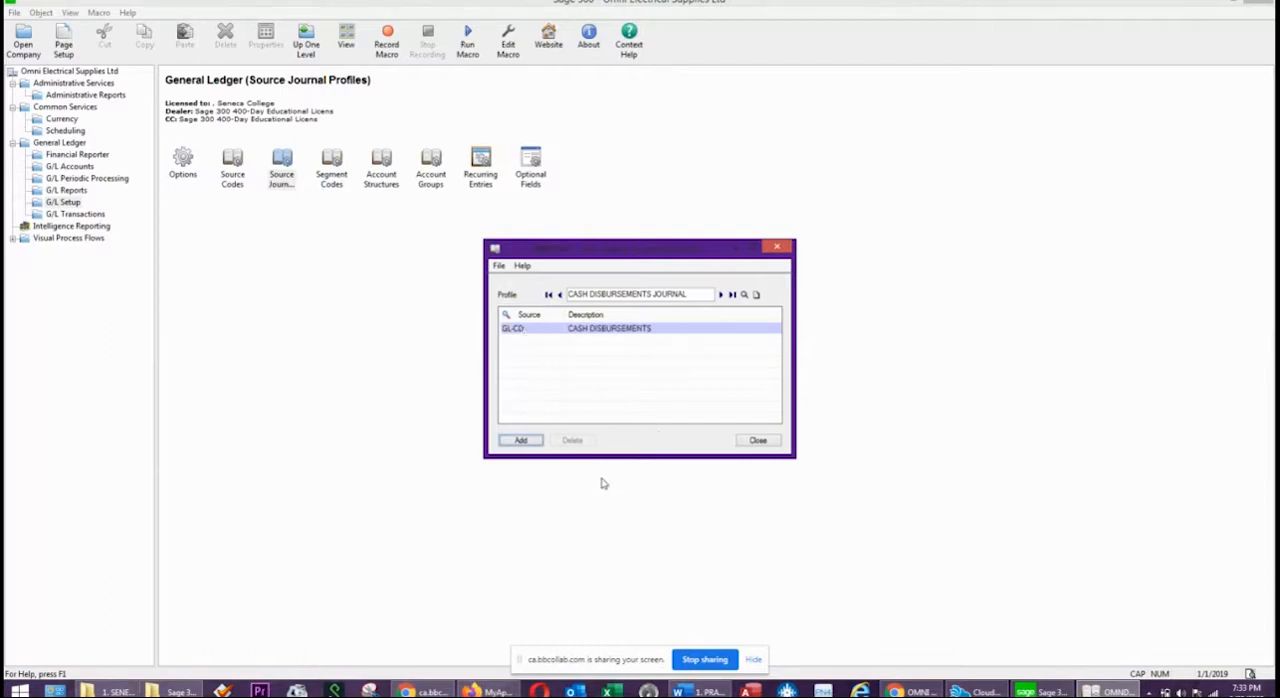
pyautogui.click(520, 441)
# Start a blank source journal profile named PURCHASES JOURNAL.
pyautogui.moveTo(652, 294); pyautogui.dragTo(546, 294)
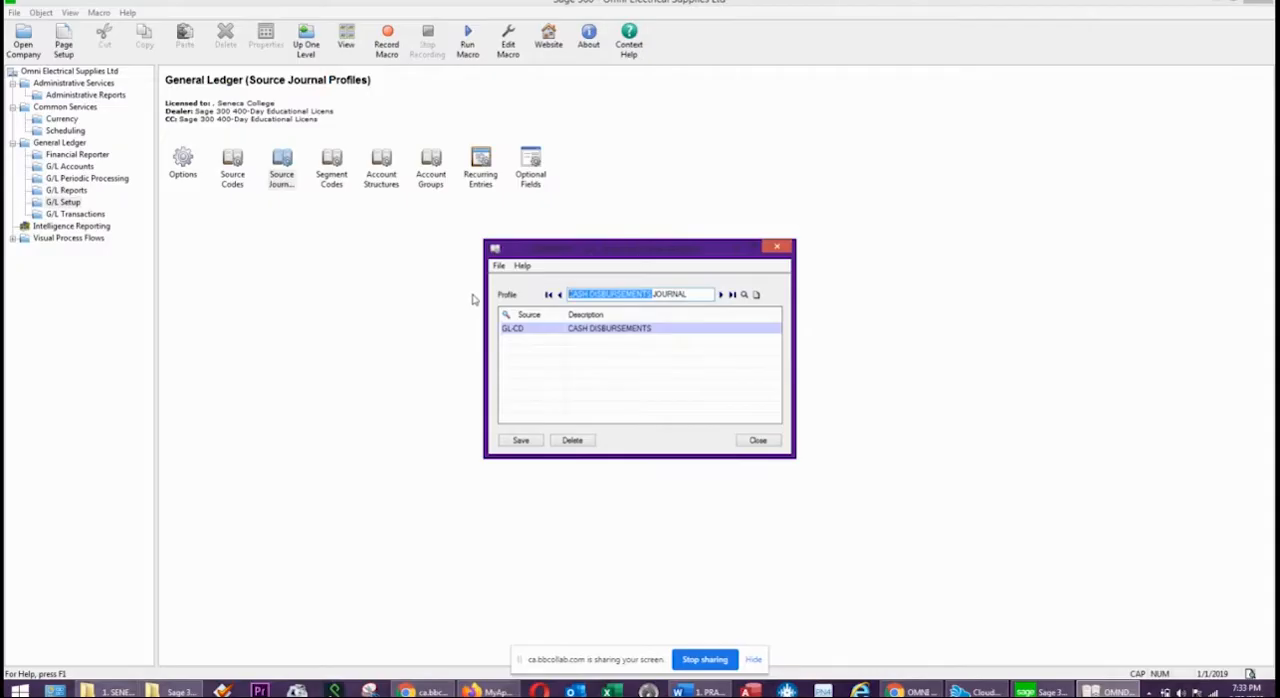
pyautogui.write('PURCHASES')
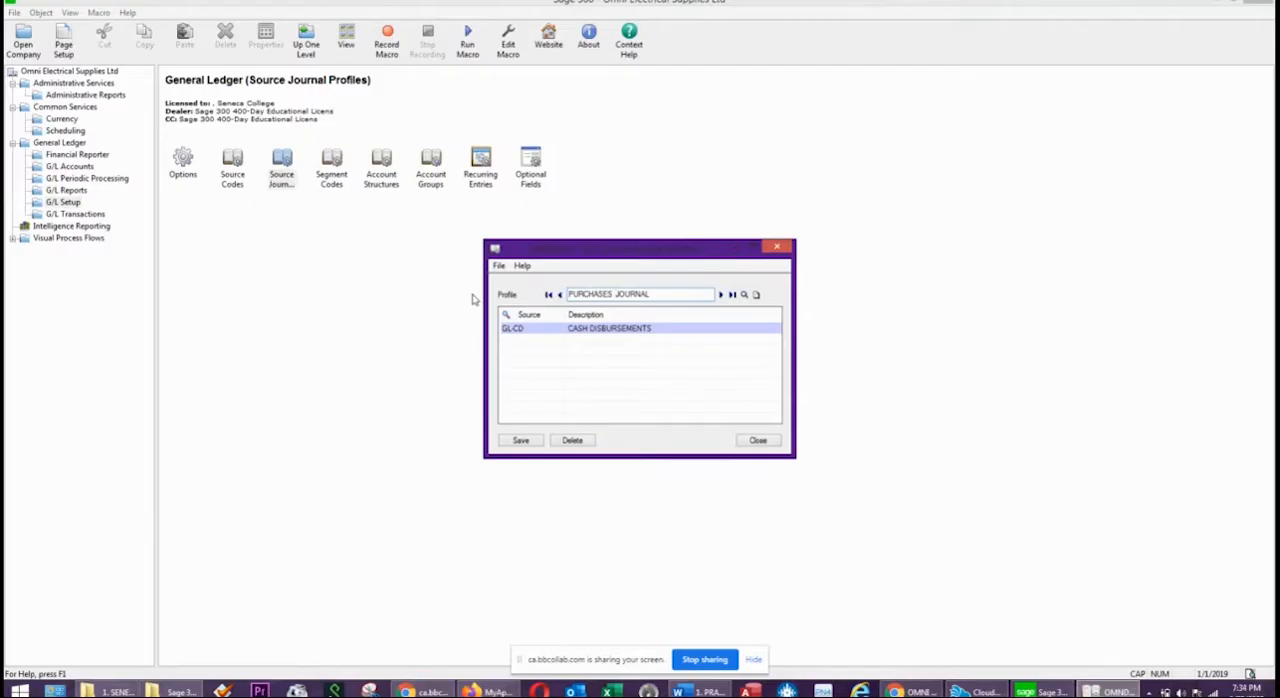
pyautogui.click(756, 295)
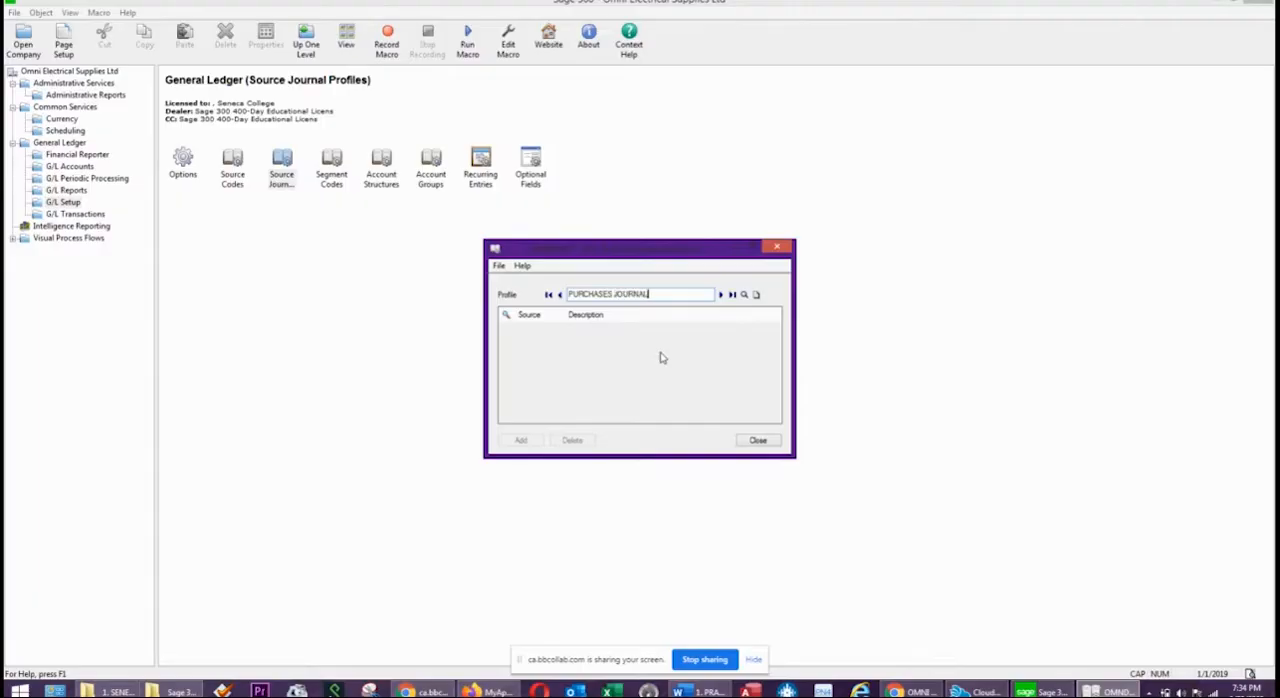
pyautogui.press('Tab')
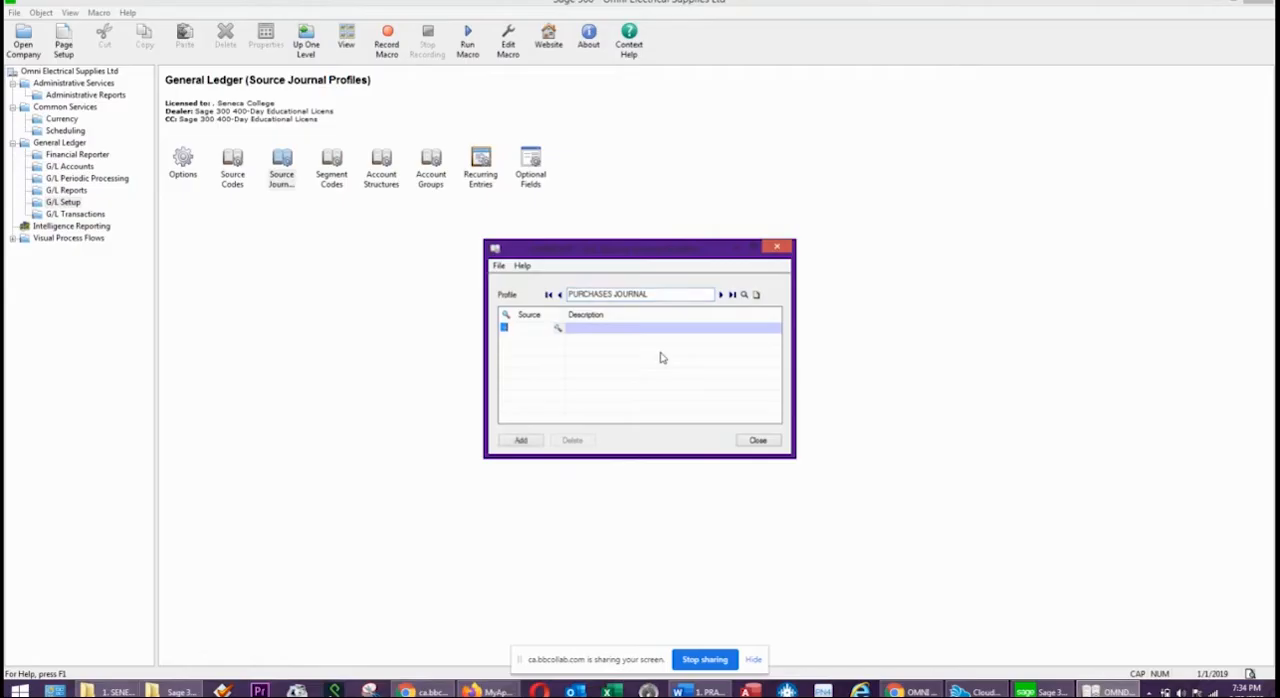
# Assign source code GL-PU, Purchases, to the PURCHASES JOURNAL profile and add it.
pyautogui.click(557, 328)
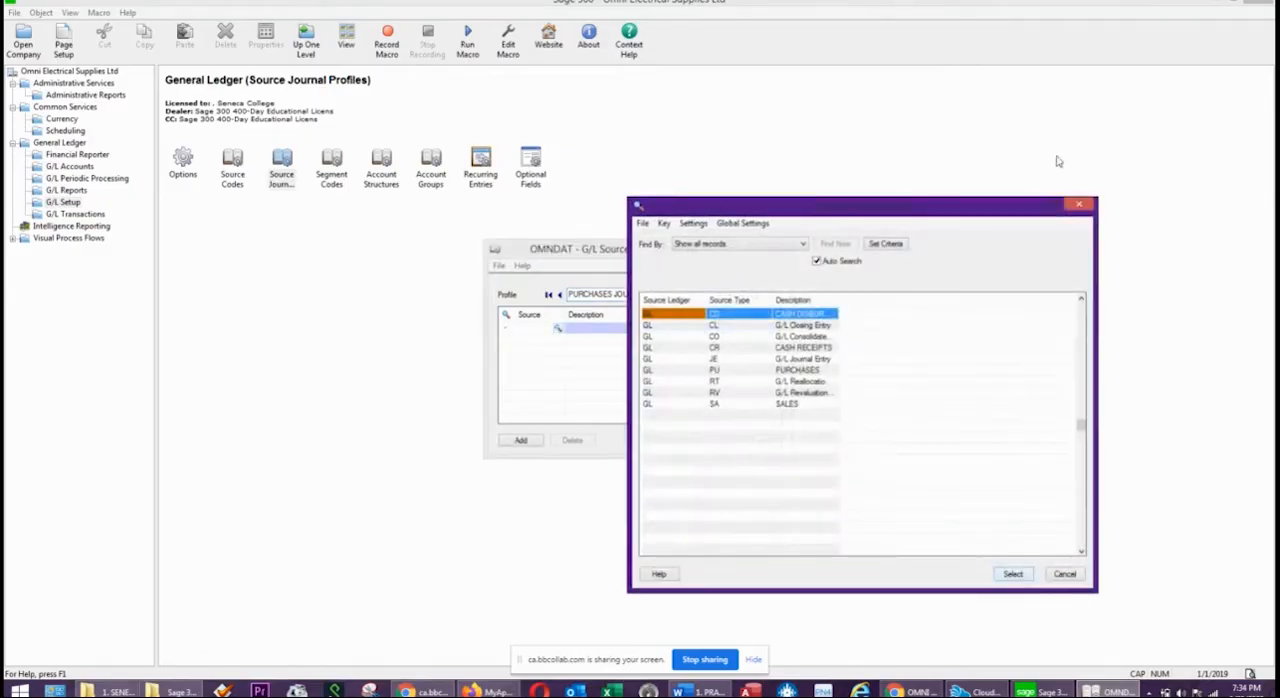
pyautogui.click(758, 373)
pyautogui.doubleClick(790, 373)
pyautogui.click(636, 330)
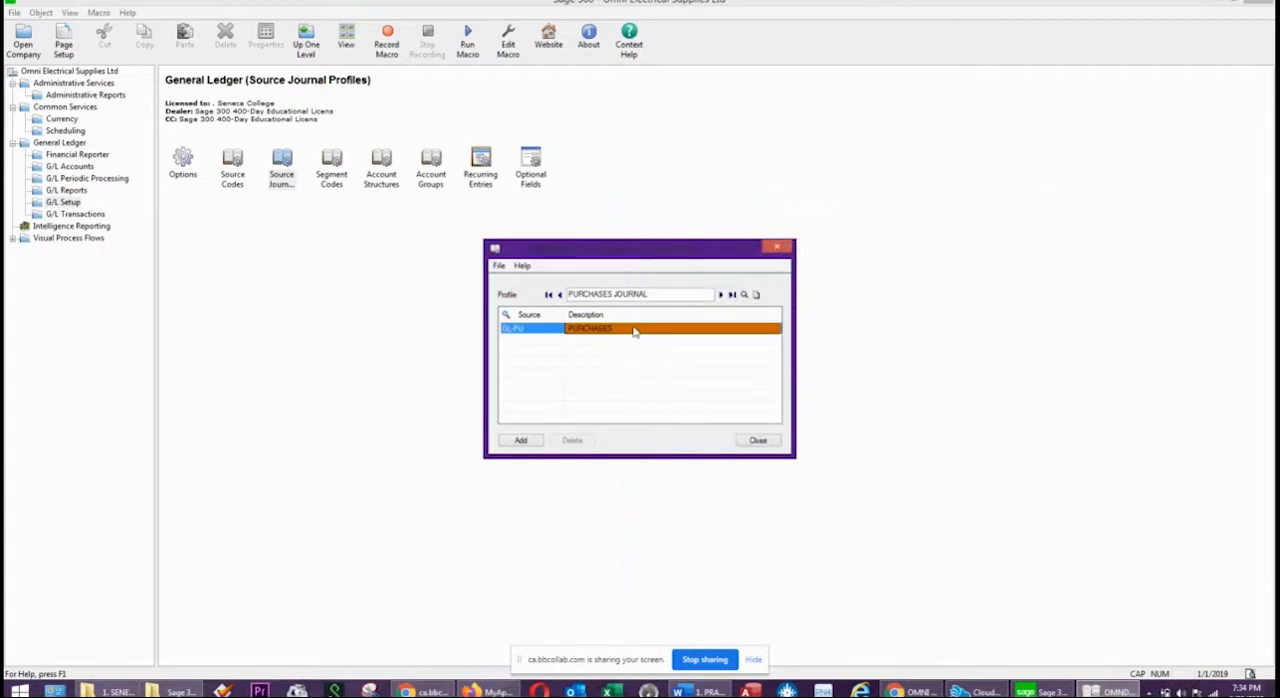
pyautogui.click(520, 440)
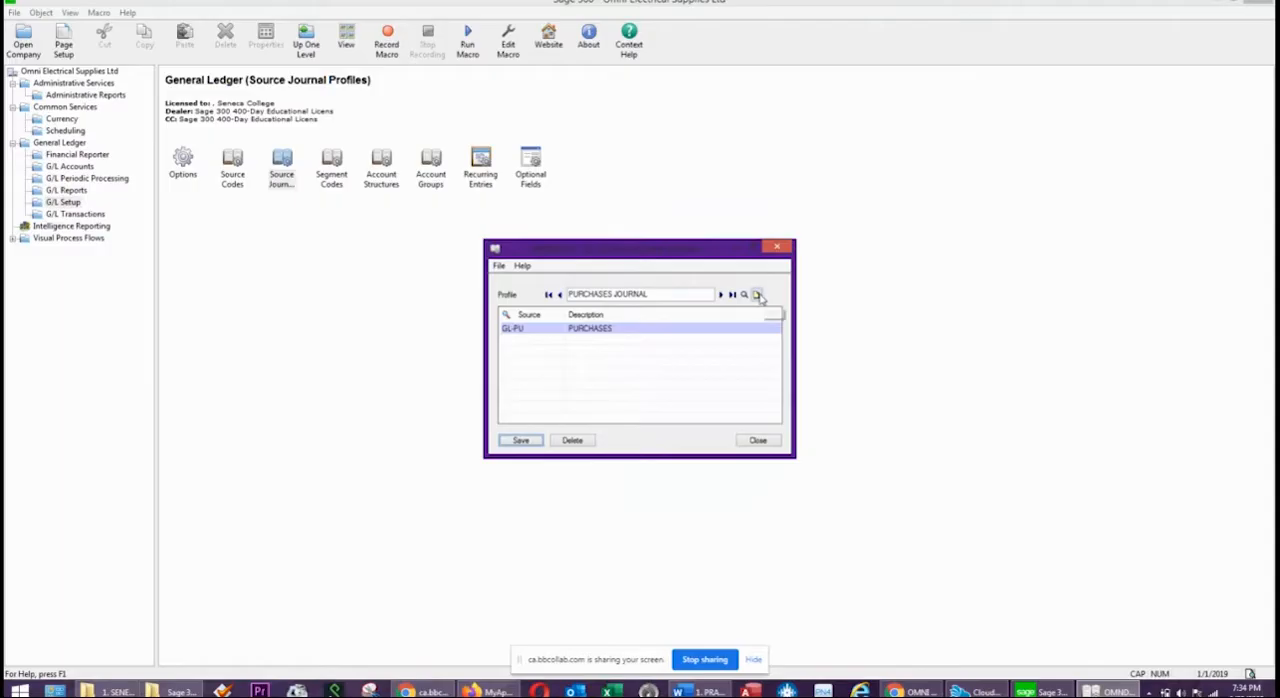
# Add a new source journal profile named SALES JOURNAL with source code GL-SA, and close the source journal profiles.
pyautogui.click(757, 296)
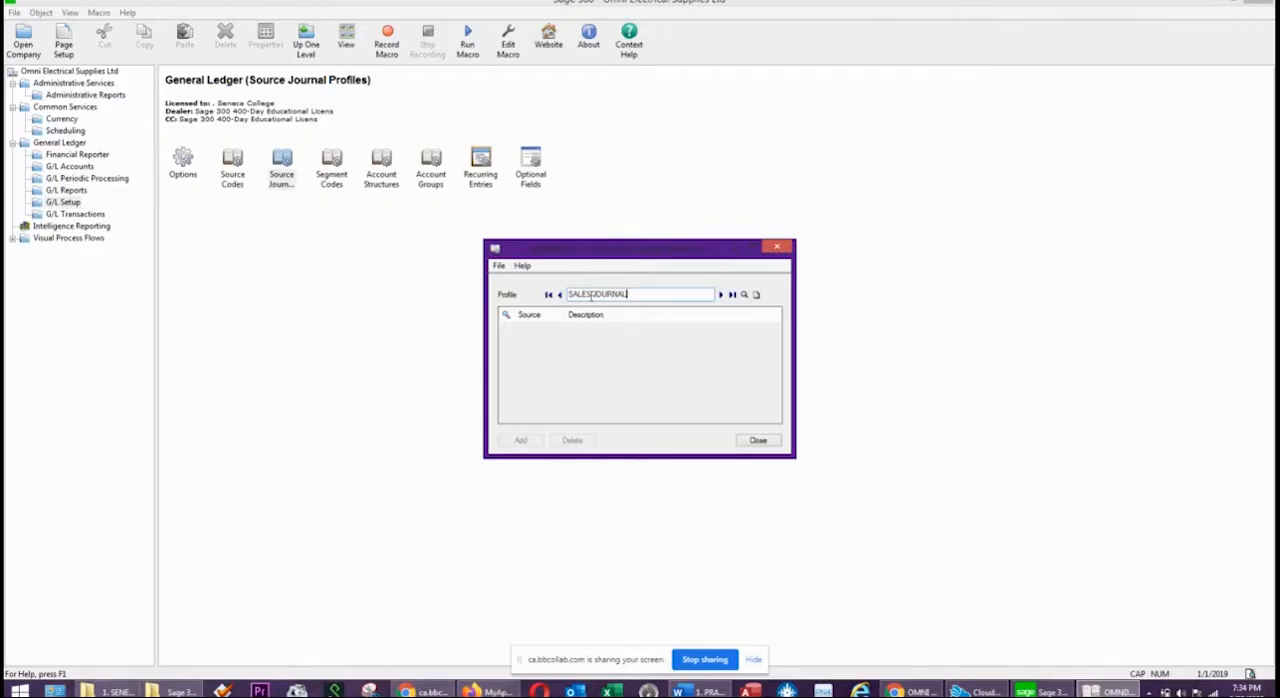
pyautogui.press('Tab')
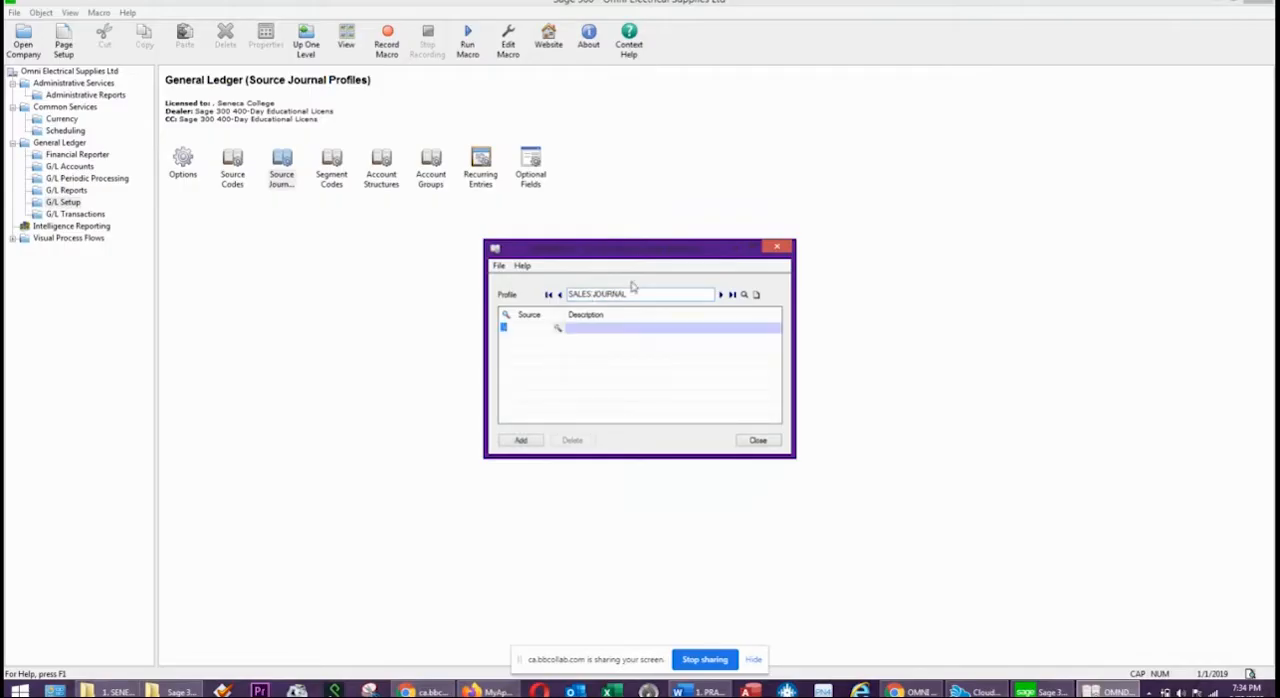
pyautogui.click(557, 329)
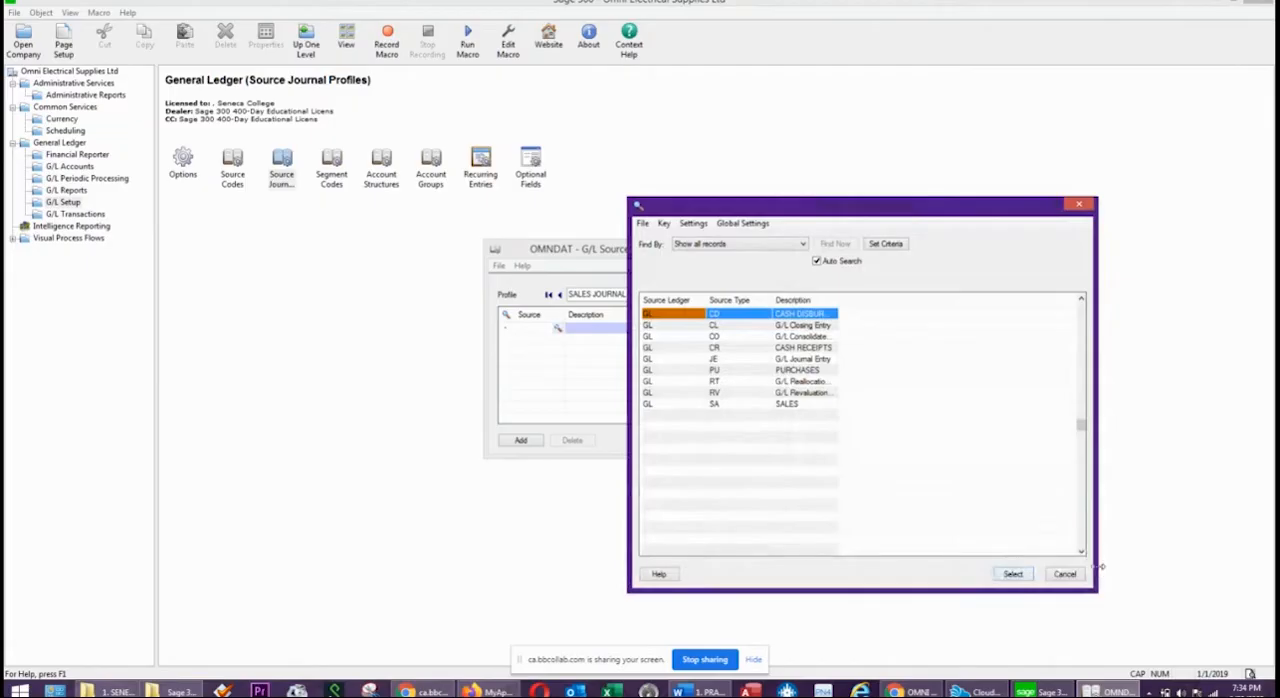
pyautogui.click(721, 404)
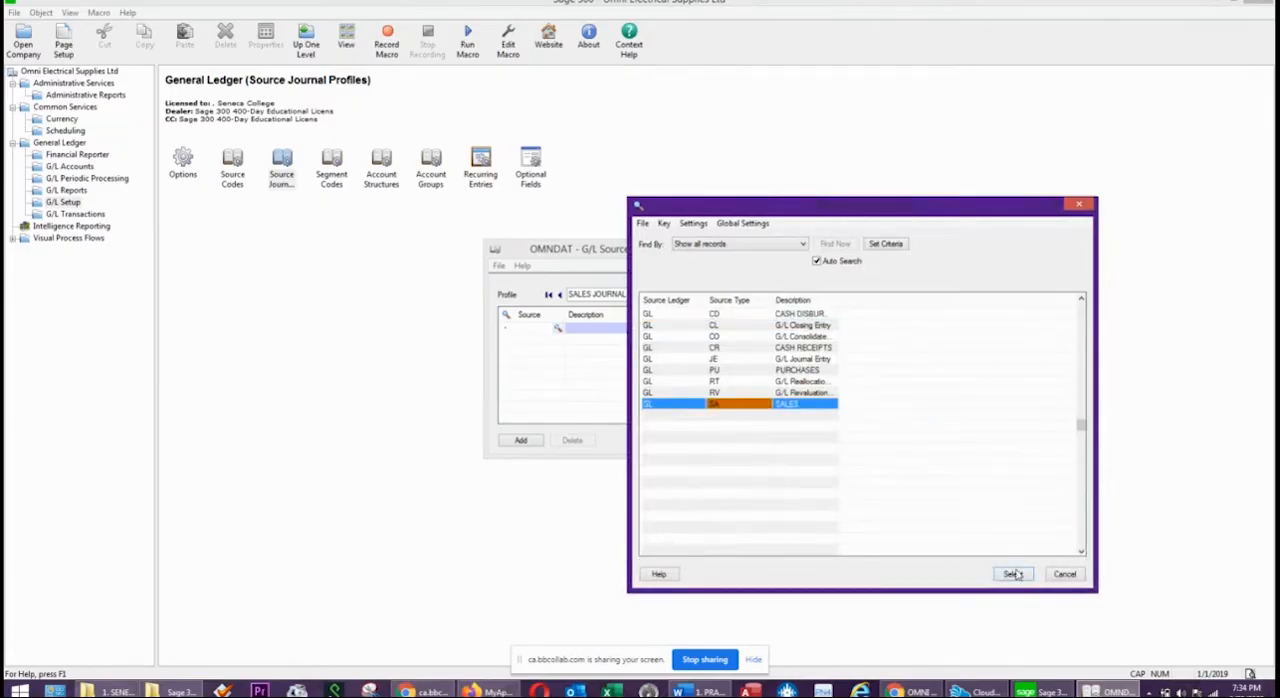
pyautogui.click(1012, 574)
pyautogui.click(521, 440)
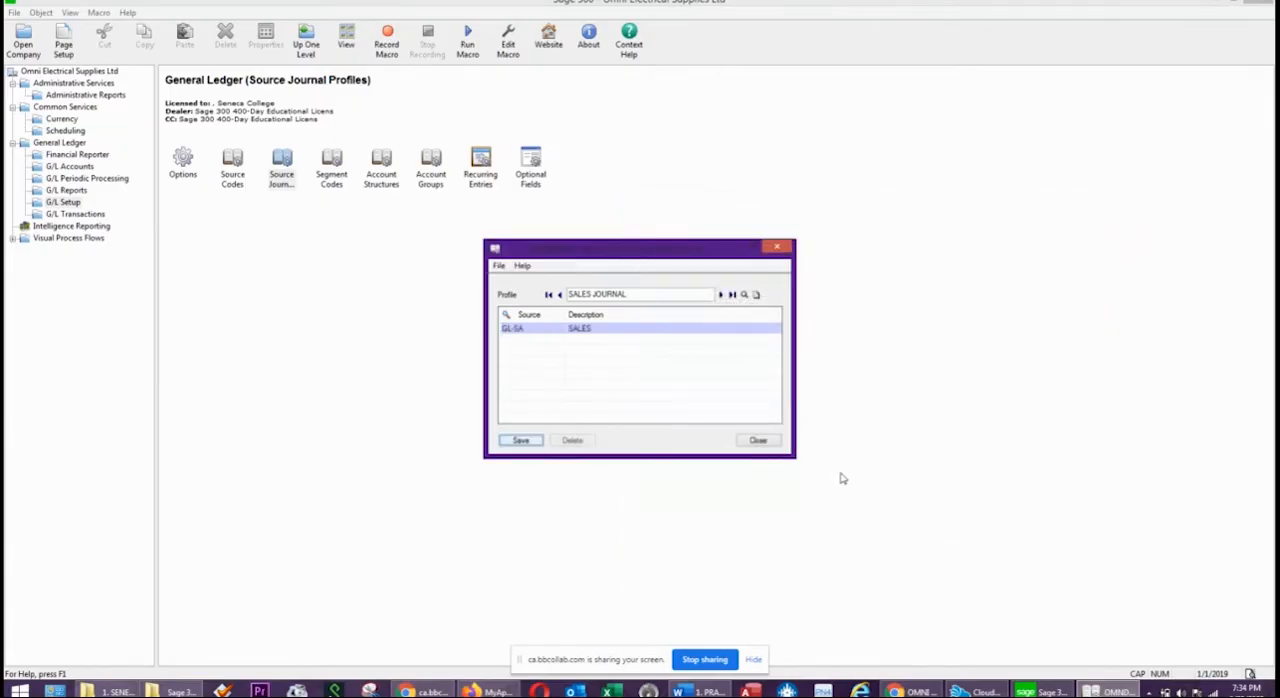
pyautogui.click(760, 441)
pyautogui.click(765, 443)
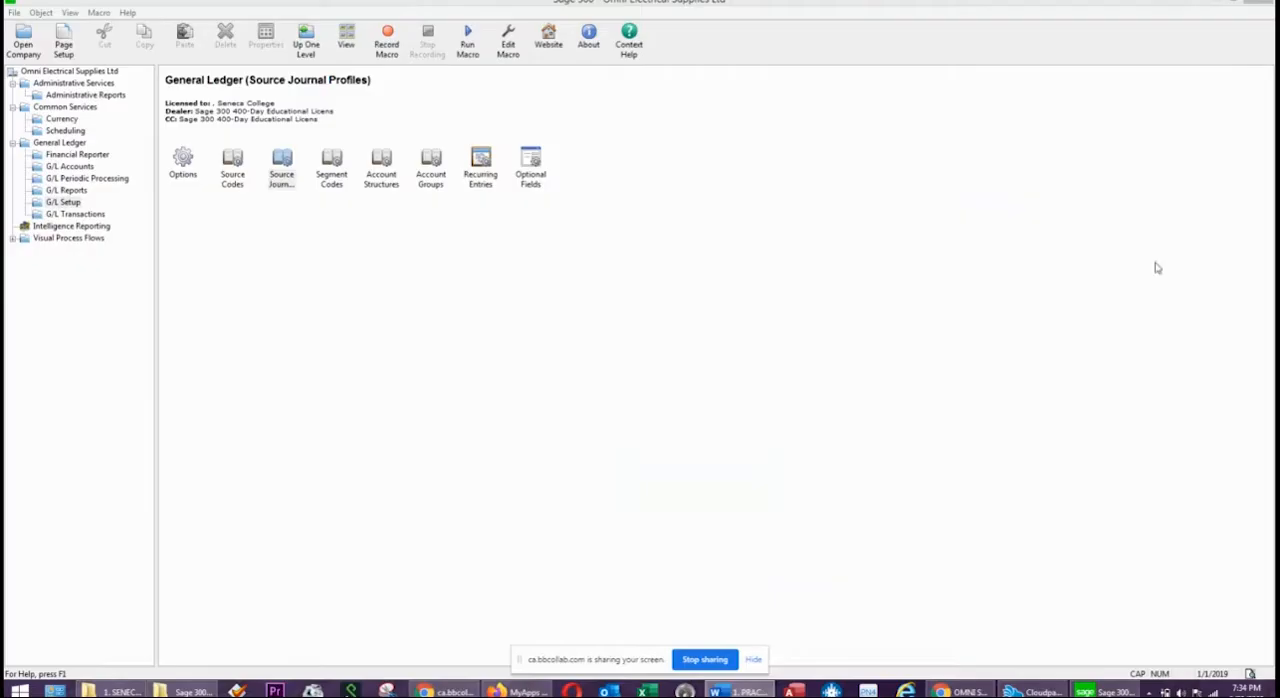
# In the General Ledger segment codes, enter code 100 for ADMIN and code 200 for SALES under the DIVISION segment.
pyautogui.doubleClick(334, 166)
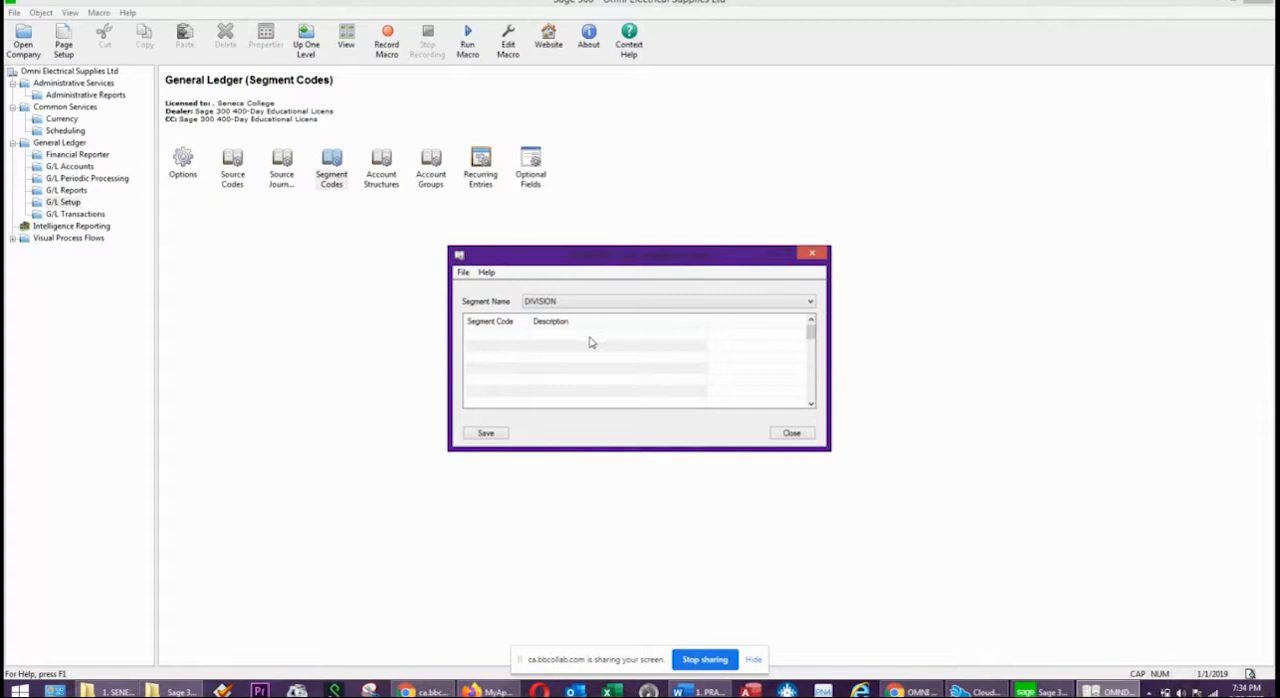
pyautogui.click(518, 340)
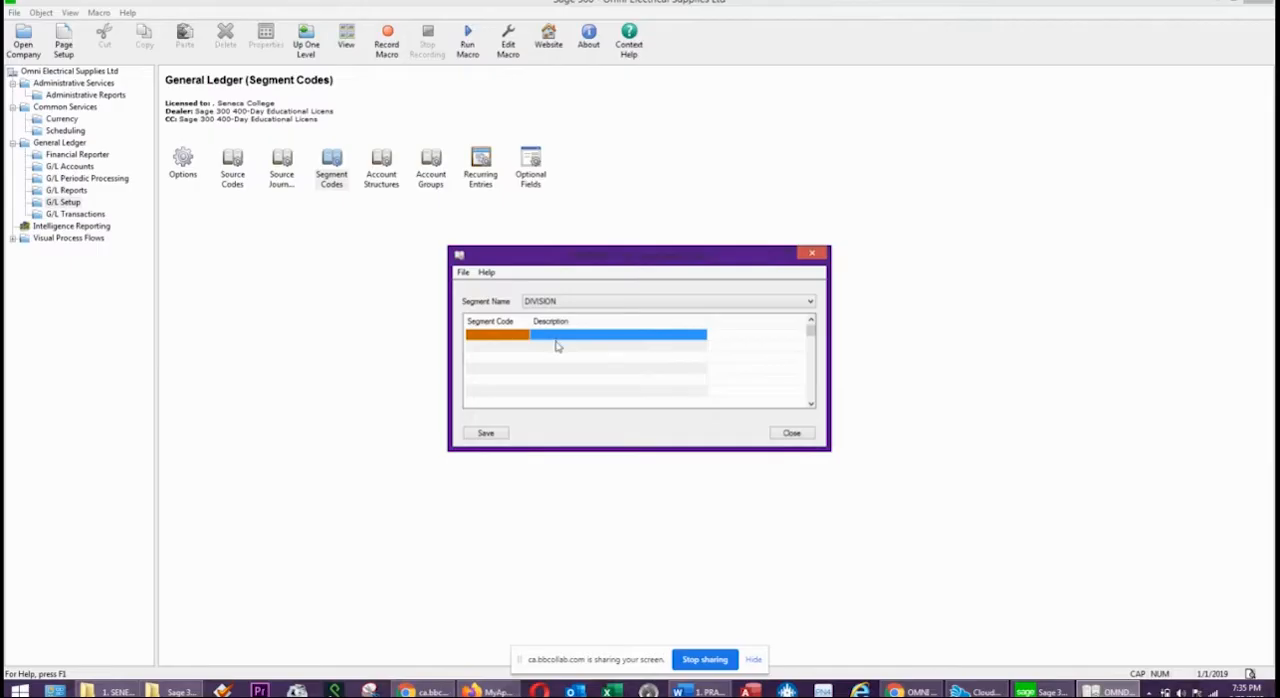
pyautogui.write('100')
pyautogui.press('Tab')
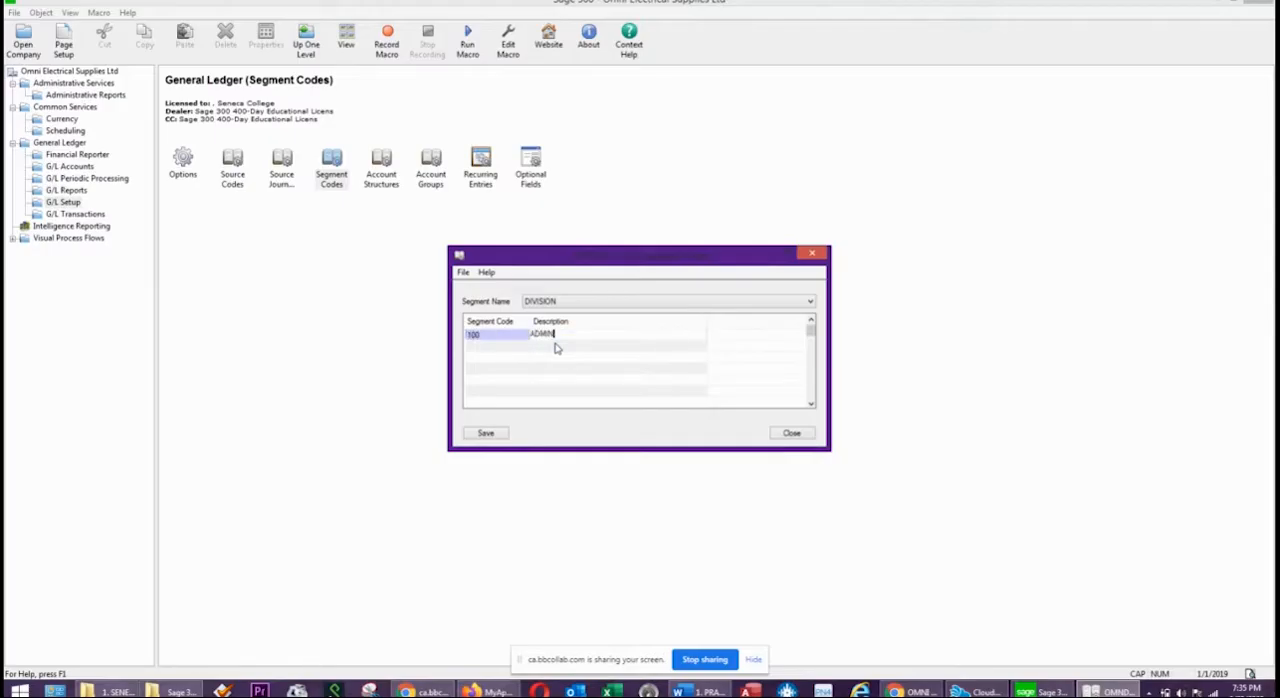
pyautogui.press('Tab')
pyautogui.write('2')
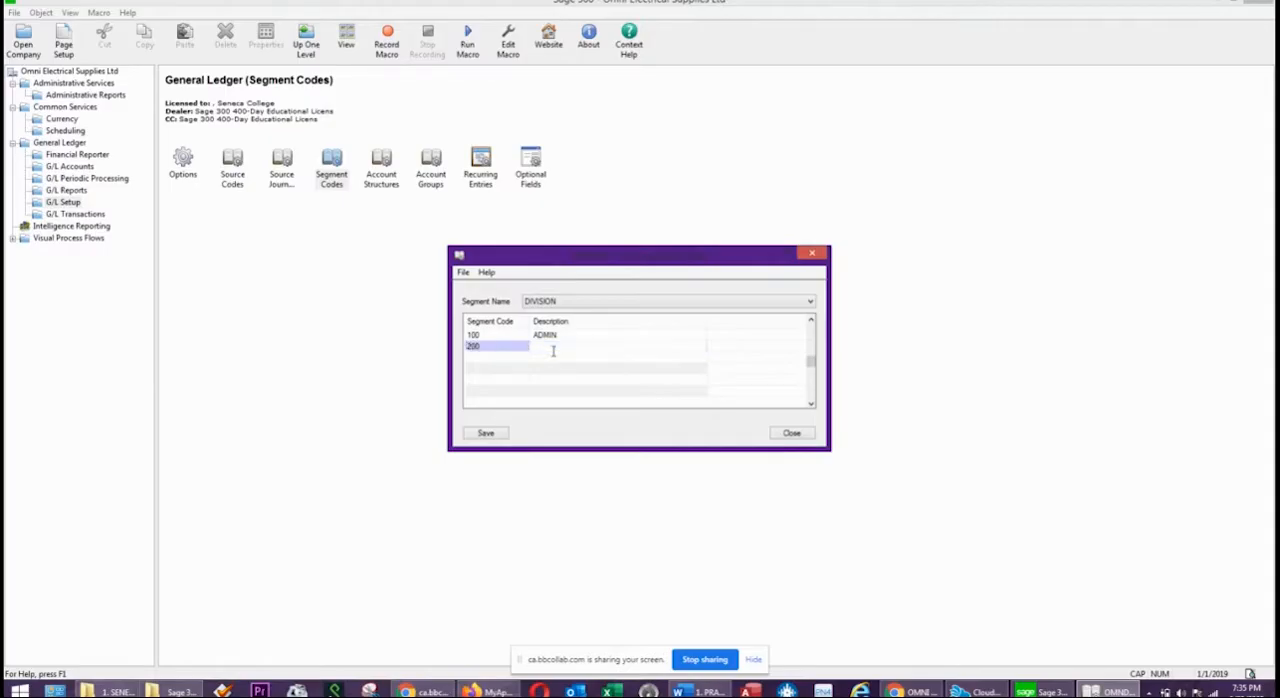
pyautogui.write('SALES')
pyautogui.press('Tab')
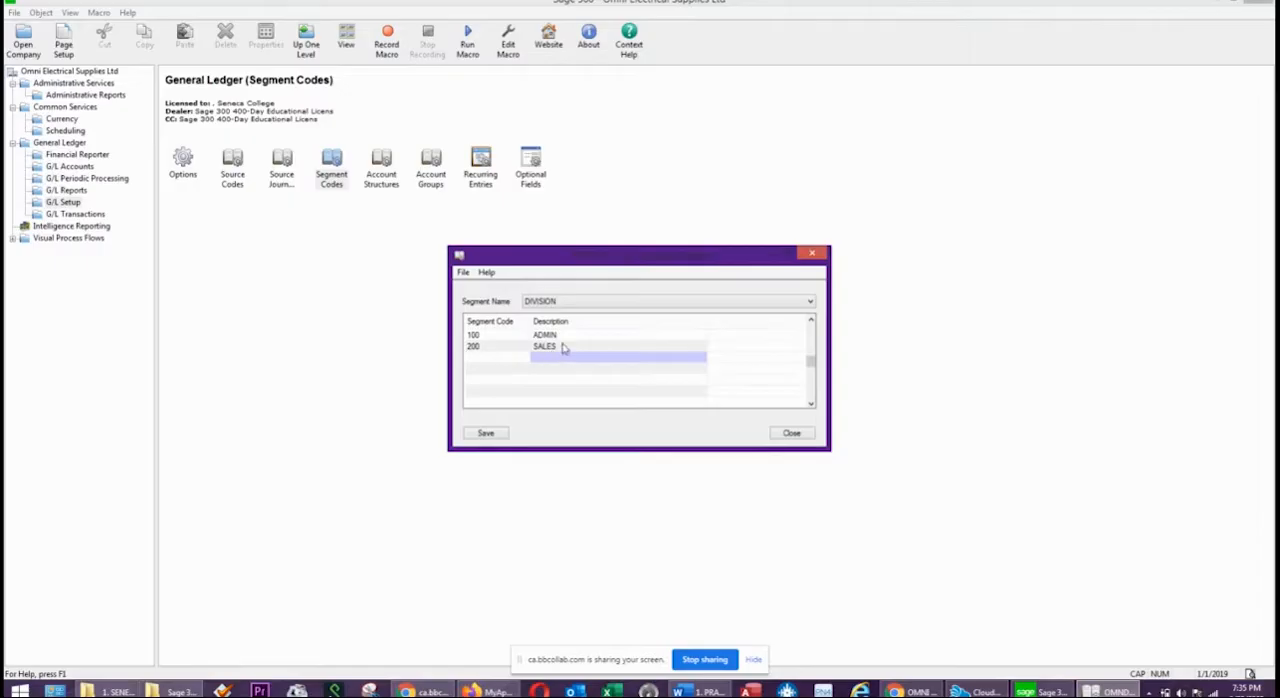
pyautogui.click(563, 348)
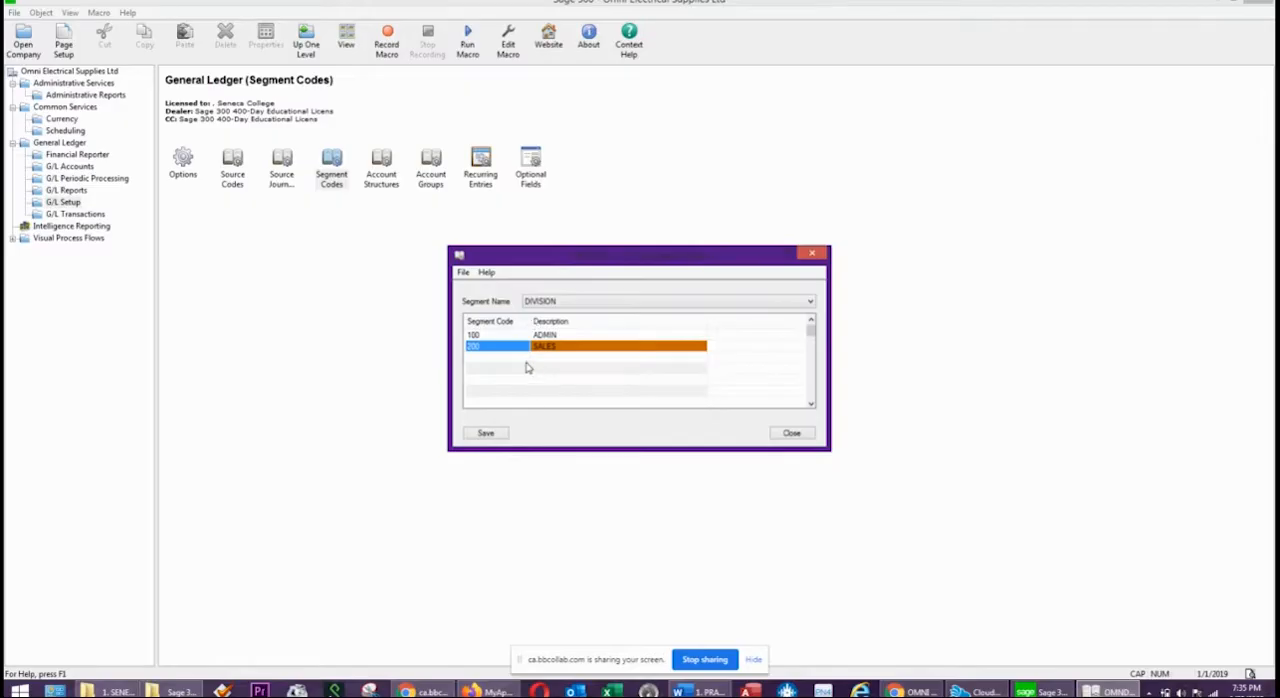
# Set the description of DIVISION segment code 200 to SERVICE, save the segment codes and close them.
pyautogui.hotkey('alt', 'Tab')
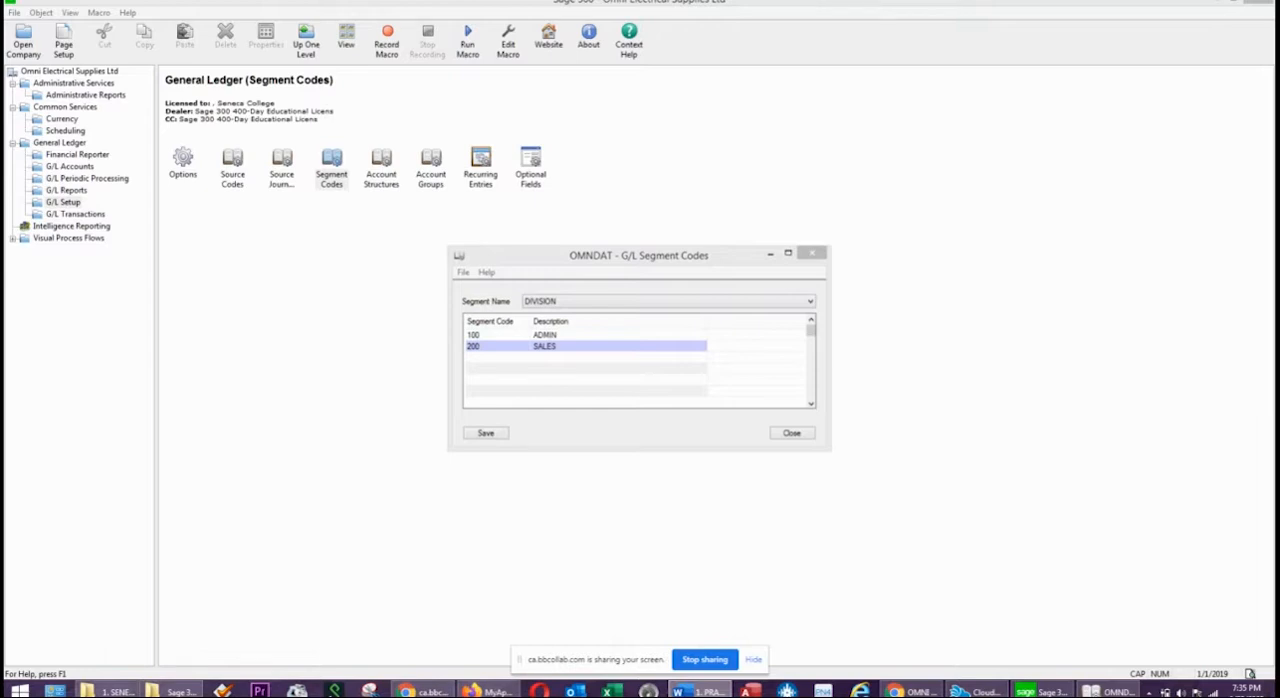
pyautogui.click(558, 346)
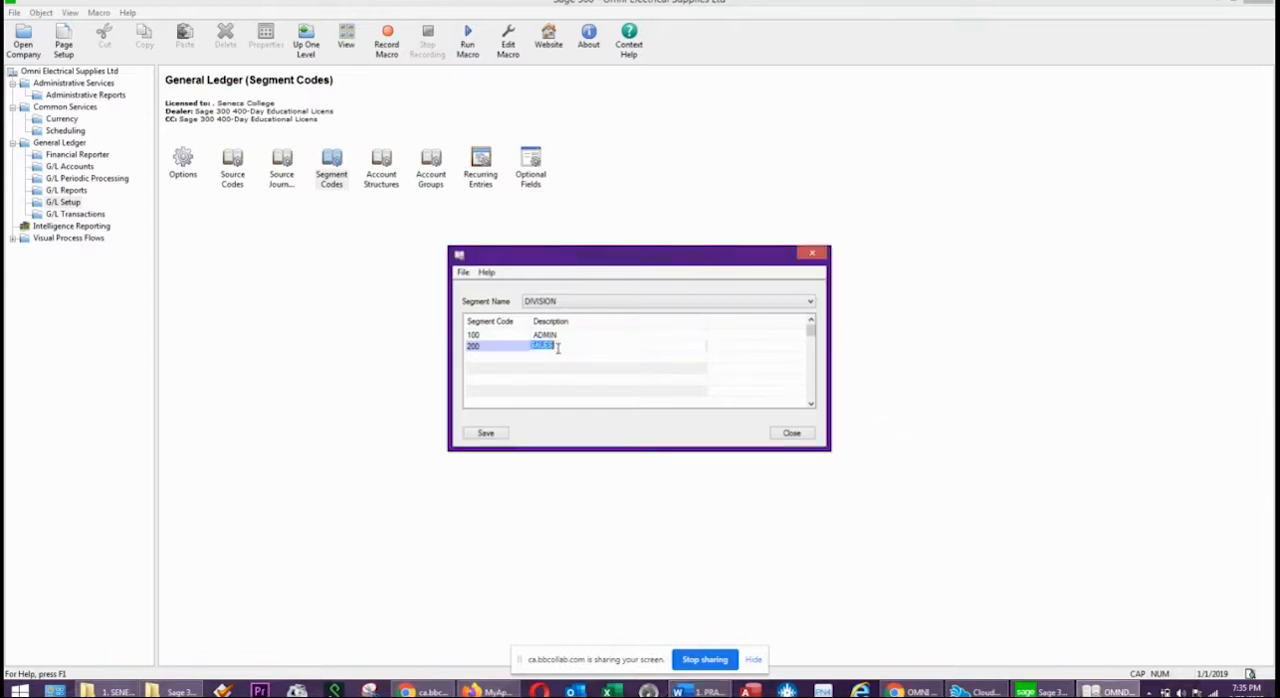
pyautogui.write('SERVICE')
pyautogui.click(507, 345)
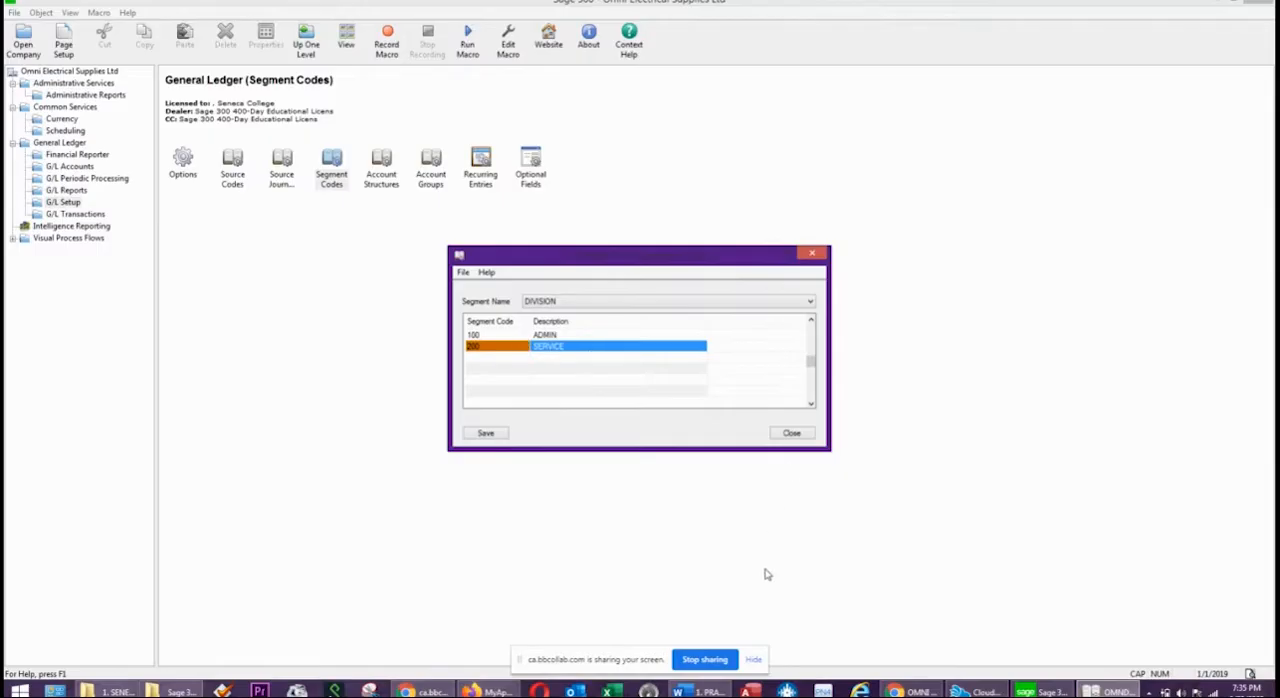
pyautogui.click(485, 433)
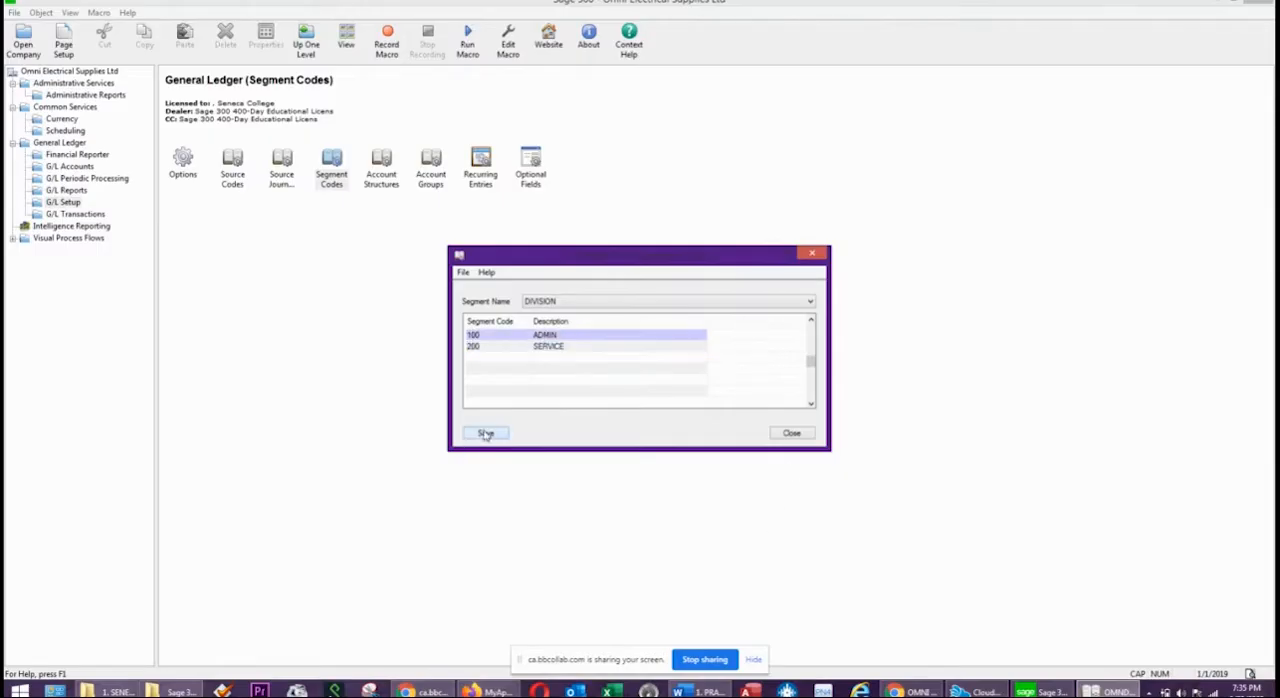
pyautogui.click(792, 433)
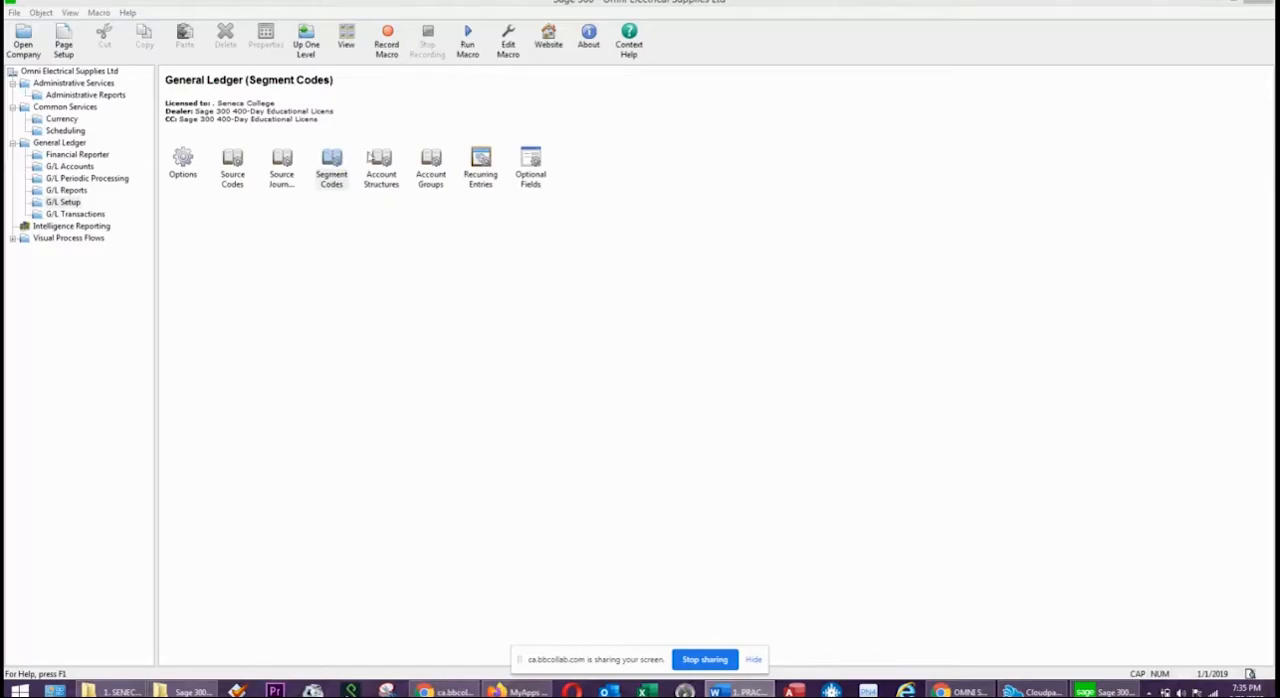
# Start account structure code ACC with the description ACCOUNT STRUCTURE and use it as the company default structure.
pyautogui.click(387, 164)
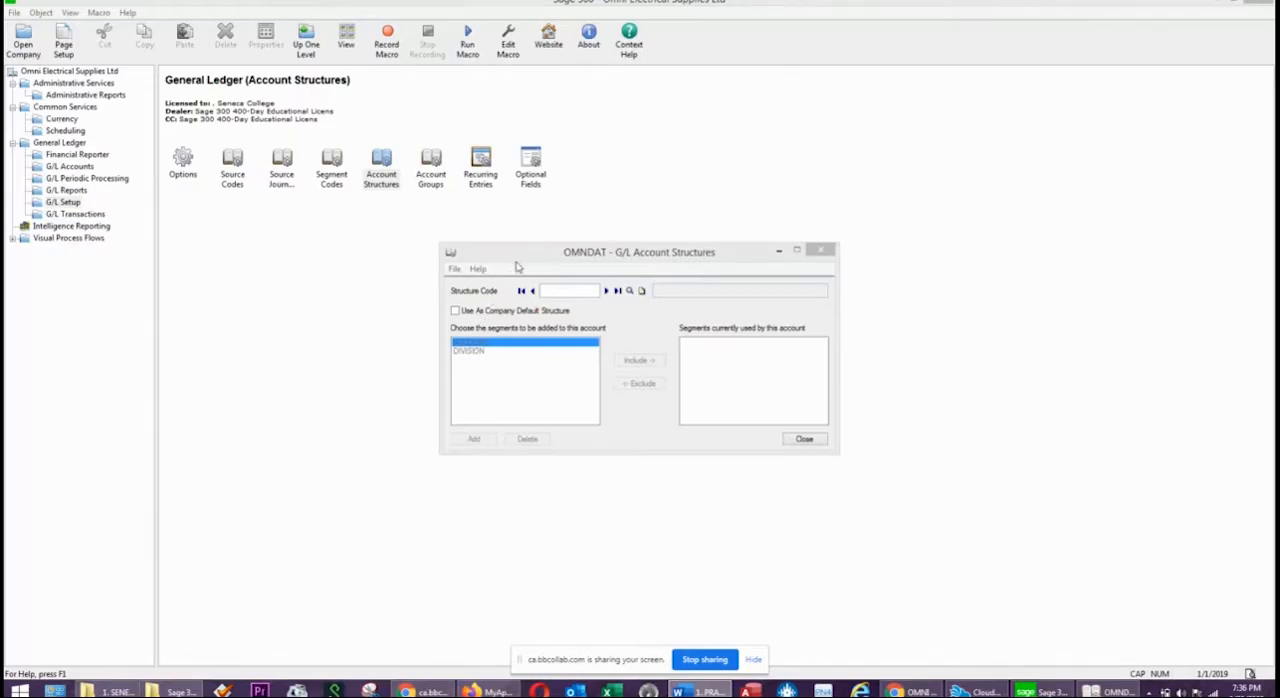
pyautogui.moveTo(520, 257); pyautogui.dragTo(471, 256)
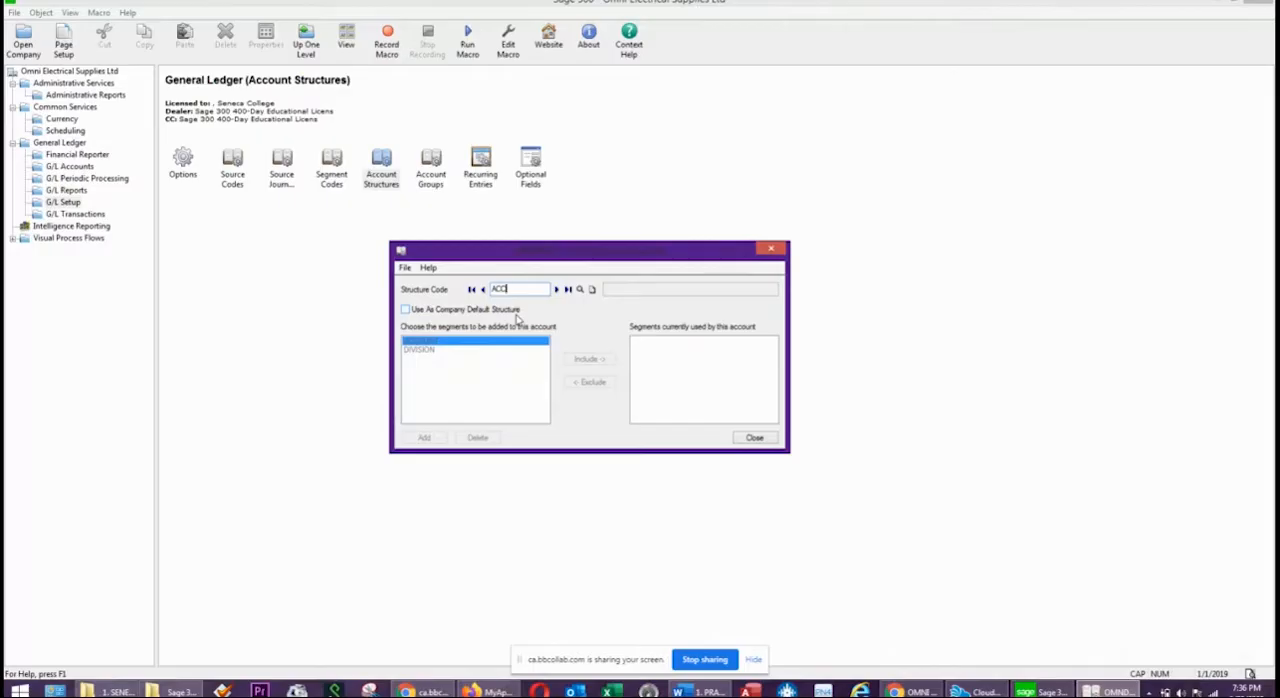
pyautogui.press('Tab')
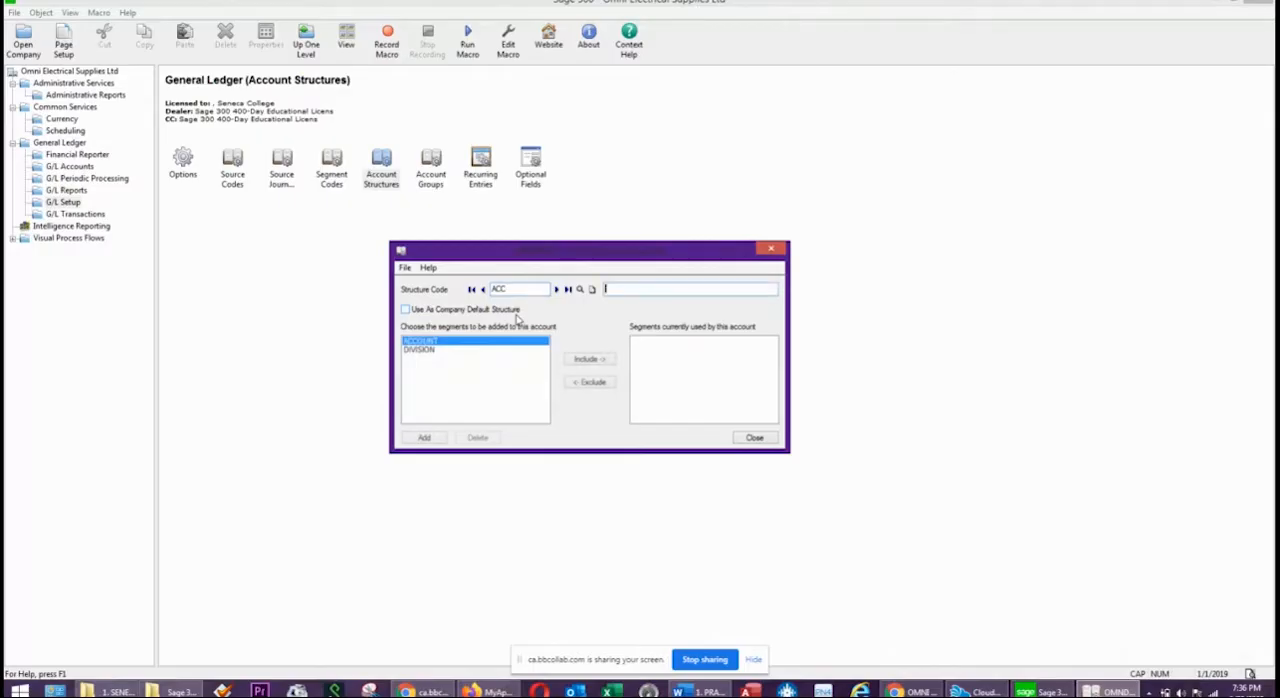
pyautogui.write('ACCOUNT STRUCTURE')
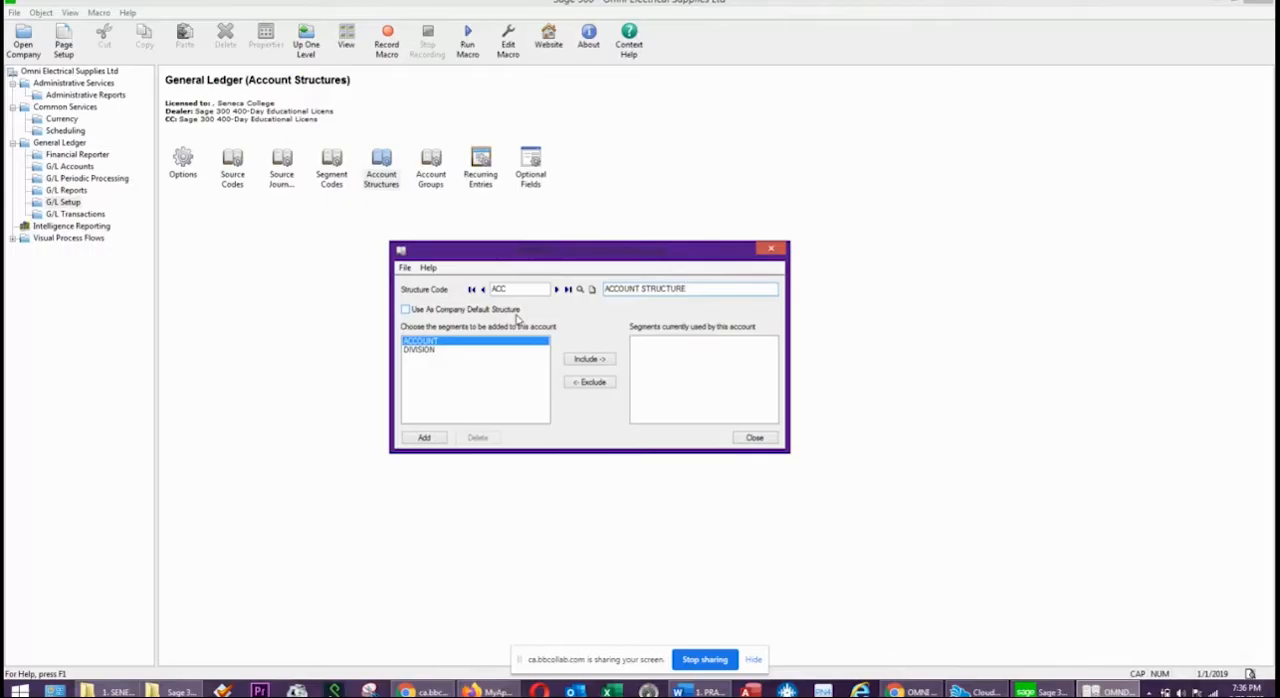
pyautogui.press('Tab')
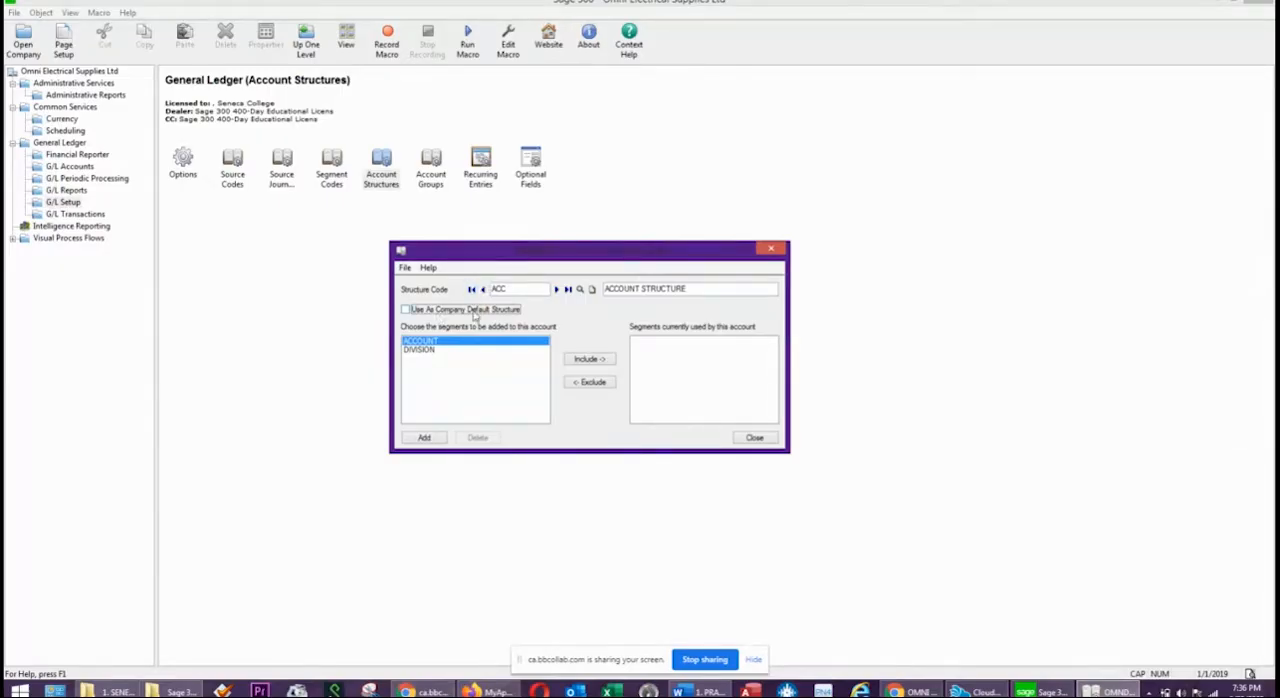
pyautogui.click(405, 310)
pyautogui.doubleClick(522, 287)
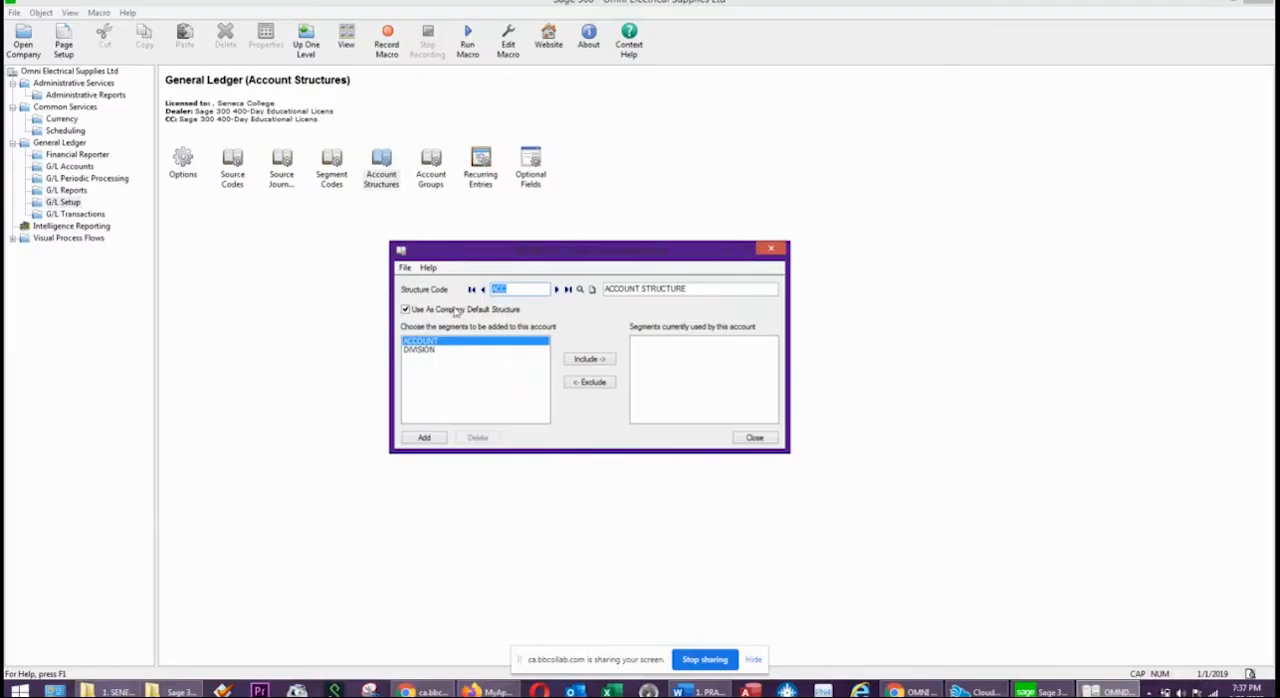
pyautogui.doubleClick(523, 288)
# Include the ACCOUNT segment in the ACC structure, check it against the exercise's chart of accounts, and add the structure.
pyautogui.click(418, 341)
pyautogui.click(603, 361)
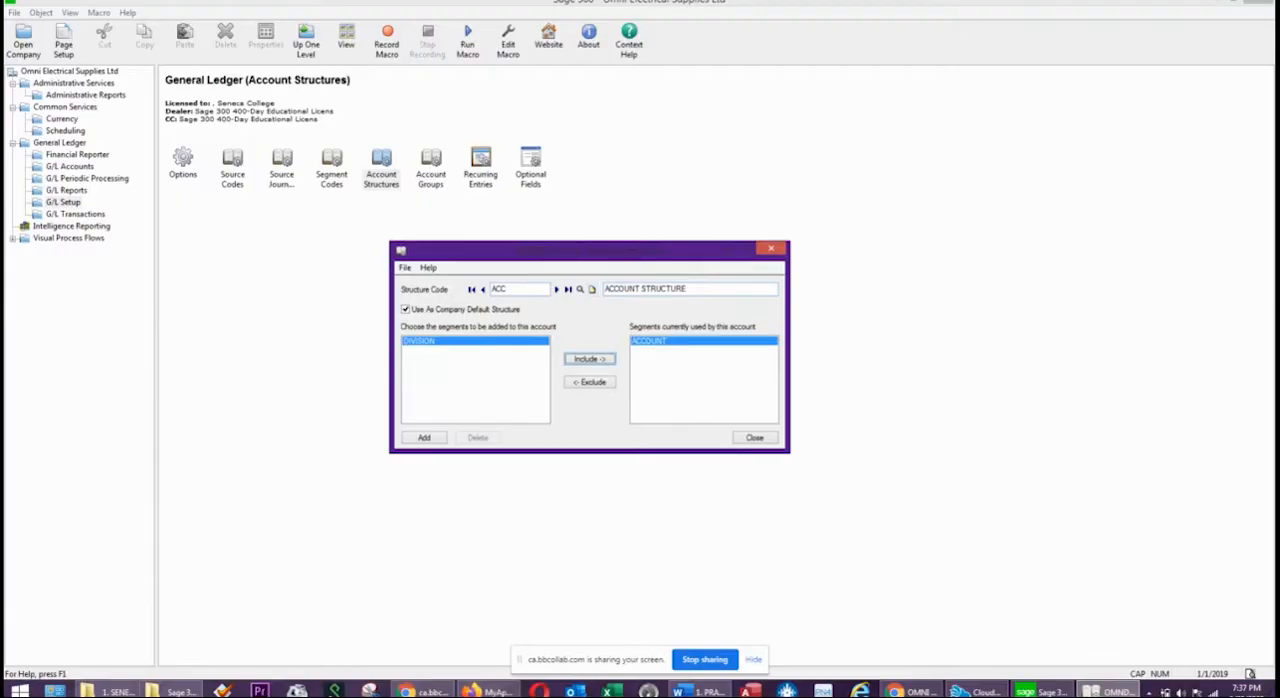
pyautogui.moveTo(1279, 112); pyautogui.dragTo(550, 113)
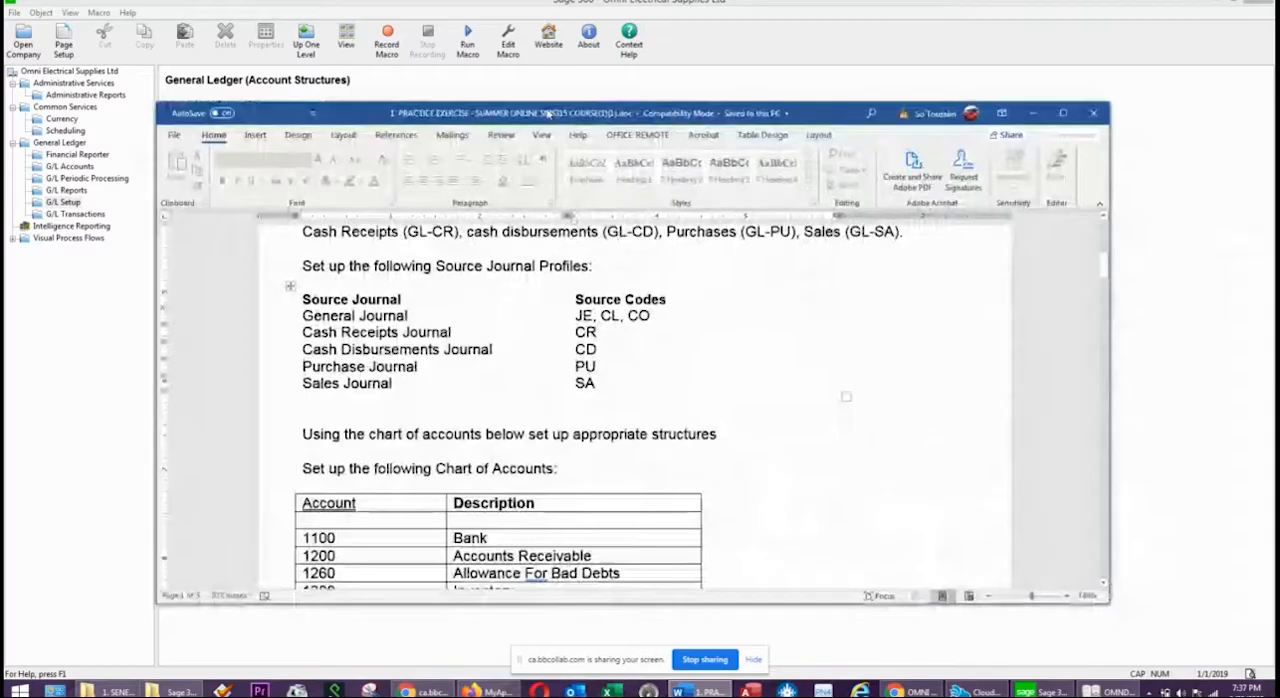
pyautogui.scroll(-5, 541, 230)
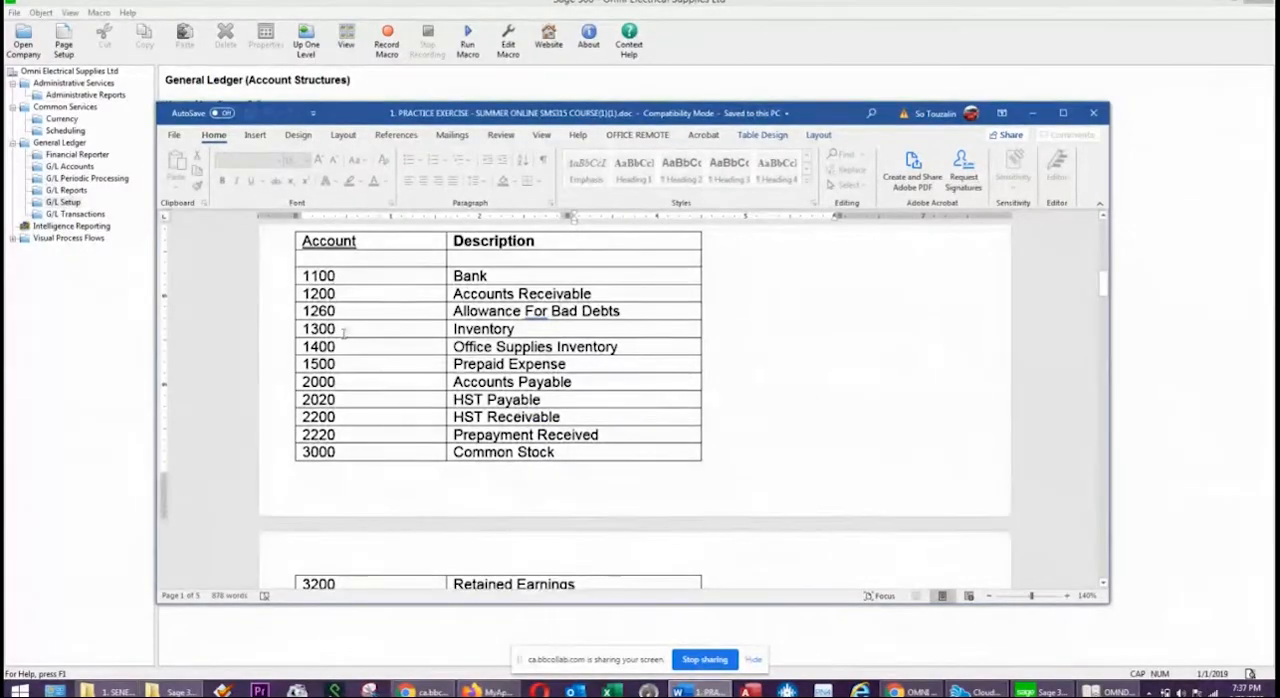
pyautogui.scroll(-5, 350, 377)
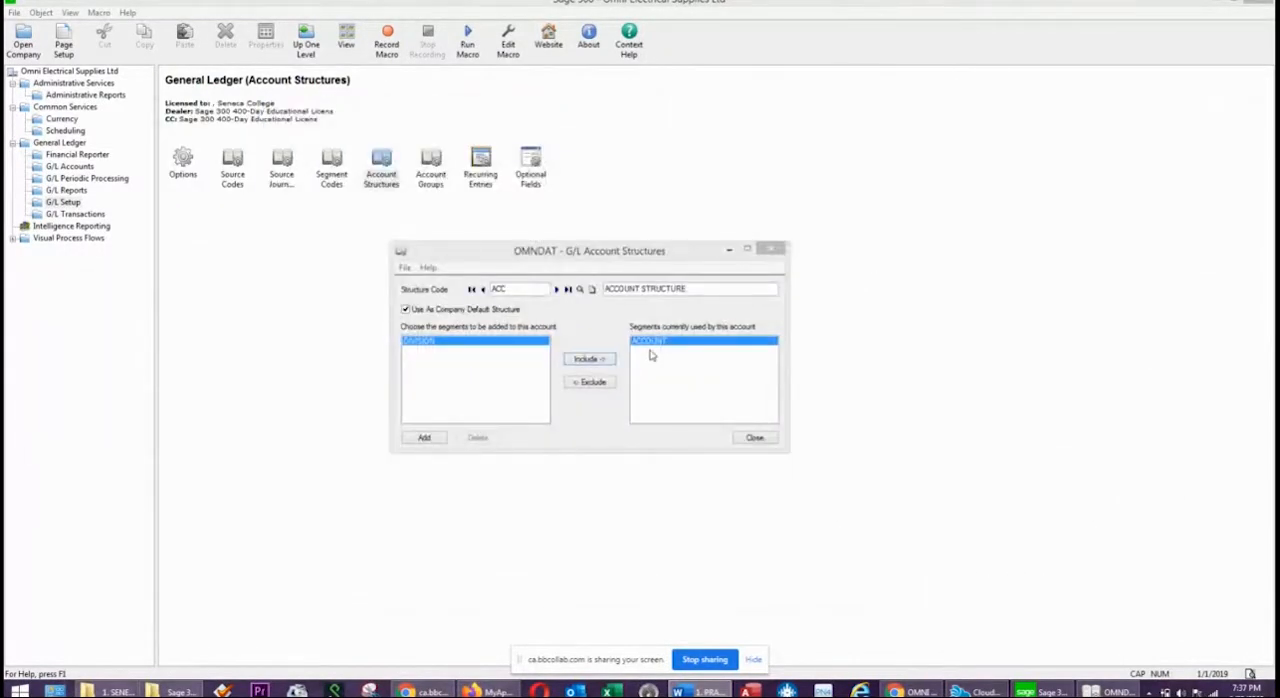
pyautogui.click(424, 438)
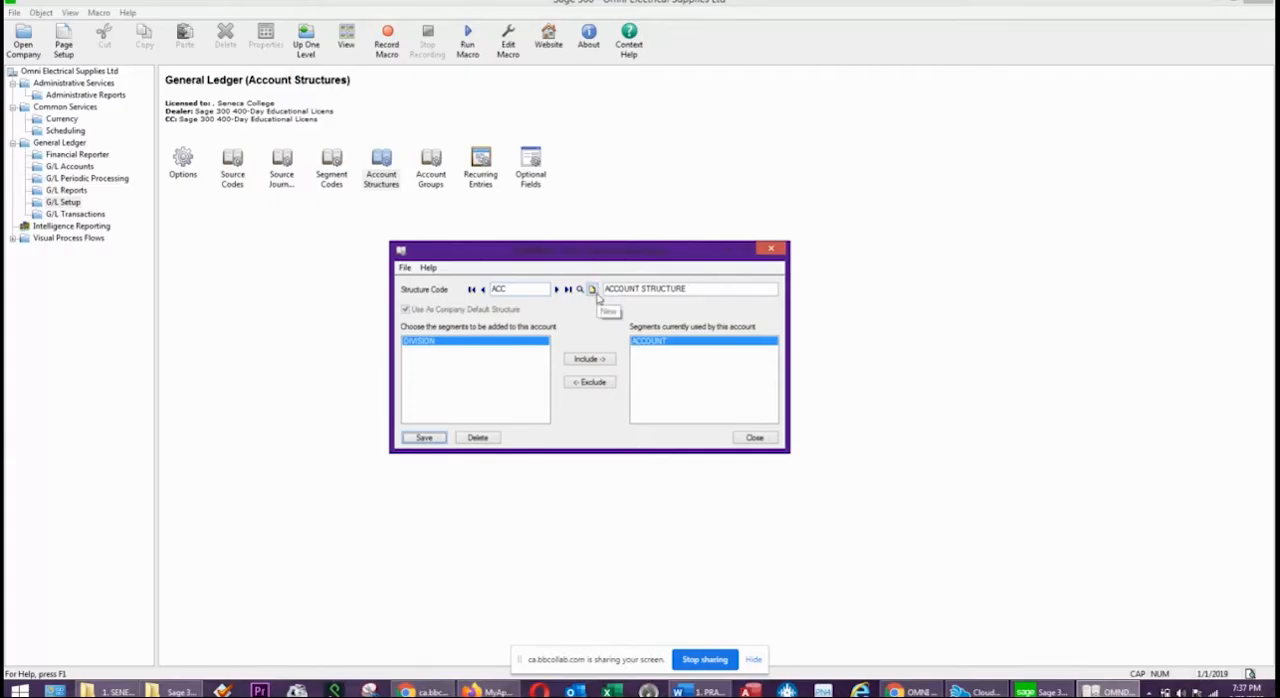
# Start a second account structure with code DIV and the description DIVISION STRUCTURE.
pyautogui.moveTo(524, 291); pyautogui.dragTo(430, 275)
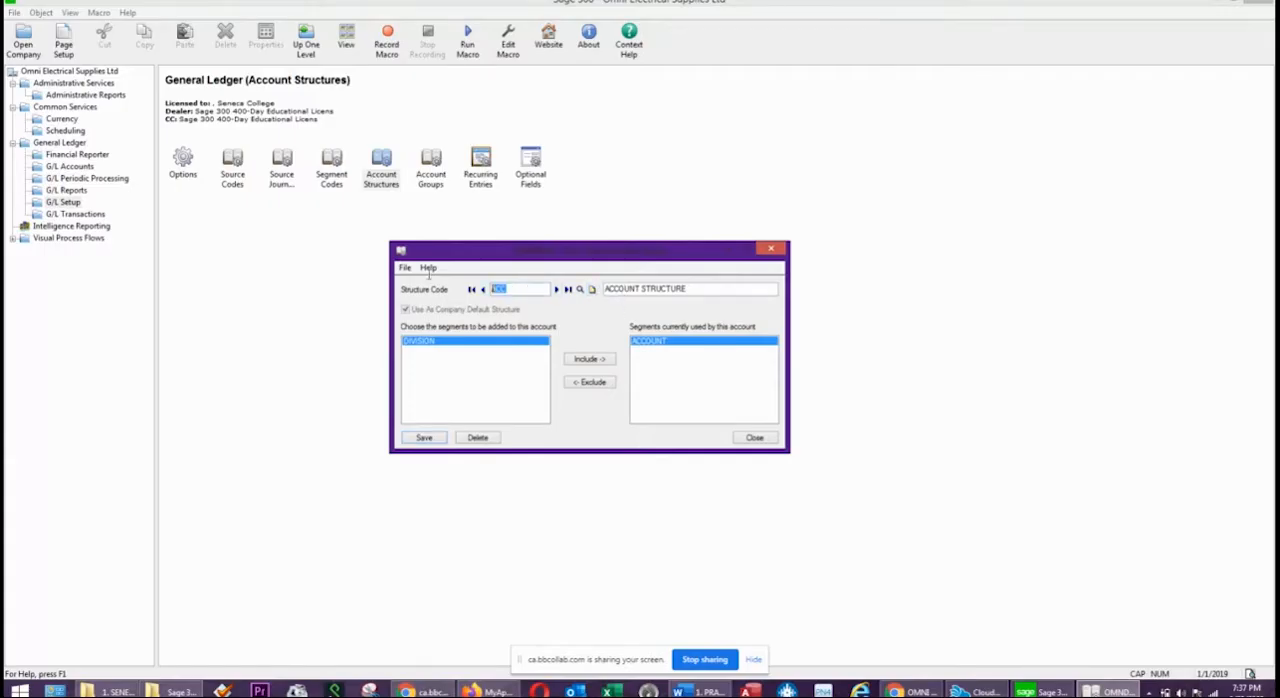
pyautogui.write('F')
pyautogui.write('DIV')
pyautogui.press('Tab')
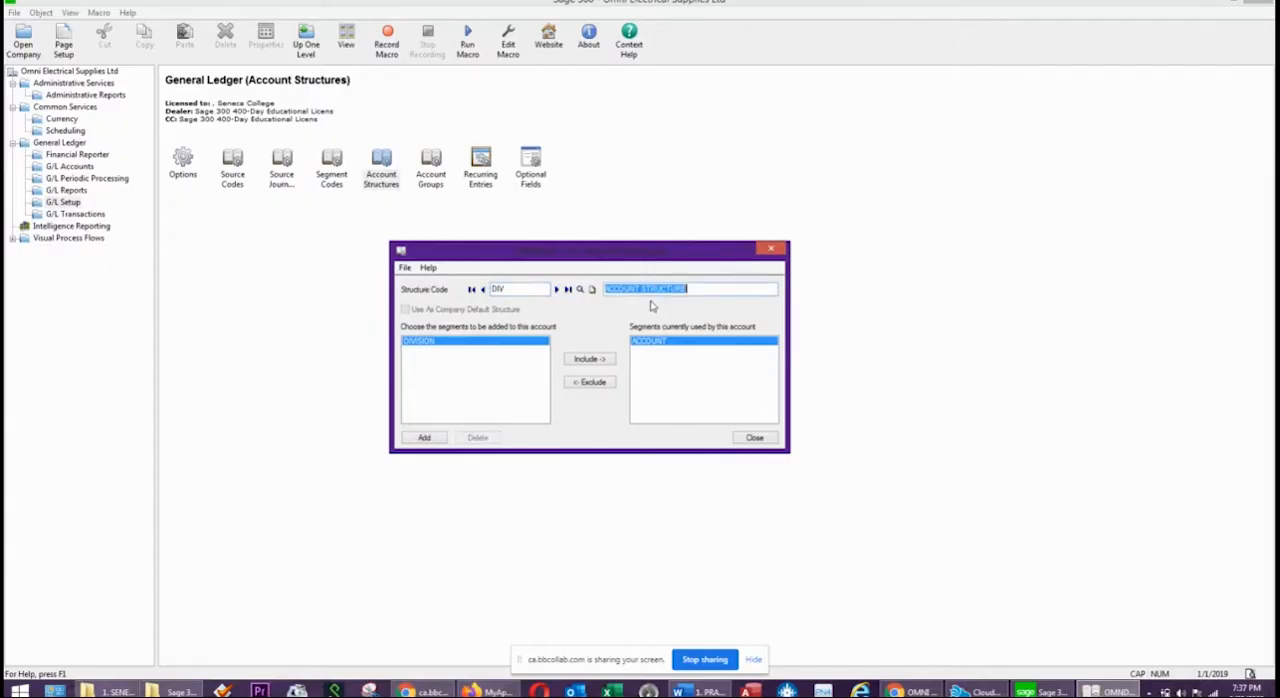
pyautogui.doubleClick(632, 285)
pyautogui.write('DIVI')
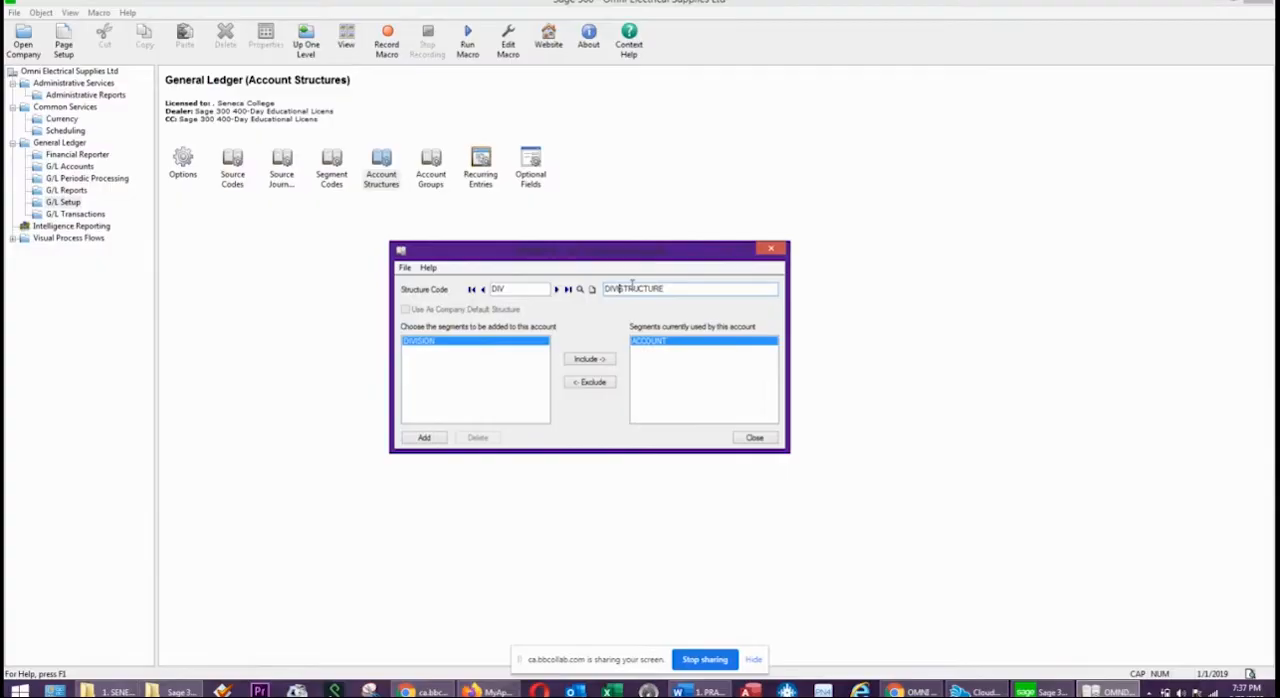
pyautogui.write('SION')
# Check the divisional account numbers in the exercise, include the DIVISION segment alongside ACCOUNT in the DIV structure, and add it.
pyautogui.moveTo(1279, 125); pyautogui.dragTo(855, 107)
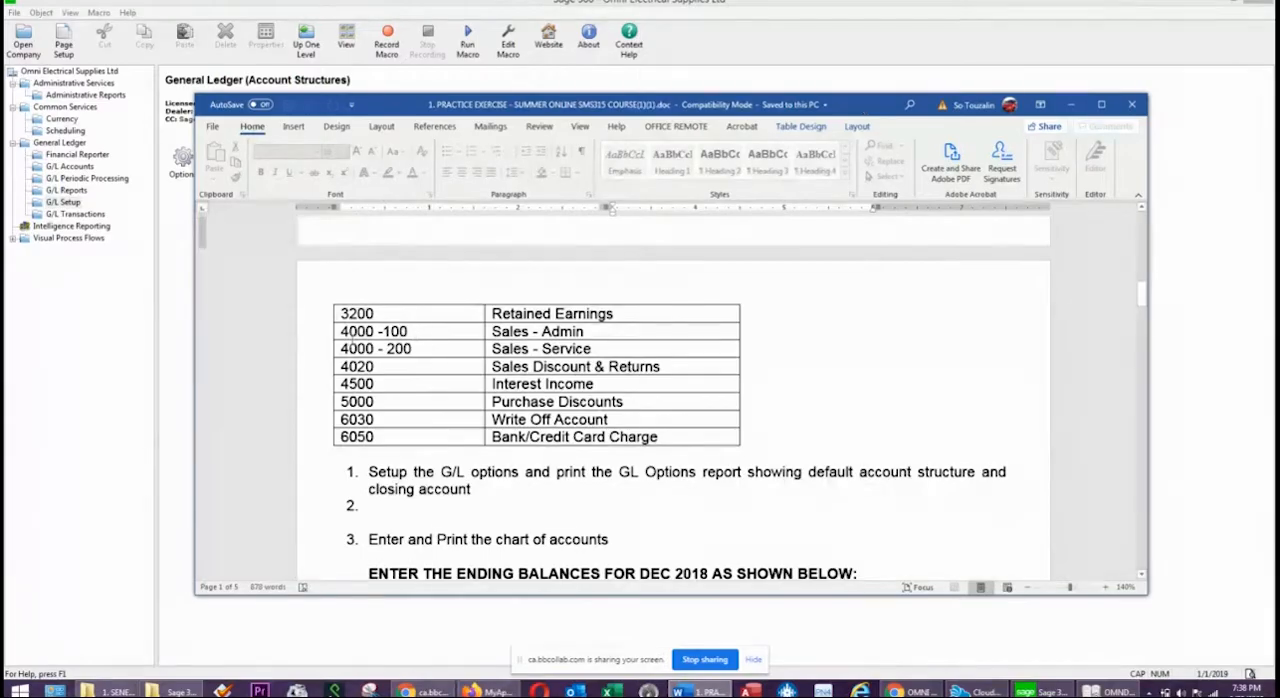
pyautogui.click(357, 331)
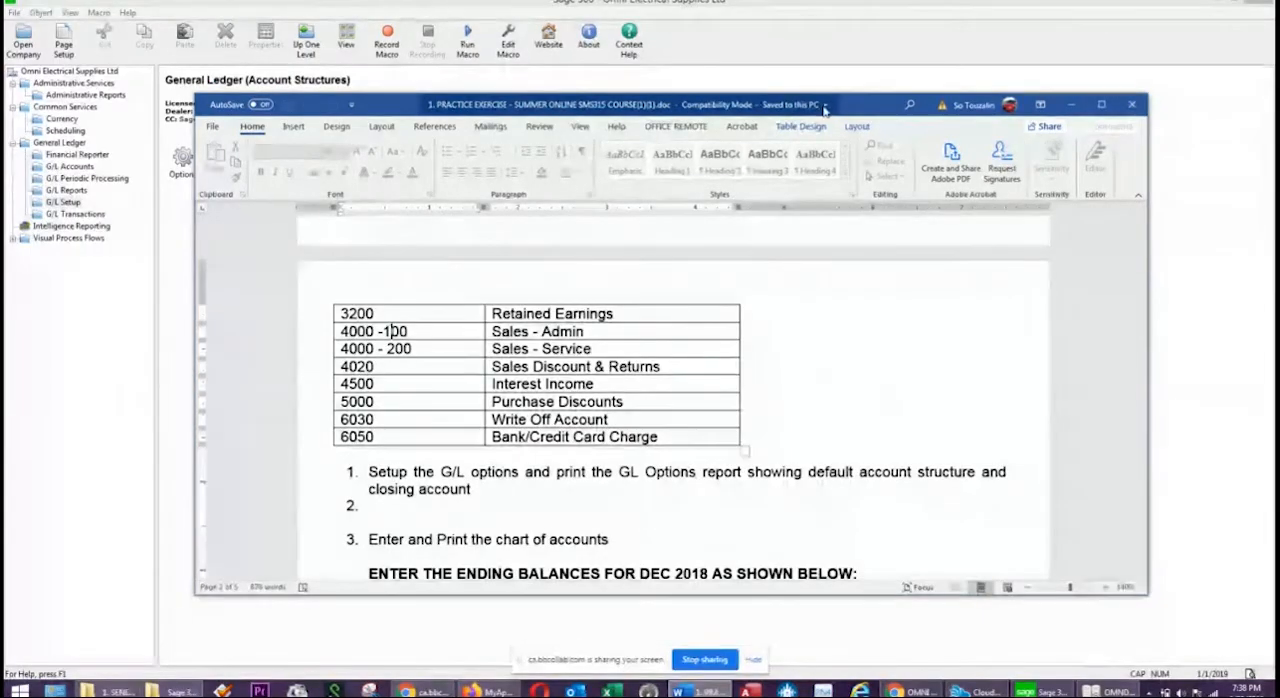
pyautogui.moveTo(869, 108); pyautogui.dragTo(1279, 122)
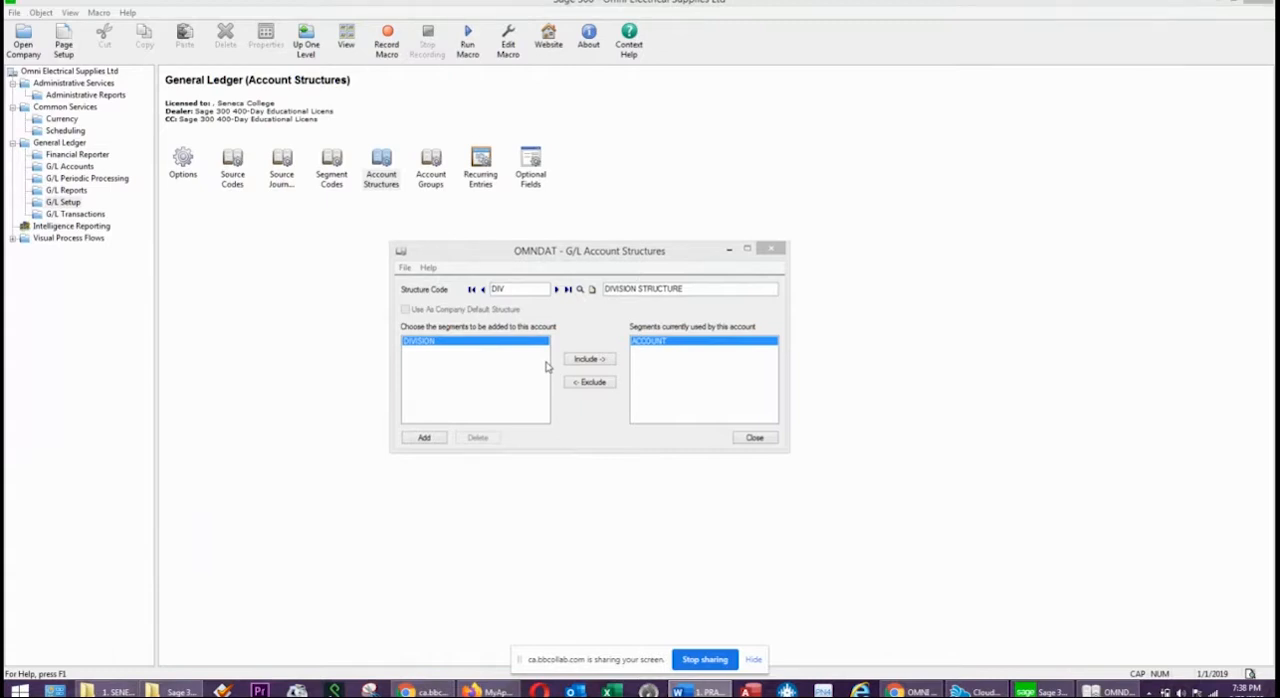
pyautogui.click(665, 346)
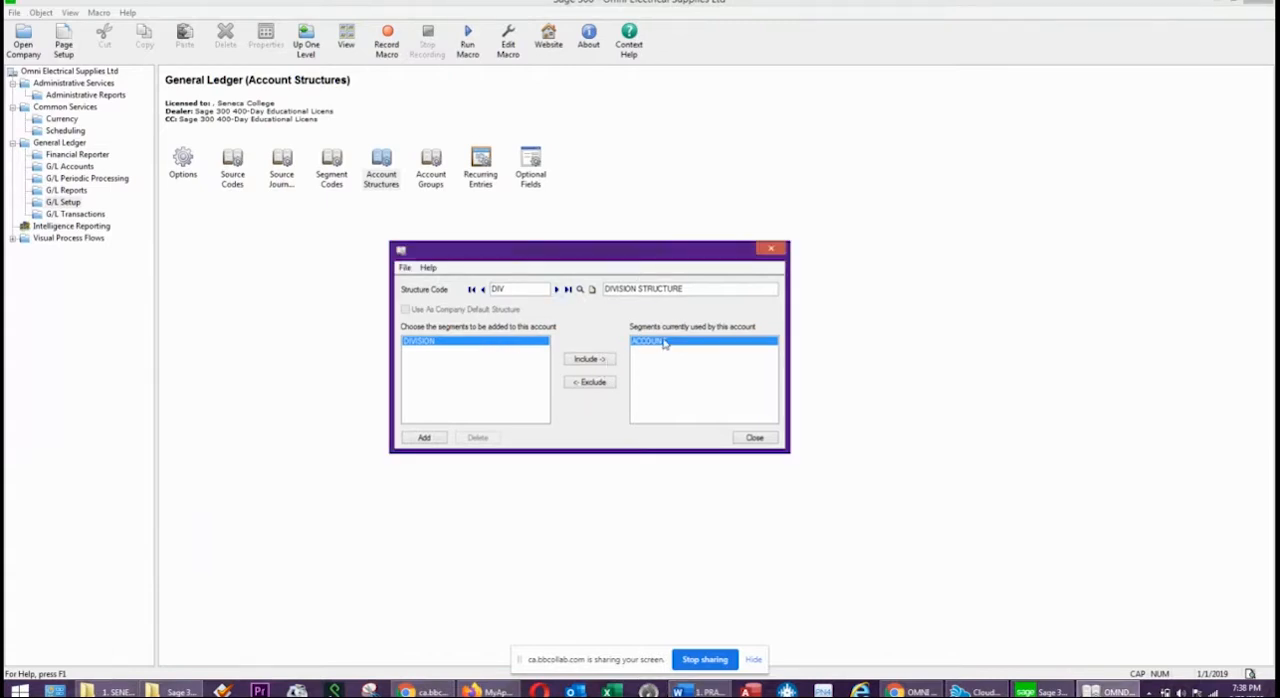
pyautogui.click(578, 362)
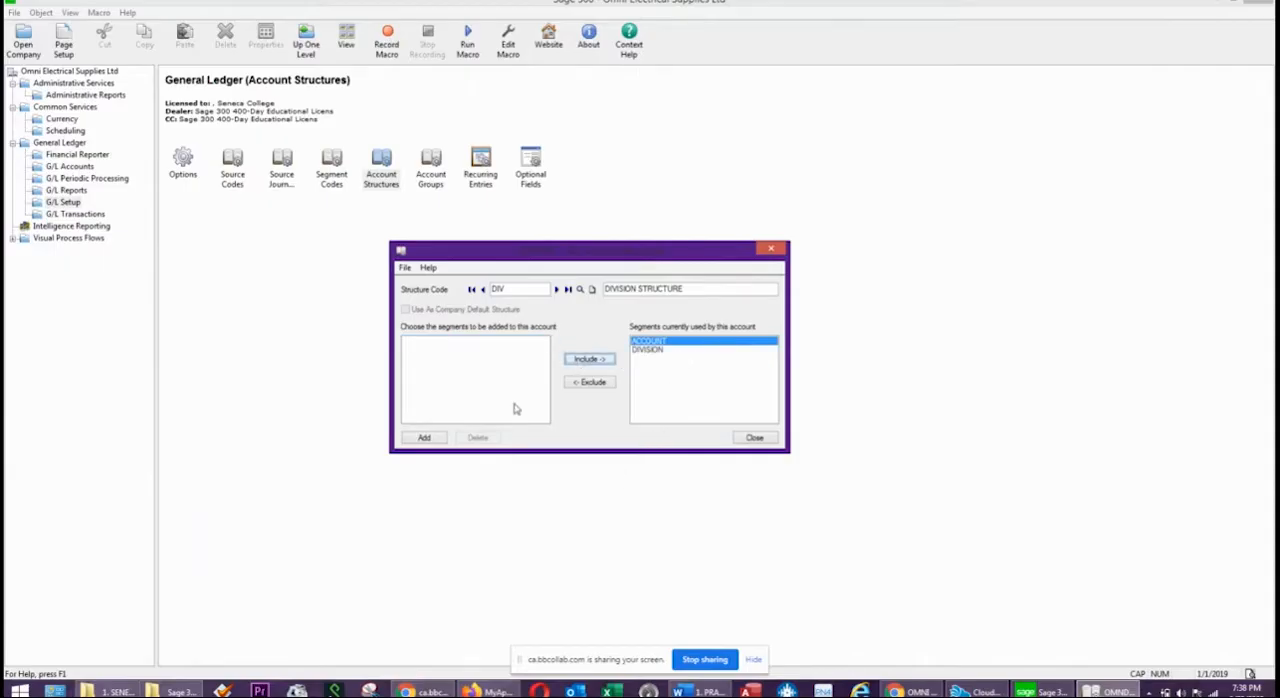
pyautogui.click(505, 288)
pyautogui.click(674, 350)
pyautogui.click(421, 439)
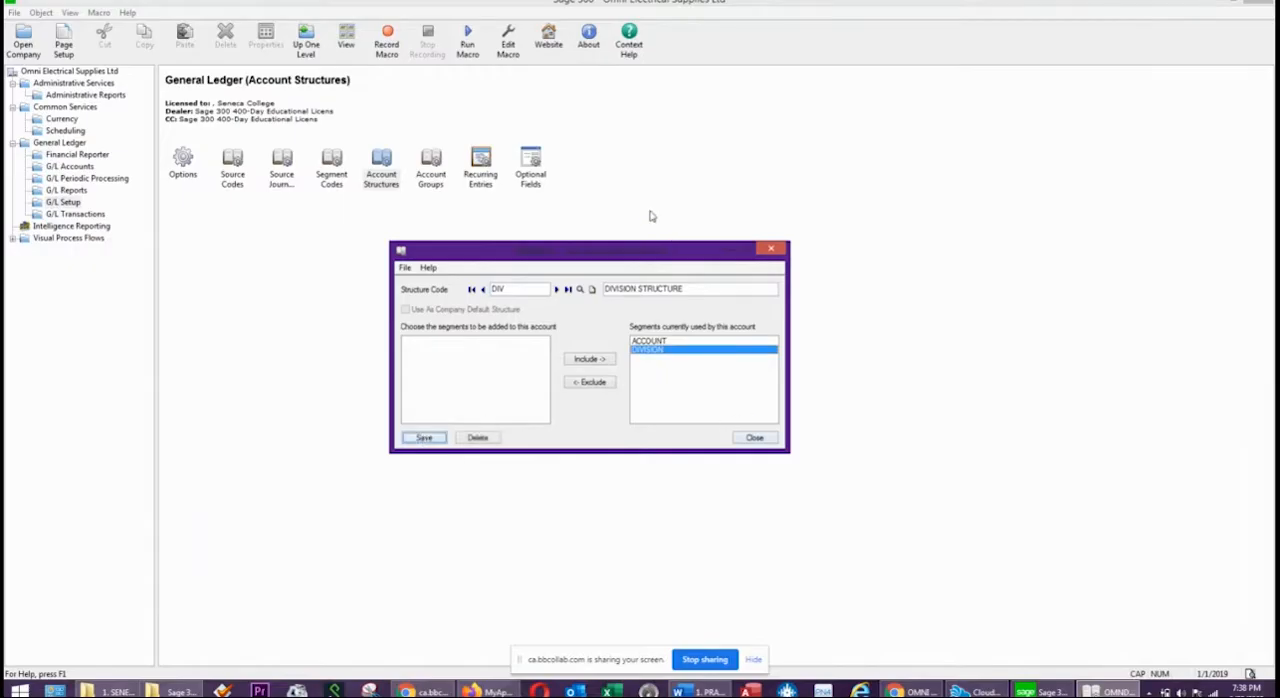
# Review the segments of the ACC and DIV structures, save DIV again and close the account structures.
pyautogui.click(484, 289)
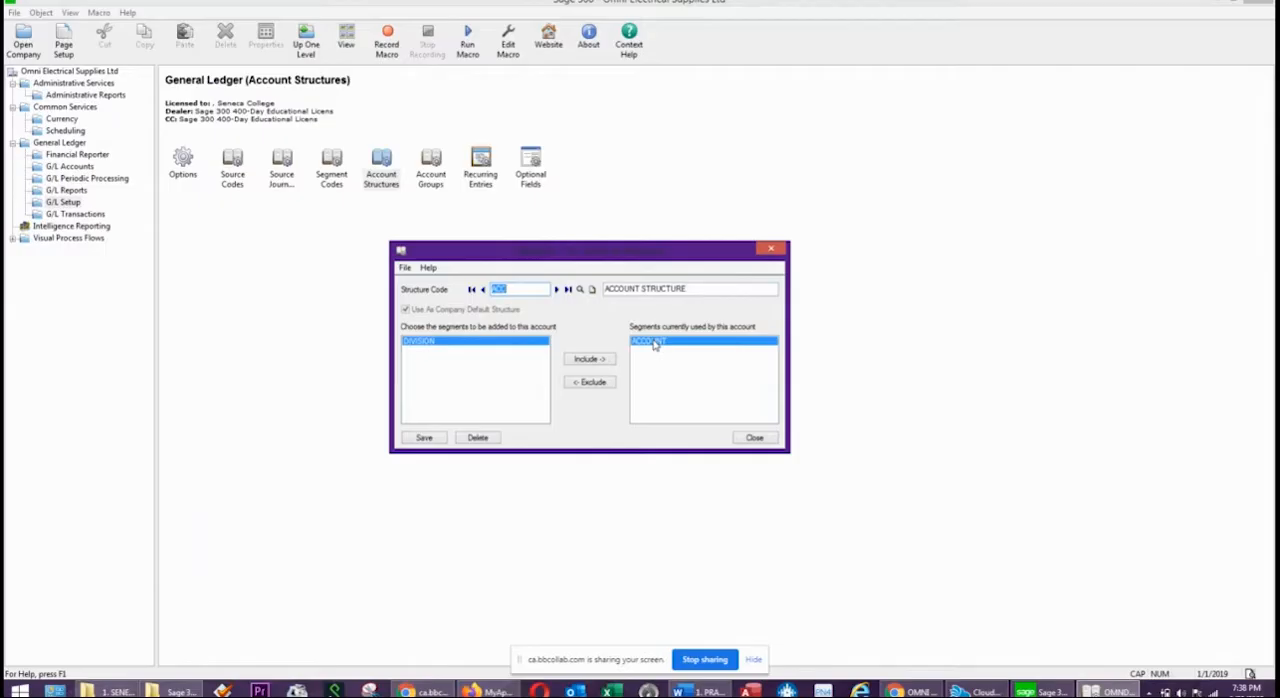
pyautogui.click(557, 289)
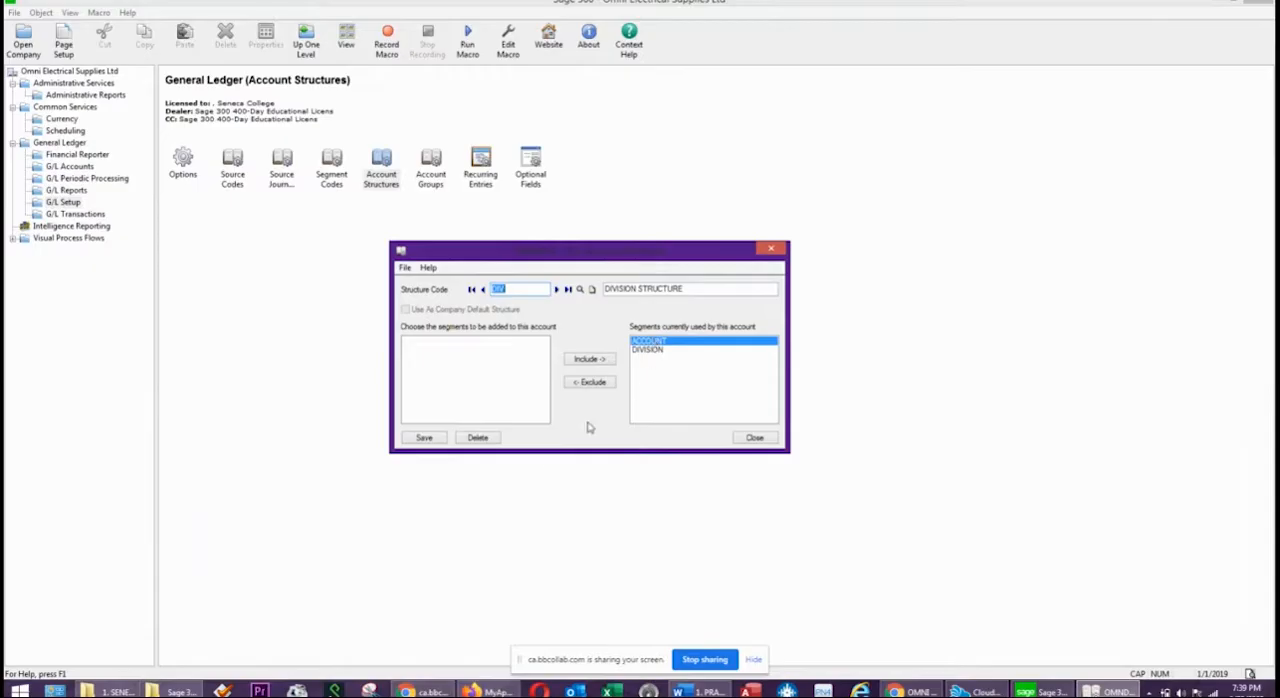
pyautogui.click(424, 439)
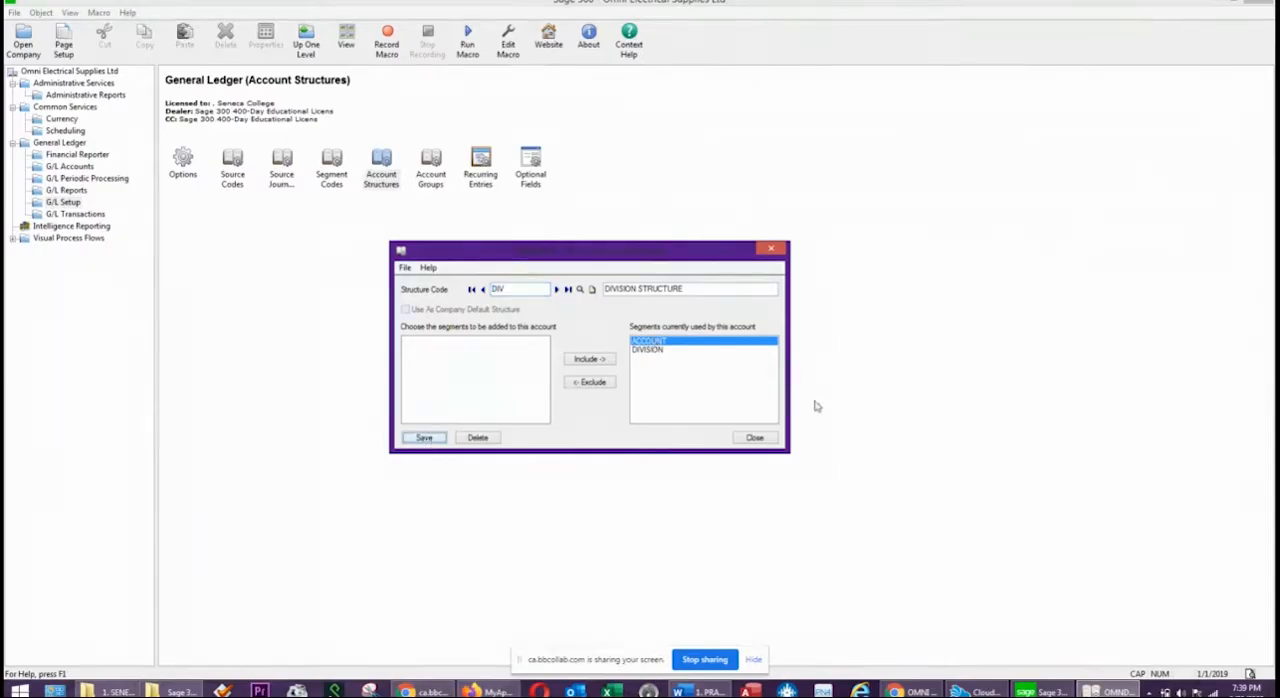
pyautogui.click(764, 438)
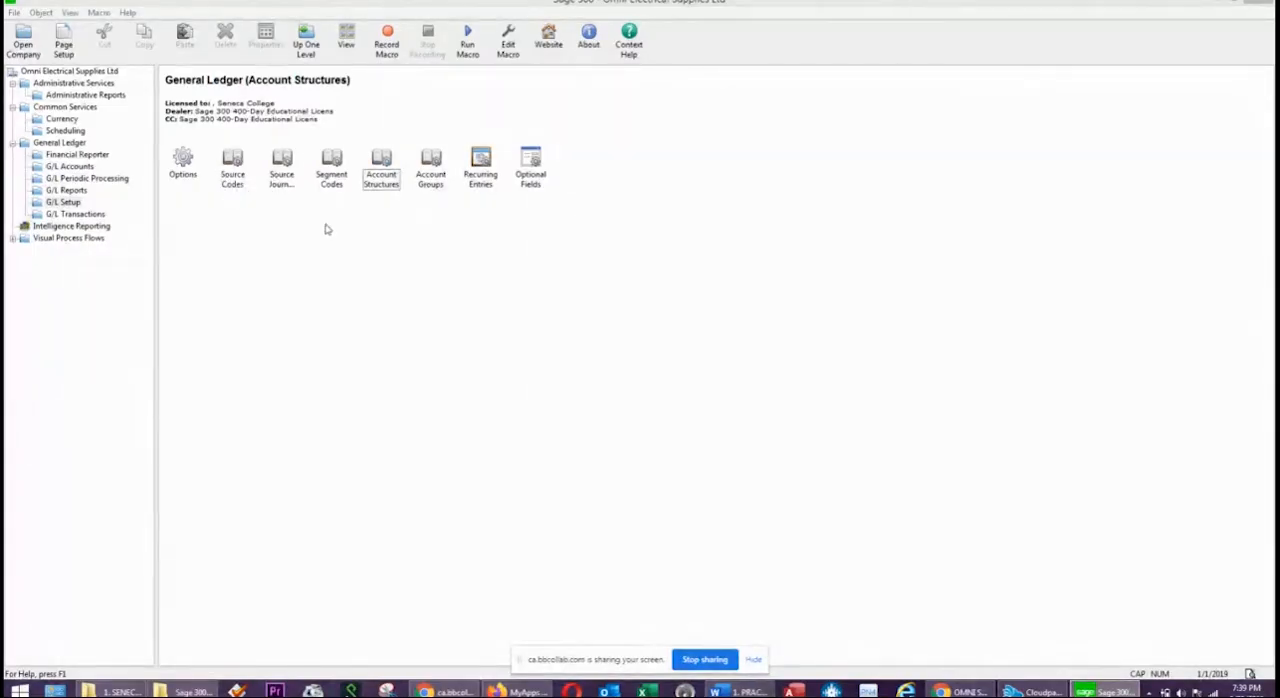
# Look through the list of existing General Ledger account groups and their categories, and close the account groups.
pyautogui.click(445, 179)
pyautogui.doubleClick(431, 168)
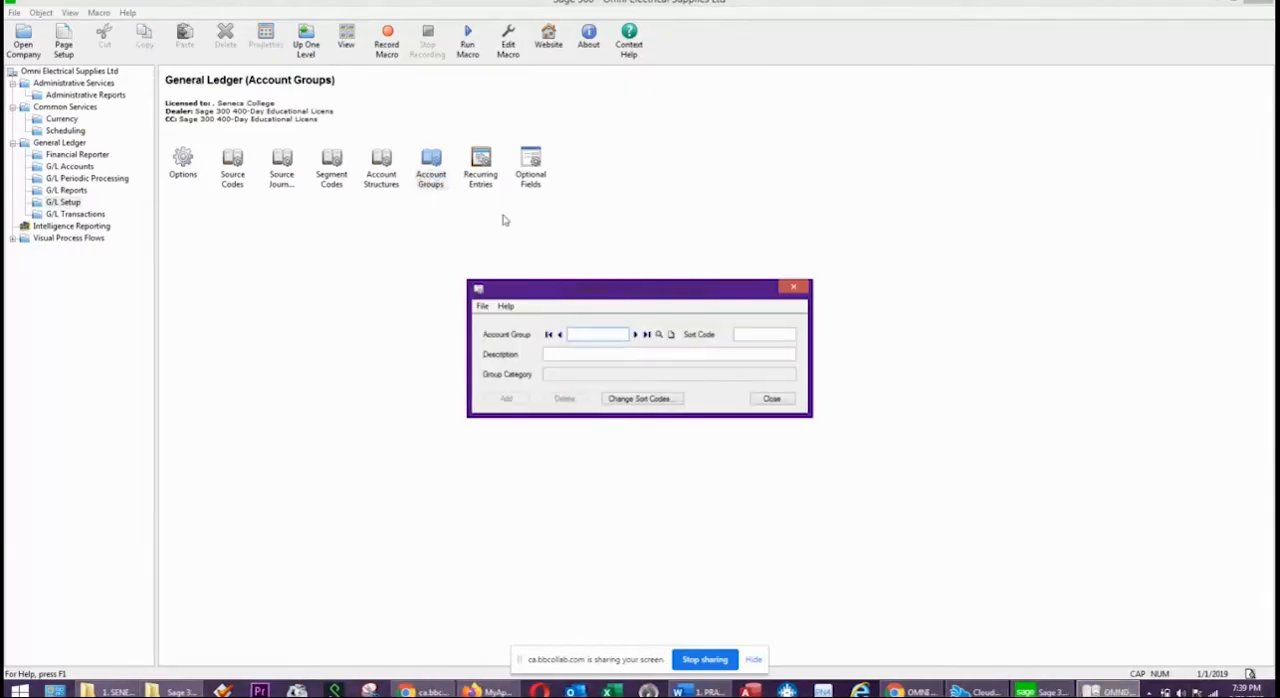
pyautogui.click(659, 335)
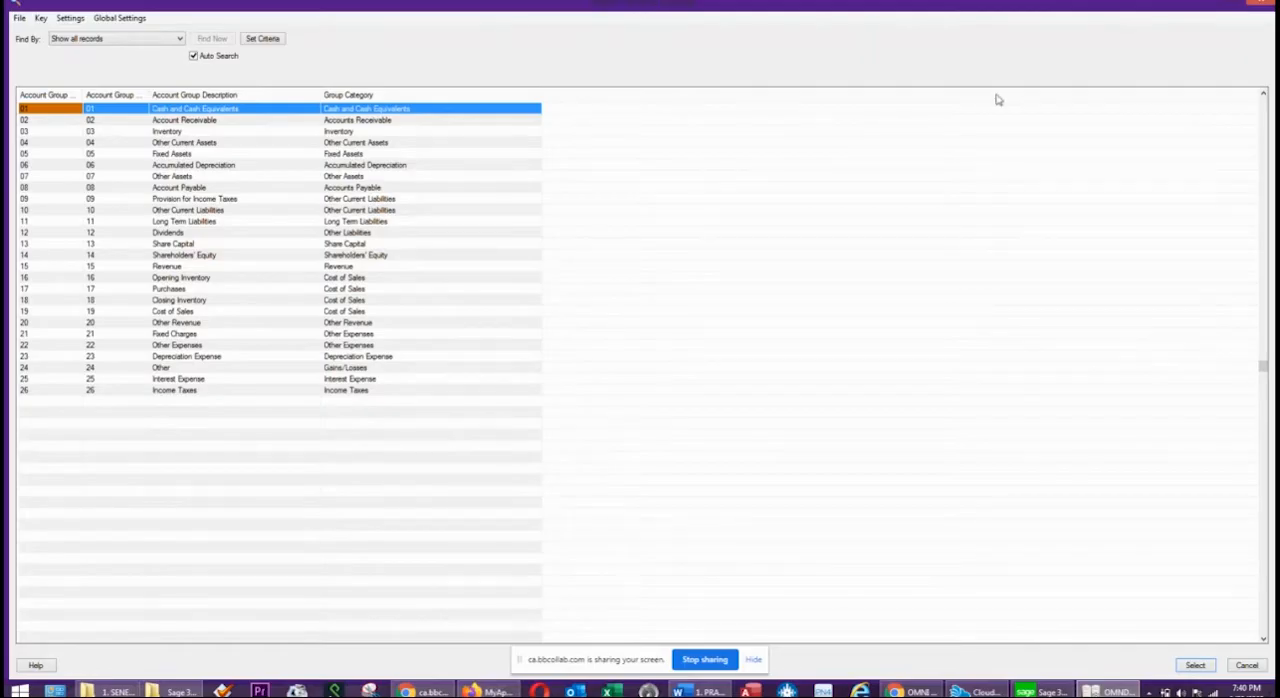
pyautogui.click(1262, 3)
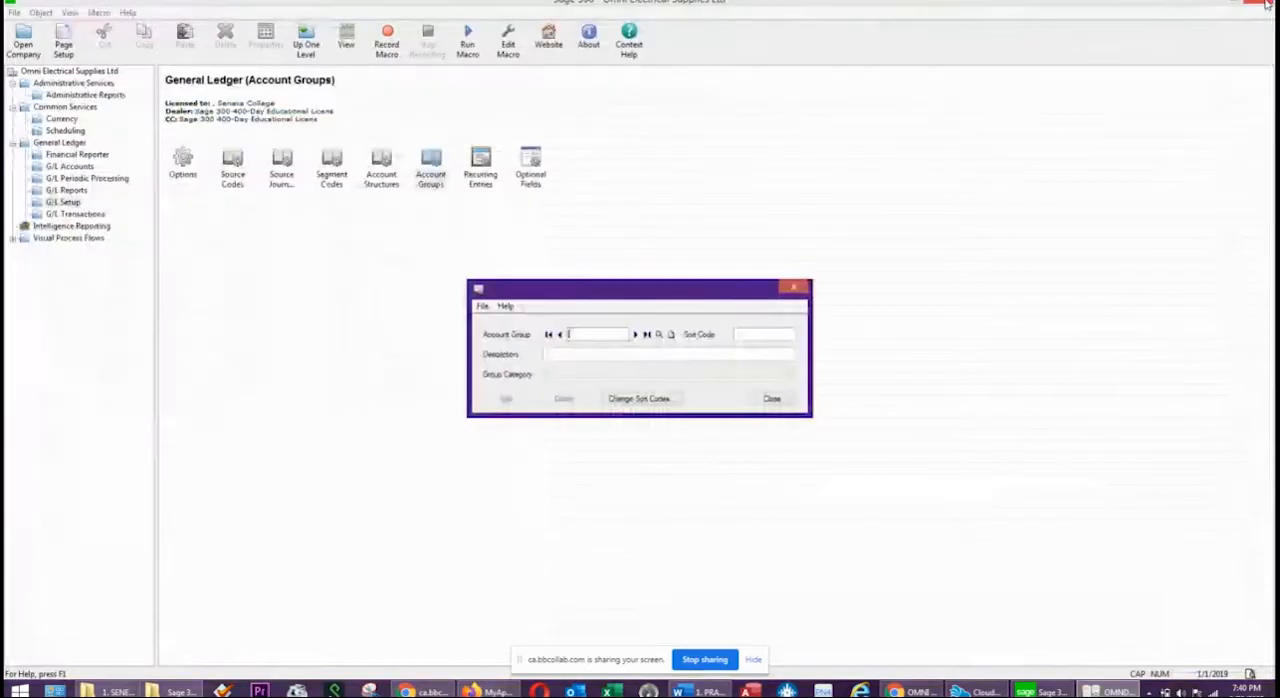
pyautogui.click(771, 398)
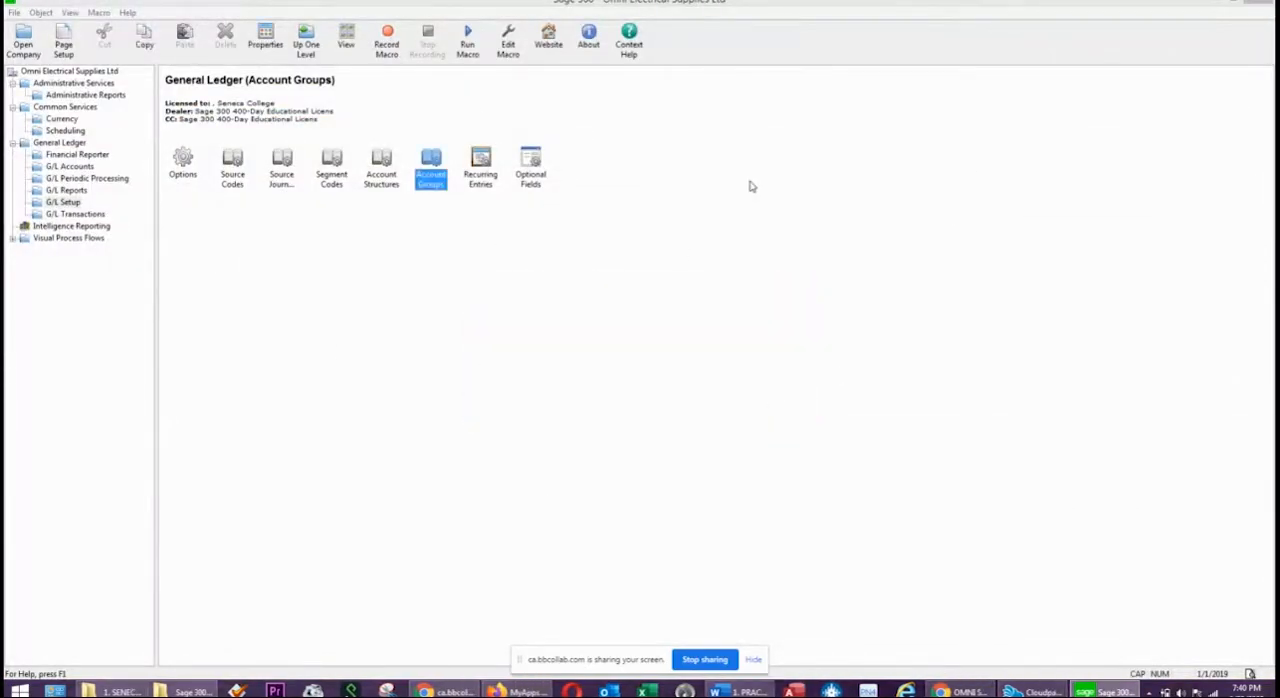
# Switch to the practice exercise document in Word and read the numbered tasks below the chart of accounts.
pyautogui.click(740, 691)
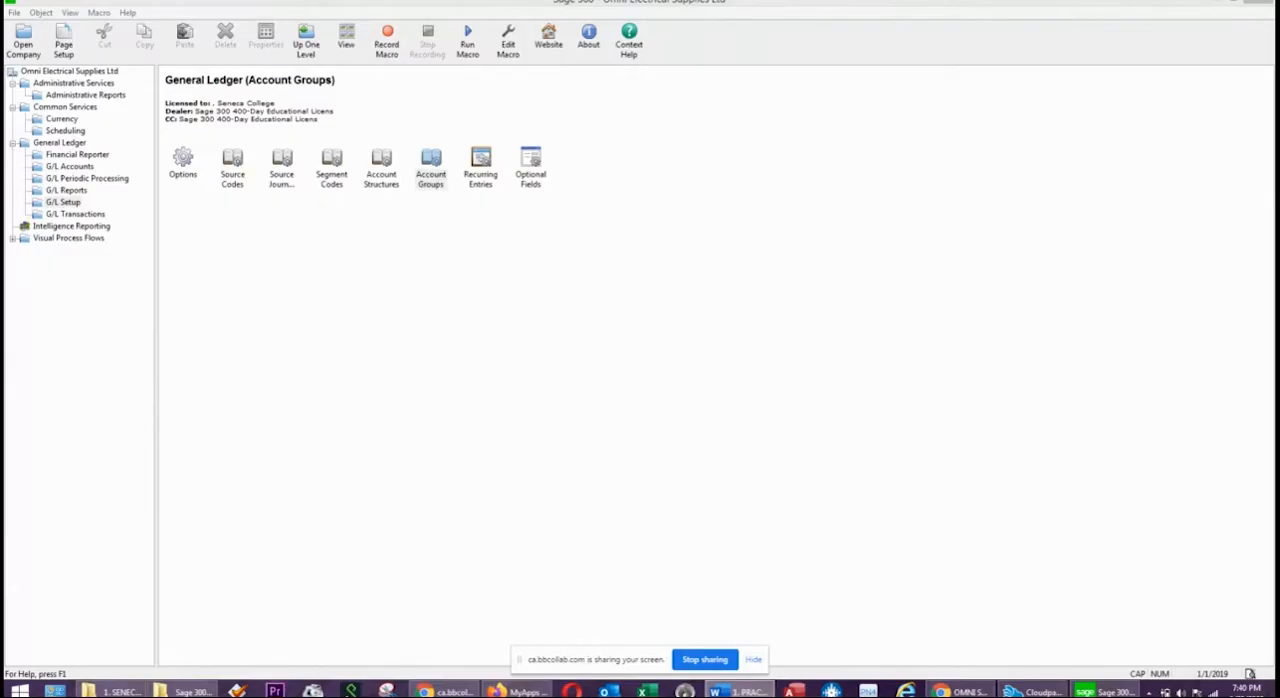
pyautogui.moveTo(1279, 108); pyautogui.dragTo(830, 113)
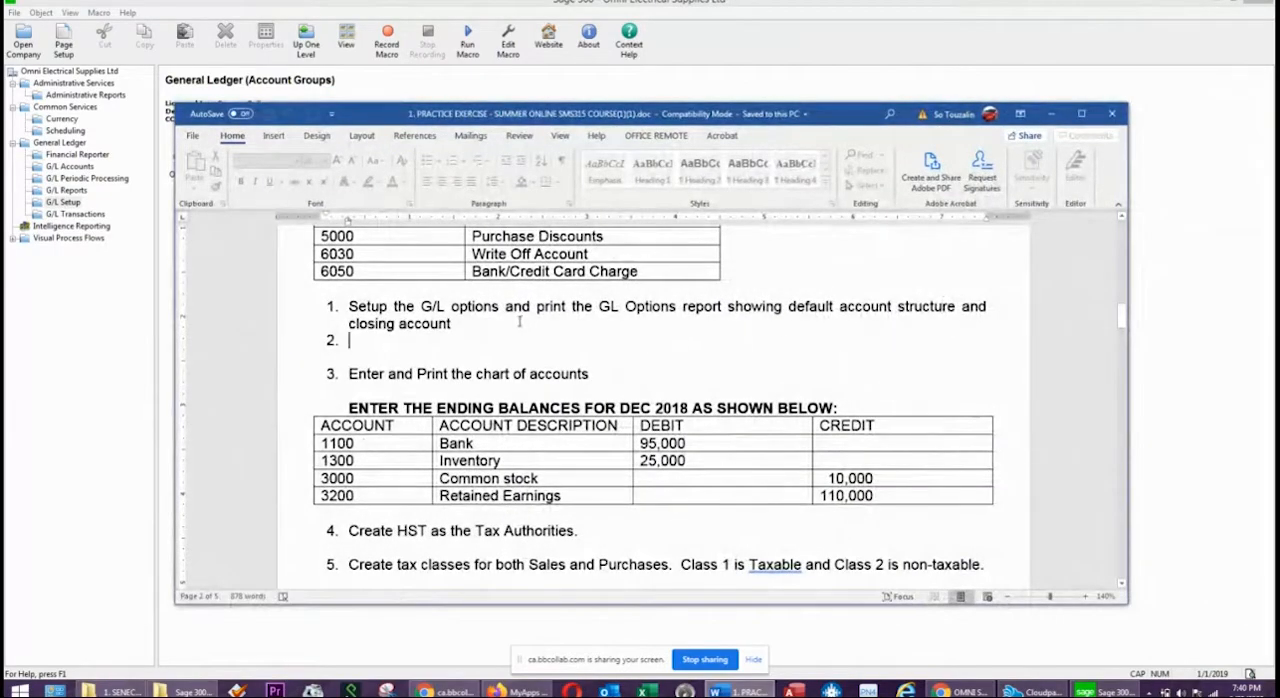
# Review the G/L options task and the chart of accounts in the practice exercise, and move the document off the Sage 300 window.
pyautogui.moveTo(469, 323); pyautogui.dragTo(343, 310)
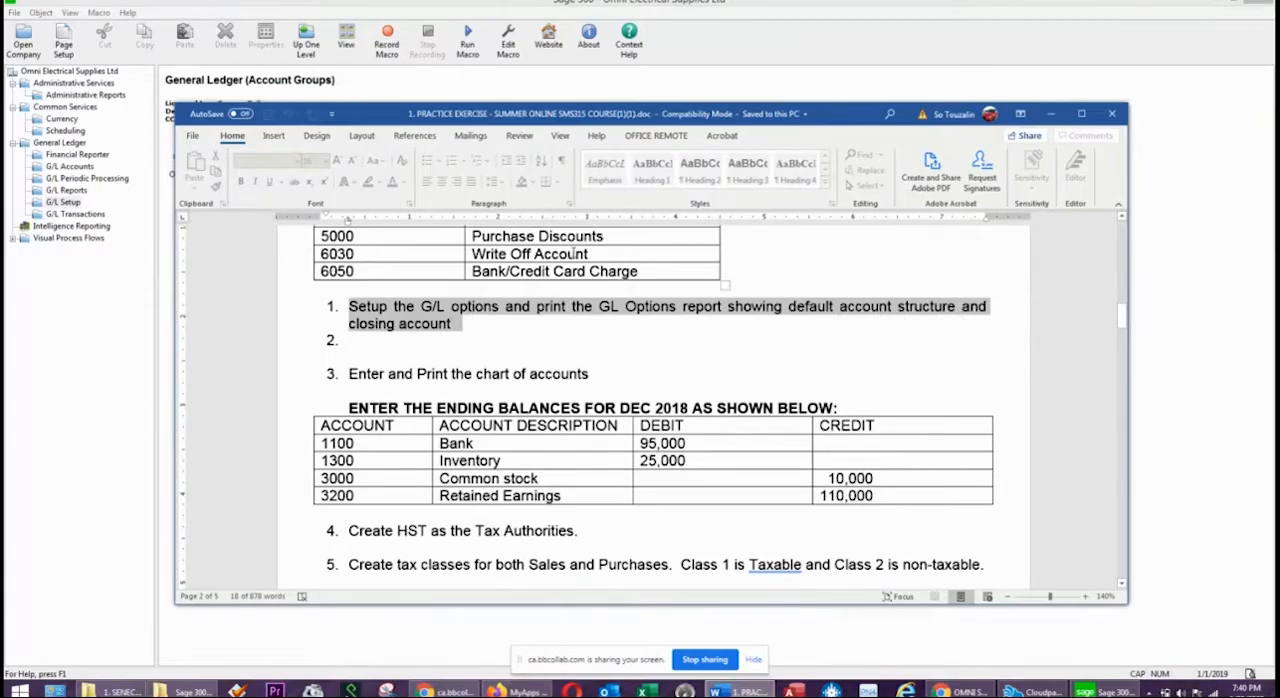
pyautogui.scroll(10, 455, 310)
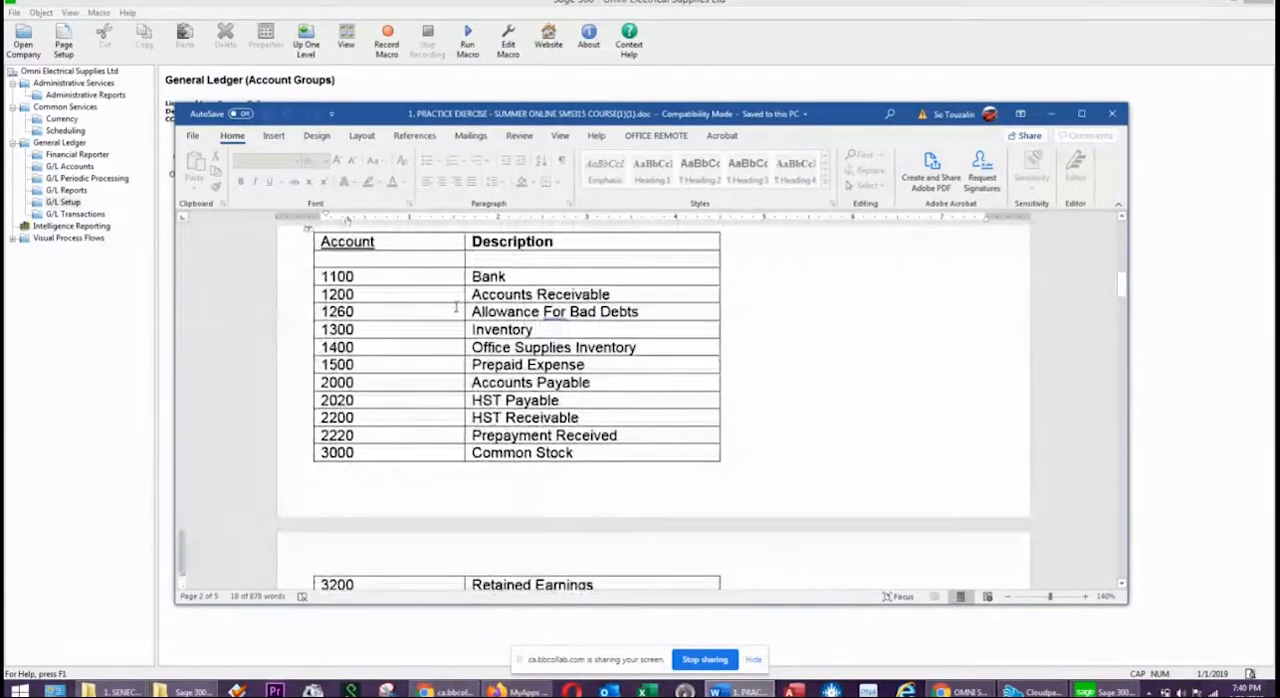
pyautogui.scroll(3, 456, 305)
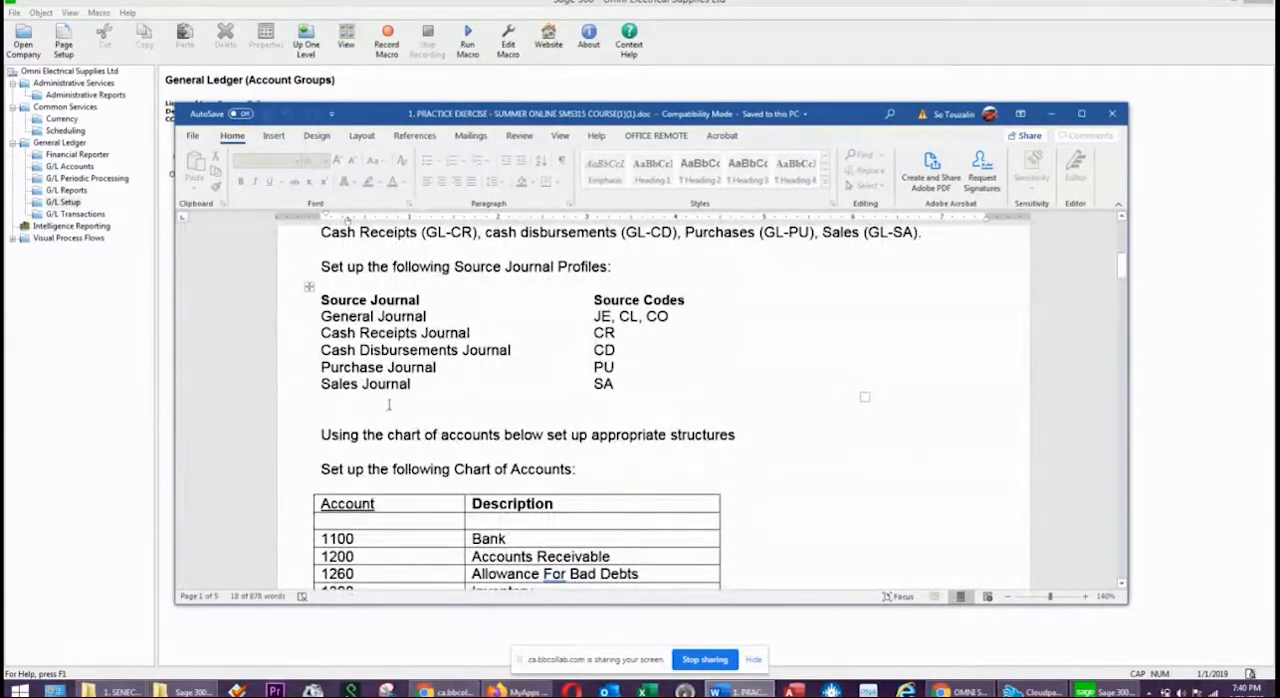
pyautogui.moveTo(322, 462); pyautogui.dragTo(586, 470)
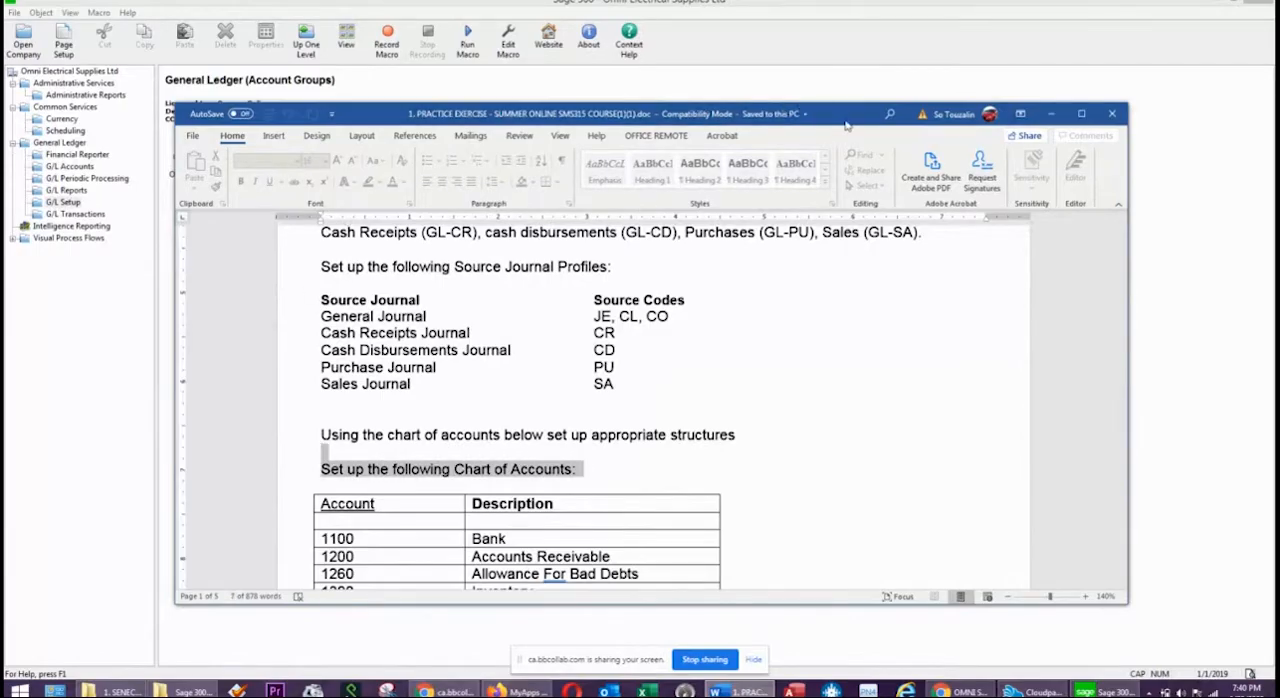
pyautogui.moveTo(697, 114); pyautogui.dragTo(704, 59)
pyautogui.scroll(-2, 662, 405)
pyautogui.scroll(-5, 662, 405)
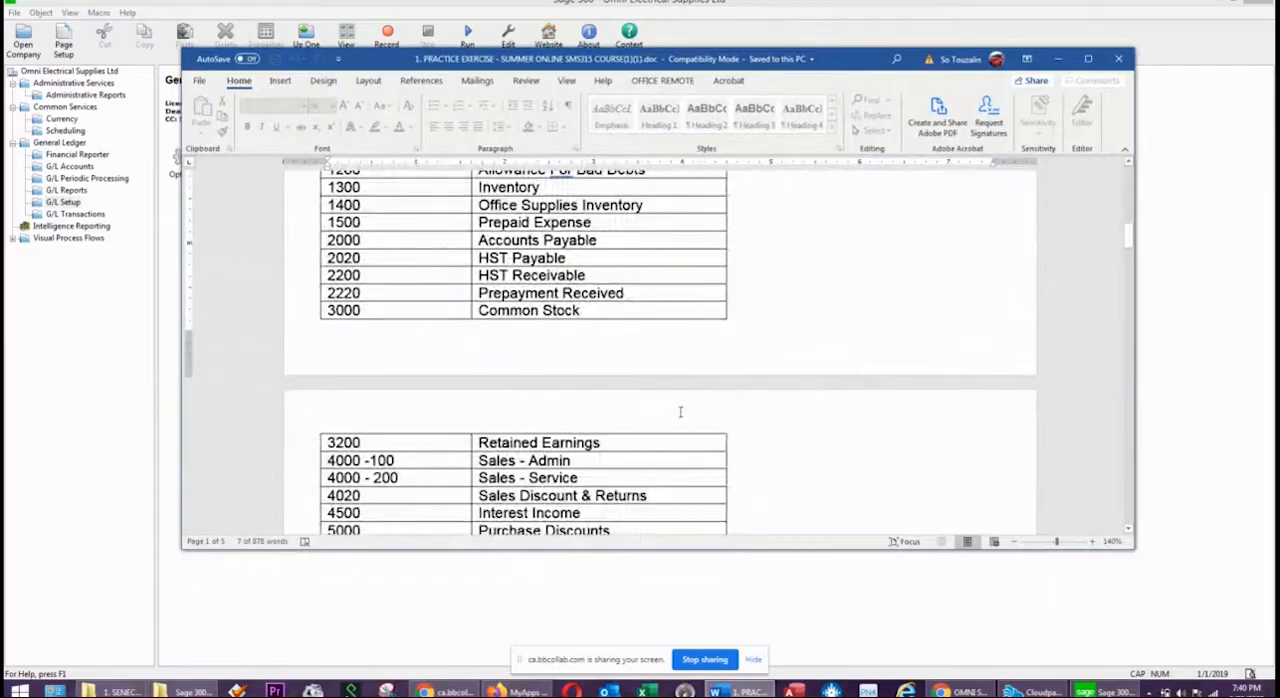
pyautogui.scroll(-2, 680, 412)
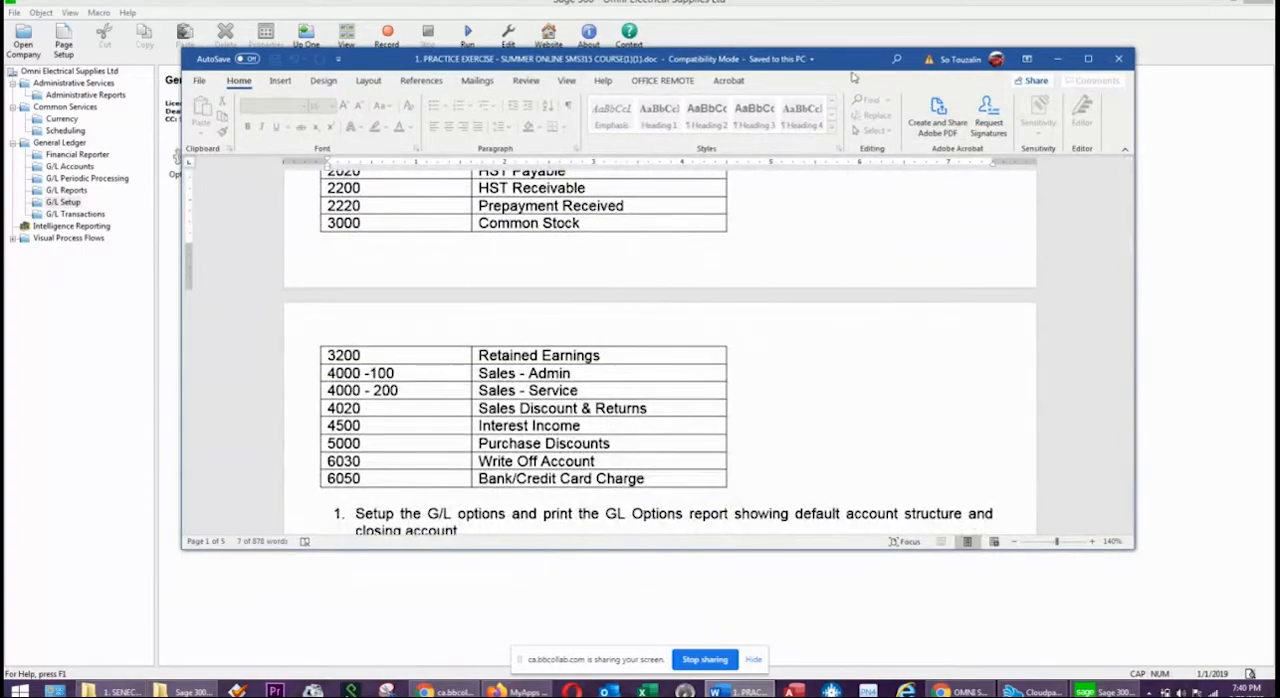
pyautogui.moveTo(852, 61); pyautogui.dragTo(1279, 100)
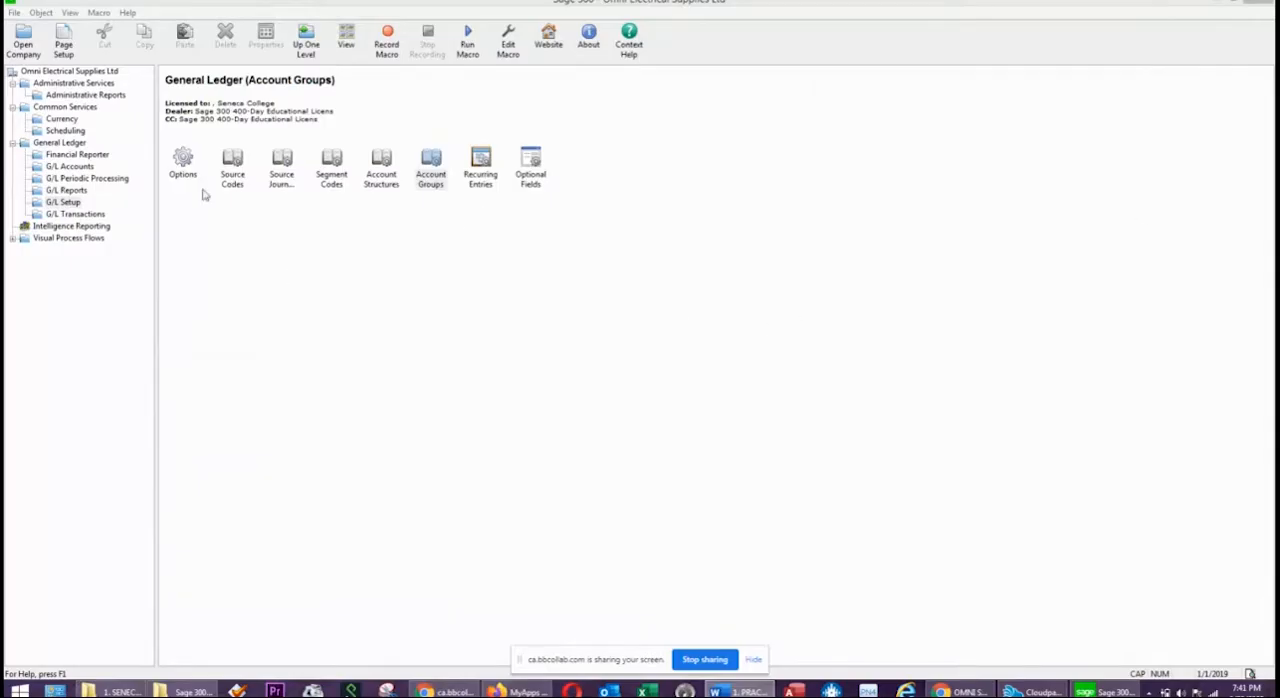
# Open the G/L Accounts form and start account 1100 with the description BANK.
pyautogui.click(69, 167)
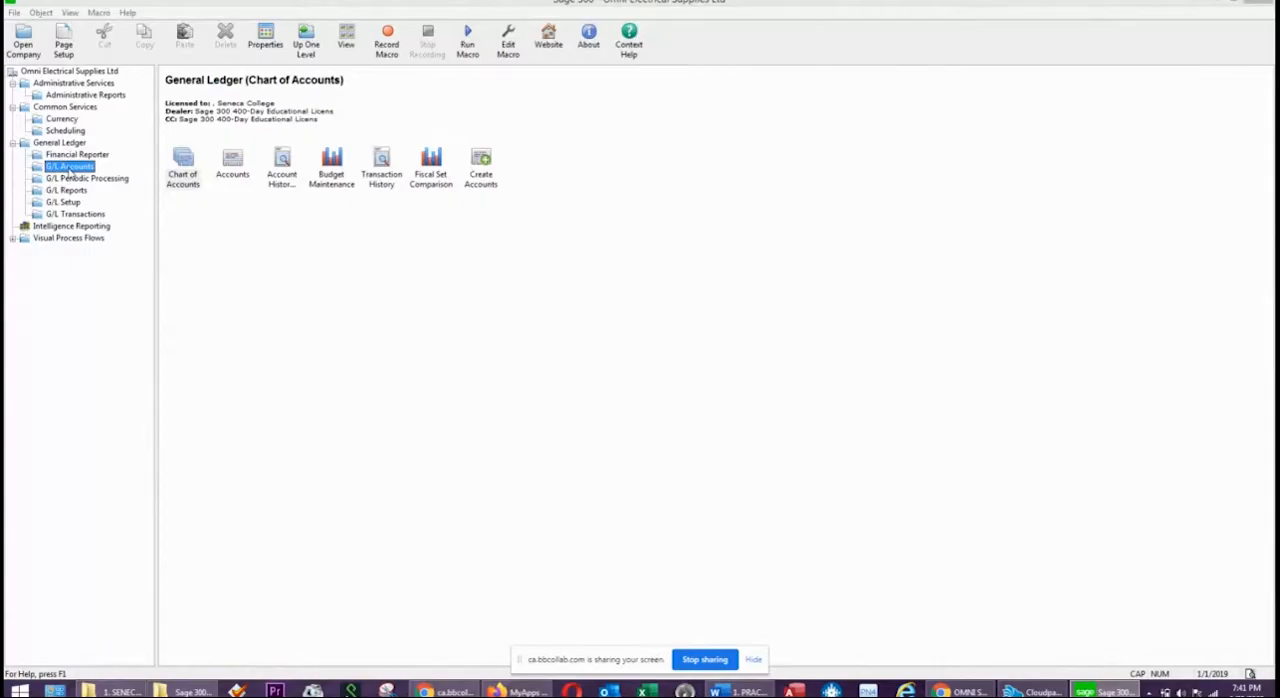
pyautogui.click(235, 163)
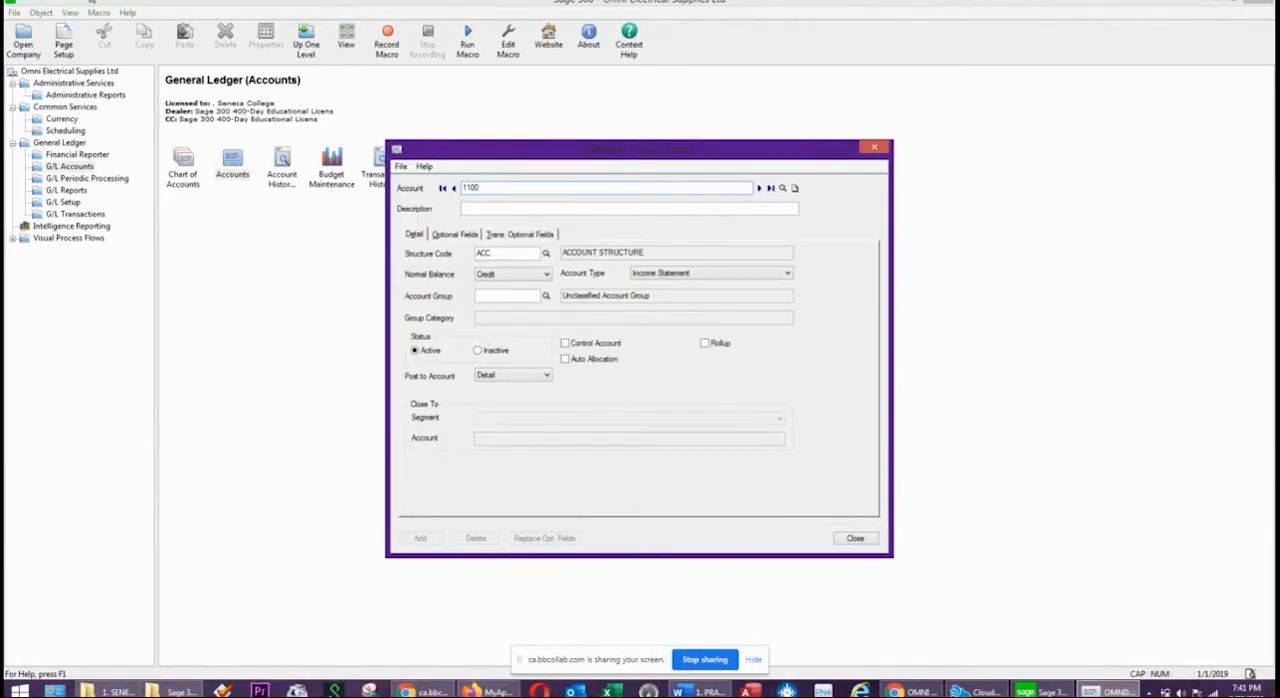
pyautogui.press('Tab')
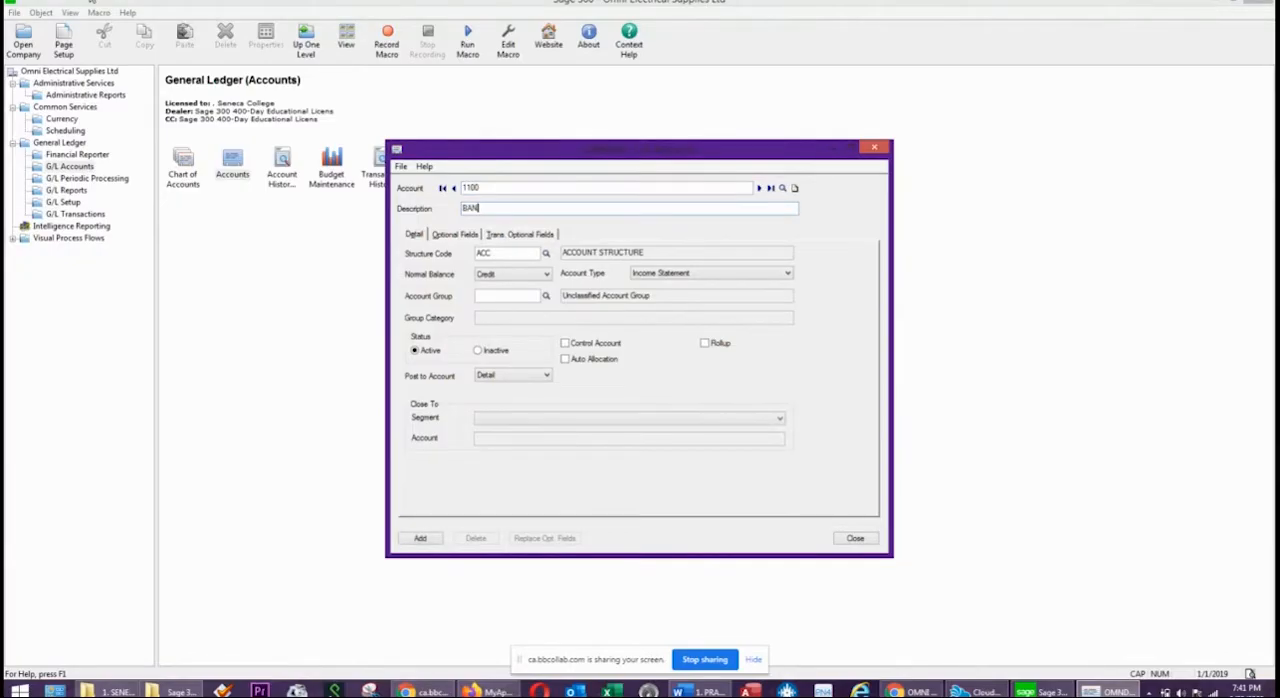
pyautogui.write('BANK')
pyautogui.press('Tab')
# Give account 1100 a Debit normal balance, the Balance Sheet type and account group 01, and add it.
pyautogui.click(492, 274)
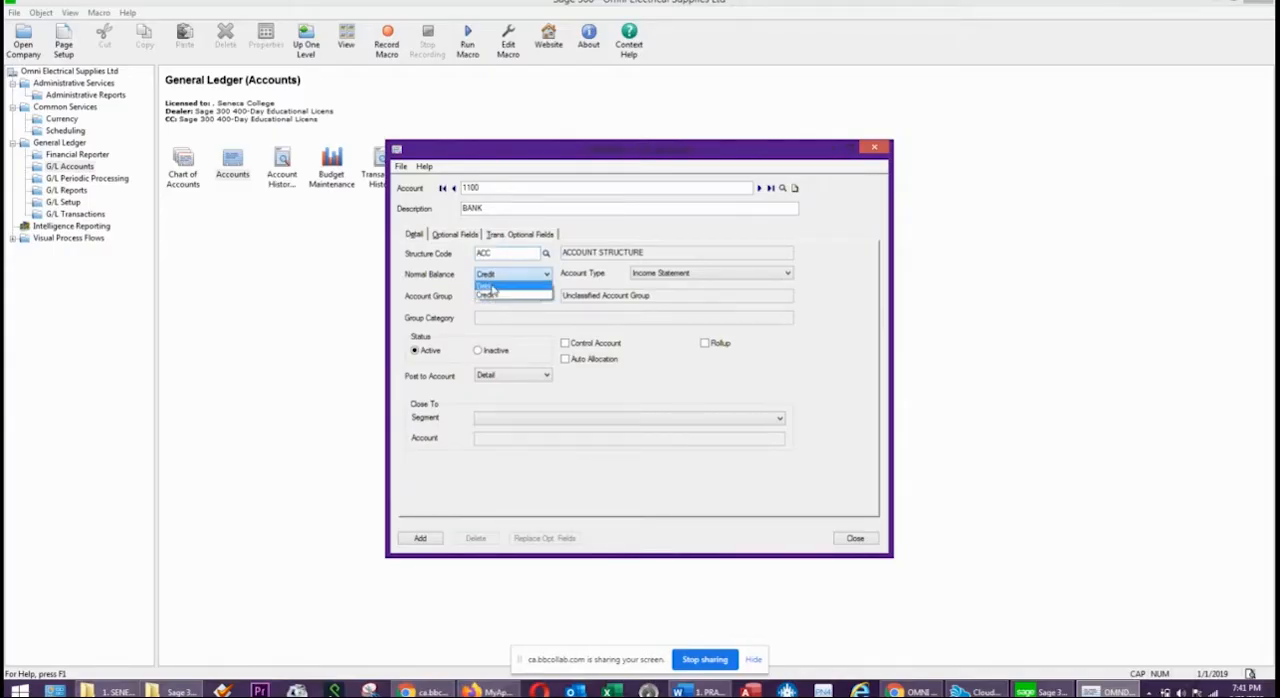
pyautogui.click(492, 287)
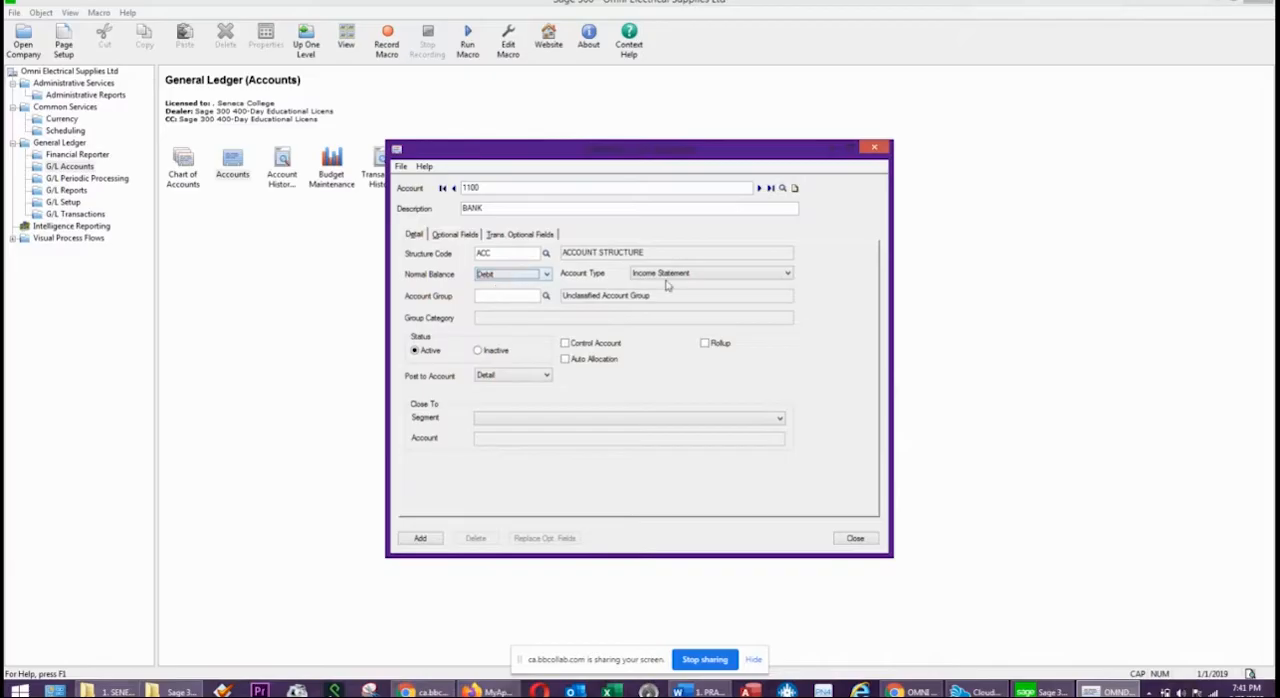
pyautogui.click(712, 278)
pyautogui.click(680, 294)
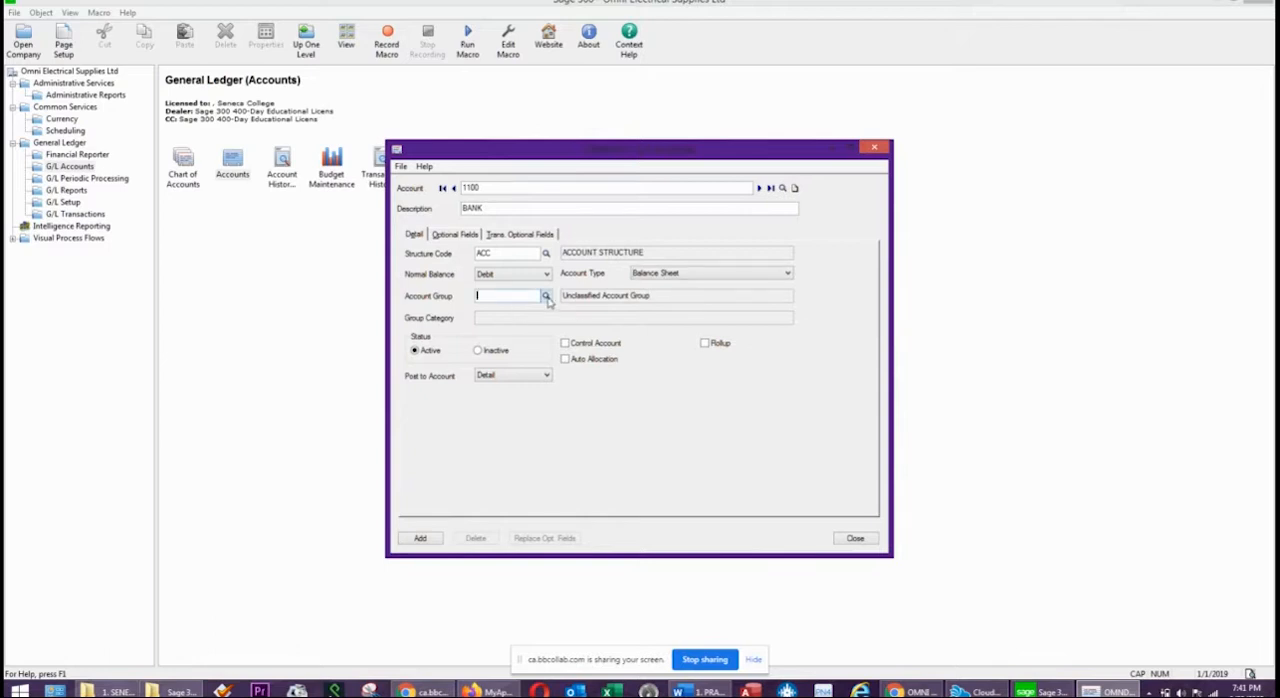
pyautogui.write('01')
pyautogui.press('Tab')
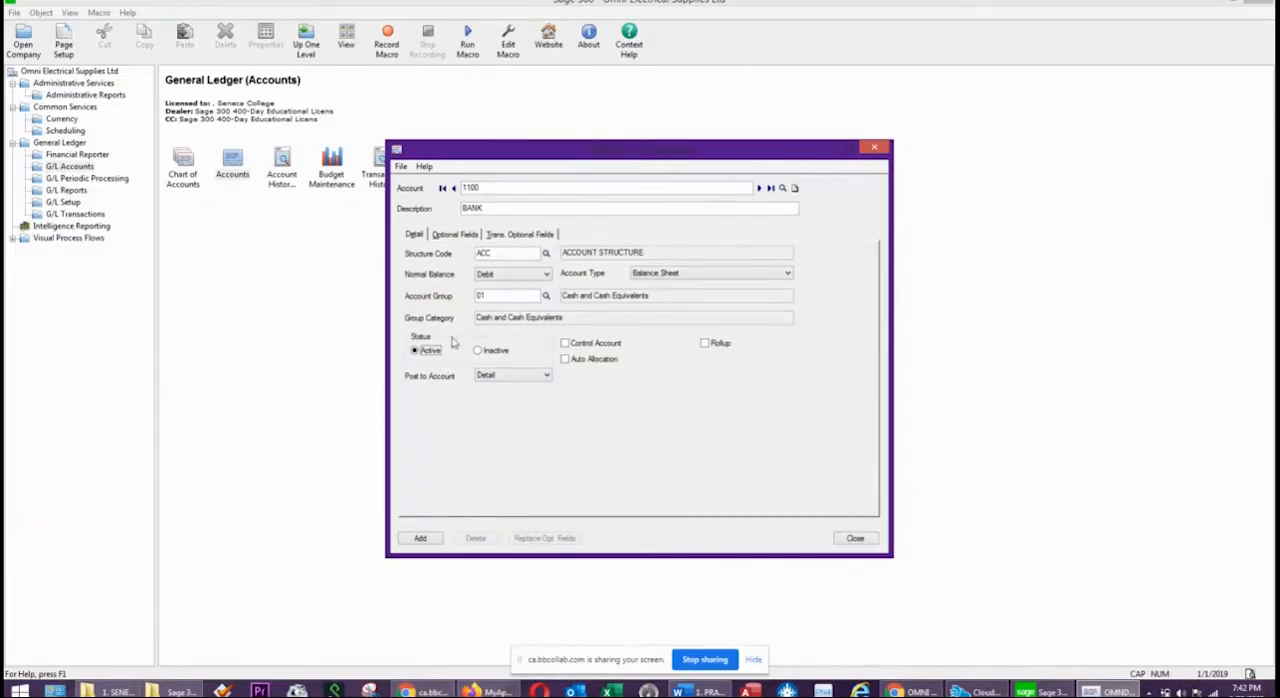
pyautogui.click(418, 539)
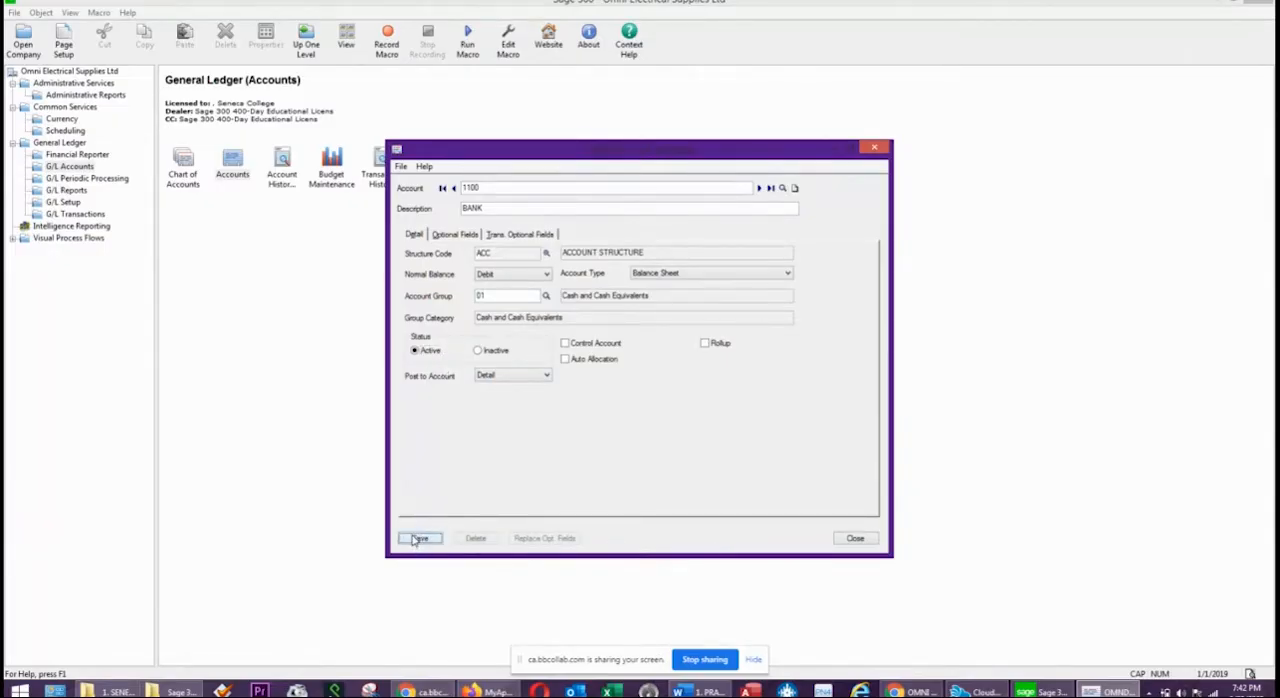
# Start a new account 1200 with the description ACCOUNTS RECEIVABLE.
pyautogui.doubleClick(490, 187)
pyautogui.write('1200')
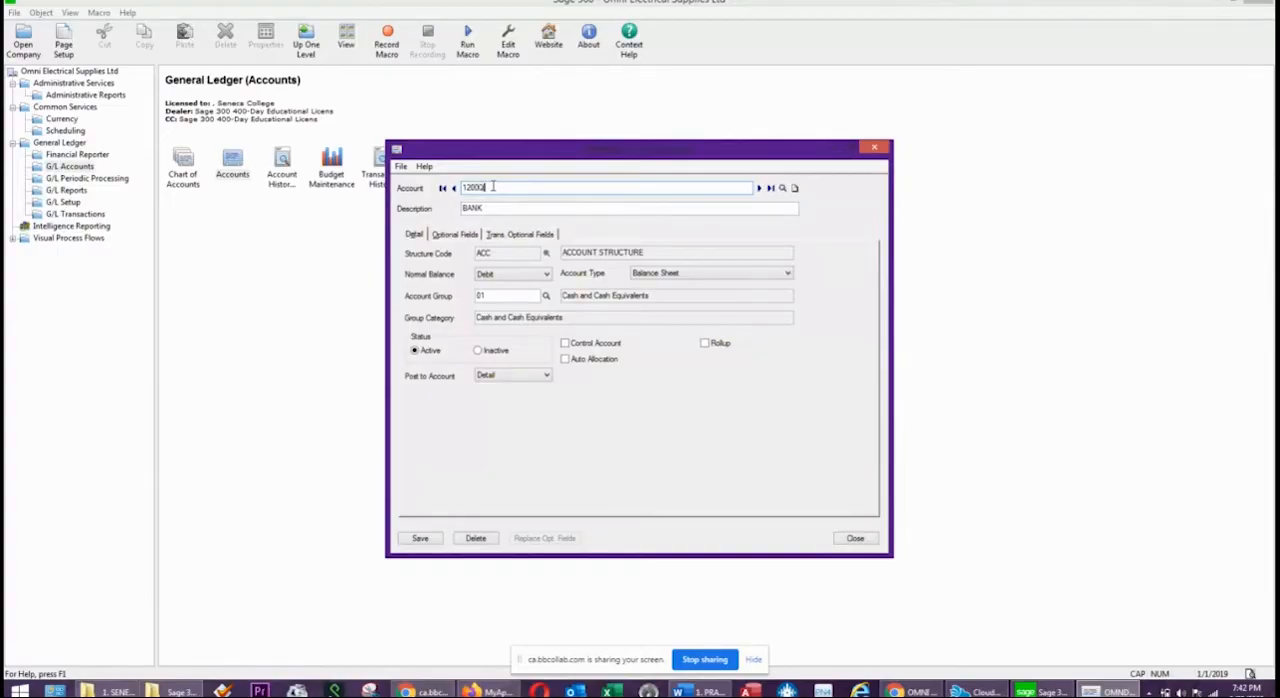
pyautogui.press('Tab')
pyautogui.write('ACCOUNTS RECEIVABLE')
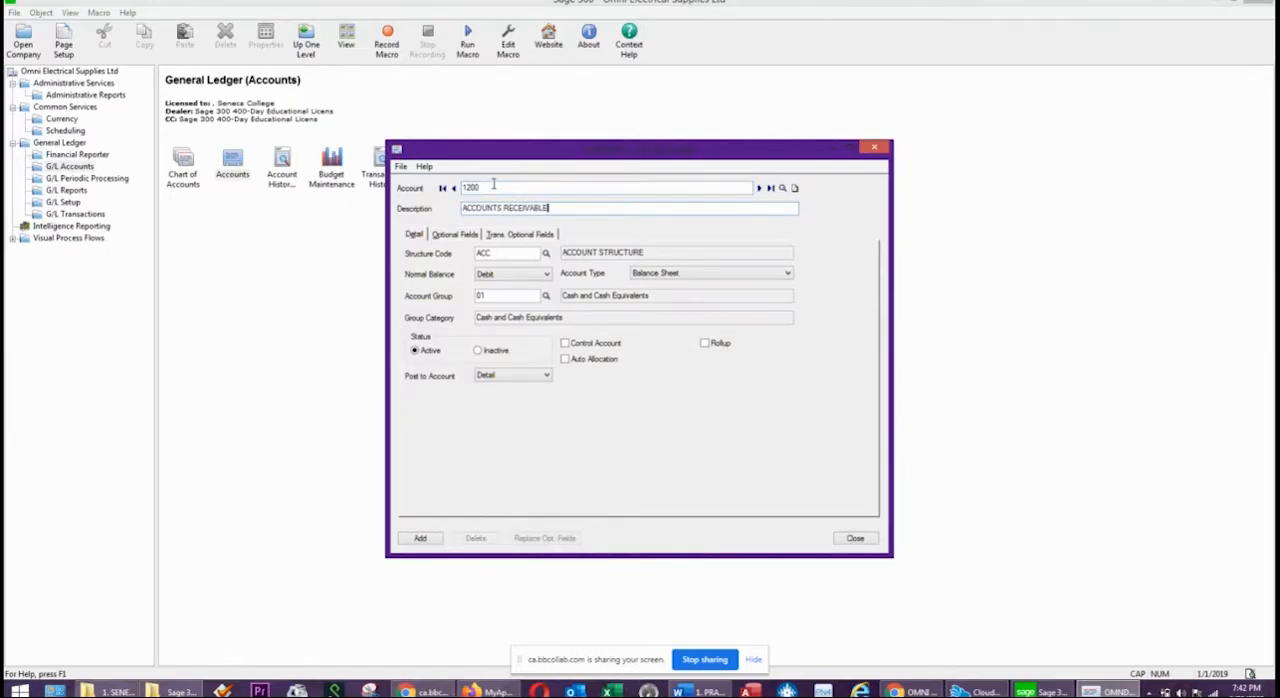
# Assign account 1200 to account group 02 and add it to the ledger.
pyautogui.press('Tab')
pyautogui.press('Tab')
pyautogui.click(493, 296)
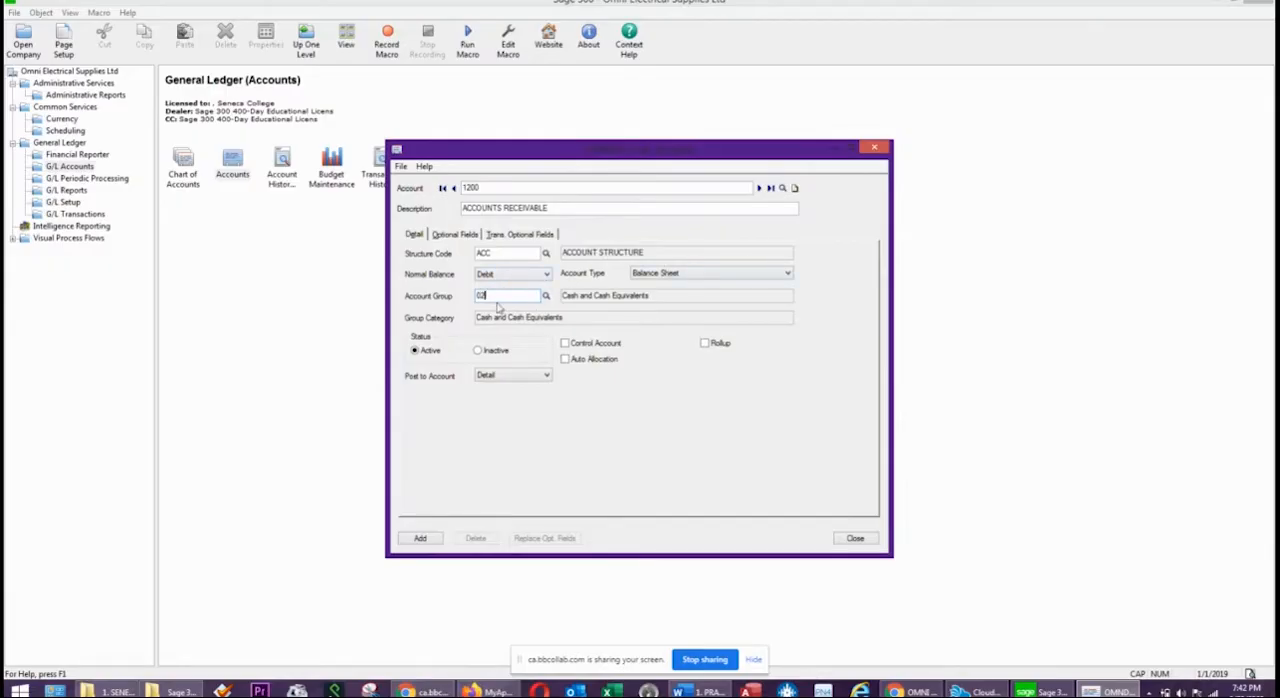
pyautogui.press('Tab')
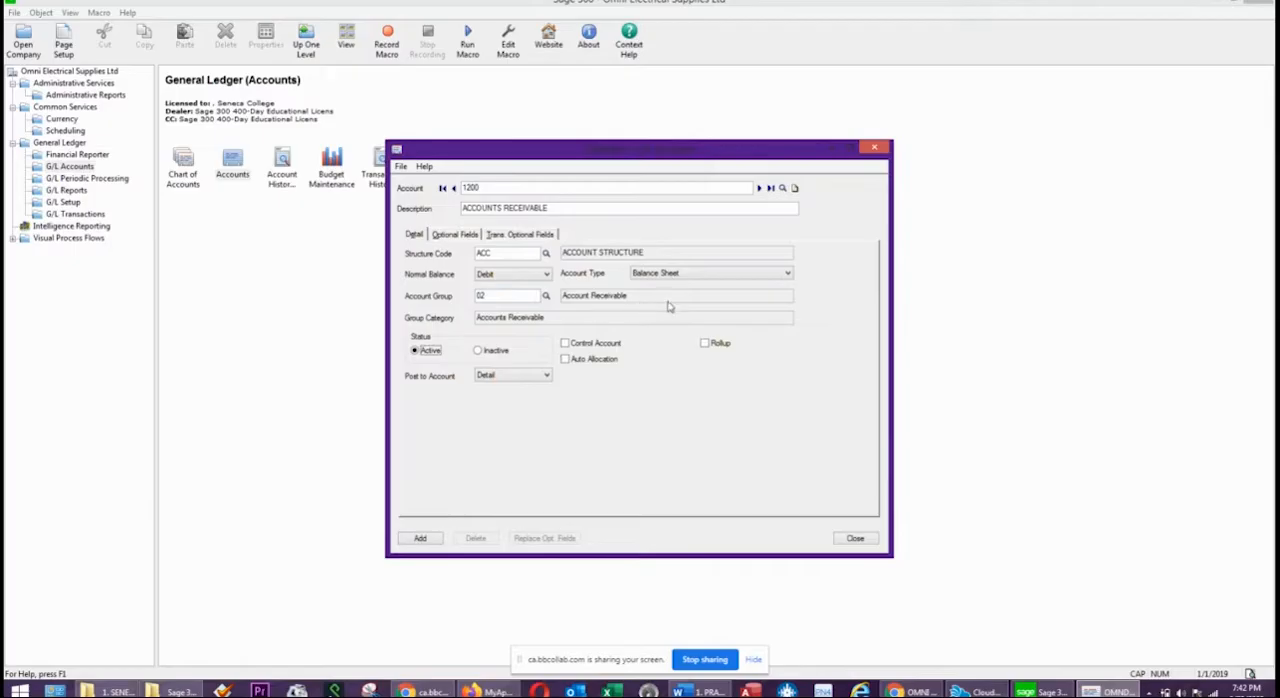
pyautogui.click(421, 538)
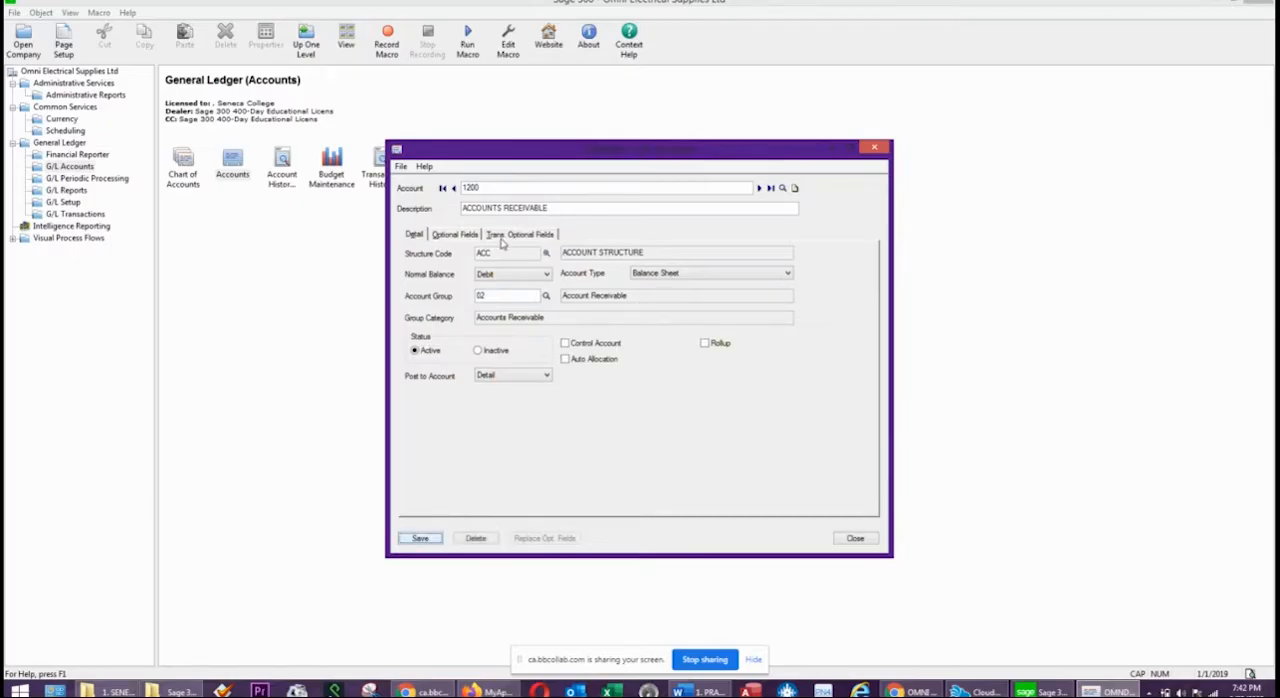
# Start a new account 1260 with the description ALLOW FOR BAD DEBTS.
pyautogui.click(493, 192)
pyautogui.write('1')
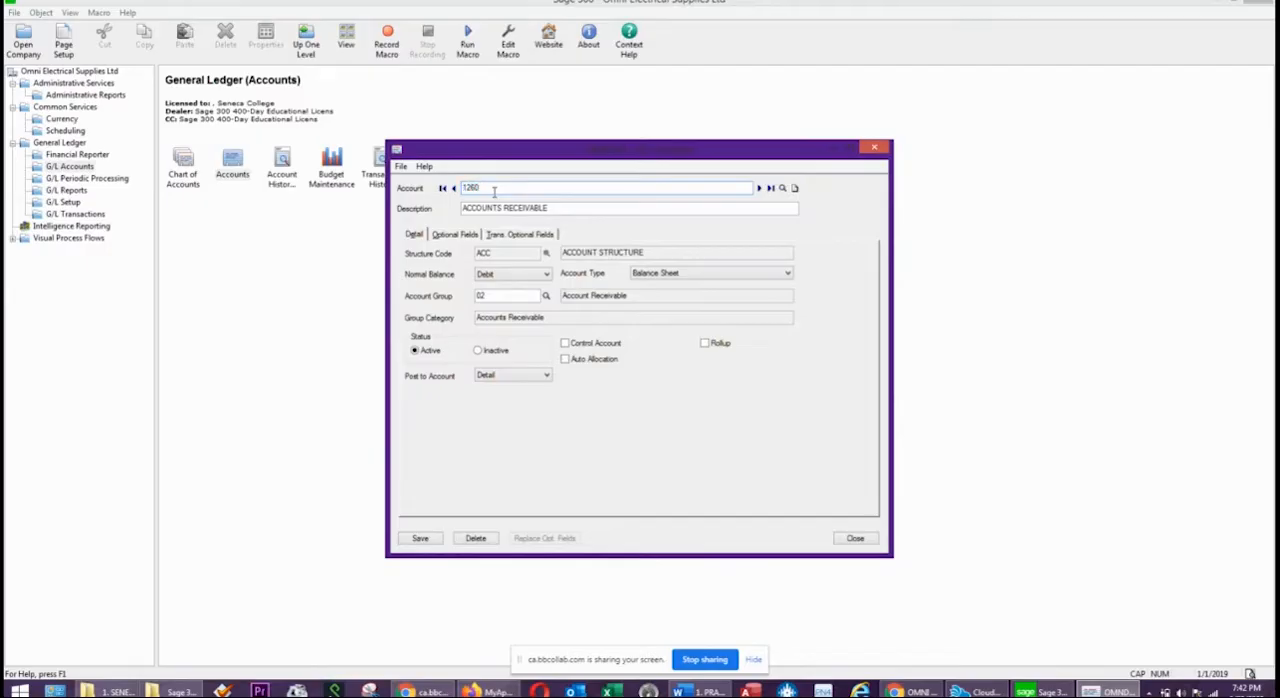
pyautogui.press('Tab')
pyautogui.write('AL')
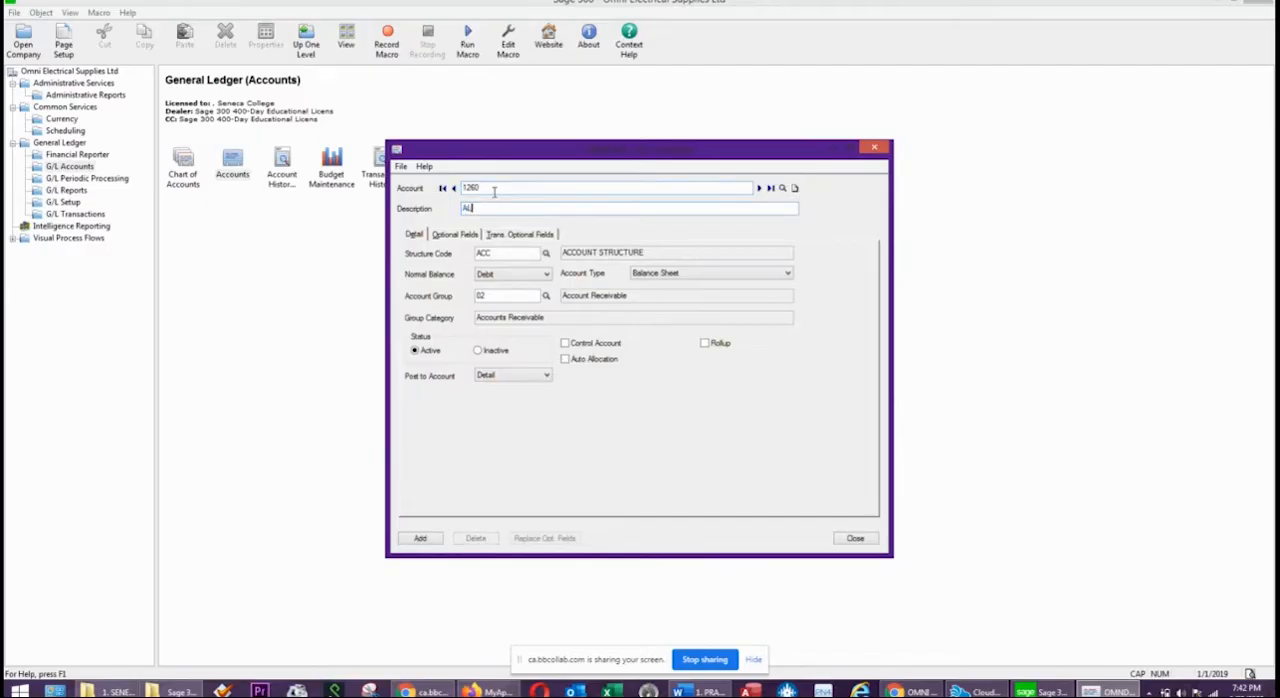
pyautogui.write('LOW FOR BAND')
pyautogui.press('BackSpace')
pyautogui.write('D DEBTS')
pyautogui.press('Tab')
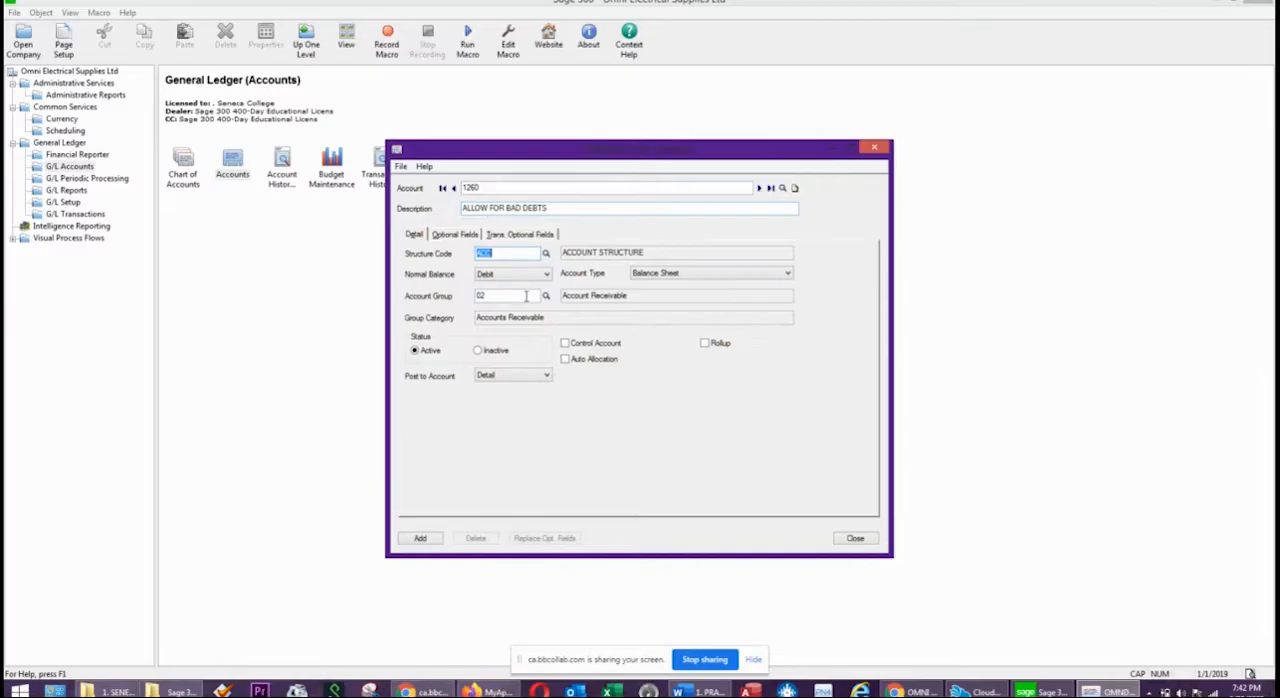
# Set the normal balance of account 1260 to Credit and select its account group entry.
pyautogui.click(505, 274)
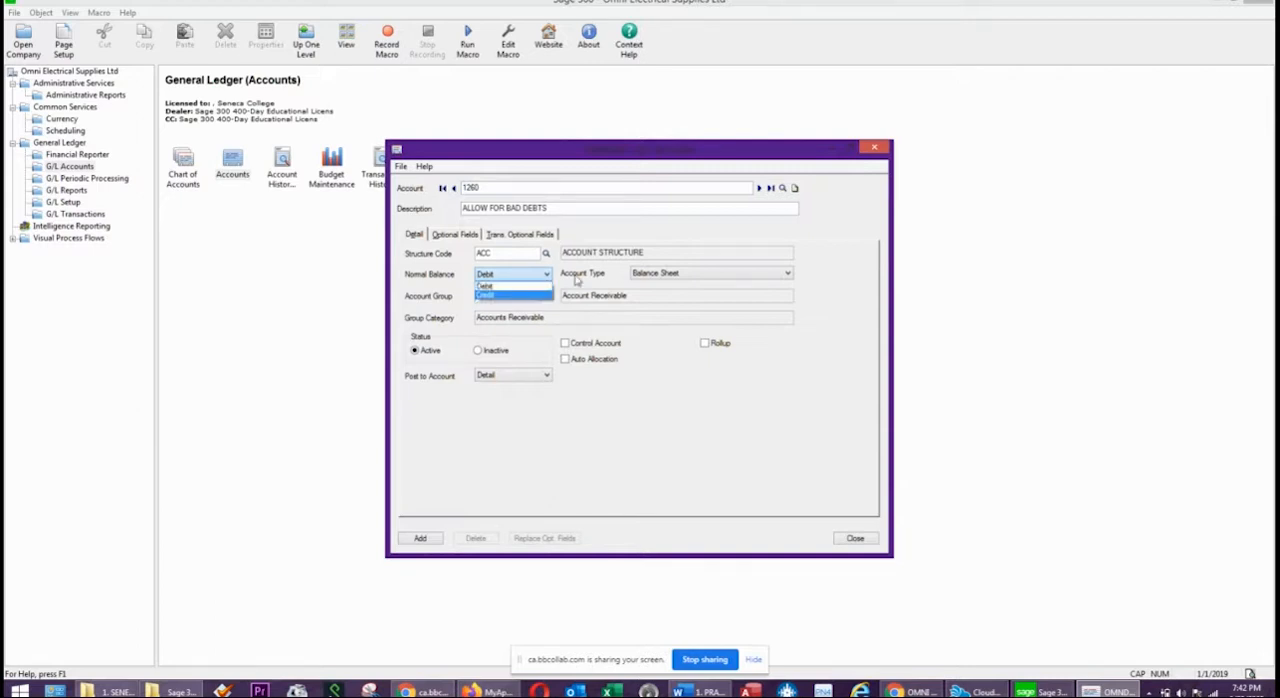
pyautogui.click(660, 277)
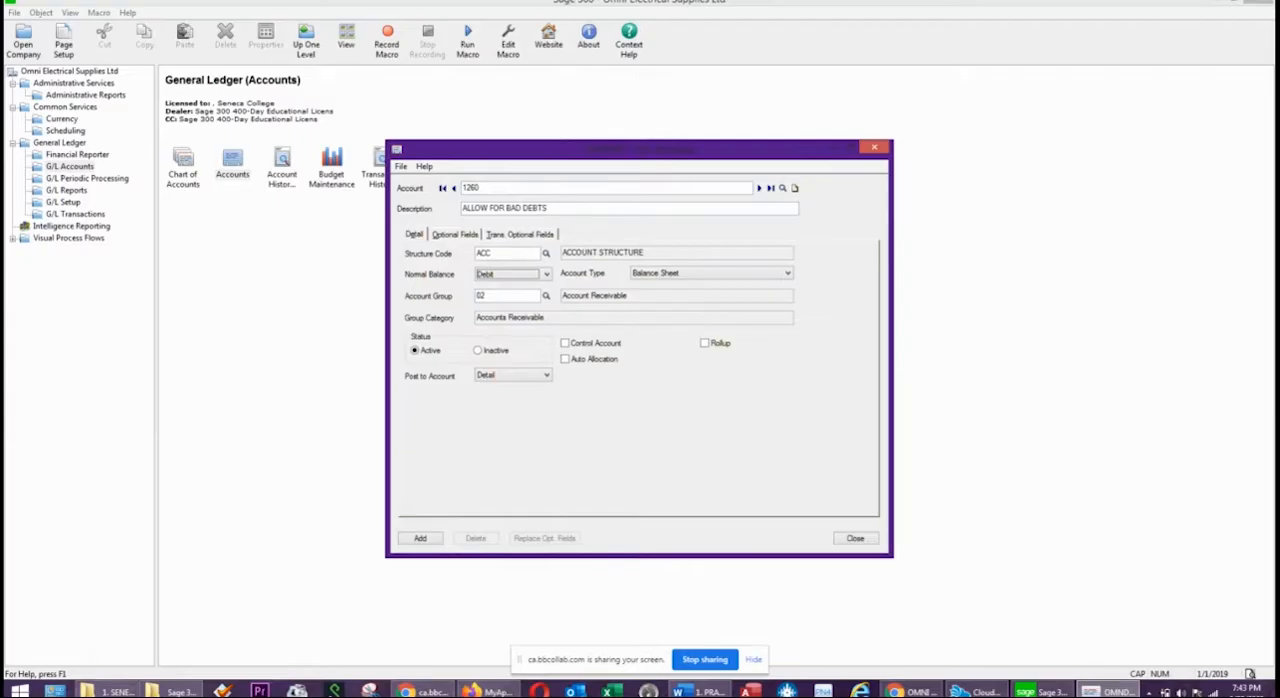
pyautogui.hotkey('alt', 'Tab')
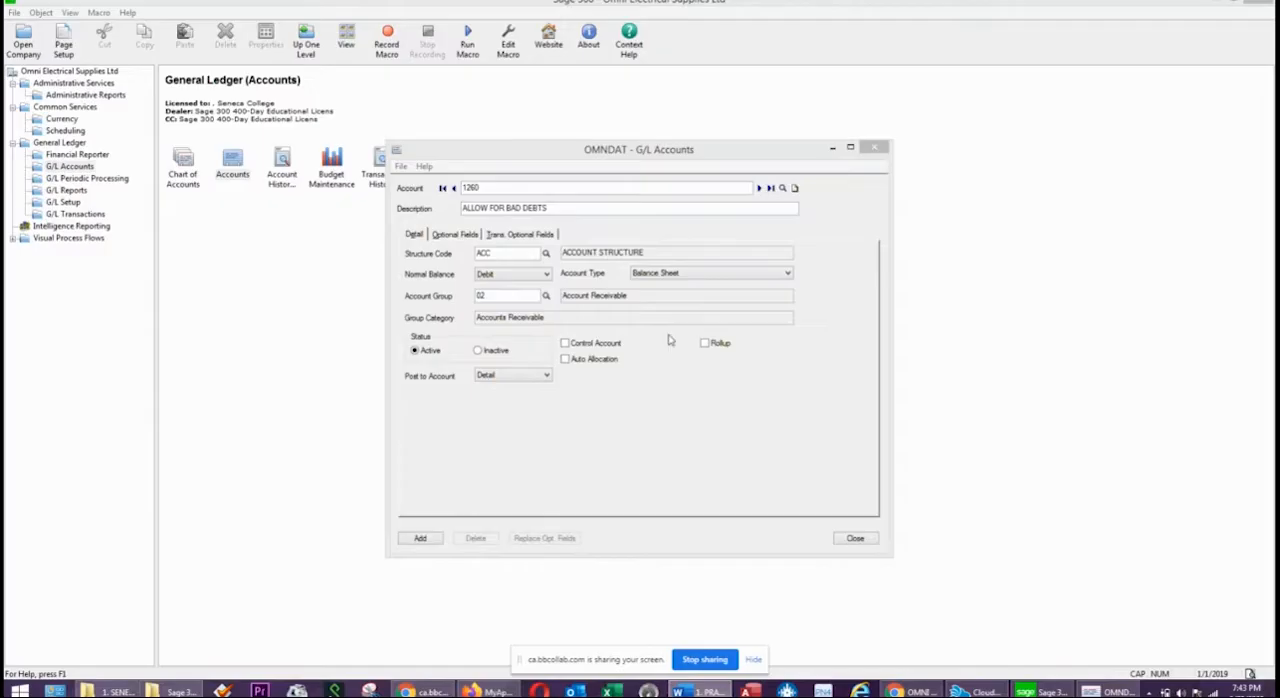
pyautogui.click(483, 276)
pyautogui.click(483, 279)
pyautogui.click(486, 298)
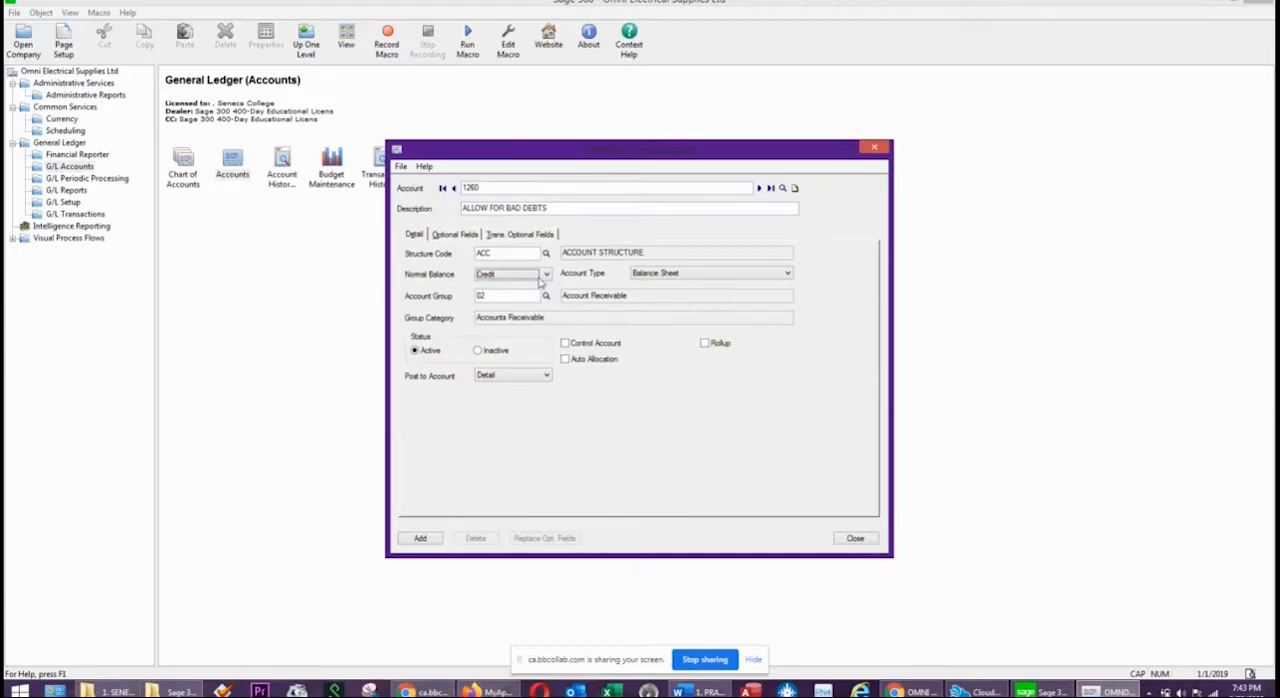
pyautogui.click(512, 296)
pyautogui.doubleClick(528, 296)
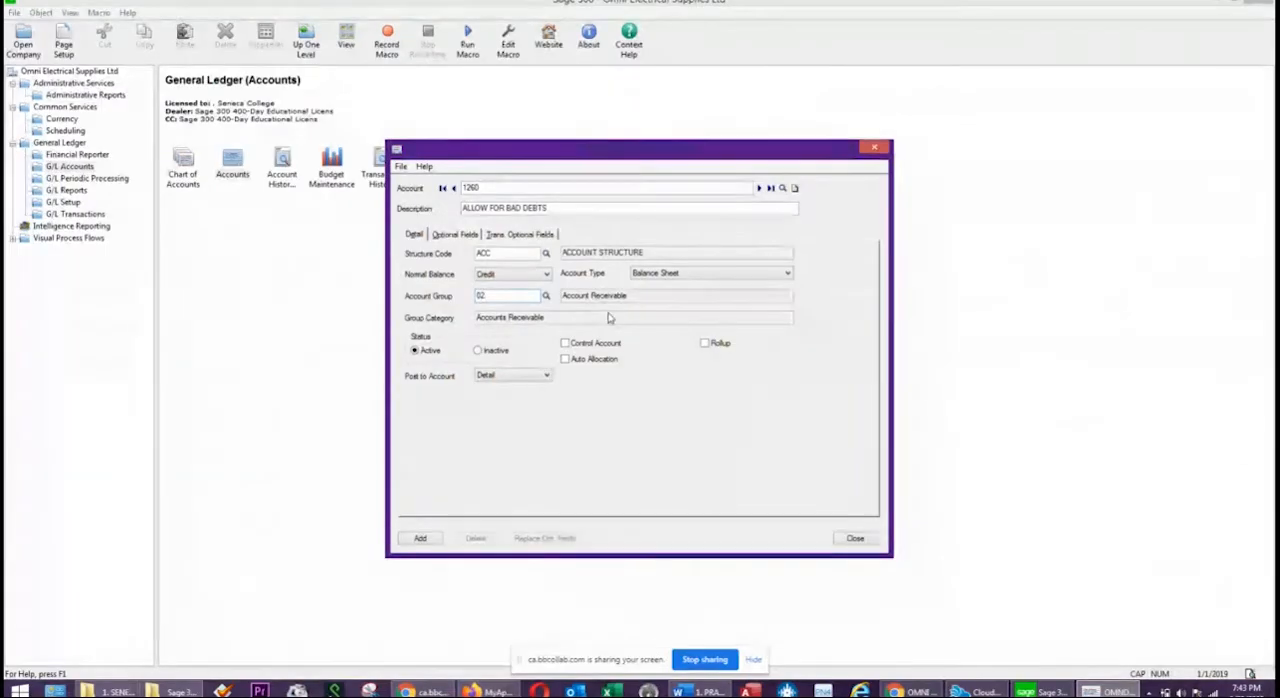
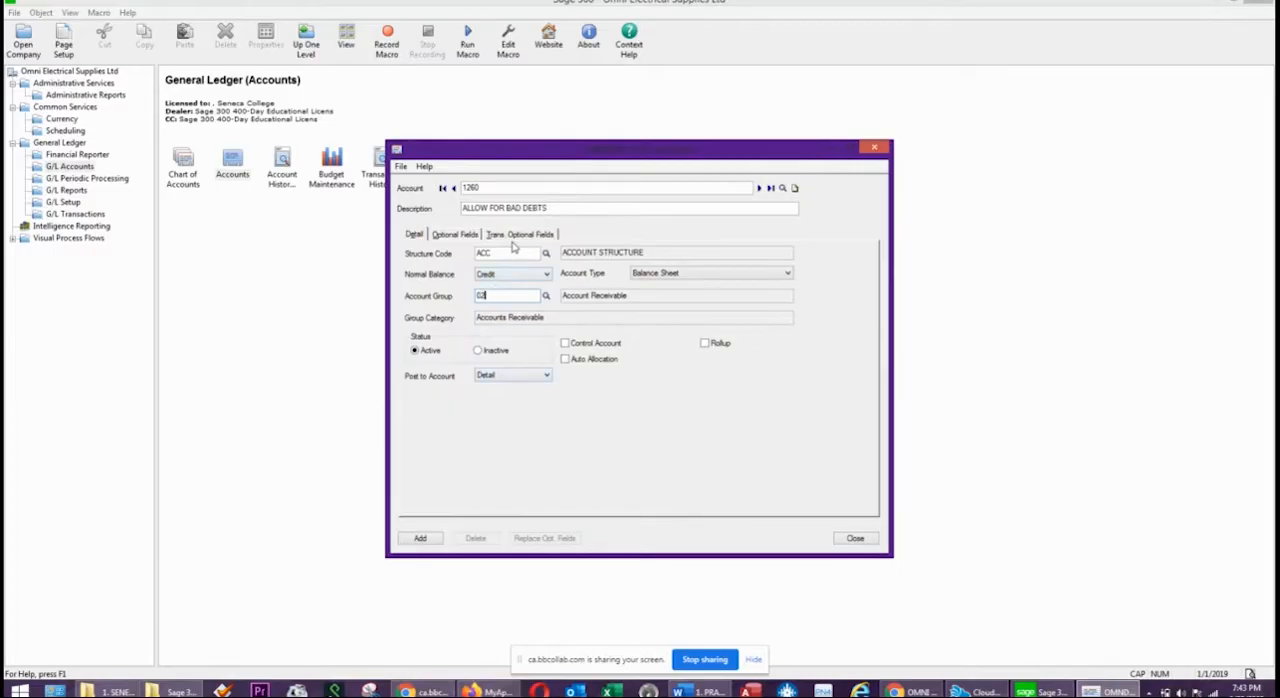
# Add account 1260 to the ledger and start a new account 1300 with the description INVENTORY.
pyautogui.click(420, 539)
pyautogui.doubleClick(490, 189)
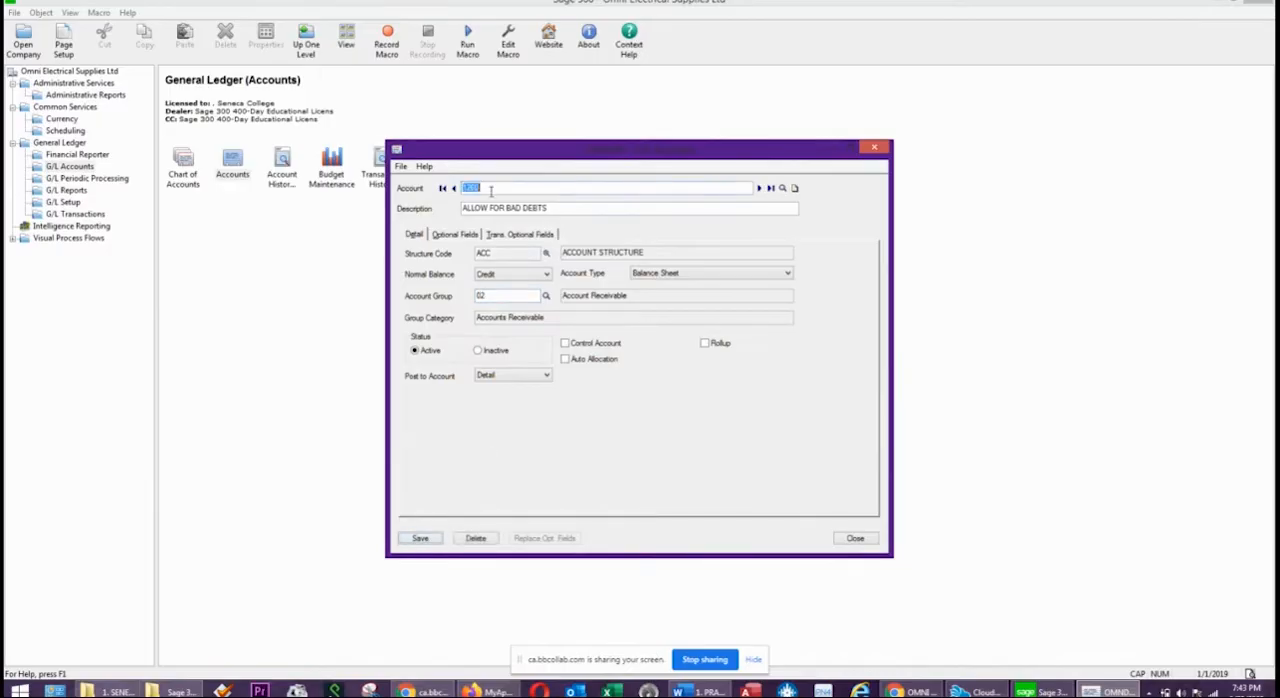
pyautogui.write('1300')
pyautogui.press('Tab')
pyautogui.write('INVENT')
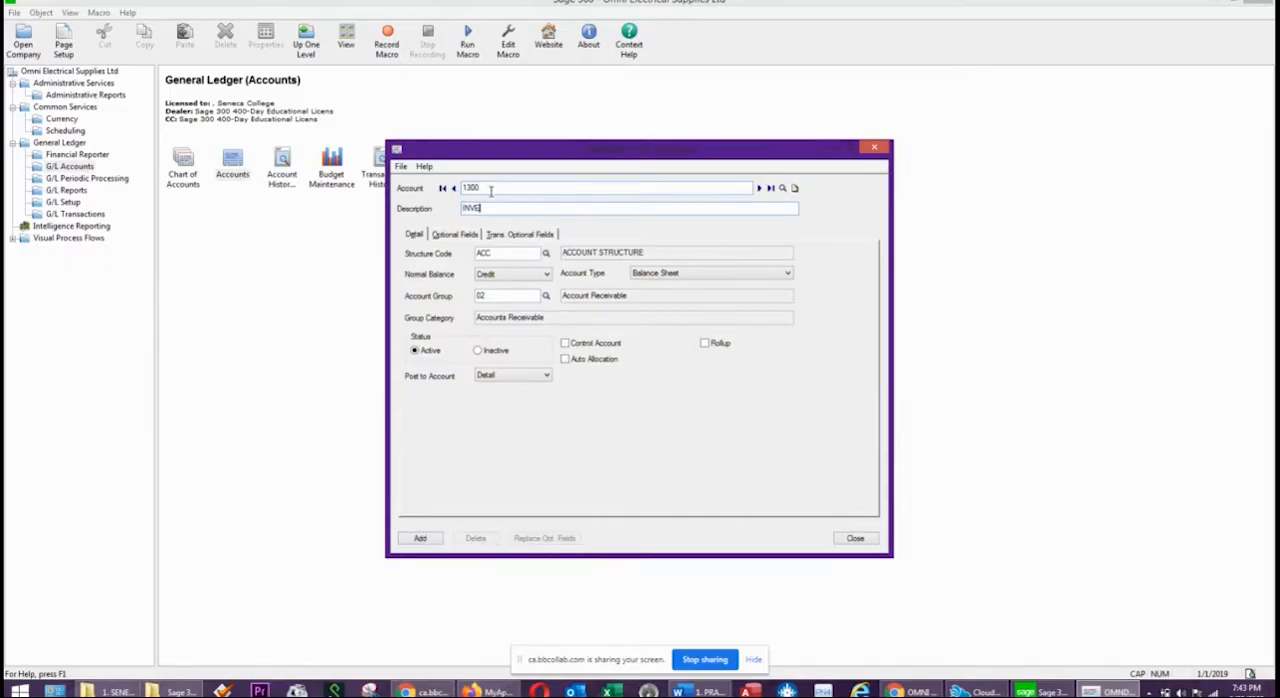
# Set account 1300 to a Debit normal balance and account group 03, and add it to the ledger.
pyautogui.press('Tab')
pyautogui.press('Tab')
pyautogui.click(527, 276)
pyautogui.click(497, 287)
pyautogui.click(502, 297)
pyautogui.press('Tab')
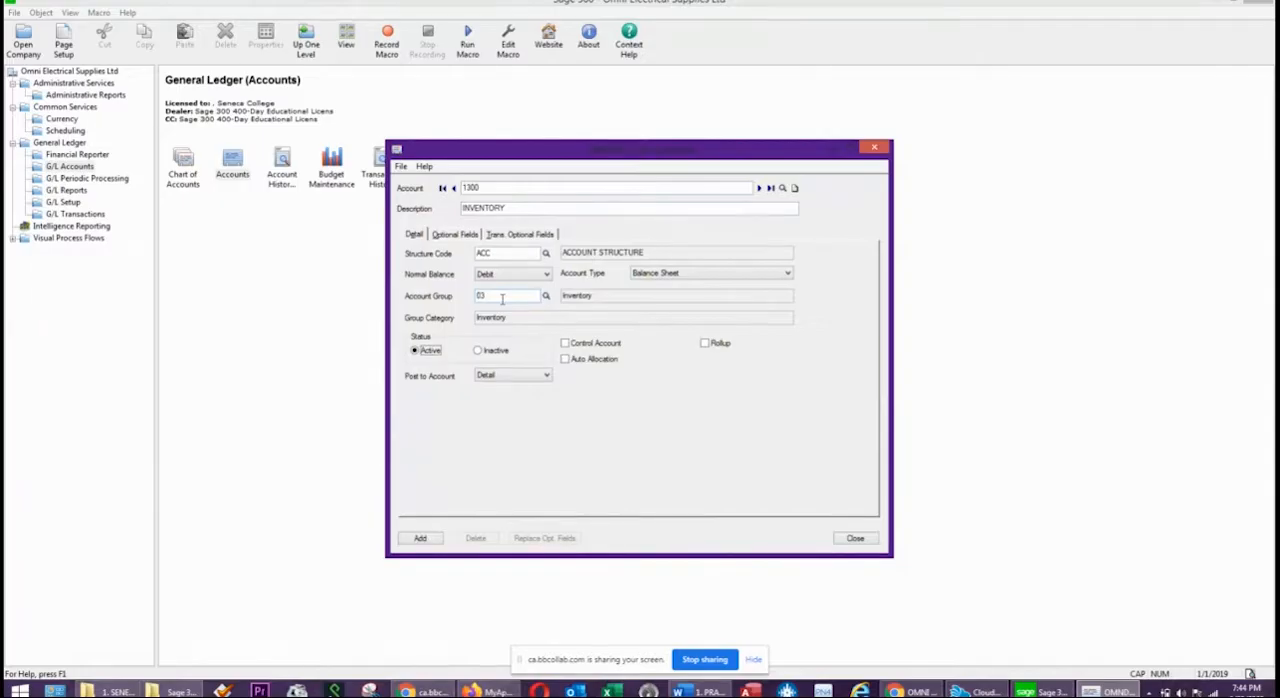
pyautogui.click(419, 539)
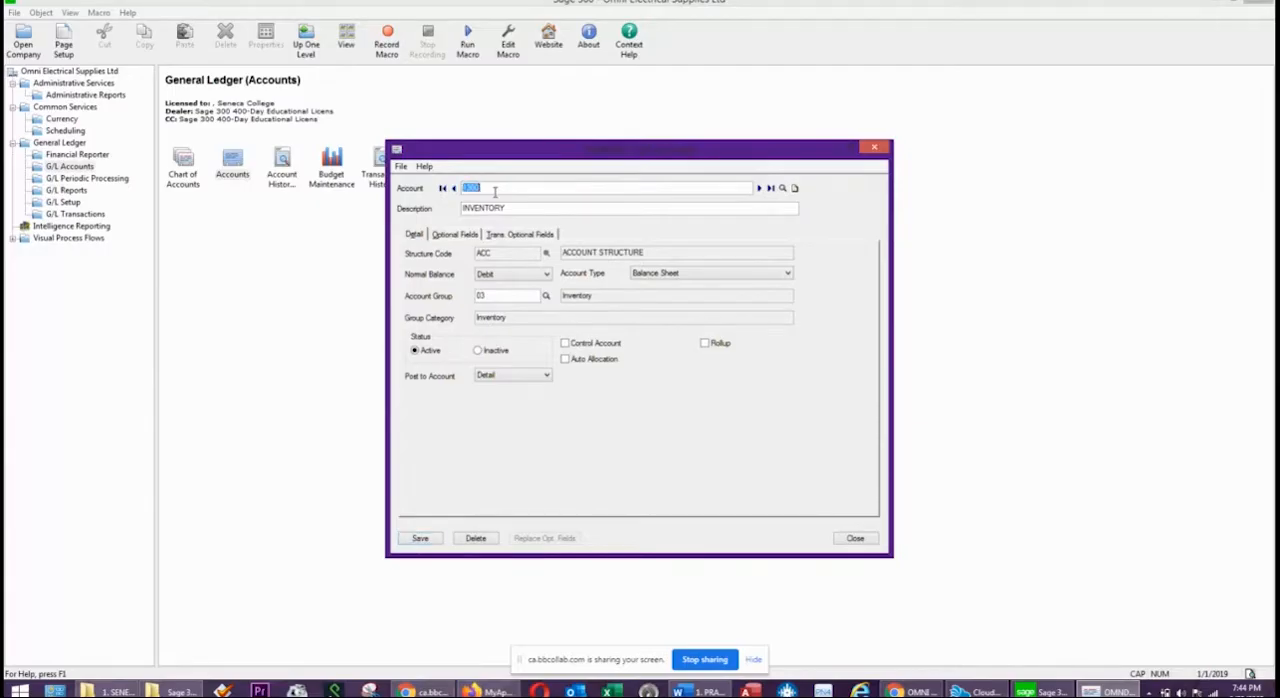
# Add account 1400 with the description OFFICE SUPPLIES INVENTORY, keeping the Debit balance and account group 03.
pyautogui.write('14')
pyautogui.press('Tab')
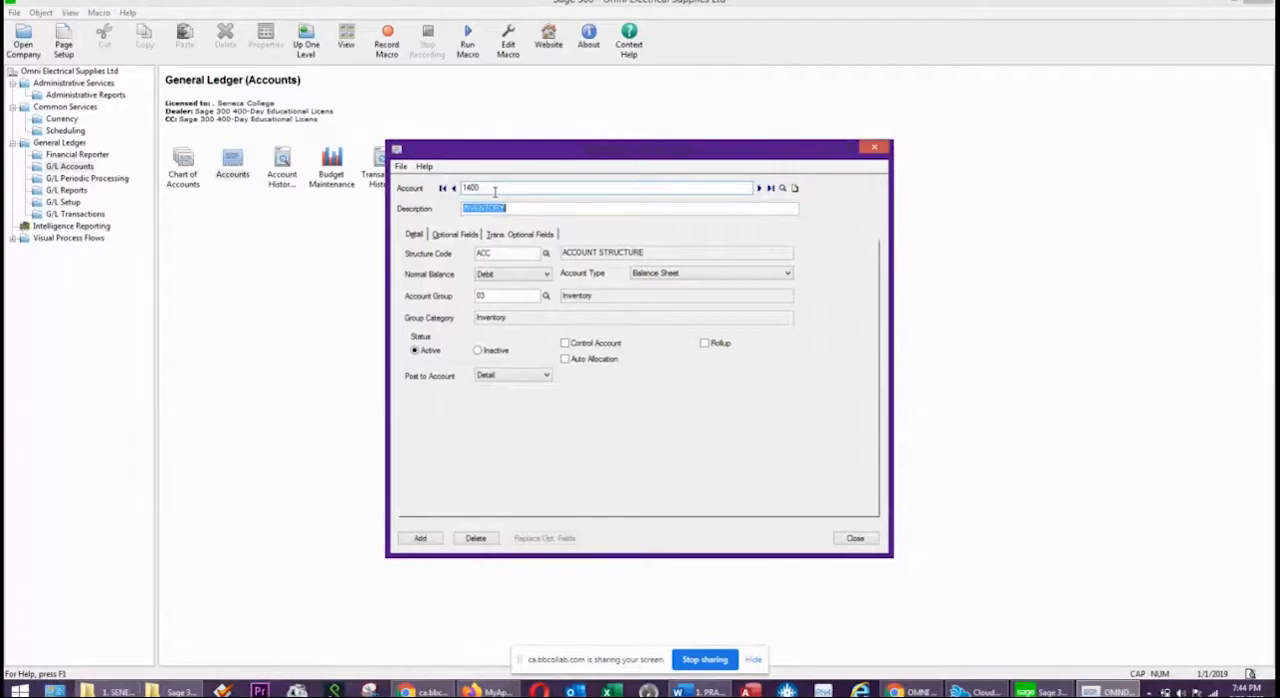
pyautogui.write('OFFICE SUPPLIES INVENTORY')
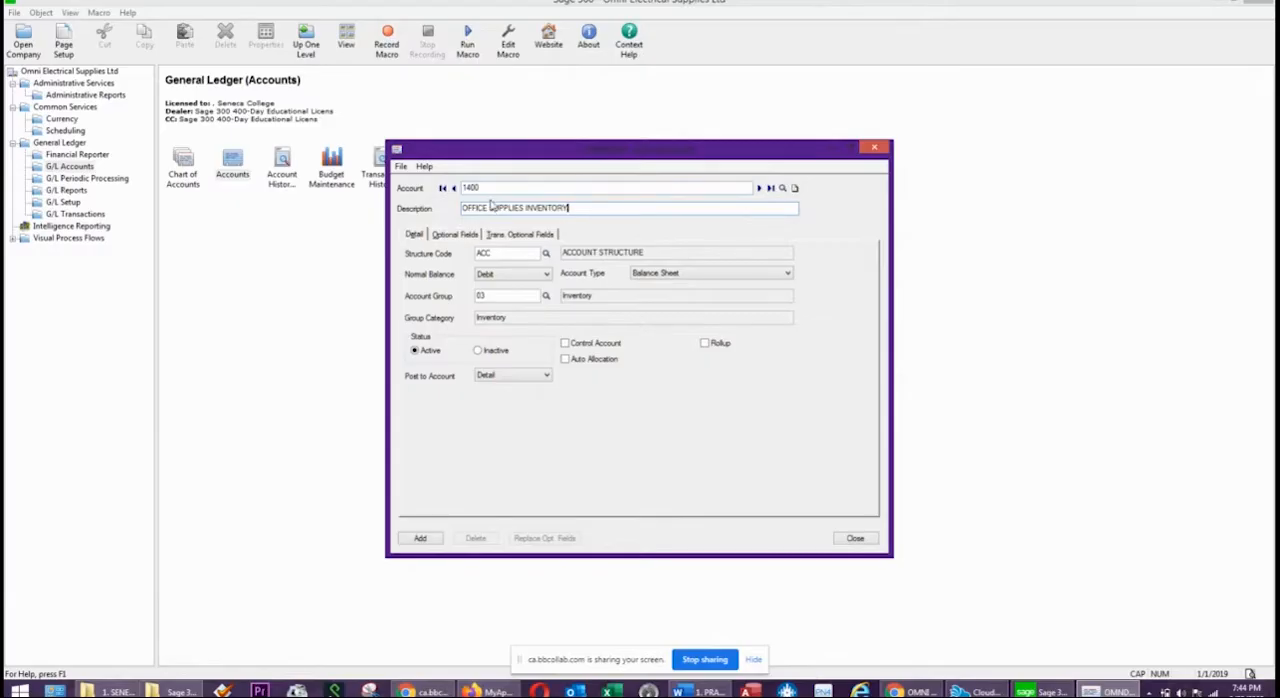
pyautogui.press('Tab')
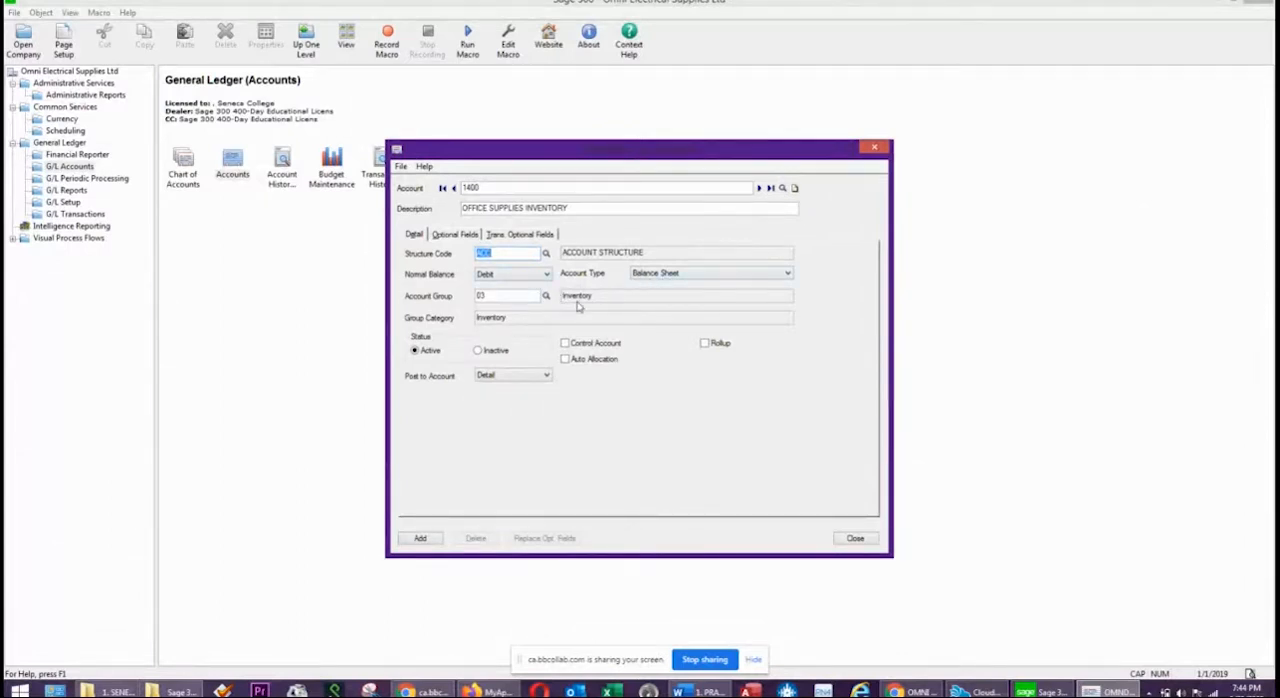
pyautogui.click(418, 540)
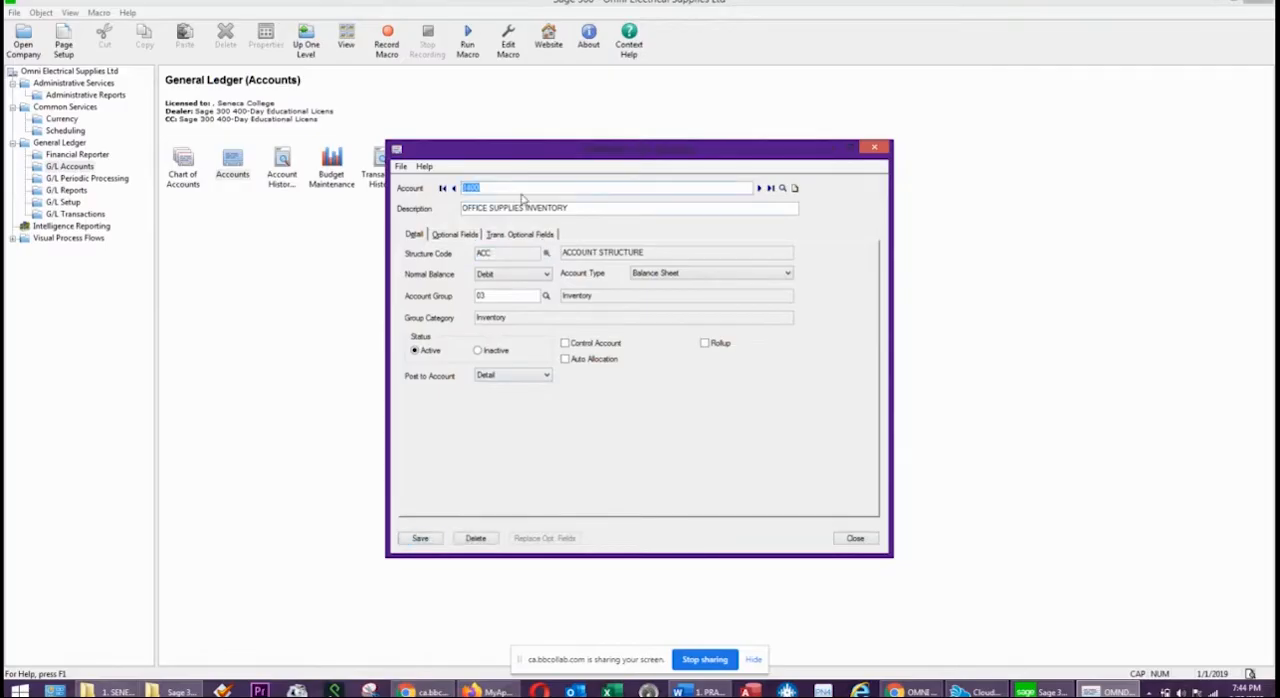
# Add account 1500 with the description PREPAID EXPENSES and account group 04, Other Current Assets.
pyautogui.write('1500')
pyautogui.press('Tab')
pyautogui.write('PREPAID ')
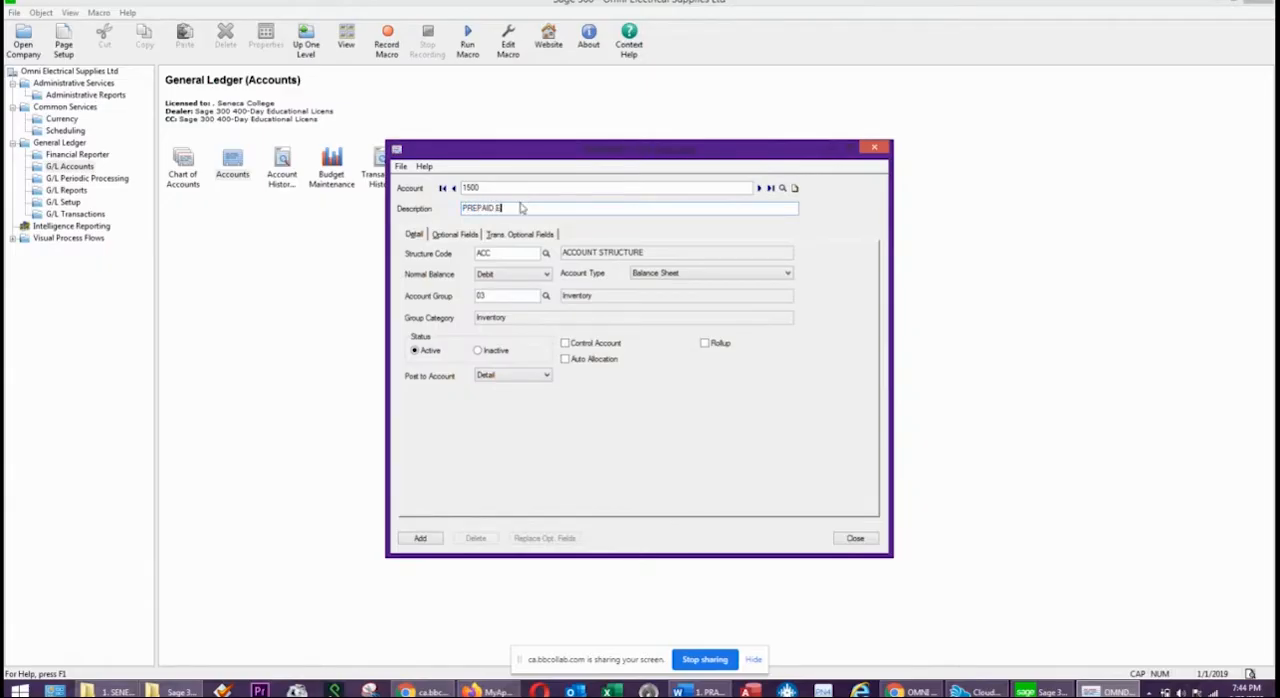
pyautogui.write('EXPENSES')
pyautogui.click(546, 296)
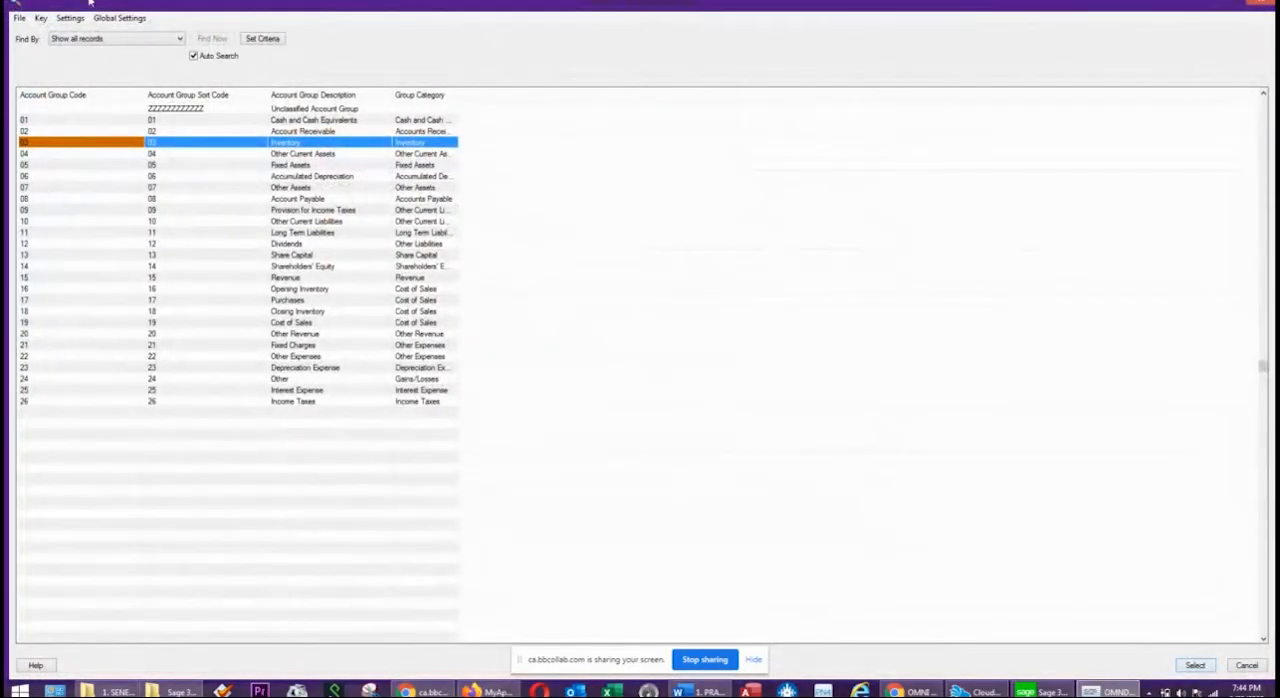
pyautogui.click(324, 155)
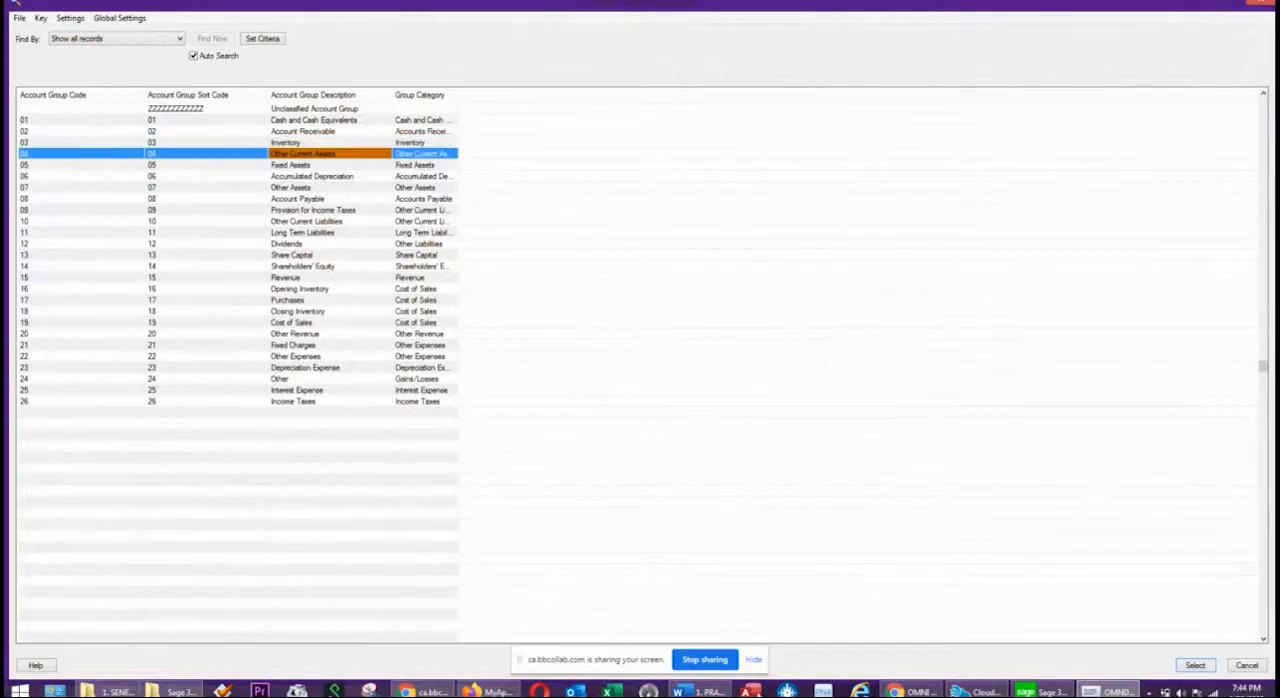
pyautogui.click(1190, 665)
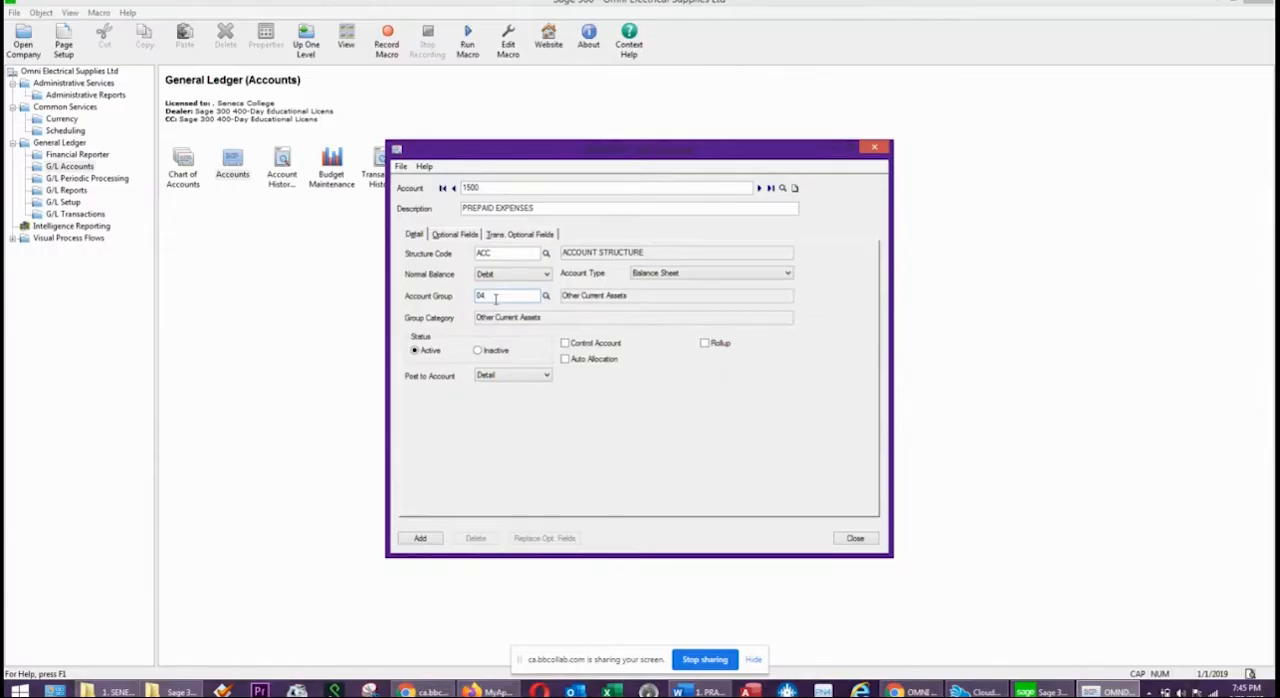
pyautogui.click(415, 540)
# Start a new account 2000 with the description ACCOUNTS PAYABLE.
pyautogui.doubleClick(504, 189)
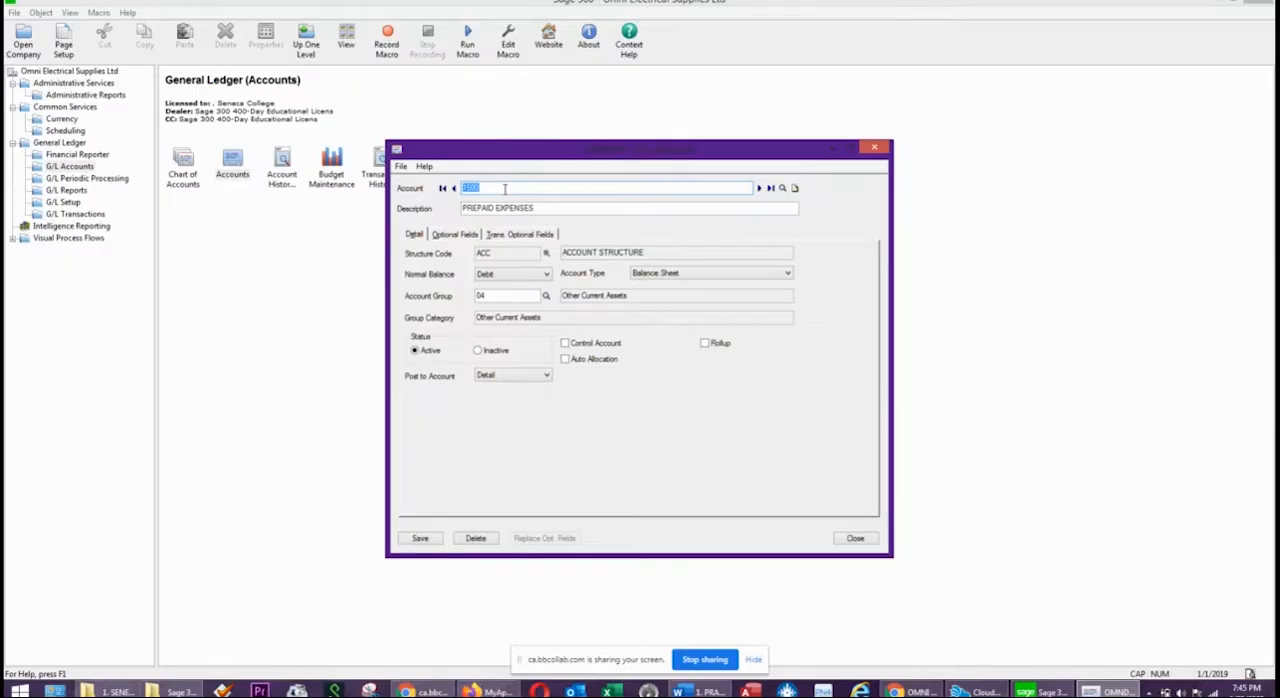
pyautogui.write('2000')
pyautogui.press('Tab')
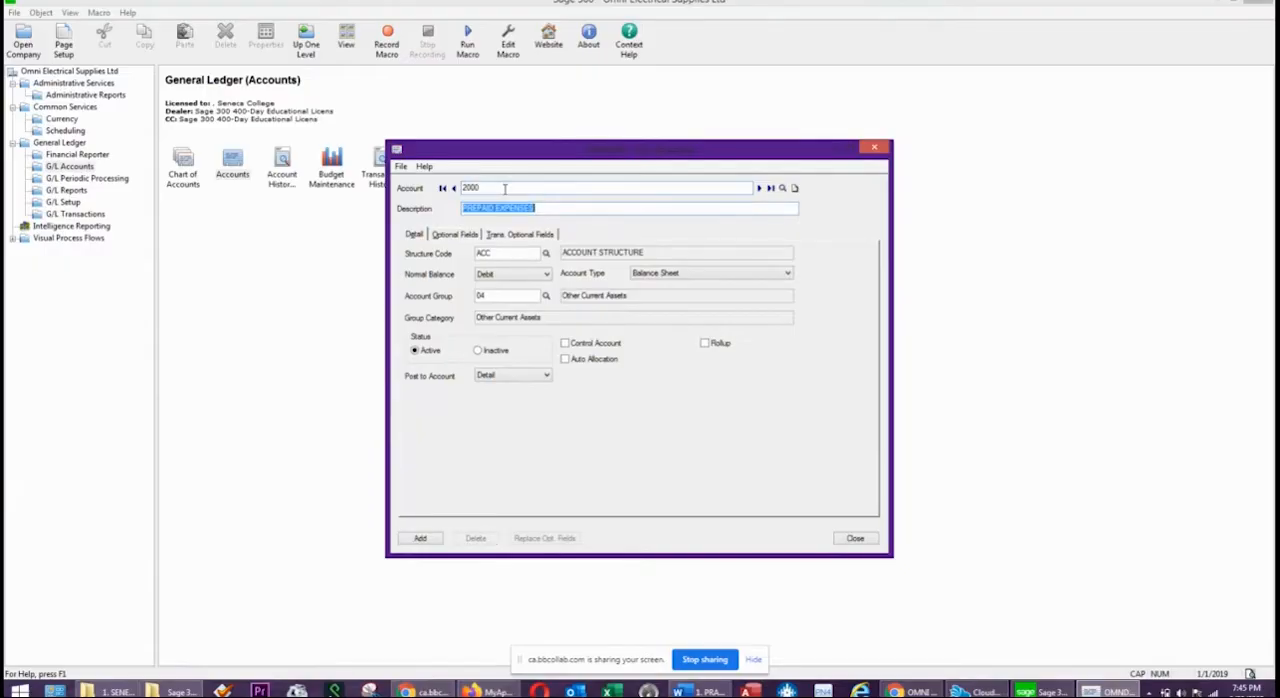
pyautogui.write('ACCOUNTS PAYABLE')
pyautogui.press('Tab')
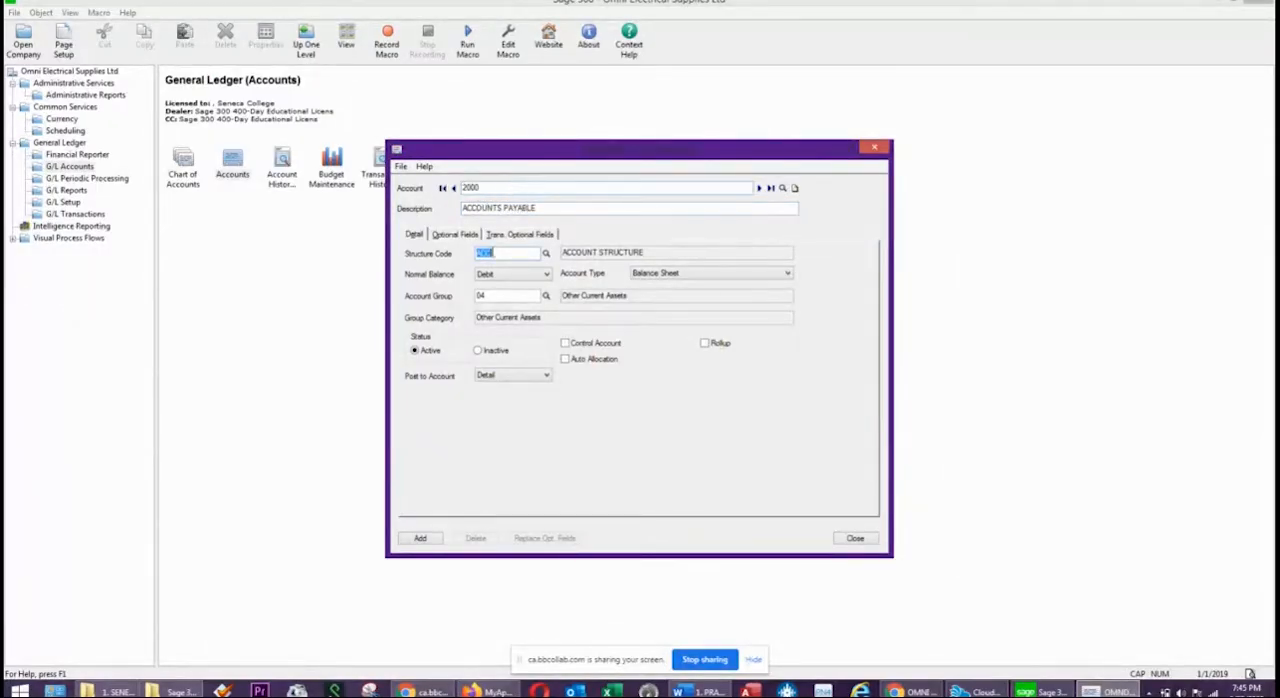
# Set account 2000 to a Credit normal balance and account group 08, Account Payable, and add it to the ledger.
pyautogui.click(516, 276)
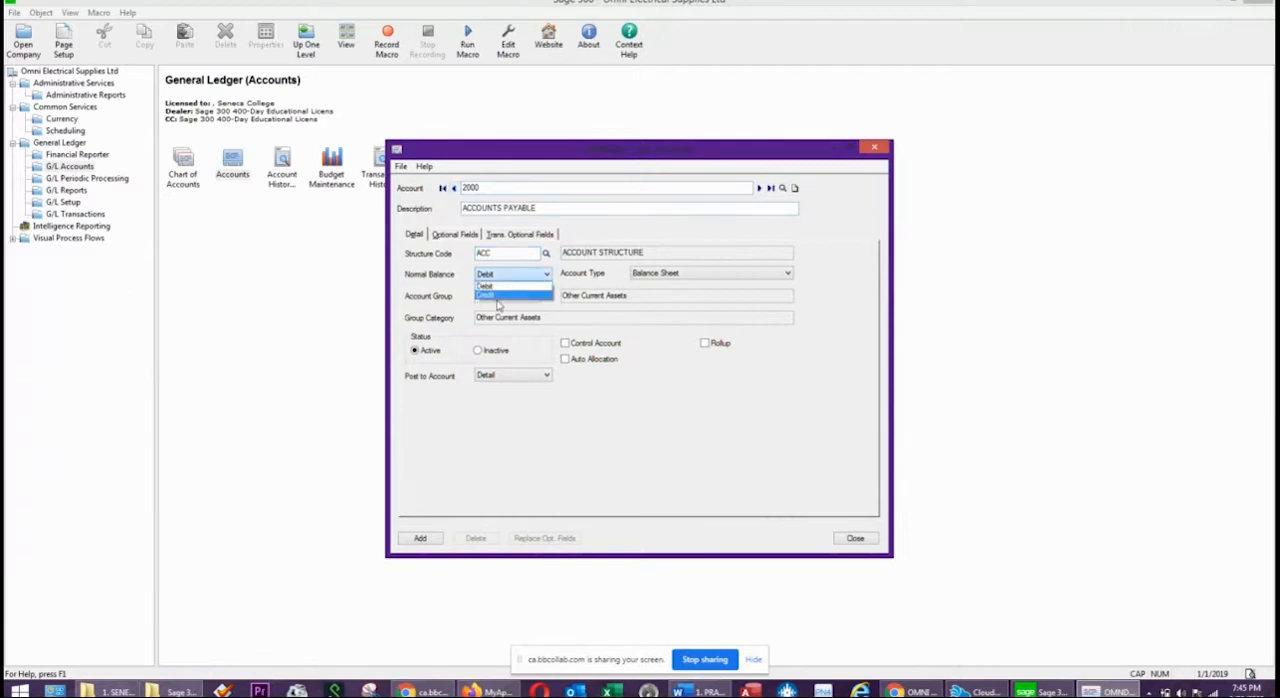
pyautogui.click(498, 302)
pyautogui.click(507, 275)
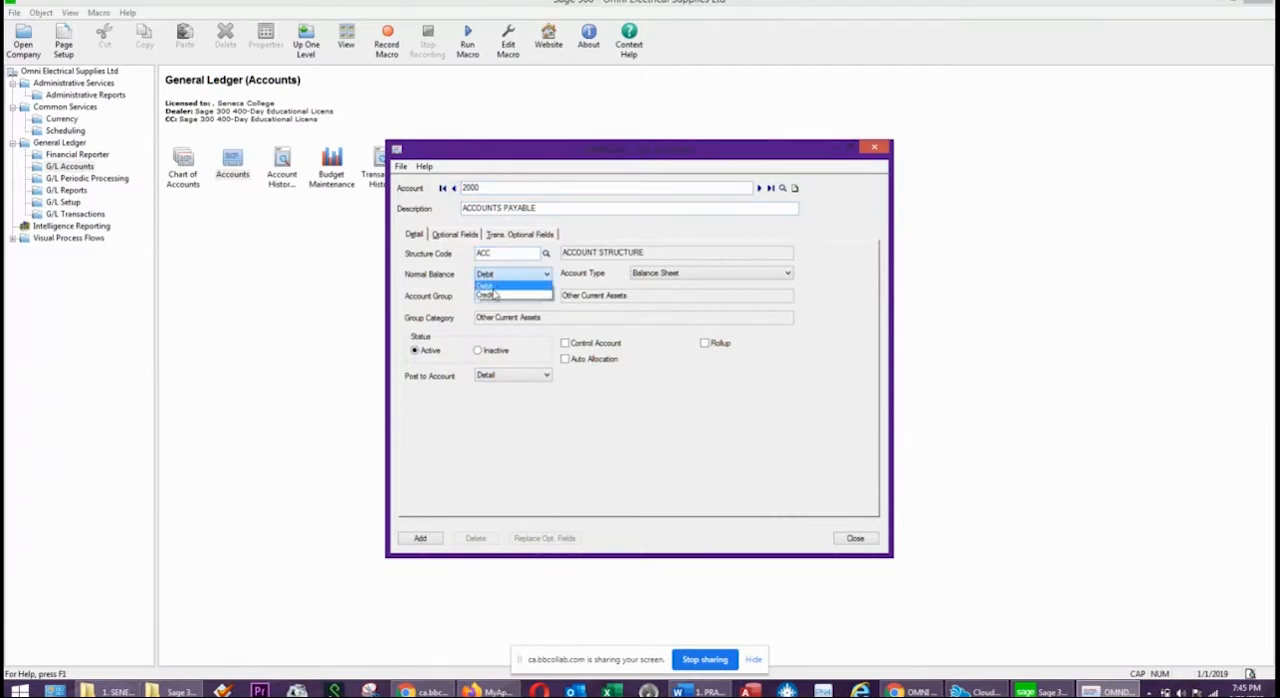
pyautogui.click(494, 294)
pyautogui.click(528, 294)
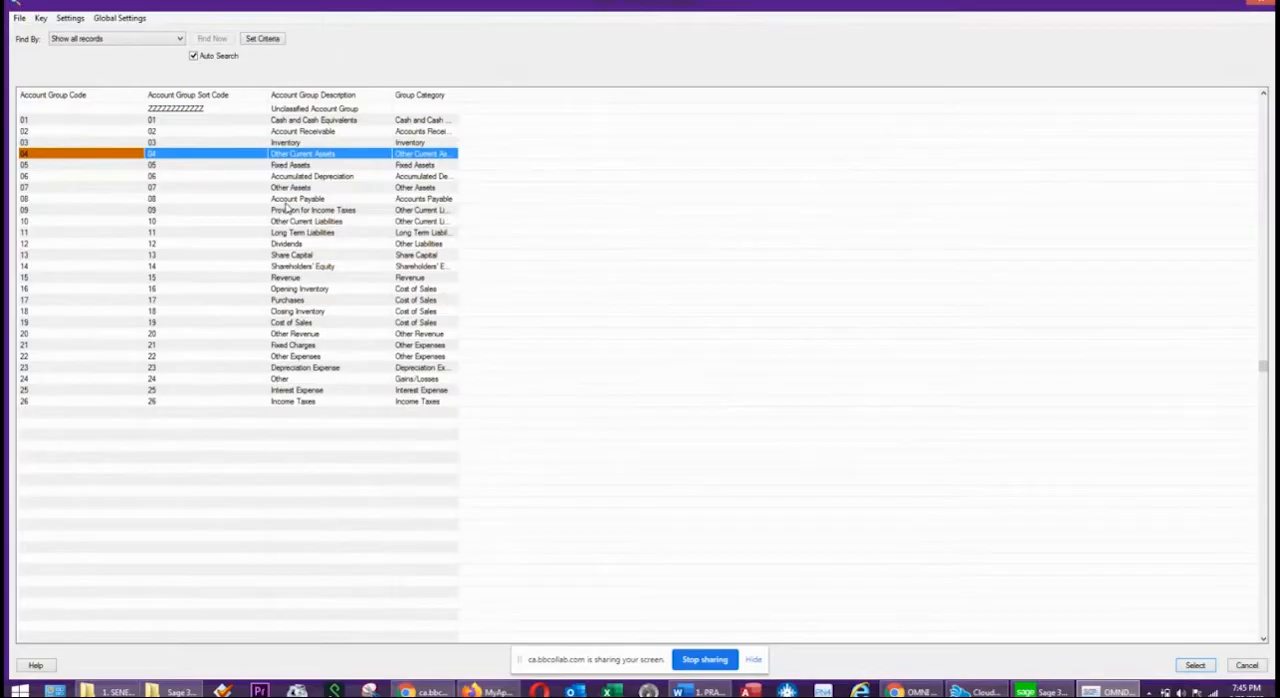
pyautogui.click(287, 200)
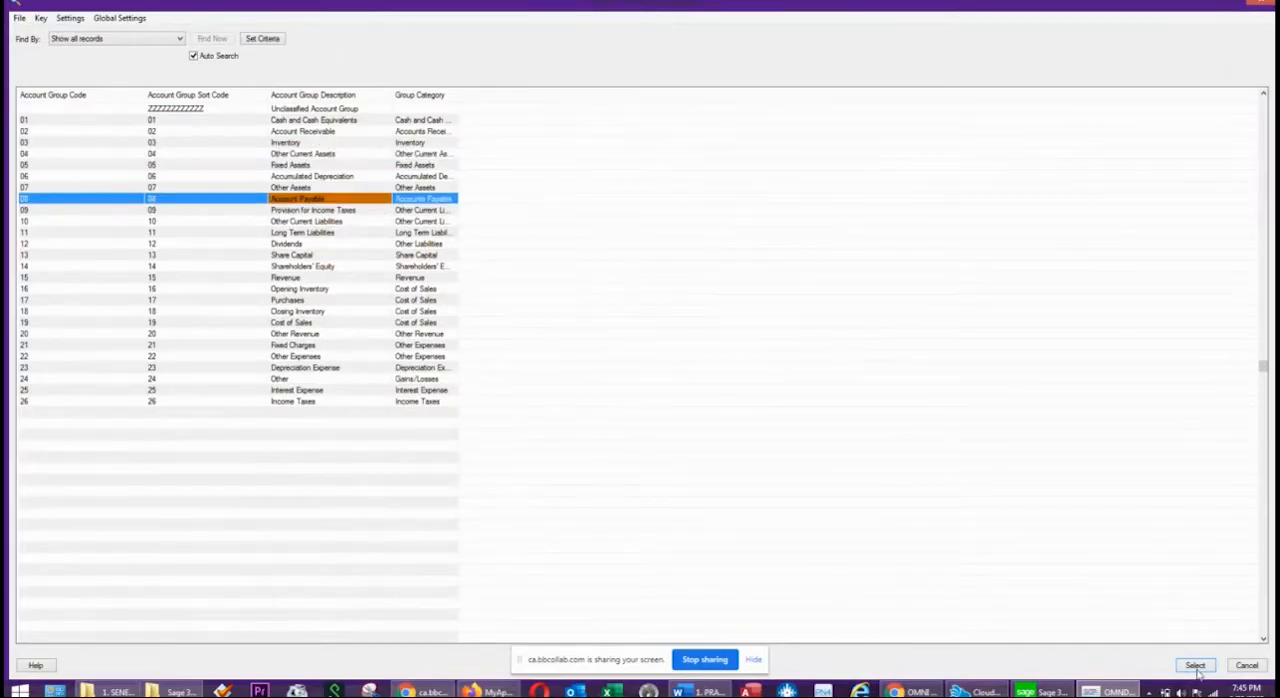
pyautogui.doubleClick(367, 203)
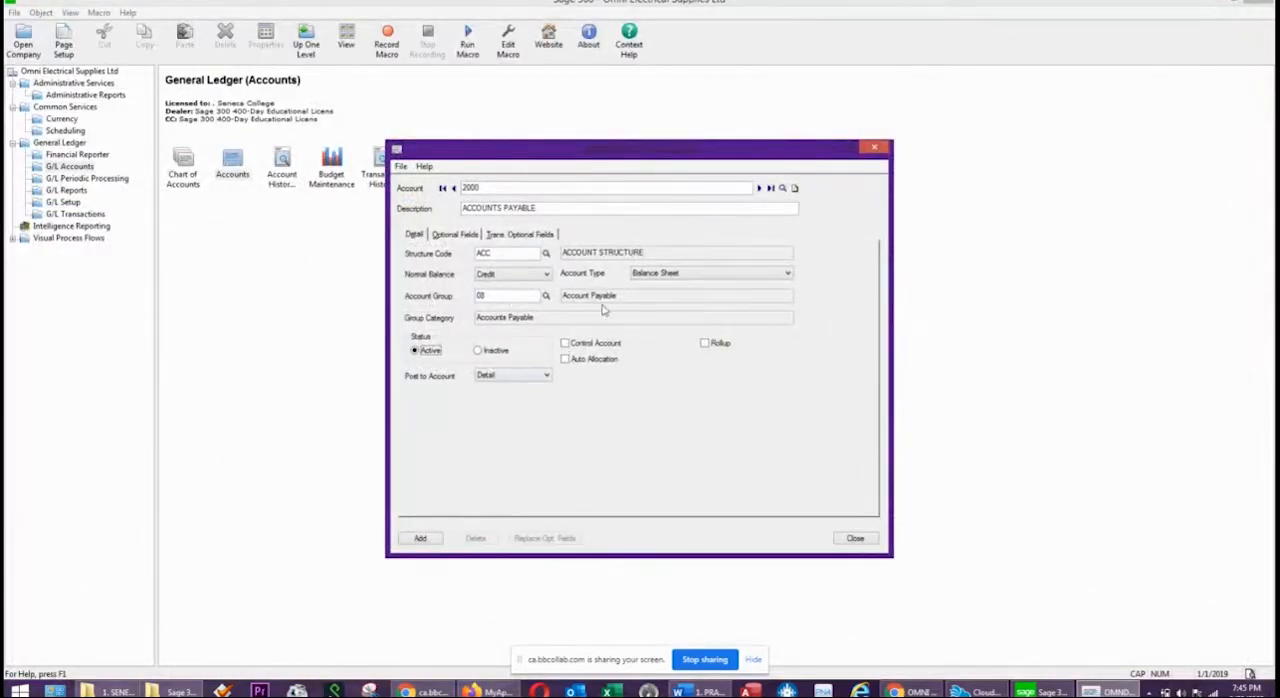
pyautogui.click(419, 538)
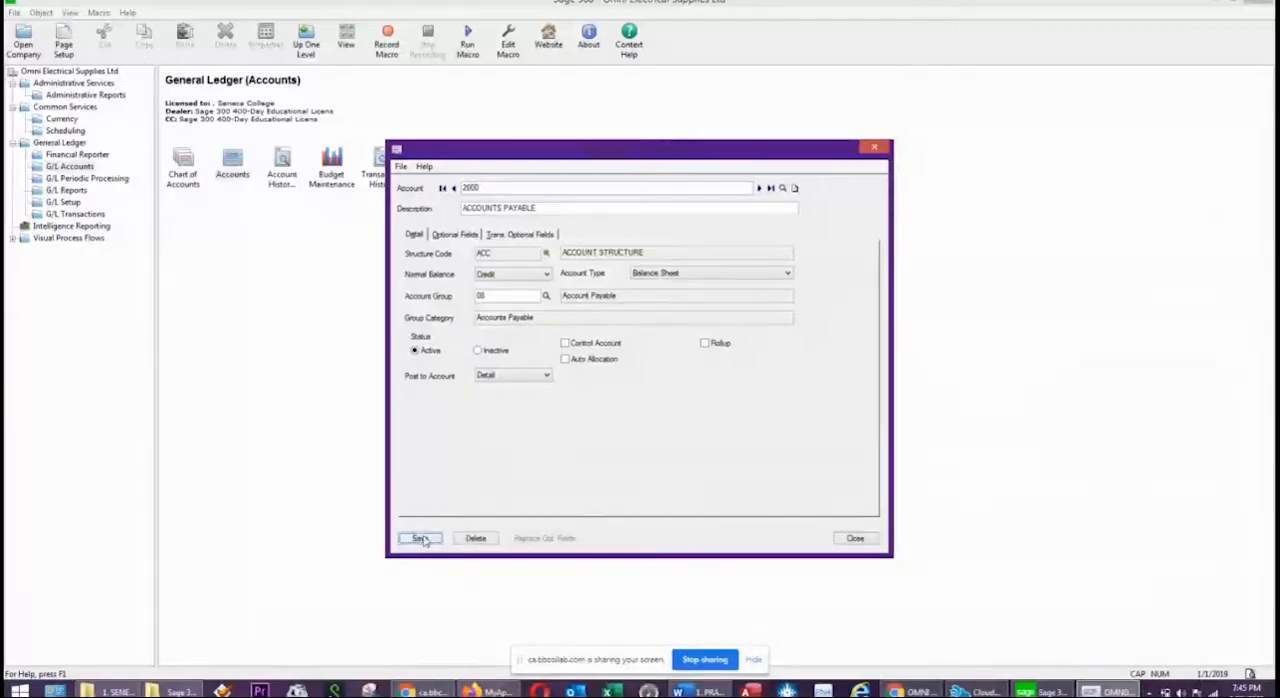
# Start a new account 2020 with the description HST PAYABLE.
pyautogui.click(541, 189)
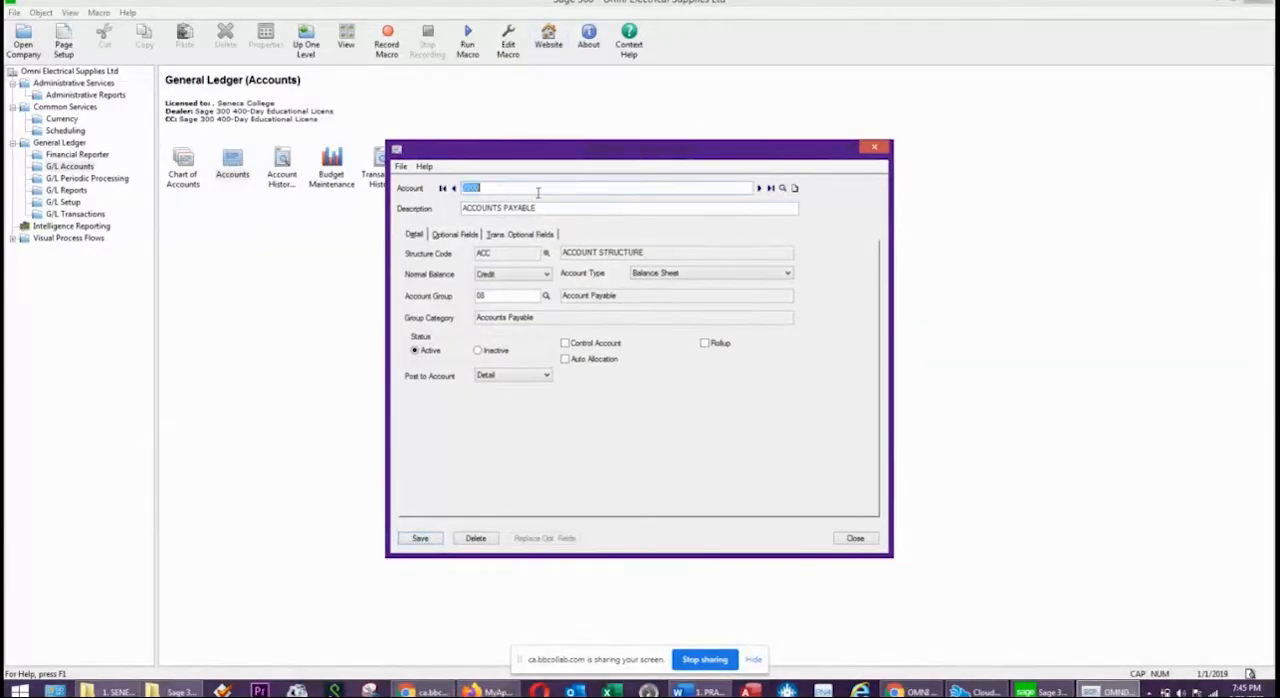
pyautogui.write('2020')
pyautogui.press('Tab')
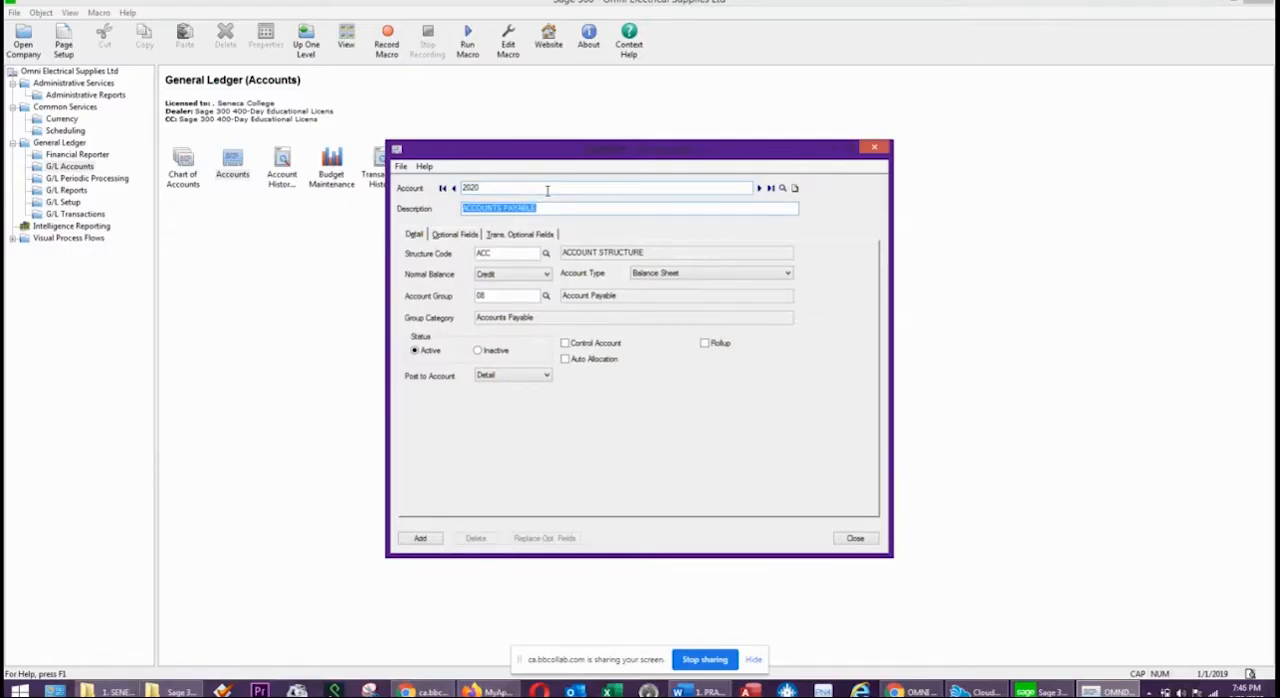
pyautogui.write('HD')
pyautogui.write('T PAY')
pyautogui.write('ABLE')
pyautogui.press('Tab')
pyautogui.press('Tab')
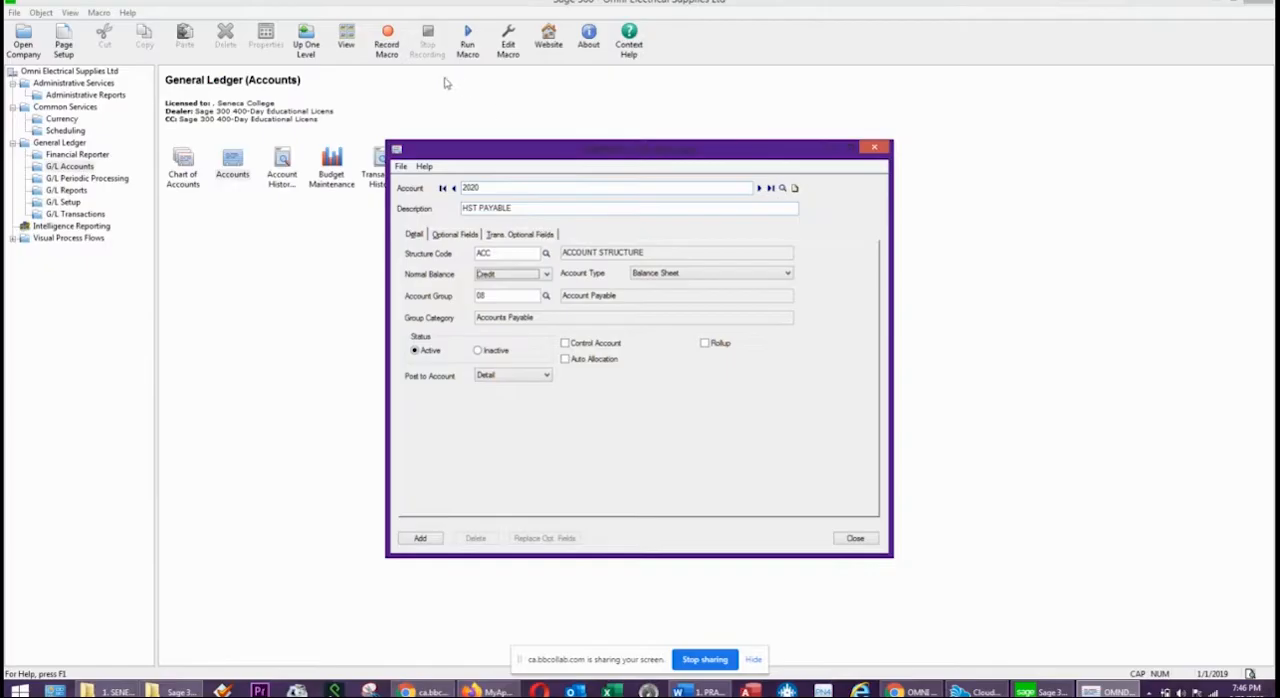
# Assign account 2020 to account group 10, Other Current Liabilities, and add it to the ledger.
pyautogui.click(546, 297)
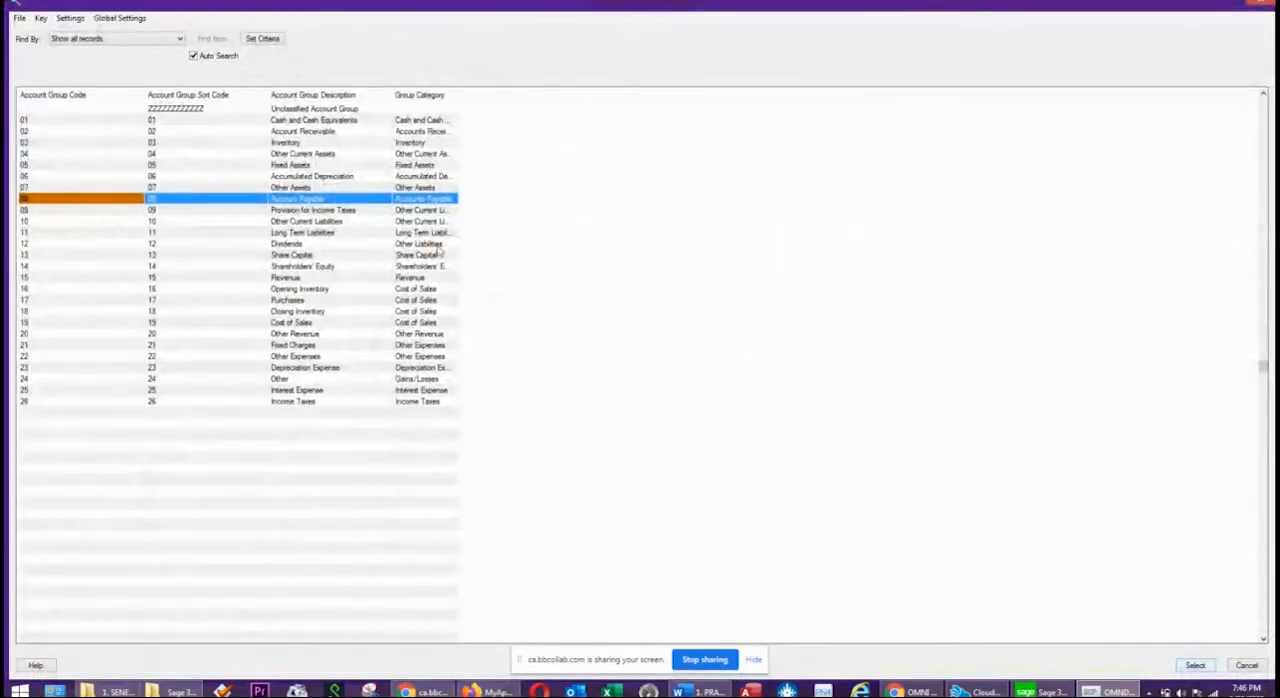
pyautogui.click(292, 223)
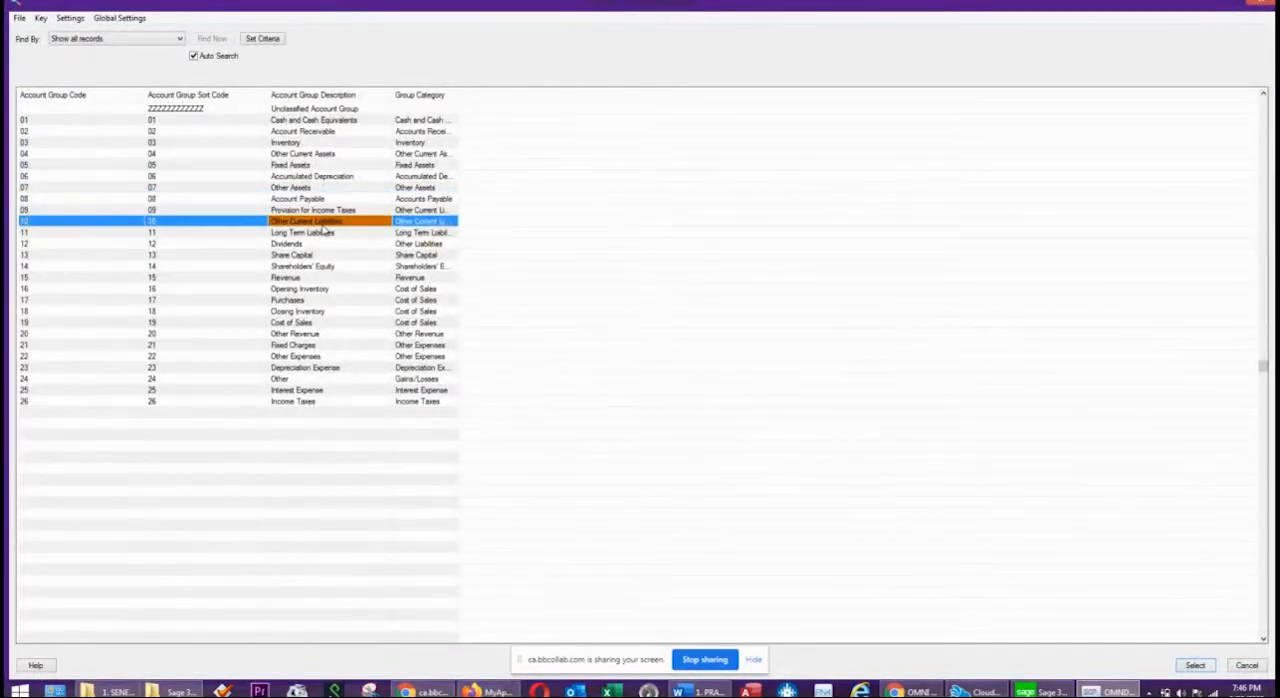
pyautogui.doubleClick(322, 225)
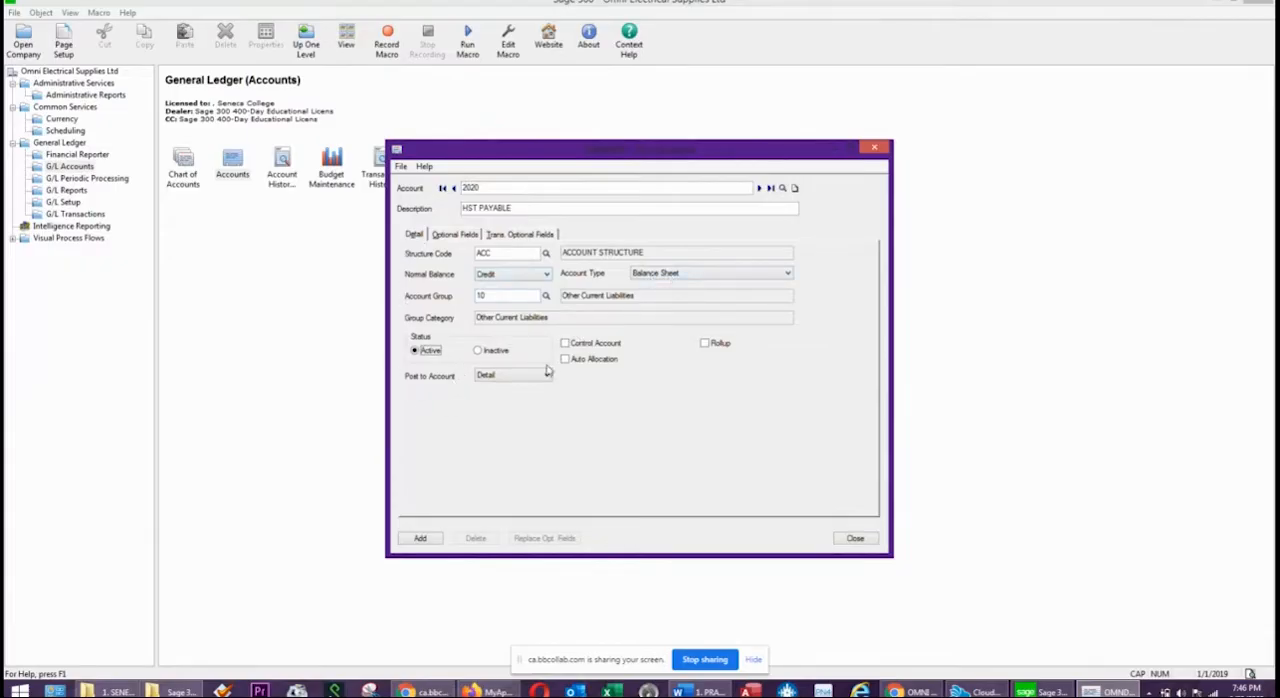
pyautogui.click(421, 539)
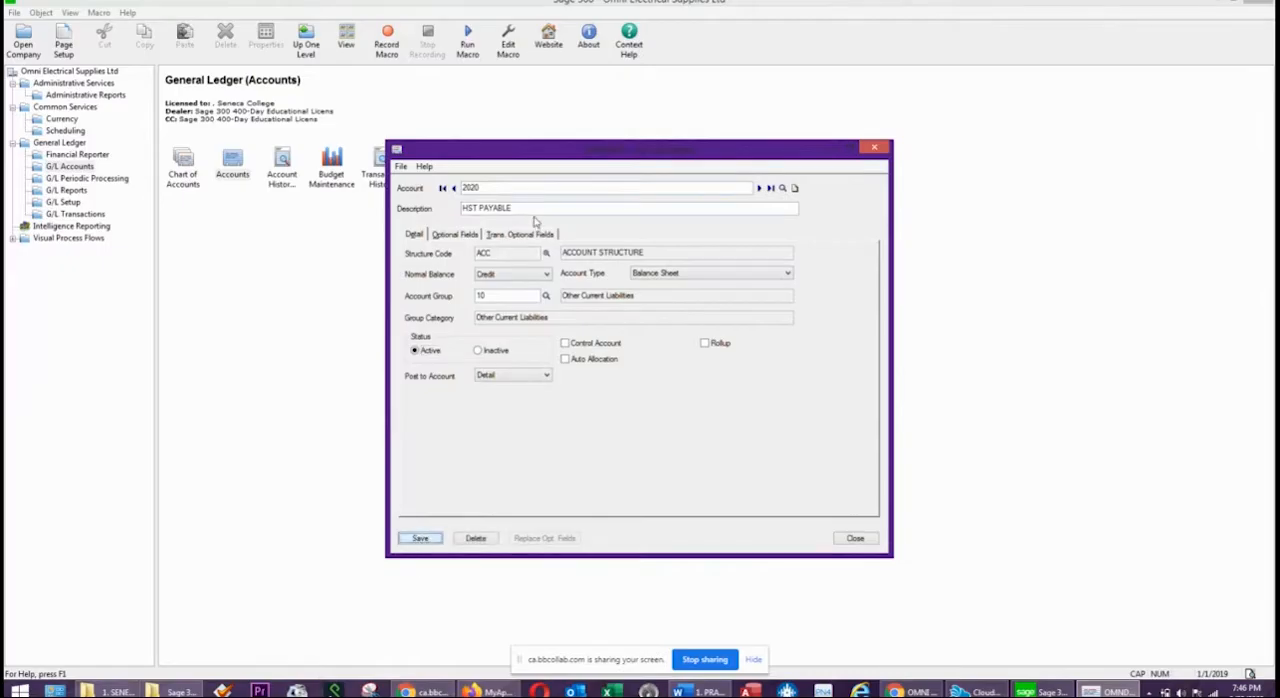
# Start a new account 2200 with the description HST RECEIVABLE.
pyautogui.click(495, 208)
pyautogui.click(489, 187)
pyautogui.write('2')
pyautogui.press('Tab')
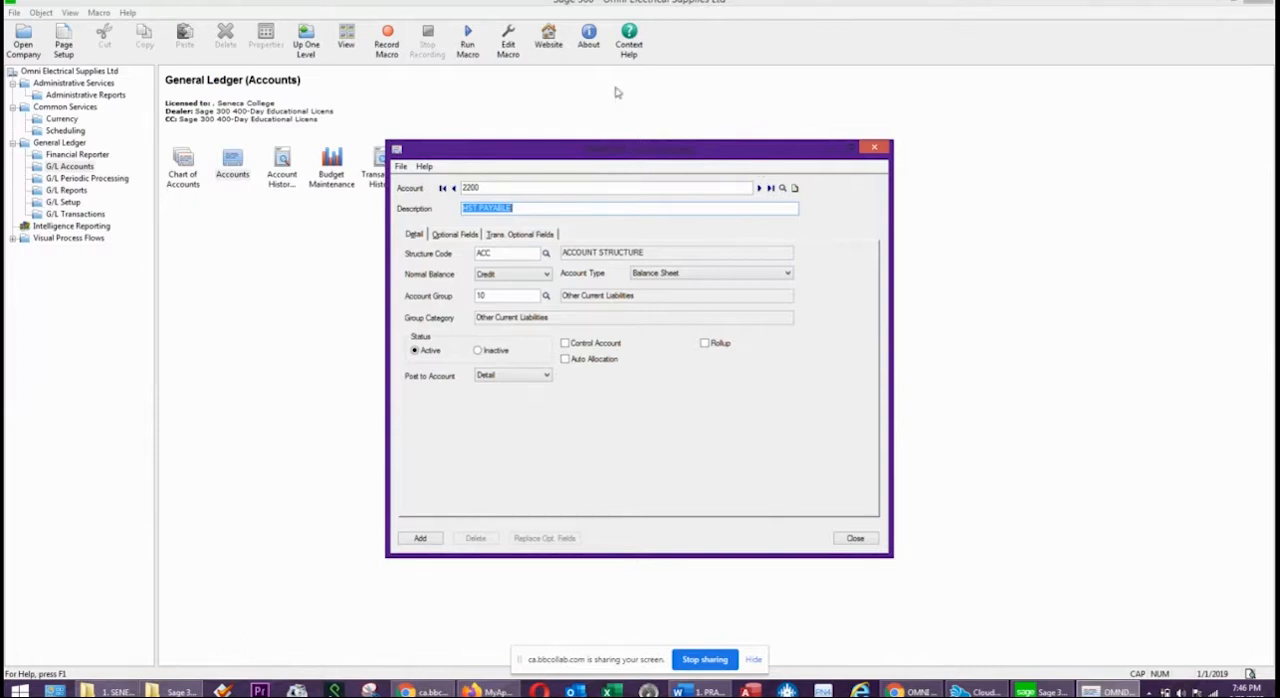
pyautogui.doubleClick(499, 209)
pyautogui.write('RECEIVABLE')
pyautogui.press('Tab')
pyautogui.press('Tab')
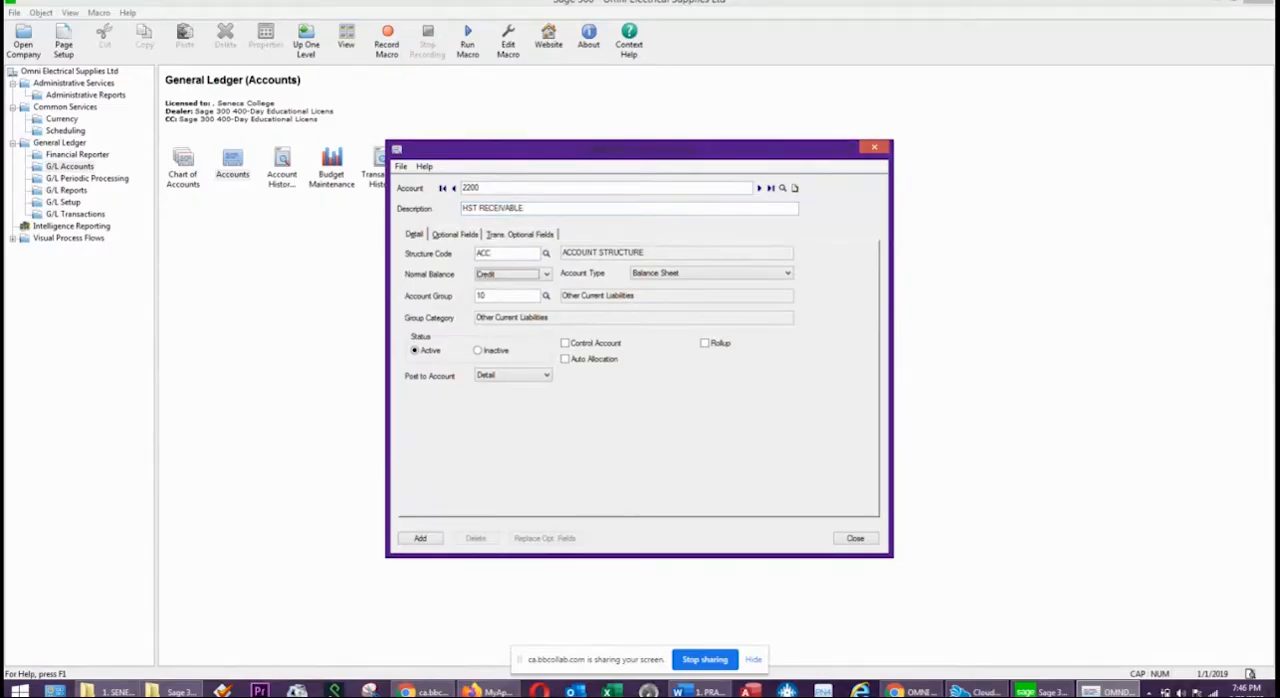
# Set the normal balance of account 2200 to Debit and add it to the ledger.
pyautogui.click(546, 274)
pyautogui.click(496, 287)
pyautogui.click(421, 539)
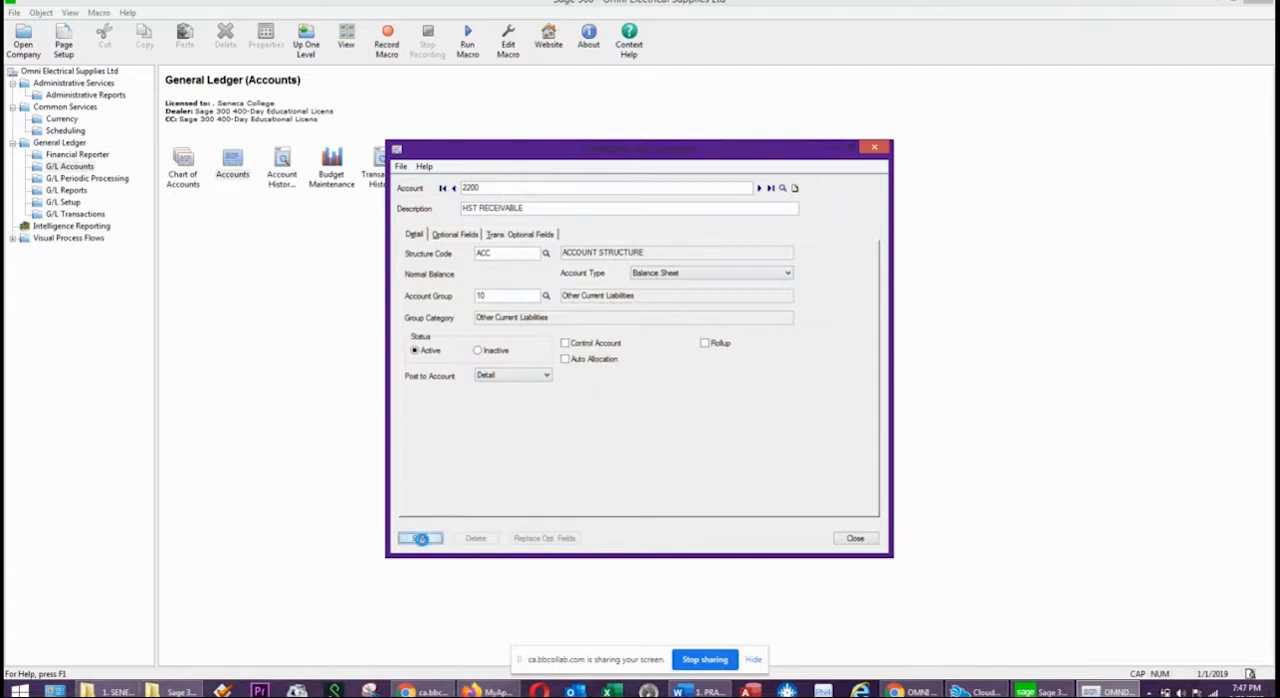
# Start a new account 2220 with the description PREPAYMENT RECEIVED.
pyautogui.click(489, 187)
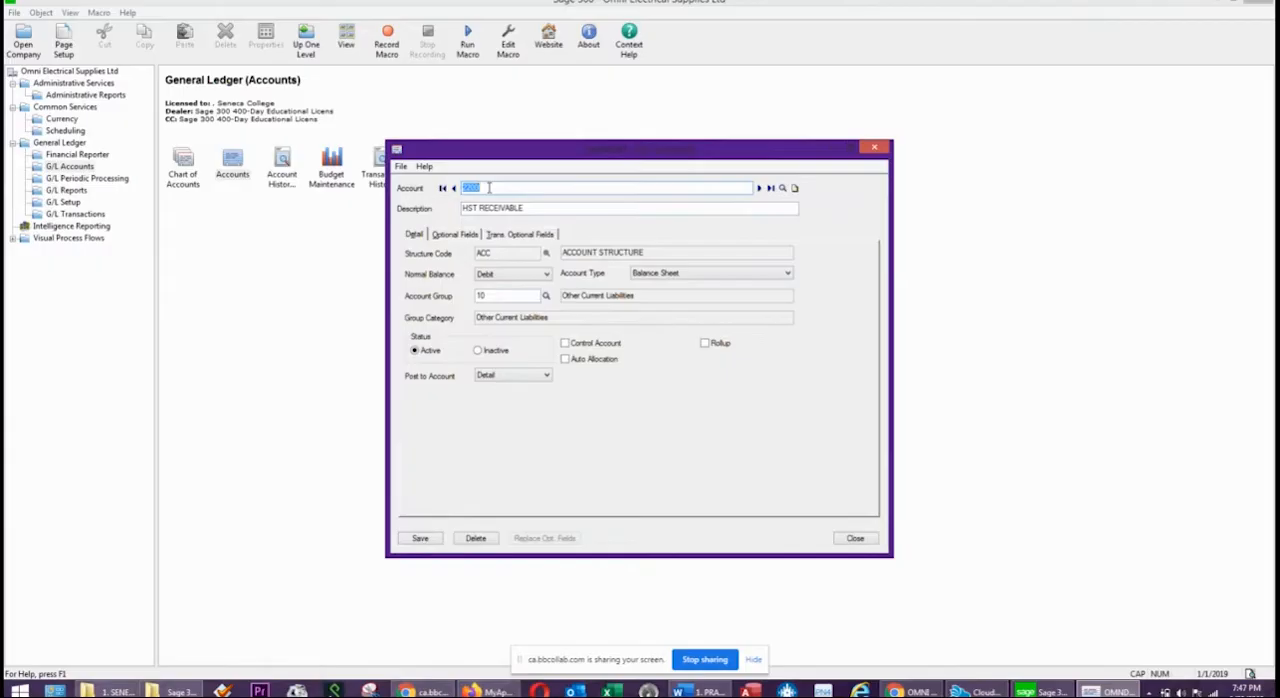
pyautogui.write('2220')
pyautogui.press('Tab')
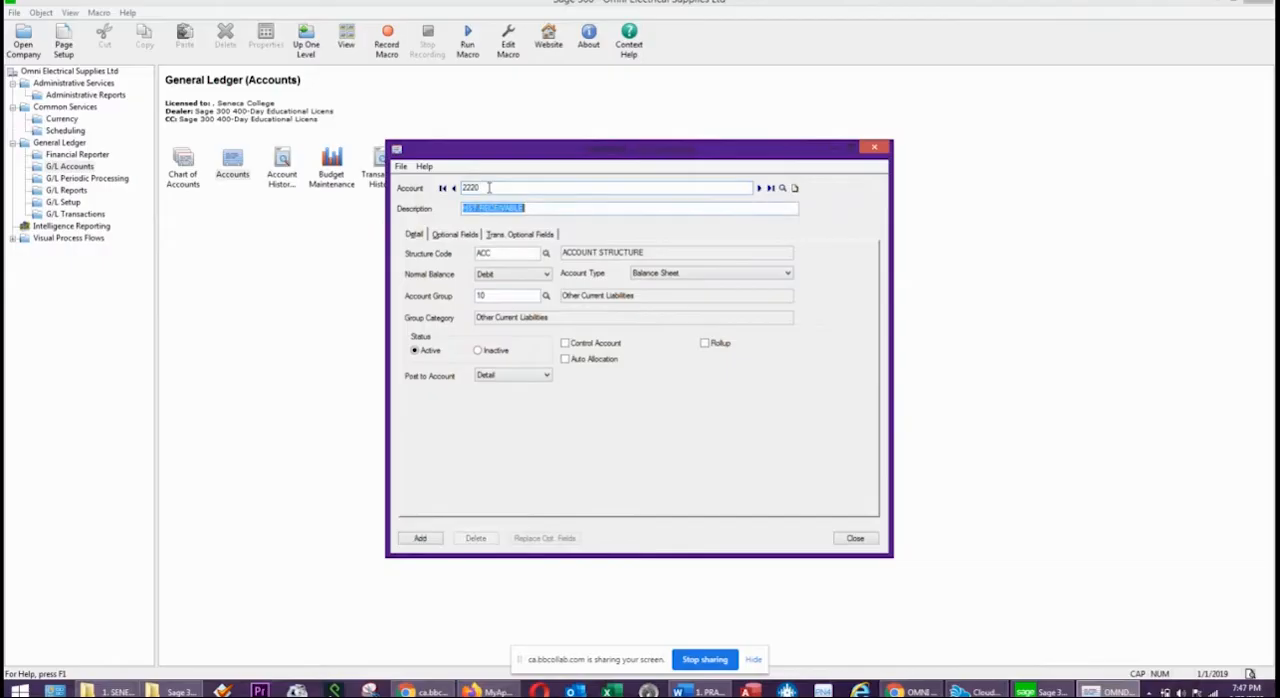
pyautogui.write('PREPAYMENT RECEIVED')
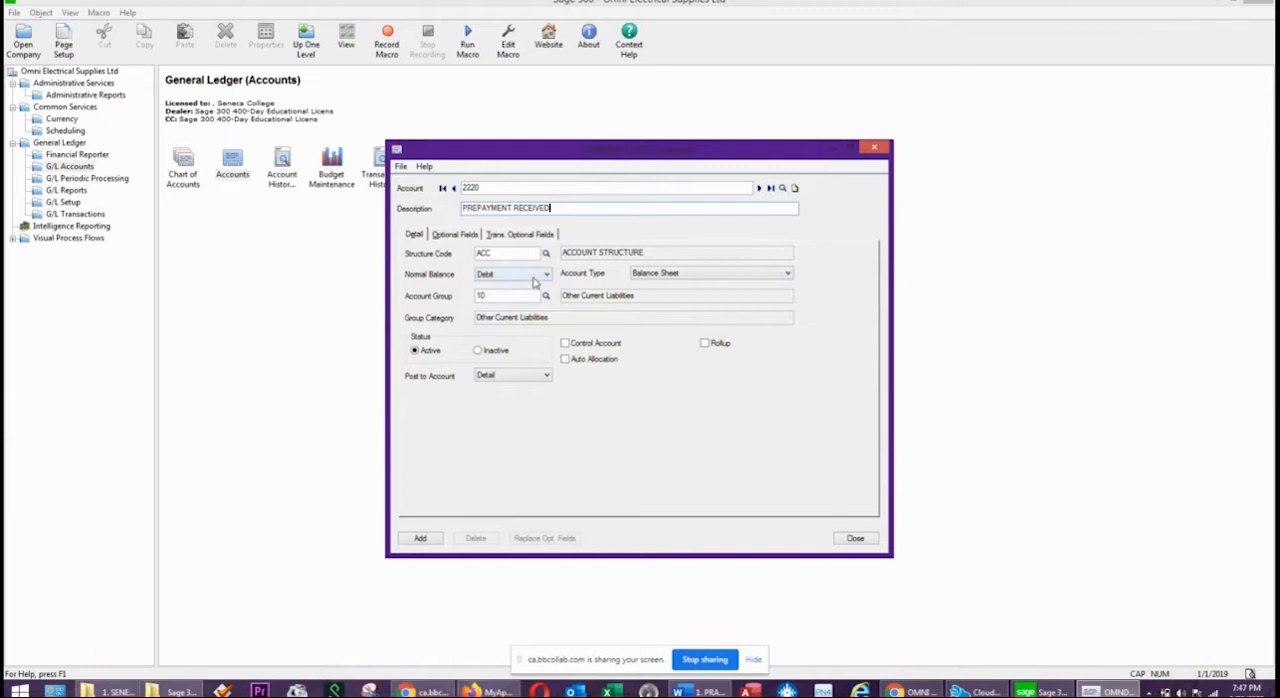
# Set the normal balance of account 2220 to Credit and add it to the ledger.
pyautogui.click(502, 275)
pyautogui.click(493, 297)
pyautogui.click(421, 540)
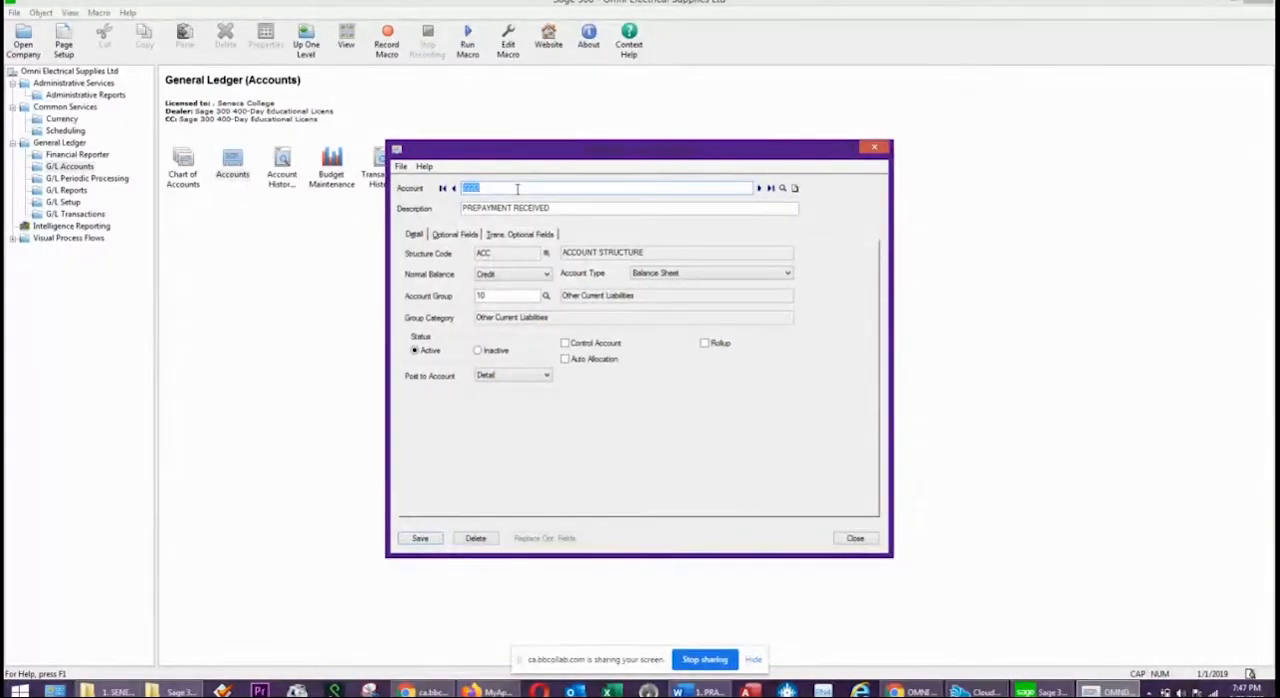
# Start a new account 3000 with the description COMMON STOCK.
pyautogui.write('3000')
pyautogui.press('Tab')
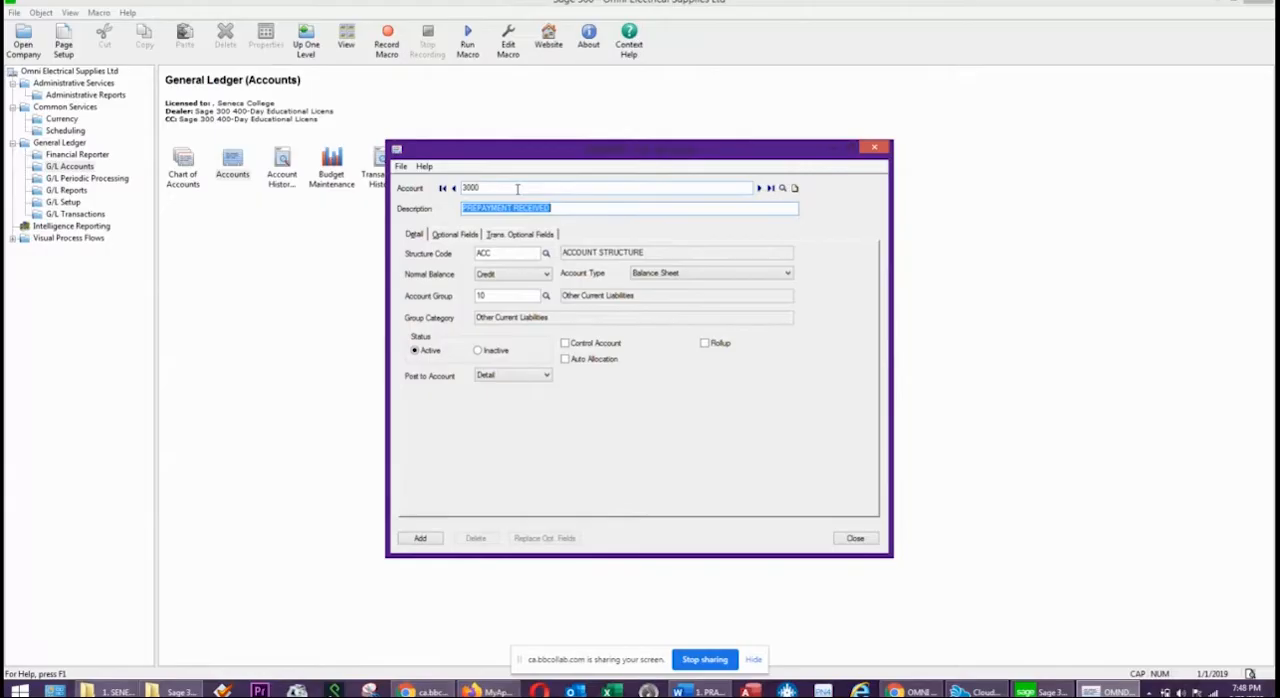
pyautogui.write('COMMON STOCK')
pyautogui.press('Tab')
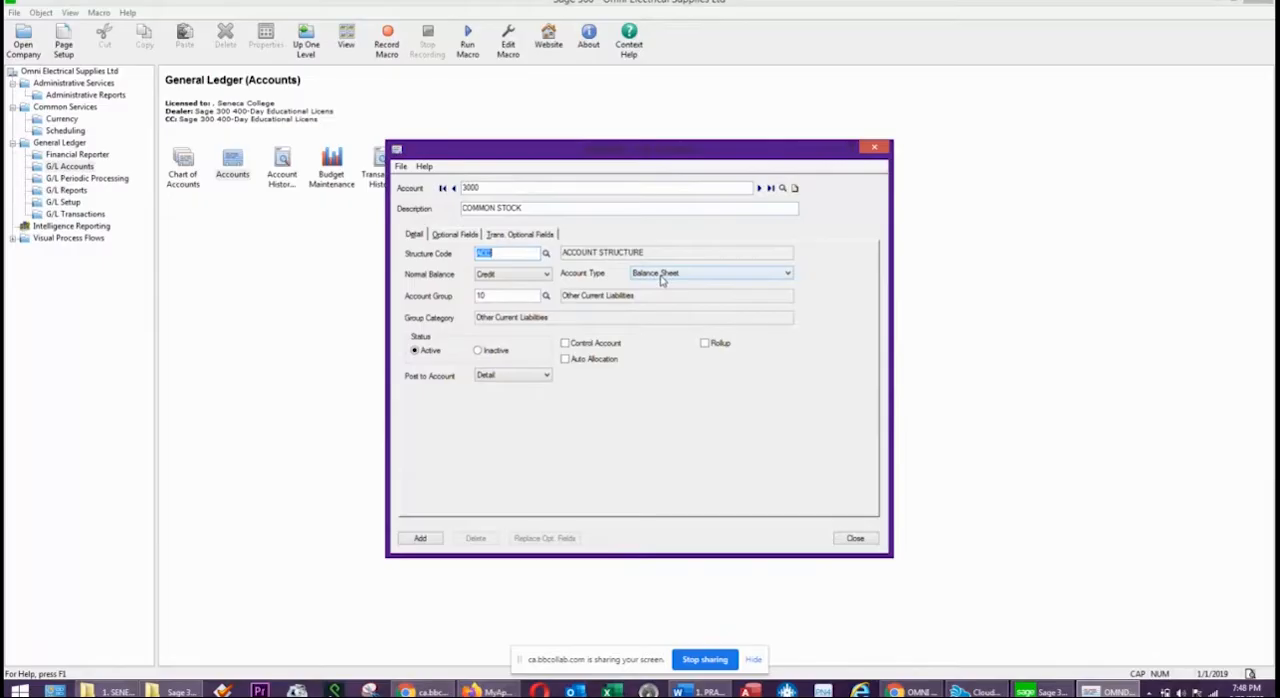
# Assign account 3000 to account group 14, Shareholders' Equity, and add it to the ledger.
pyautogui.click(546, 295)
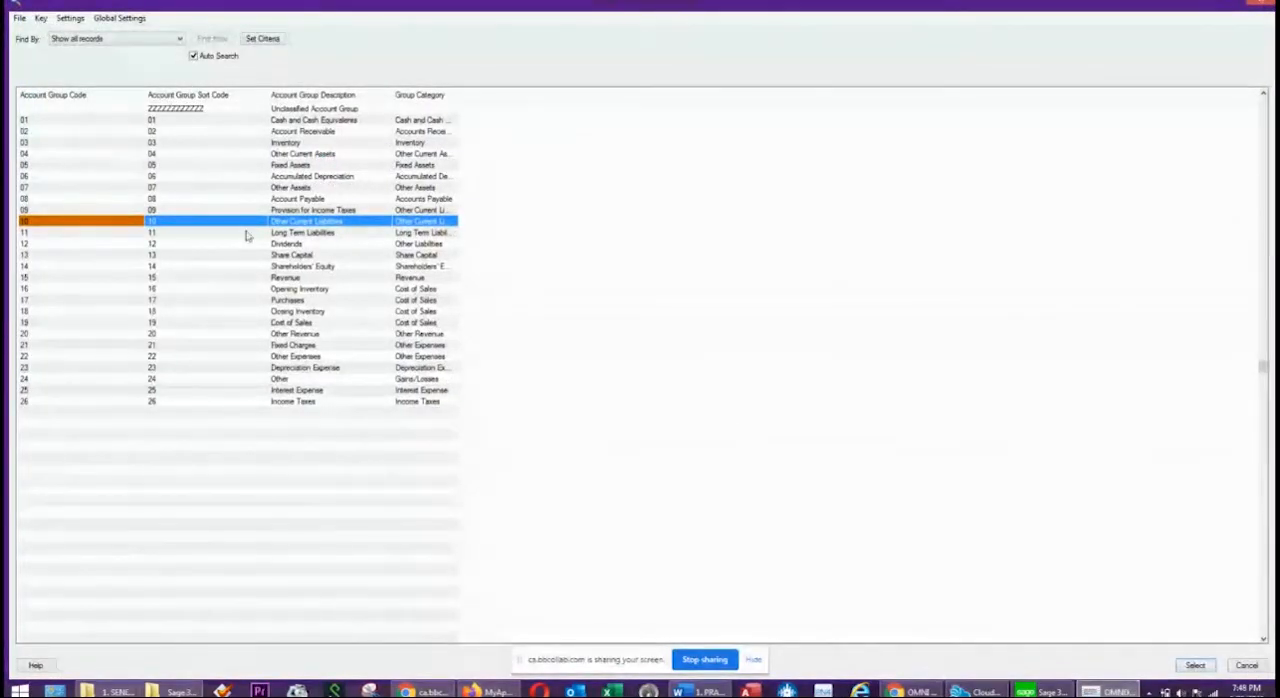
pyautogui.click(302, 267)
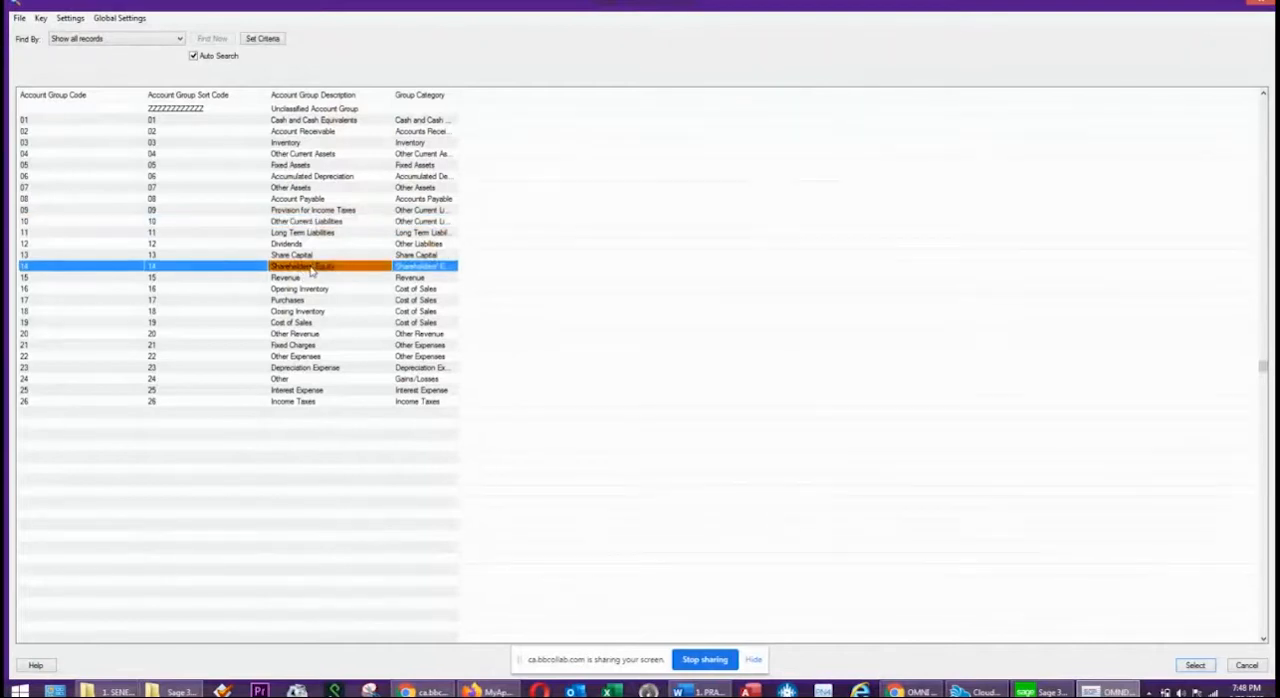
pyautogui.doubleClick(312, 269)
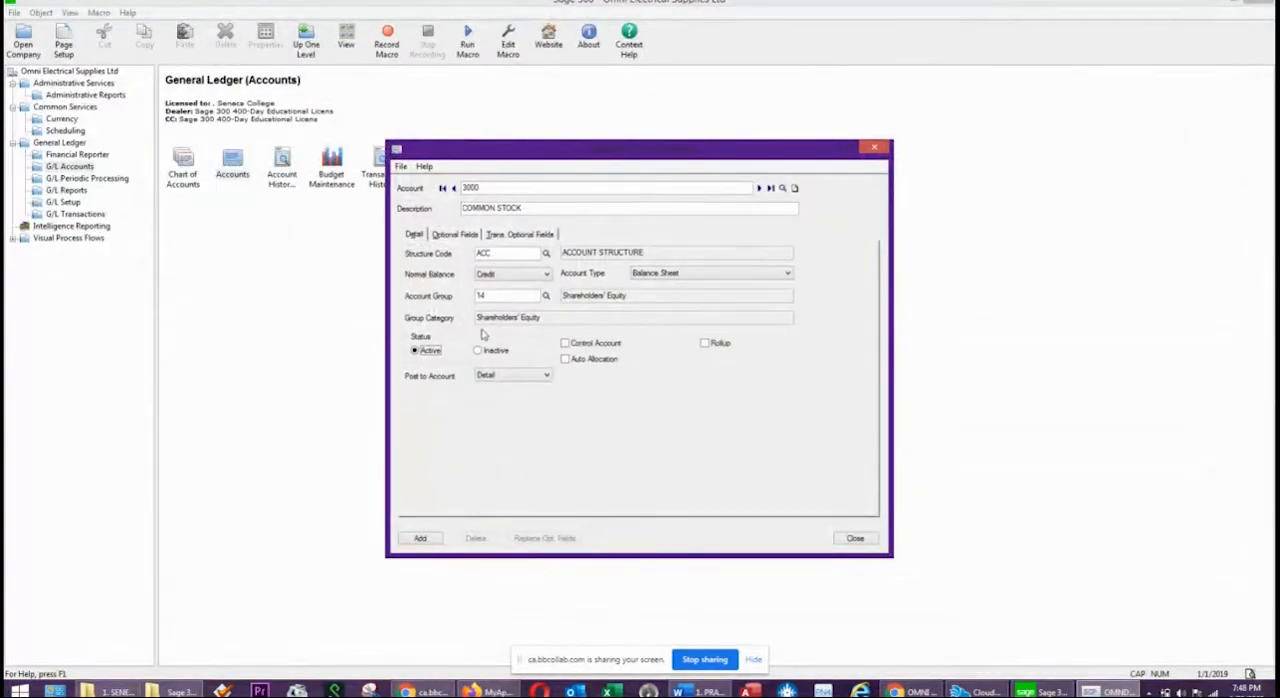
pyautogui.click(419, 539)
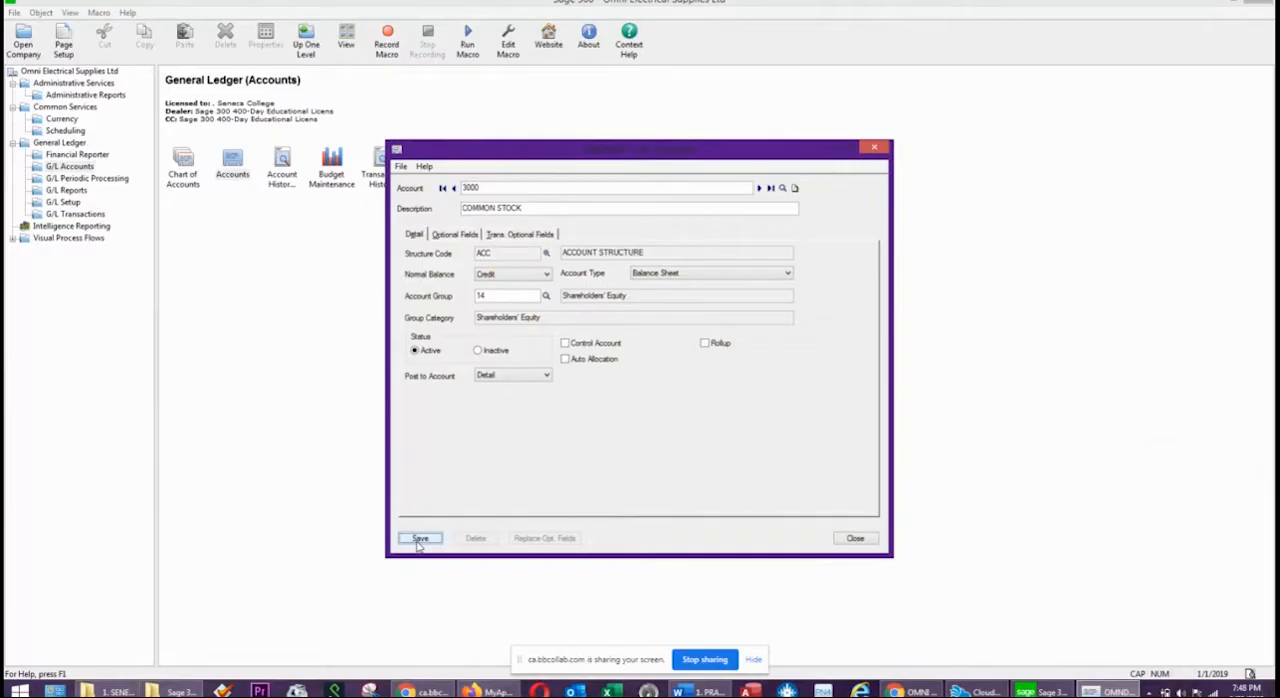
# Start a new account 3200 with the description RETAINED EARNINGS.
pyautogui.doubleClick(508, 187)
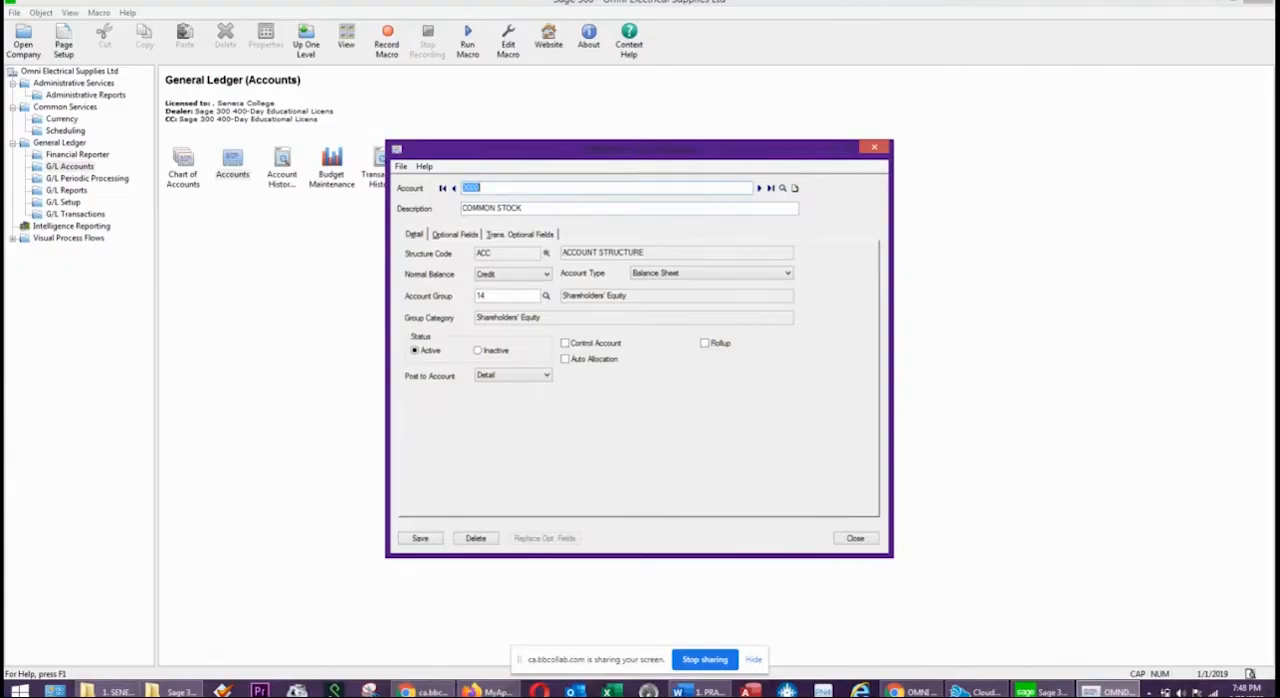
pyautogui.hotkey('alt', 'Tab')
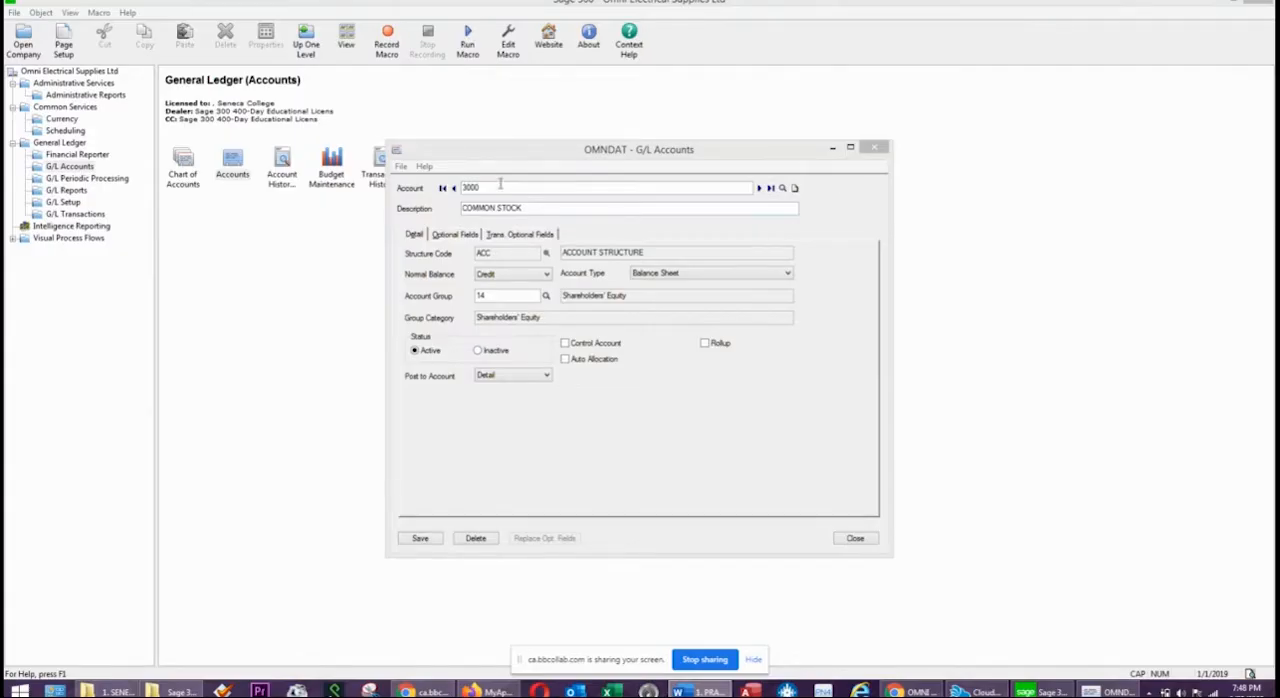
pyautogui.click(508, 188)
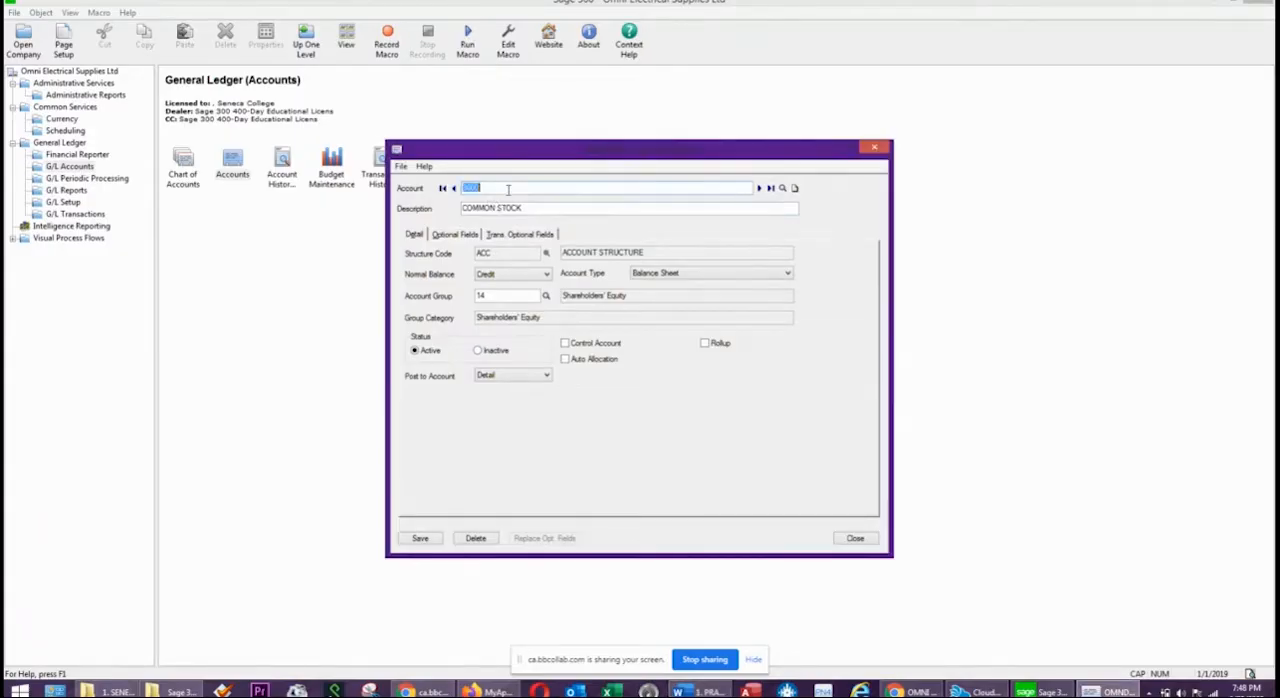
pyautogui.write('3')
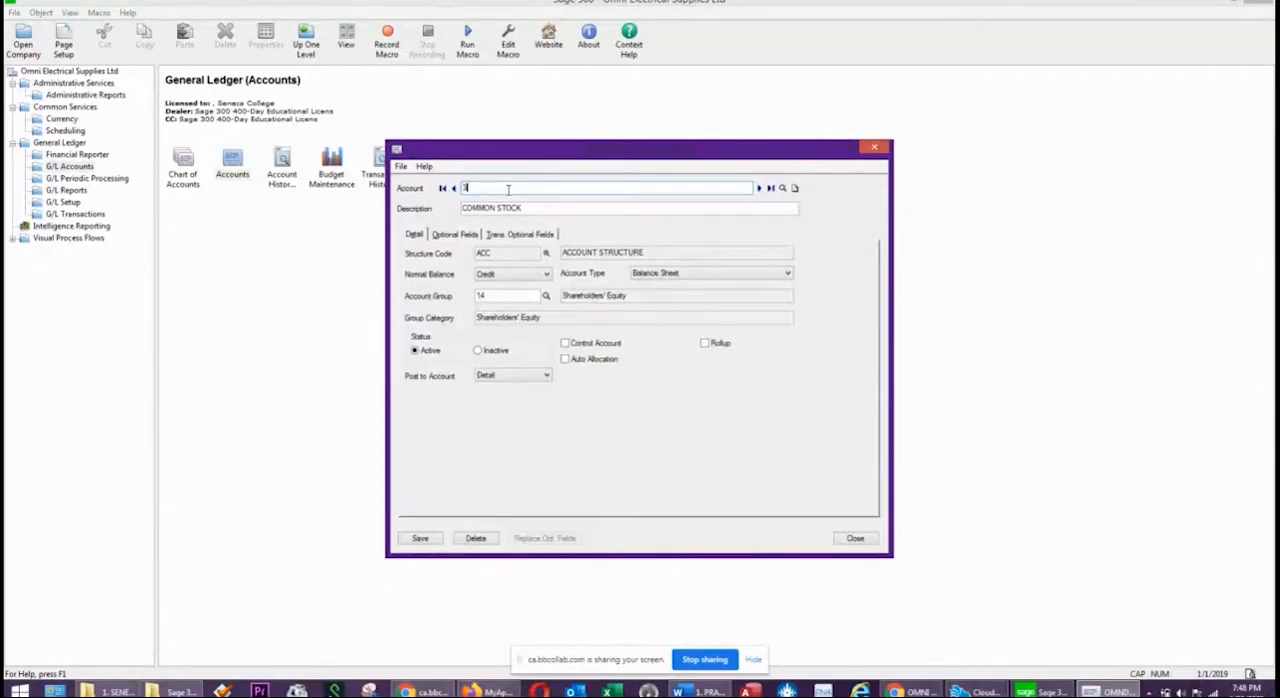
pyautogui.write('00')
pyautogui.press('Tab')
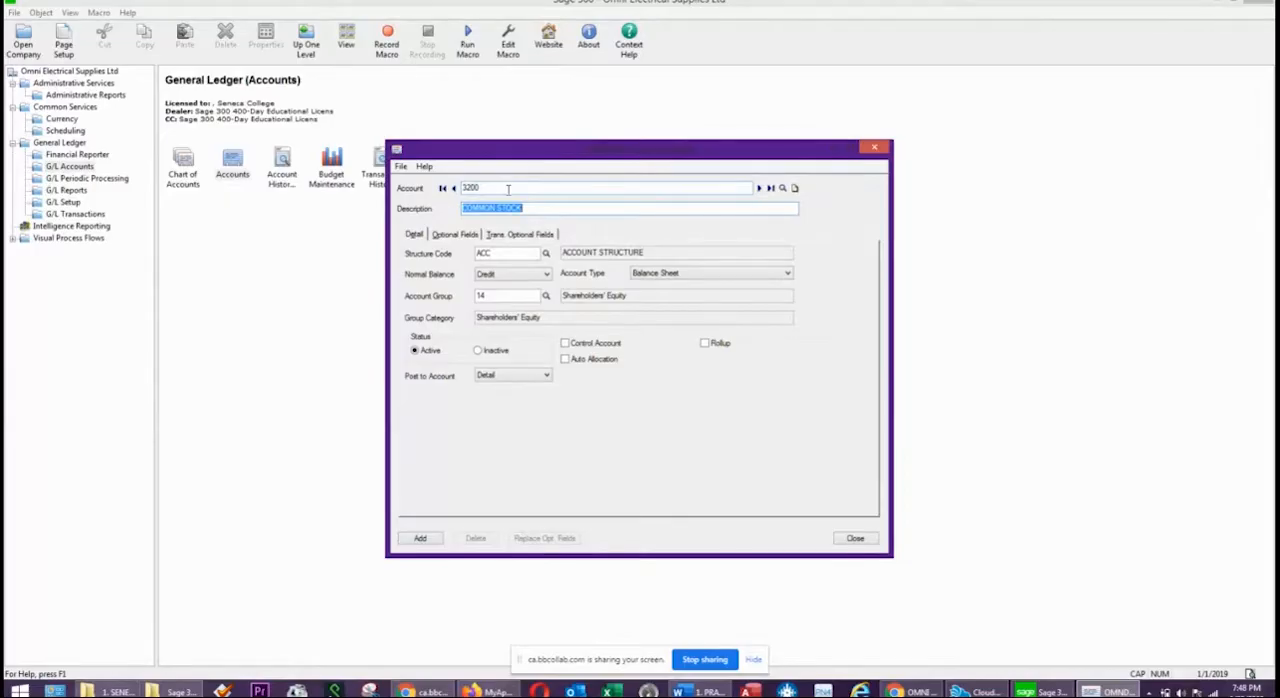
pyautogui.write('RETAINED EARNINGS')
# Set the account type of account 3200 to Retained Earnings and add it to the ledger.
pyautogui.click(660, 275)
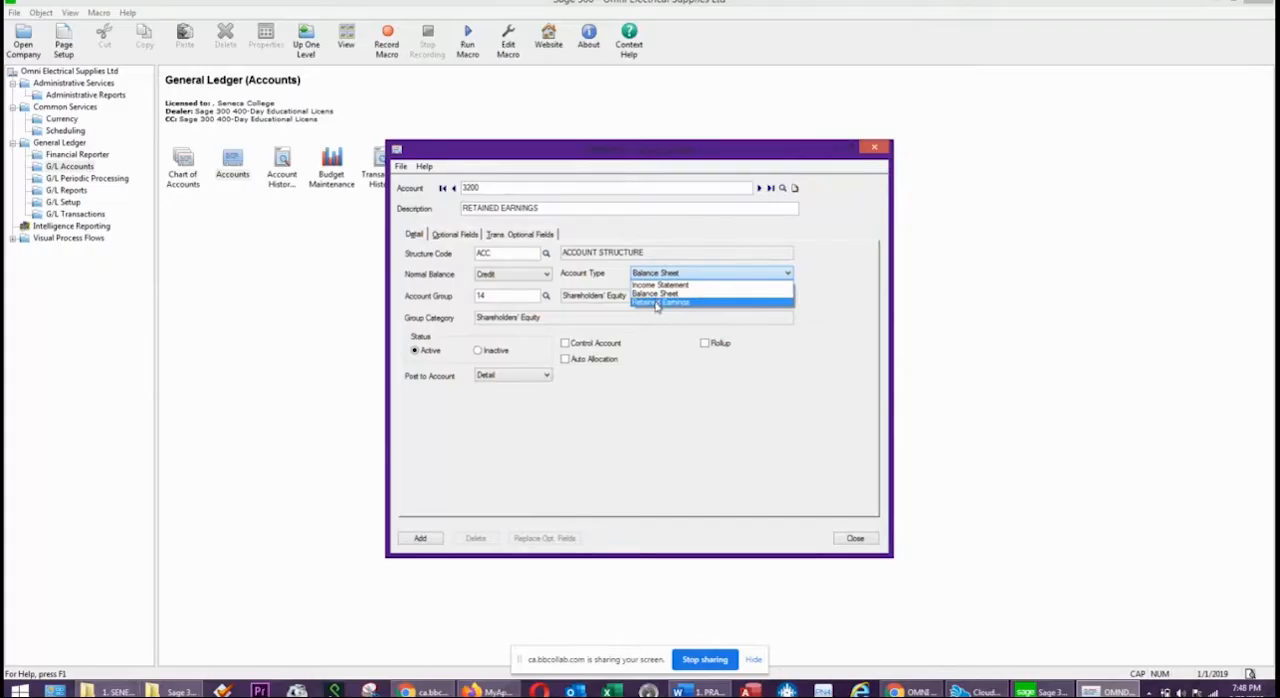
pyautogui.click(657, 303)
pyautogui.click(523, 296)
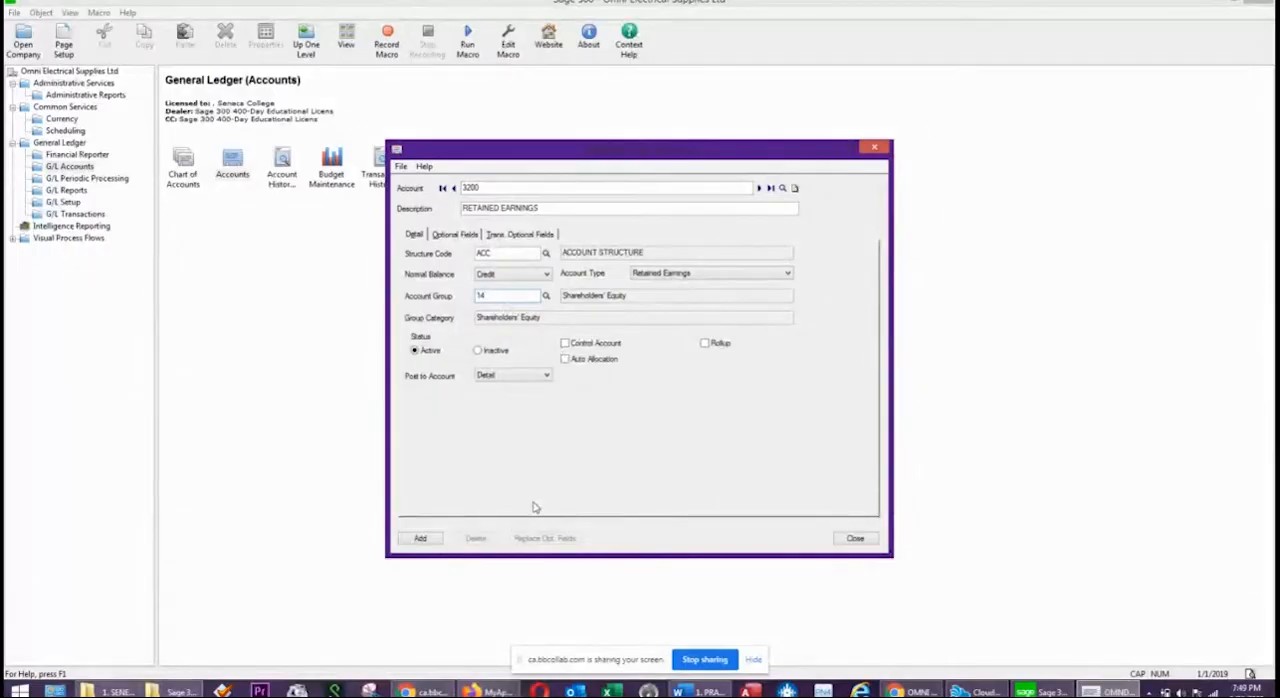
pyautogui.click(421, 540)
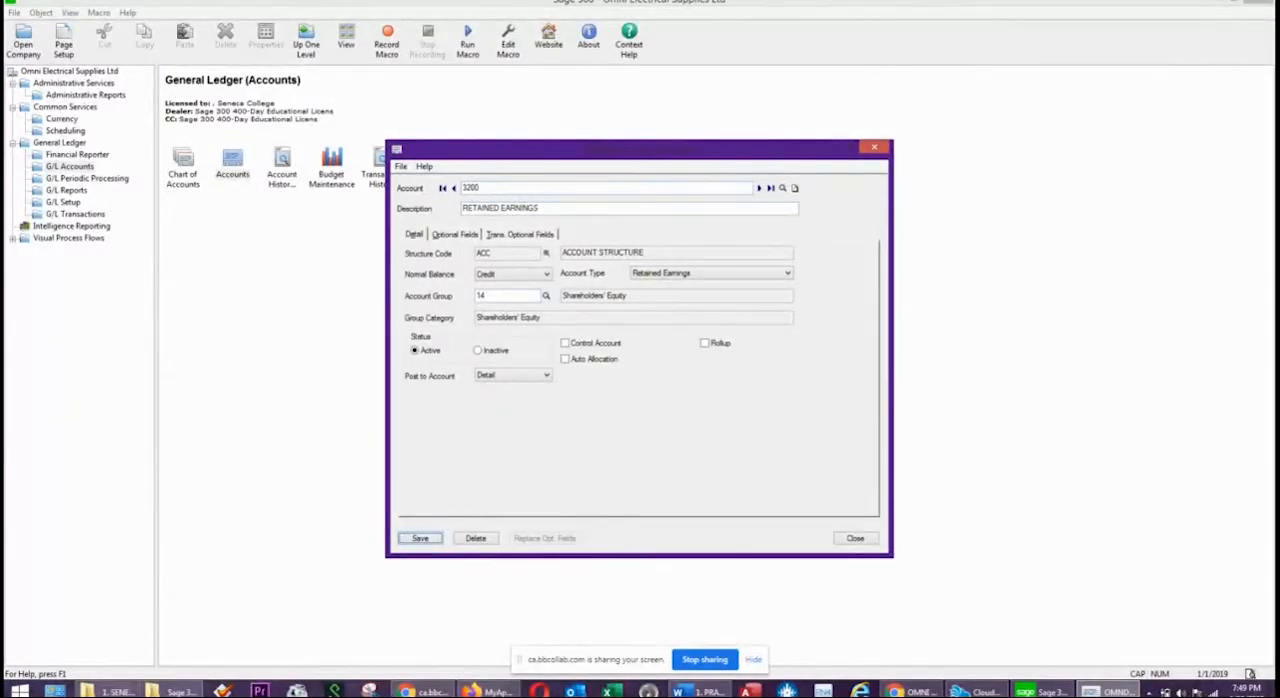
# Start a new account 4000100 with the description SALES - ADMIN.
pyautogui.doubleClick(518, 187)
pyautogui.write('4000100')
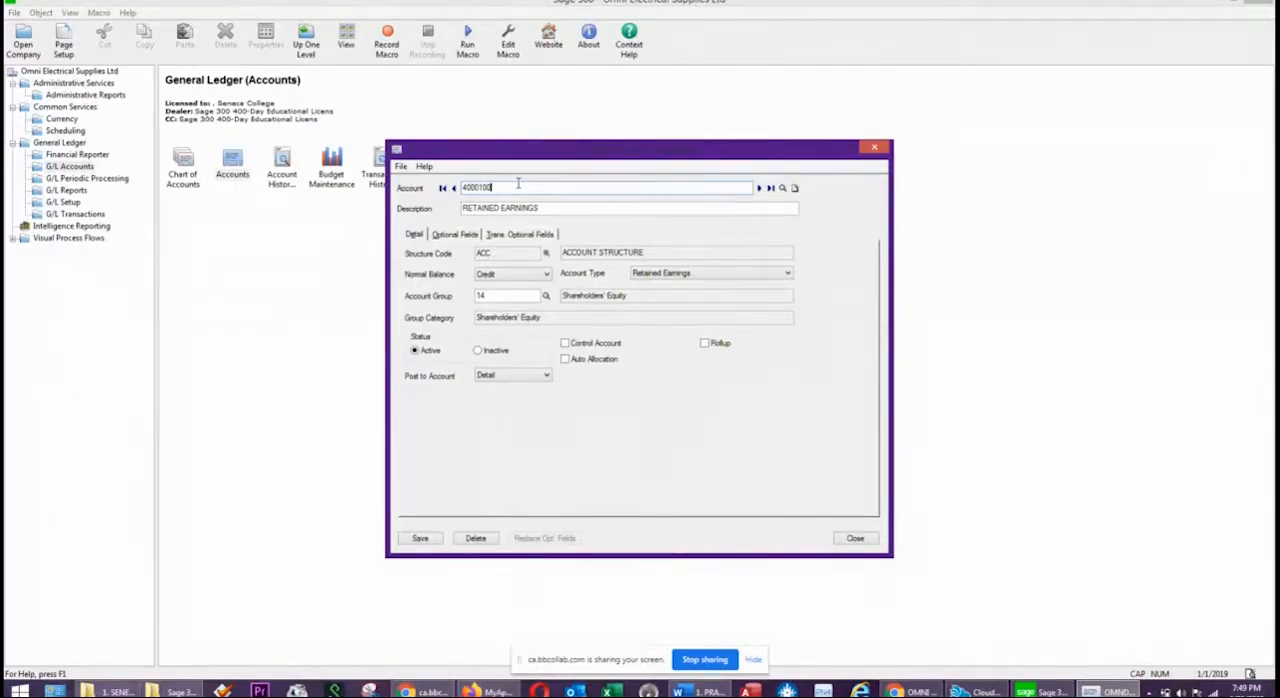
pyautogui.press('Tab')
pyautogui.write('SALE')
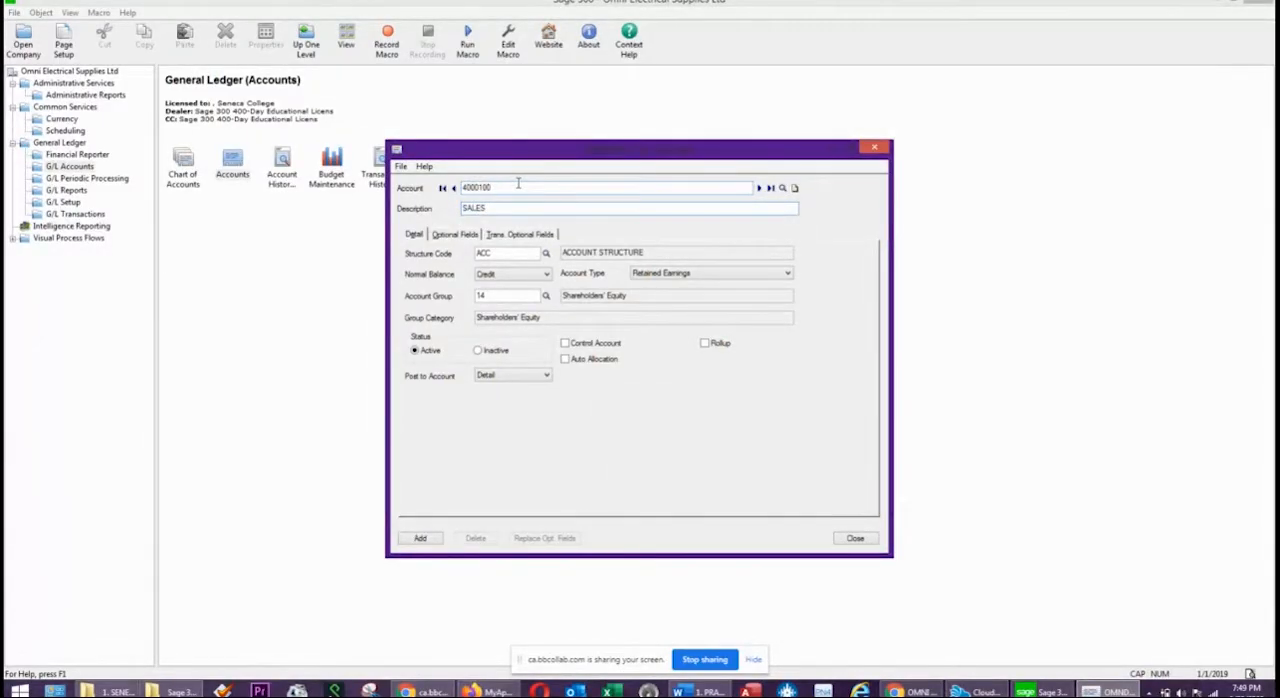
pyautogui.write('S - ADMIN')
pyautogui.press('Tab')
pyautogui.press('Tab')
# Set the structure code of account 4000100 to DIV, the division structure.
pyautogui.click(546, 254)
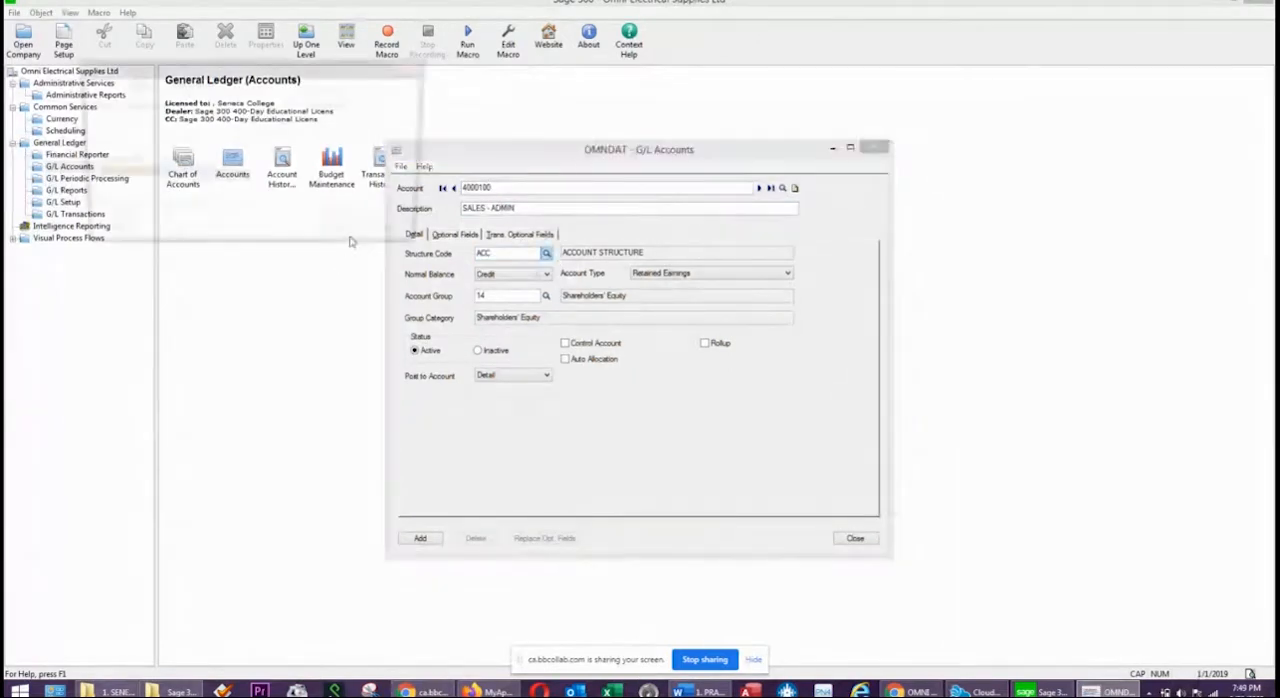
pyautogui.click(150, 187)
pyautogui.doubleClick(160, 187)
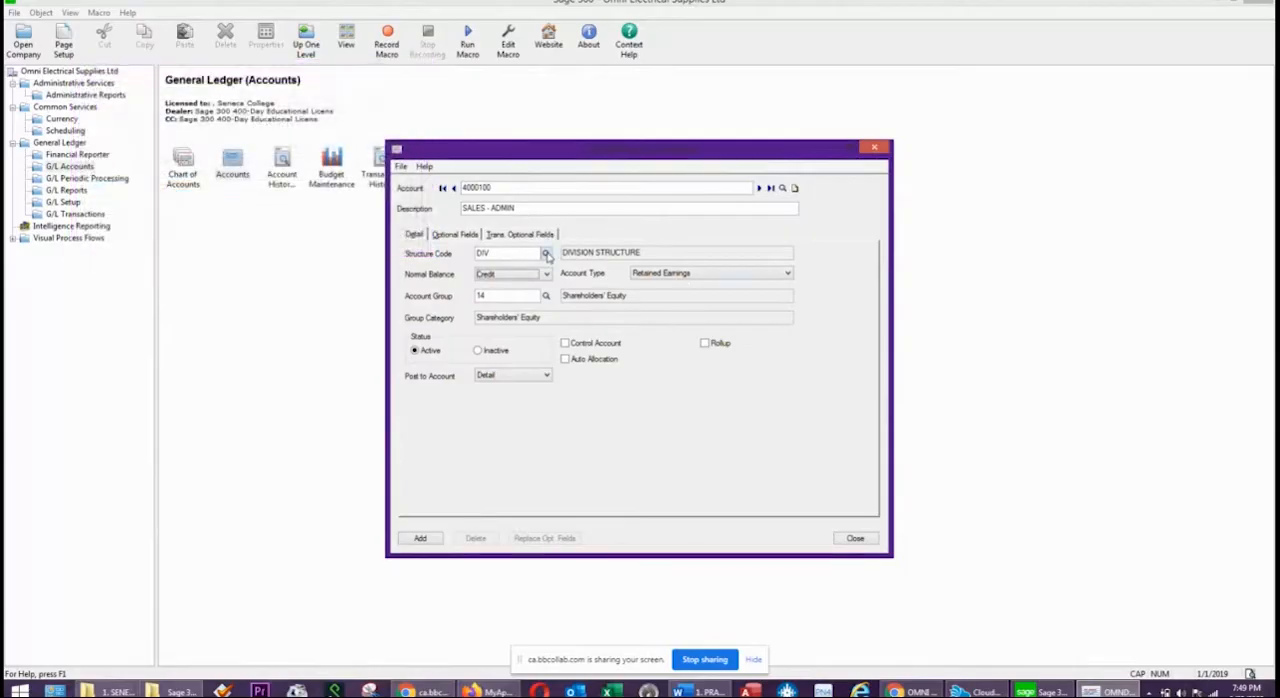
pyautogui.click(546, 254)
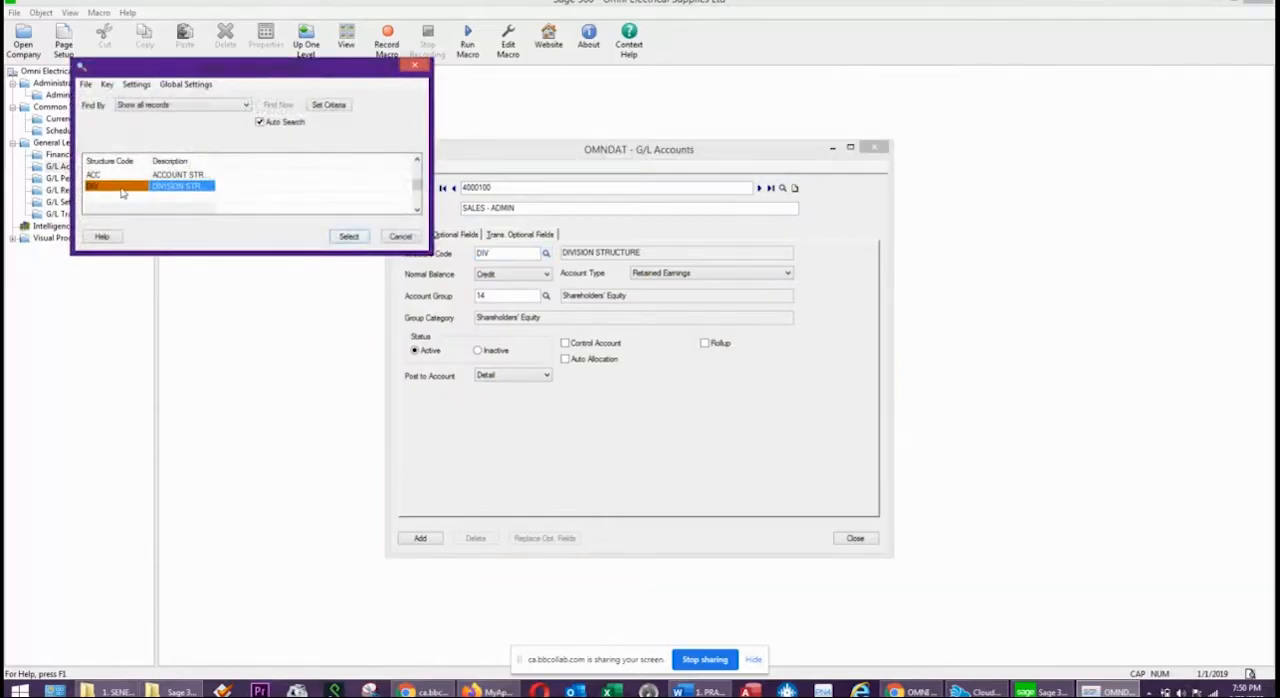
pyautogui.click(348, 236)
# Classify account 4000100 as Income Statement type in account group 15, Revenue, and add it to the ledger.
pyautogui.click(688, 274)
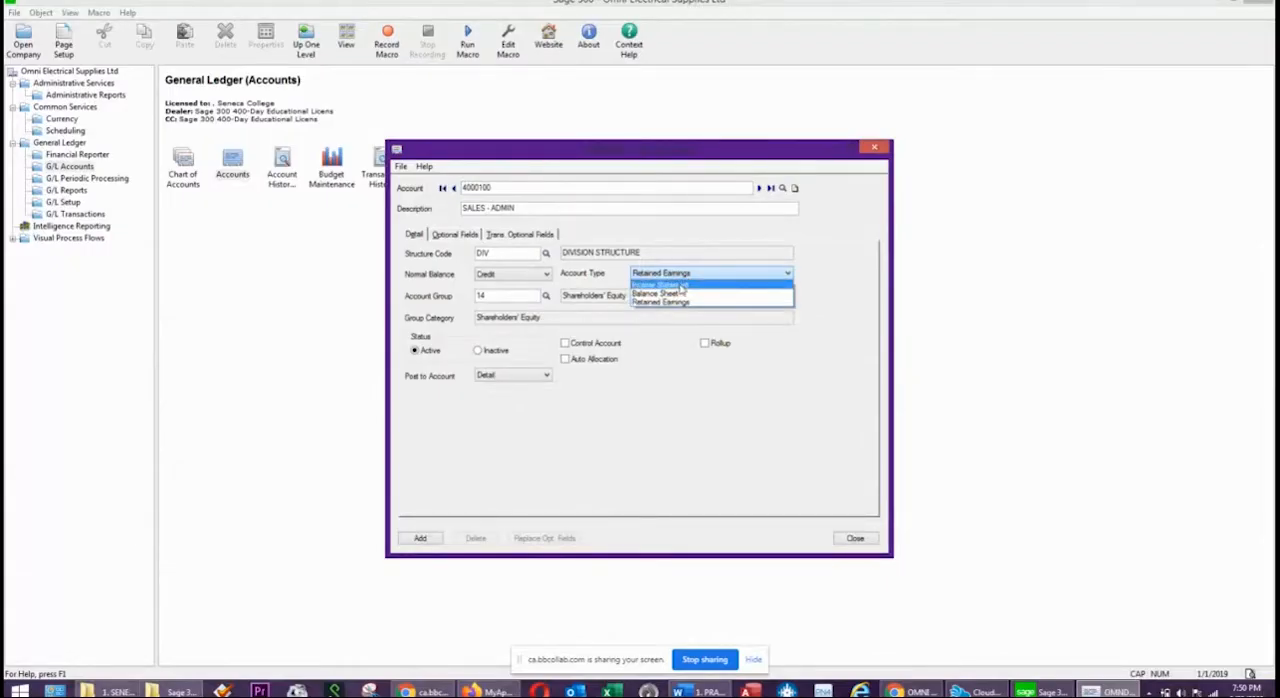
pyautogui.click(682, 286)
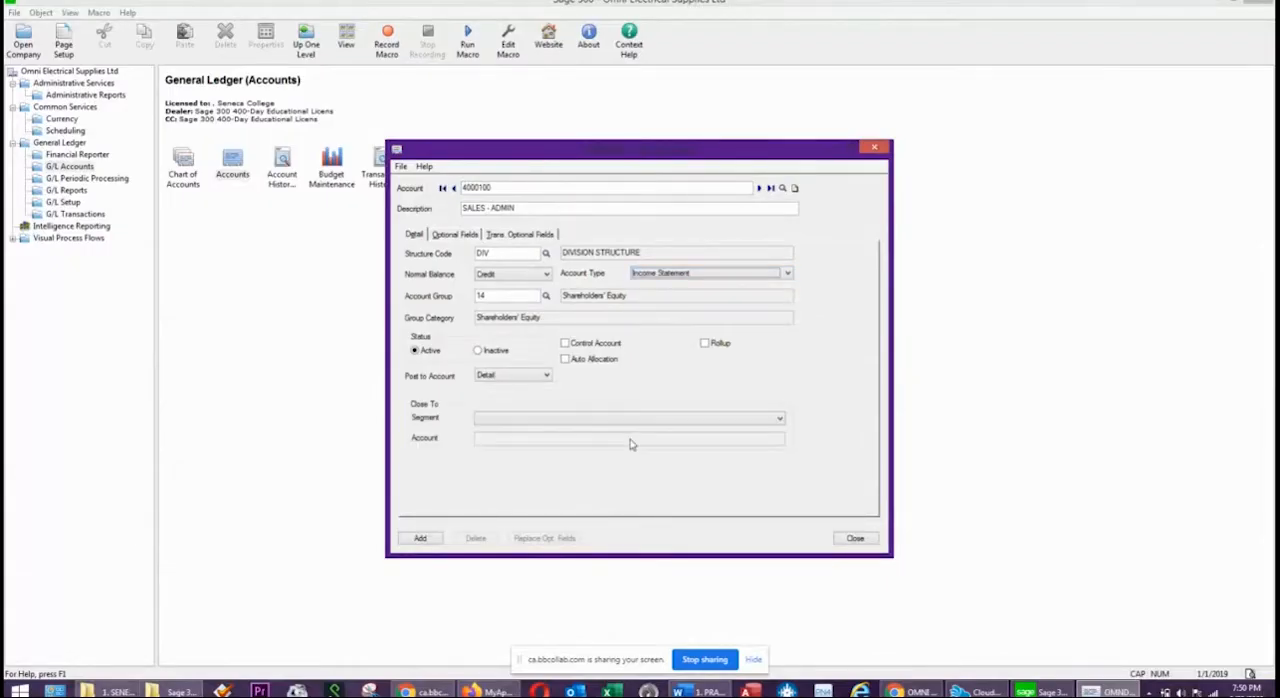
pyautogui.click(546, 296)
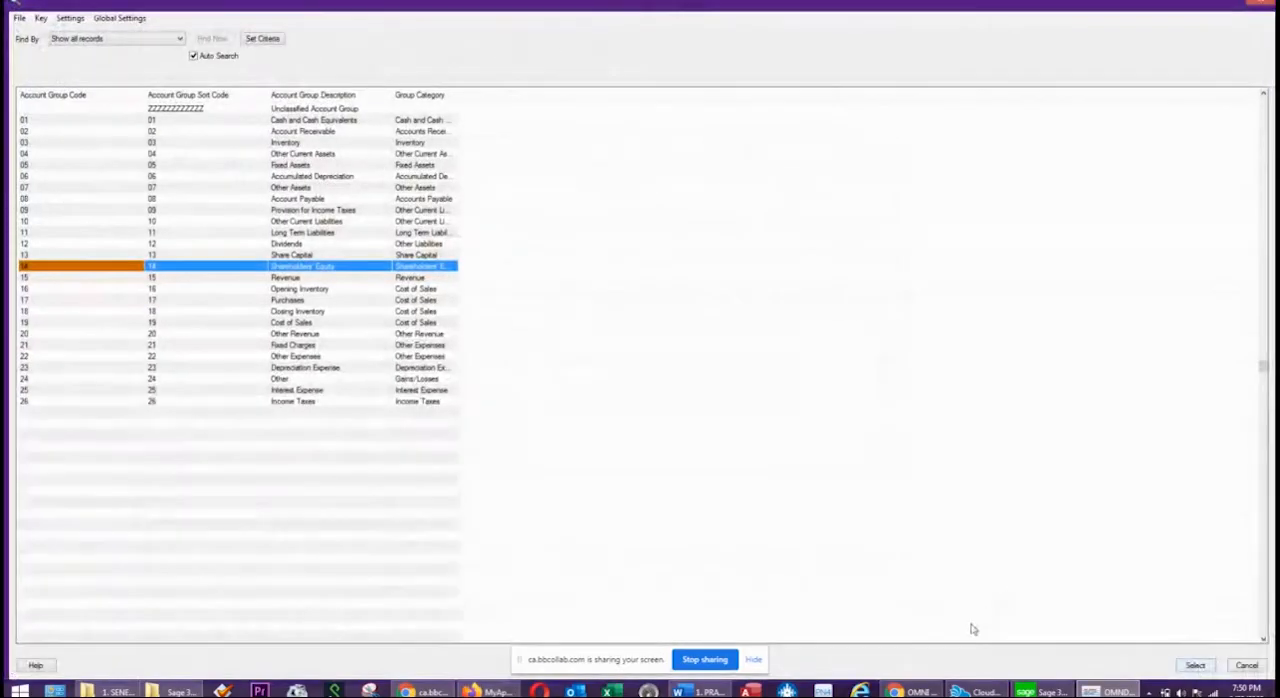
pyautogui.click(309, 278)
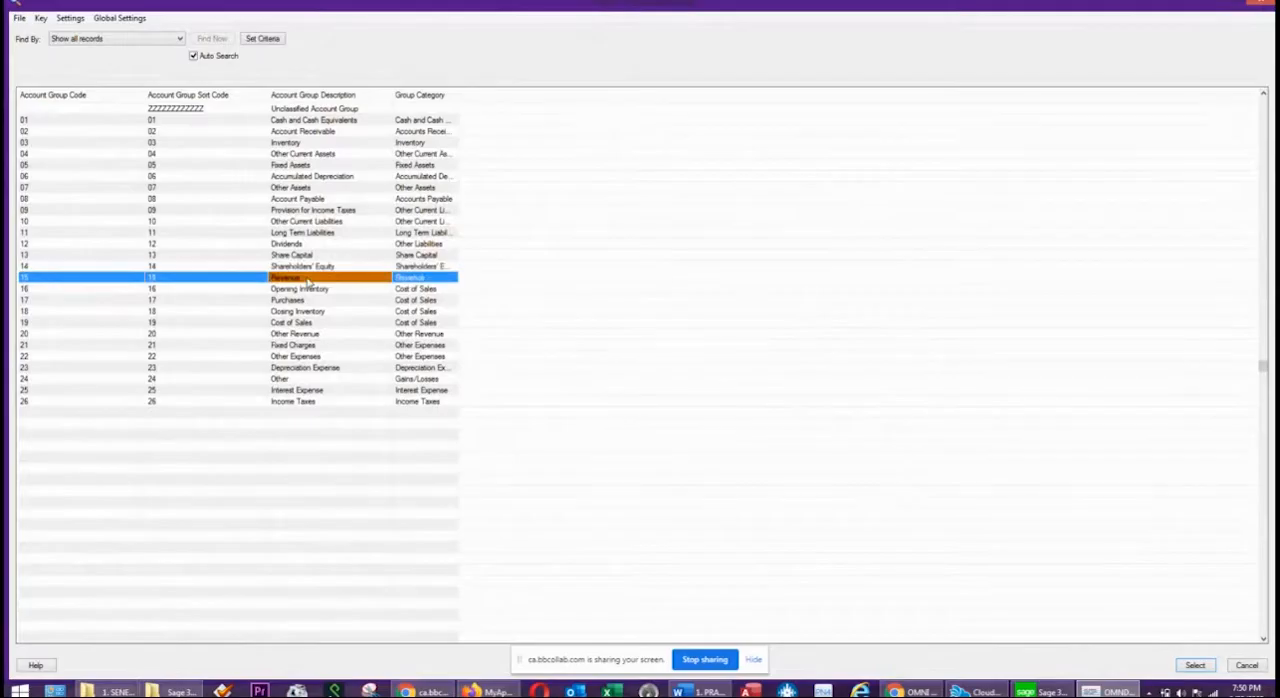
pyautogui.doubleClick(309, 280)
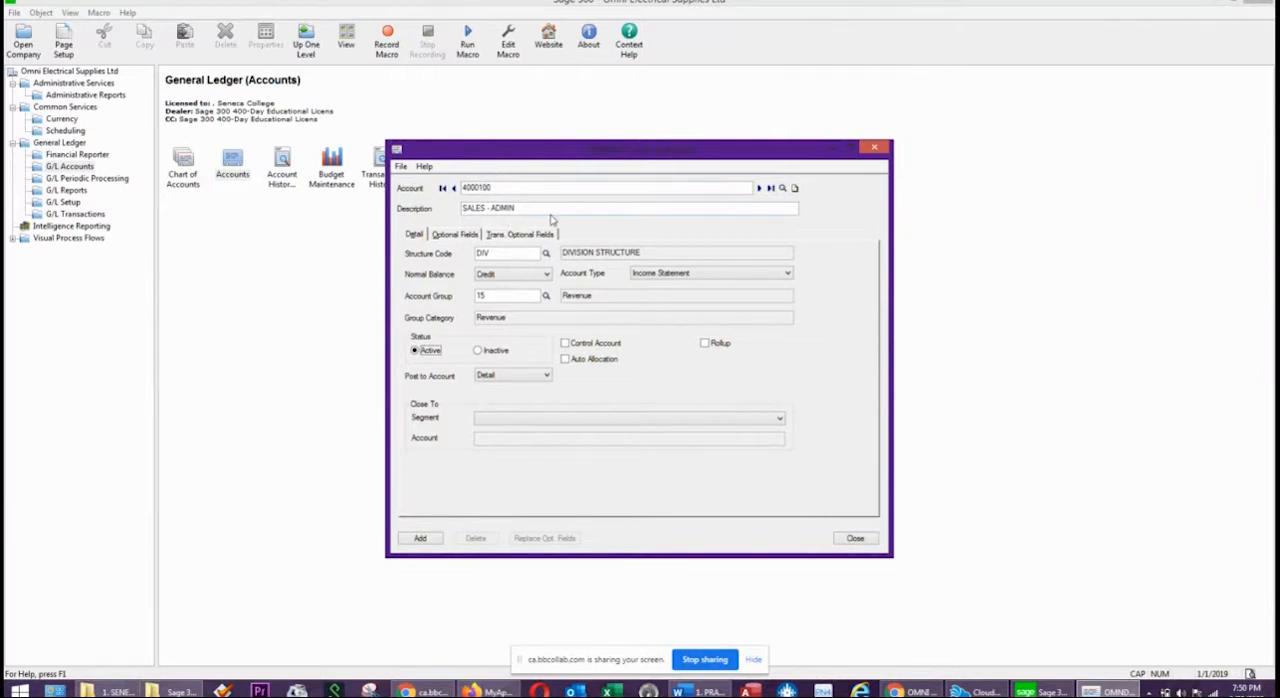
pyautogui.click(510, 252)
pyautogui.click(420, 538)
# Add account 4000-200 to the ledger with the description SALES - SERVICE.
pyautogui.click(495, 188)
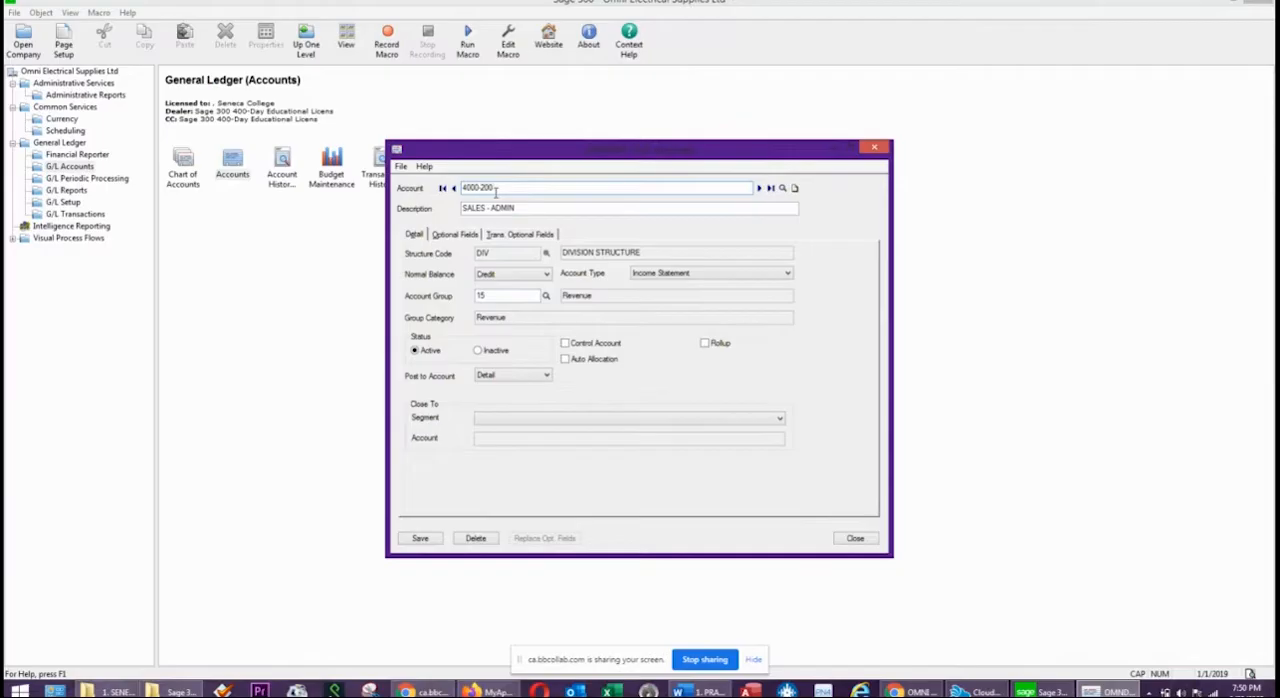
pyautogui.press('Tab')
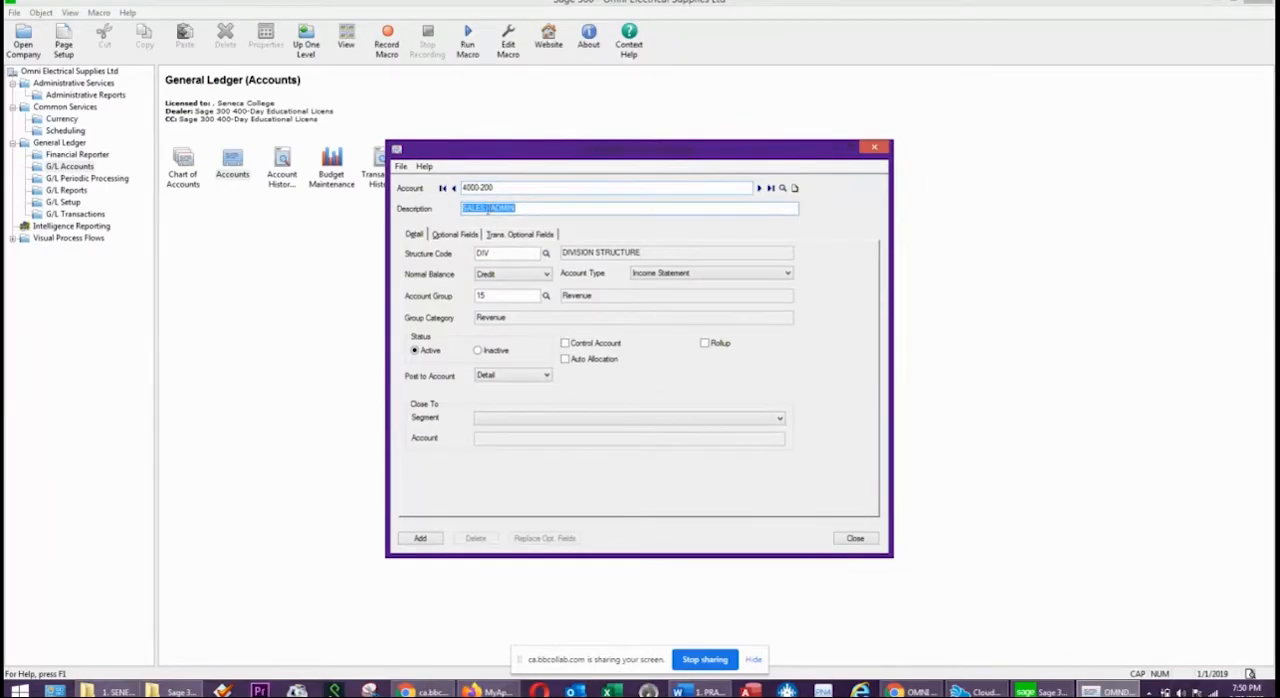
pyautogui.doubleClick(549, 208)
pyautogui.write('SERVICE')
pyautogui.press('Tab')
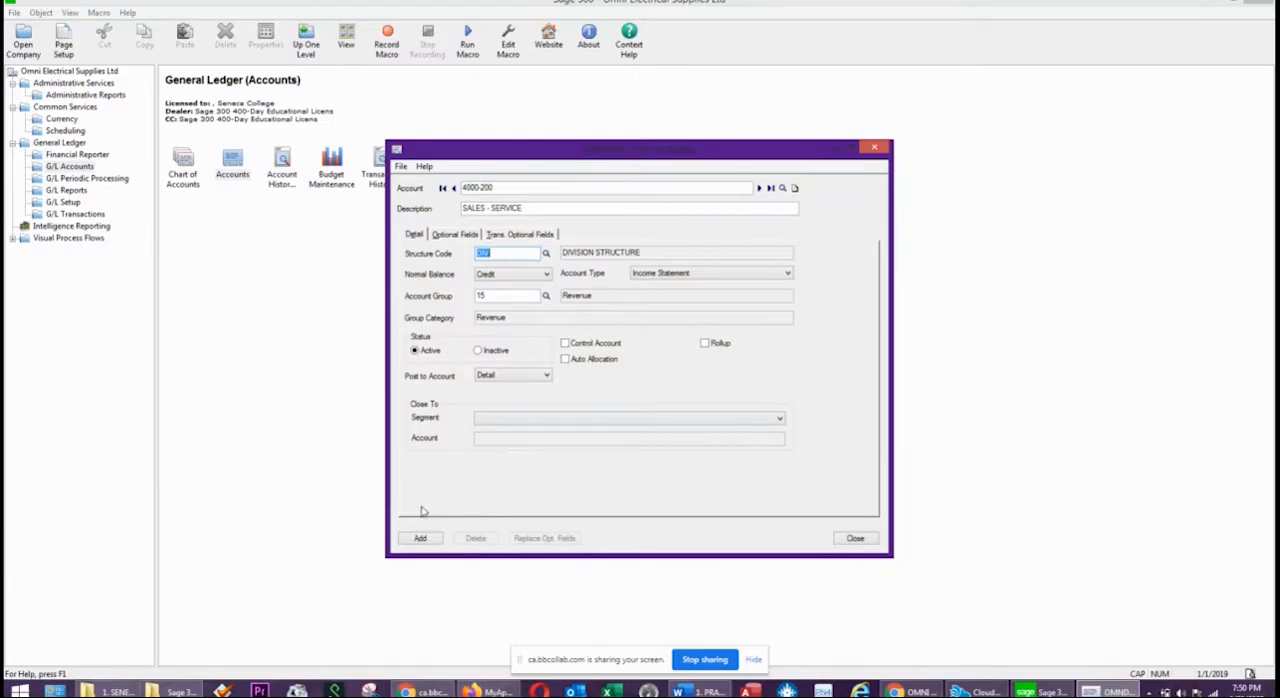
pyautogui.click(413, 538)
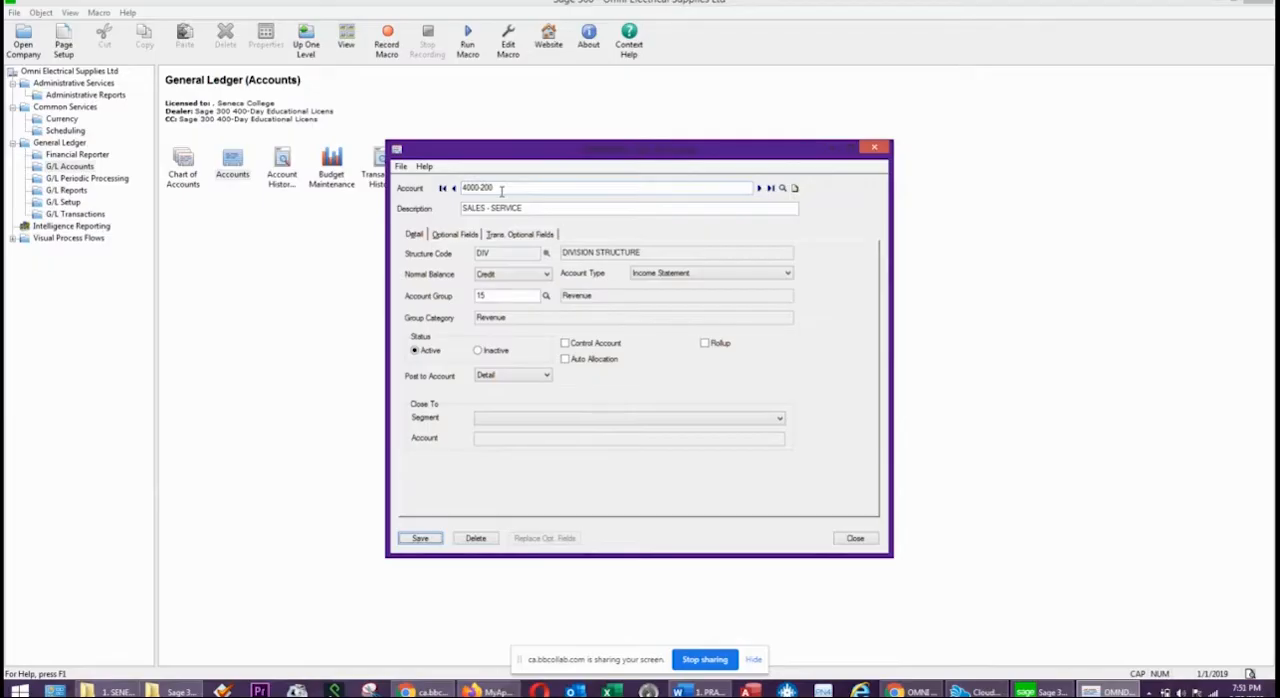
# Start a new account 4020 with the description SALES DISCOUNTS AND RETURNS.
pyautogui.doubleClick(498, 189)
pyautogui.press('BackSpace')
pyautogui.press('BackSpace')
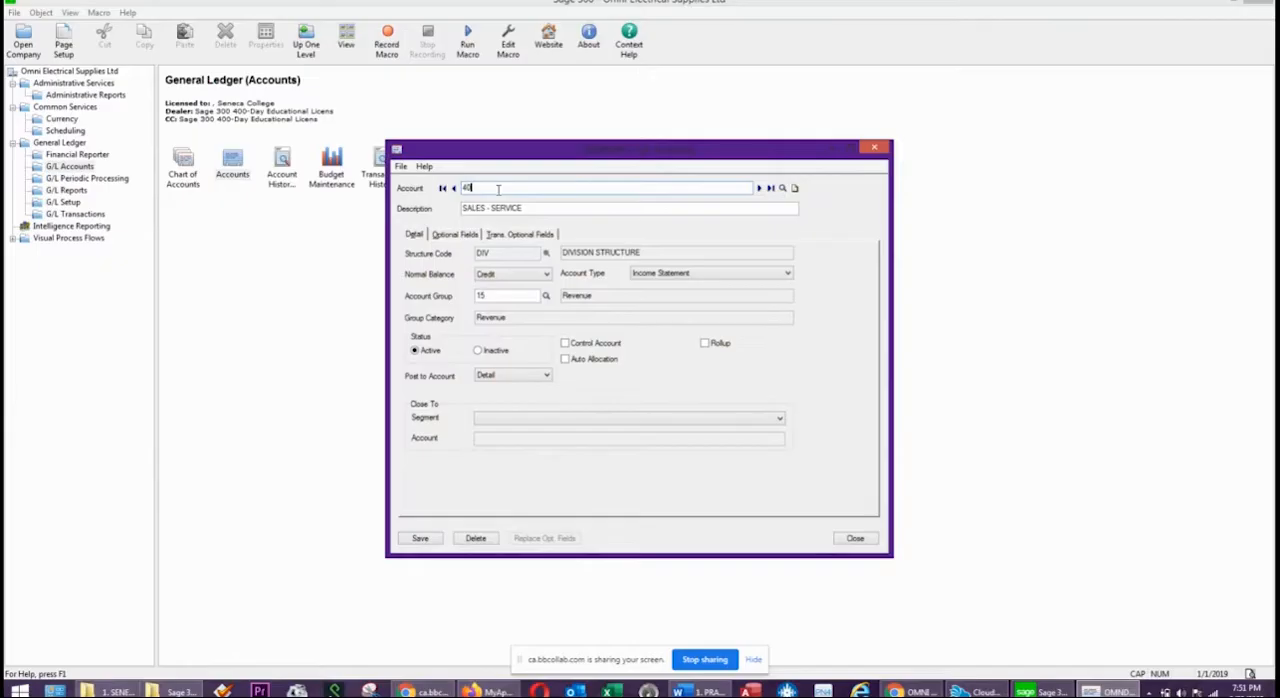
pyautogui.write('20')
pyautogui.press('Tab')
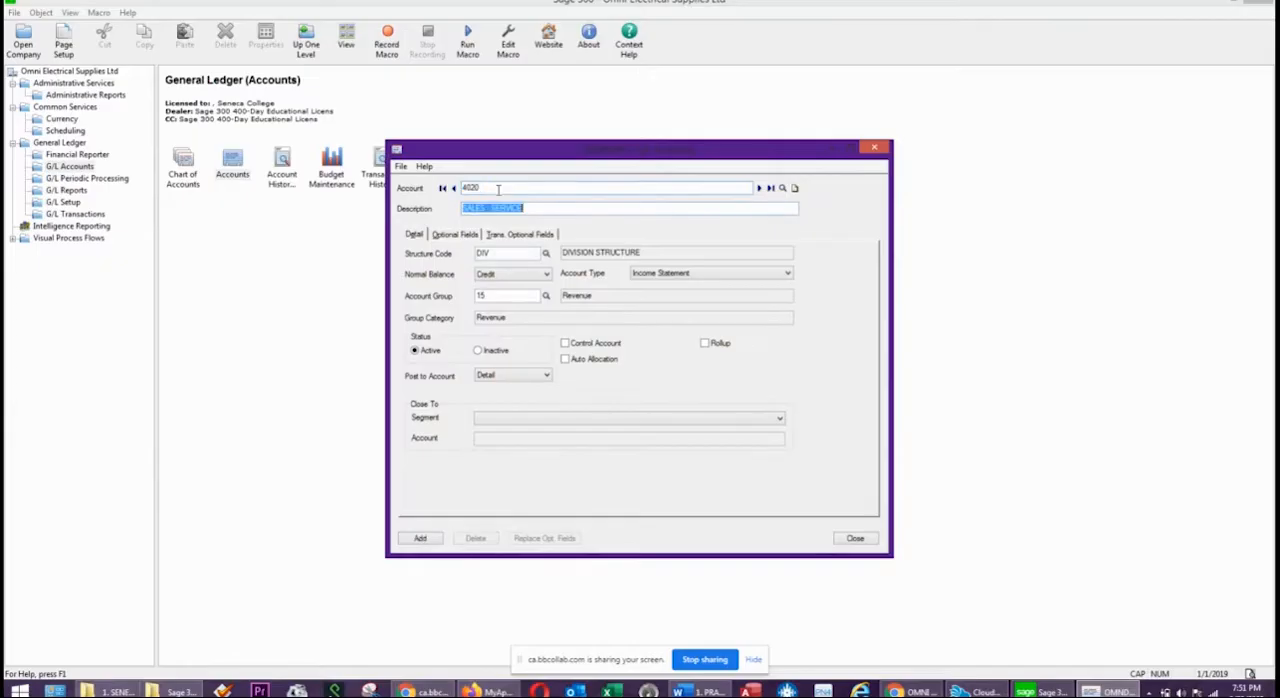
pyautogui.doubleClick(519, 208)
pyautogui.press('BackSpace')
pyautogui.write('DISCOUNTS AND RETUR')
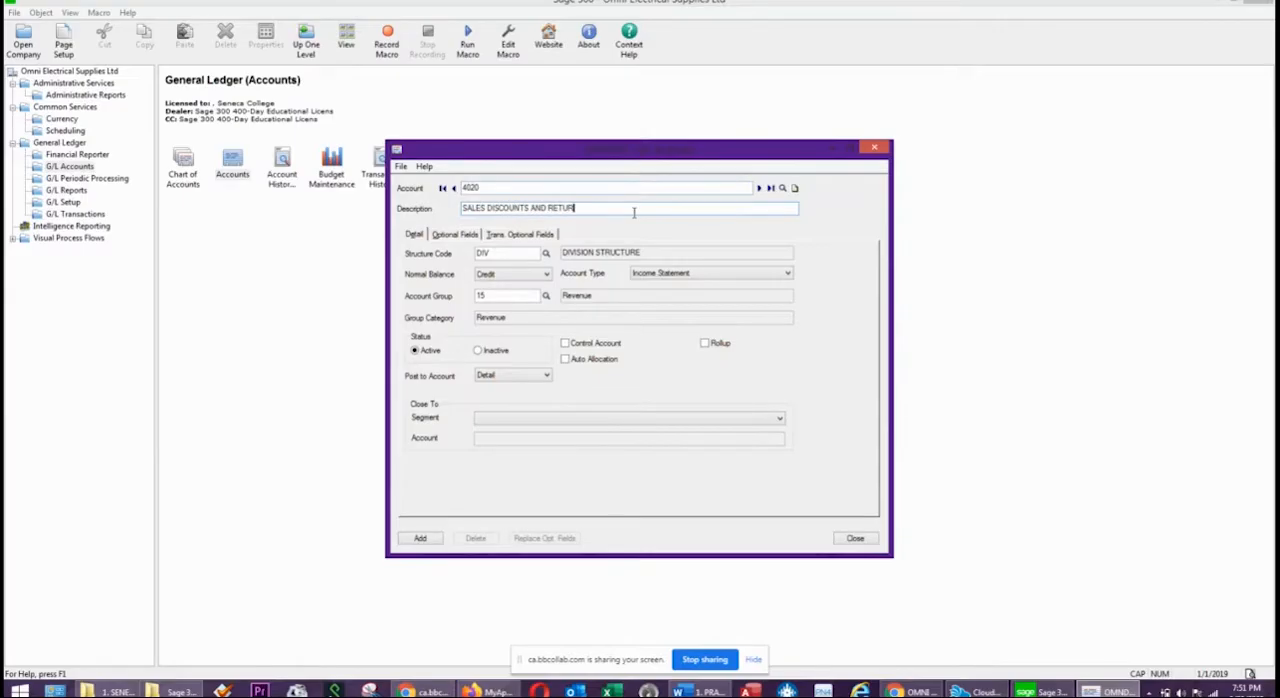
pyautogui.press('Tab')
# Set the normal balance of account 4020 to Debit and its account group to 15, Revenue.
pyautogui.click(500, 274)
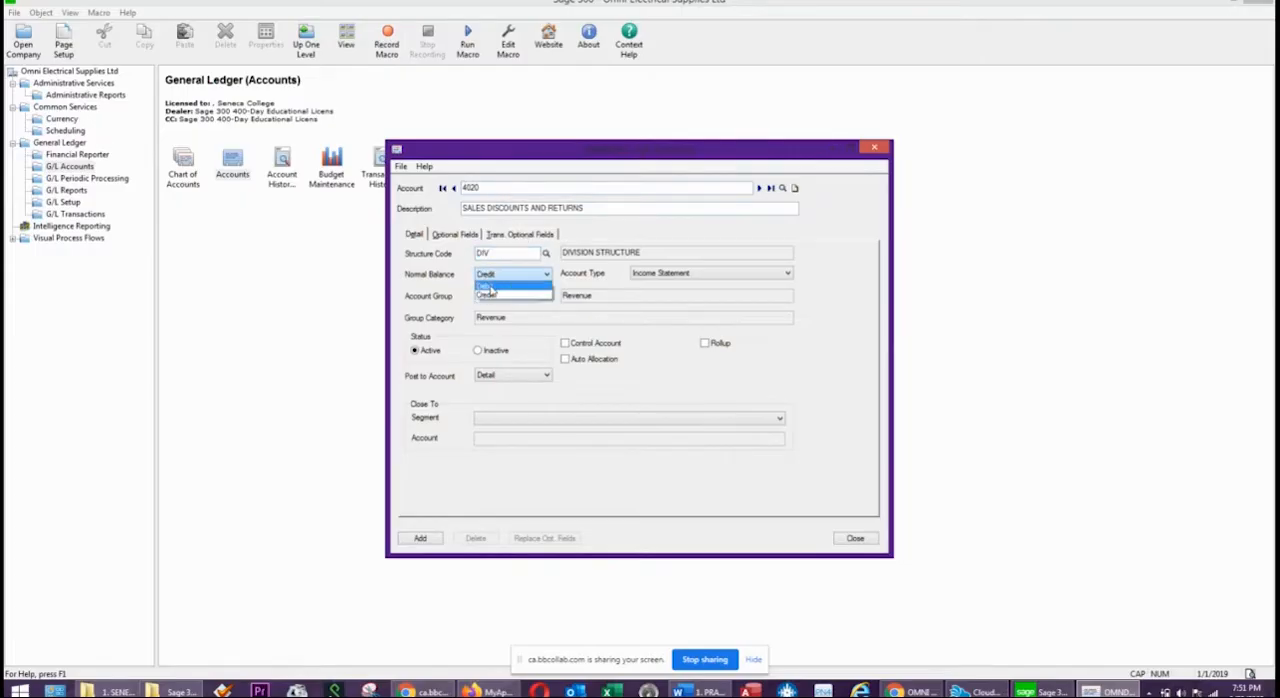
pyautogui.click(488, 286)
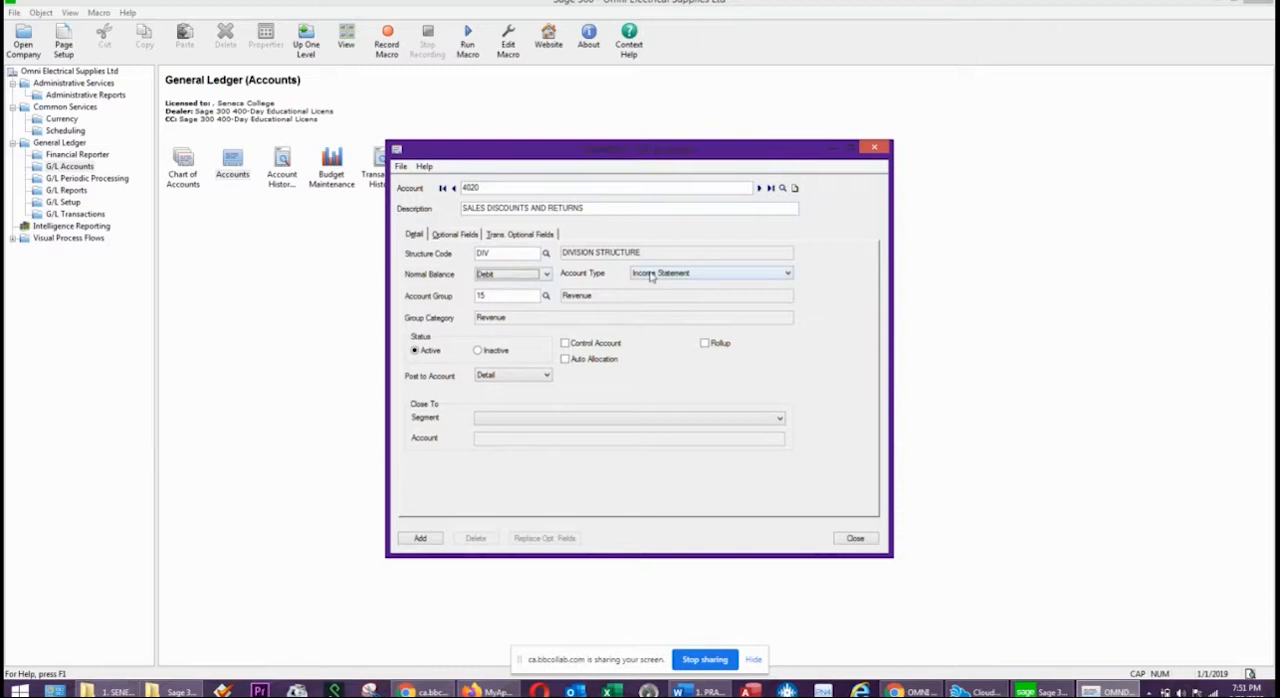
pyautogui.click(547, 297)
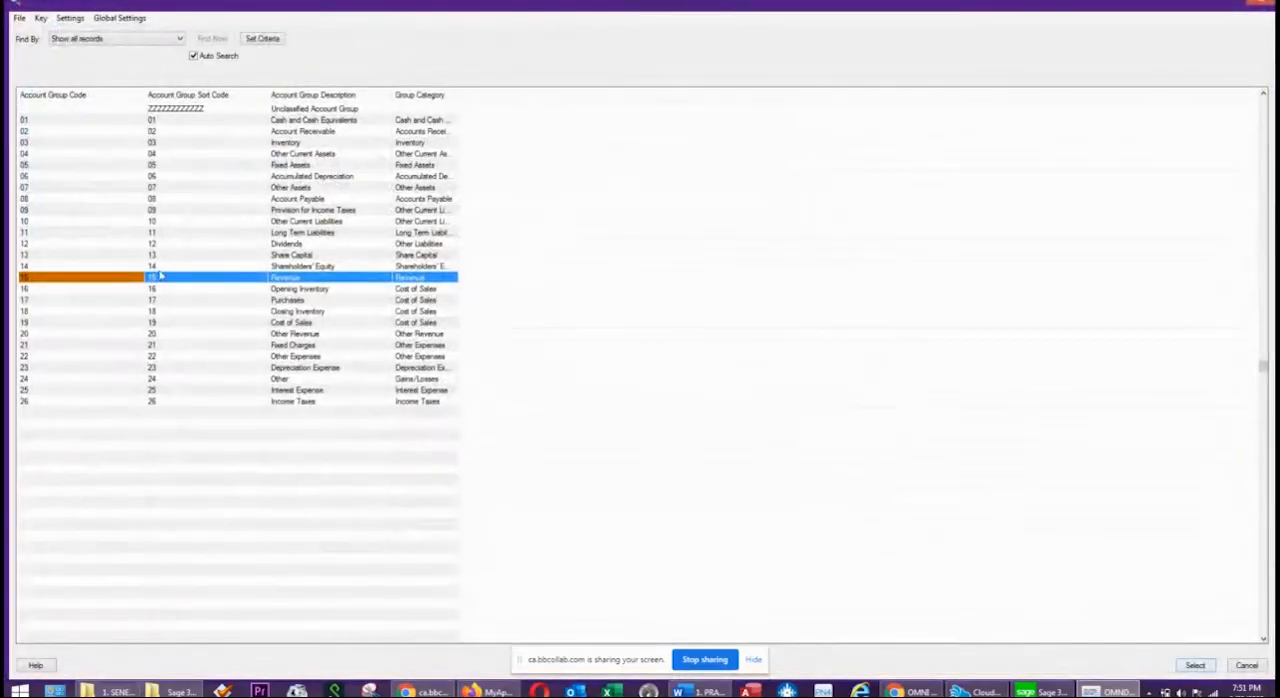
pyautogui.click(300, 279)
pyautogui.doubleClick(300, 279)
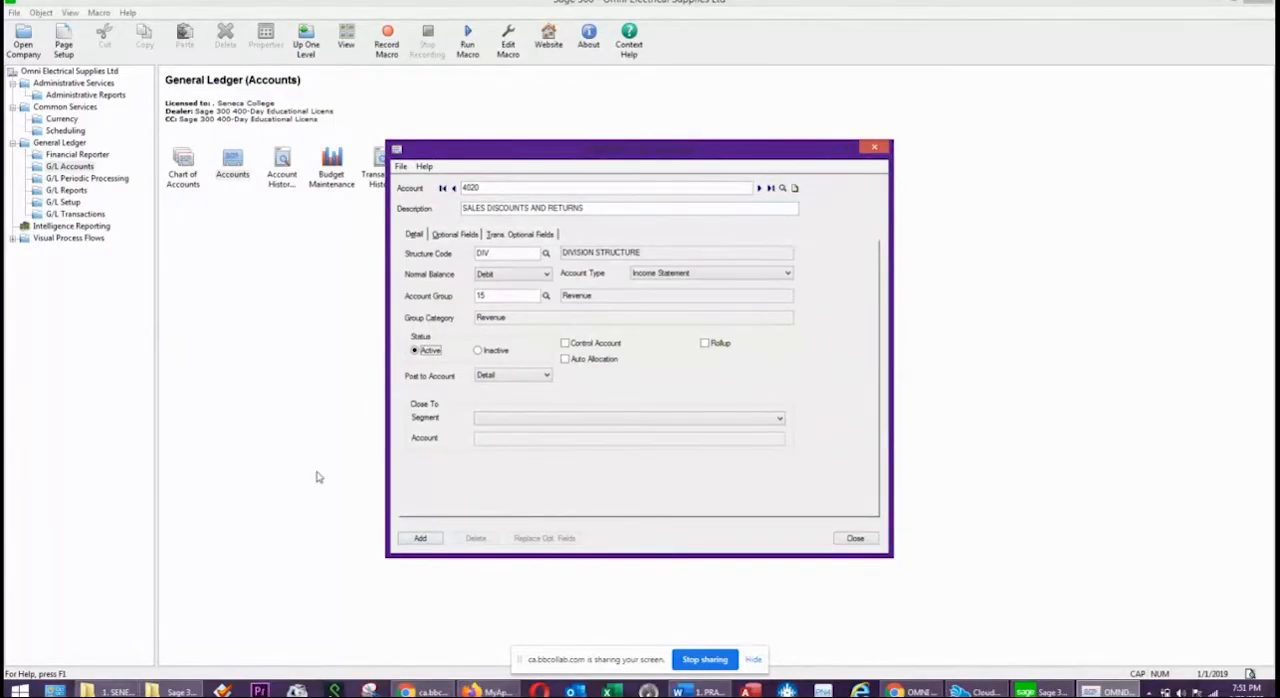
# Change the structure code of account 4020 to ACC, ACCOUNT STRUCTURE, and add the account to the ledger.
pyautogui.click(420, 539)
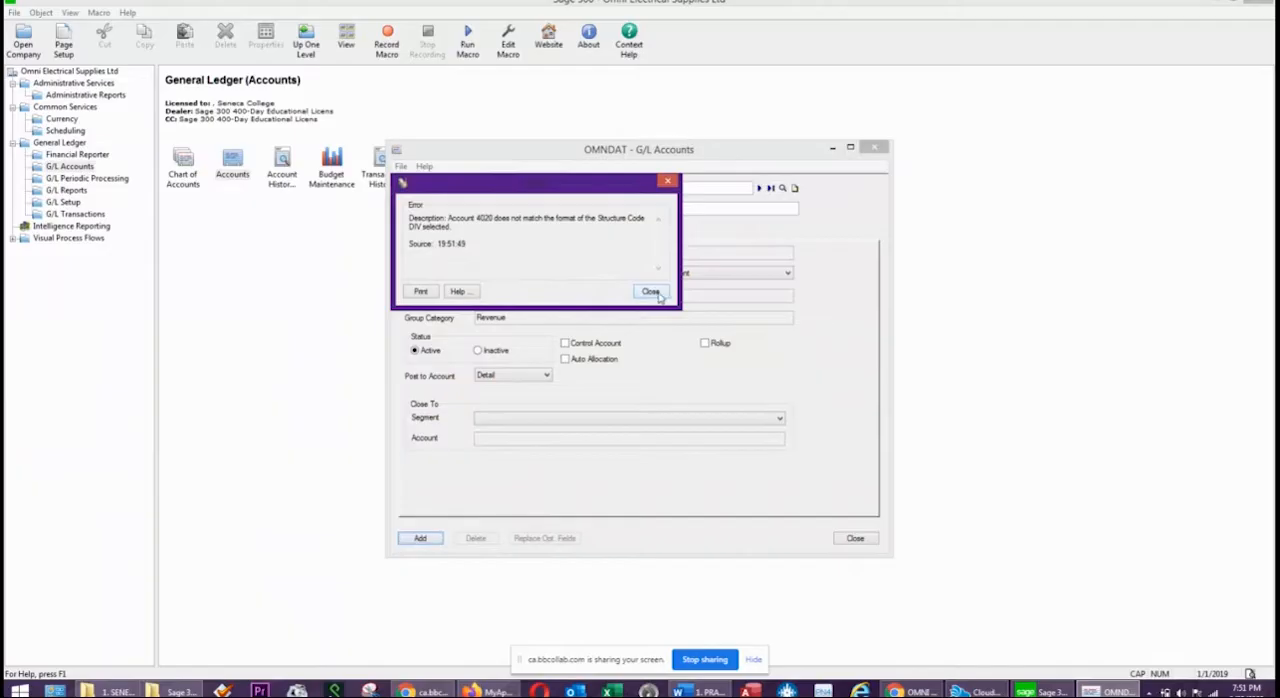
pyautogui.click(651, 291)
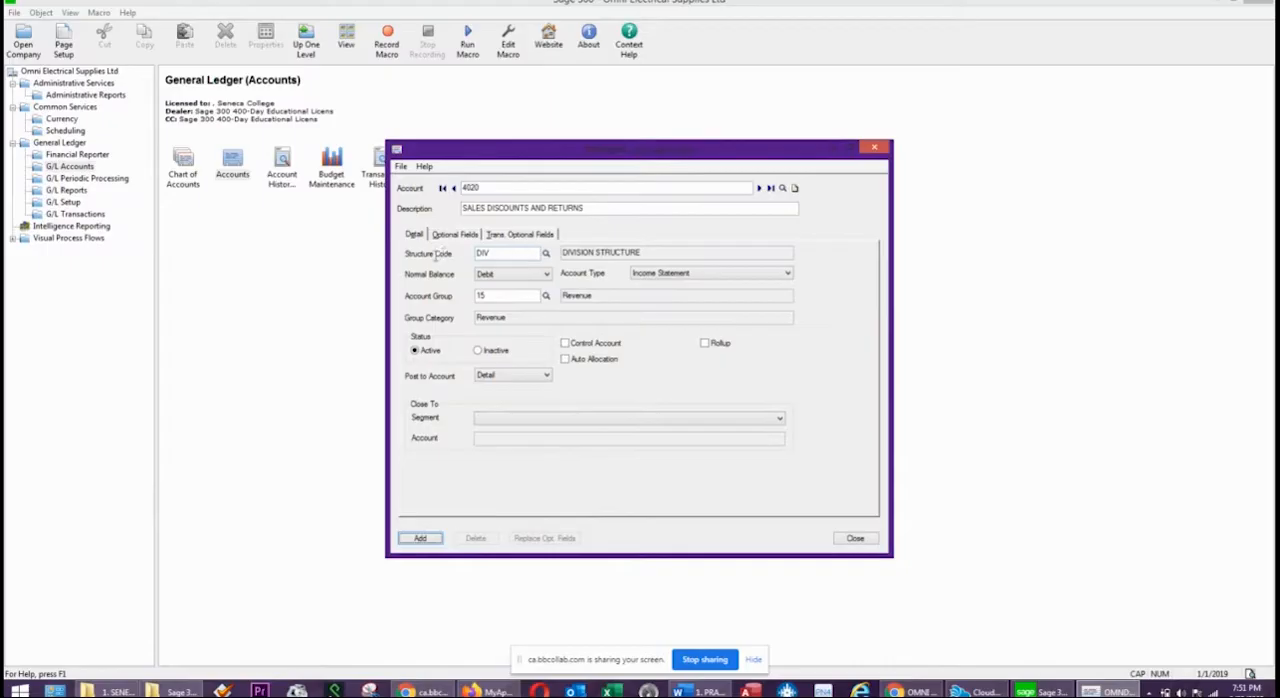
pyautogui.click(546, 253)
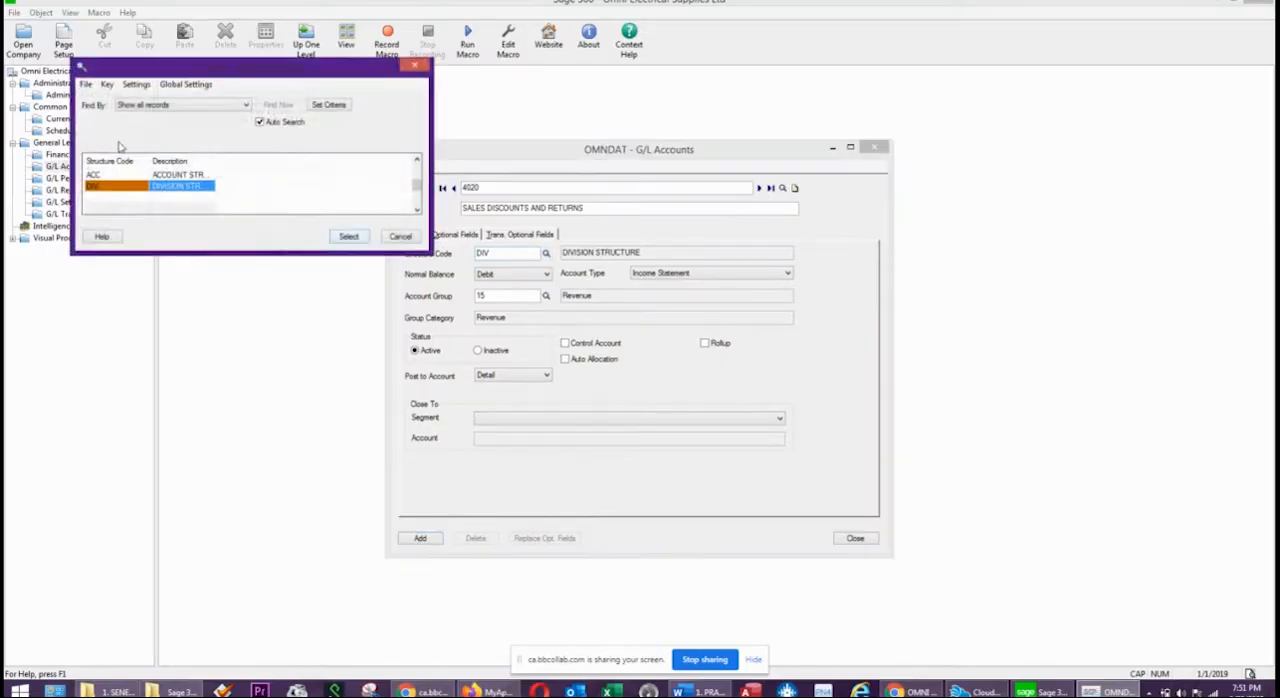
pyautogui.click(181, 174)
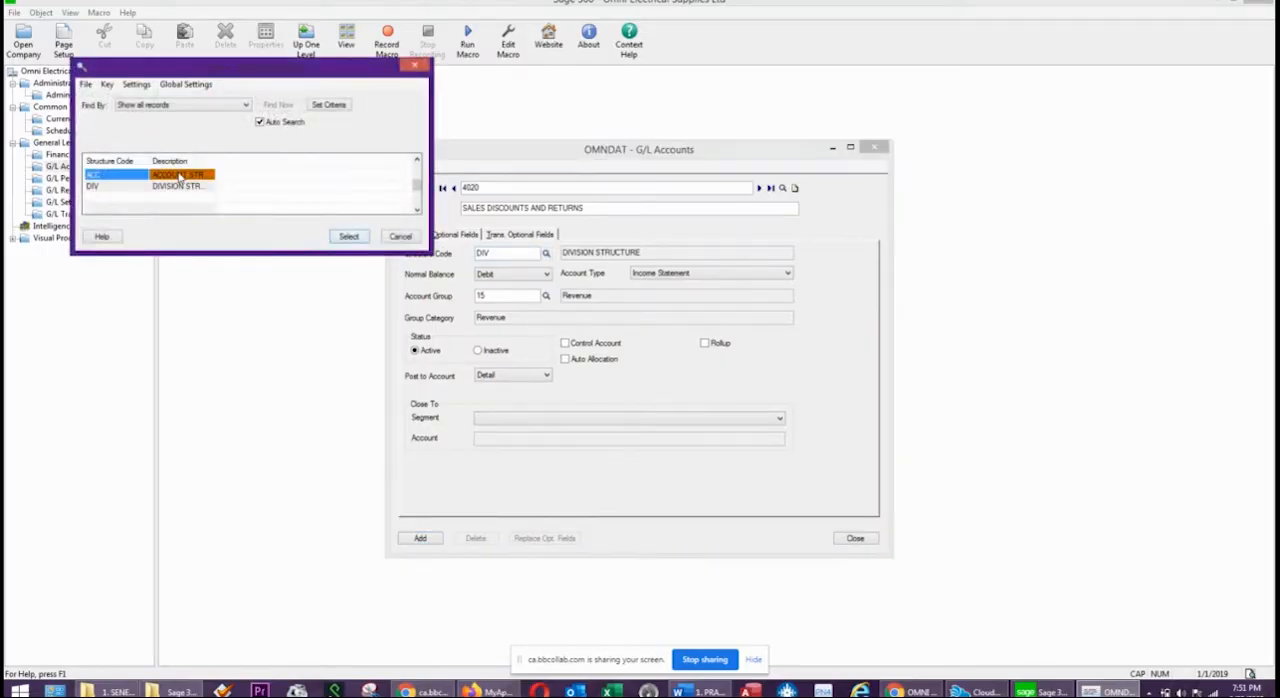
pyautogui.click(350, 237)
pyautogui.click(420, 539)
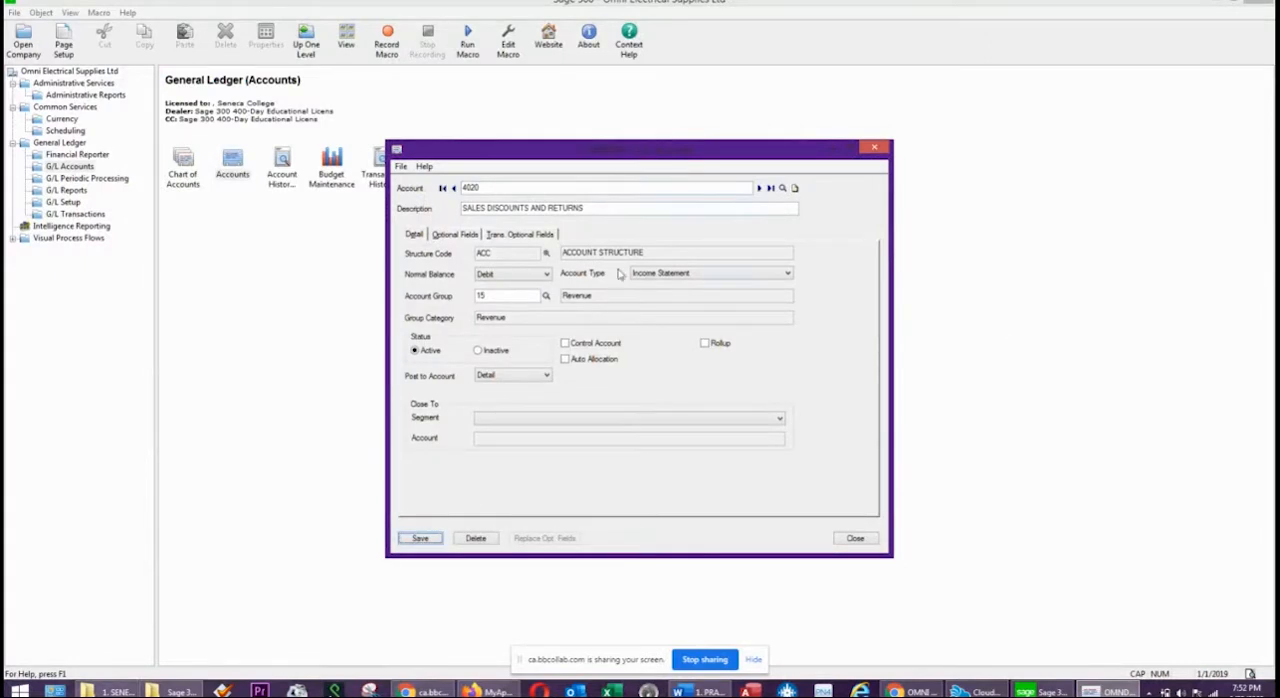
# Start a new account 4500 with the description INTEREST INCOME.
pyautogui.click(503, 189)
pyautogui.write('4500')
pyautogui.press('Tab')
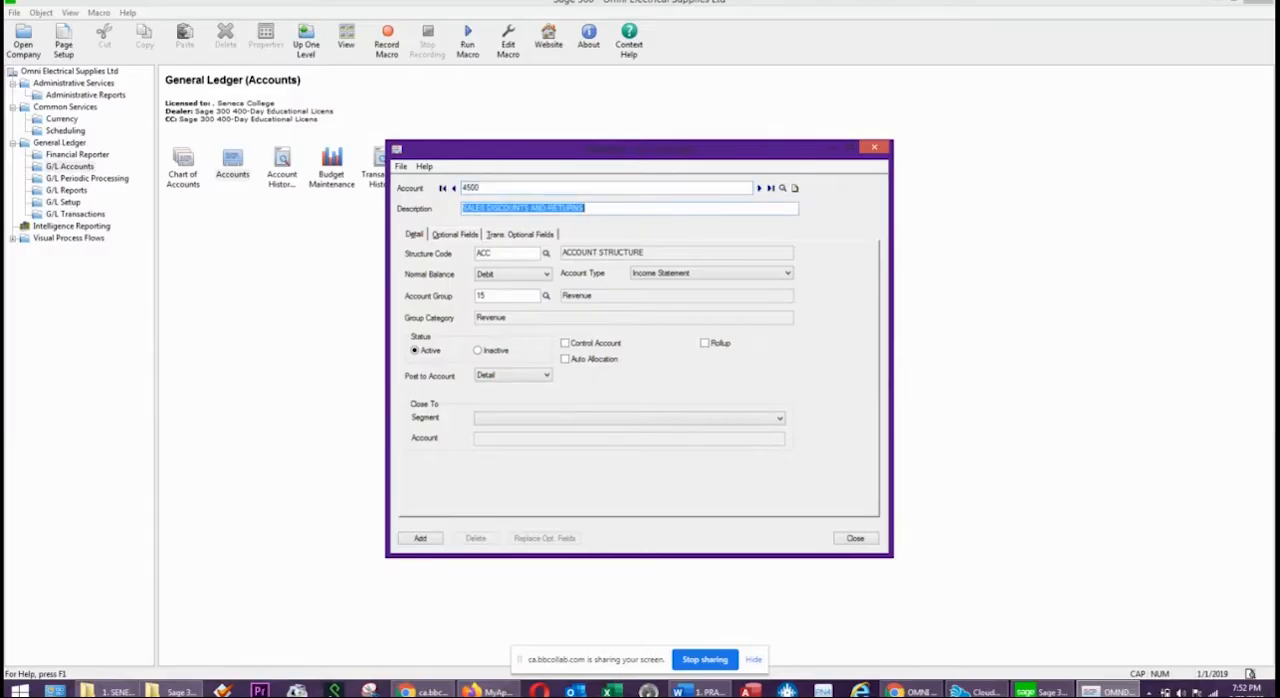
pyautogui.write('INTEREST')
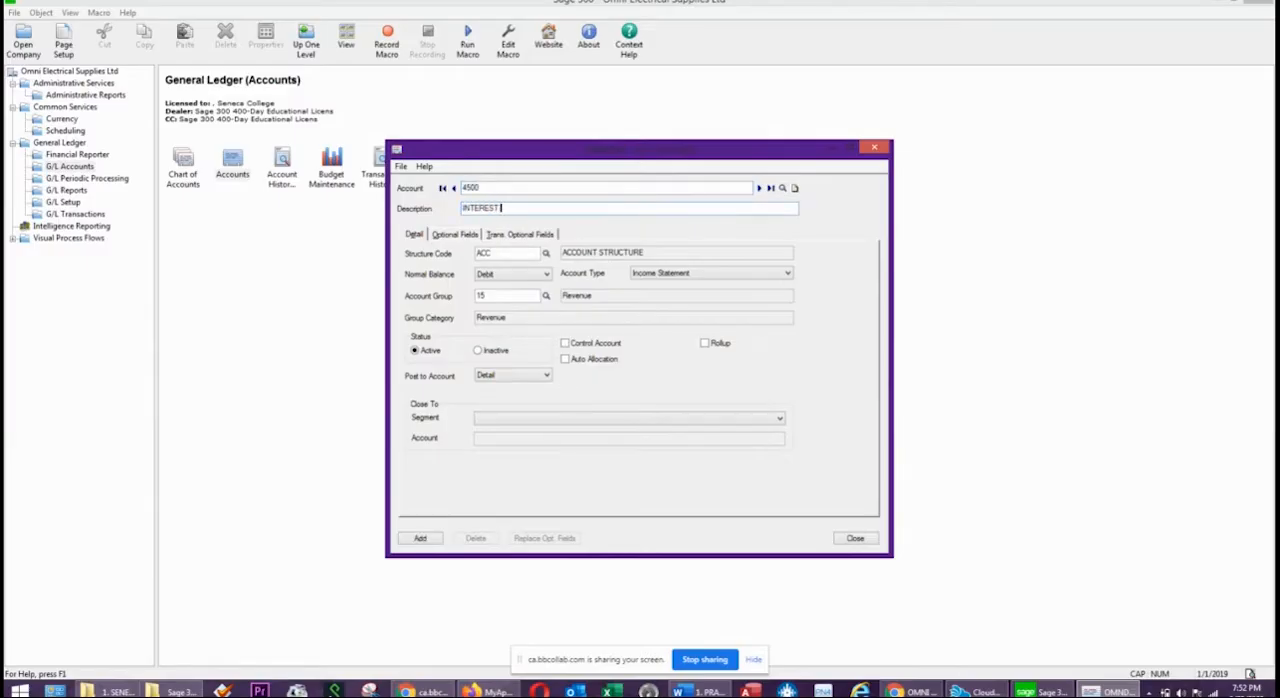
pyautogui.write(' INCOME')
pyautogui.press('Tab')
# Set account 4500 to a Credit normal balance in account group 20, Other Revenue, and add it to the ledger.
pyautogui.click(518, 276)
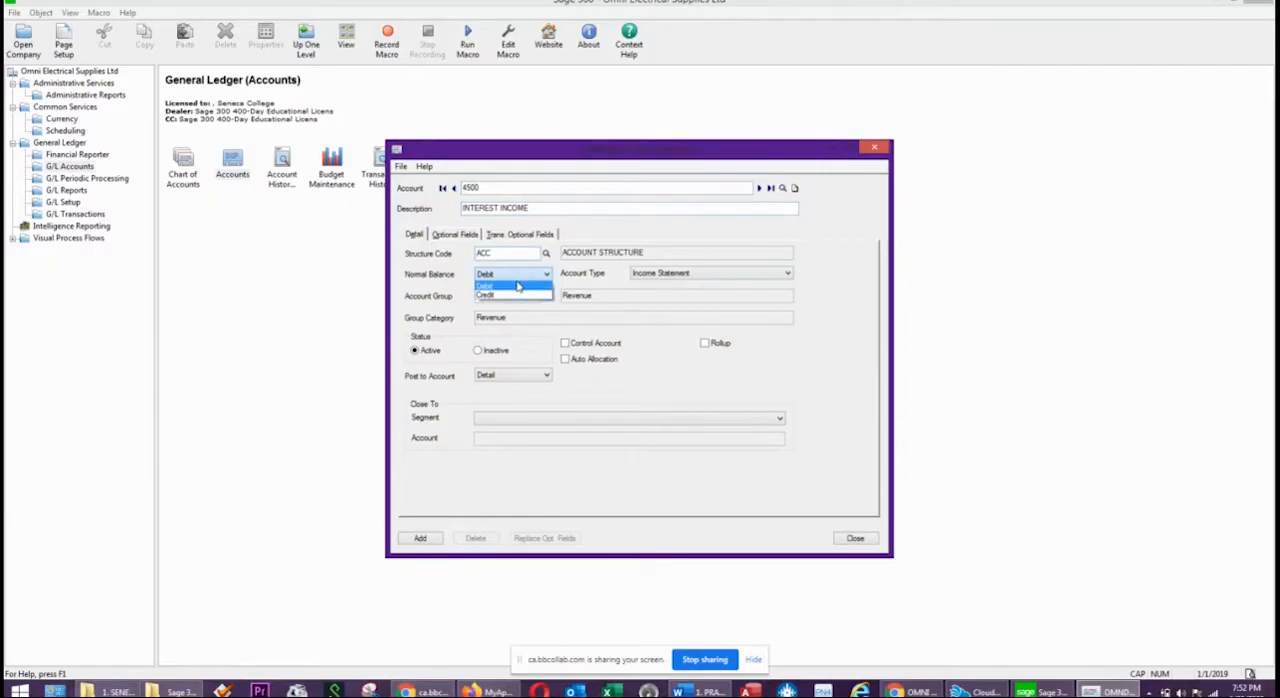
pyautogui.click(515, 295)
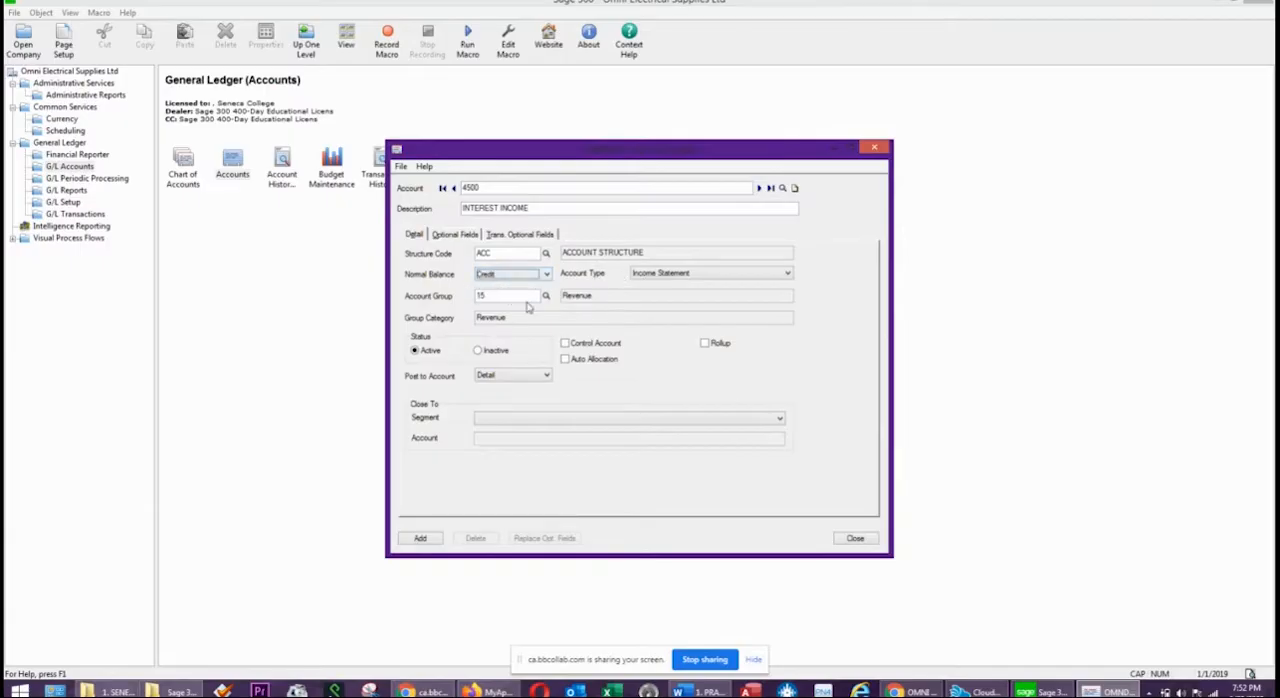
pyautogui.click(512, 296)
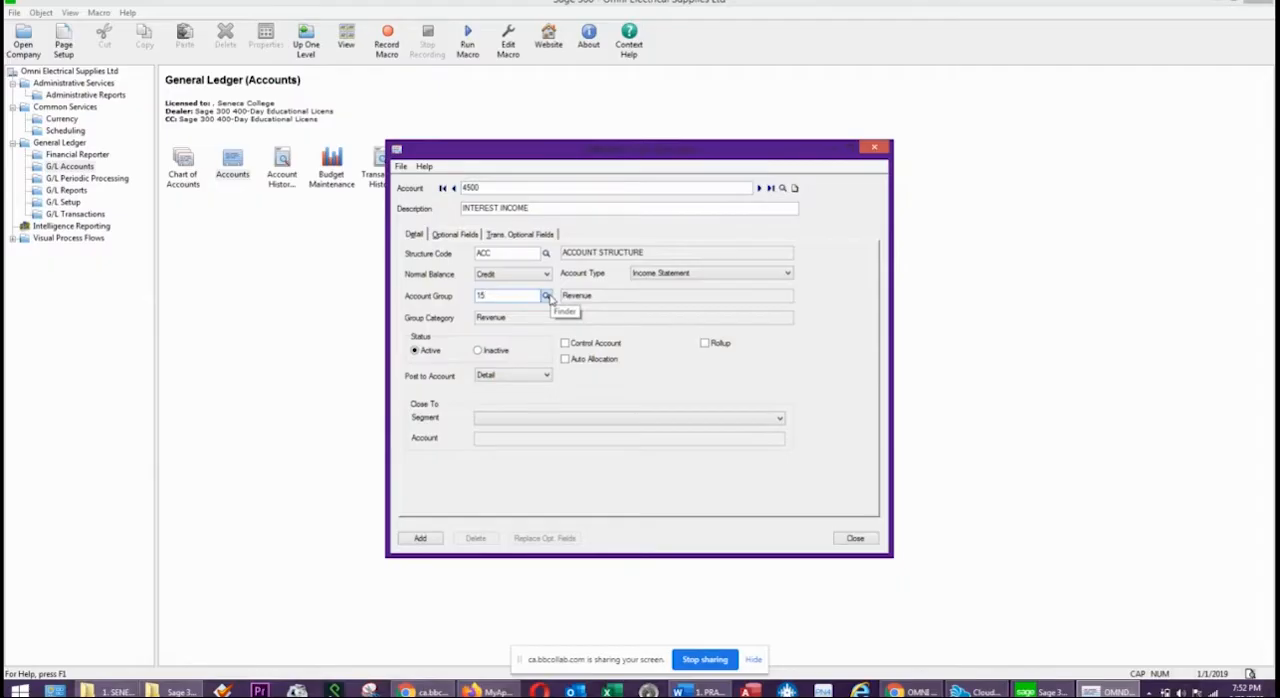
pyautogui.click(547, 296)
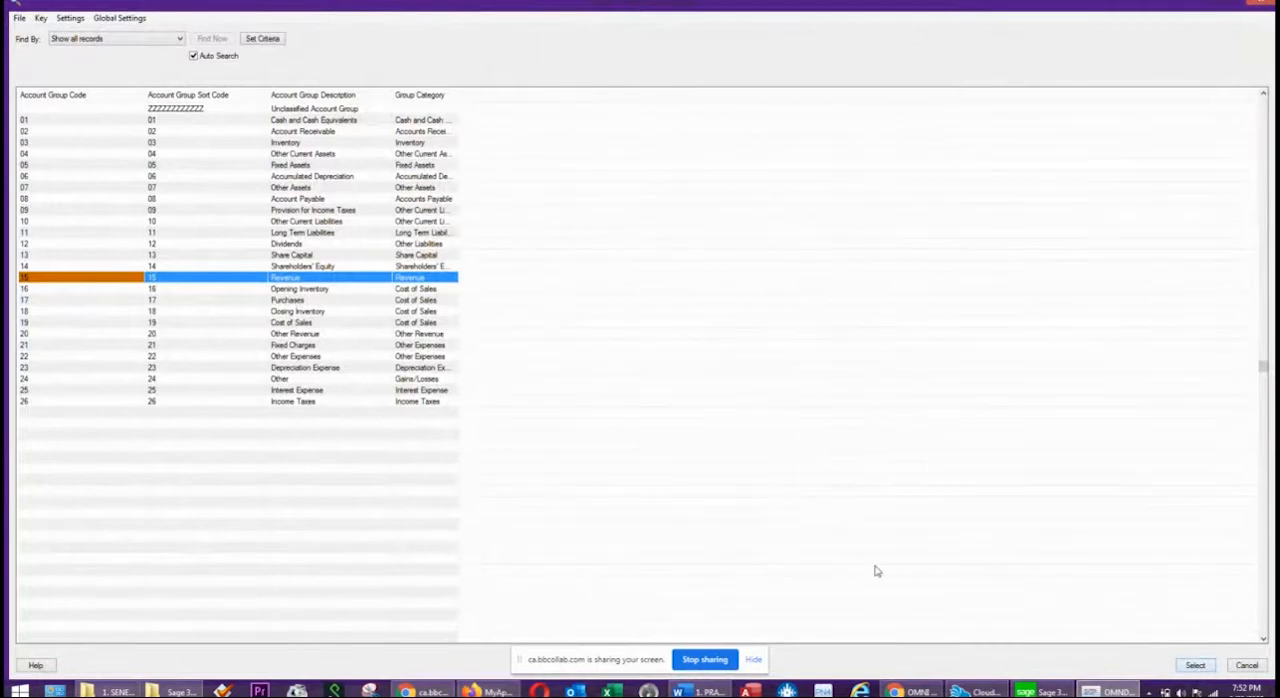
pyautogui.click(293, 336)
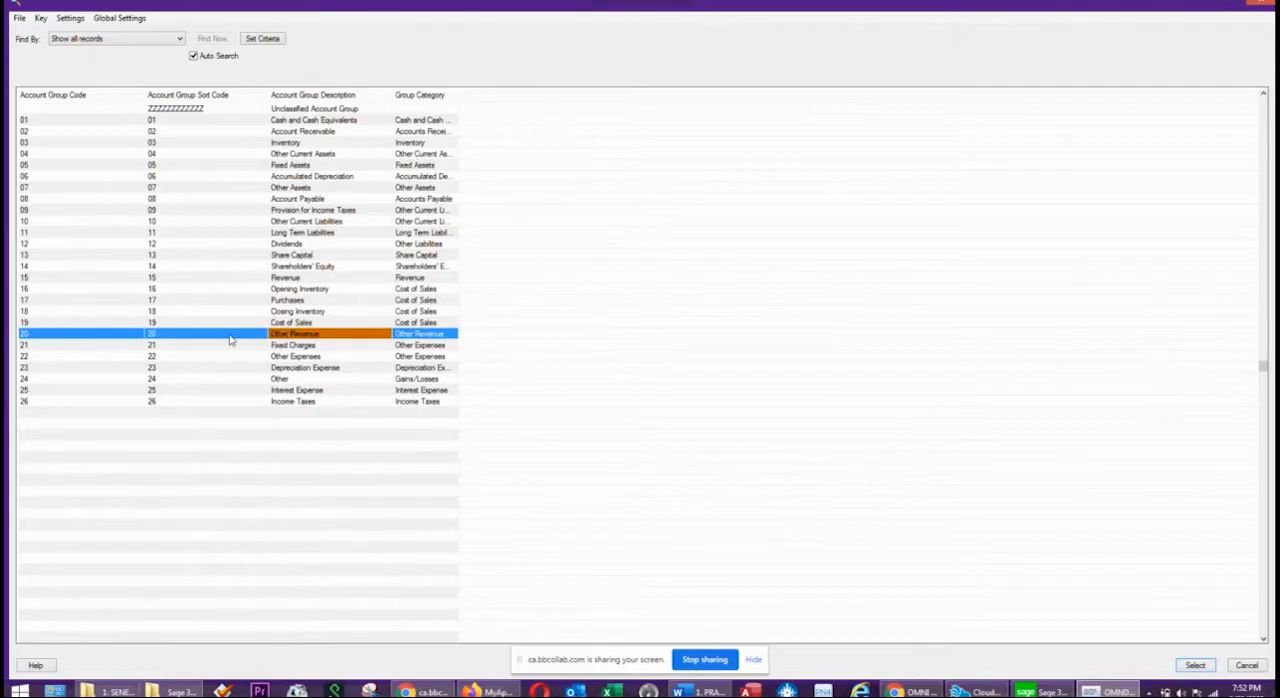
pyautogui.doubleClick(296, 336)
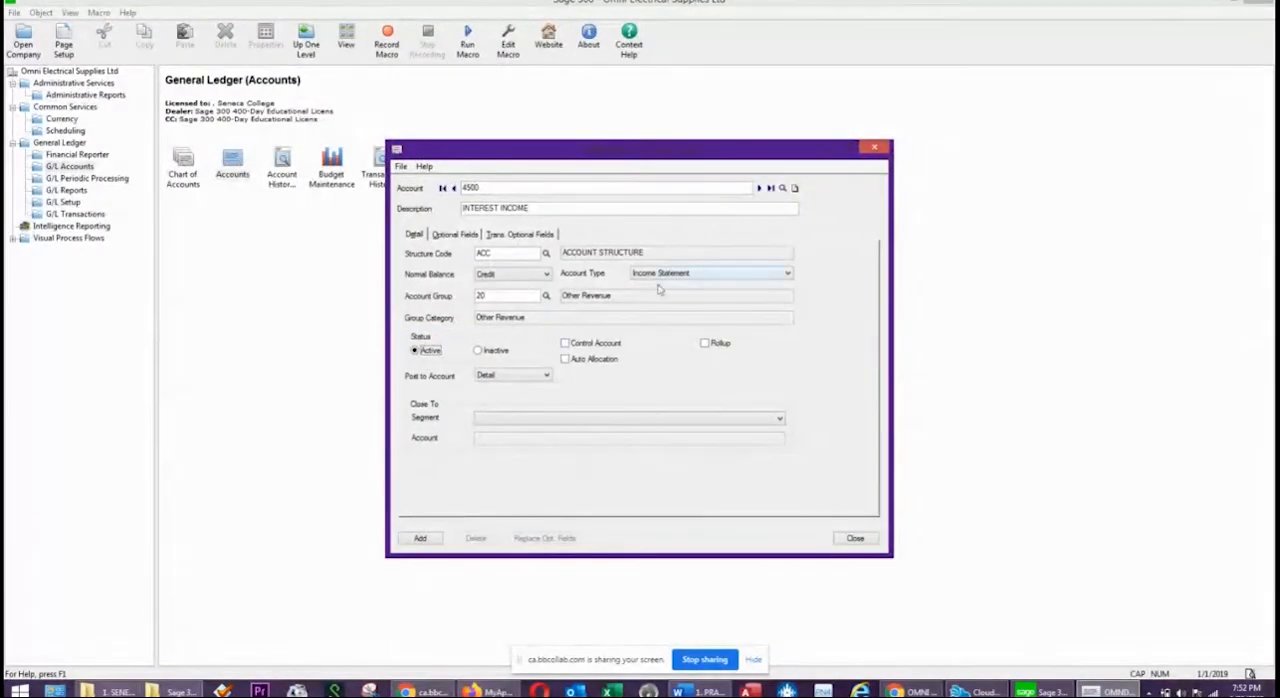
pyautogui.click(426, 543)
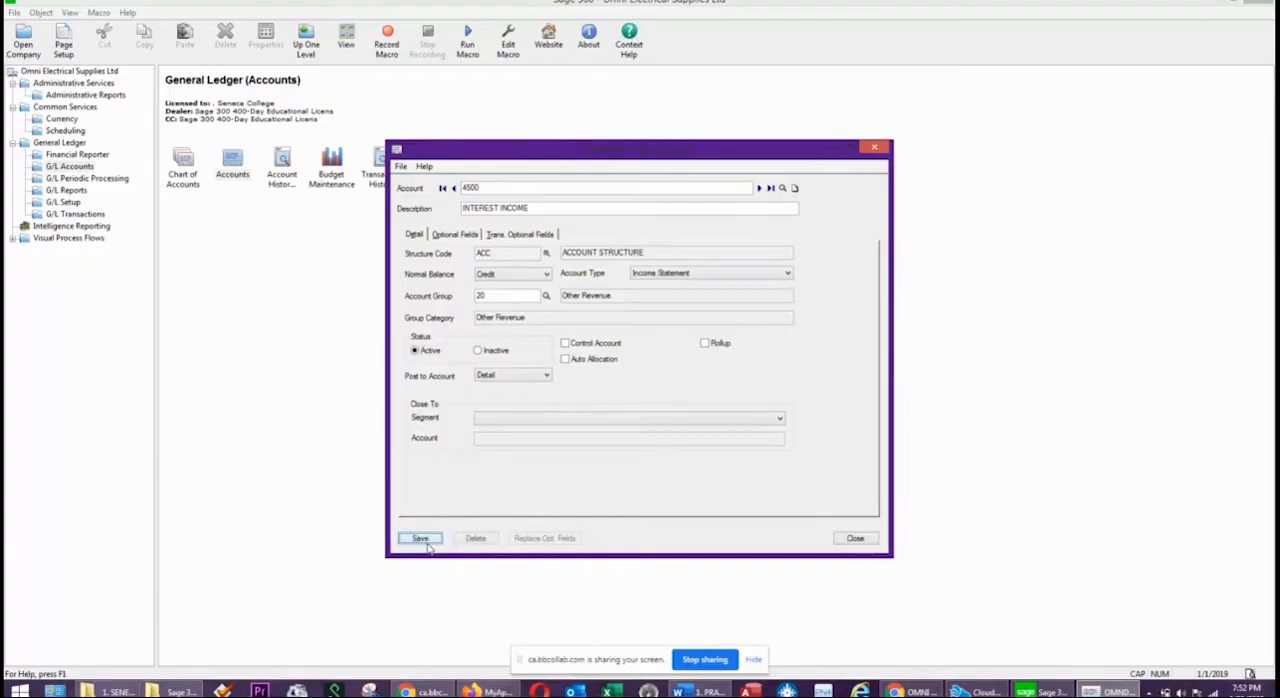
pyautogui.click(858, 540)
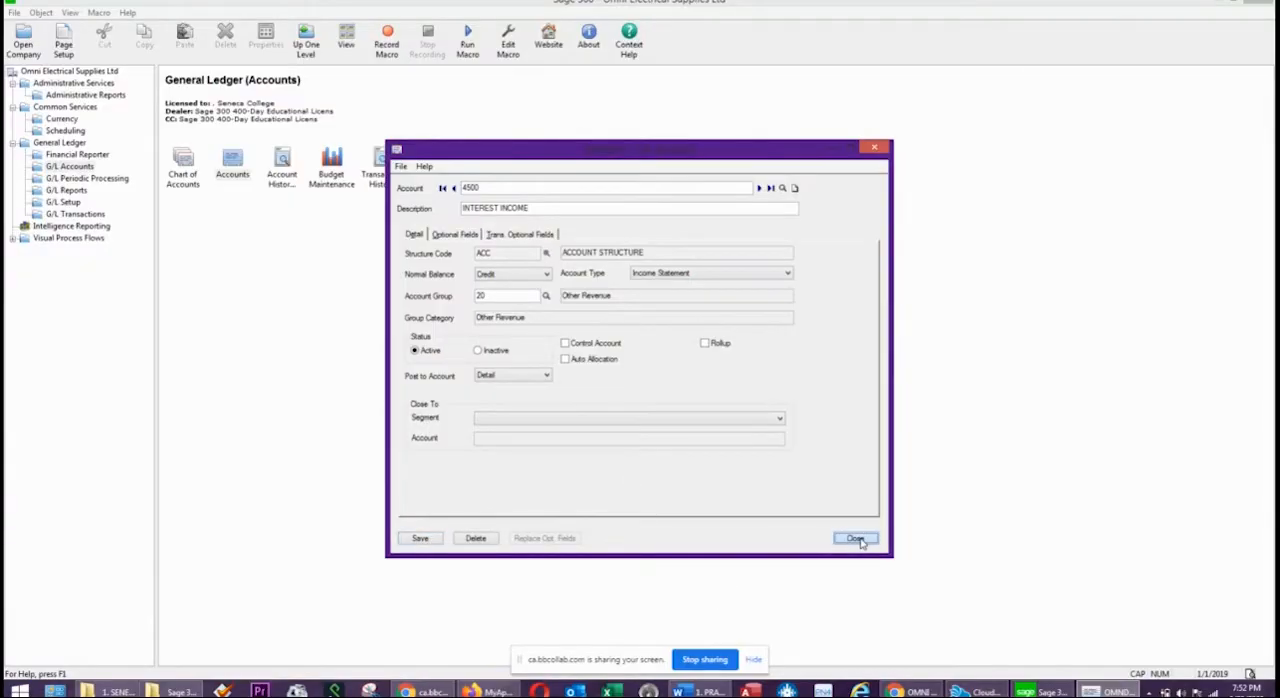
# Start a new account 5000 with the description PURCHASES DISCOUNTS.
pyautogui.click(503, 188)
pyautogui.doubleClick(503, 188)
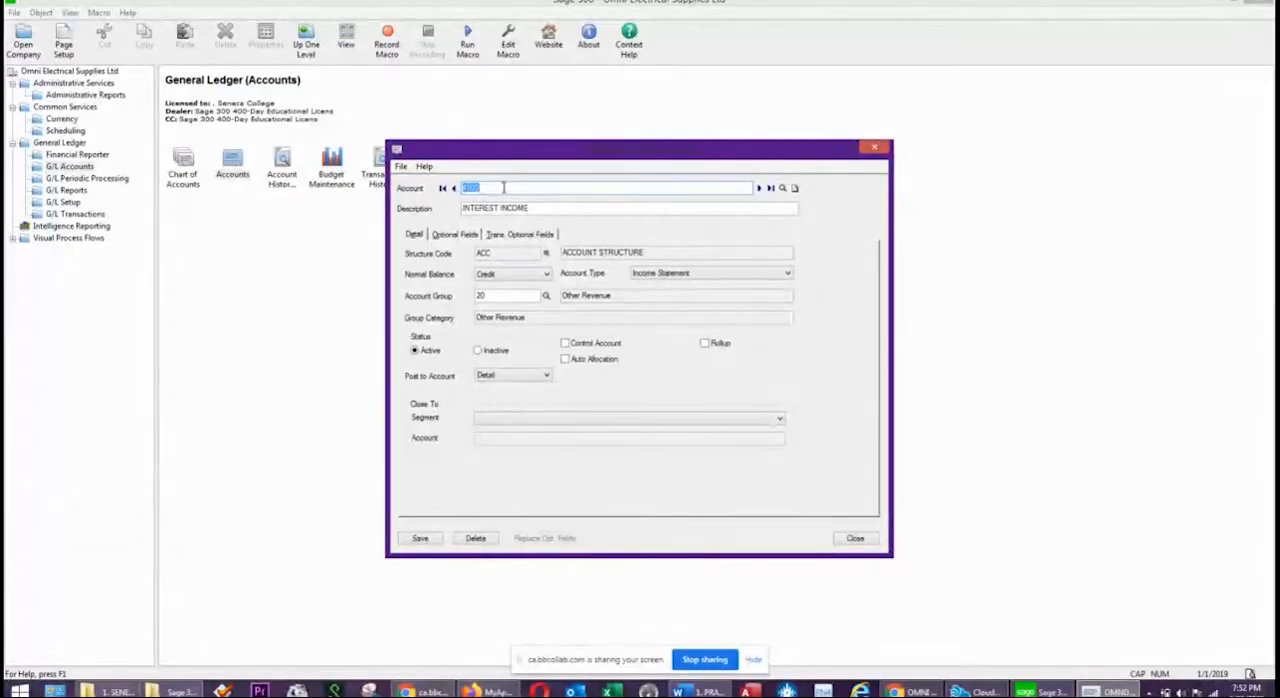
pyautogui.write('5000')
pyautogui.press('Tab')
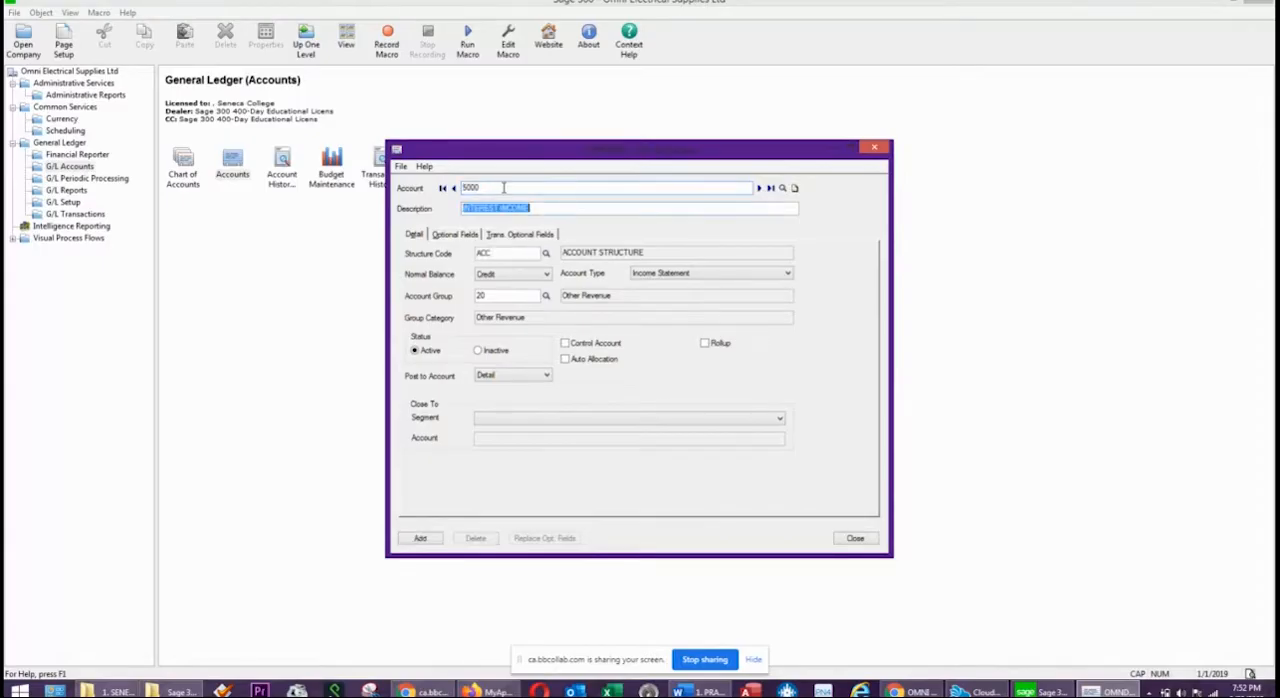
pyautogui.write('PURCHASES')
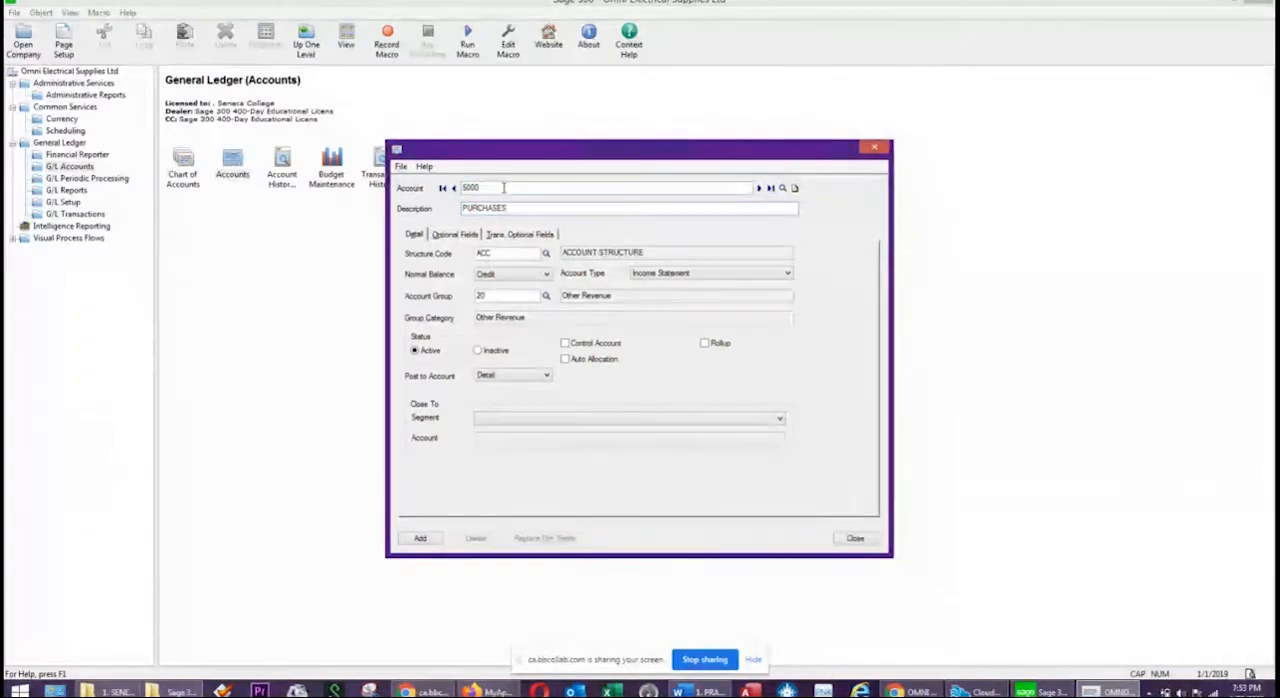
pyautogui.write(' DISCOUNTS')
pyautogui.press('Tab')
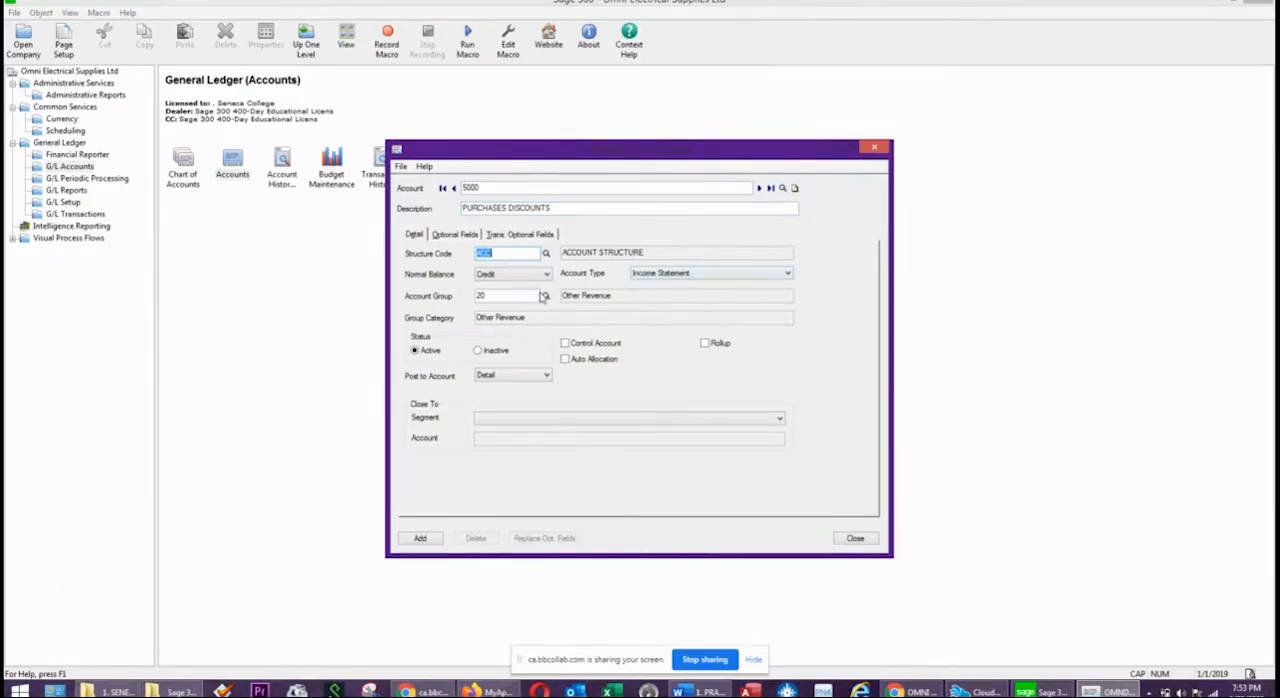
# Assign account 5000 to account group 17, Purchases, and add it to the ledger.
pyautogui.click(546, 297)
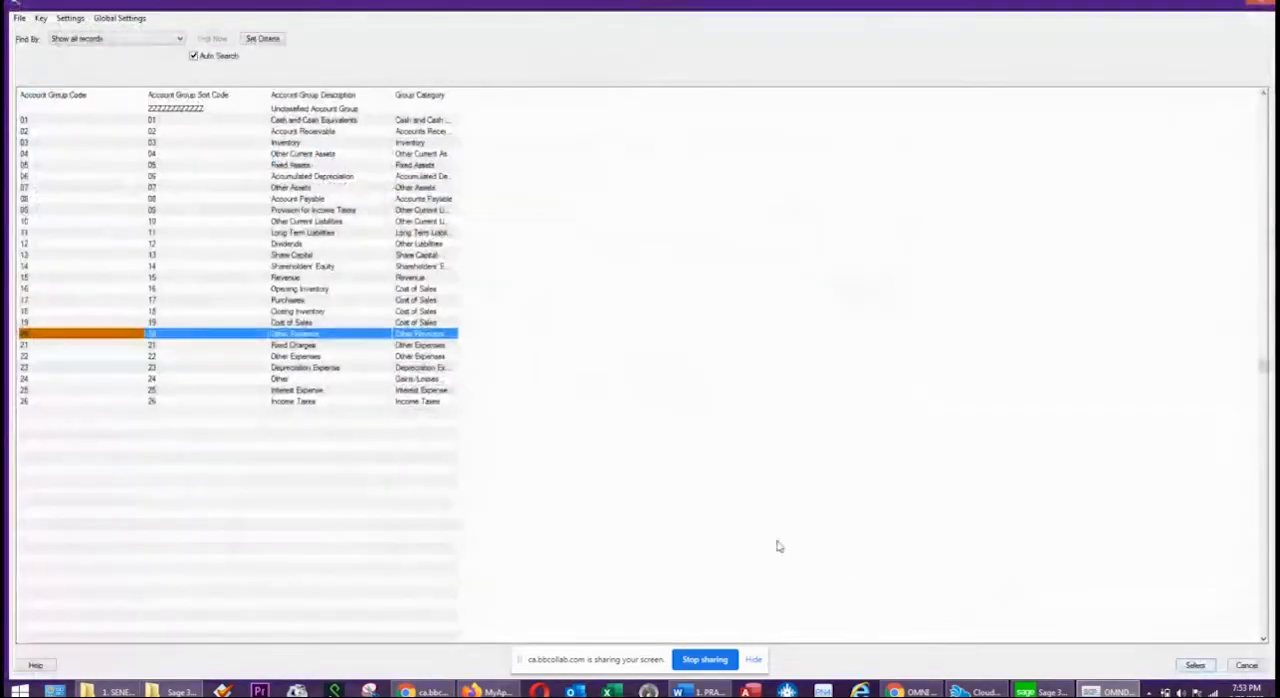
pyautogui.doubleClick(310, 300)
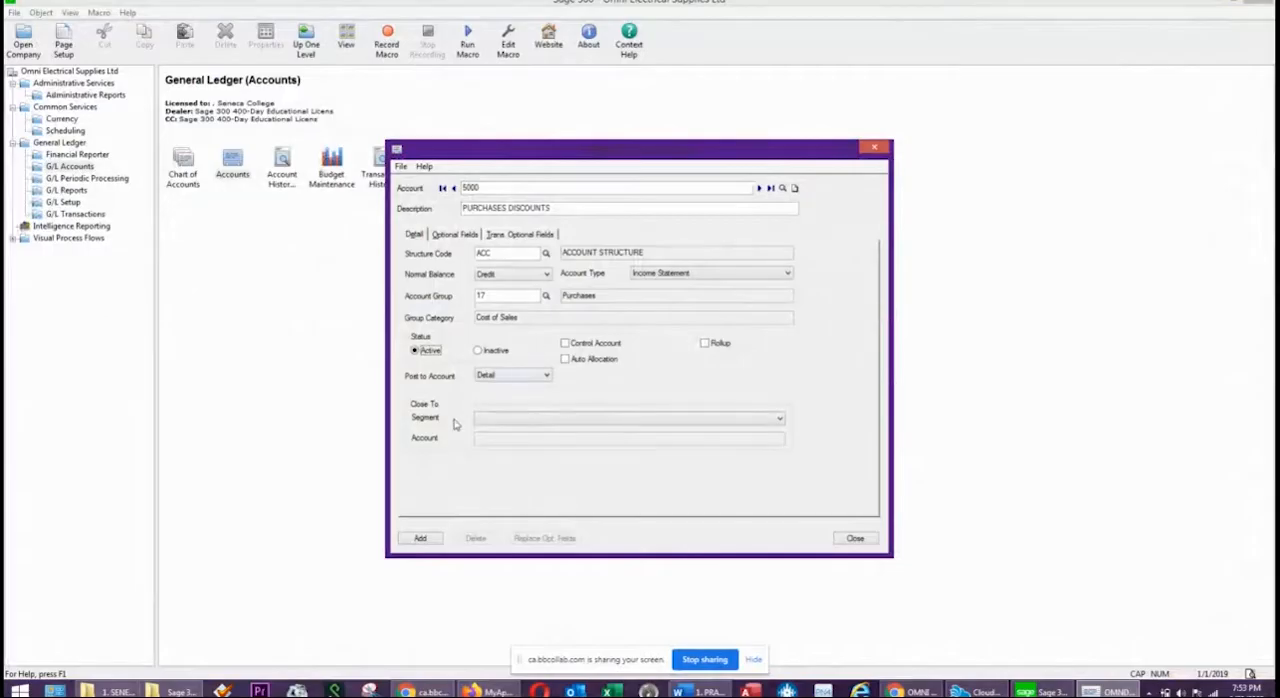
pyautogui.click(420, 539)
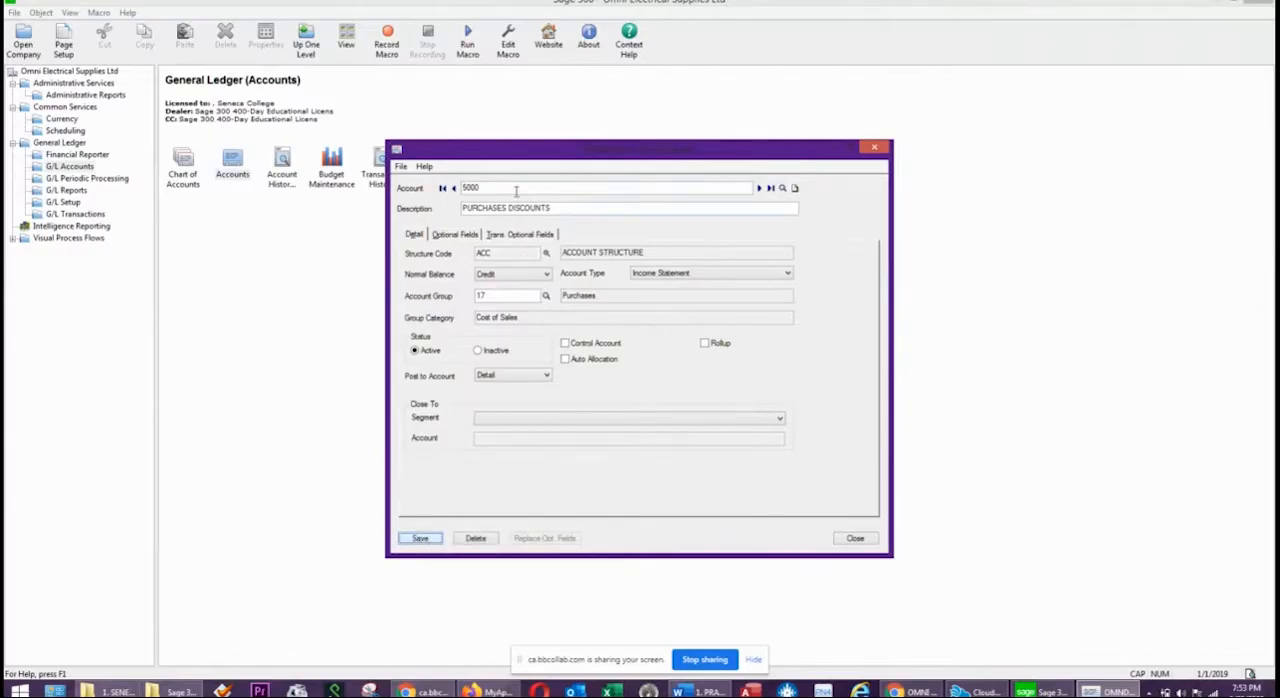
# Start a new account 6030 with the description WRITE-OFF ACCOUNT.
pyautogui.click(488, 187)
pyautogui.write('60')
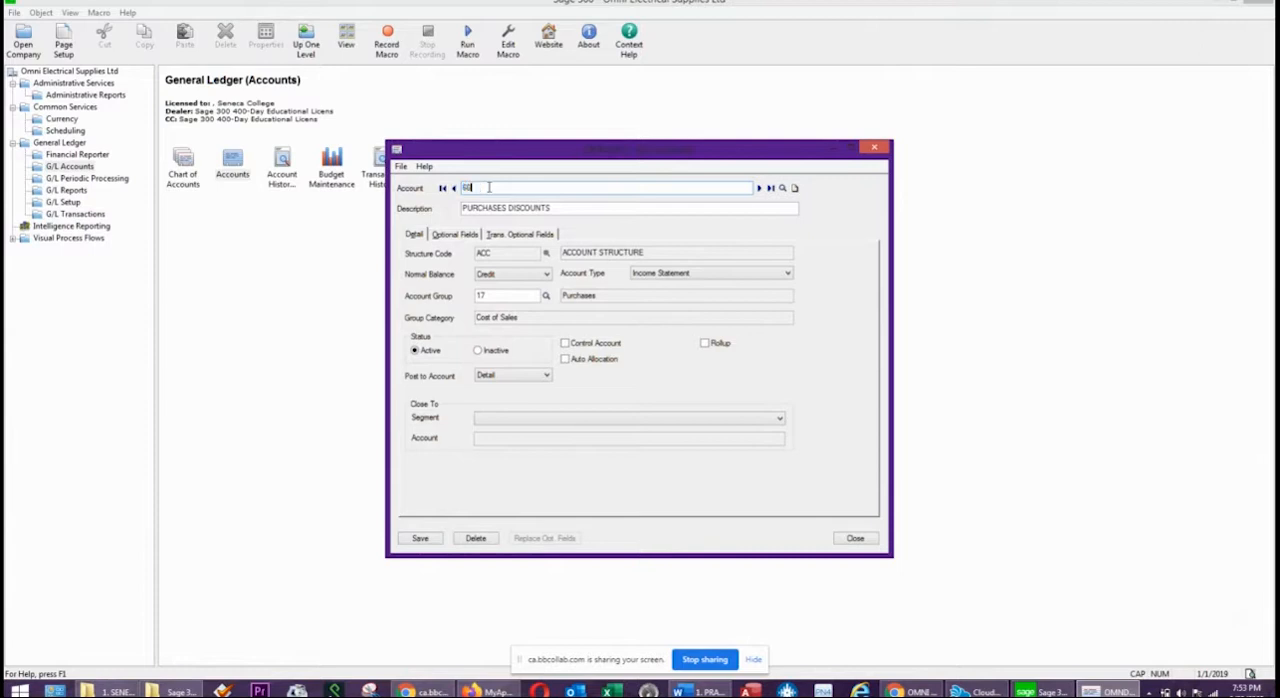
pyautogui.write('30')
pyautogui.press('Tab')
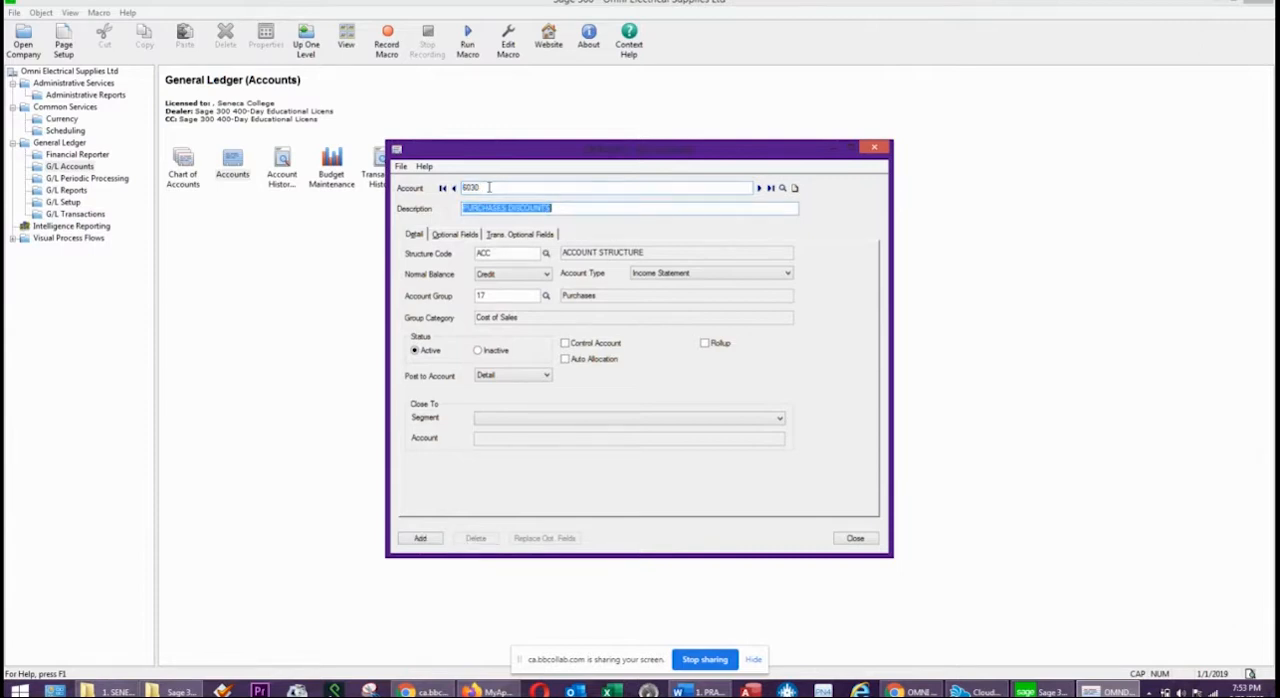
pyautogui.write('WRITE-OFF')
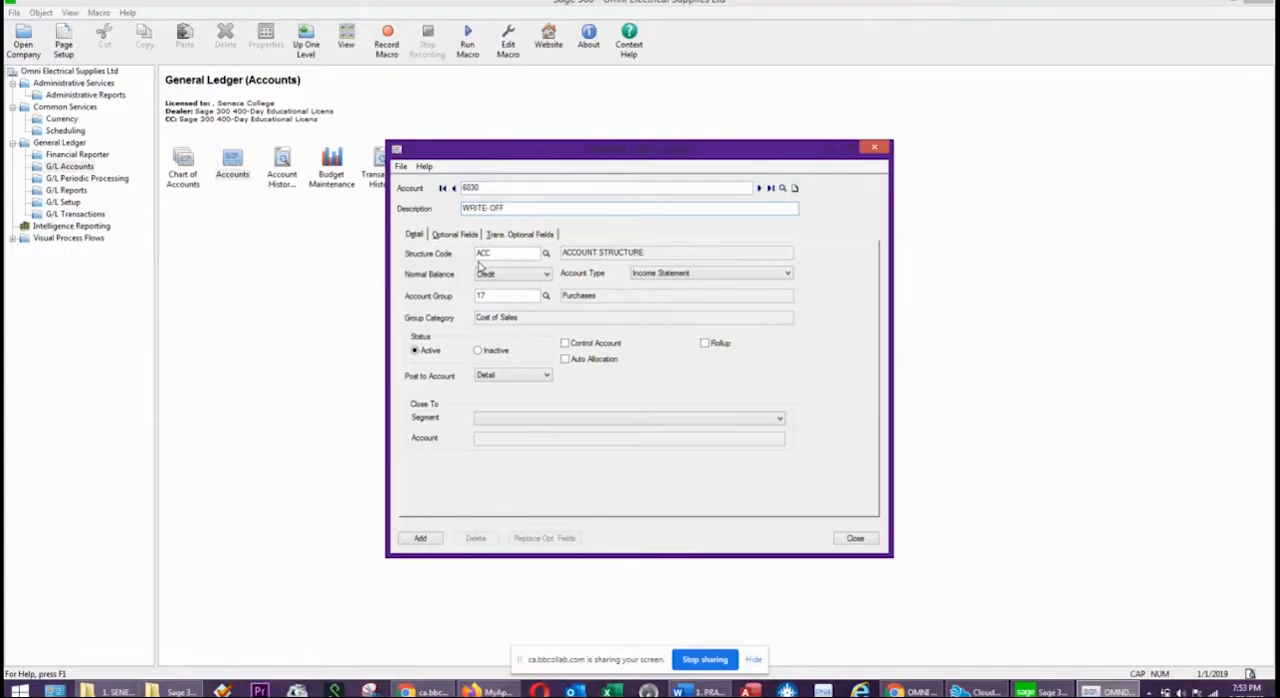
pyautogui.write(' ACCOUNT')
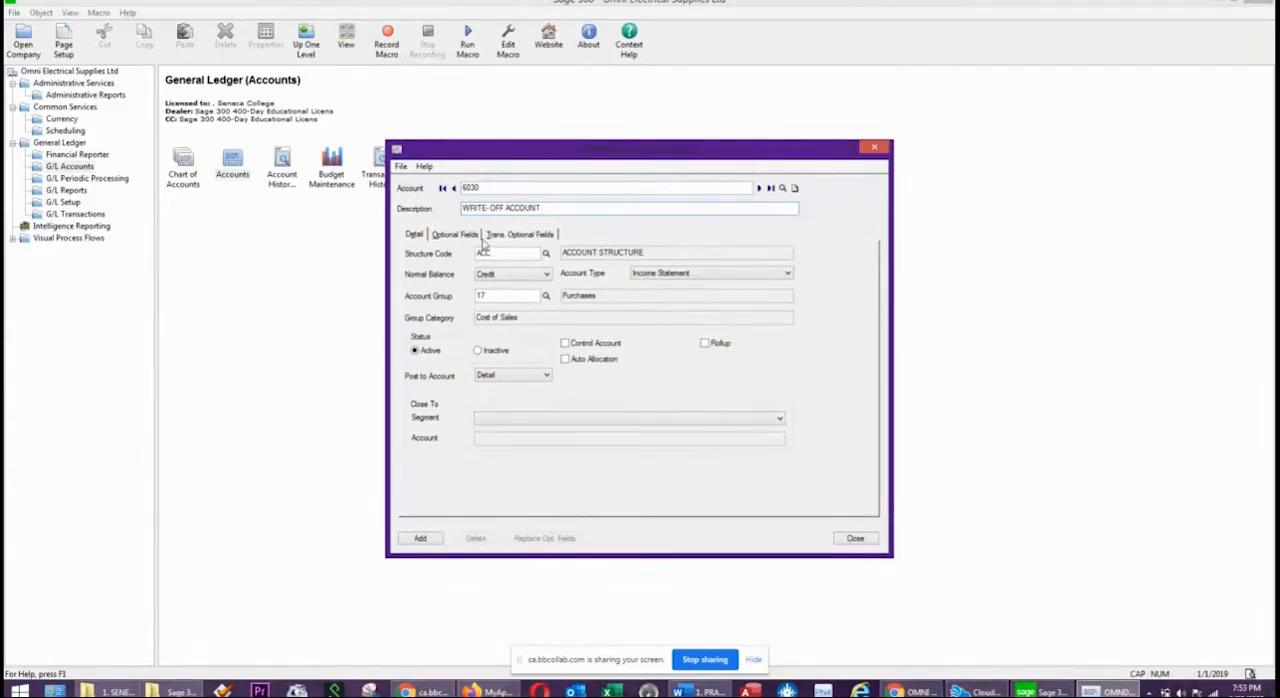
# Set account 6030 to a Debit normal balance in account group 22, Other Expenses, and add it to the ledger.
pyautogui.click(486, 276)
pyautogui.click(486, 276)
pyautogui.click(486, 285)
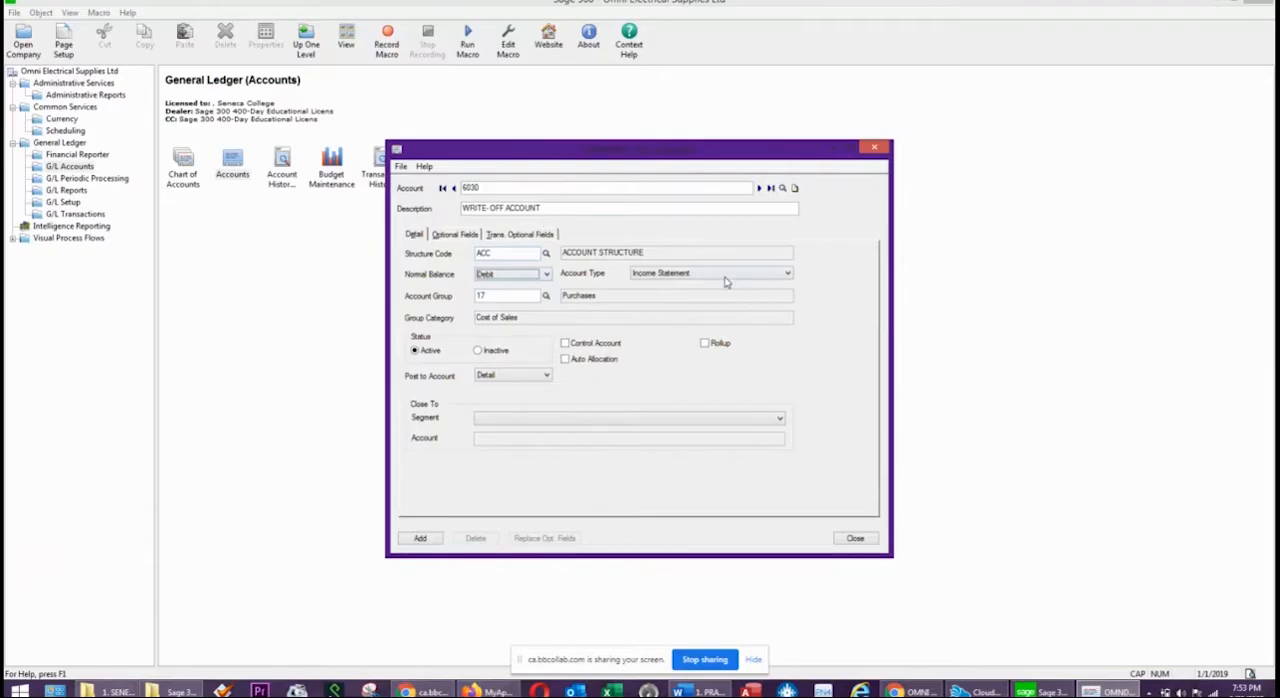
pyautogui.click(694, 281)
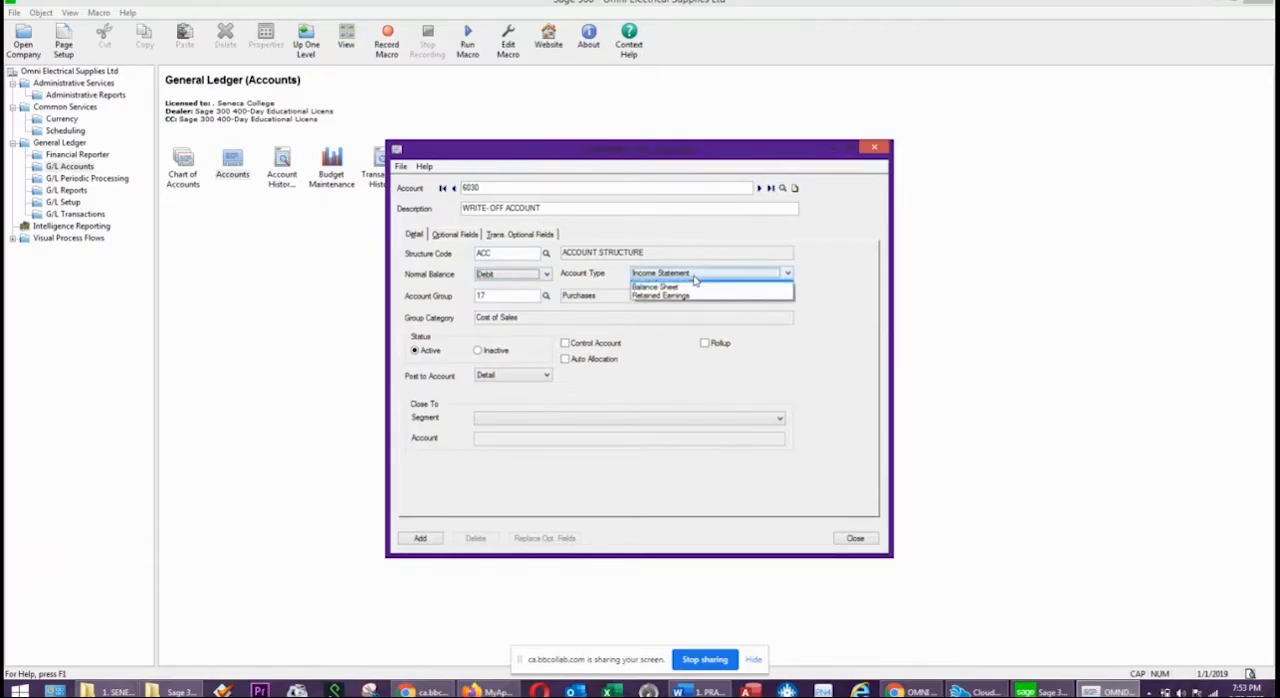
pyautogui.click(684, 286)
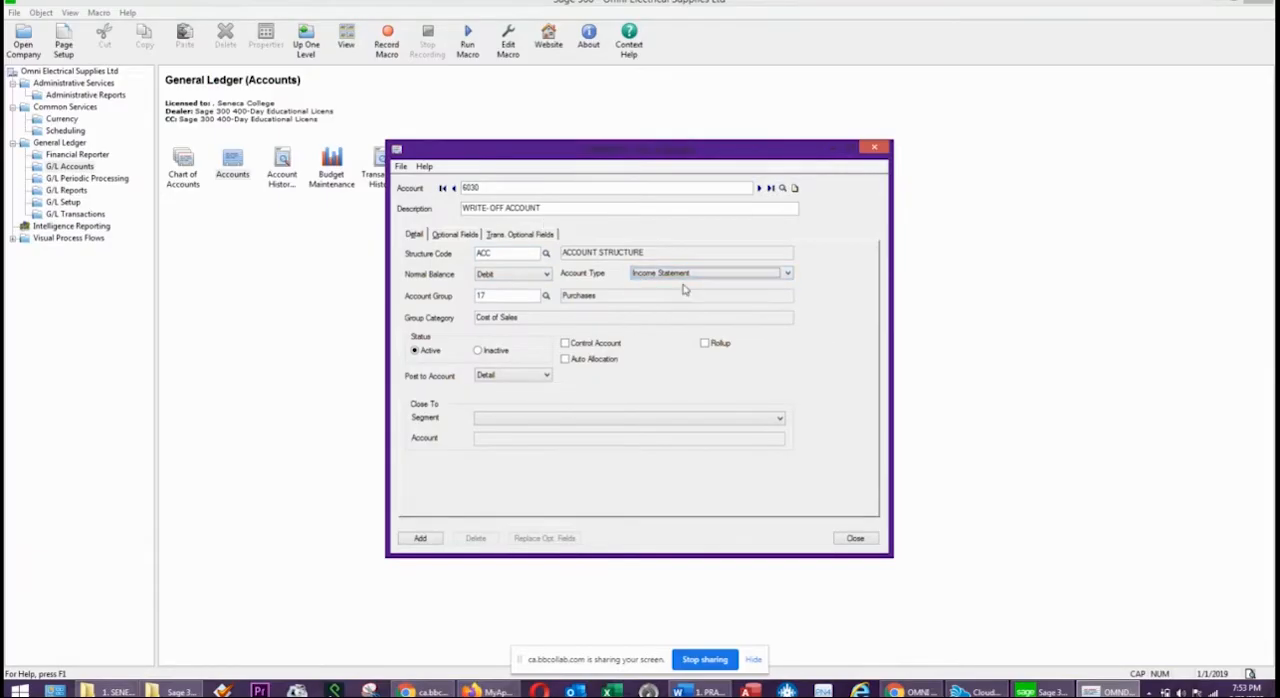
pyautogui.click(547, 296)
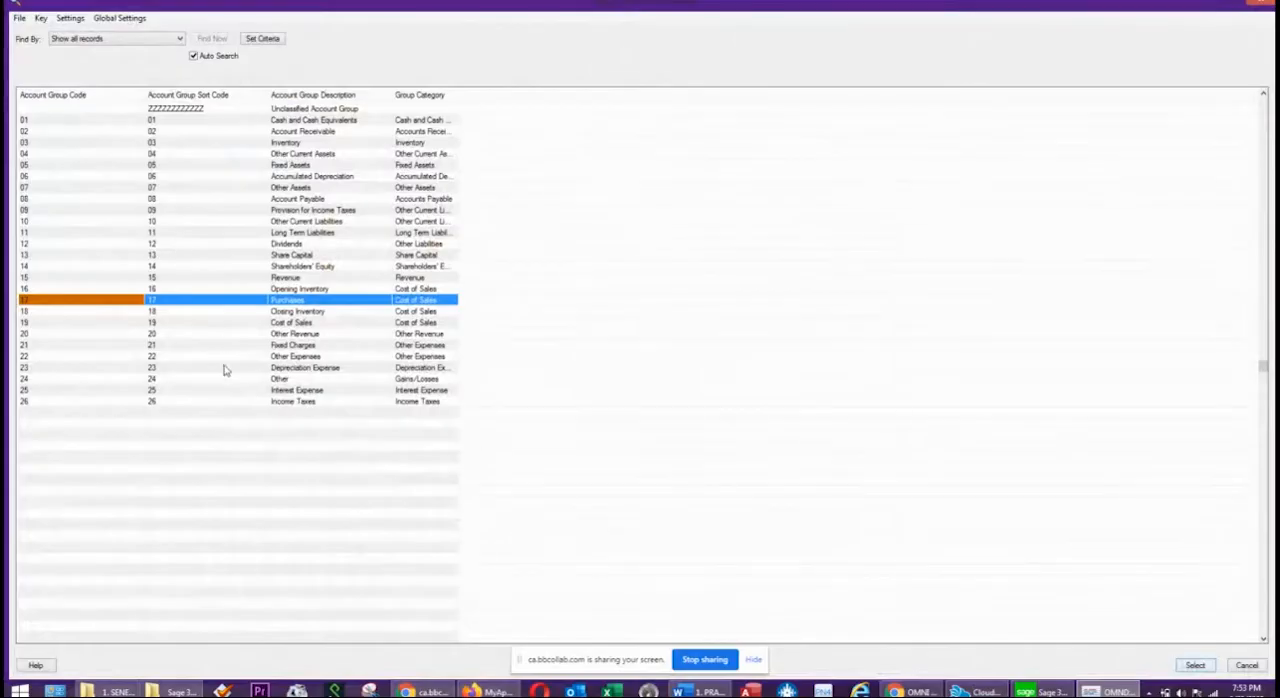
pyautogui.click(304, 359)
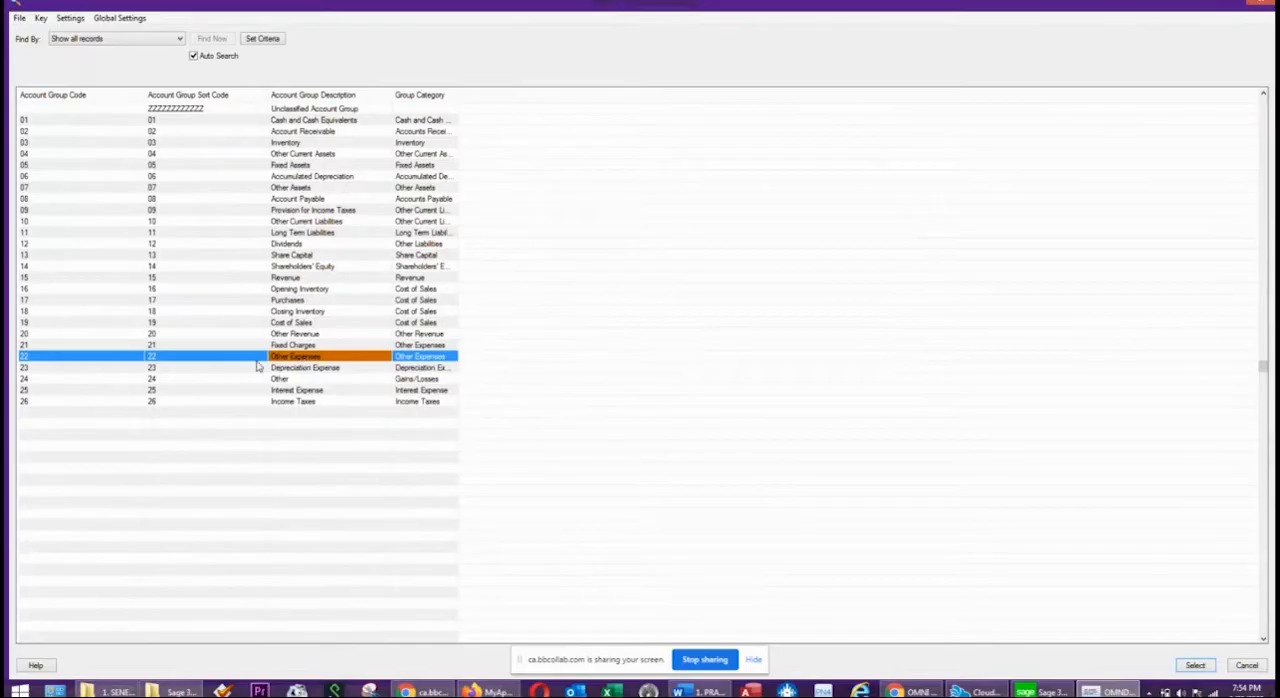
pyautogui.doubleClick(320, 360)
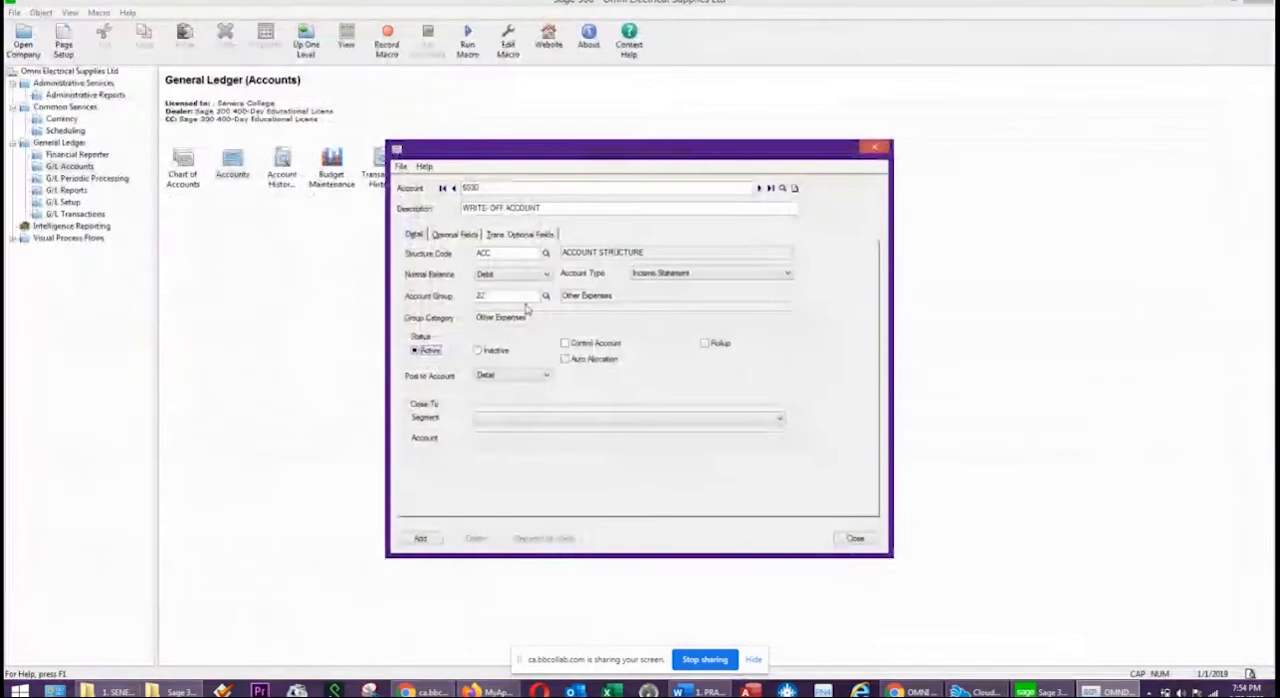
pyautogui.click(420, 538)
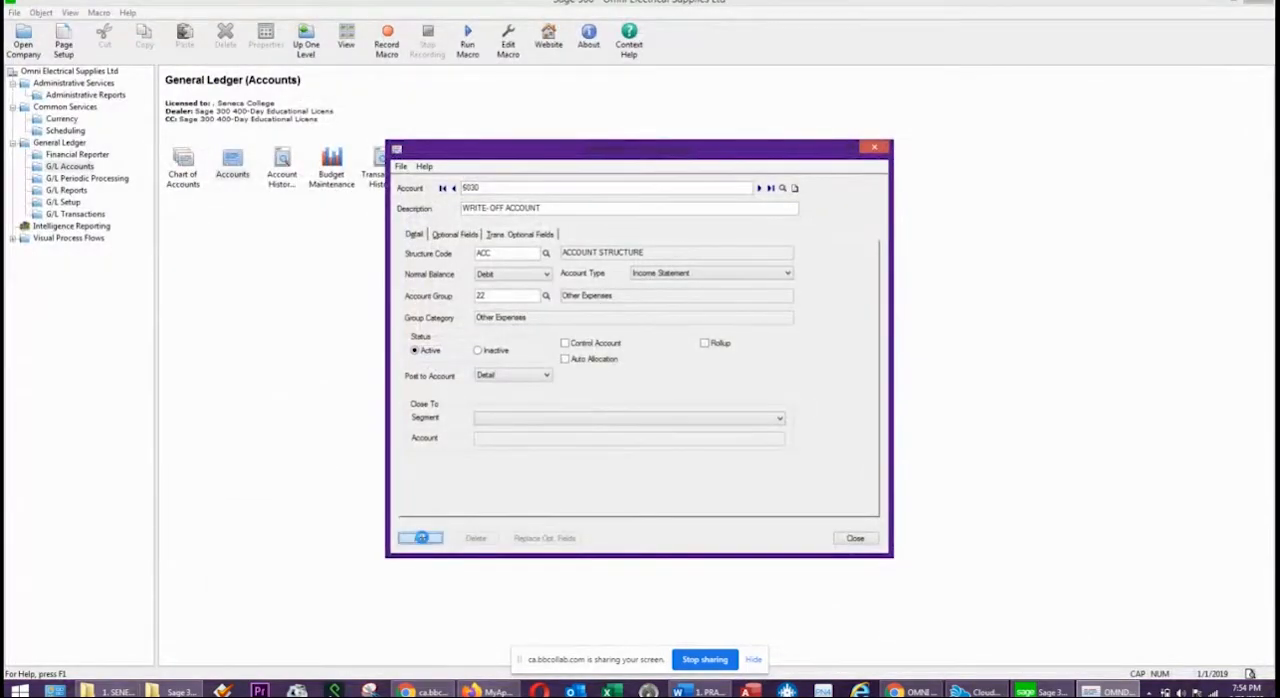
# Start a new account 6050 with the description BANK/CREDIT CARD CHARGES.
pyautogui.doubleClick(492, 187)
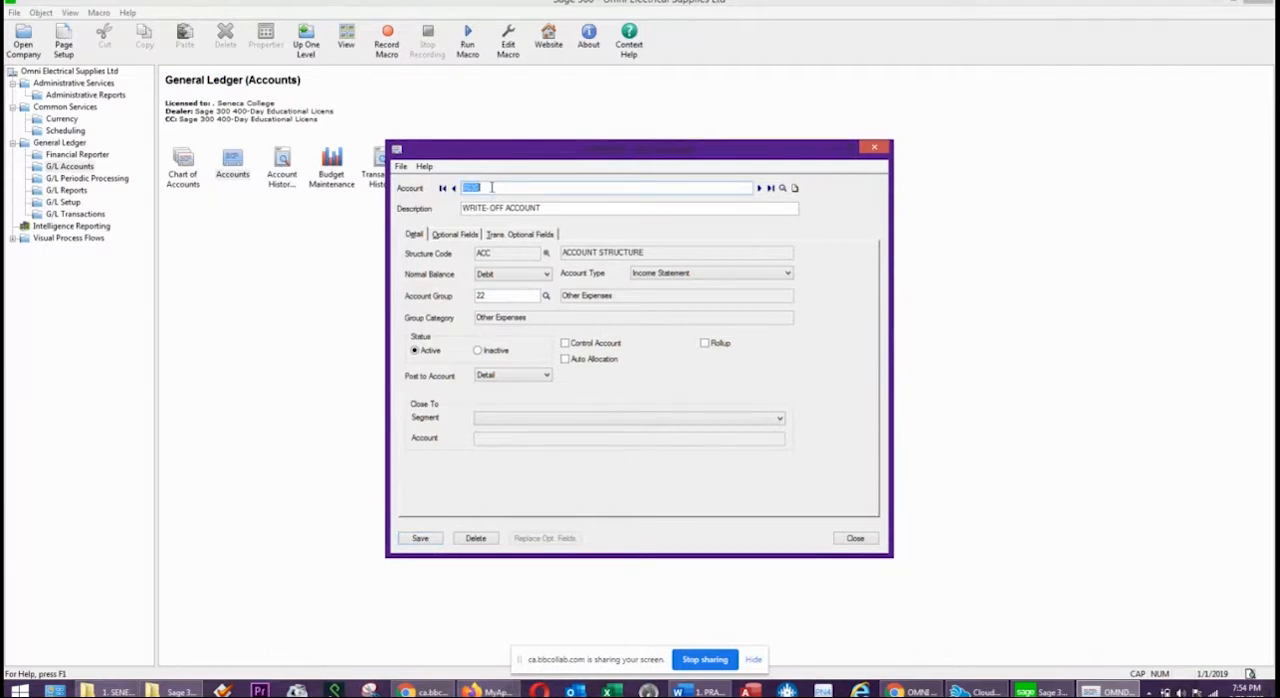
pyautogui.write('605')
pyautogui.press('Tab')
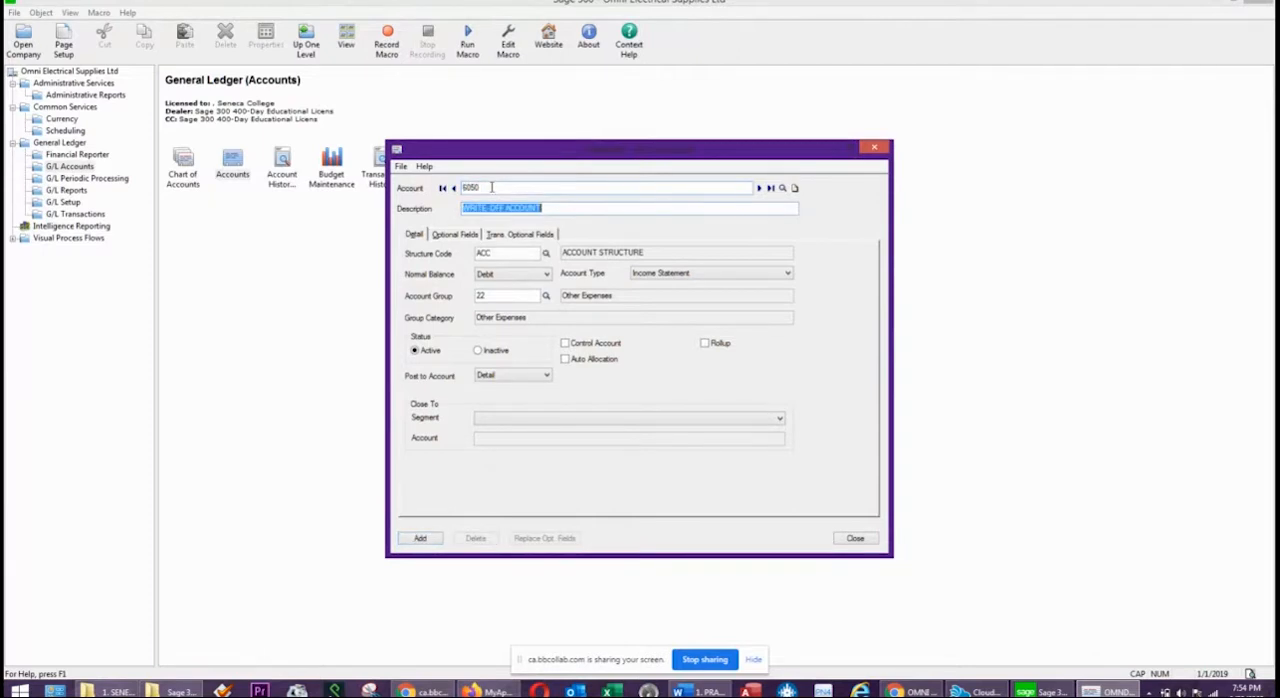
pyautogui.write('BANK/CRE')
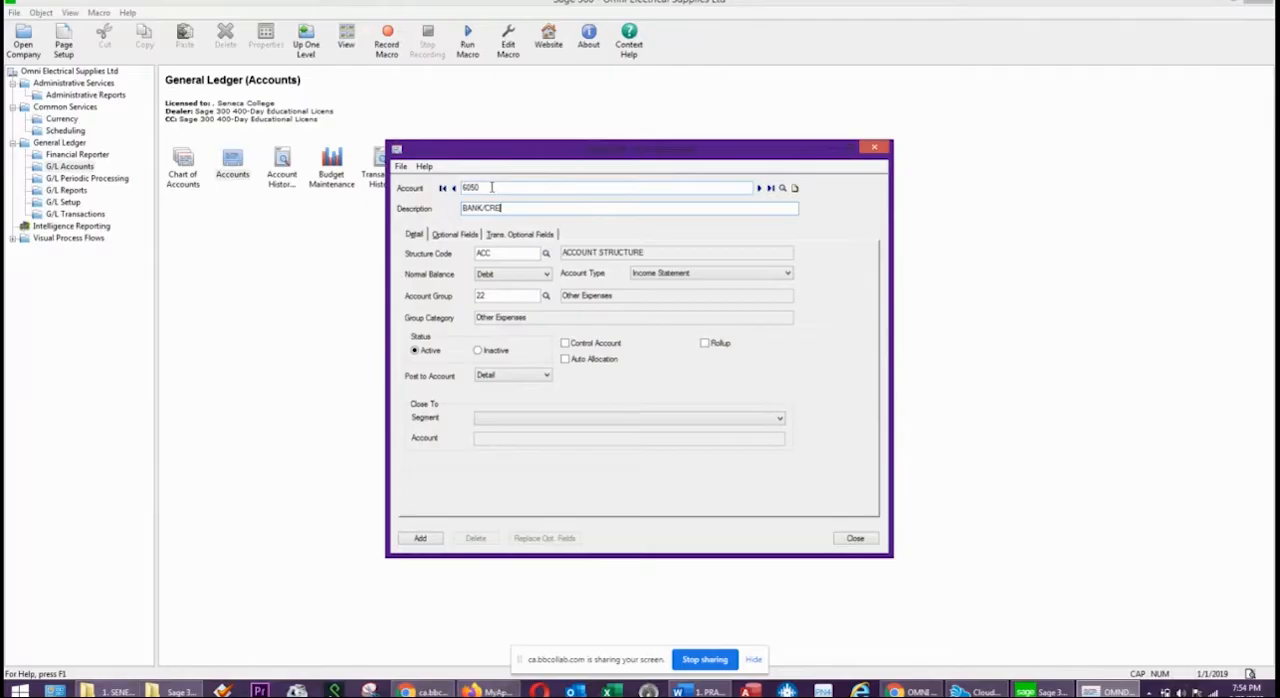
pyautogui.write('DIT CARD CHARGES')
pyautogui.press('Tab')
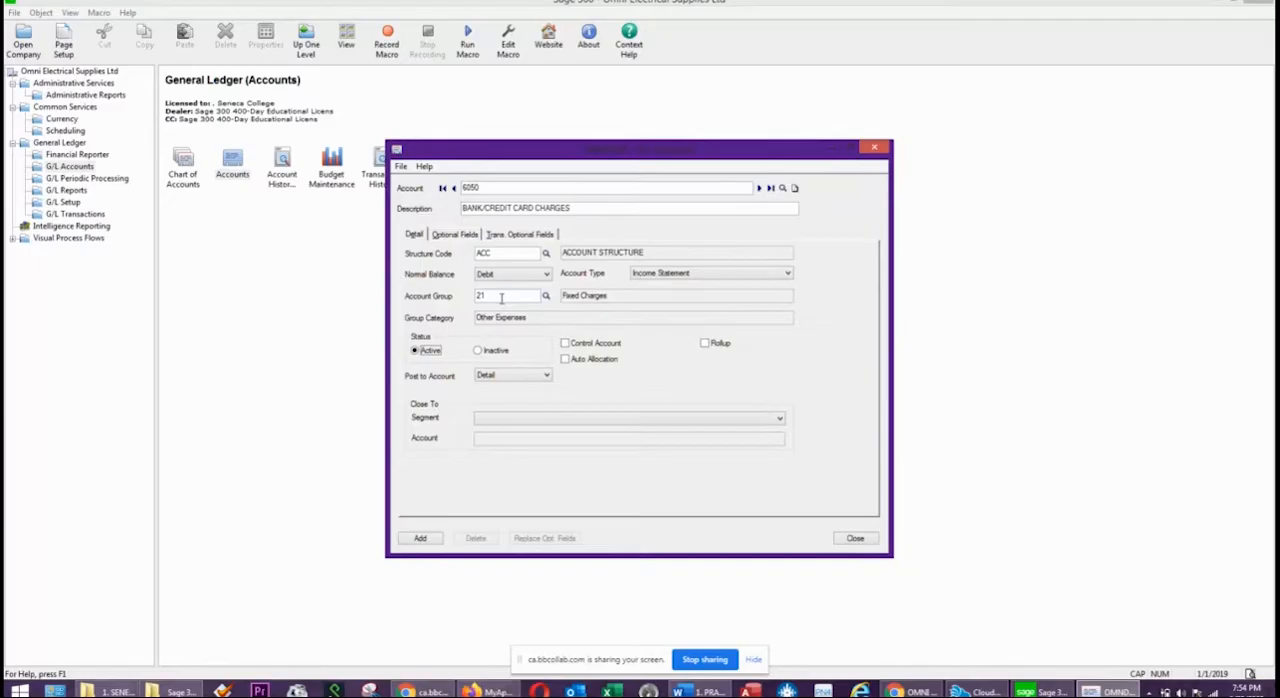
# Assign account 6050 to account group 22, Other Expenses, add it to the ledger and close the account entry window.
pyautogui.click(502, 297)
pyautogui.click(420, 539)
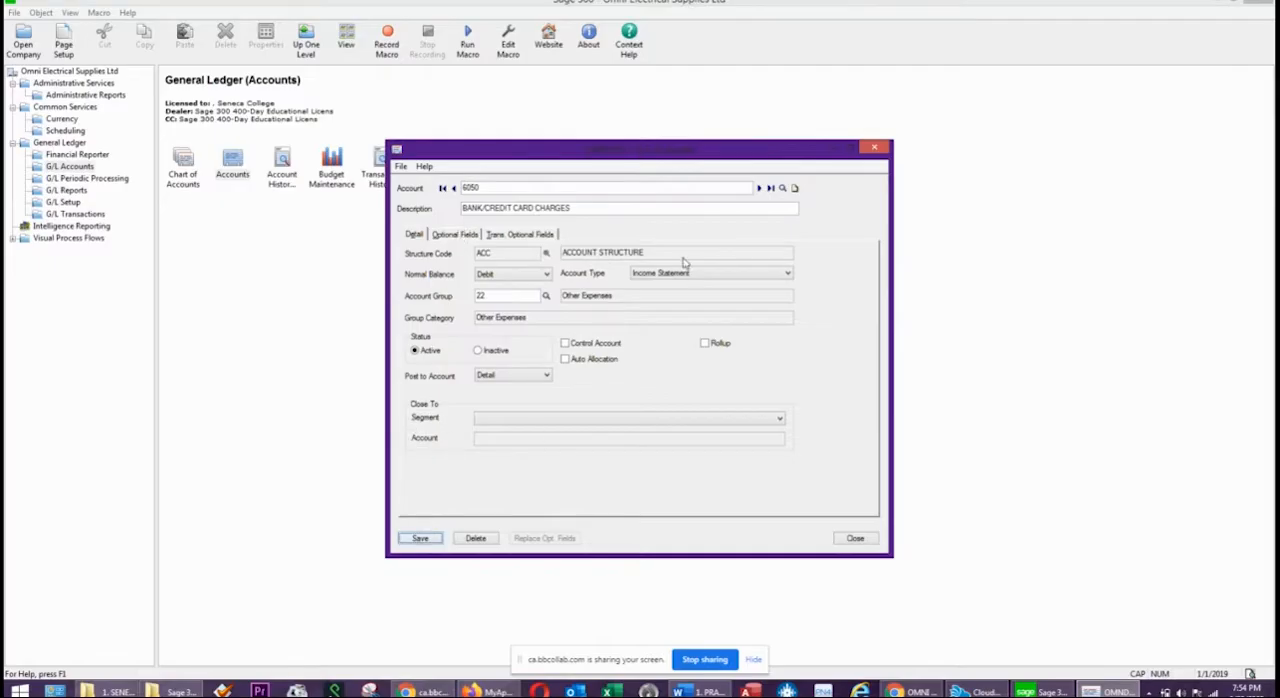
pyautogui.click(850, 540)
pyautogui.click(850, 540)
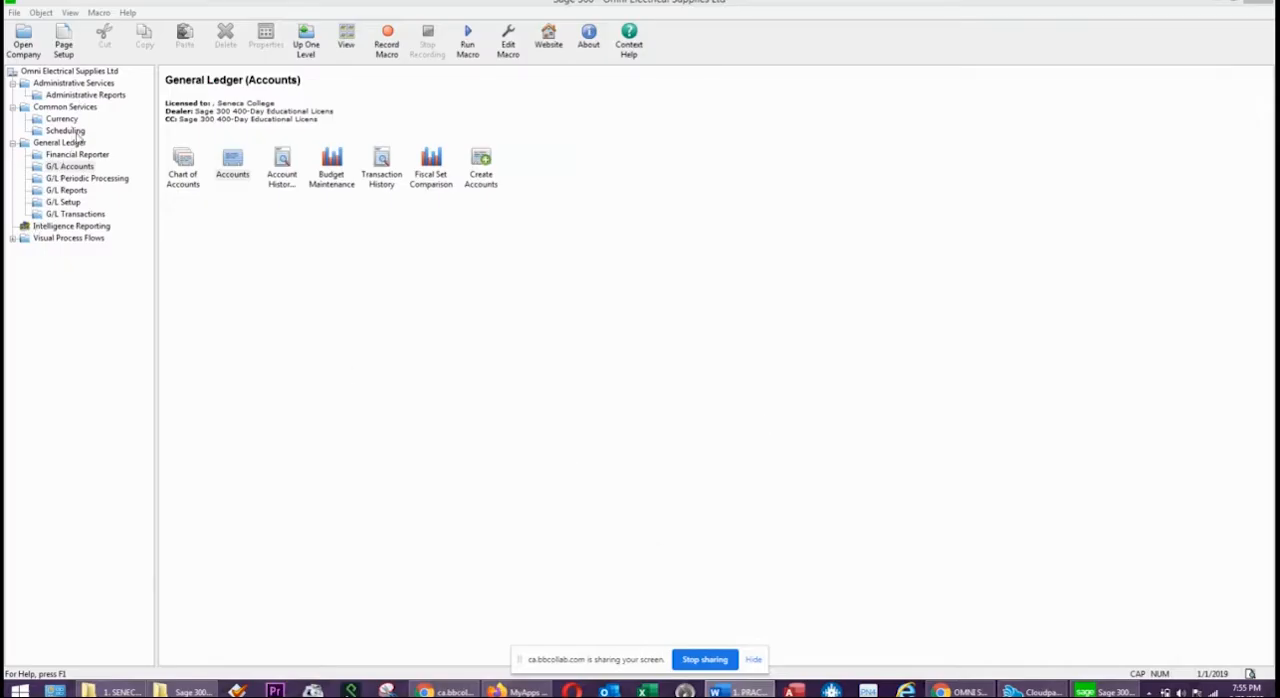
# Set the default closing account in the General Ledger options to 3200, the retained earnings account, and save the options.
pyautogui.click(65, 203)
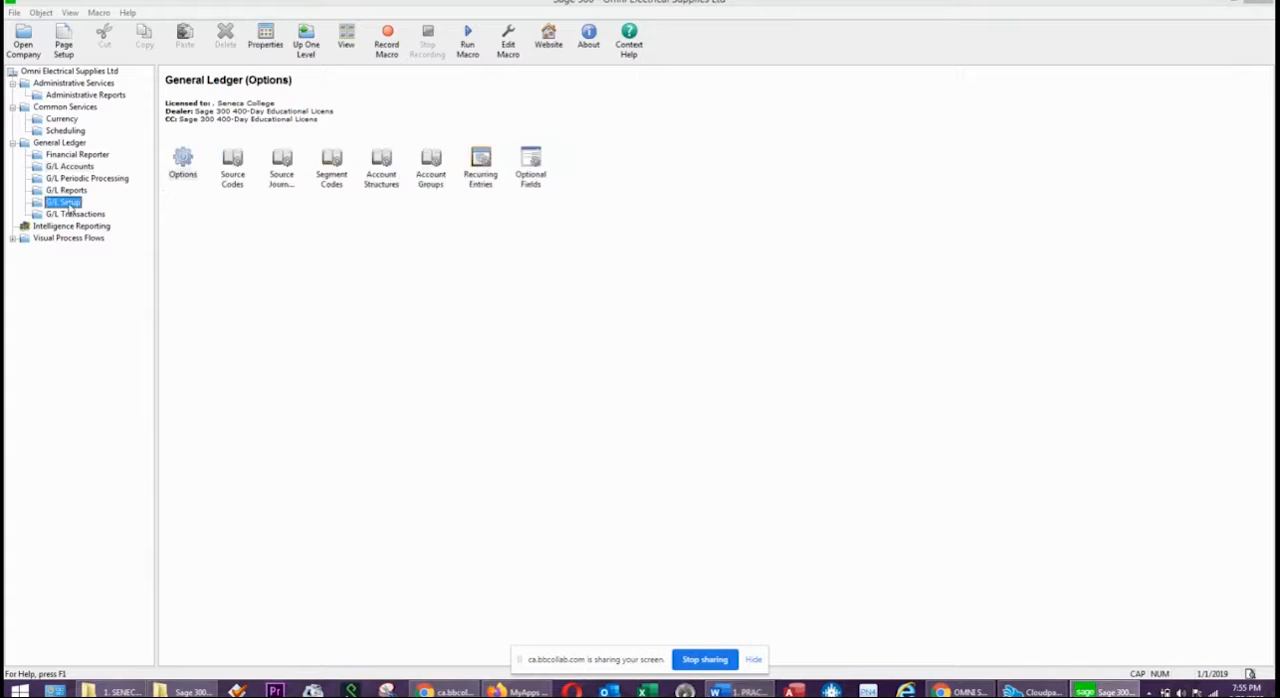
pyautogui.click(181, 158)
pyautogui.doubleClick(181, 158)
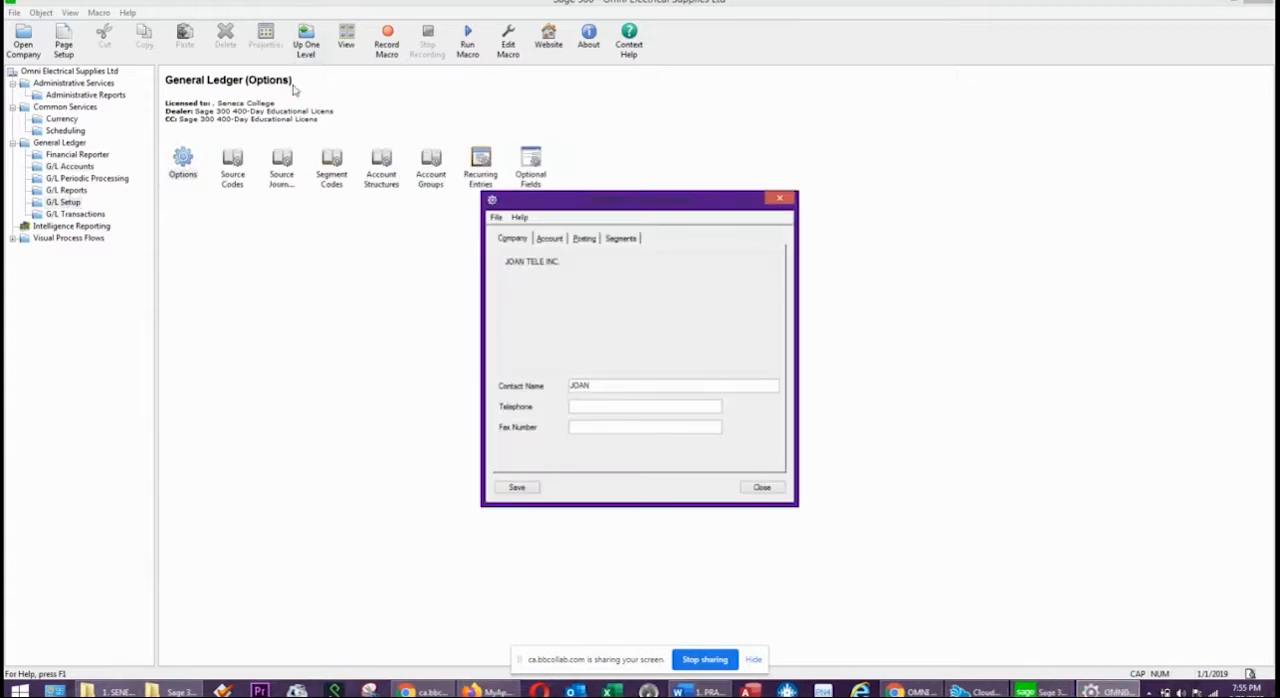
pyautogui.click(548, 240)
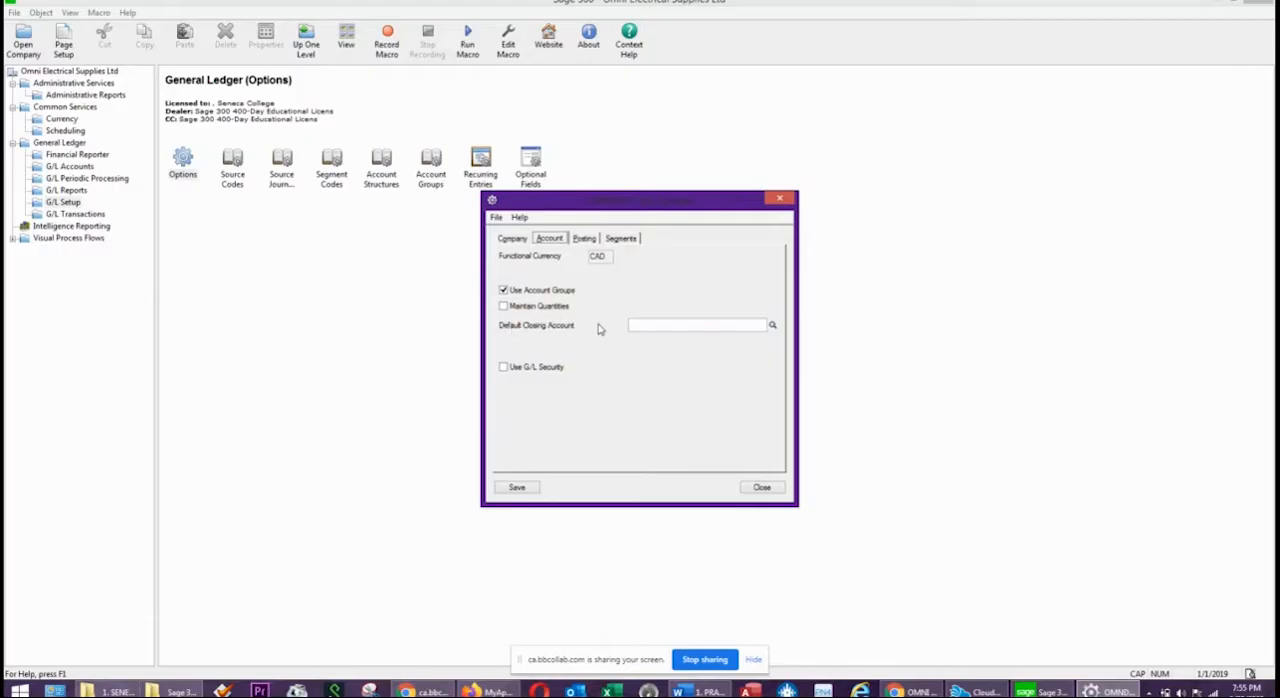
pyautogui.click(772, 325)
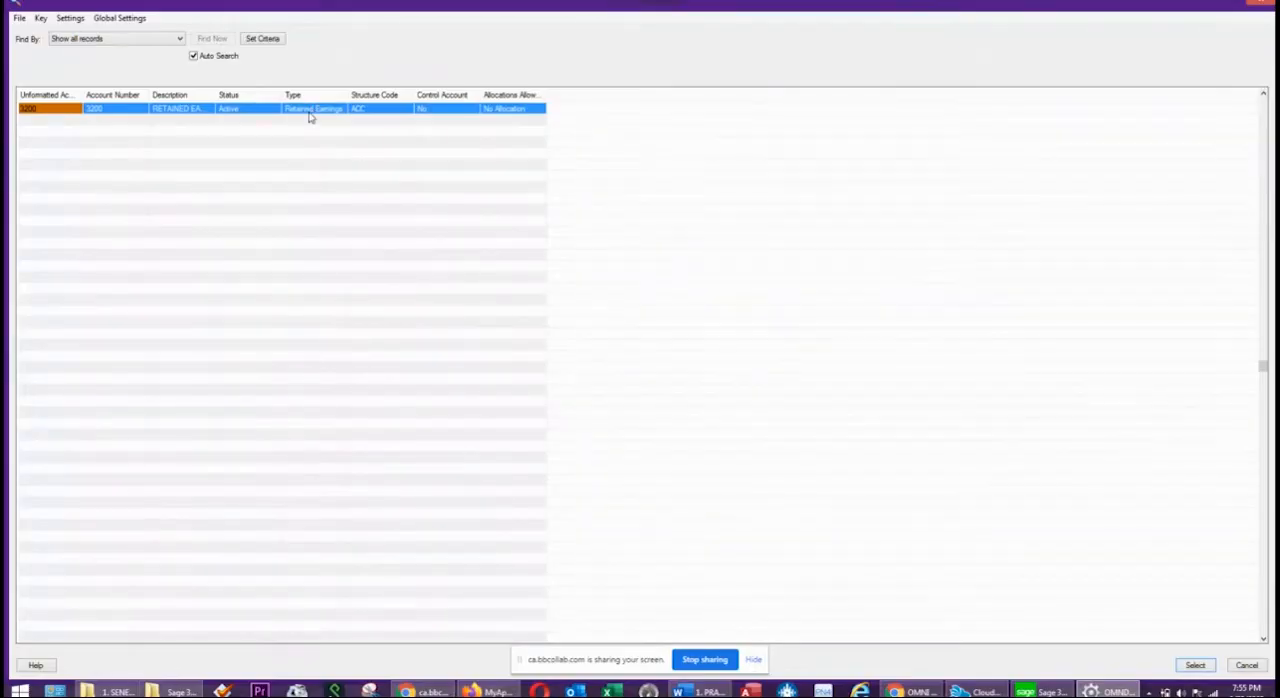
pyautogui.doubleClick(338, 108)
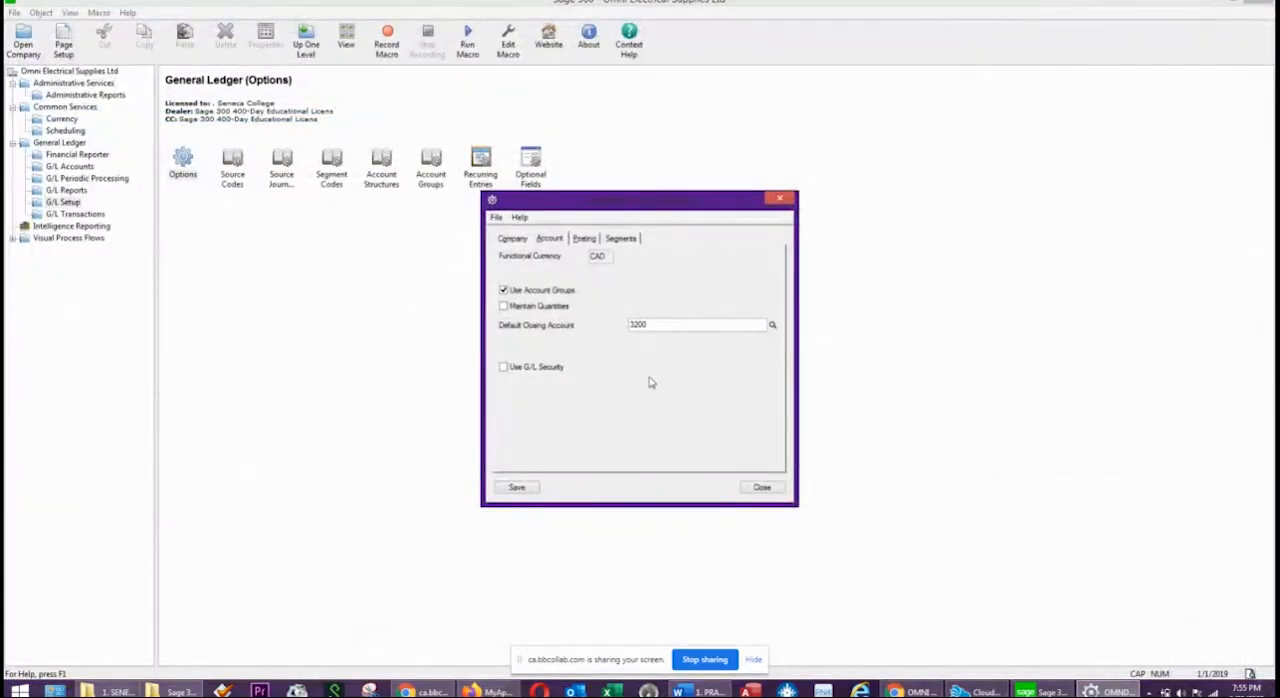
pyautogui.click(517, 488)
pyautogui.click(762, 487)
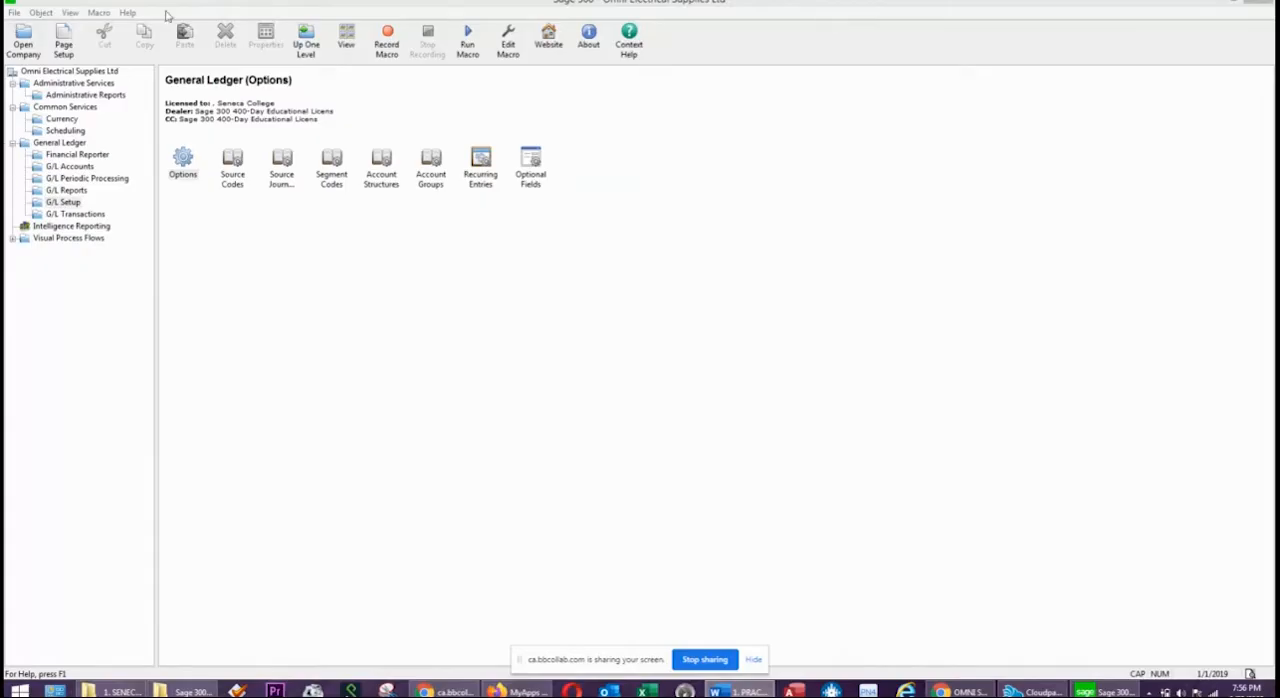
# Print the General Ledger Options report to preview.
pyautogui.click(13, 12)
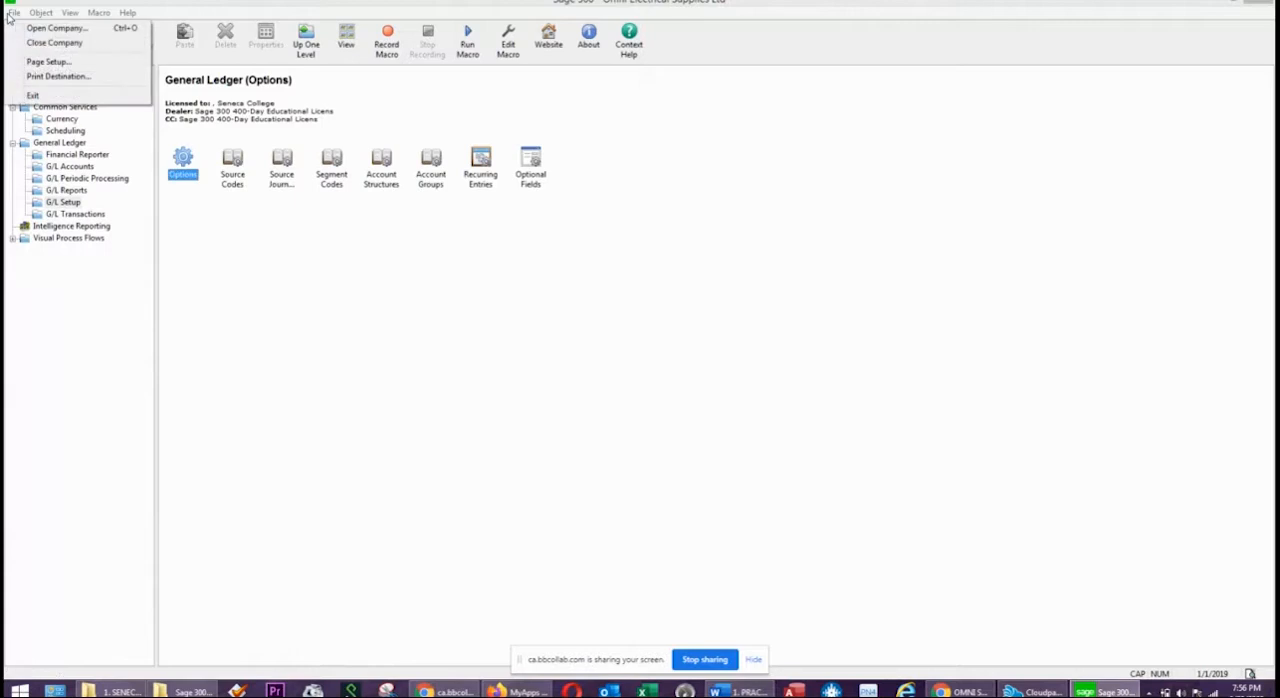
pyautogui.click(363, 349)
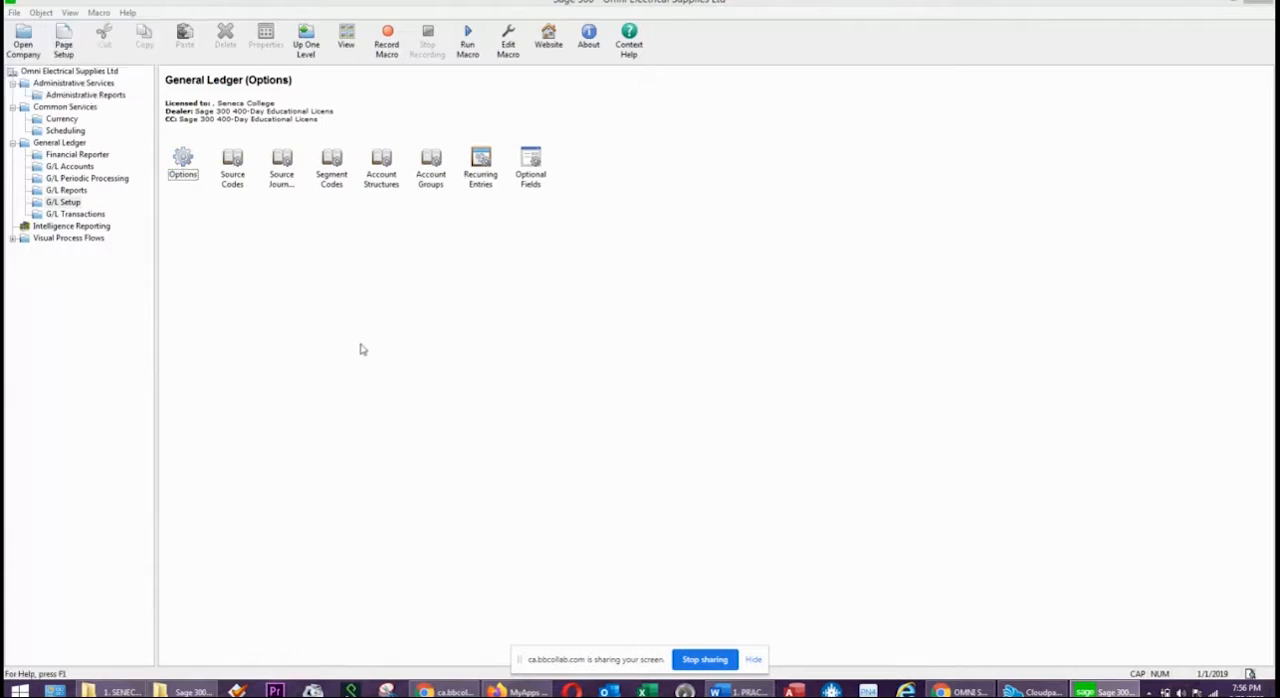
pyautogui.click(85, 189)
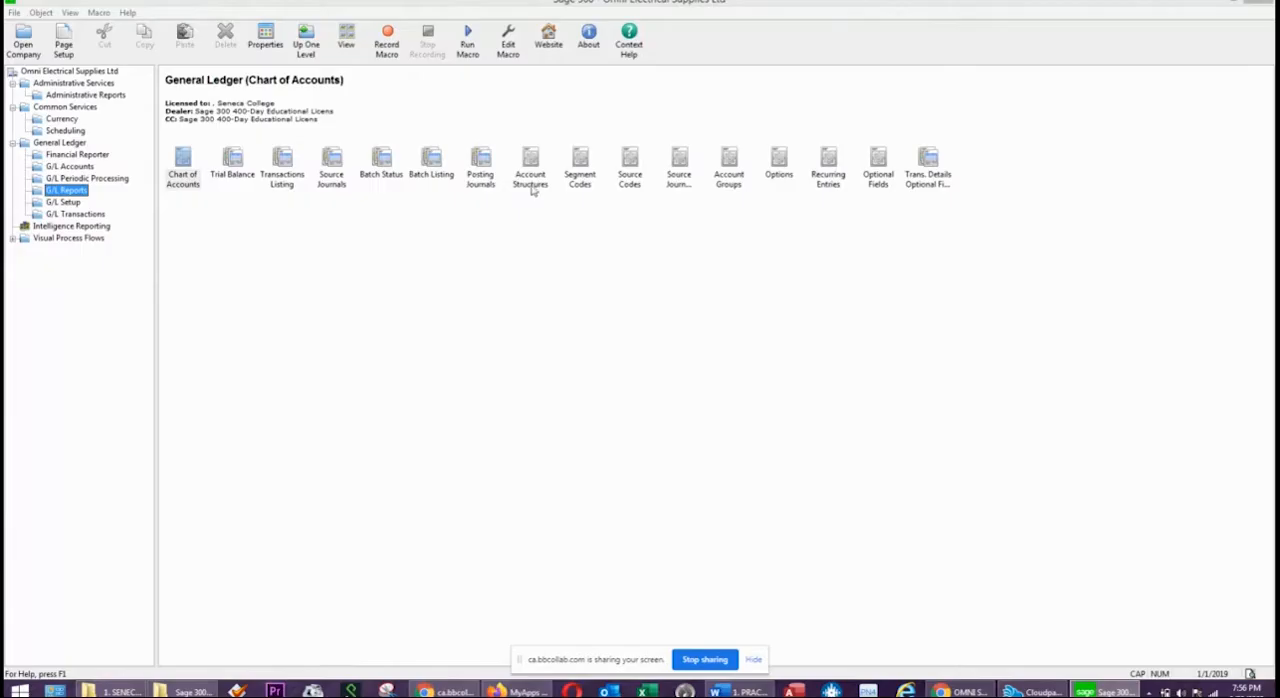
pyautogui.click(778, 164)
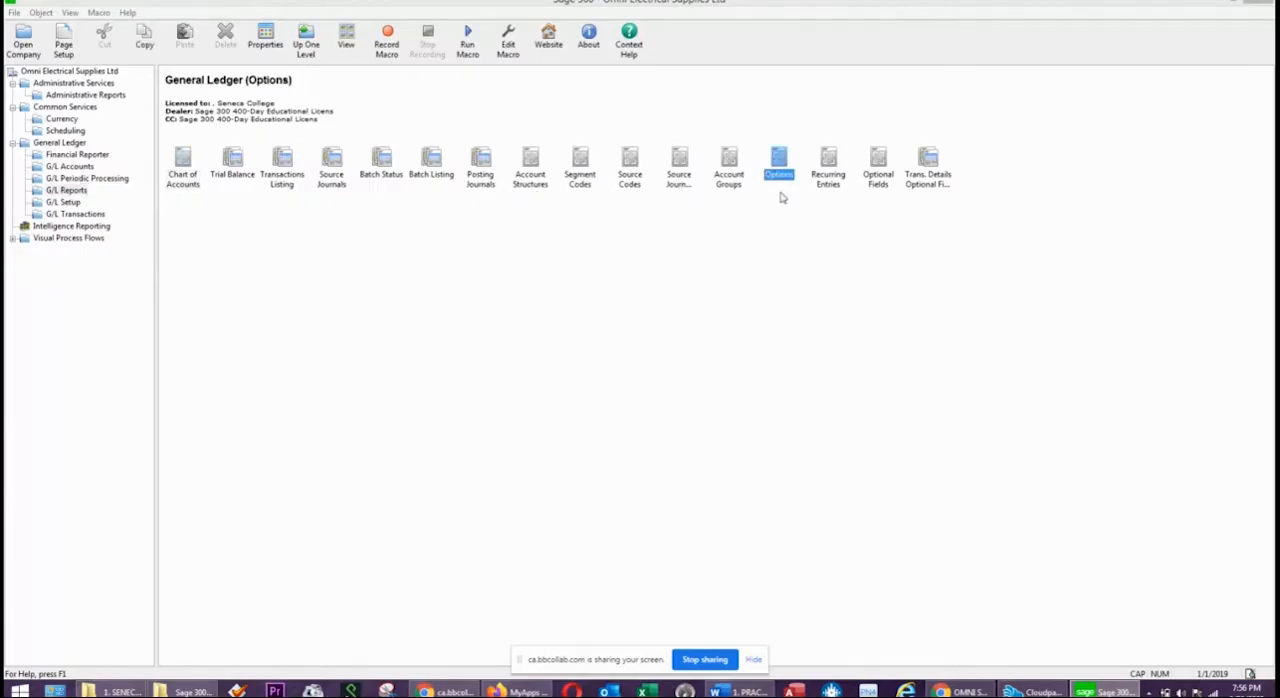
pyautogui.doubleClick(781, 166)
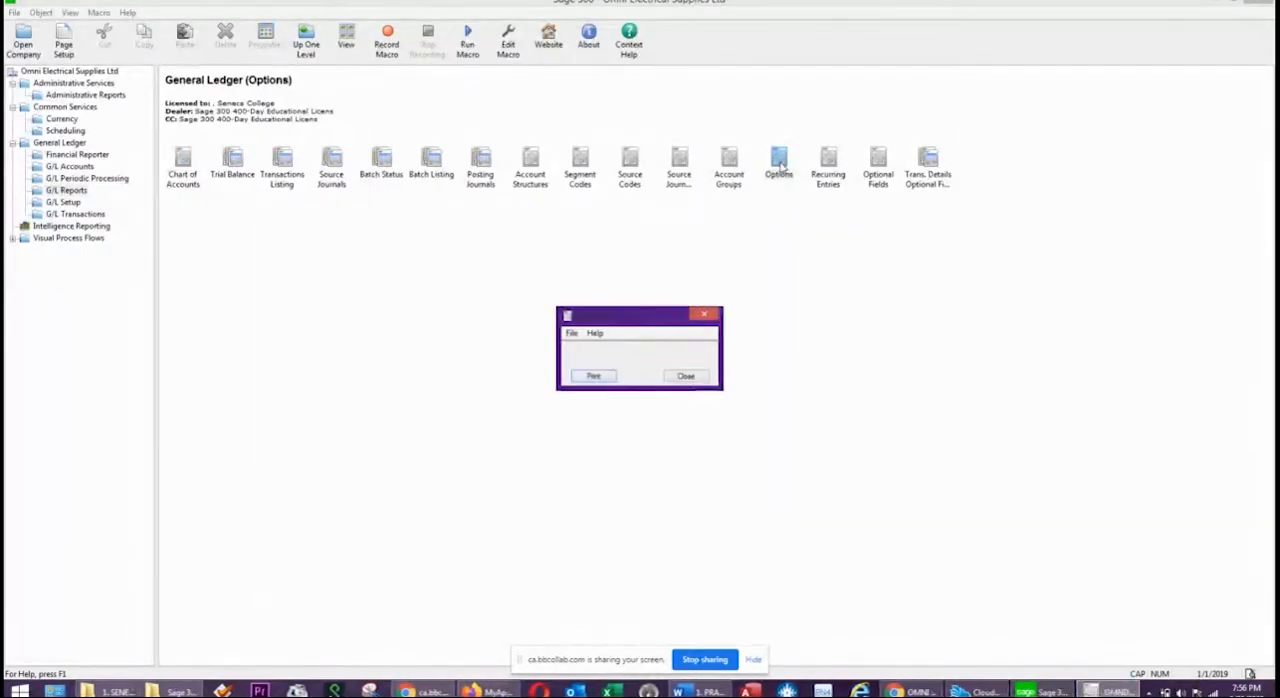
pyautogui.click(594, 377)
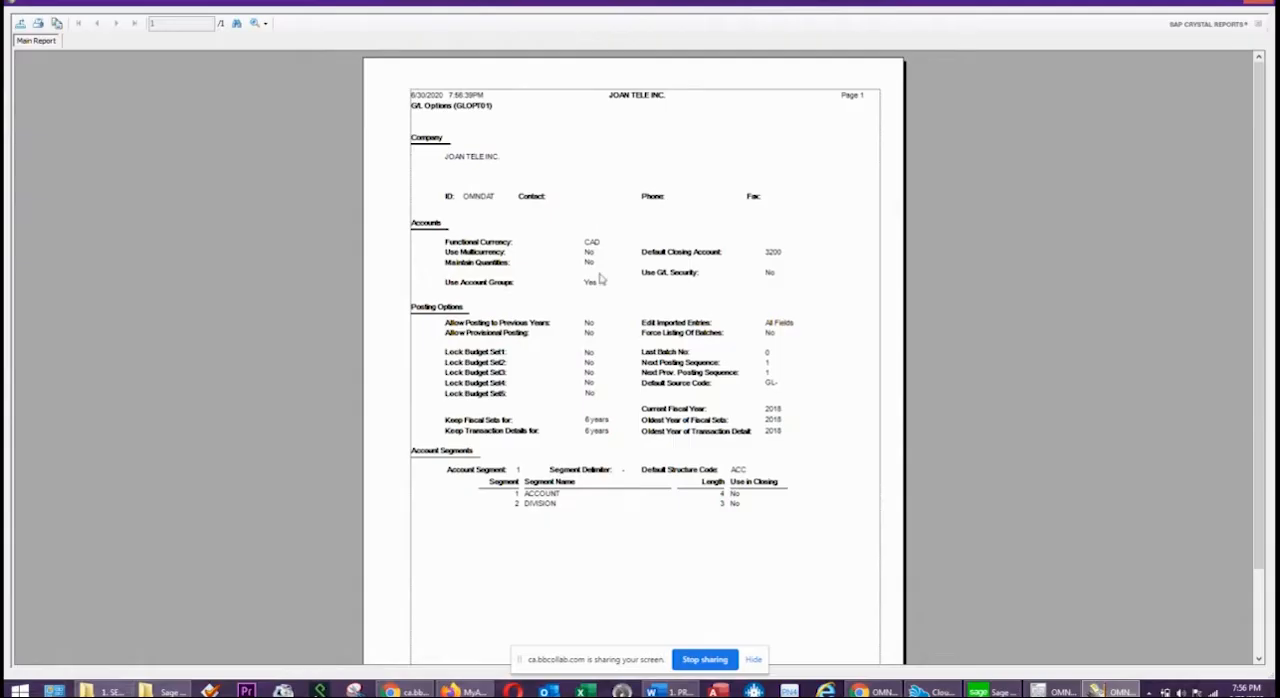
# Enlarge the G/L Options report preview to 150% and check the report title, company name and company ID.
pyautogui.click(595, 130)
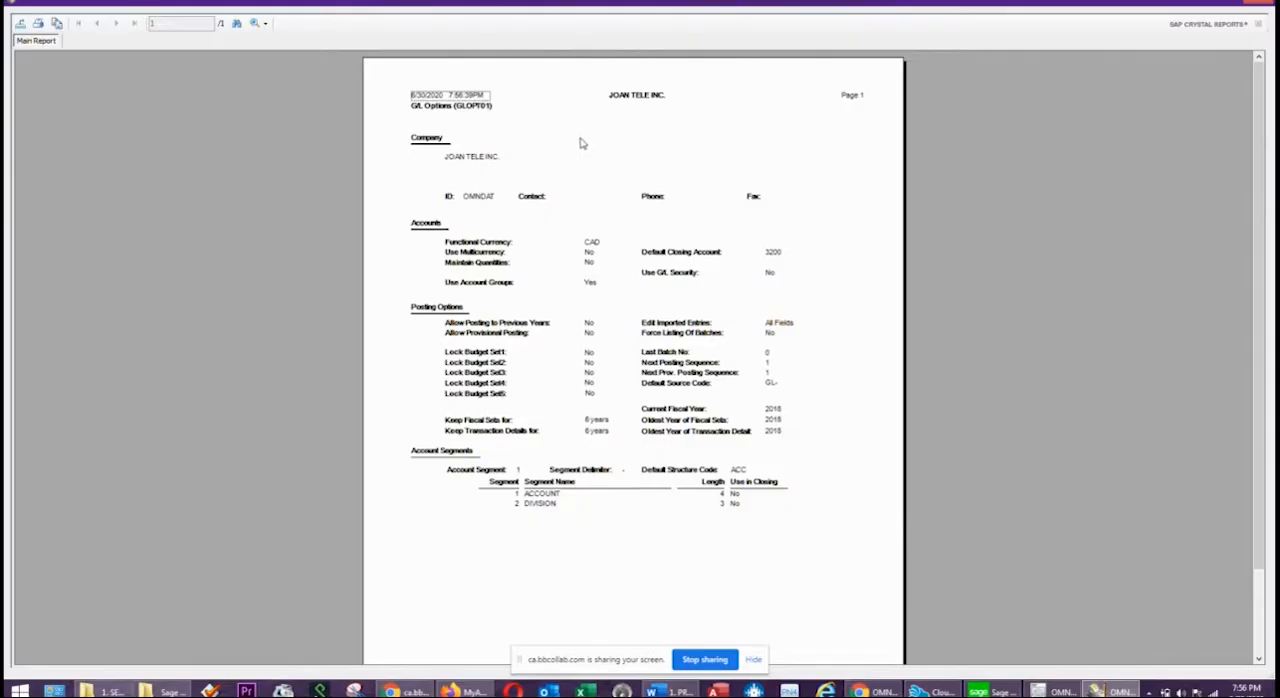
pyautogui.scroll(-1, 583, 143)
pyautogui.scroll(1, 640, 203)
pyautogui.click(263, 23)
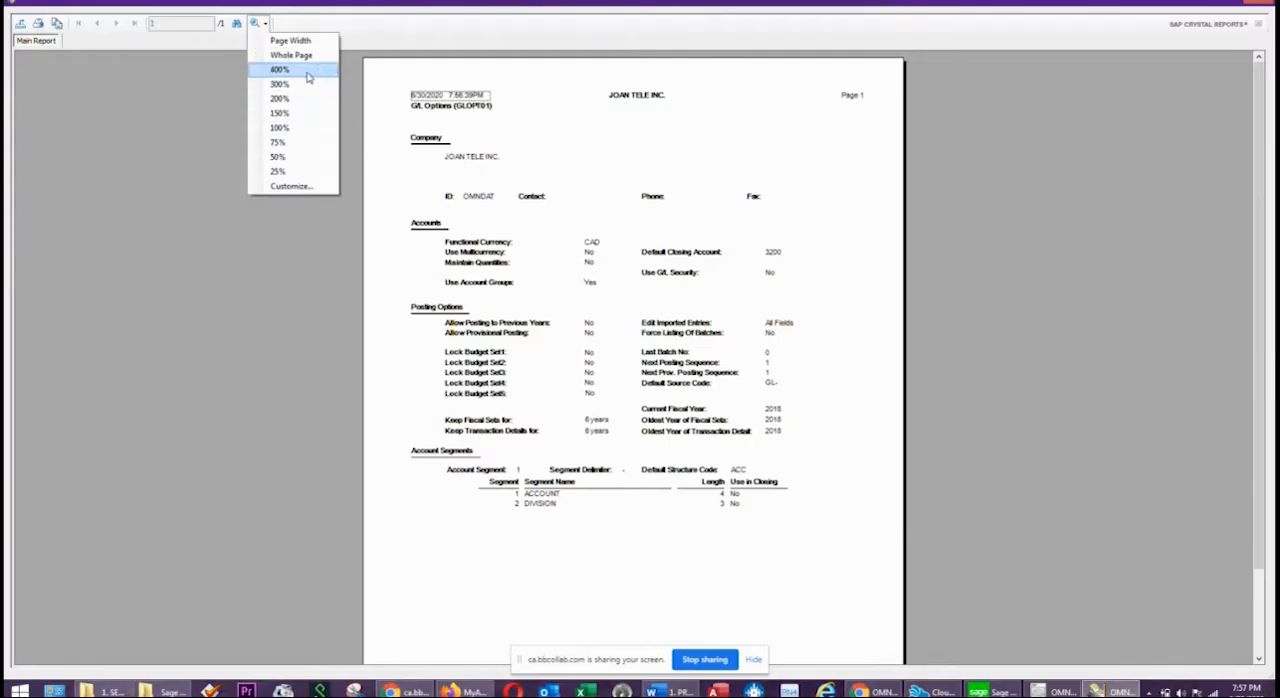
pyautogui.click(553, 196)
pyautogui.click(605, 243)
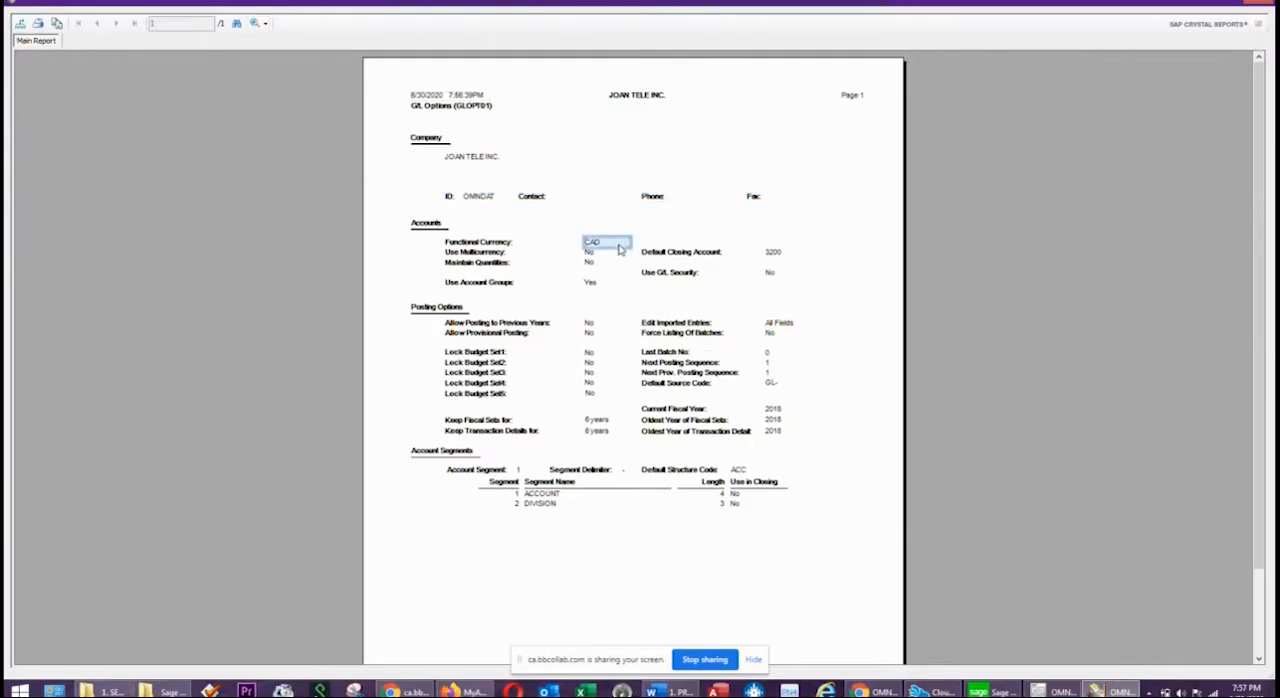
pyautogui.click(624, 145)
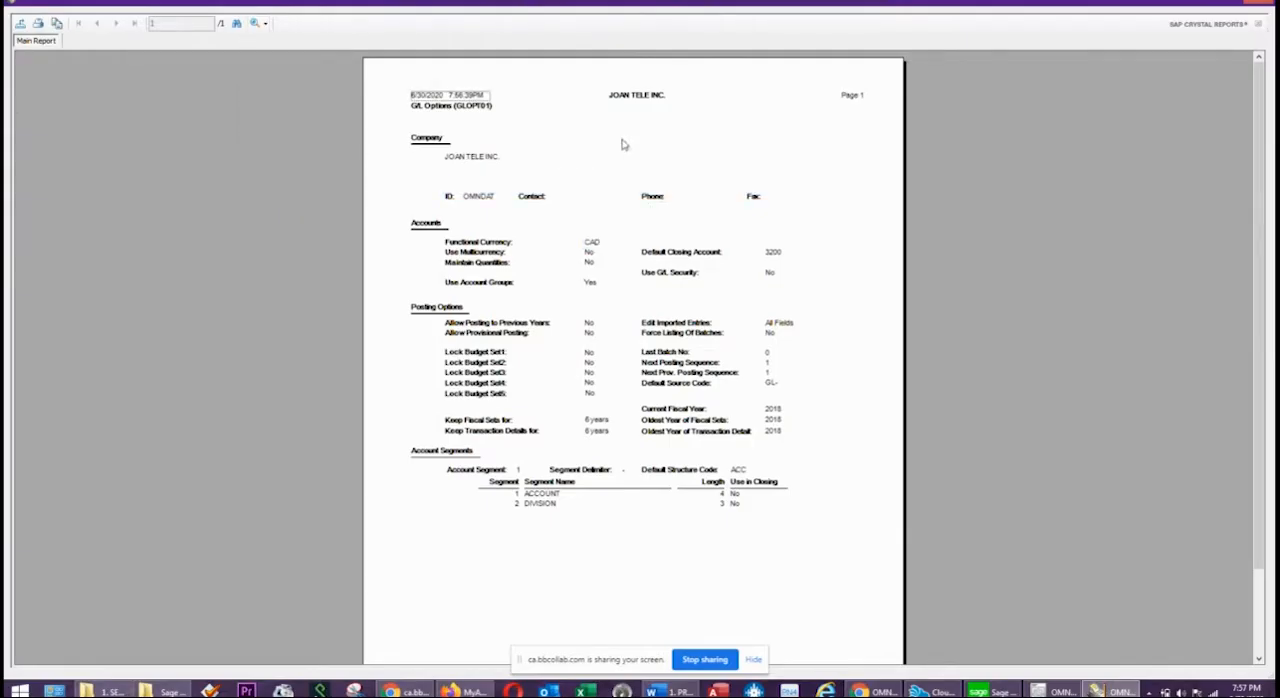
pyautogui.click(265, 24)
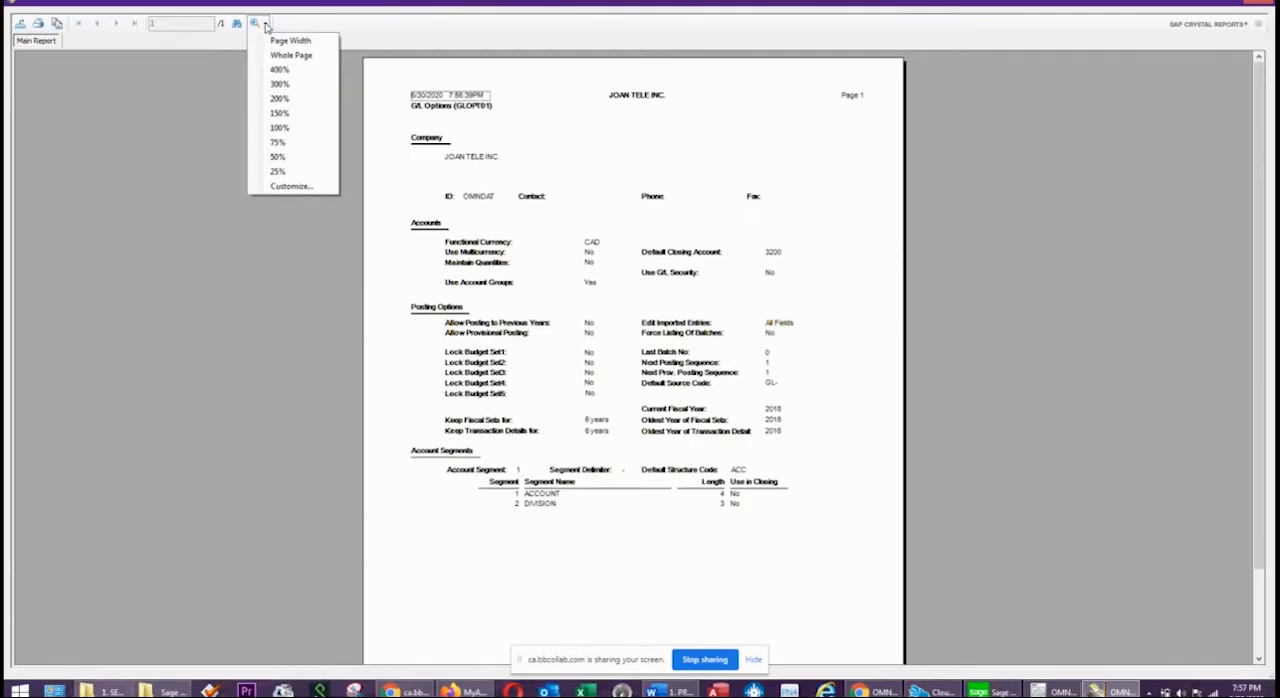
pyautogui.click(277, 116)
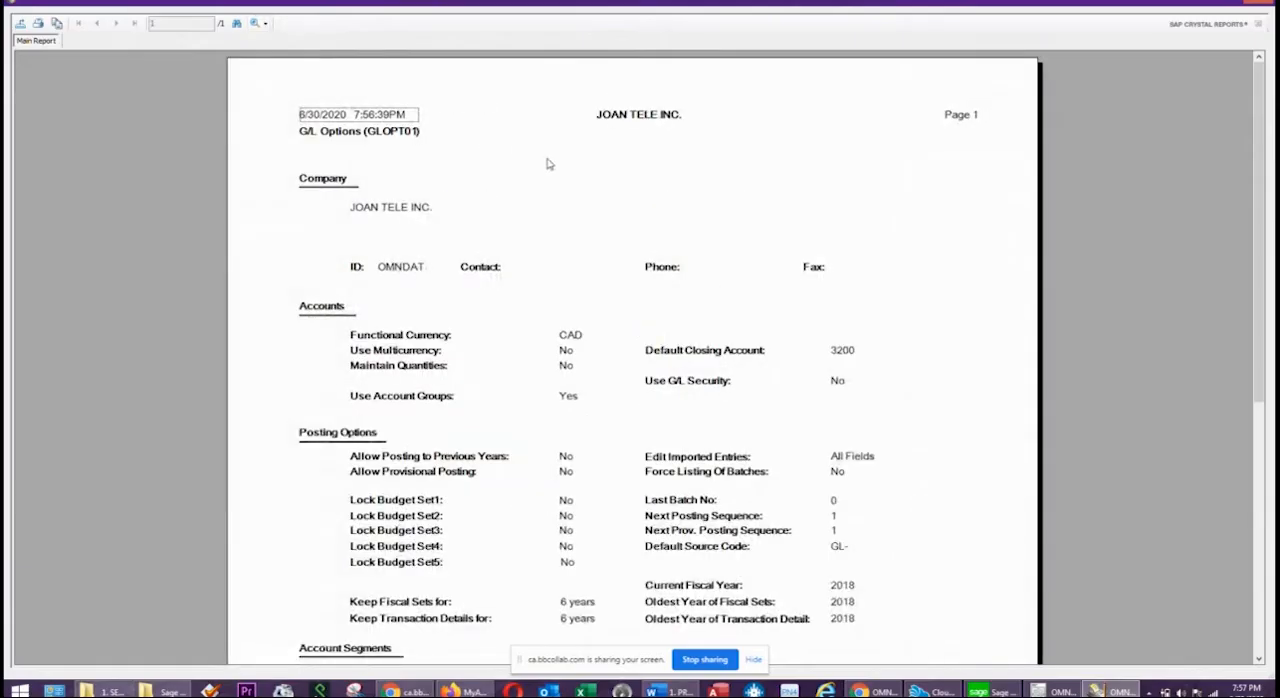
pyautogui.click(340, 135)
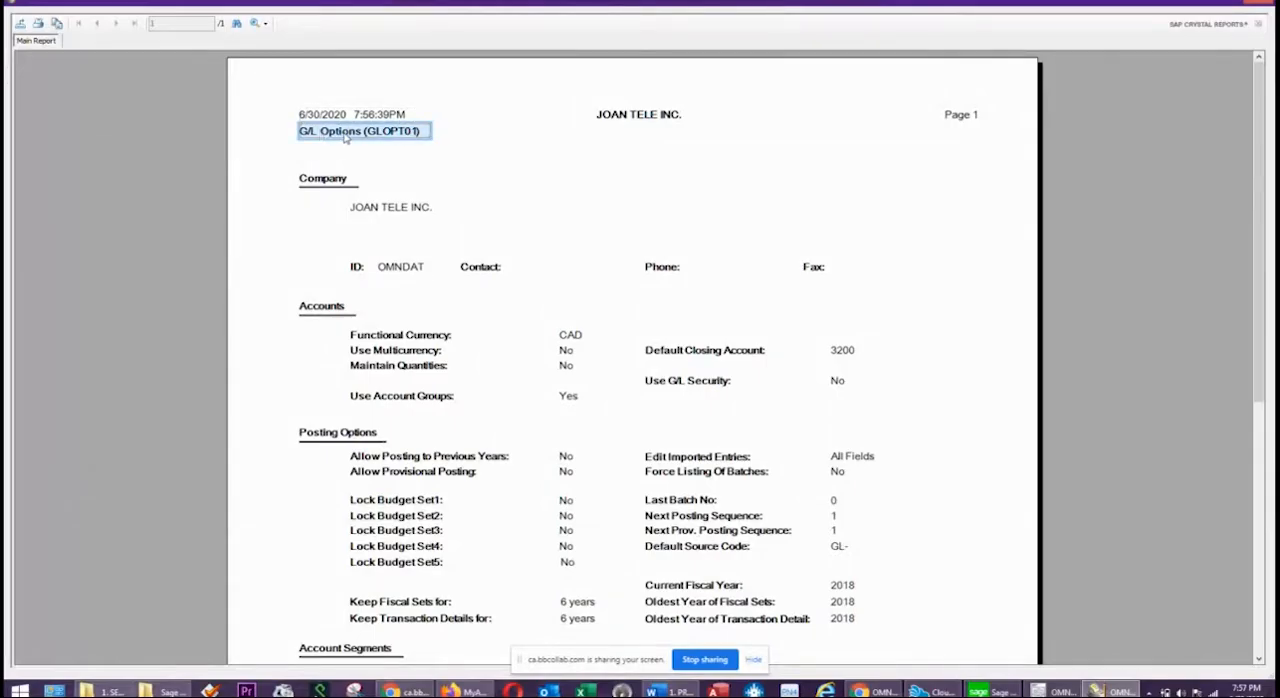
pyautogui.click(378, 210)
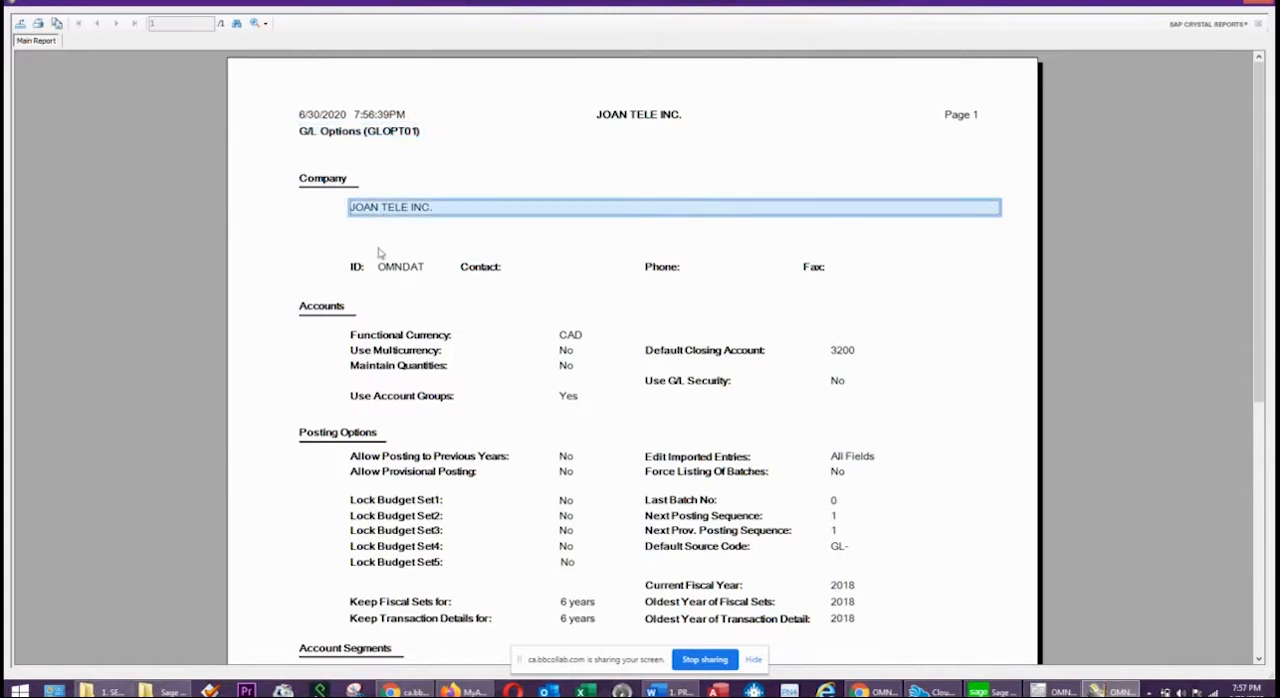
pyautogui.click(391, 274)
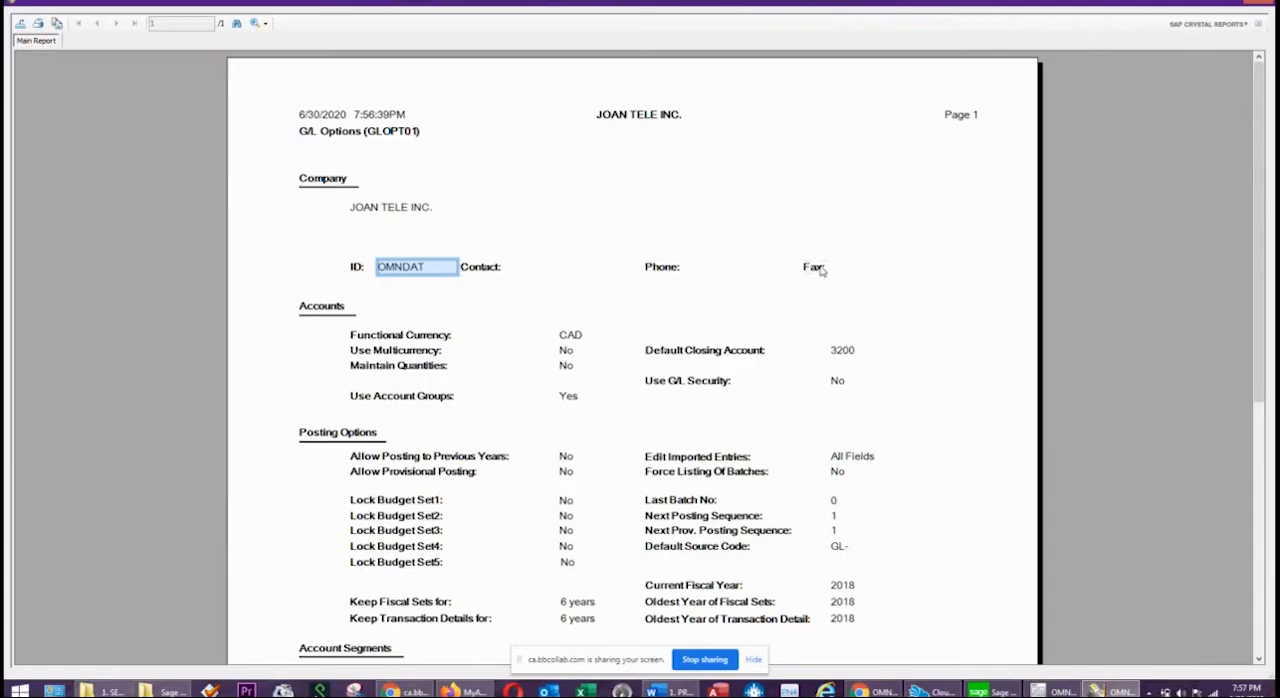
# Review the report's default closing account, account groups setting, current fiscal year, default structure code and account segments.
pyautogui.scroll(-1, 765, 285)
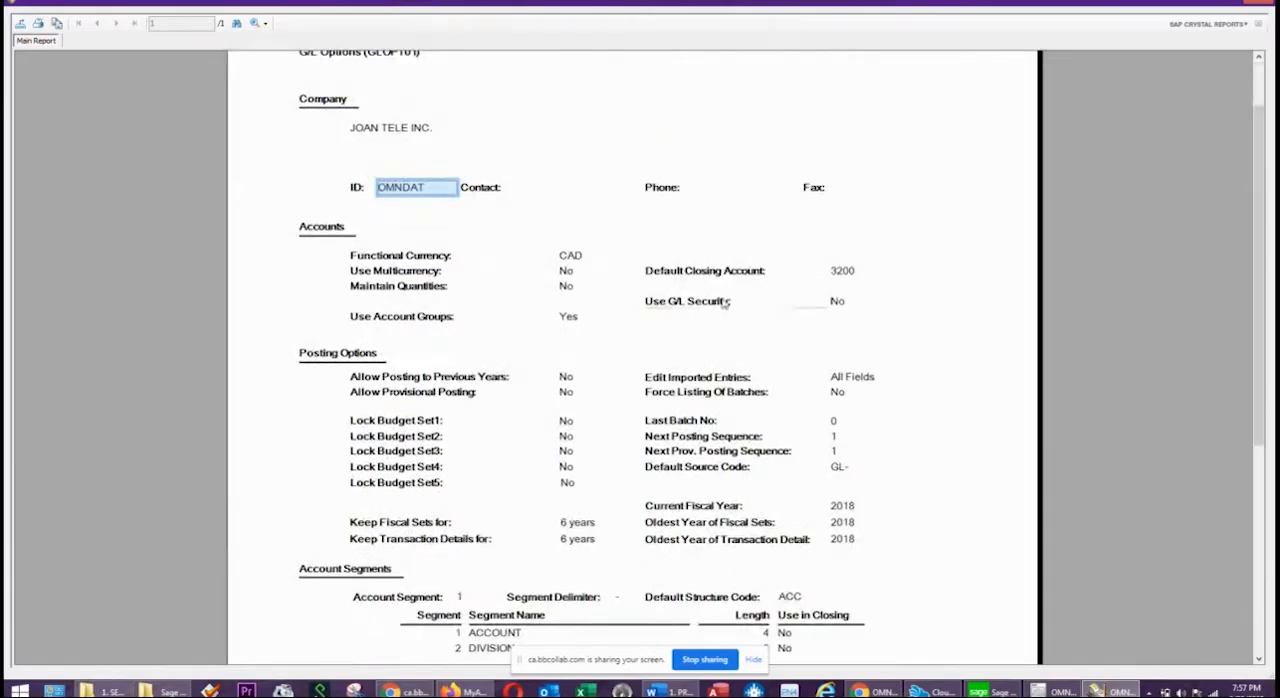
pyautogui.click(840, 270)
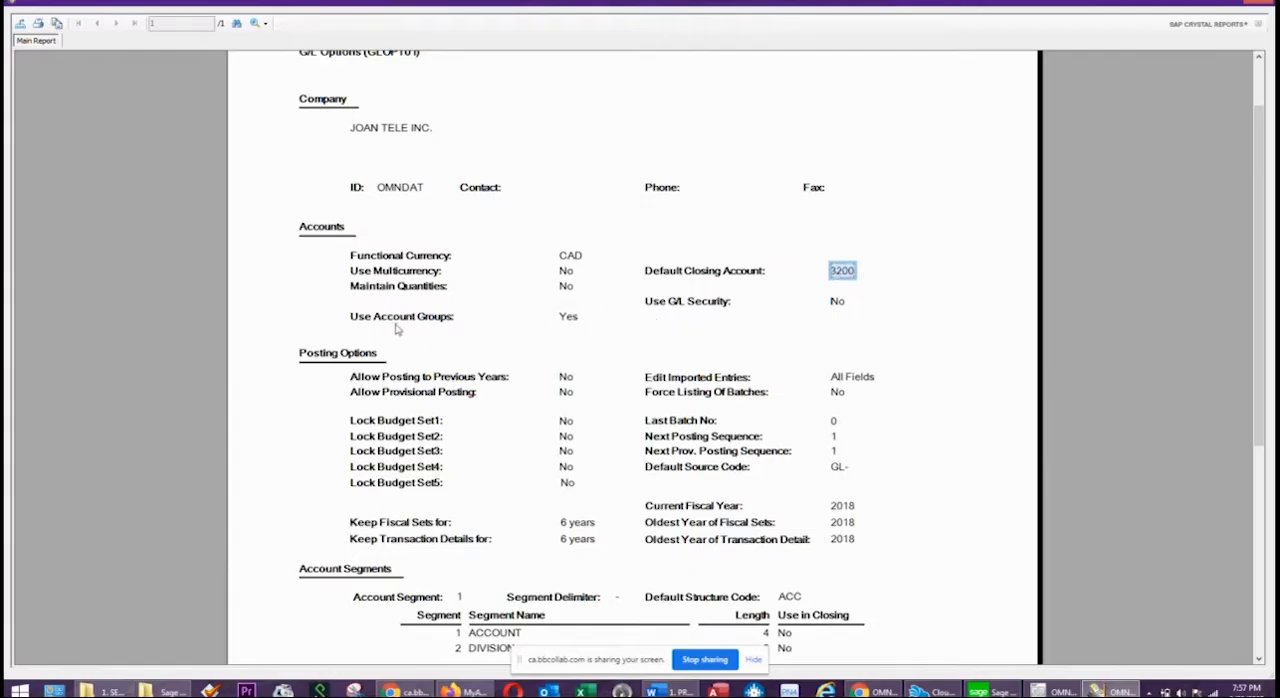
pyautogui.click(564, 318)
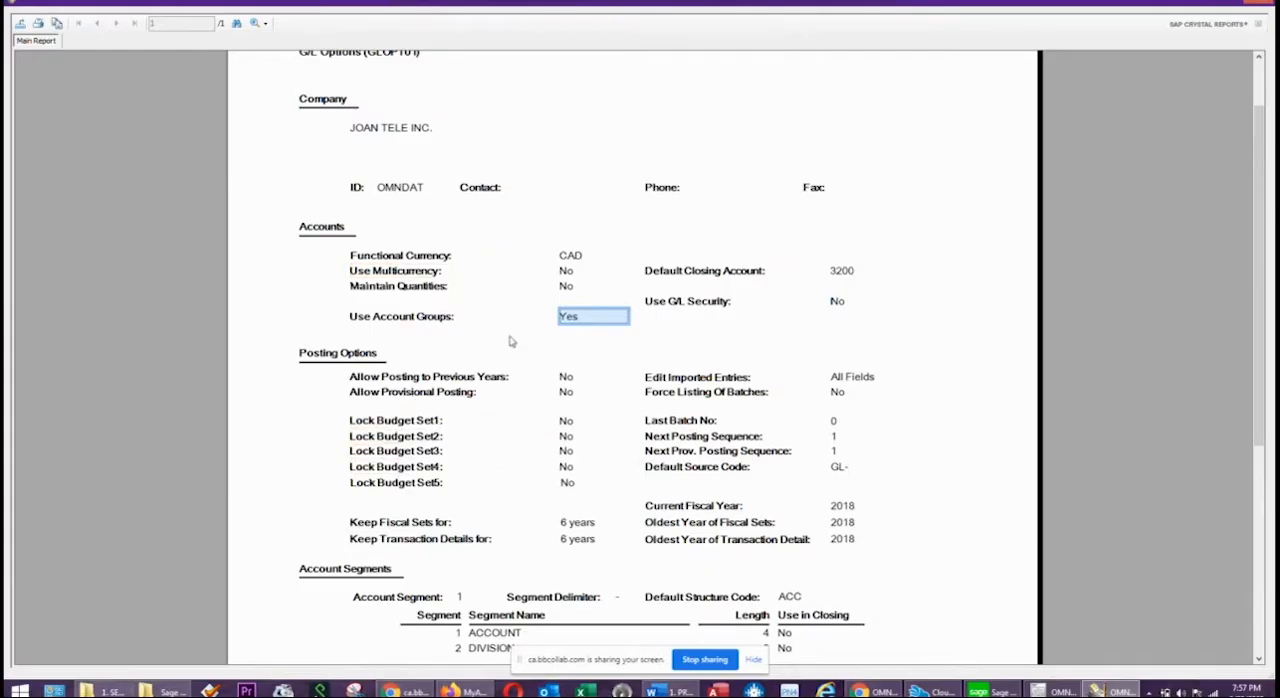
pyautogui.scroll(-3, 551, 400)
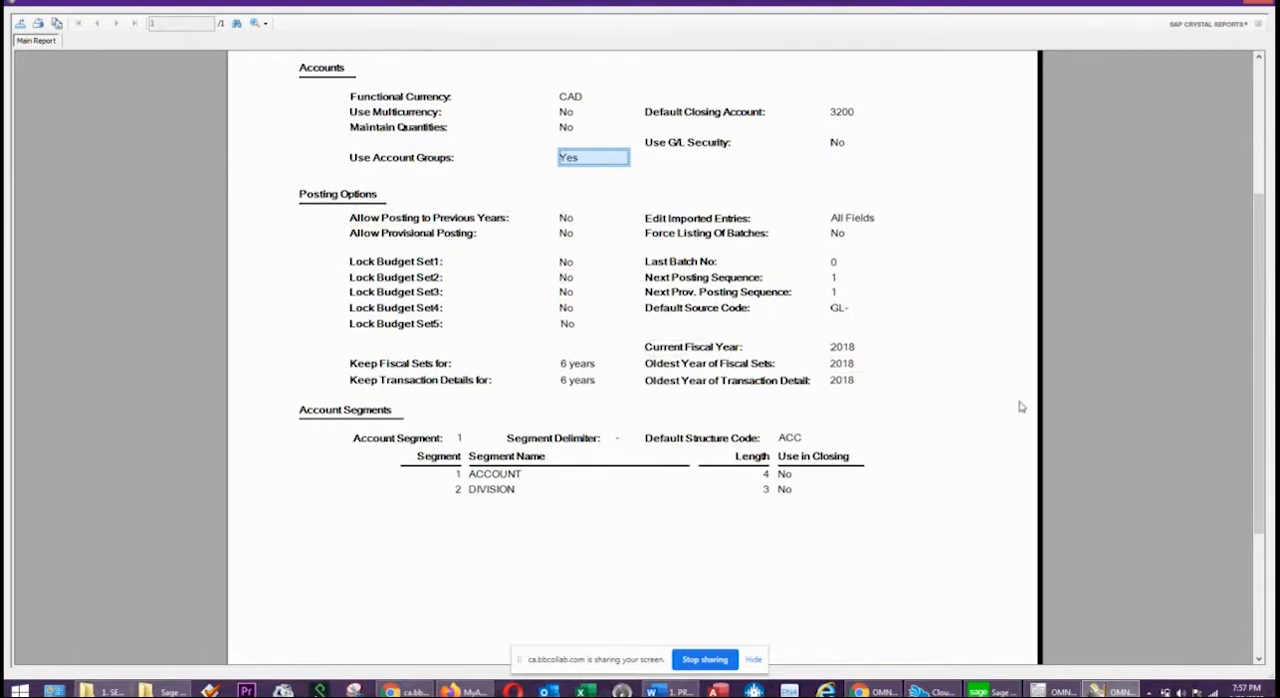
pyautogui.click(860, 350)
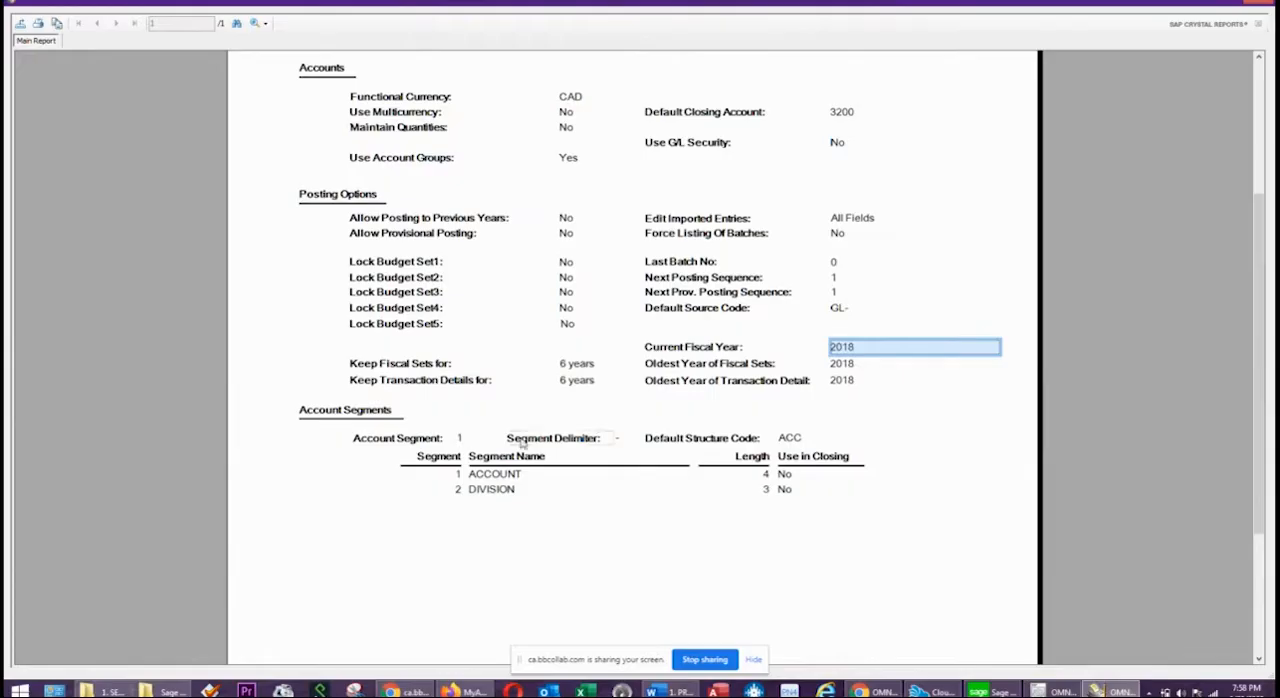
pyautogui.click(794, 441)
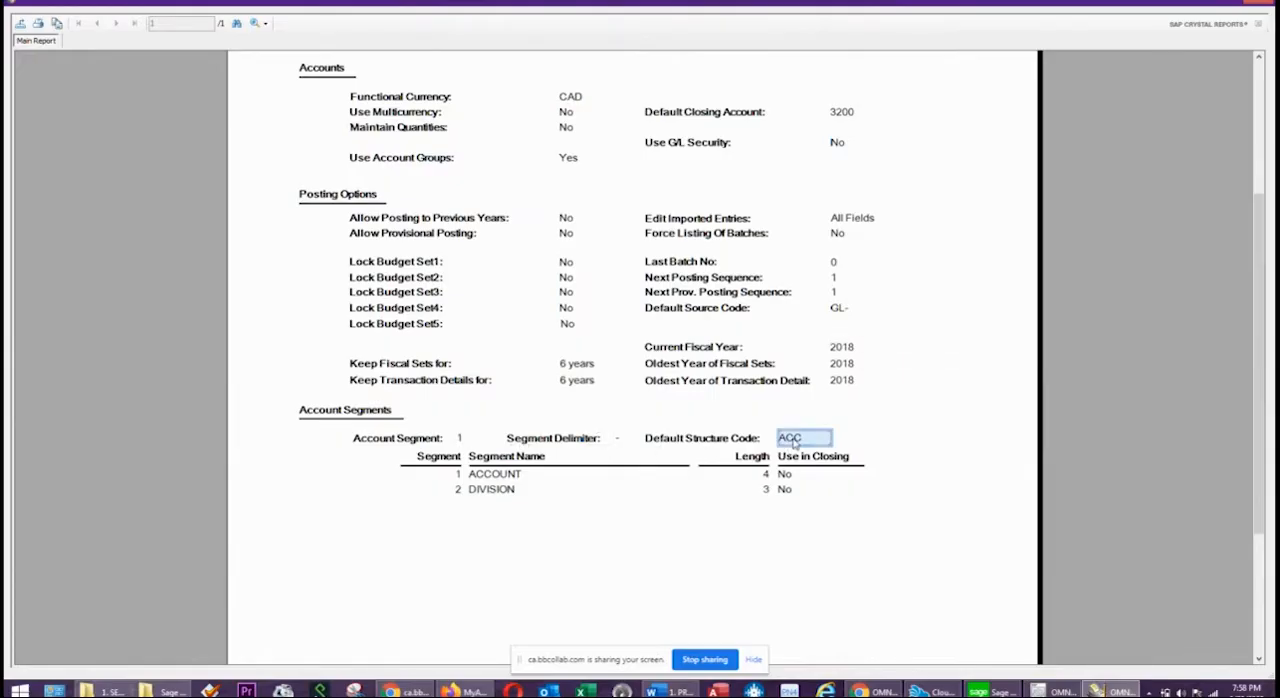
pyautogui.click(523, 472)
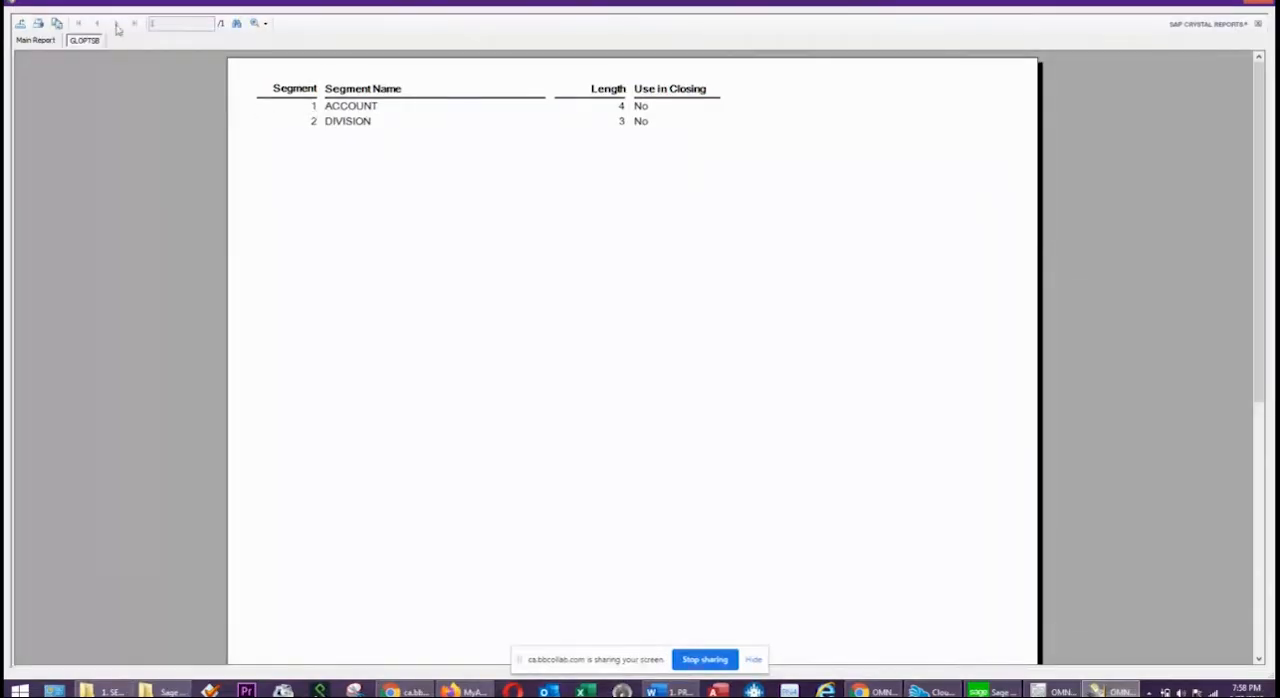
pyautogui.click(40, 41)
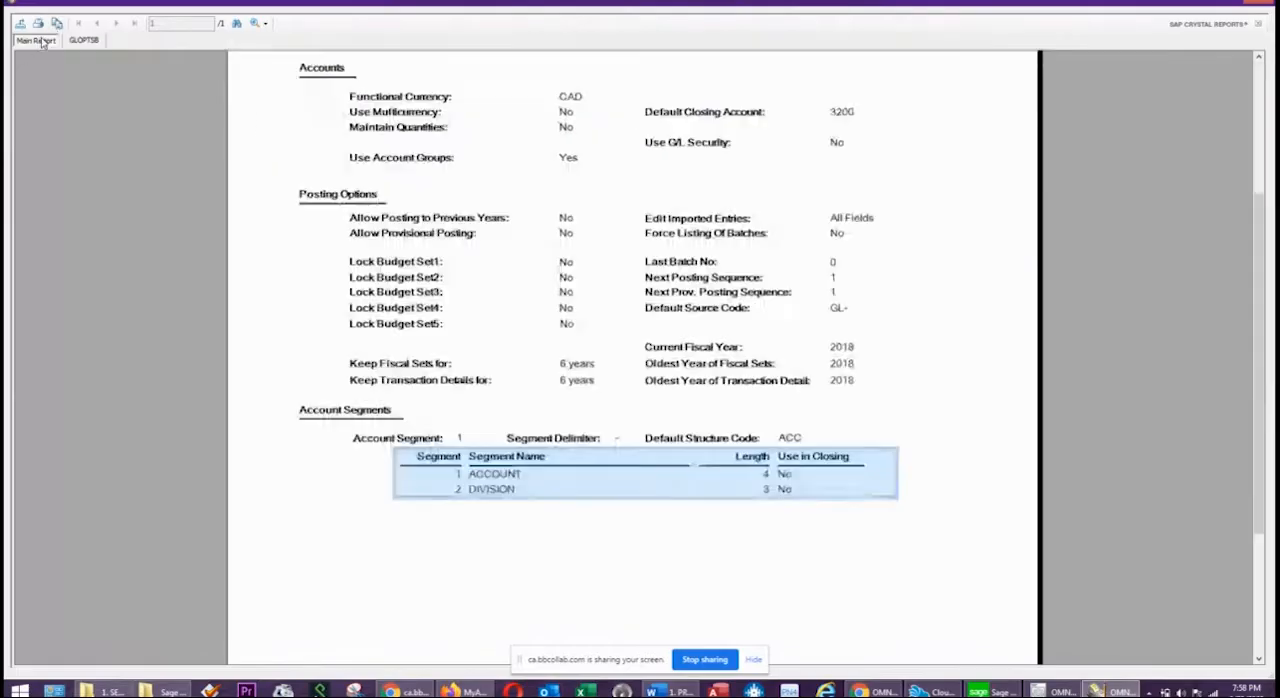
pyautogui.click(483, 528)
pyautogui.scroll(-3, 566, 451)
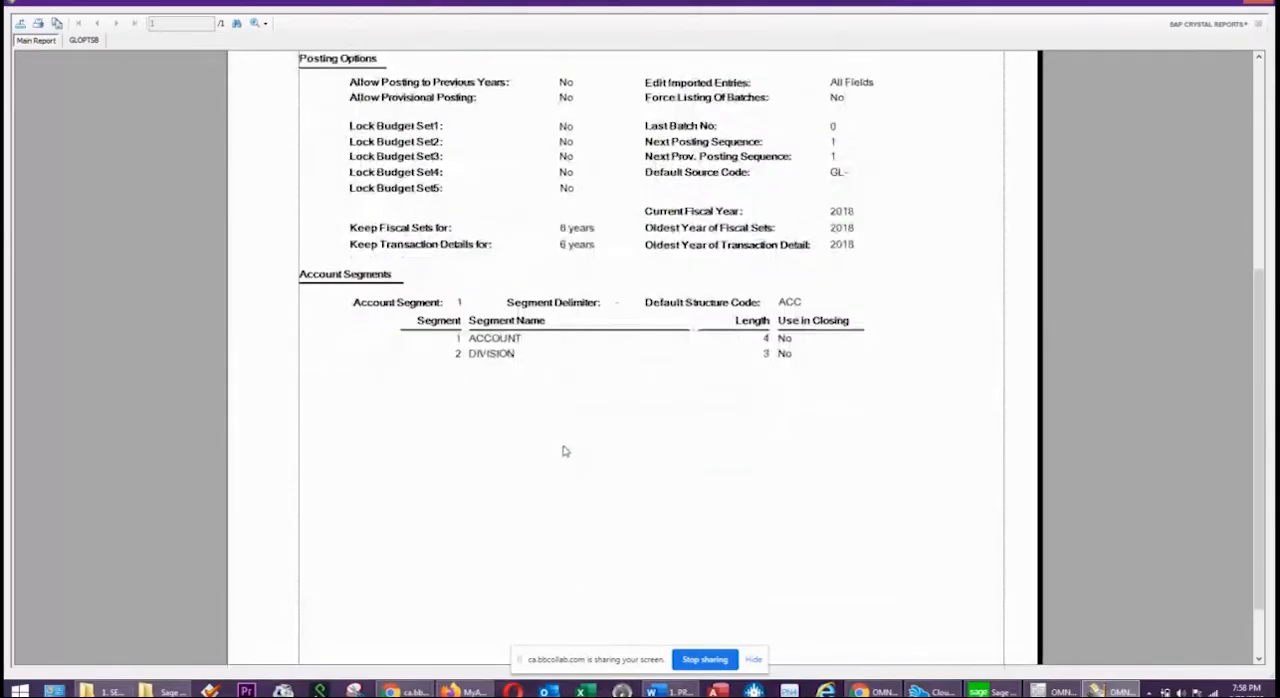
# Close the G/L Options report preview and its print dialog.
pyautogui.scroll(5, 563, 445)
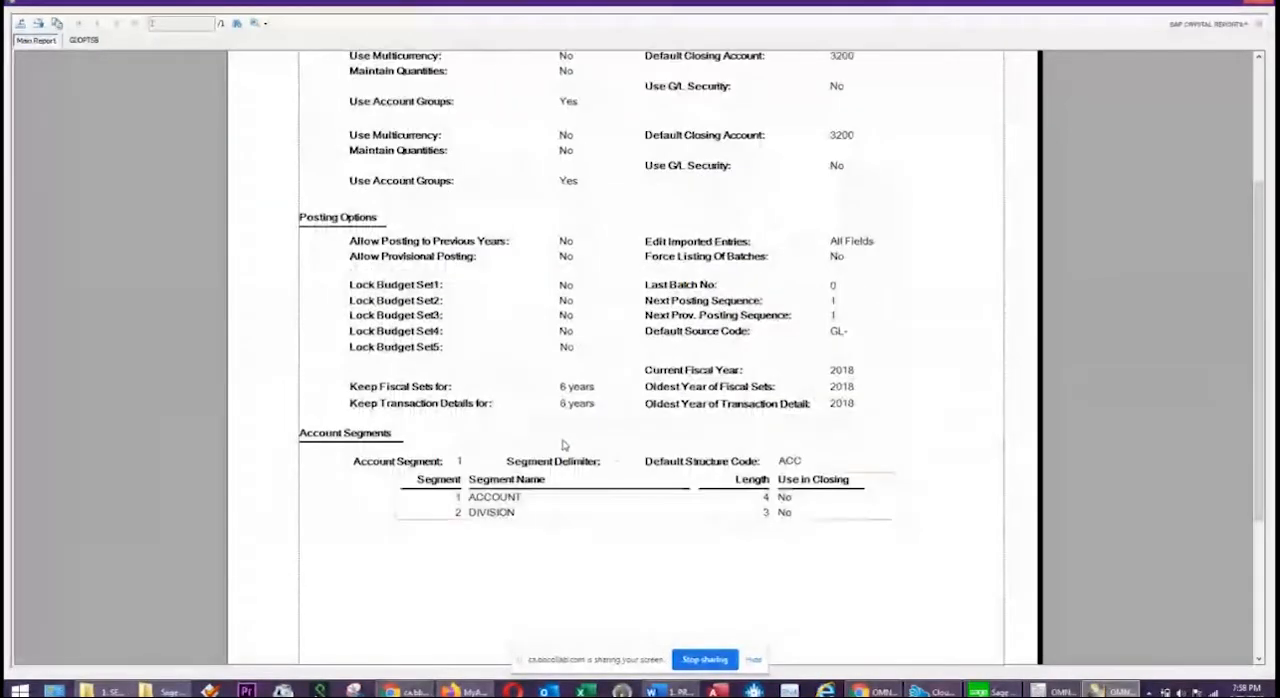
pyautogui.click(1266, 4)
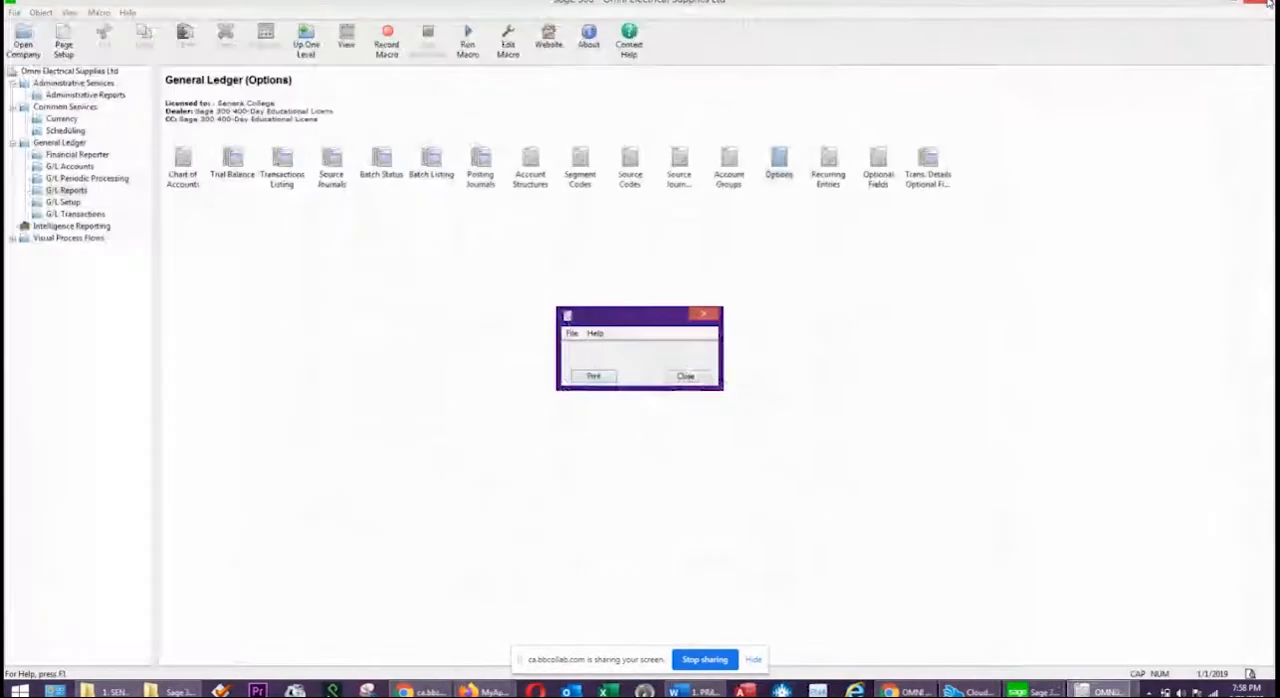
pyautogui.click(686, 376)
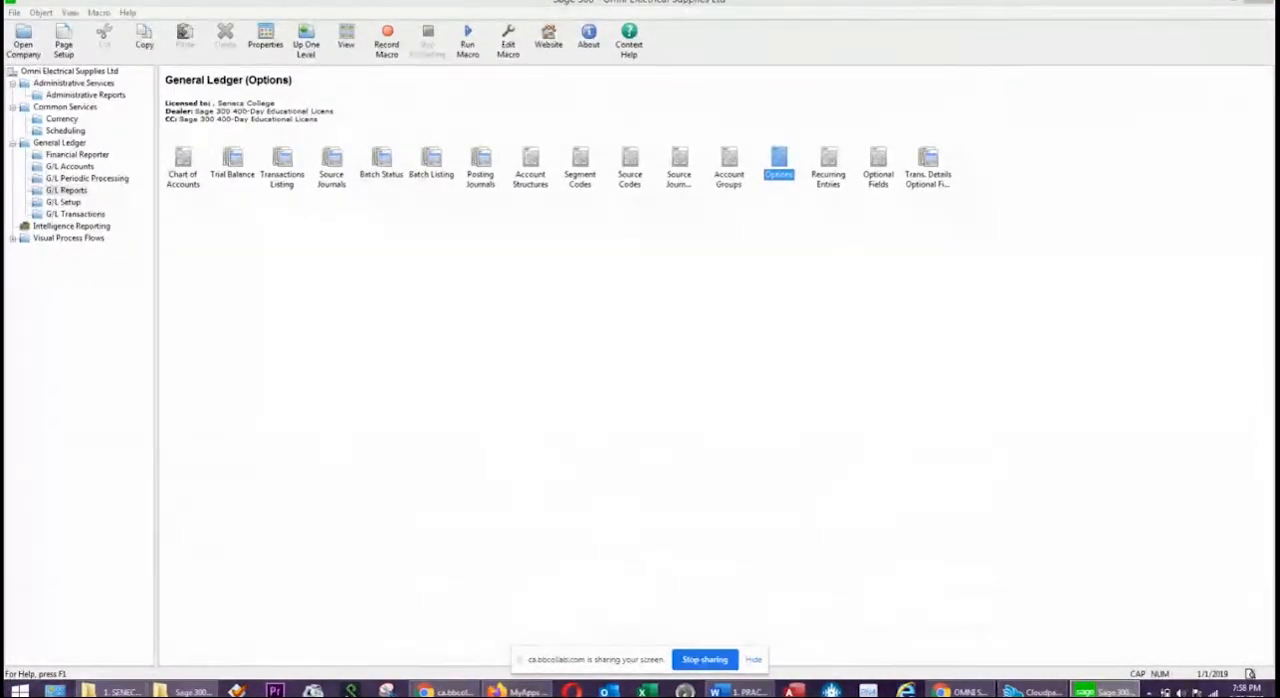
# Switch to the Word practice exercise and read the table of December 2018 ending balances.
pyautogui.click(740, 691)
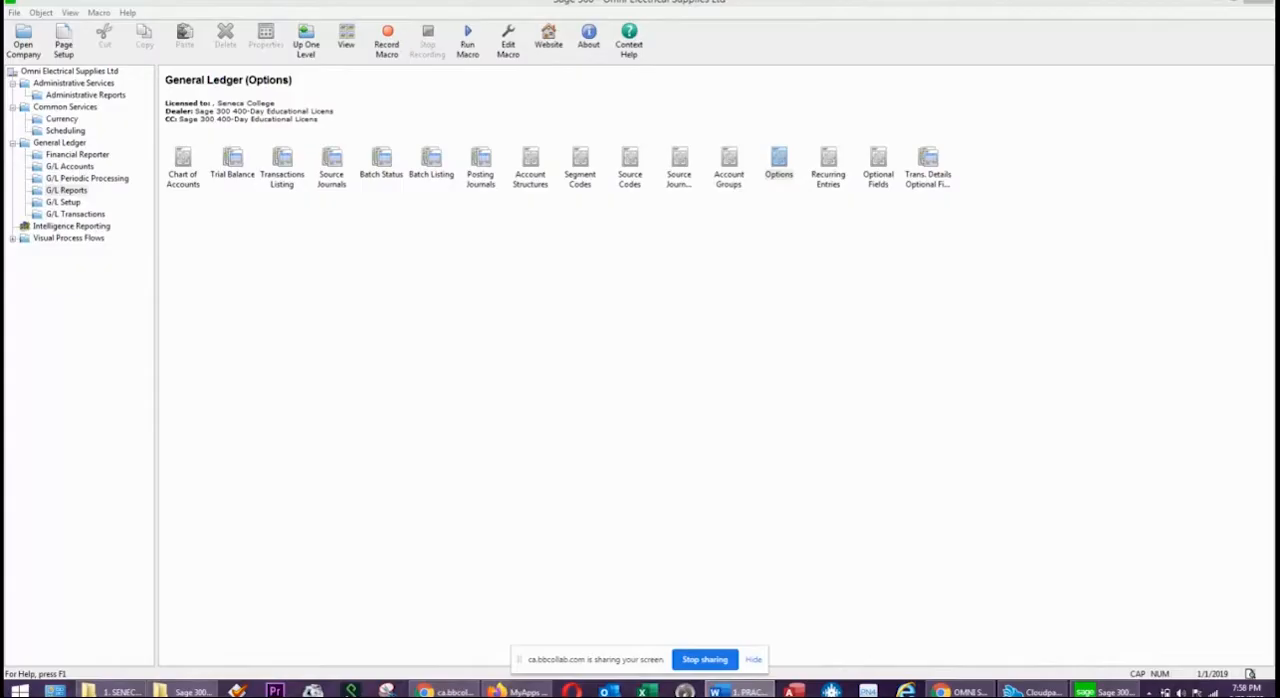
pyautogui.moveTo(1279, 131); pyautogui.dragTo(738, 94)
pyautogui.scroll(-2, 330, 300)
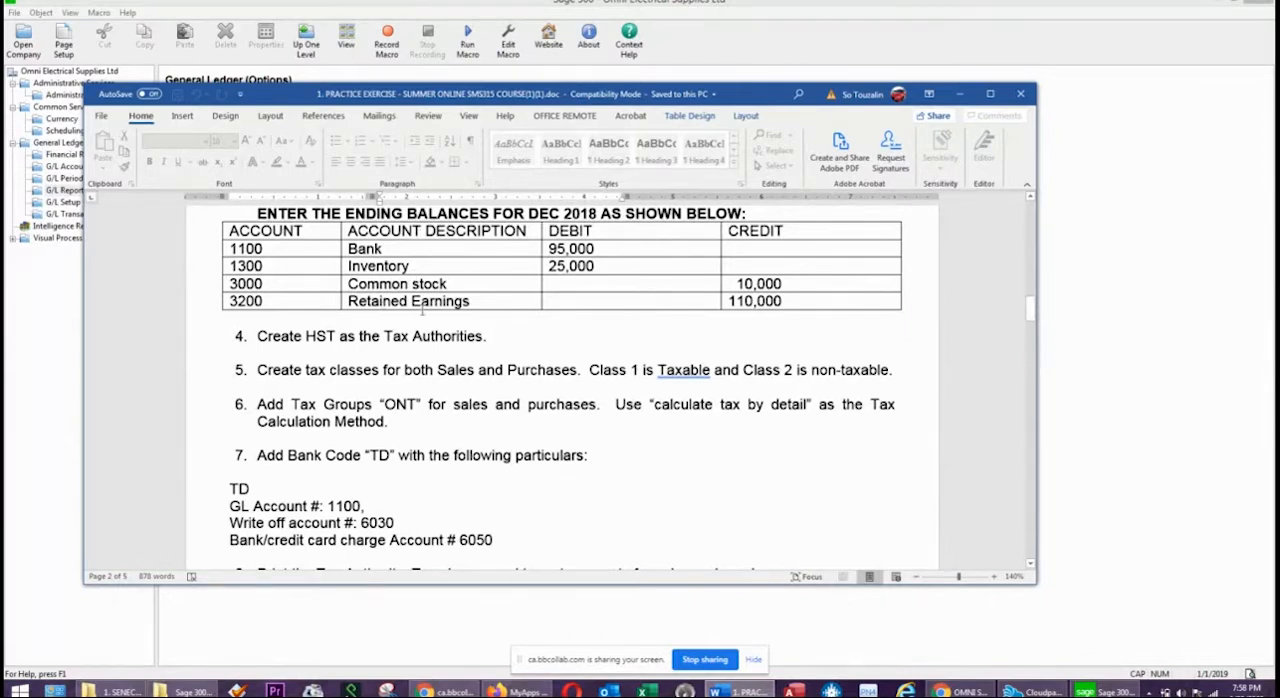
pyautogui.moveTo(788, 96); pyautogui.dragTo(1279, 92)
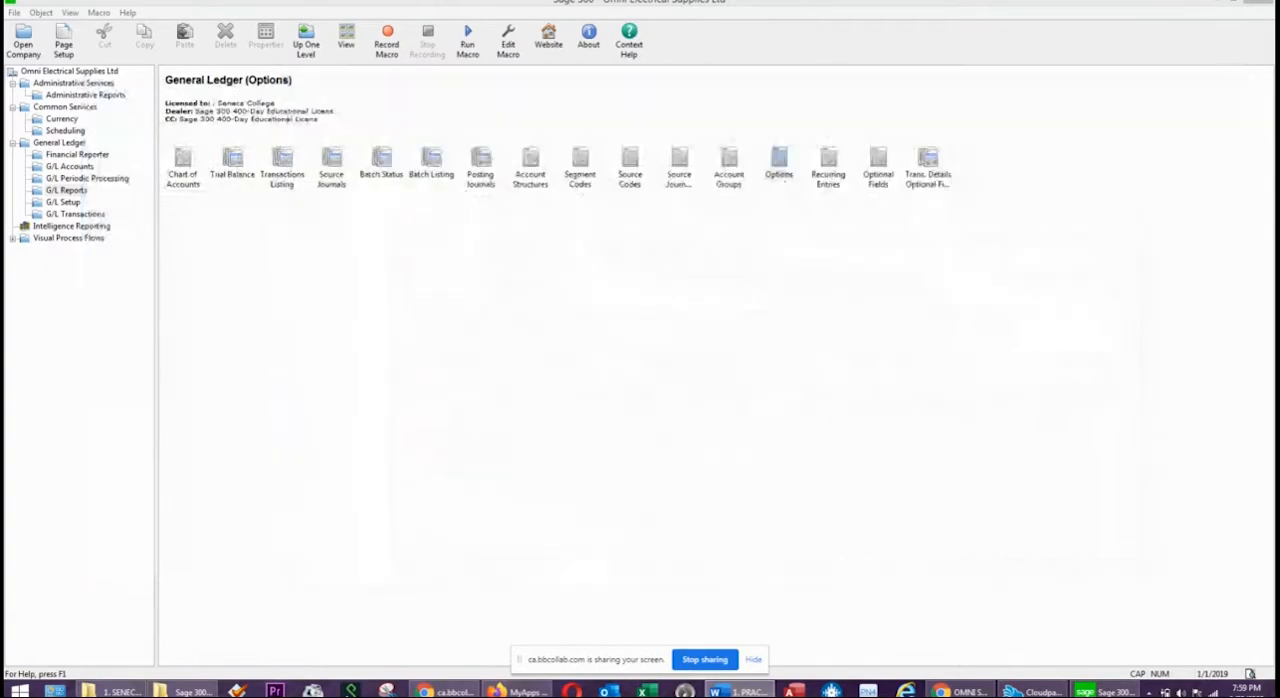
# Open the General Ledger batch list in Sage 300 and start a new journal entry batch.
pyautogui.click(341, 339)
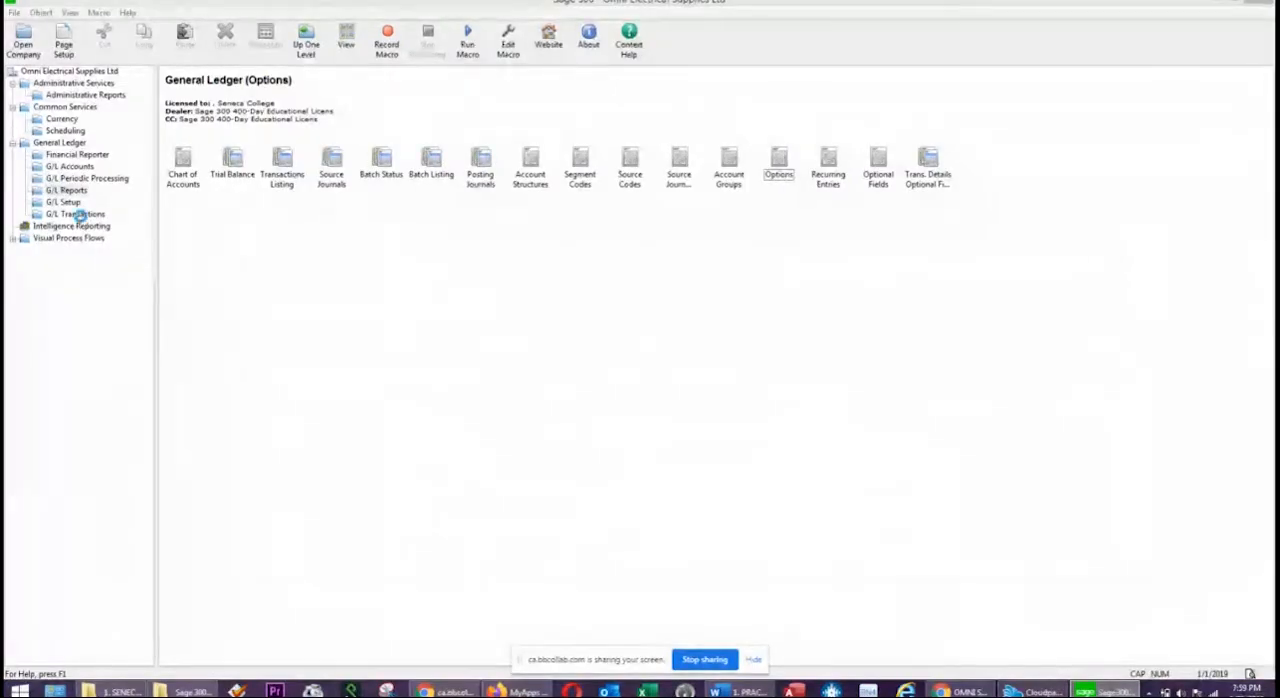
pyautogui.click(80, 216)
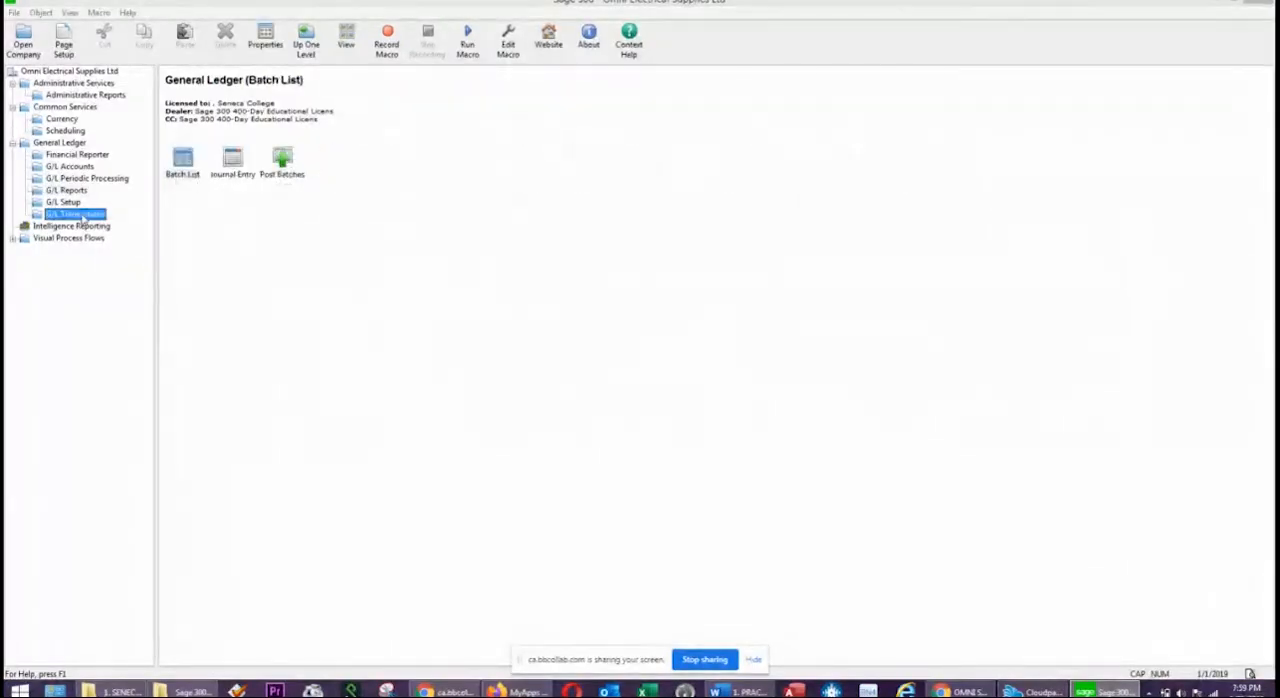
pyautogui.doubleClick(183, 168)
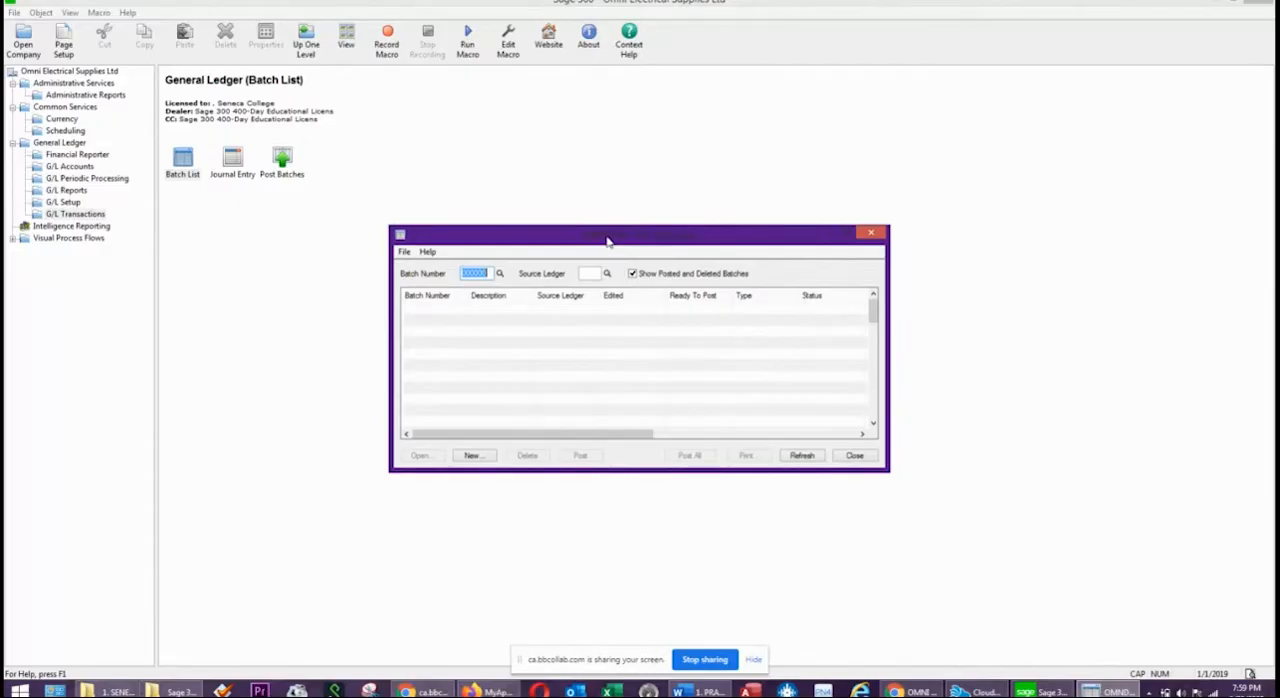
pyautogui.moveTo(607, 240); pyautogui.dragTo(616, 187)
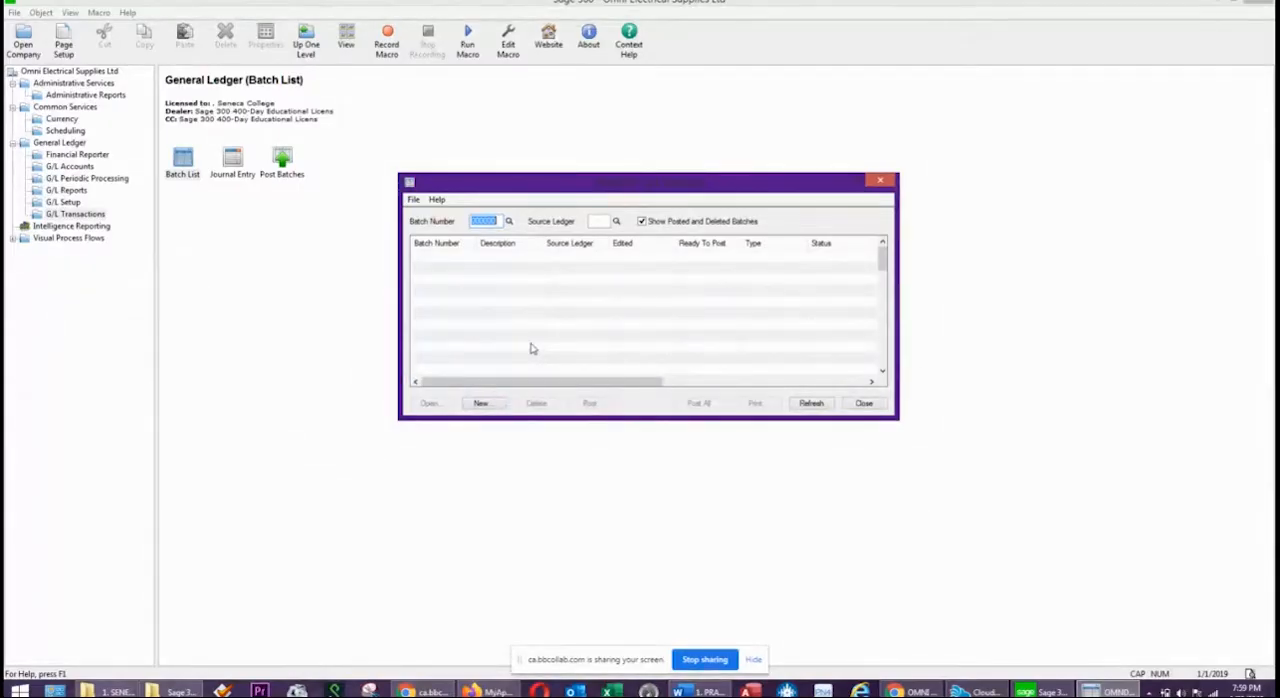
pyautogui.click(482, 404)
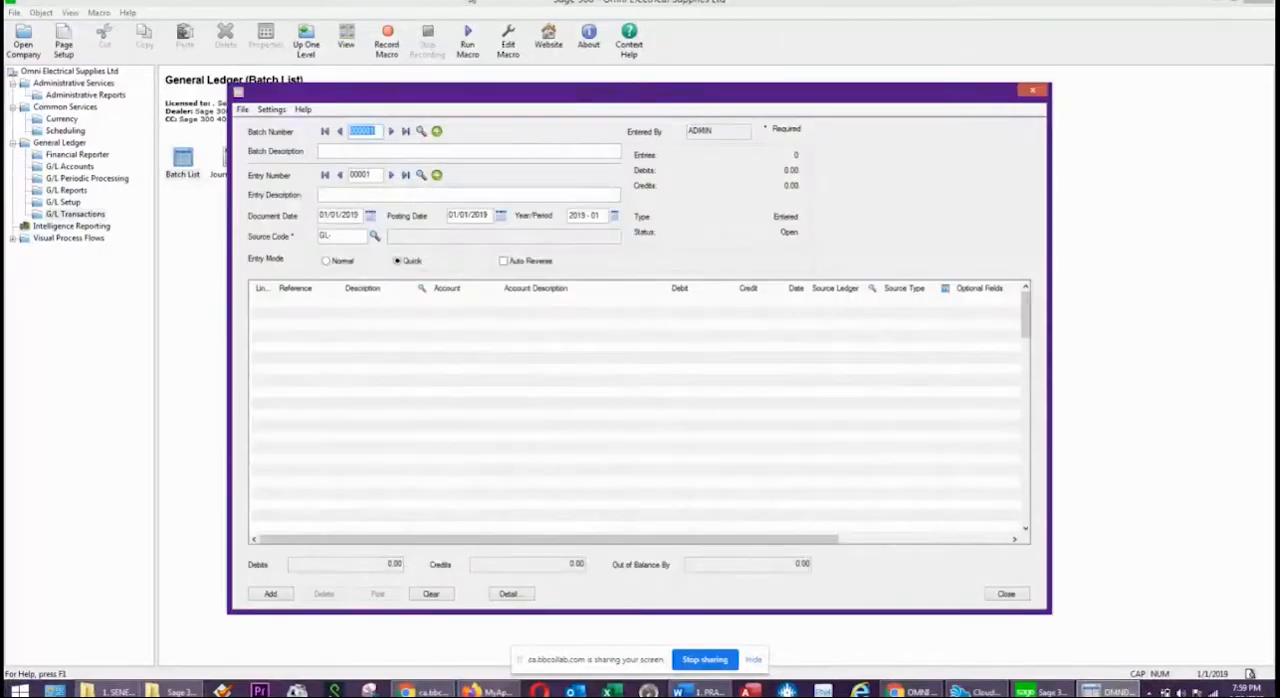
# Set the batch description to ENDING BALANCES - DEC 2018.
pyautogui.click(360, 152)
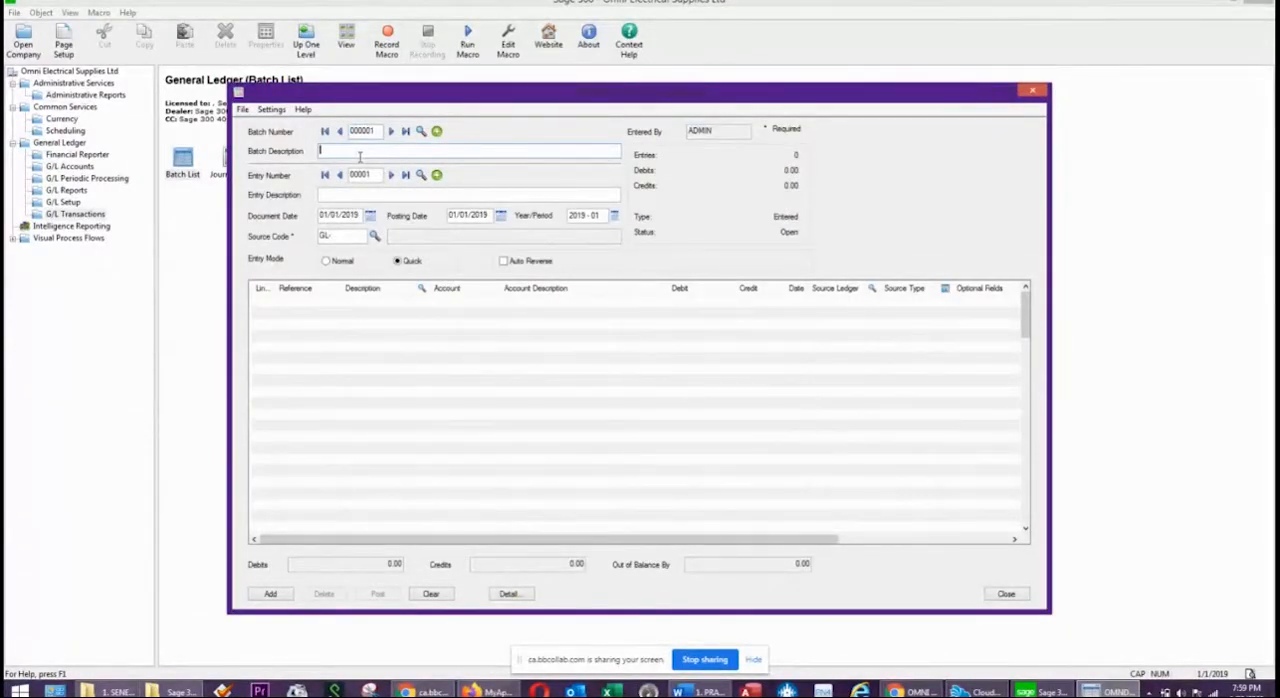
pyautogui.write('ENDING BALA')
pyautogui.write('NCES - DEC 2018')
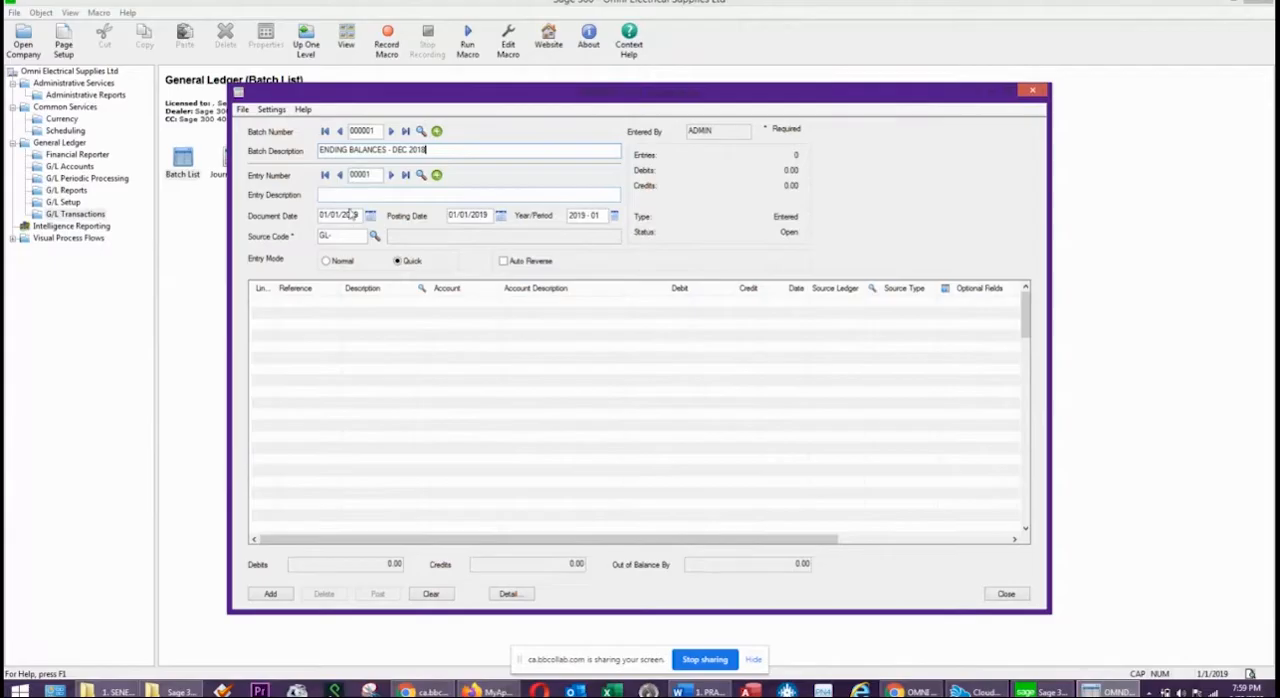
# Copy the batch description into the entry description of the journal entry.
pyautogui.moveTo(452, 149); pyautogui.dragTo(316, 152)
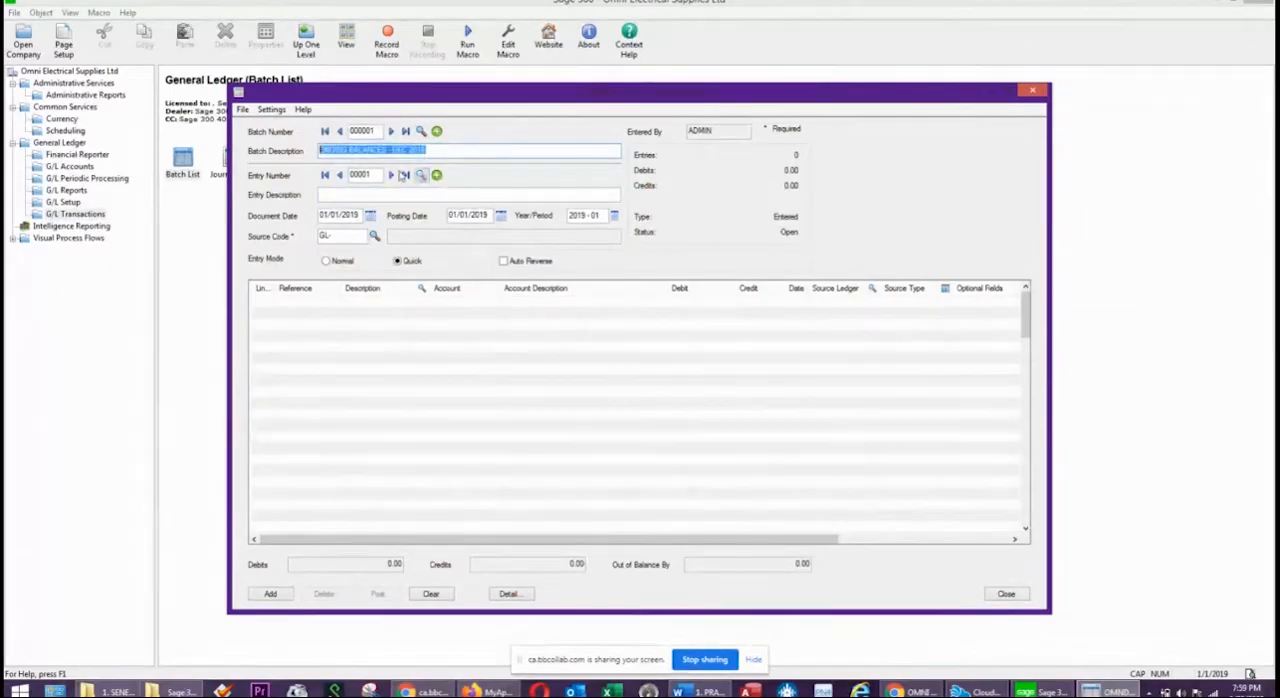
pyautogui.rightClick(384, 153)
pyautogui.click(418, 196)
pyautogui.click(348, 195)
pyautogui.rightClick(348, 195)
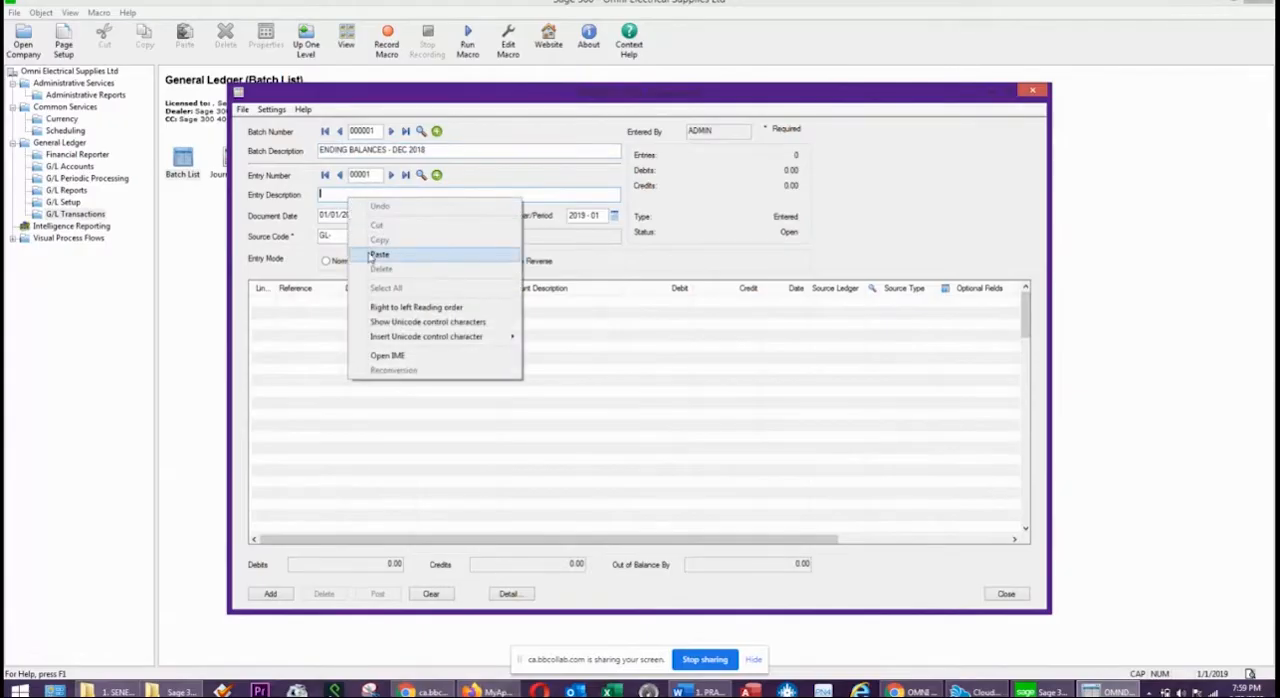
pyautogui.click(378, 255)
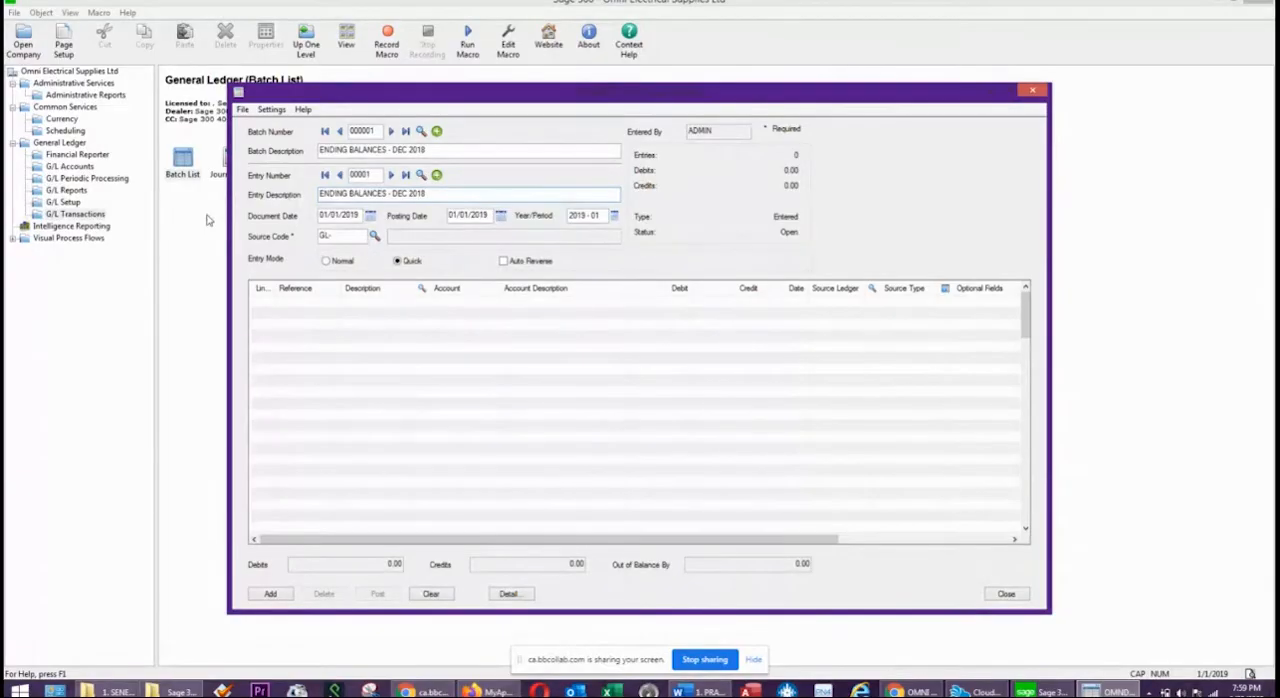
# Set the entry's document and posting dates to 12/31/2018, with year/period 2018 - 12.
pyautogui.click(370, 216)
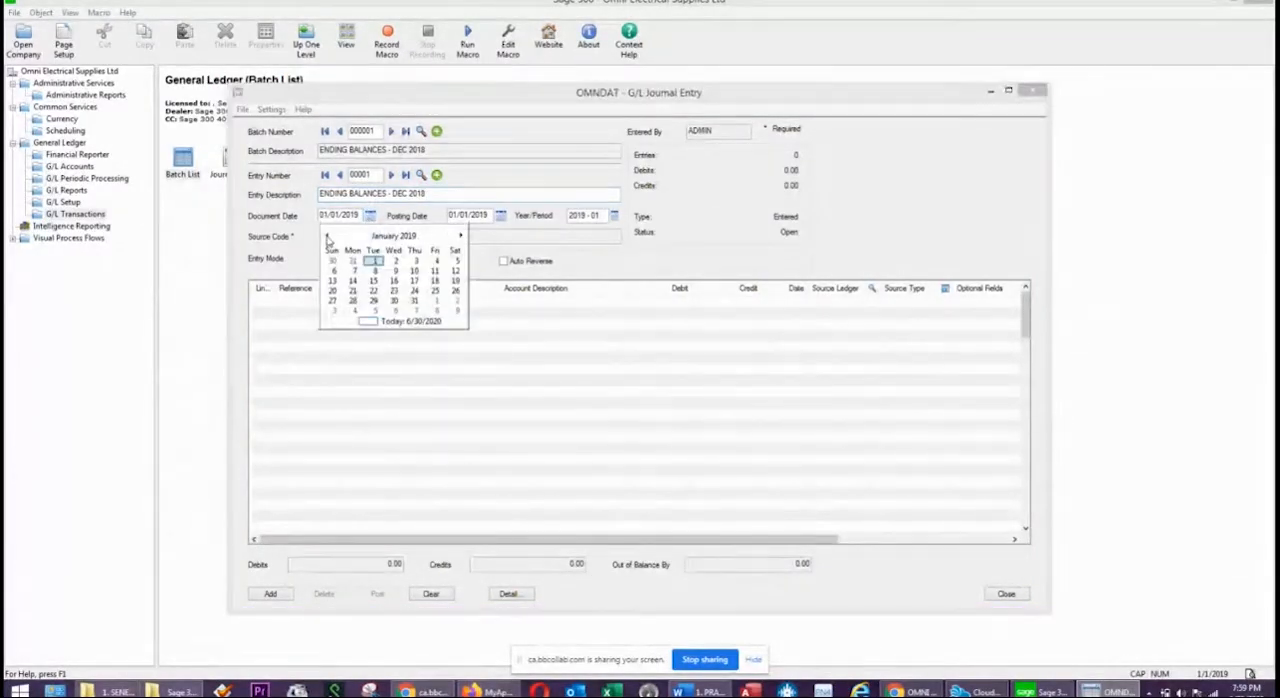
pyautogui.click(327, 237)
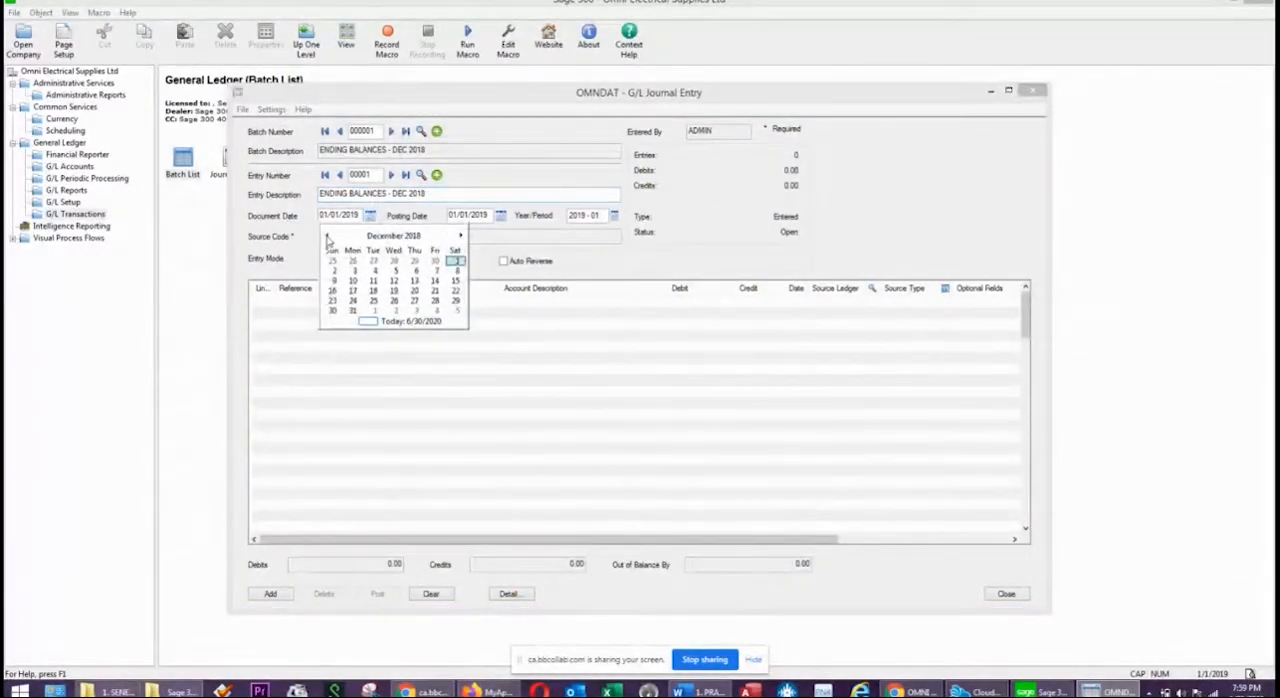
pyautogui.click(351, 313)
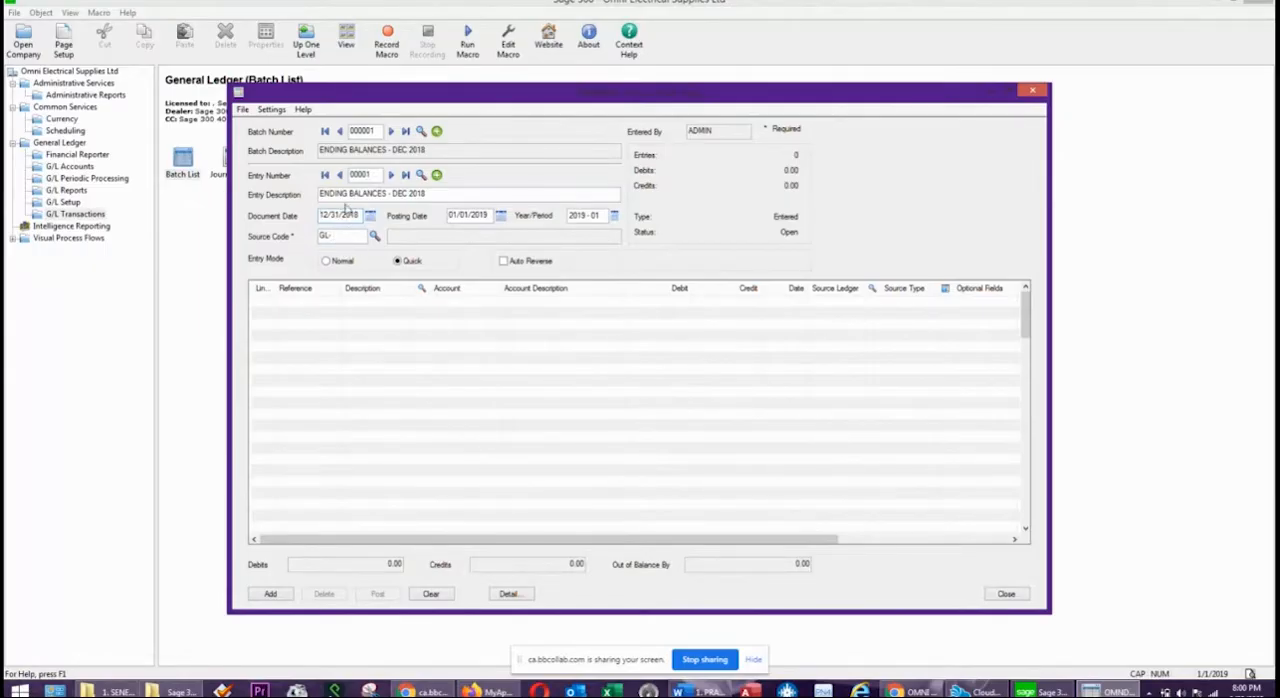
pyautogui.press('Tab')
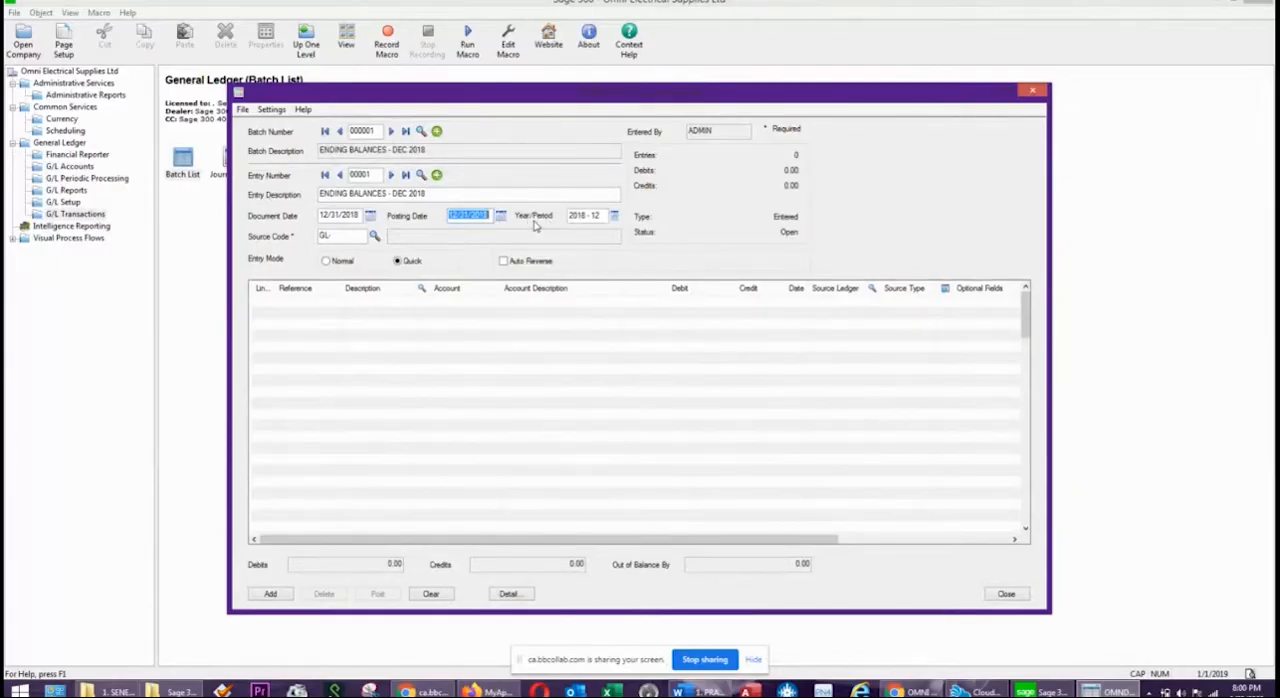
pyautogui.doubleClick(600, 215)
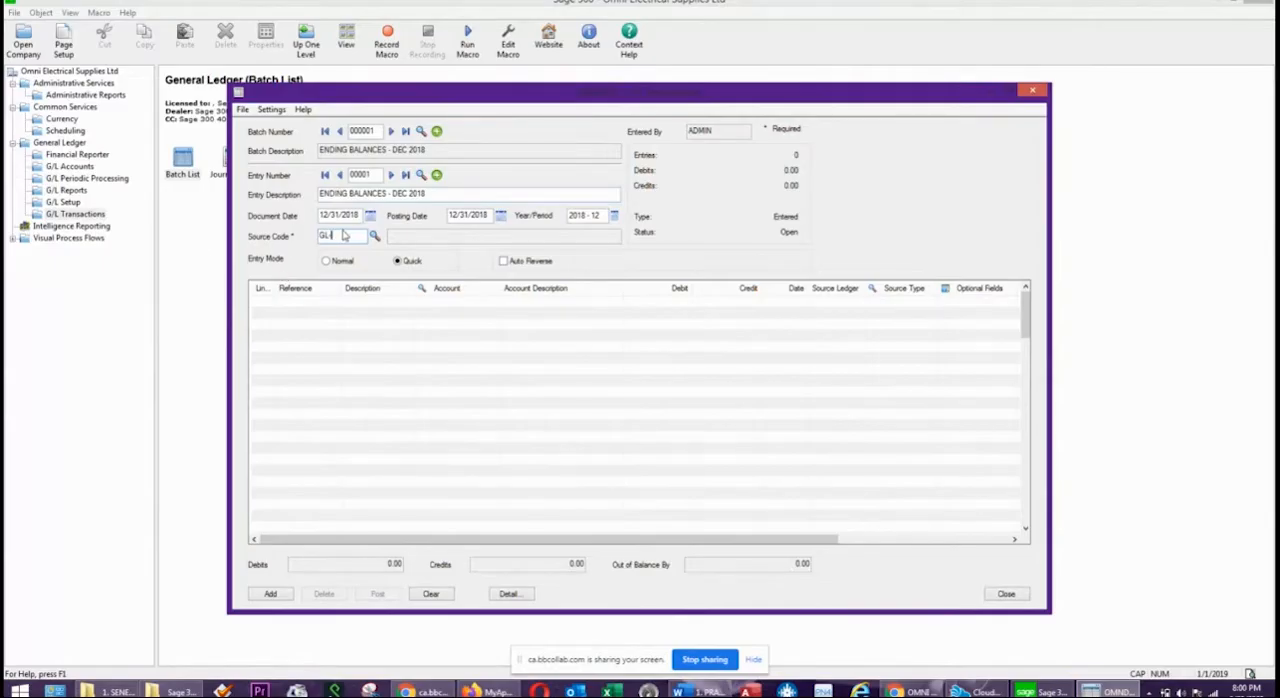
pyautogui.write('-')
# Look up the available source codes and choose GL-JE, G/L Journal Entry, for the entry.
pyautogui.click(375, 236)
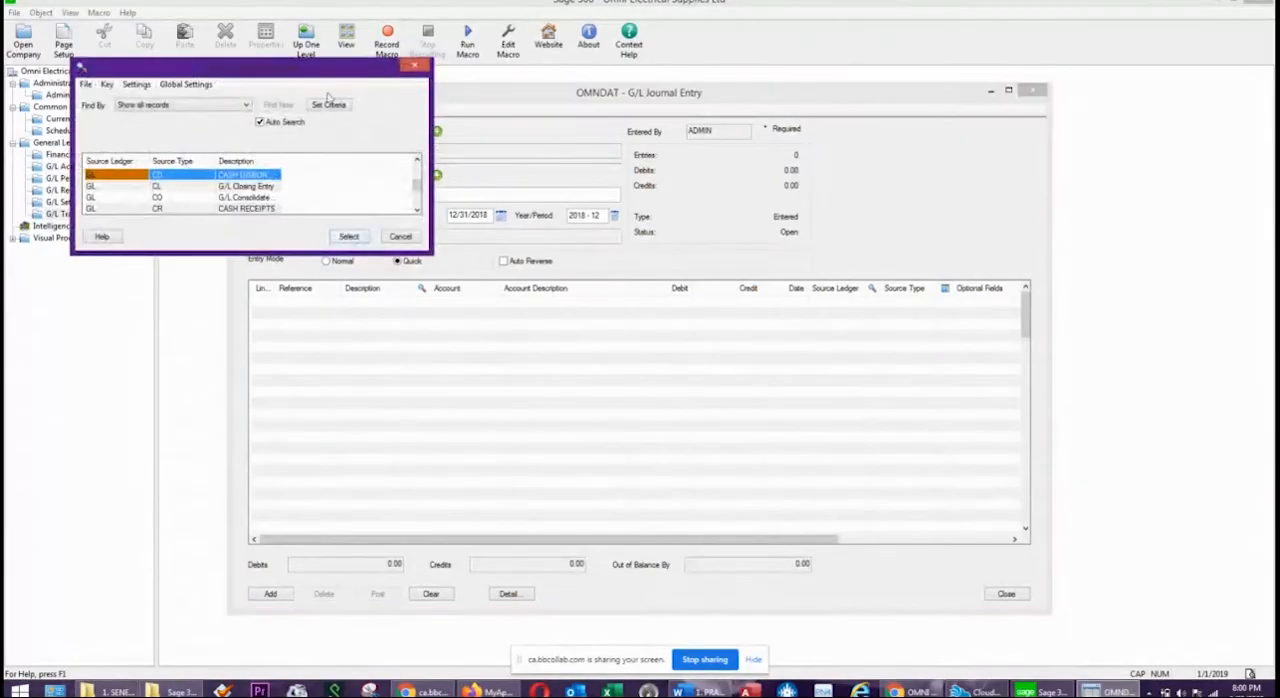
pyautogui.moveTo(327, 62); pyautogui.dragTo(815, 73)
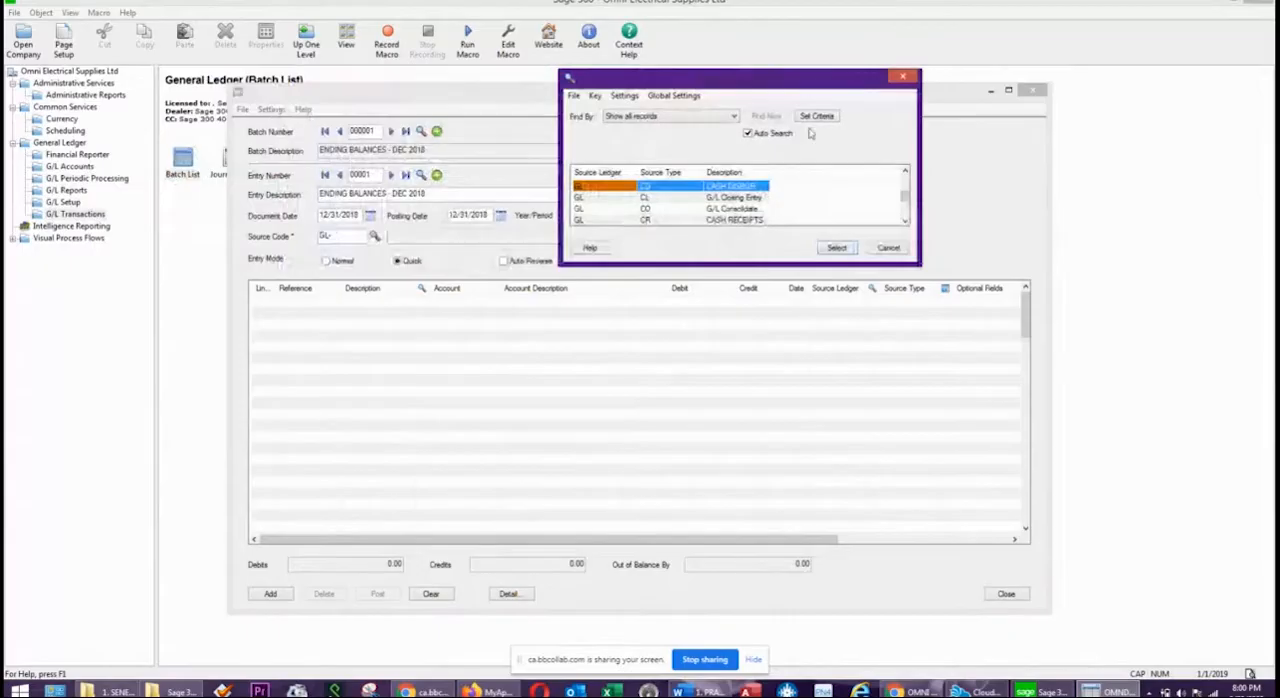
pyautogui.doubleClick(876, 82)
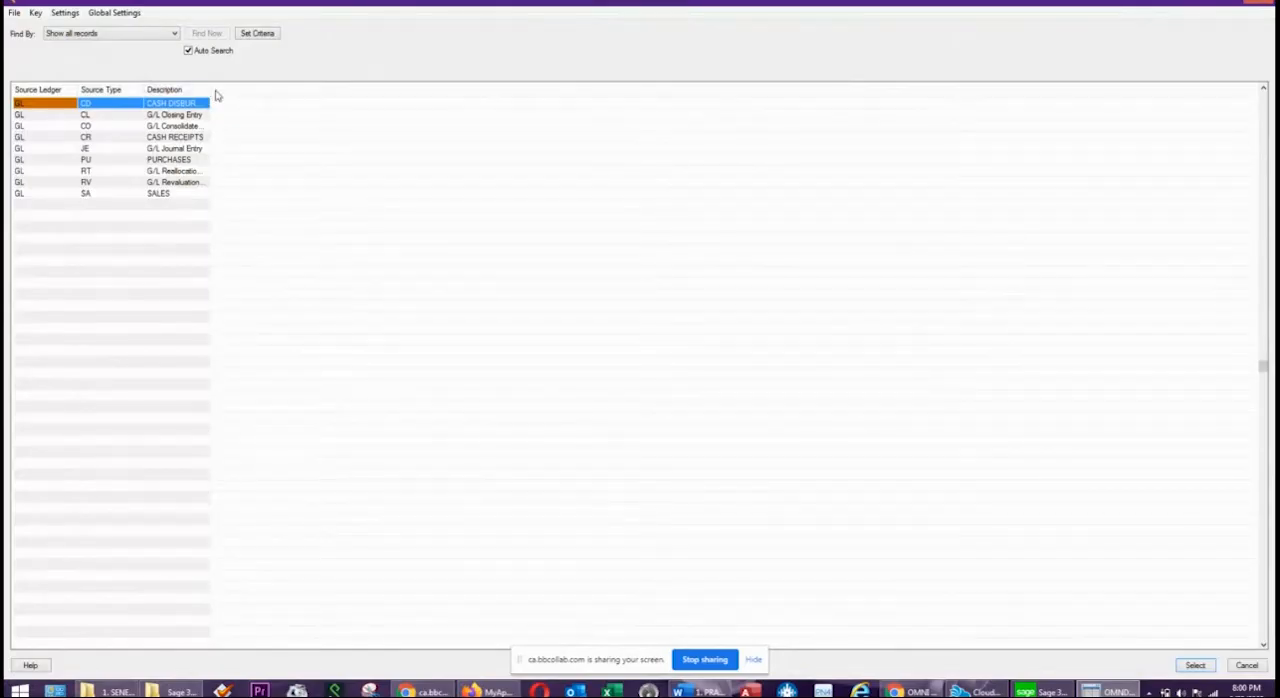
pyautogui.moveTo(210, 85); pyautogui.dragTo(306, 88)
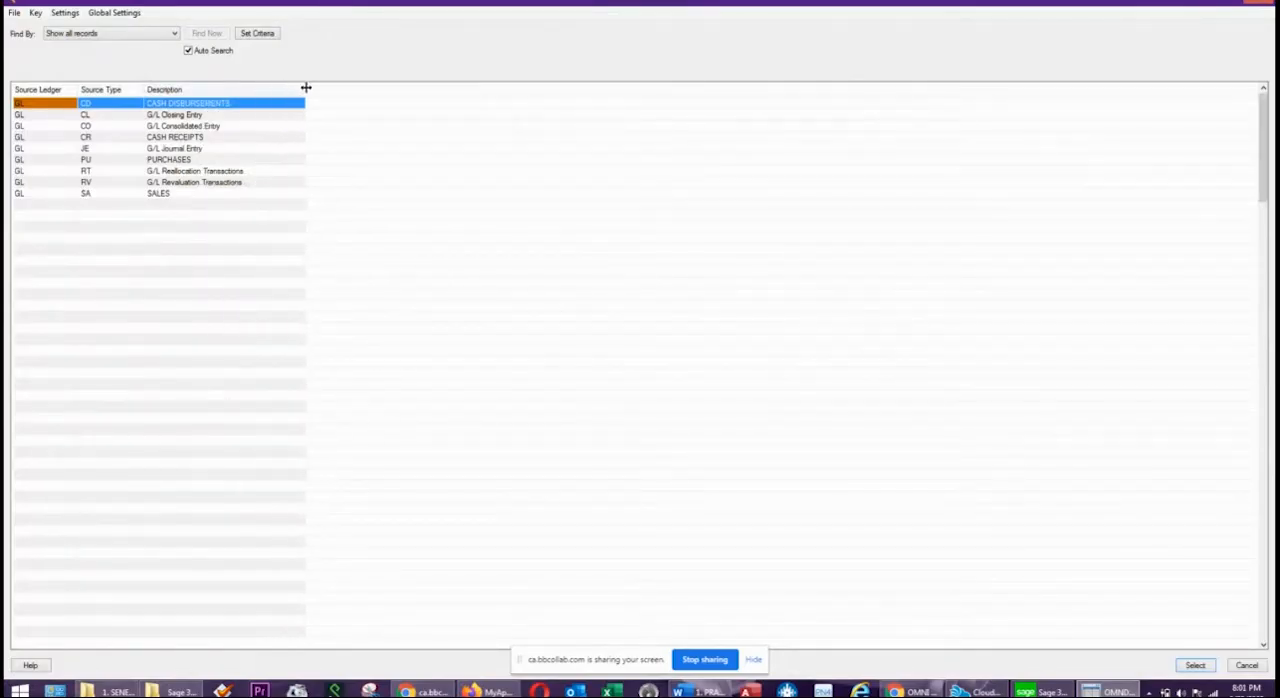
pyautogui.click(176, 104)
pyautogui.click(172, 137)
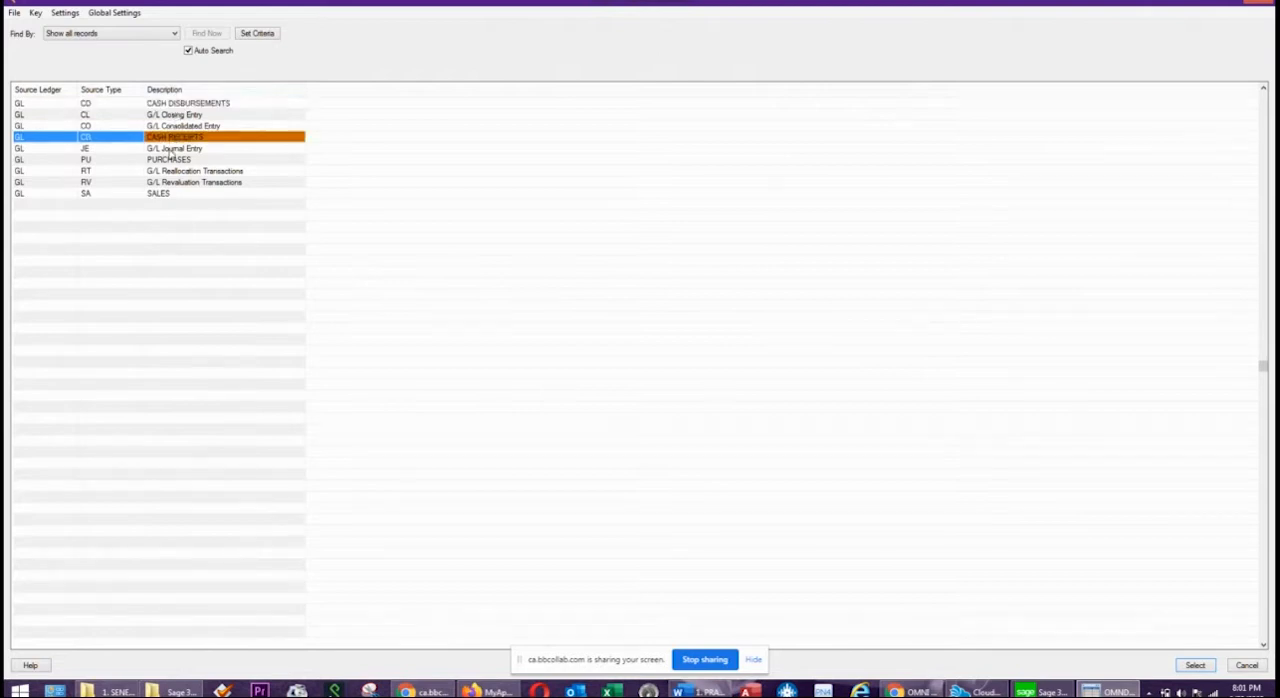
pyautogui.click(170, 194)
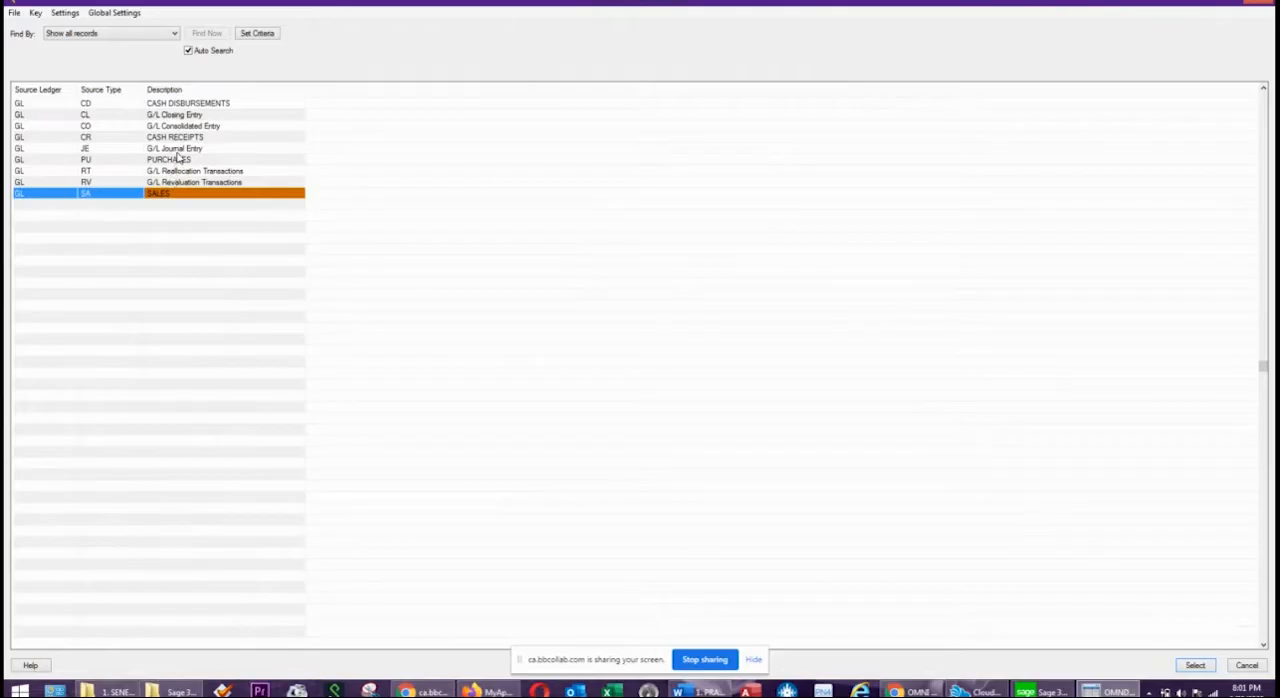
pyautogui.click(178, 150)
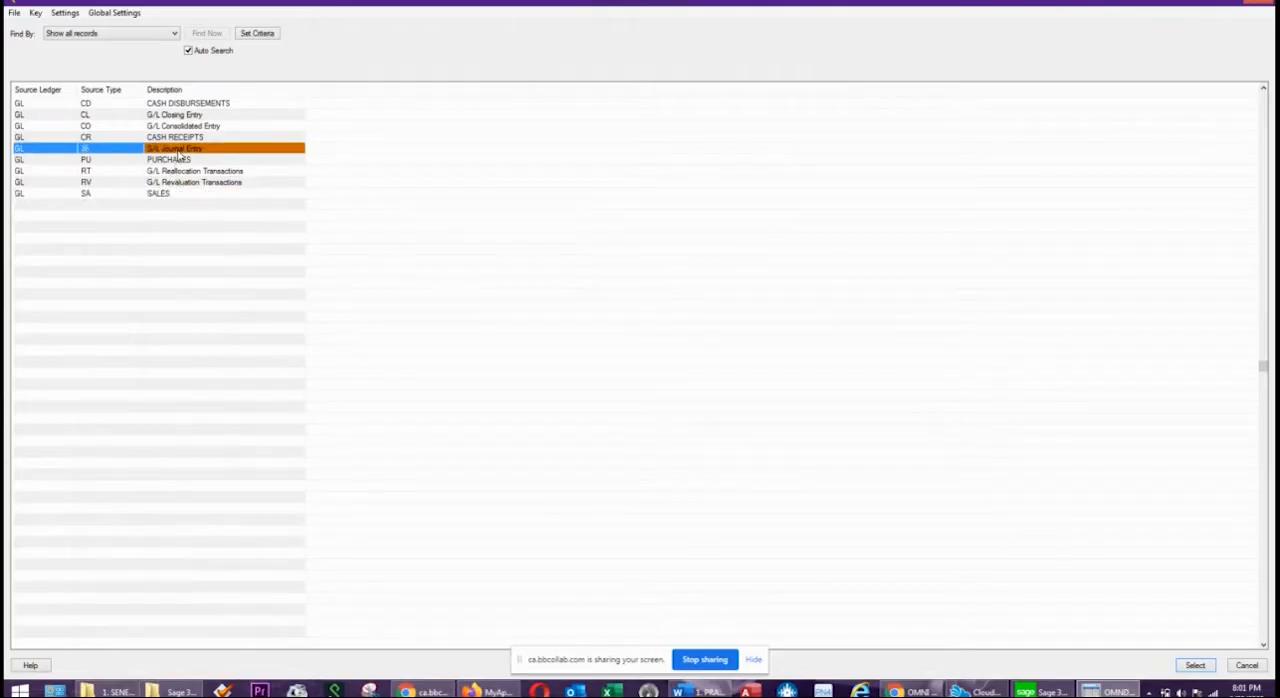
pyautogui.doubleClick(177, 151)
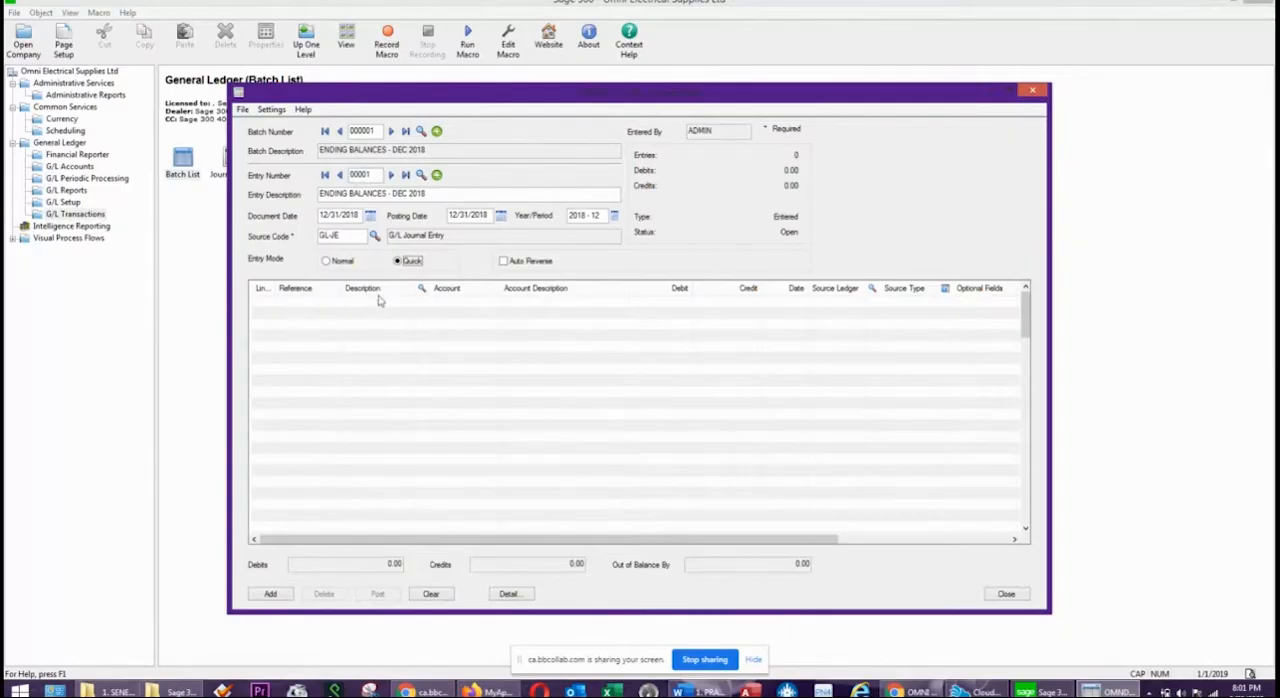
# Widen the Line Number column in the journal detail grid and add the first detail line.
pyautogui.click(612, 540)
pyautogui.moveTo(737, 541); pyautogui.dragTo(929, 540)
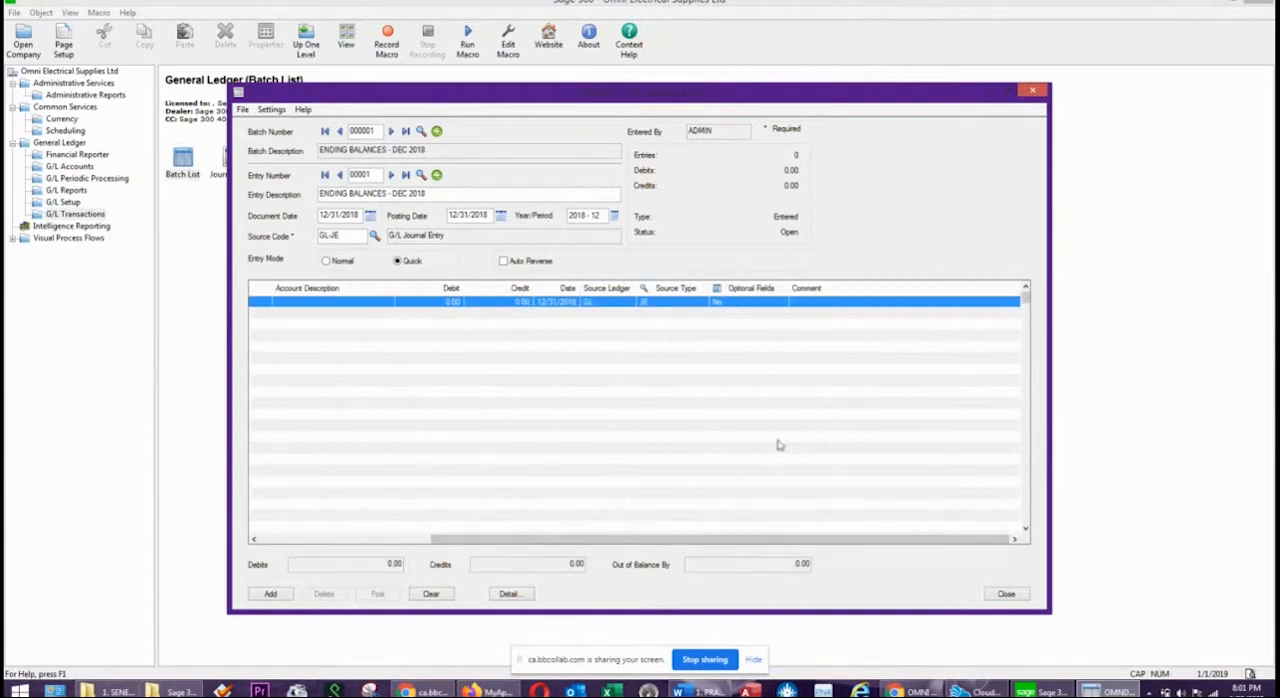
pyautogui.moveTo(680, 543); pyautogui.dragTo(400, 540)
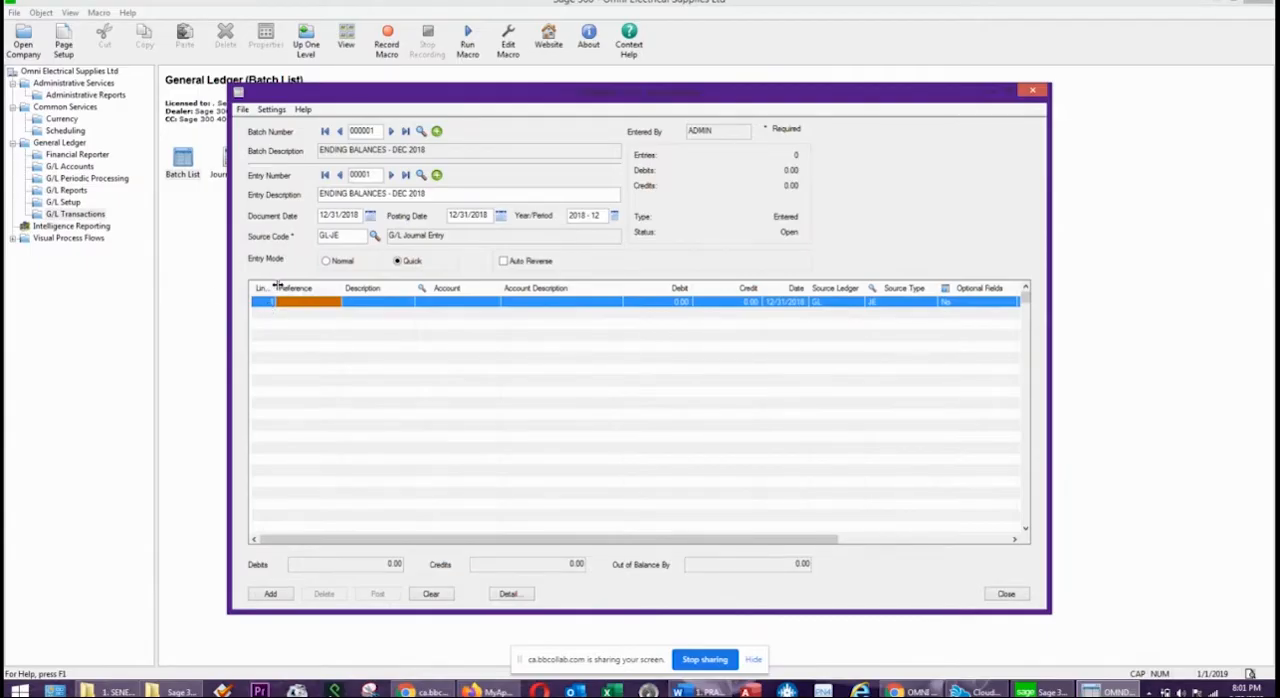
pyautogui.moveTo(277, 287); pyautogui.dragTo(310, 288)
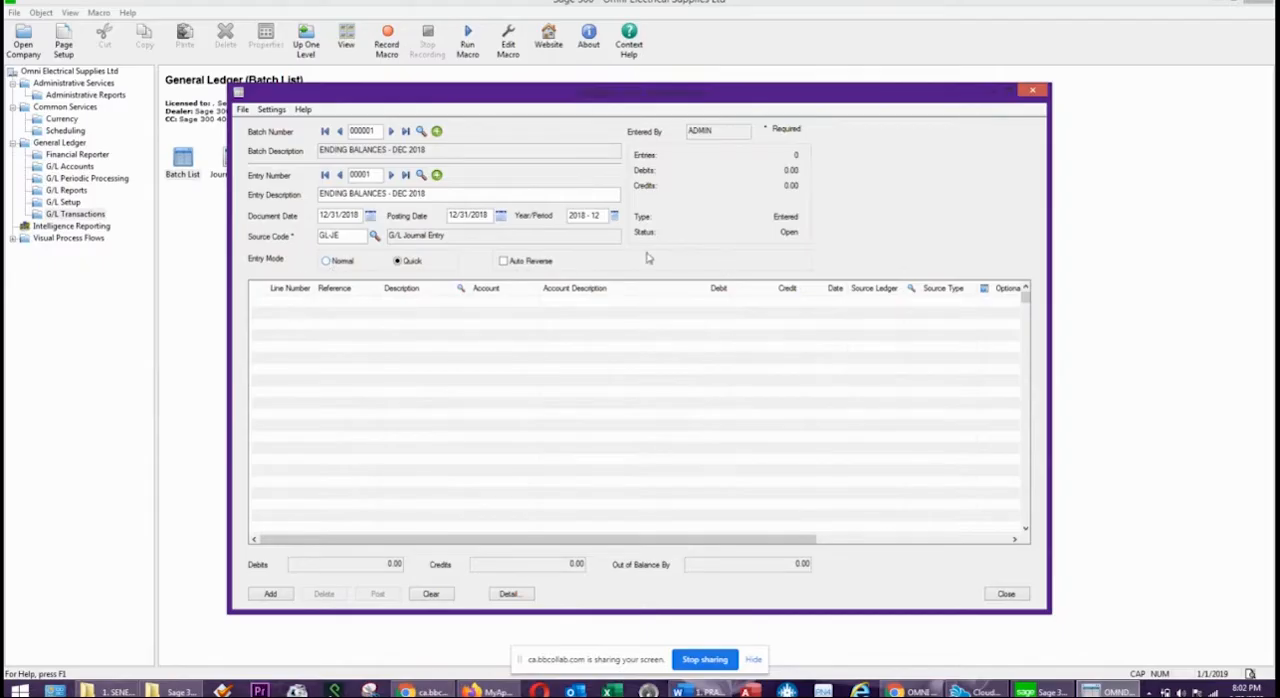
pyautogui.click(315, 306)
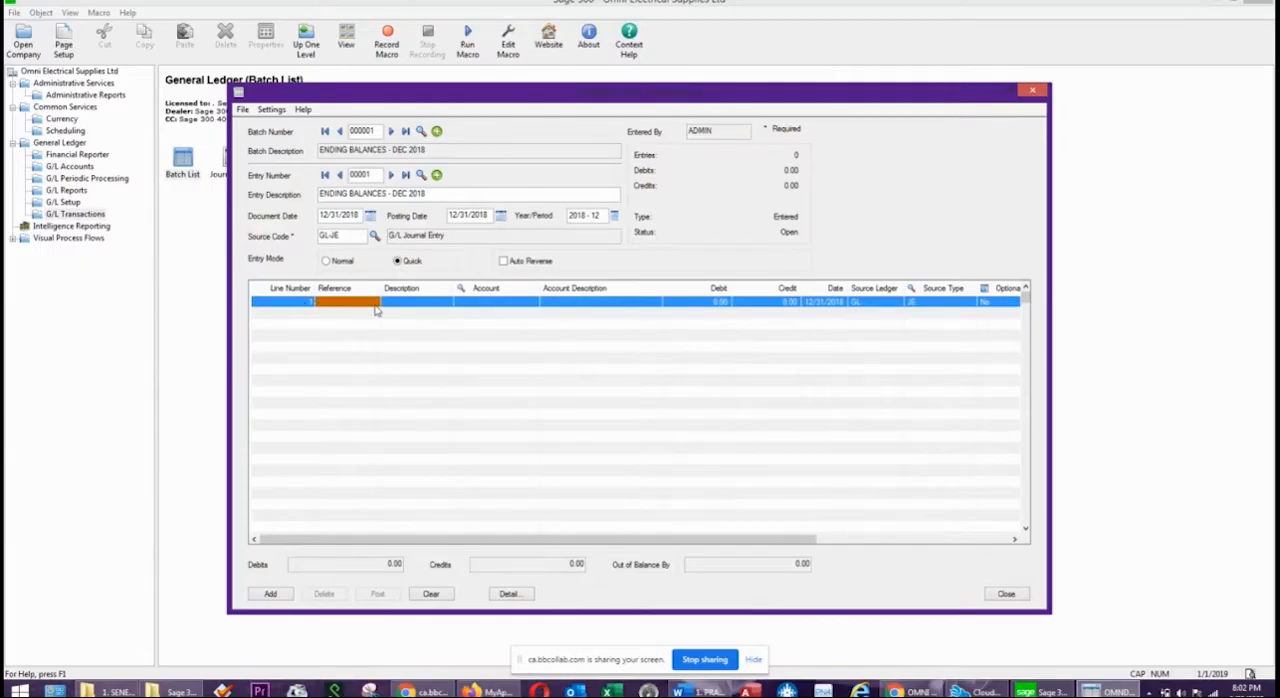
# Give detail line 1 the reference DEC 31 2018 TB and the description ENDING BALANCES - DEC 2018.
pyautogui.write('DEC')
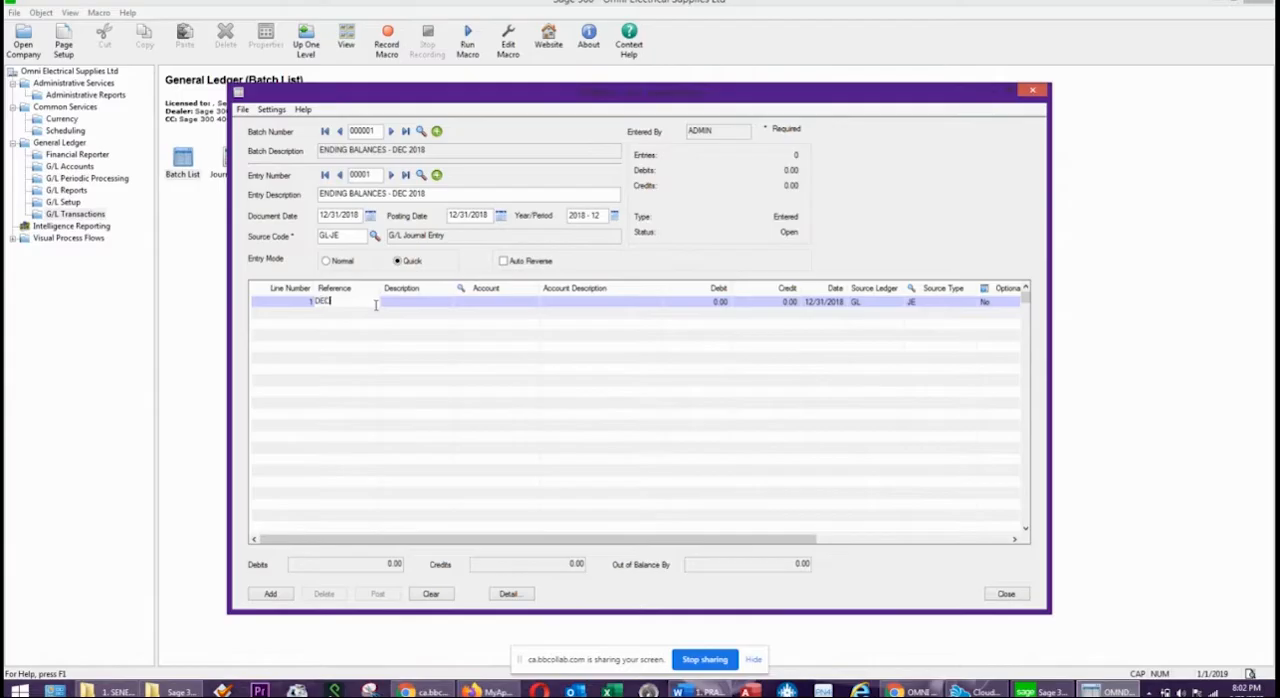
pyautogui.write(' 21 2018 TB')
pyautogui.press('Tab')
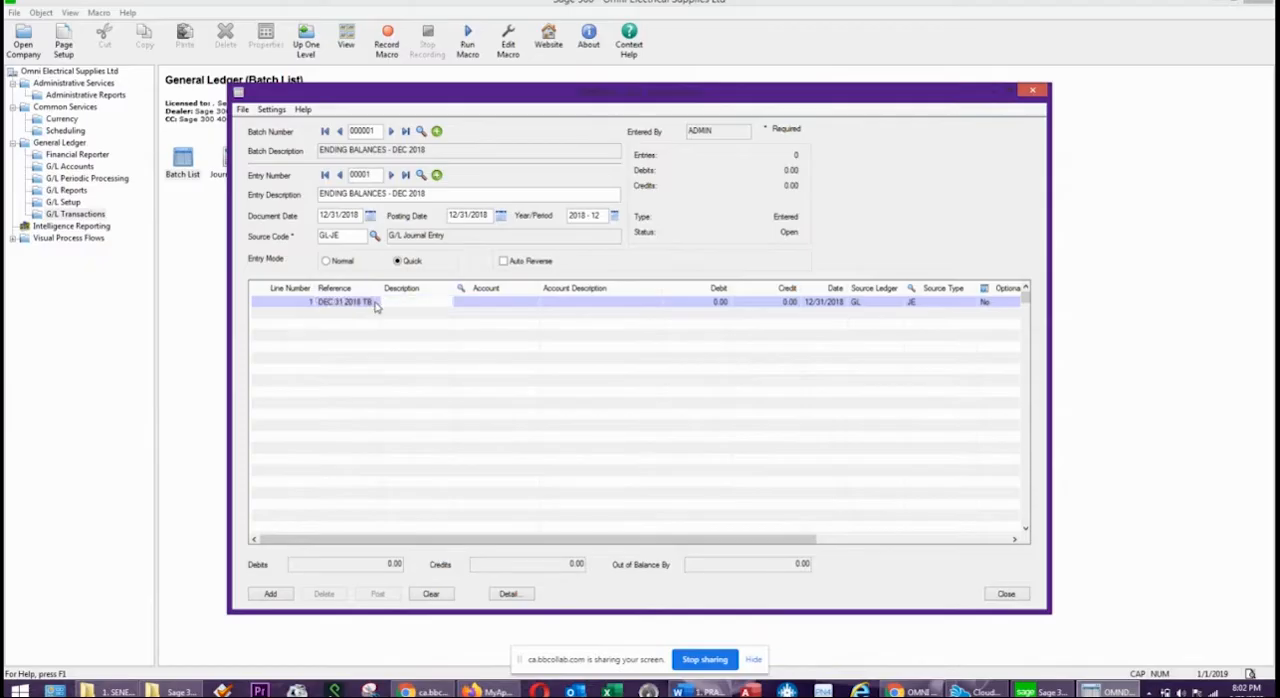
pyautogui.hotkey('ctrl', 'v')
pyautogui.click(527, 292)
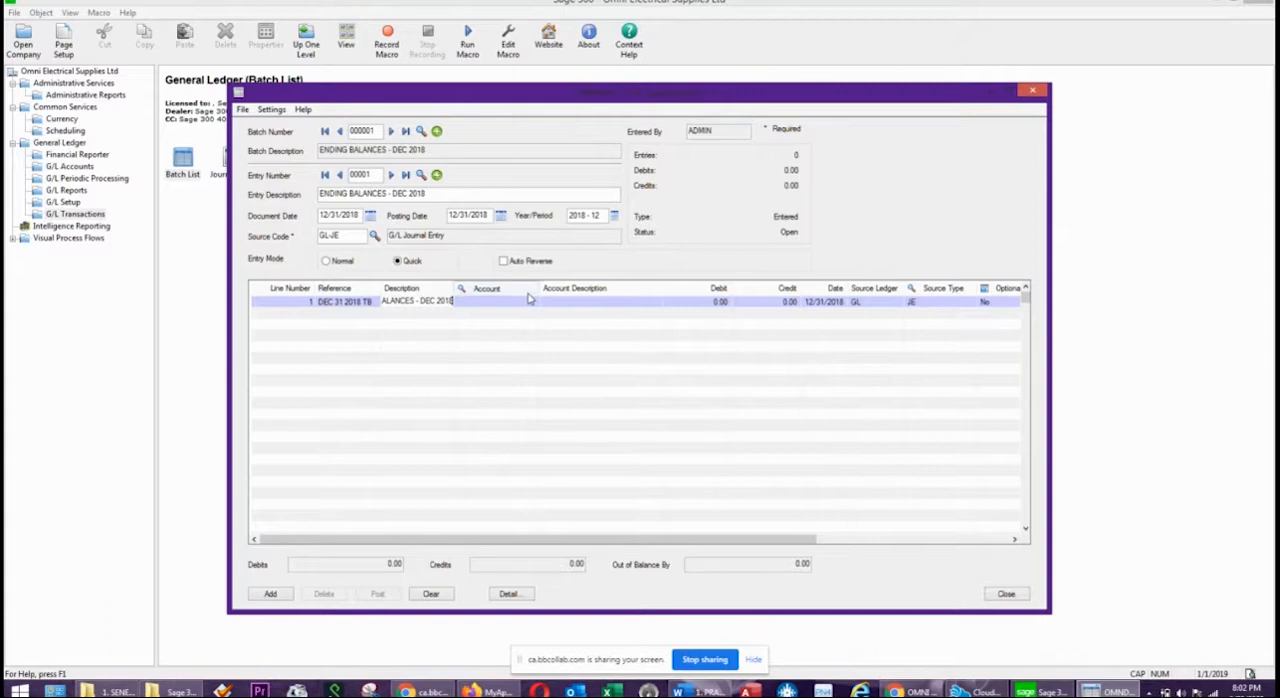
pyautogui.click(400, 236)
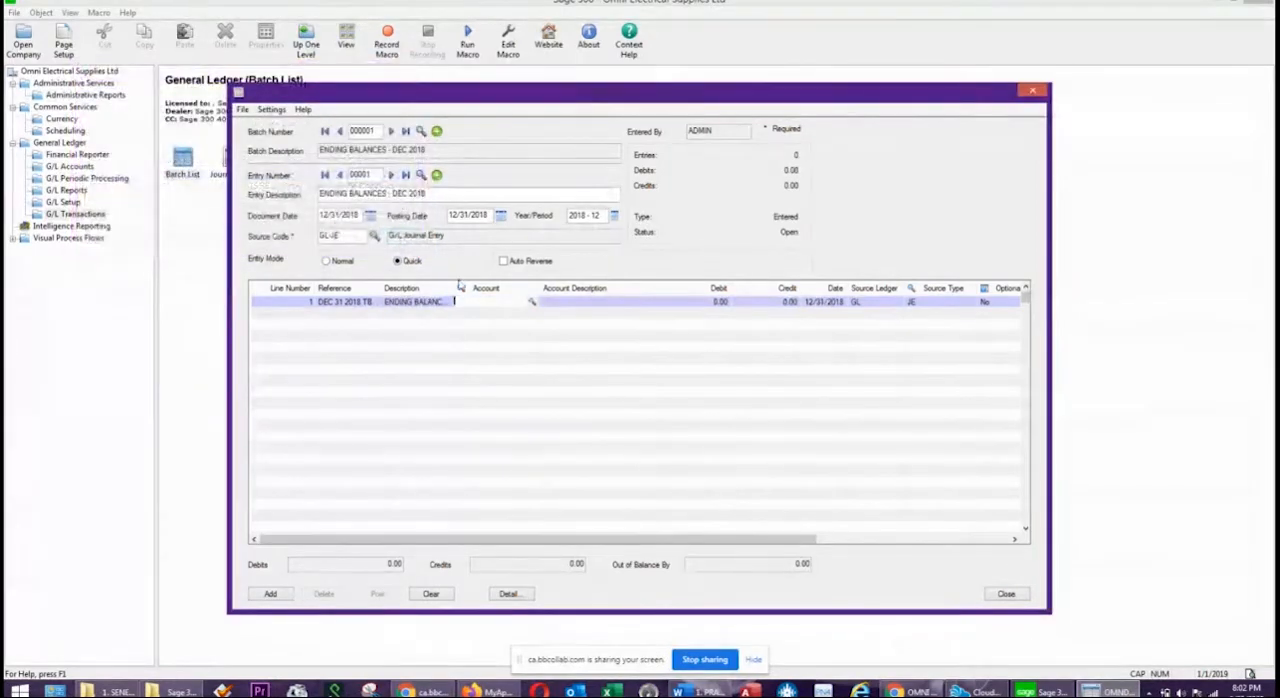
# Maximize the journal entry form and widen the detail grid's Description column so its full text fits.
pyautogui.doubleClick(771, 97)
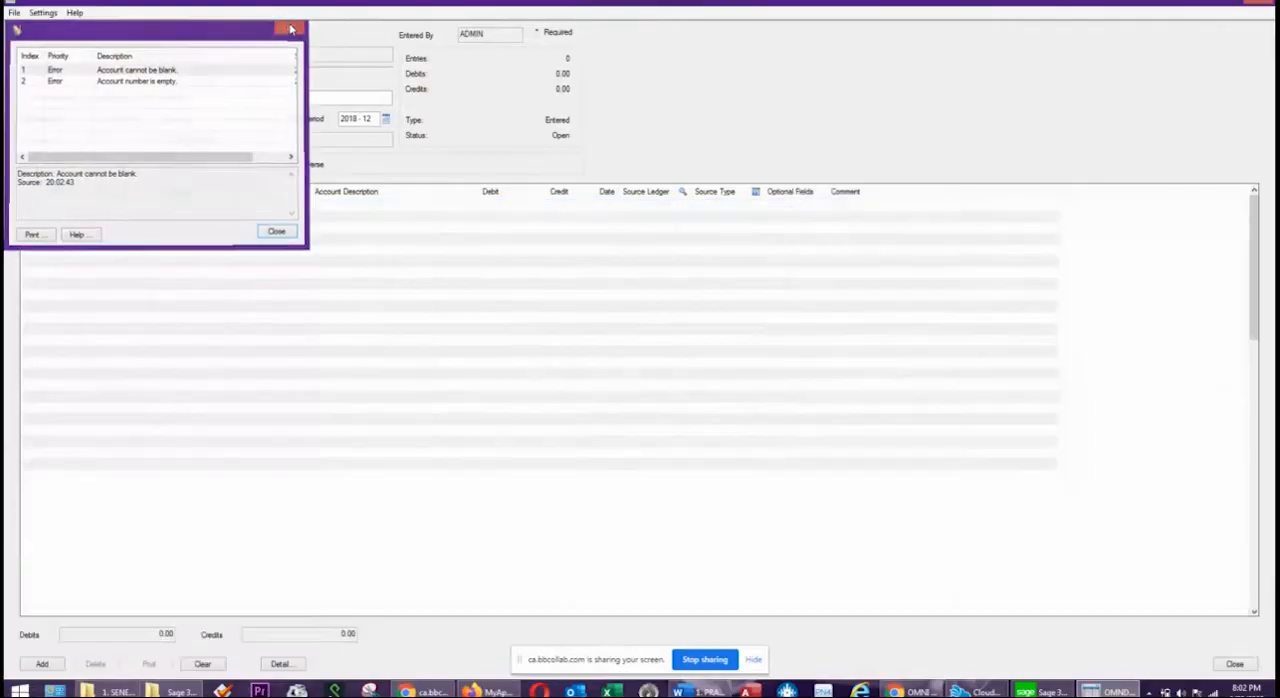
pyautogui.click(290, 26)
pyautogui.moveTo(223, 198); pyautogui.dragTo(295, 197)
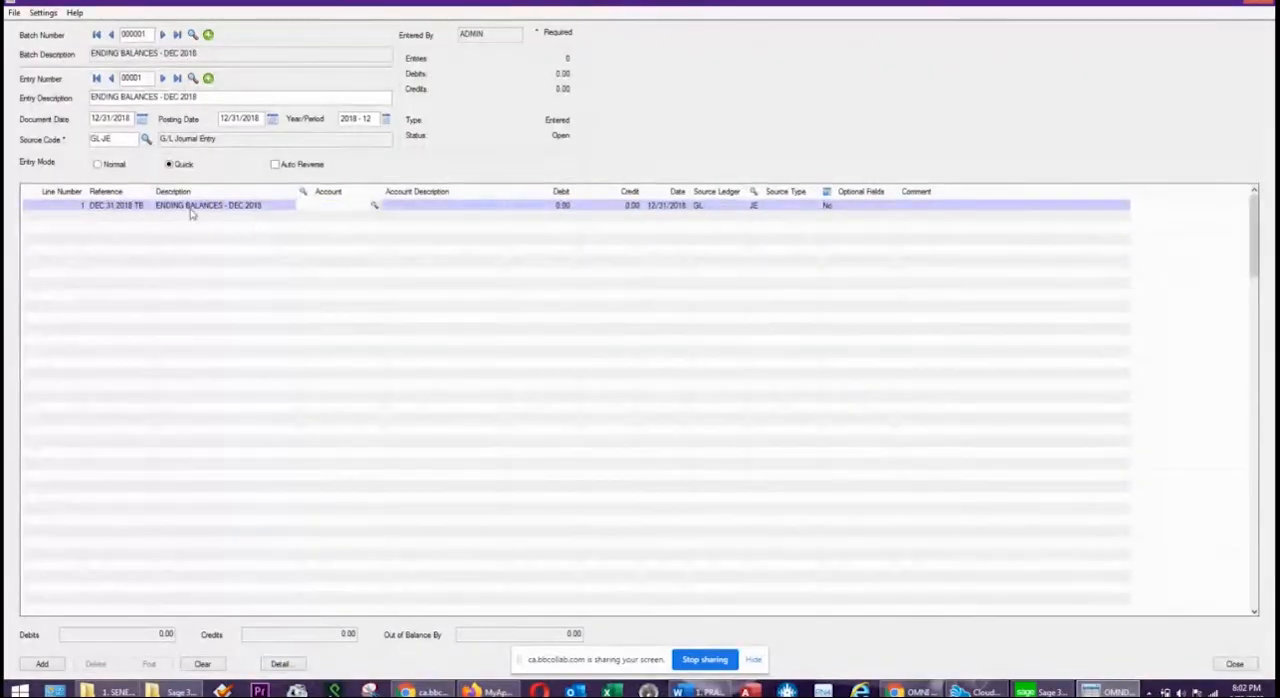
# Complete detail line 1 with account 1100, BANK, and a debit of 95,000, and start line 2.
pyautogui.click(341, 206)
pyautogui.write('111')
pyautogui.write('0')
pyautogui.press('Tab')
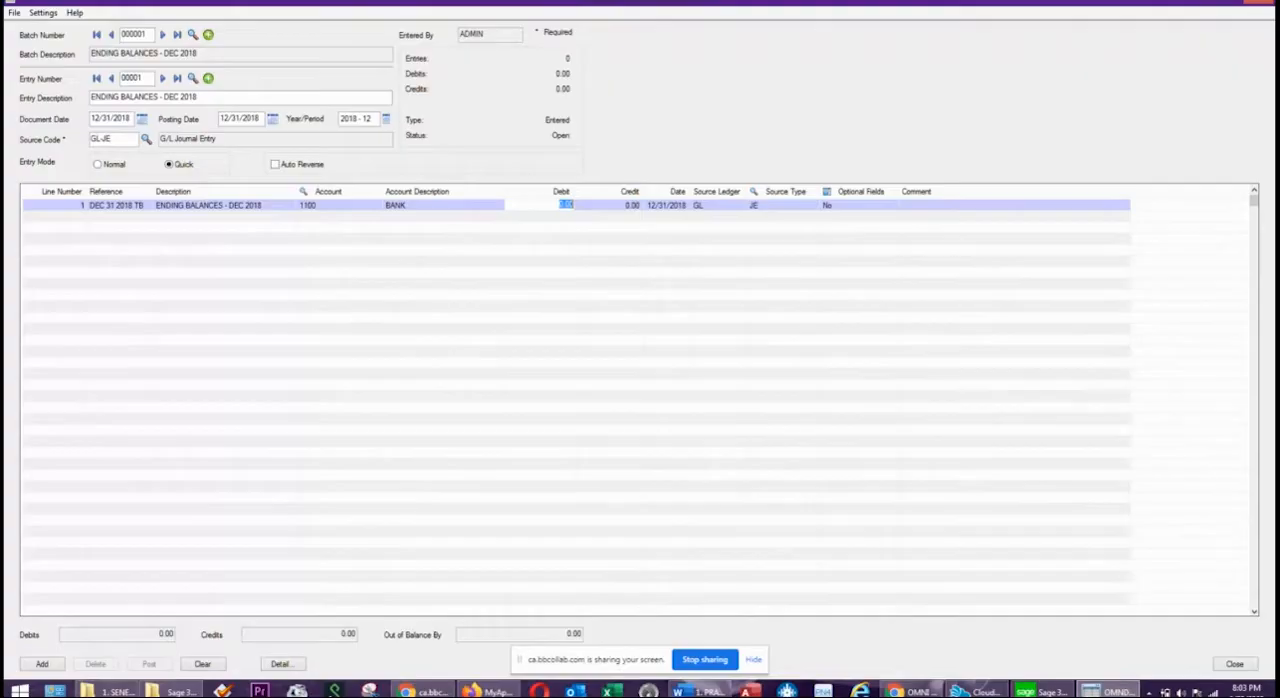
pyautogui.write('95,000')
pyautogui.press('Tab')
pyautogui.press('Tab')
pyautogui.press('Tab')
pyautogui.press('Tab')
pyautogui.press('Tab')
pyautogui.press('Tab')
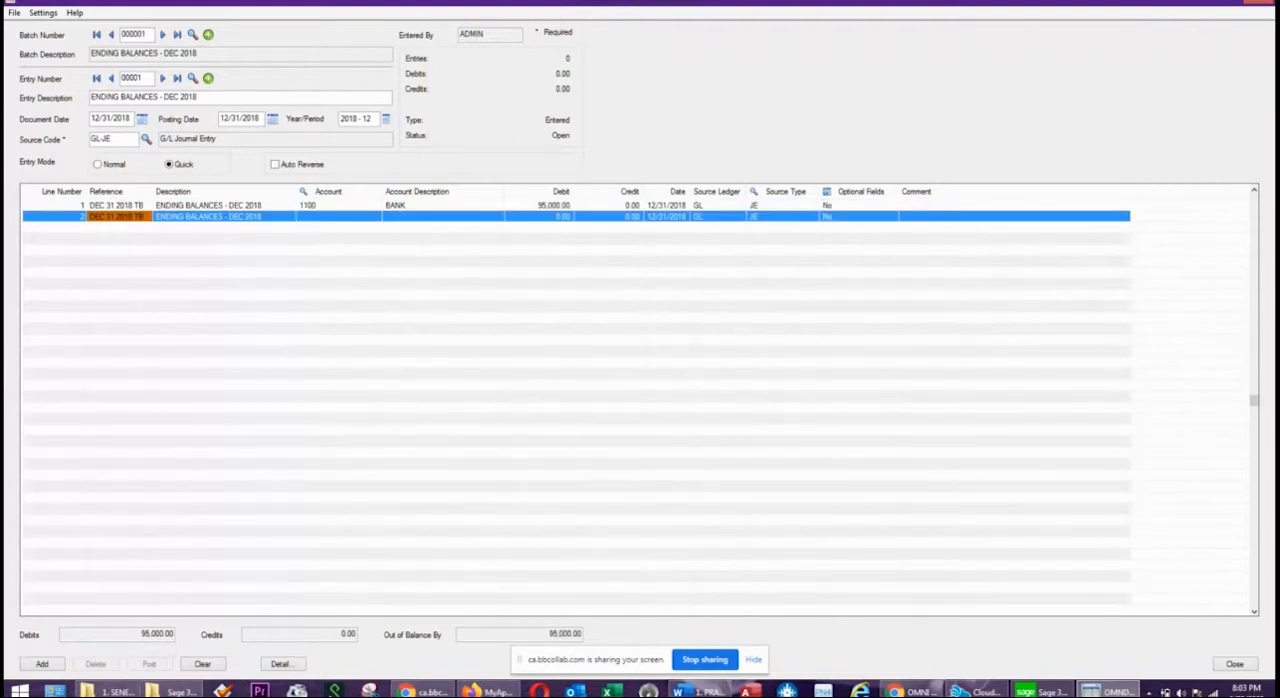
# Complete detail line 2 with account 1300, INVENTORY, and a debit of 25,000, and start line 3.
pyautogui.press('Tab')
pyautogui.press('Tab')
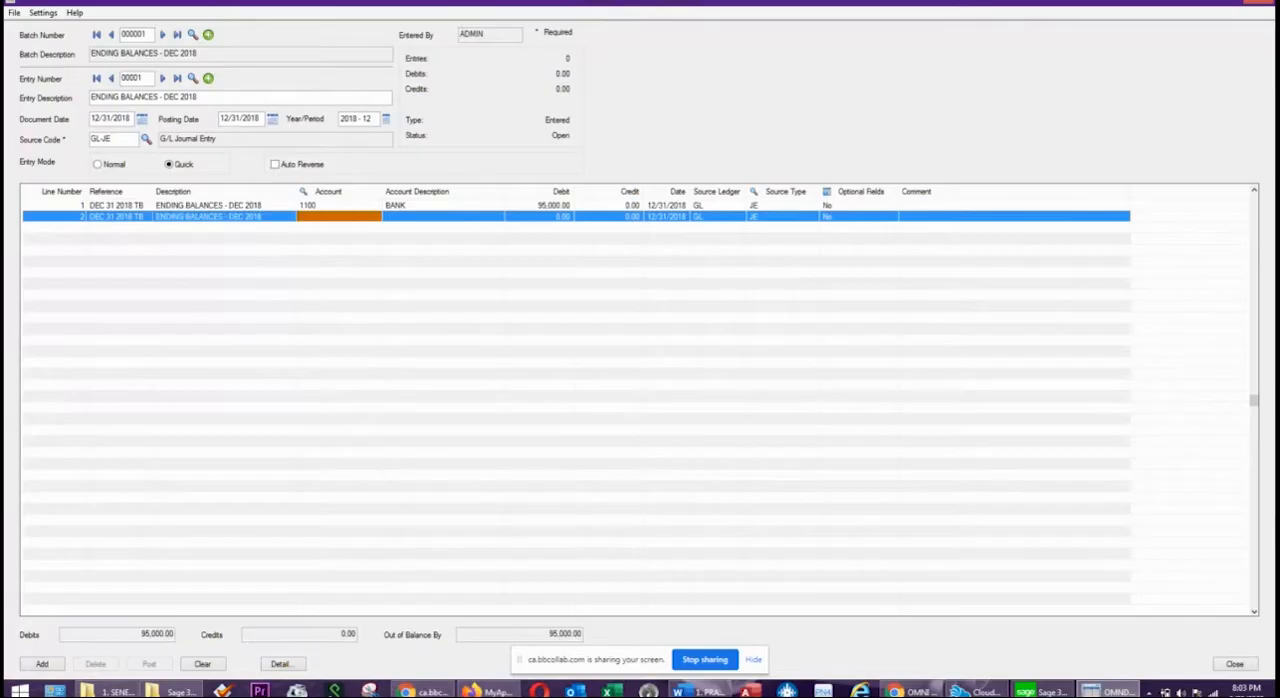
pyautogui.write('13')
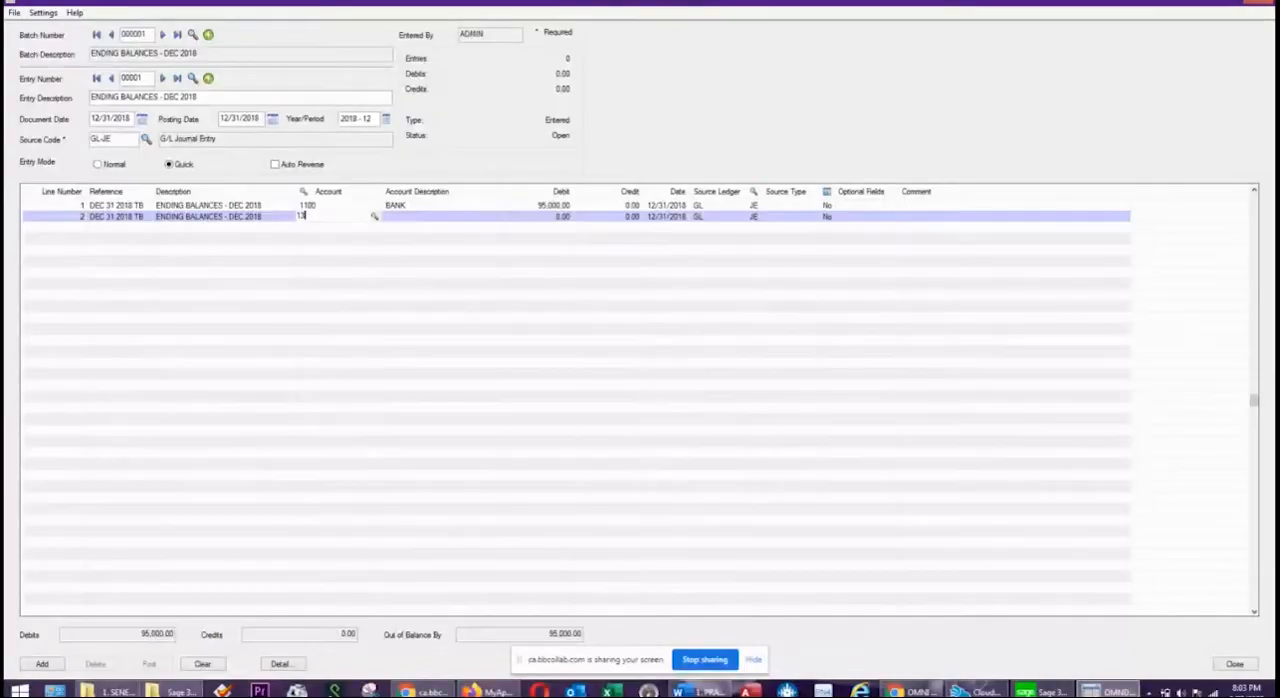
pyautogui.write('00')
pyautogui.press('Tab')
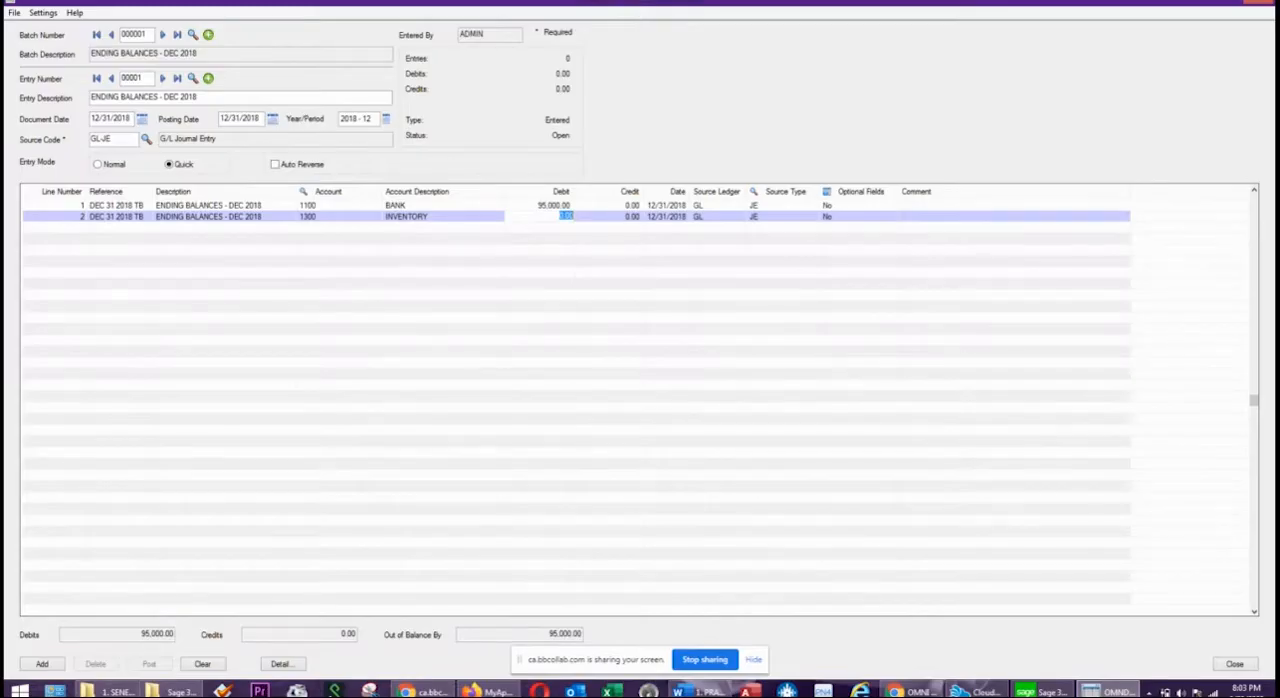
pyautogui.write('25,000')
pyautogui.press('Tab')
pyautogui.press('Tab')
pyautogui.press('Tab')
pyautogui.press('Tab')
pyautogui.press('Tab')
pyautogui.press('Tab')
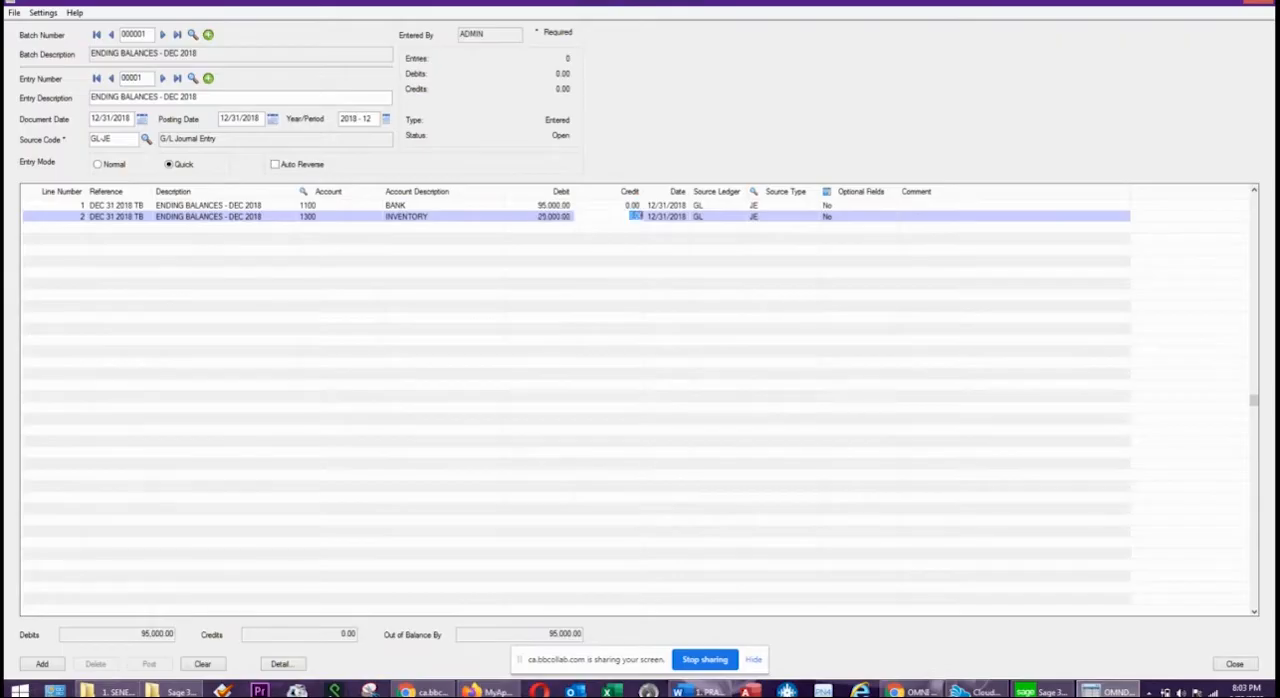
pyautogui.press('Tab')
pyautogui.press('Tab')
pyautogui.press('Tab')
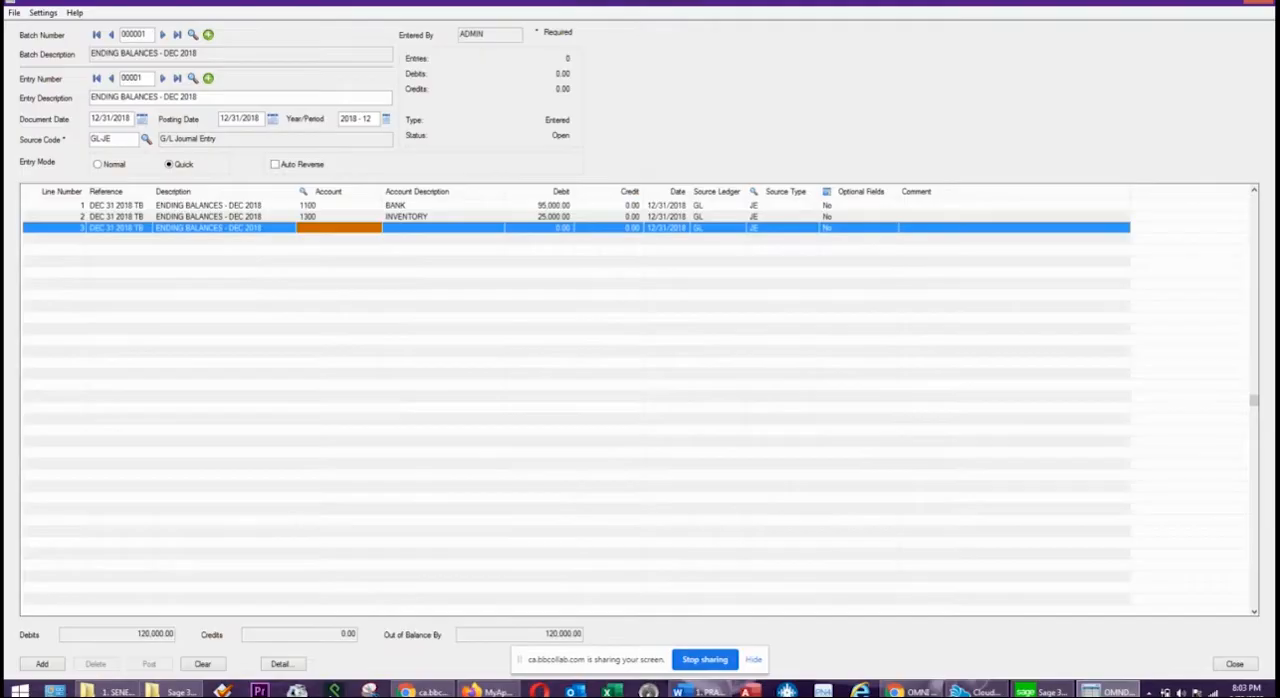
# Complete detail line 3 with account 3000, COMMON STOCK, and a credit of 10,000, and start line 4.
pyautogui.write('3000')
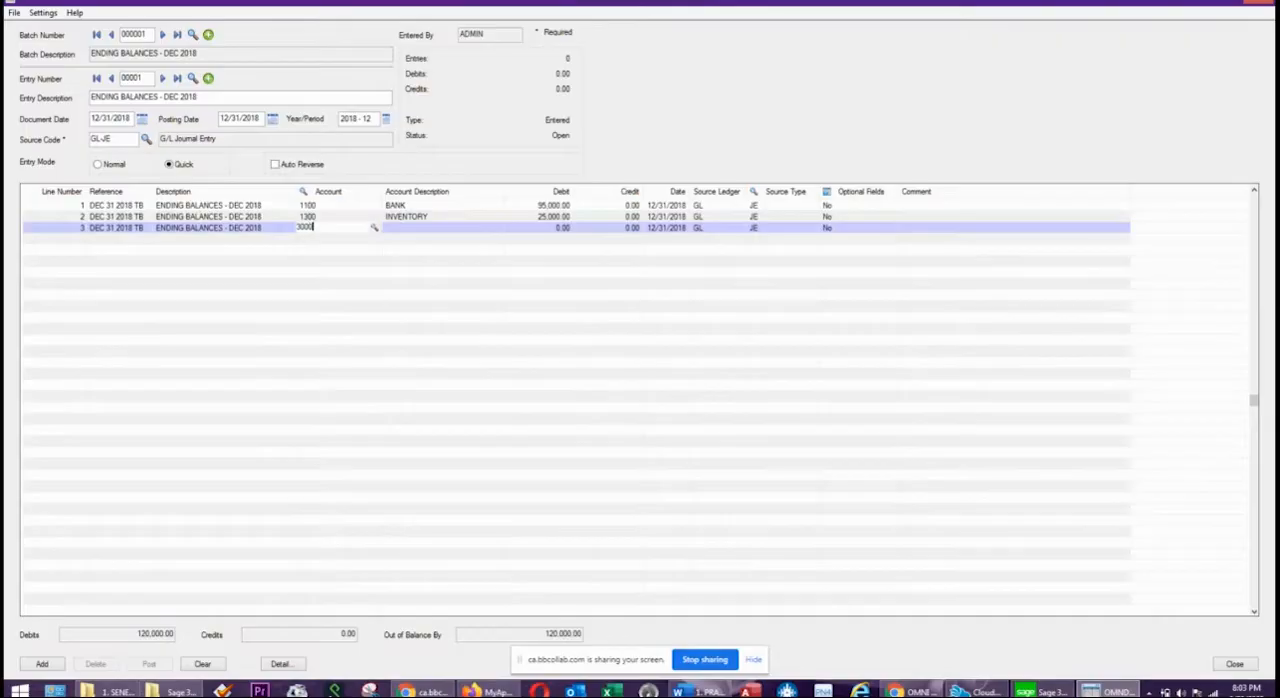
pyautogui.press('Tab')
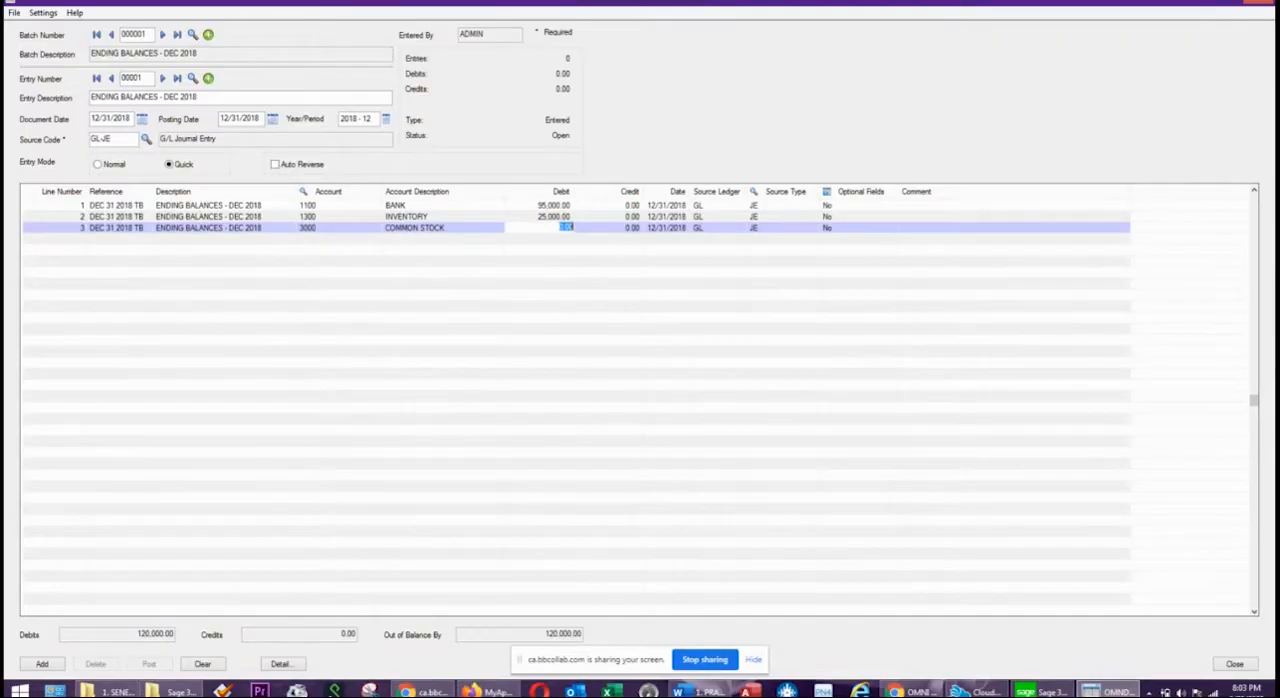
pyautogui.press('Tab')
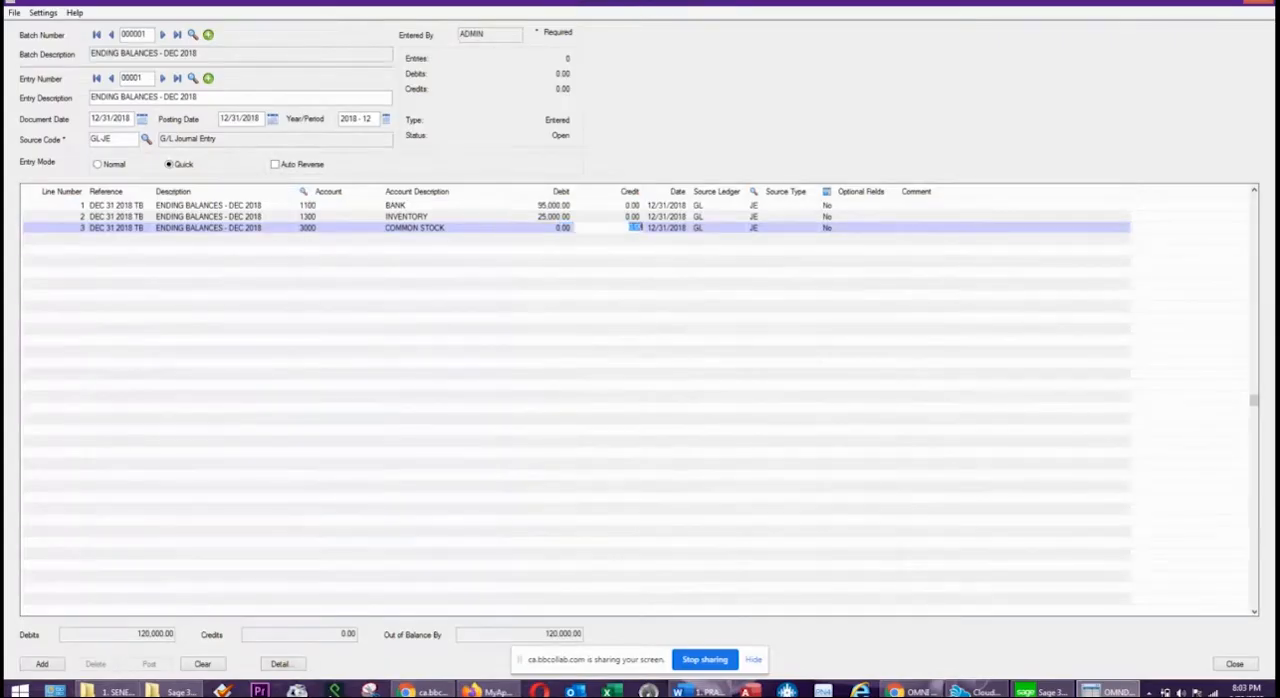
pyautogui.write('10000')
pyautogui.press('Tab')
pyautogui.press('Tab')
pyautogui.press('Tab')
pyautogui.press('Tab')
pyautogui.press('Tab')
pyautogui.press('Tab')
pyautogui.press('Tab')
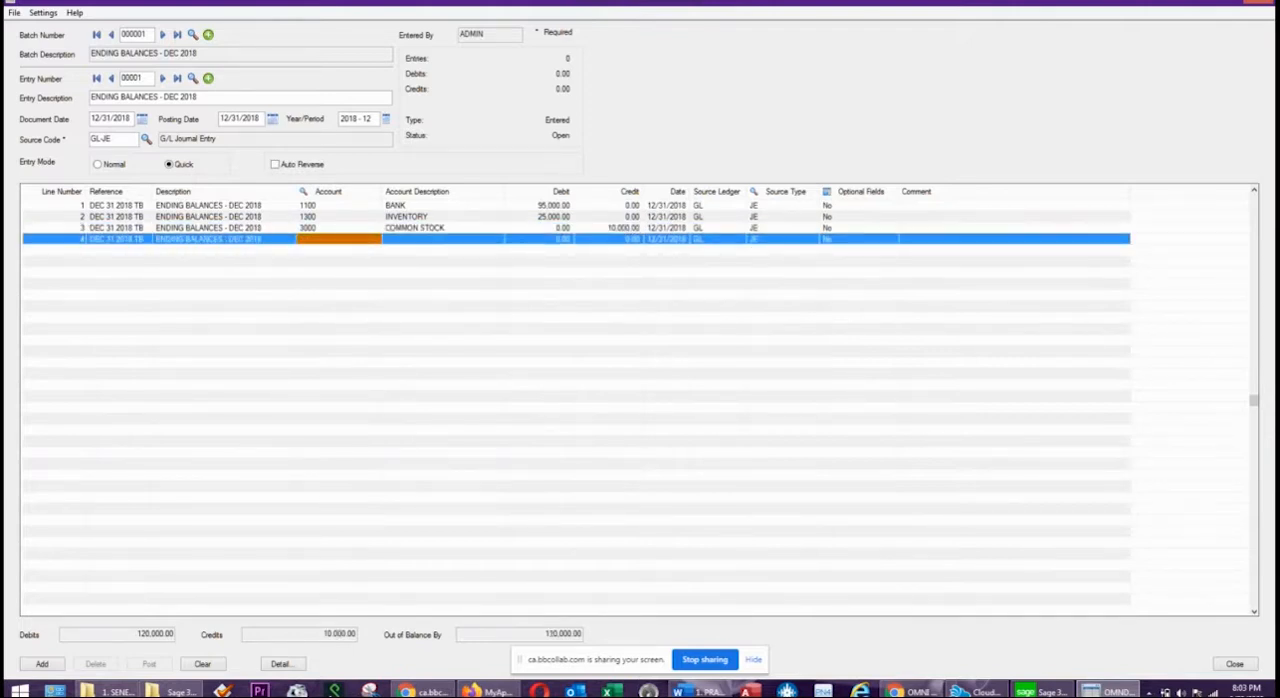
# Complete detail line 4 with account 3200, RETAINED EARNINGS, and a credit of 110,000, and add the entry to the batch.
pyautogui.write('3200')
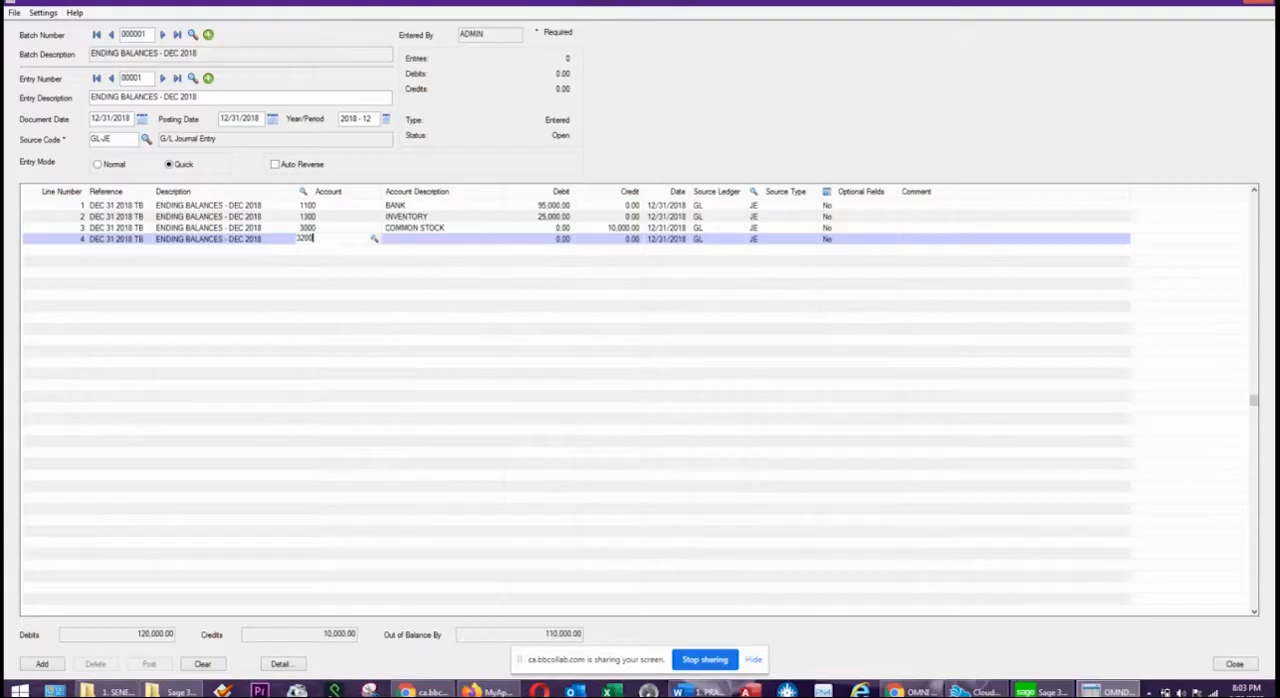
pyautogui.press('Tab')
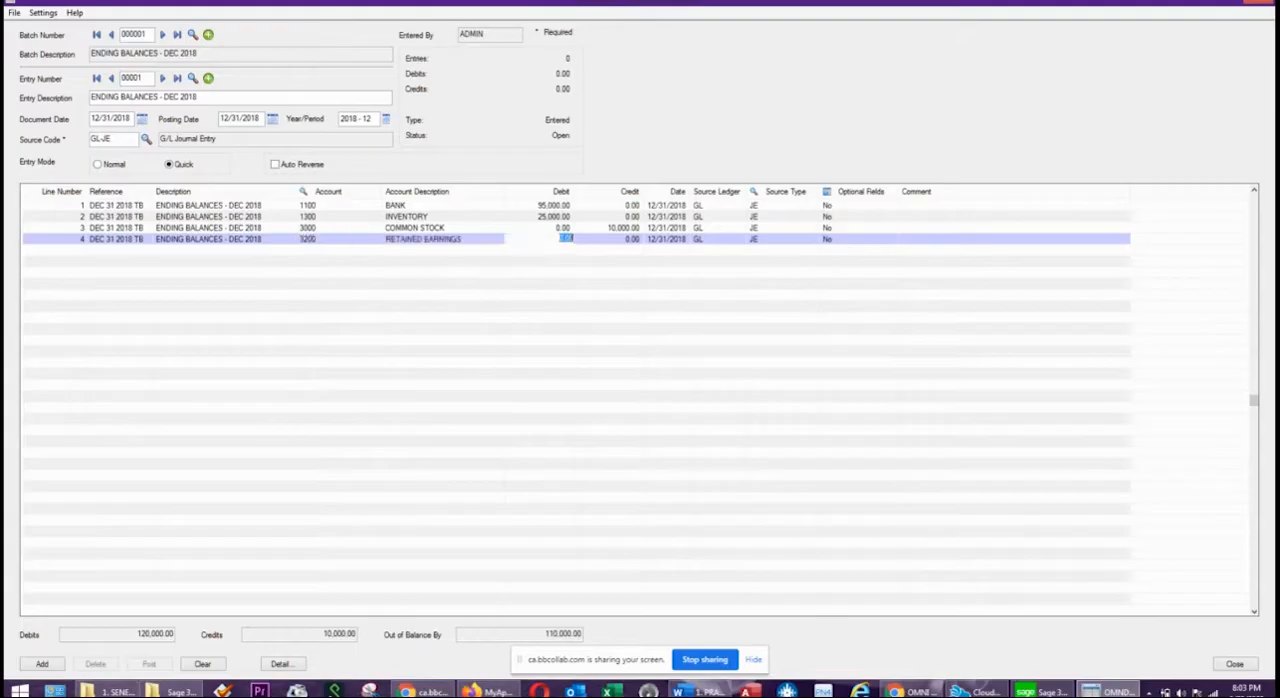
pyautogui.press('Tab')
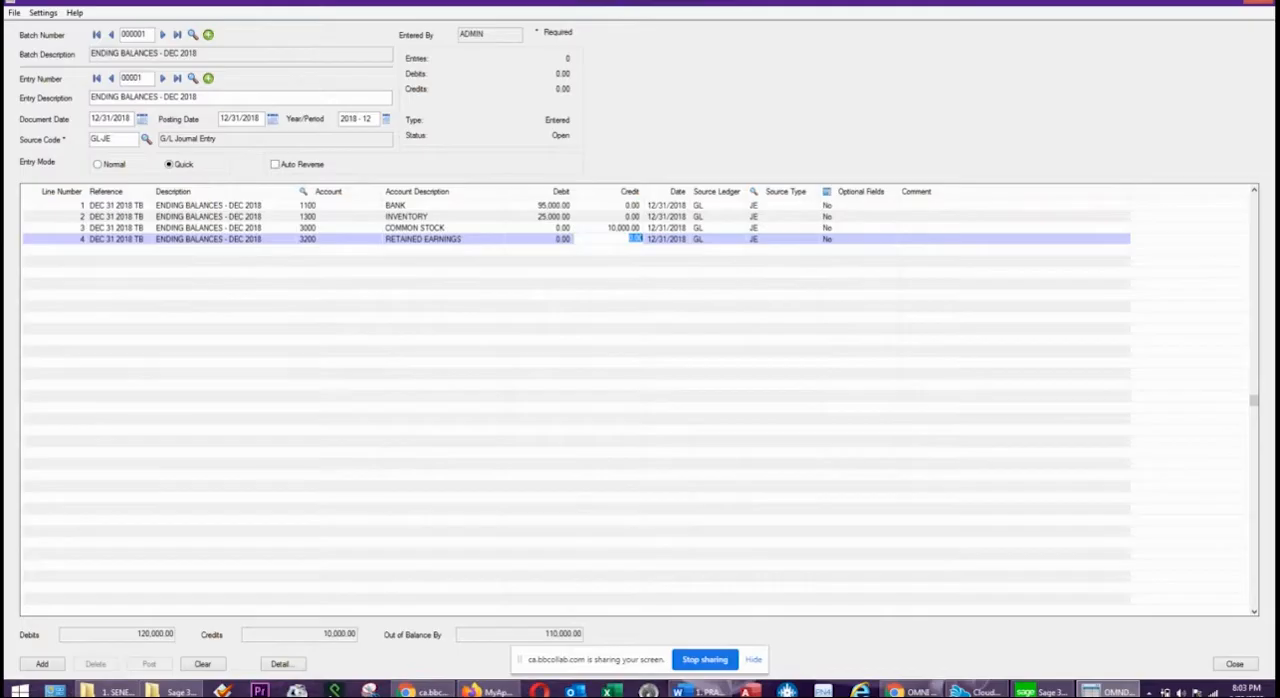
pyautogui.click(632, 238)
pyautogui.write('11,000')
pyautogui.click(317, 208)
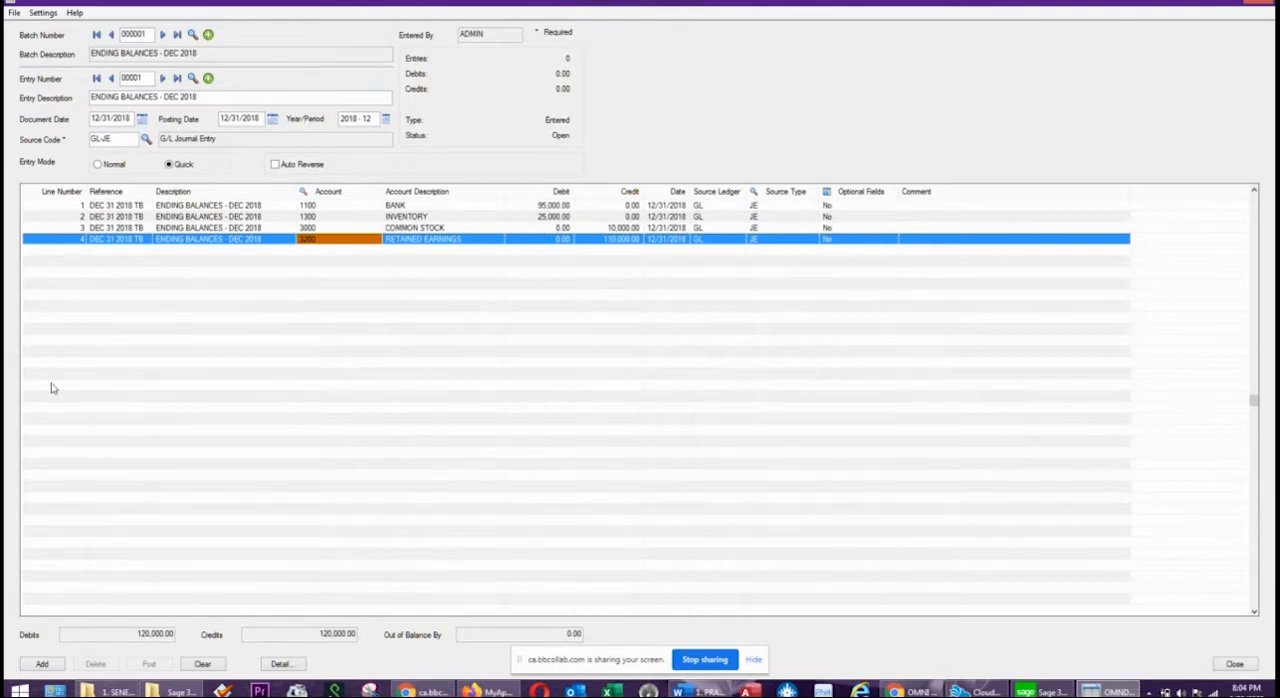
pyautogui.click(42, 664)
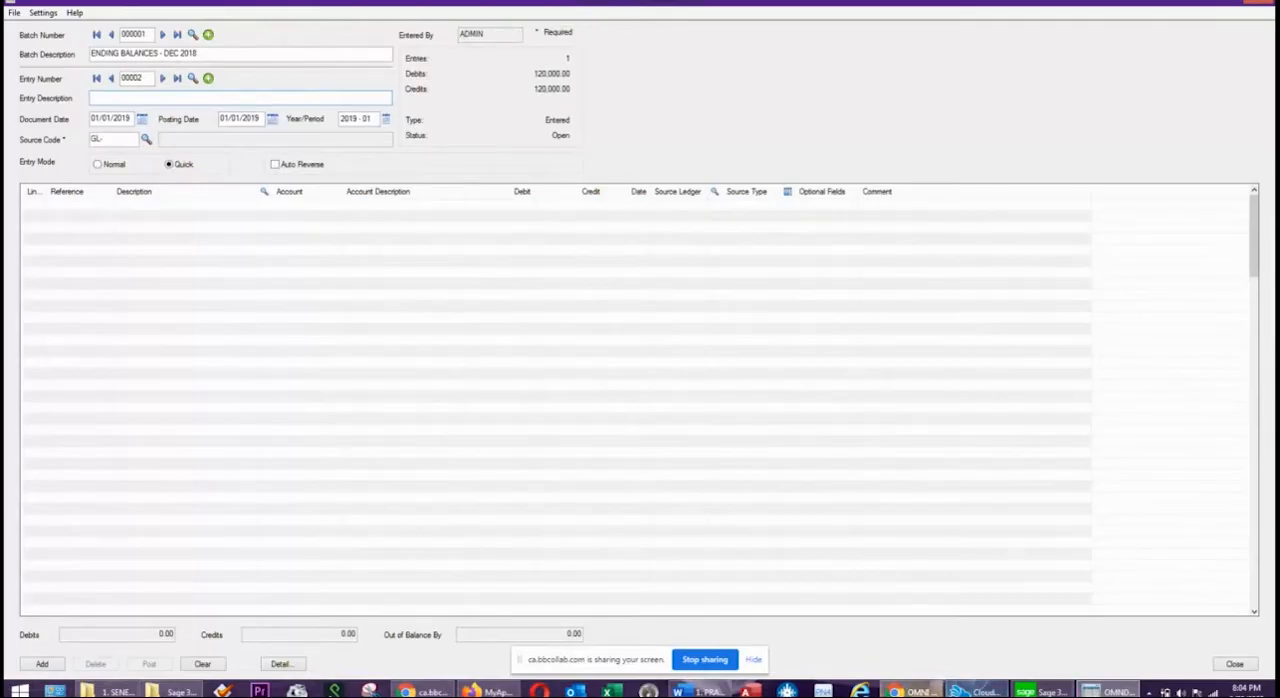
pyautogui.click(911, 691)
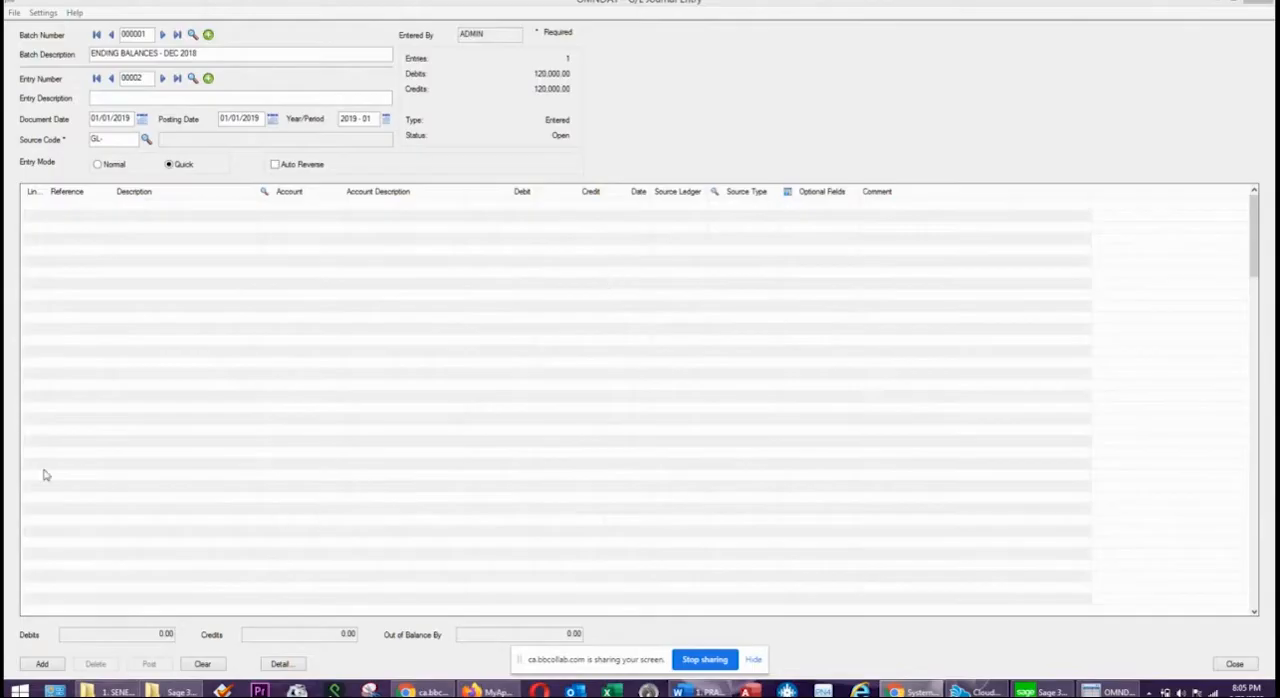
pyautogui.click(75, 213)
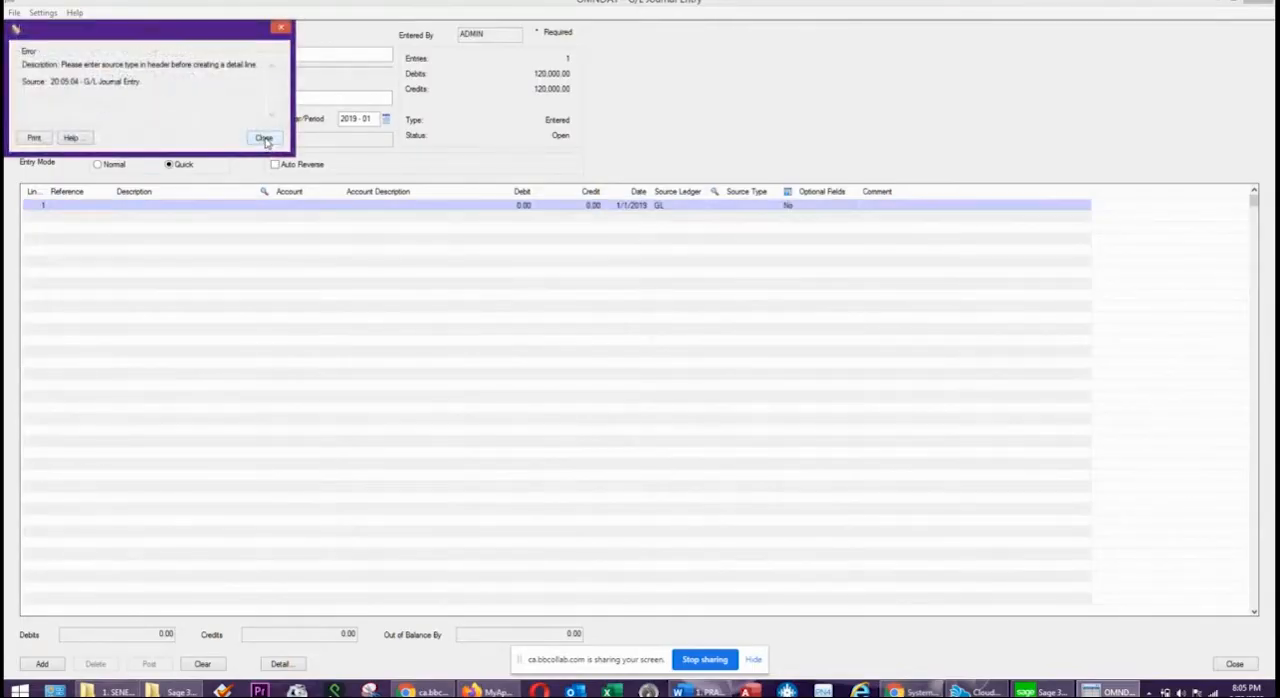
pyautogui.click(263, 138)
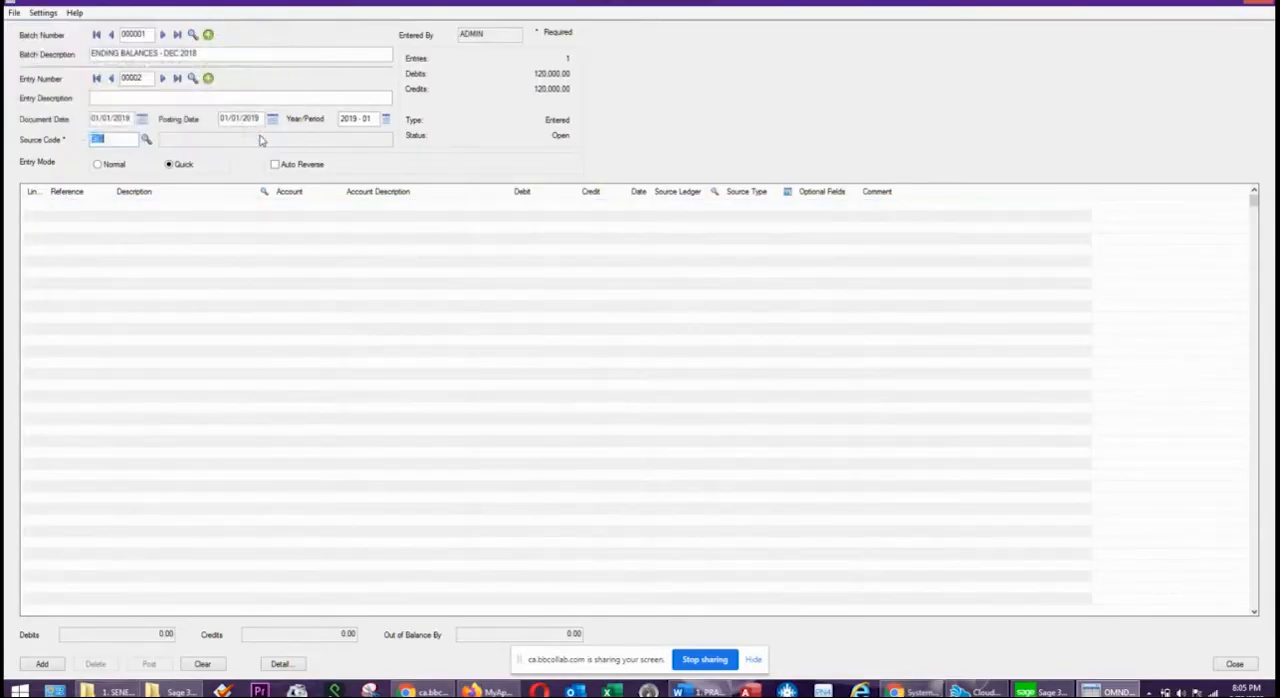
pyautogui.click(122, 139)
pyautogui.doubleClick(142, 80)
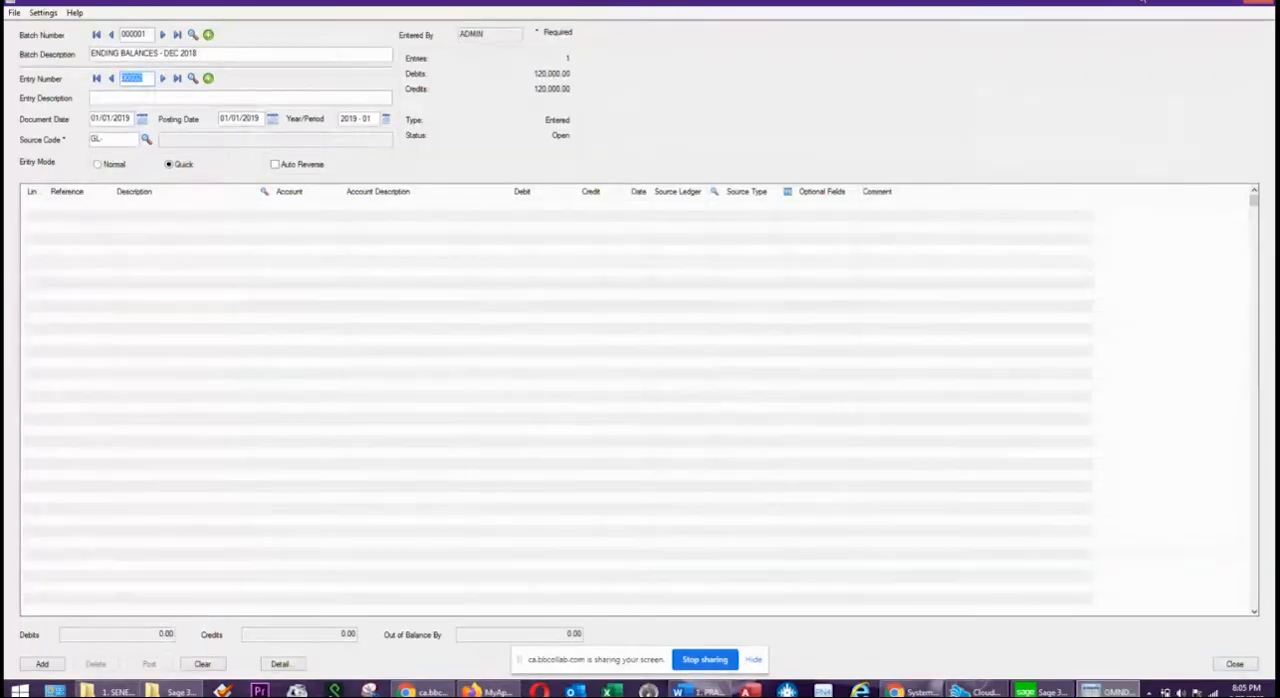
# Close the journal entry form and return to the G/L Batch List.
pyautogui.click(1258, 6)
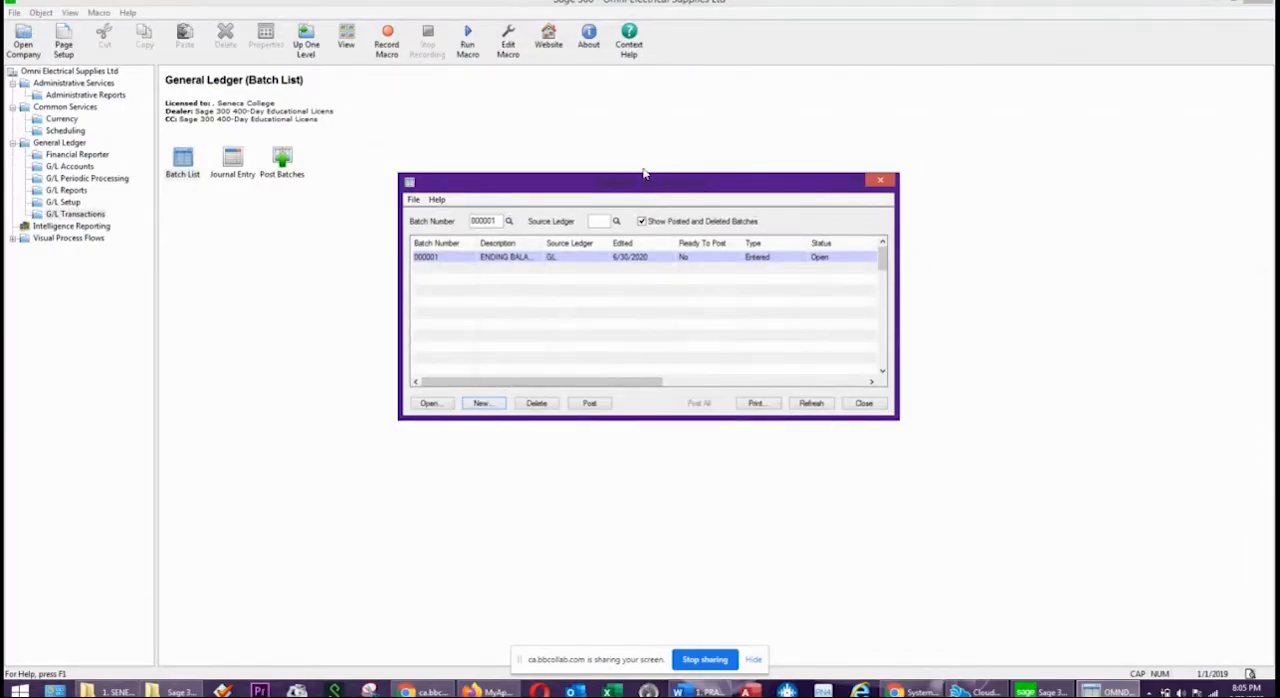
pyautogui.moveTo(624, 186); pyautogui.dragTo(548, 168)
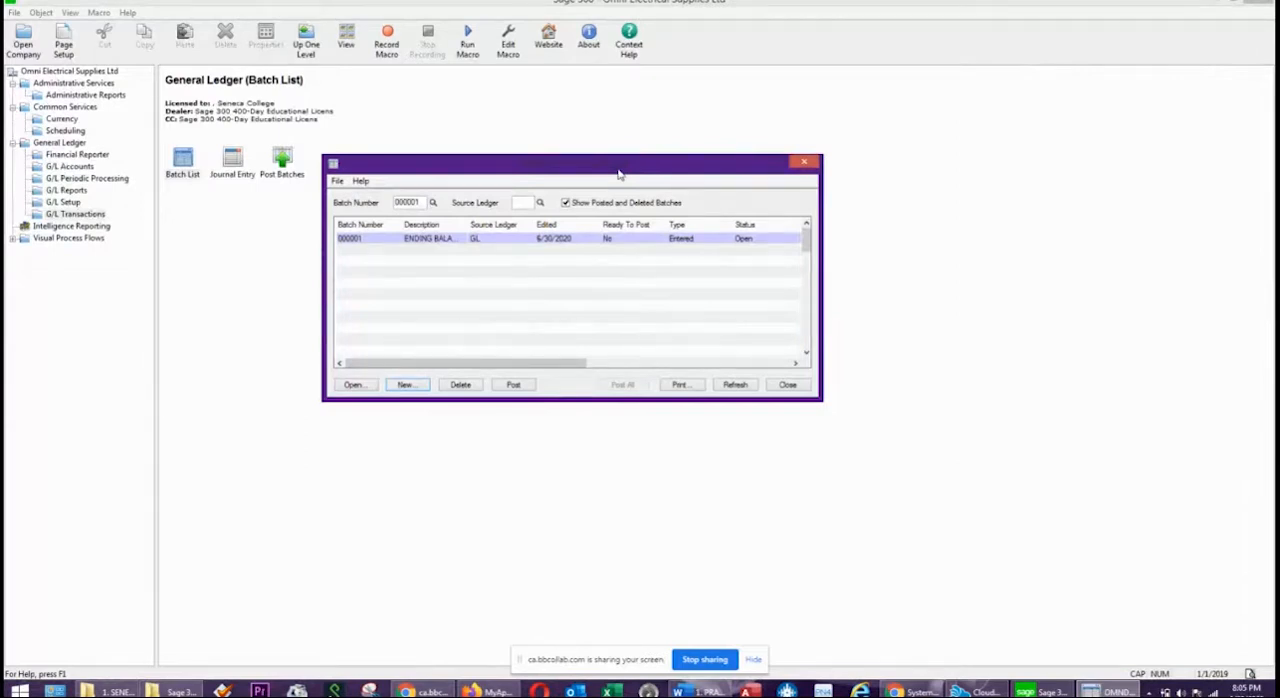
pyautogui.click(515, 386)
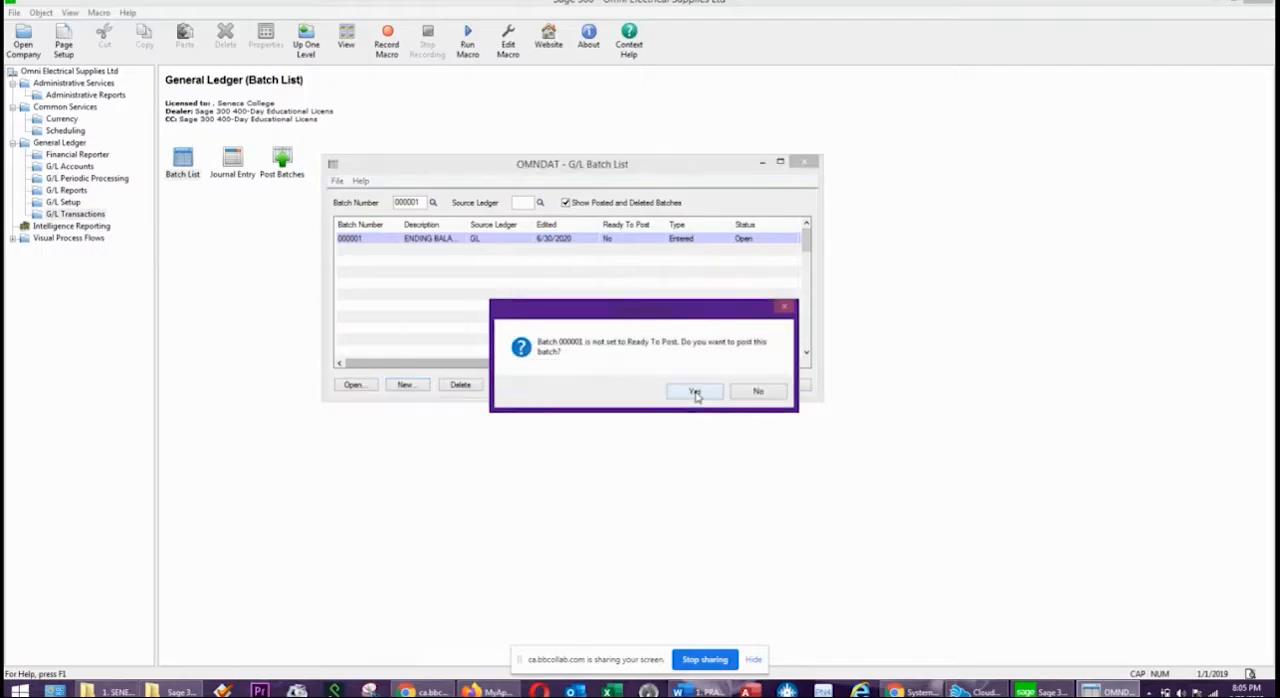
pyautogui.moveTo(662, 312); pyautogui.dragTo(607, 203)
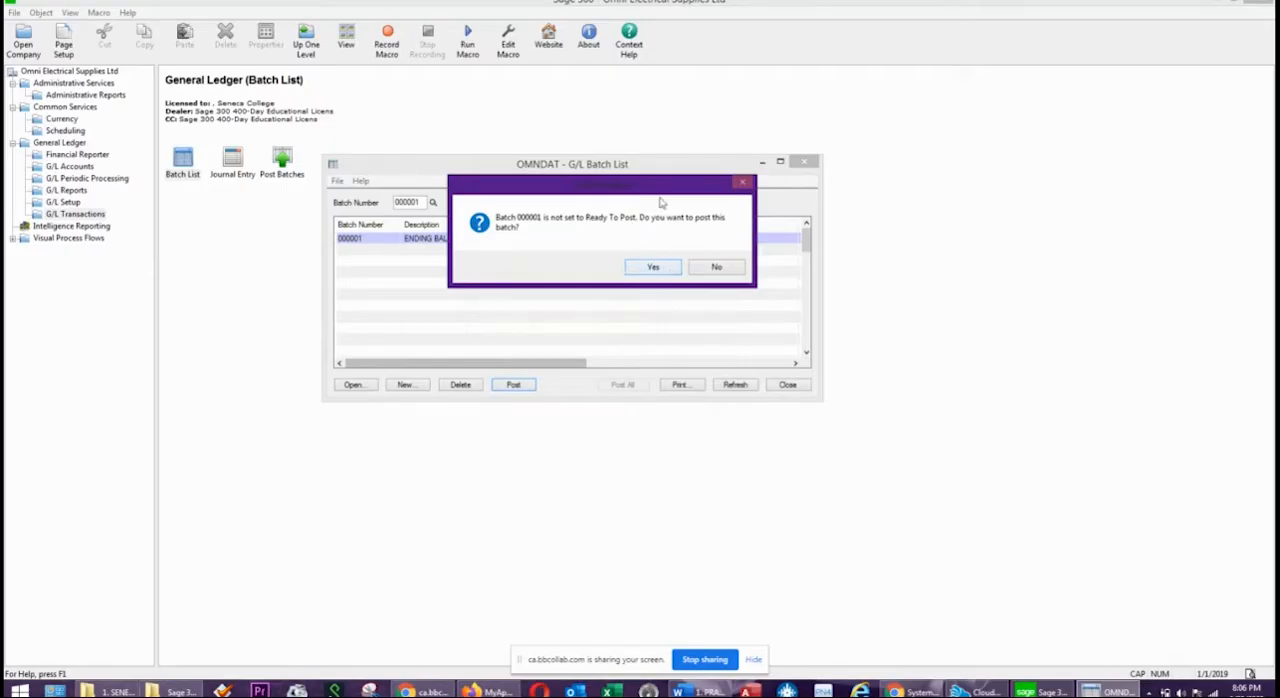
pyautogui.moveTo(637, 188); pyautogui.dragTo(615, 261)
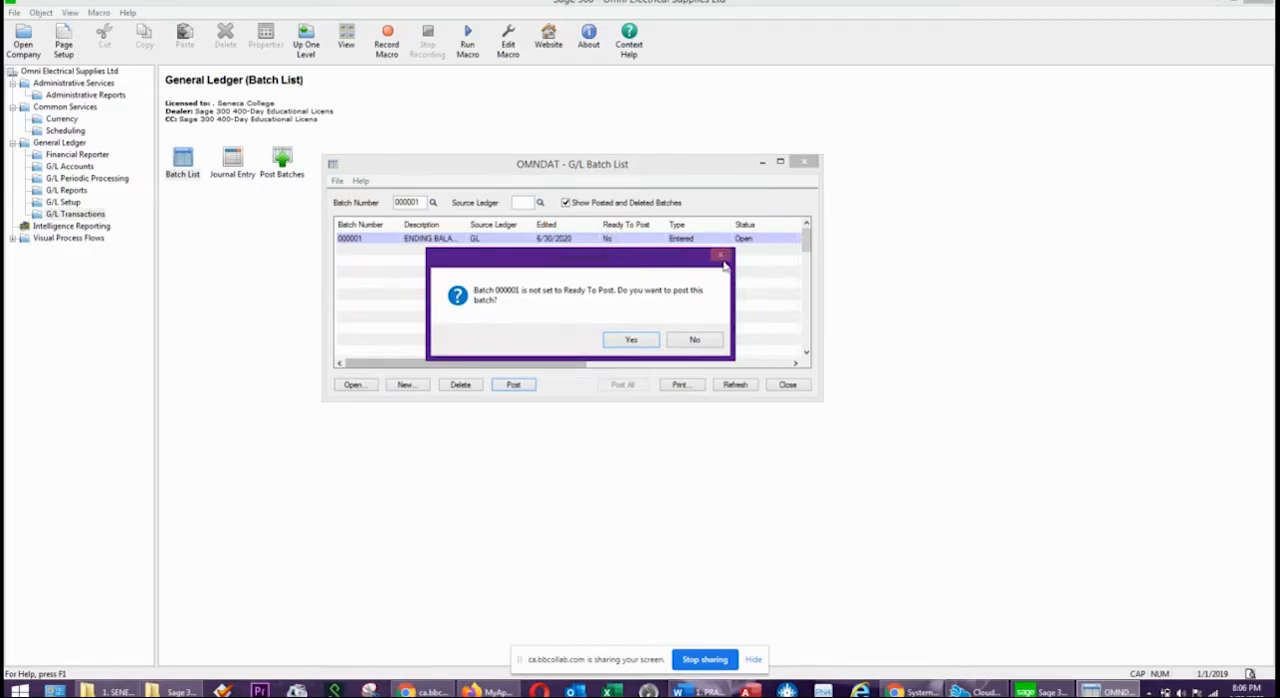
pyautogui.click(694, 339)
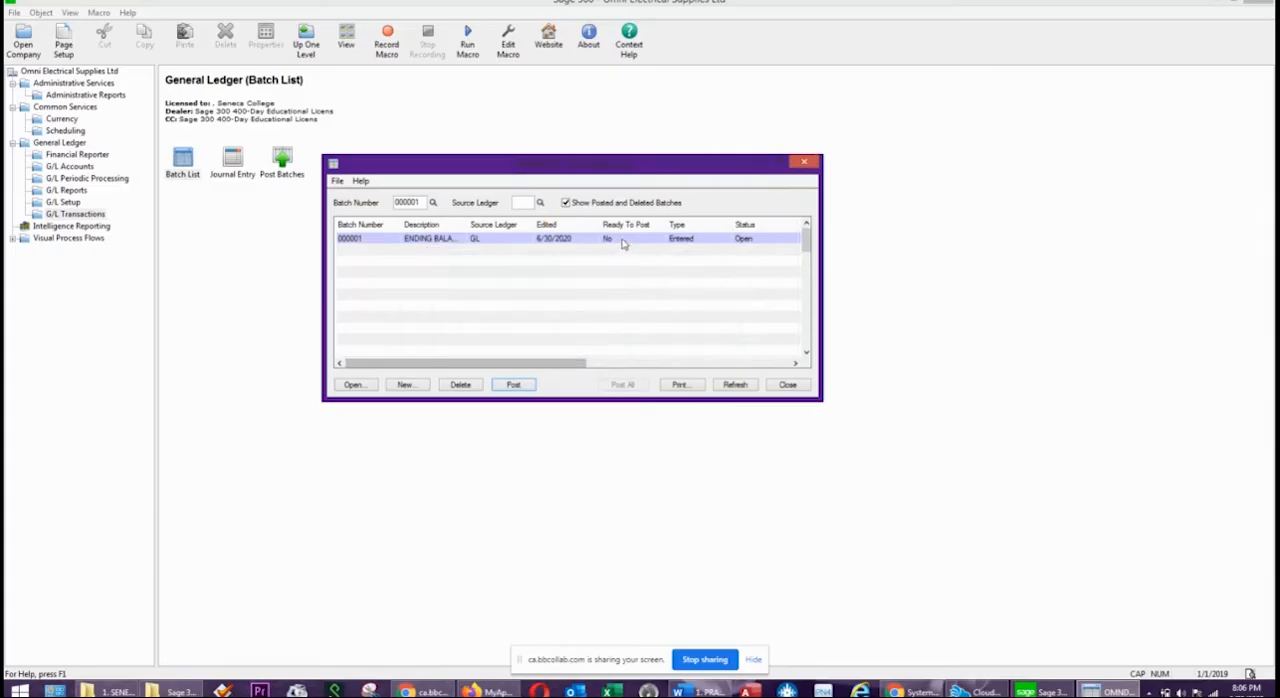
# Mark batch 000001 as ready to post, post it, and close the batch list.
pyautogui.doubleClick(622, 239)
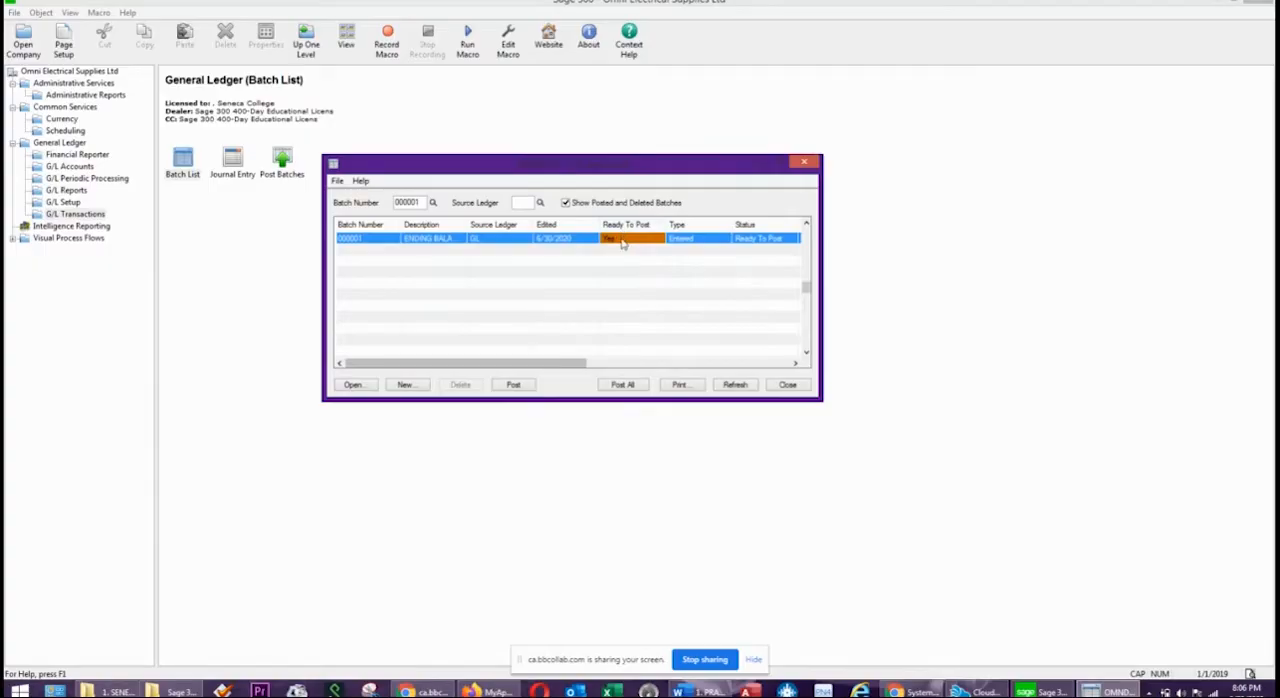
pyautogui.click(513, 386)
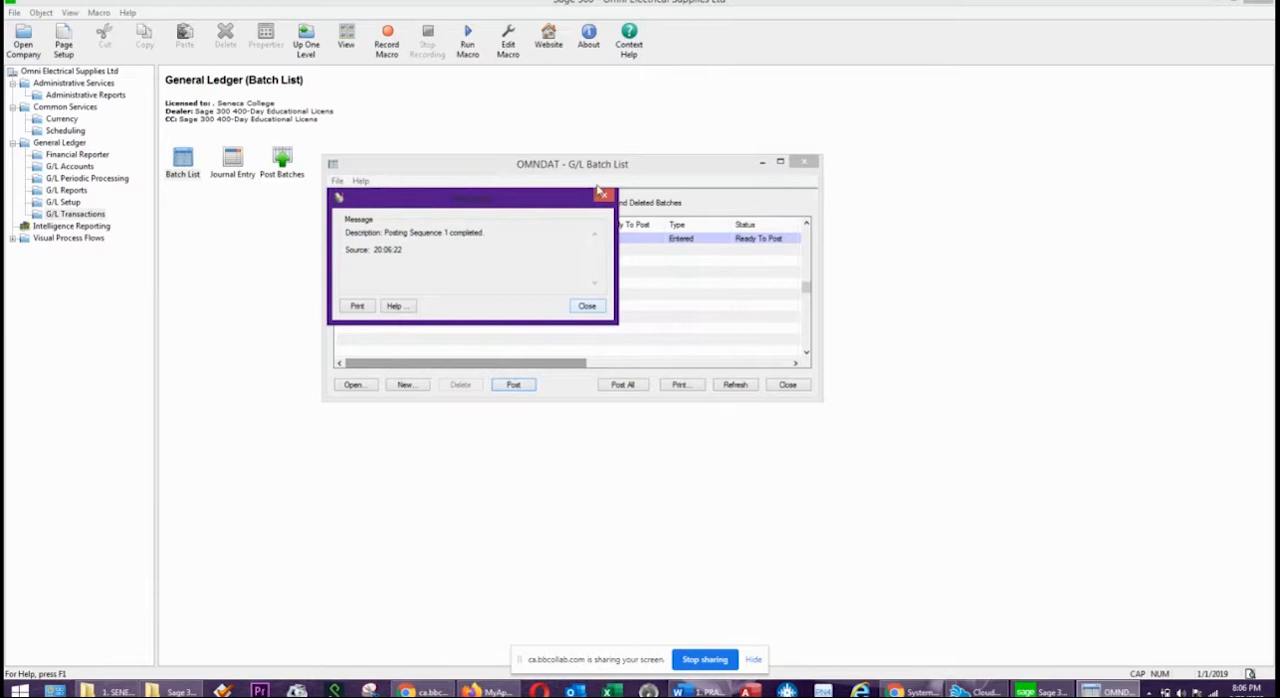
pyautogui.click(587, 307)
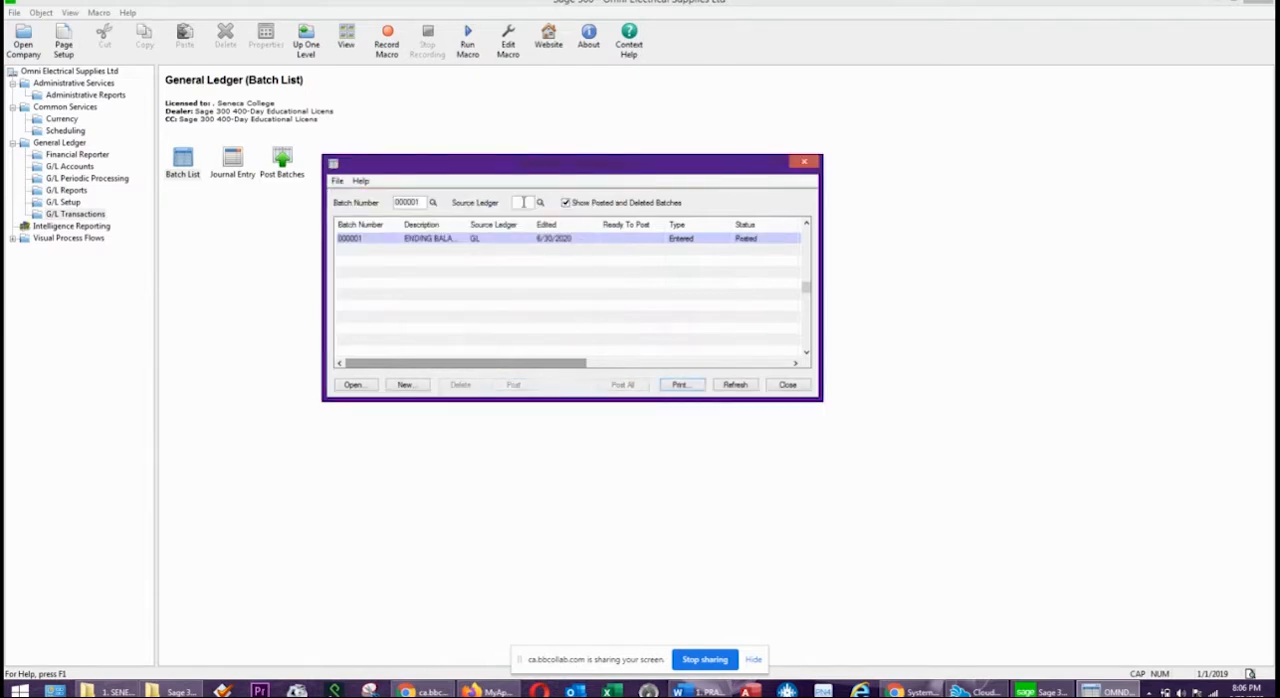
pyautogui.click(803, 163)
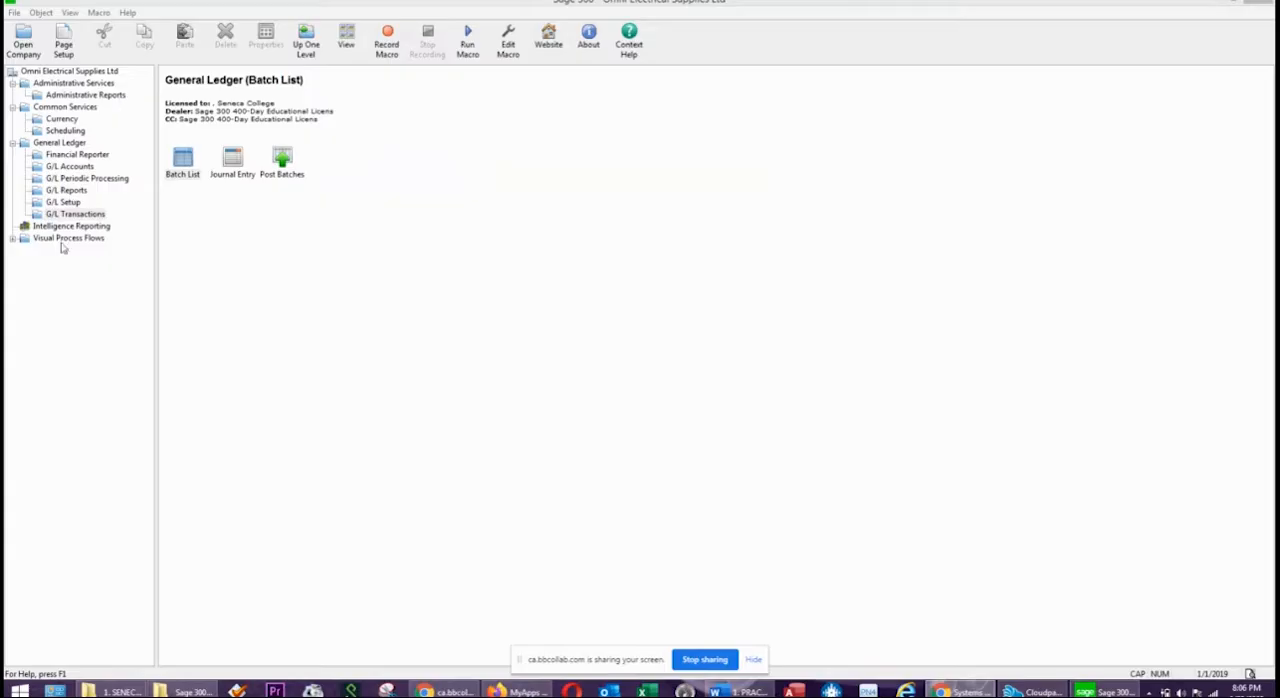
# Print the General Ledger trial balance report for year/period 2018 - 12, sorted by account number.
pyautogui.click(70, 192)
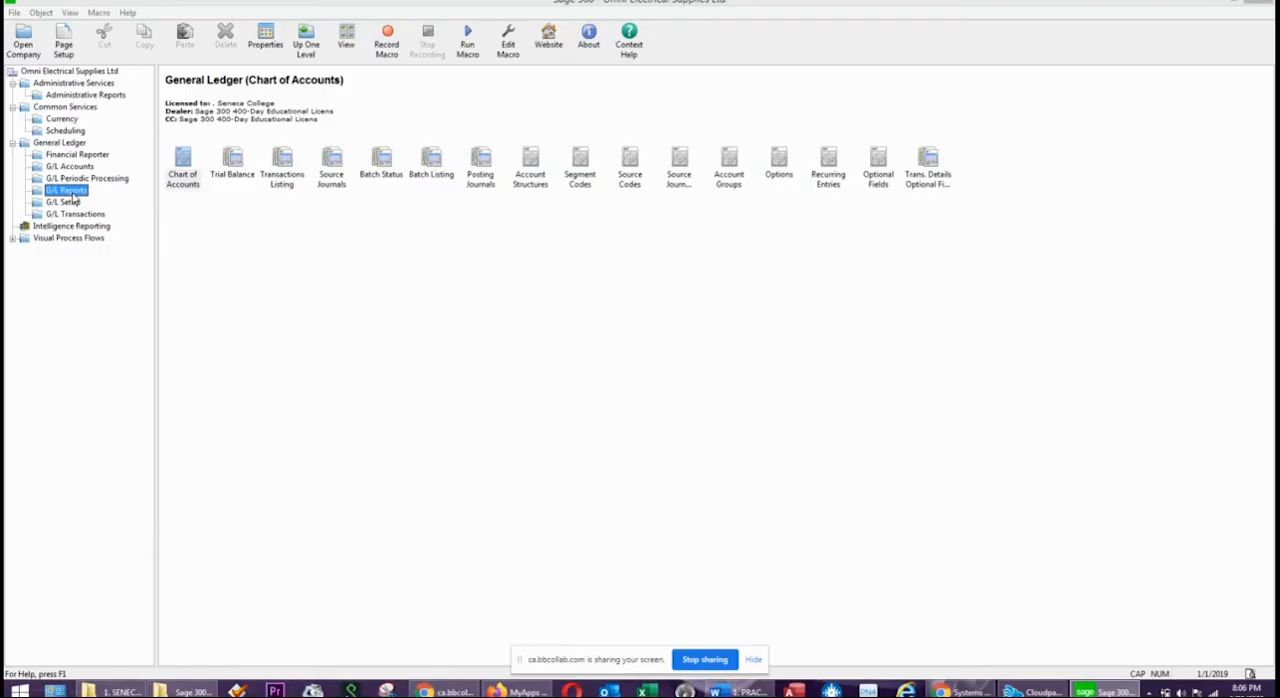
pyautogui.doubleClick(245, 162)
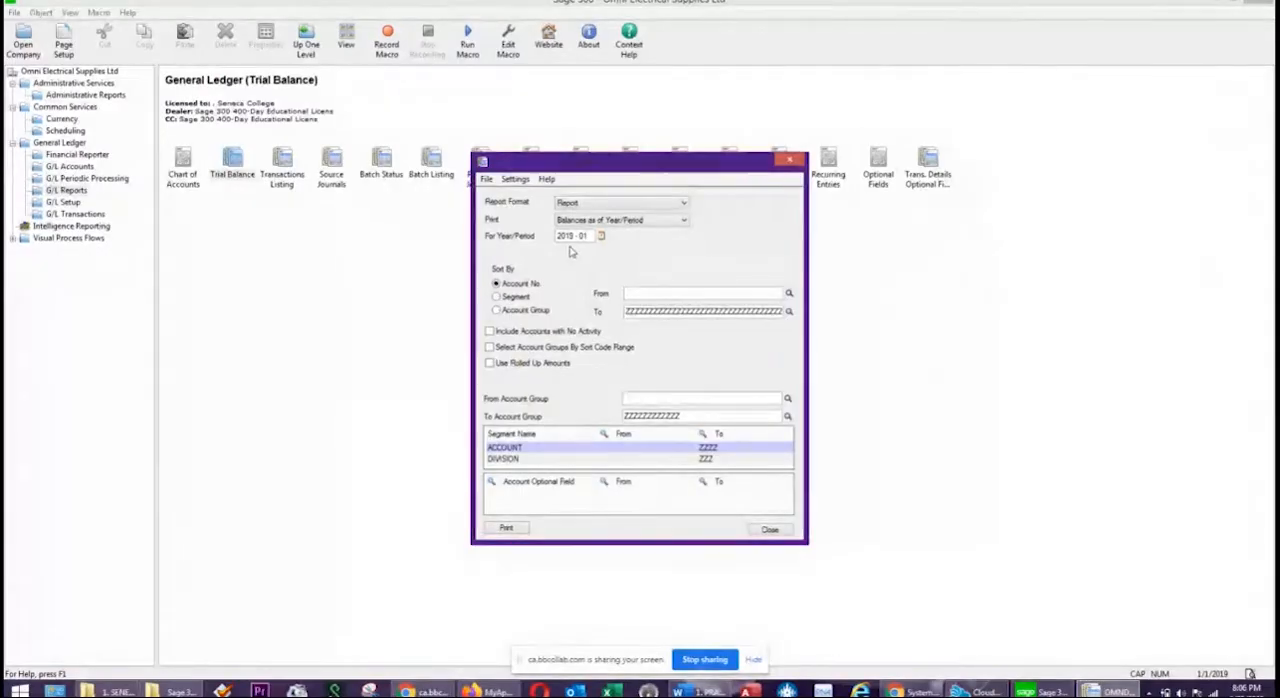
pyautogui.click(601, 236)
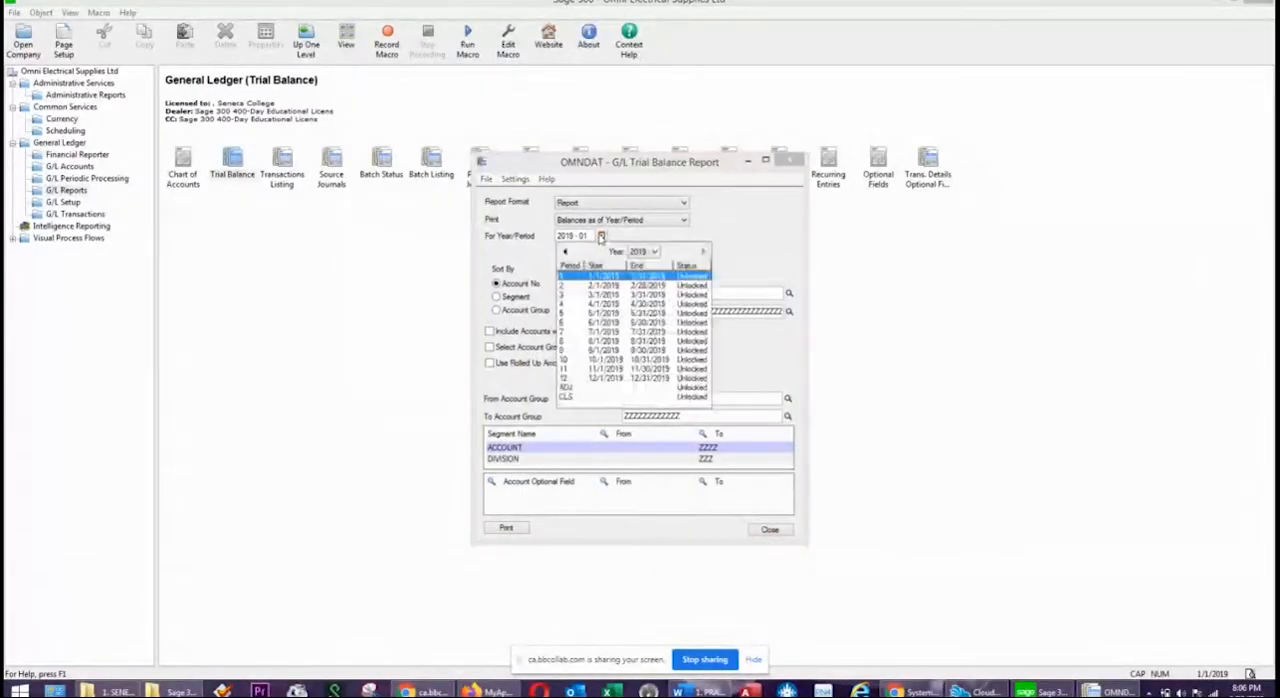
pyautogui.click(640, 252)
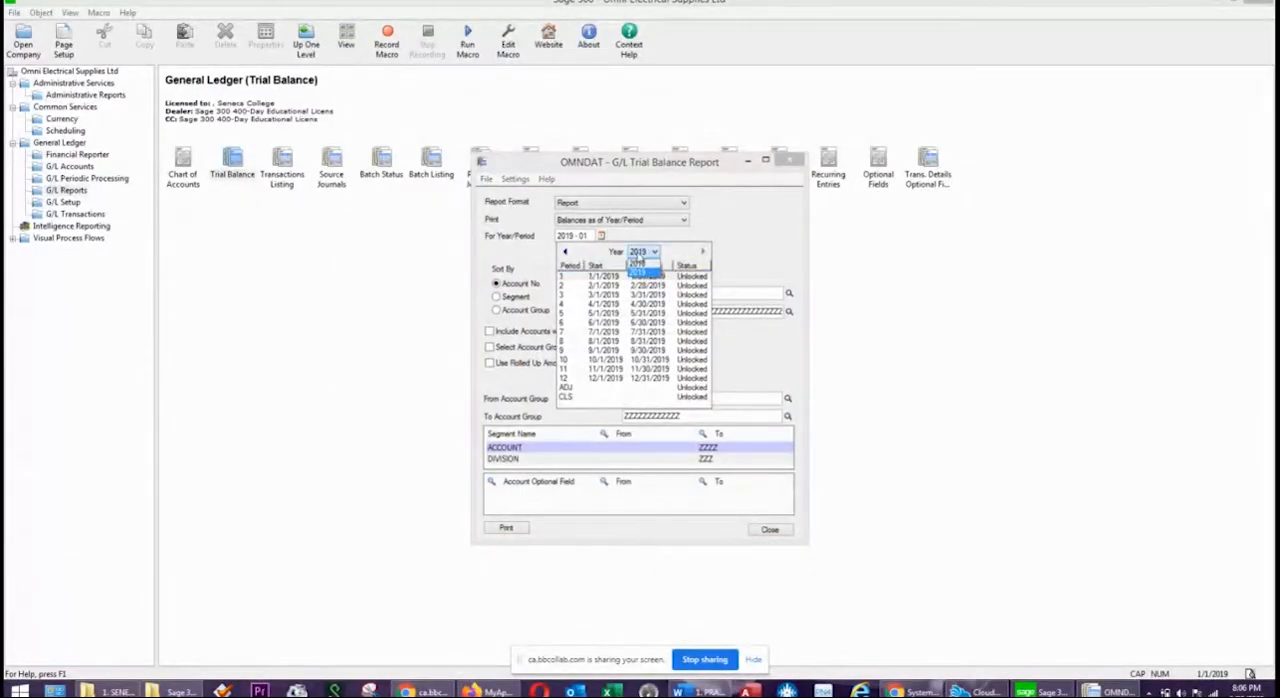
pyautogui.click(638, 271)
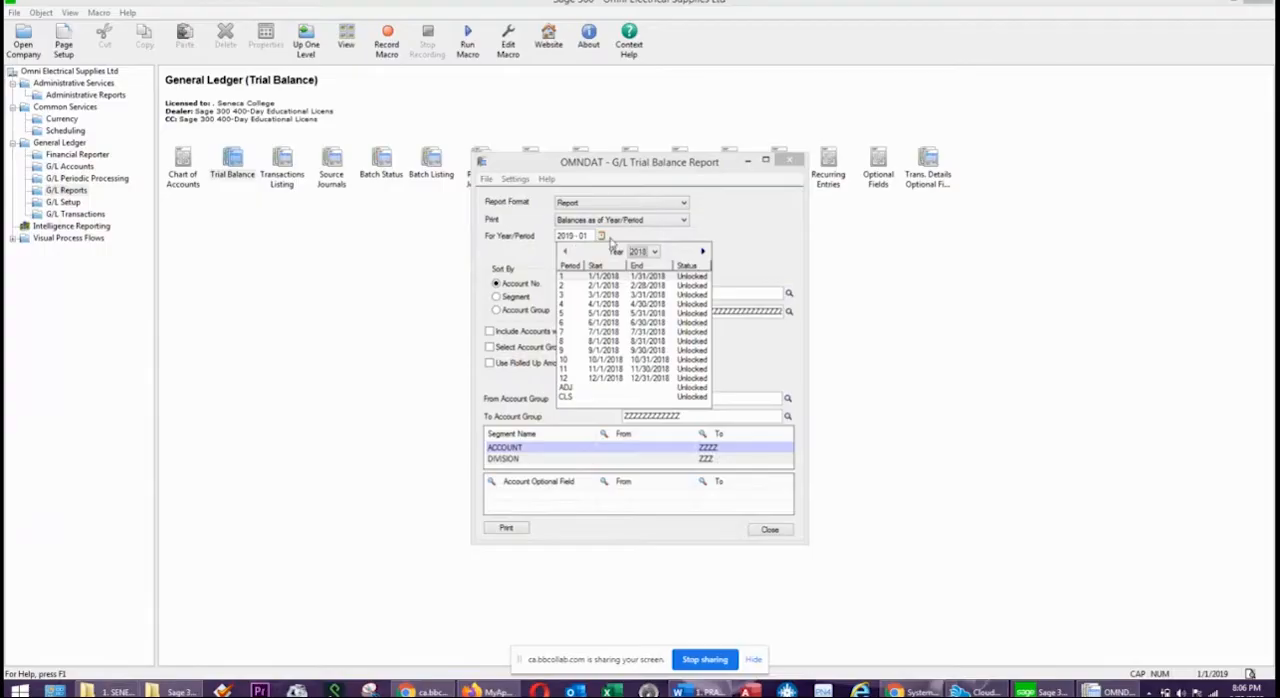
pyautogui.click(601, 379)
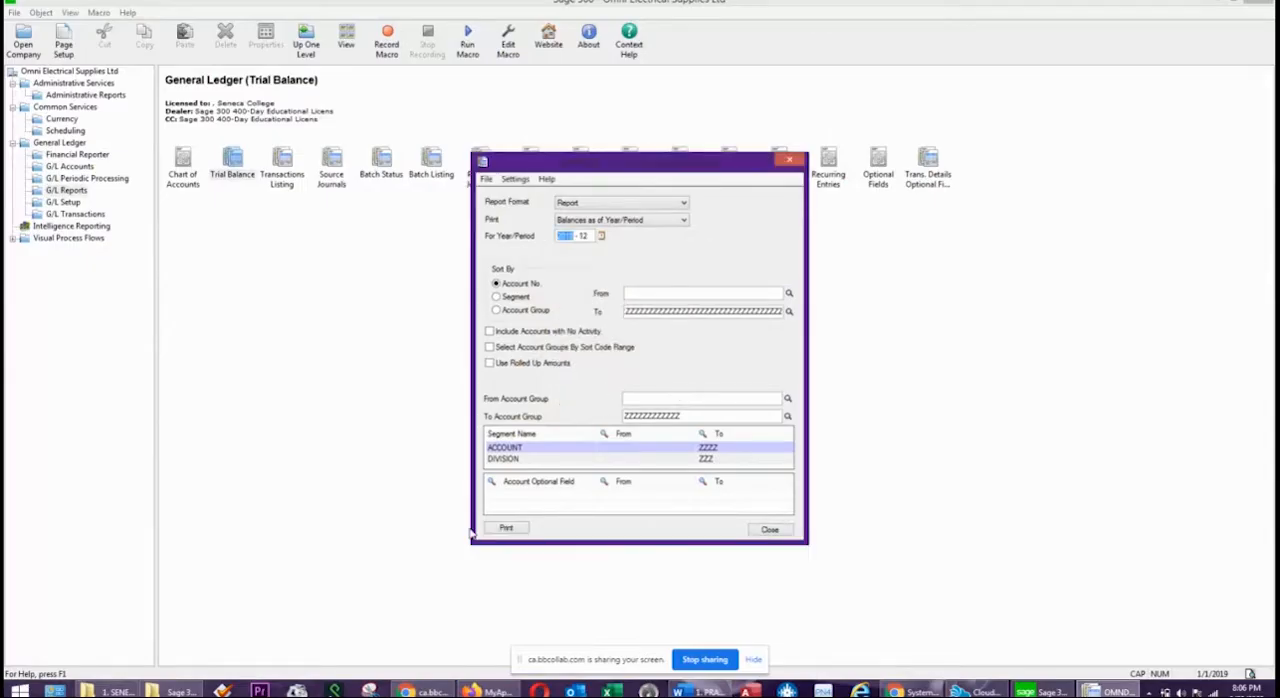
pyautogui.click(506, 527)
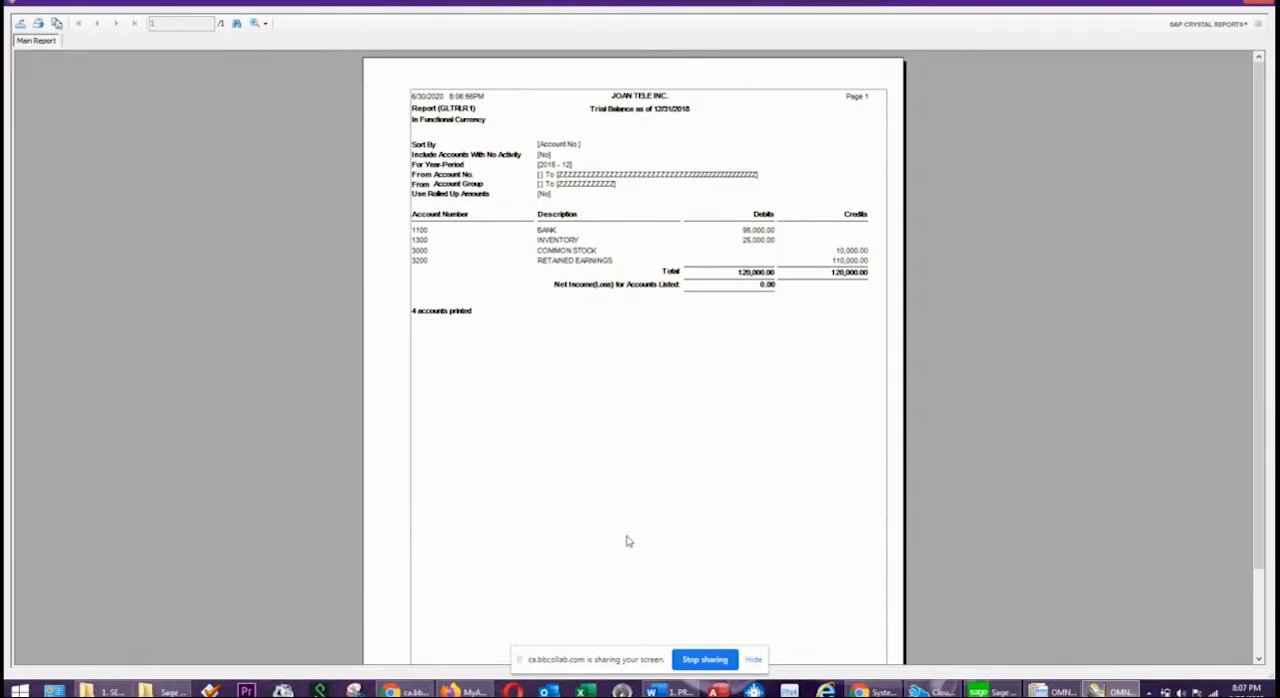
# Close the printed trial balance preview and the G/L Trial Balance Report form.
pyautogui.click(1256, 3)
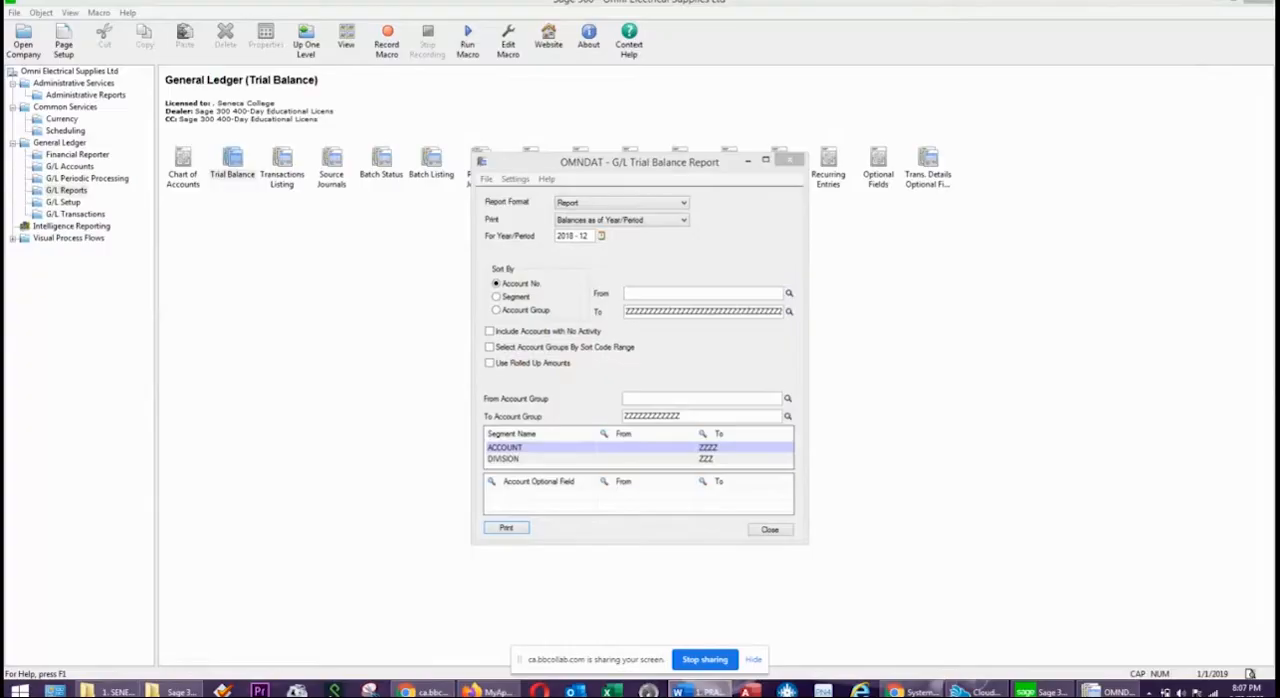
pyautogui.click(789, 161)
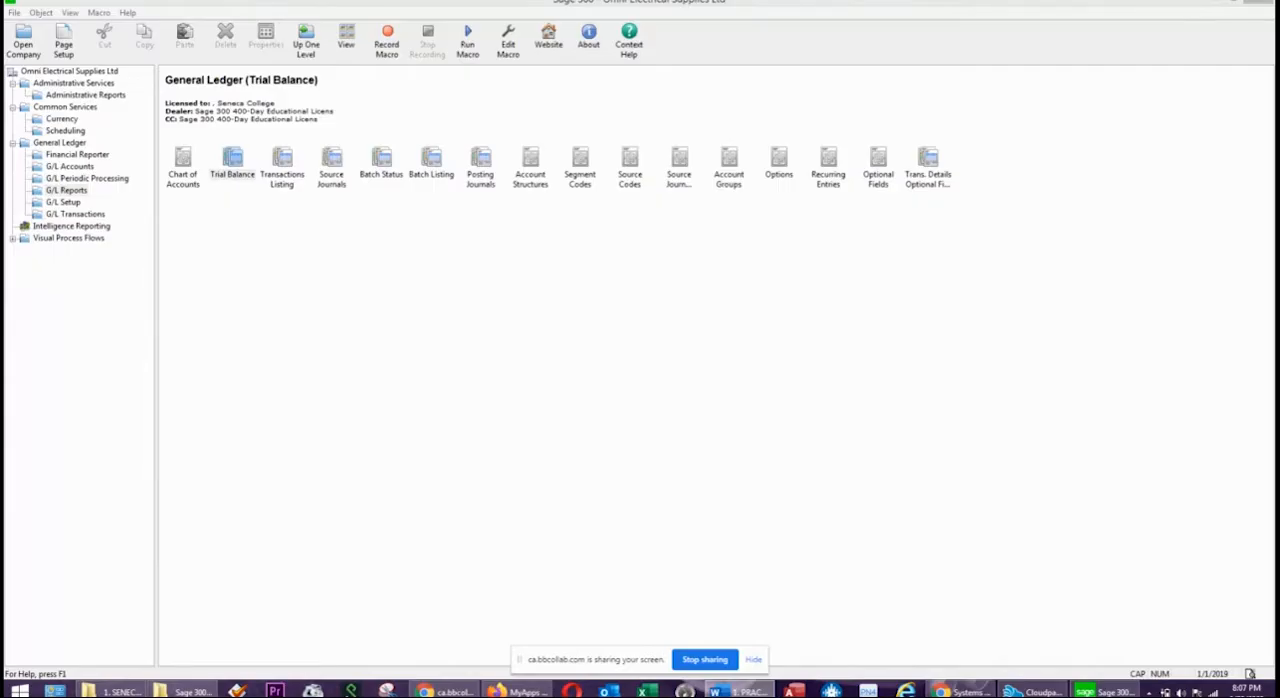
pyautogui.click(489, 323)
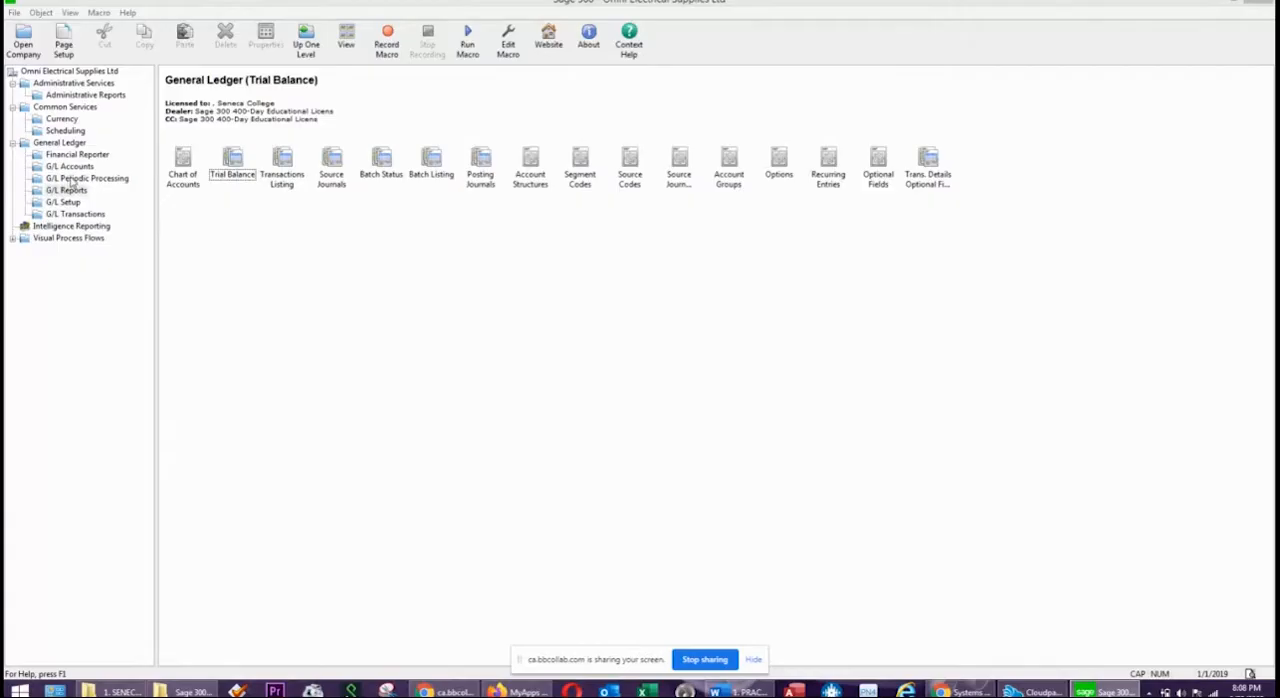
# Run the Create New Year process in G/L Periodic Processing to change the current fiscal year to 2019.
pyautogui.click(72, 179)
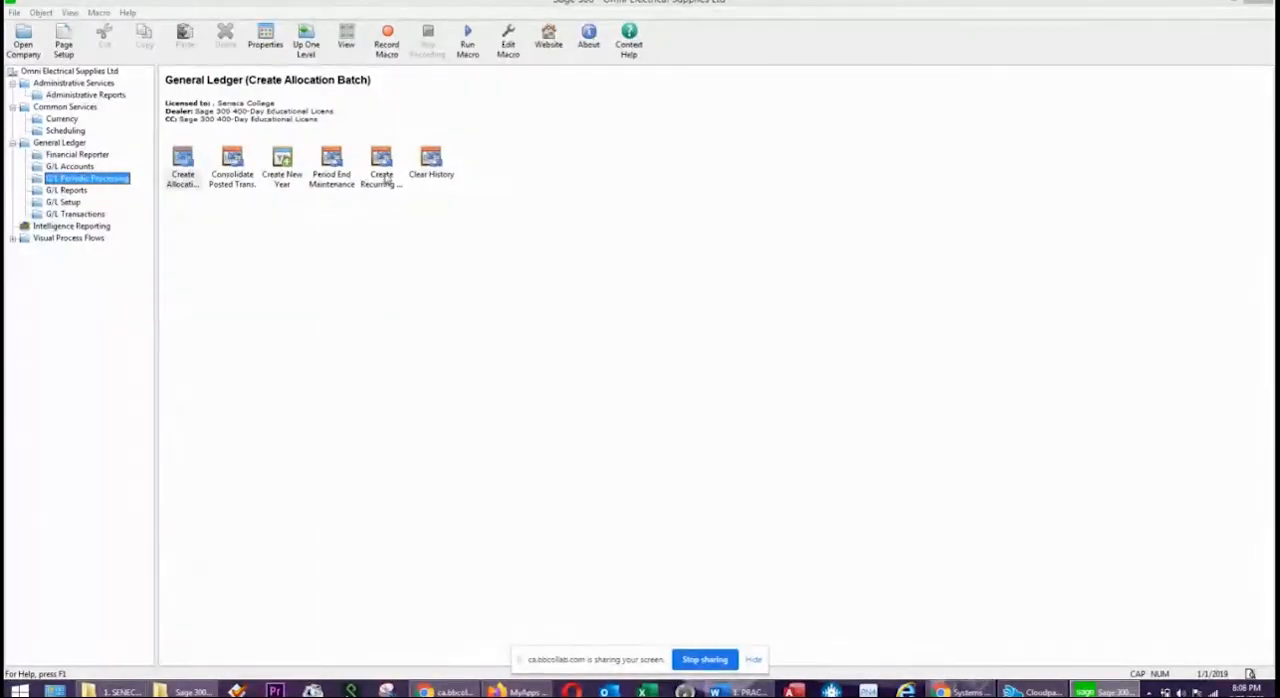
pyautogui.click(282, 180)
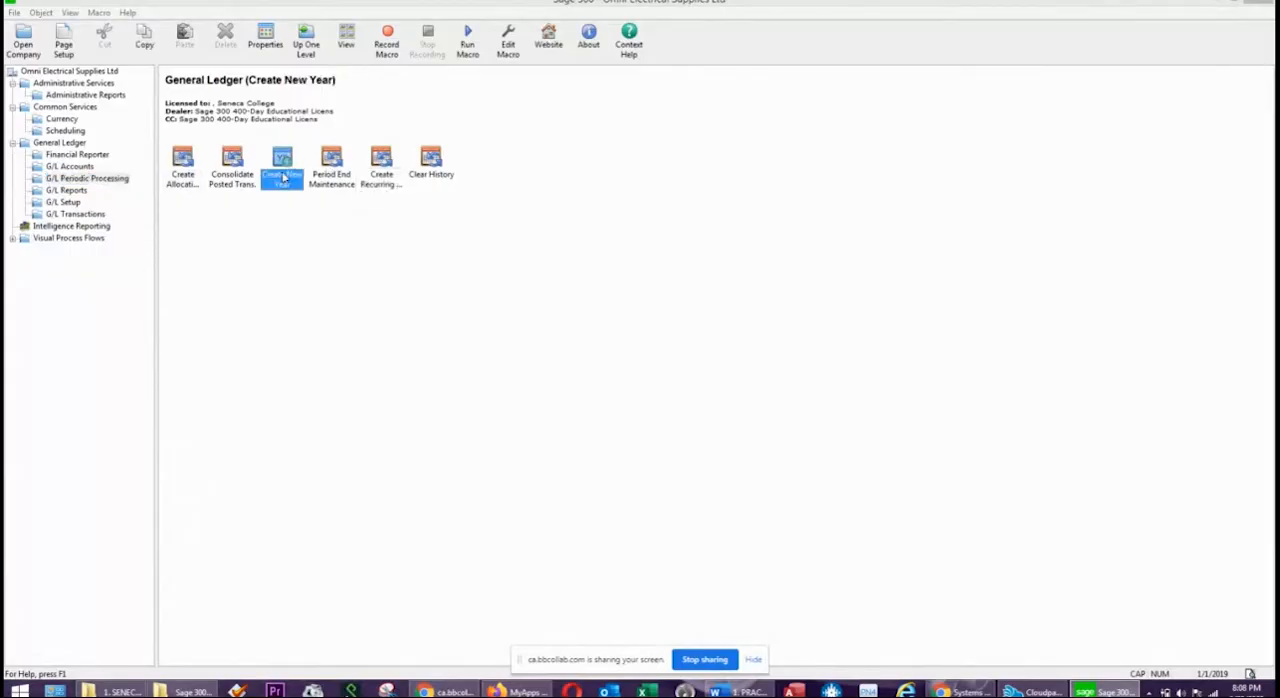
pyautogui.doubleClick(284, 177)
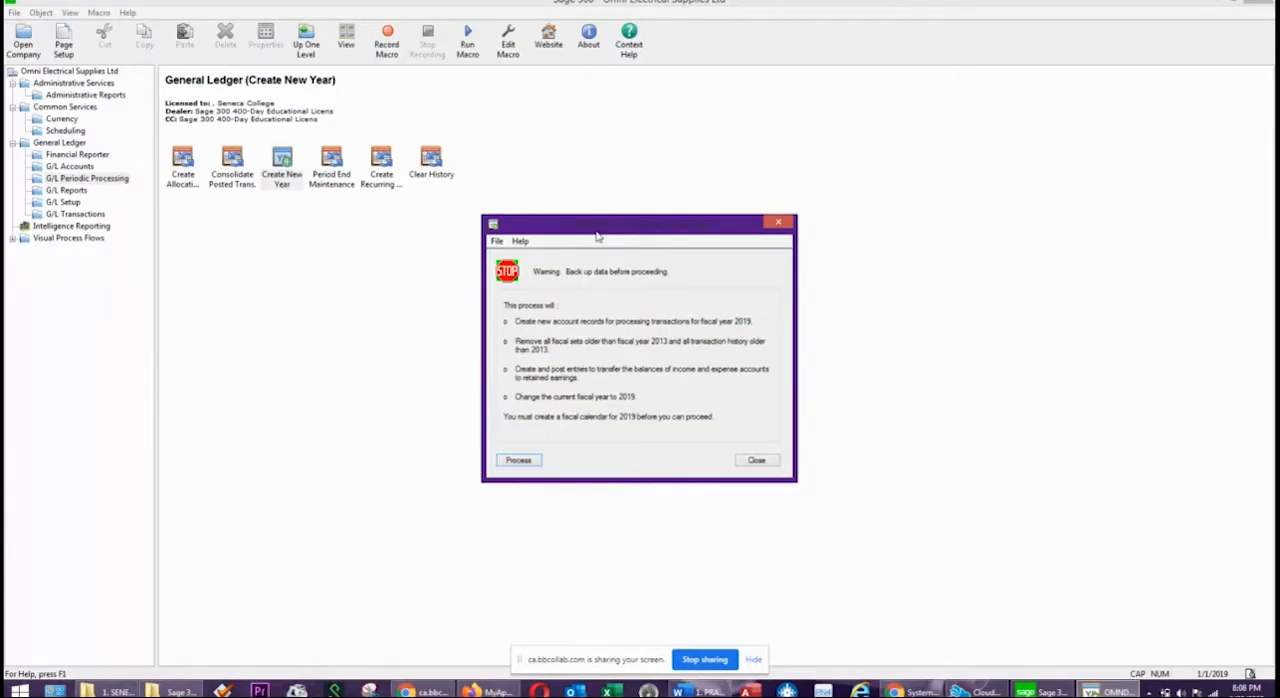
pyautogui.moveTo(597, 233); pyautogui.dragTo(443, 212)
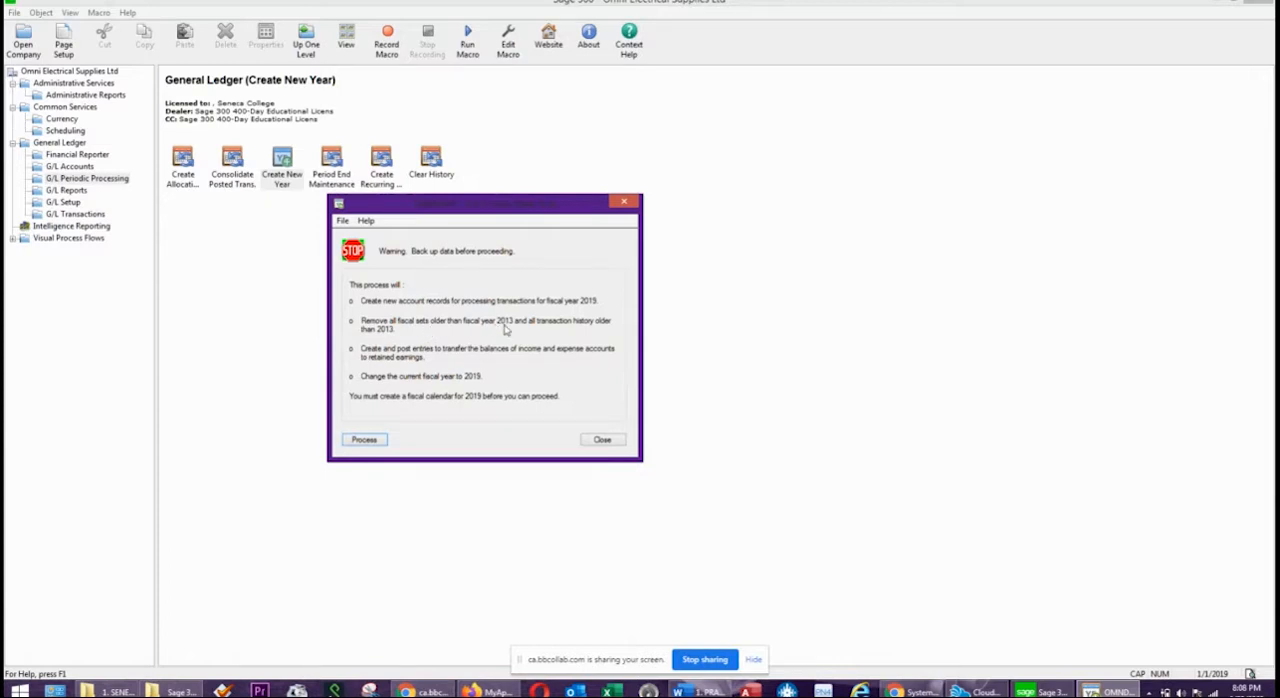
pyautogui.moveTo(1272, 3)
pyautogui.click(367, 447)
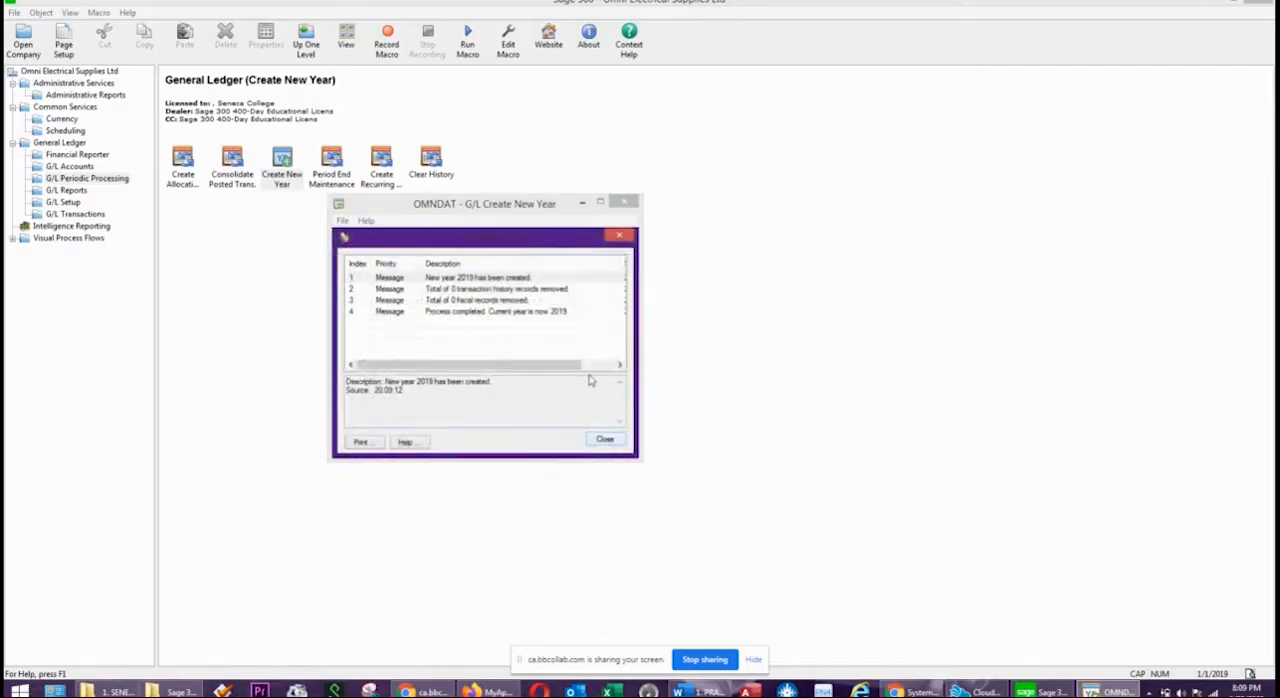
# Review each message from the new year process and close the G/L Create New Year form.
pyautogui.click(459, 279)
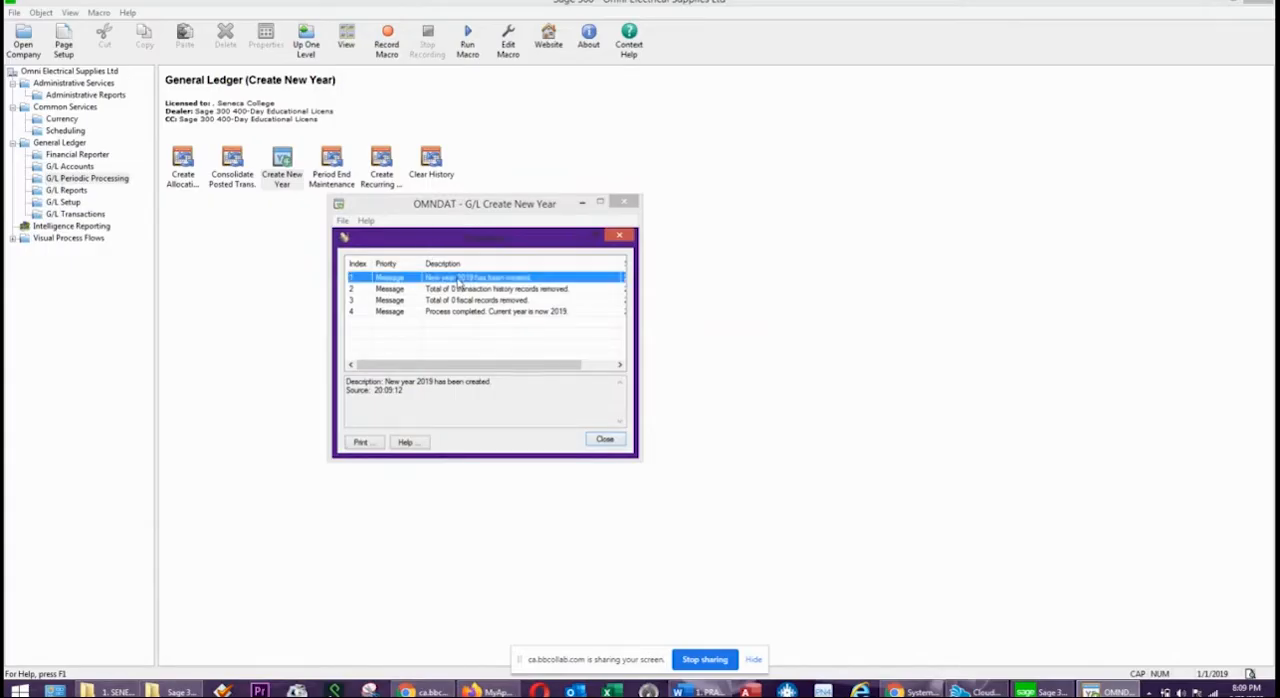
pyautogui.click(467, 292)
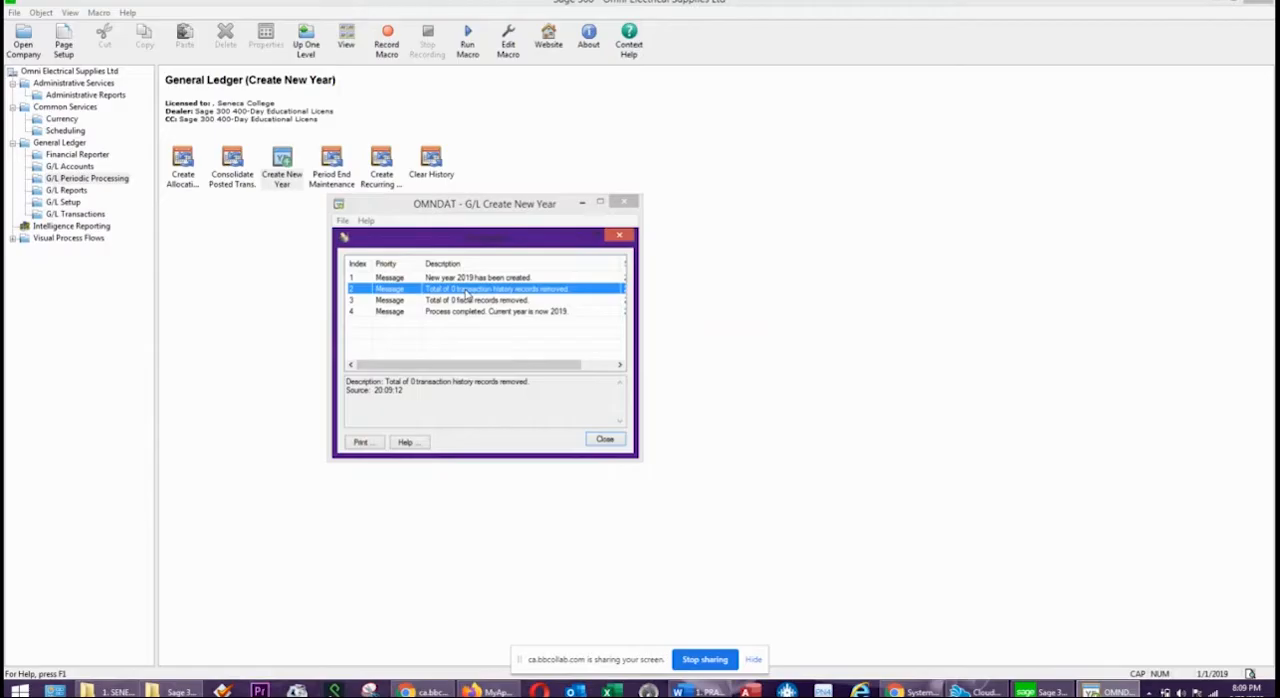
pyautogui.click(463, 302)
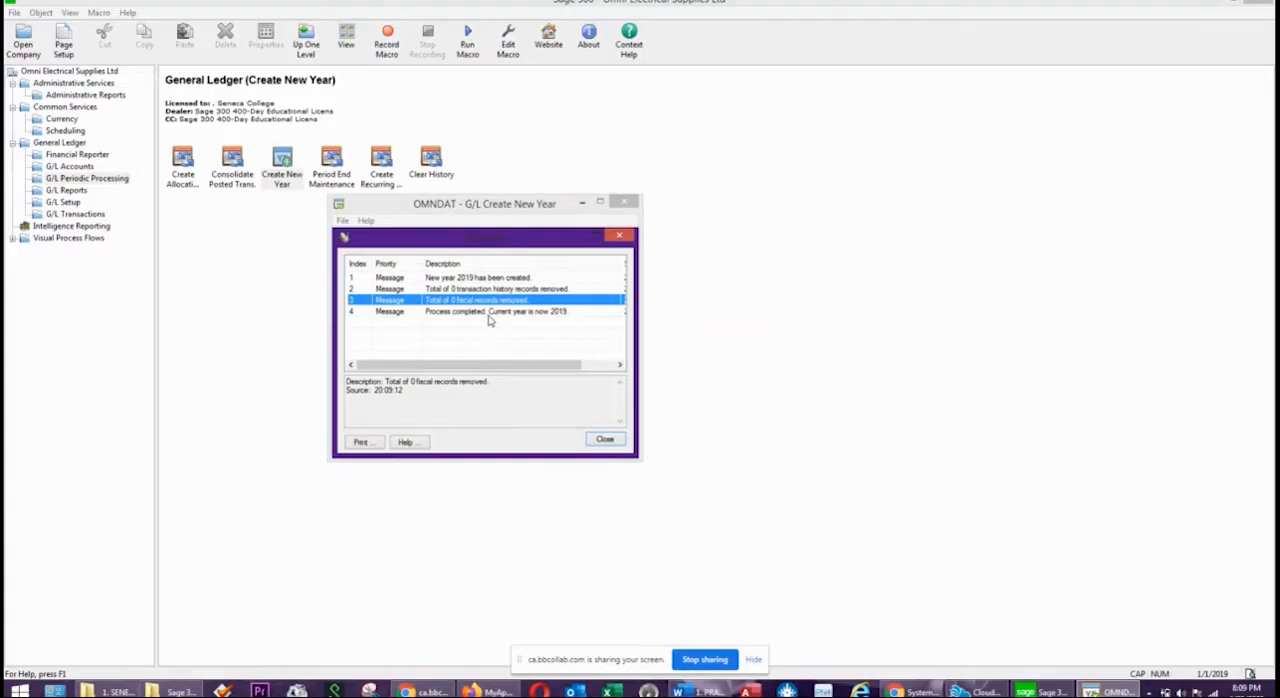
pyautogui.click(490, 313)
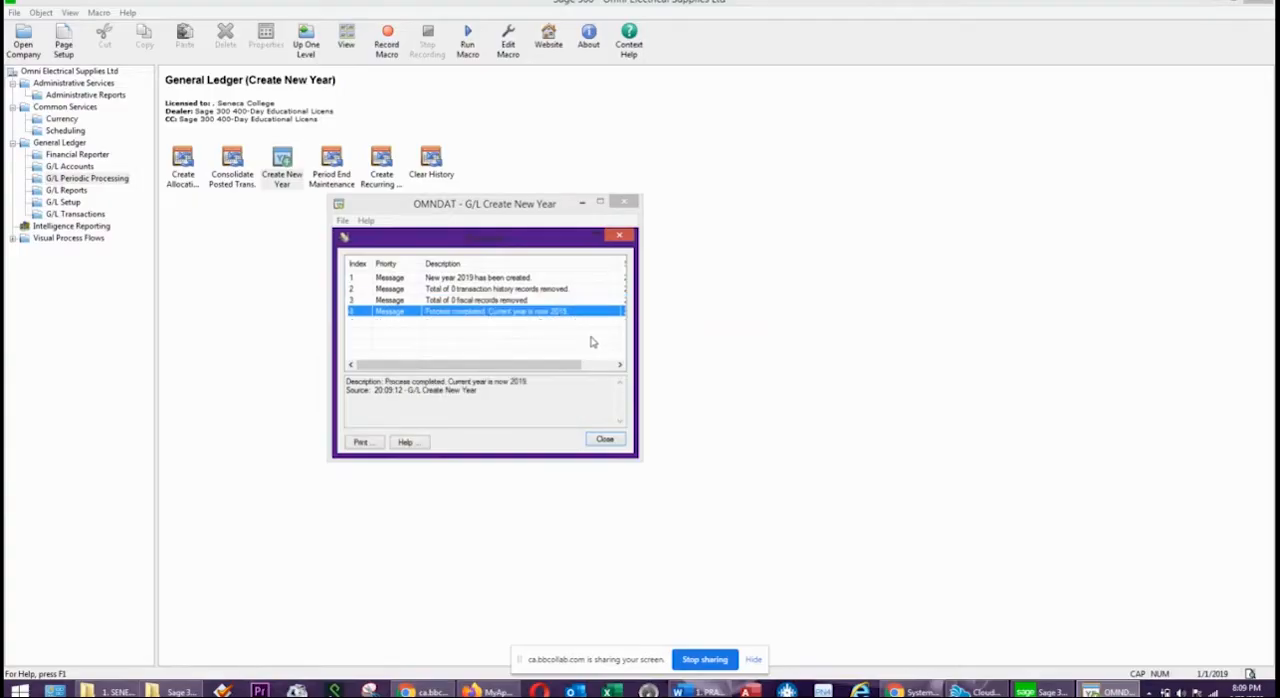
pyautogui.click(603, 439)
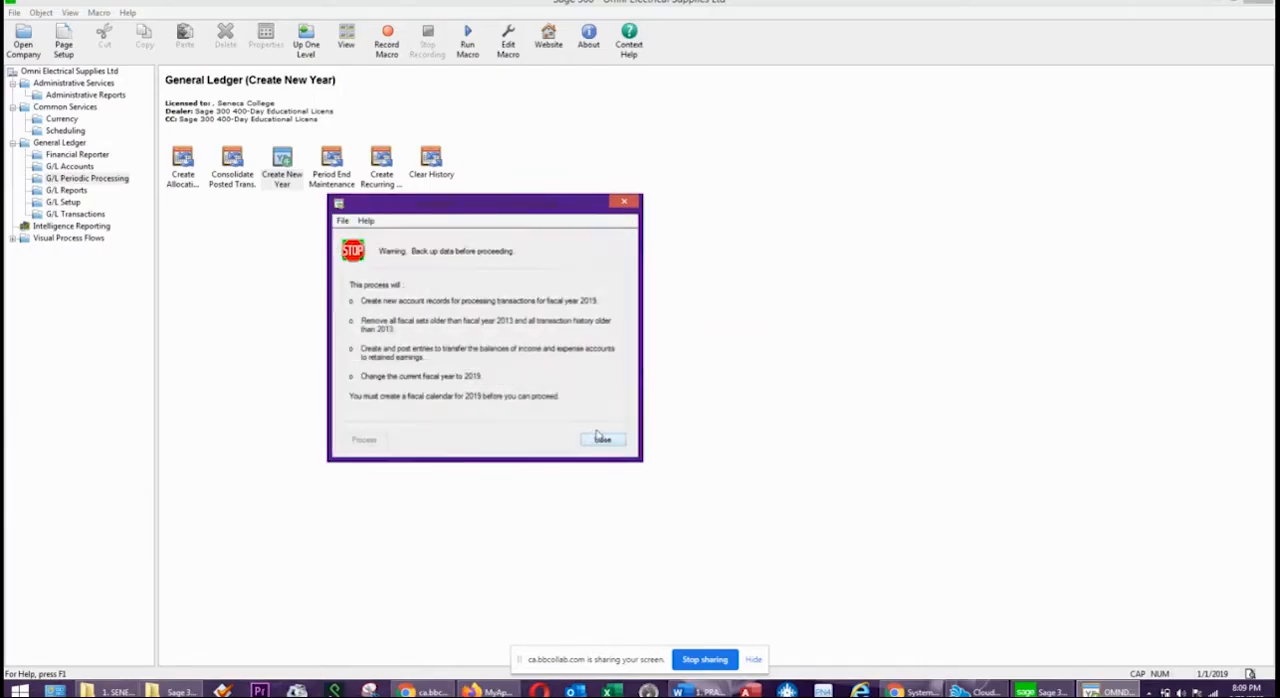
pyautogui.click(624, 201)
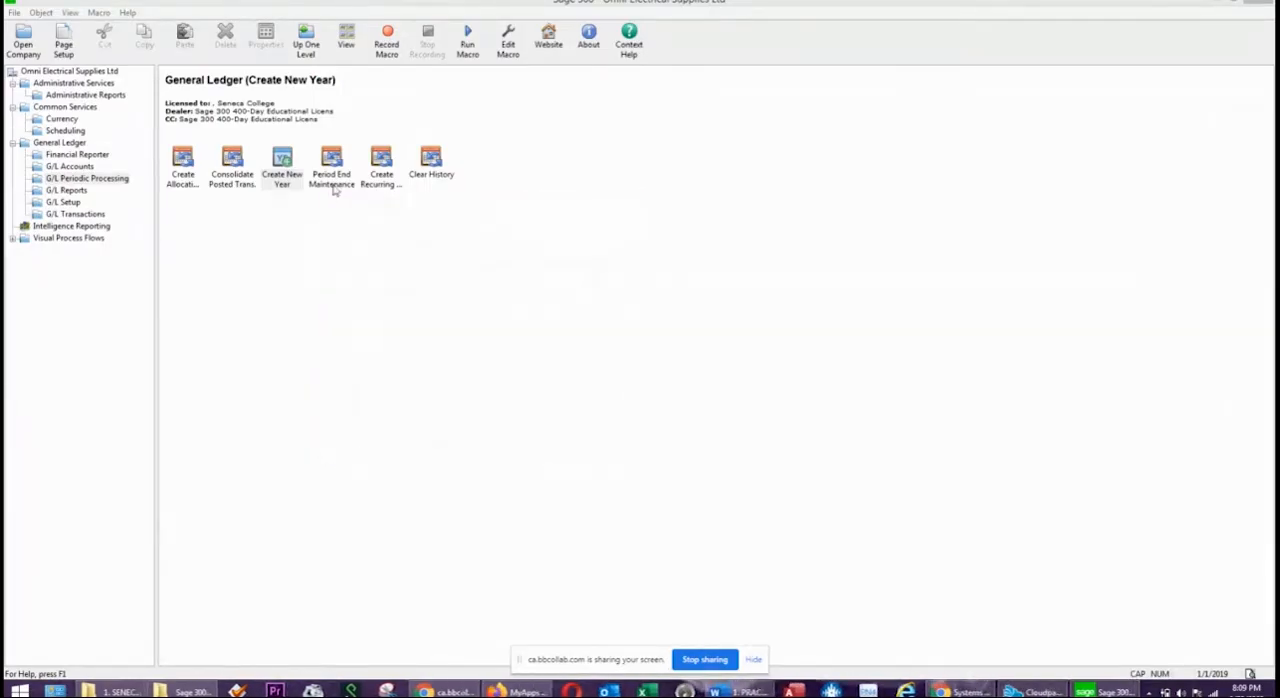
# Examine the posting settings, fiscal year statistics and account segments in the G/L options, and close the options form.
pyautogui.click(63, 202)
pyautogui.doubleClick(184, 166)
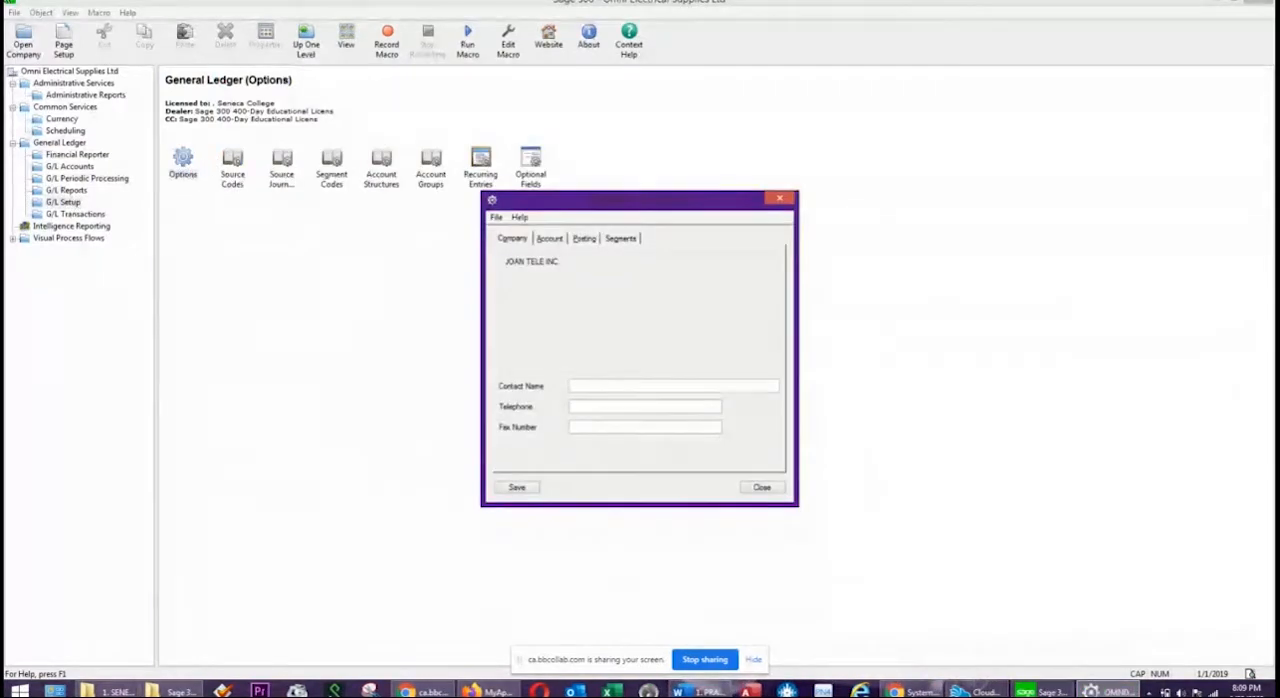
pyautogui.moveTo(552, 205); pyautogui.dragTo(557, 152)
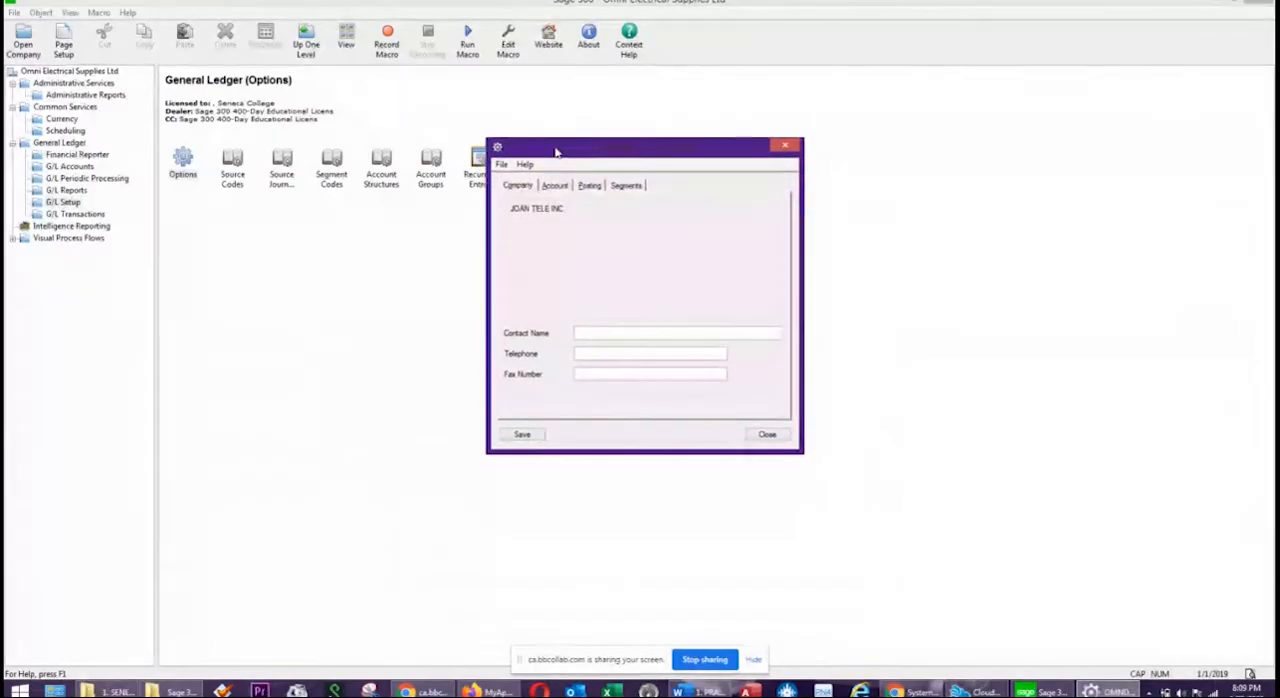
pyautogui.click(588, 186)
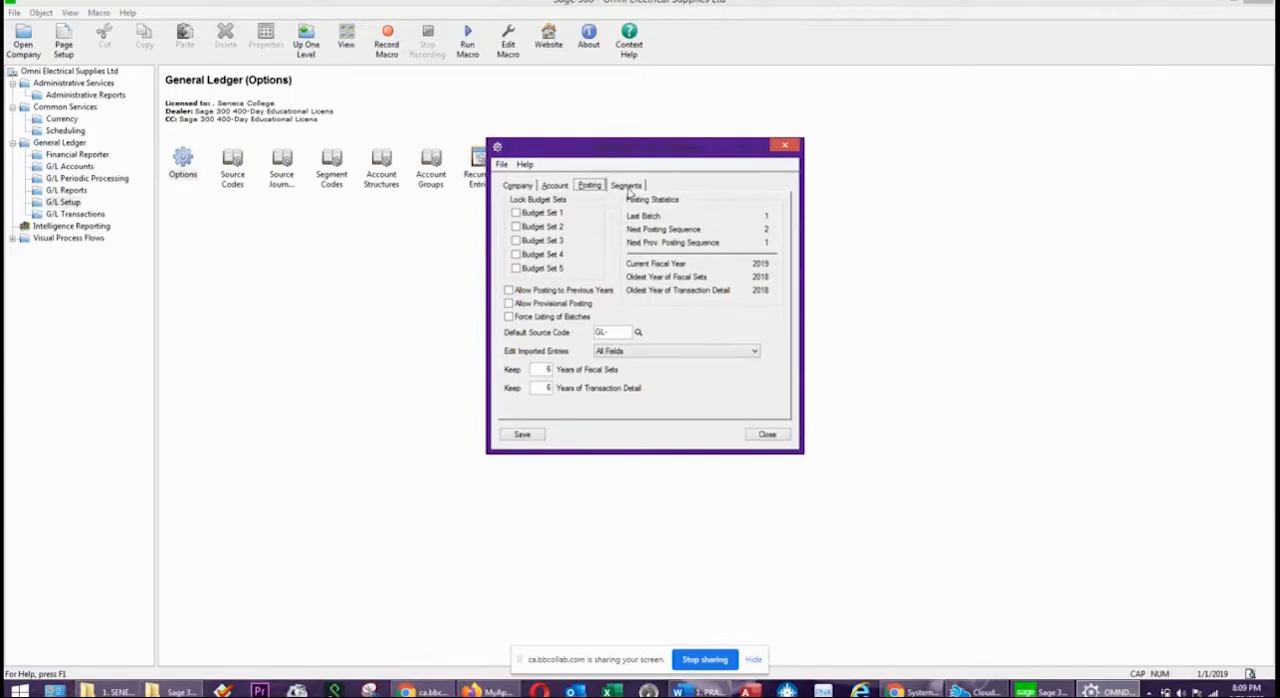
pyautogui.click(627, 186)
pyautogui.click(635, 380)
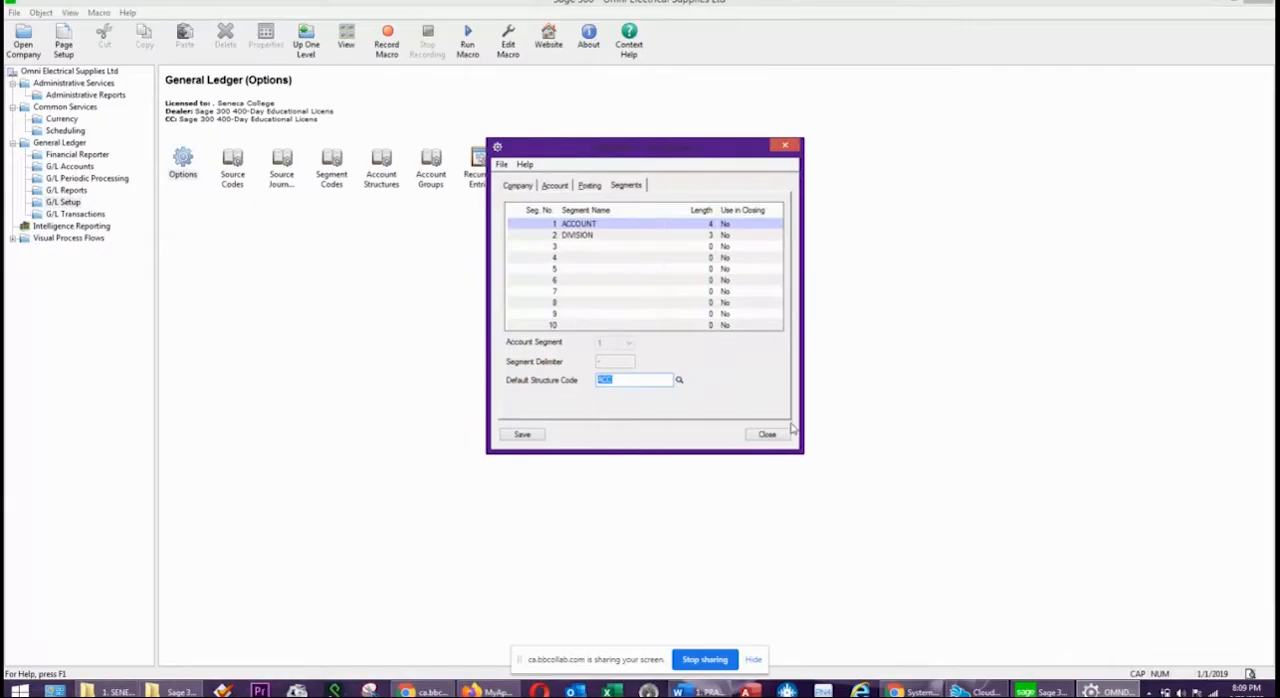
pyautogui.click(762, 436)
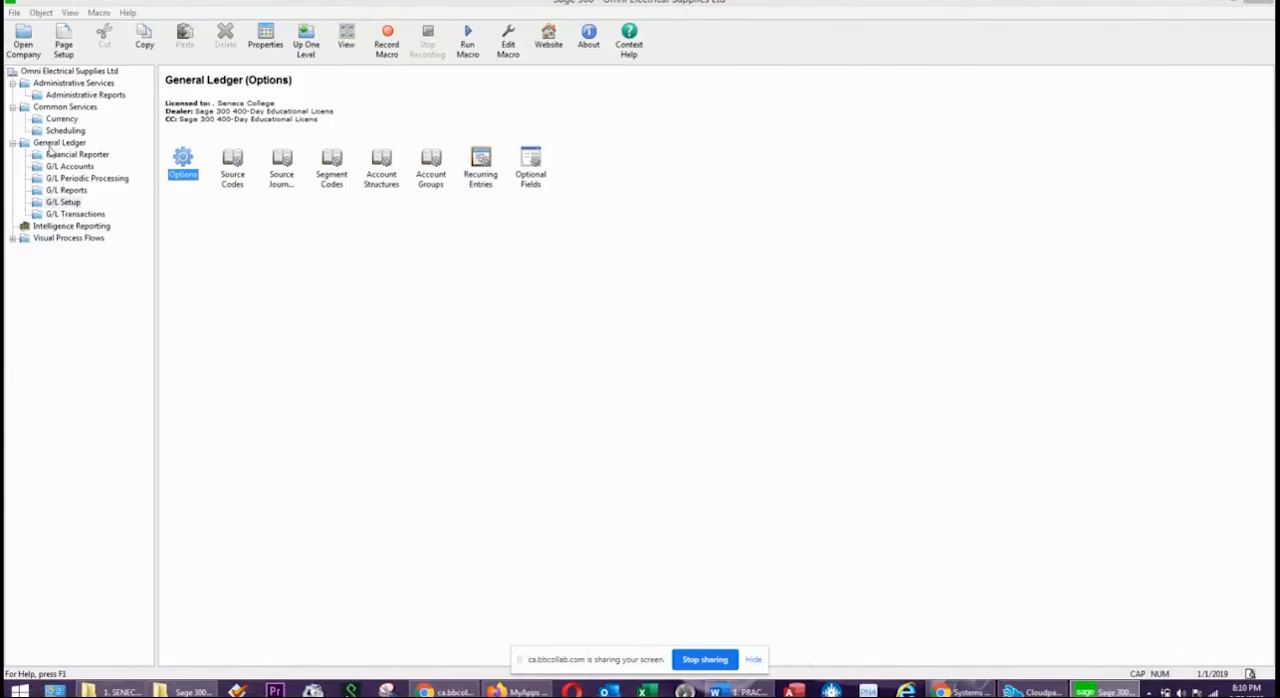
# Print the Balsum01.xls financial statement for year/period 2019 - 01 as a consolidated actual report to preview.
pyautogui.click(70, 156)
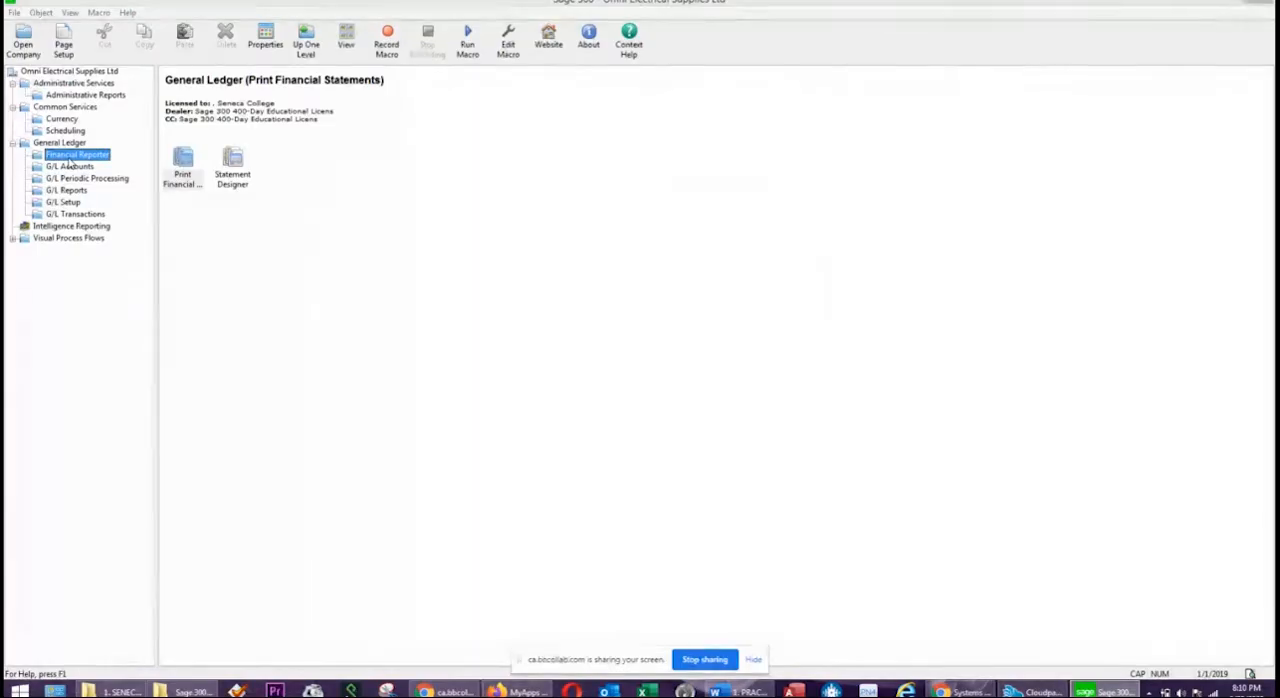
pyautogui.click(183, 168)
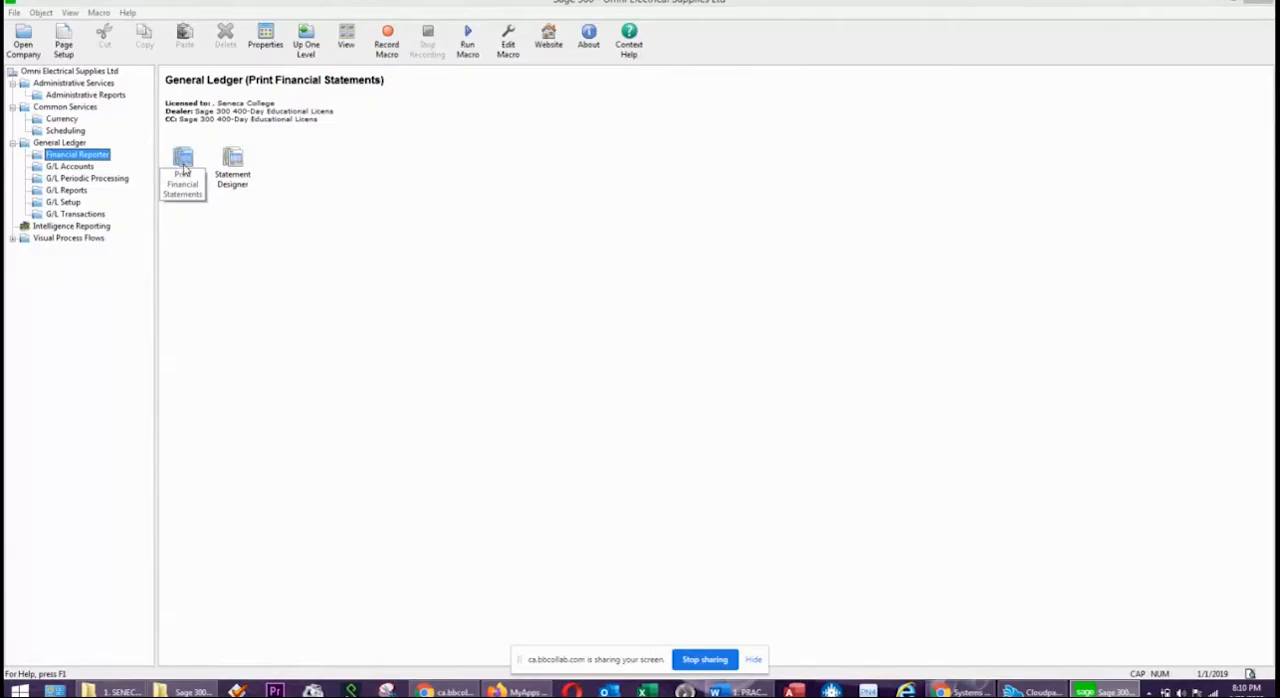
pyautogui.doubleClick(184, 170)
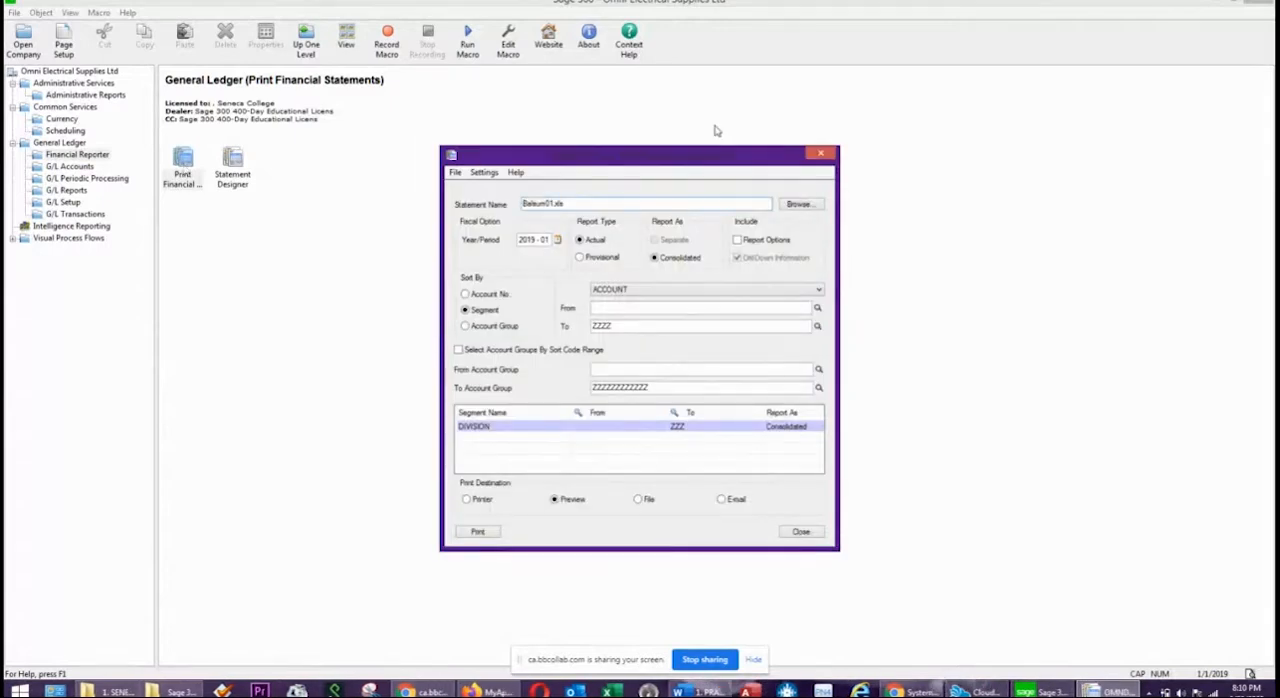
pyautogui.click(553, 205)
pyautogui.press('BackSpace')
pyautogui.click(809, 205)
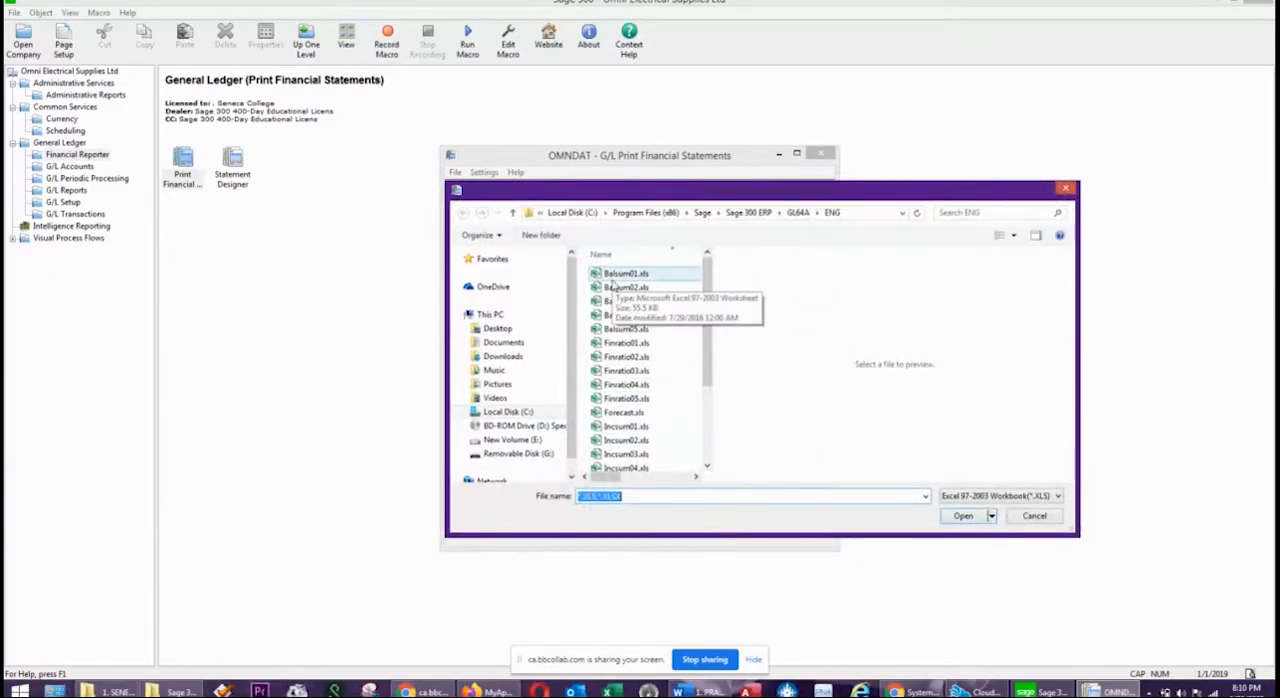
pyautogui.click(613, 280)
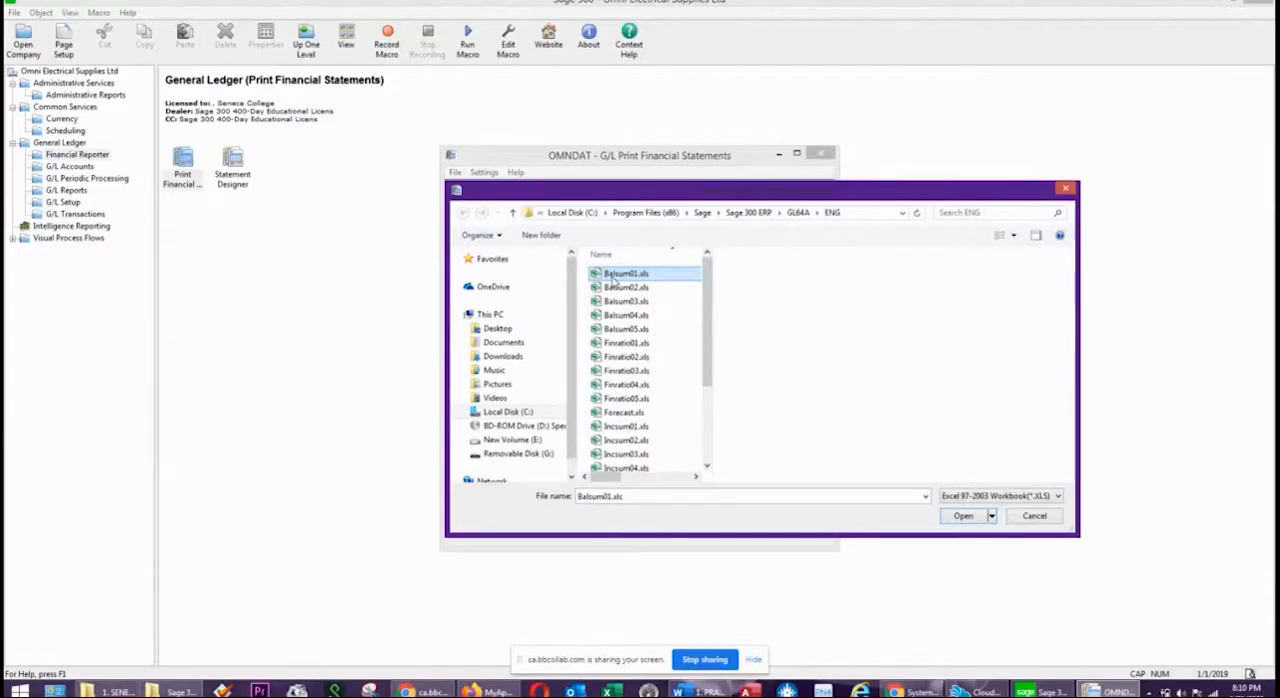
pyautogui.click(963, 516)
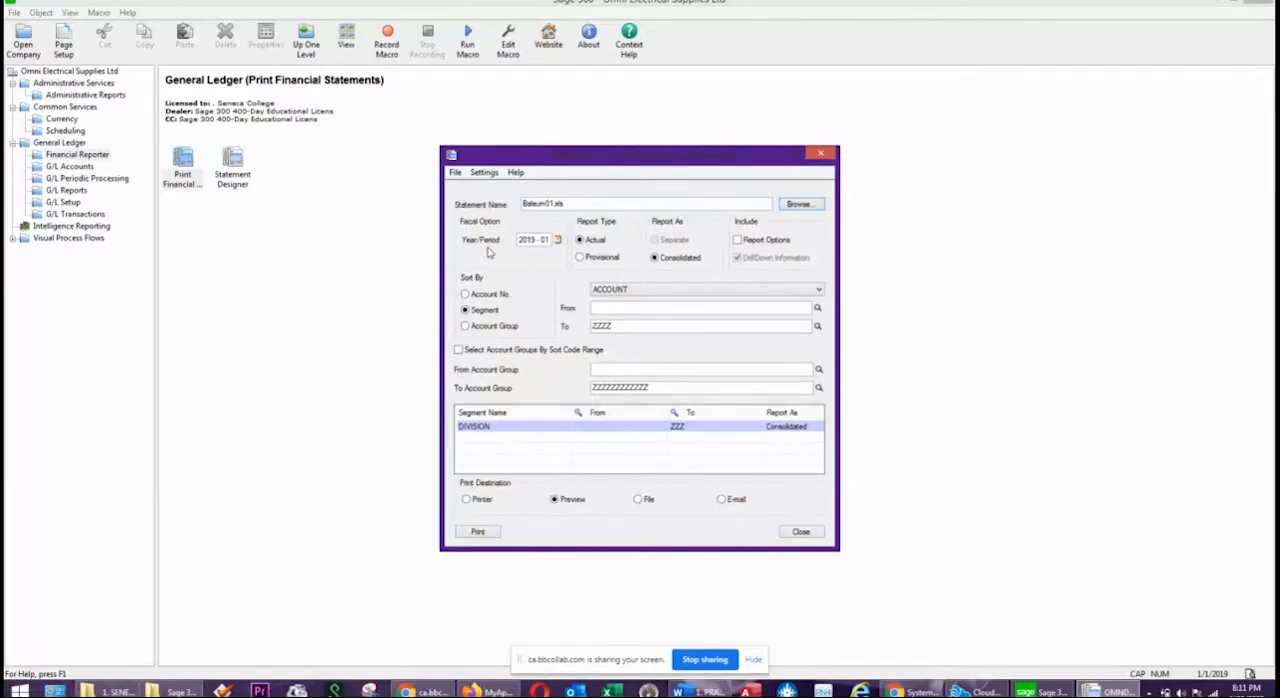
pyautogui.click(478, 532)
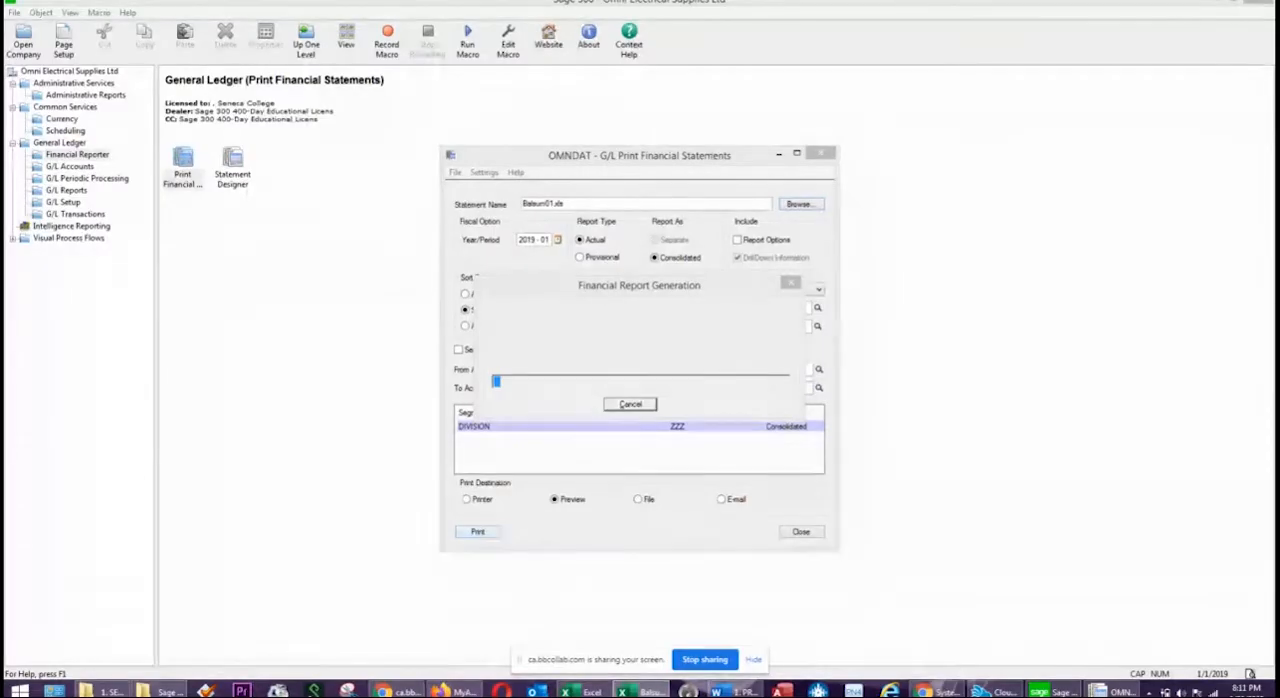
pyautogui.press('capslock')
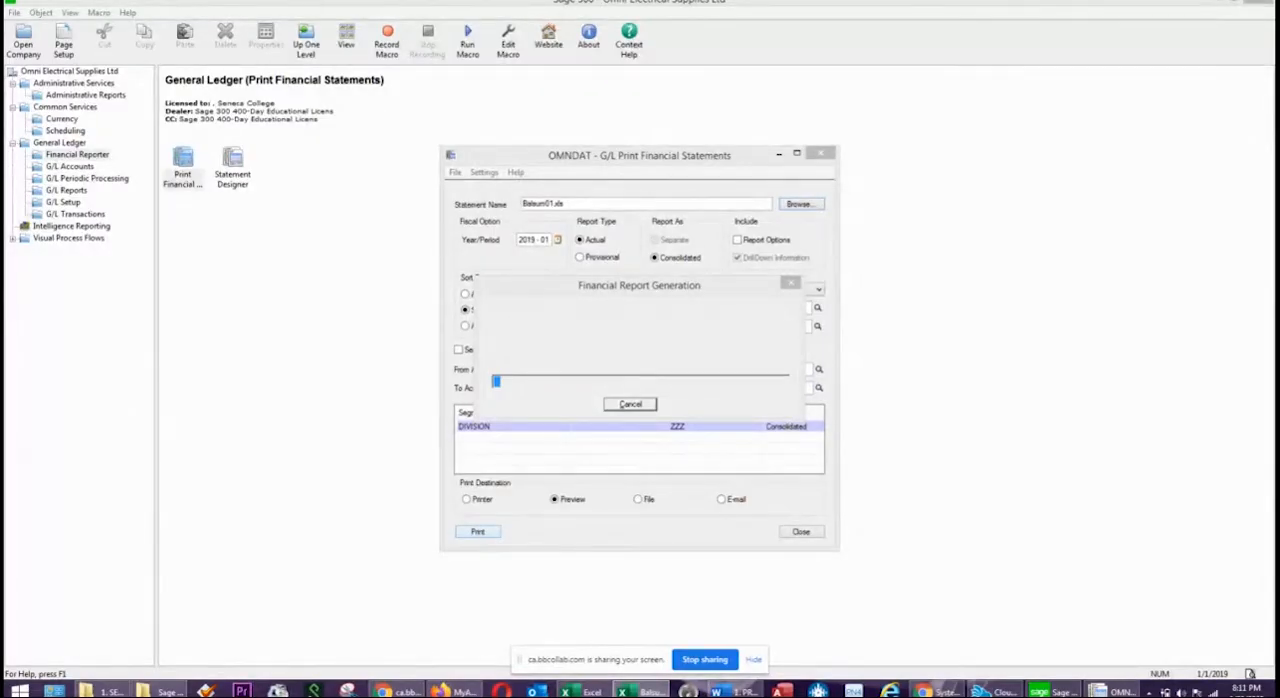
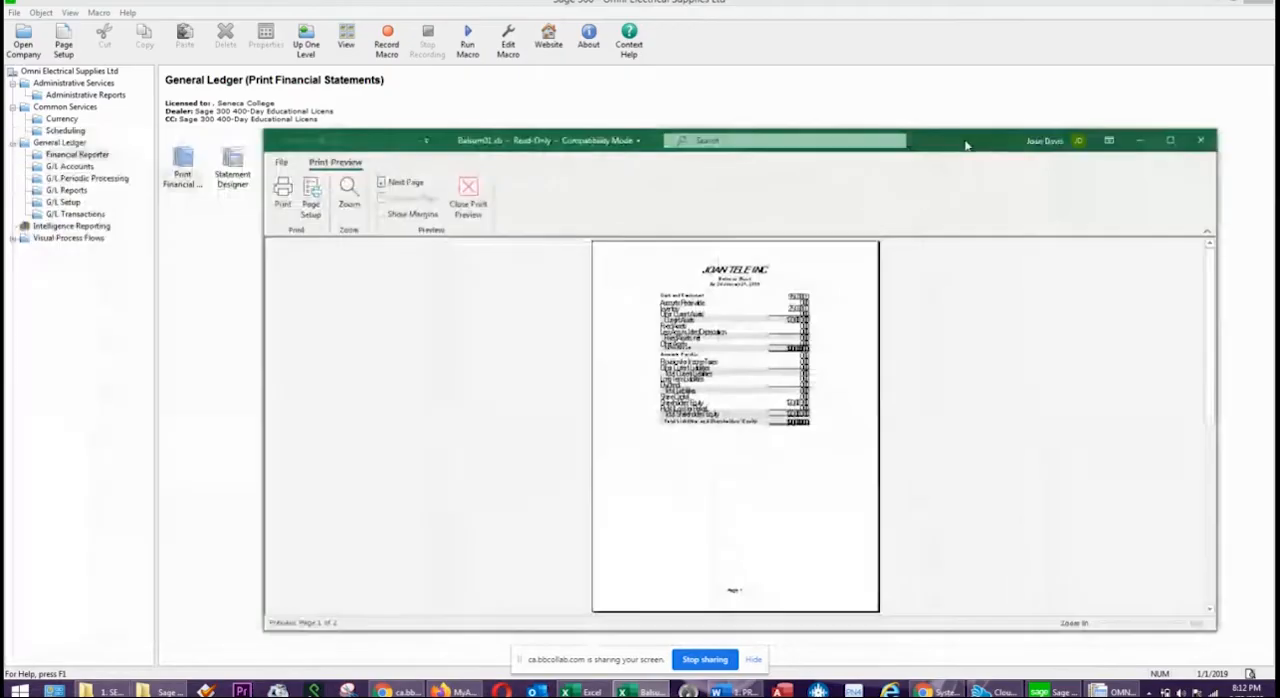
# Examine the January 31, 2019 balance sheet in the print preview at a readable size and close the preview.
pyautogui.click(732, 368)
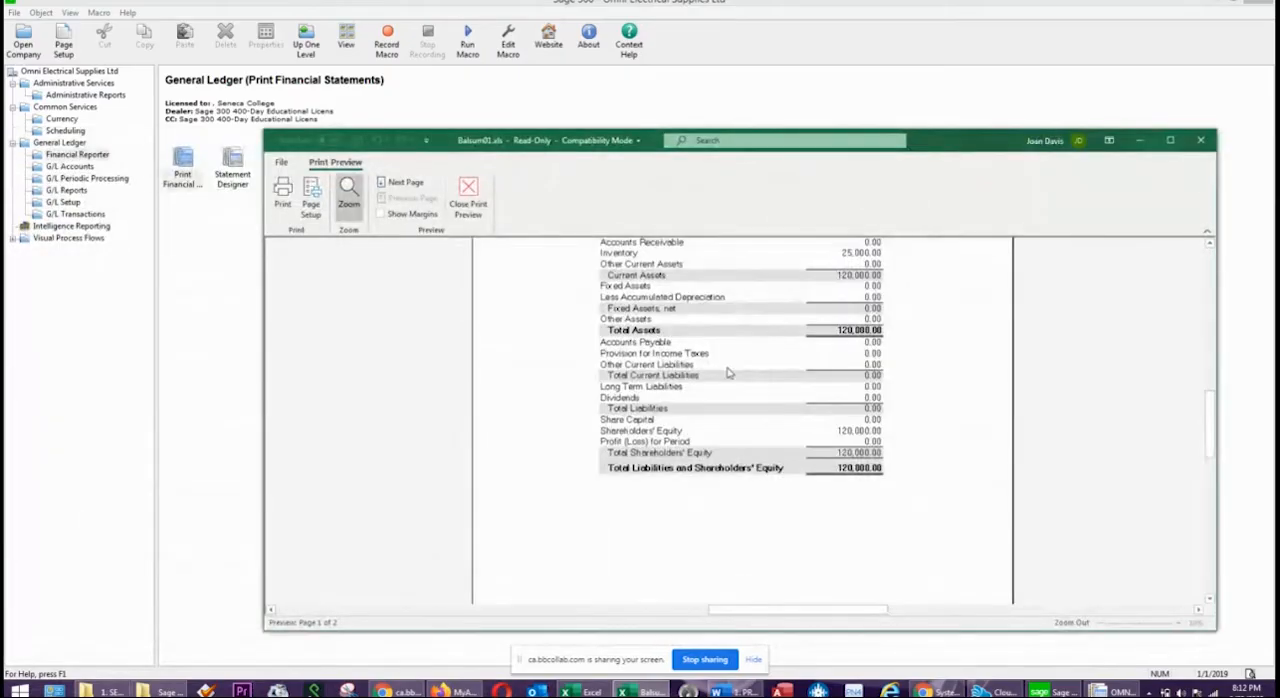
pyautogui.scroll(3, 728, 372)
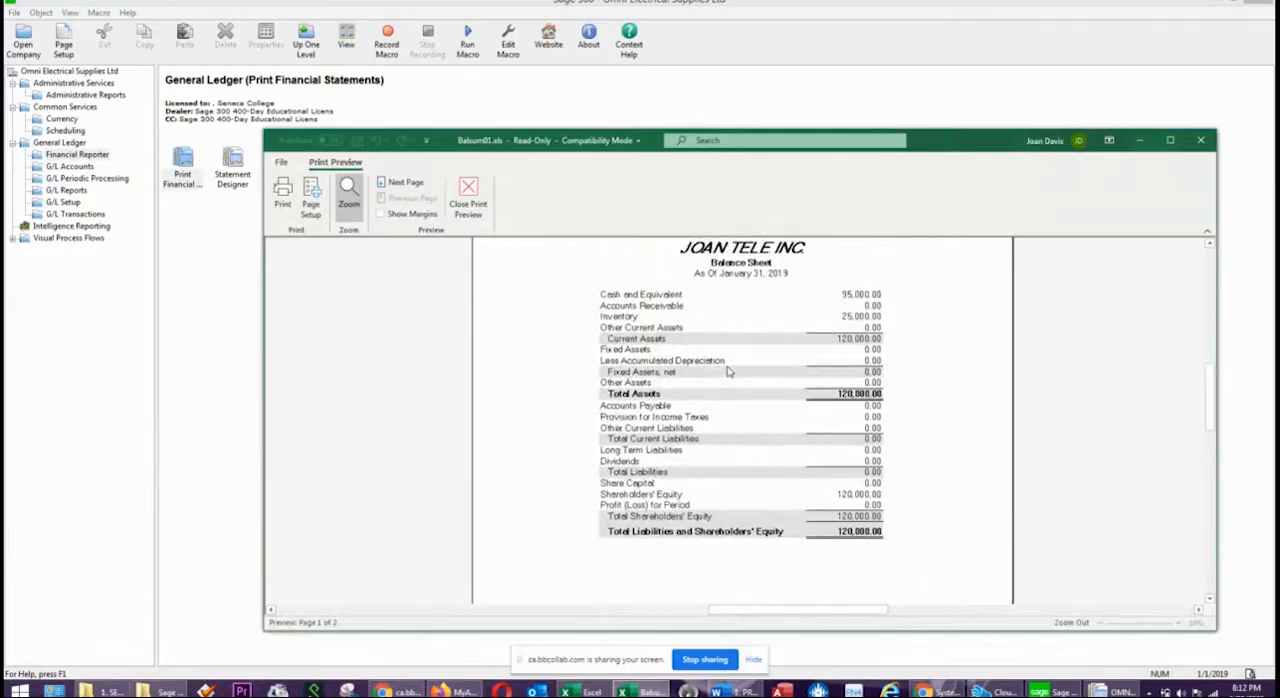
pyautogui.click(1203, 145)
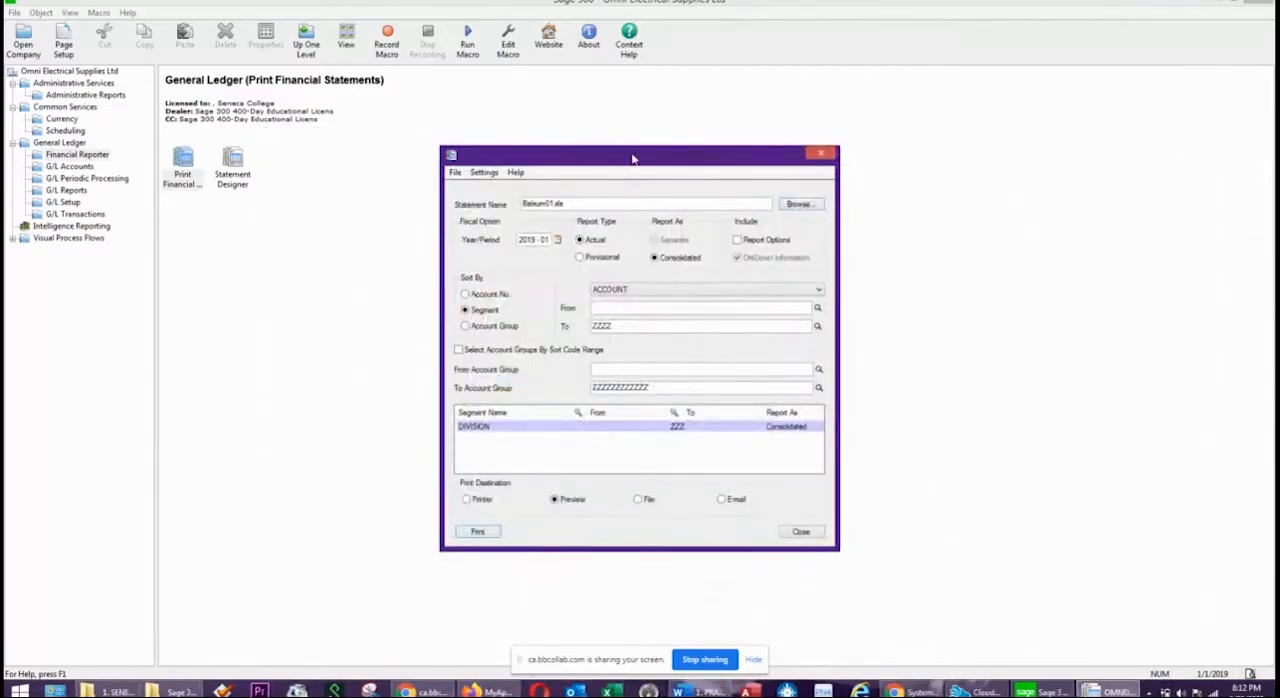
# Print the Incsum01.xls financial statement for year/period 2019 - 01 as a consolidated actual report to preview.
pyautogui.click(800, 205)
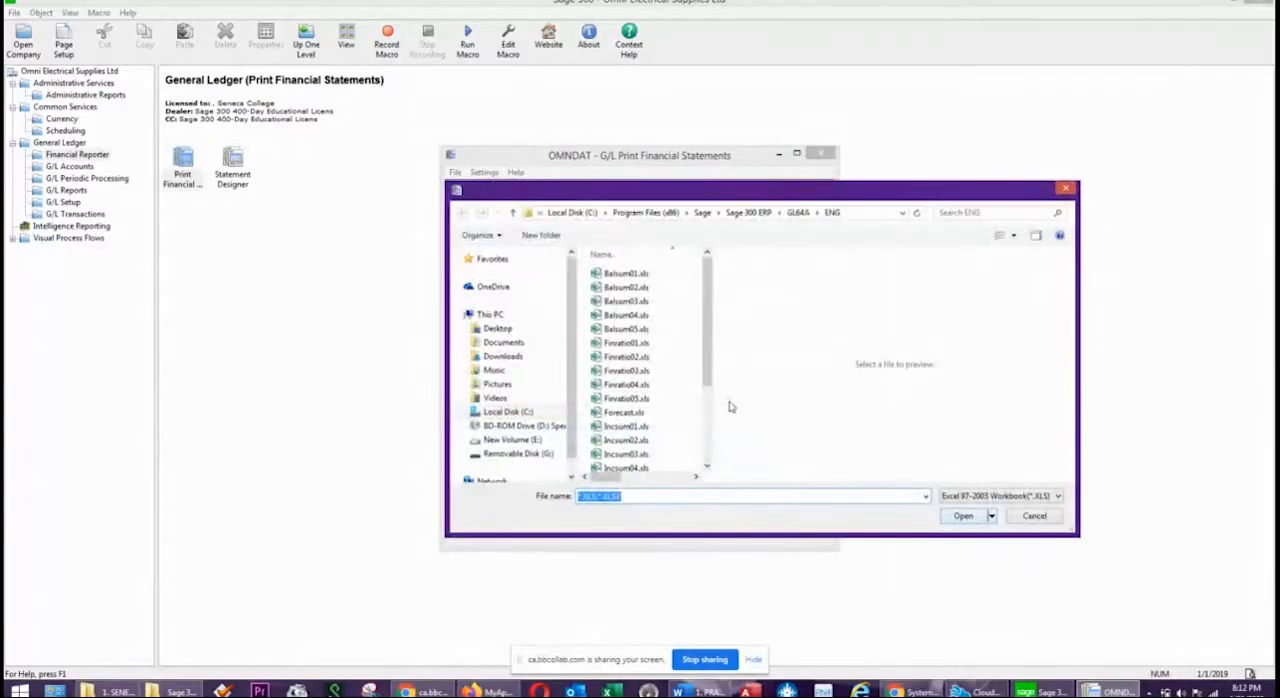
pyautogui.click(627, 428)
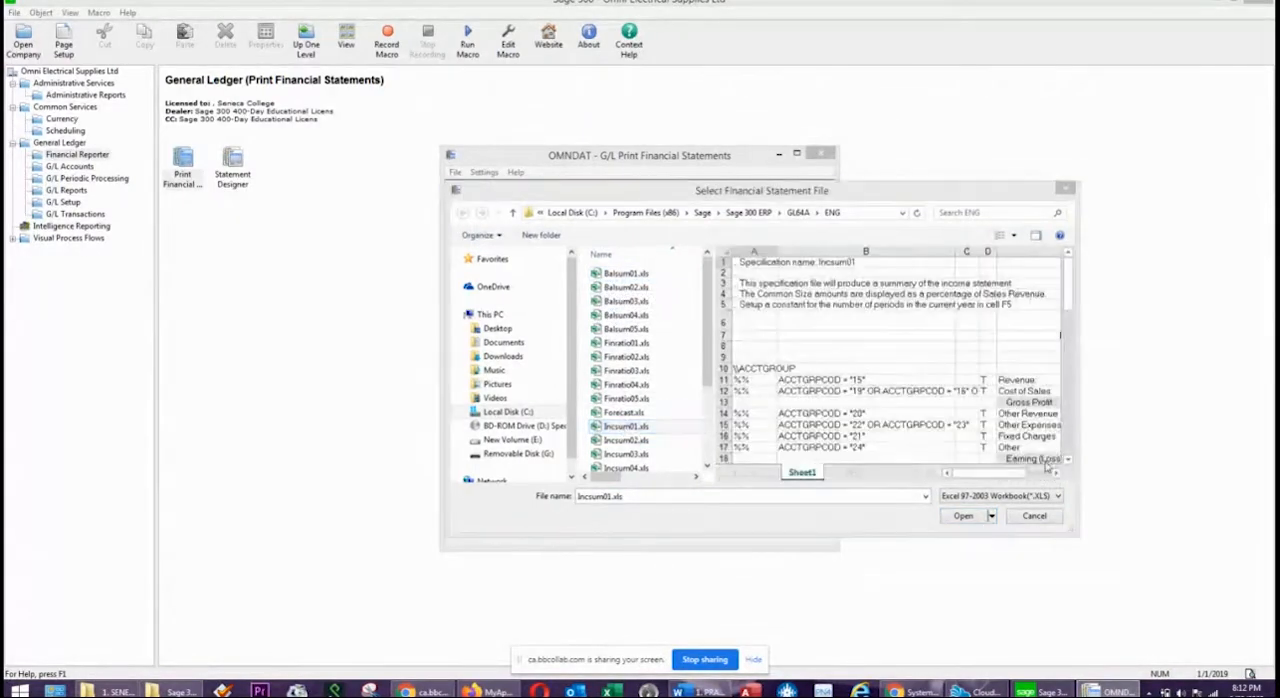
pyautogui.click(963, 517)
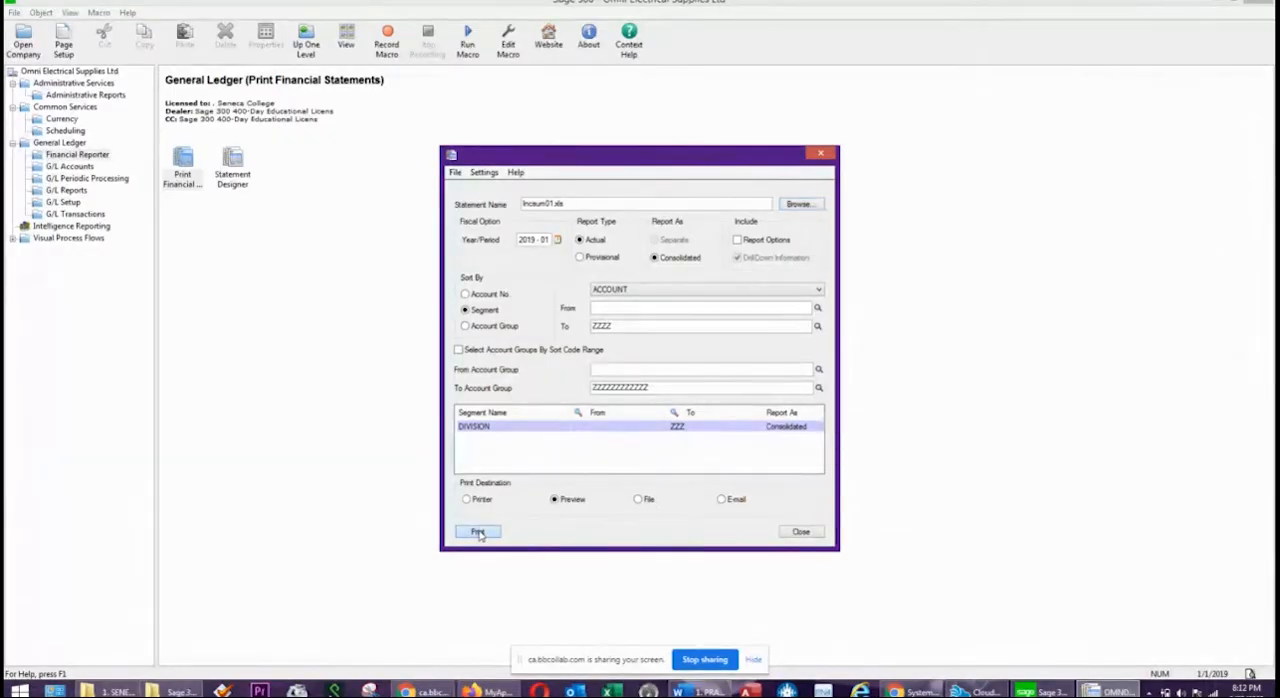
pyautogui.click(478, 532)
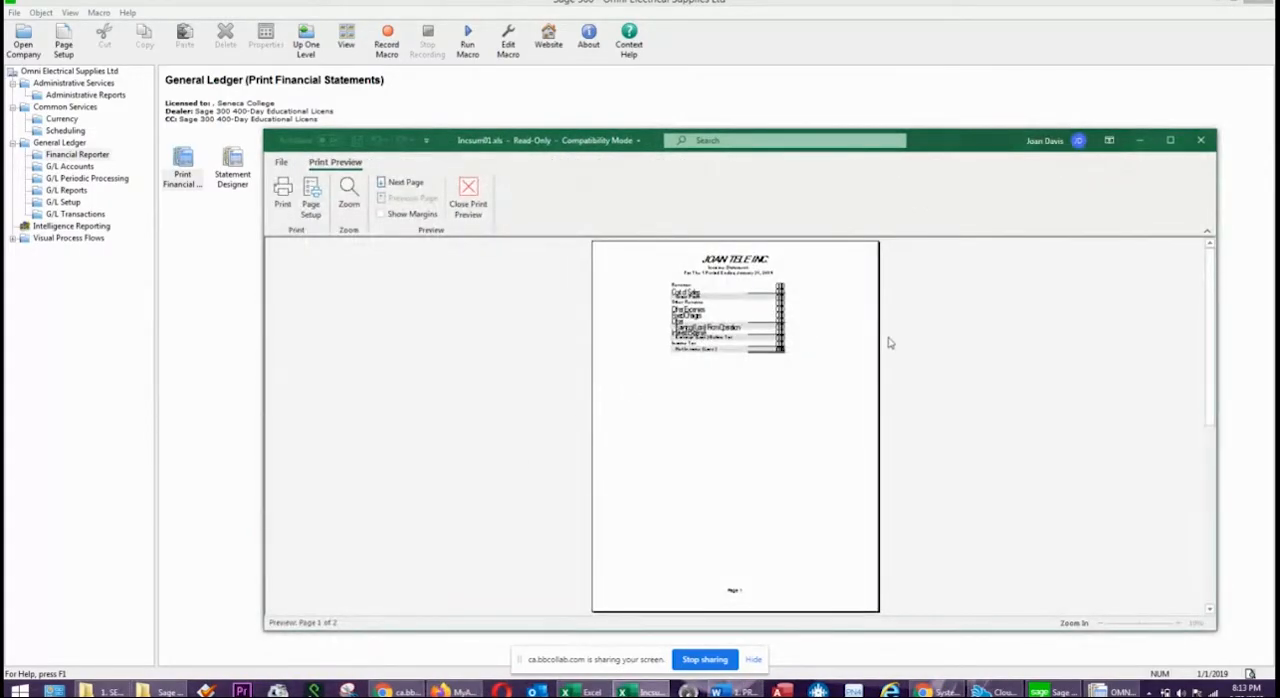
# Examine the enlarged January 31, 2019 income statement, and close the preview and the G/L Print Financial Statements form.
pyautogui.click(733, 300)
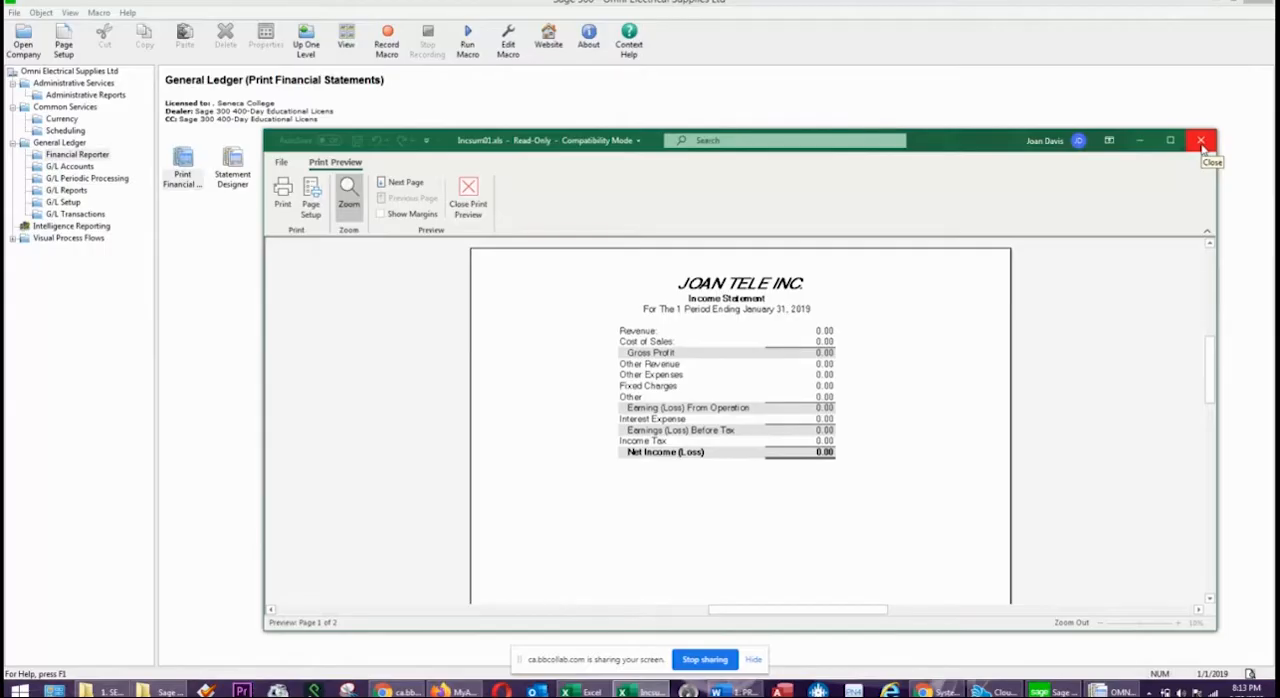
pyautogui.click(1201, 142)
pyautogui.click(1201, 142)
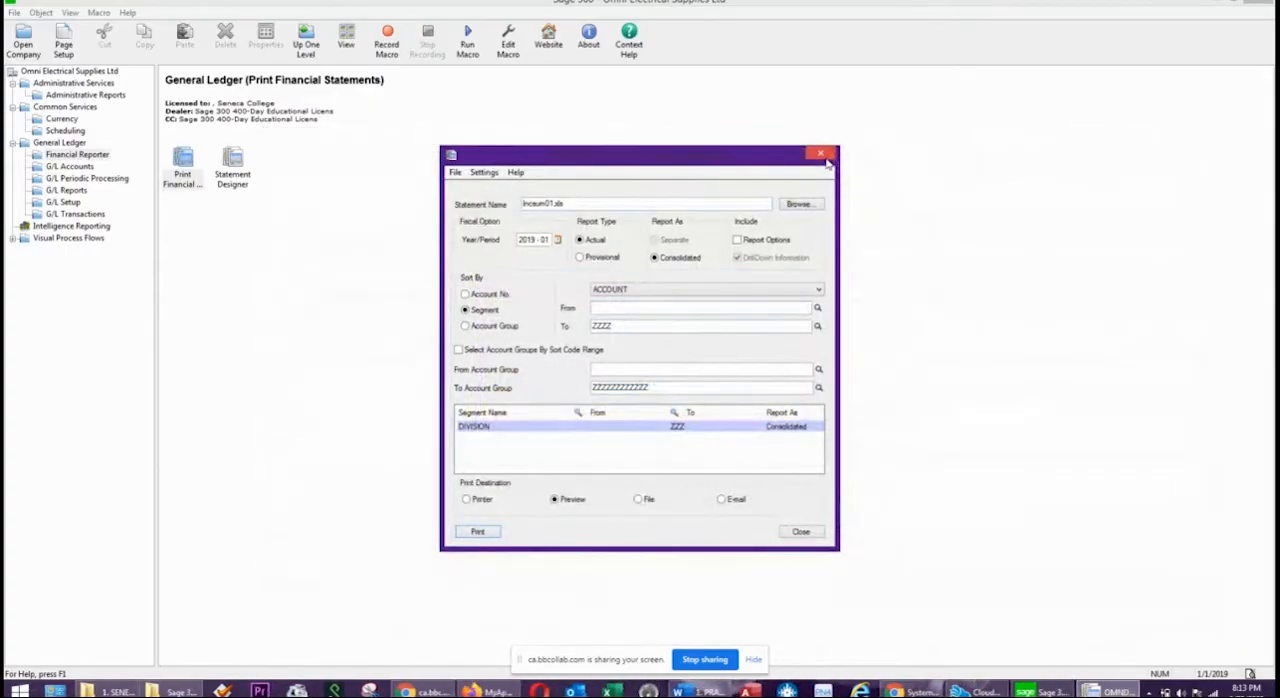
pyautogui.click(821, 155)
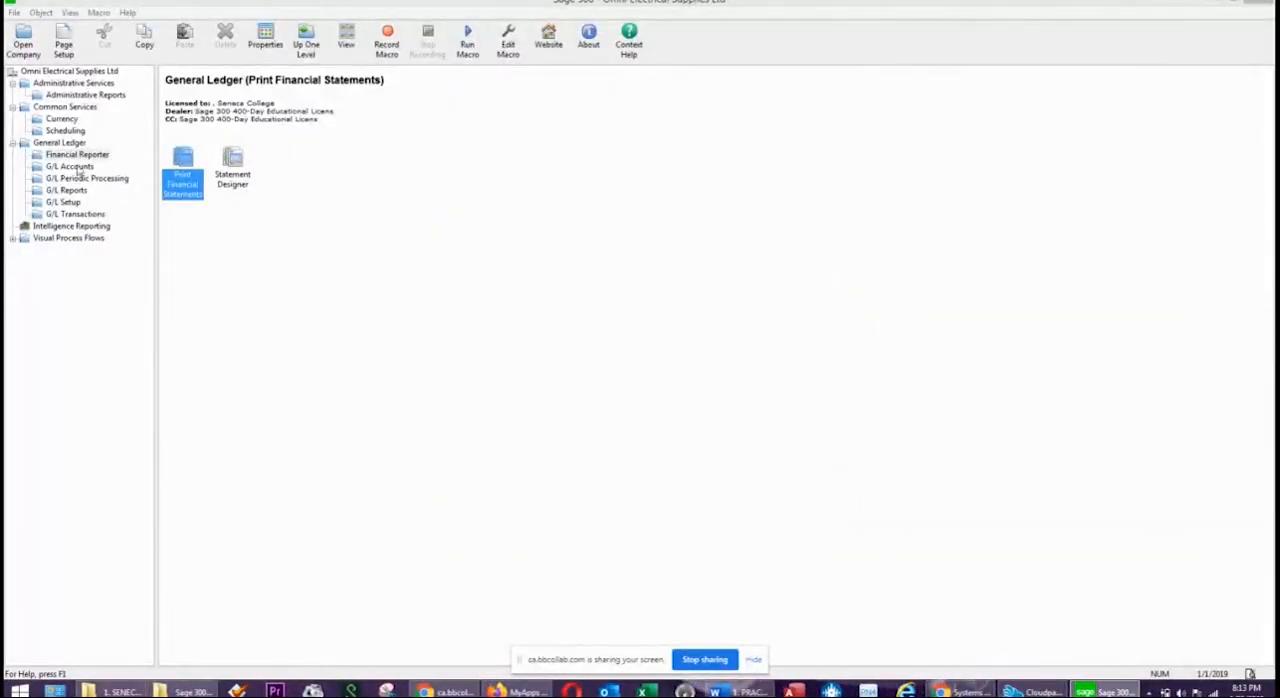
# Reopen Print Financial Statements, look through the Balsum01 to Balsum03 and Incsum01 to Incsum03 specification files, and close the form without choosing one.
pyautogui.doubleClick(183, 176)
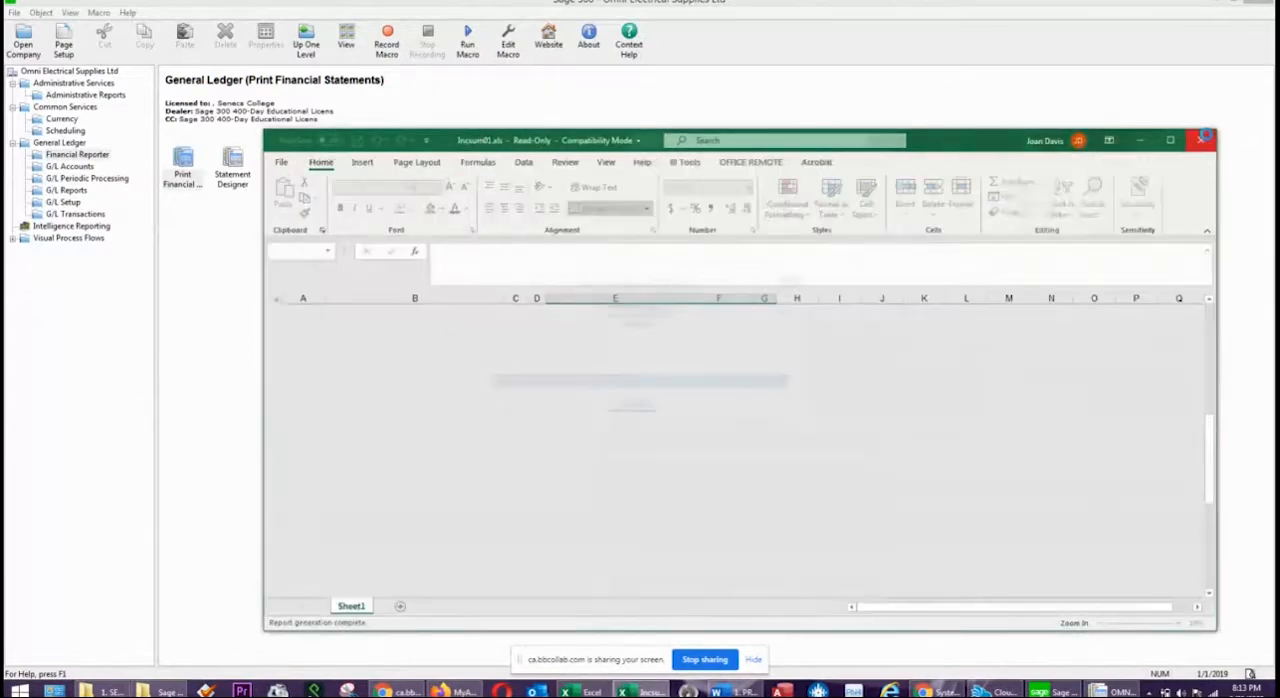
pyautogui.click(1201, 140)
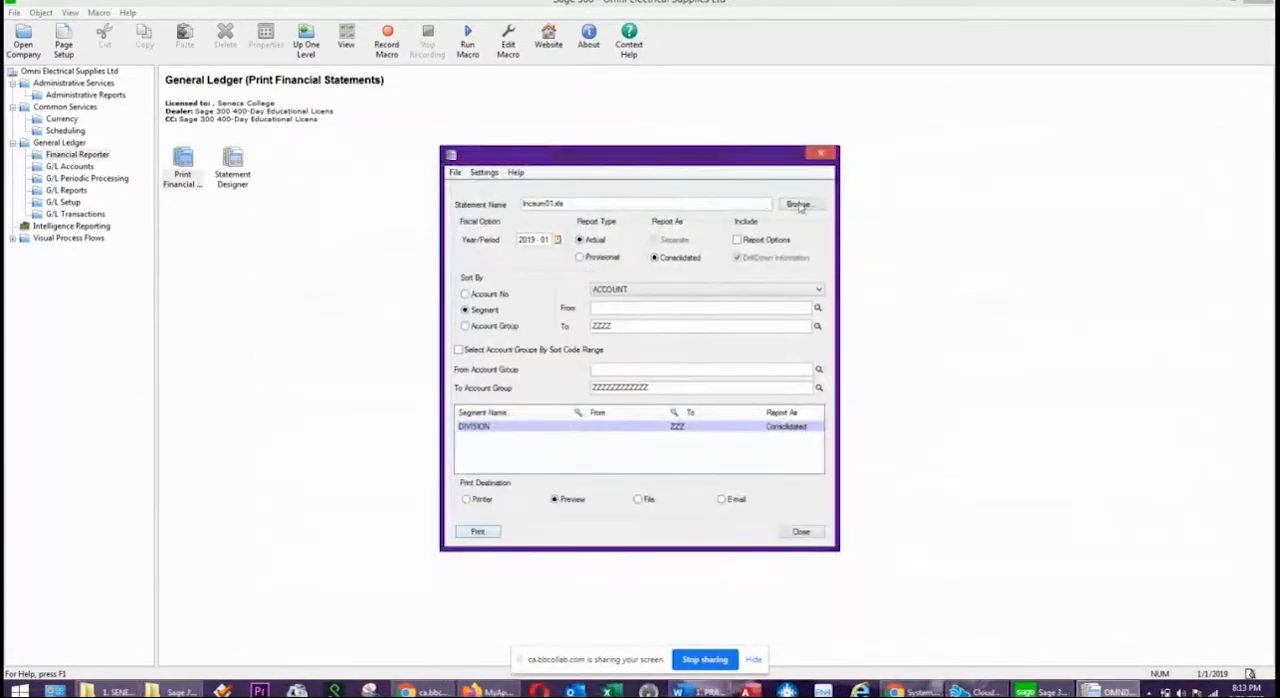
pyautogui.click(797, 205)
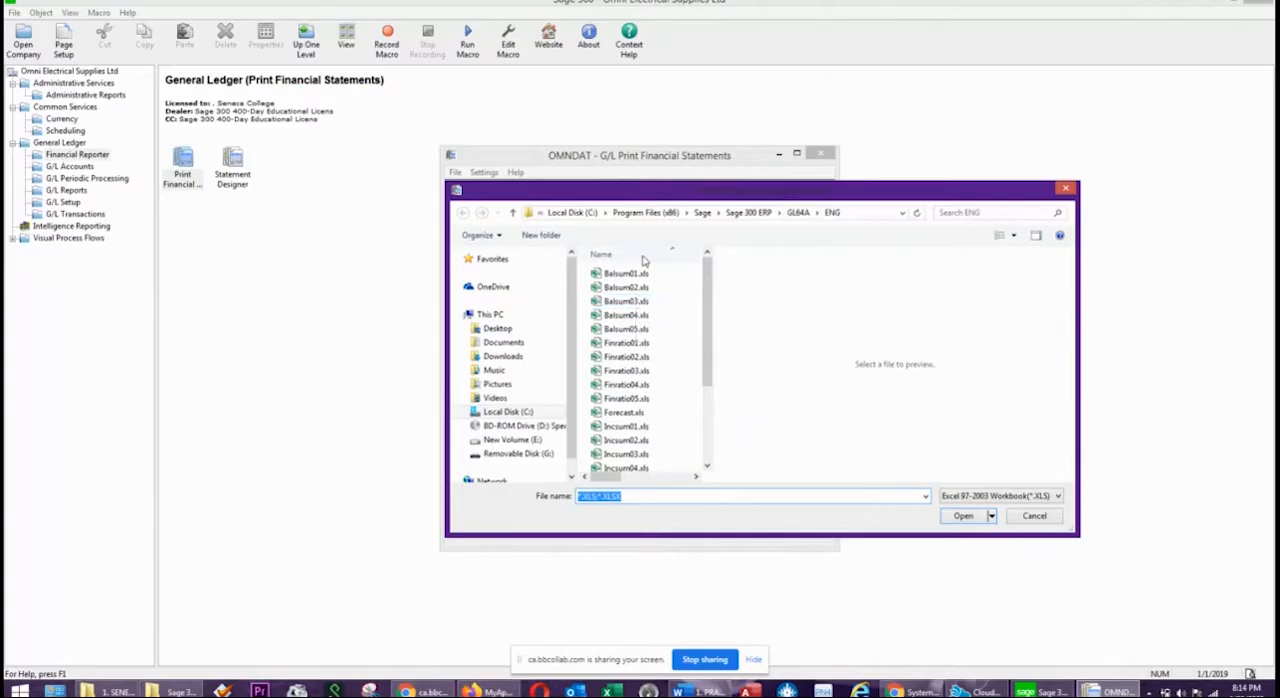
pyautogui.click(636, 279)
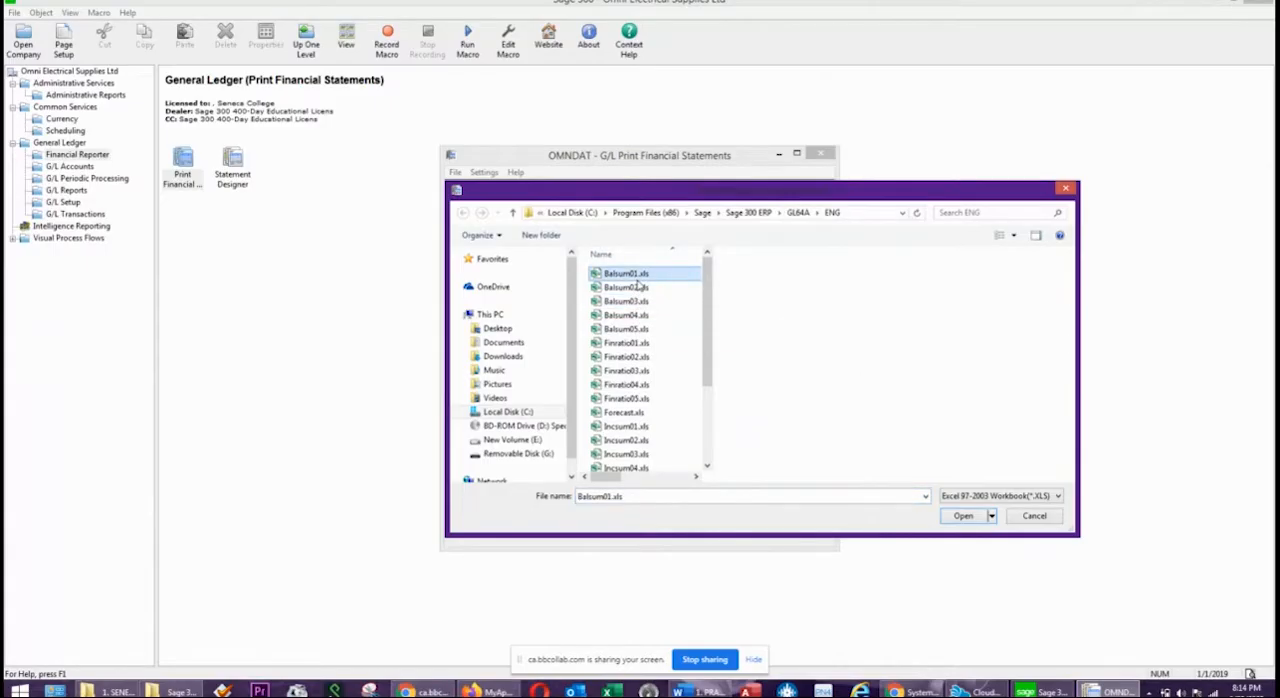
pyautogui.click(628, 288)
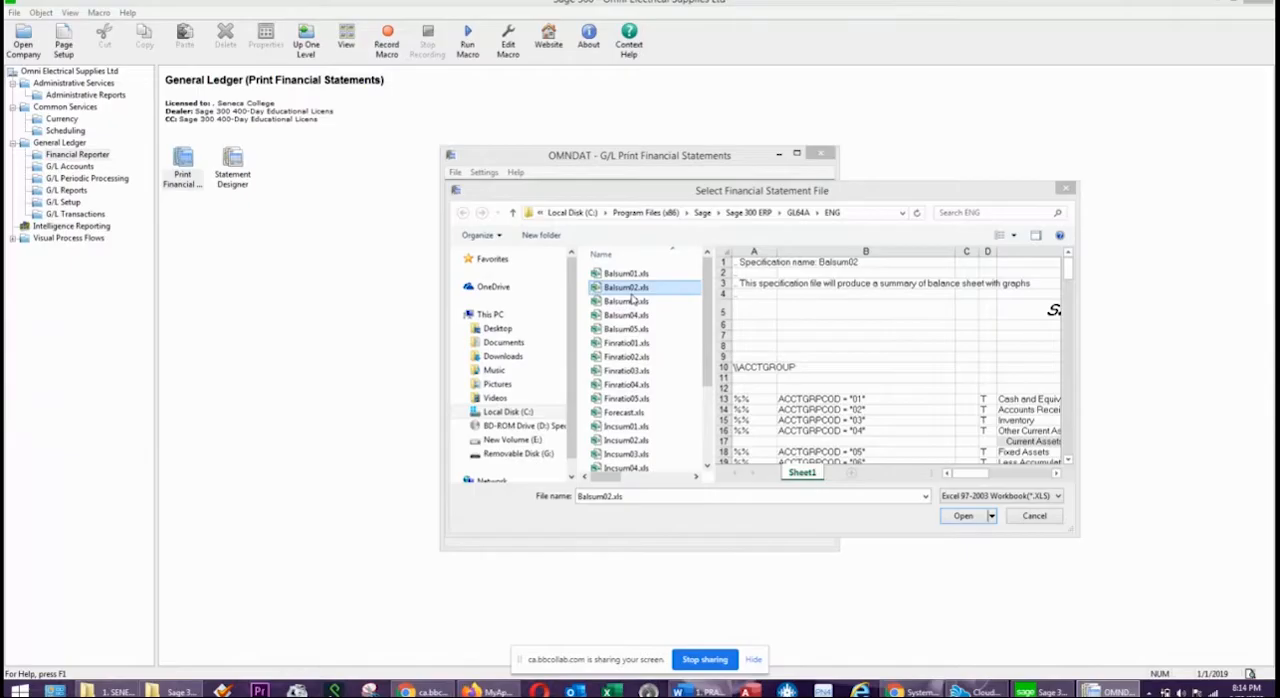
pyautogui.click(633, 302)
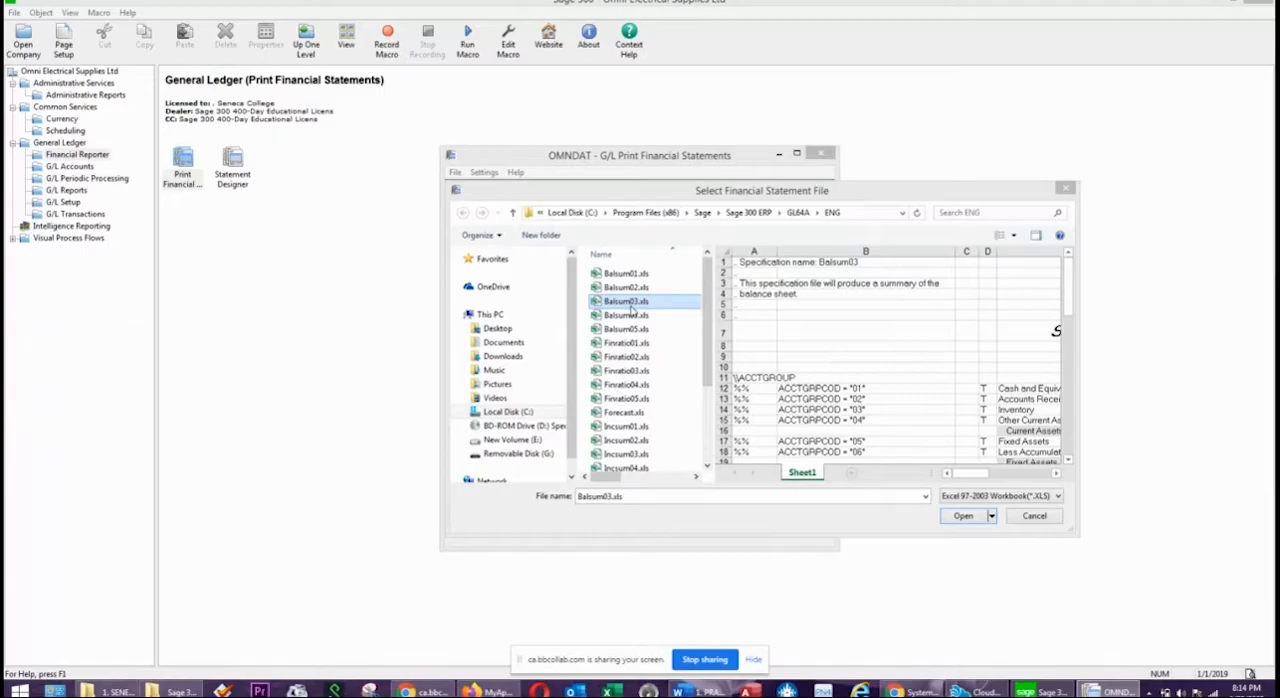
pyautogui.click(632, 428)
pyautogui.click(632, 444)
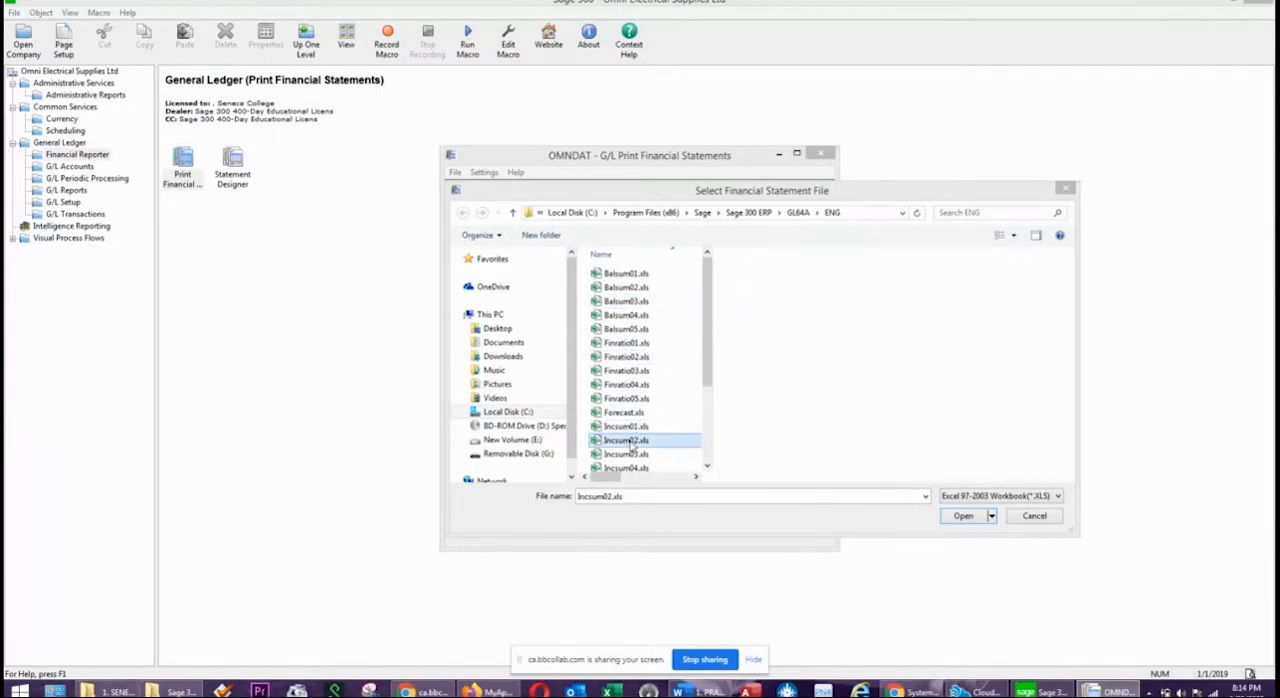
pyautogui.click(629, 455)
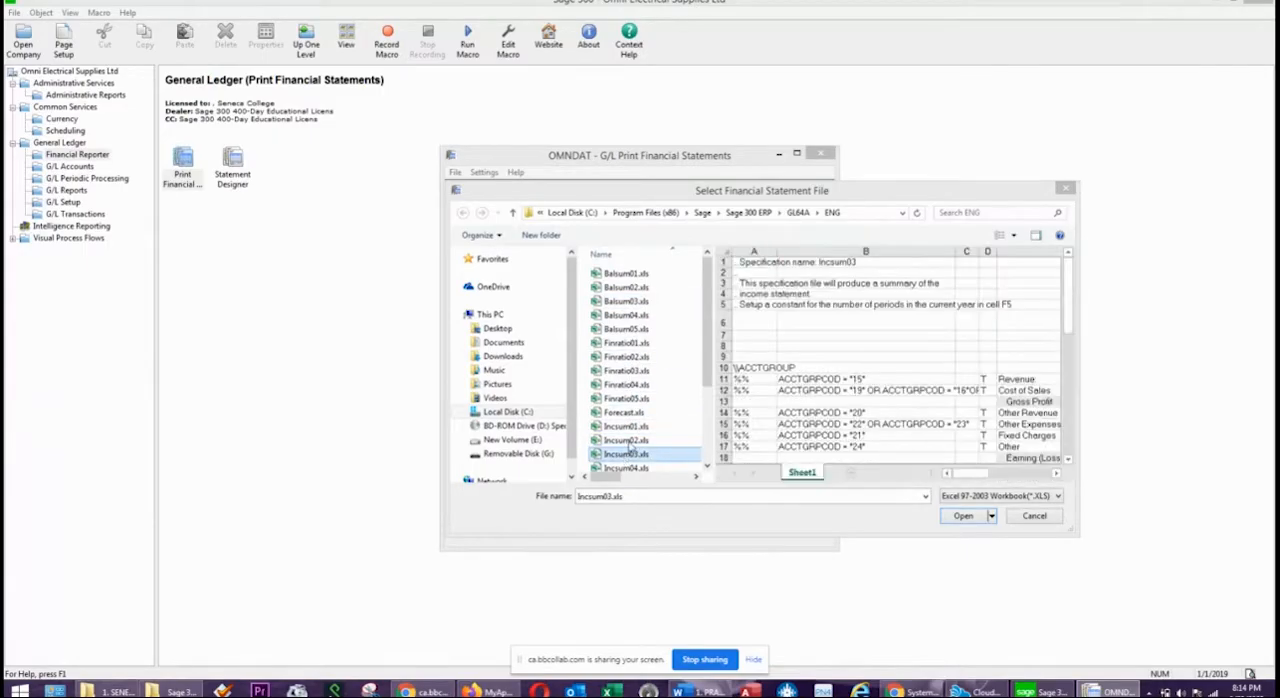
pyautogui.click(1066, 189)
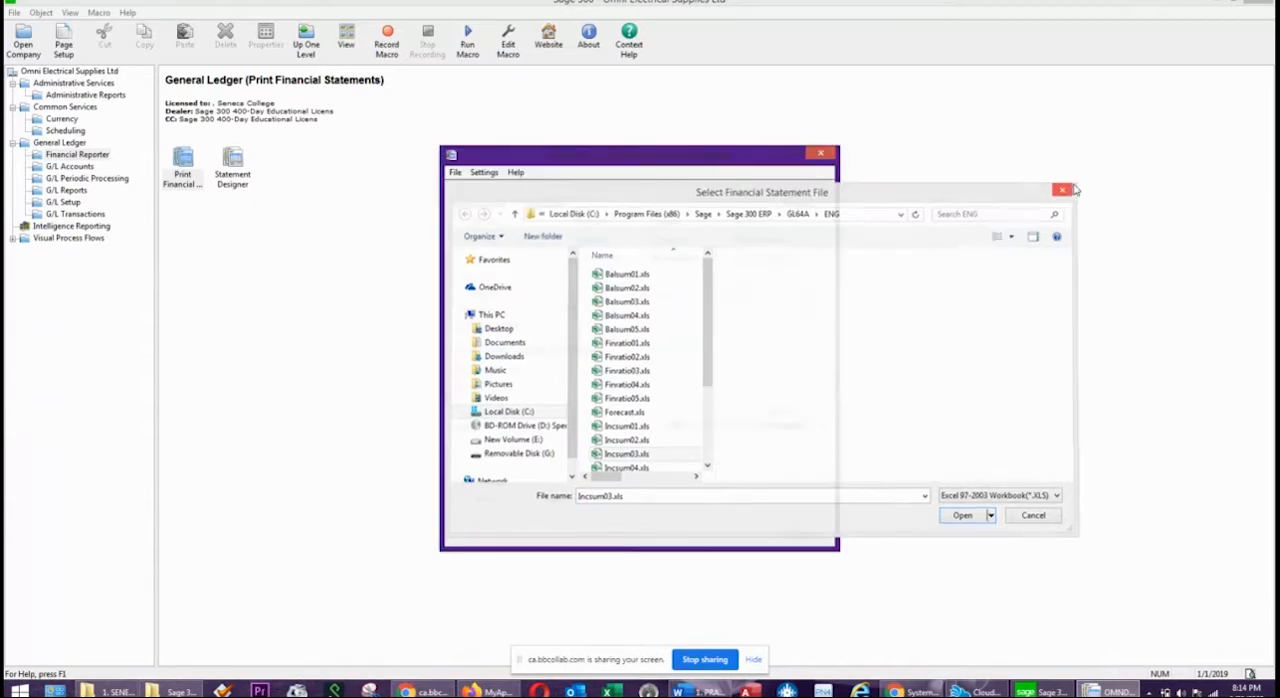
pyautogui.click(820, 153)
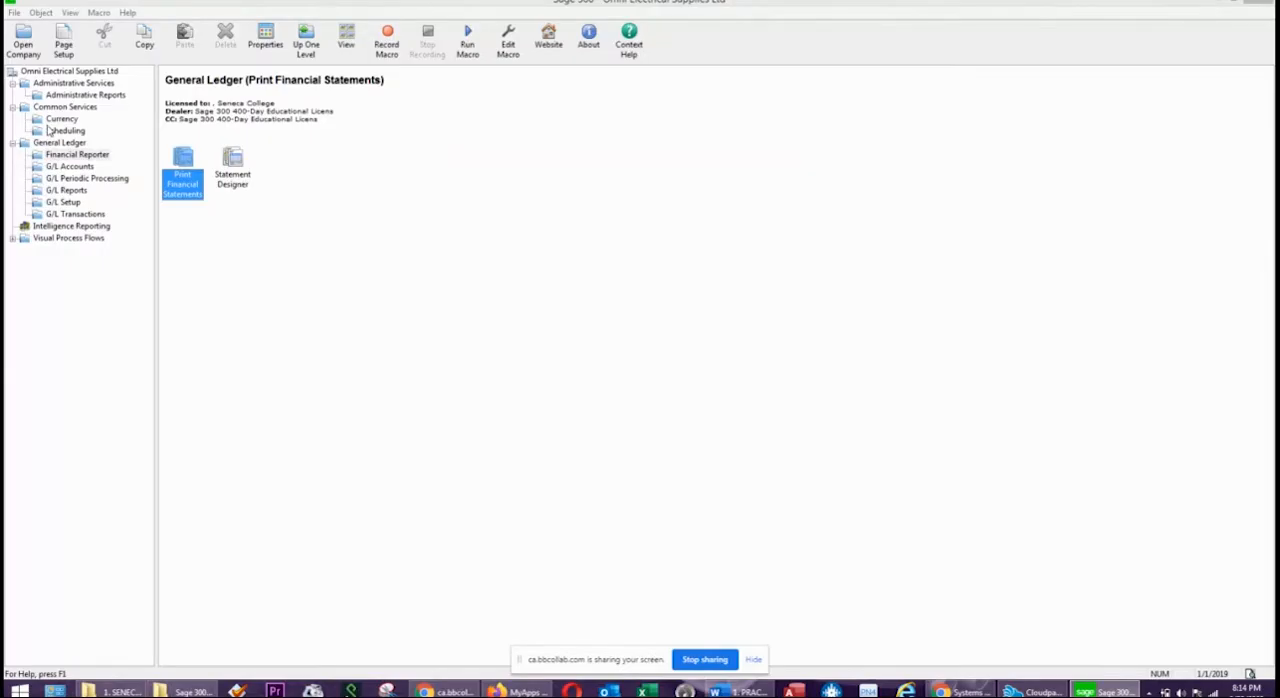
# Switch to the practice exercise document in Word and find the tax and bank setup tasks after the ending balances table.
pyautogui.click(299, 355)
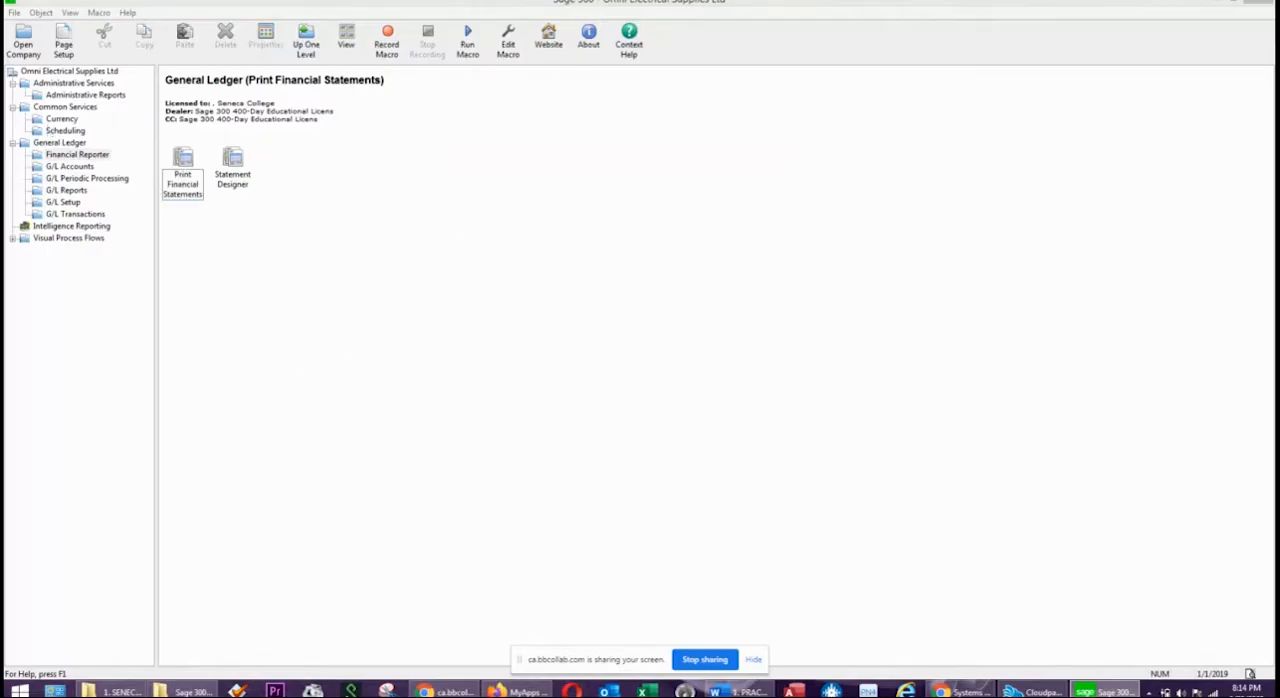
pyautogui.click(740, 691)
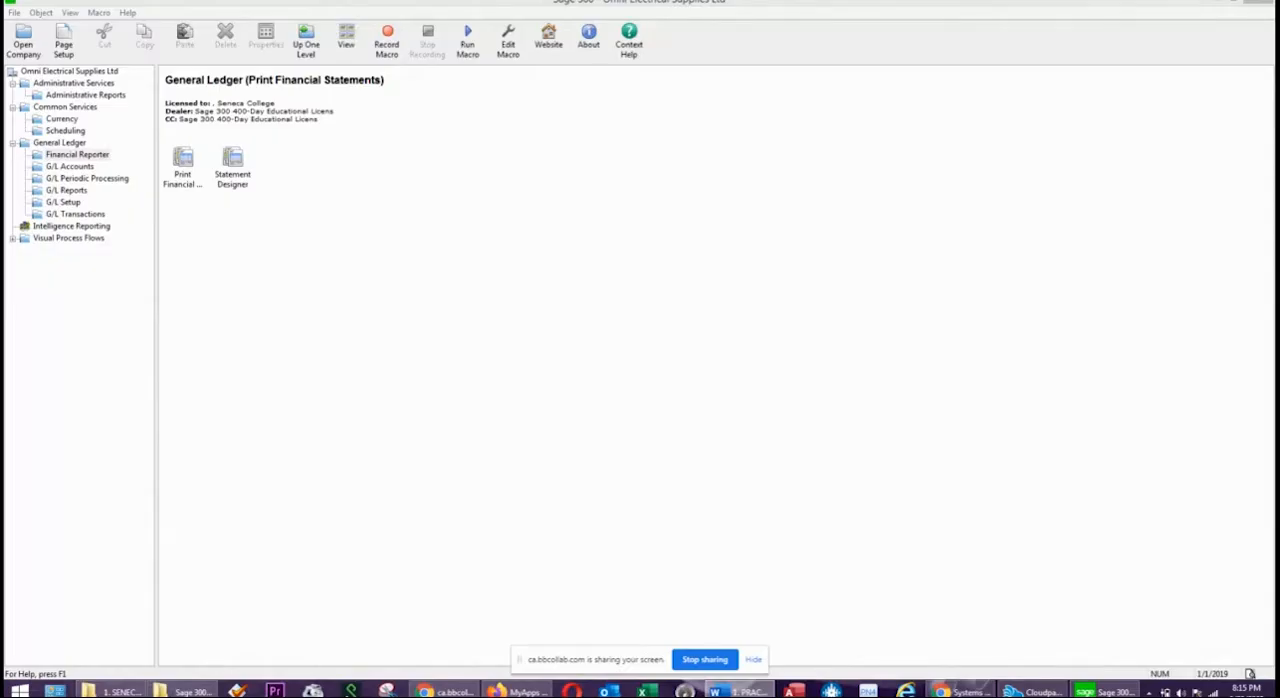
pyautogui.moveTo(1279, 110); pyautogui.dragTo(844, 101)
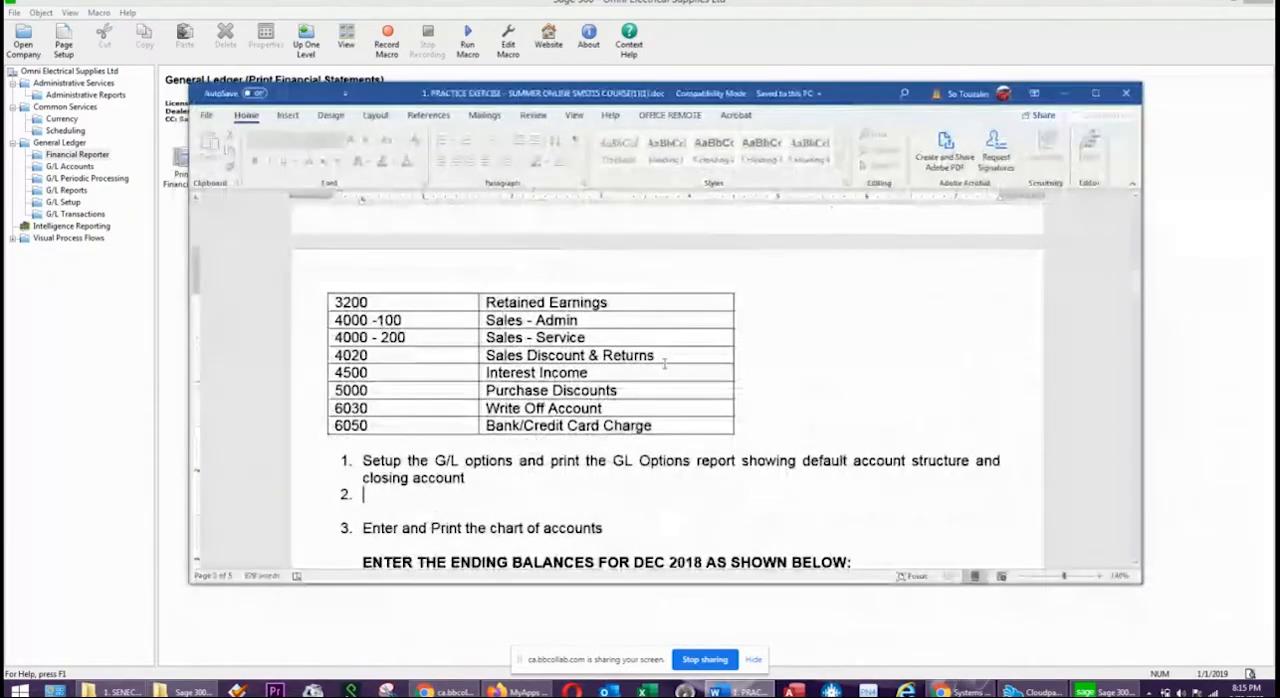
pyautogui.scroll(-1, 620, 400)
pyautogui.scroll(-5, 588, 430)
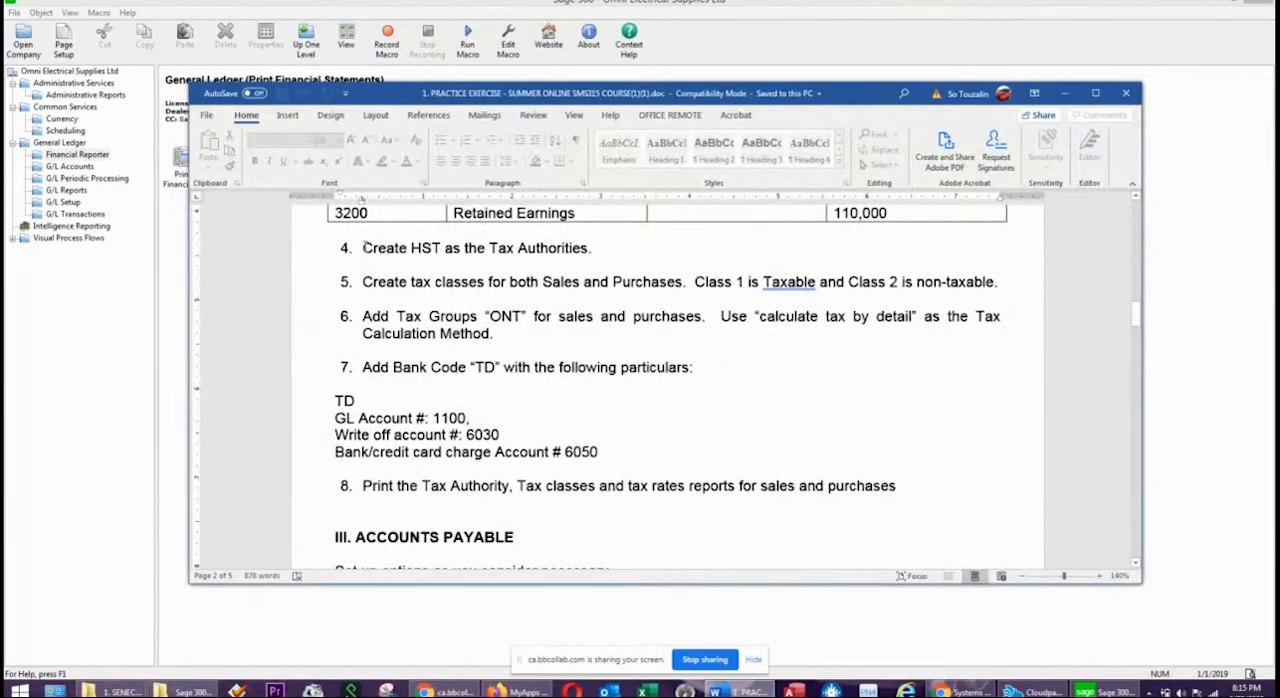
pyautogui.scroll(-3, 365, 247)
pyautogui.scroll(3, 365, 247)
# Read exercise items 4 to 7 on the HST tax authority, tax classes, ONT tax groups and TD bank code, and return to Sage 300.
pyautogui.moveTo(362, 247); pyautogui.dragTo(594, 247)
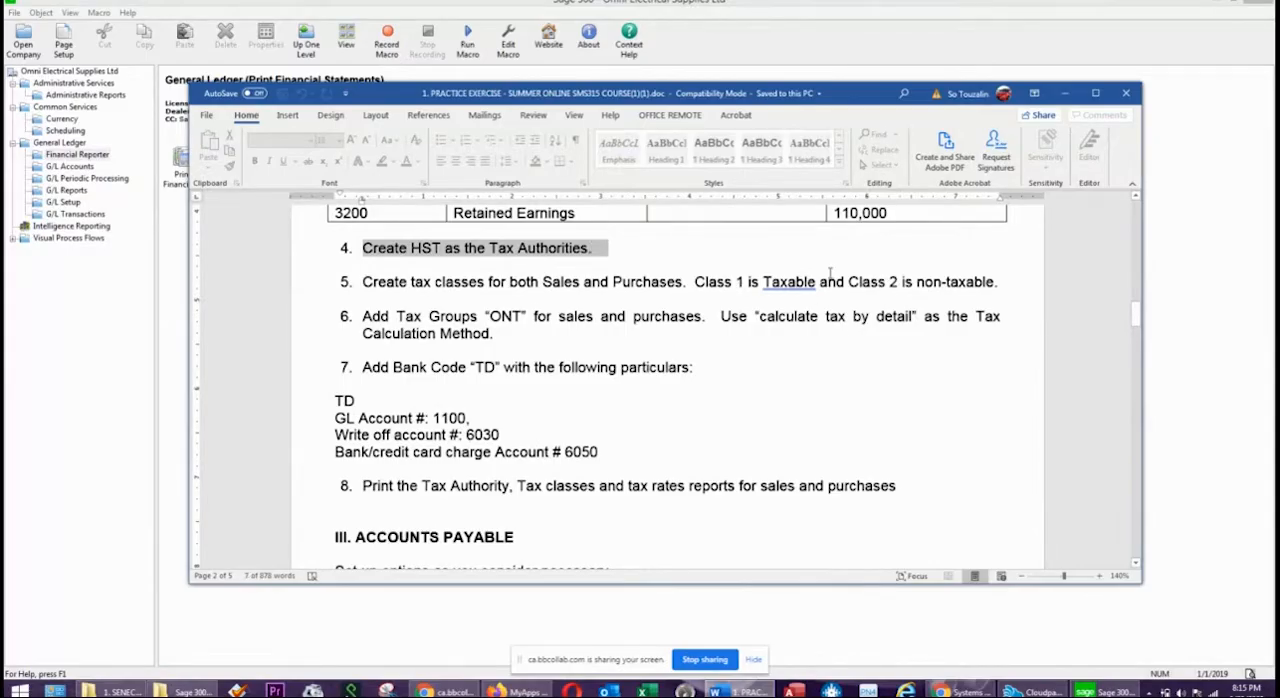
pyautogui.moveTo(410, 283); pyautogui.dragTo(338, 298)
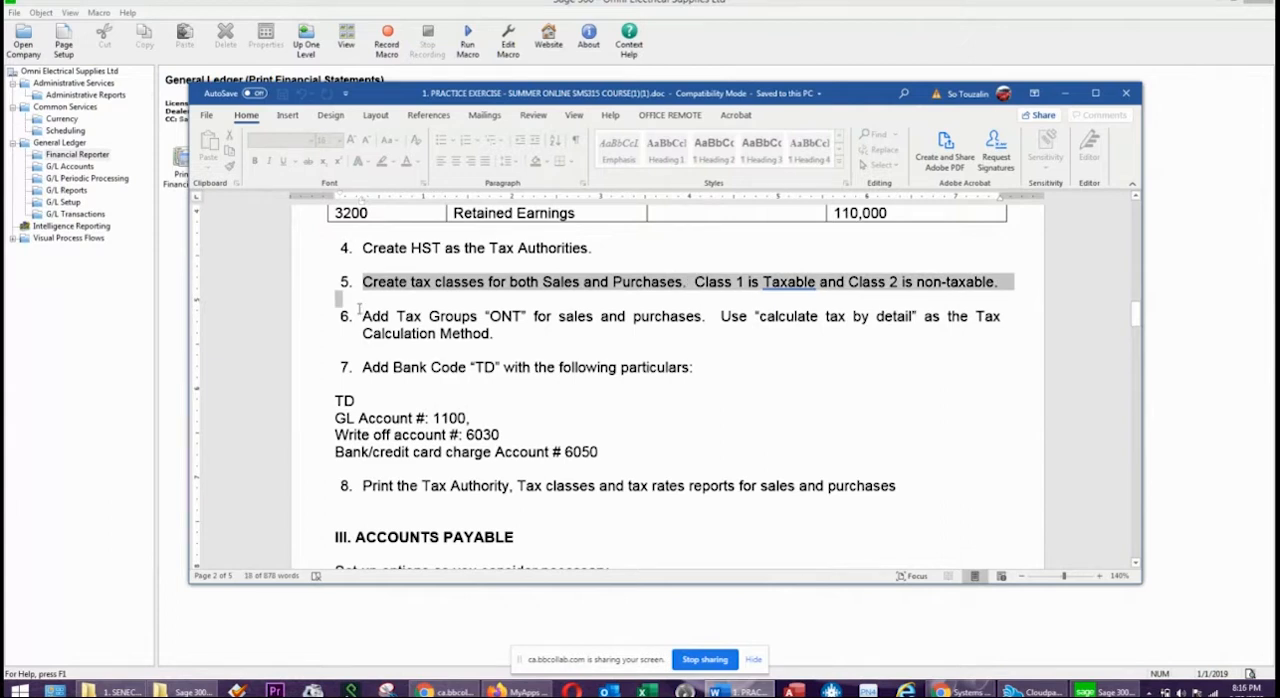
pyautogui.moveTo(361, 316); pyautogui.dragTo(845, 333)
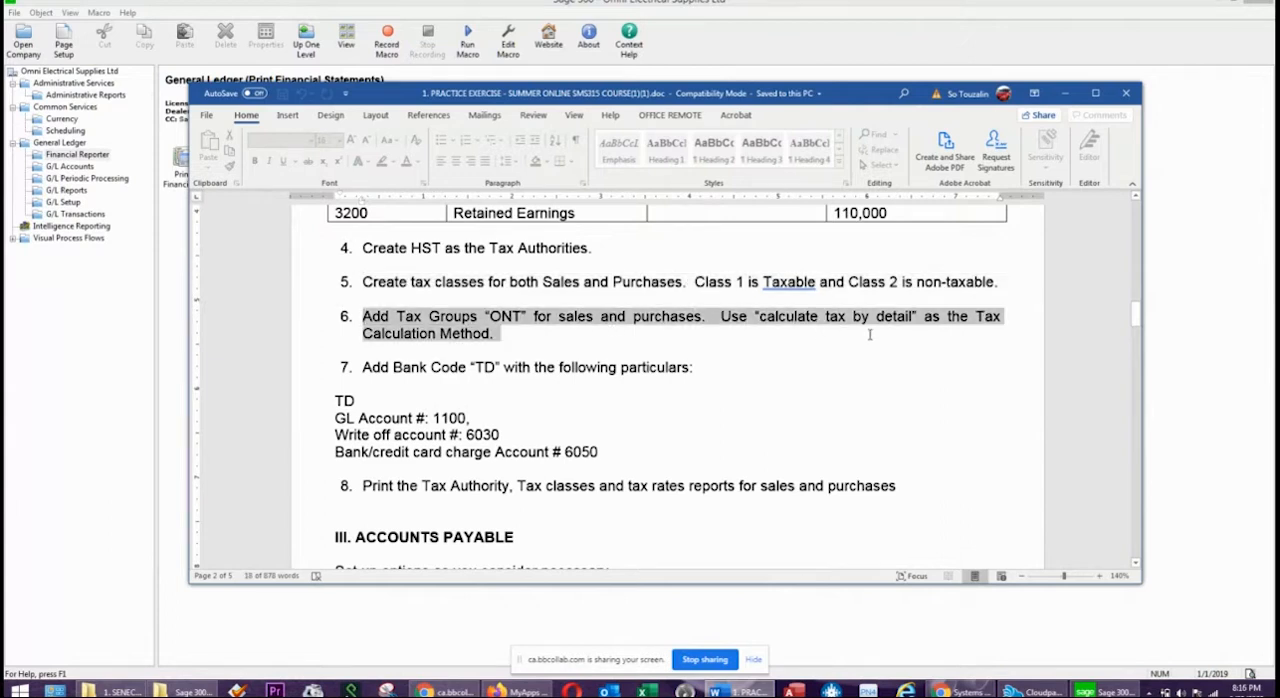
pyautogui.moveTo(364, 367); pyautogui.dragTo(684, 376)
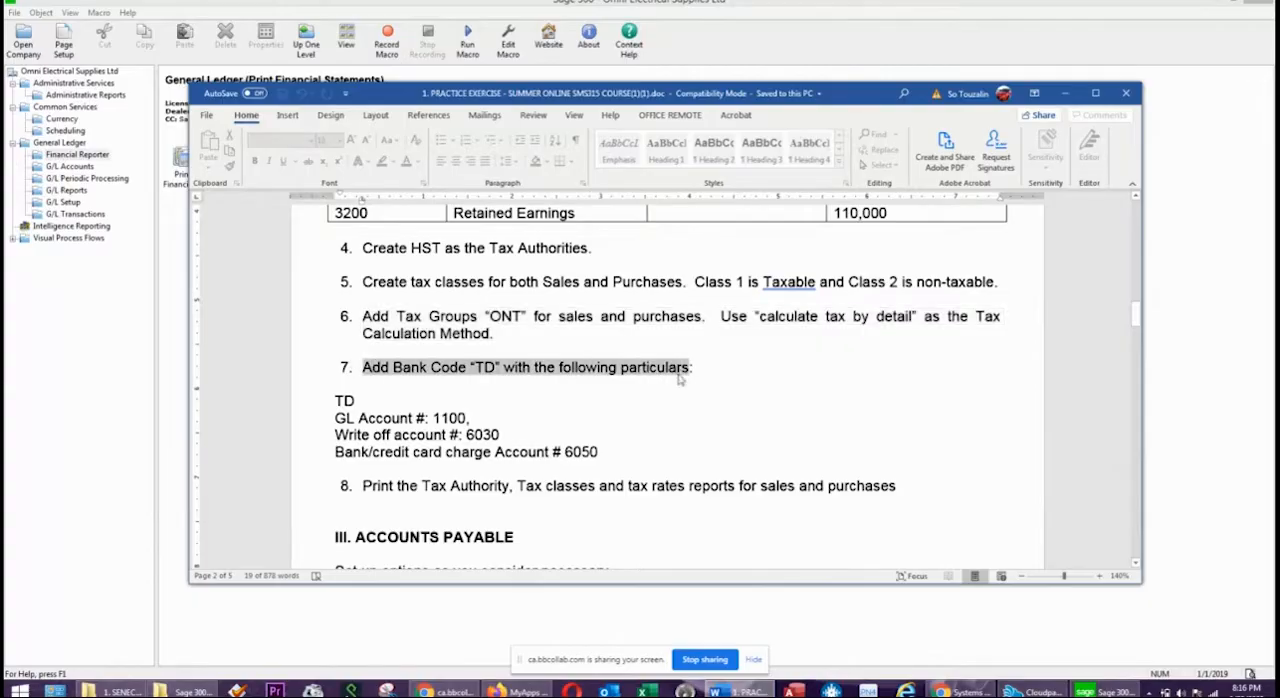
pyautogui.doubleClick(341, 398)
pyautogui.moveTo(337, 422); pyautogui.dragTo(574, 458)
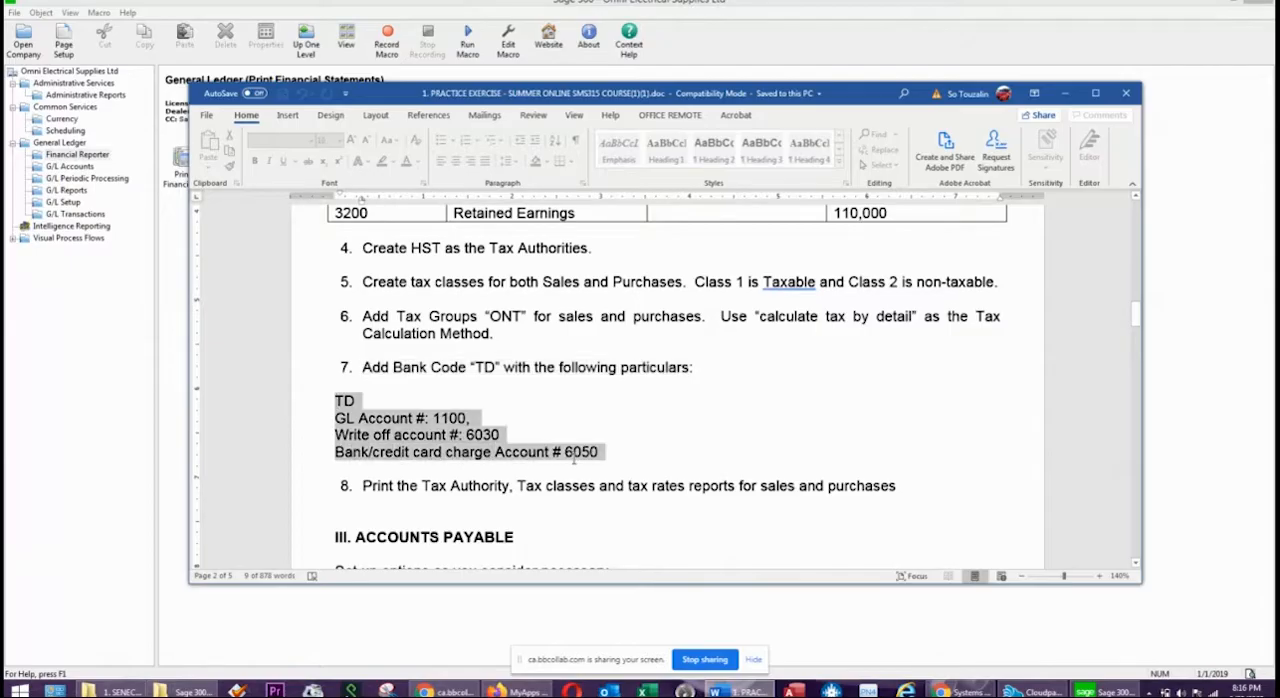
pyautogui.moveTo(872, 98); pyautogui.dragTo(1279, 111)
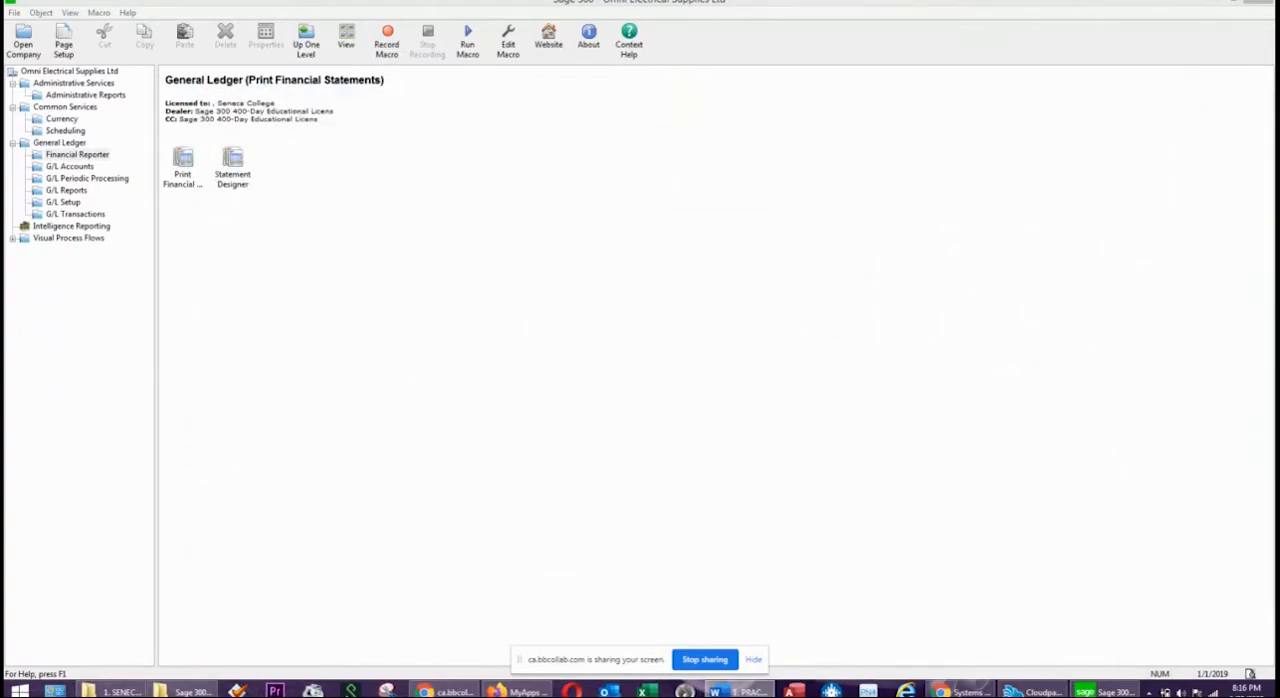
# Start Data Activation in Administrative Services, confirm that the database has been backed up, and proceed to the applications for activation.
pyautogui.click(182, 165)
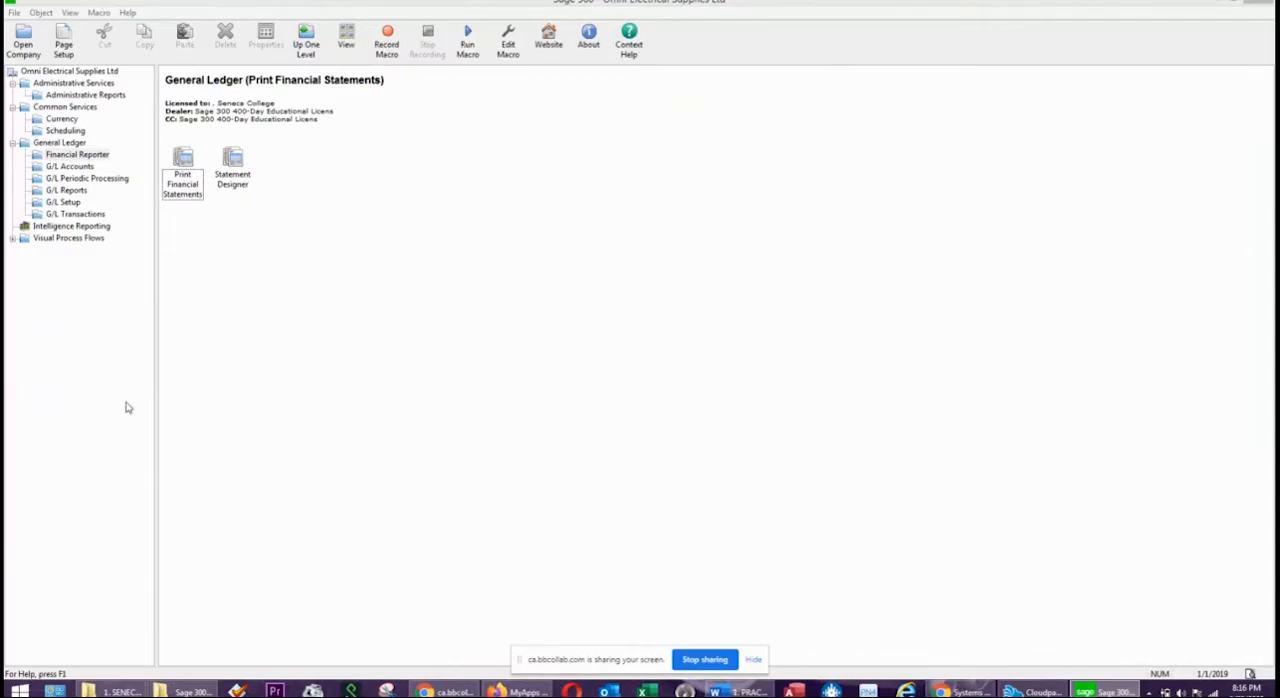
pyautogui.click(88, 84)
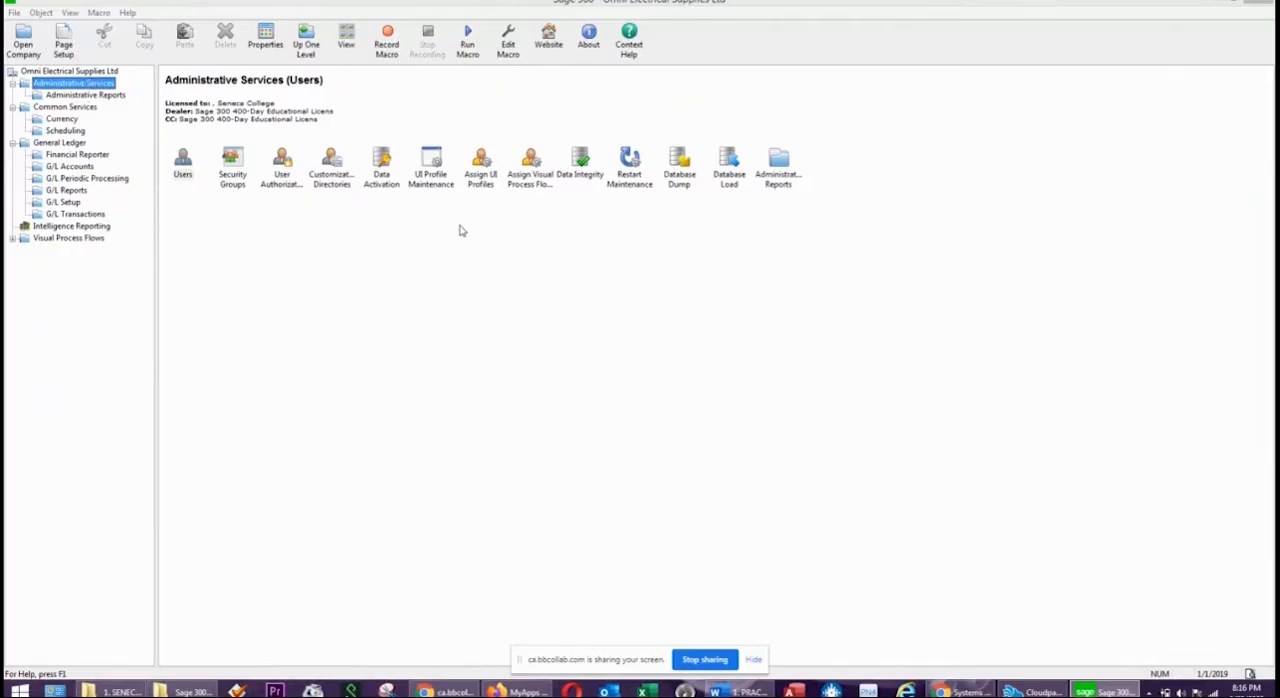
pyautogui.click(381, 180)
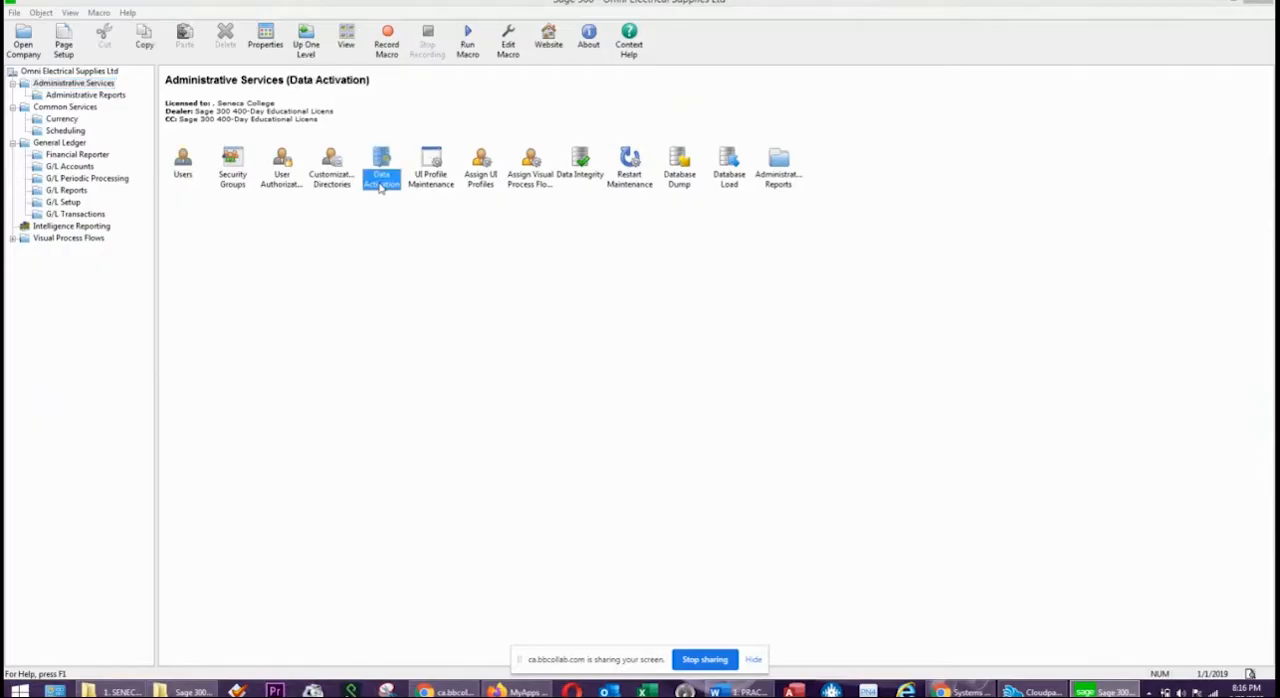
pyautogui.doubleClick(384, 158)
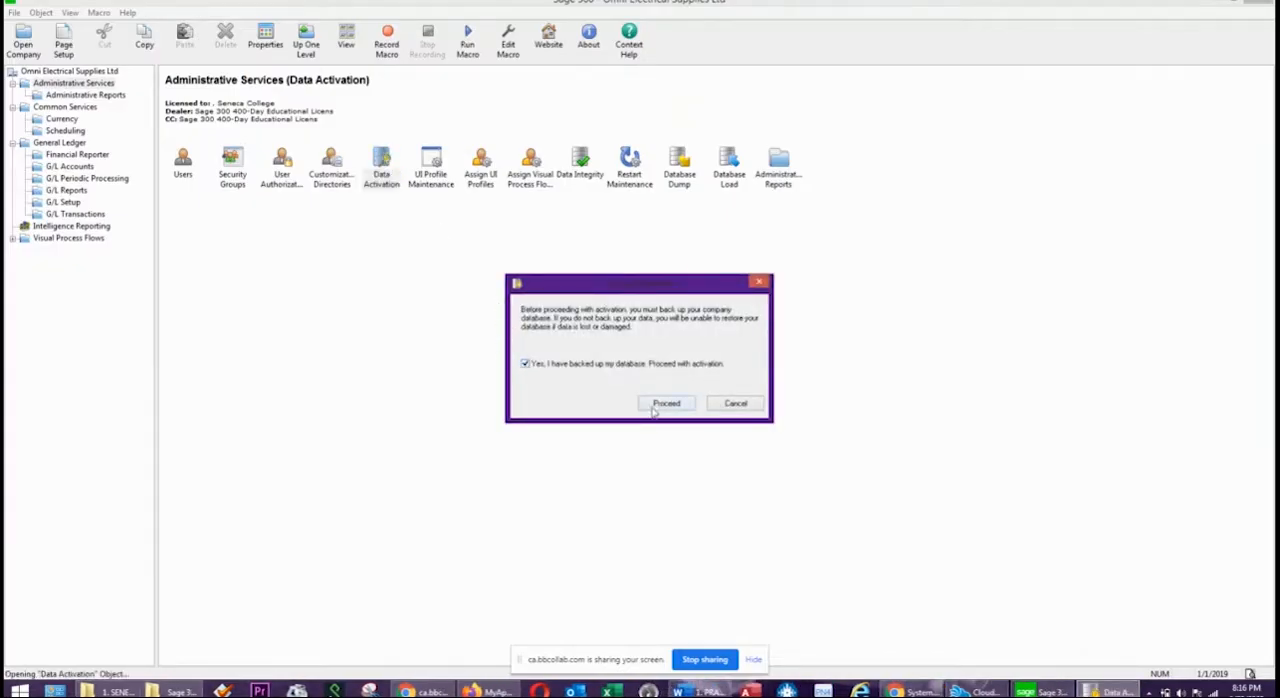
pyautogui.click(666, 403)
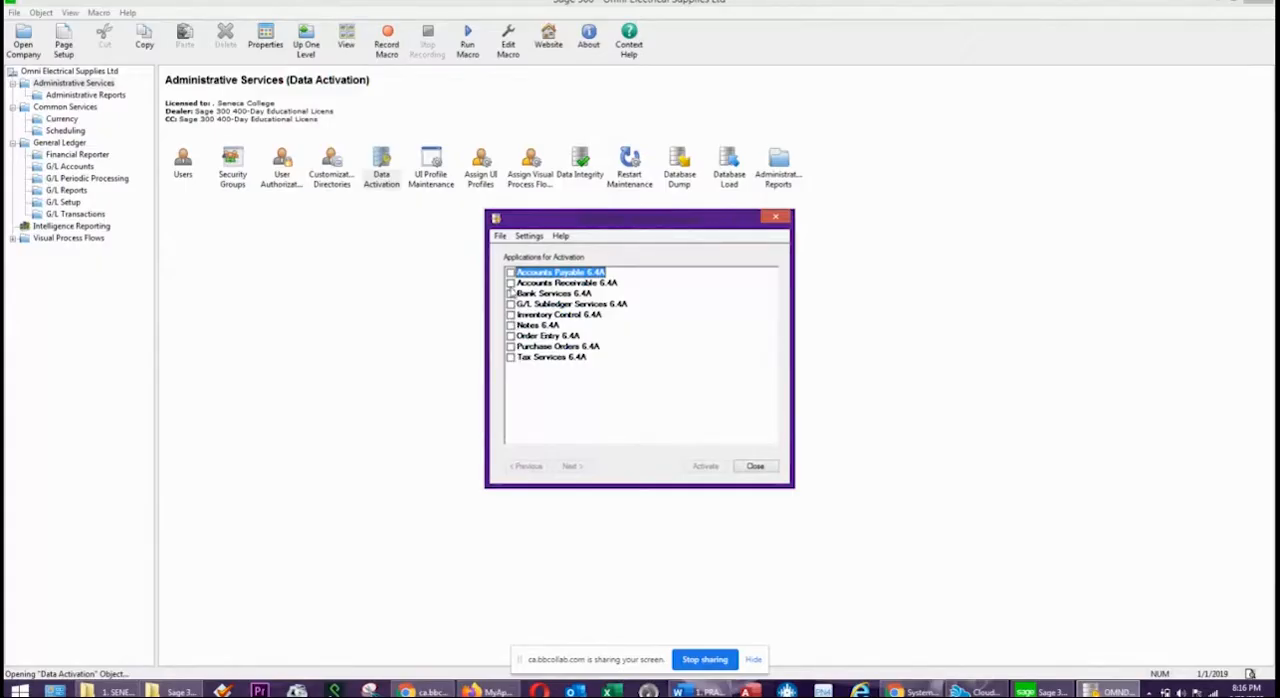
# Activate Bank Services 6.4A together with its required G/L Subledger Services and Tax Services, and close Data Activation.
pyautogui.click(510, 293)
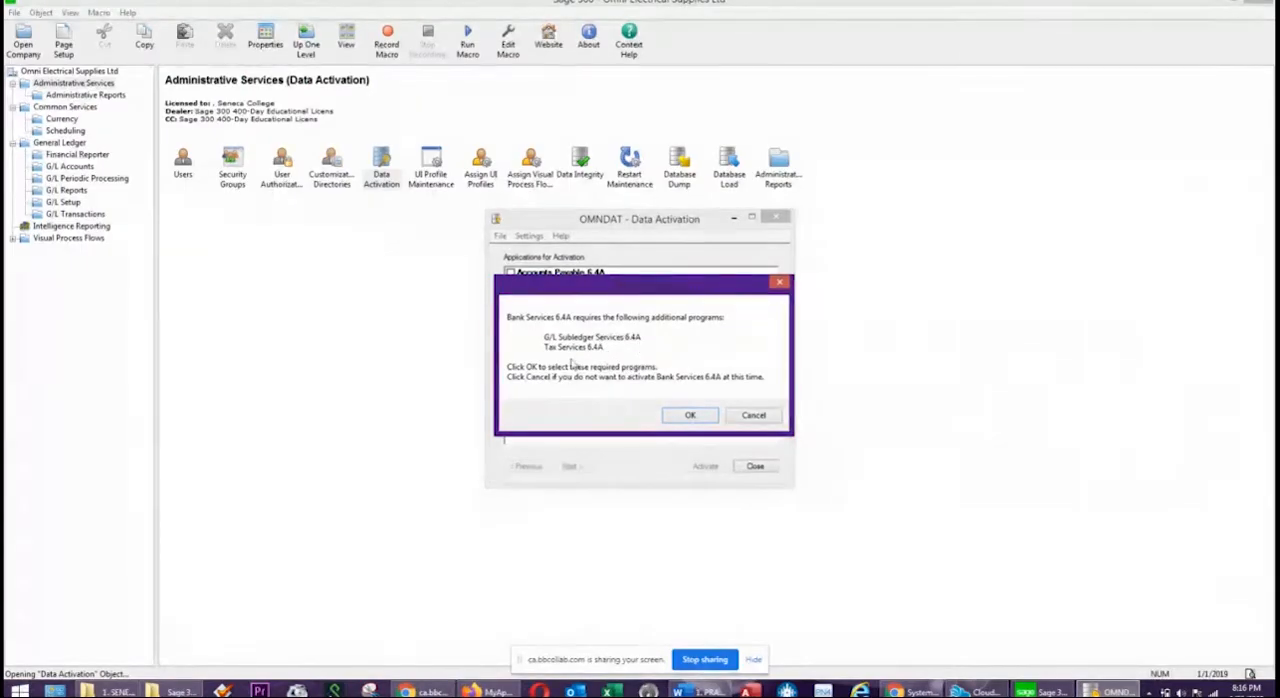
pyautogui.click(689, 415)
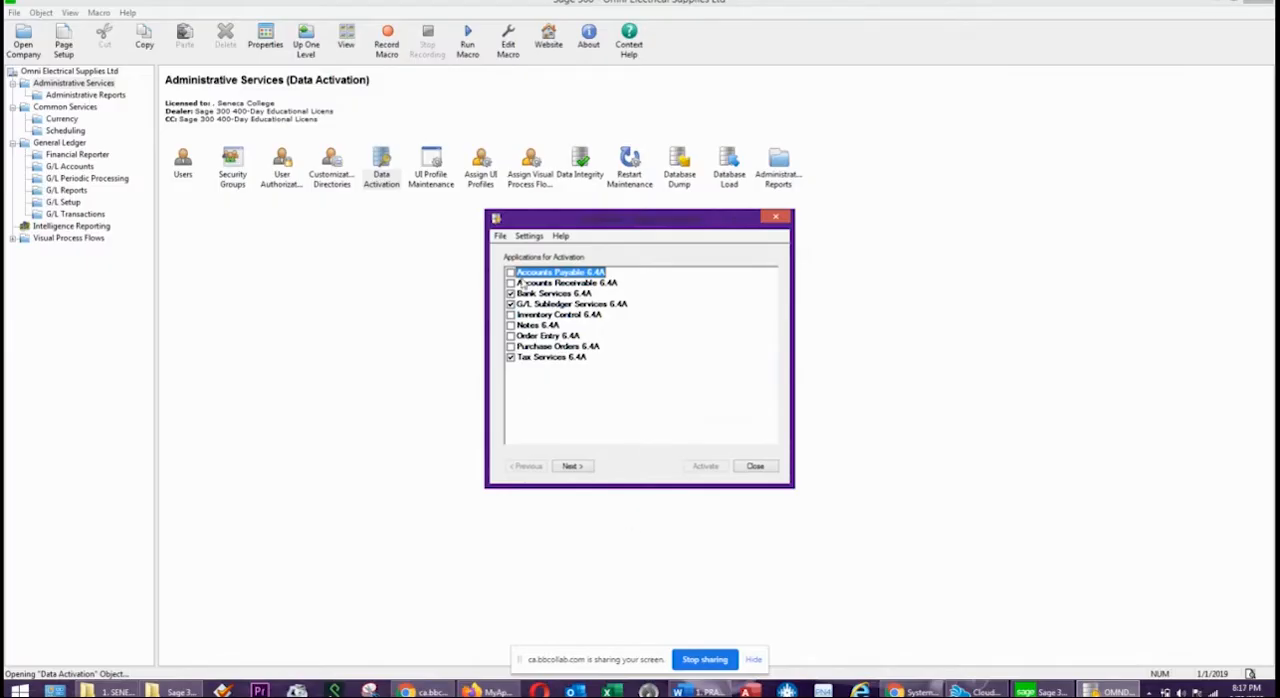
pyautogui.click(572, 466)
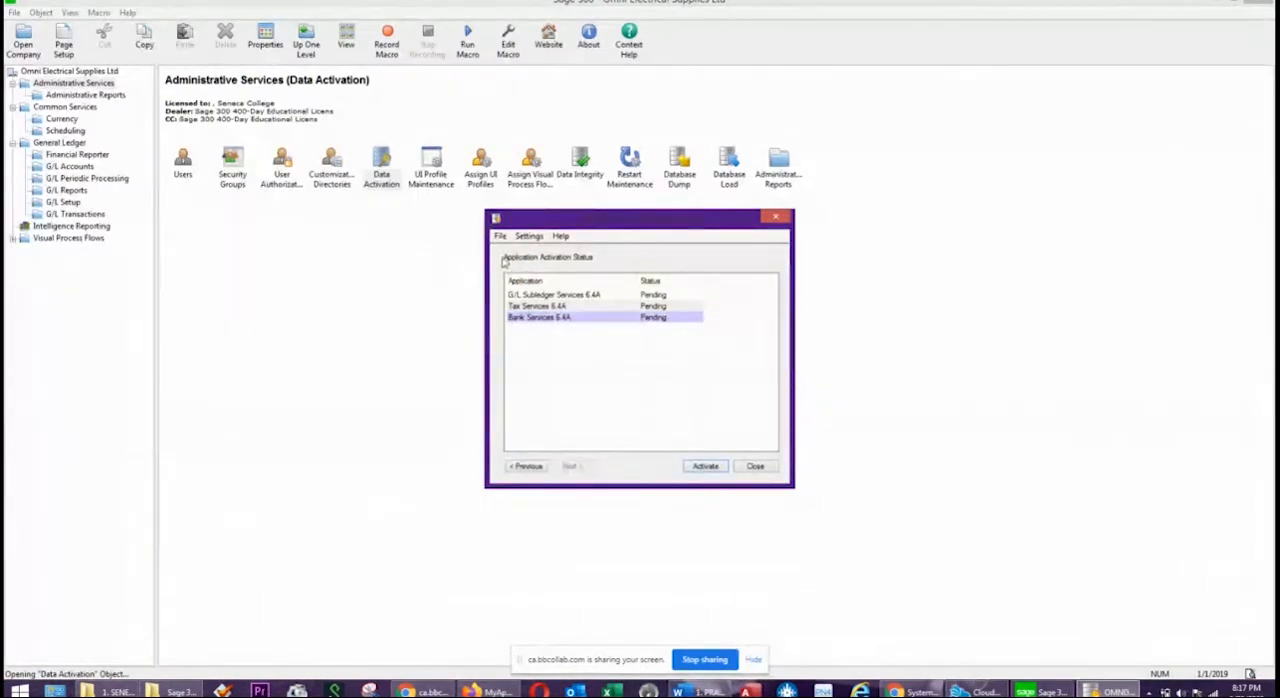
pyautogui.click(705, 466)
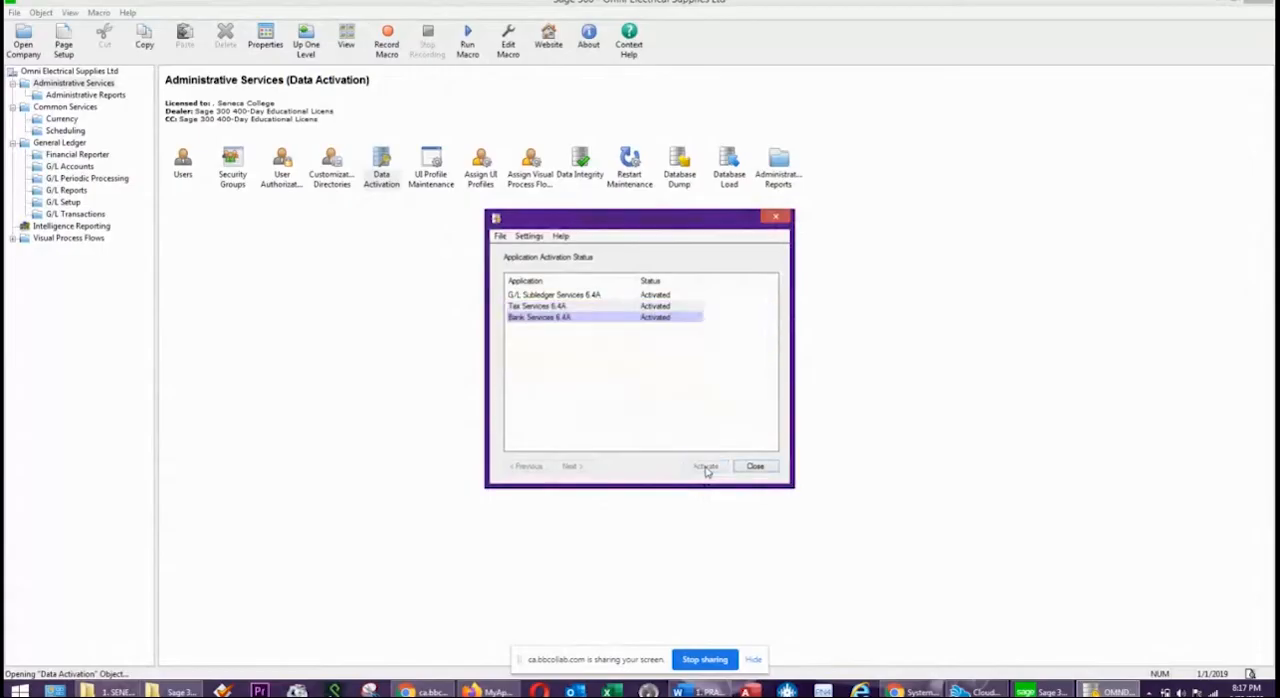
pyautogui.click(551, 293)
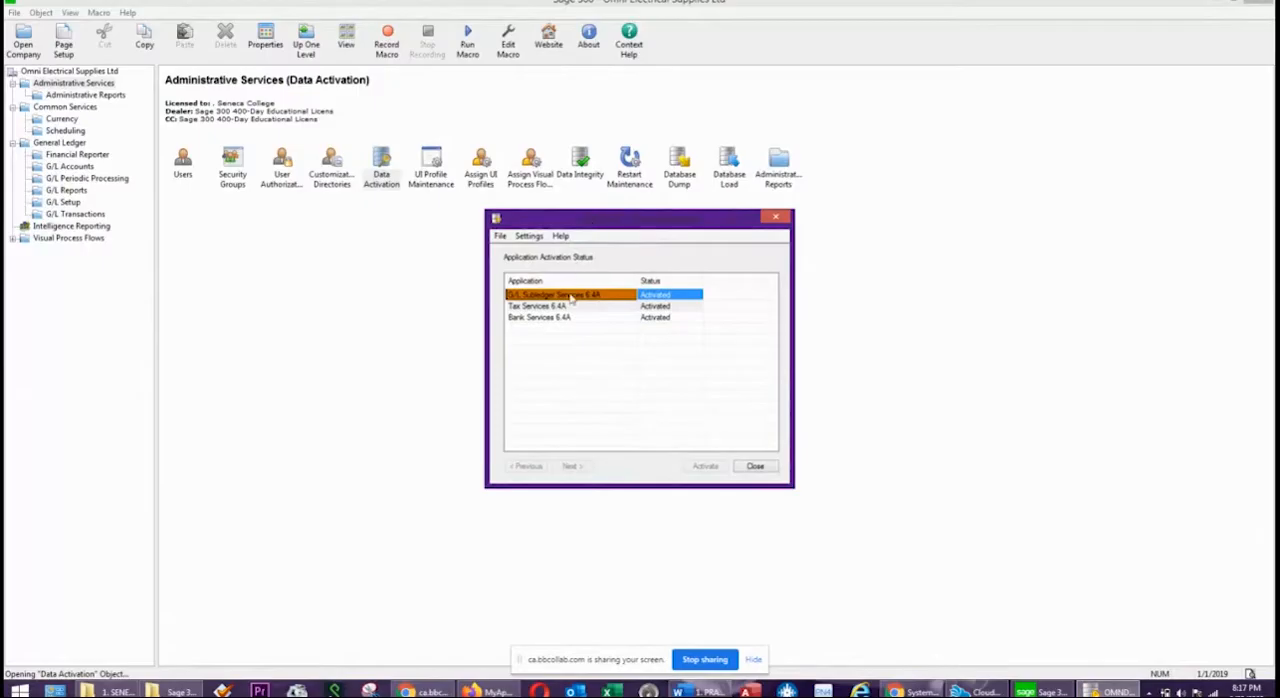
pyautogui.click(755, 468)
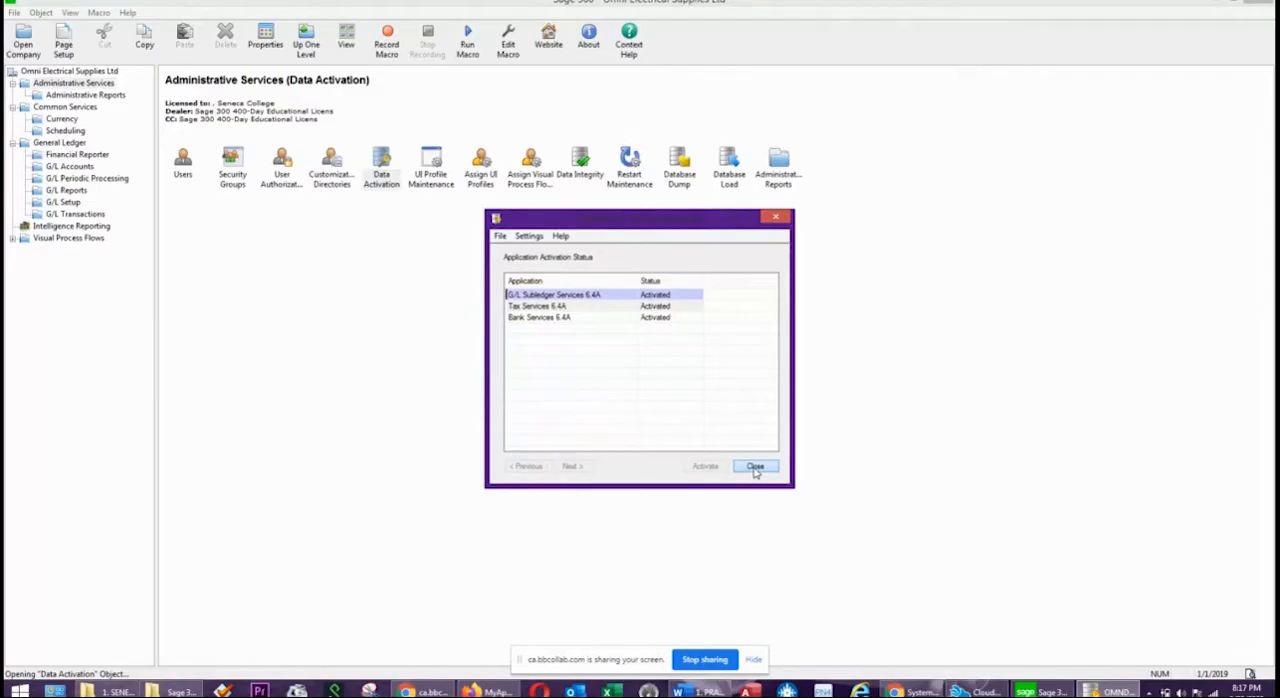
pyautogui.click(755, 467)
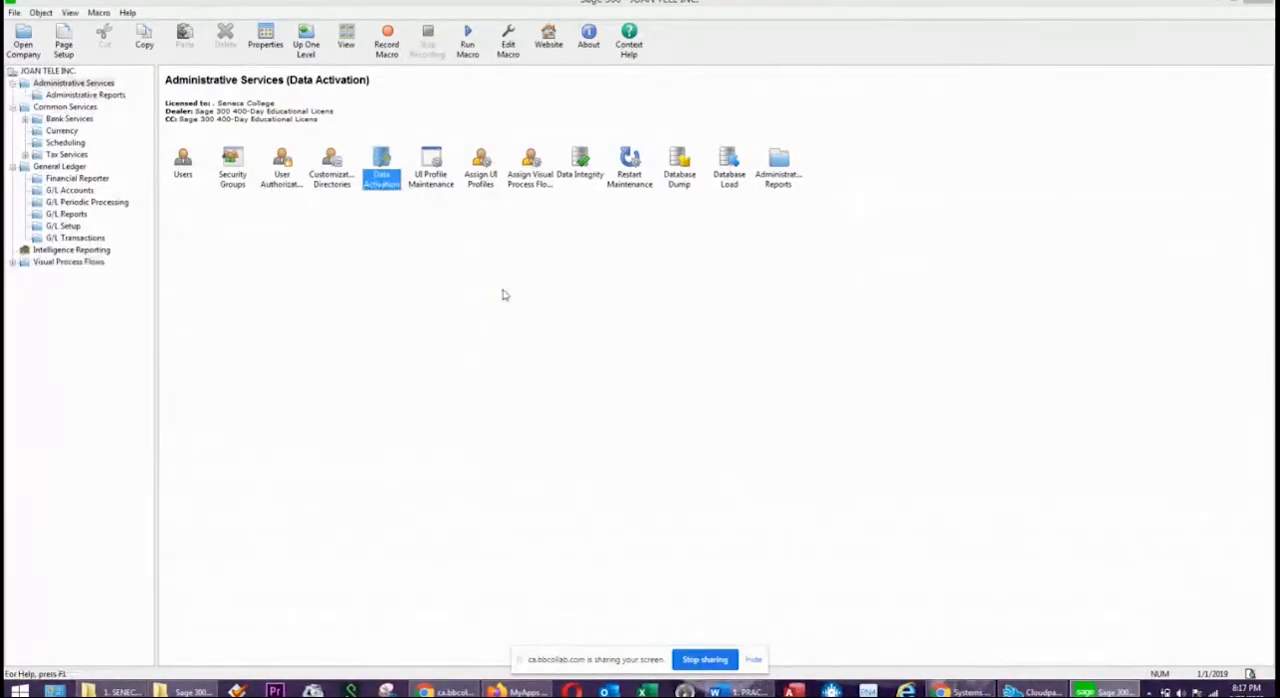
# Look at the Bank Services folder under Common Services, and open the Tax Authorities form in Tax Services.
pyautogui.click(66, 107)
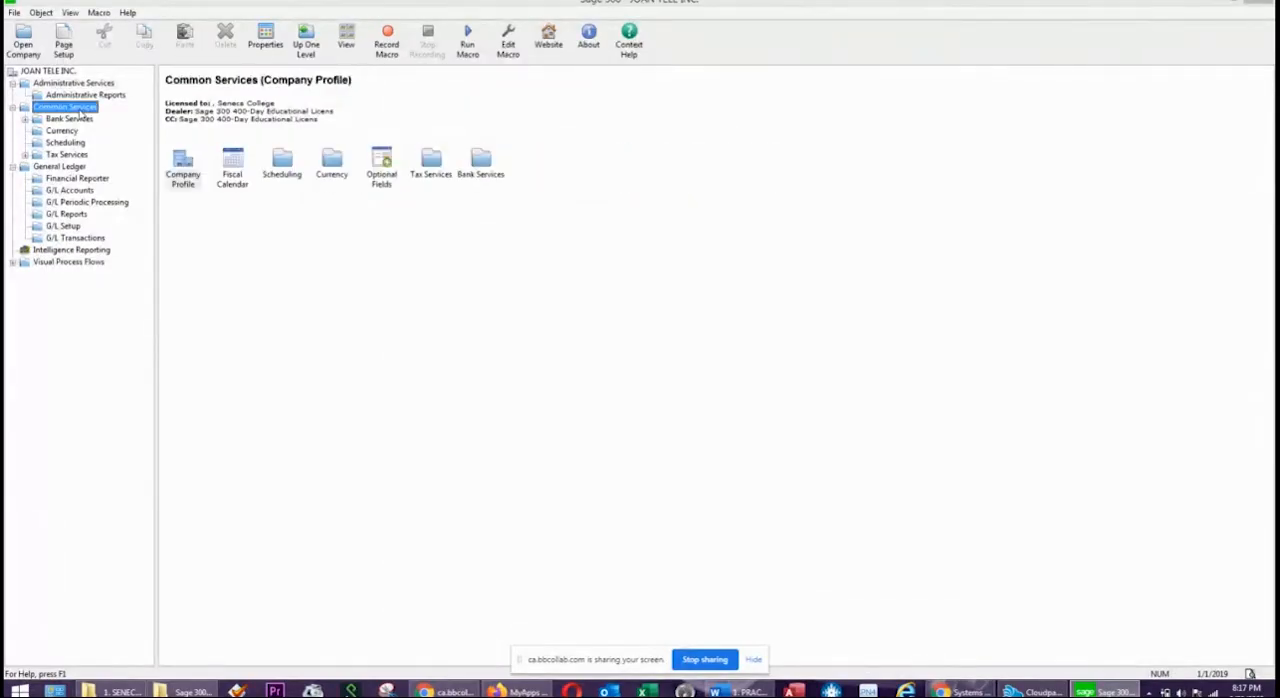
pyautogui.click(70, 119)
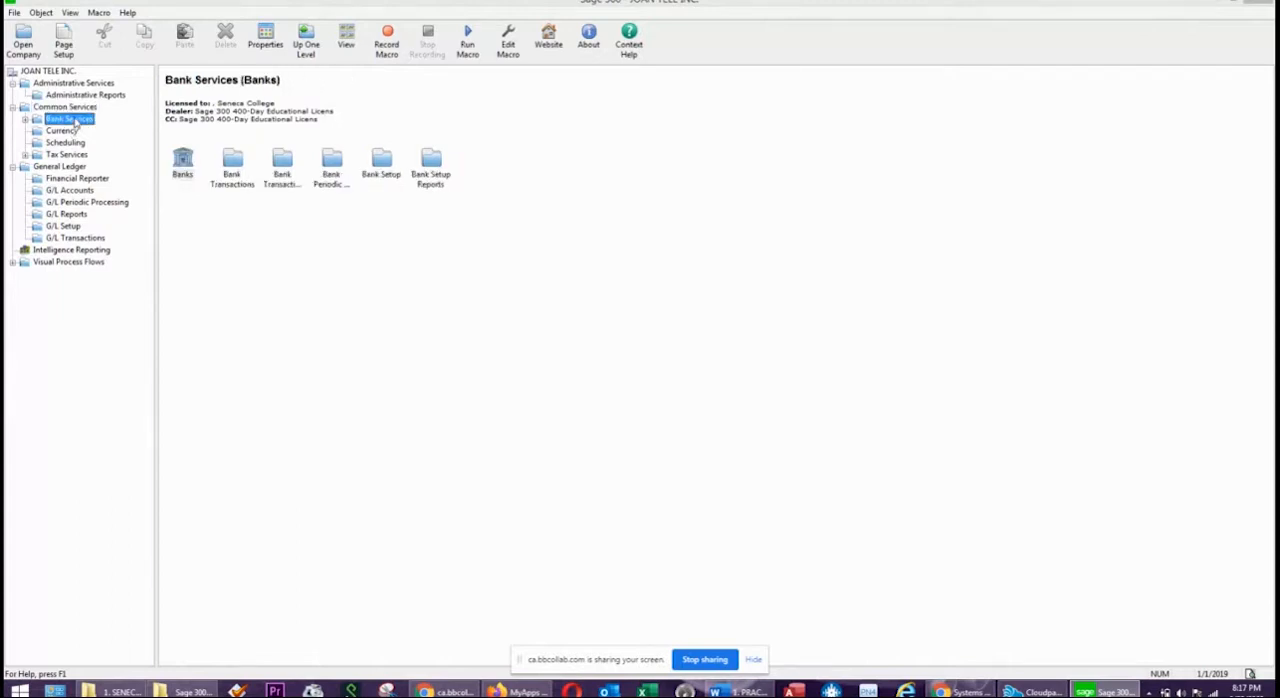
pyautogui.click(74, 155)
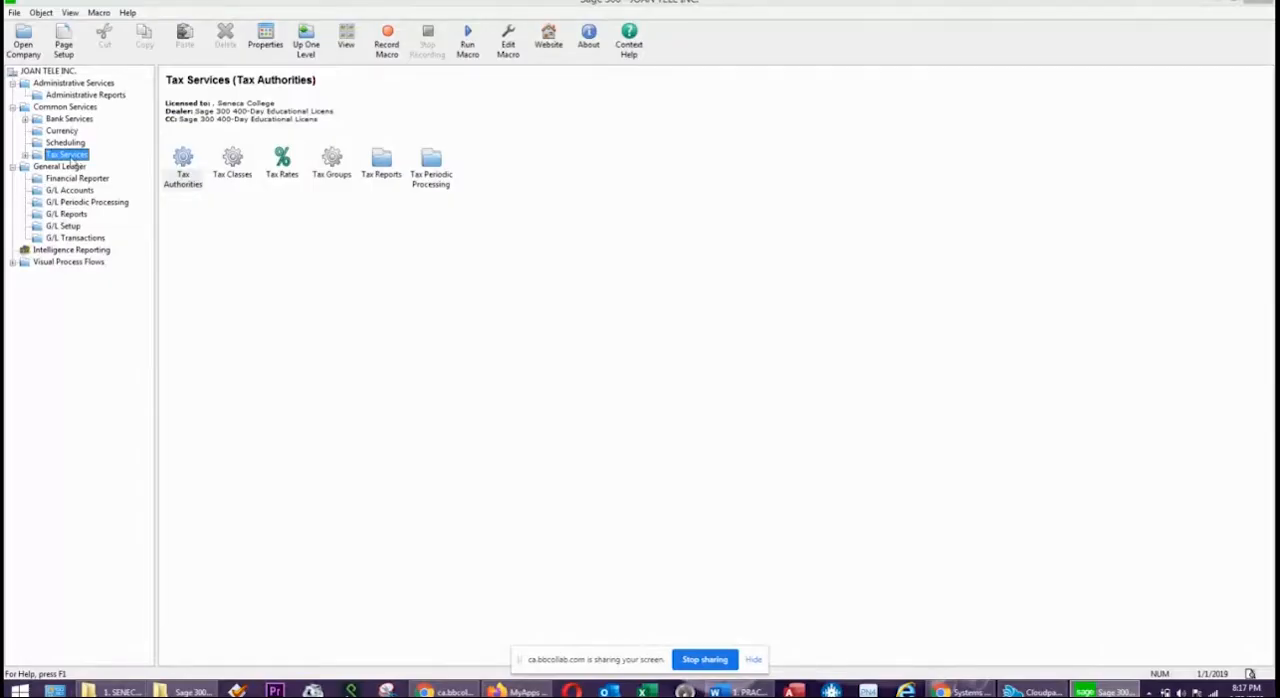
pyautogui.doubleClick(185, 165)
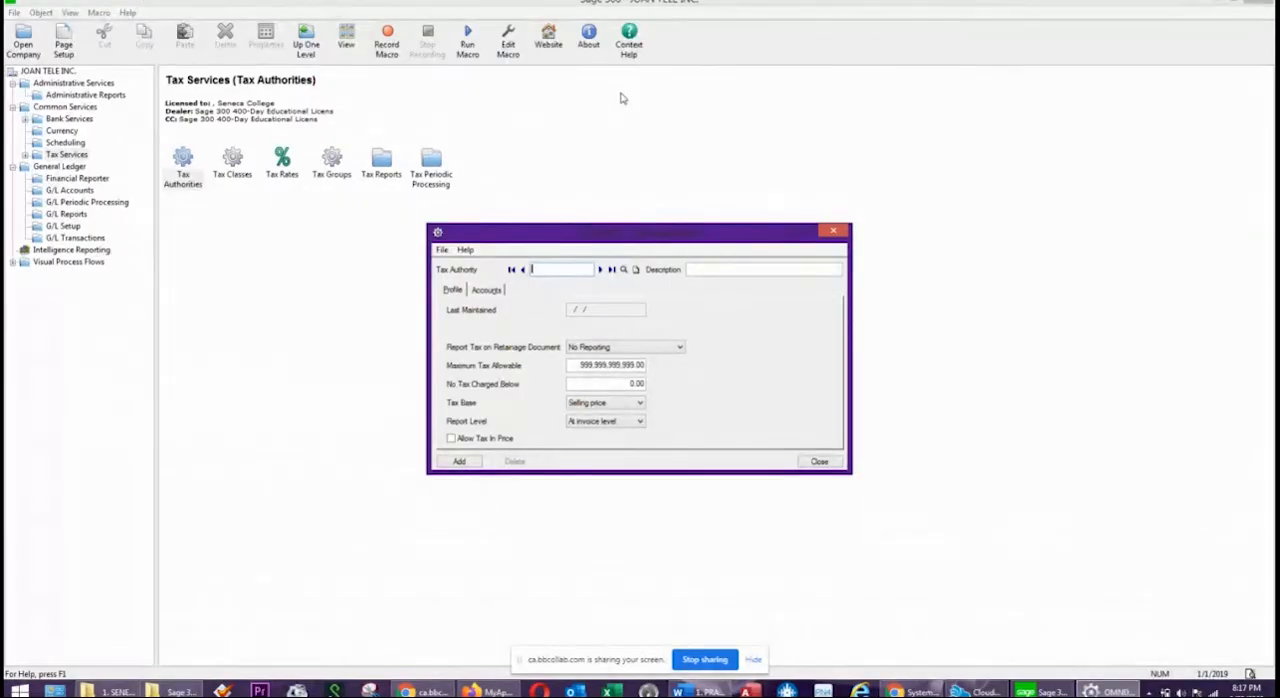
# Enter a new tax authority HST with the description HARMONIZED SALES TAX.
pyautogui.write('HSTham')
pyautogui.press('BackSpace')
pyautogui.press('BackSpace')
pyautogui.press('BackSpace')
pyautogui.press('capslock')
pyautogui.write('HARMONIZED ')
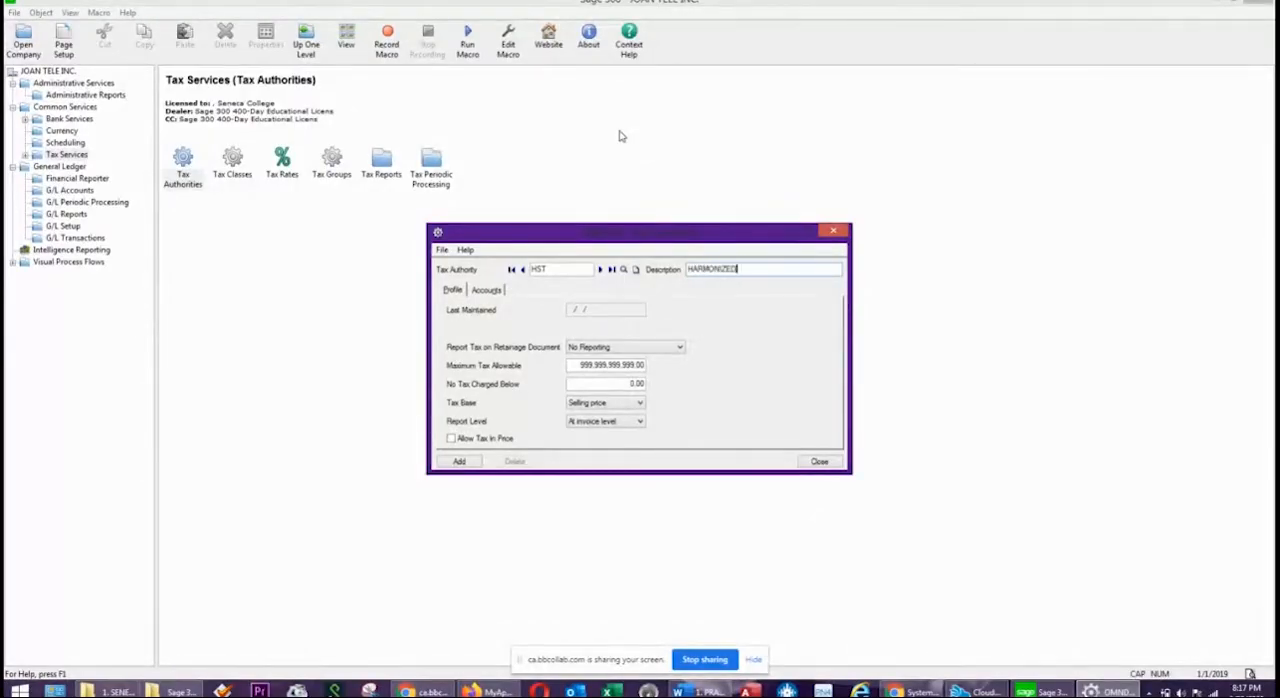
pyautogui.write('SALES TAX')
pyautogui.moveTo(540, 236); pyautogui.dragTo(586, 130)
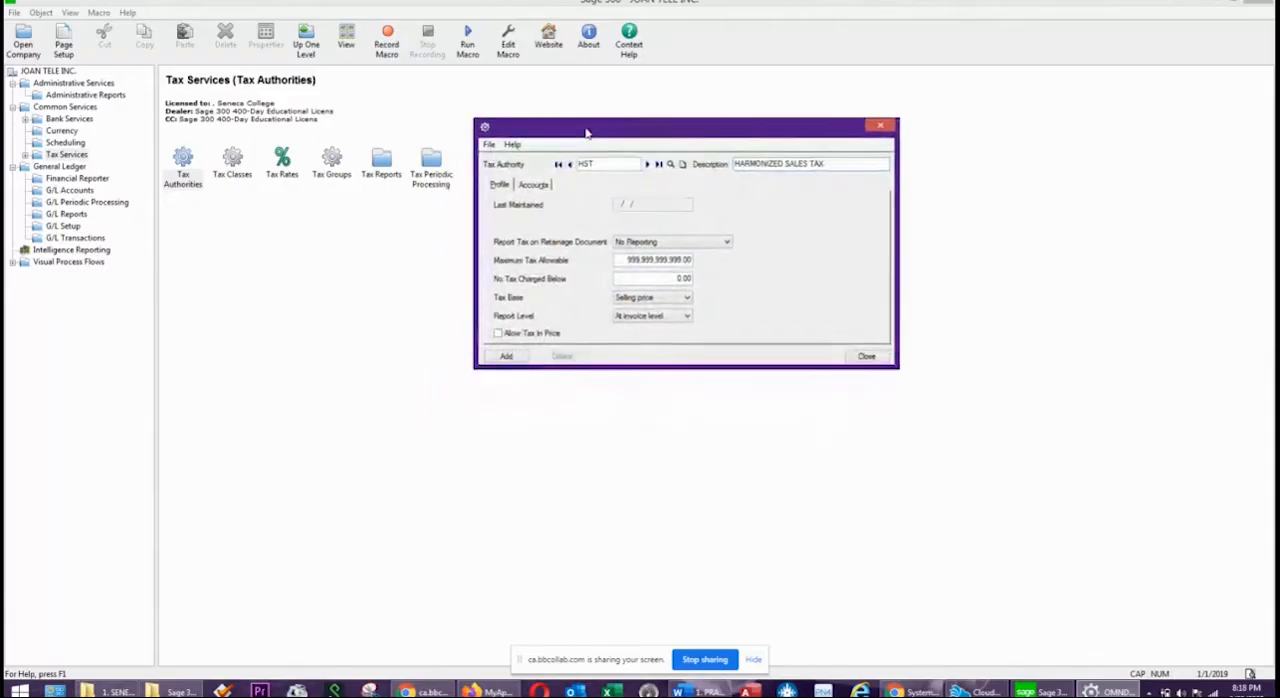
# Allow tax in price for the HST authority, keeping the tax base at Selling price and the report level At invoice level.
pyautogui.click(498, 334)
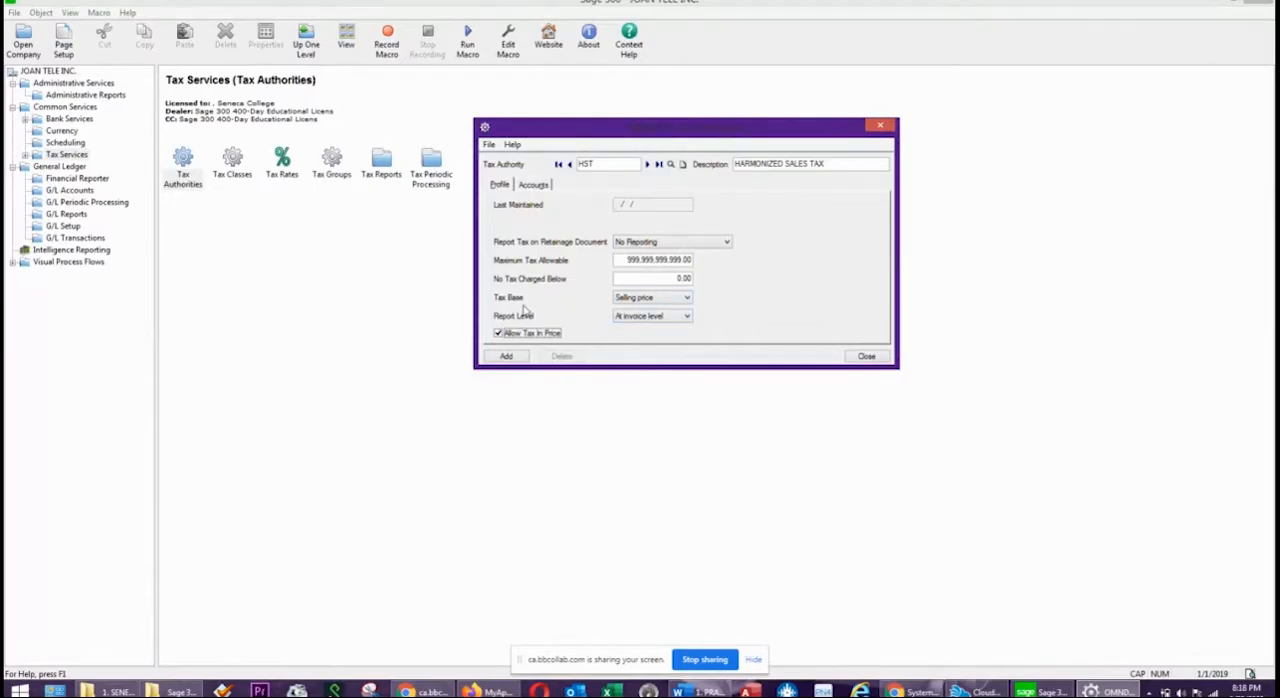
pyautogui.click(648, 299)
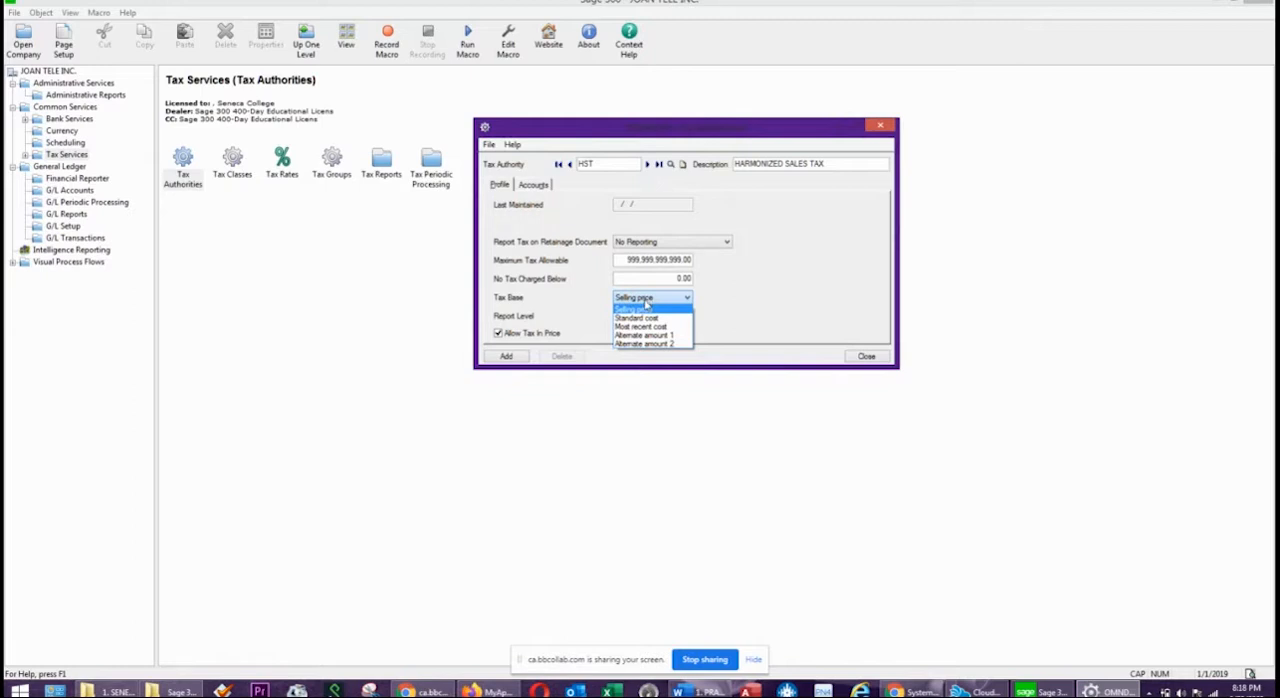
pyautogui.click(581, 305)
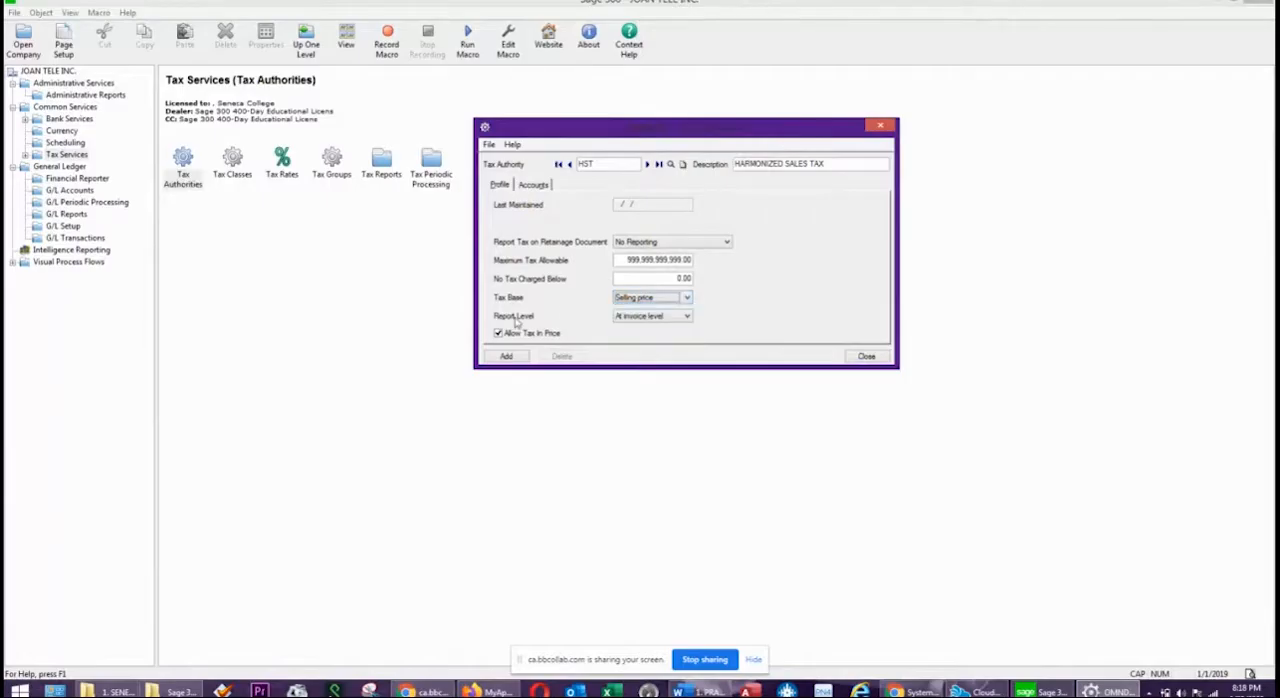
pyautogui.click(632, 317)
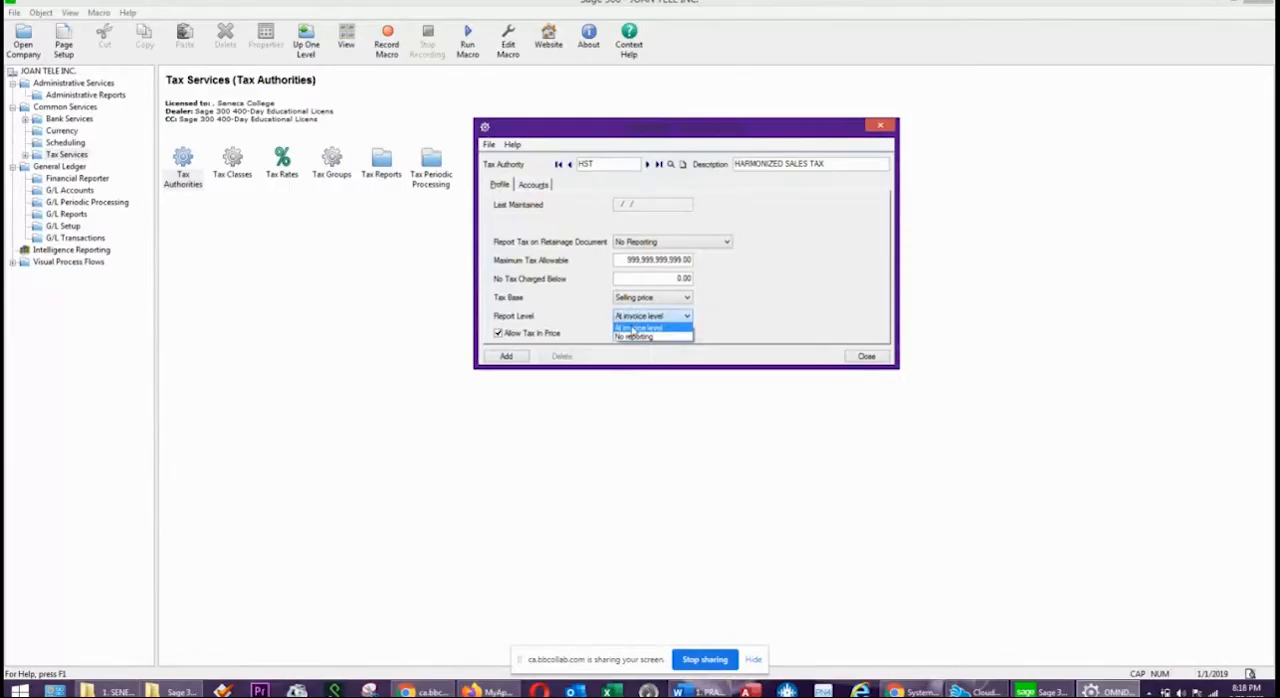
pyautogui.click(576, 310)
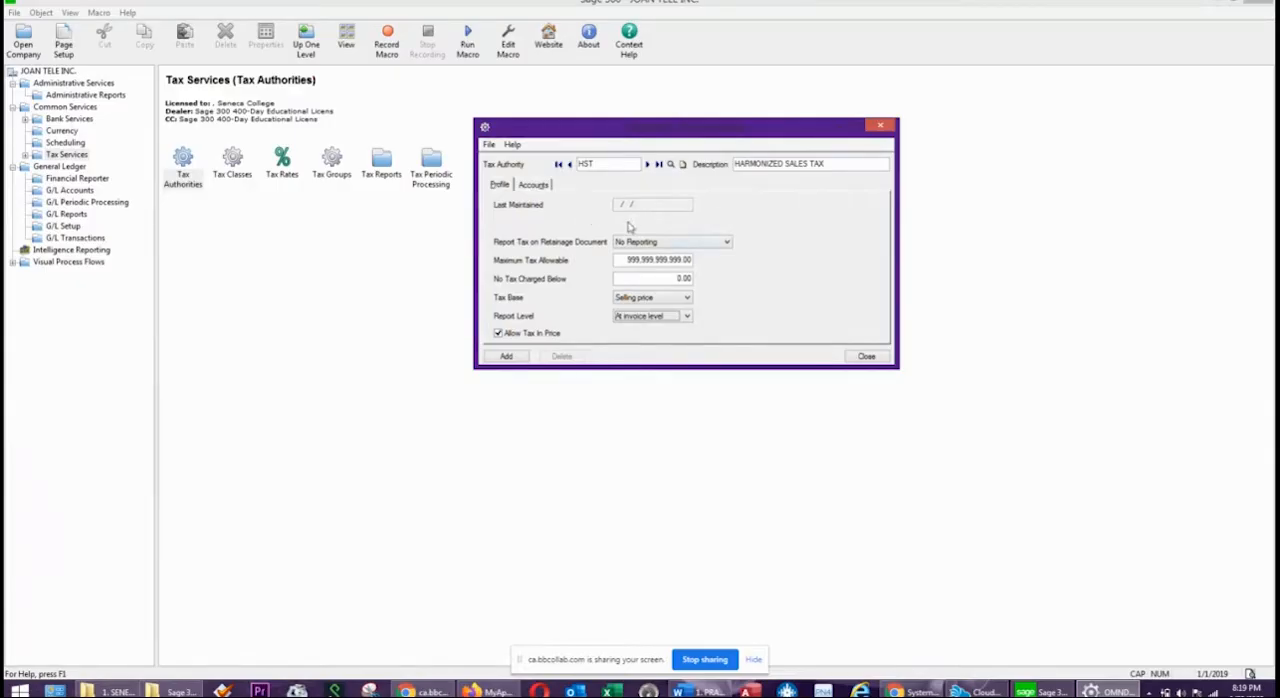
# Assign account 2020 HST PAYABLE as the tax liability account of the HST authority.
pyautogui.click(542, 185)
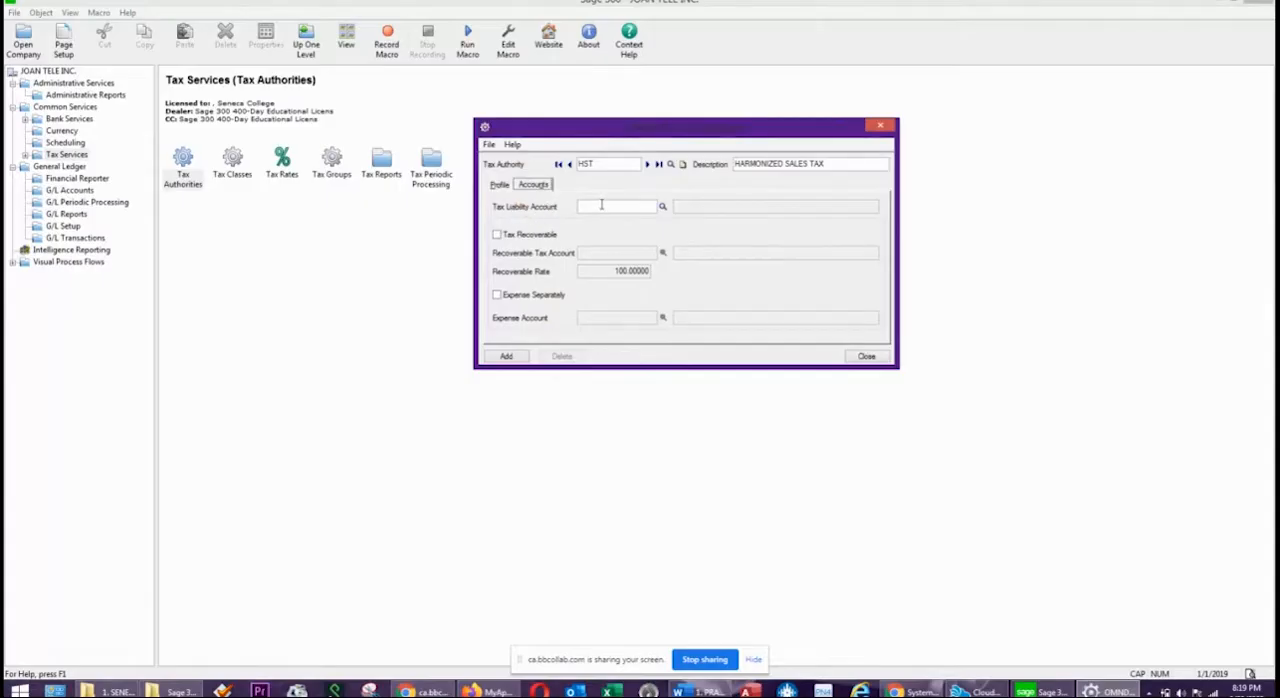
pyautogui.click(662, 206)
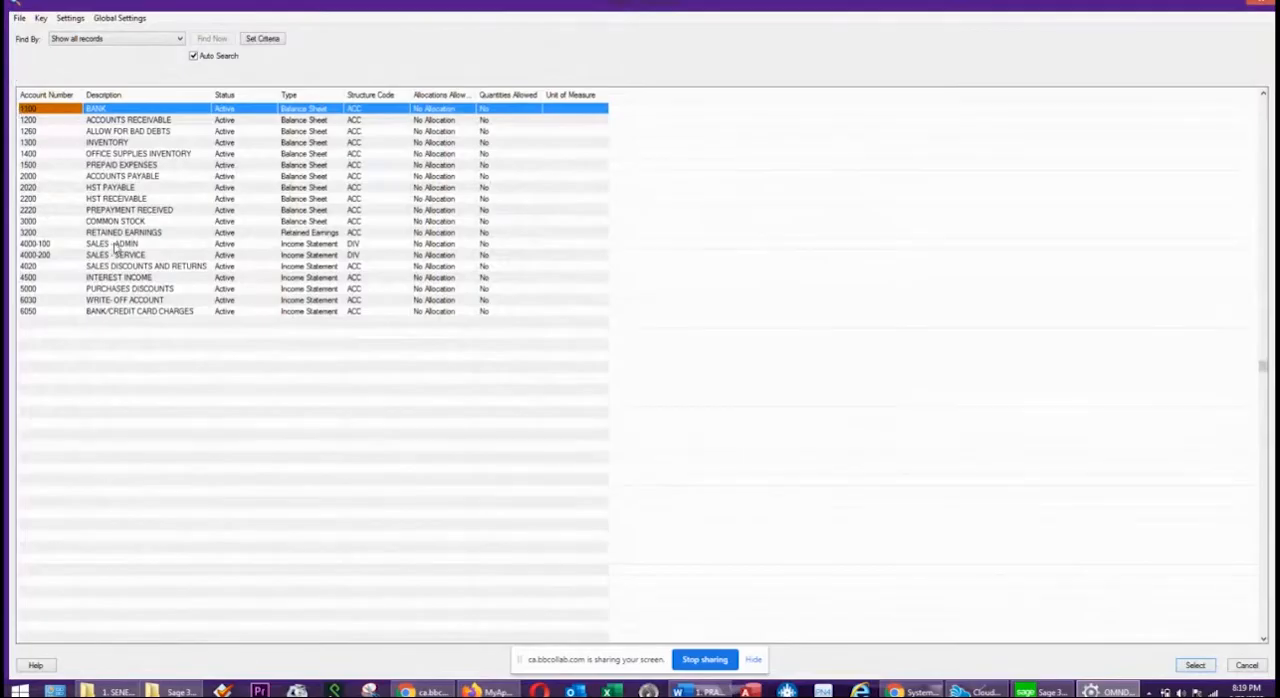
pyautogui.click(117, 189)
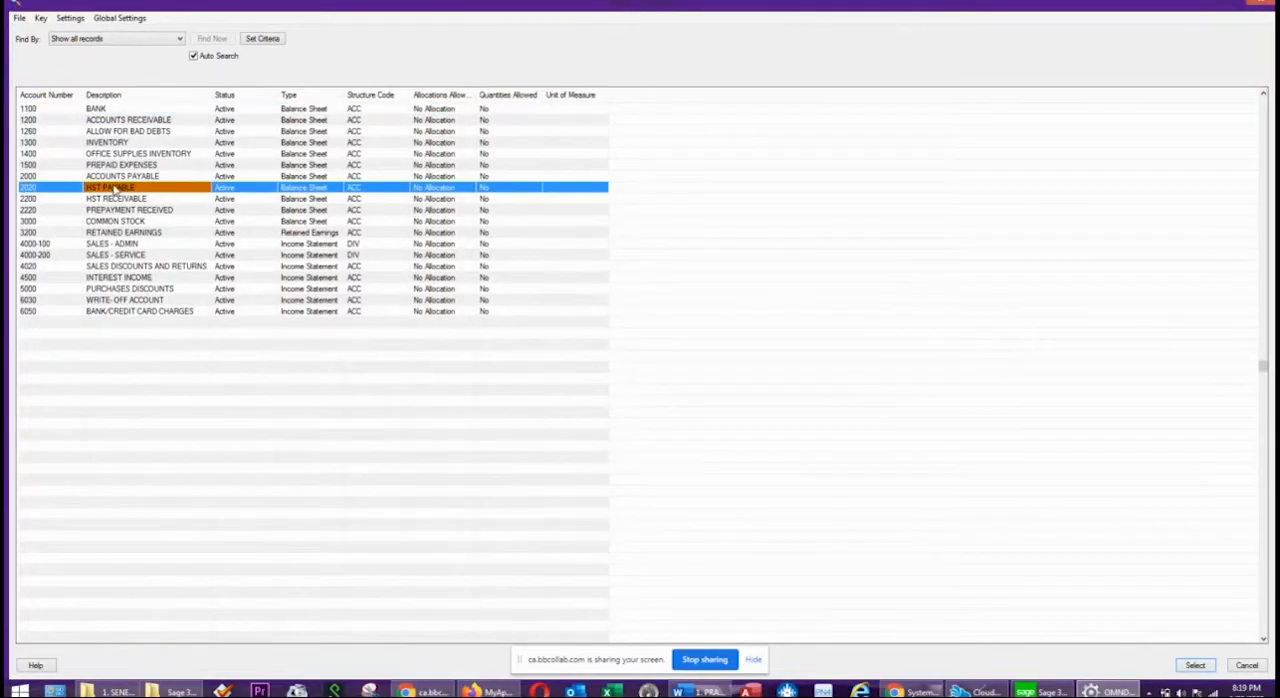
pyautogui.doubleClick(245, 190)
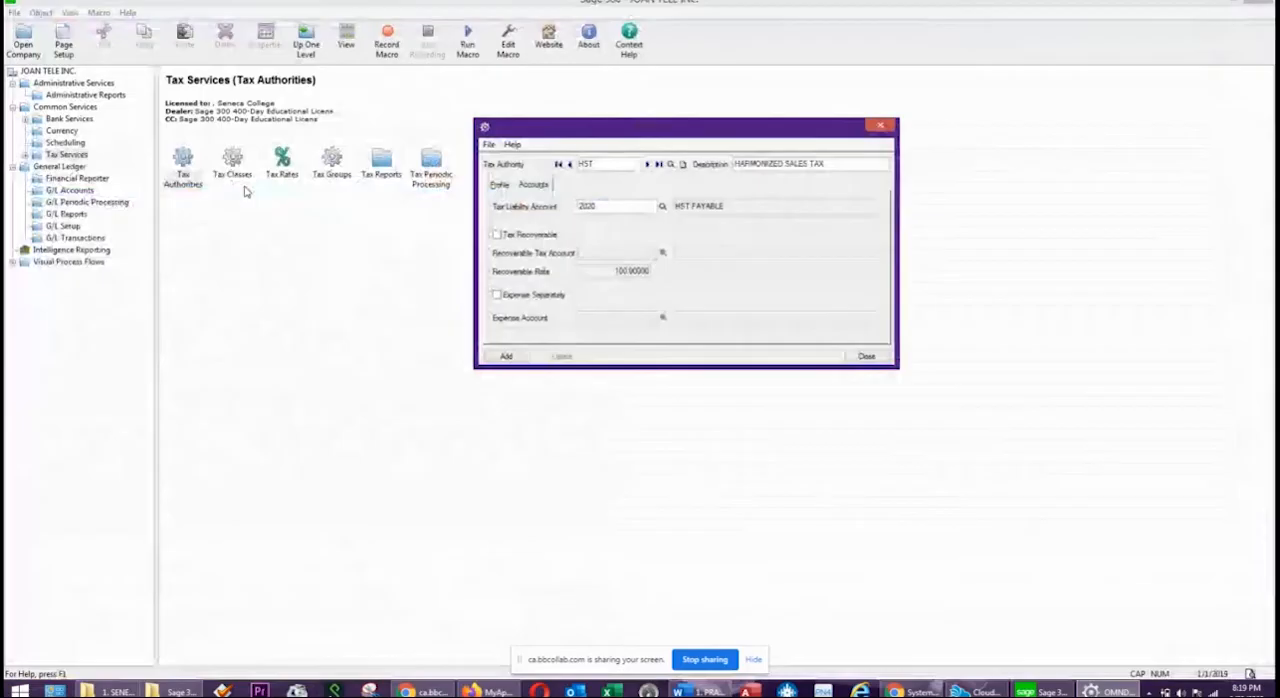
# Make HST recoverable through account 2200 HST RECEIVABLE, add the tax authority, and close the form.
pyautogui.click(497, 234)
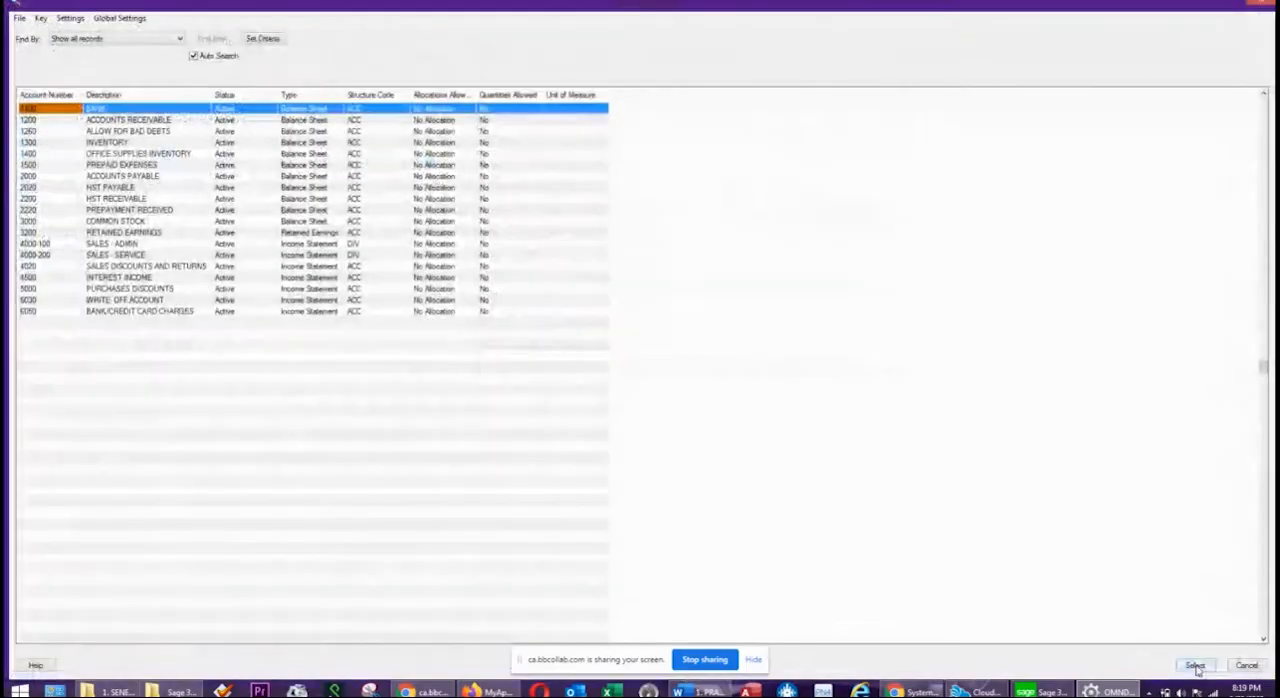
pyautogui.click(141, 199)
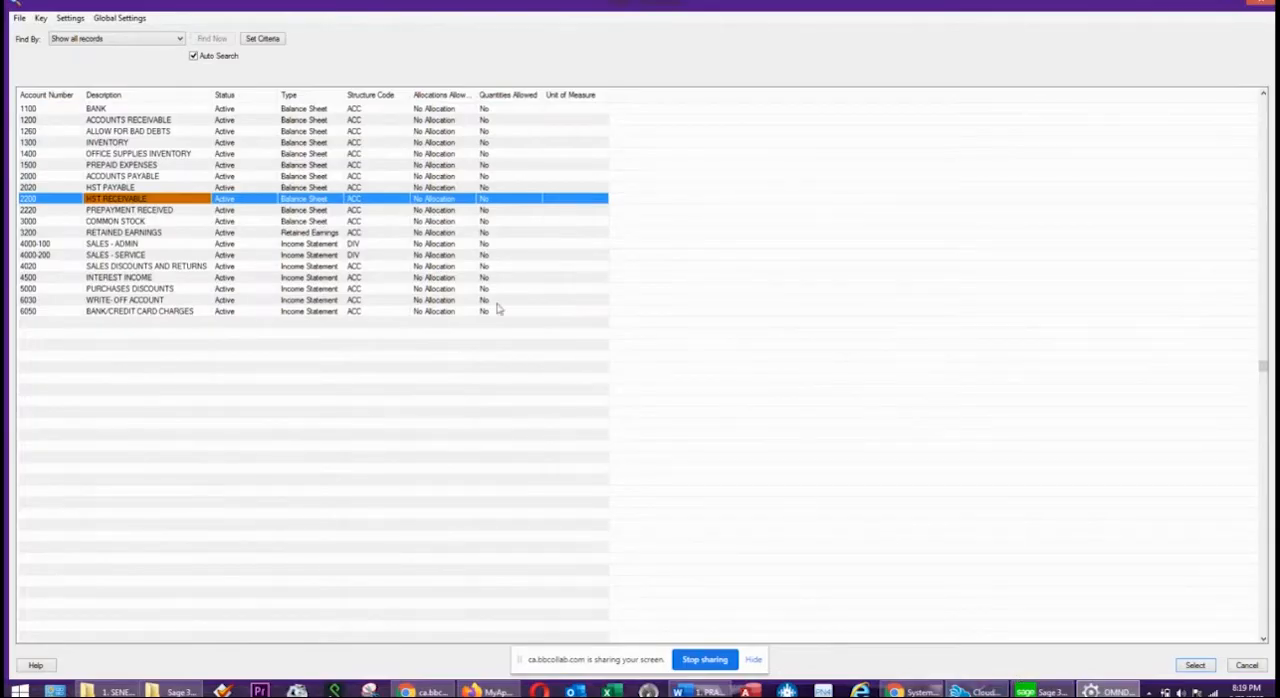
pyautogui.doubleClick(156, 200)
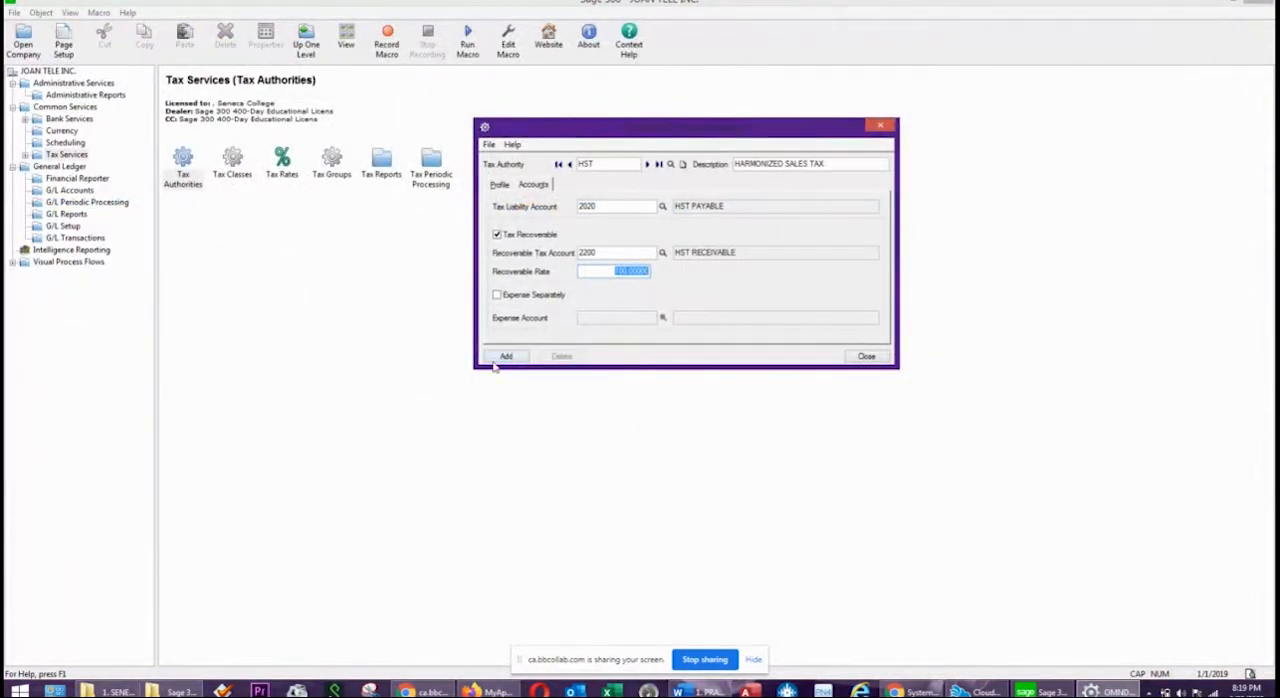
pyautogui.click(497, 360)
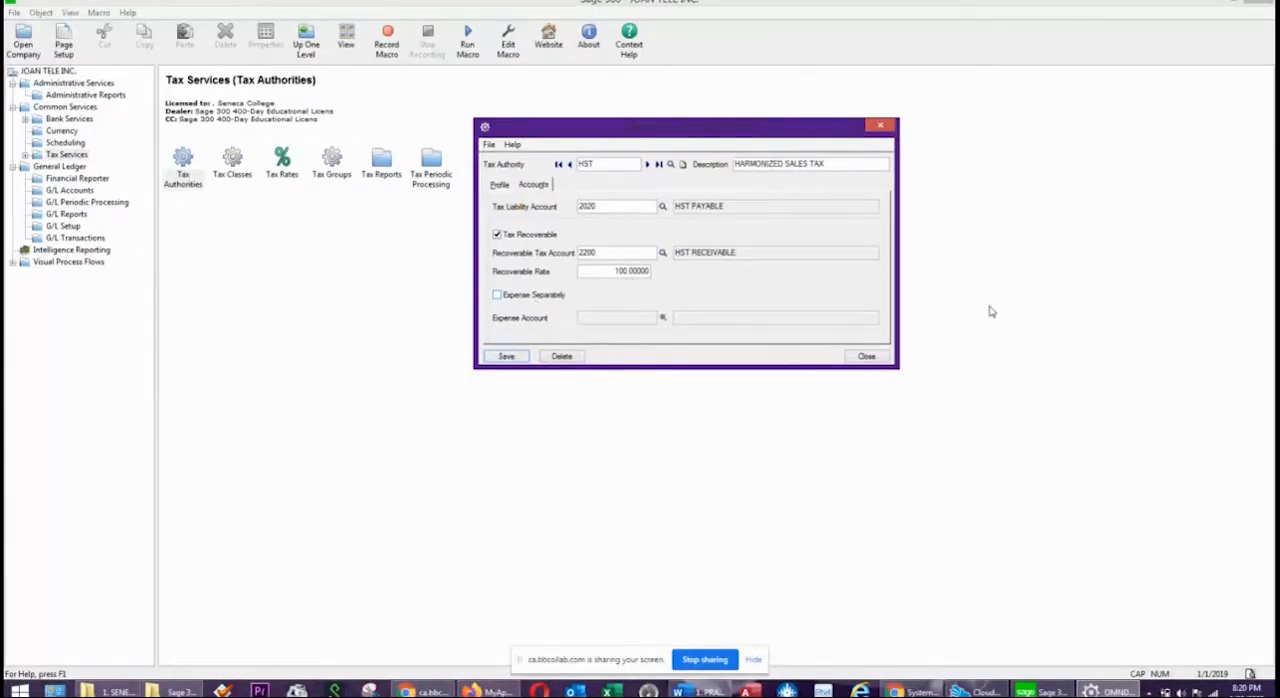
pyautogui.click(866, 357)
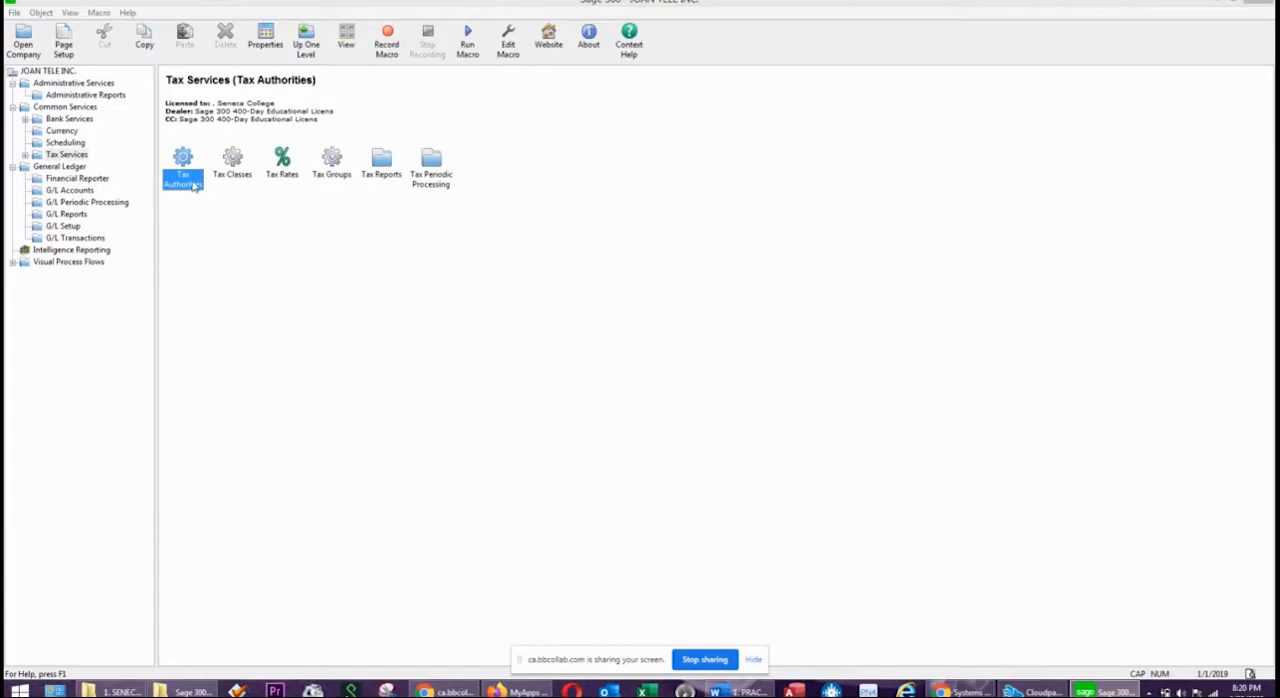
# Open Tax Classes for the HST authority and review the class types offered for Sales and Purchases transactions.
pyautogui.doubleClick(232, 168)
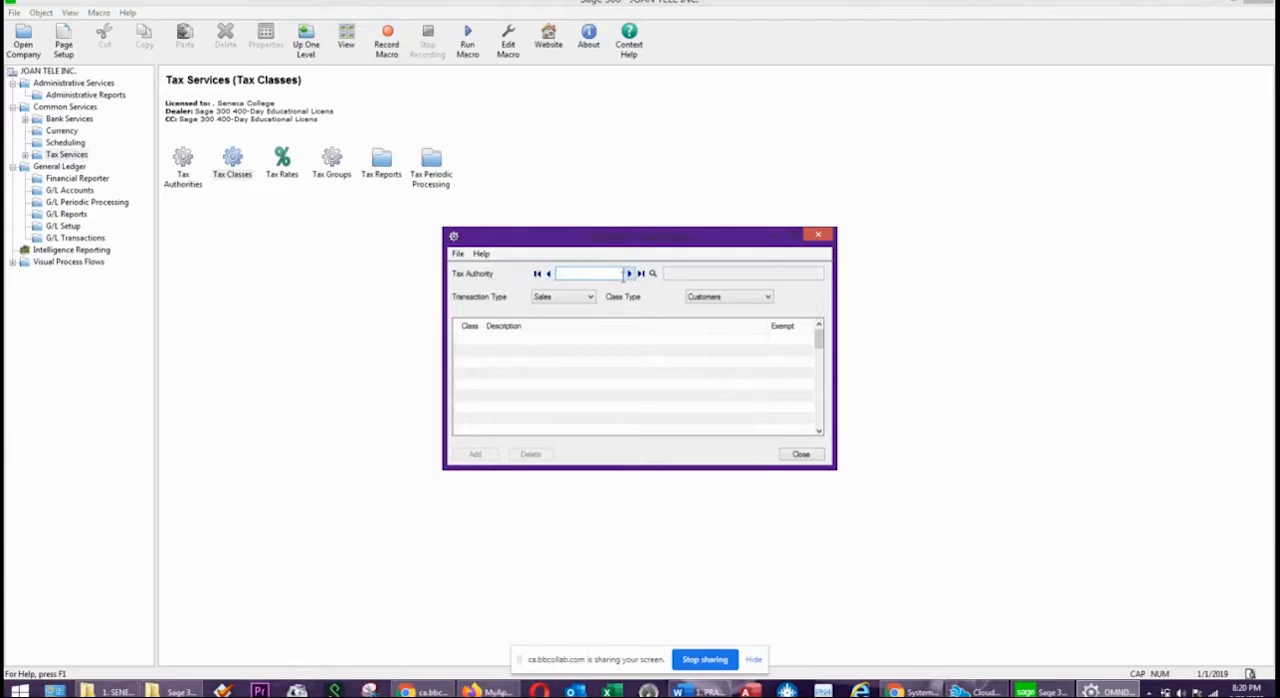
pyautogui.click(630, 273)
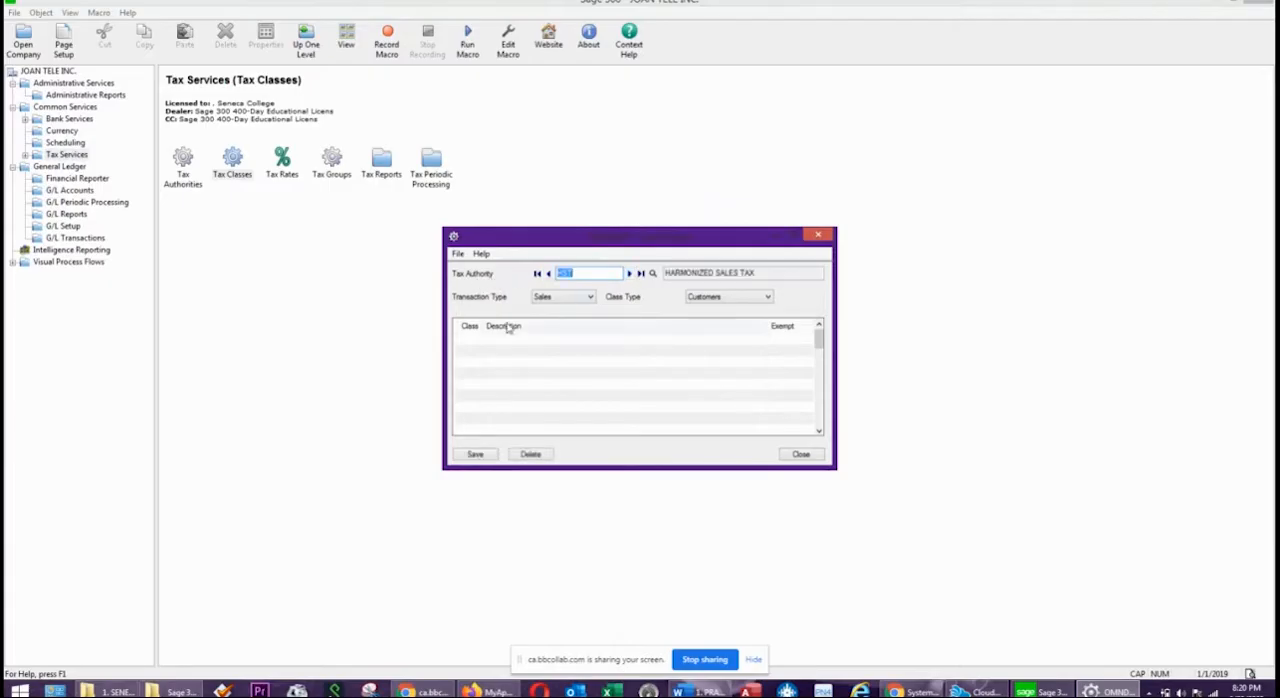
pyautogui.click(562, 300)
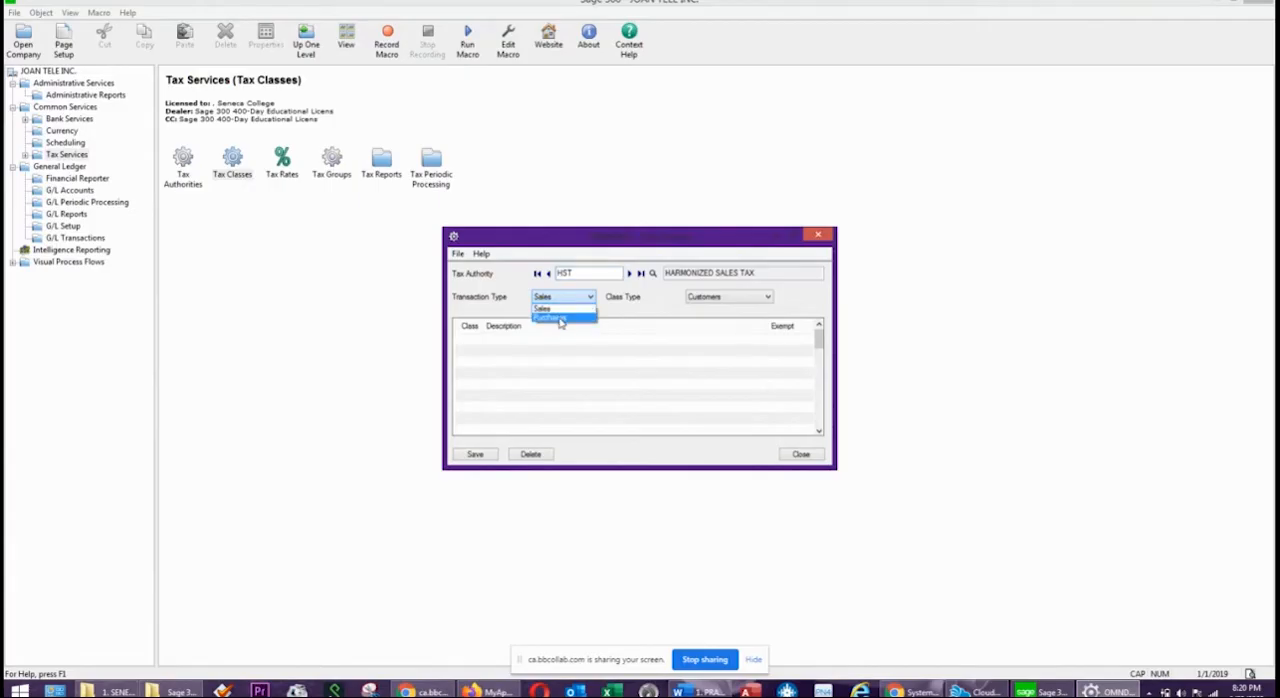
pyautogui.click(617, 295)
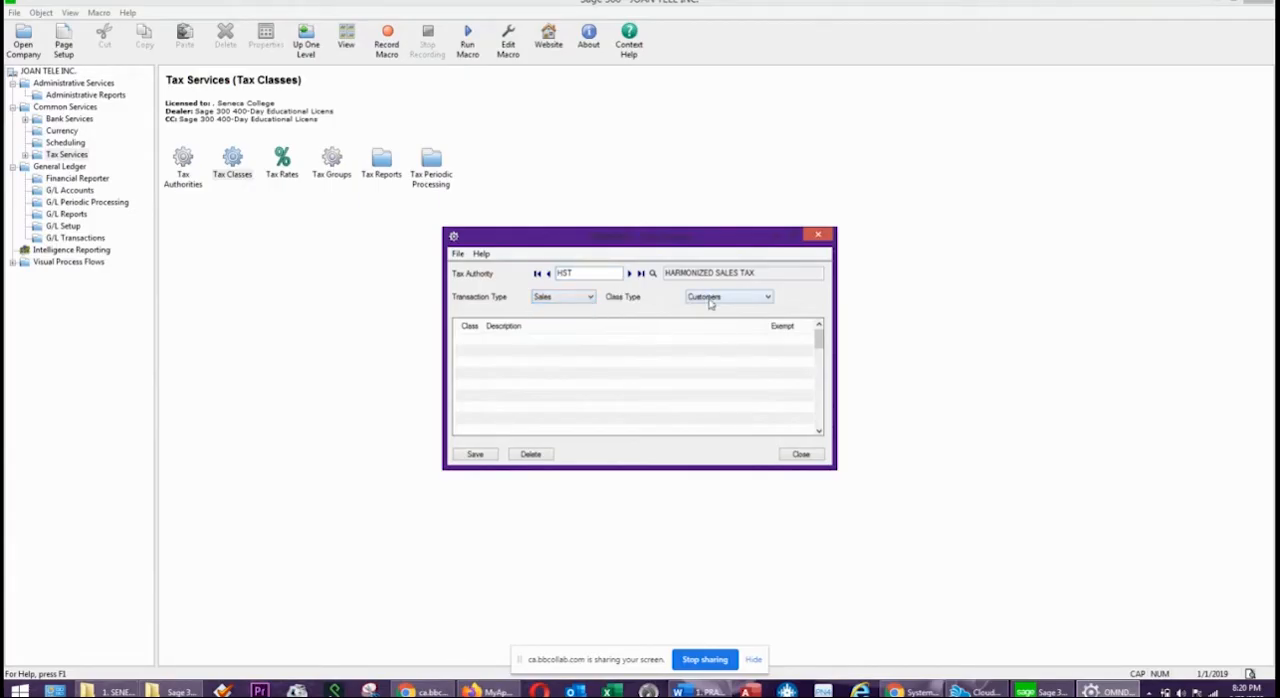
pyautogui.click(710, 298)
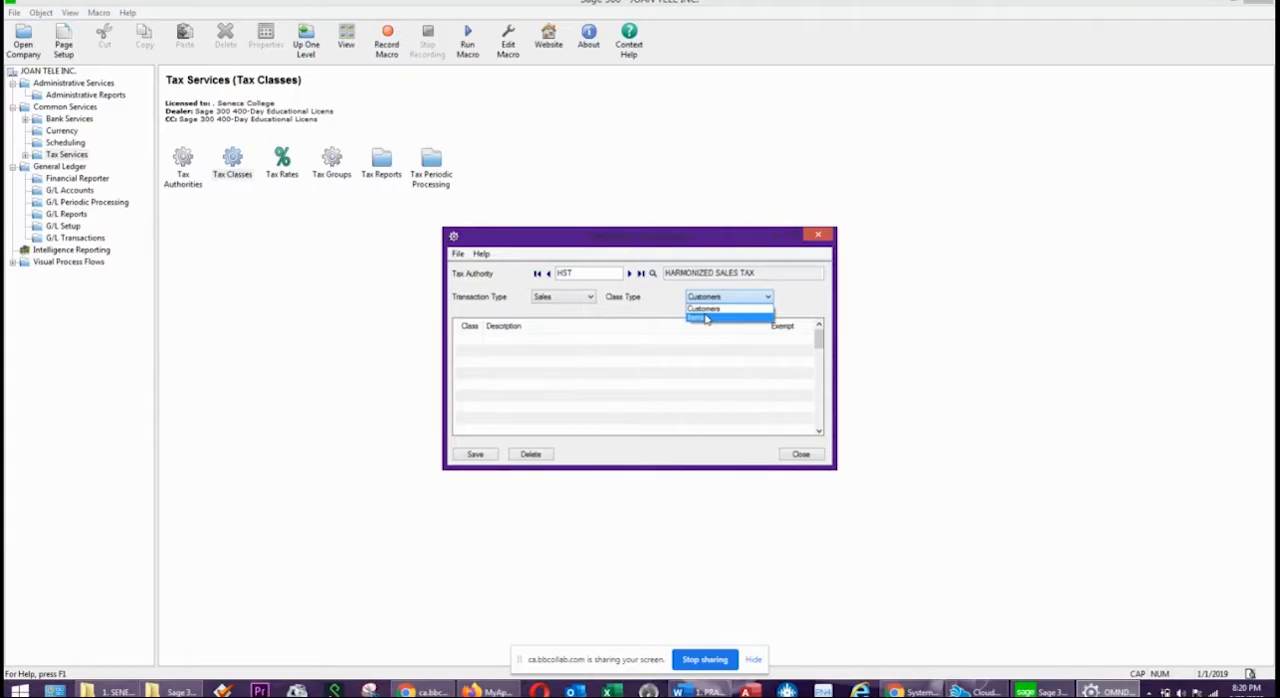
pyautogui.click(556, 296)
pyautogui.click(553, 300)
pyautogui.click(552, 313)
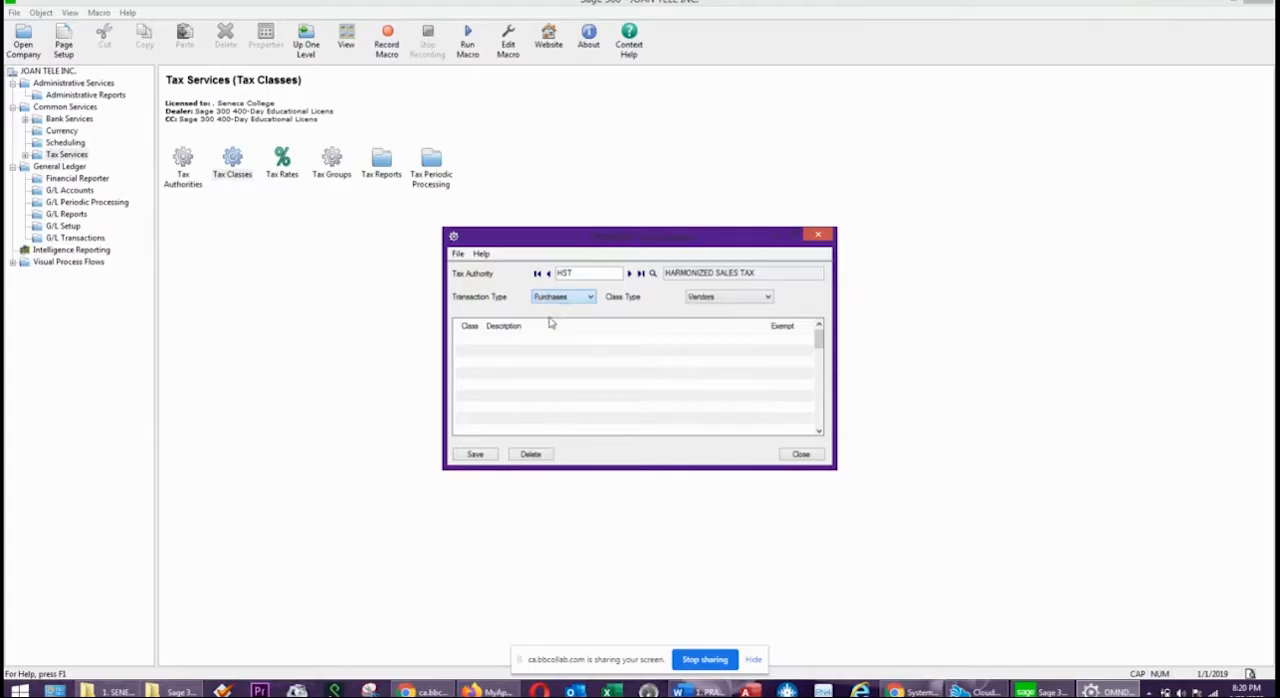
pyautogui.click(739, 298)
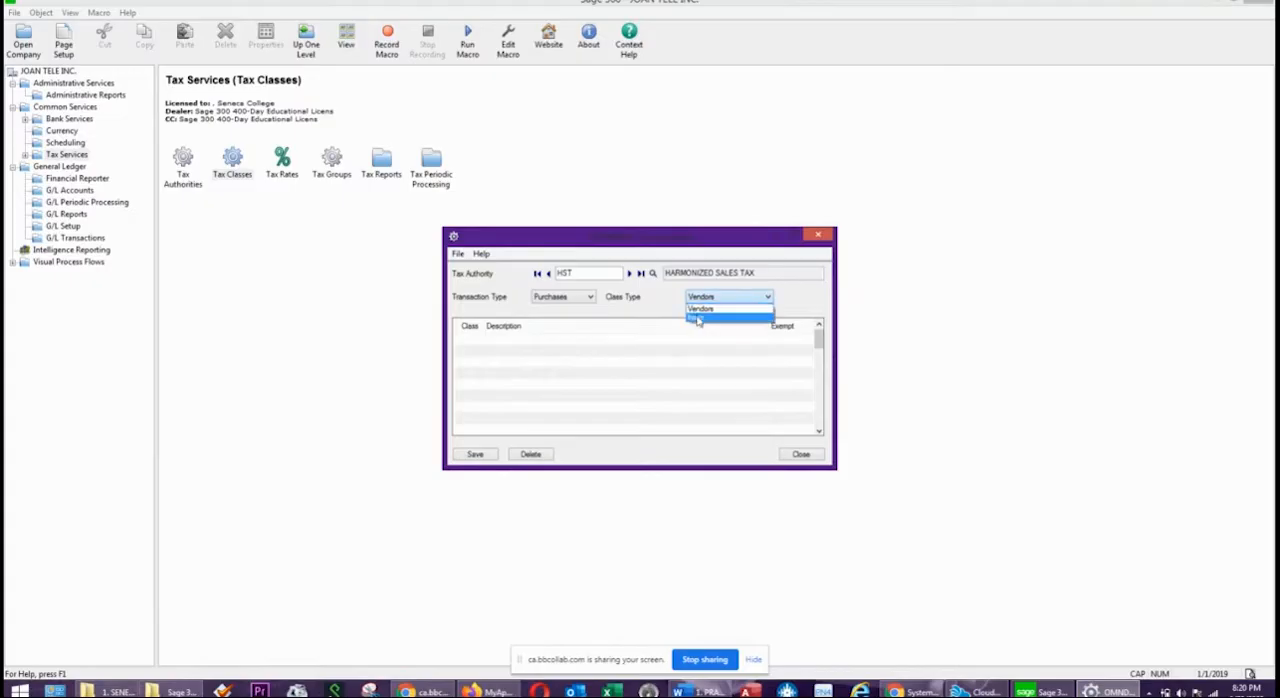
pyautogui.click(568, 300)
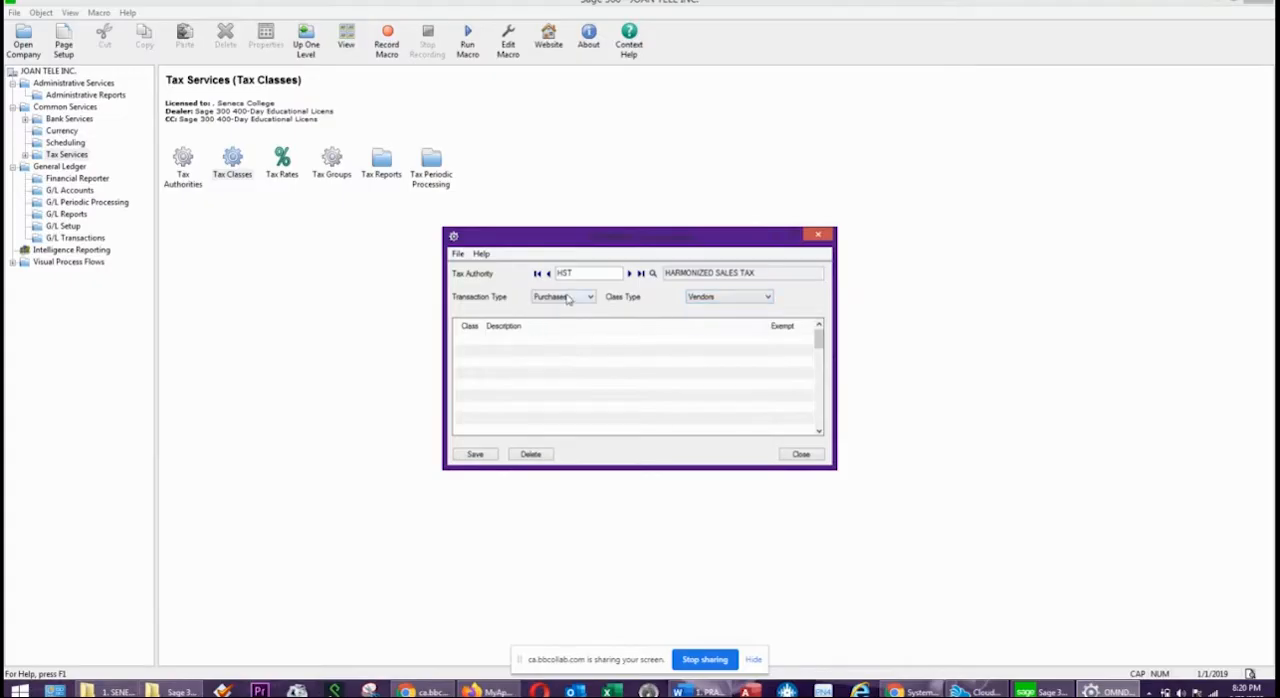
# Add class 1 with the description TAXABLE to the HST Sales tax classes for Customers.
pyautogui.click(564, 300)
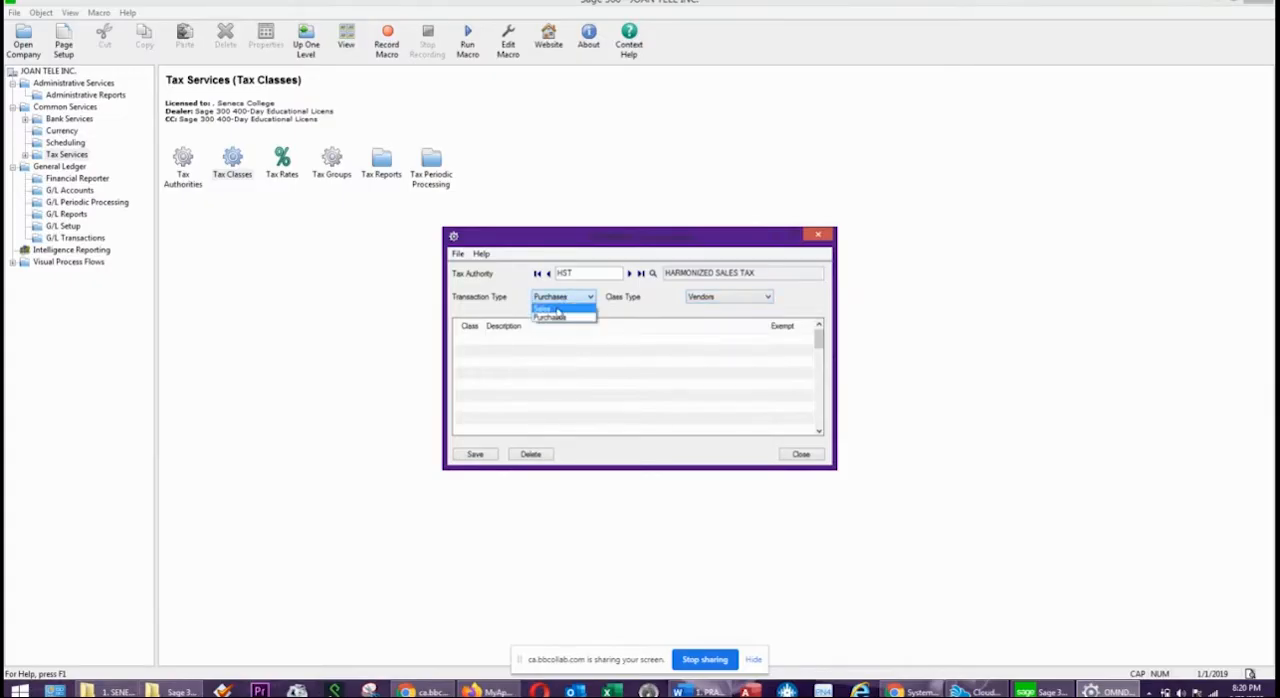
pyautogui.click(558, 315)
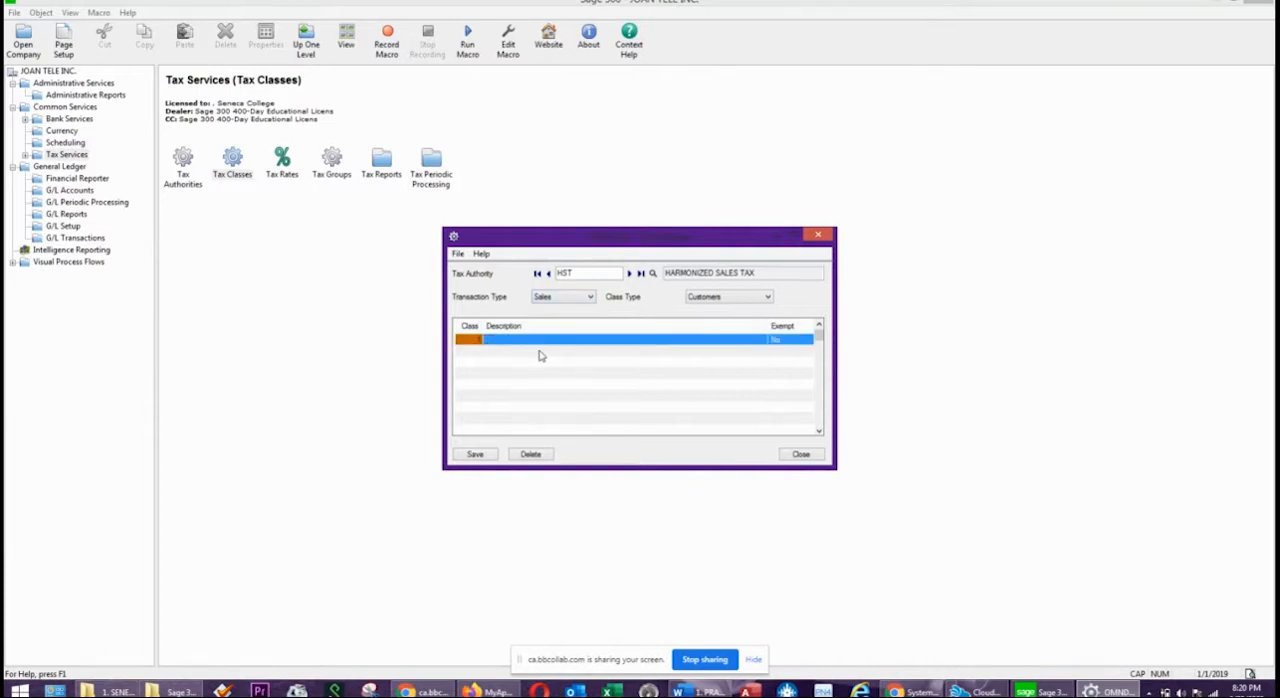
pyautogui.click(540, 344)
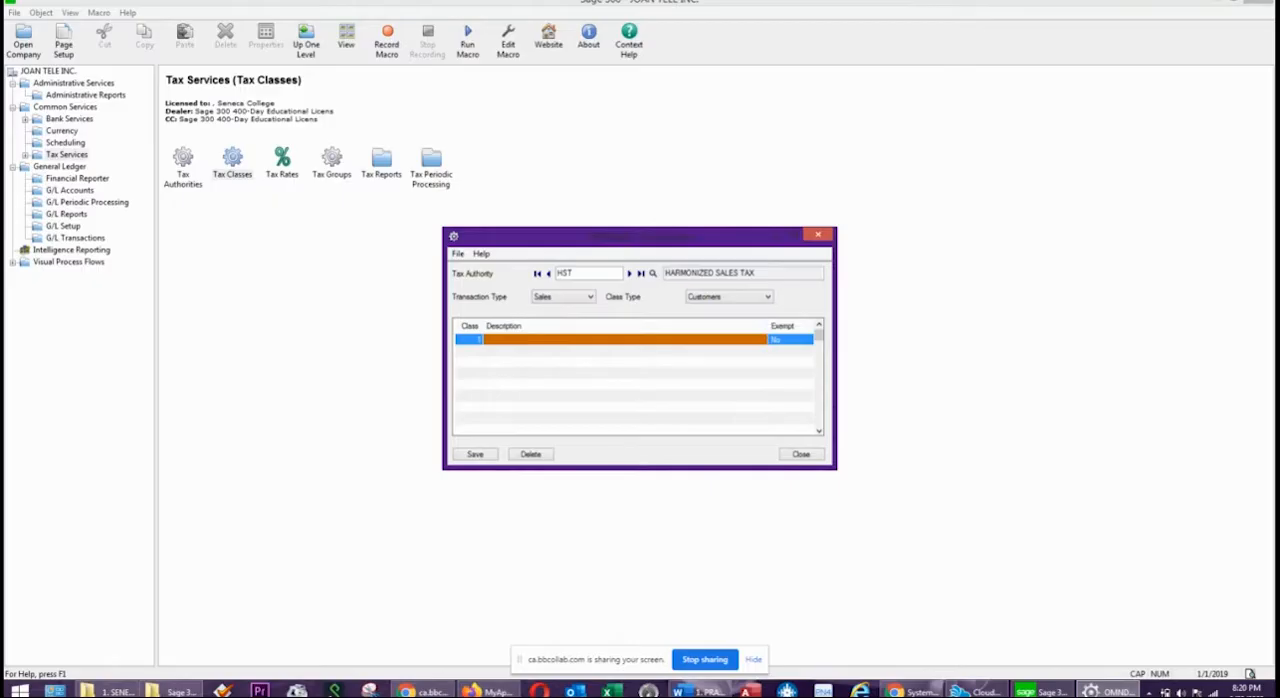
pyautogui.hotkey('alt', 'Tab')
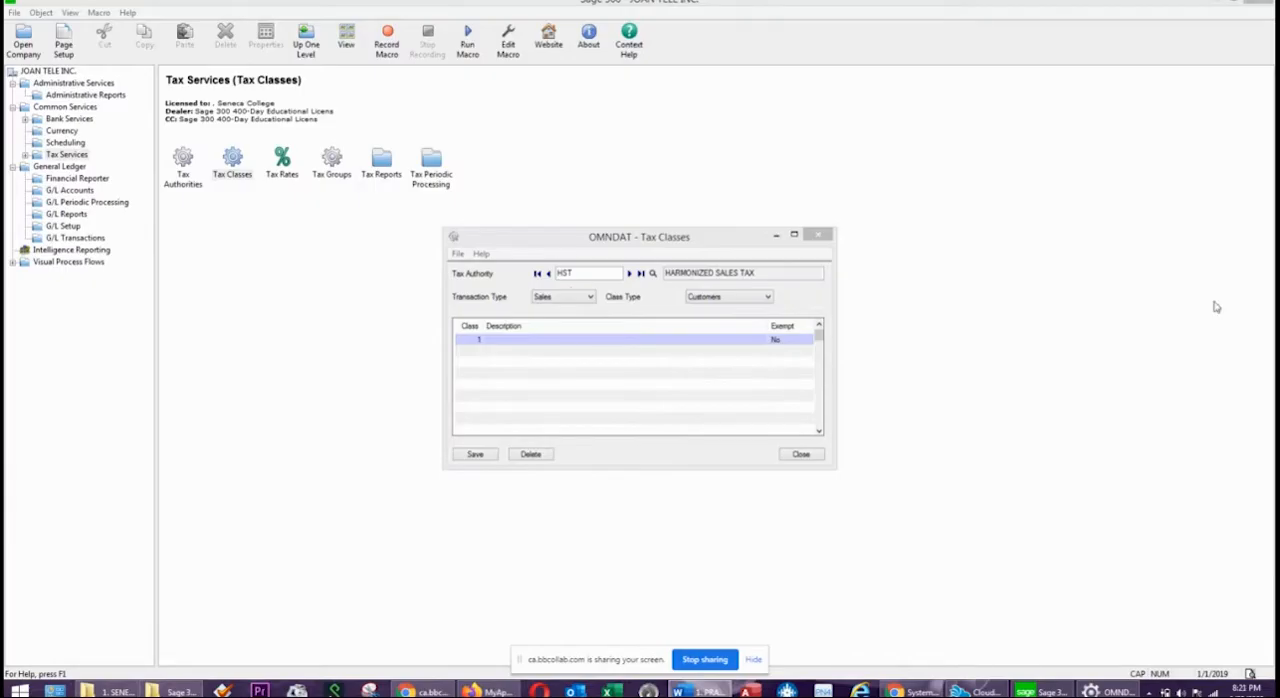
pyautogui.click(516, 348)
pyautogui.click(514, 343)
pyautogui.click(514, 343)
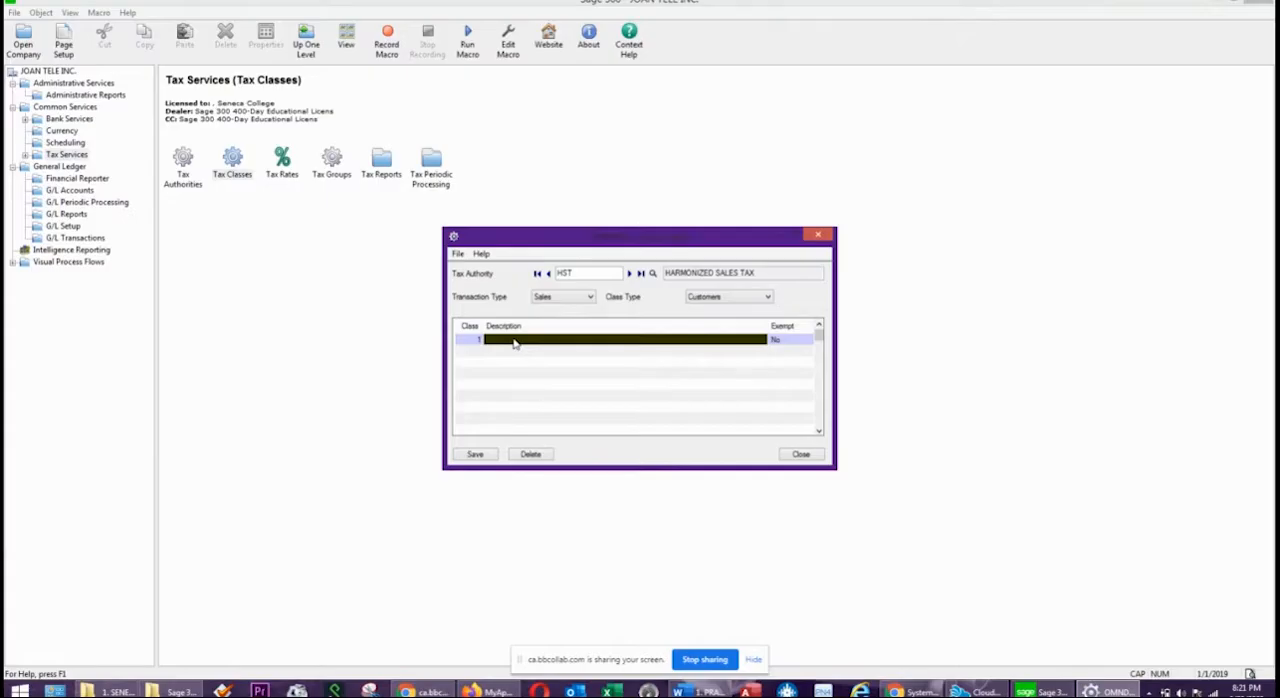
pyautogui.write('TAXABLE')
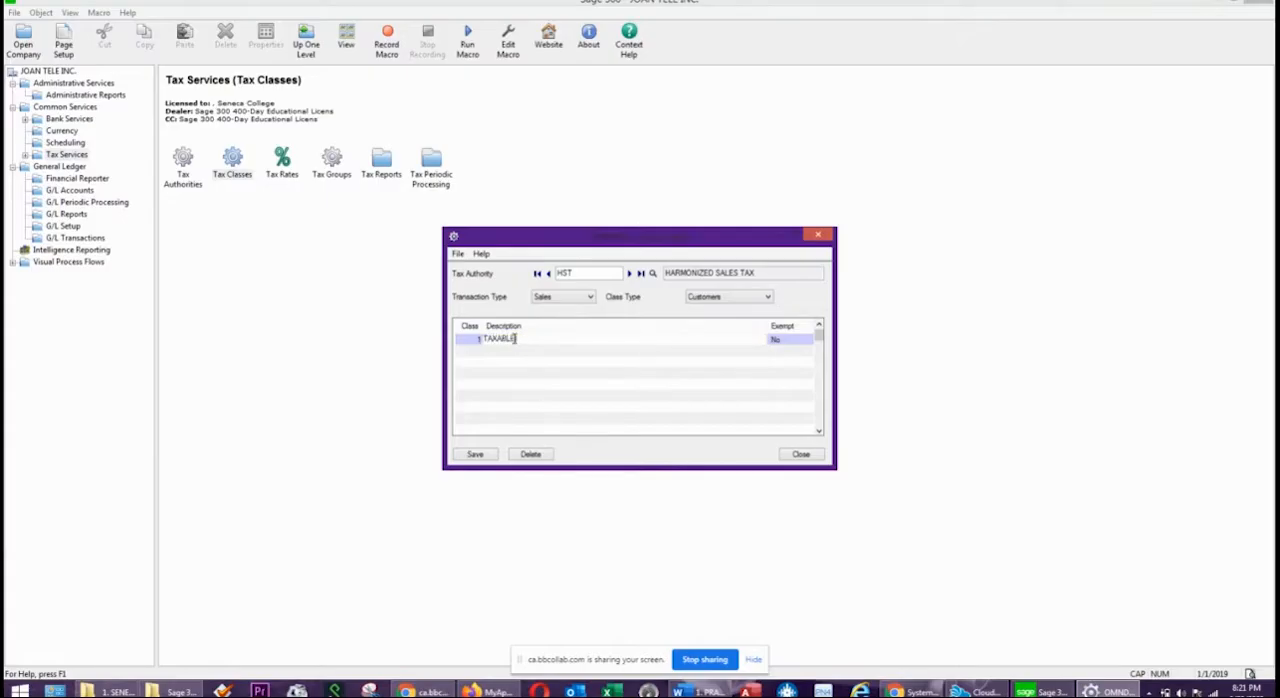
pyautogui.press('Tab')
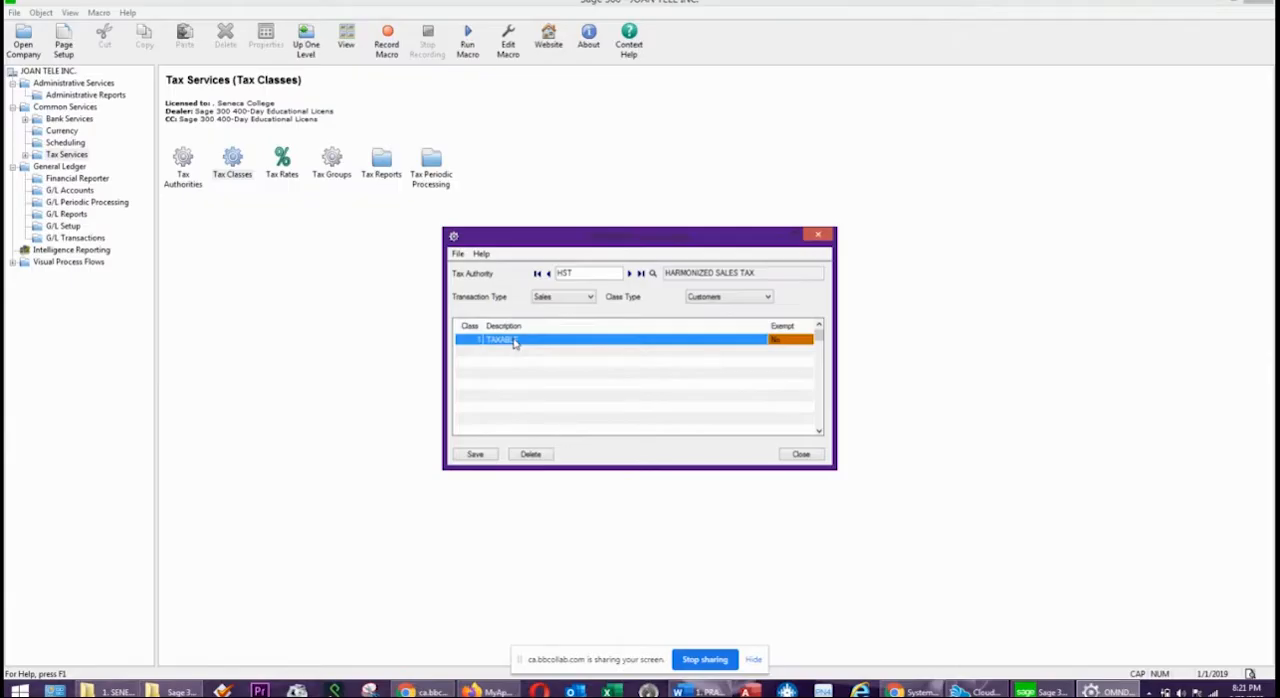
# Add class 2 NON-TAXABLE to the Sales classes for Customers, copying its description for reuse, and save.
pyautogui.press('Tab')
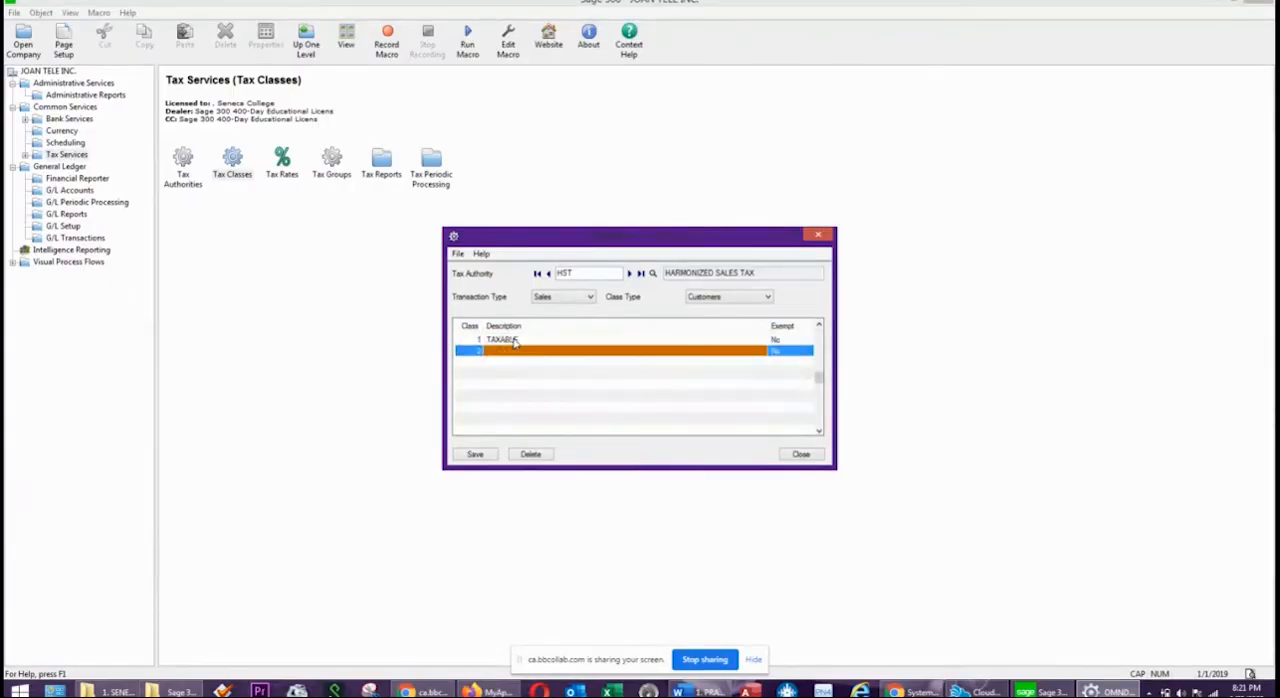
pyautogui.write('NON-TAXABLE')
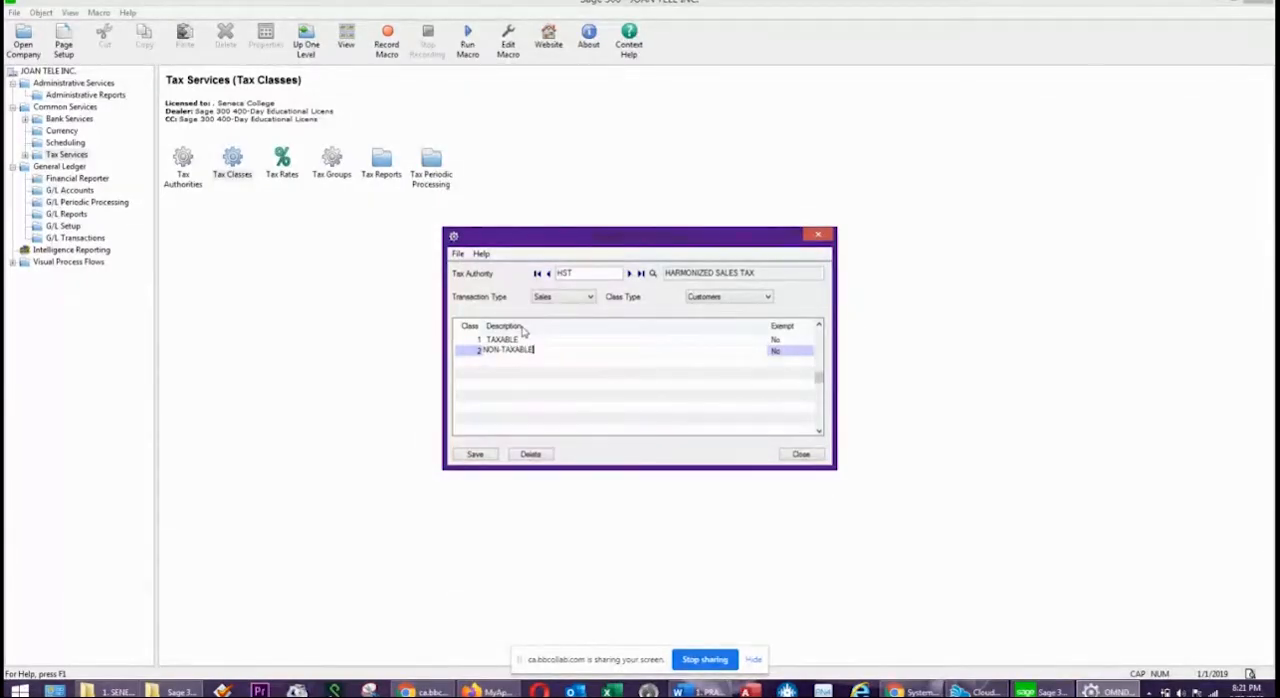
pyautogui.hotkey('shift', 'Left')
pyautogui.hotkey('shift', 'Left')
pyautogui.hotkey('shift', 'Left')
pyautogui.hotkey('shift', 'Left')
pyautogui.hotkey('shift', 'Left')
pyautogui.hotkey('shift', 'Left')
pyautogui.hotkey('shift', 'Left')
pyautogui.hotkey('shift', 'Left')
pyautogui.hotkey('shift', 'Left')
pyautogui.hotkey('shift', 'Left')
pyautogui.hotkey('shift', 'Left')
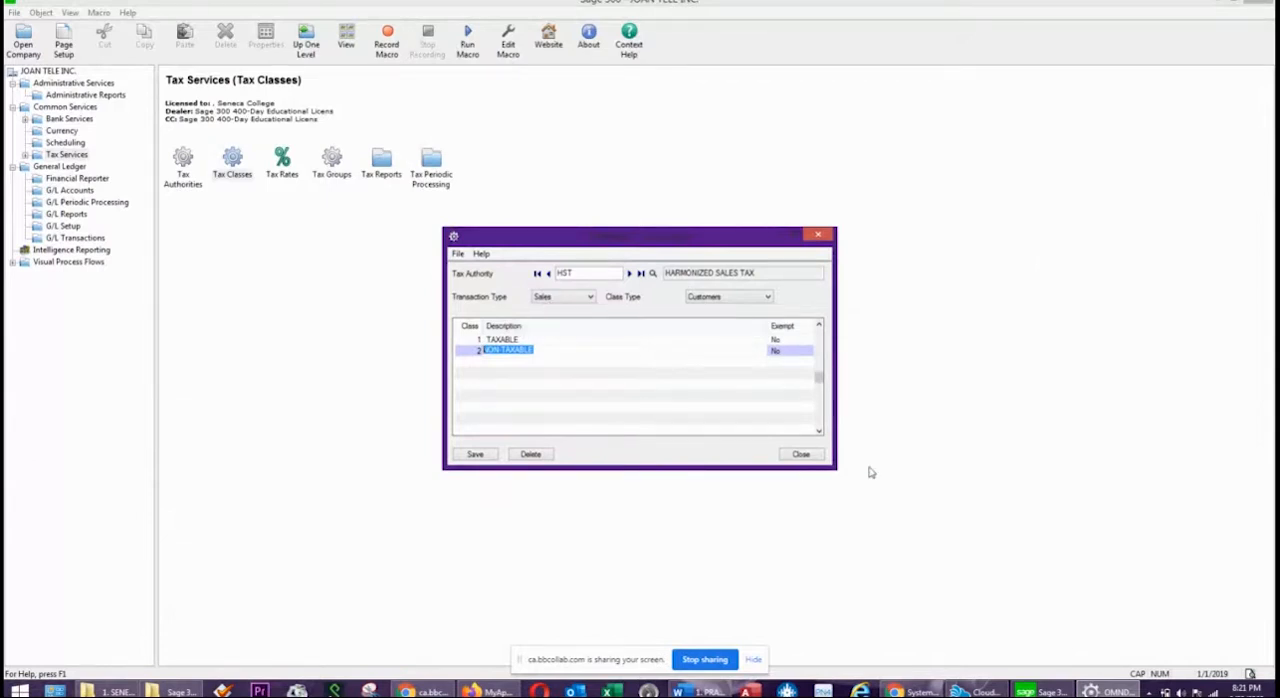
pyautogui.click(475, 454)
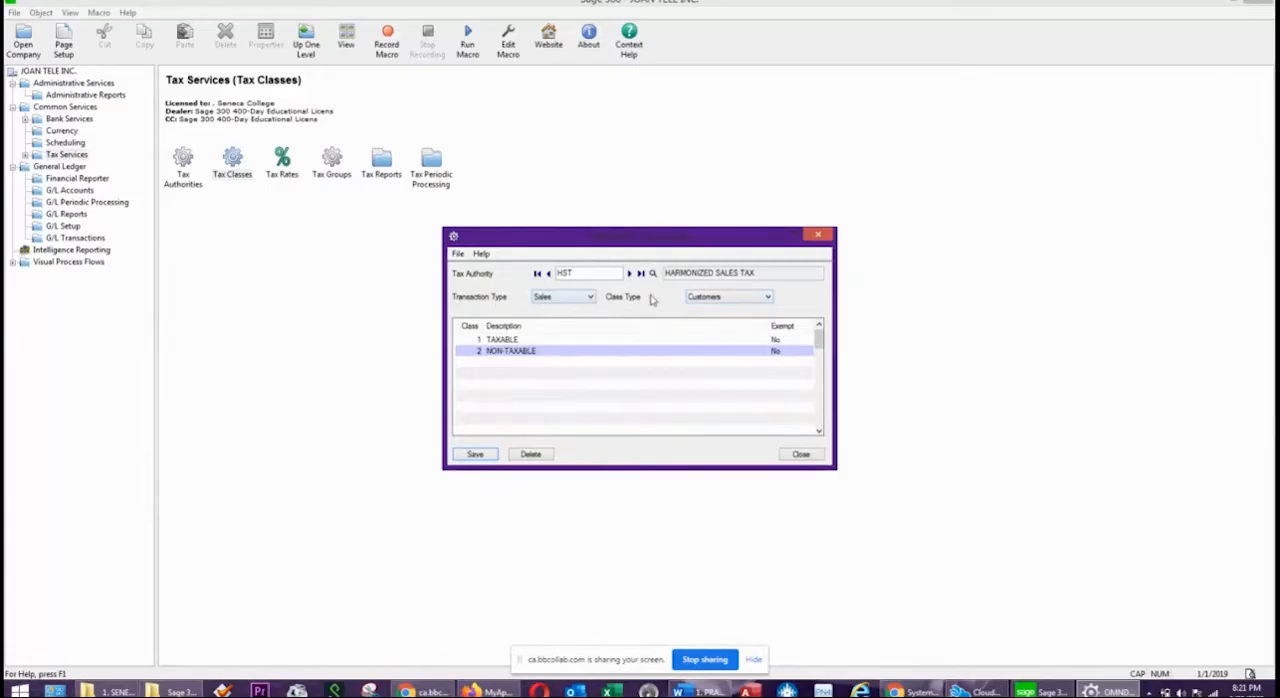
# Switch the Sales class type to Items and add class 1 with the description TAXABLE.
pyautogui.click(710, 298)
pyautogui.click(700, 318)
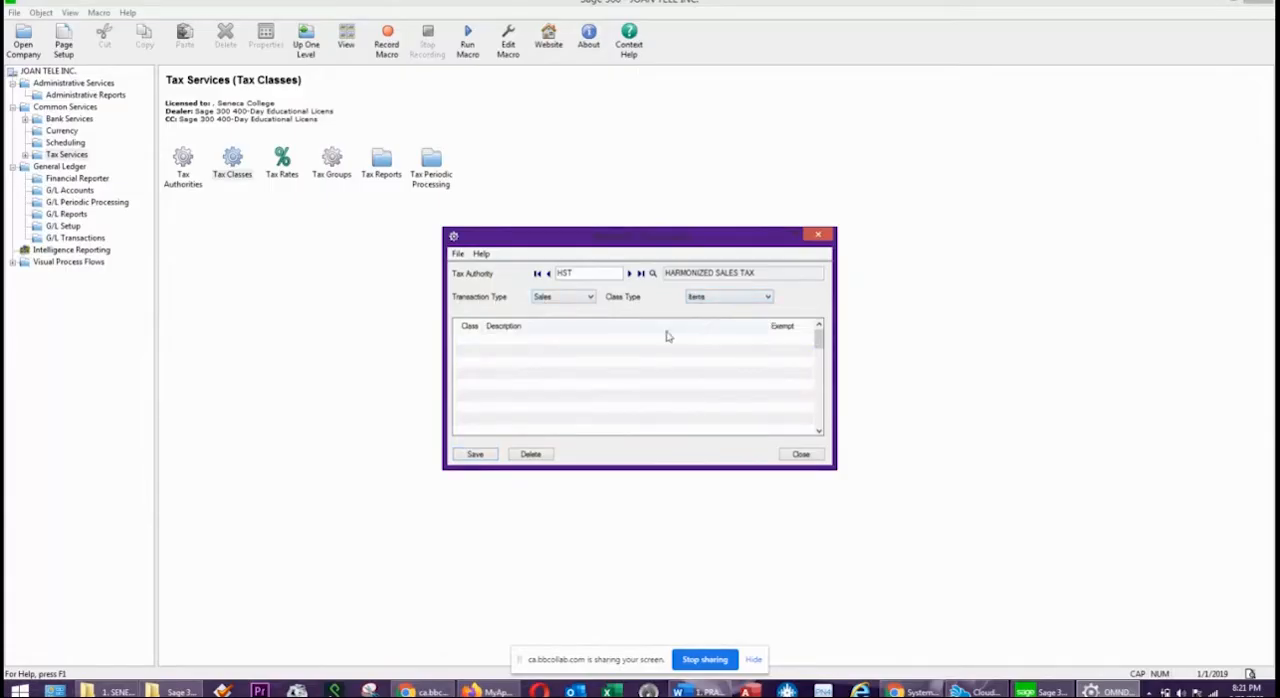
pyautogui.click(558, 342)
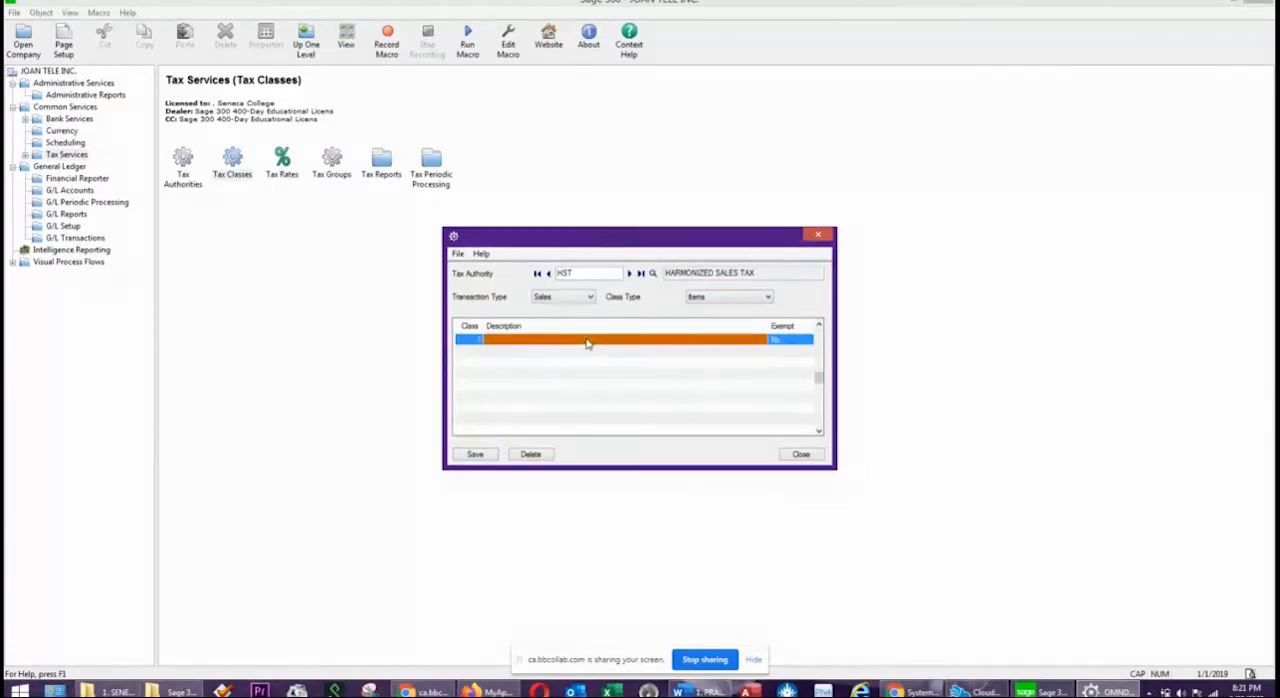
pyautogui.click(587, 340)
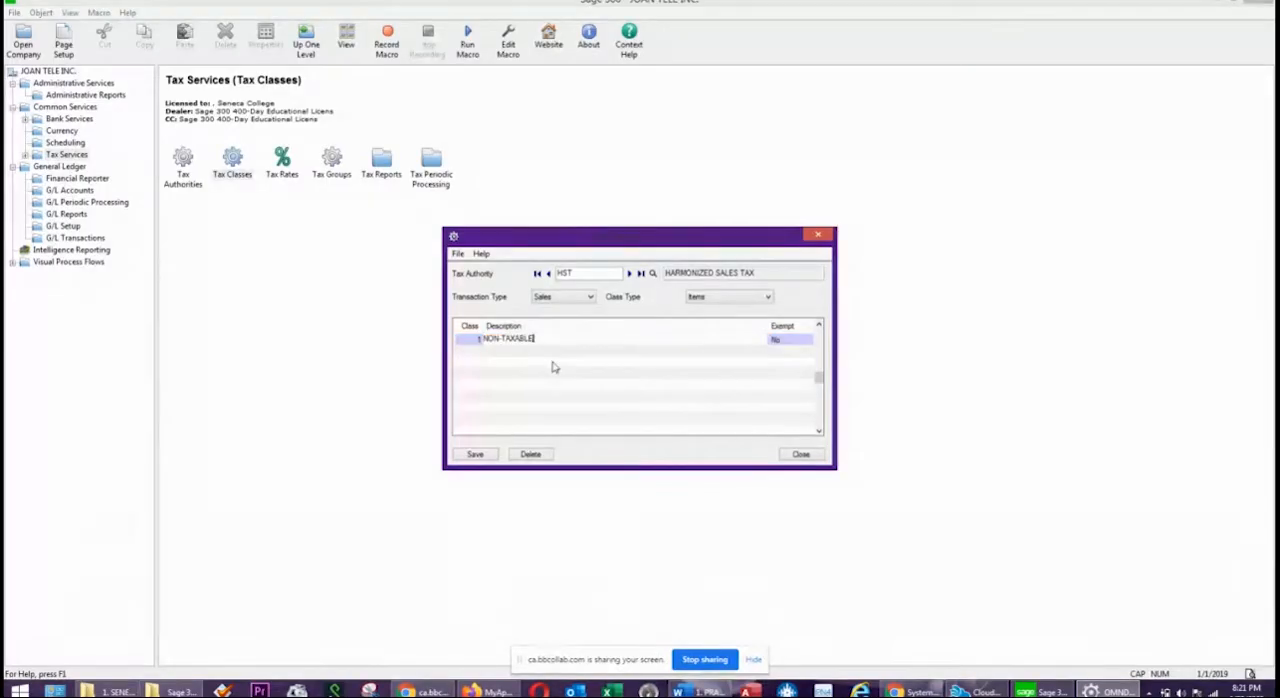
pyautogui.moveTo(499, 340); pyautogui.dragTo(487, 341)
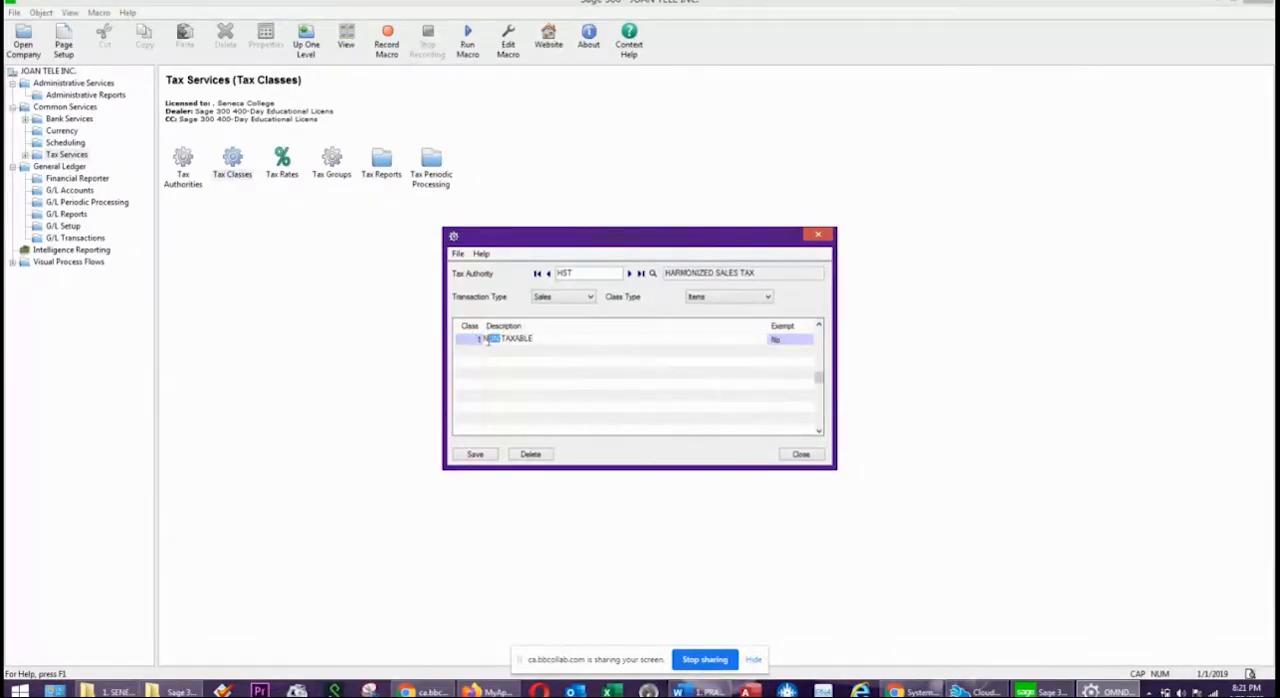
pyautogui.press('Delete')
pyautogui.press('BackSpace')
pyautogui.press('Tab')
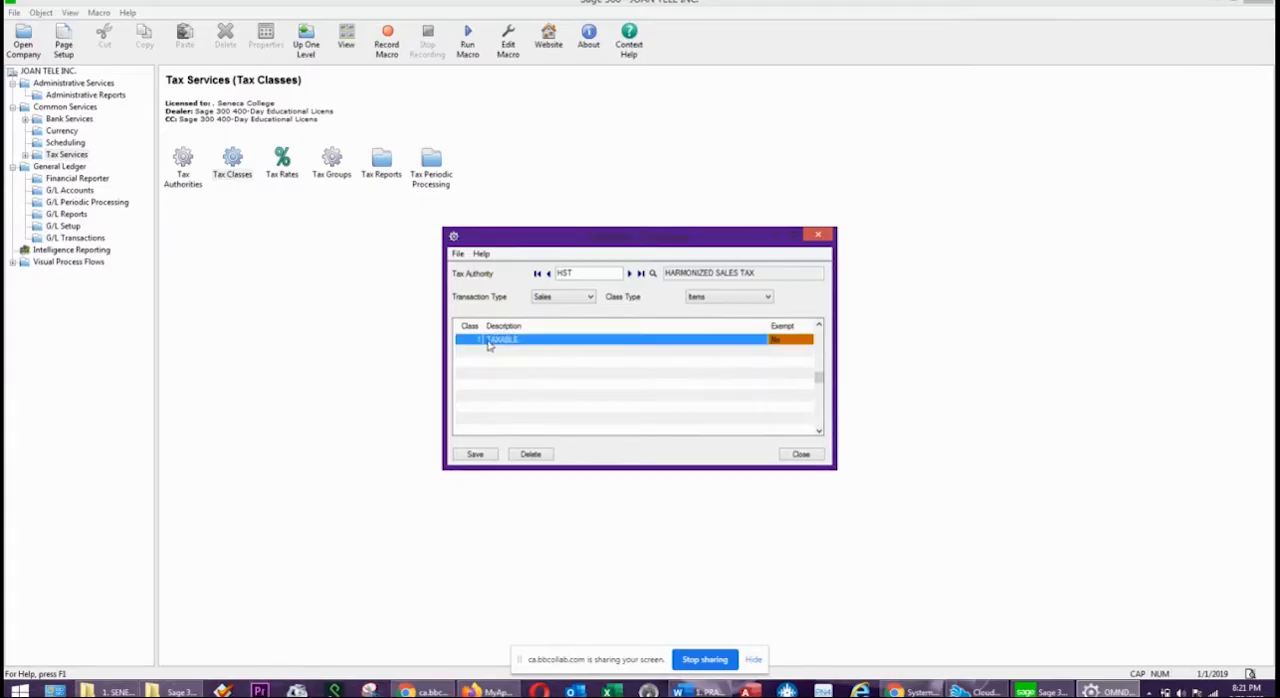
# Add class 2 NON-TAXABLE to the Sales classes for Items and save them.
pyautogui.press('Tab')
pyautogui.press('Tab')
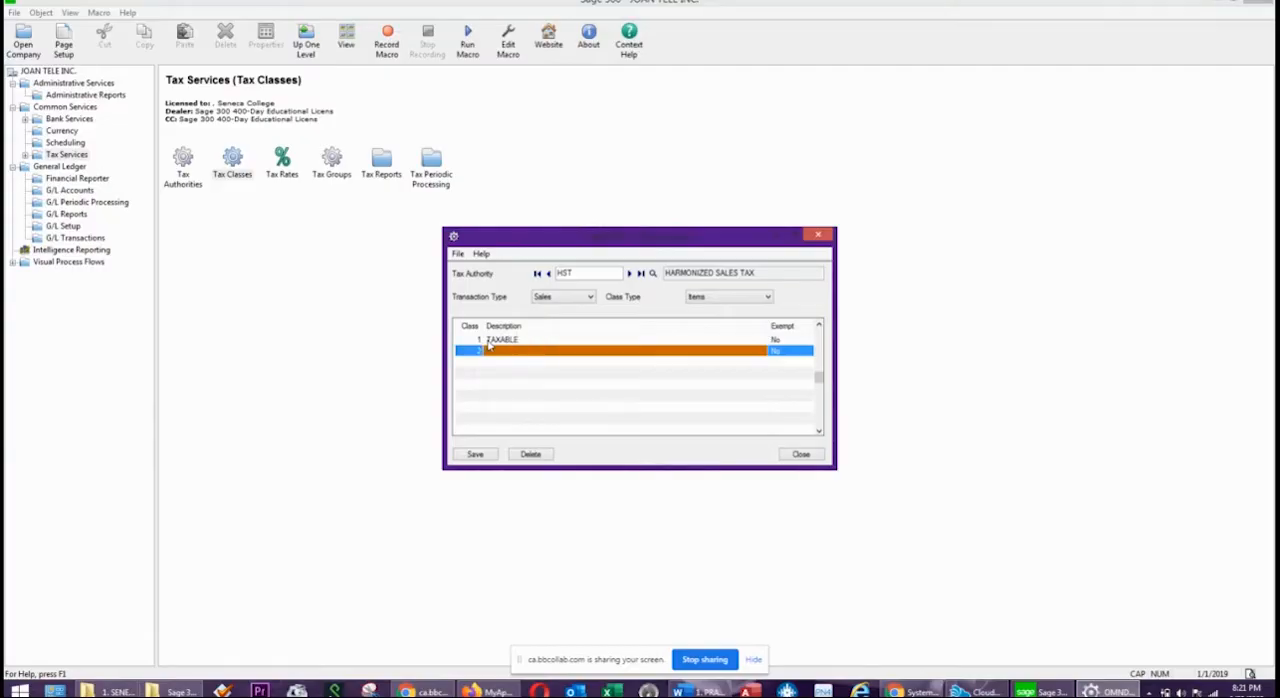
pyautogui.write('NON-TAXABLE')
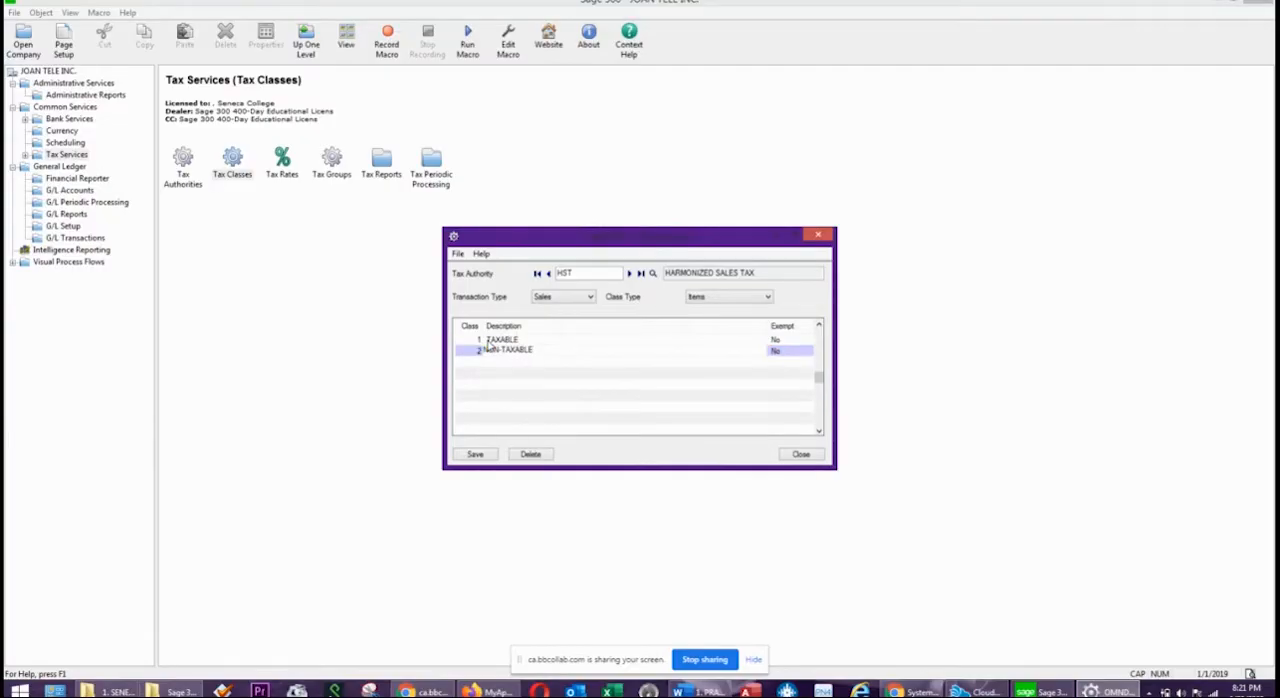
pyautogui.click(478, 456)
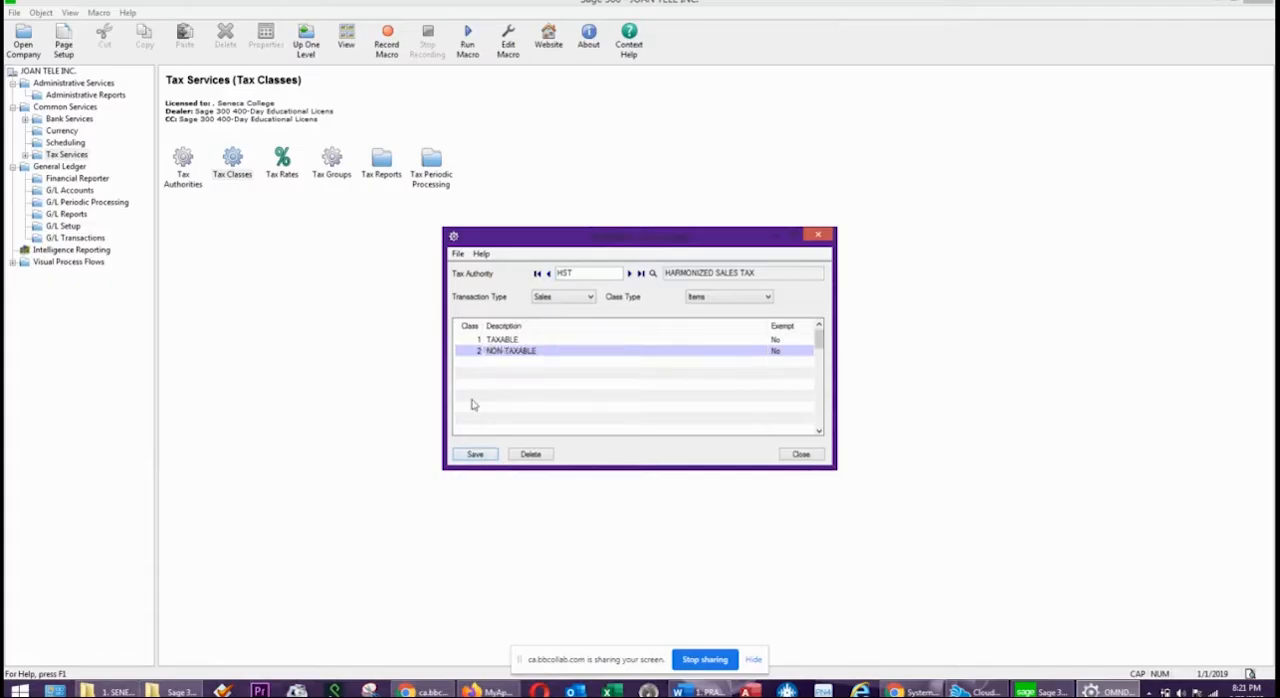
# Switch to the Purchases transaction type with class type Vendors and enter class 1 as TAXABLE.
pyautogui.click(713, 298)
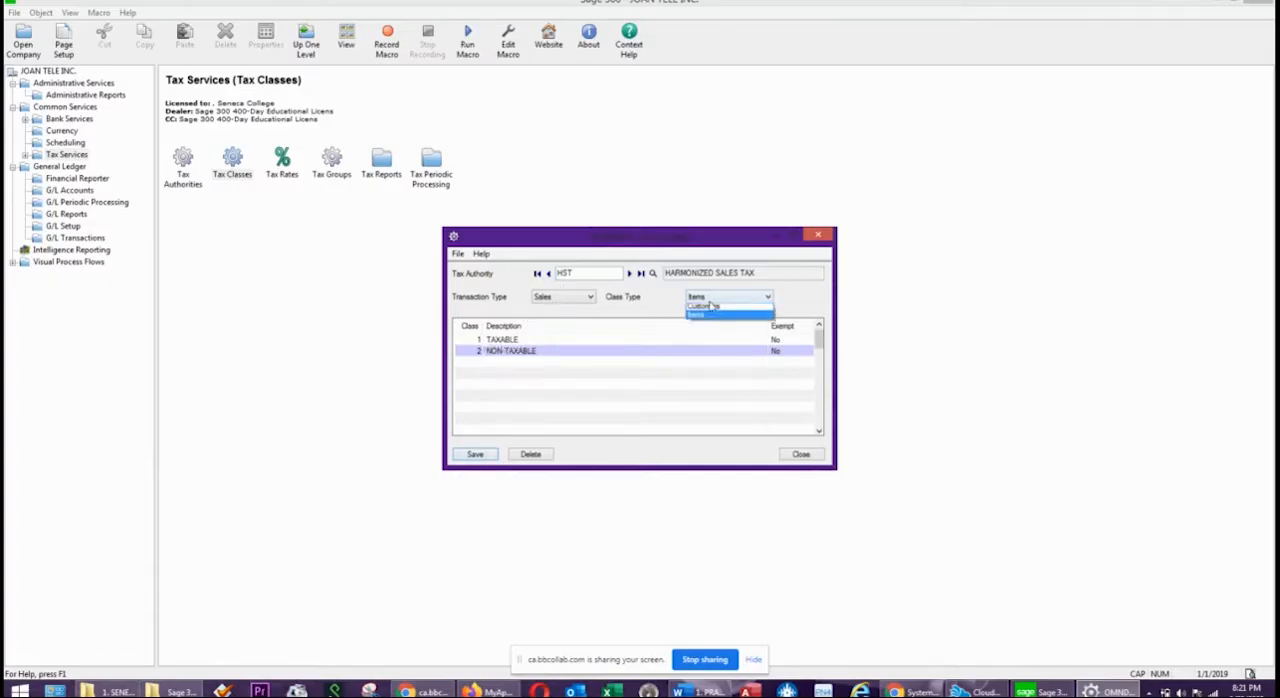
pyautogui.click(706, 317)
pyautogui.click(560, 300)
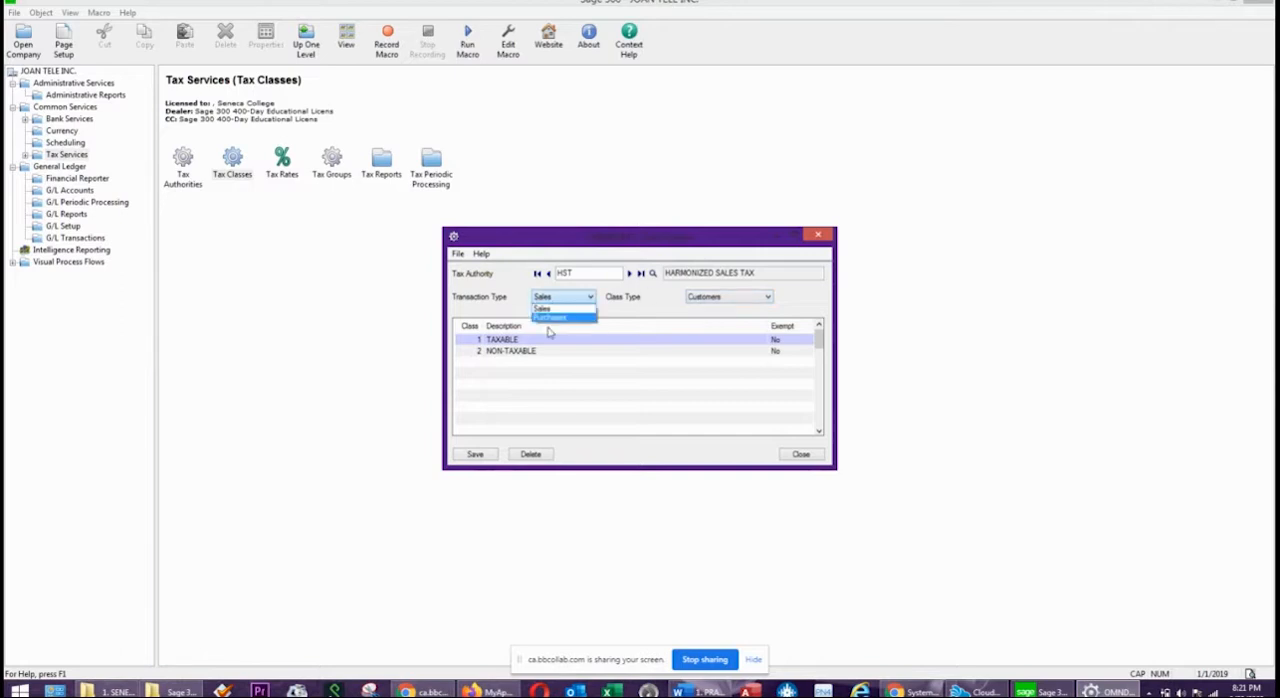
pyautogui.click(553, 318)
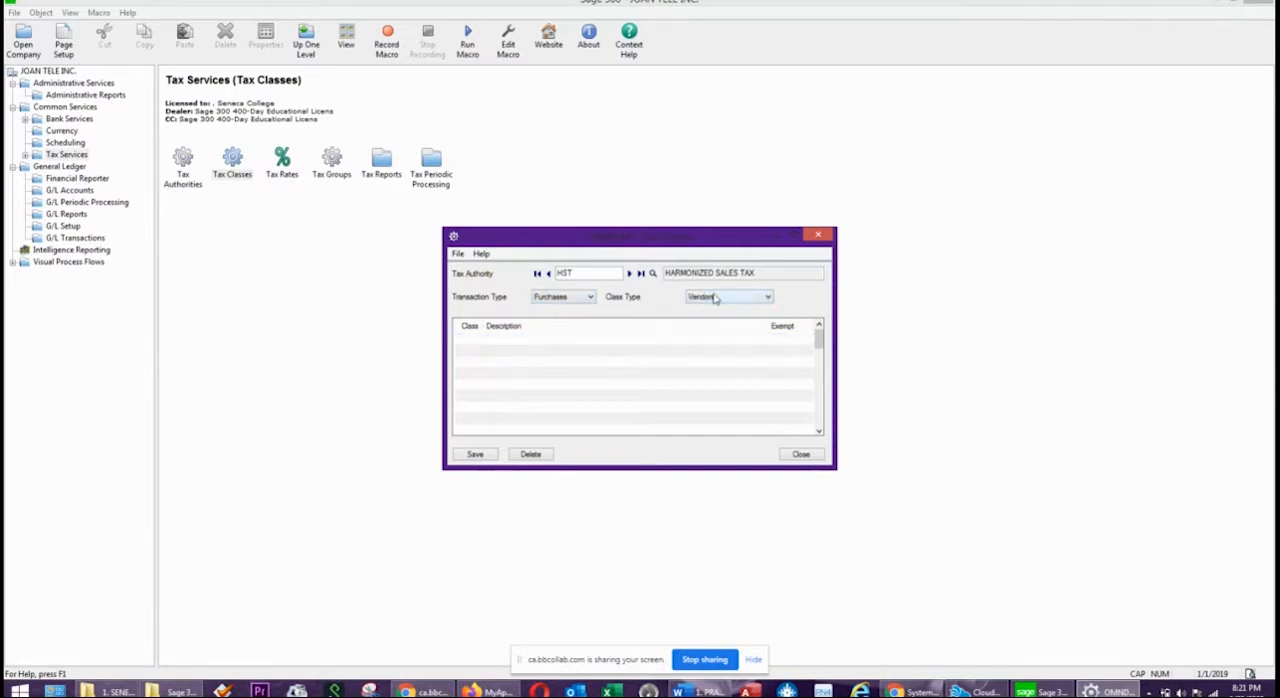
pyautogui.click(491, 345)
pyautogui.click(516, 345)
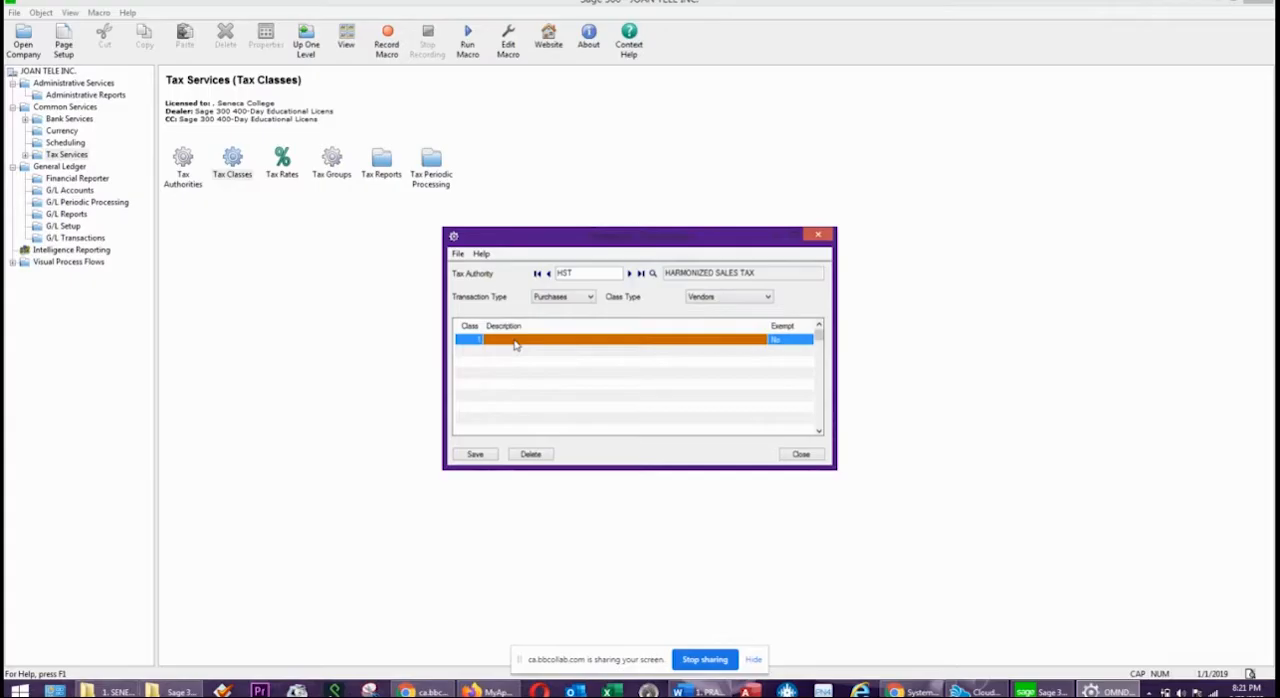
pyautogui.write('NON-TAXABLE')
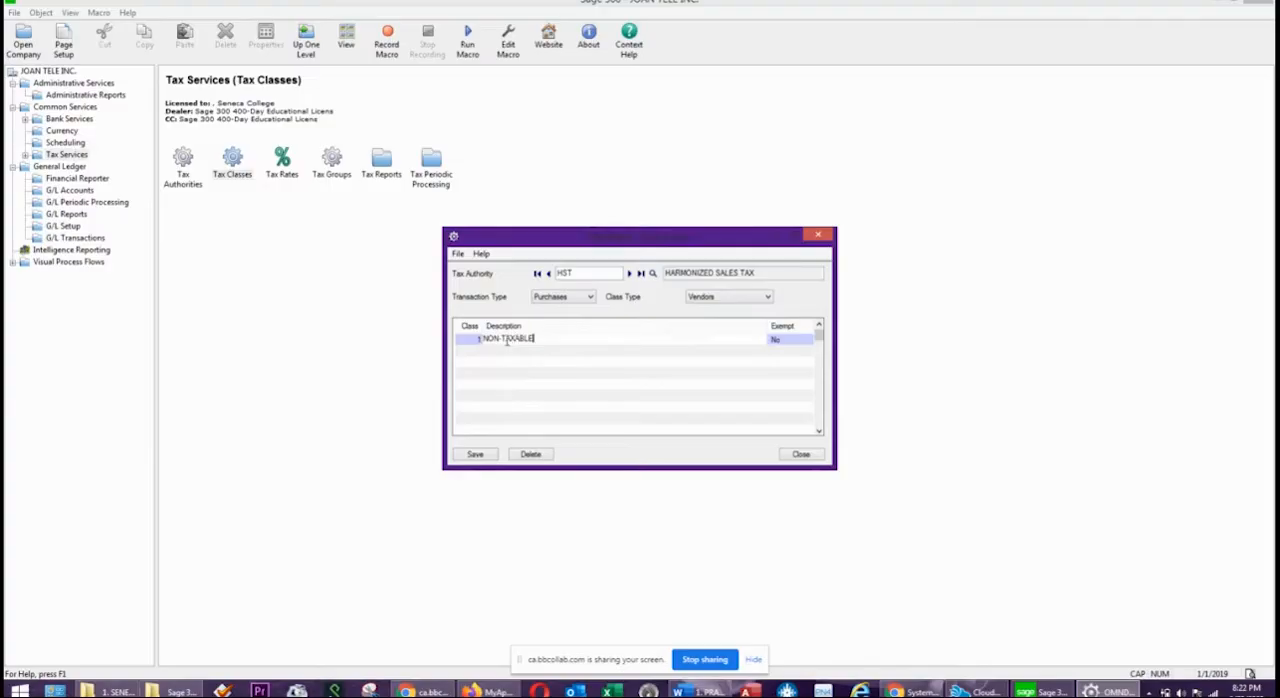
pyautogui.moveTo(503, 341); pyautogui.dragTo(463, 345)
pyautogui.press('BackSpace')
# Add class 2 NON-TAXABLE to the Purchases classes for Vendors and save them.
pyautogui.press('Insert')
pyautogui.press('Tab')
pyautogui.write('NON-TAXABLE')
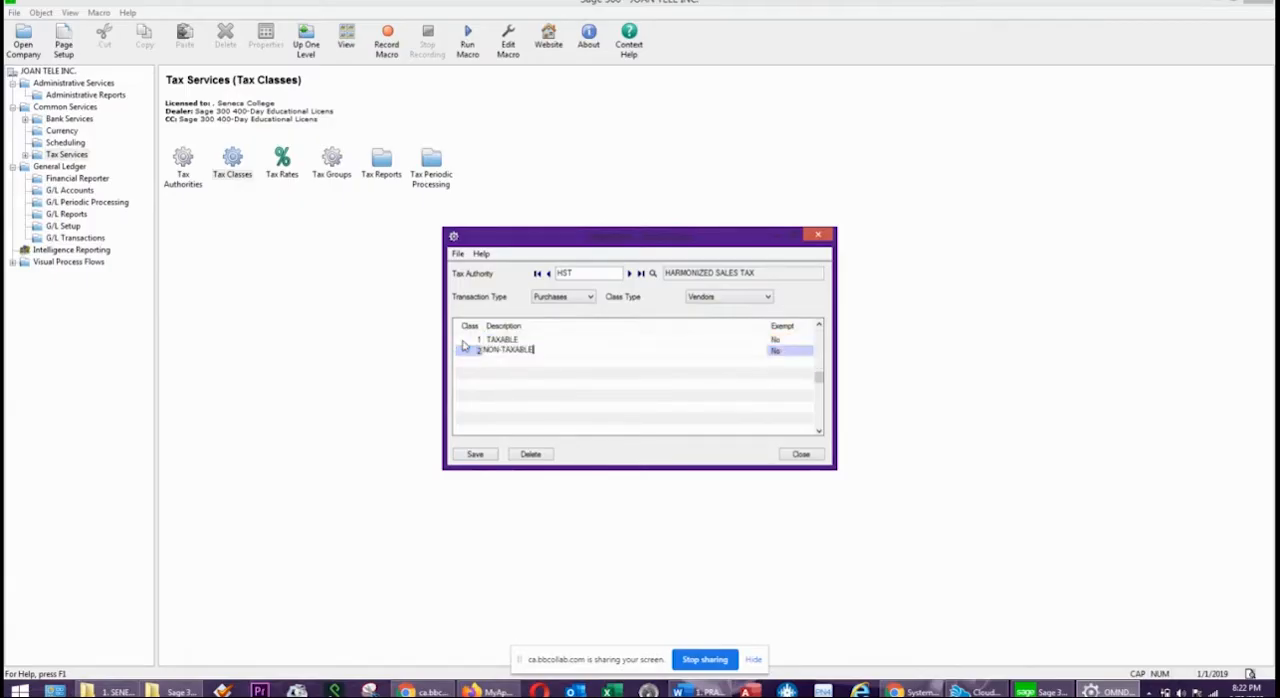
pyautogui.click(466, 455)
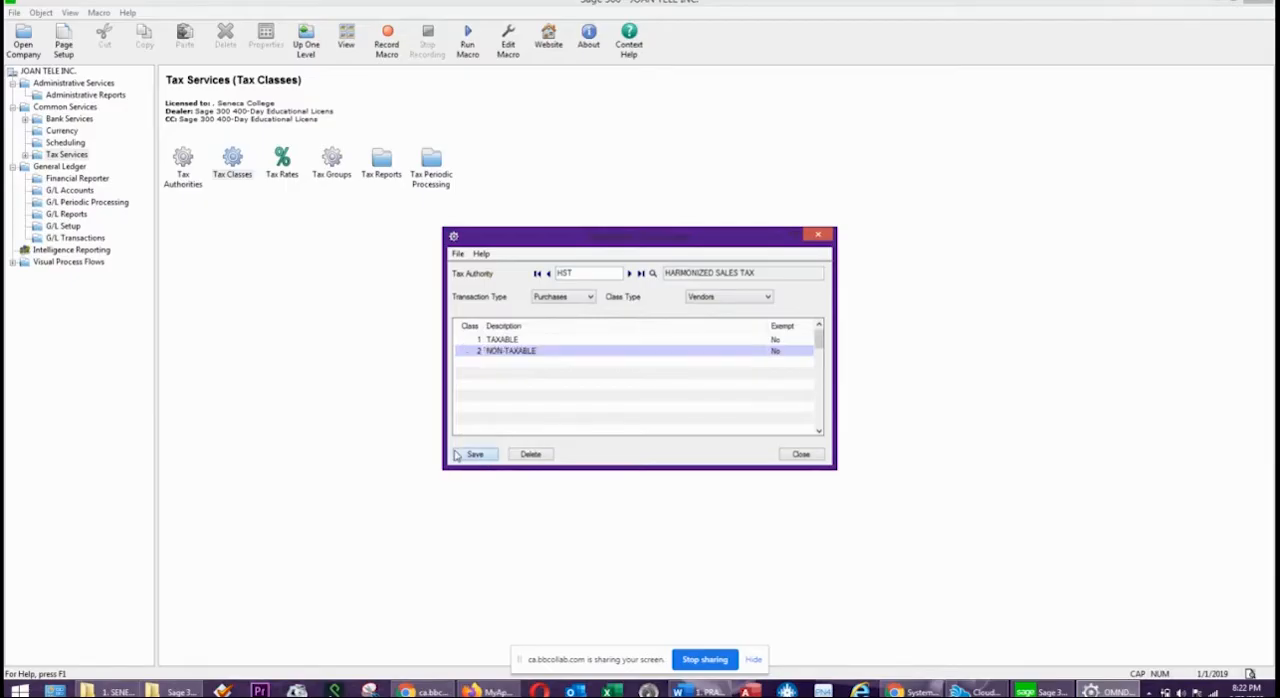
# Switch the Purchases class type to Items and enter class 1 with the description TAXABLE.
pyautogui.click(737, 296)
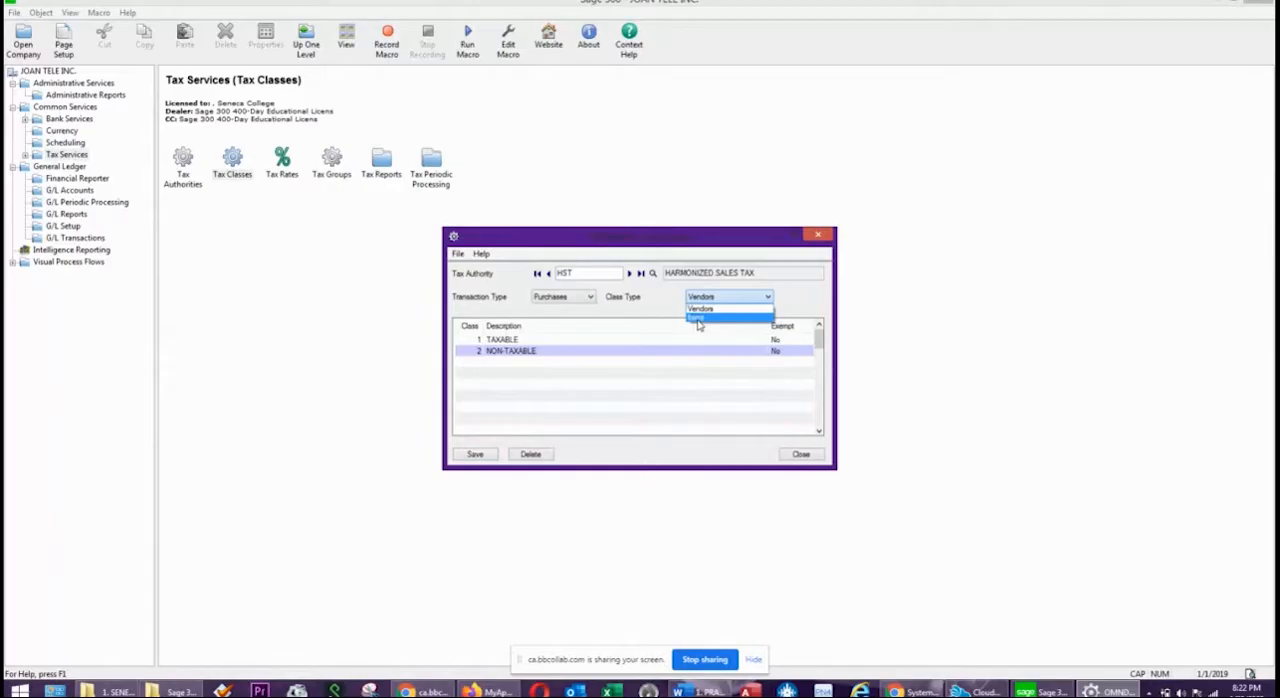
pyautogui.click(700, 318)
pyautogui.click(523, 342)
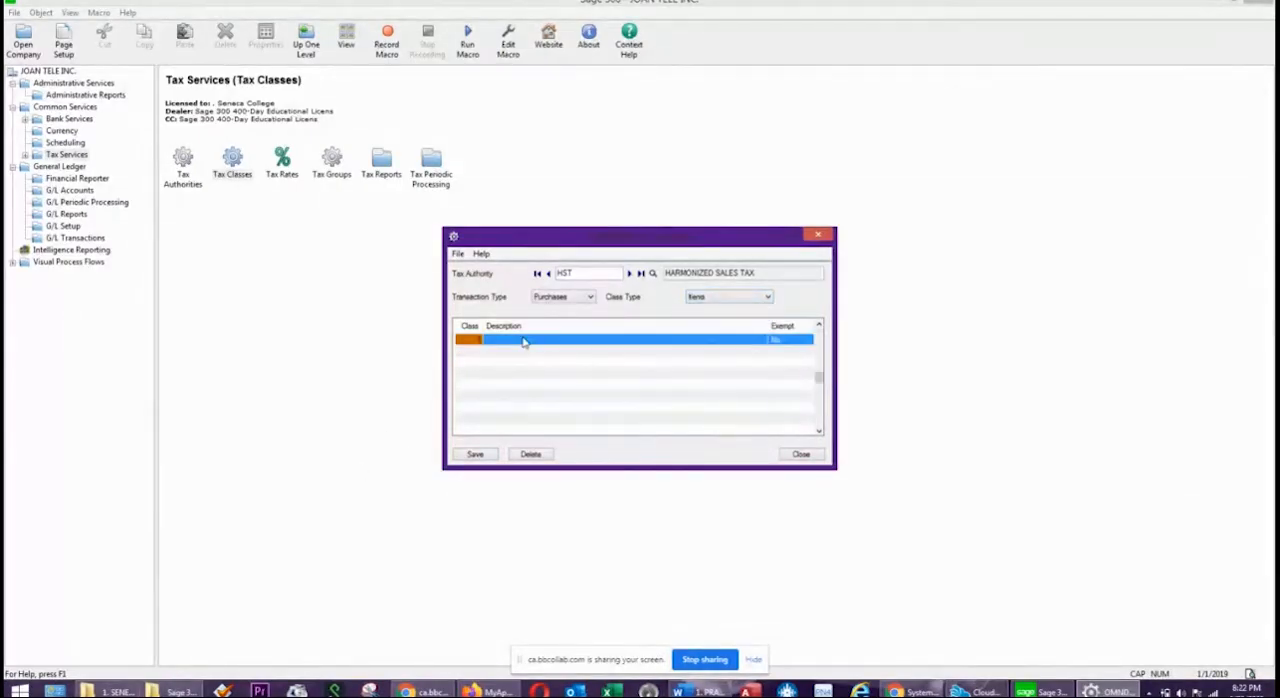
pyautogui.write('1')
pyautogui.press('Tab')
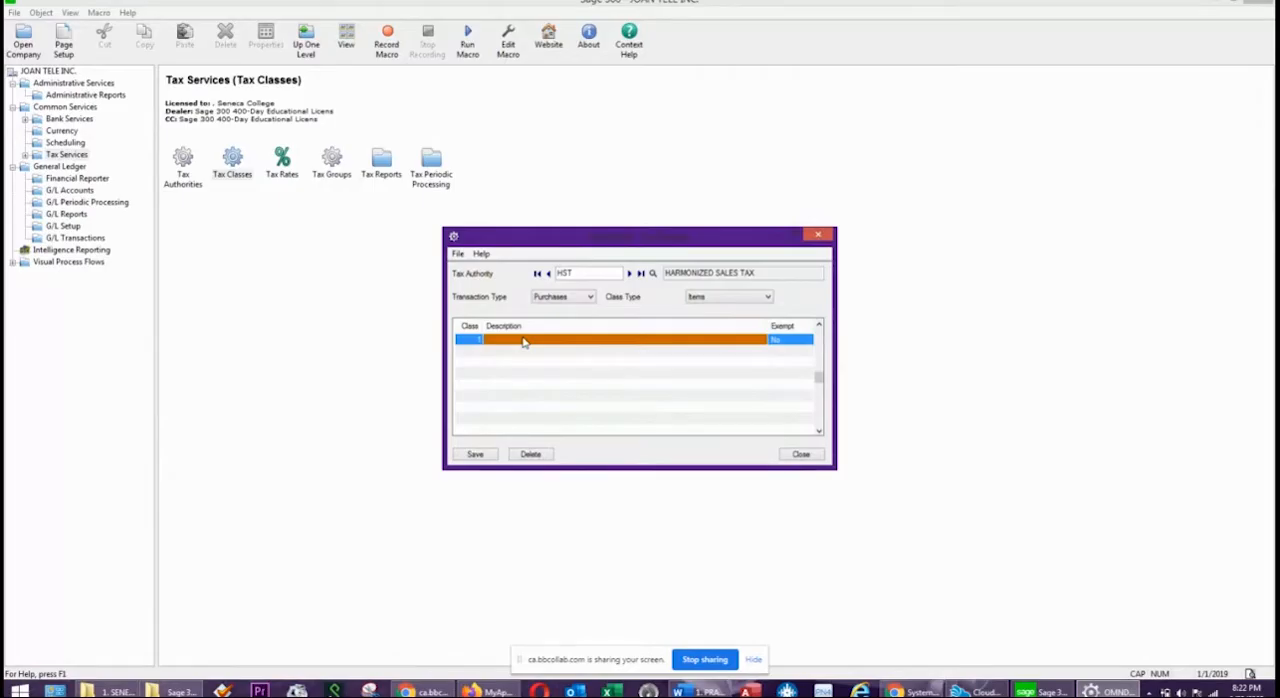
pyautogui.write('NON-TAXABLE')
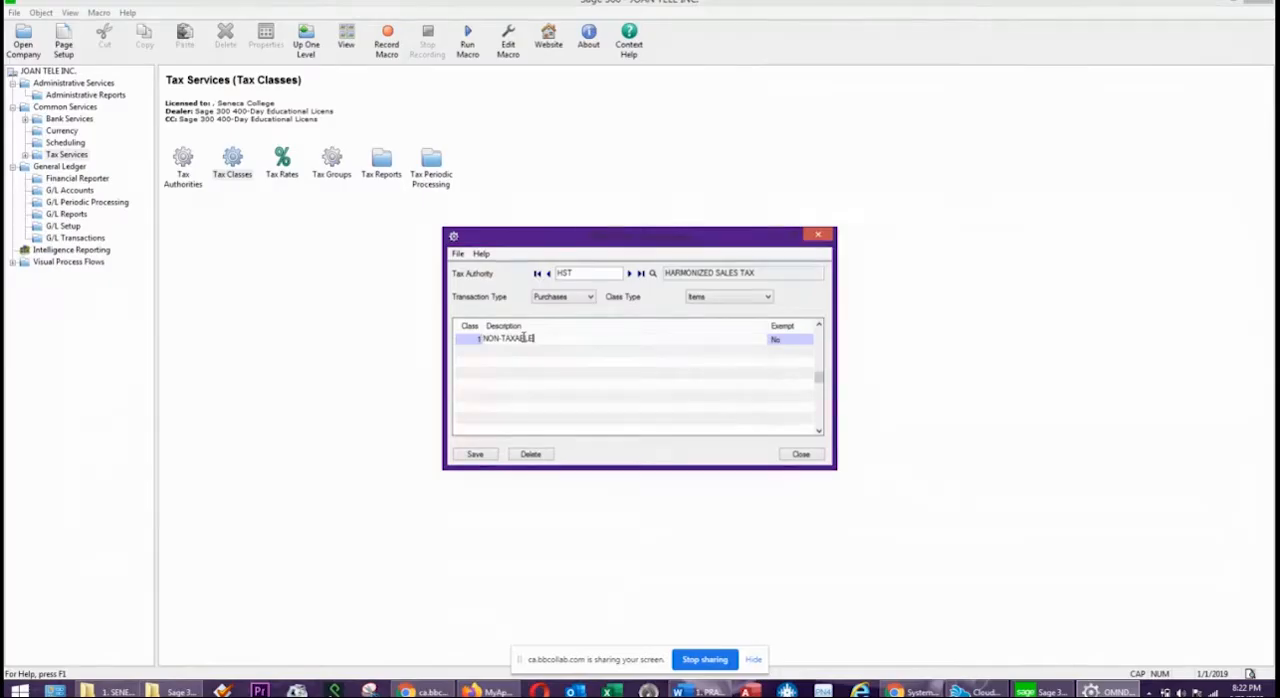
pyautogui.moveTo(502, 338); pyautogui.dragTo(480, 338)
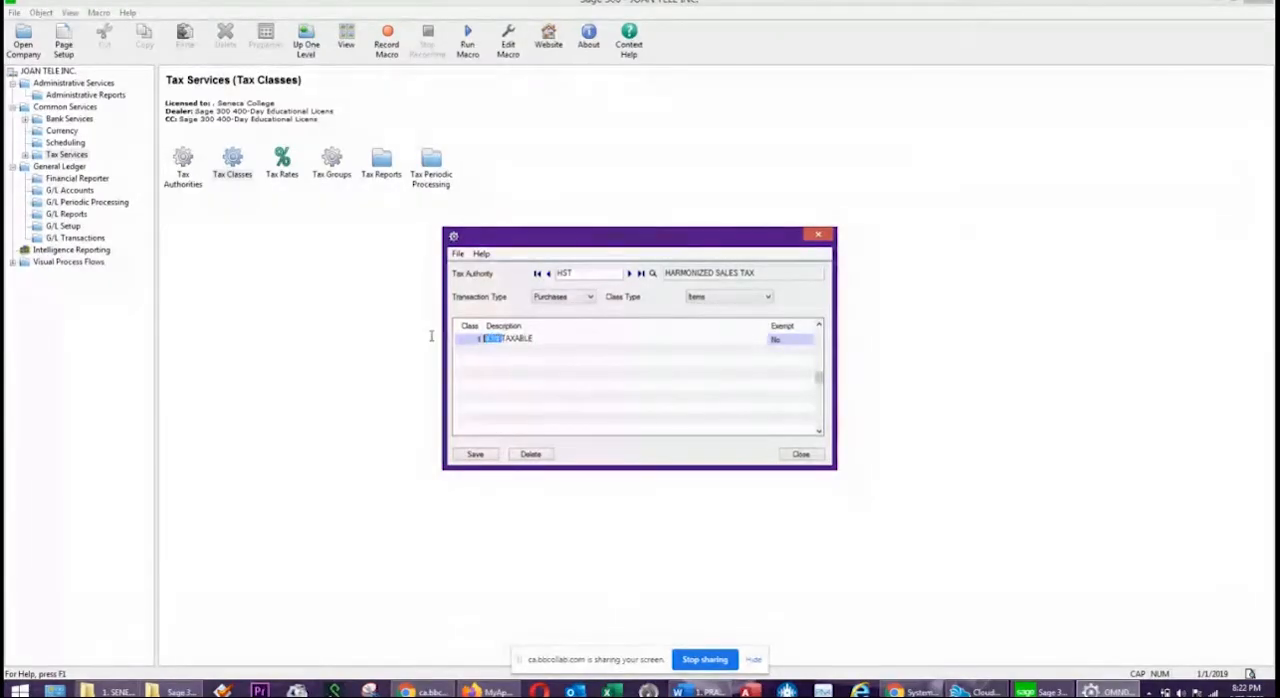
pyautogui.press('BackSpace')
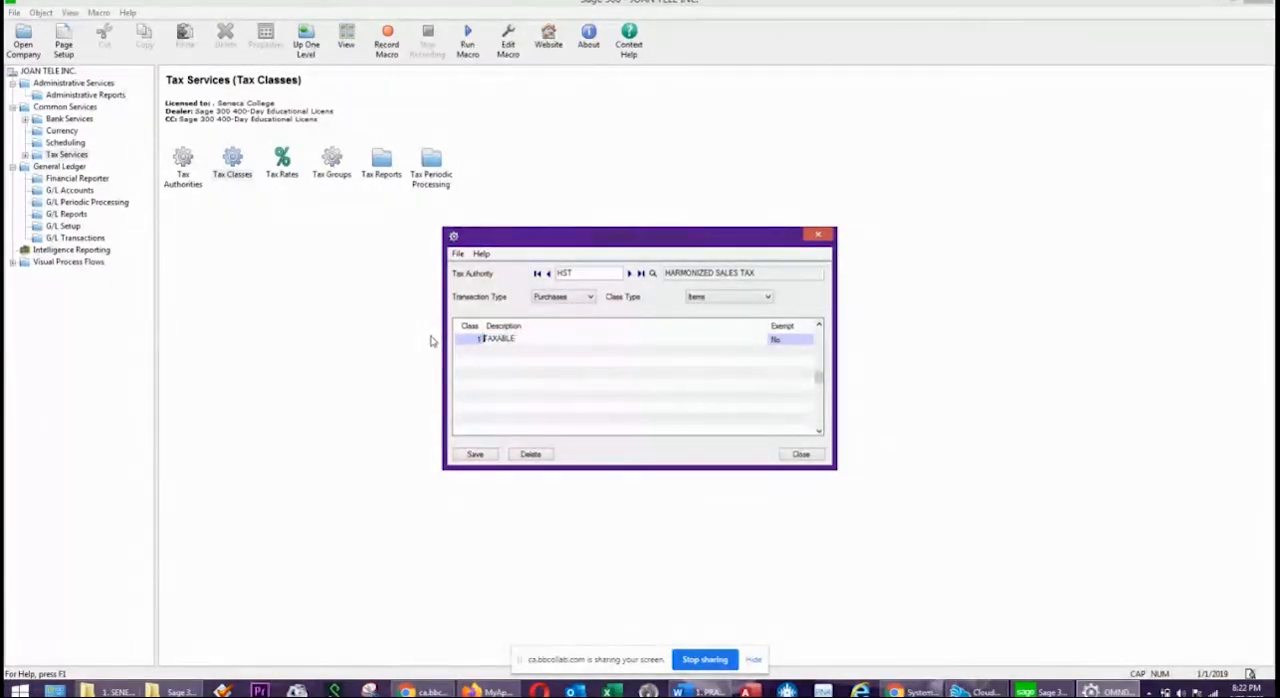
pyautogui.click(666, 337)
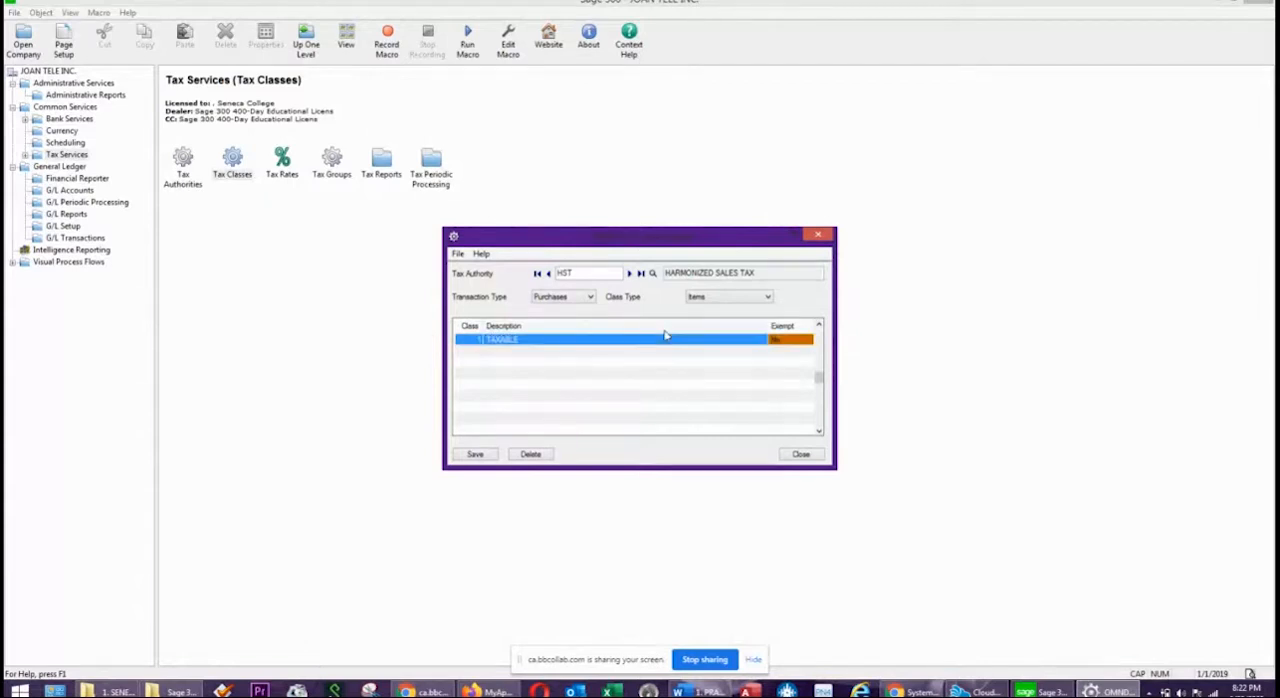
# Add class 2 NON-TAXABLE to the Purchases classes for Items and save them.
pyautogui.press('Tab')
pyautogui.press('Tab')
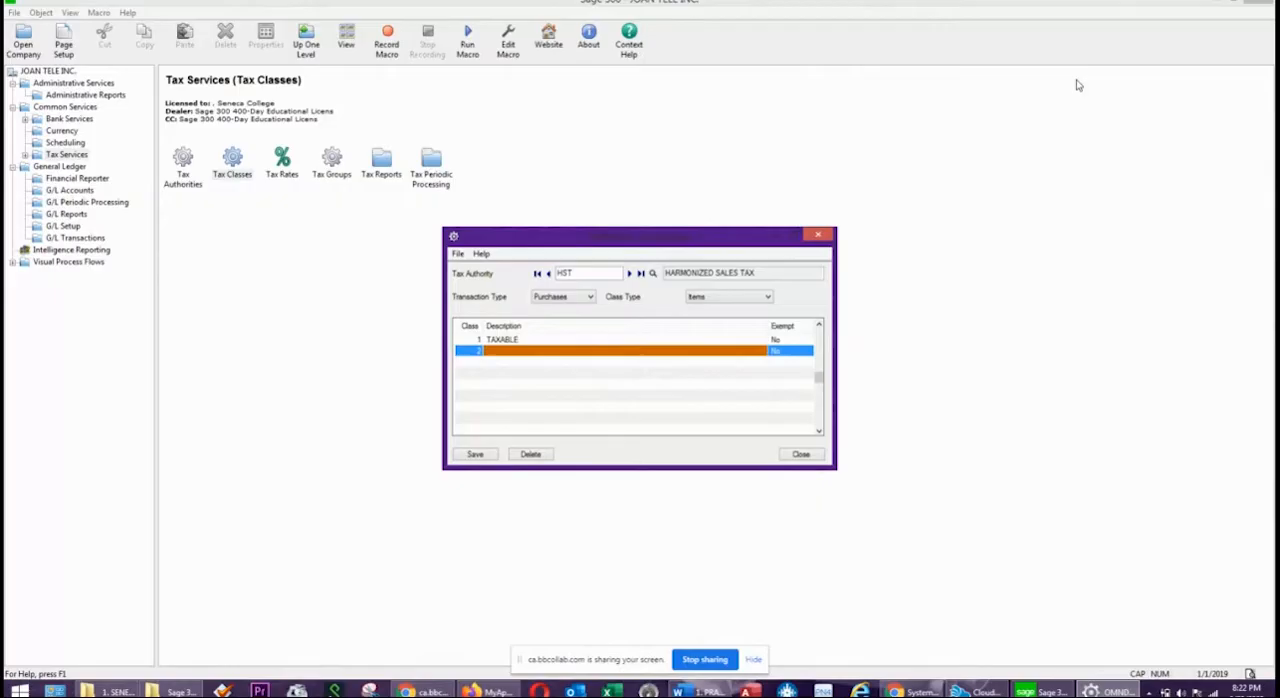
pyautogui.write('NON-TAXABLE')
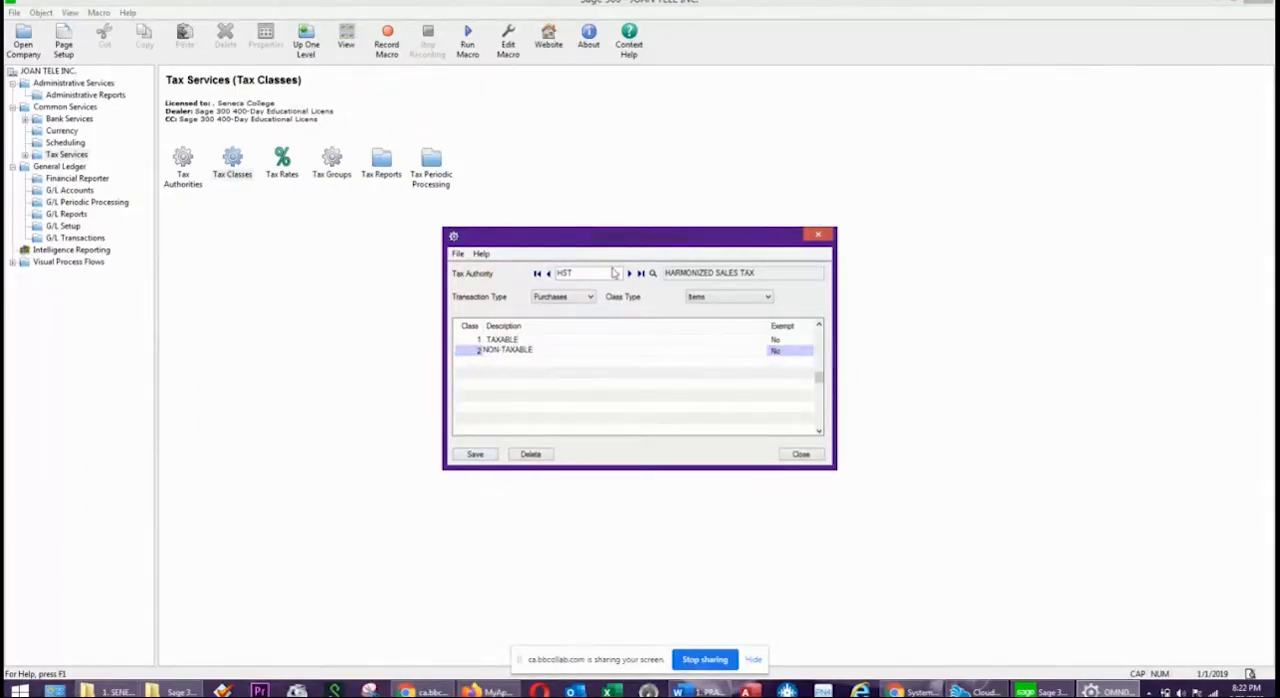
pyautogui.click(477, 453)
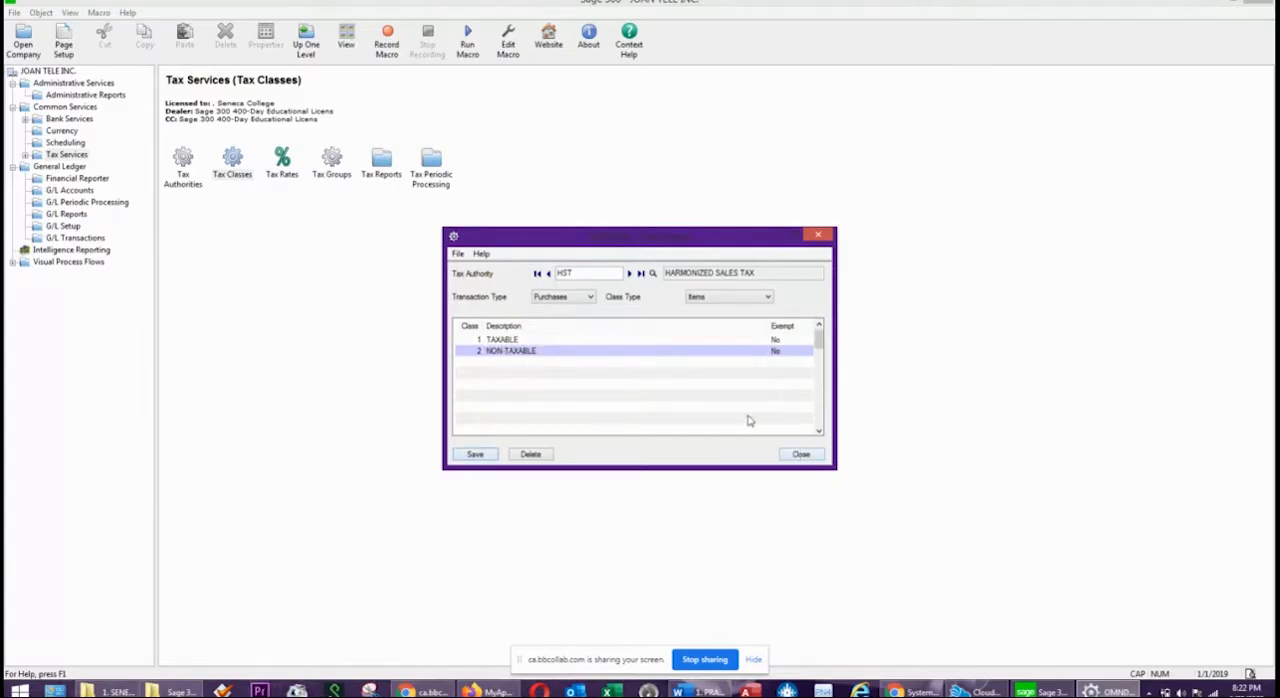
pyautogui.click(458, 254)
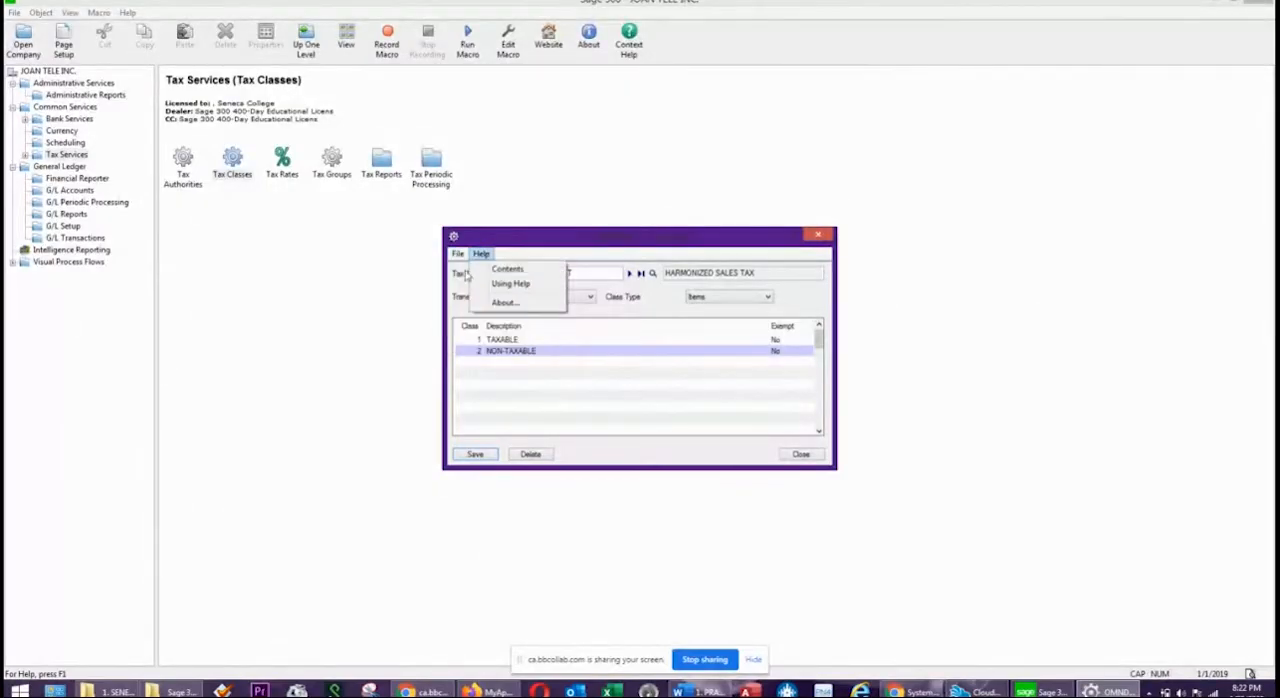
# Print the Sales tax classes report for all tax authorities and review its customer and item classes.
pyautogui.click(477, 271)
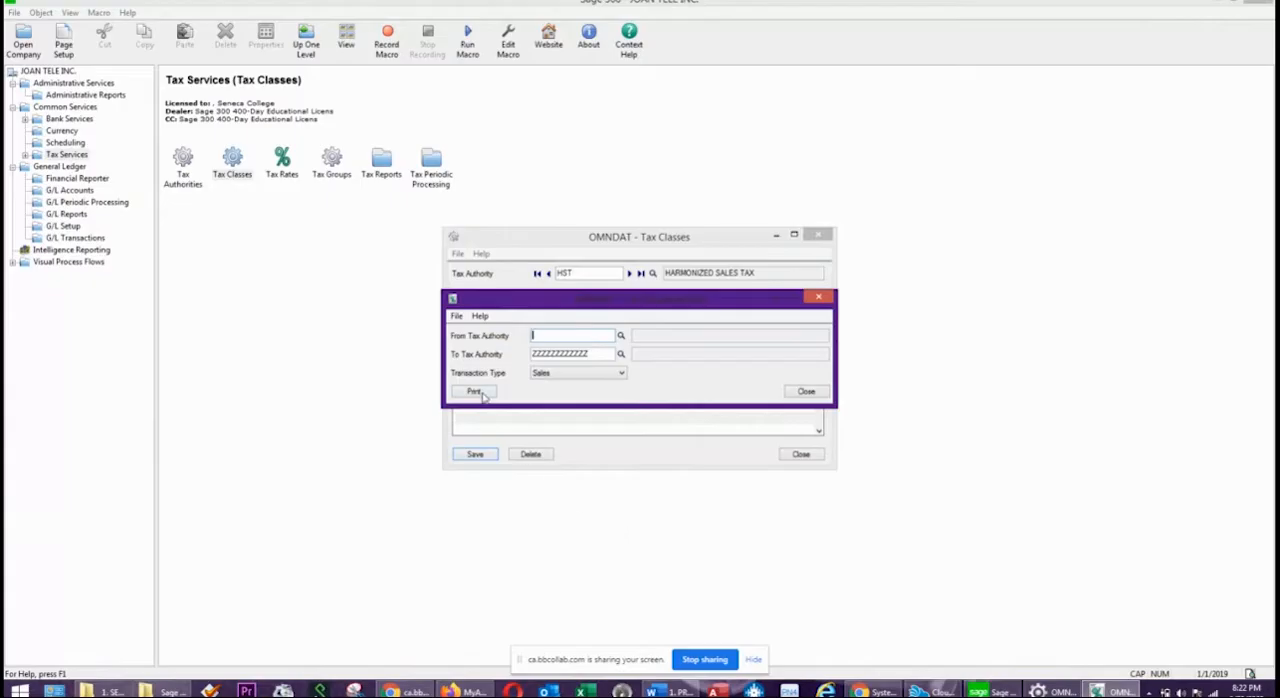
pyautogui.click(546, 377)
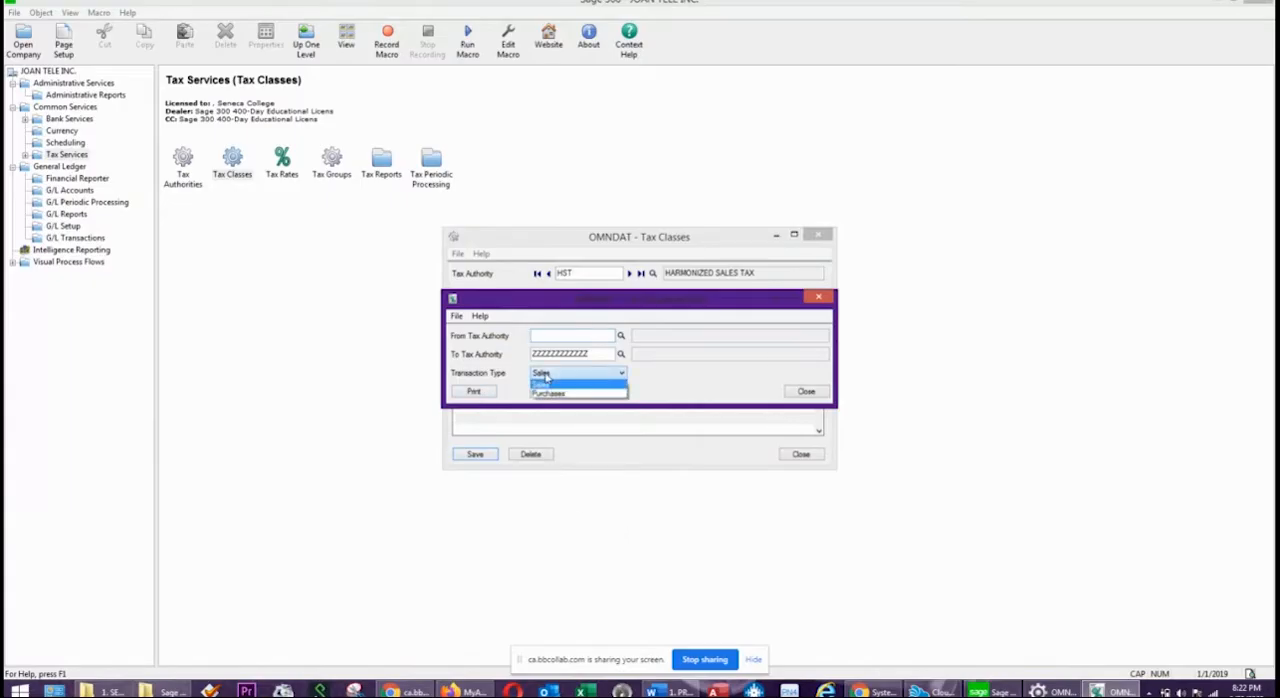
pyautogui.click(552, 378)
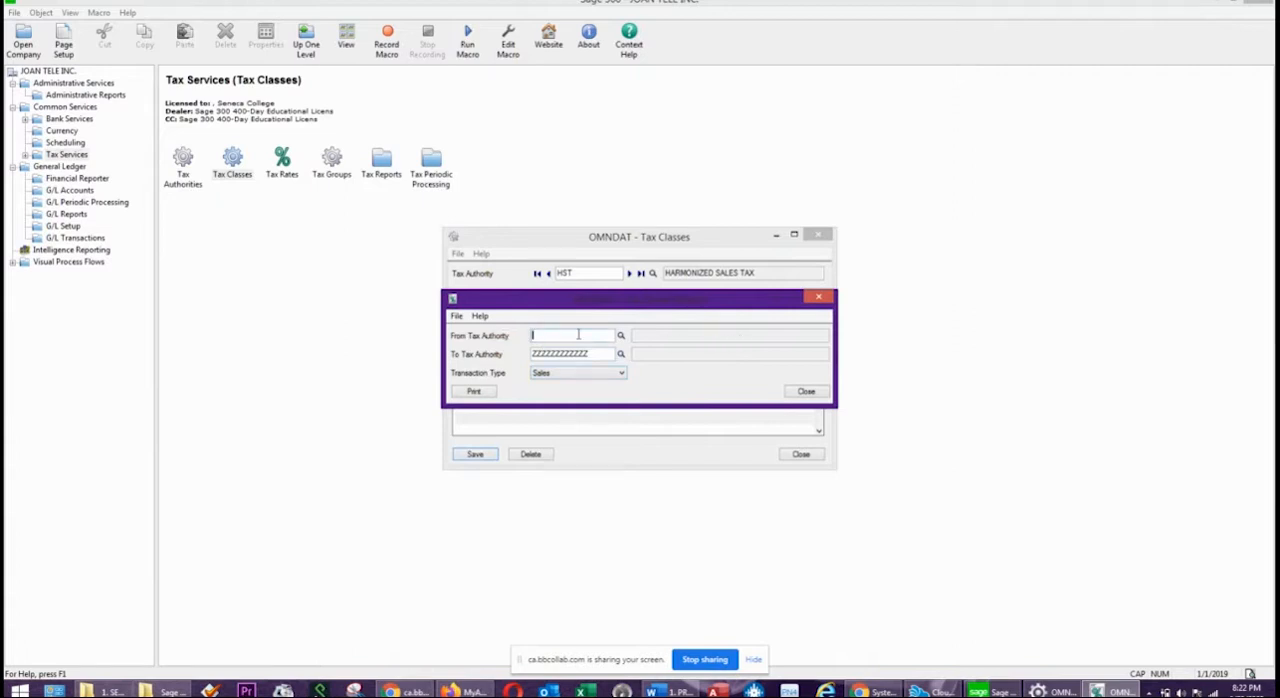
pyautogui.press('Tab')
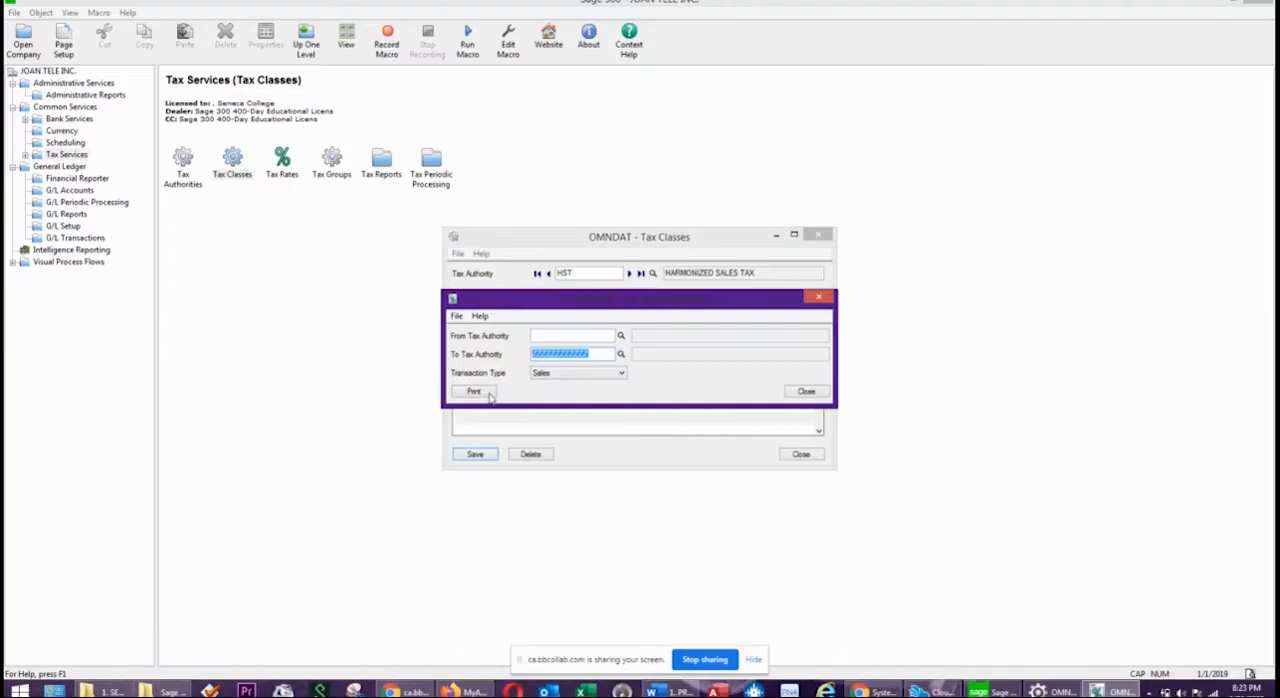
pyautogui.click(476, 391)
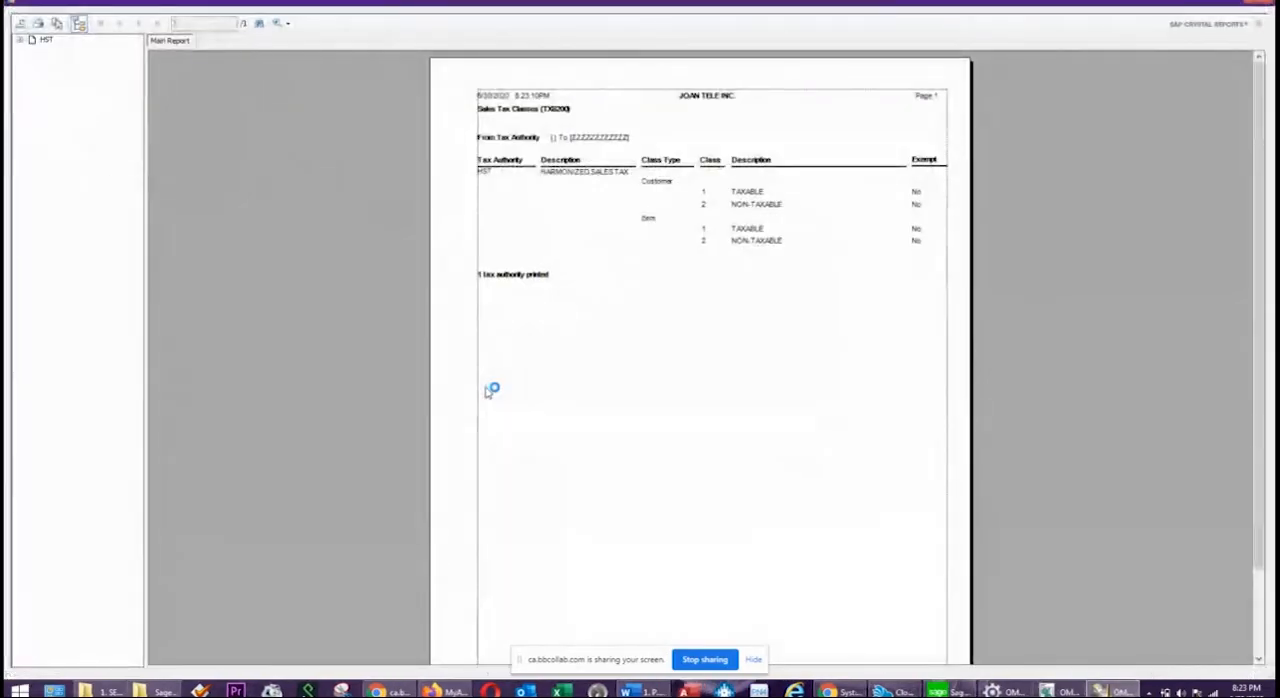
pyautogui.click(646, 216)
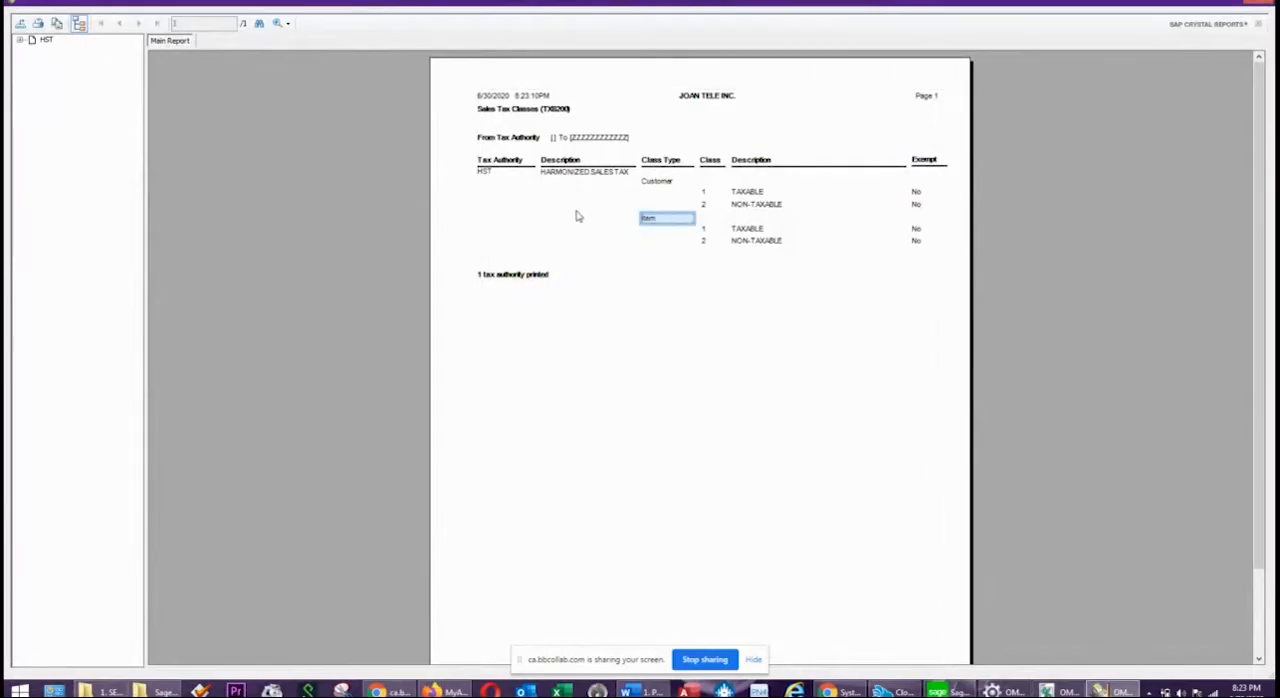
pyautogui.click(706, 204)
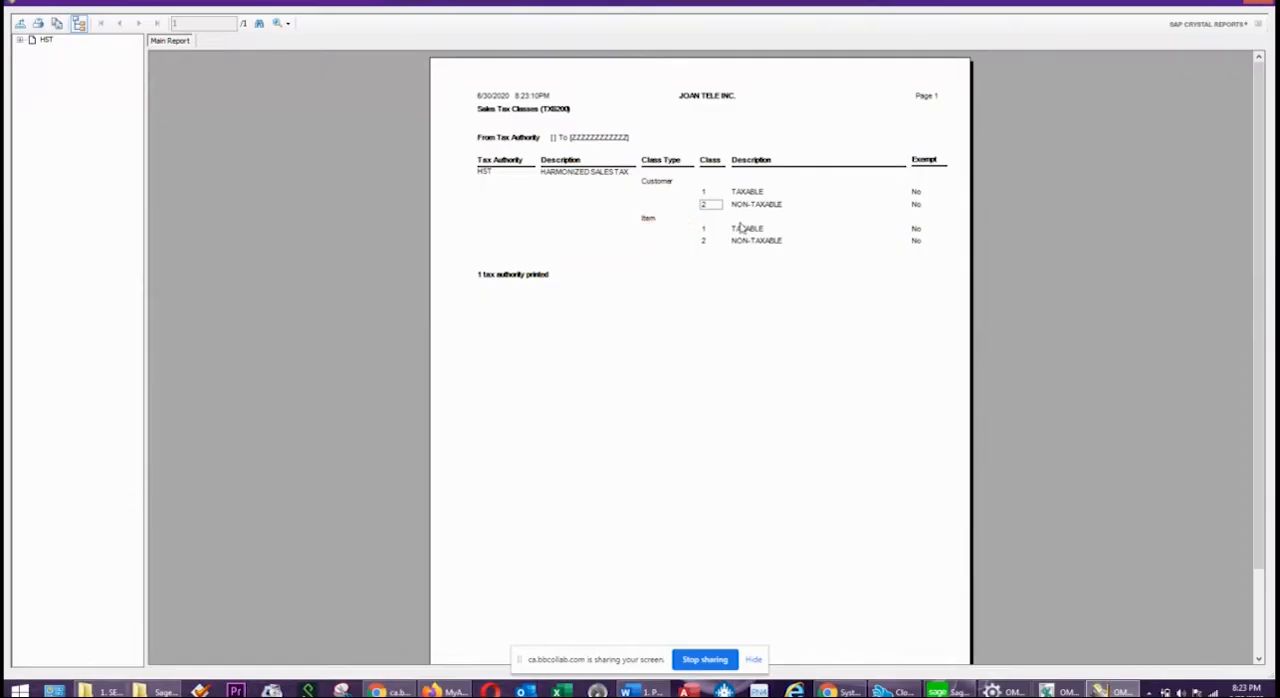
pyautogui.click(512, 116)
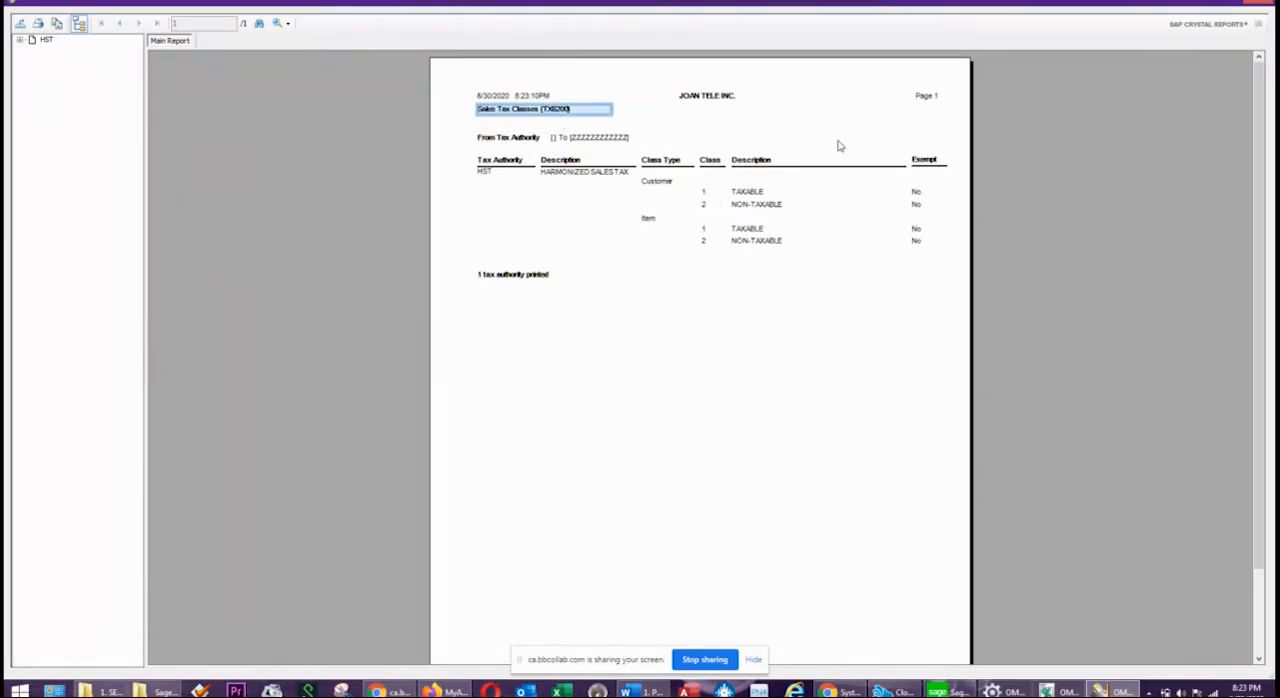
pyautogui.click(1262, 3)
# Print the Purchases tax classes report, review its vendor and item classes, and close the tax classes windows.
pyautogui.click(533, 375)
pyautogui.click(543, 394)
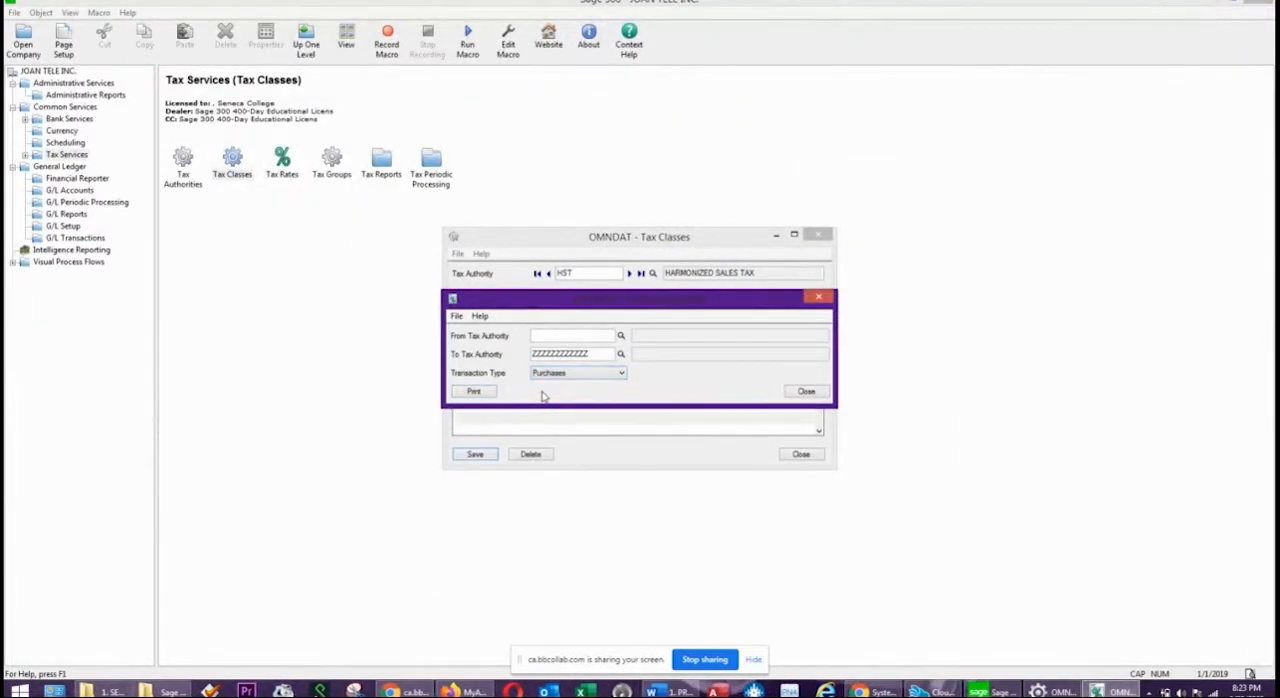
pyautogui.click(474, 391)
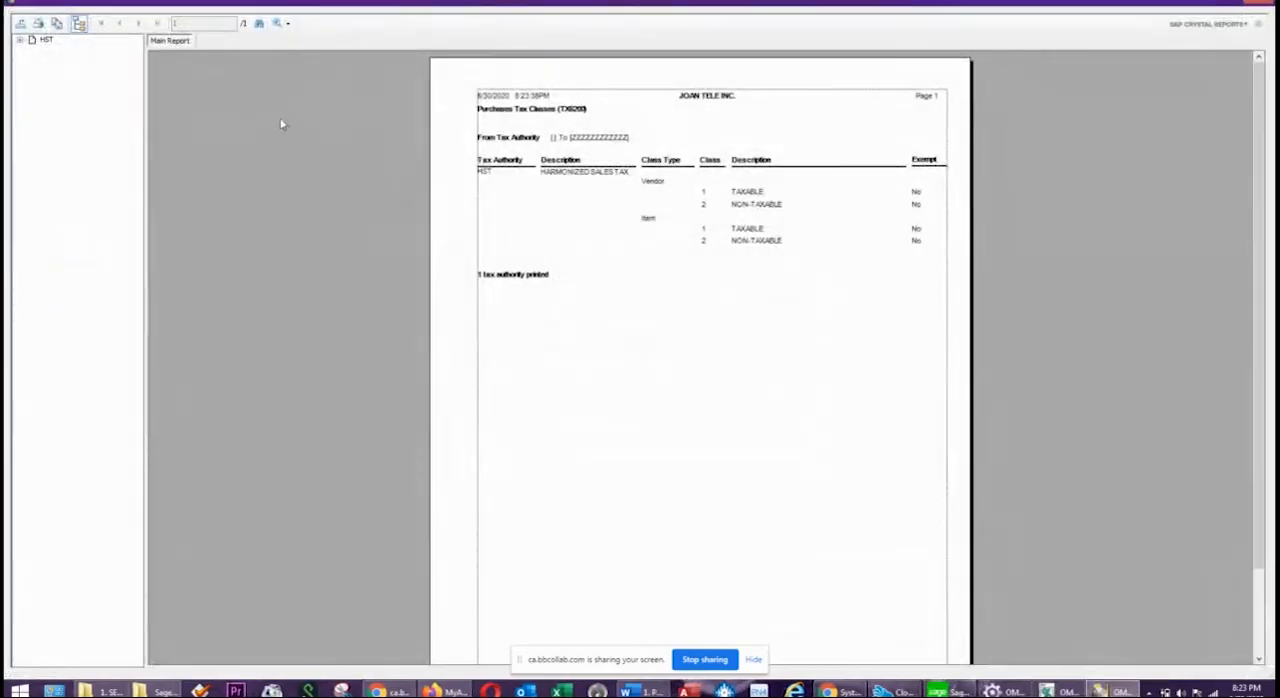
pyautogui.click(523, 112)
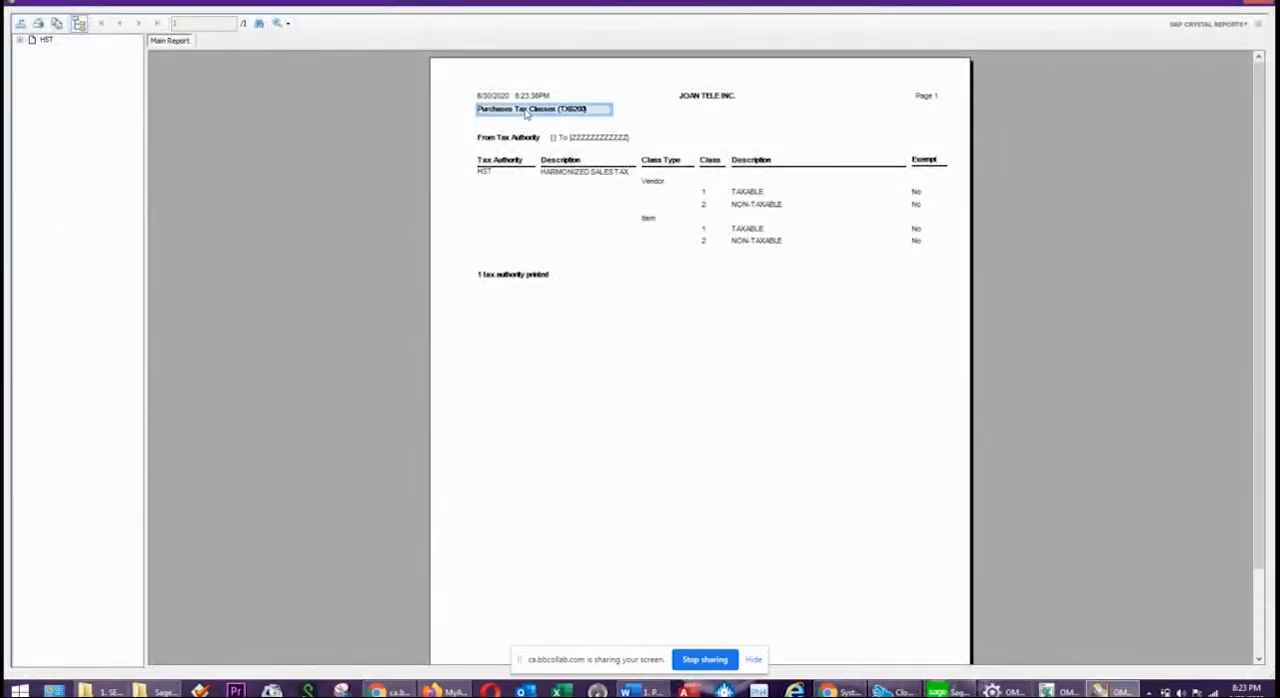
pyautogui.click(664, 186)
pyautogui.click(654, 222)
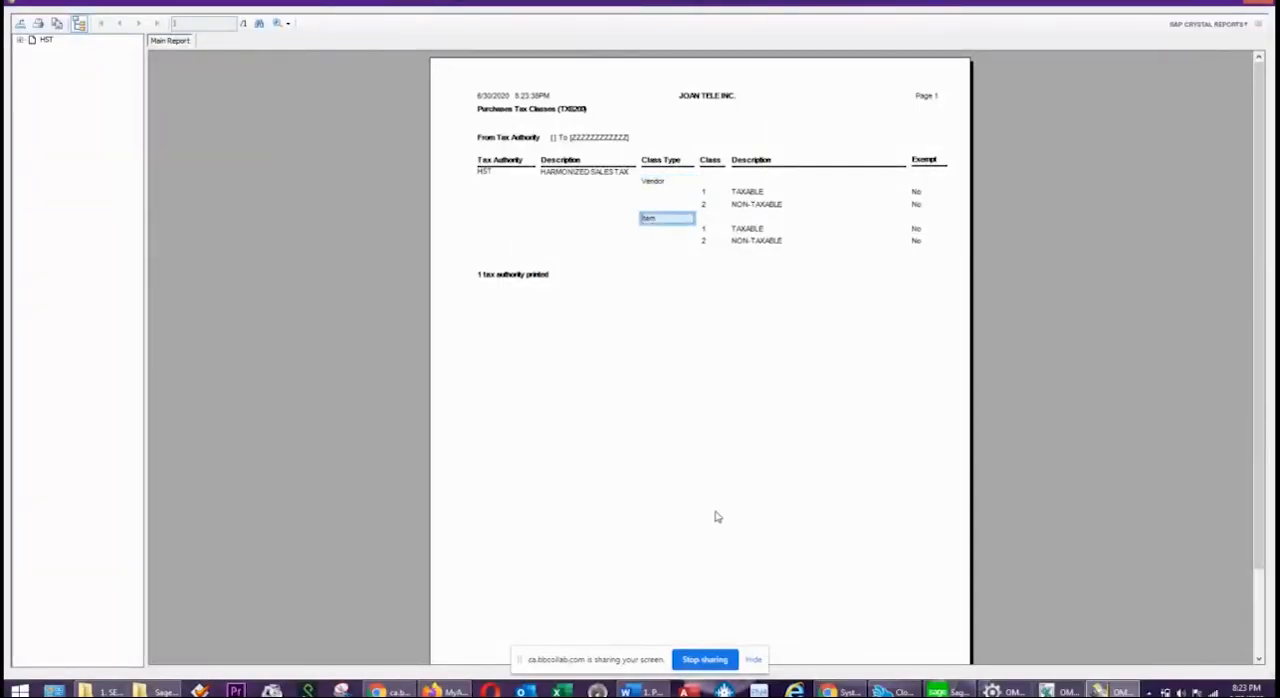
pyautogui.click(1257, 3)
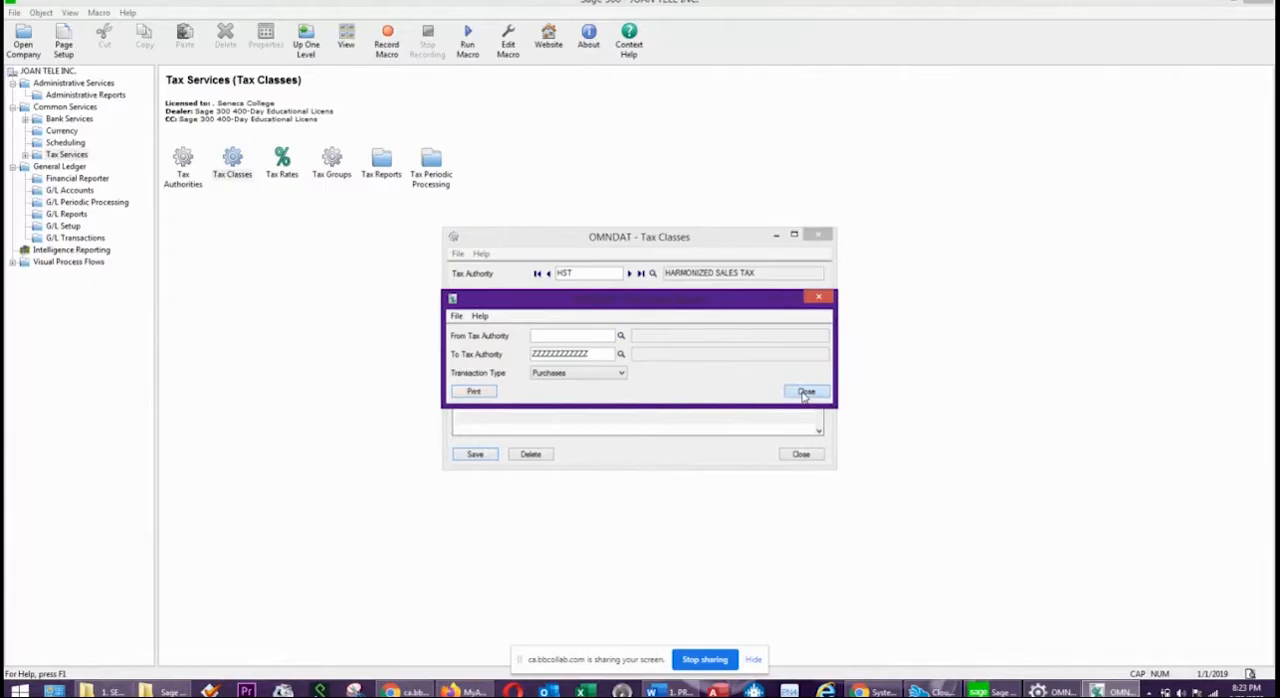
pyautogui.click(806, 392)
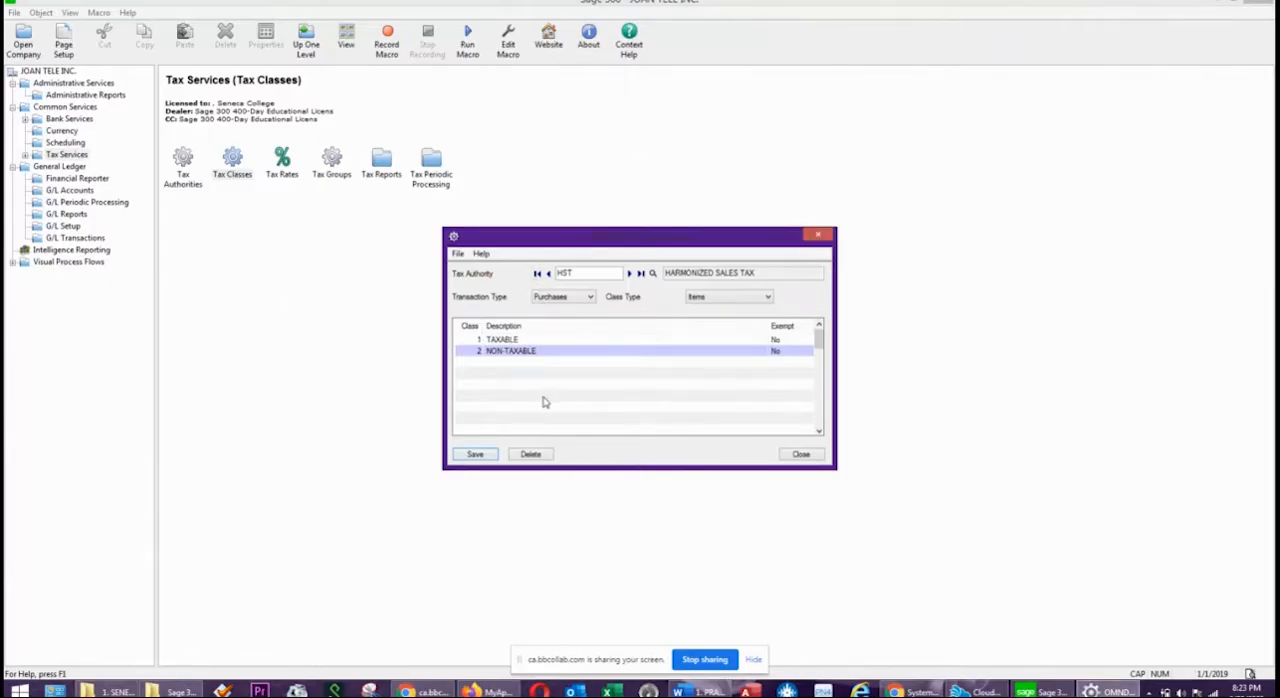
pyautogui.click(815, 238)
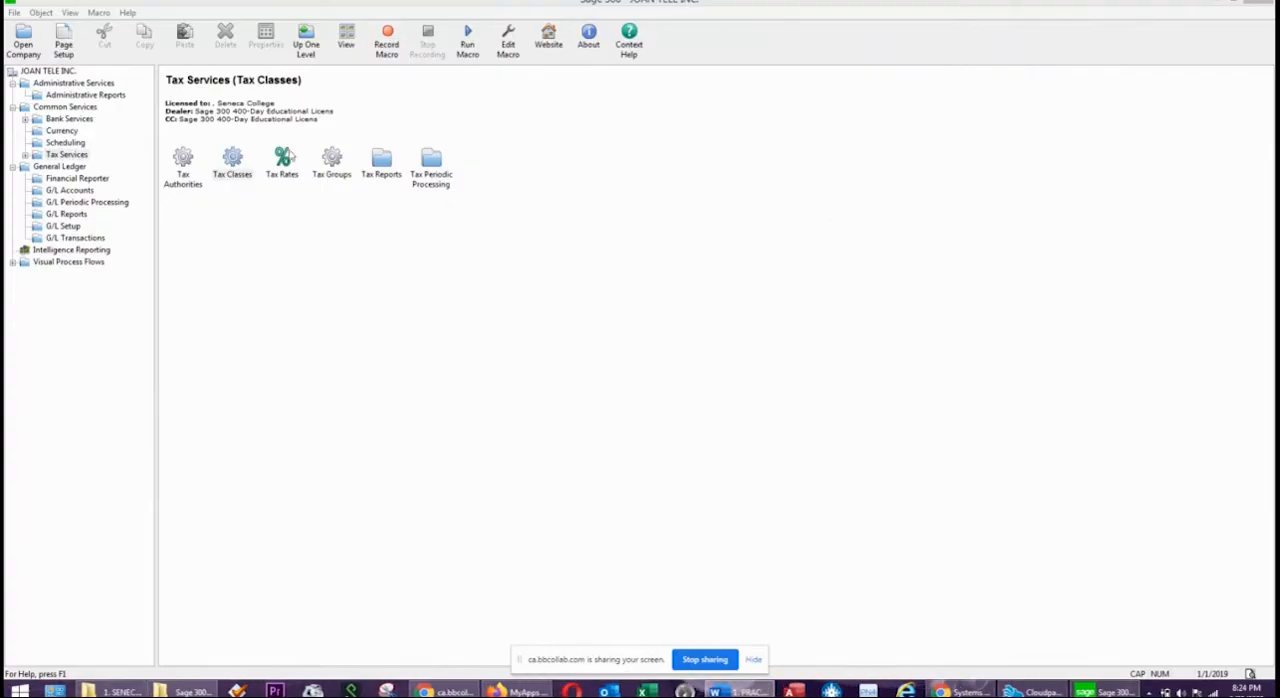
# Open Tax Rates and load the HST authority with the Sales transaction type.
pyautogui.click(281, 165)
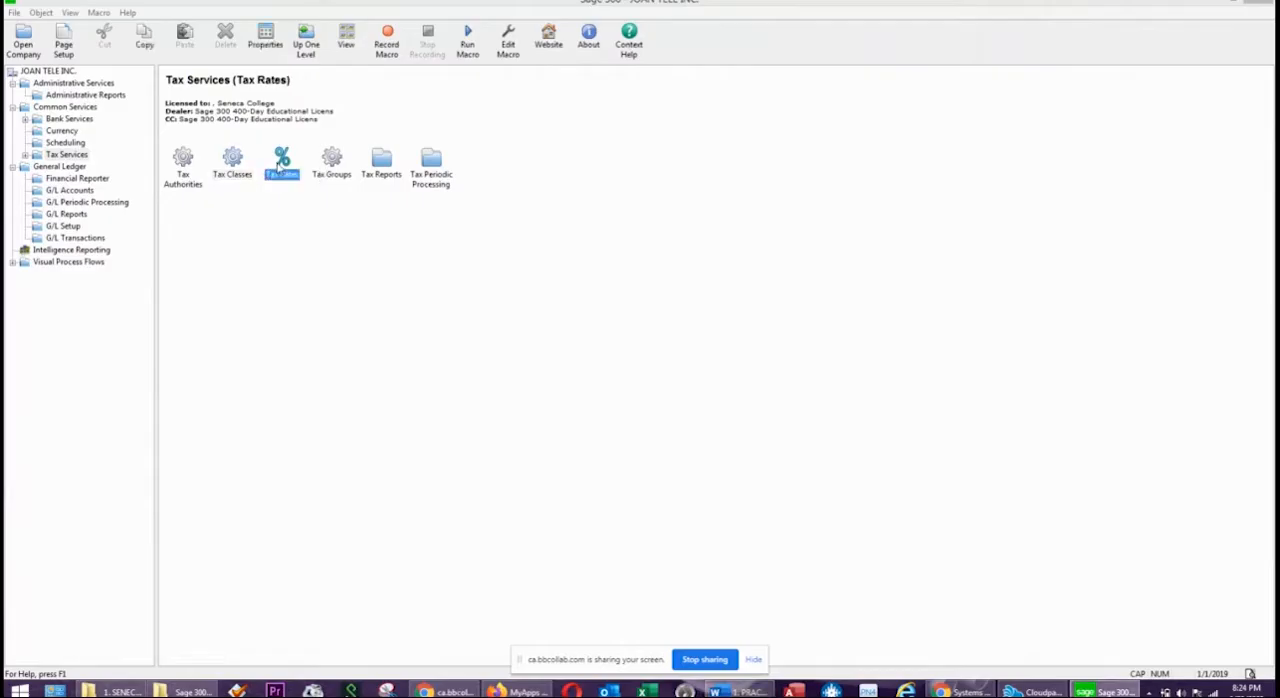
pyautogui.doubleClick(283, 160)
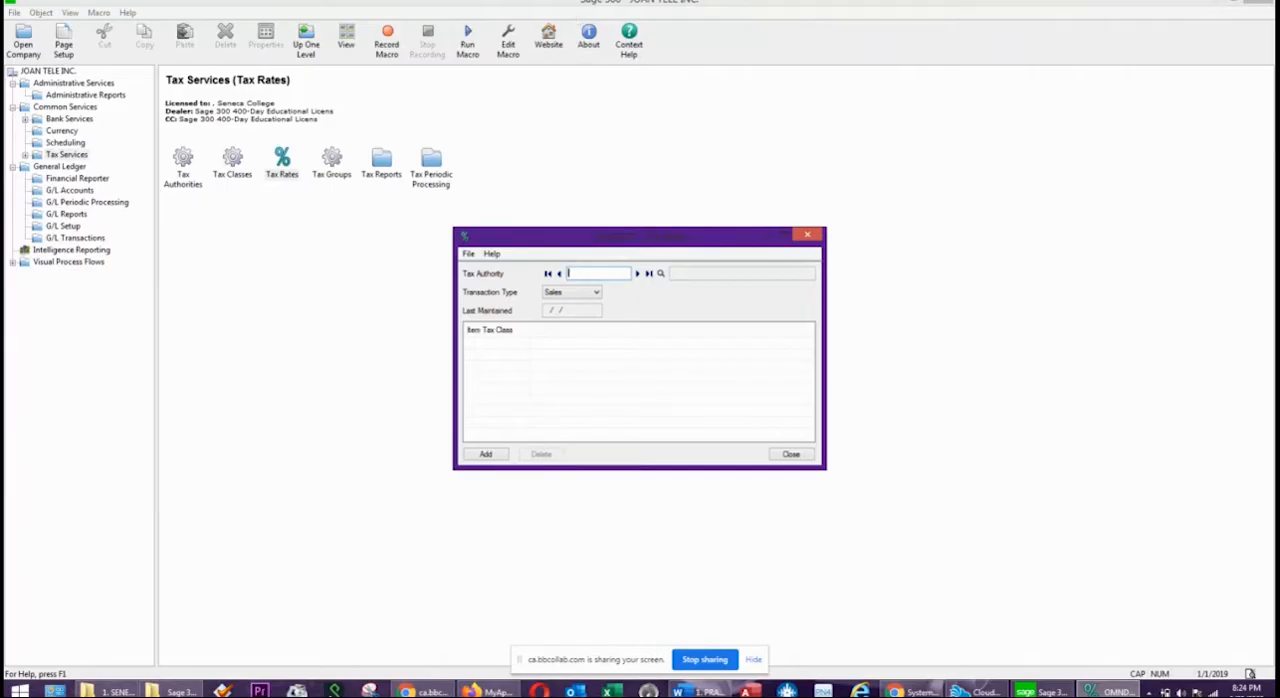
pyautogui.click(637, 273)
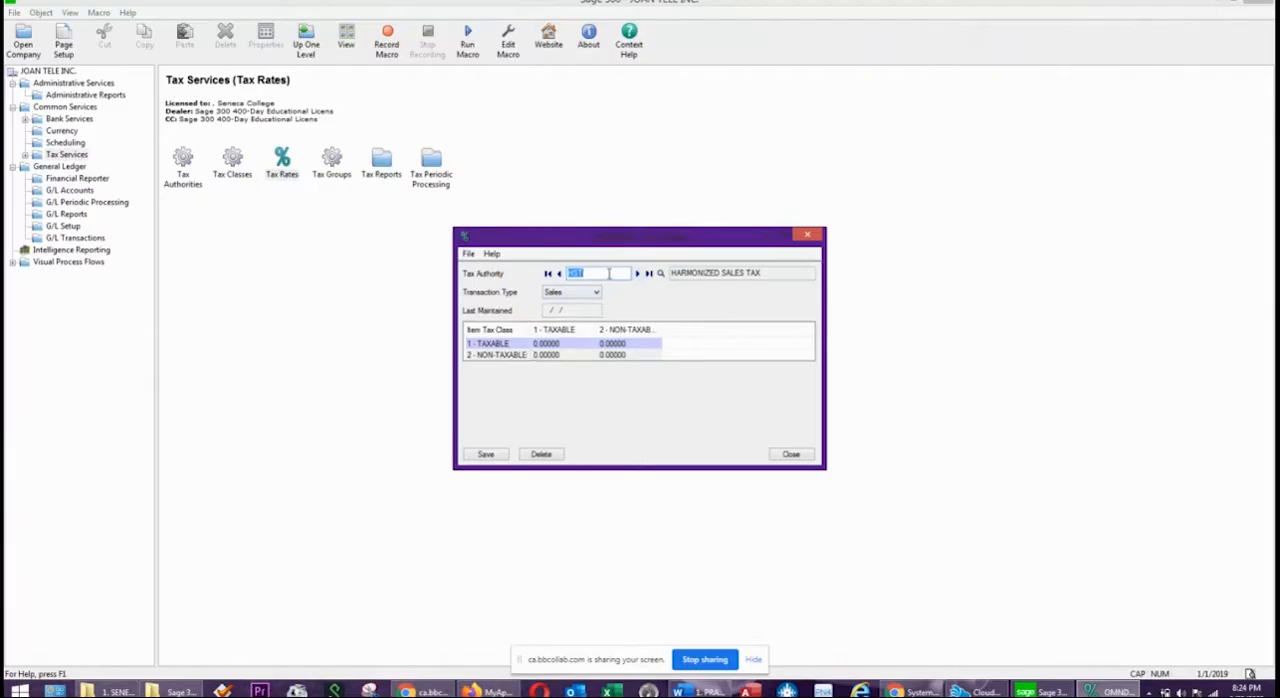
pyautogui.click(567, 296)
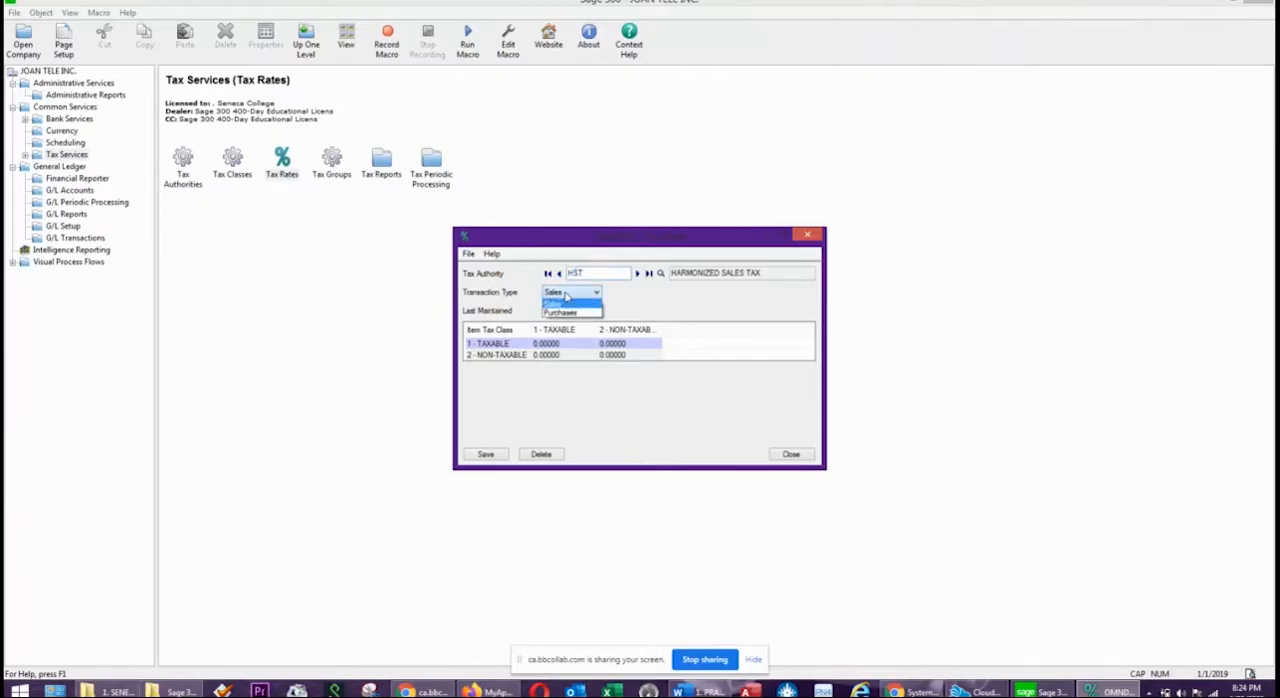
pyautogui.click(566, 295)
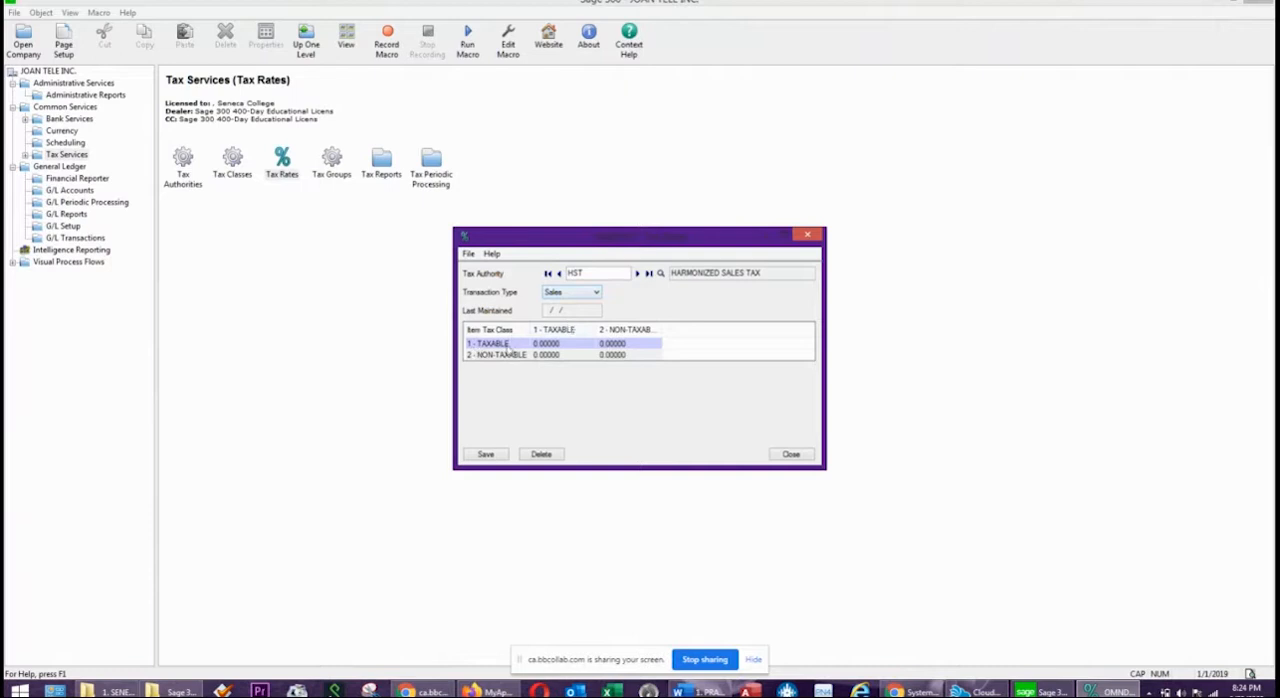
# Set the HST sales rate for taxable items and taxable customers to 13 and save the rates.
pyautogui.click(548, 346)
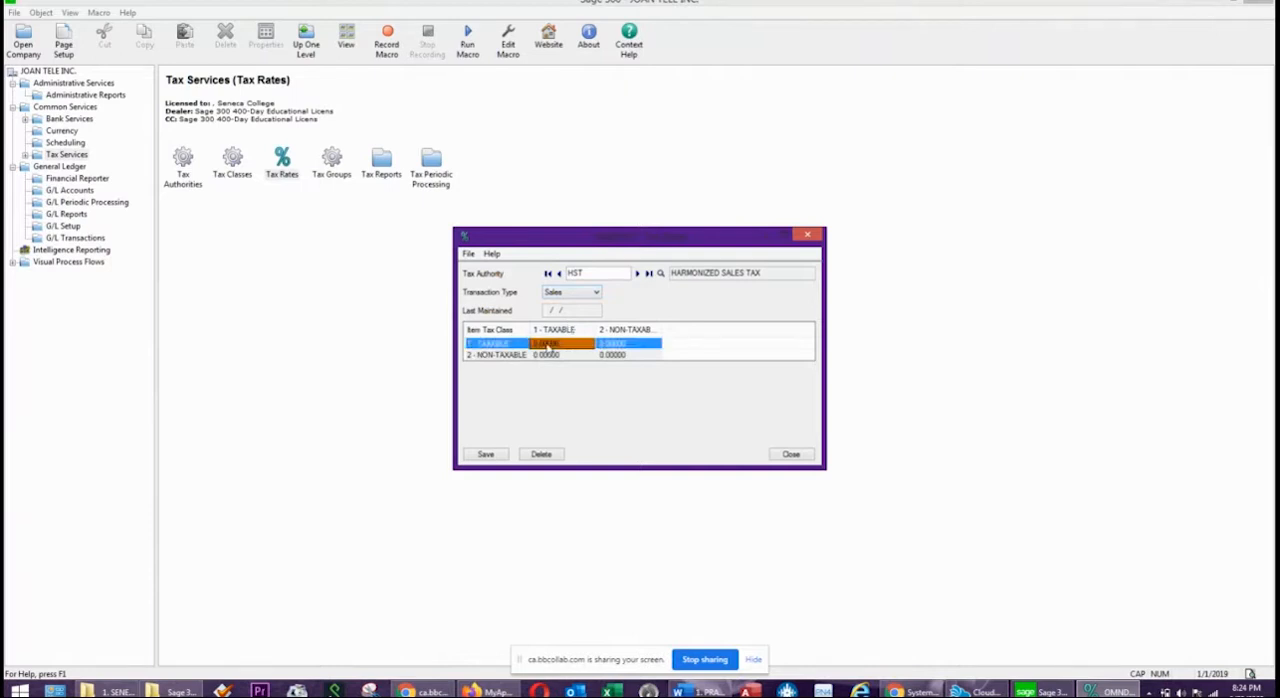
pyautogui.write('13')
pyautogui.click(637, 343)
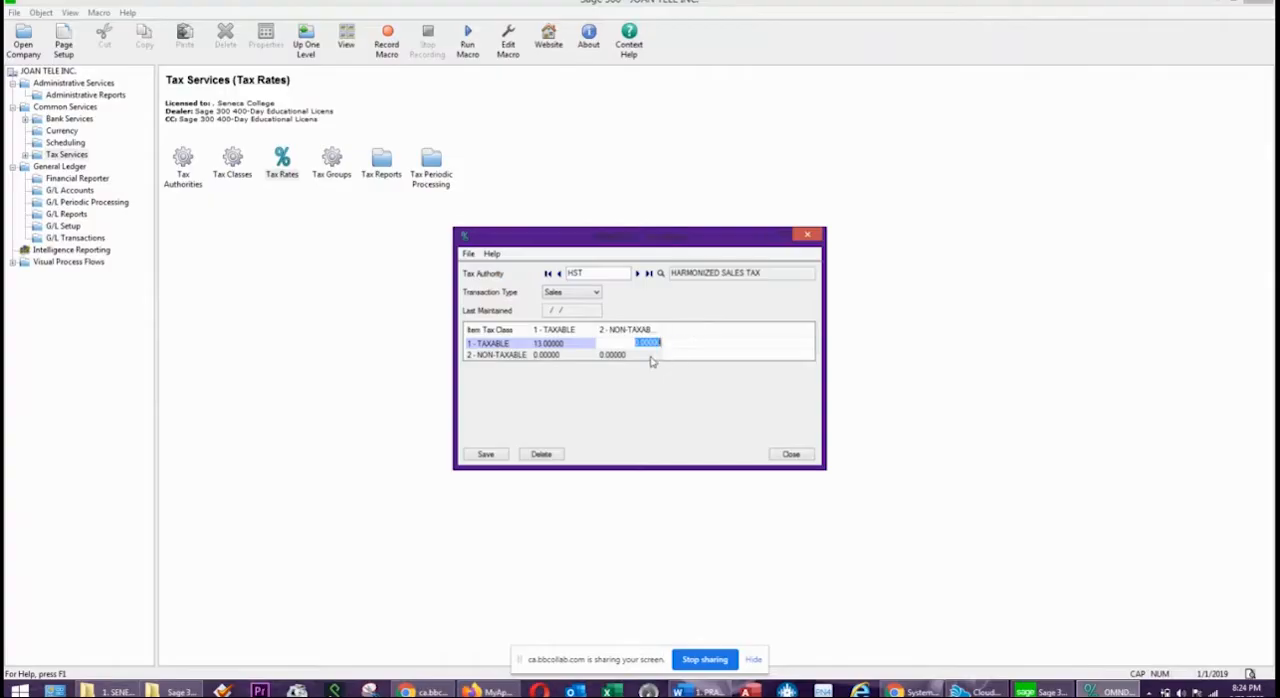
pyautogui.click(550, 357)
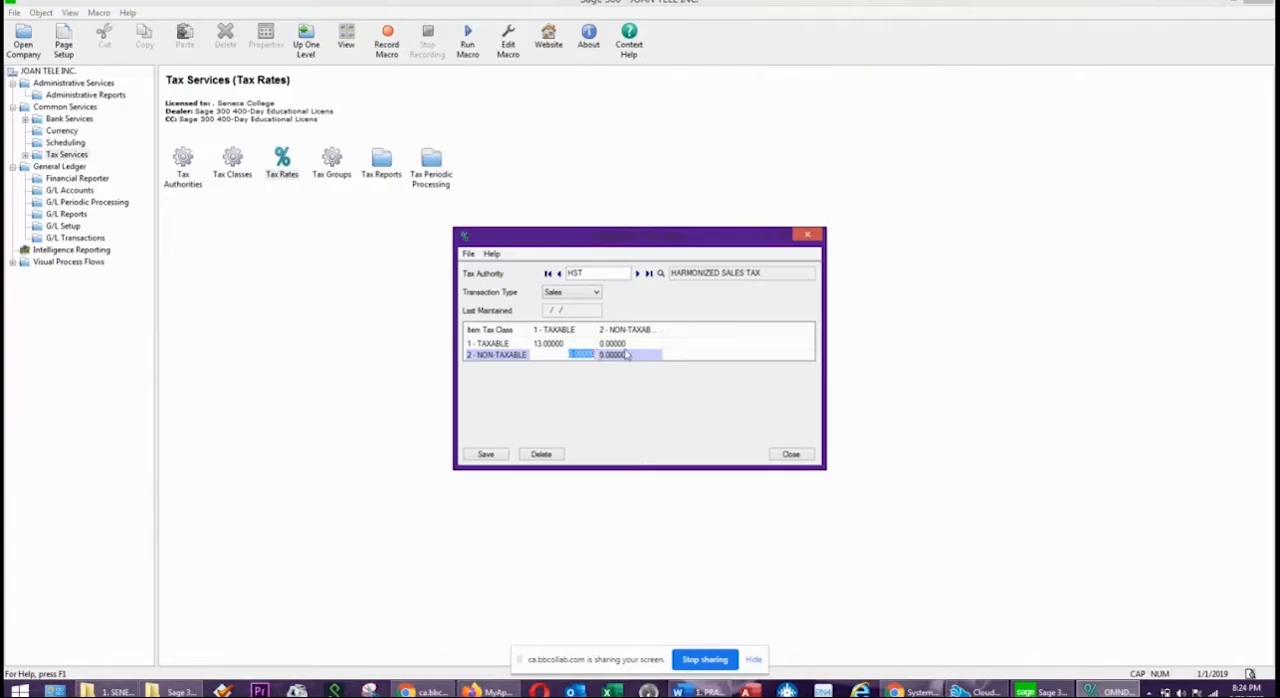
pyautogui.click(485, 455)
# Switch the HST rates to Purchases, set the rate for taxable items and taxable vendors to 13, and save.
pyautogui.click(560, 292)
pyautogui.click(560, 312)
pyautogui.click(550, 344)
pyautogui.click(550, 343)
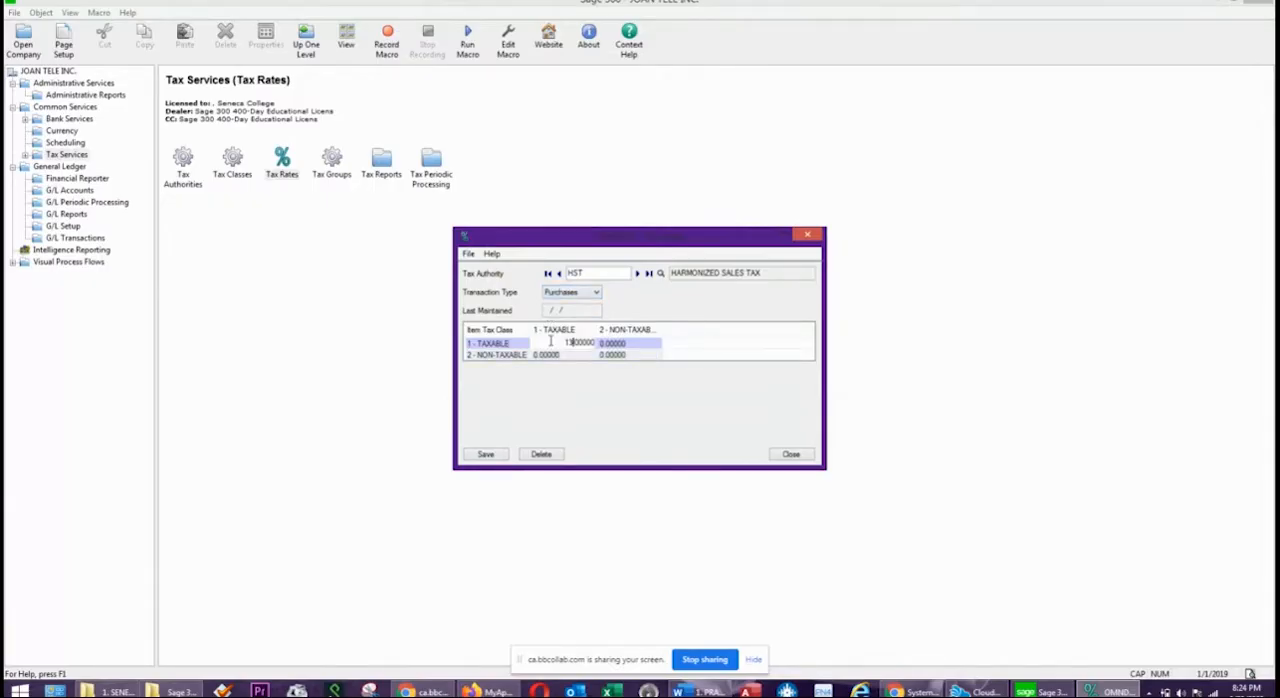
pyautogui.click(630, 345)
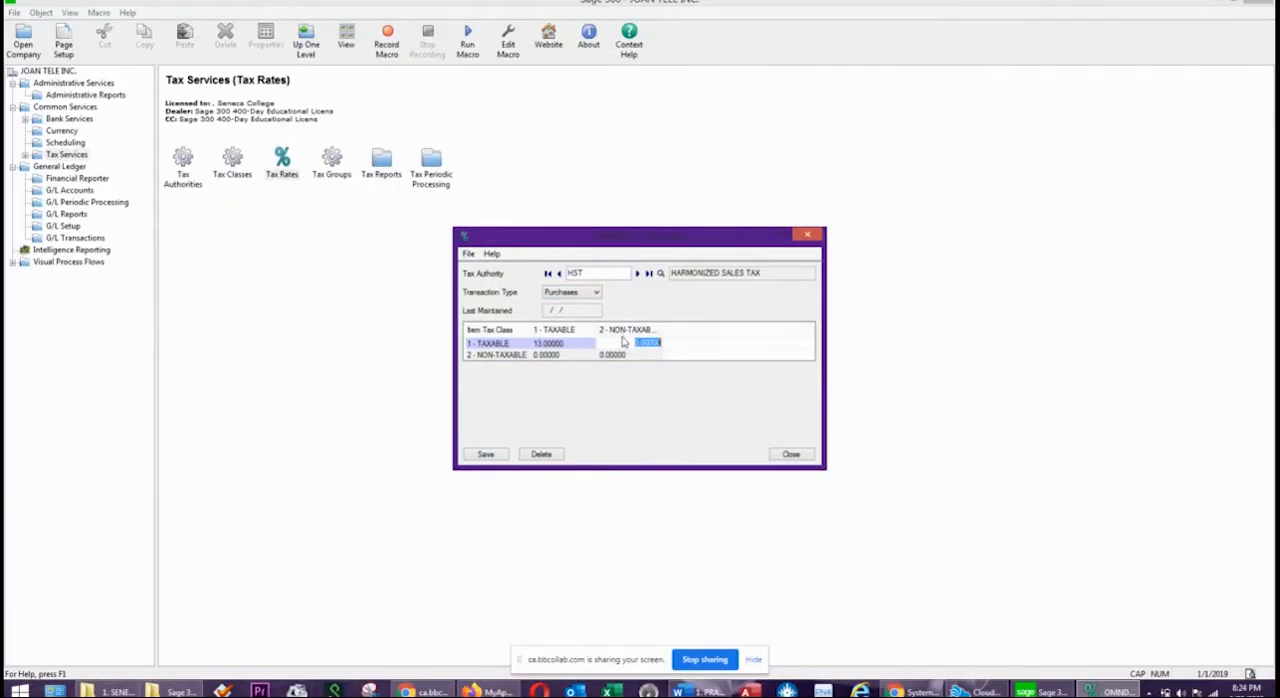
pyautogui.click(486, 455)
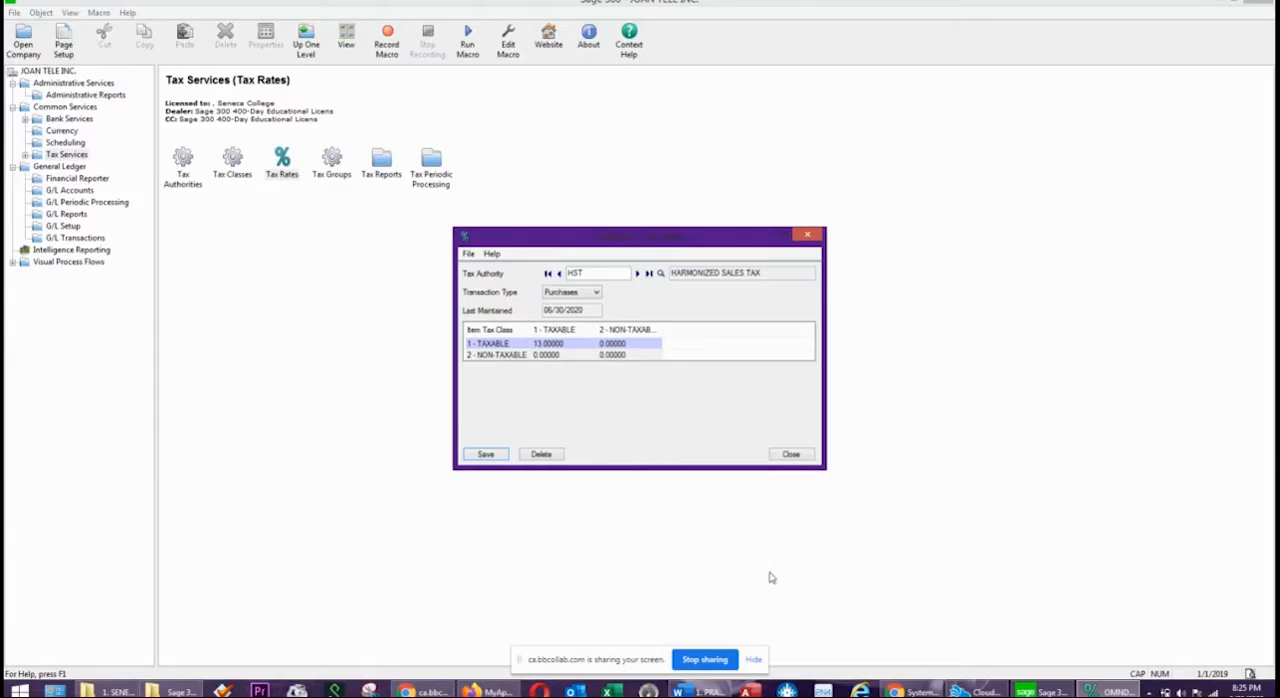
pyautogui.click(806, 457)
# Open Tax Groups and start a new tax group ONT with the Sales transaction type.
pyautogui.click(343, 174)
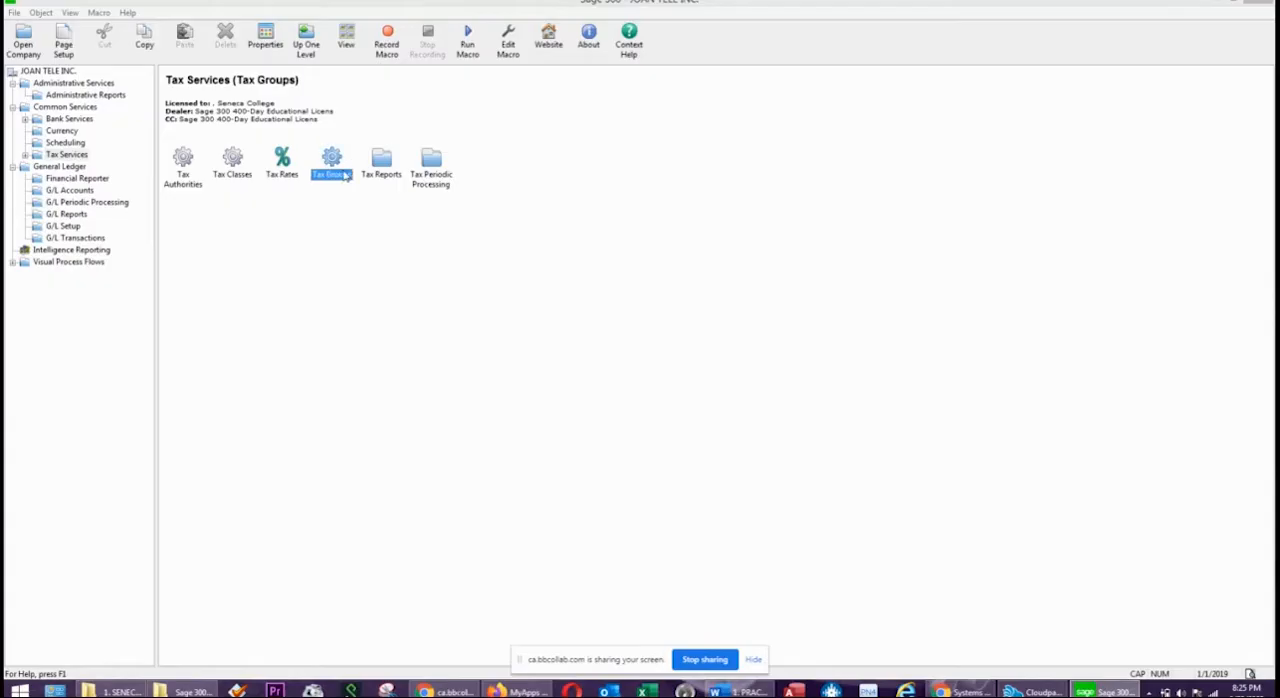
pyautogui.doubleClick(333, 162)
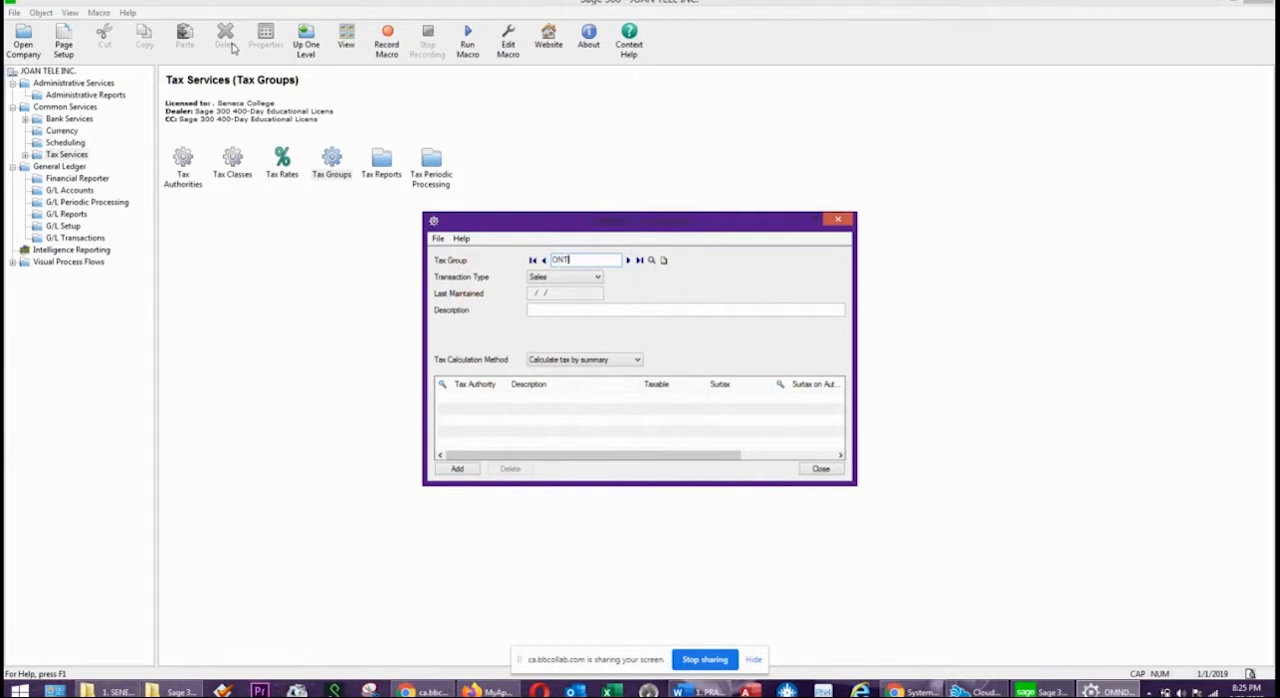
pyautogui.press('Tab')
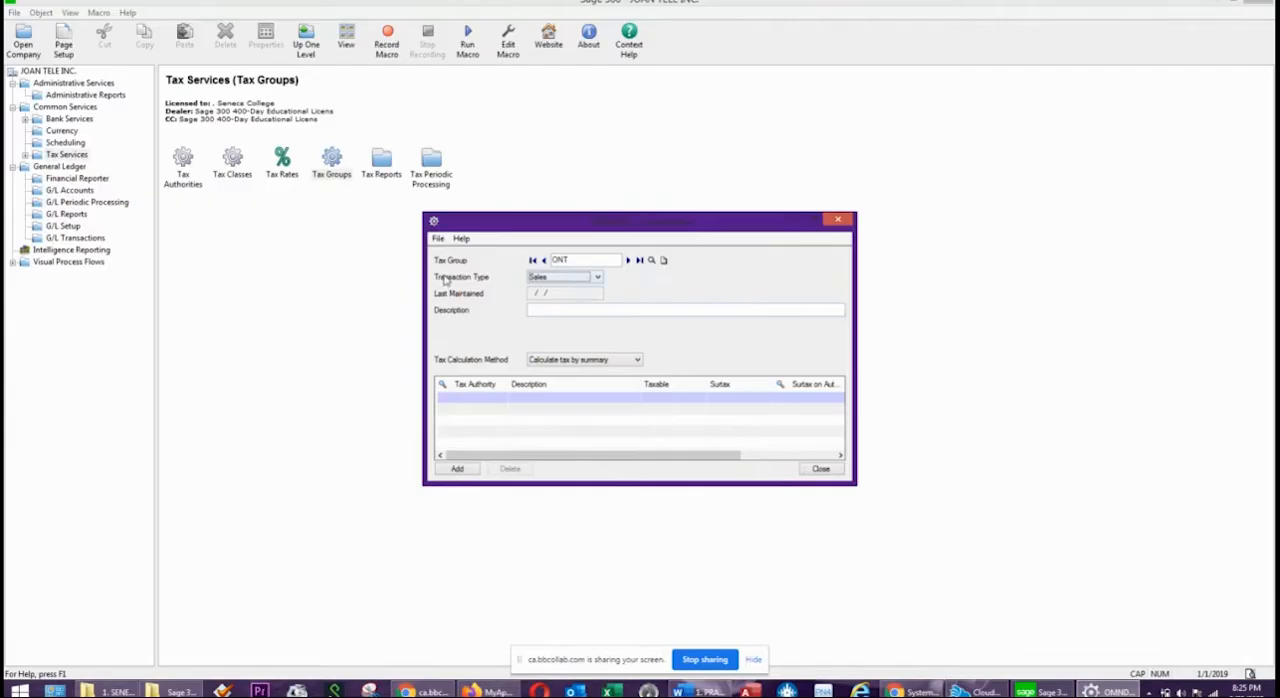
pyautogui.click(561, 280)
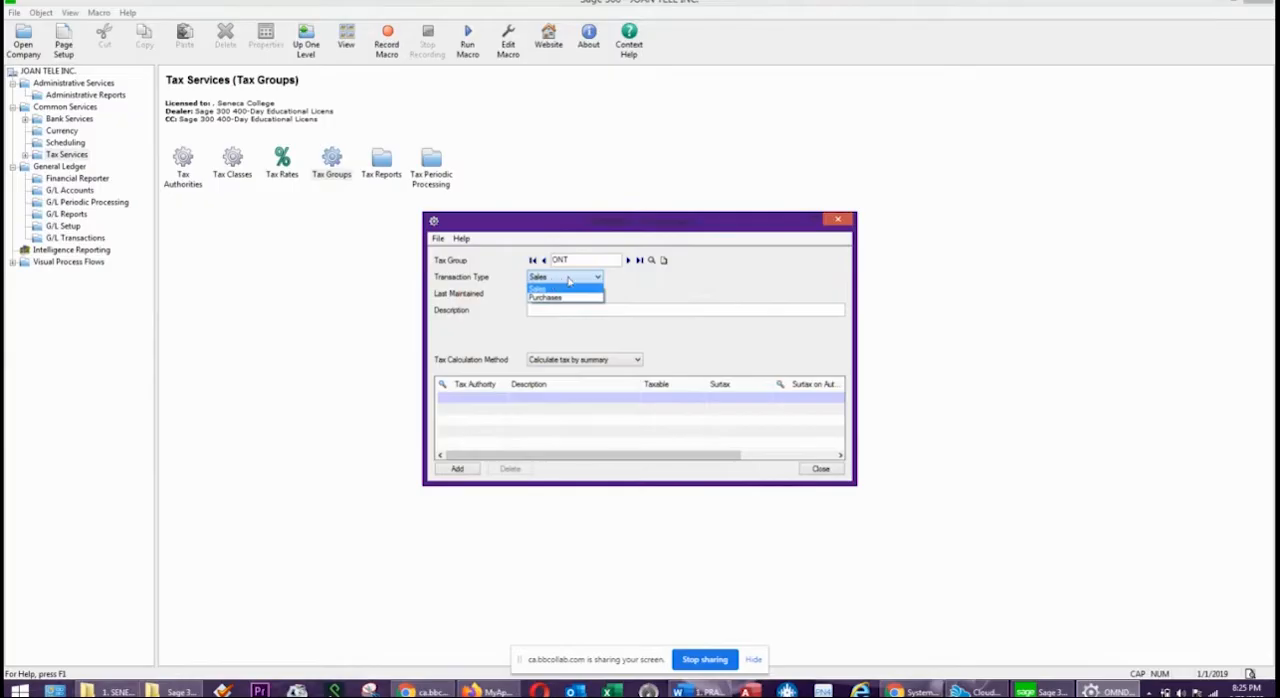
pyautogui.click(566, 281)
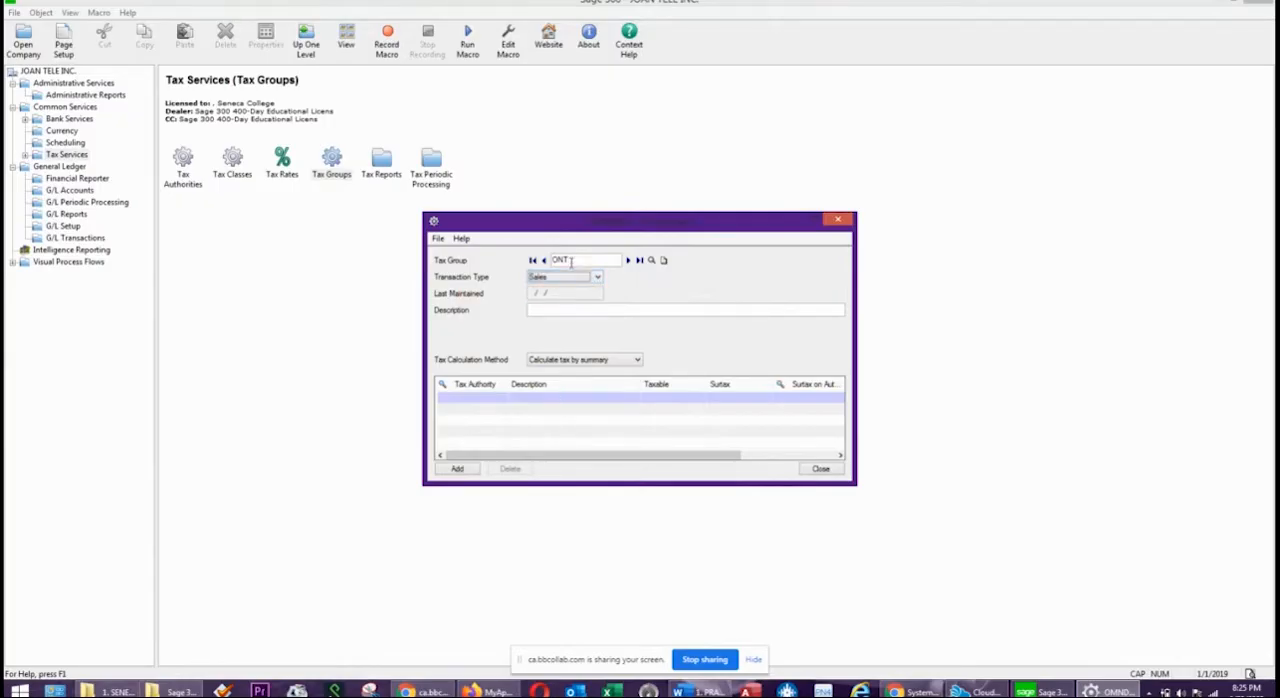
# Enter SUBJECT TO HST as the description of tax group ONT.
pyautogui.click(558, 309)
pyautogui.write('SUBJECT TO ')
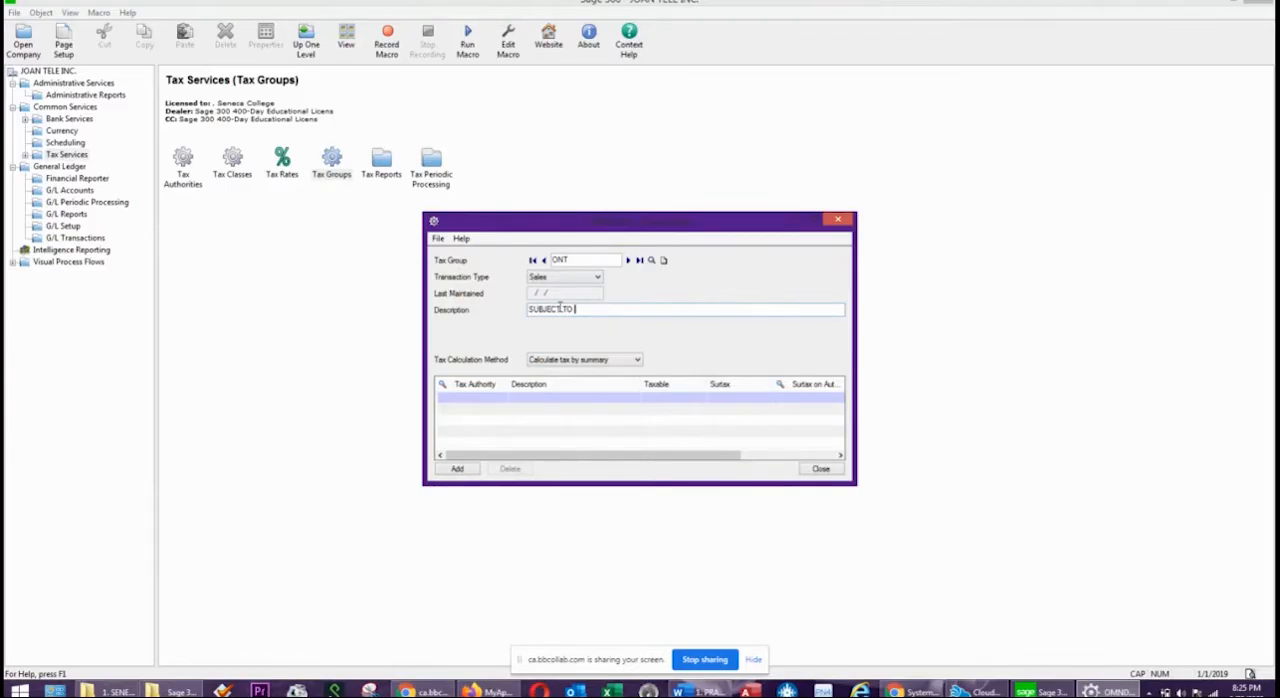
pyautogui.write('HST')
pyautogui.press('Tab')
# Set the tax calculation method of tax group ONT to Calculate tax by summary.
pyautogui.click(580, 362)
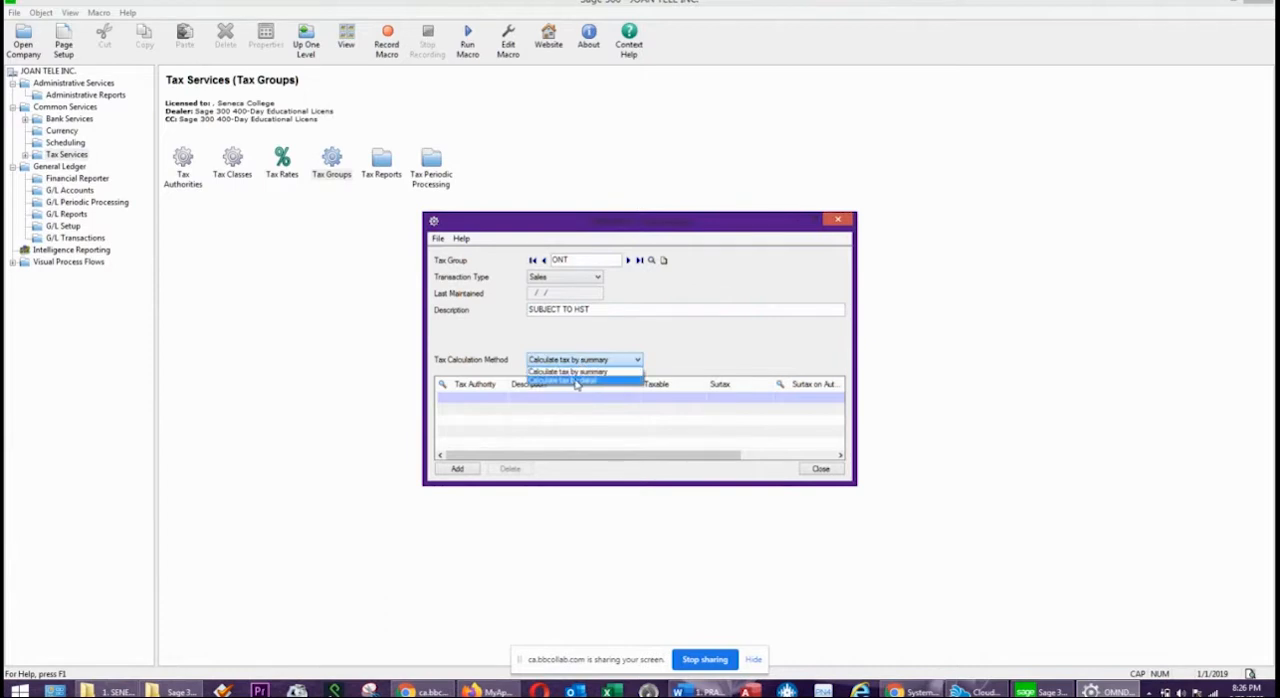
pyautogui.click(682, 340)
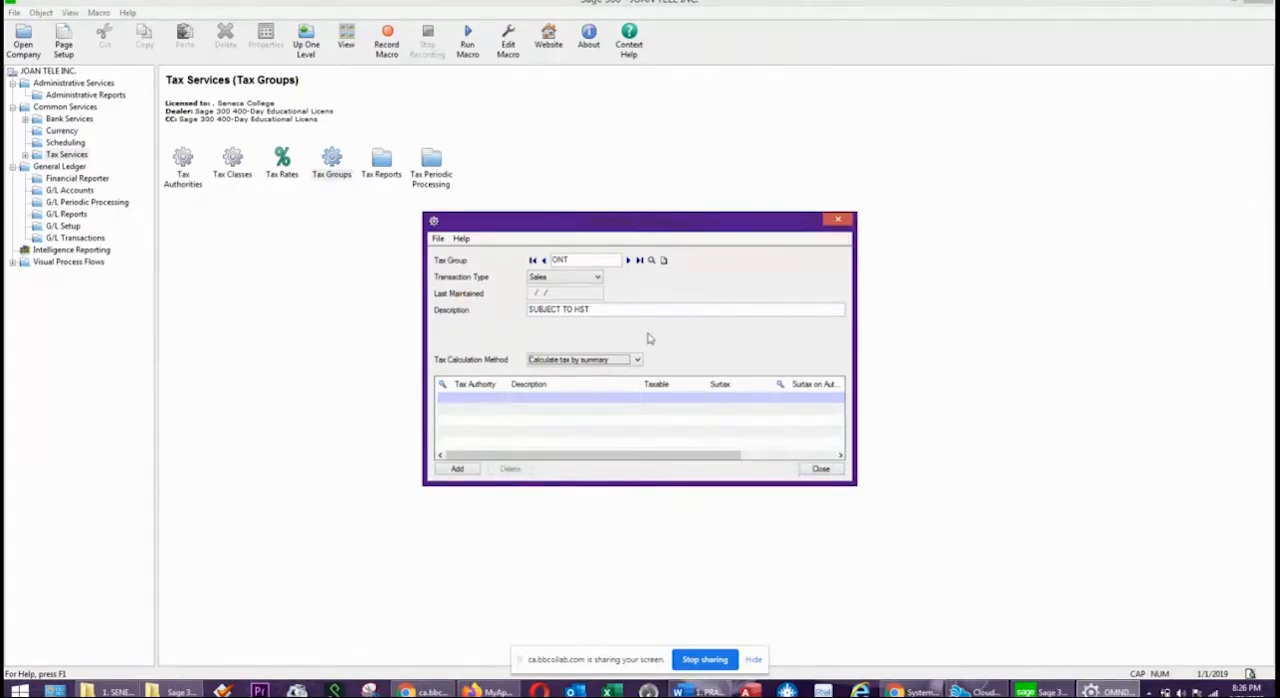
pyautogui.click(548, 360)
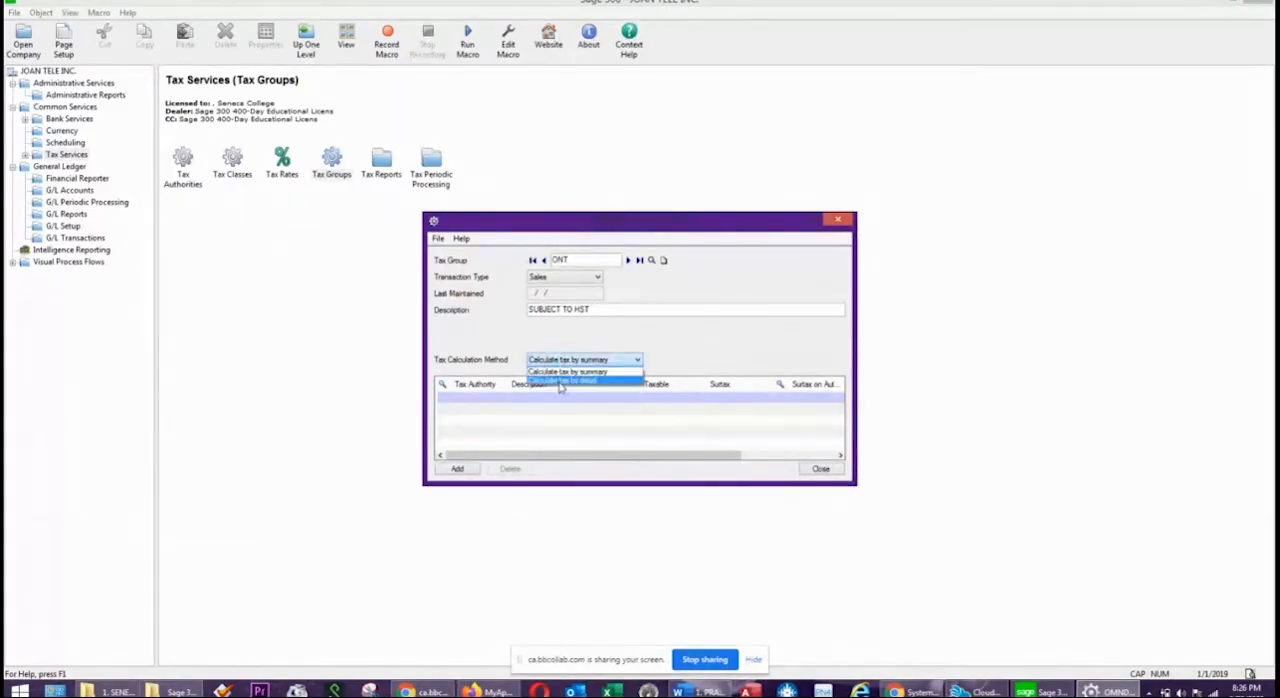
pyautogui.click(556, 371)
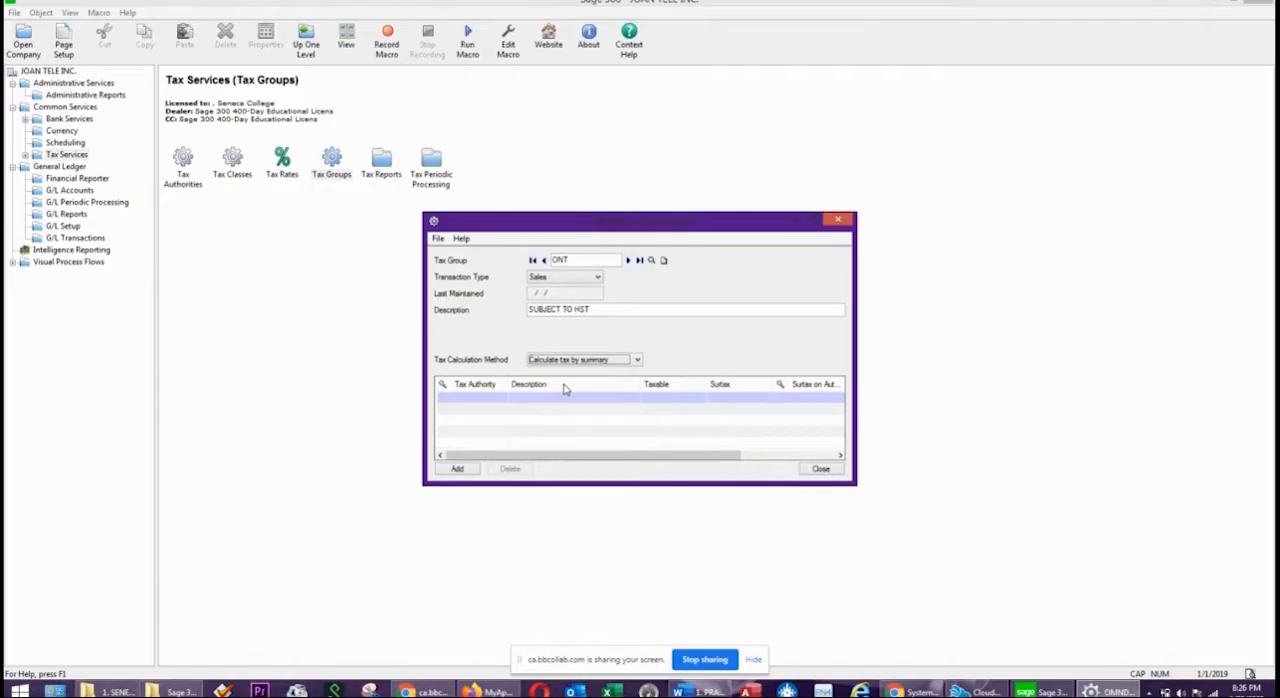
# Assign the HST tax authority to the ONT sales tax group and add the group.
pyautogui.click(496, 401)
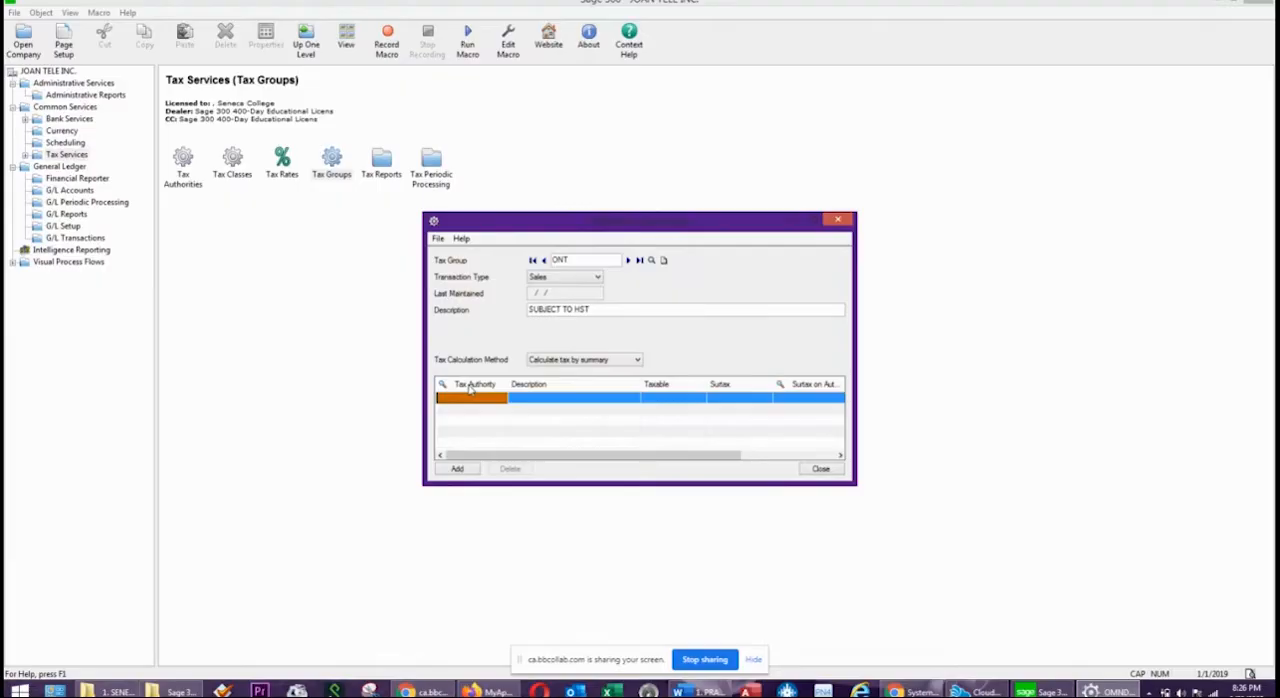
pyautogui.click(470, 389)
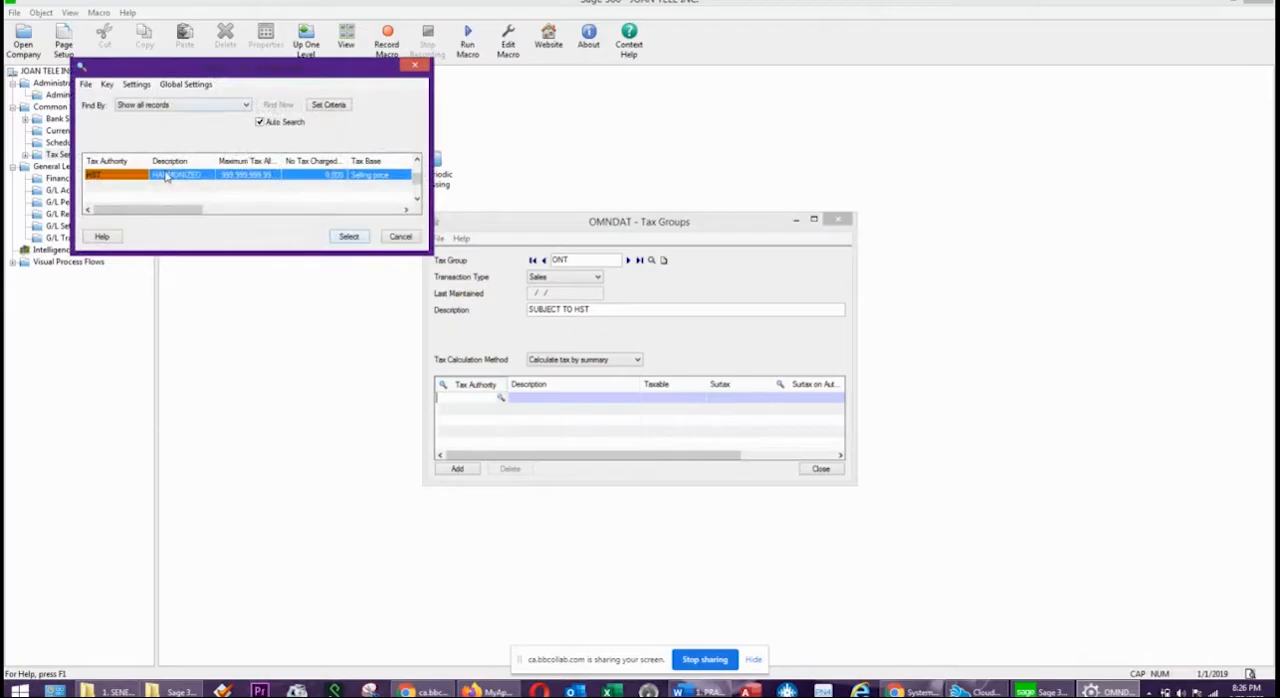
pyautogui.doubleClick(167, 176)
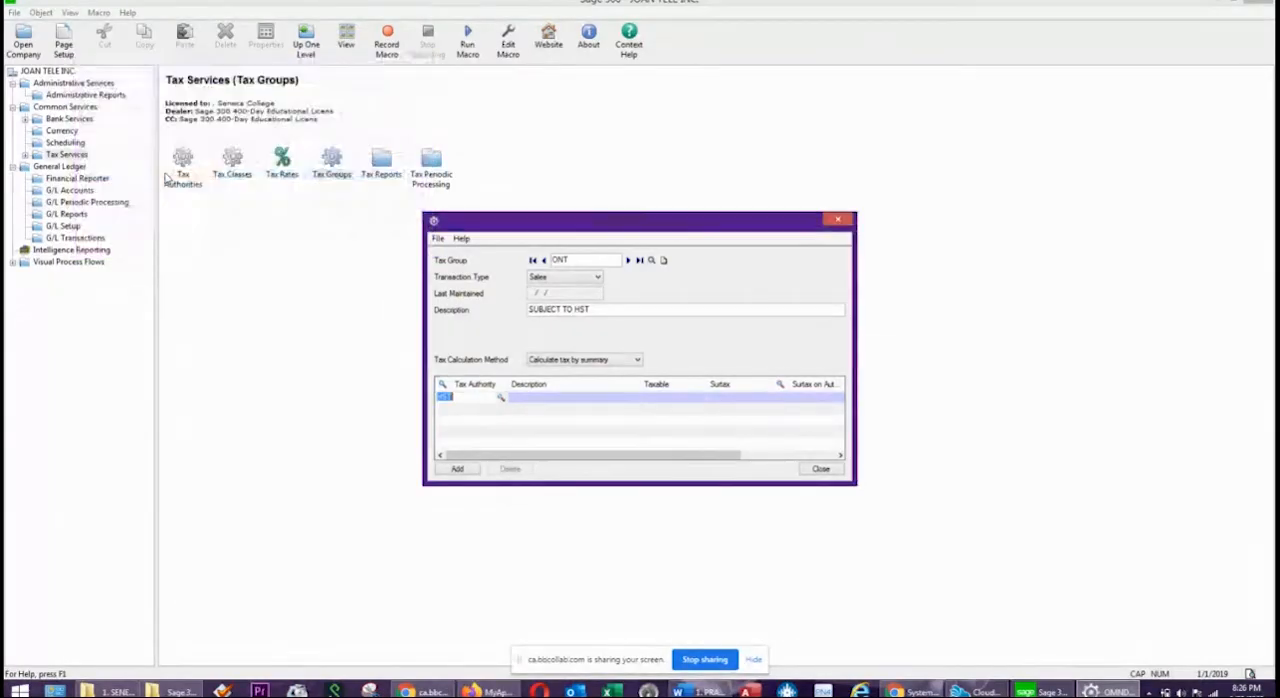
pyautogui.click(684, 403)
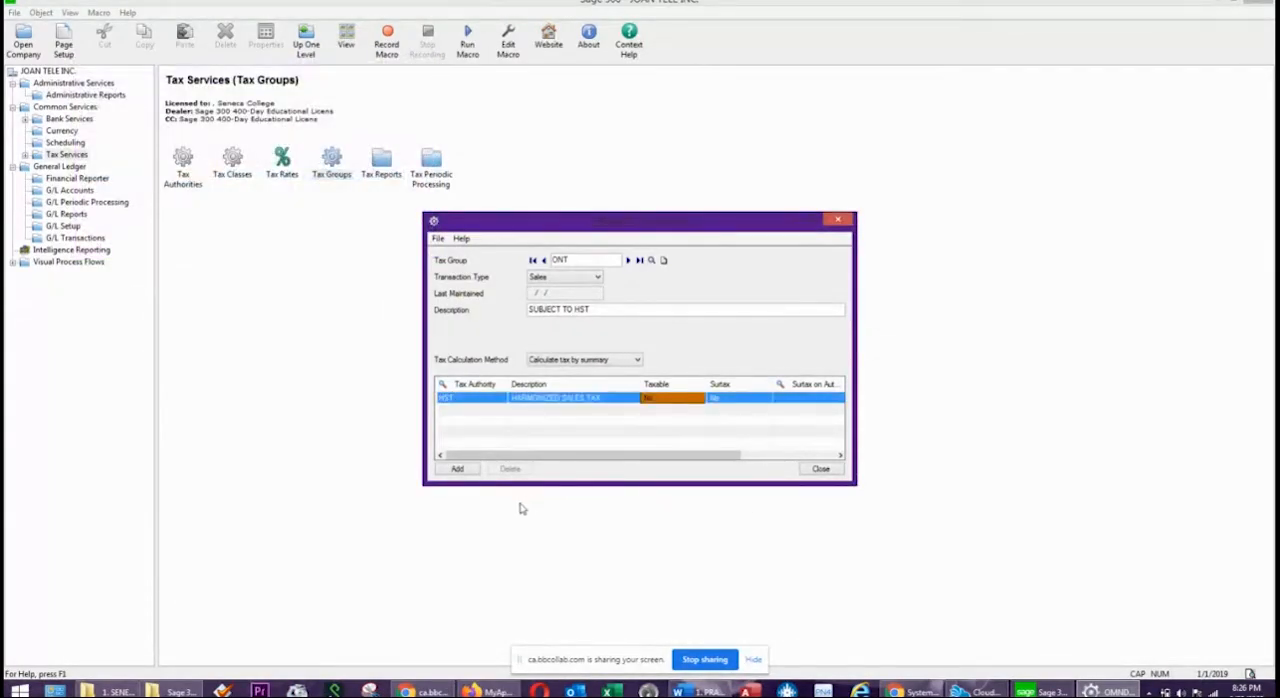
pyautogui.click(459, 469)
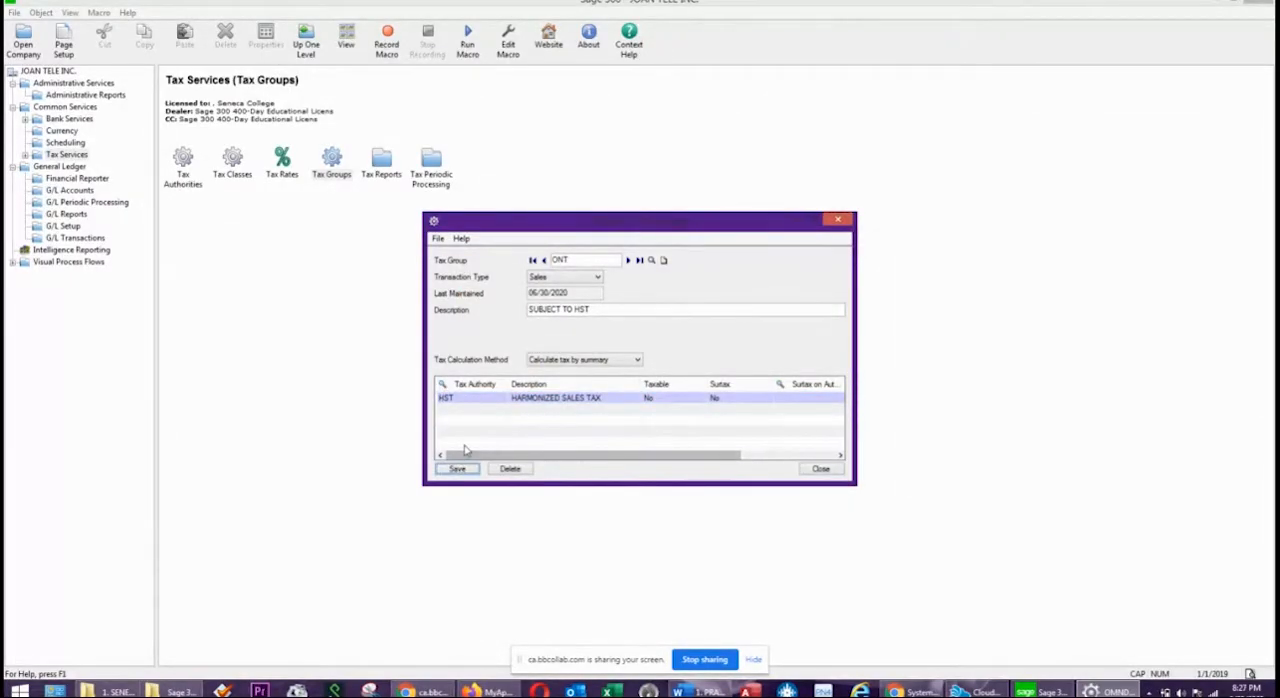
# Switch tax group ONT to the Purchases transaction type, assign the HST tax authority, and add the group.
pyautogui.click(569, 280)
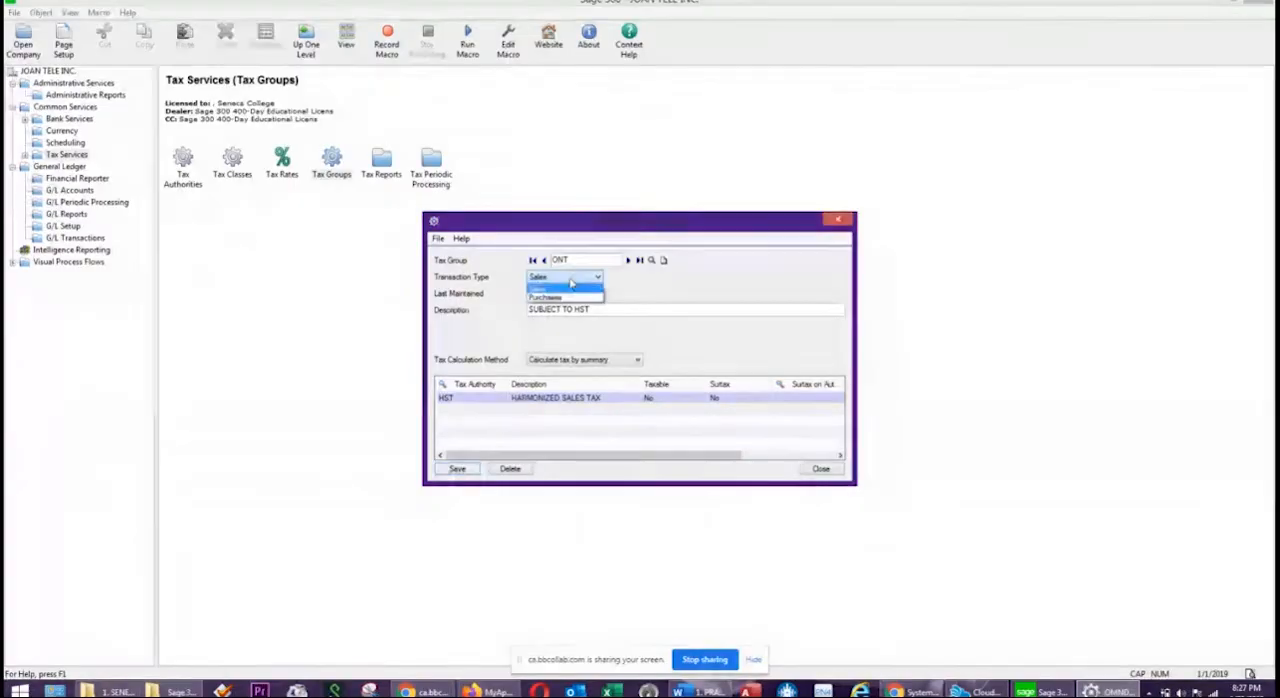
pyautogui.click(550, 299)
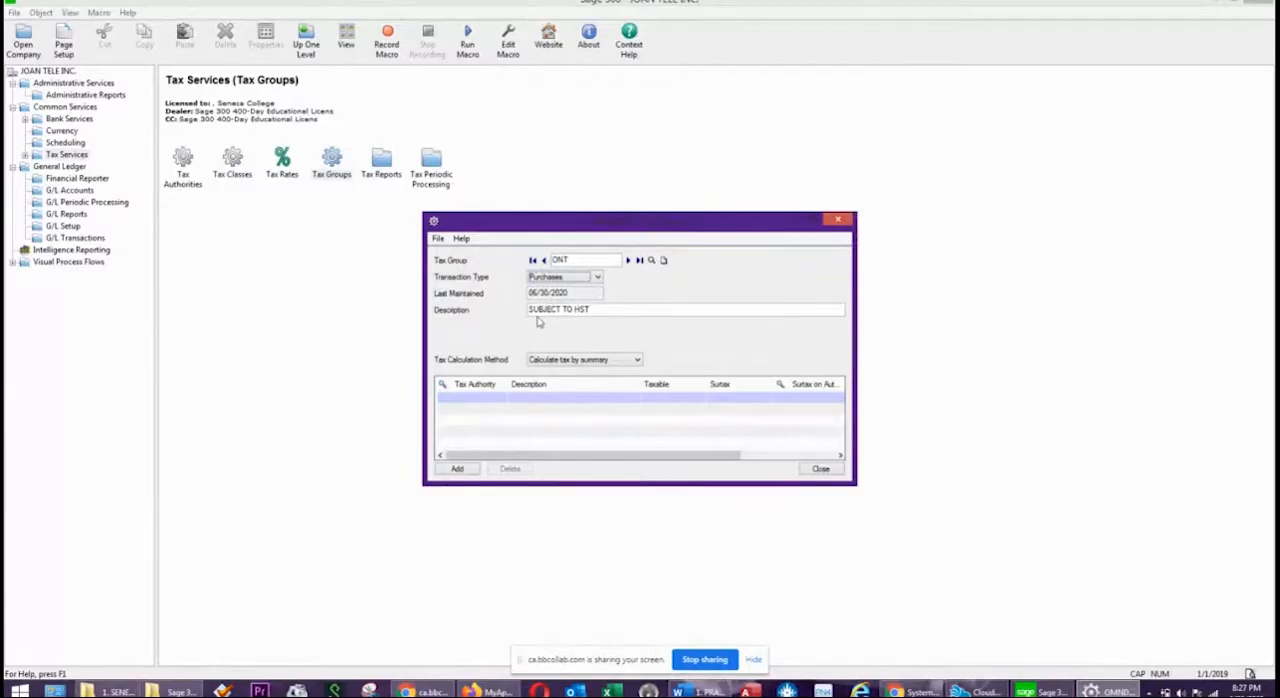
pyautogui.click(648, 310)
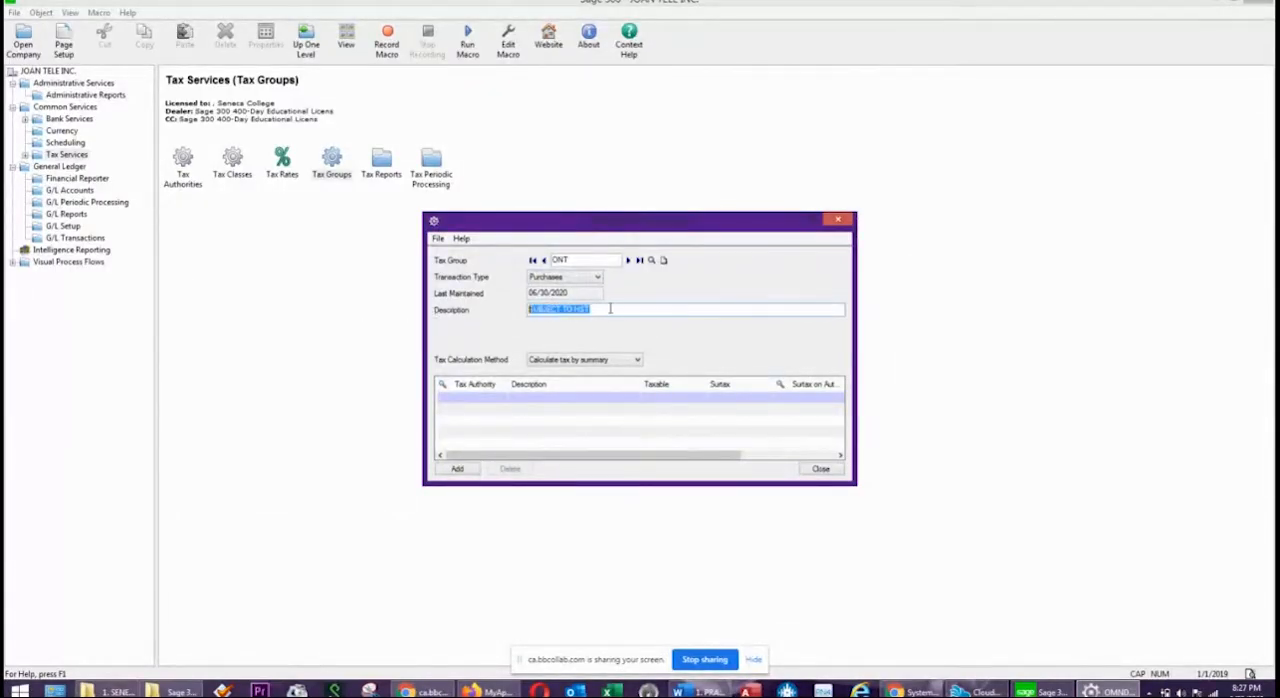
pyautogui.click(472, 386)
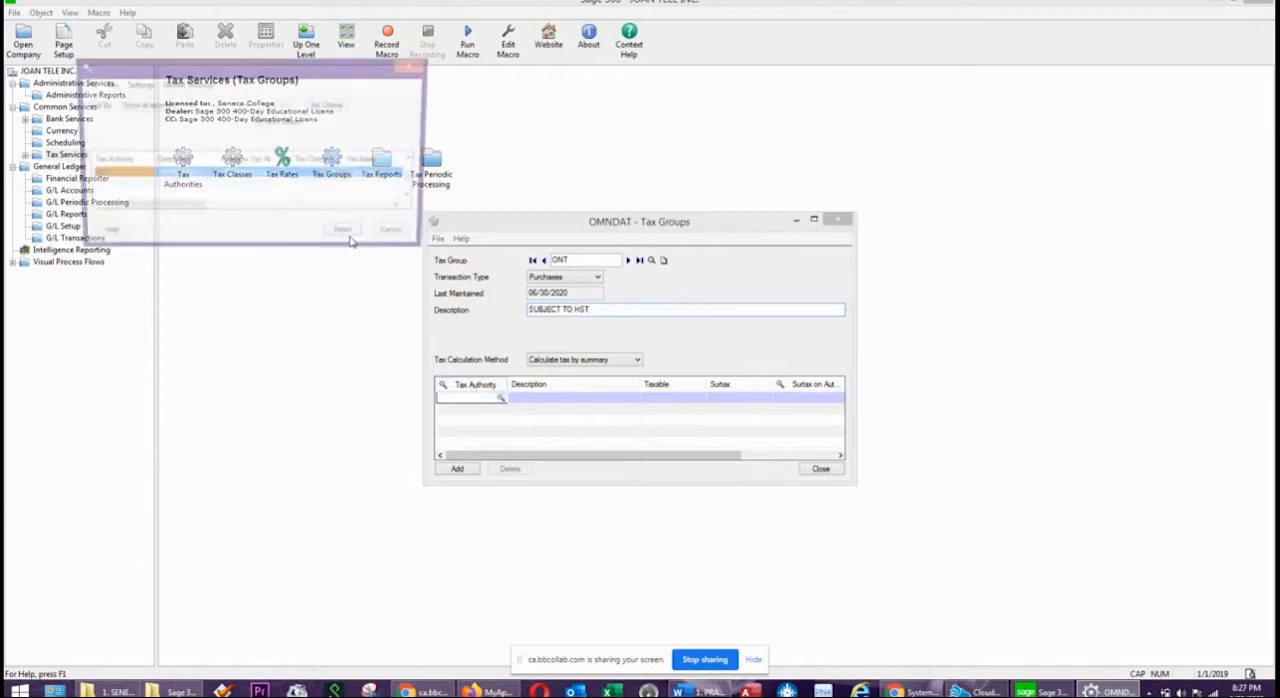
pyautogui.click(191, 179)
pyautogui.doubleClick(193, 183)
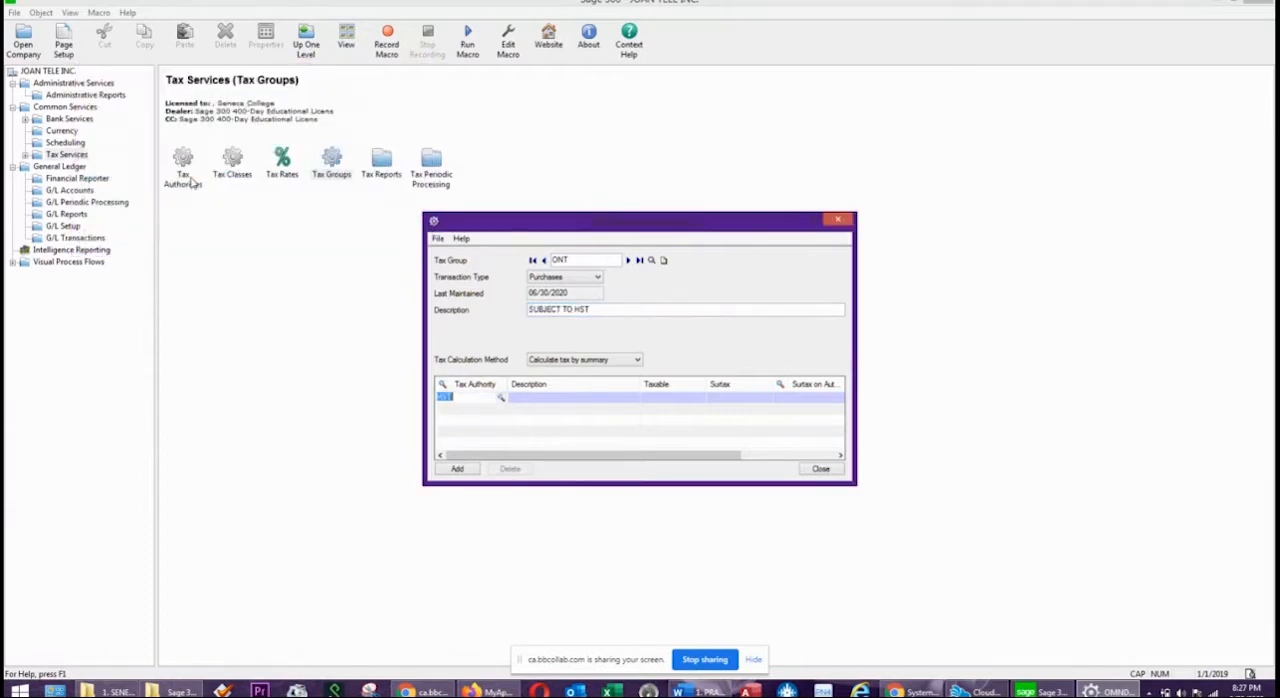
pyautogui.click(608, 405)
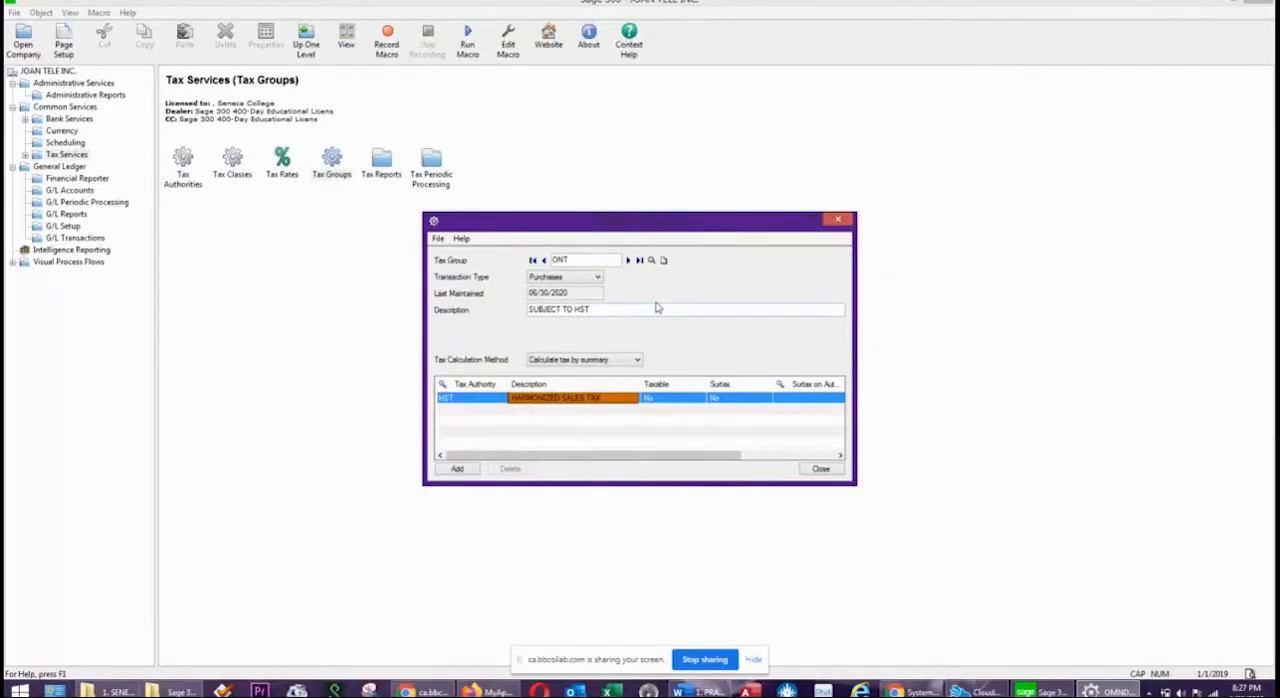
pyautogui.click(460, 472)
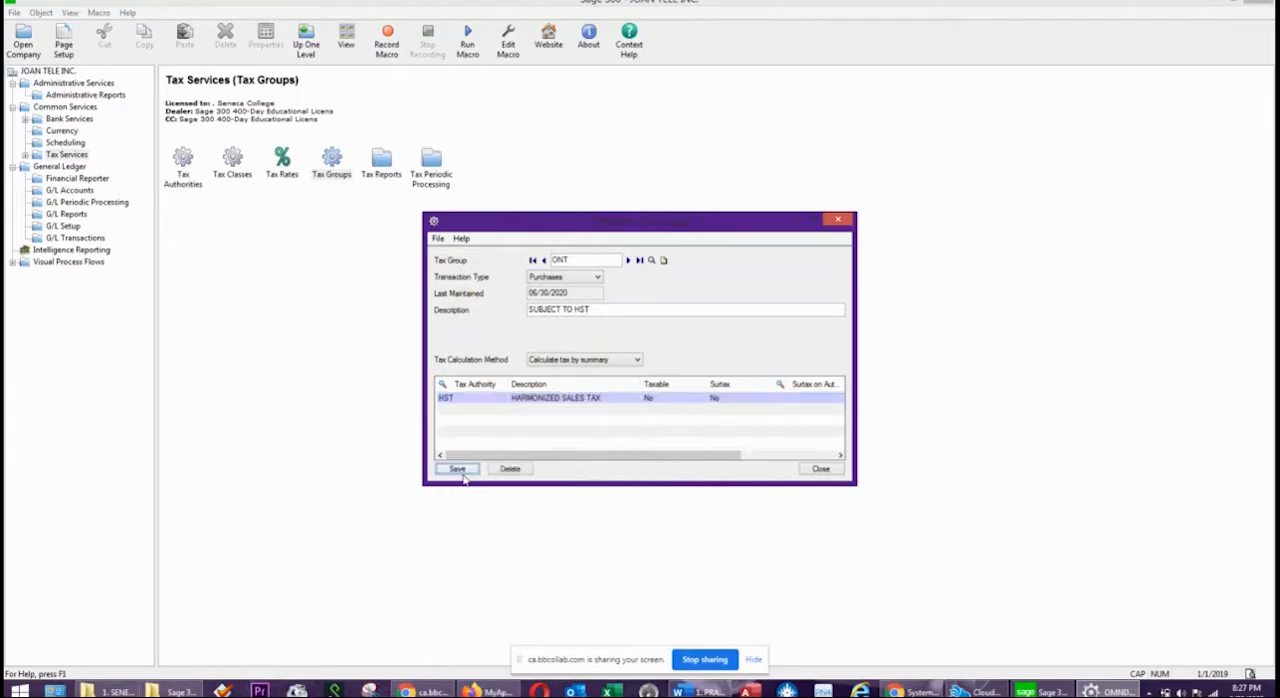
# Print the tax groups report for the Sales transaction type to the screen, review it, and close it.
pyautogui.click(437, 239)
pyautogui.click(455, 253)
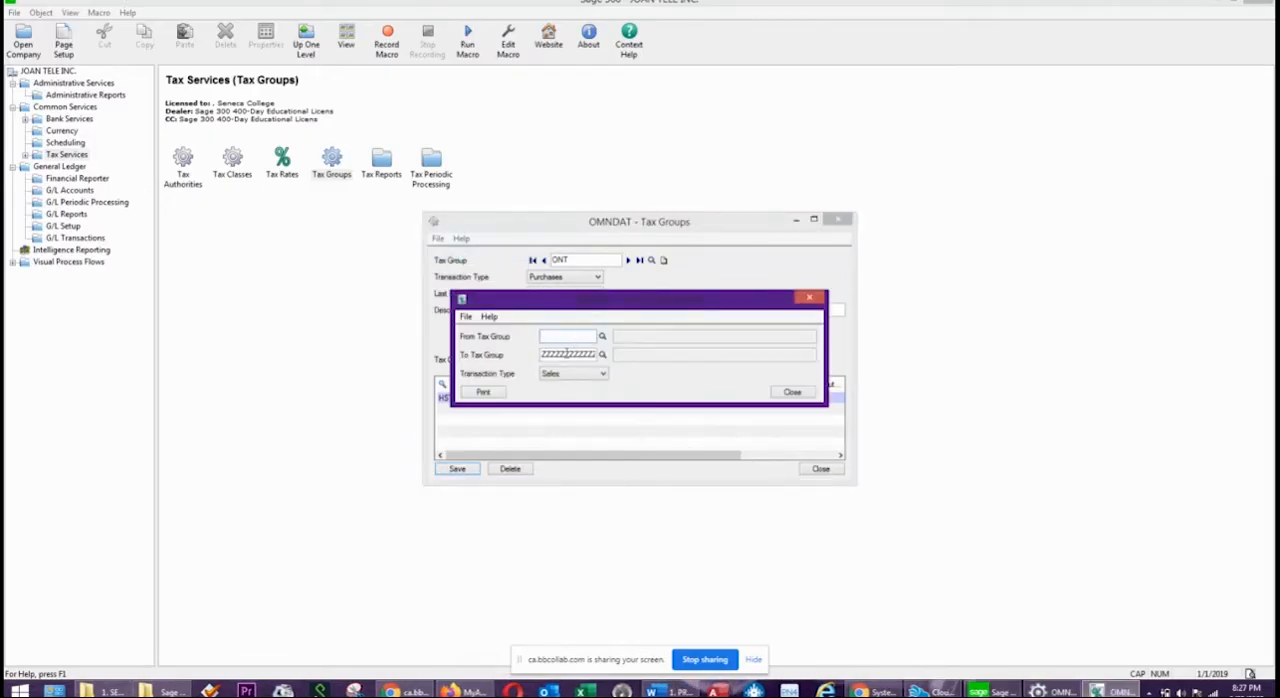
pyautogui.click(557, 377)
pyautogui.click(558, 386)
pyautogui.click(483, 392)
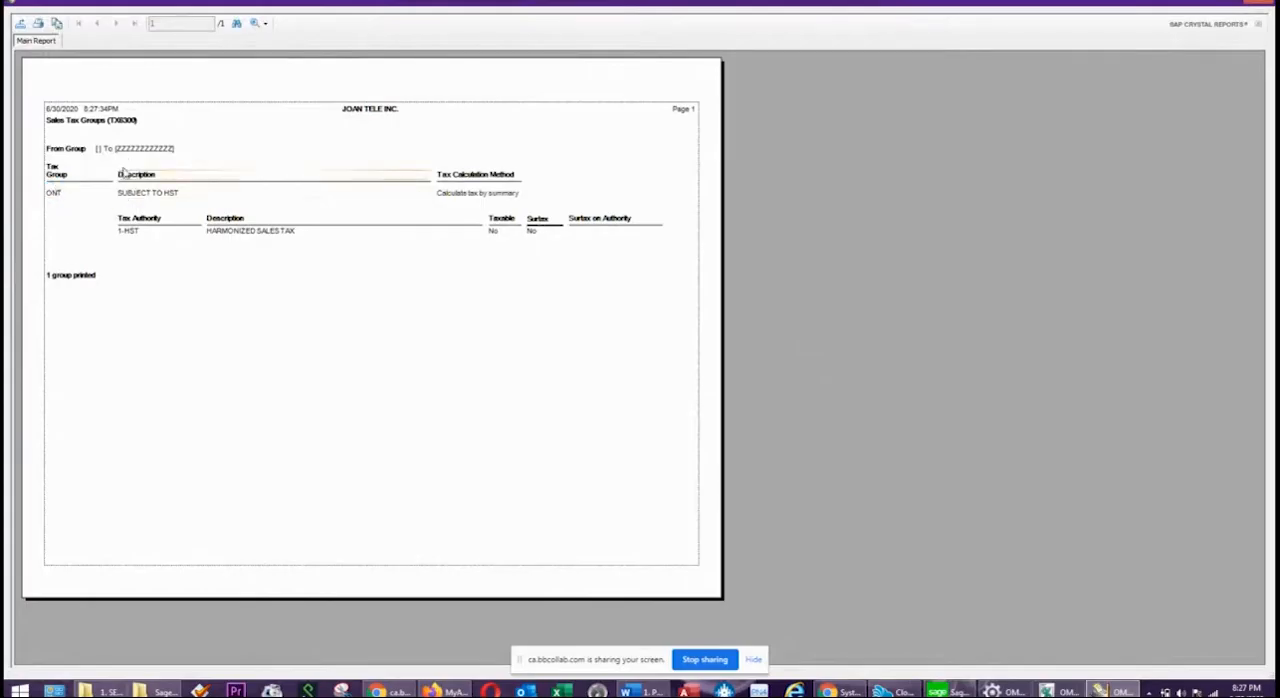
pyautogui.click(62, 121)
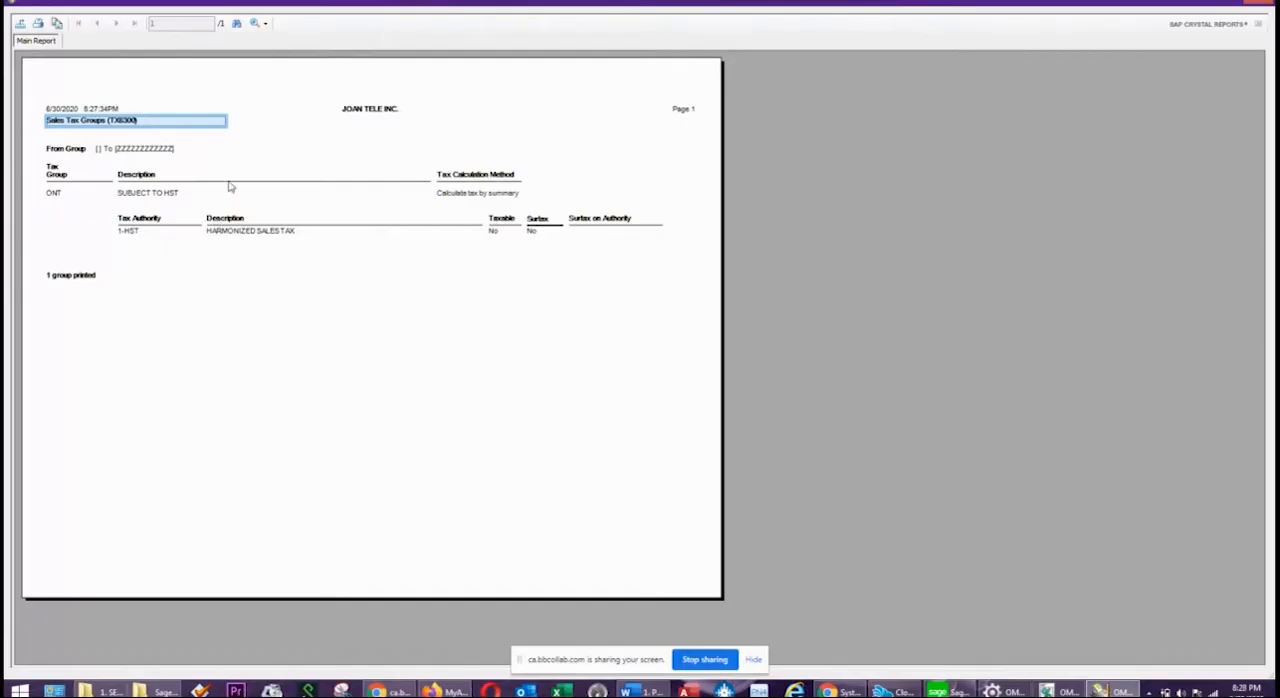
pyautogui.click(1253, 3)
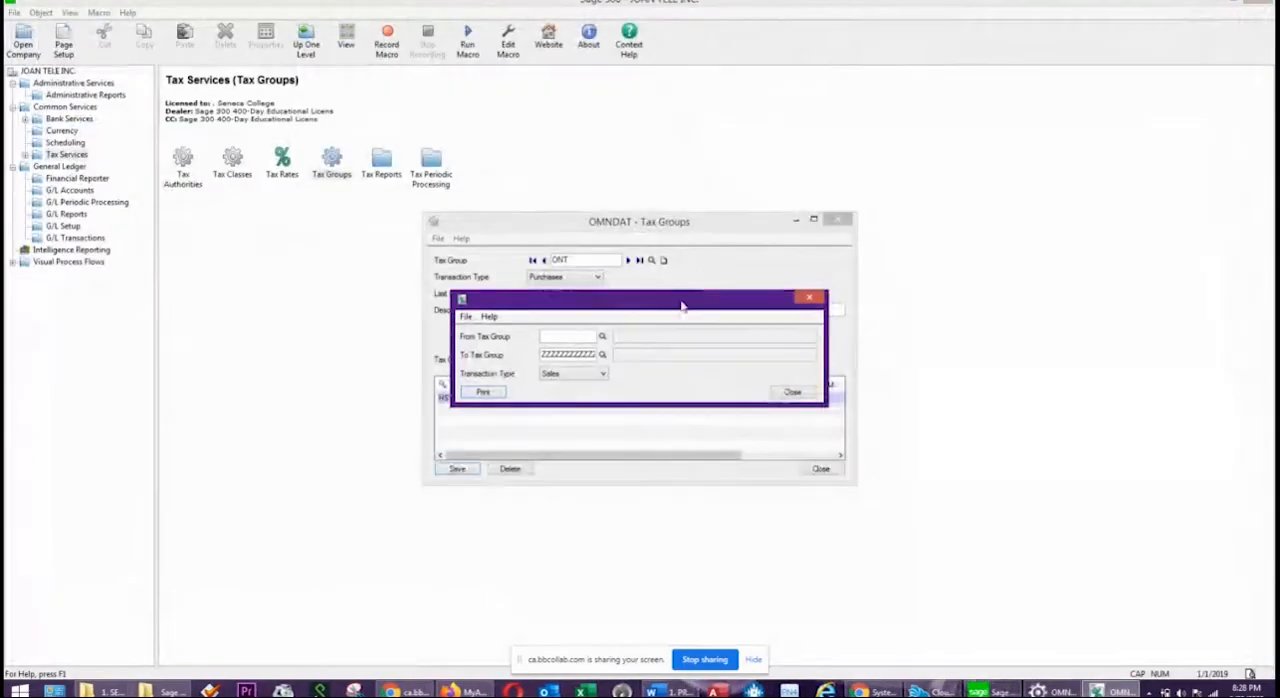
pyautogui.click(790, 392)
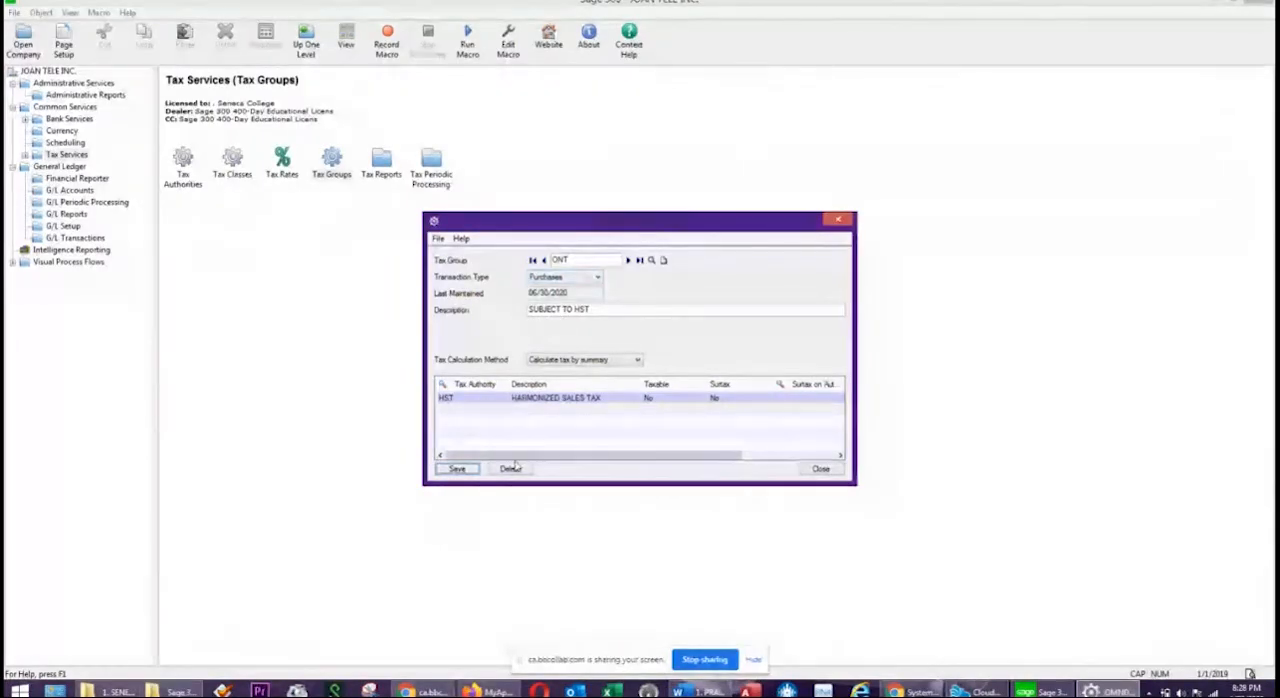
# Print the tax groups report for the Purchases transaction type to the screen, review it, and close Tax Groups.
pyautogui.click(440, 238)
pyautogui.click(448, 258)
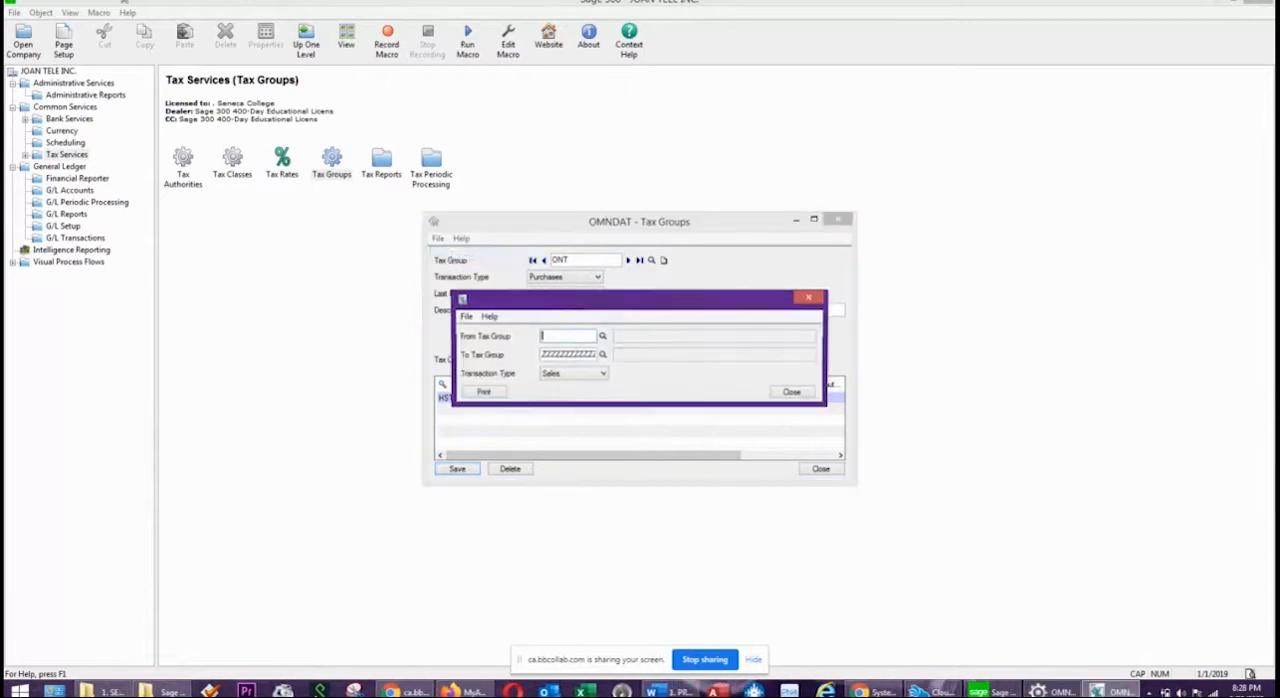
pyautogui.click(566, 376)
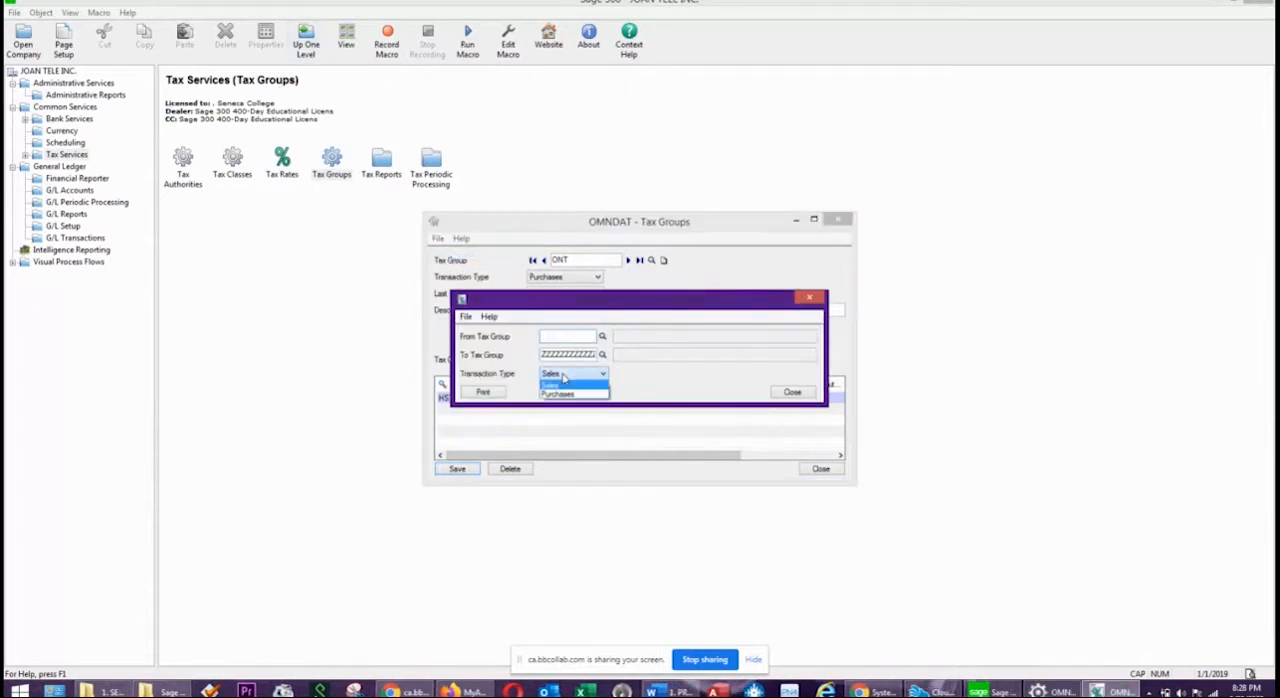
pyautogui.click(558, 392)
pyautogui.click(482, 393)
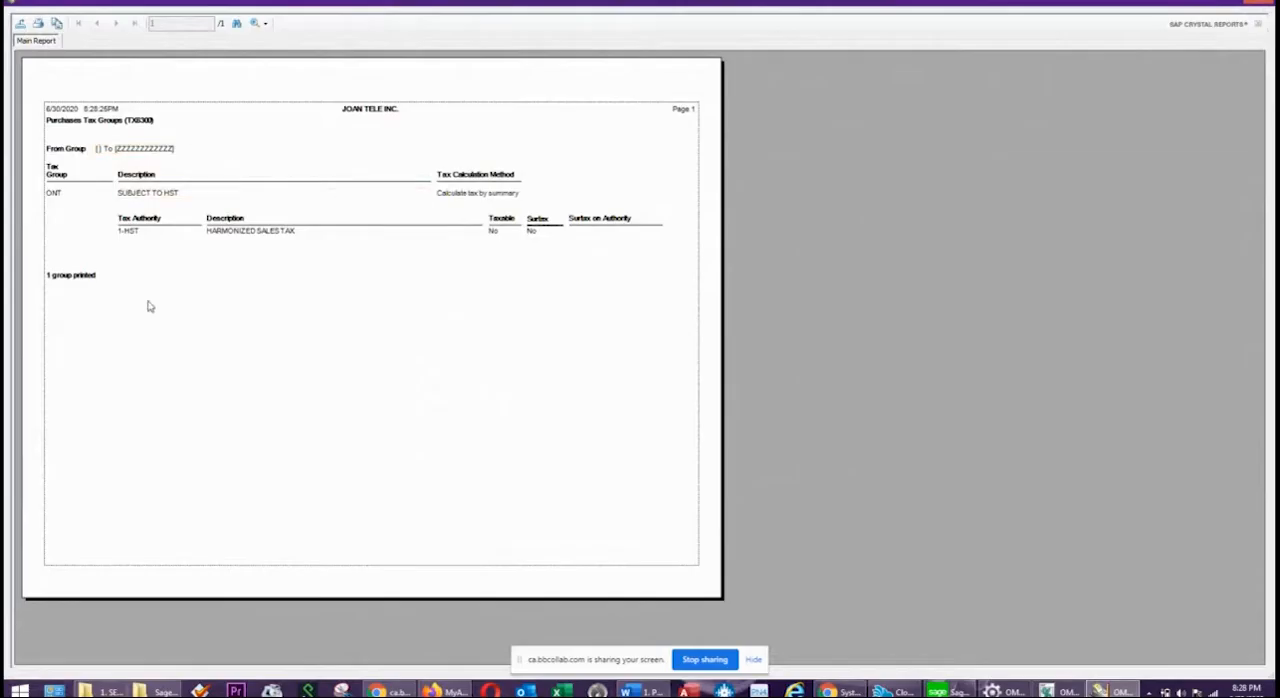
pyautogui.click(84, 121)
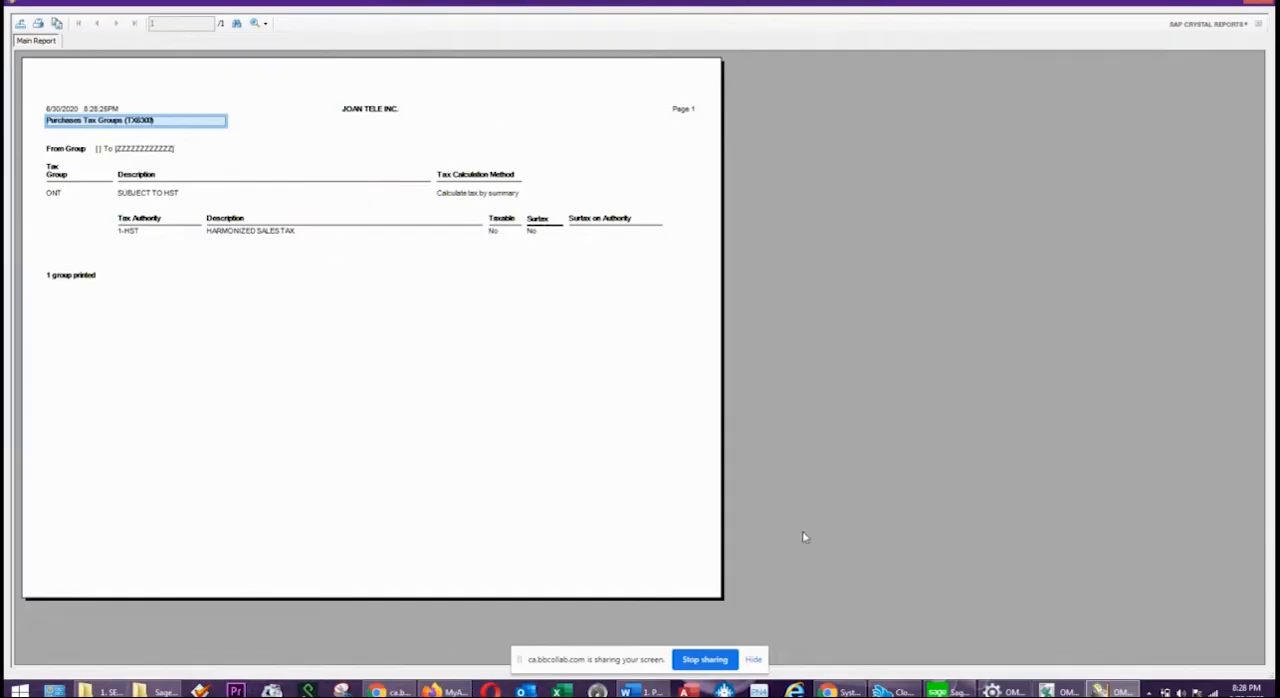
pyautogui.click(1258, 3)
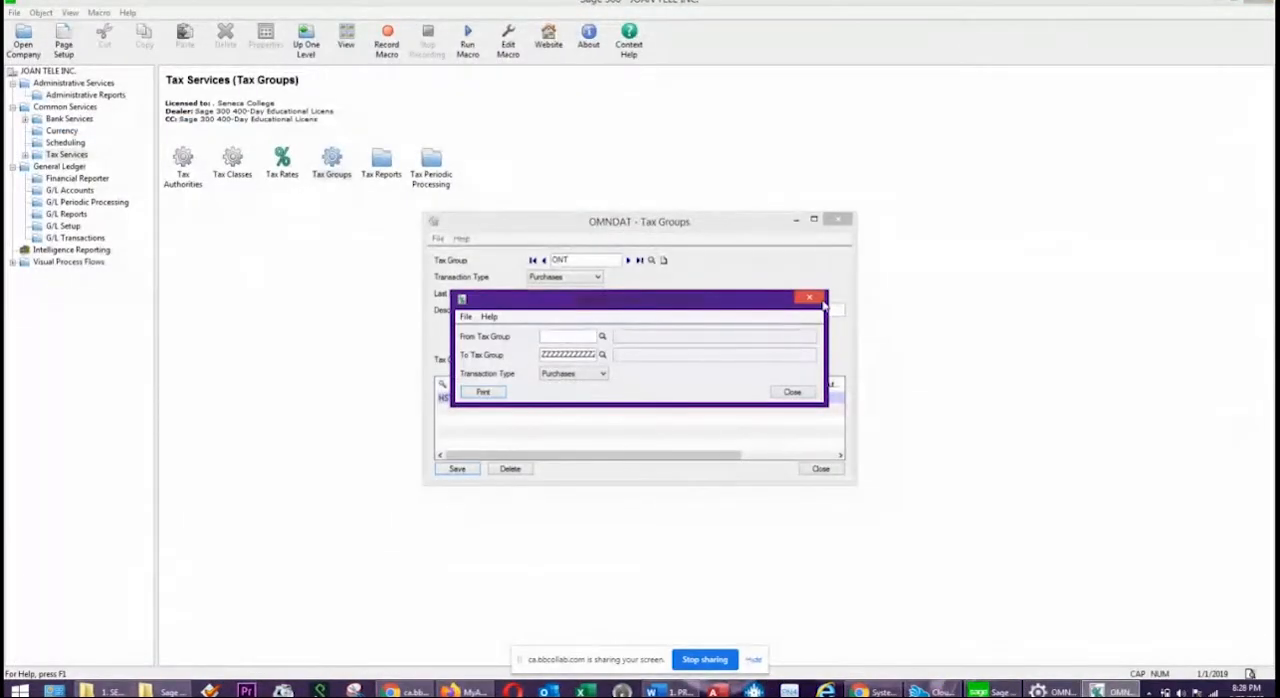
pyautogui.click(815, 299)
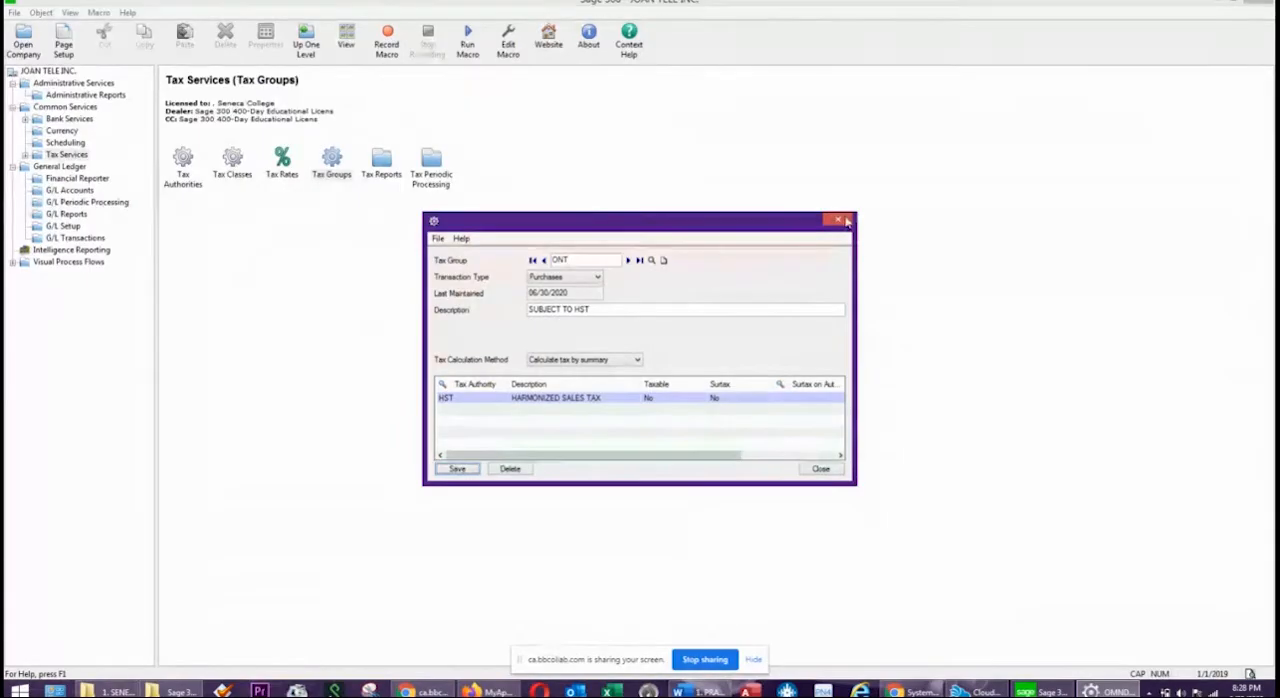
pyautogui.click(838, 222)
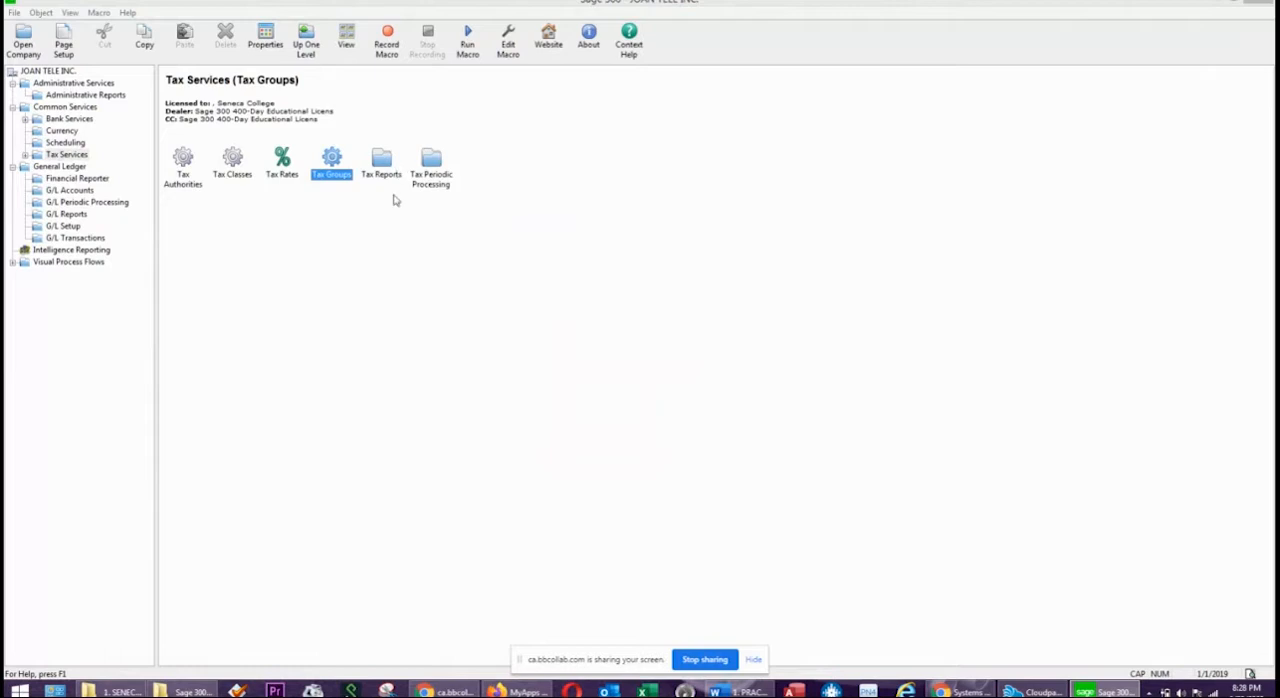
# Open the Tax Reports folder to view the available tax reports.
pyautogui.click(383, 166)
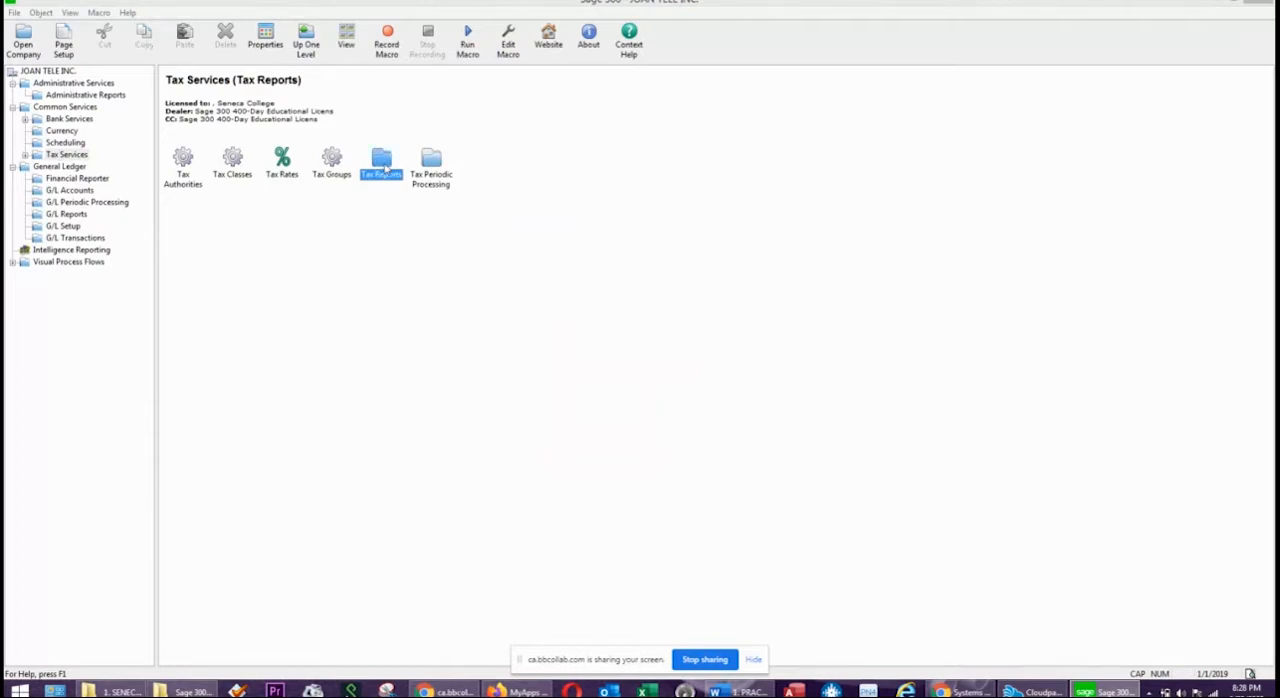
pyautogui.doubleClick(384, 166)
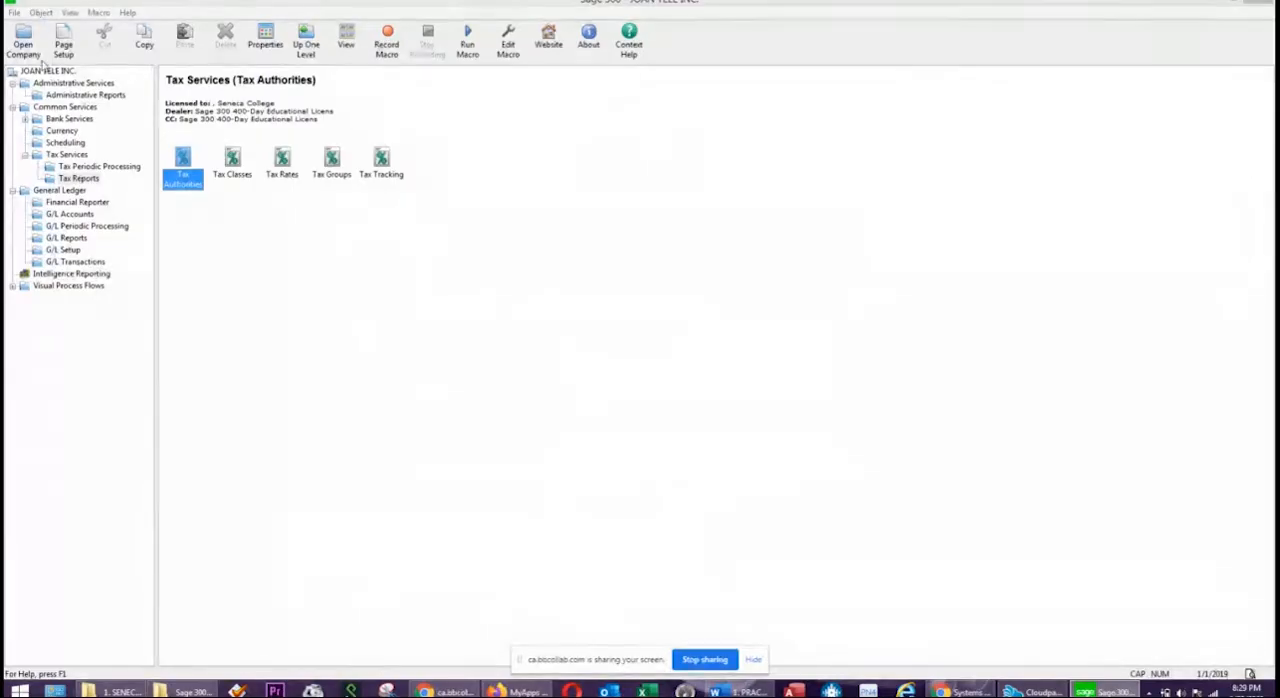
# Open Banks in Bank Services and start a new bank TD with the description TORONTO DOMINION.
pyautogui.click(78, 107)
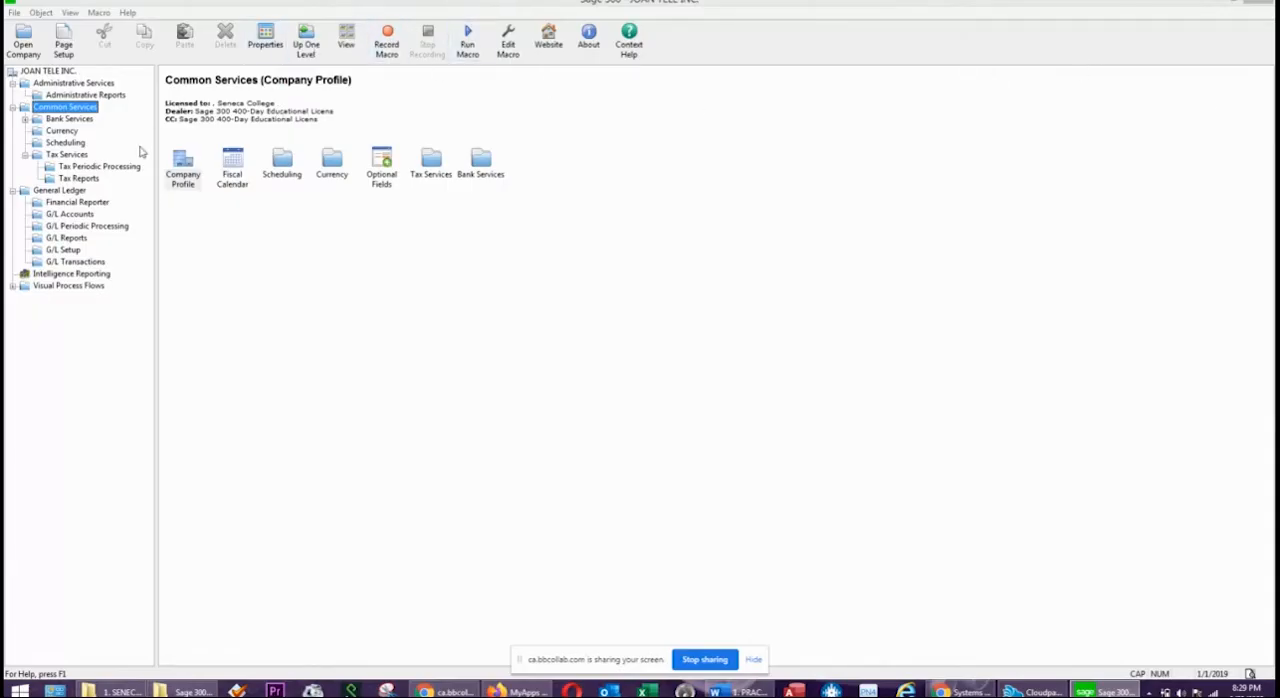
pyautogui.click(70, 119)
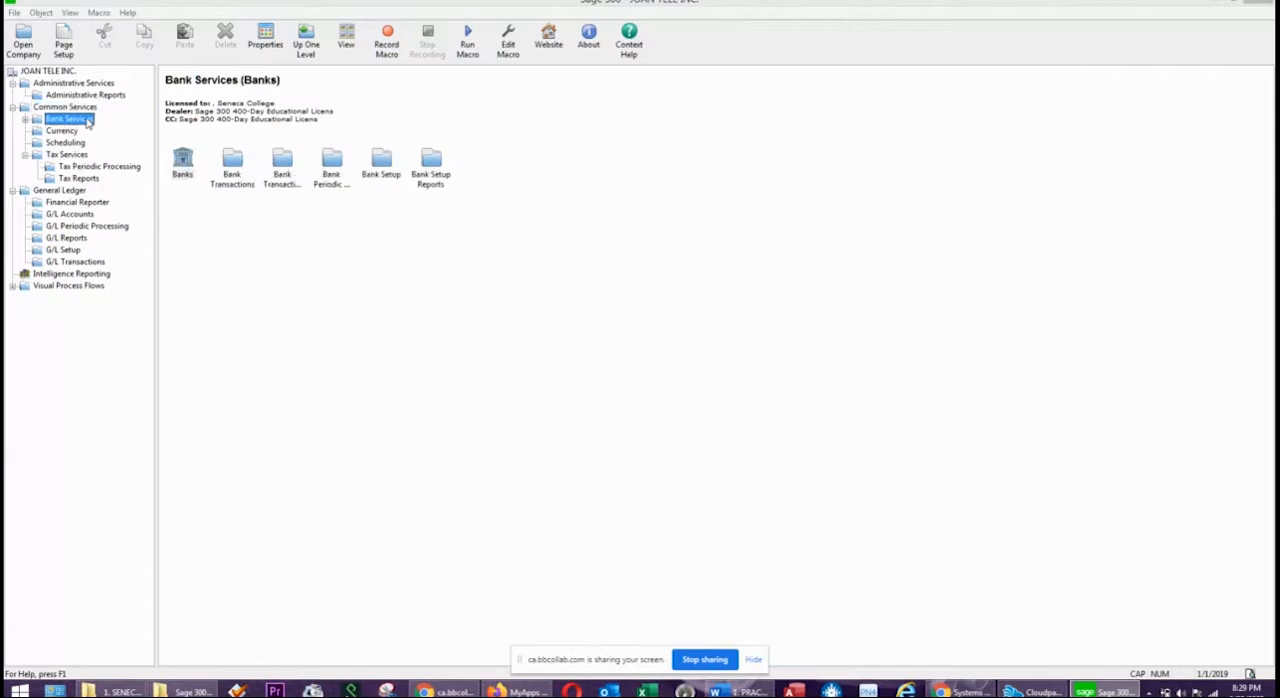
pyautogui.doubleClick(184, 164)
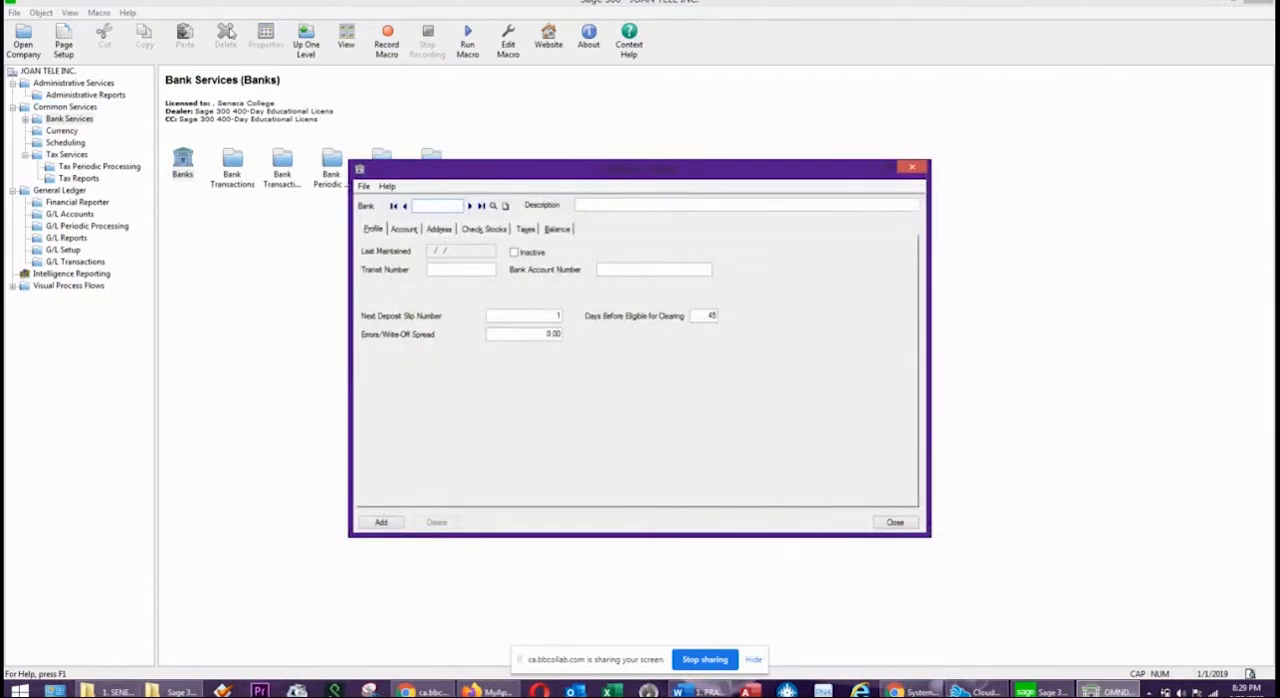
pyautogui.write('TDT')
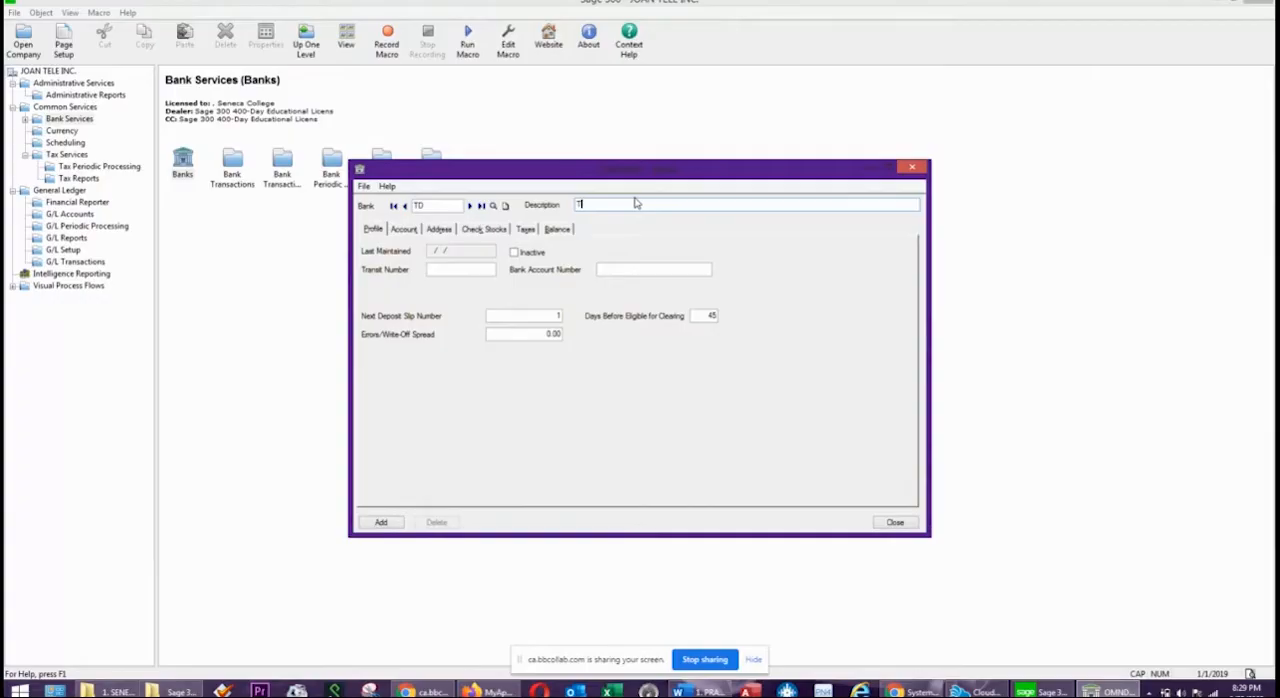
pyautogui.write('ORONTO DOMINION')
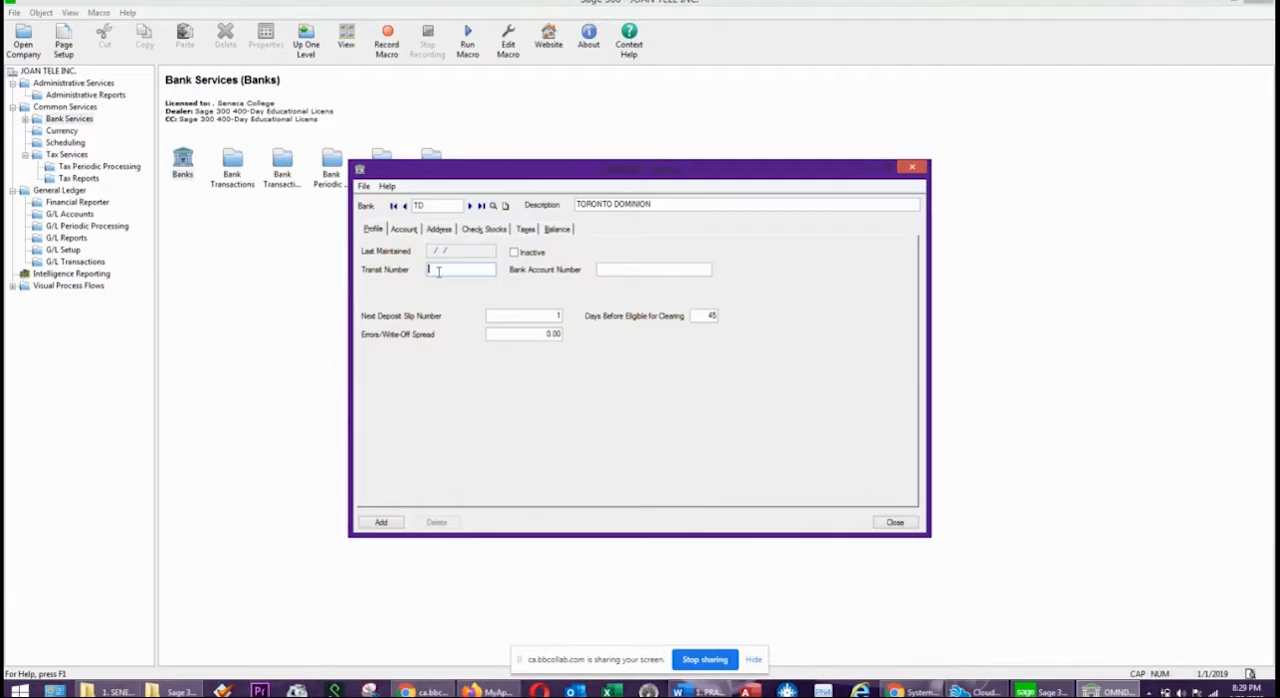
# Enter the TD bank's transit number and bank account number, and set Days Before Eligible for Clearing to 45.
pyautogui.write('1234')
pyautogui.write('1456')
pyautogui.write('789')
pyautogui.click(537, 335)
pyautogui.click(710, 315)
pyautogui.doubleClick(711, 315)
pyautogui.write('45')
# Assign G/L accounts to the TD bank: Bank Account 1100, Write-Off Account 6030 and Credit Card Charges Account 6050.
pyautogui.click(402, 230)
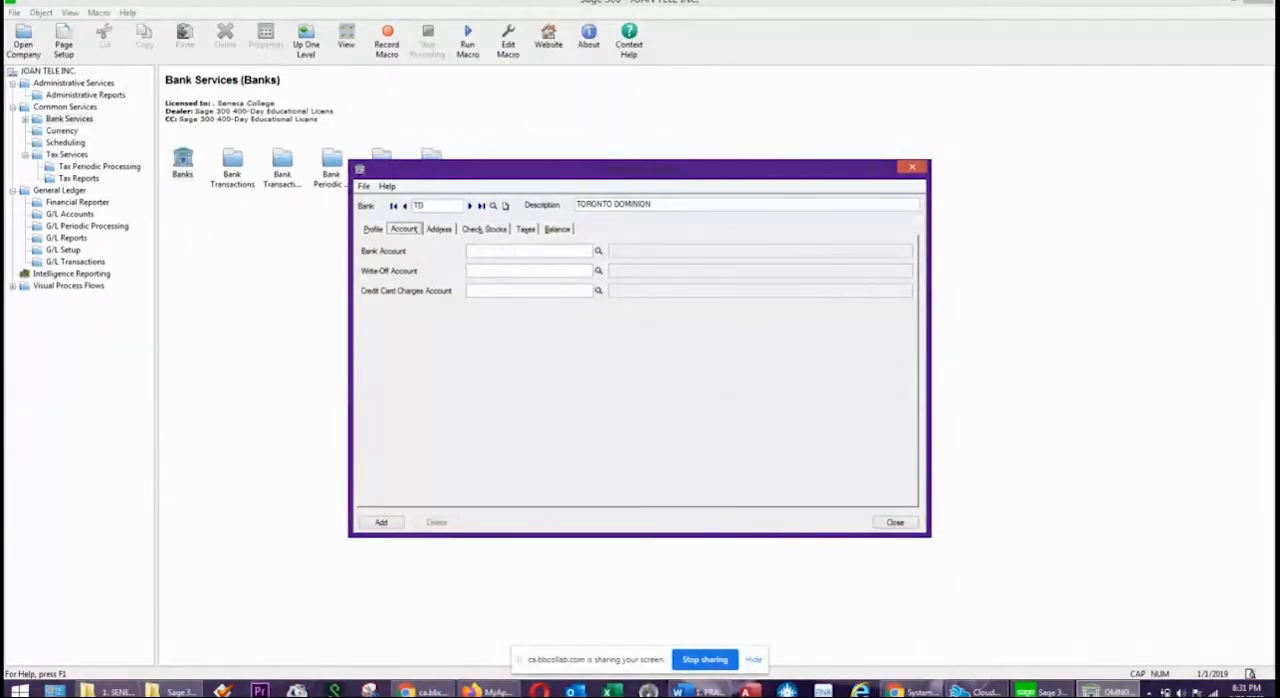
pyautogui.hotkey('alt', 'Tab')
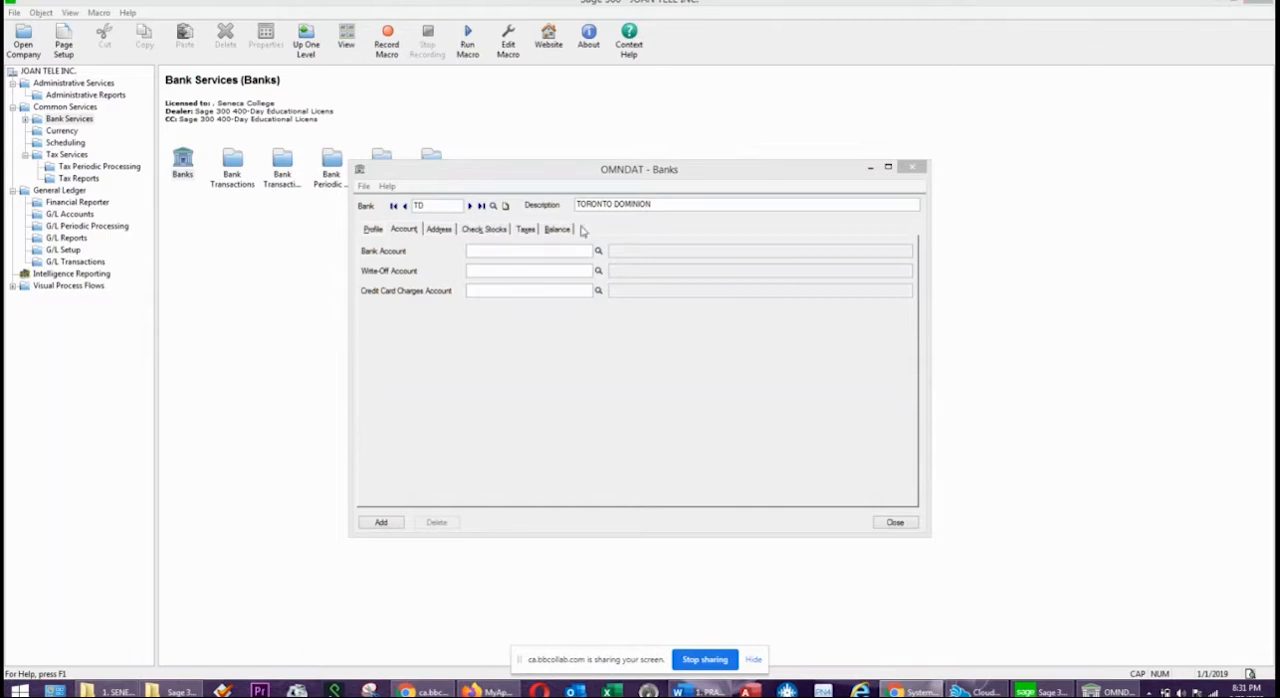
pyautogui.click(518, 252)
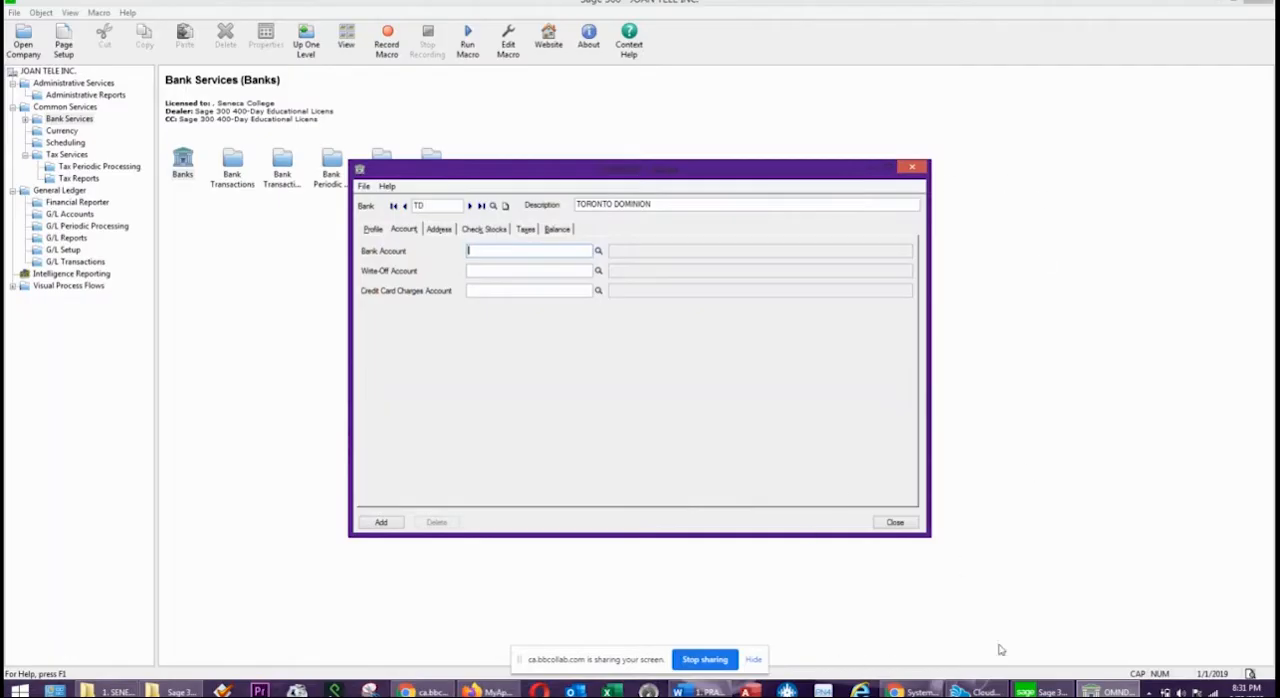
pyautogui.click(703, 691)
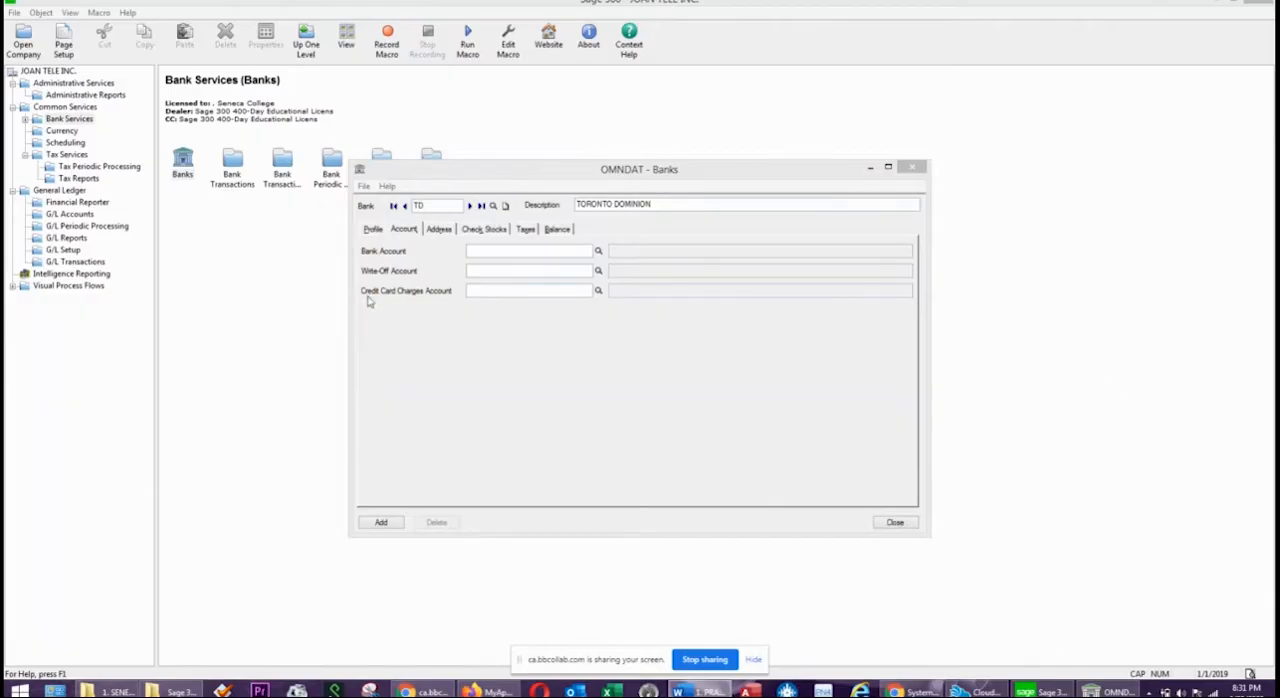
pyautogui.click(494, 254)
pyautogui.write('1100')
pyautogui.click(491, 270)
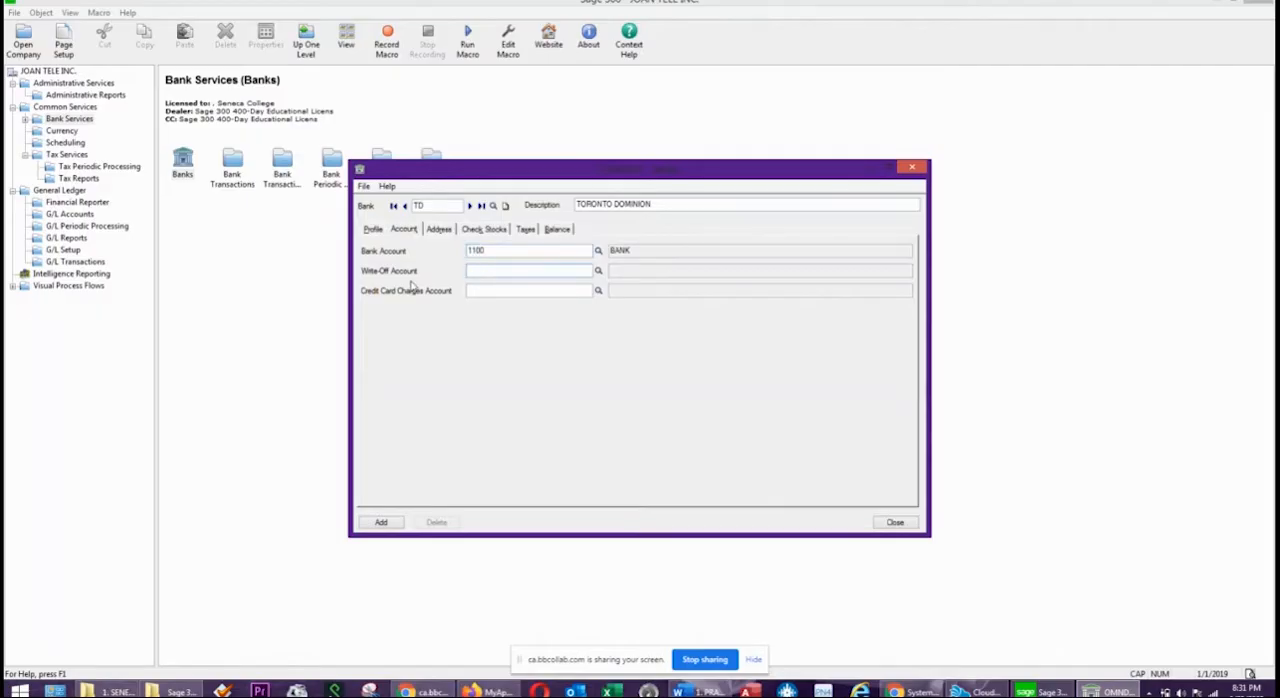
pyautogui.click(504, 289)
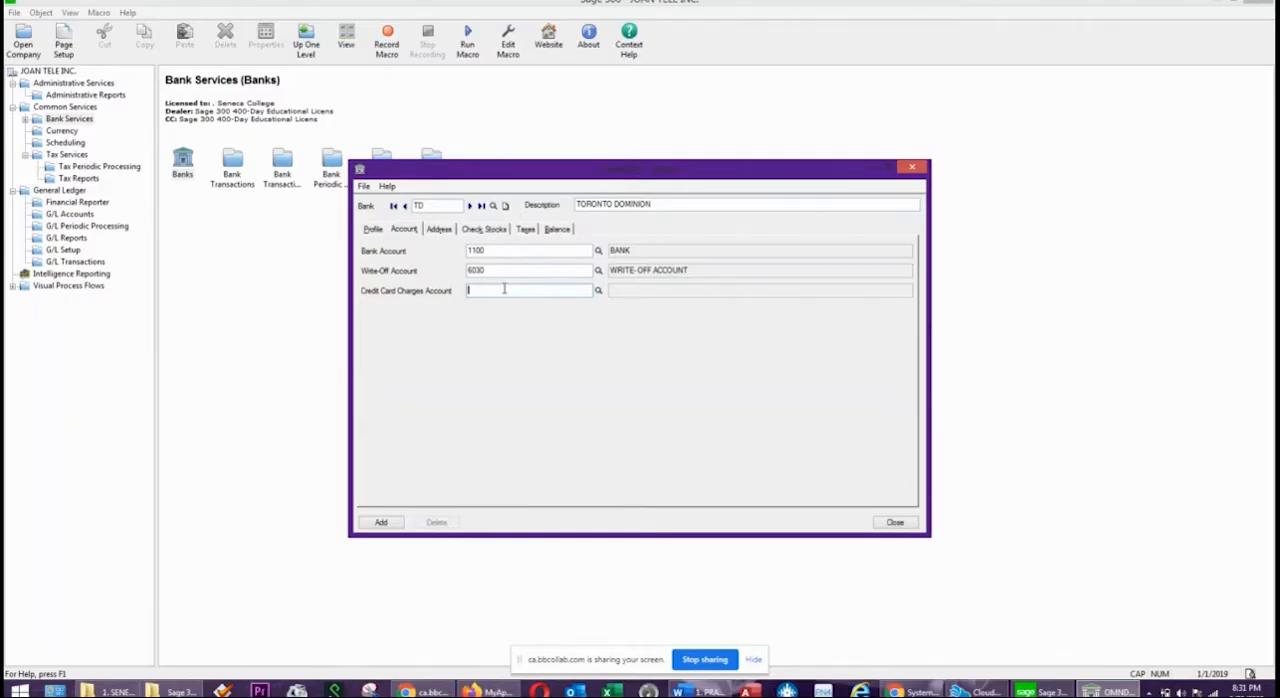
pyautogui.write('6050')
# Review the TD bank's address, check stocks, taxes and balance settings, and recheck its profile and account entries.
pyautogui.click(440, 229)
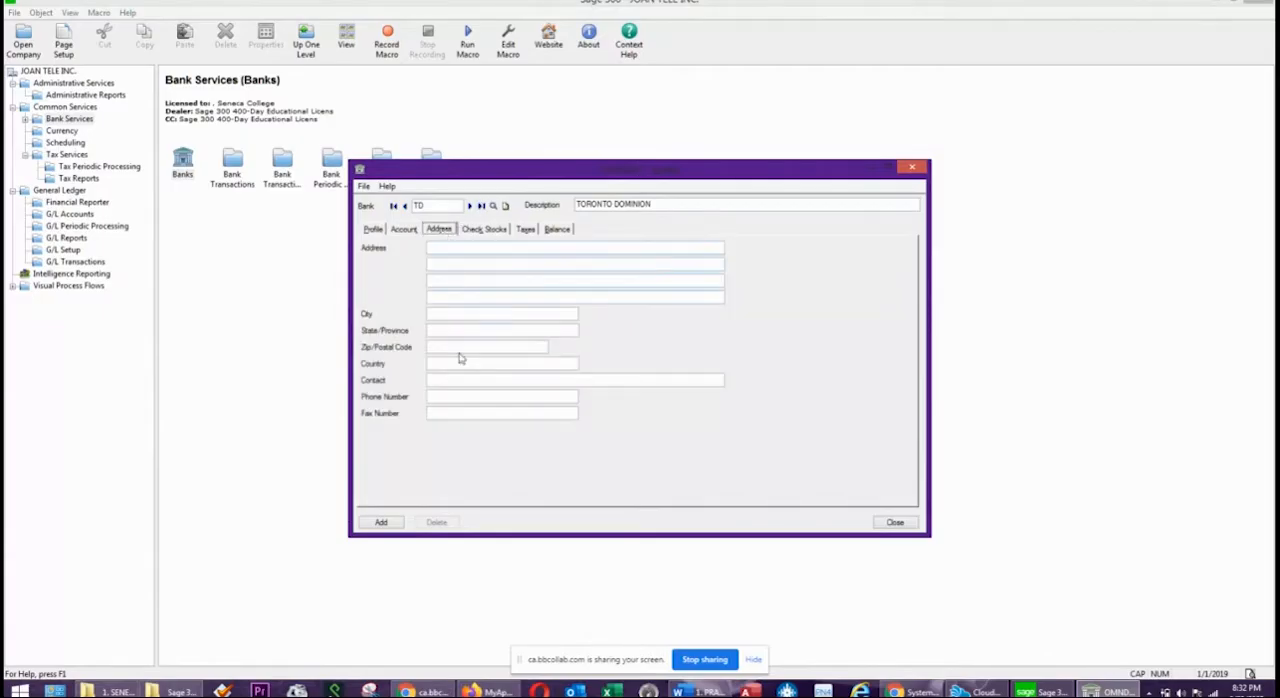
pyautogui.click(482, 229)
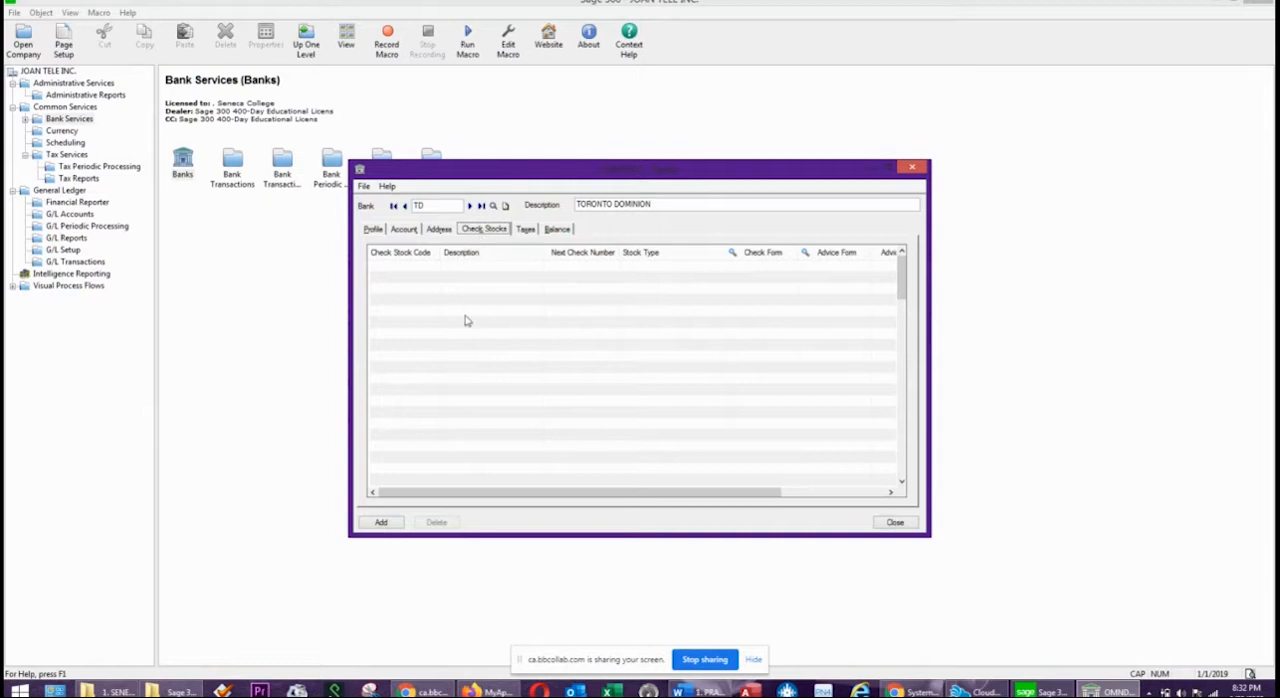
pyautogui.click(527, 229)
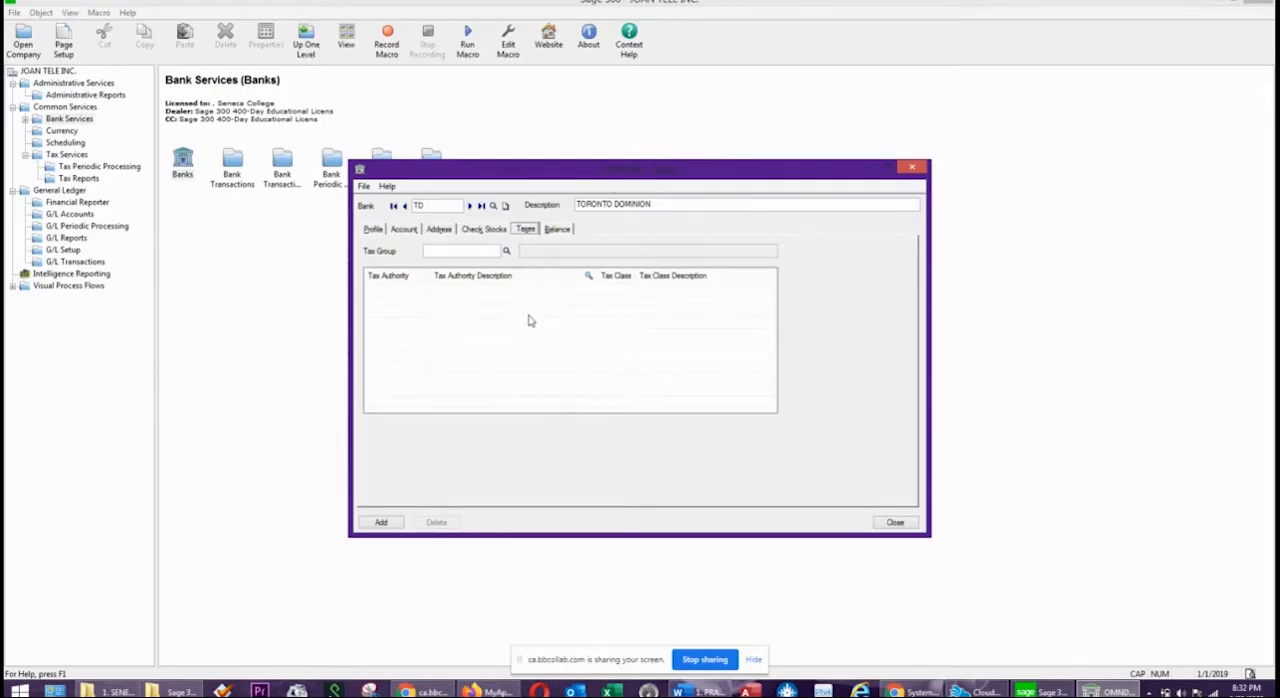
pyautogui.click(558, 230)
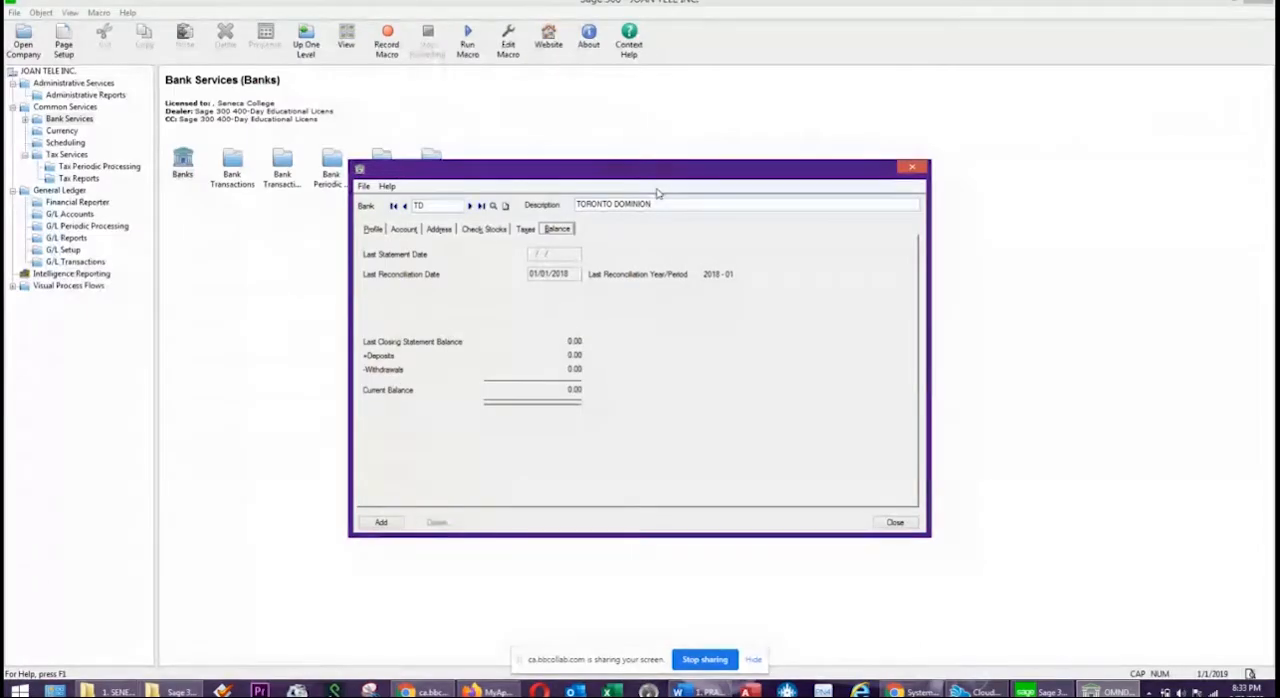
pyautogui.click(373, 230)
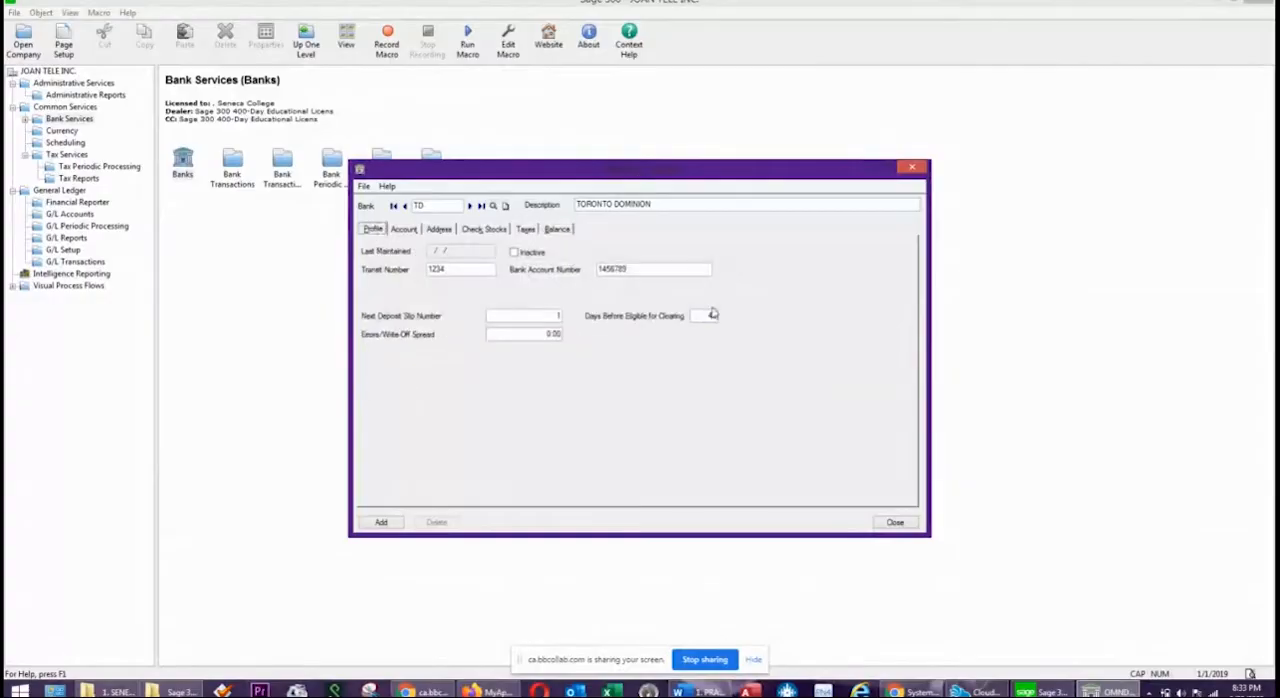
pyautogui.click(404, 229)
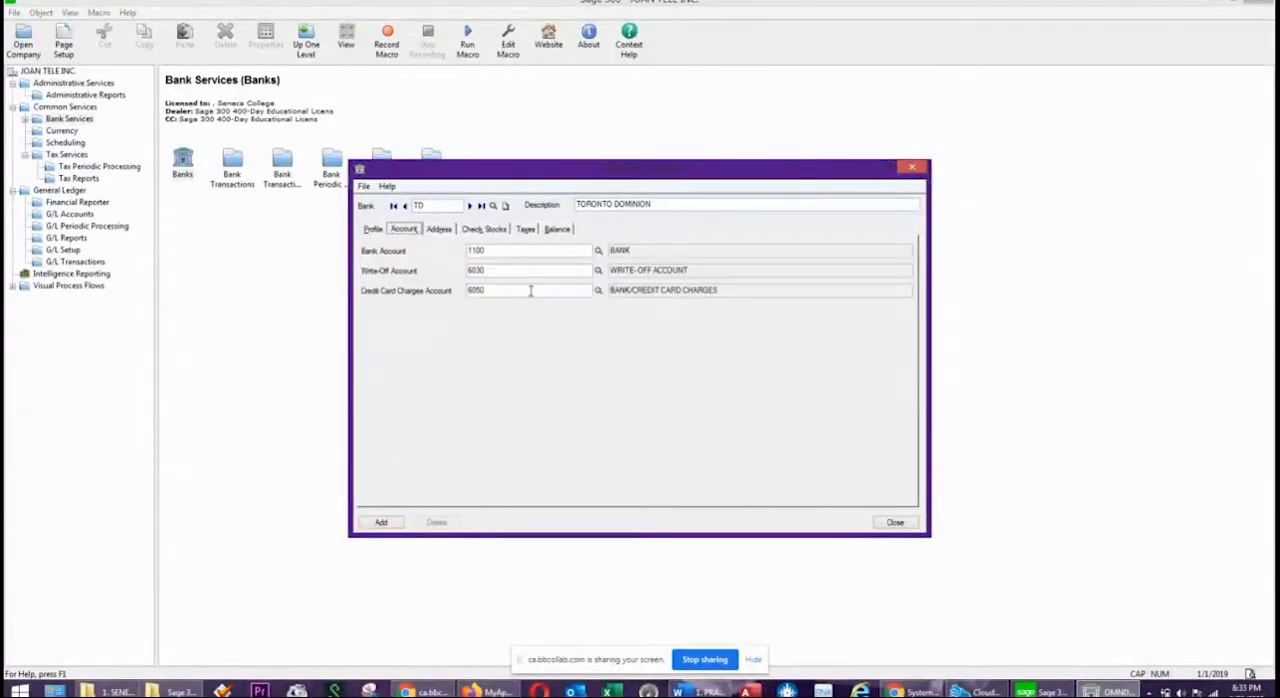
pyautogui.click(438, 229)
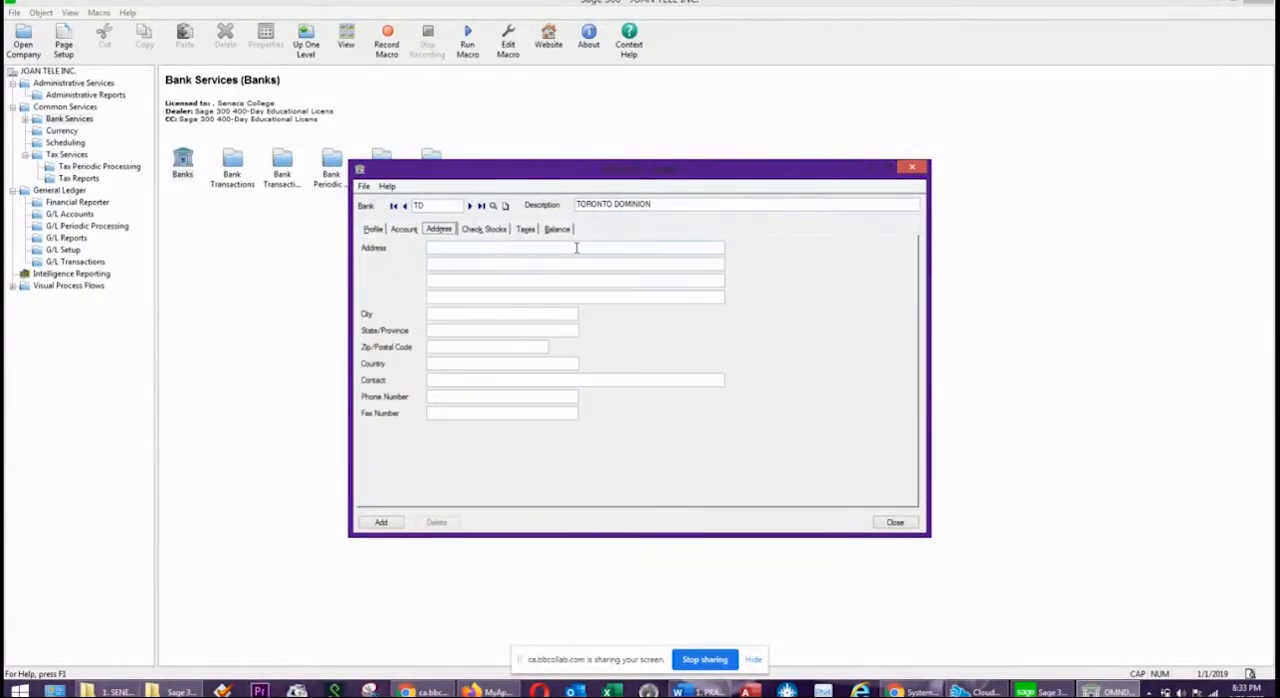
pyautogui.click(483, 229)
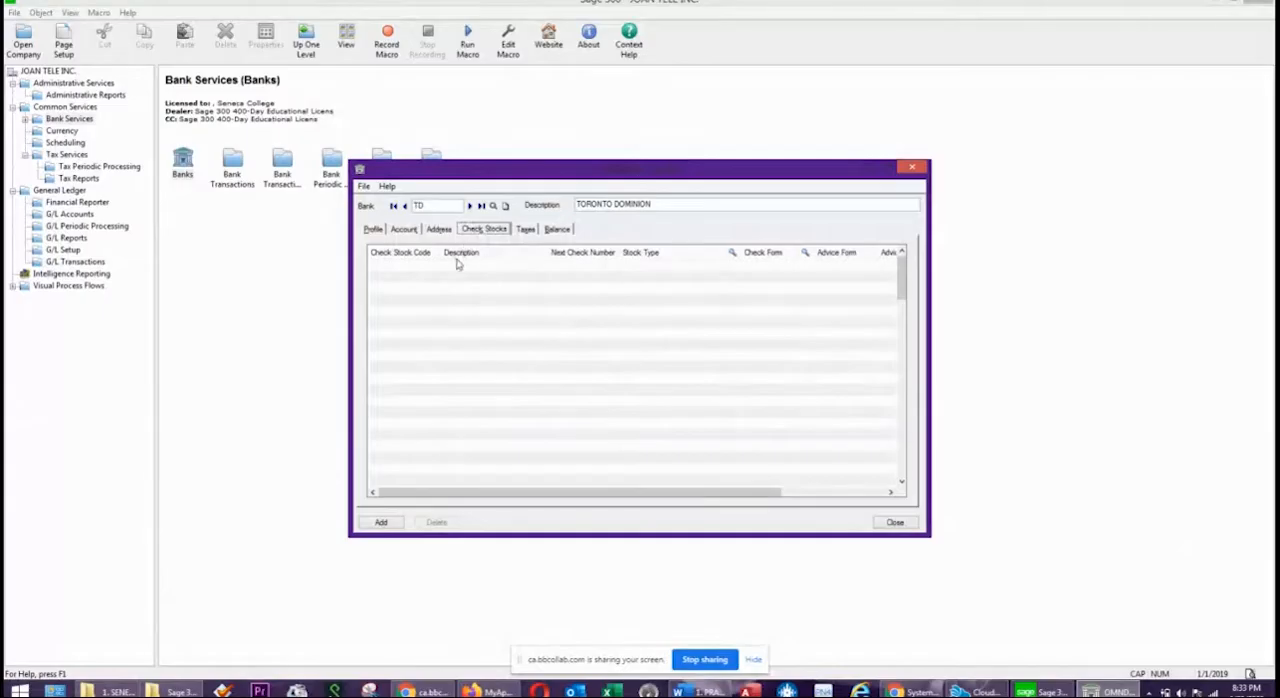
# Add the TD bank record, check its profile, and close the Banks window.
pyautogui.click(381, 523)
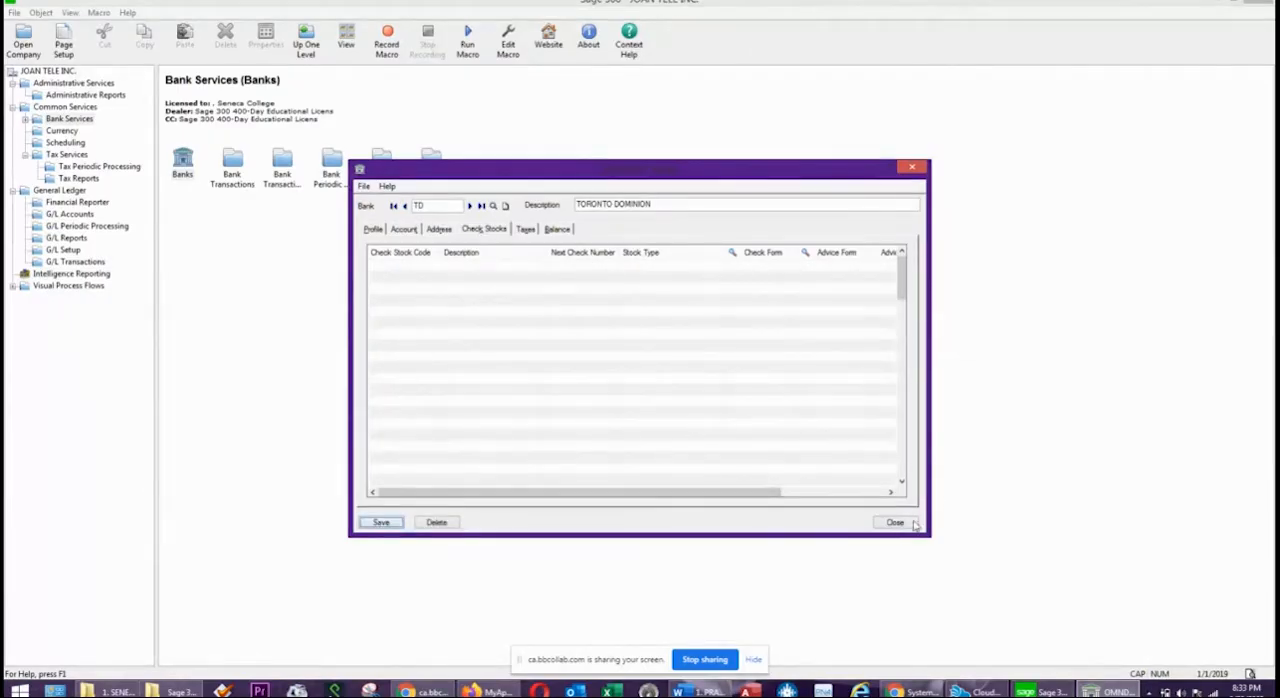
pyautogui.click(373, 229)
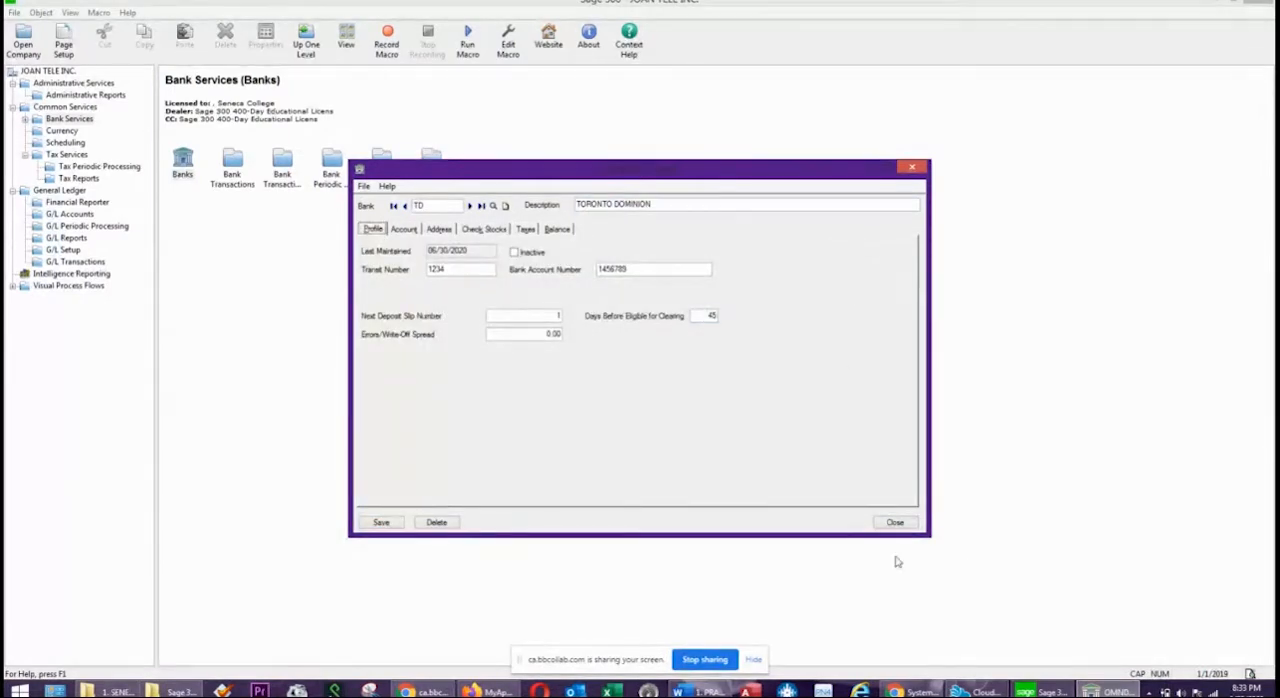
pyautogui.click(896, 522)
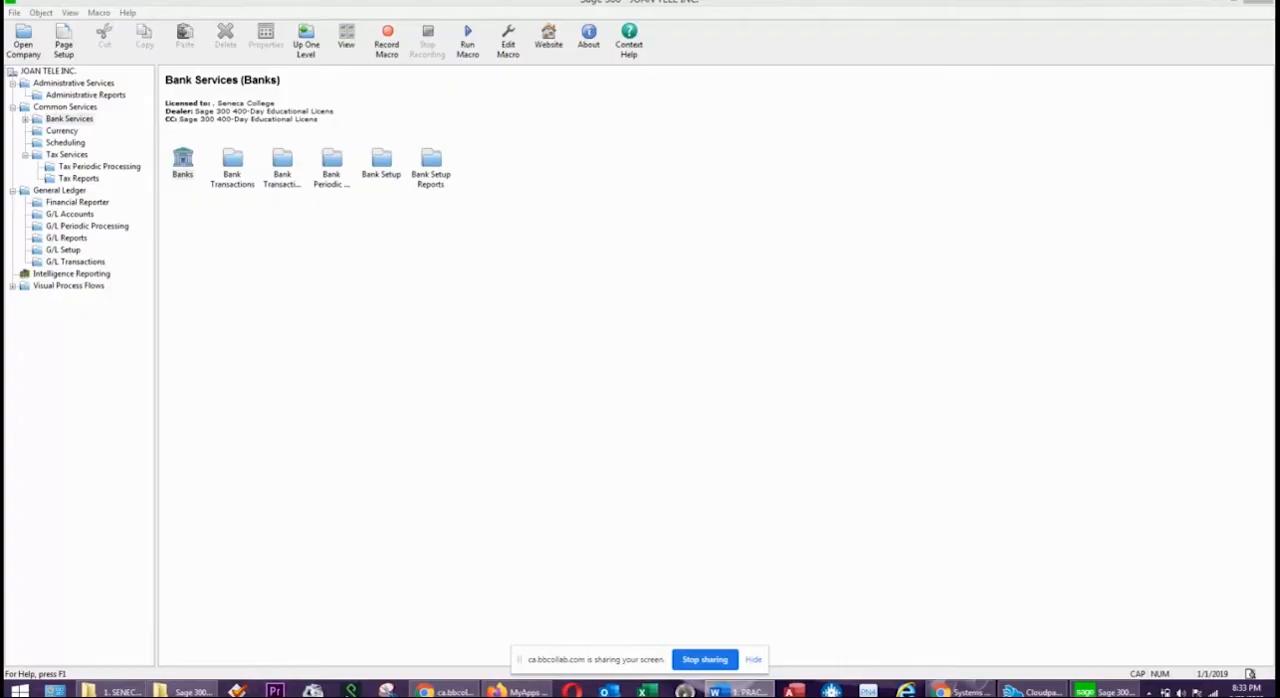
pyautogui.click(70, 156)
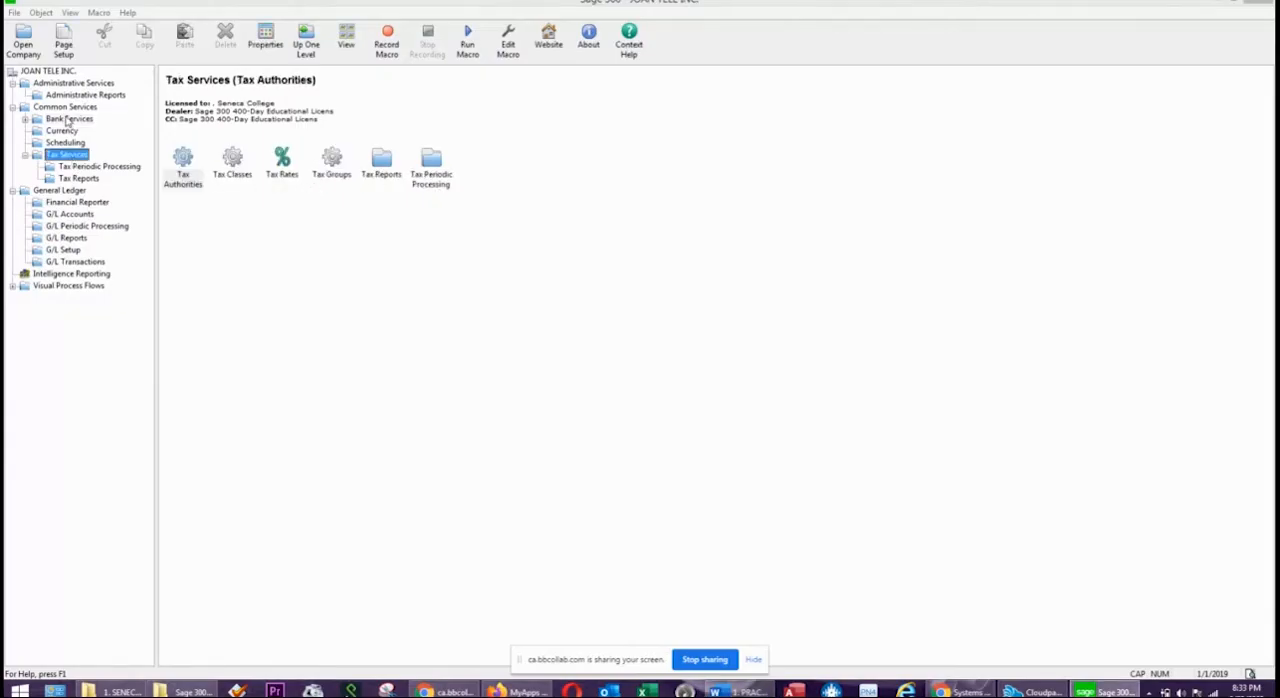
pyautogui.click(68, 120)
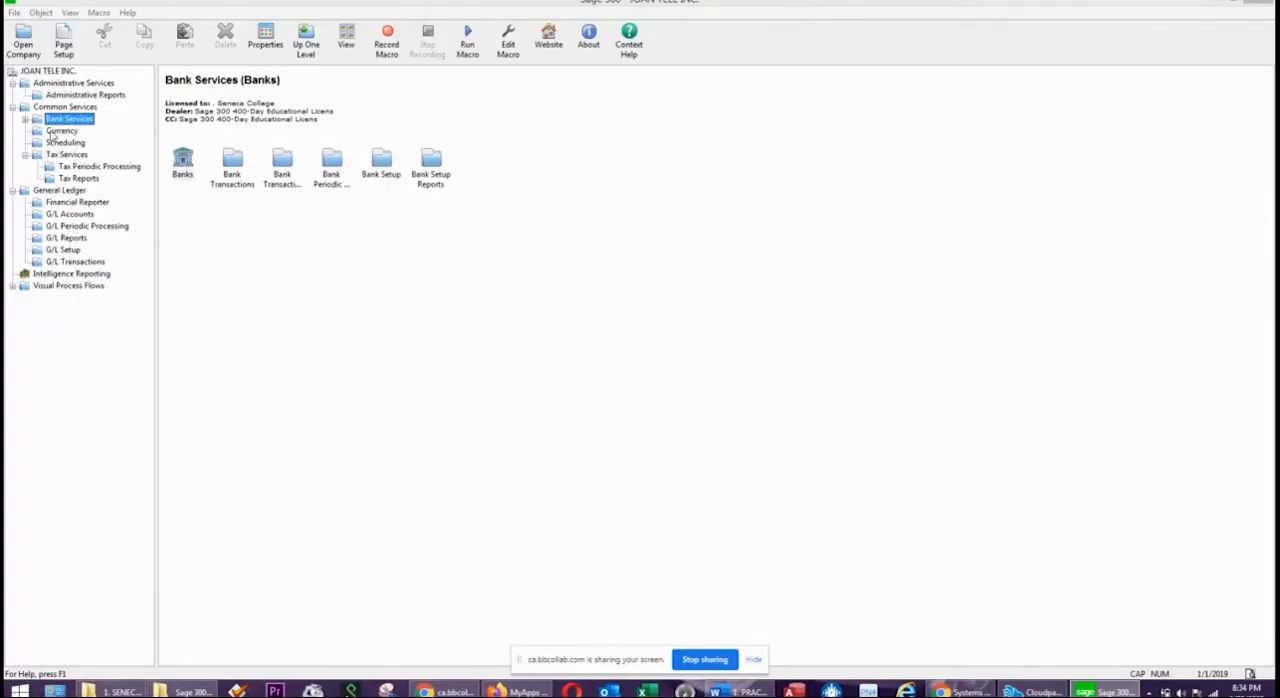
# Open Data Activation in Administrative Services, confirm the database backup, and select Accounts Payable 6.4A and Accounts Receivable 6.4A for activation.
pyautogui.click(75, 85)
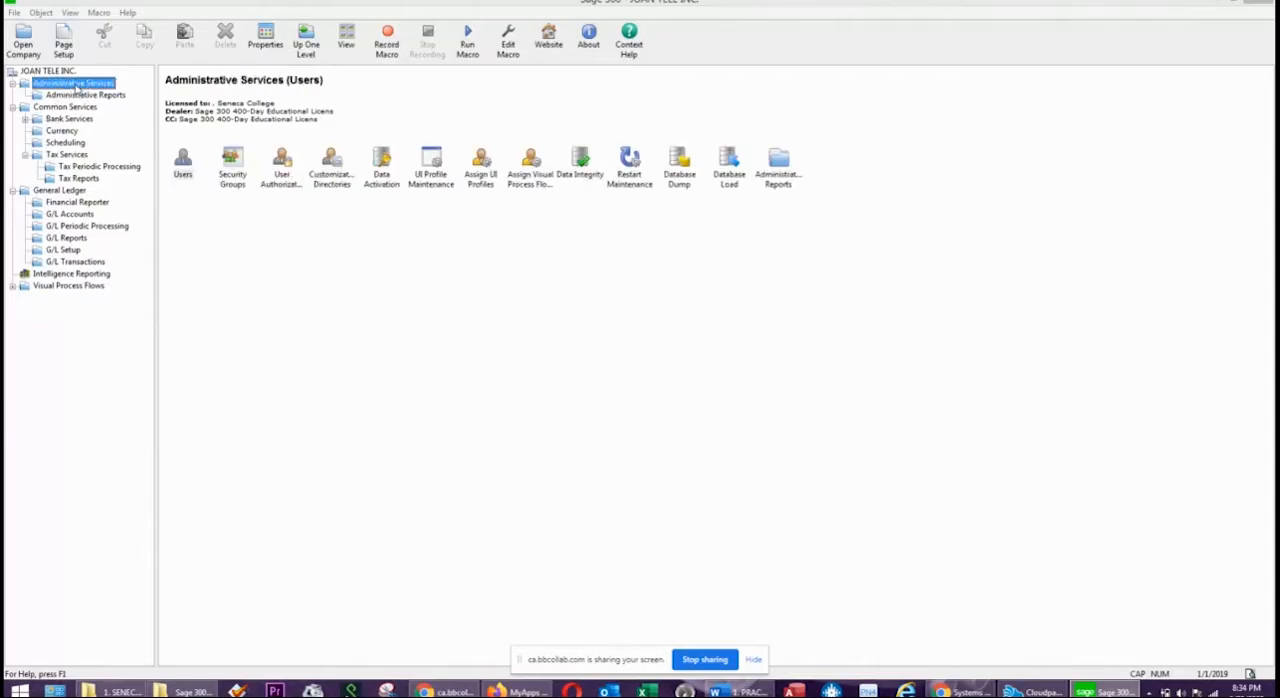
pyautogui.doubleClick(381, 166)
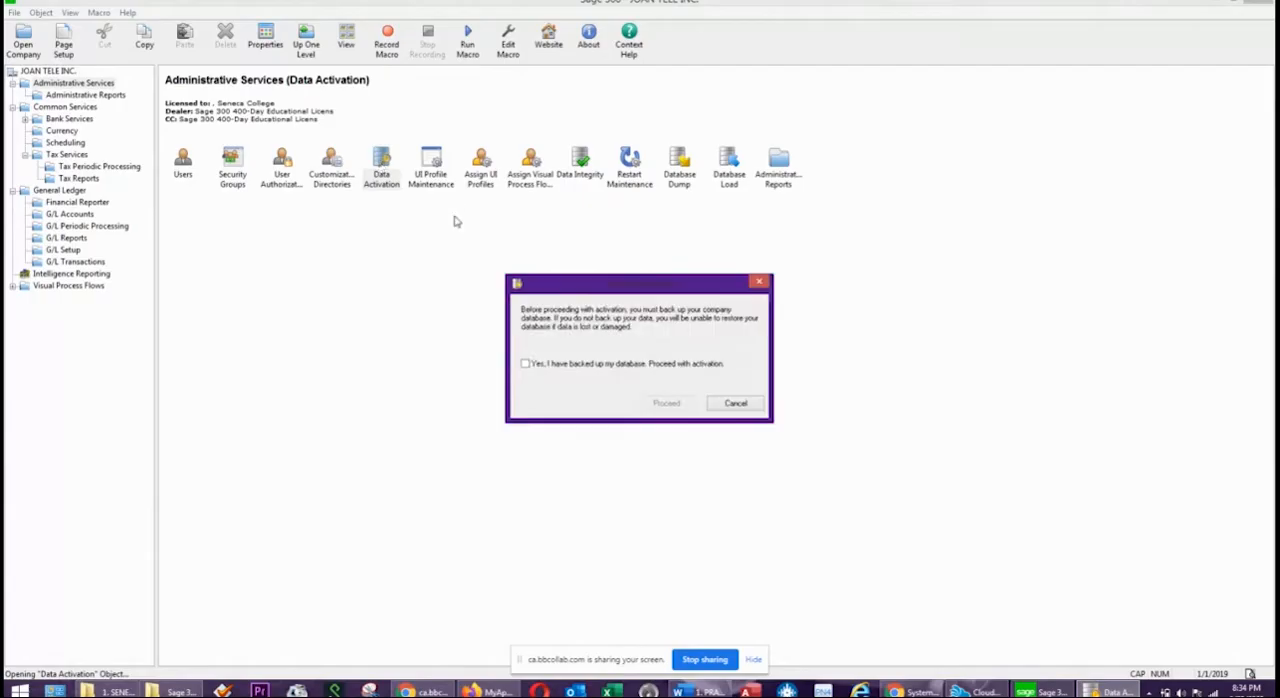
pyautogui.click(525, 365)
pyautogui.click(665, 405)
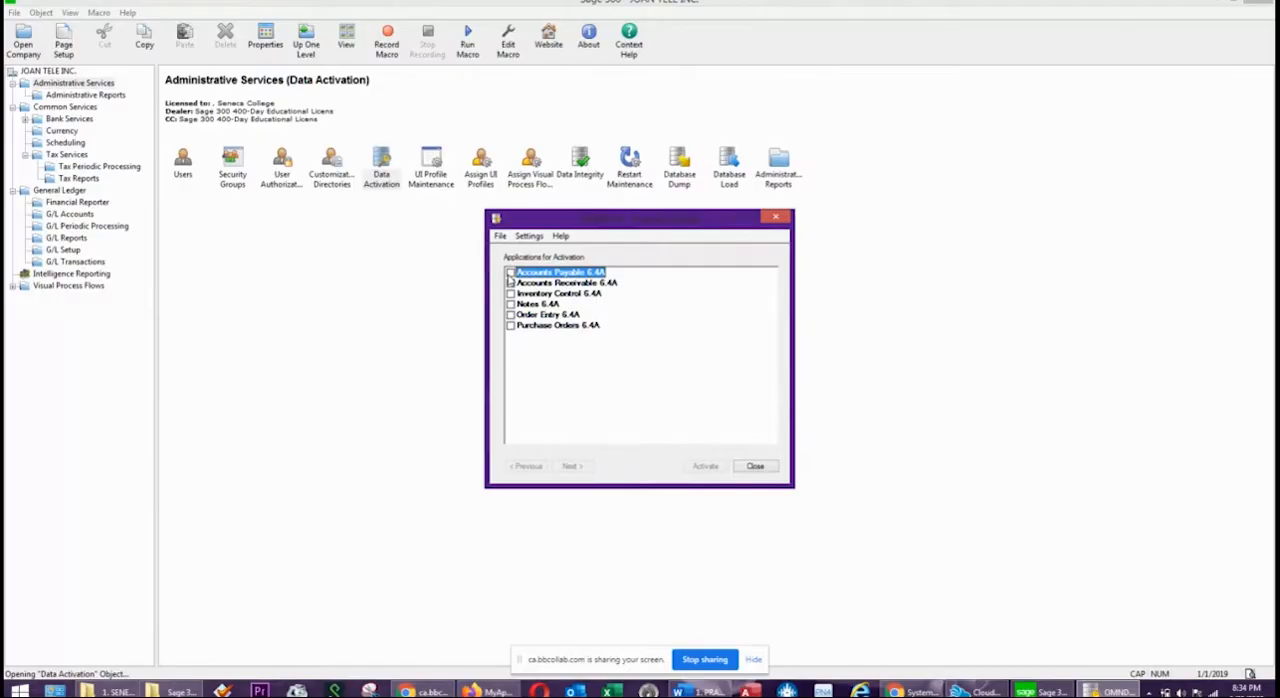
pyautogui.click(510, 272)
pyautogui.click(511, 283)
pyautogui.click(572, 467)
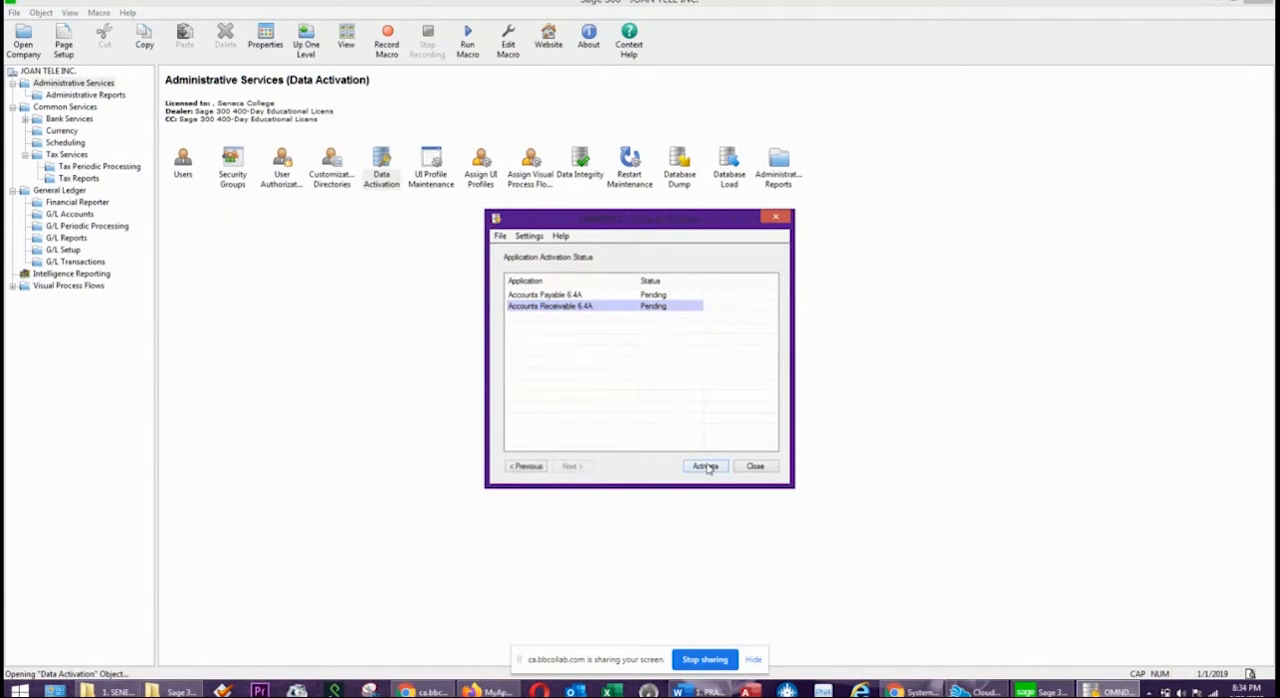
# Remove Accounts Receivable 6.4A from the selection, activate Accounts Payable 6.4A alone, and close Data Activation.
pyautogui.click(526, 467)
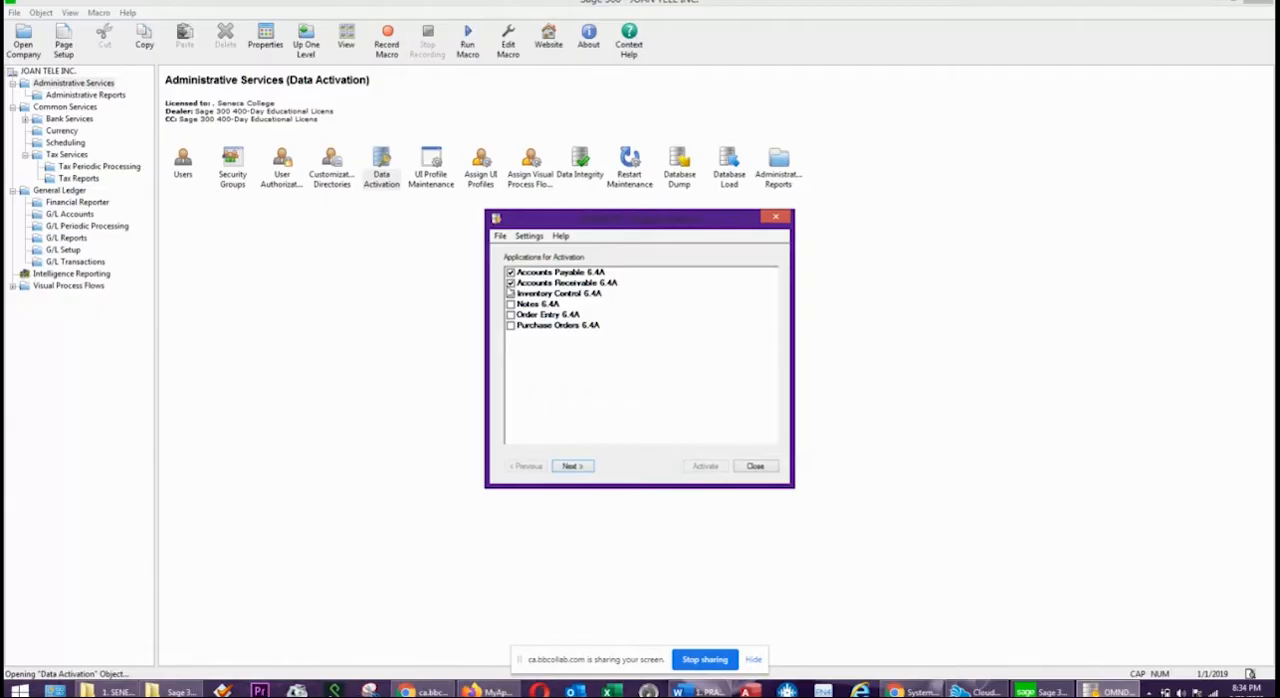
pyautogui.click(510, 283)
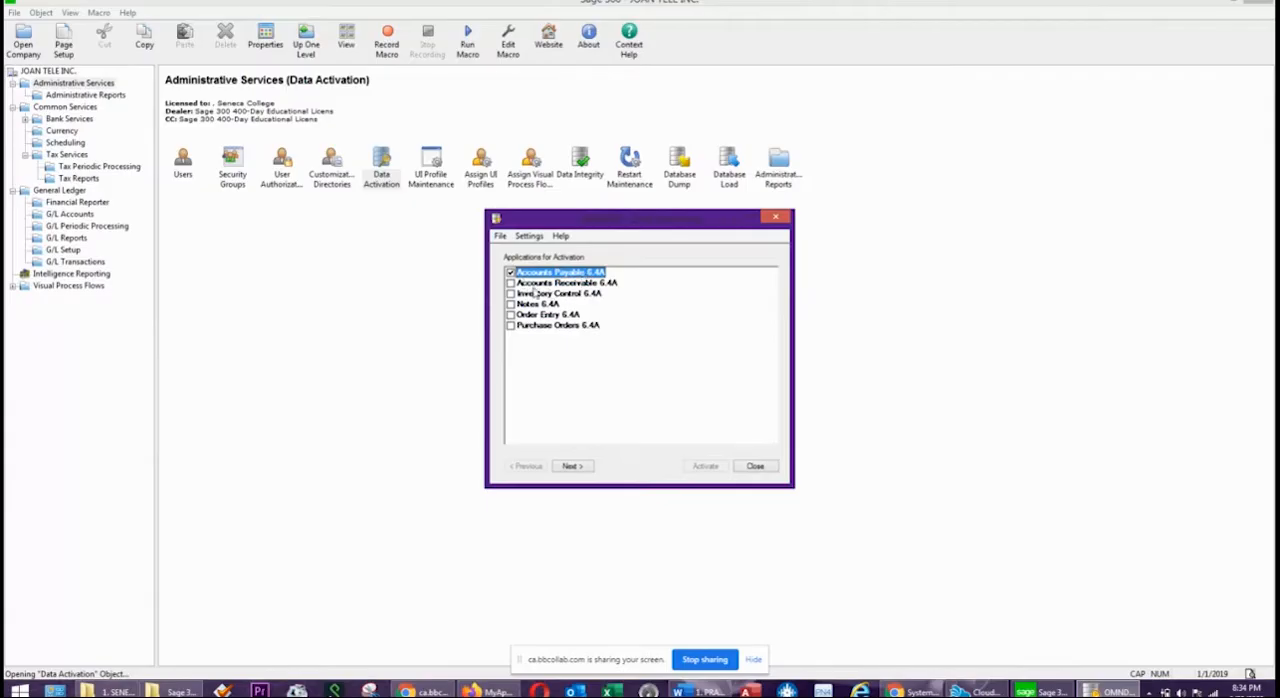
pyautogui.click(572, 466)
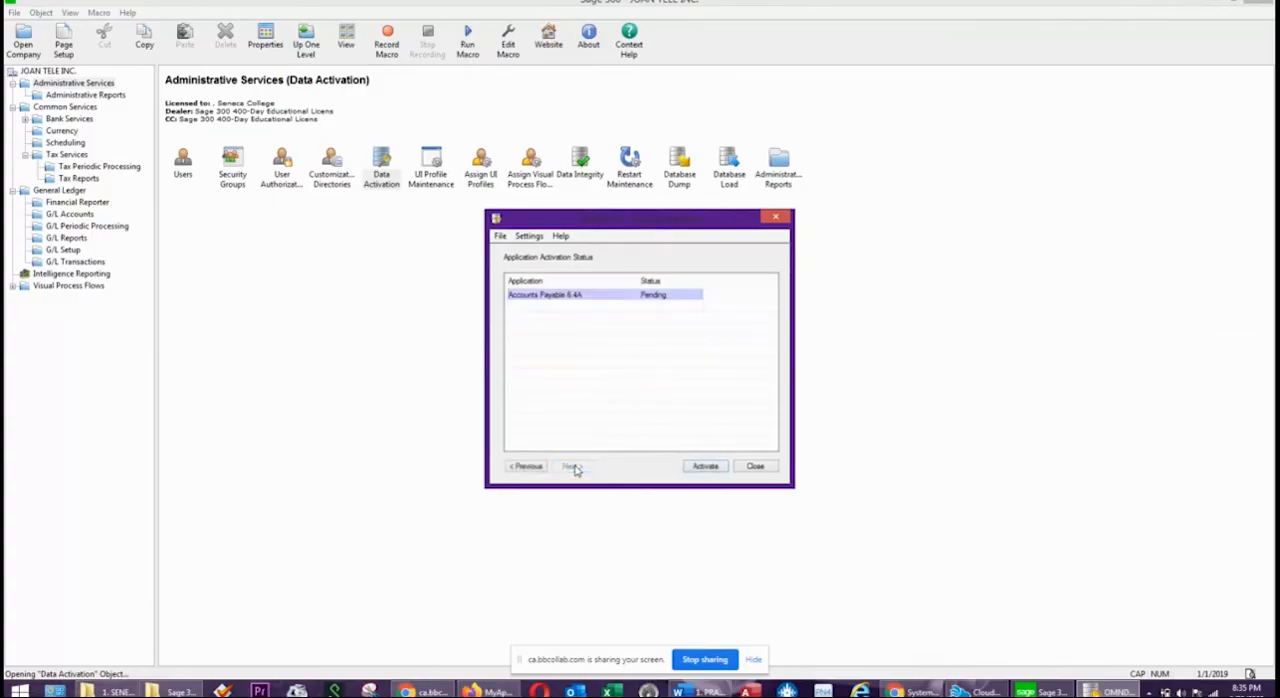
pyautogui.click(706, 467)
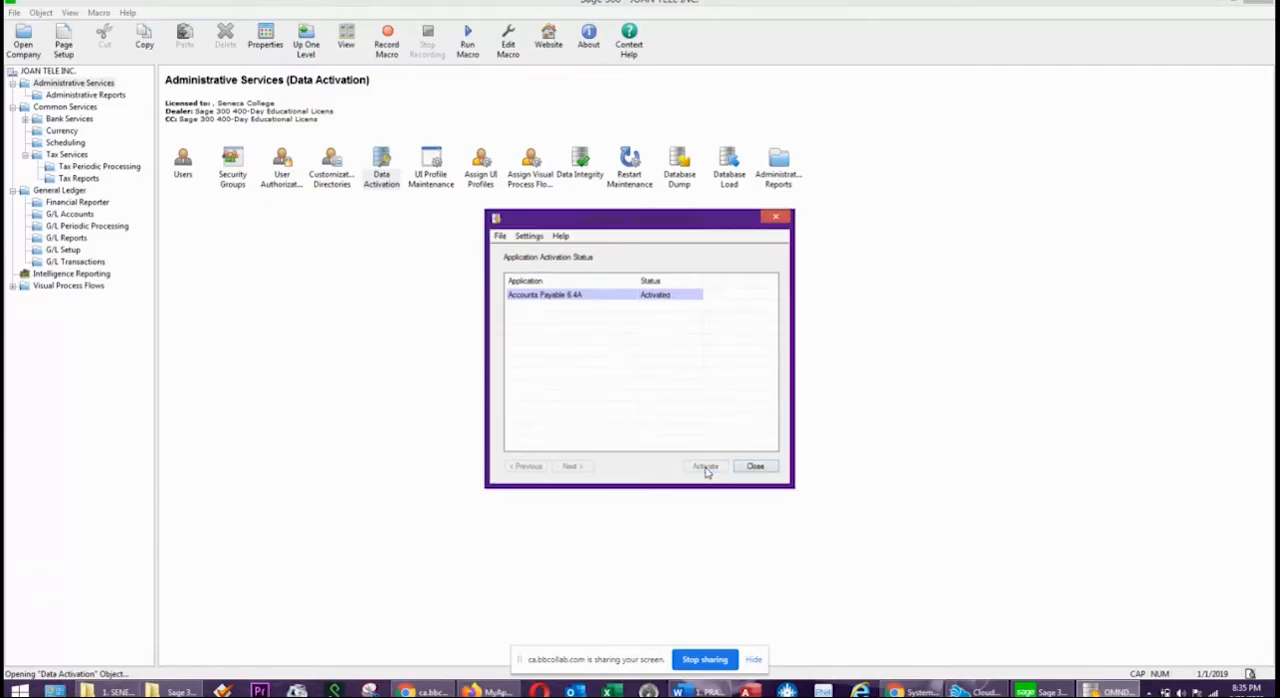
pyautogui.click(755, 467)
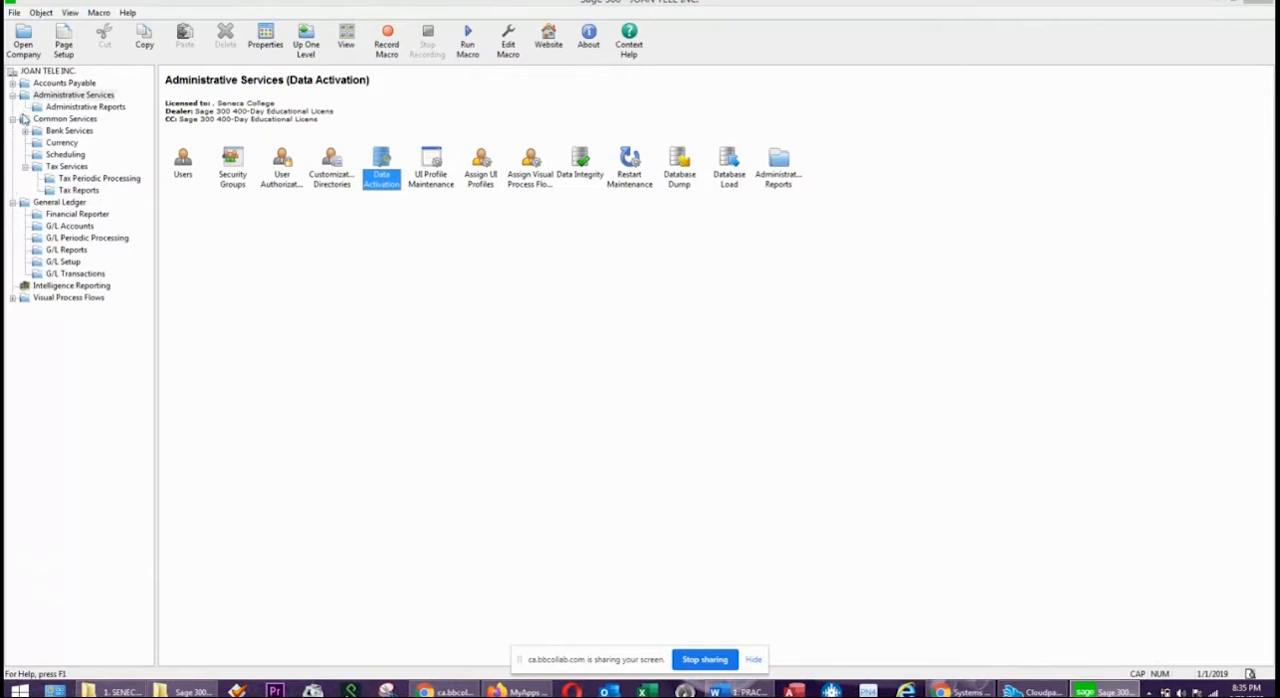
# Open the Accounts Payable folder and consult the instruction on setting up options in the Word practice exercise's Accounts Payable section.
pyautogui.click(32, 85)
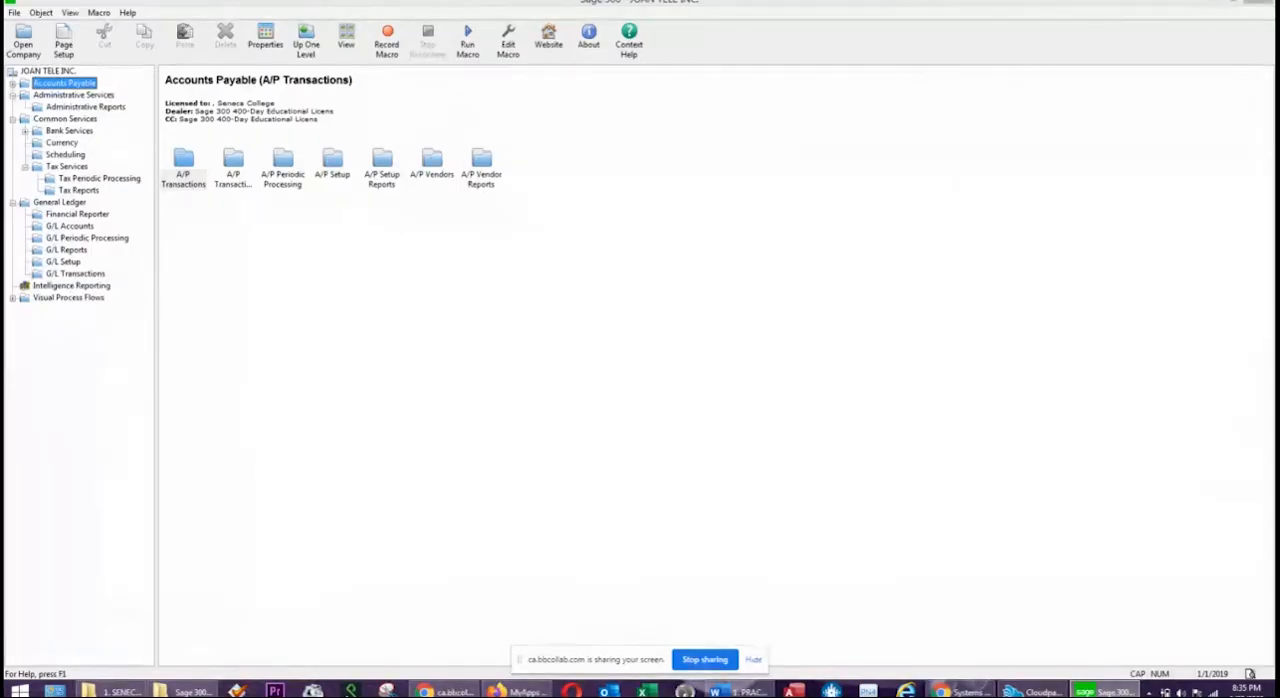
pyautogui.moveTo(1279, 120); pyautogui.dragTo(843, 85)
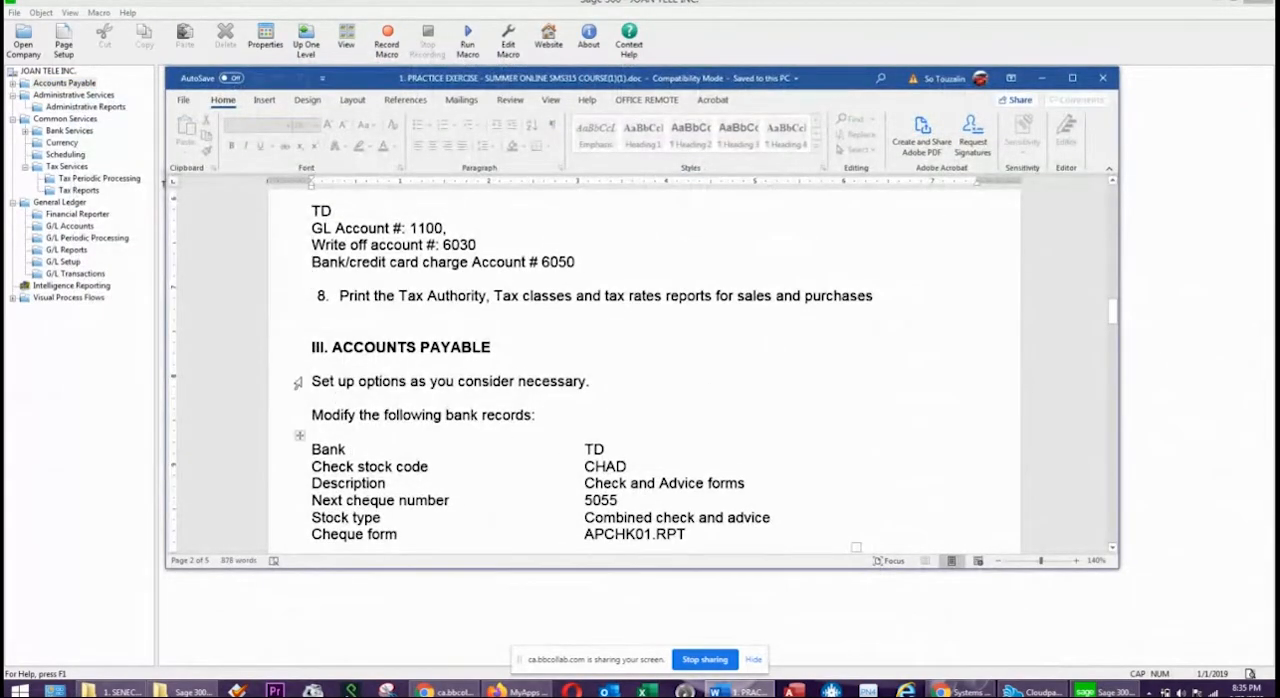
pyautogui.moveTo(596, 381); pyautogui.dragTo(303, 389)
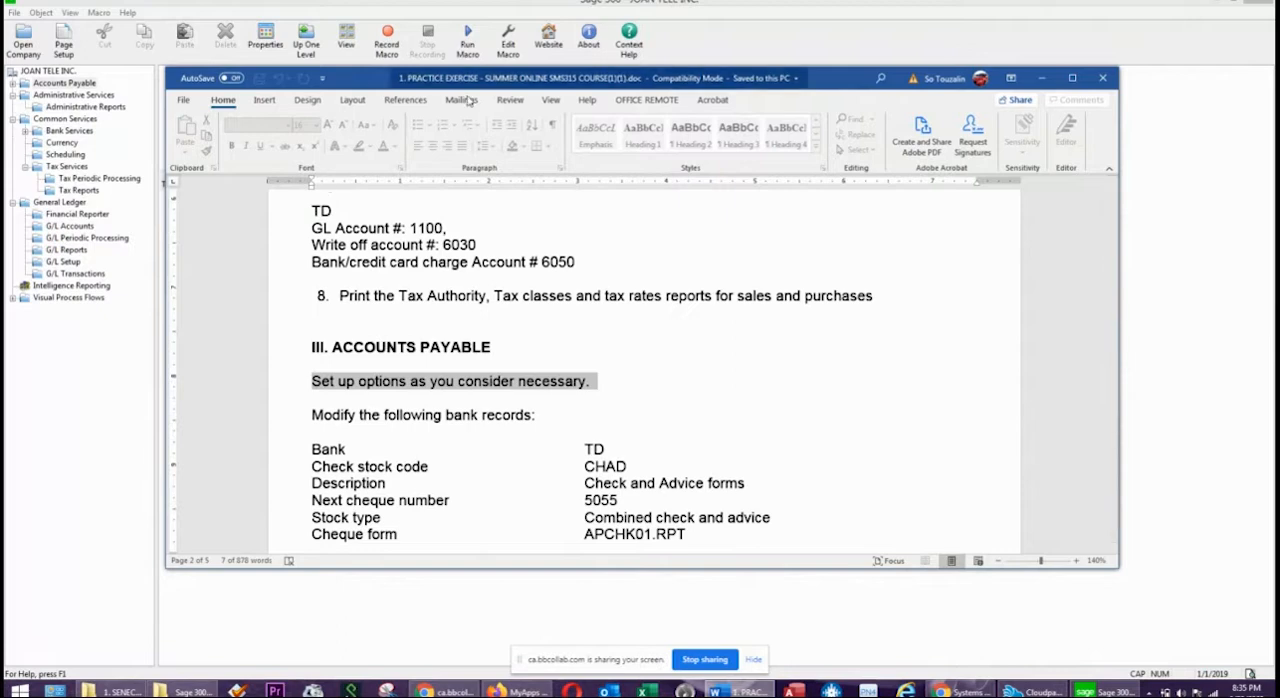
pyautogui.click(1042, 78)
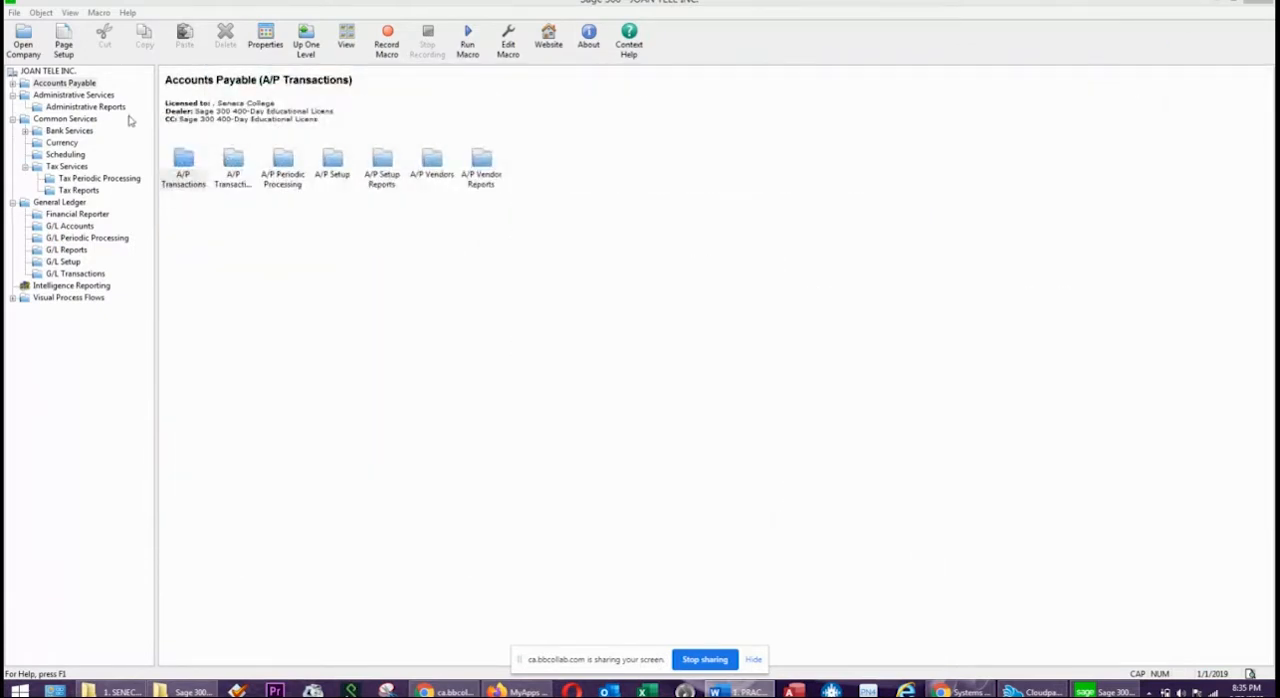
# Open the Accounts Payable options from A/P Setup and enter the contact name for the company.
pyautogui.doubleClick(70, 84)
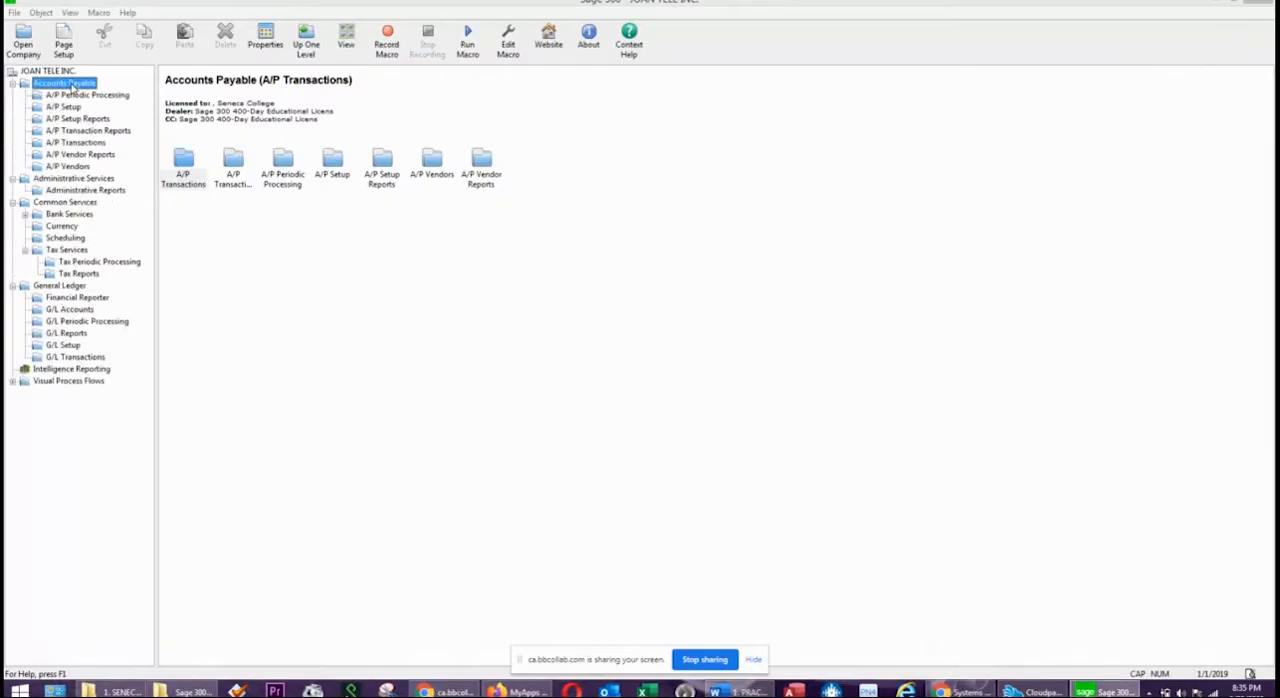
pyautogui.click(334, 163)
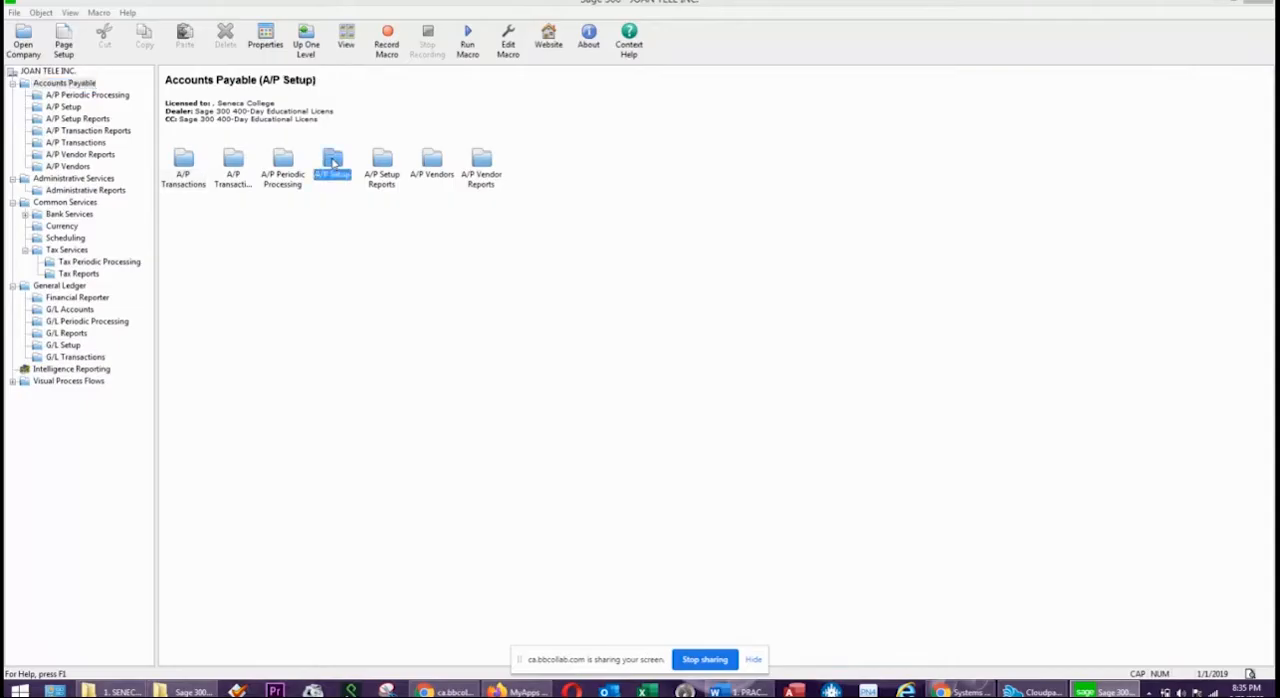
pyautogui.click(56, 108)
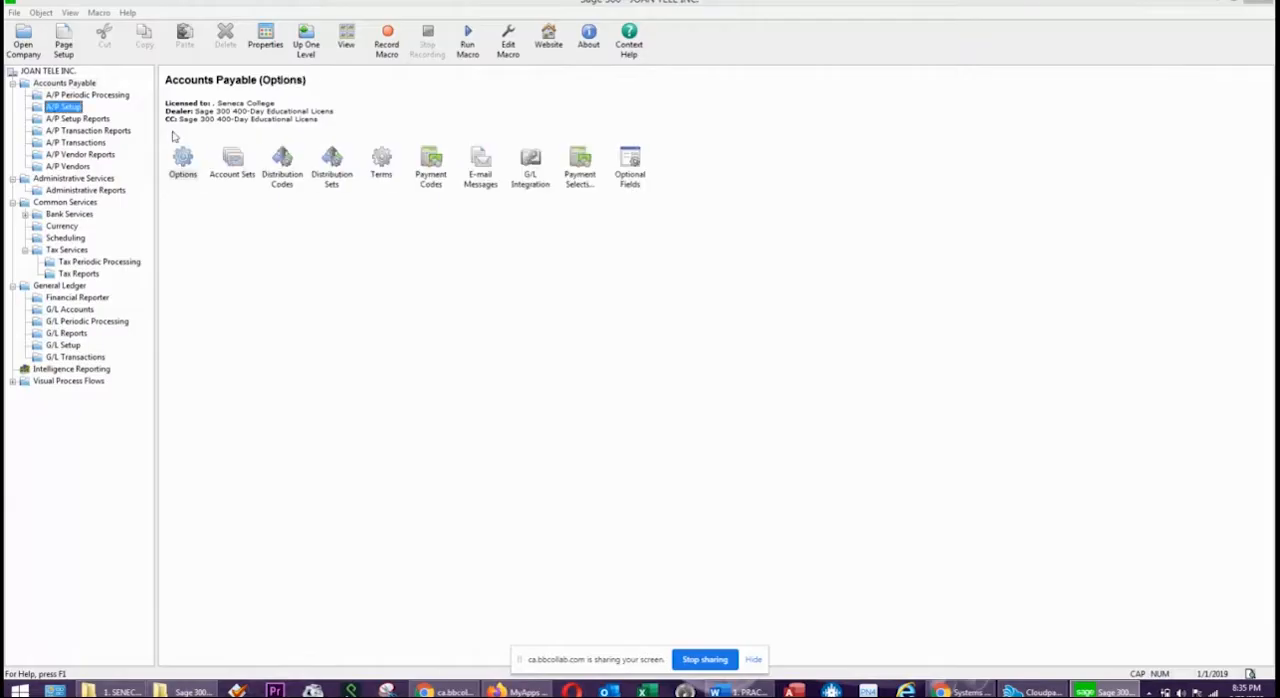
pyautogui.click(76, 88)
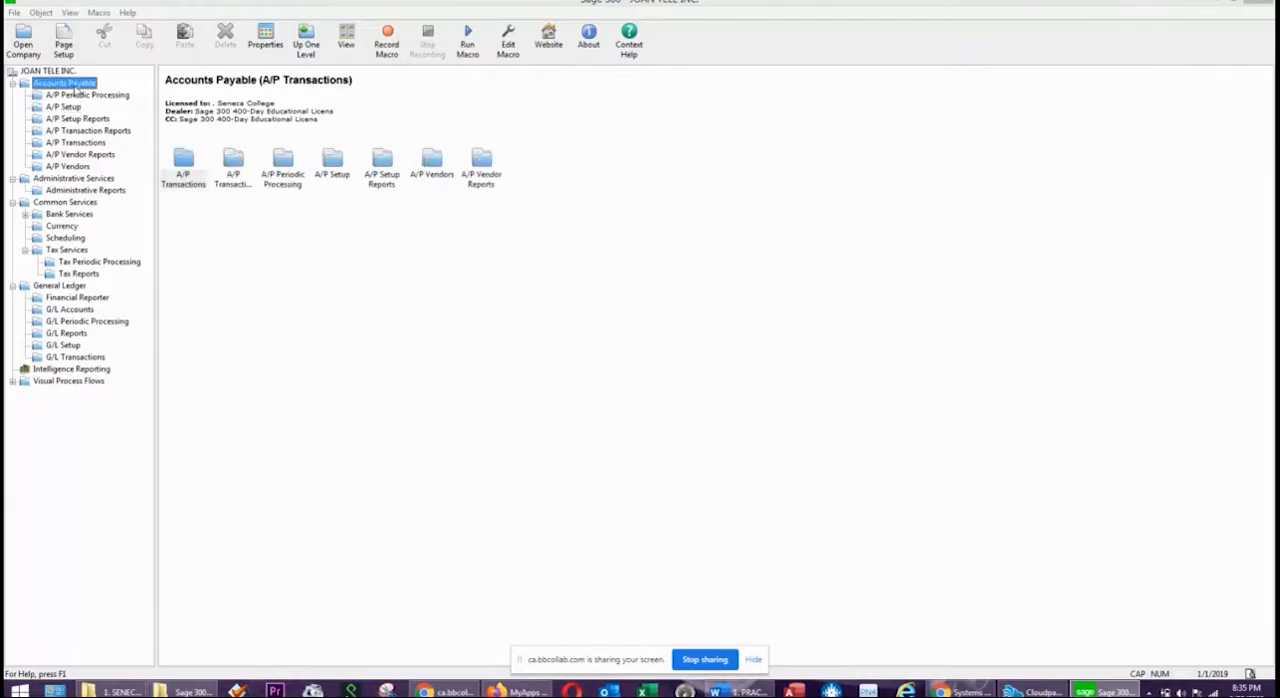
pyautogui.click(344, 170)
pyautogui.doubleClick(344, 170)
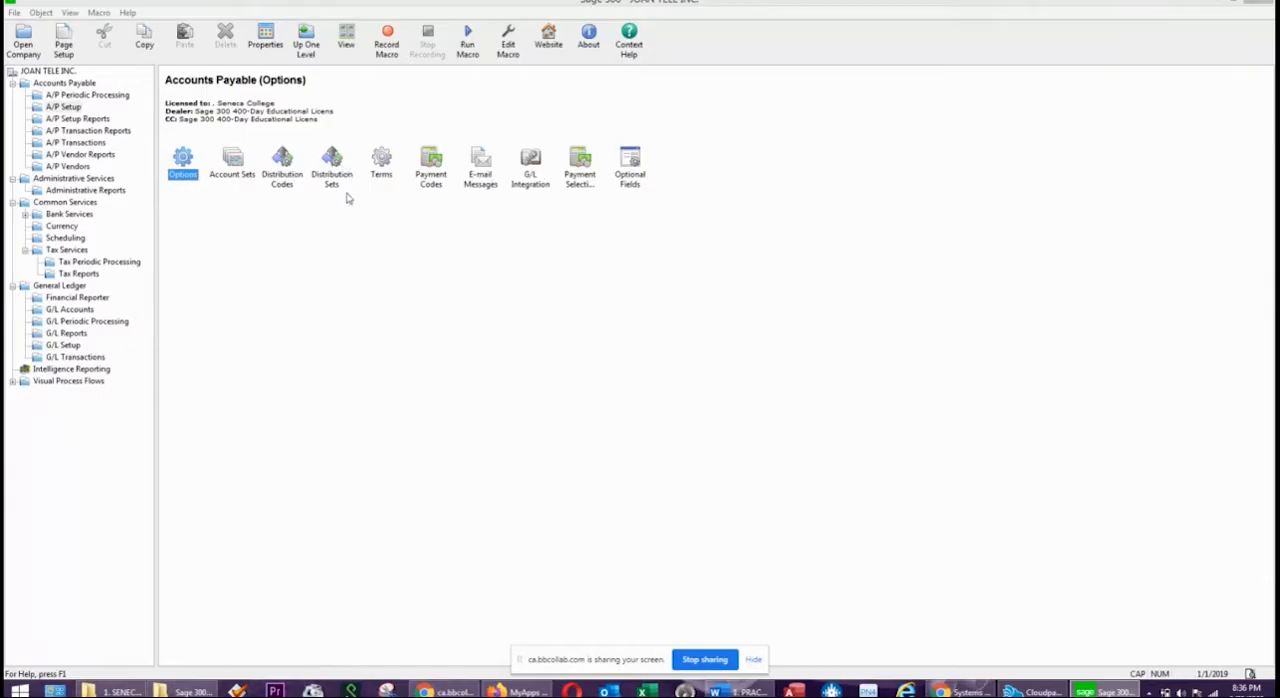
pyautogui.doubleClick(194, 160)
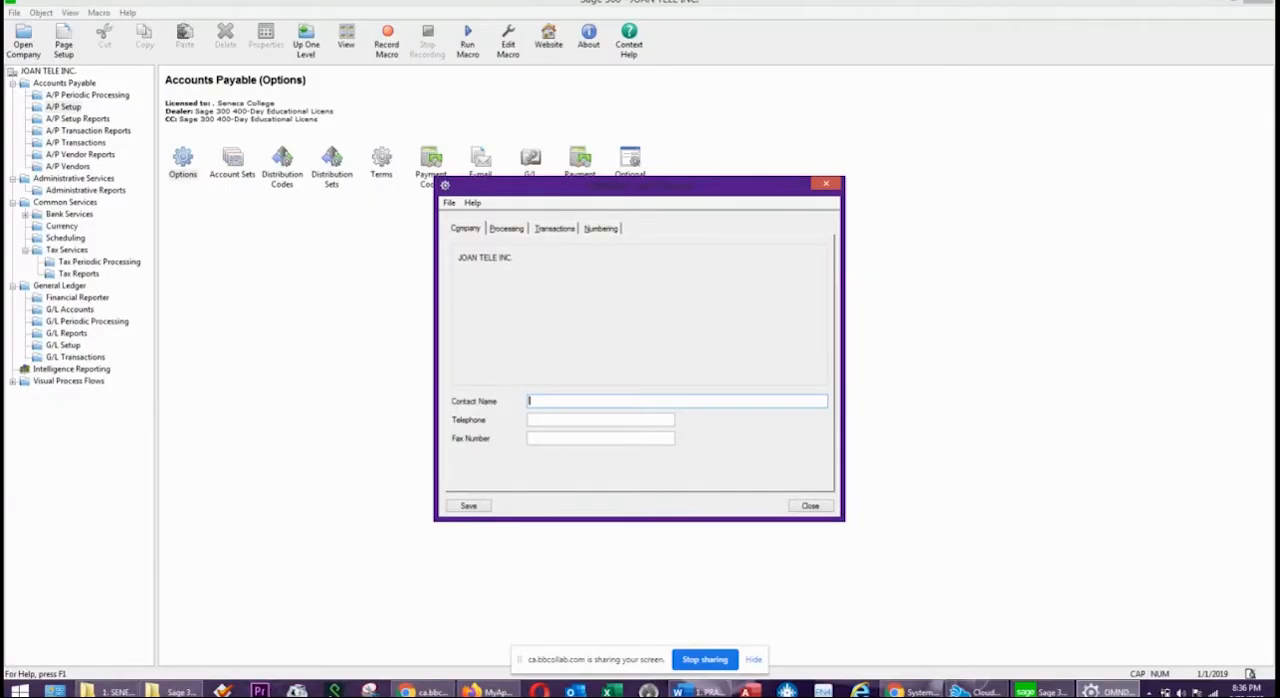
pyautogui.write('JOAN')
pyautogui.moveTo(570, 400); pyautogui.dragTo(340, 388)
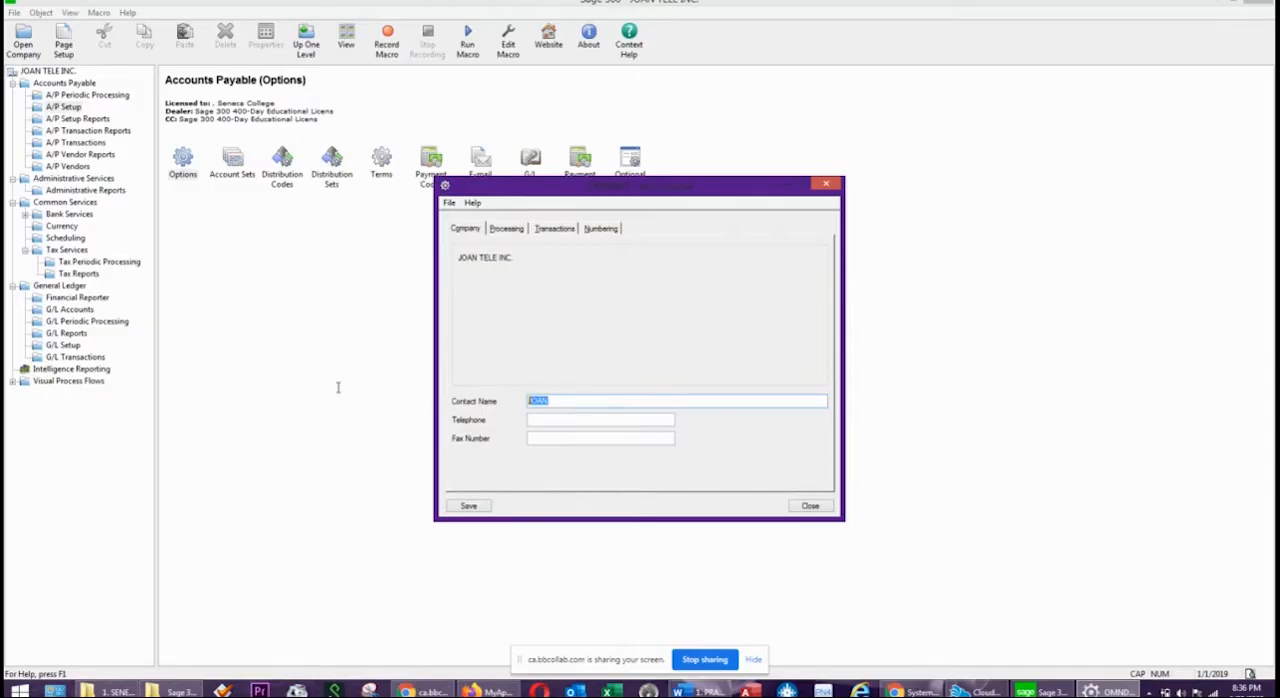
# Allow editing of statistics, imported batches and external batches in the A/P processing options.
pyautogui.click(514, 233)
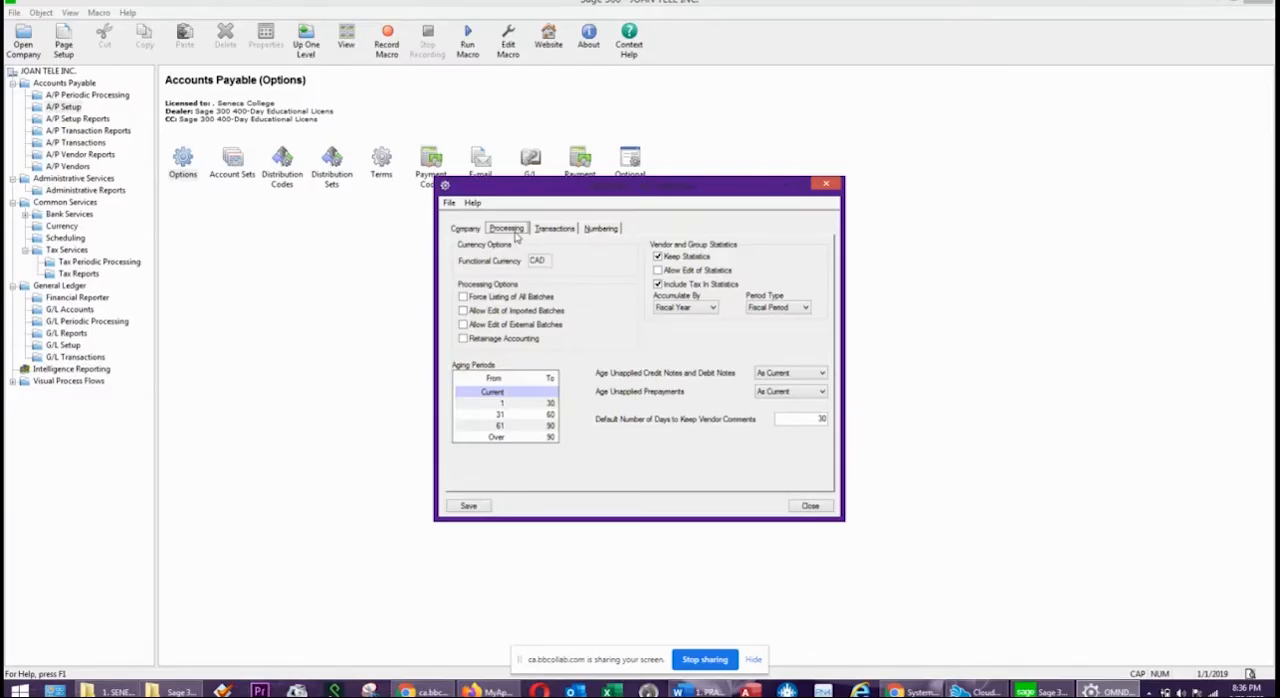
pyautogui.click(659, 271)
pyautogui.click(463, 311)
pyautogui.click(463, 330)
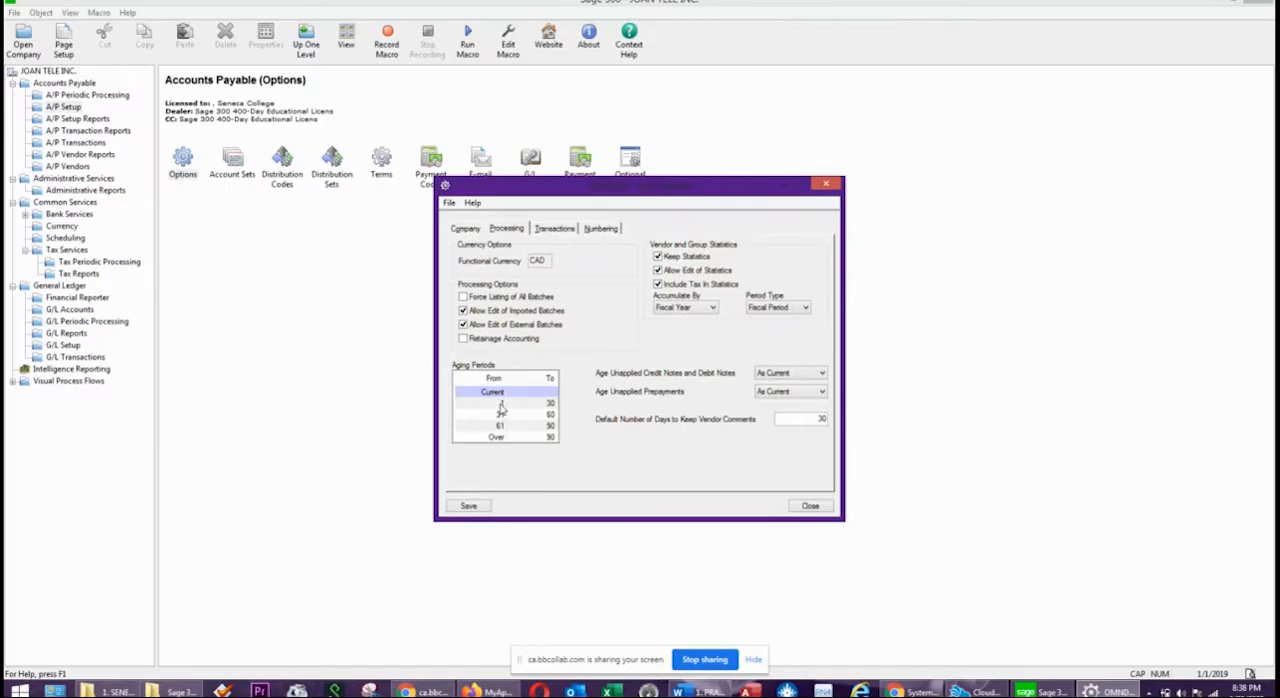
# Examine each aging period in the A/P processing options, from Current through Over 90.
pyautogui.click(495, 393)
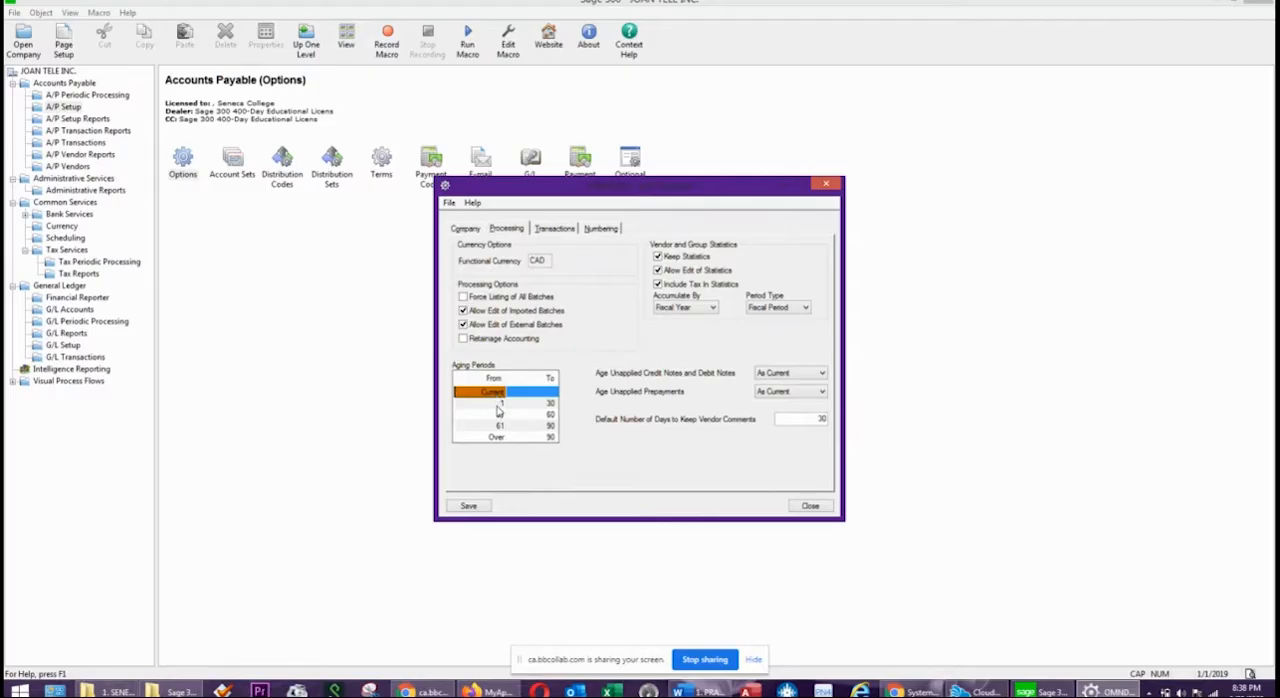
pyautogui.click(498, 404)
pyautogui.click(546, 404)
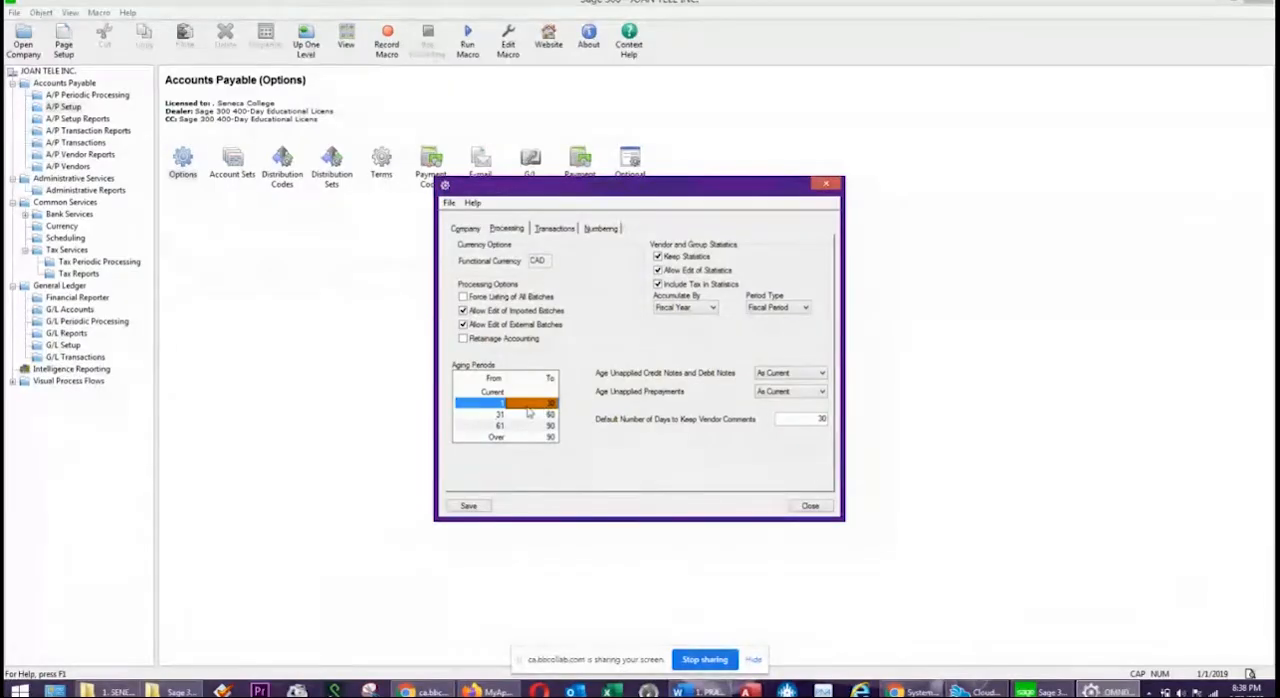
pyautogui.click(498, 416)
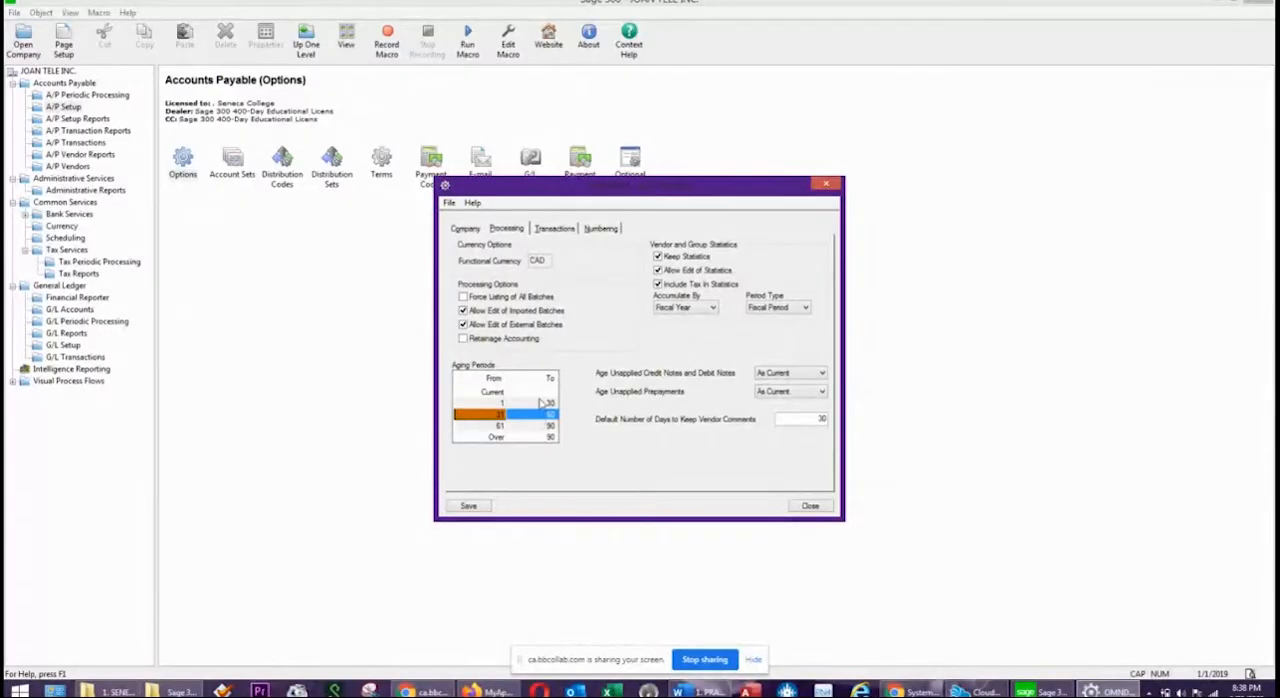
pyautogui.click(497, 395)
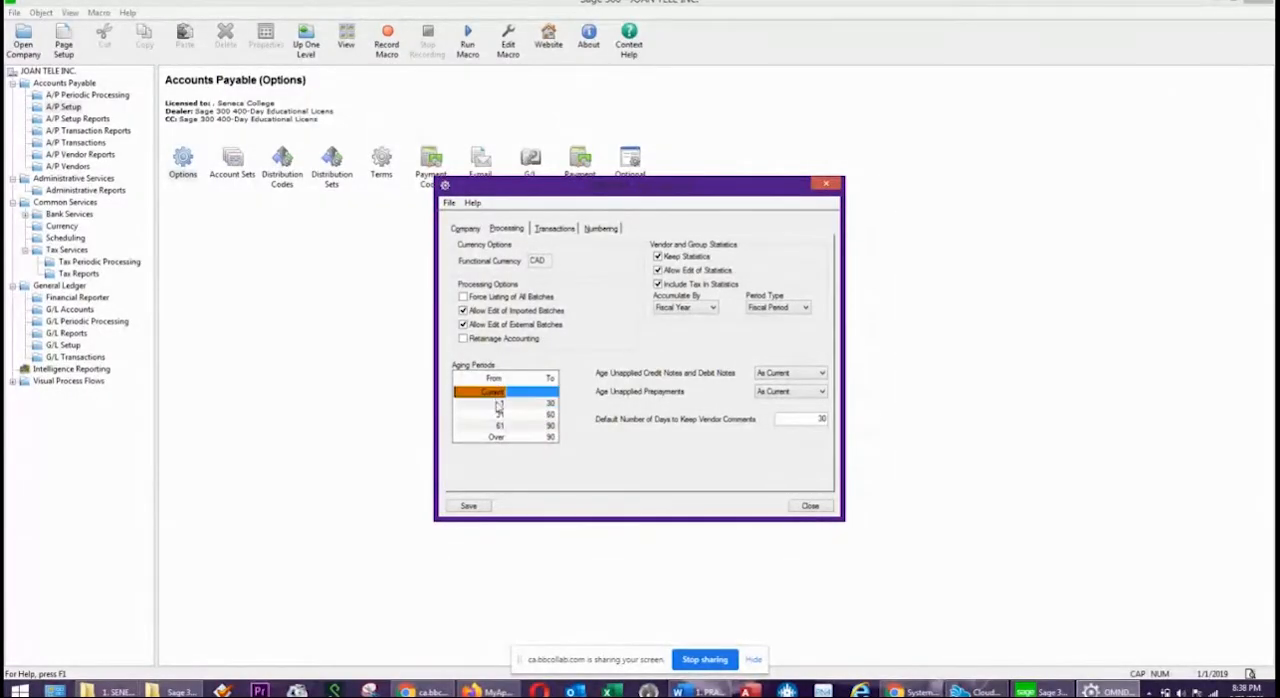
pyautogui.press('Down')
pyautogui.press('Down')
pyautogui.press('Down')
pyautogui.press('Down')
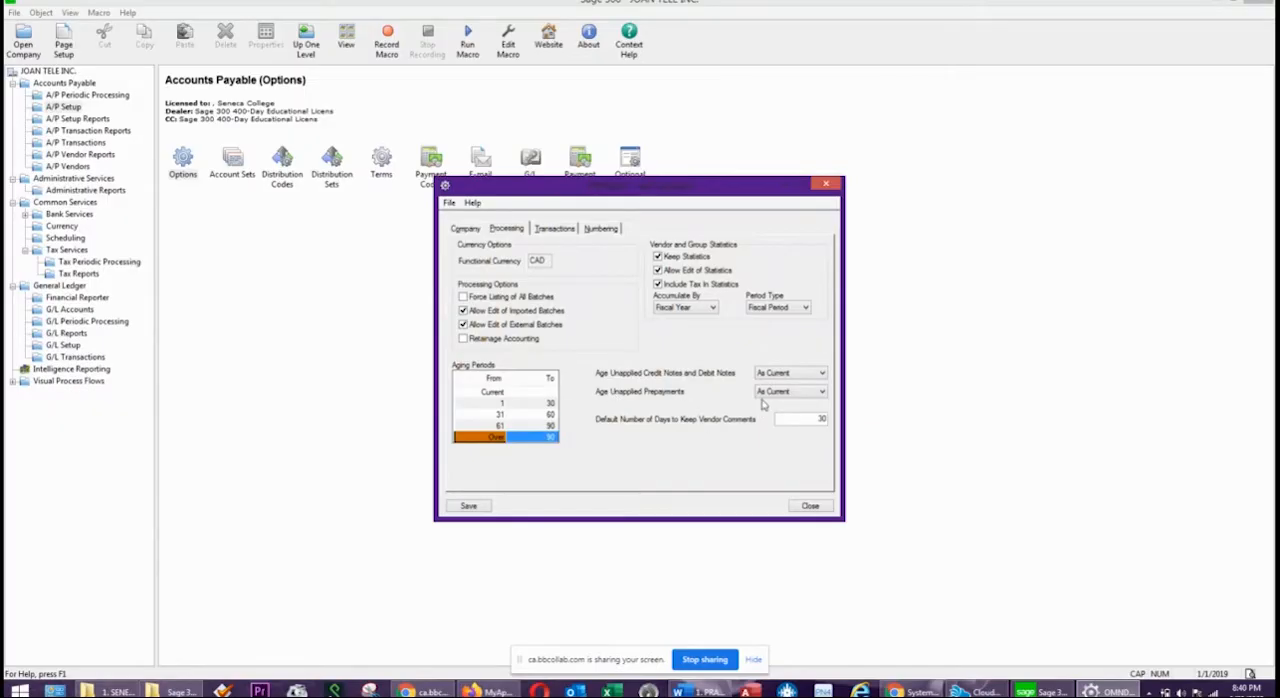
# Examine the aging choices for unapplied credit and debit notes and for unapplied prepayments.
pyautogui.click(791, 373)
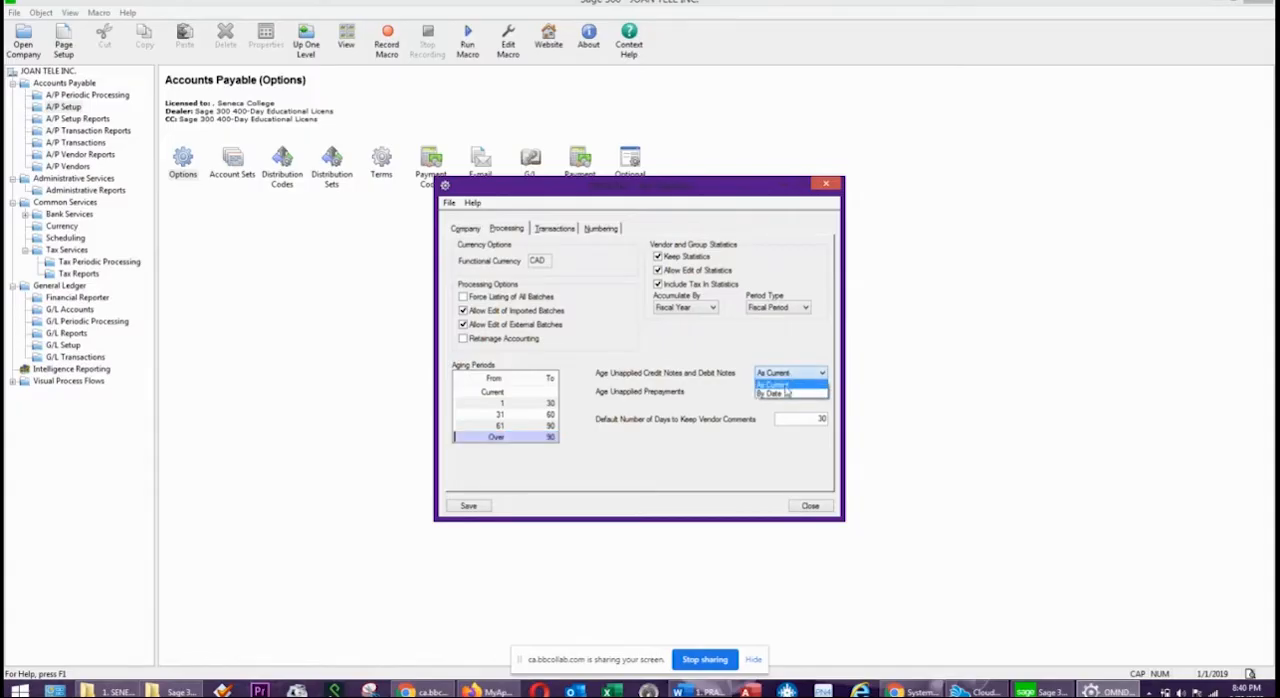
pyautogui.click(732, 403)
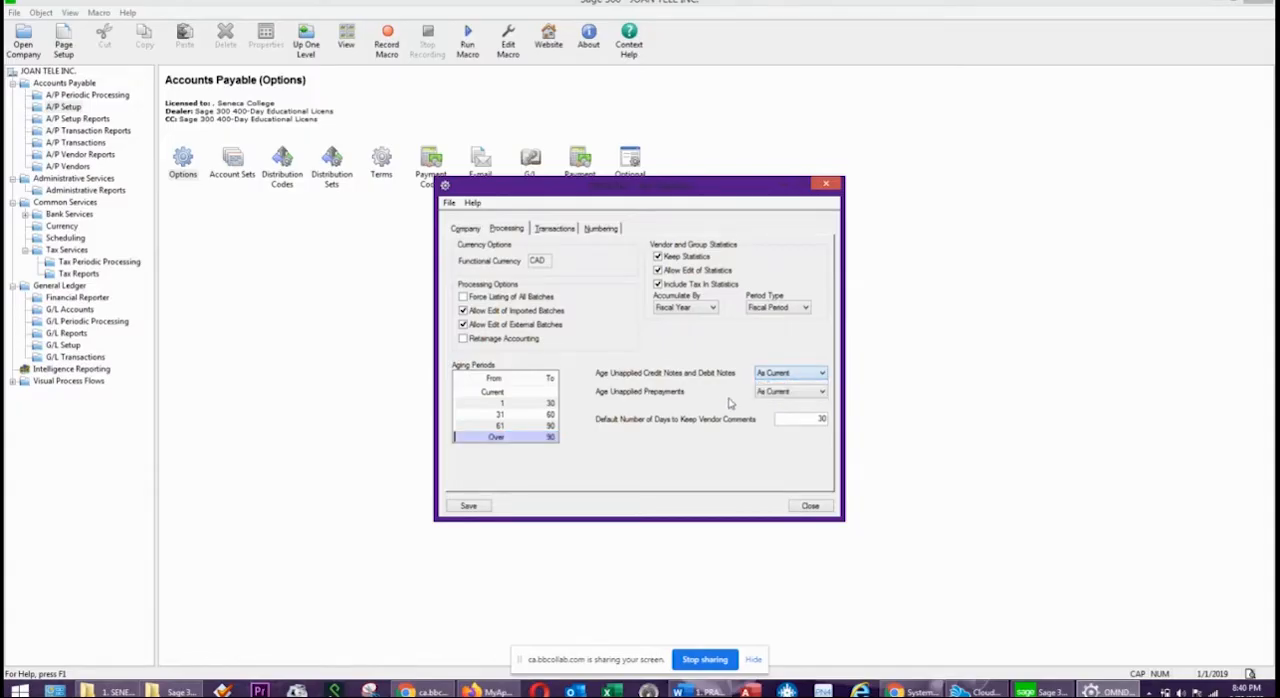
pyautogui.click(765, 392)
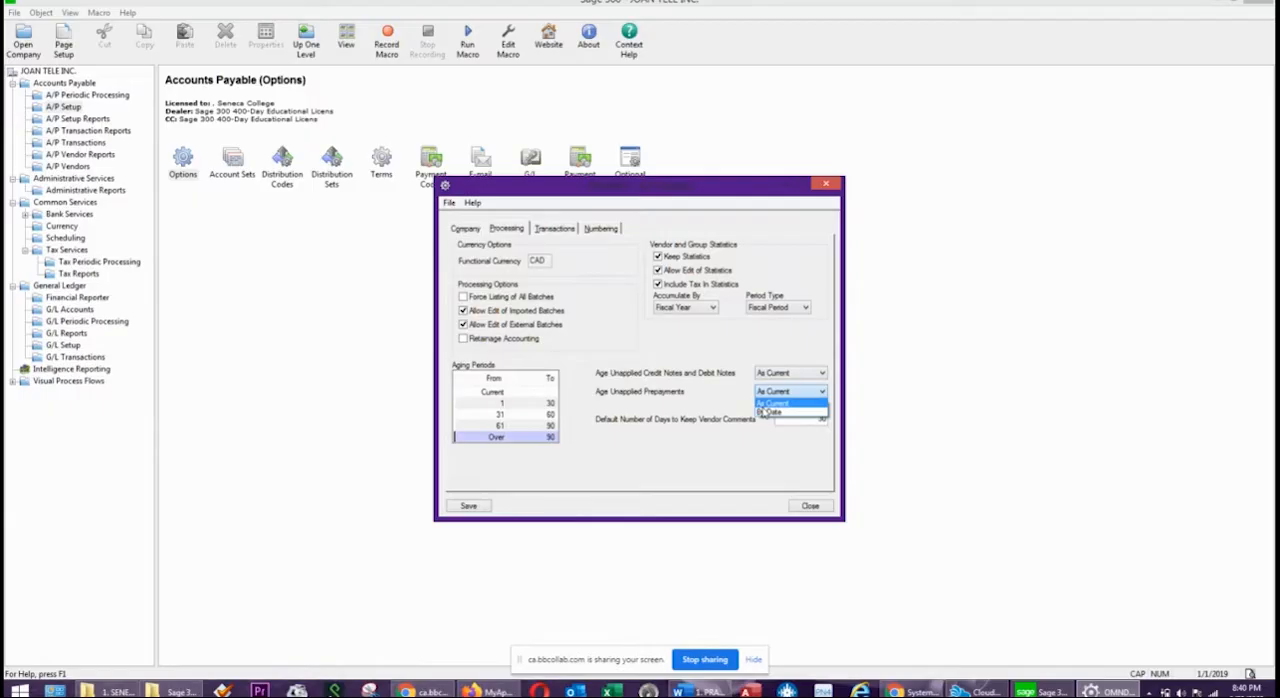
pyautogui.click(709, 397)
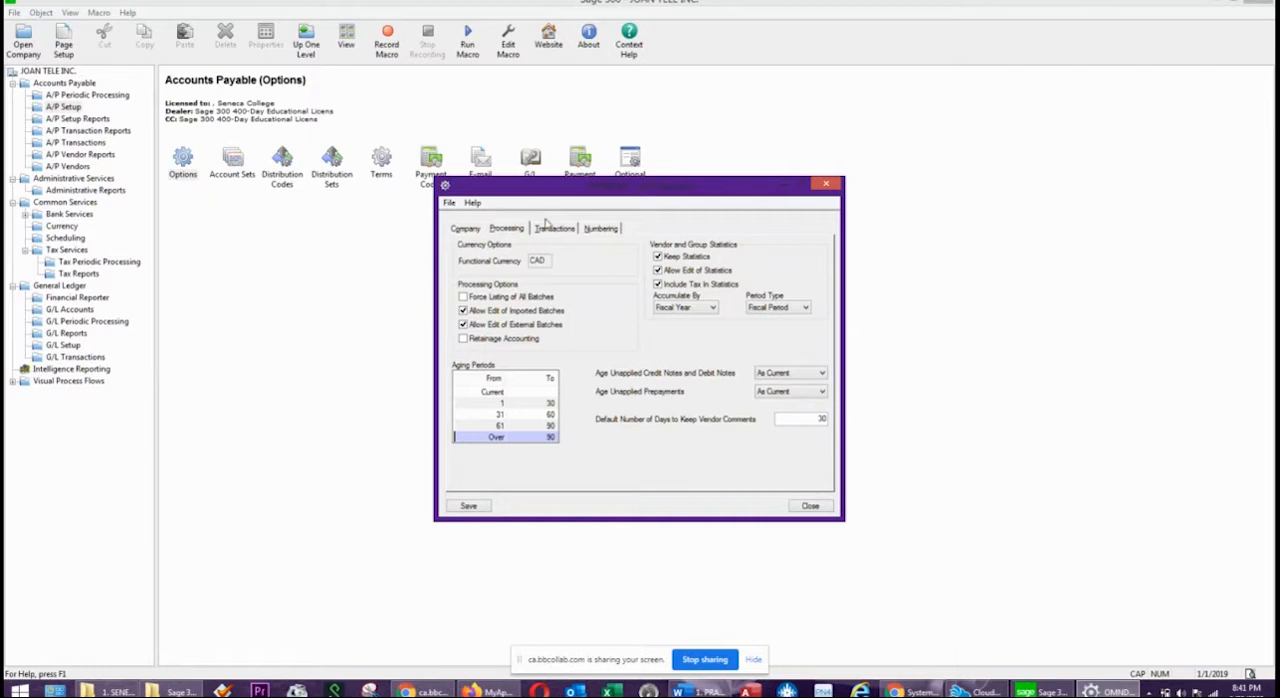
# Open the A/P transaction options and examine the invoice choices for default posting date, tax amount and tax base.
pyautogui.click(546, 230)
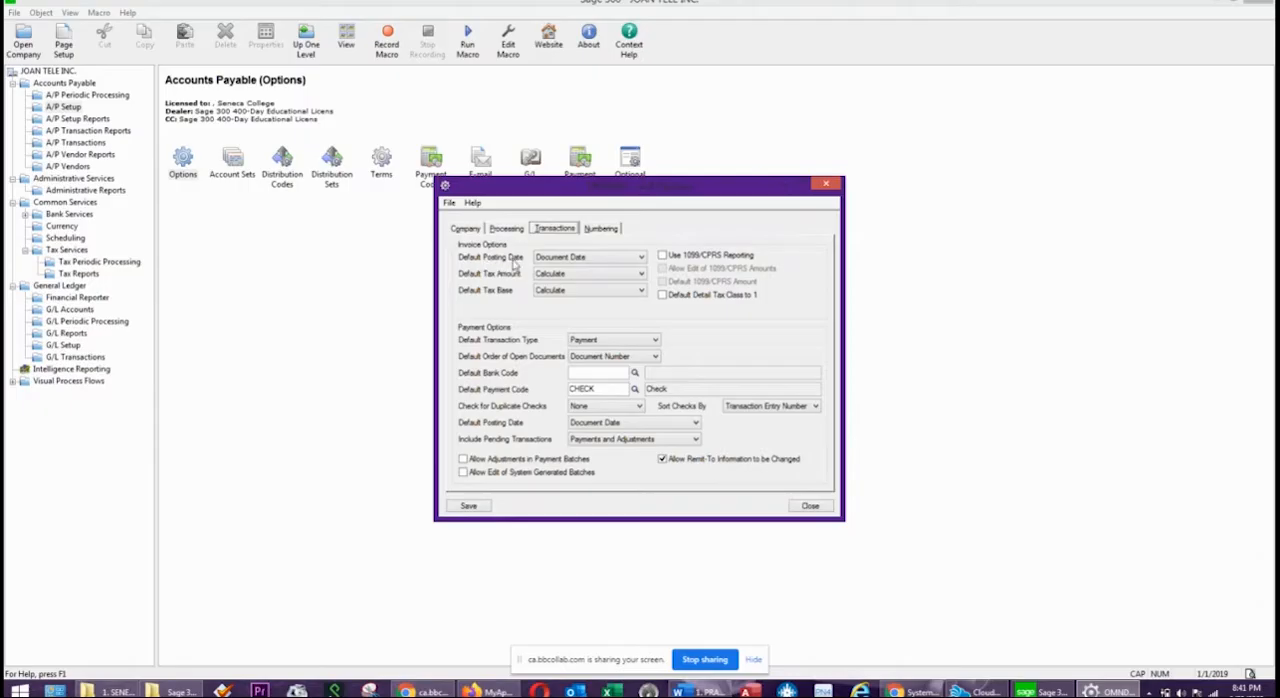
pyautogui.click(593, 258)
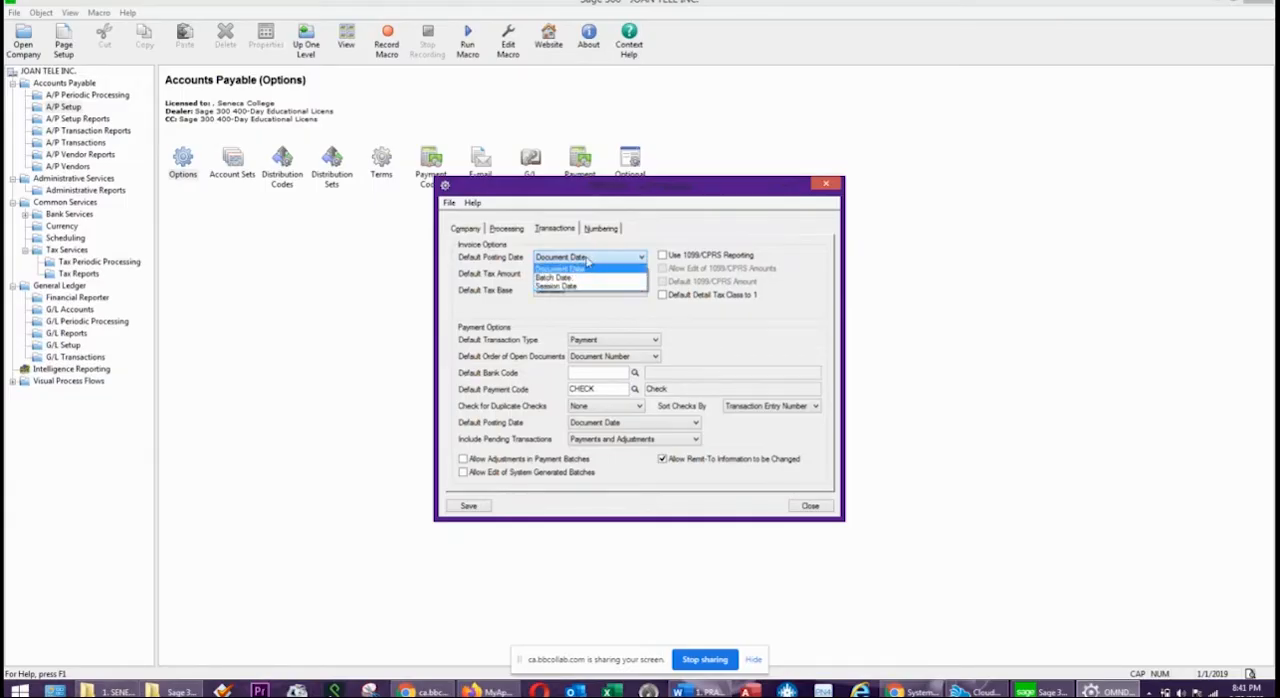
pyautogui.click(589, 260)
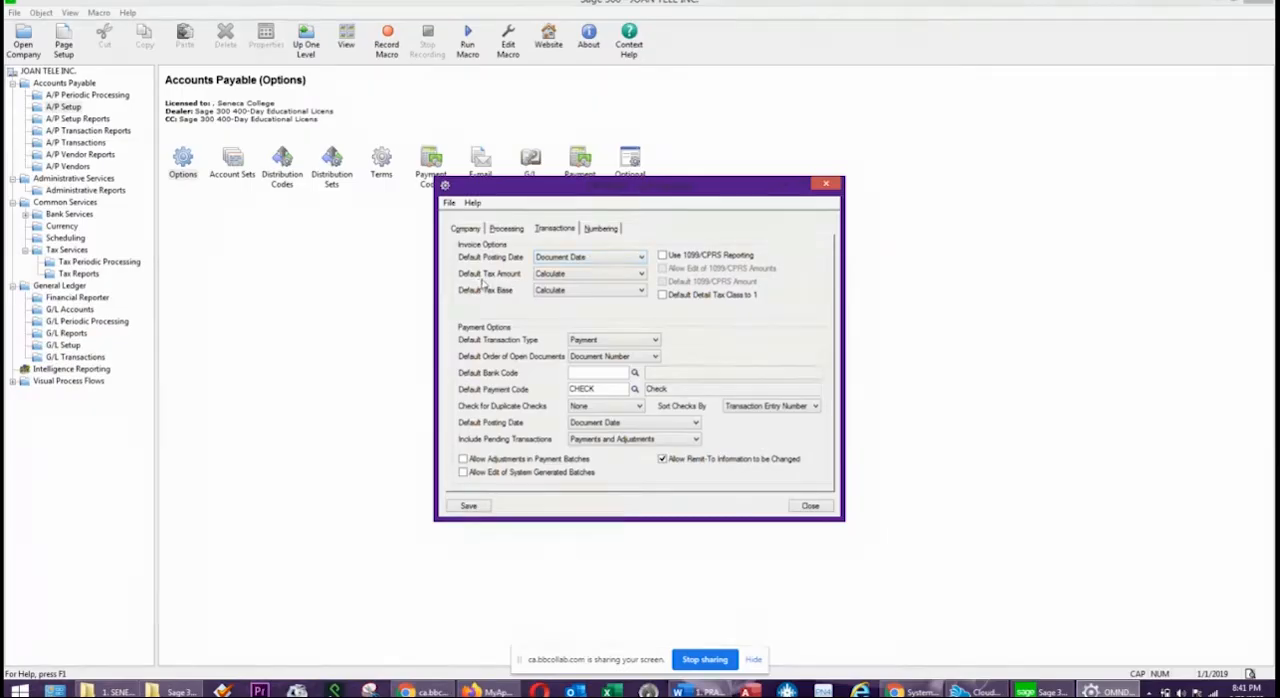
pyautogui.click(580, 276)
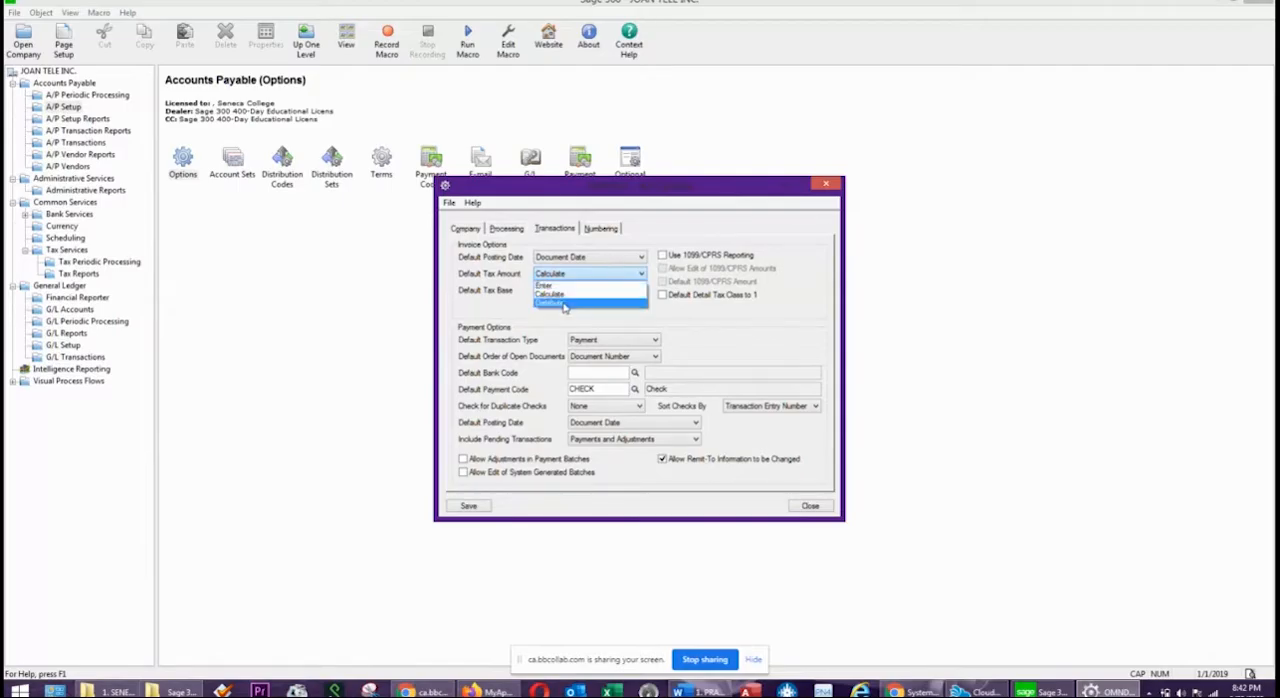
pyautogui.click(708, 318)
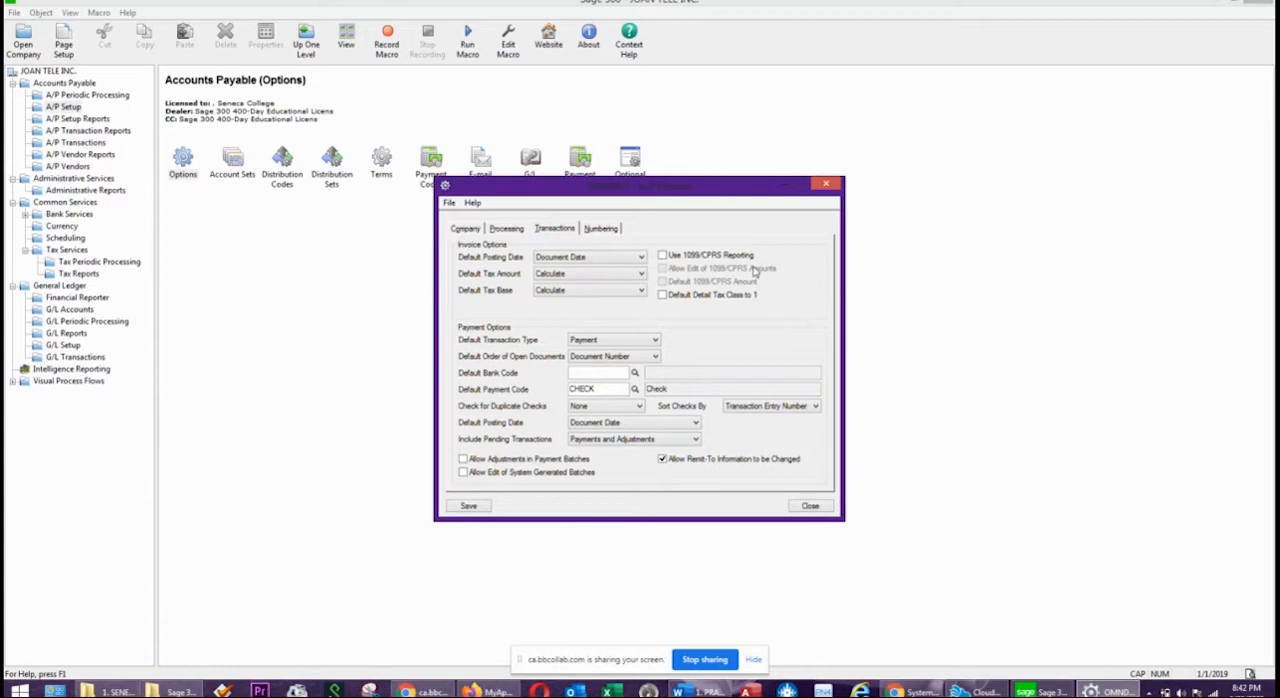
pyautogui.click(561, 292)
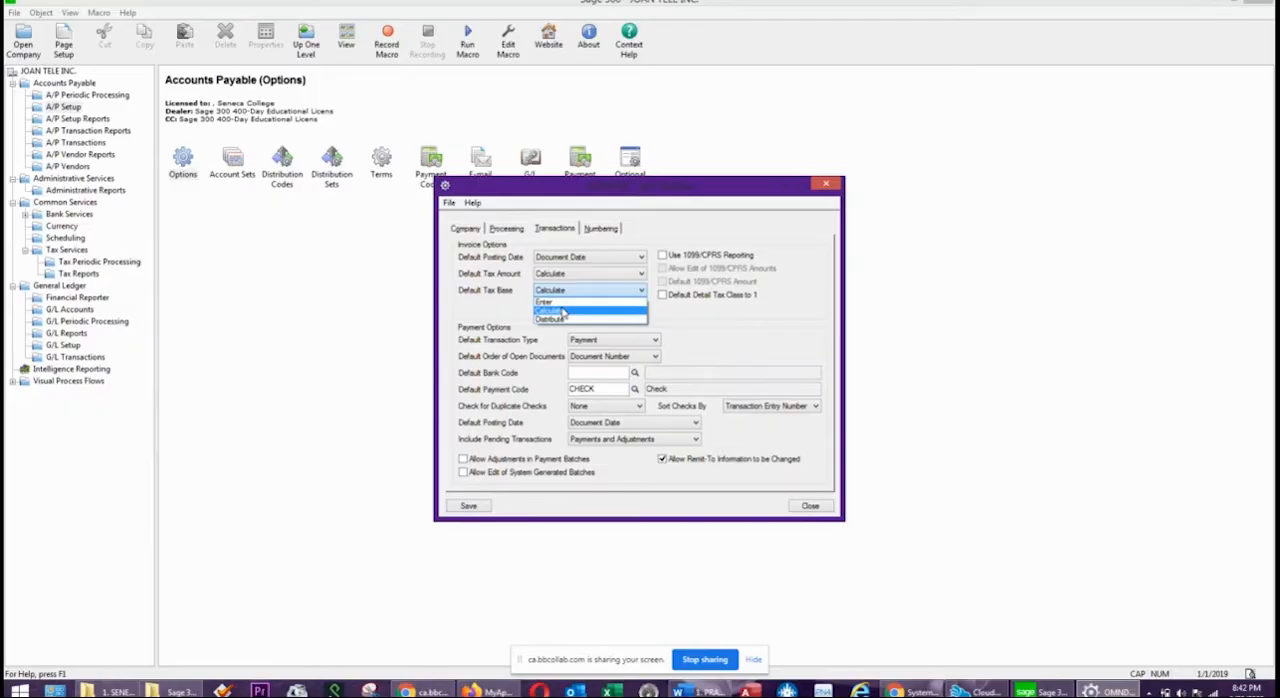
pyautogui.click(753, 338)
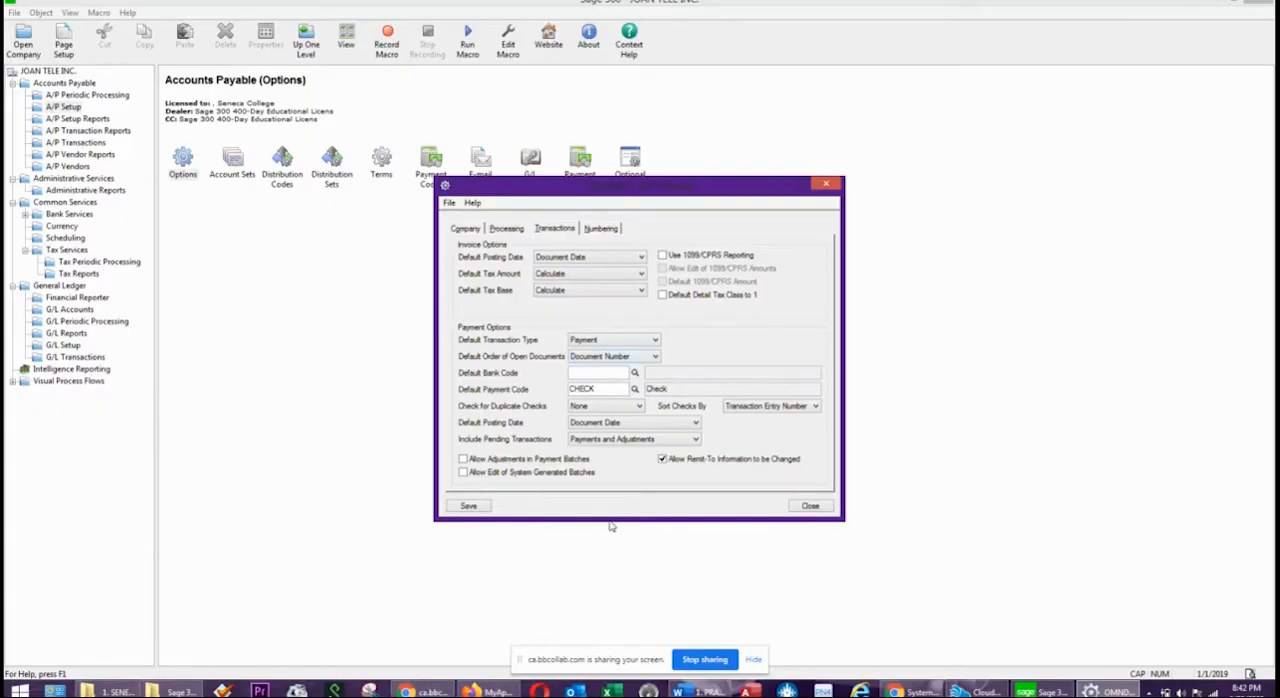
# Set the payment defaults to bank code TD, transaction type Payment, and open documents ordered by Document Number.
pyautogui.click(634, 372)
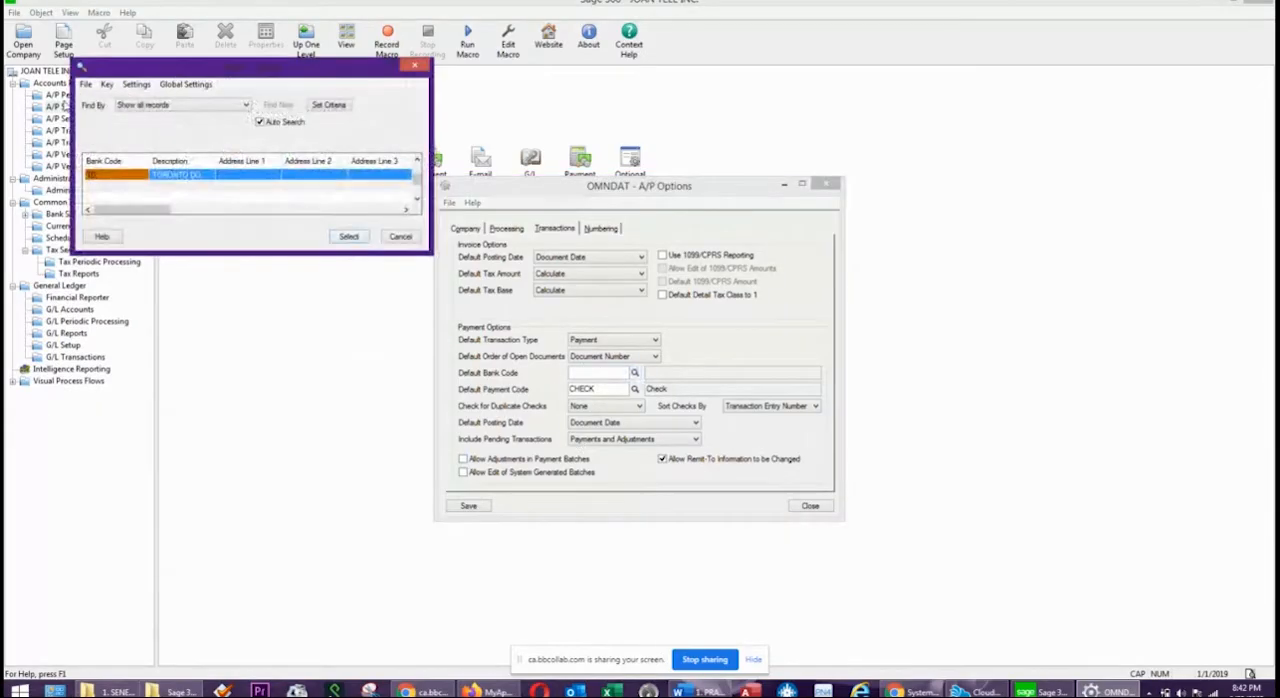
pyautogui.doubleClick(109, 176)
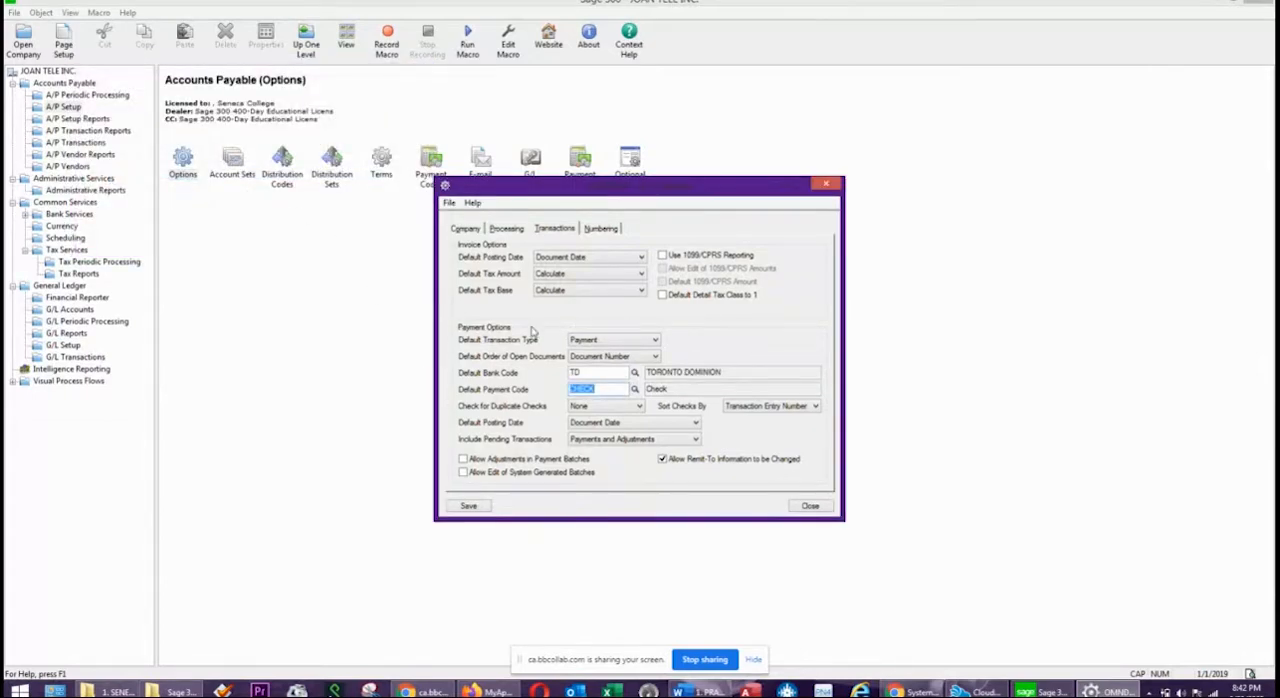
pyautogui.click(598, 342)
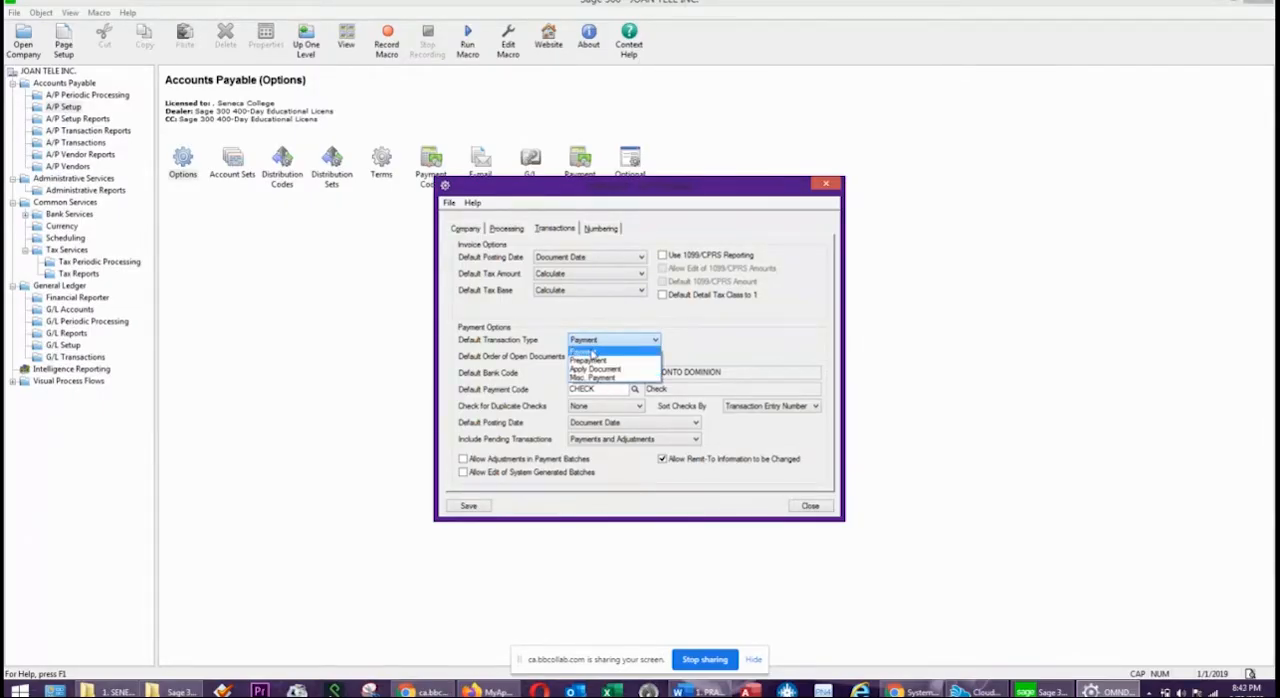
pyautogui.click(592, 354)
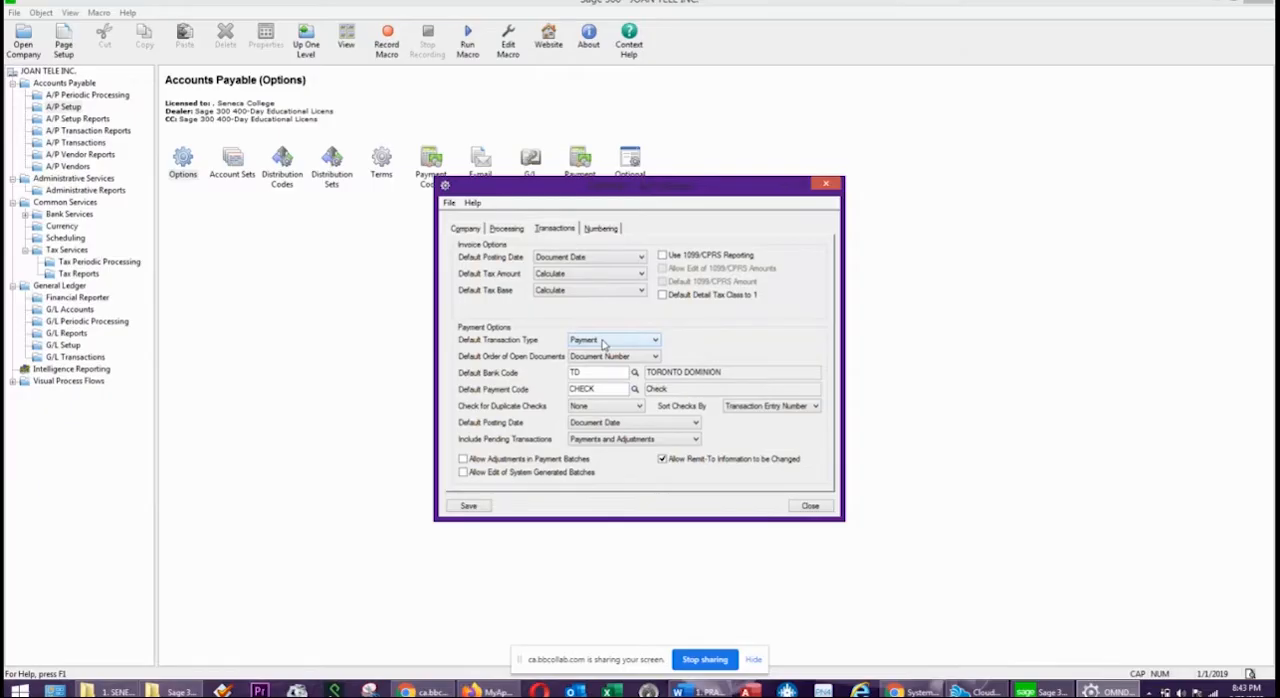
pyautogui.click(604, 342)
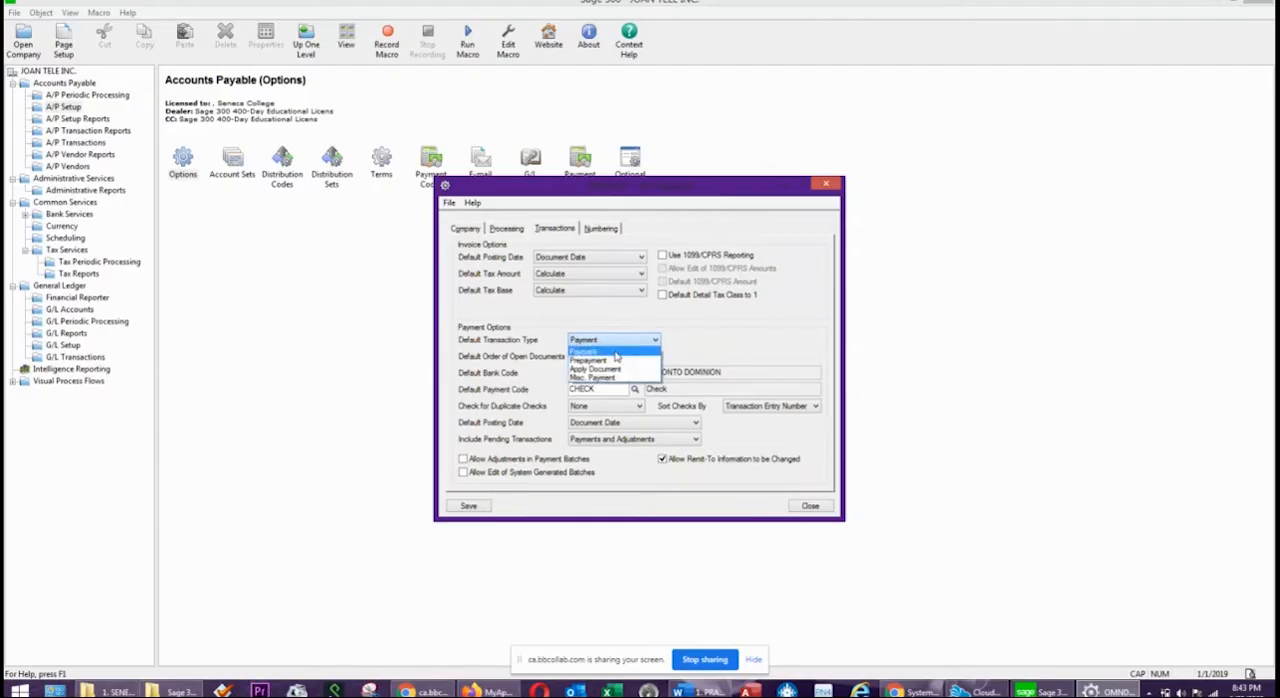
pyautogui.click(616, 355)
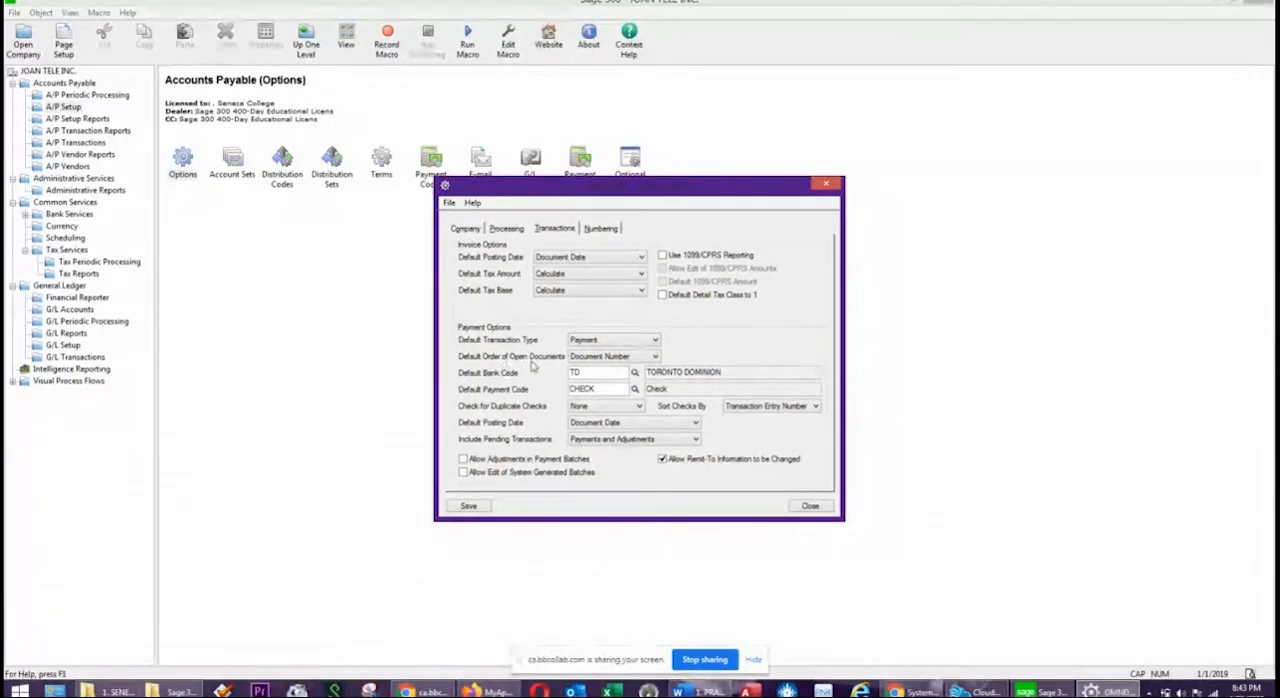
pyautogui.click(611, 358)
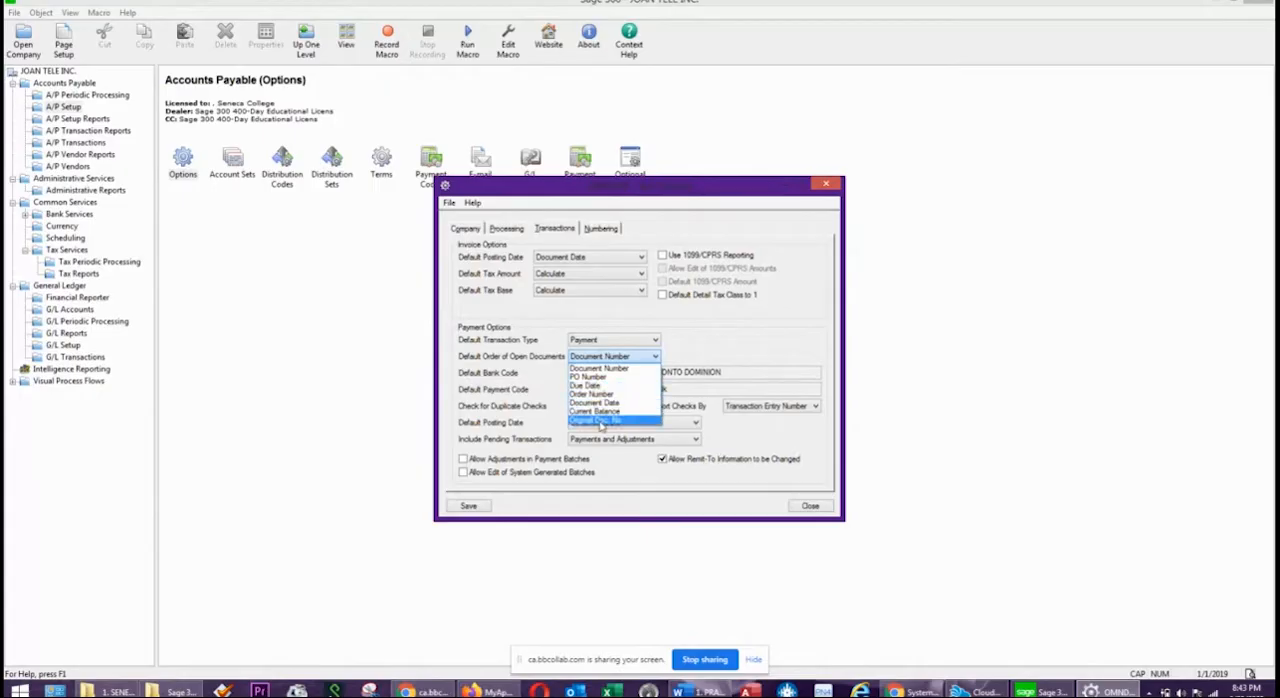
pyautogui.click(612, 371)
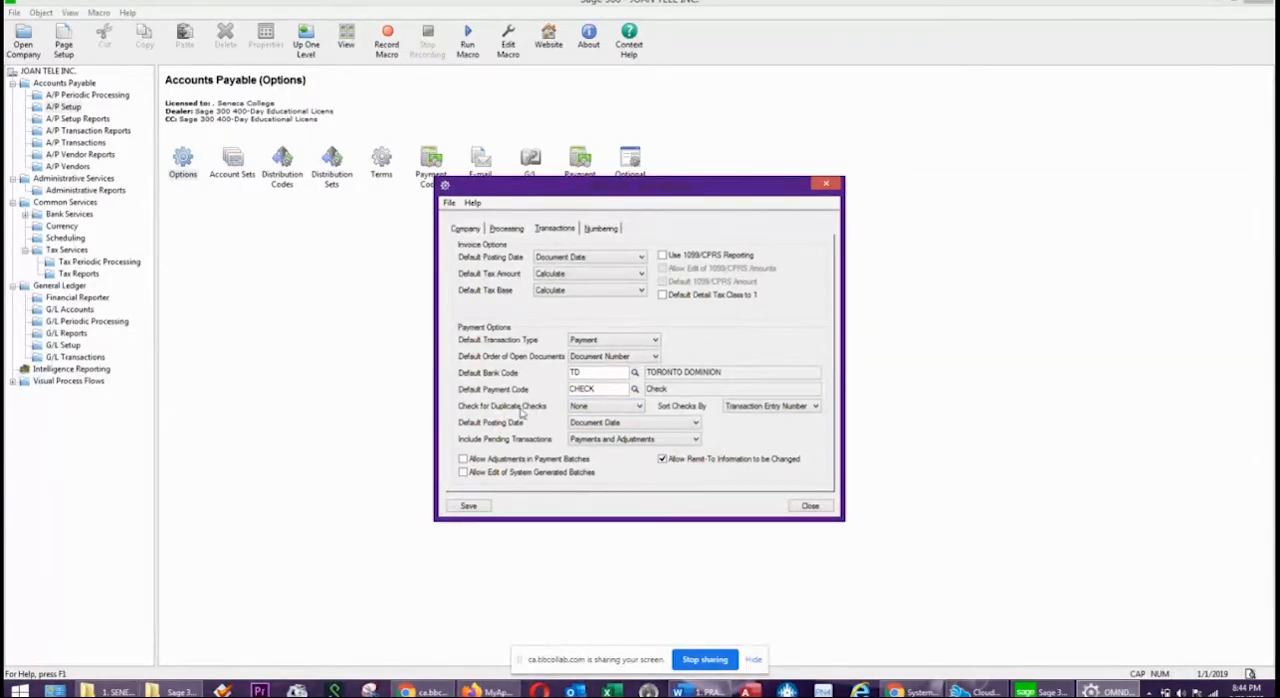
# Set the check for duplicate checks to Warning and sort checks by Transaction Entry Number.
pyautogui.click(580, 408)
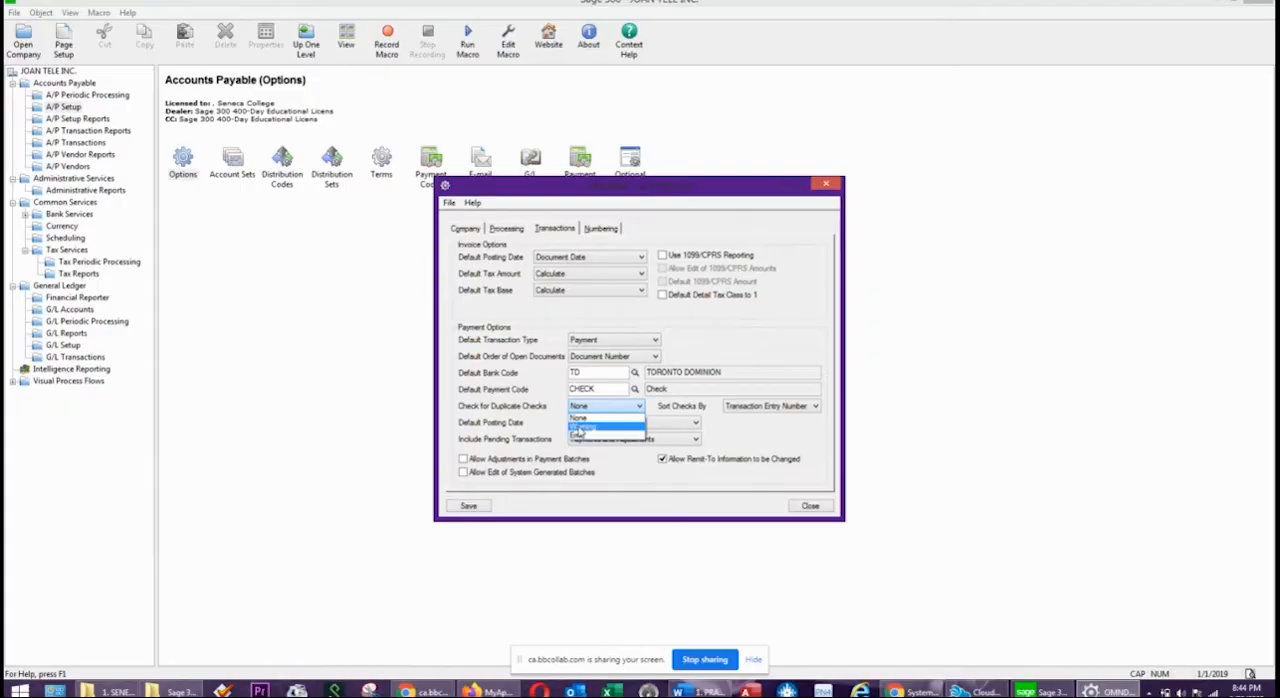
pyautogui.click(580, 428)
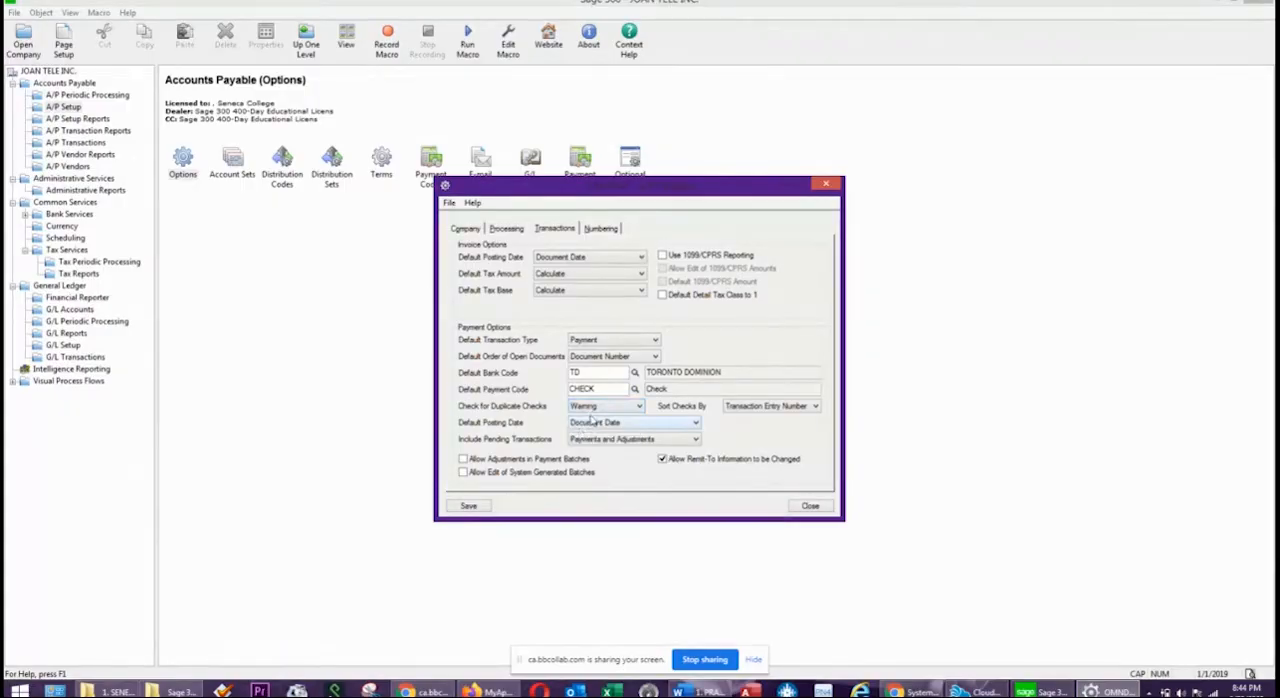
pyautogui.click(590, 408)
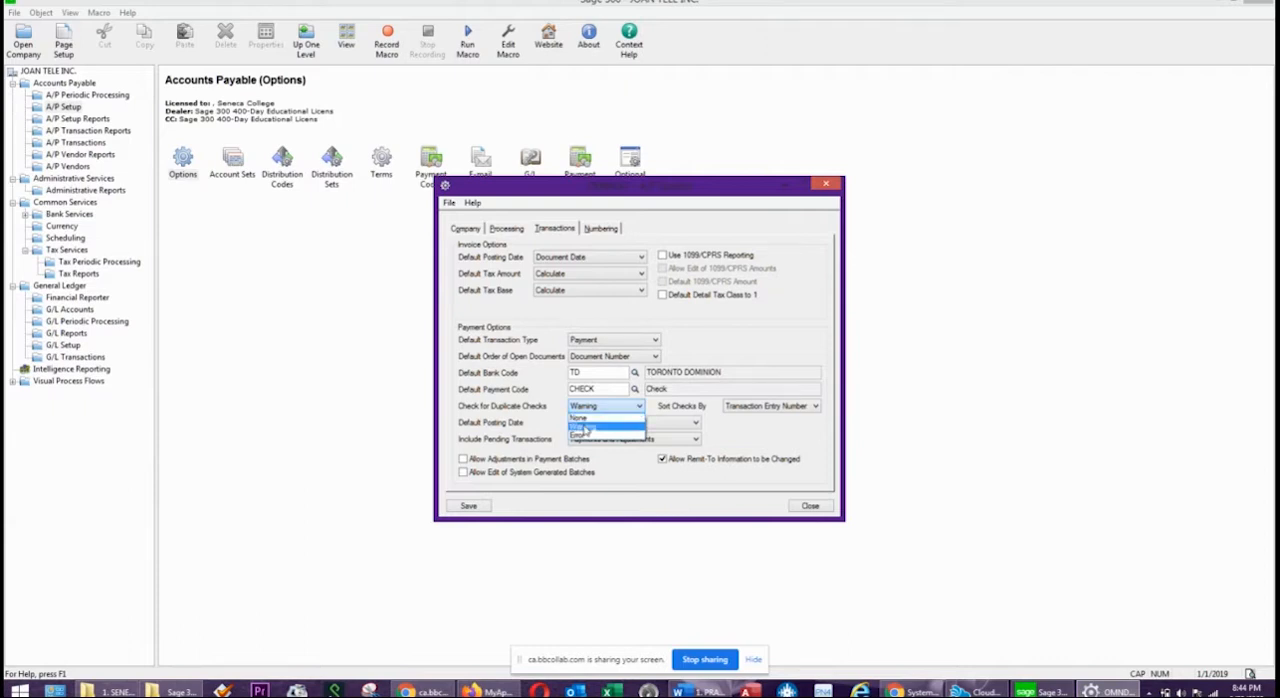
pyautogui.click(590, 426)
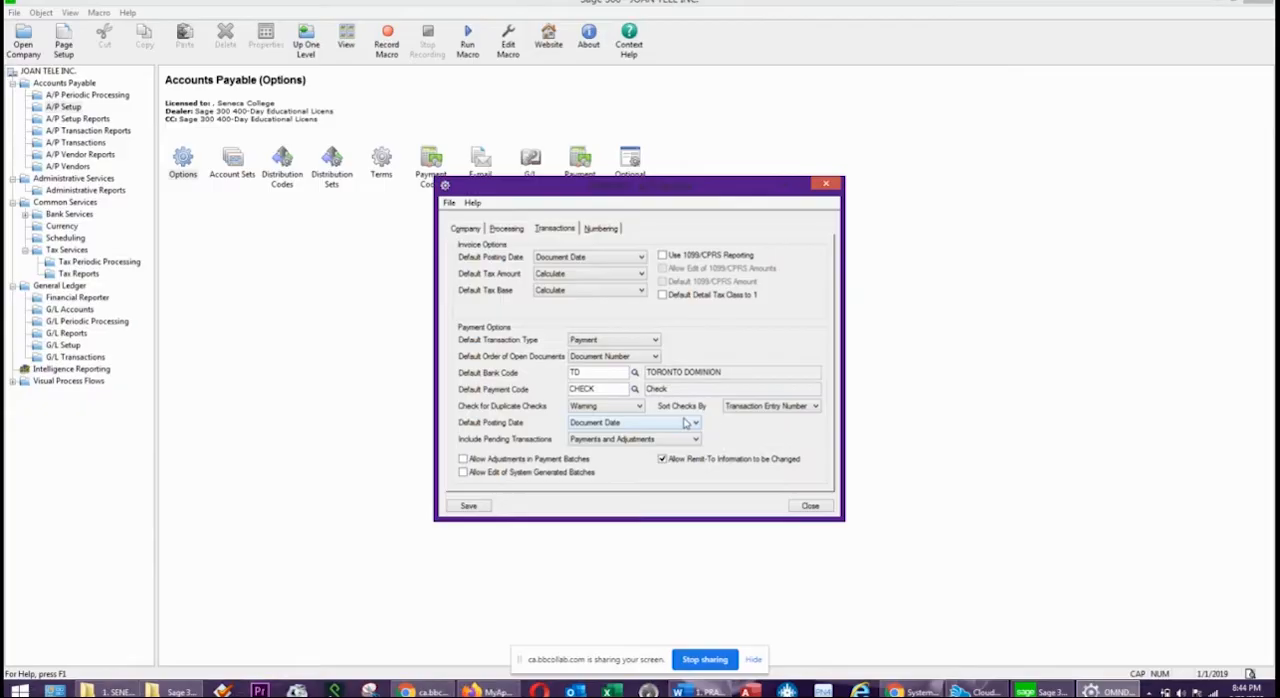
pyautogui.click(758, 410)
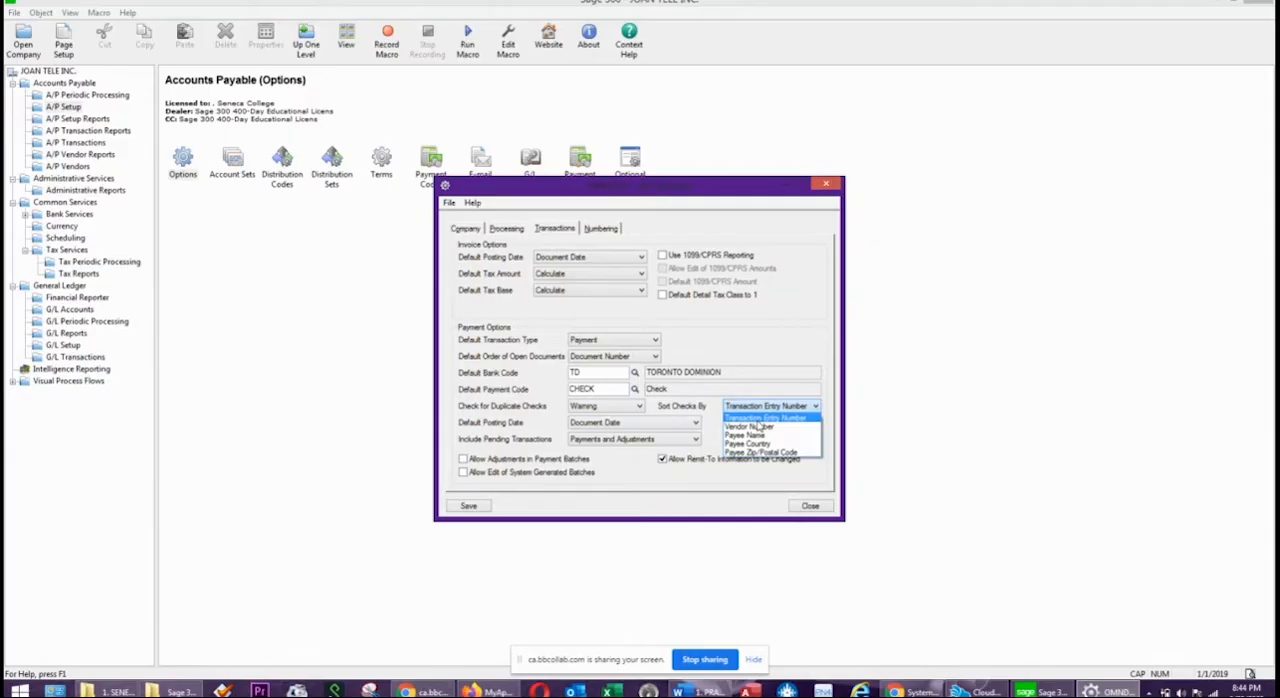
pyautogui.click(764, 418)
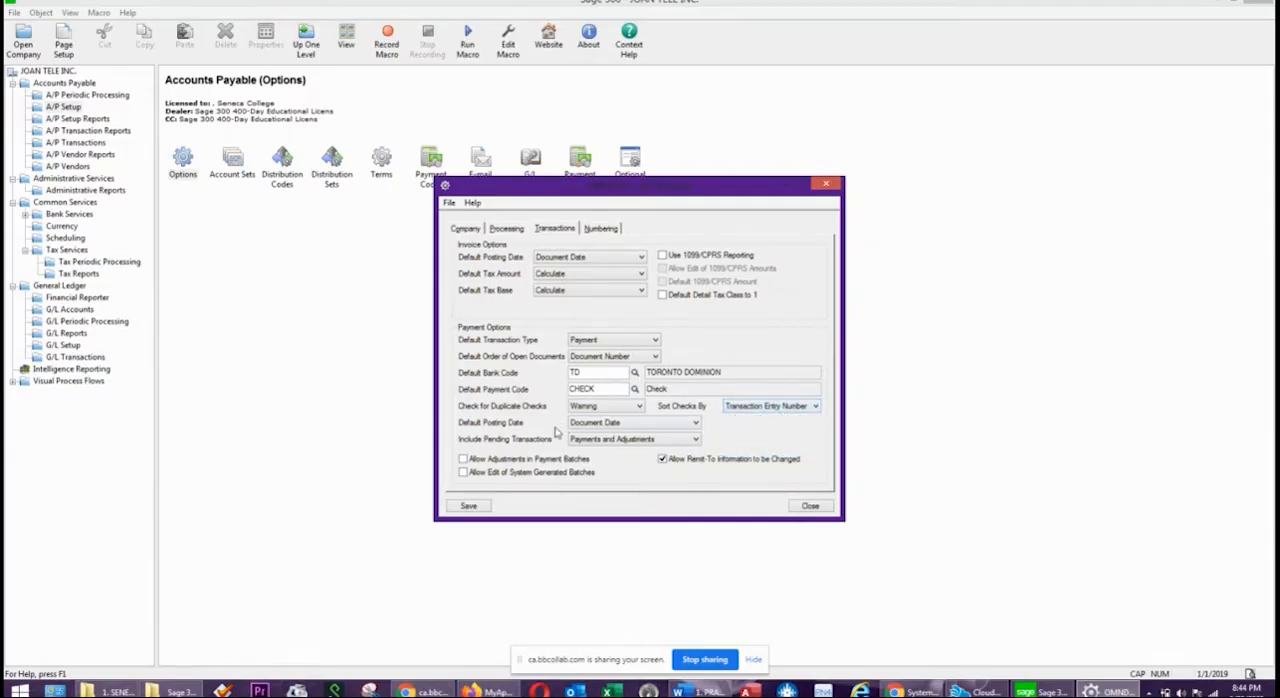
# Examine the payment choices for default posting date and for including pending transactions.
pyautogui.click(616, 425)
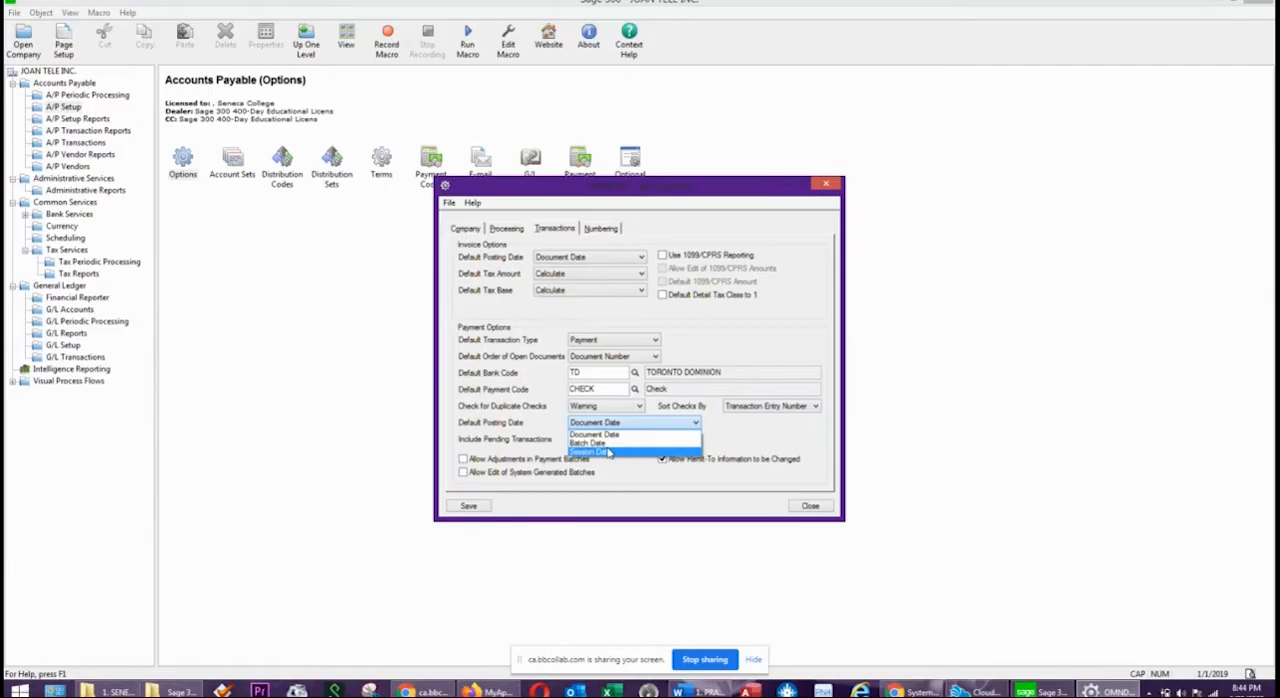
pyautogui.click(561, 391)
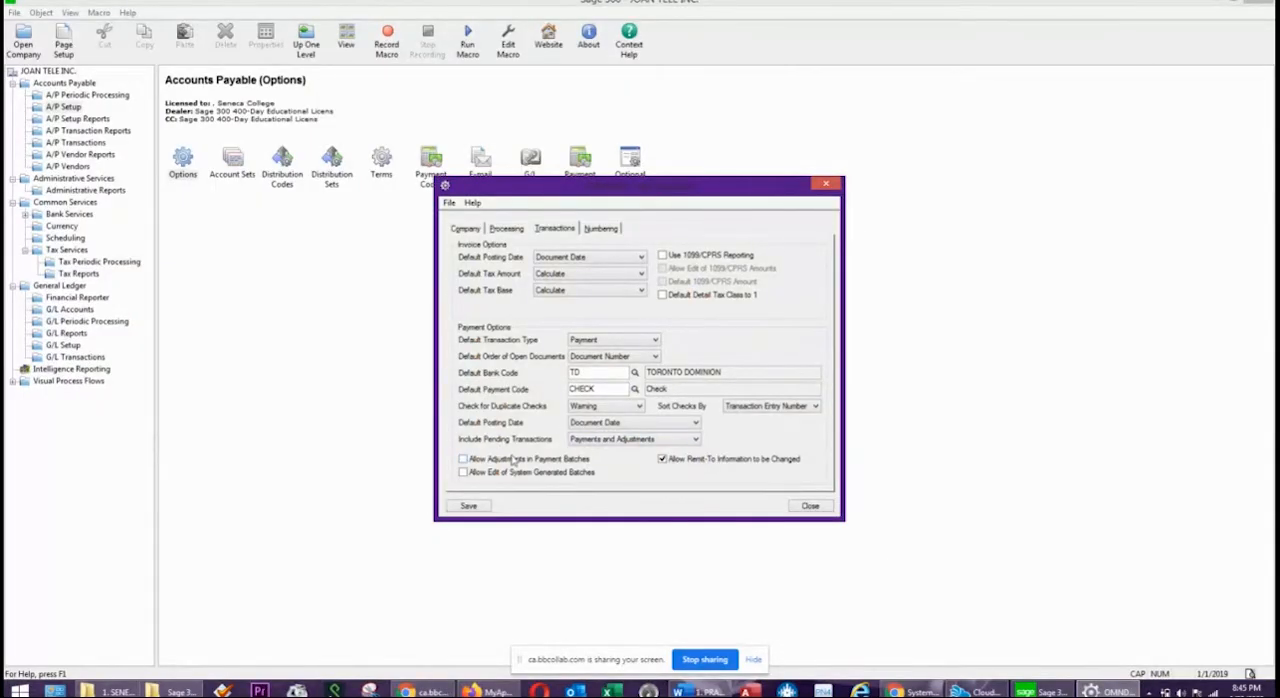
pyautogui.click(660, 444)
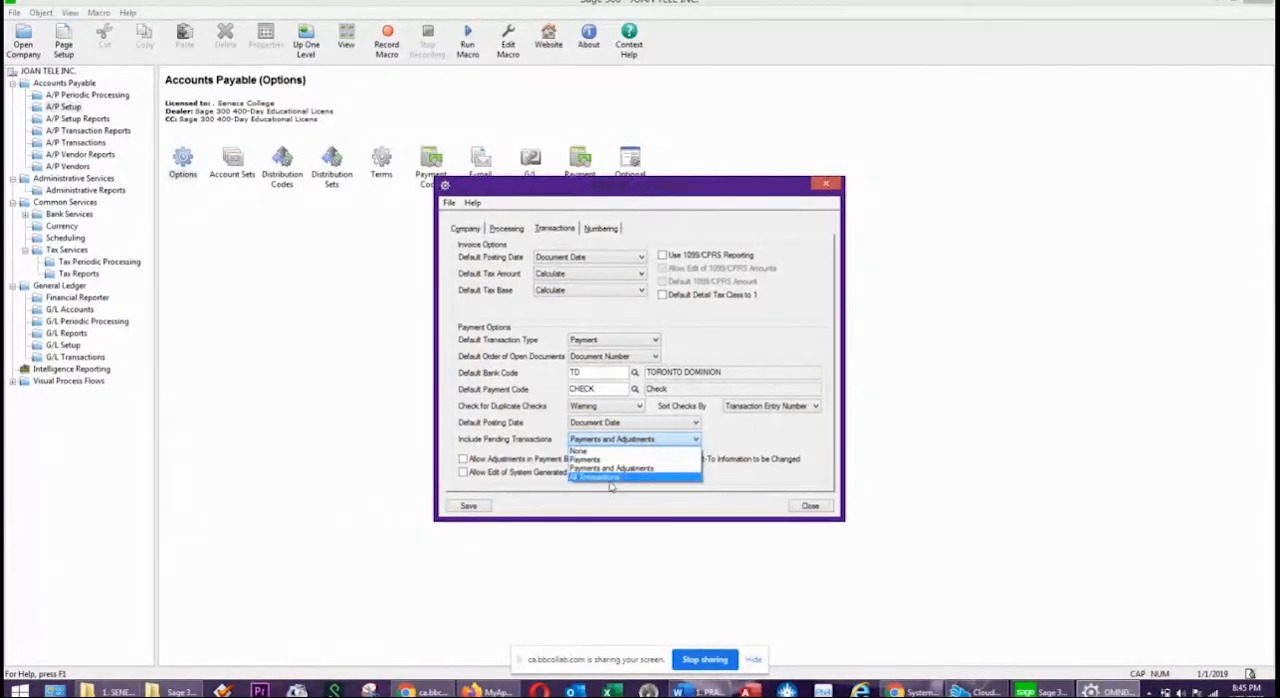
pyautogui.click(741, 433)
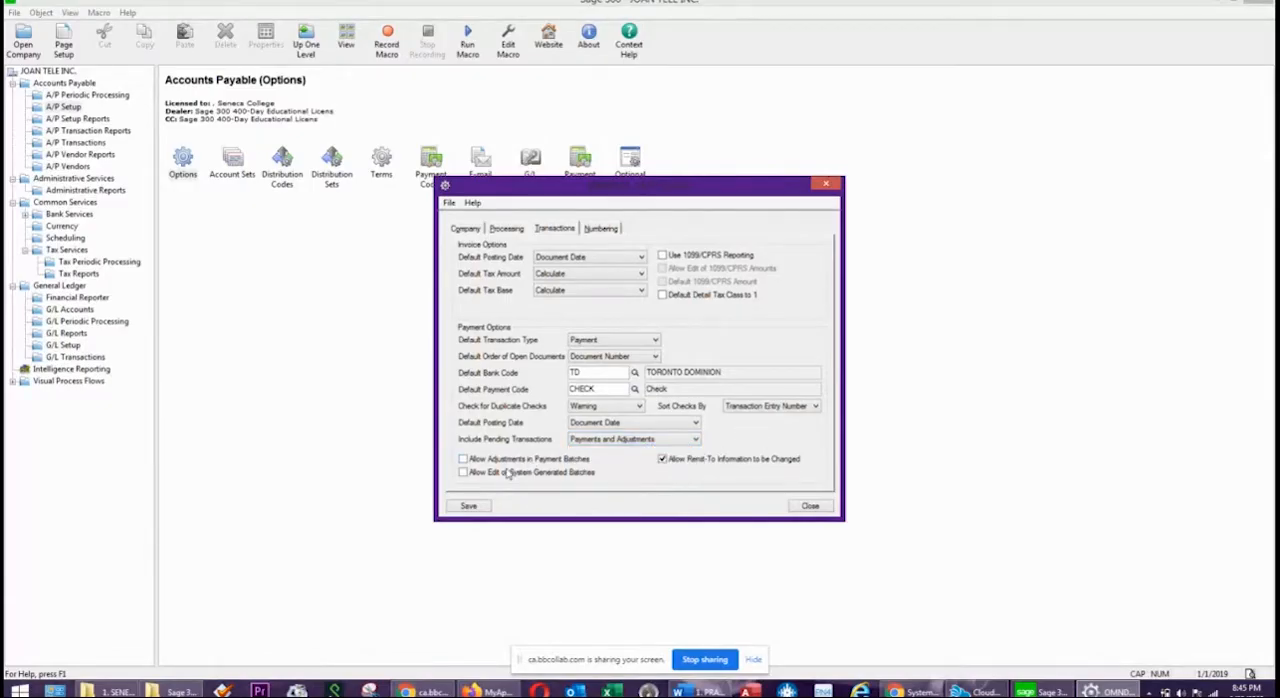
# Allow adjustments in payment batches and editing of system-generated batches, and open the A/P numbering options.
pyautogui.click(463, 459)
pyautogui.click(463, 473)
pyautogui.click(601, 229)
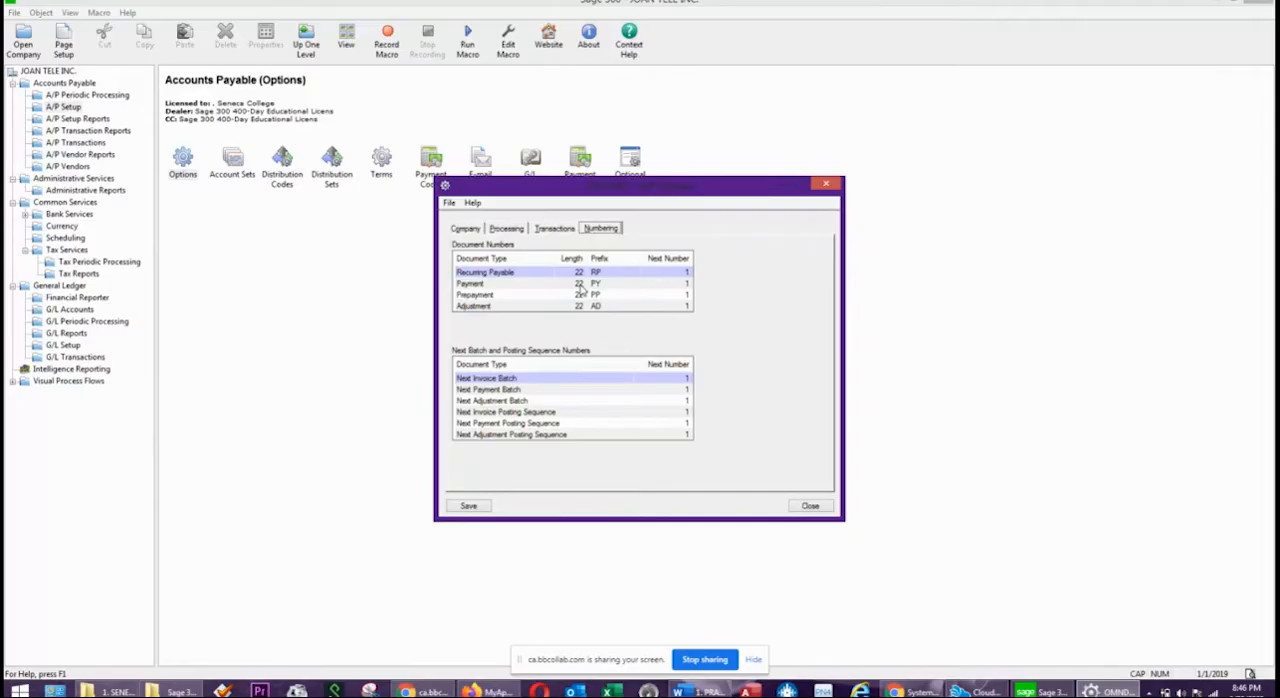
# Set the document number length to 10 for recurring payables, payments, prepayments and adjustments.
pyautogui.click(579, 272)
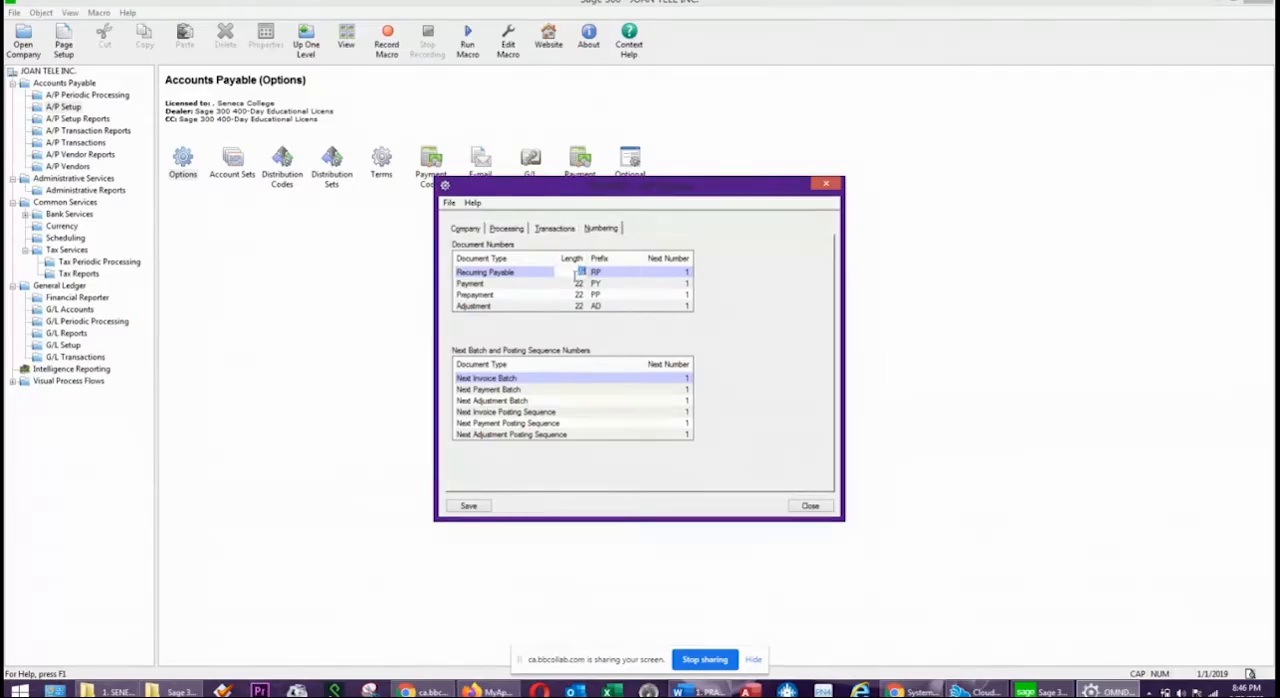
pyautogui.write('10')
pyautogui.click(580, 284)
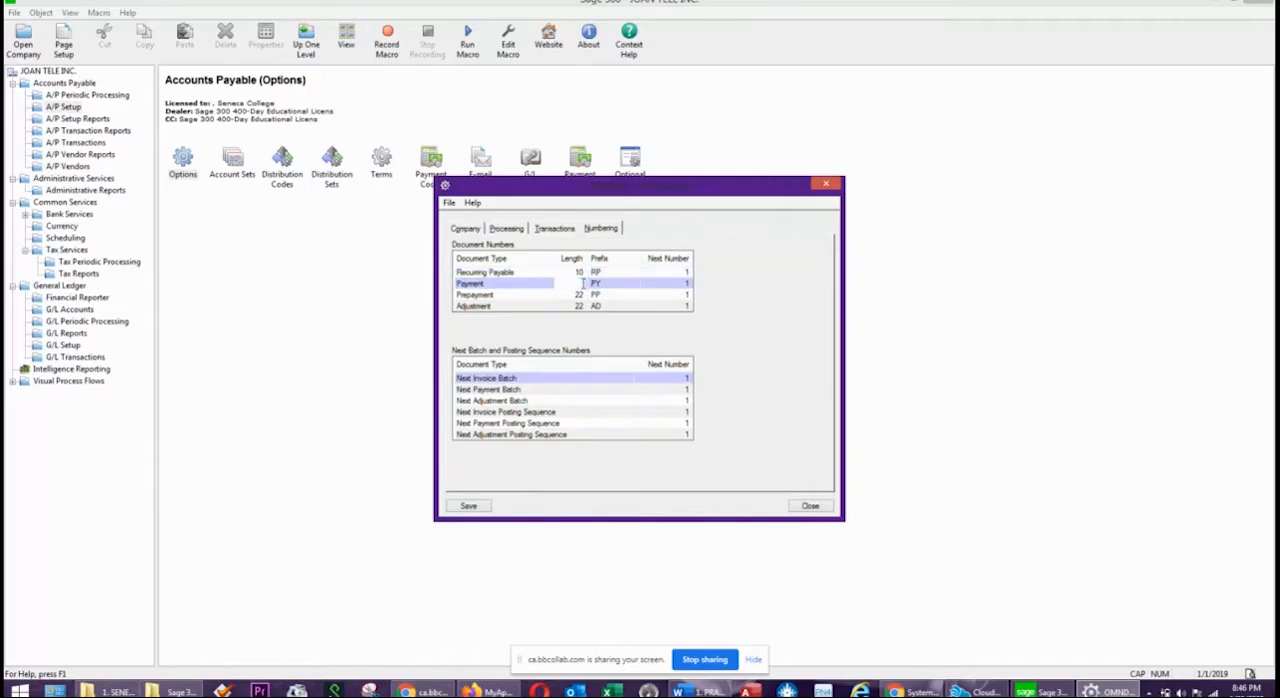
pyautogui.write('10')
pyautogui.click(577, 296)
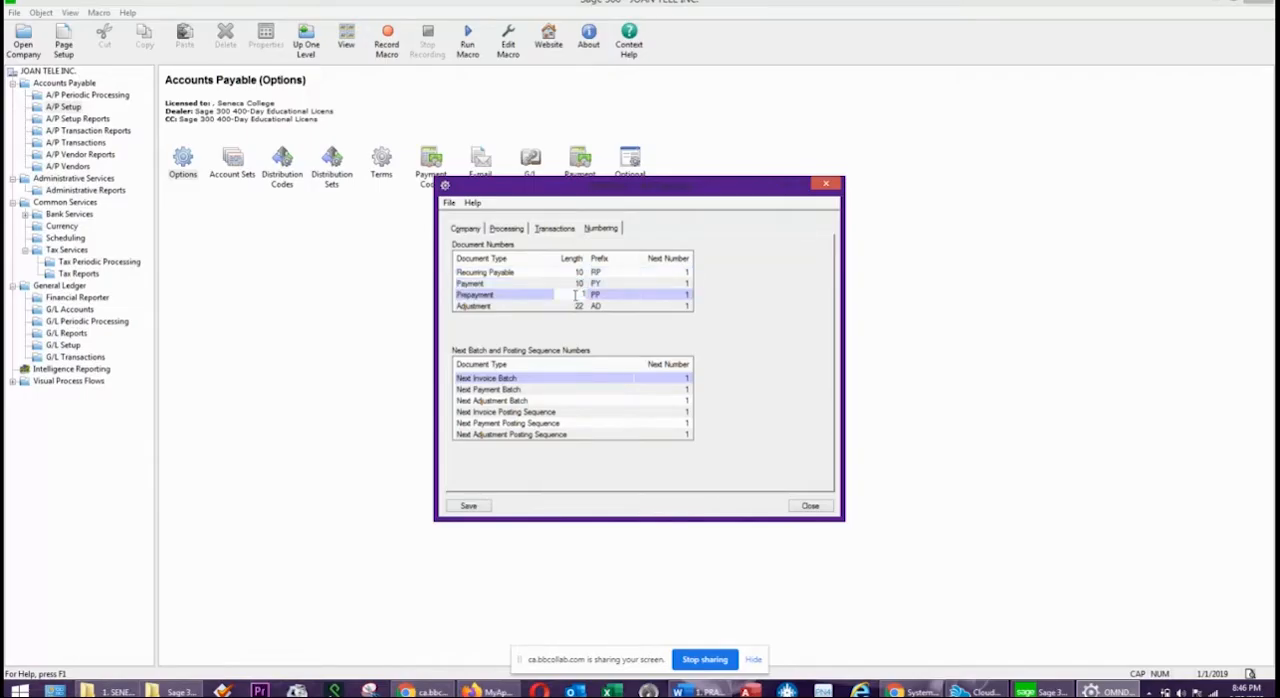
pyautogui.click(577, 306)
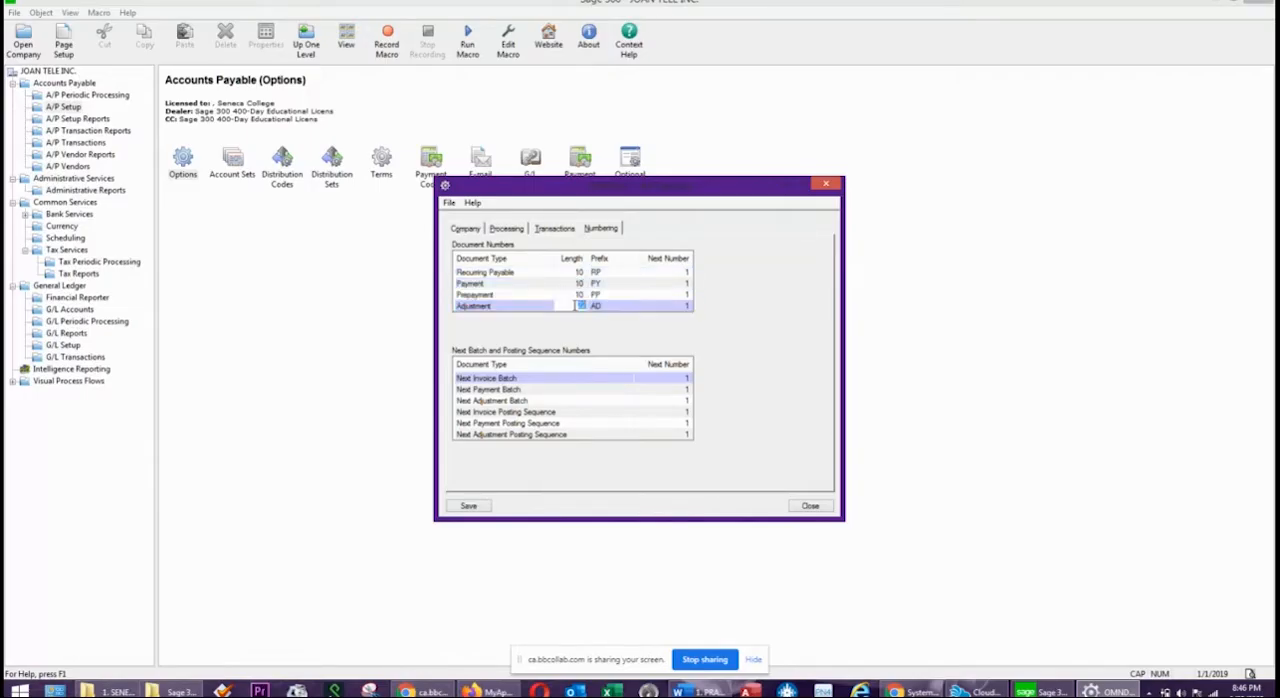
pyautogui.write('10')
# Examine the next numbers for the A/P document types, batches and posting sequences.
pyautogui.click(670, 273)
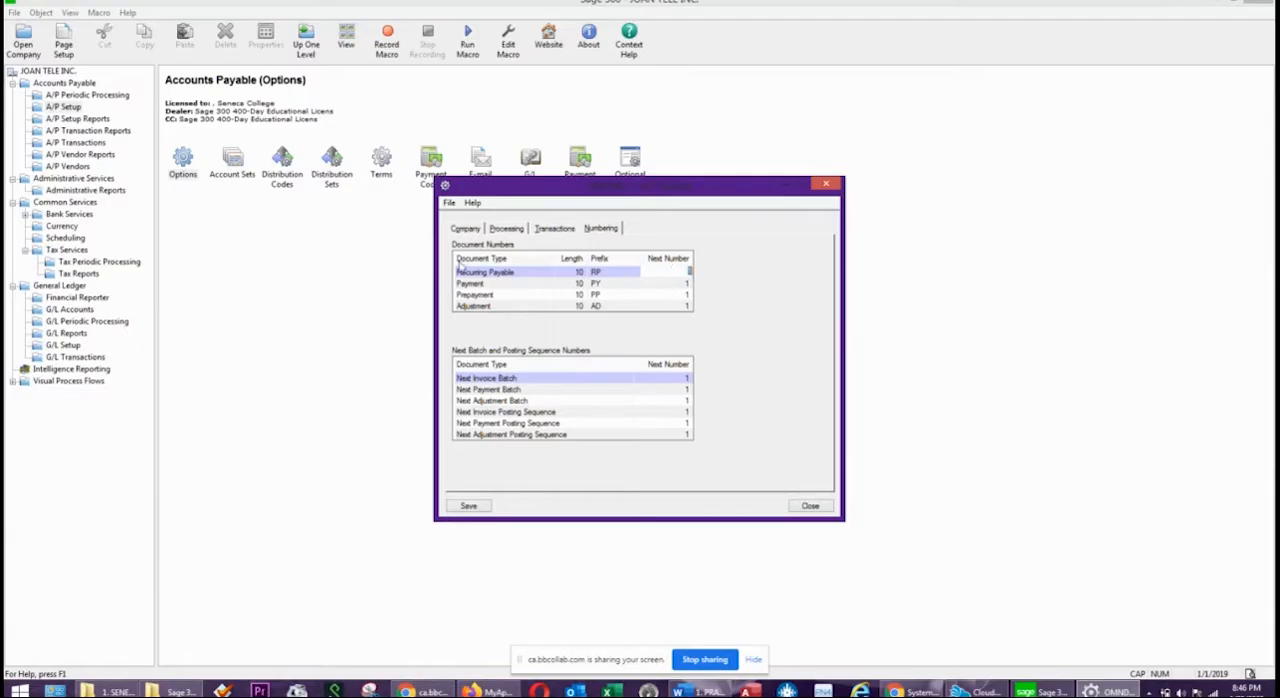
pyautogui.click(652, 264)
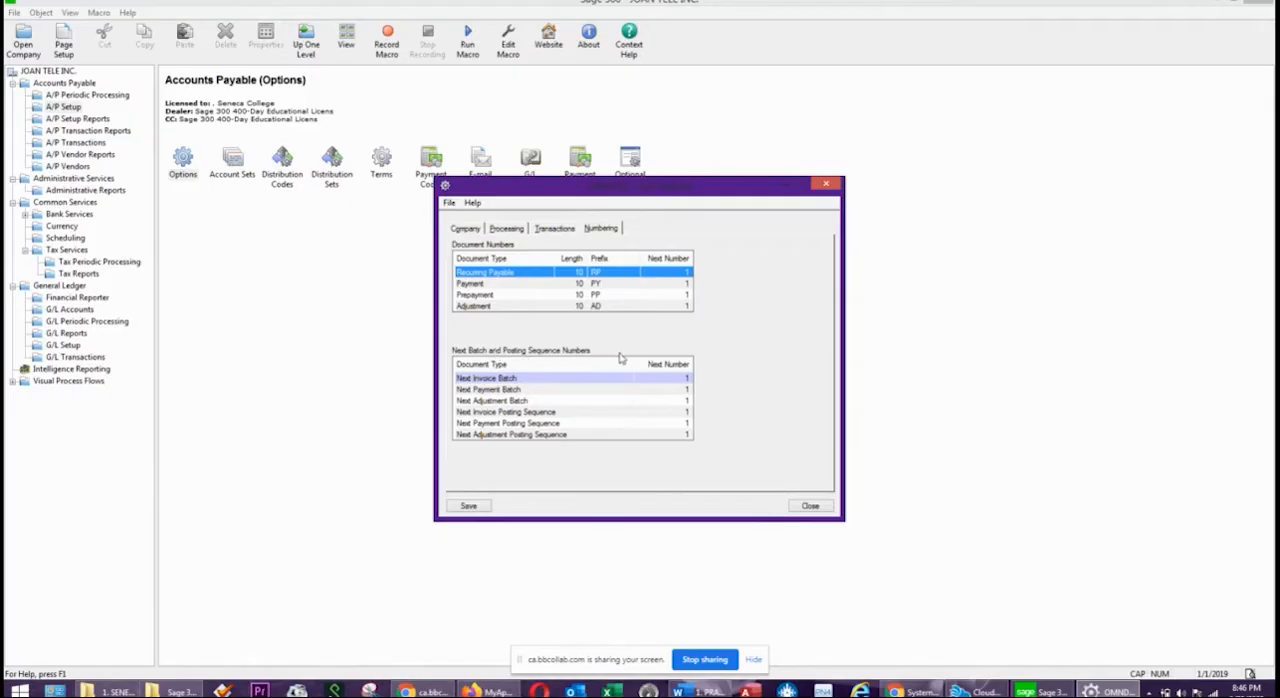
pyautogui.click(682, 379)
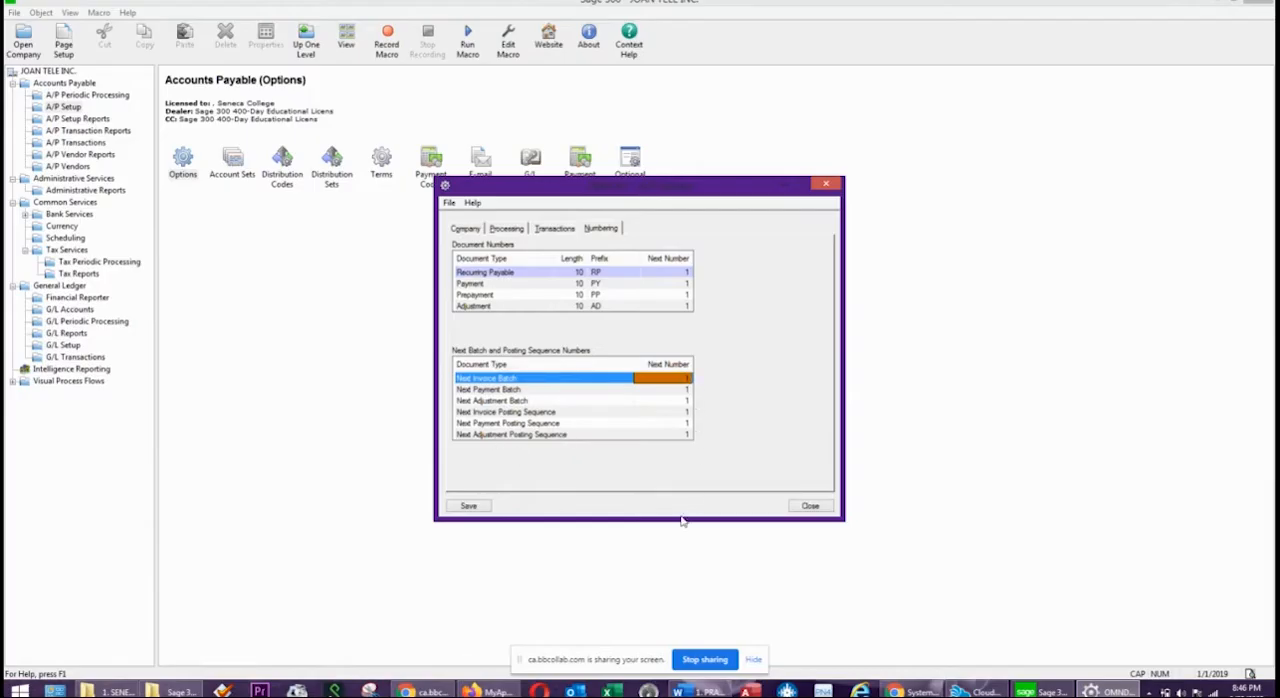
# Review the A/P company contact details and the processing options, including the default days to keep vendor comments.
pyautogui.click(464, 229)
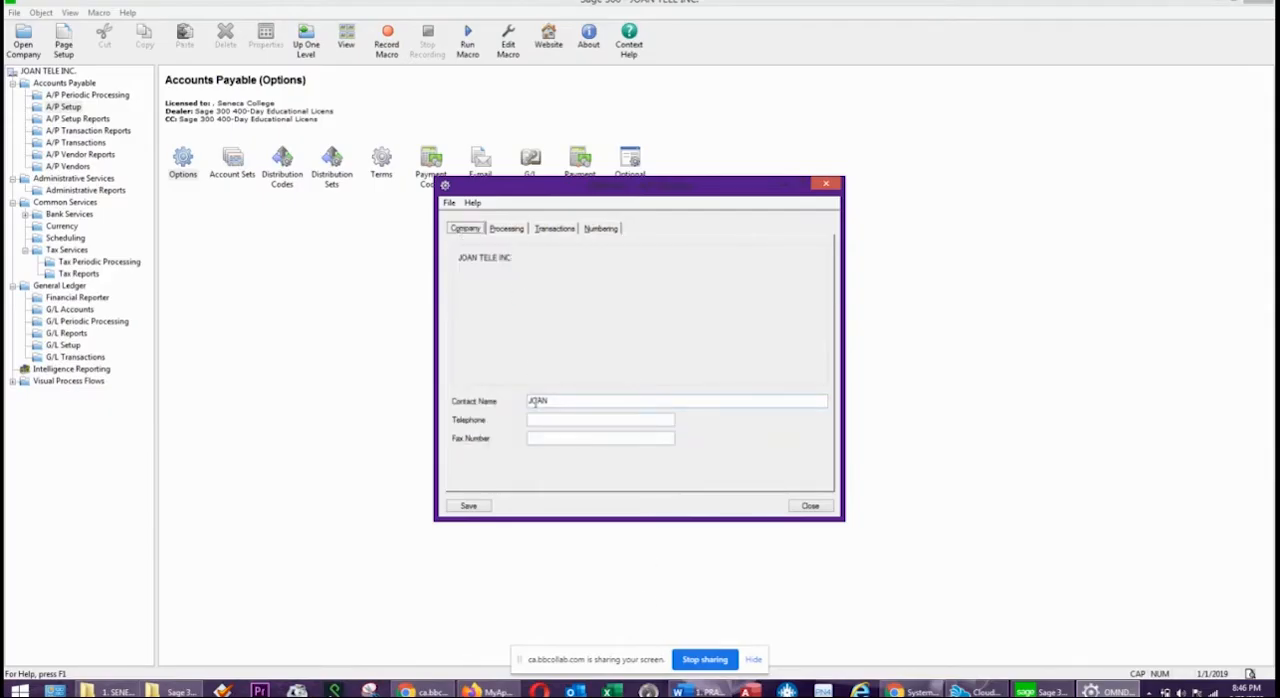
pyautogui.click(563, 419)
pyautogui.click(508, 230)
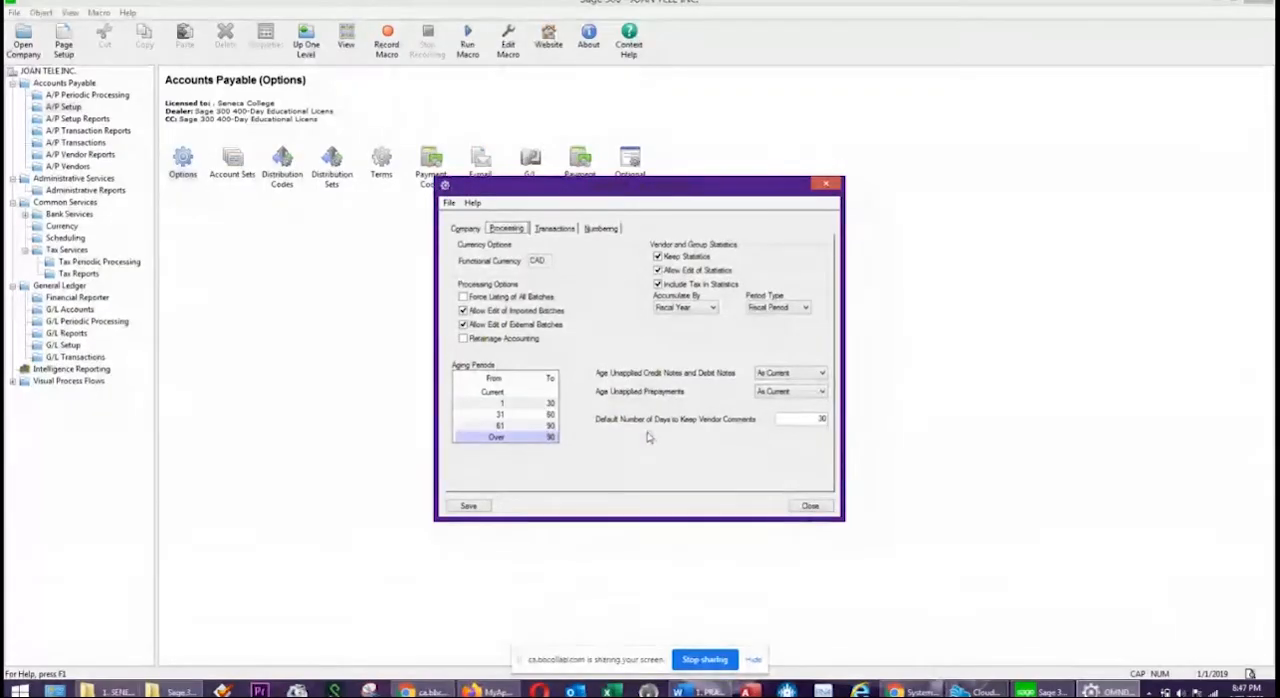
pyautogui.doubleClick(797, 420)
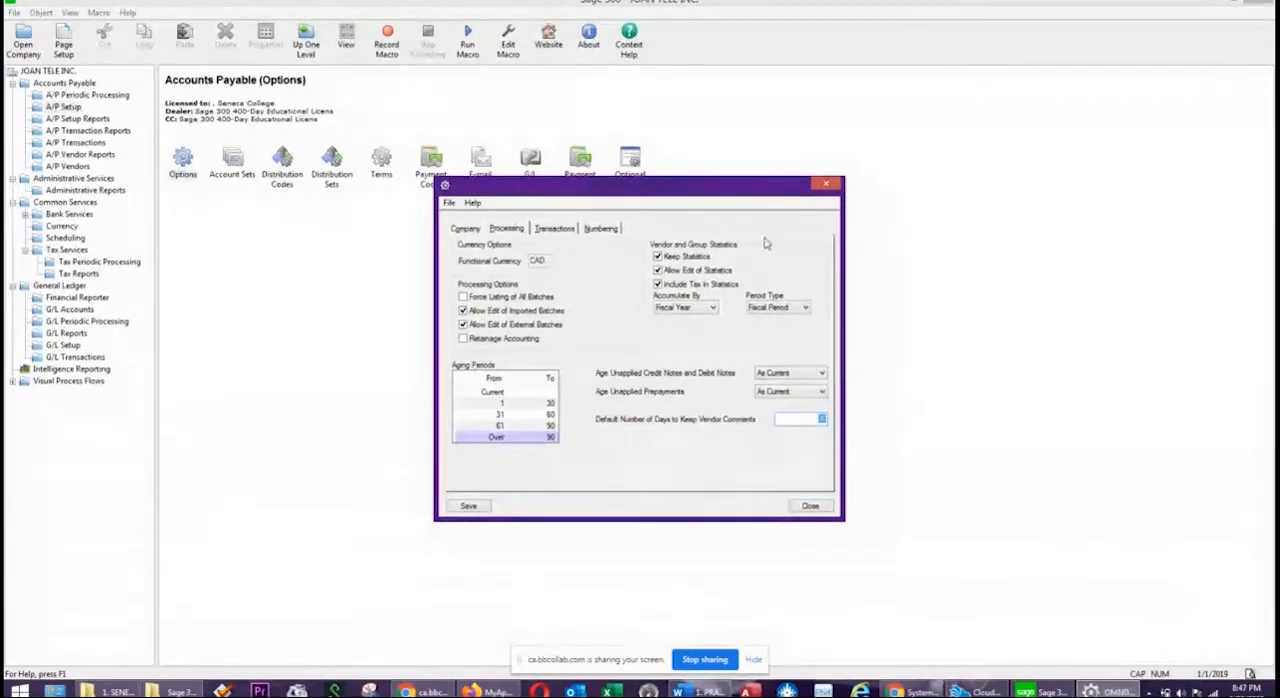
# Review the A/P payment options for open document order, bank code, payment code, duplicate checks and check sorting.
pyautogui.click(555, 229)
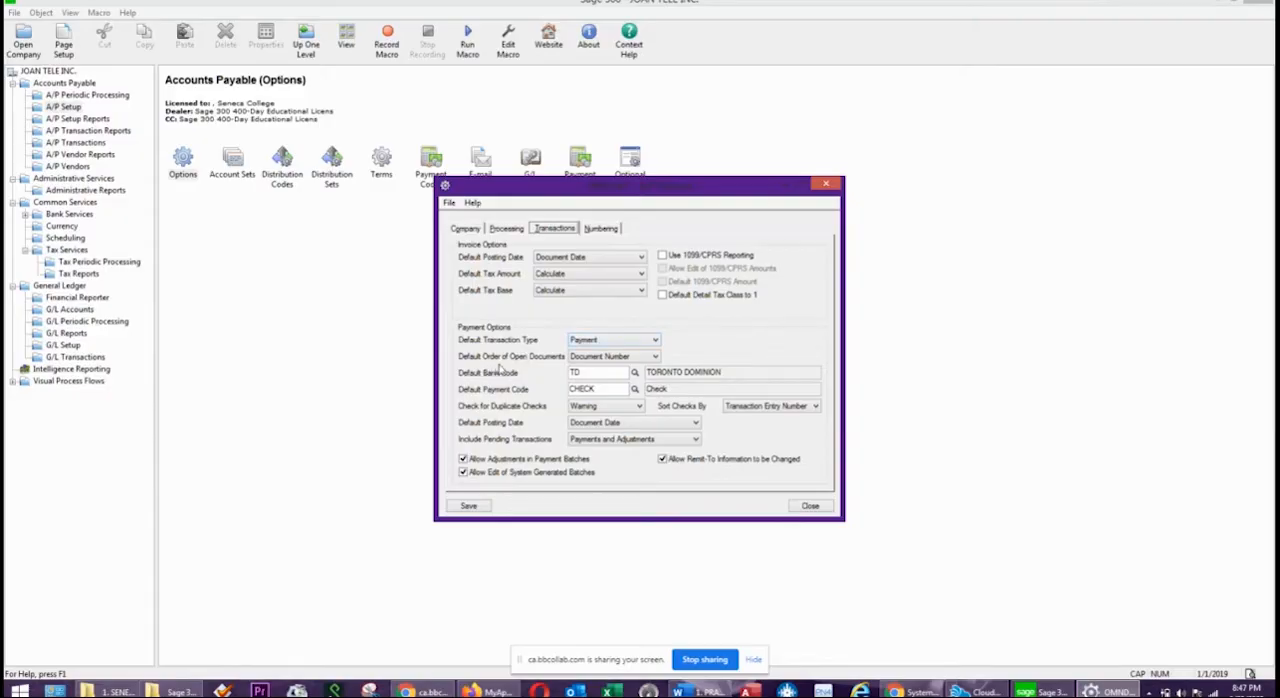
pyautogui.click(628, 364)
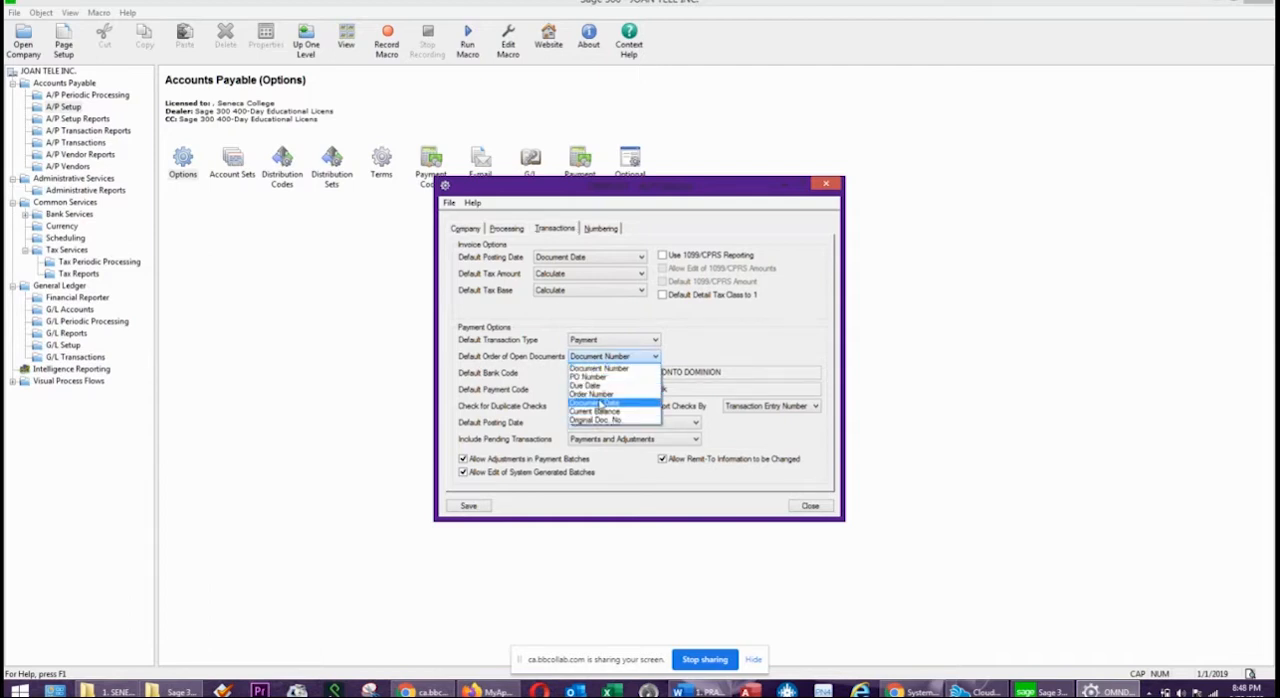
pyautogui.click(717, 339)
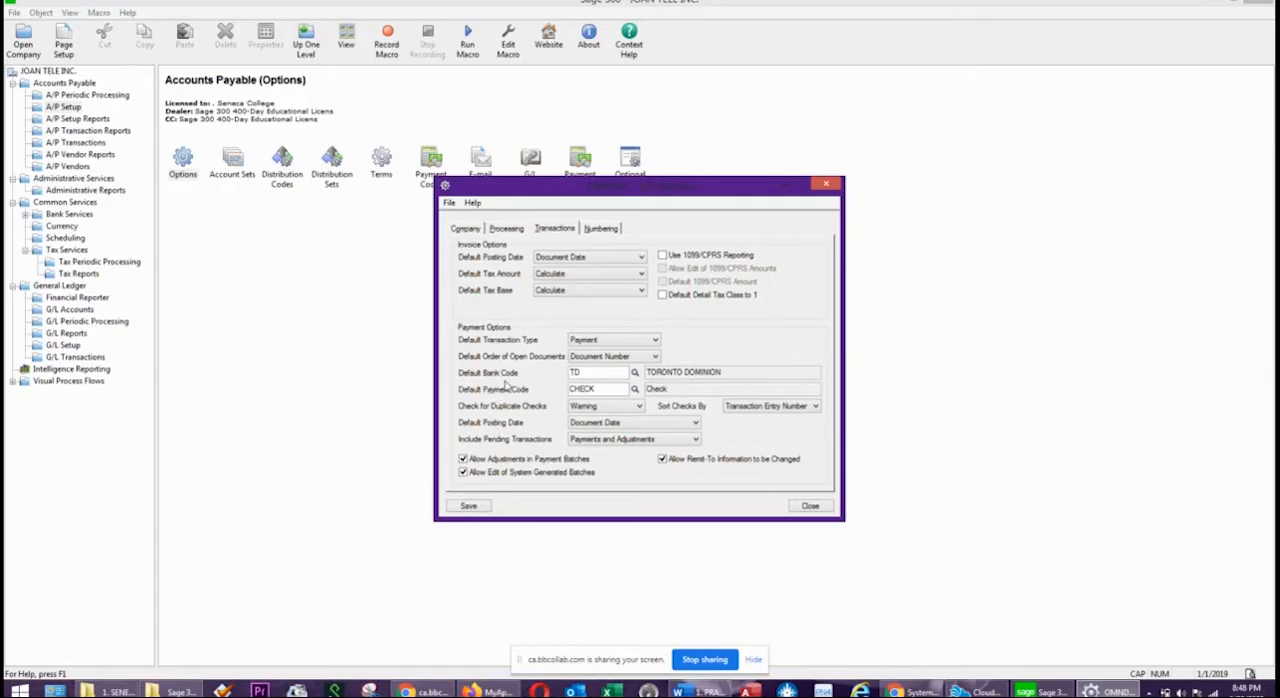
pyautogui.doubleClick(595, 374)
pyautogui.click(599, 389)
pyautogui.moveTo(599, 389); pyautogui.dragTo(535, 389)
pyautogui.click(608, 391)
pyautogui.click(622, 408)
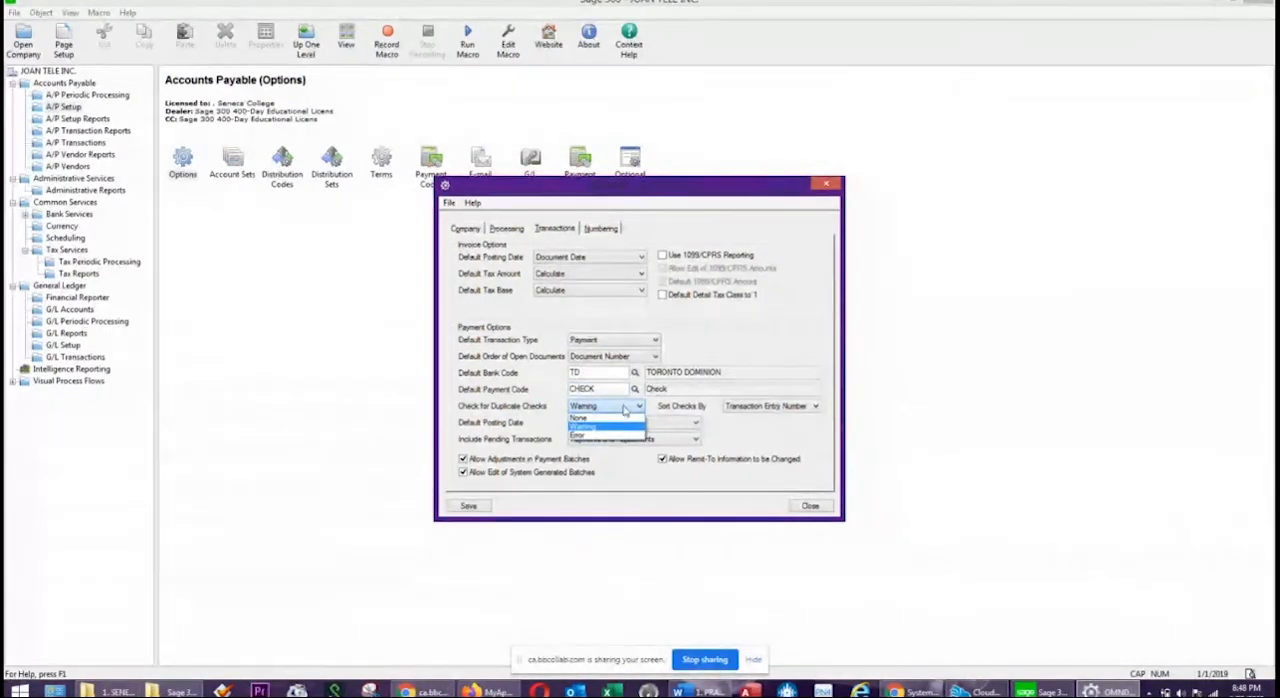
pyautogui.click(698, 402)
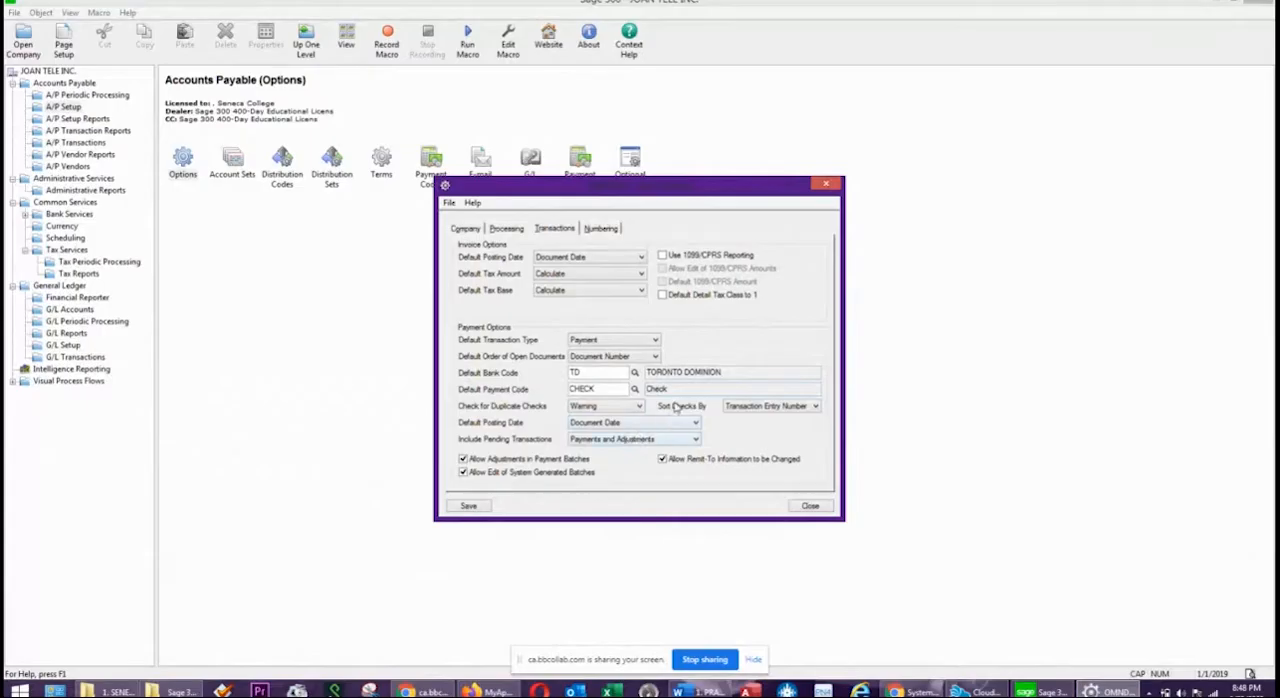
pyautogui.click(780, 409)
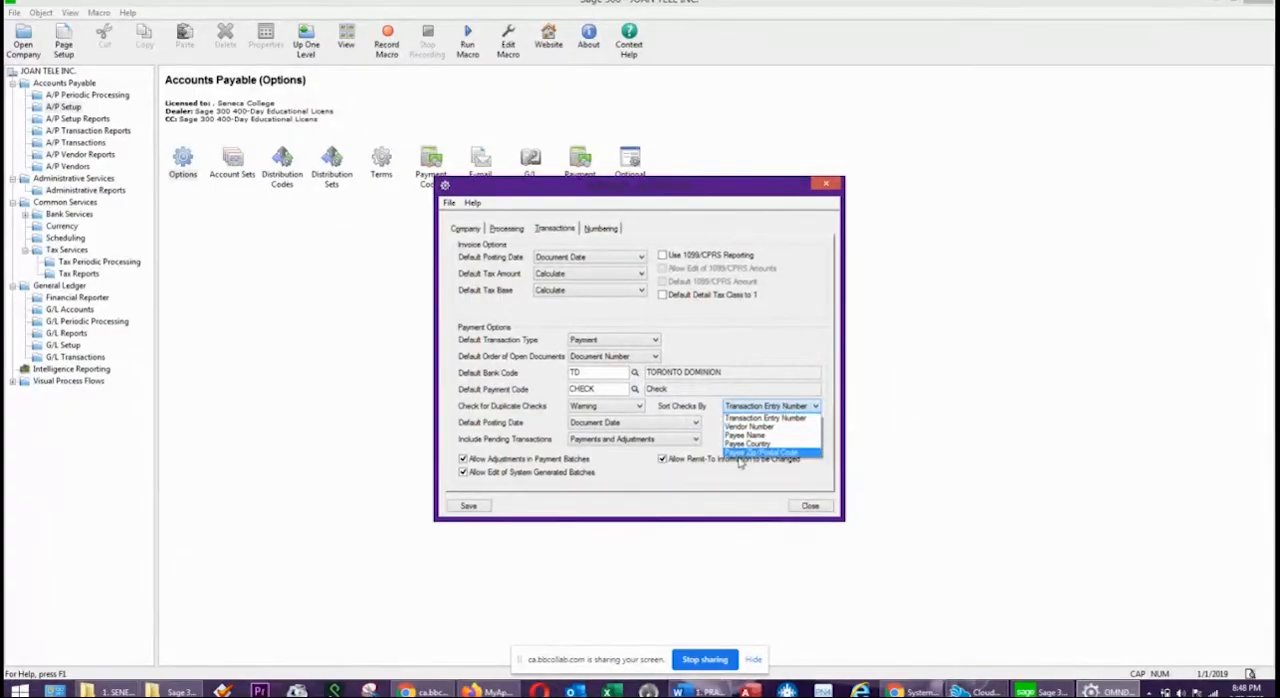
pyautogui.click(760, 364)
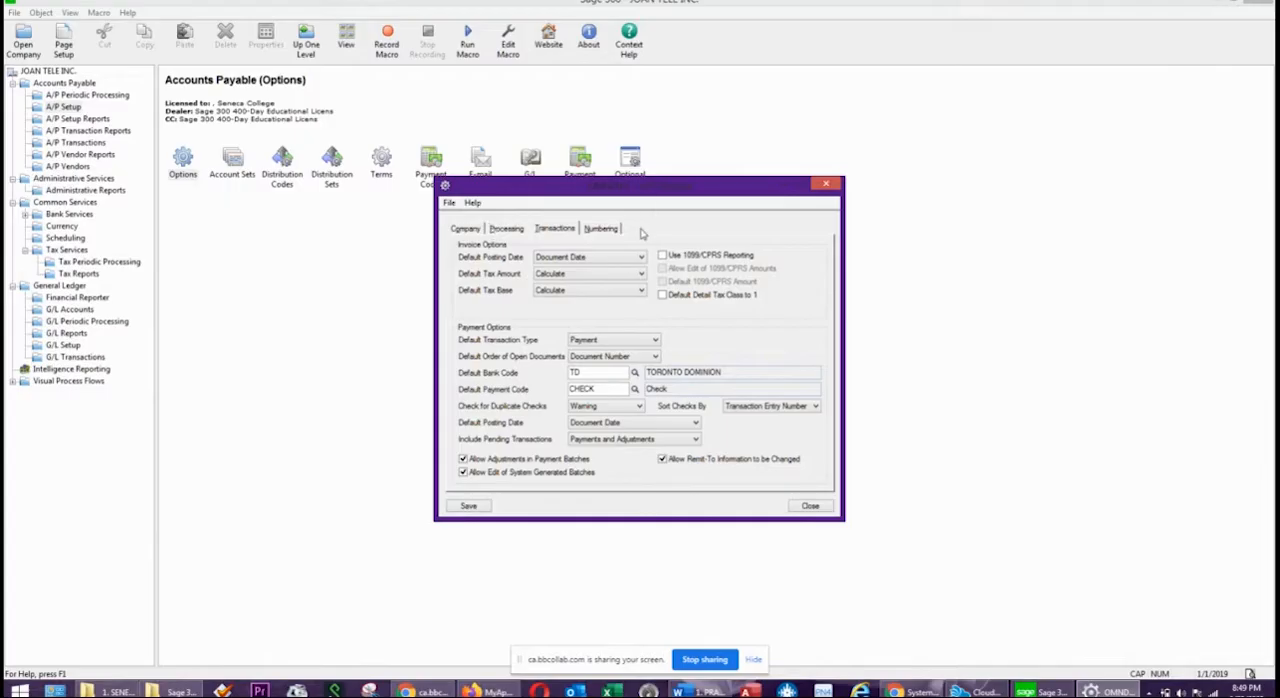
# Return to the numbering settings, save the A/P options and close the options window.
pyautogui.click(603, 229)
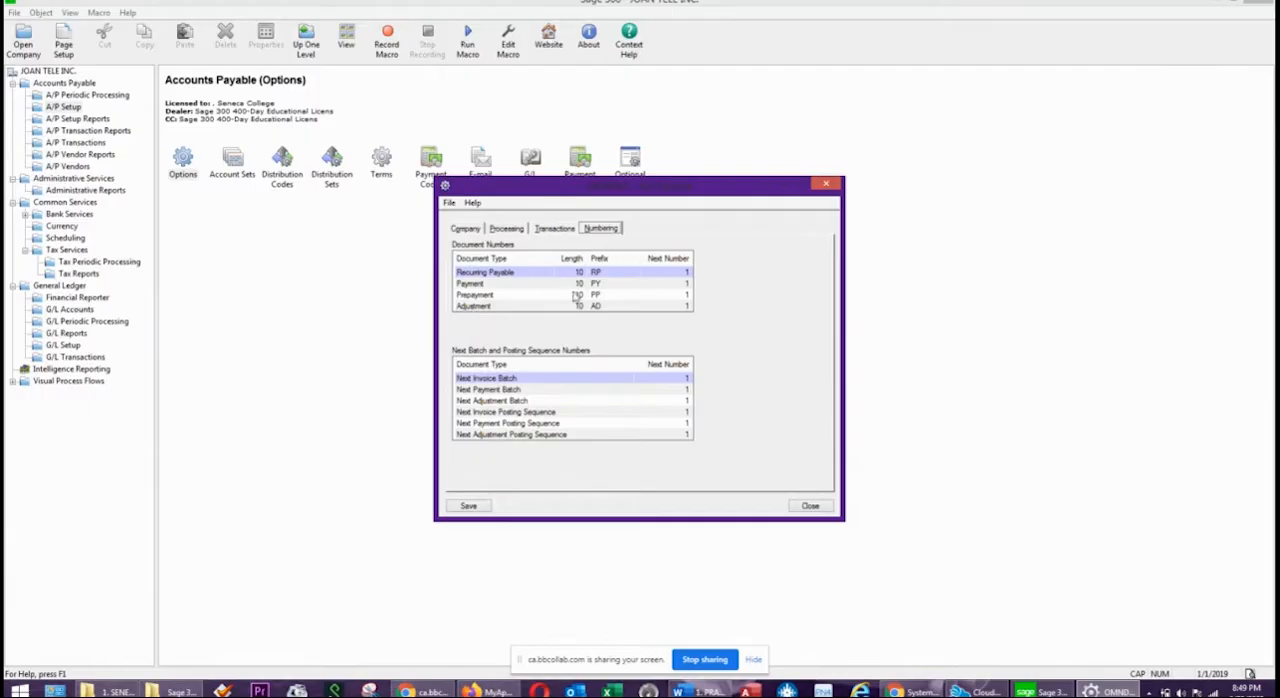
pyautogui.click(469, 506)
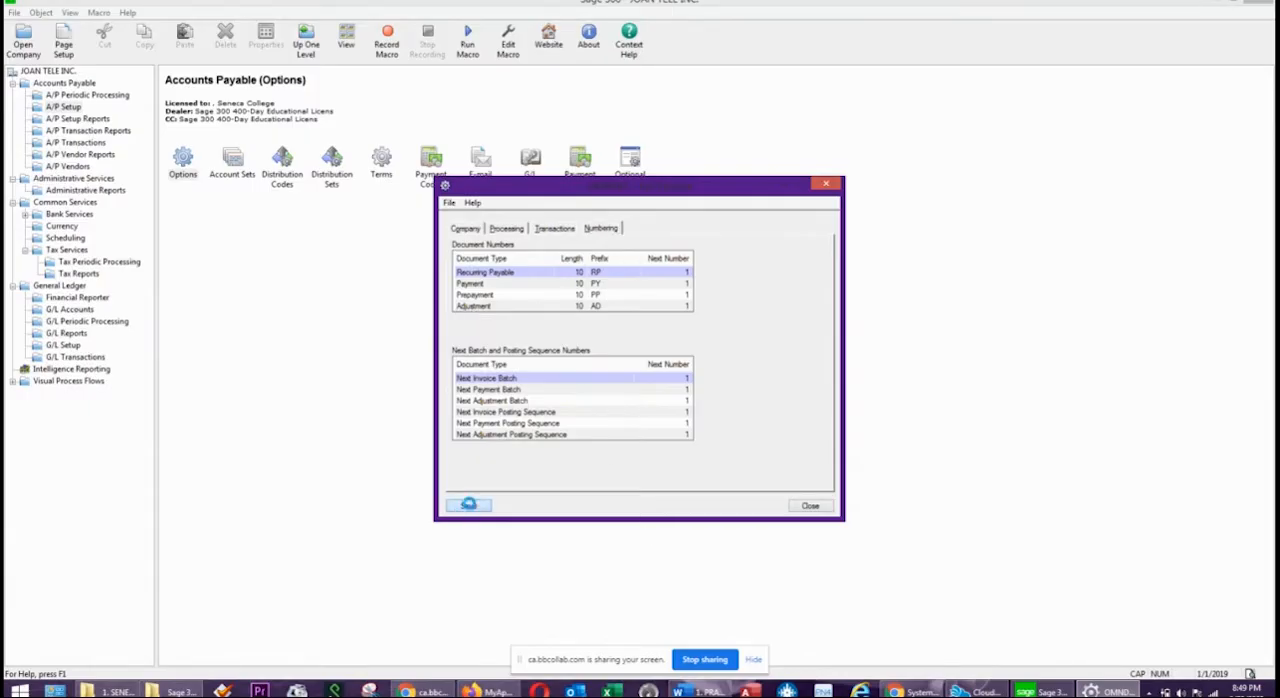
pyautogui.click(810, 506)
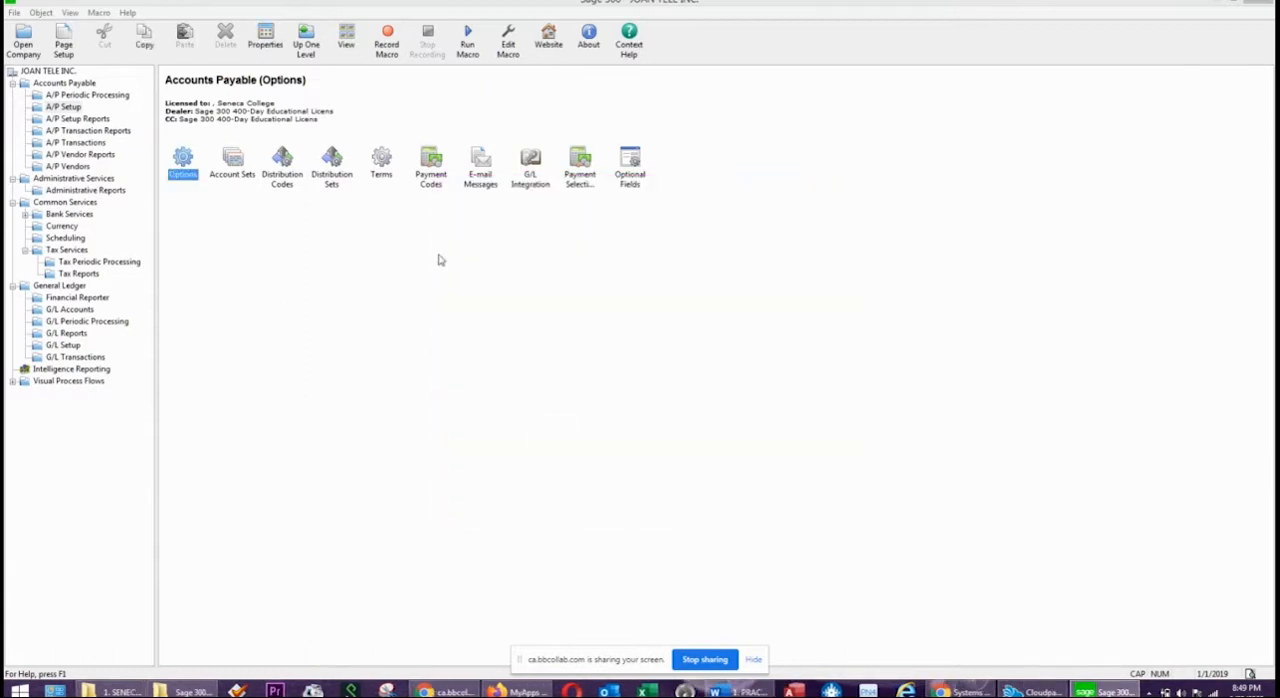
# Switch to the practice exercise in Word and read the check stock details required for the TD bank record.
pyautogui.click(740, 691)
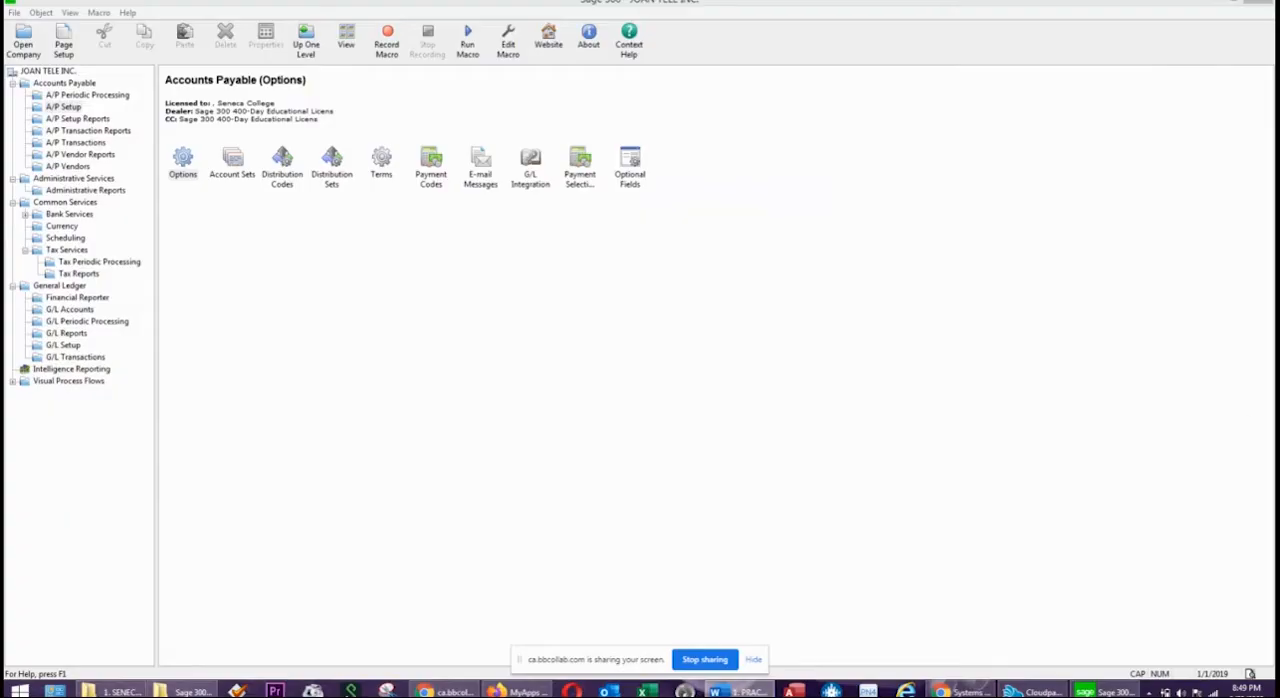
pyautogui.moveTo(1279, 118); pyautogui.dragTo(842, 95)
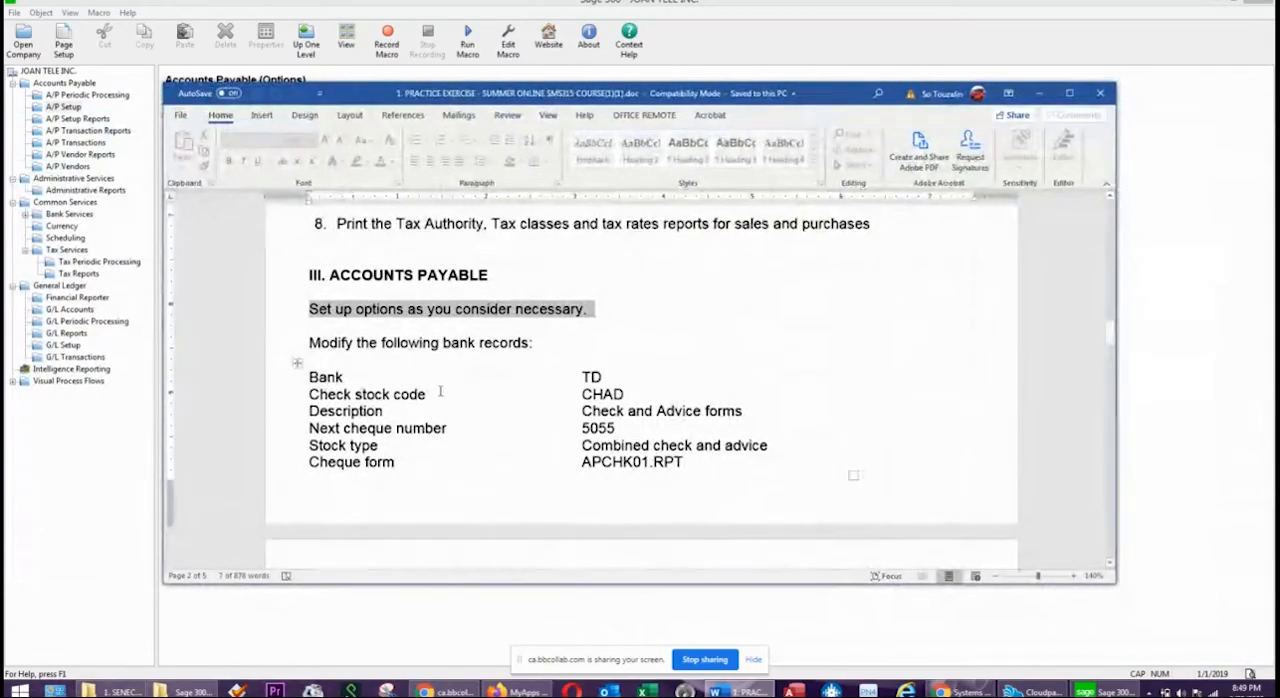
pyautogui.scroll(-2, 440, 395)
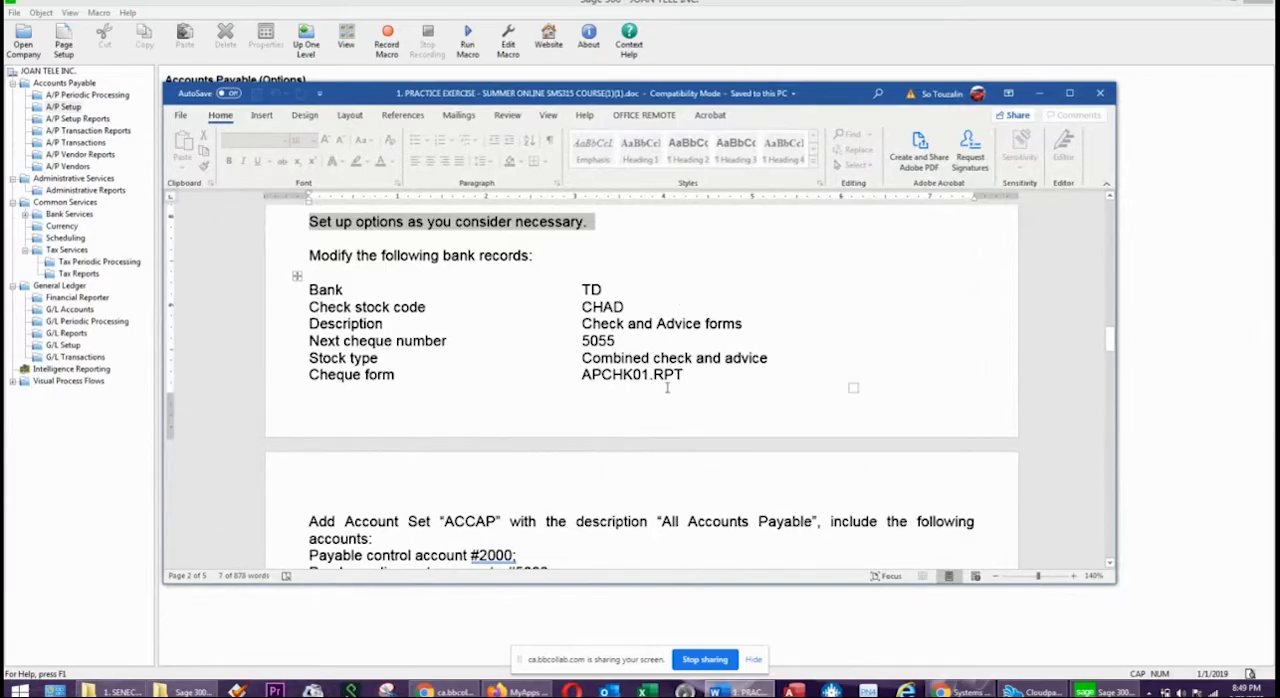
pyautogui.moveTo(624, 340); pyautogui.dragTo(581, 341)
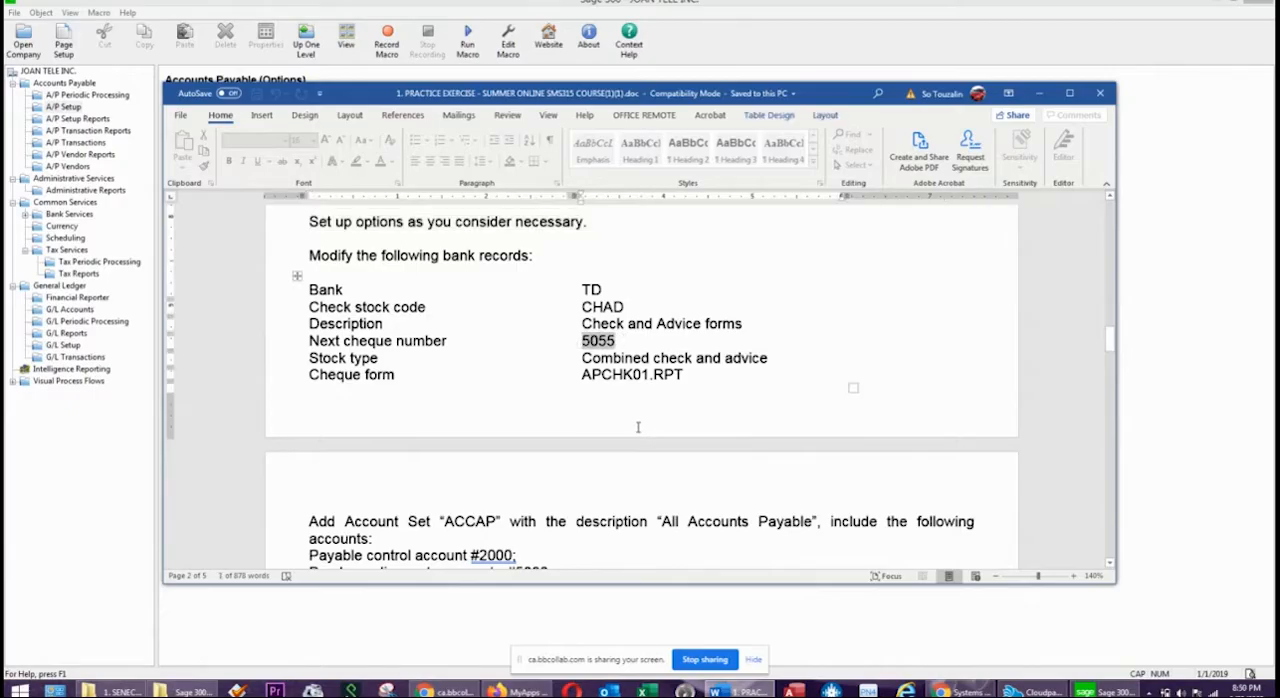
pyautogui.moveTo(690, 374); pyautogui.dragTo(604, 386)
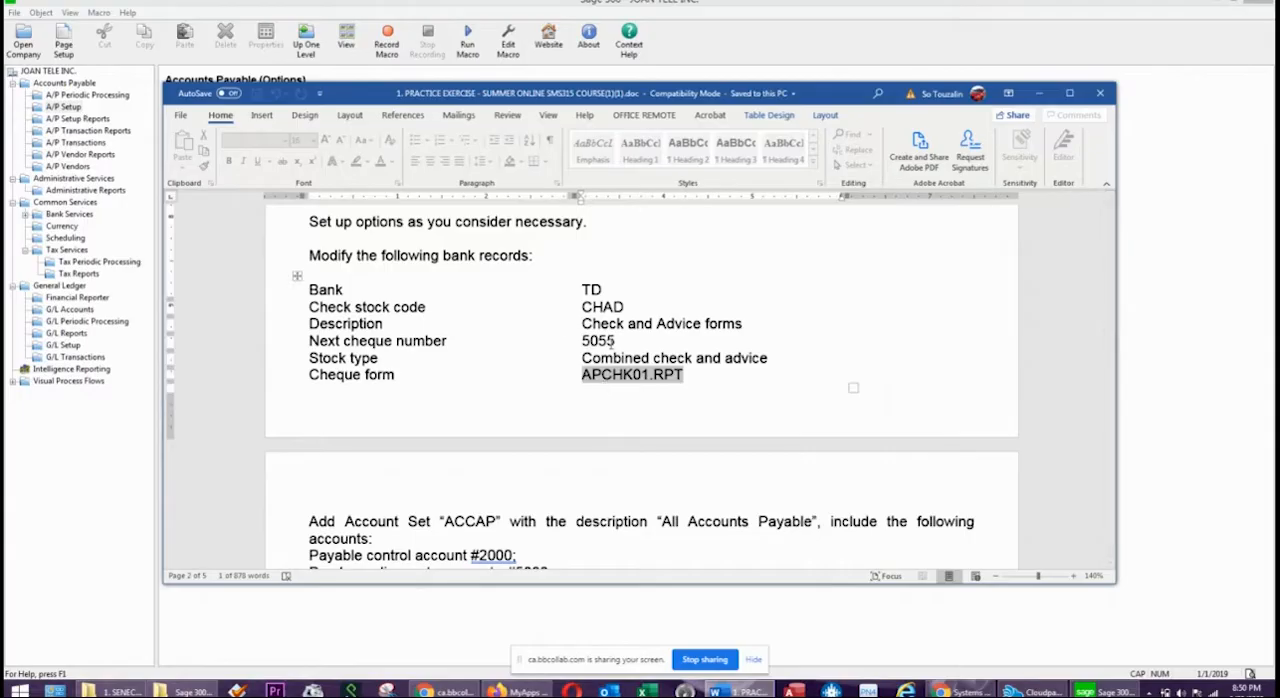
pyautogui.click(818, 71)
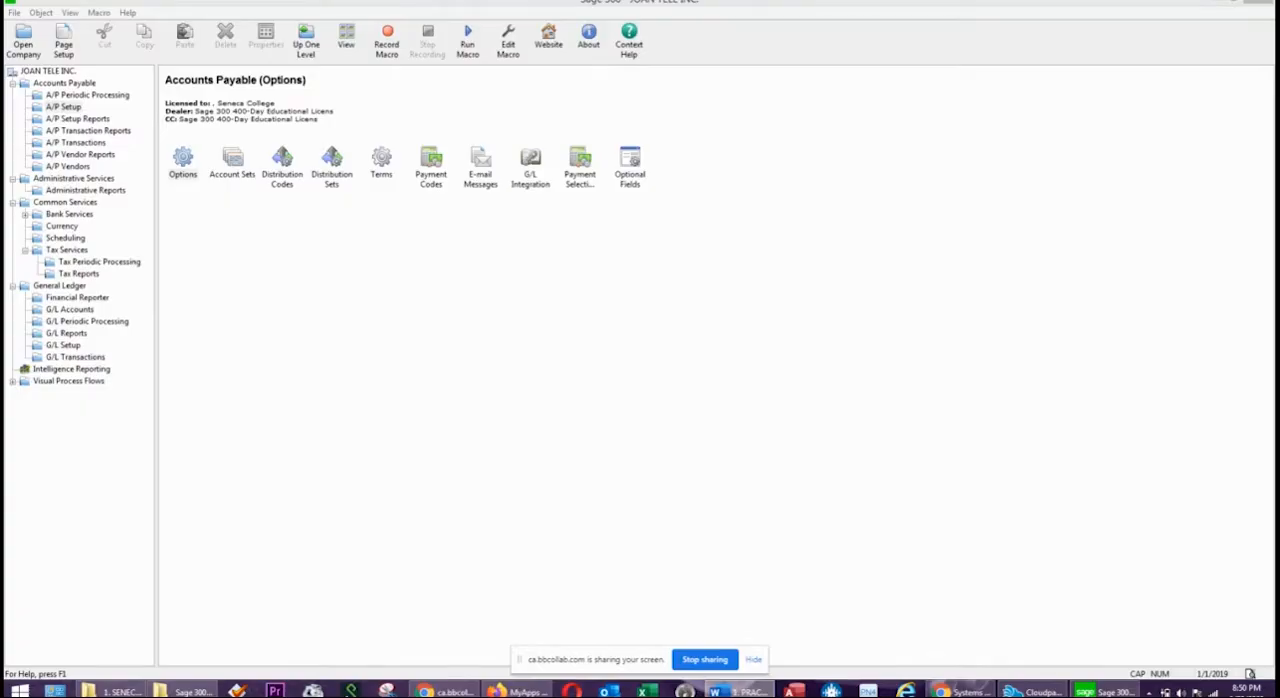
# Open the TD bank record in Sage 300's Bank Services and display its check stocks.
pyautogui.click(631, 253)
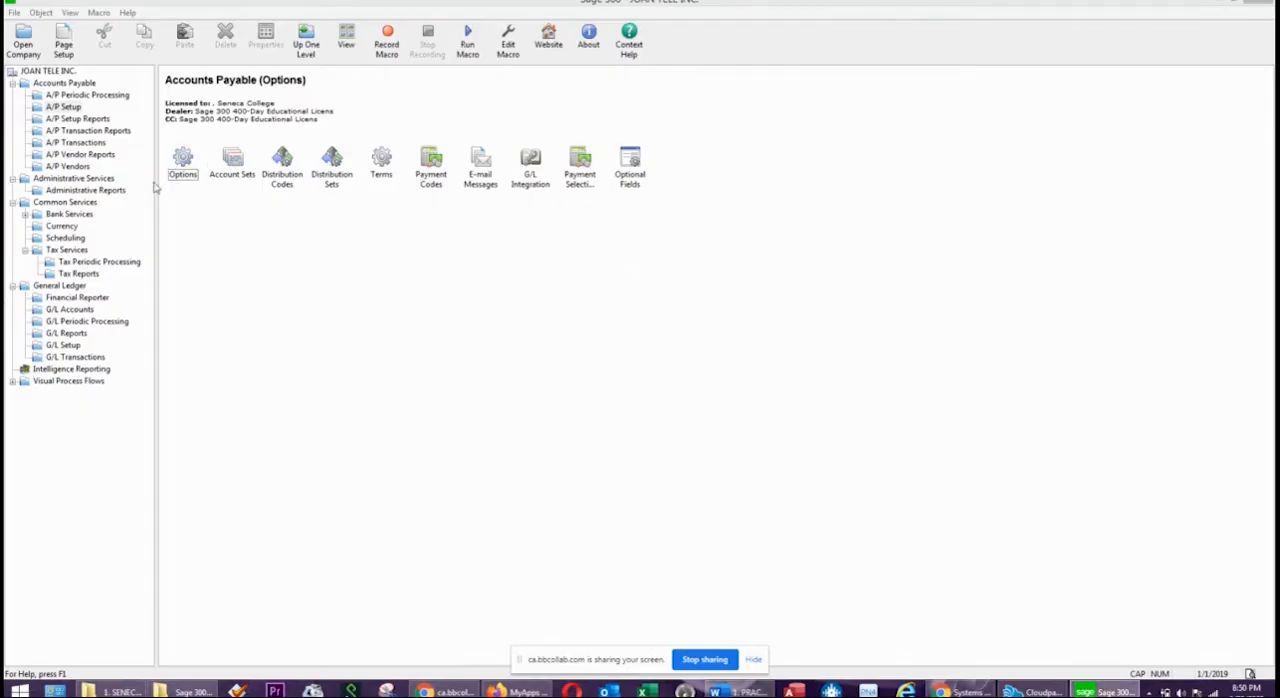
pyautogui.click(92, 214)
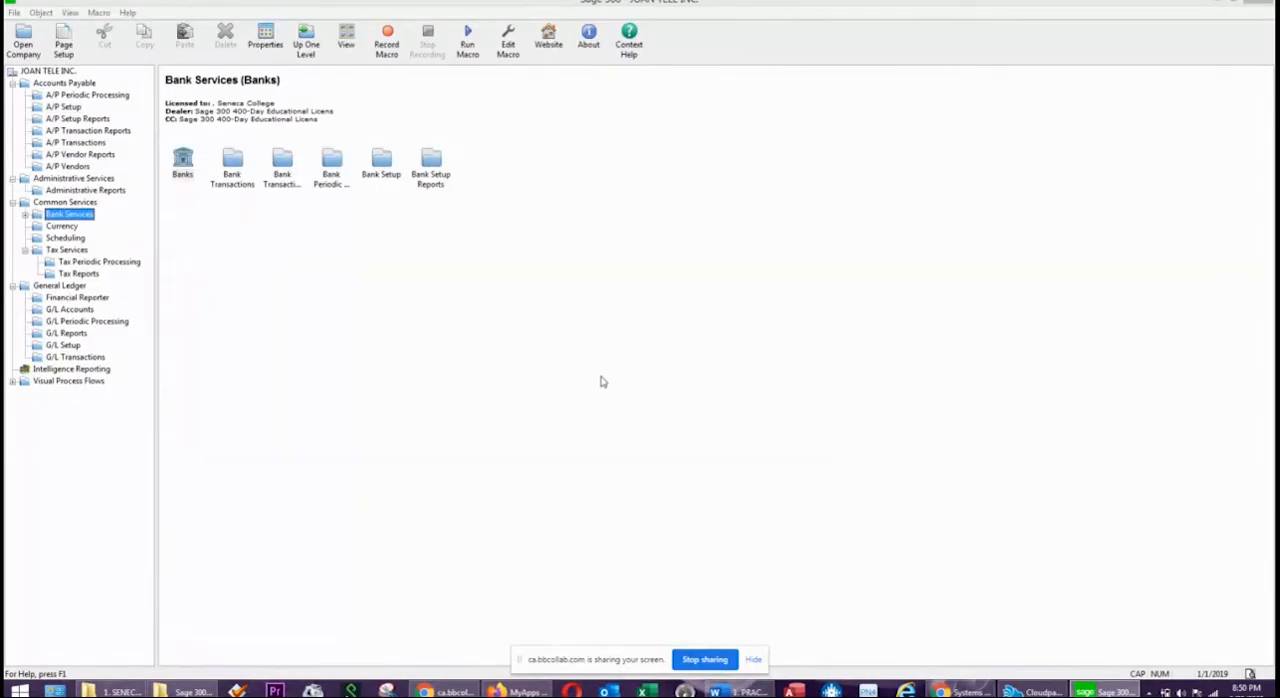
pyautogui.doubleClick(183, 159)
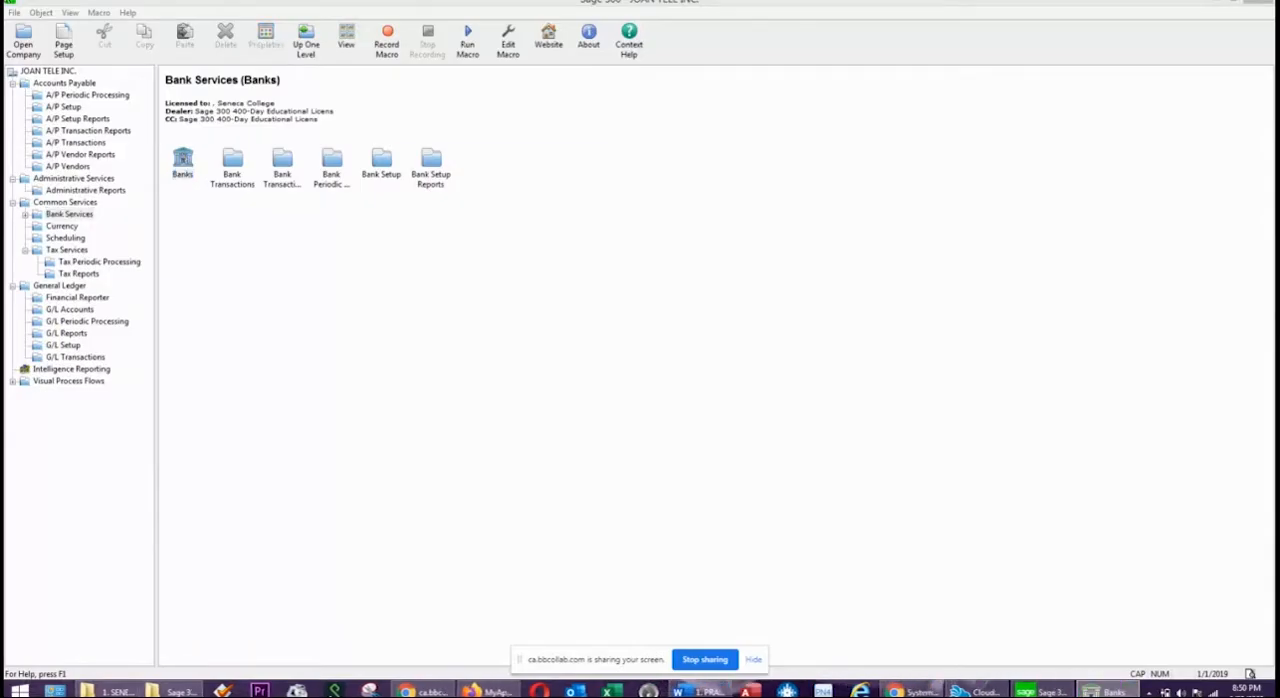
pyautogui.click(468, 205)
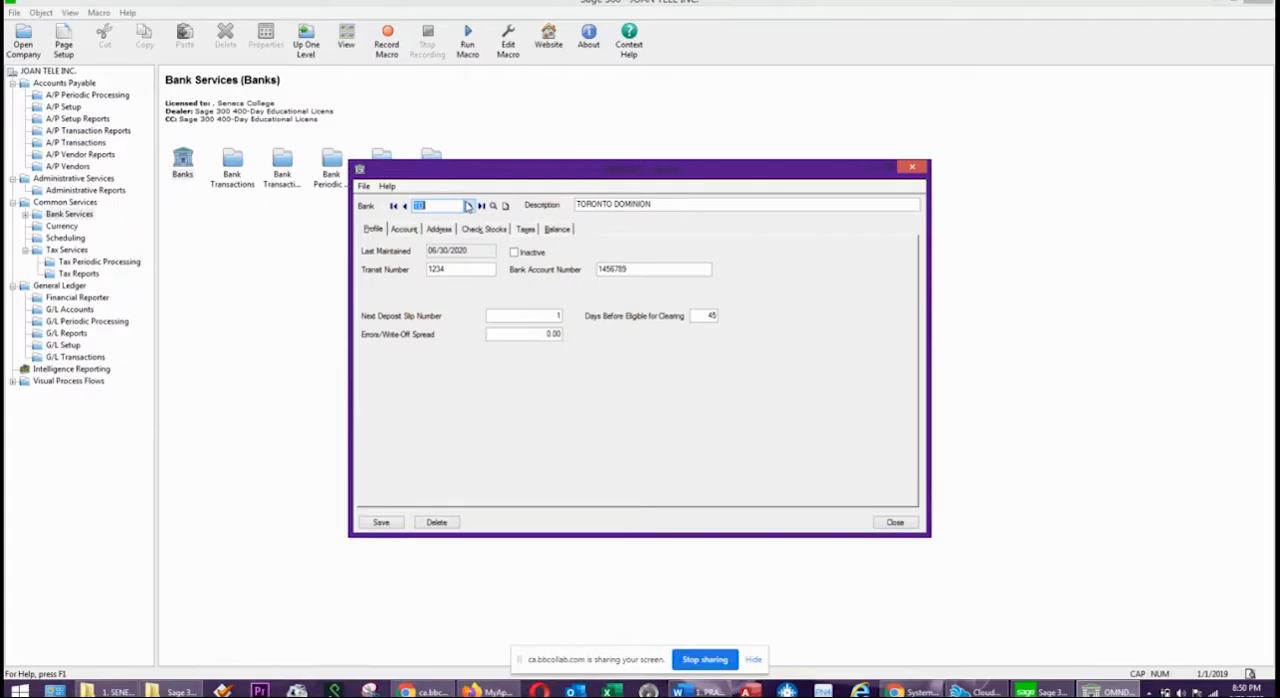
pyautogui.click(489, 230)
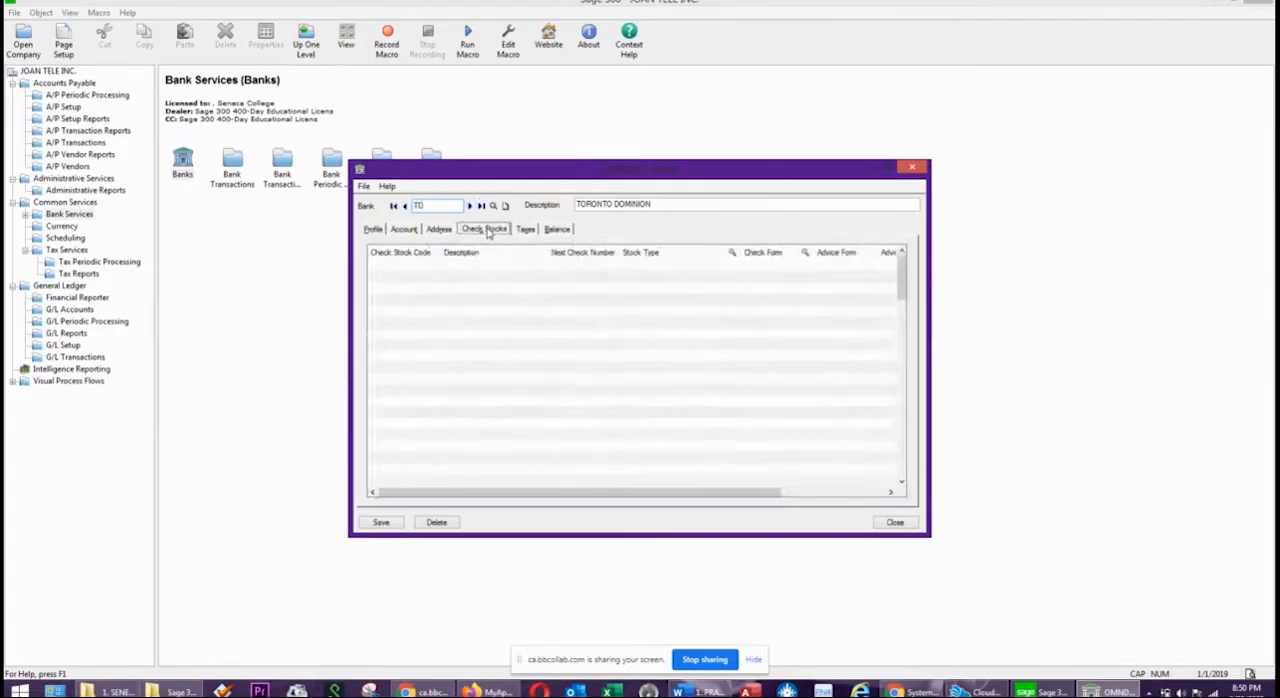
# Add check stock CHAD to the TD bank with description CHEQUE AND ADVICE, next check number 5055 and stock type Combined Check and Advice.
pyautogui.click(405, 268)
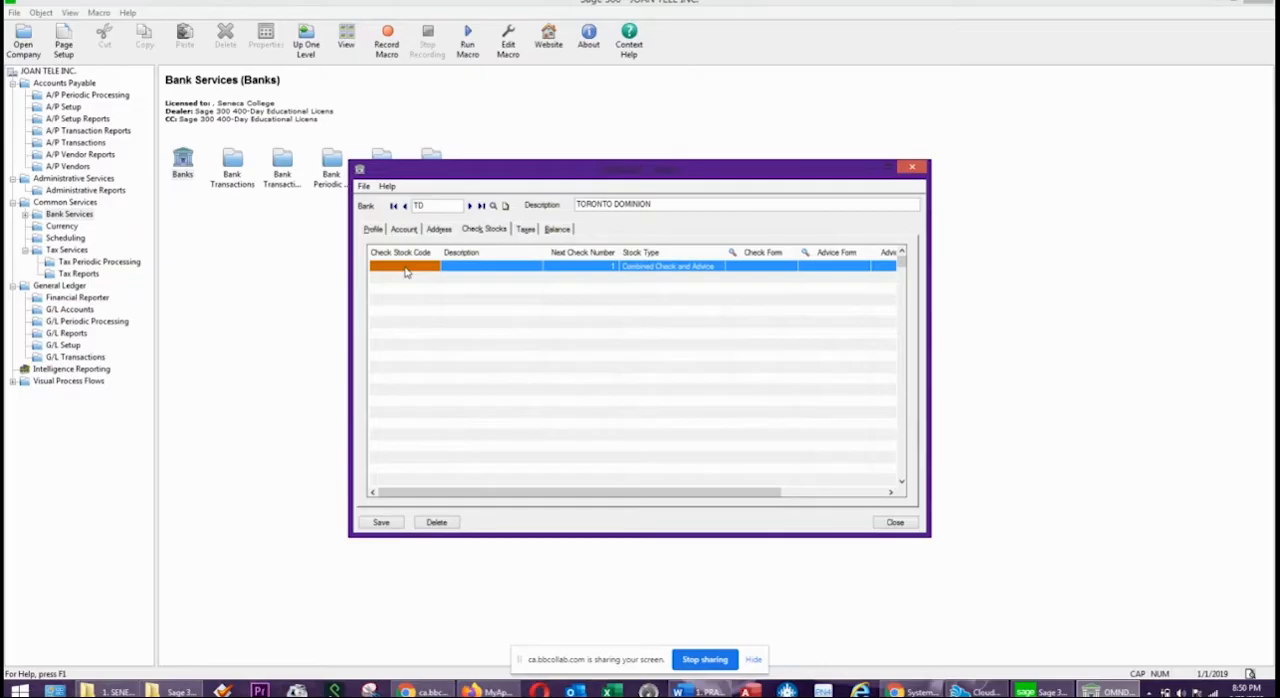
pyautogui.write('CHAD')
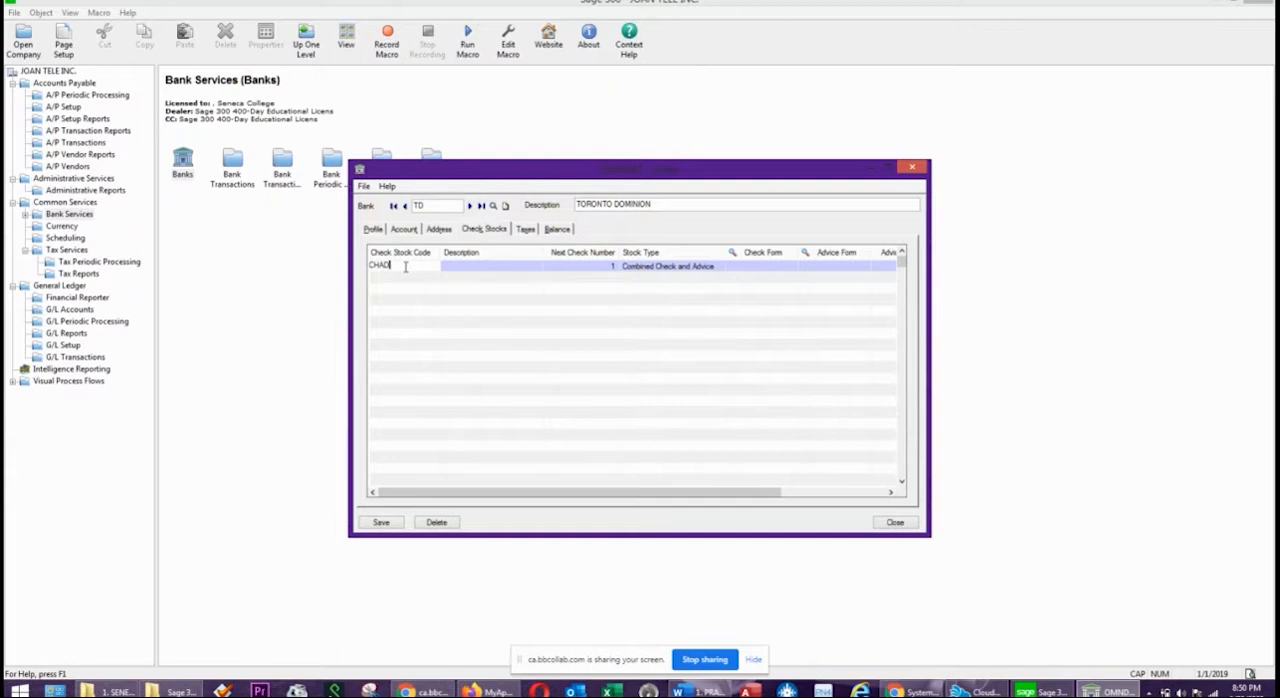
pyautogui.press('Tab')
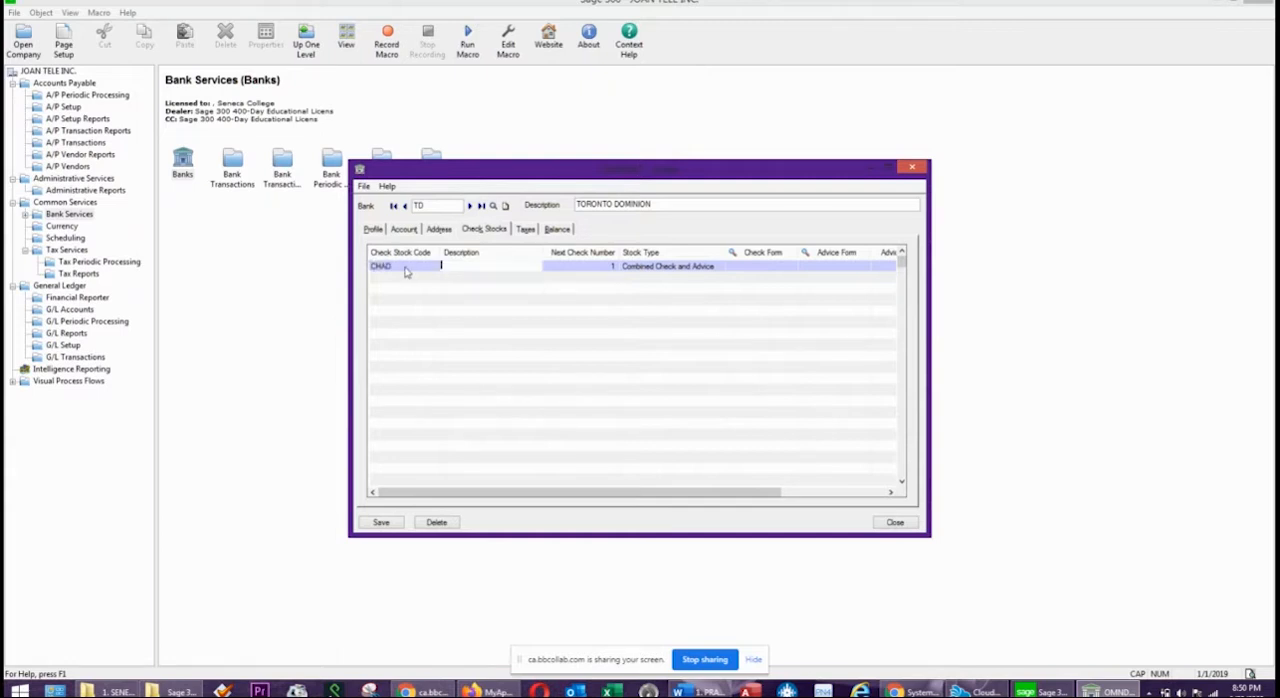
pyautogui.write('CHEQUE AND ADVICE')
pyautogui.press('Tab')
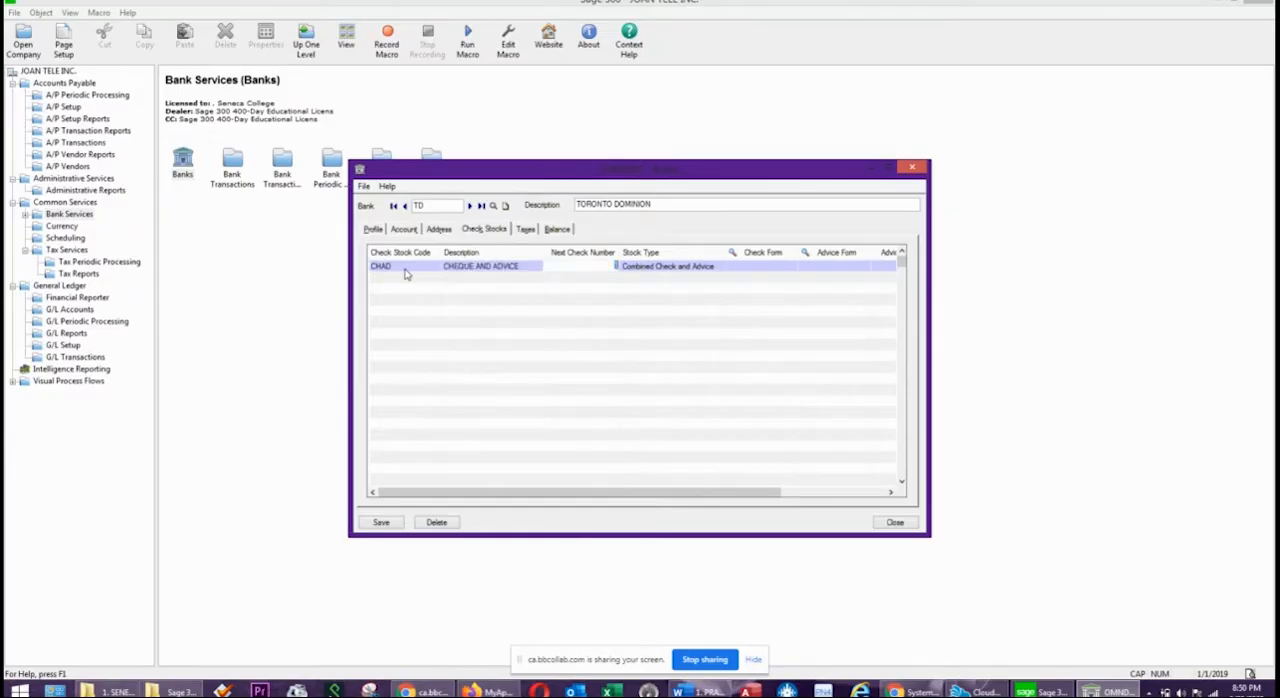
pyautogui.press('Tab')
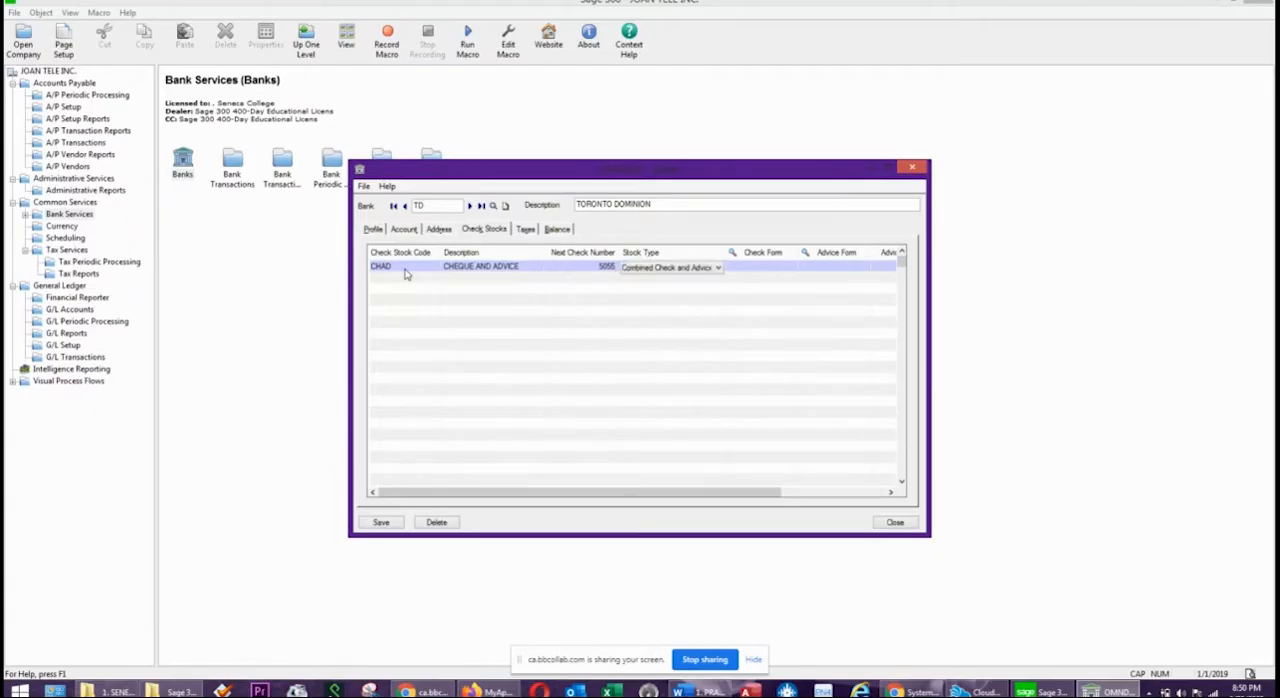
pyautogui.press('Tab')
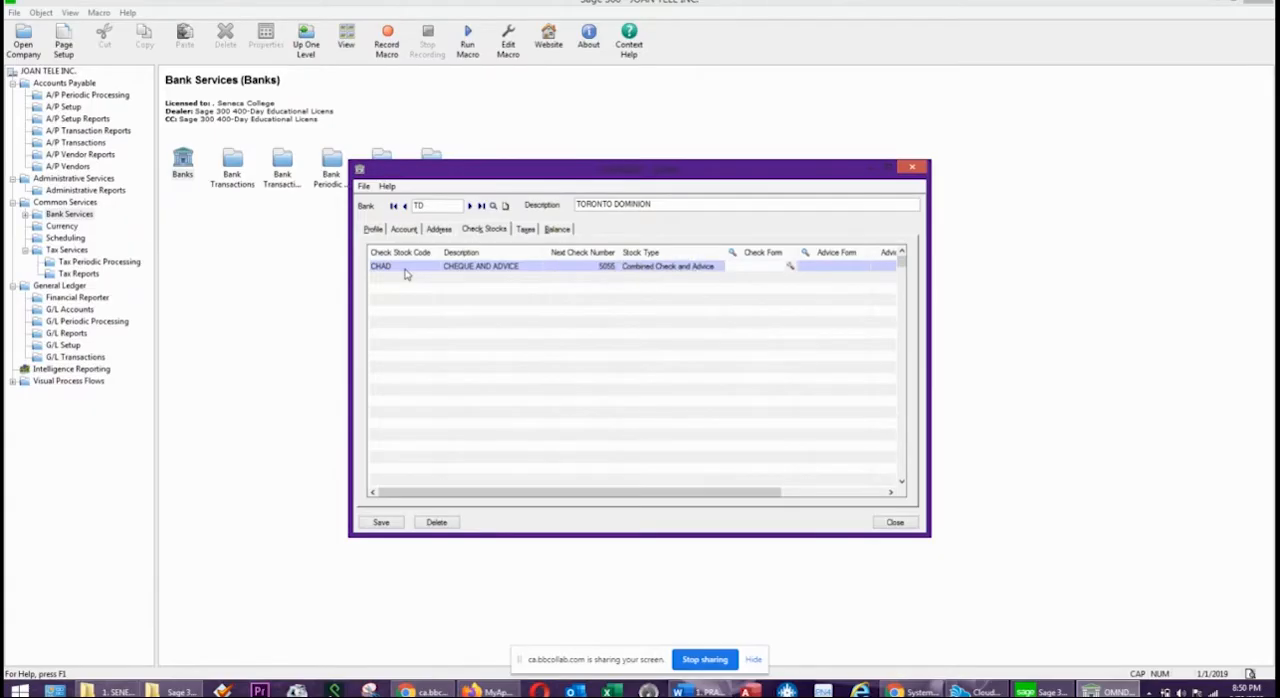
# Choose APCHK01.RPT as the check form for the CHAD check stock.
pyautogui.click(790, 268)
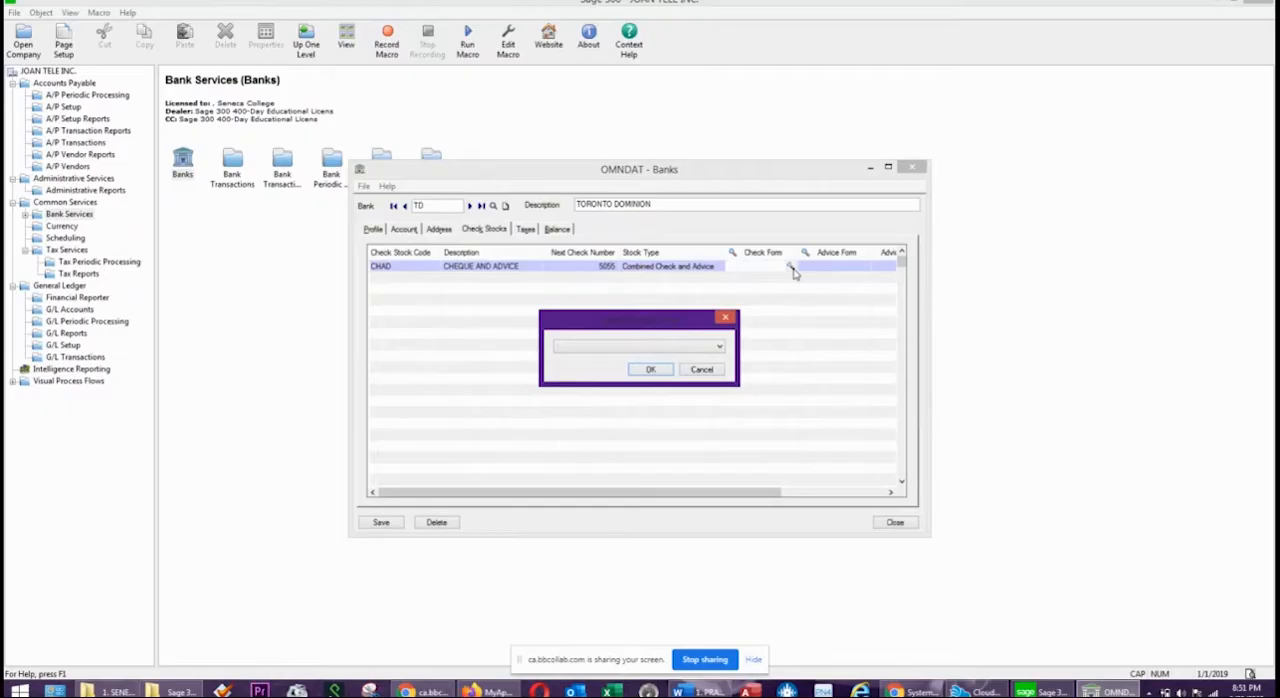
pyautogui.click(700, 350)
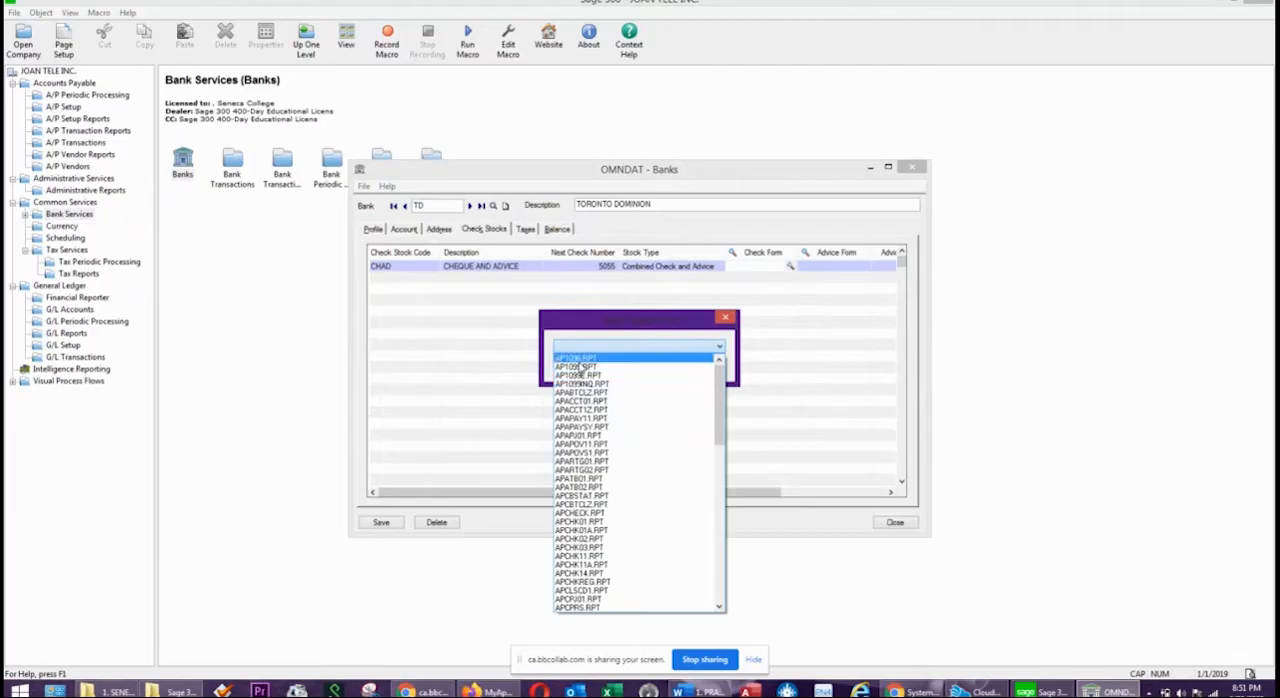
pyautogui.scroll(-6, 585, 380)
pyautogui.scroll(-15, 598, 572)
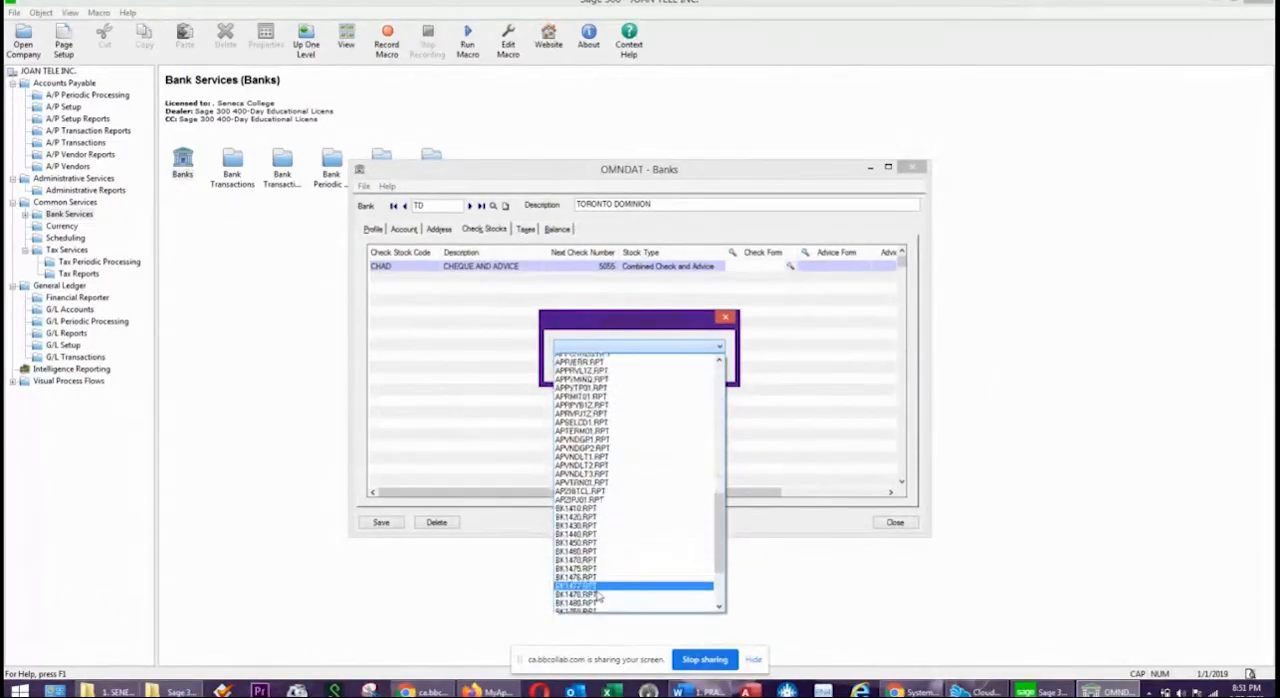
pyautogui.scroll(-2, 598, 590)
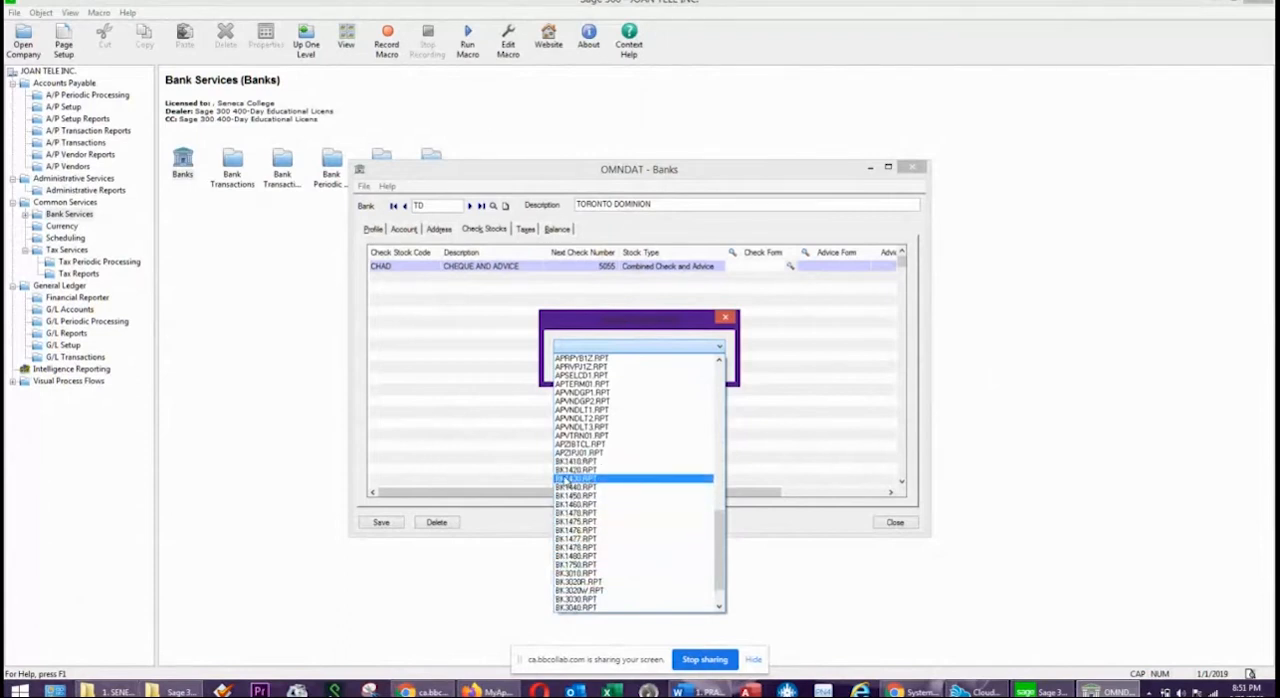
pyautogui.scroll(-2, 567, 486)
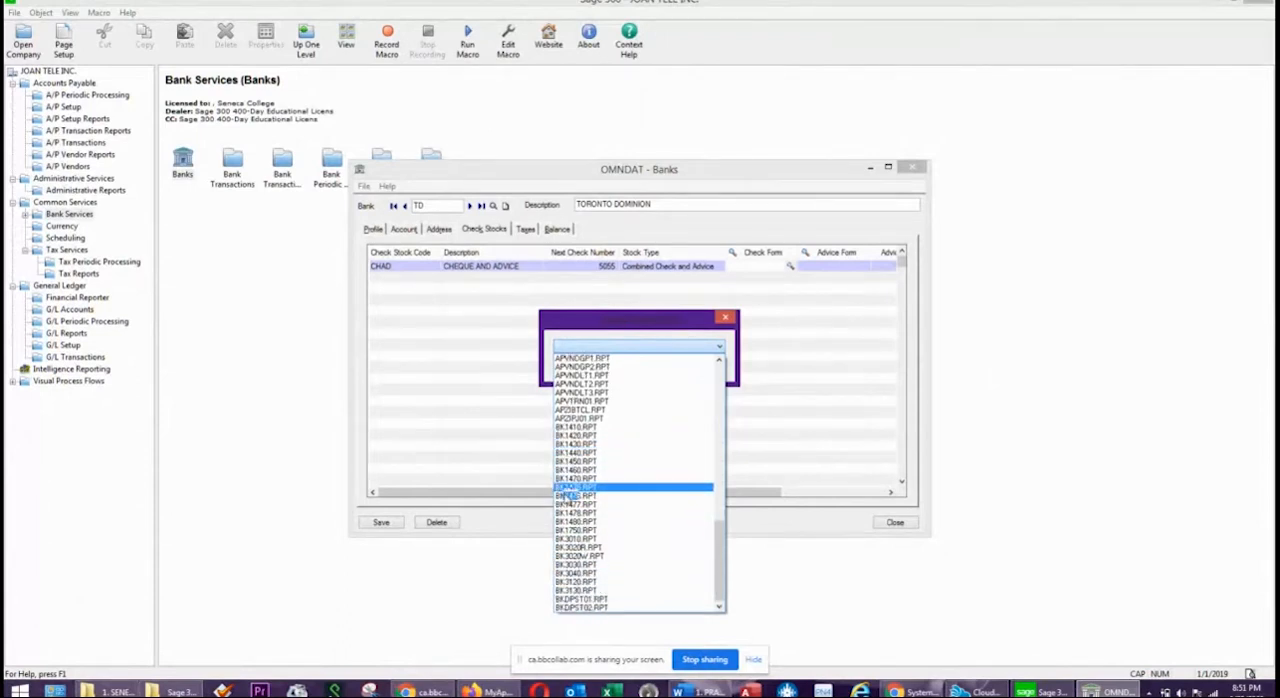
pyautogui.scroll(10, 584, 531)
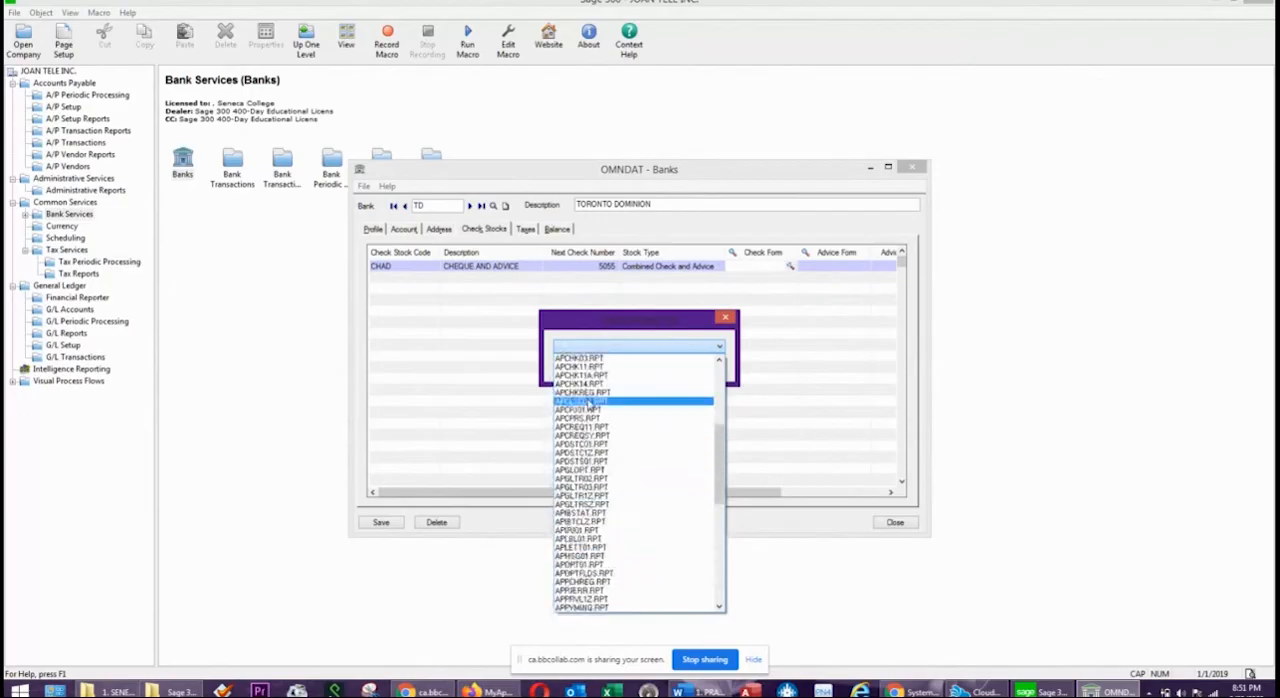
pyautogui.scroll(3, 590, 404)
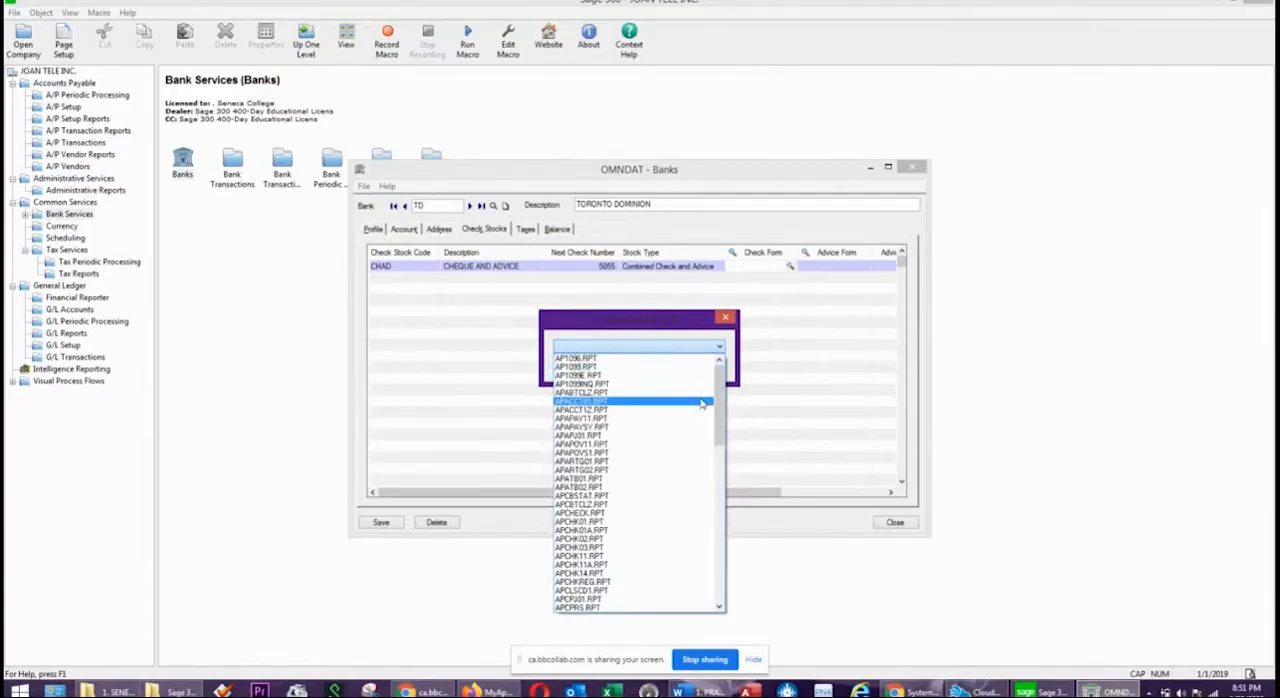
pyautogui.moveTo(719, 403); pyautogui.dragTo(719, 569)
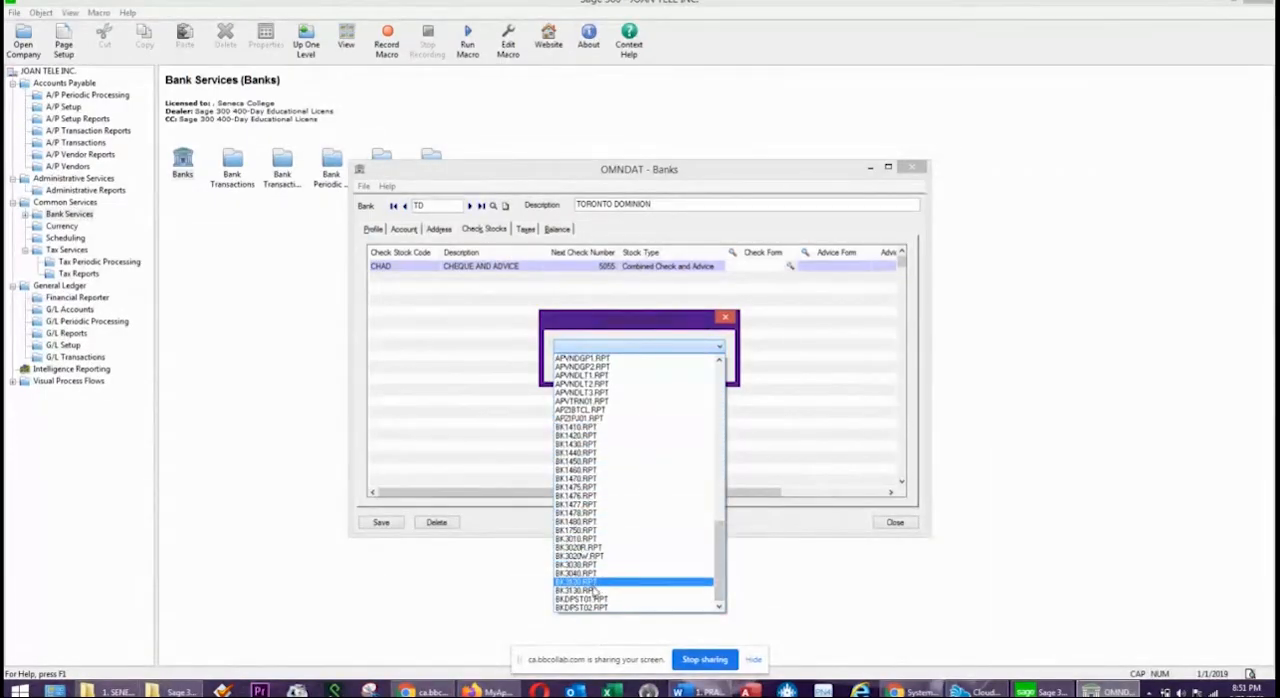
pyautogui.click(720, 376)
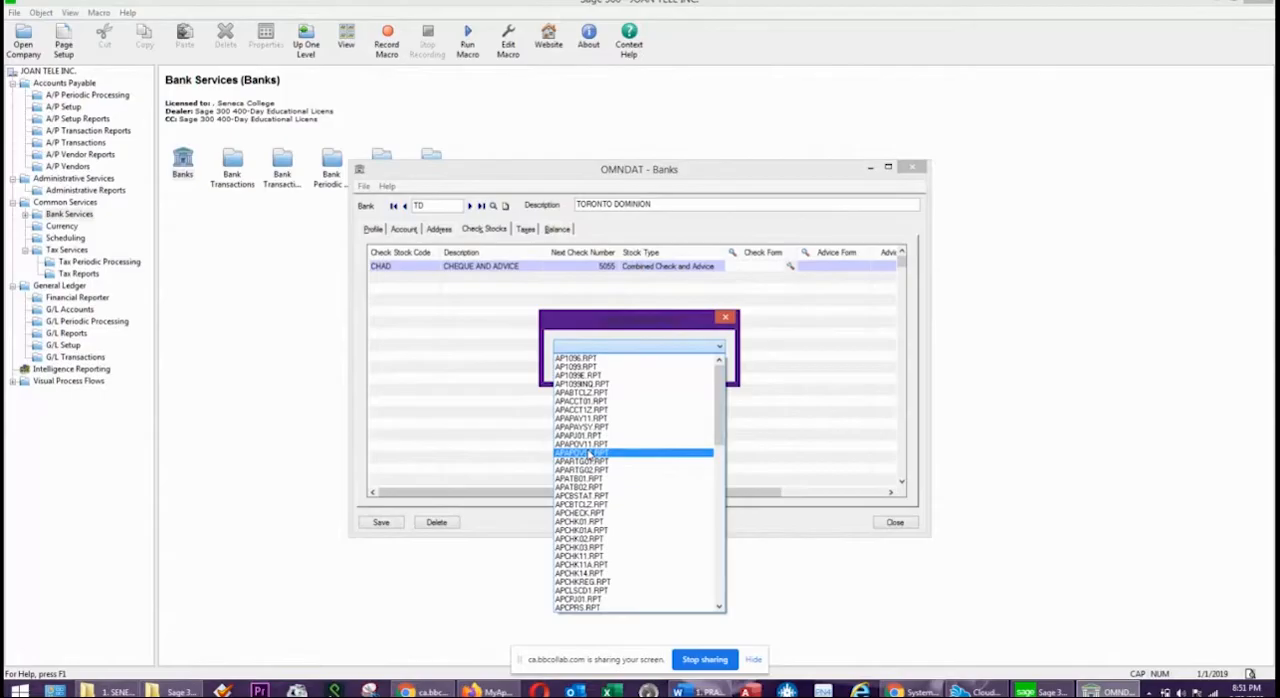
pyautogui.click(588, 462)
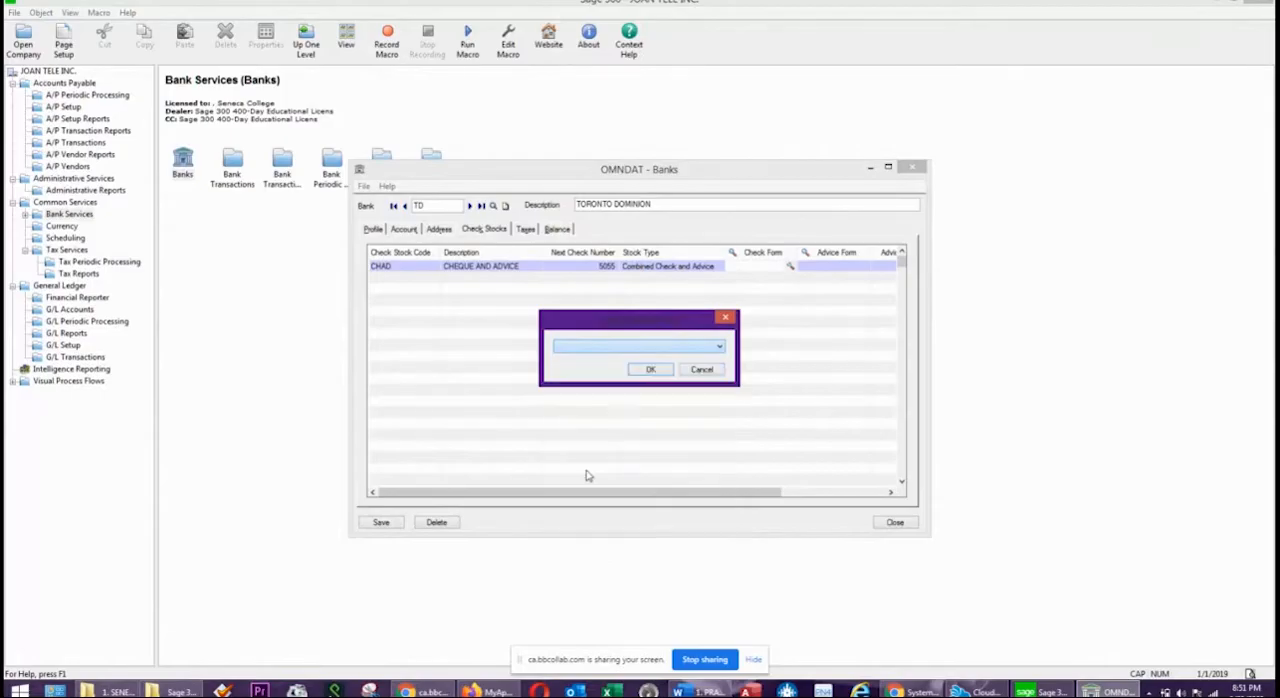
pyautogui.click(660, 344)
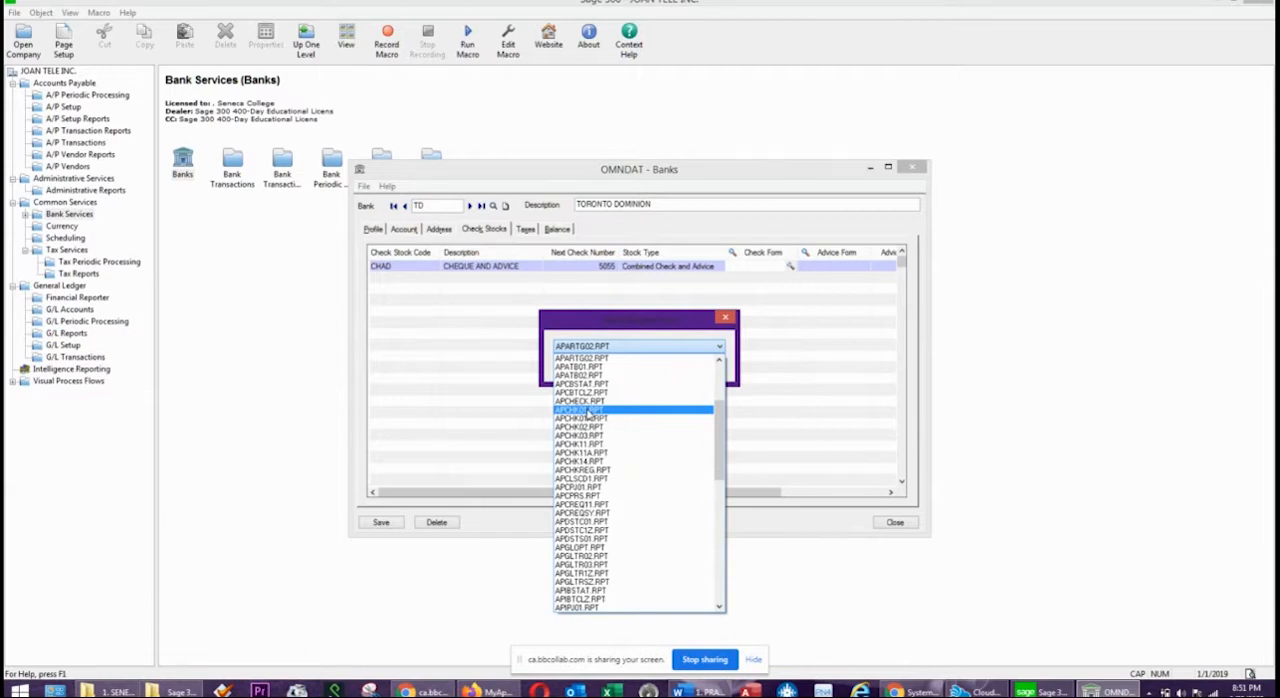
pyautogui.click(587, 411)
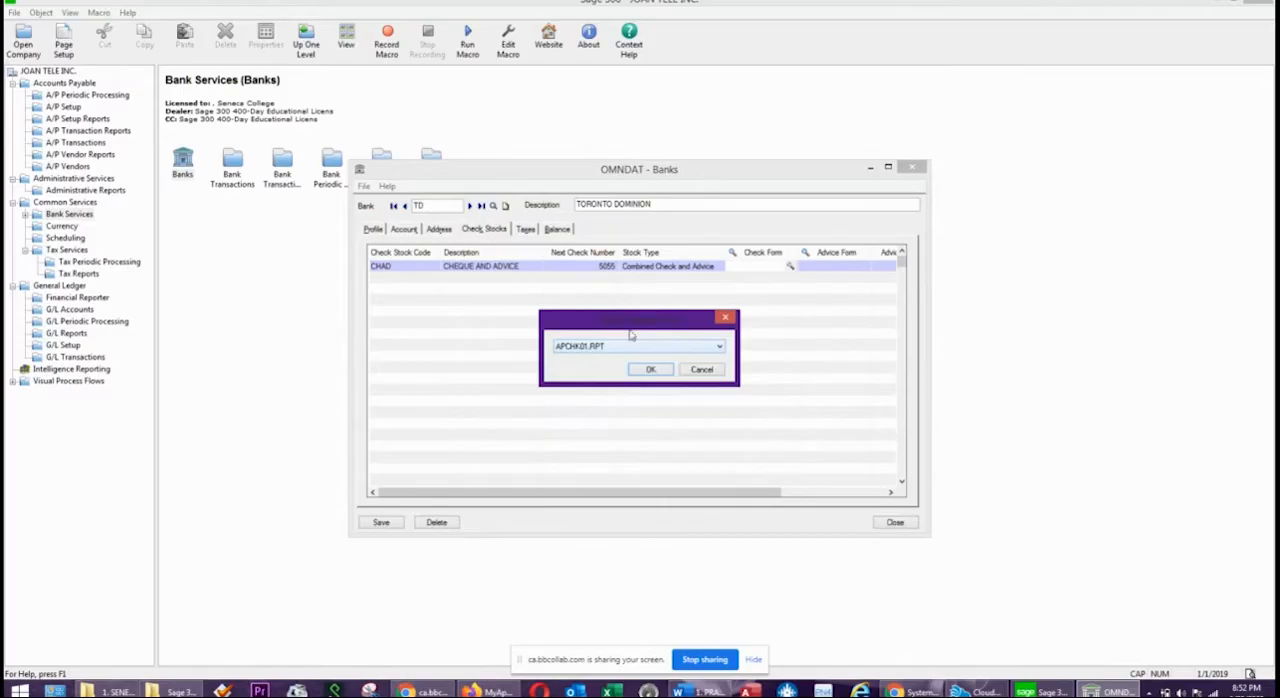
pyautogui.click(660, 374)
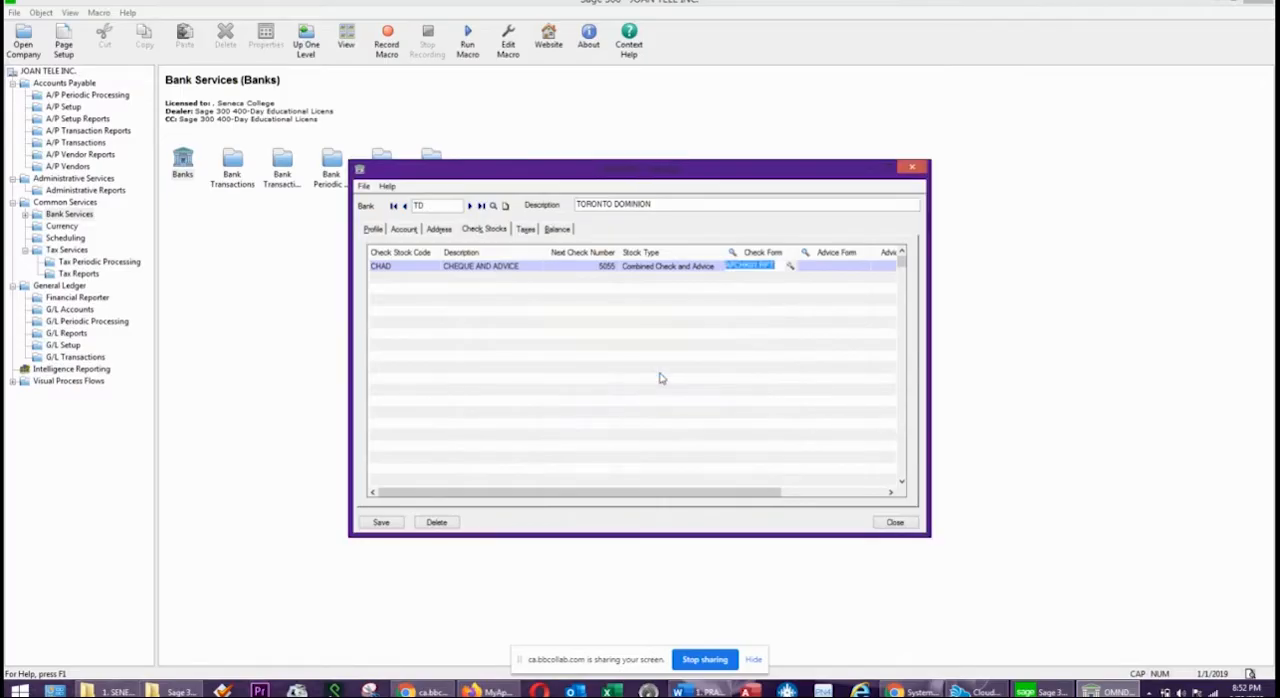
# Save the TD bank record with its check stock, leaving the advice form empty, and close the Banks window.
pyautogui.click(842, 266)
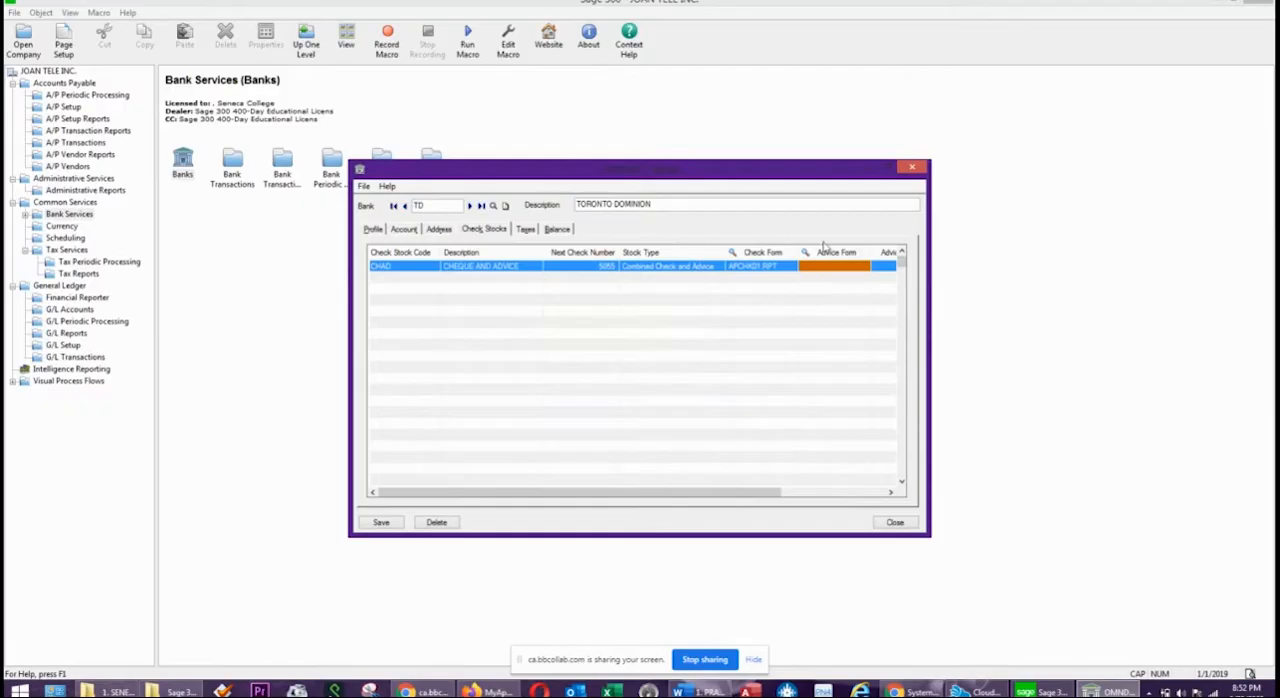
pyautogui.click(415, 270)
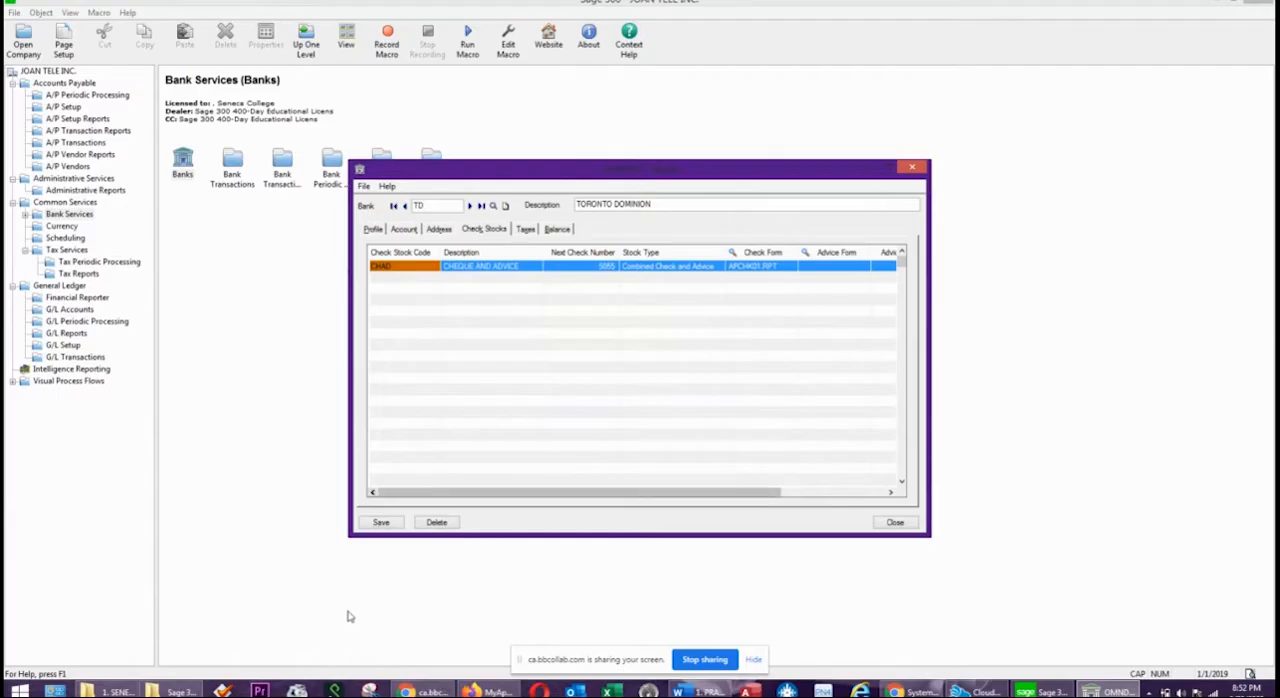
pyautogui.click(381, 523)
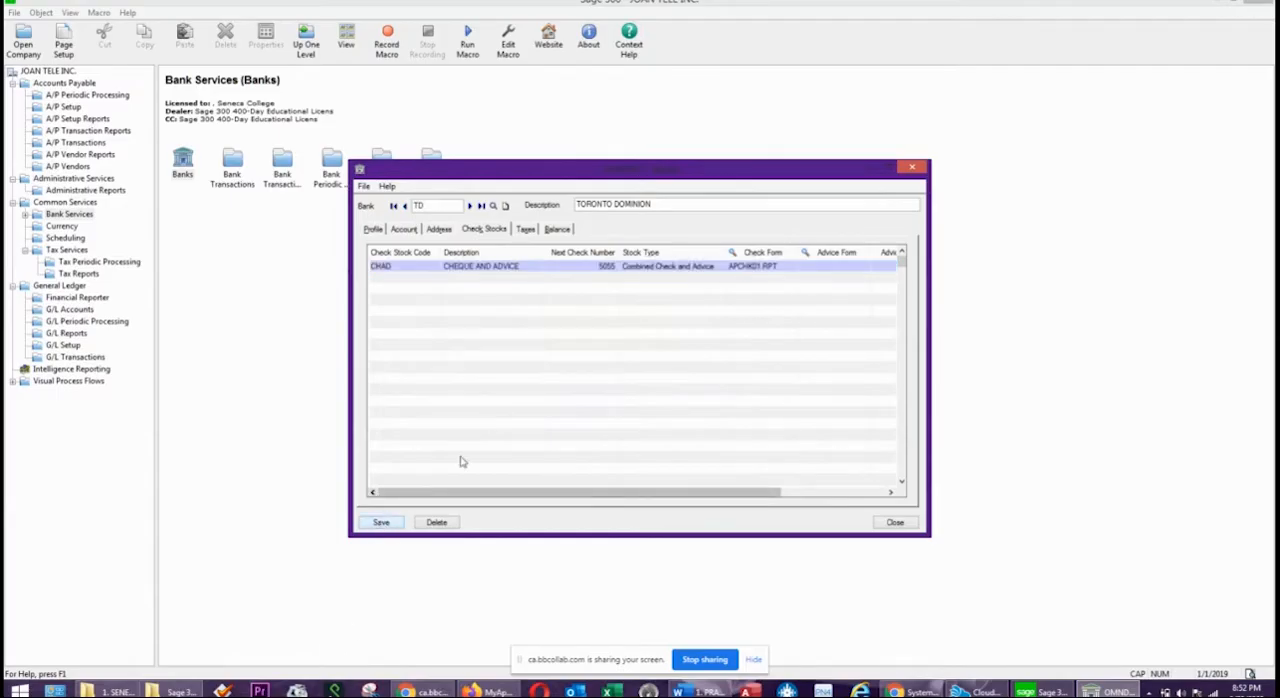
pyautogui.click(898, 522)
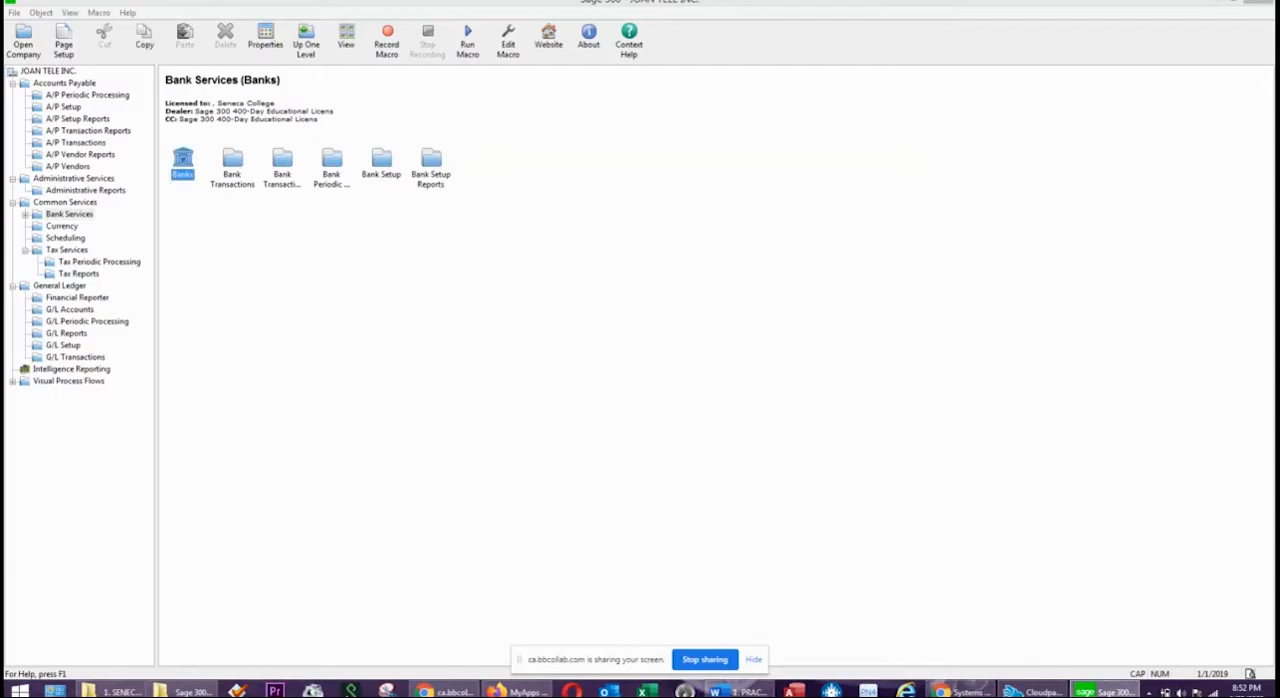
# Switch to the practice exercise in Word and read the requirements for the account set, terms code, vendor group and vendor account.
pyautogui.click(740, 691)
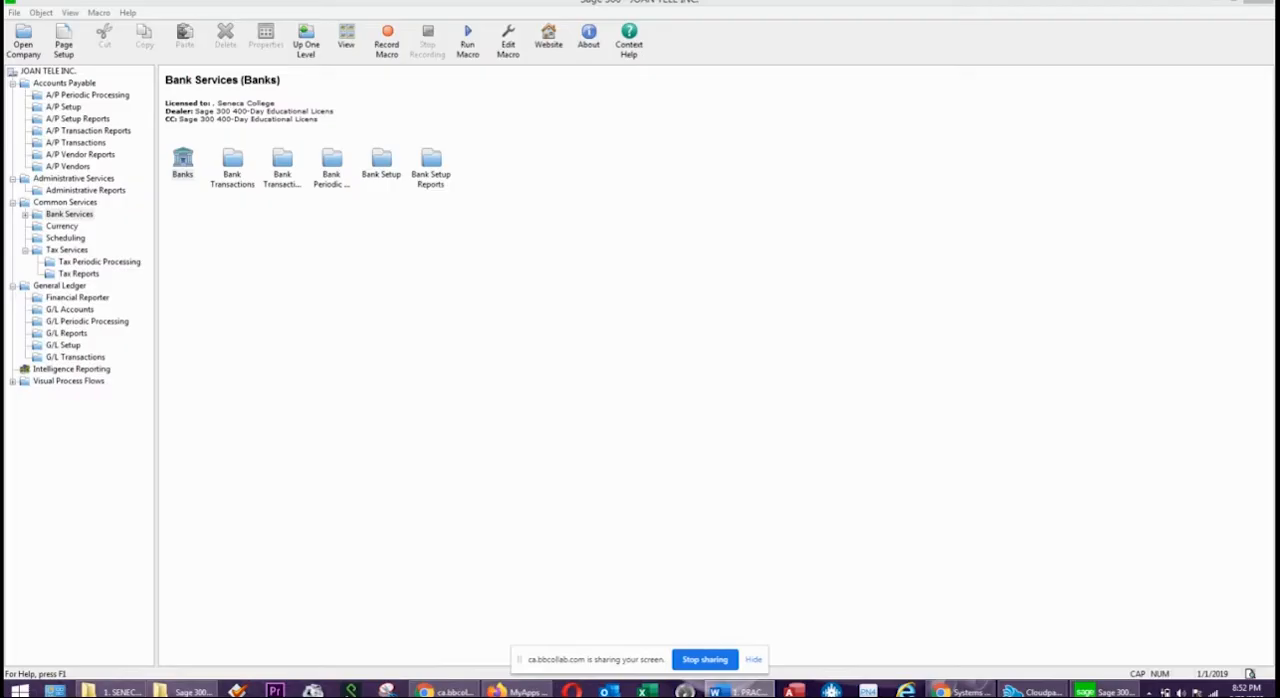
pyautogui.moveTo(1279, 78); pyautogui.dragTo(785, 119)
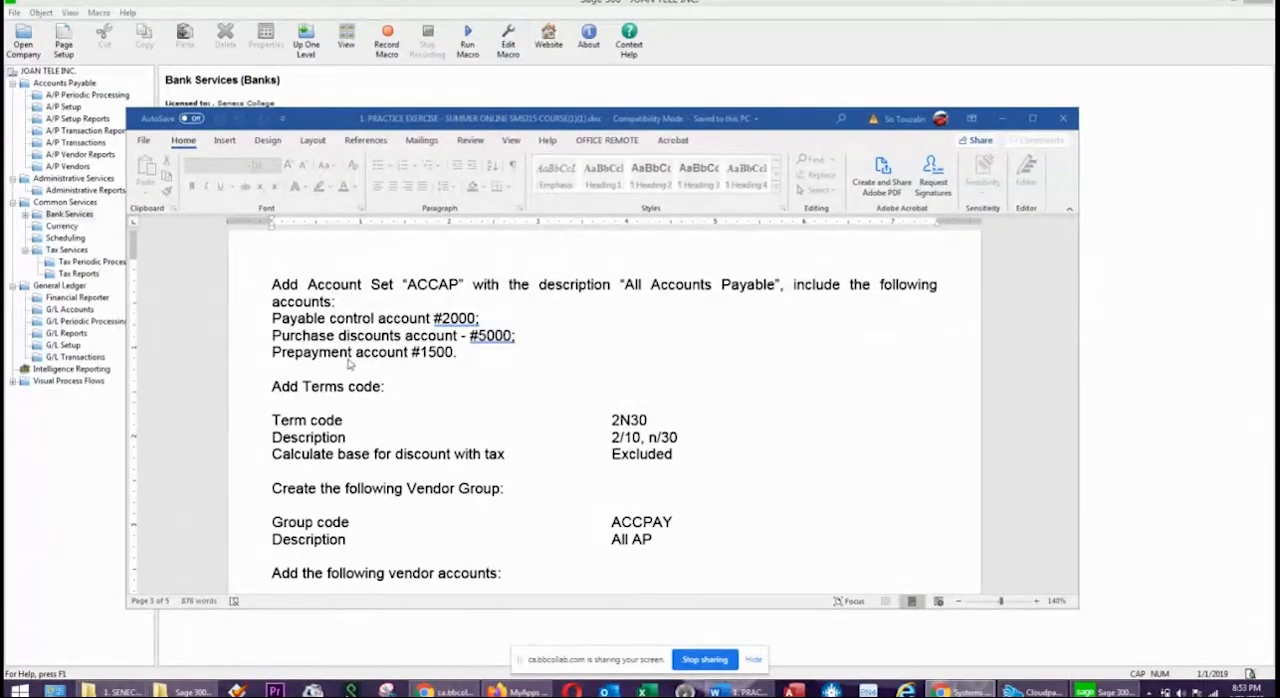
pyautogui.click(320, 387)
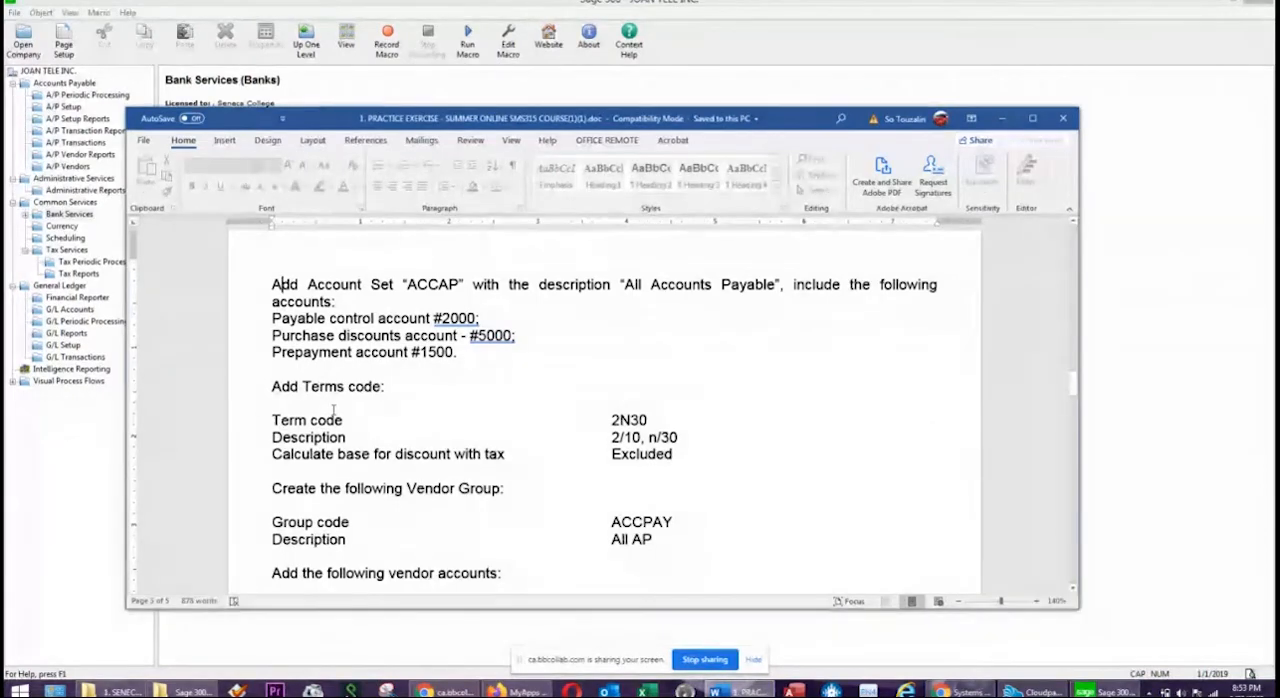
pyautogui.scroll(-2, 335, 420)
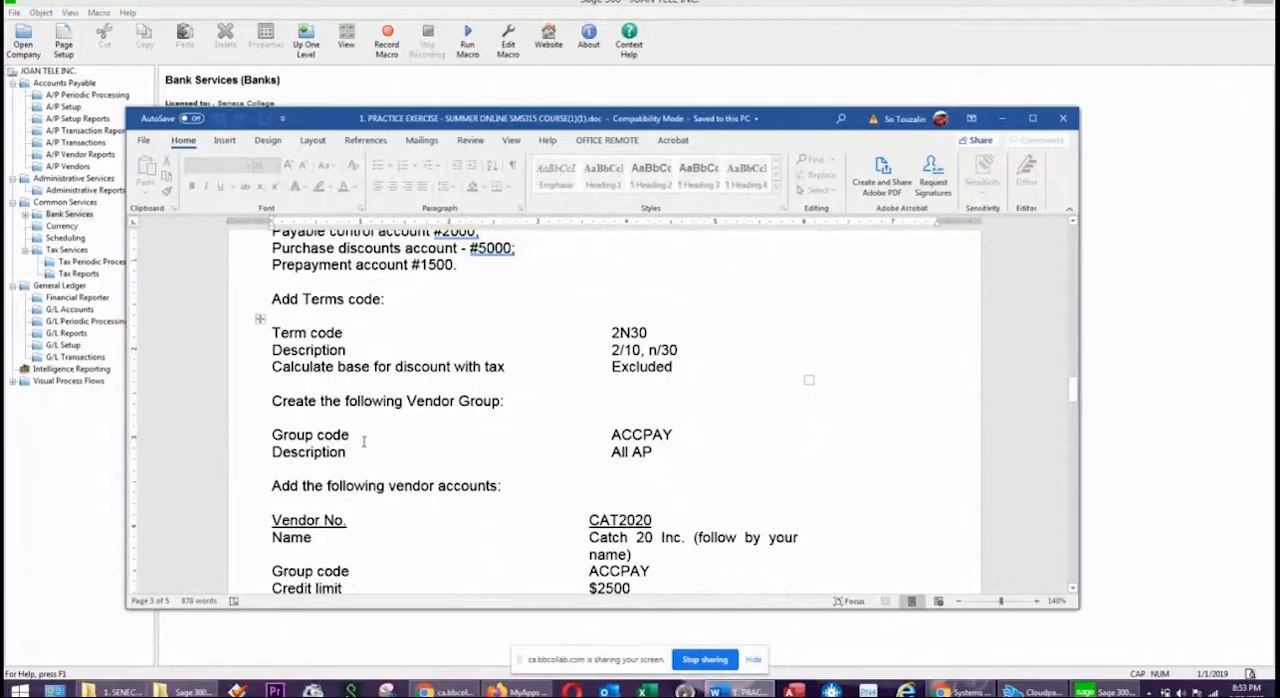
pyautogui.scroll(-2, 308, 451)
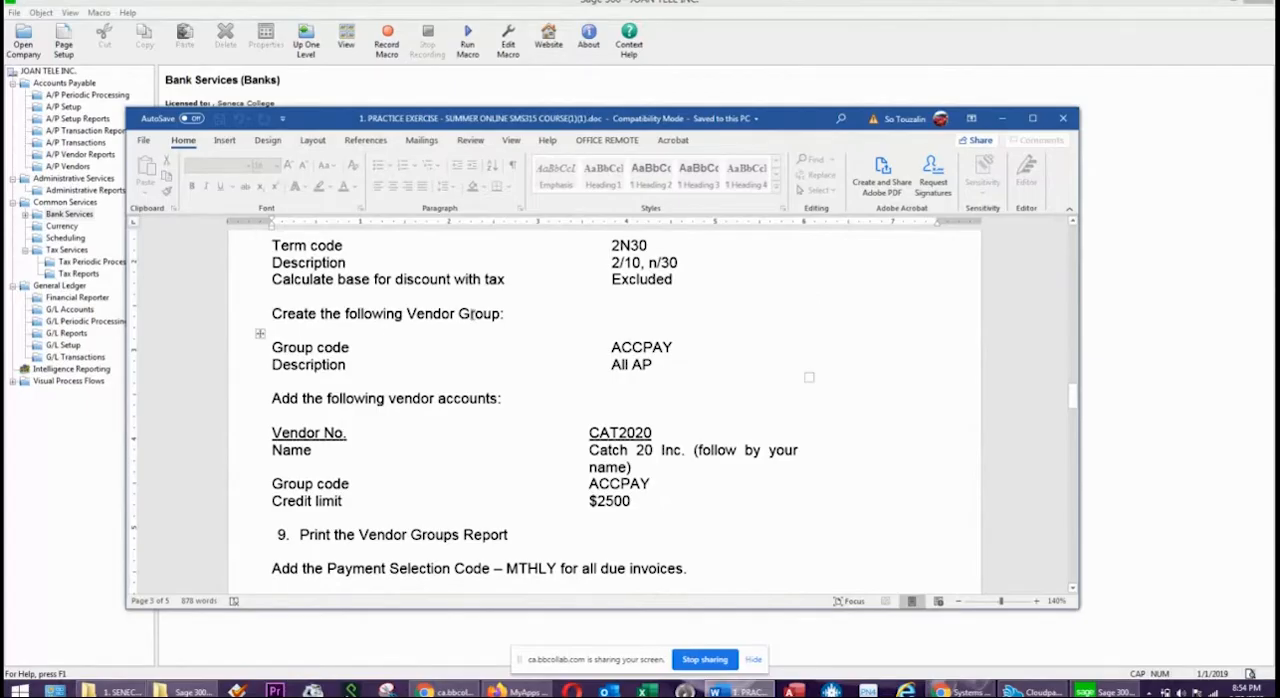
pyautogui.scroll(-2, 336, 449)
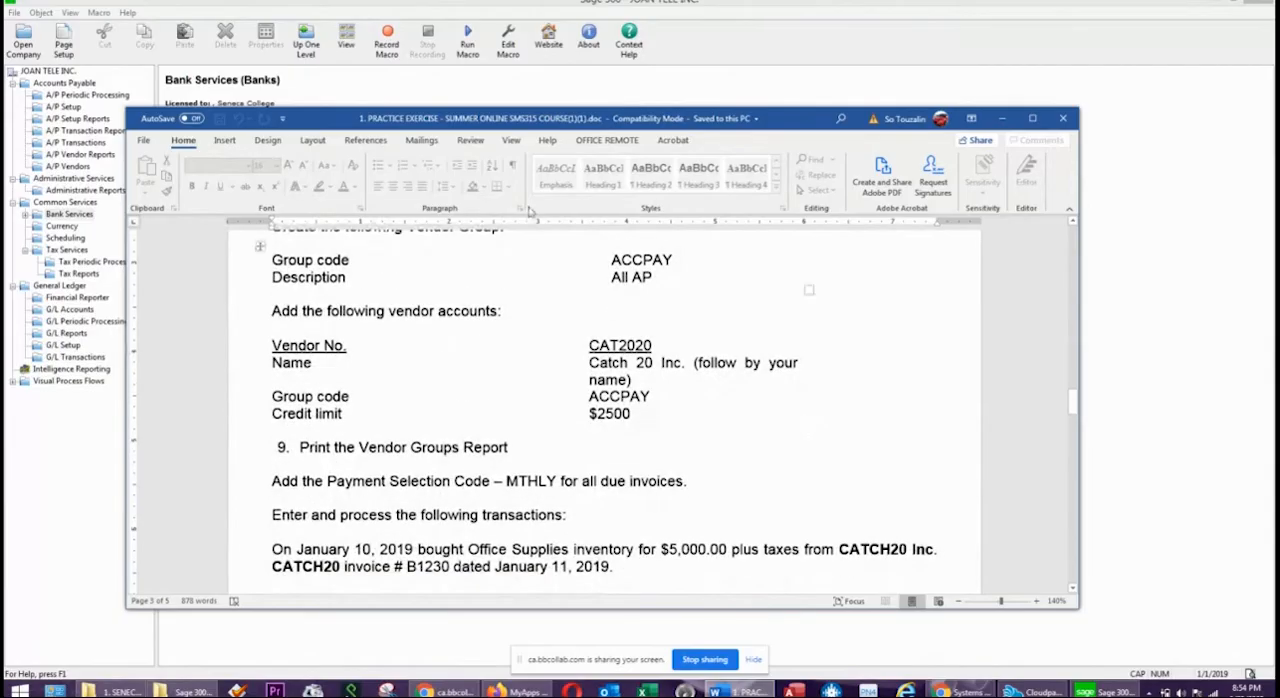
pyautogui.moveTo(795, 113); pyautogui.dragTo(1279, 113)
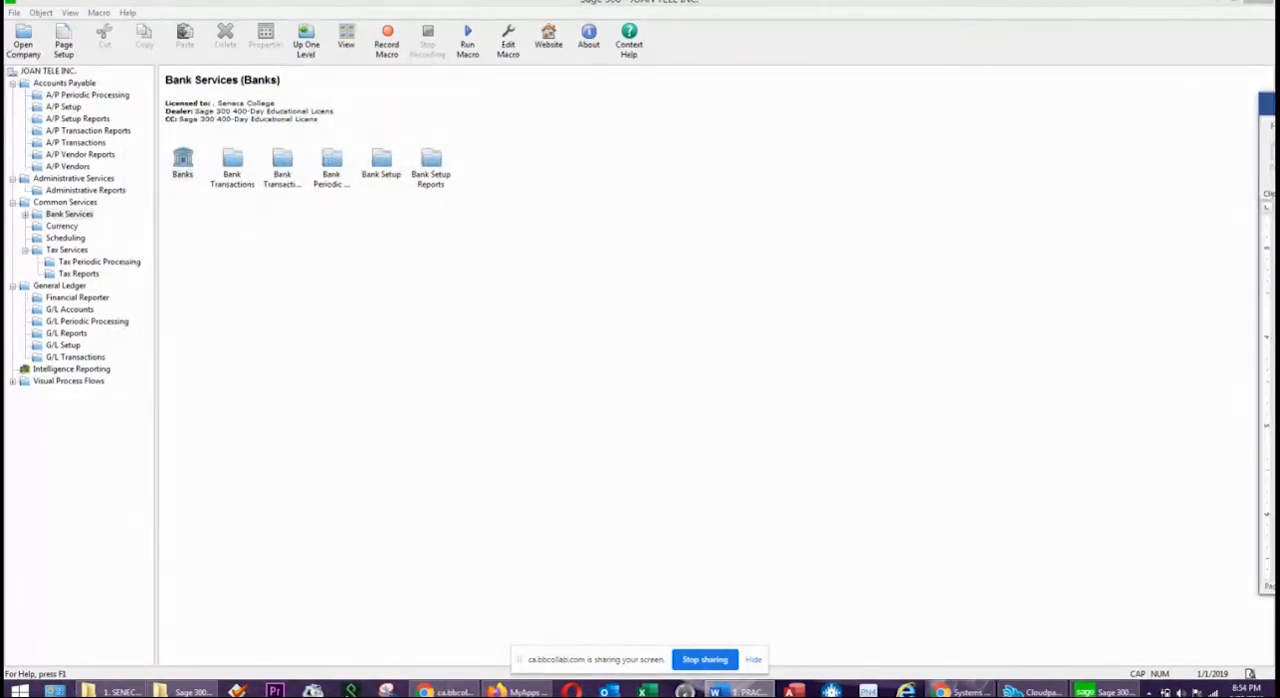
pyautogui.moveTo(1279, 113); pyautogui.dragTo(1279, 112)
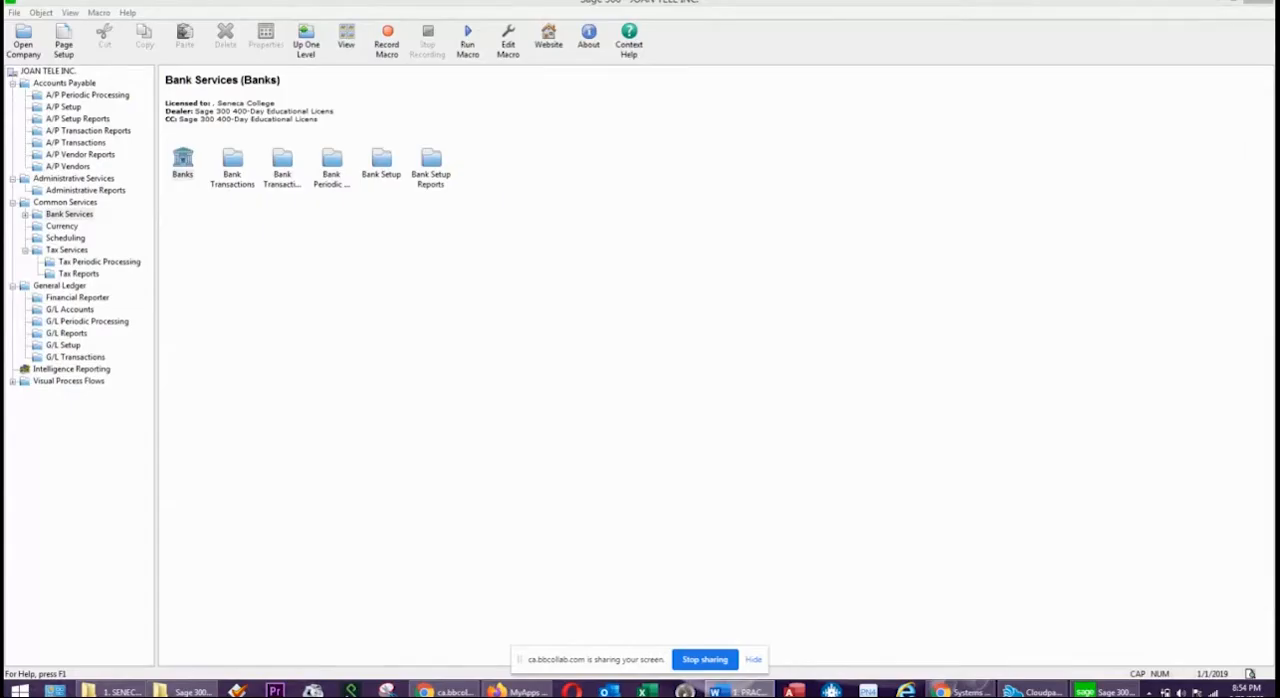
# Return to Sage 300 and open the A/P Vendor Groups window.
pyautogui.click(290, 262)
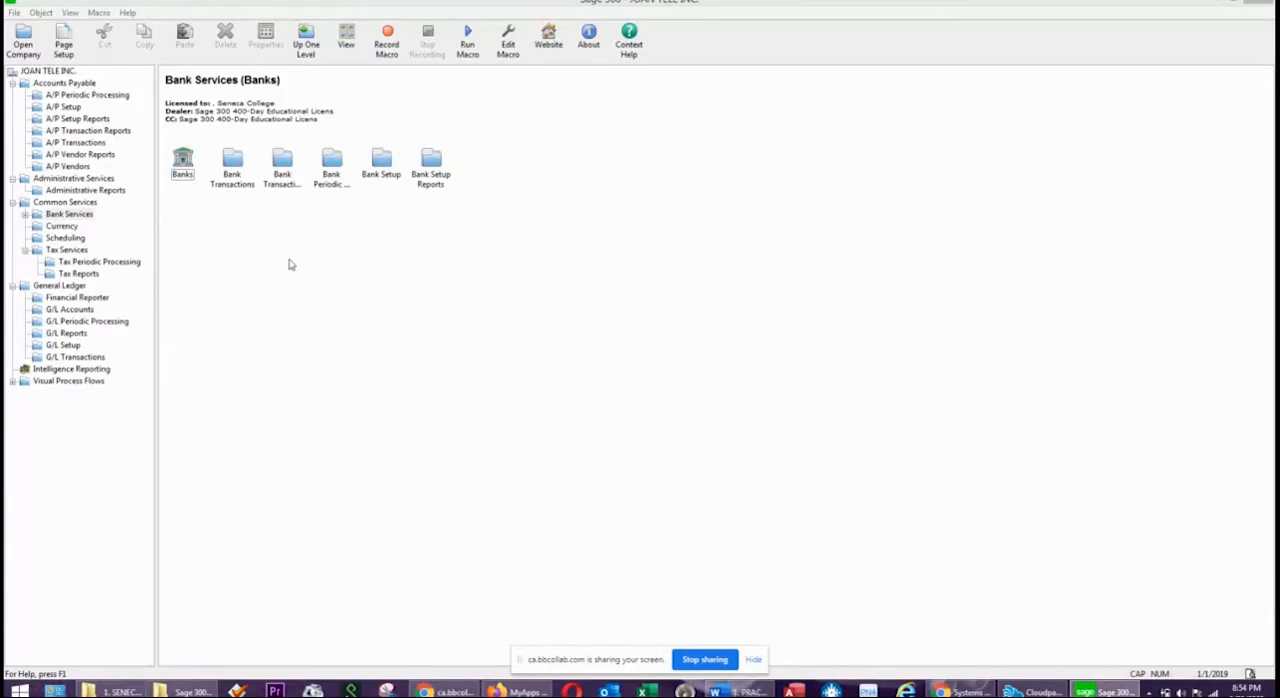
pyautogui.hotkey('alt', 'Tab')
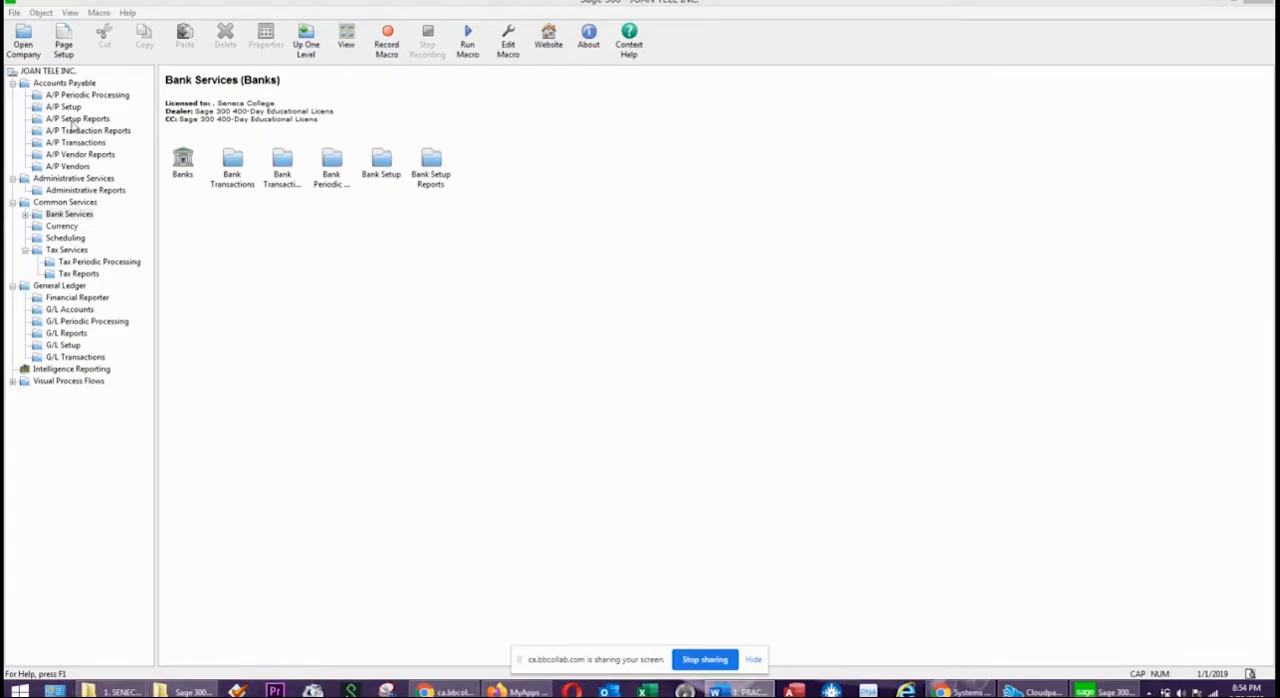
pyautogui.click(62, 166)
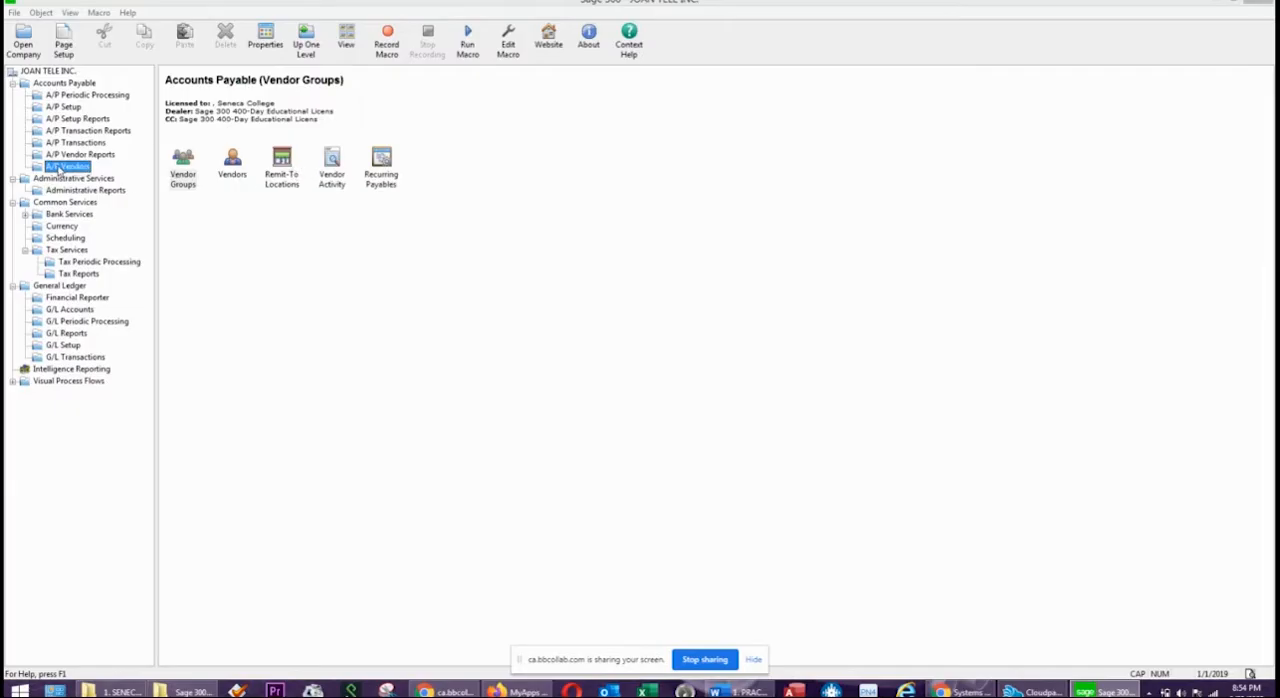
pyautogui.click(185, 167)
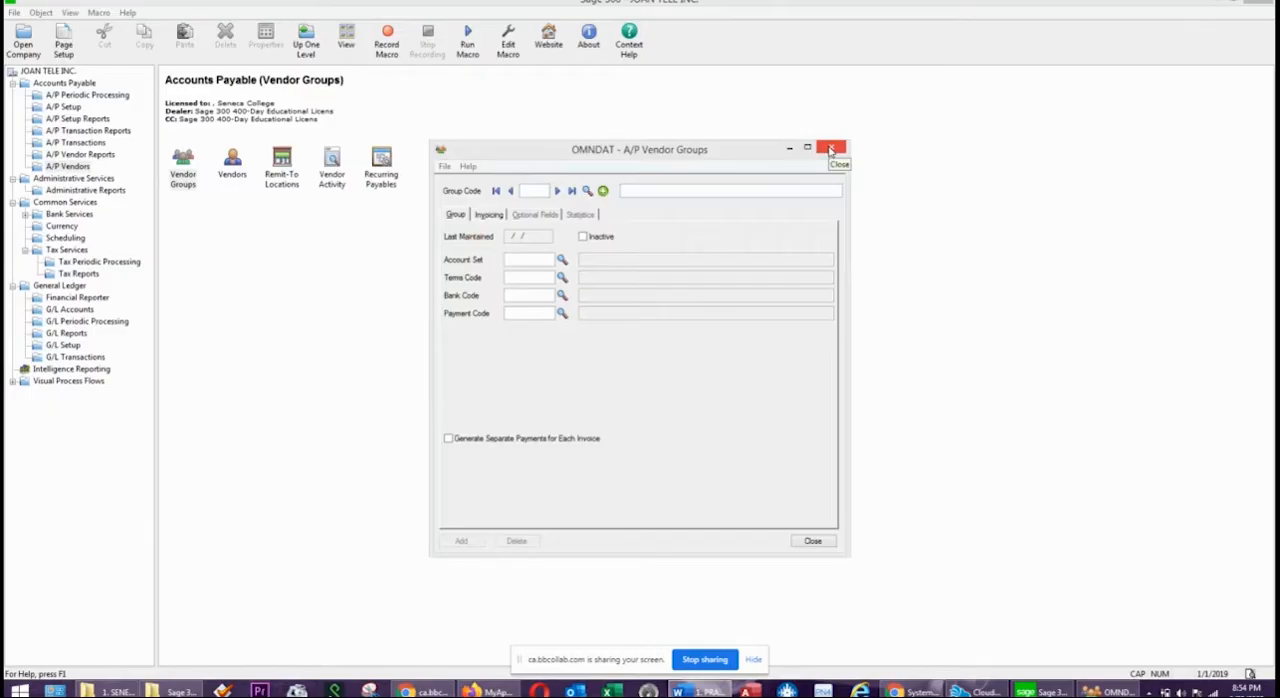
# Close the Vendor Groups window and open the A/P Account Sets window.
pyautogui.click(831, 149)
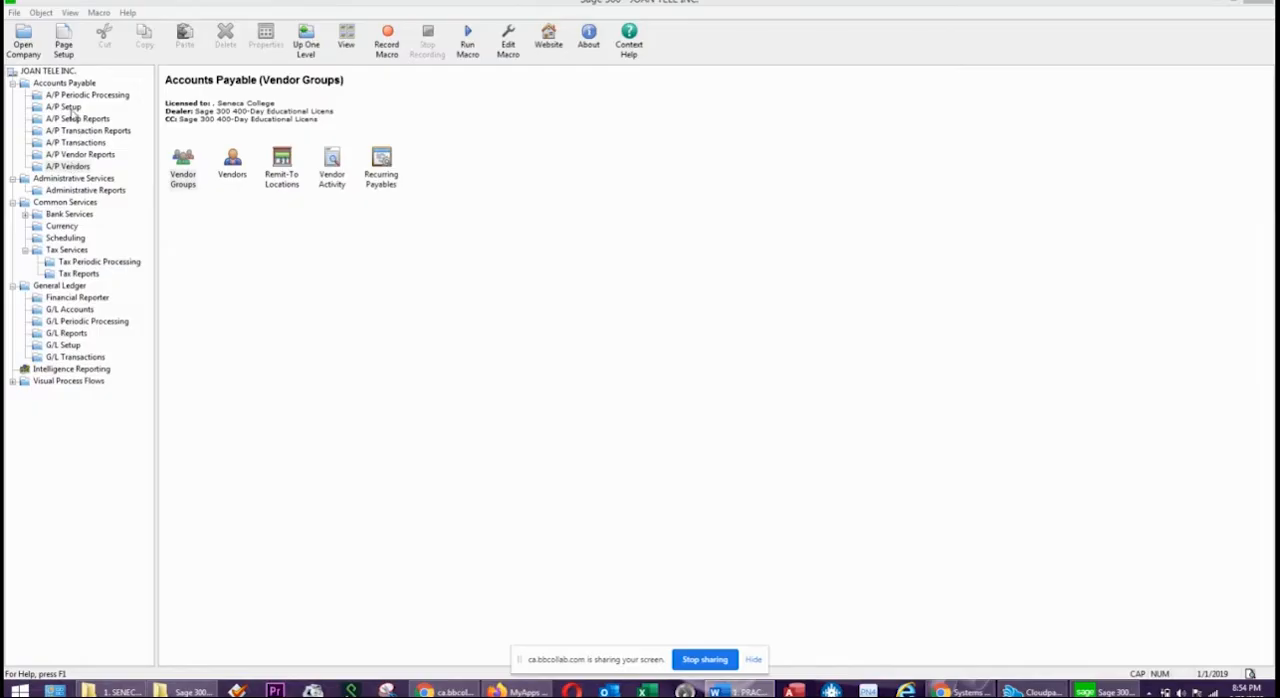
pyautogui.click(64, 107)
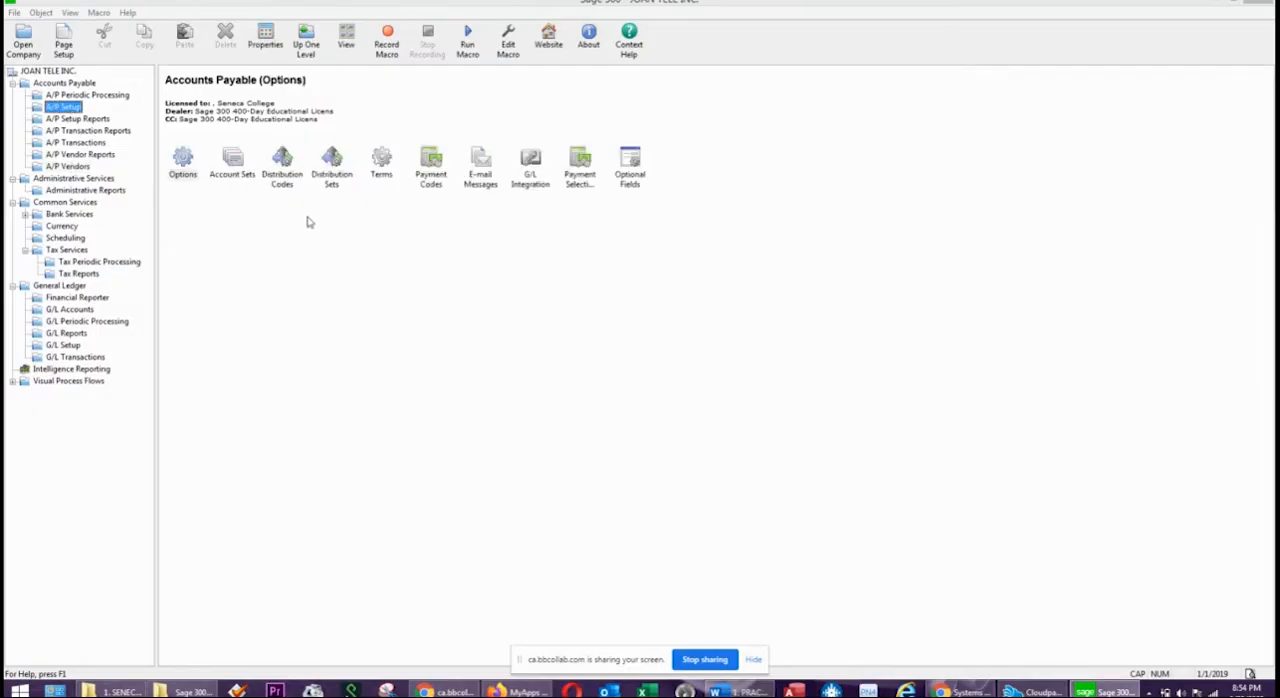
pyautogui.doubleClick(236, 170)
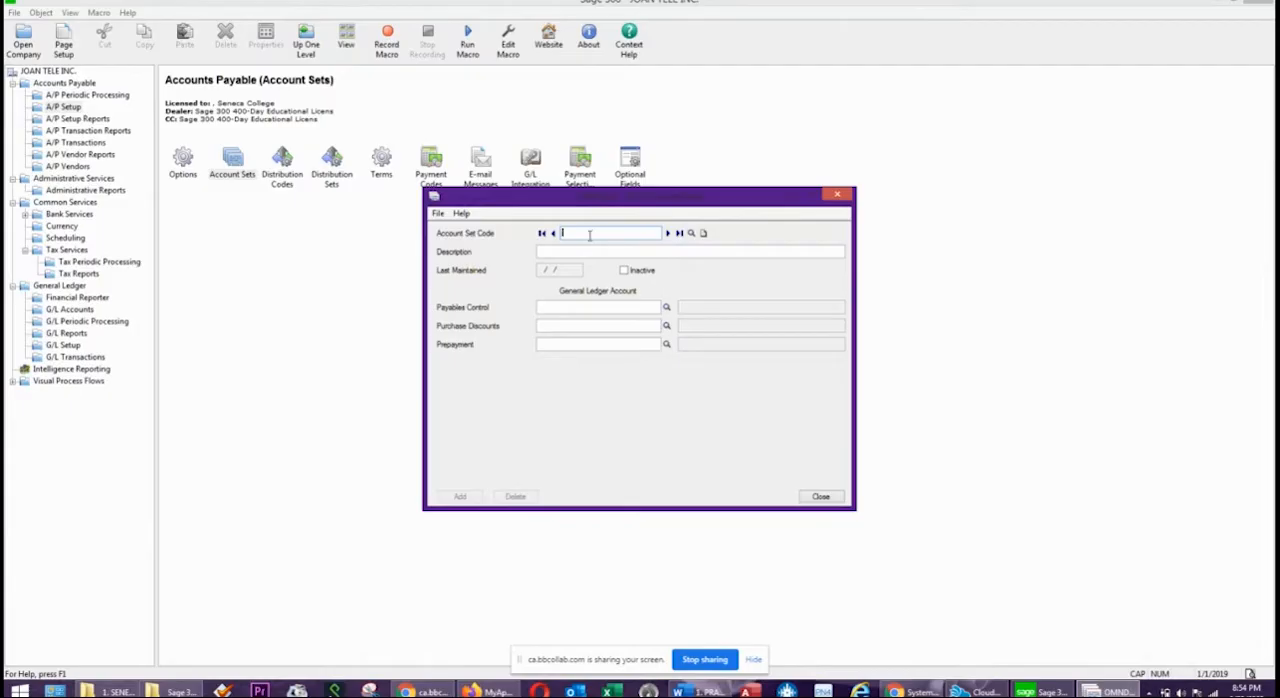
# Enter the account set code ACCPAC with the description ALL ACCOUNTS PAYABLE.
pyautogui.write('ACCPAC')
pyautogui.click(580, 251)
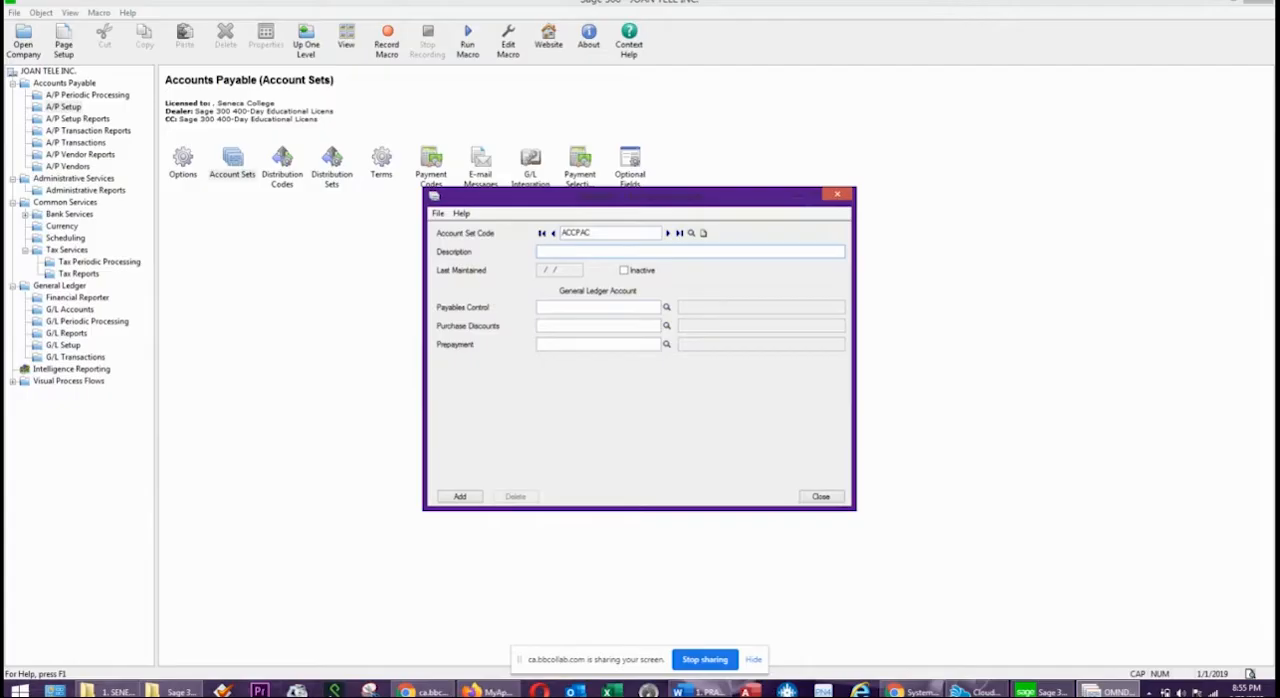
pyautogui.write('ALL ACCOUNTS PAYABLE')
pyautogui.press('Tab')
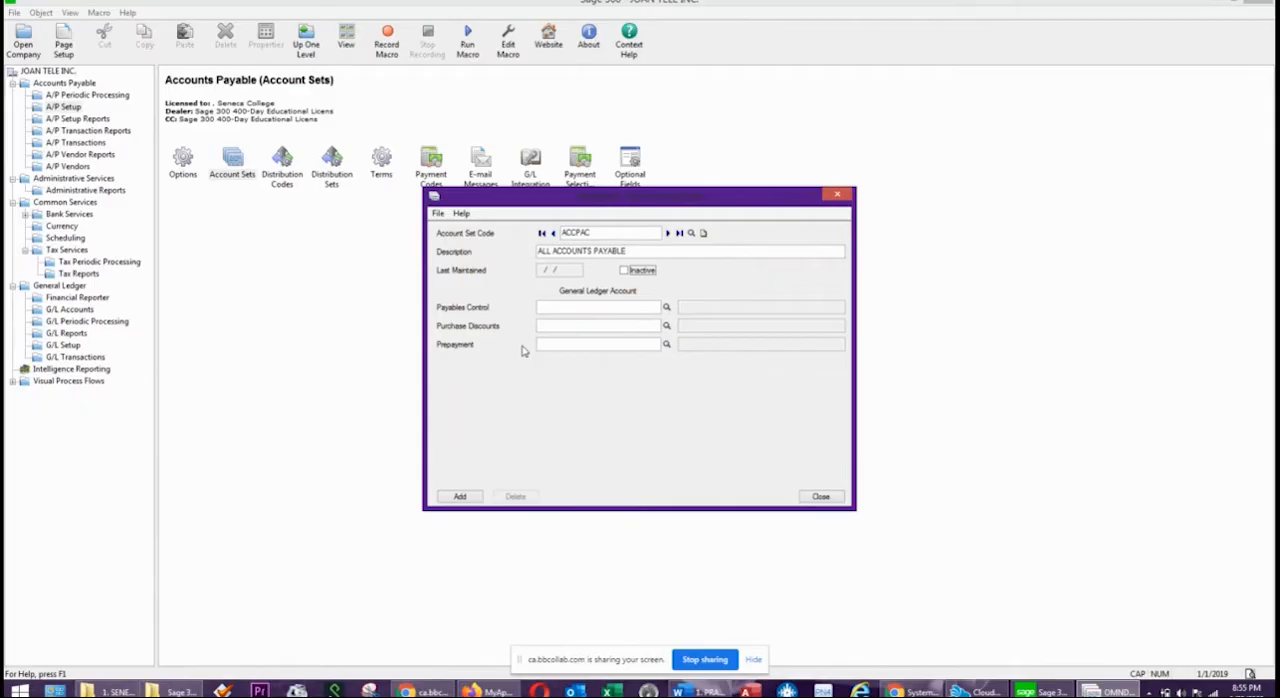
# Assign account 2000 to payables control, 5000 to purchase discounts and 1500 to prepayment, and add the account set, closing its window.
pyautogui.click(566, 344)
pyautogui.click(547, 308)
pyautogui.write('208')
pyautogui.write('000')
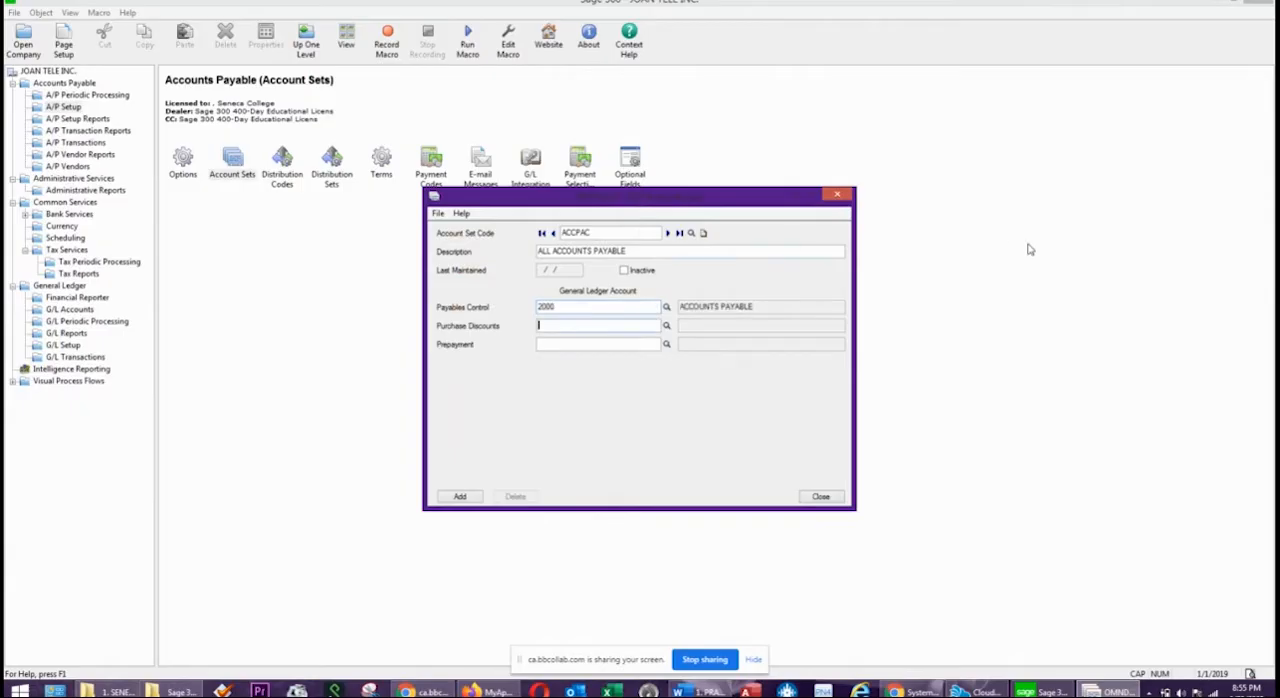
pyautogui.write('5000')
pyautogui.press('Tab')
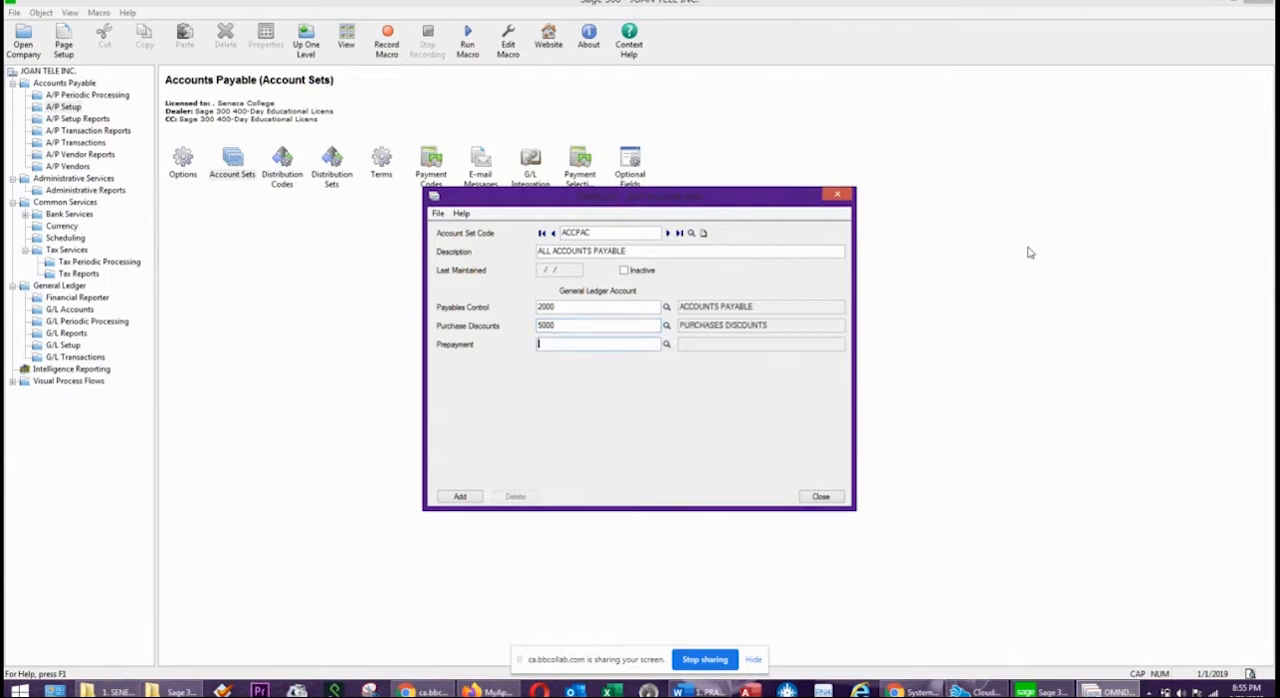
pyautogui.write('1500')
pyautogui.press('Tab')
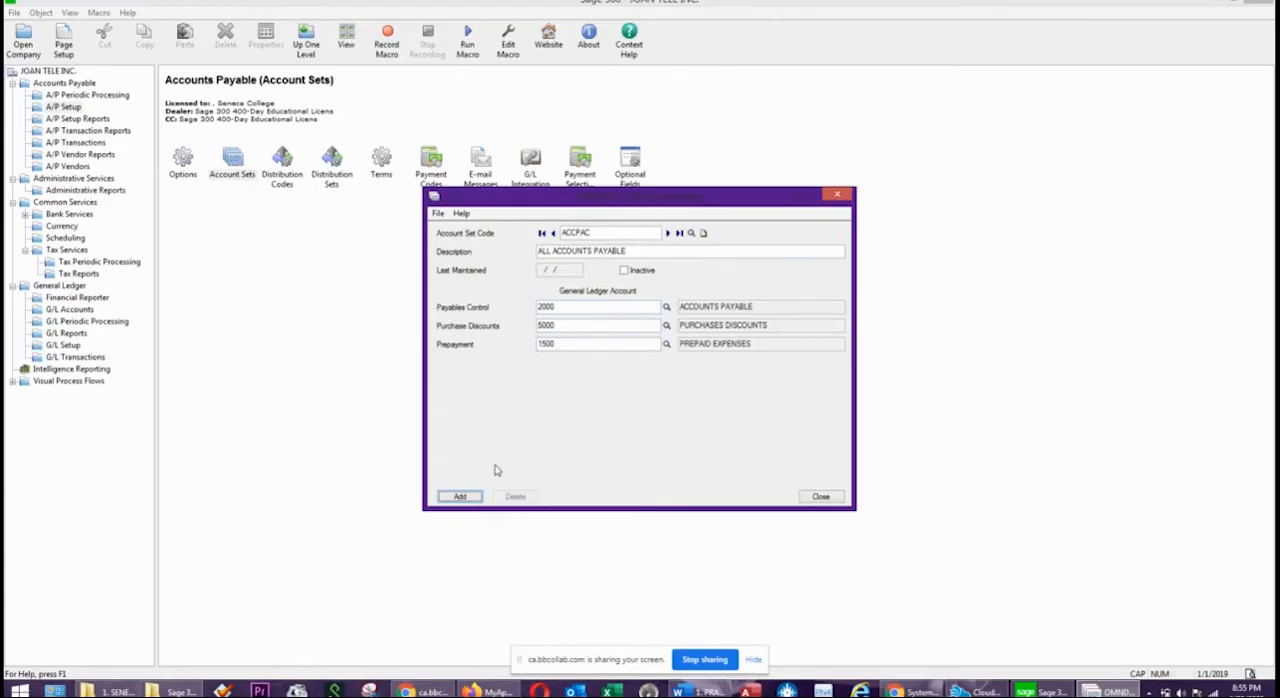
pyautogui.click(459, 497)
pyautogui.click(811, 499)
# Open the A/P Distribution Codes window for a new distribution code.
pyautogui.click(286, 178)
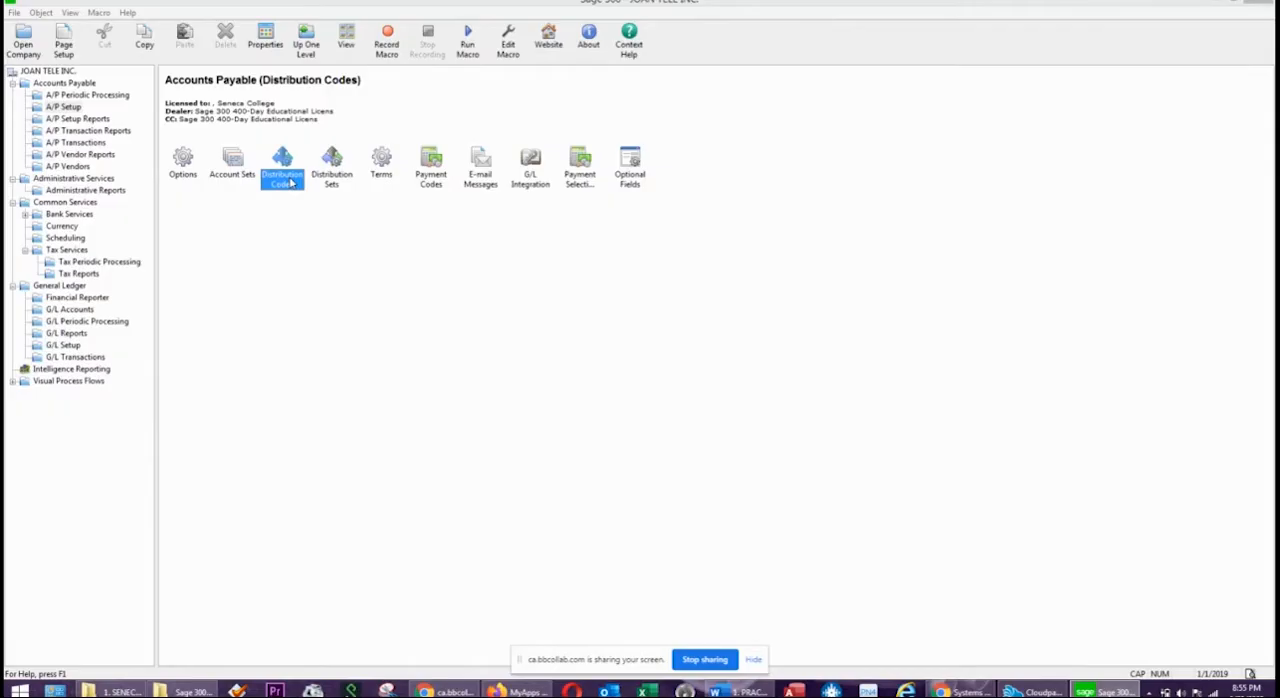
pyautogui.doubleClick(286, 178)
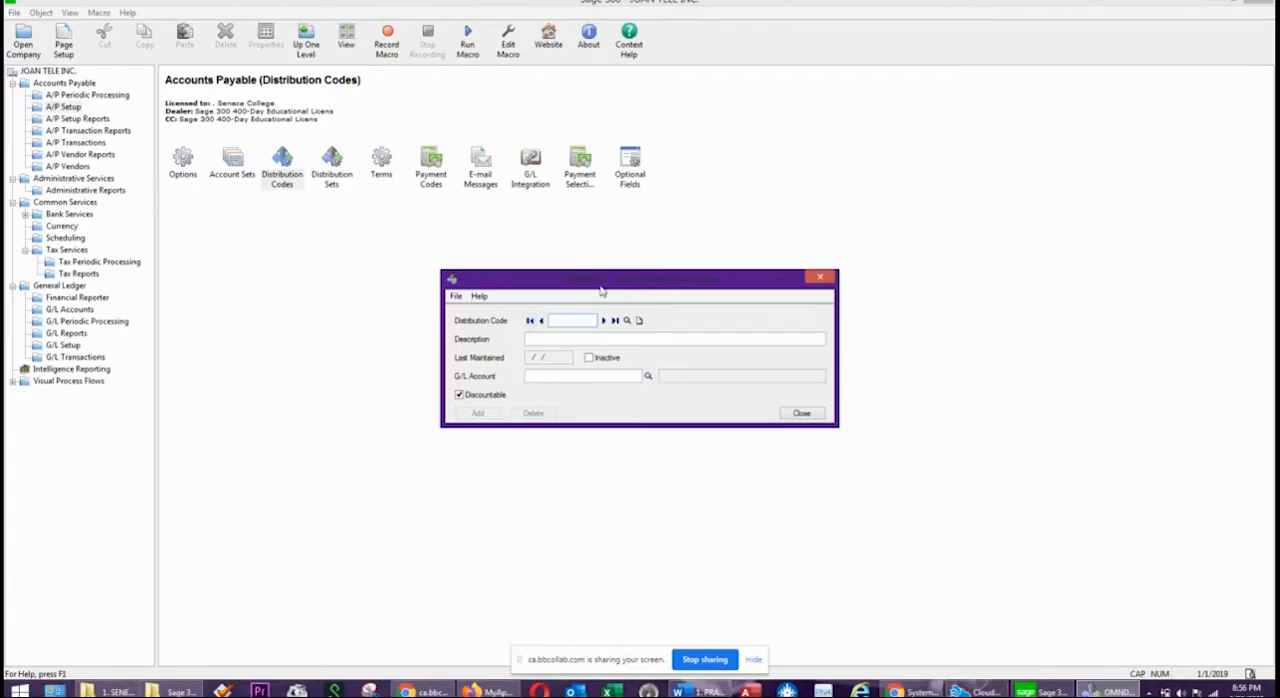
pyautogui.moveTo(600, 286); pyautogui.dragTo(540, 290)
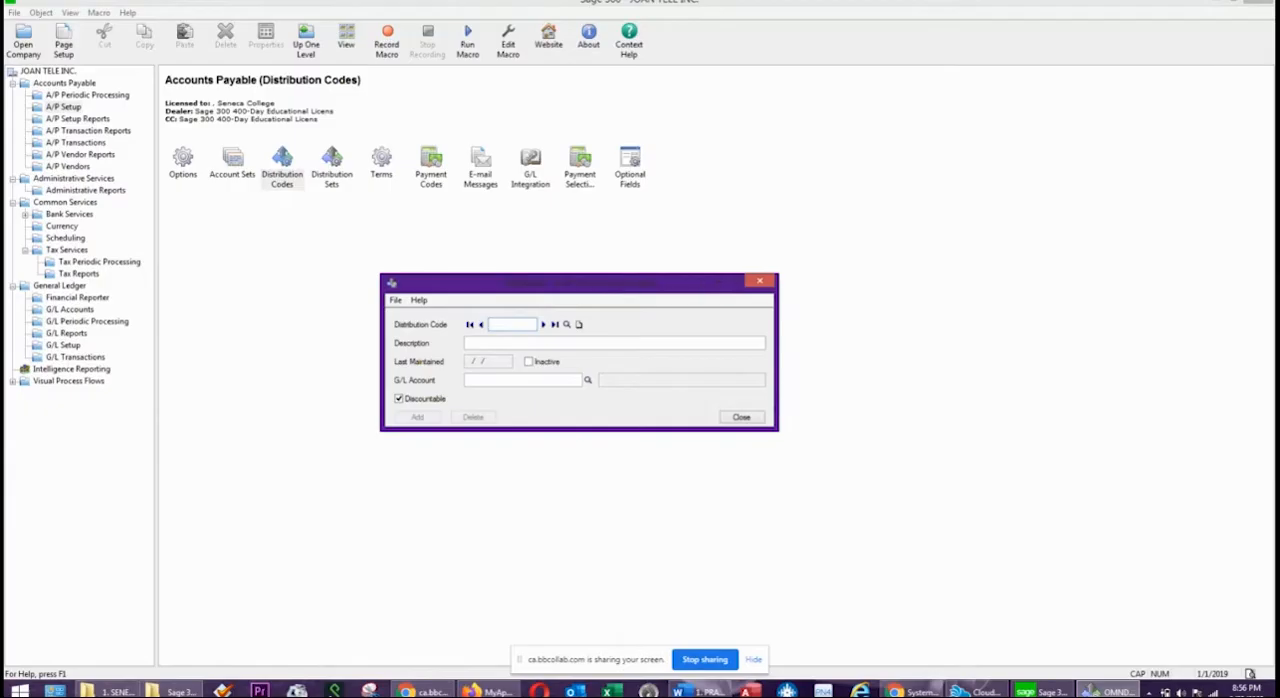
pyautogui.hotkey('alt', 'Tab')
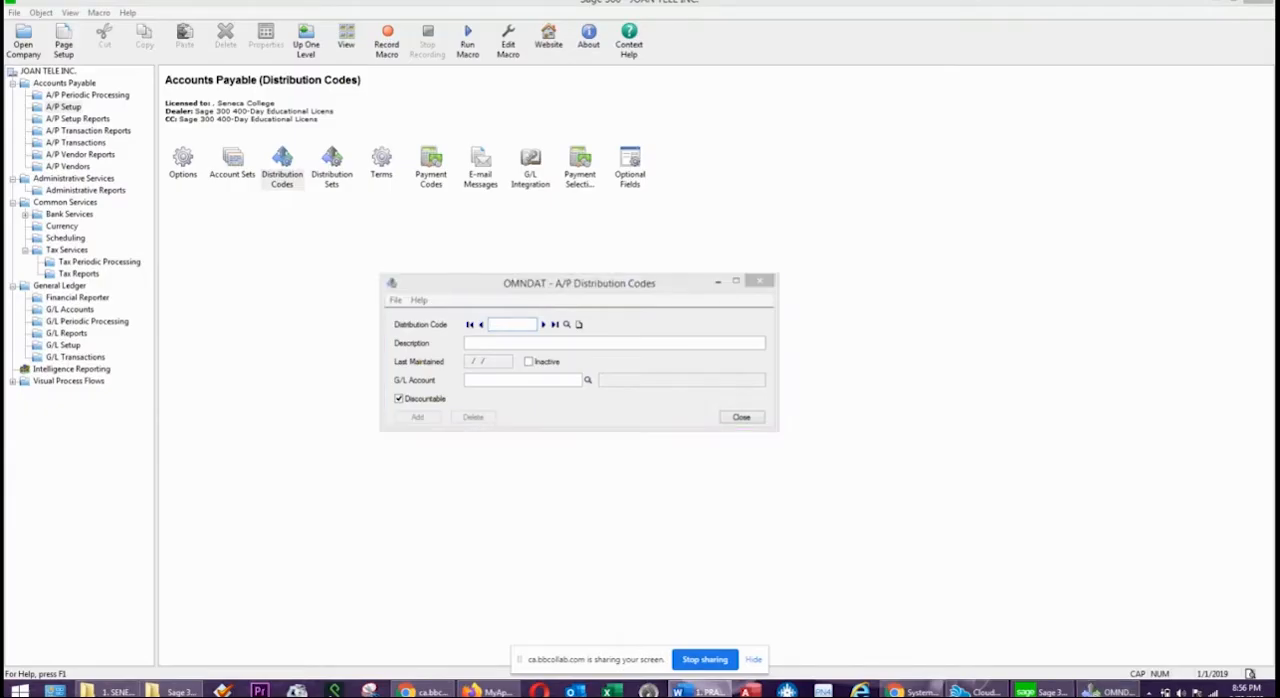
pyautogui.click(507, 327)
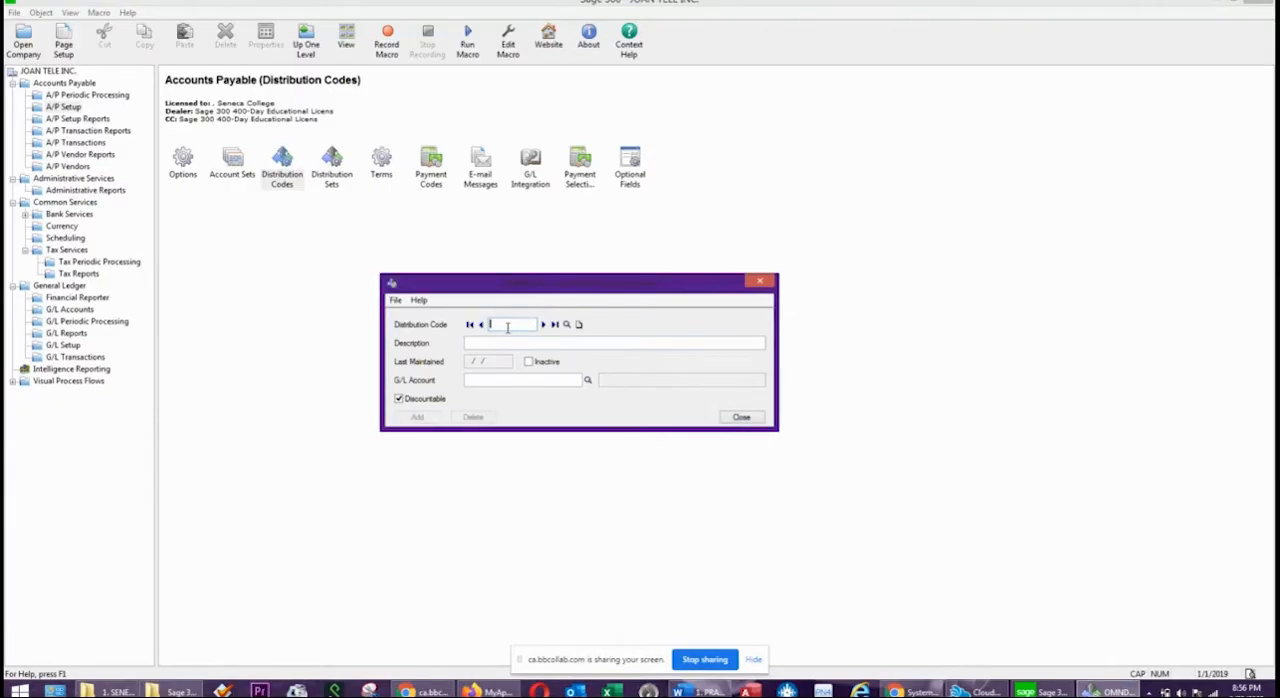
pyautogui.write('INV')
pyautogui.press('Tab')
pyautogui.write('INVENT')
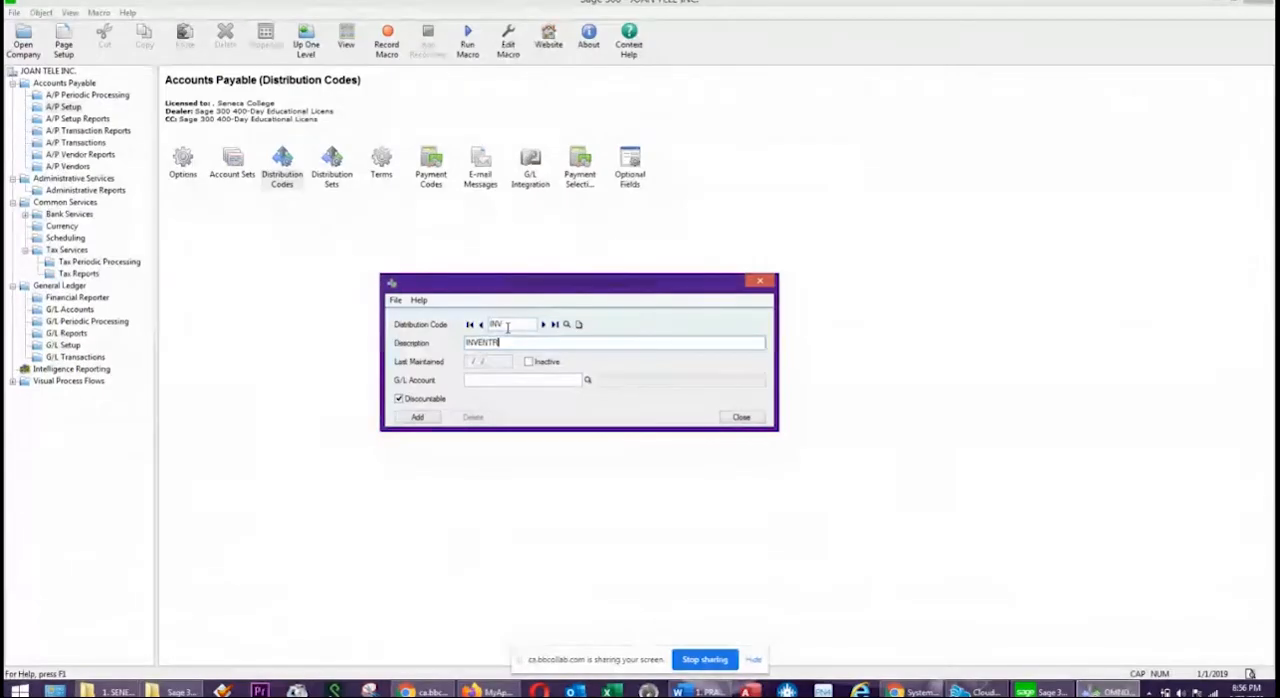
pyautogui.press('BackSpace')
pyautogui.press('BackSpace')
pyautogui.press('BackSpace')
pyautogui.press('BackSpace')
pyautogui.press('BackSpace')
pyautogui.press('BackSpace')
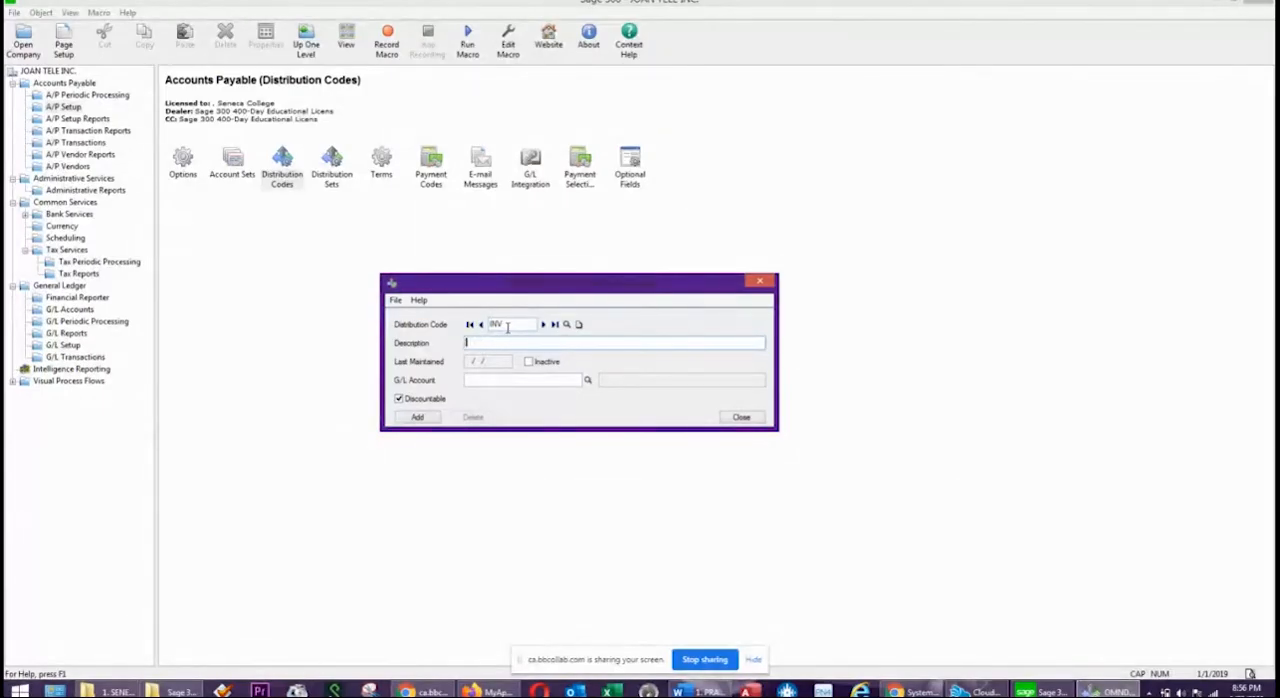
# Enter distribution code OFFINV without adding INV, and describe it as OFFICE SUPPLIES INVENTORY.
pyautogui.click(507, 328)
pyautogui.write('OFFINV')
pyautogui.press('Tab')
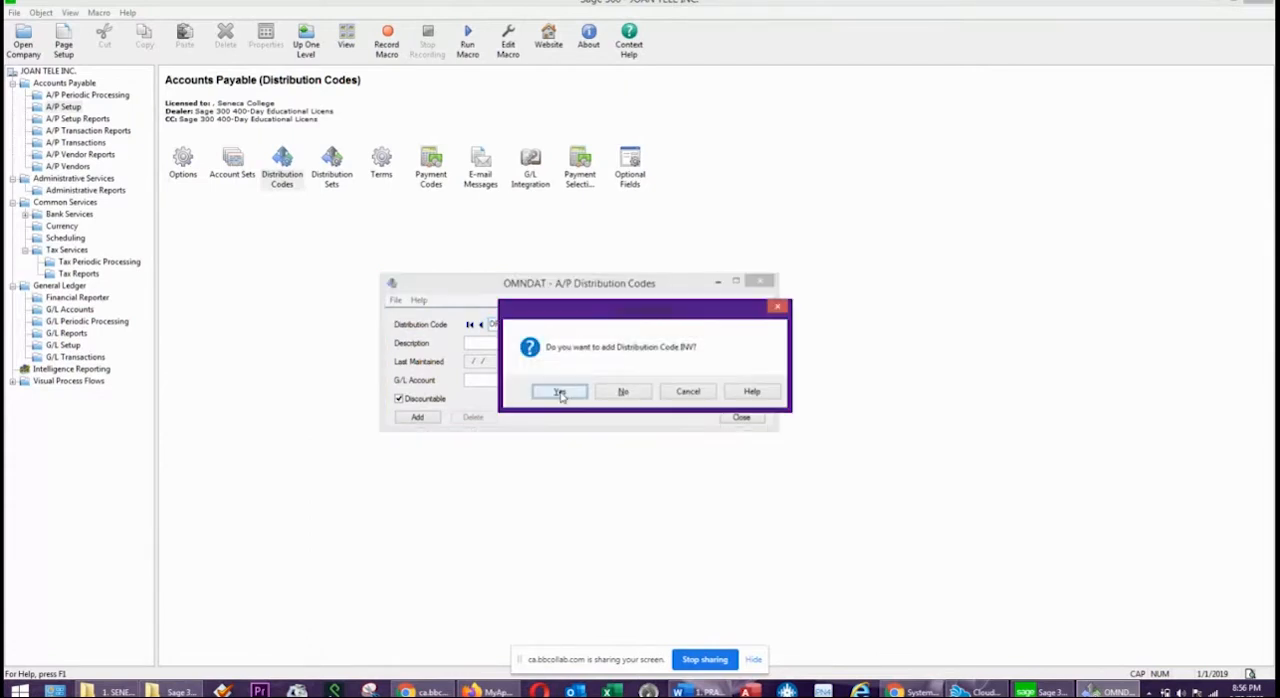
pyautogui.click(622, 392)
pyautogui.click(541, 343)
pyautogui.write('OFFI')
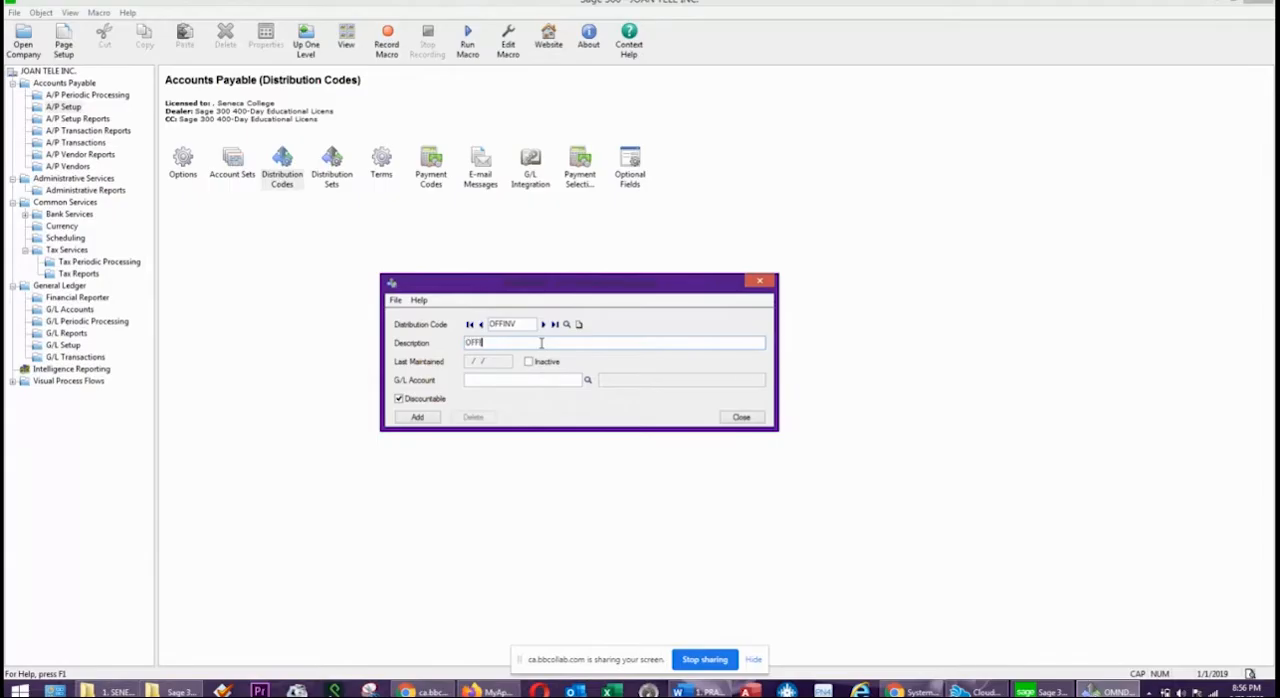
pyautogui.write('CE SUPPLIES INVENTORY')
pyautogui.press('Tab')
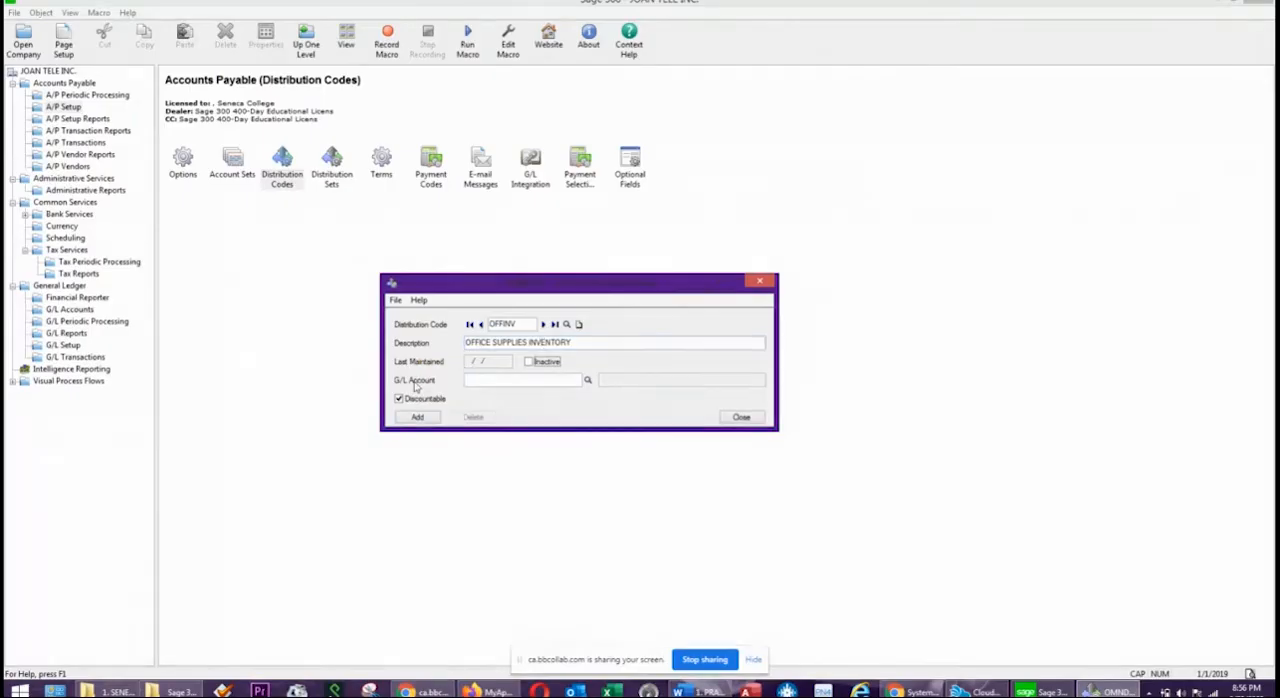
# Look up and assign G/L account 1400, office supplies inventory, to the OFFINV distribution code.
pyautogui.click(587, 381)
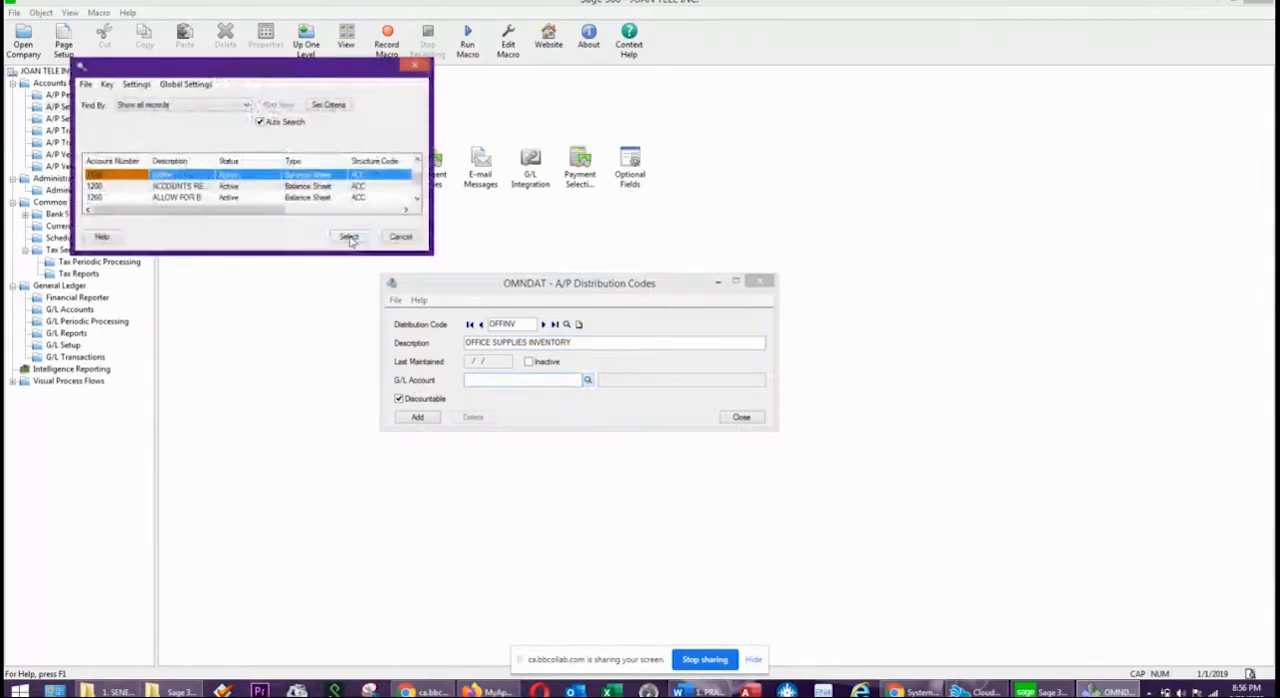
pyautogui.moveTo(268, 73); pyautogui.dragTo(830, 78)
pyautogui.scroll(-4, 734, 187)
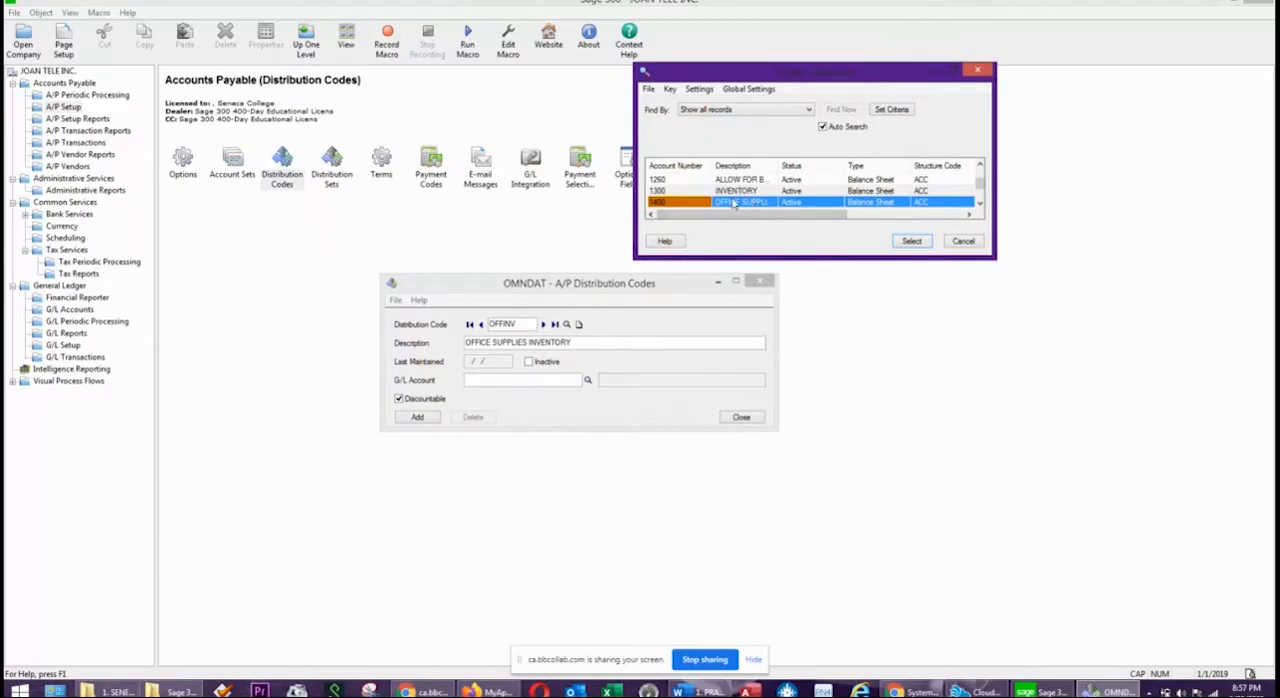
pyautogui.click(752, 202)
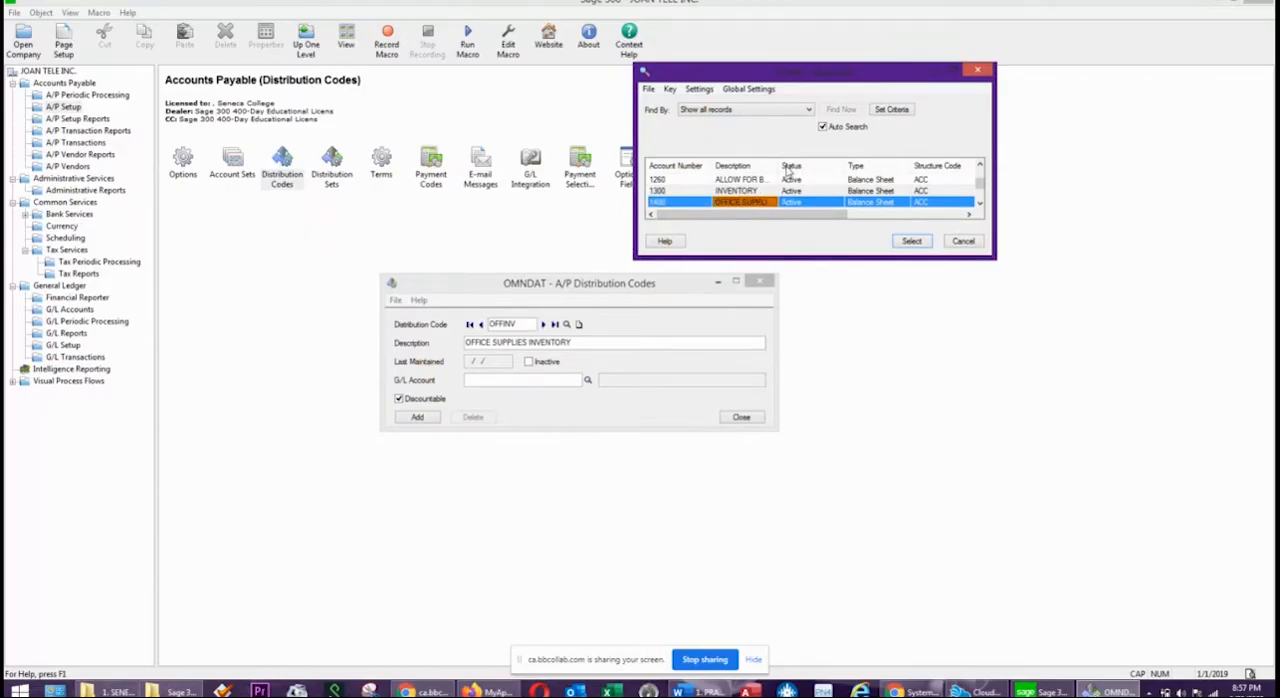
pyautogui.click(906, 242)
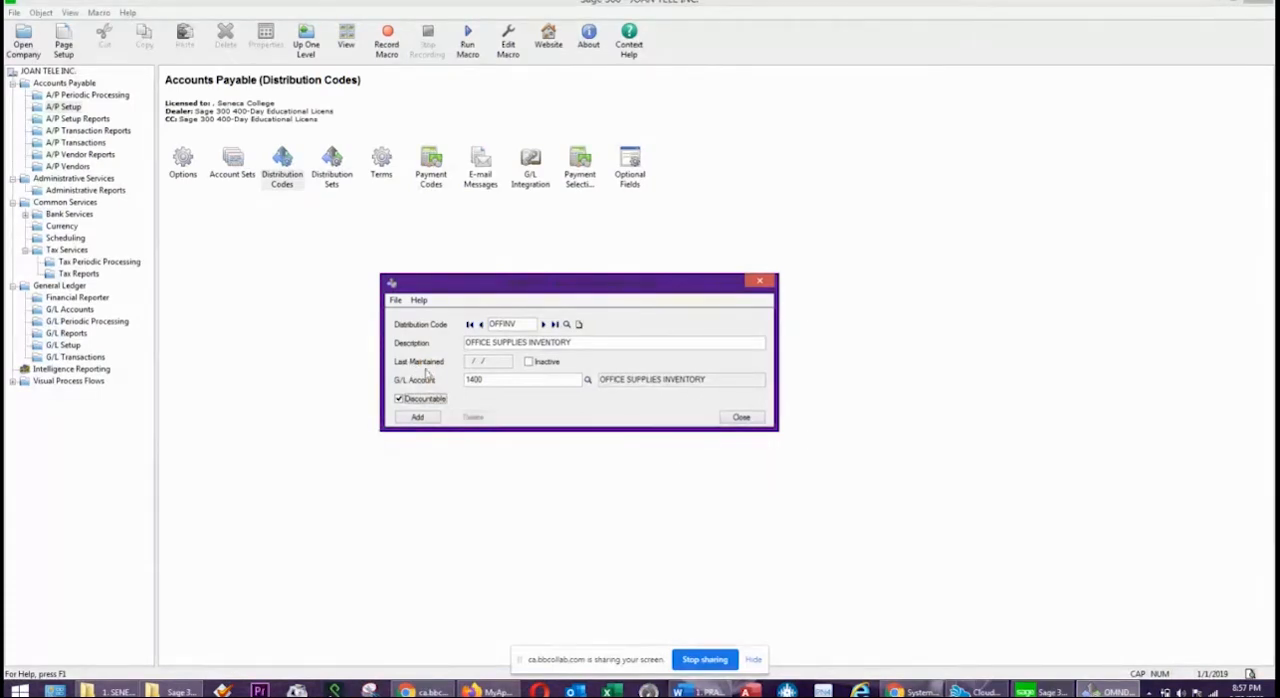
# Add the OFFINV distribution code as discountable and close the Distribution Codes window.
pyautogui.click(398, 398)
pyautogui.click(398, 398)
pyautogui.click(414, 418)
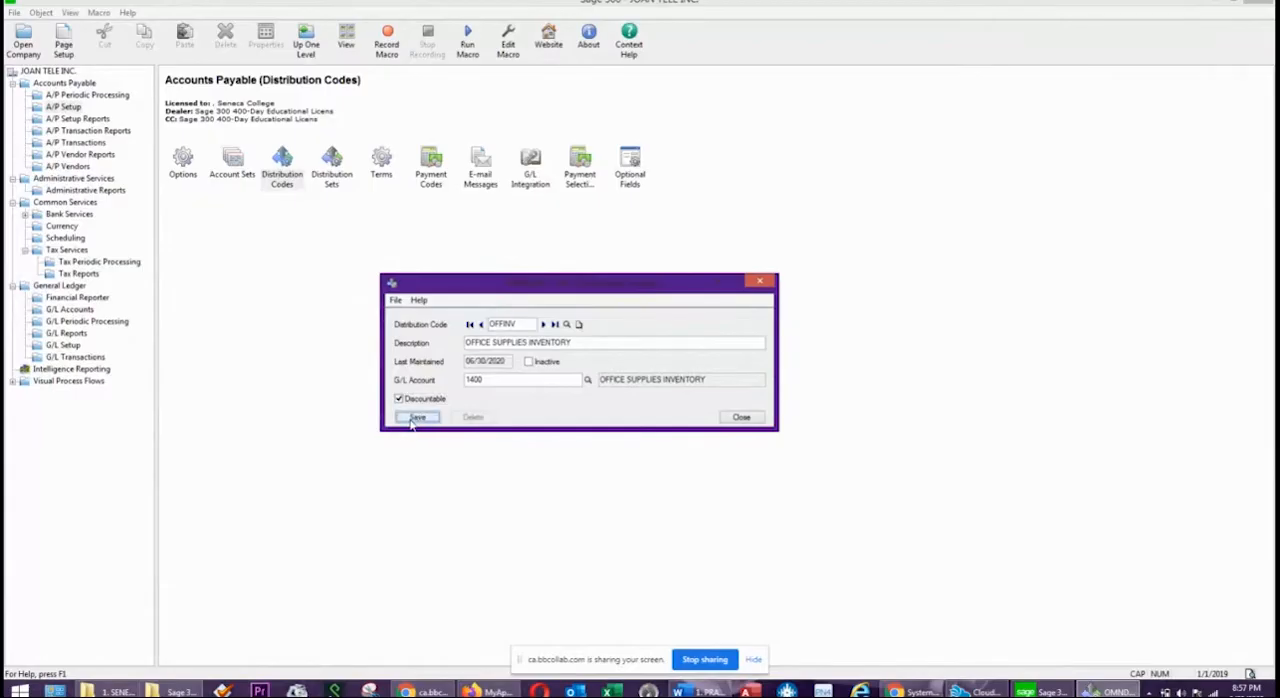
pyautogui.click(742, 418)
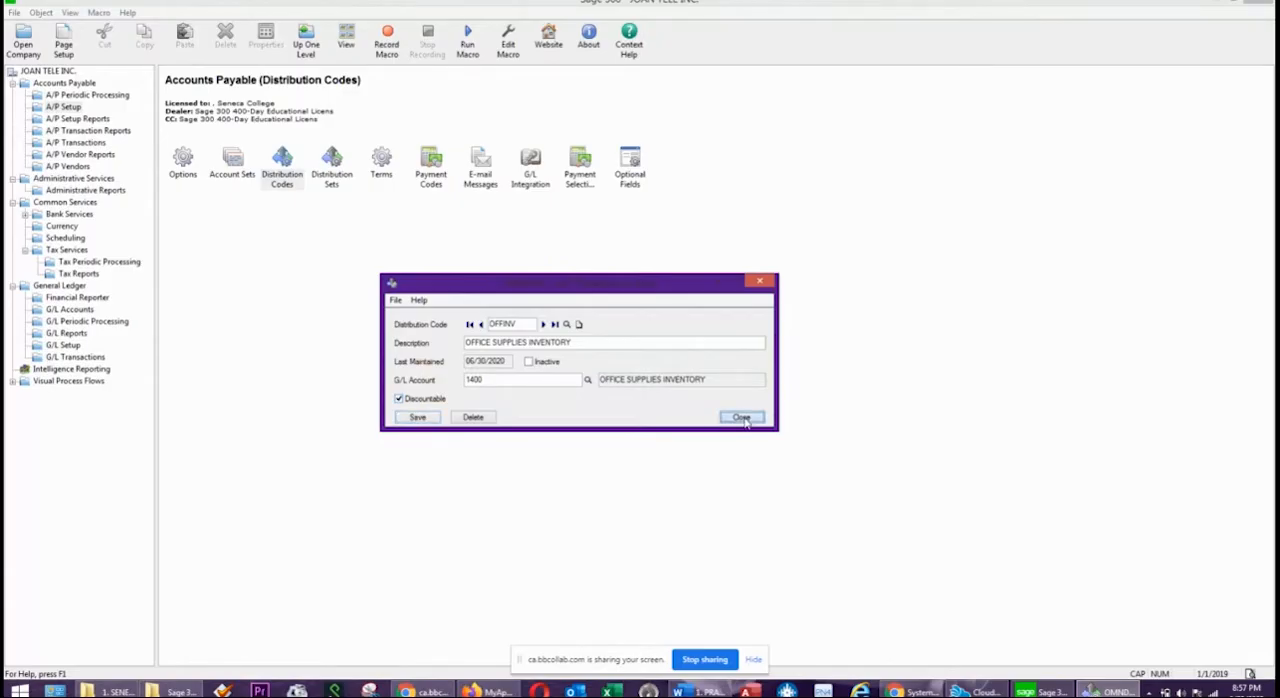
pyautogui.click(742, 420)
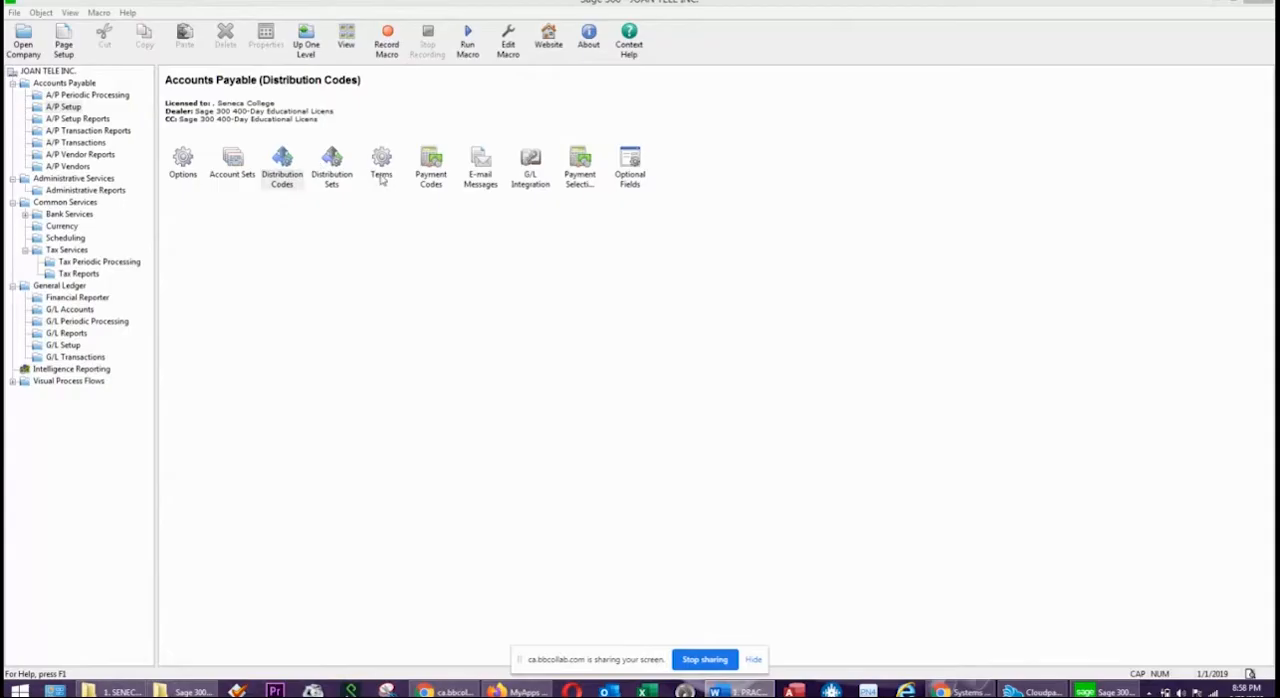
# Open the A/P Terms window and read the term code requirements in the Word practice exercise.
pyautogui.click(333, 182)
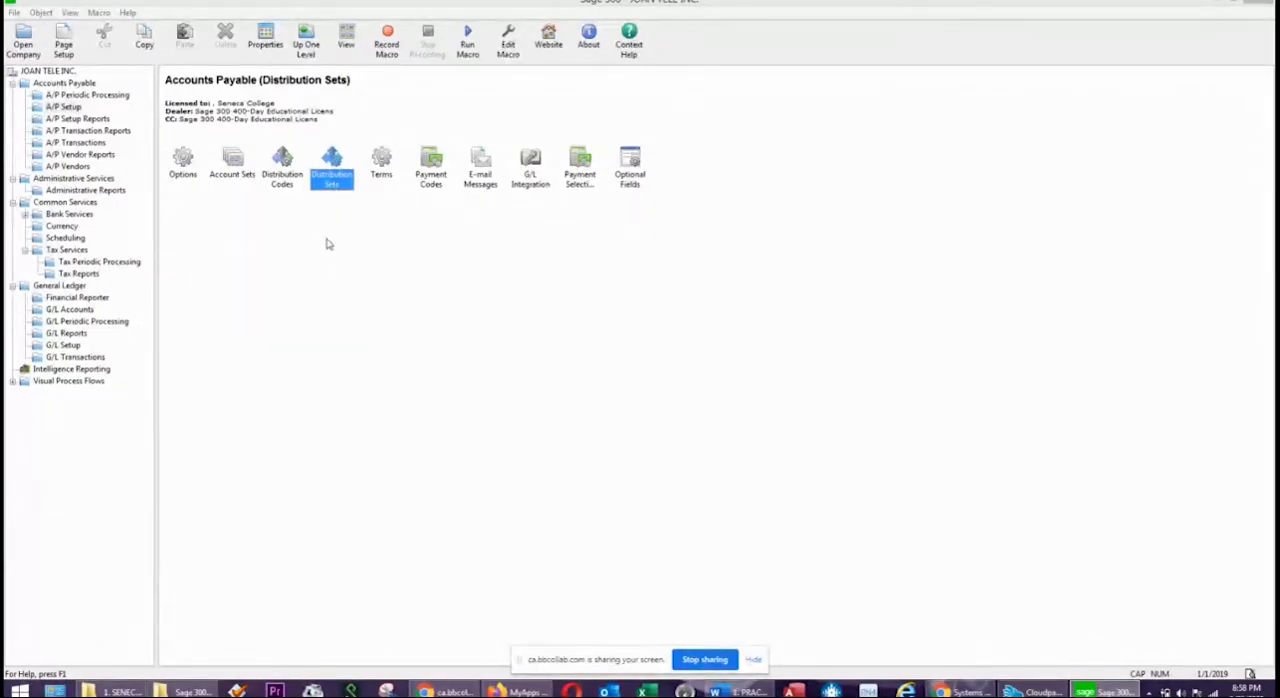
pyautogui.click(382, 163)
pyautogui.doubleClick(384, 161)
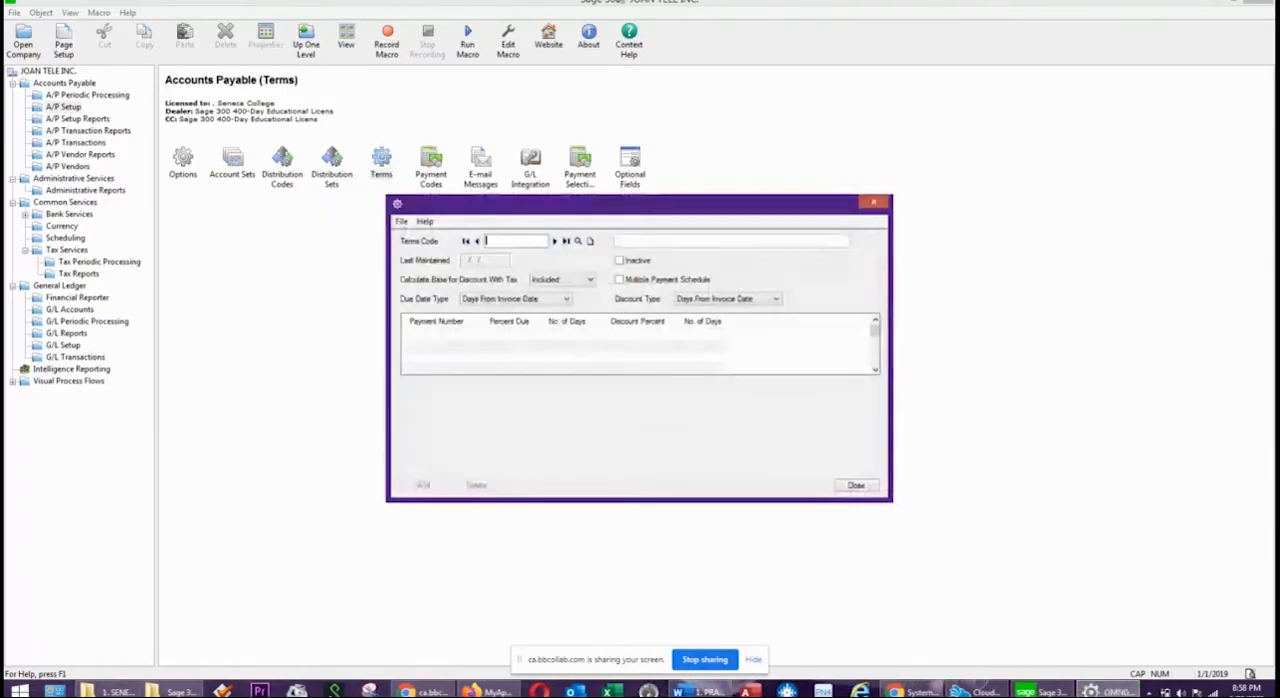
pyautogui.moveTo(1279, 150); pyautogui.dragTo(824, 122)
pyautogui.scroll(-3, 799, 487)
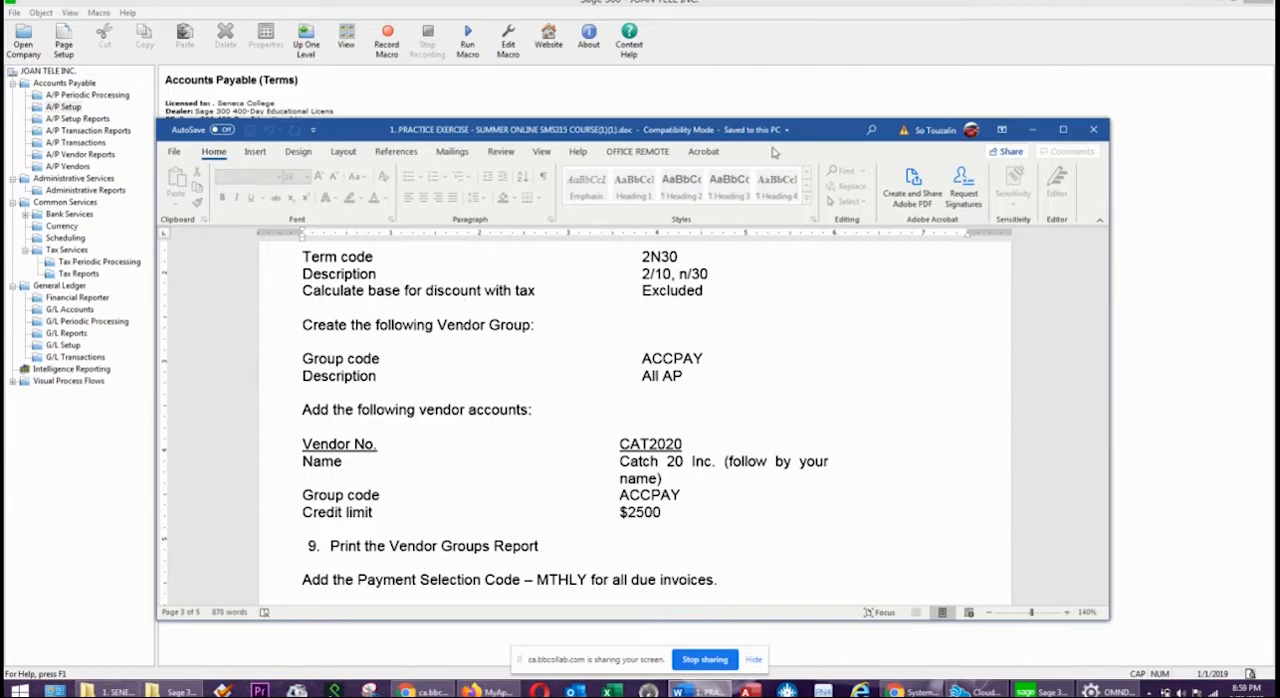
pyautogui.moveTo(814, 134); pyautogui.dragTo(1279, 127)
# Enter terms code 2N30, described as 2% 10 DAYS NET 30 DAYS, with tax excluded from the discount base.
pyautogui.click(506, 240)
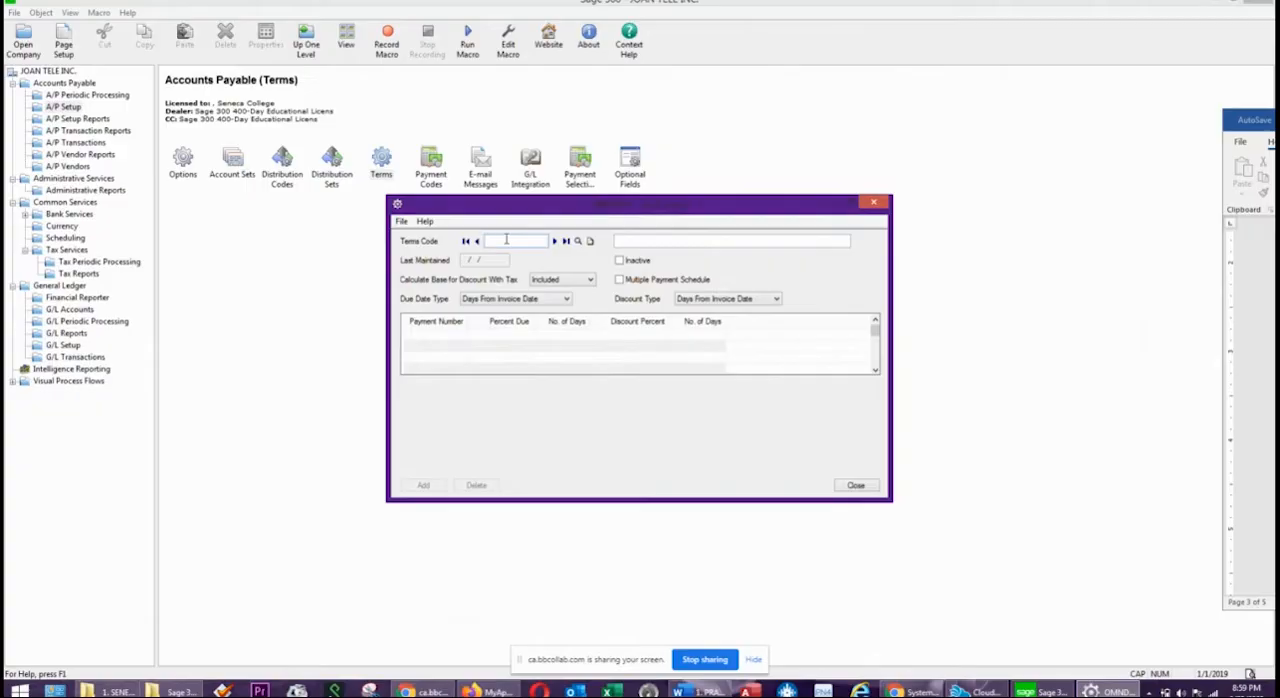
pyautogui.write('2N30')
pyautogui.press('Tab')
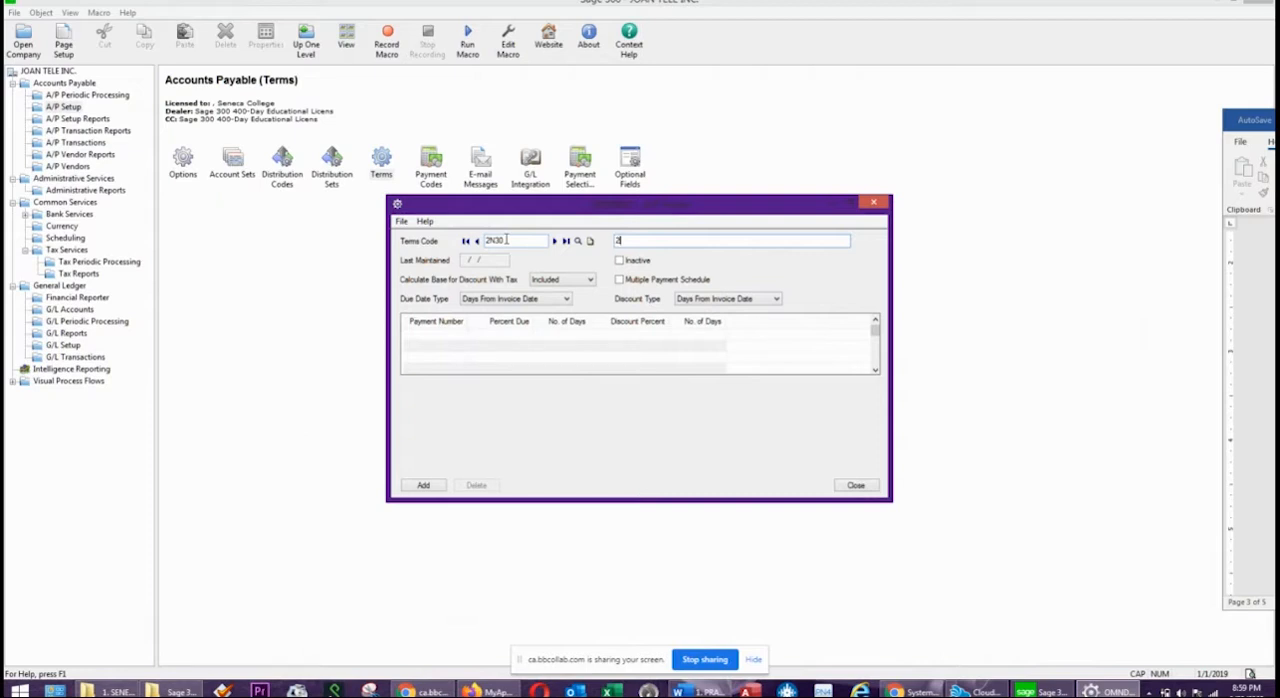
pyautogui.write('2% 10 DAYS NET 30 DAYS')
pyautogui.click(556, 282)
pyautogui.click(550, 301)
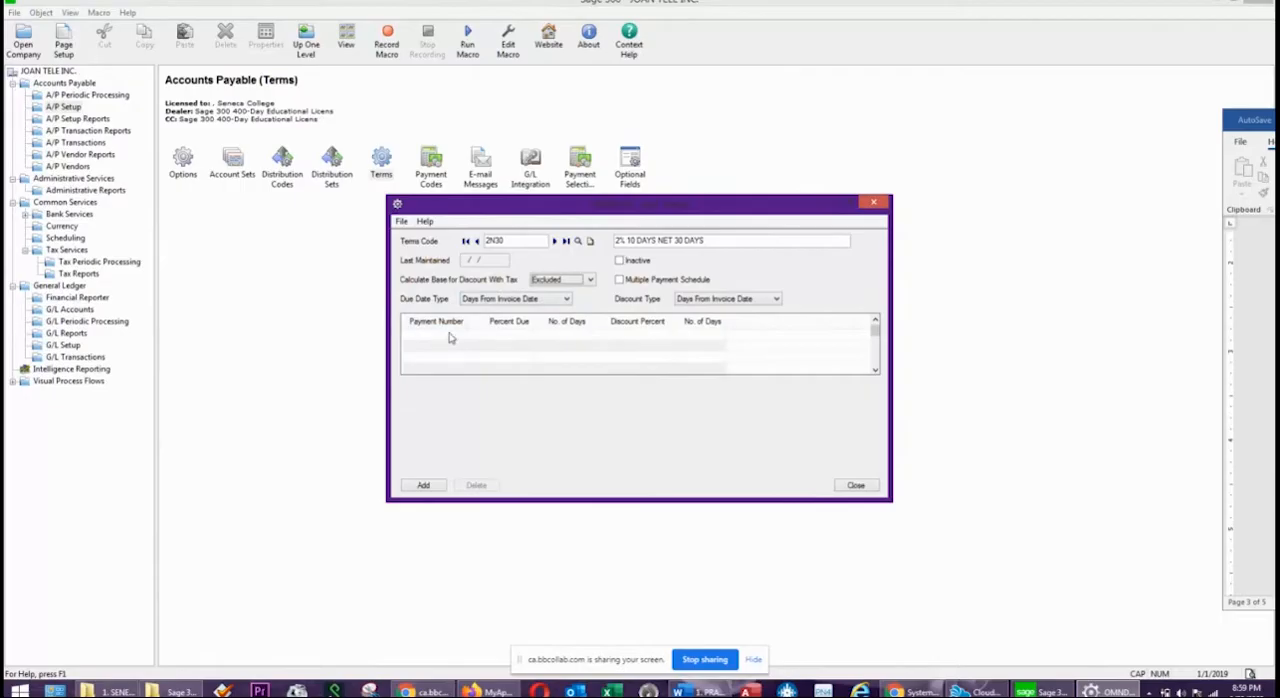
# Keep the due date type as Days From Invoice Date and make payment 1 of terms code 2N30 due in 30 days.
pyautogui.click(513, 300)
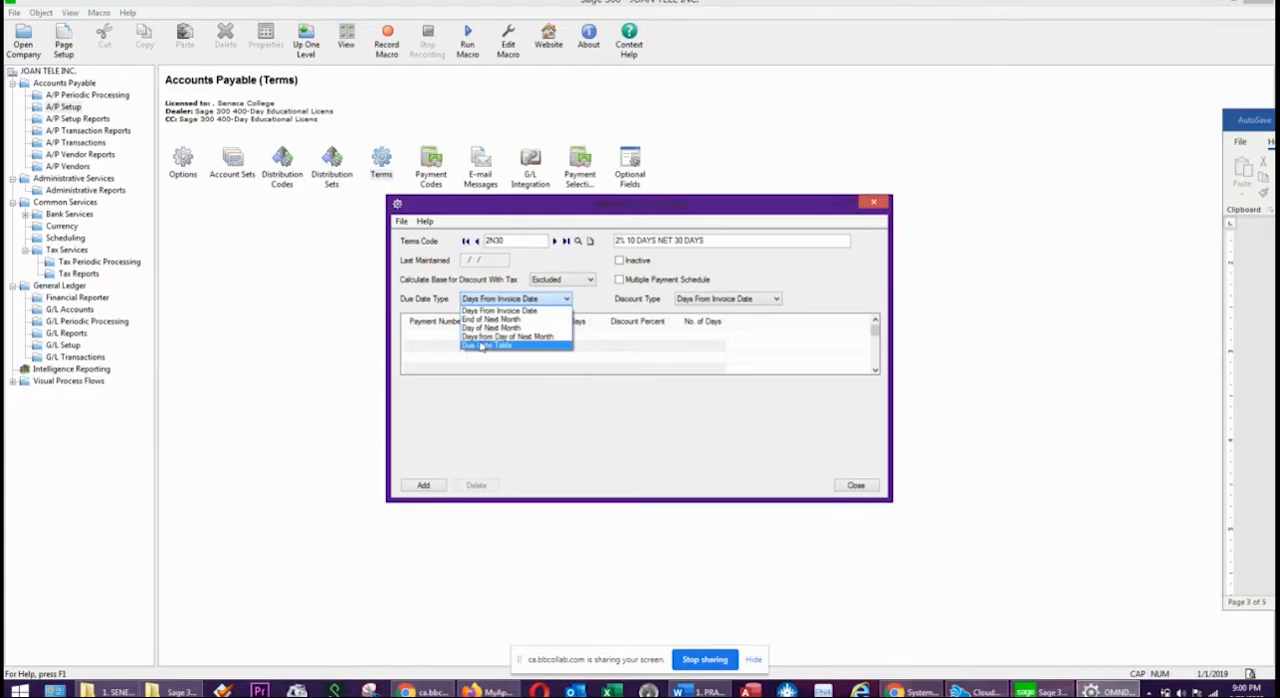
pyautogui.click(527, 318)
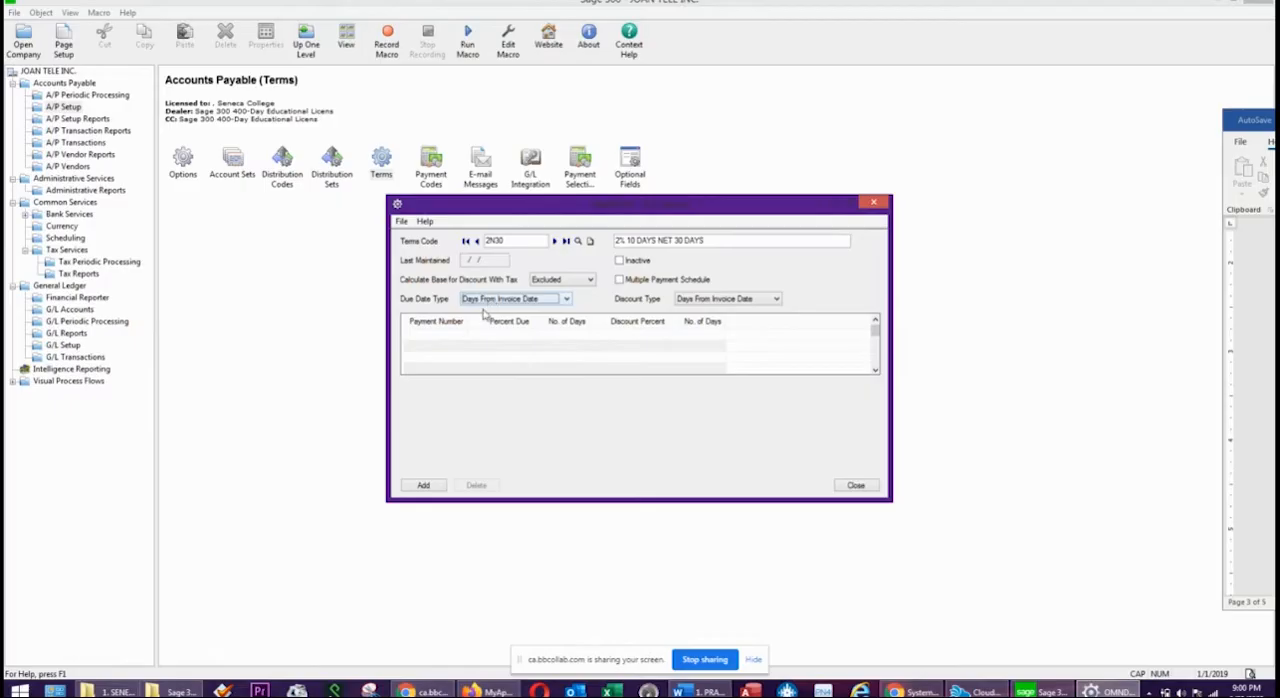
pyautogui.click(458, 340)
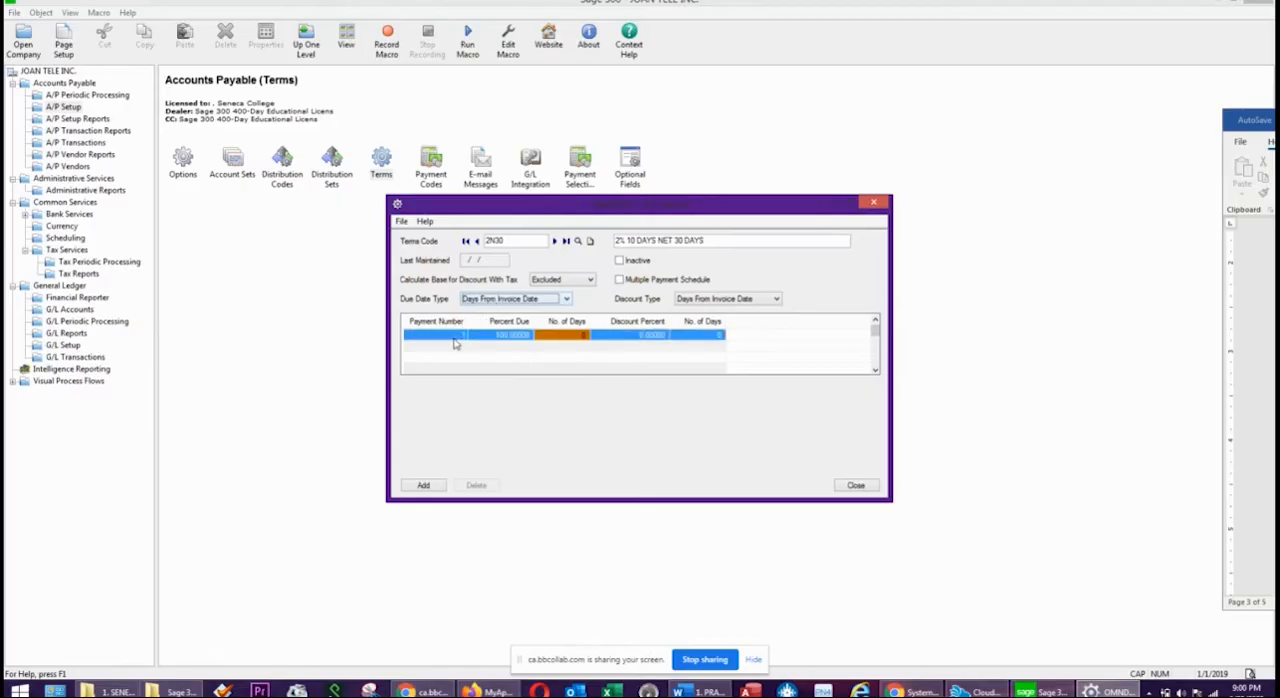
pyautogui.click(561, 340)
pyautogui.write('30')
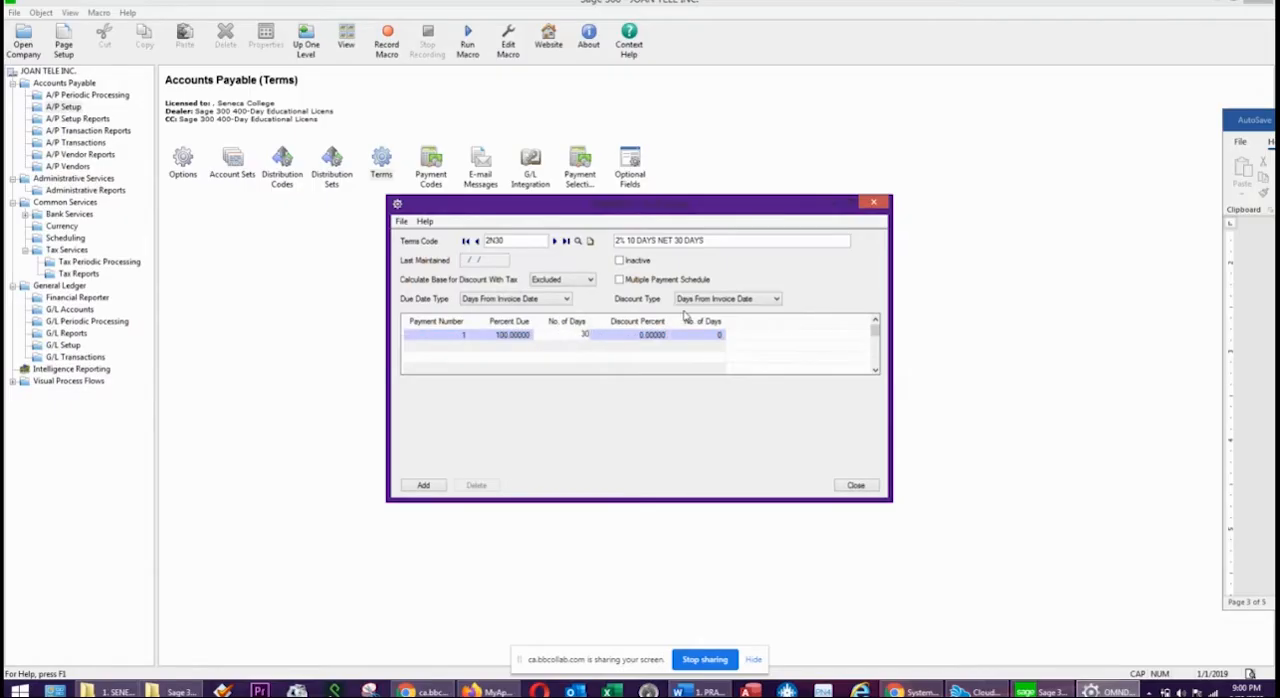
# Give payment 1 a 2% discount within 10 days, then add the 2N30 terms code and close the Terms window.
pyautogui.click(650, 340)
pyautogui.write('2')
pyautogui.click(692, 334)
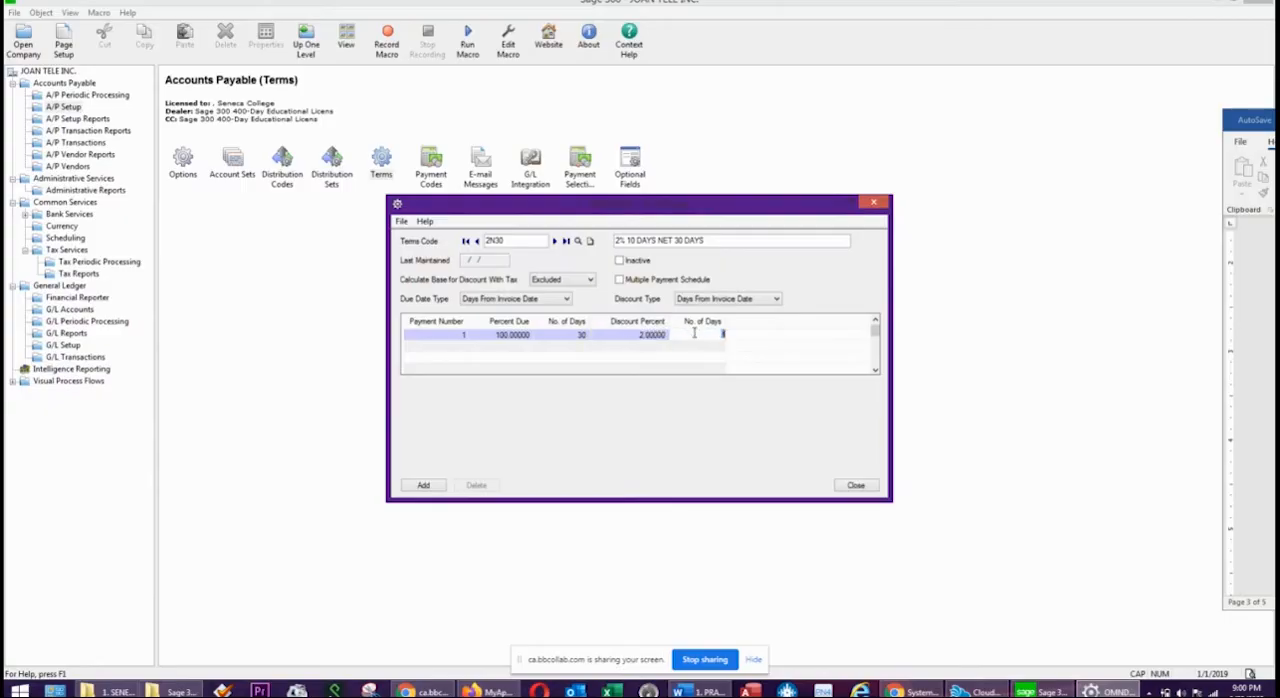
pyautogui.write('10')
pyautogui.click(624, 336)
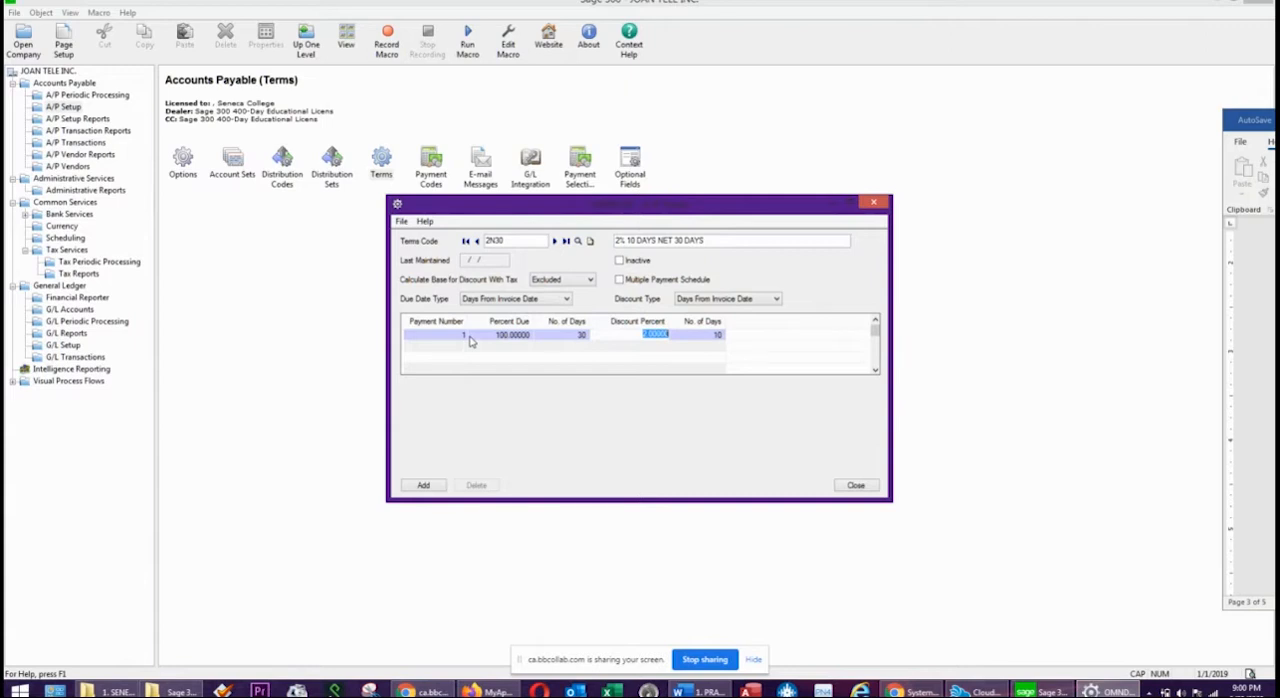
pyautogui.click(423, 486)
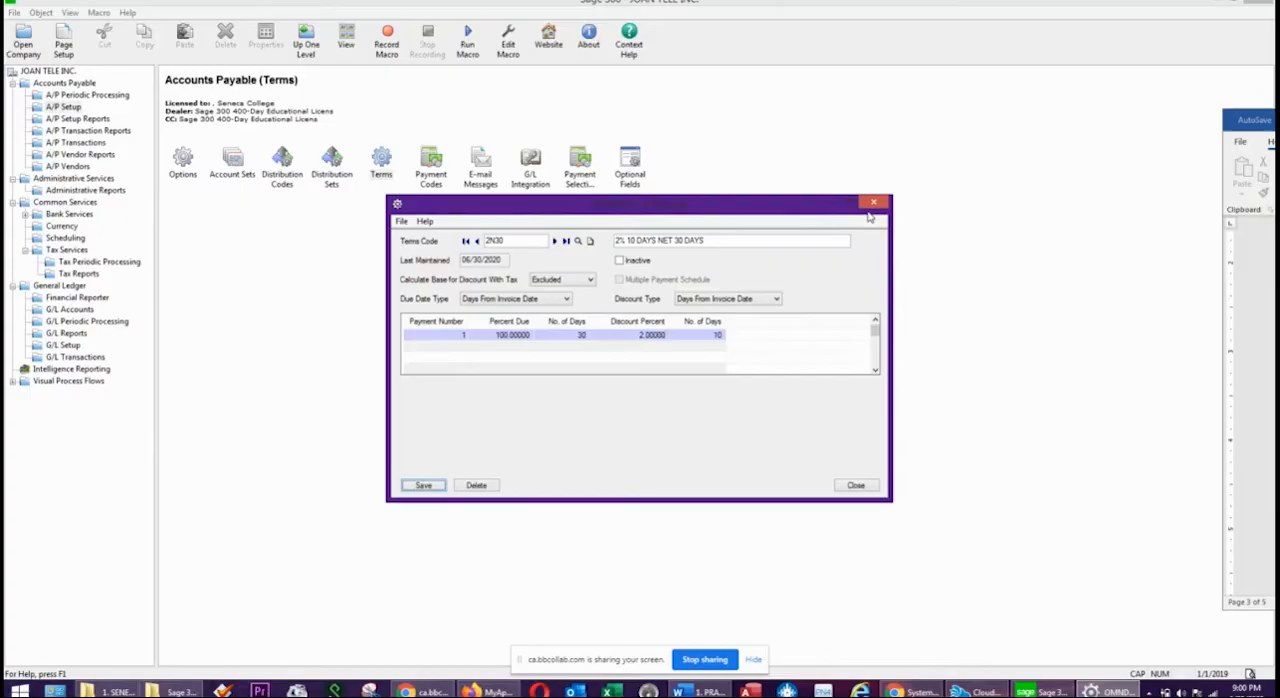
pyautogui.click(868, 487)
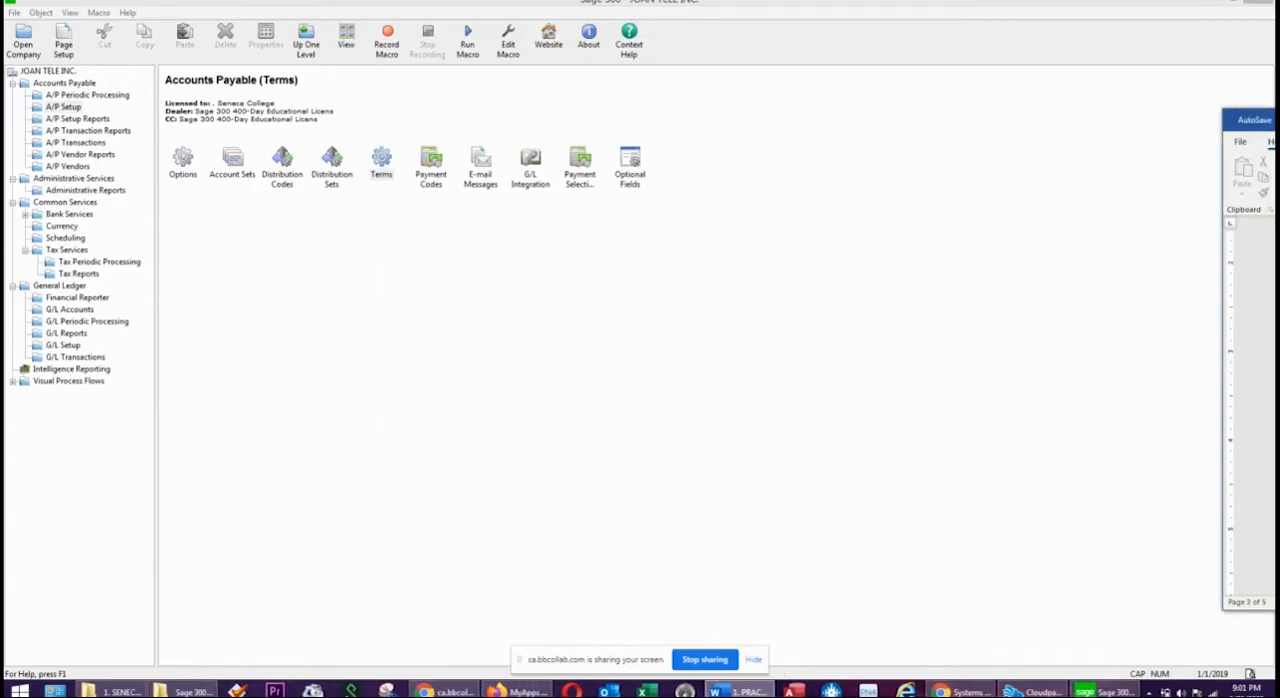
# Read the vendor group code and description requirements in the Word practice exercise.
pyautogui.moveTo(1279, 120); pyautogui.dragTo(834, 88)
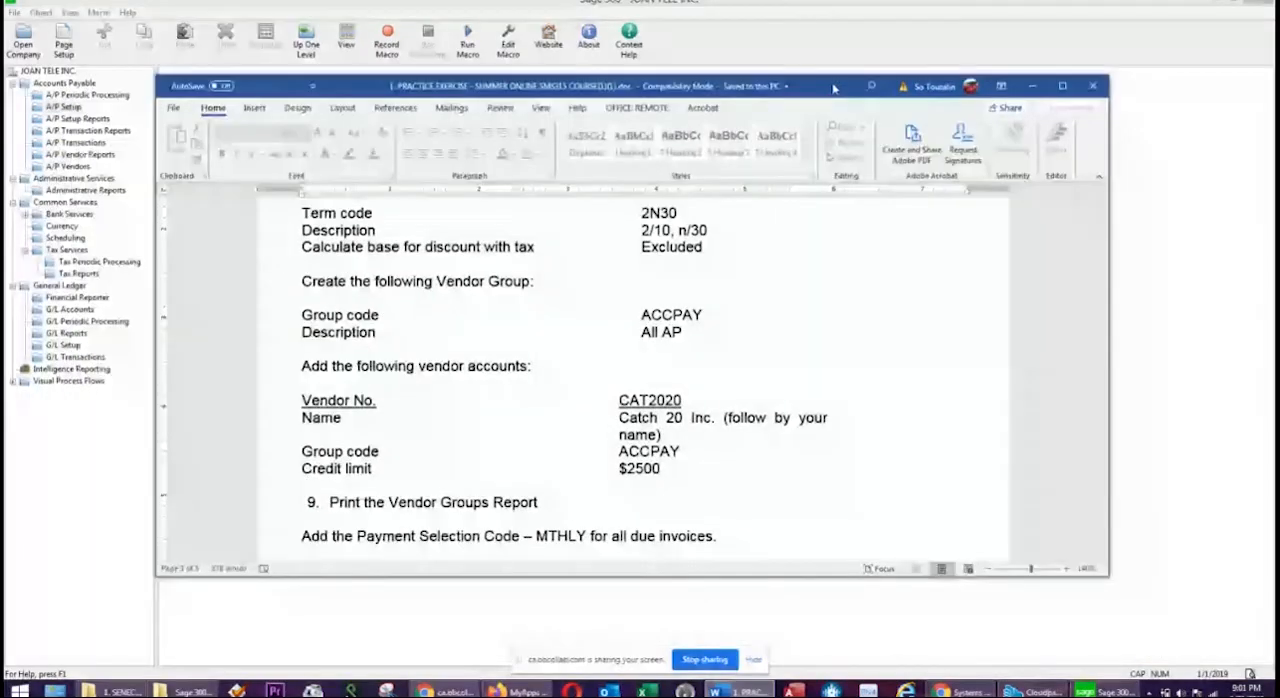
pyautogui.scroll(-3, 807, 314)
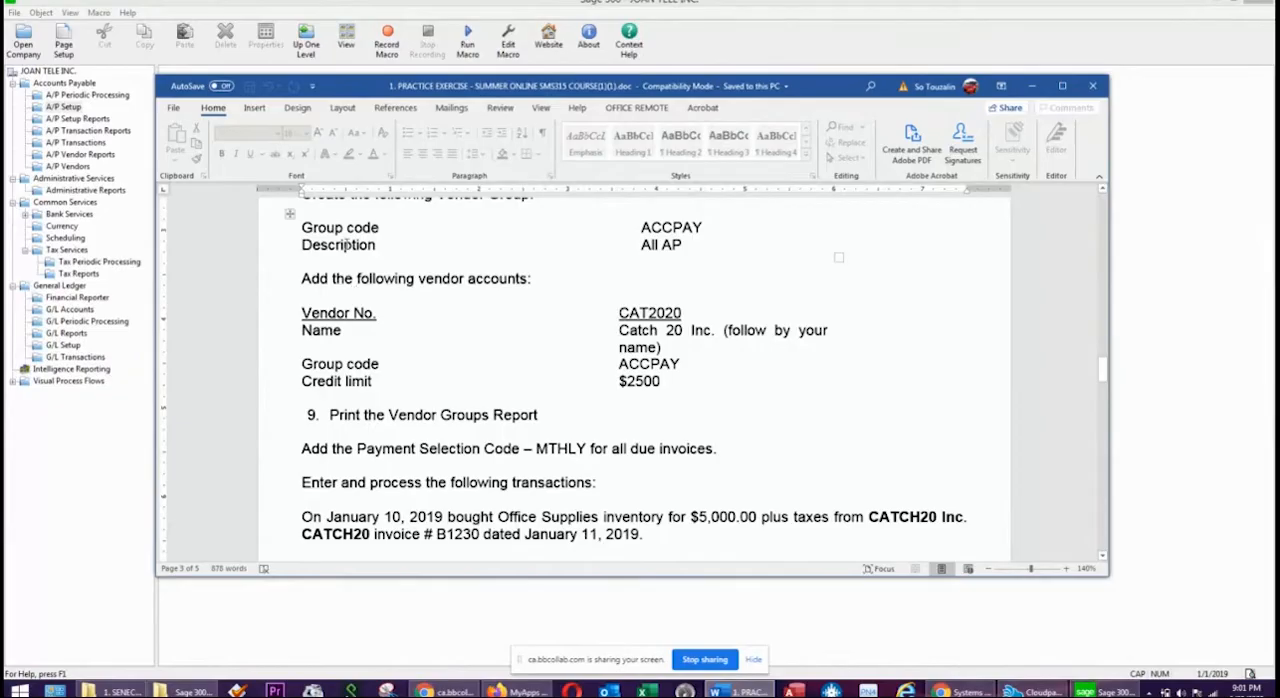
pyautogui.scroll(3, 322, 316)
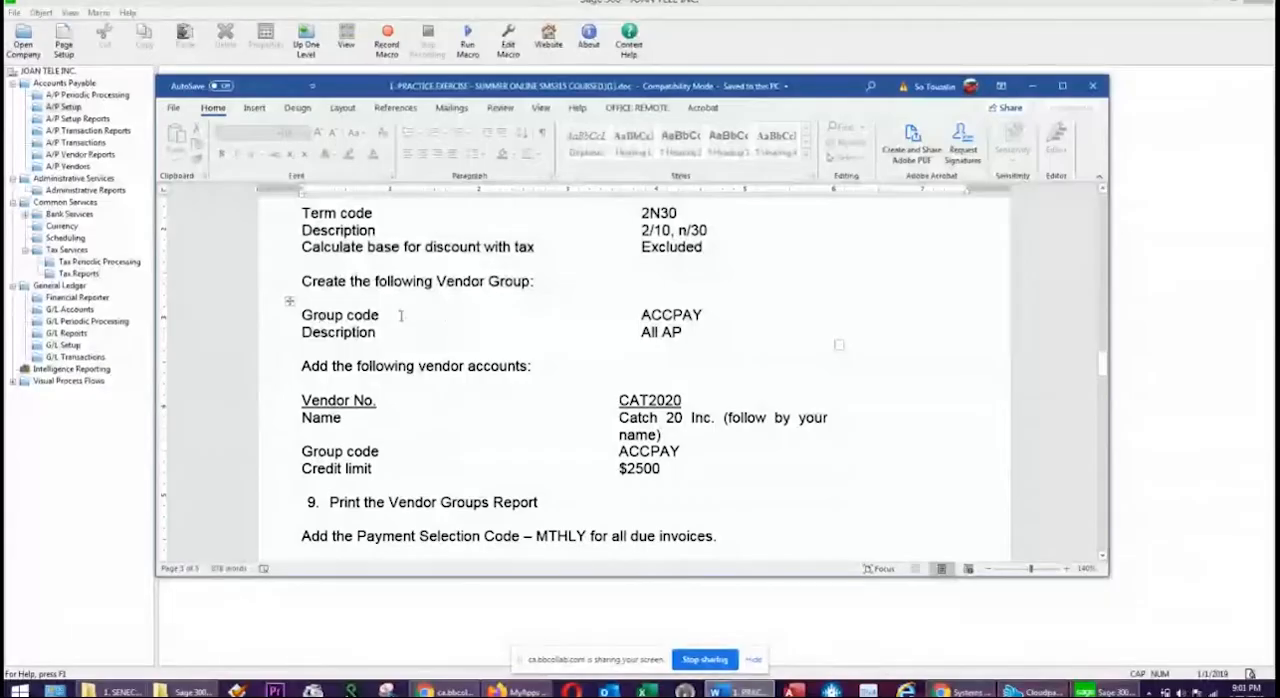
pyautogui.moveTo(666, 315); pyautogui.dragTo(690, 337)
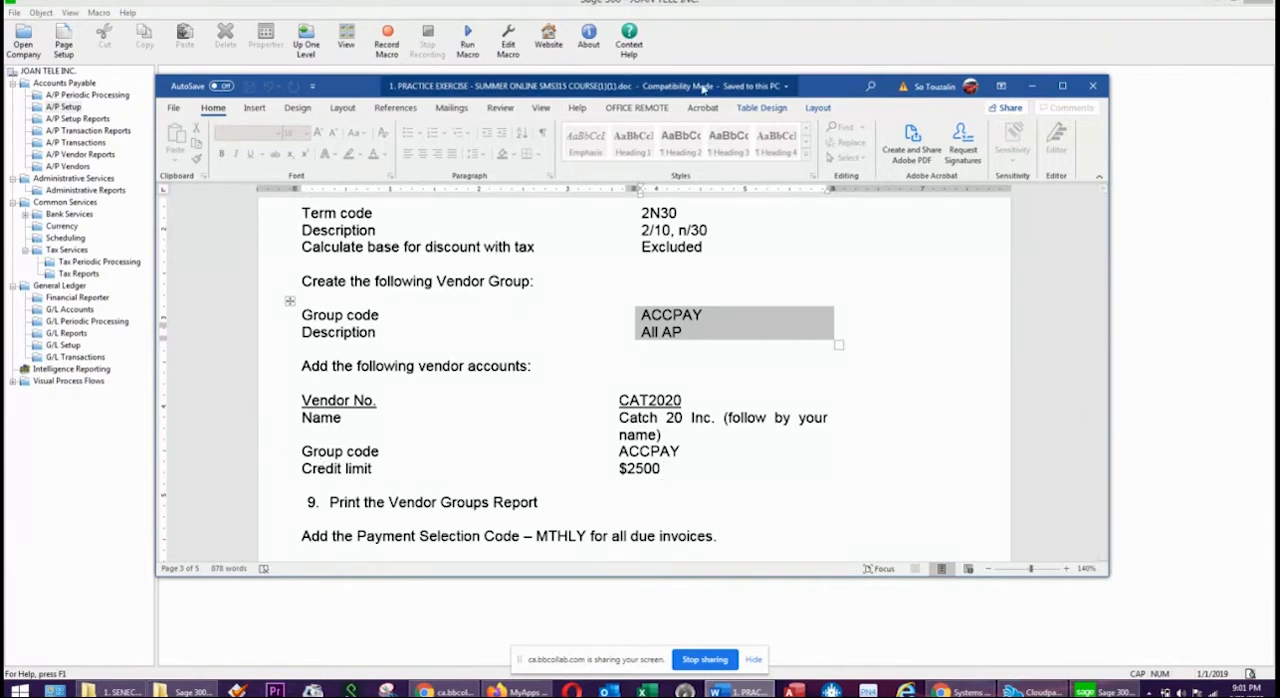
pyautogui.moveTo(789, 83); pyautogui.dragTo(1275, 85)
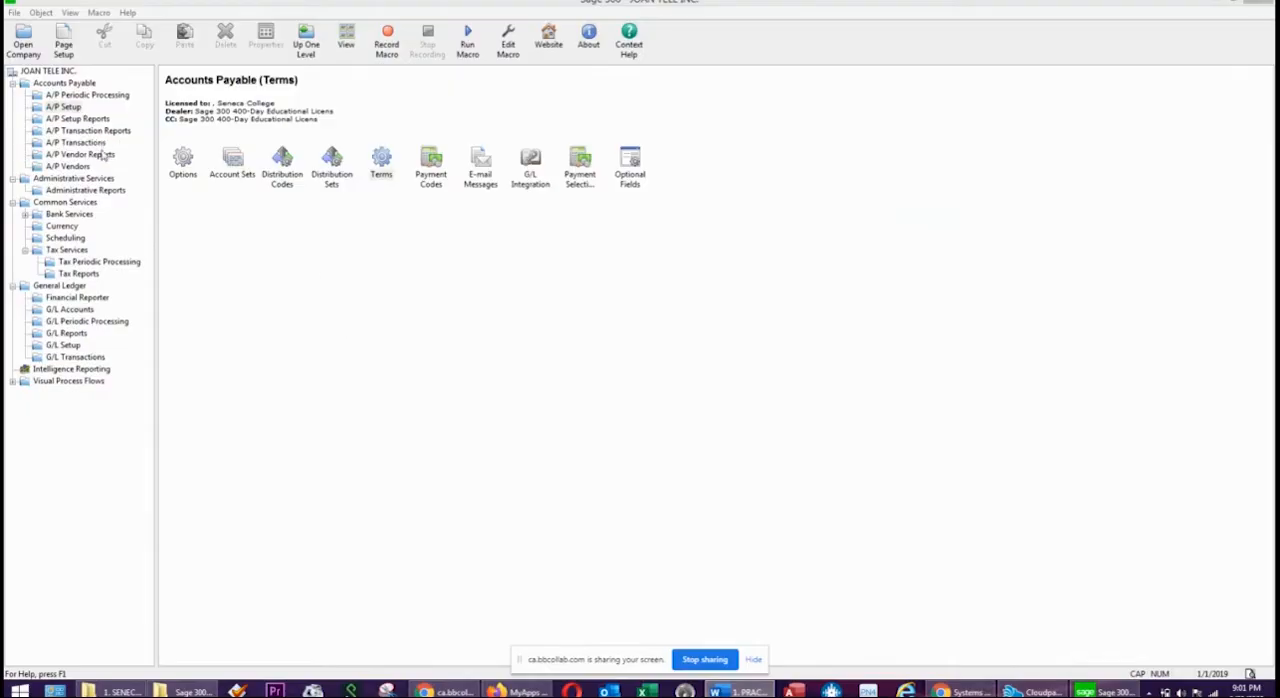
# Open A/P Vendor Groups and start a new group with code ACCPAY and description ALL AP.
pyautogui.click(77, 168)
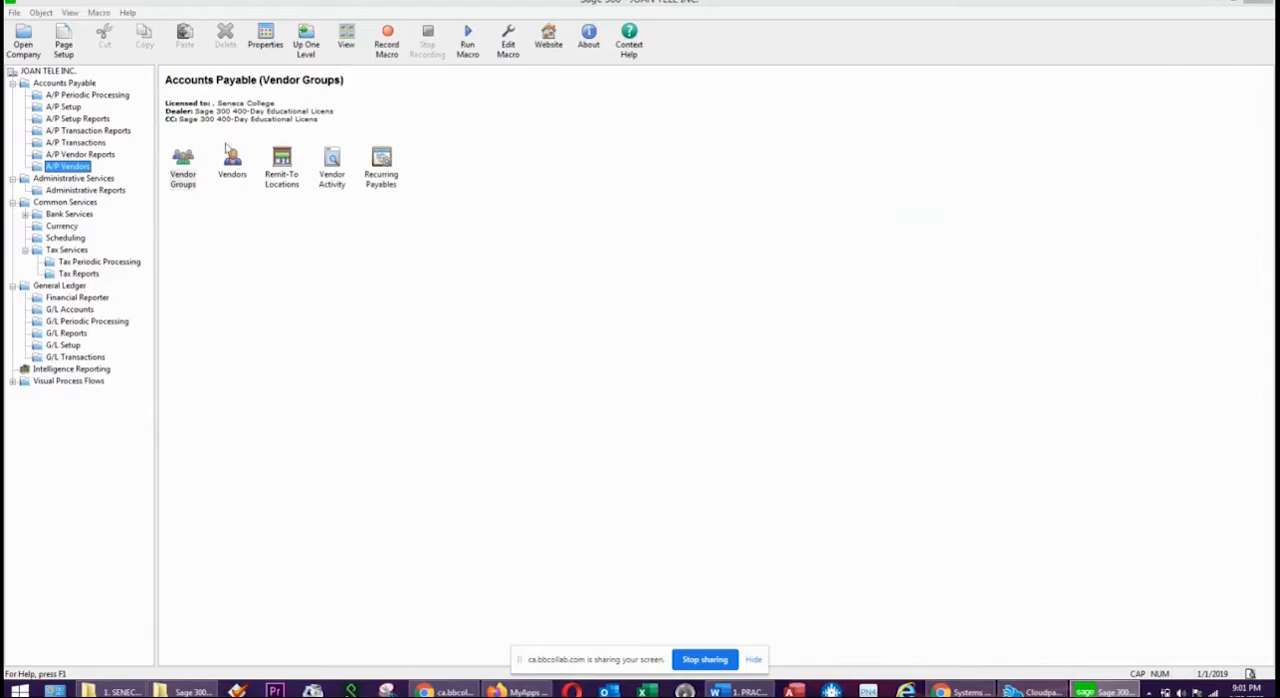
pyautogui.doubleClick(178, 162)
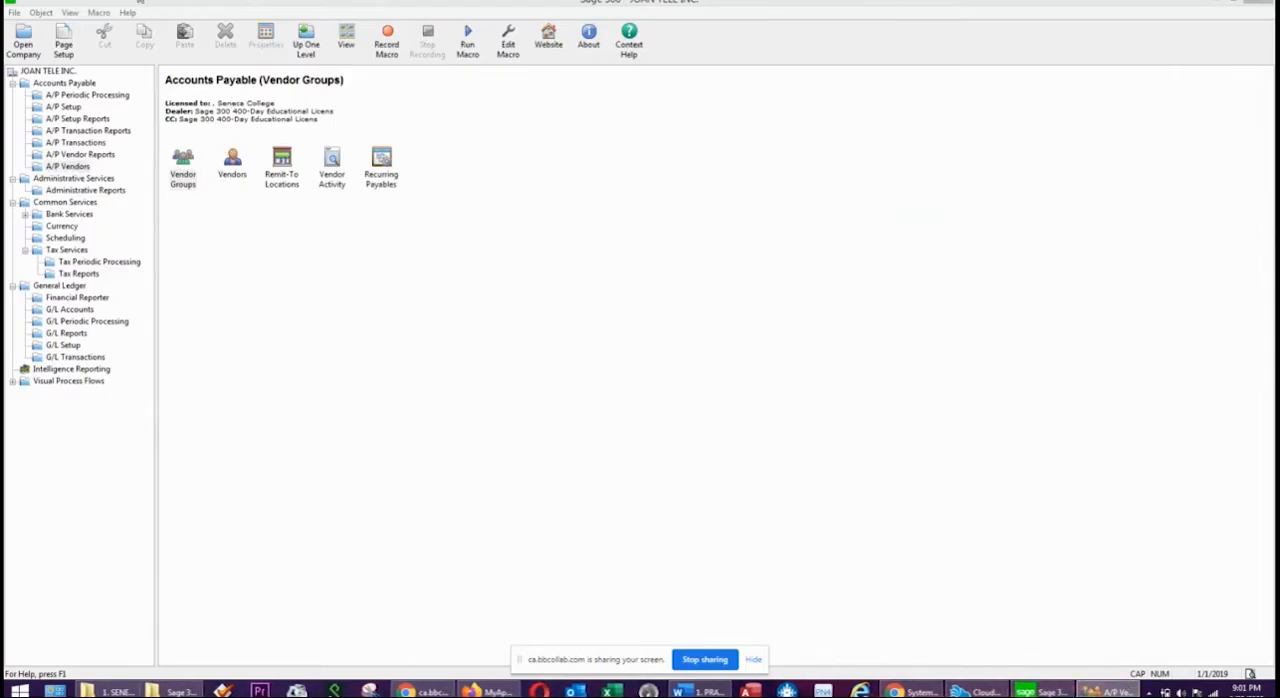
pyautogui.write('ACCPAY')
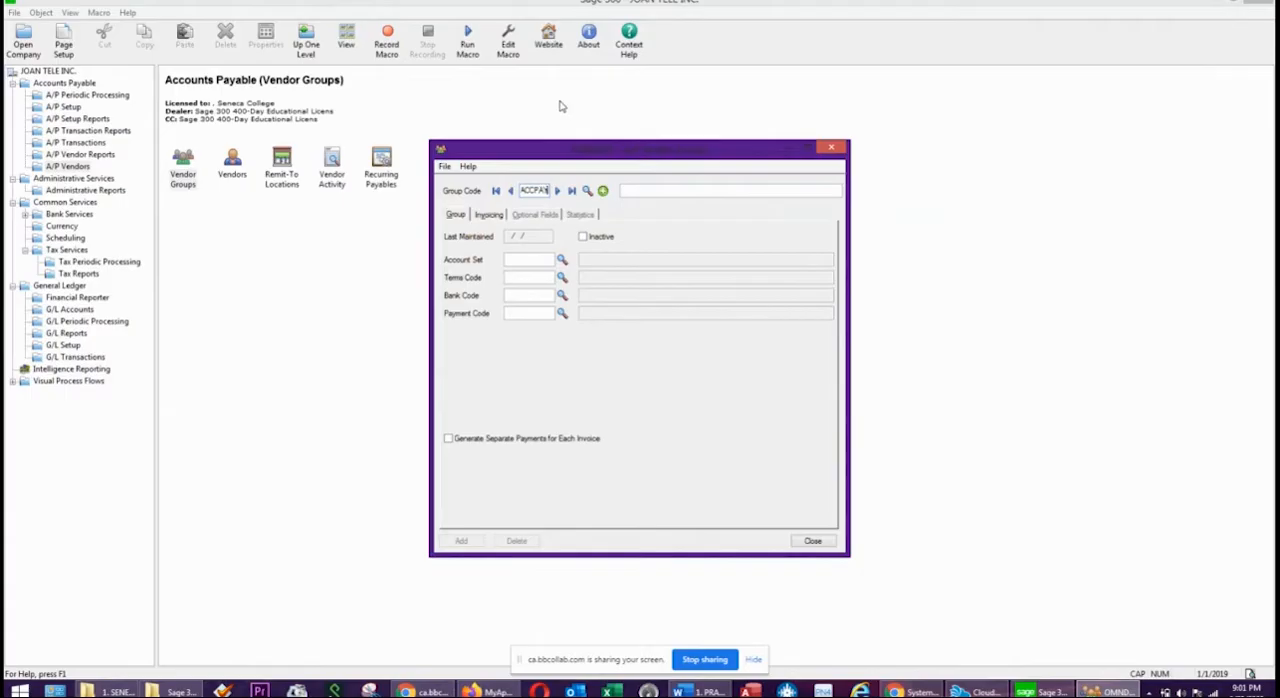
pyautogui.press('Tab')
pyautogui.write('ALL')
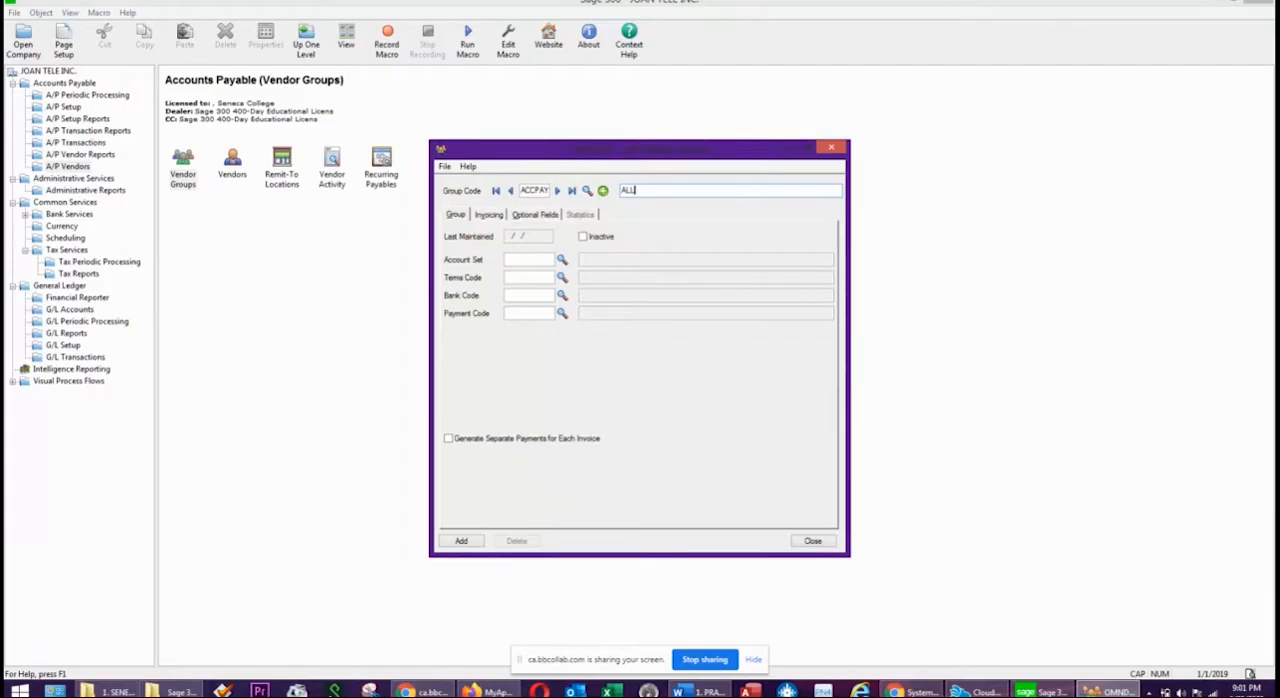
pyautogui.write('AP')
pyautogui.press('Tab')
pyautogui.press('Tab')
# Assign account set ACCPAC, terms code 2N30, bank code TD and payment code CHECK to the ACCPAY vendor group.
pyautogui.click(561, 259)
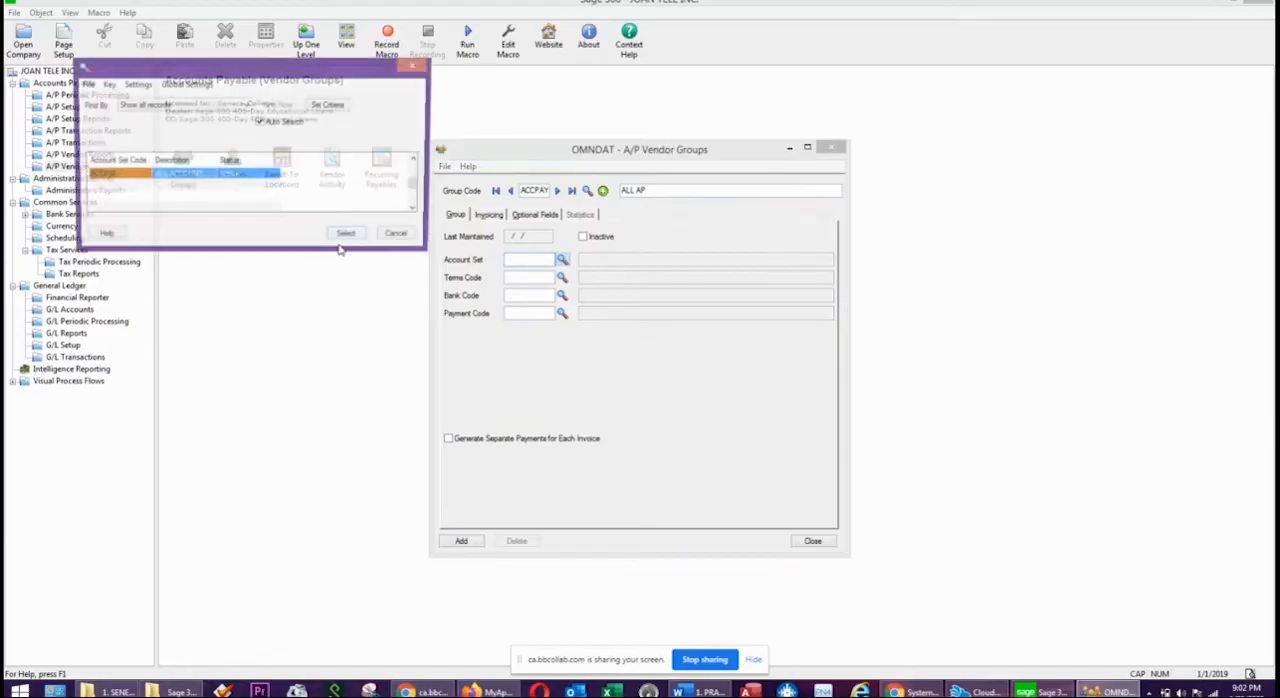
pyautogui.doubleClick(167, 177)
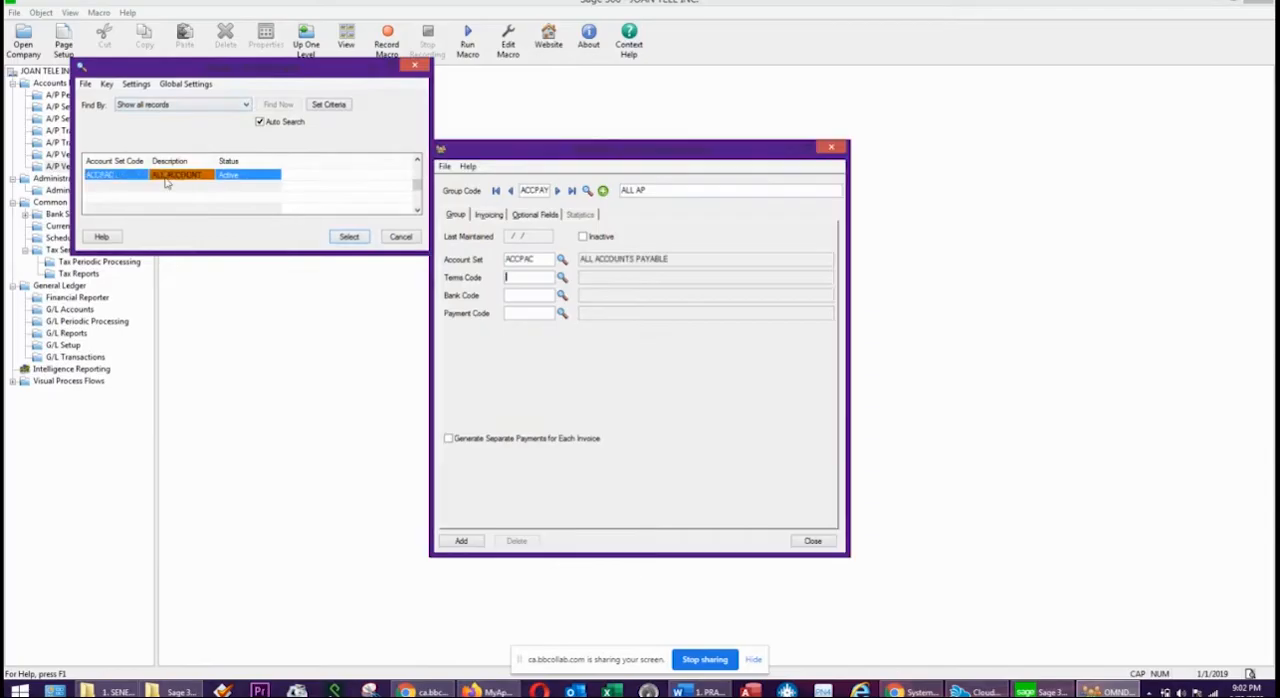
pyautogui.click(562, 278)
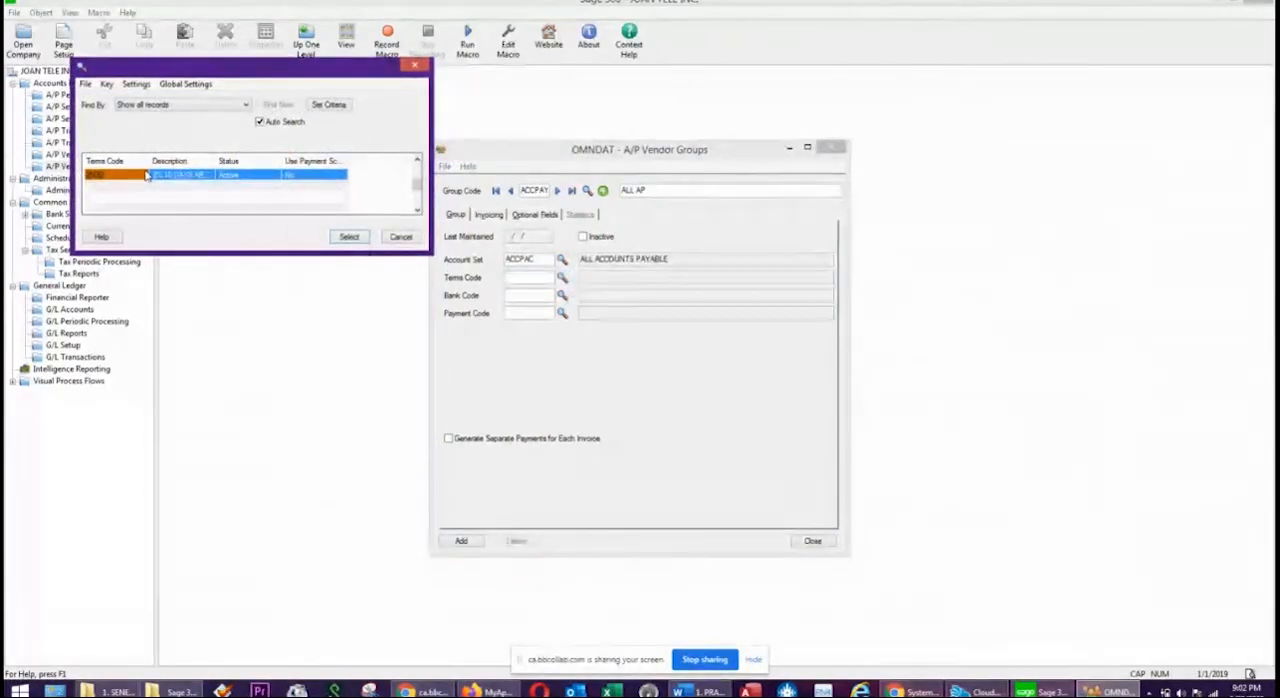
pyautogui.doubleClick(147, 175)
pyautogui.click(562, 296)
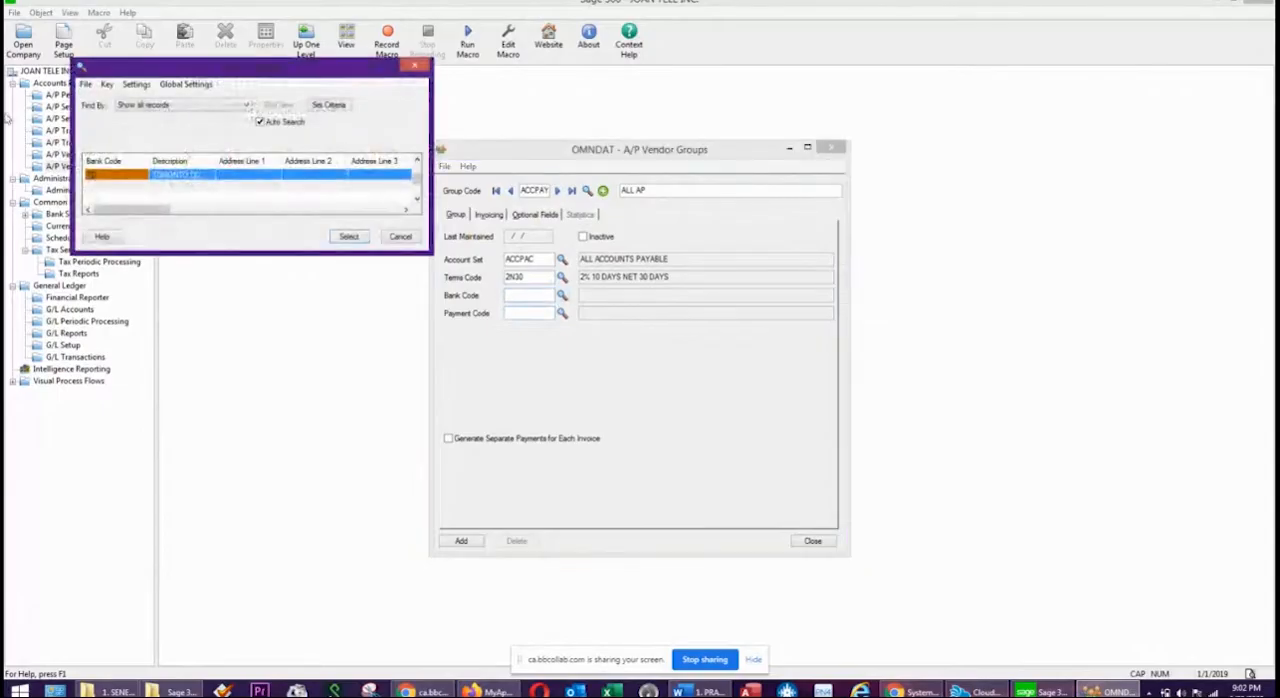
pyautogui.doubleClick(202, 177)
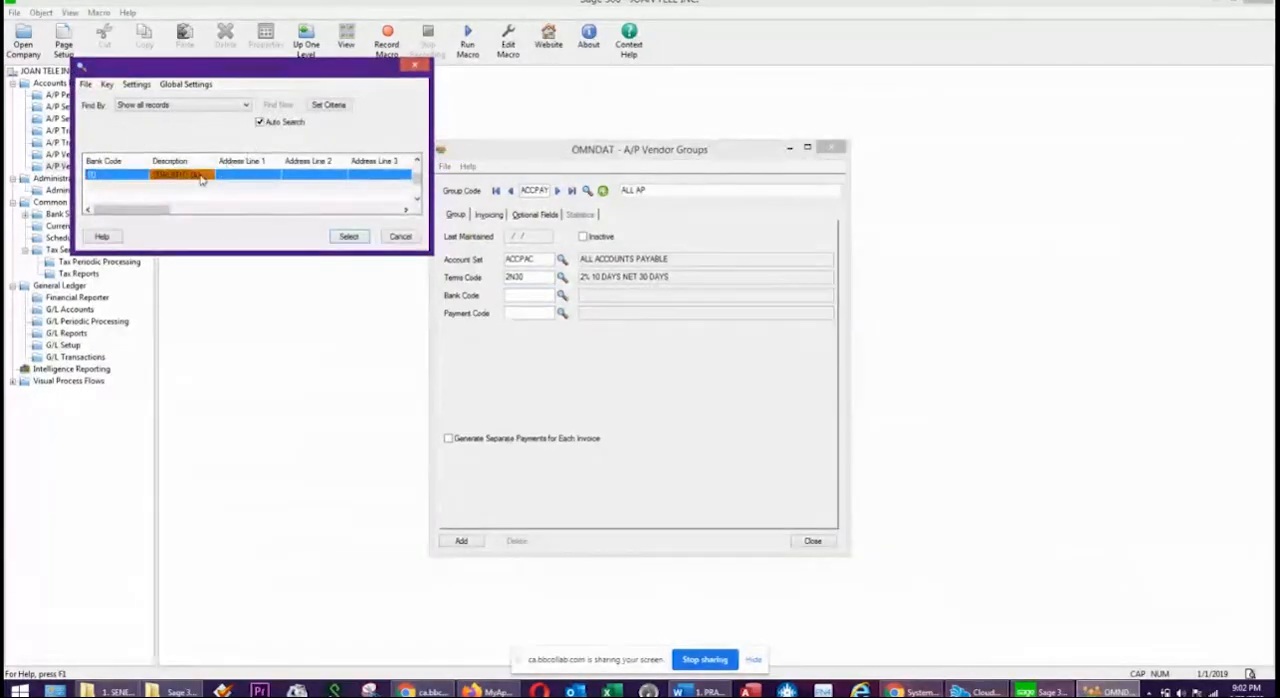
pyautogui.click(562, 314)
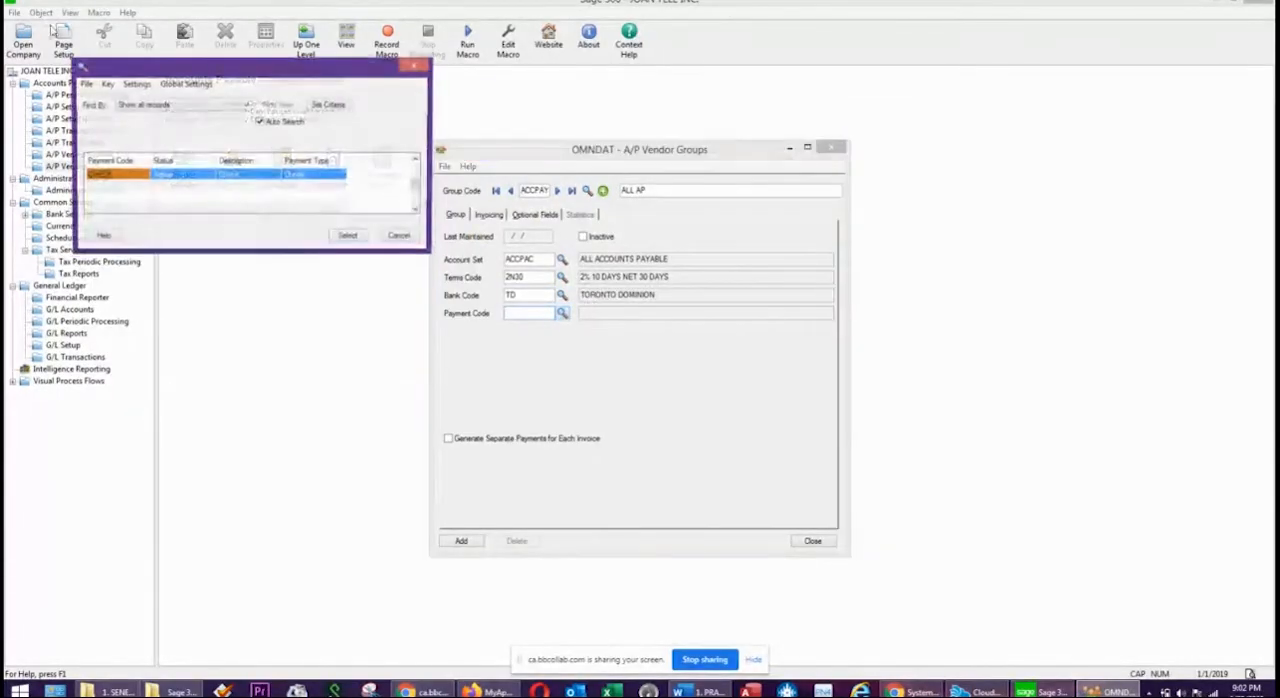
pyautogui.doubleClick(137, 180)
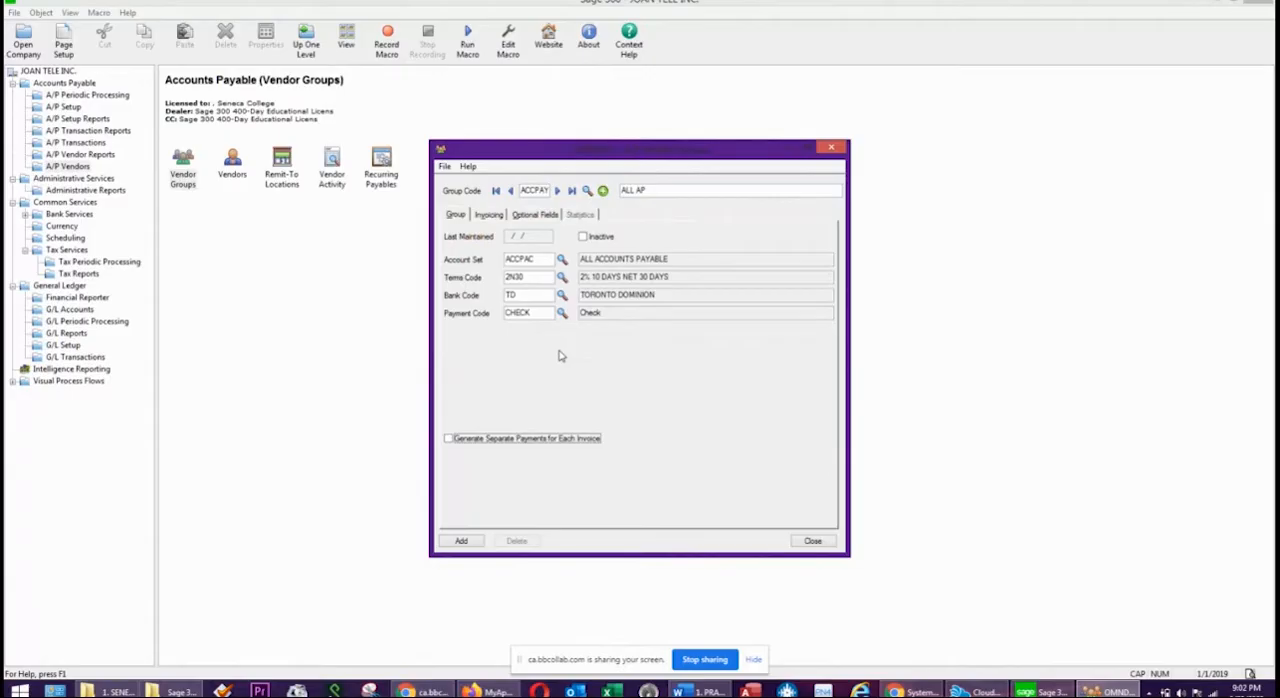
# Set the ACCPAY group's invoicing to distribute by Distribution Code, using the OFFINV office supplies inventory code.
pyautogui.click(503, 215)
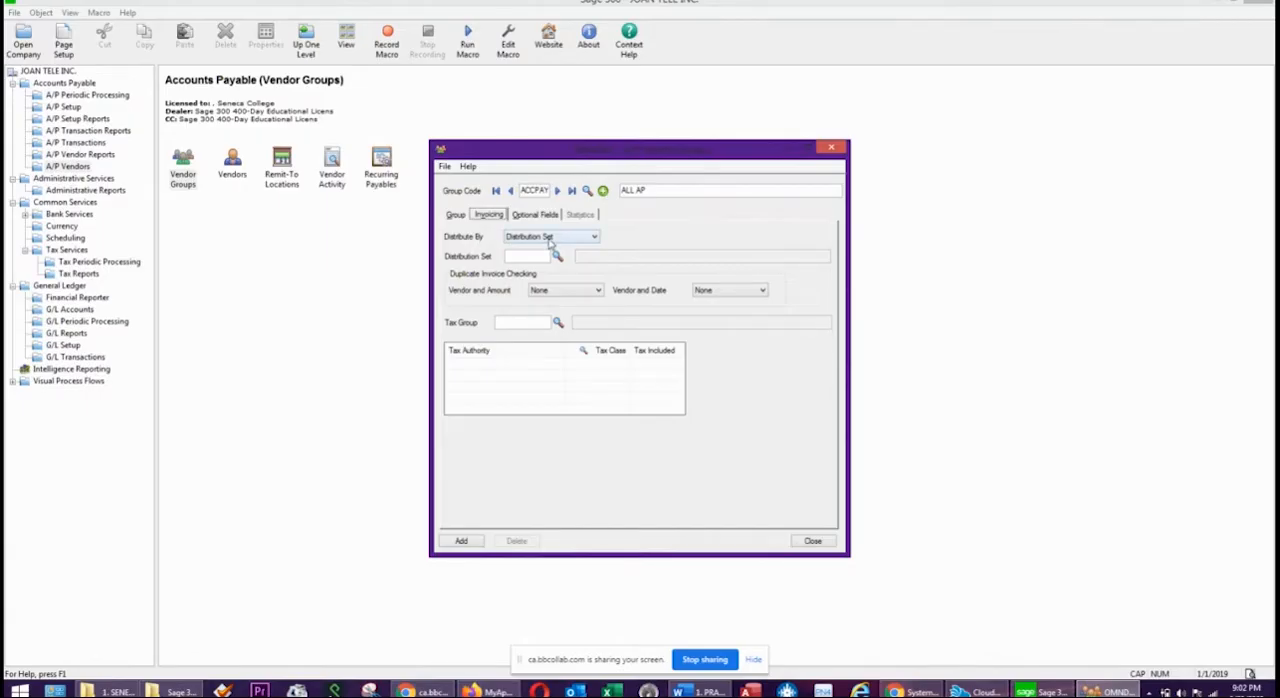
pyautogui.click(549, 238)
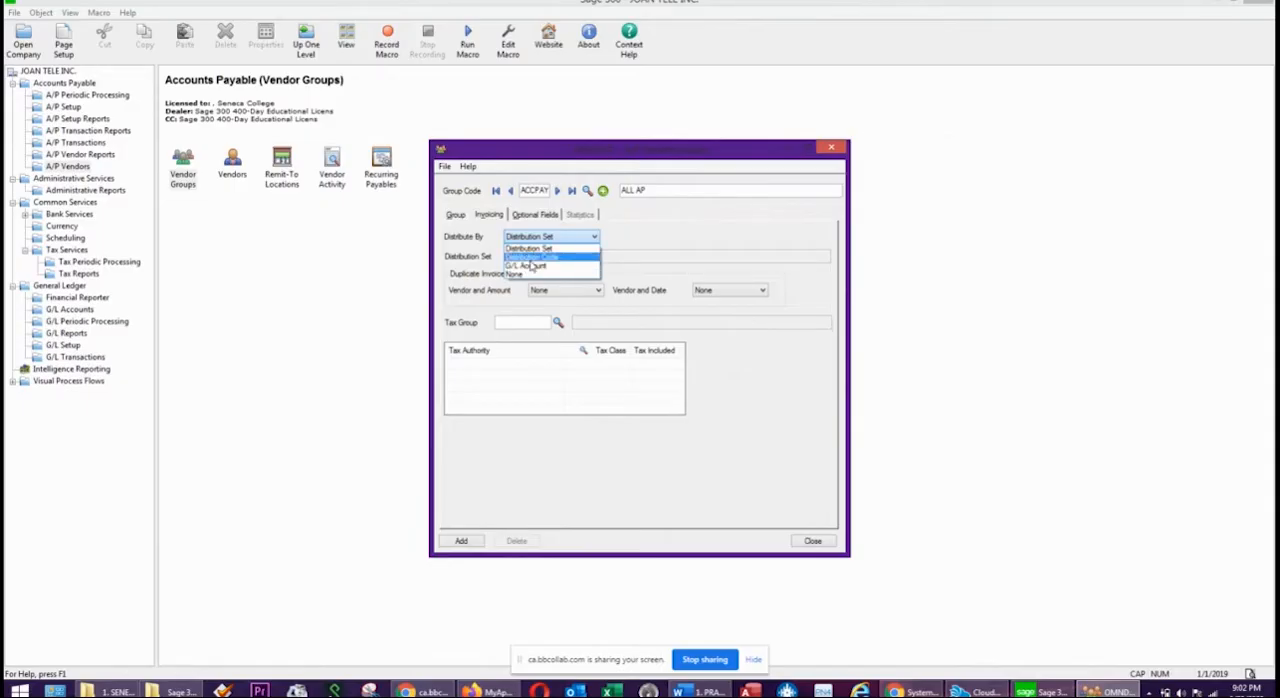
pyautogui.click(533, 258)
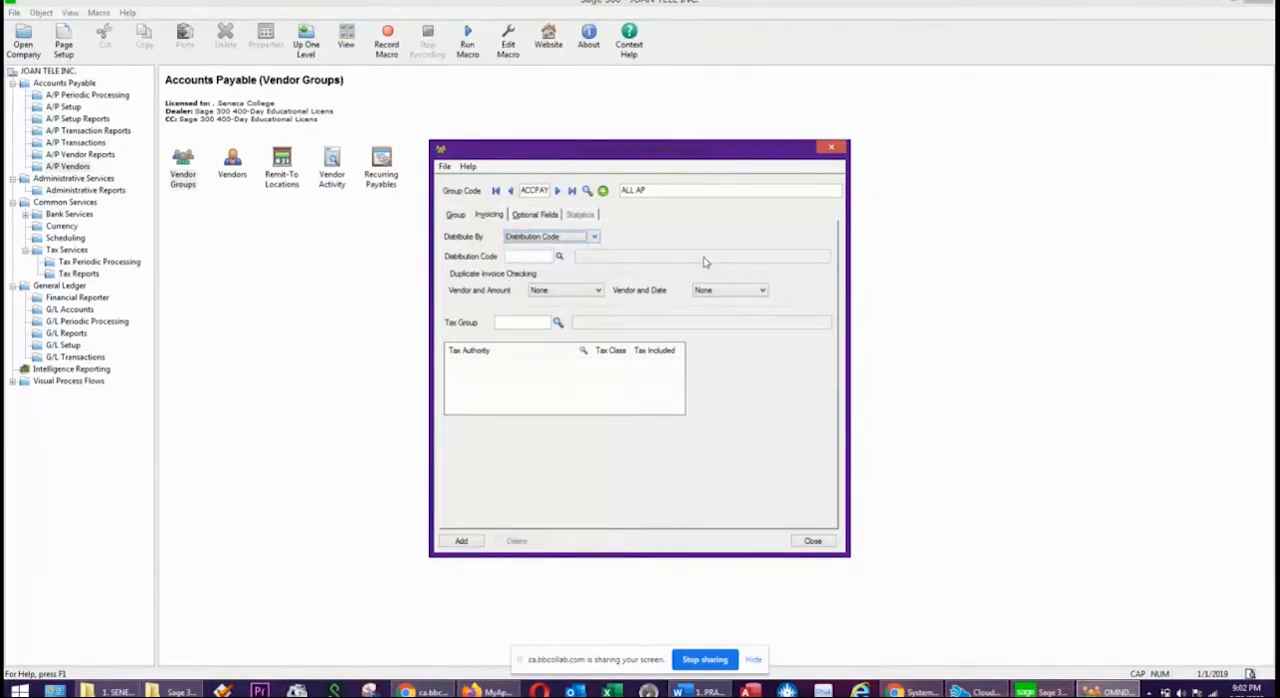
pyautogui.click(559, 256)
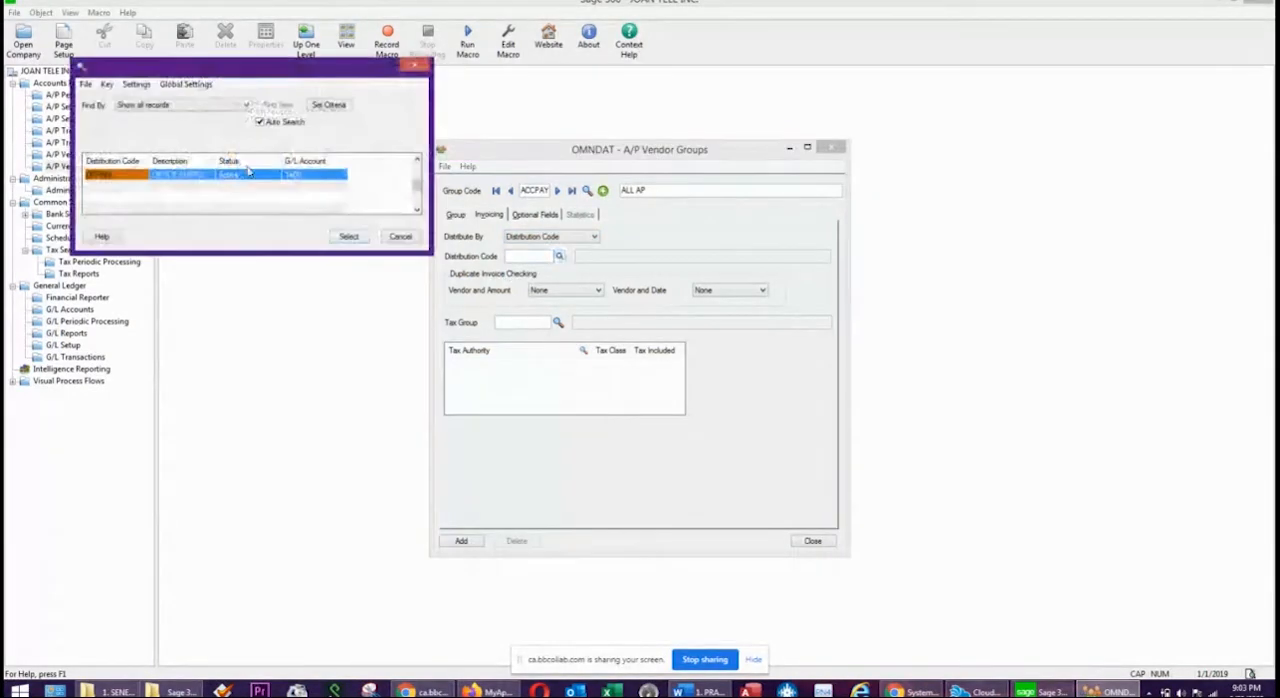
pyautogui.doubleClick(194, 176)
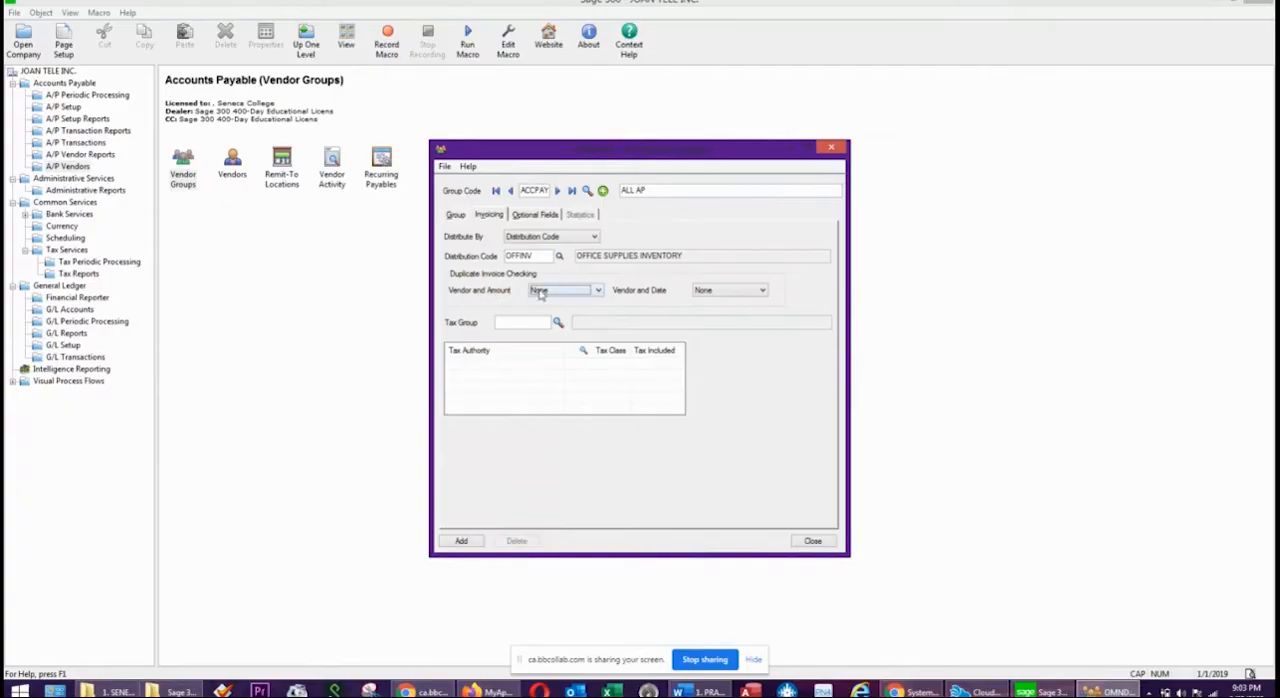
# Set both duplicate invoice checks, vendor and amount and vendor and date, to Warning and assign purchases tax group ONT to the vendor group.
pyautogui.click(562, 292)
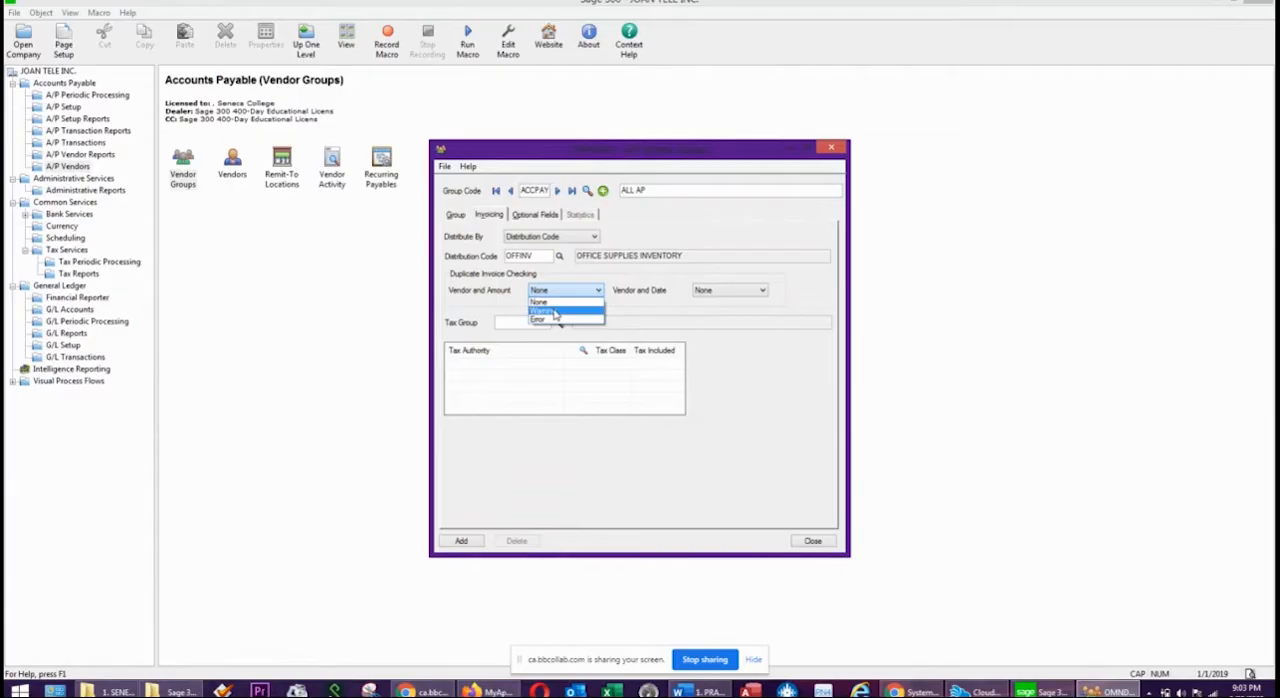
pyautogui.click(556, 312)
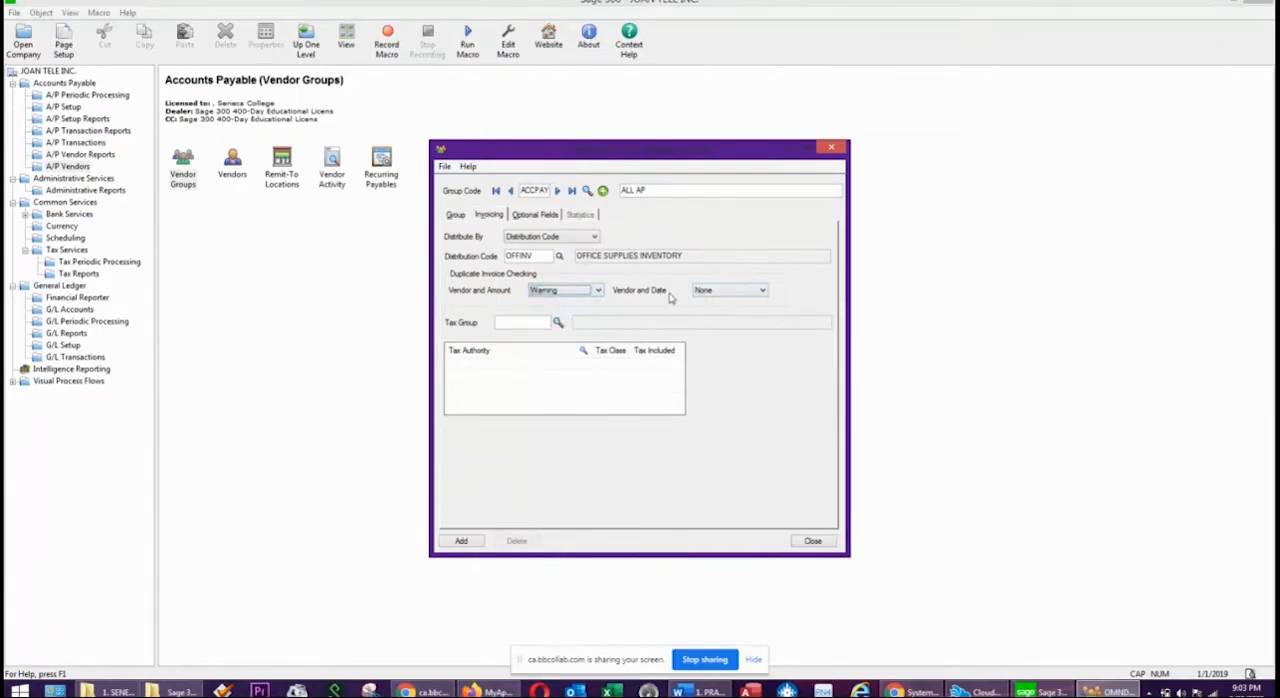
pyautogui.click(714, 294)
pyautogui.click(710, 311)
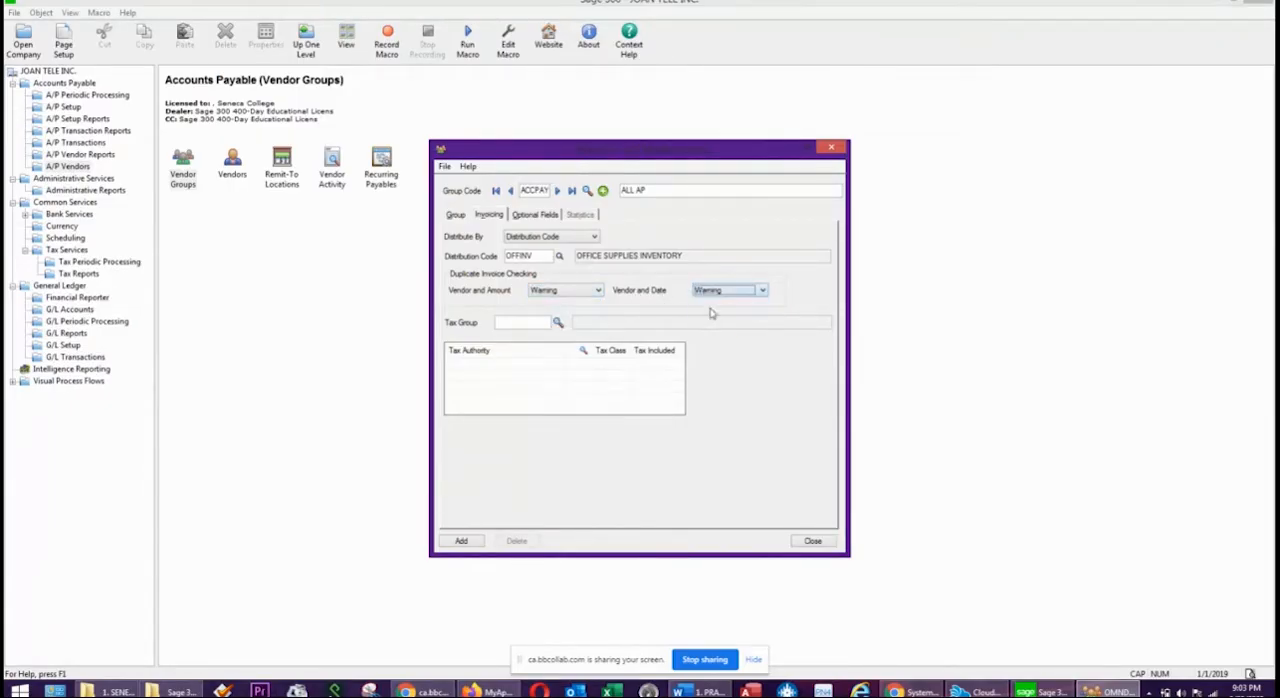
pyautogui.click(558, 322)
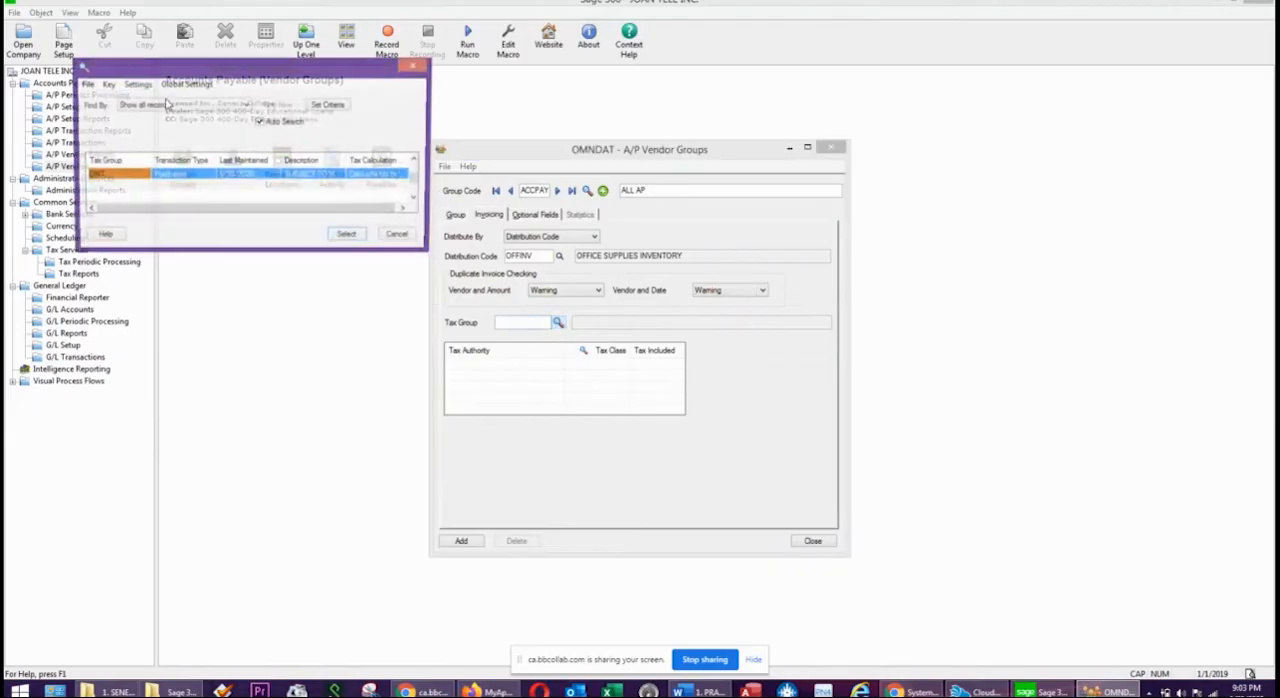
pyautogui.doubleClick(160, 182)
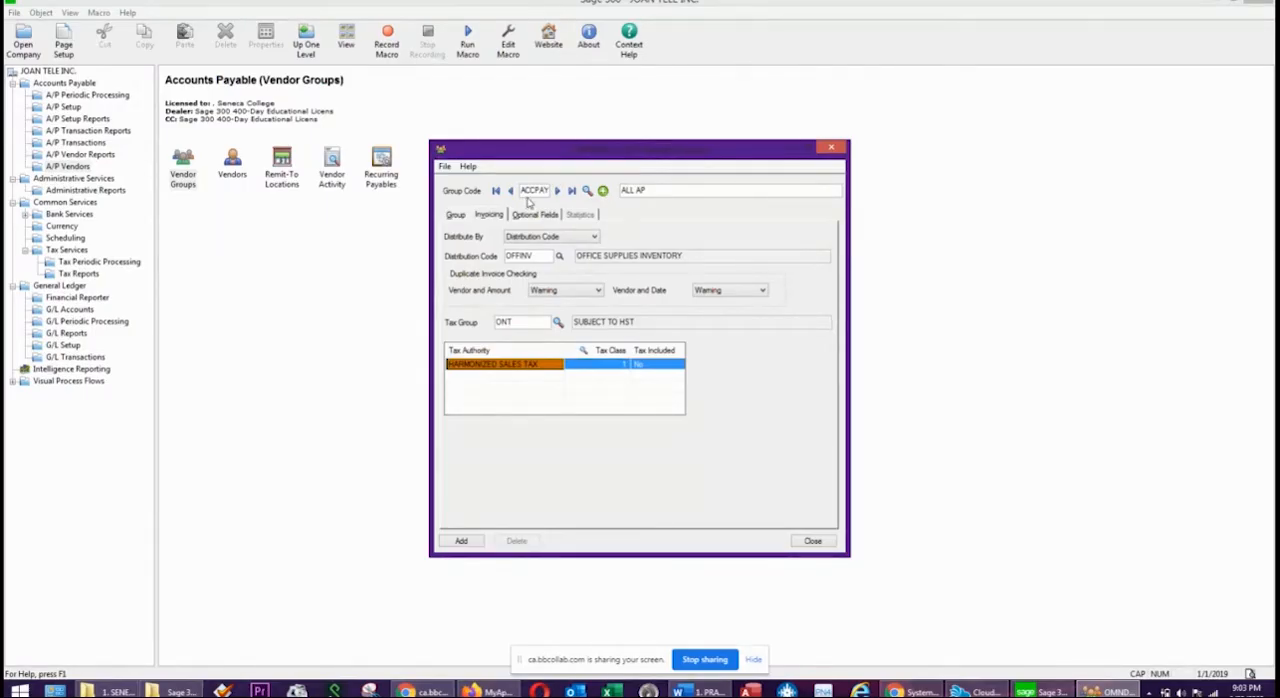
# Review the group code, description and invoicing settings, add the ACCPAY vendor group, and close its form.
pyautogui.click(460, 216)
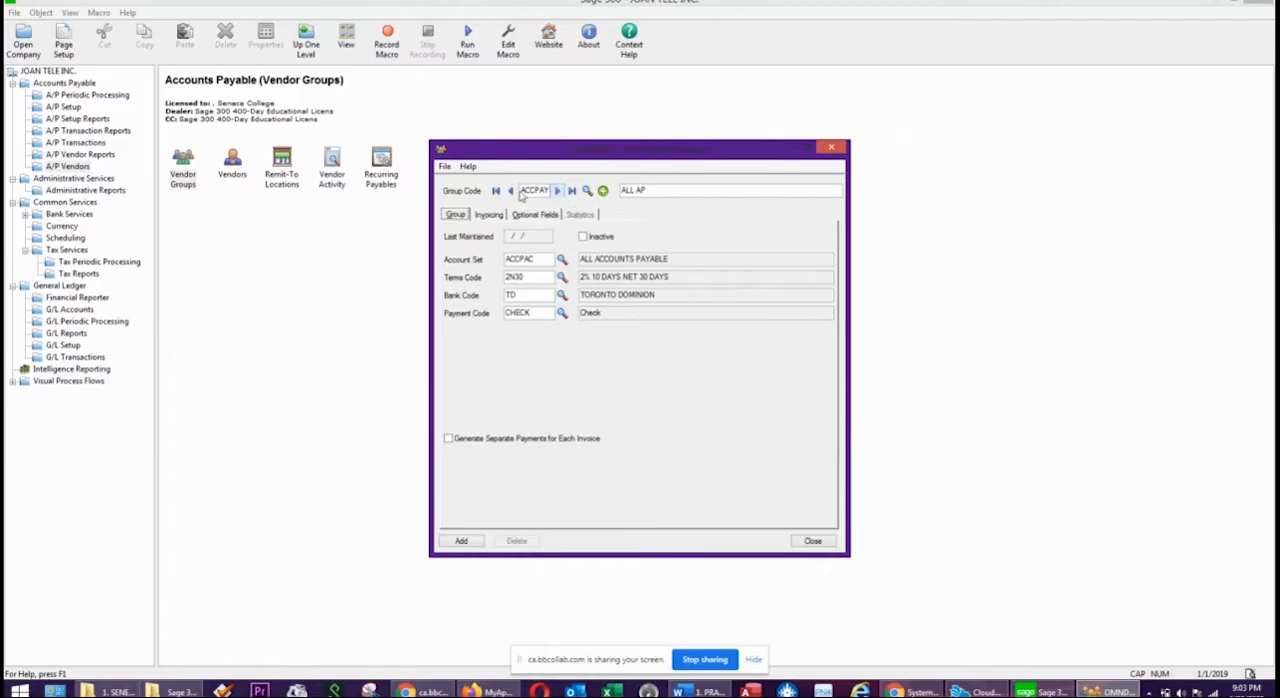
pyautogui.doubleClick(543, 190)
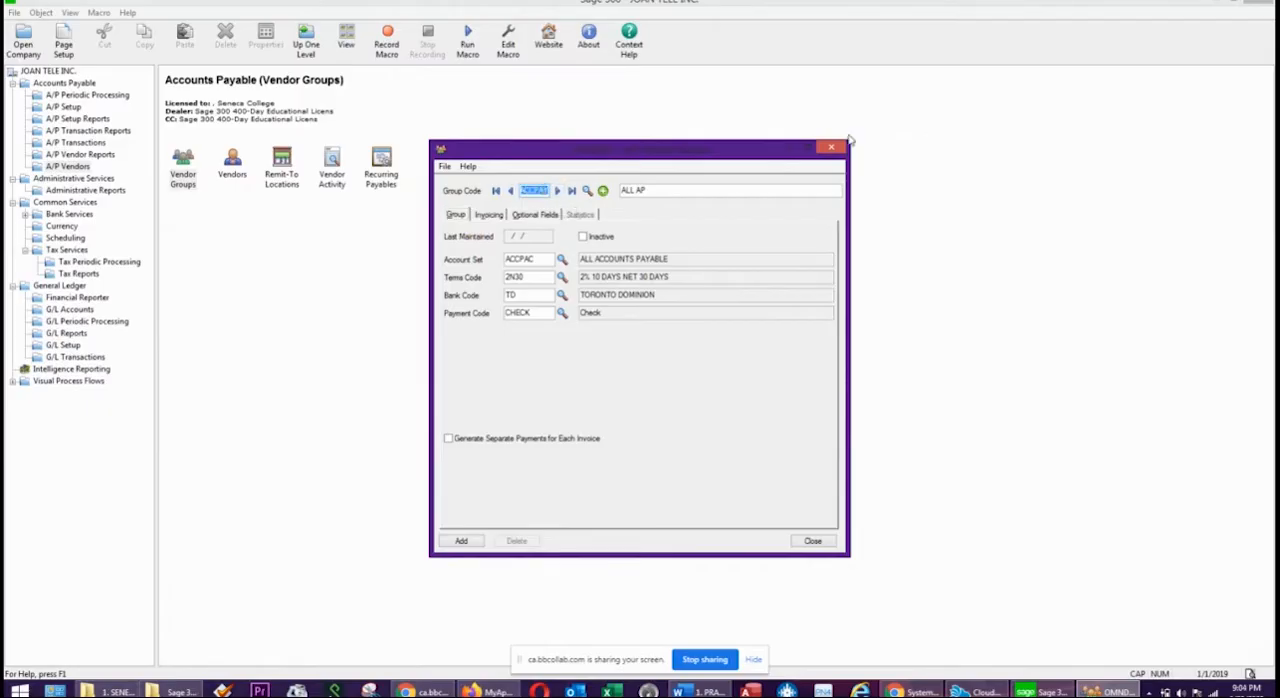
pyautogui.click(620, 189)
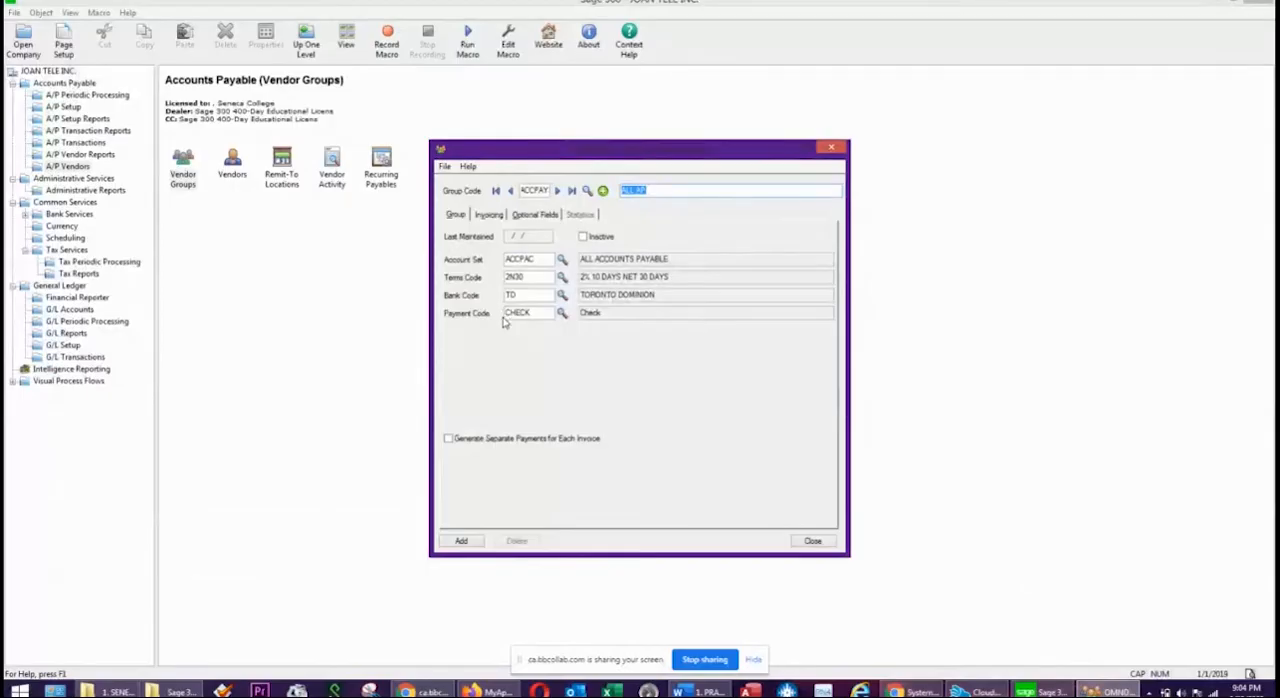
pyautogui.click(497, 216)
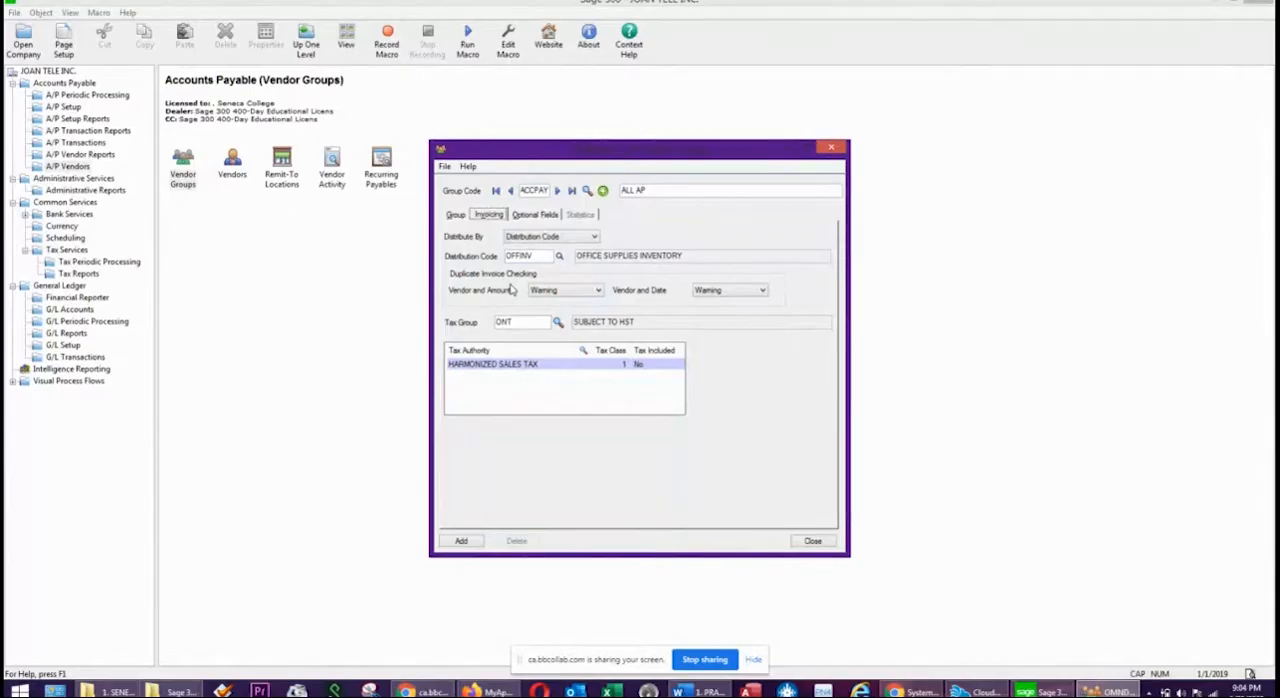
pyautogui.click(461, 541)
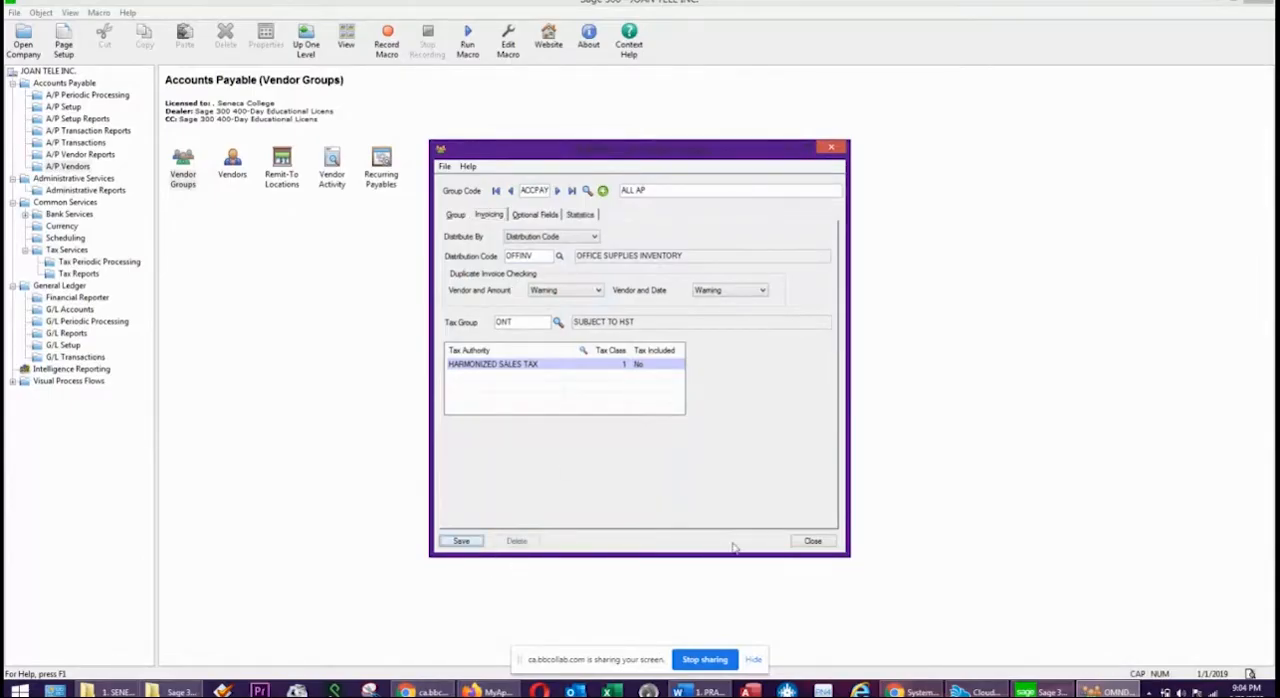
pyautogui.click(826, 545)
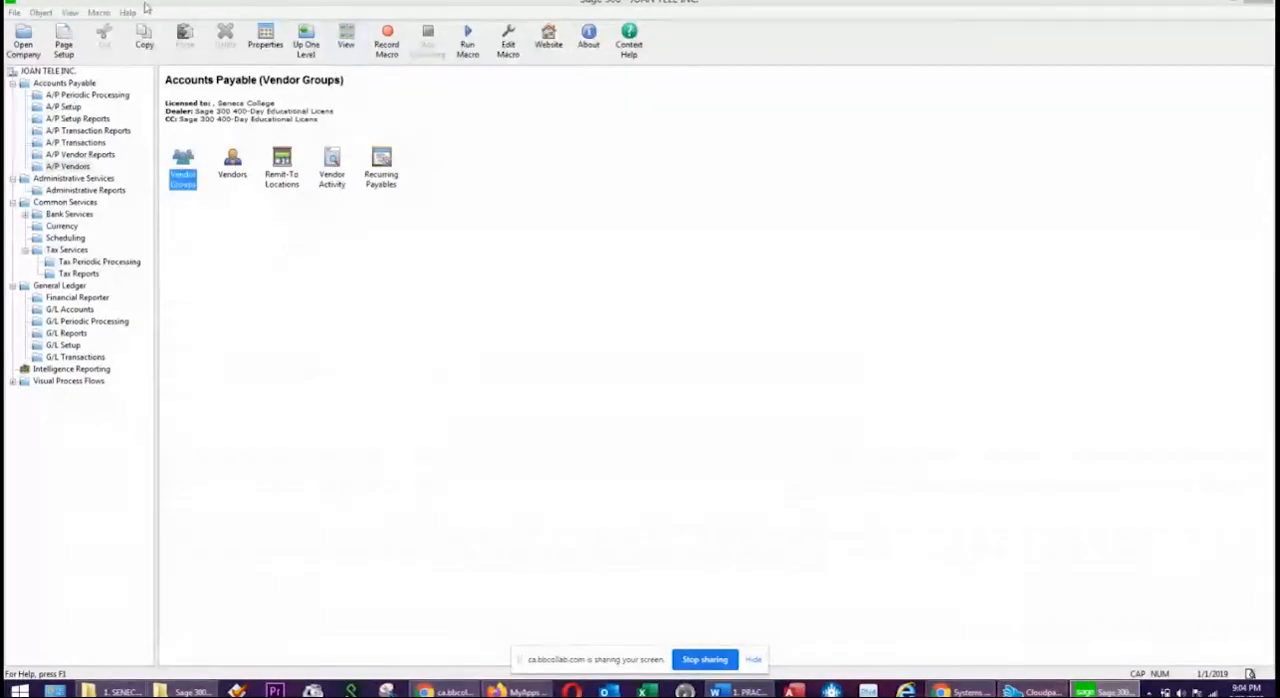
# Open the Vendors form and check the new vendor account's details in the Word practice exercise.
pyautogui.doubleClick(232, 165)
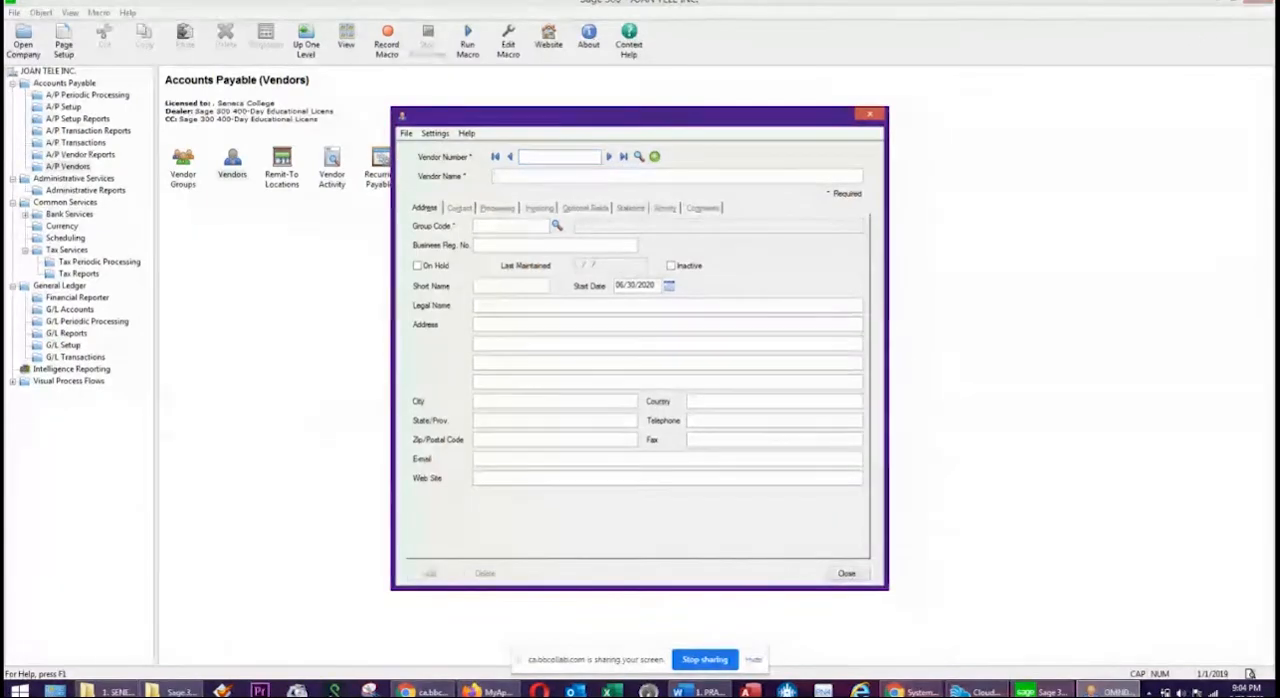
pyautogui.moveTo(1279, 105); pyautogui.dragTo(783, 88)
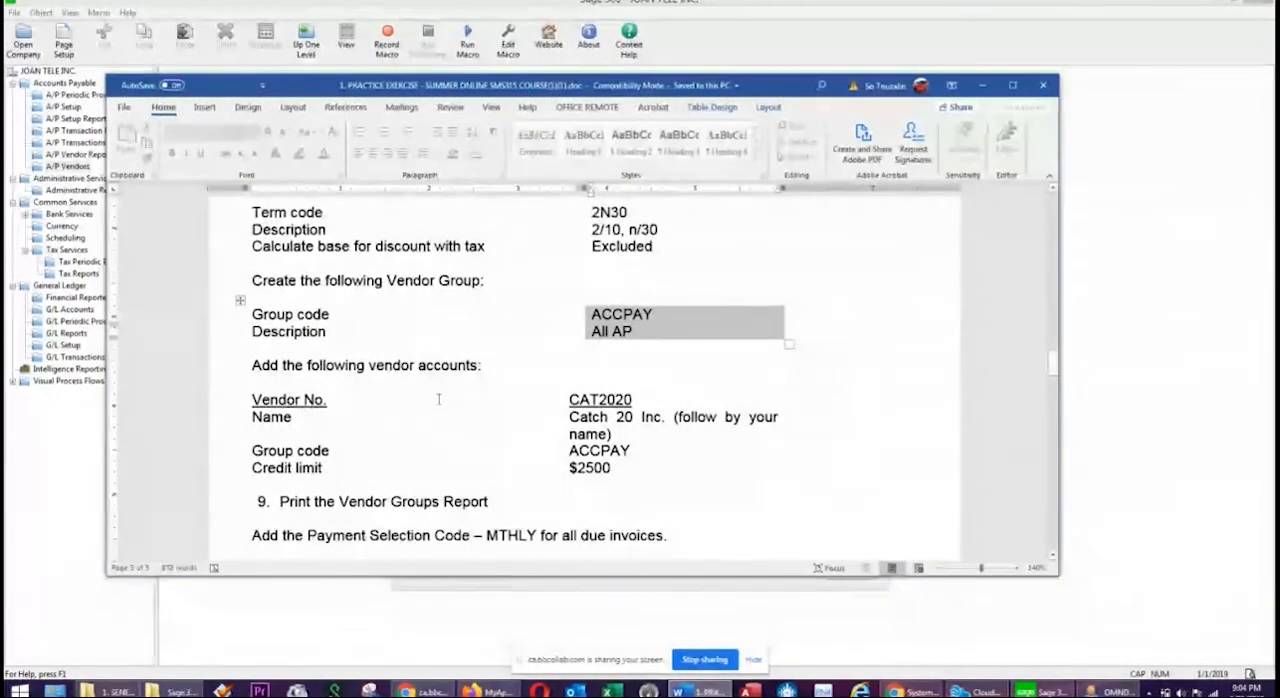
pyautogui.moveTo(546, 386); pyautogui.dragTo(654, 477)
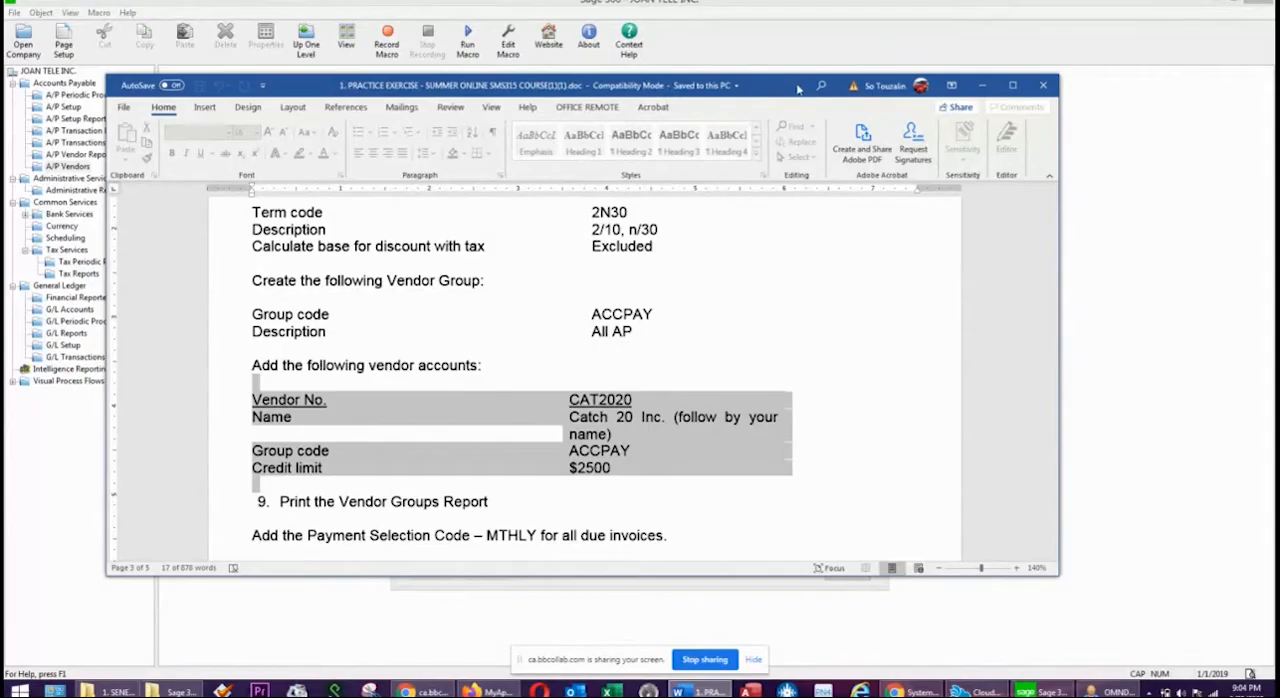
pyautogui.moveTo(798, 90); pyautogui.dragTo(1279, 60)
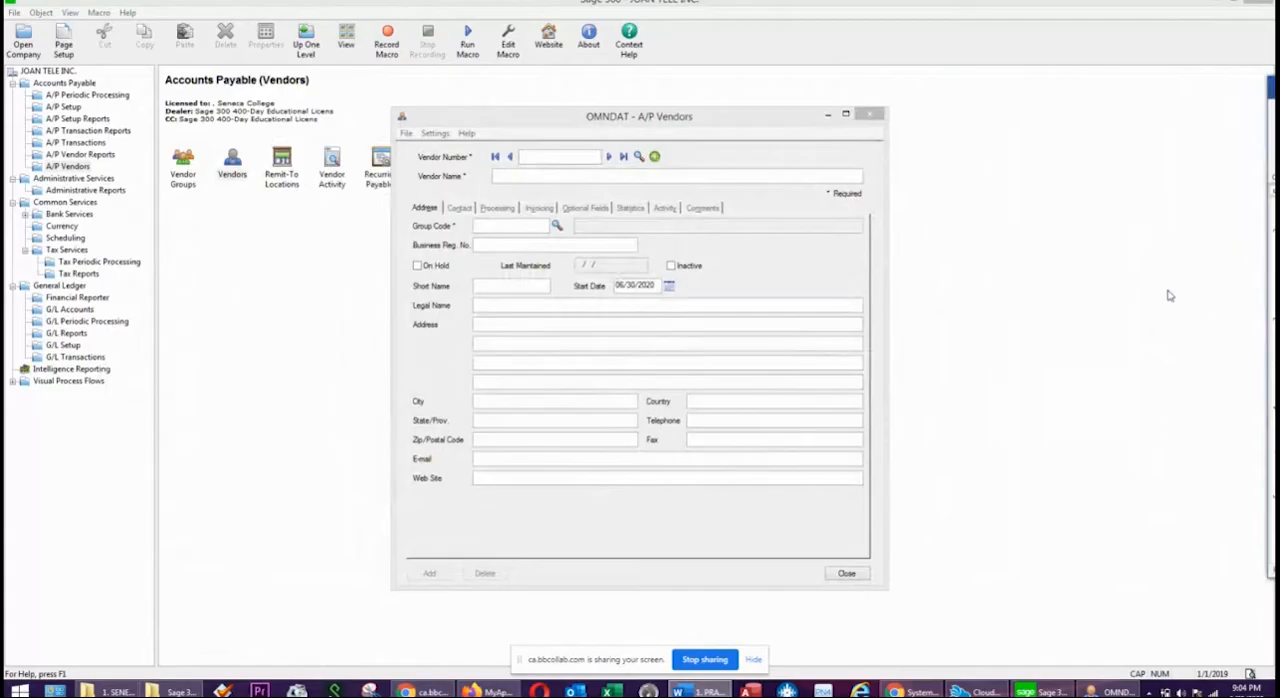
# Start vendor CAT2020 with the name CATCH 20 INC and assign it to vendor group ACCPAY.
pyautogui.click(567, 160)
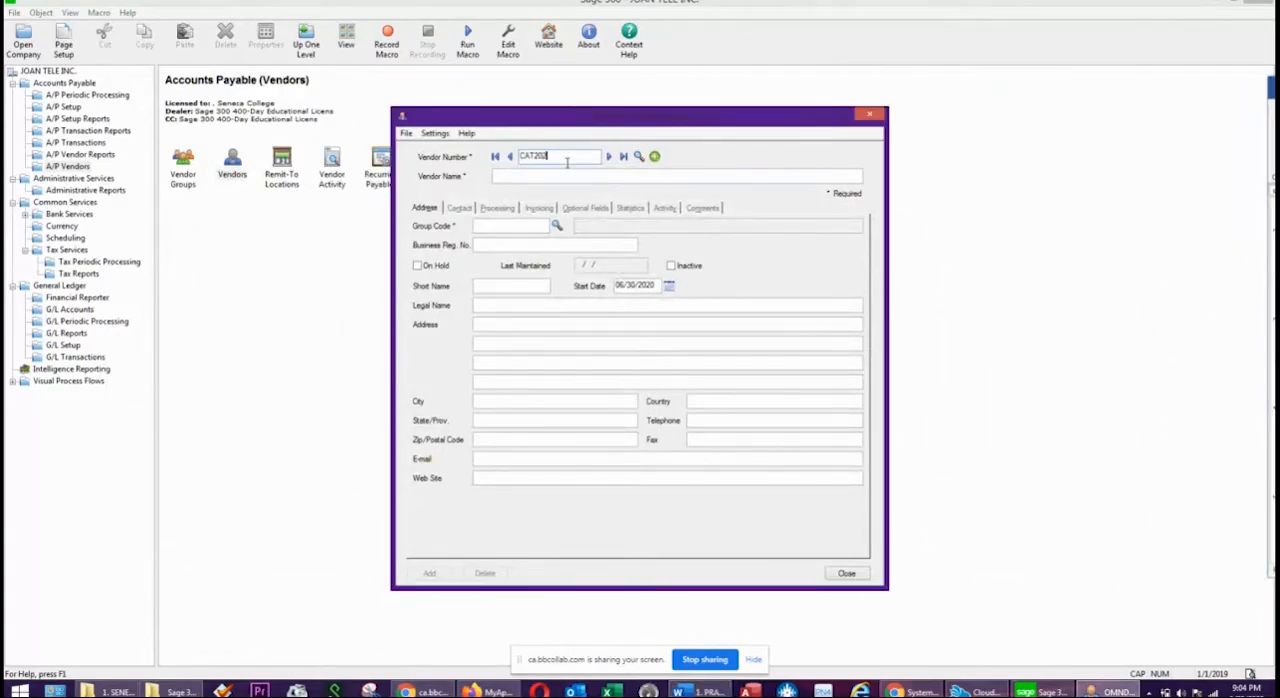
pyautogui.press('Tab')
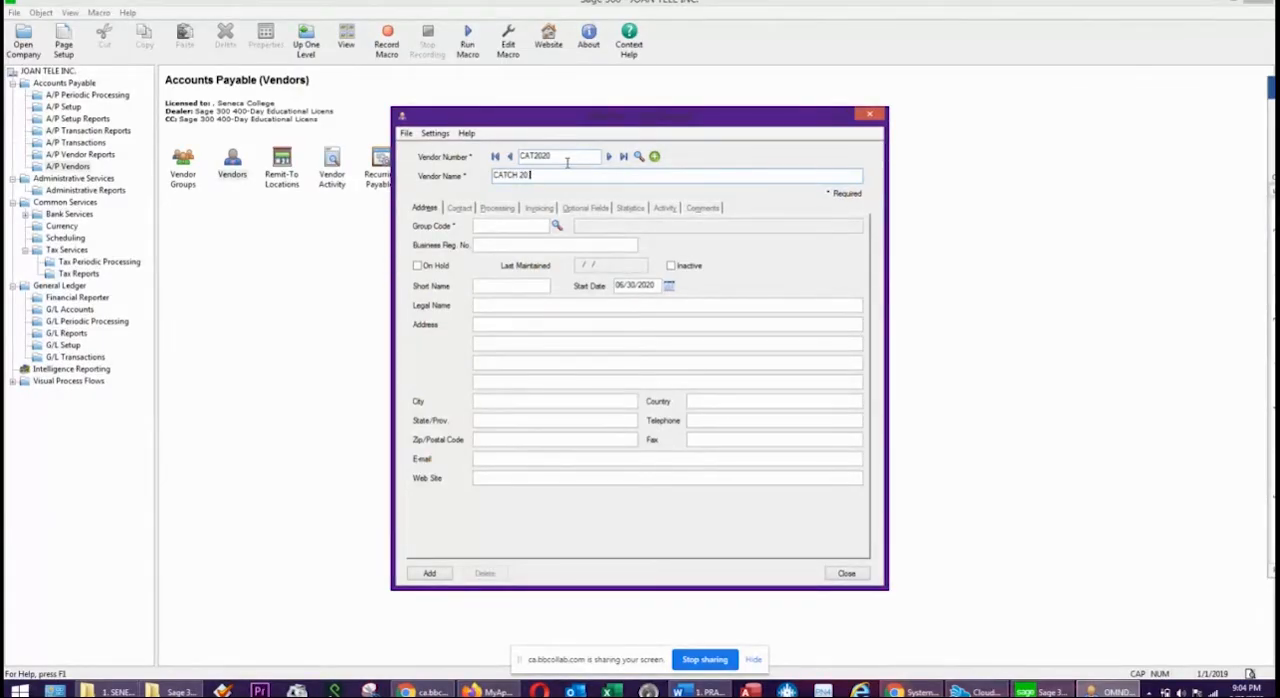
pyautogui.press('Tab')
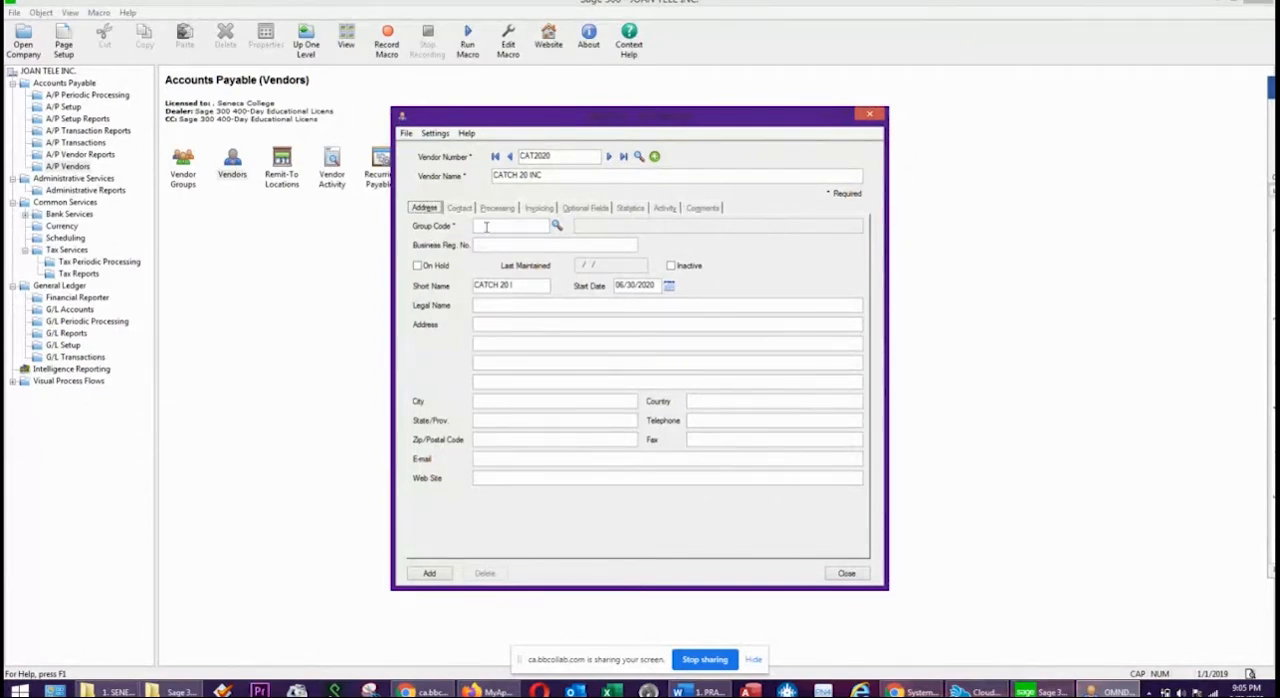
pyautogui.click(558, 229)
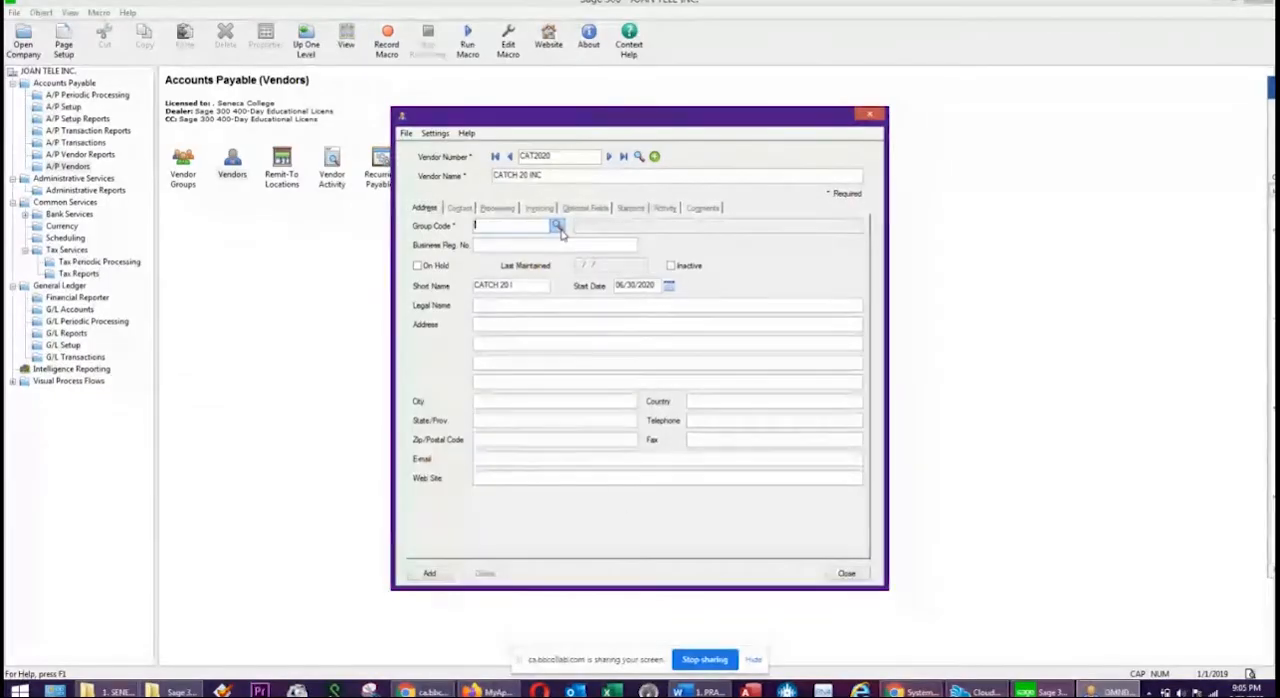
pyautogui.click(557, 227)
pyautogui.click(615, 500)
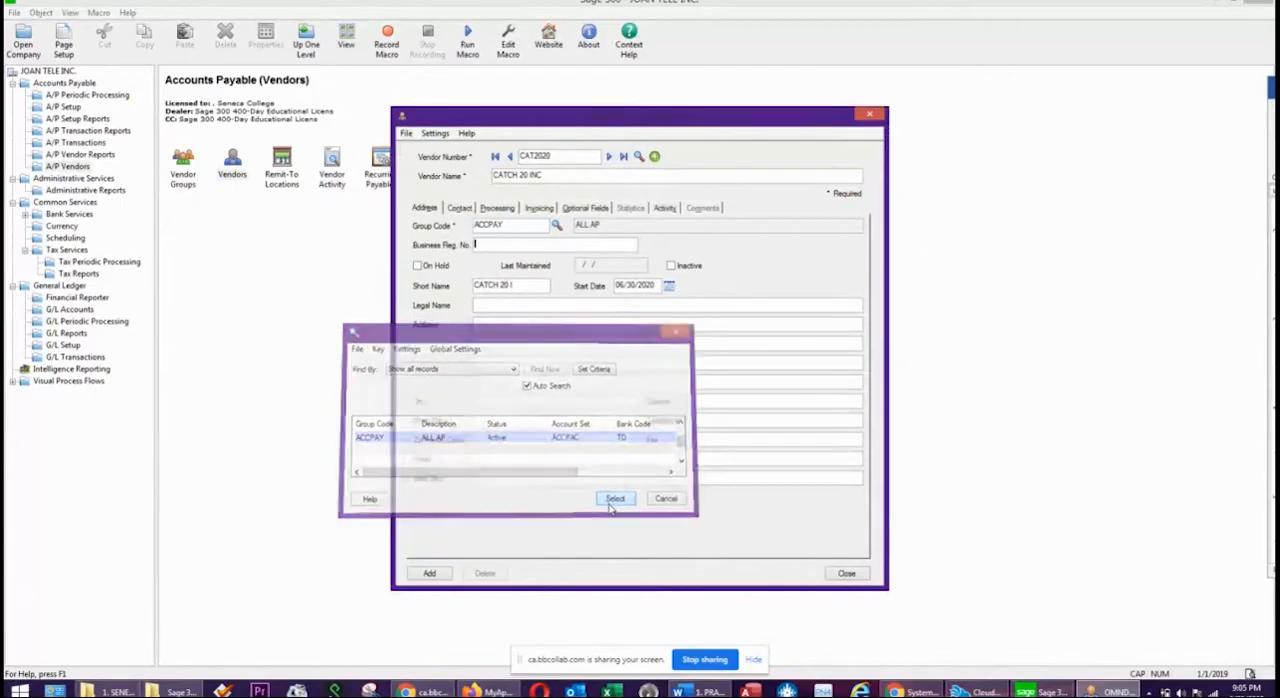
# Examine the vendor's contact, processing and invoicing defaults and compare its vendor name with its short name.
pyautogui.click(462, 208)
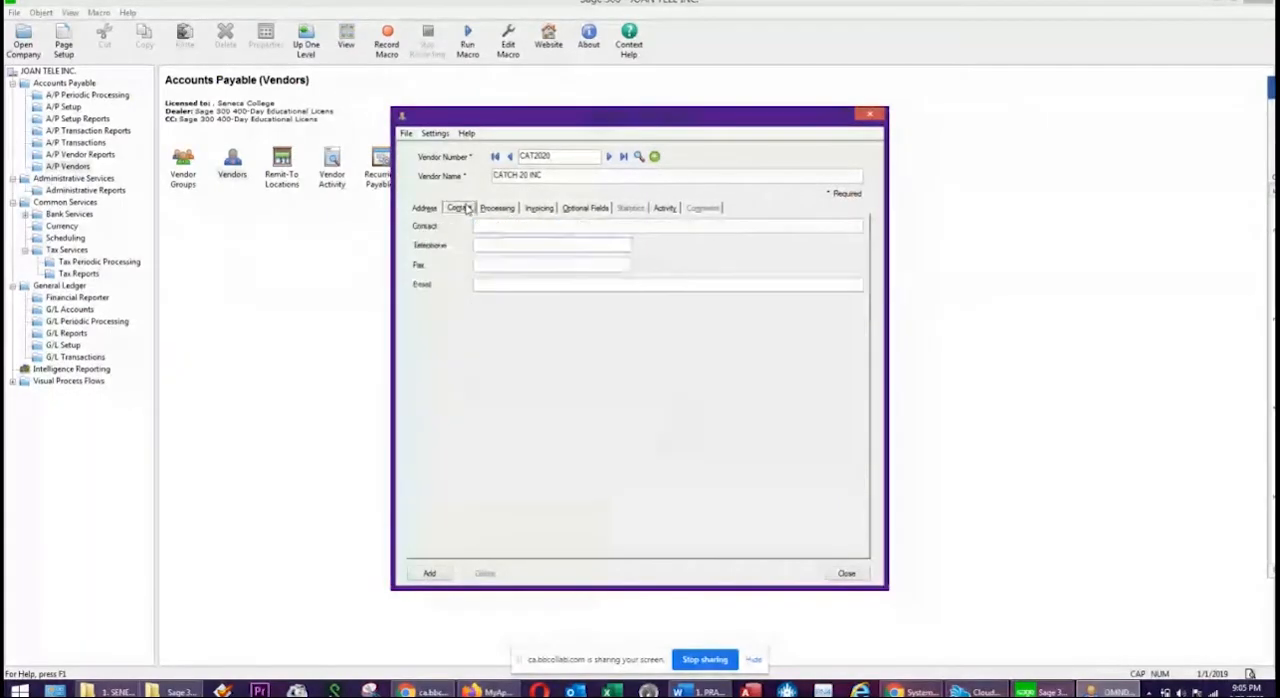
pyautogui.click(497, 208)
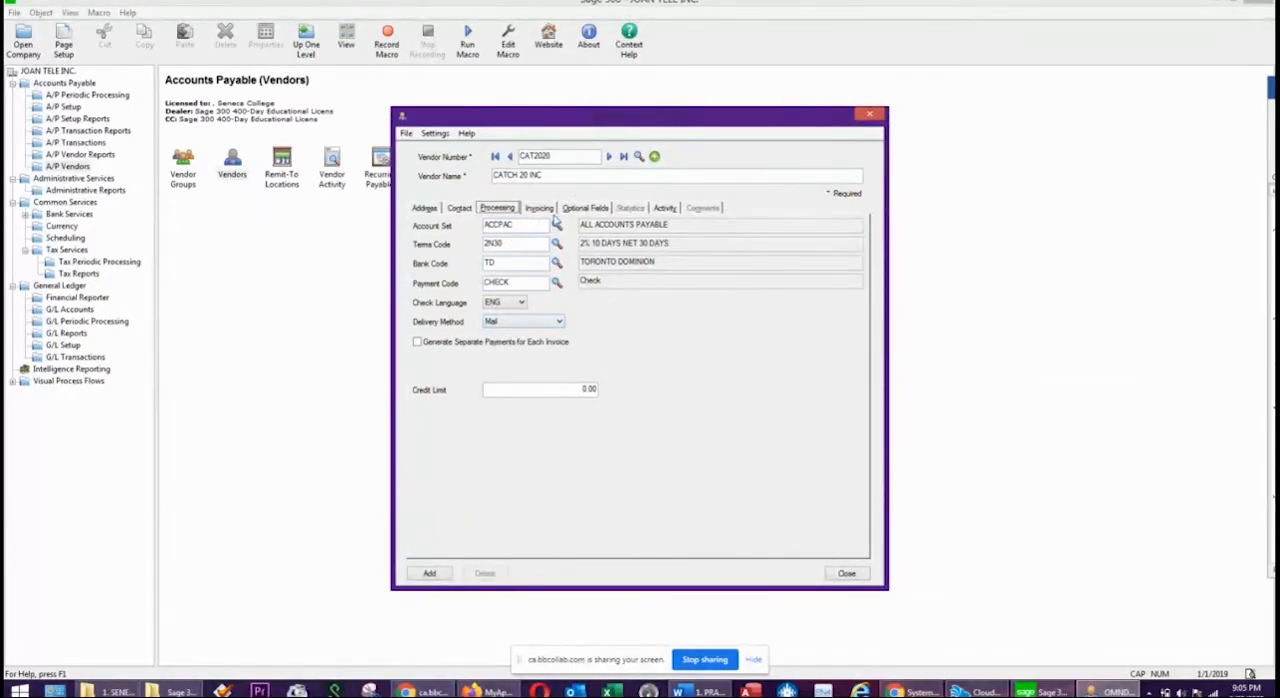
pyautogui.click(540, 208)
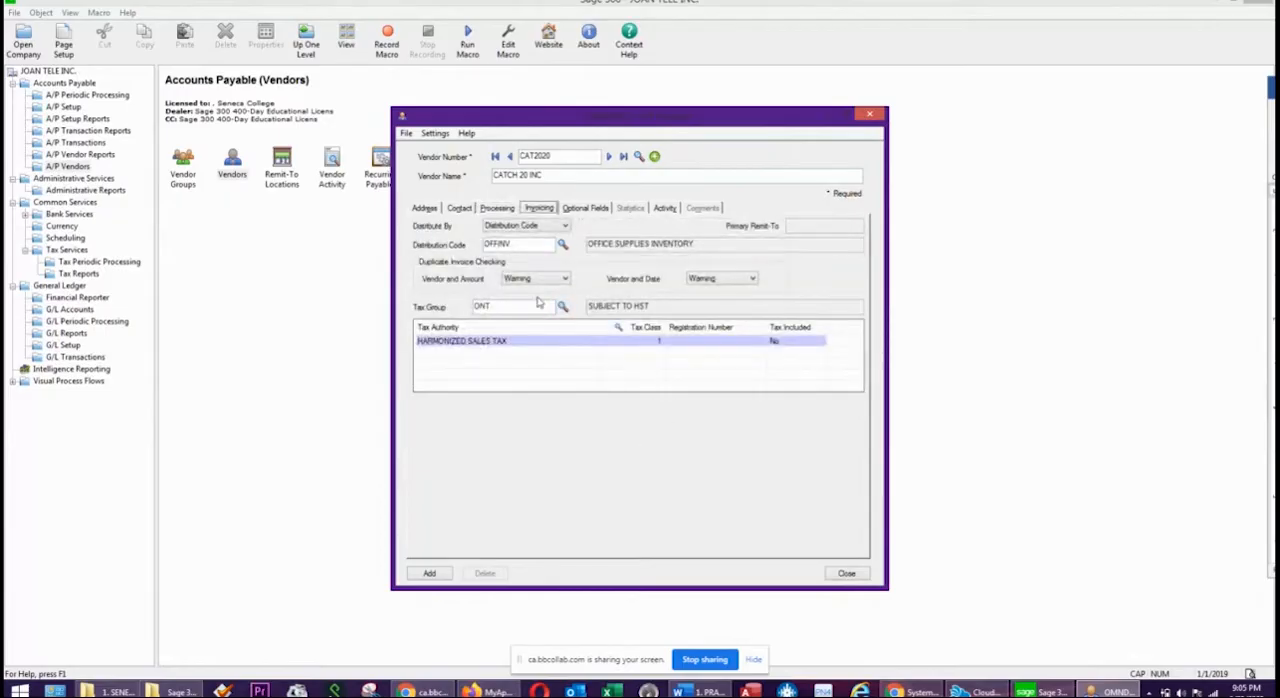
pyautogui.click(425, 208)
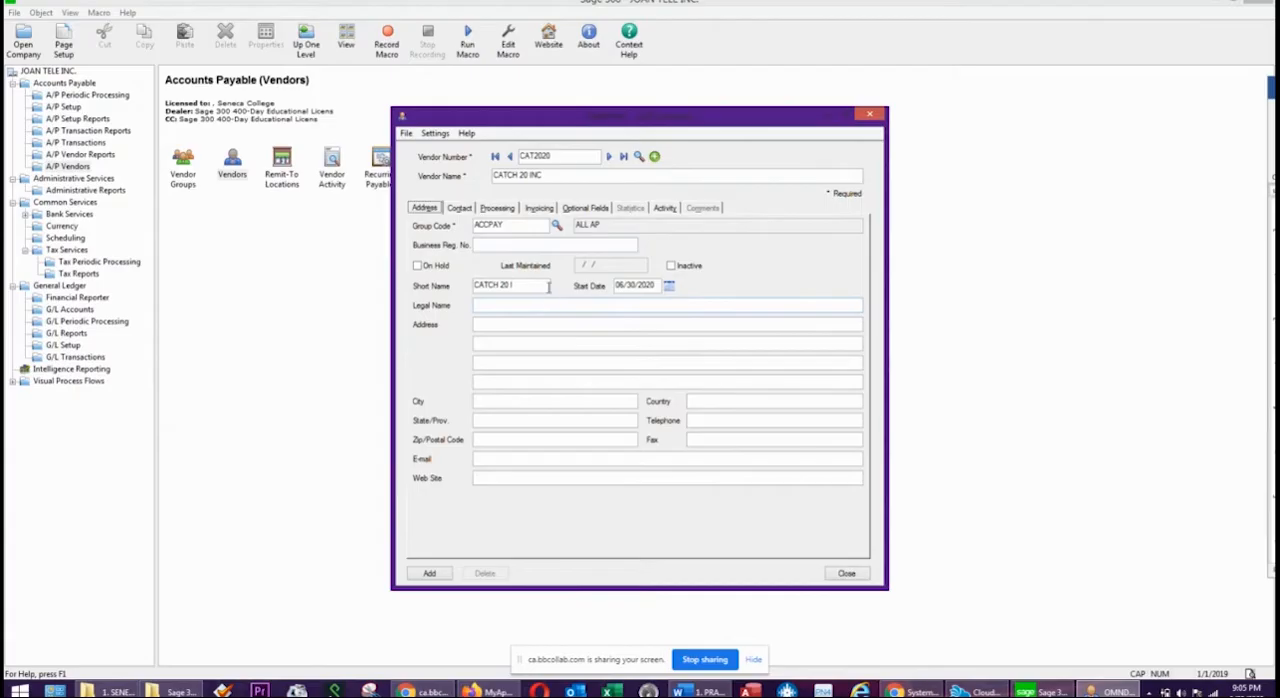
pyautogui.moveTo(561, 178); pyautogui.dragTo(461, 178)
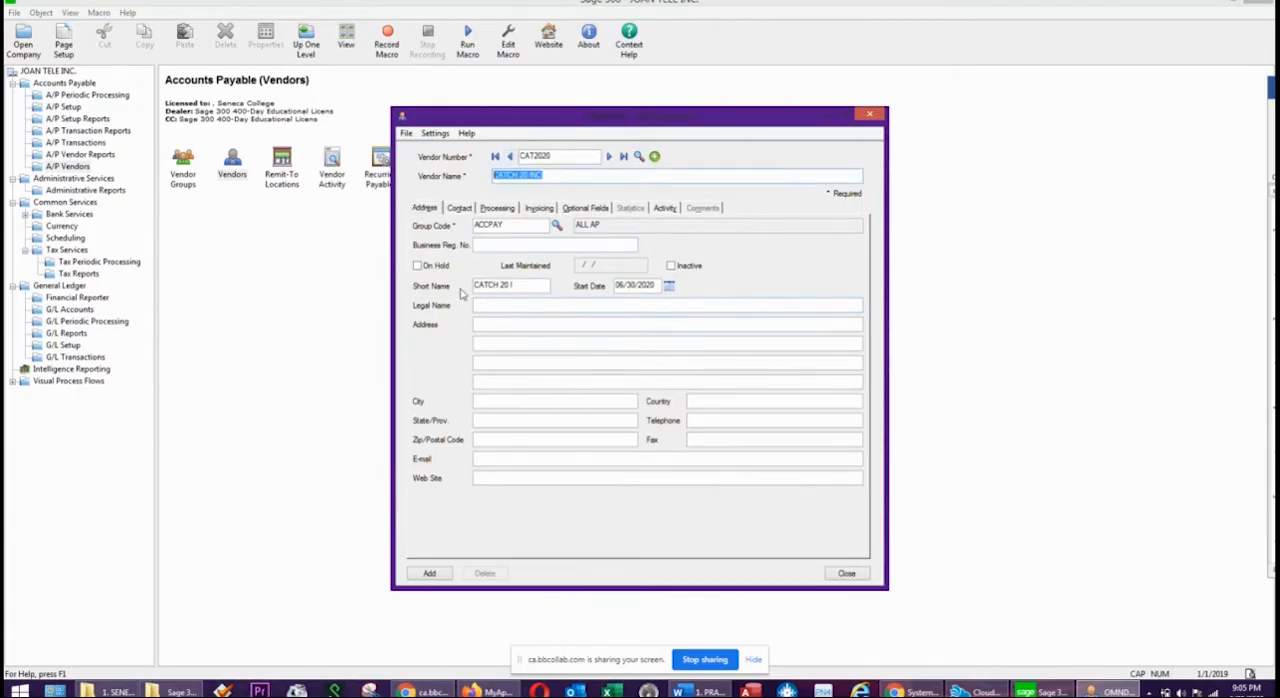
pyautogui.moveTo(525, 284); pyautogui.dragTo(424, 283)
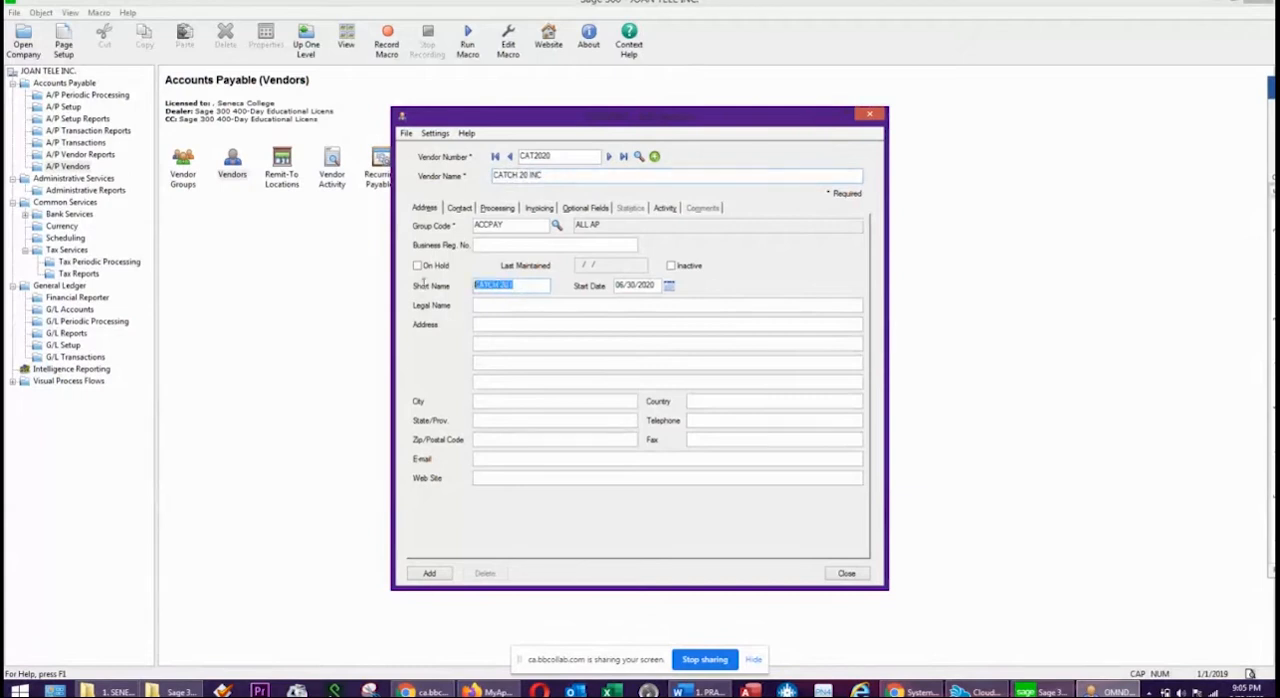
pyautogui.click(477, 247)
pyautogui.click(462, 209)
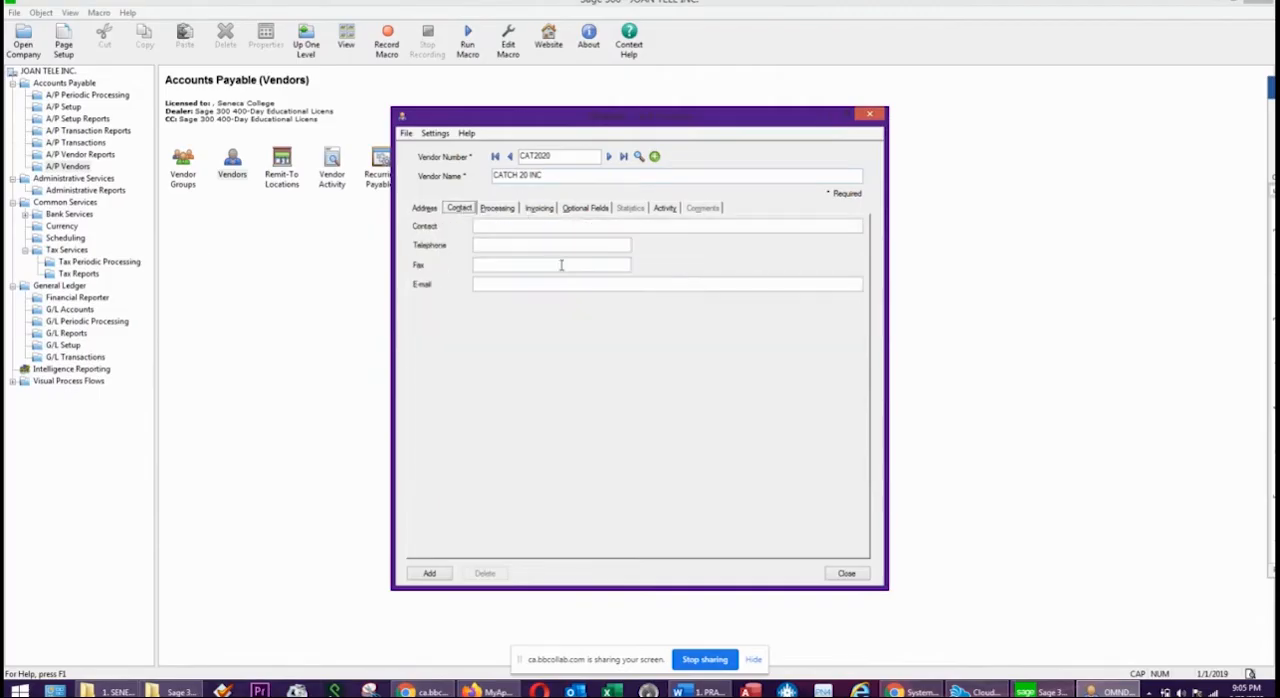
# Set the vendor's credit limit to 2500 in its processing settings.
pyautogui.click(493, 207)
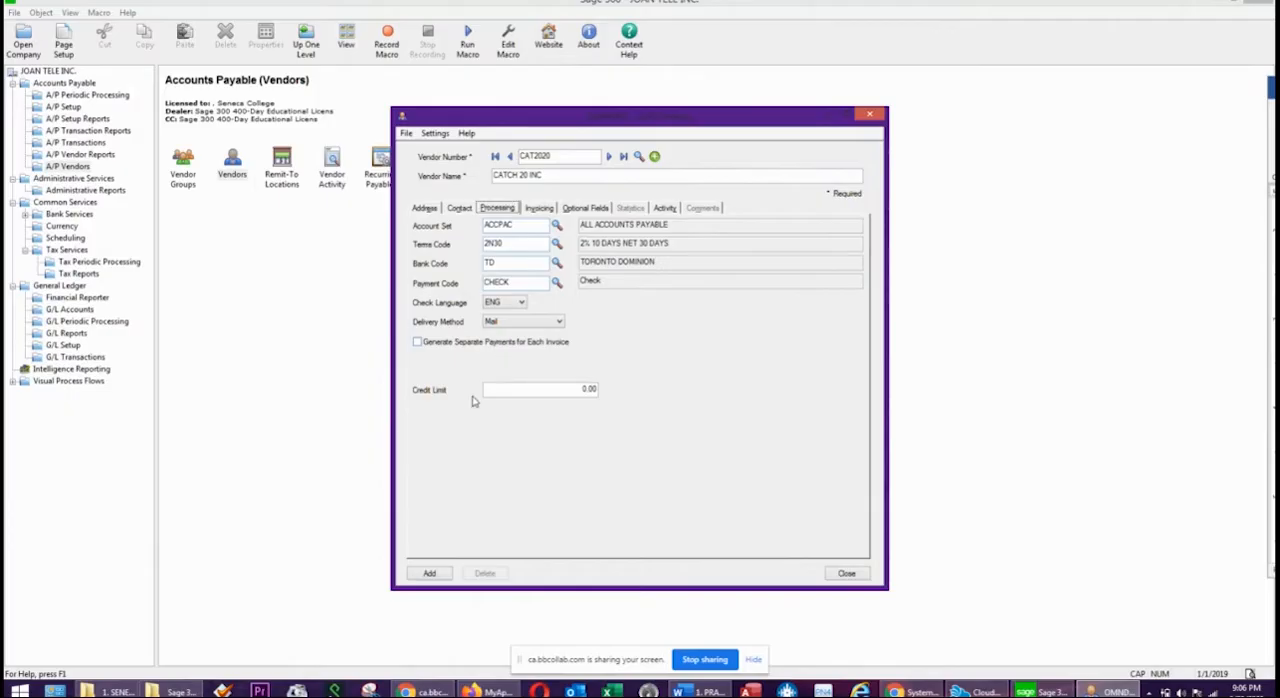
pyautogui.click(553, 392)
pyautogui.write('2500')
# Check the vendor's distribution code and tax authority, add the CATCH 20 INC vendor record, and close its form.
pyautogui.click(540, 208)
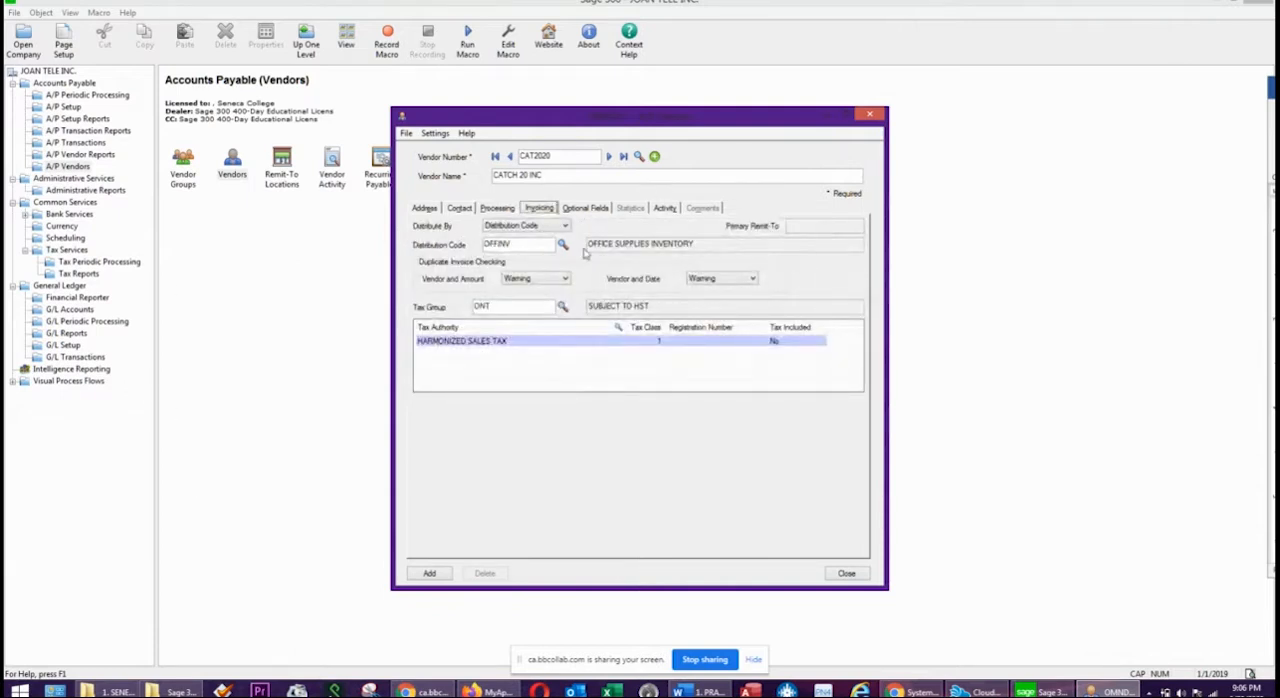
pyautogui.click(540, 247)
pyautogui.click(480, 345)
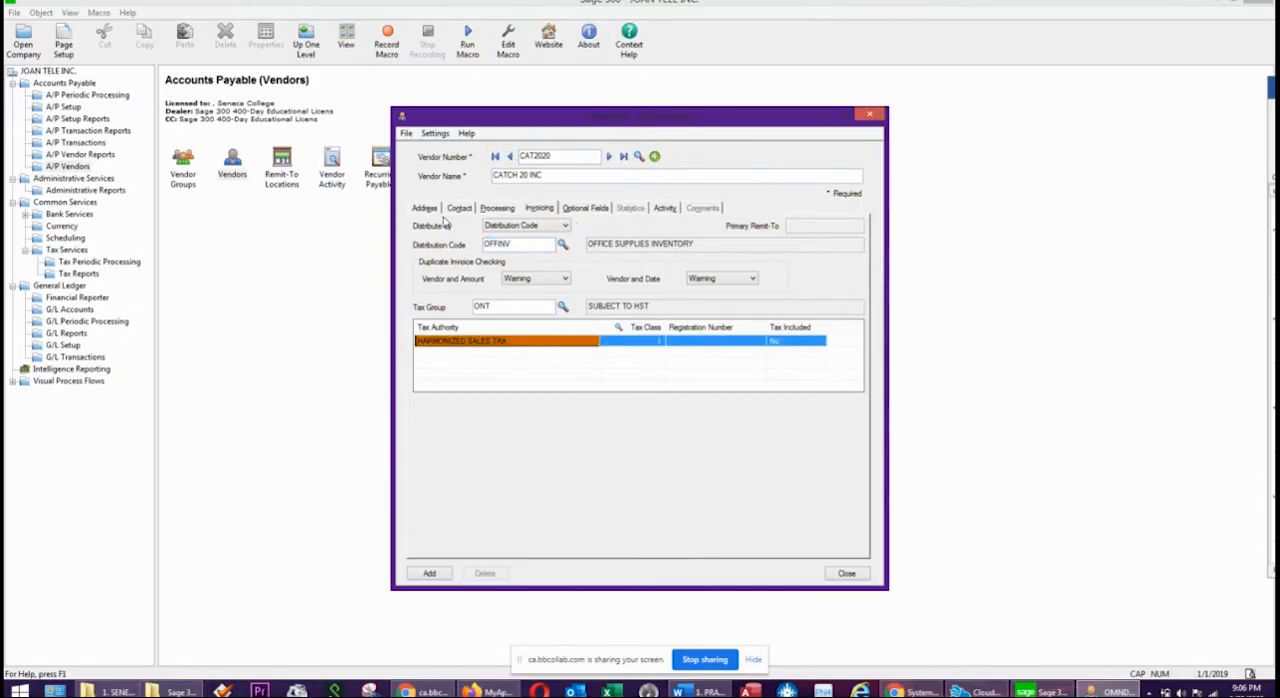
pyautogui.click(429, 573)
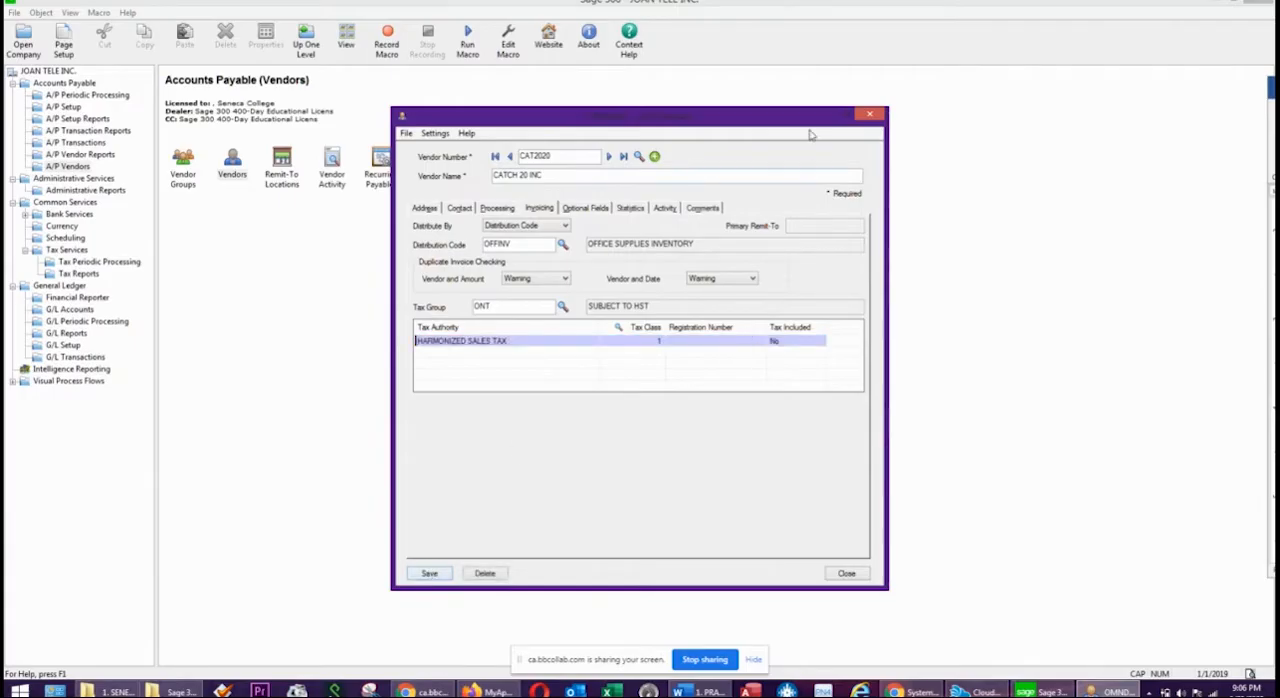
pyautogui.click(874, 116)
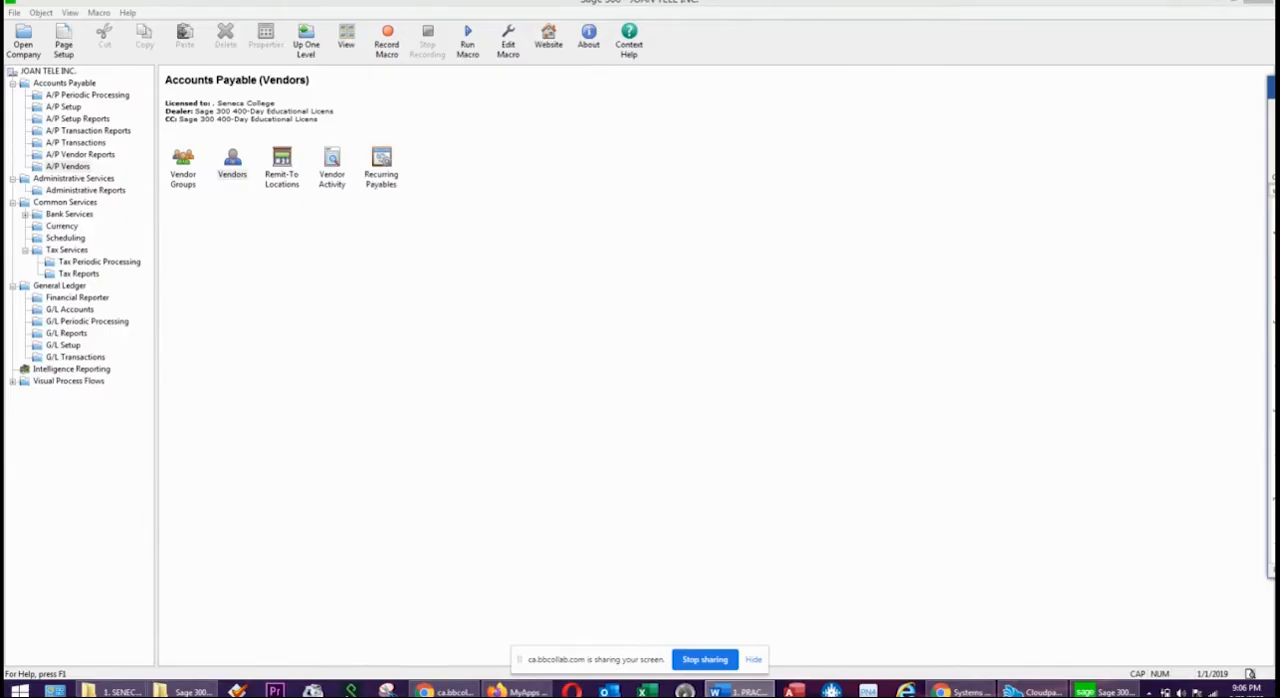
# Consult the Word exercise for the next task after adding the vendor, minimize the document, and return to Sage 300.
pyautogui.moveTo(1279, 91); pyautogui.dragTo(929, 97)
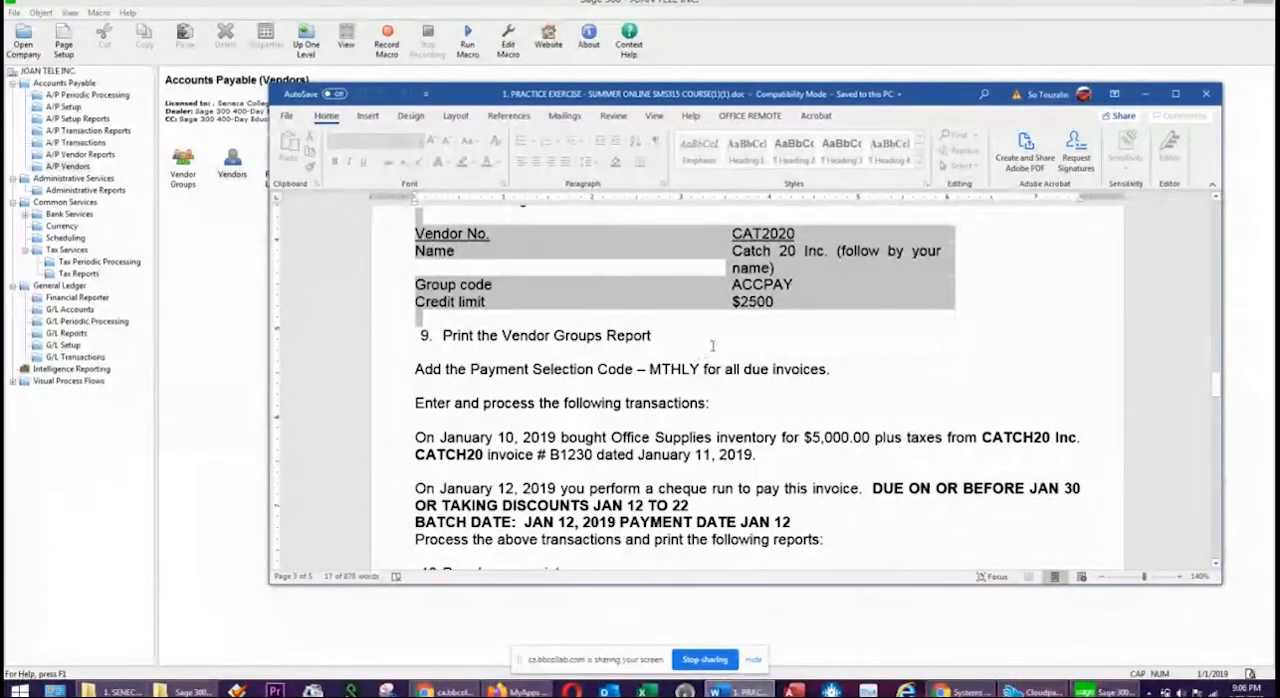
pyautogui.click(417, 350)
pyautogui.tripleClick(427, 336)
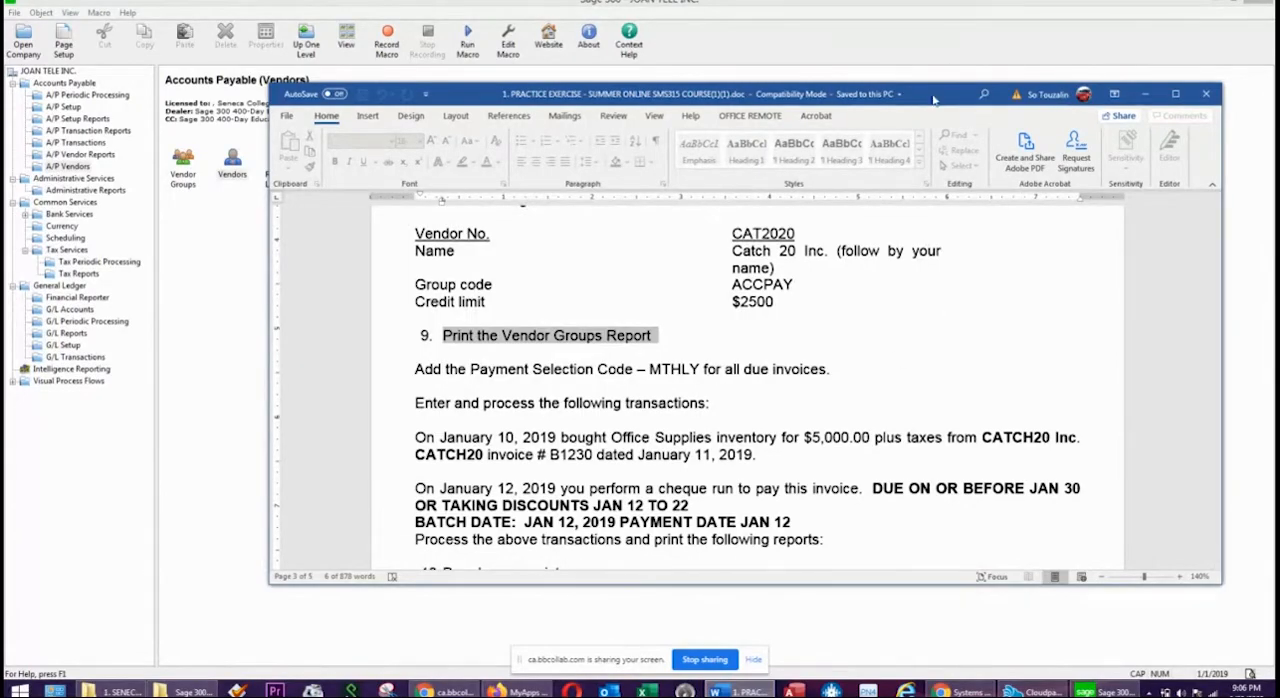
pyautogui.click(1145, 94)
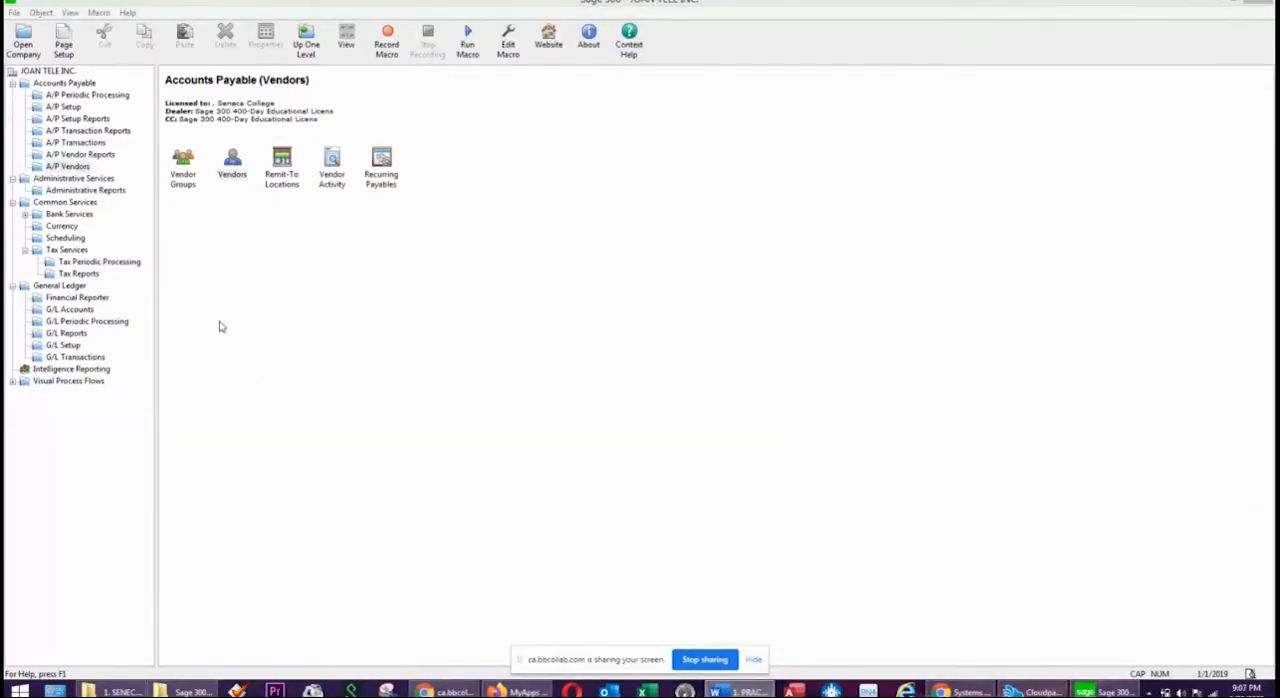
pyautogui.click(459, 341)
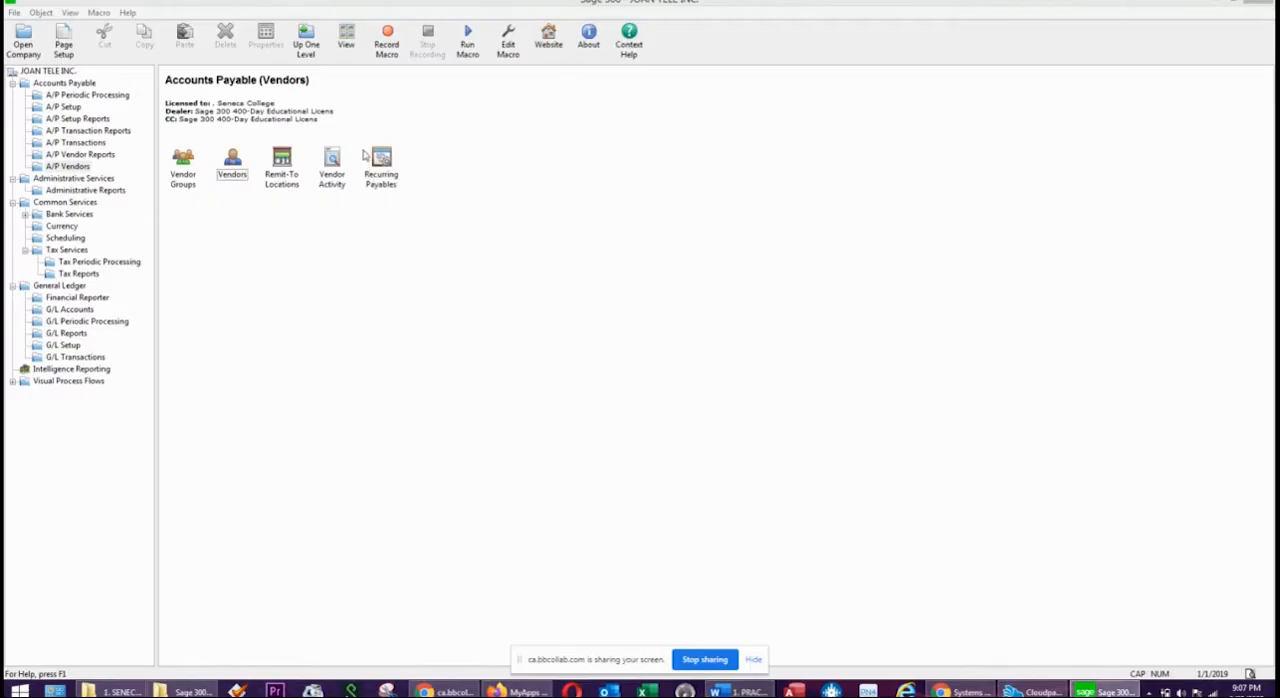
# Print the A/P Vendor Groups report as a Vendor Group List with profiles for all groups, and close the preview and report form.
pyautogui.click(191, 177)
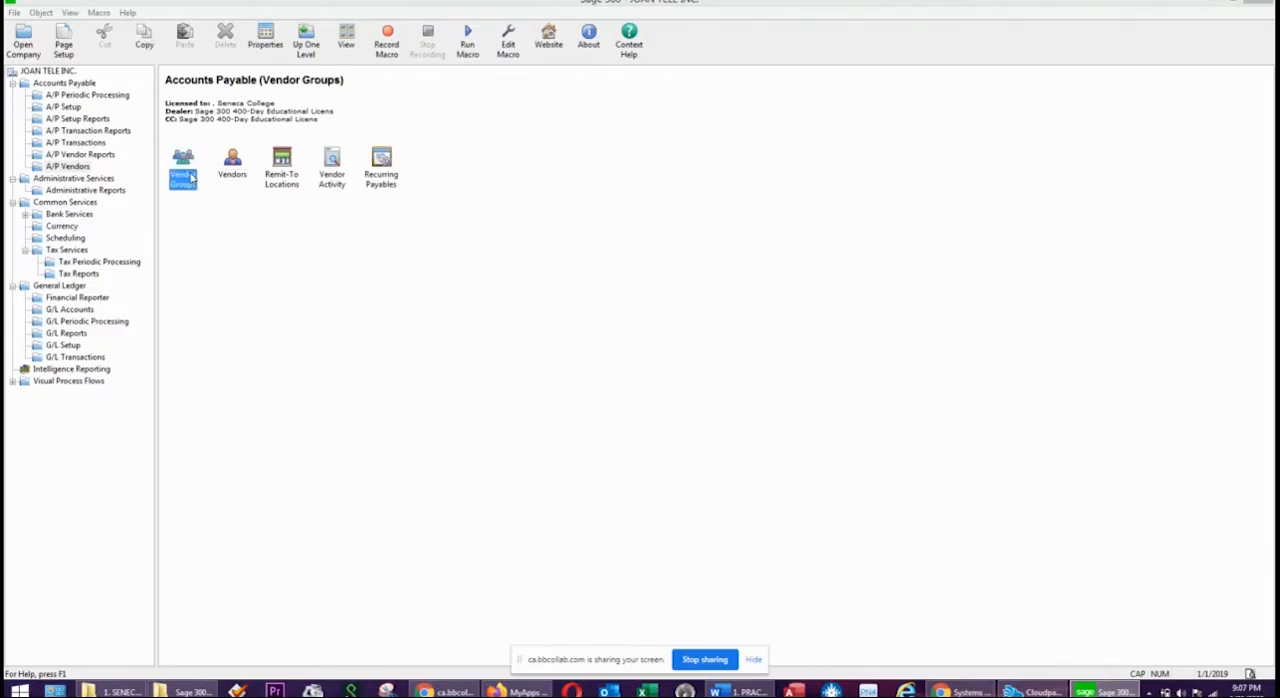
pyautogui.click(88, 156)
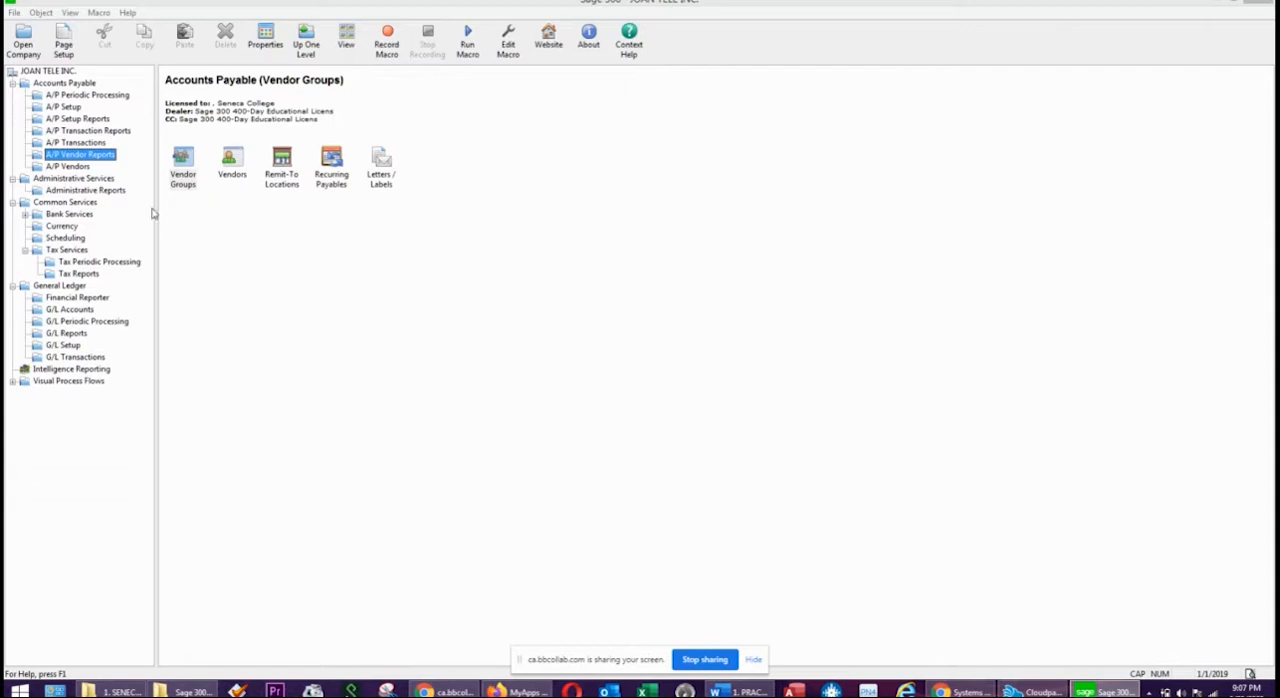
pyautogui.doubleClick(185, 163)
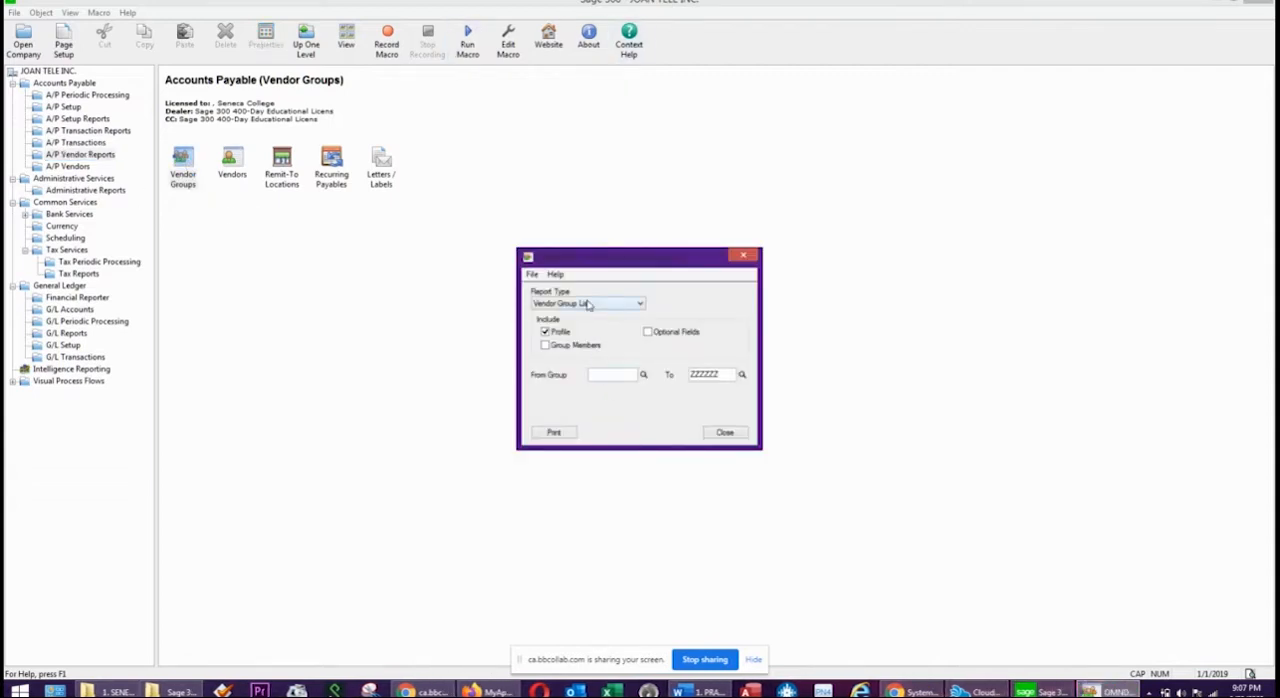
pyautogui.click(557, 433)
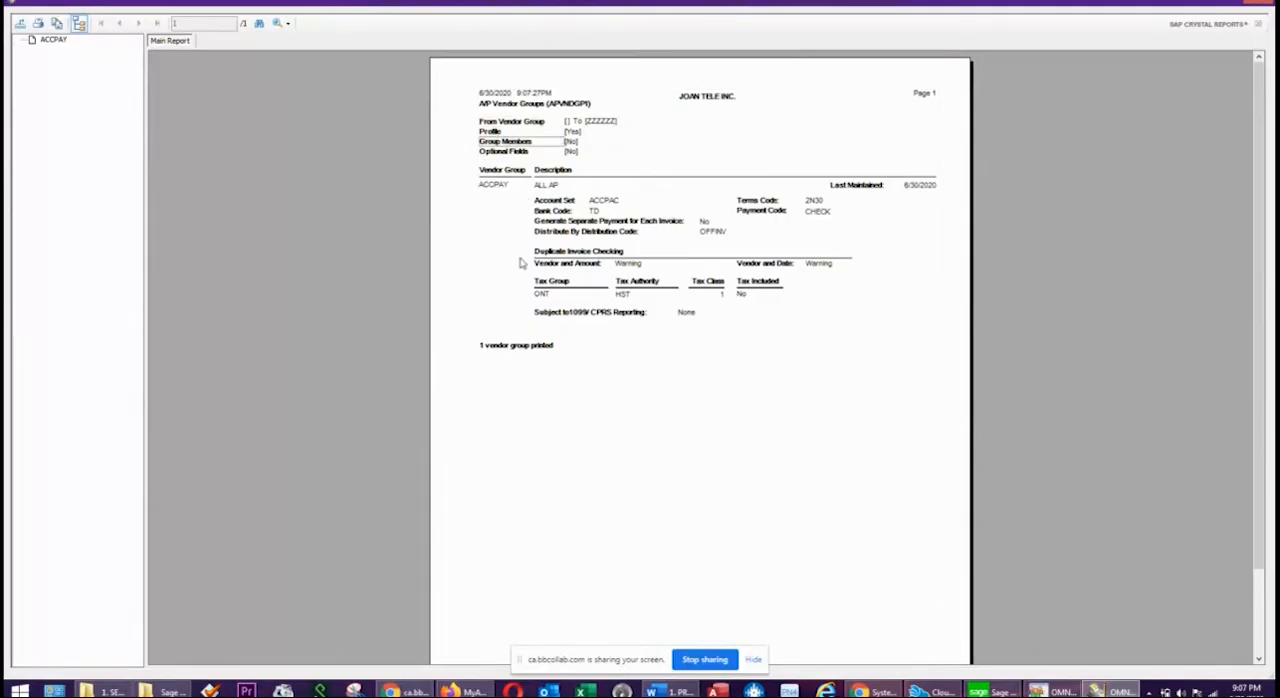
pyautogui.click(1262, 4)
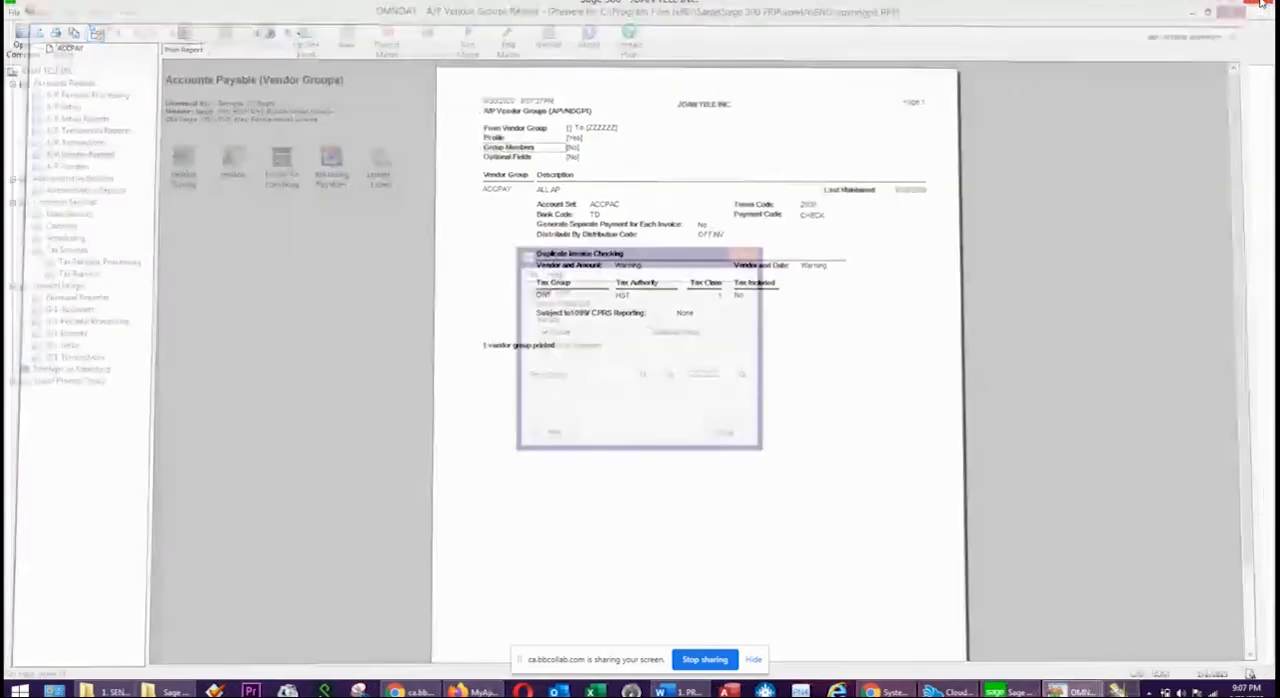
pyautogui.click(721, 432)
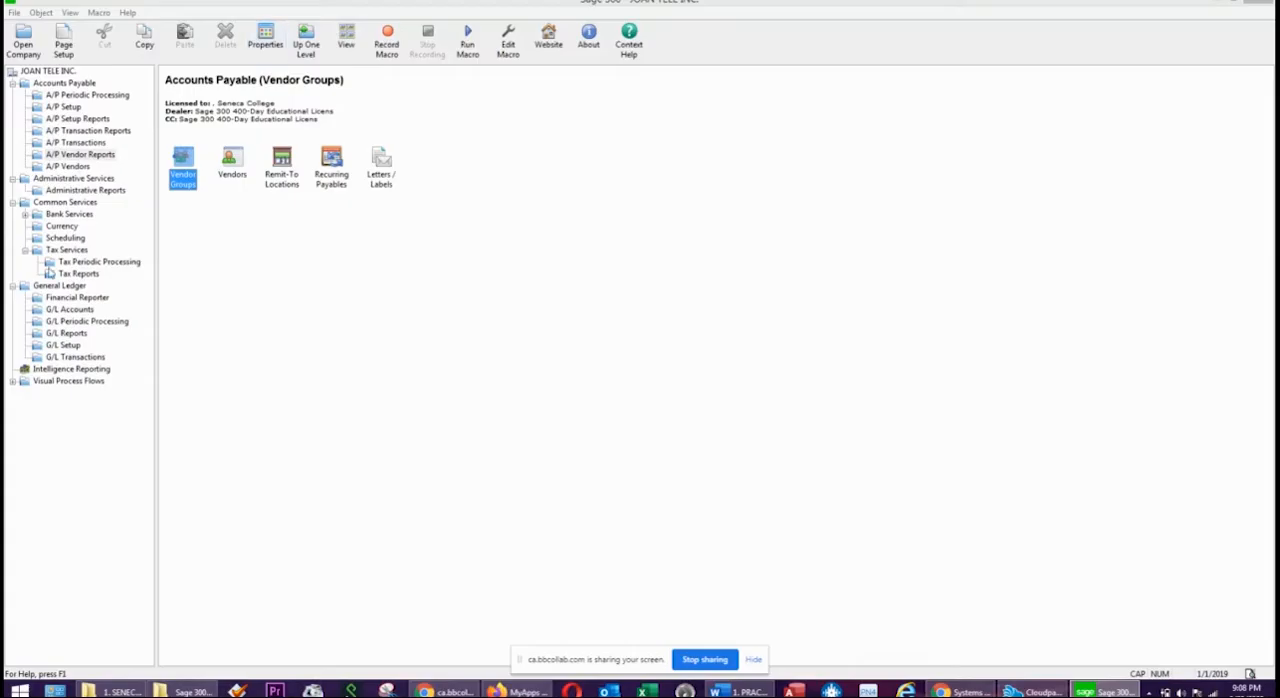
# Start an A/P payment selection code MTHLY, checking the Word exercise for the code, and describe it as ALL INVOICES DUE.
pyautogui.click(65, 108)
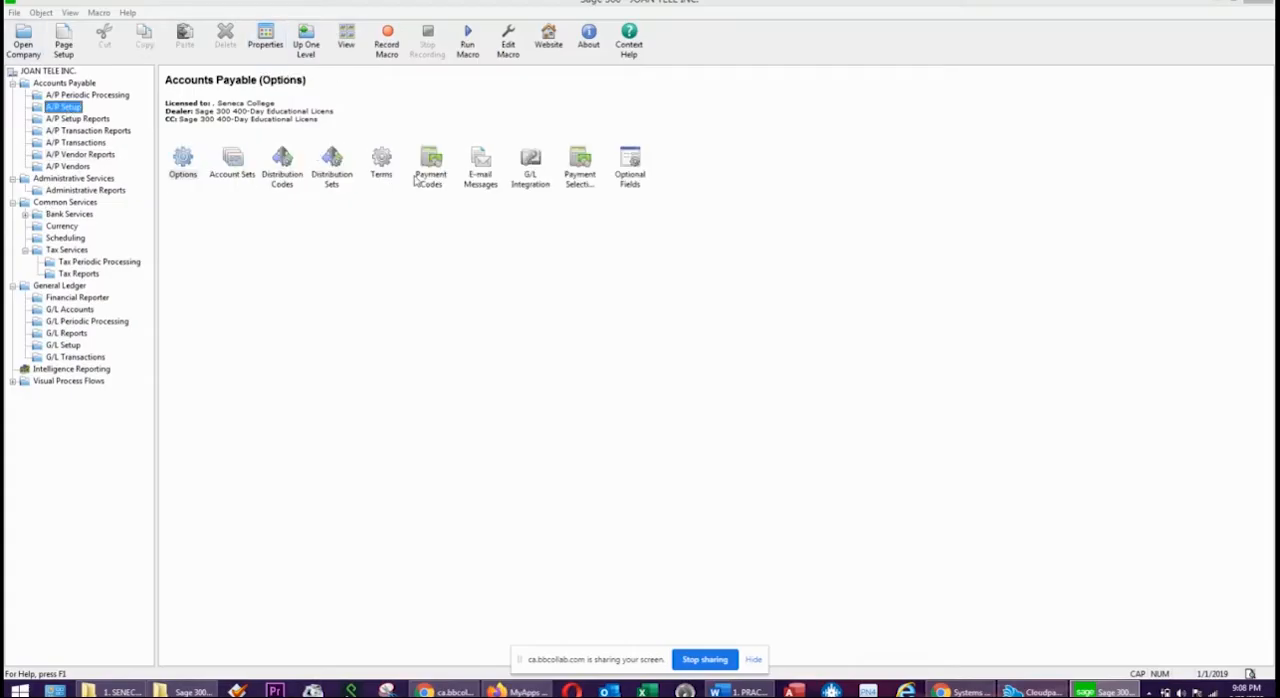
pyautogui.click(584, 175)
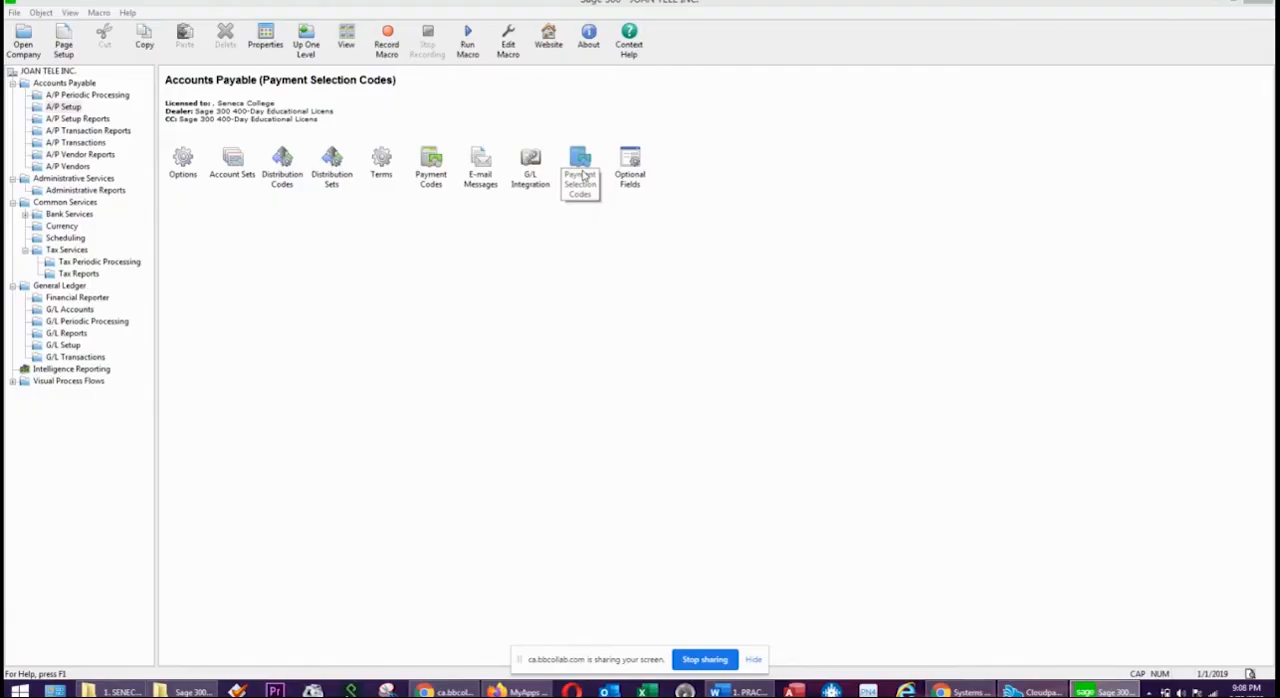
pyautogui.doubleClick(584, 175)
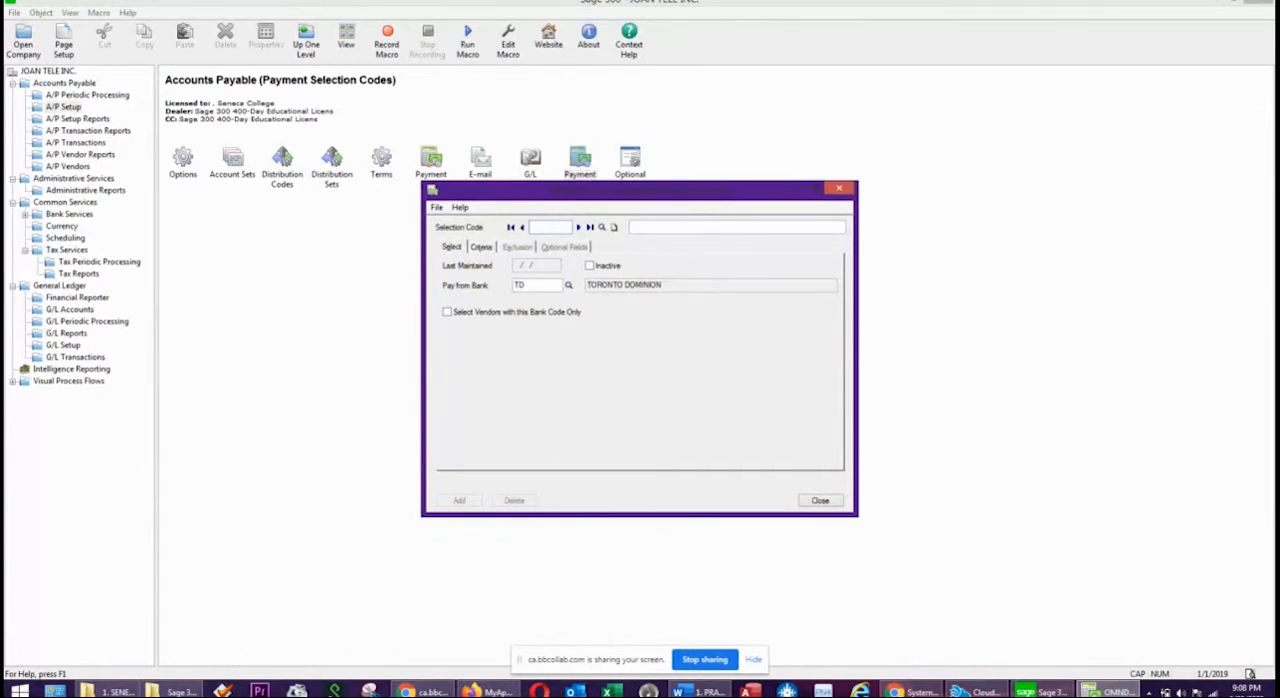
pyautogui.moveTo(1279, 120); pyautogui.dragTo(889, 121)
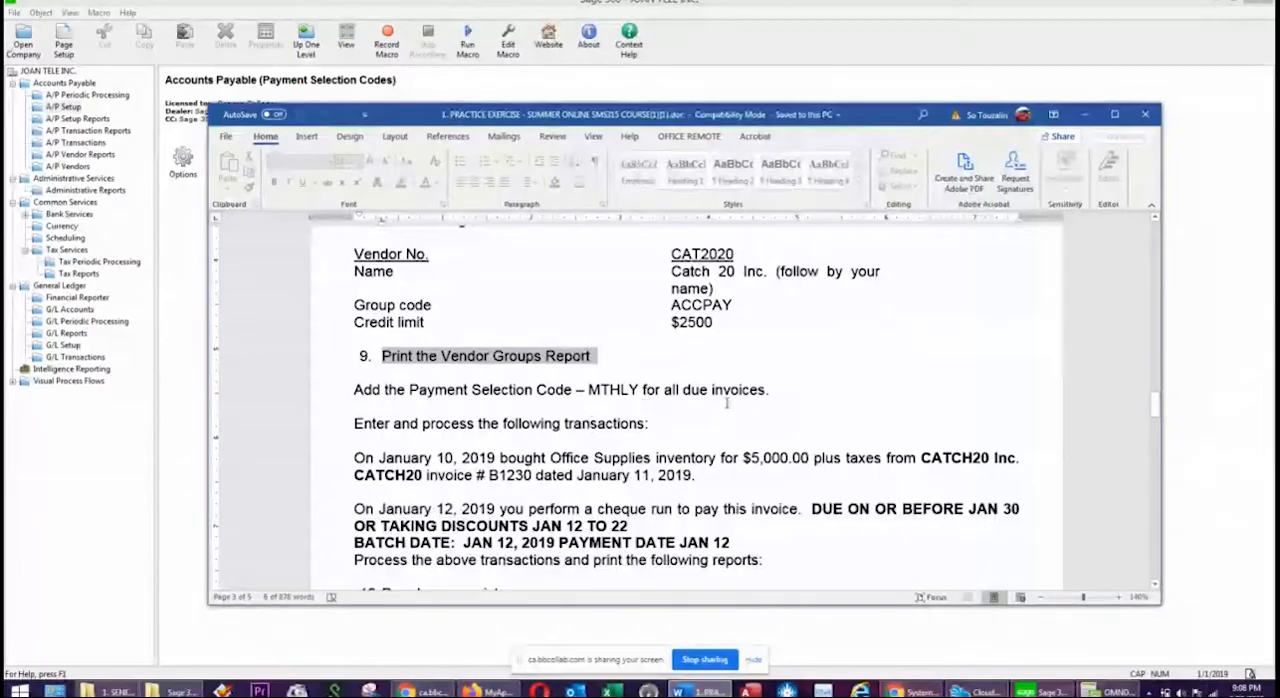
pyautogui.moveTo(872, 121); pyautogui.dragTo(1279, 130)
pyautogui.click(541, 228)
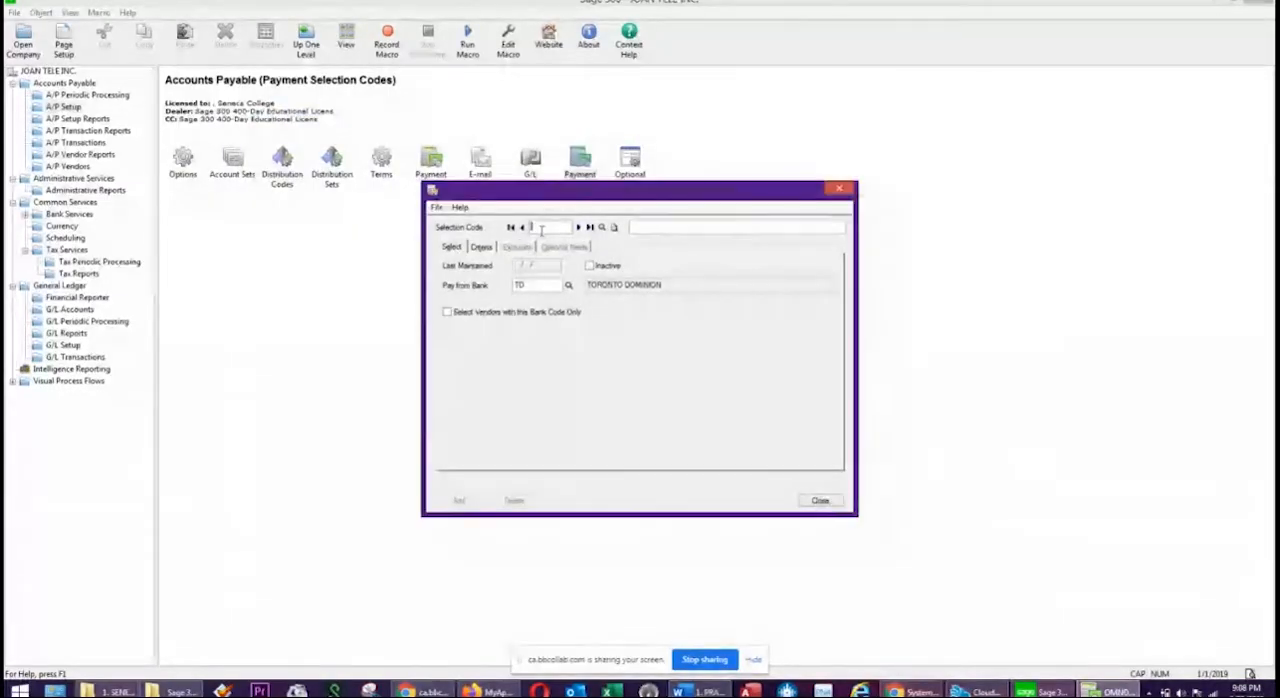
pyautogui.write('MTHLY')
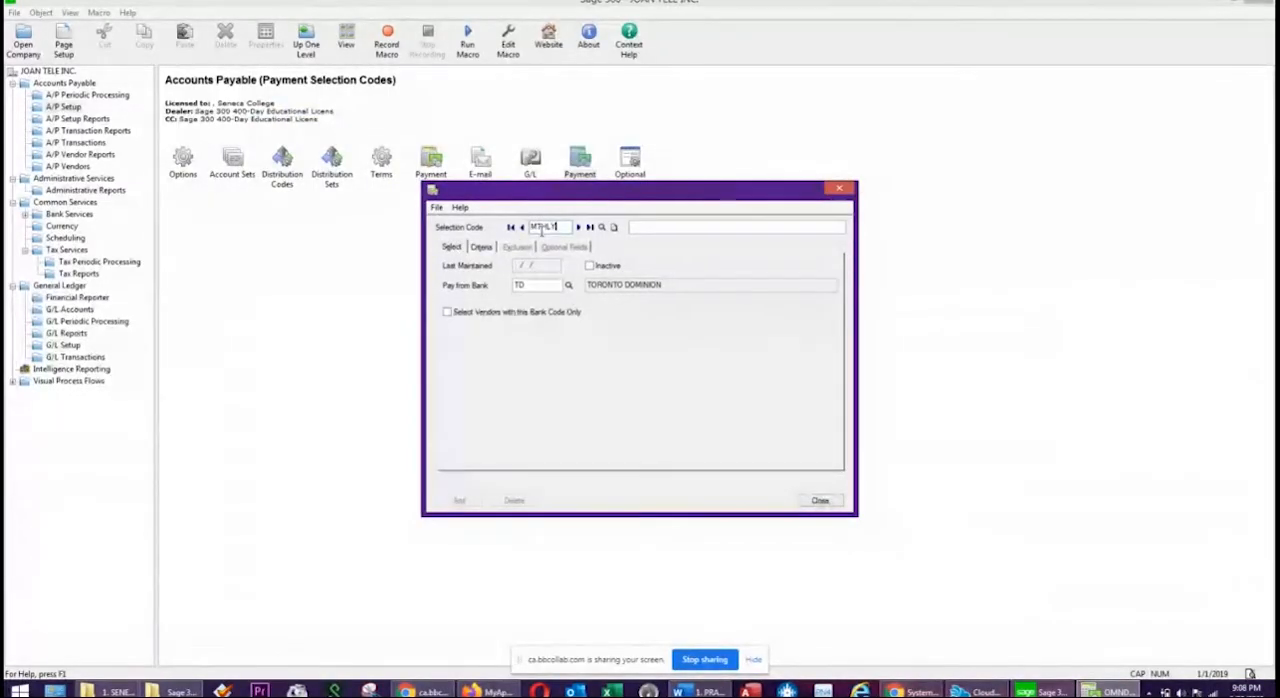
pyautogui.press('Tab')
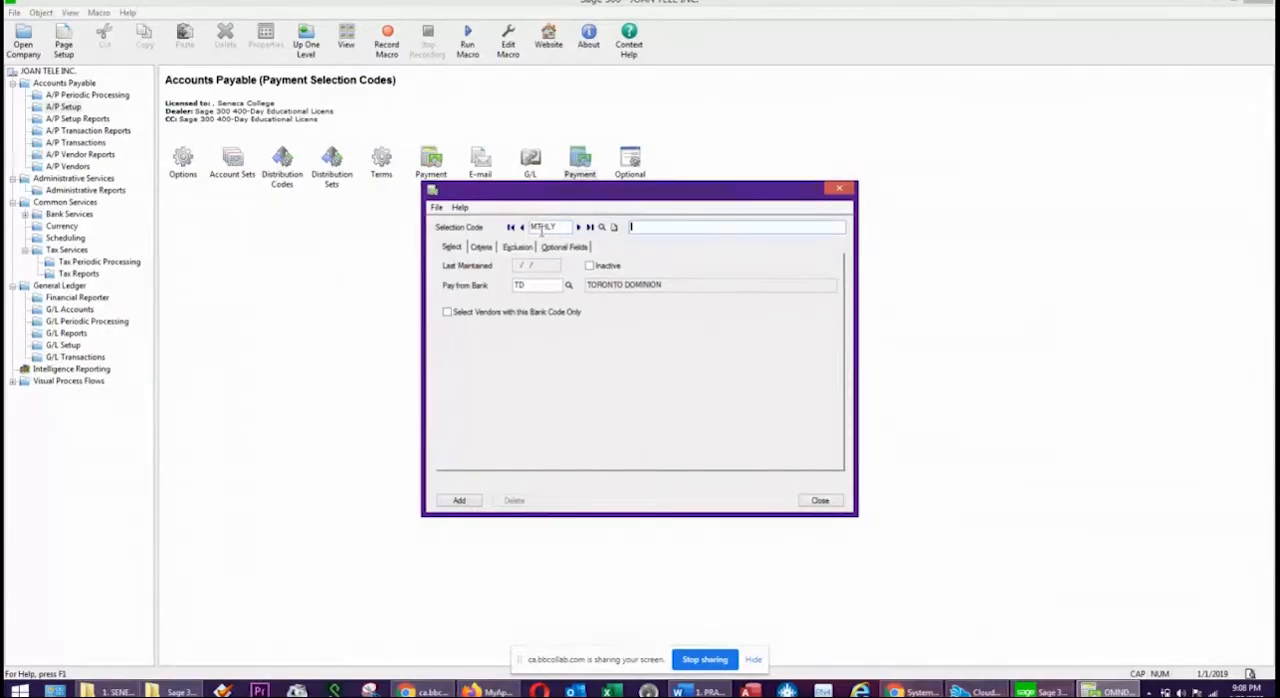
pyautogui.write('ALL INVOICES DUE')
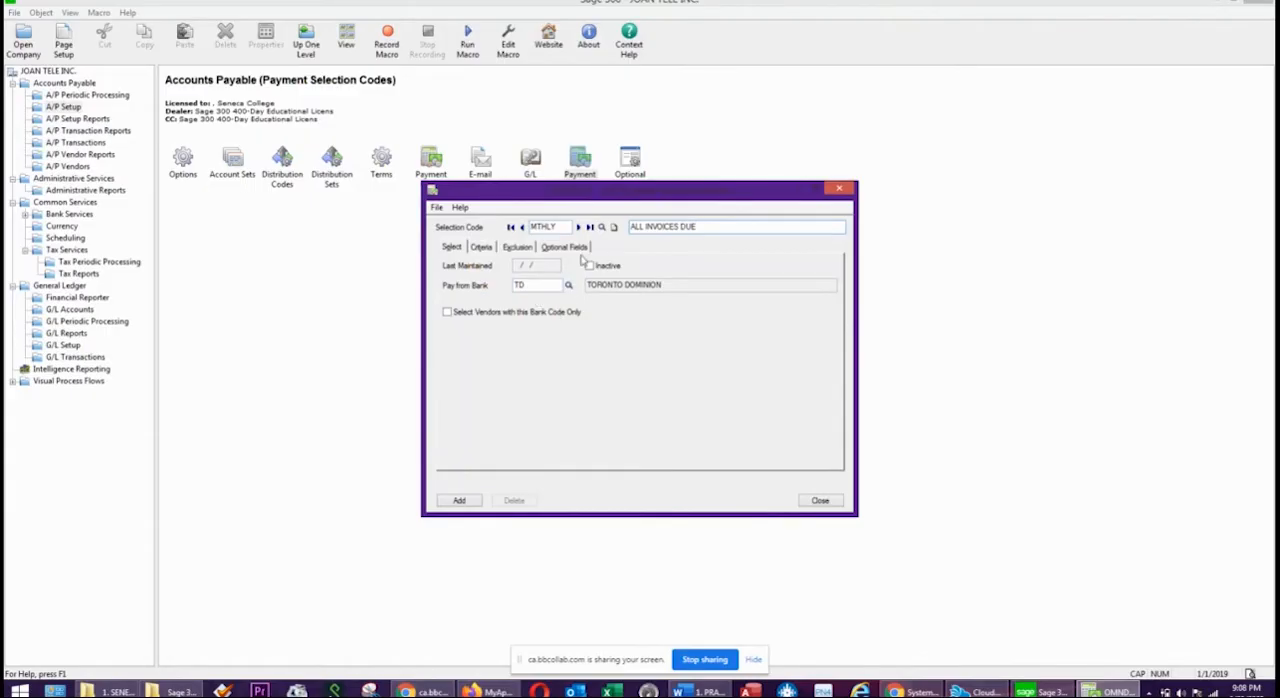
# Set the MTHLY code's criteria to select documents by Due Date or Discount Date.
pyautogui.click(484, 248)
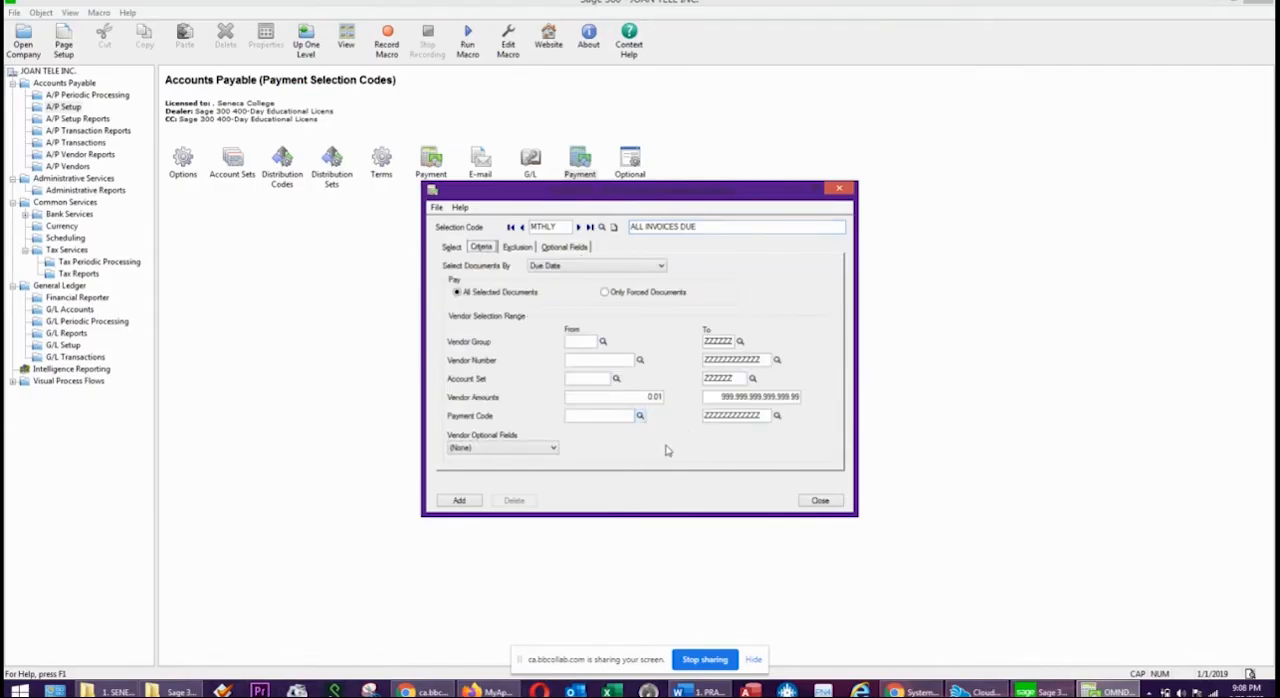
pyautogui.click(573, 268)
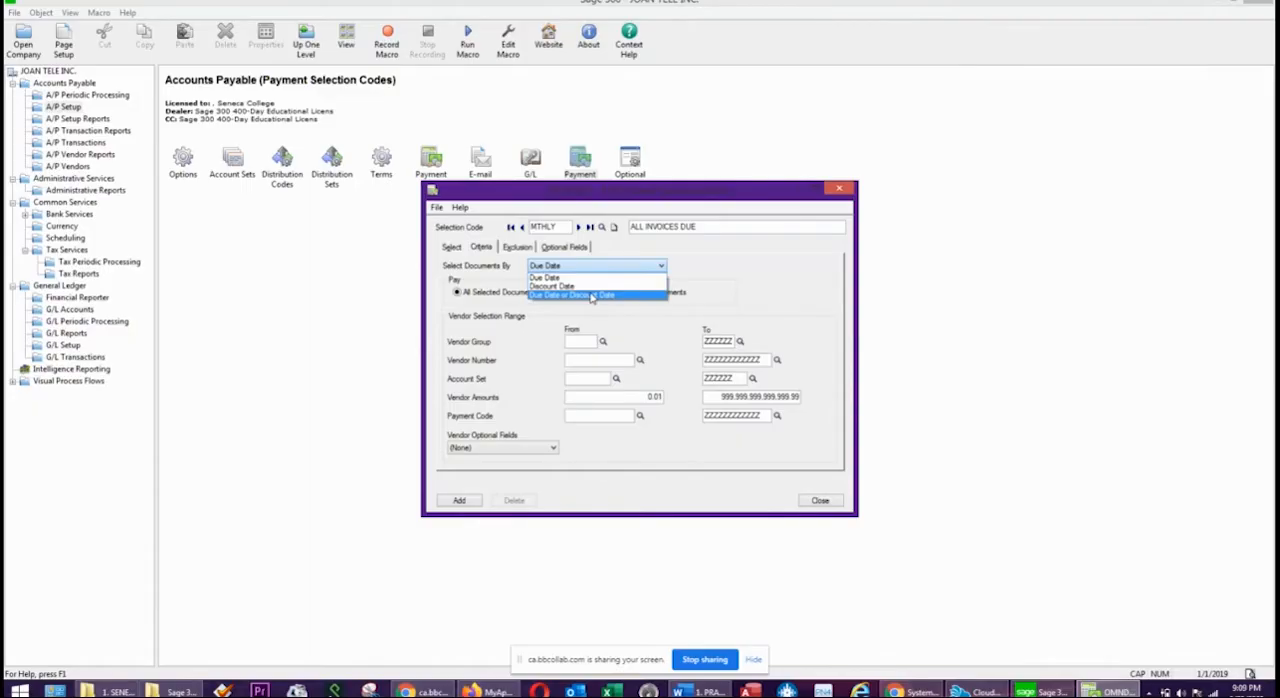
pyautogui.click(591, 297)
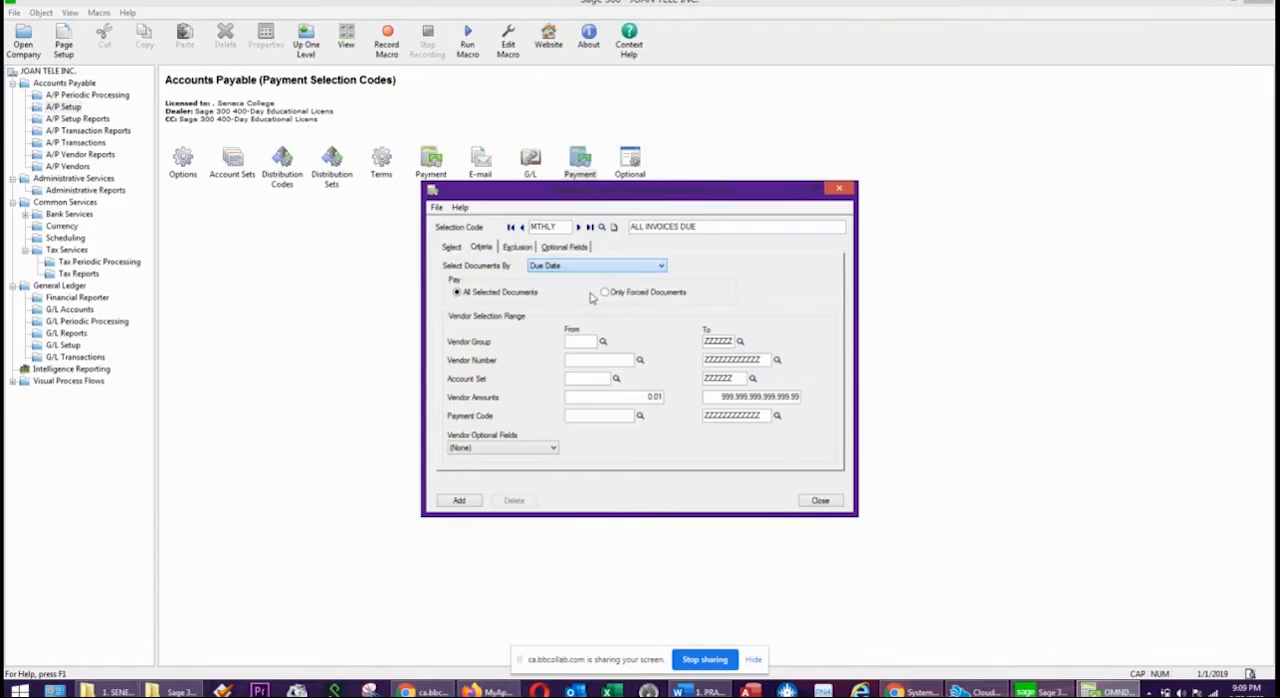
pyautogui.click(572, 265)
pyautogui.click(560, 296)
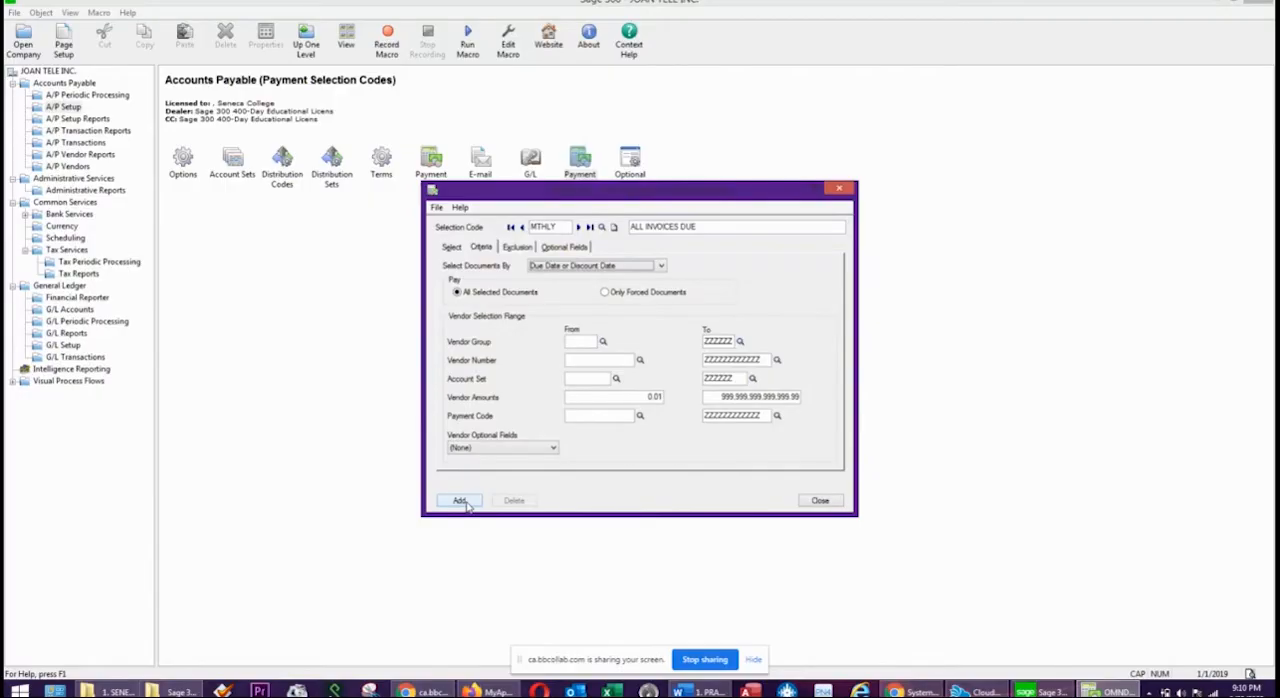
# Examine the MTHLY code's vendor exclusion list and its vendor finder, cancelling without excluding a vendor.
pyautogui.click(516, 247)
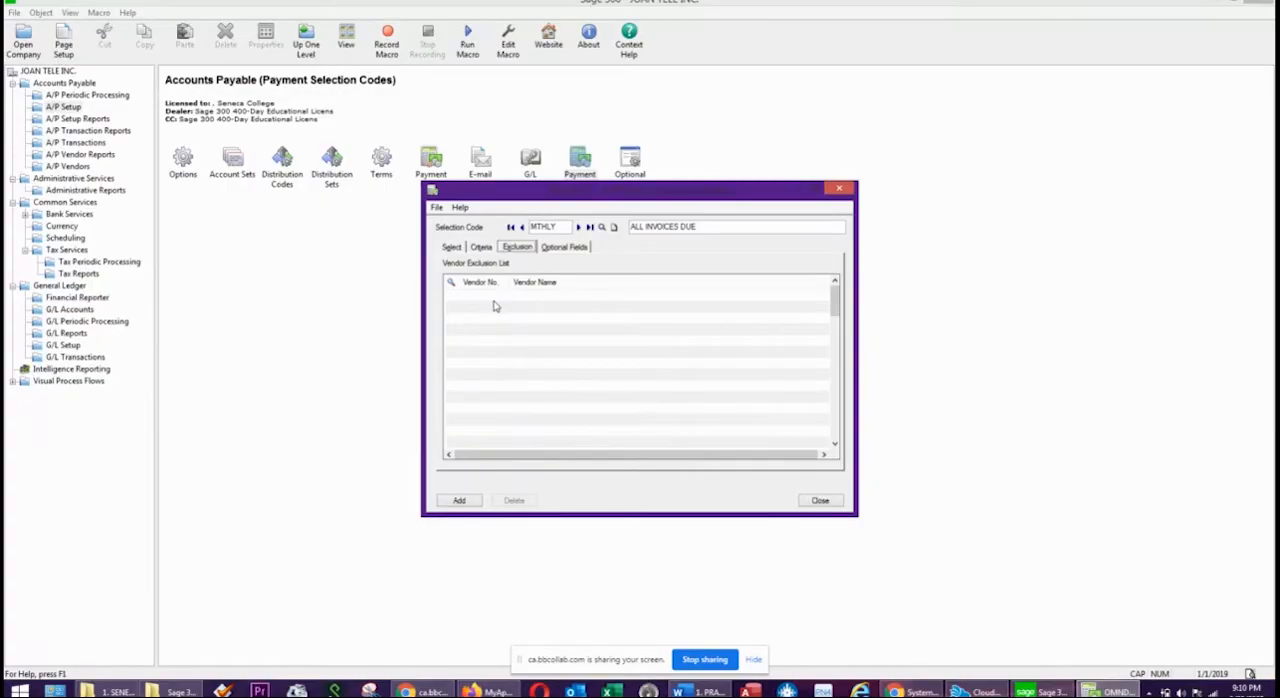
pyautogui.click(489, 248)
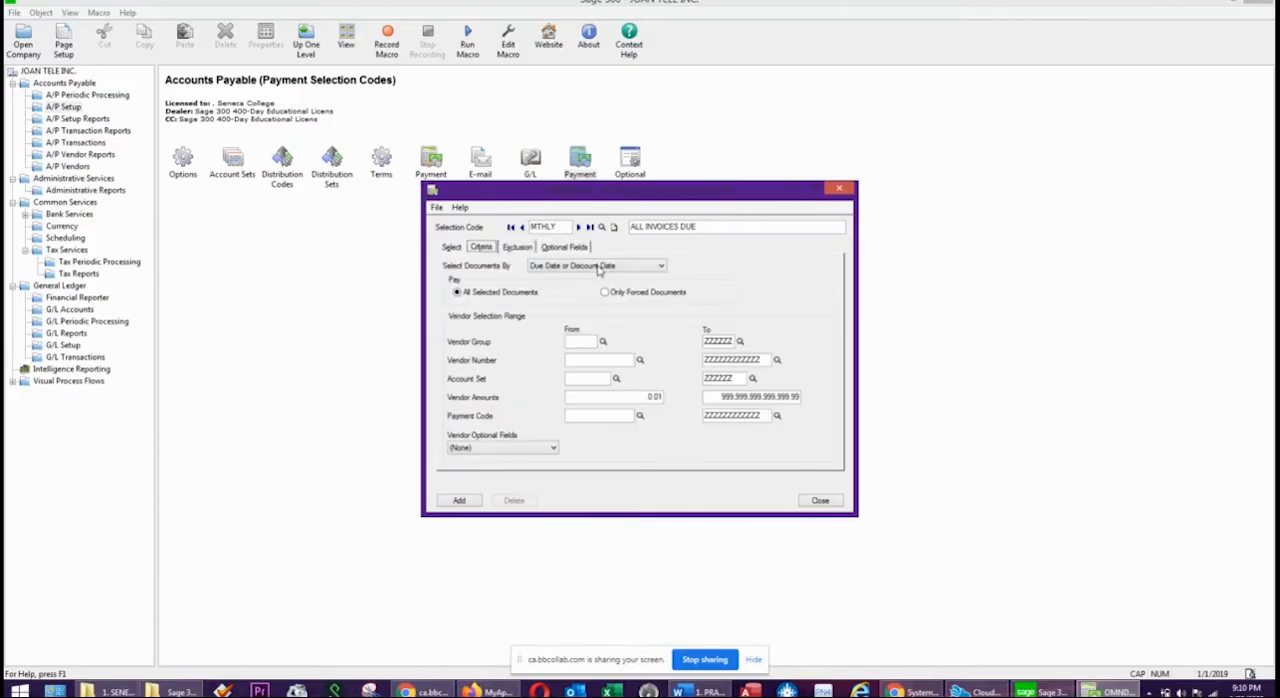
pyautogui.click(521, 247)
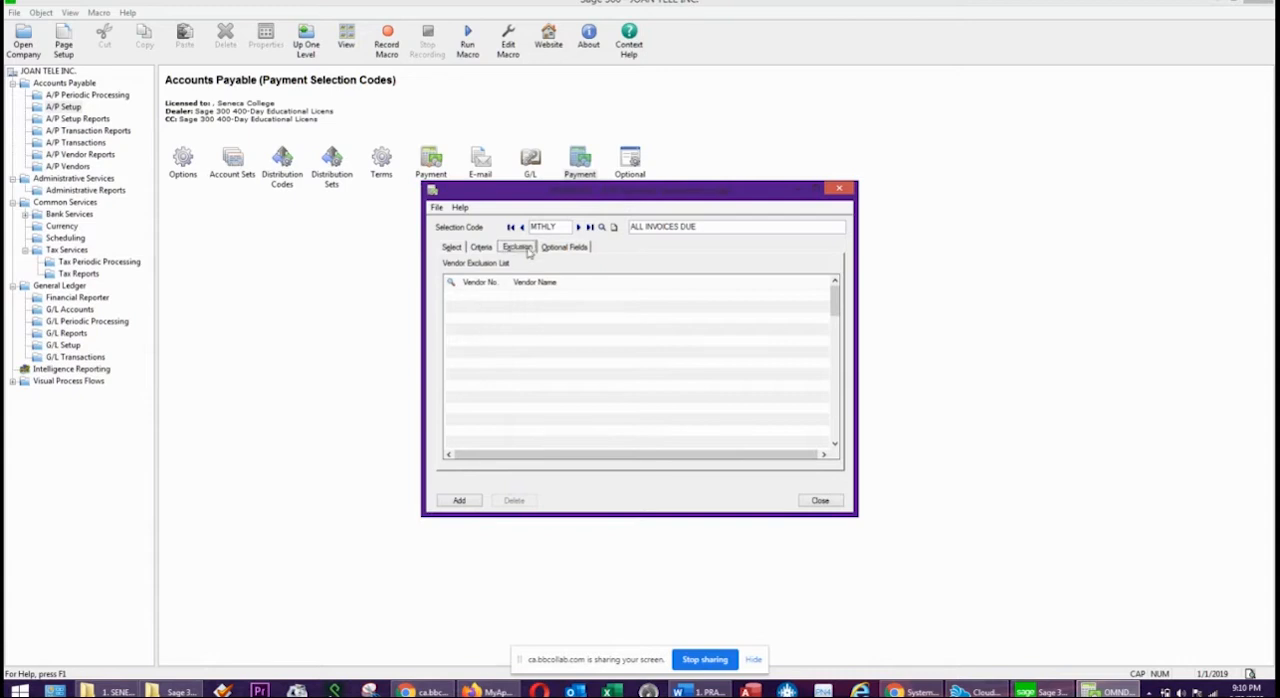
pyautogui.click(473, 280)
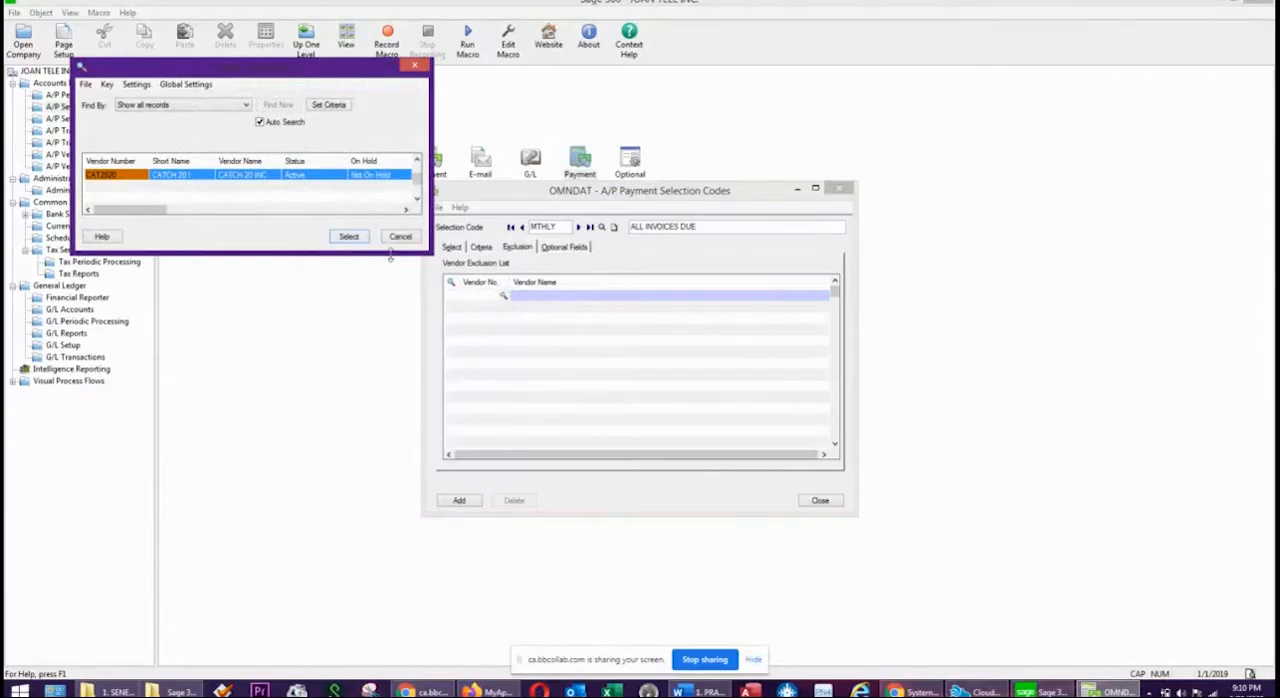
pyautogui.click(399, 237)
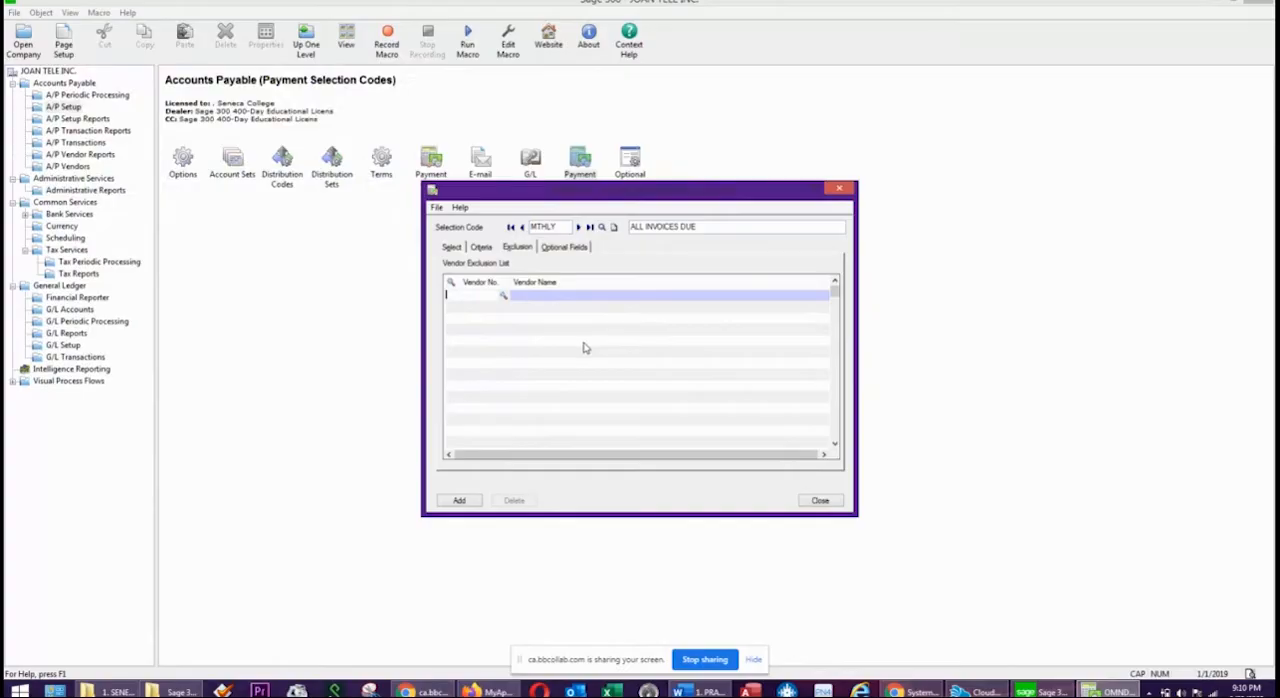
# Recheck the pay-from bank and selection criteria, and add the MTHLY payment selection code.
pyautogui.click(452, 248)
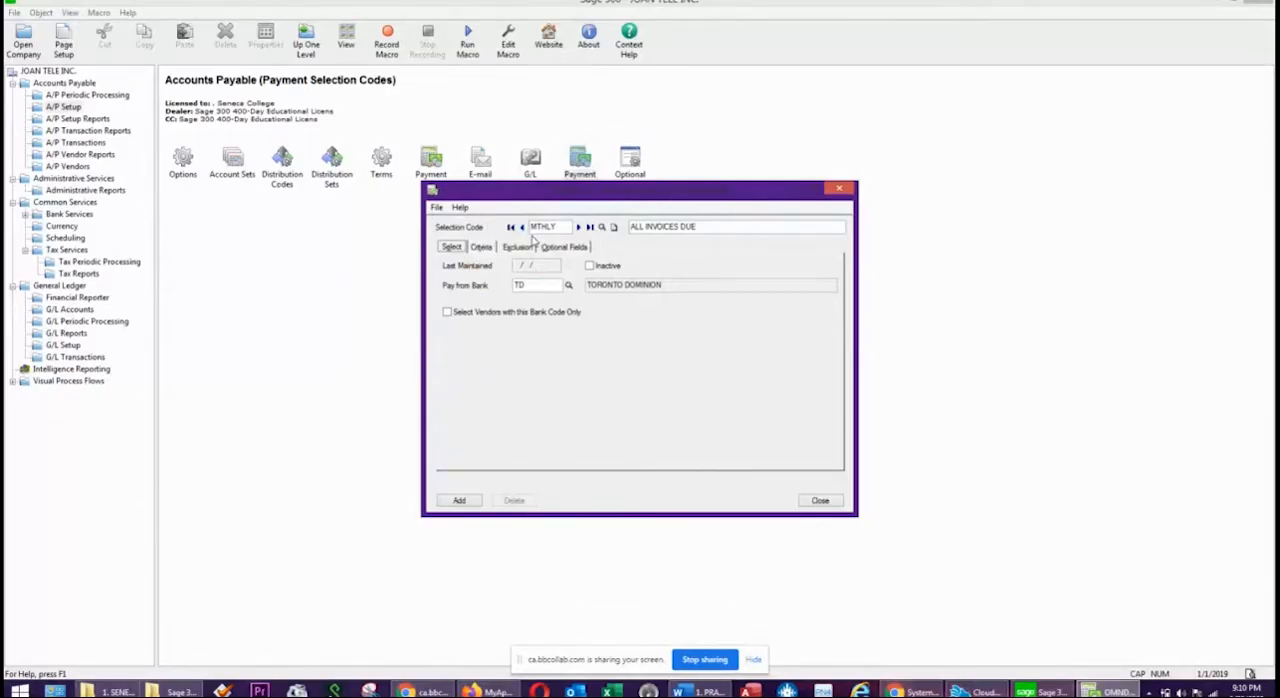
pyautogui.click(482, 250)
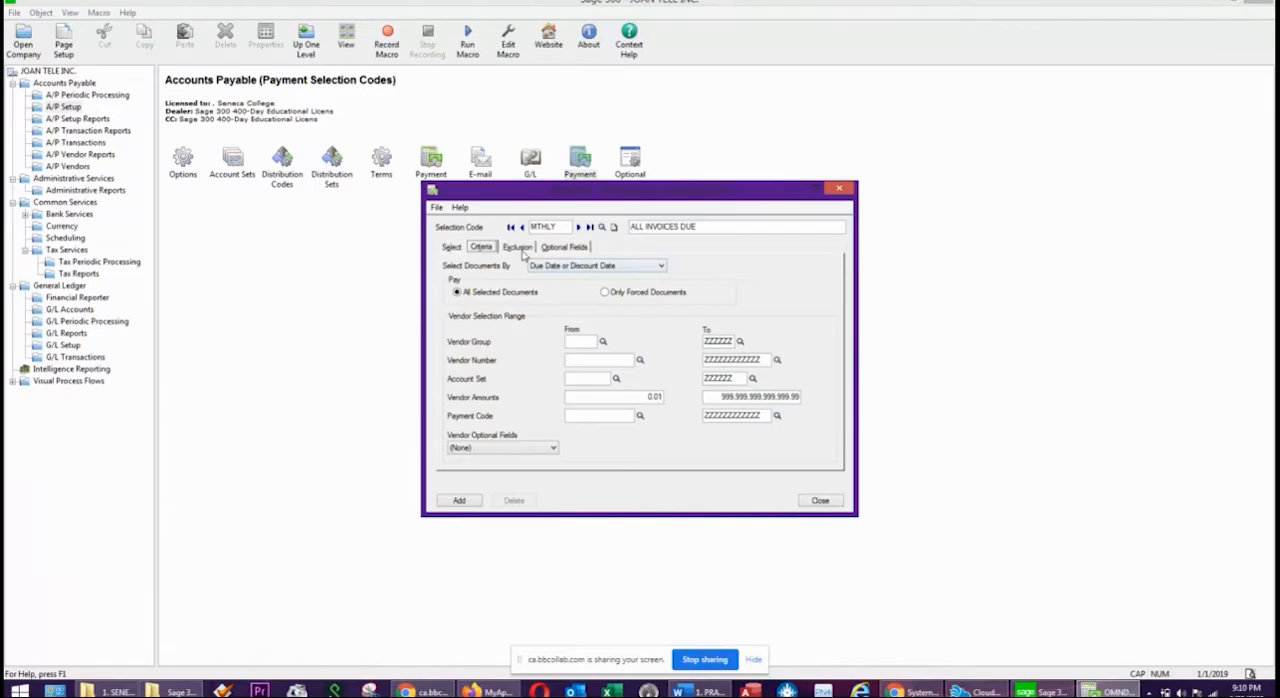
pyautogui.click(462, 500)
# Switch to the Word exercise, examine the January 10 CATCH20 purchase and the January 12 cheque run instructions, and return to Sage 300.
pyautogui.moveTo(1279, 138); pyautogui.dragTo(491, 118)
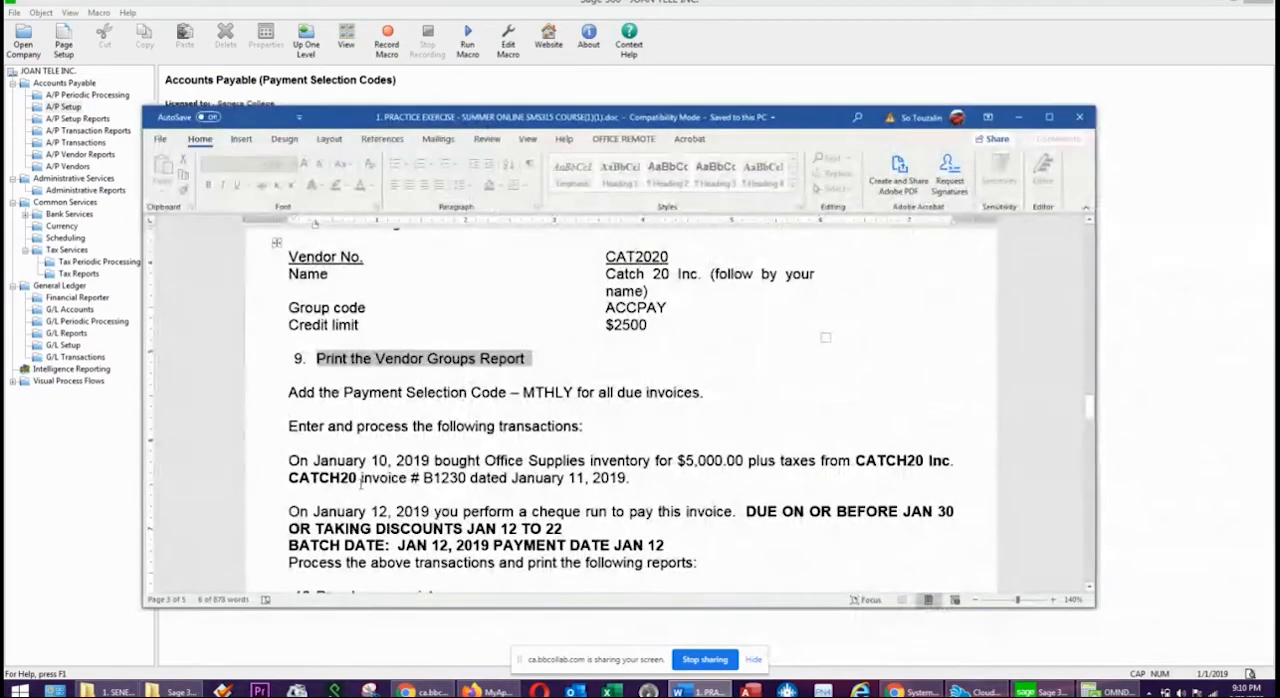
pyautogui.moveTo(632, 478); pyautogui.dragTo(278, 460)
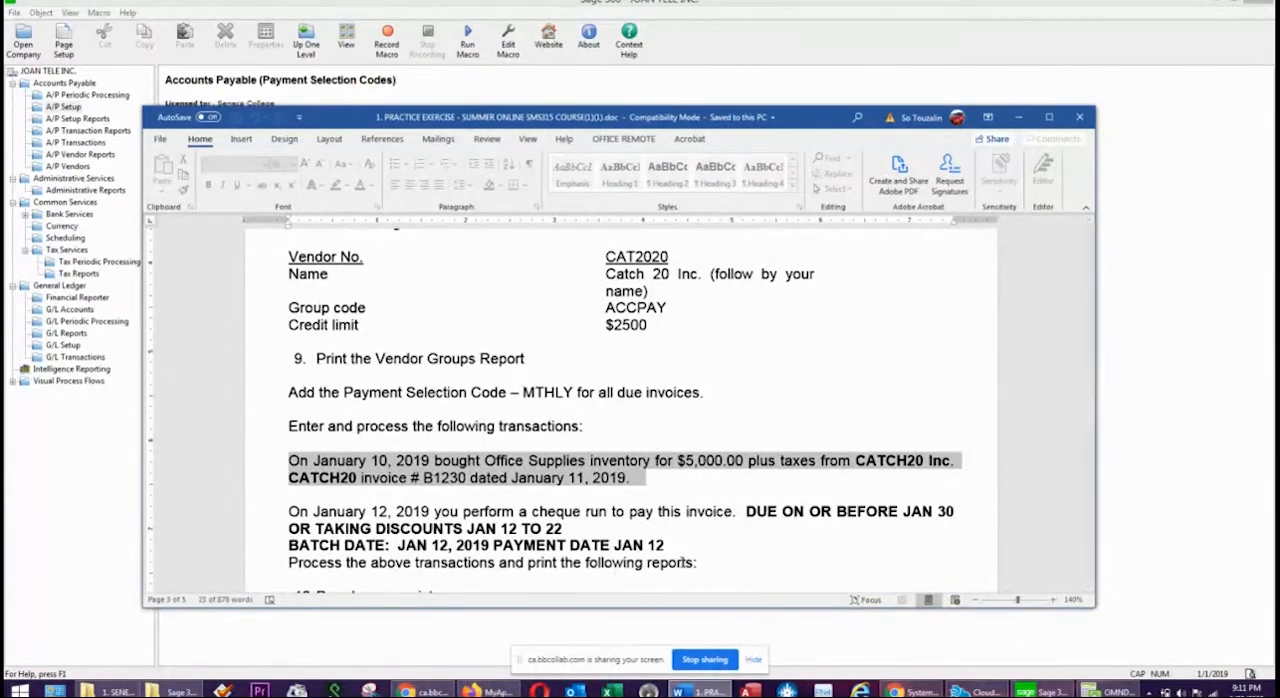
pyautogui.moveTo(688, 543); pyautogui.dragTo(288, 505)
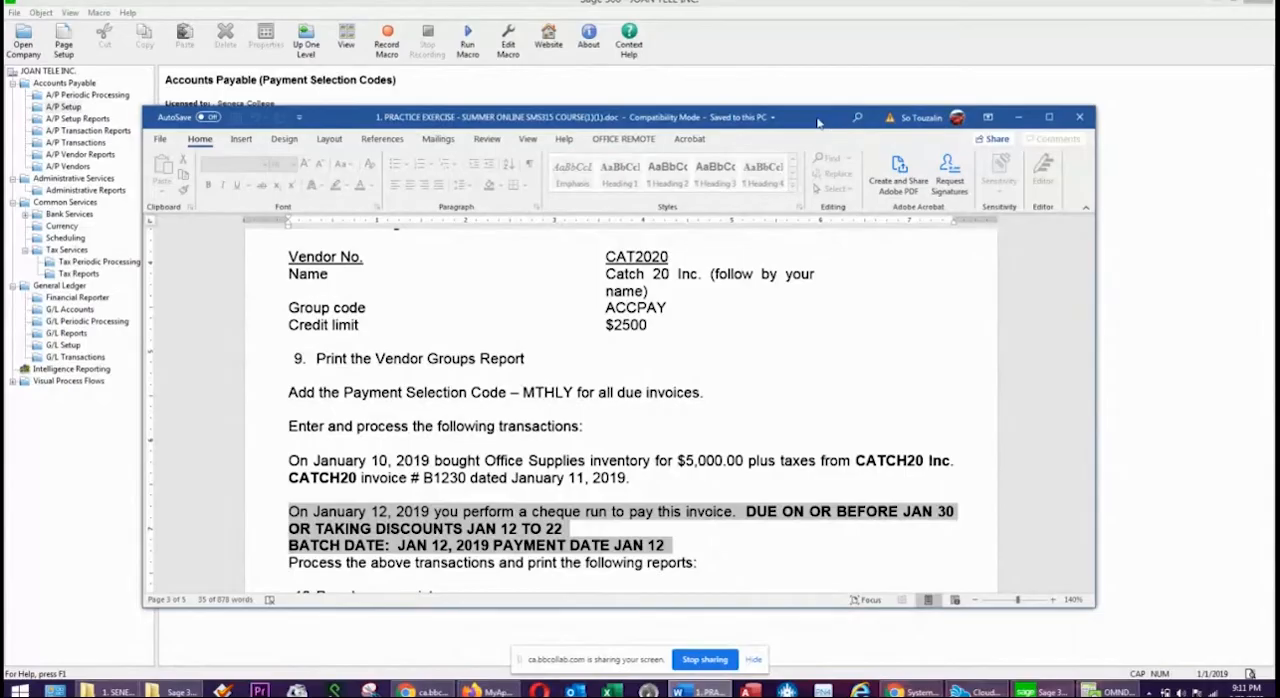
pyautogui.moveTo(819, 123); pyautogui.dragTo(1279, 131)
pyautogui.click(1076, 248)
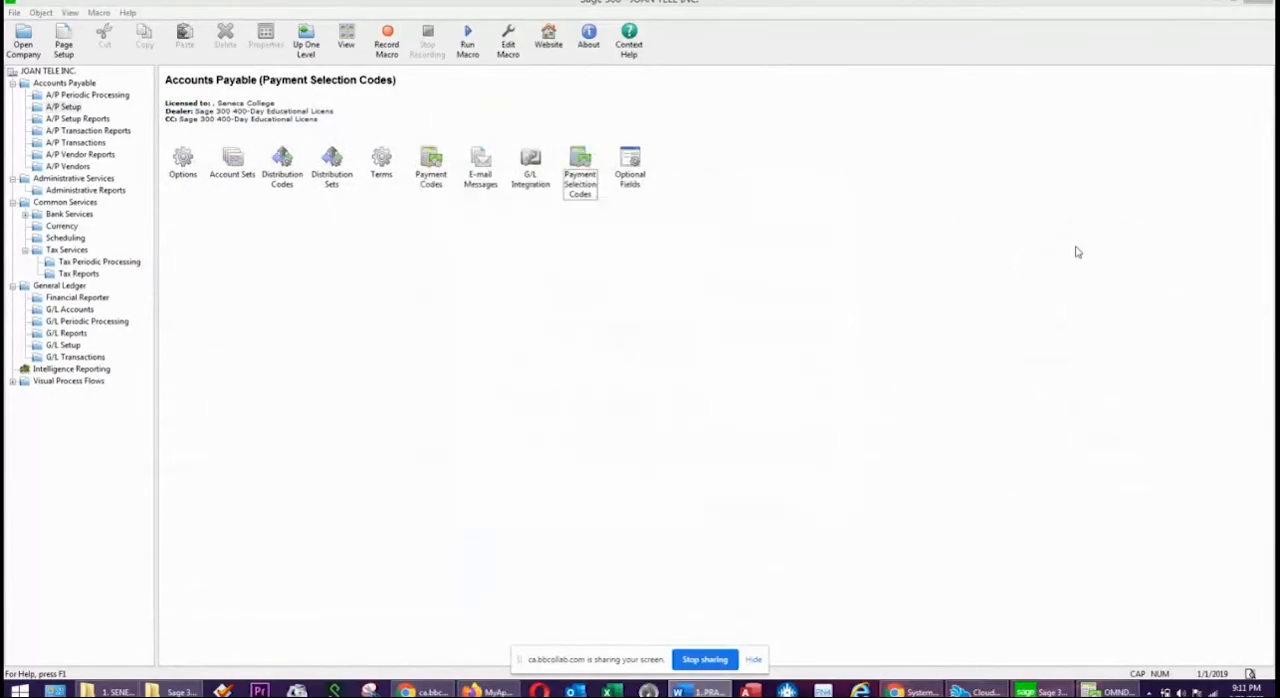
# Close the payment selection codes form and create a new A/P invoice batch from the invoice batch list.
pyautogui.click(1108, 691)
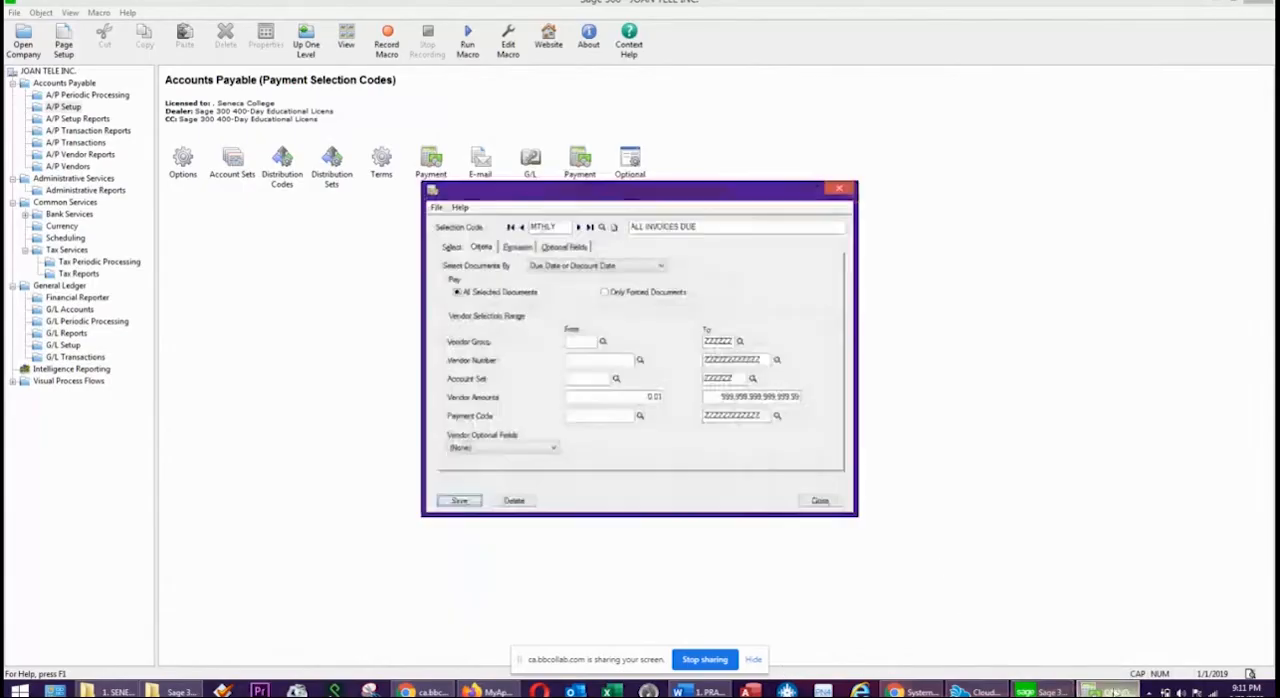
pyautogui.click(839, 188)
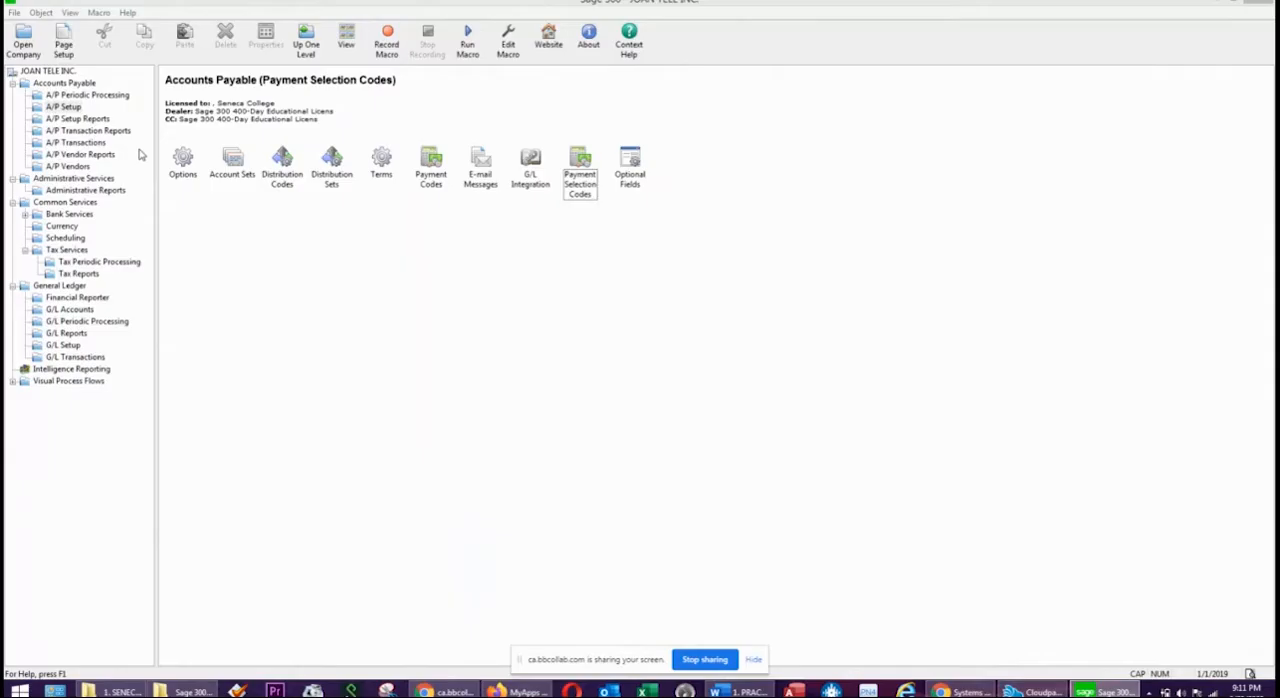
pyautogui.click(70, 143)
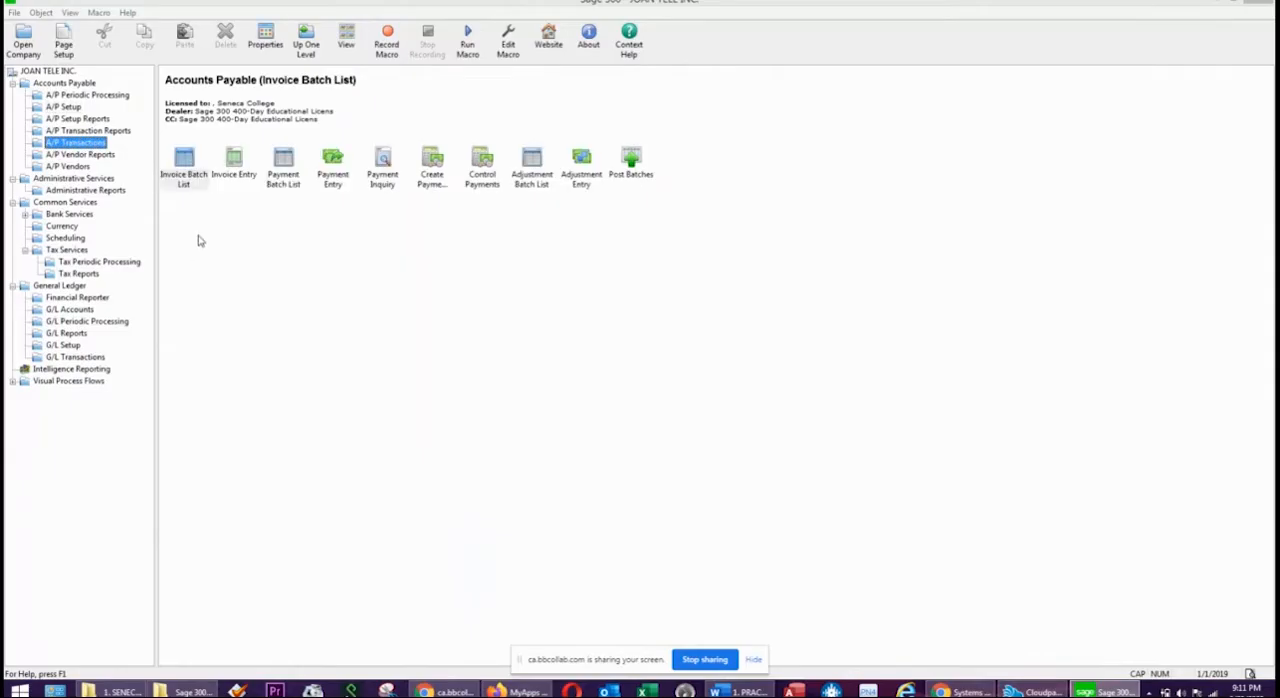
pyautogui.click(188, 170)
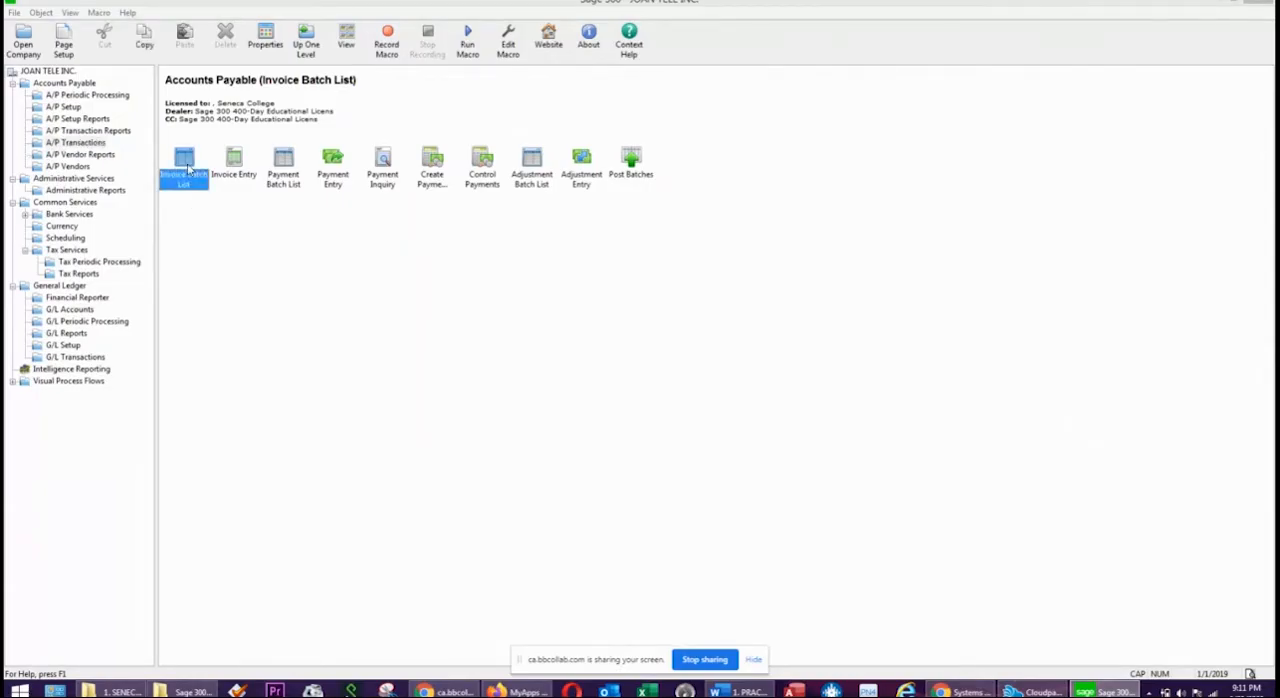
pyautogui.doubleClick(188, 170)
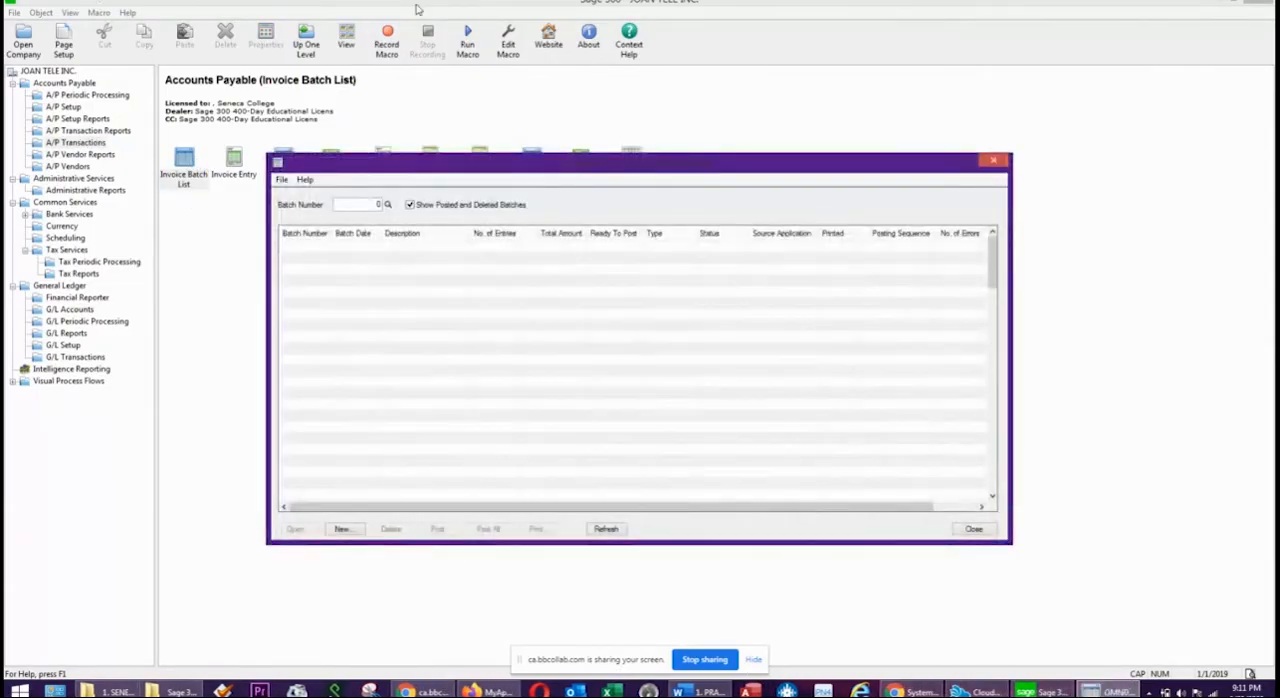
pyautogui.click(345, 529)
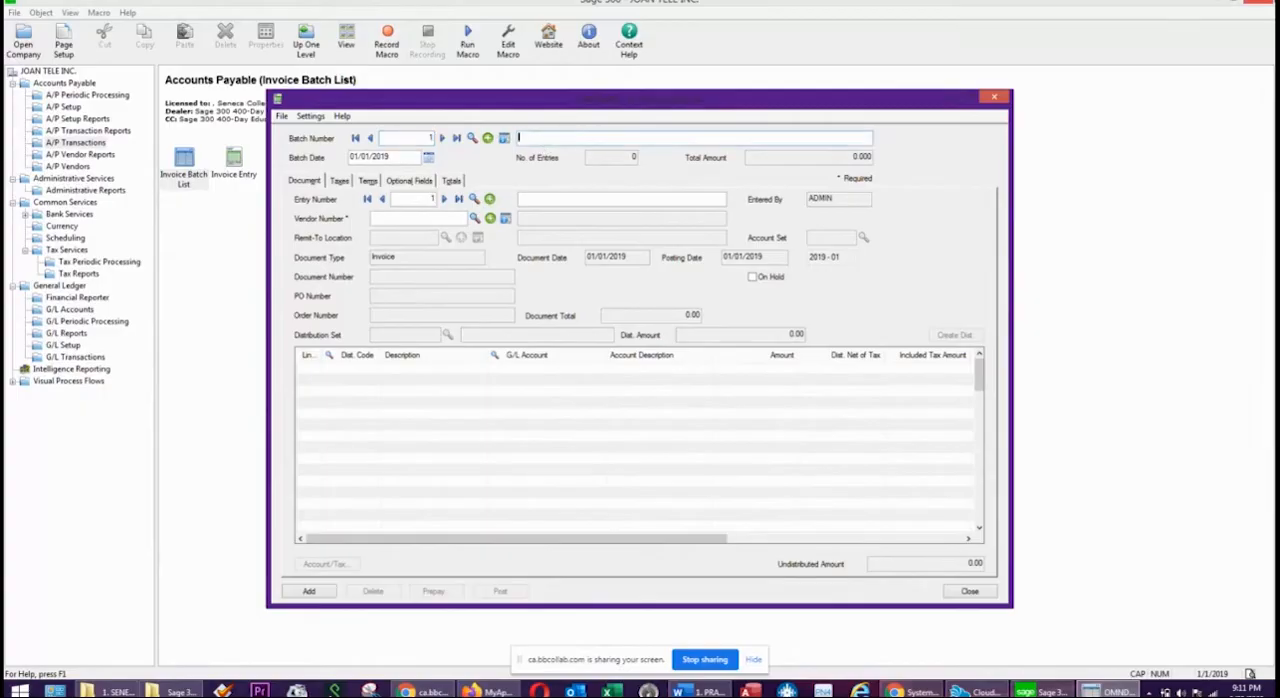
# Enter INVOICES JAN 2019 as the invoice batch description, keeping the batch date as set.
pyautogui.moveTo(1274, 3)
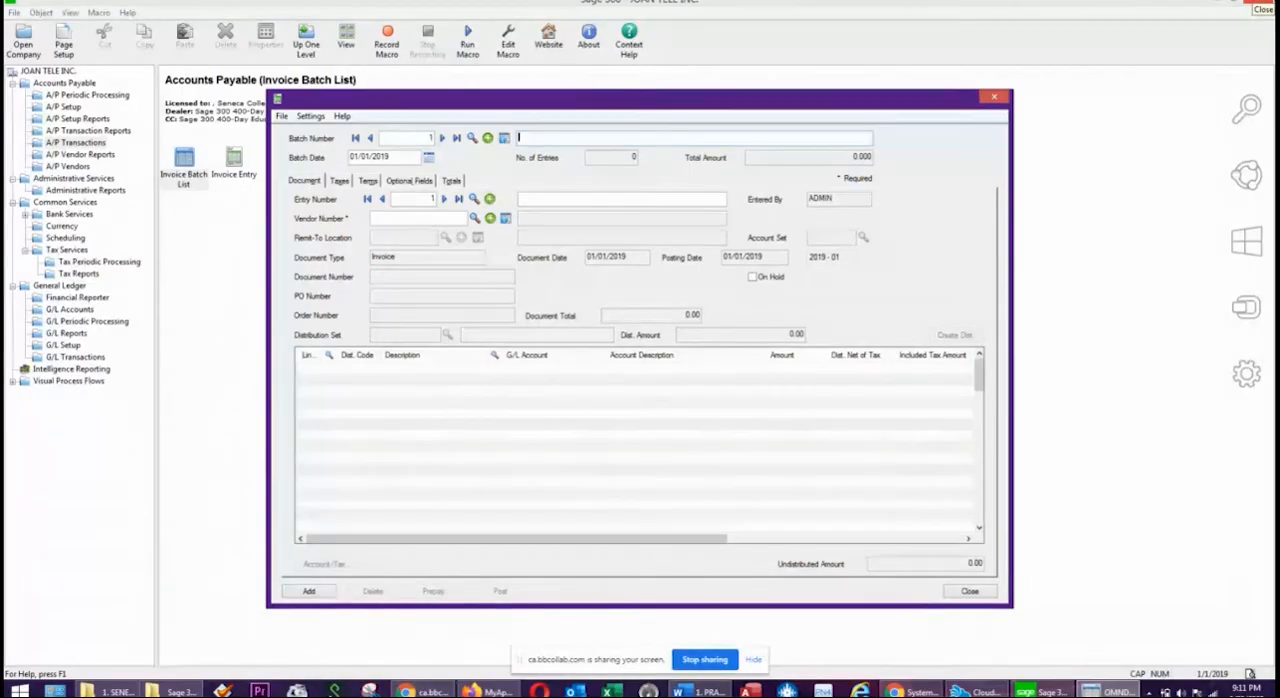
pyautogui.write('INVOICES')
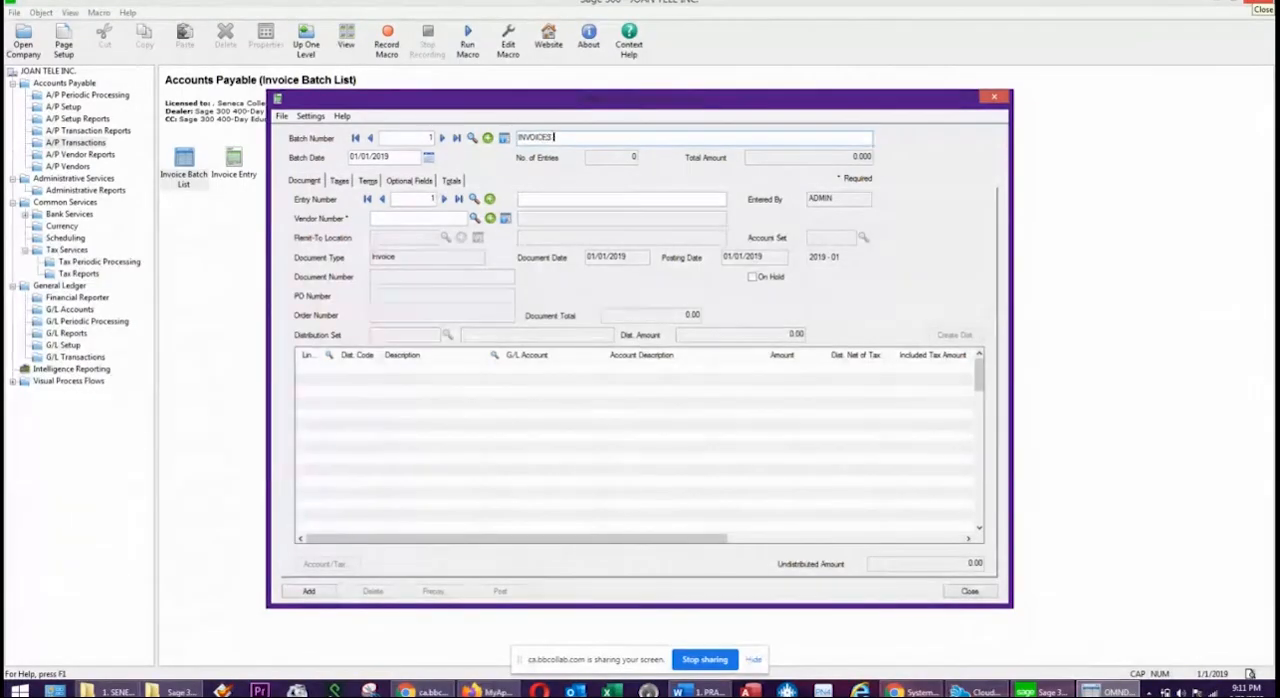
pyautogui.write(' JAN 2019')
pyautogui.press('Tab')
pyautogui.press('Tab')
pyautogui.press('Tab')
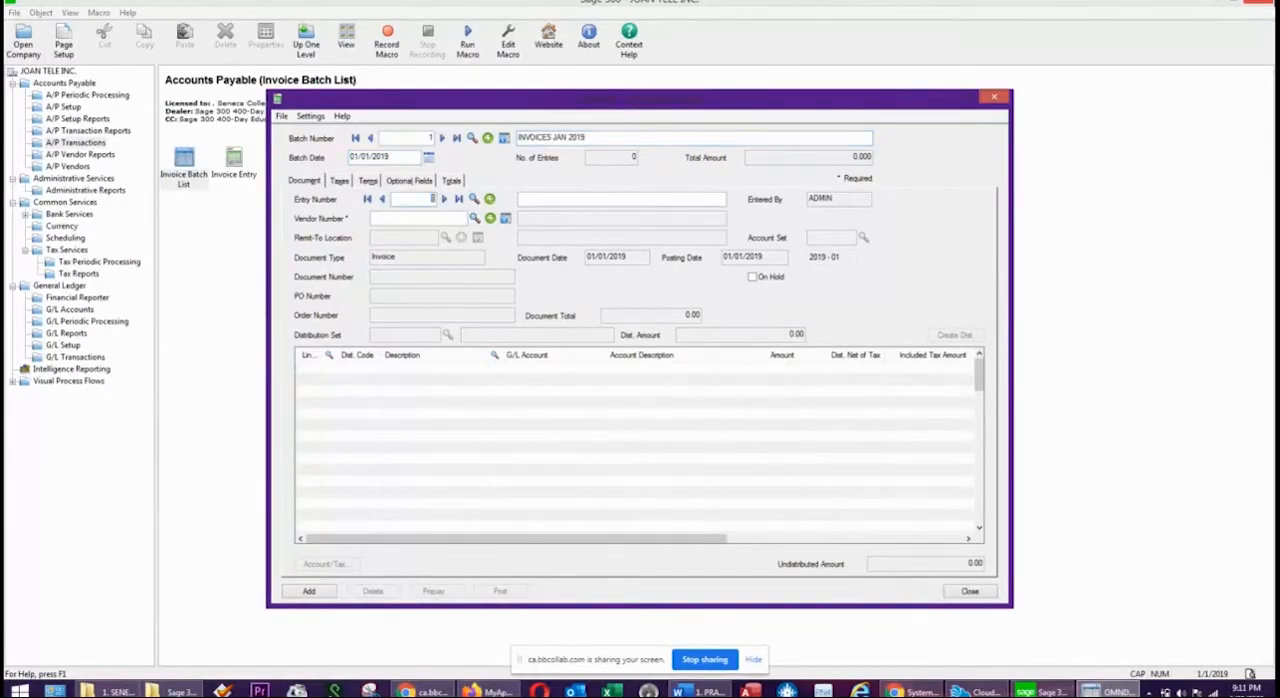
# Select the vendor CATCH 20 INC for the first invoice entry using the vendor finder.
pyautogui.press('Tab')
pyautogui.click(474, 218)
pyautogui.doubleClick(234, 176)
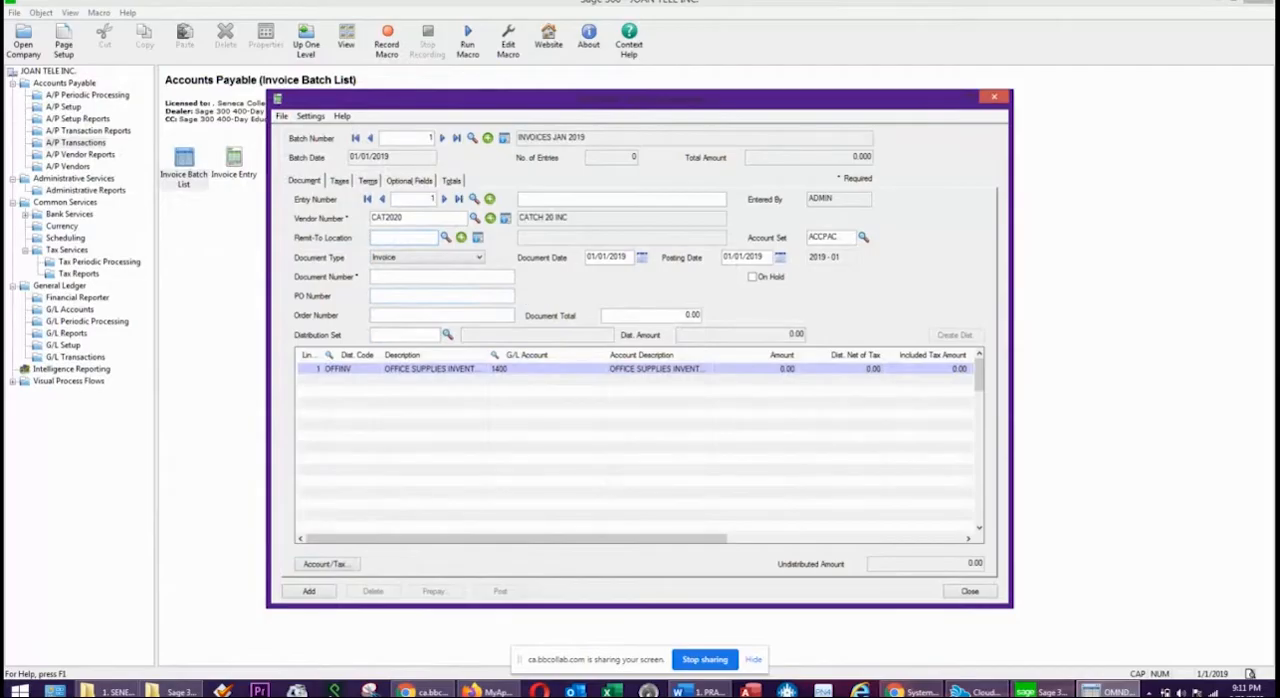
# Switch to the Word exercise, examine the January 10 CATCH20 office supplies purchase instruction, and return to the Sage 300 invoice entry.
pyautogui.moveTo(1279, 136); pyautogui.dragTo(814, 134)
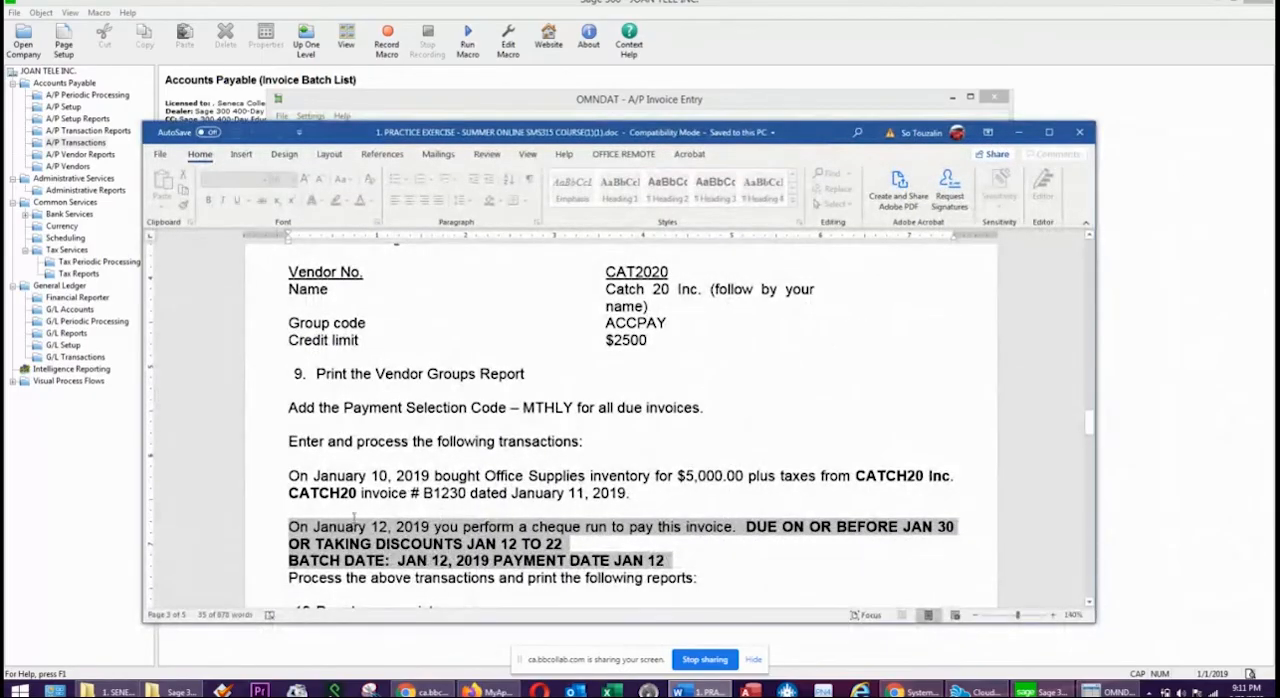
pyautogui.click(350, 506)
pyautogui.moveTo(290, 476); pyautogui.dragTo(674, 488)
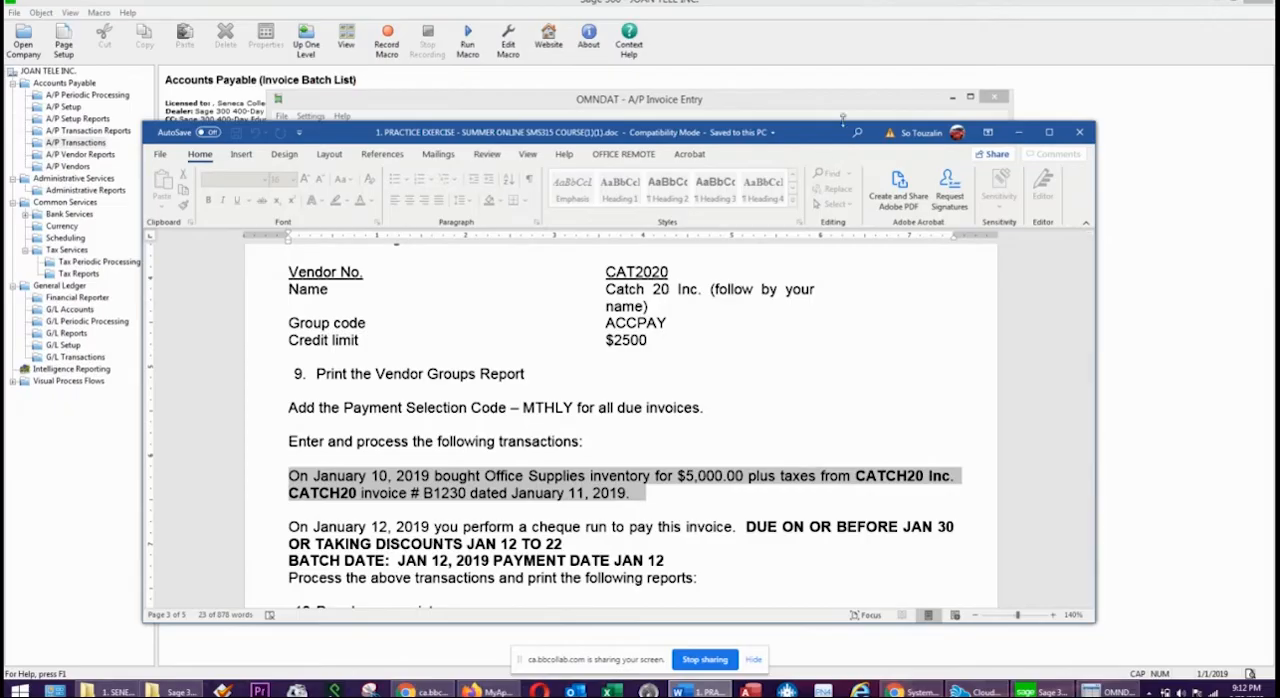
pyautogui.moveTo(812, 136); pyautogui.dragTo(1279, 154)
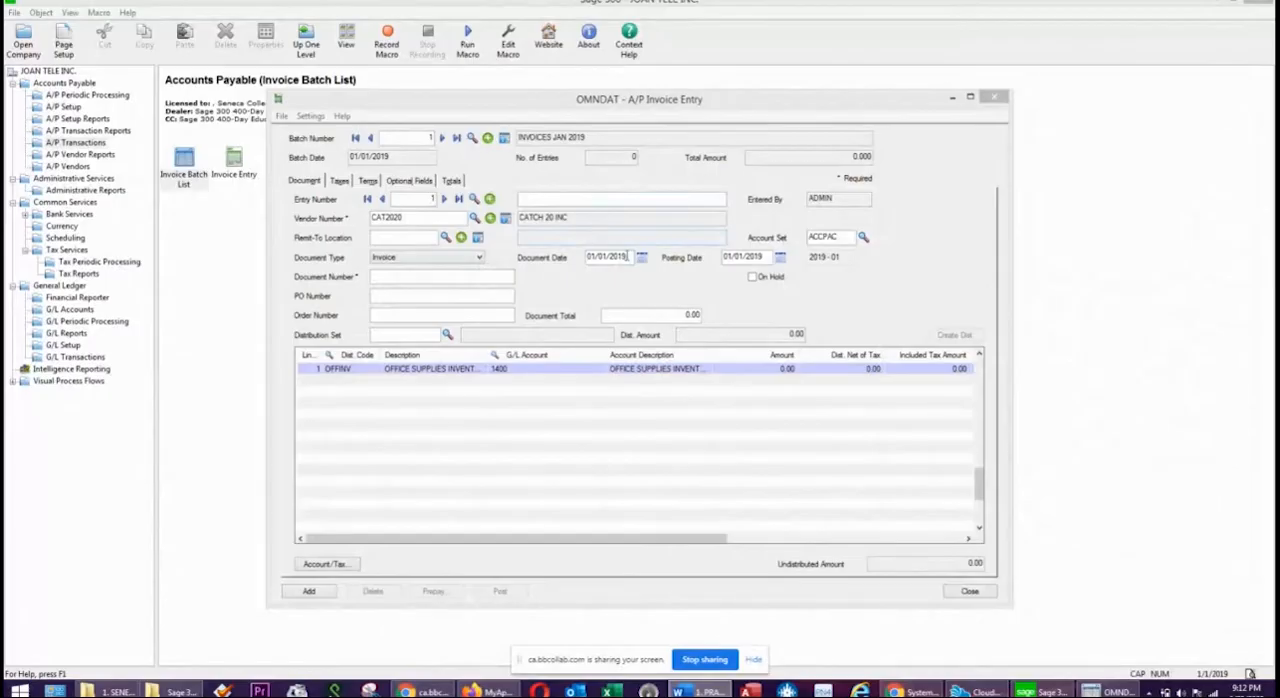
# Set the invoice's document date to 01/11/2019 and enter B1230 as its document number after checking the exercise.
pyautogui.click(641, 257)
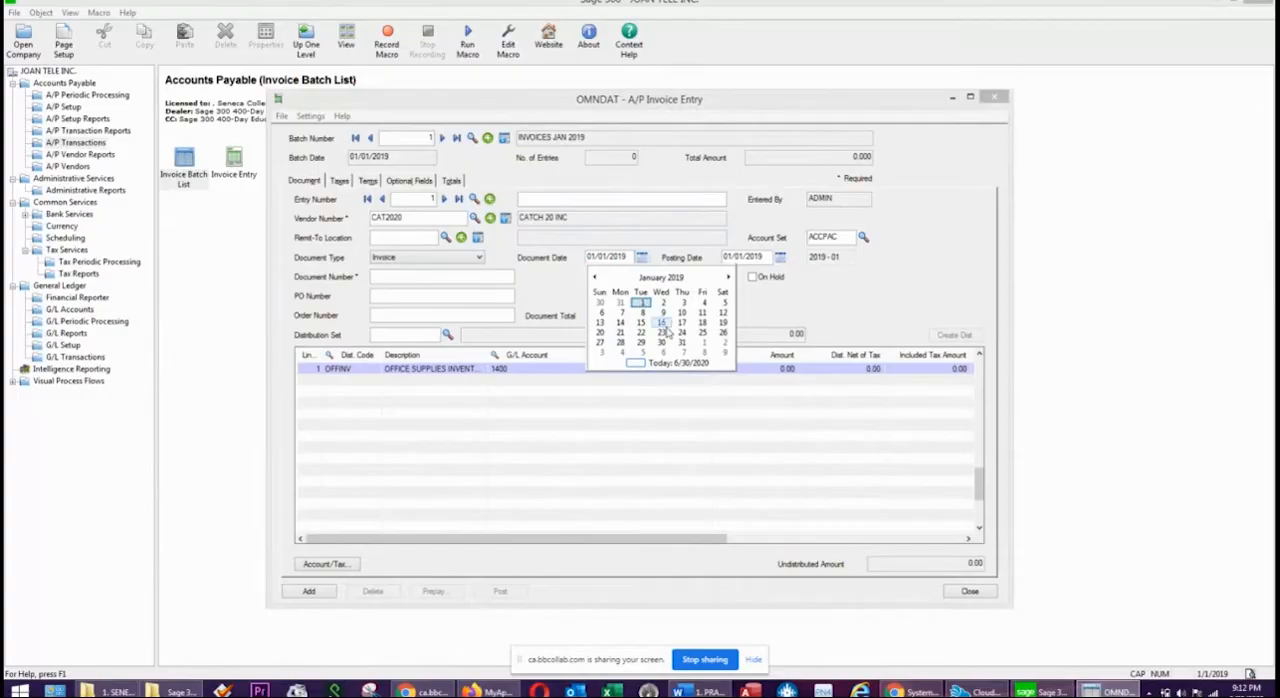
pyautogui.click(702, 312)
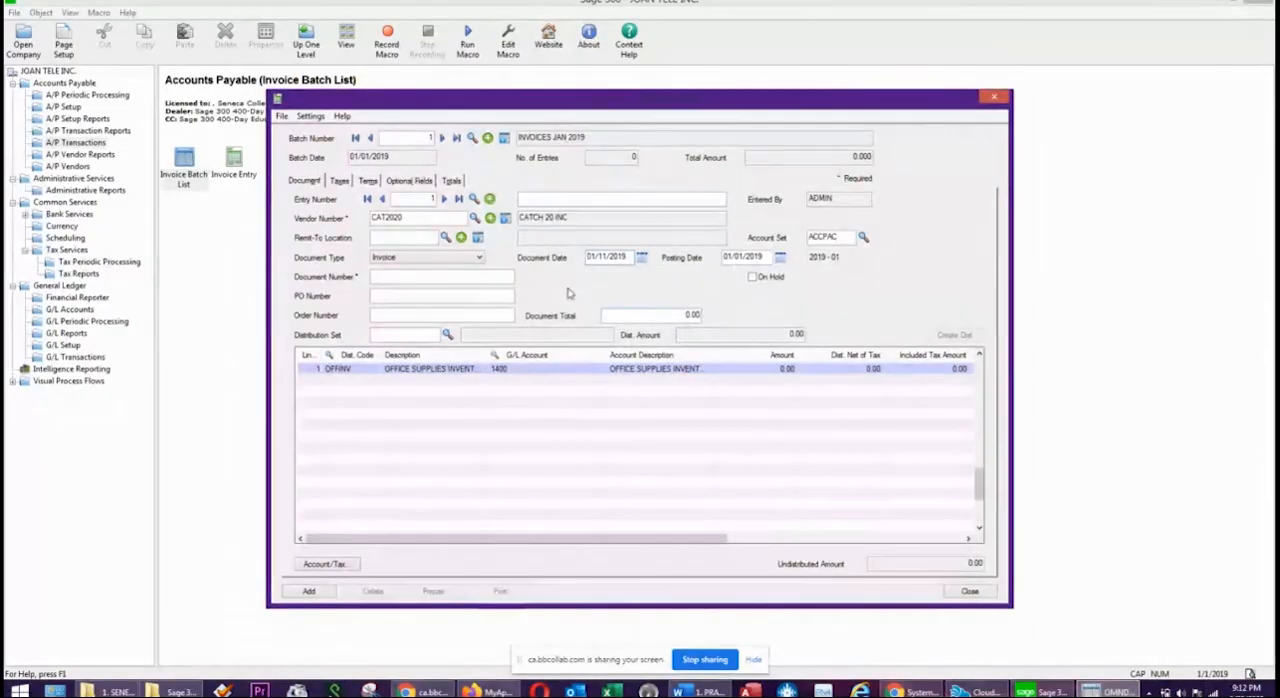
pyautogui.click(400, 283)
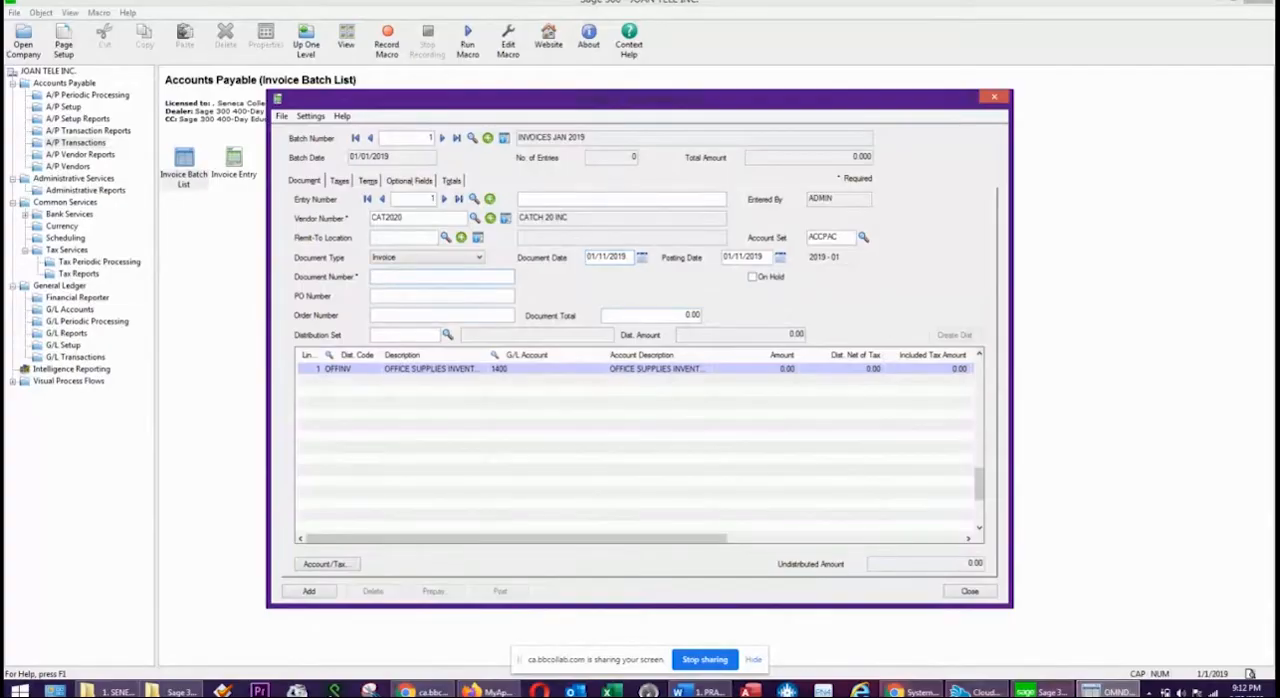
pyautogui.click(699, 691)
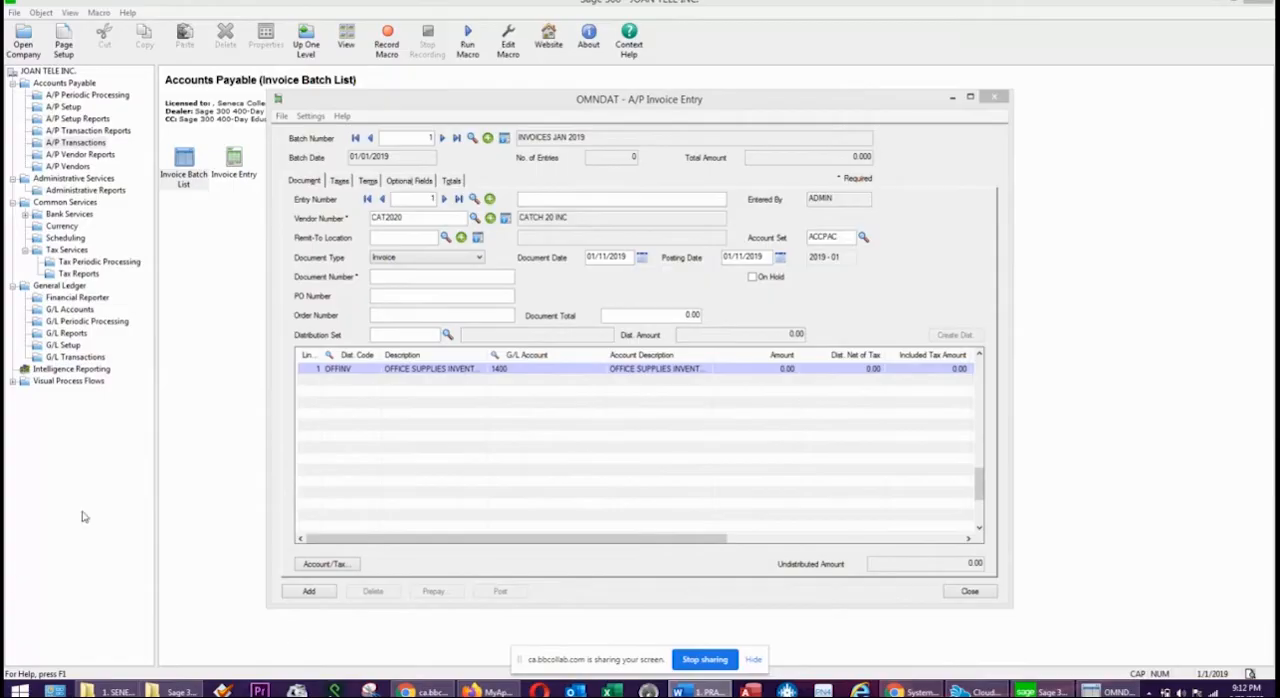
pyautogui.click(435, 279)
pyautogui.write('B1230')
pyautogui.press('Tab')
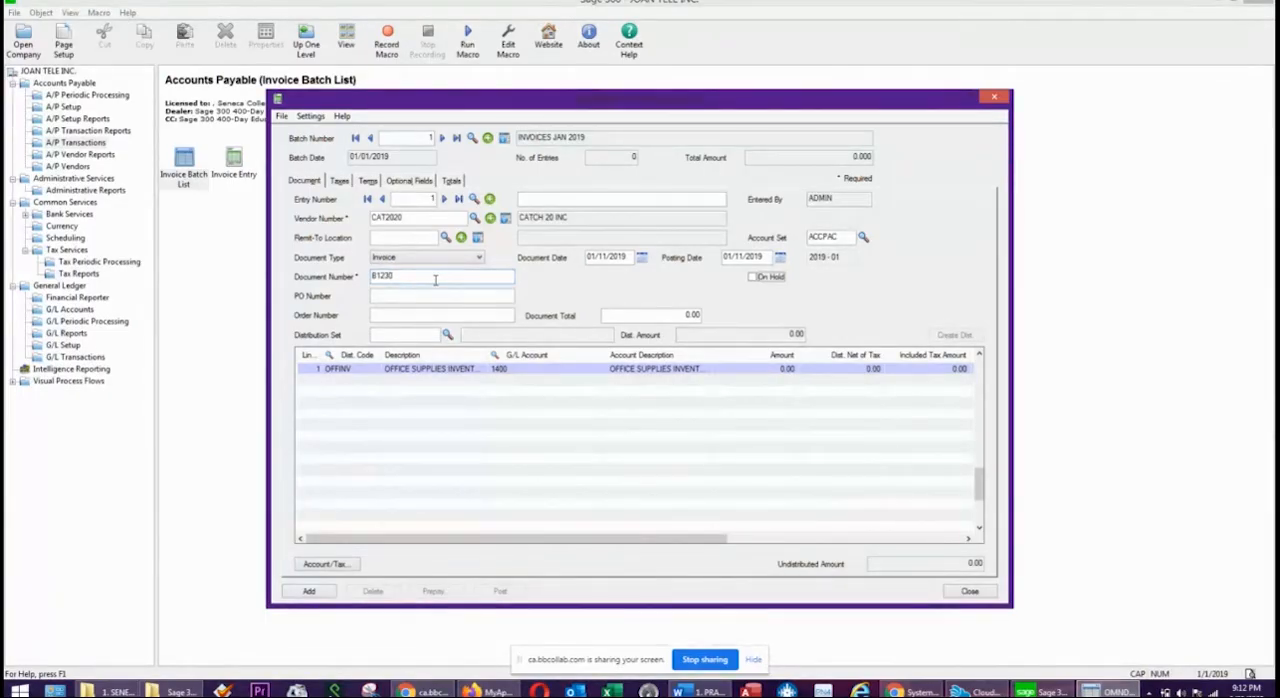
# Set the document total to 5,650.00 by multiplying 5,000 by 1.13 in the built-in calculator and pasting the result.
pyautogui.press('Tab')
pyautogui.press('Tab')
pyautogui.write('5')
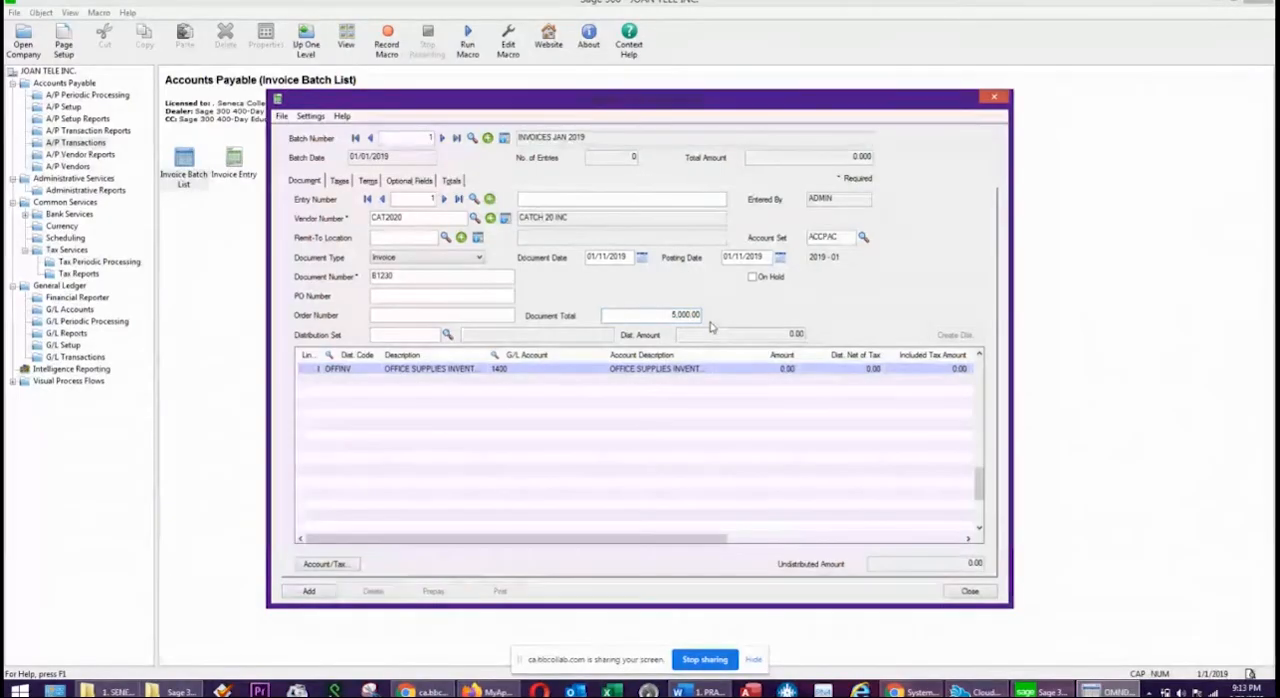
pyautogui.press('+')
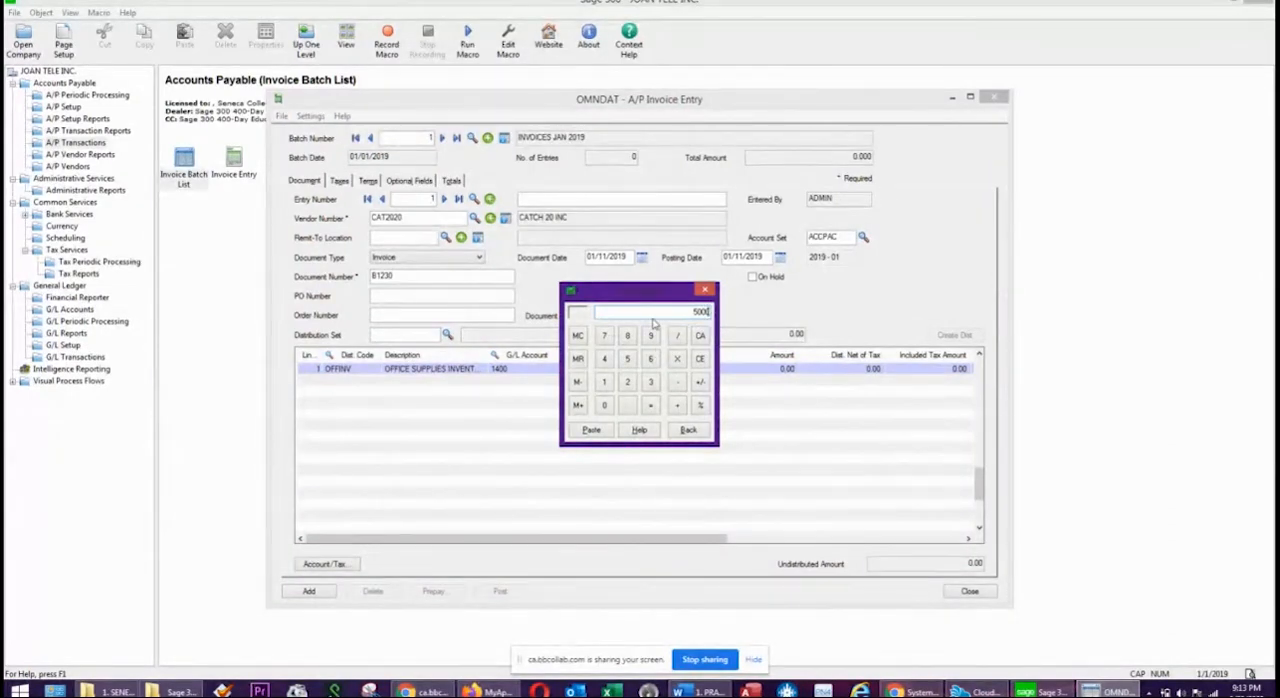
pyautogui.click(677, 360)
pyautogui.click(604, 382)
pyautogui.click(627, 404)
pyautogui.click(604, 382)
pyautogui.click(651, 382)
pyautogui.click(651, 405)
pyautogui.click(591, 431)
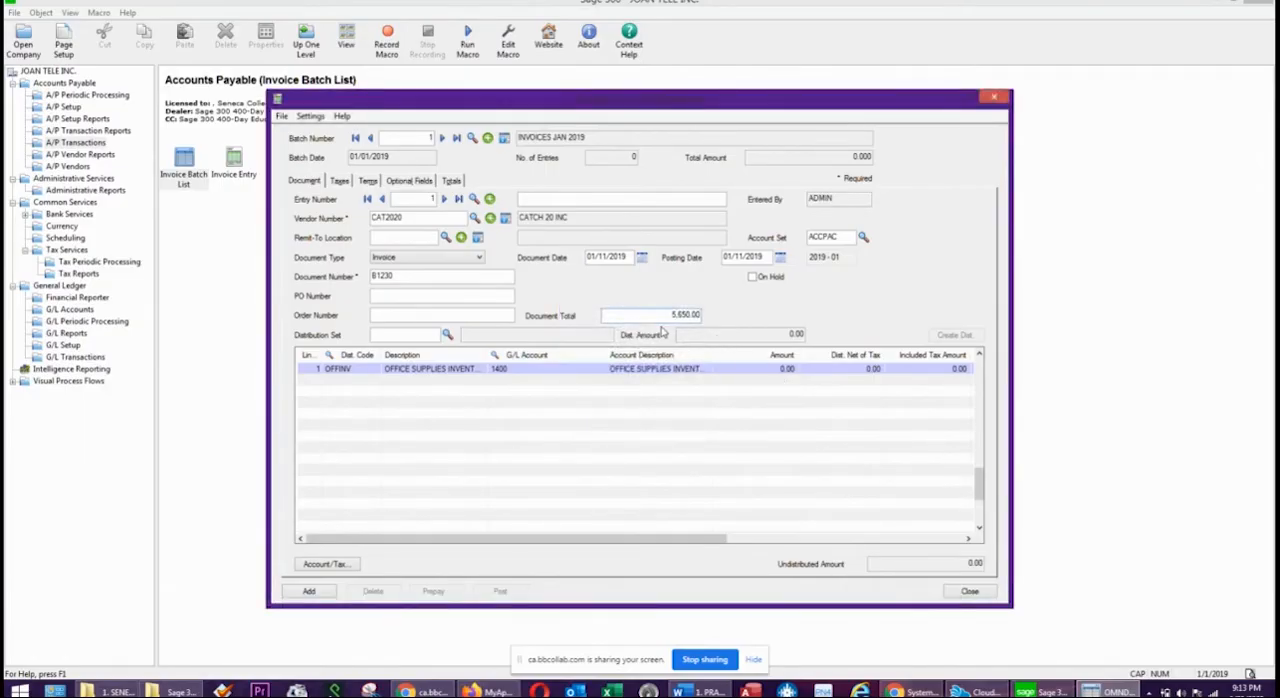
# Enter 5,000.00 as the amount of the office supplies inventory distribution line and complete the line through its remaining columns.
pyautogui.moveTo(669, 315); pyautogui.dragTo(853, 318)
pyautogui.click(762, 368)
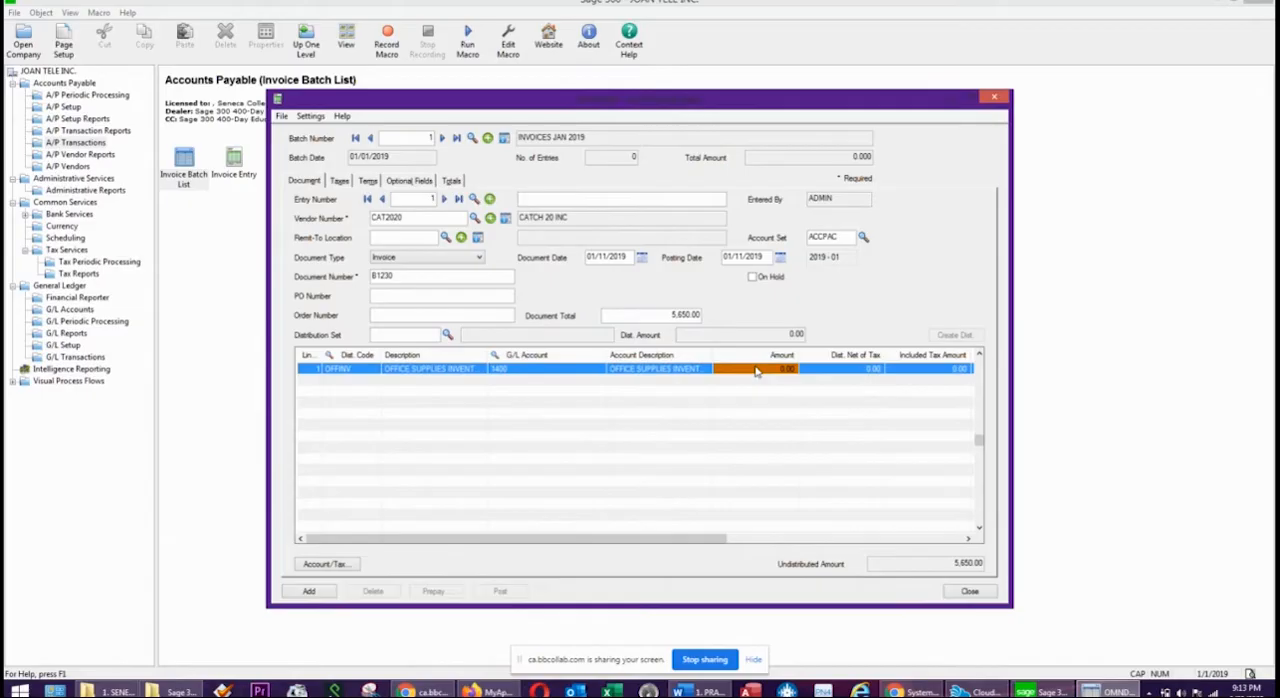
pyautogui.write('5')
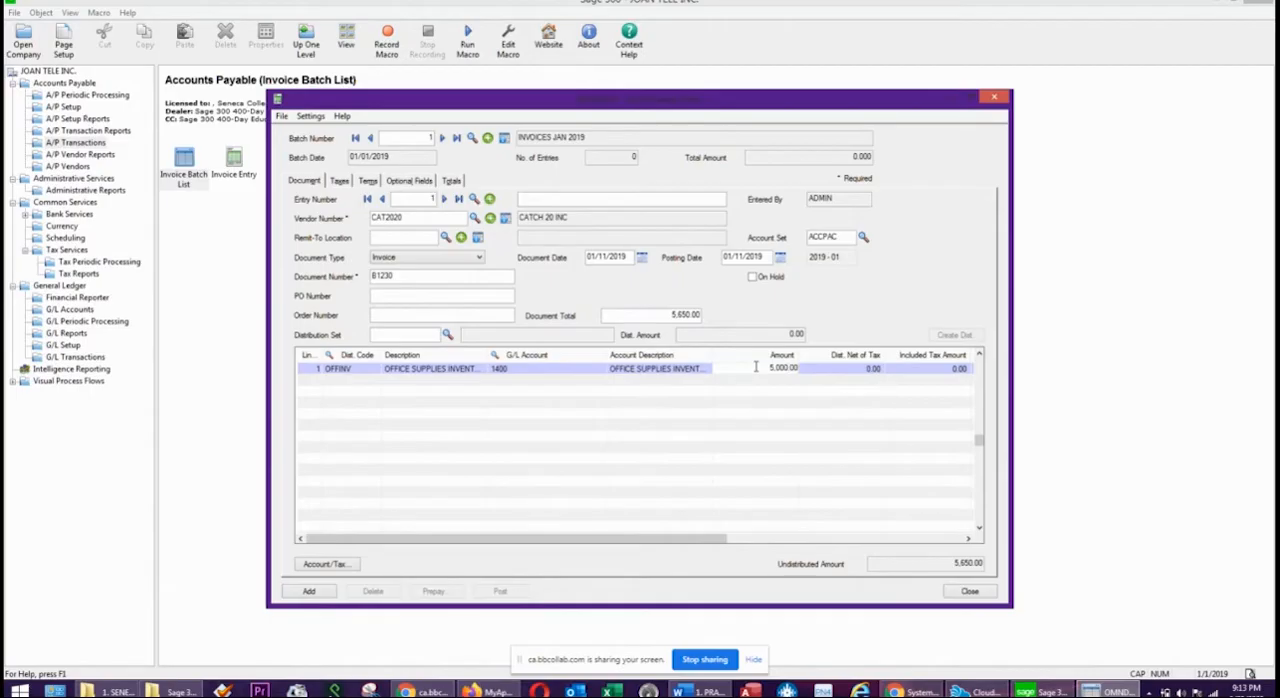
pyautogui.click(684, 370)
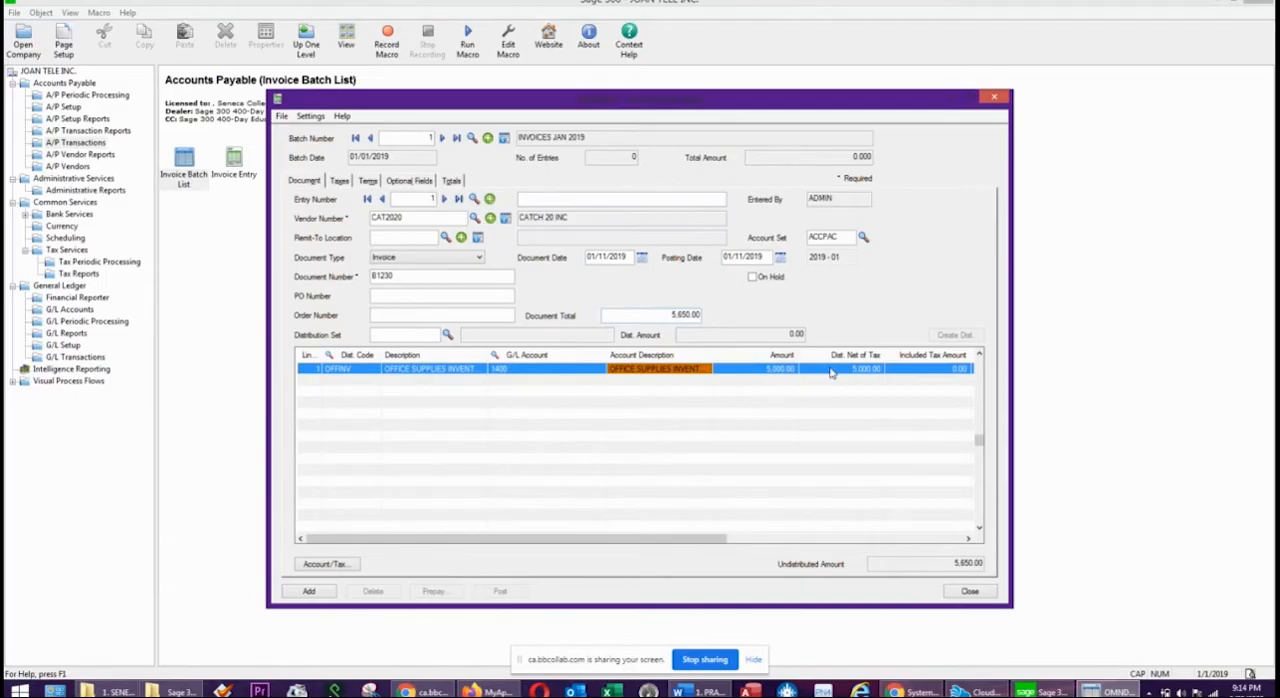
pyautogui.press('Tab')
pyautogui.press('Tab')
pyautogui.press('Tab')
pyautogui.press('Tab')
pyautogui.press('Tab')
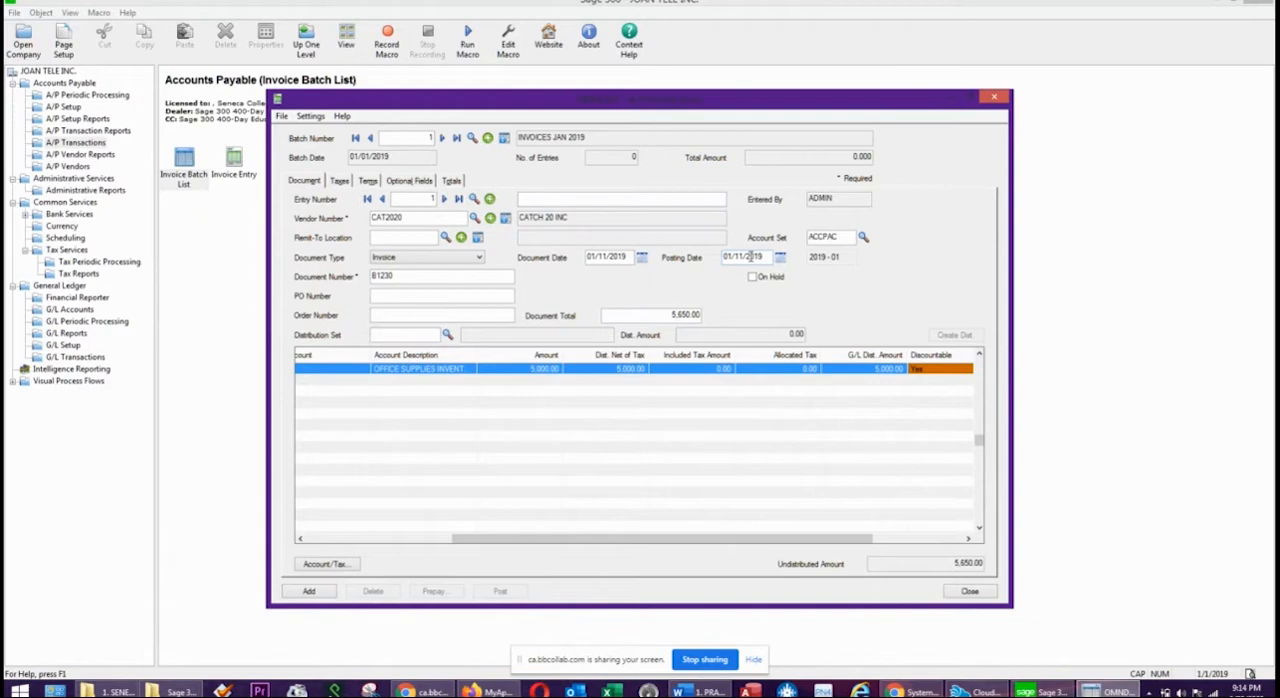
pyautogui.press('Tab')
pyautogui.press('Tab')
pyautogui.press('Tab')
pyautogui.press('Tab')
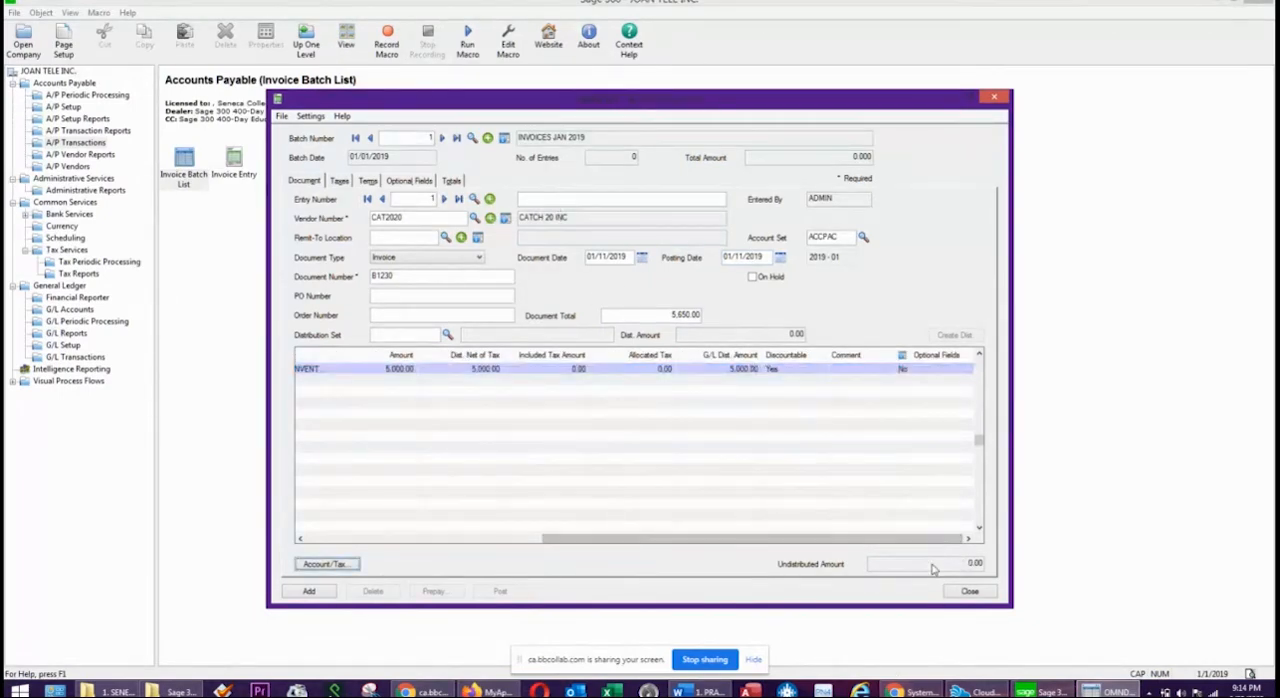
pyautogui.moveTo(583, 538); pyautogui.dragTo(303, 537)
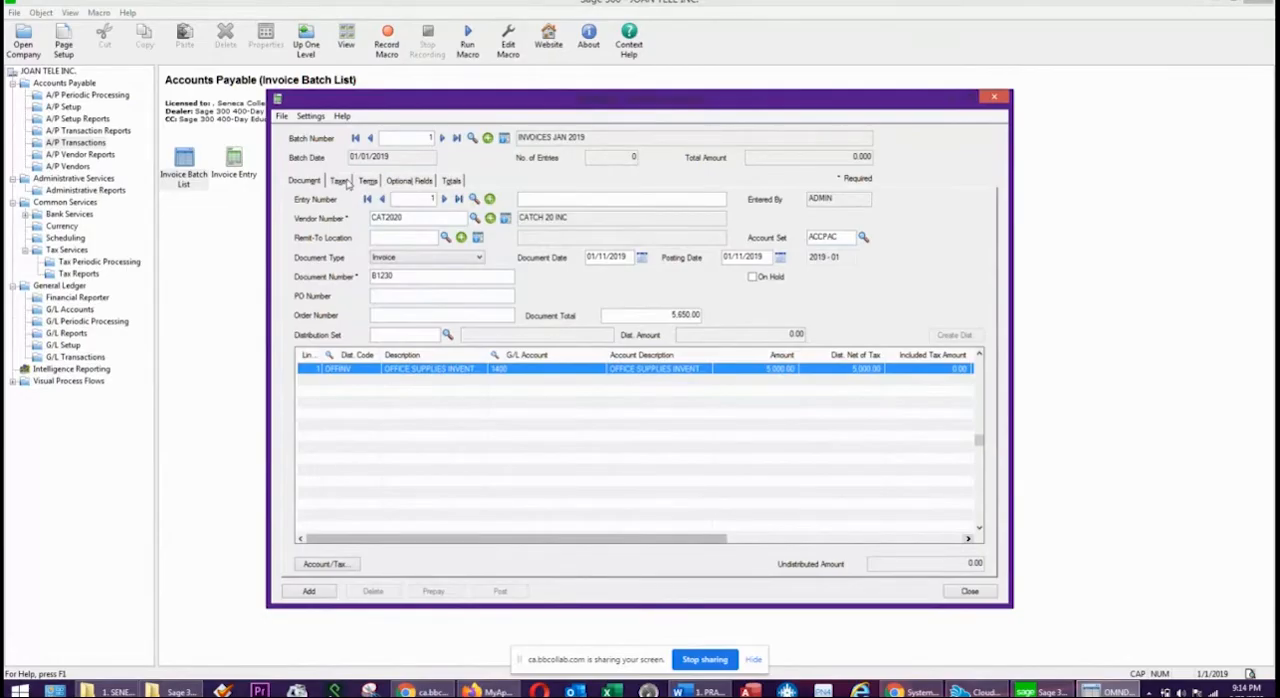
# Review the invoice's calculated harmonized sales tax, its payment terms with due and discount dates and amounts, and its totals.
pyautogui.click(340, 180)
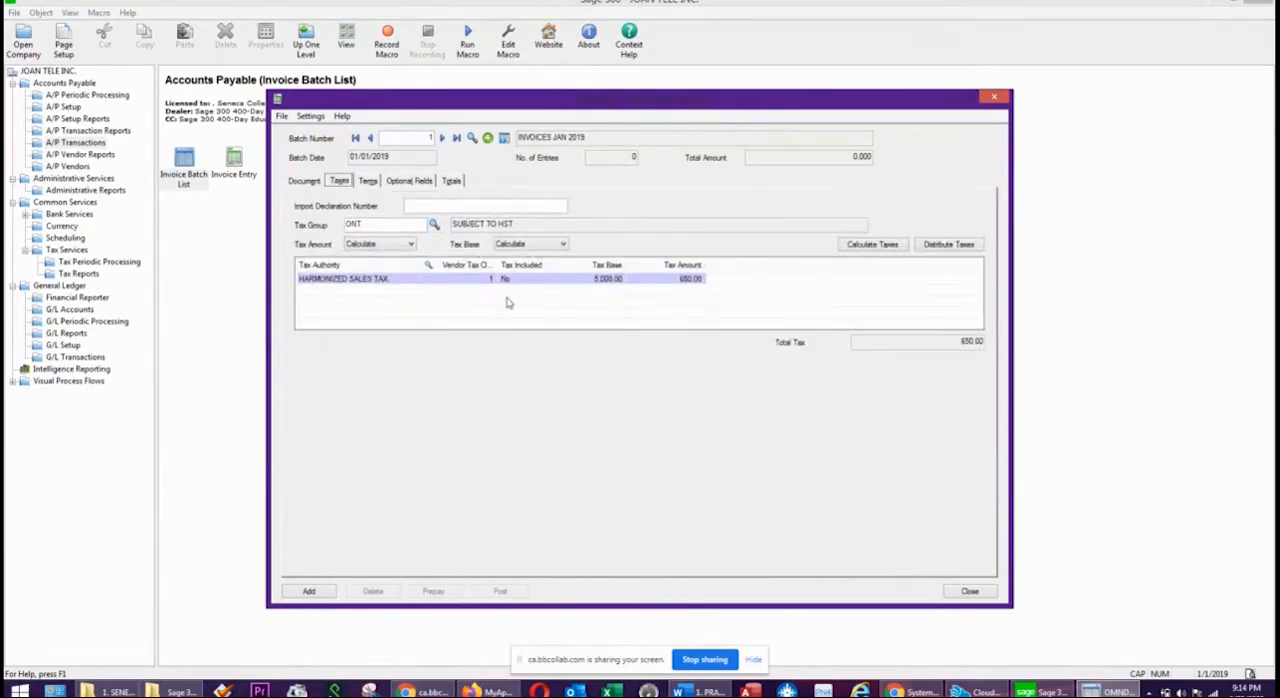
pyautogui.click(688, 280)
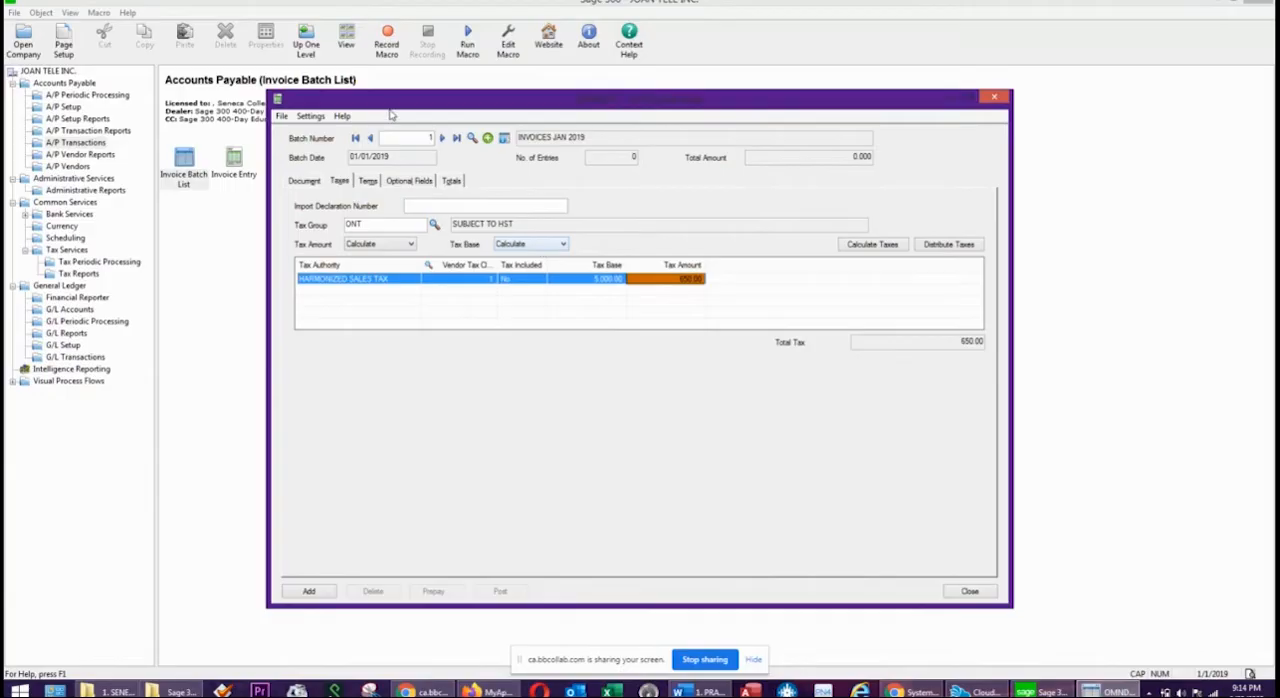
pyautogui.click(368, 182)
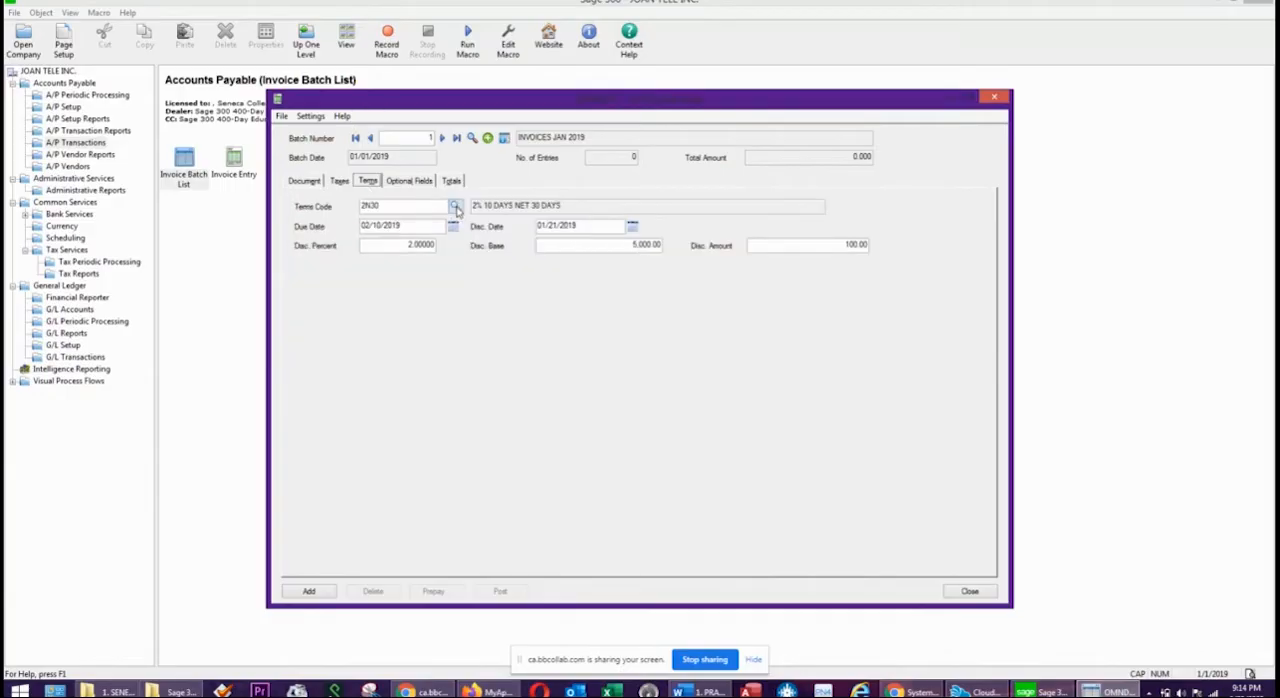
pyautogui.click(401, 242)
pyautogui.moveTo(628, 245); pyautogui.dragTo(690, 245)
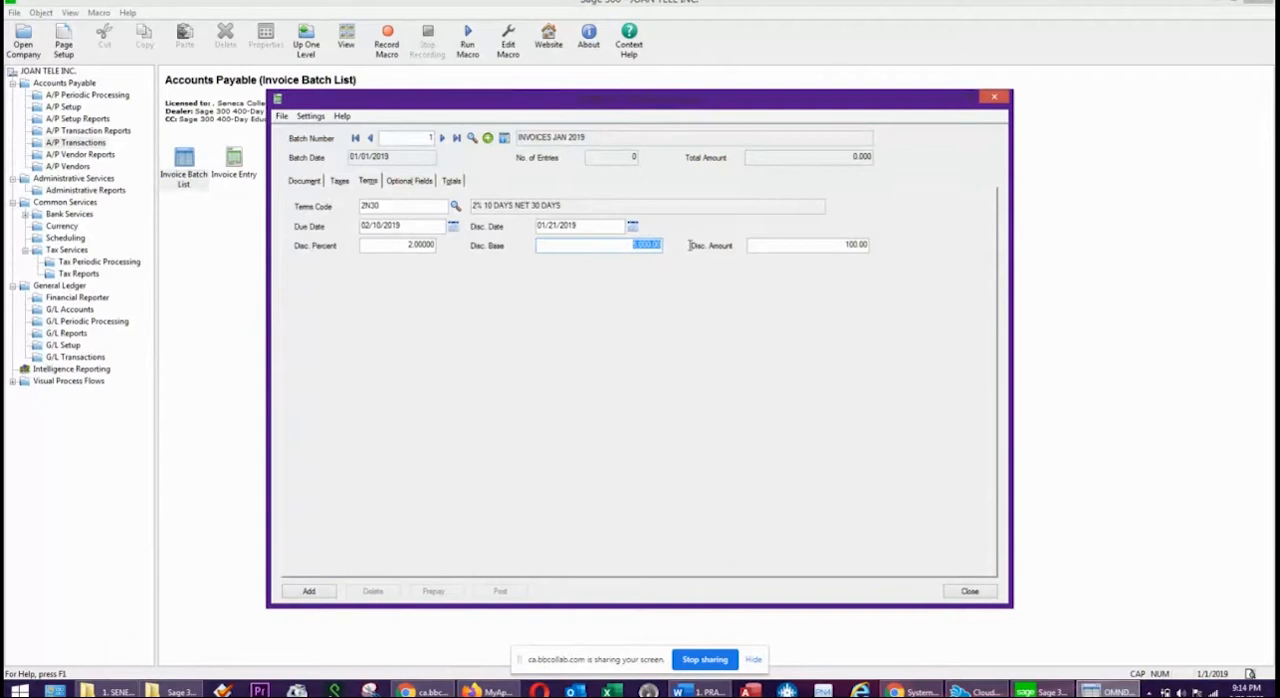
pyautogui.moveTo(843, 247); pyautogui.dragTo(1014, 248)
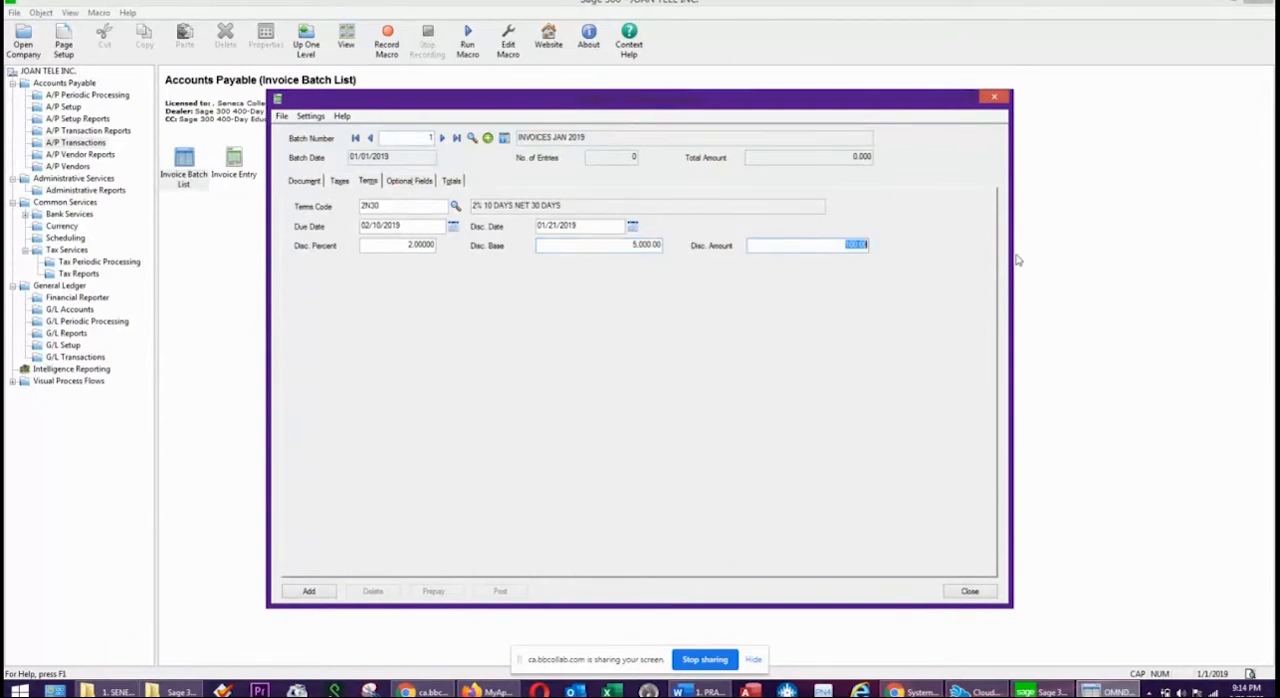
pyautogui.click(831, 245)
pyautogui.moveTo(598, 226); pyautogui.dragTo(487, 229)
pyautogui.moveTo(812, 245); pyautogui.dragTo(942, 252)
pyautogui.moveTo(409, 224); pyautogui.dragTo(340, 224)
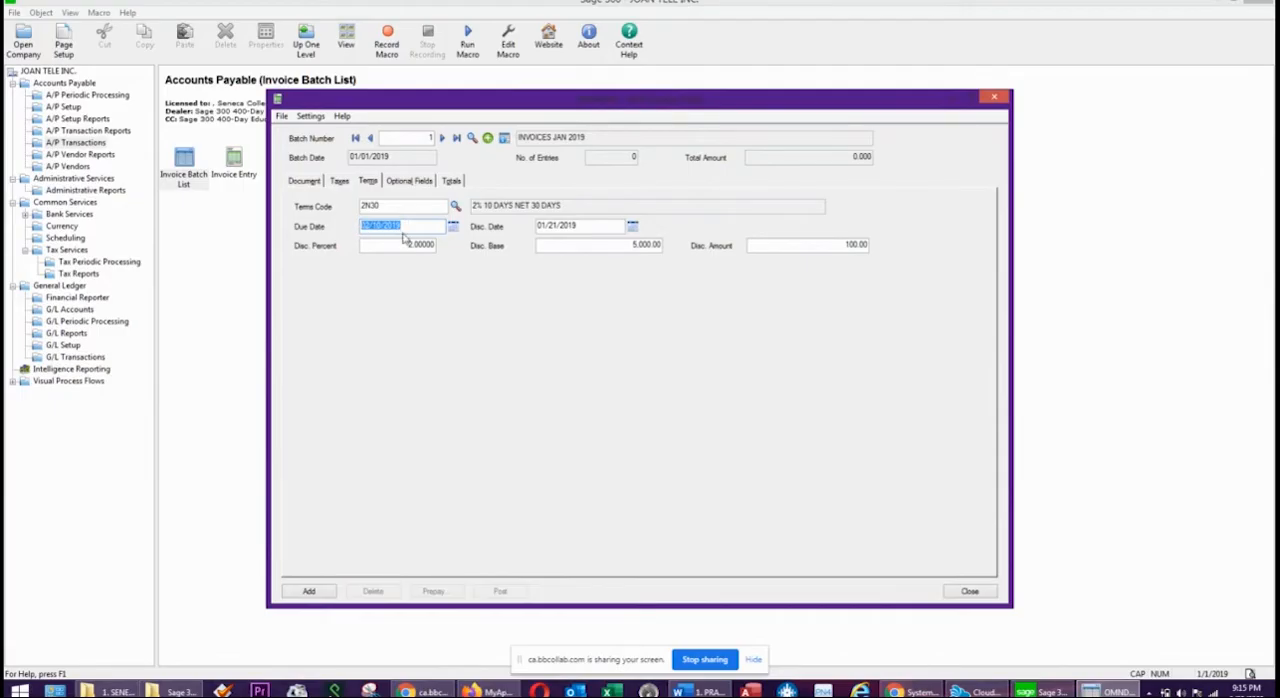
pyautogui.click(370, 183)
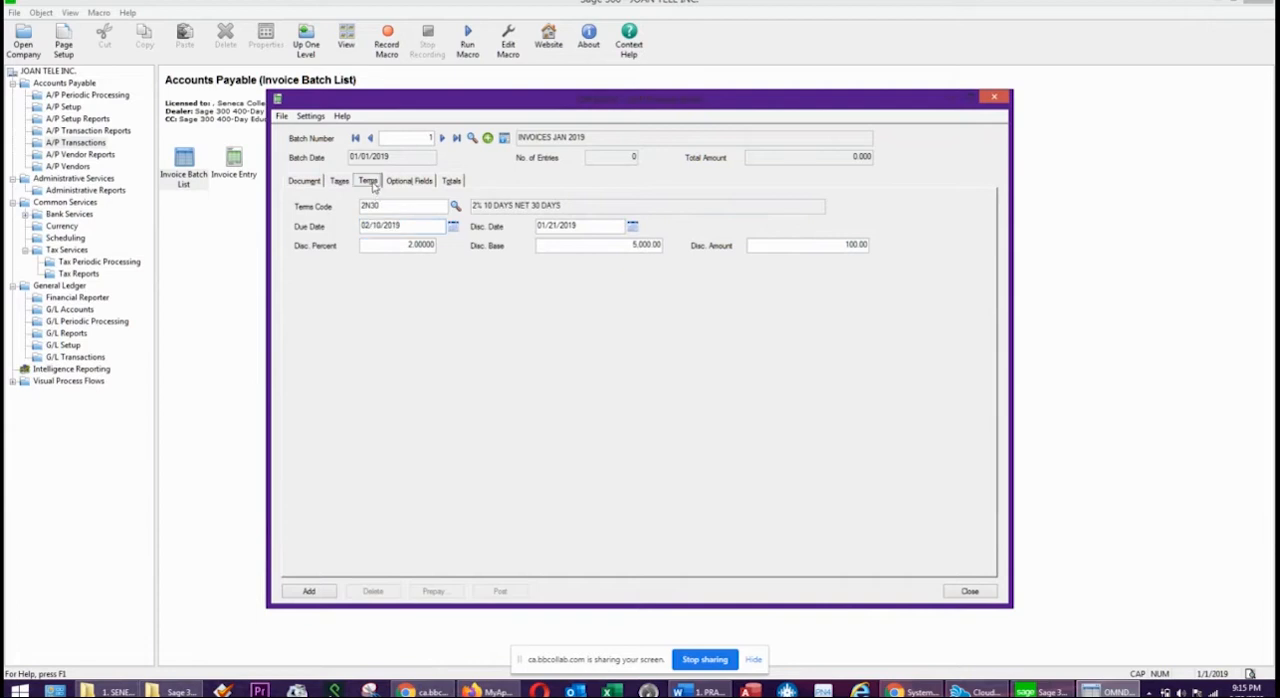
pyautogui.click(451, 181)
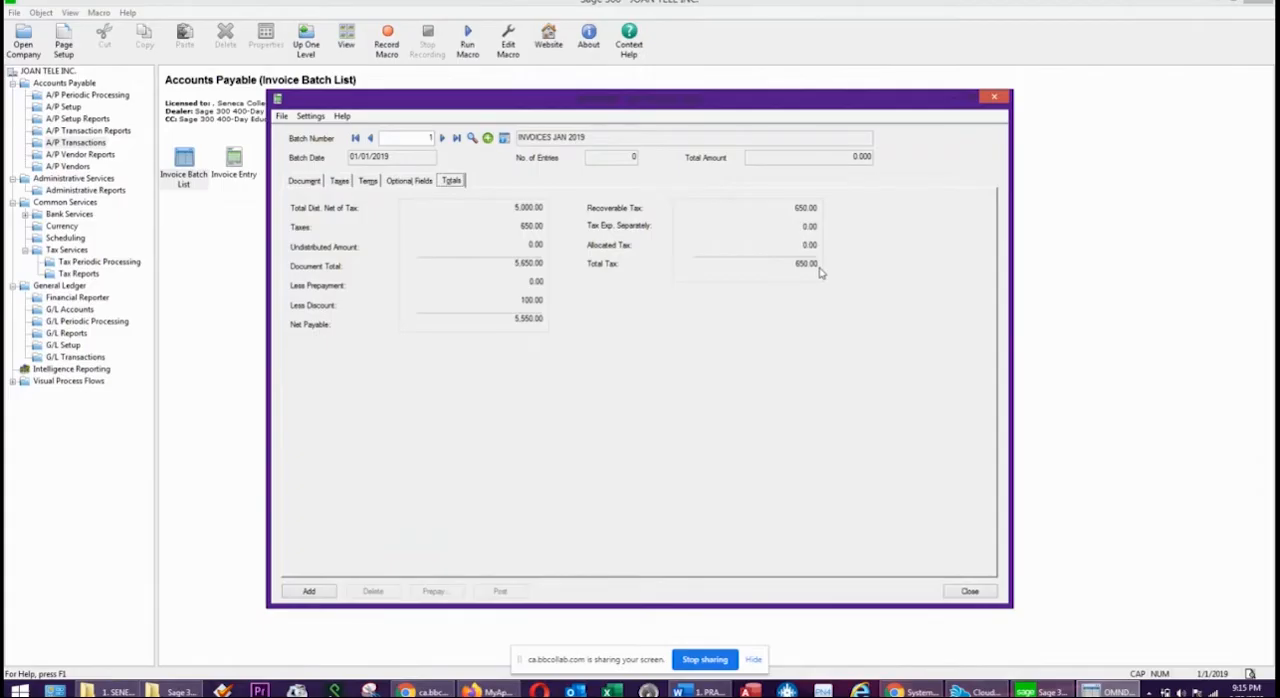
# Recheck the invoice's vendor, document date, document number, document total, distribution amount and taxes before adding it.
pyautogui.click(304, 181)
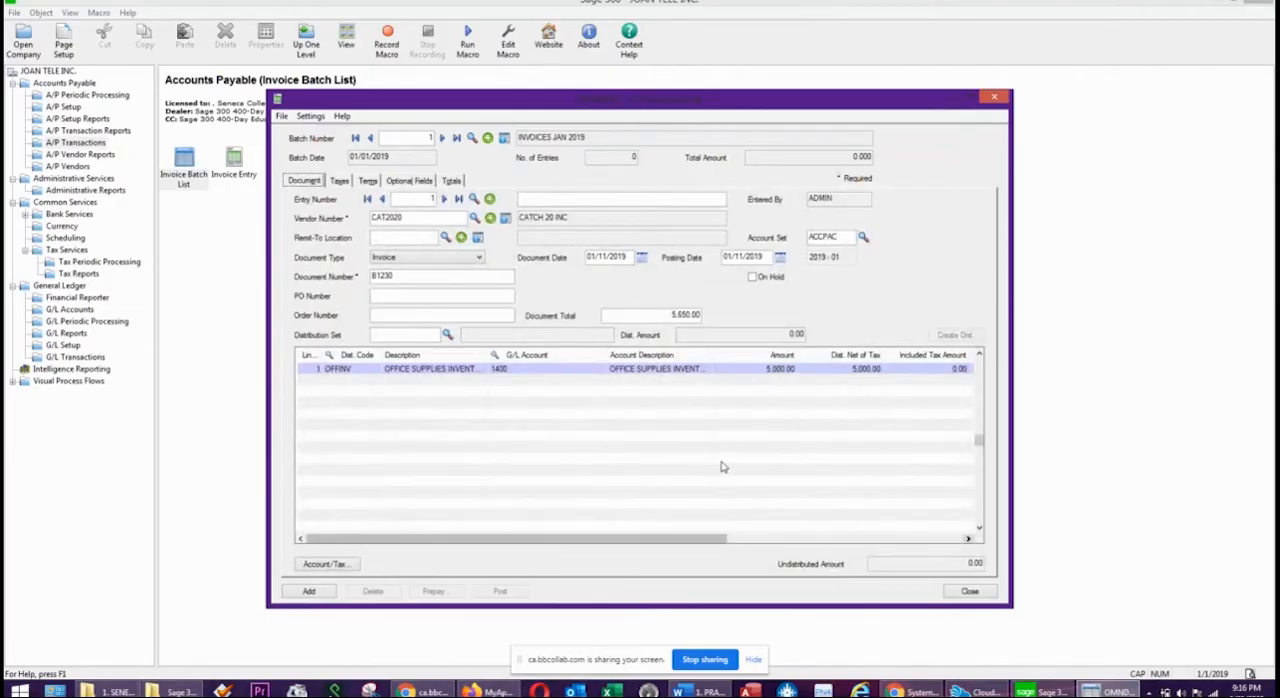
pyautogui.click(430, 137)
pyautogui.click(414, 221)
pyautogui.moveTo(628, 252); pyautogui.dragTo(577, 256)
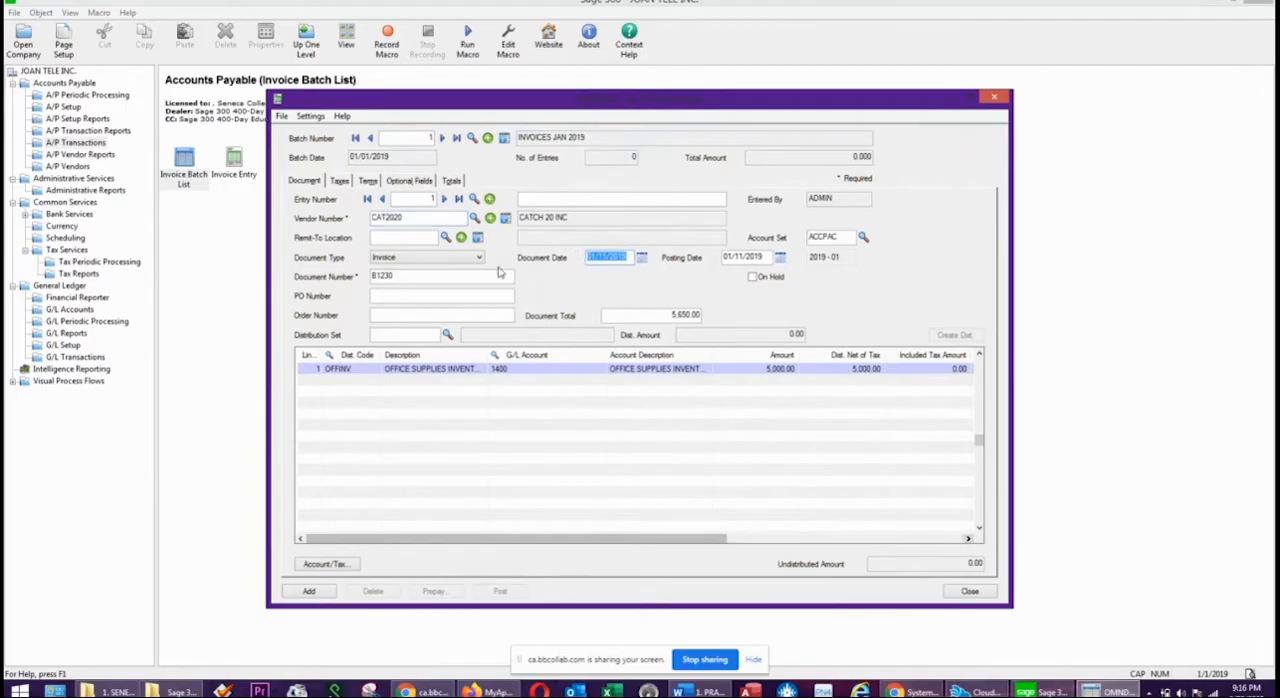
pyautogui.moveTo(408, 276); pyautogui.dragTo(359, 278)
pyautogui.moveTo(638, 319); pyautogui.dragTo(765, 315)
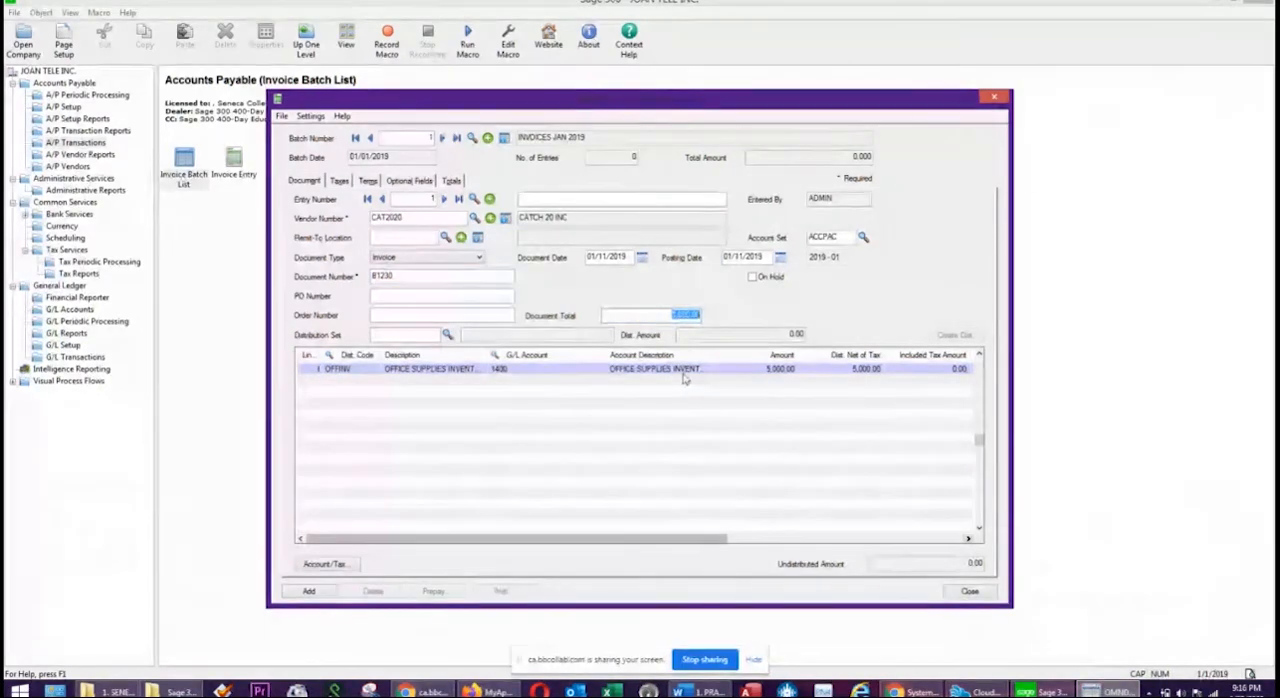
pyautogui.click(773, 372)
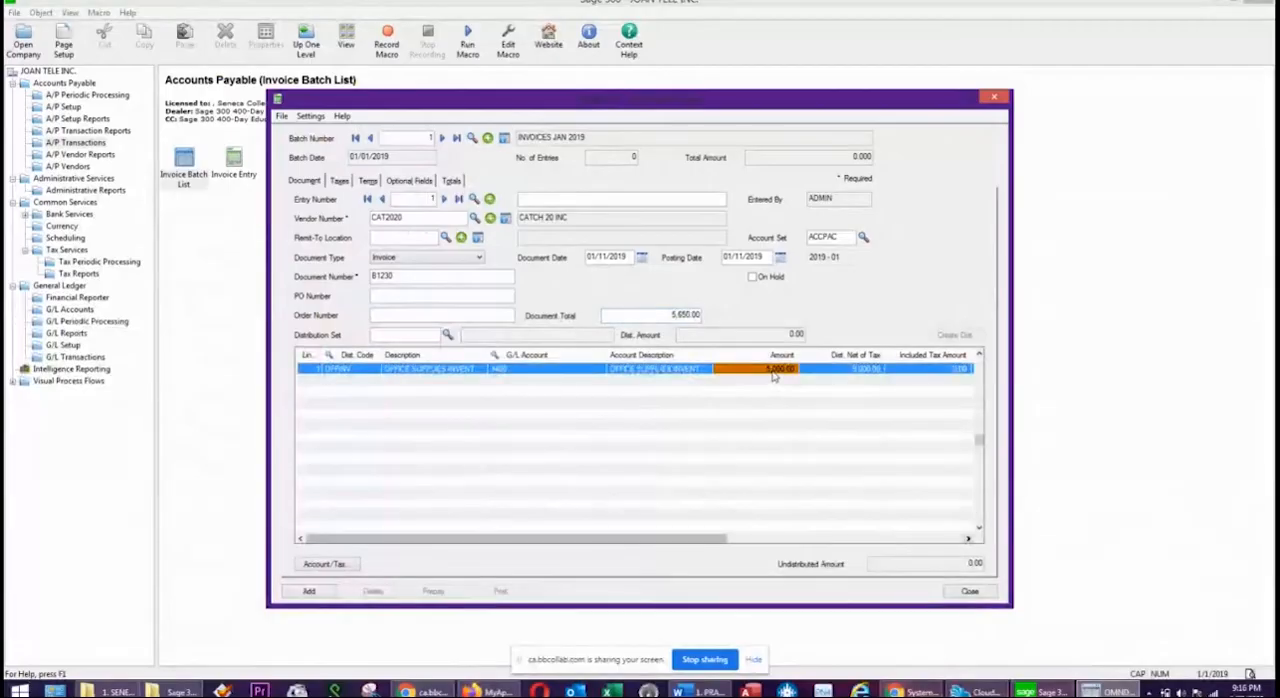
pyautogui.click(339, 181)
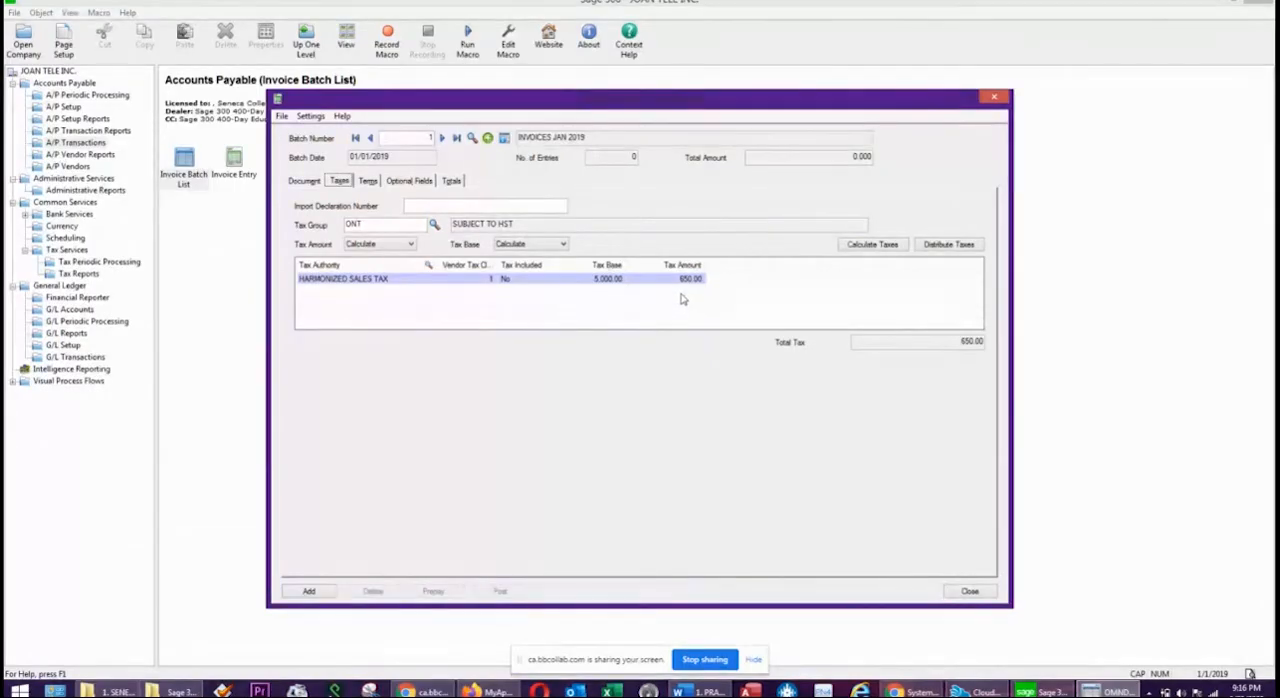
# Check the invoice's terms and totals, add it to the INVOICES JAN 2019 batch and close invoice entry.
pyautogui.click(368, 181)
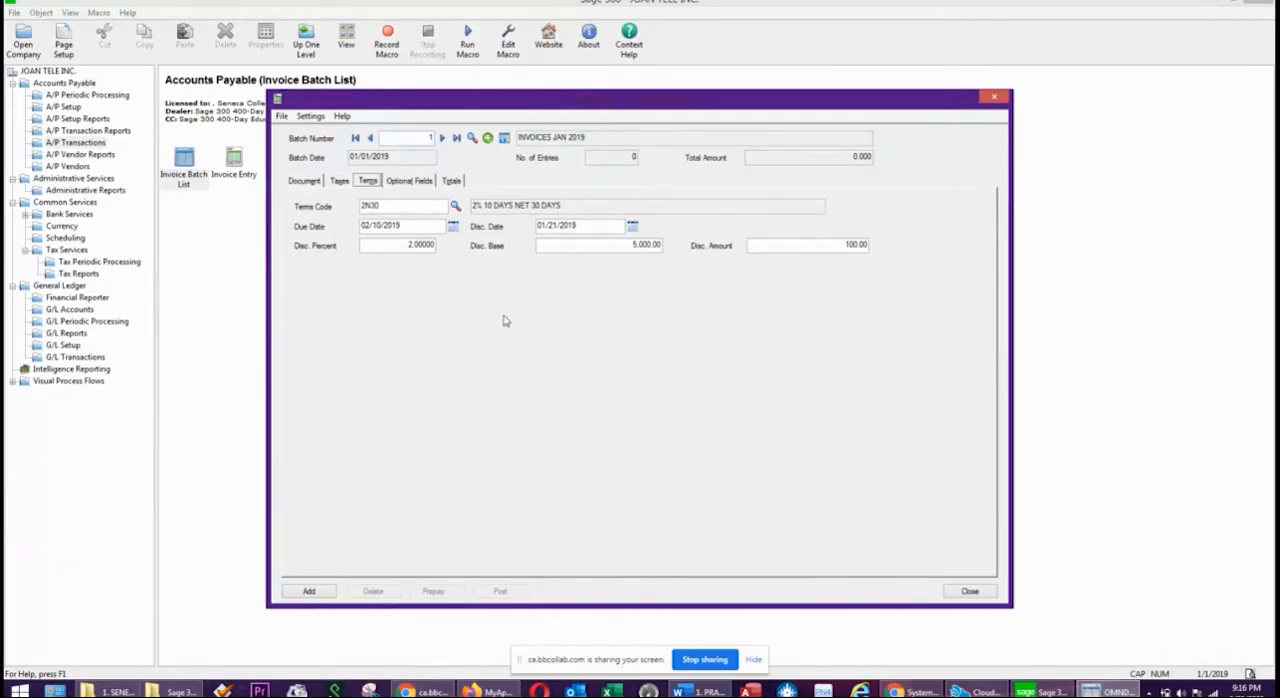
pyautogui.click(452, 180)
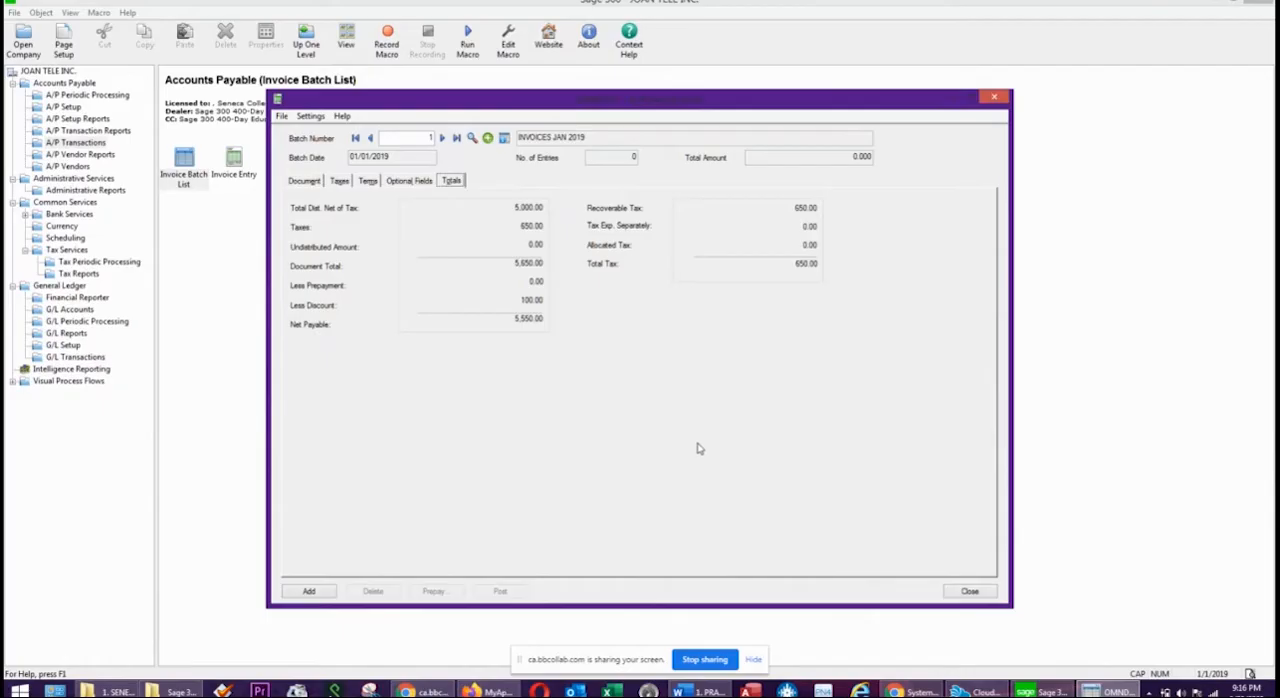
pyautogui.click(309, 592)
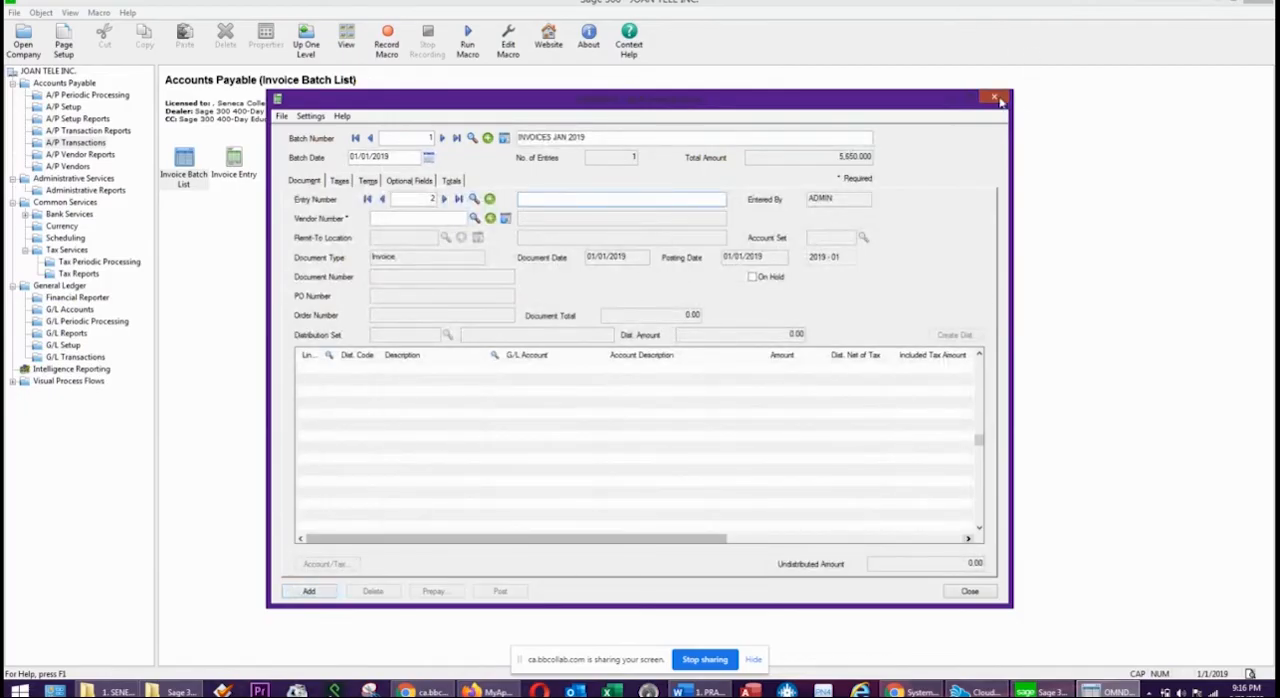
pyautogui.click(996, 98)
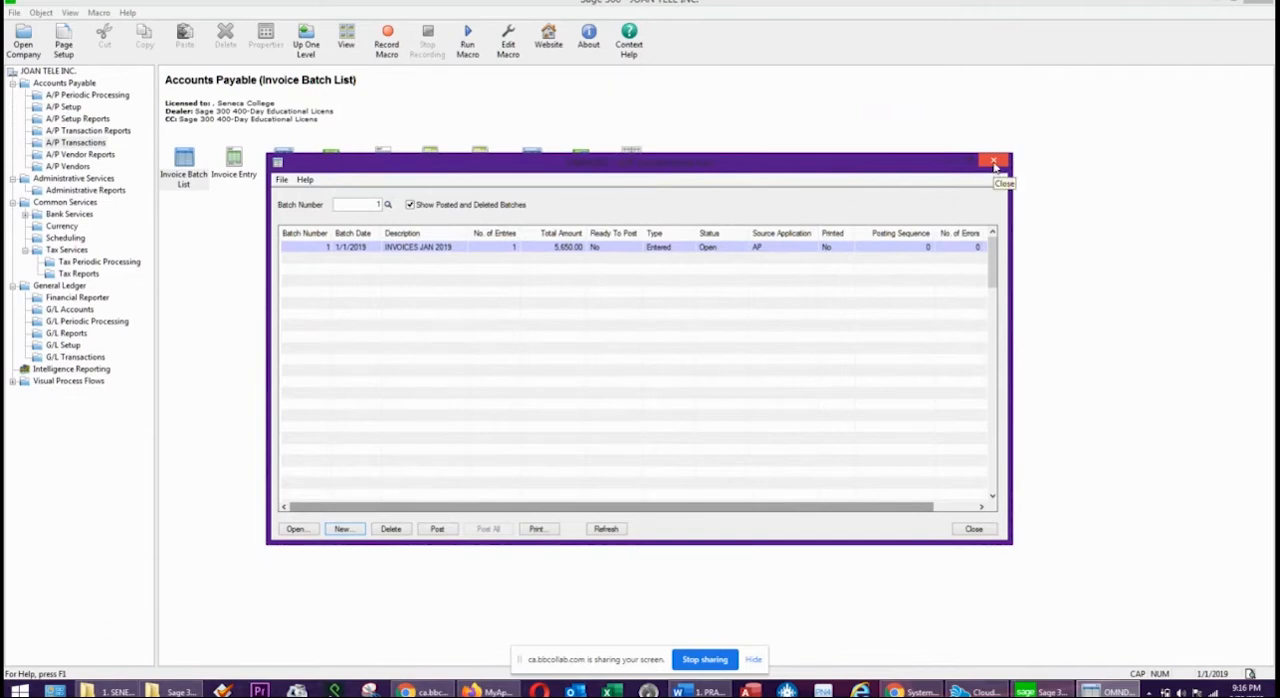
pyautogui.moveTo(842, 170); pyautogui.dragTo(741, 220)
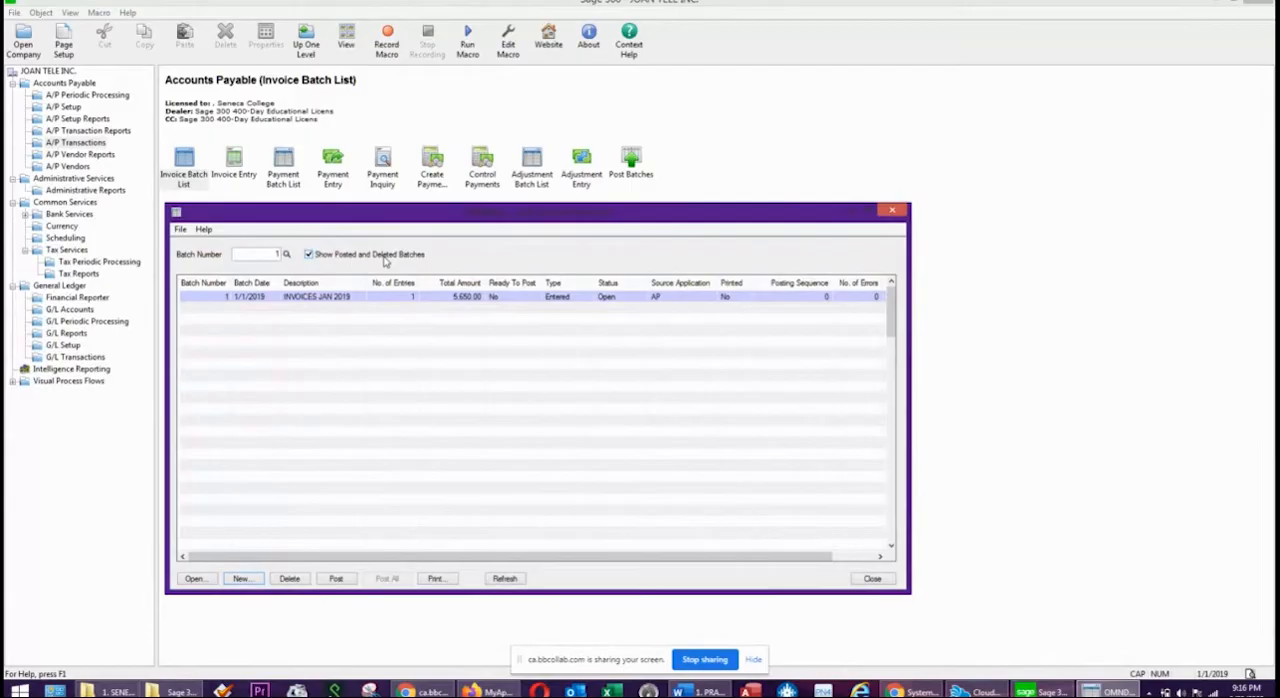
# Run the Aged Payables report by due date, aged as of and cut off at 01/31/2019, and return to the invoice batch list.
pyautogui.click(80, 131)
pyautogui.click(544, 192)
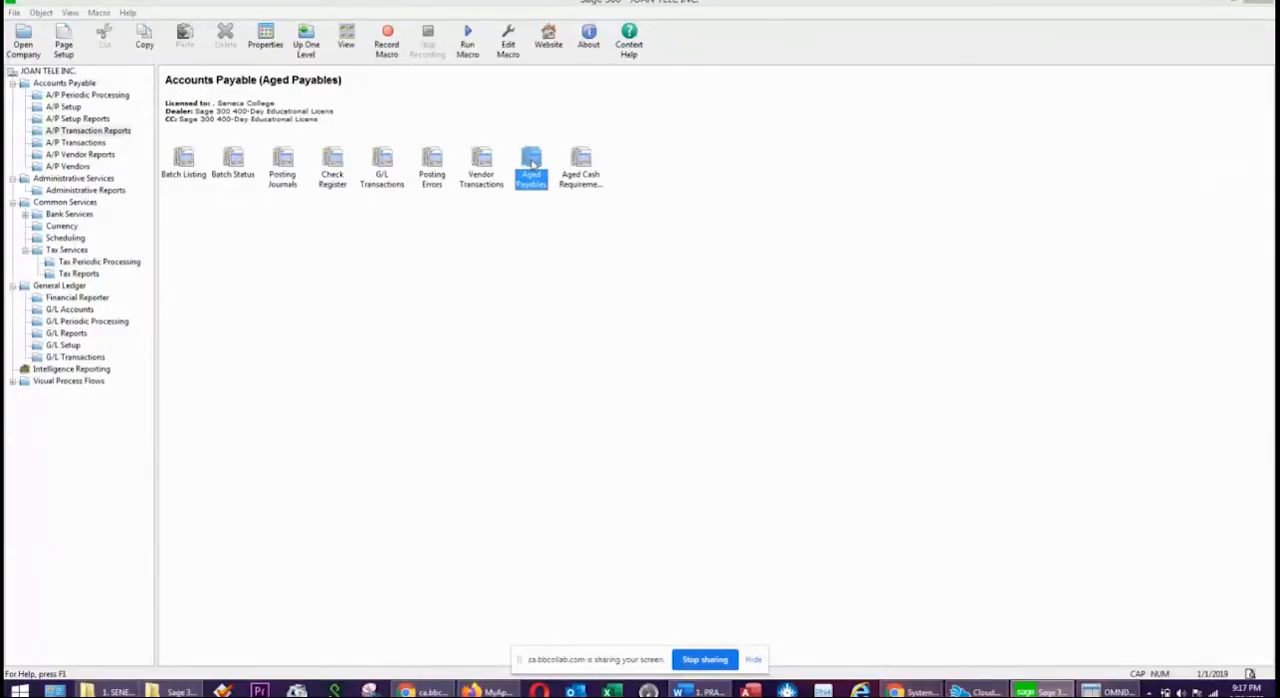
pyautogui.doubleClick(533, 163)
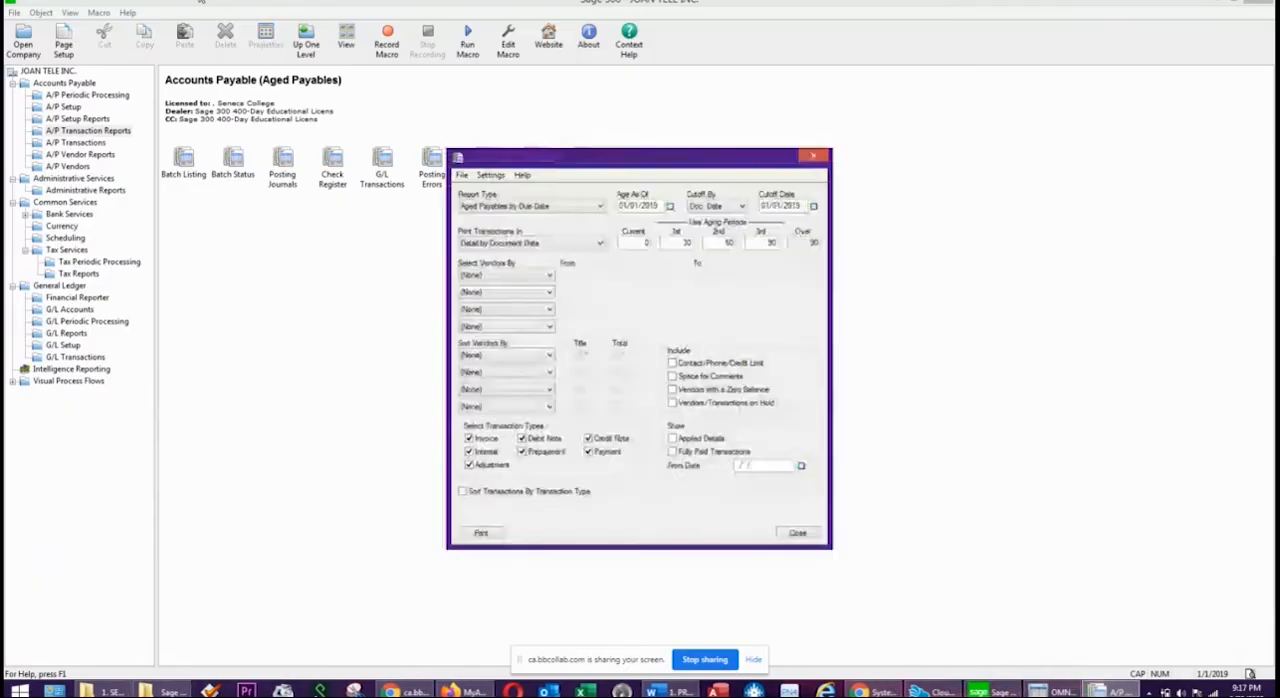
pyautogui.click(670, 205)
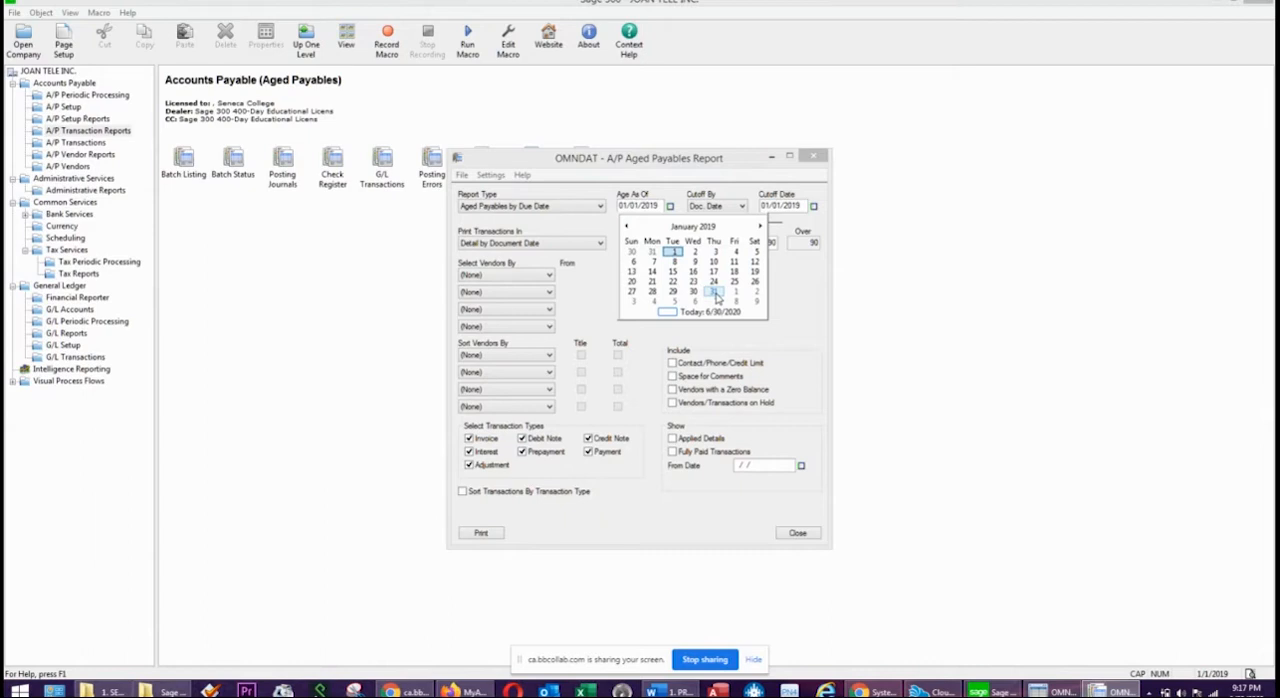
pyautogui.click(713, 291)
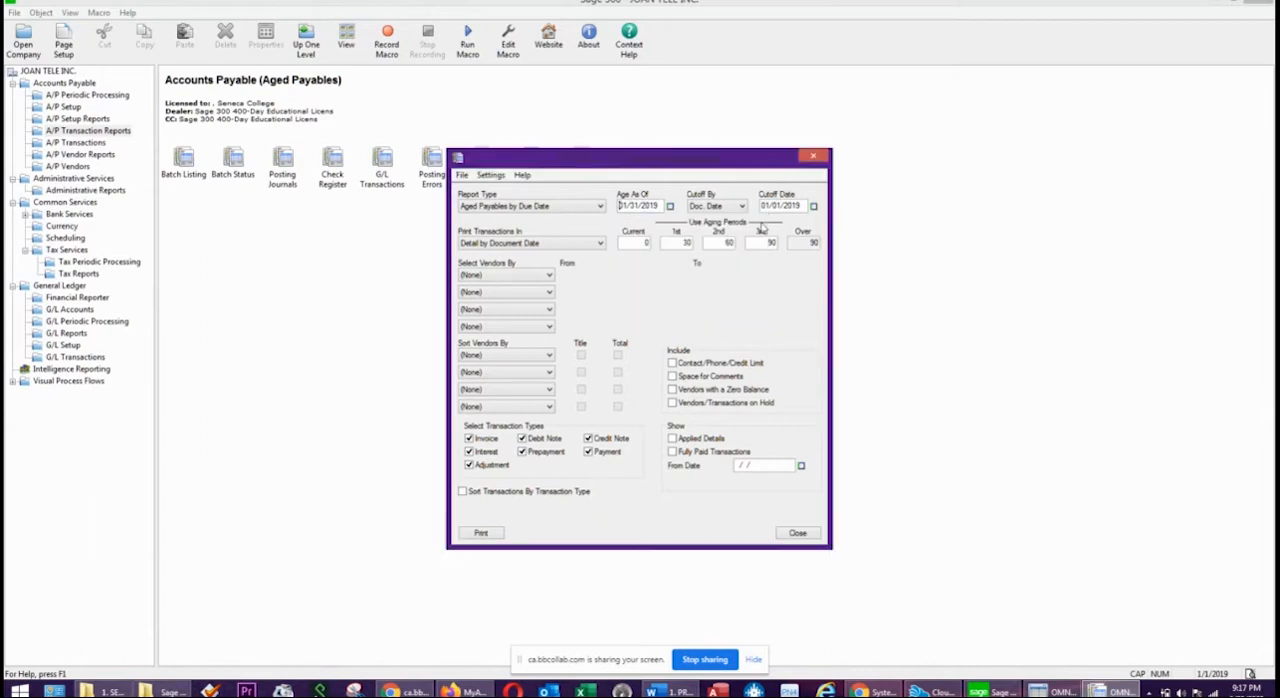
pyautogui.click(814, 205)
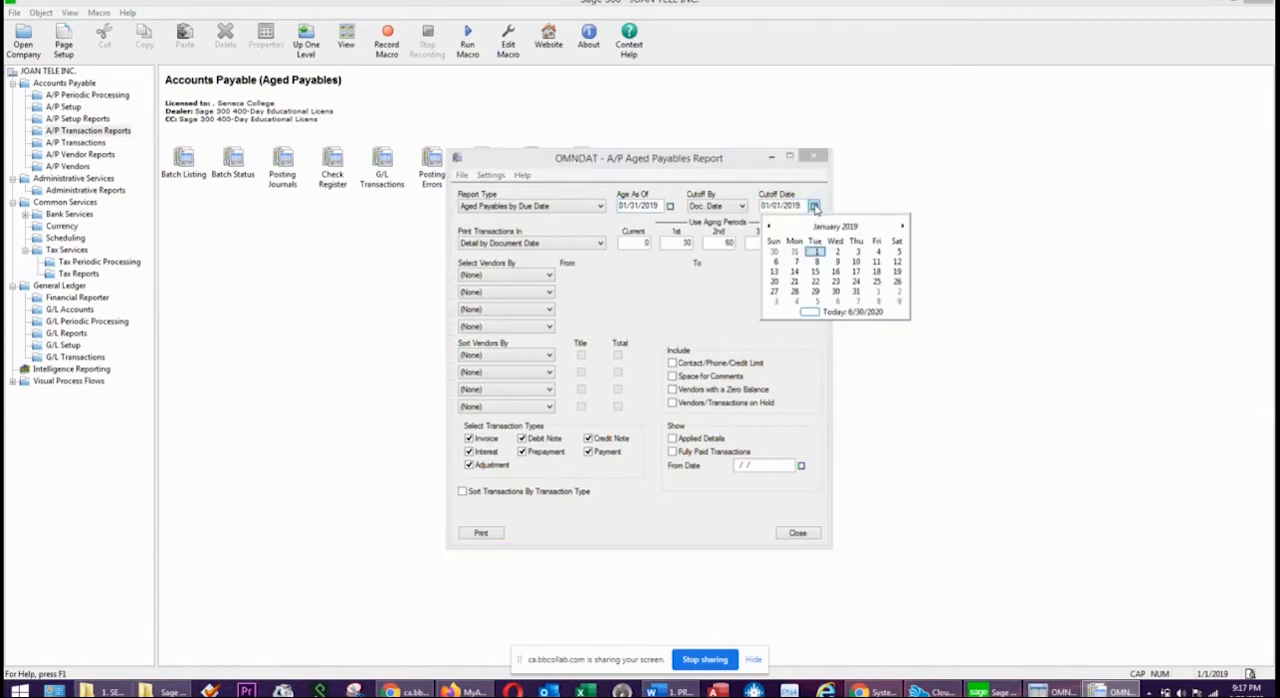
pyautogui.click(856, 292)
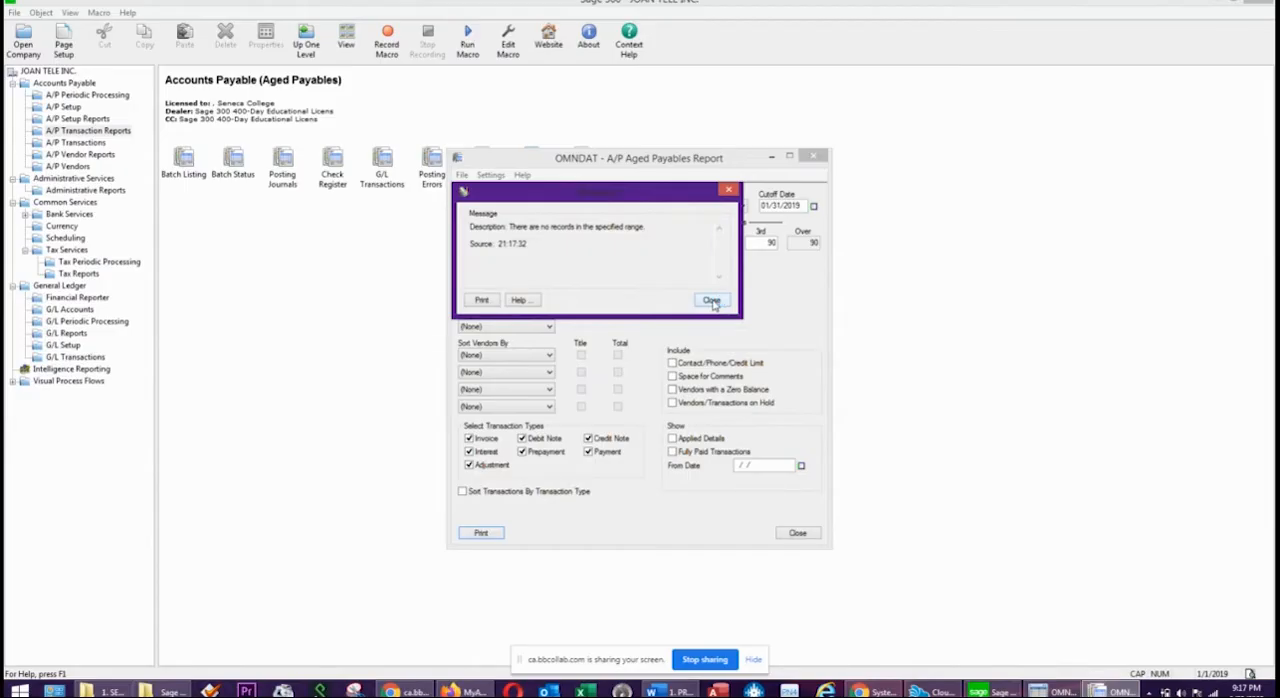
pyautogui.click(711, 301)
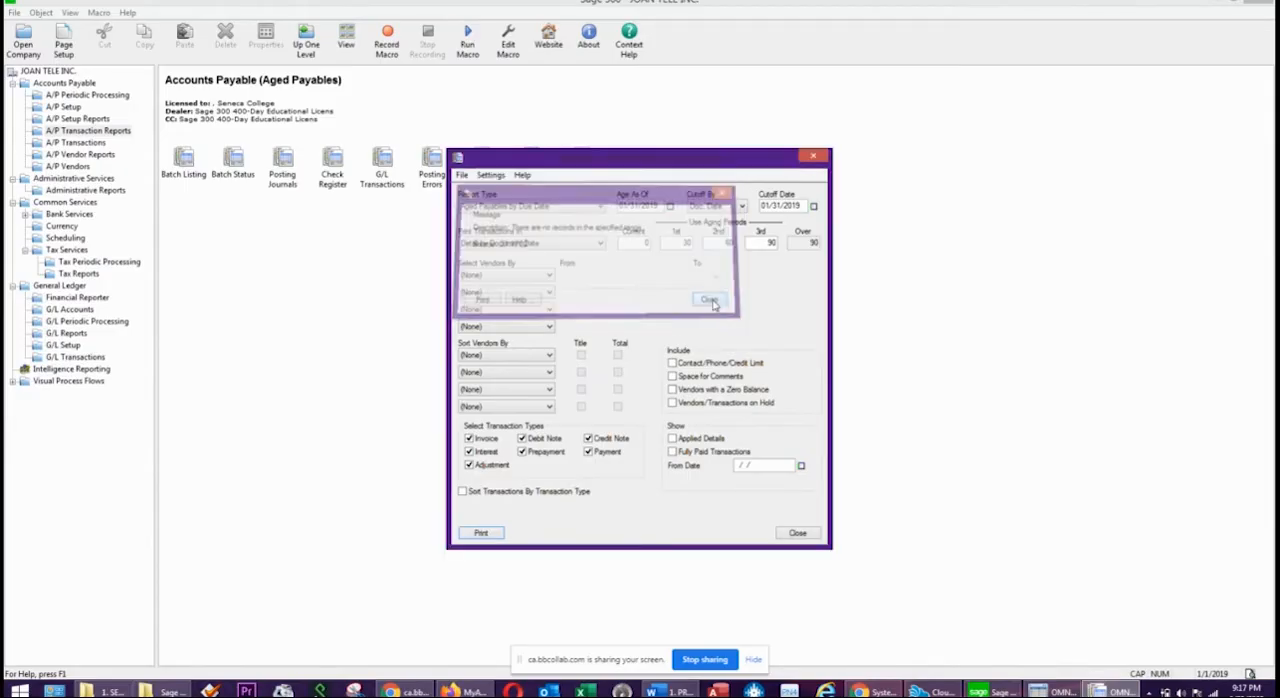
pyautogui.click(816, 154)
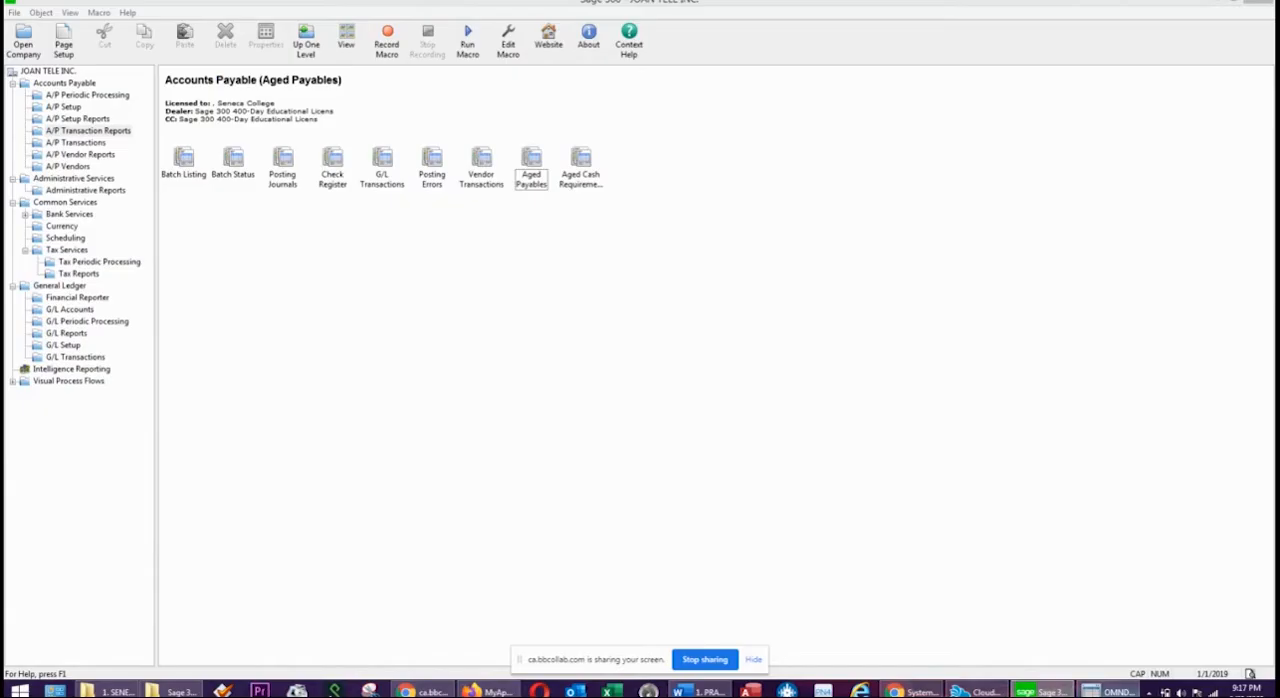
pyautogui.click(1107, 690)
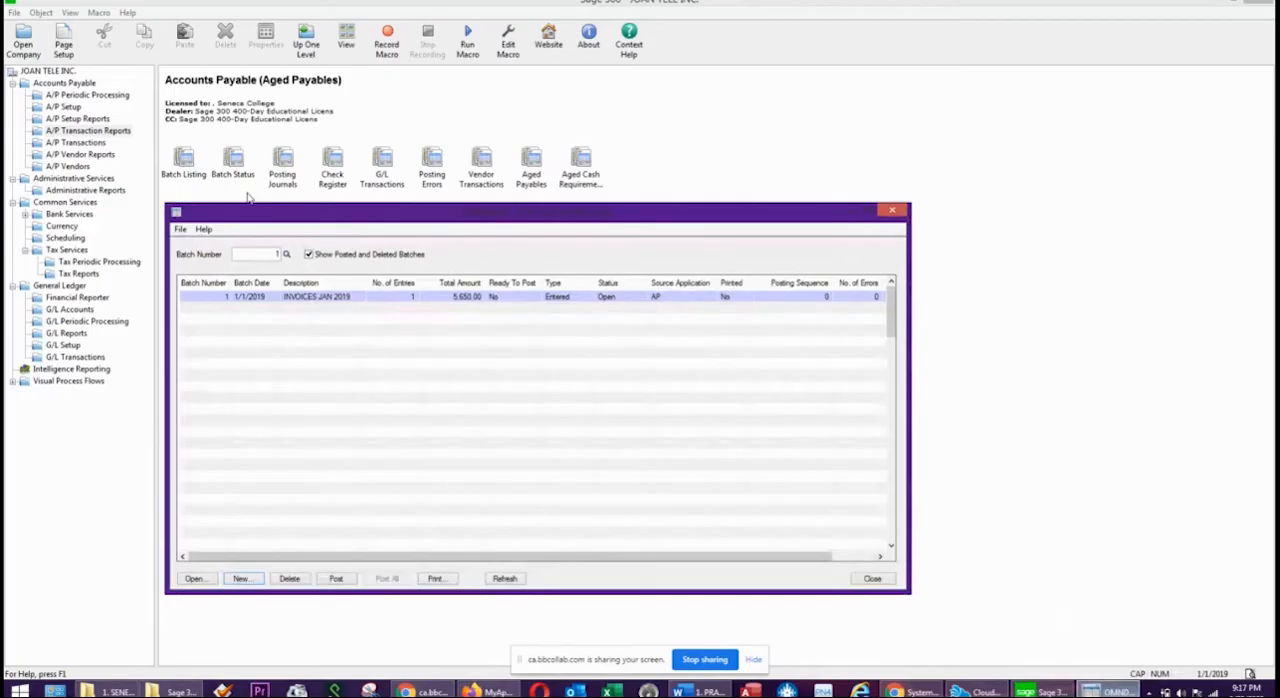
pyautogui.click(338, 580)
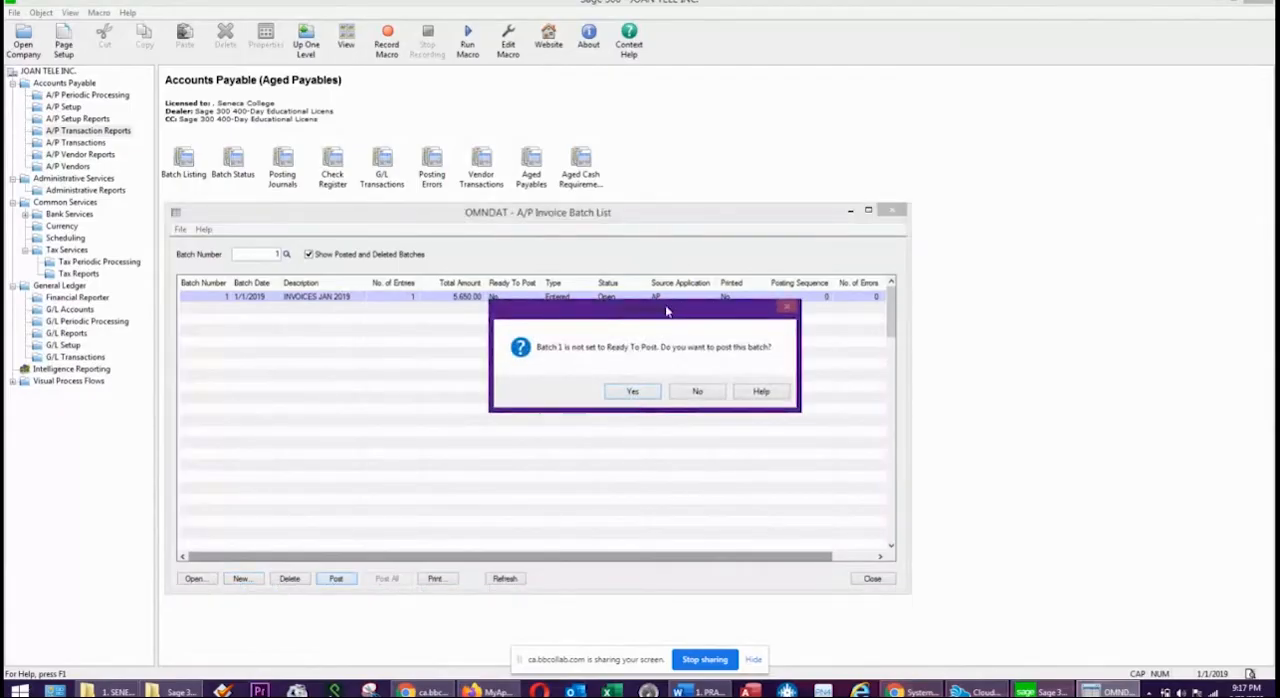
pyautogui.moveTo(669, 309); pyautogui.dragTo(590, 332)
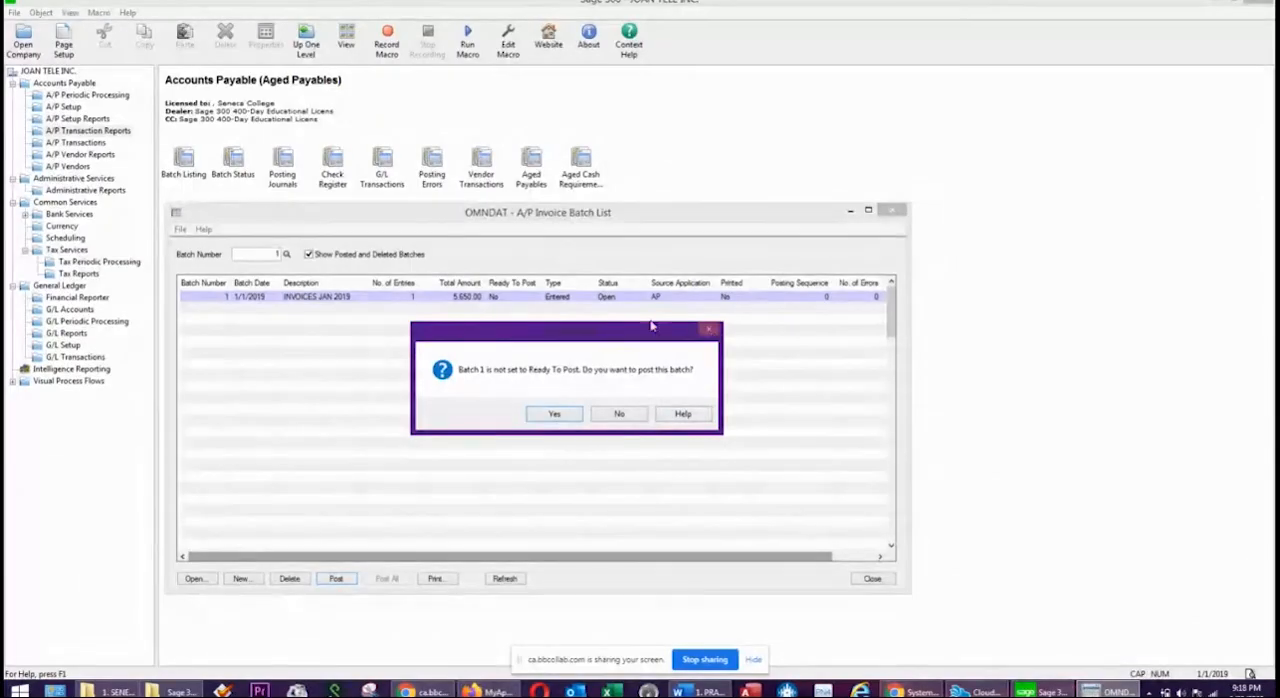
pyautogui.click(617, 416)
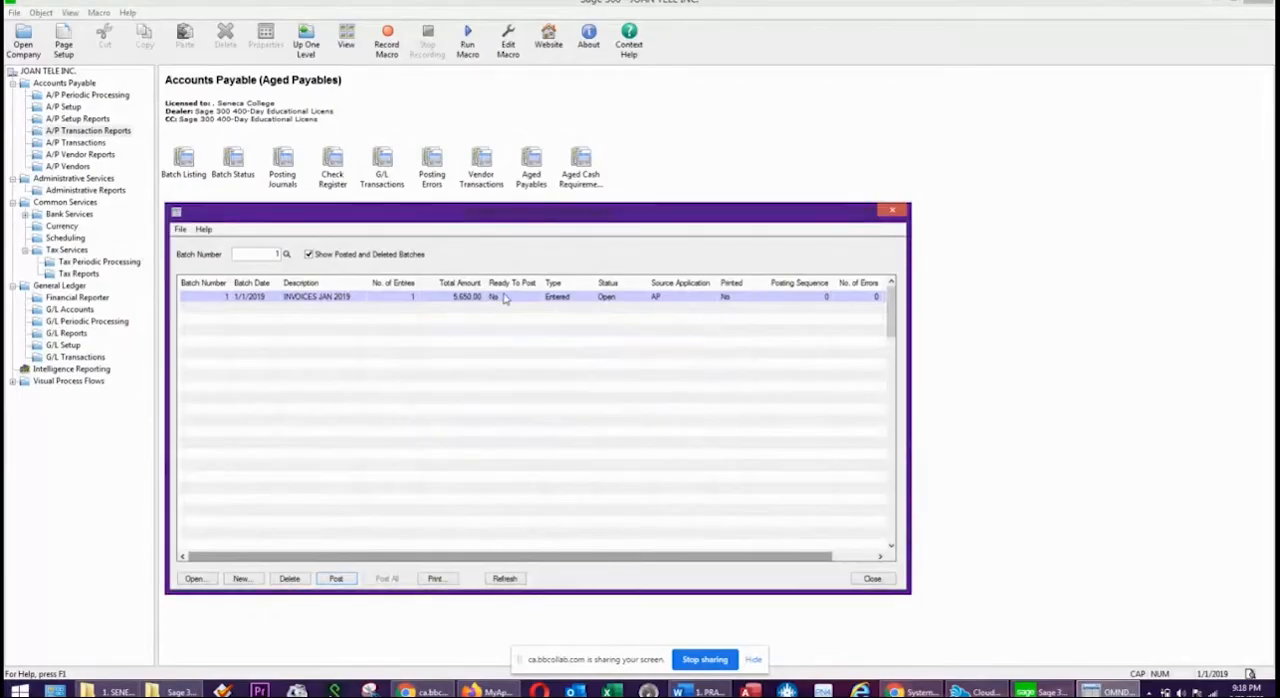
pyautogui.doubleClick(506, 300)
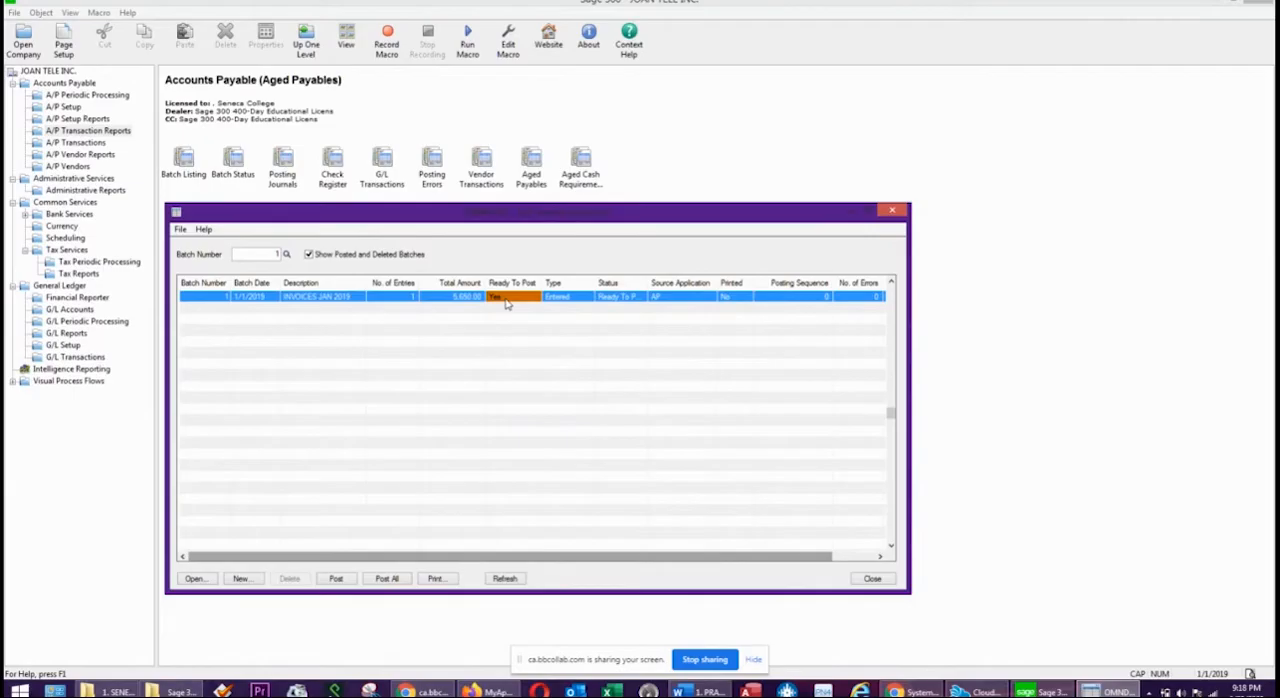
pyautogui.doubleClick(506, 300)
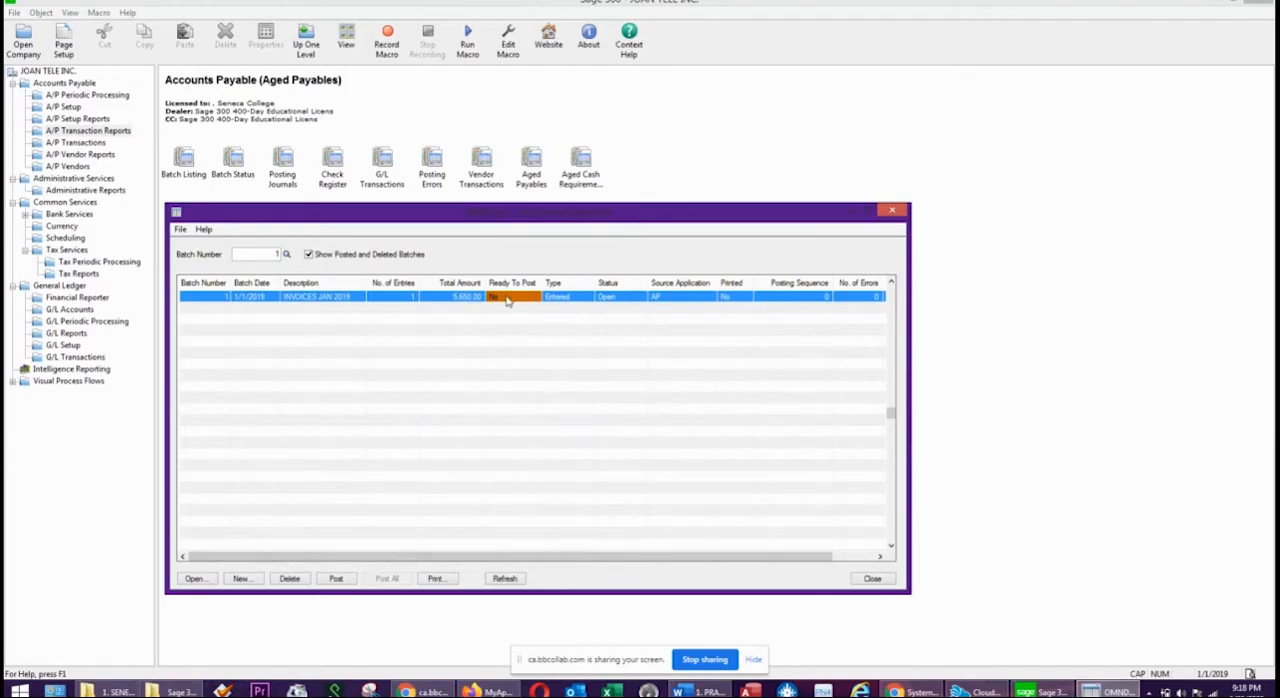
# Post the INVOICES JAN 2019 batch without setting it Ready To Post, and review and dismiss the posting messages.
pyautogui.click(336, 579)
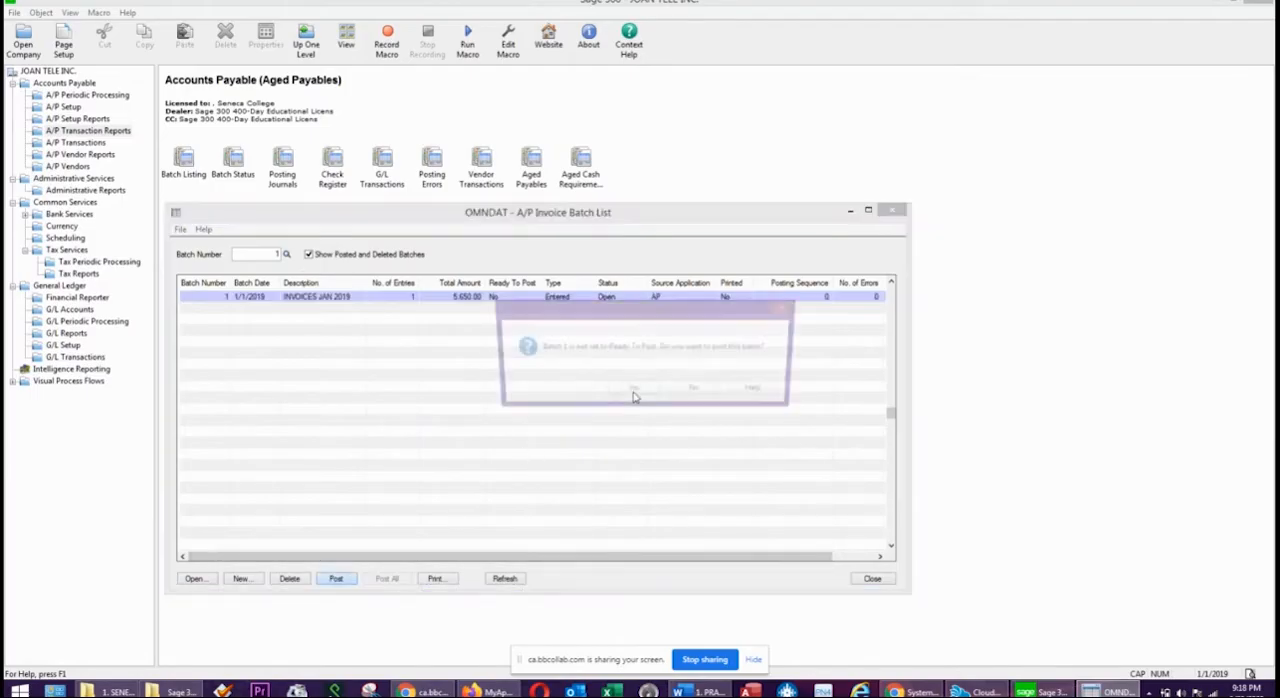
pyautogui.click(630, 392)
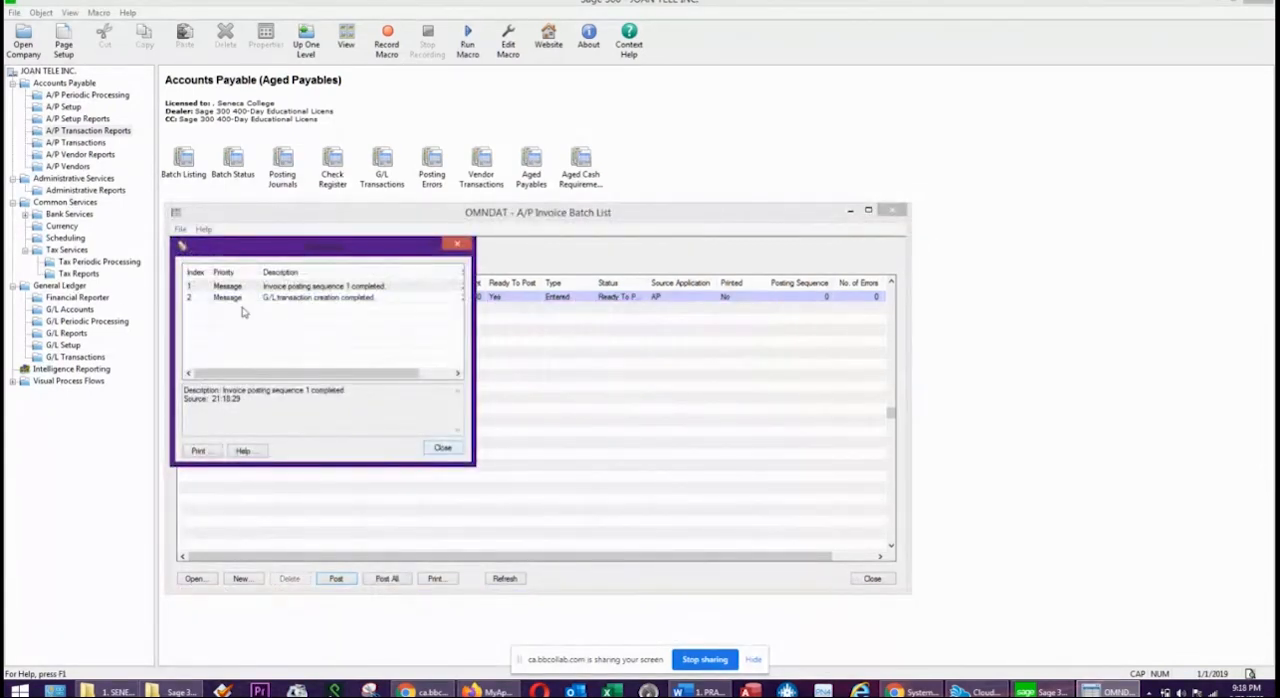
pyautogui.click(306, 289)
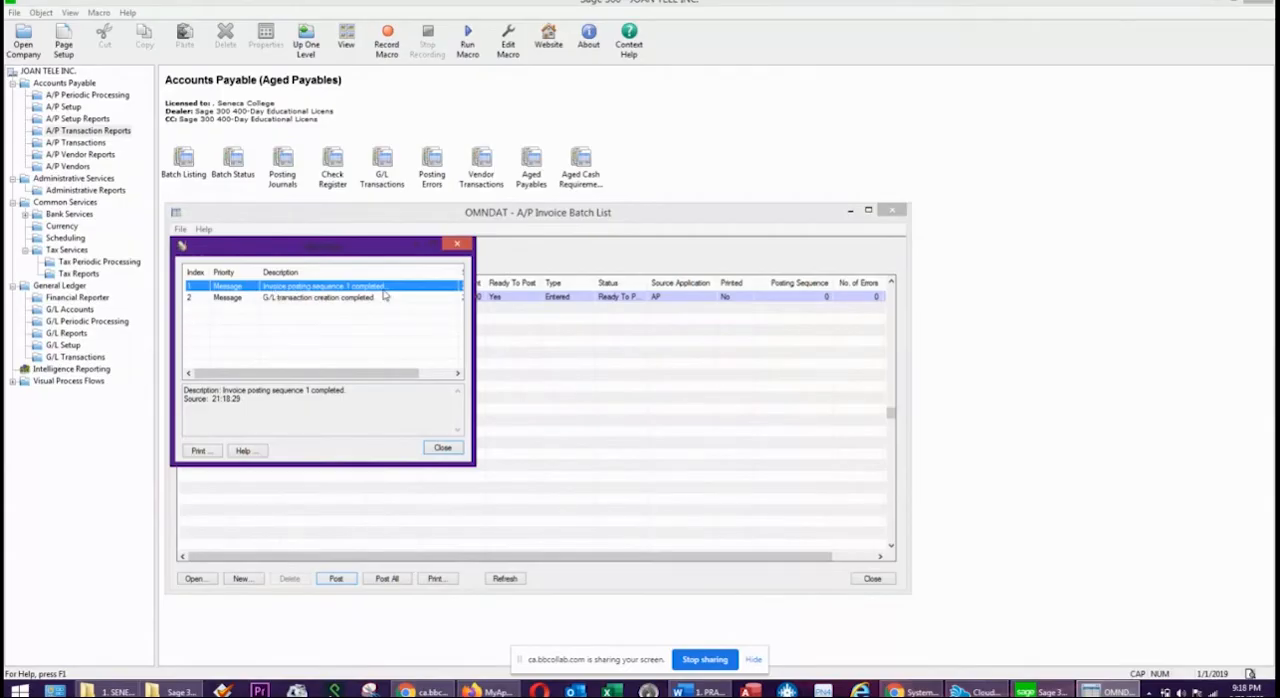
pyautogui.click(310, 298)
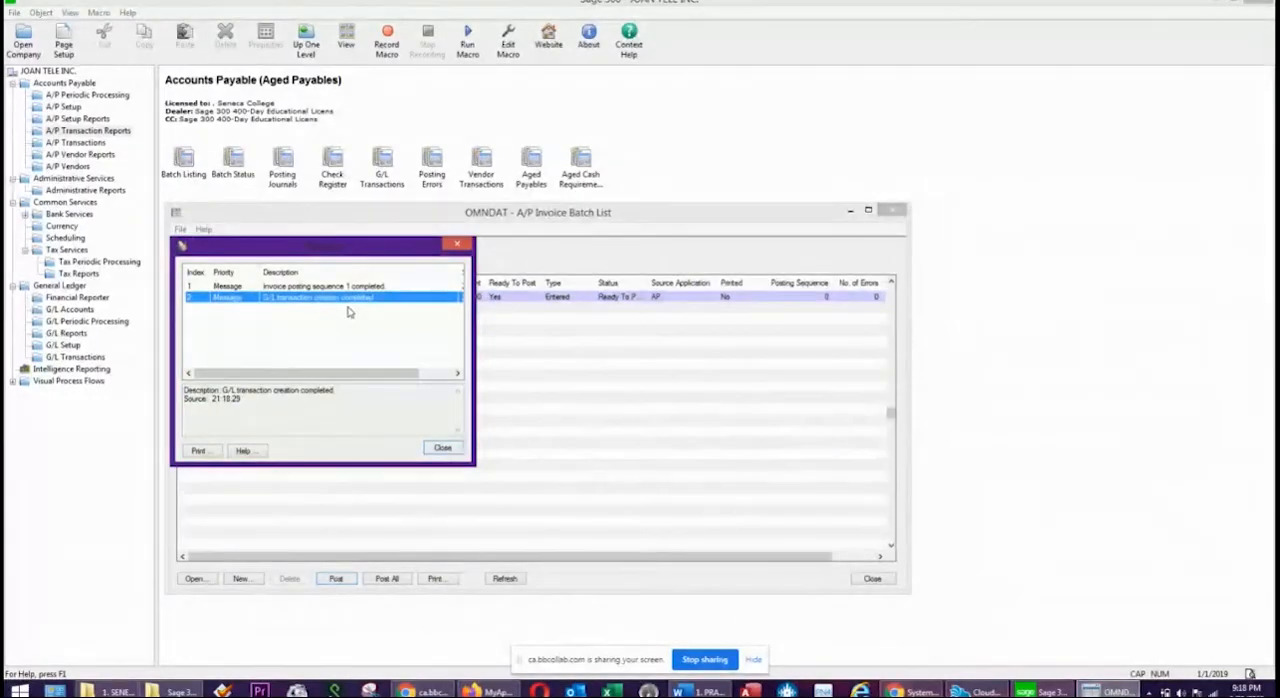
pyautogui.moveTo(363, 247); pyautogui.dragTo(907, 160)
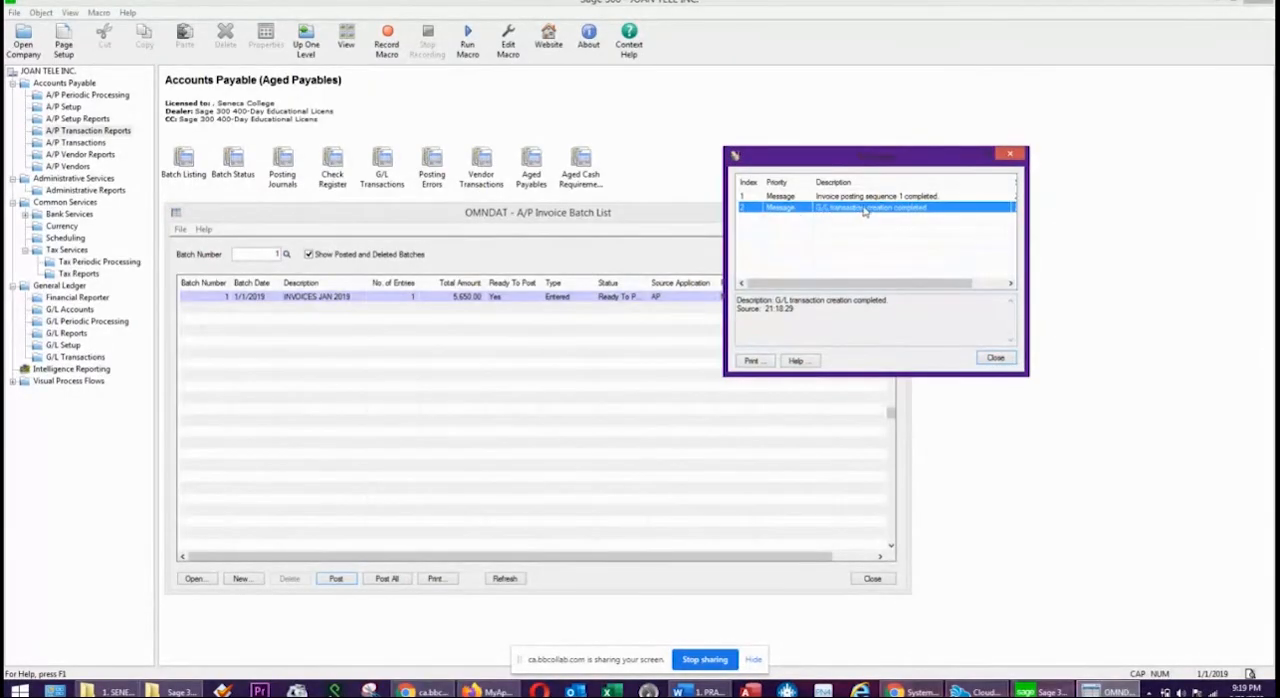
pyautogui.click(995, 359)
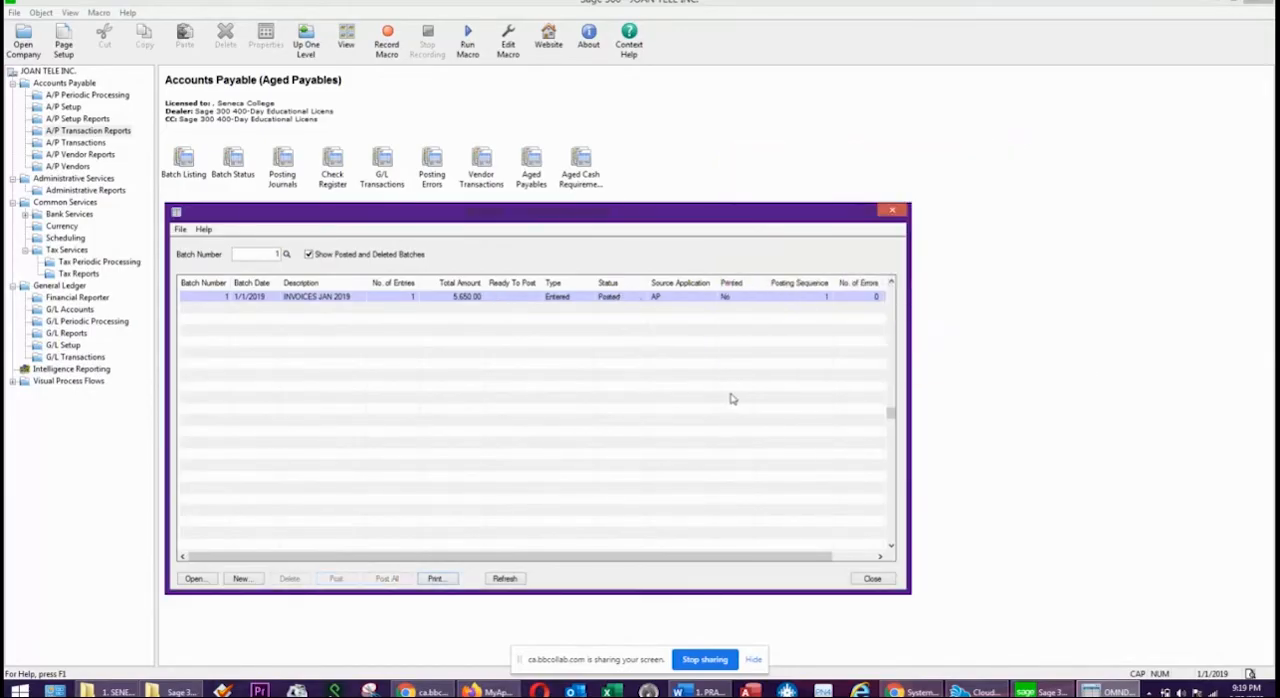
# Check the total amount and status of the INVOICES JAN 2019 batch and close the invoice batch list.
pyautogui.click(451, 297)
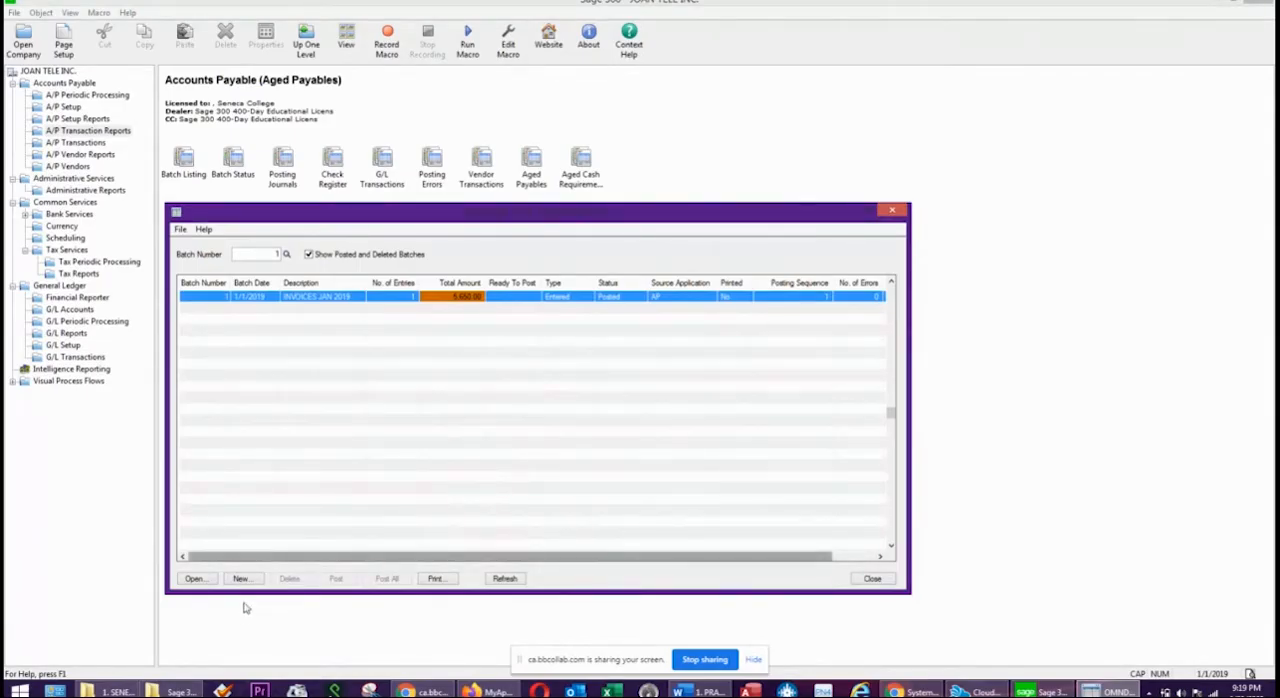
pyautogui.click(615, 298)
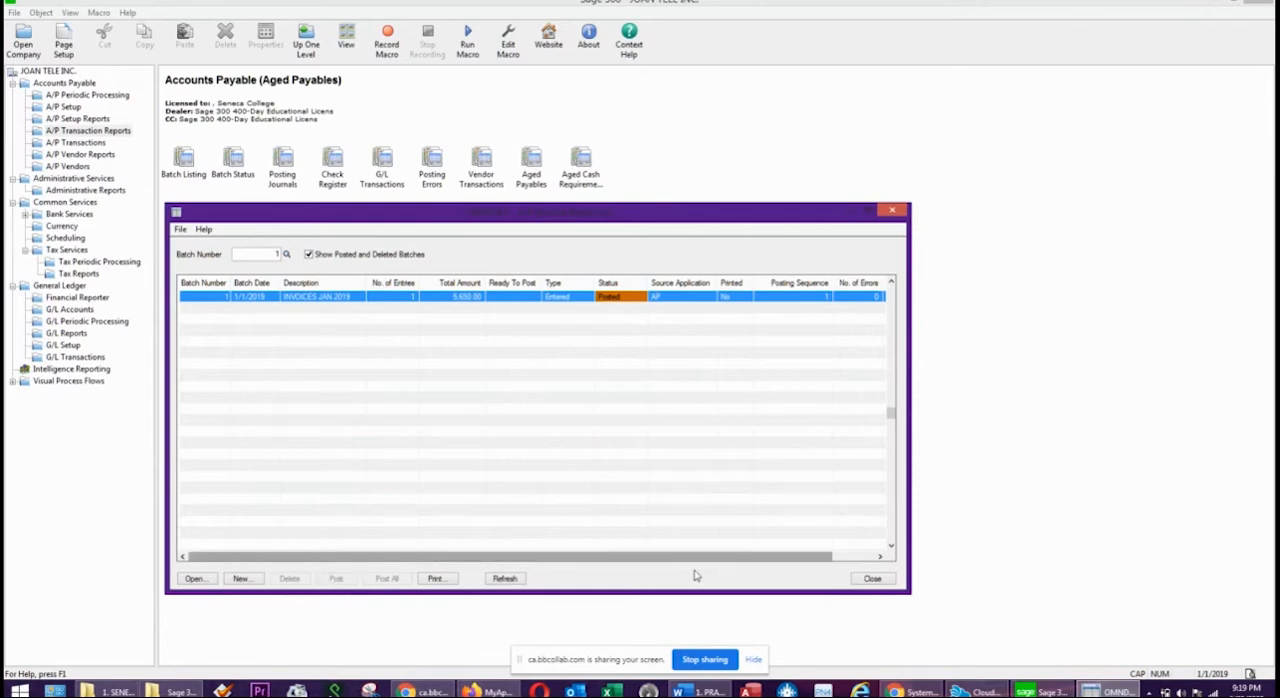
pyautogui.click(872, 579)
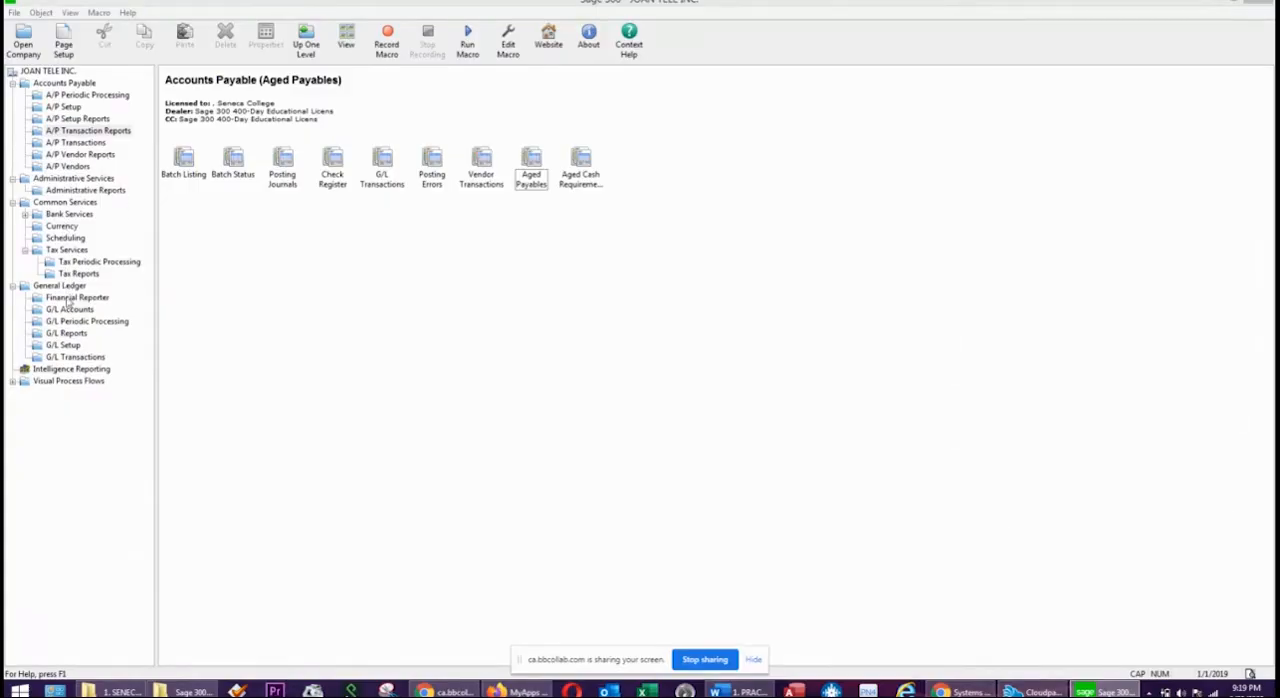
# Open the General Ledger batch list, examine the AP subledger batch's source and status, and enlarge the list to show all columns.
pyautogui.click(75, 360)
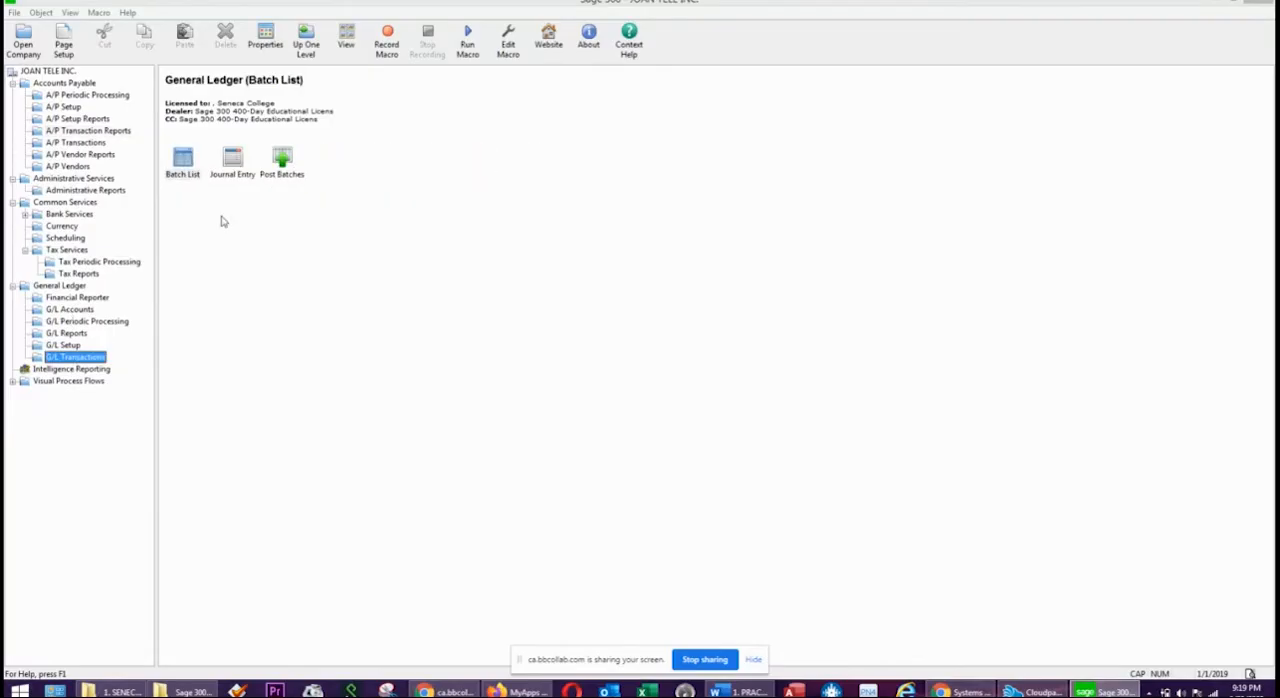
pyautogui.doubleClick(183, 162)
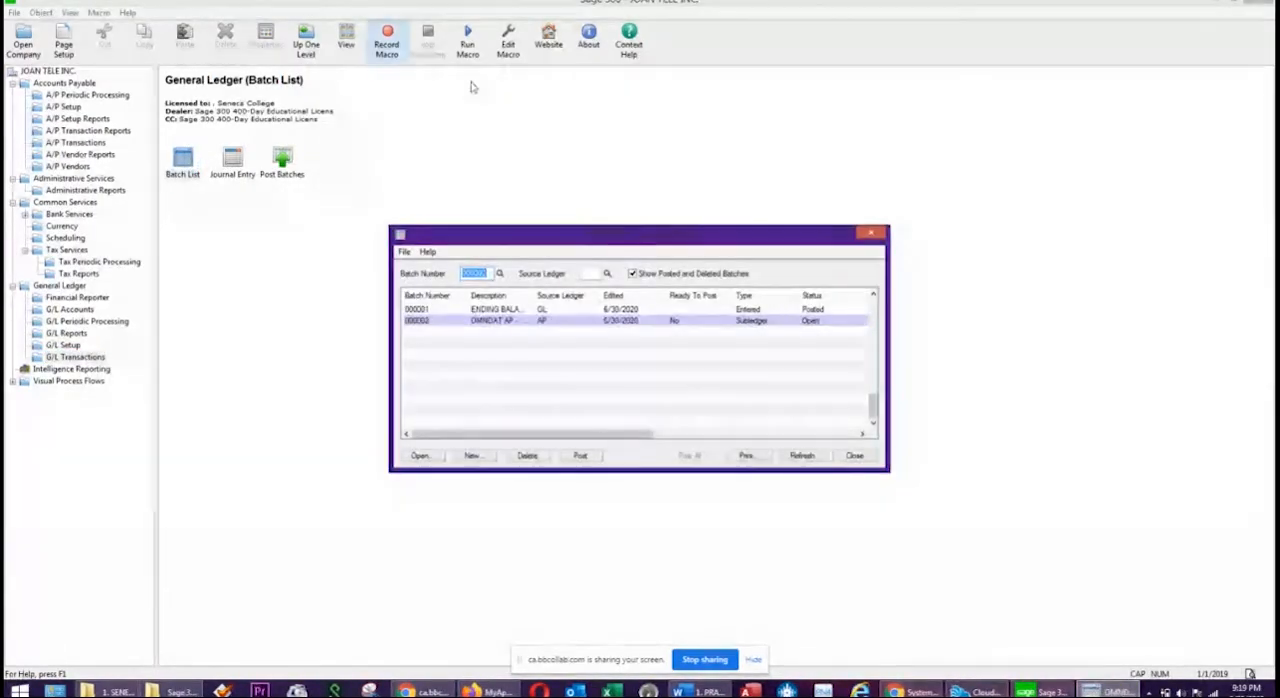
pyautogui.click(545, 321)
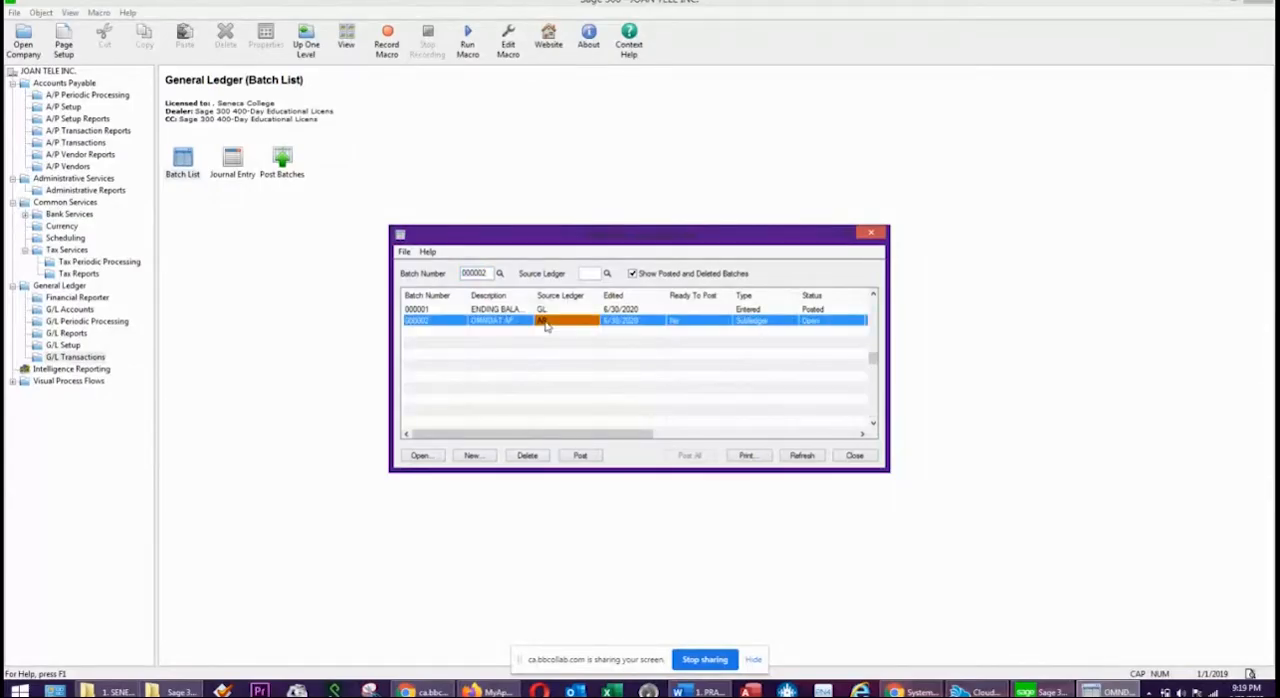
pyautogui.click(817, 323)
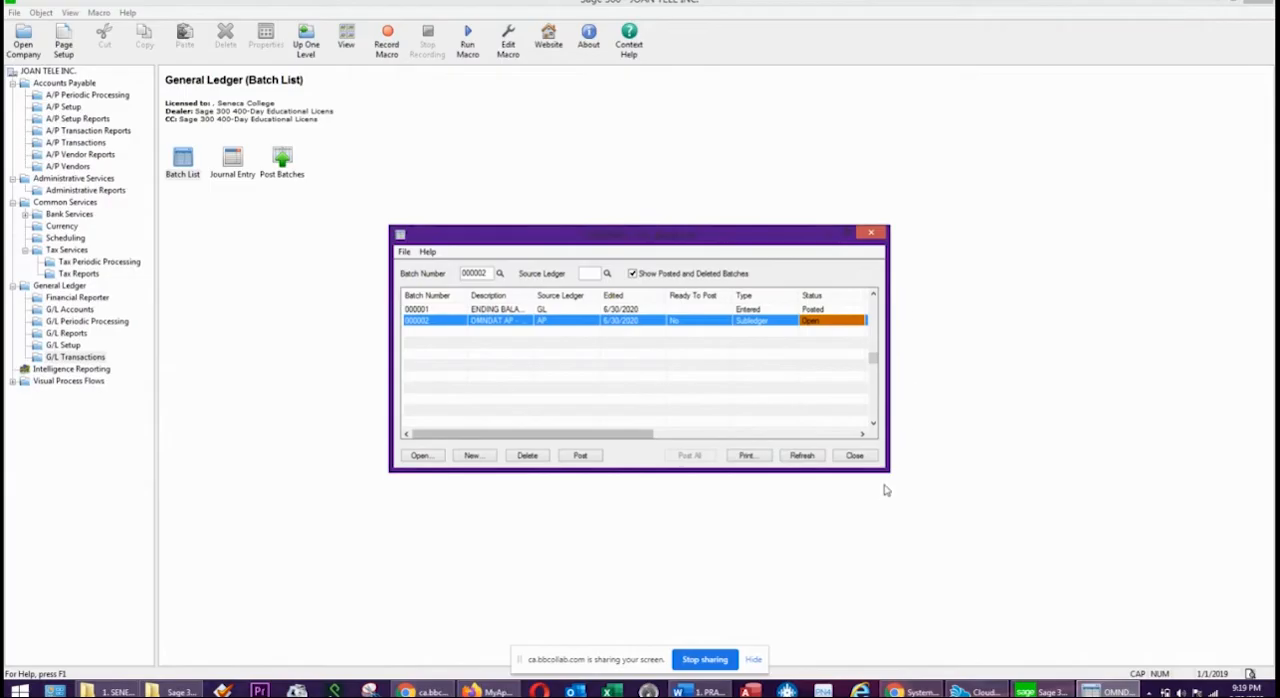
pyautogui.moveTo(887, 469); pyautogui.dragTo(1122, 651)
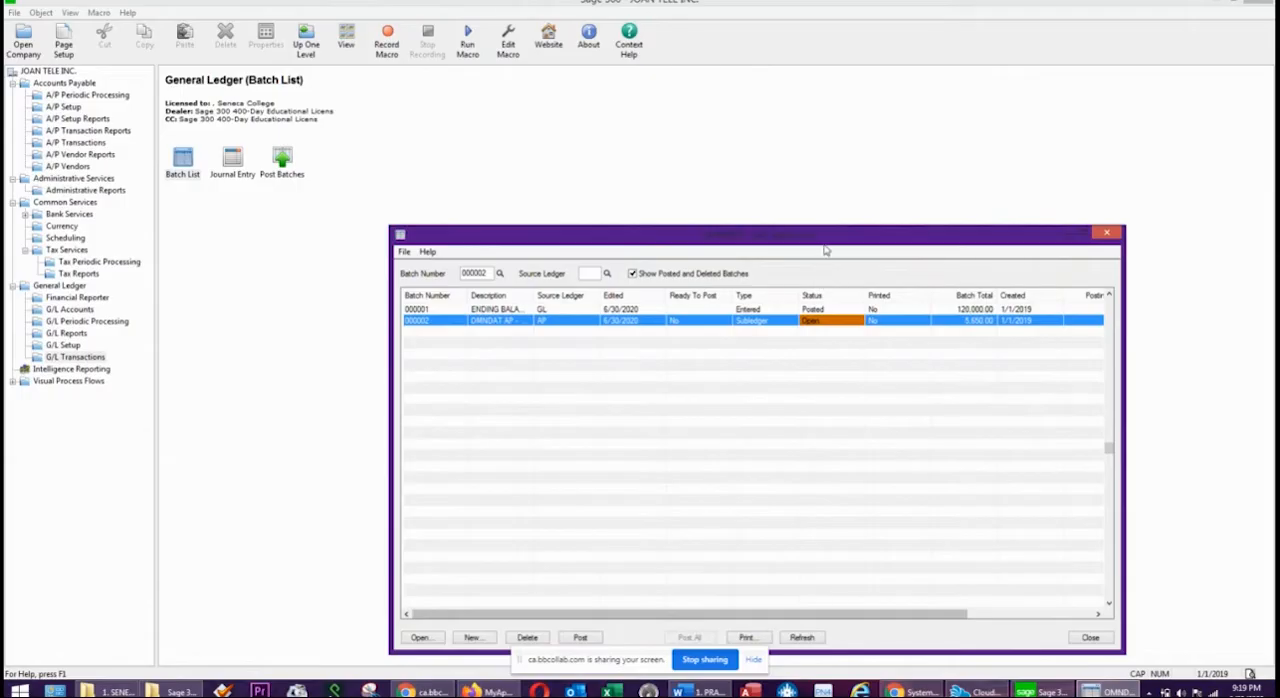
pyautogui.moveTo(826, 241); pyautogui.dragTo(633, 214)
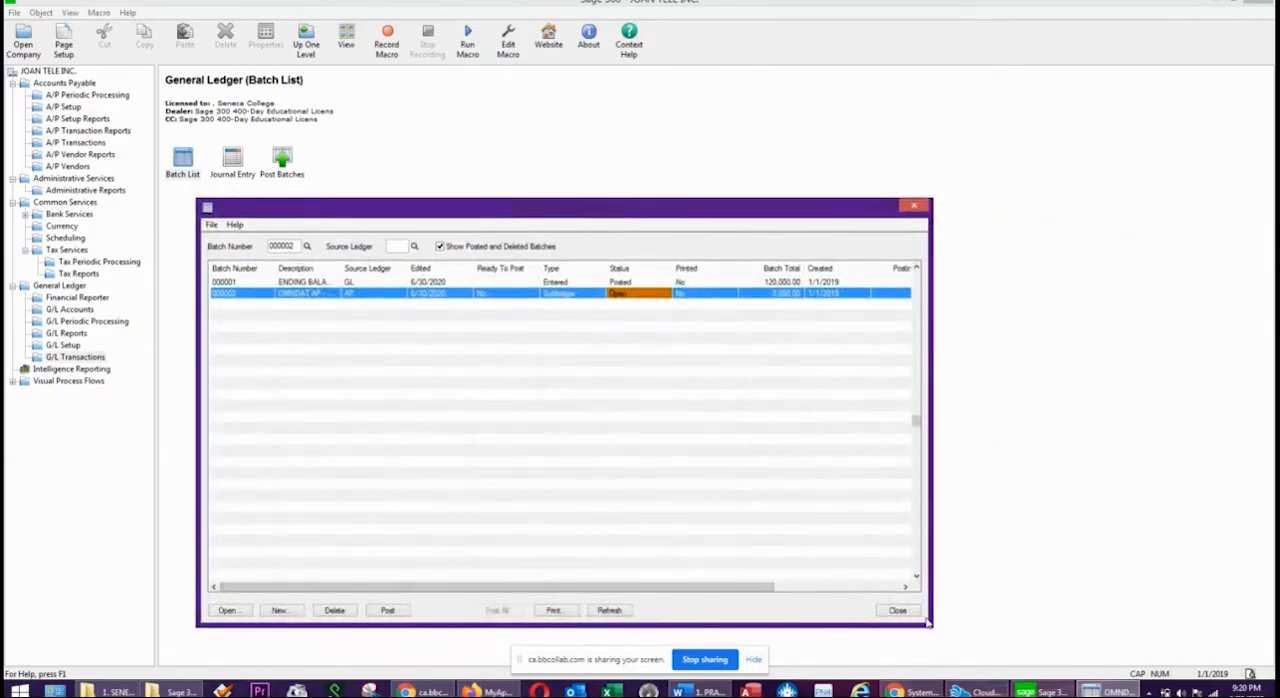
pyautogui.moveTo(928, 624); pyautogui.dragTo(1198, 669)
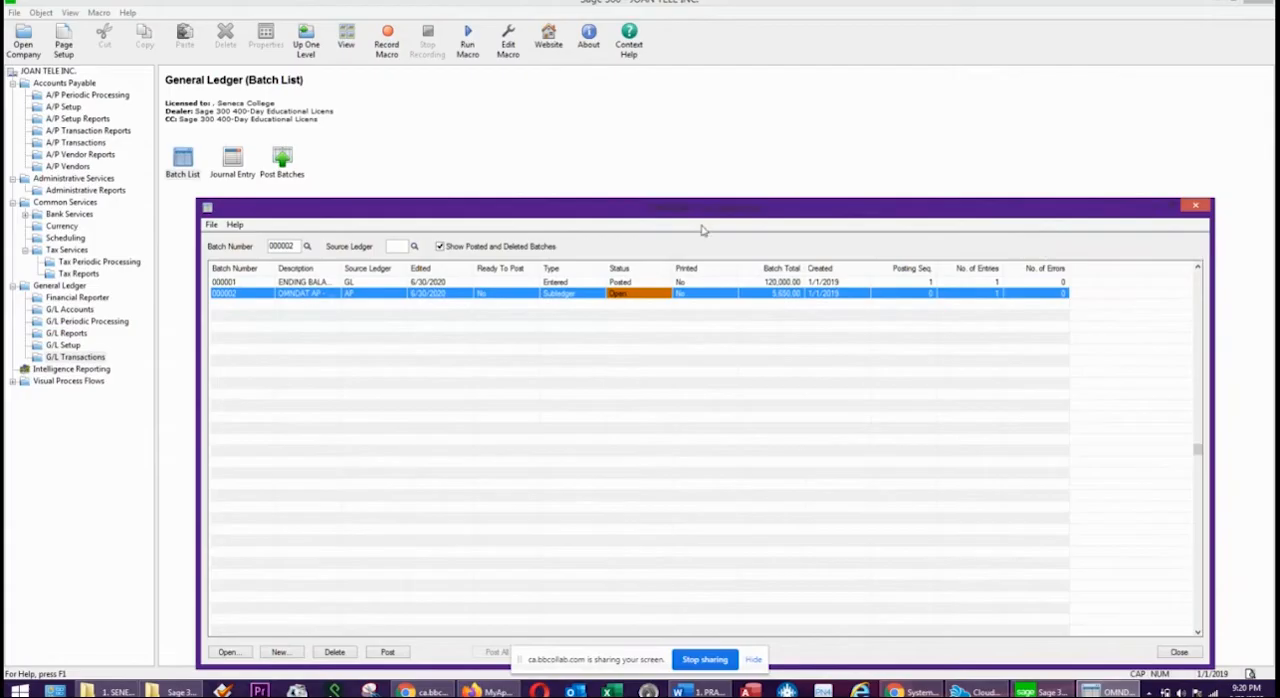
# Check the AP subledger batch's total, open its entry to examine the accounts payable line's credit amount, and return to the batch list.
pyautogui.moveTo(748, 216); pyautogui.dragTo(750, 172)
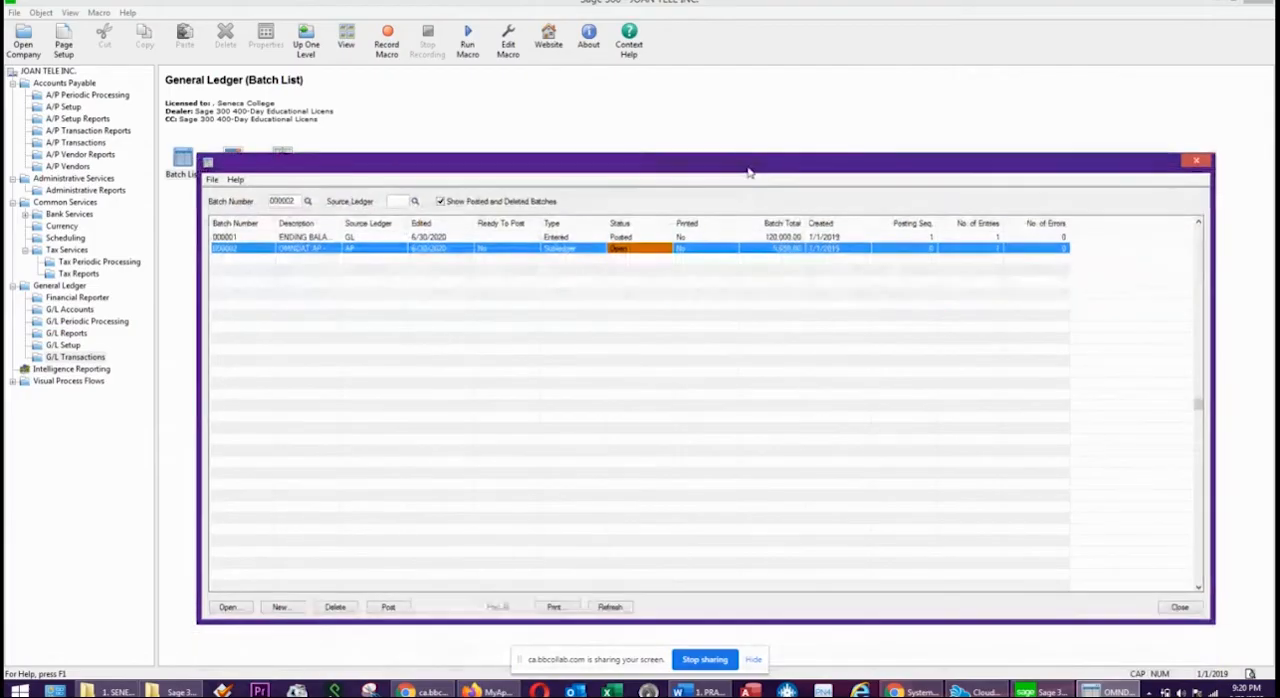
pyautogui.click(776, 251)
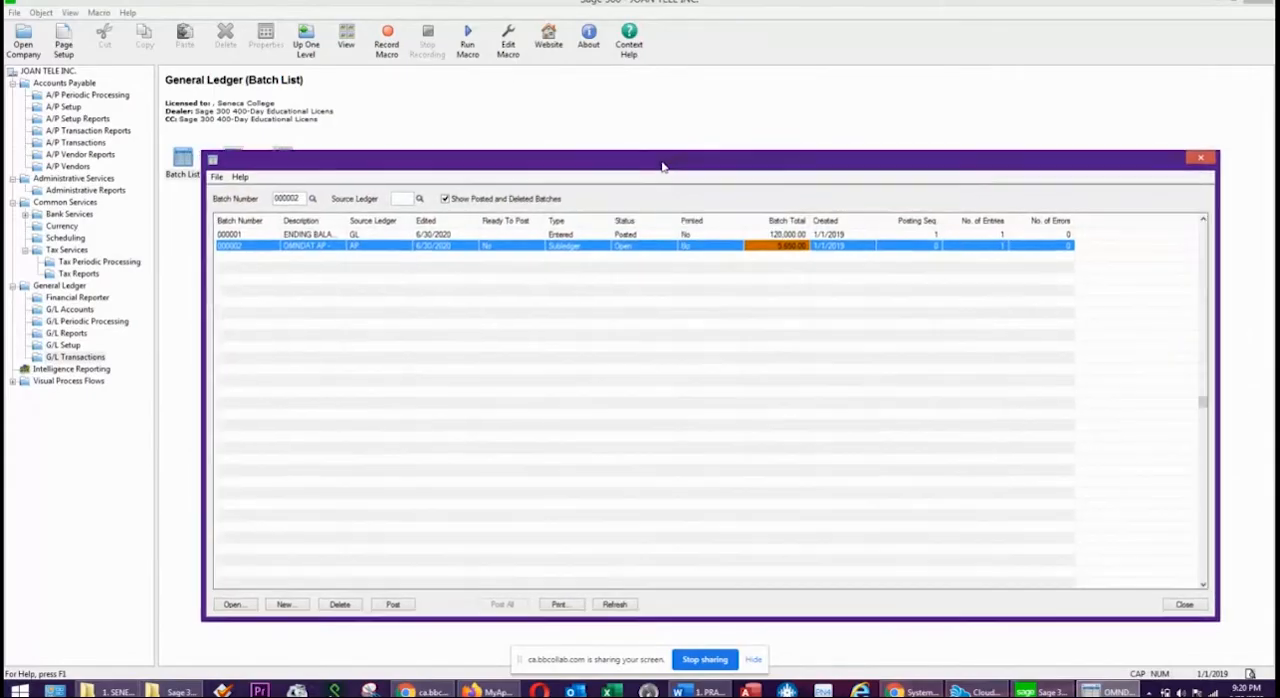
pyautogui.moveTo(660, 167); pyautogui.dragTo(680, 155)
pyautogui.click(434, 237)
pyautogui.doubleClick(434, 237)
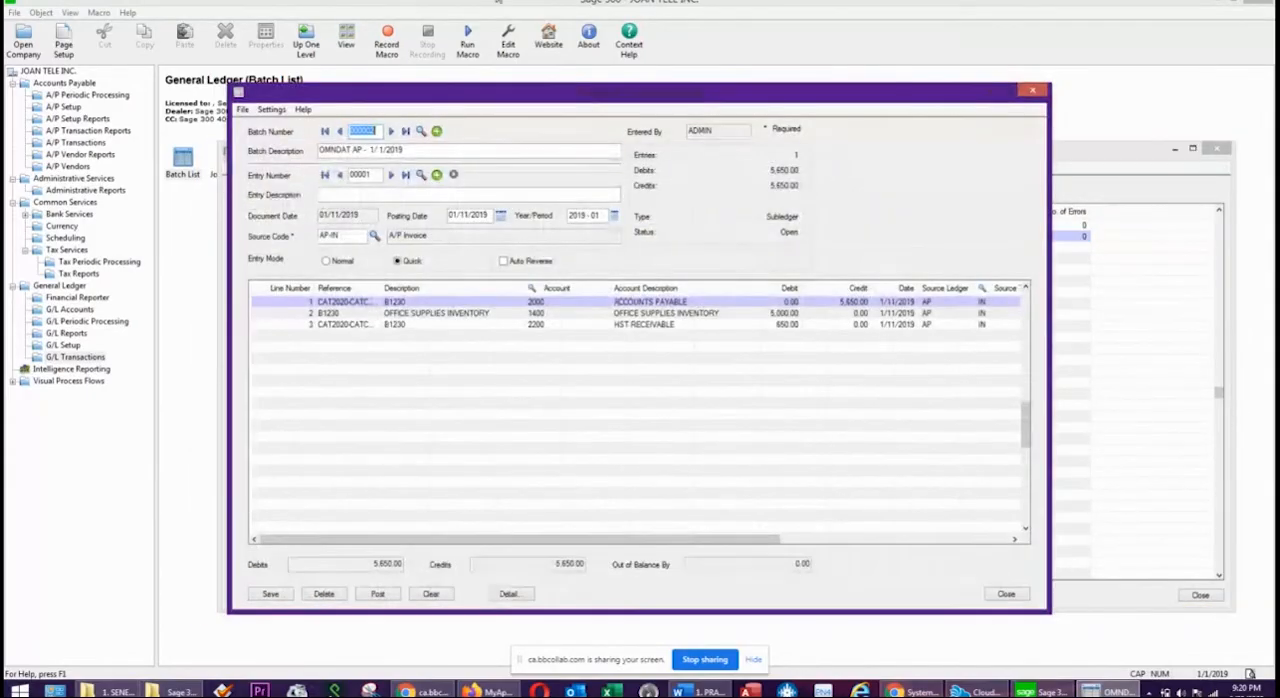
pyautogui.click(686, 303)
pyautogui.click(855, 303)
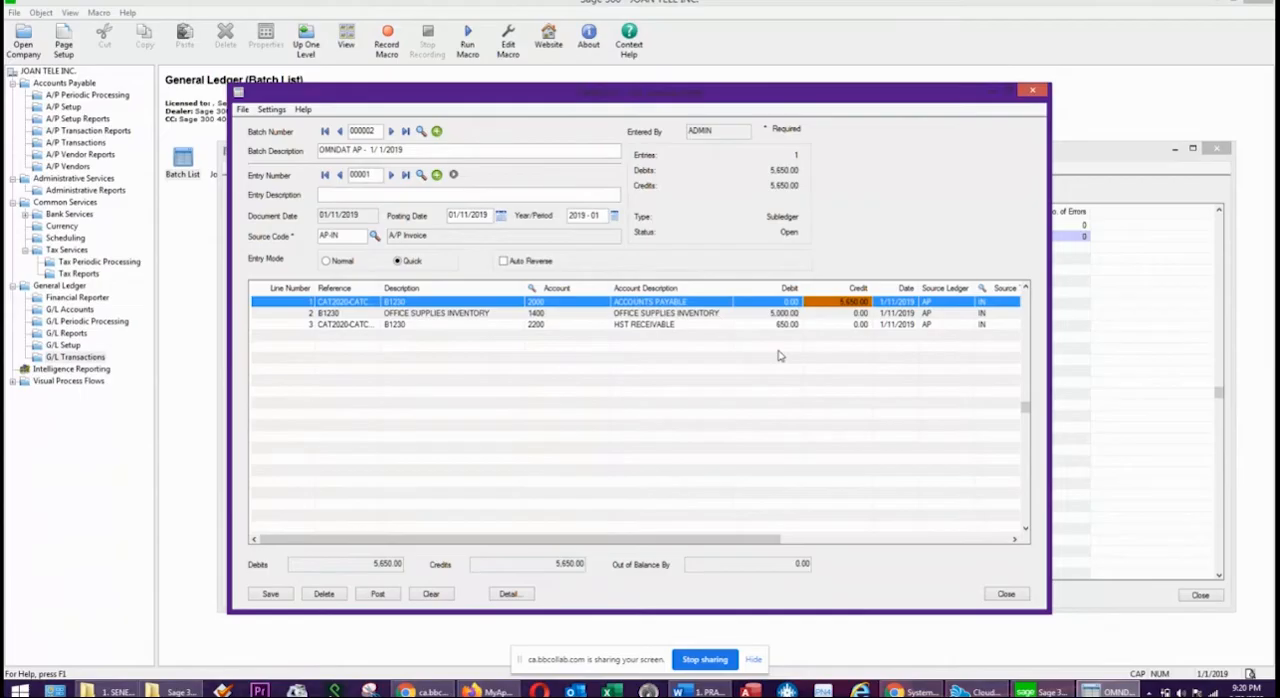
pyautogui.click(1004, 594)
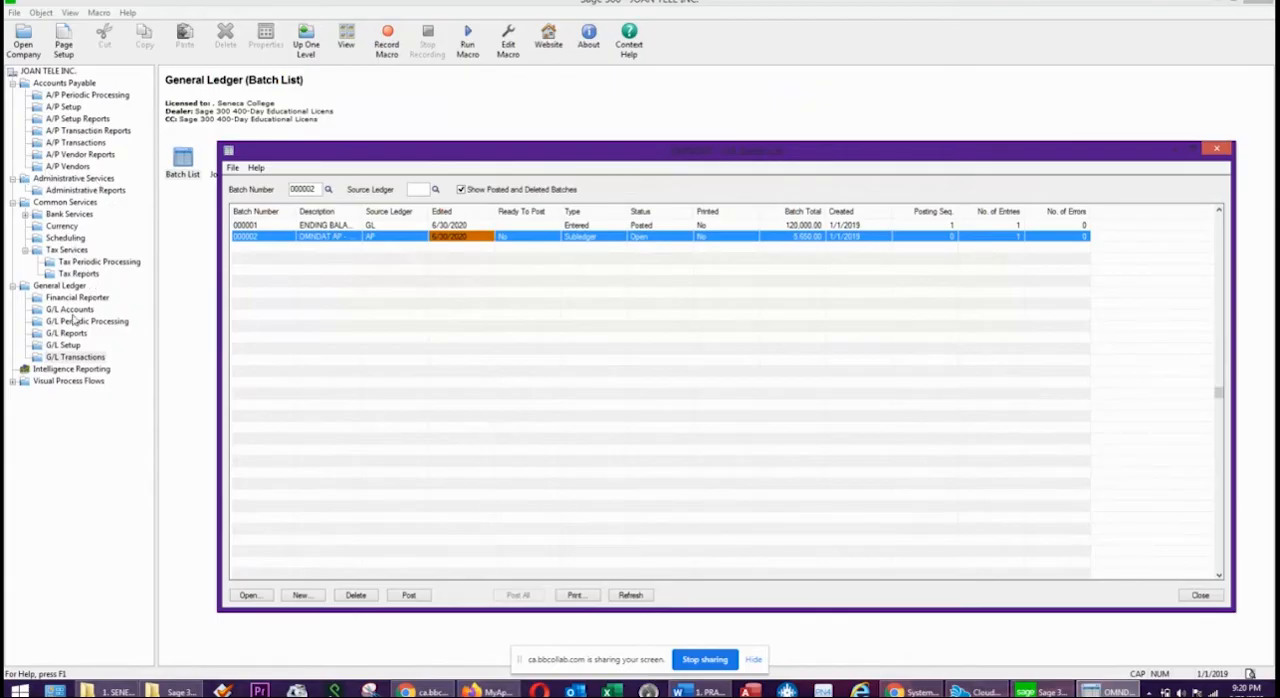
# Run the General Ledger Trial Balance for period 2019 - 01 with the AP batch still unposted, and close the report.
pyautogui.click(67, 333)
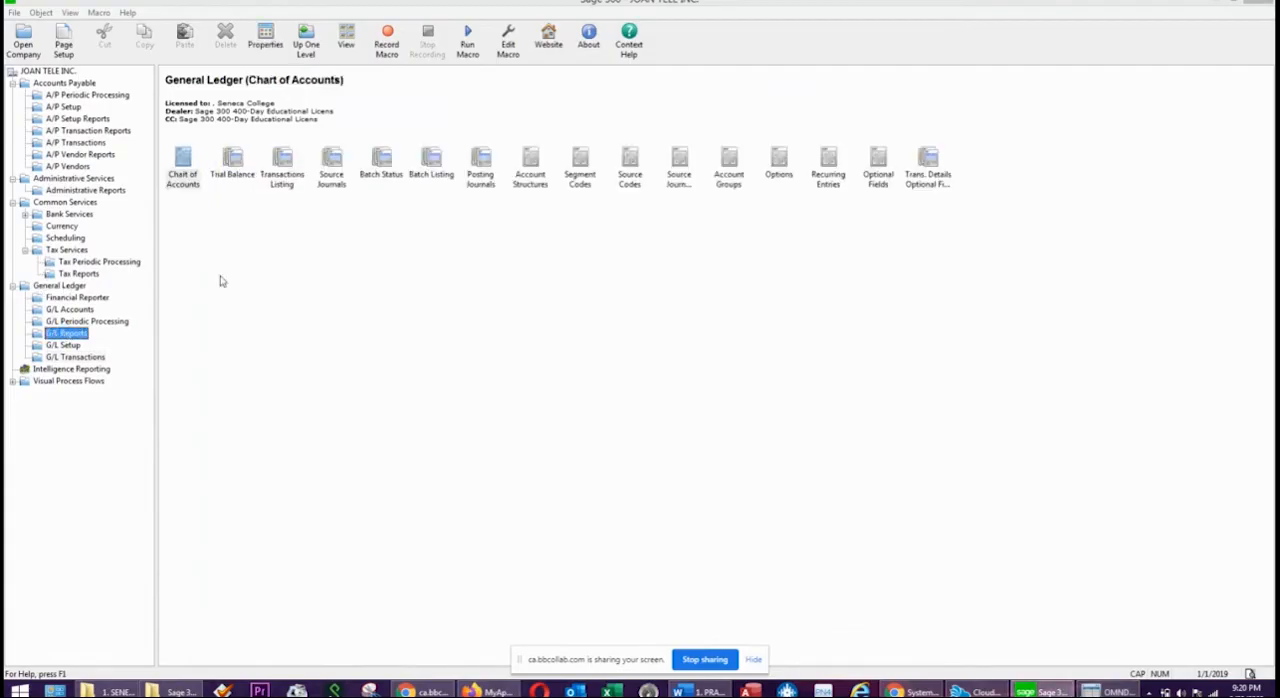
pyautogui.doubleClick(228, 164)
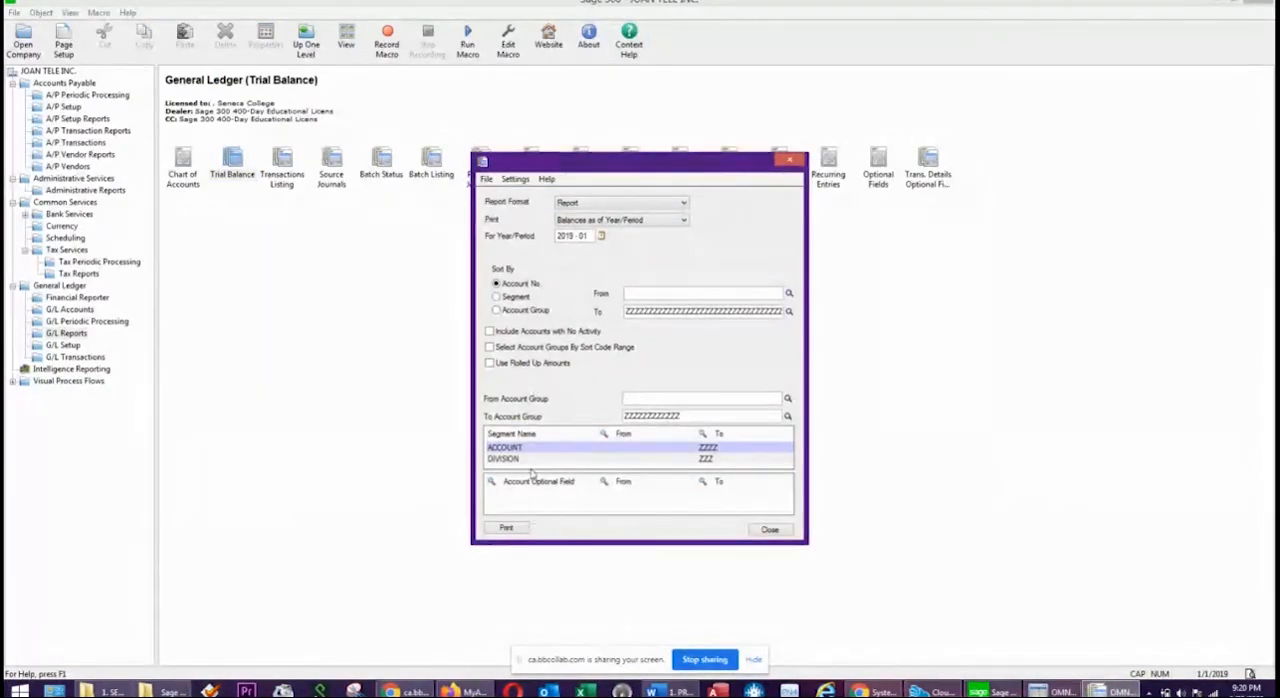
pyautogui.click(506, 527)
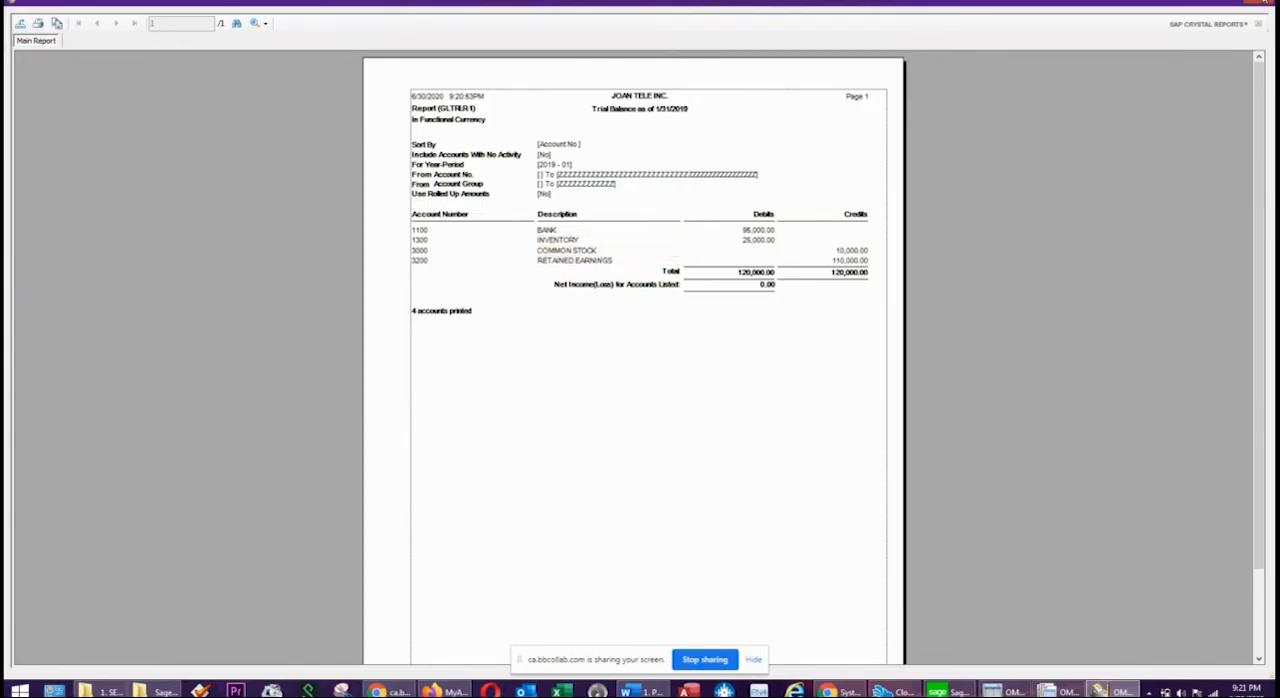
pyautogui.click(1265, 3)
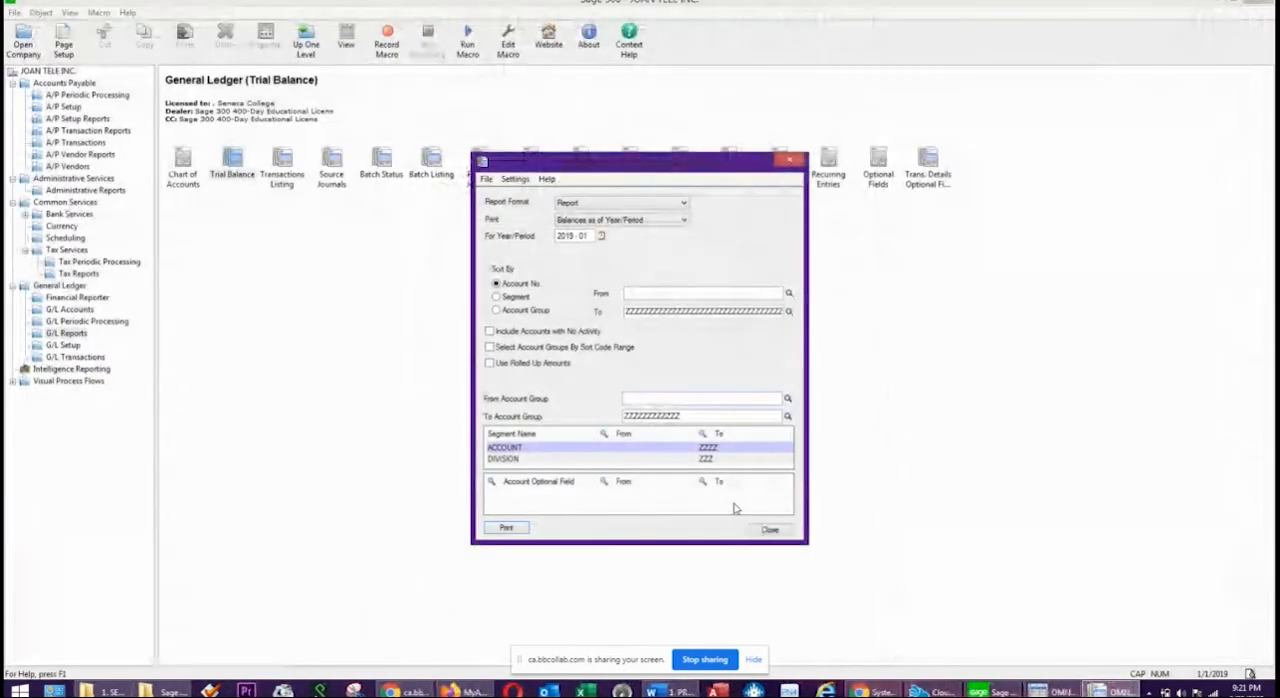
pyautogui.click(769, 530)
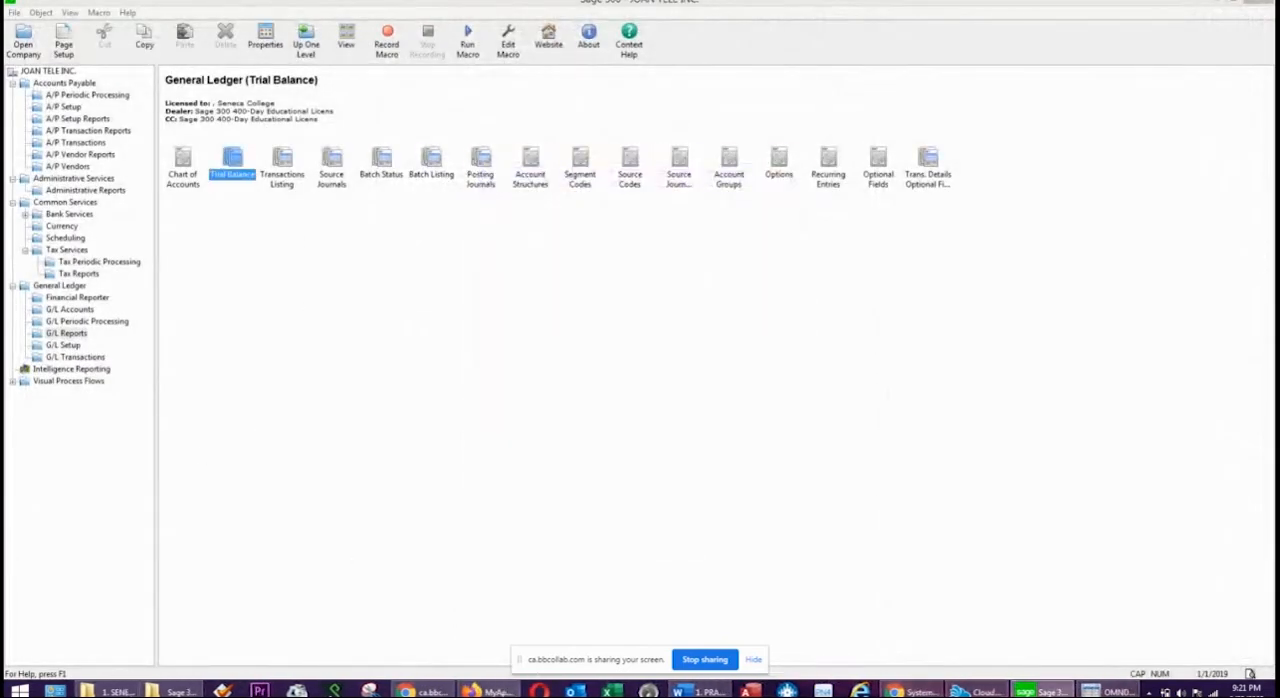
# Post AP subledger batch 000002 without setting it Ready To Post, dismiss the posting message, and close the General Ledger batch list.
pyautogui.click(1112, 691)
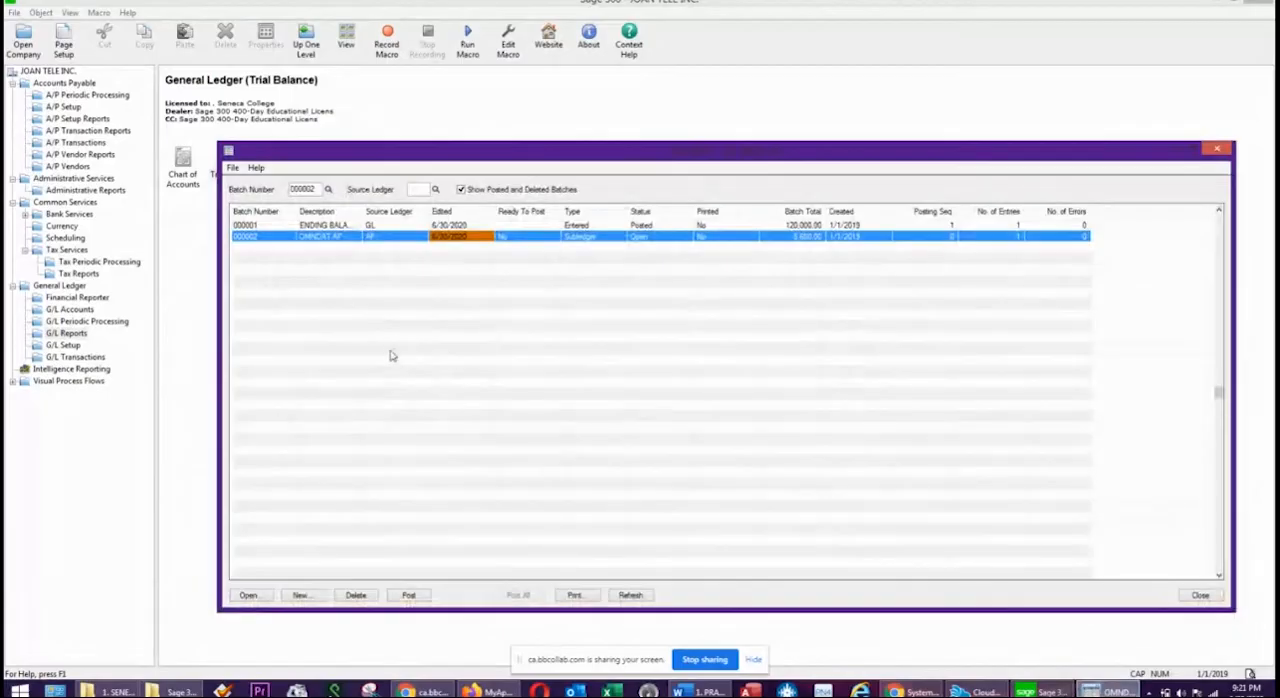
pyautogui.click(409, 596)
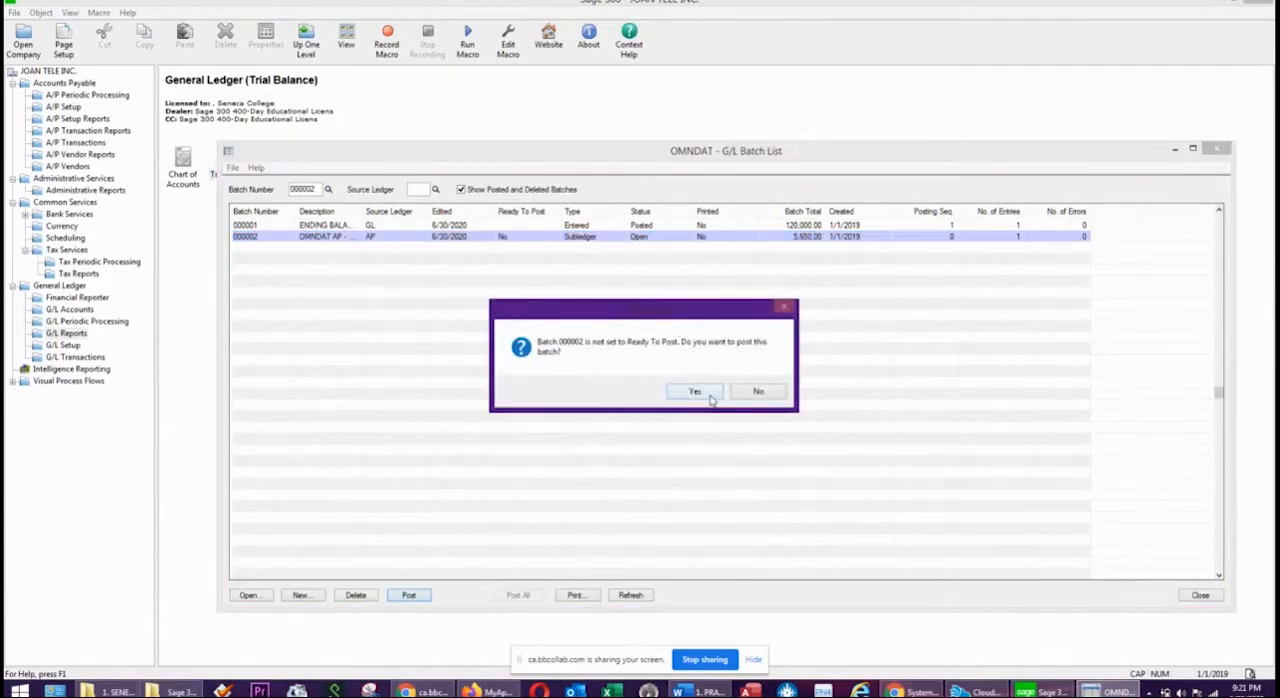
pyautogui.click(696, 392)
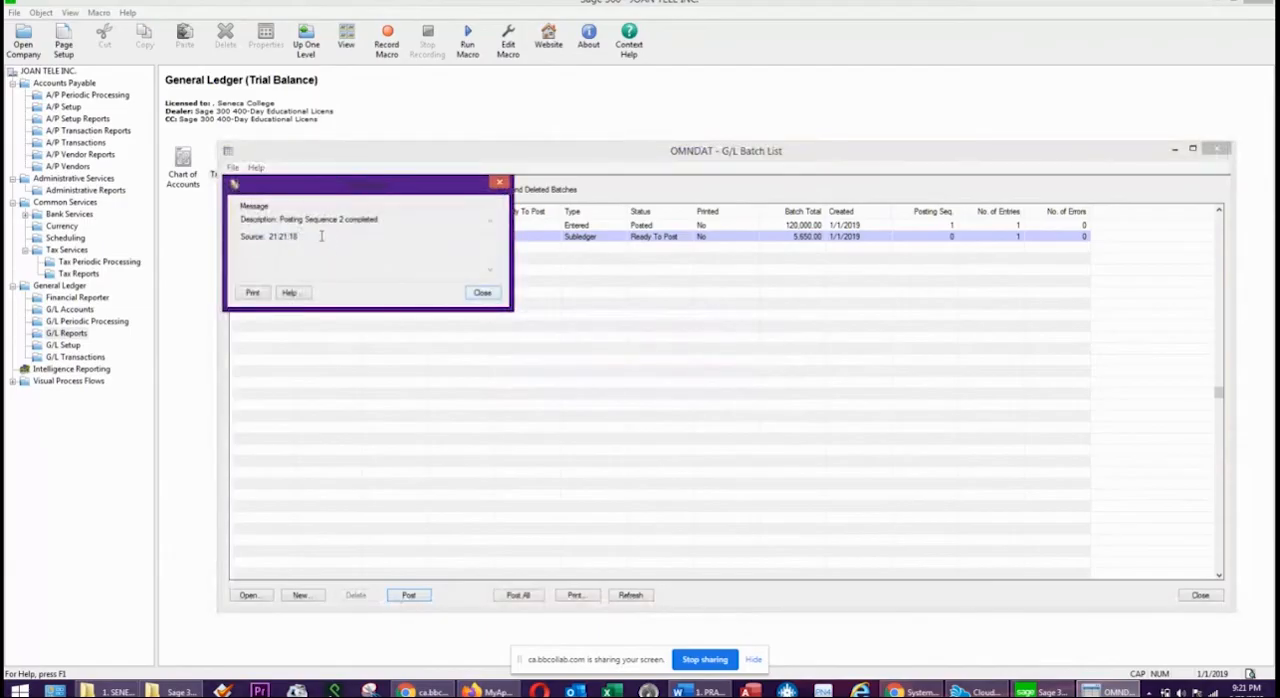
pyautogui.click(482, 294)
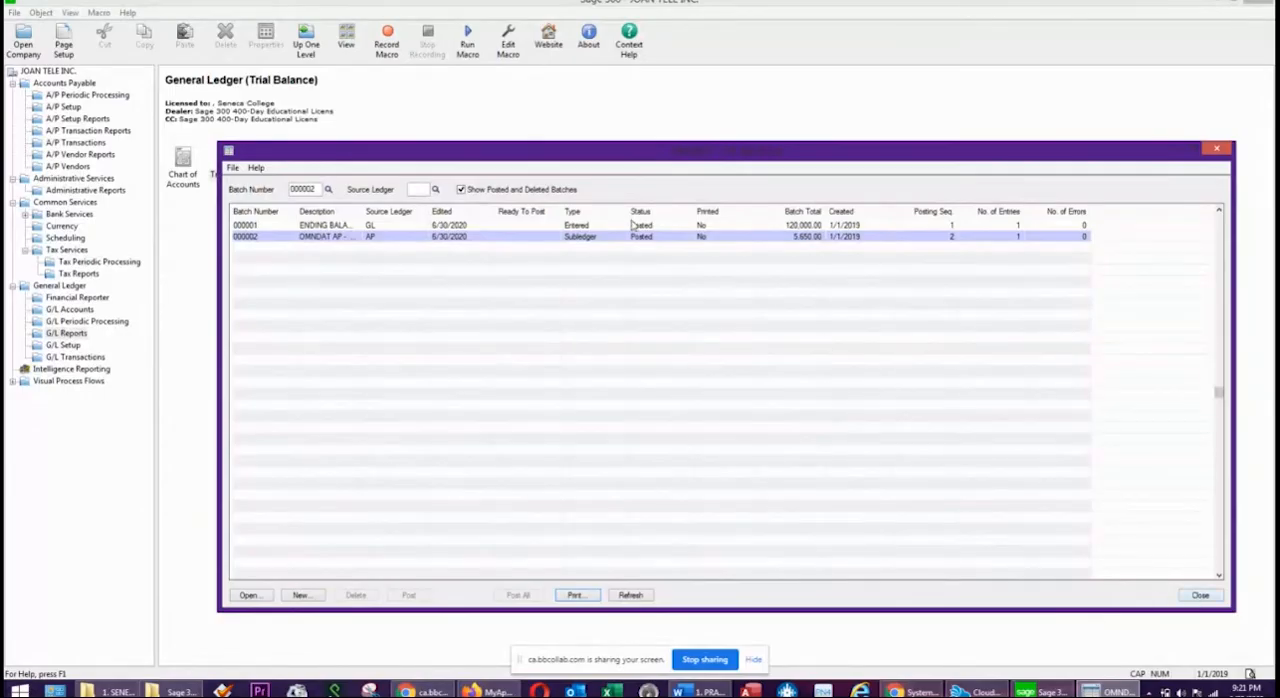
pyautogui.click(1200, 596)
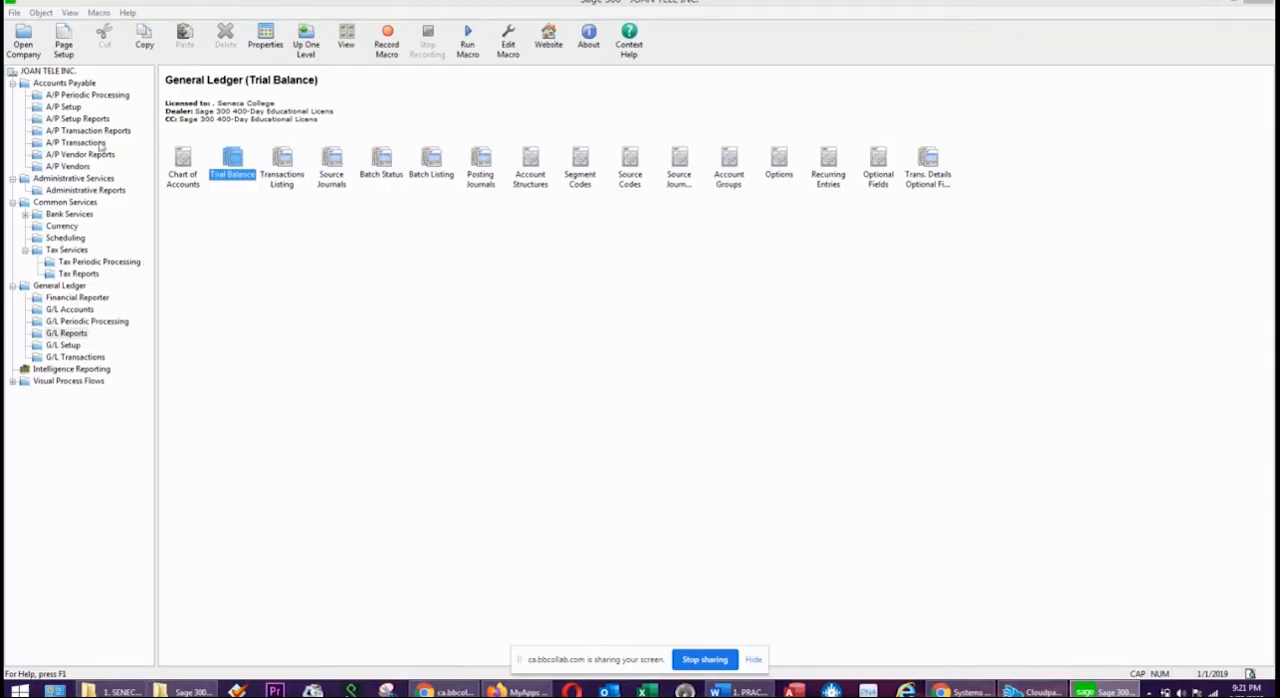
# Rerun the Trial Balance for 2019 - 01 and examine the Accounts Payable, HST Receivable and Office Supplies Inventory balances before closing it.
pyautogui.click(68, 336)
pyautogui.doubleClick(236, 169)
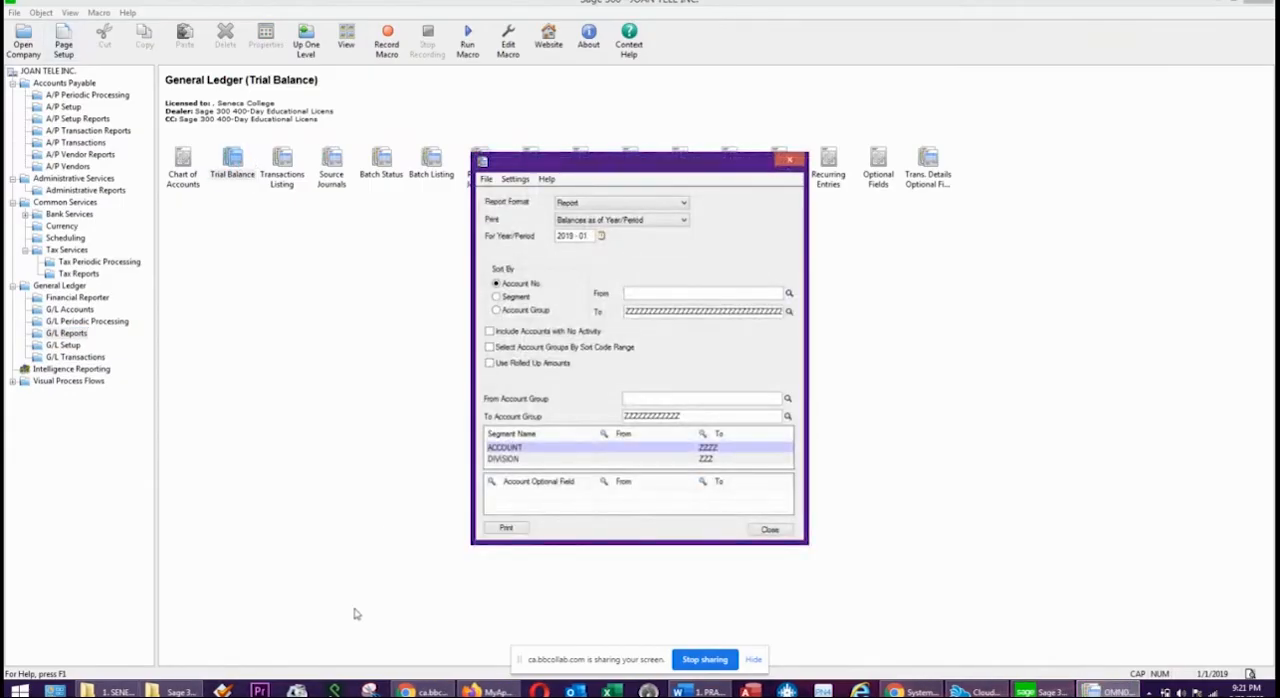
pyautogui.click(506, 529)
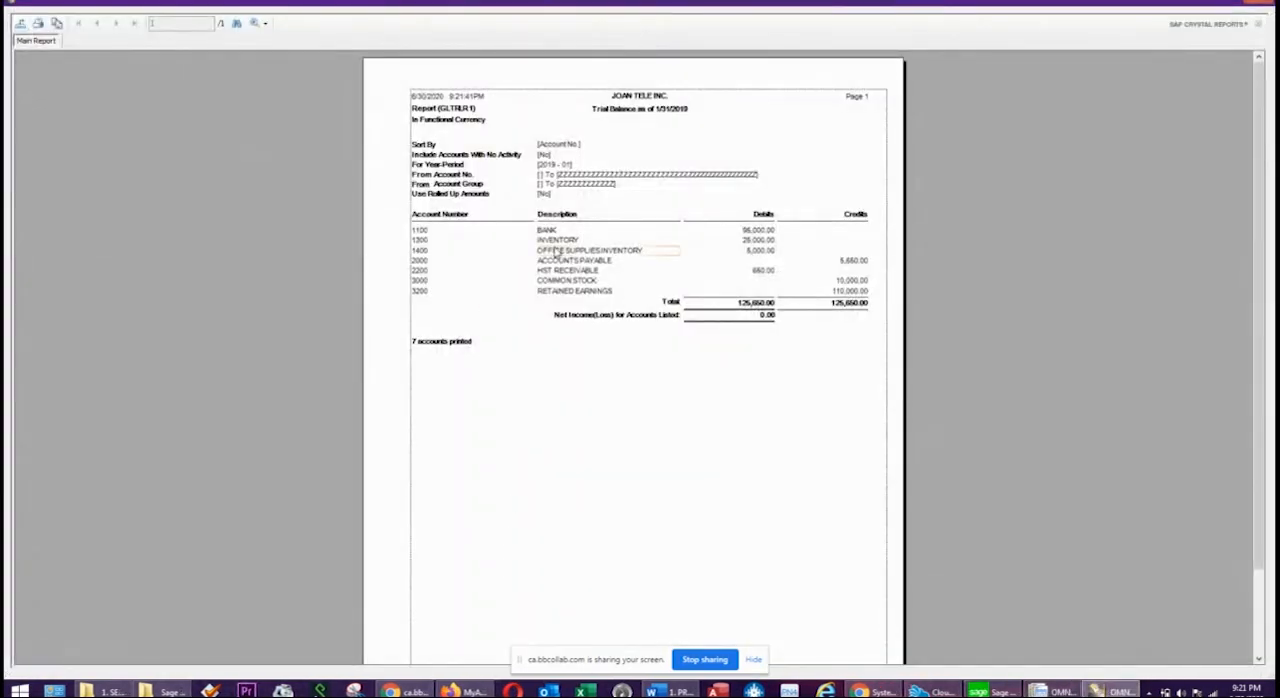
pyautogui.click(551, 264)
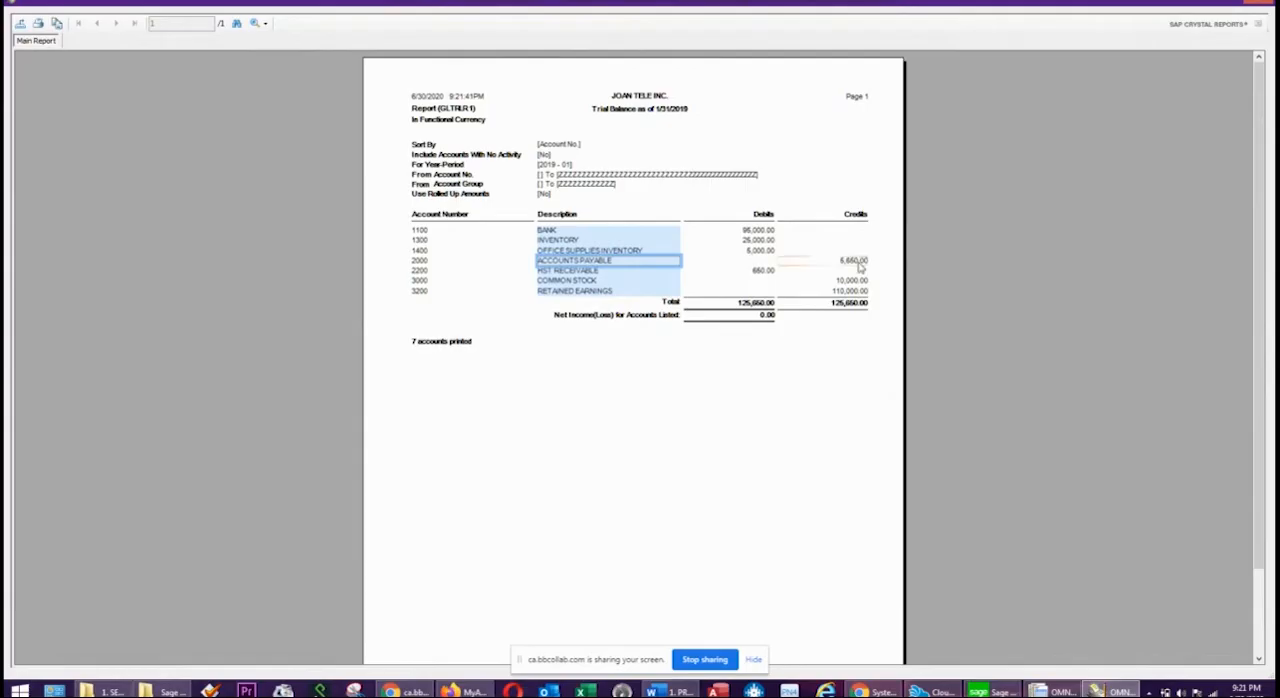
pyautogui.click(575, 272)
pyautogui.click(768, 272)
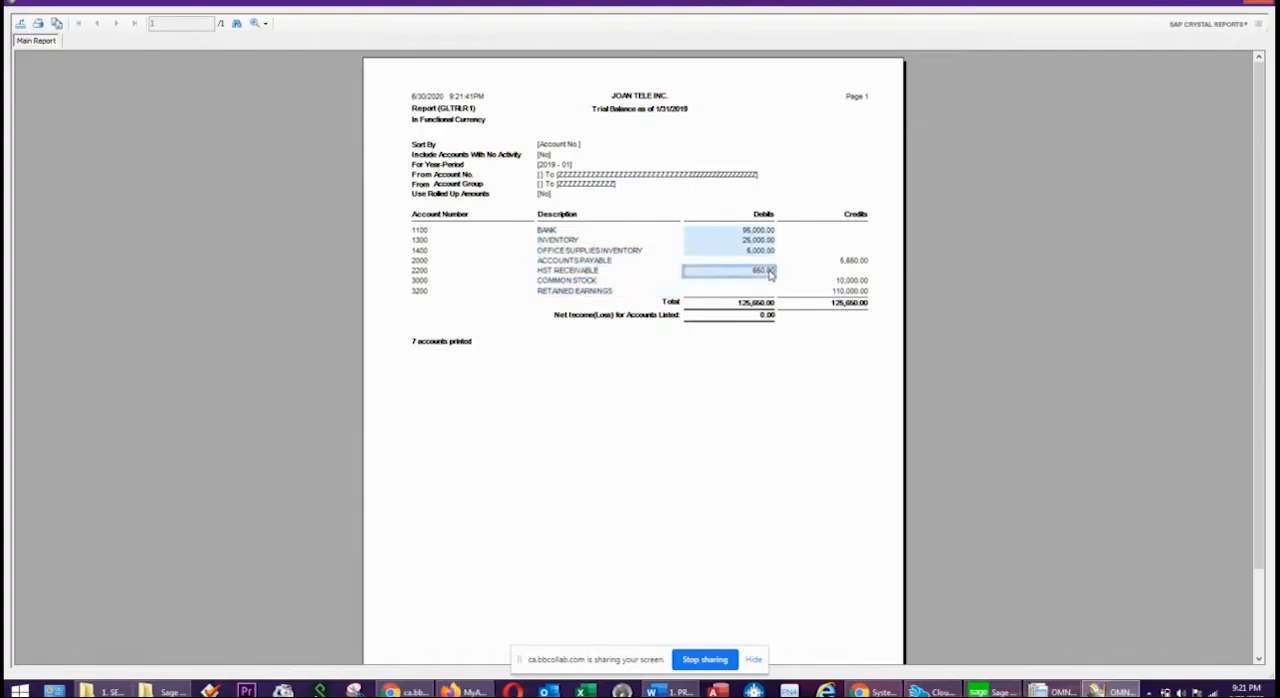
pyautogui.click(637, 251)
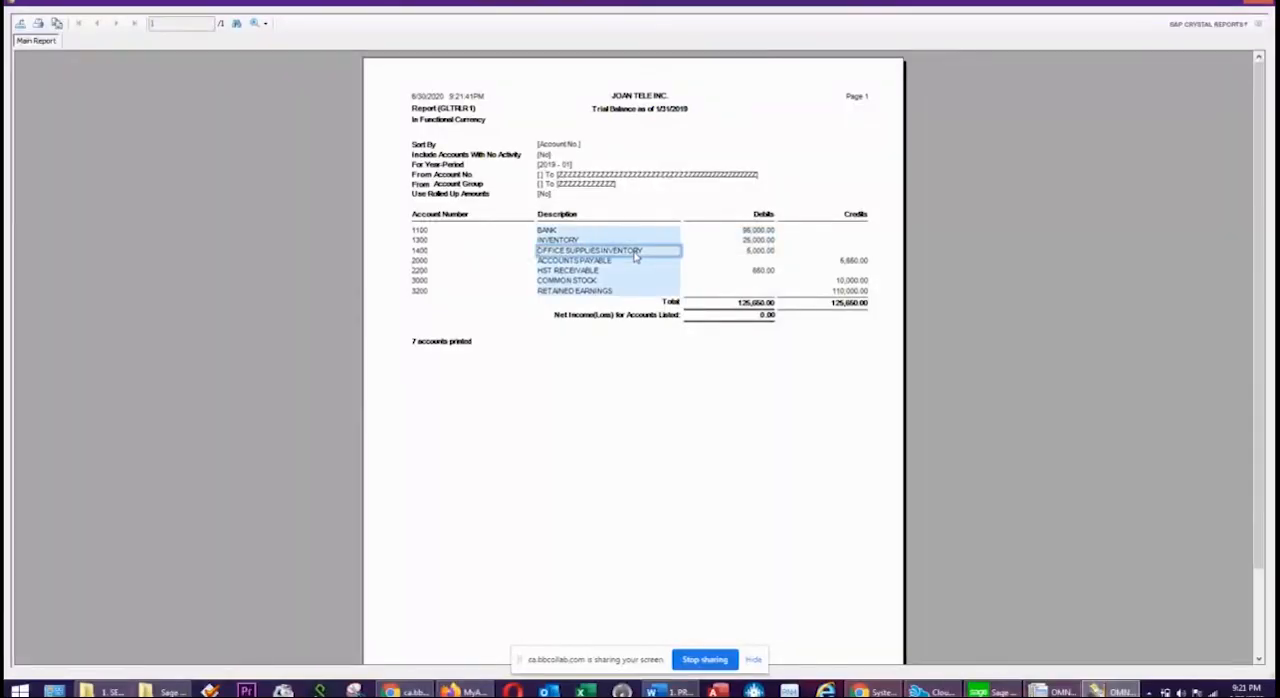
pyautogui.click(750, 251)
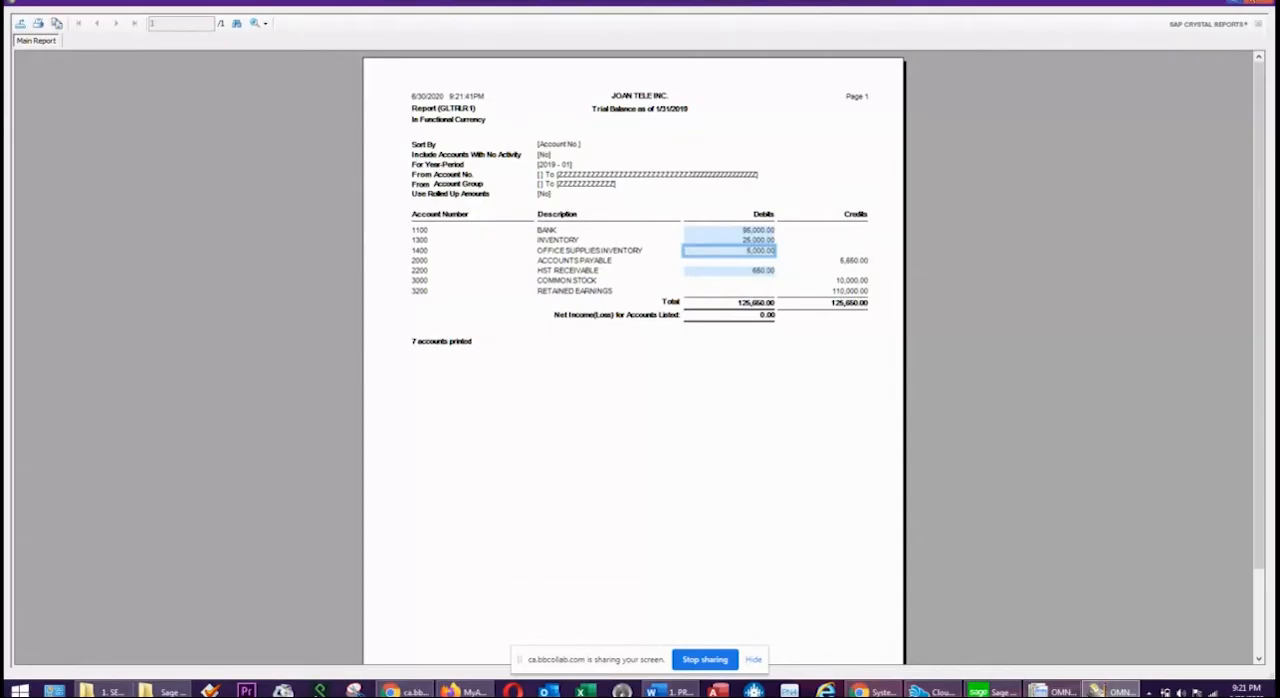
pyautogui.click(1262, 2)
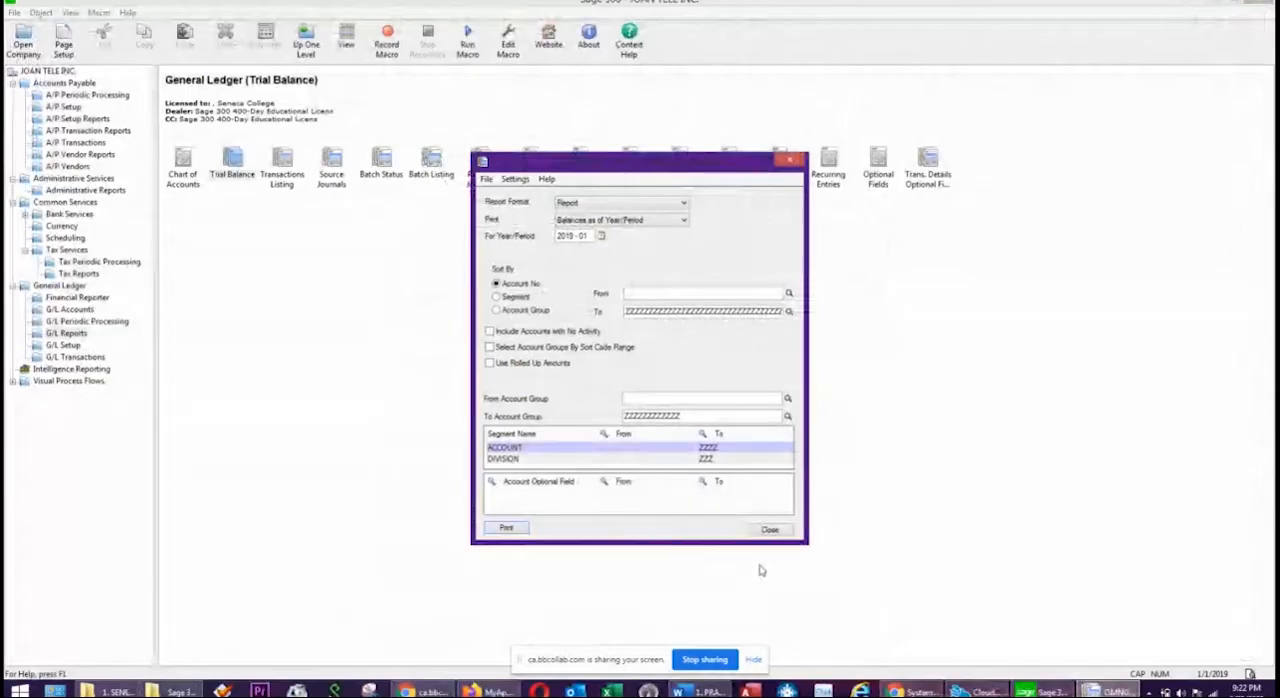
pyautogui.click(771, 531)
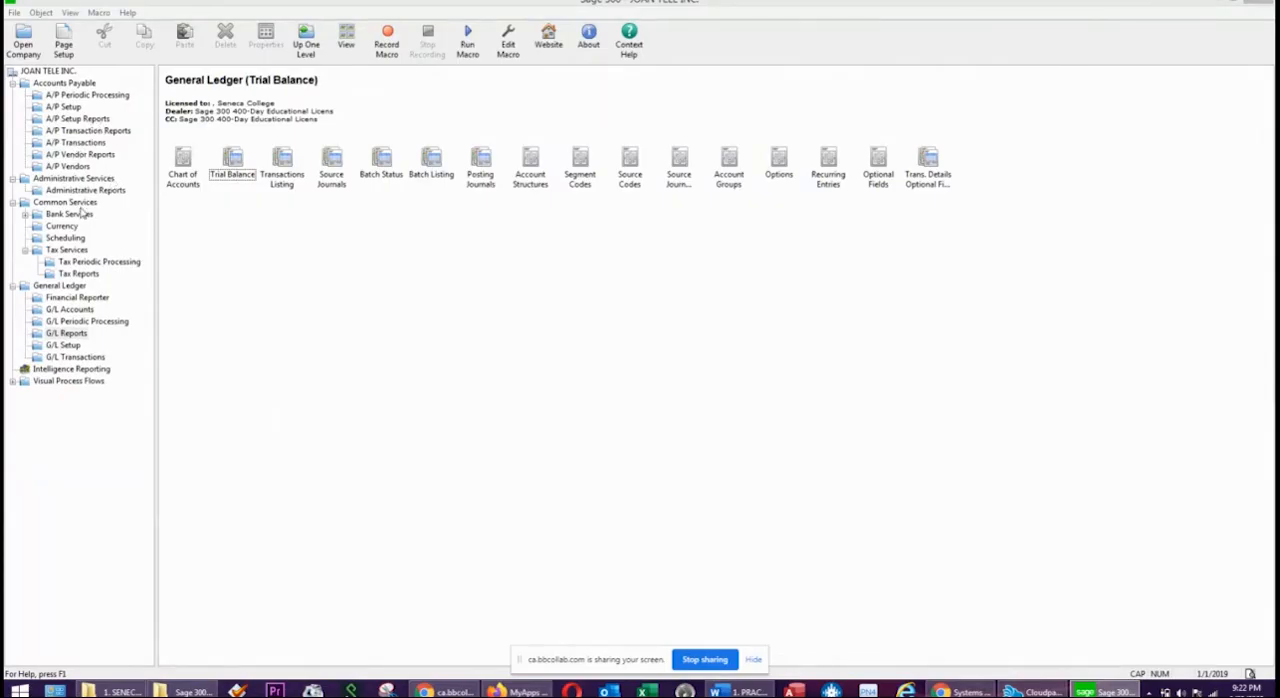
# Run the Aged Payables by Due Date report, aged as of and cut off at 01/31/2019.
pyautogui.click(89, 132)
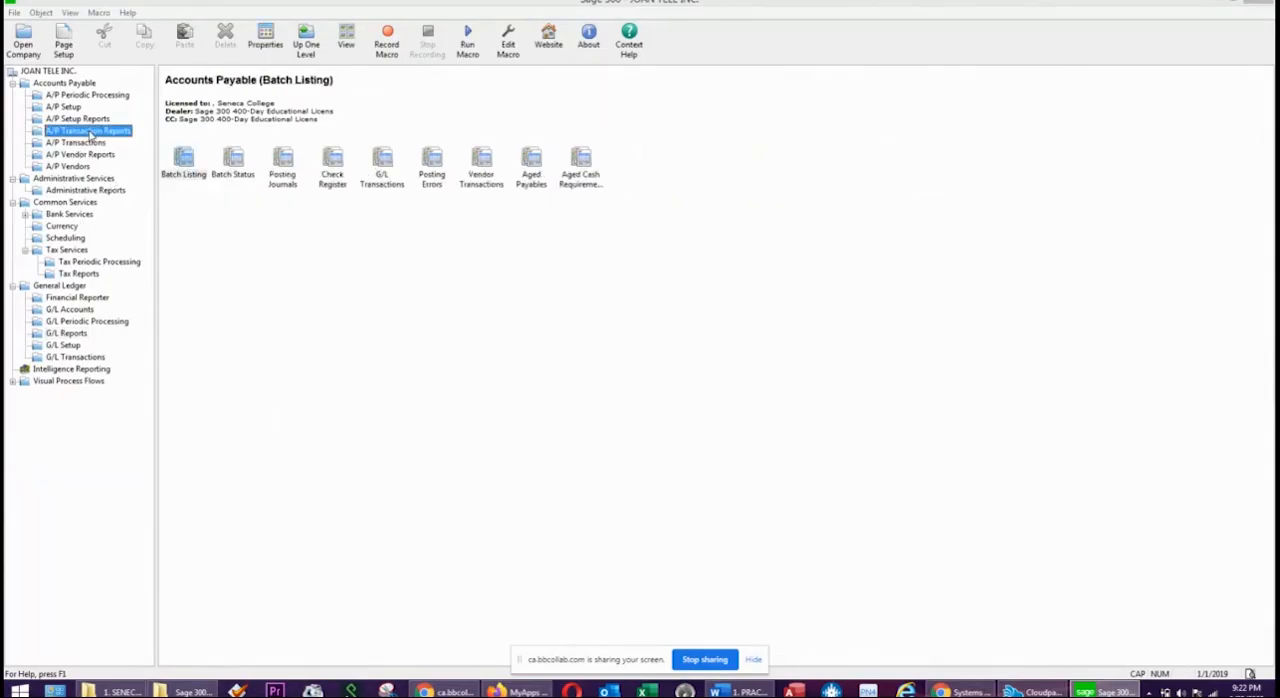
pyautogui.click(531, 170)
pyautogui.doubleClick(533, 163)
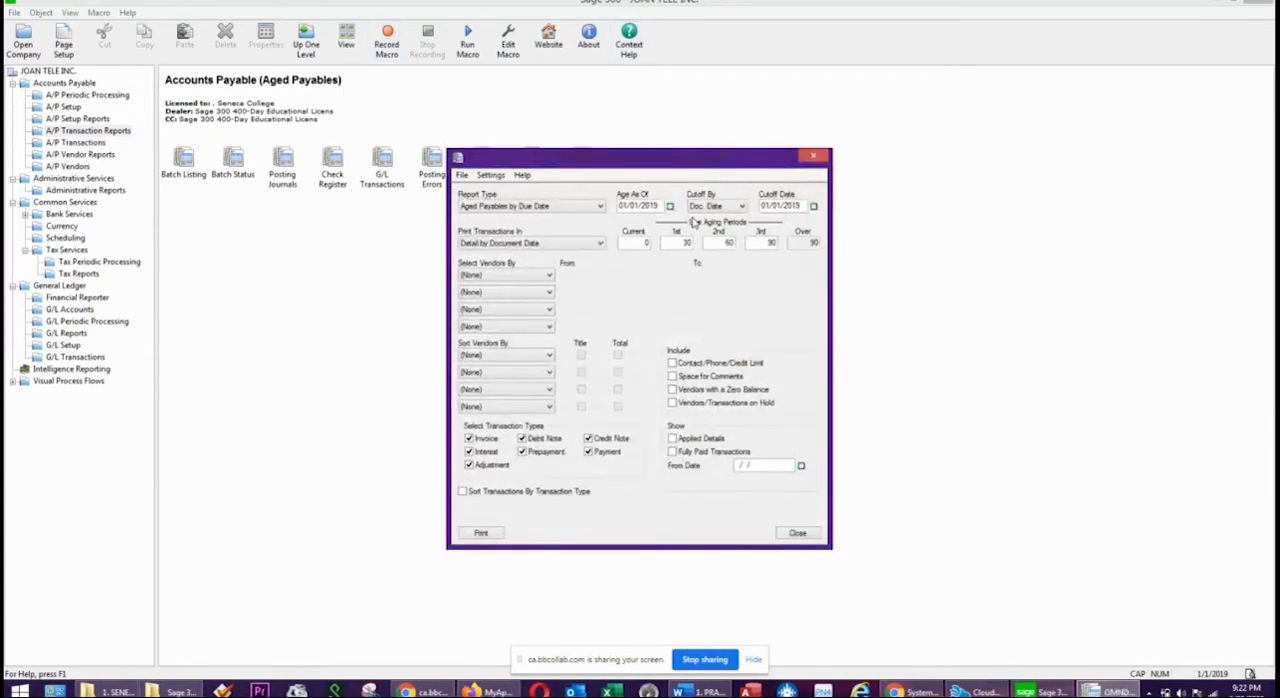
pyautogui.click(669, 205)
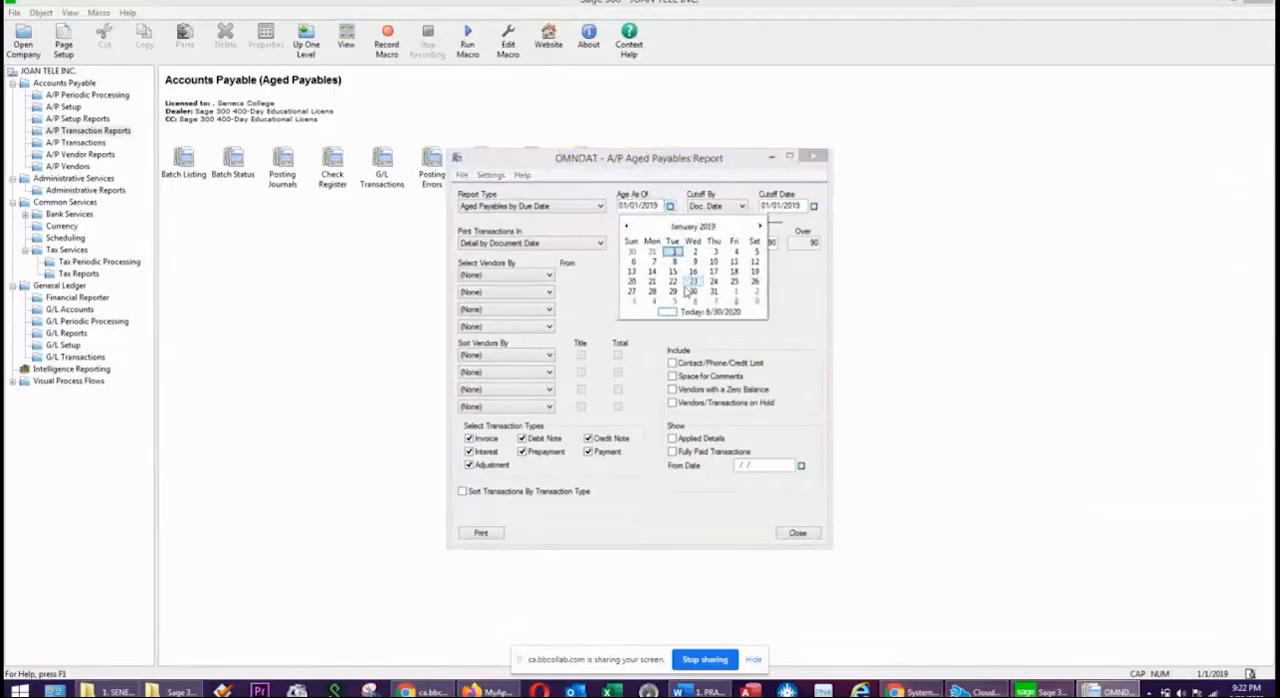
pyautogui.click(712, 292)
pyautogui.click(813, 205)
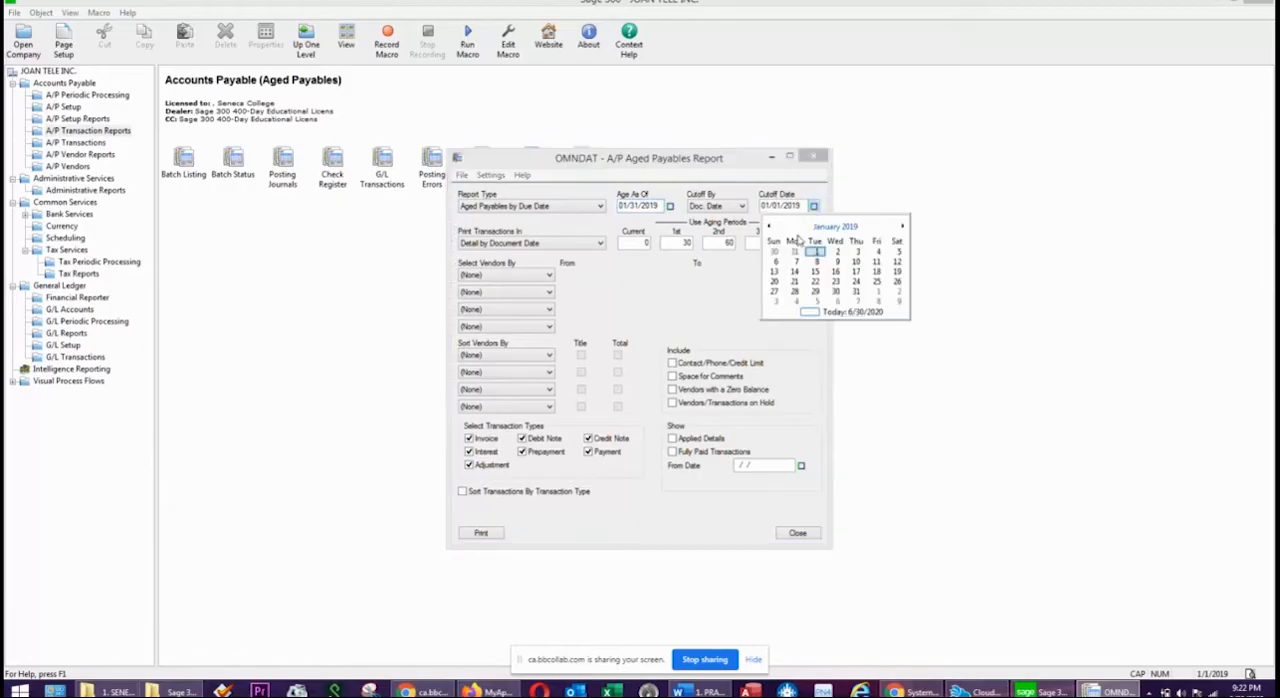
pyautogui.click(856, 291)
pyautogui.click(484, 533)
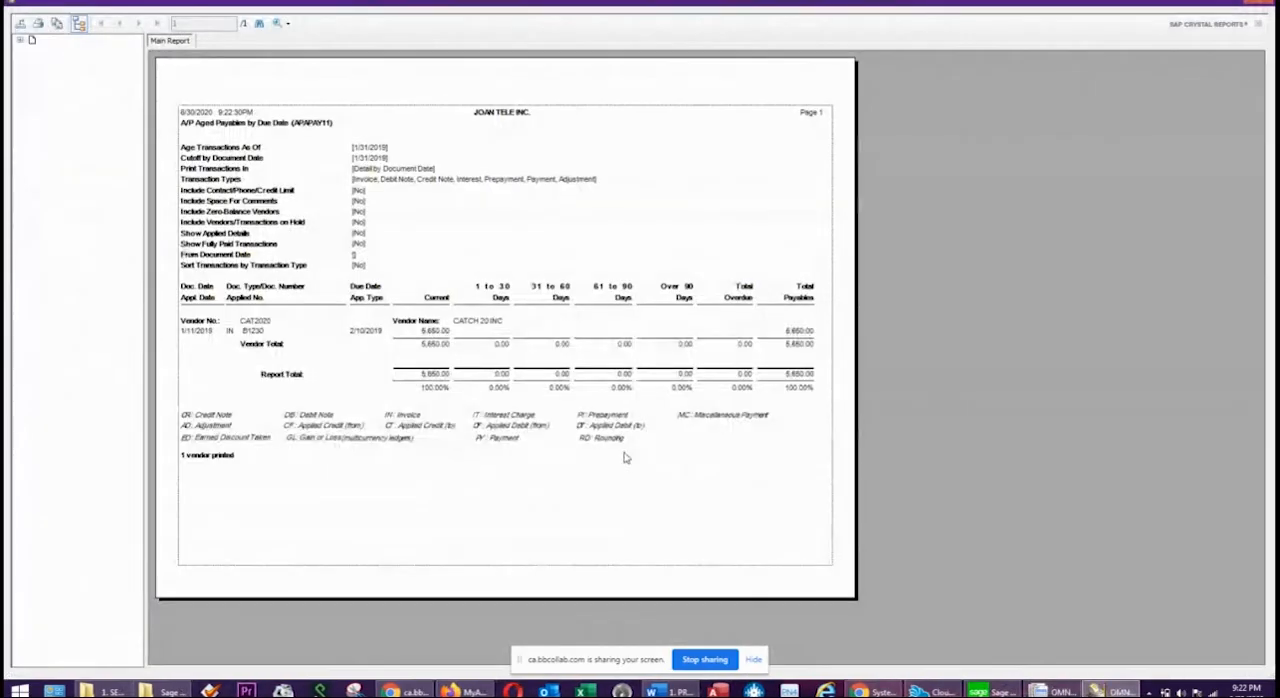
# Hide the report's group tree, examine the total payables in the Aged Payables report, and close the report and its settings.
pyautogui.click(79, 25)
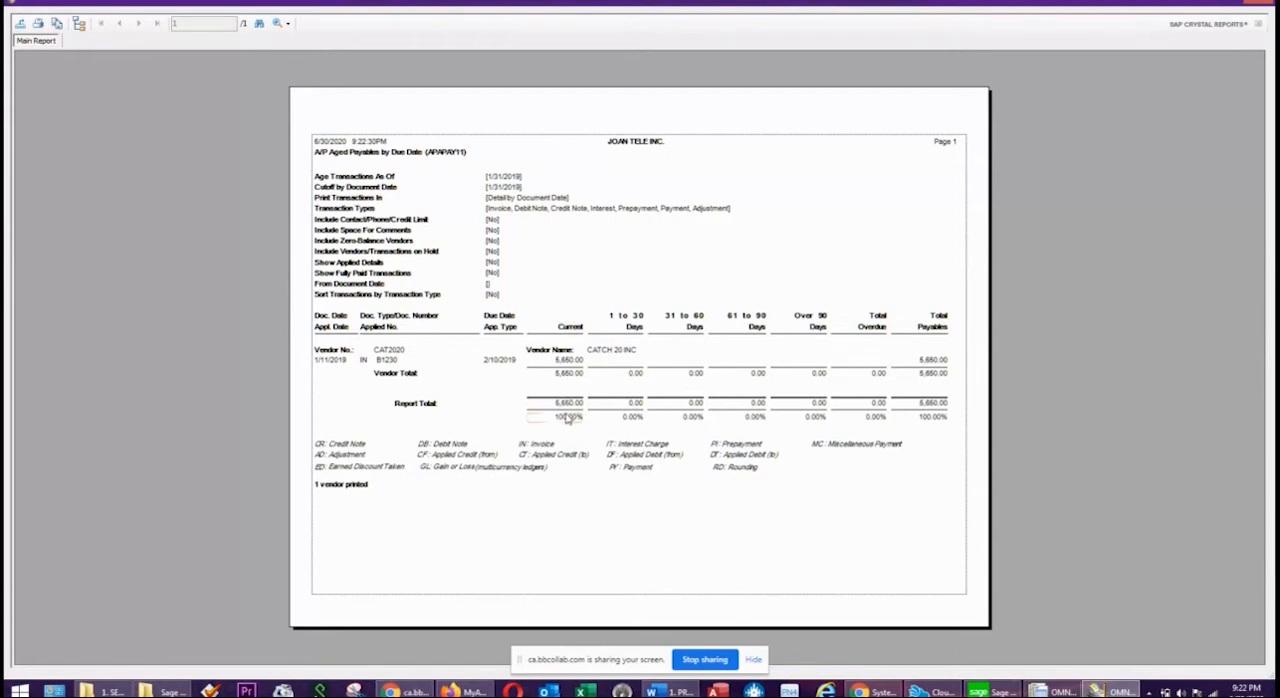
pyautogui.click(930, 405)
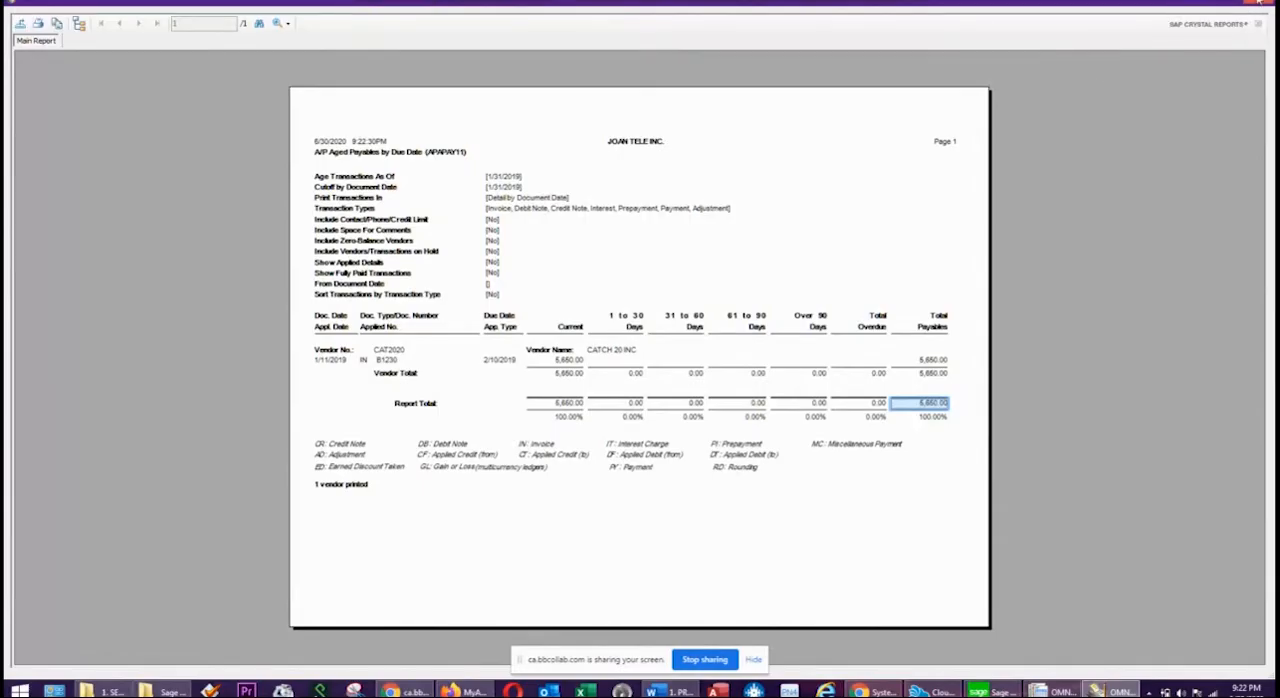
pyautogui.click(392, 156)
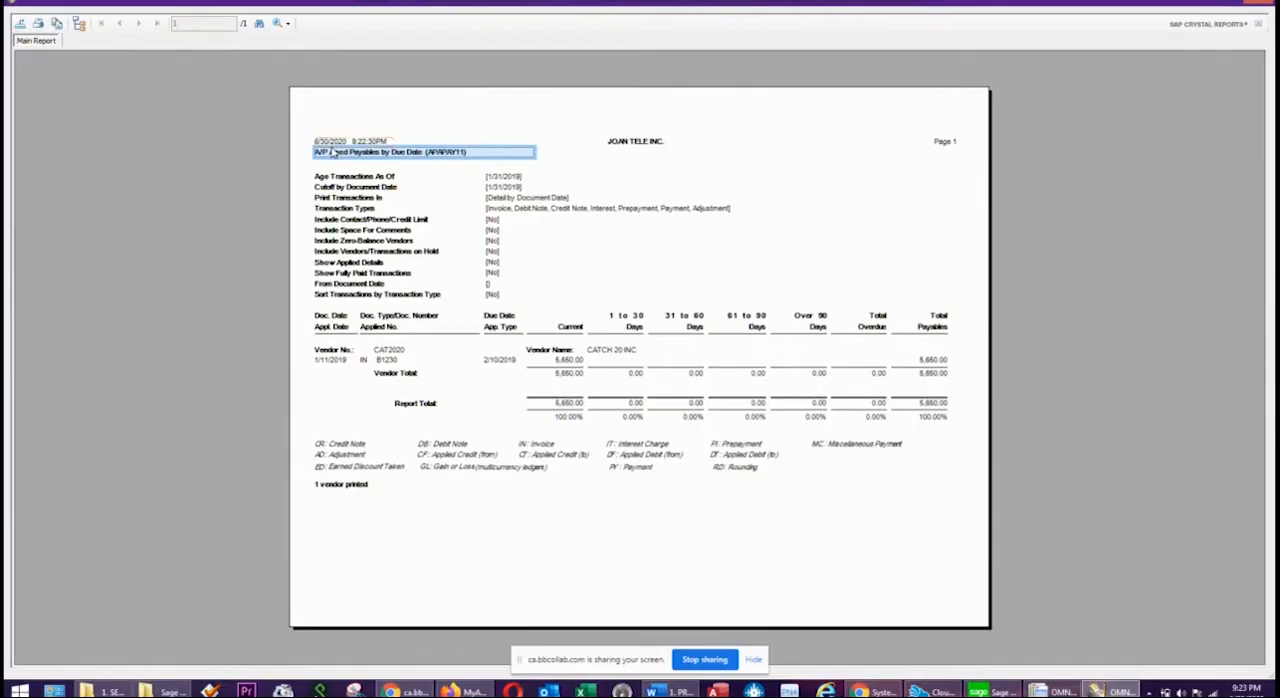
pyautogui.click(1261, 3)
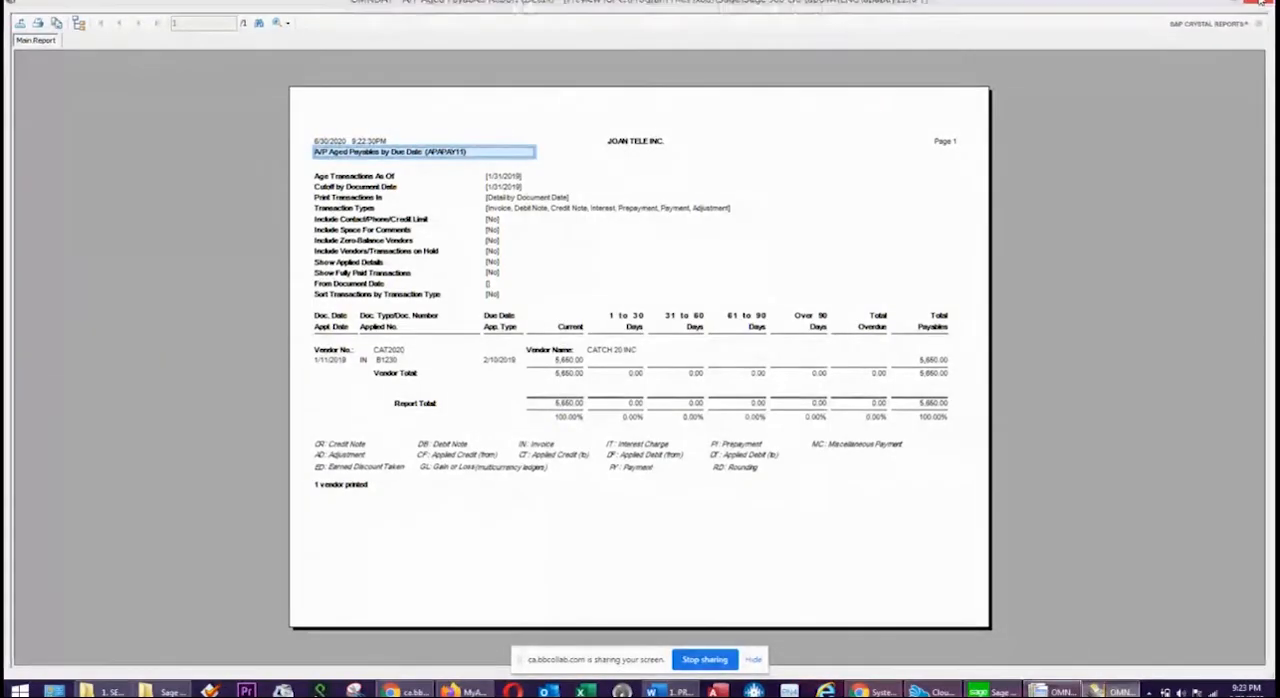
pyautogui.click(798, 533)
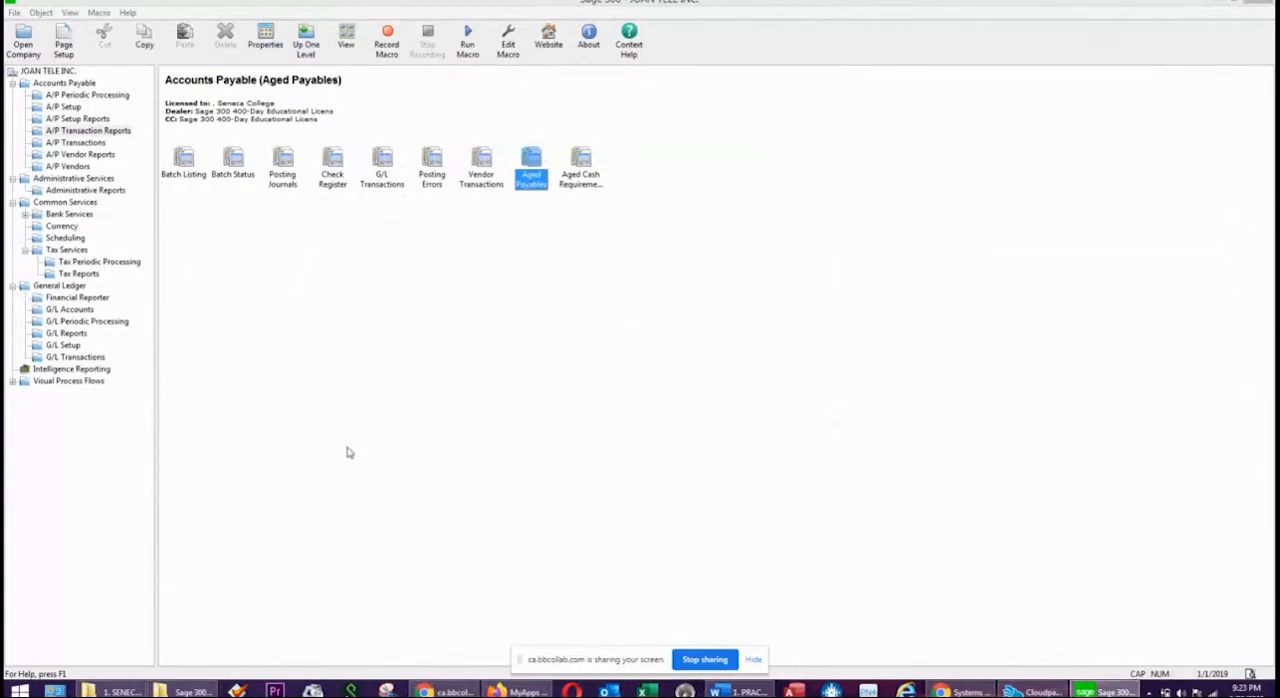
# Reopen the company JOAN TELE INC. with the session date set to 1/31/2019.
pyautogui.click(355, 461)
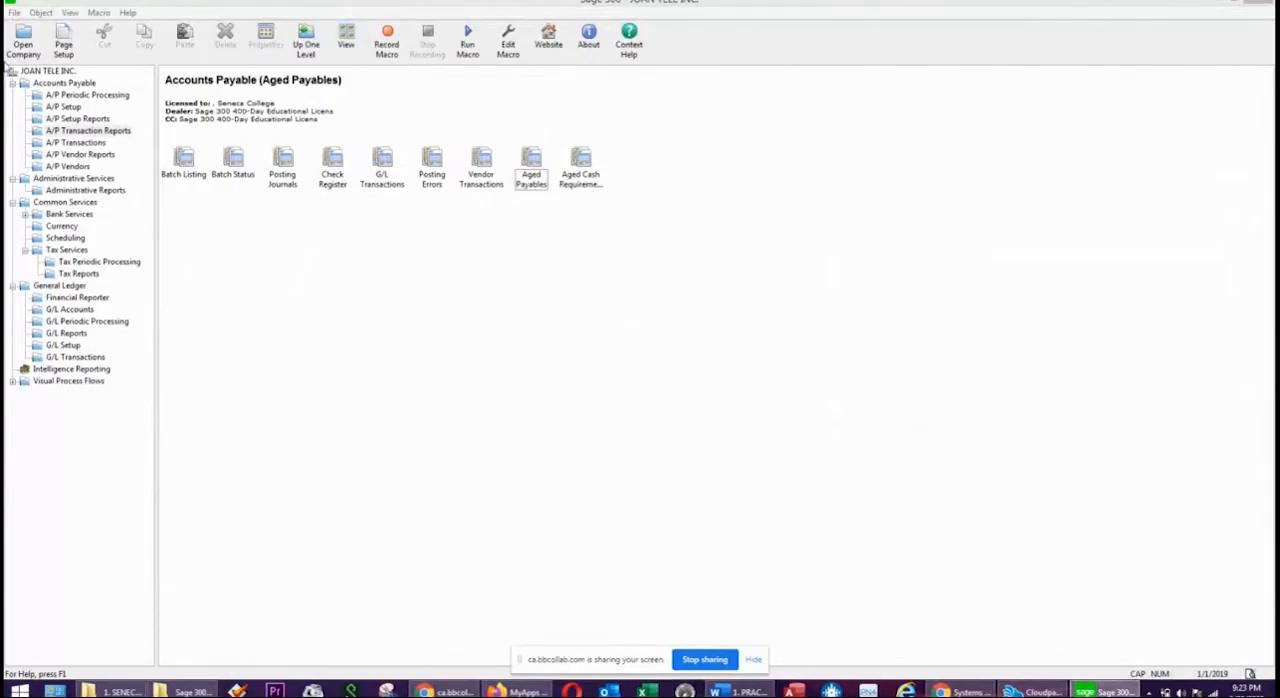
pyautogui.click(15, 16)
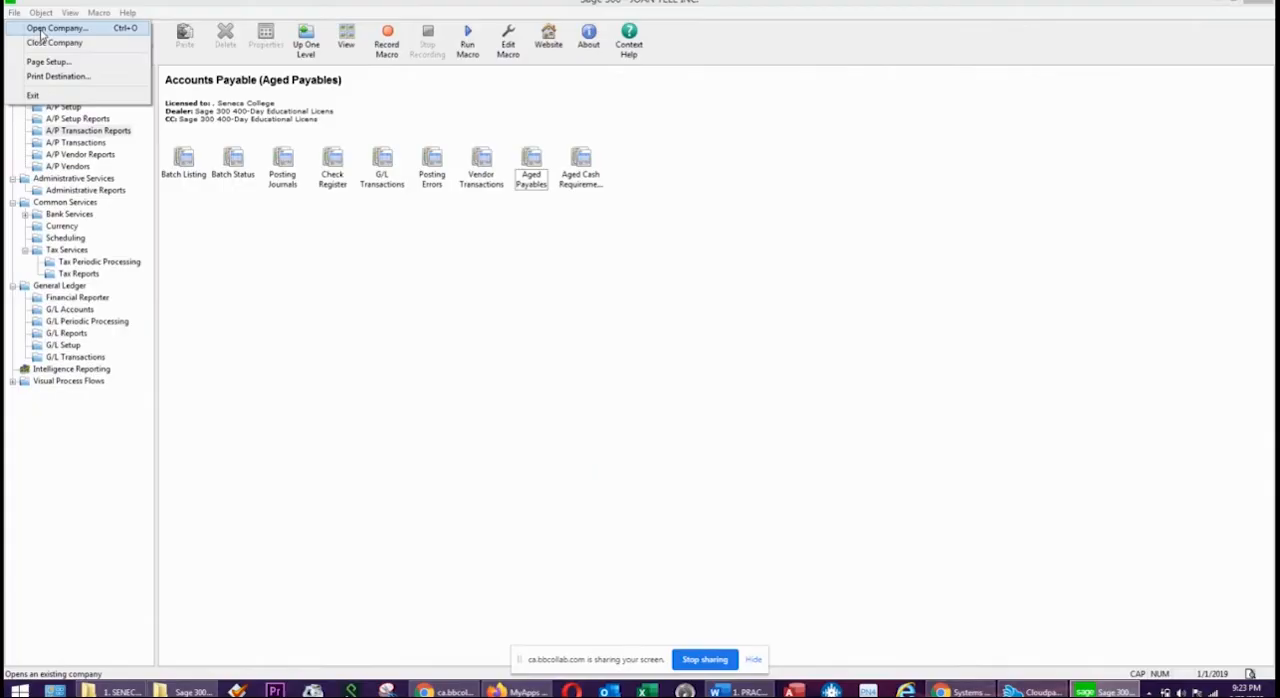
pyautogui.click(42, 31)
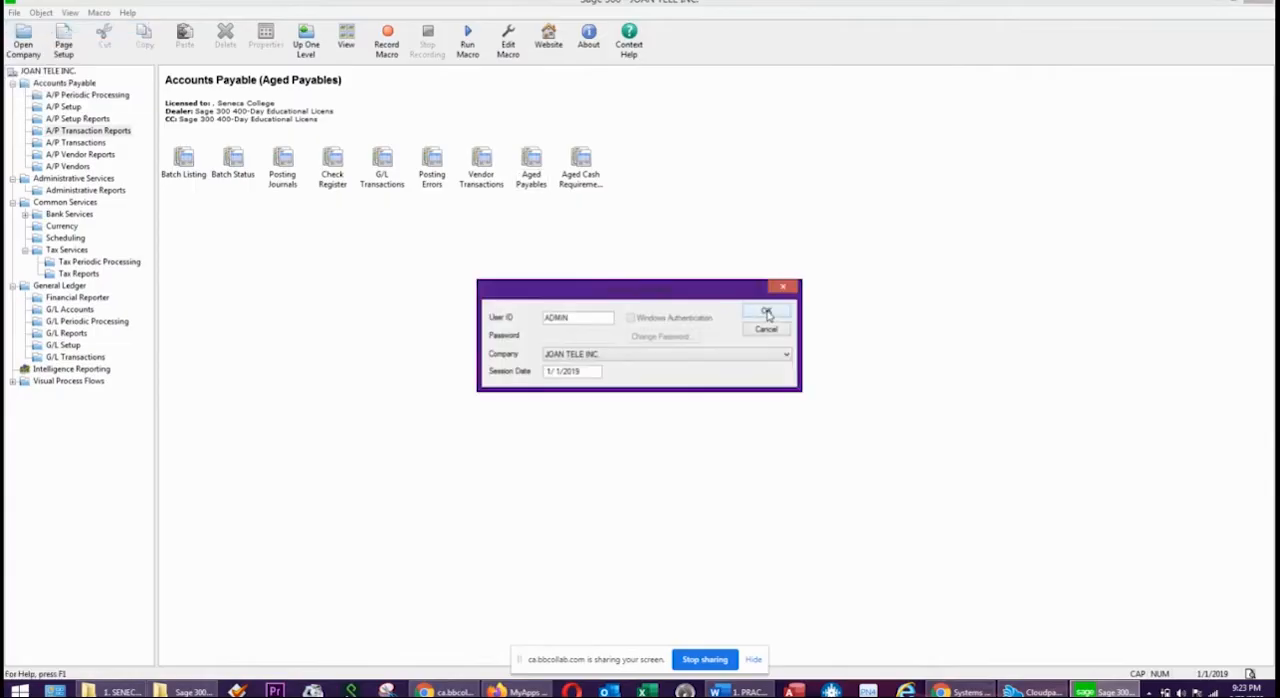
pyautogui.click(557, 372)
pyautogui.write('3')
pyautogui.click(766, 313)
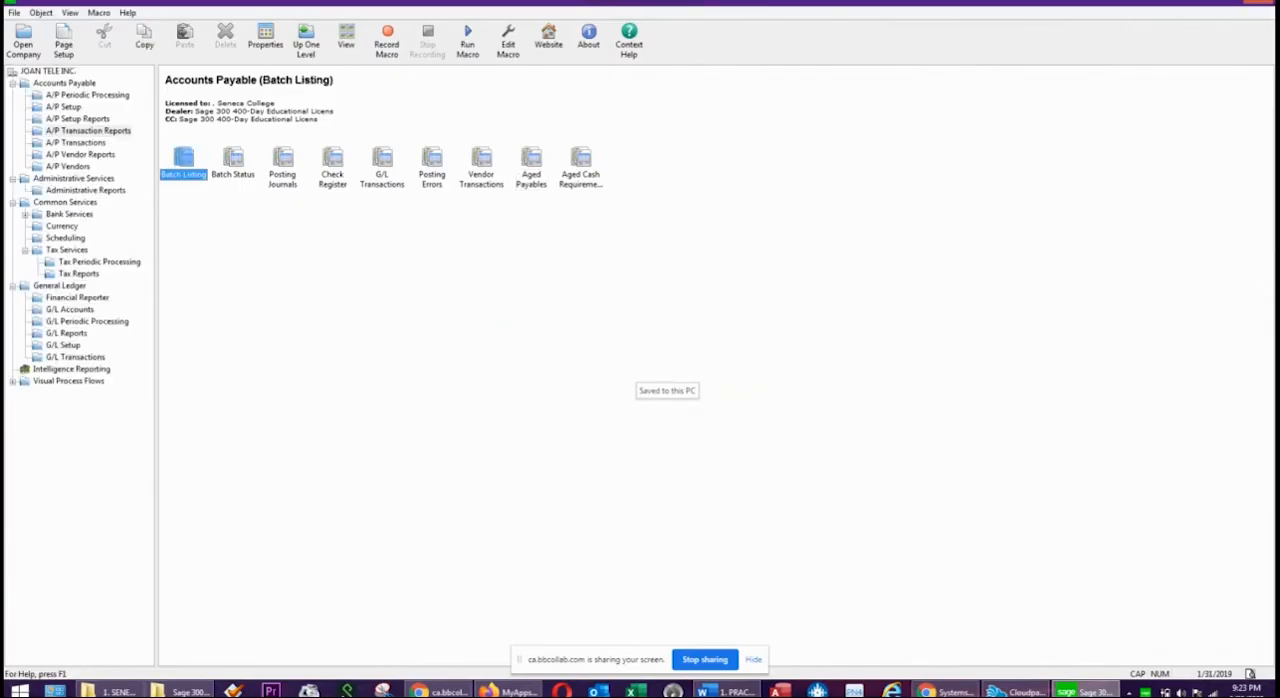
# Switch to the Word practice exercise and read the January 12 cheque run instructions, highlighting that paragraph before moving the document aside.
pyautogui.moveTo(1279, 112); pyautogui.dragTo(809, 90)
pyautogui.scroll(-2, 600, 380)
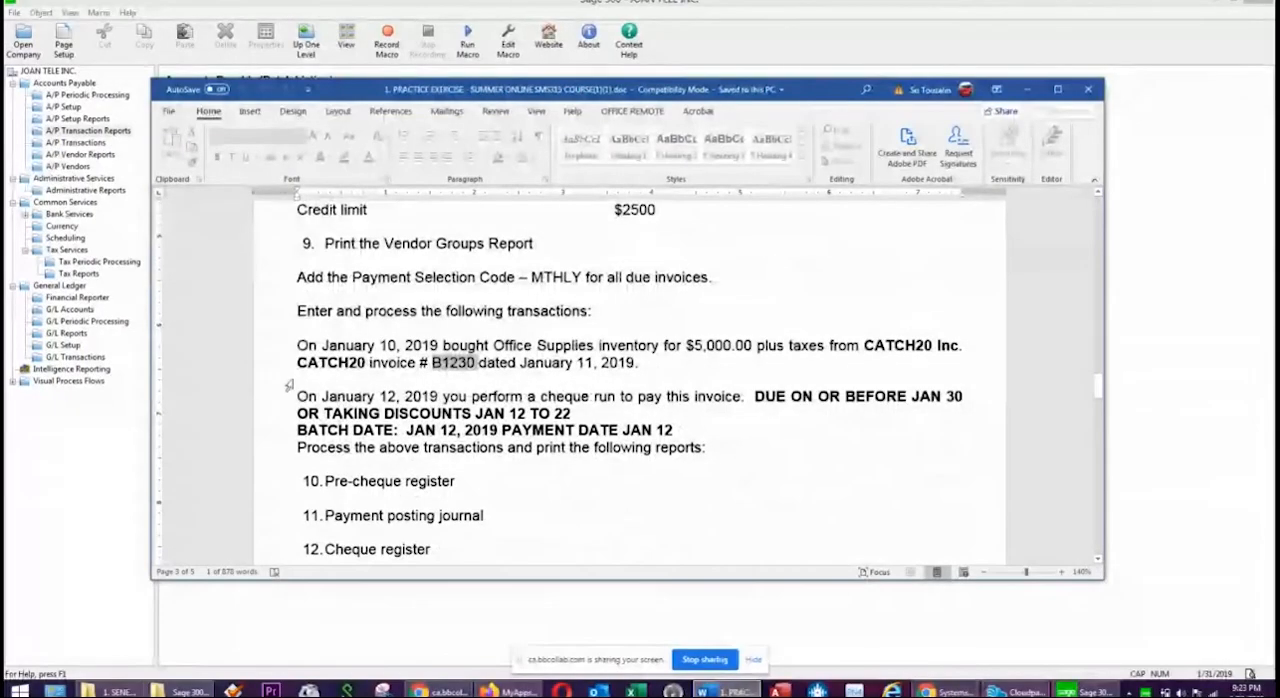
pyautogui.moveTo(296, 396); pyautogui.dragTo(712, 452)
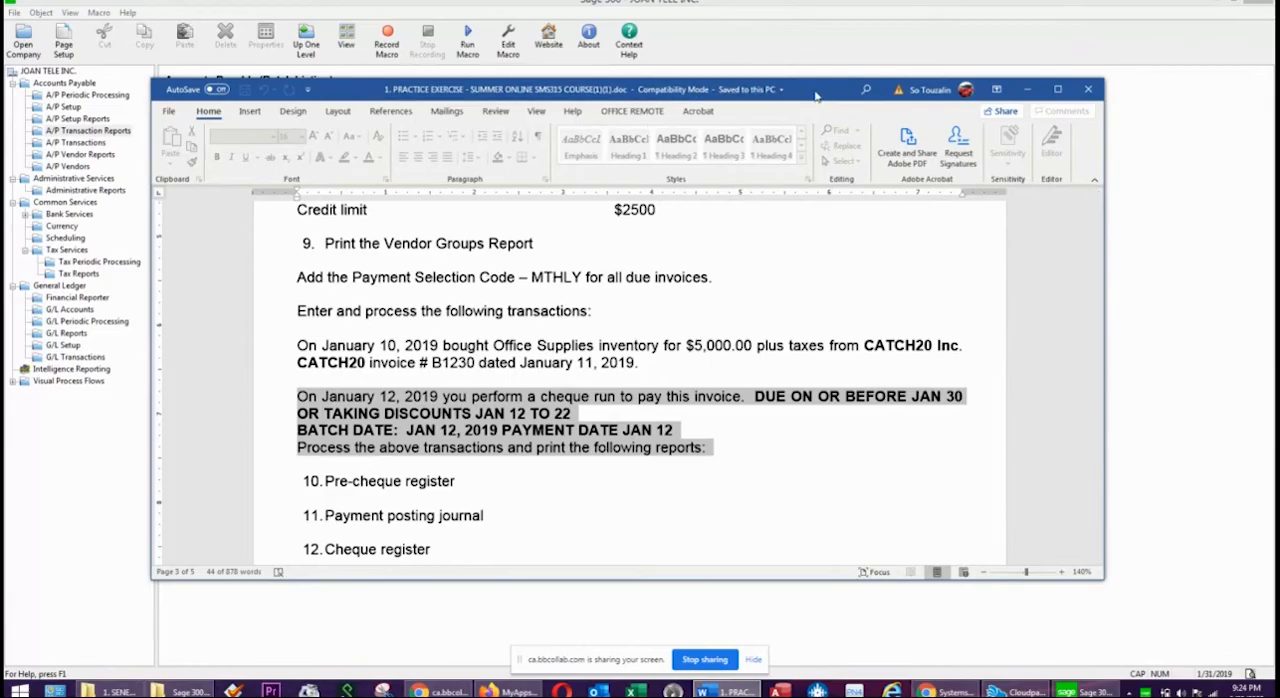
pyautogui.moveTo(840, 95); pyautogui.dragTo(1279, 190)
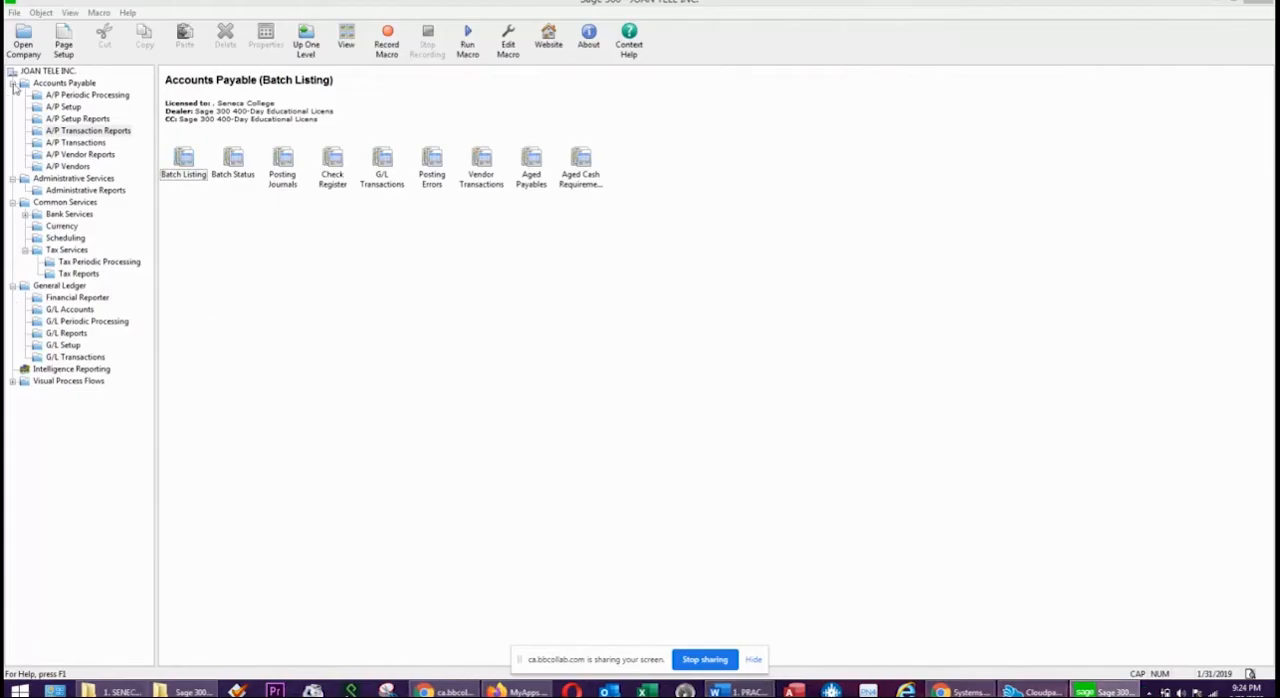
# Start creating an A/P payment batch and load the MTHLY selection code.
pyautogui.click(80, 143)
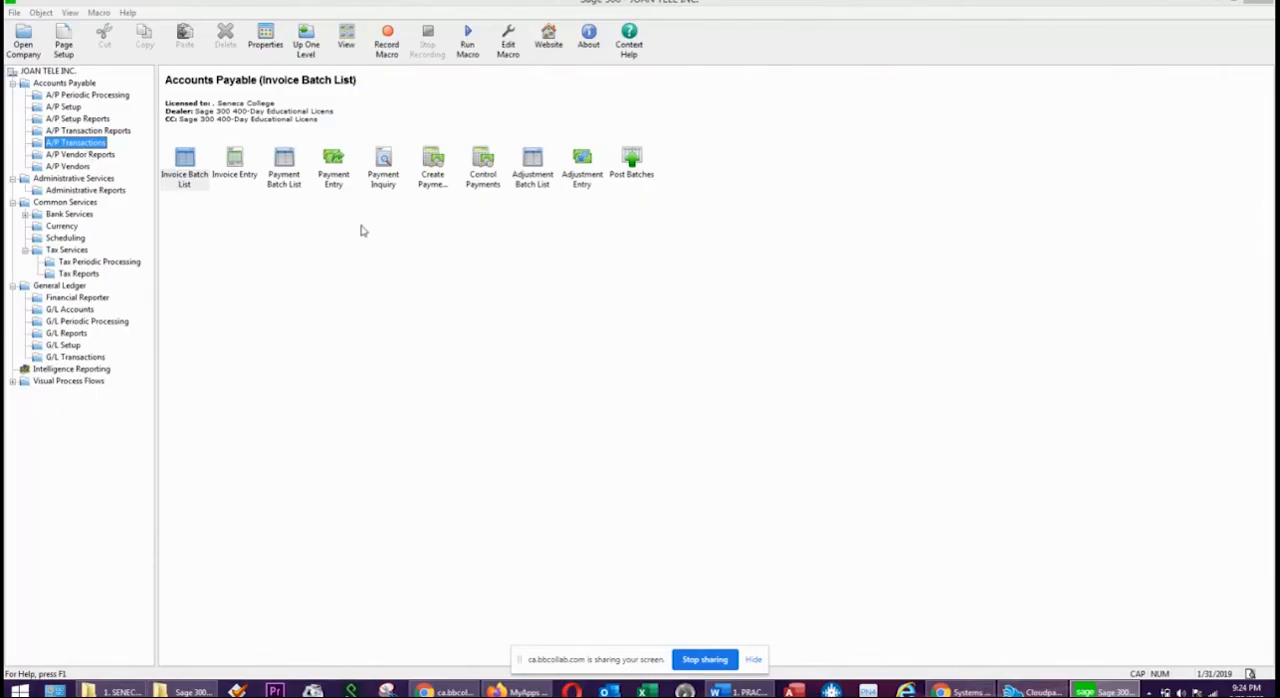
pyautogui.click(434, 194)
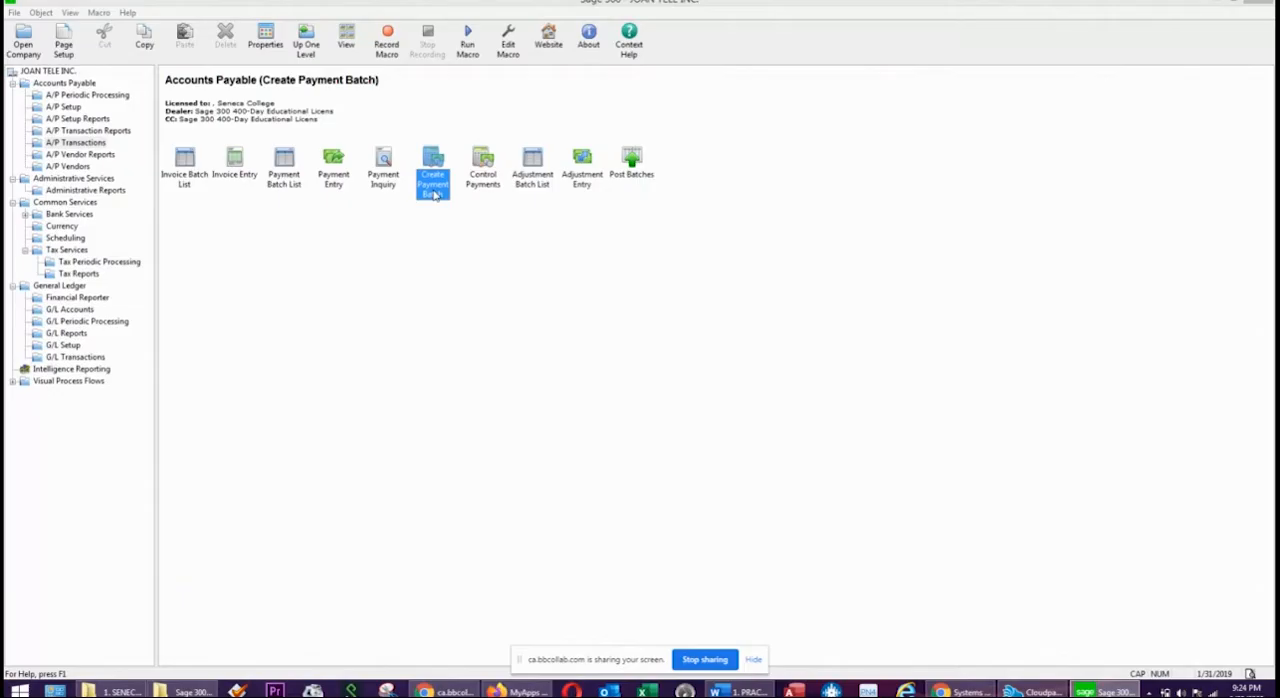
pyautogui.doubleClick(434, 194)
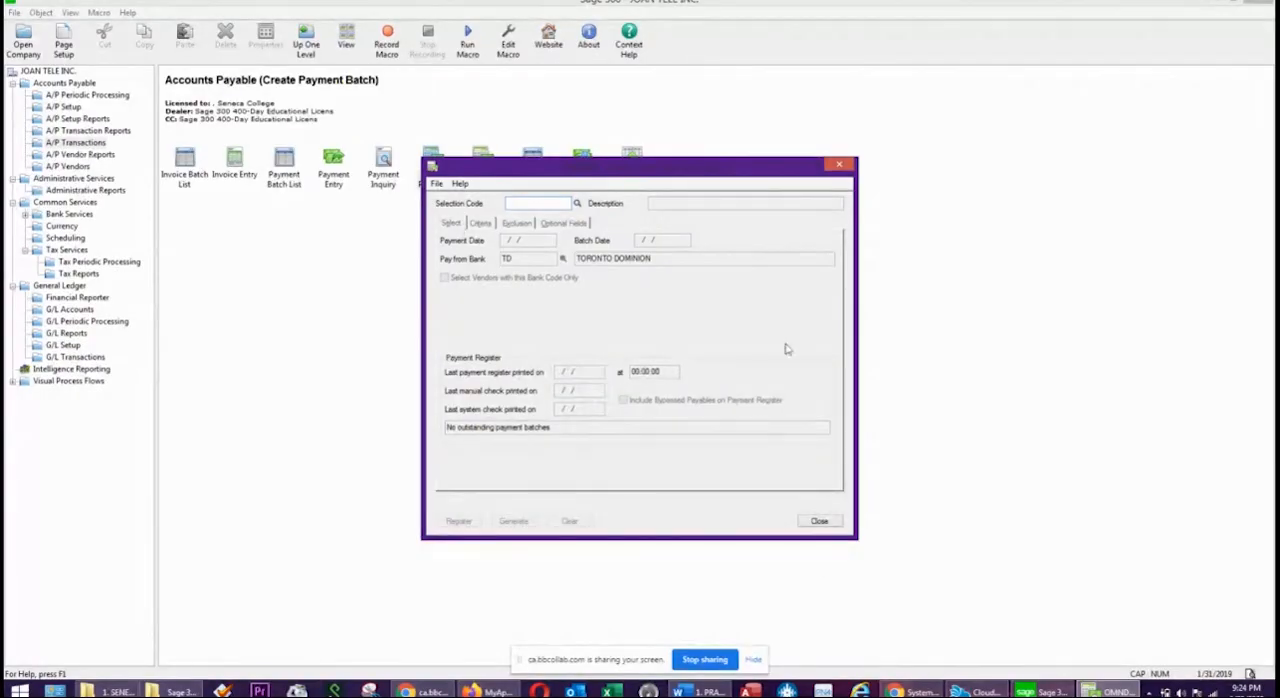
pyautogui.click(577, 203)
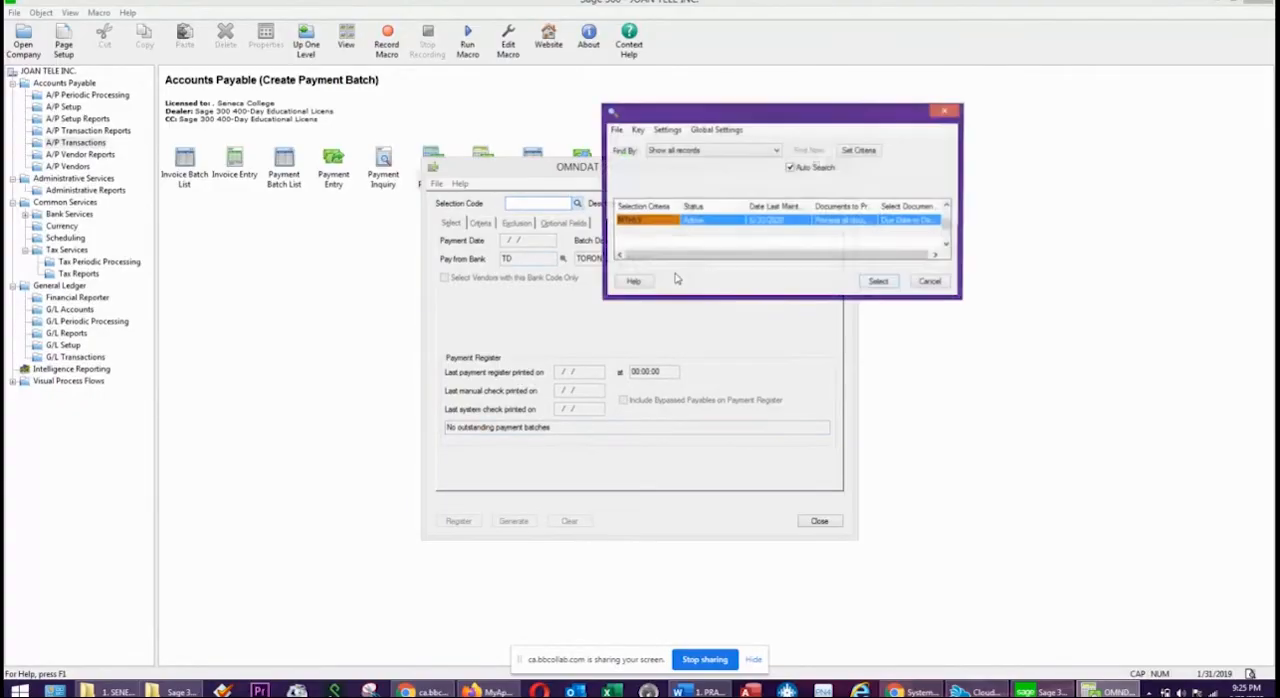
pyautogui.doubleClick(740, 221)
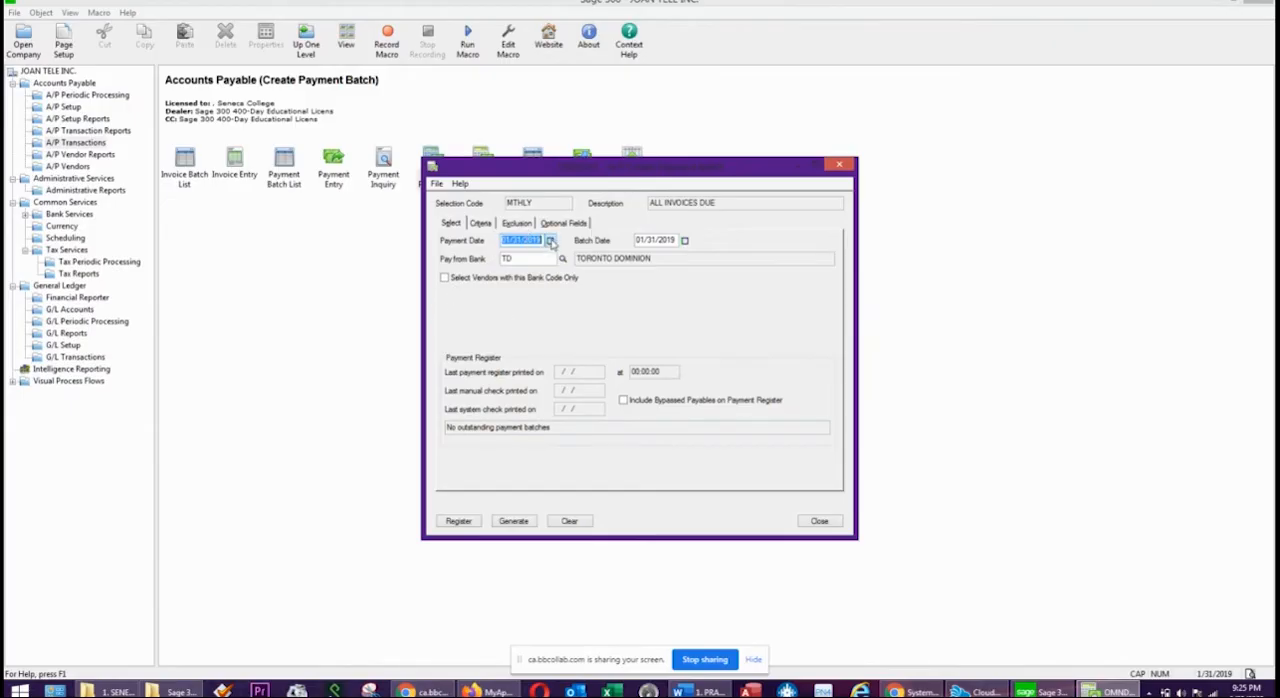
# Set the payment date and batch date to 01/12/2019 and display the selection criteria.
pyautogui.click(550, 241)
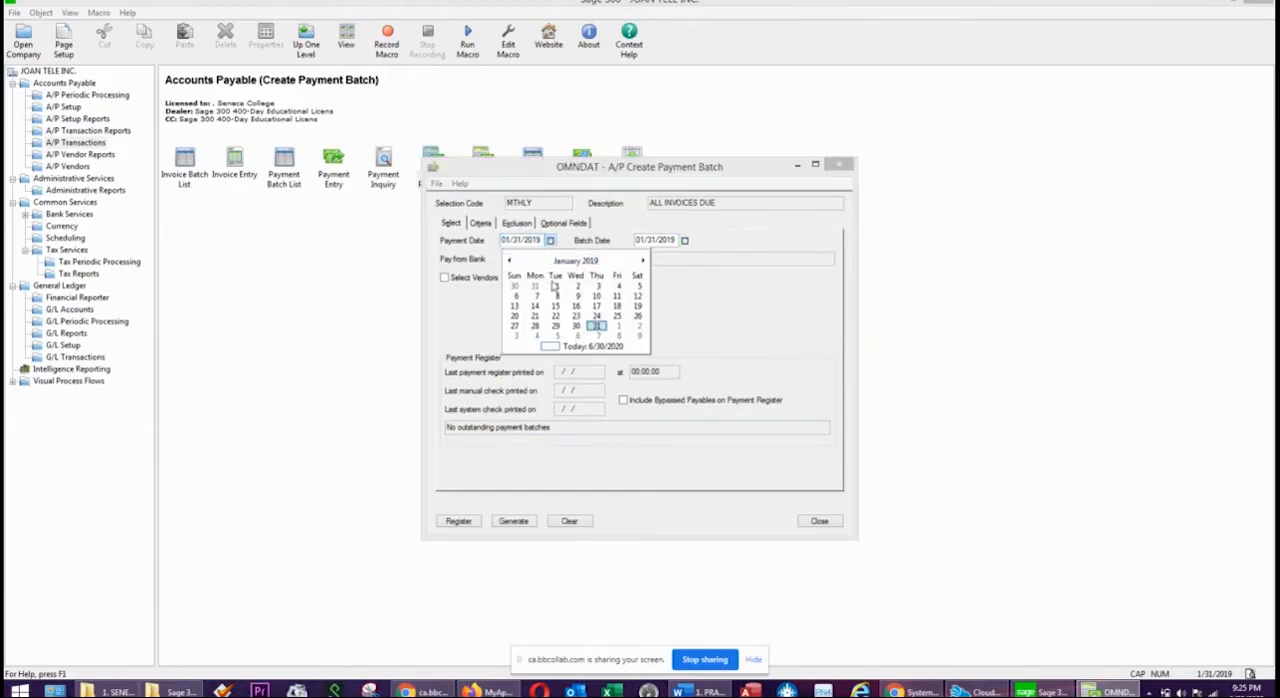
pyautogui.click(637, 296)
pyautogui.click(684, 241)
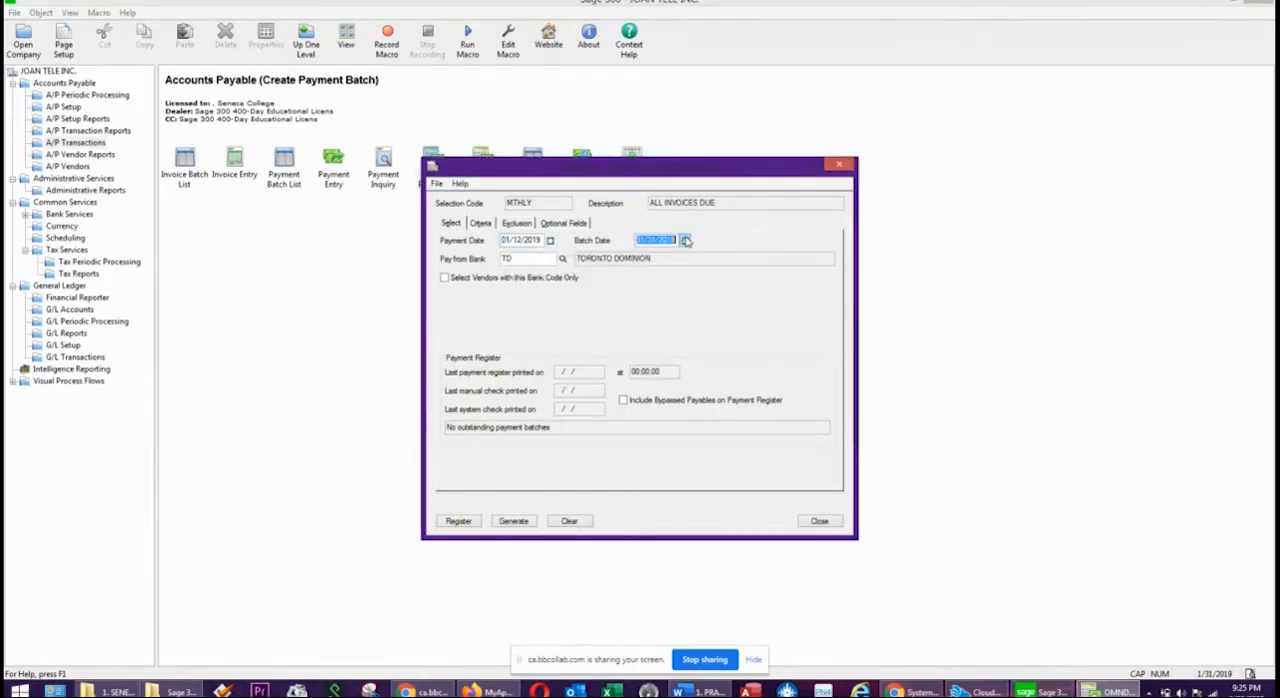
pyautogui.click(773, 302)
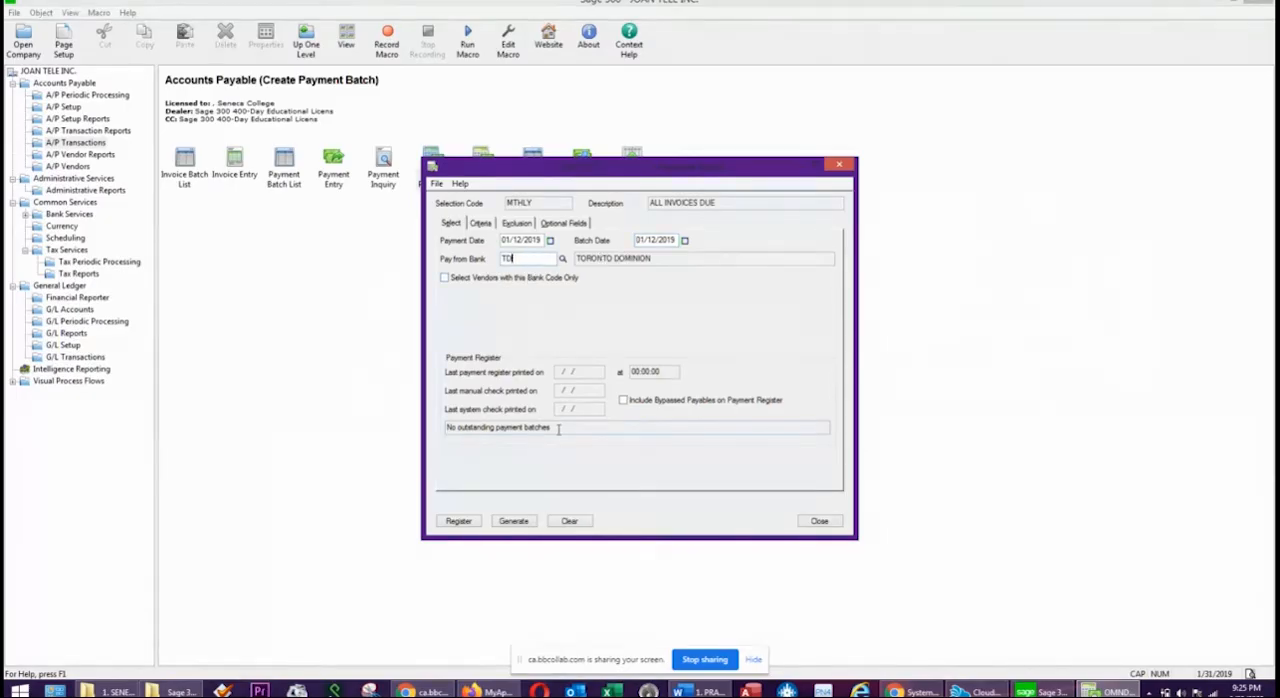
pyautogui.click(480, 222)
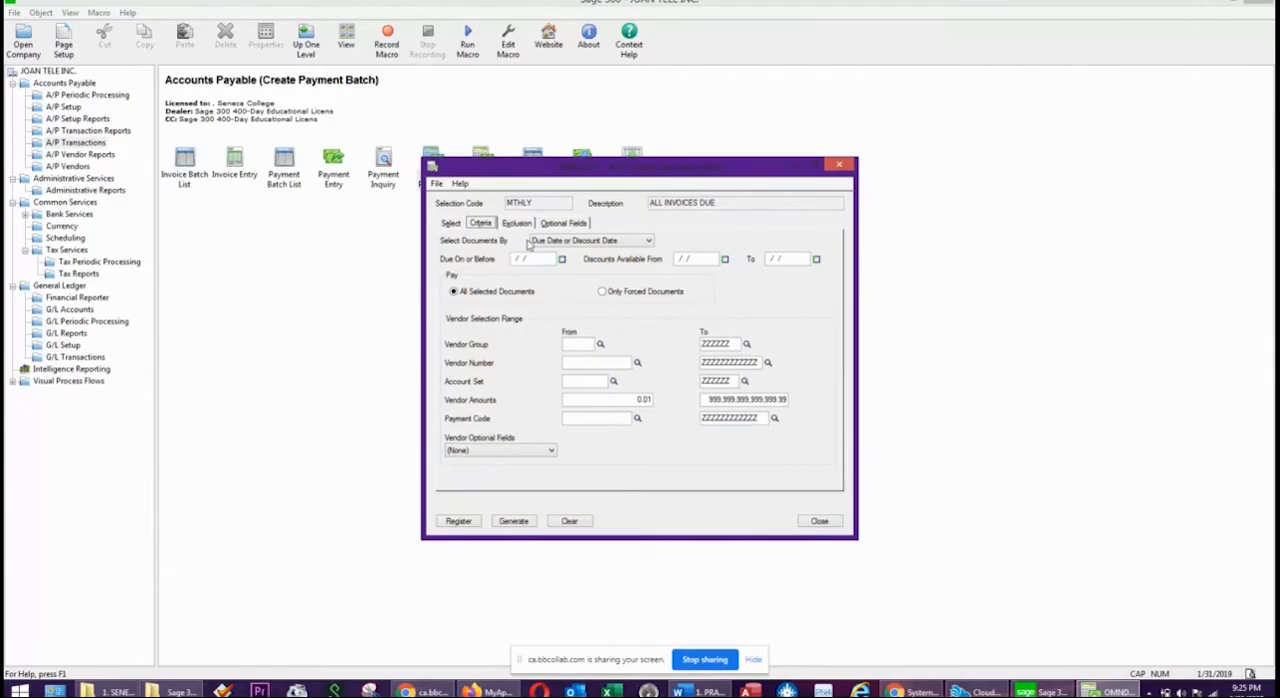
# Try selecting documents by Due Date and by Discount Date, and return the setting to Due Date or Discount Date.
pyautogui.click(596, 241)
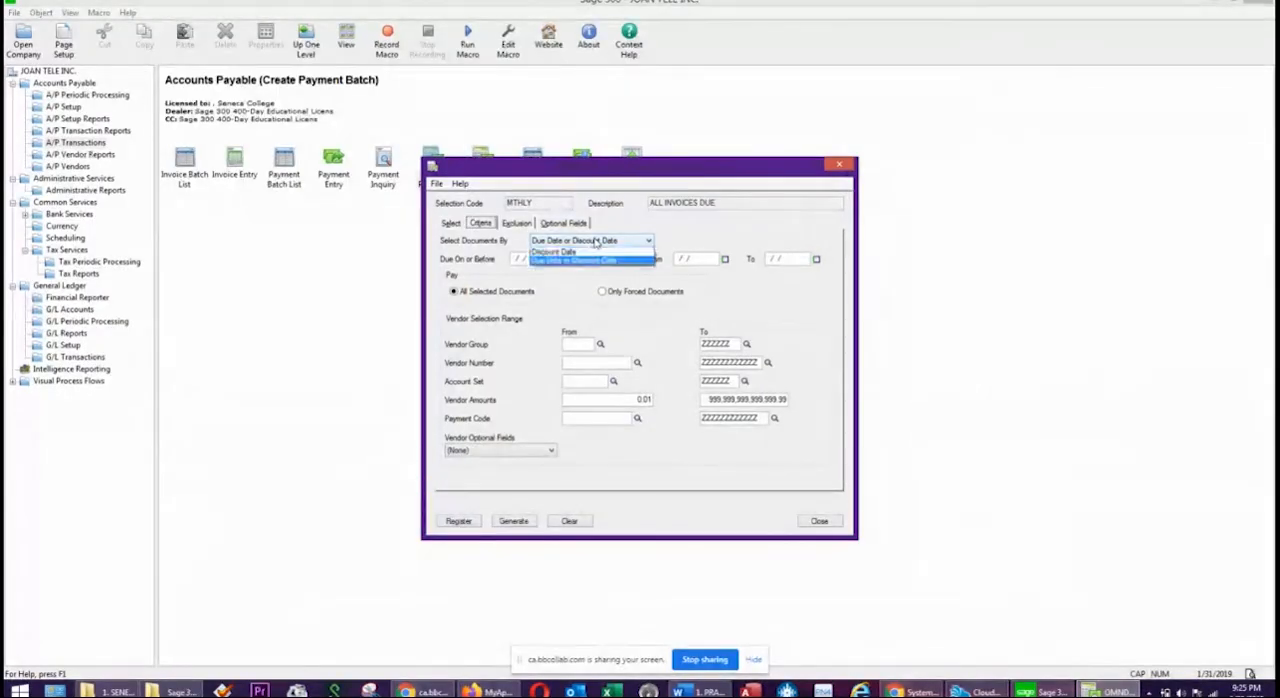
pyautogui.click(548, 250)
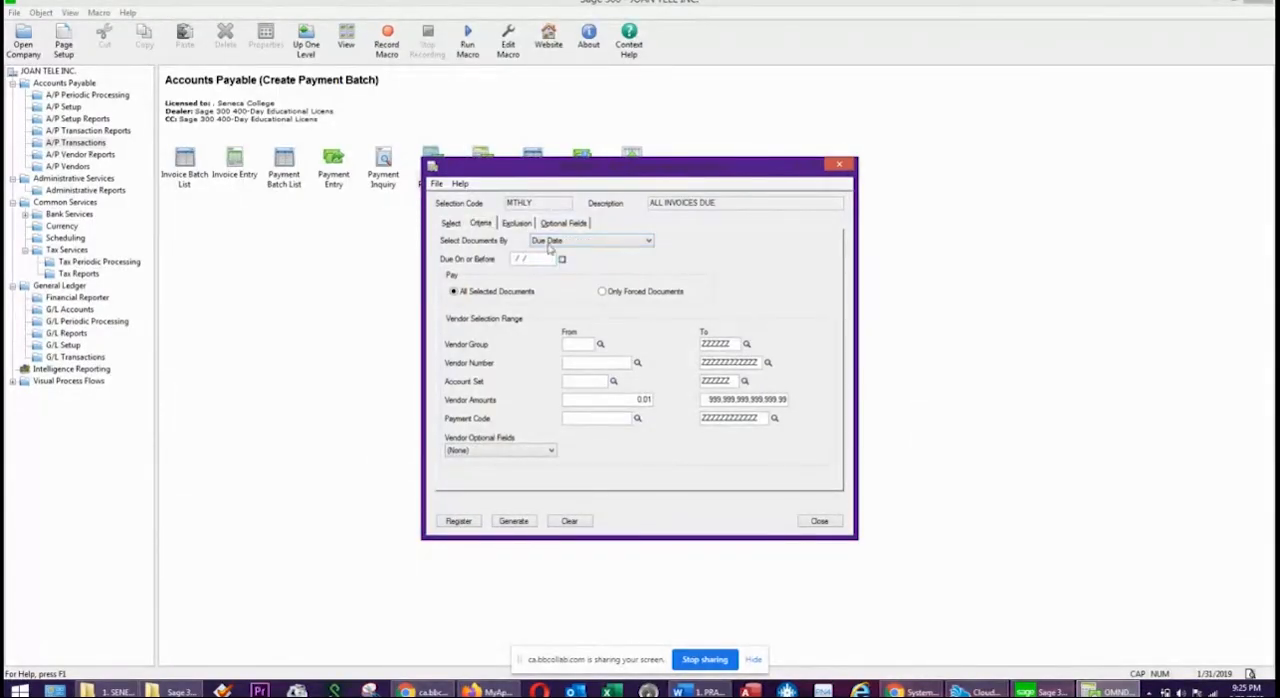
pyautogui.click(605, 241)
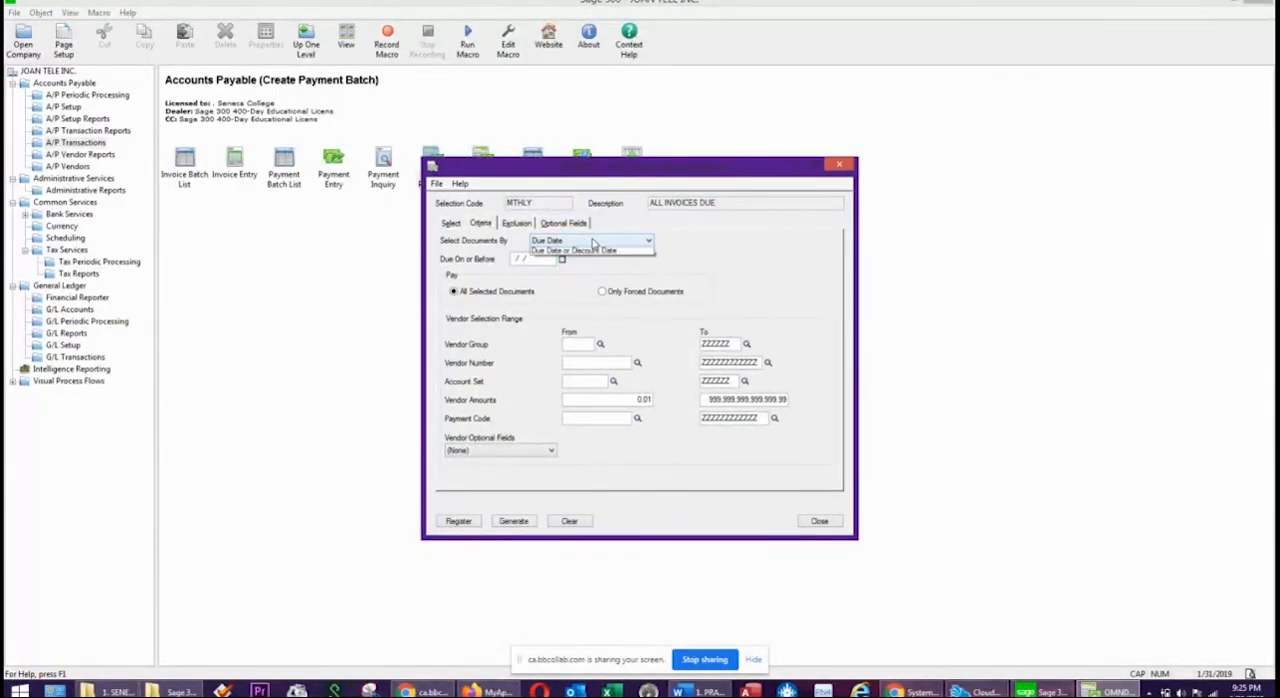
pyautogui.click(560, 249)
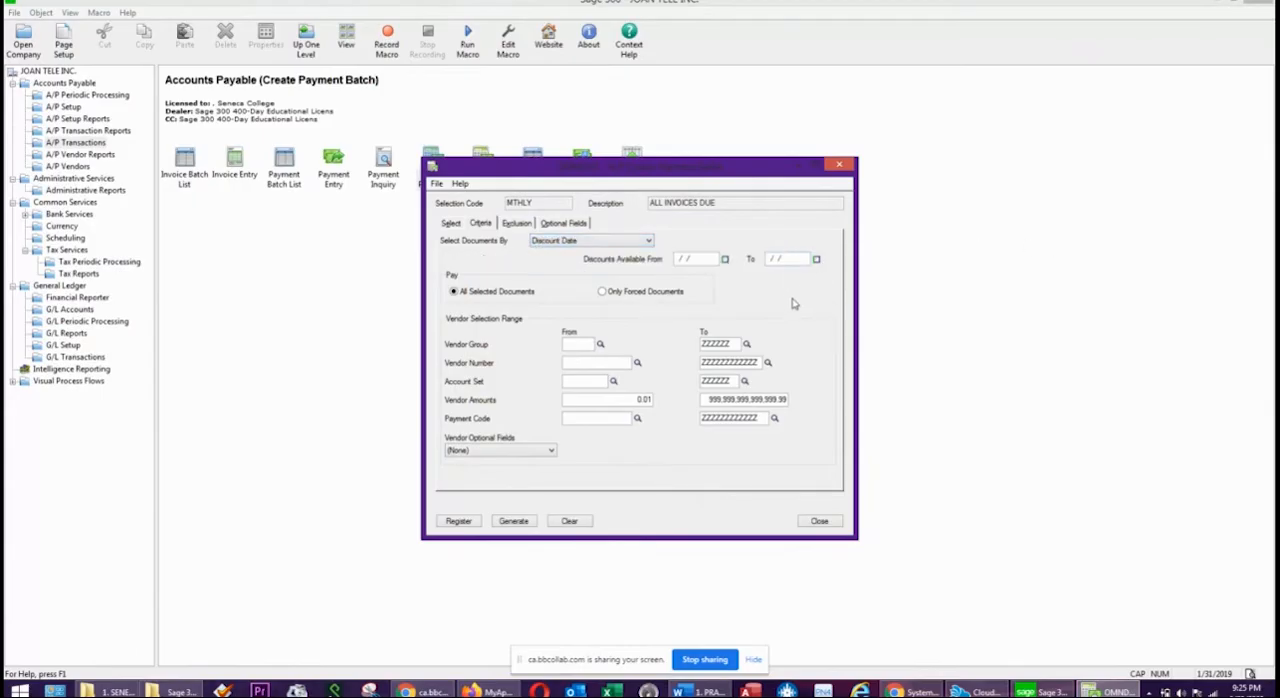
pyautogui.click(626, 242)
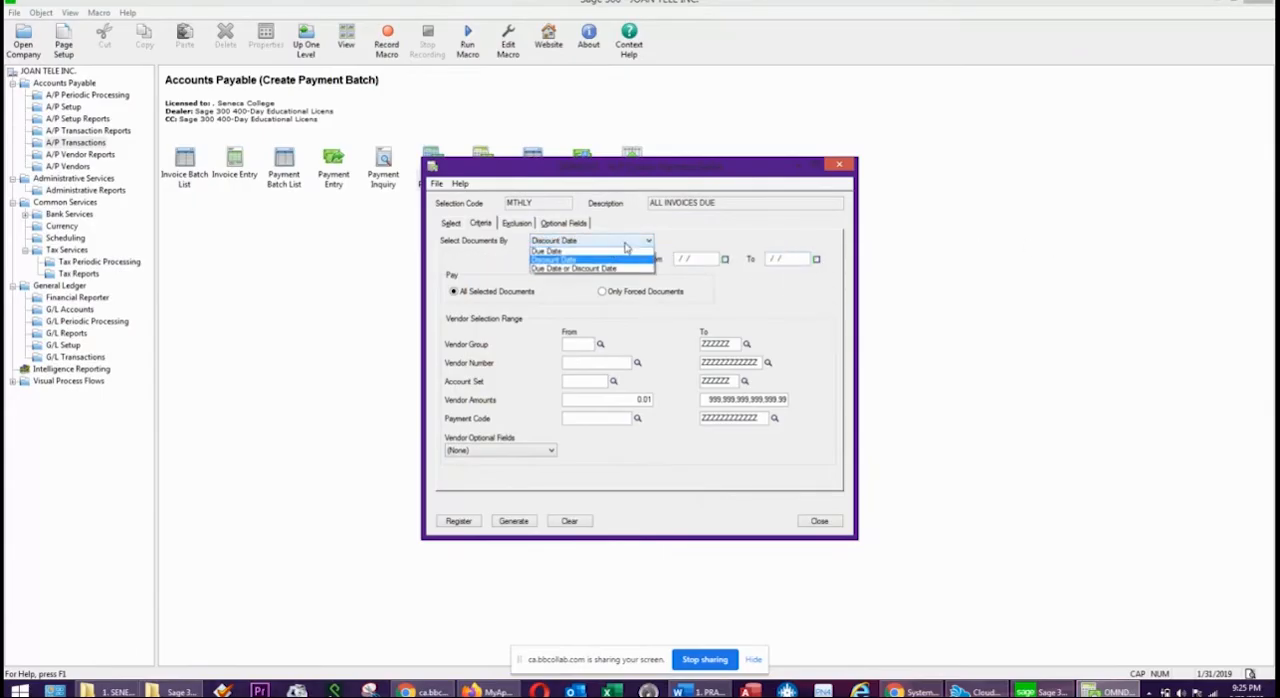
pyautogui.click(580, 269)
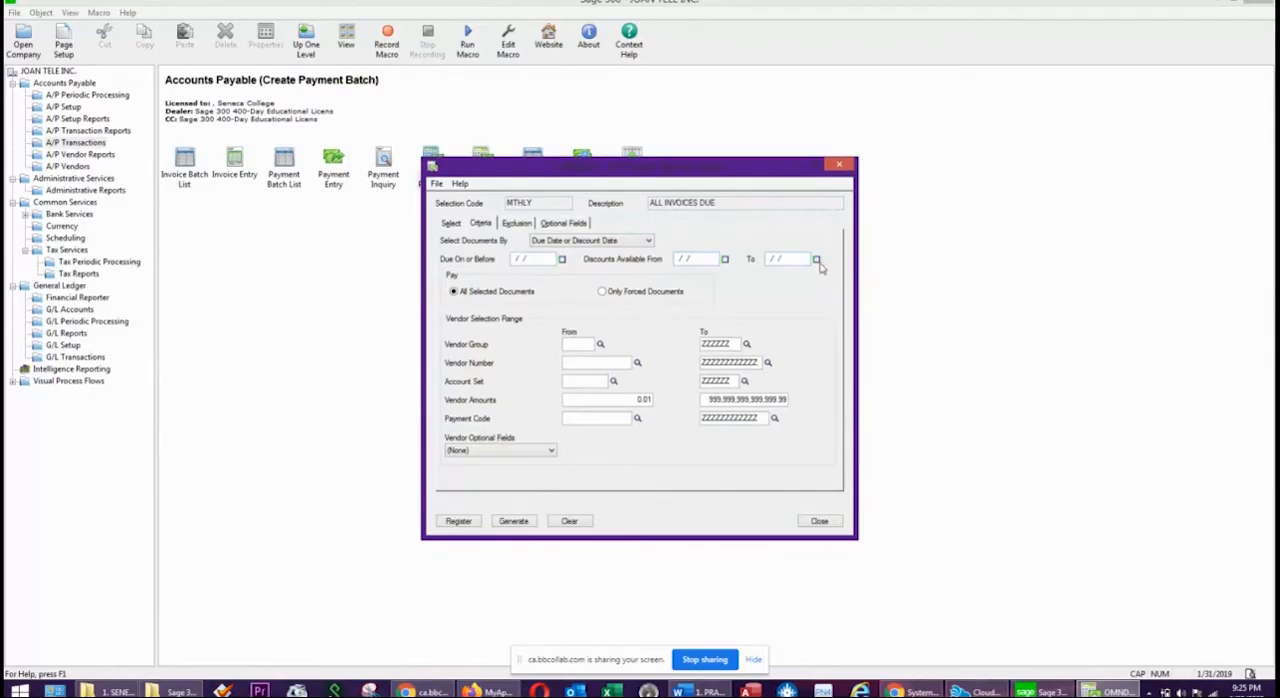
# Select documents due on or before 01/30/2019 and discounts available from 01/12/2019 to 01/22/2019.
pyautogui.click(562, 259)
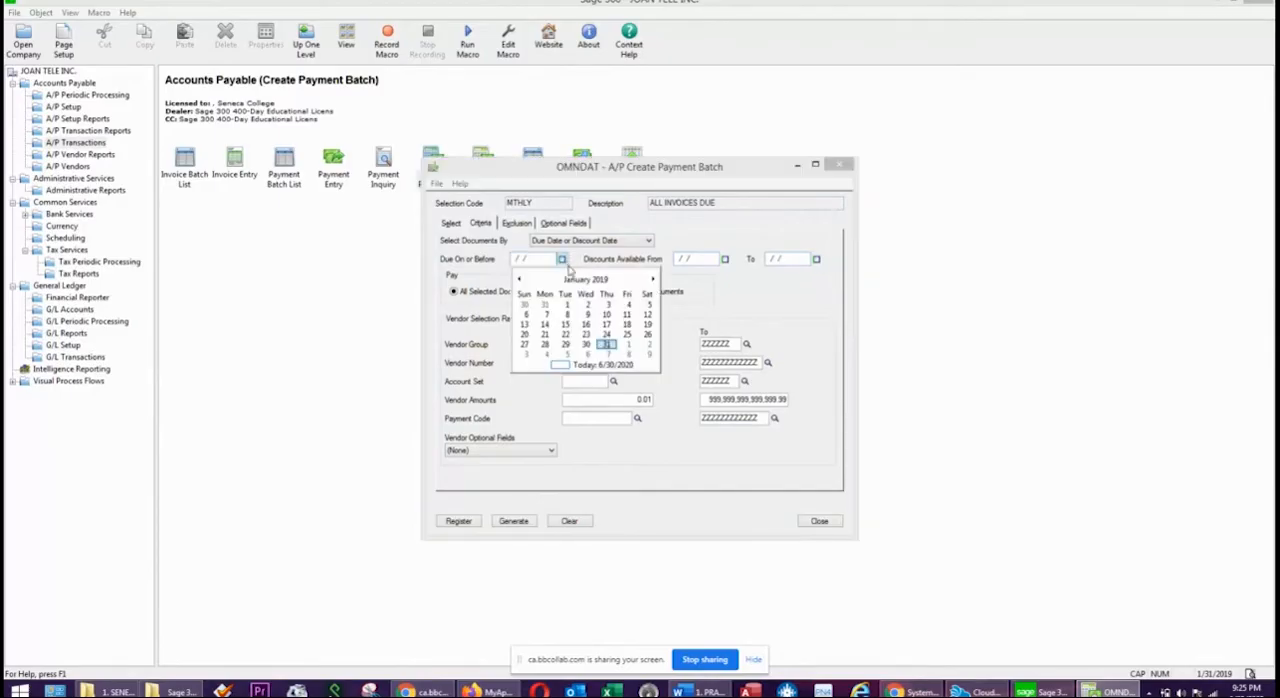
pyautogui.click(586, 344)
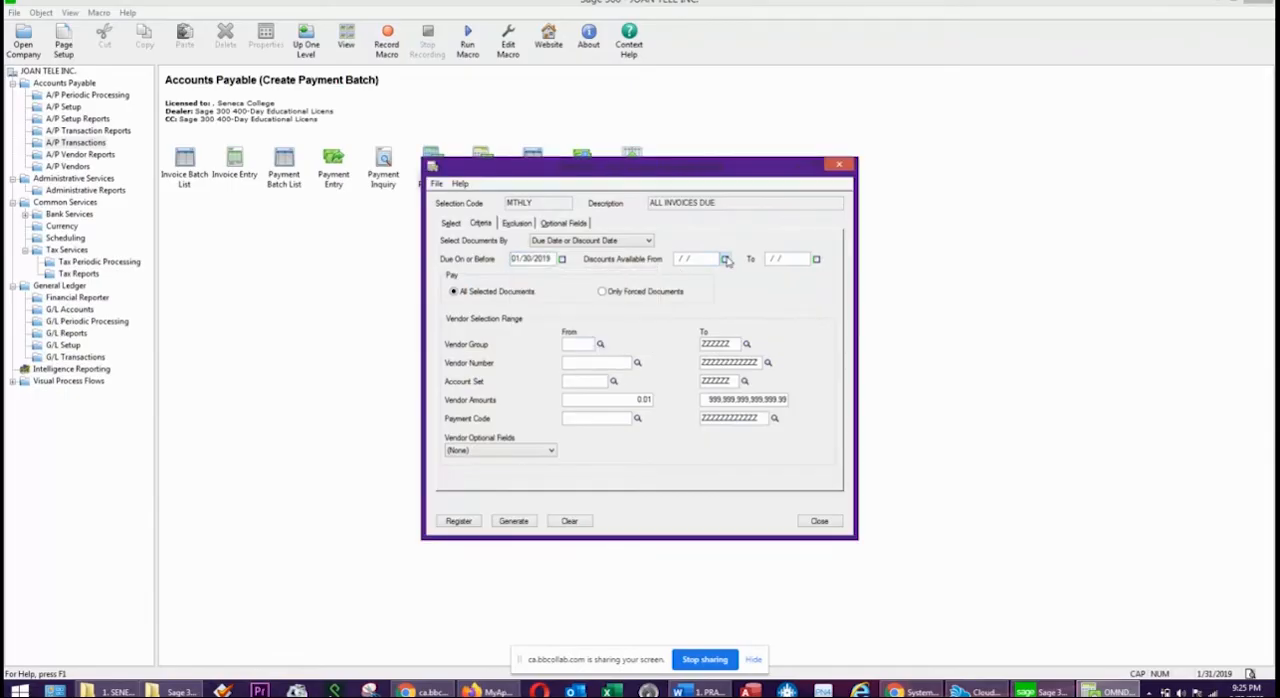
pyautogui.click(724, 259)
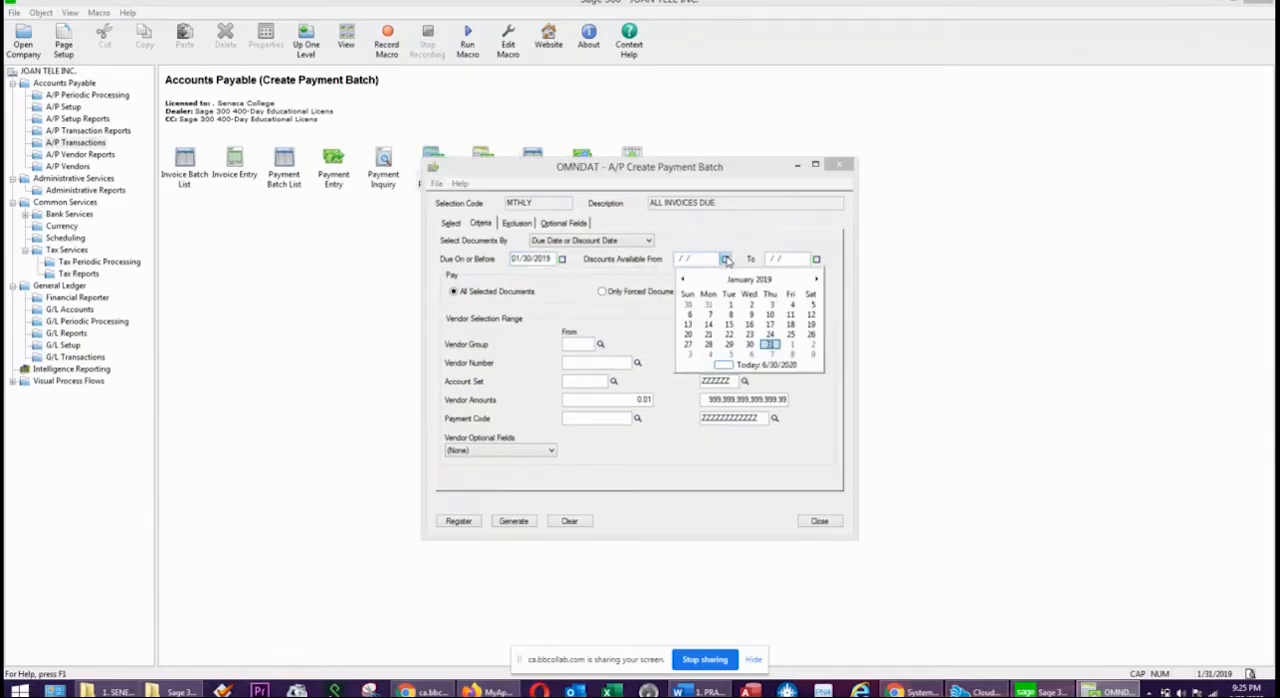
pyautogui.click(811, 314)
pyautogui.click(816, 259)
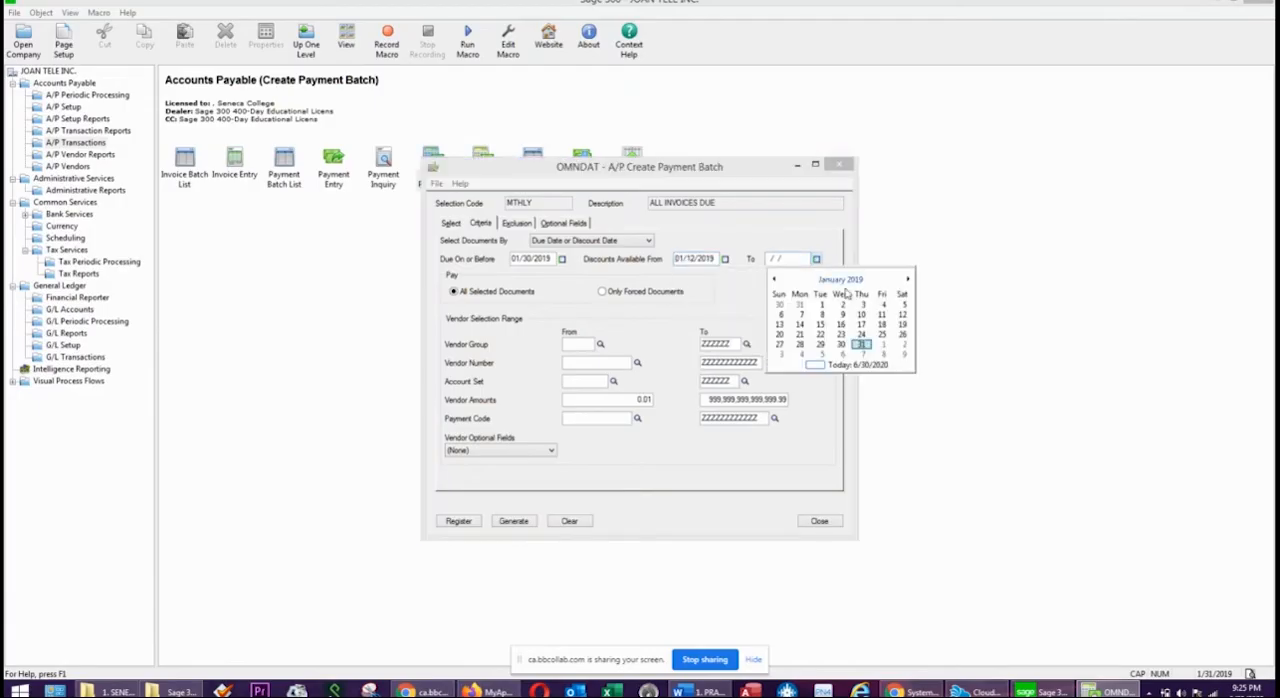
pyautogui.click(820, 334)
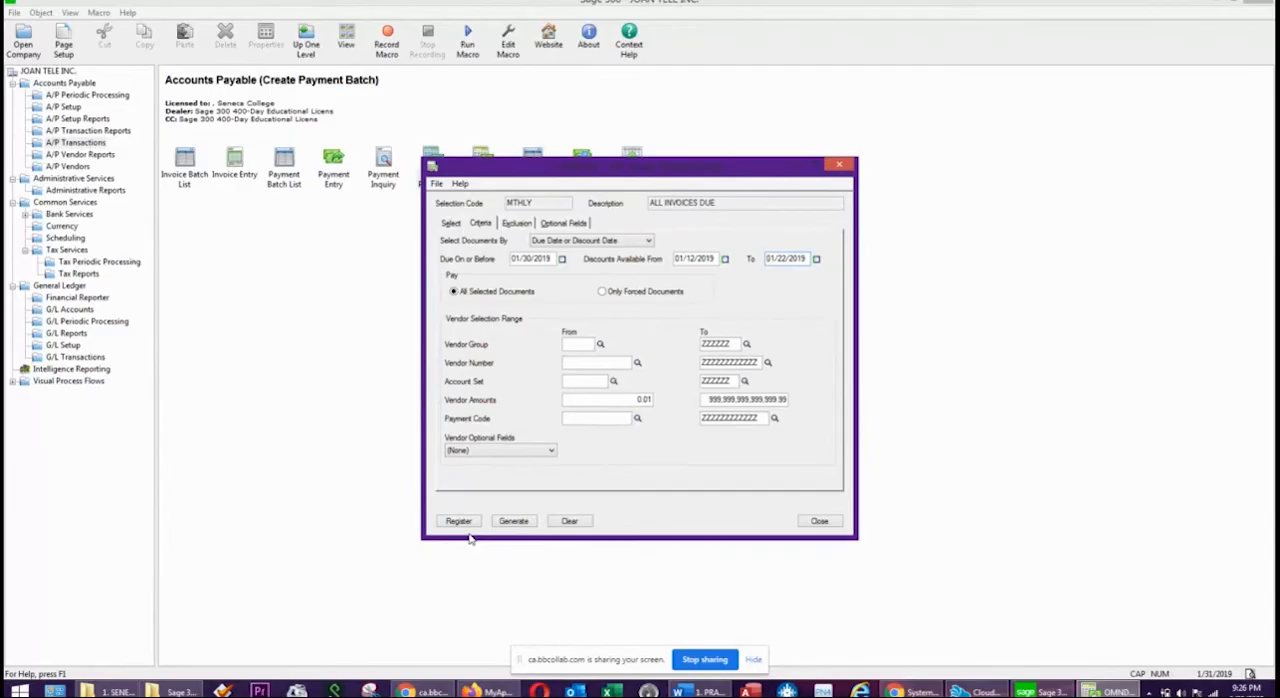
# Check the vendor exclusion list and run the payment register for the MTHLY batch.
pyautogui.click(518, 223)
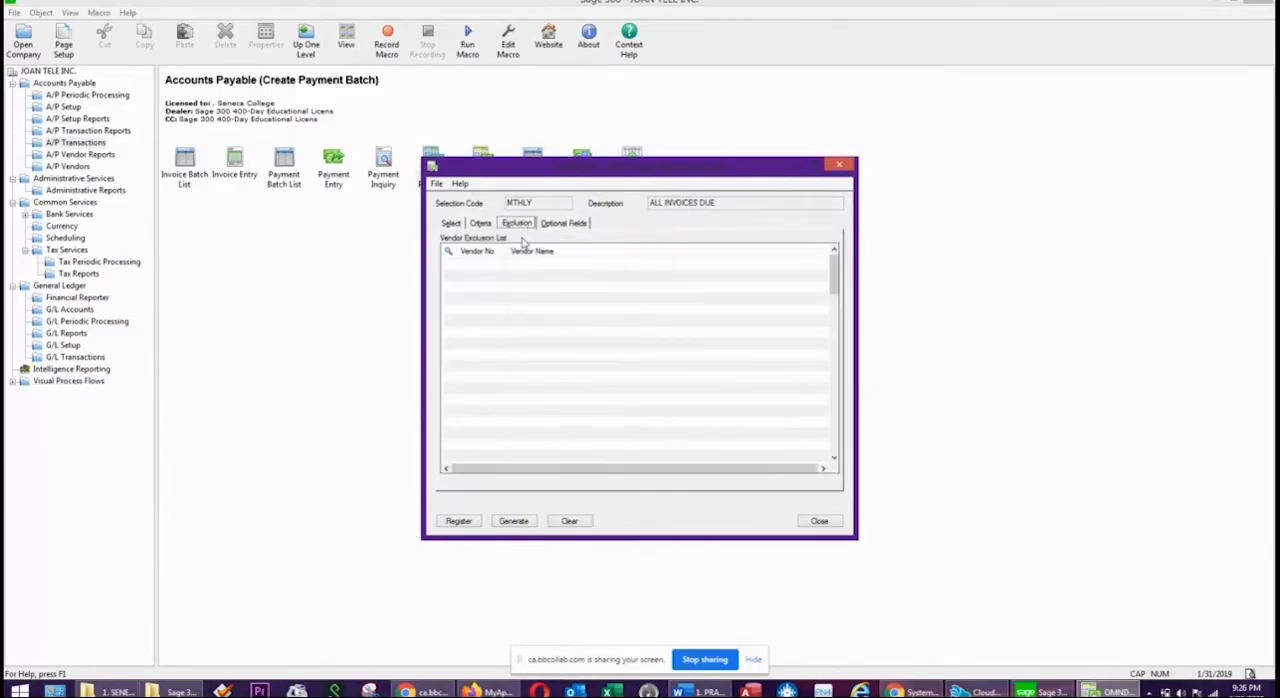
pyautogui.click(480, 223)
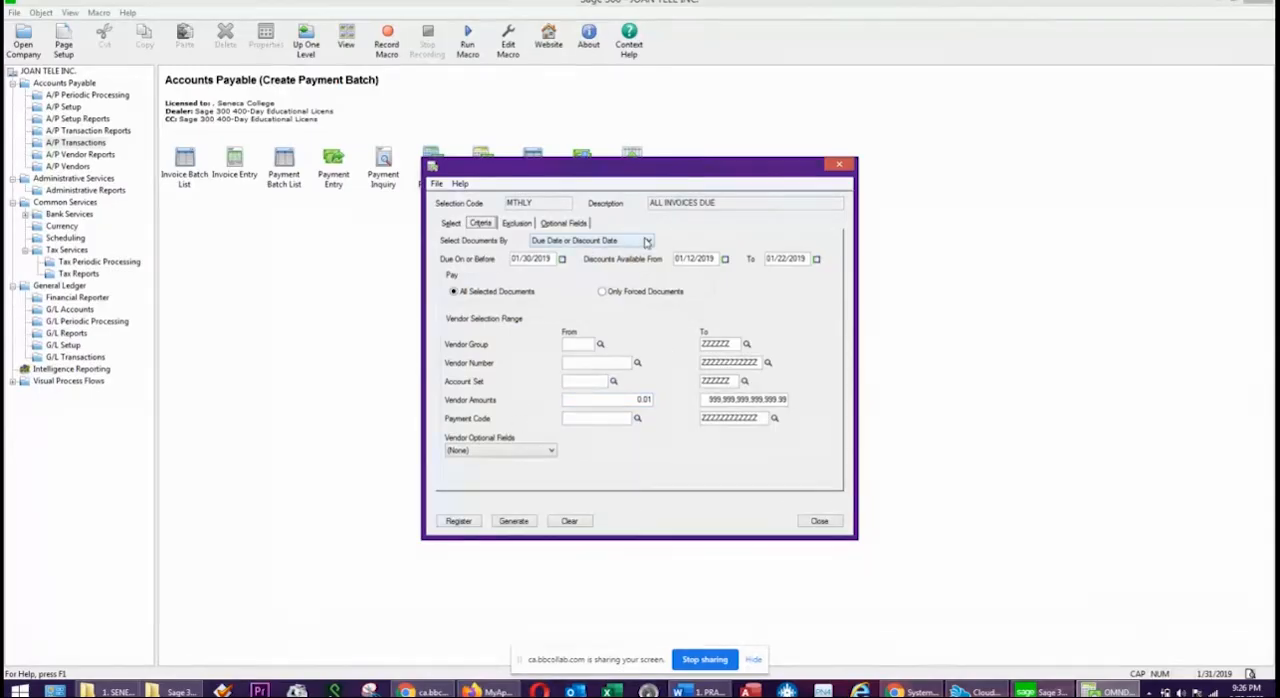
pyautogui.click(459, 523)
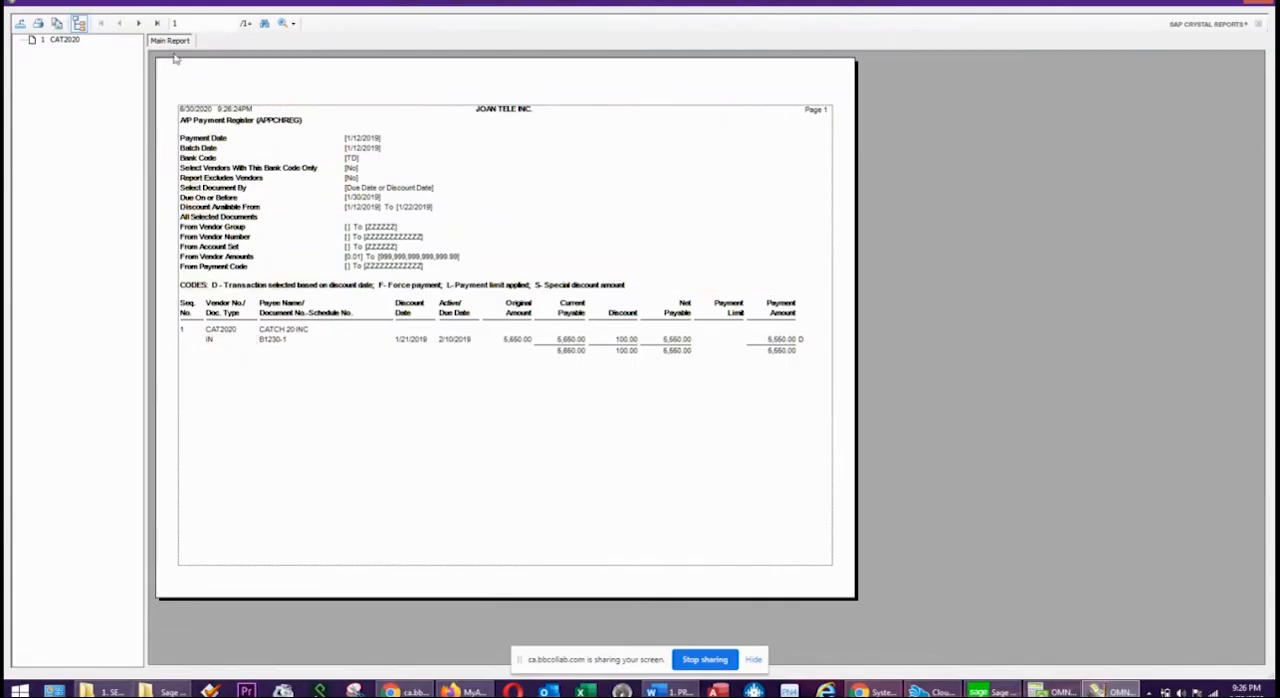
# Hide the register's group tree, enlarge the report to 150%, and examine the CATCH 20 invoice's due date, discount and net payable.
pyautogui.click(78, 24)
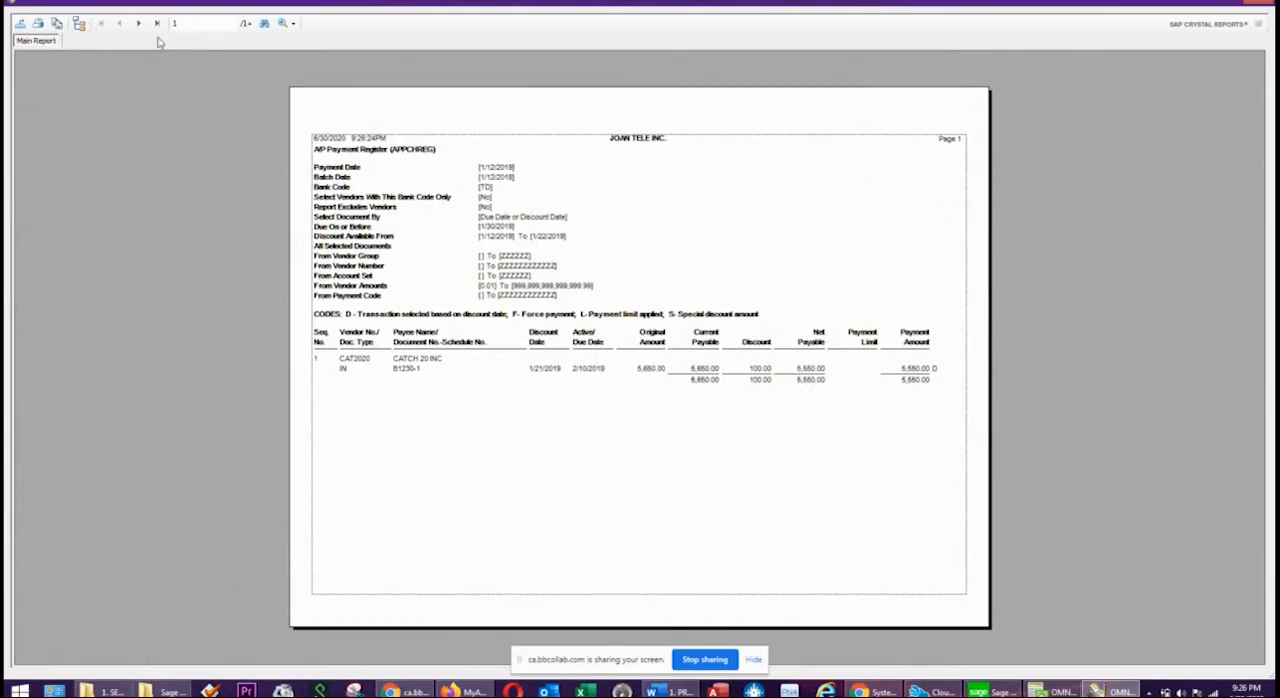
pyautogui.click(292, 23)
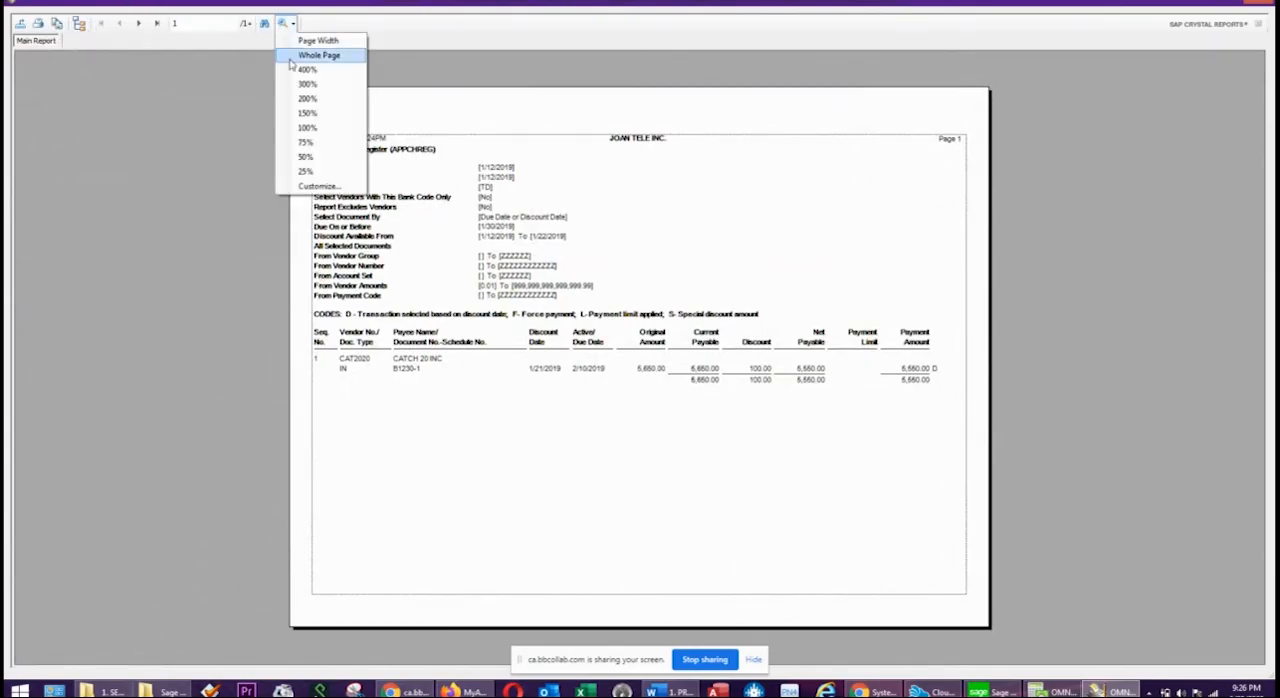
pyautogui.click(307, 114)
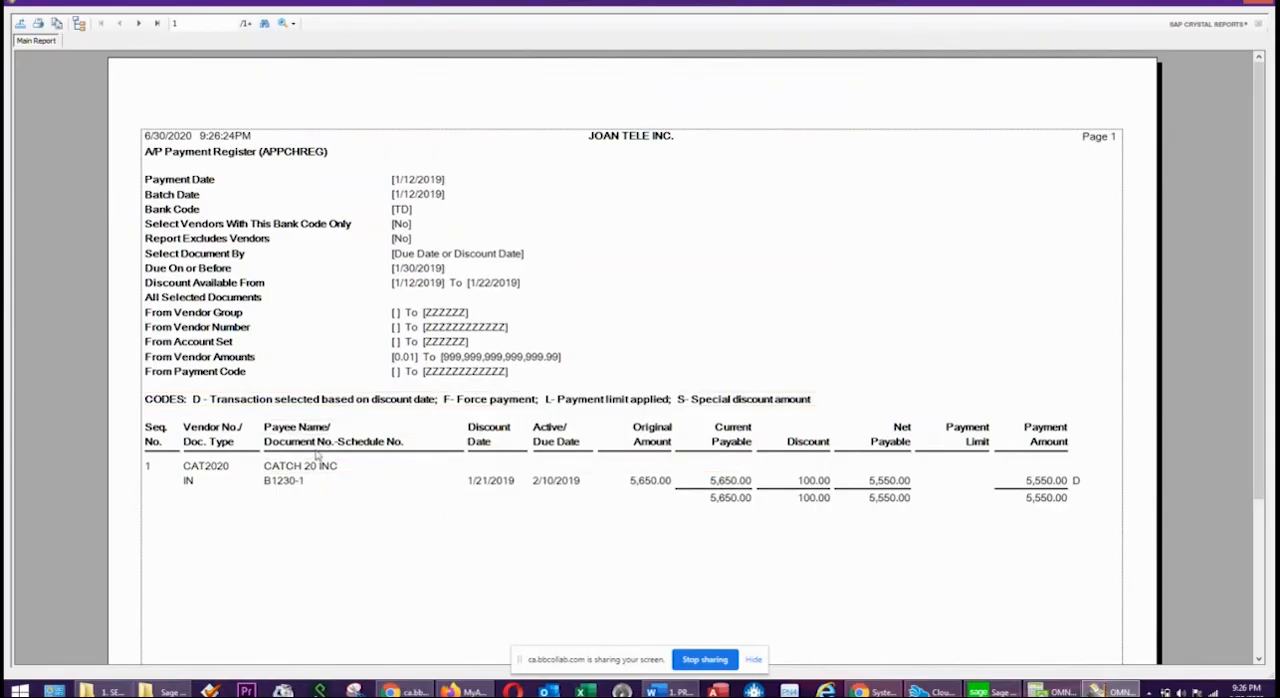
pyautogui.click(558, 490)
# Check the CATCH 20 payment amount, its D selection code and the discount date range in the register, and close the report.
pyautogui.click(1046, 502)
pyautogui.click(1075, 483)
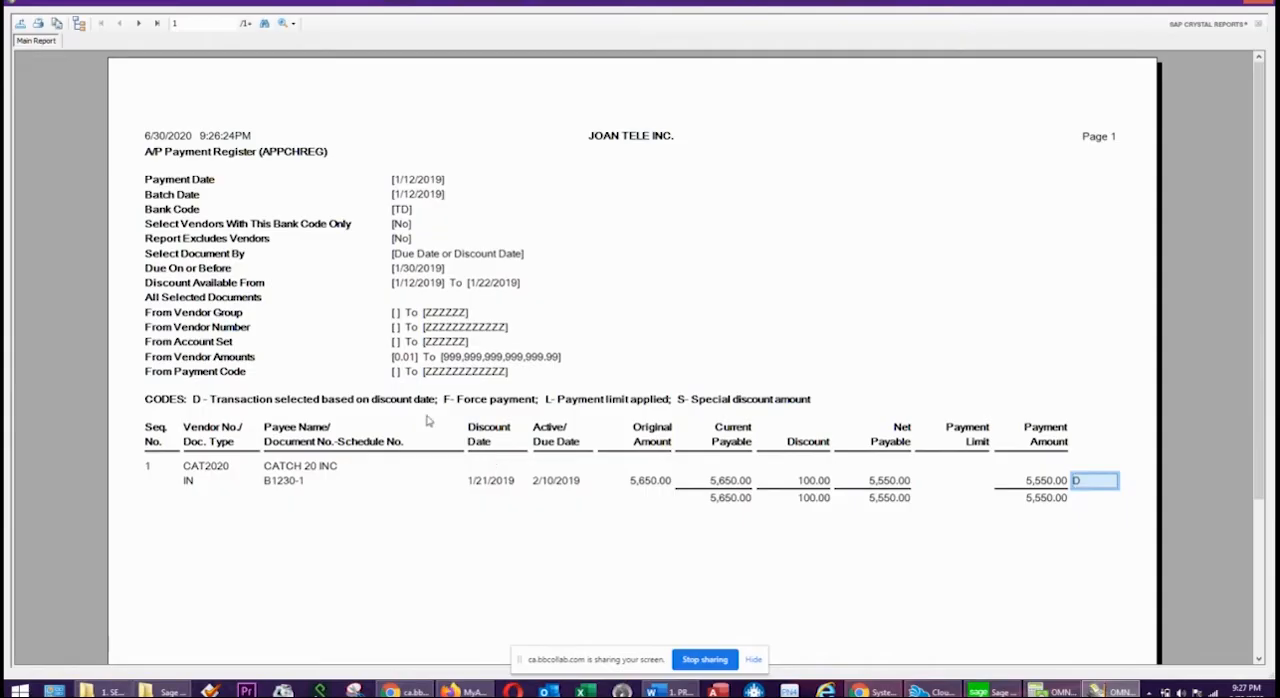
pyautogui.click(623, 283)
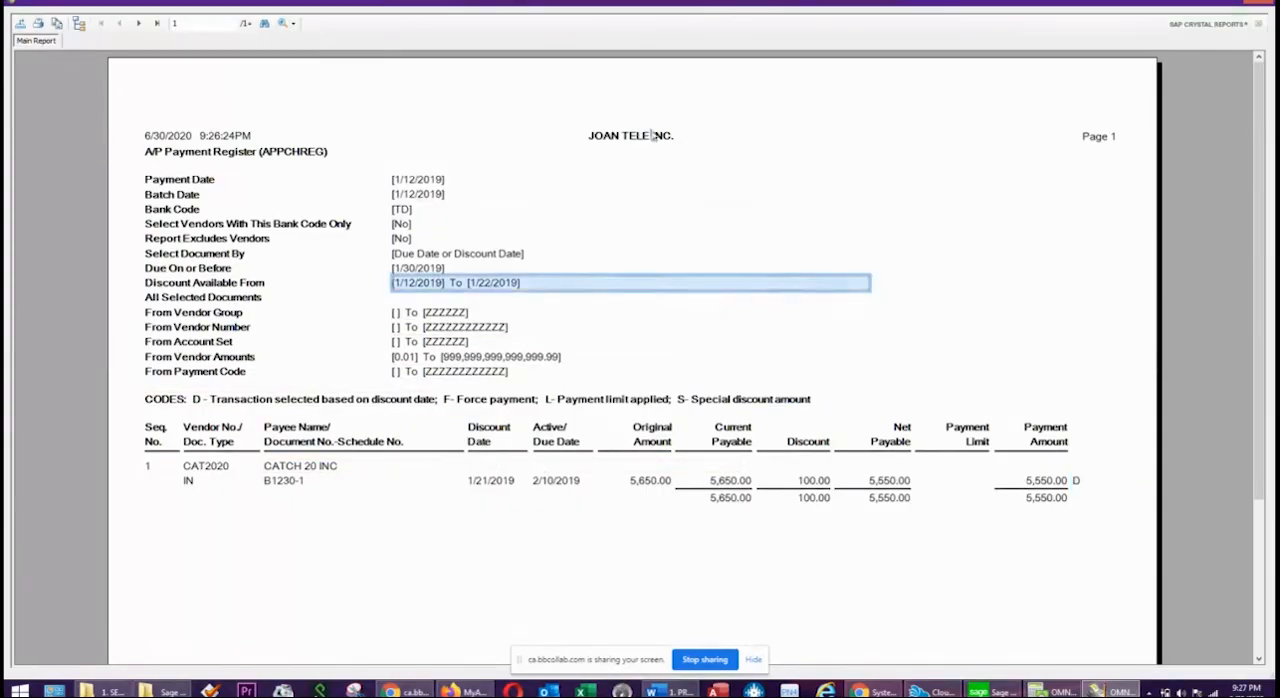
pyautogui.click(1253, 3)
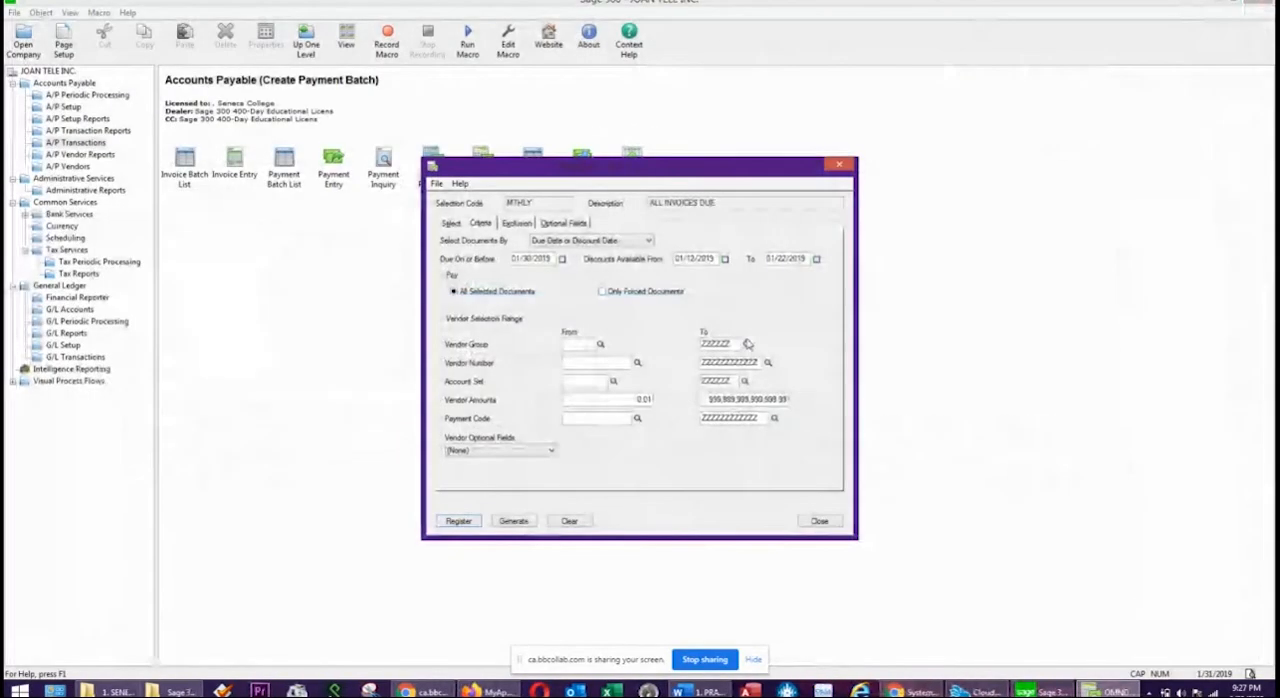
# Generate the payment batch from the MTHLY selection and close the batch creation window.
pyautogui.click(512, 521)
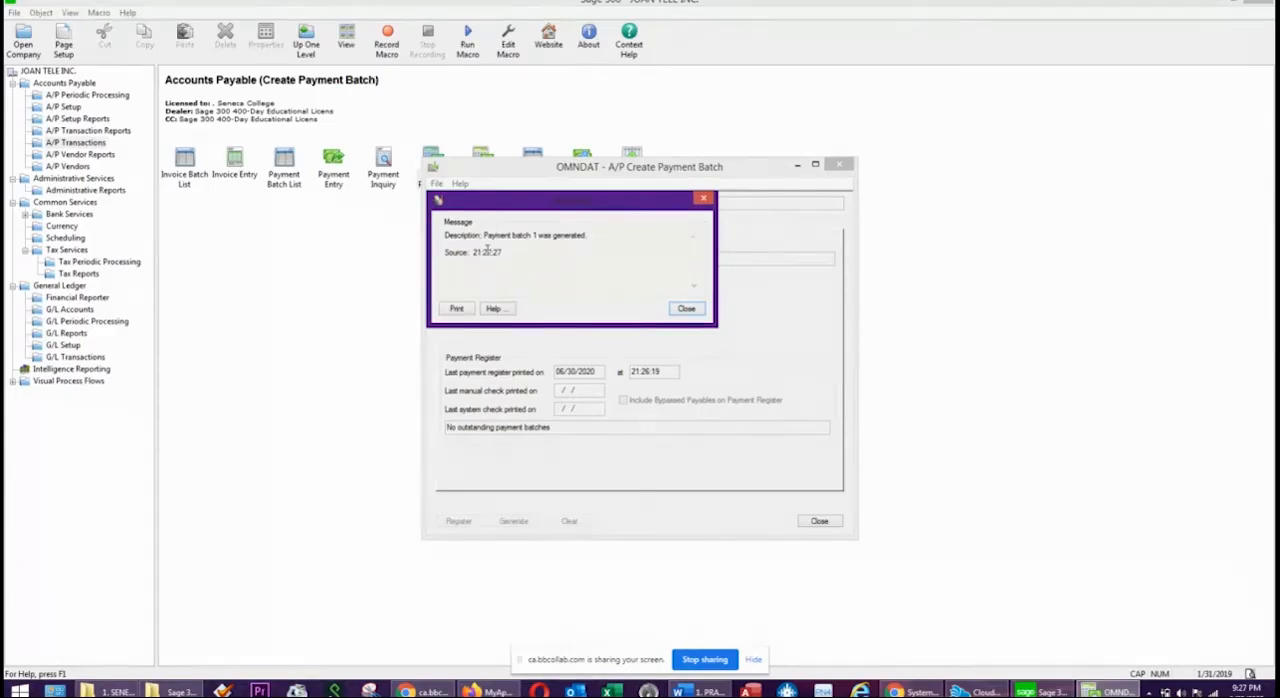
pyautogui.moveTo(484, 235); pyautogui.dragTo(654, 235)
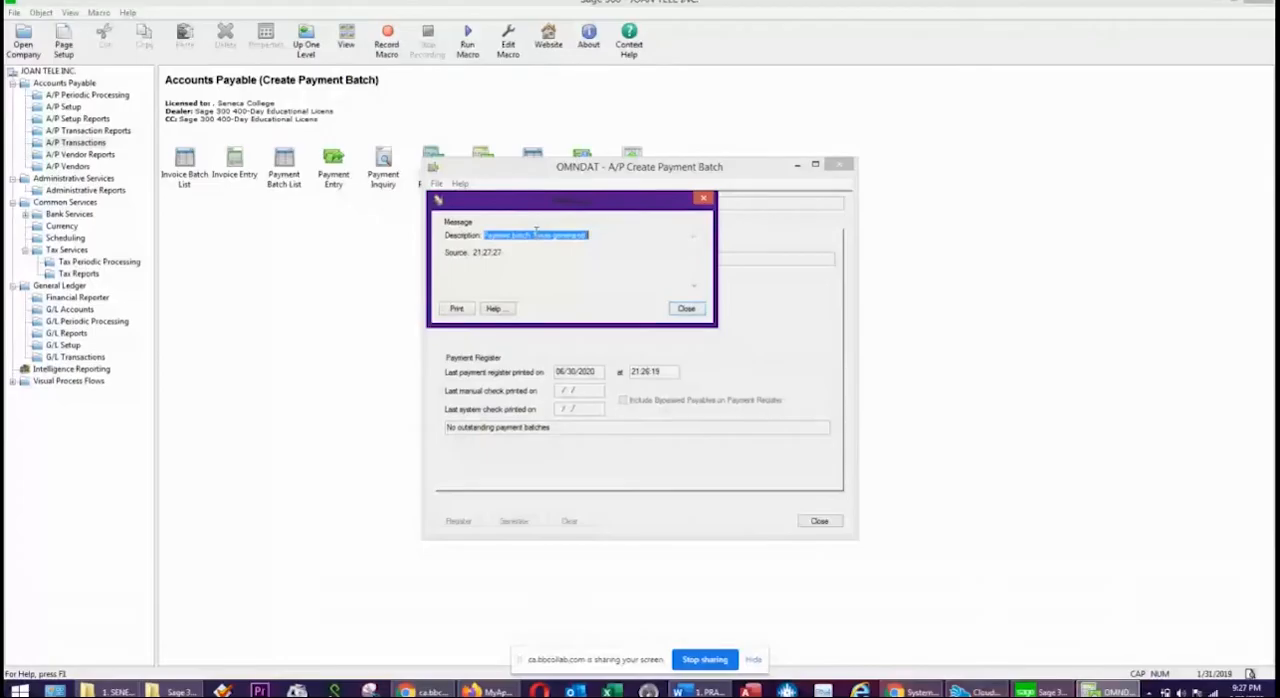
pyautogui.click(697, 310)
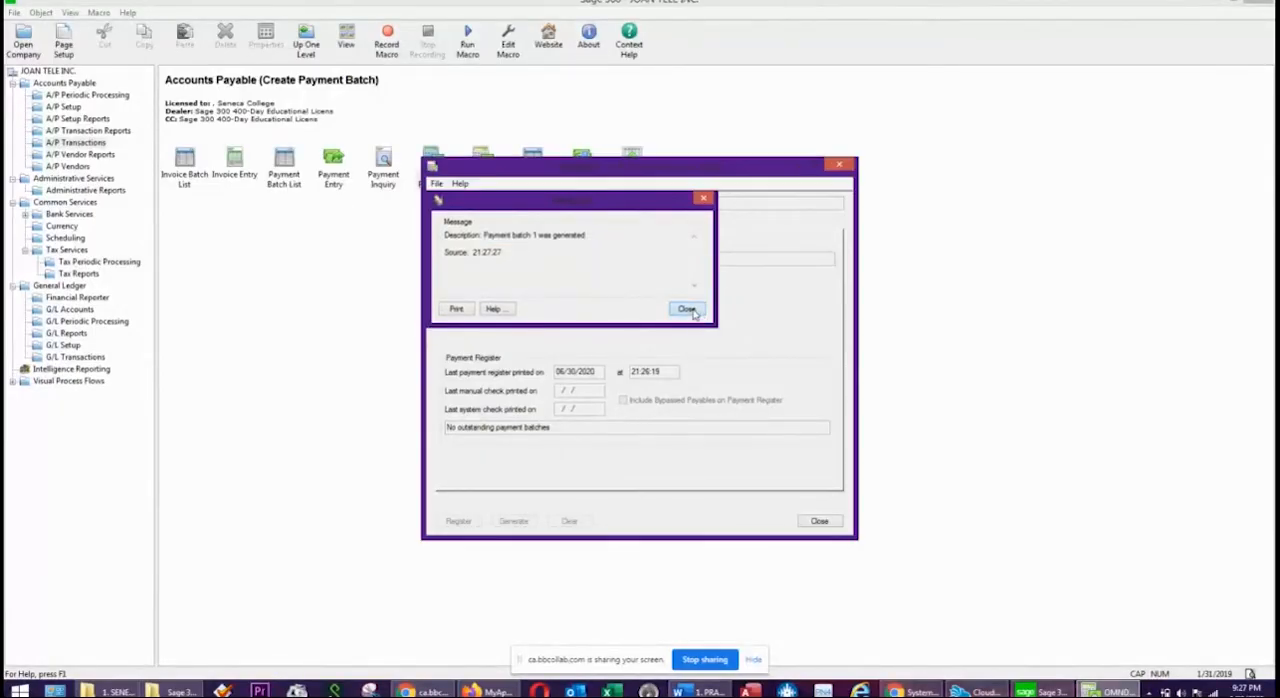
pyautogui.click(818, 523)
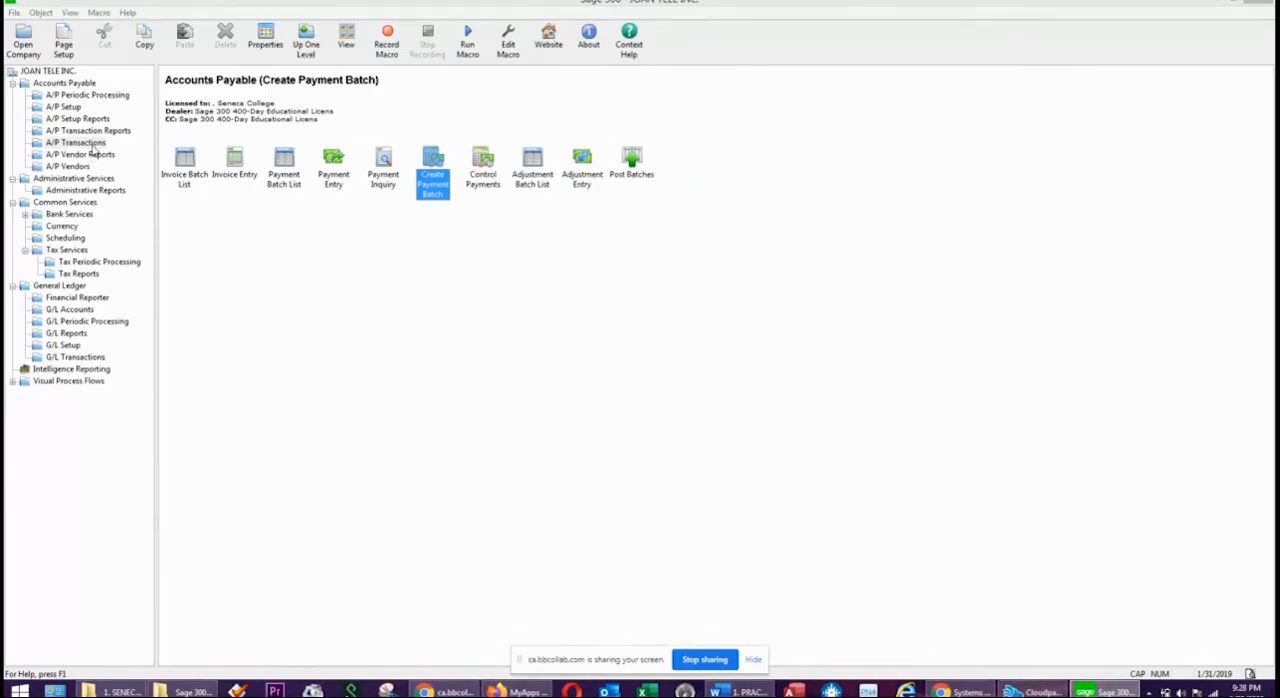
# Open the Payment Batch List and widen the Description column to show the generated batch's full description.
pyautogui.click(290, 185)
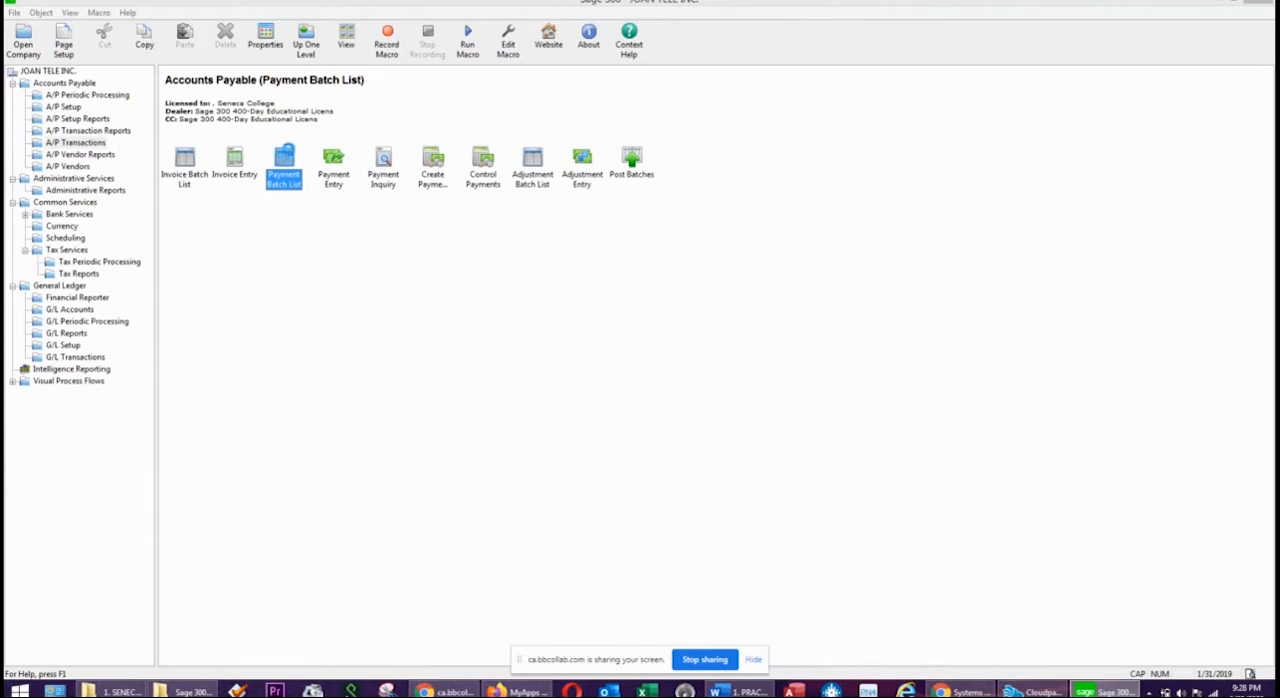
pyautogui.doubleClick(290, 155)
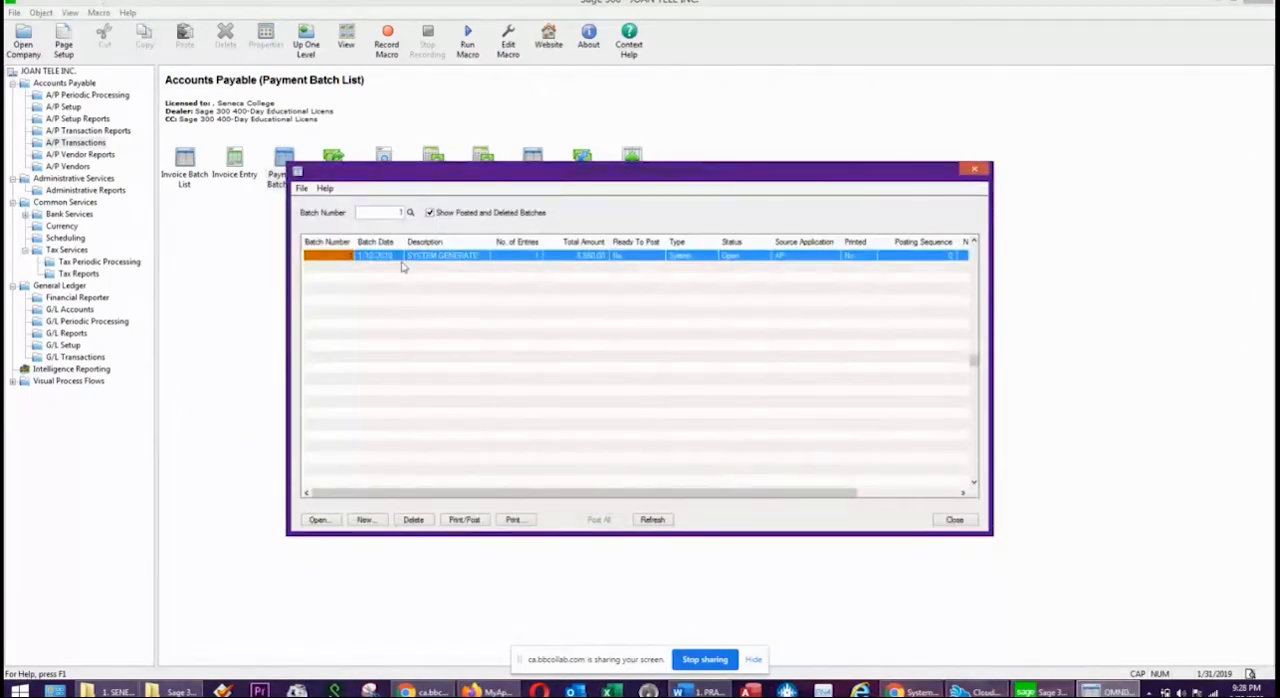
pyautogui.moveTo(490, 237); pyautogui.dragTo(596, 241)
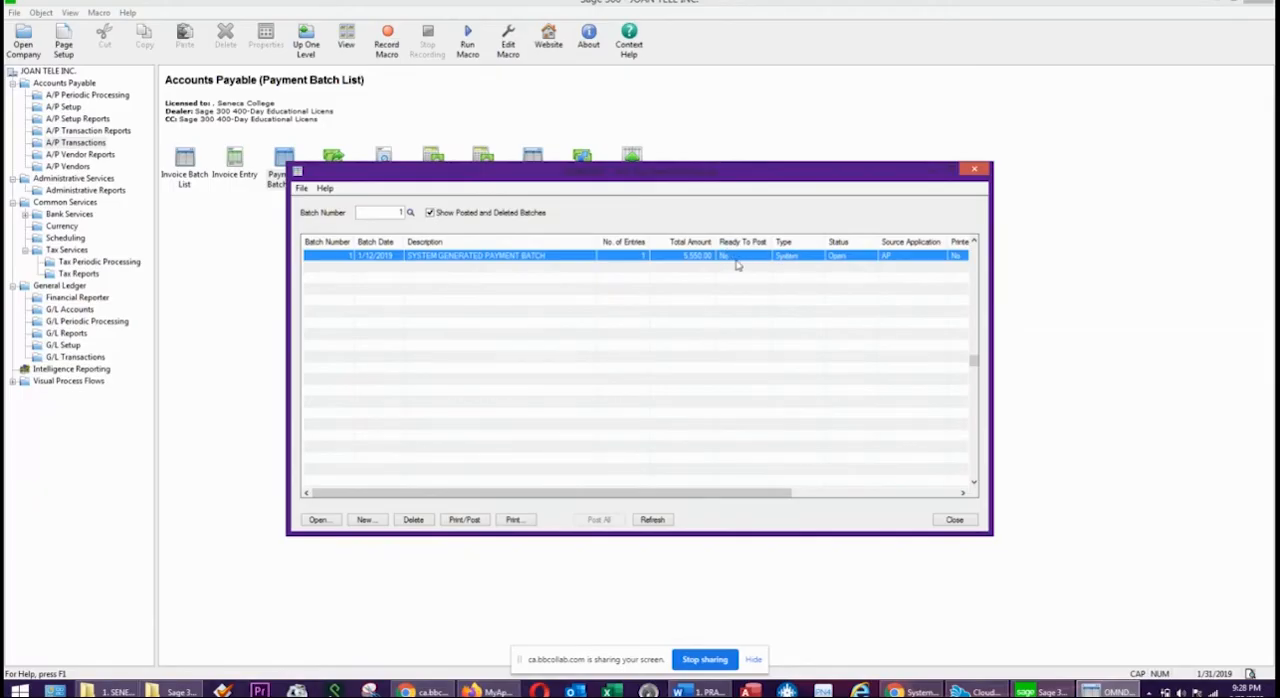
pyautogui.moveTo(736, 180); pyautogui.dragTo(676, 163)
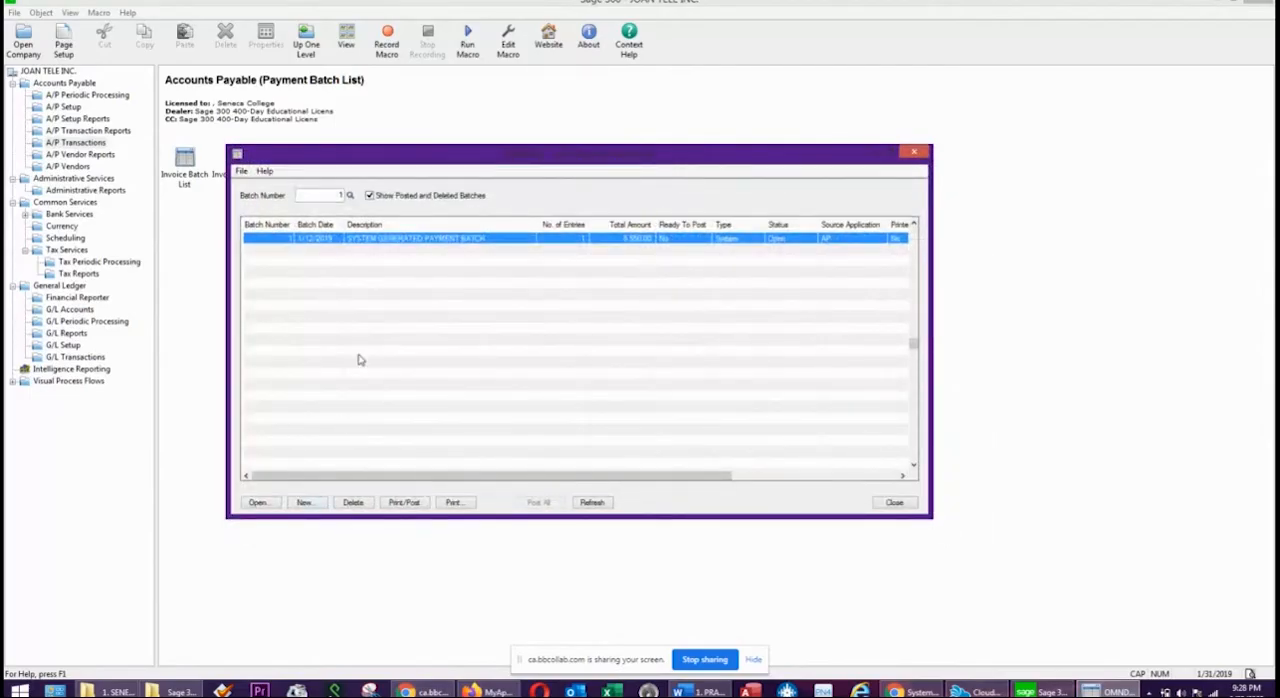
# Start posting the system-generated payment batch and print the CATCH 20 INC cheque using check stock code CHAD.
pyautogui.click(412, 508)
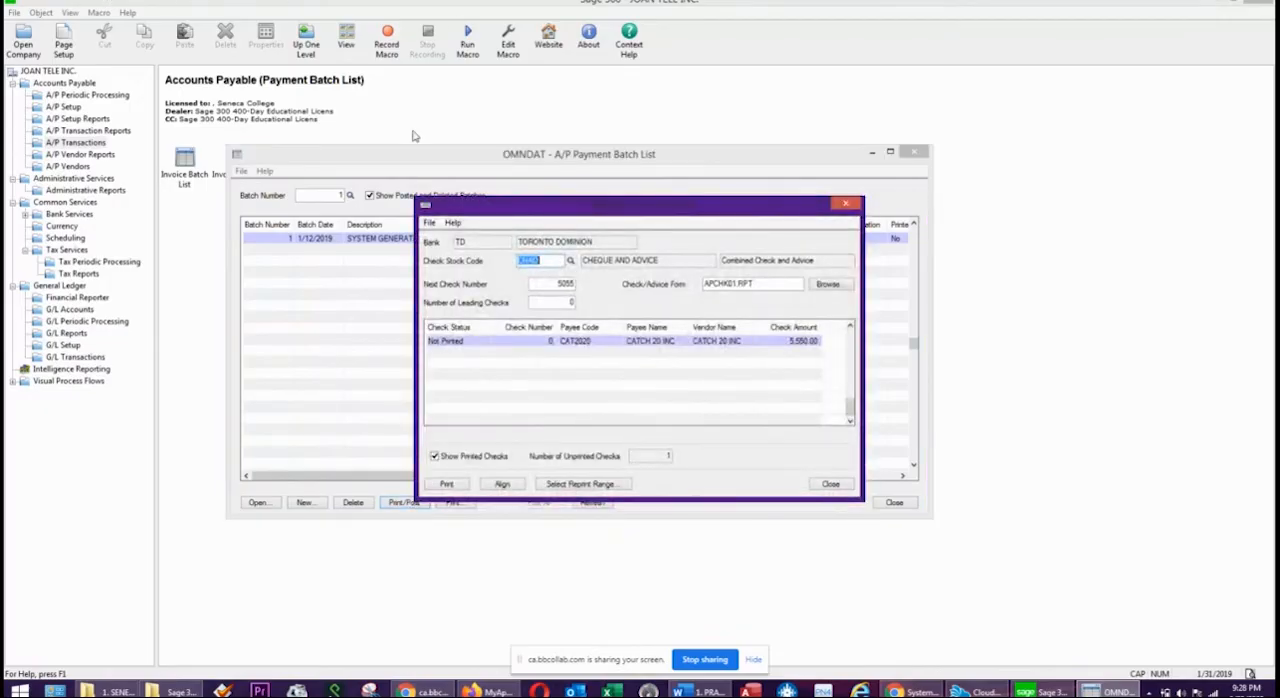
pyautogui.moveTo(686, 214); pyautogui.dragTo(636, 227)
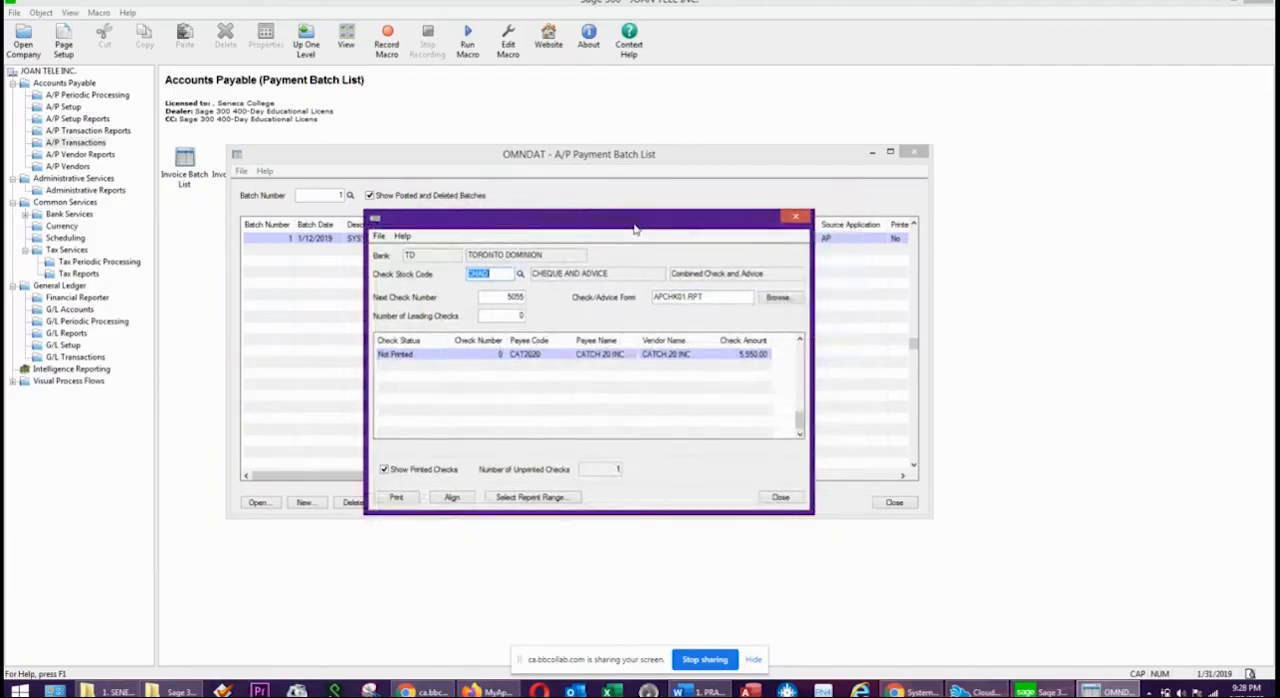
pyautogui.click(493, 295)
pyautogui.click(396, 496)
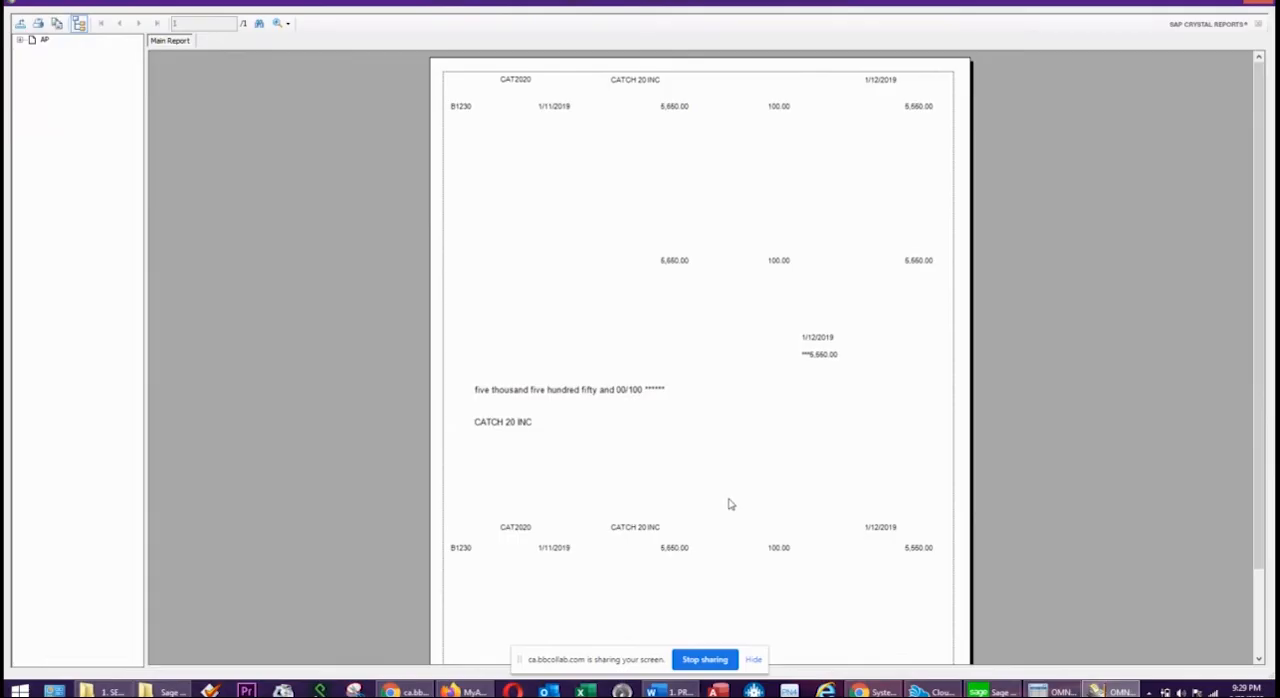
# Review the CATCH 20 INC cheque and its advice stubs, and close the preview.
pyautogui.scroll(-3, 743, 400)
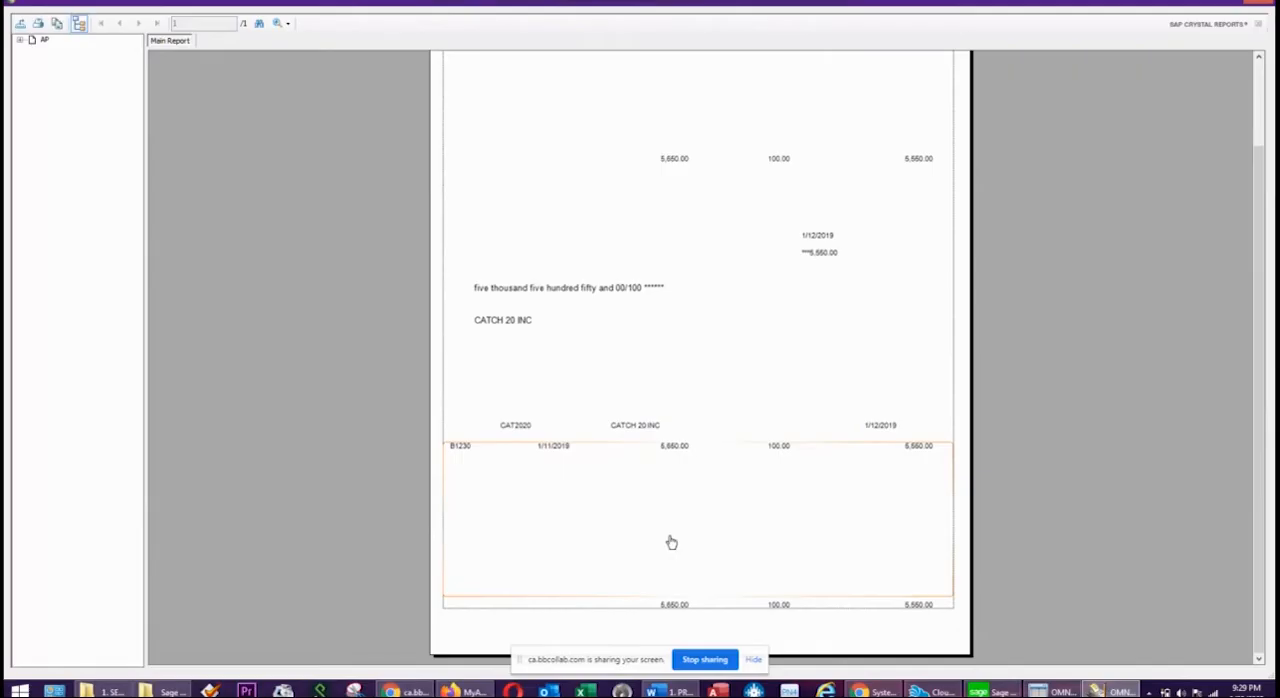
pyautogui.scroll(2, 690, 368)
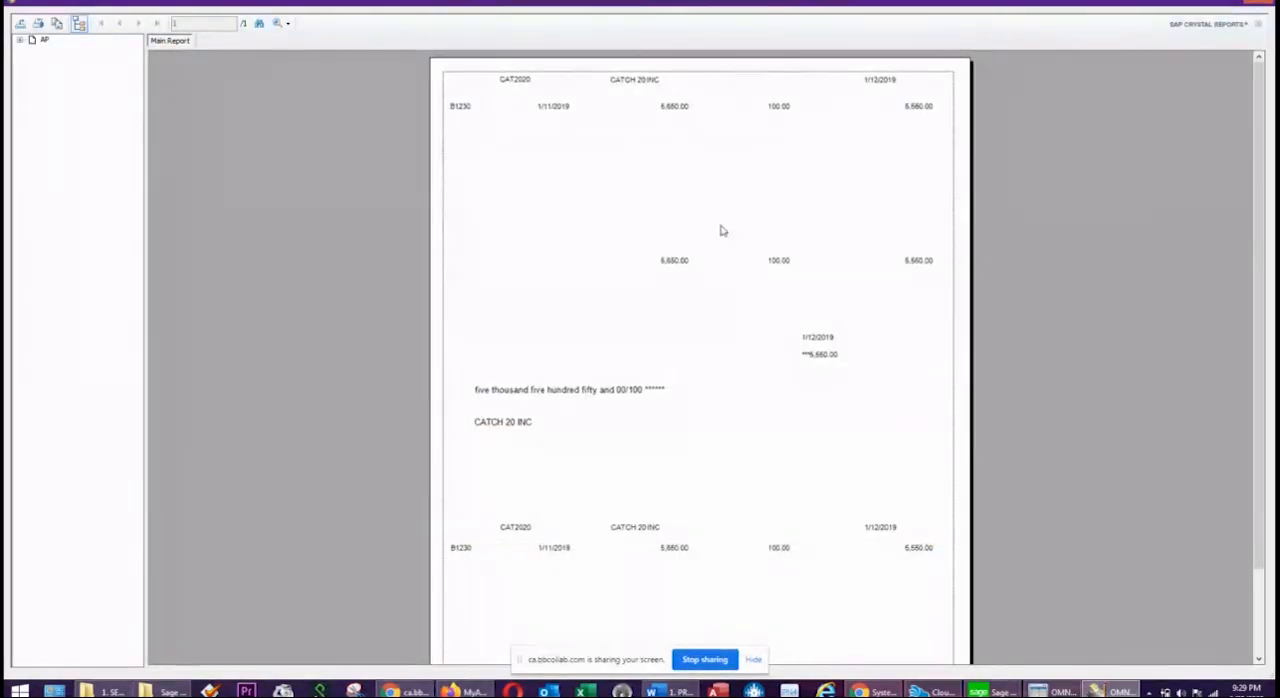
pyautogui.click(1259, 8)
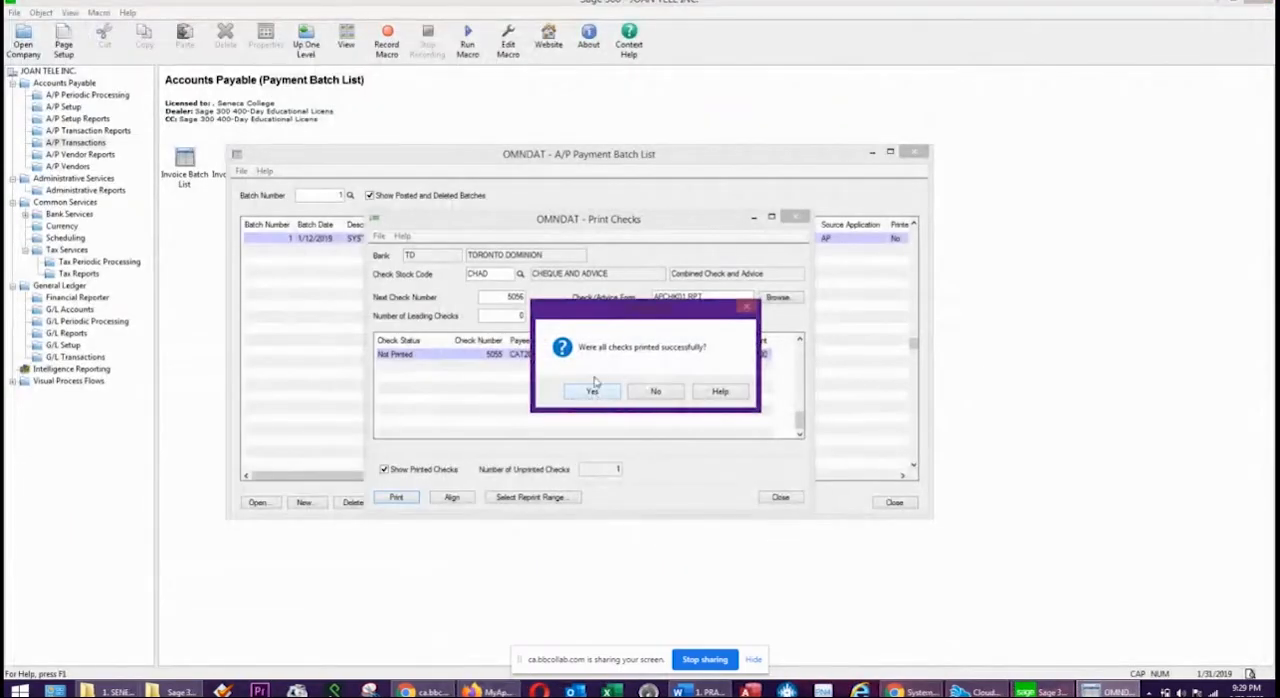
pyautogui.moveTo(643, 312); pyautogui.dragTo(462, 294)
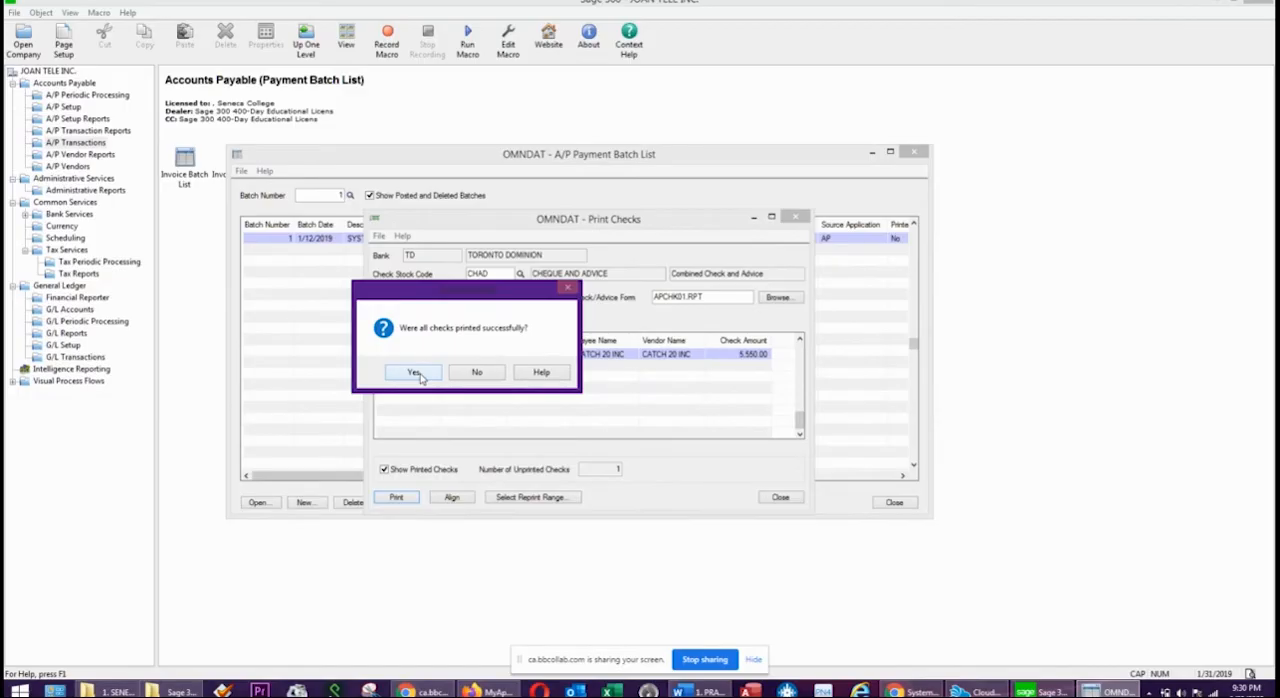
# Confirm the CATCH 20 INC cheque printed successfully, post payment batch 1, and close the Payment Batch List.
pyautogui.click(416, 373)
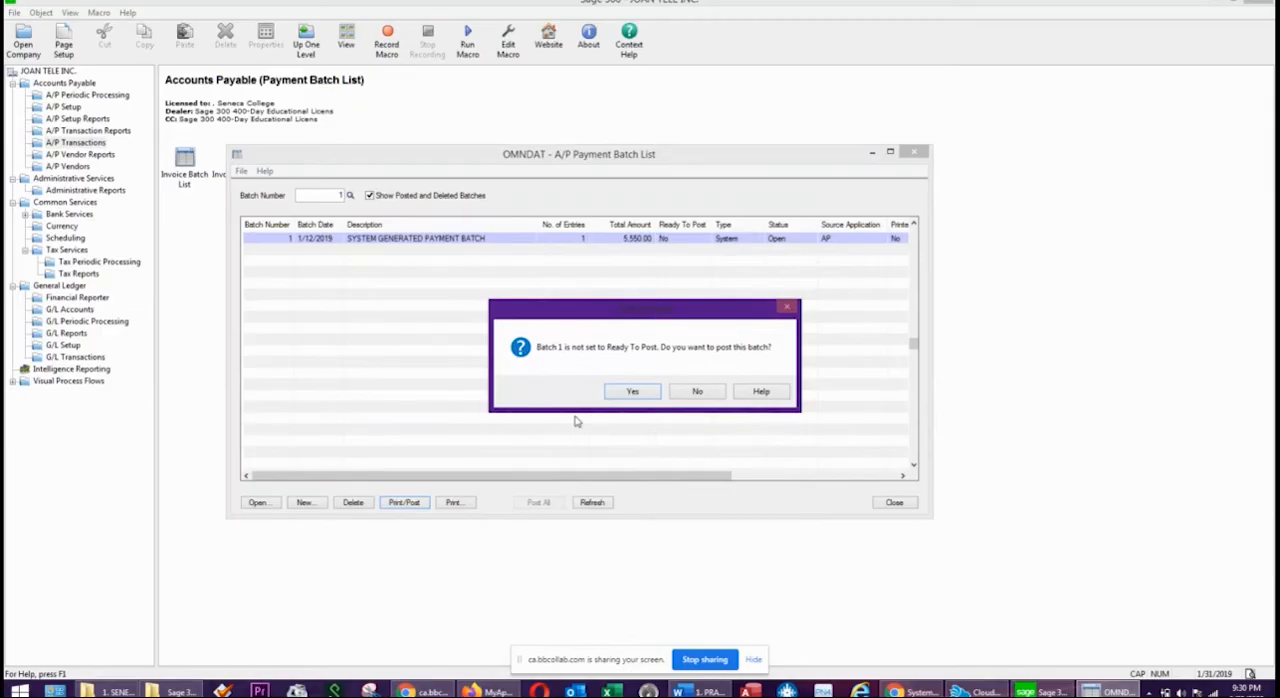
pyautogui.click(650, 391)
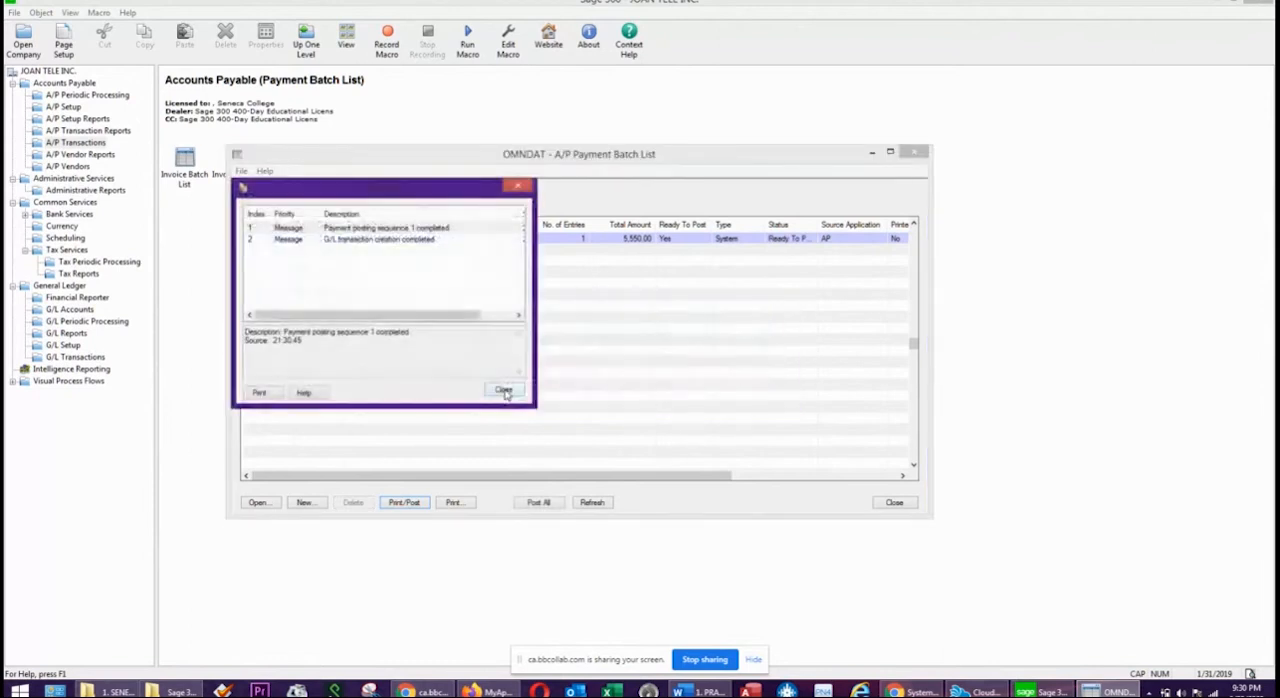
pyautogui.click(359, 230)
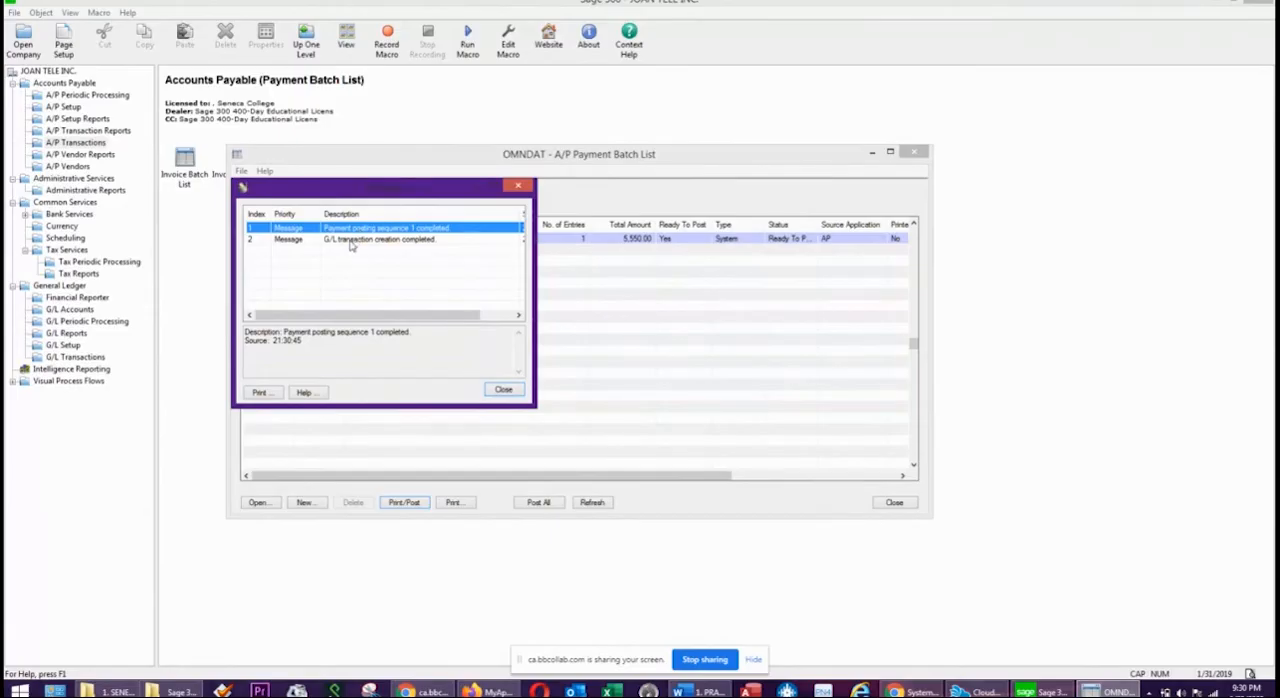
pyautogui.click(350, 241)
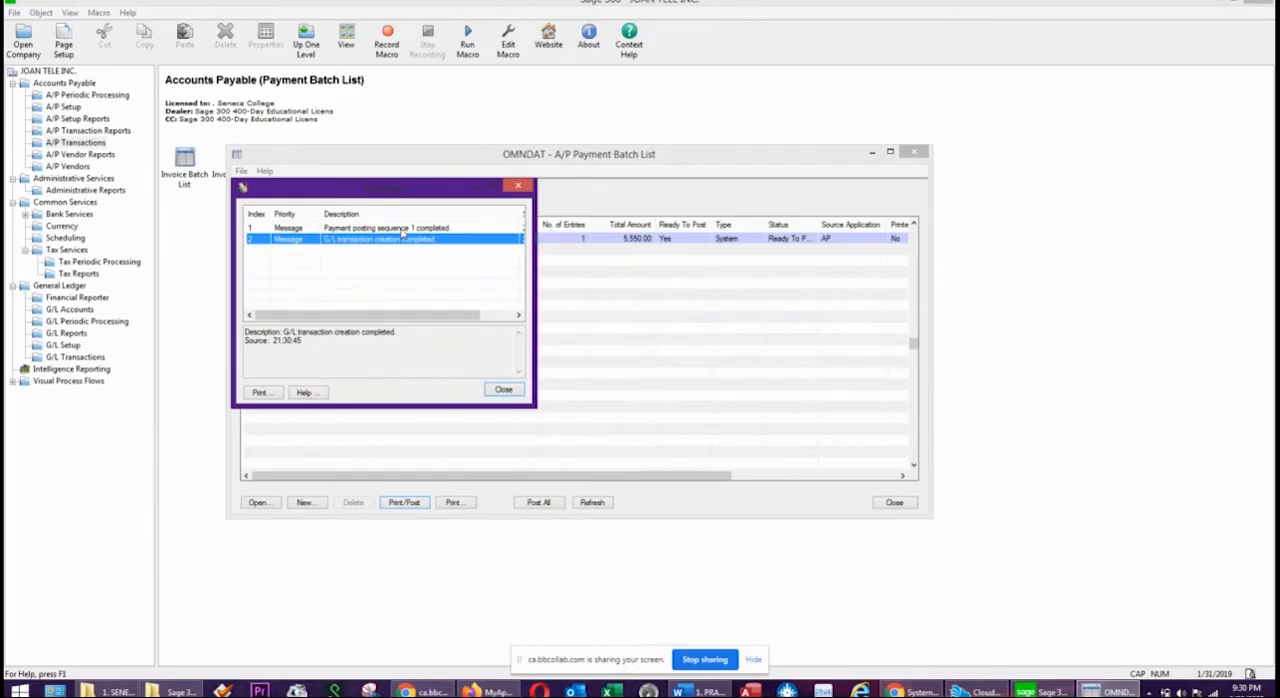
pyautogui.click(503, 390)
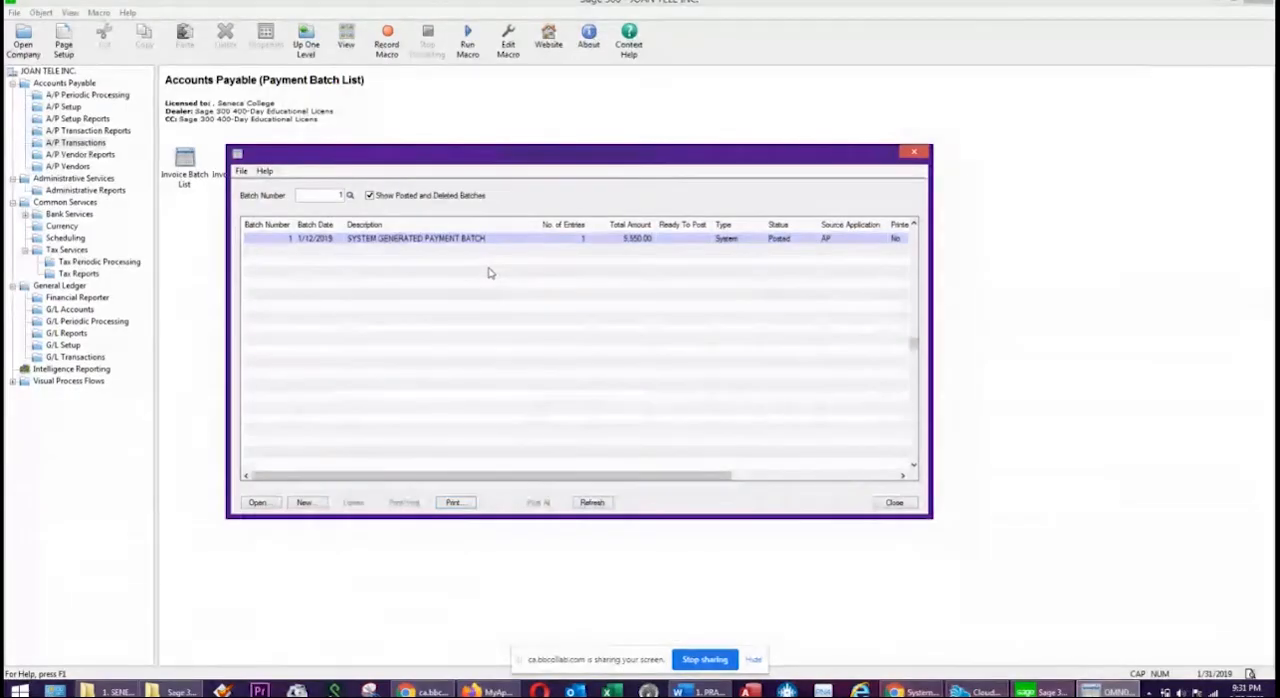
pyautogui.moveTo(551, 476); pyautogui.dragTo(444, 477)
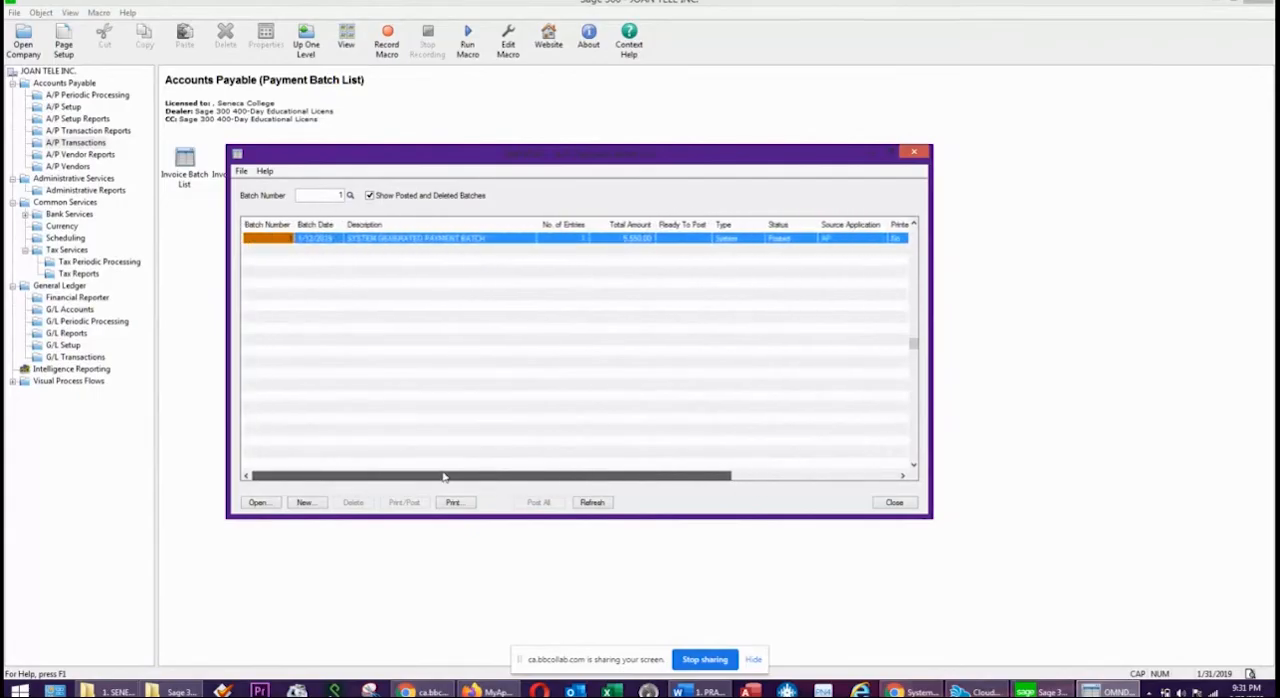
pyautogui.click(900, 503)
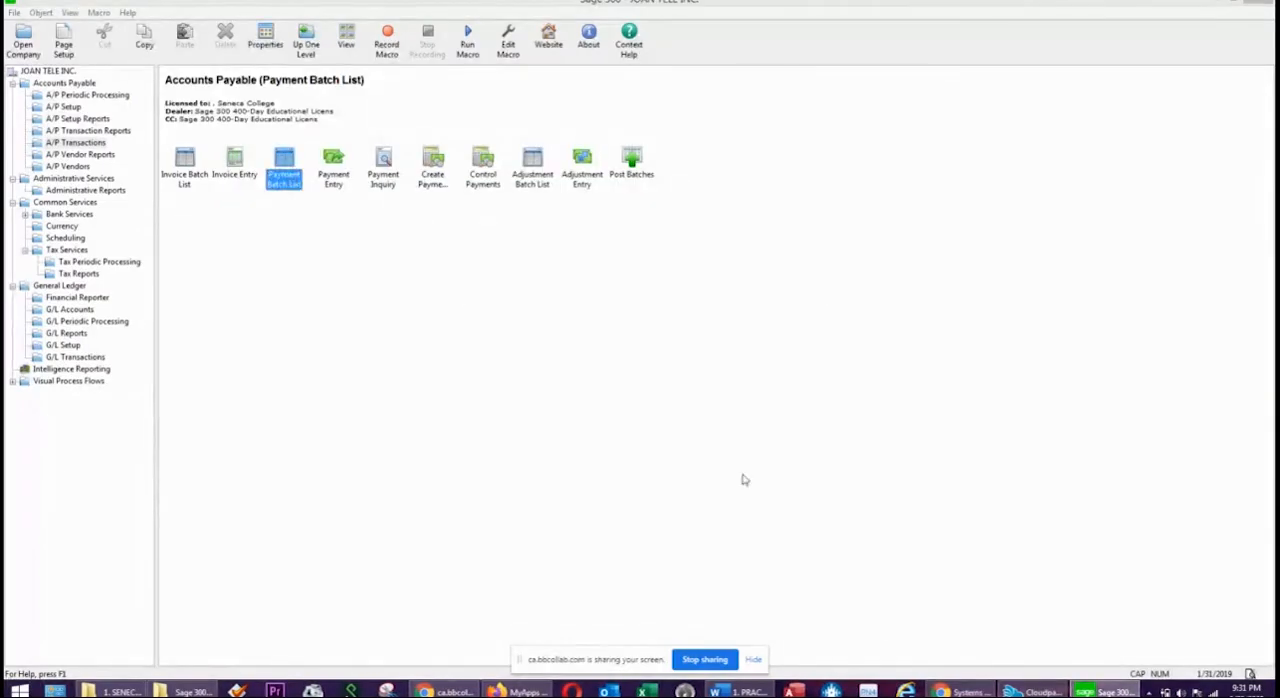
# Open G/L batch 000003 and review the debit and credit lines of its system-generated payment entry.
pyautogui.click(56, 358)
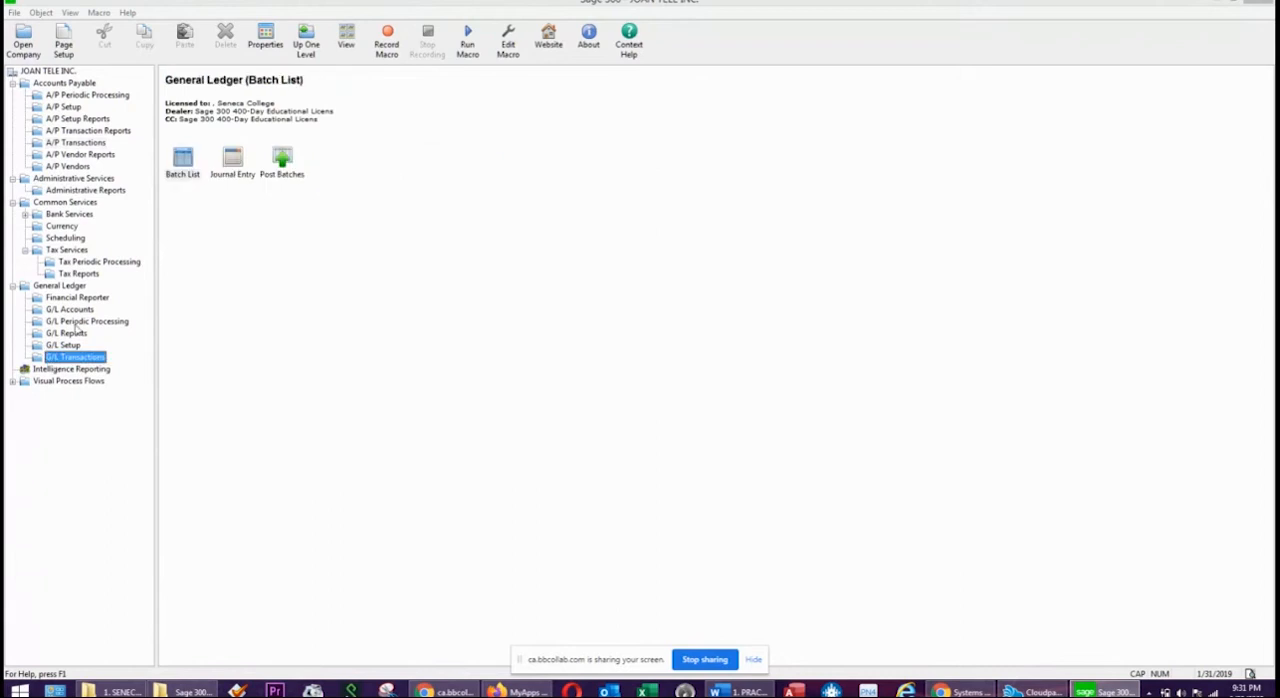
pyautogui.doubleClick(183, 155)
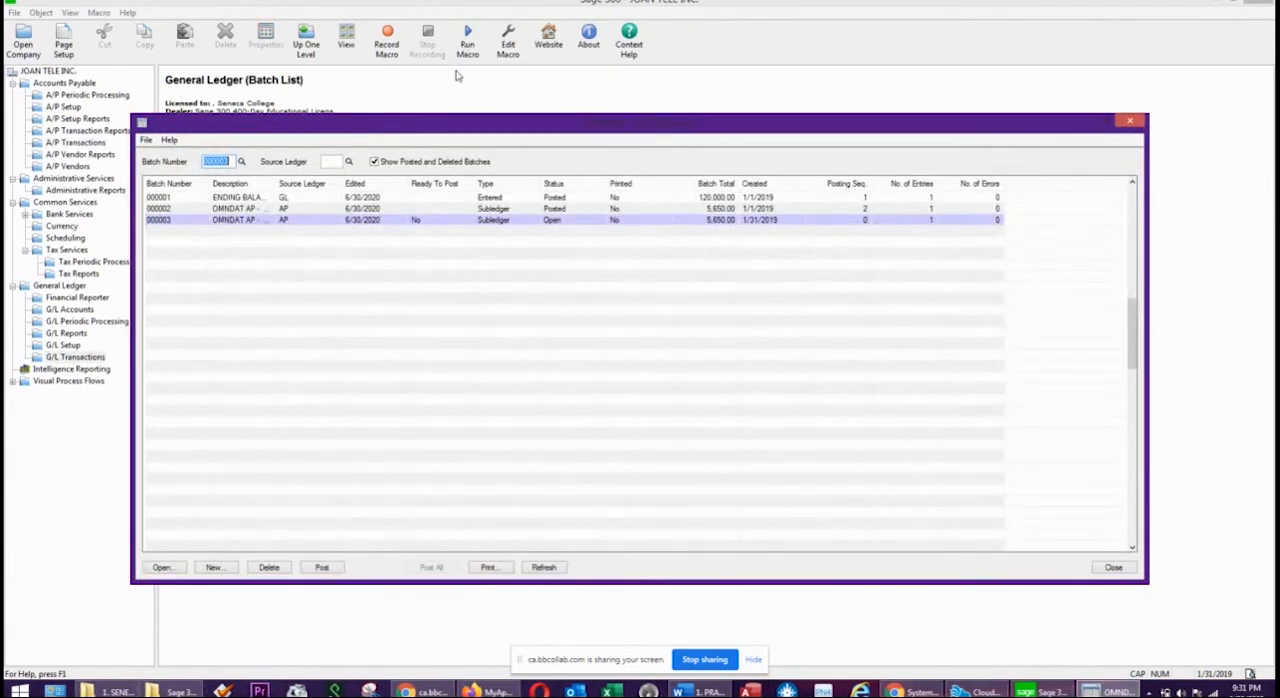
pyautogui.click(297, 224)
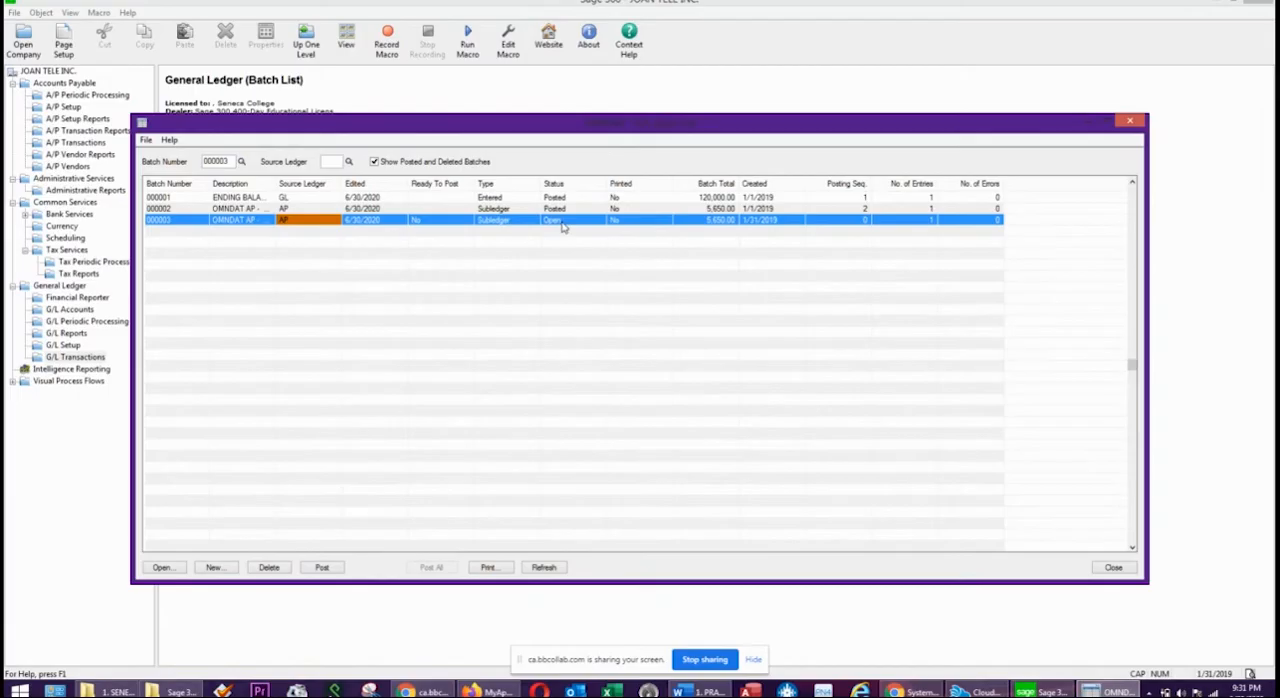
pyautogui.doubleClick(382, 223)
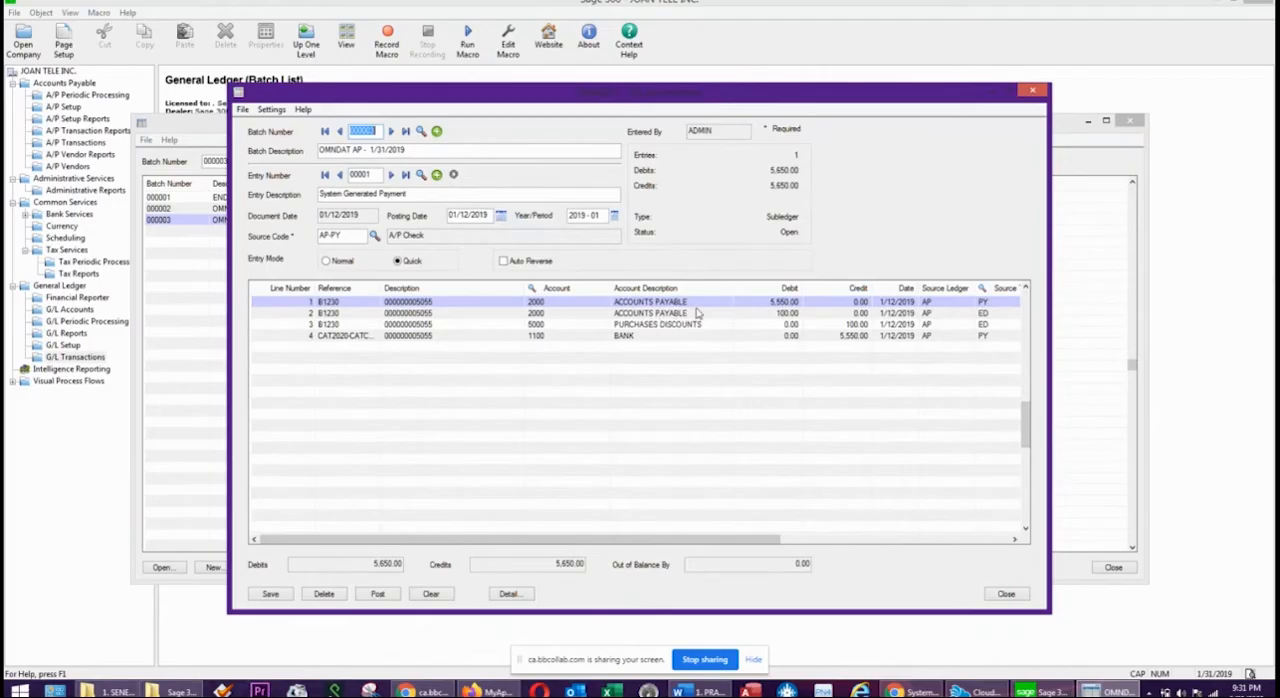
pyautogui.click(781, 315)
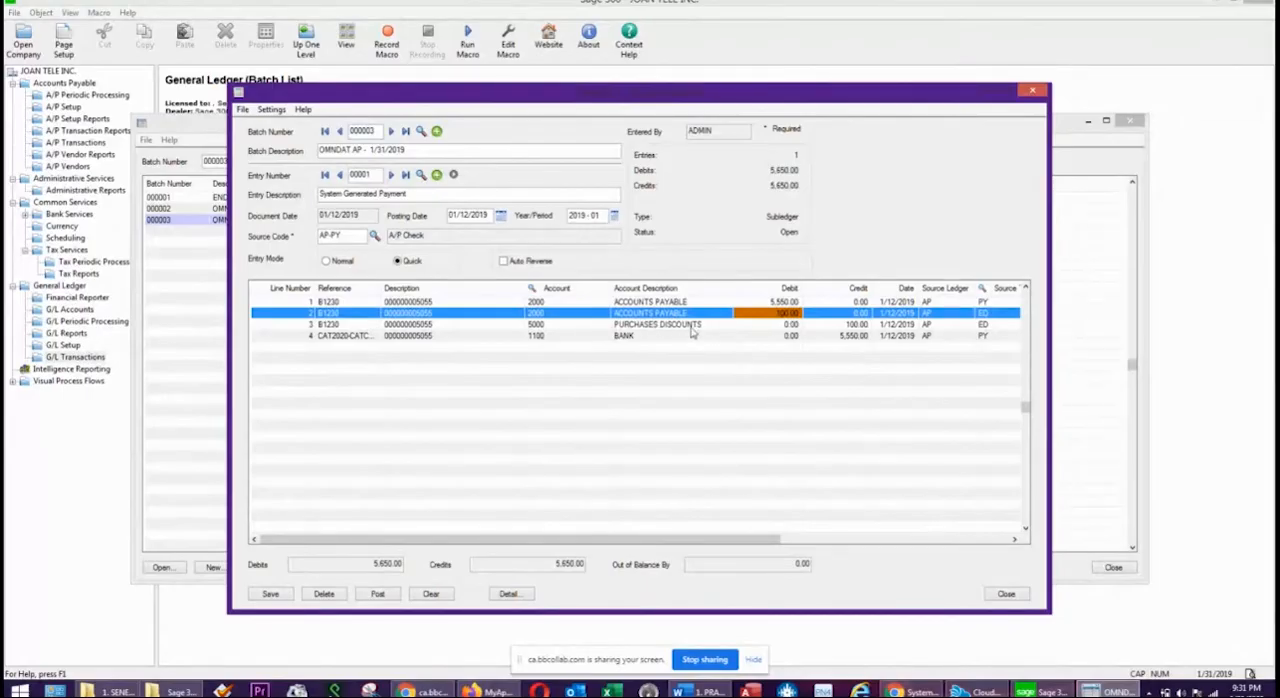
pyautogui.click(860, 325)
pyautogui.click(628, 327)
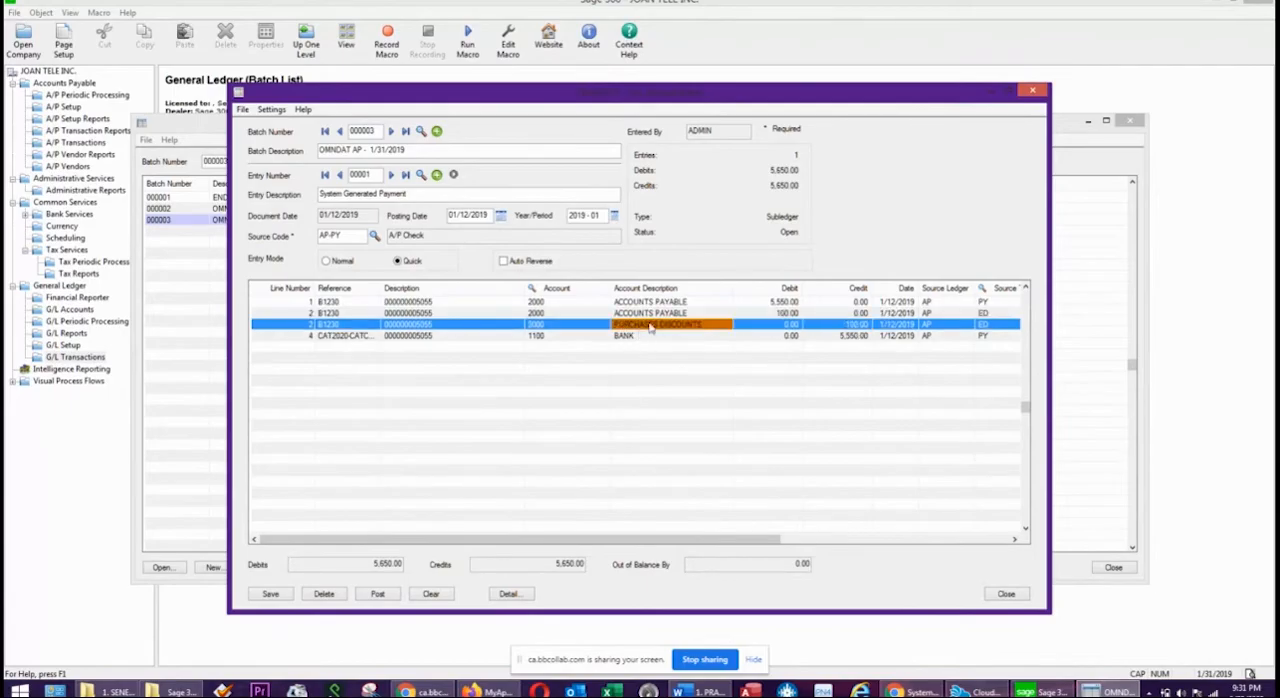
pyautogui.click(862, 337)
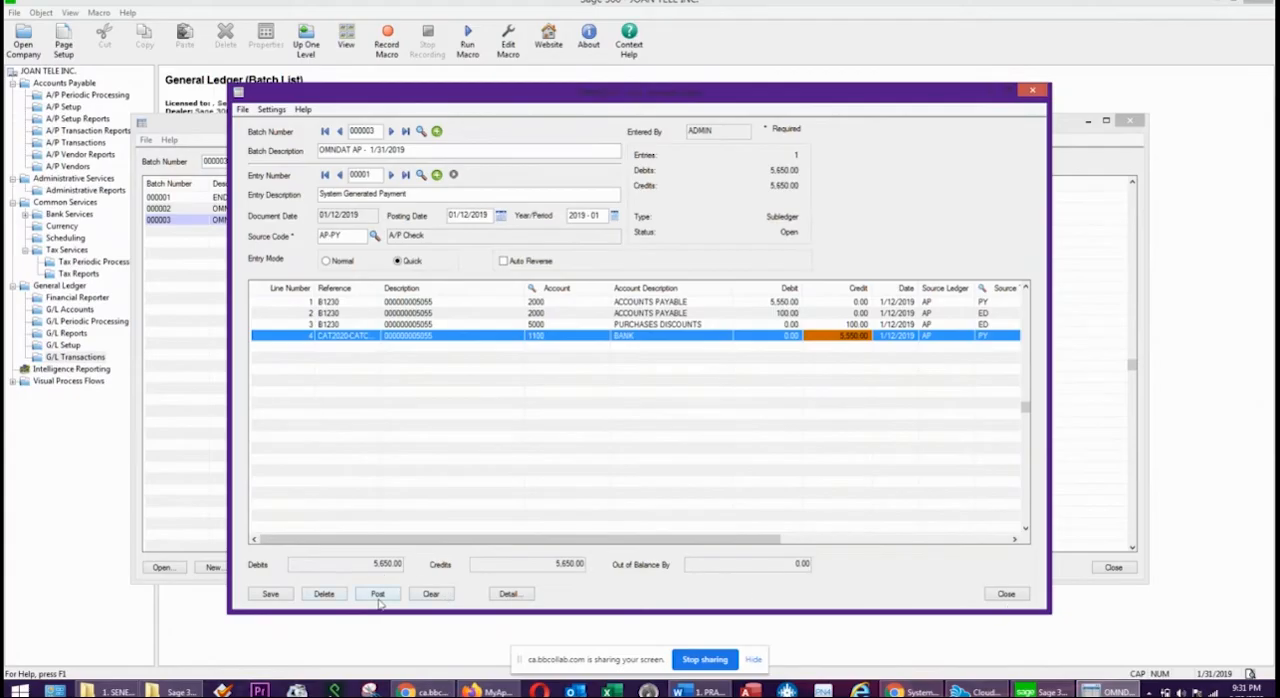
pyautogui.click(1006, 594)
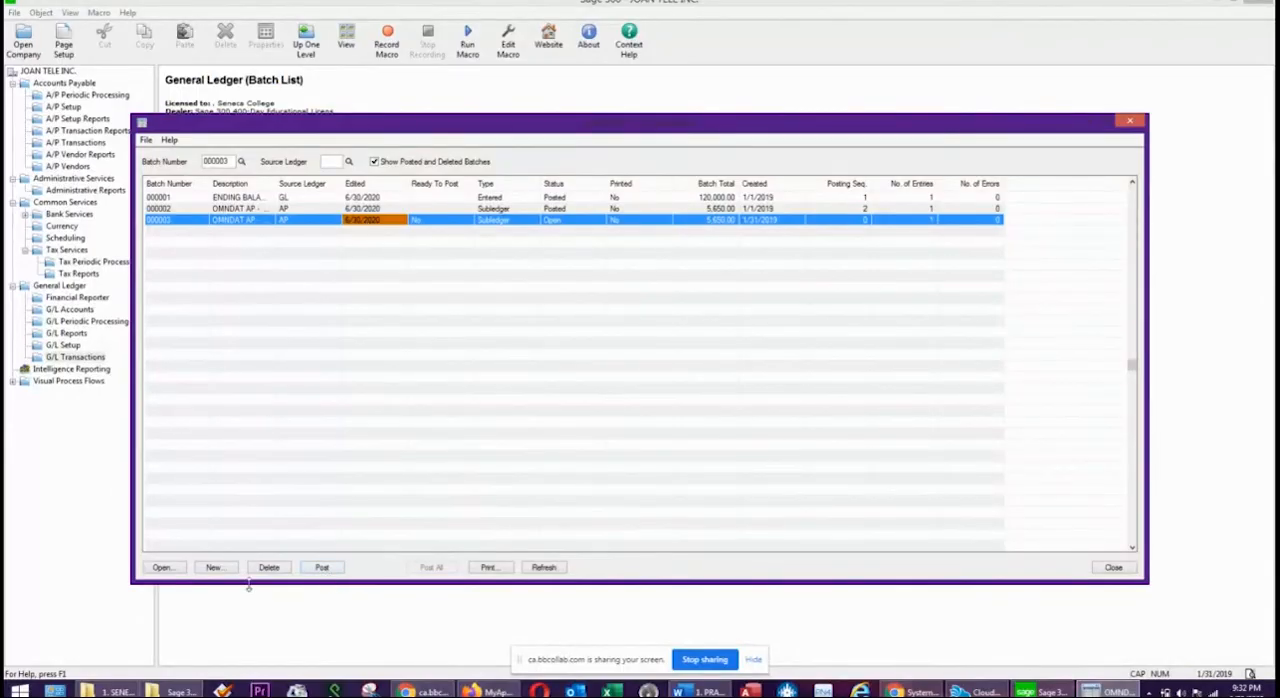
# Post G/L batch 000003 to the general ledger and close the G/L Batch List.
pyautogui.click(322, 567)
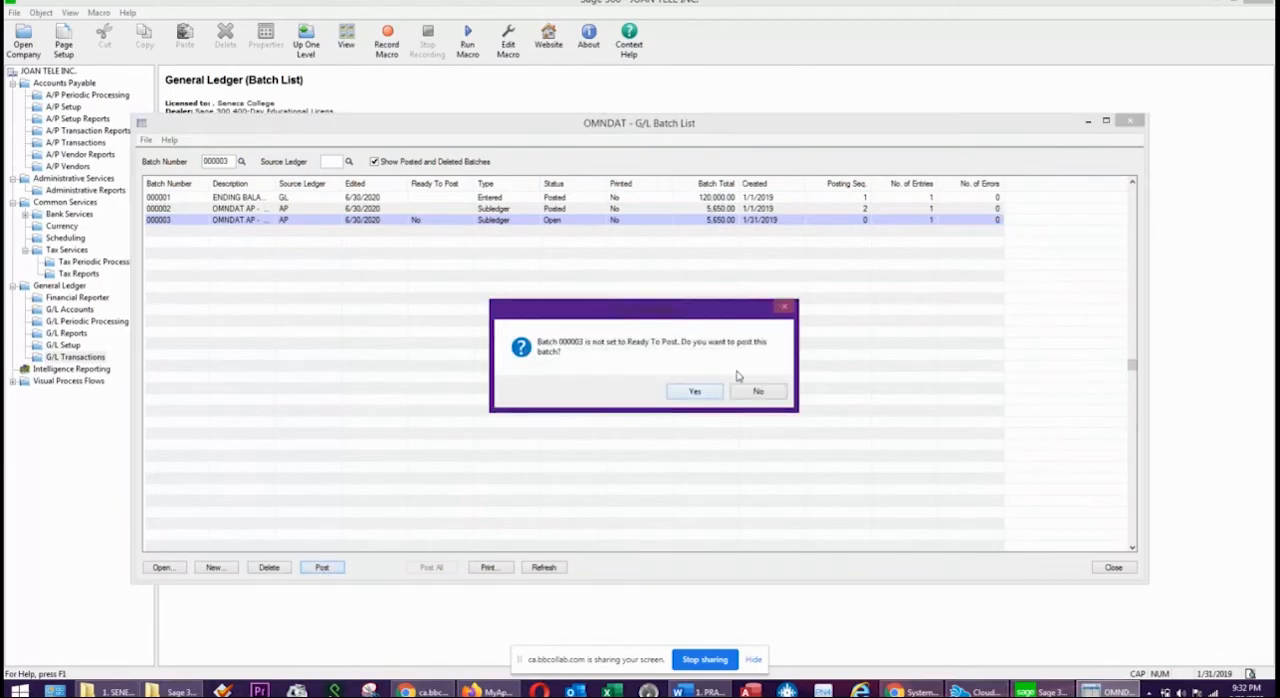
pyautogui.click(697, 392)
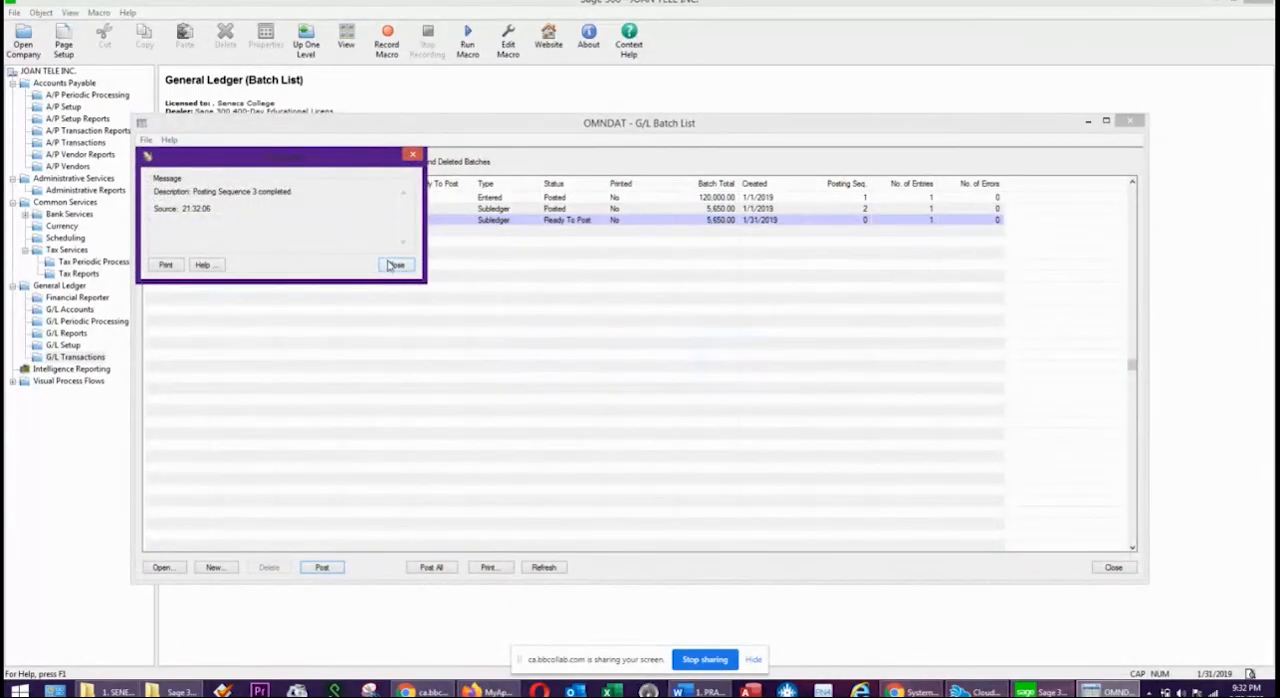
pyautogui.click(393, 265)
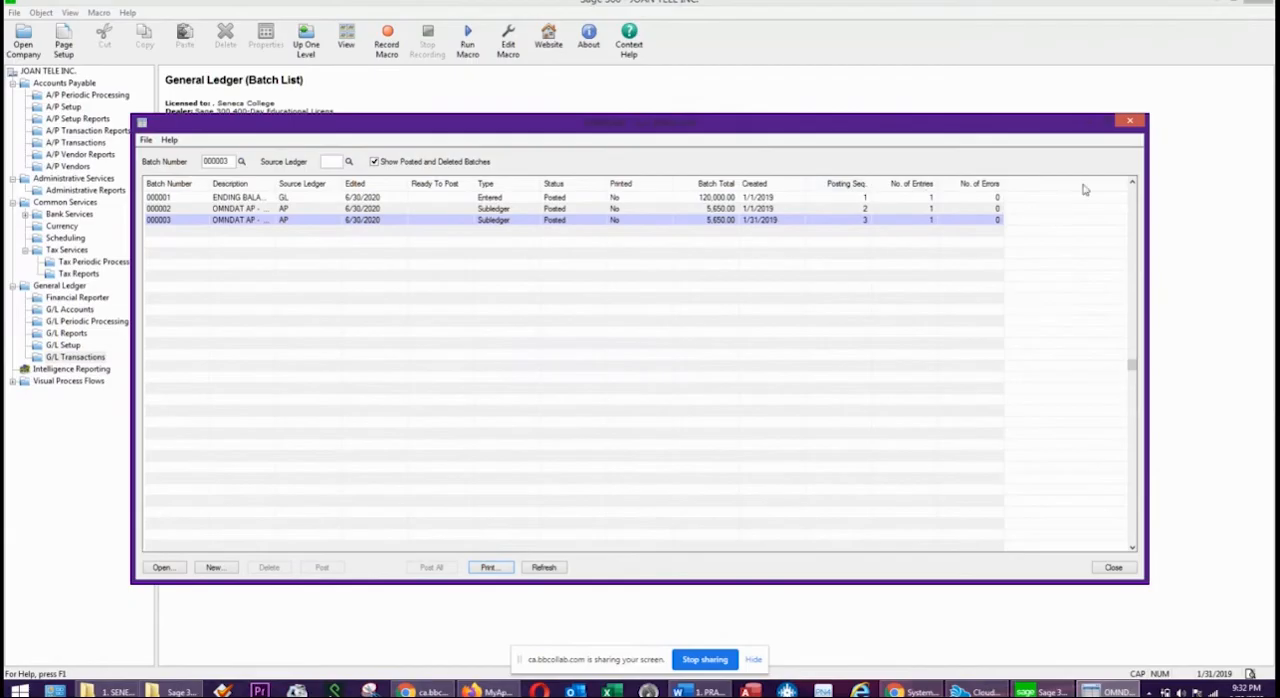
pyautogui.click(1131, 122)
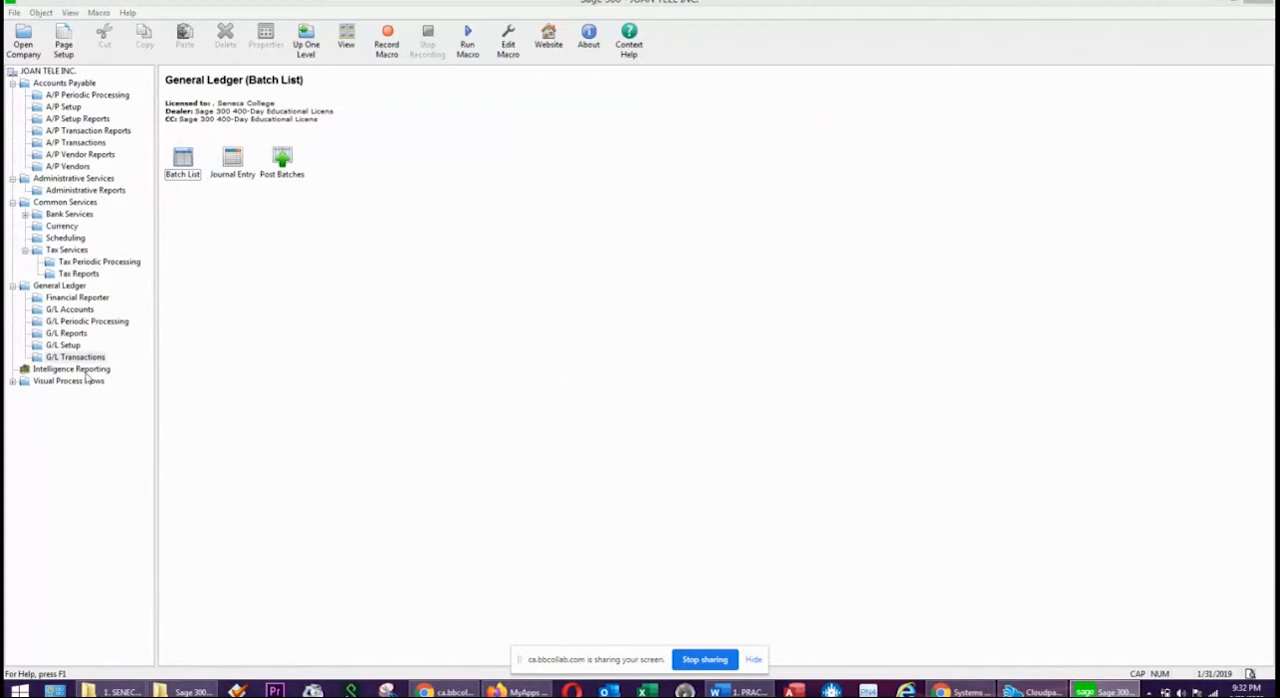
# Preview the Trial Balance report for period 2019-01, check the Bank balance, and close the report.
pyautogui.click(70, 333)
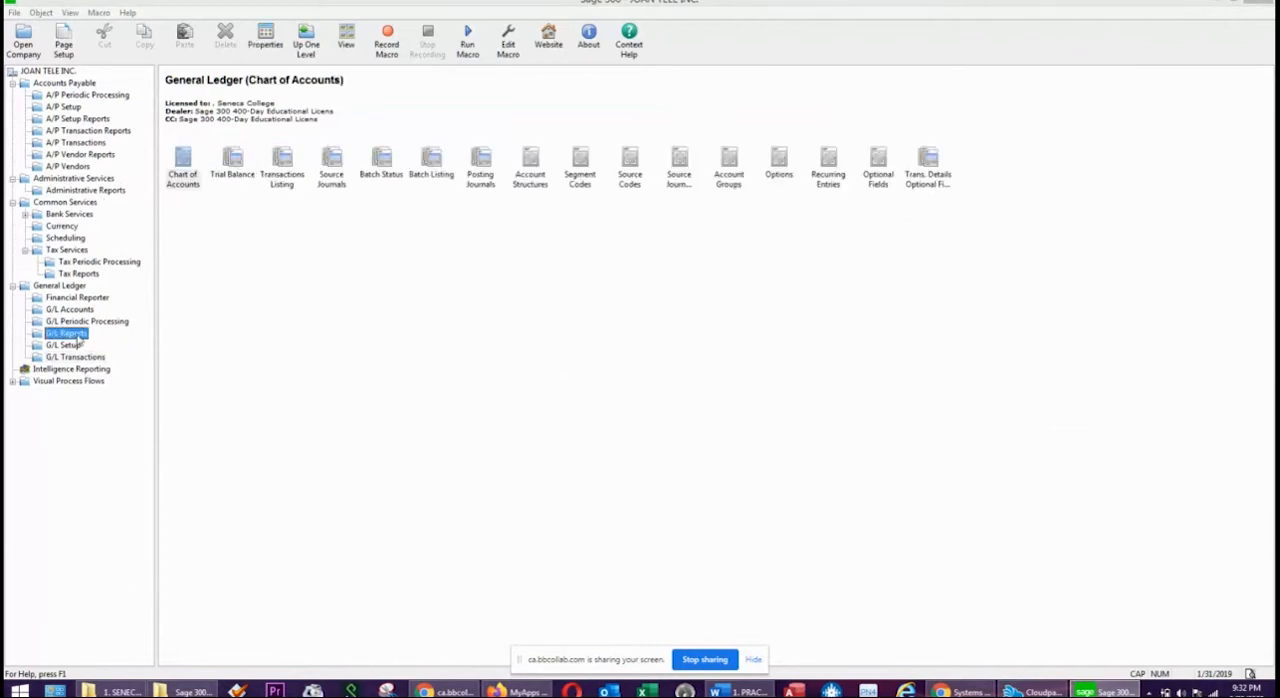
pyautogui.doubleClick(231, 165)
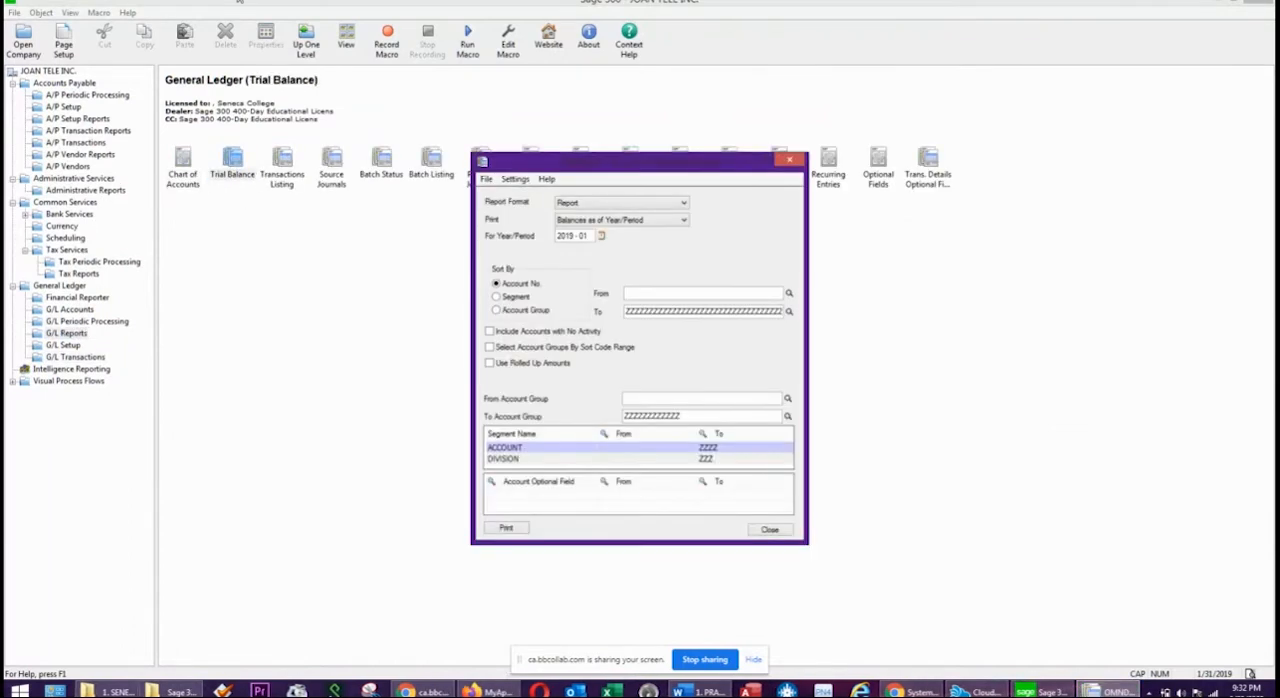
pyautogui.click(515, 527)
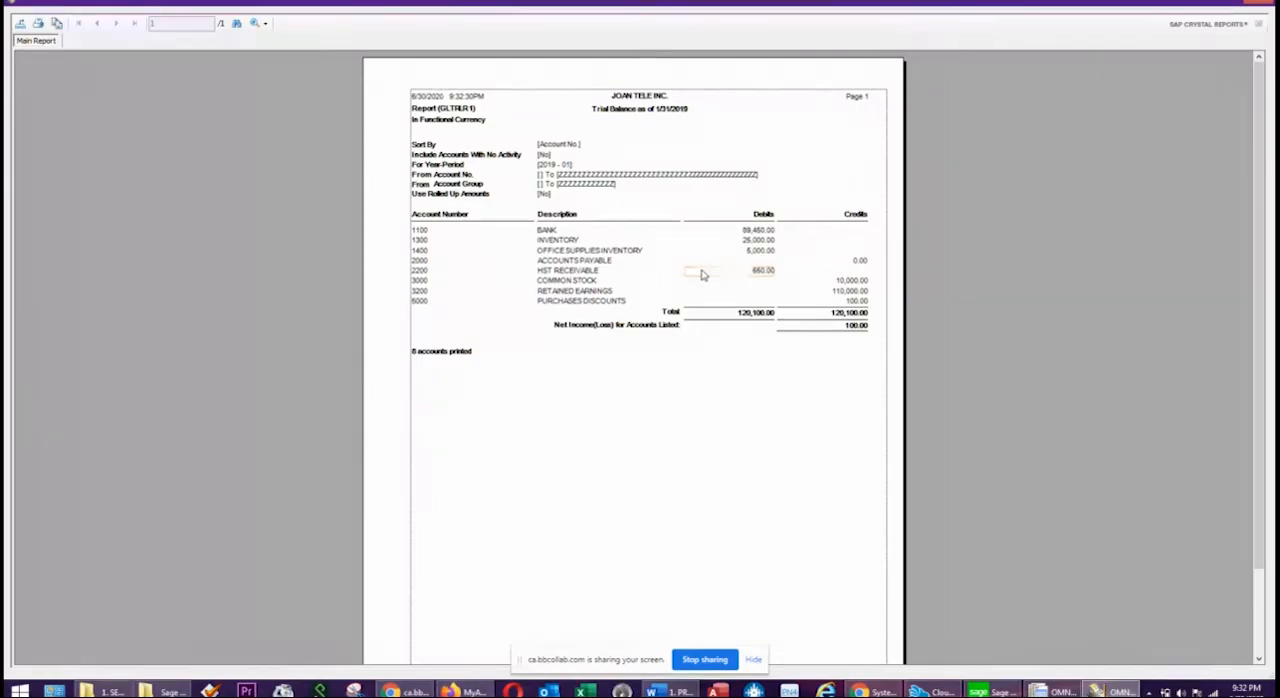
pyautogui.click(748, 231)
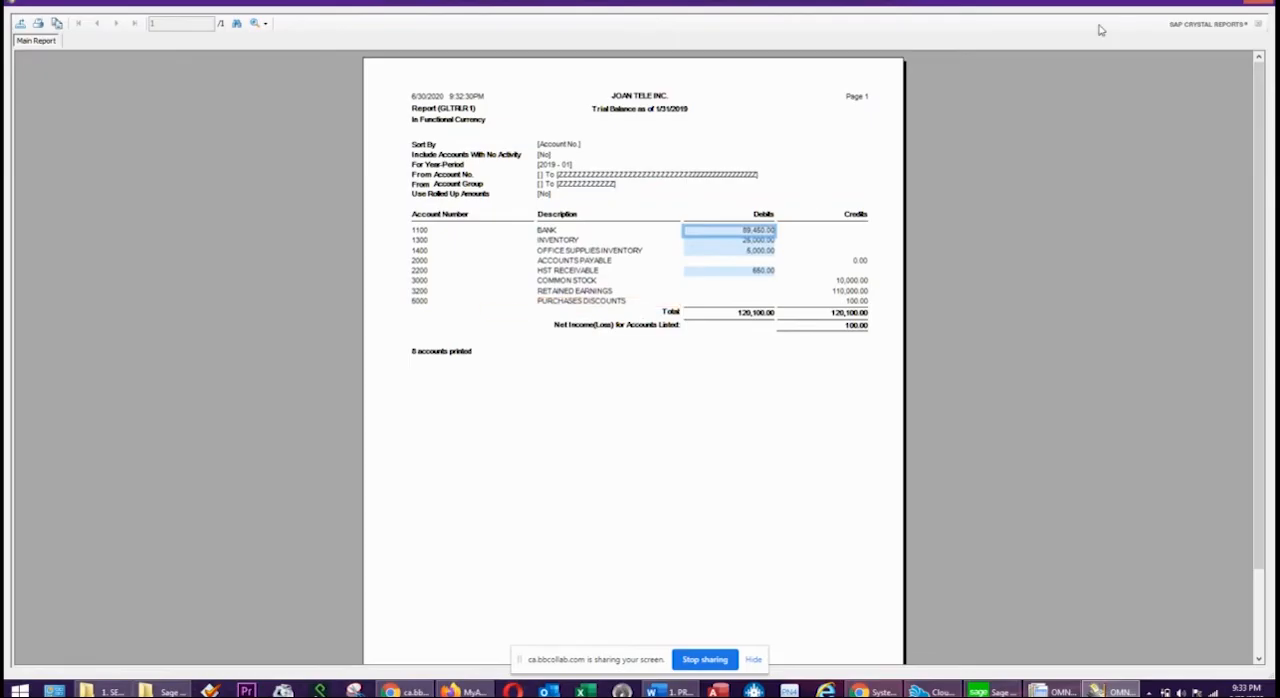
pyautogui.click(1263, 5)
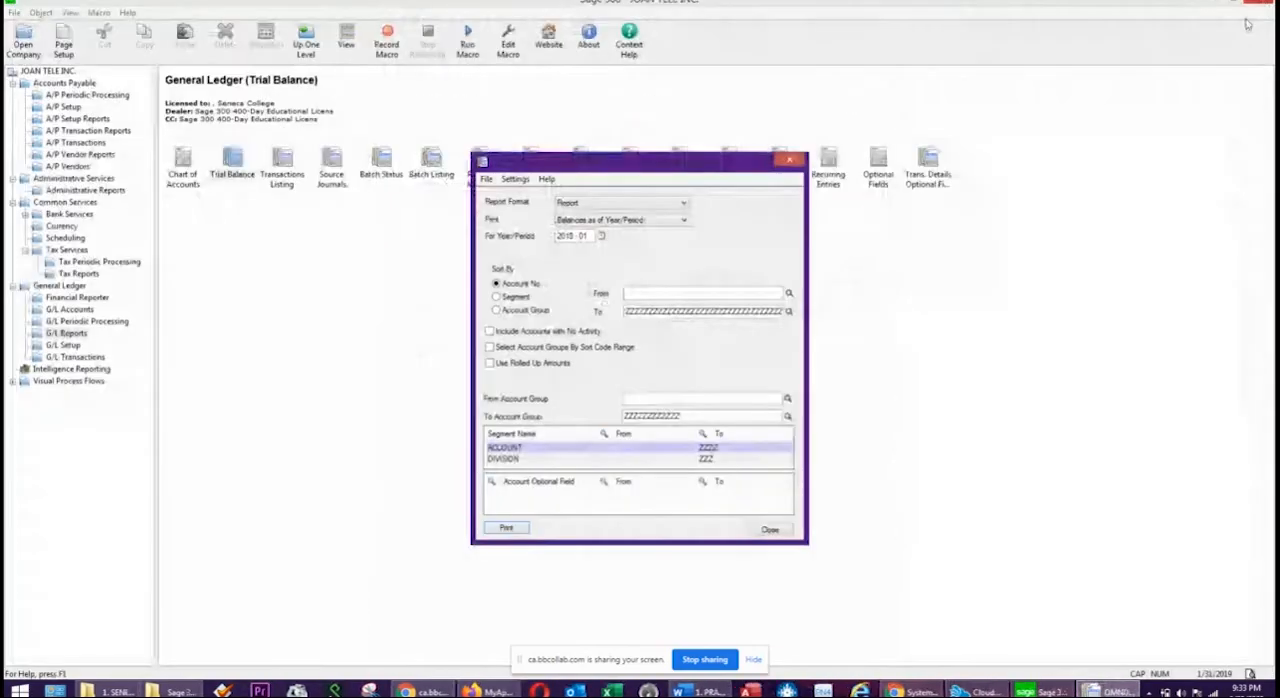
pyautogui.click(767, 529)
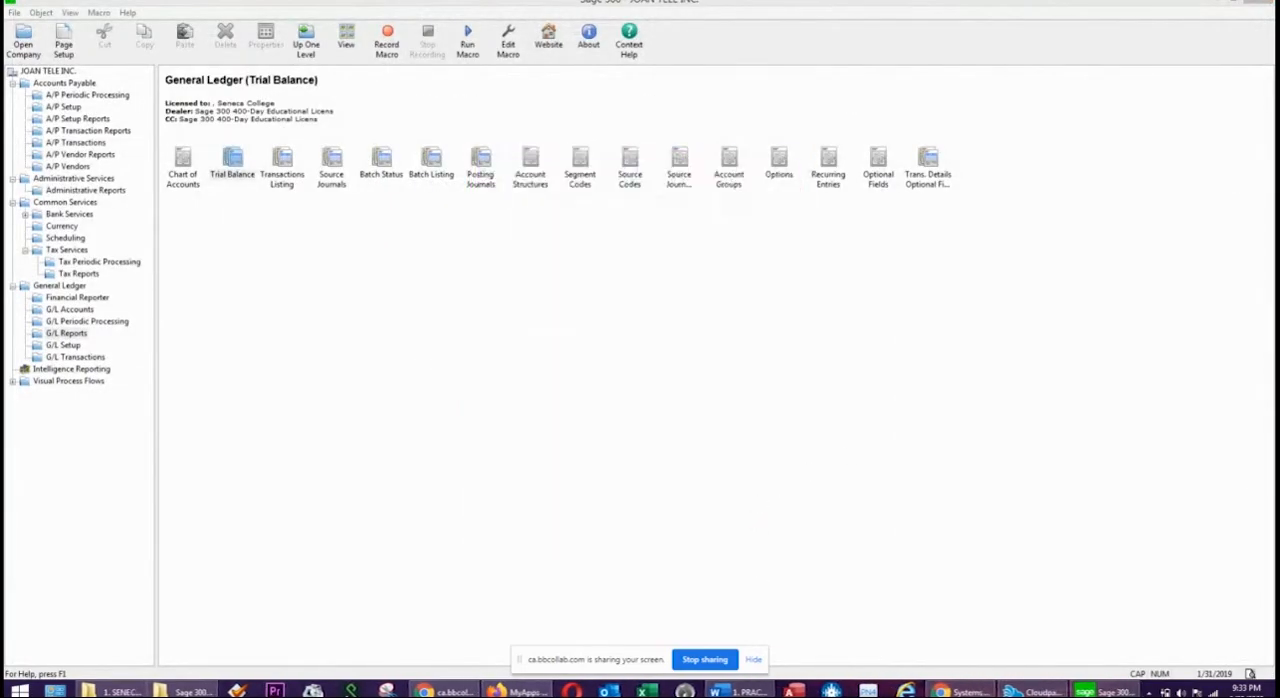
pyautogui.click(740, 691)
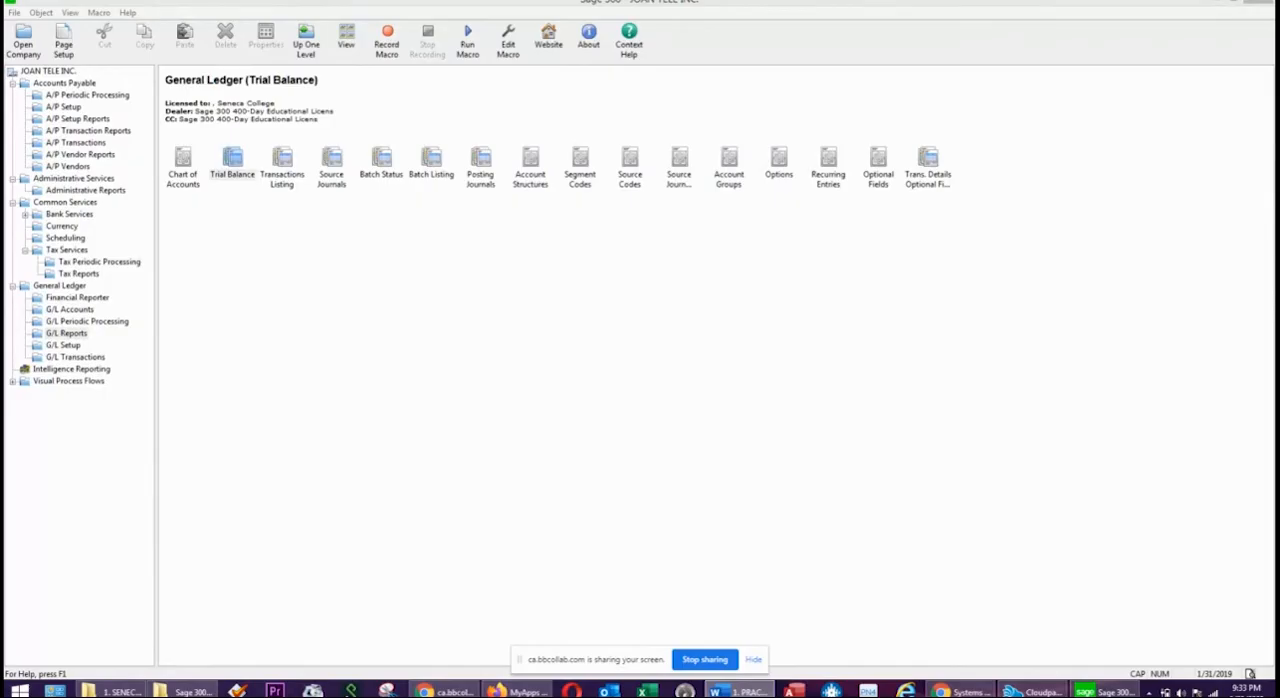
pyautogui.click(531, 293)
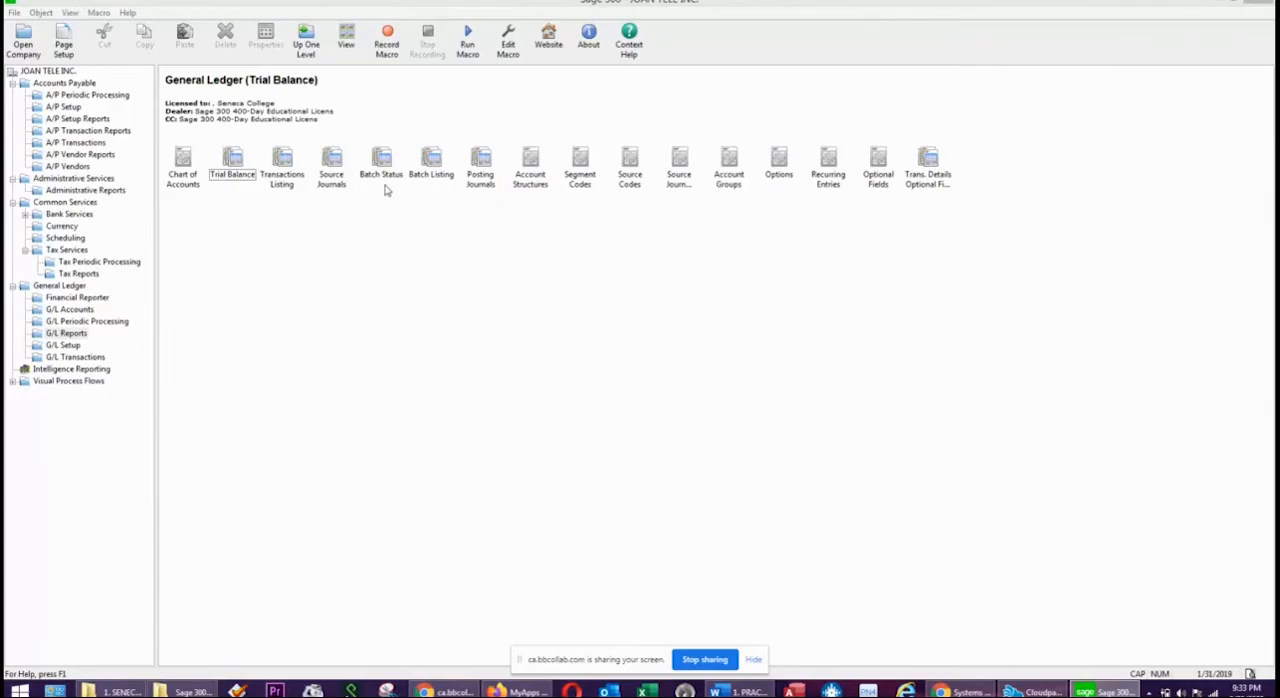
# Open the A/P Aged Payables report and try to print it by due date as of 01/31/2019.
pyautogui.click(94, 131)
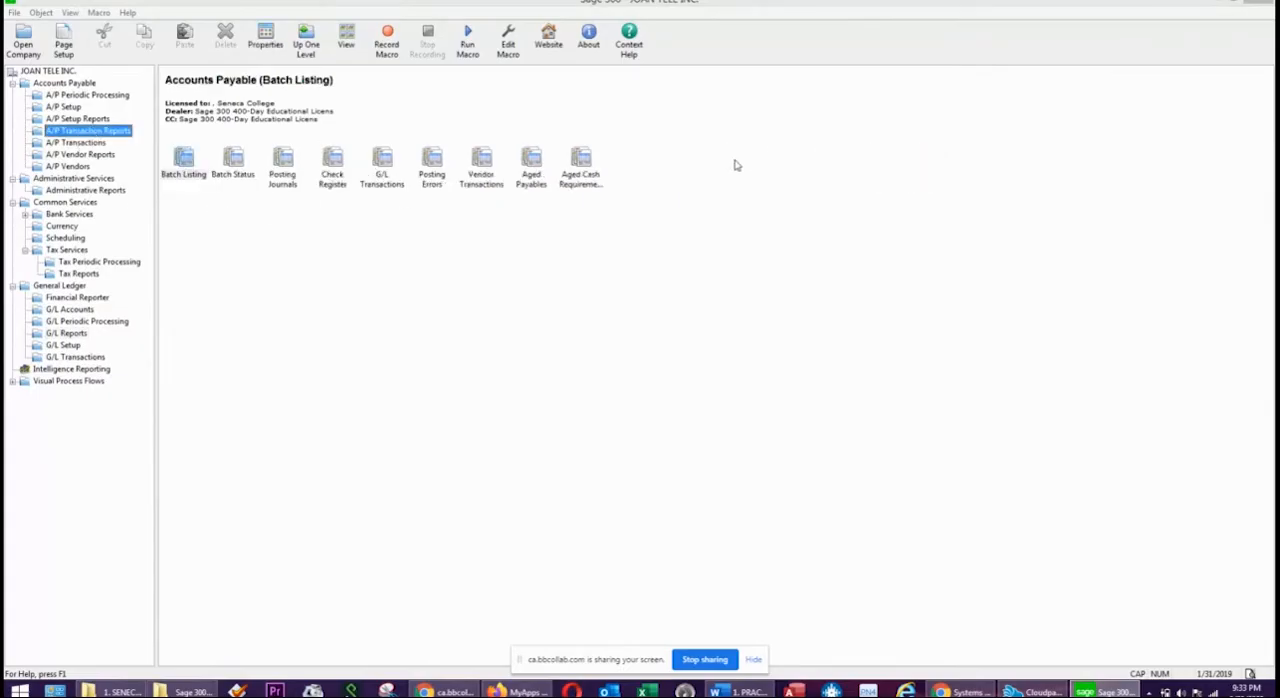
pyautogui.click(545, 177)
pyautogui.doubleClick(545, 177)
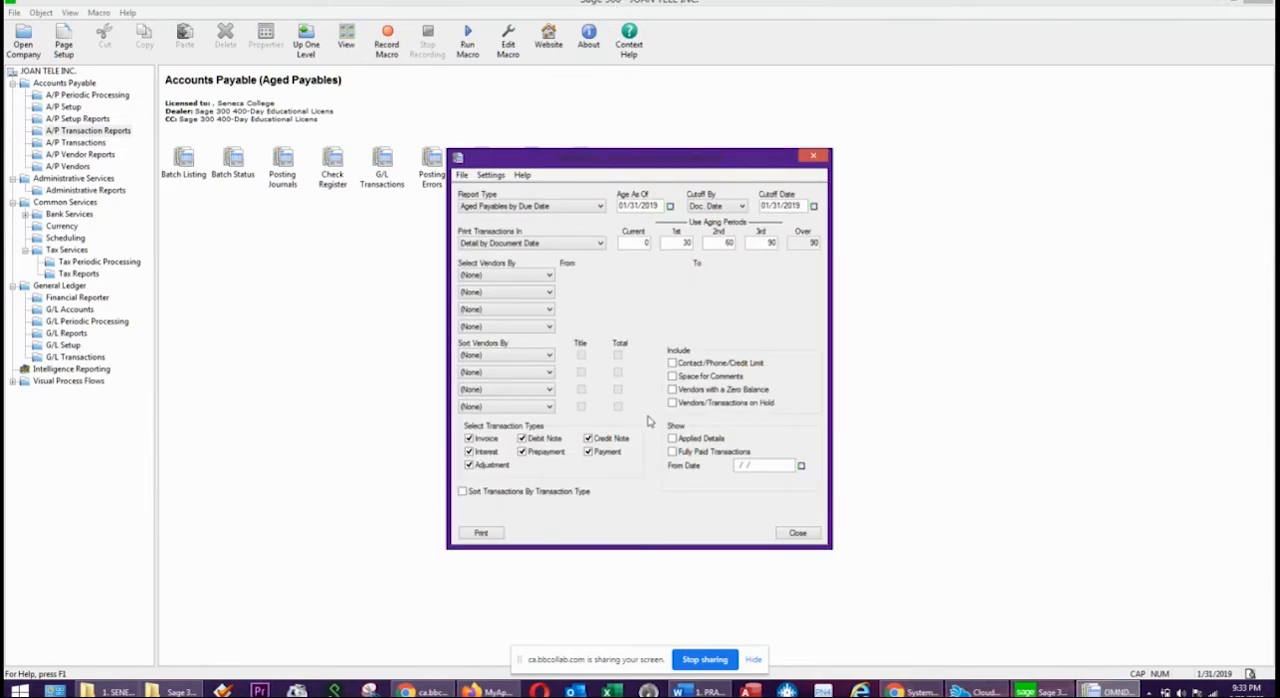
pyautogui.click(481, 533)
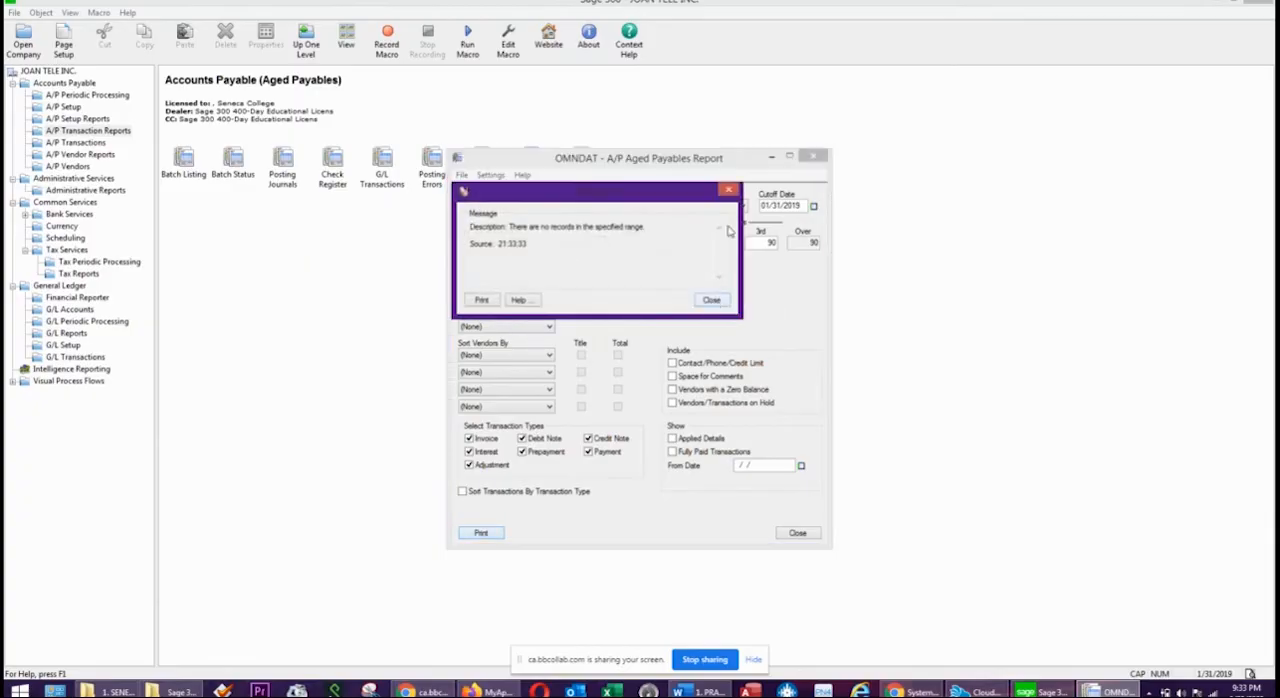
pyautogui.click(710, 300)
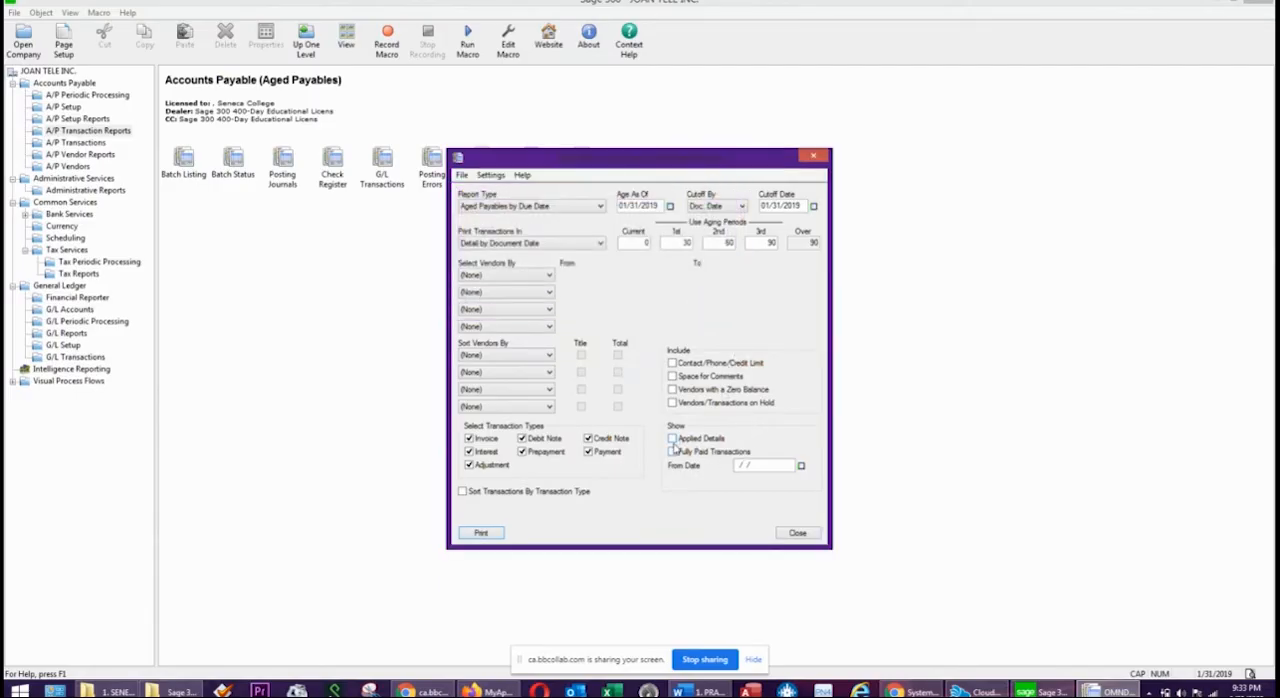
# Print the Aged Payables report including zero-balance vendors, applied details and fully paid transactions, and close it after reviewing CATCH 20 INC.
pyautogui.click(672, 440)
pyautogui.click(483, 532)
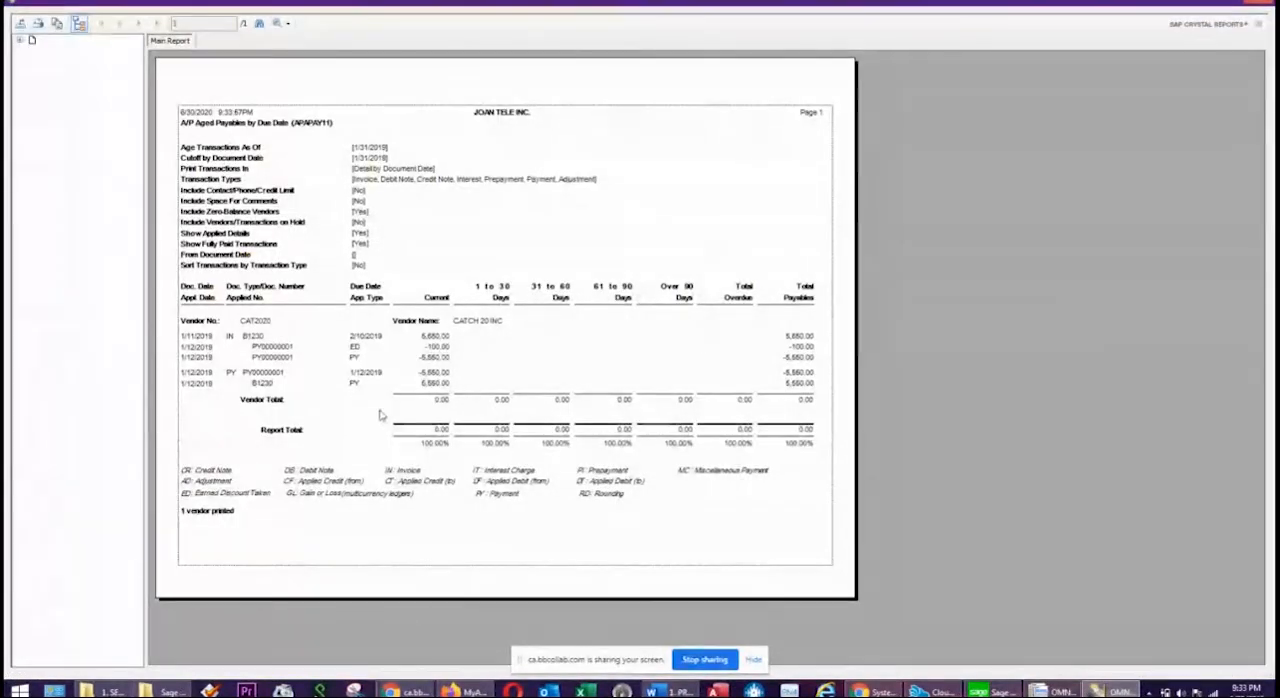
pyautogui.click(80, 23)
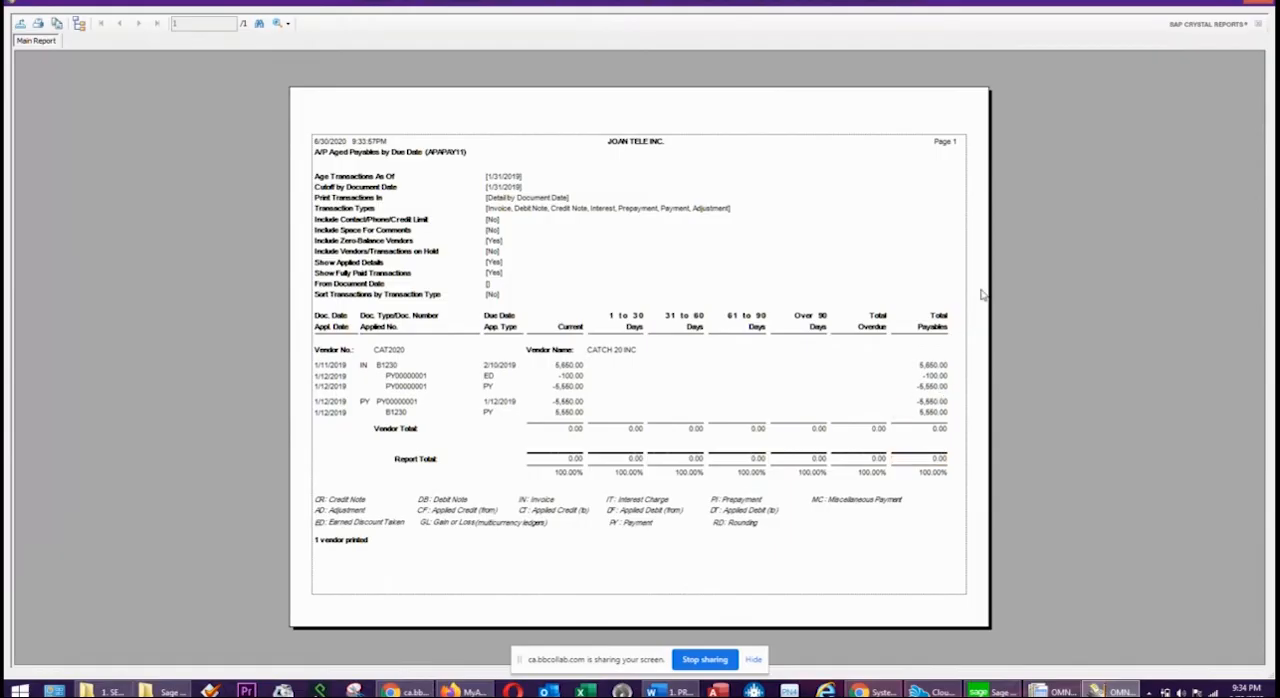
pyautogui.click(1266, 6)
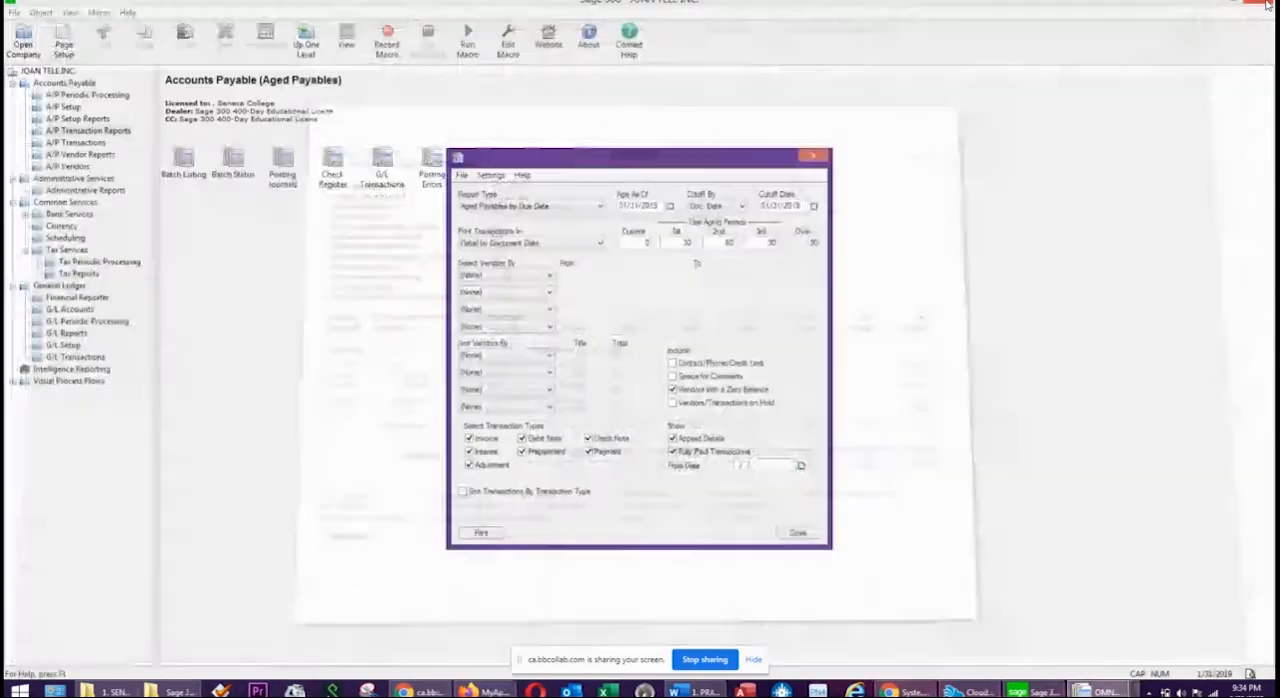
pyautogui.click(817, 158)
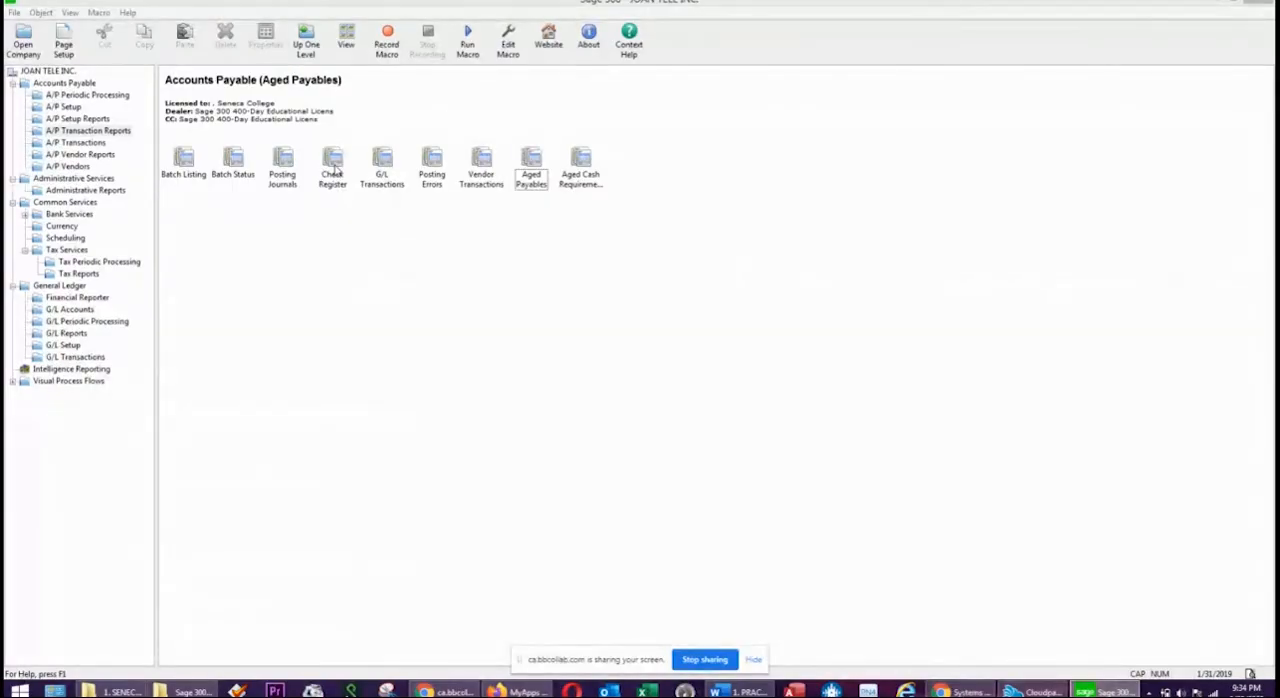
# Print the A/P Check Register for posting sequence 1 with the G/L summary, review the CATCH 20 INC payment, and close it.
pyautogui.doubleClick(334, 168)
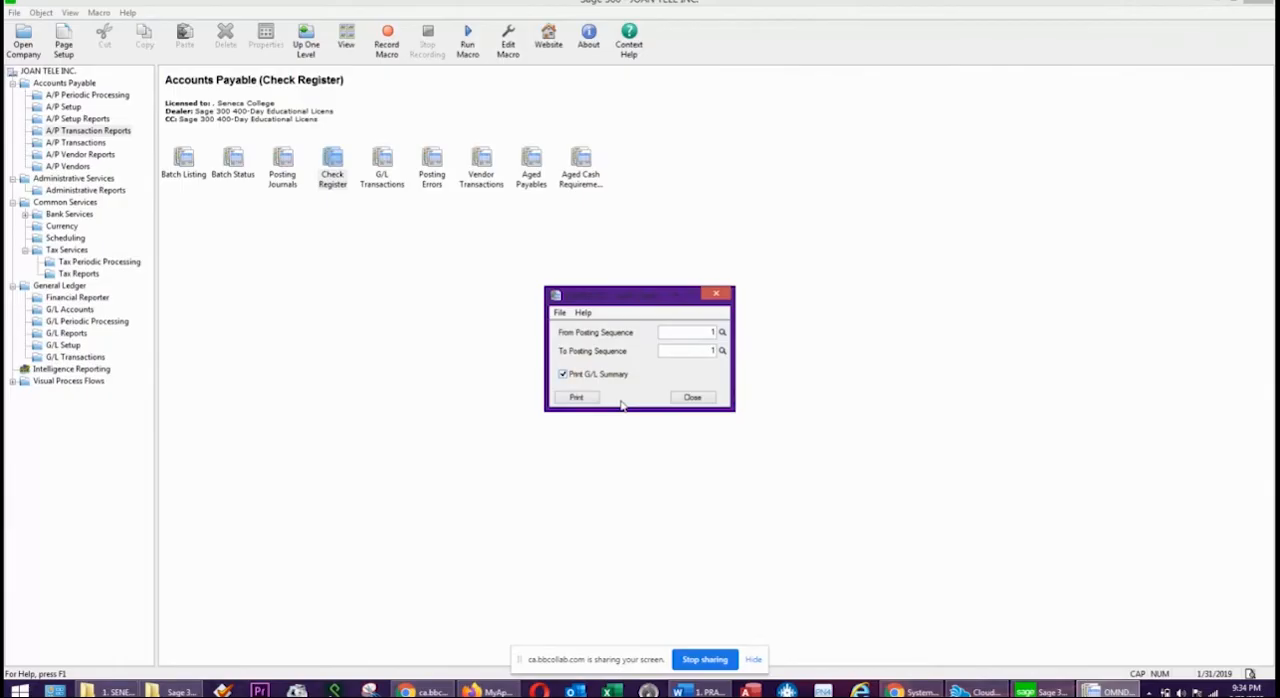
pyautogui.click(577, 398)
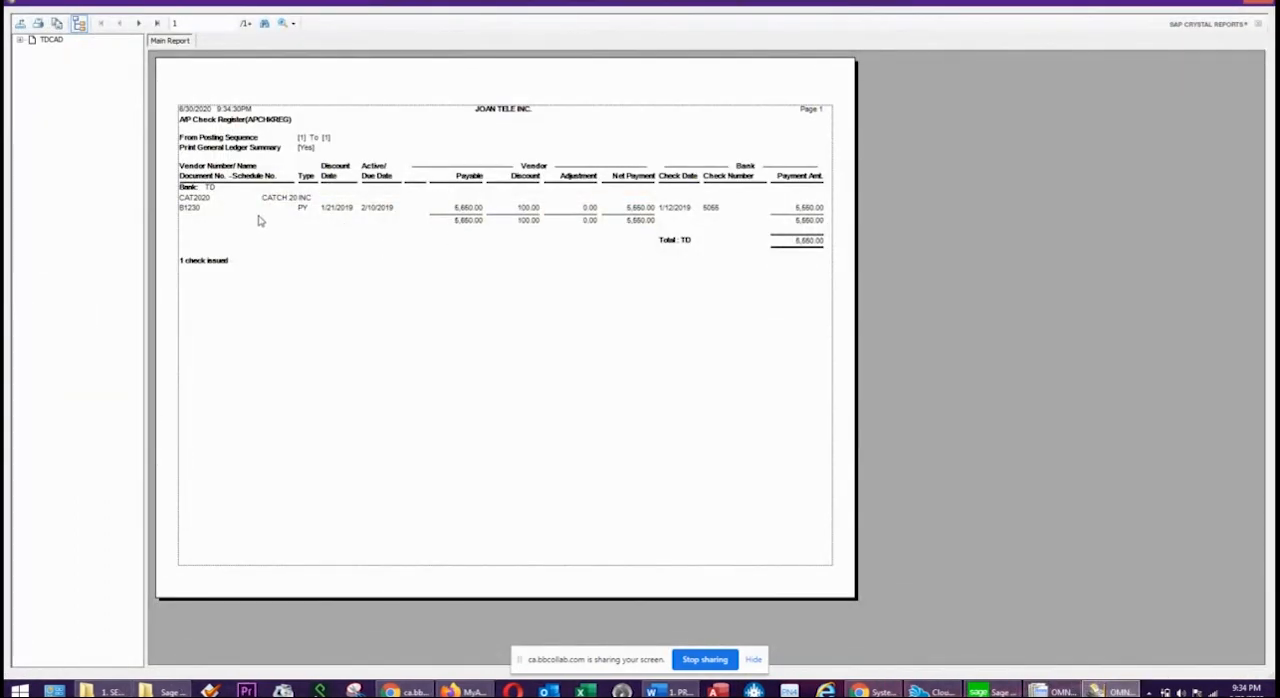
pyautogui.click(208, 199)
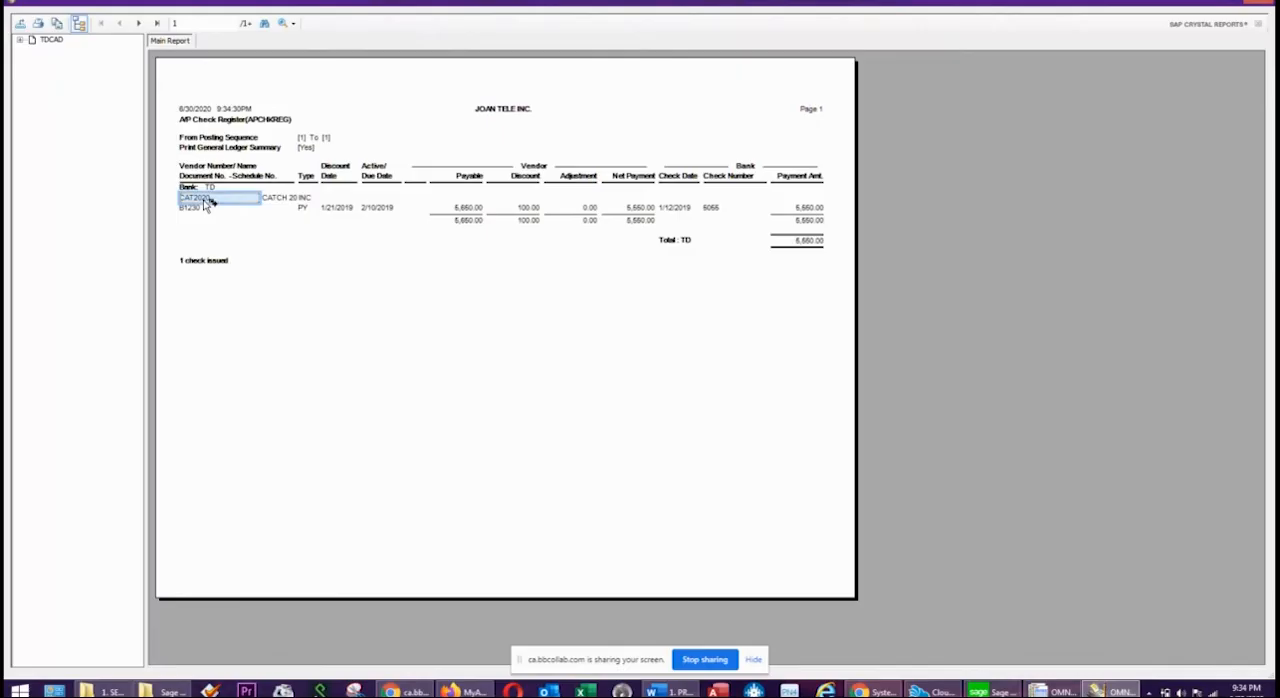
pyautogui.click(294, 201)
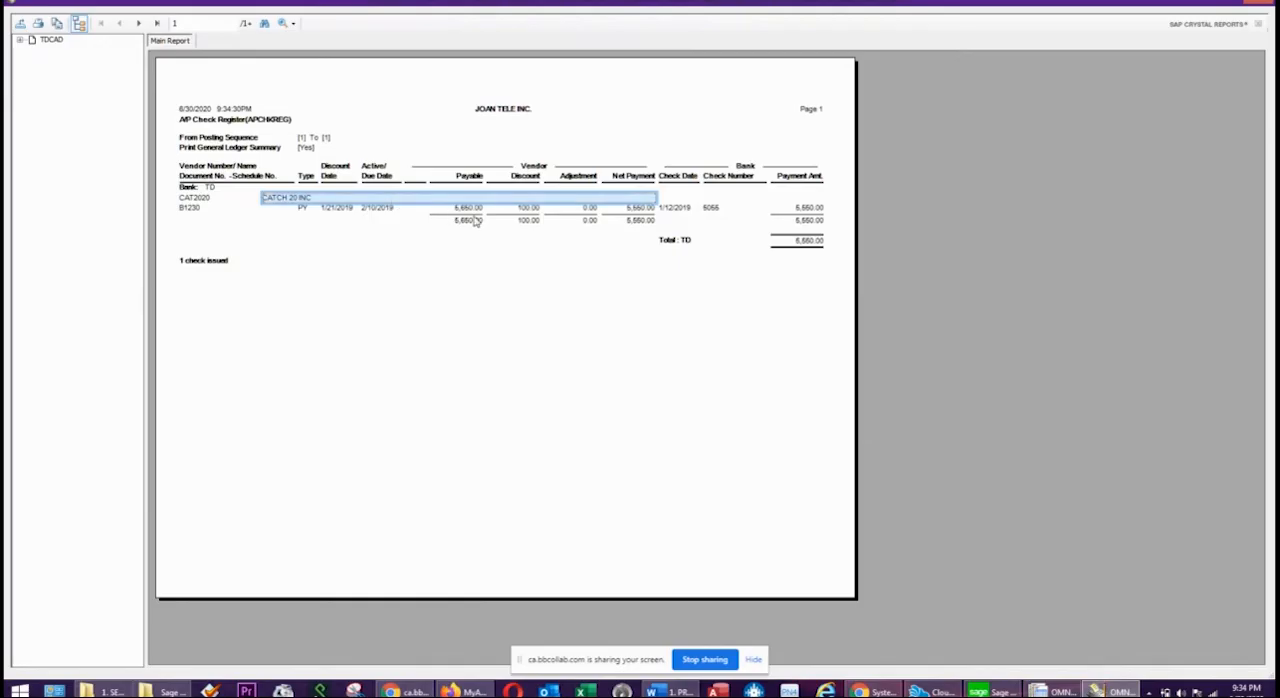
pyautogui.click(530, 210)
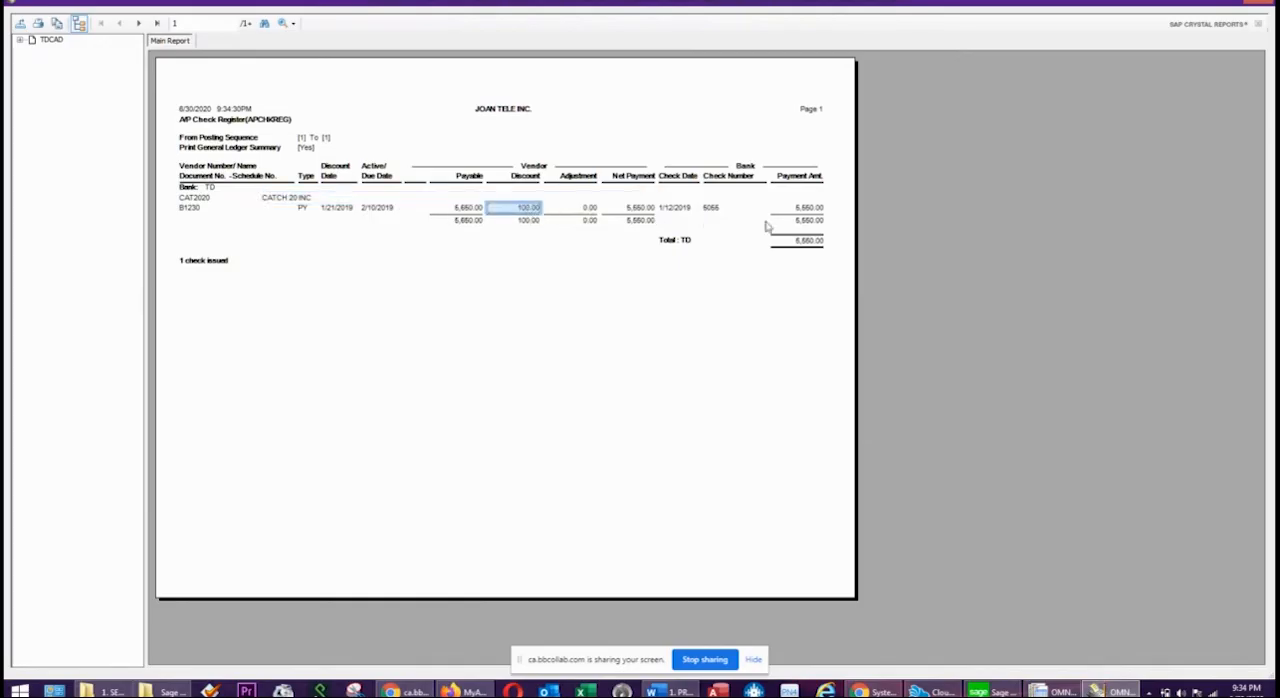
pyautogui.click(709, 209)
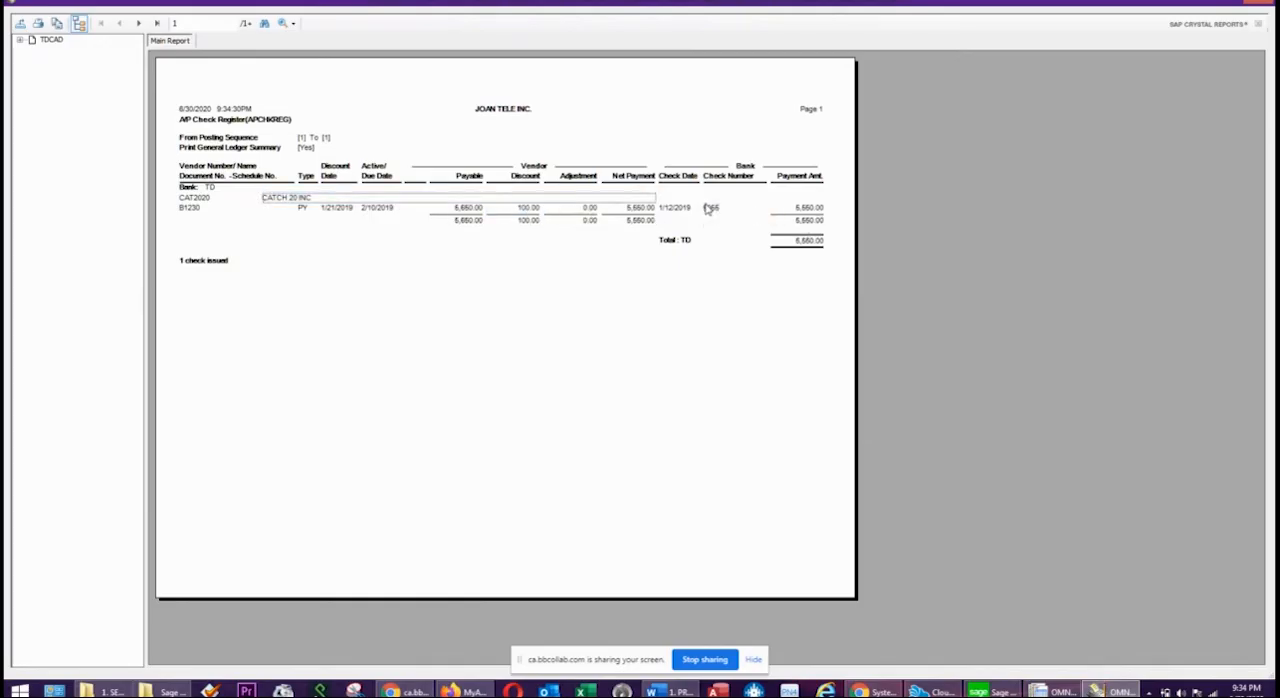
pyautogui.click(706, 214)
pyautogui.click(674, 212)
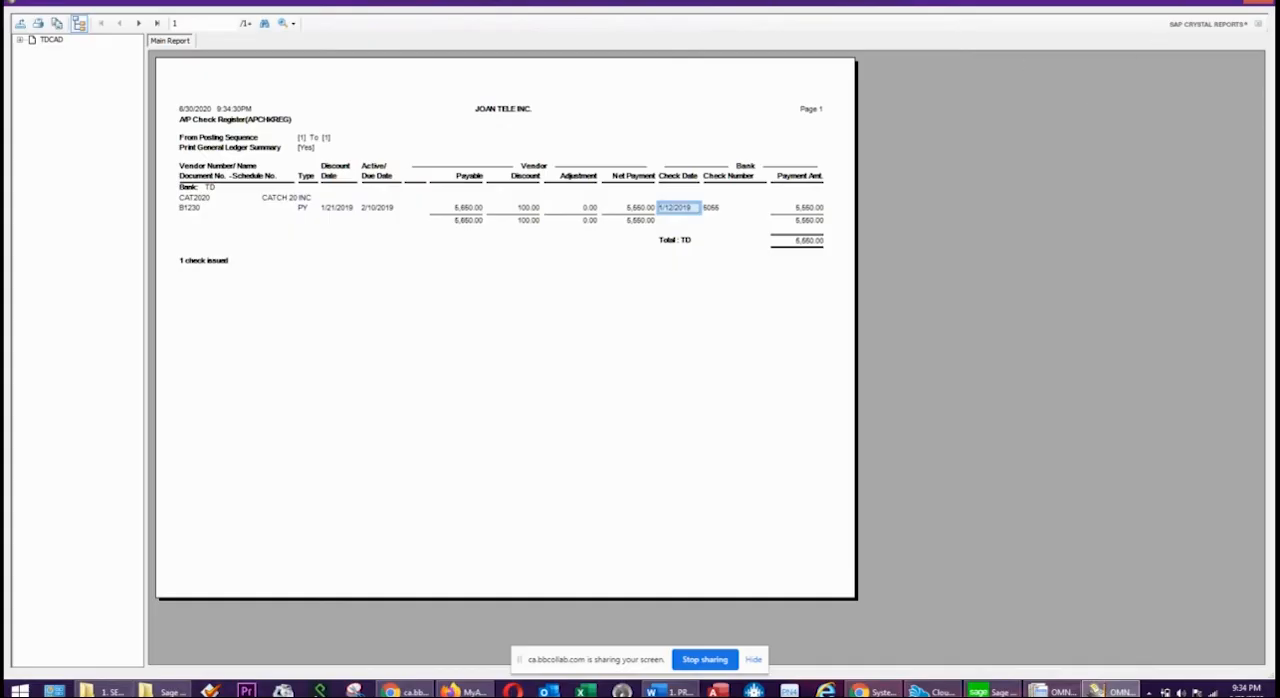
pyautogui.click(1262, 2)
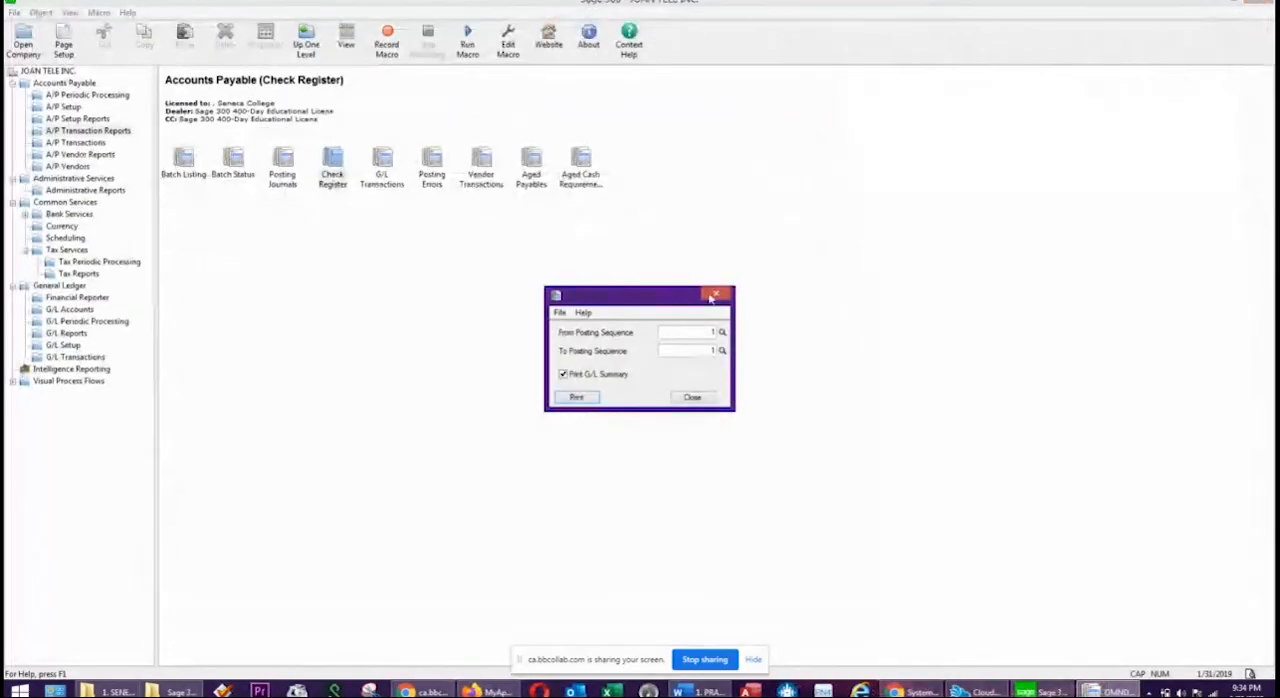
pyautogui.click(692, 398)
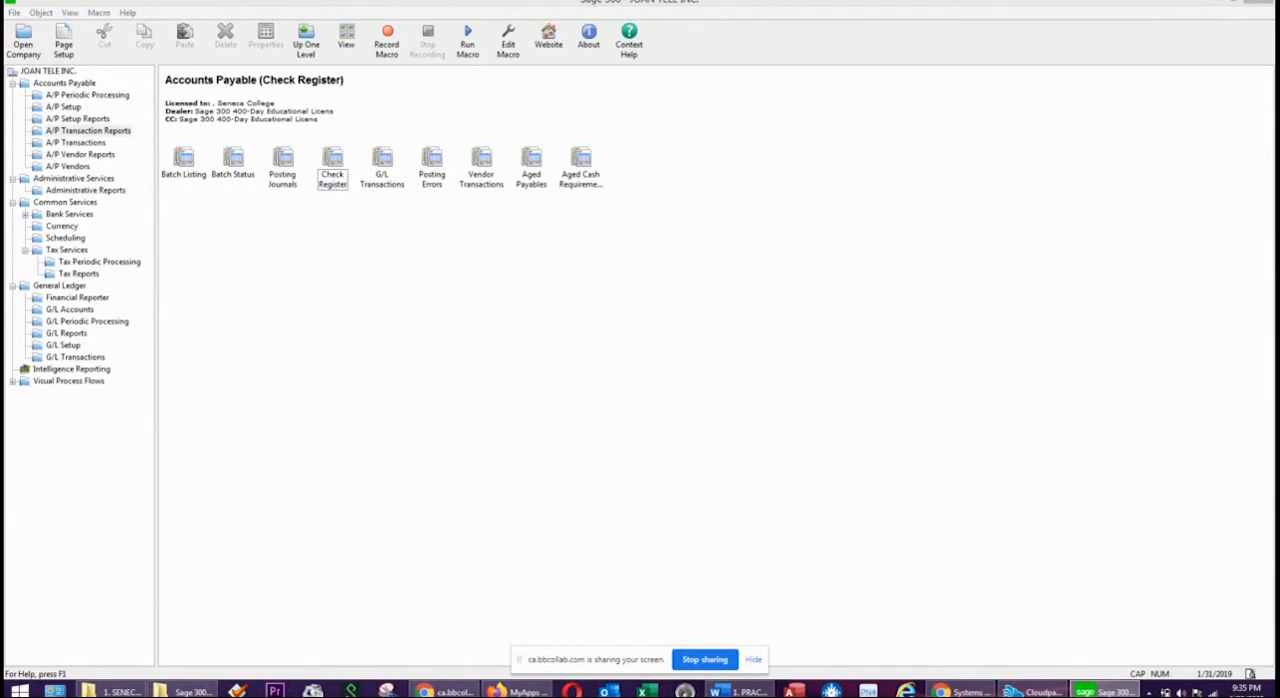
pyautogui.hotkey('alt', 'Tab')
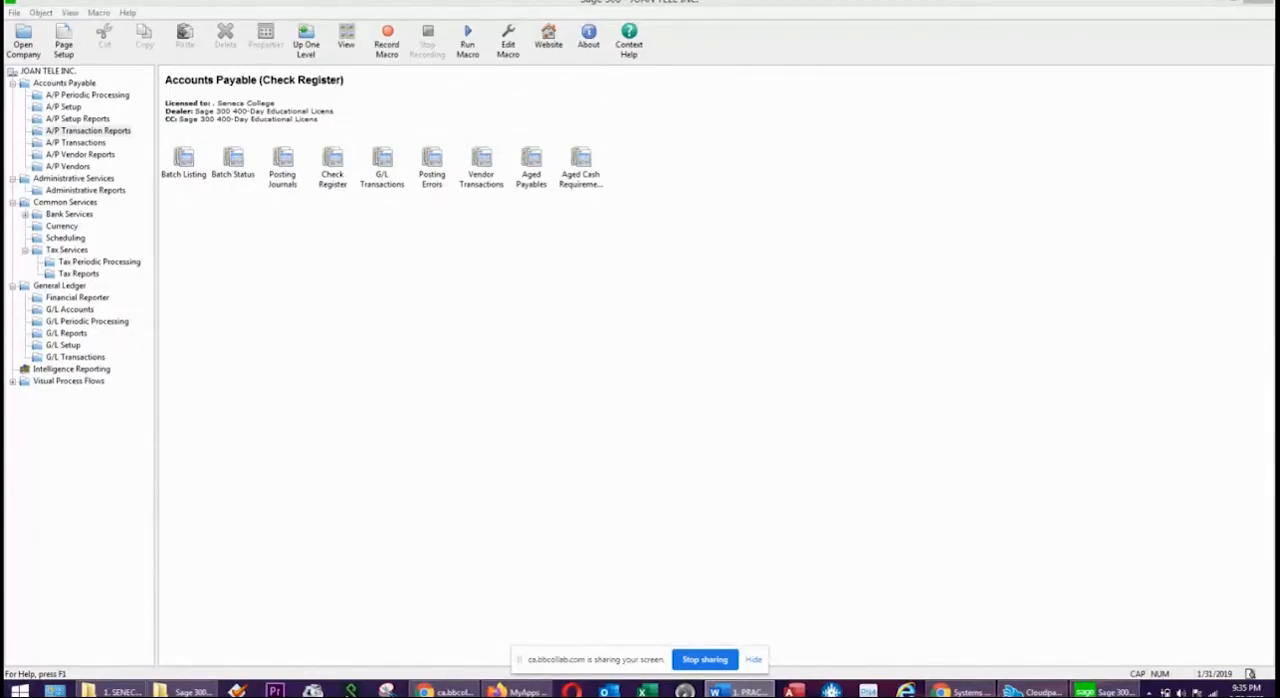
pyautogui.click(397, 443)
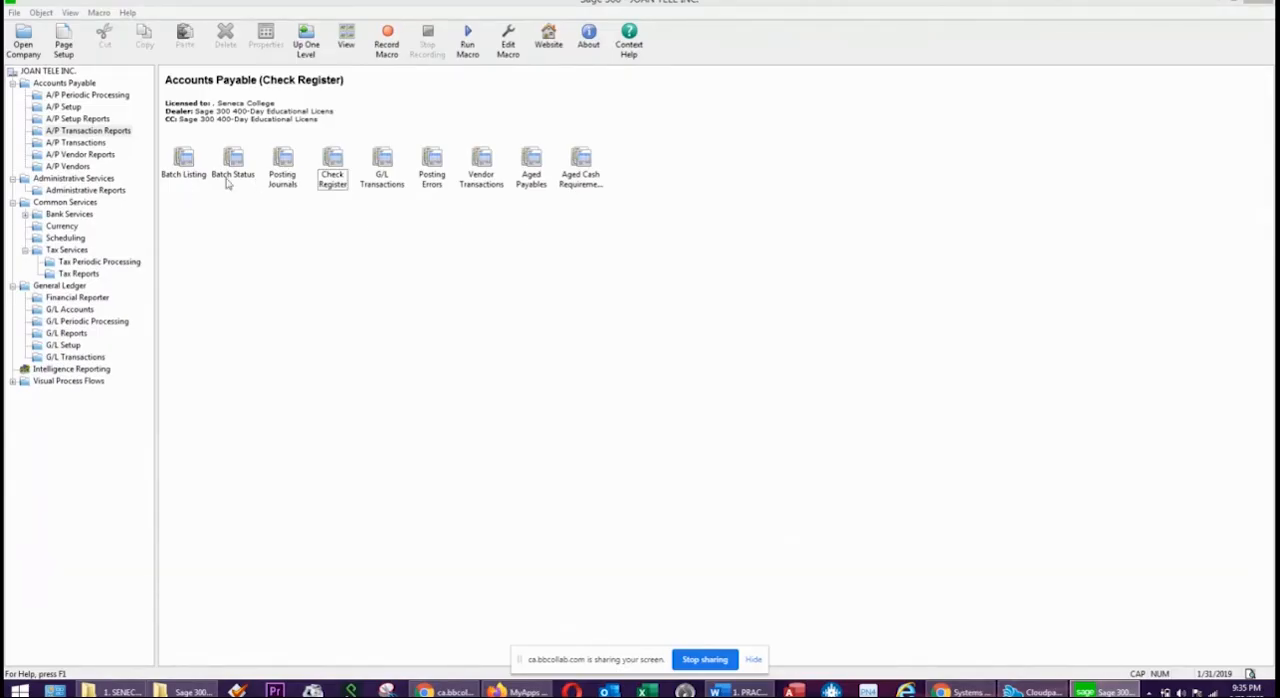
# Activate Accounts Receivable 6.4A through Data Activation, confirming the database backup, and close the activation window.
pyautogui.click(13, 85)
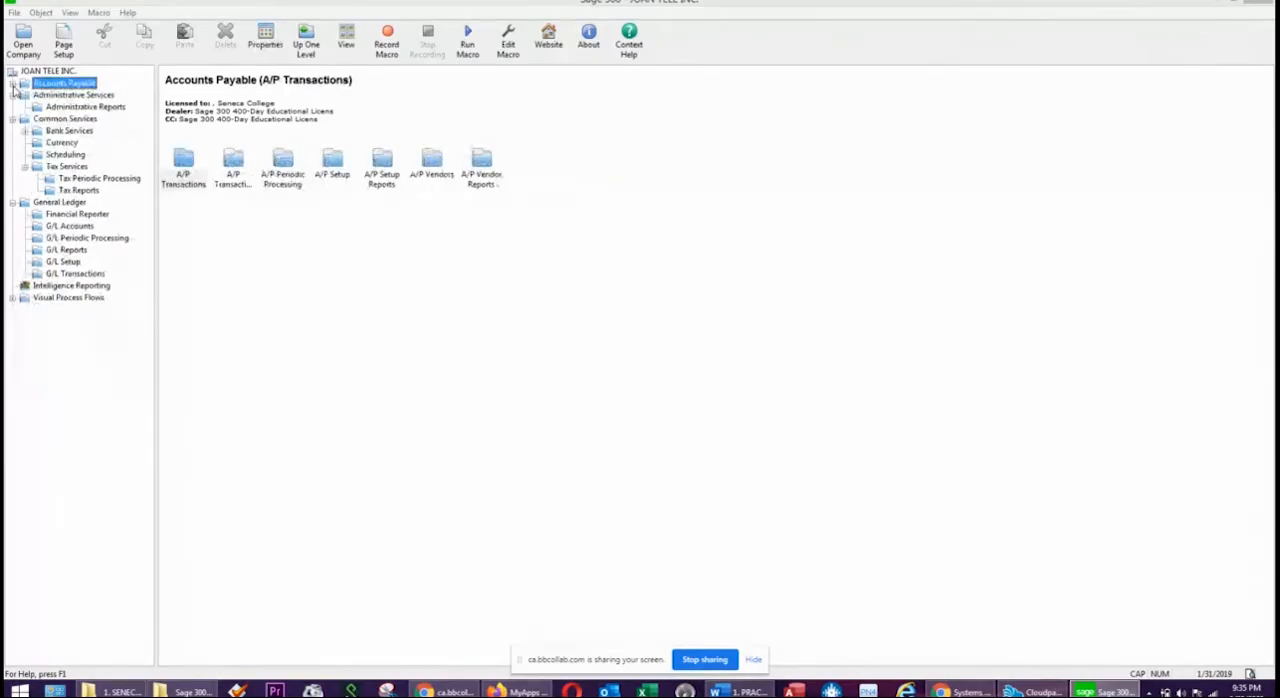
pyautogui.click(91, 95)
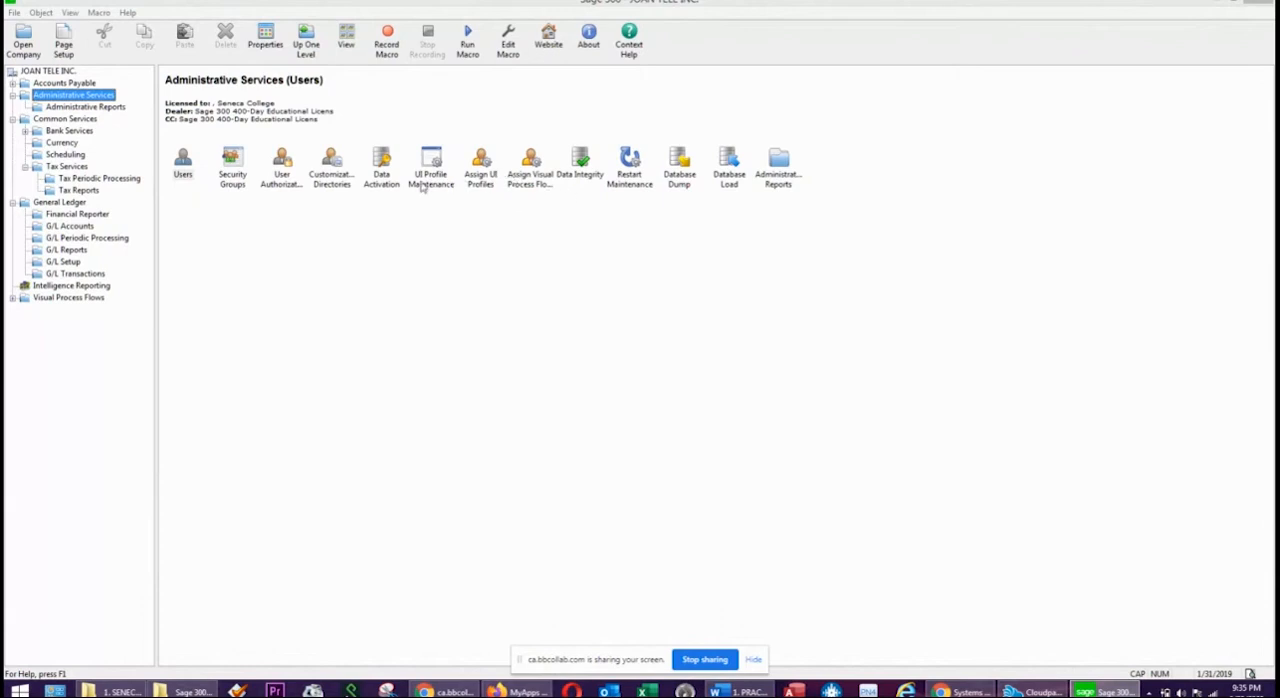
pyautogui.doubleClick(380, 186)
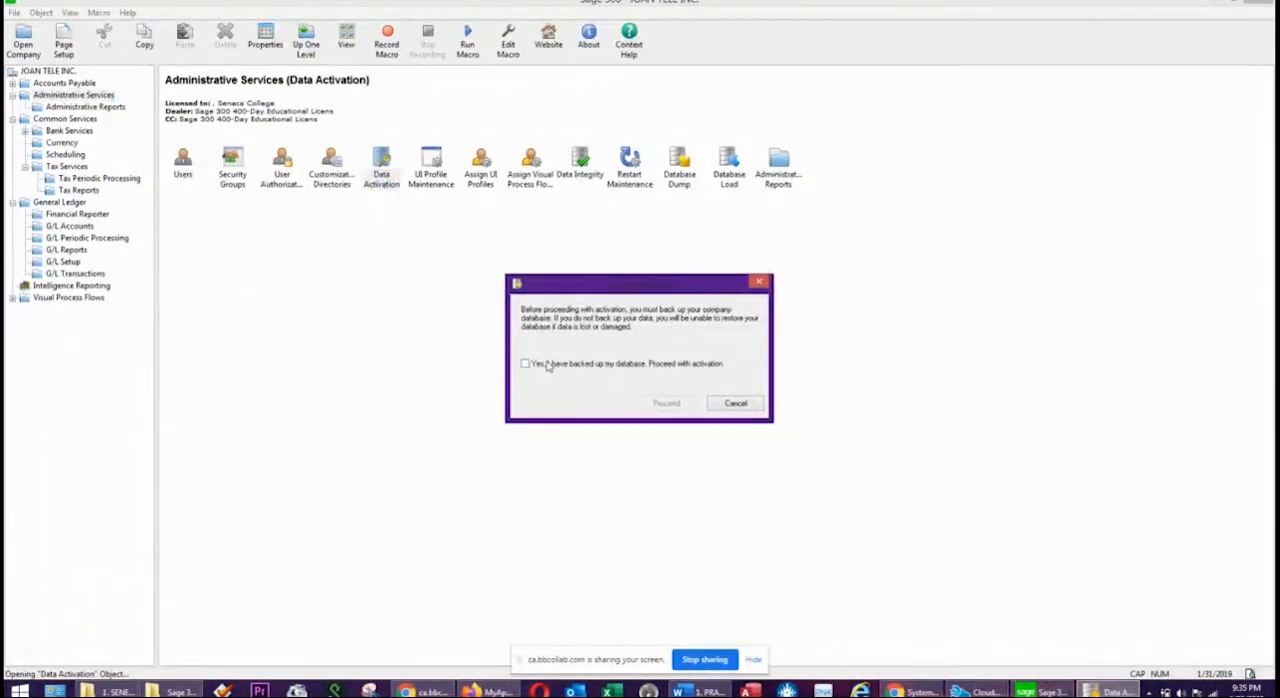
pyautogui.click(665, 403)
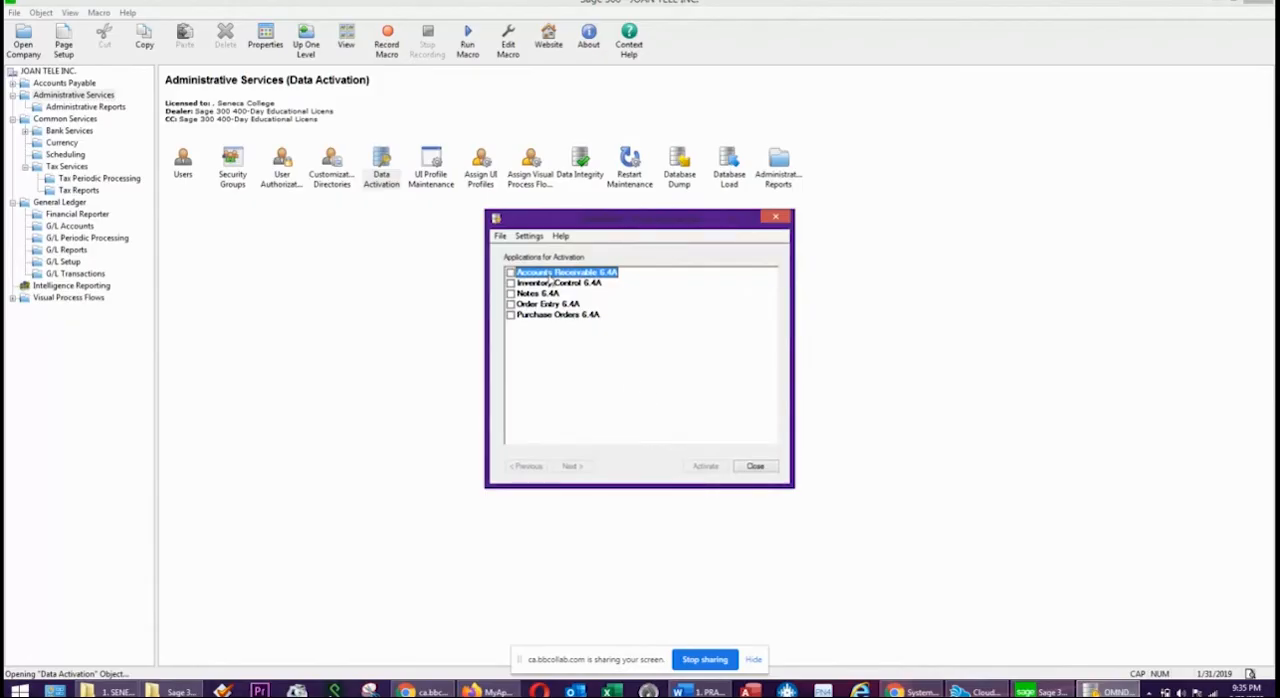
pyautogui.click(510, 272)
pyautogui.click(575, 467)
pyautogui.click(705, 466)
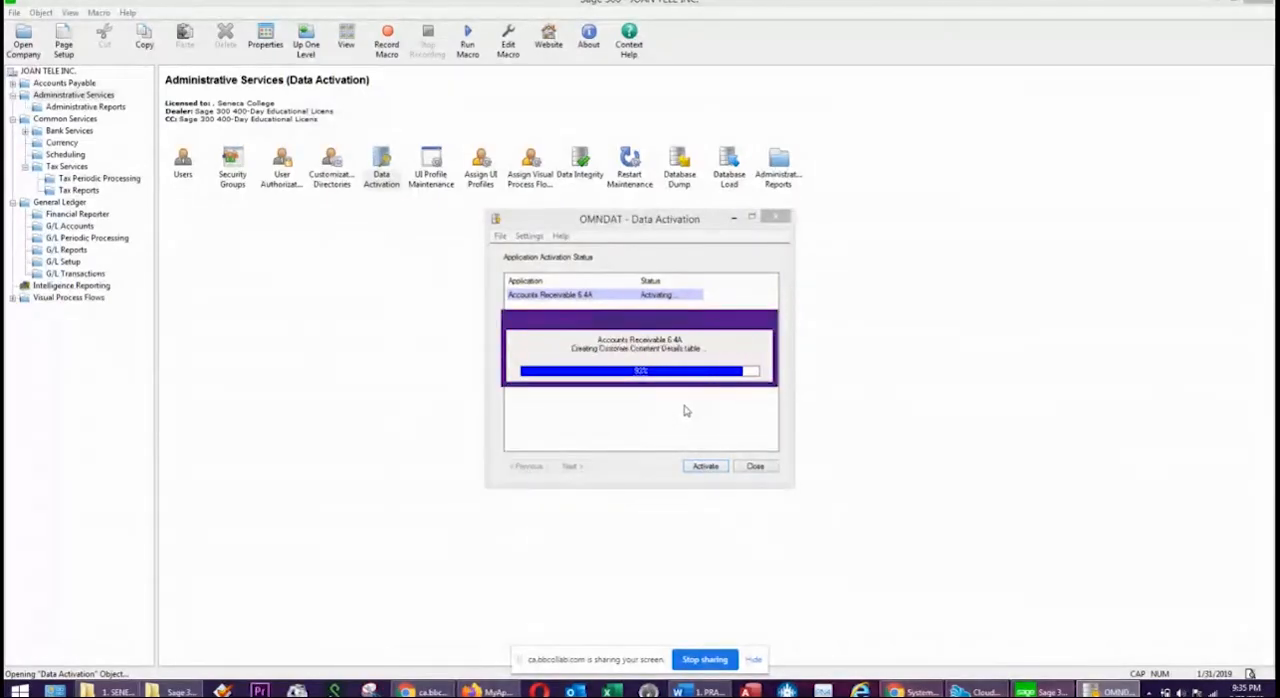
pyautogui.click(755, 467)
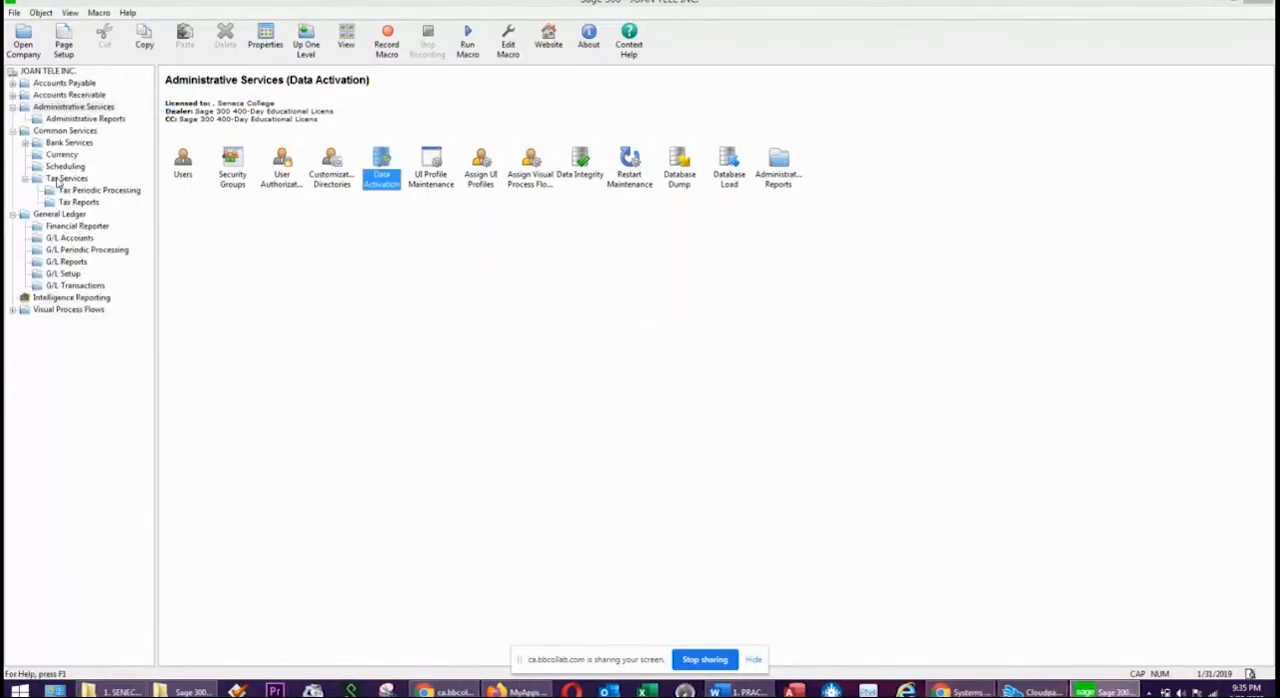
# Open the A/R Options from the Accounts Receivable setup.
pyautogui.click(64, 95)
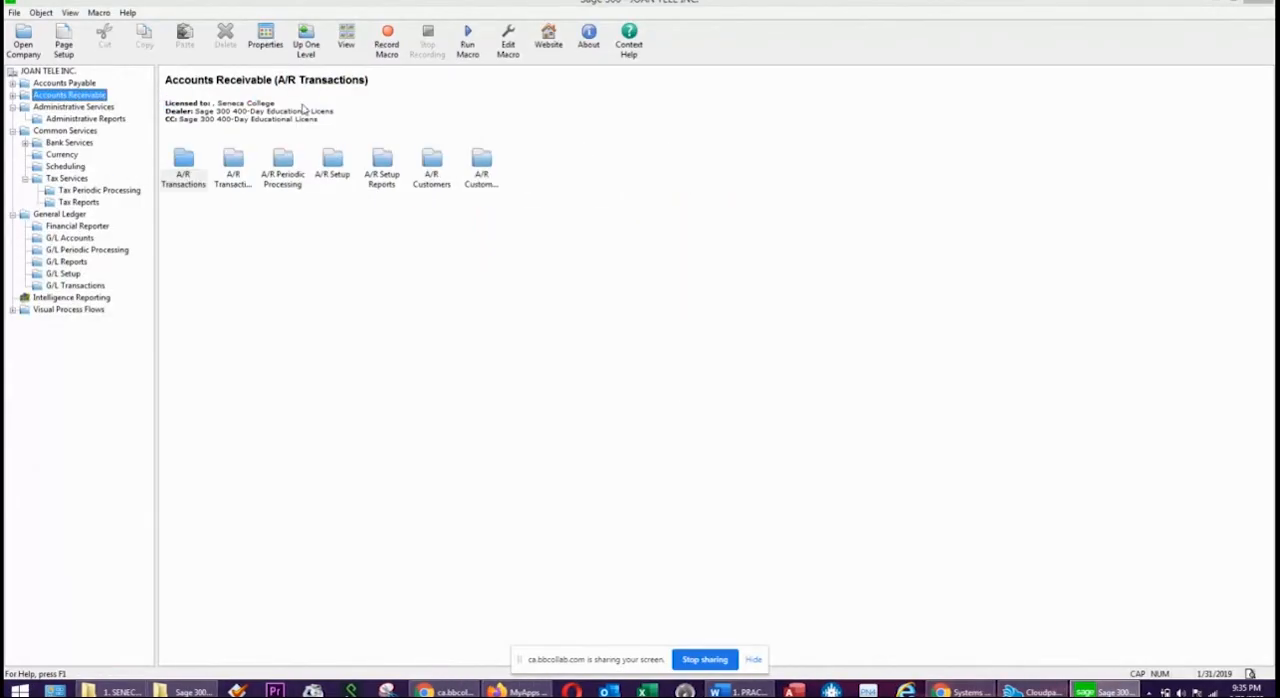
pyautogui.click(336, 166)
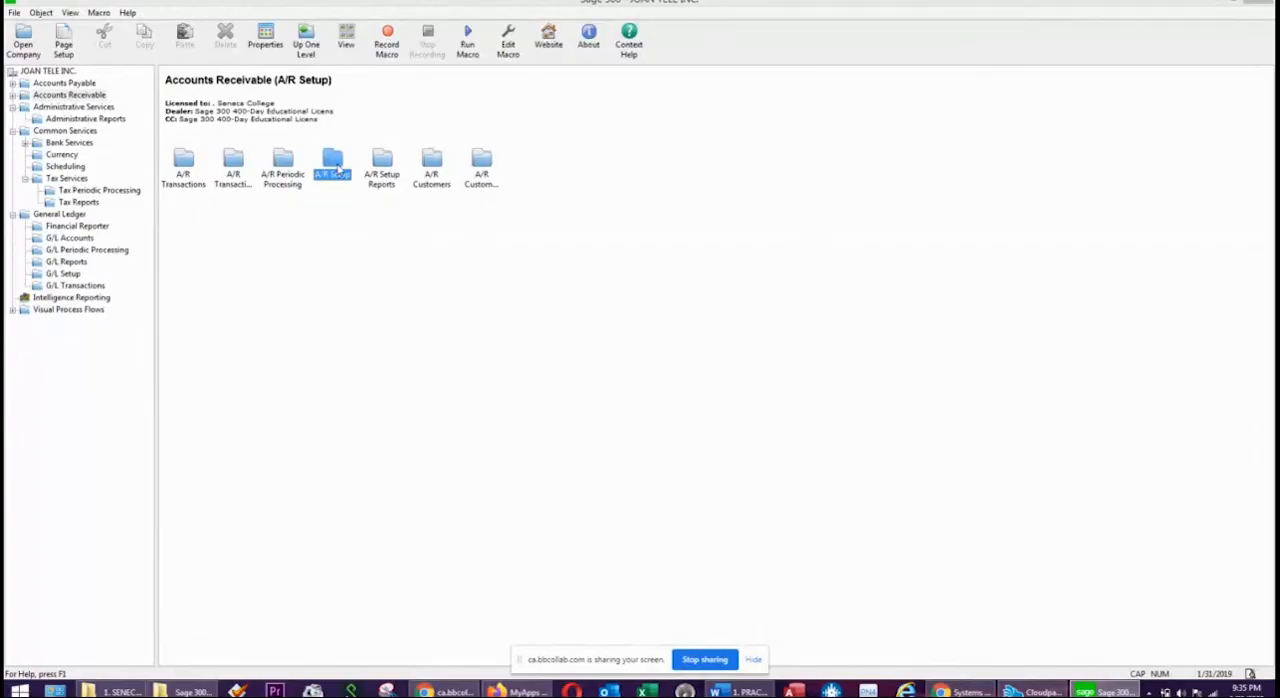
pyautogui.doubleClick(336, 166)
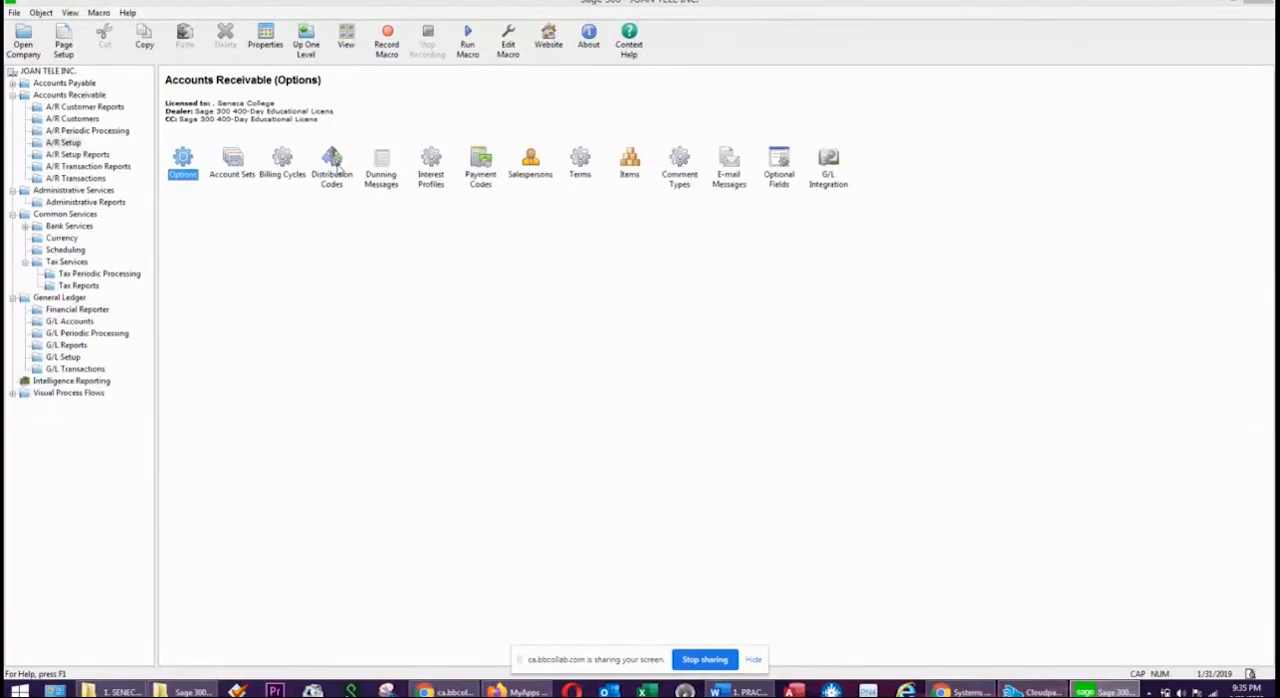
pyautogui.doubleClick(182, 160)
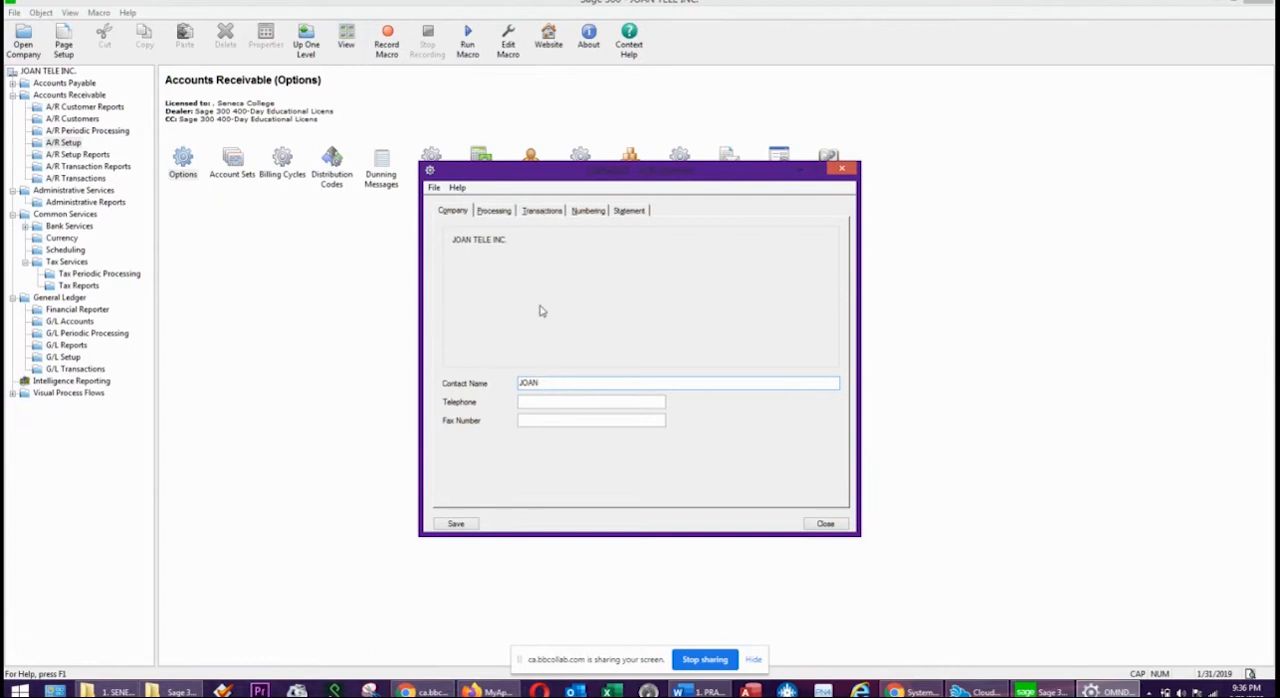
# Enable recurring charges, imported and external batch editing, customer and group statistics editing, and pending A/R transactions in credit checks in the processing options.
pyautogui.click(495, 210)
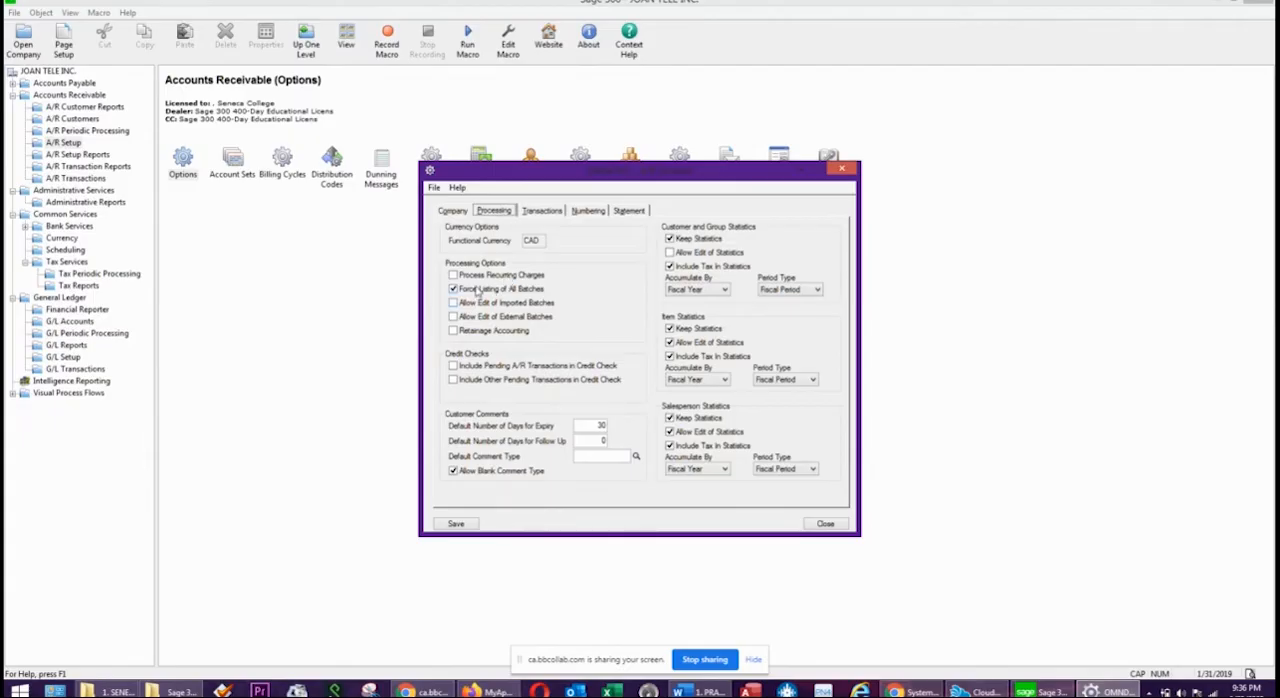
pyautogui.click(454, 276)
pyautogui.click(670, 253)
pyautogui.click(455, 303)
pyautogui.click(454, 317)
pyautogui.click(453, 366)
pyautogui.click(688, 470)
# Set the default invoice type to Summary and the default bank code to TD in the A/R transaction options.
pyautogui.click(540, 211)
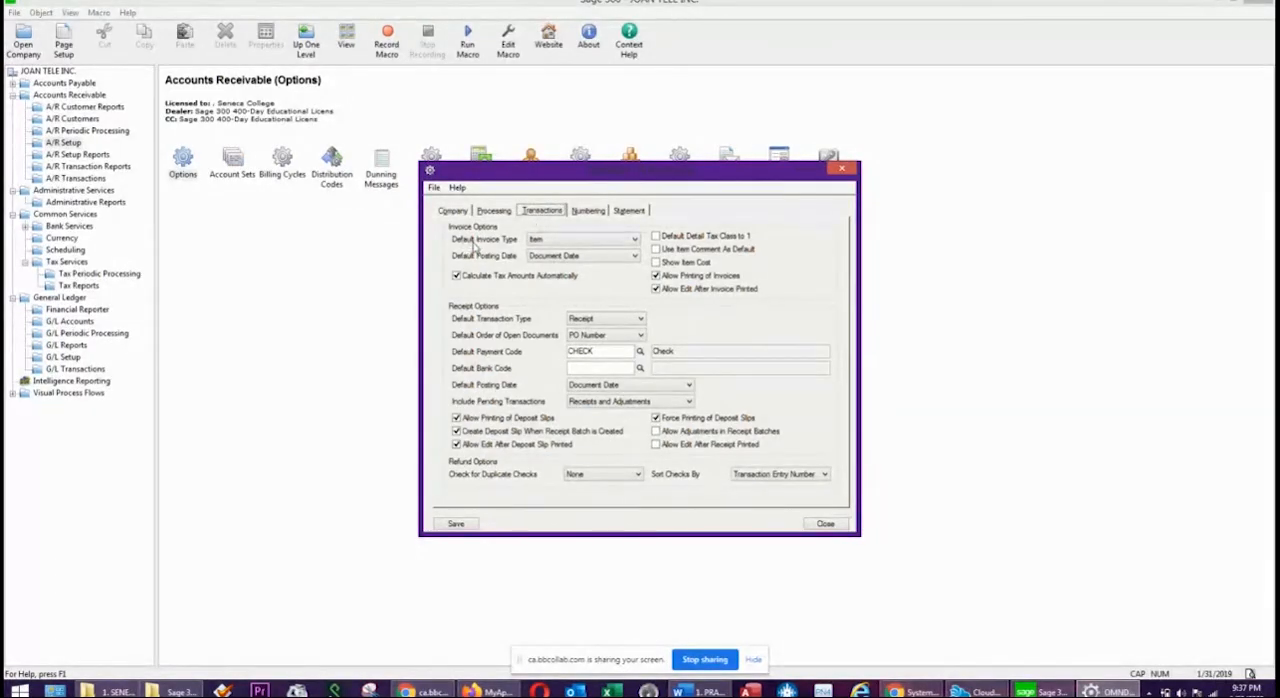
pyautogui.click(546, 241)
pyautogui.click(557, 261)
pyautogui.click(640, 368)
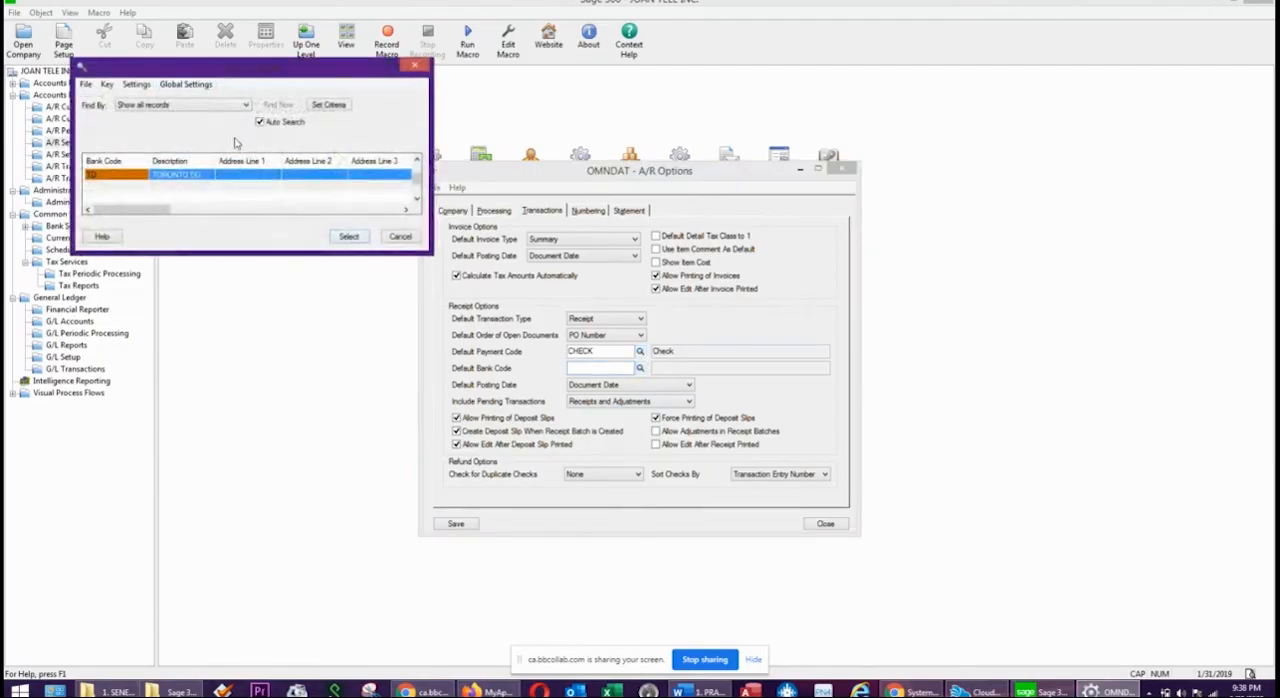
pyautogui.doubleClick(220, 176)
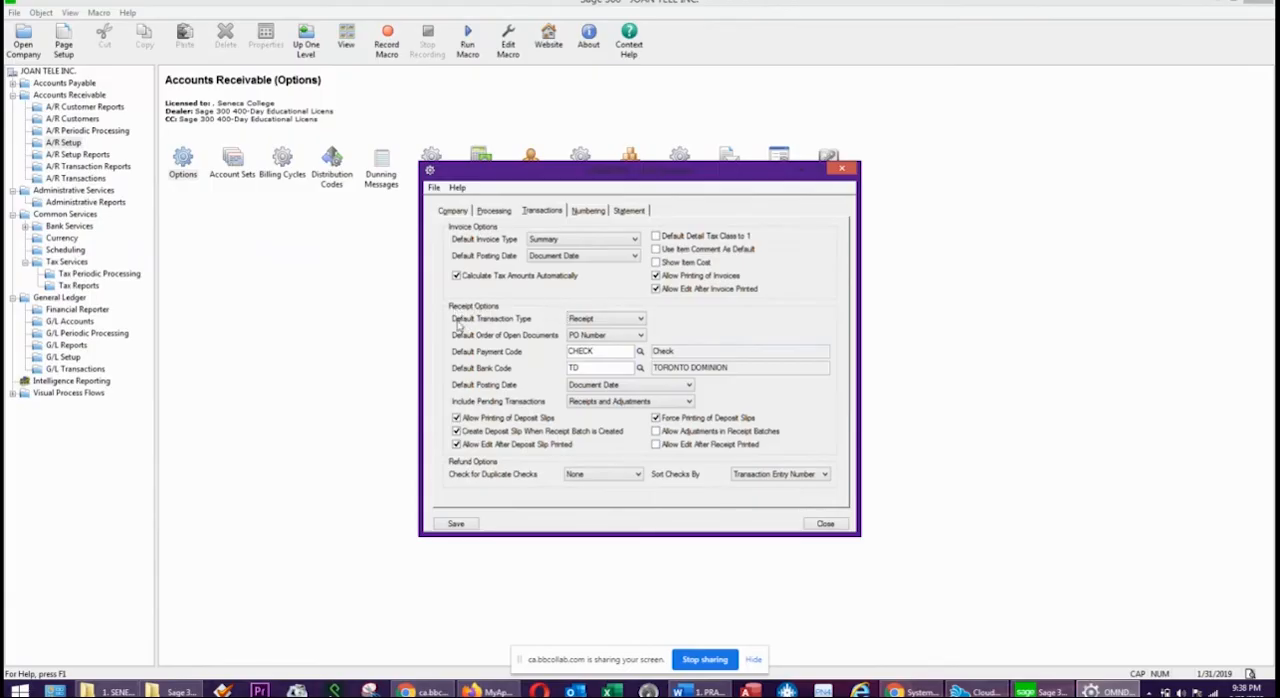
# Allow adjustments in receipt batches and editing after receipts are printed, and set the duplicate check option for refunds to Warning.
pyautogui.click(594, 322)
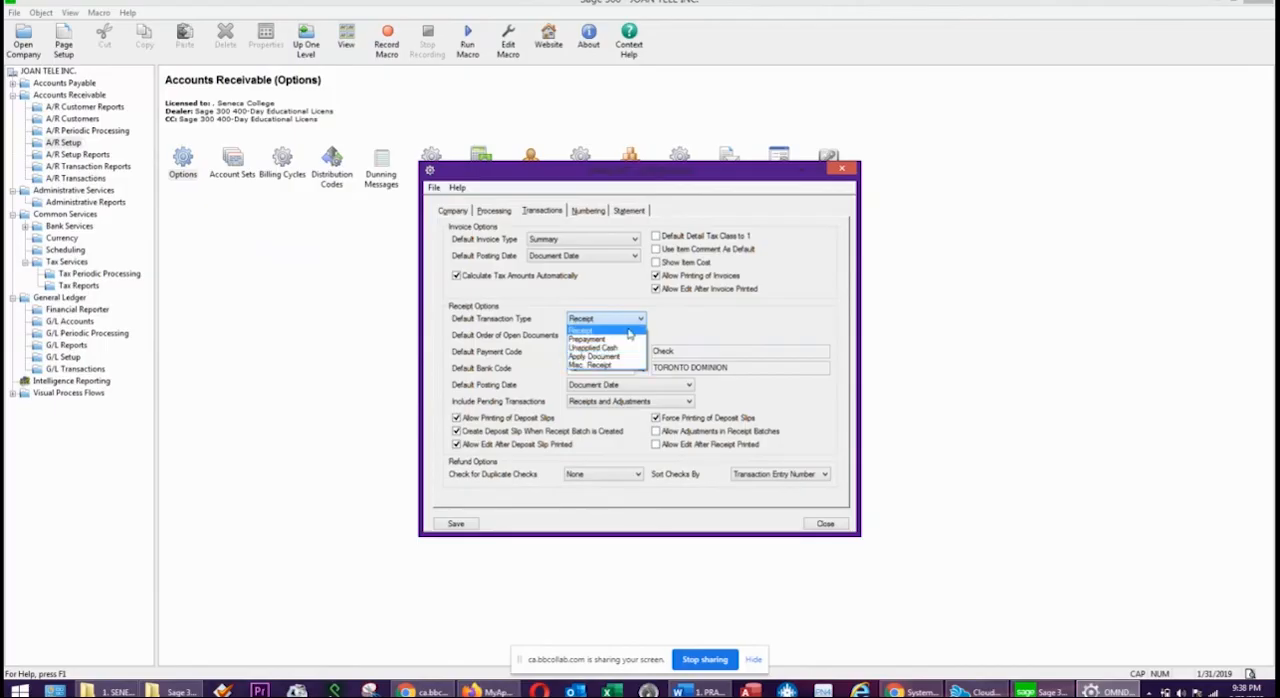
pyautogui.click(784, 318)
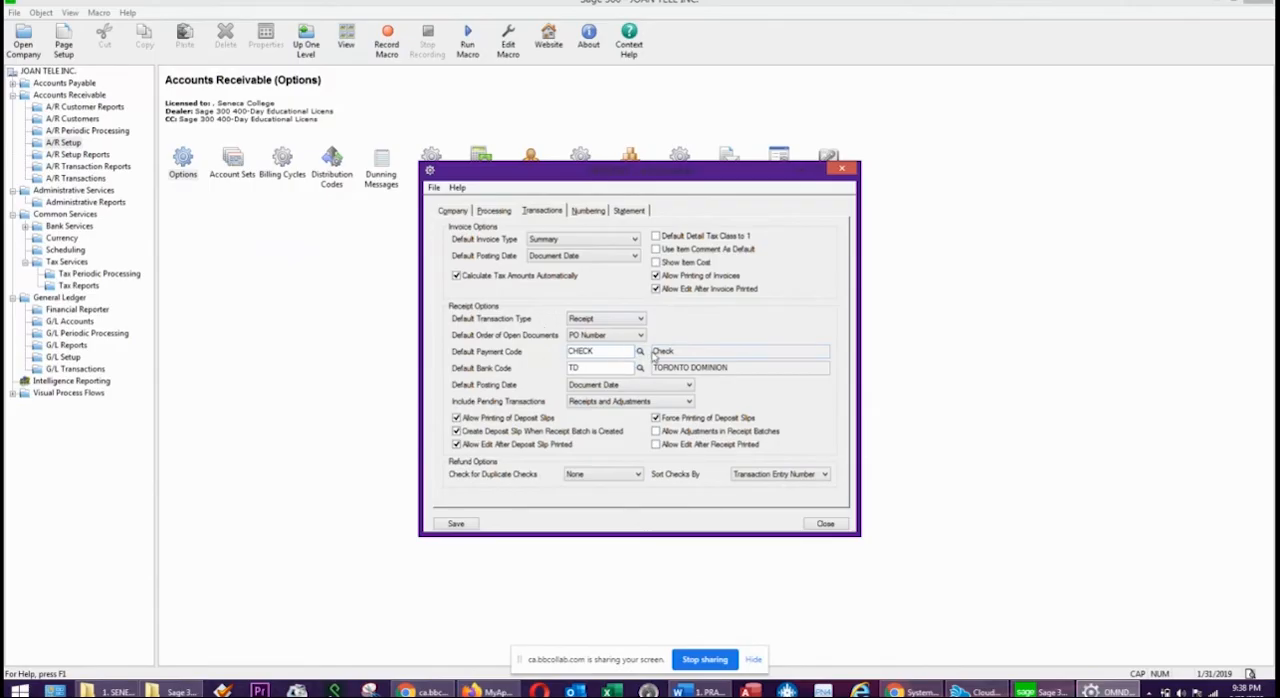
pyautogui.click(655, 432)
pyautogui.click(609, 474)
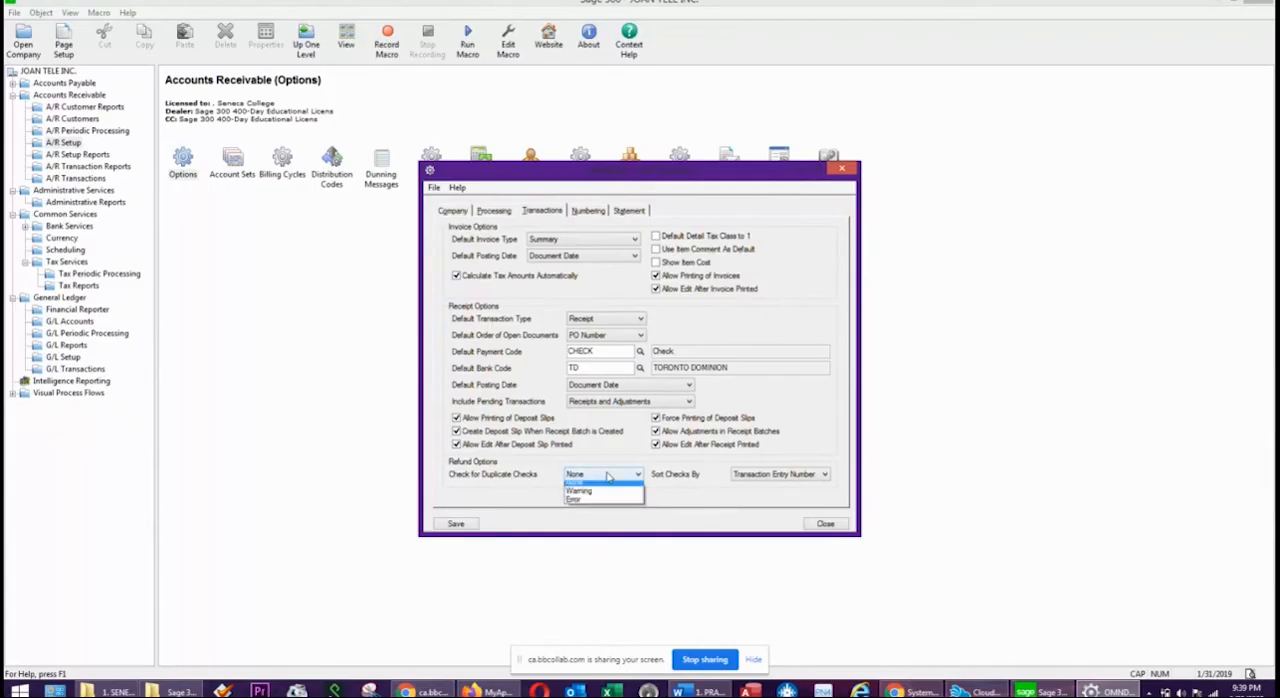
pyautogui.click(586, 497)
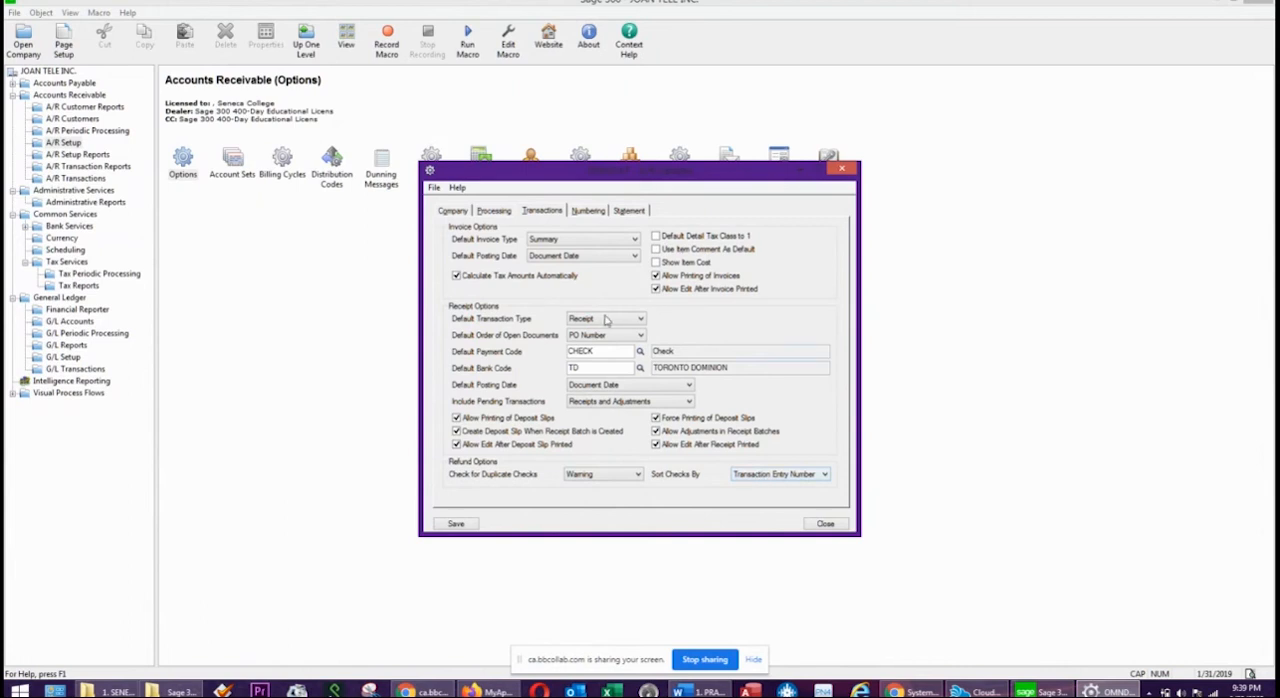
# Review the A/R document numbering, and enable zero-balance statements with unapplied credit and debit notes aged As Current.
pyautogui.click(586, 212)
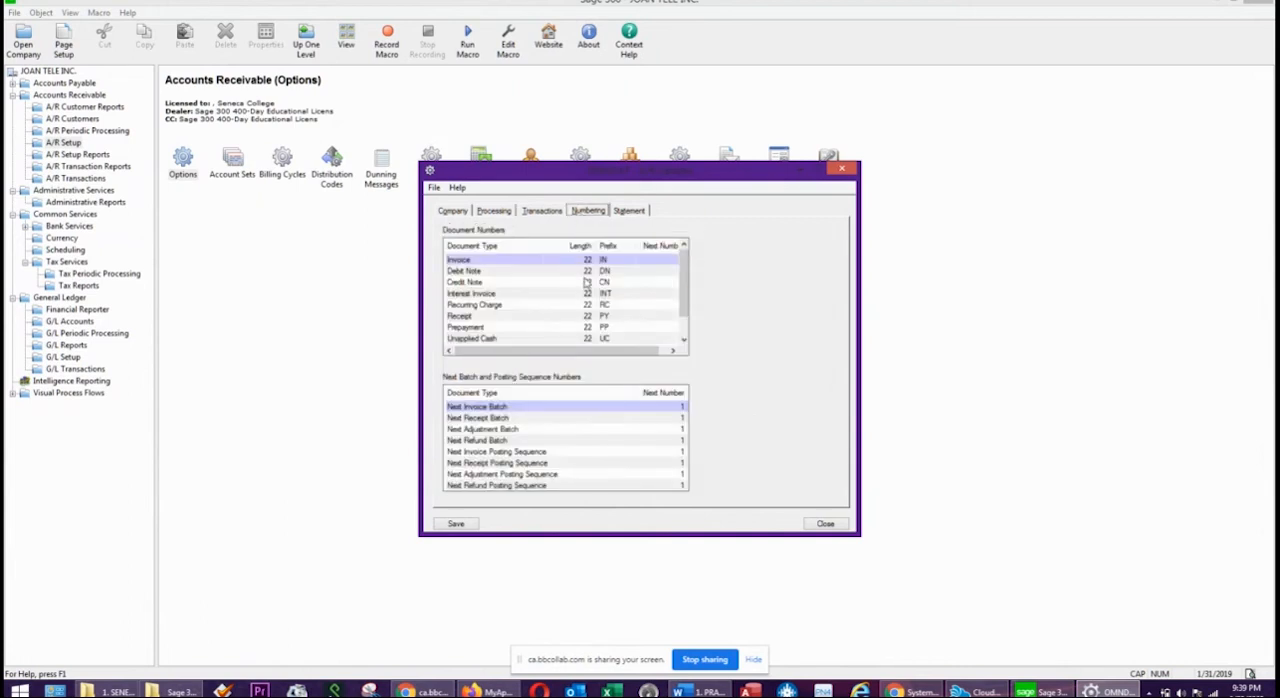
pyautogui.click(588, 262)
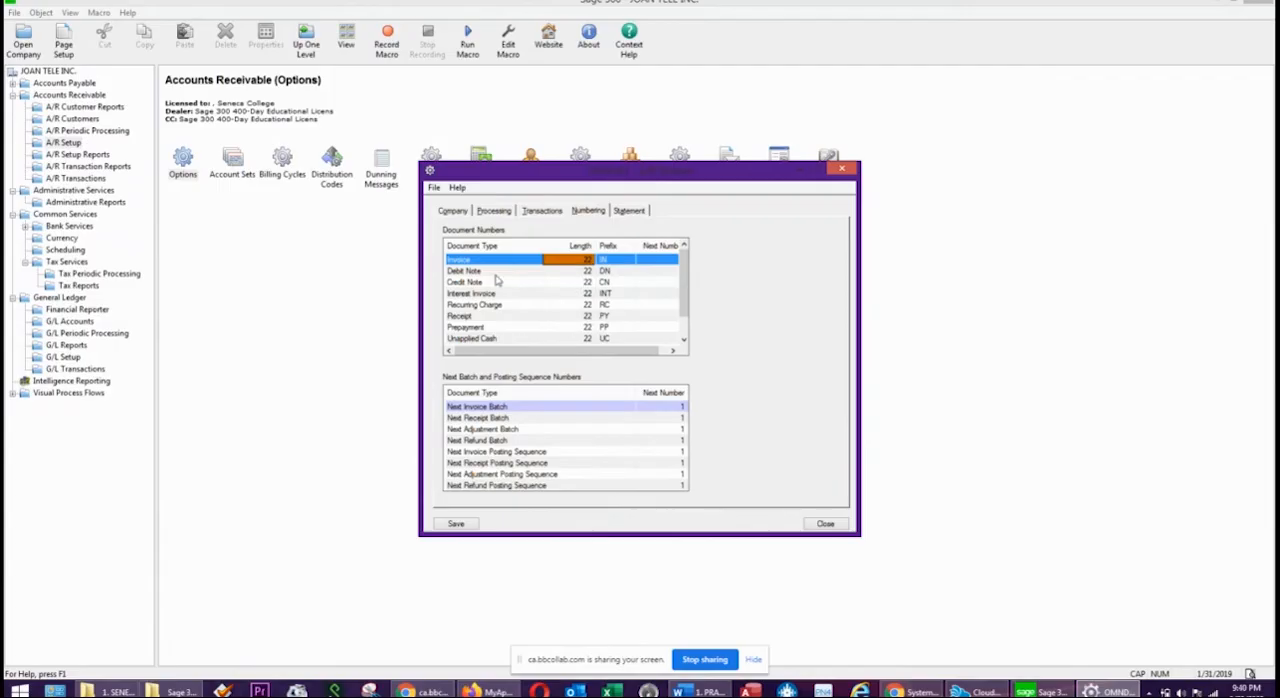
pyautogui.click(629, 211)
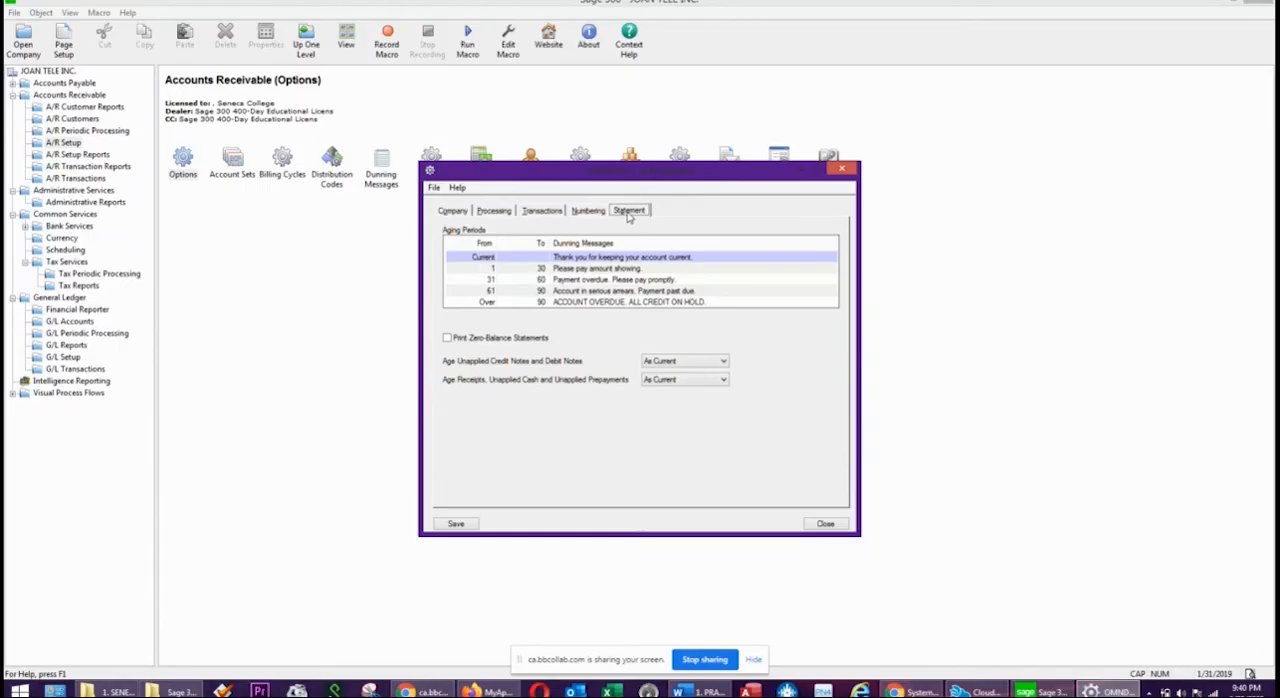
pyautogui.click(448, 338)
pyautogui.click(672, 365)
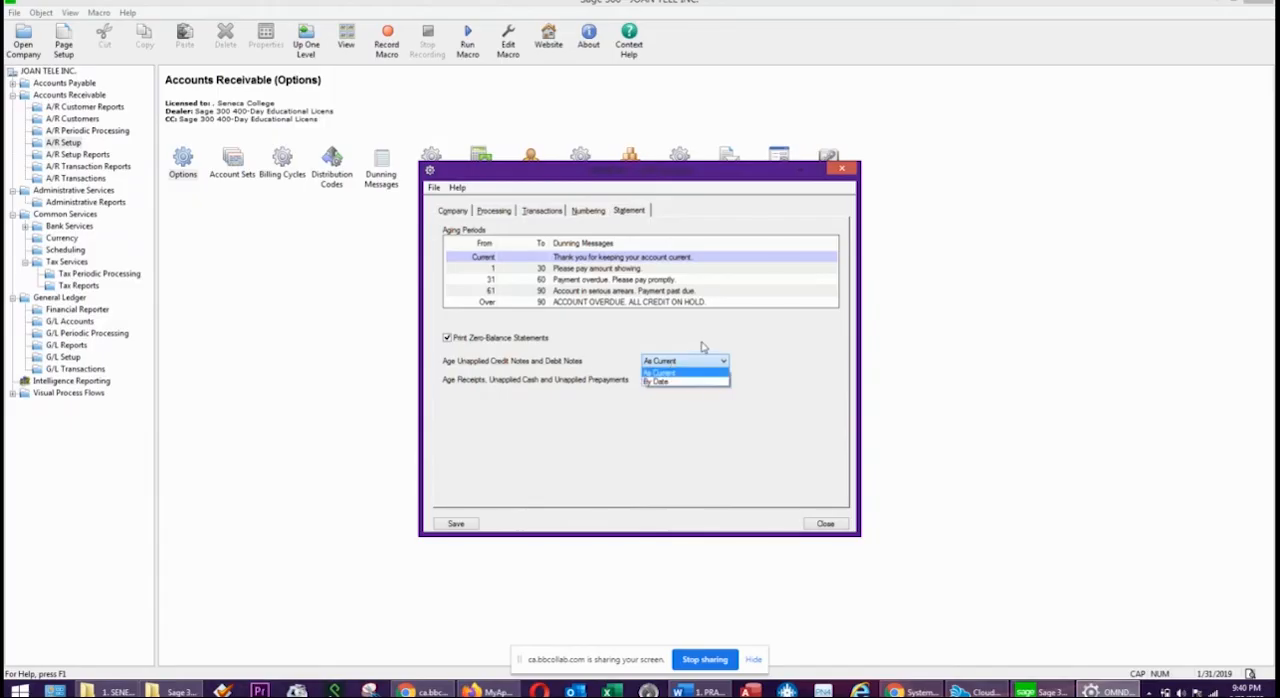
pyautogui.click(670, 372)
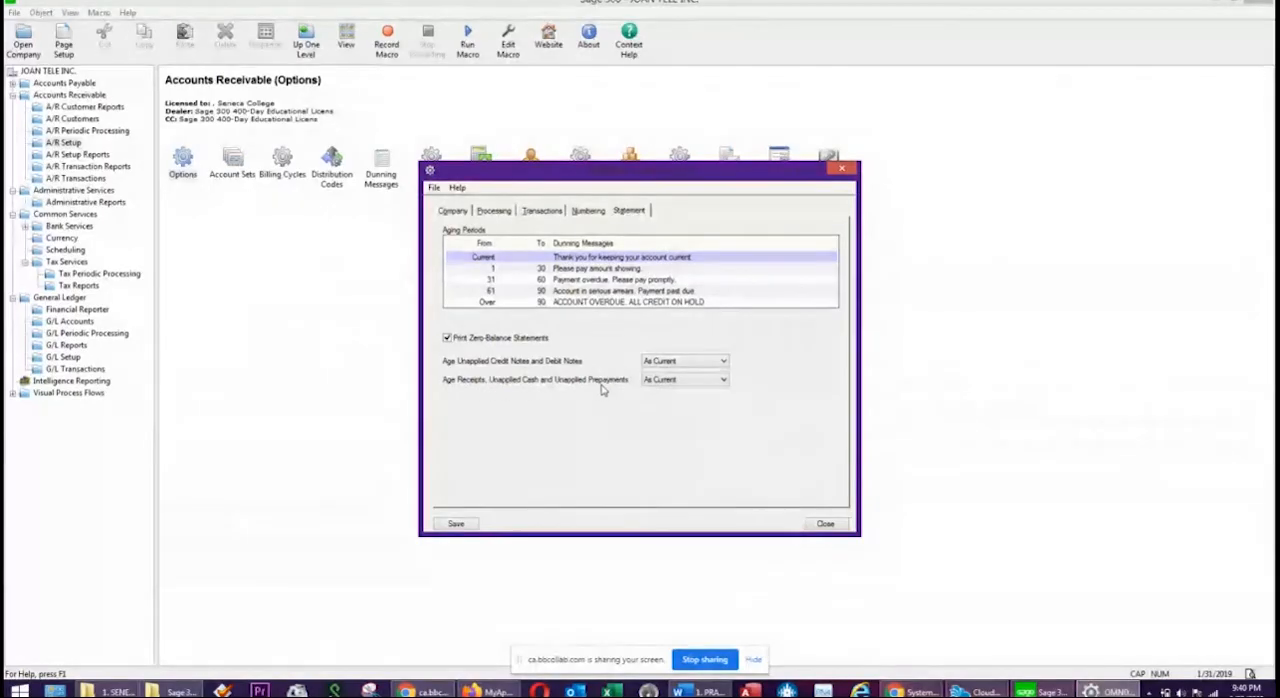
pyautogui.click(729, 381)
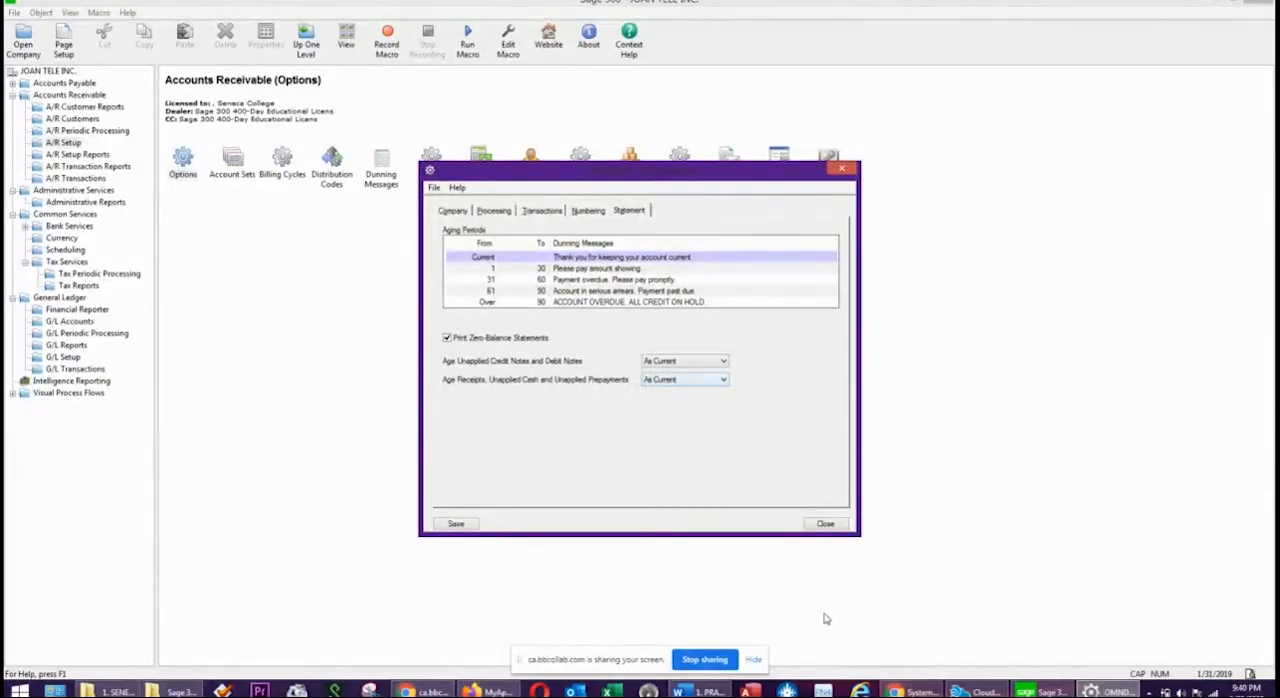
pyautogui.click(452, 211)
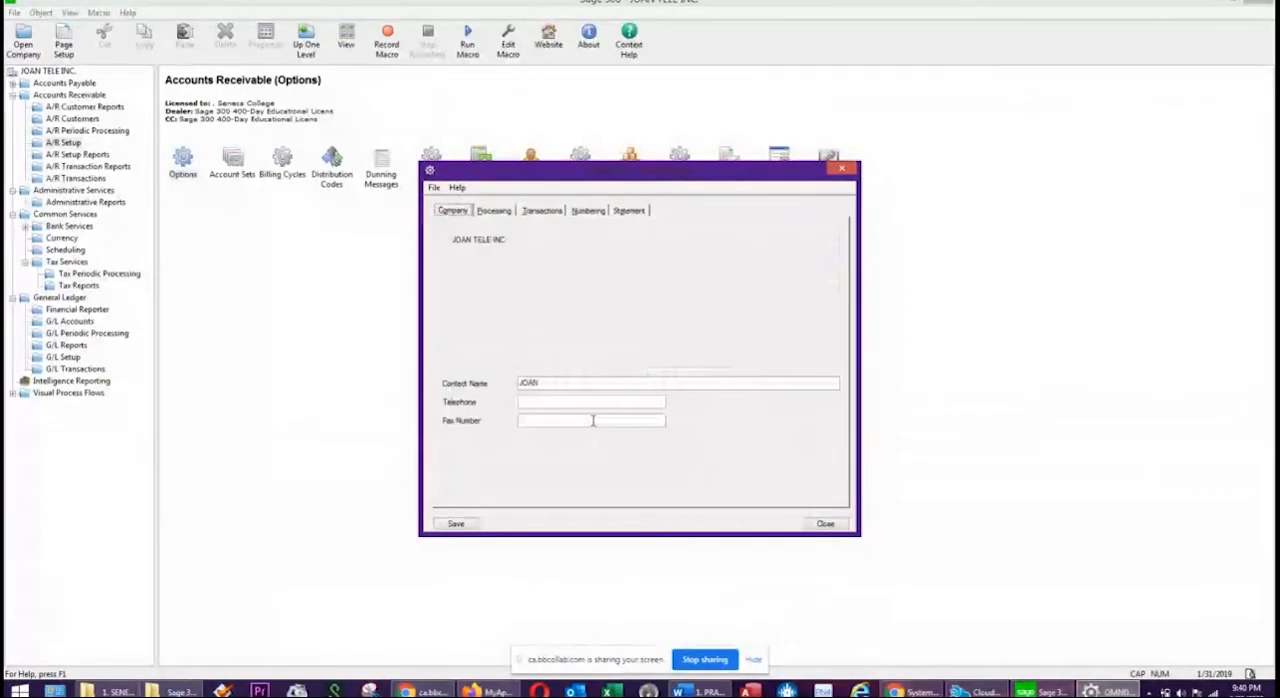
# Review the A/R processing, transaction, numbering and statement options, and save and close them.
pyautogui.click(494, 211)
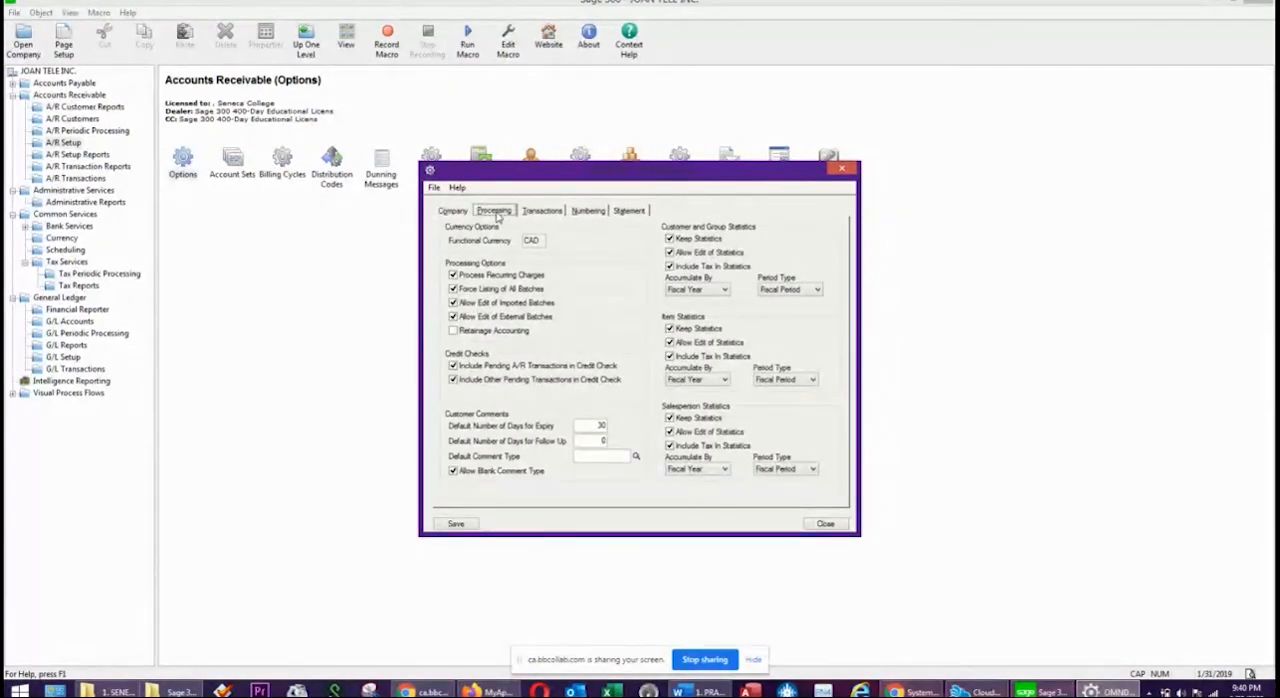
pyautogui.click(540, 211)
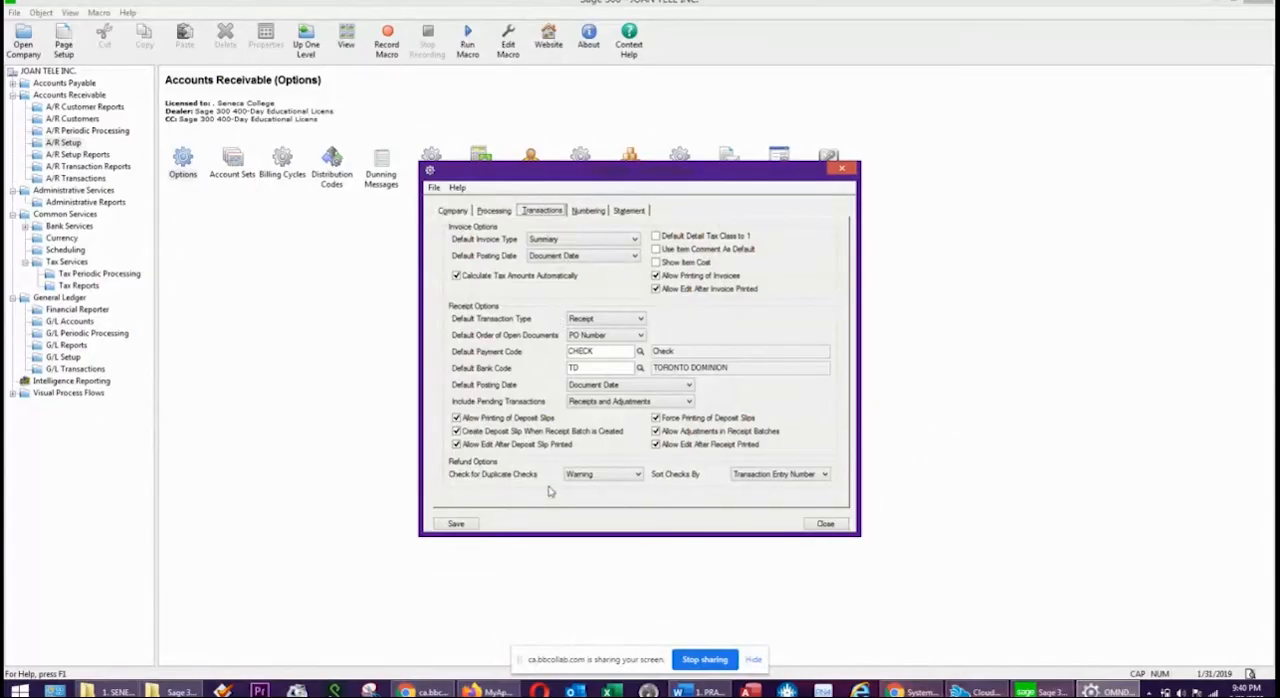
pyautogui.click(601, 211)
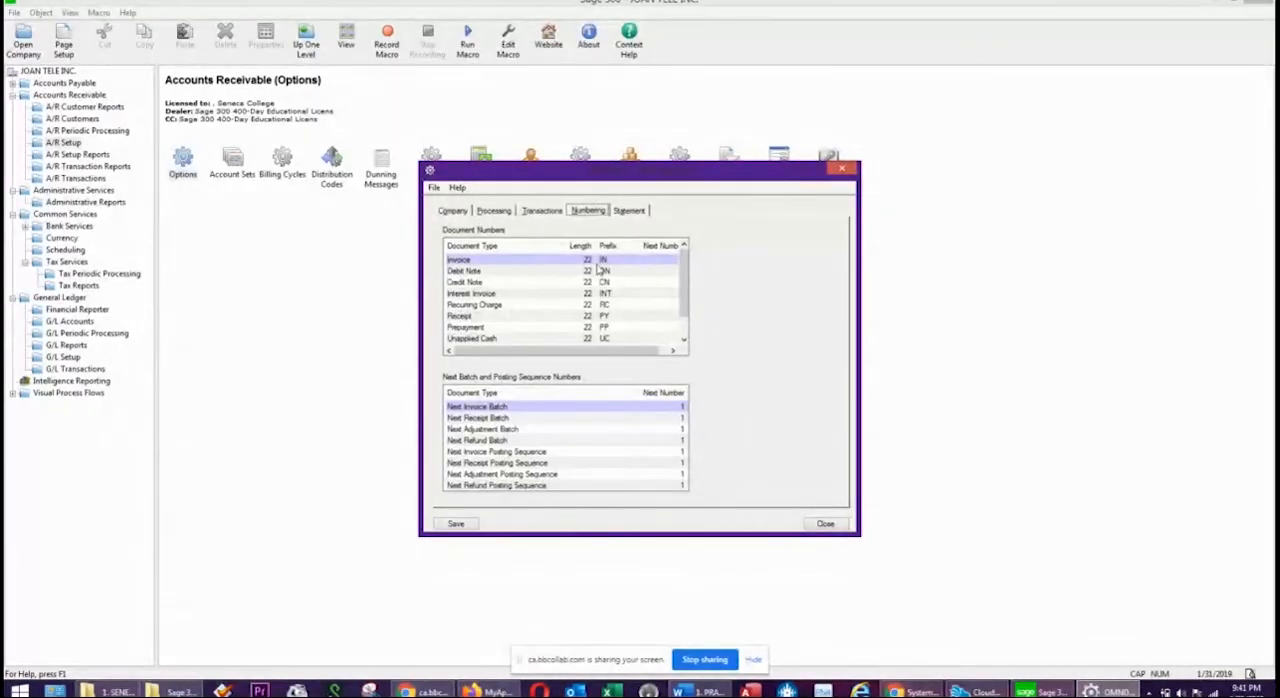
pyautogui.click(638, 211)
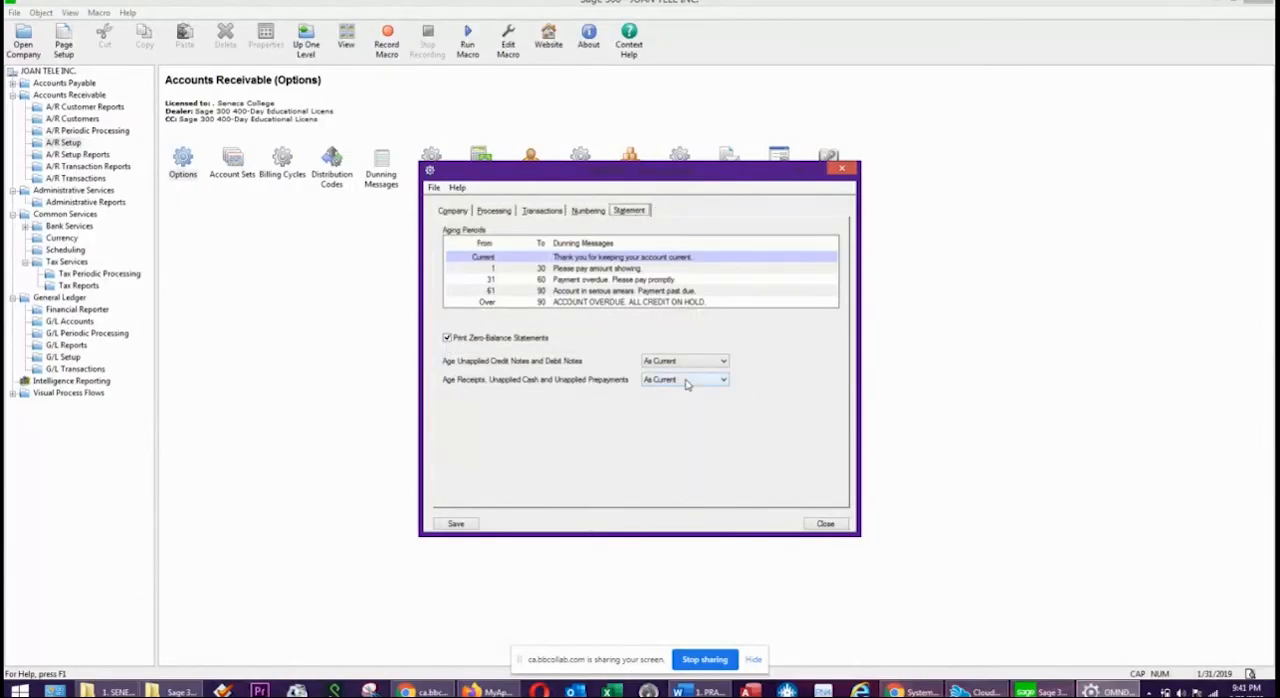
pyautogui.click(463, 529)
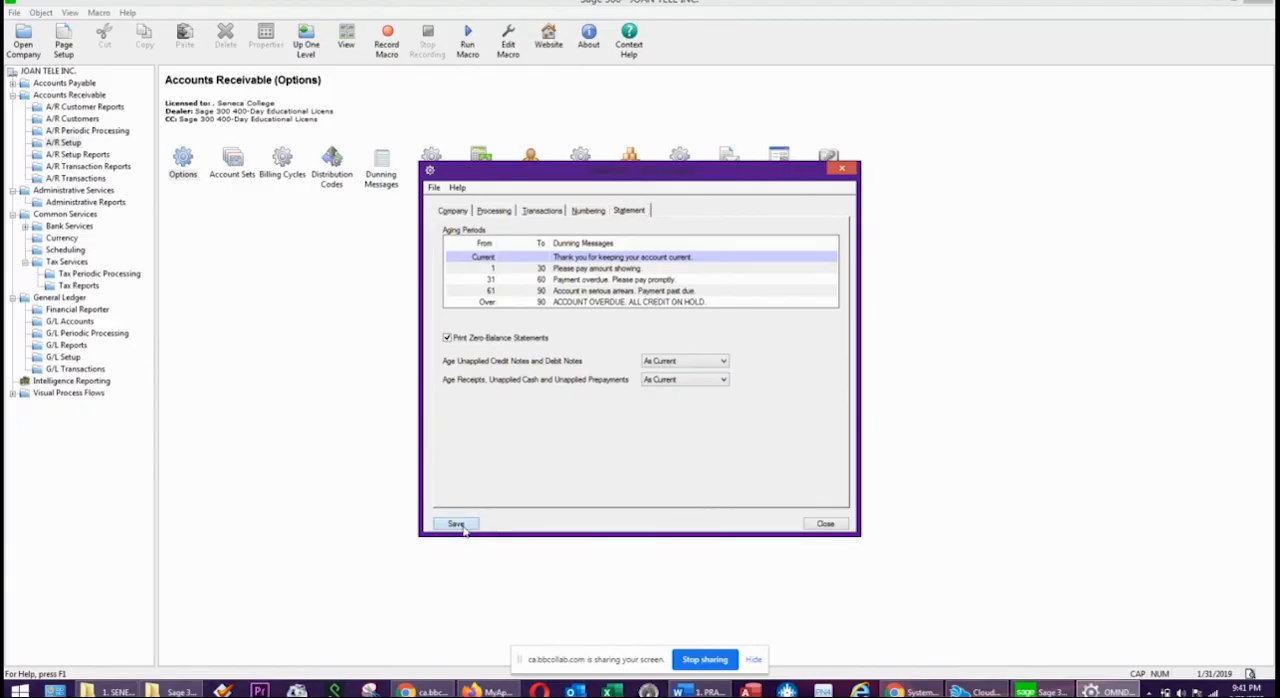
pyautogui.click(826, 524)
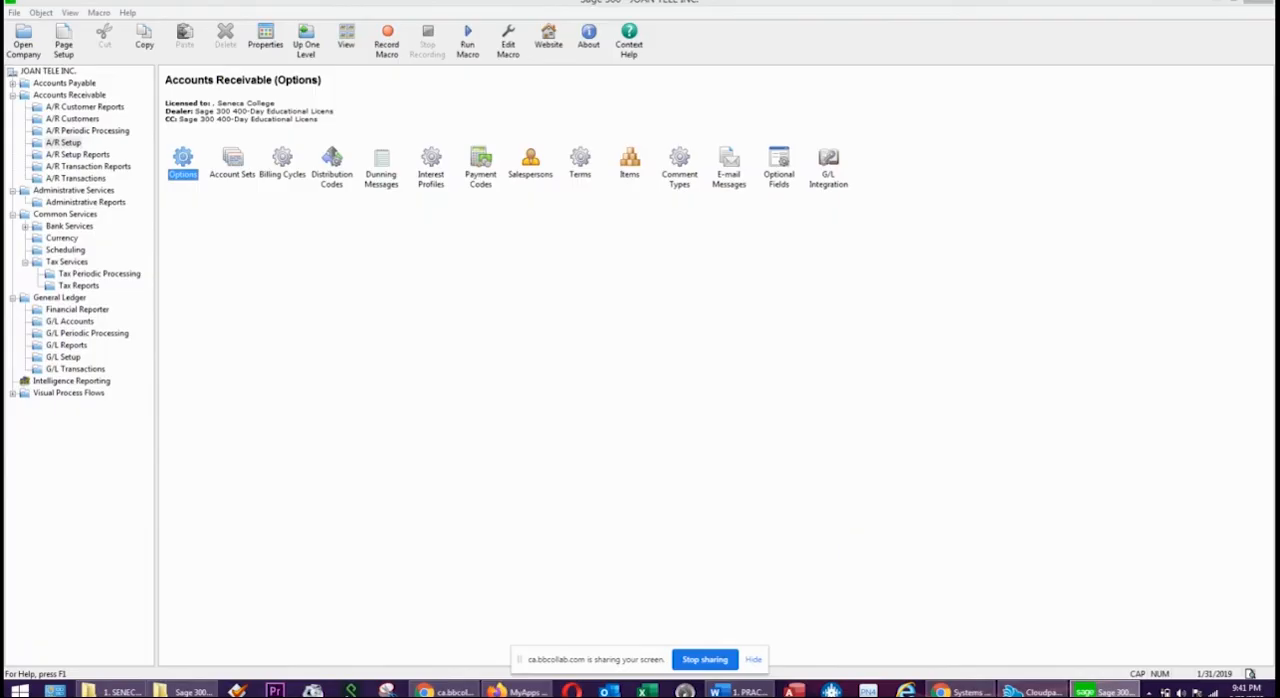
# Open the A/R account sets and read the Word exercise's instructions for account set, billing cycle, interest profile, terms, customers and transactions.
pyautogui.click(233, 163)
pyautogui.doubleClick(233, 163)
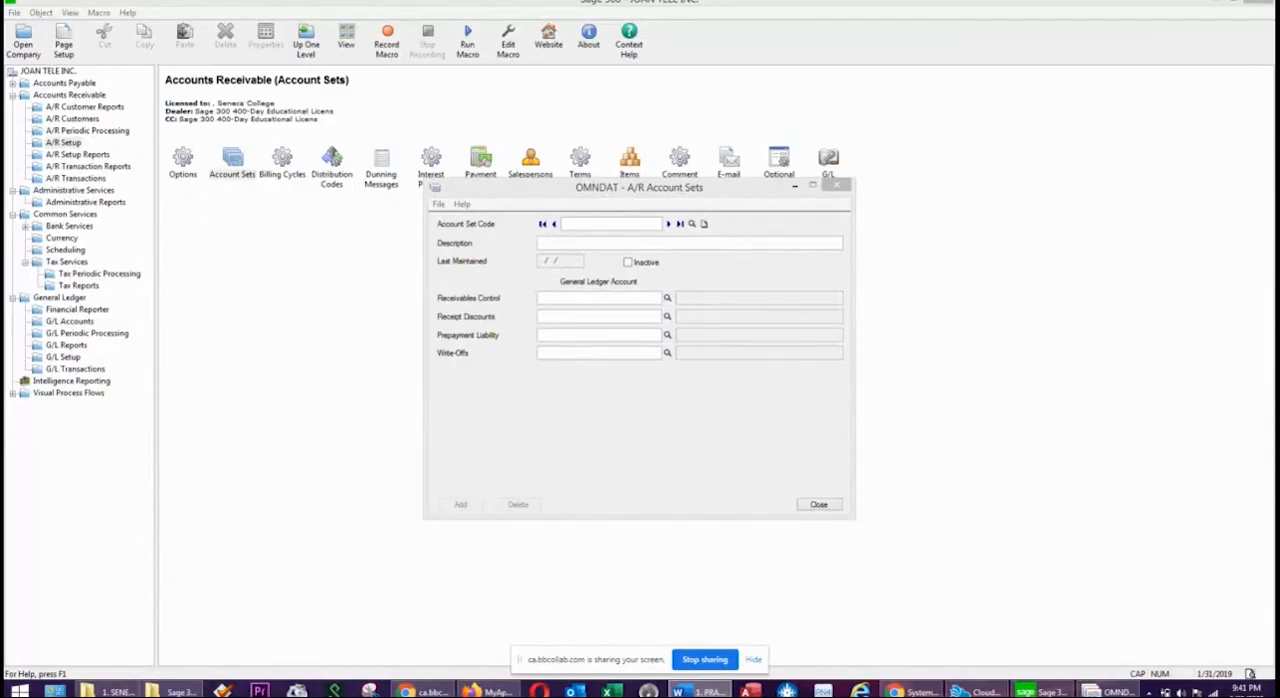
pyautogui.moveTo(1279, 100); pyautogui.dragTo(785, 105)
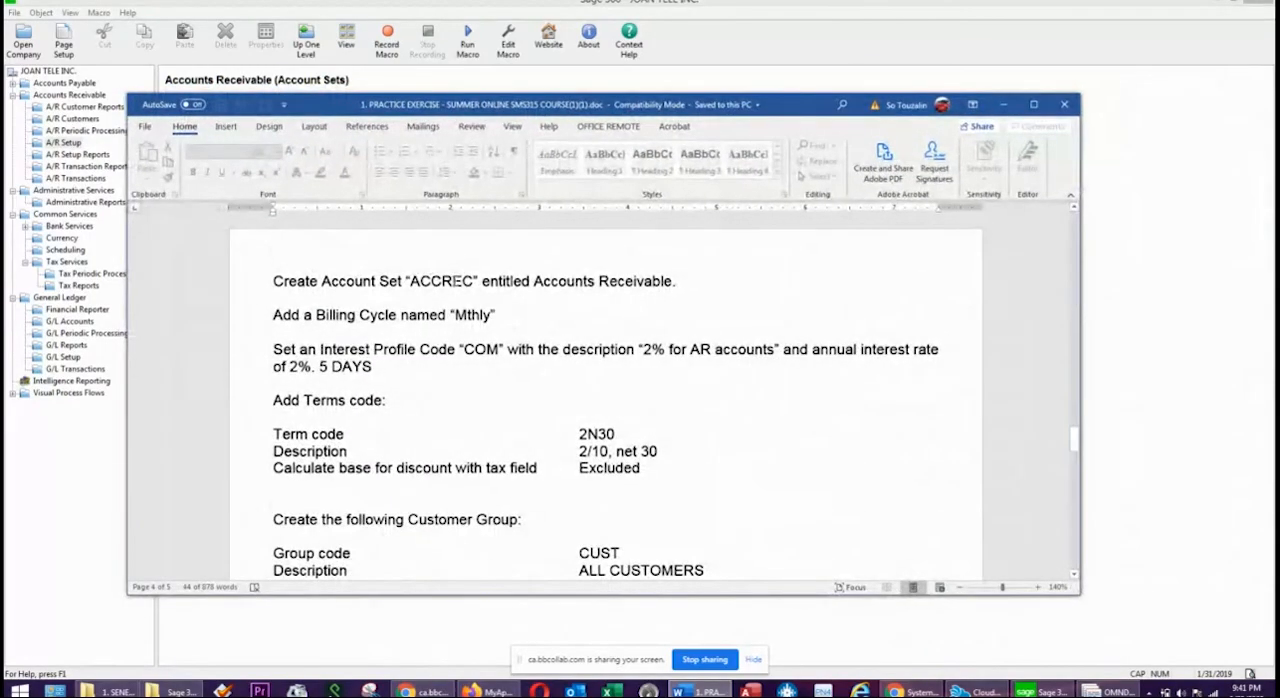
pyautogui.moveTo(678, 281); pyautogui.dragTo(563, 287)
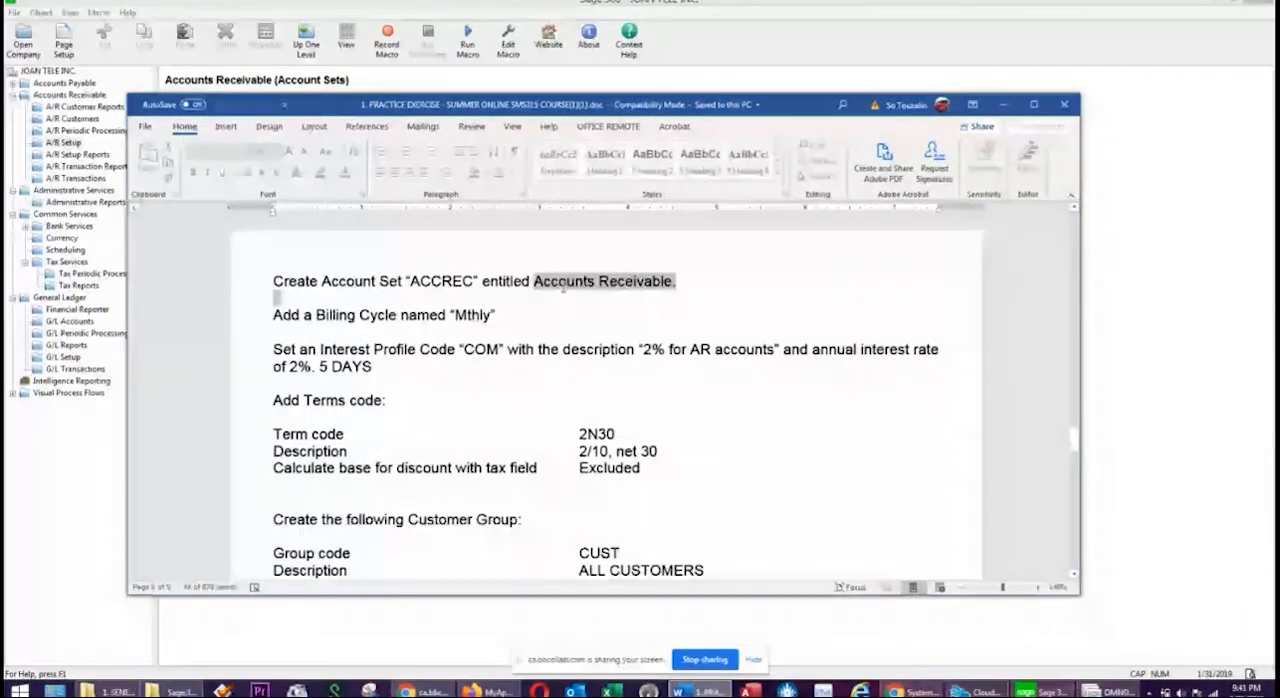
pyautogui.moveTo(496, 315); pyautogui.dragTo(460, 349)
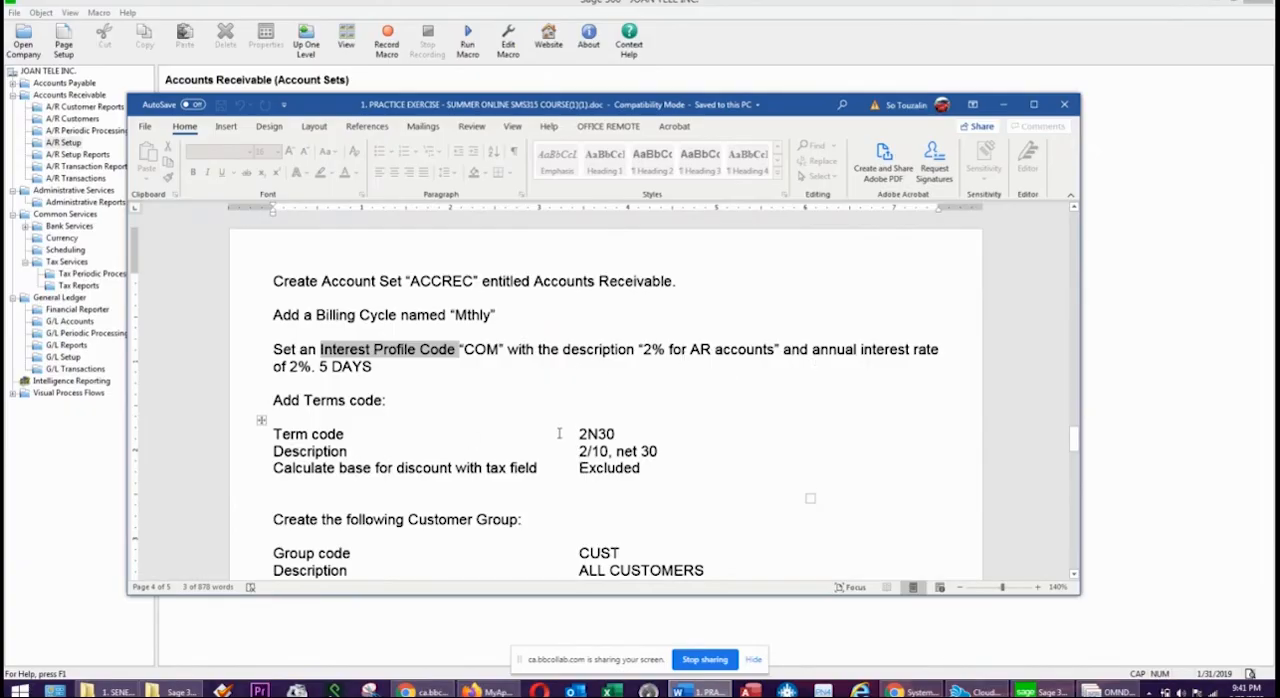
pyautogui.click(489, 453)
pyautogui.scroll(-4, 491, 460)
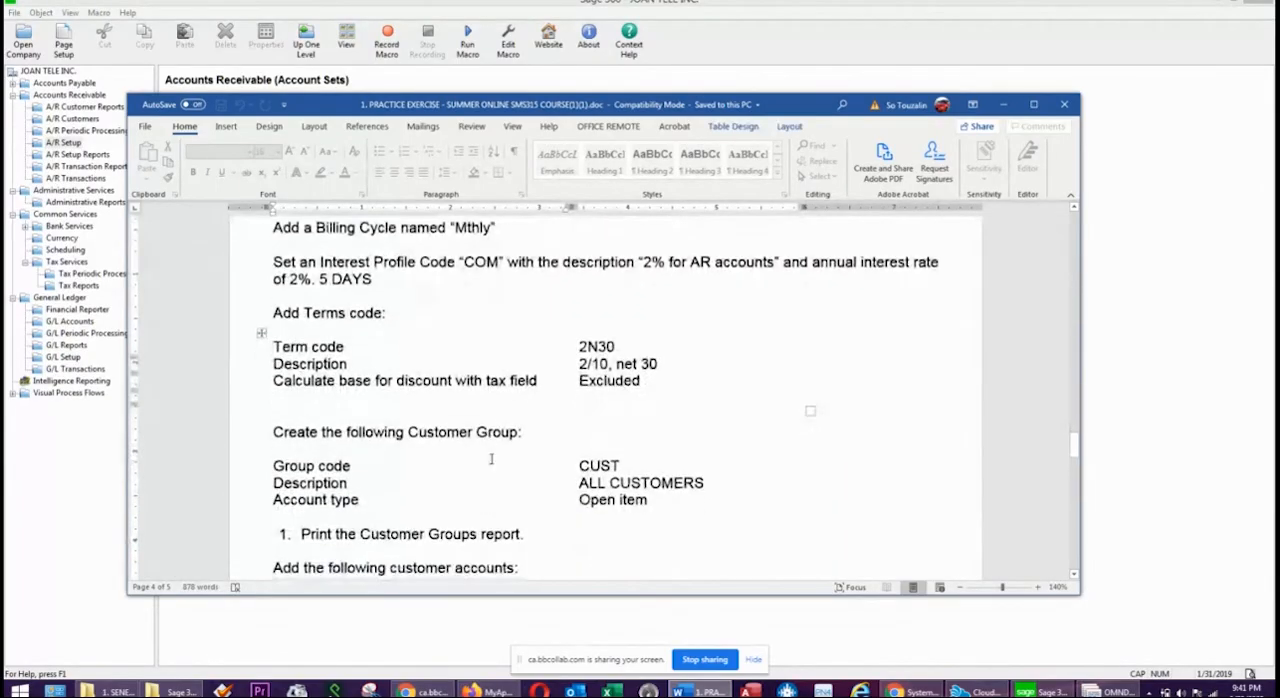
pyautogui.scroll(-1, 640, 408)
pyautogui.scroll(-1, 640, 408)
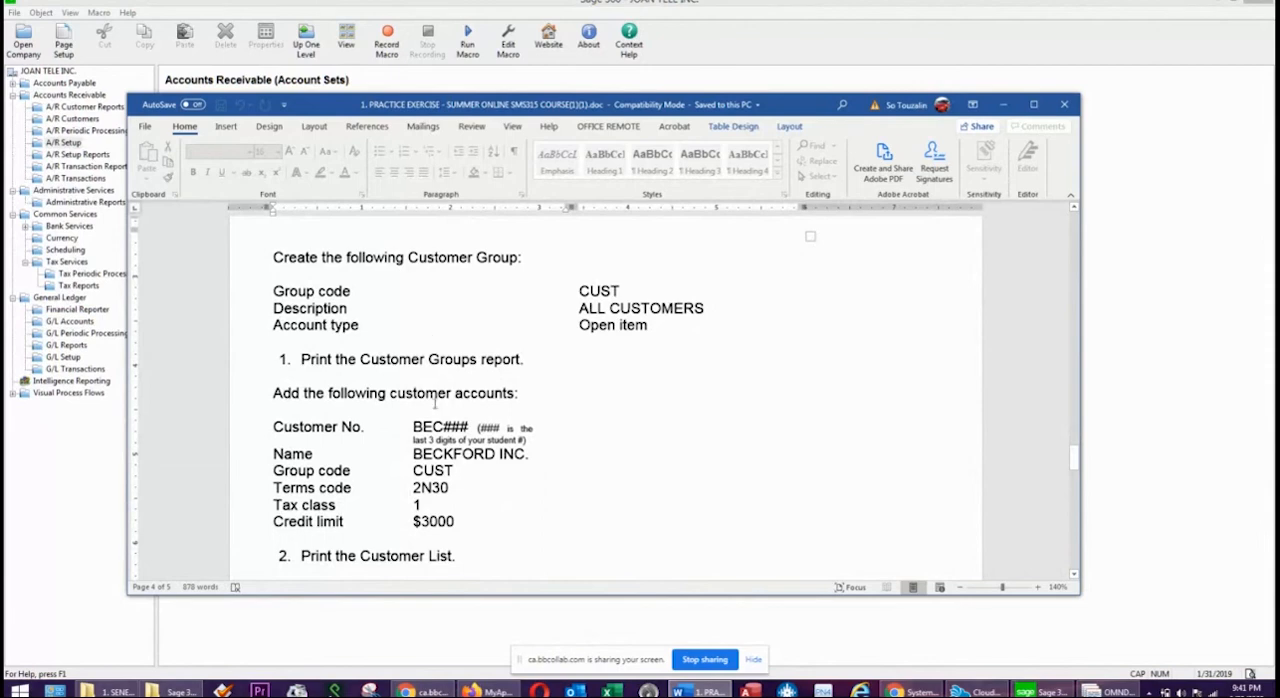
pyautogui.scroll(-2, 435, 403)
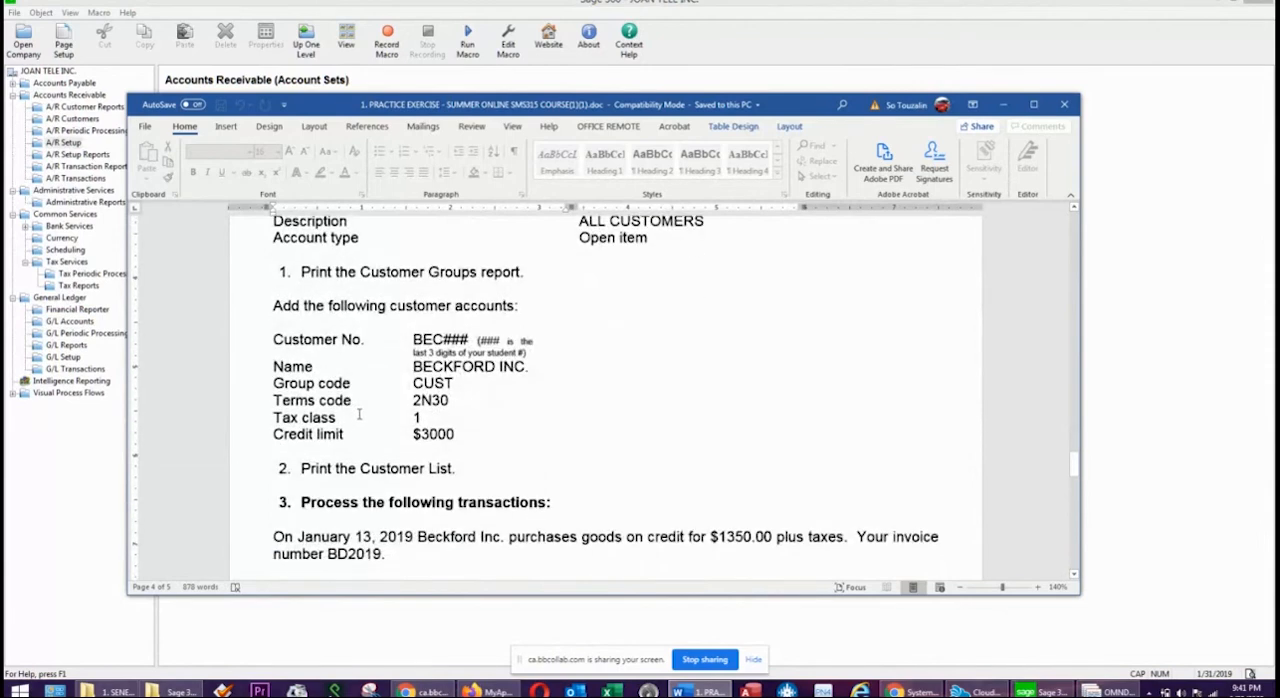
pyautogui.scroll(-3, 359, 414)
pyautogui.scroll(-2, 360, 431)
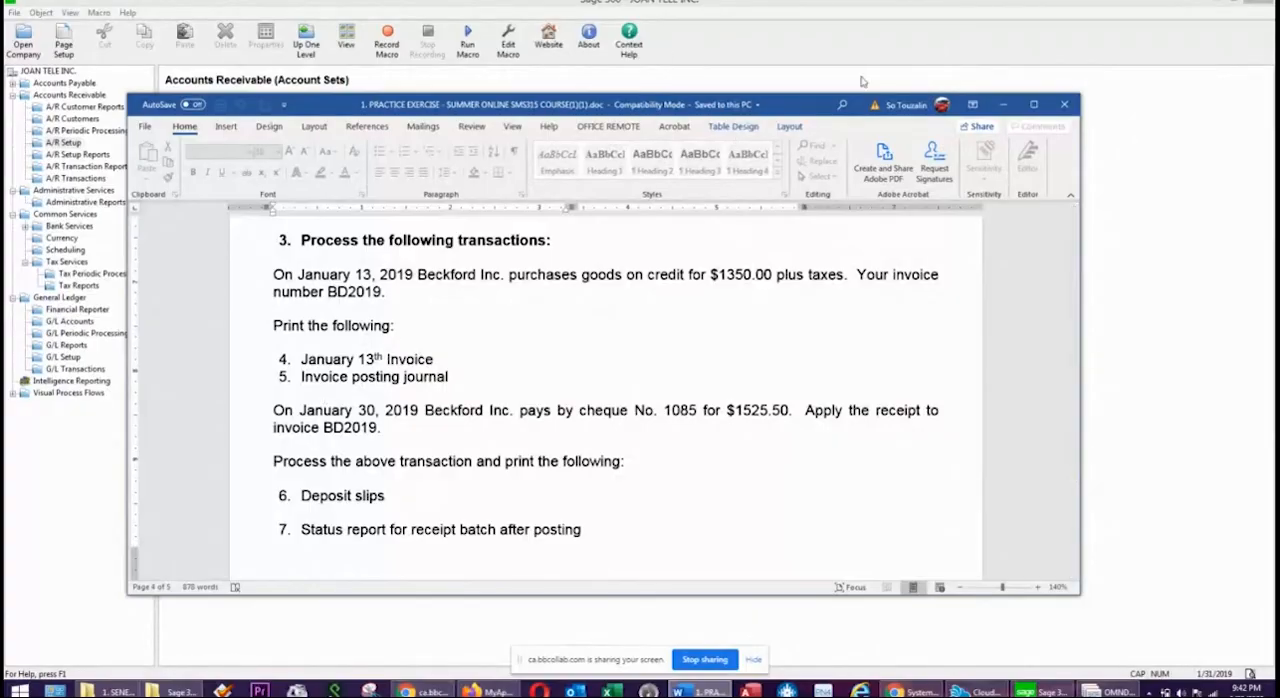
pyautogui.moveTo(811, 106); pyautogui.dragTo(1279, 142)
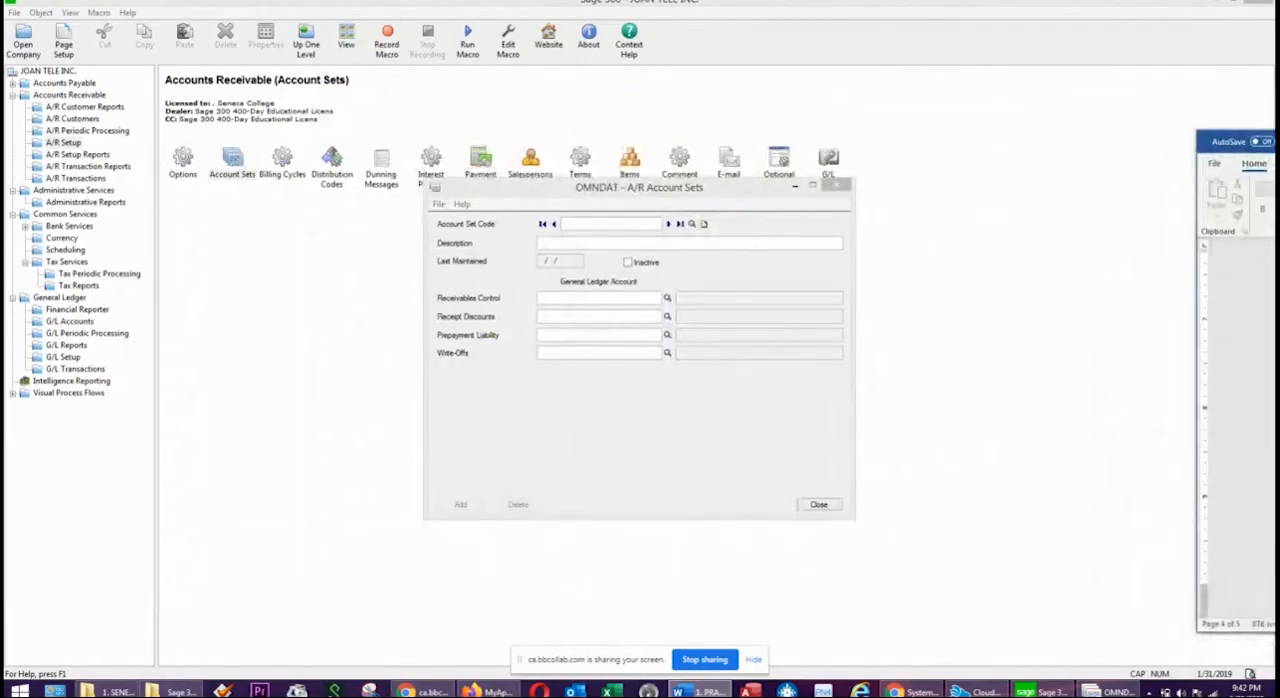
# Enter a new A/R account set with code ACCREC and description ACCOUNTS RECEIVABLE.
pyautogui.click(580, 222)
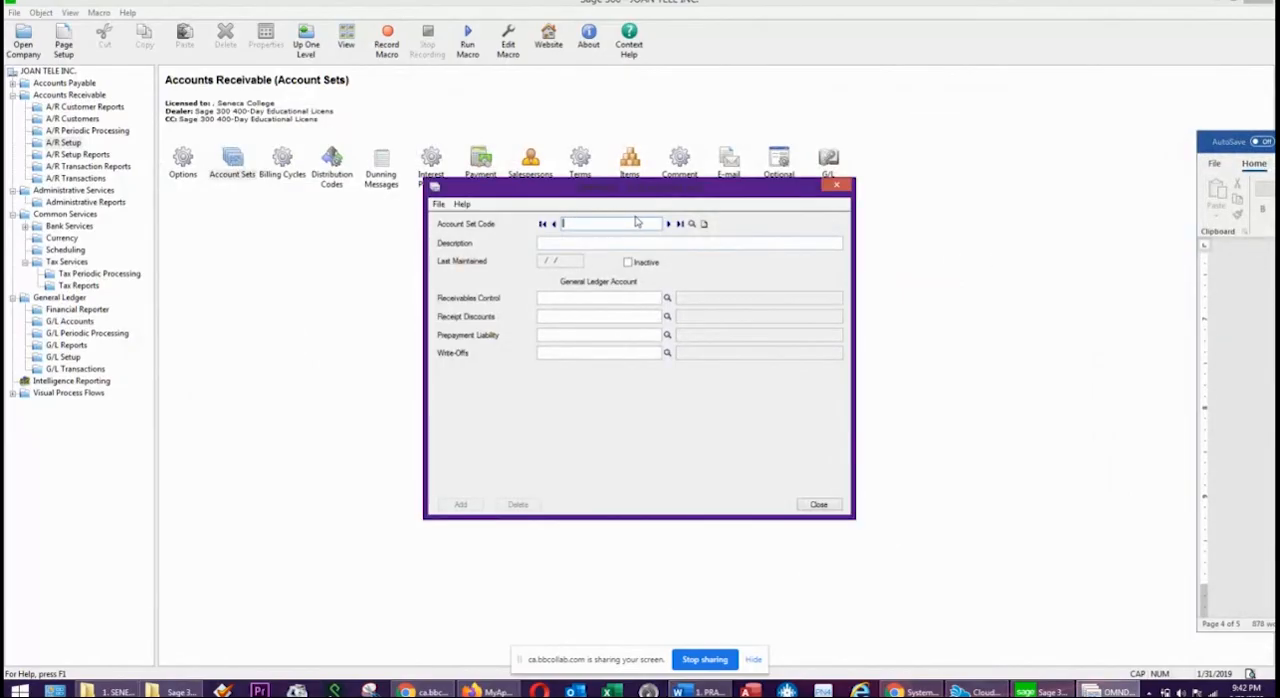
pyautogui.click(1278, 380)
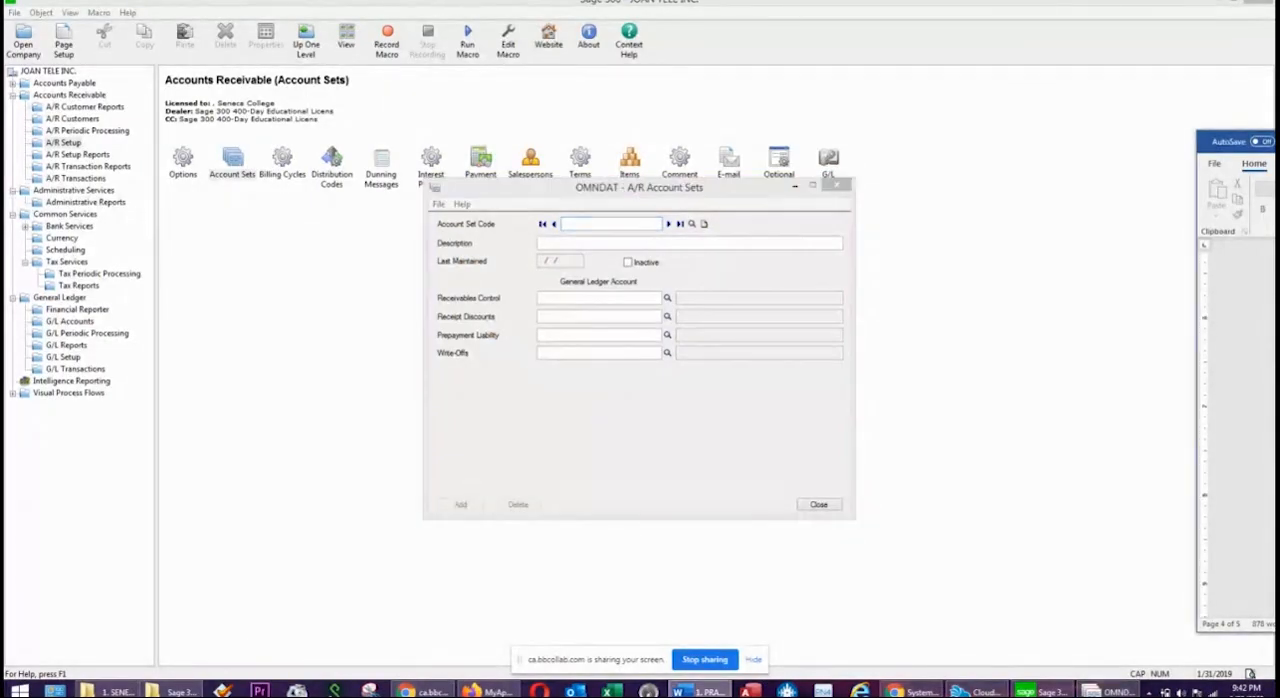
pyautogui.click(1278, 331)
pyautogui.scroll(5, 1238, 430)
pyautogui.click(620, 235)
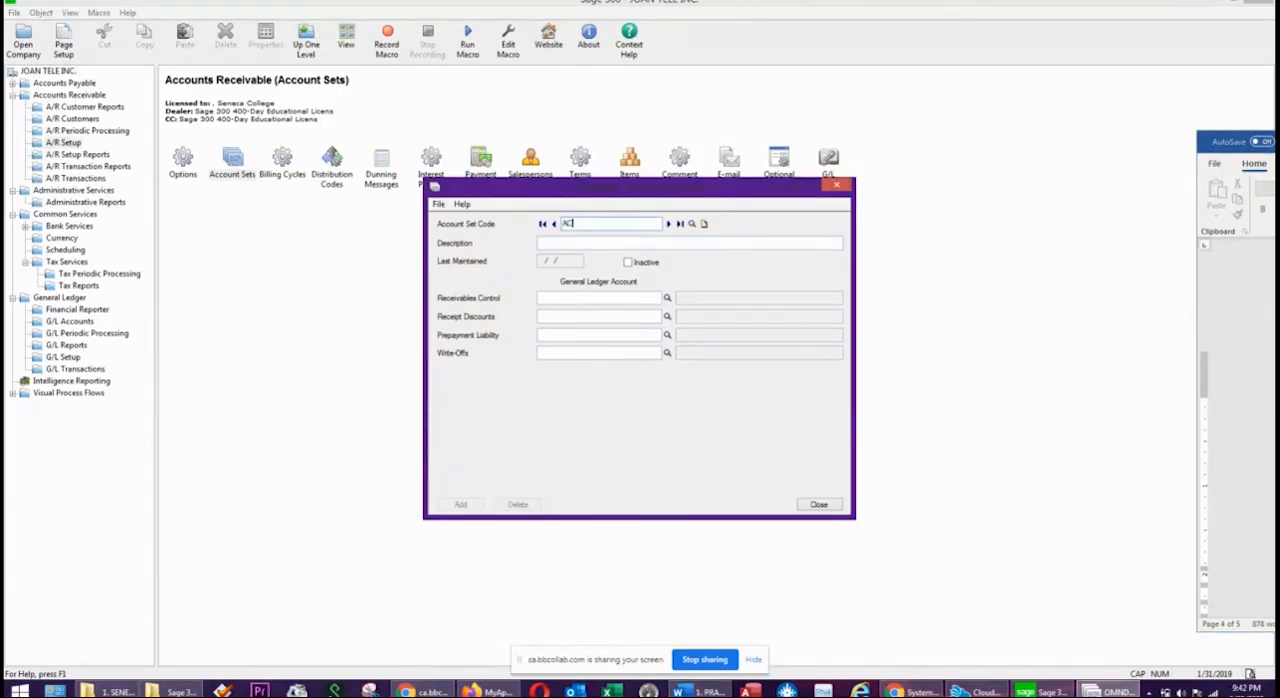
pyautogui.write('ACCREC')
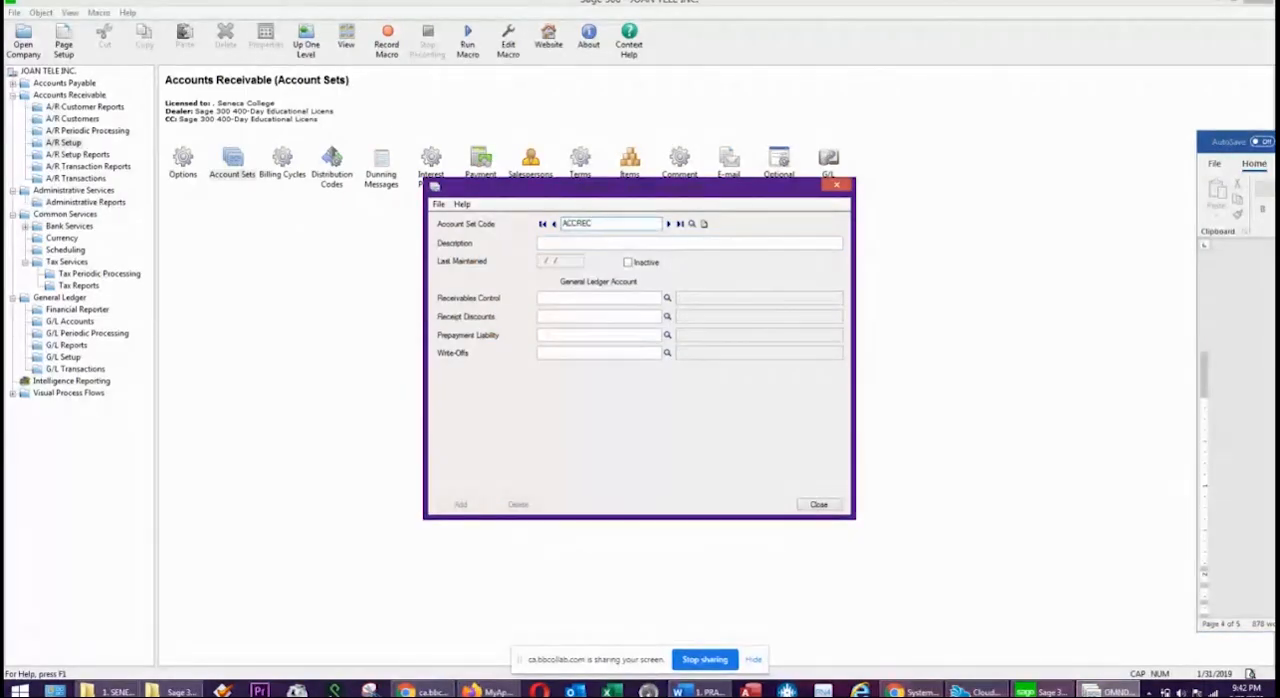
pyautogui.press('Tab')
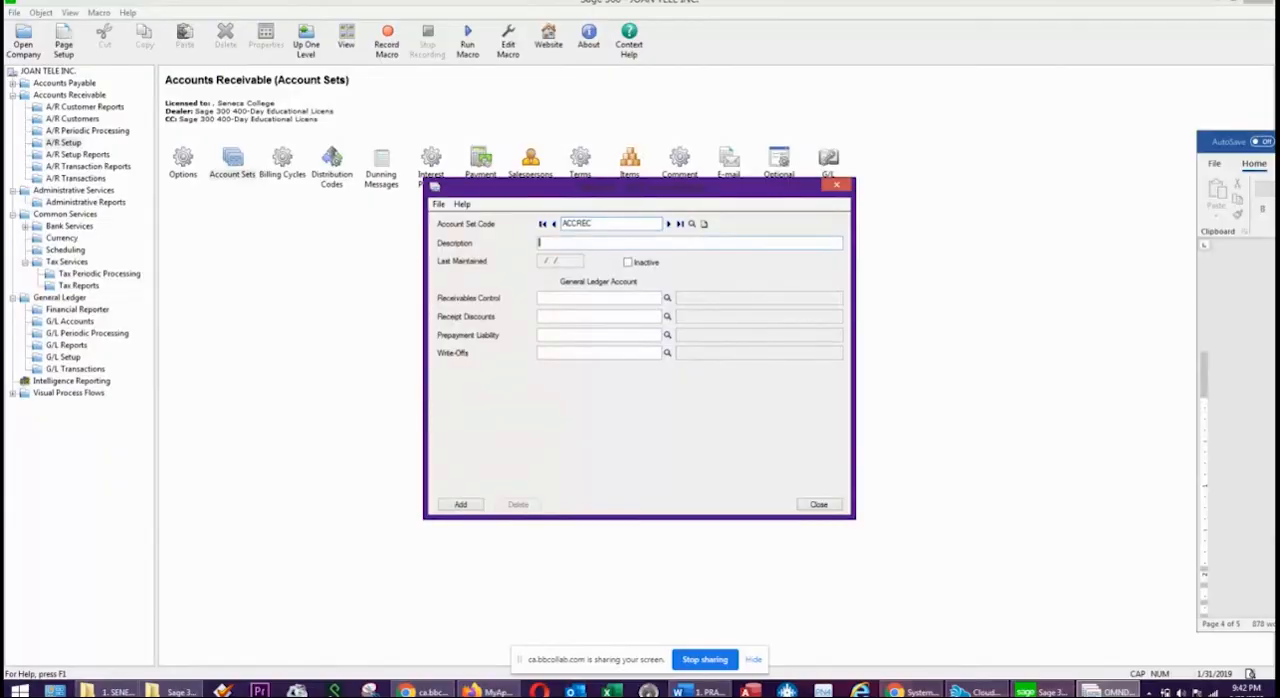
pyautogui.write('ACCOUNTS RECEIVABLE')
pyautogui.press('Tab')
pyautogui.press('Tab')
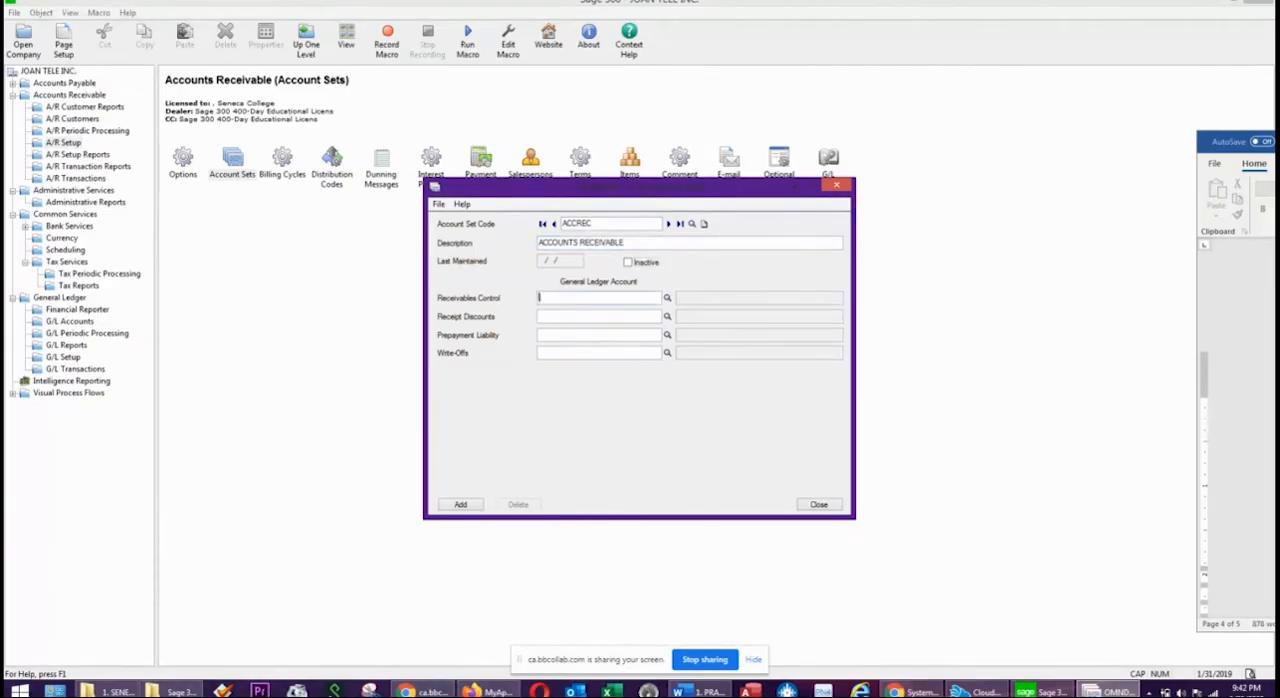
# Assign account 1200 Accounts Receivable as receivables control and 4020 Sales Discounts and Returns as receipt discounts for the account set.
pyautogui.click(667, 299)
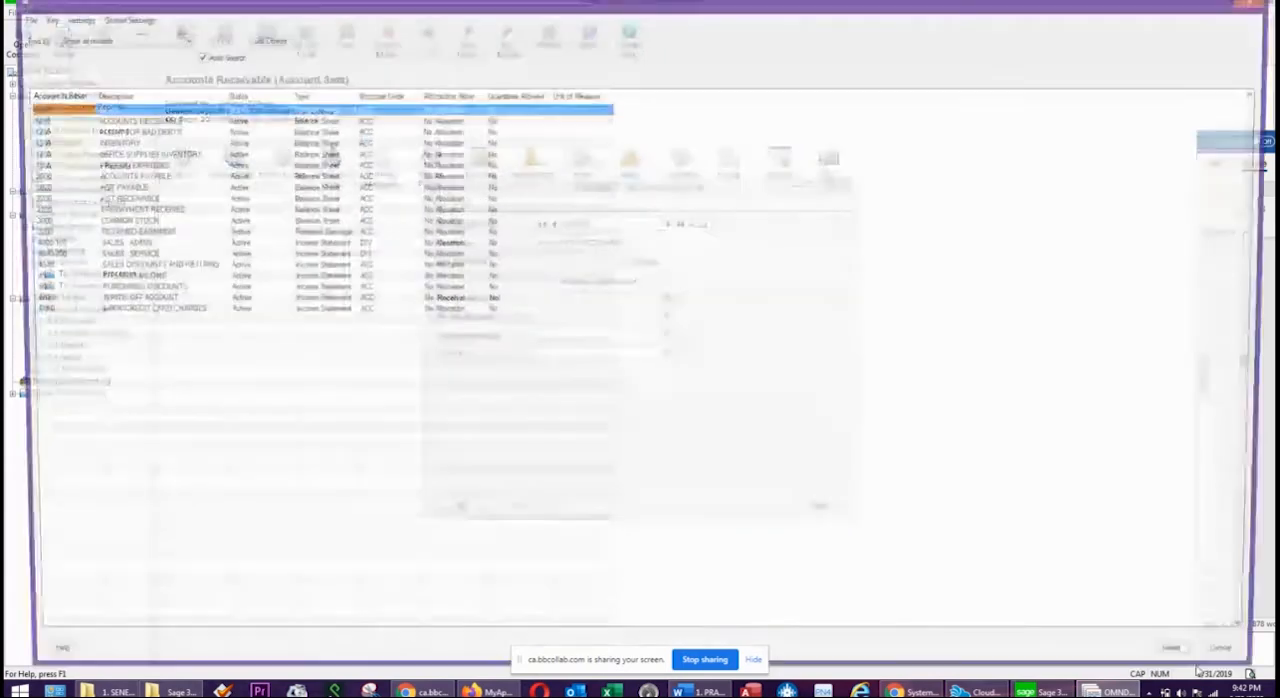
pyautogui.doubleClick(103, 120)
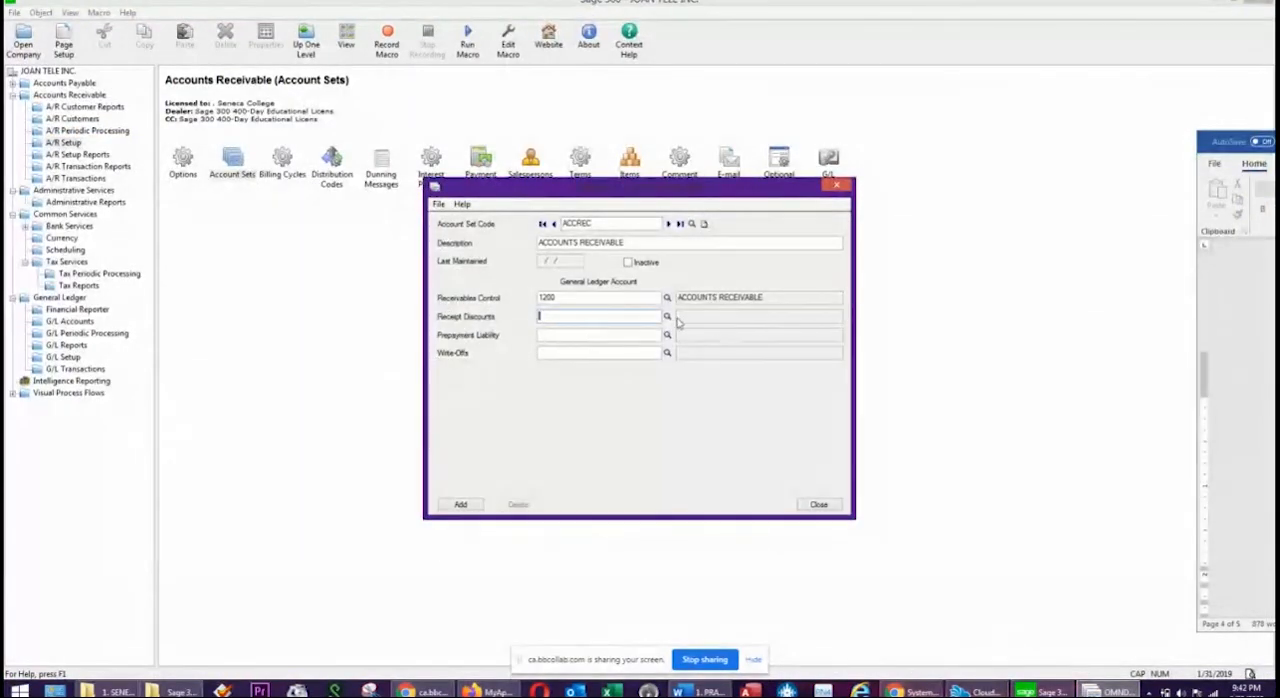
pyautogui.click(667, 317)
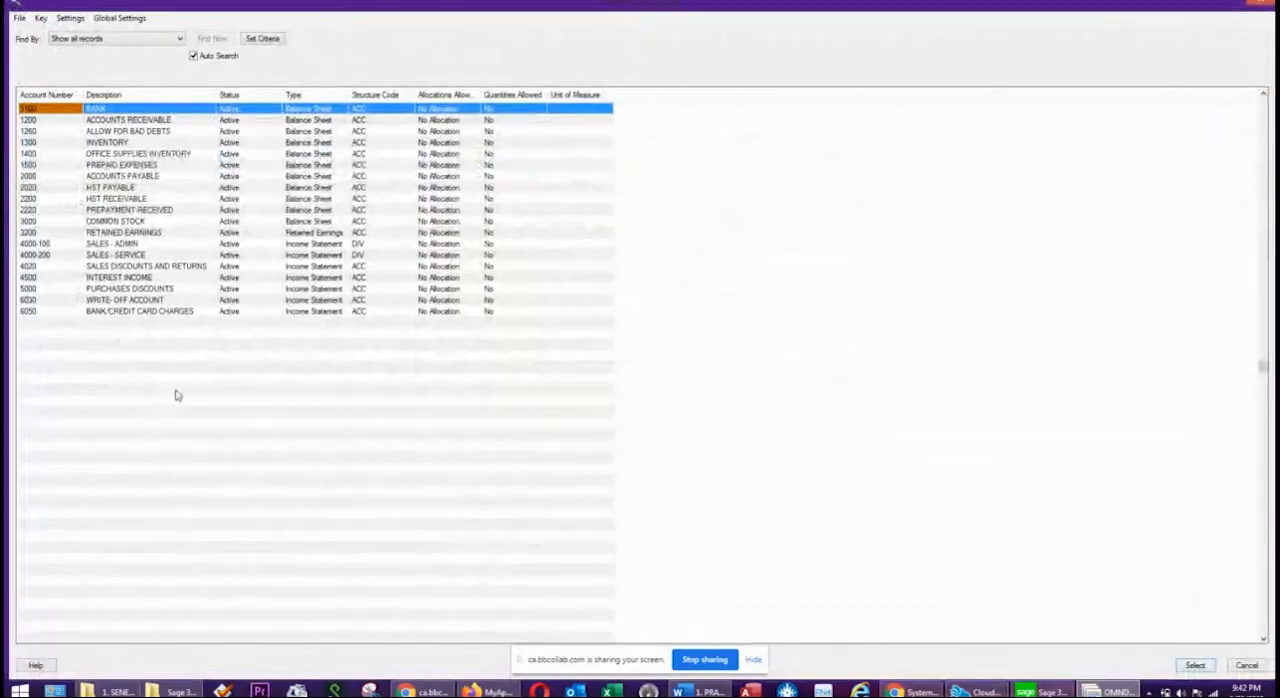
pyautogui.click(196, 267)
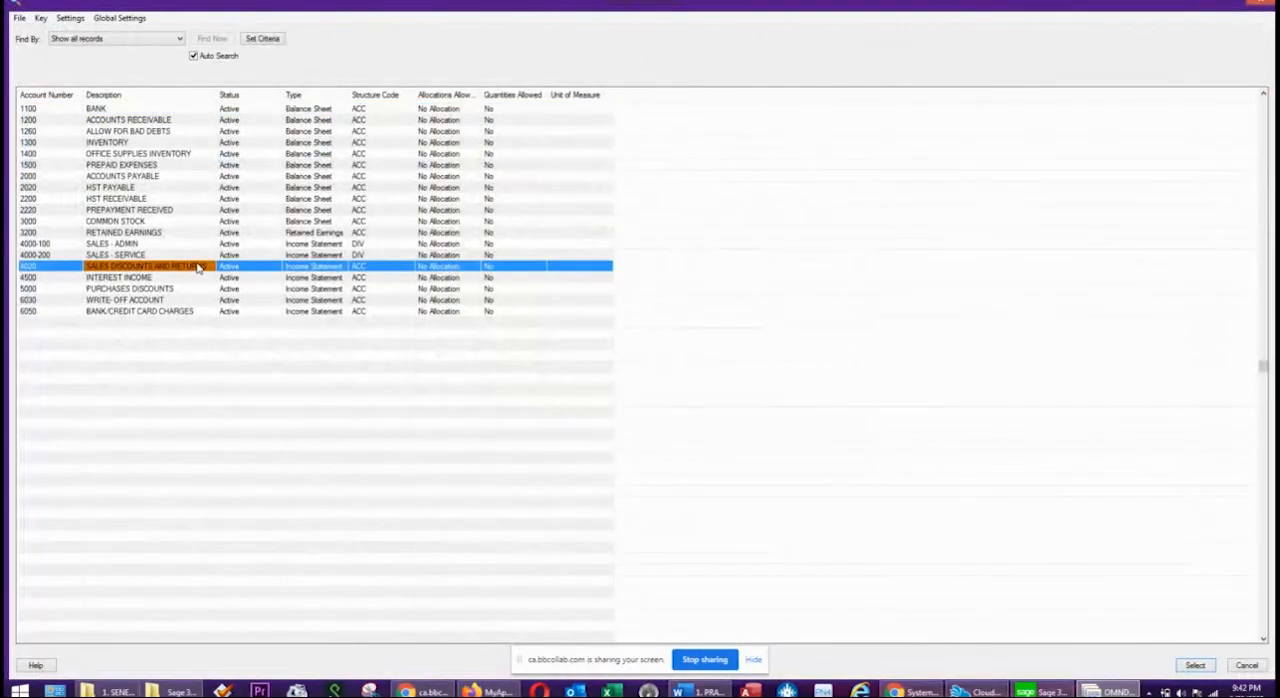
pyautogui.doubleClick(198, 268)
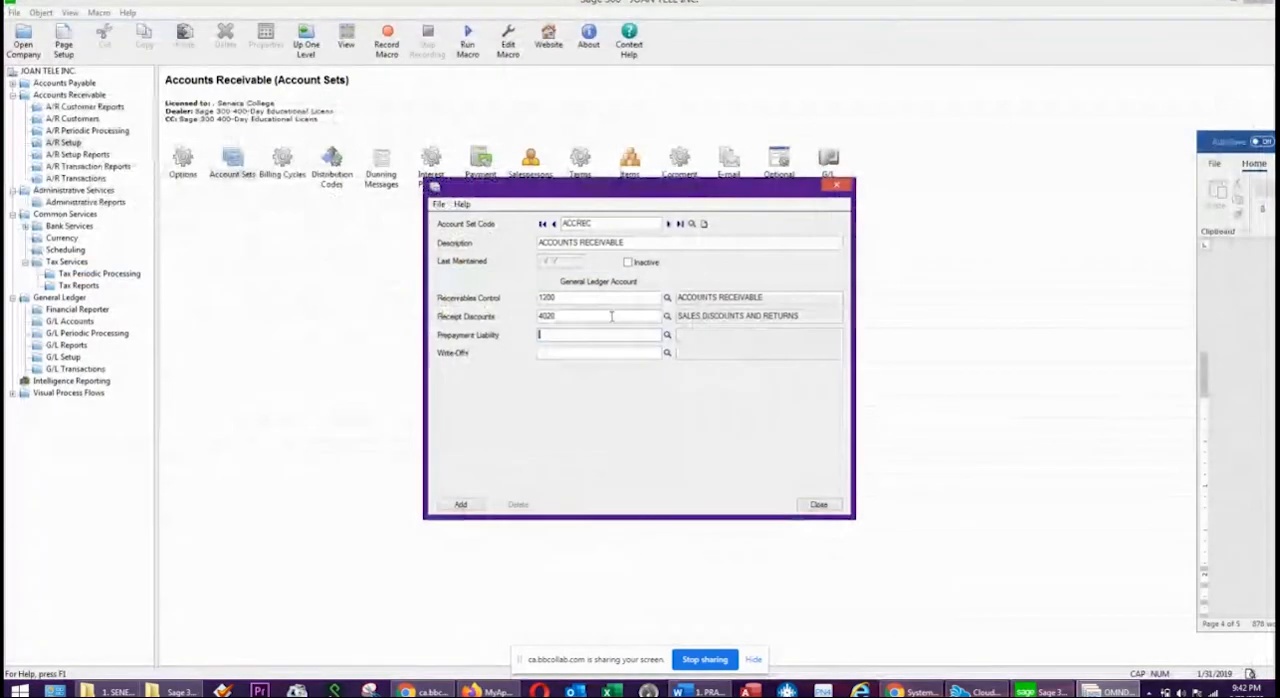
# Assign account 2220 Prepayment Received to prepayment liability and 6030 Write-Off Account to write-offs, and add the account set.
pyautogui.click(667, 335)
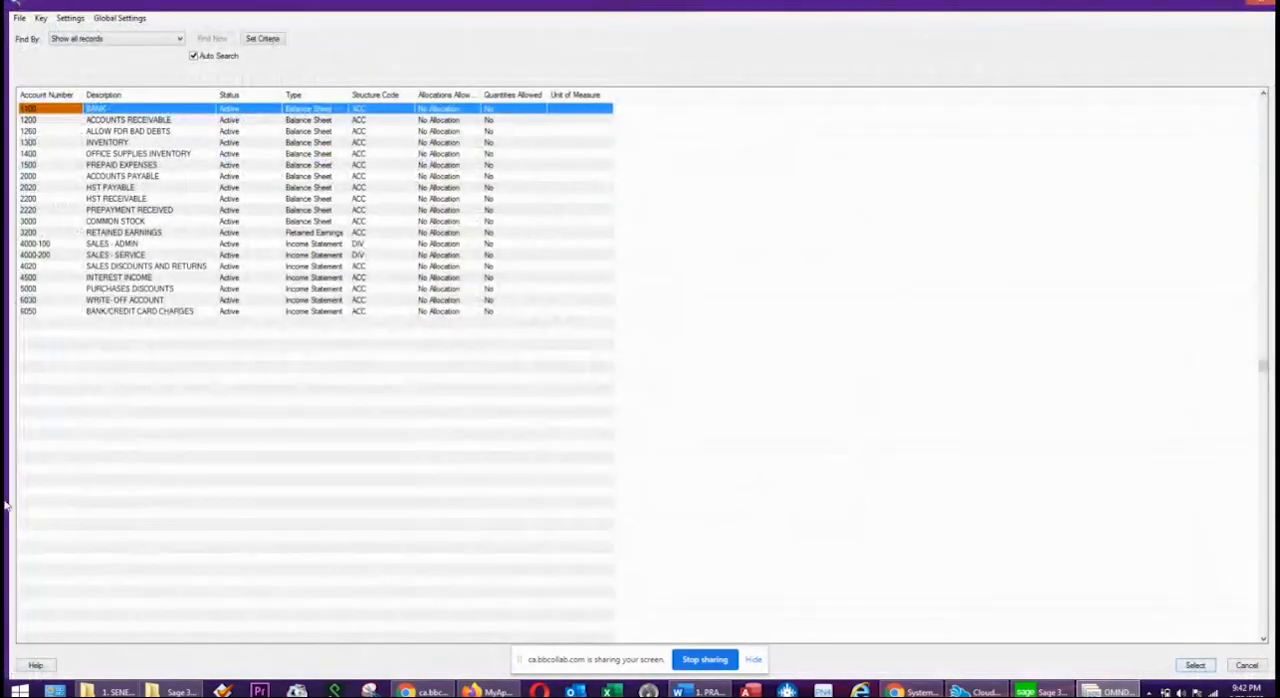
pyautogui.doubleClick(158, 211)
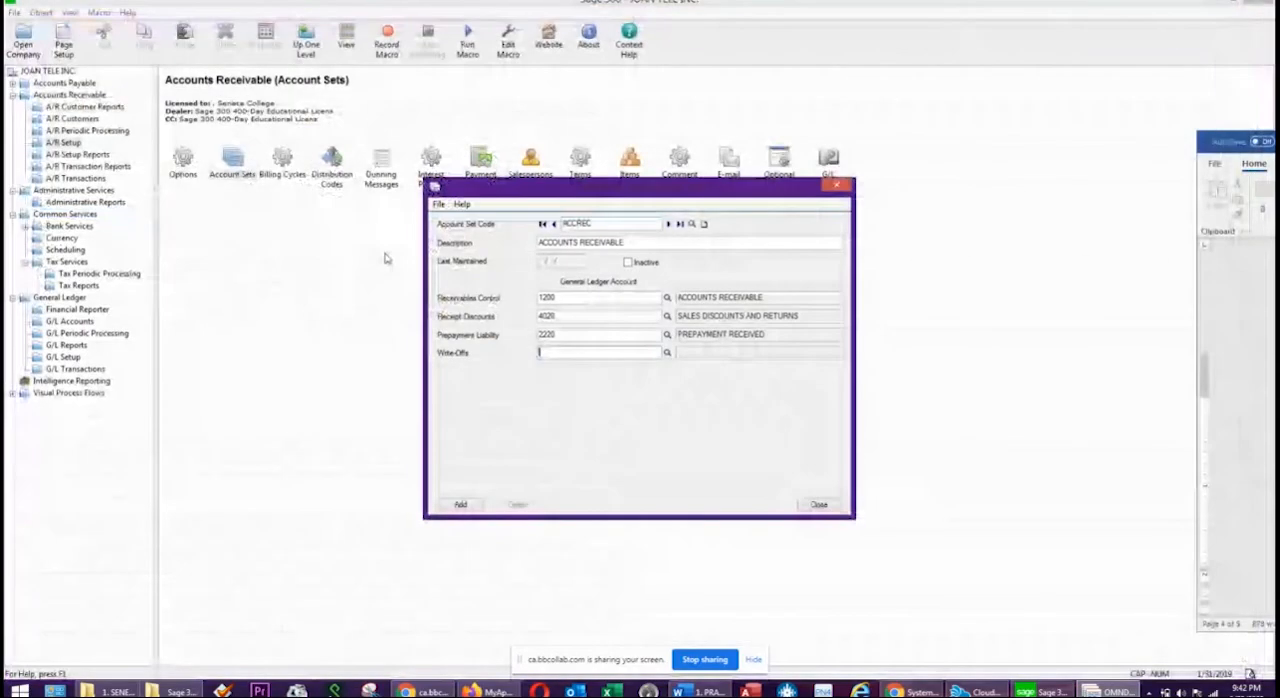
pyautogui.click(667, 353)
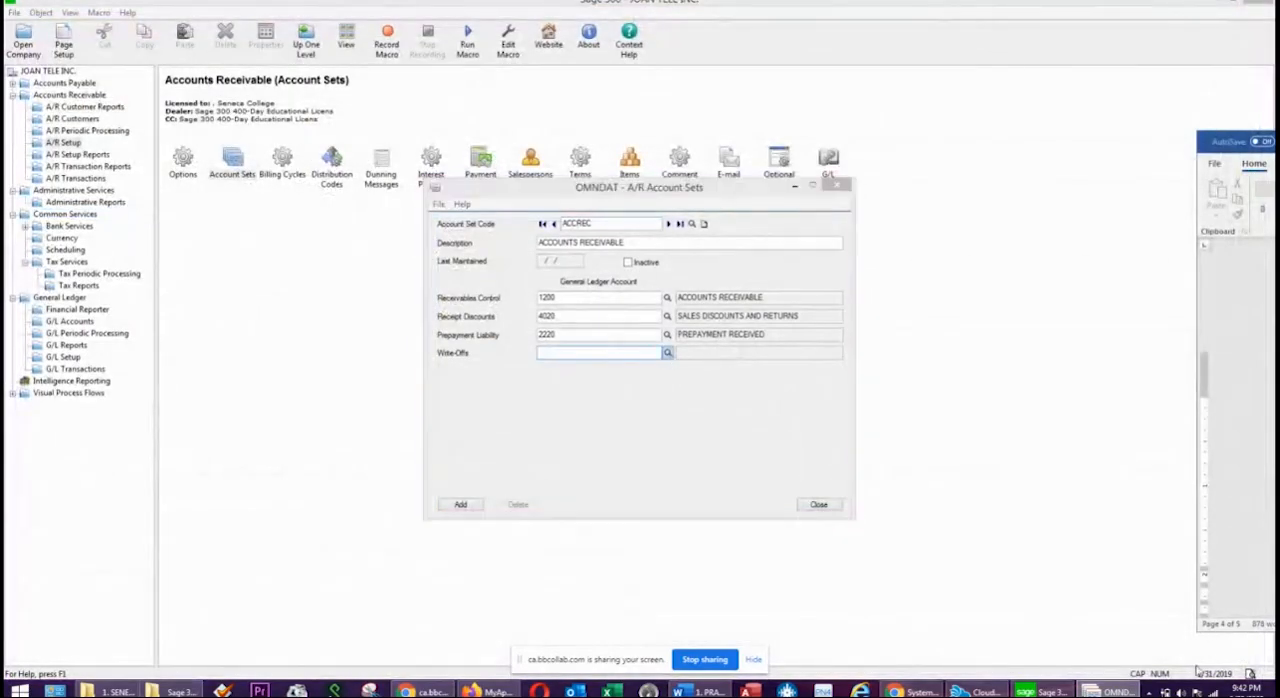
pyautogui.click(152, 289)
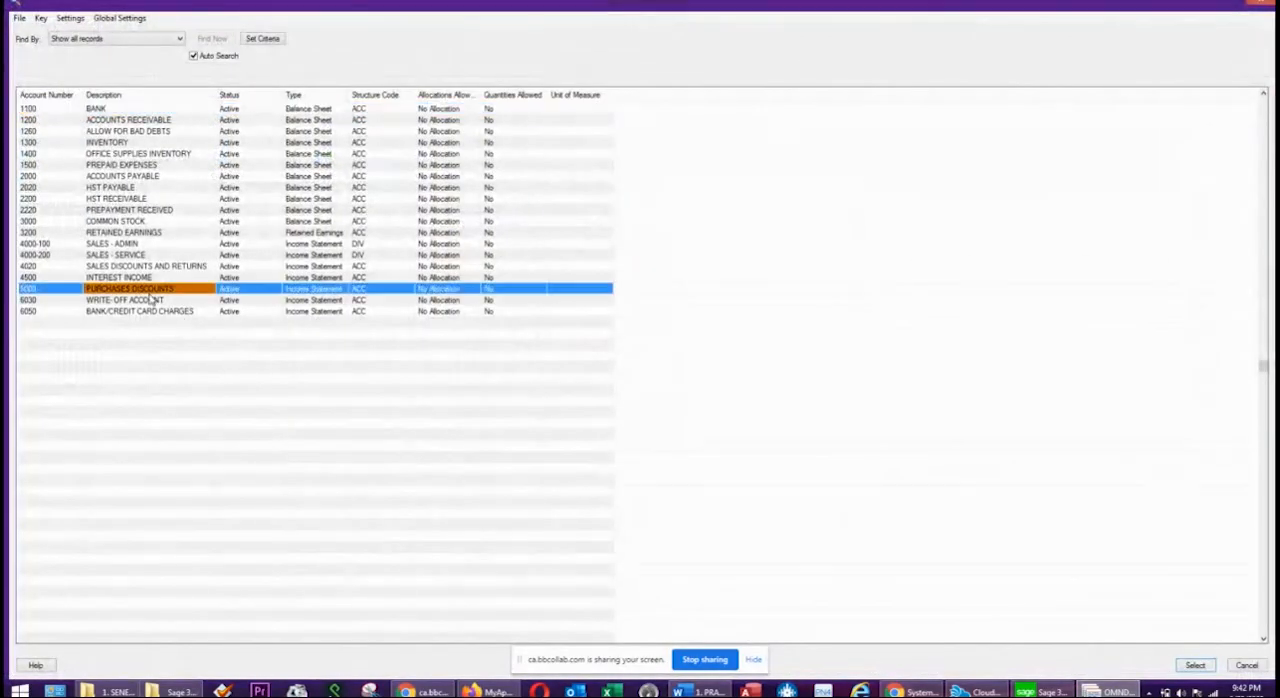
pyautogui.doubleClick(147, 310)
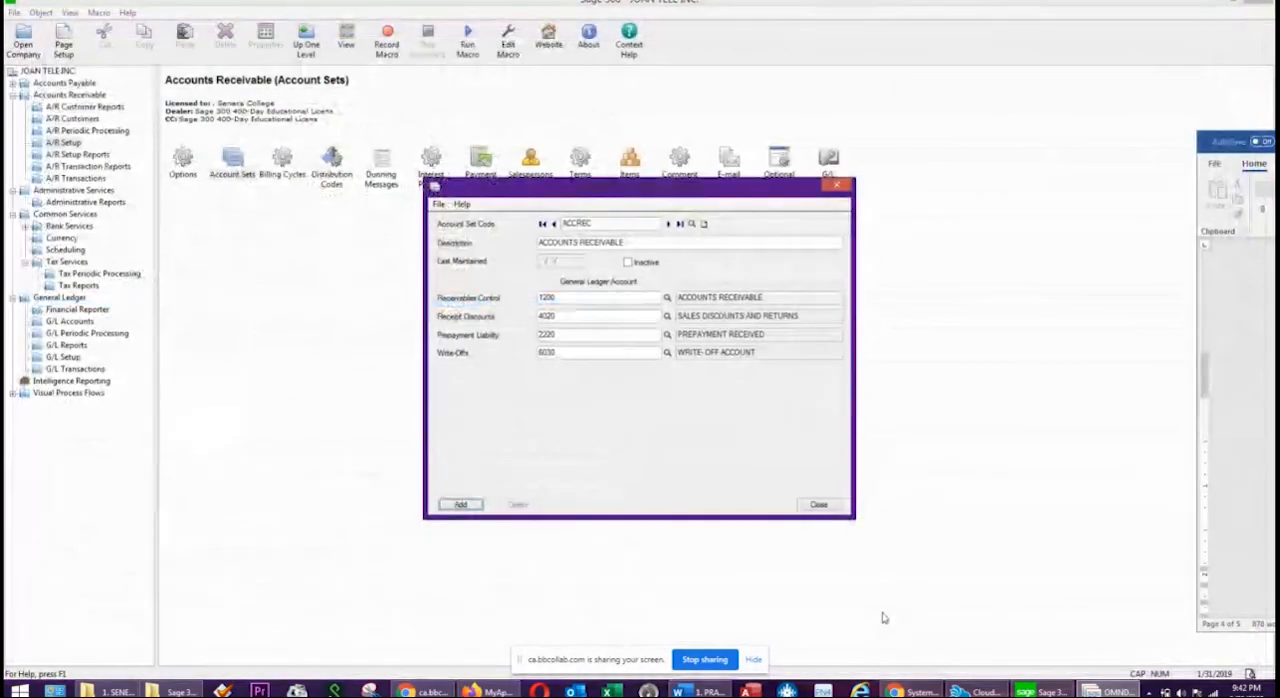
pyautogui.click(465, 505)
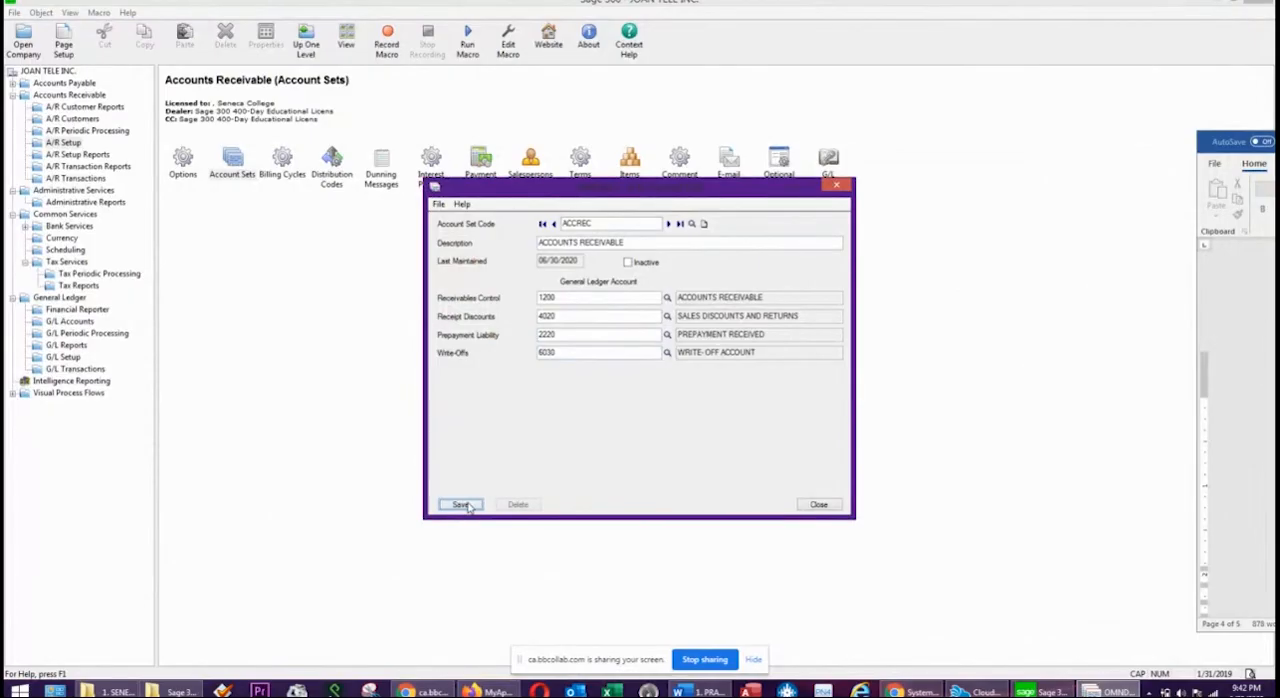
pyautogui.click(819, 505)
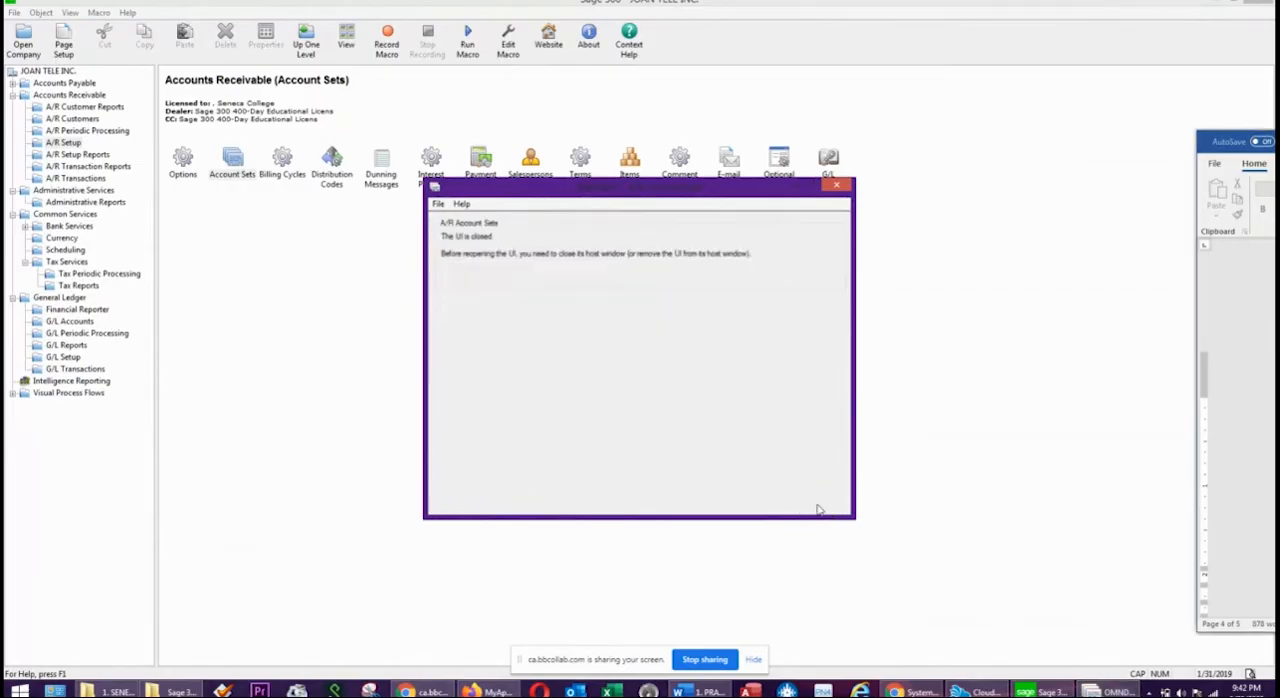
# Add a billing cycle with code MTHLY, description MONTHLY and a frequency of 30 days, and close the billing cycles.
pyautogui.click(283, 165)
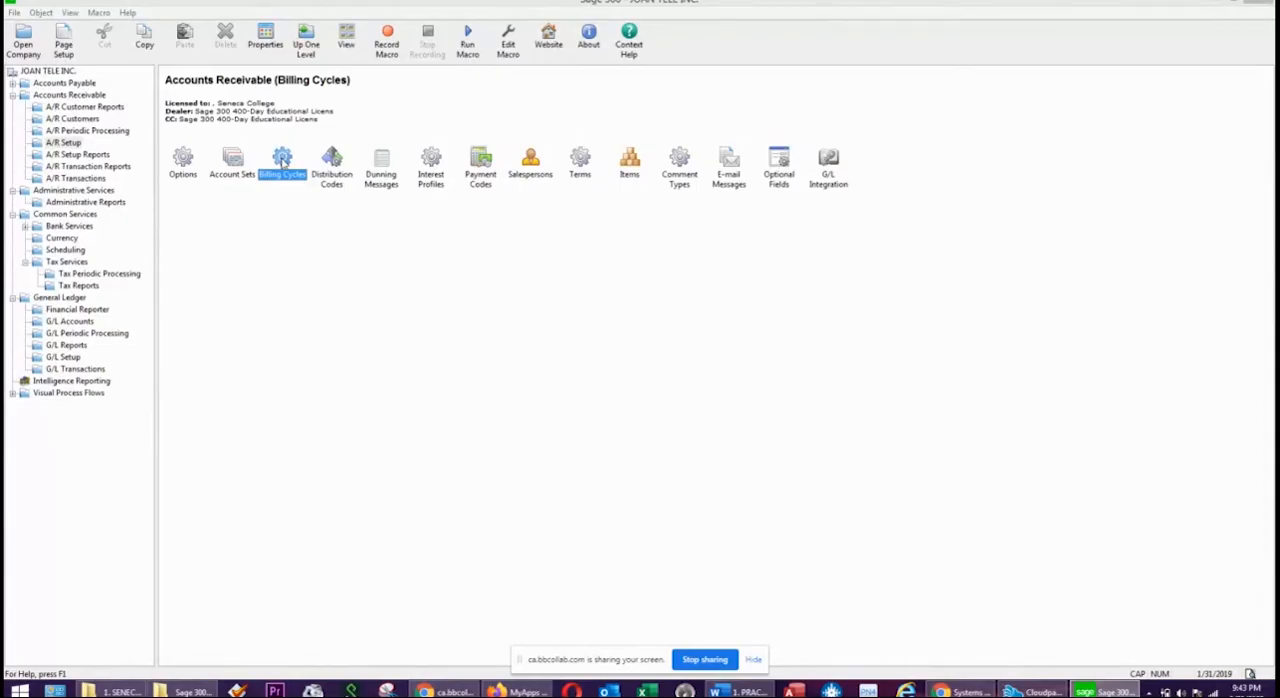
pyautogui.doubleClick(284, 160)
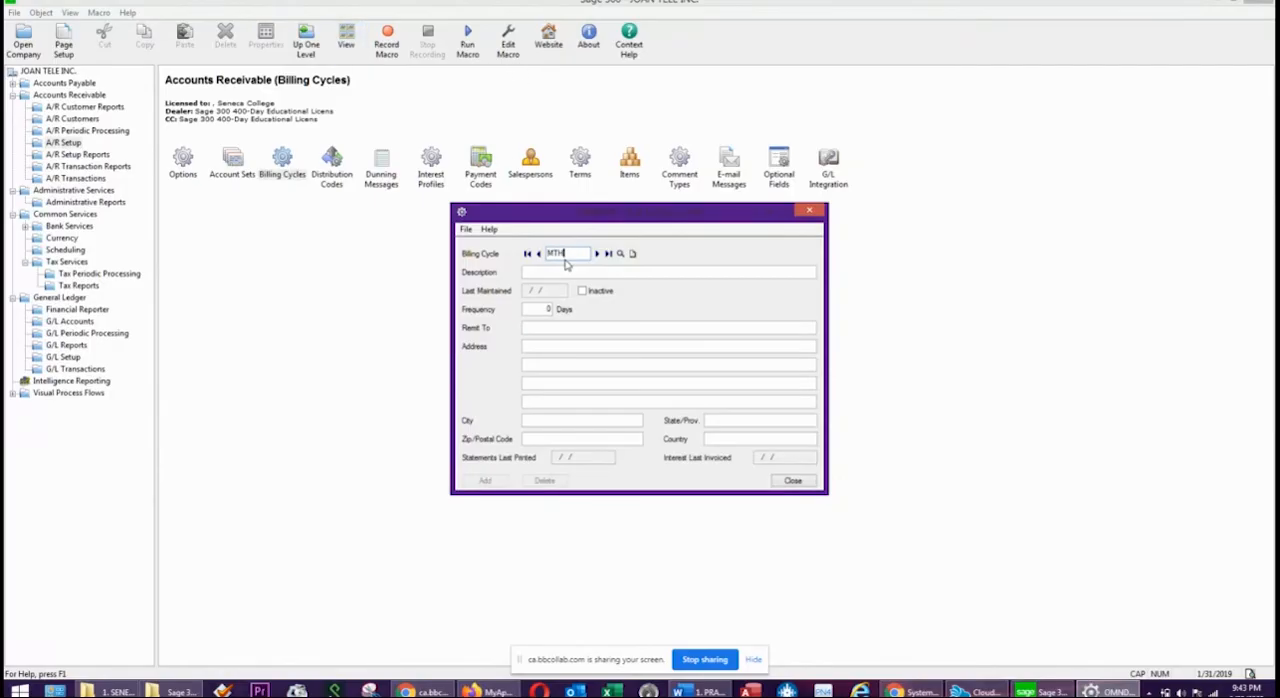
pyautogui.press('Tab')
pyautogui.write('MON')
pyautogui.press('Tab')
pyautogui.press('Tab')
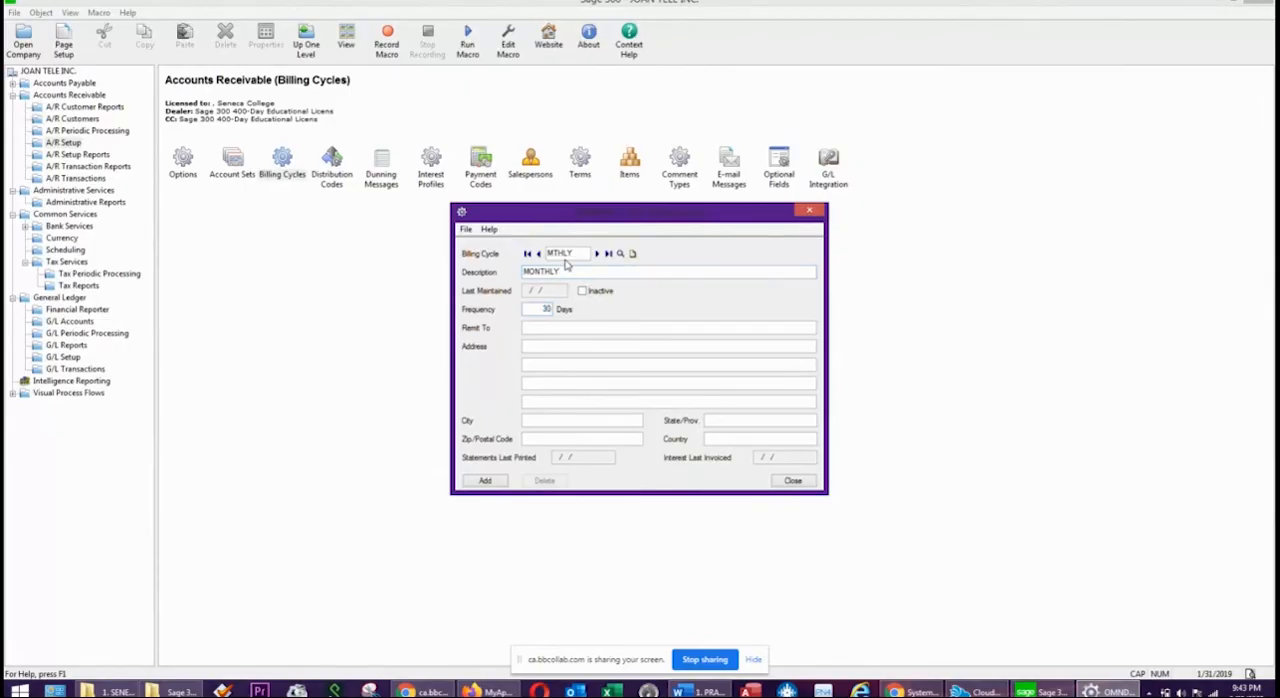
pyautogui.press('Tab')
pyautogui.click(537, 349)
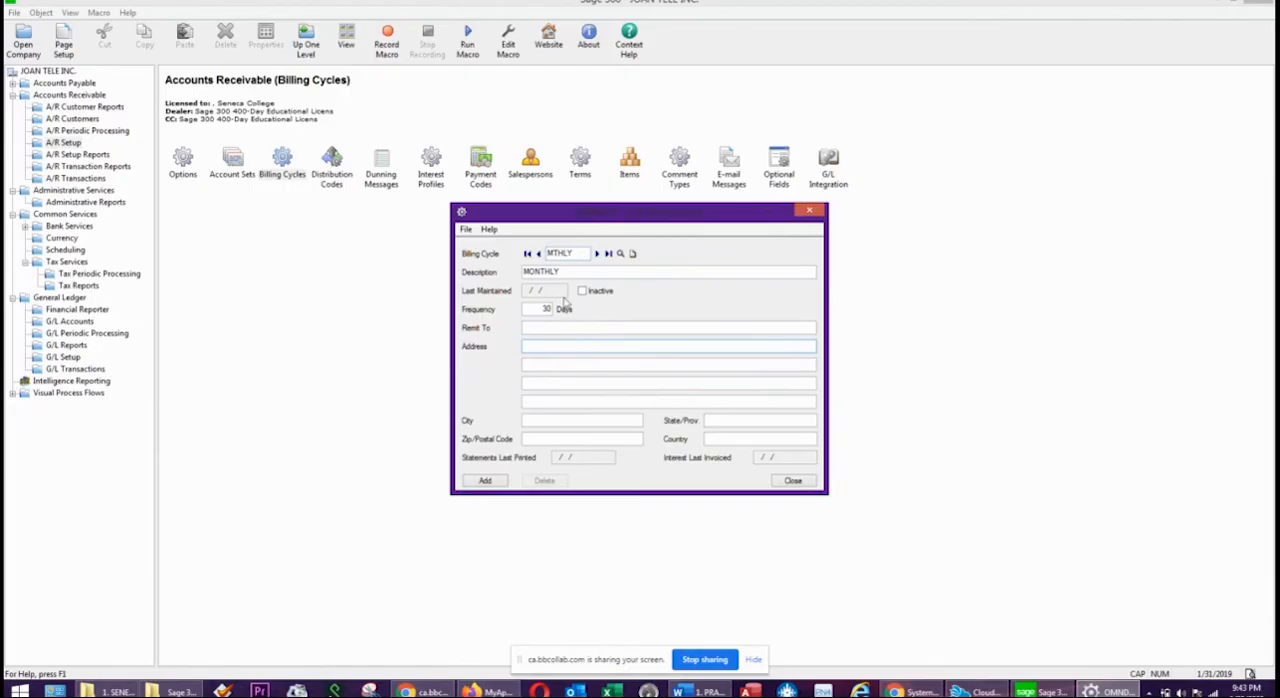
pyautogui.doubleClick(535, 309)
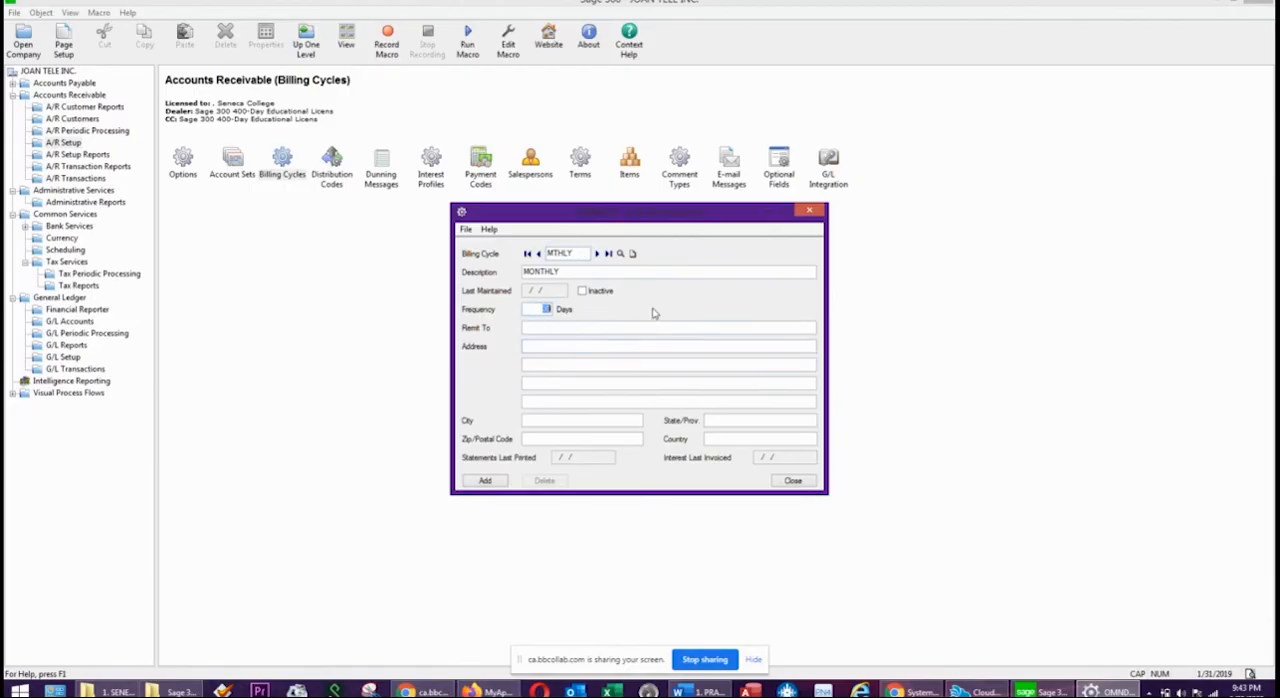
pyautogui.click(486, 481)
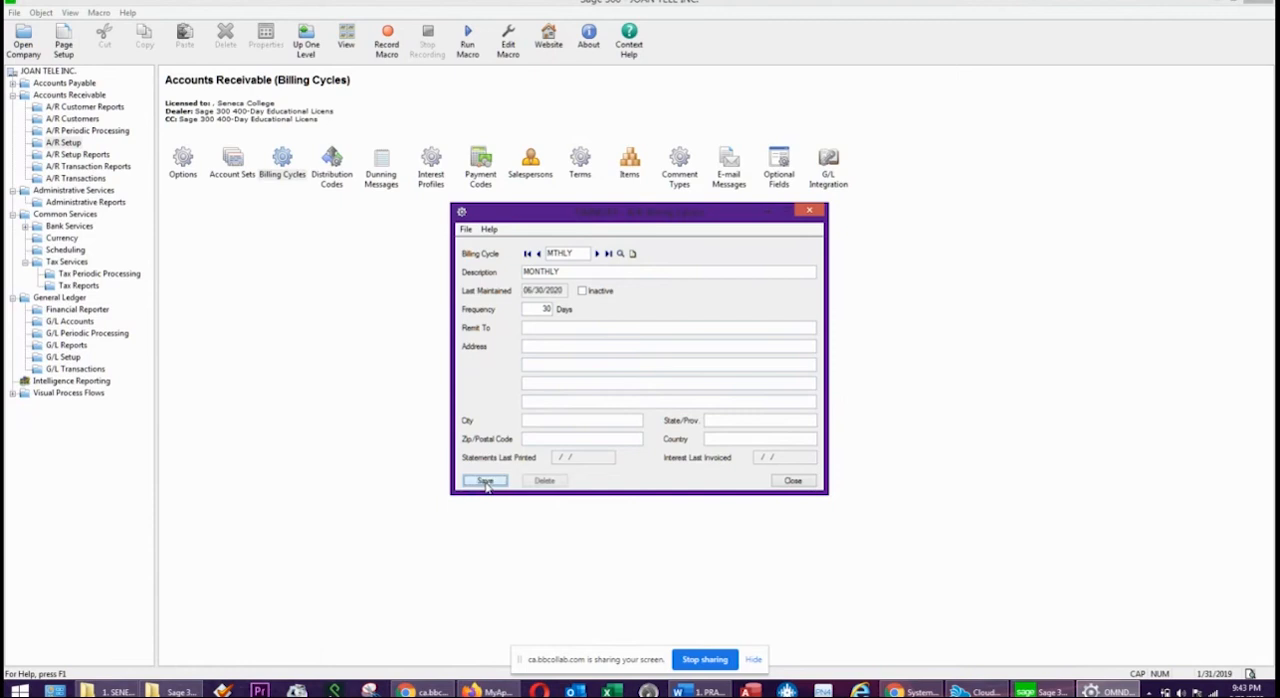
pyautogui.click(793, 481)
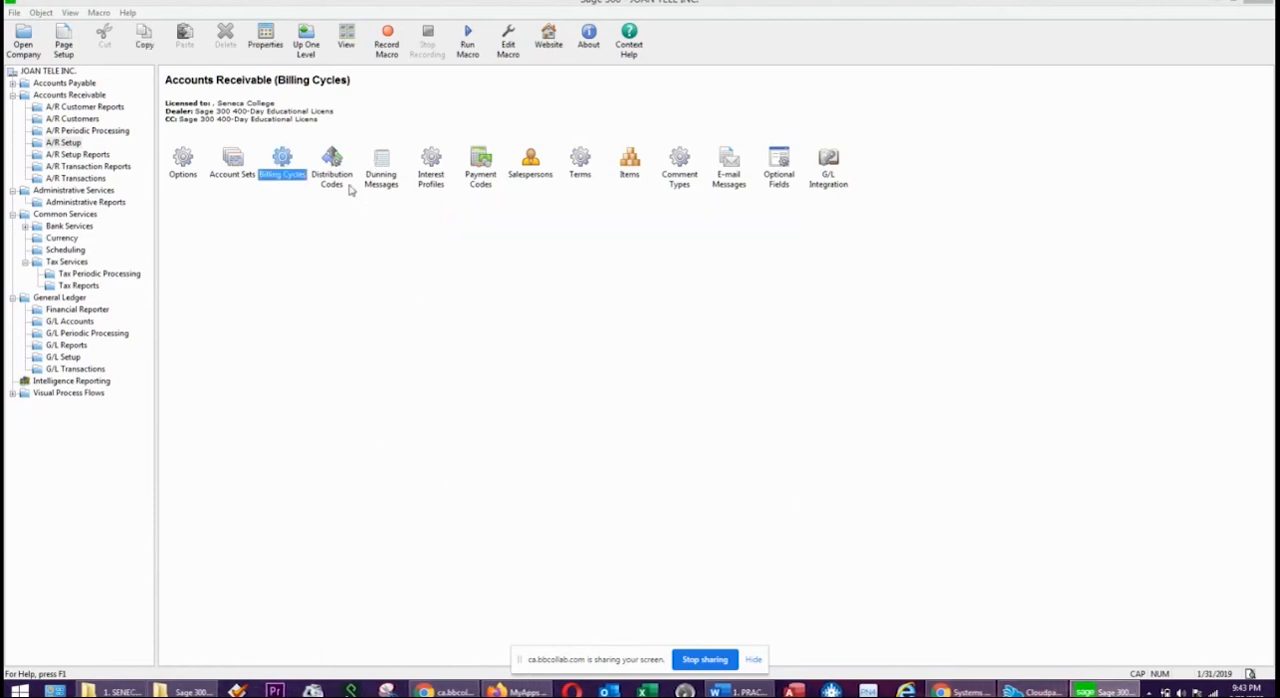
# Add a distribution code SALES with description SALES - ADMIN and revenue account 4000-100.
pyautogui.doubleClick(335, 170)
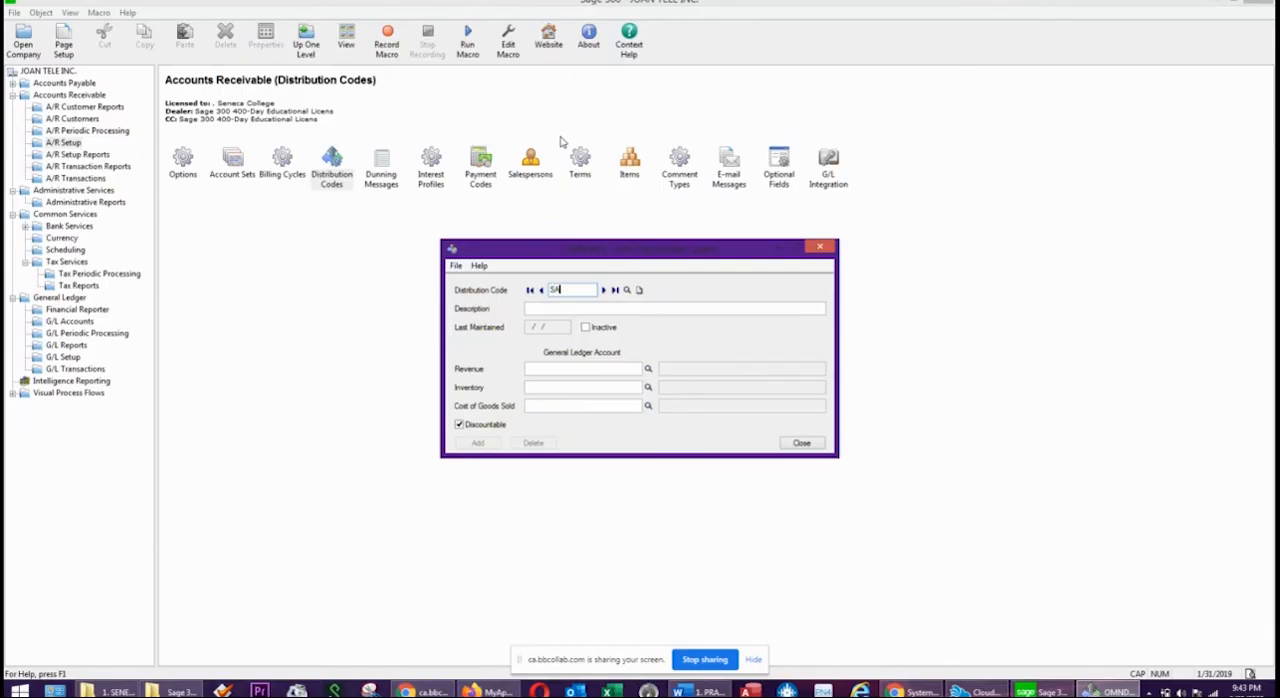
pyautogui.write('SALES')
pyautogui.press('Tab')
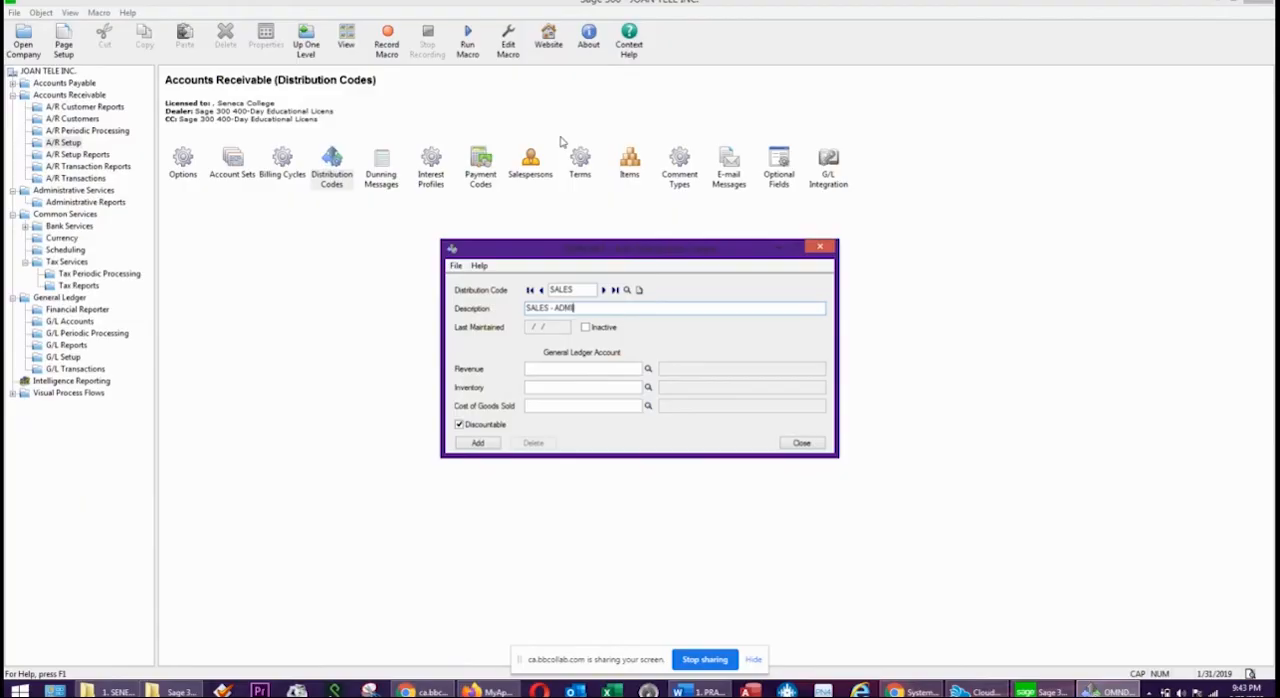
pyautogui.press('Tab')
pyautogui.press('Tab')
pyautogui.click(648, 369)
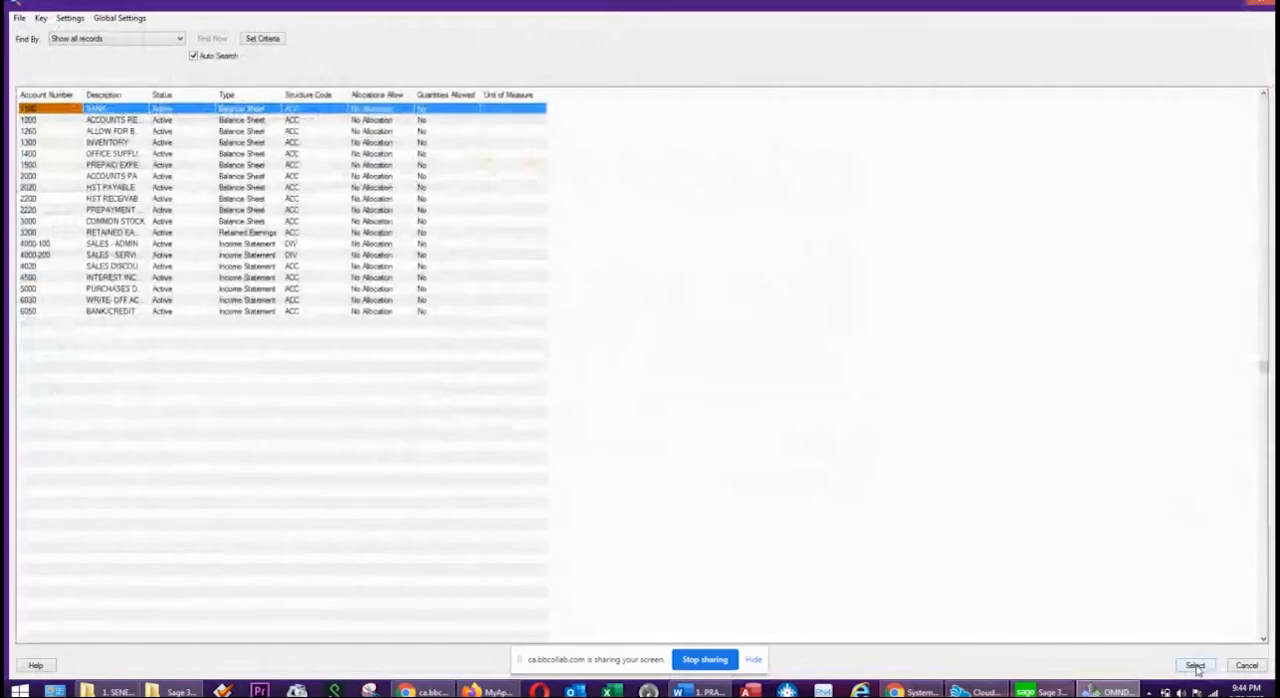
pyautogui.click(104, 245)
pyautogui.doubleClick(104, 246)
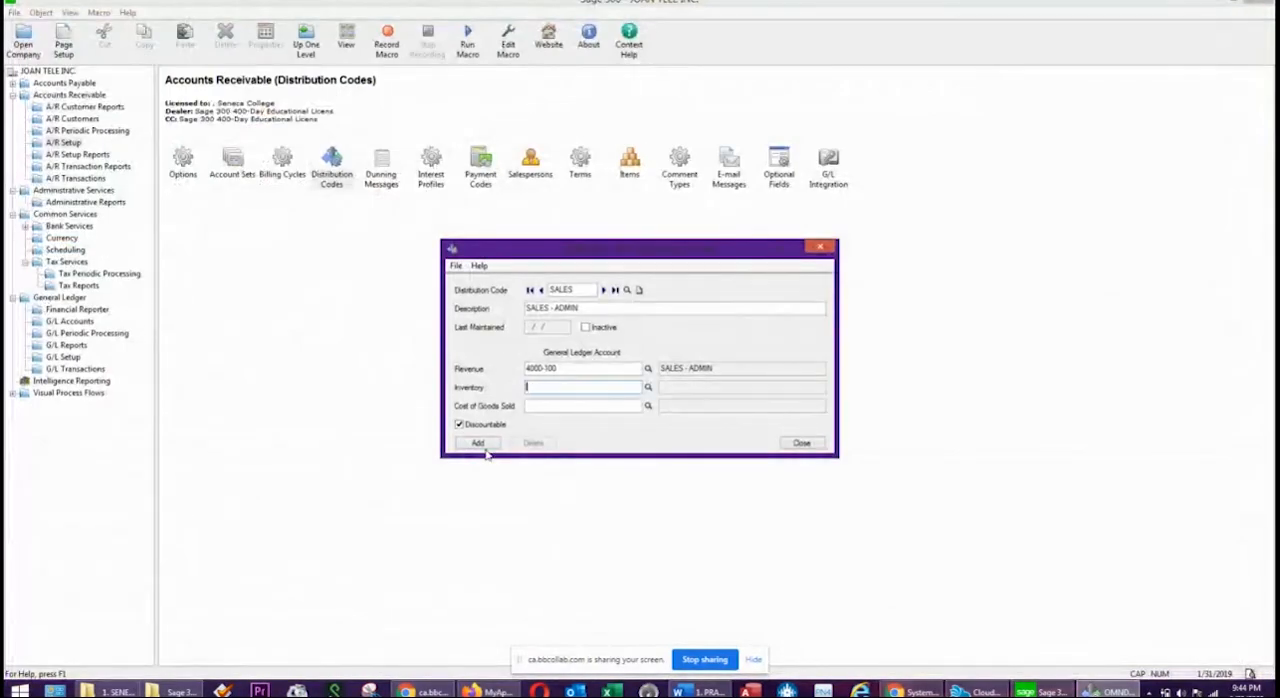
pyautogui.doubleClick(567, 308)
# Add a second distribution code SALES2 with description SALES - SERVICE and revenue account 4000-200.
pyautogui.click(572, 290)
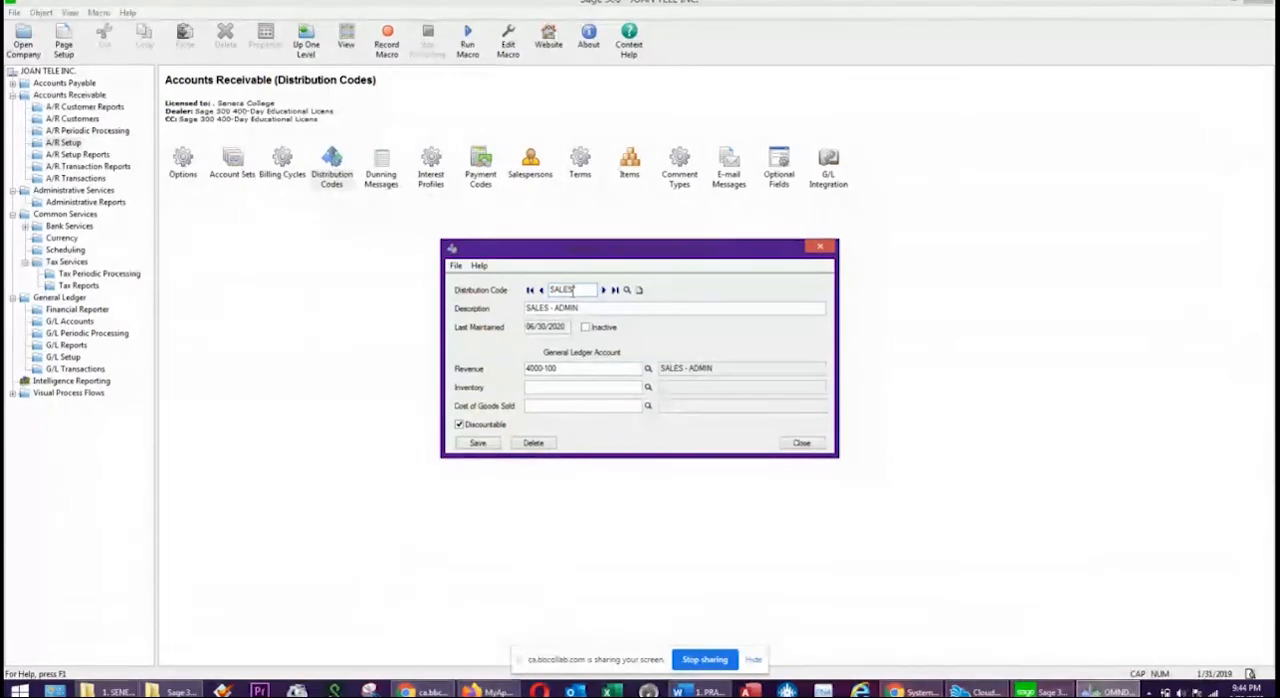
pyautogui.write('2')
pyautogui.doubleClick(571, 308)
pyautogui.write('SERVICE')
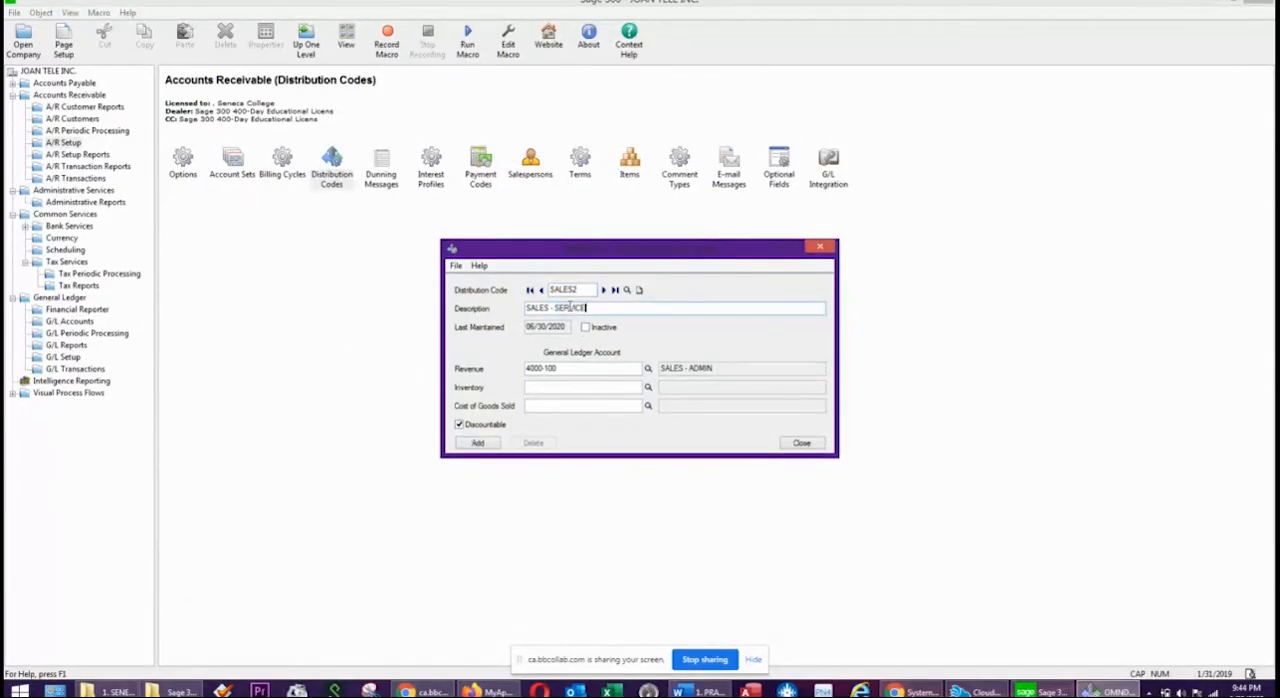
pyautogui.click(564, 369)
pyautogui.write('2')
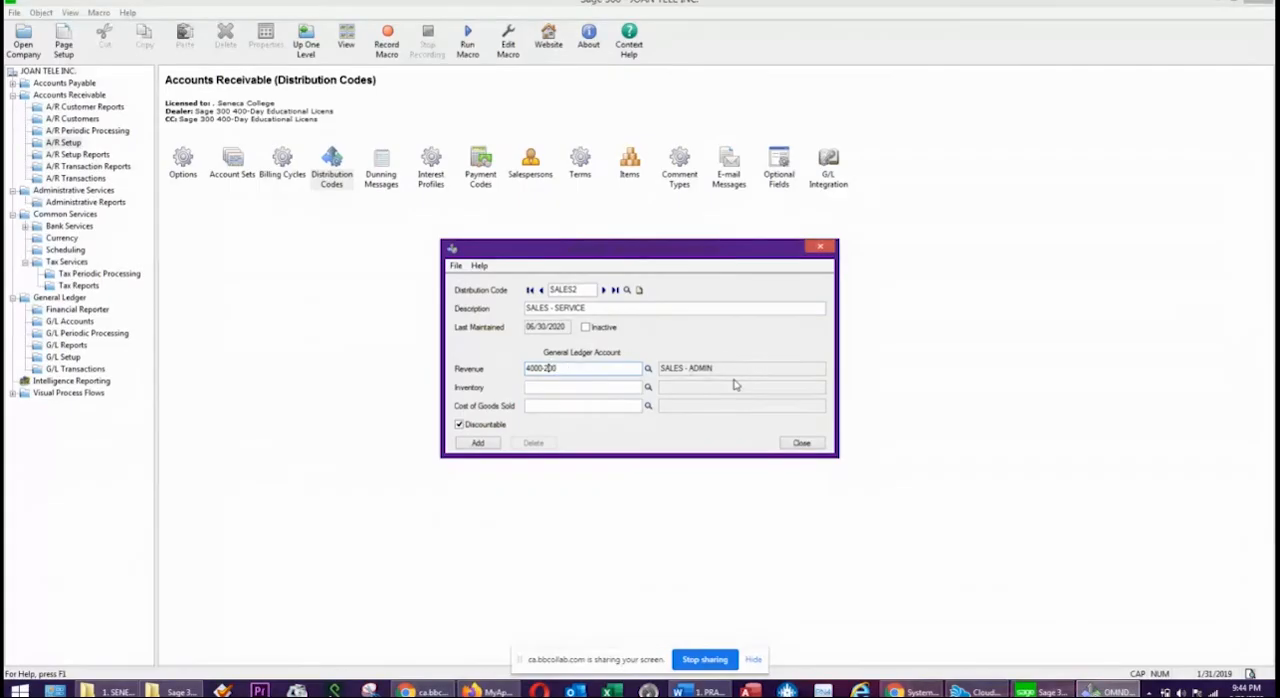
pyautogui.press('Tab')
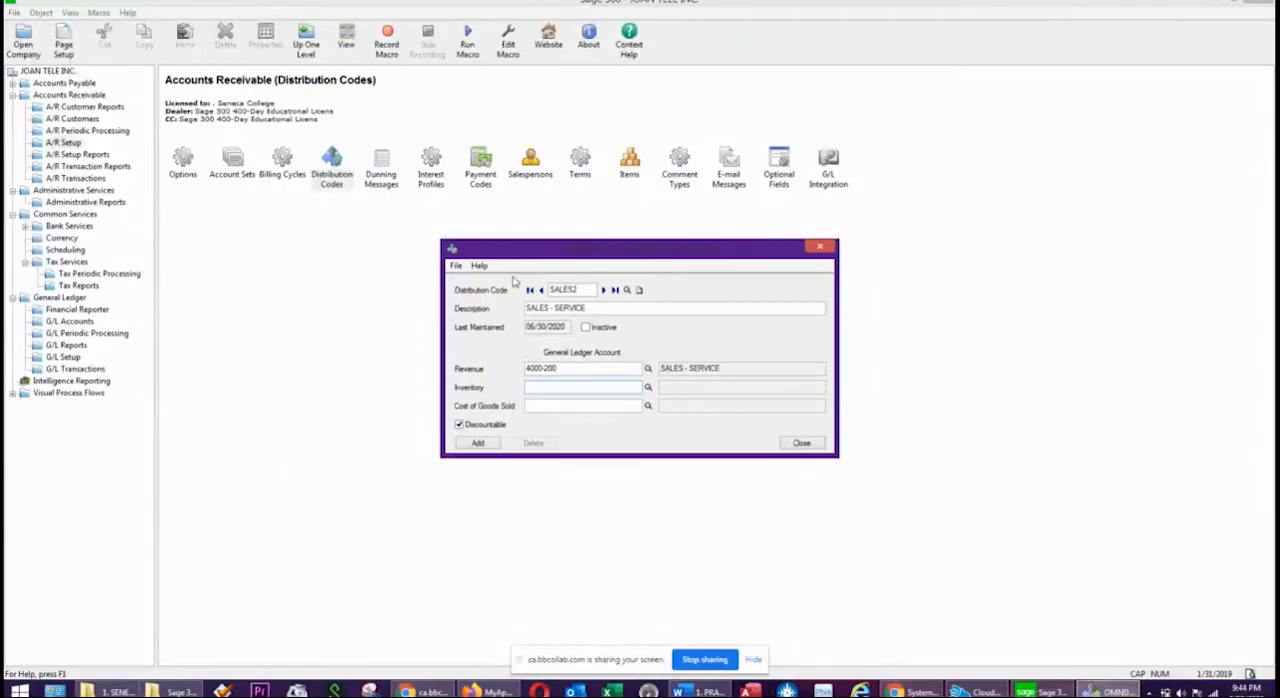
pyautogui.click(478, 444)
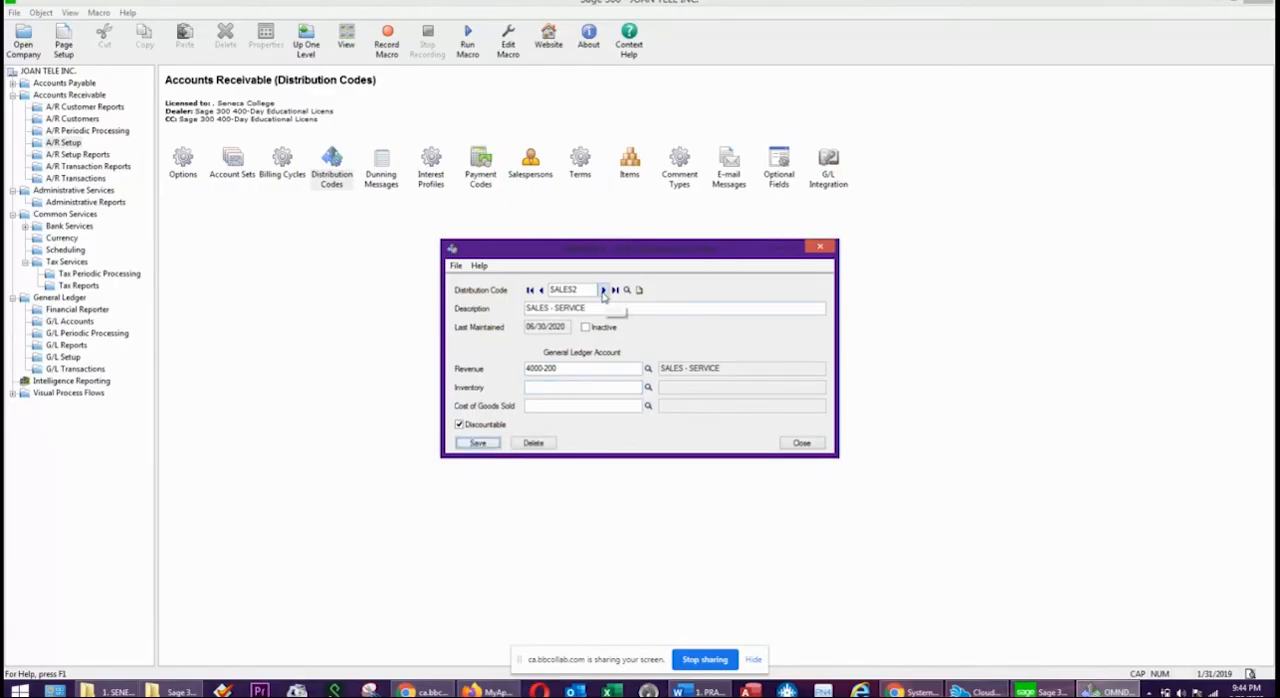
# Check the SALES distribution code record and close the distribution codes.
pyautogui.click(541, 290)
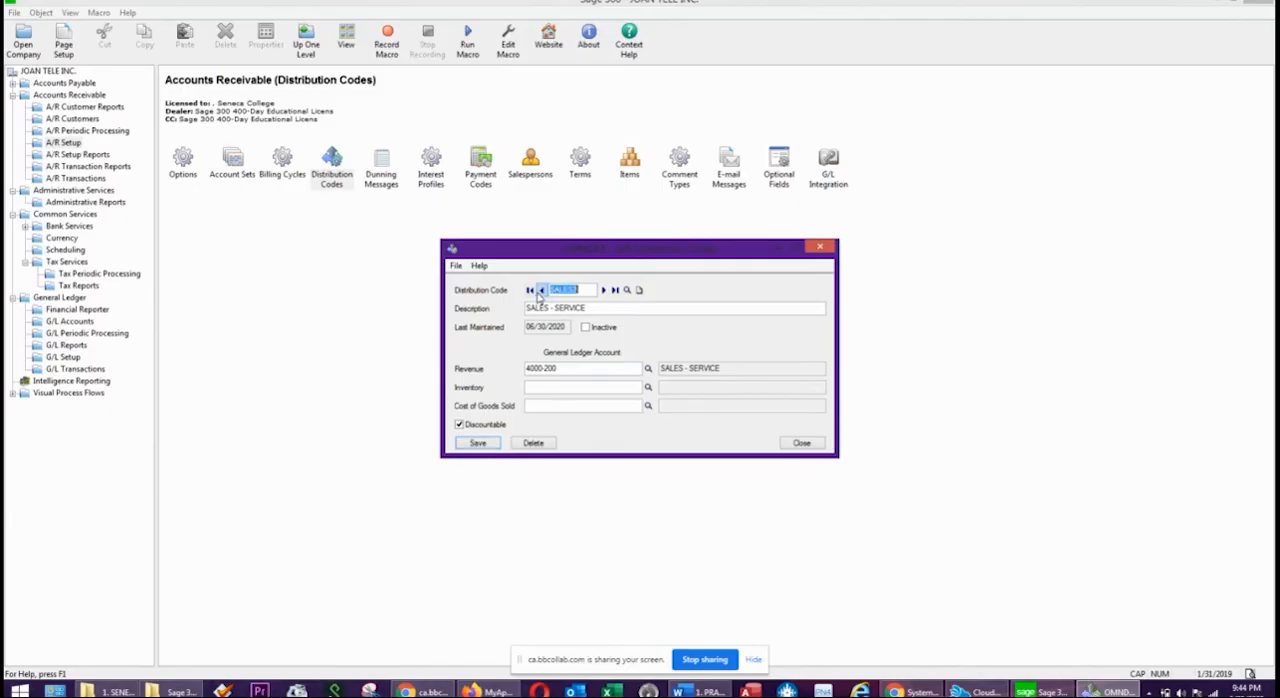
pyautogui.click(575, 308)
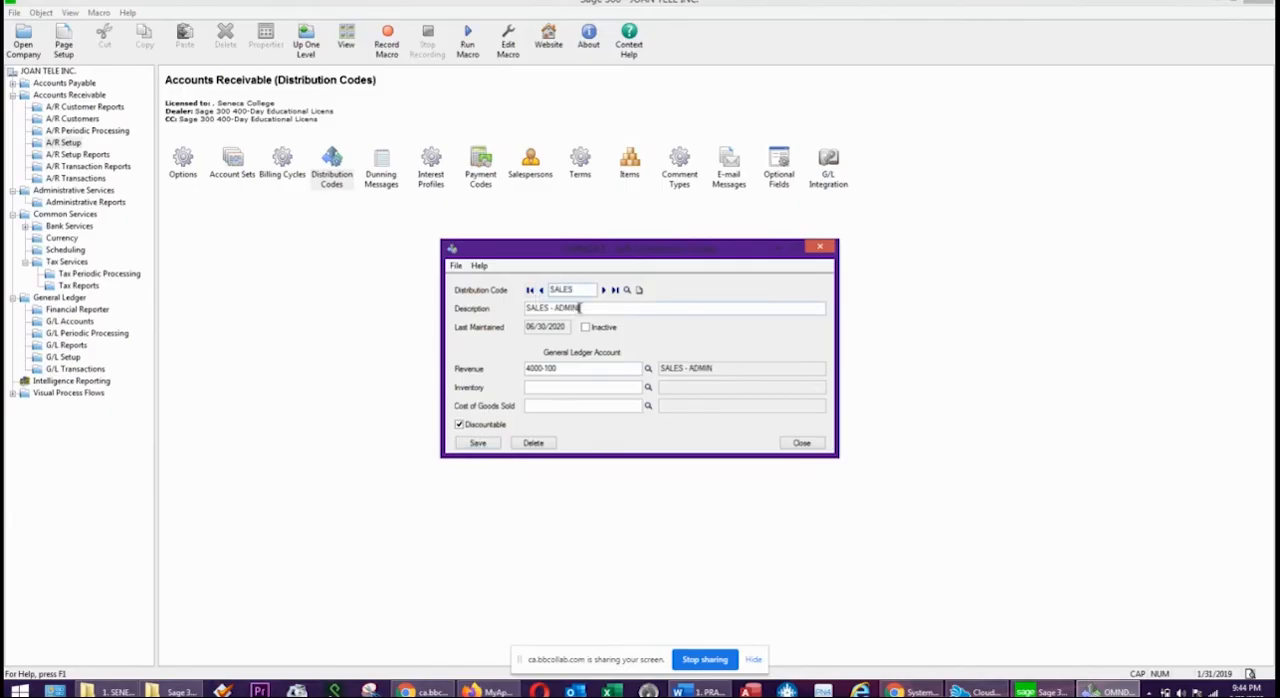
pyautogui.click(802, 444)
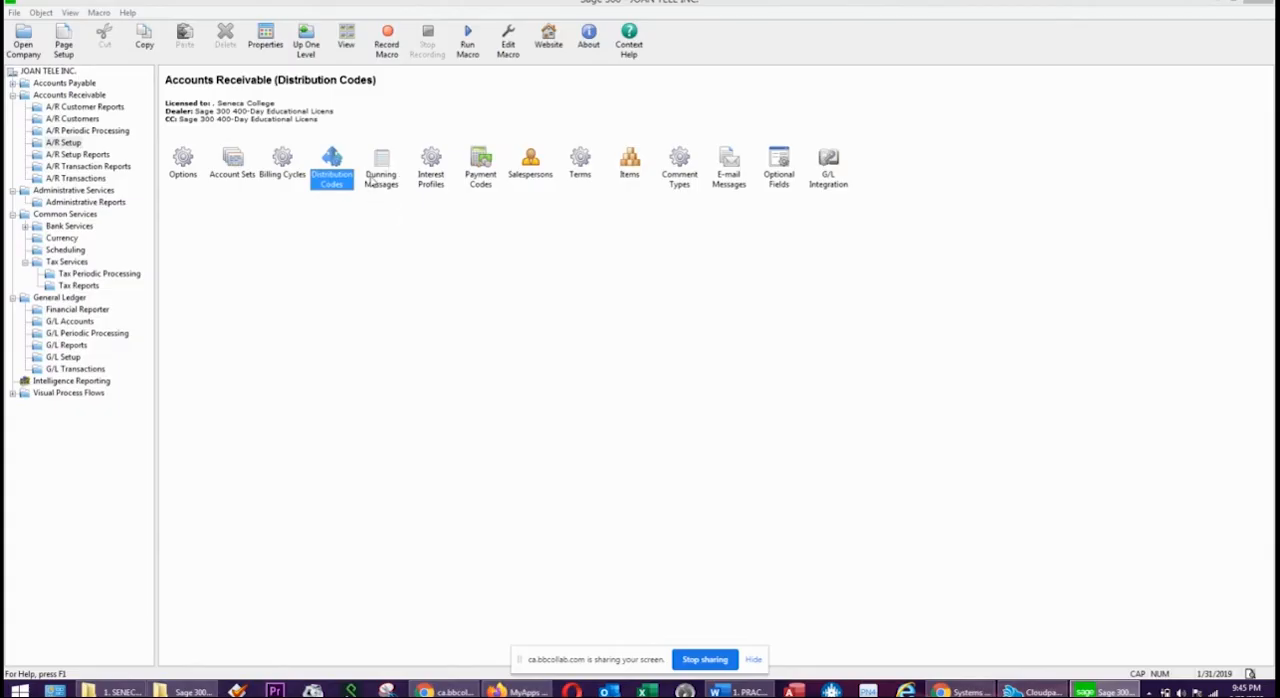
# Review the default dunning message's texts for each aging period and close the dunning messages.
pyautogui.doubleClick(381, 166)
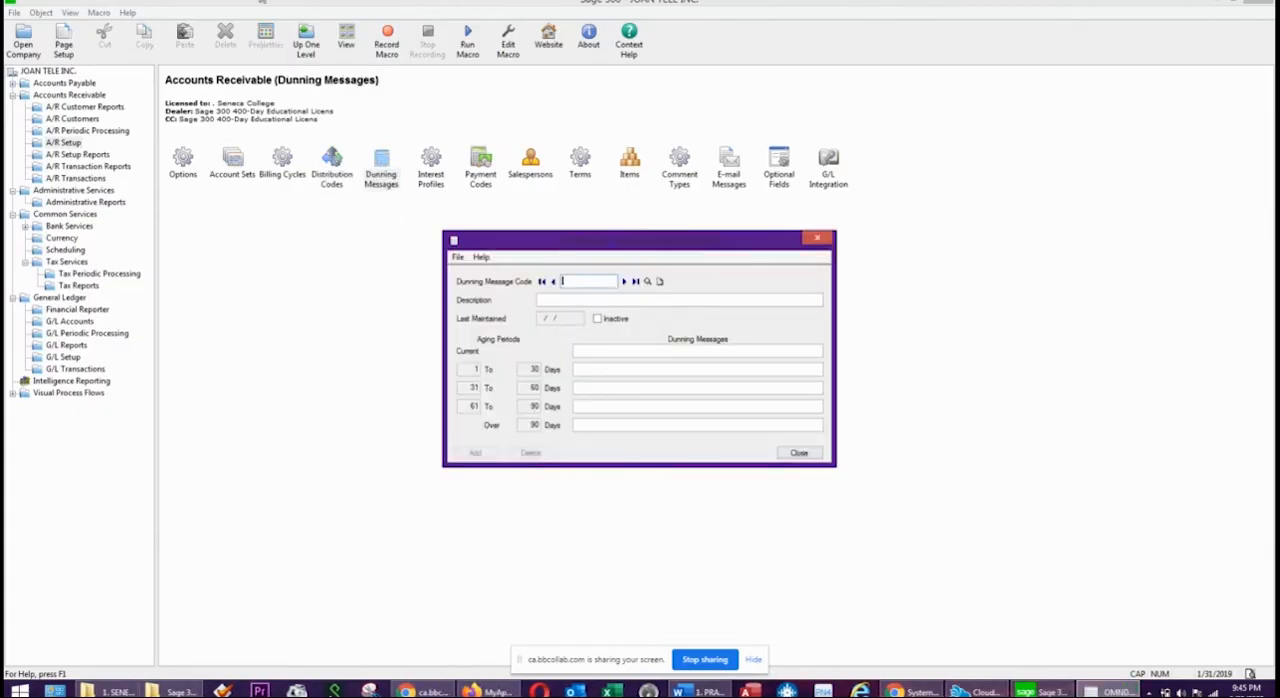
pyautogui.click(624, 281)
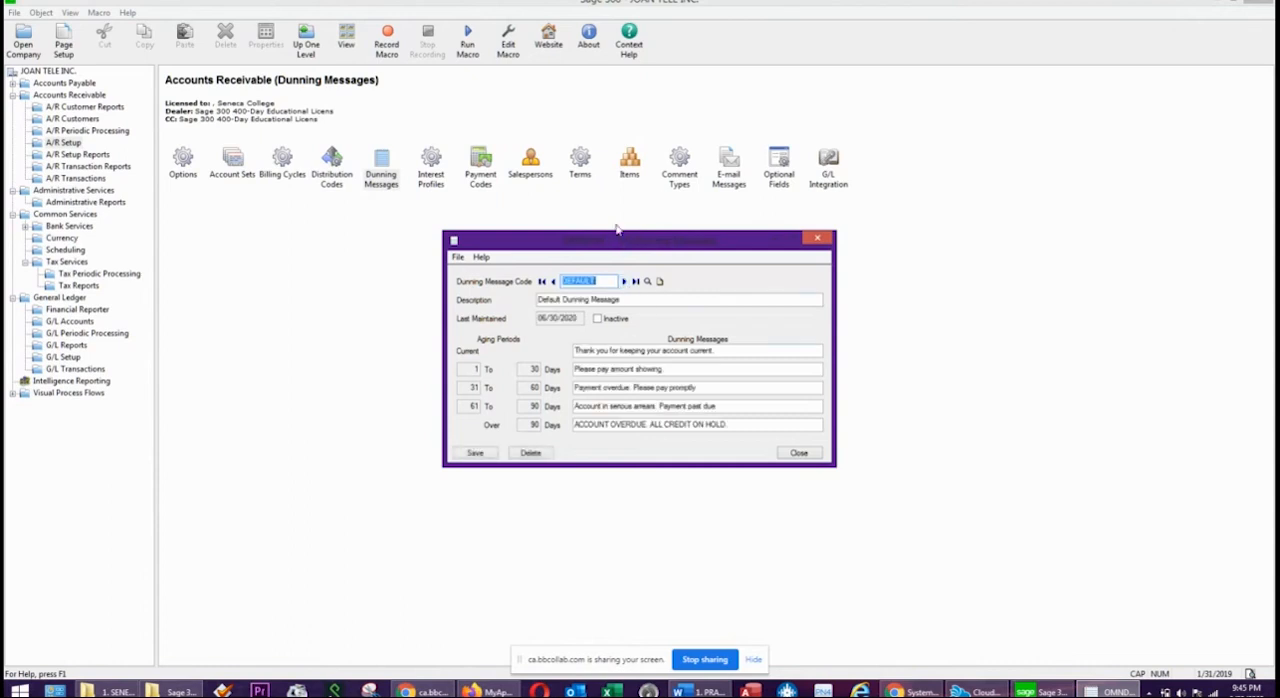
pyautogui.moveTo(627, 241); pyautogui.dragTo(611, 216)
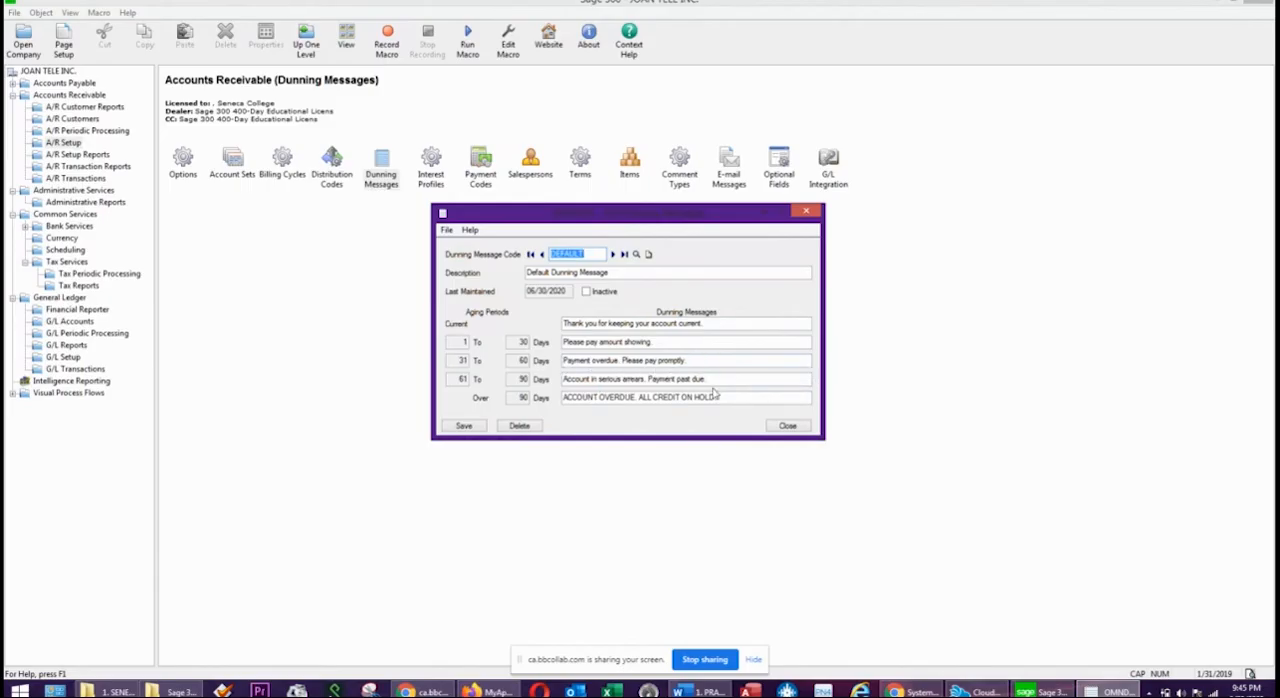
pyautogui.moveTo(736, 398); pyautogui.dragTo(532, 402)
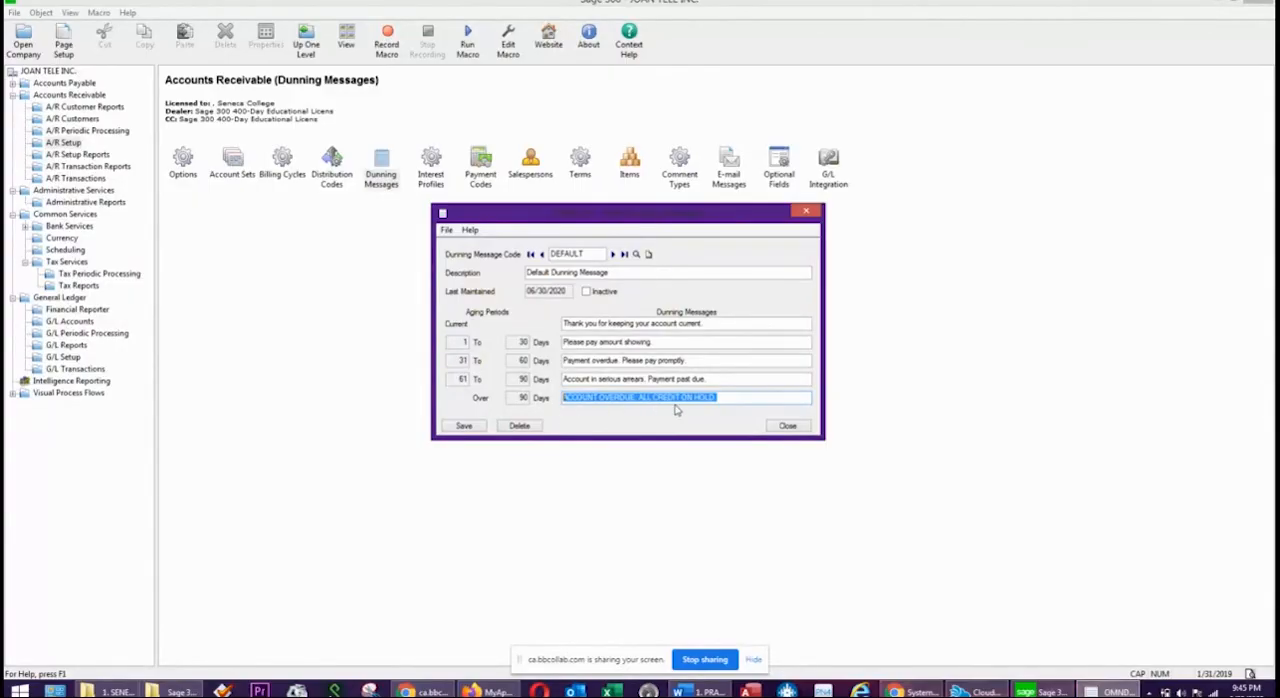
pyautogui.click(721, 399)
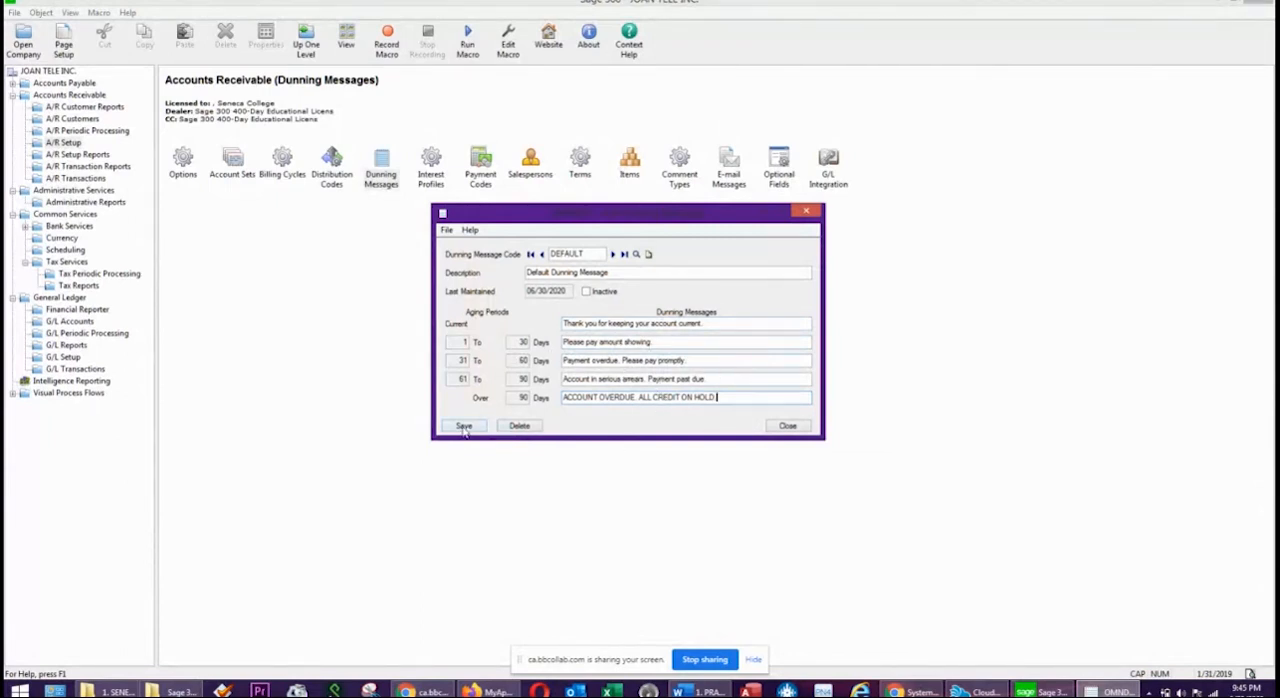
pyautogui.click(787, 427)
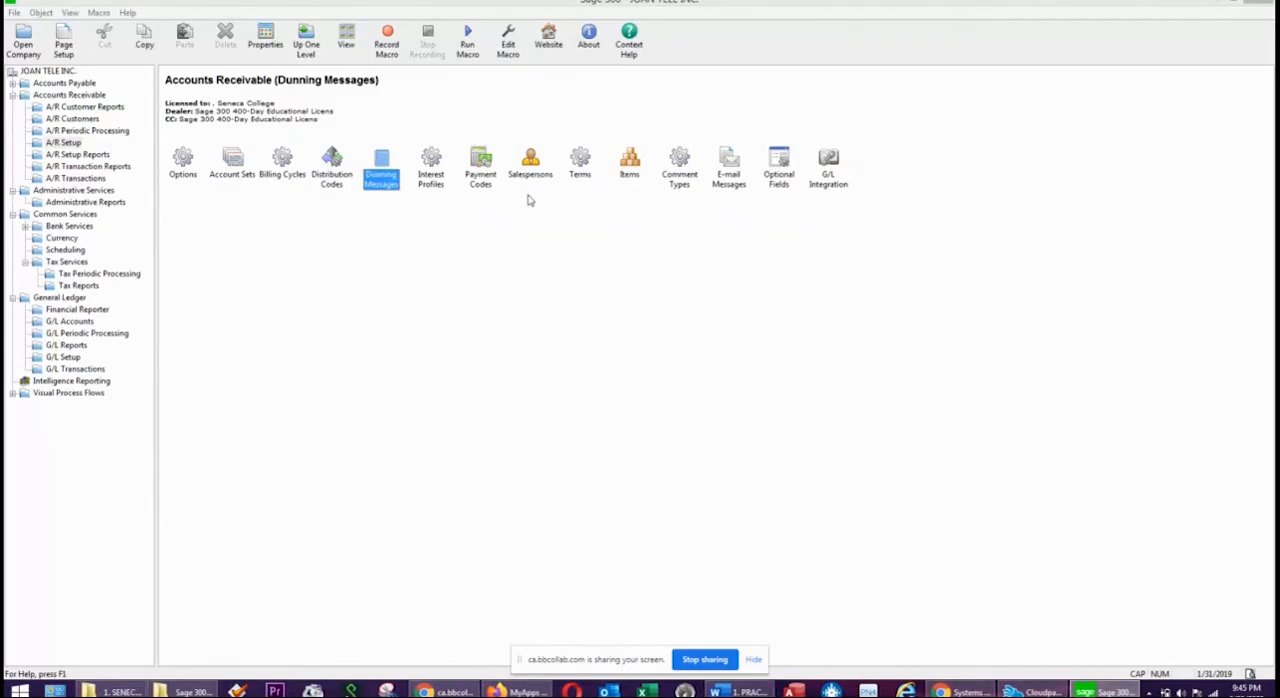
# Check the Word exercise's interest profile instructions and enter a new interest profile COM with description 2% FOR AR ACCOUNTS OVERDUE.
pyautogui.doubleClick(431, 182)
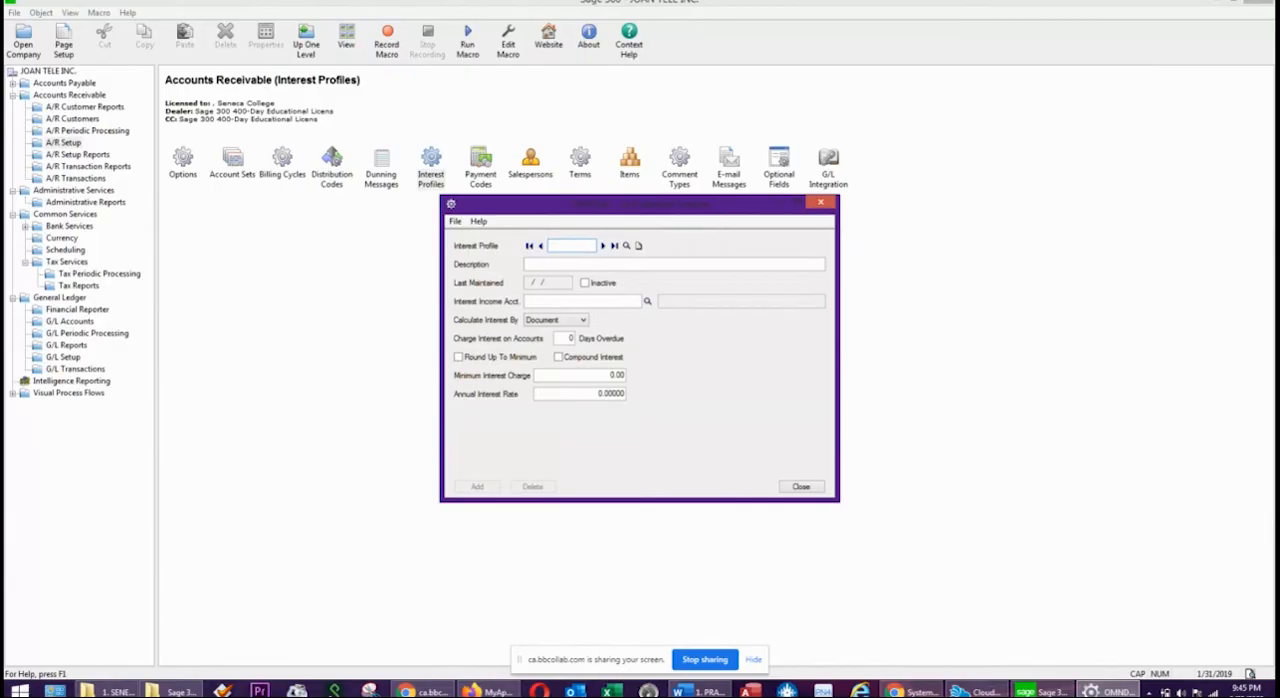
pyautogui.moveTo(1279, 160); pyautogui.dragTo(810, 81)
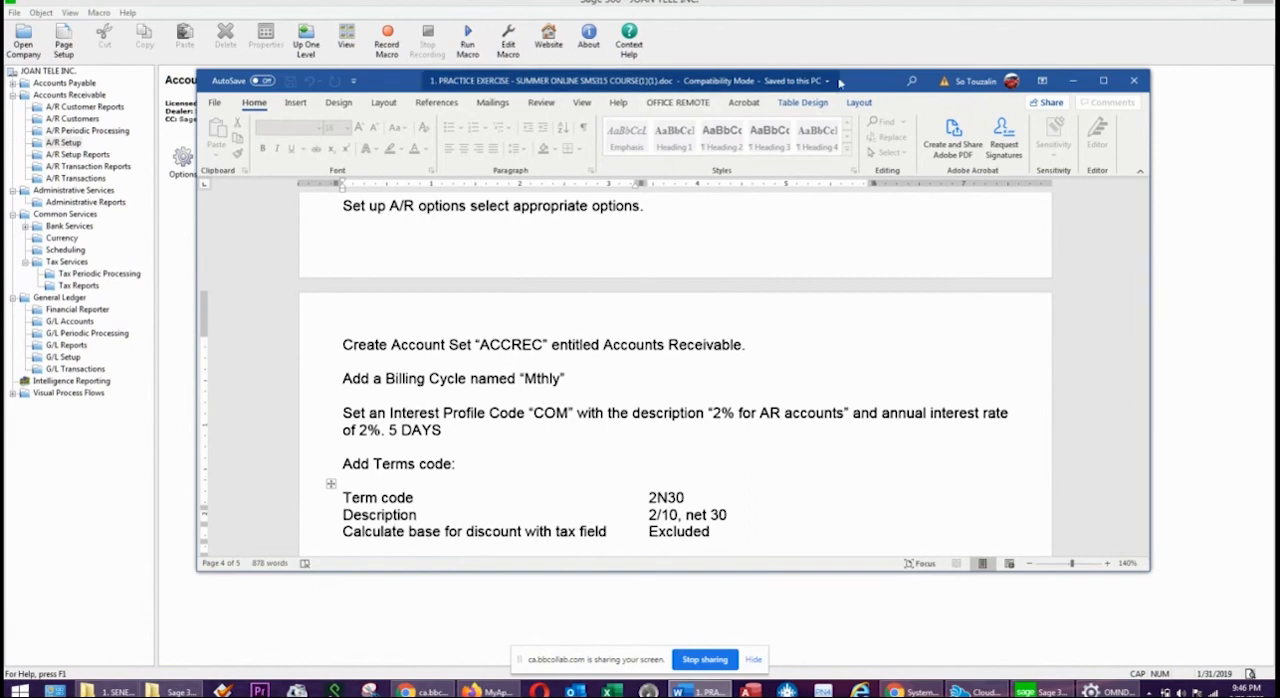
pyautogui.moveTo(855, 86); pyautogui.dragTo(1277, 84)
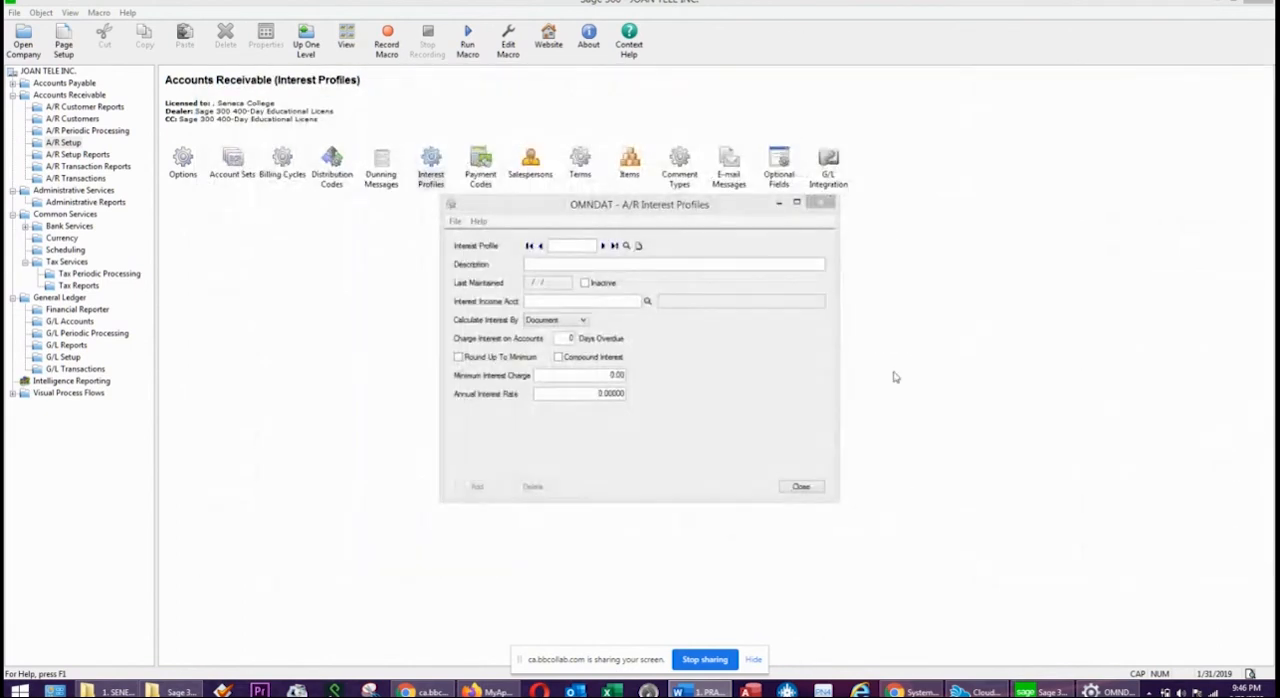
pyautogui.click(571, 249)
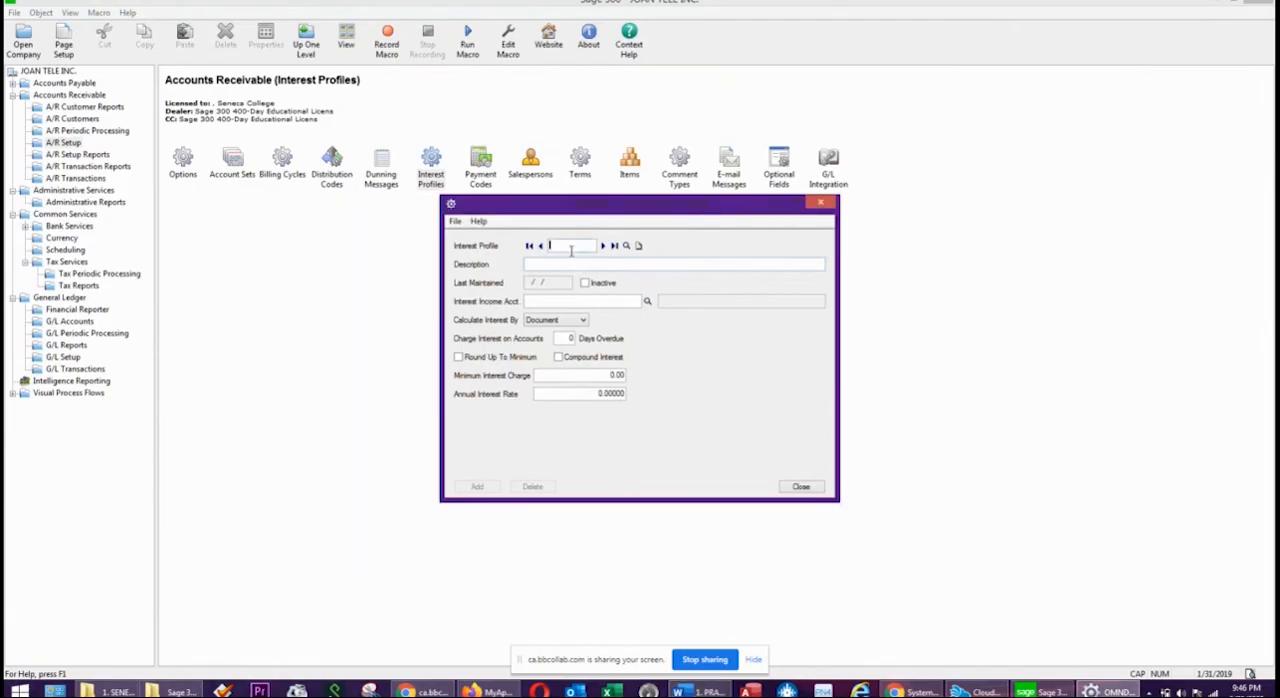
pyautogui.write('COM')
pyautogui.press('Tab')
pyautogui.write('AR A')
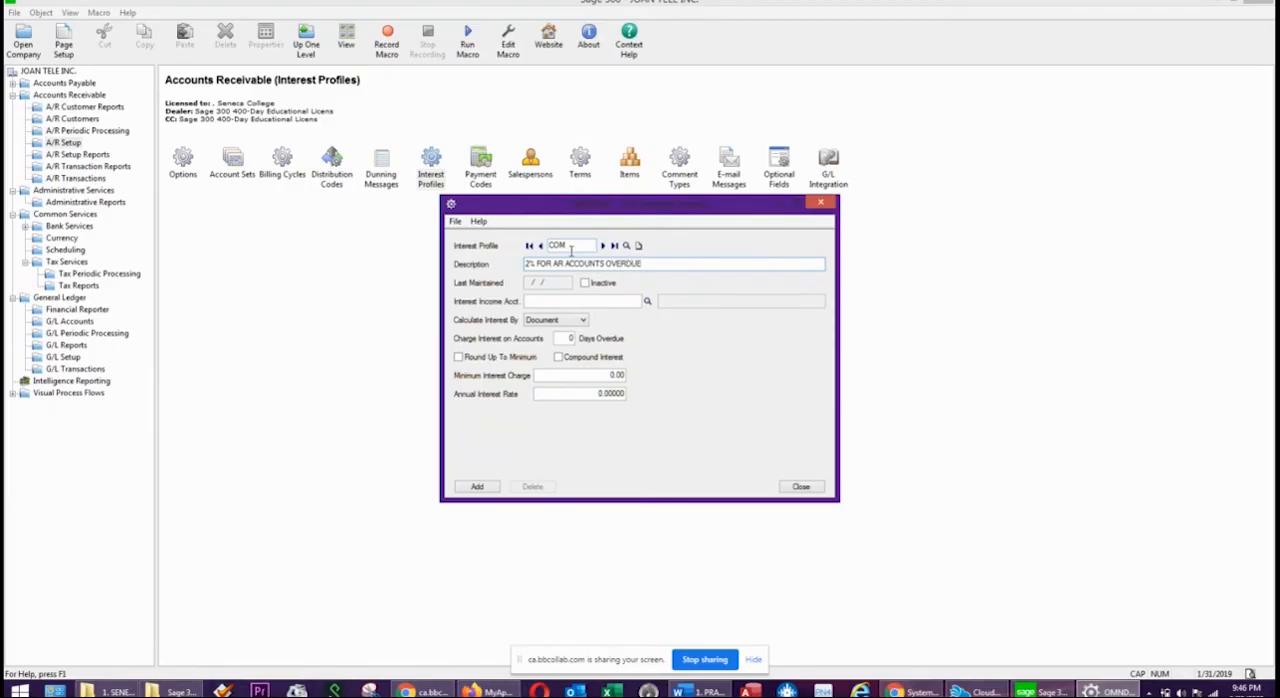
# Assign account 4500 Interest Income as the interest income account of the COM interest profile.
pyautogui.click(575, 302)
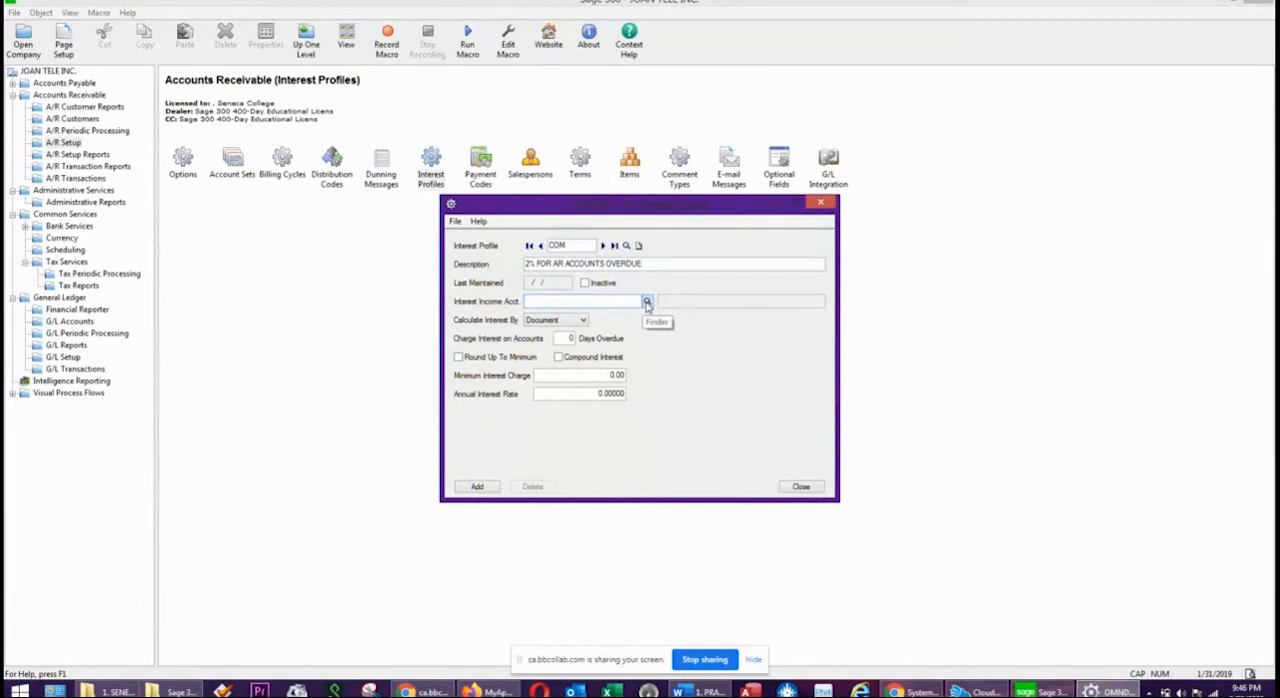
pyautogui.click(647, 303)
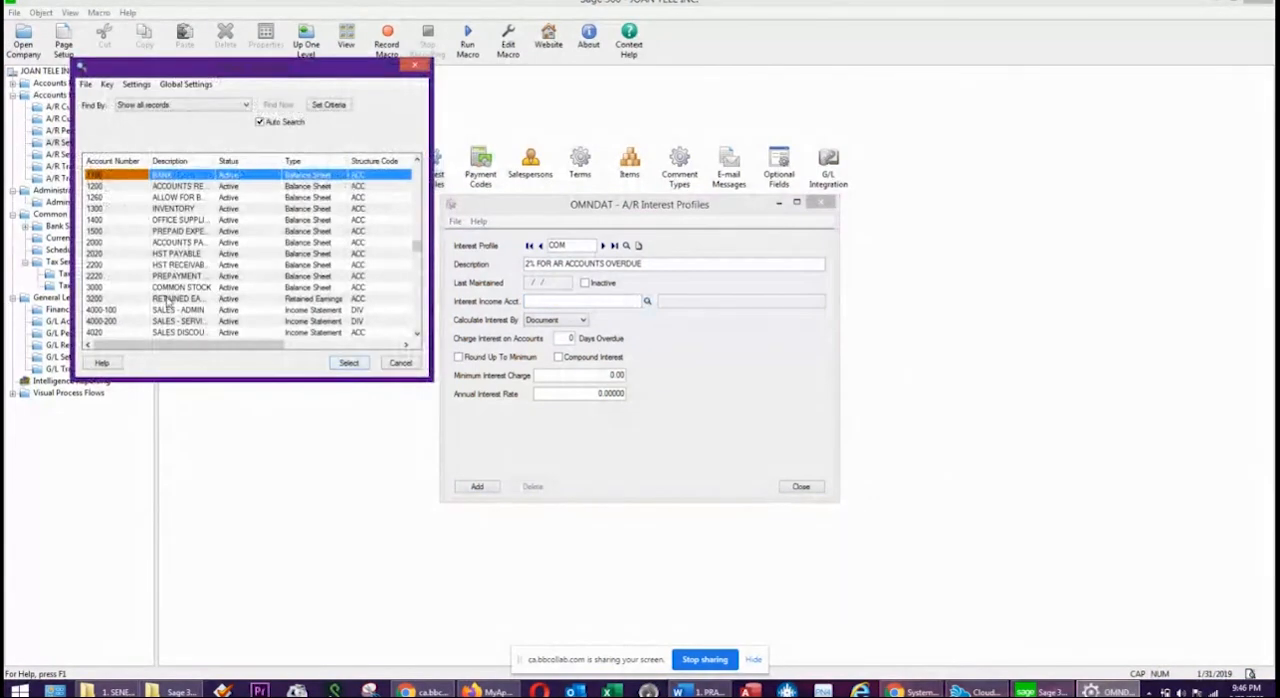
pyautogui.click(164, 314)
pyautogui.press('Down')
pyautogui.press('Down')
pyautogui.press('Down')
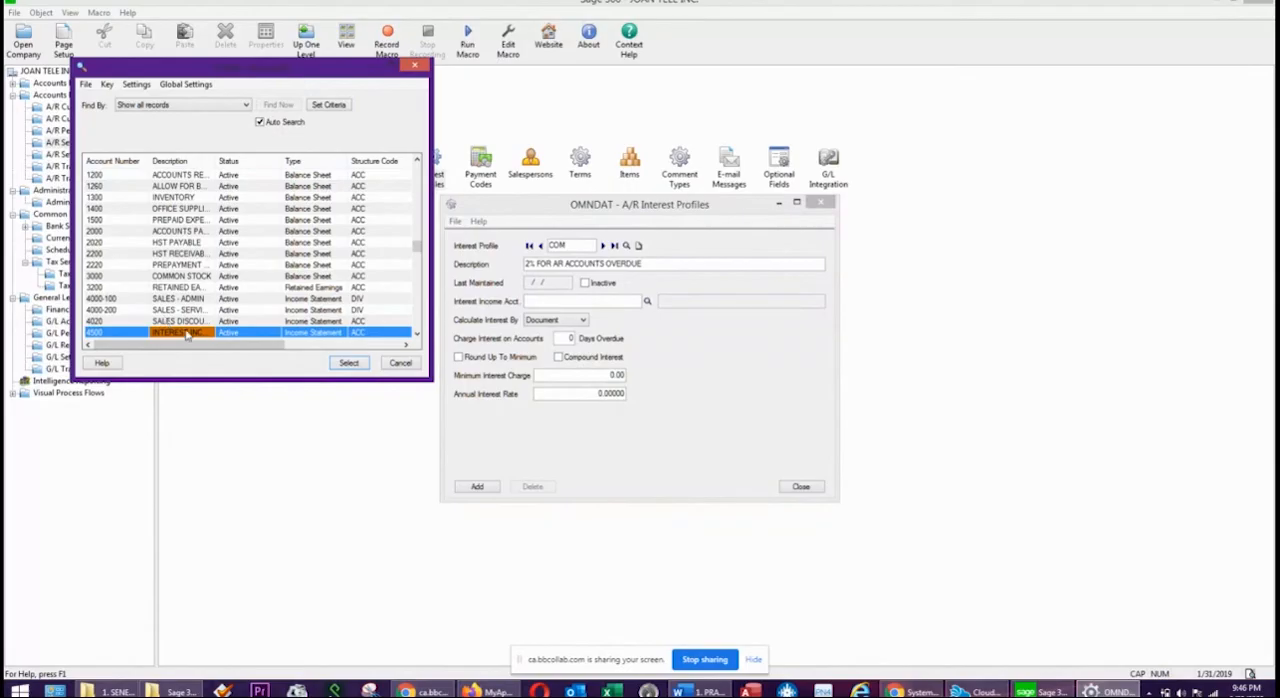
pyautogui.doubleClick(185, 335)
# Charge interest at 5 days overdue with a minimum charge of 1.00 and an annual rate of 2%, and add the interest profile.
pyautogui.press('Tab')
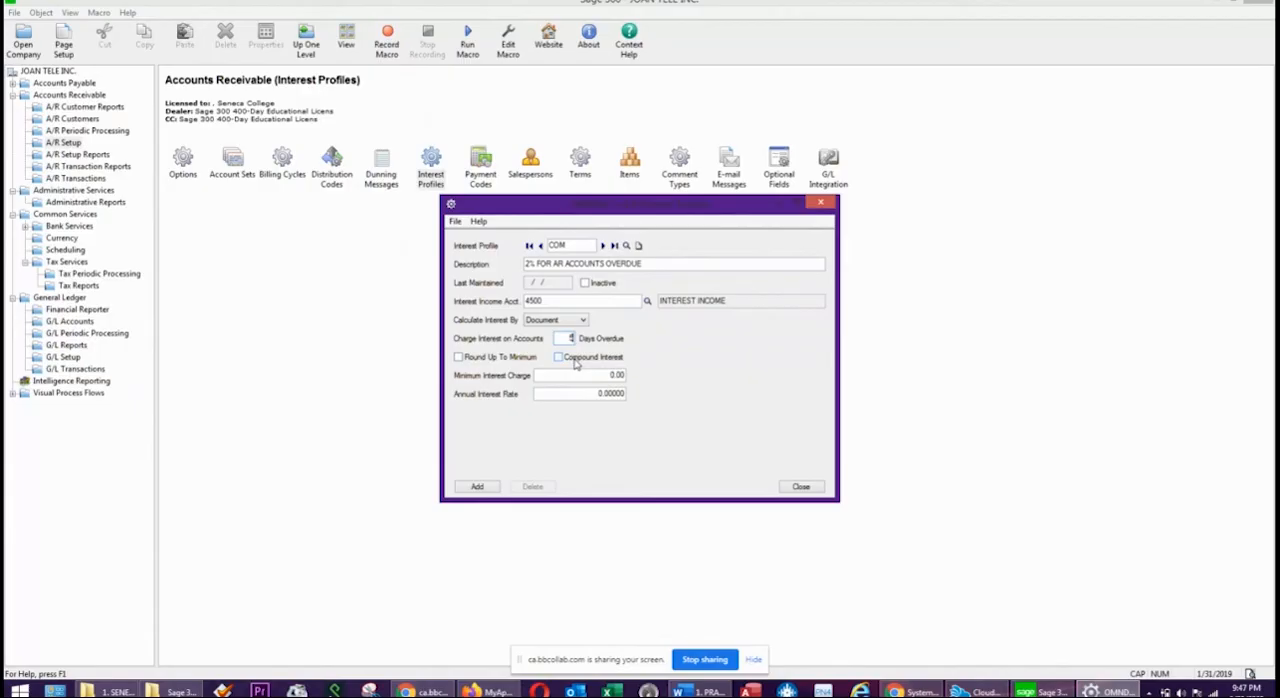
pyautogui.click(601, 377)
pyautogui.write('1')
pyautogui.press('Tab')
pyautogui.write('2')
pyautogui.click(569, 301)
pyautogui.click(478, 487)
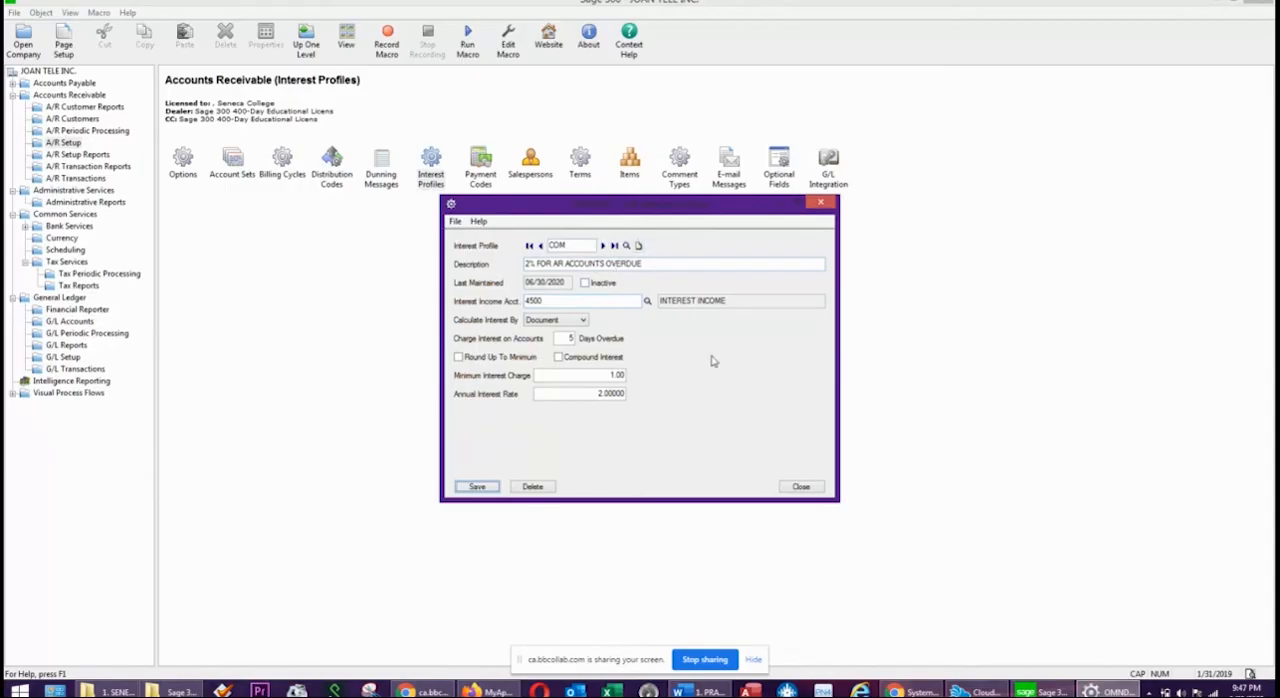
# Close the interest profile and browse through the existing payment codes.
pyautogui.click(795, 487)
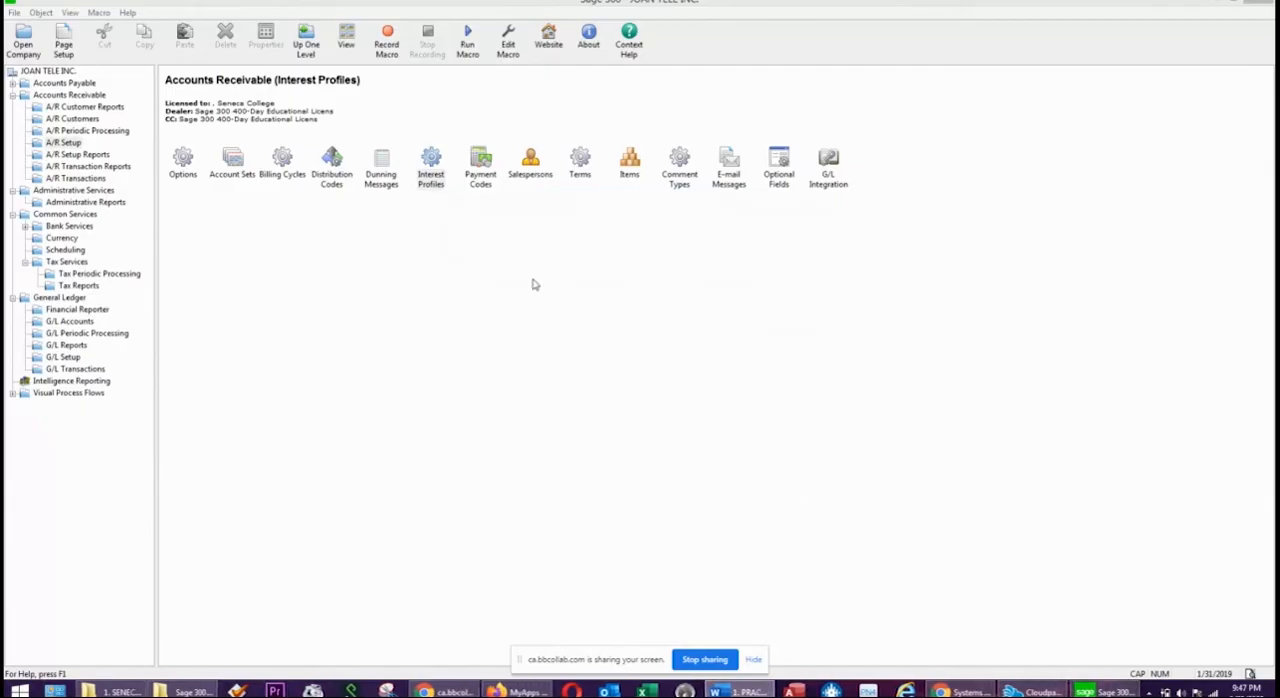
pyautogui.doubleClick(480, 165)
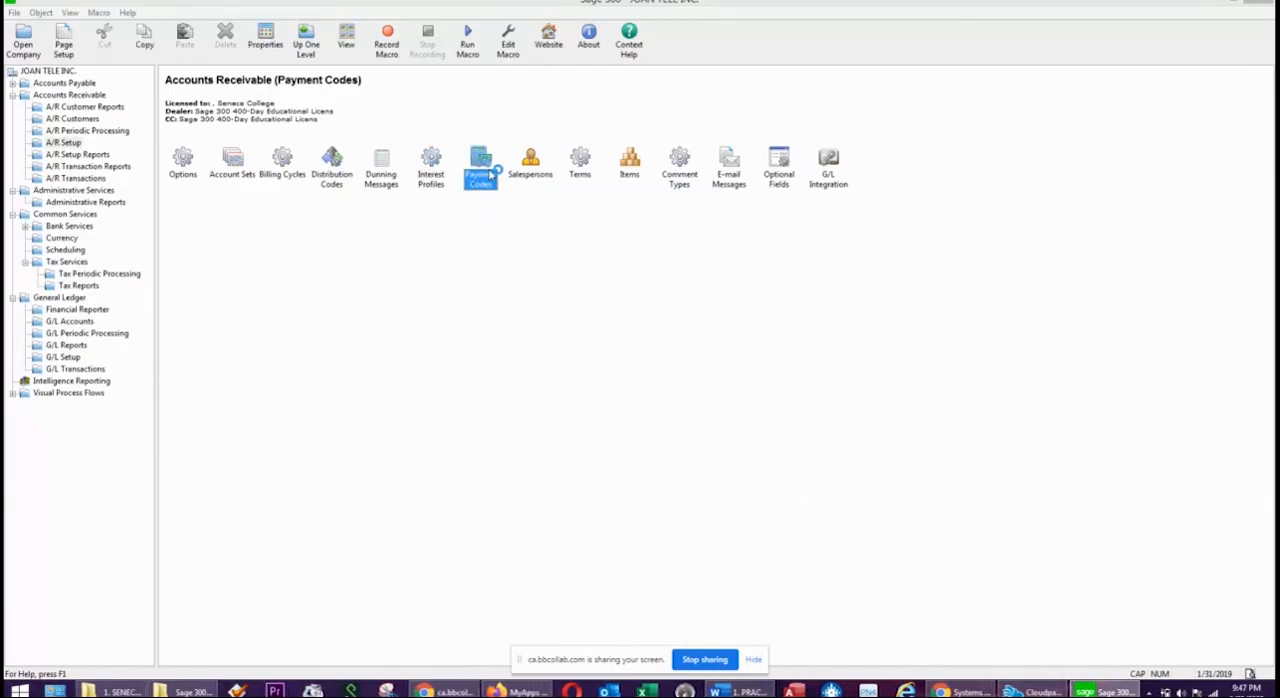
pyautogui.click(609, 329)
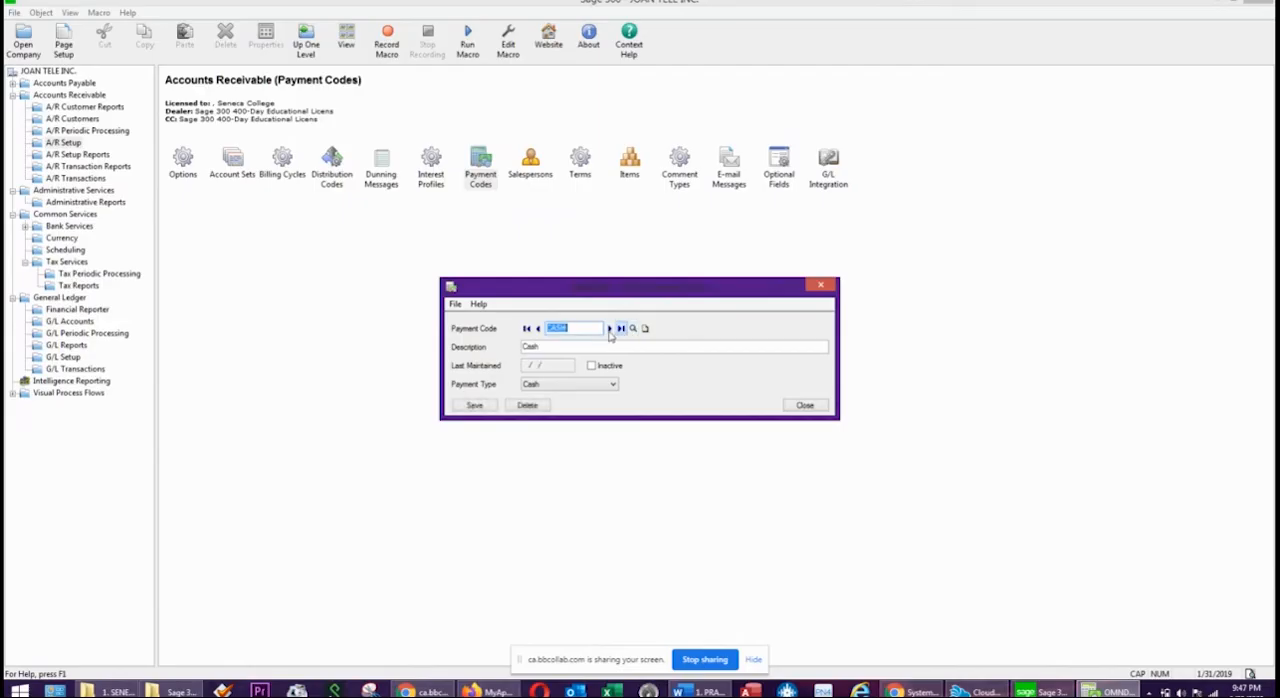
pyautogui.click(609, 329)
# Start a new payment code VISA with the description VISA.
pyautogui.click(645, 328)
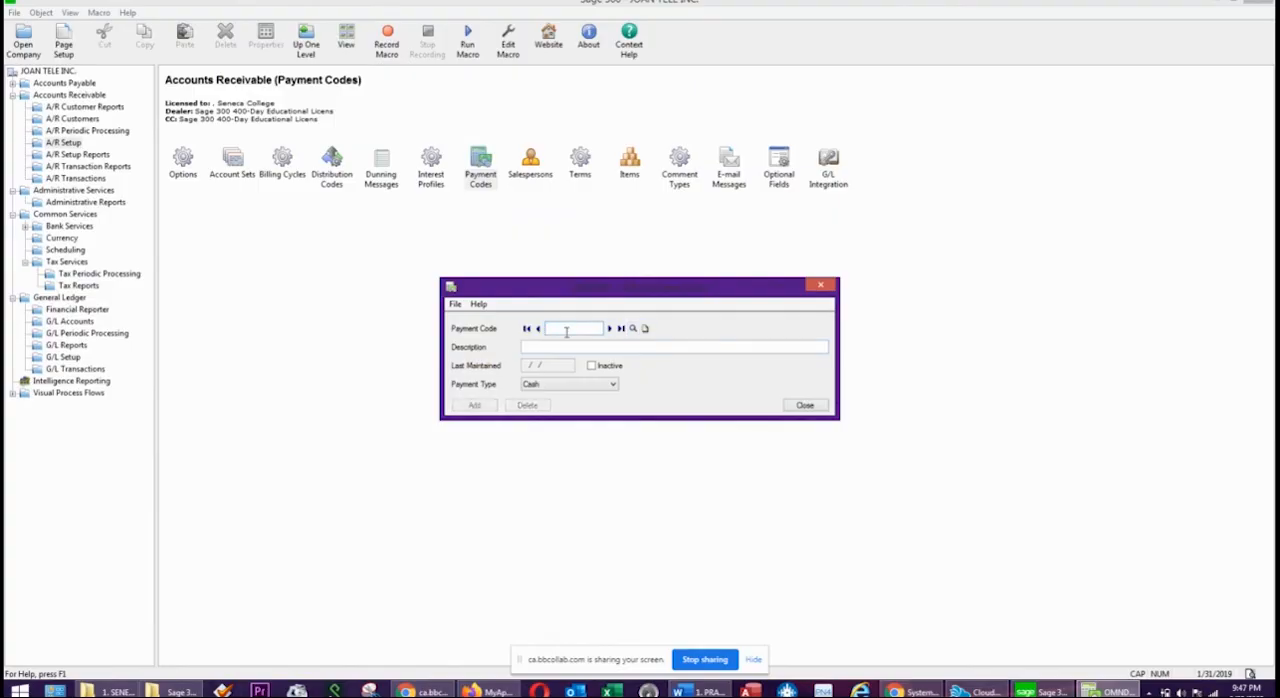
pyautogui.write('VISA')
pyautogui.press('Tab')
pyautogui.write('VIS')
pyautogui.press('capslock')
pyautogui.write('a')
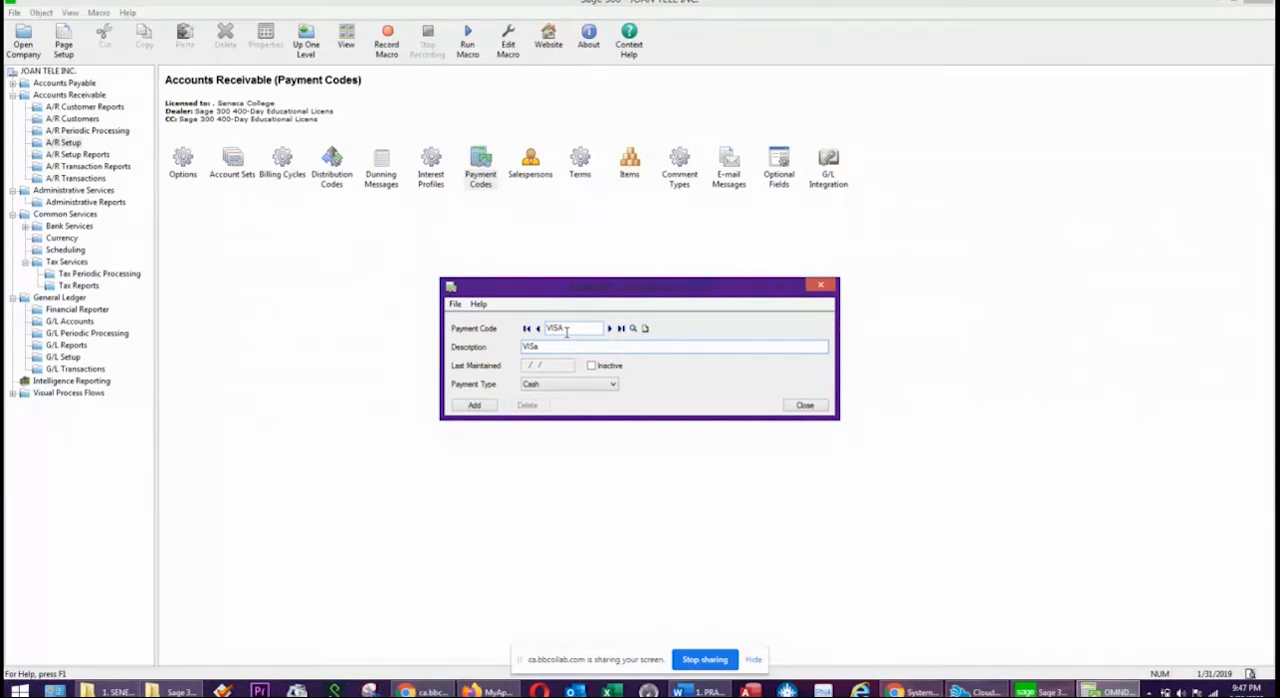
pyautogui.press('BackSpace')
pyautogui.press('capslock')
pyautogui.write('A')
pyautogui.press('Tab')
pyautogui.press('Tab')
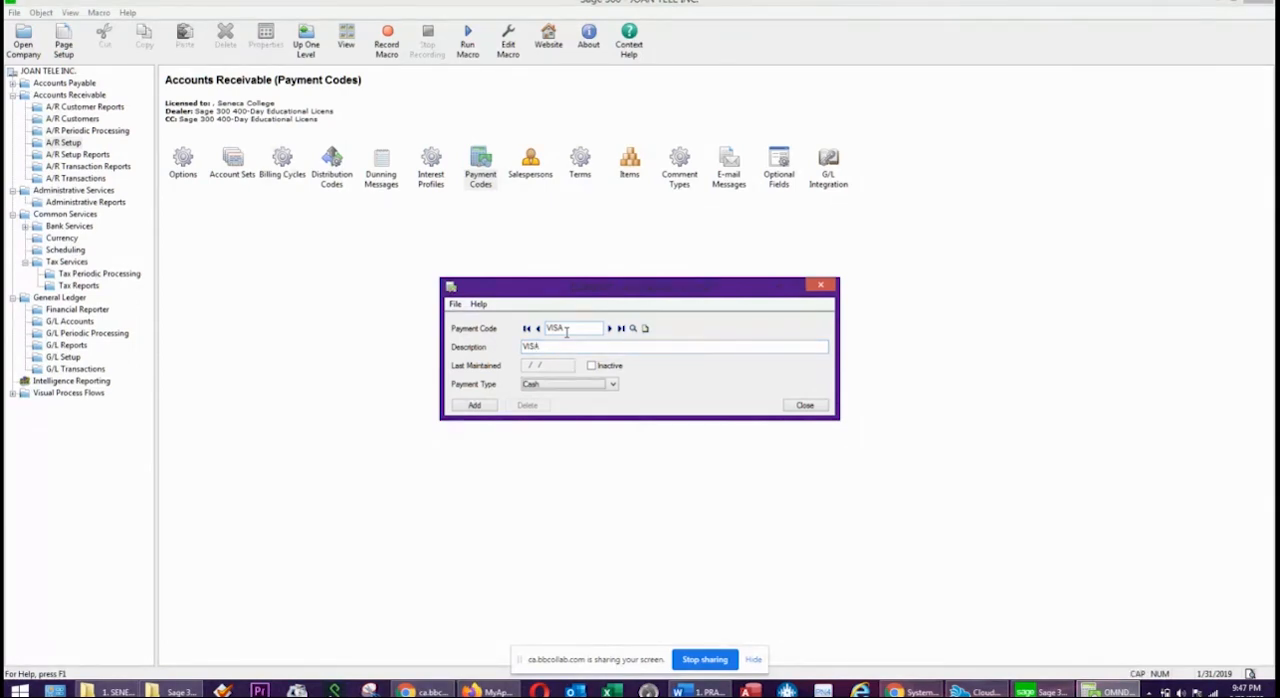
# Set the VISA code's payment type to Credit Card, add it, and check it in the payment code list before closing.
pyautogui.click(575, 386)
pyautogui.click(541, 413)
pyautogui.click(474, 405)
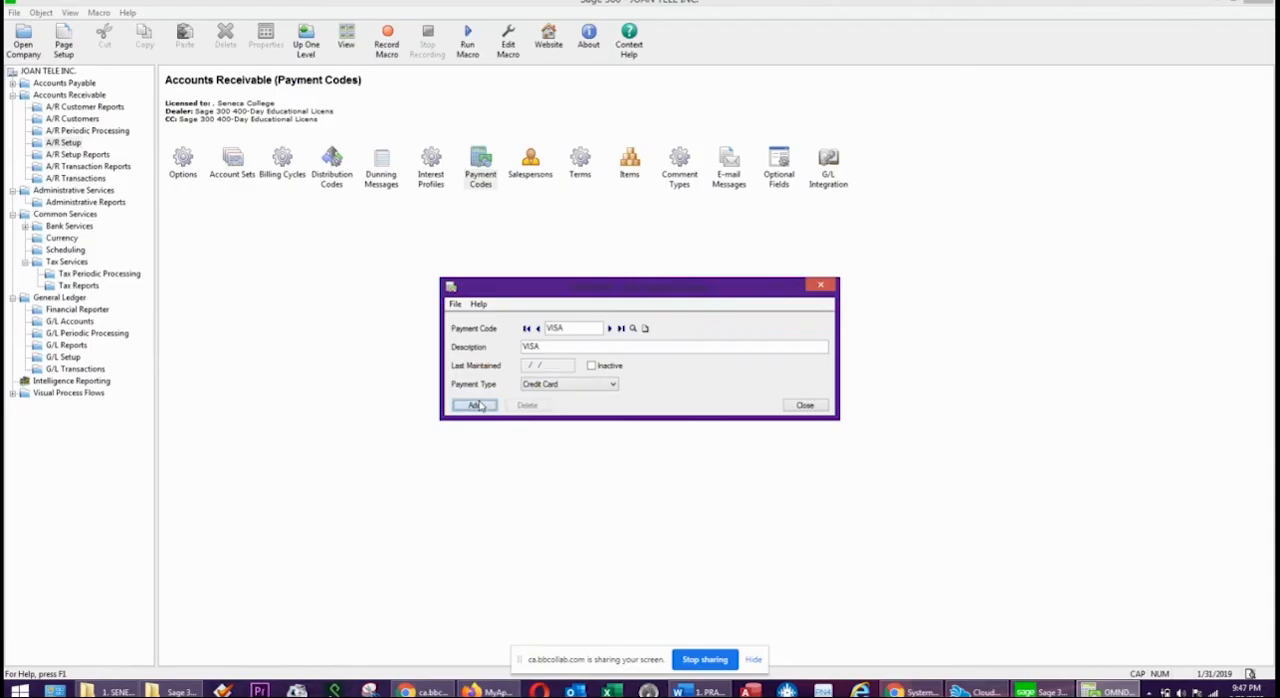
pyautogui.click(631, 329)
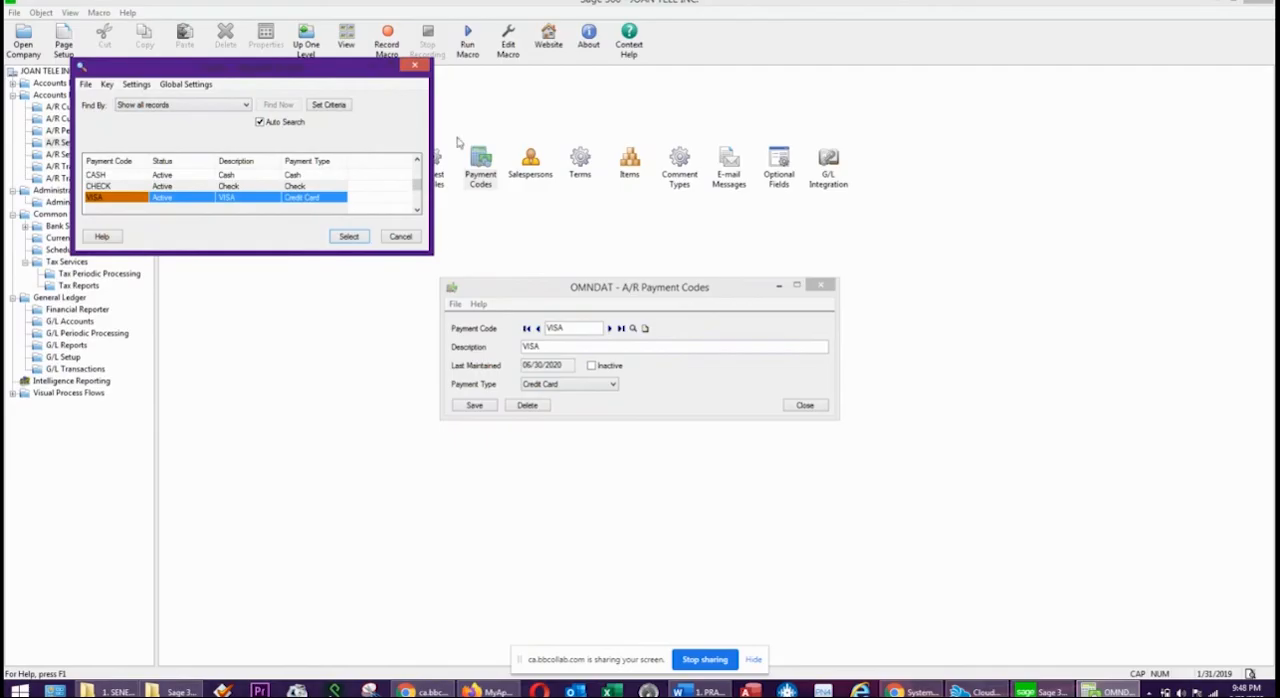
pyautogui.click(402, 236)
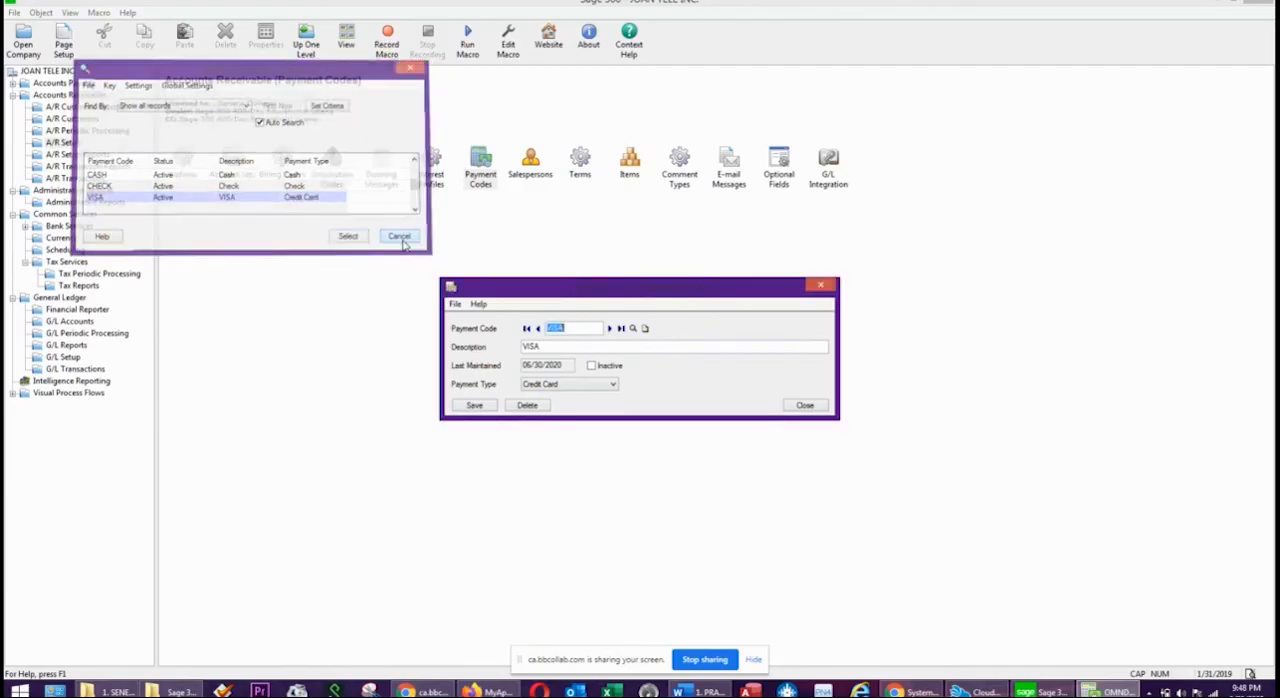
pyautogui.click(820, 286)
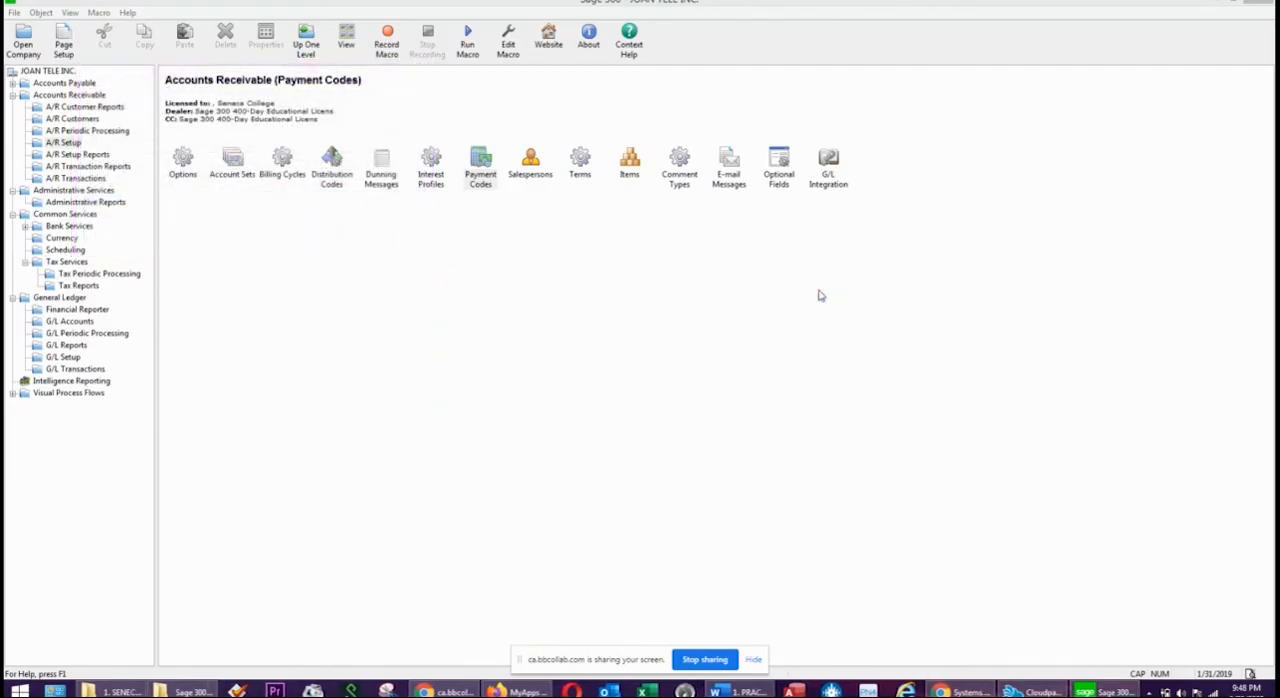
# View the salesperson setup form and close it without entering a salesperson.
pyautogui.click(533, 166)
pyautogui.doubleClick(533, 166)
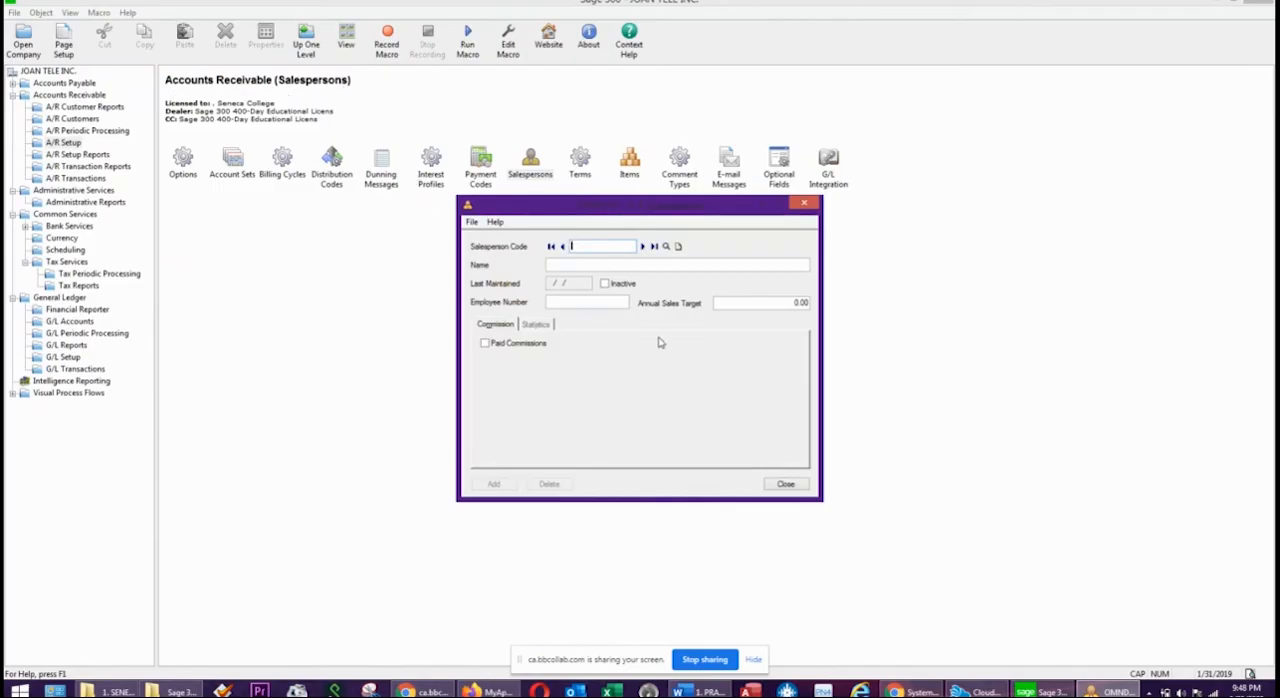
pyautogui.click(804, 204)
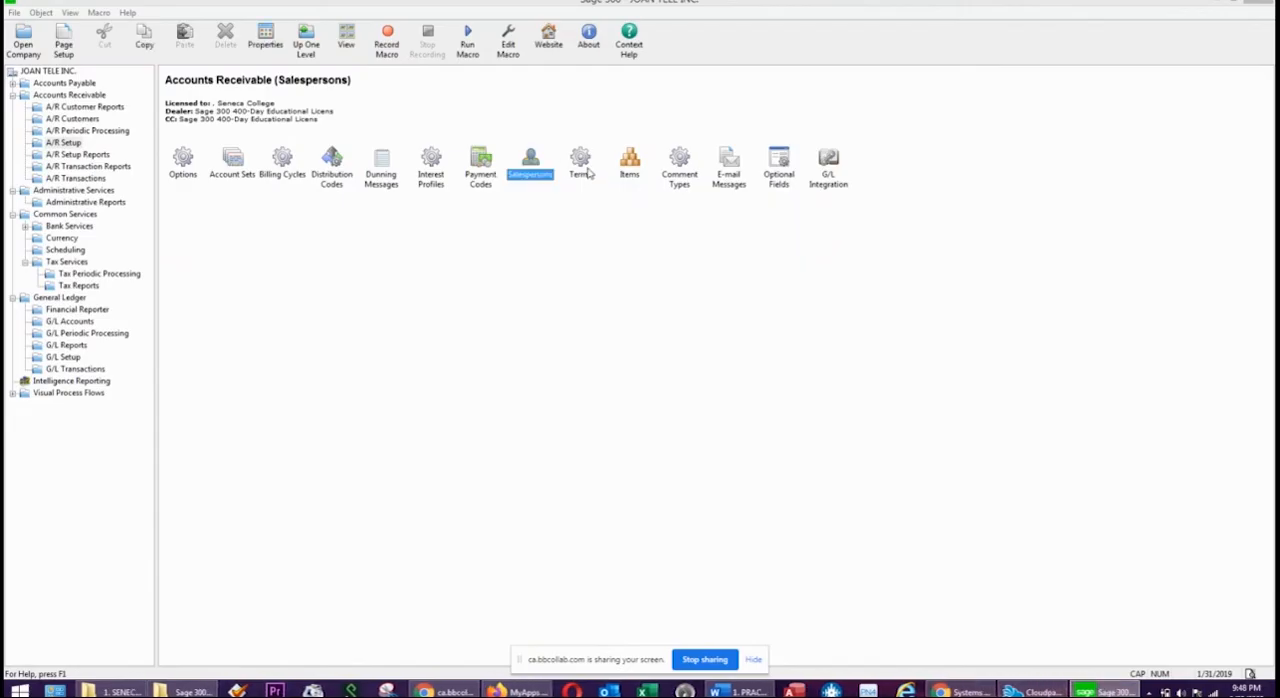
# Start a new receivables terms code 2N30 with the description 2% 10 DAYS NET 30 DAYS.
pyautogui.doubleClick(583, 165)
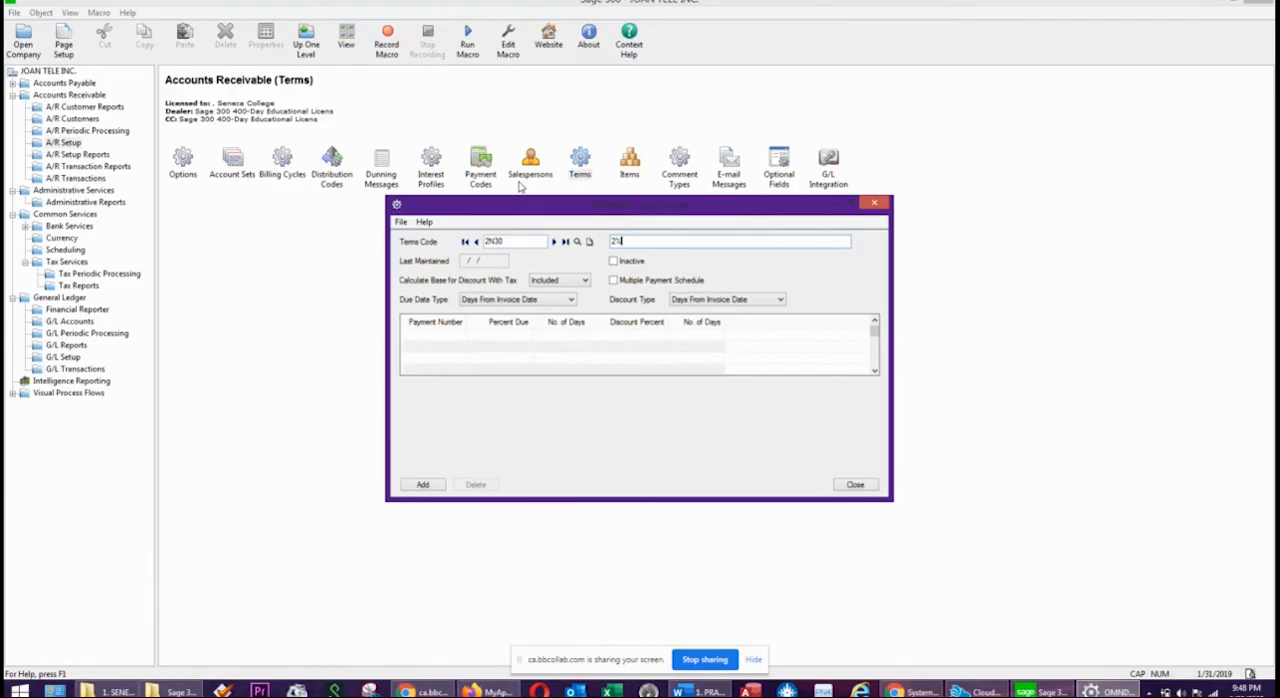
pyautogui.write('10 DAYS NET 30 DAYS')
# Add a payment line to the 2N30 terms due in 30 days, with a 2% discount within 10 days.
pyautogui.click(411, 344)
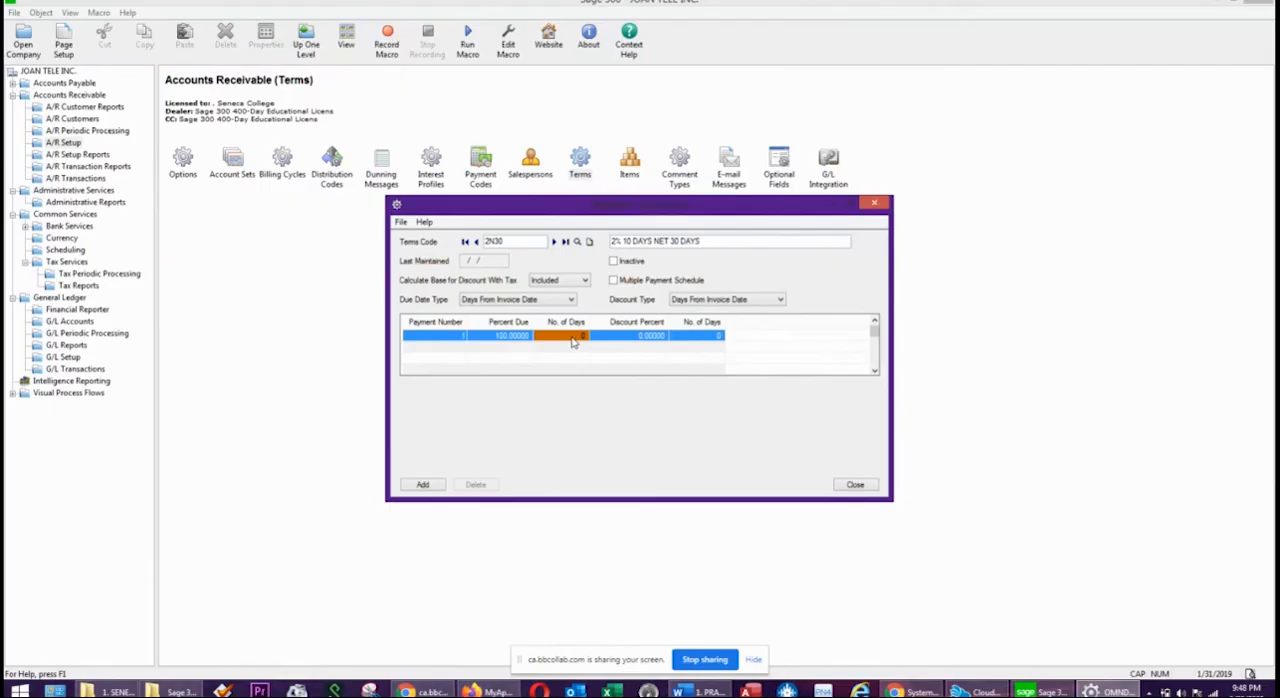
pyautogui.write('30')
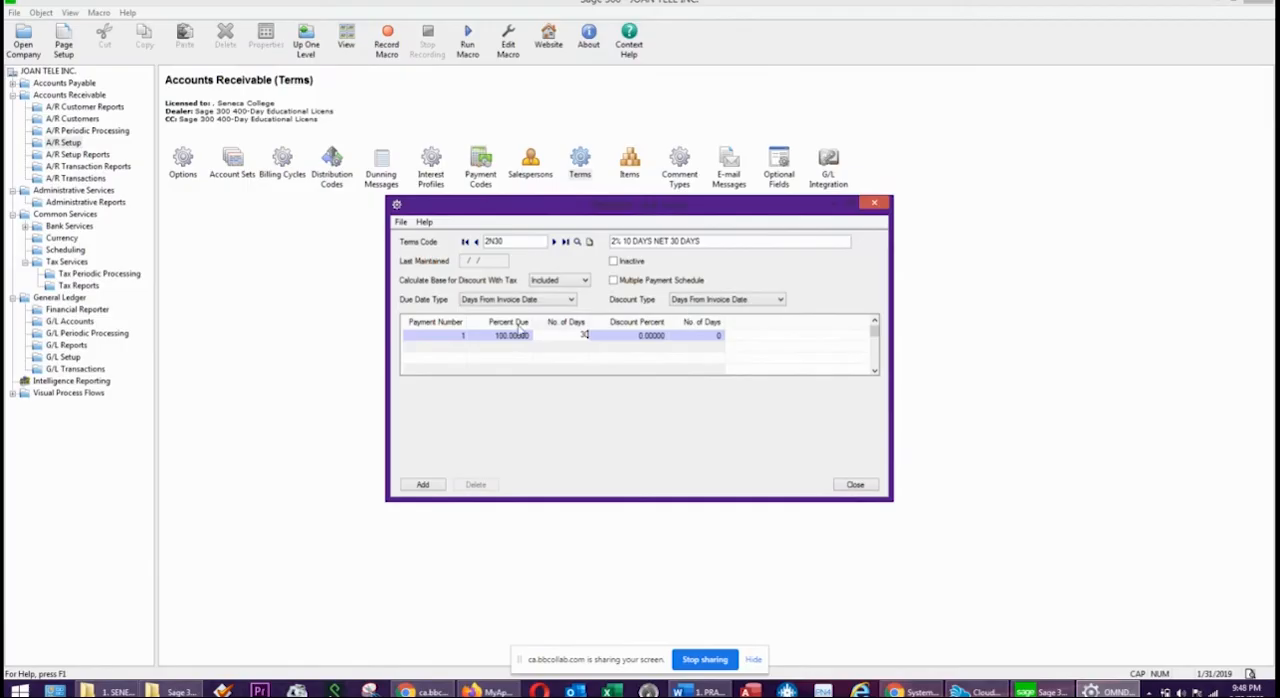
pyautogui.doubleClick(650, 336)
pyautogui.write('2')
pyautogui.doubleClick(715, 336)
pyautogui.write('10')
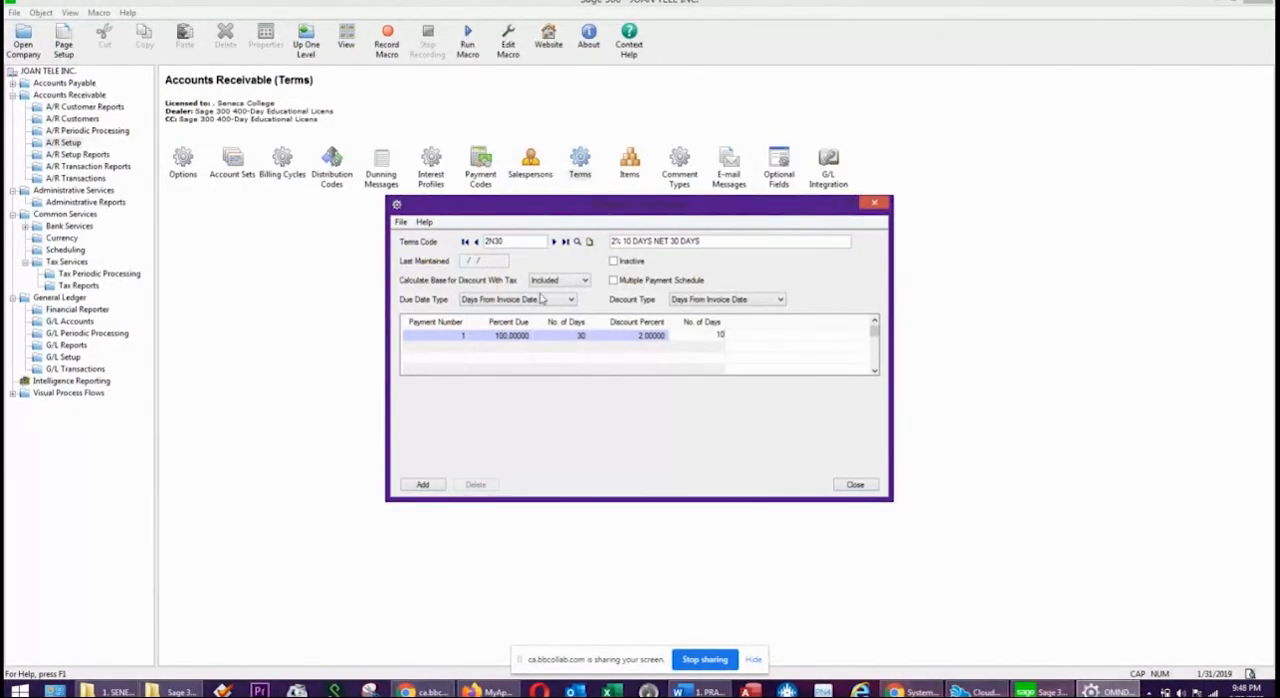
# Set the discount base with tax to Excluded, add the 2N30 terms code and close the terms setup.
pyautogui.click(557, 282)
pyautogui.click(552, 303)
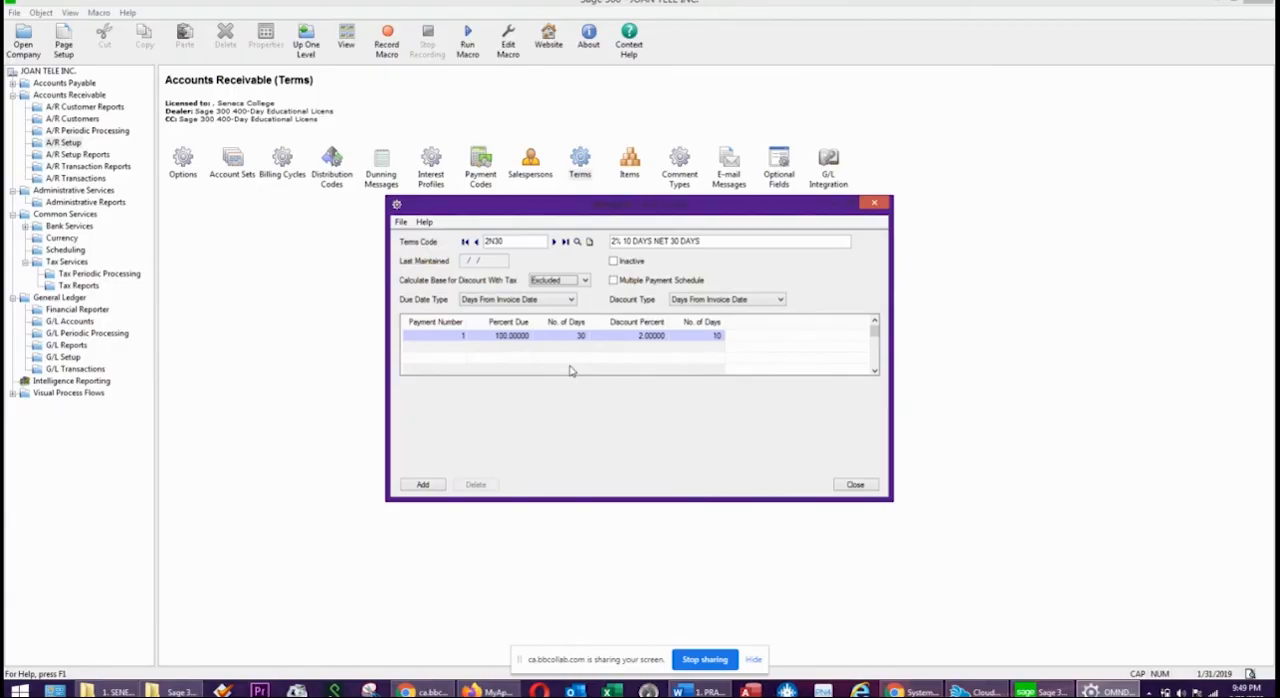
pyautogui.click(424, 485)
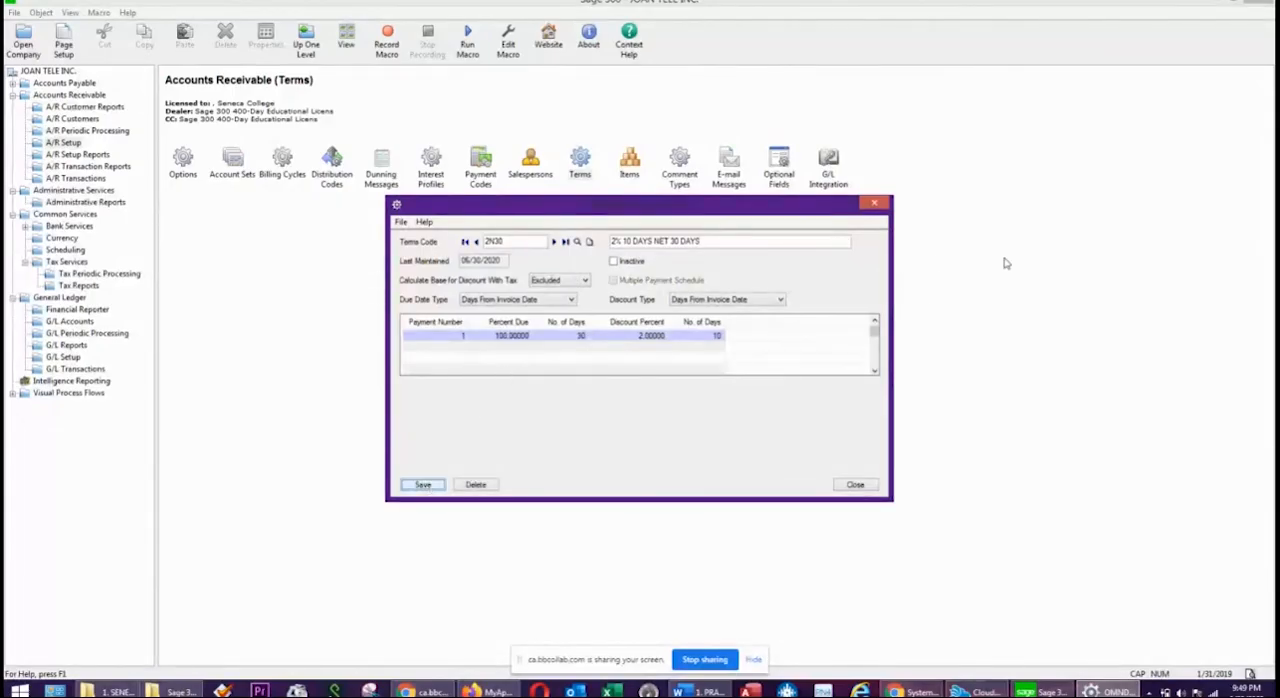
pyautogui.click(876, 205)
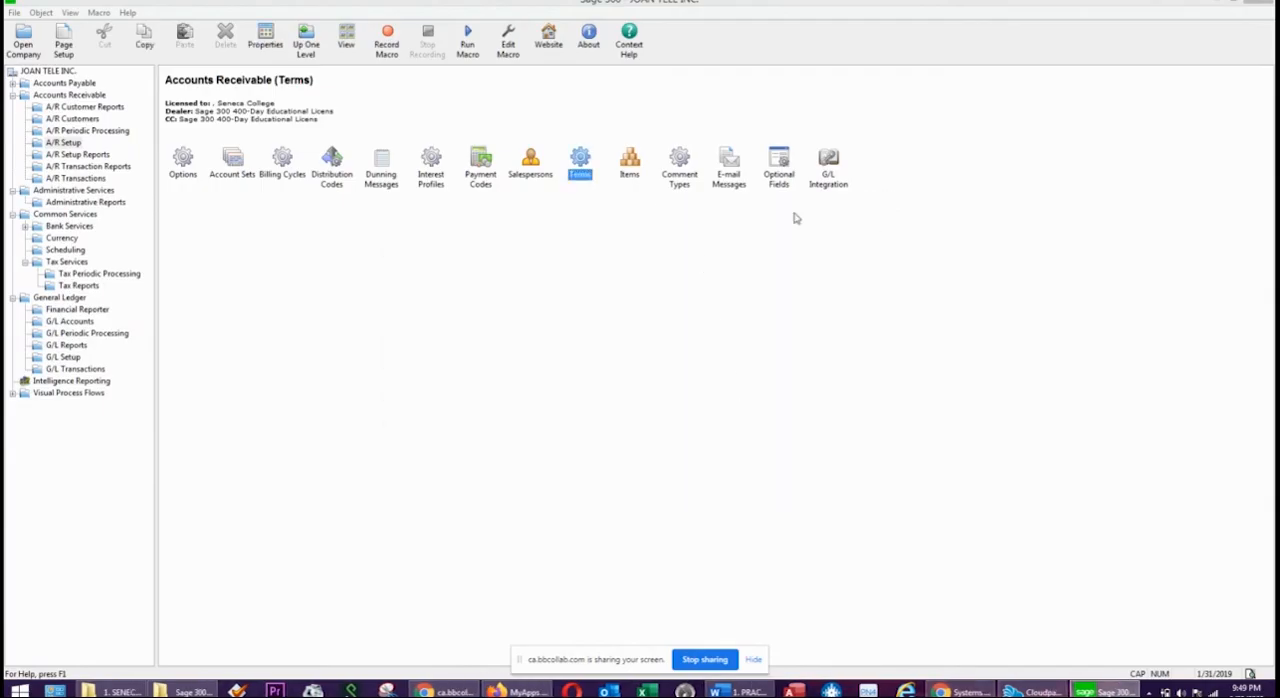
# View the item setup form and close it without entering an item.
pyautogui.doubleClick(630, 160)
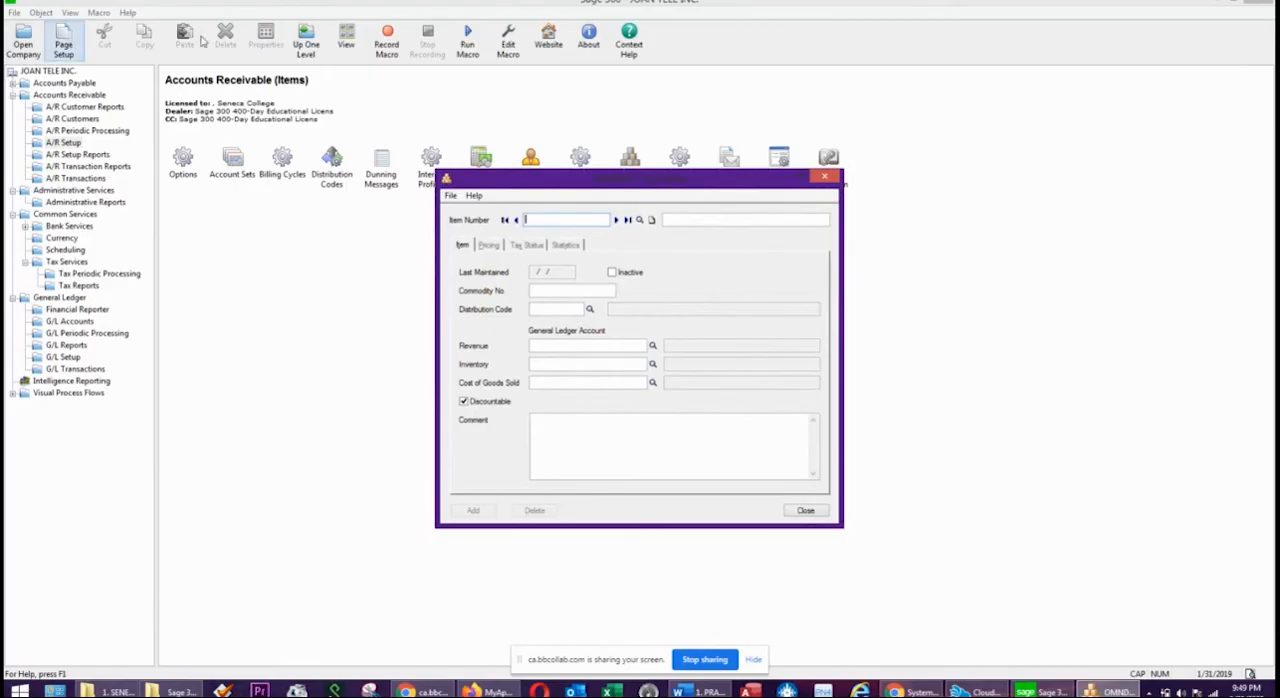
pyautogui.click(732, 220)
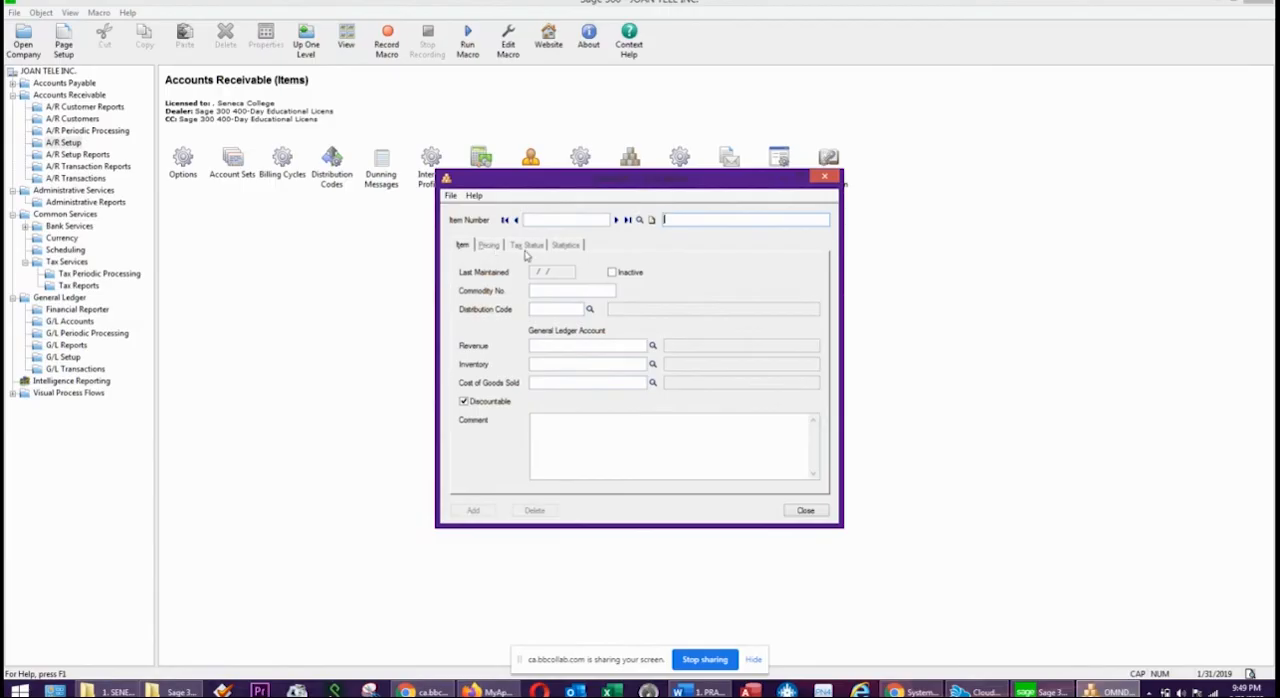
pyautogui.click(824, 178)
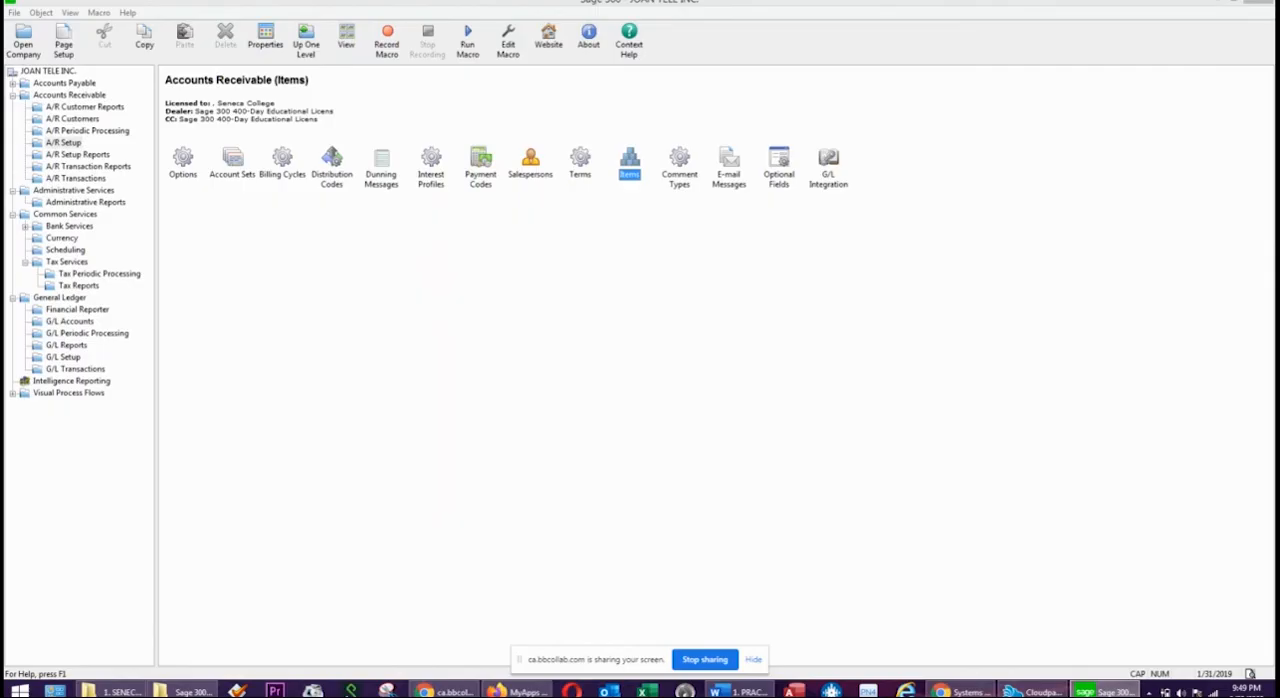
# Switch to the Word practice exercise and check the customer group instructions.
pyautogui.click(740, 692)
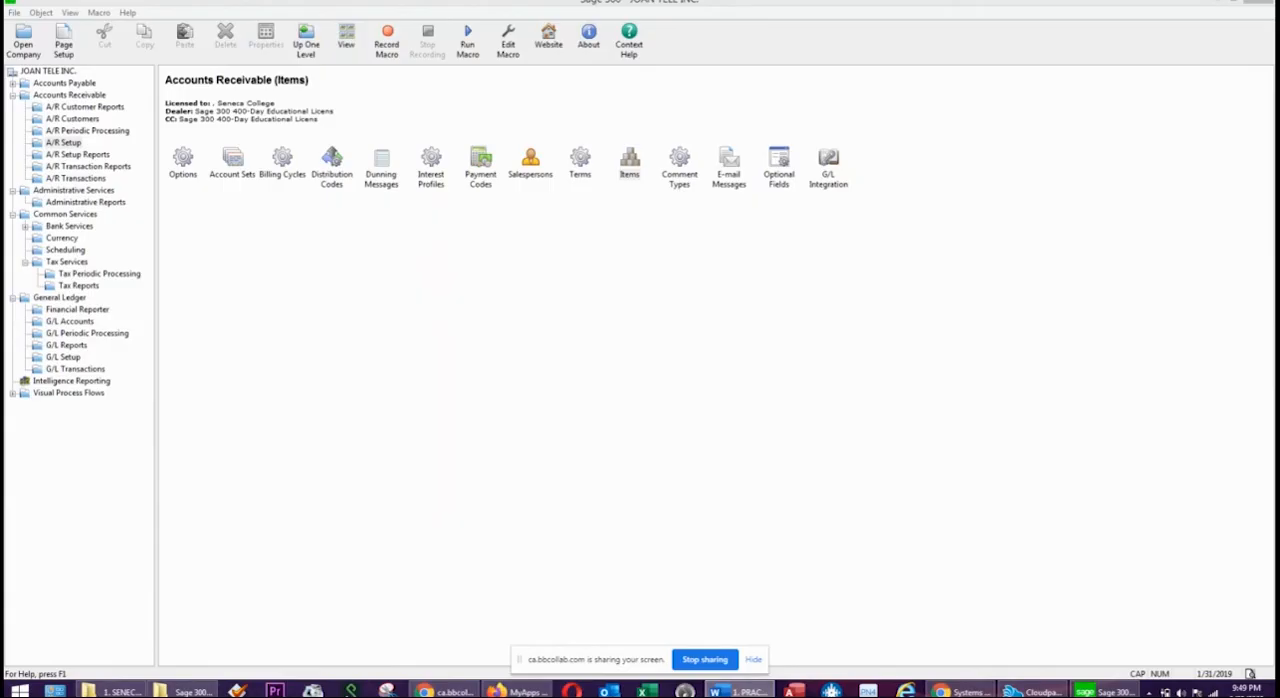
pyautogui.moveTo(1279, 122); pyautogui.dragTo(647, 94)
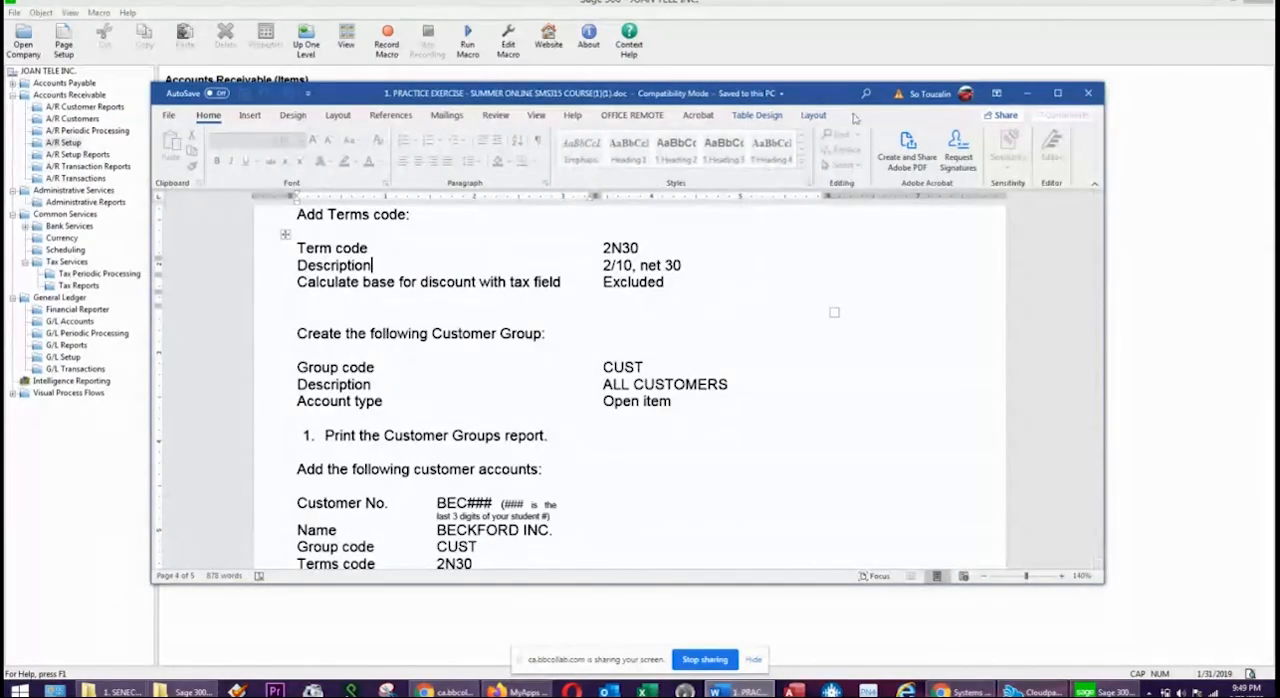
pyautogui.moveTo(647, 94); pyautogui.dragTo(1279, 86)
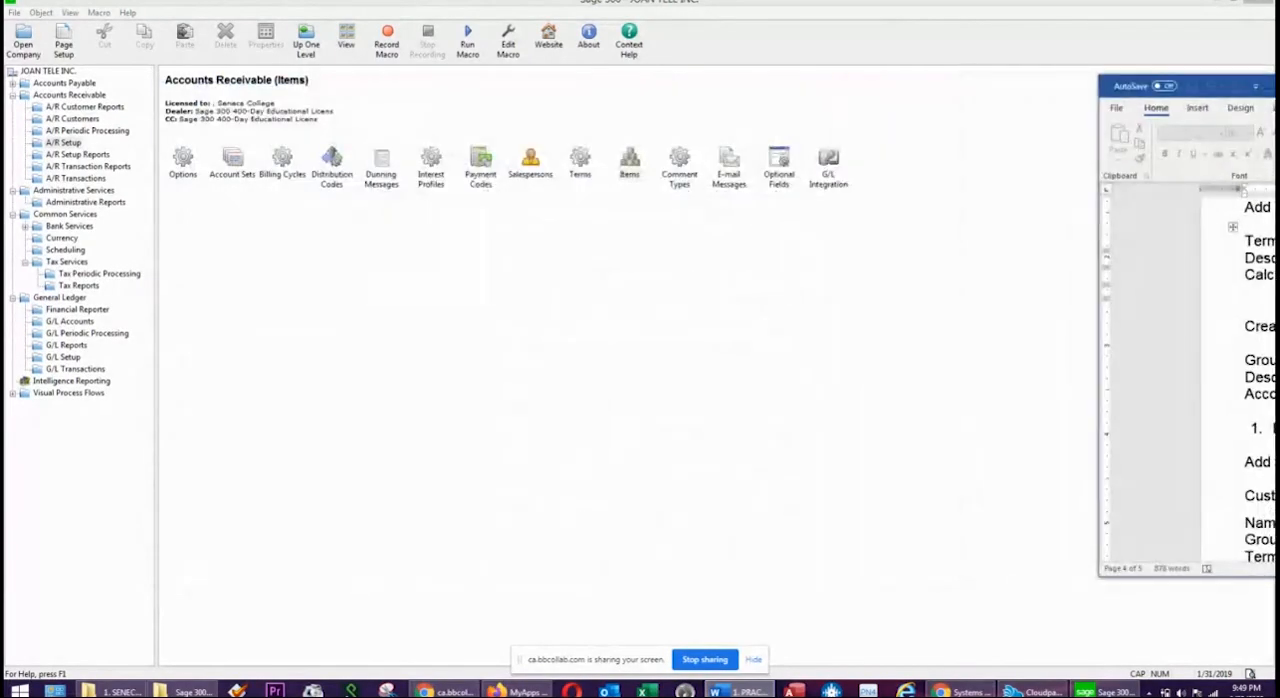
# Return to Sage 300 and start a new customer group CUST with the description ALL CUSTOMERS.
pyautogui.click(85, 120)
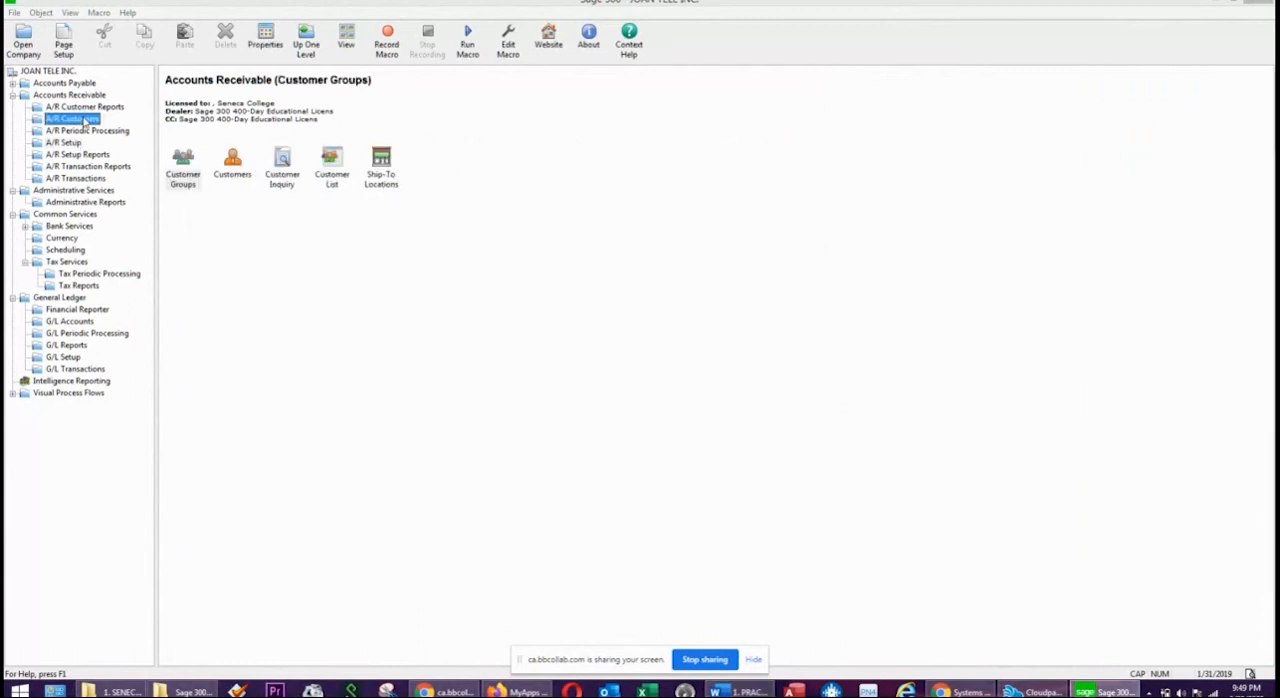
pyautogui.doubleClick(184, 165)
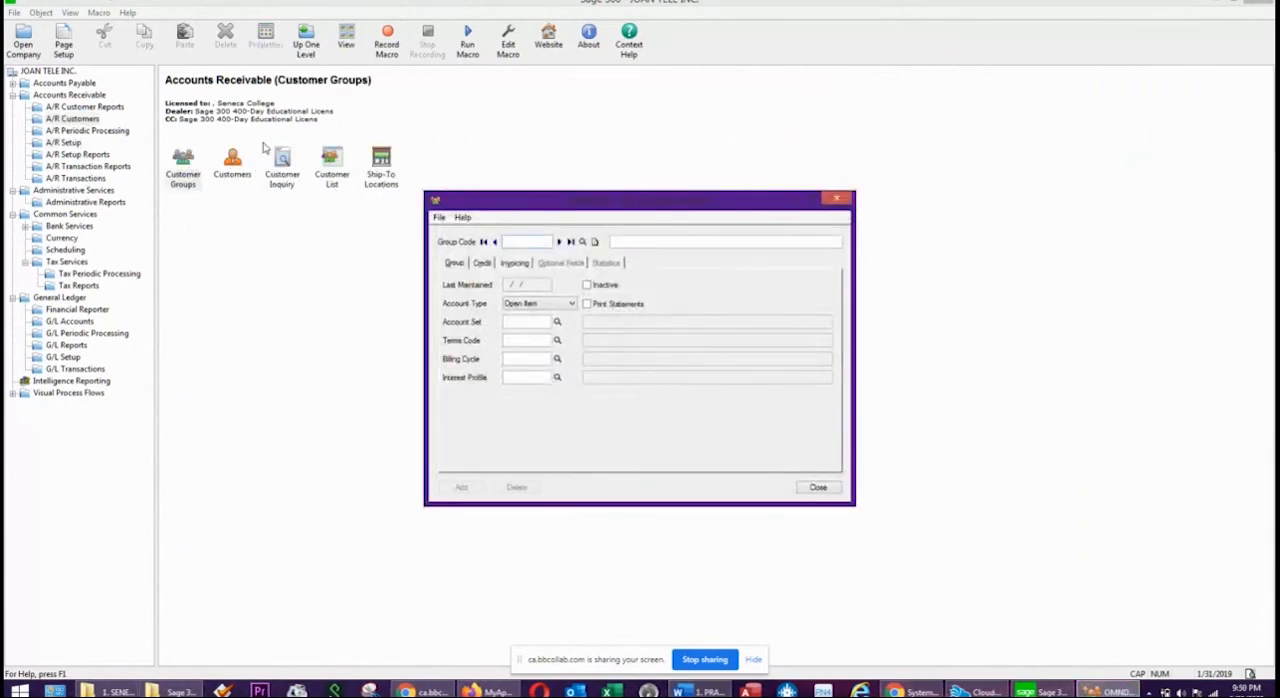
pyautogui.write('CUST')
pyautogui.press('Tab')
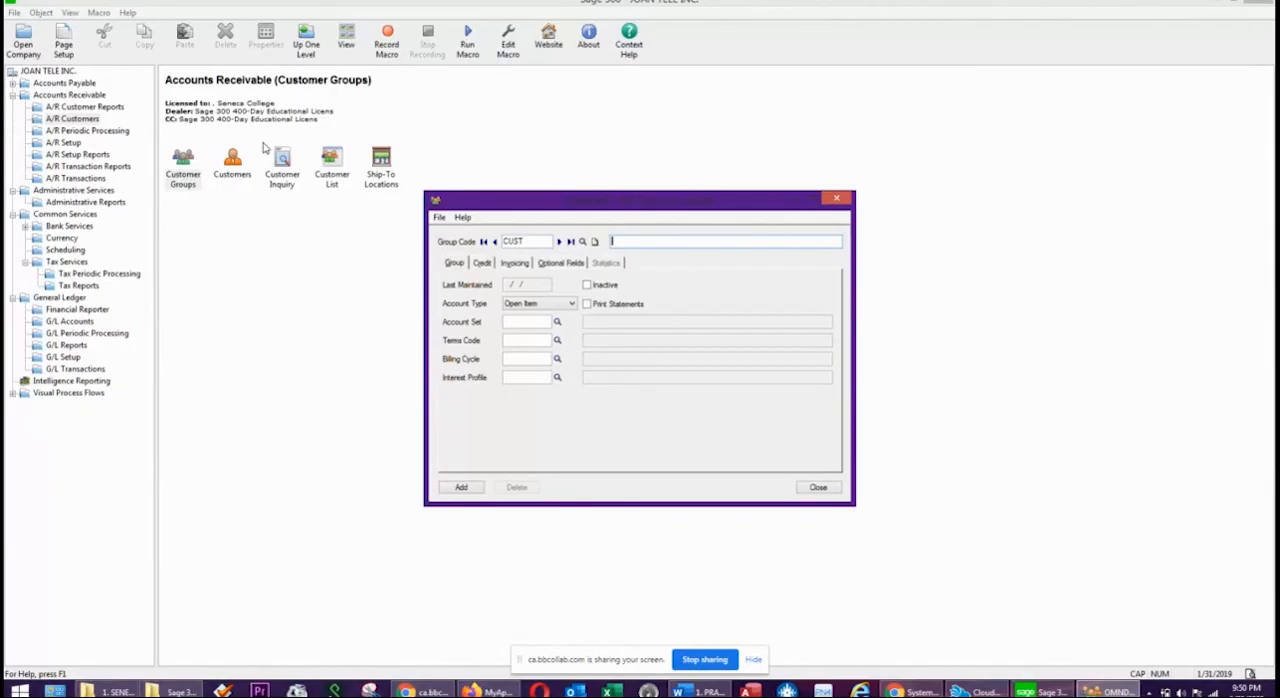
pyautogui.write('ALL CUSTOMERS')
# Assign account set ACCREC, terms code 2N30 and billing cycle MTHLY to the CUST customer group.
pyautogui.click(557, 321)
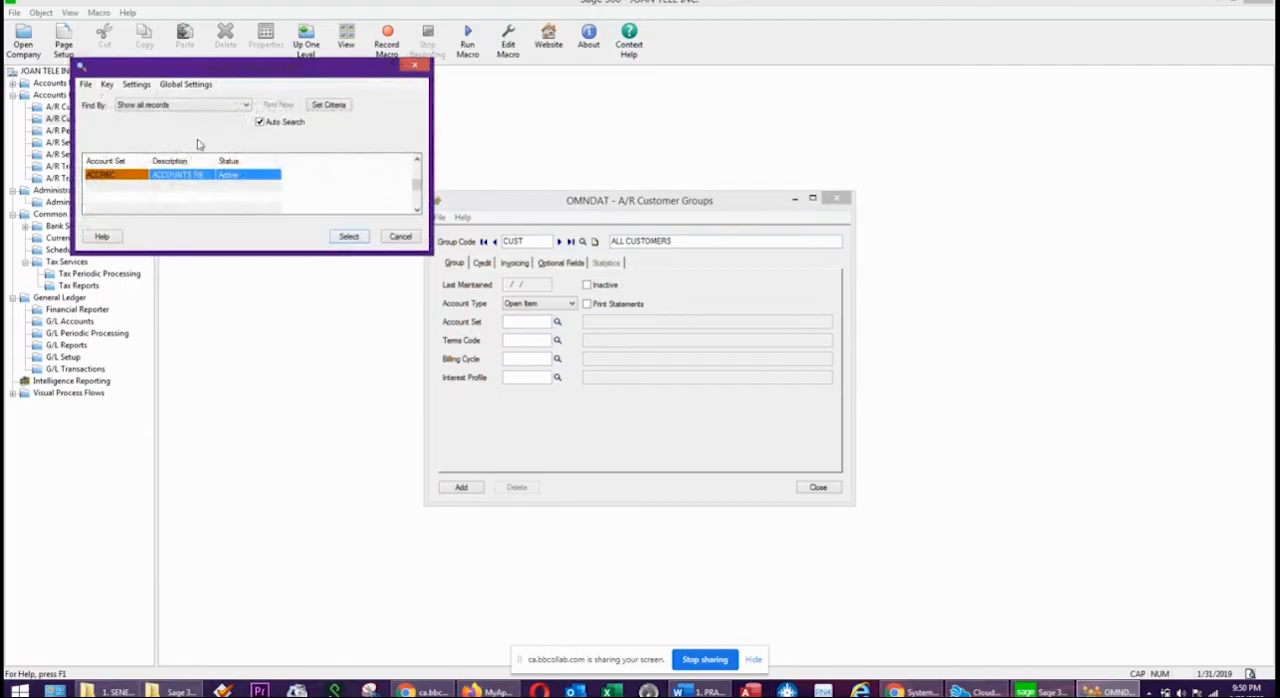
pyautogui.doubleClick(150, 174)
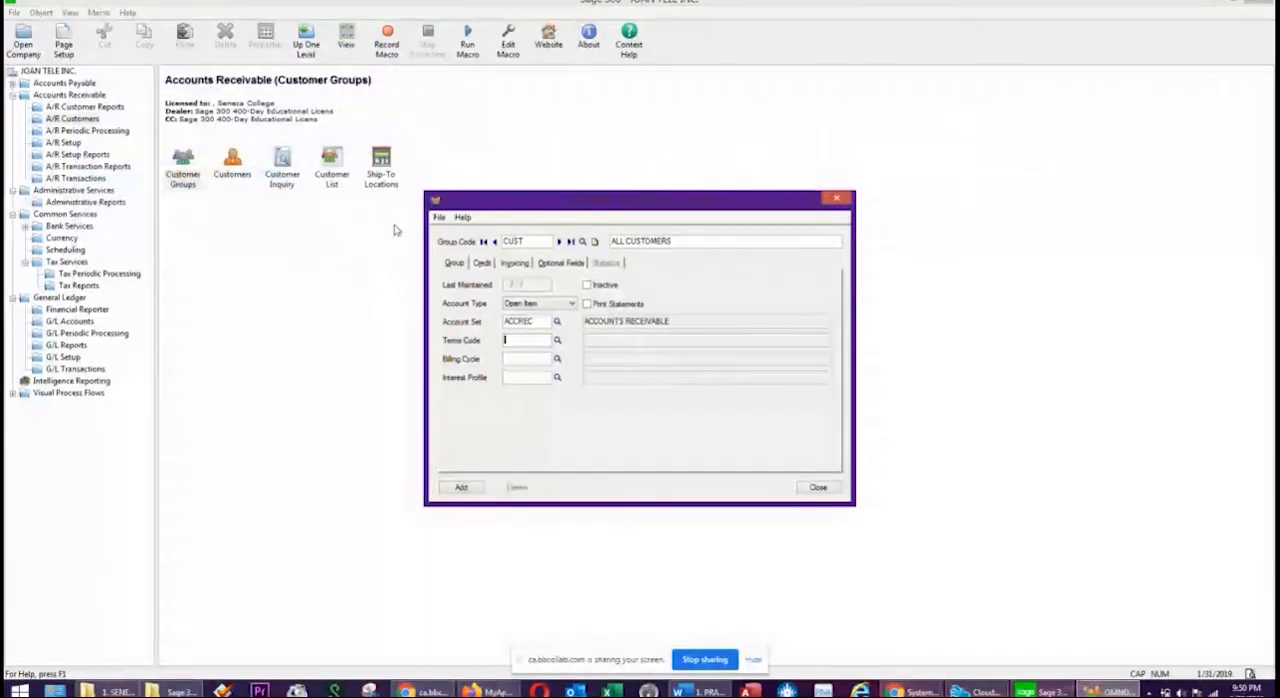
pyautogui.click(557, 340)
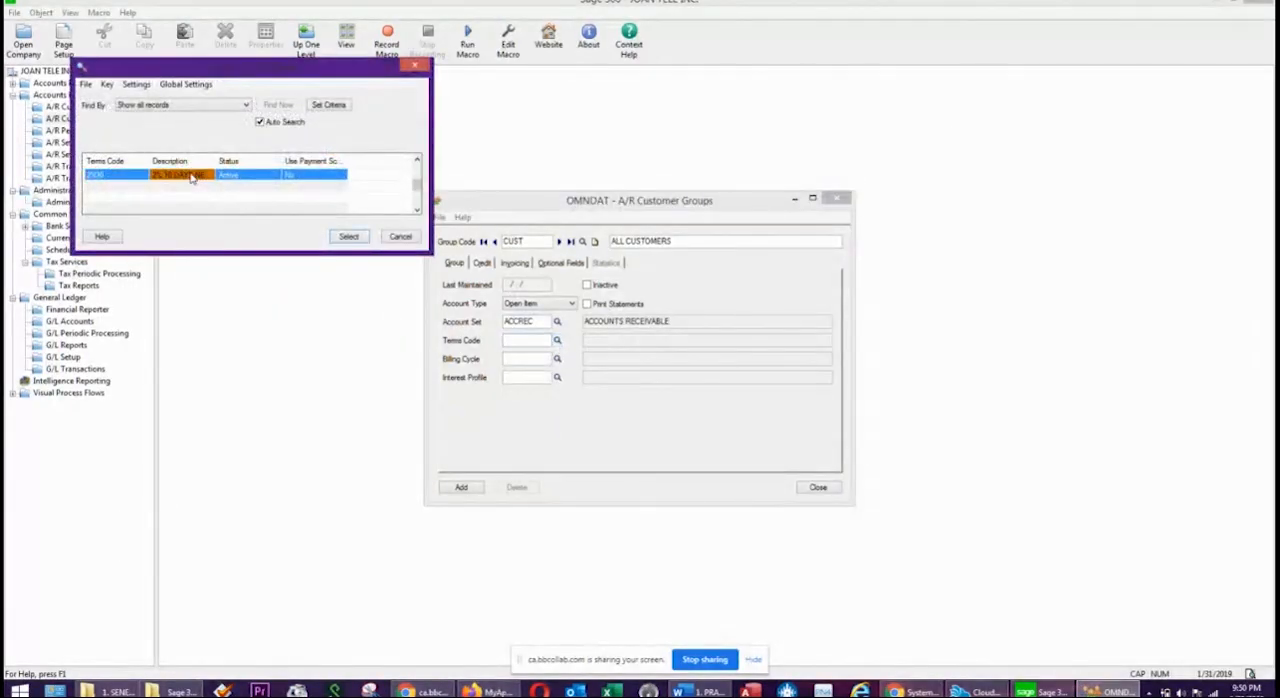
pyautogui.doubleClick(191, 177)
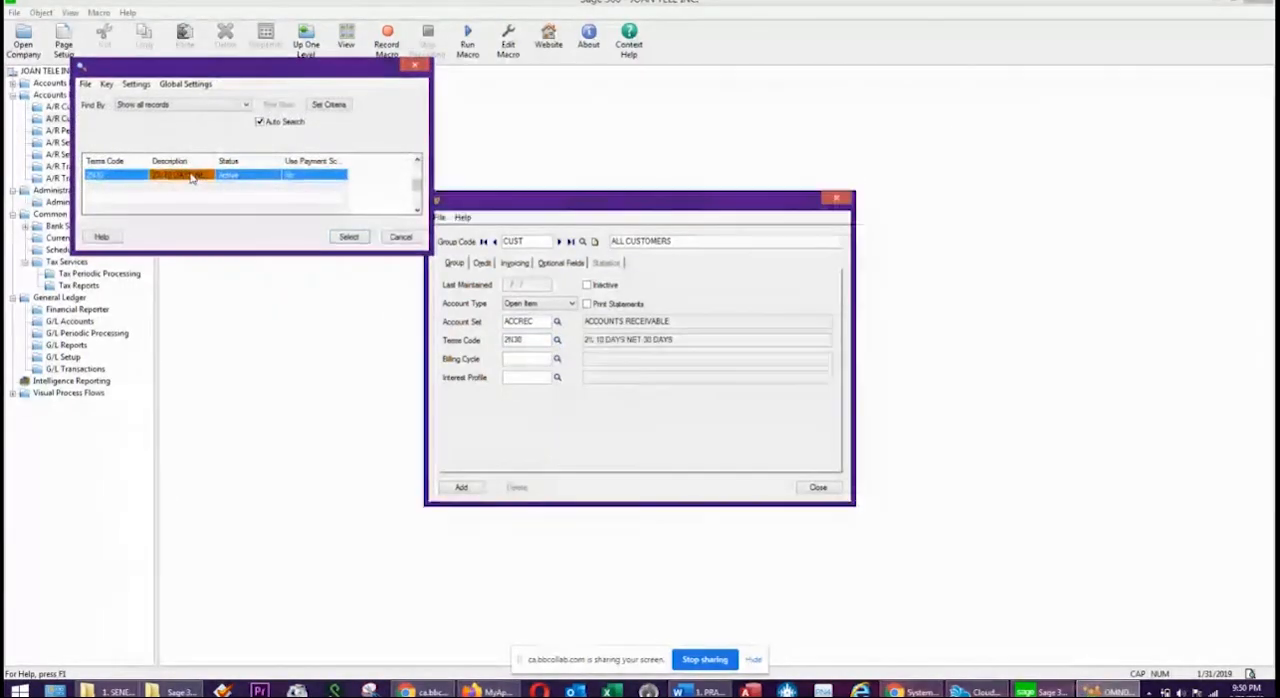
pyautogui.click(557, 359)
pyautogui.doubleClick(207, 179)
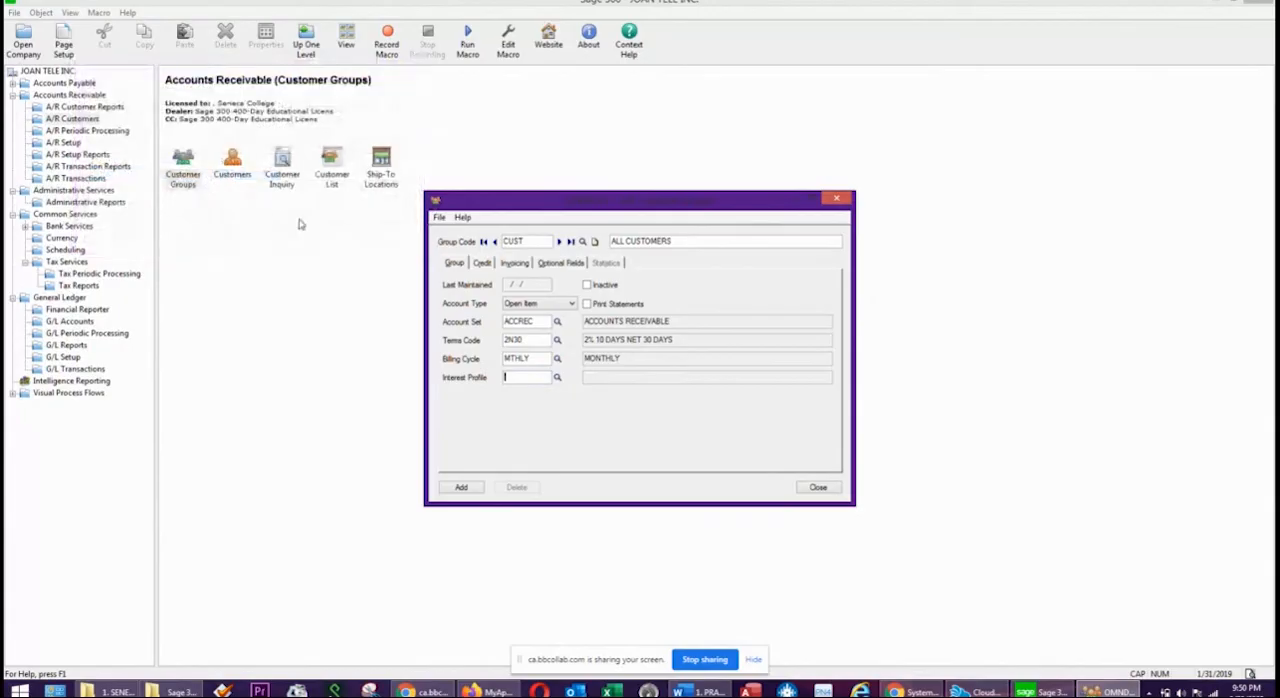
# Assign the COM interest profile to the CUST group and enable printing of statements.
pyautogui.click(557, 377)
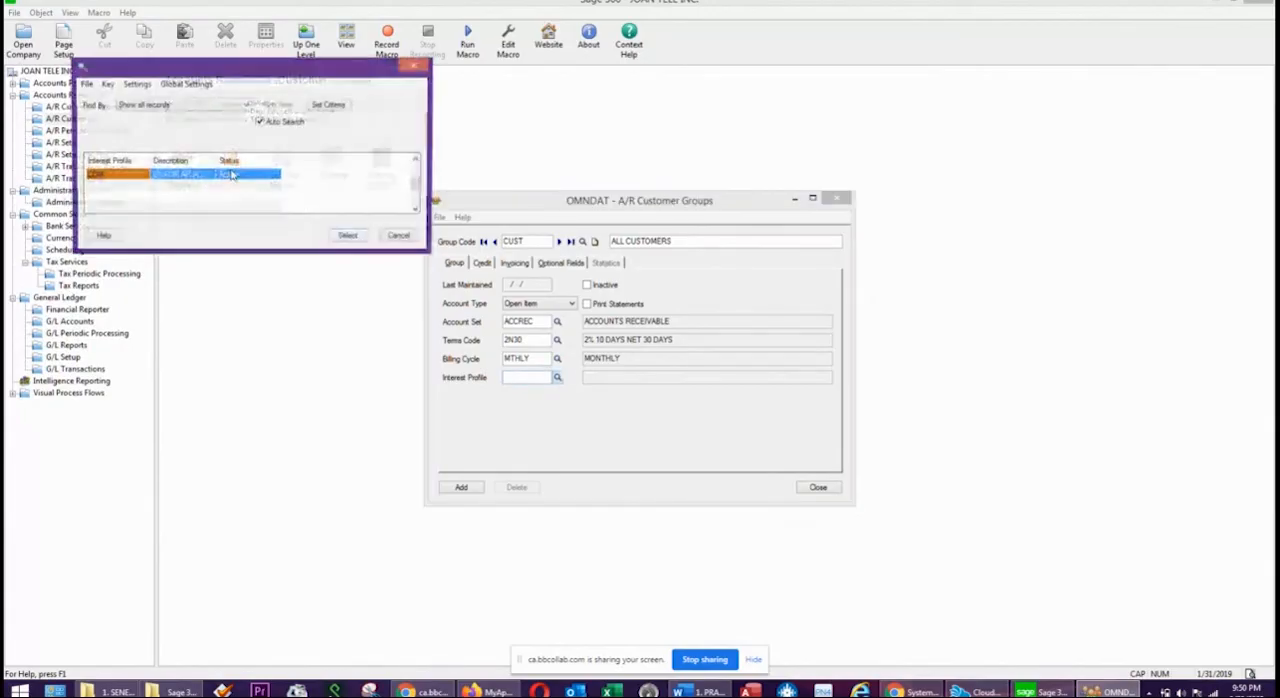
pyautogui.click(169, 179)
pyautogui.doubleClick(169, 179)
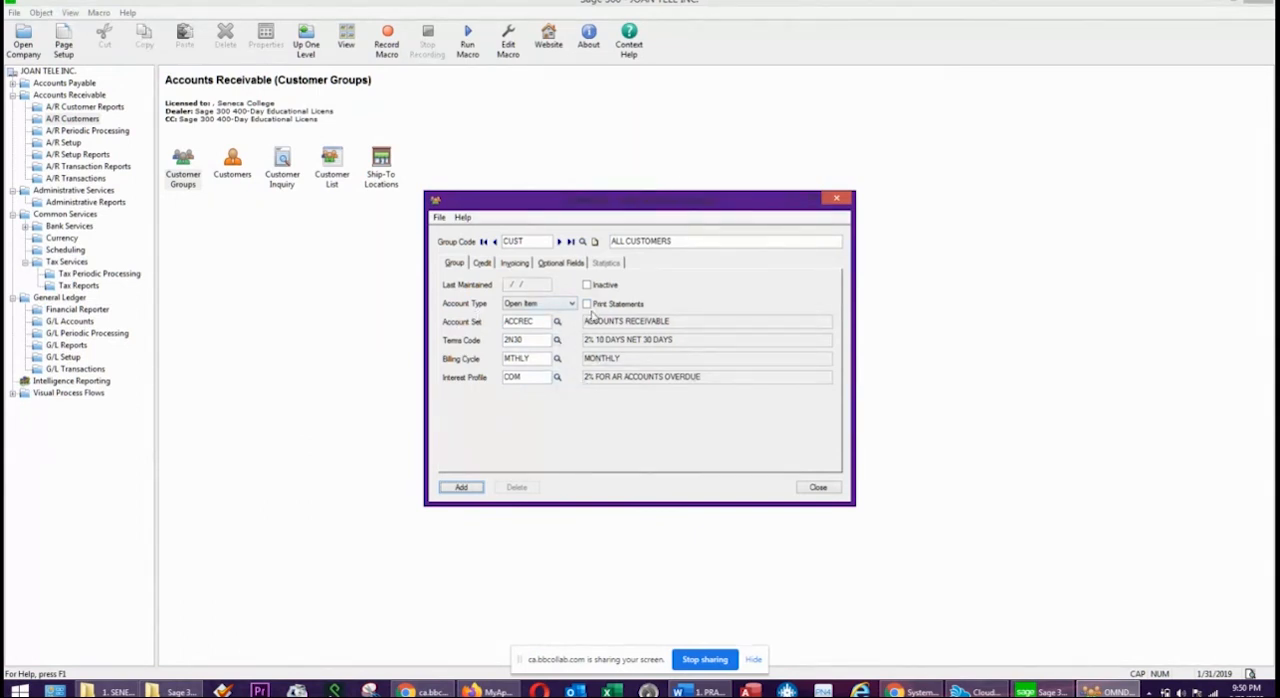
pyautogui.click(589, 304)
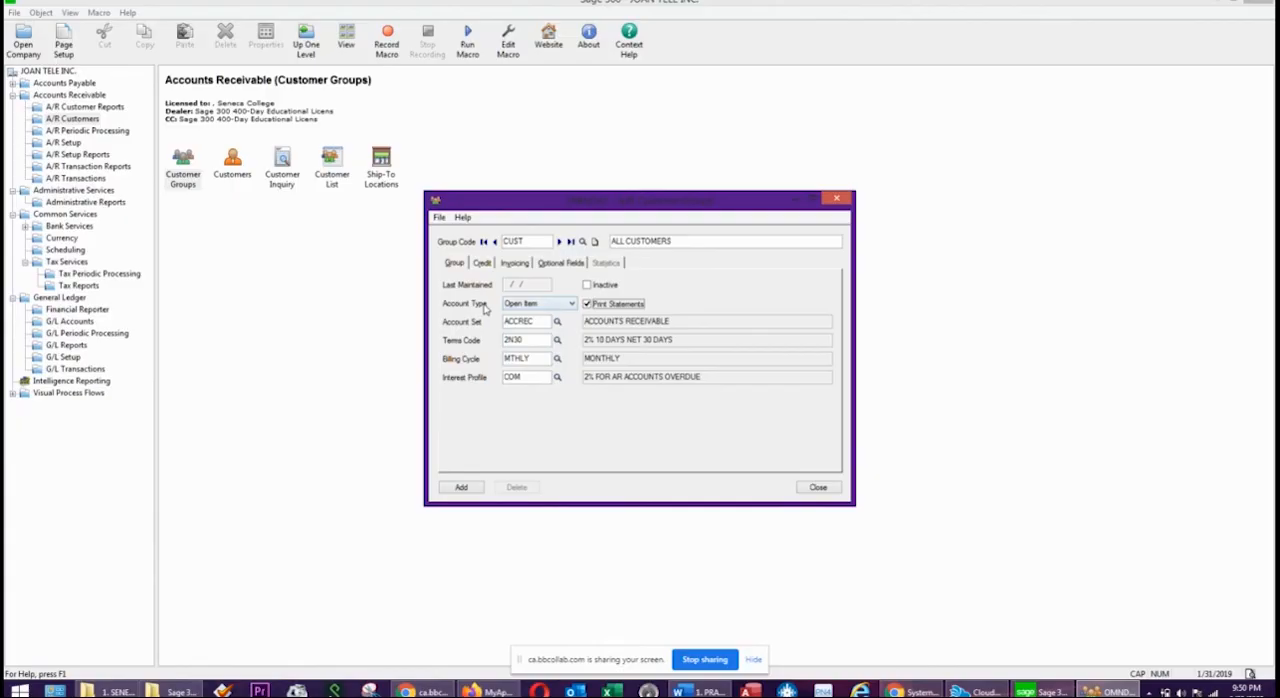
# Keep the CUST group's account type as Open Item, allow editing of the credit check, and enable the credit limit and overdue transaction warnings.
pyautogui.click(541, 305)
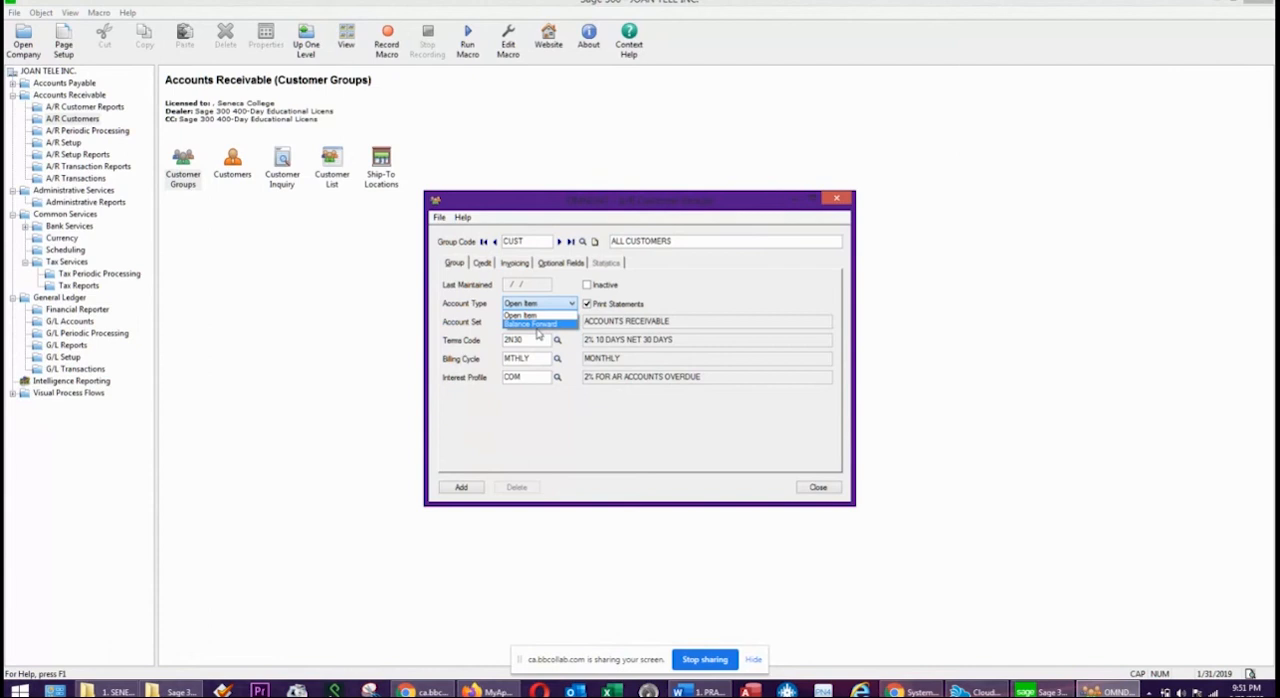
pyautogui.click(684, 298)
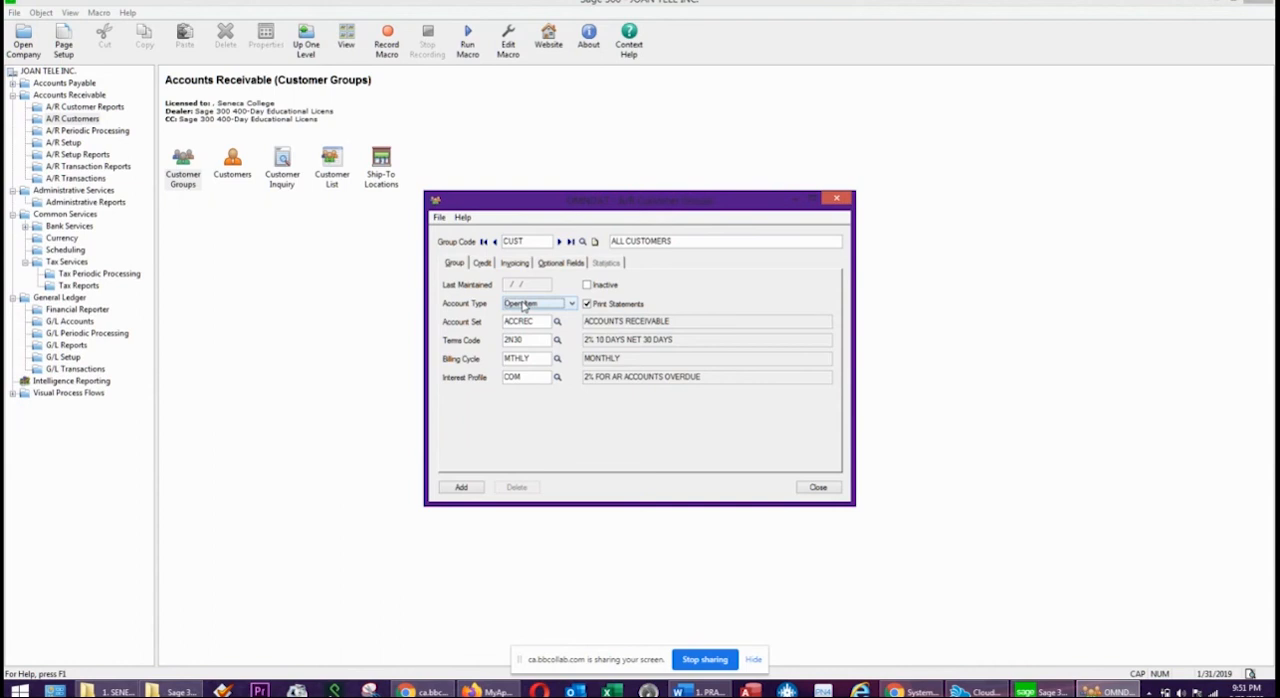
pyautogui.click(478, 262)
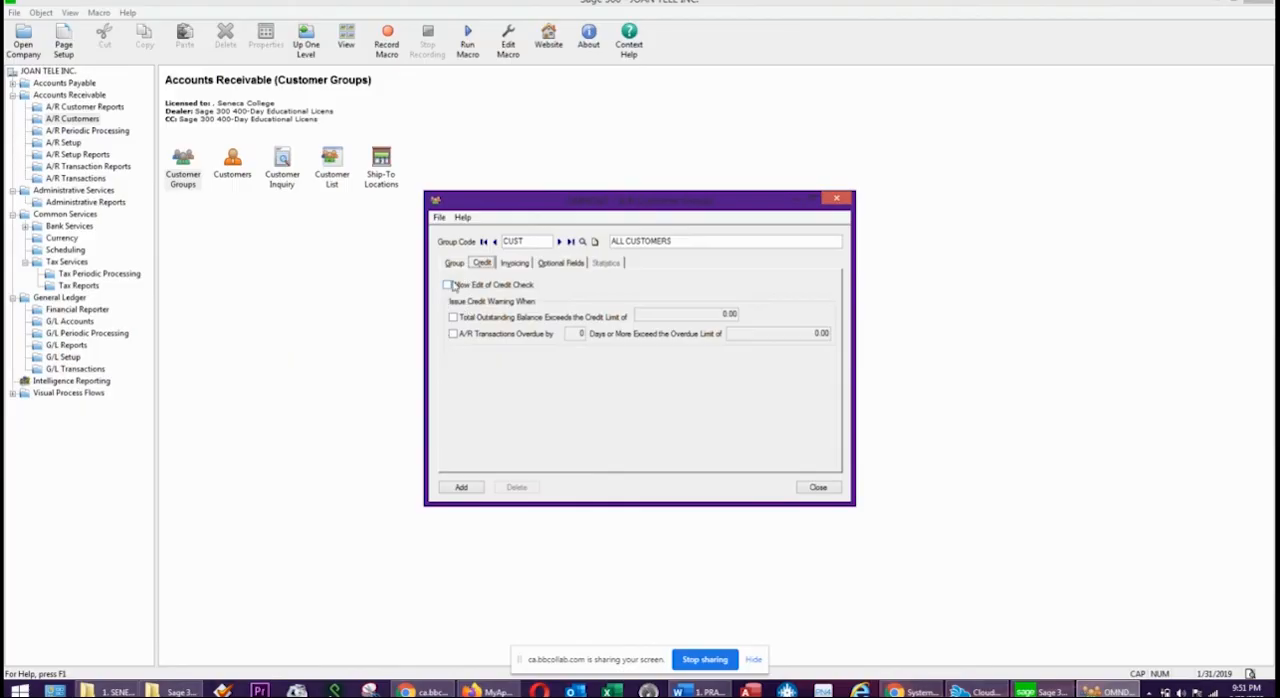
pyautogui.click(448, 285)
pyautogui.click(453, 317)
pyautogui.click(454, 334)
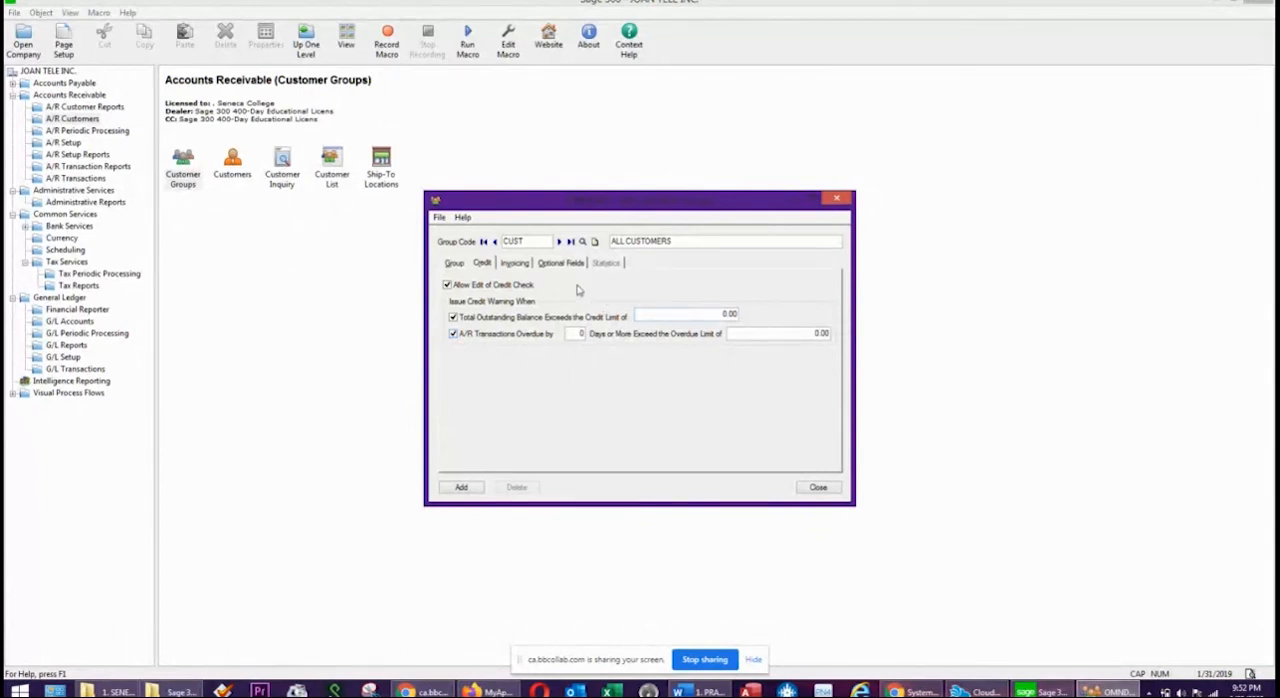
# Assign the ONT tax group to the CUST customer group's invoicing settings.
pyautogui.click(515, 263)
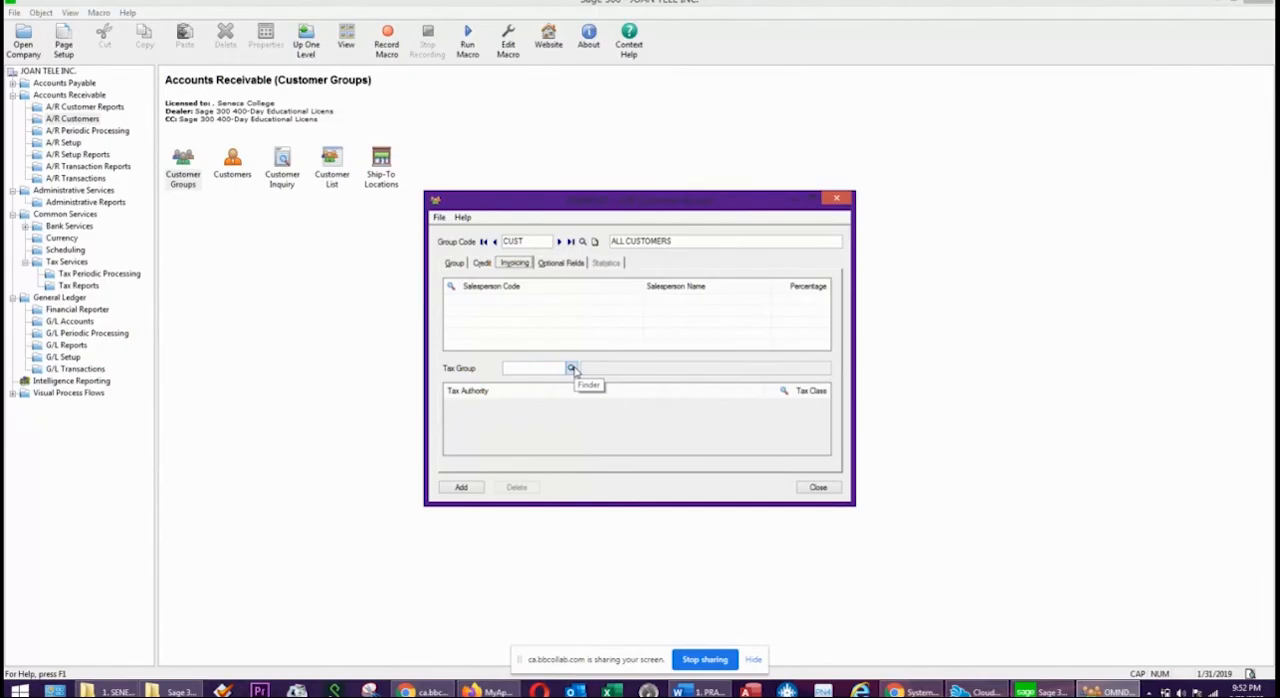
pyautogui.click(572, 369)
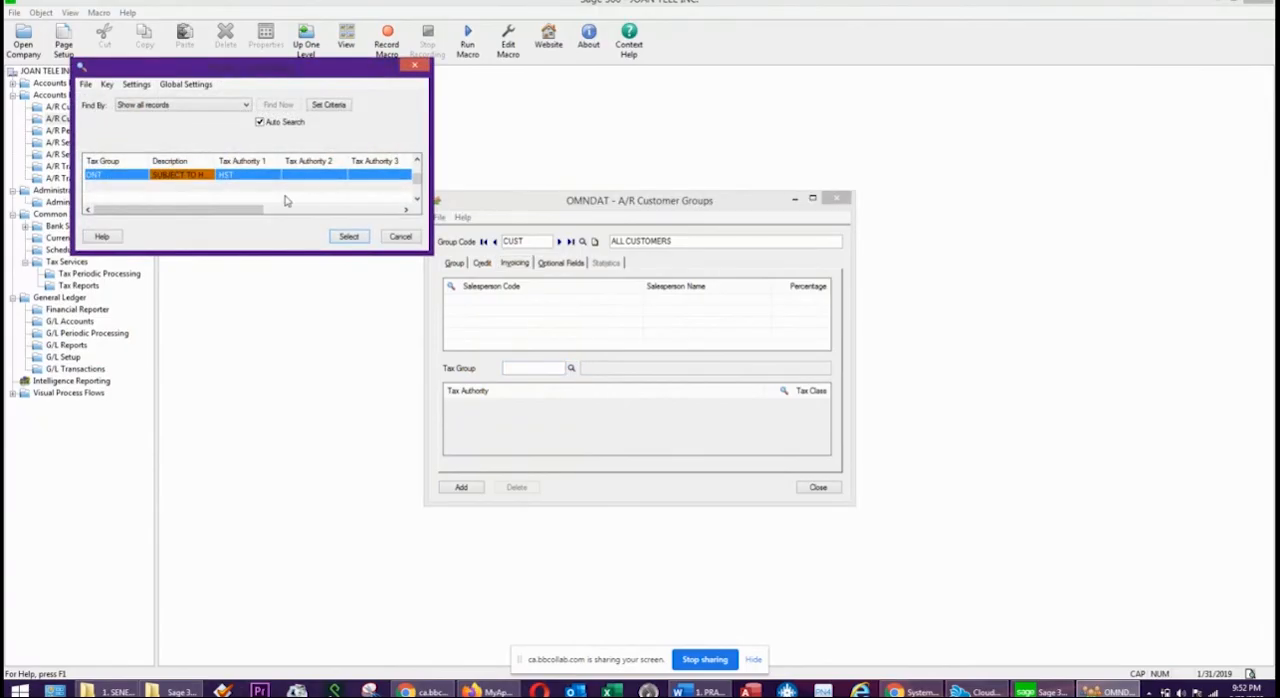
pyautogui.click(350, 238)
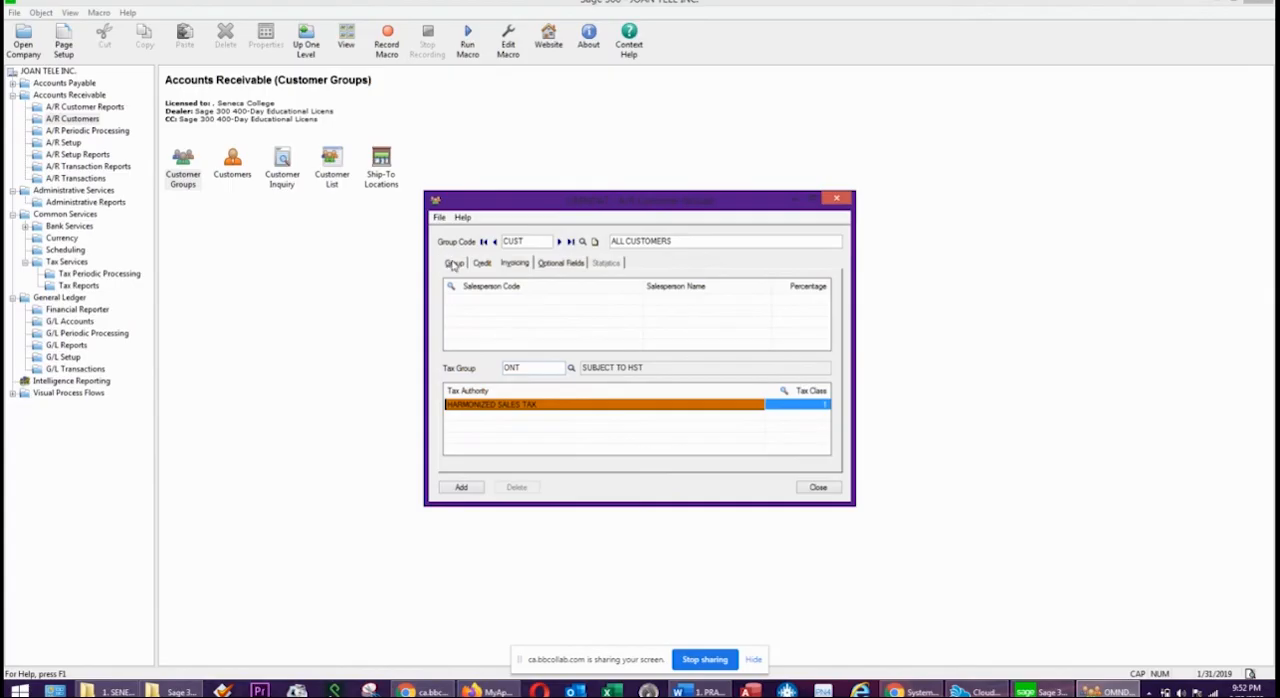
# Review the CUST group's credit and invoicing settings, add the group and close the Customer Groups window.
pyautogui.click(506, 241)
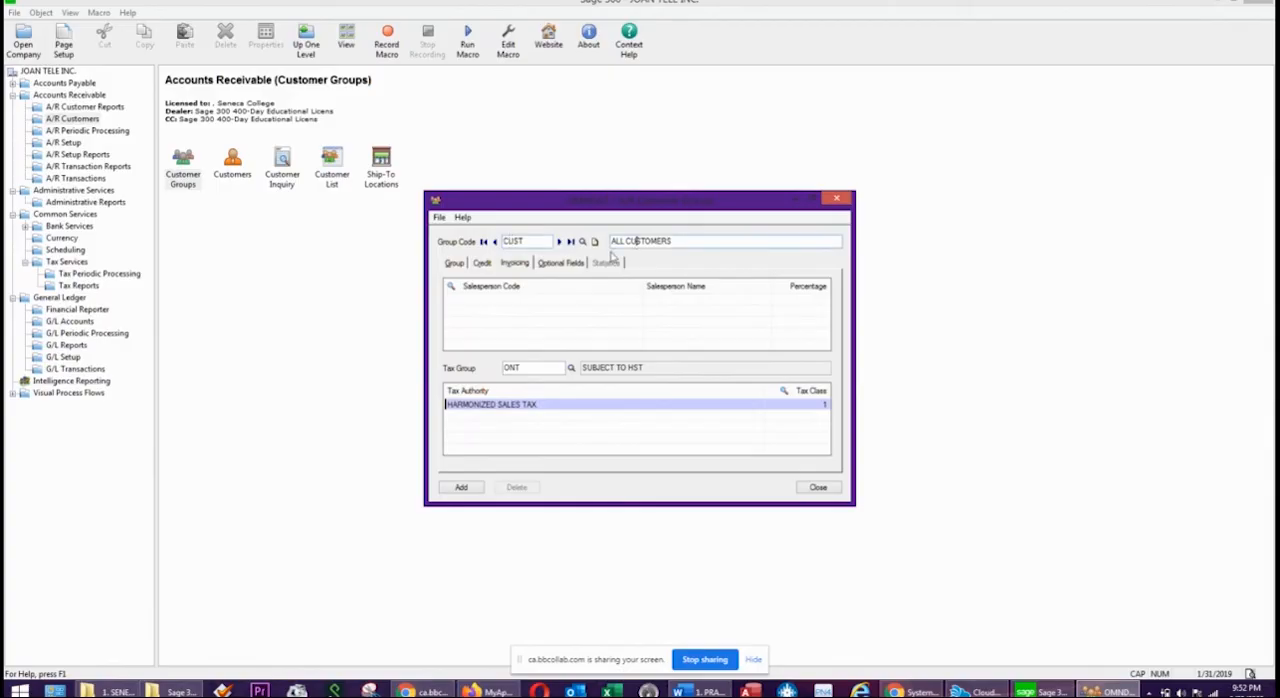
pyautogui.click(482, 262)
pyautogui.click(514, 262)
pyautogui.click(462, 487)
pyautogui.click(816, 487)
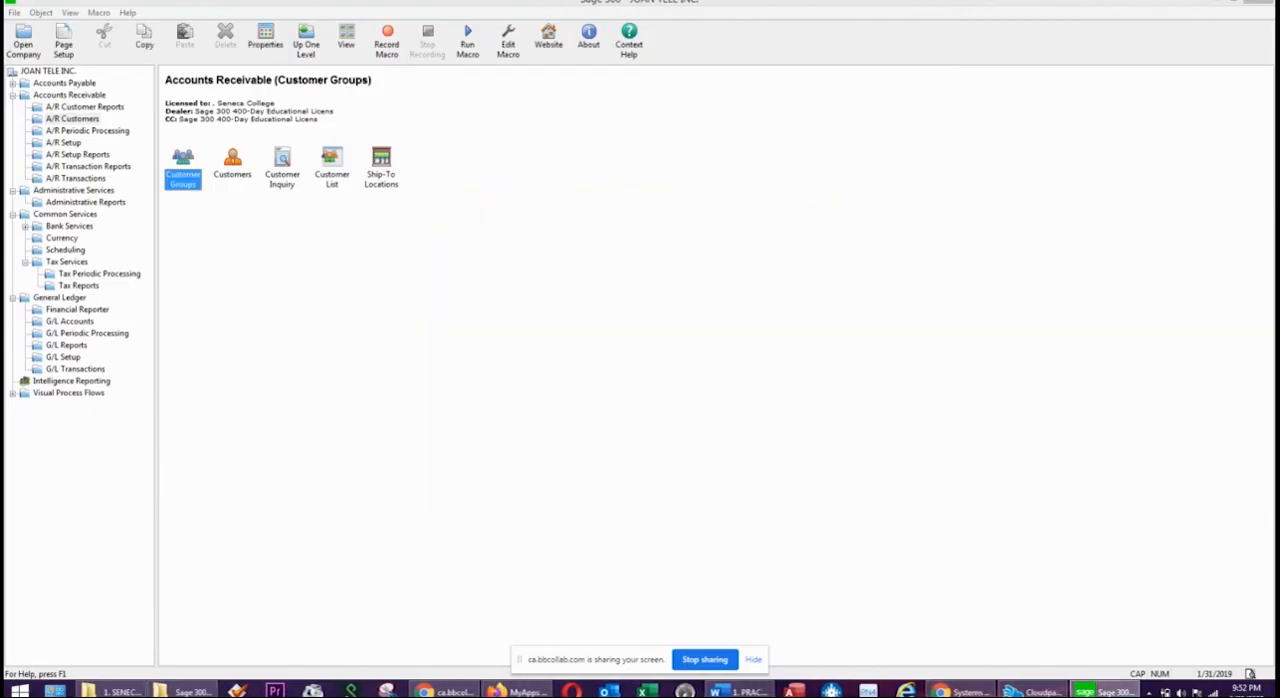
# Bring up the Word exercise and create a Sage 300 customer record with its customer number, the name BECKFORD INC and group code CUST.
pyautogui.click(738, 691)
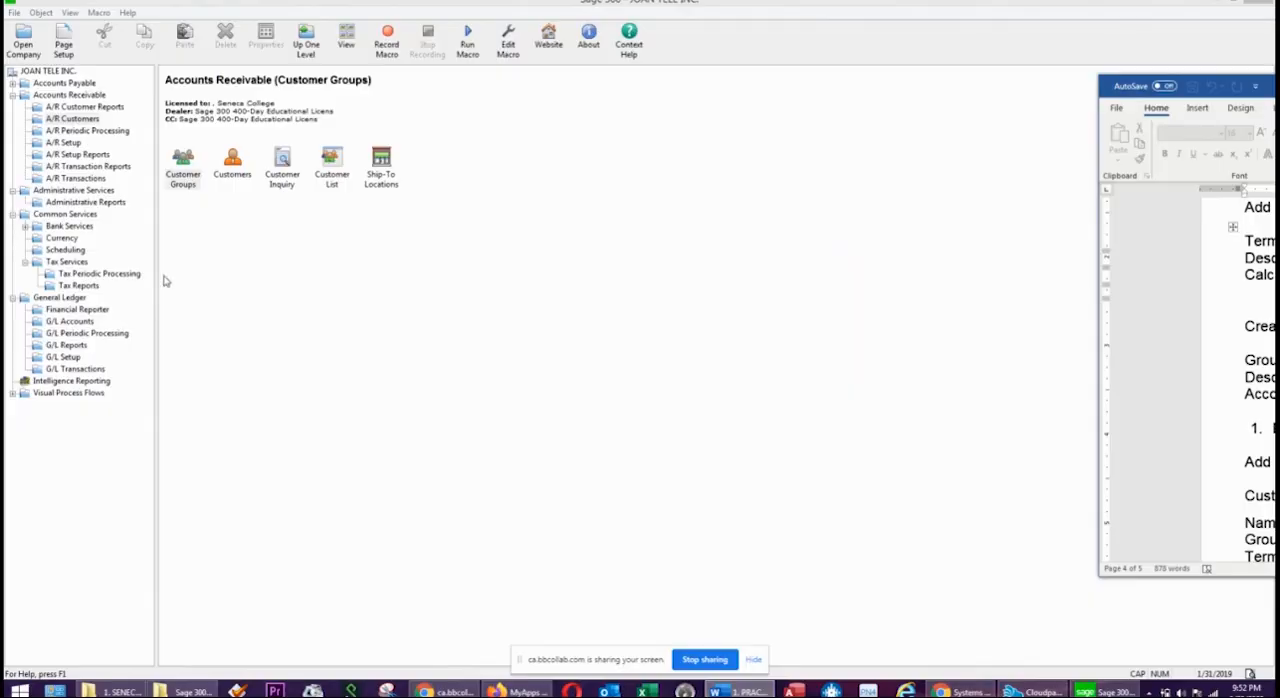
pyautogui.doubleClick(236, 156)
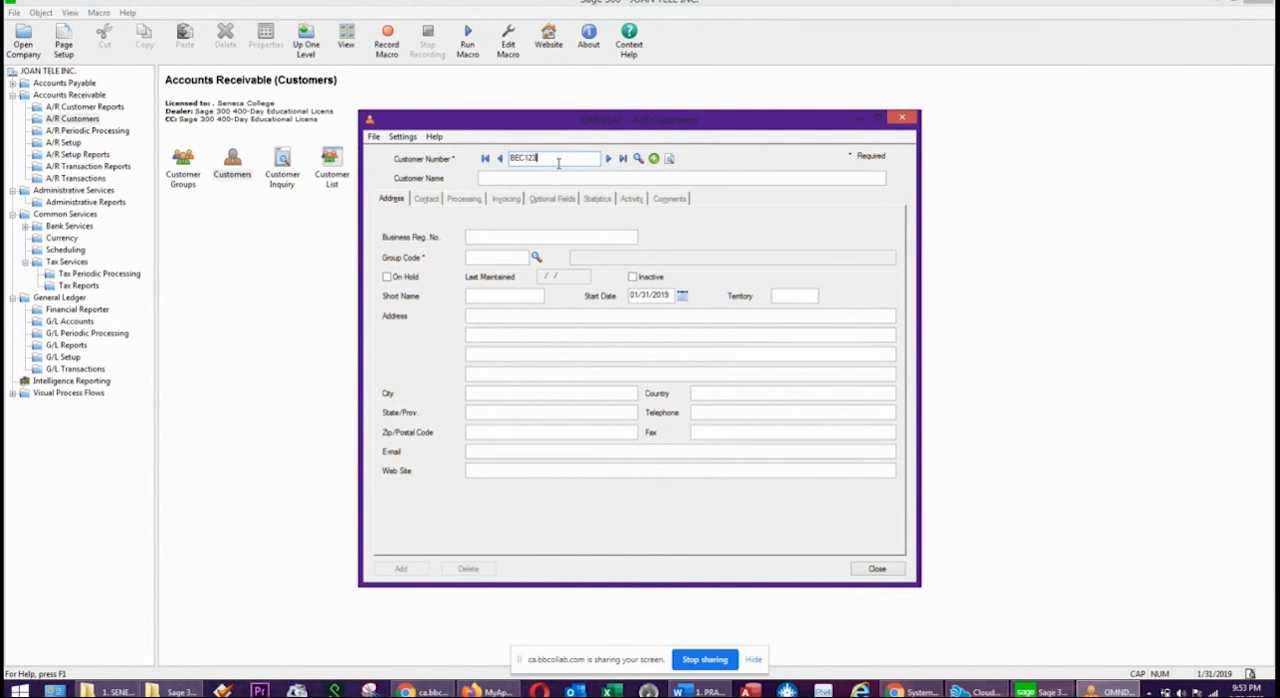
pyautogui.press('Tab')
pyautogui.write('BECKFO')
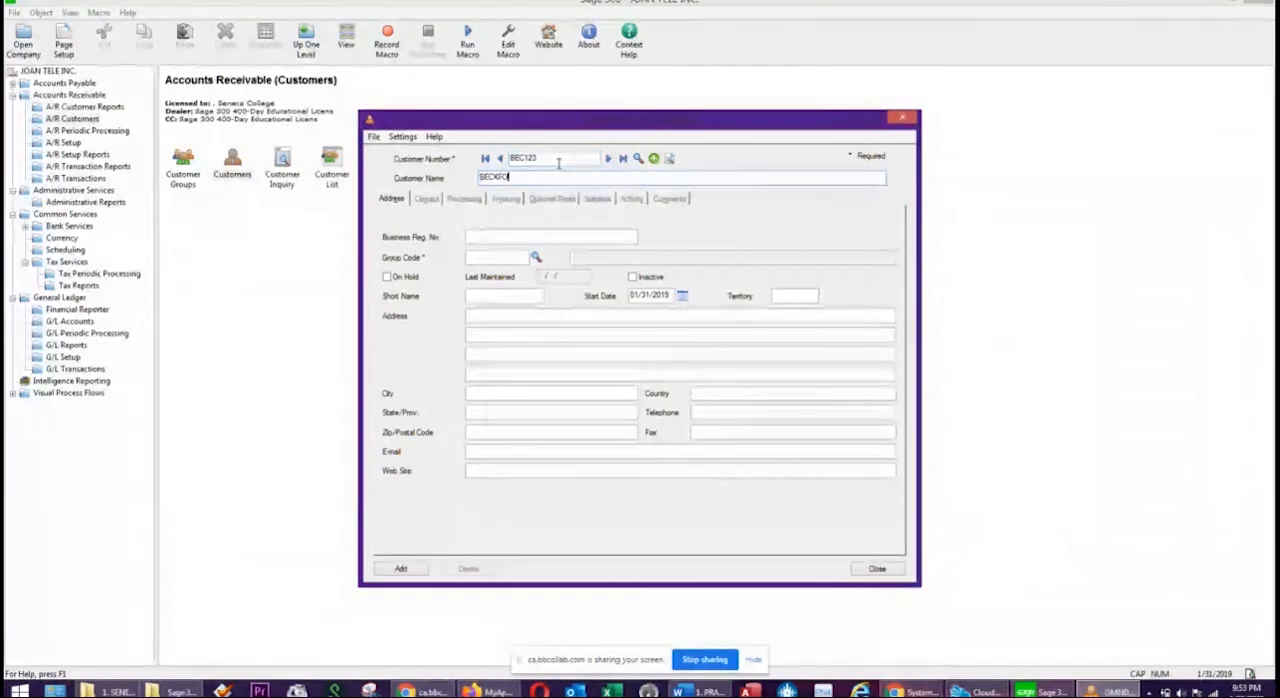
pyautogui.write('RD INC')
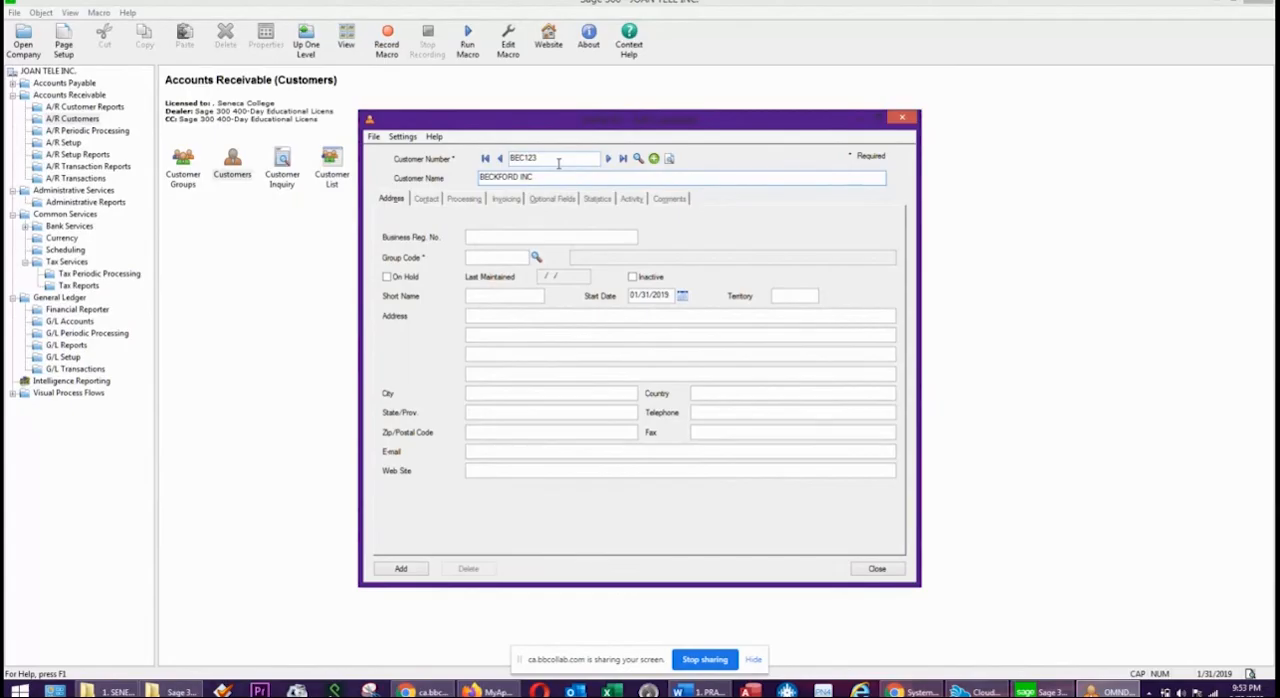
pyautogui.press('Tab')
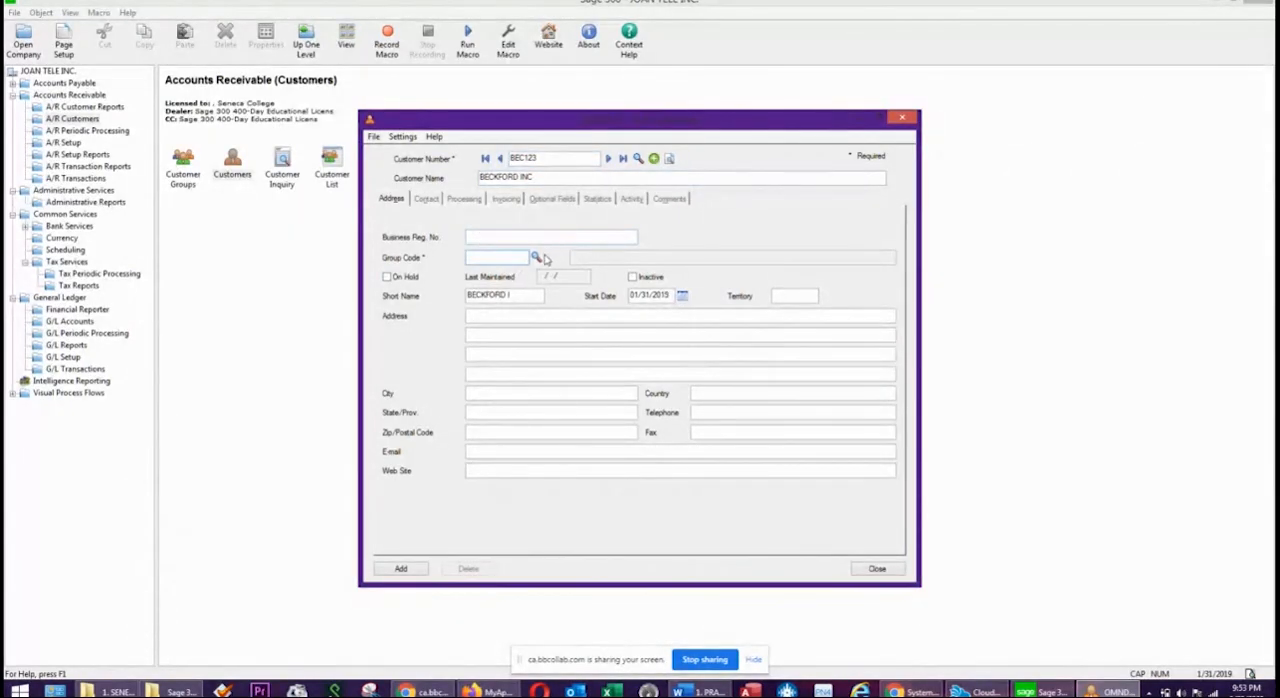
pyautogui.click(538, 259)
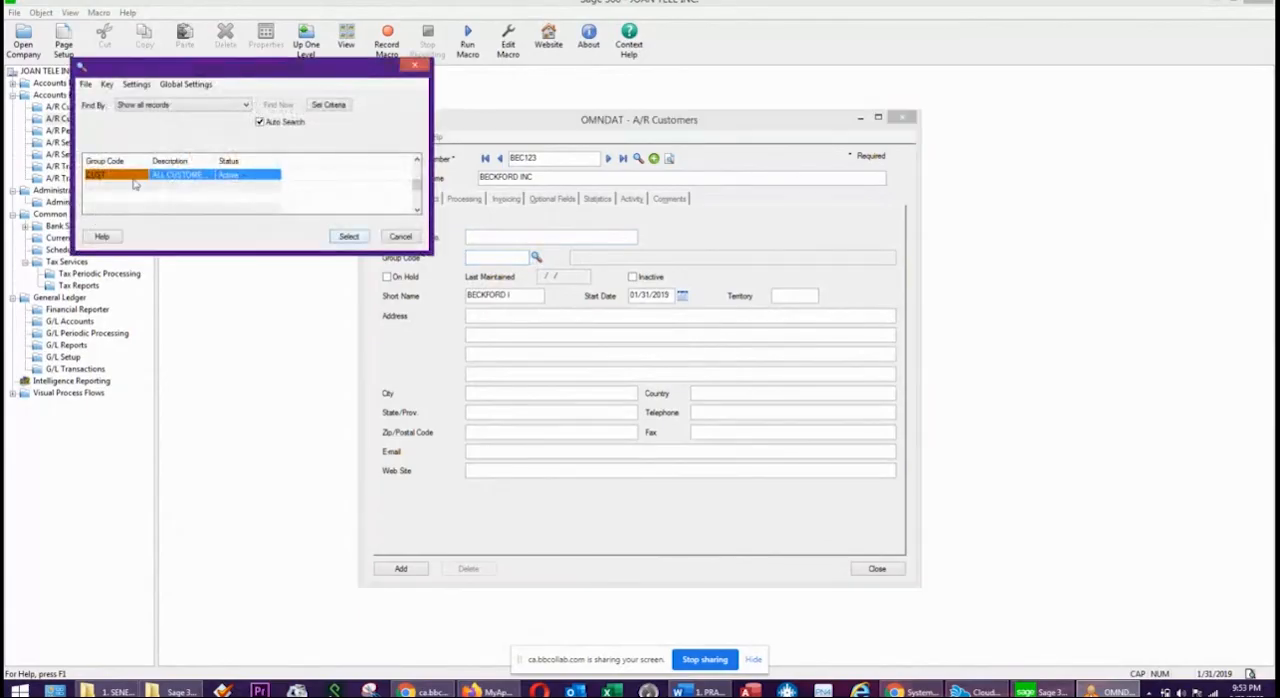
pyautogui.click(345, 238)
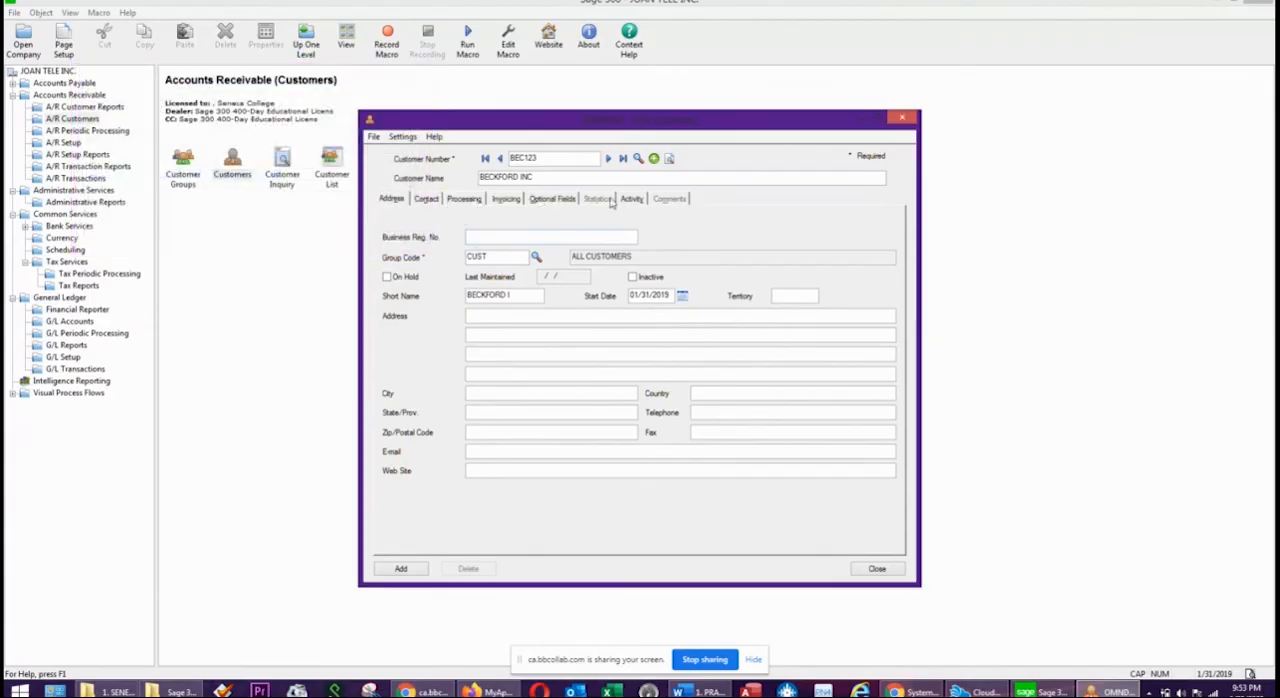
# Look over the contact details for BECKFORD INC and set the customer's payment code to CHECK in the processing settings.
pyautogui.click(426, 199)
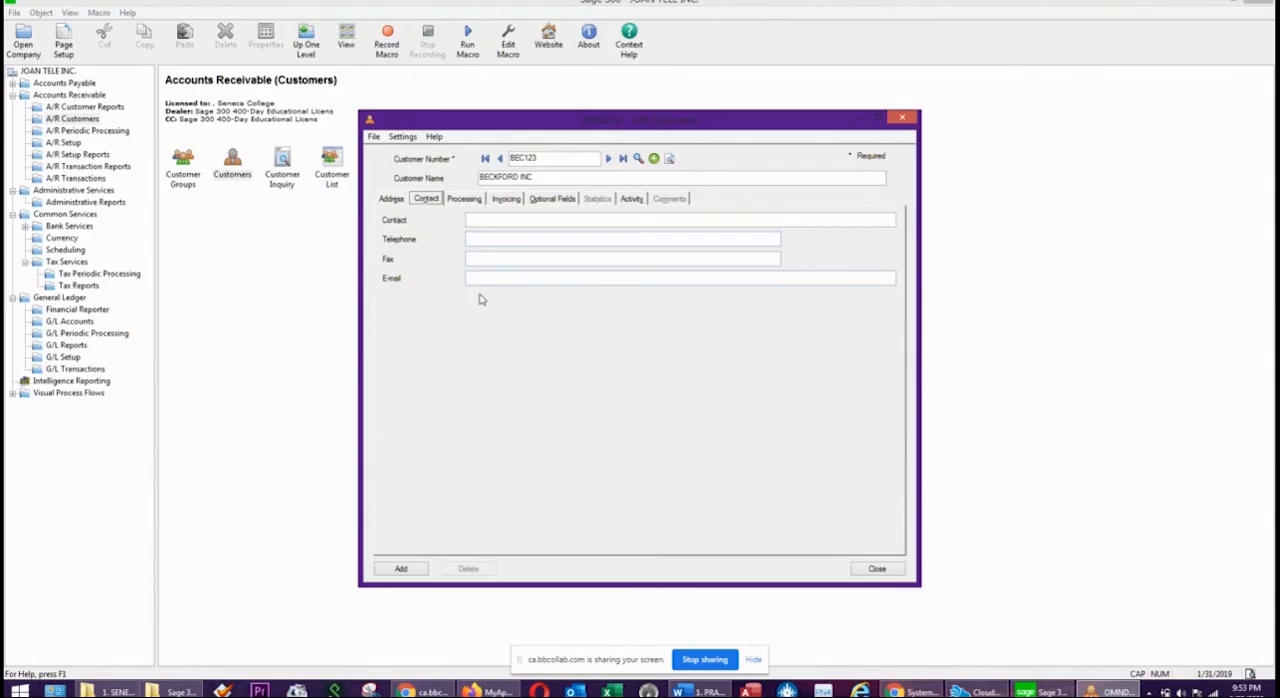
pyautogui.click(466, 200)
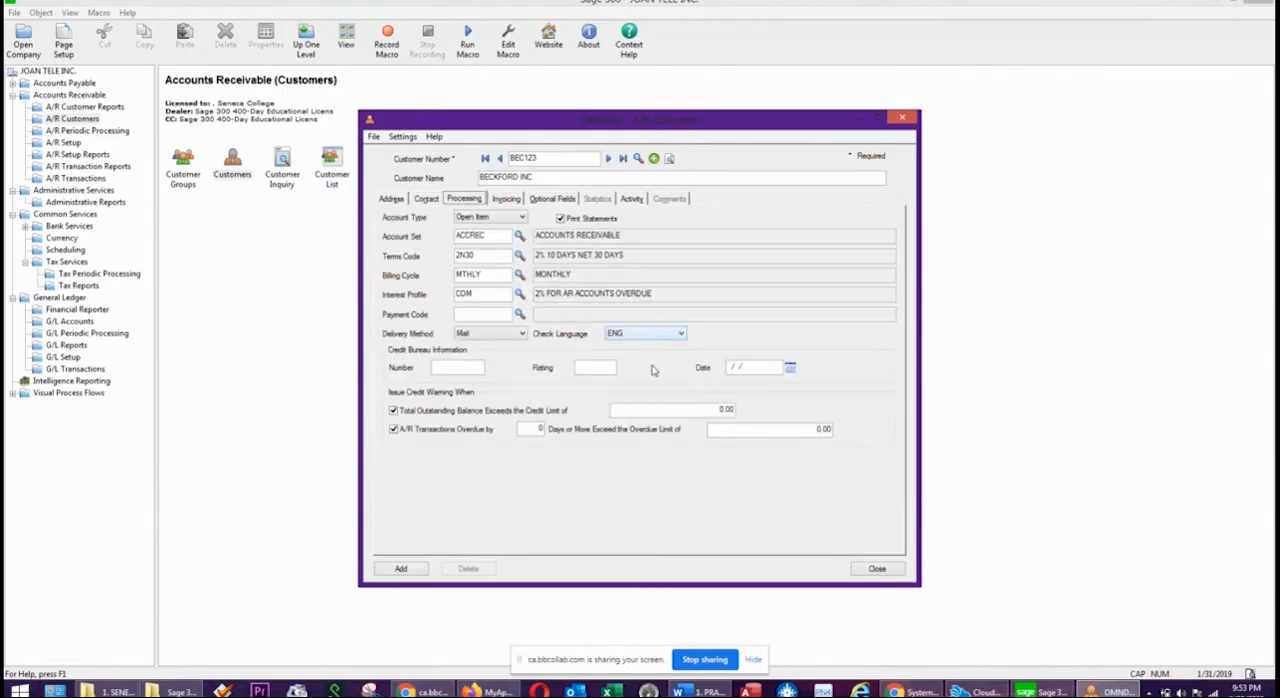
pyautogui.click(467, 316)
pyautogui.click(519, 314)
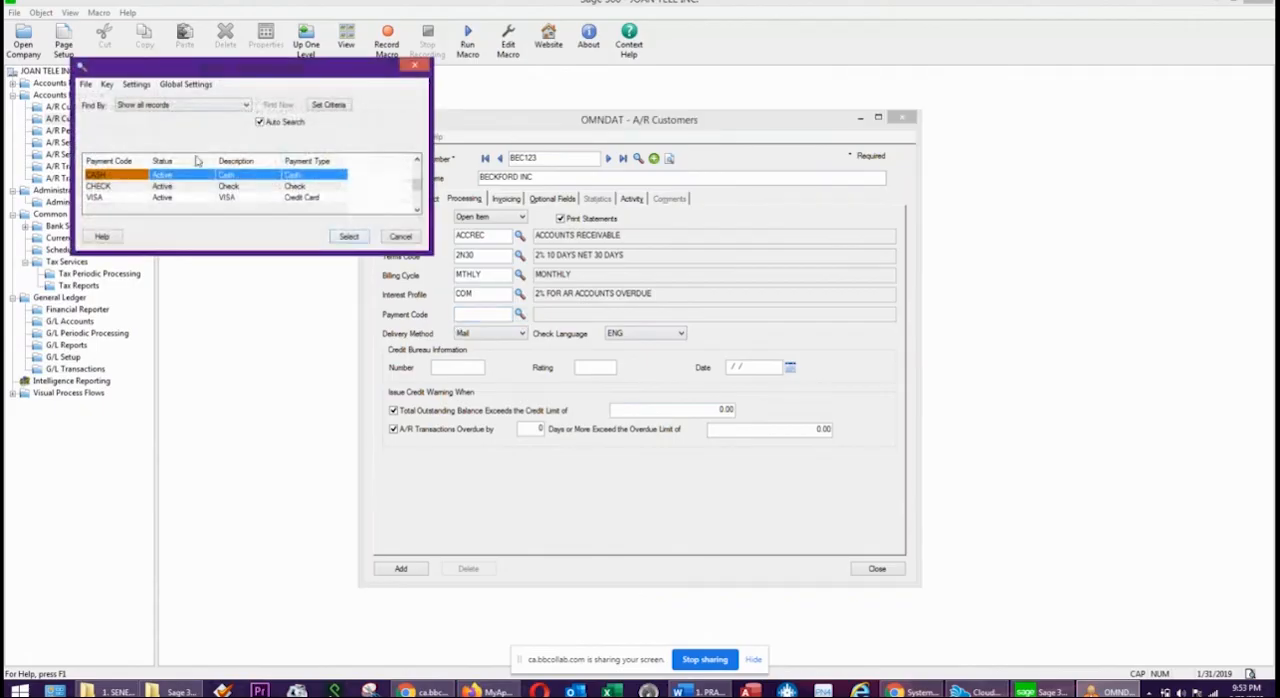
pyautogui.click(105, 188)
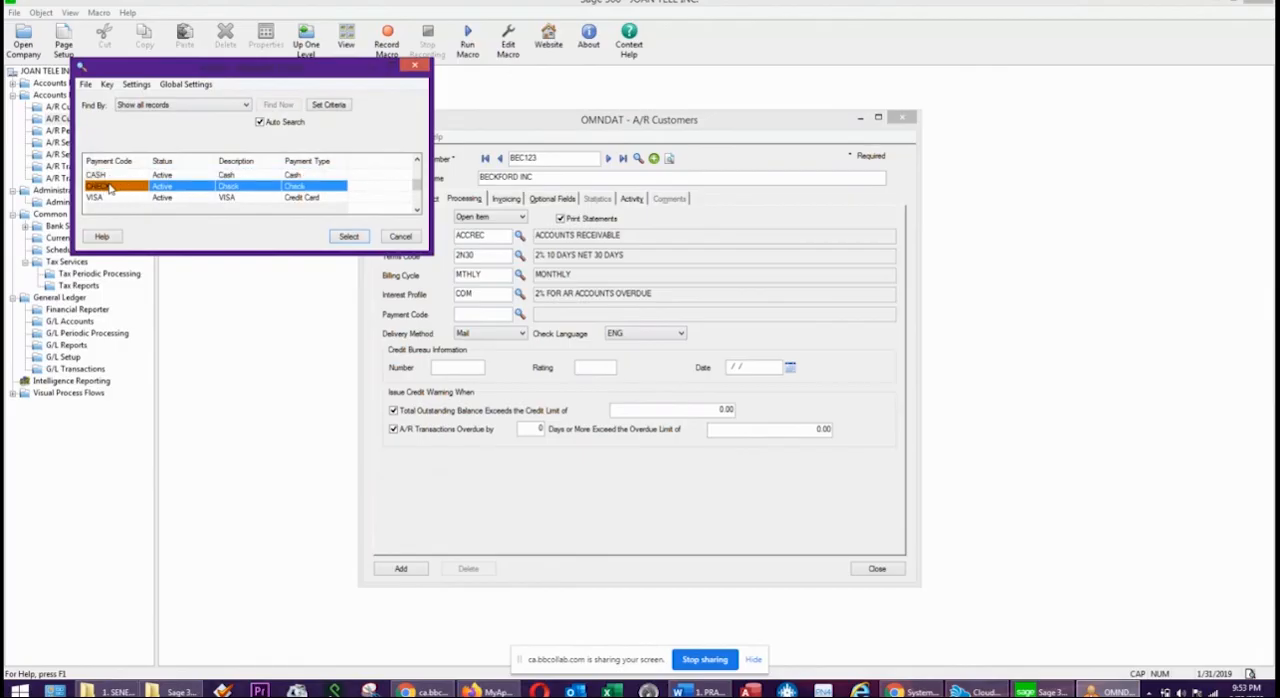
pyautogui.click(348, 237)
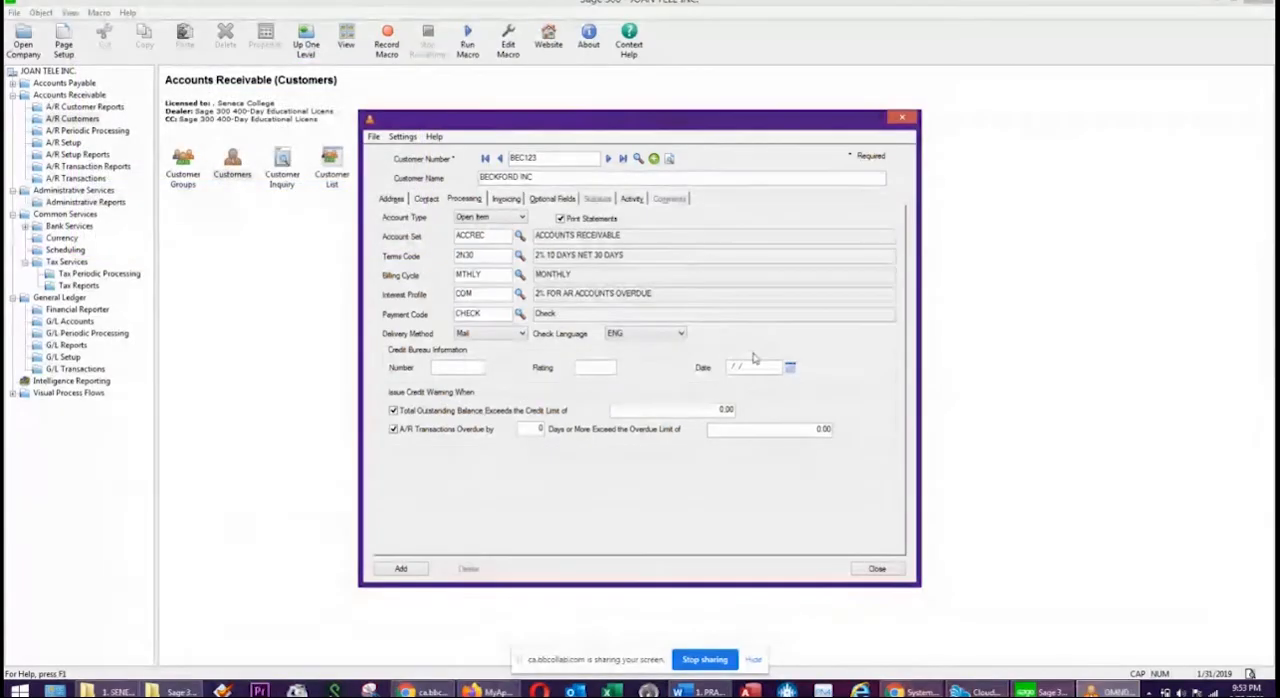
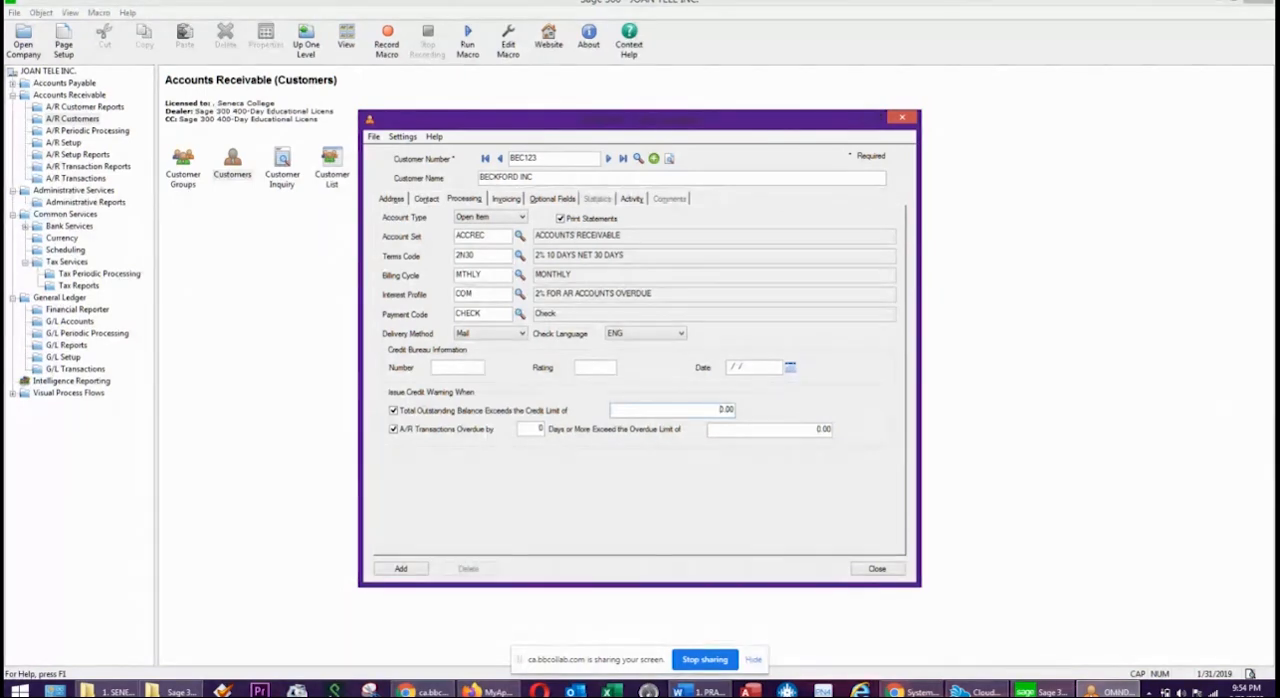
# Check the credit limit in the Word exercise and set BECKFORD INC's outstanding-balance credit limit in Sage 300 to 3,000.00.
pyautogui.hotkey('alt', 'Tab')
pyautogui.scroll(-4, 1190, 380)
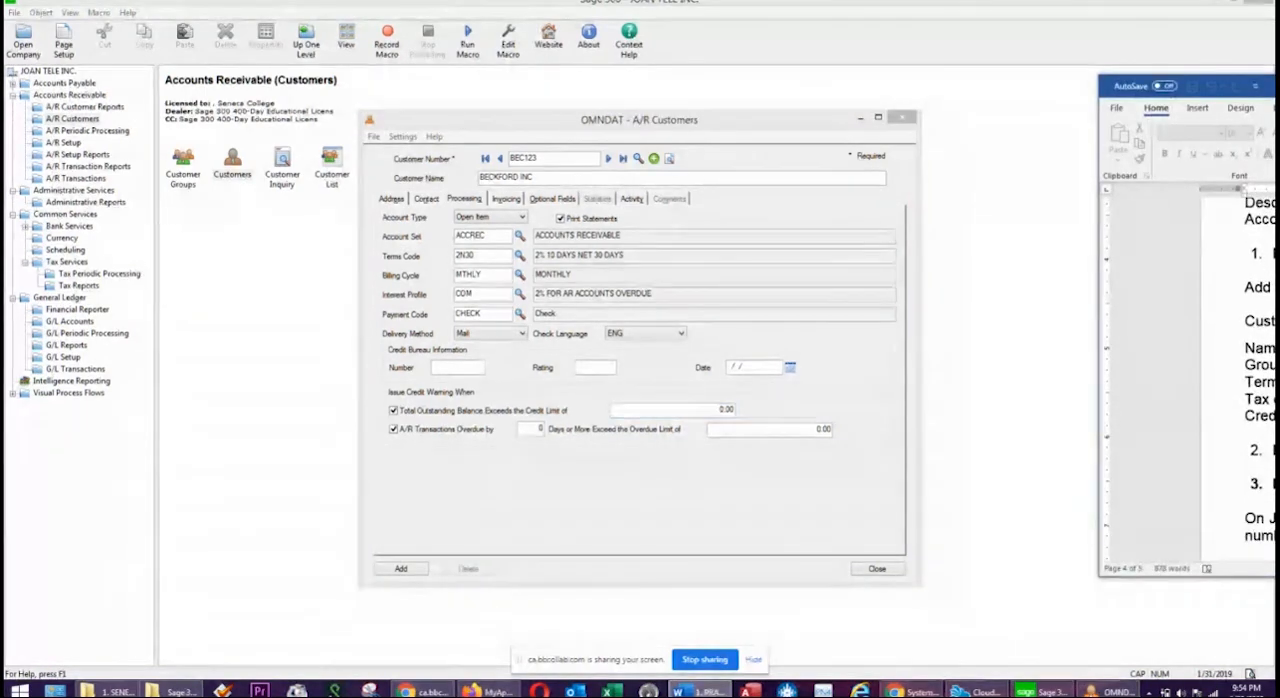
pyautogui.moveTo(1279, 88); pyautogui.dragTo(770, 90)
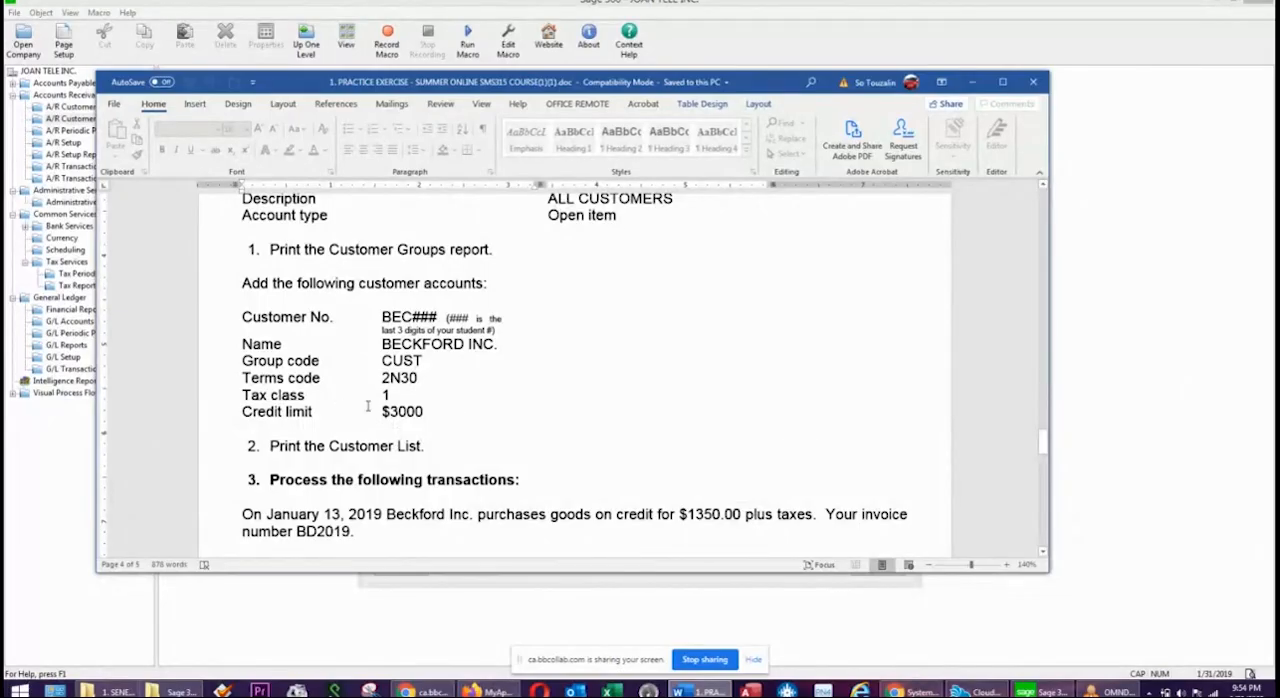
pyautogui.moveTo(767, 88); pyautogui.dragTo(1279, 79)
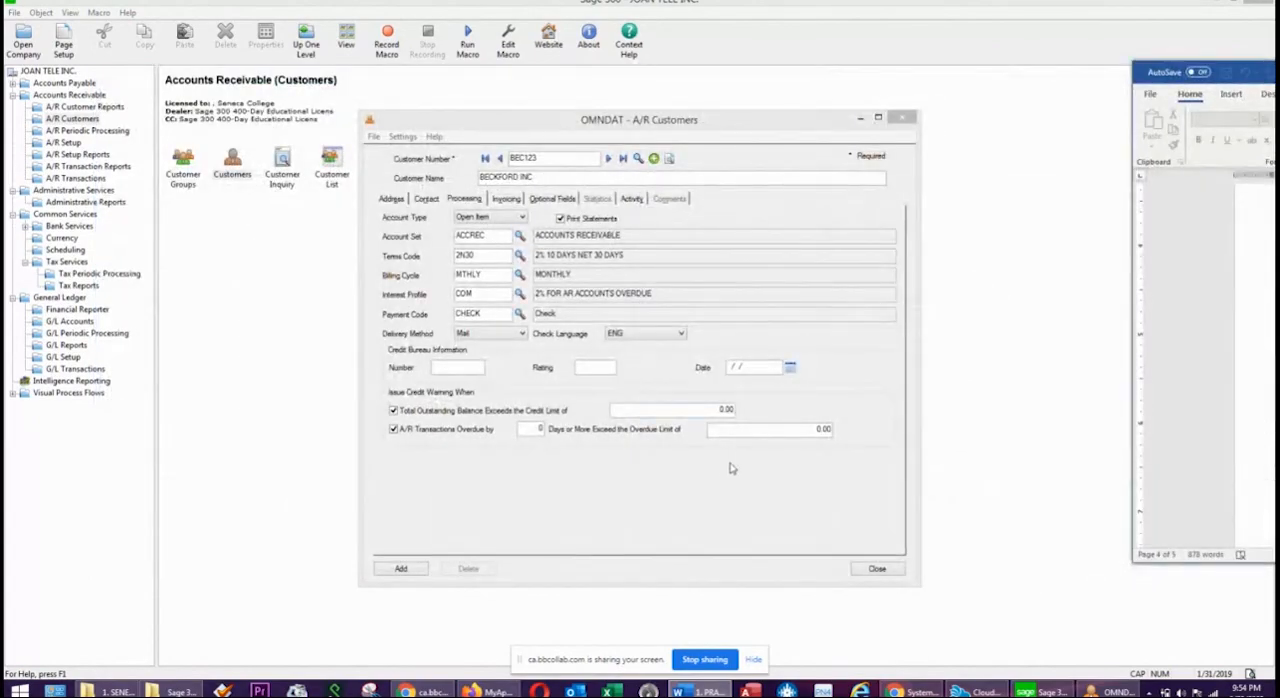
pyautogui.click(713, 414)
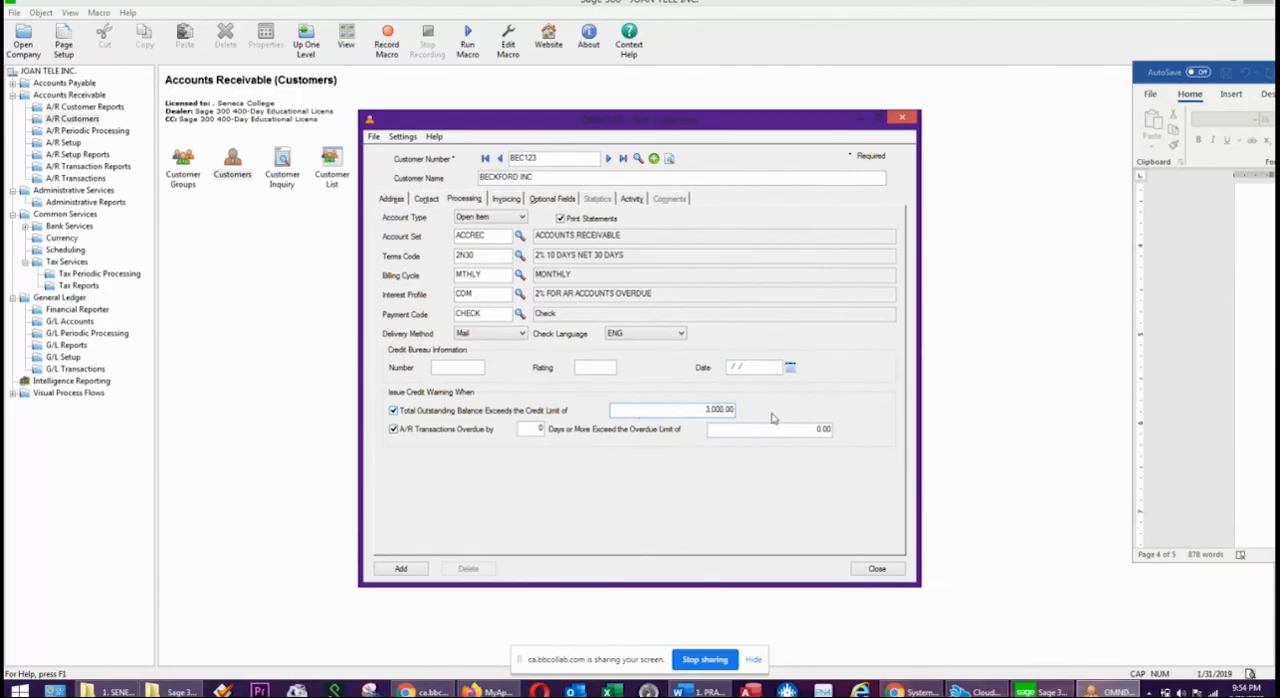
# Review BECKFORD INC's address, contact, processing and invoicing settings, add the customer and close the Customers window.
pyautogui.click(507, 199)
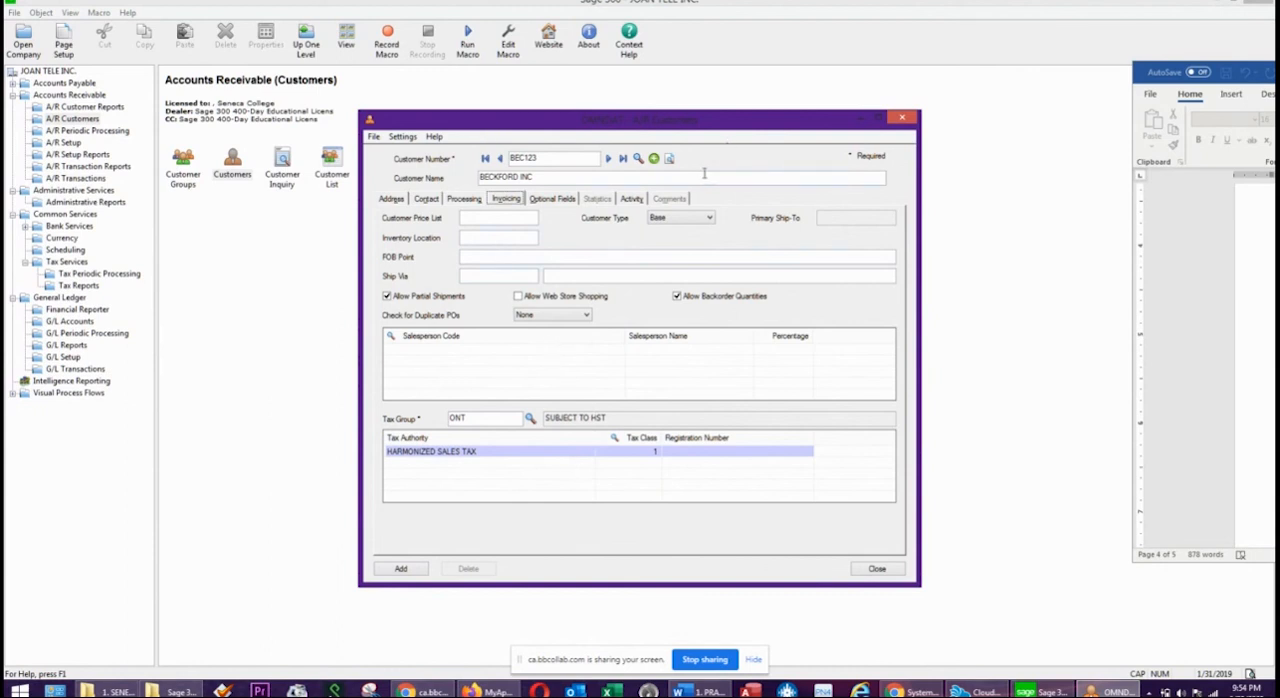
pyautogui.click(387, 199)
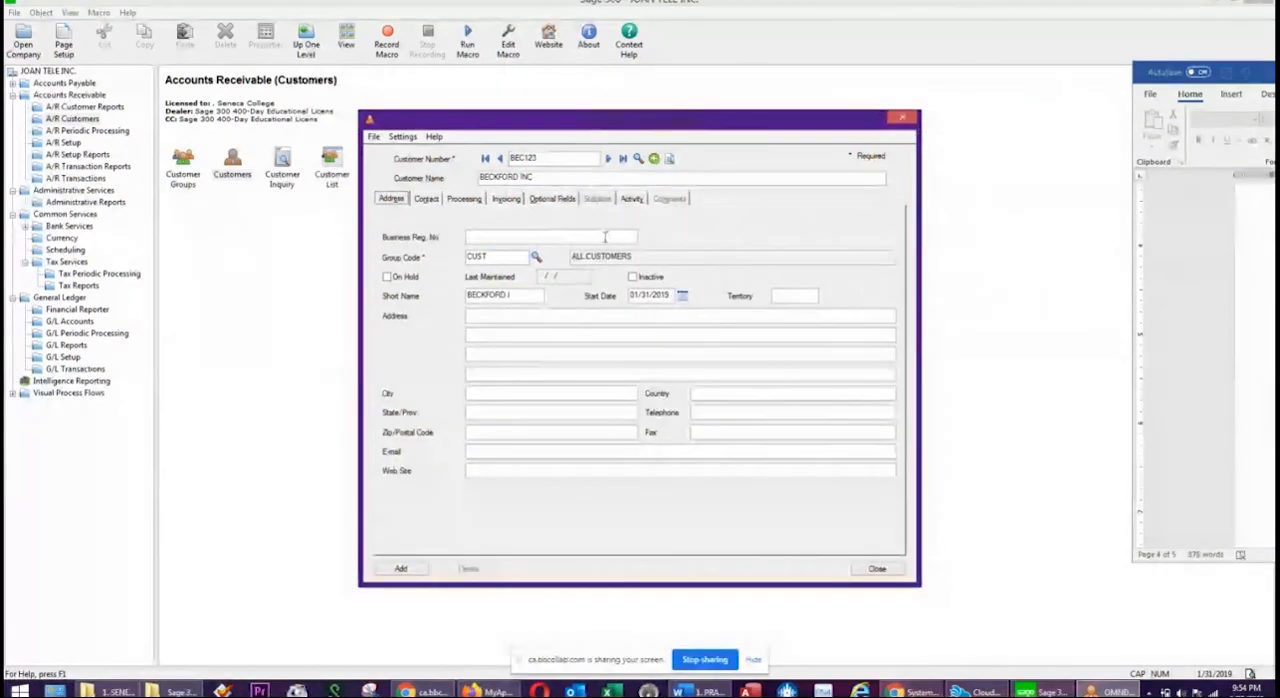
pyautogui.click(432, 198)
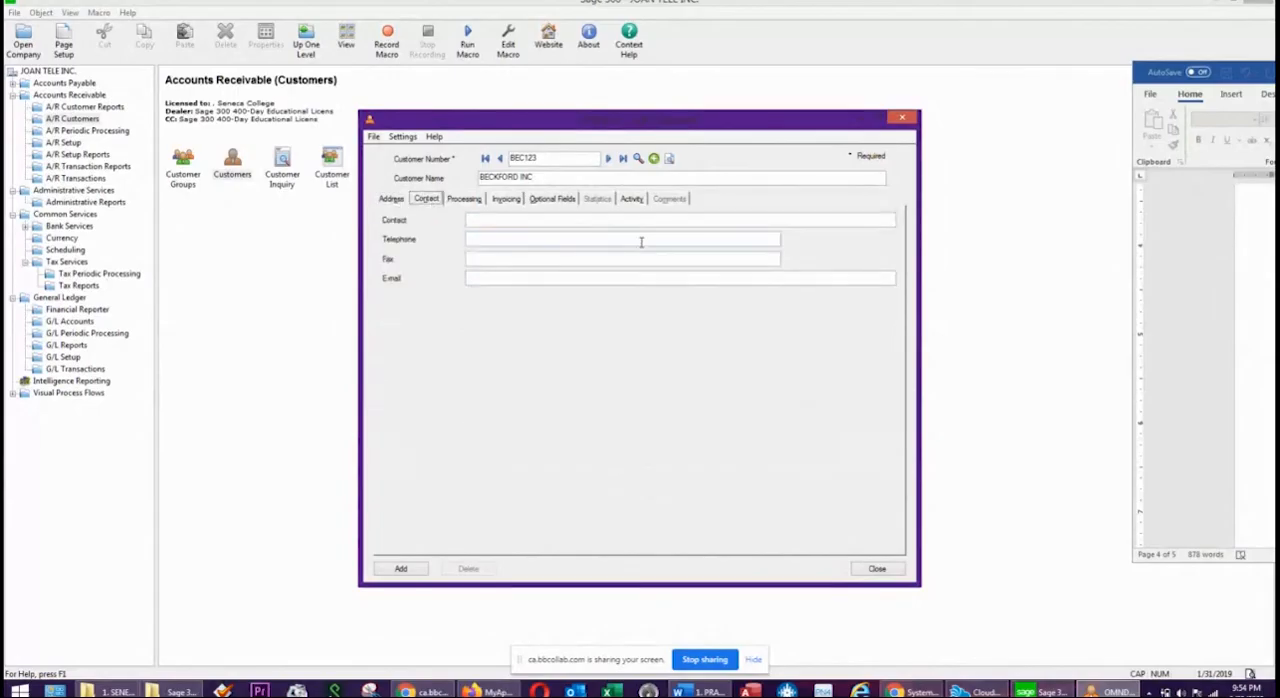
pyautogui.click(464, 198)
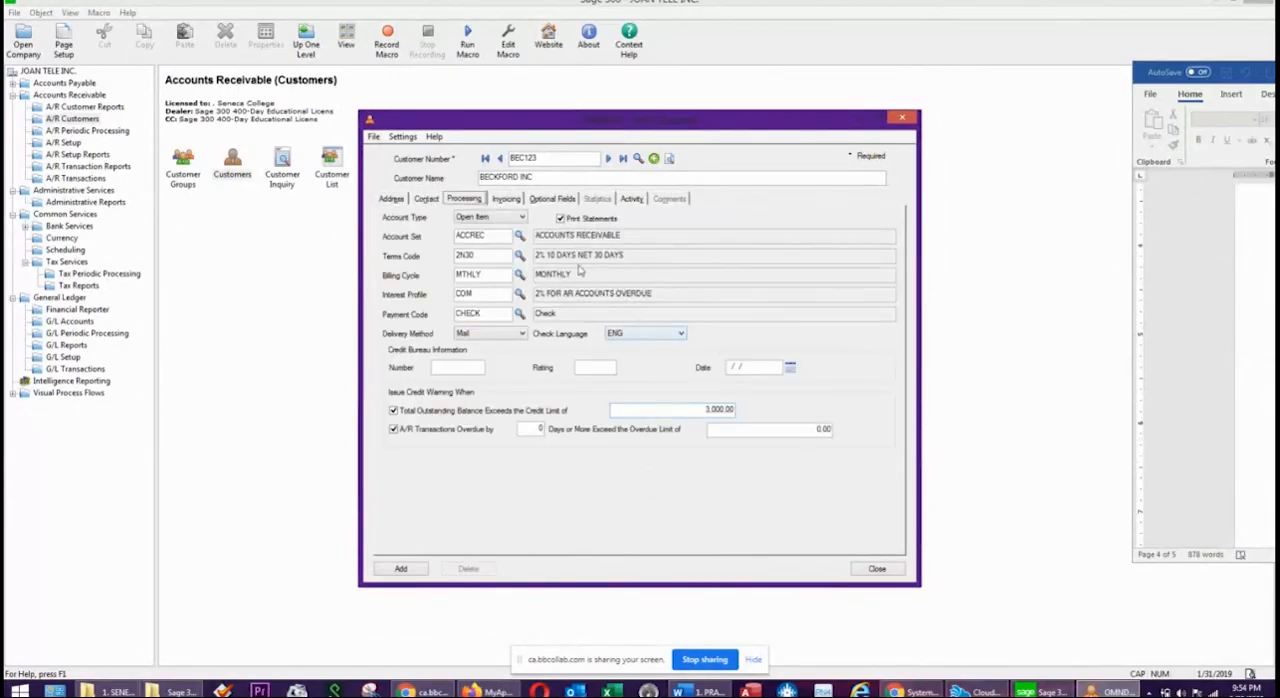
pyautogui.click(505, 199)
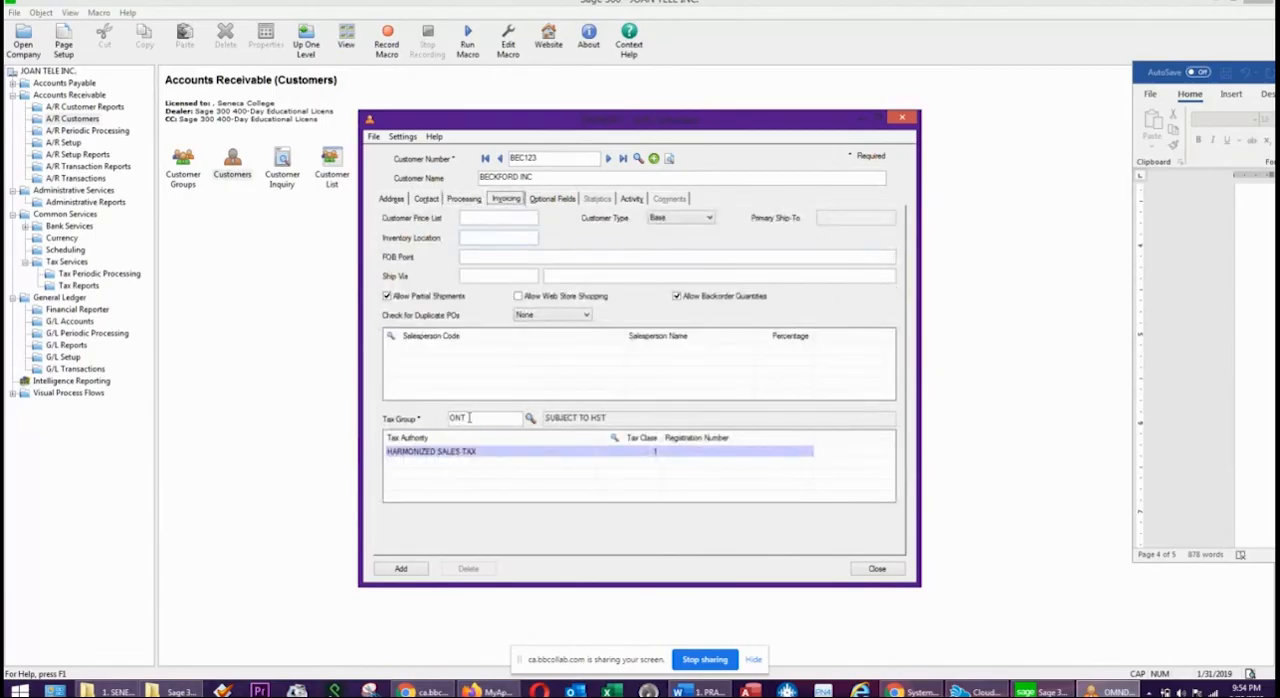
pyautogui.click(405, 570)
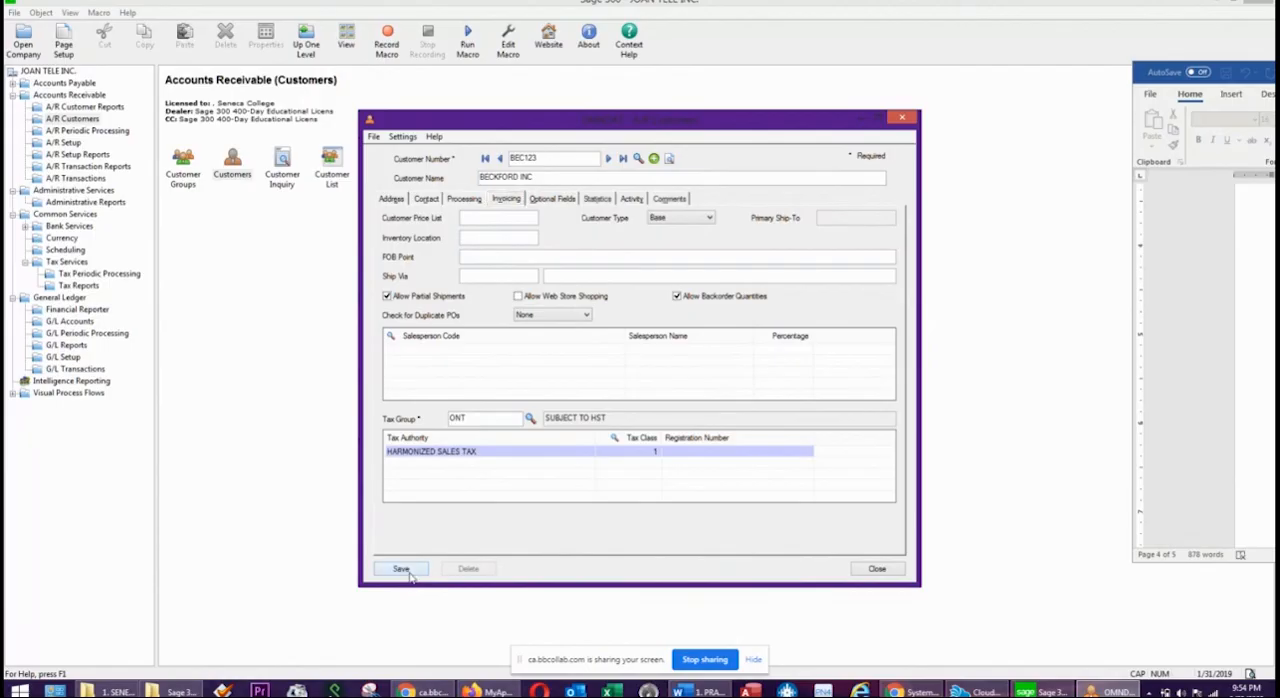
pyautogui.click(877, 569)
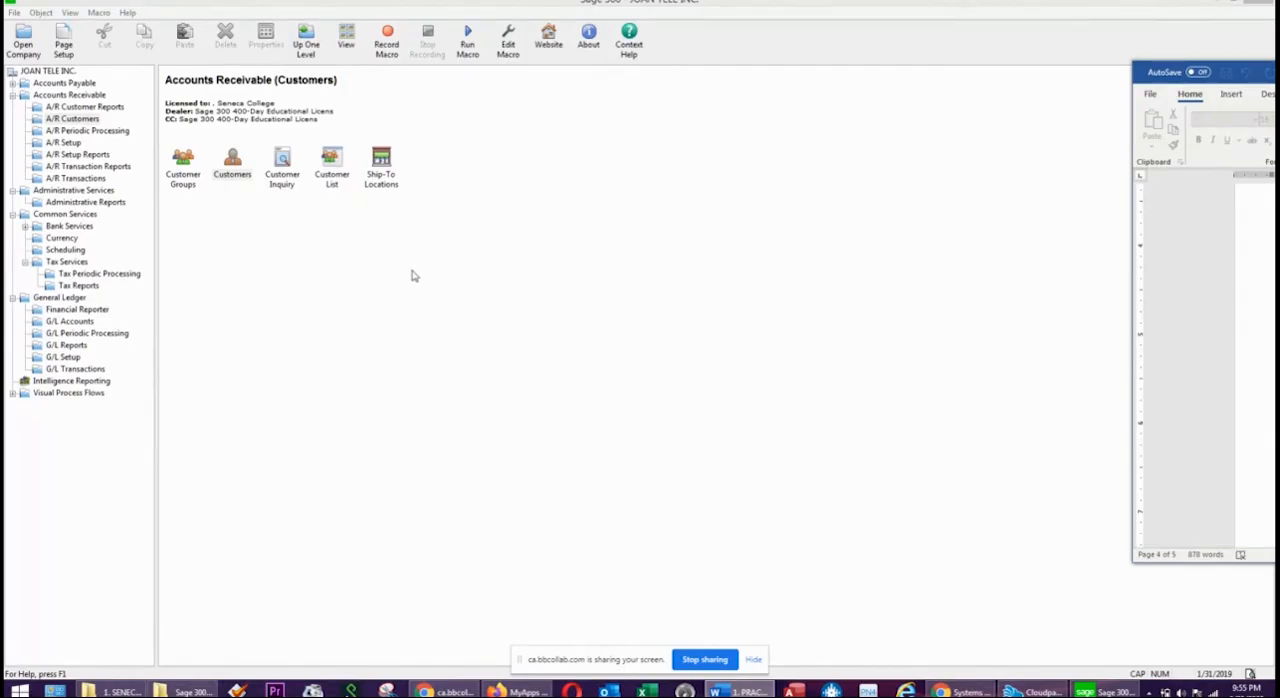
# Create an Accounts Receivable invoice batch with the description INVOICE JAN 2019.
pyautogui.click(76, 179)
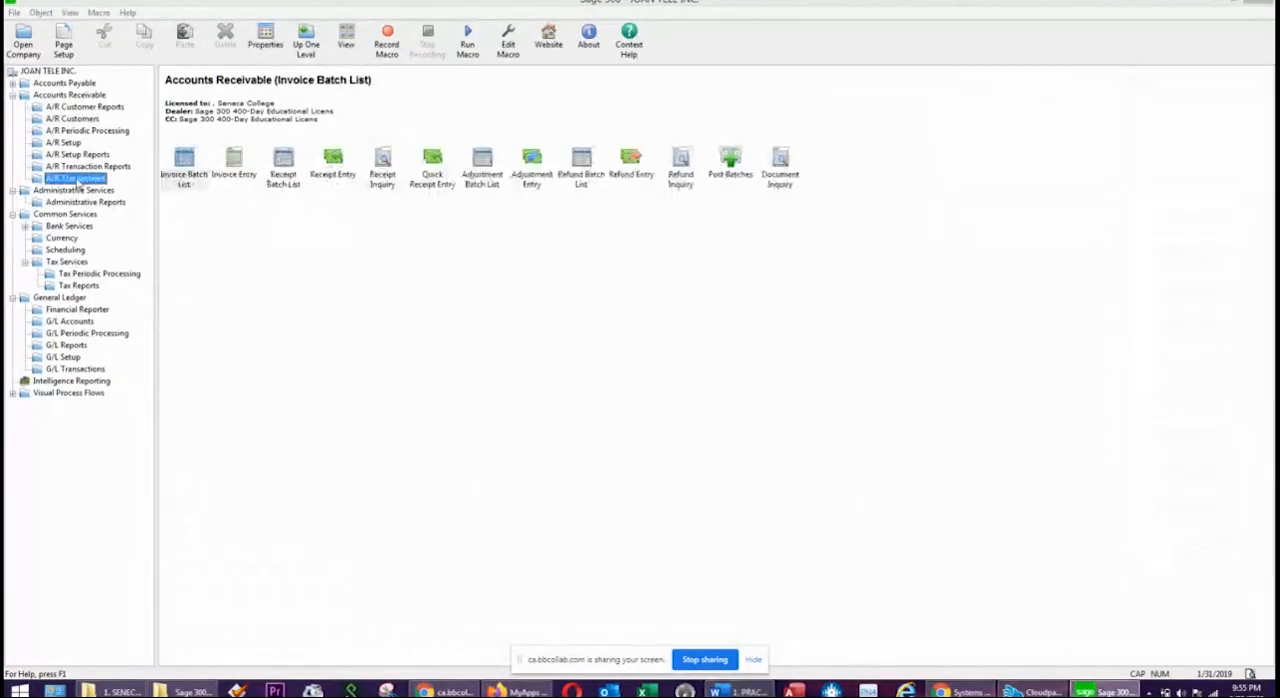
pyautogui.doubleClick(185, 168)
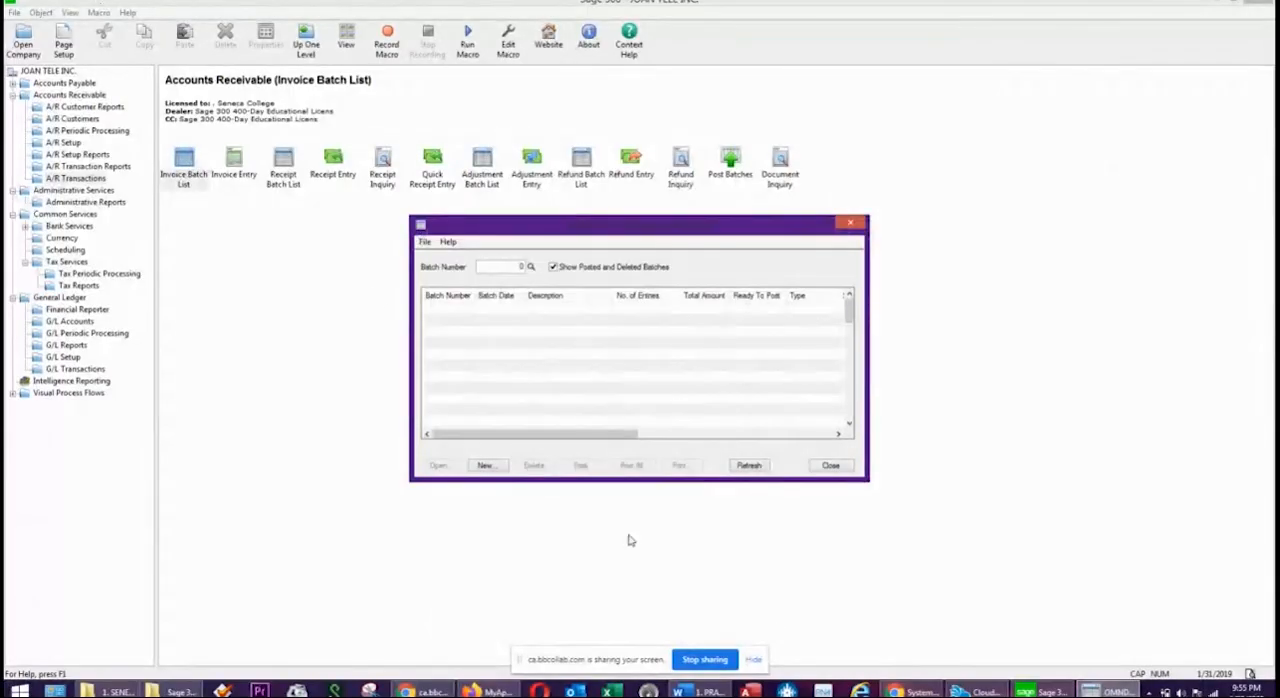
pyautogui.click(486, 466)
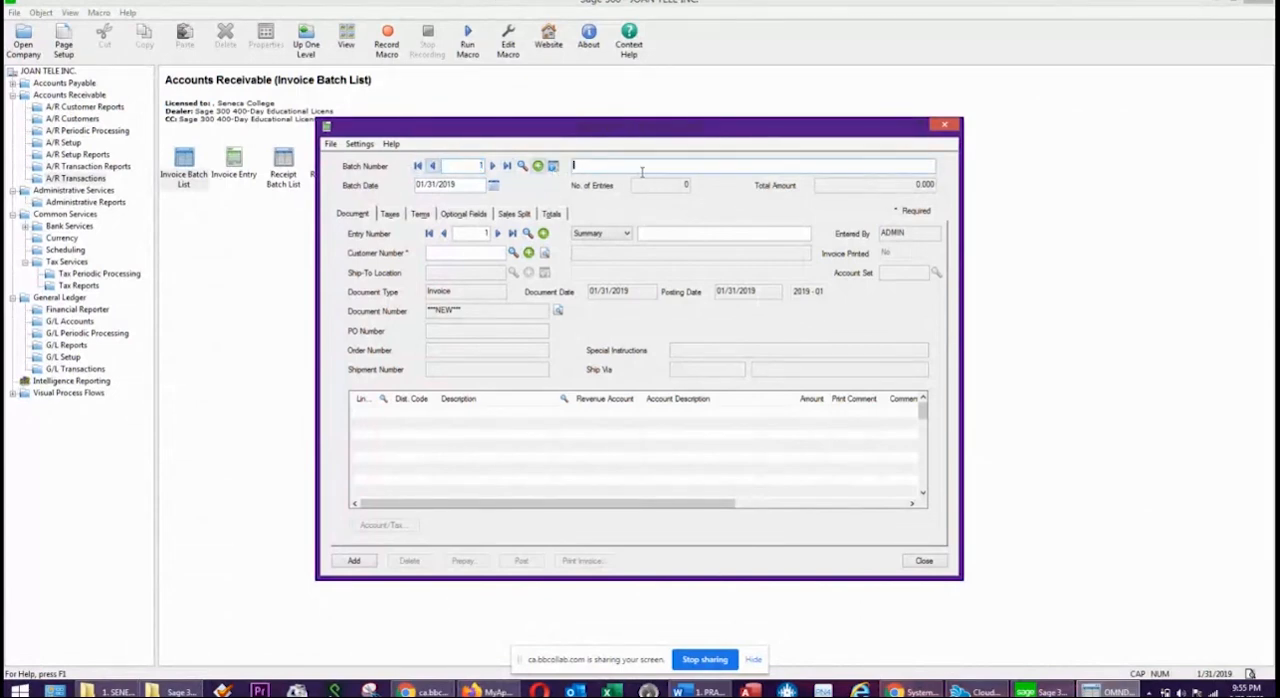
pyautogui.write('INVOICE JAN 2019')
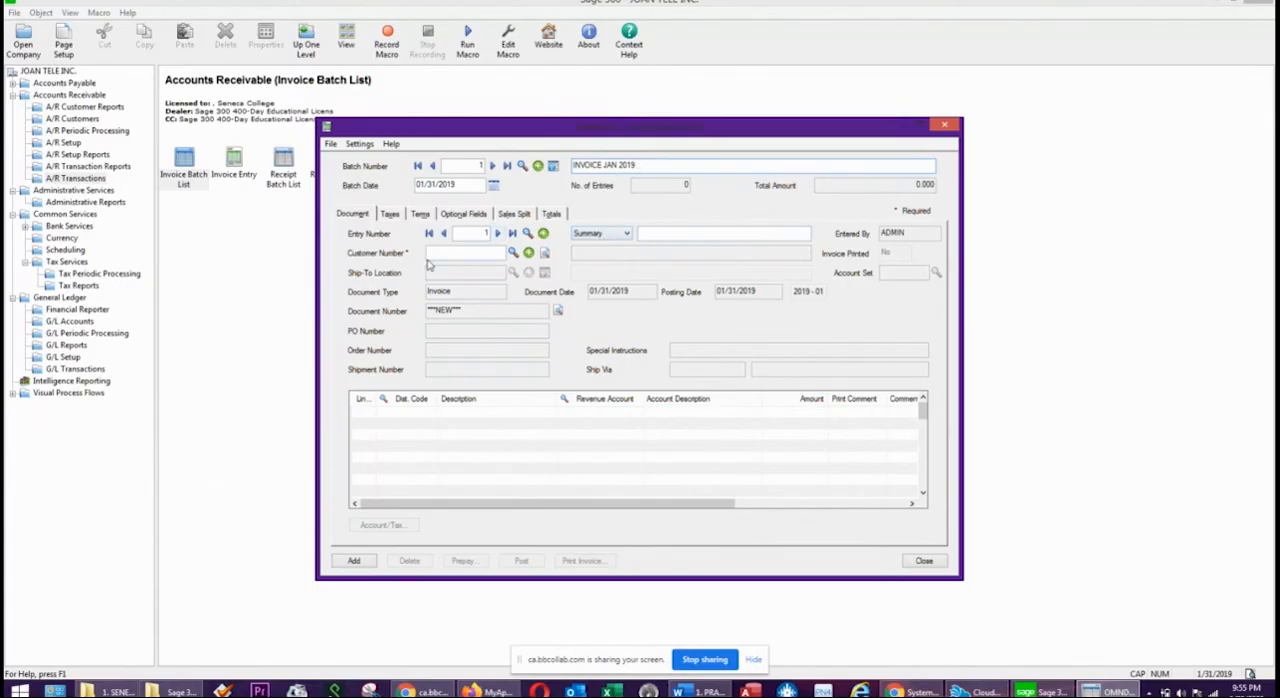
# Assign BECKFORD INC as the invoice's customer and set the document date to 01/13/2019.
pyautogui.click(513, 252)
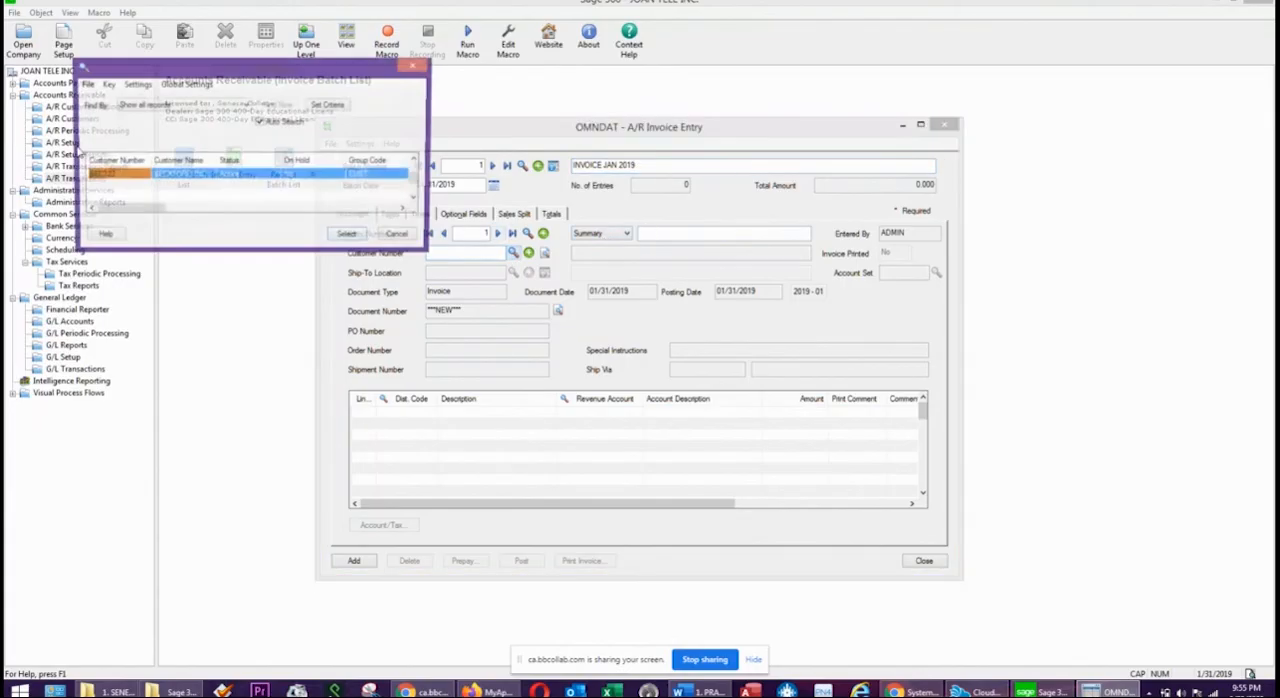
pyautogui.doubleClick(251, 177)
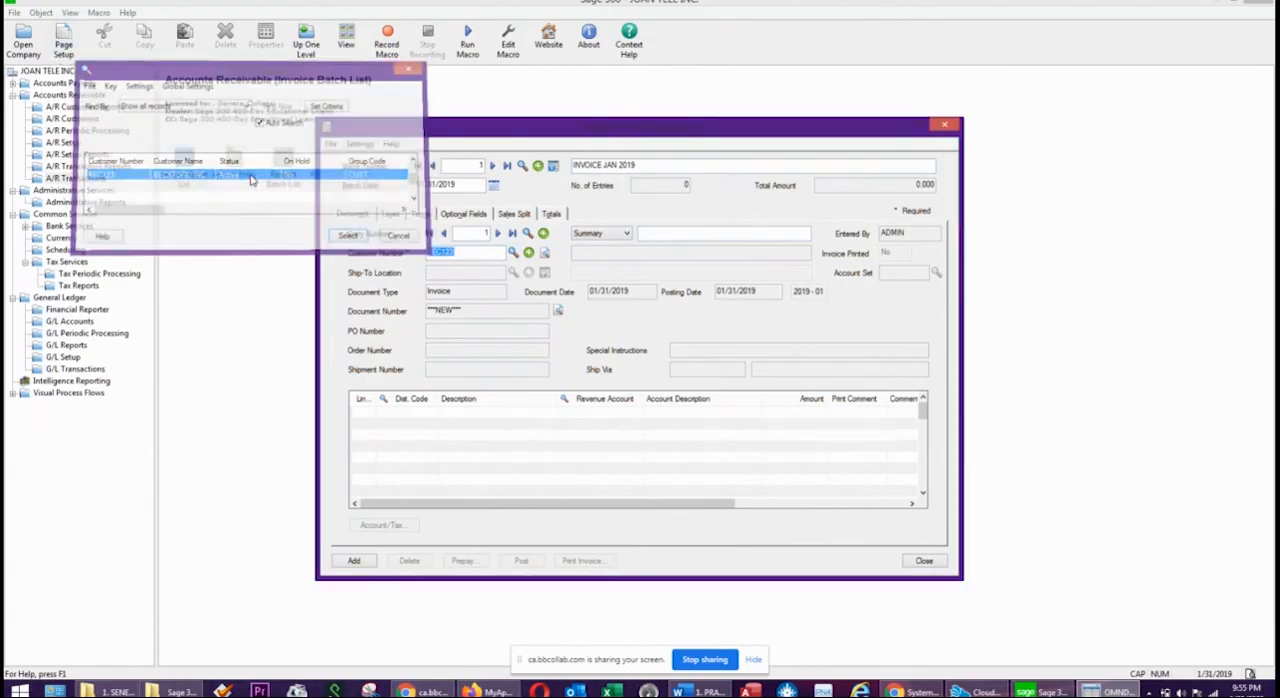
pyautogui.click(649, 292)
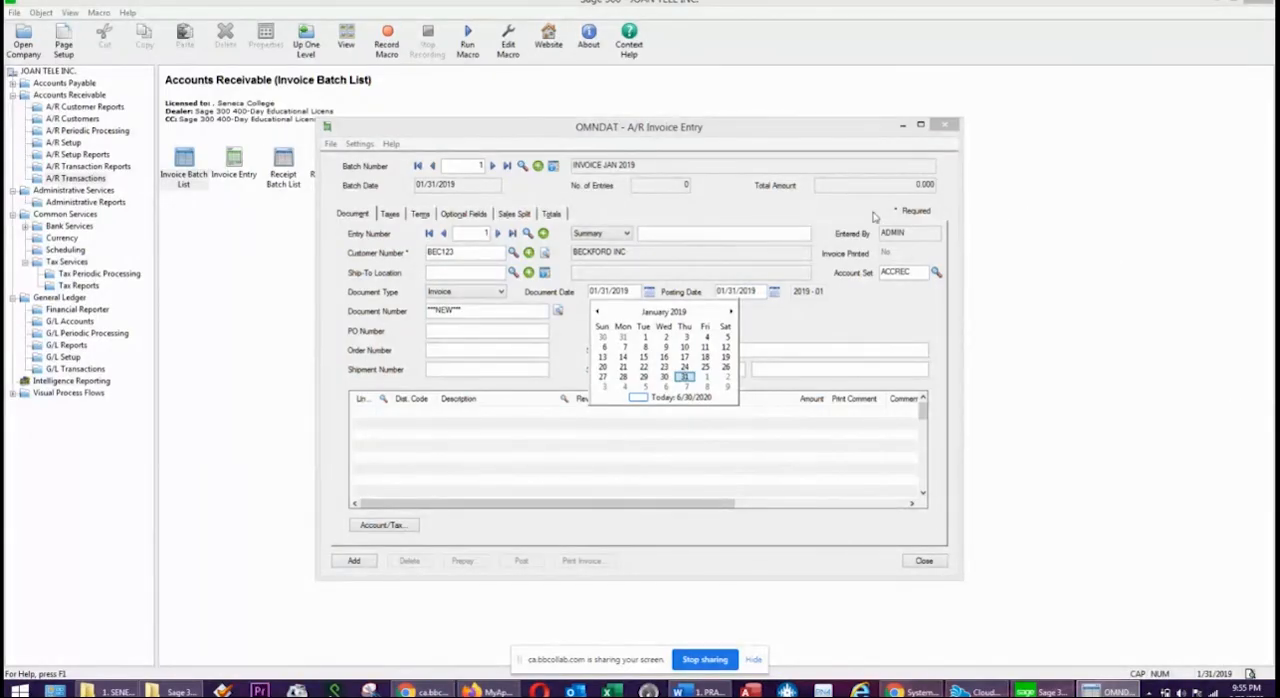
pyautogui.click(603, 357)
# Check the transaction details in the Word exercise and enter BD2019 as the invoice's document number in Sage 300.
pyautogui.moveTo(1279, 78); pyautogui.dragTo(777, 74)
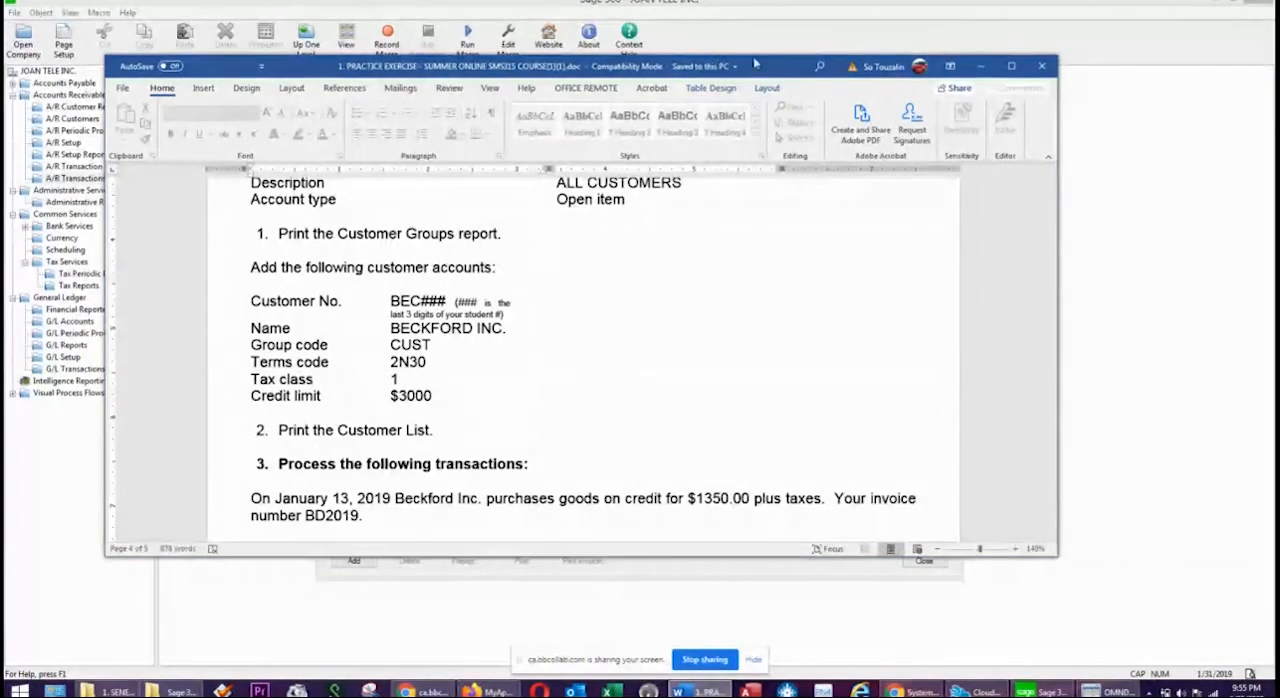
pyautogui.moveTo(783, 65); pyautogui.dragTo(1278, 81)
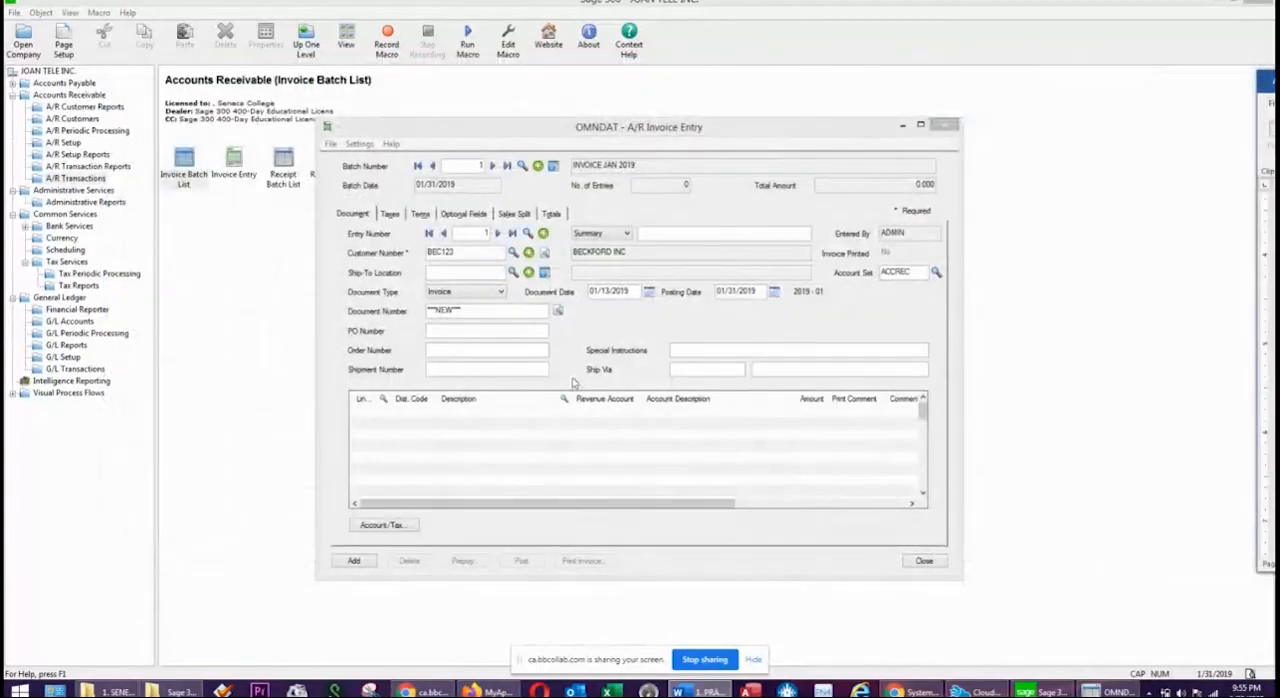
pyautogui.click(648, 291)
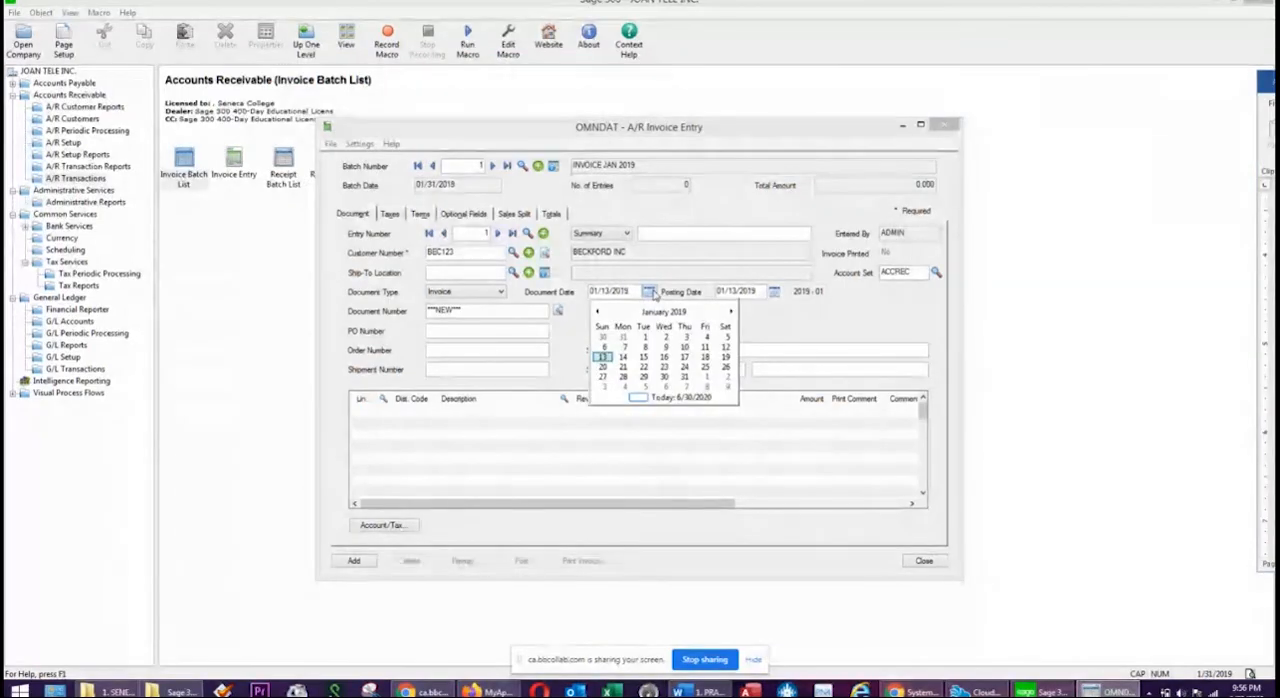
pyautogui.click(600, 290)
pyautogui.click(472, 312)
pyautogui.moveTo(505, 309); pyautogui.dragTo(418, 320)
pyautogui.write('BD2019')
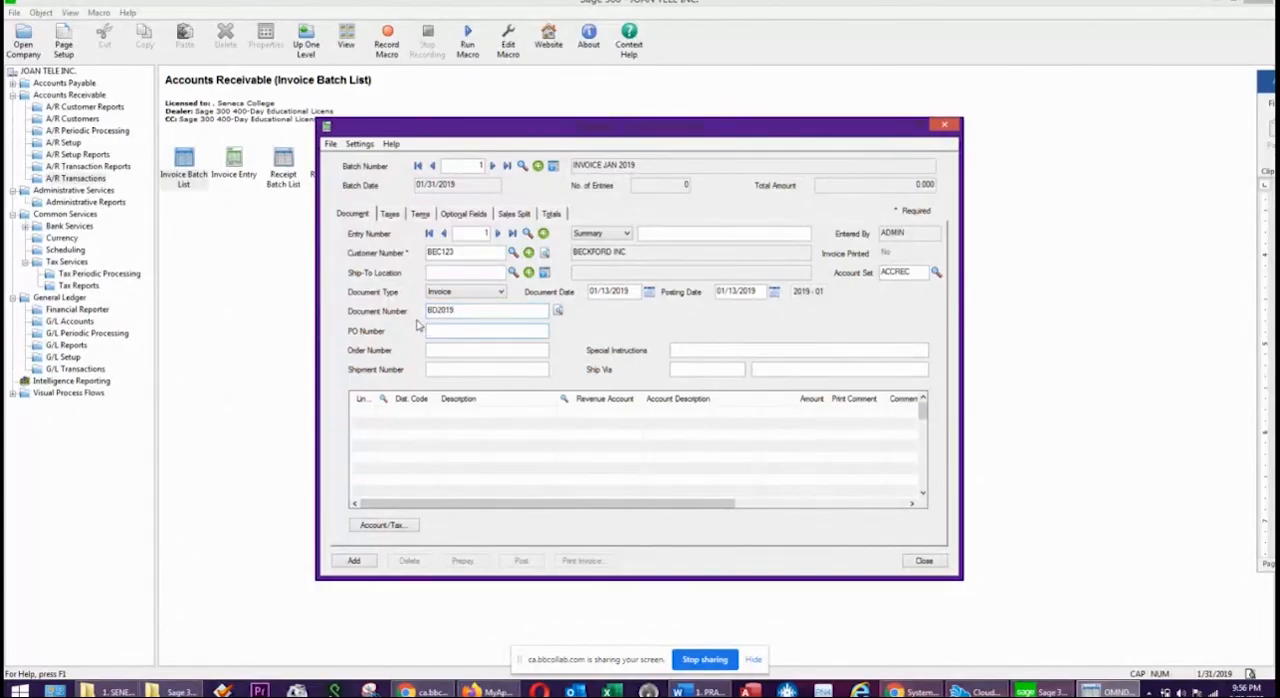
# Add a detail line to the invoice with distribution code SALES and an amount of 1,350.00.
pyautogui.click(410, 414)
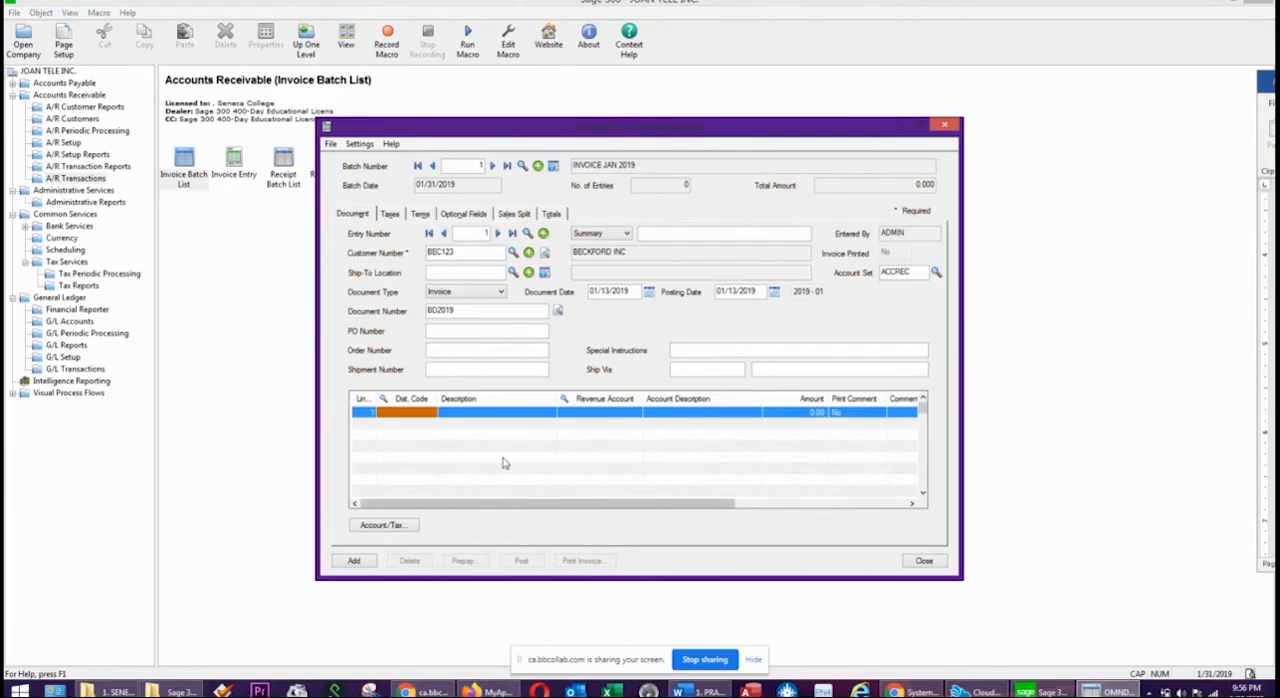
pyautogui.click(632, 411)
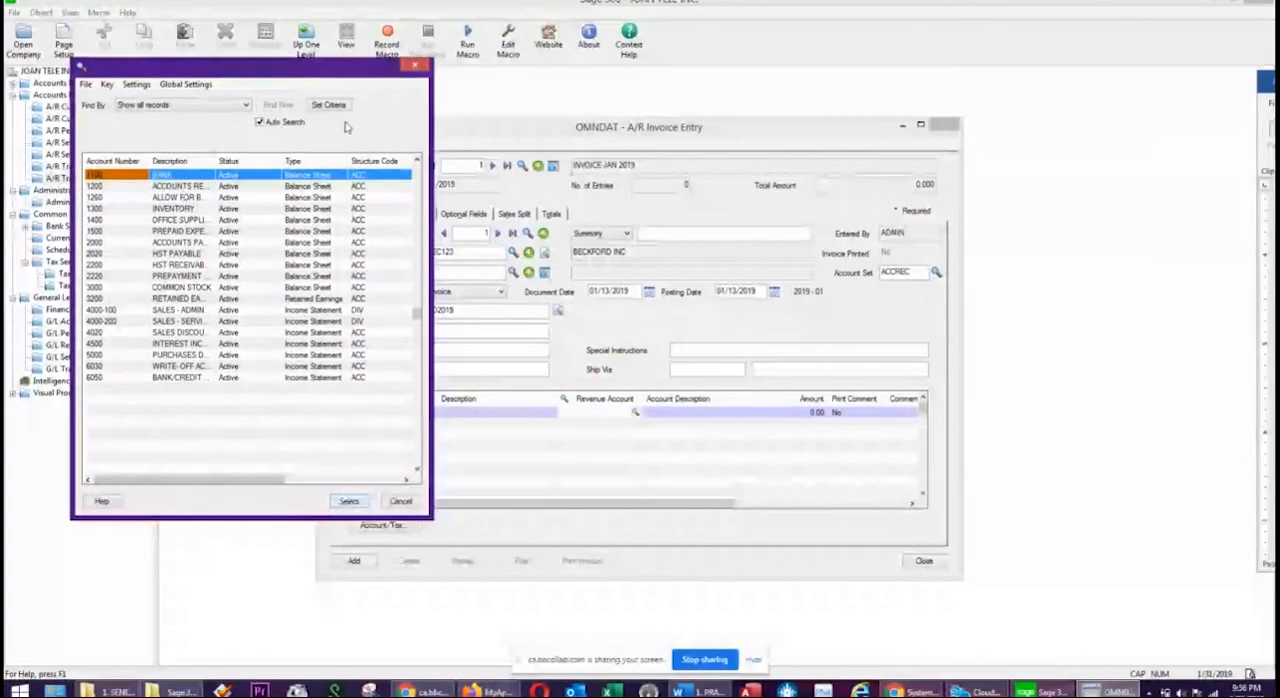
pyautogui.click(414, 67)
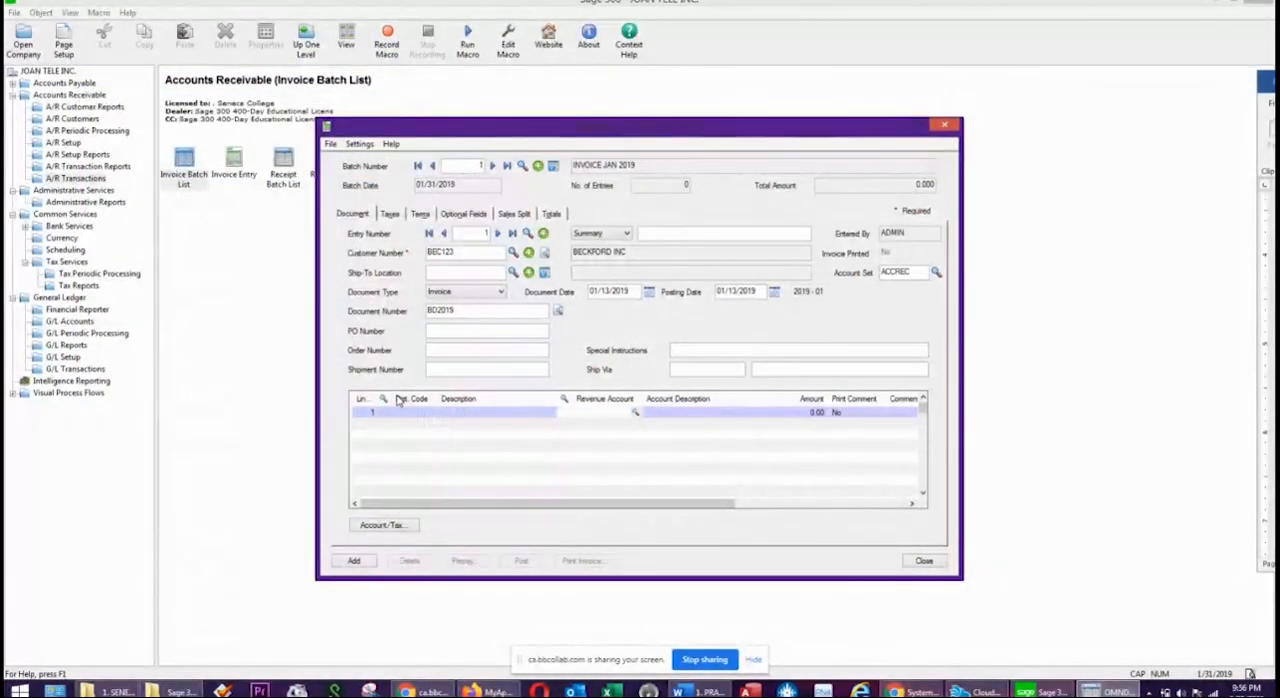
pyautogui.click(398, 400)
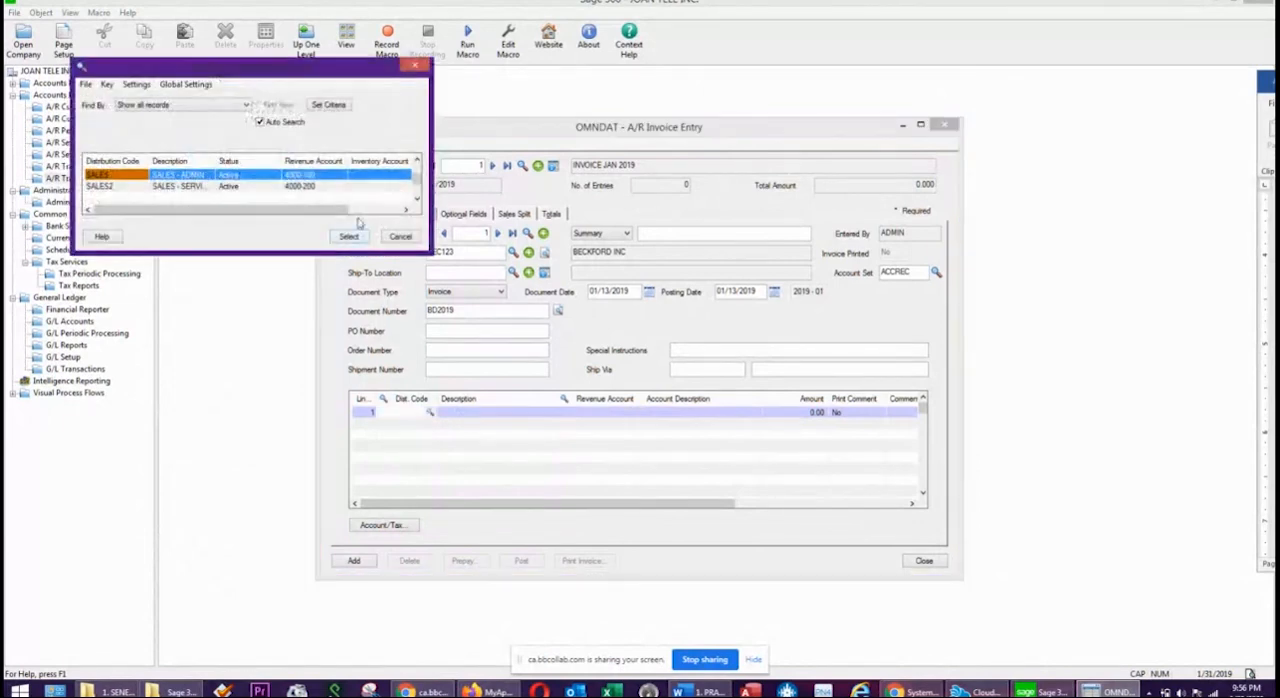
pyautogui.click(169, 177)
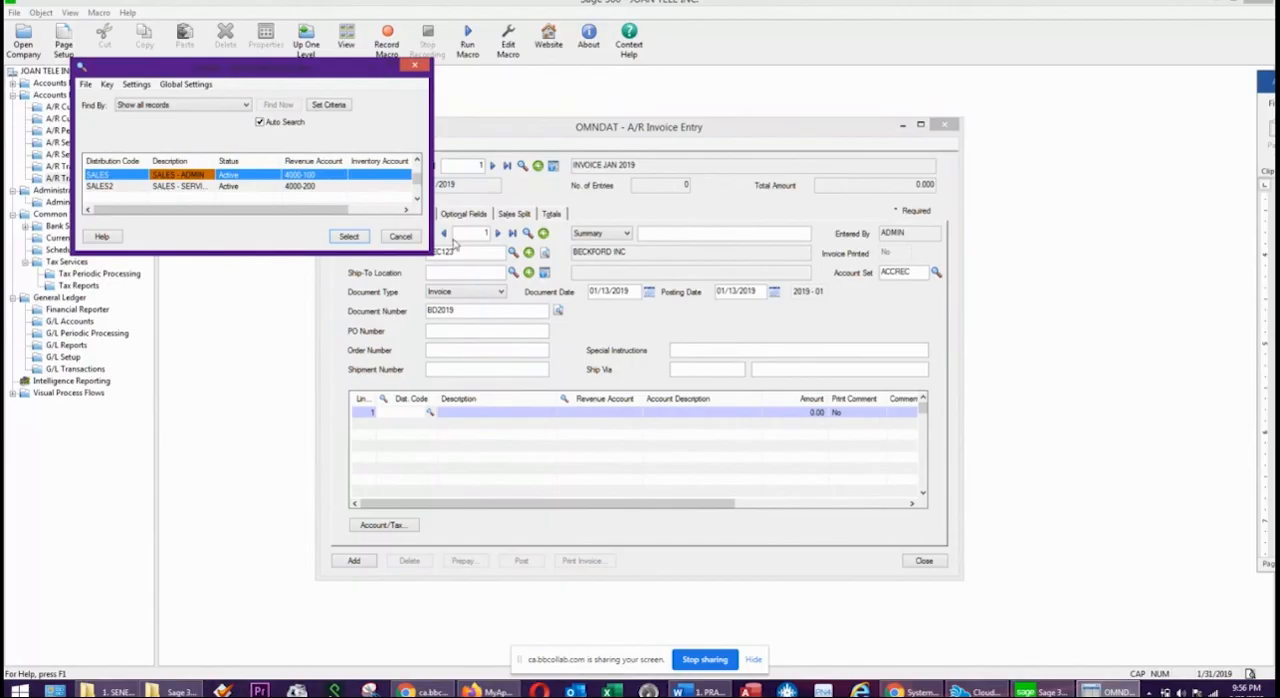
pyautogui.click(348, 236)
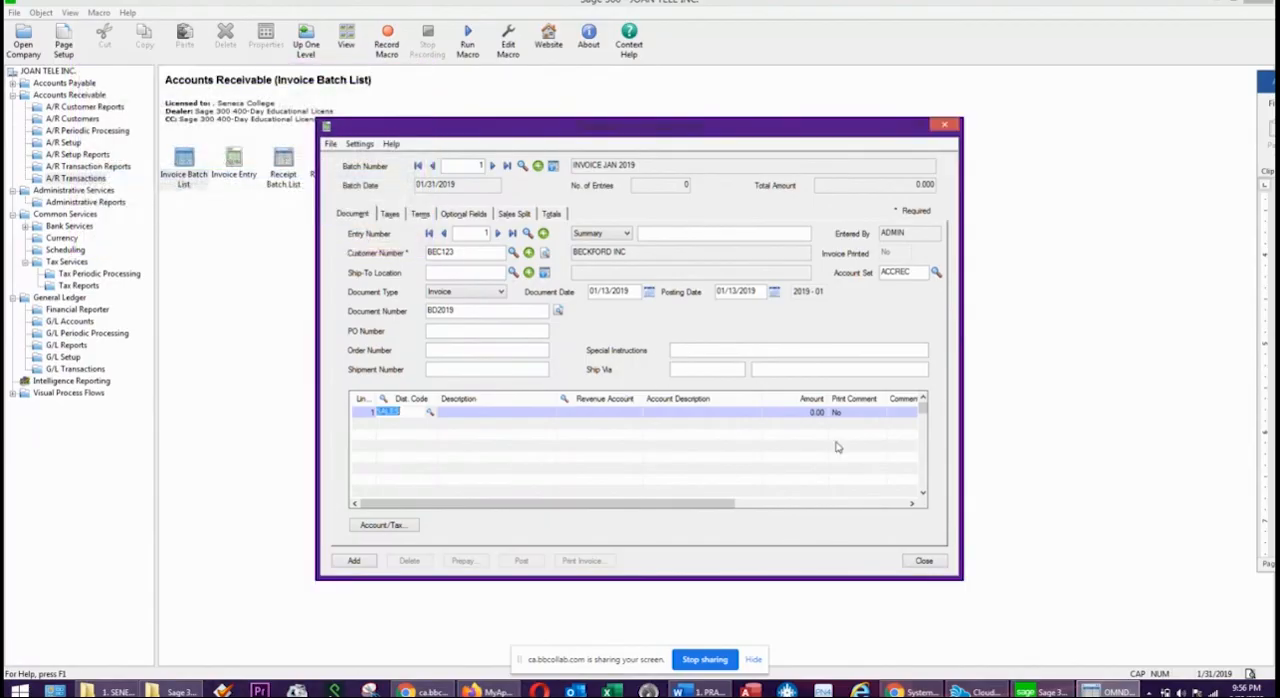
pyautogui.click(816, 413)
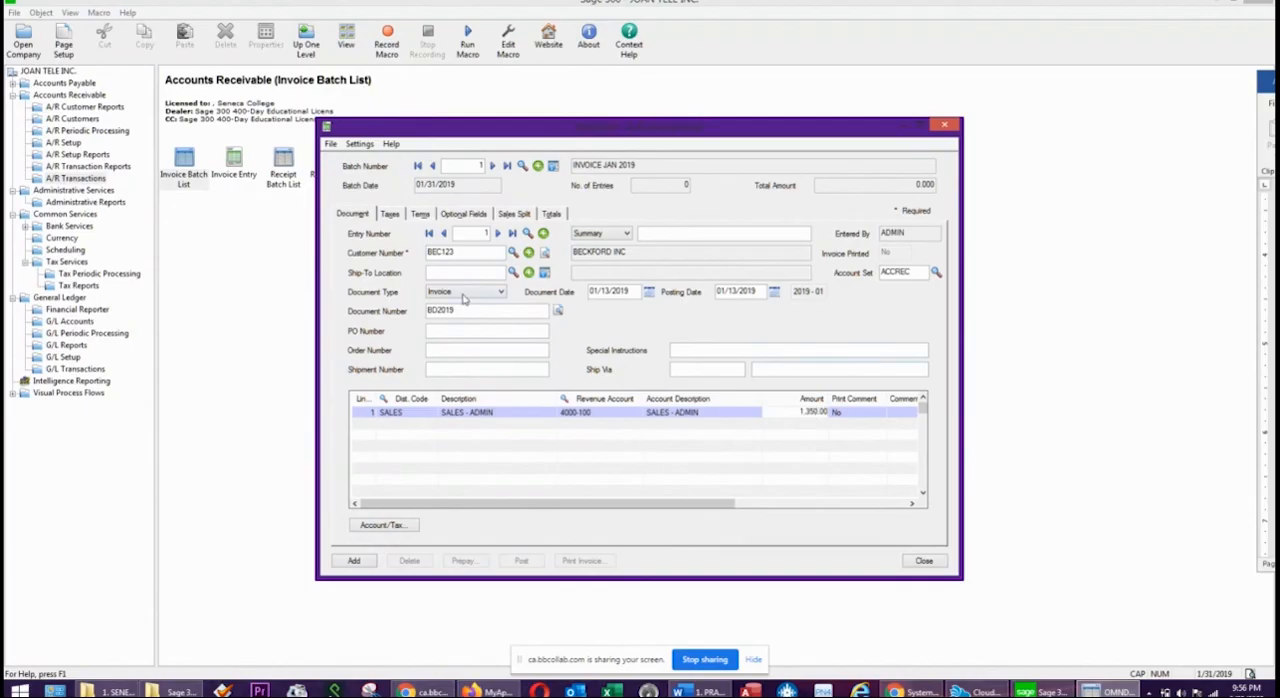
# Review the invoice's taxes, payment terms and totals, add the invoice to the batch and close the Invoice Entry window.
pyautogui.click(391, 214)
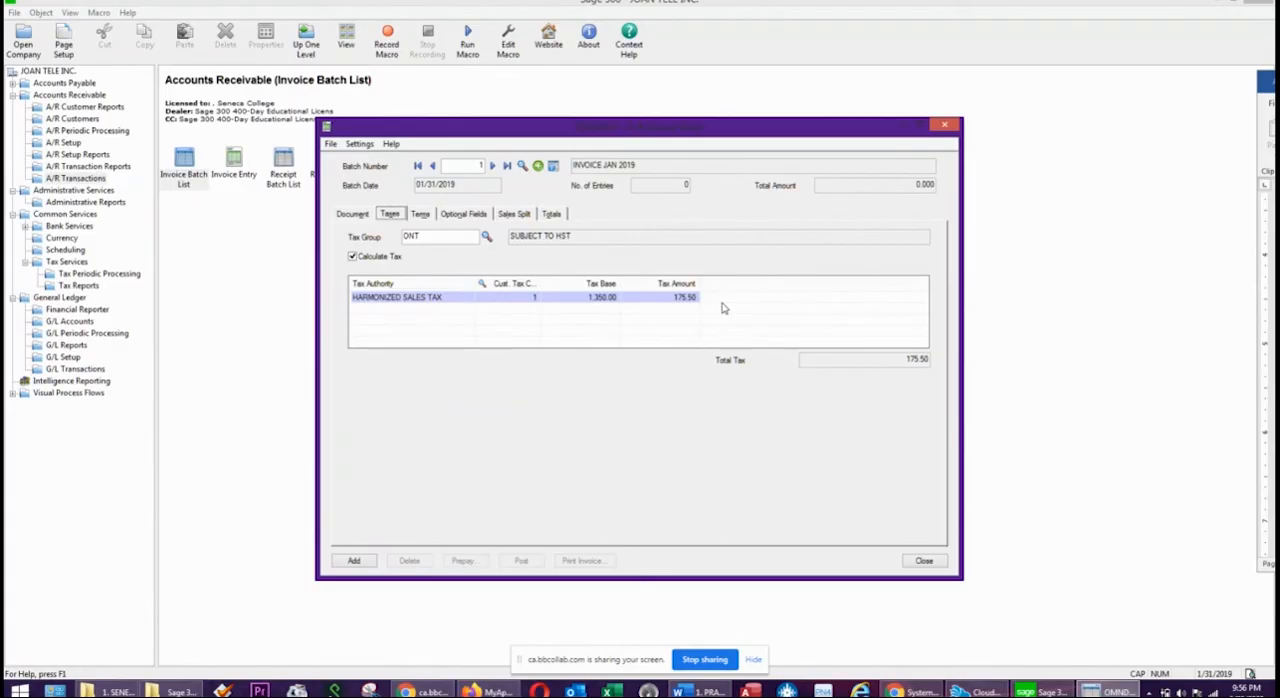
pyautogui.click(419, 214)
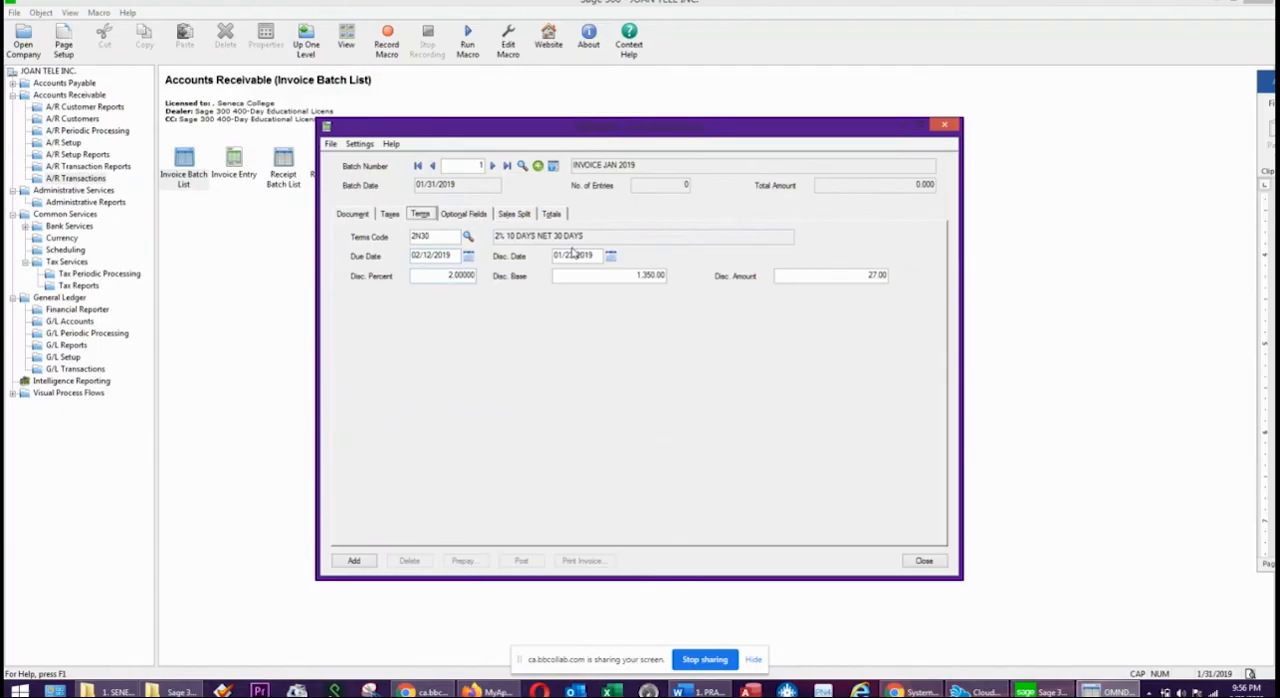
pyautogui.moveTo(860, 276); pyautogui.dragTo(903, 280)
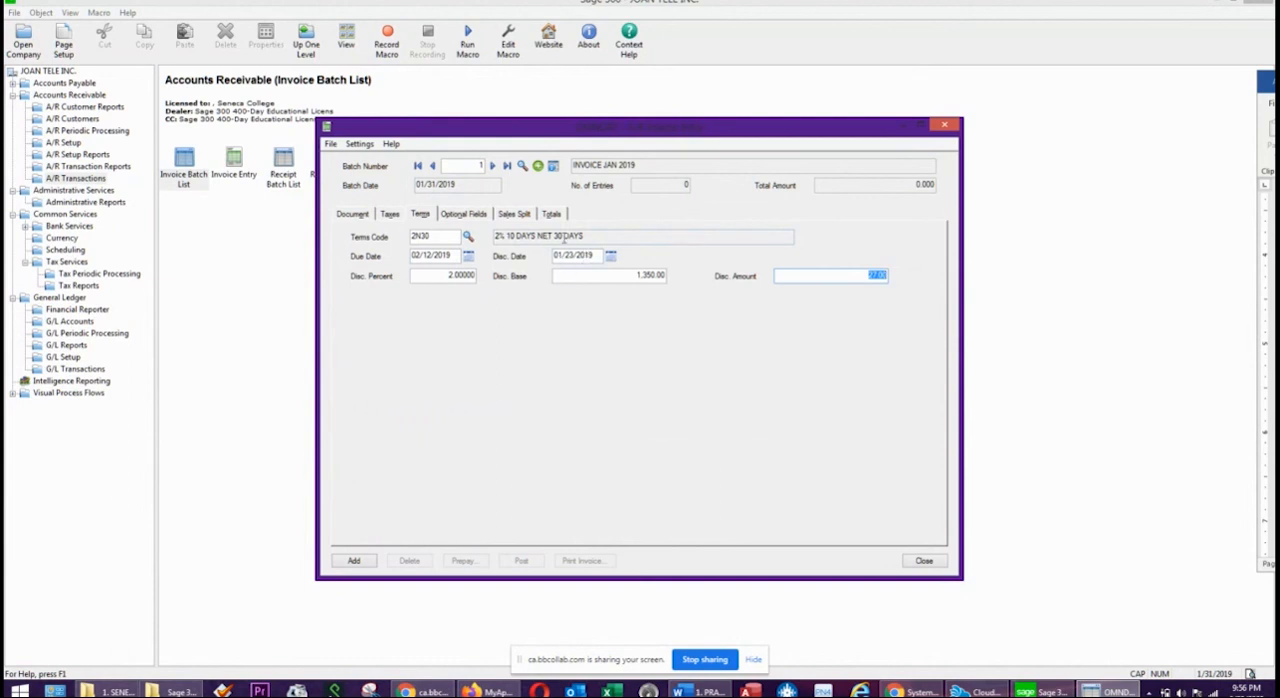
pyautogui.click(553, 214)
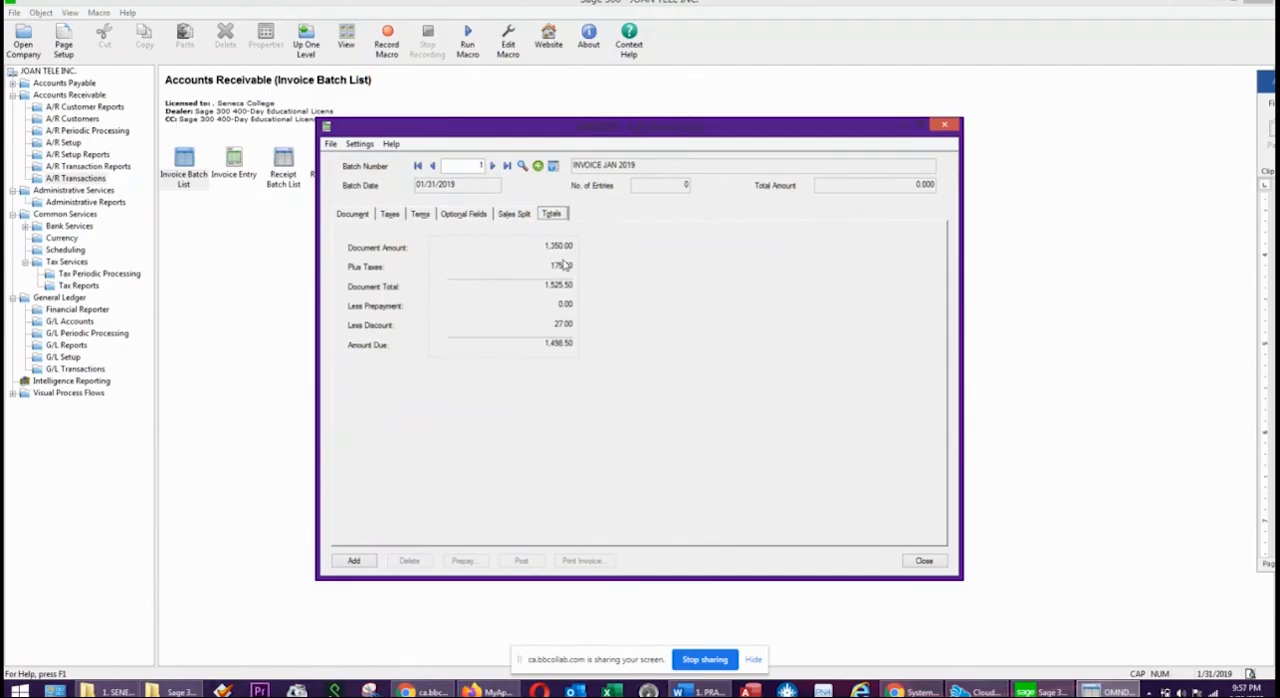
pyautogui.click(364, 565)
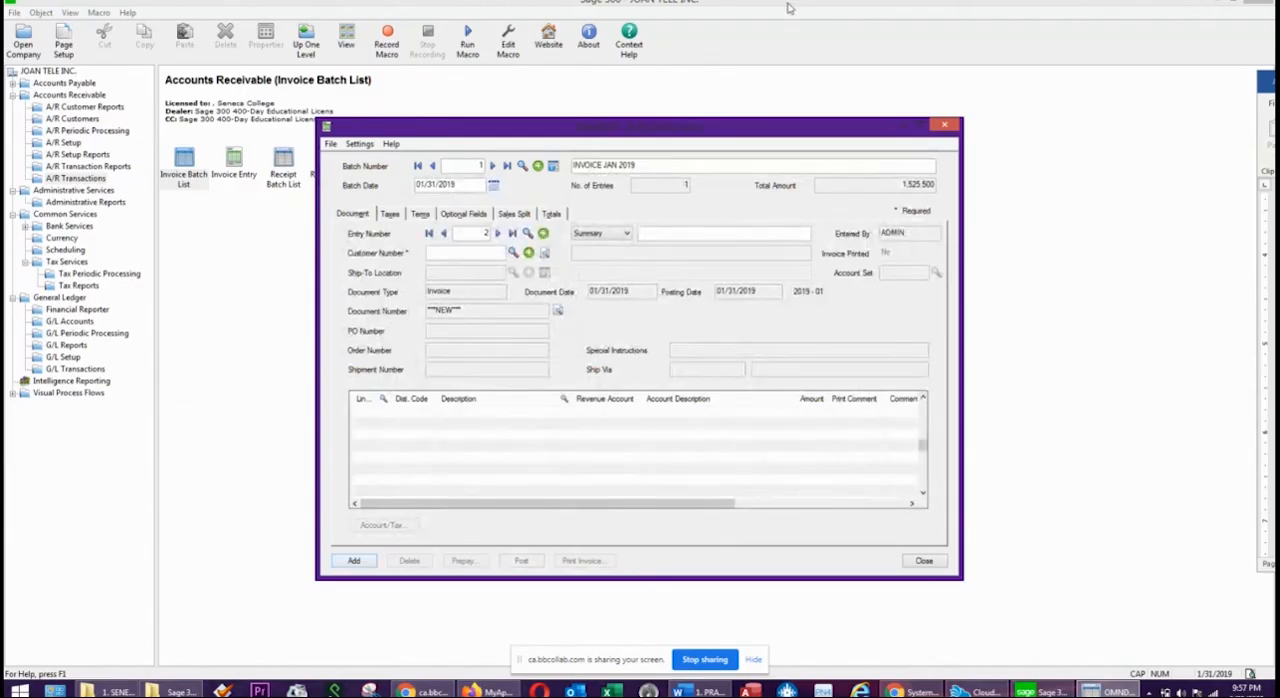
pyautogui.click(946, 127)
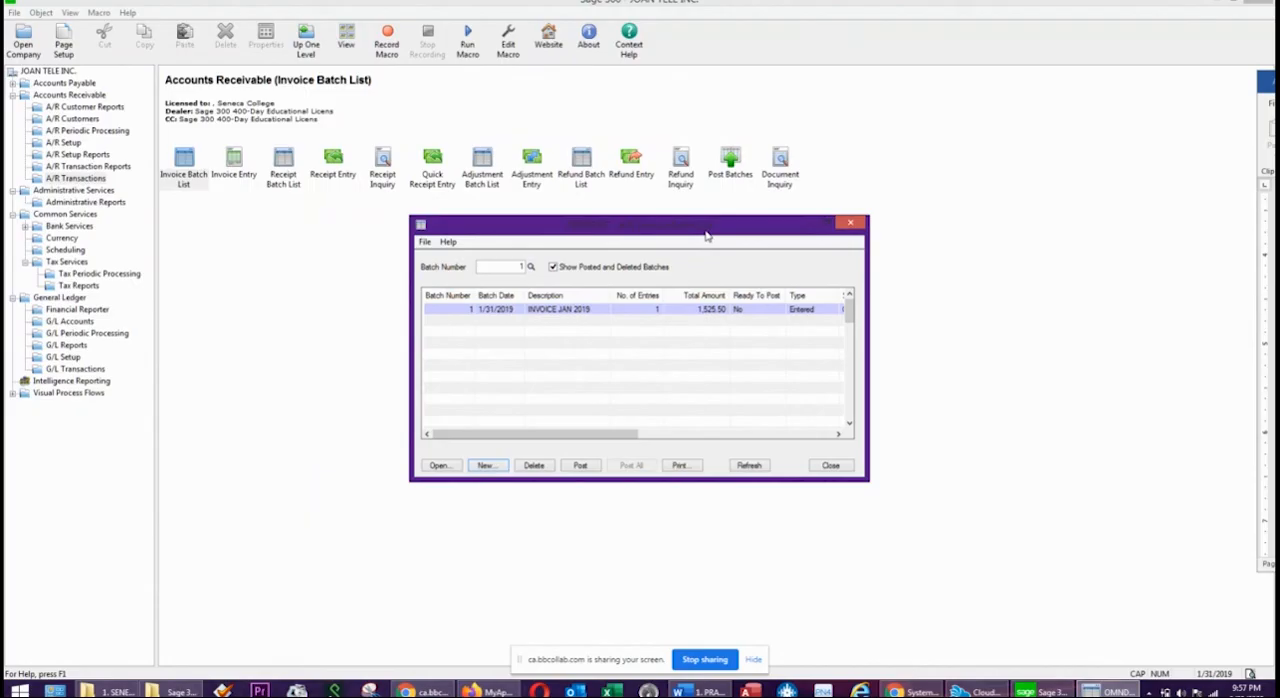
# Run the A/R Aged Trial Balance by Due Date as of 01/31/2019 for all customers, then close the report form.
pyautogui.moveTo(706, 236); pyautogui.dragTo(851, 237)
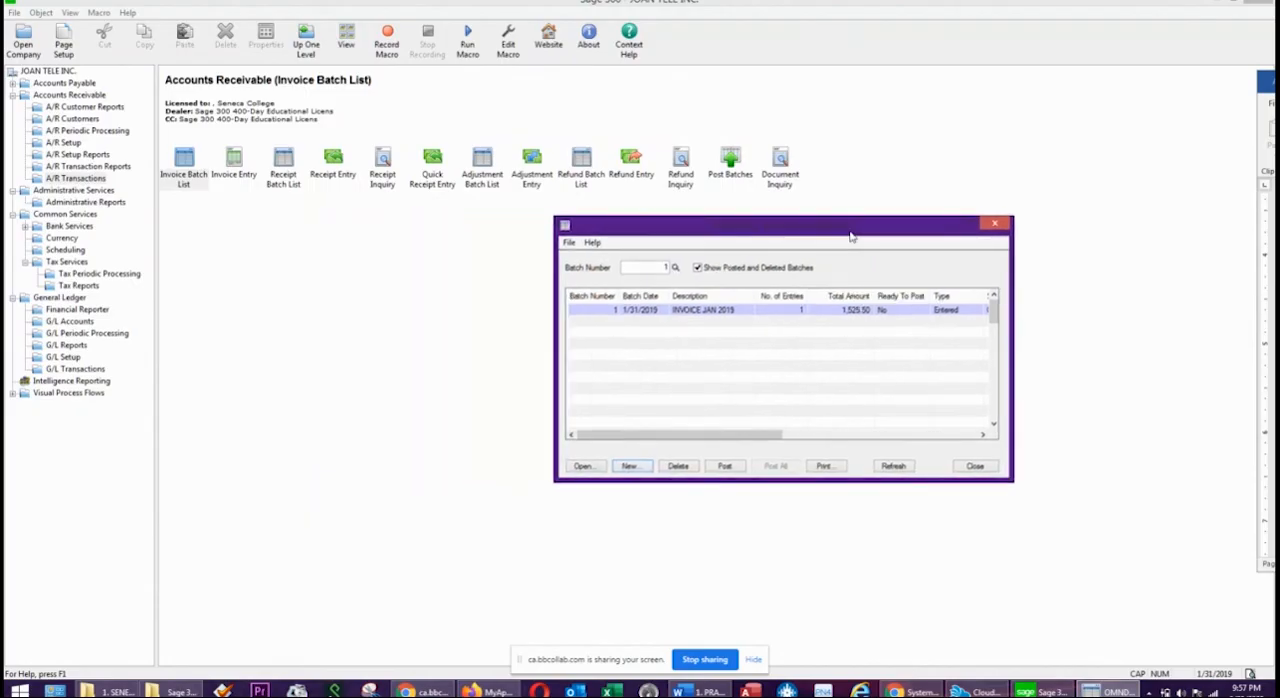
pyautogui.click(85, 167)
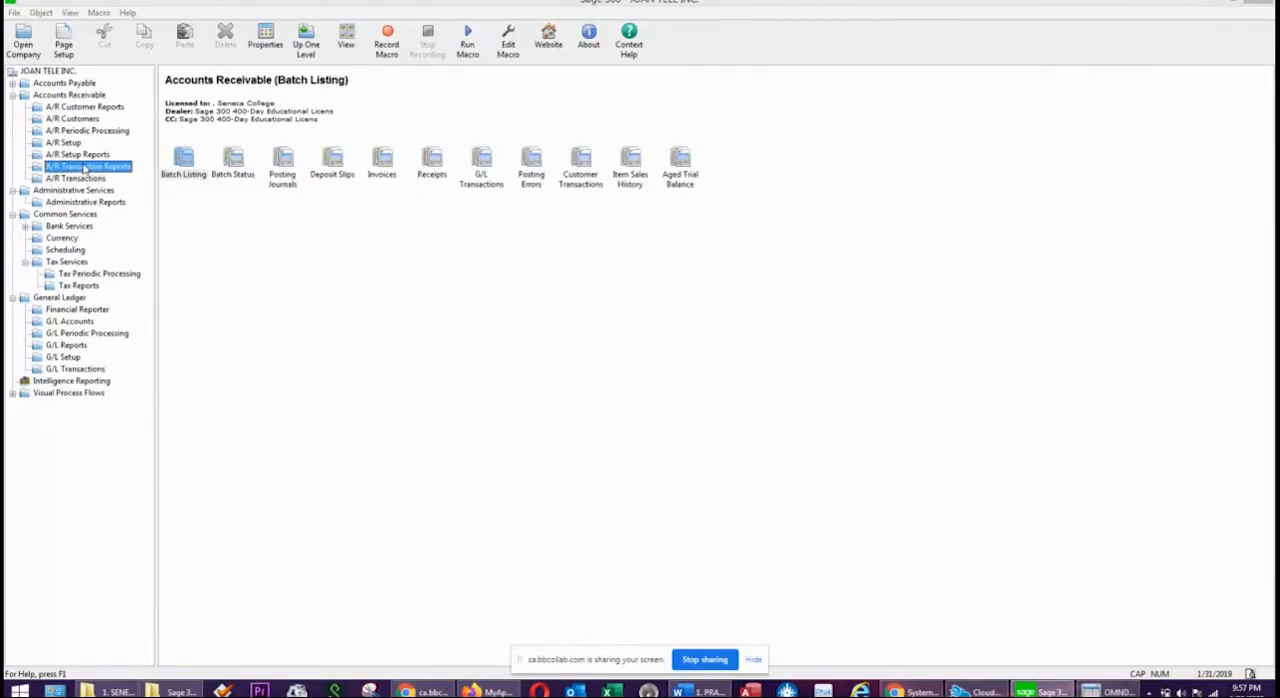
pyautogui.click(683, 166)
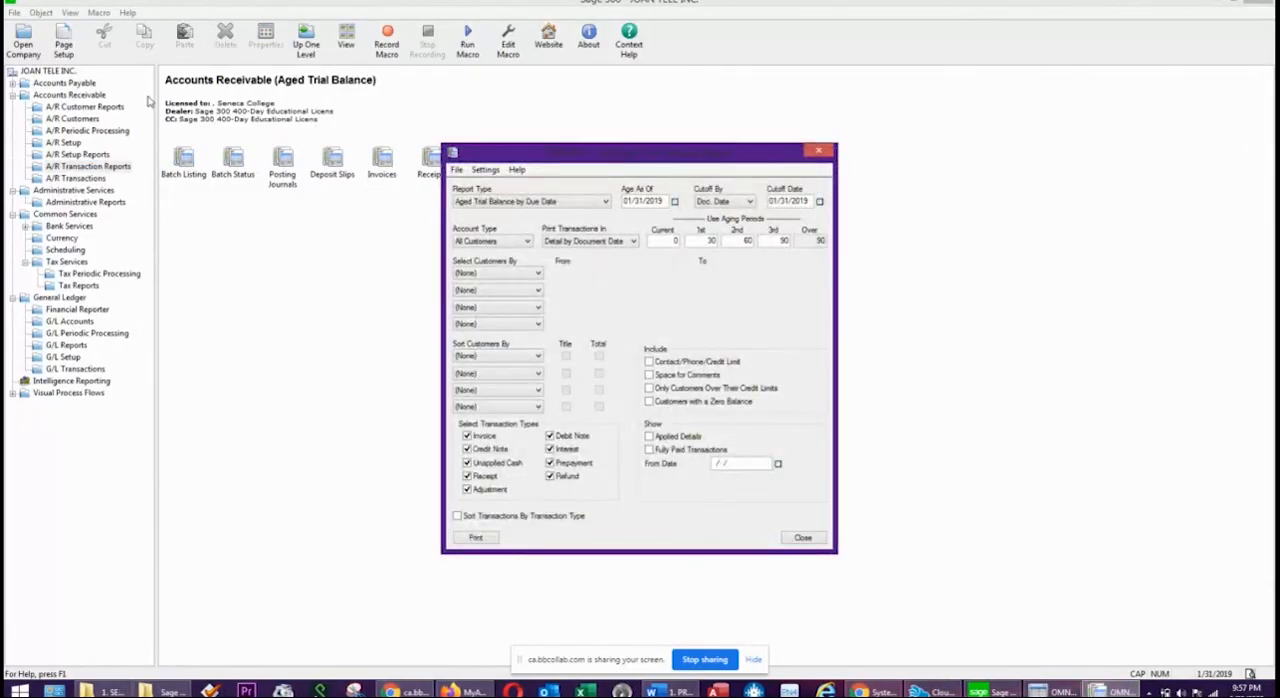
pyautogui.click(479, 539)
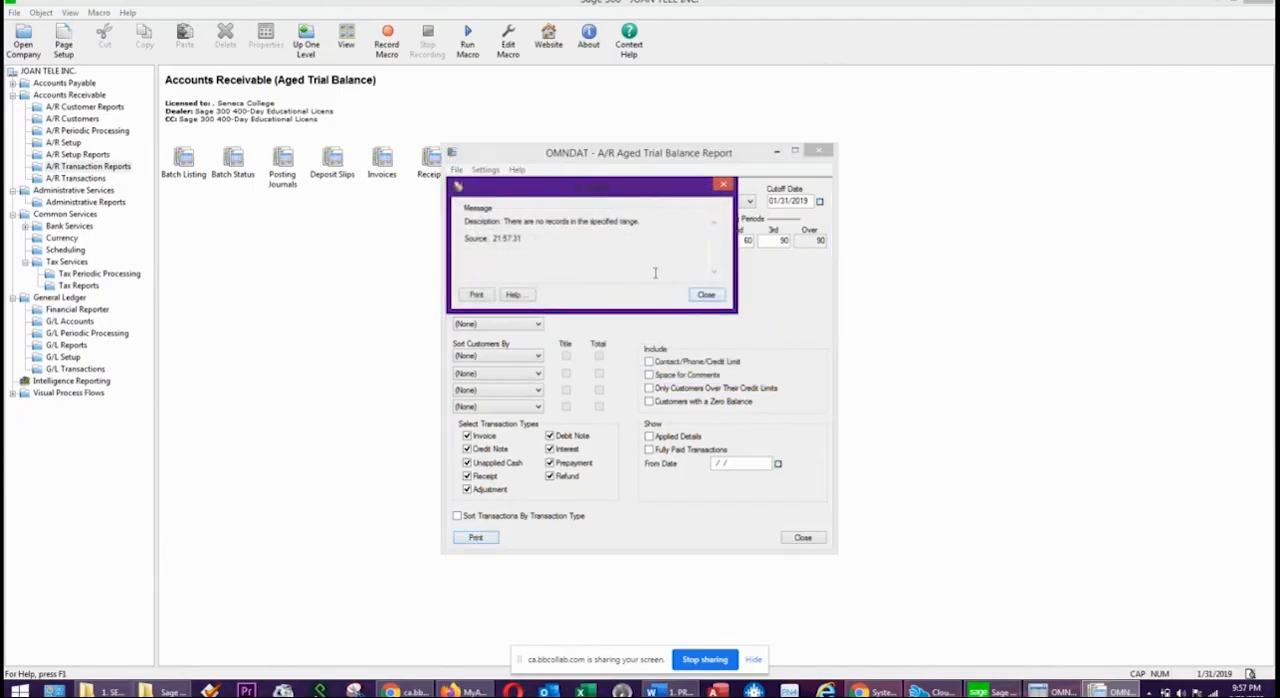
pyautogui.click(714, 298)
pyautogui.click(800, 539)
# Try to post invoice batch 1 from the A/R Invoice Batch List.
pyautogui.click(1043, 691)
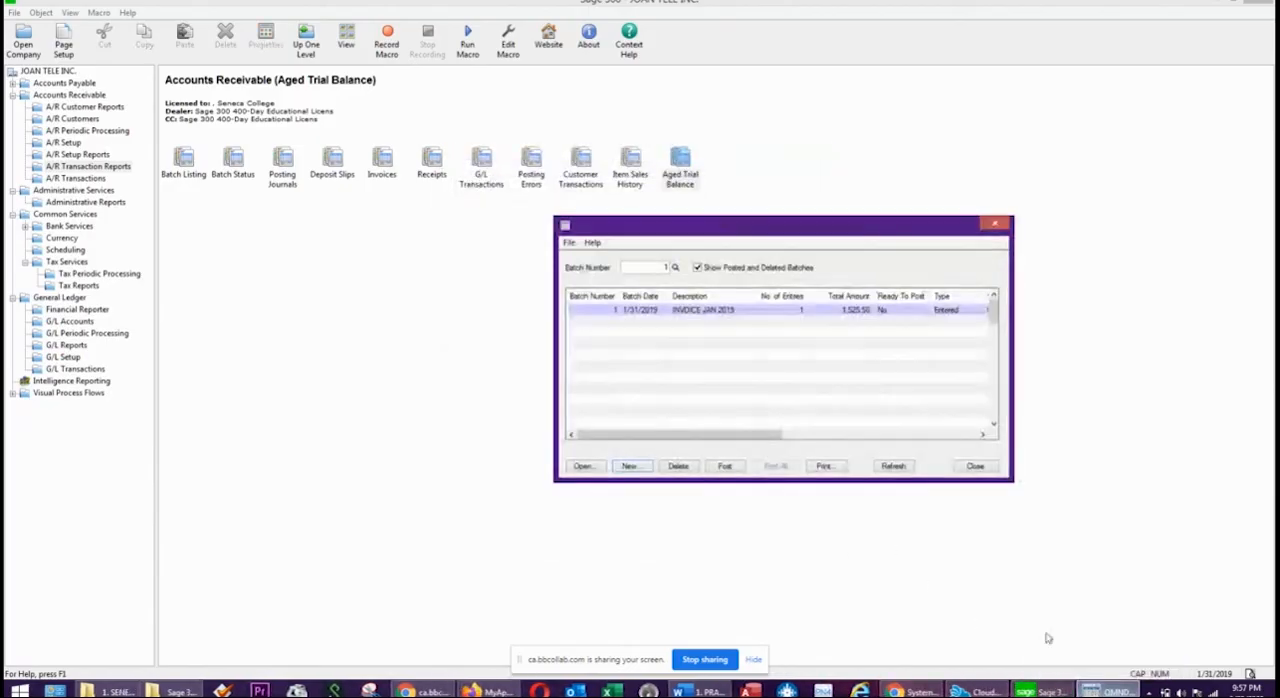
pyautogui.click(725, 468)
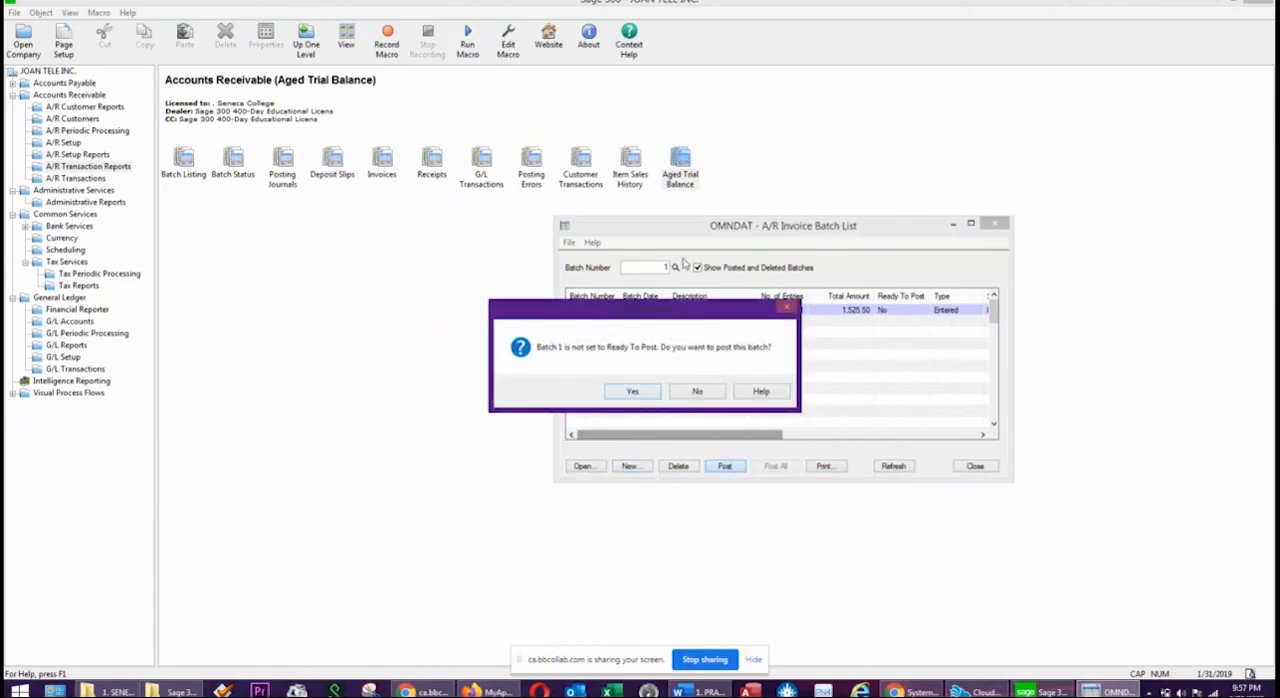
pyautogui.click(632, 394)
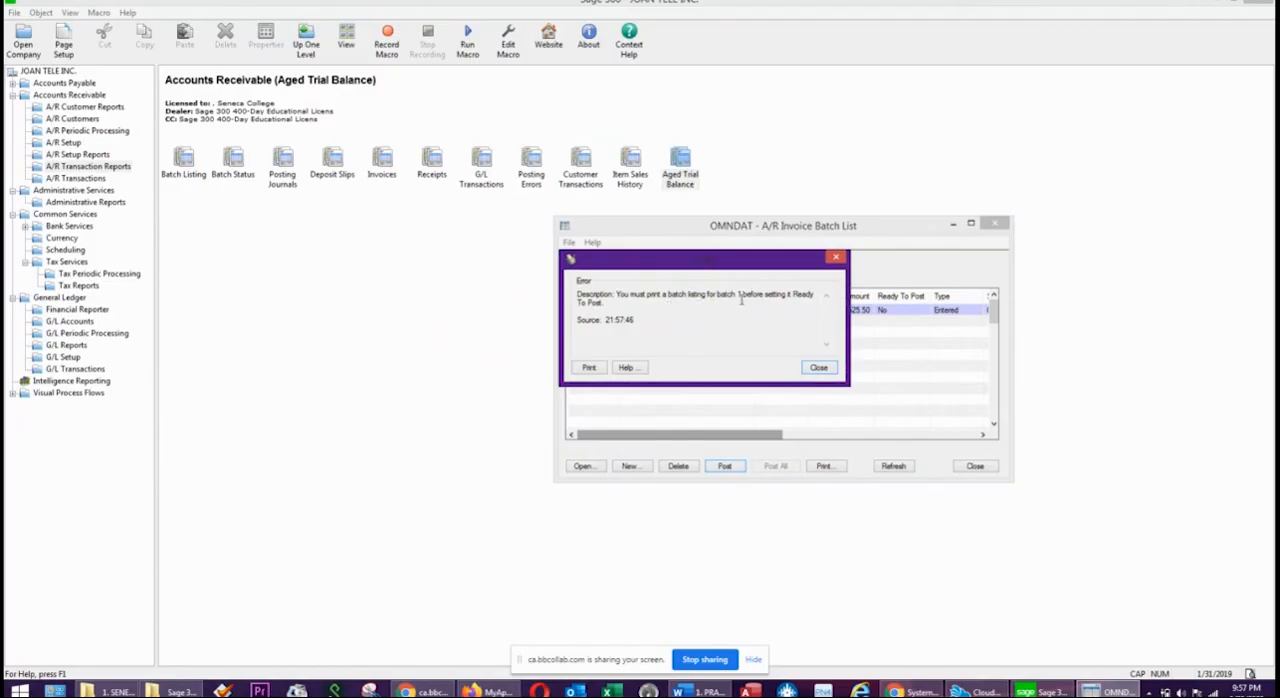
pyautogui.click(819, 368)
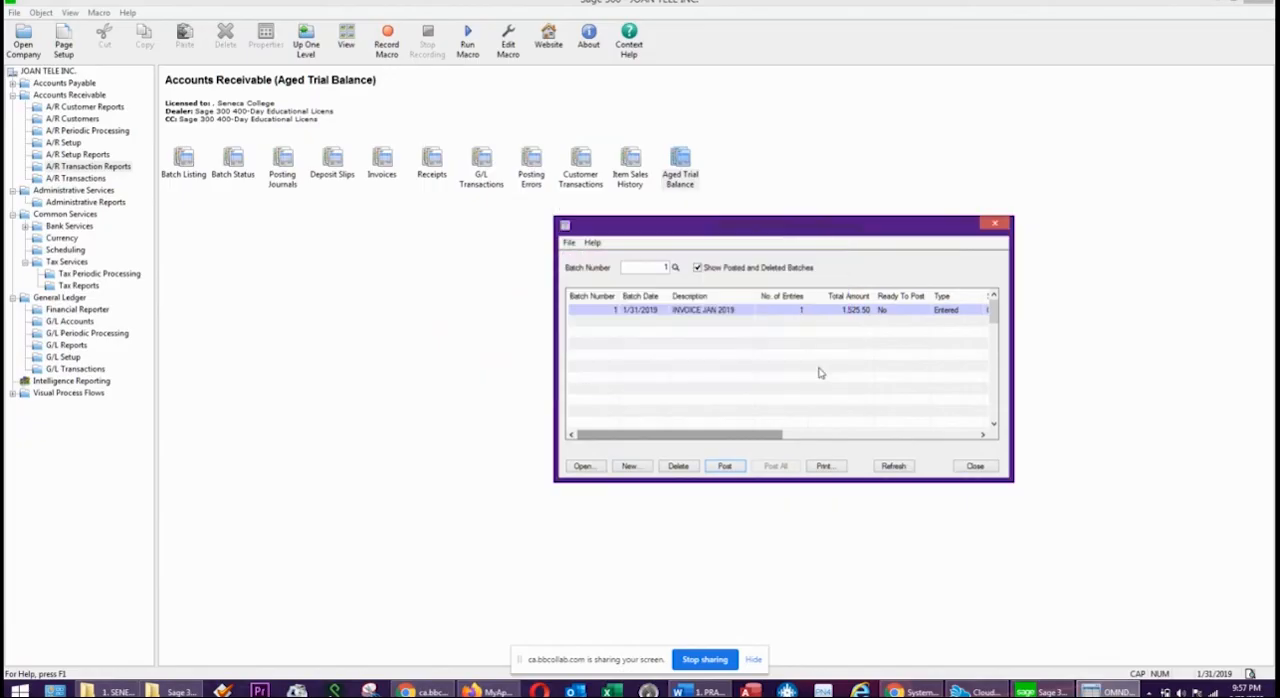
# Print the batch listing for invoice batch 1 dated 01/31/2019, review it and close the listing.
pyautogui.click(830, 467)
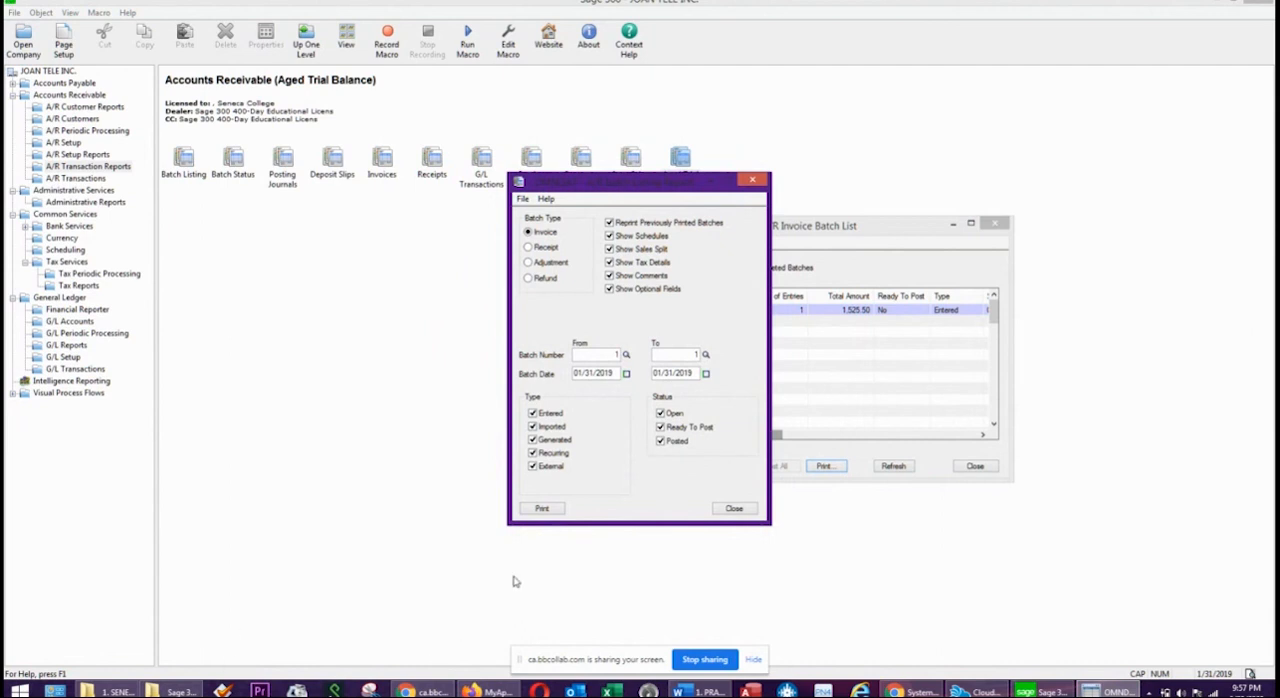
pyautogui.click(545, 509)
pyautogui.click(540, 510)
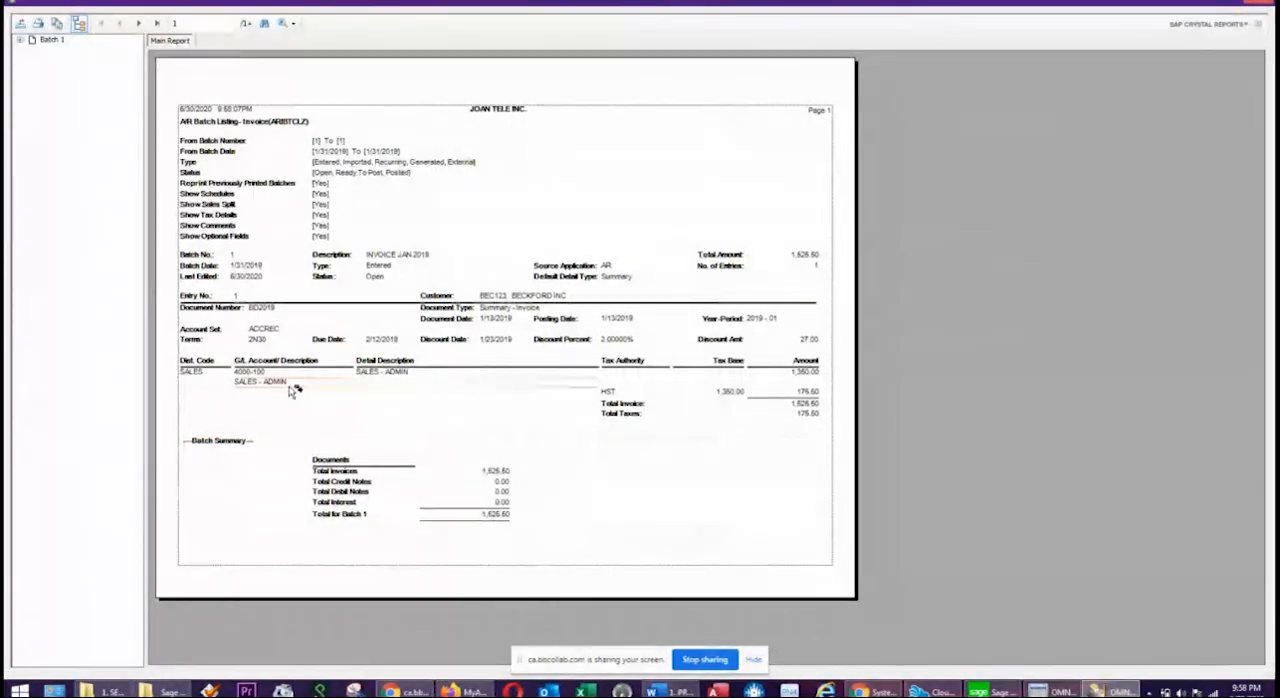
pyautogui.click(79, 23)
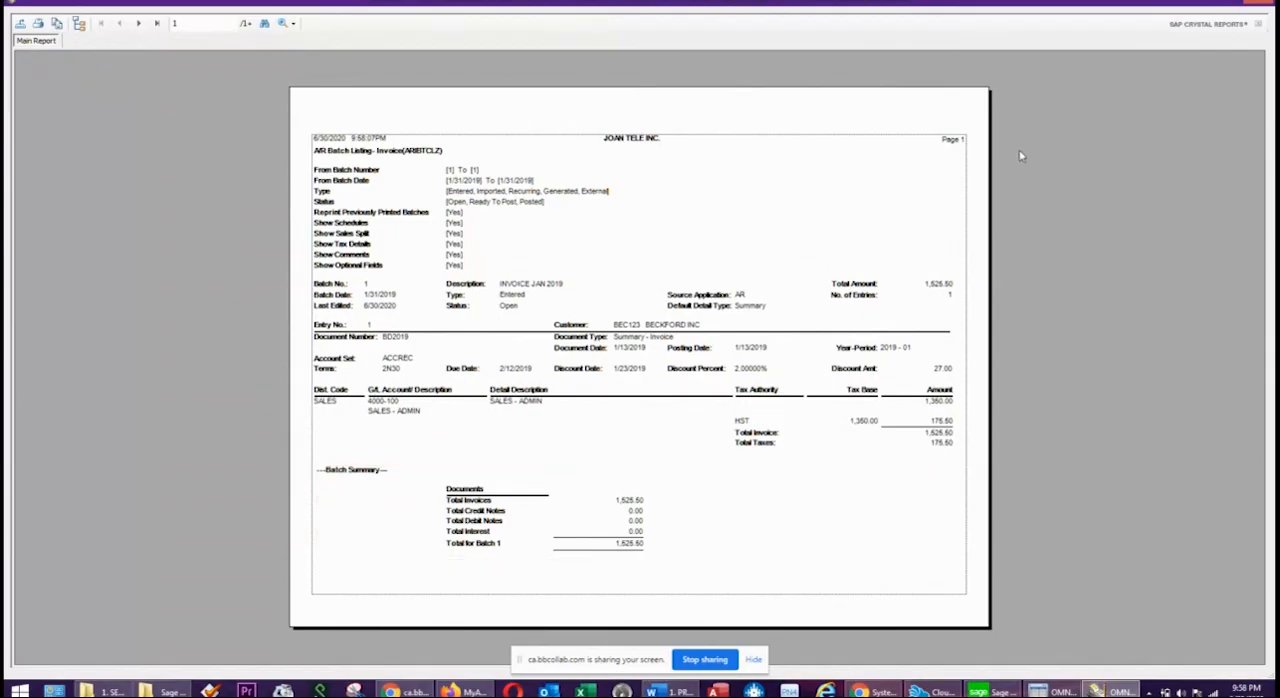
pyautogui.click(1262, 6)
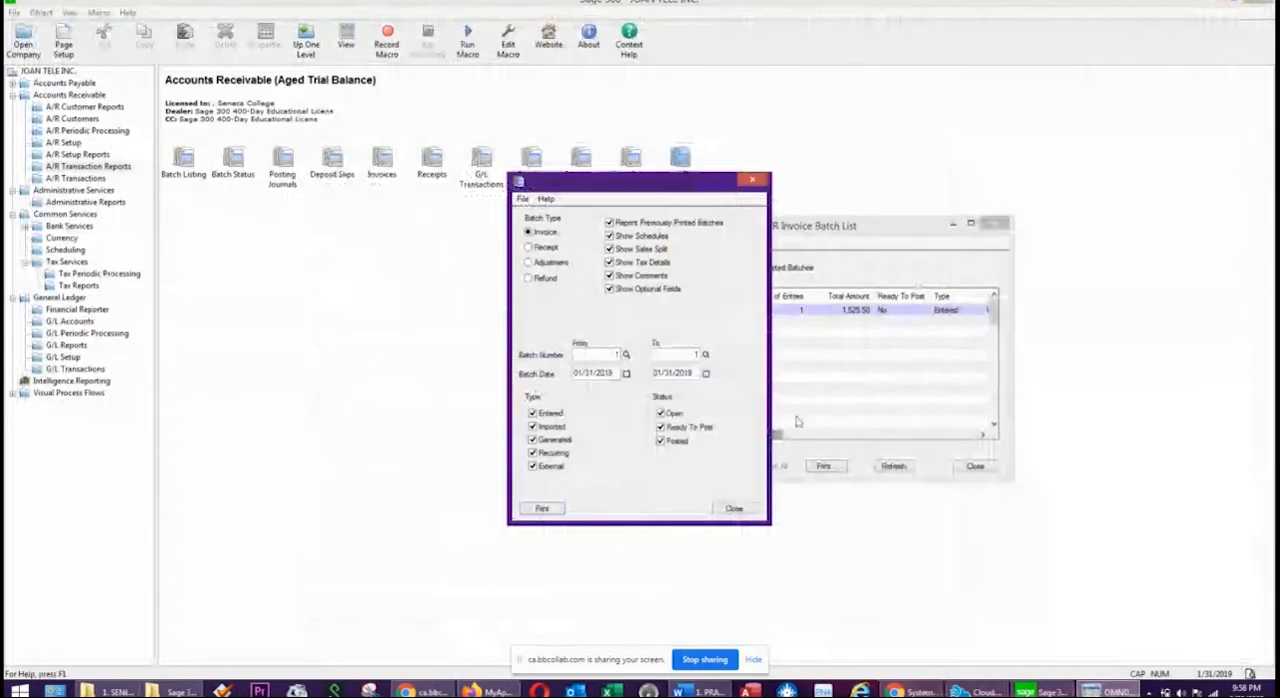
pyautogui.click(734, 508)
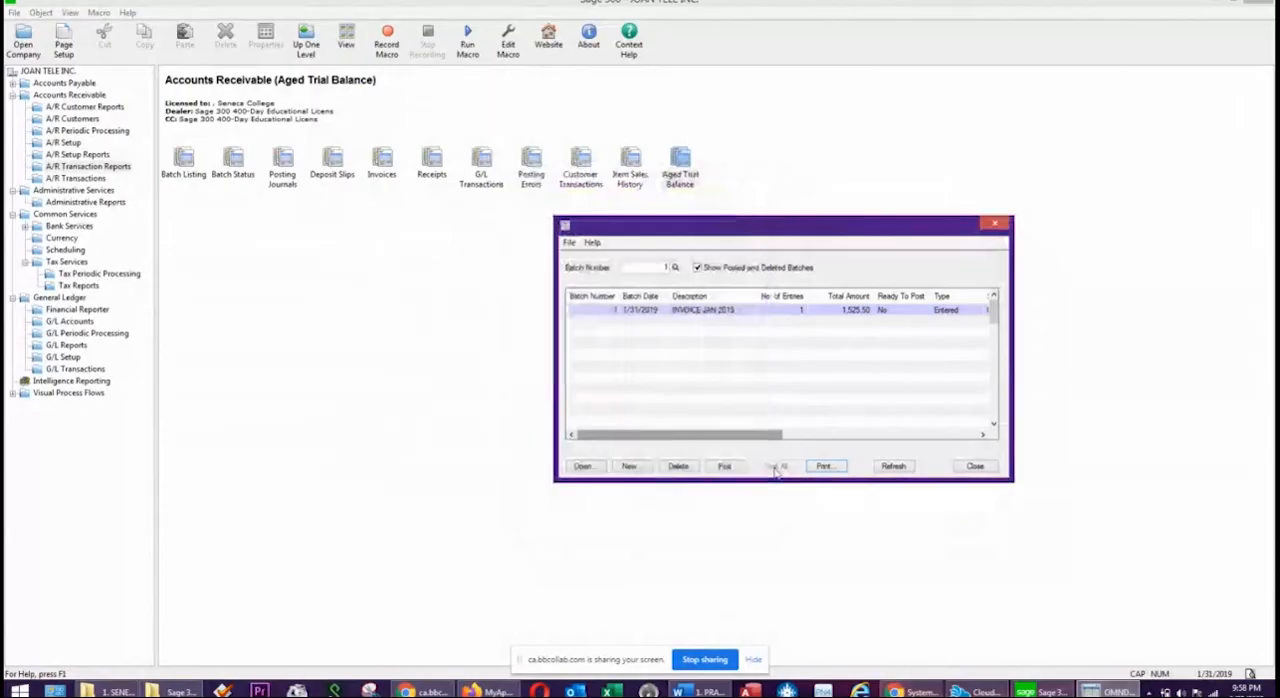
# Post invoice batch 1 without setting it Ready To Post, and review the posting messages.
pyautogui.click(725, 467)
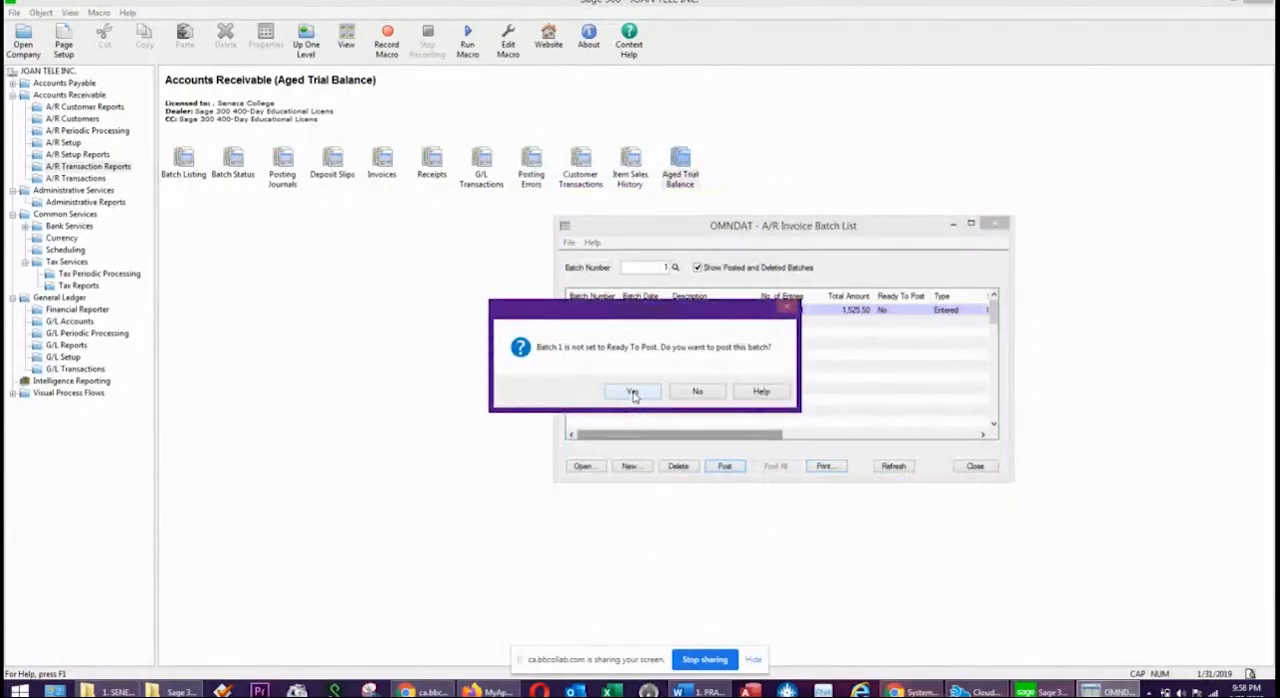
pyautogui.click(633, 393)
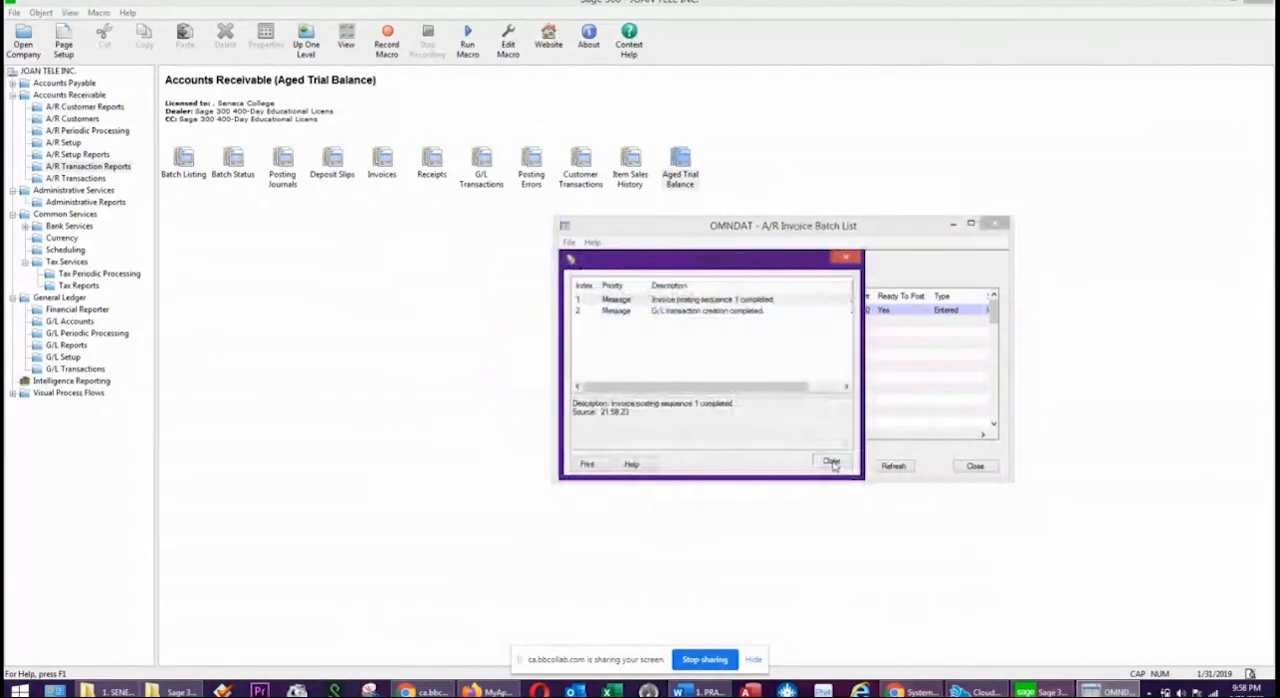
pyautogui.click(752, 302)
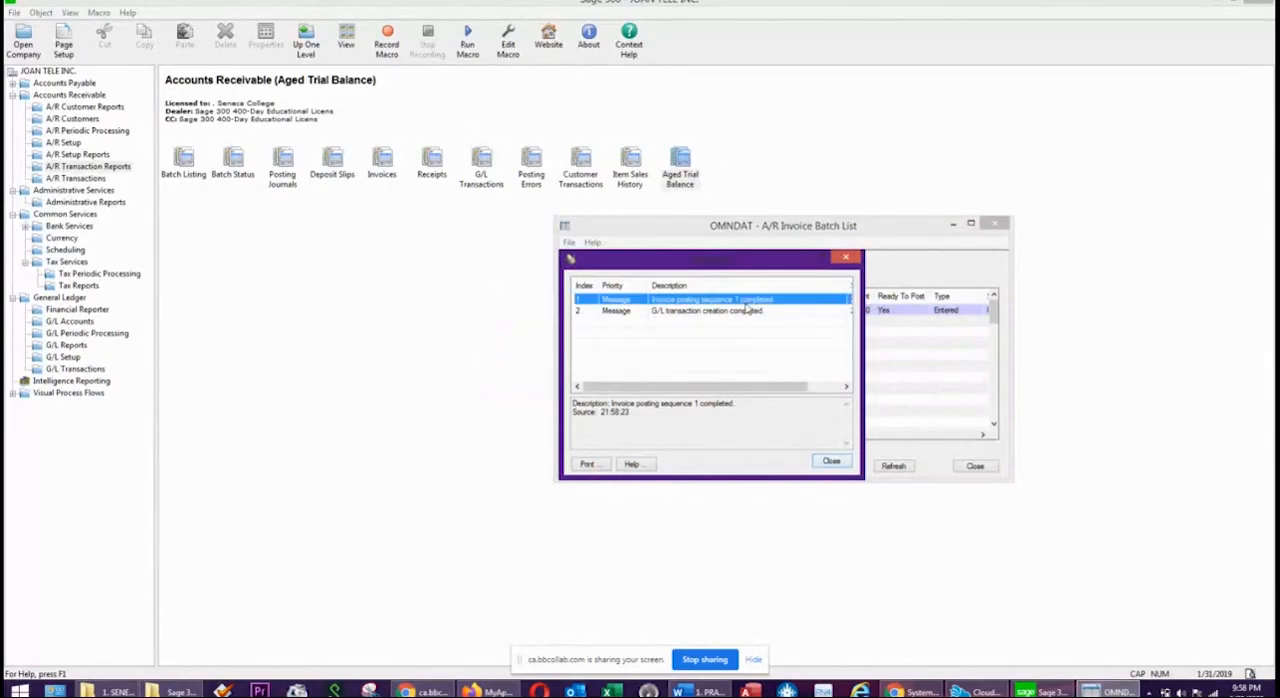
pyautogui.click(707, 311)
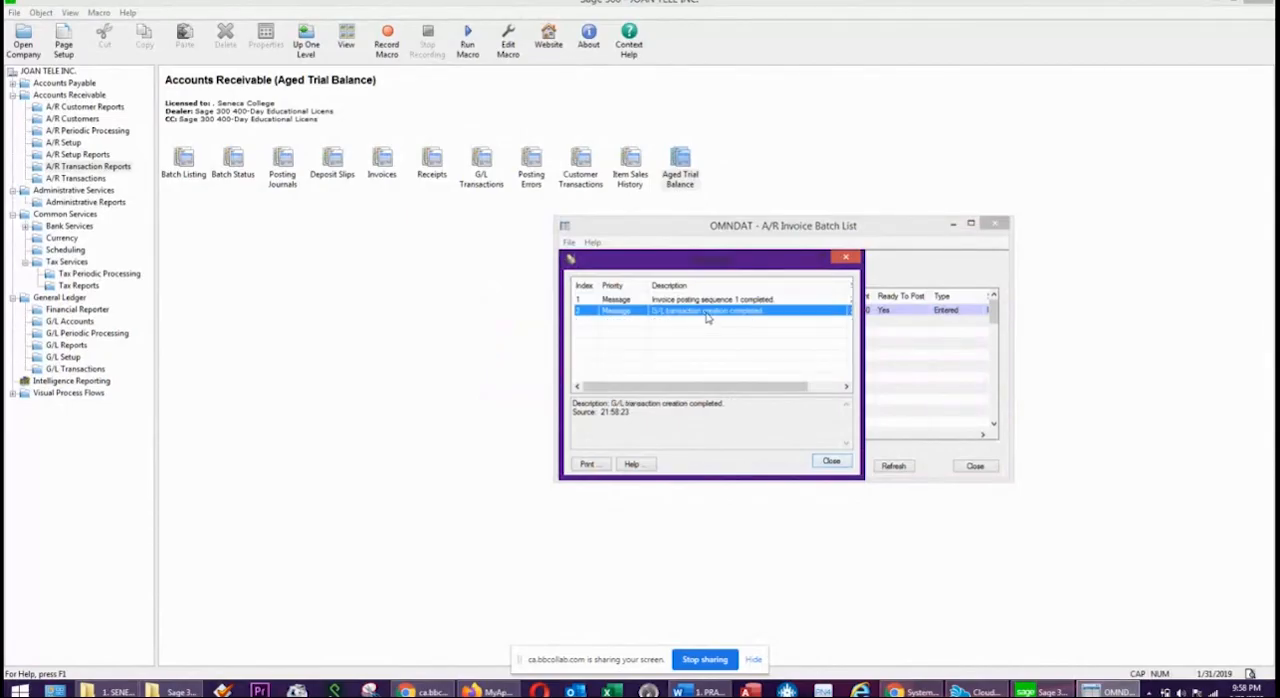
pyautogui.click(821, 463)
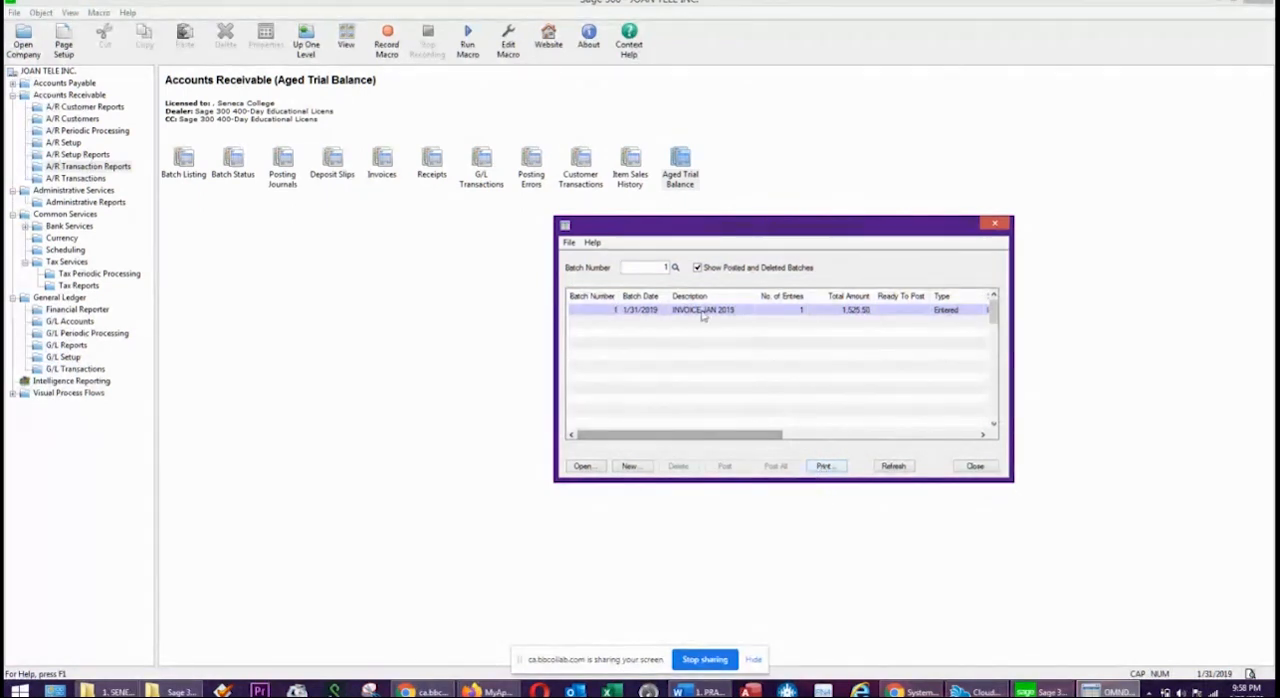
# Generate the A/R Aged Trial Balance by Due Date as of 01/31/2019 and check the balance of customer BECKFORD INC.
pyautogui.click(679, 166)
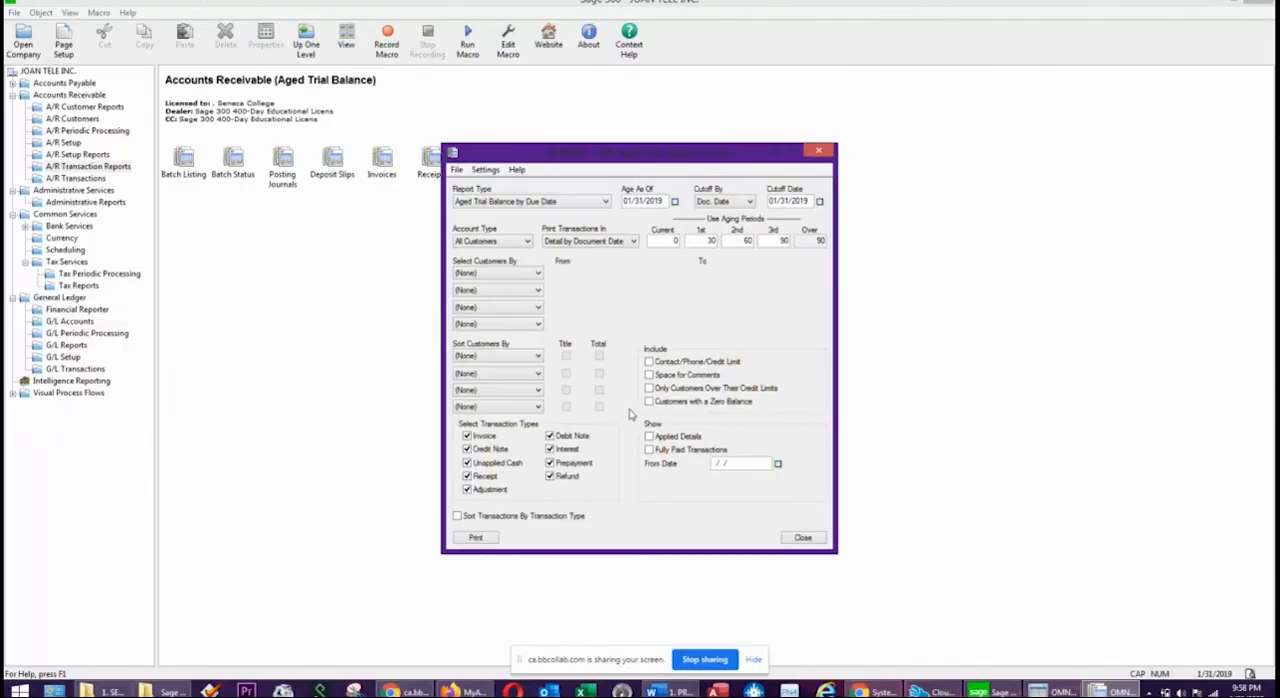
pyautogui.click(472, 537)
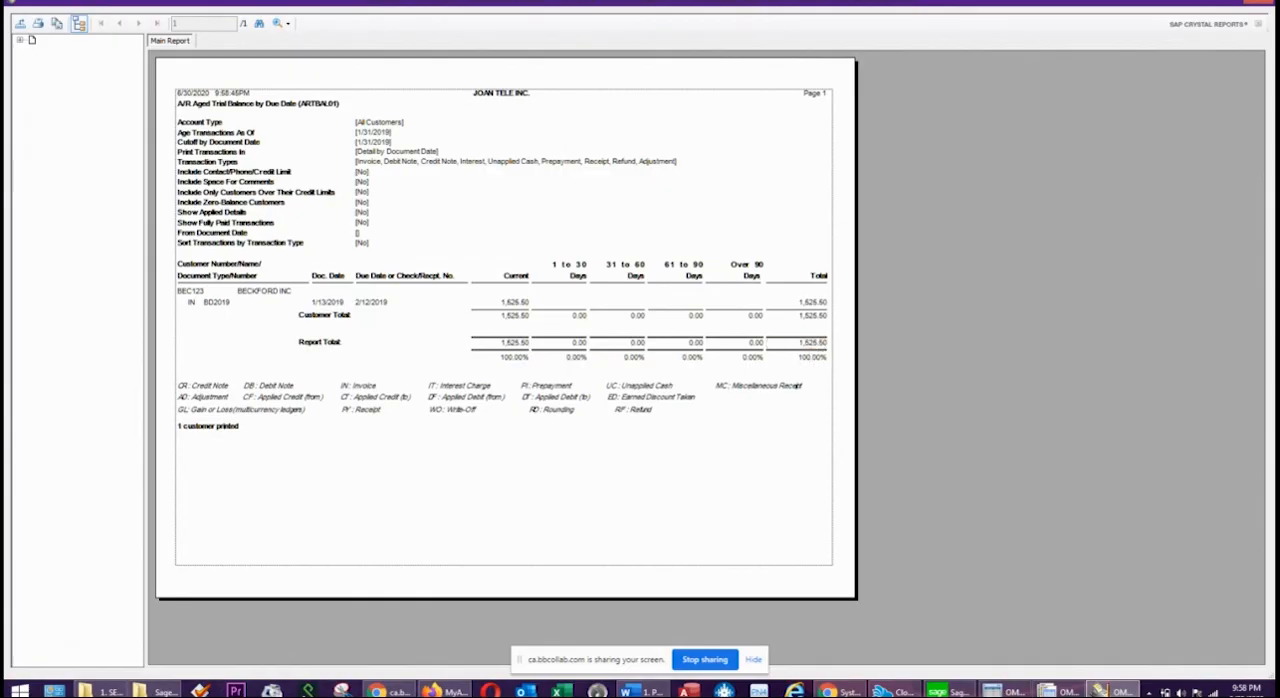
pyautogui.click(1266, 6)
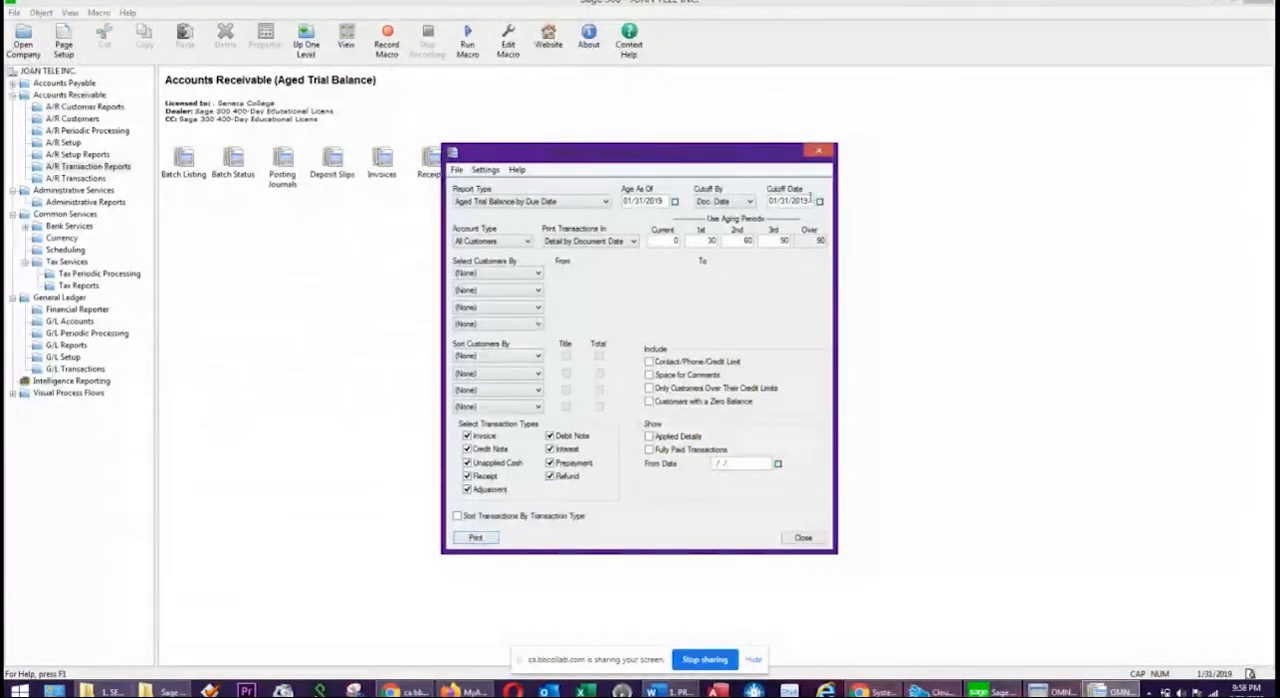
pyautogui.click(818, 151)
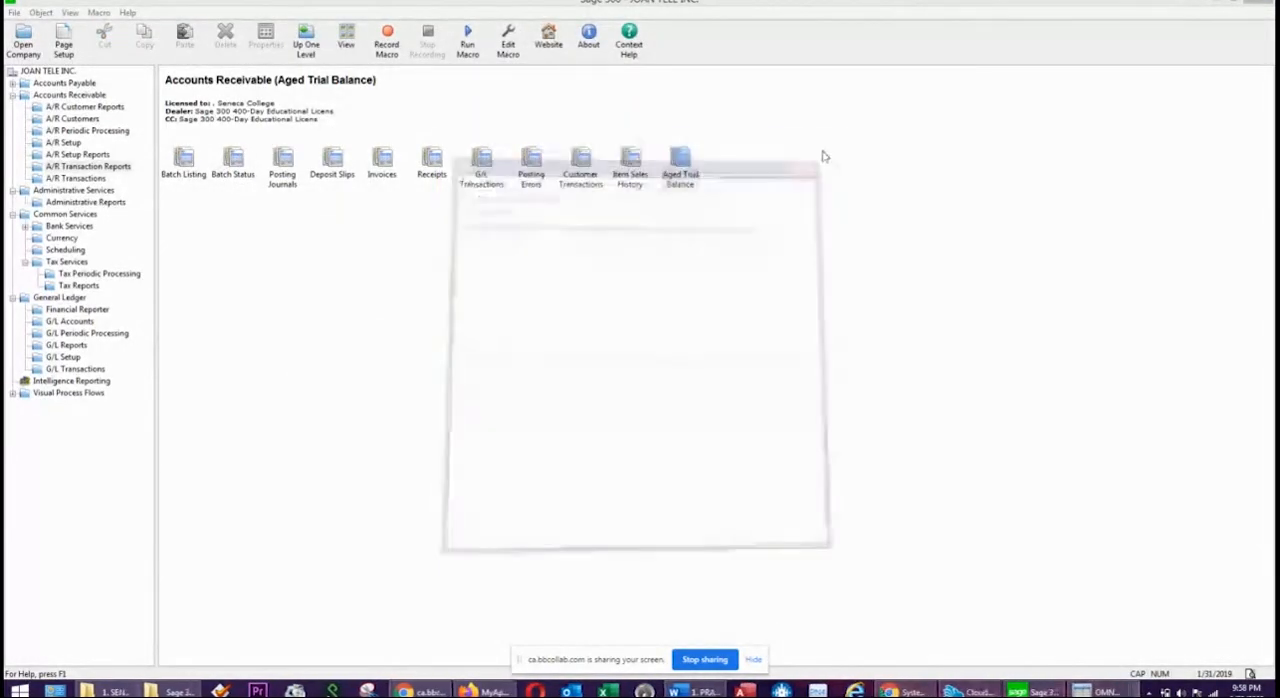
# Open batch 000004 from the General Ledger Batch List and examine its accounts receivable and sales journal lines.
pyautogui.click(65, 372)
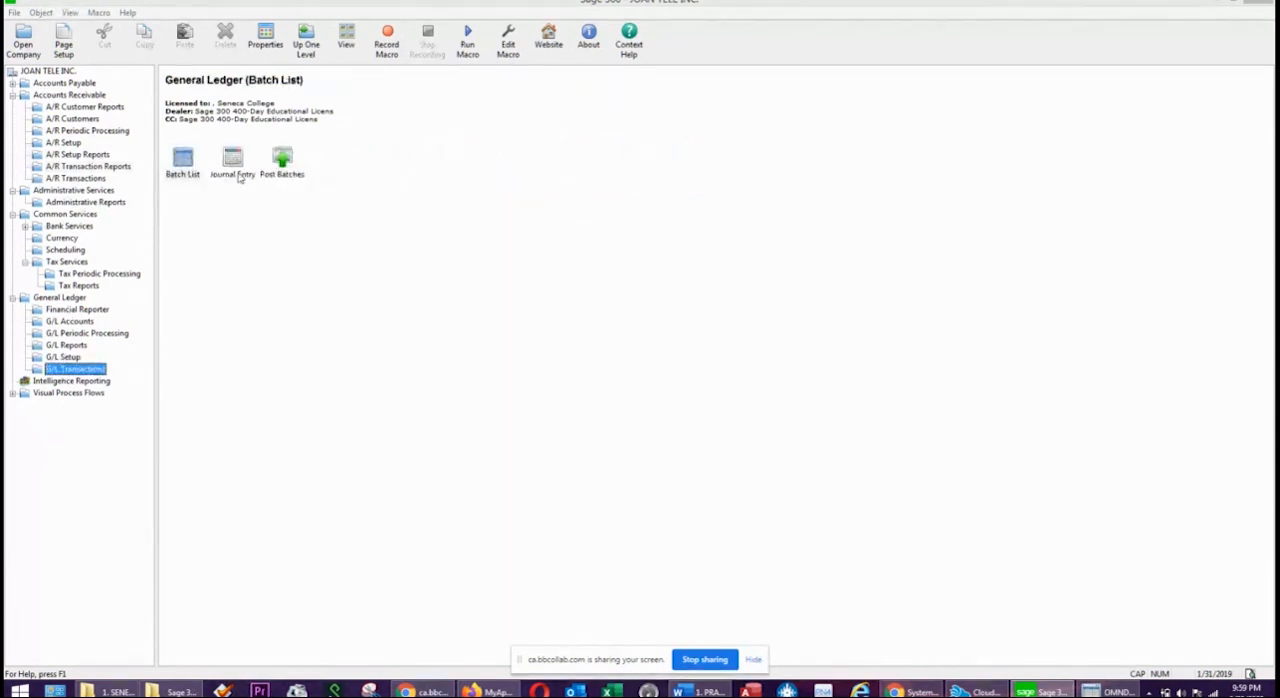
pyautogui.doubleClick(182, 158)
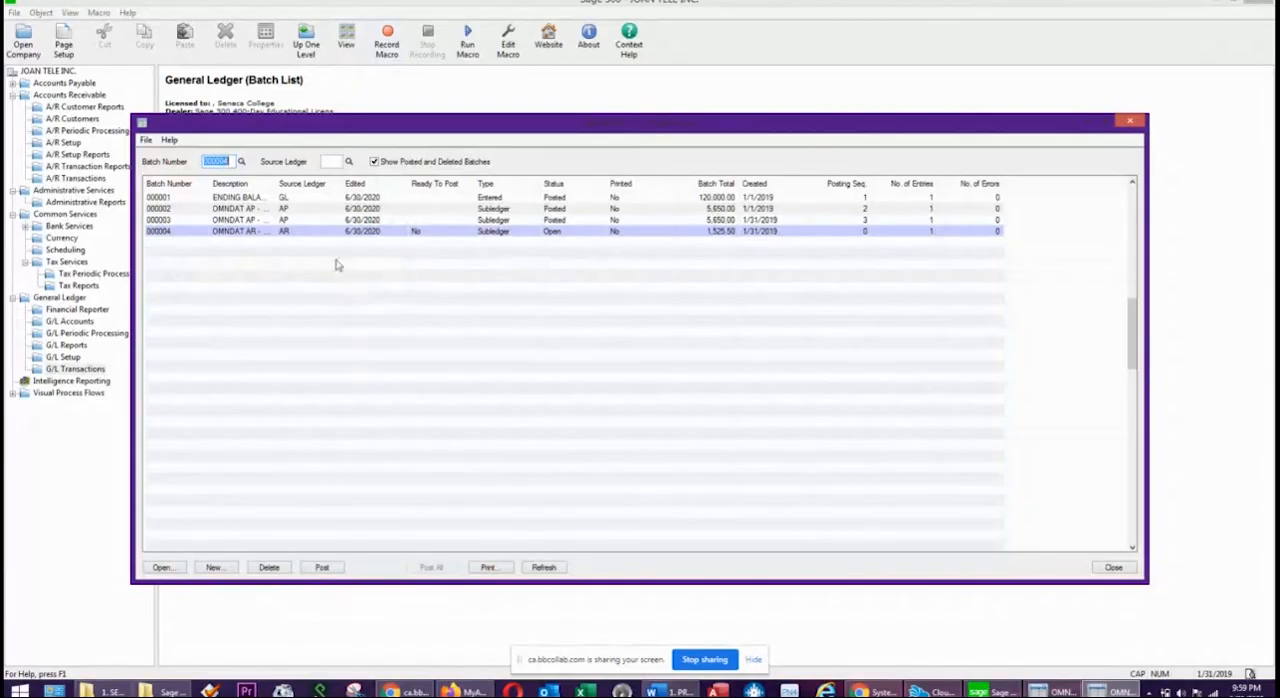
pyautogui.click(314, 232)
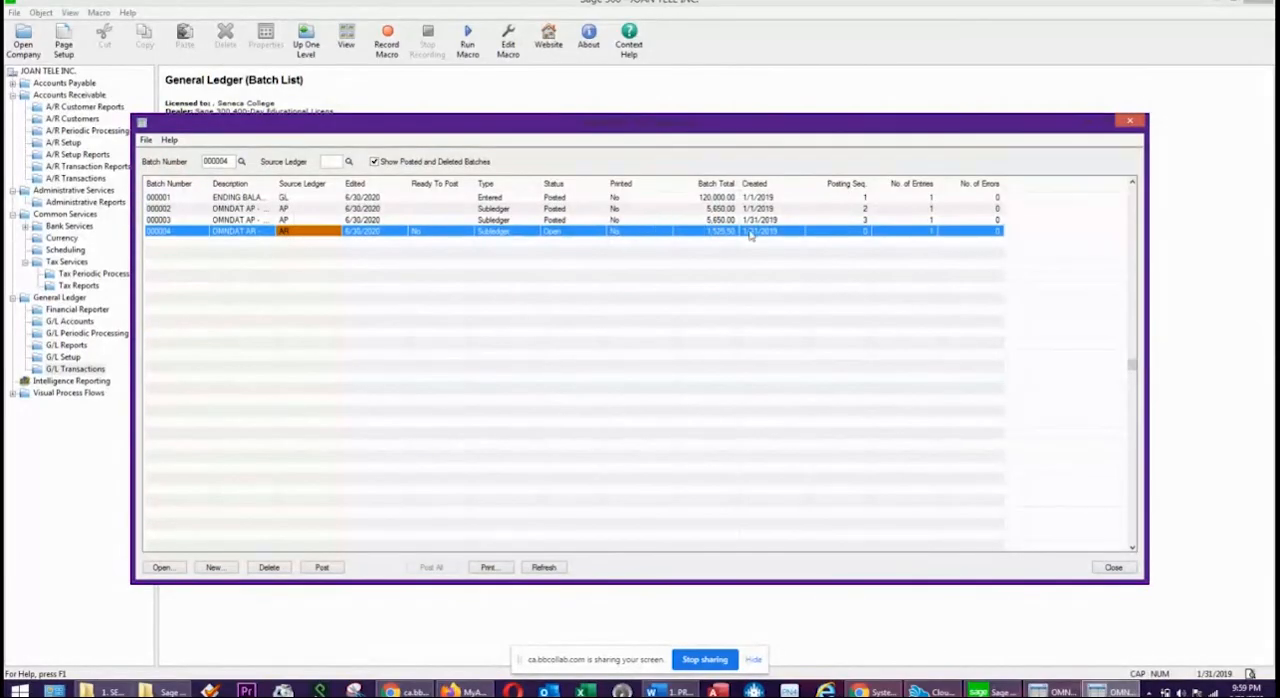
pyautogui.doubleClick(377, 238)
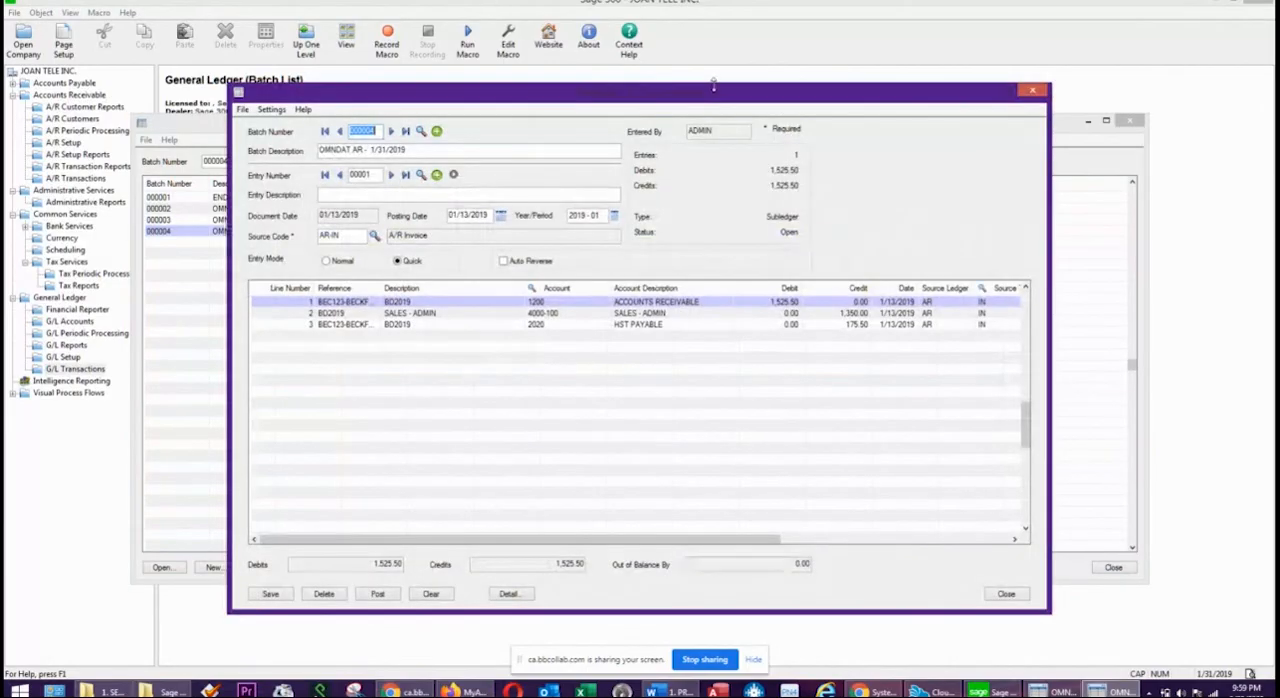
pyautogui.click(677, 306)
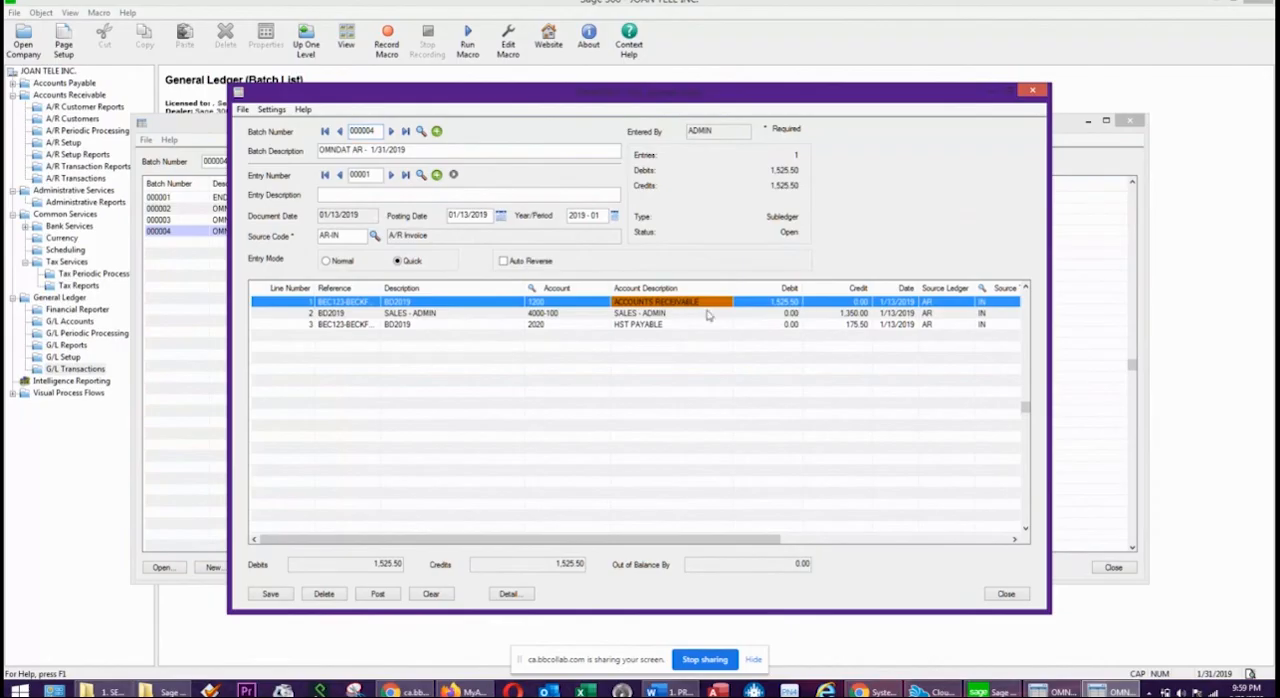
pyautogui.click(668, 314)
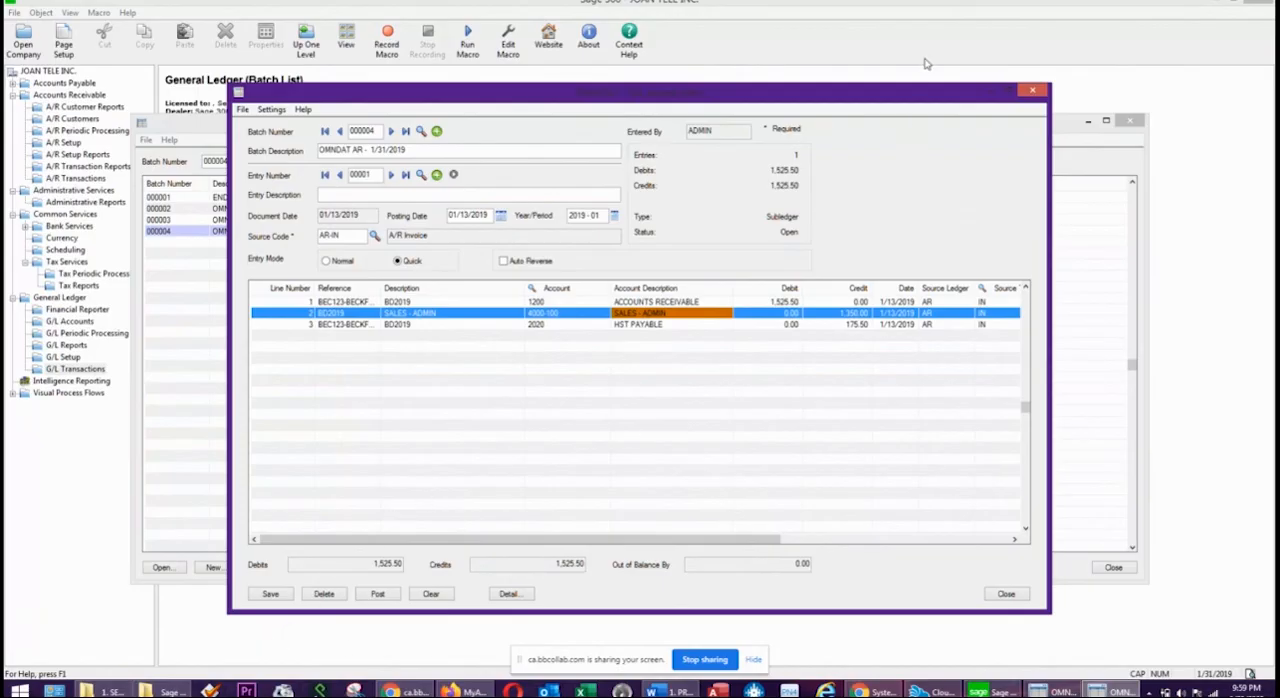
pyautogui.click(1029, 92)
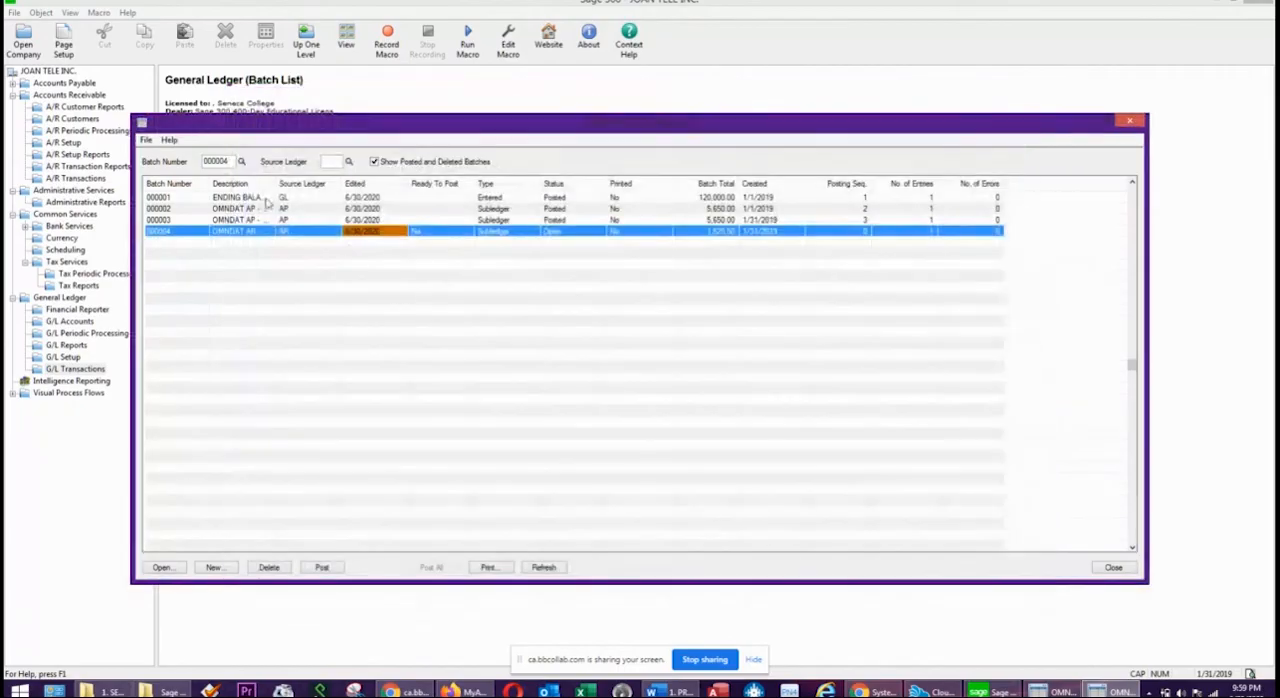
# Post General Ledger batch 000004 and dismiss the posting message.
pyautogui.click(321, 567)
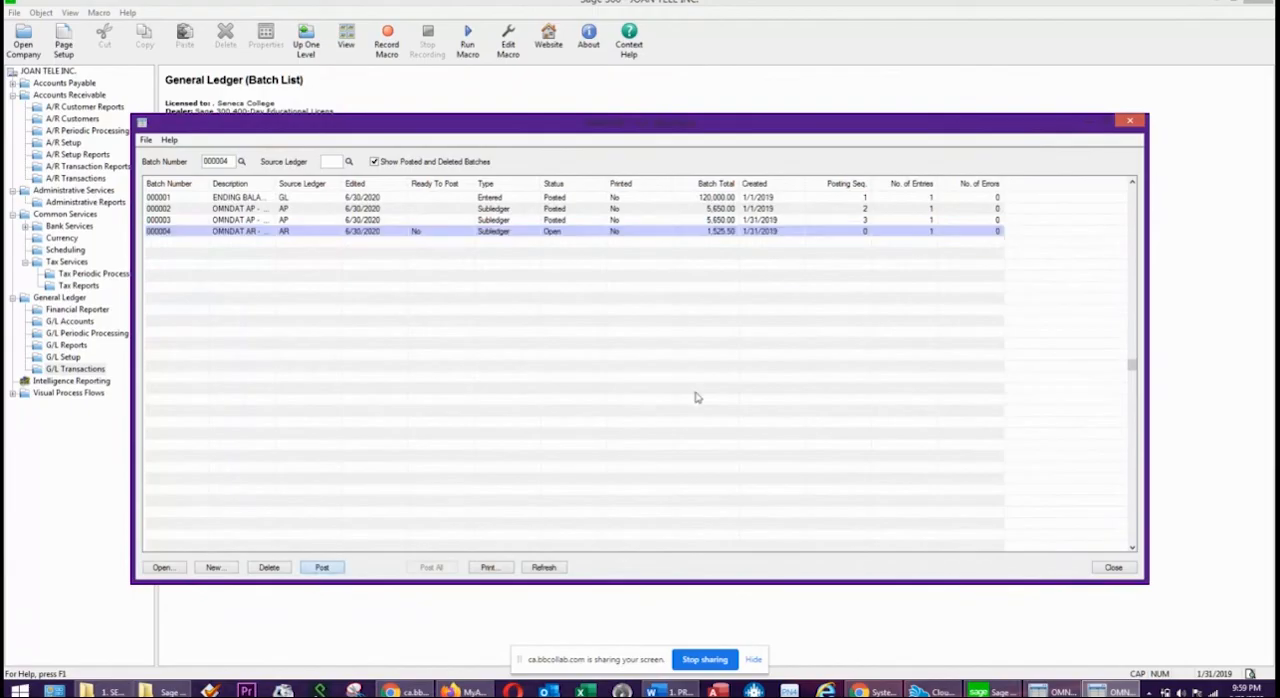
pyautogui.click(700, 394)
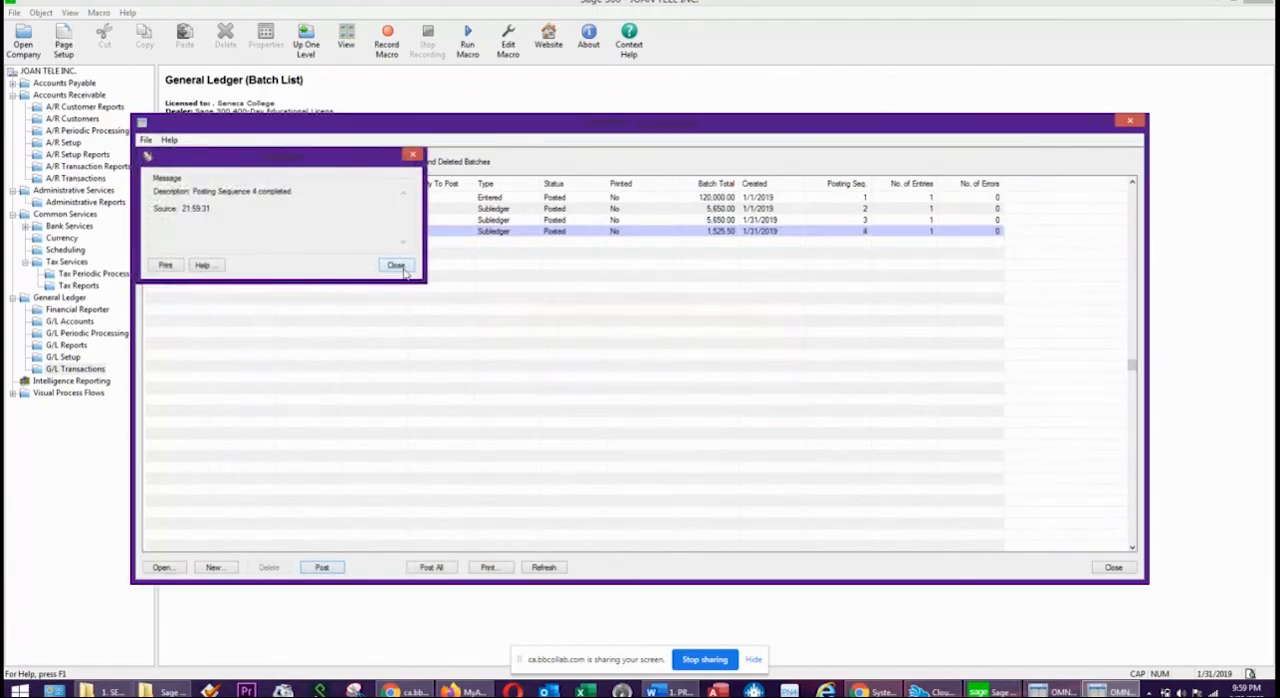
pyautogui.click(396, 265)
# Generate the General Ledger trial balance for year/period 2019 - 01 sorted by account number and examine the account balances, including HST PAYABLE.
pyautogui.click(76, 345)
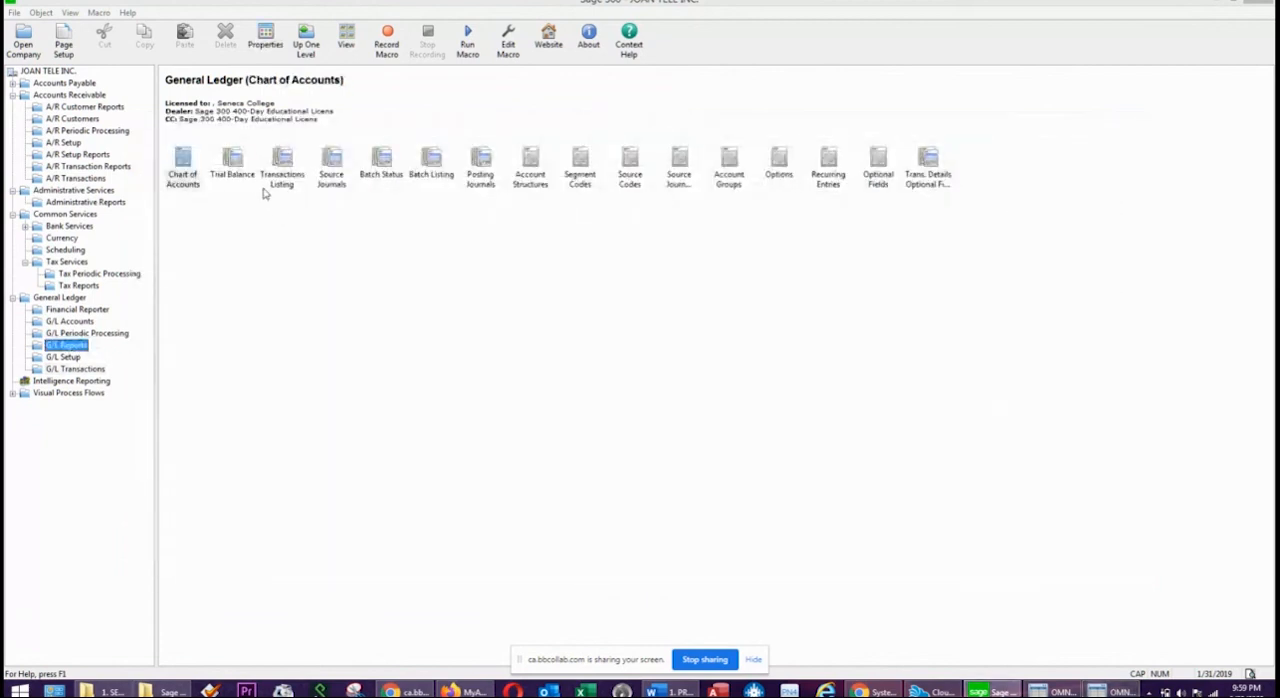
pyautogui.doubleClick(248, 170)
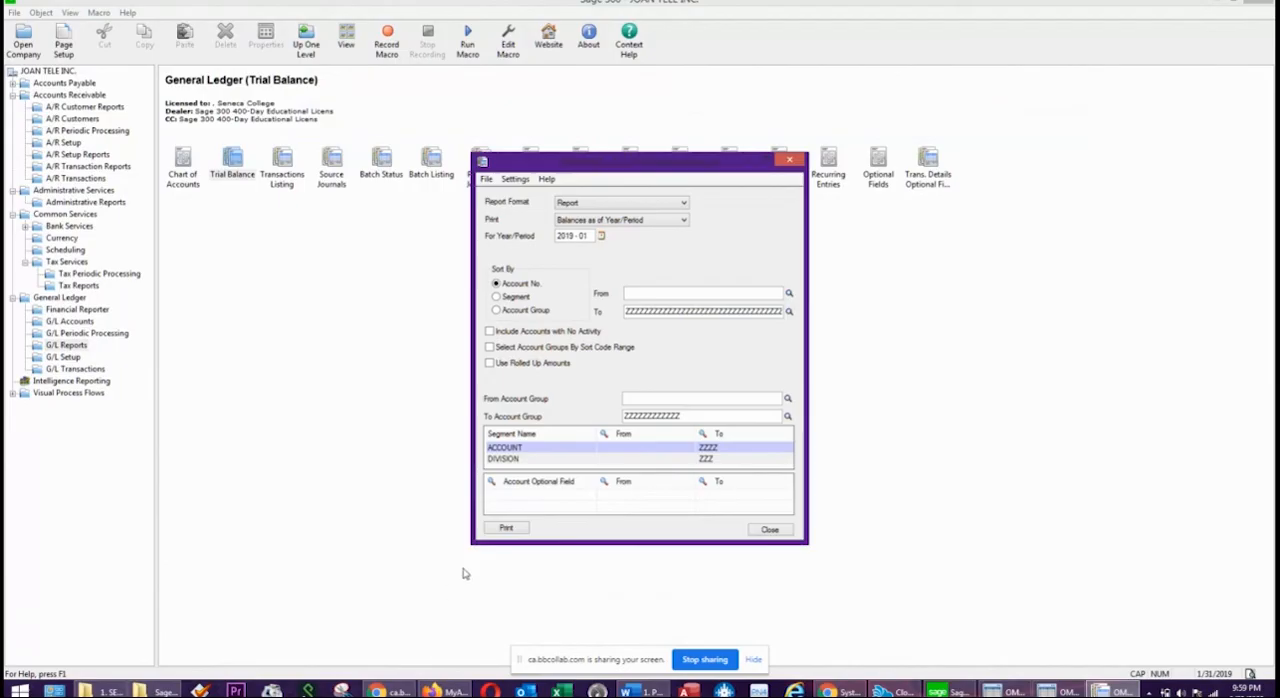
pyautogui.click(506, 527)
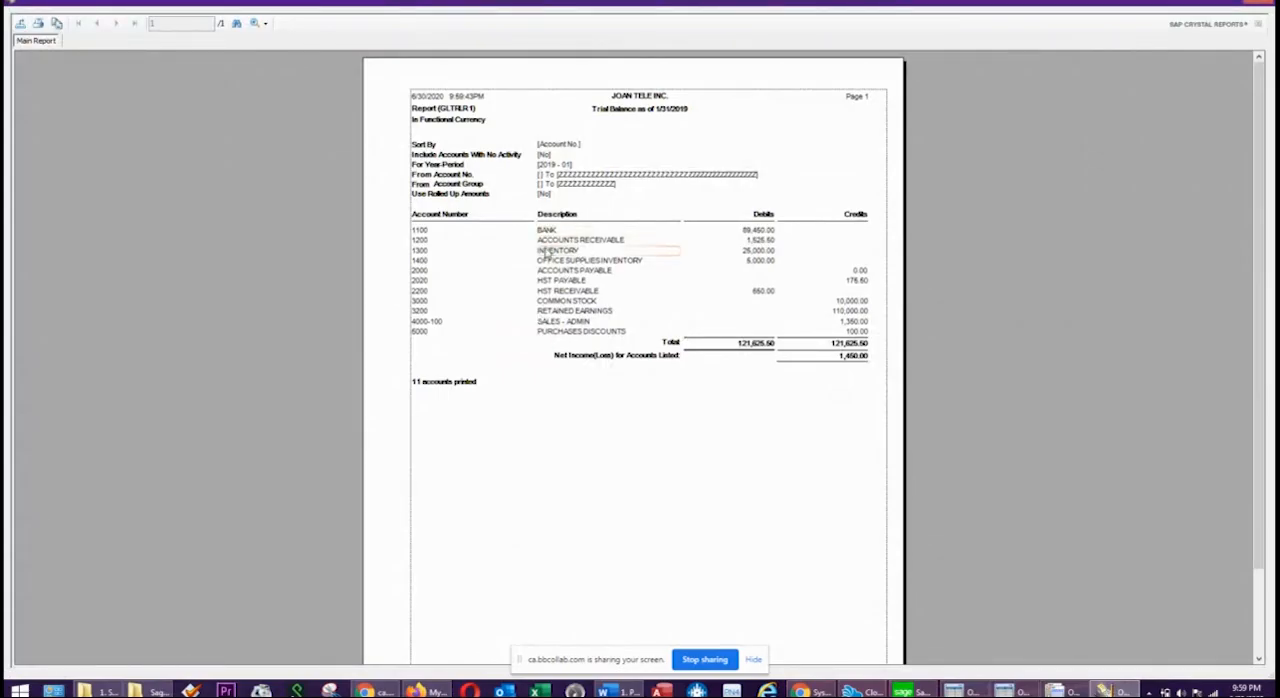
pyautogui.click(546, 284)
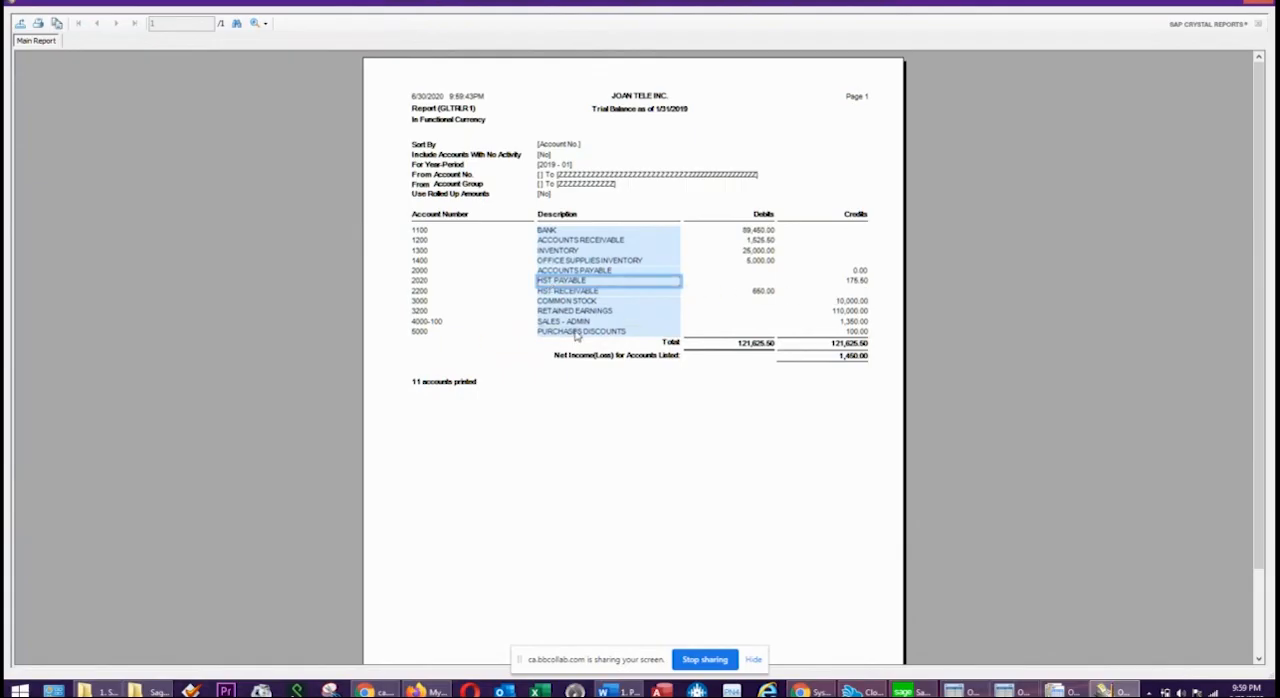
# Check the SALES - ADMIN and ACCOUNTS RECEIVABLE lines of the trial balance and close the report.
pyautogui.click(577, 323)
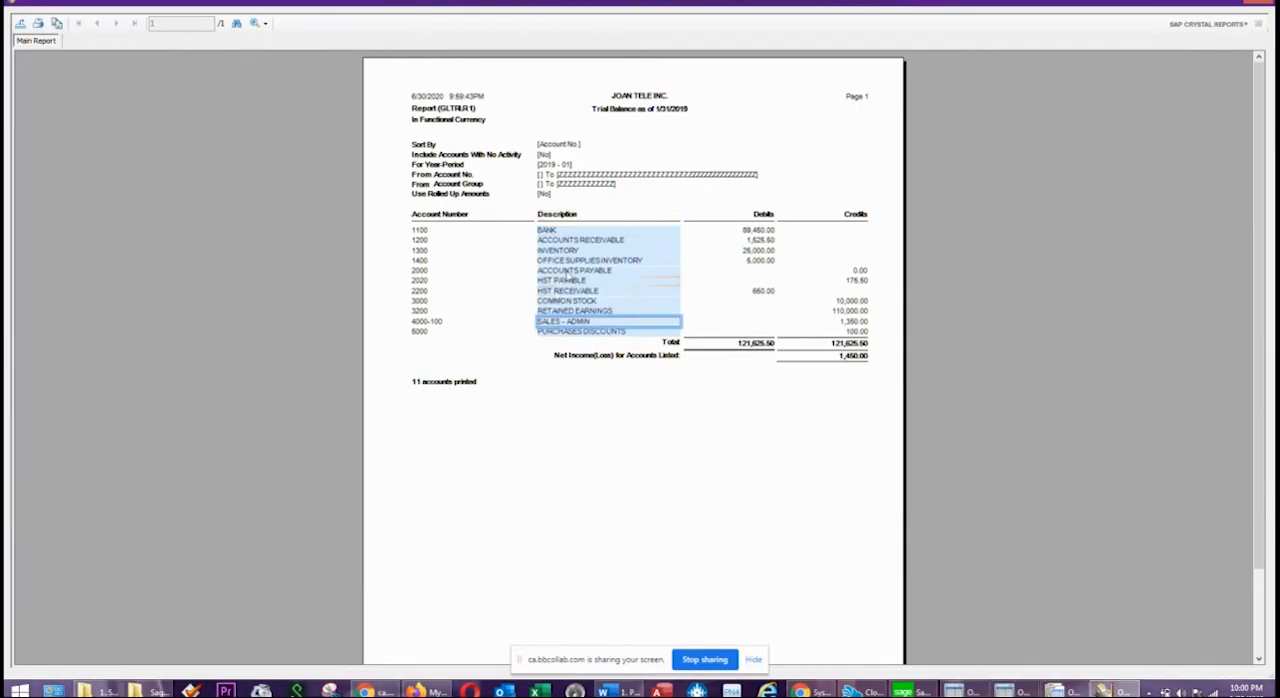
pyautogui.click(594, 242)
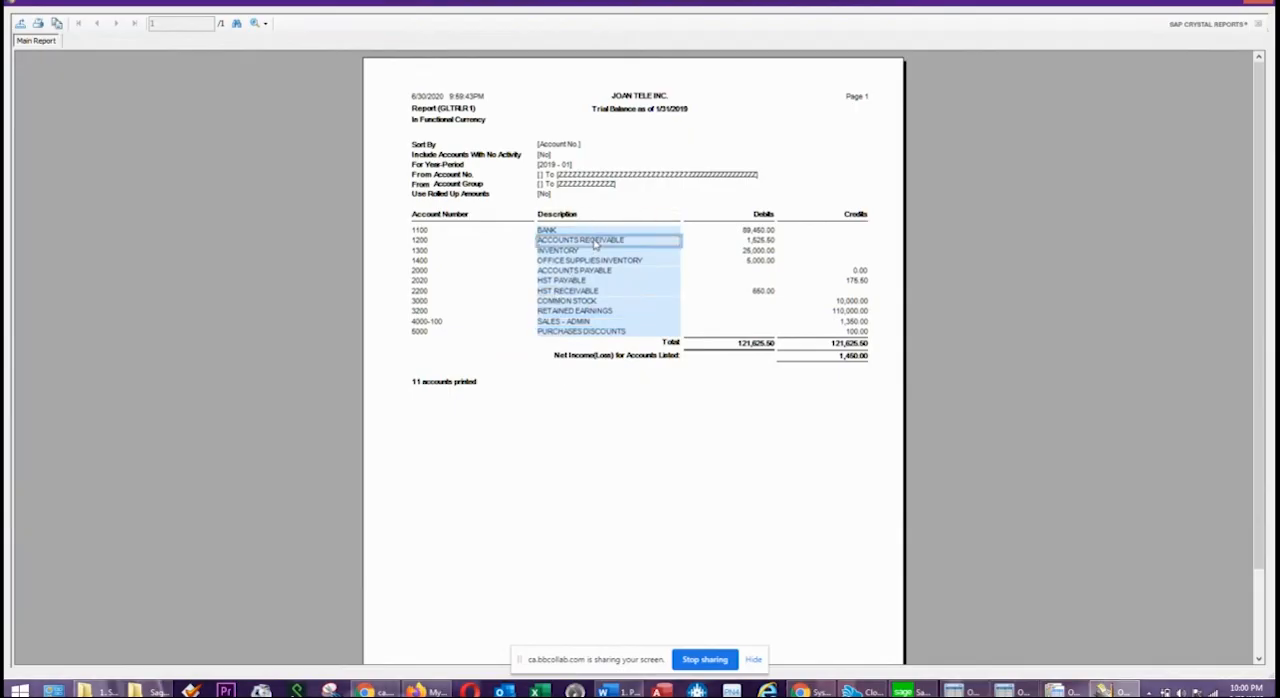
pyautogui.click(1257, 4)
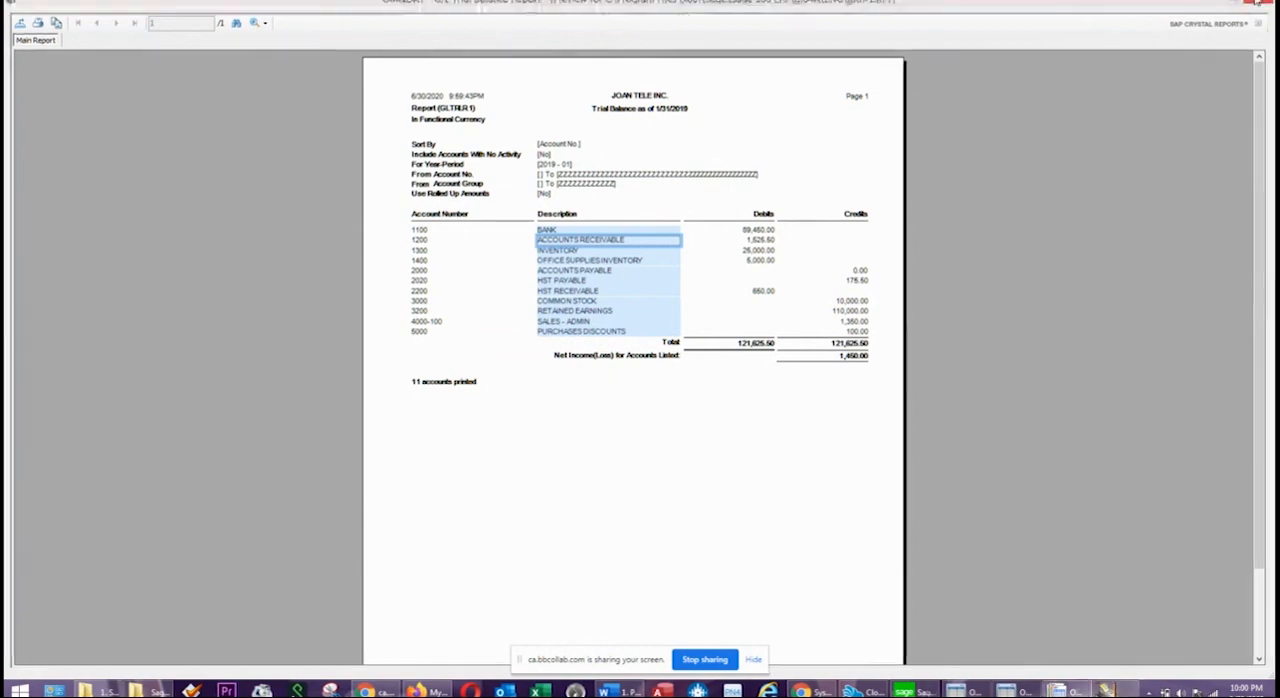
pyautogui.click(795, 160)
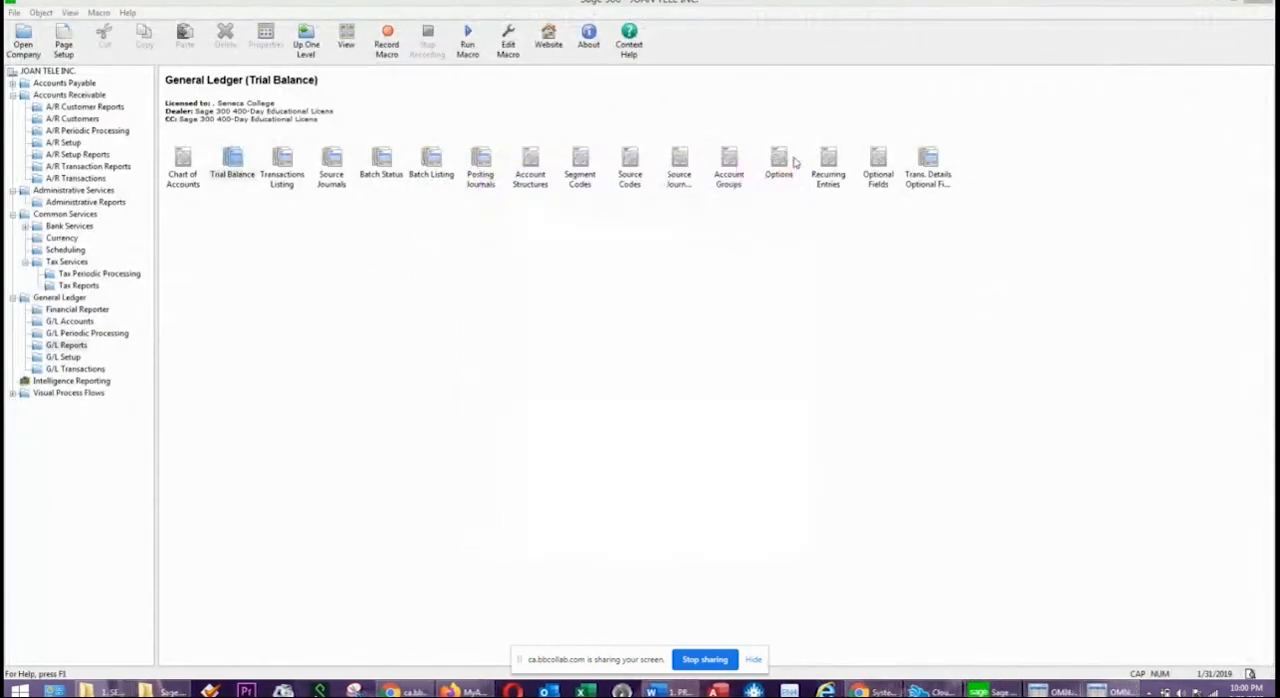
# Read the practice exercise's instructions in Word for the January 30, 2019 Beckford Inc. receipt, and return to Sage 300.
pyautogui.scroll(-3, 1266, 370)
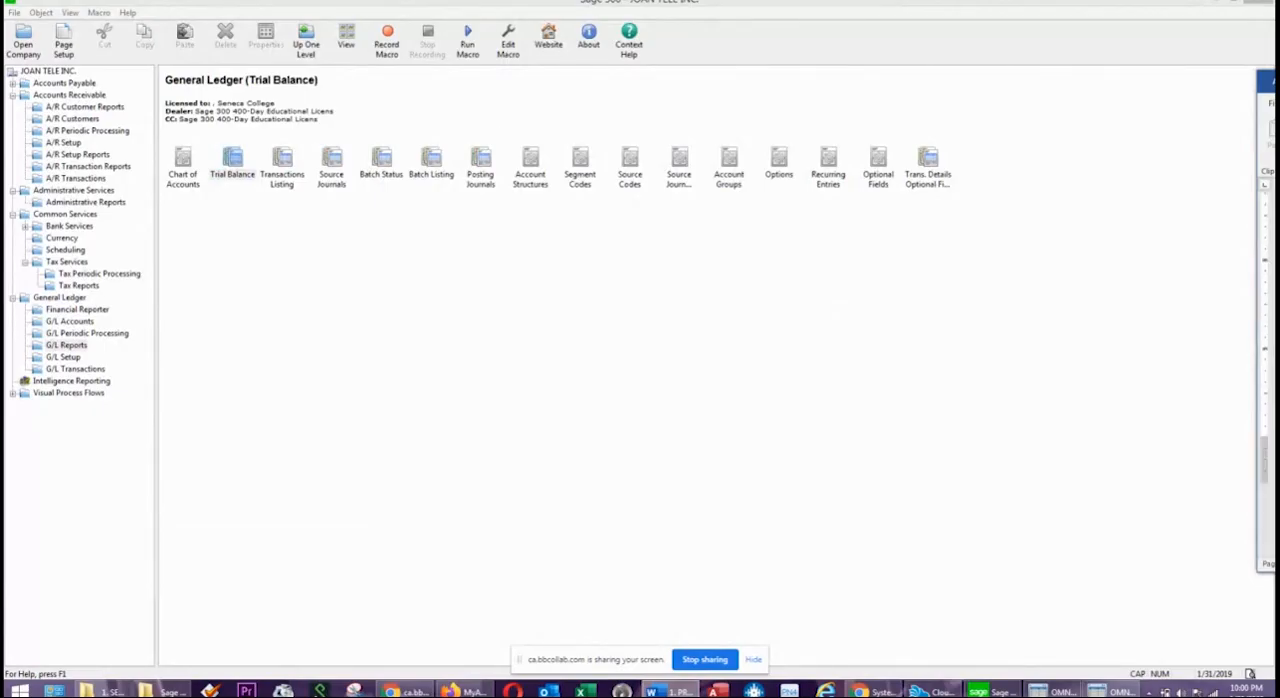
pyautogui.moveTo(1266, 80); pyautogui.dragTo(110, 121)
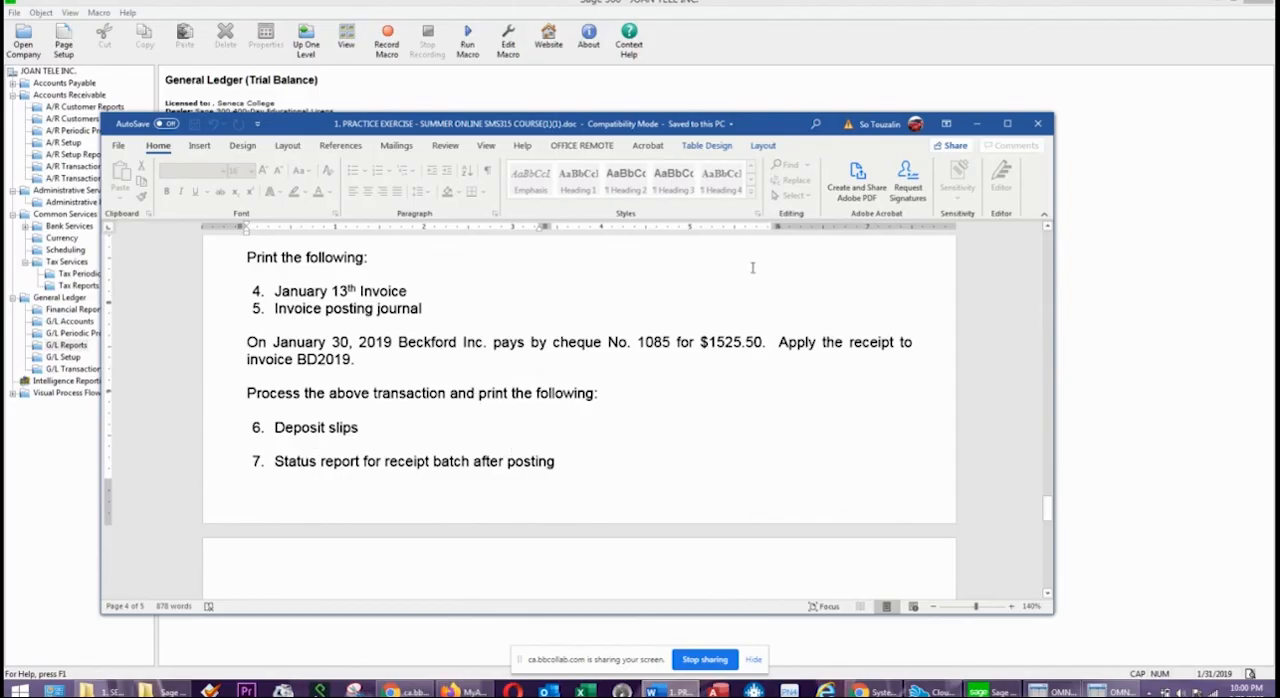
pyautogui.moveTo(766, 127); pyautogui.dragTo(1279, 123)
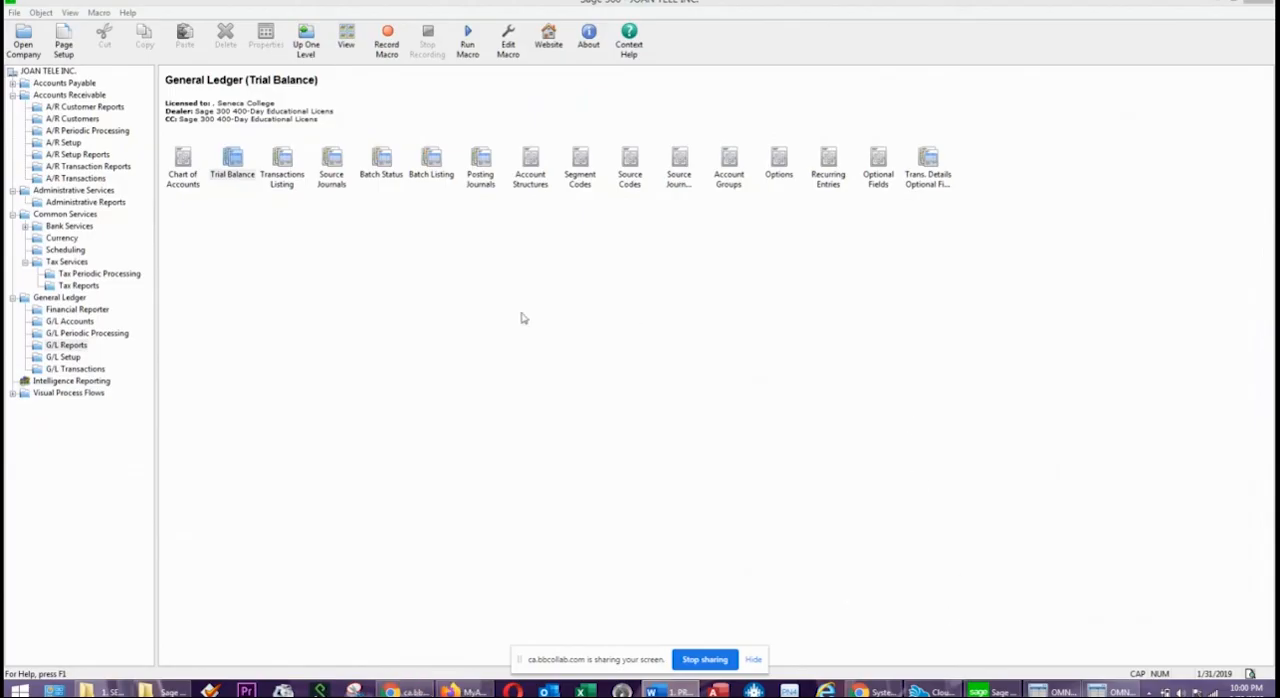
# Create a new Accounts Receivable receipt batch with the description RECEIPT JAN 2019.
pyautogui.click(87, 179)
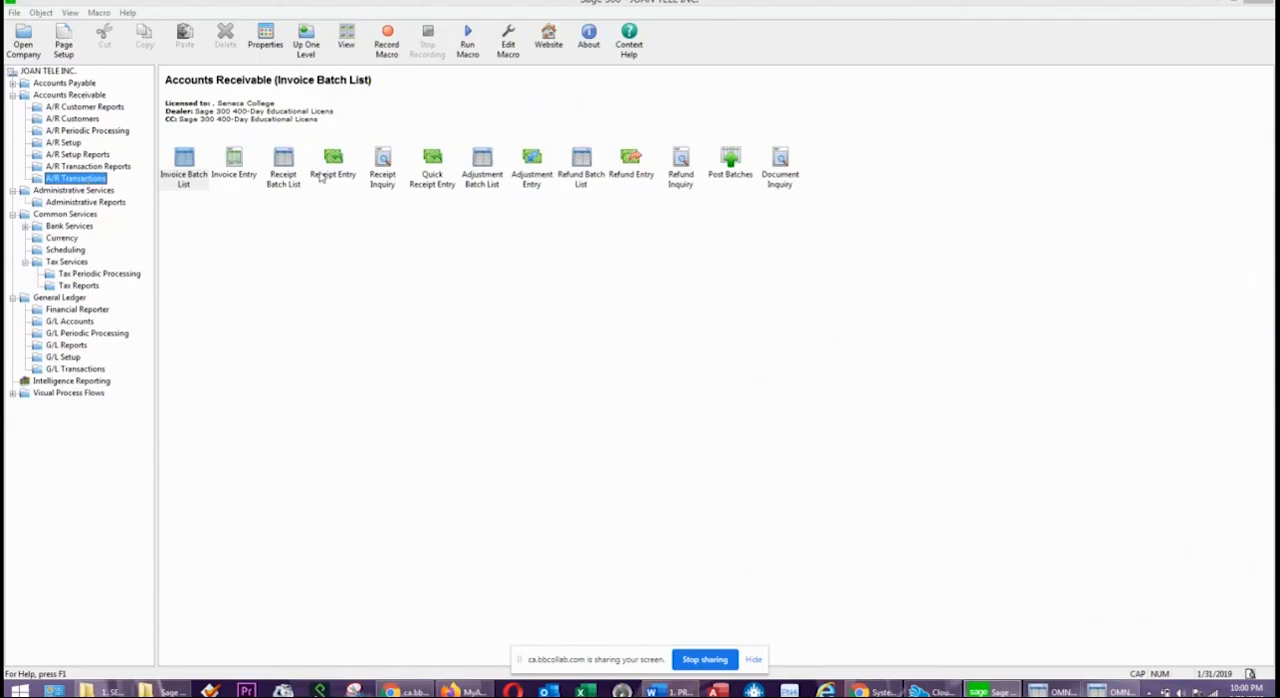
pyautogui.click(285, 172)
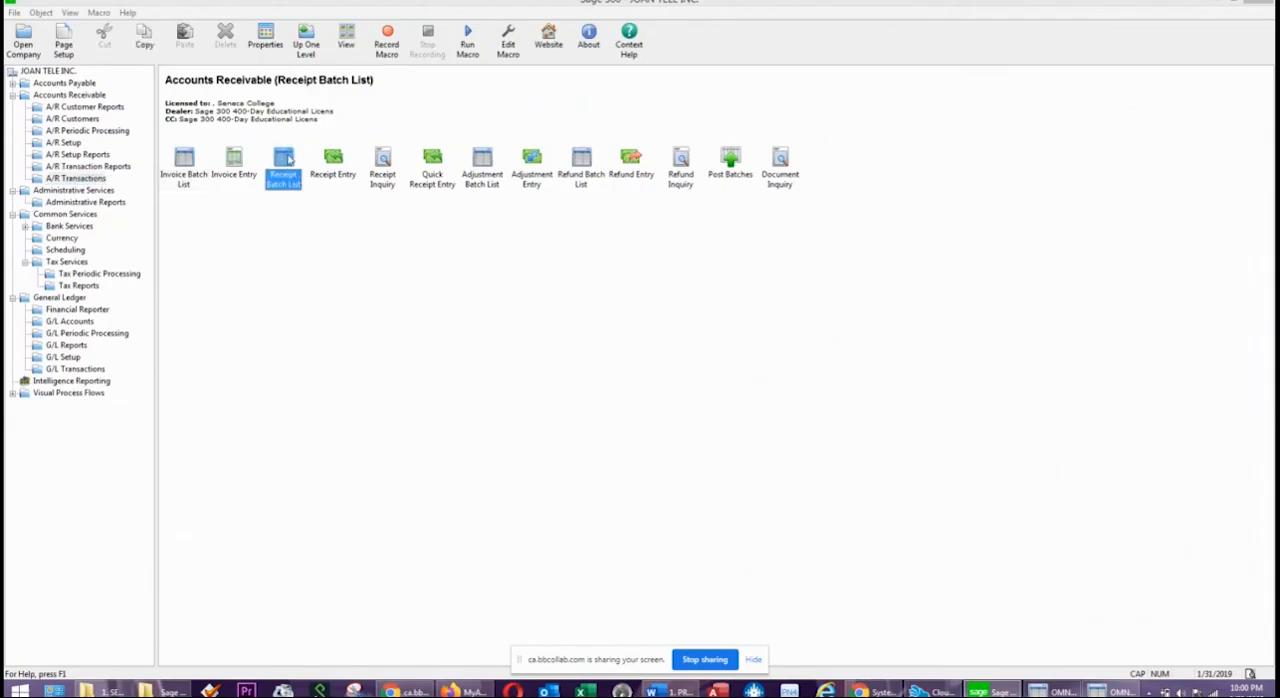
pyautogui.doubleClick(286, 172)
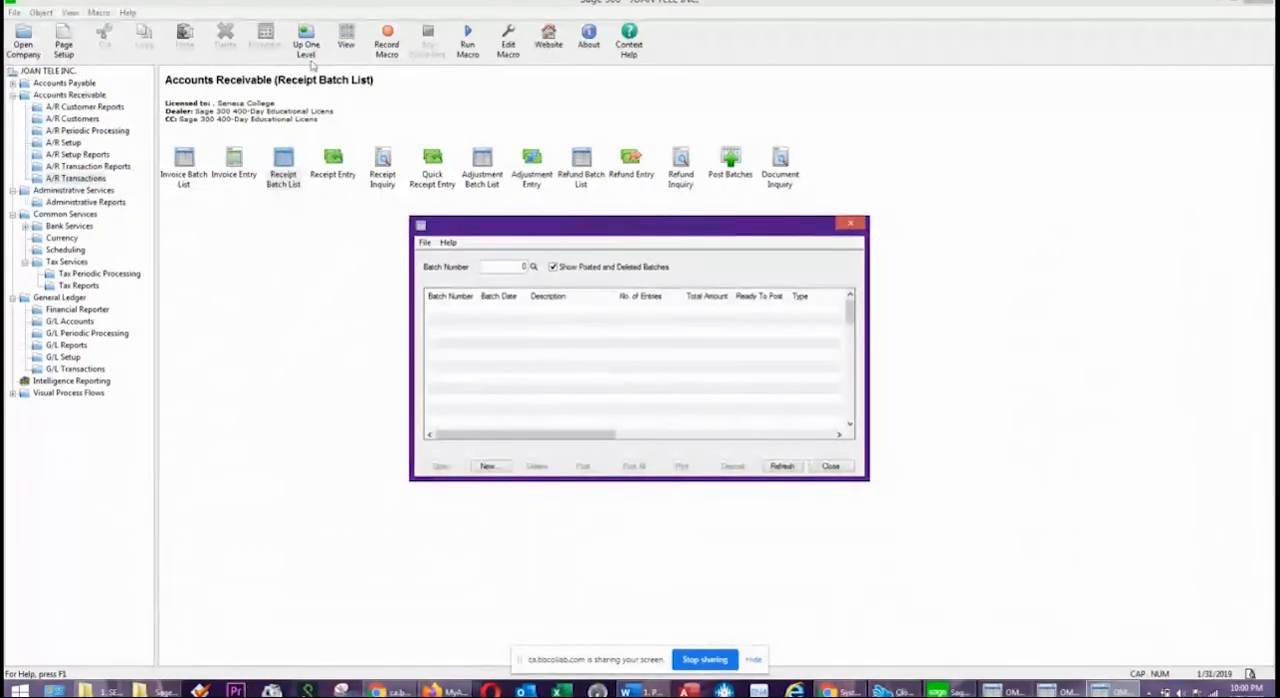
pyautogui.click(488, 466)
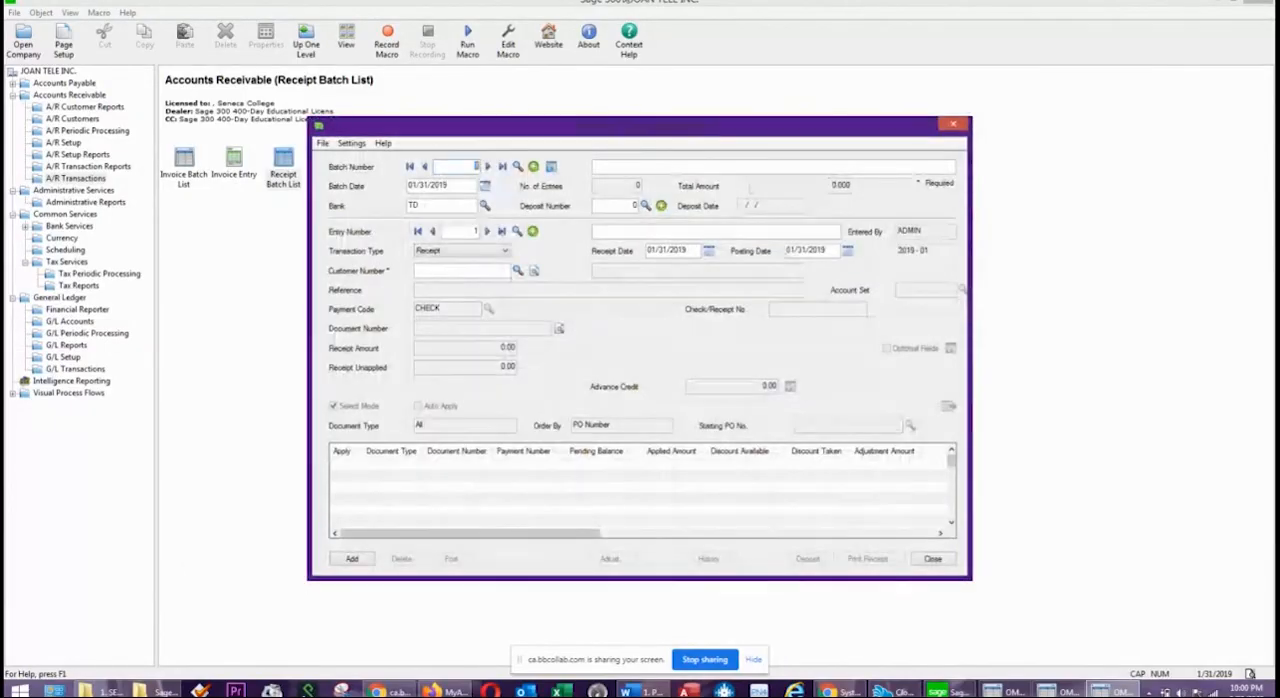
pyautogui.click(621, 166)
pyautogui.write('RECEIPTS')
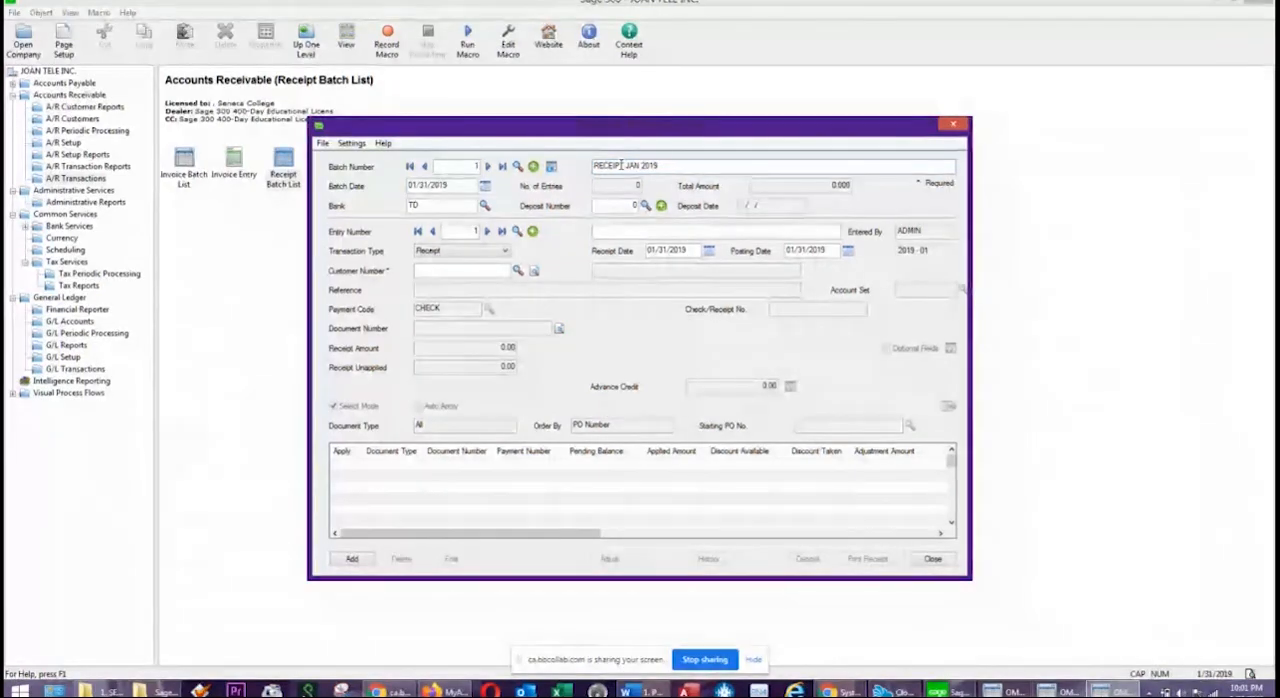
# Keep the entry's transaction type as Receipt, with receipt date 01/30/2019 and BECKFORD INC as the customer.
pyautogui.click(447, 252)
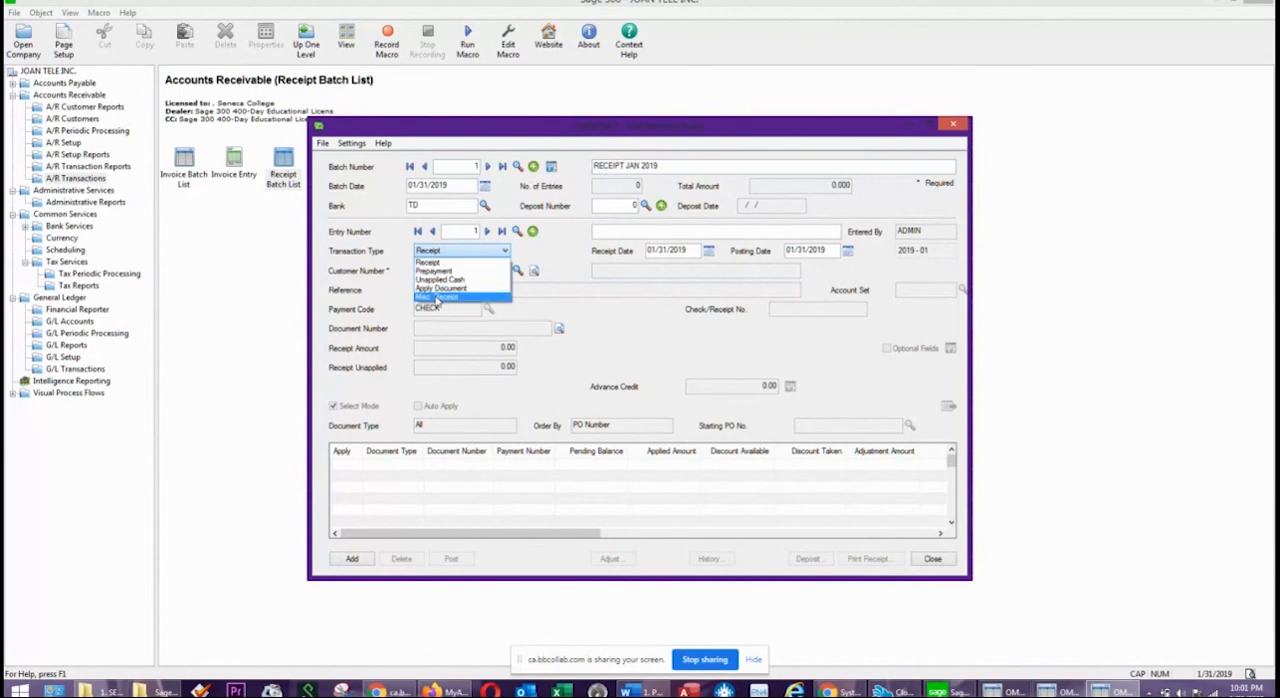
pyautogui.click(559, 249)
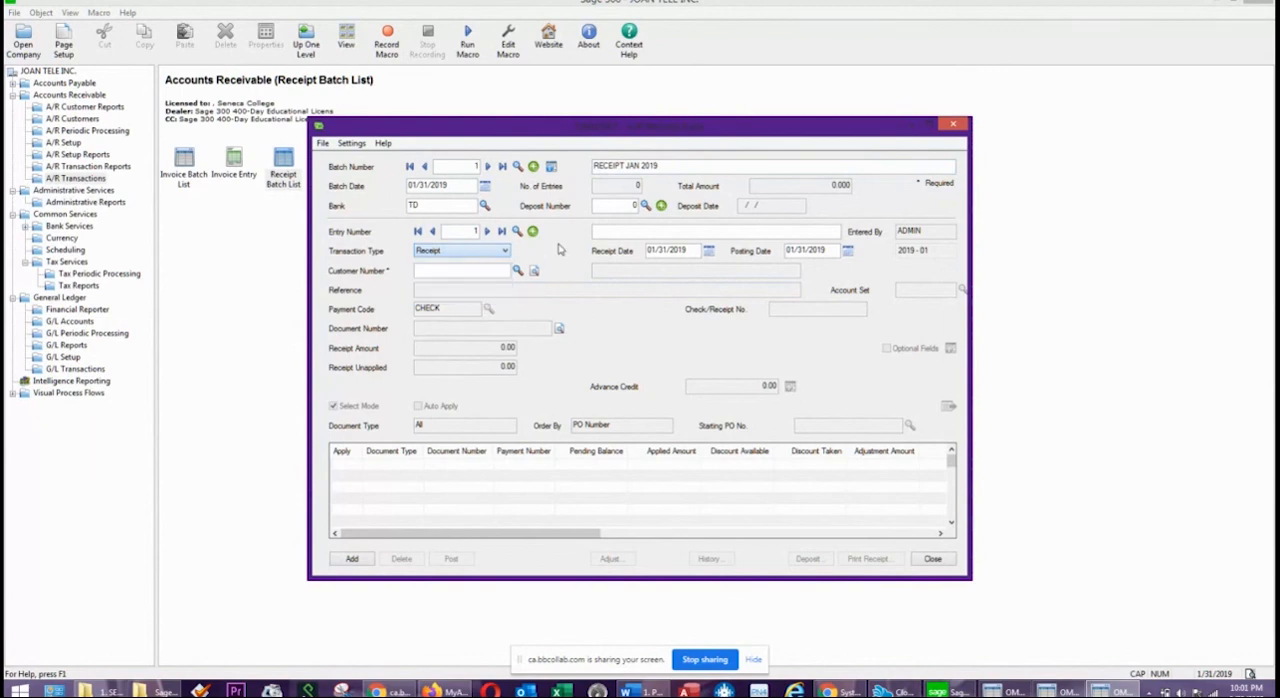
pyautogui.click(708, 250)
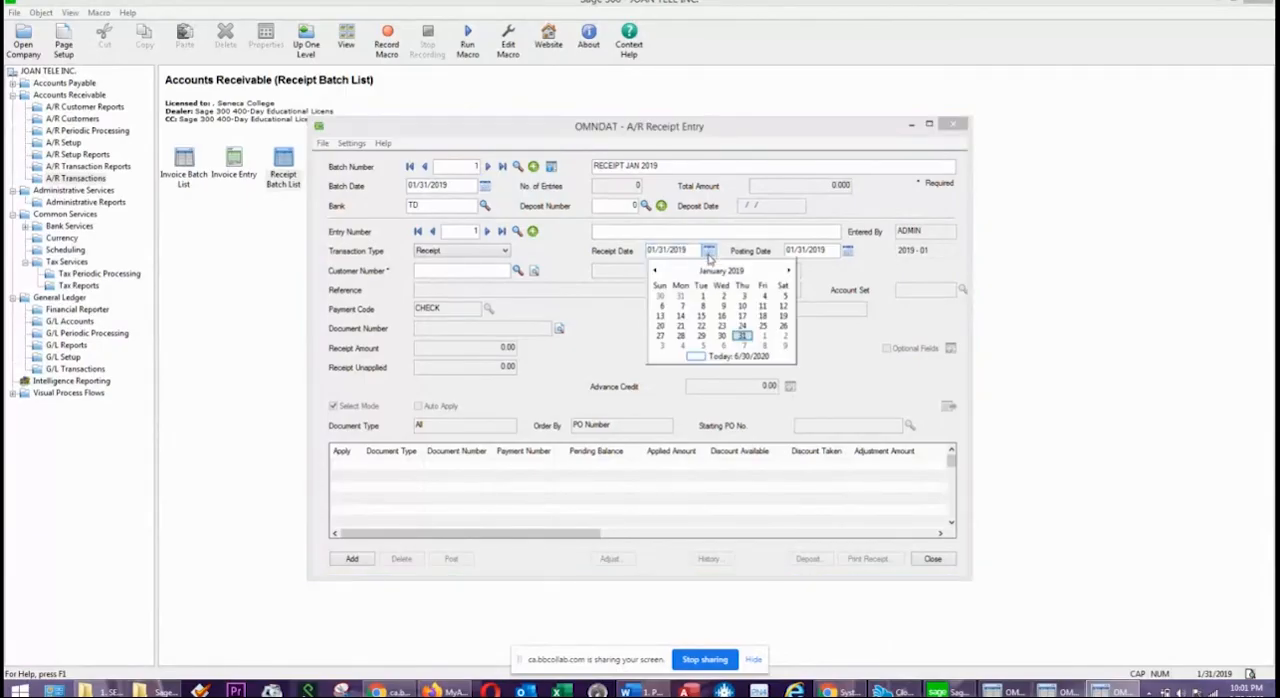
pyautogui.click(723, 336)
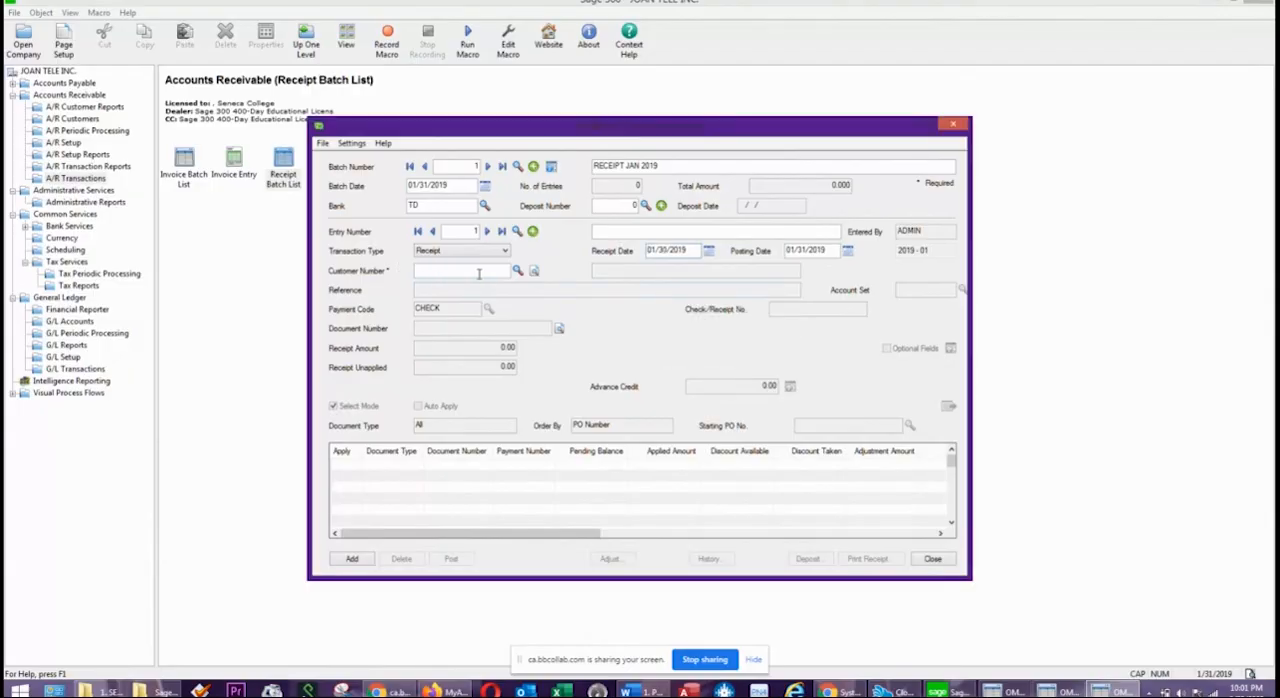
pyautogui.click(517, 270)
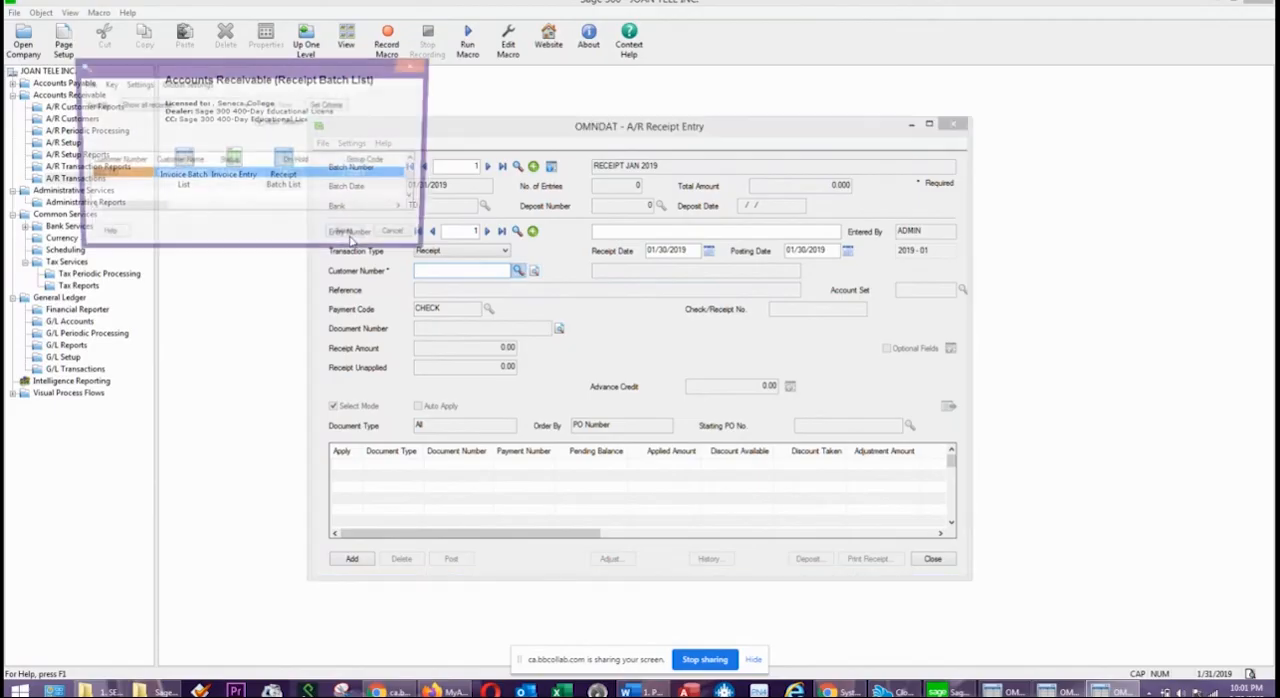
pyautogui.doubleClick(199, 178)
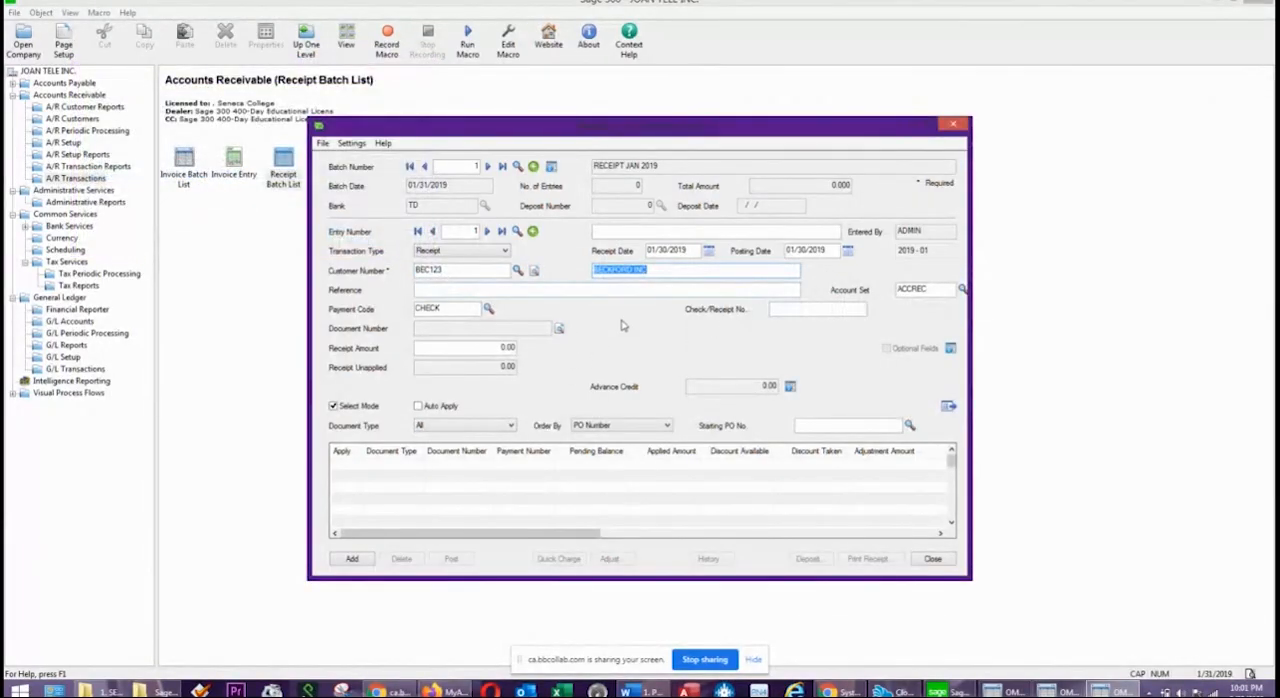
pyautogui.click(690, 277)
# Enter check number 1085 and a receipt amount of 1,525.50 for the BECKFORD INC receipt.
pyautogui.moveTo(634, 133); pyautogui.dragTo(564, 107)
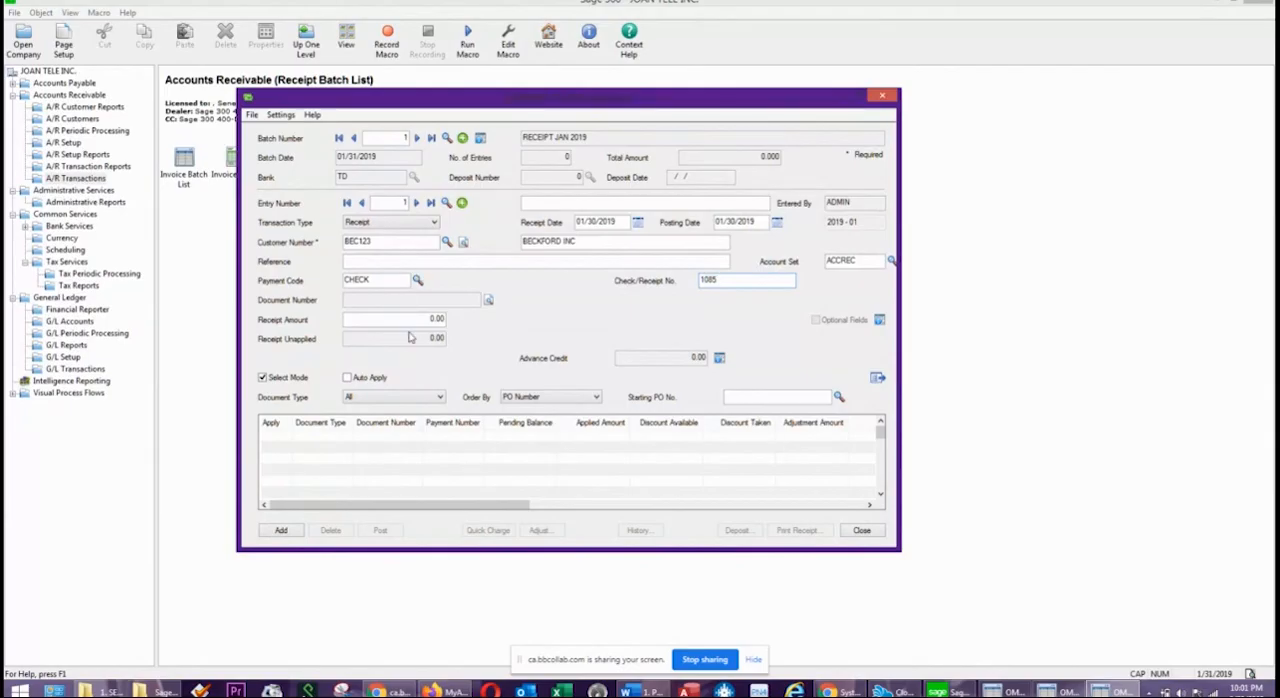
pyautogui.click(442, 319)
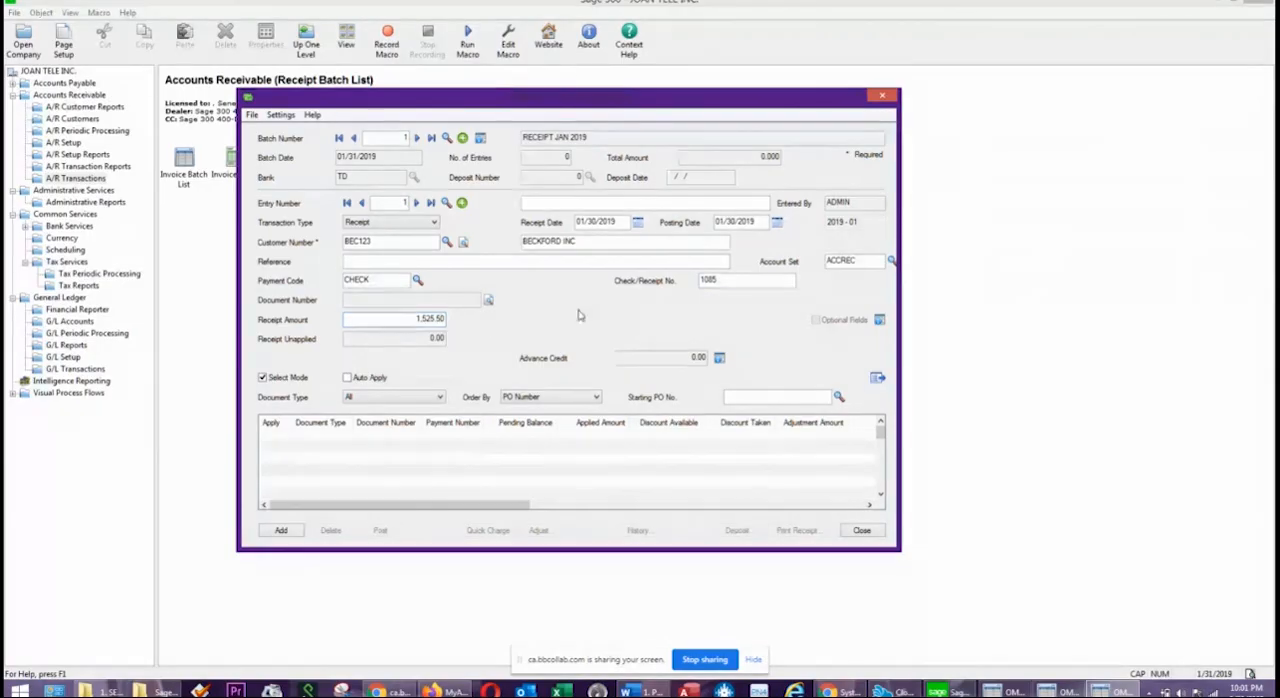
pyautogui.click(544, 442)
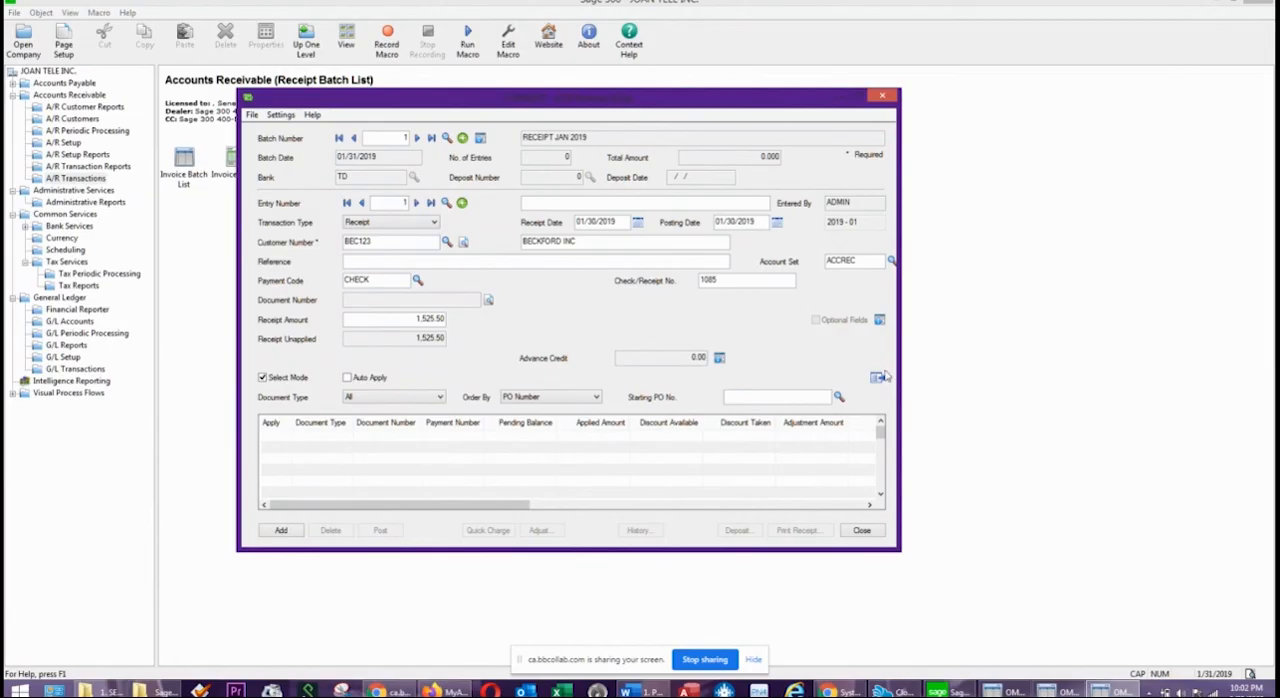
# Apply the receipt in full to invoice BD2019, add the entry to the batch and close receipt entry.
pyautogui.click(877, 379)
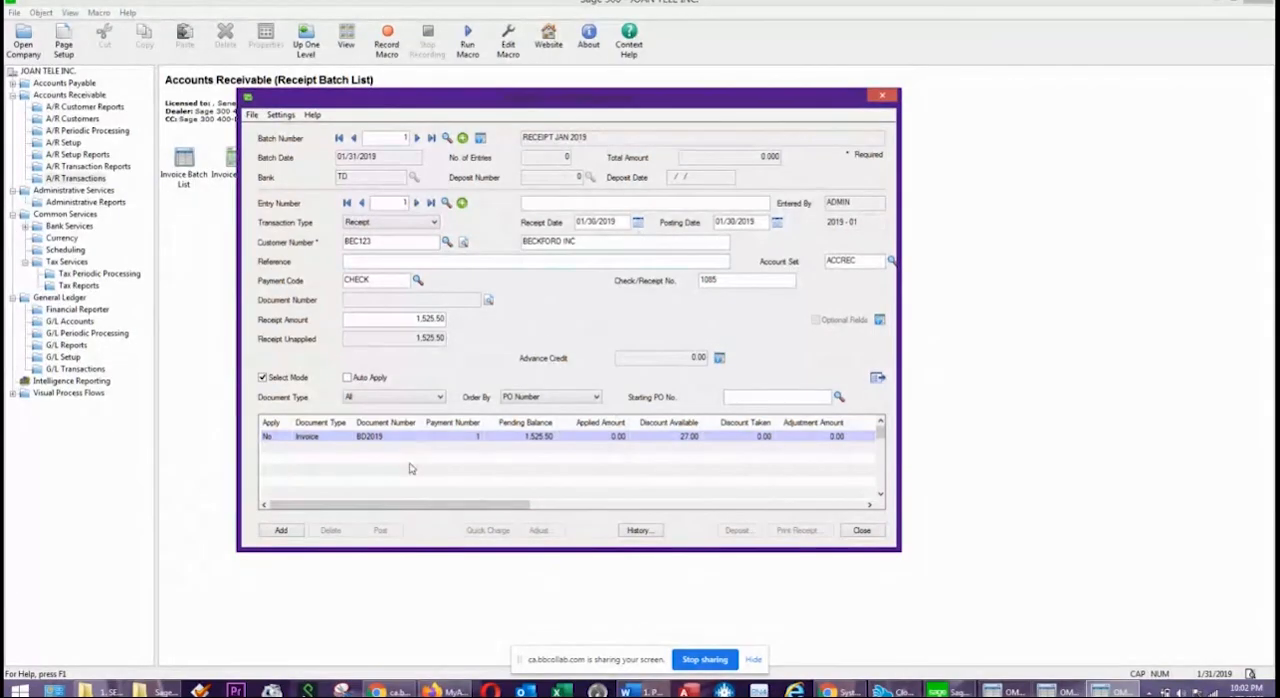
pyautogui.click(274, 438)
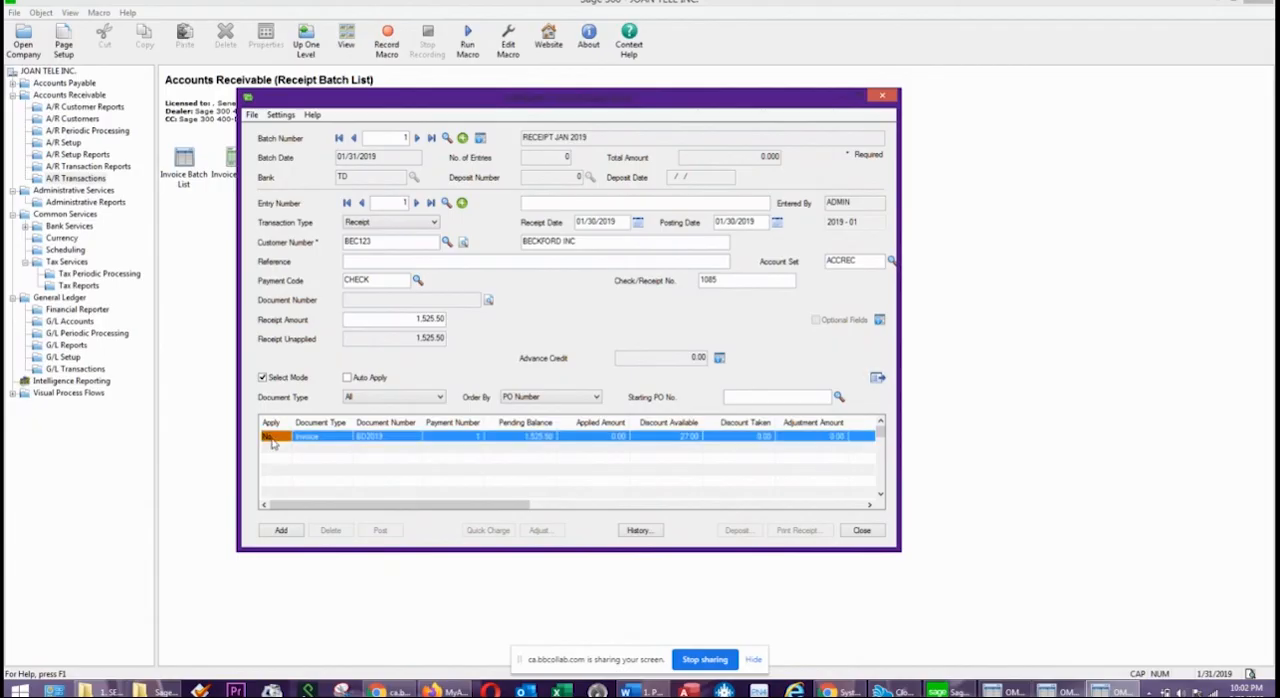
pyautogui.doubleClick(272, 438)
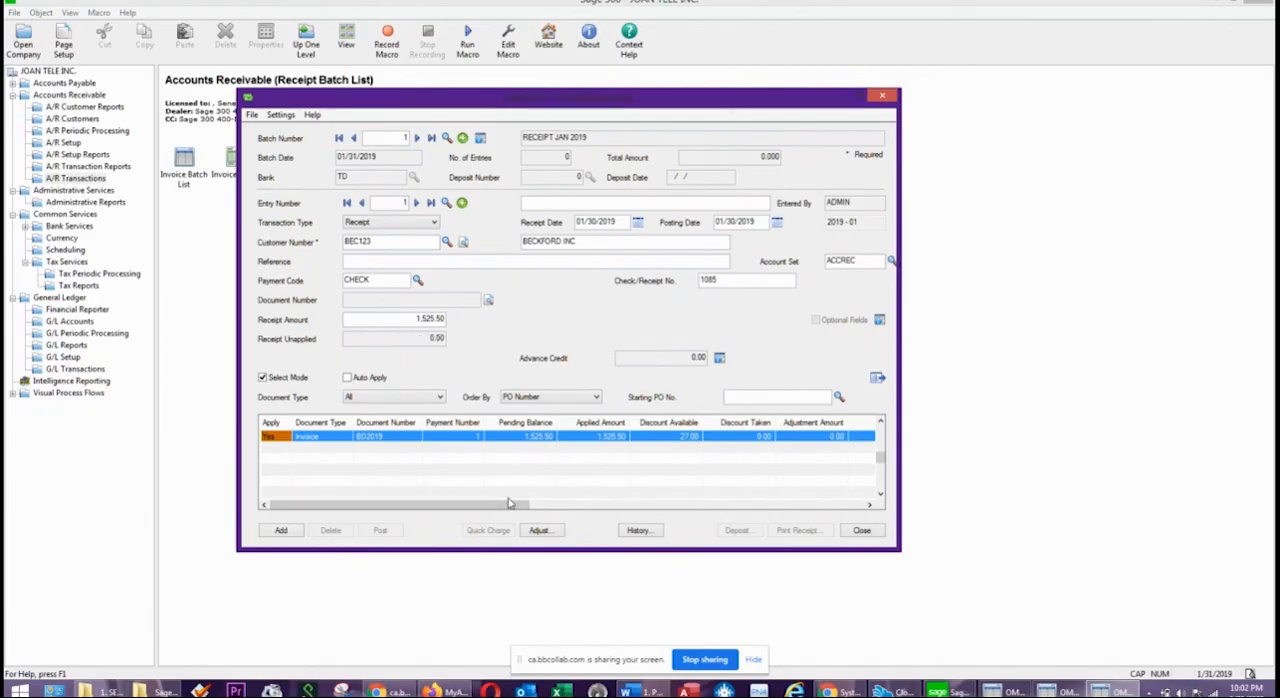
pyautogui.moveTo(508, 507)
pyautogui.mouseDown()
pyautogui.moveTo(813, 502)
pyautogui.moveTo(517, 505)
pyautogui.mouseUp()
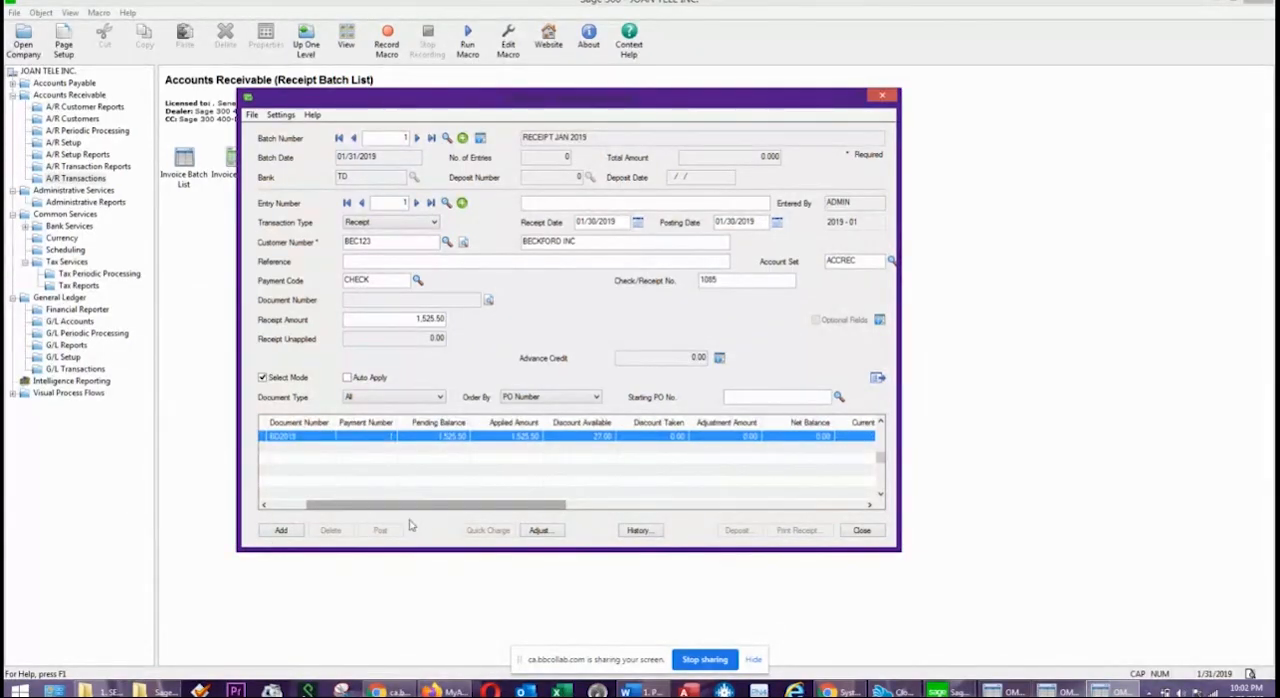
pyautogui.click(286, 538)
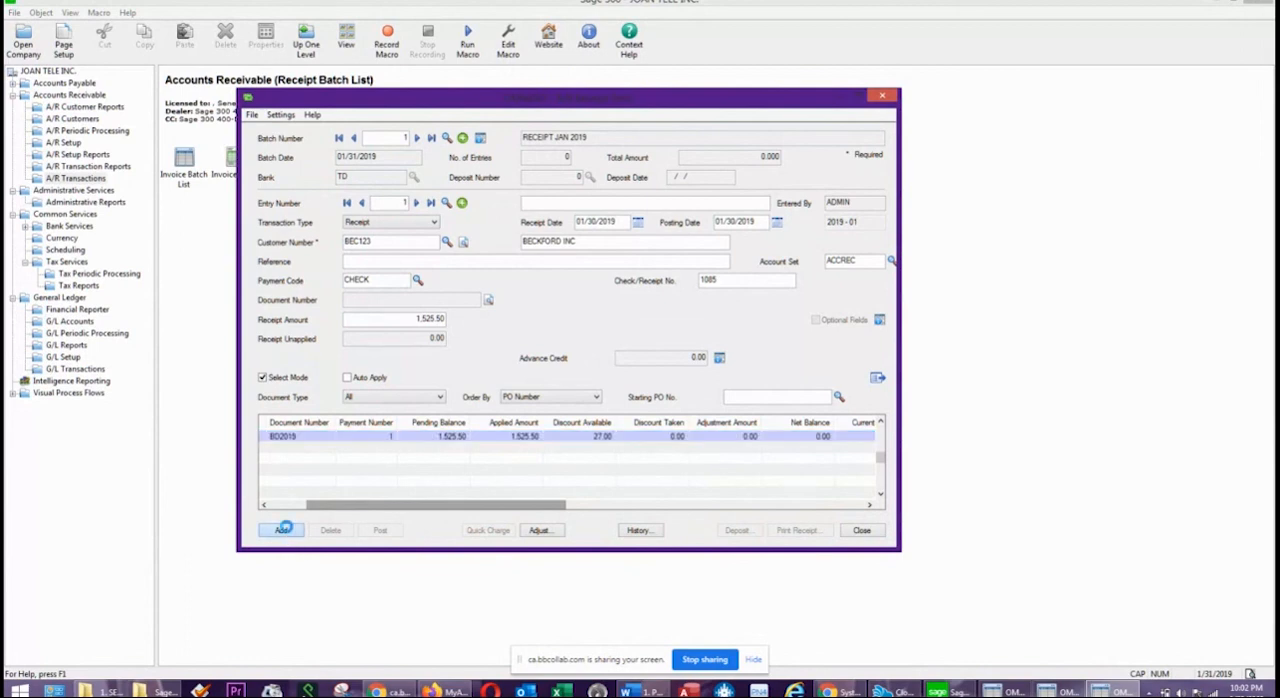
pyautogui.click(863, 531)
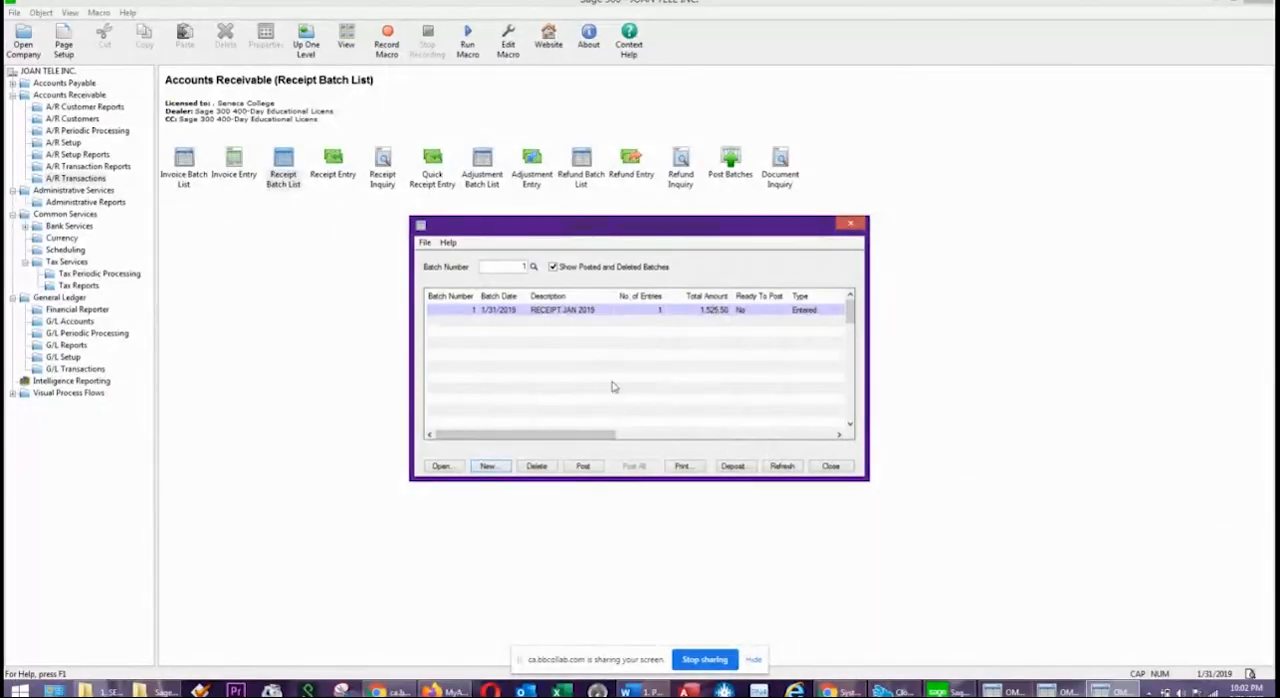
# Try to post receipt batch 1 from the receipt batch list.
pyautogui.click(583, 468)
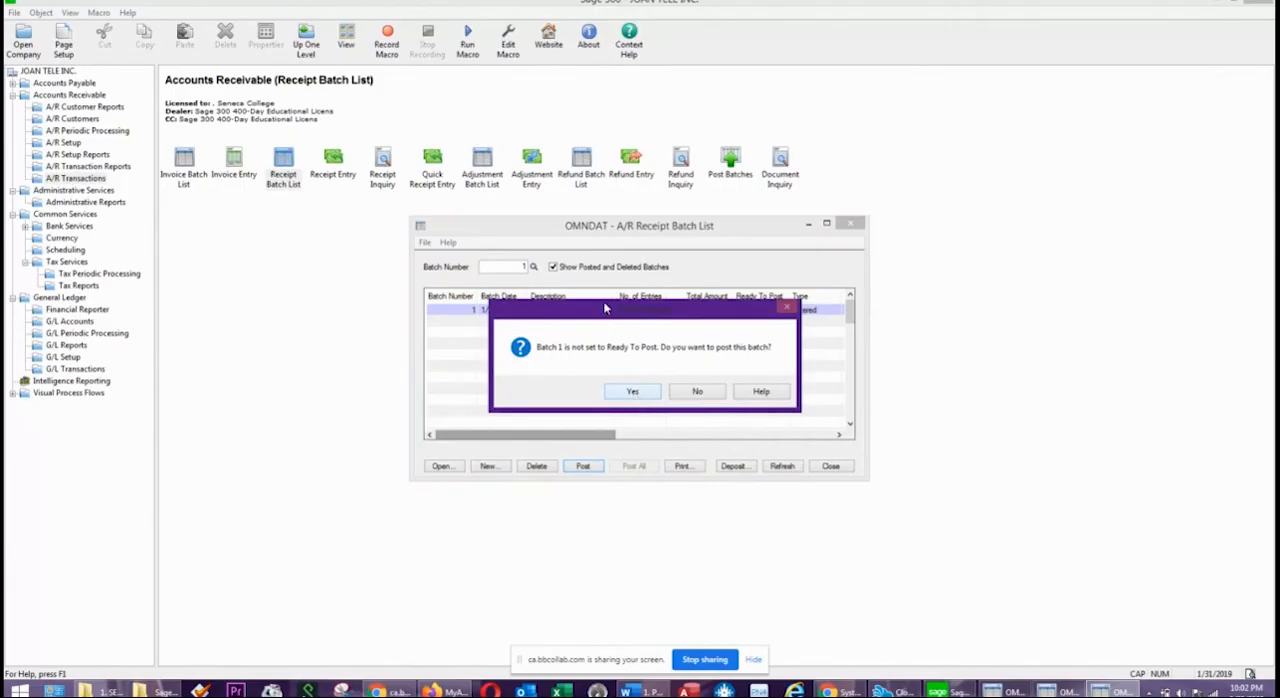
pyautogui.click(632, 393)
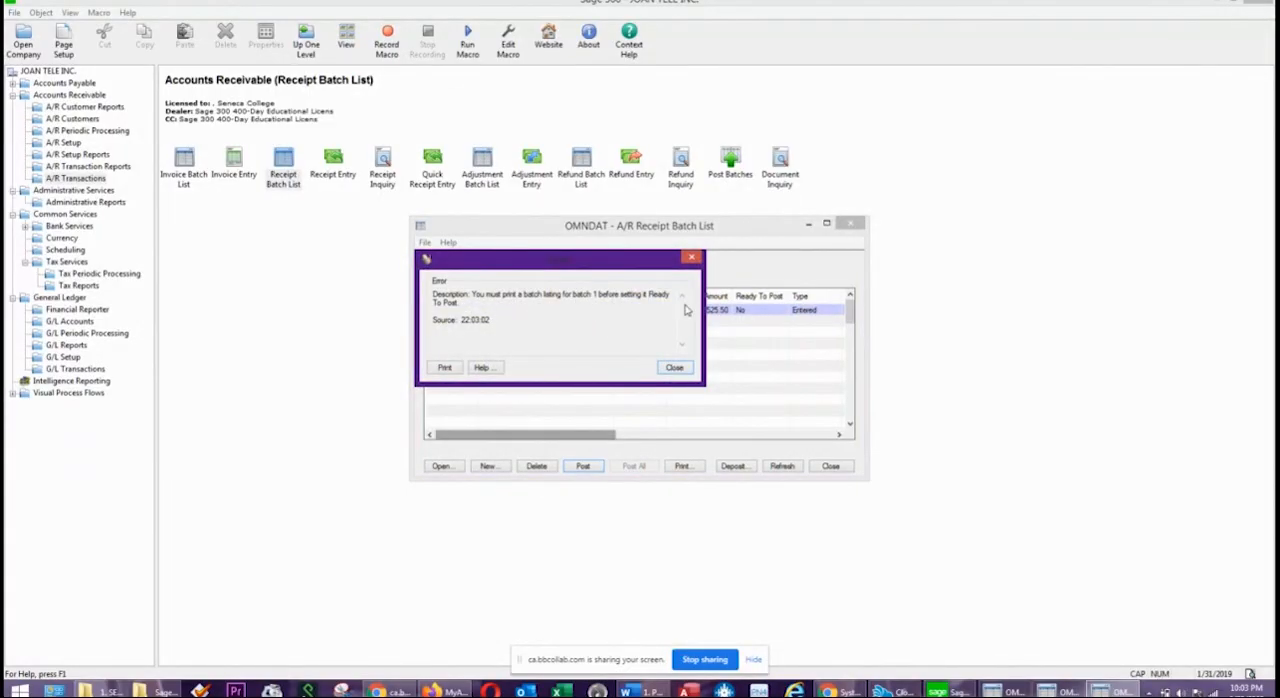
pyautogui.click(675, 369)
# Generate the A/R receipt batch listing for batch 1 dated 01/31/2019, review it and close the report.
pyautogui.click(684, 467)
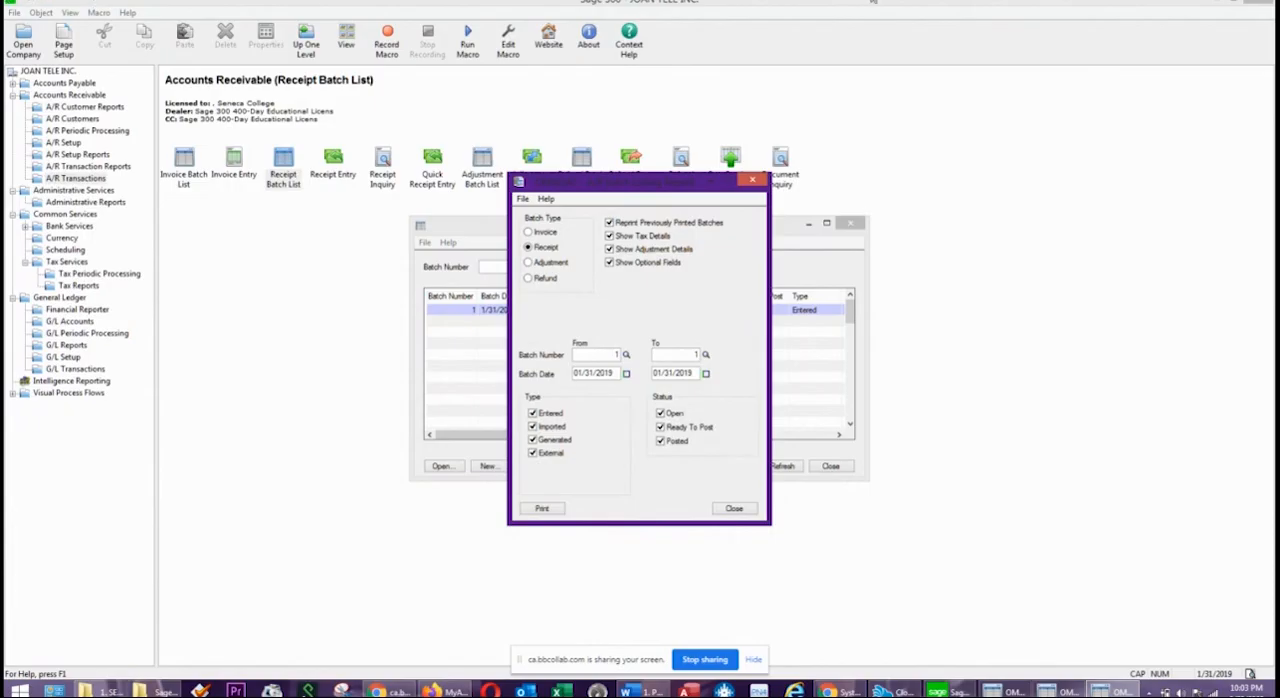
pyautogui.click(528, 512)
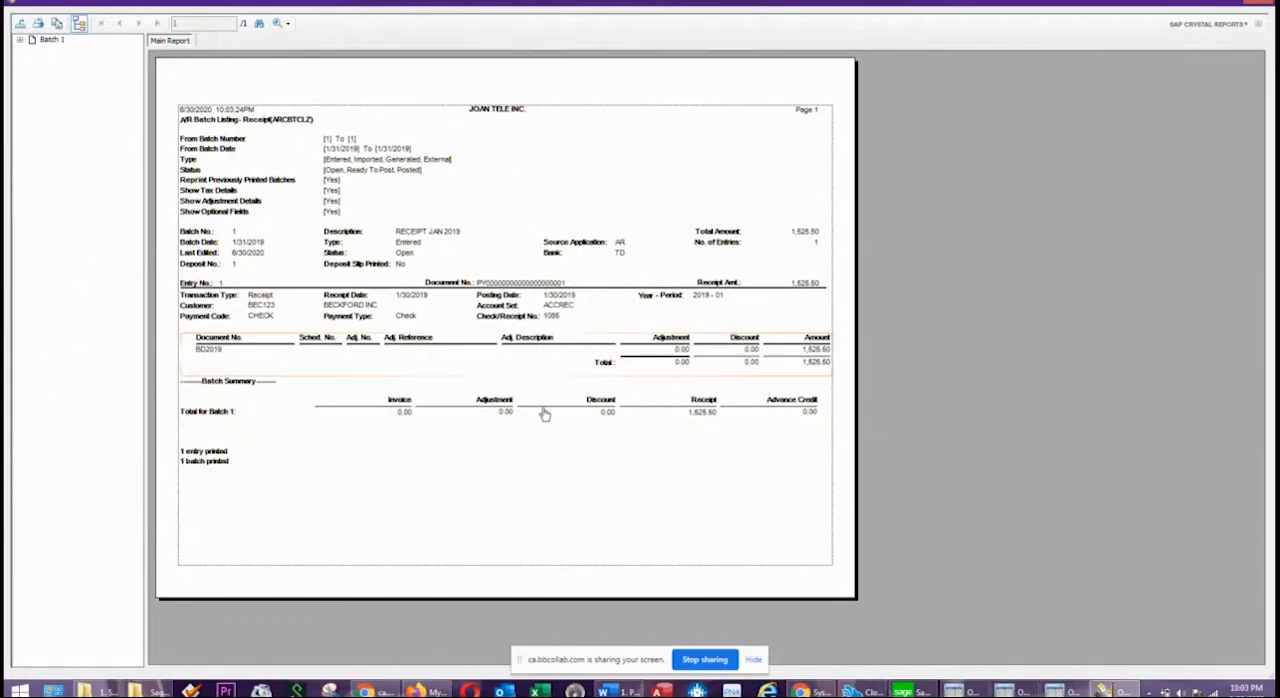
pyautogui.click(79, 23)
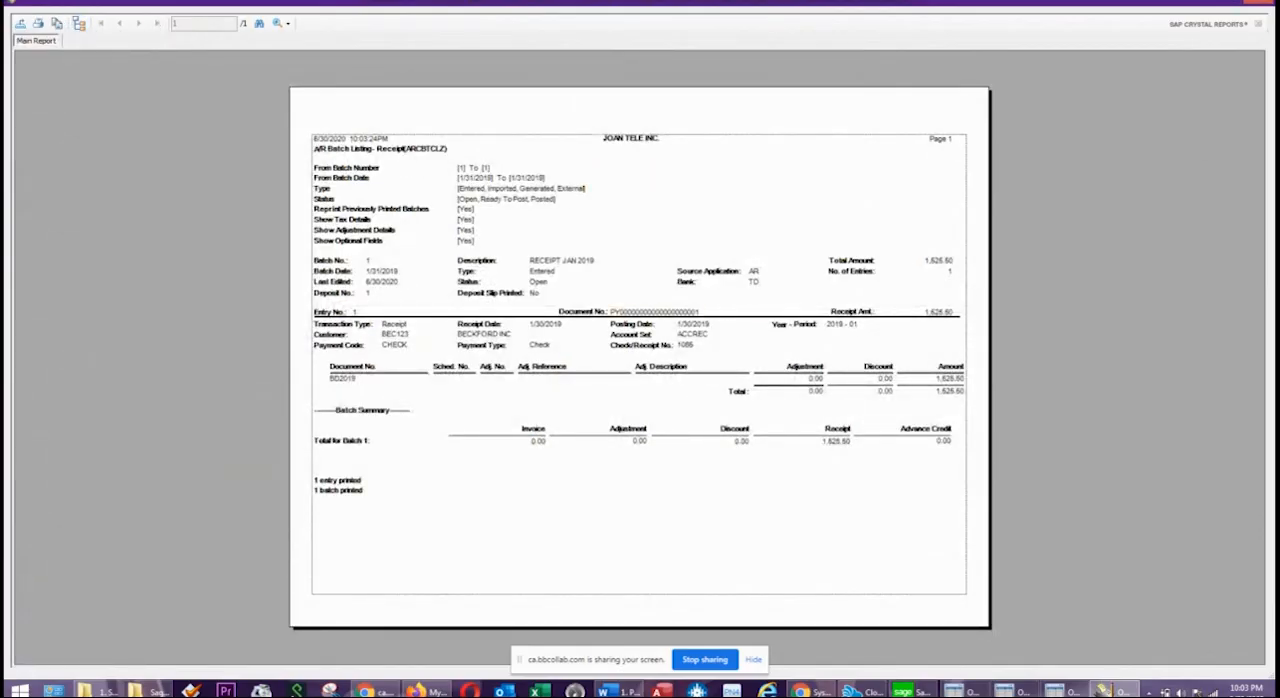
pyautogui.click(1262, 4)
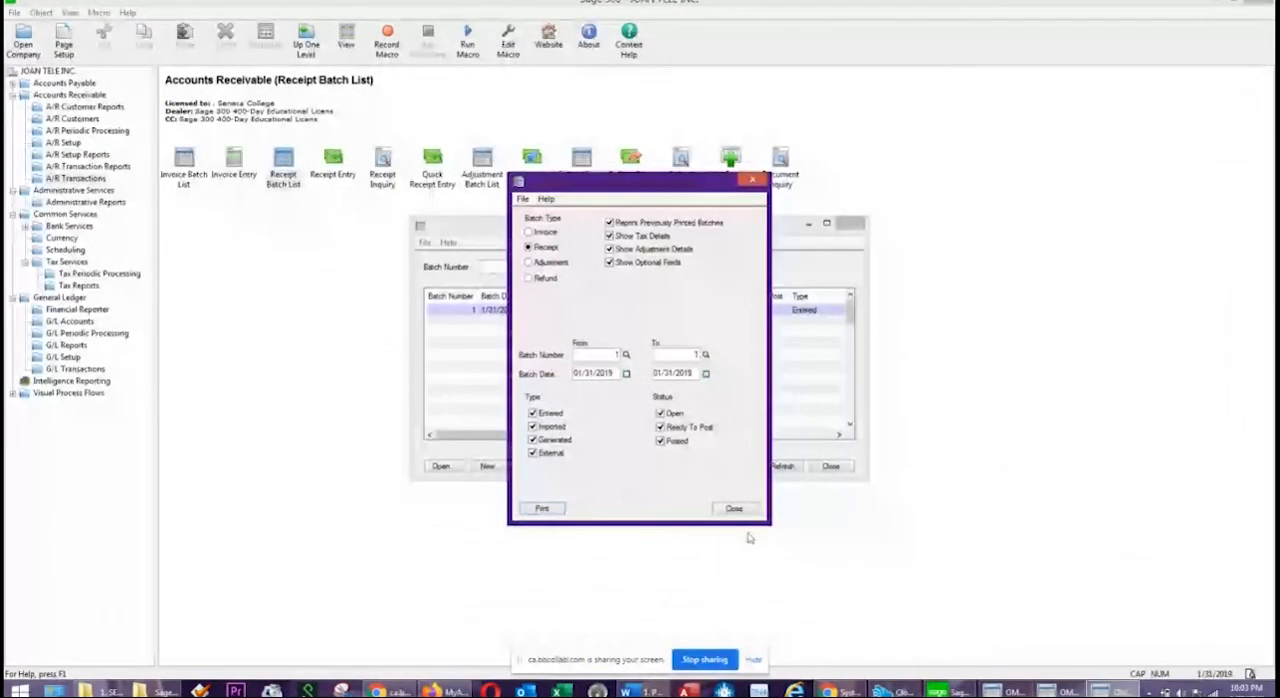
pyautogui.click(736, 510)
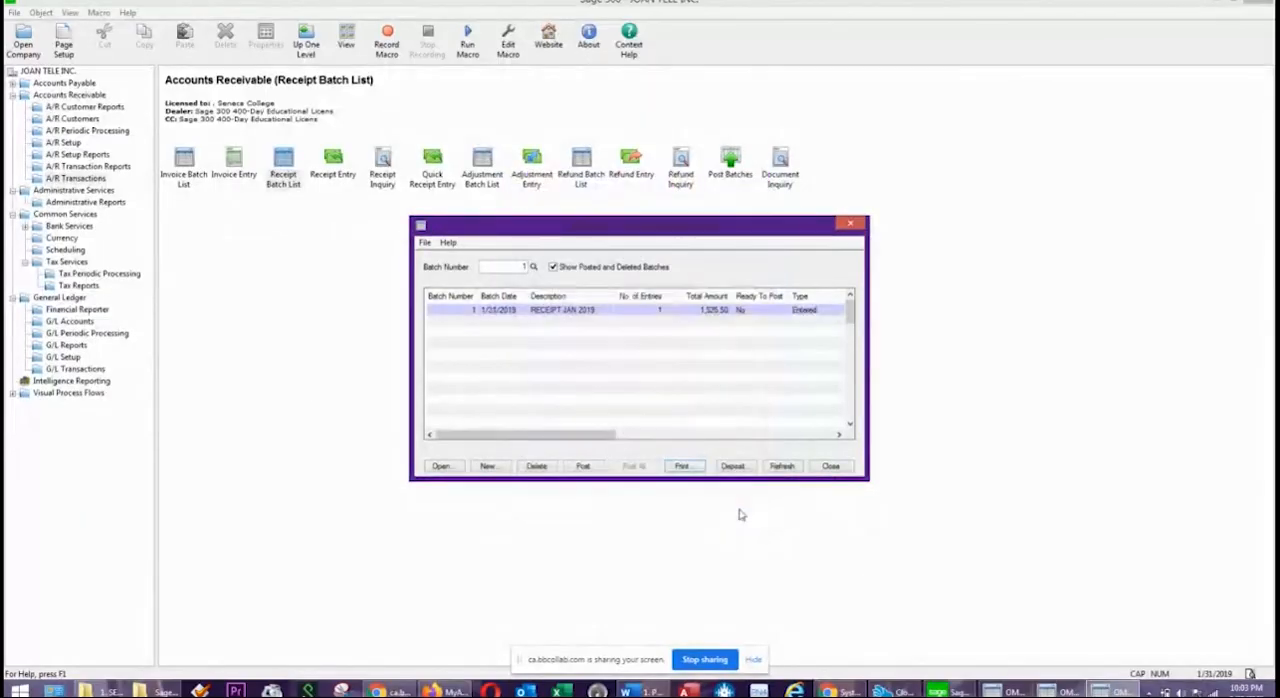
# Try again to post receipt batch 1 although it is not set to Ready To Post.
pyautogui.click(584, 467)
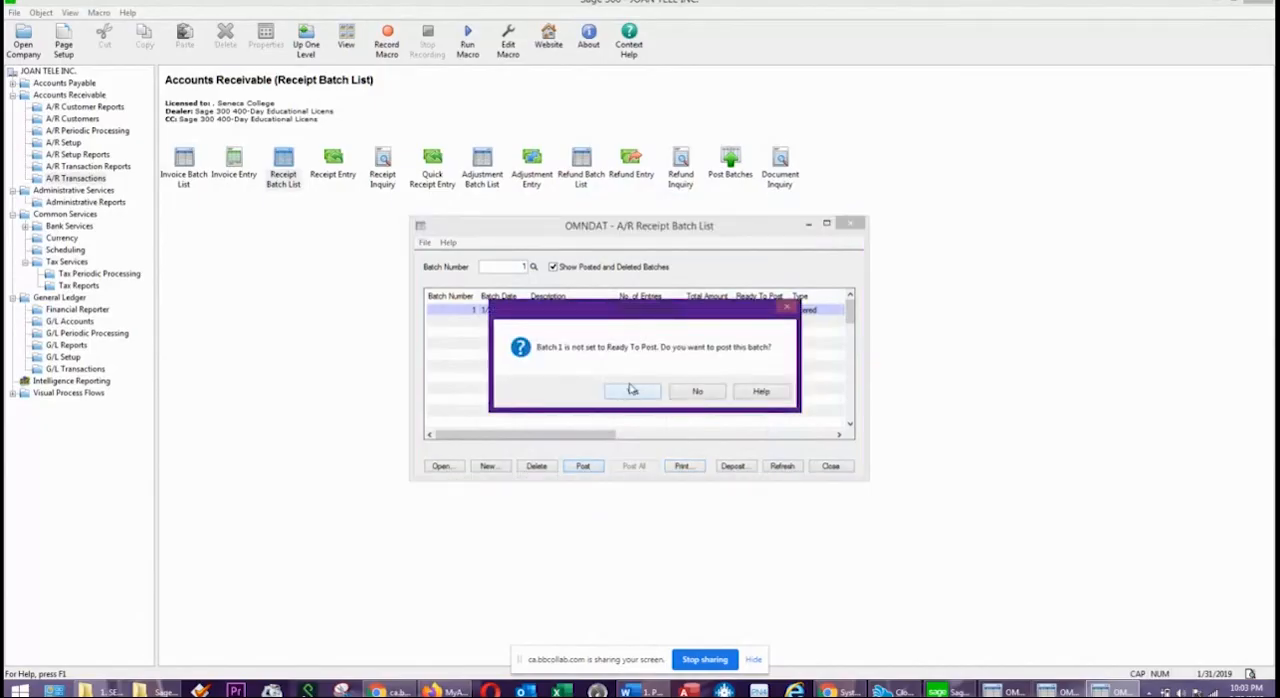
pyautogui.click(633, 392)
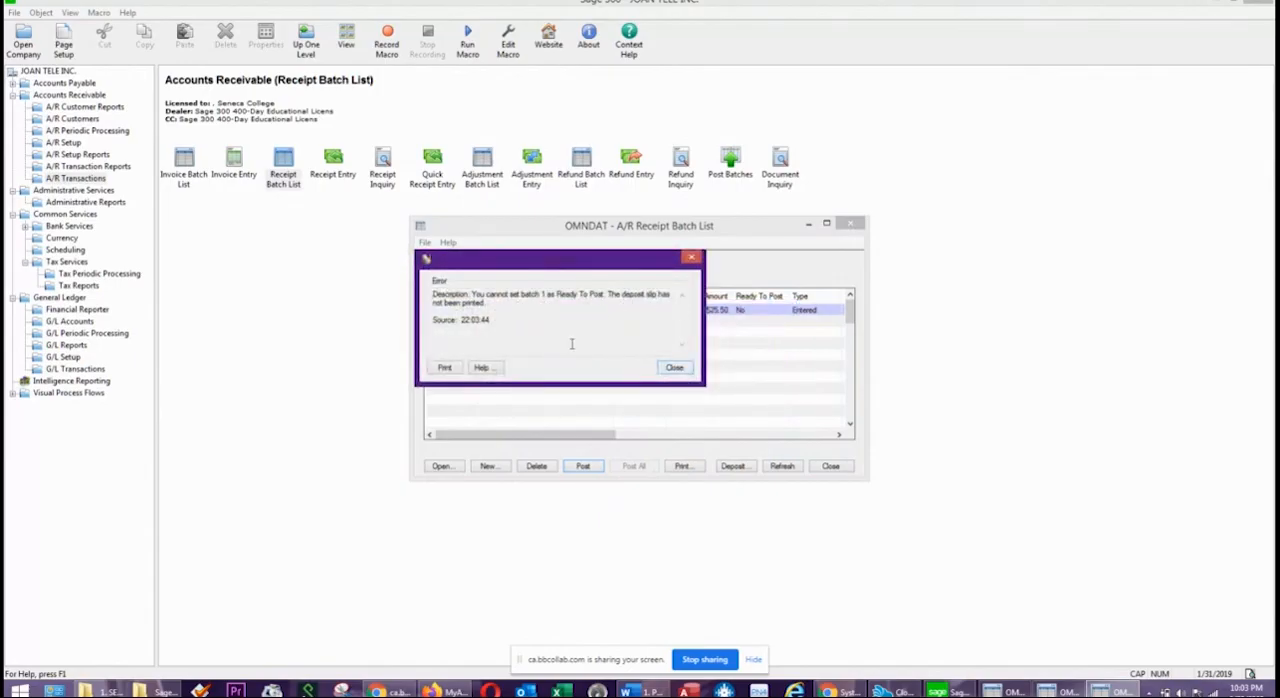
pyautogui.click(675, 369)
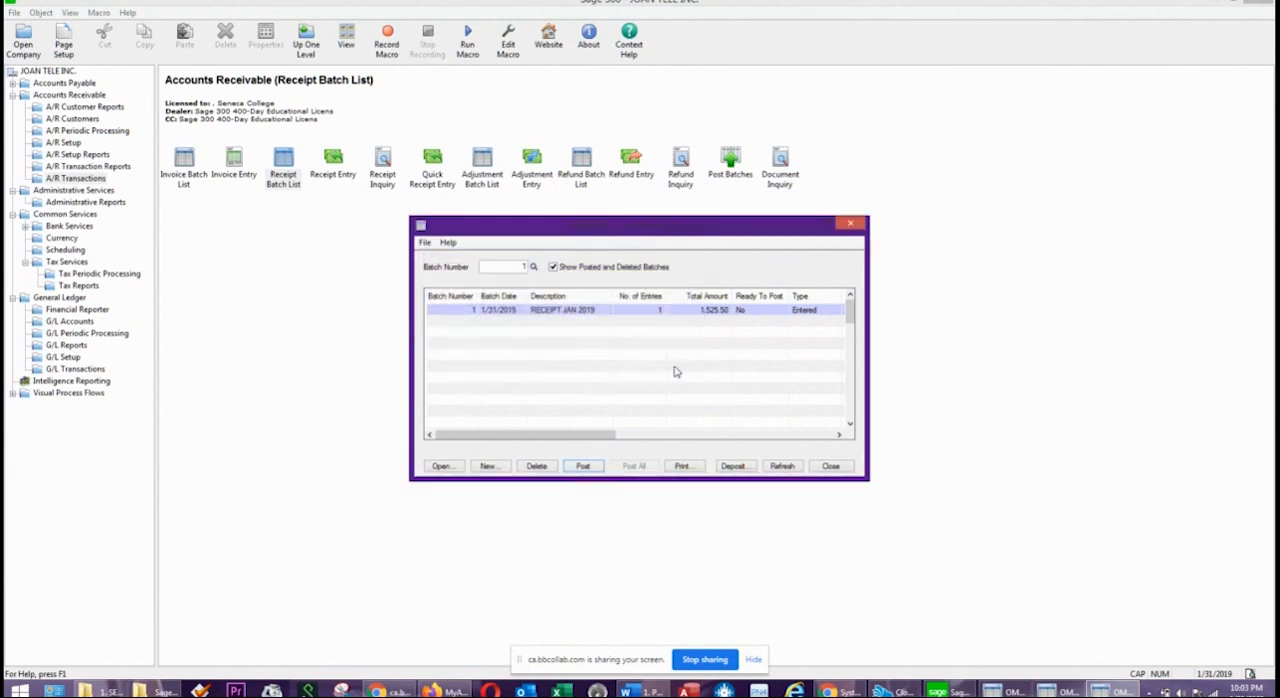
# Print the deposit slip for TD bank deposit 1 with BKDPST02.RPT, review it and close the deposit slip windows.
pyautogui.click(732, 470)
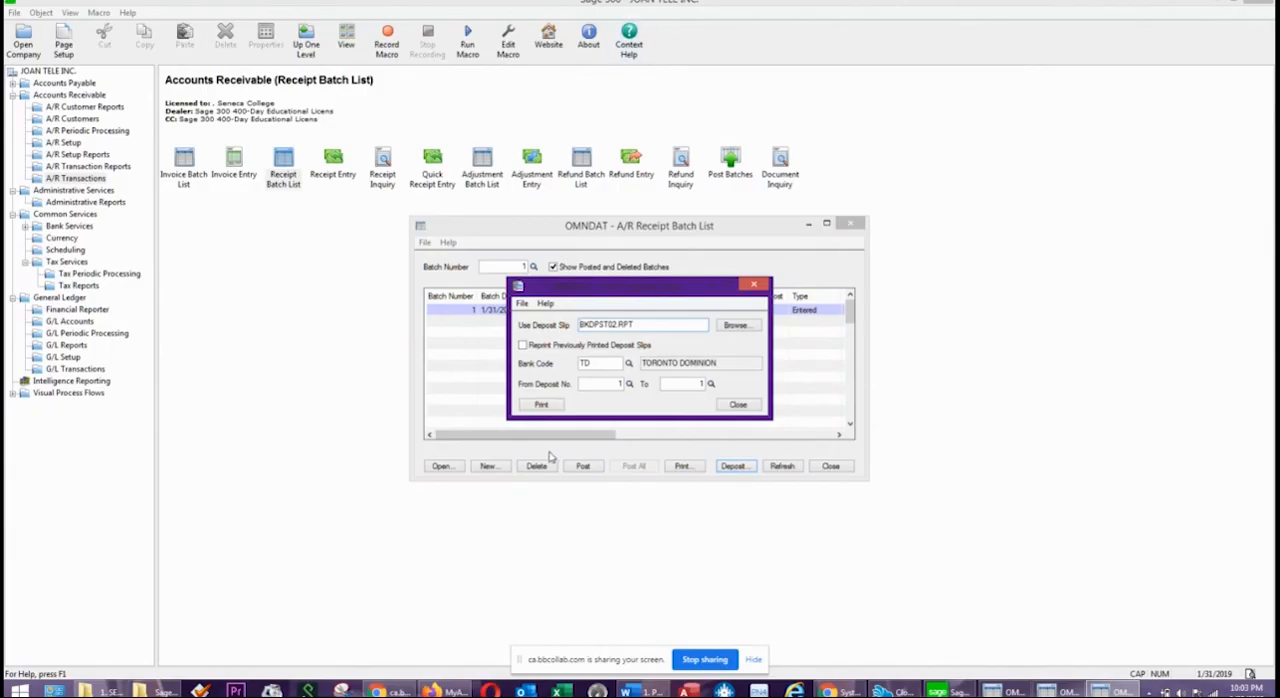
pyautogui.click(538, 404)
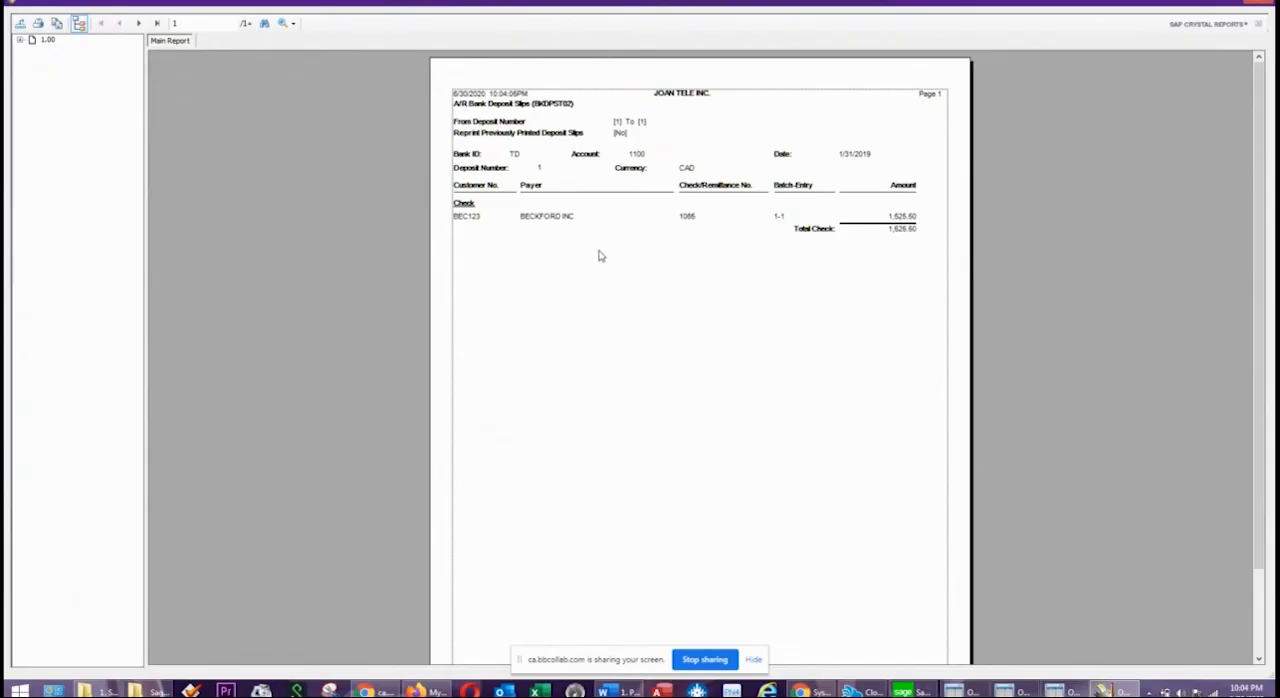
pyautogui.scroll(-3, 703, 549)
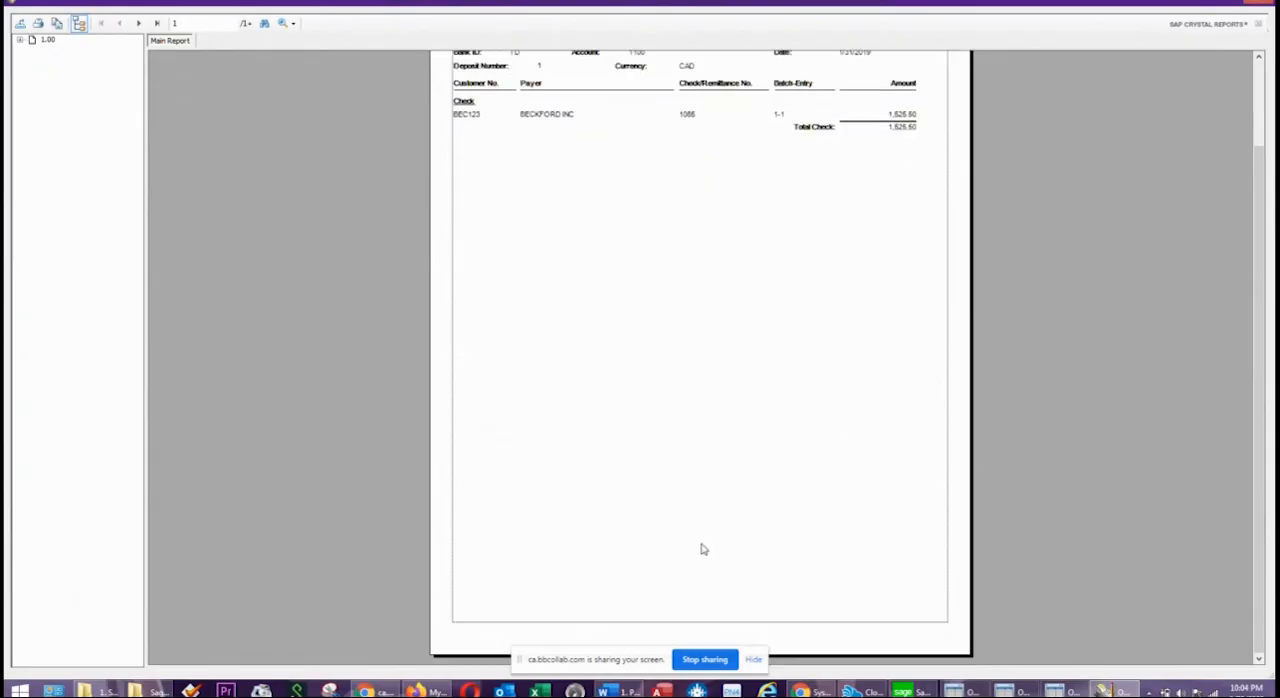
pyautogui.scroll(3, 720, 463)
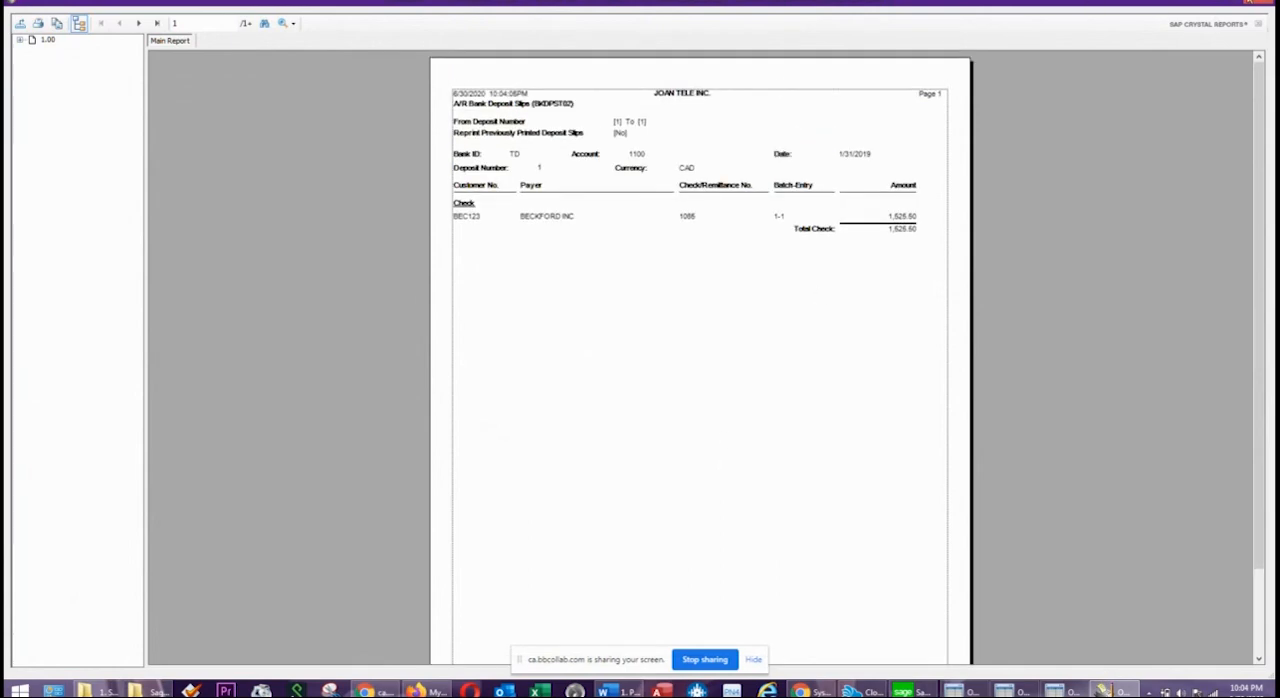
pyautogui.click(1265, 4)
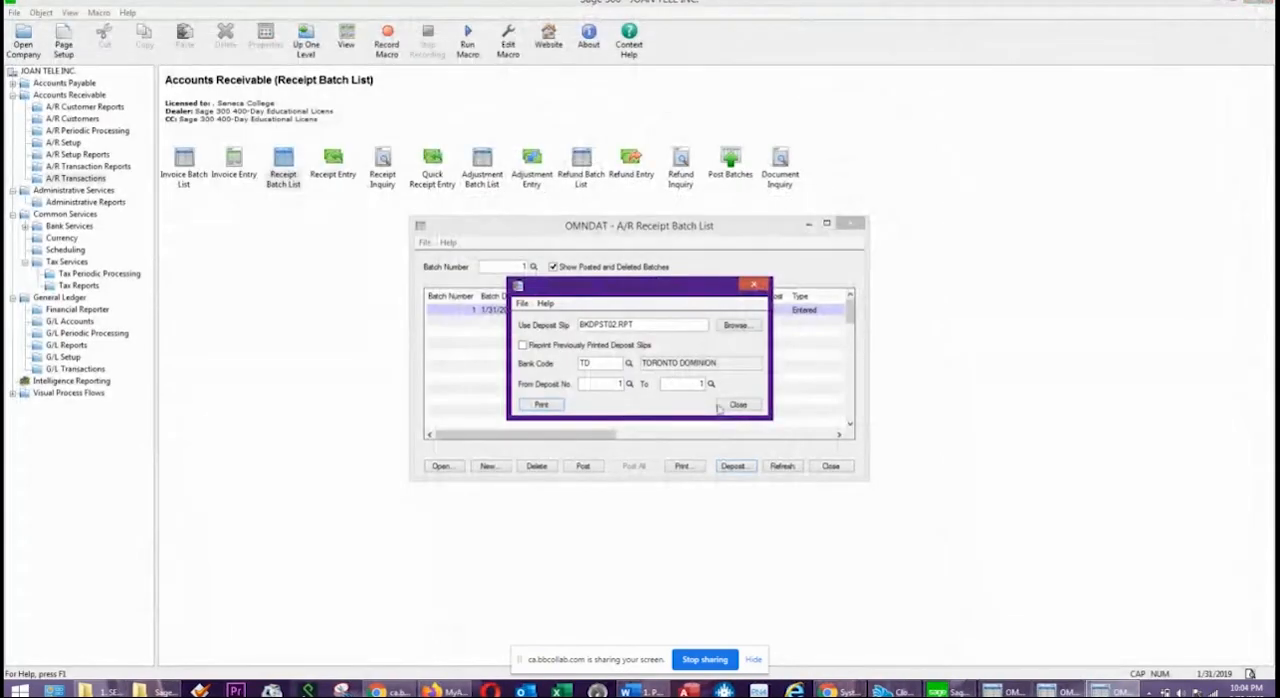
pyautogui.click(738, 405)
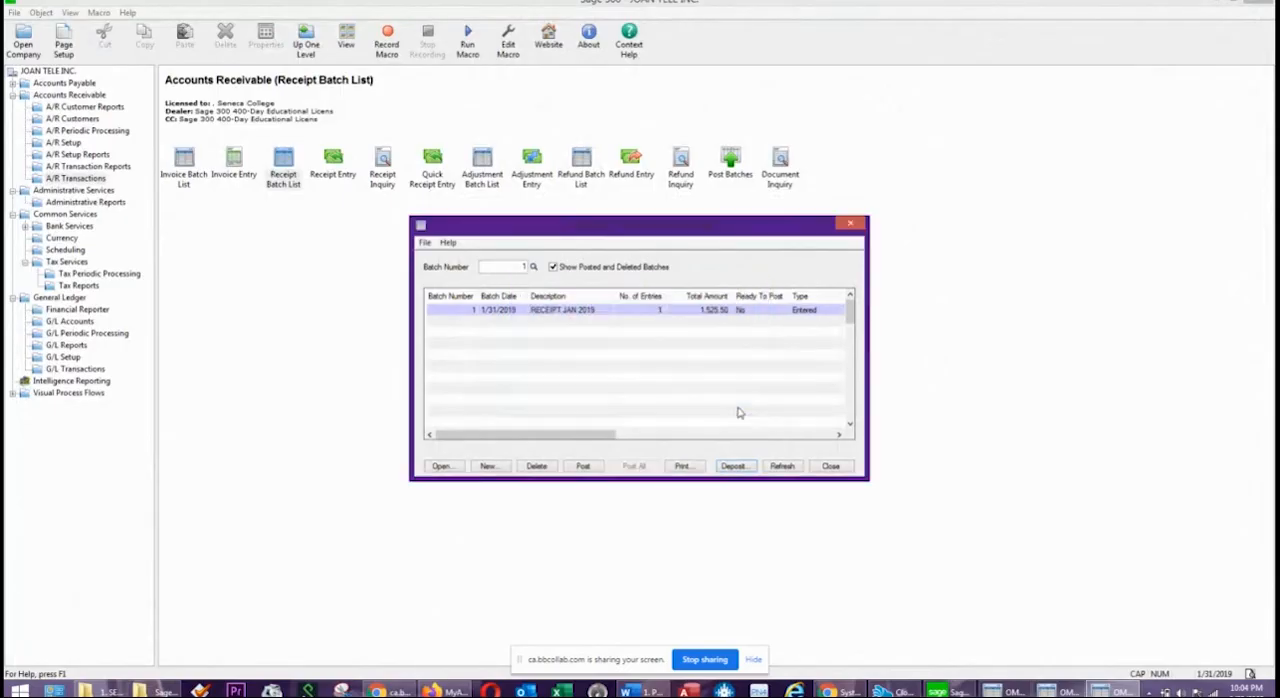
# Post receipt batch 1, confirming the Ready To Post question, and close the receipt batch list.
pyautogui.click(585, 467)
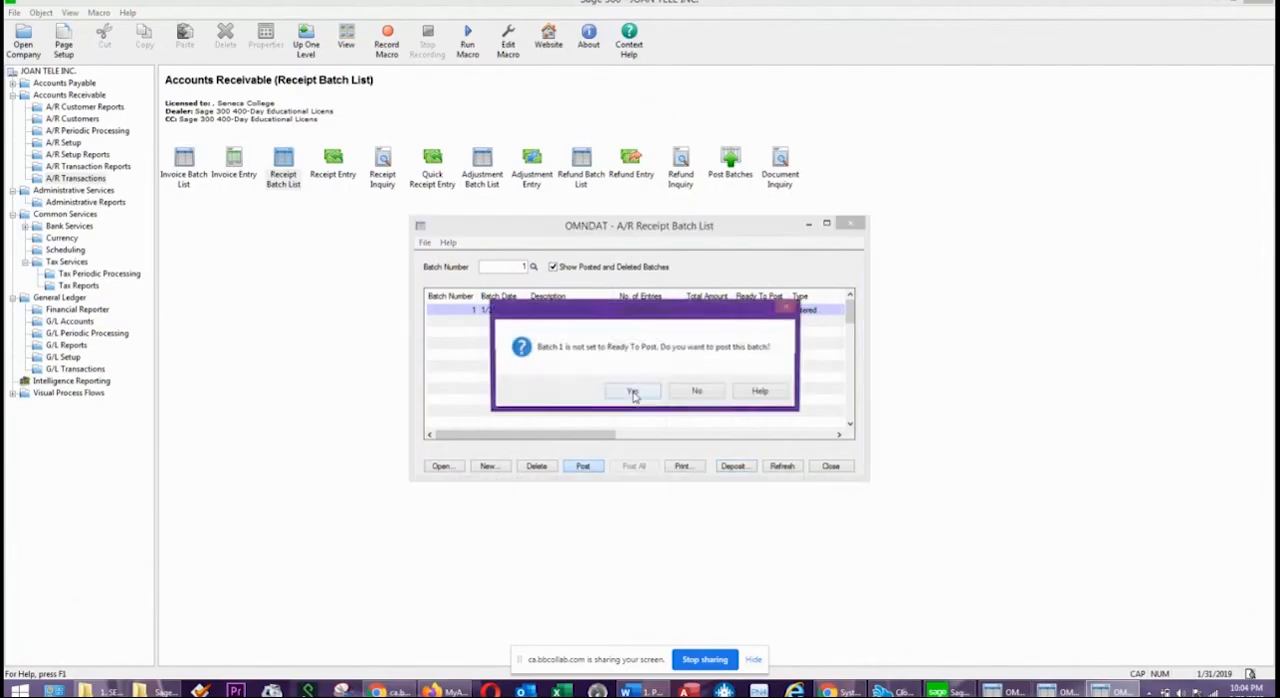
pyautogui.click(632, 392)
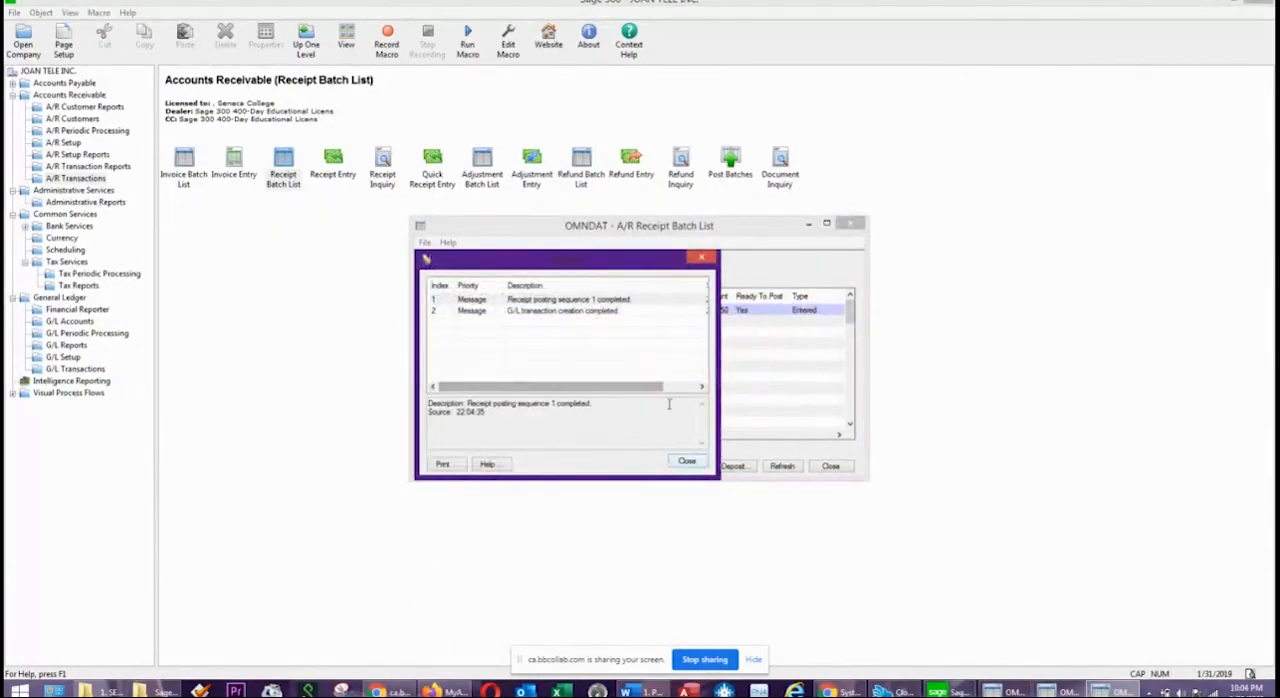
pyautogui.click(694, 463)
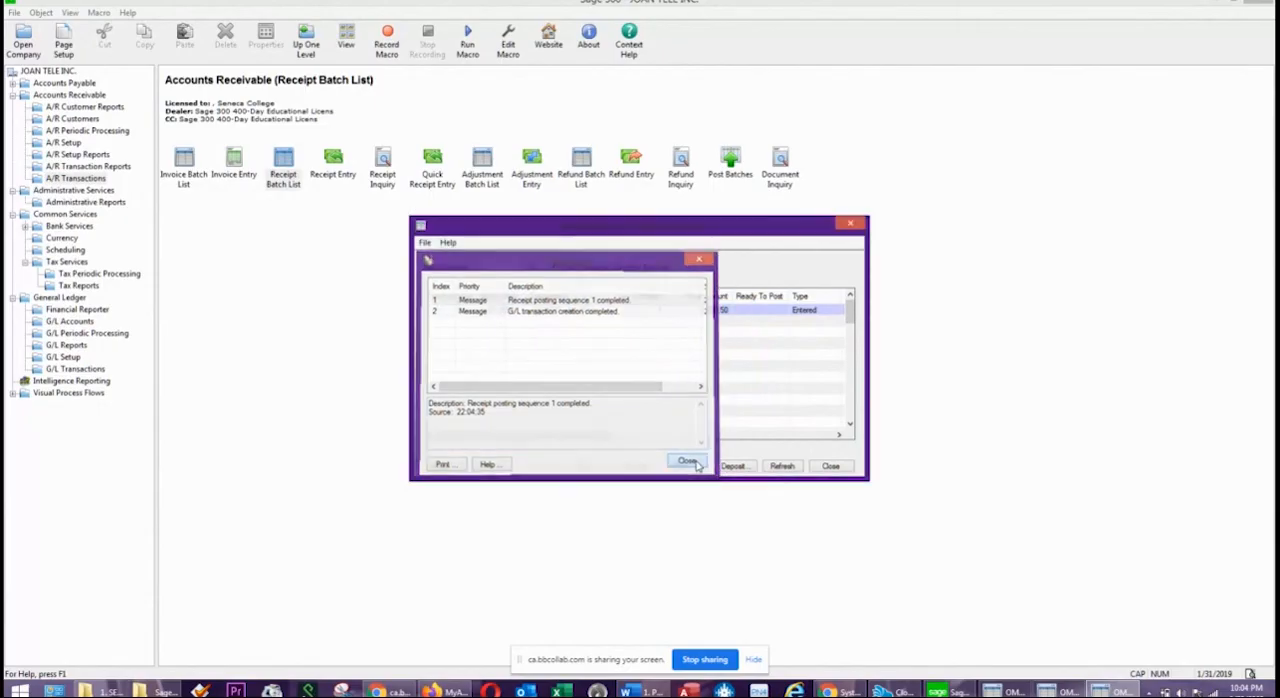
pyautogui.click(830, 467)
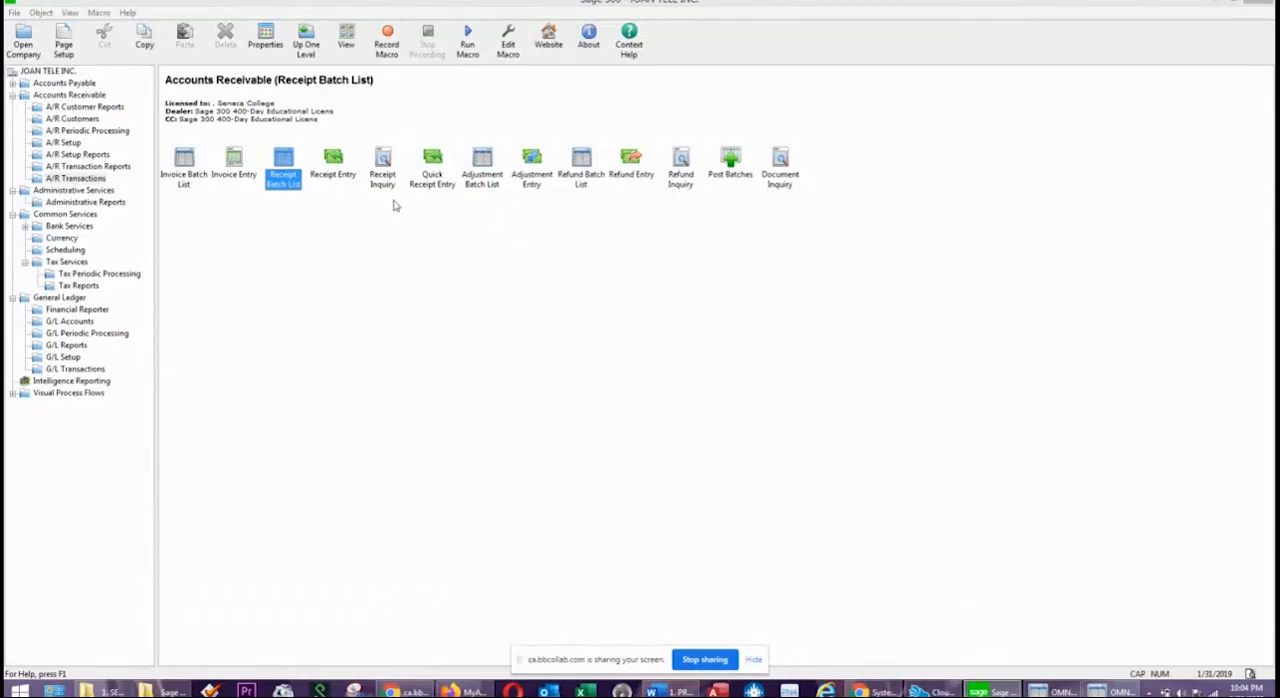
# Open the A/R Aged Trial Balance report and try to print it by due date as of 01/31/2019.
pyautogui.click(86, 166)
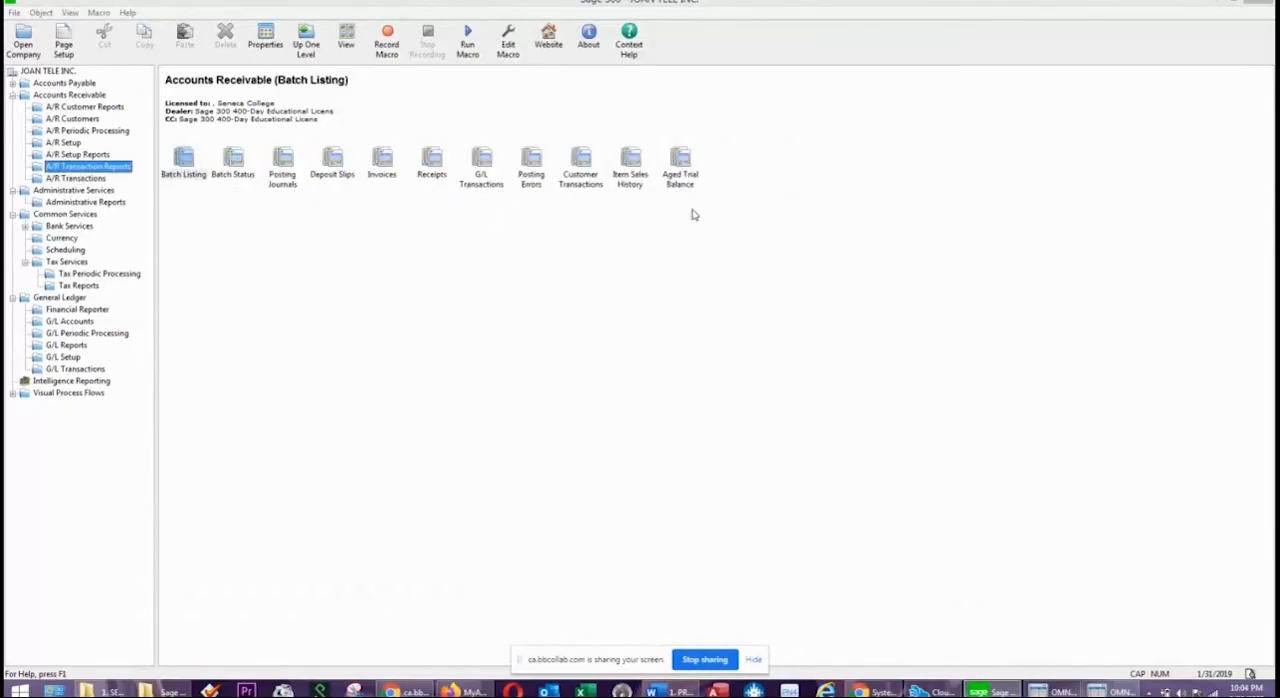
pyautogui.doubleClick(692, 176)
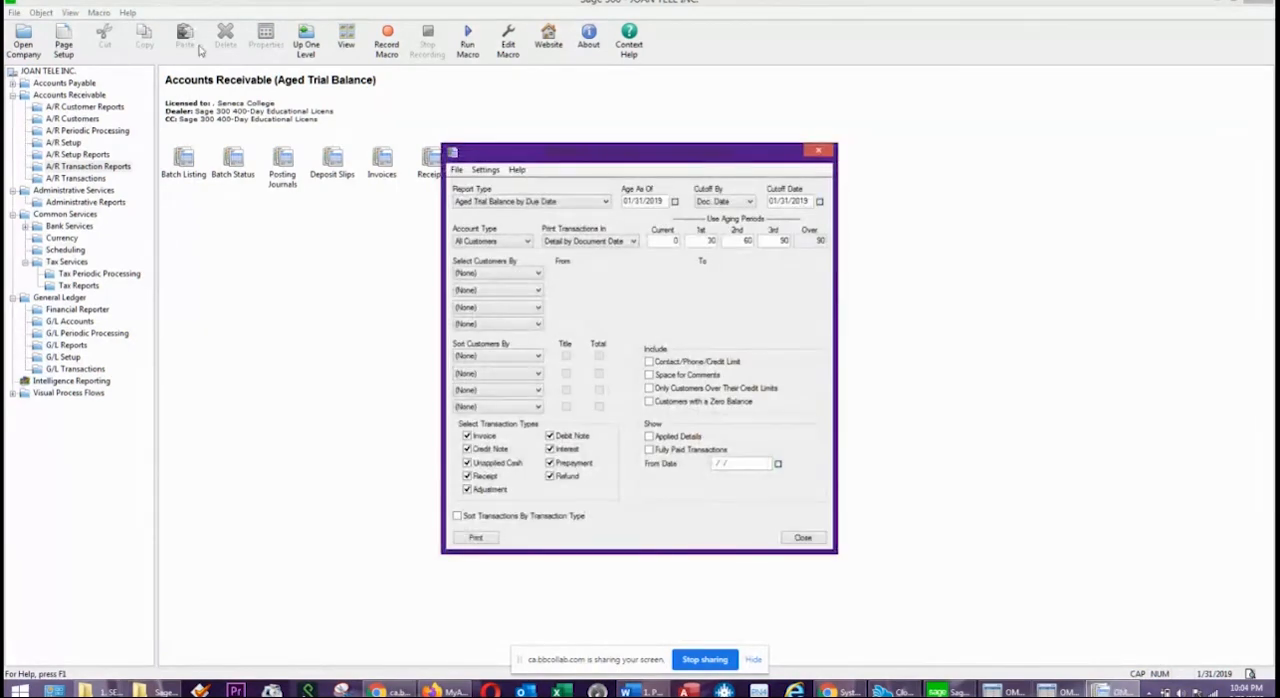
pyautogui.click(489, 537)
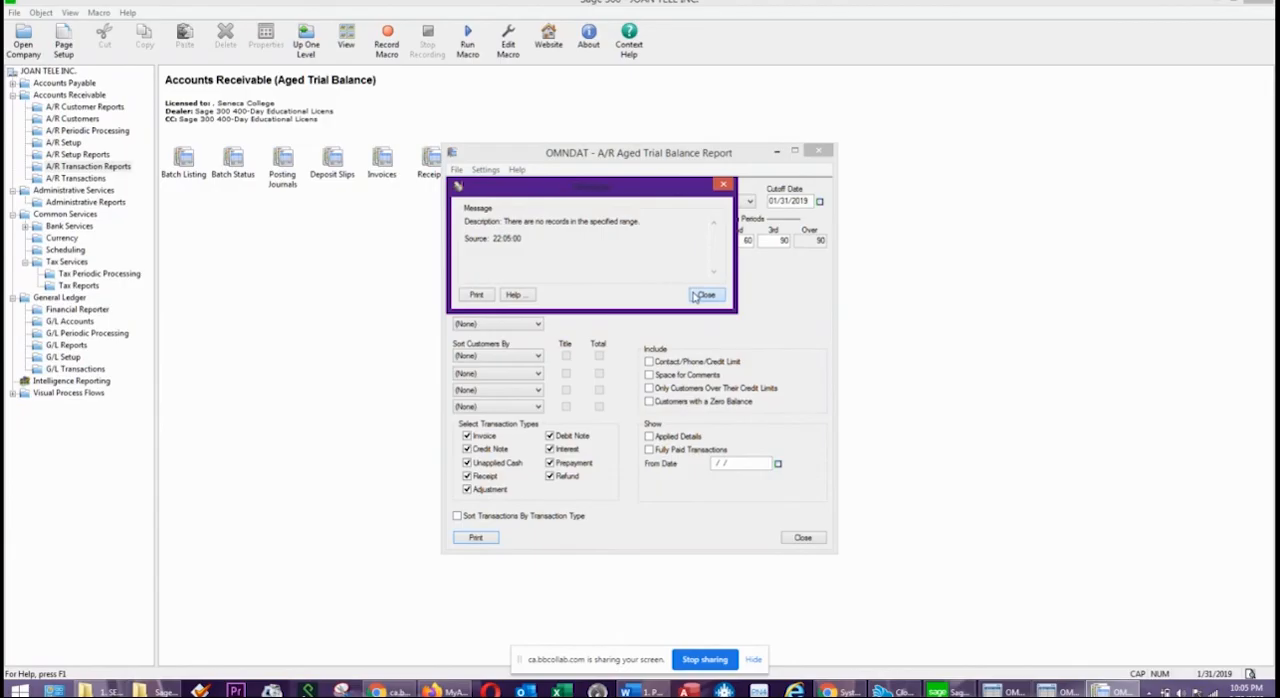
pyautogui.click(705, 295)
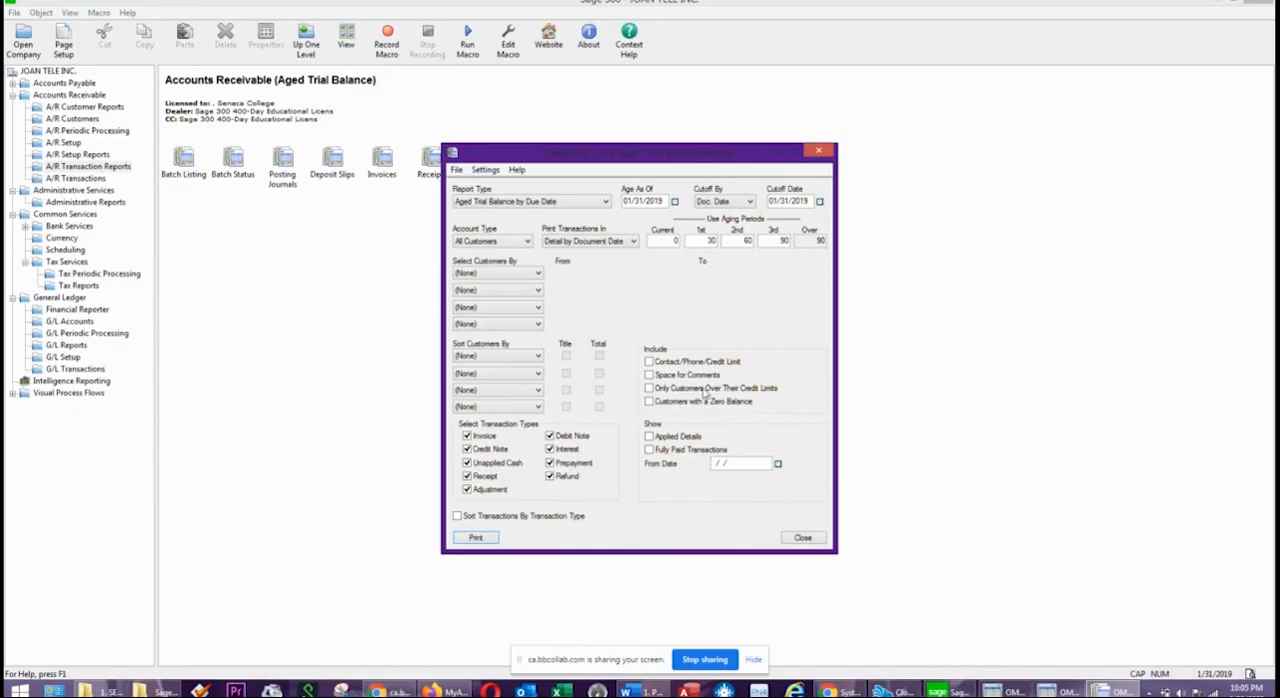
# Generate the aged trial balance with applied details, fully paid transactions and zero-balance customers included, review its total and close the report.
pyautogui.click(649, 437)
pyautogui.click(649, 402)
pyautogui.click(468, 538)
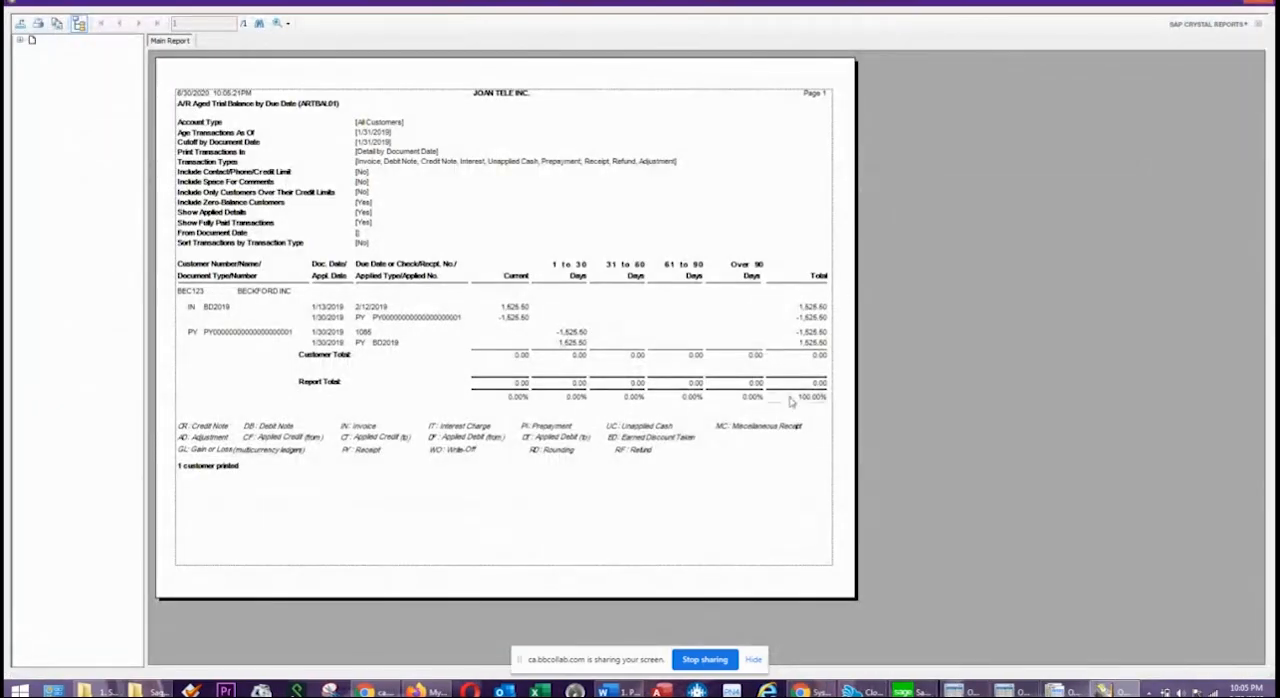
pyautogui.click(818, 384)
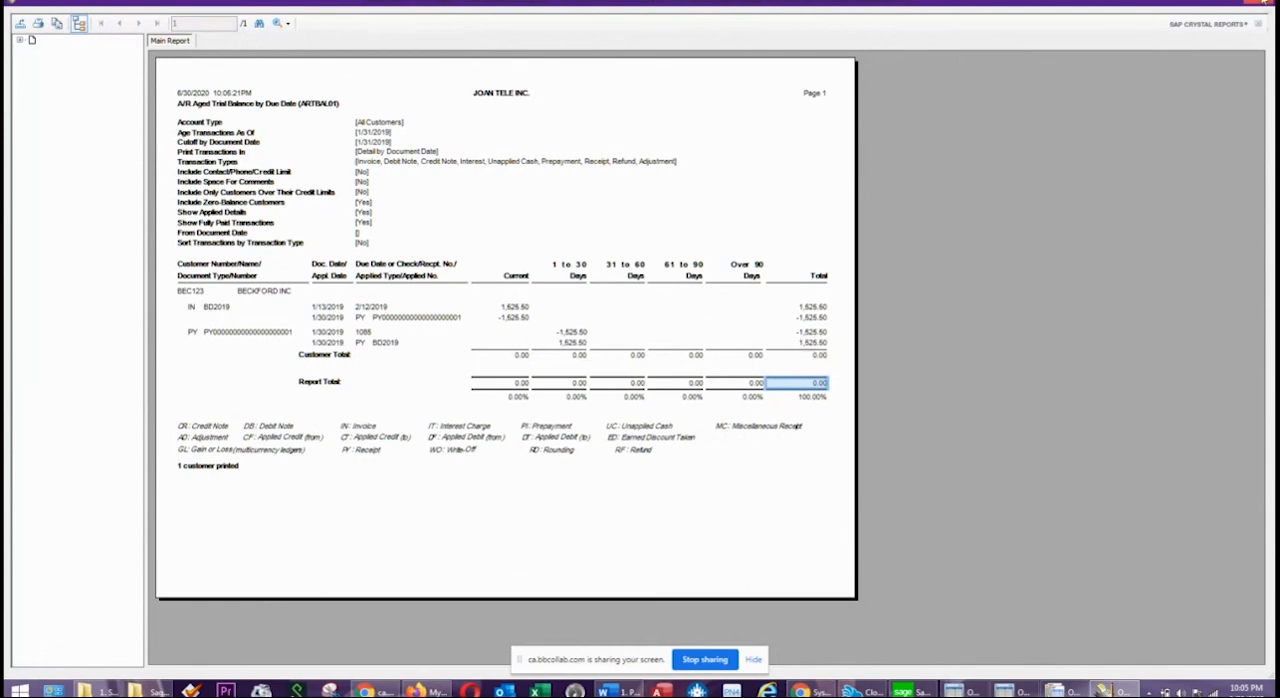
pyautogui.click(1265, 4)
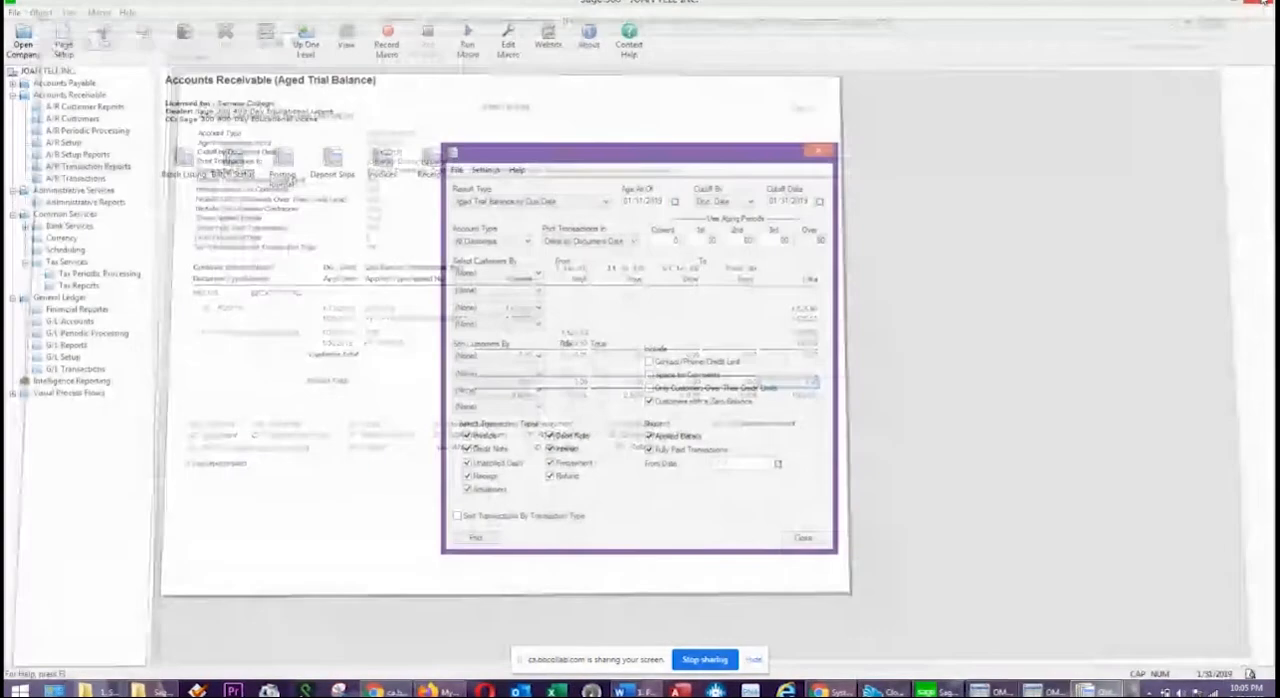
pyautogui.click(818, 153)
pyautogui.click(818, 153)
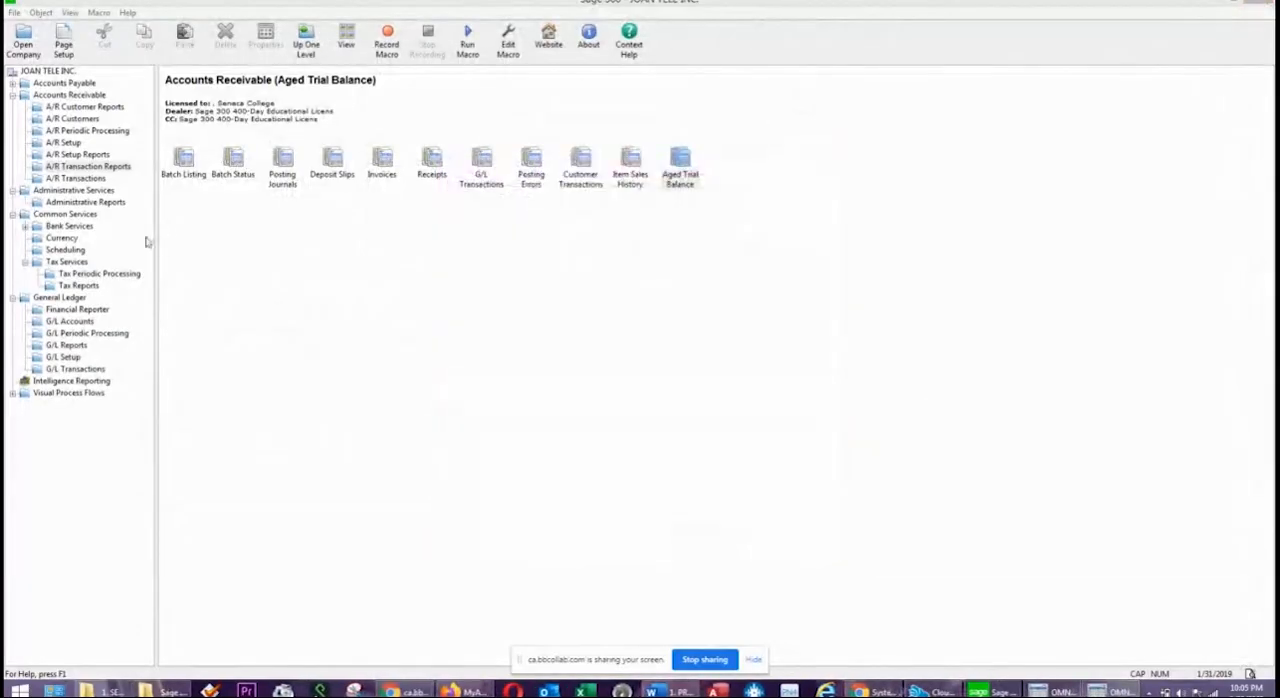
# Open the General Ledger batch list and examine the A/R invoice entry in posted batch 000004.
pyautogui.click(50, 370)
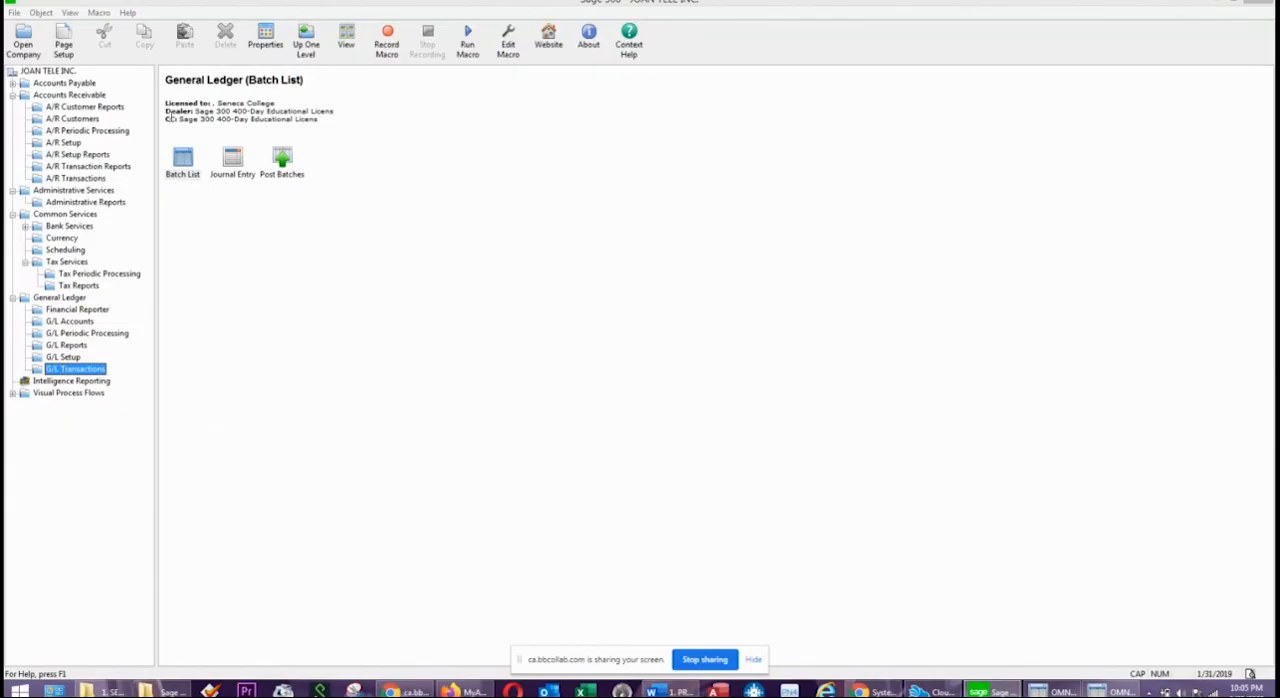
pyautogui.doubleClick(183, 160)
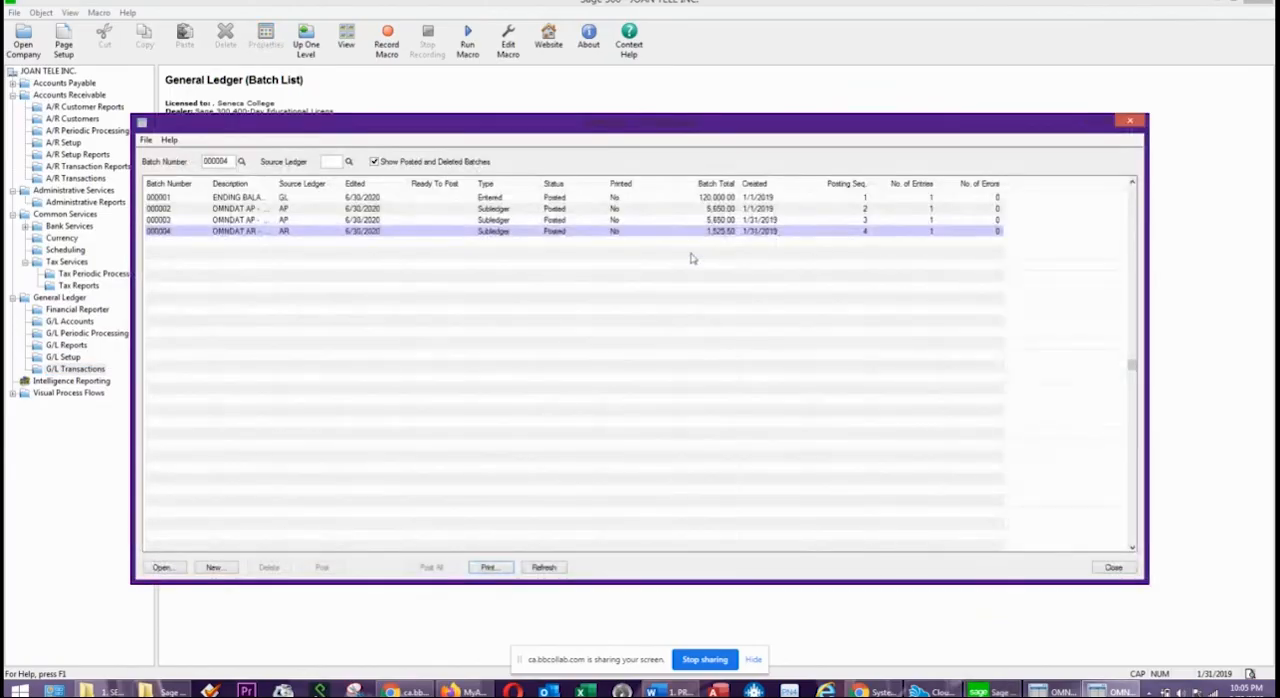
pyautogui.doubleClick(255, 233)
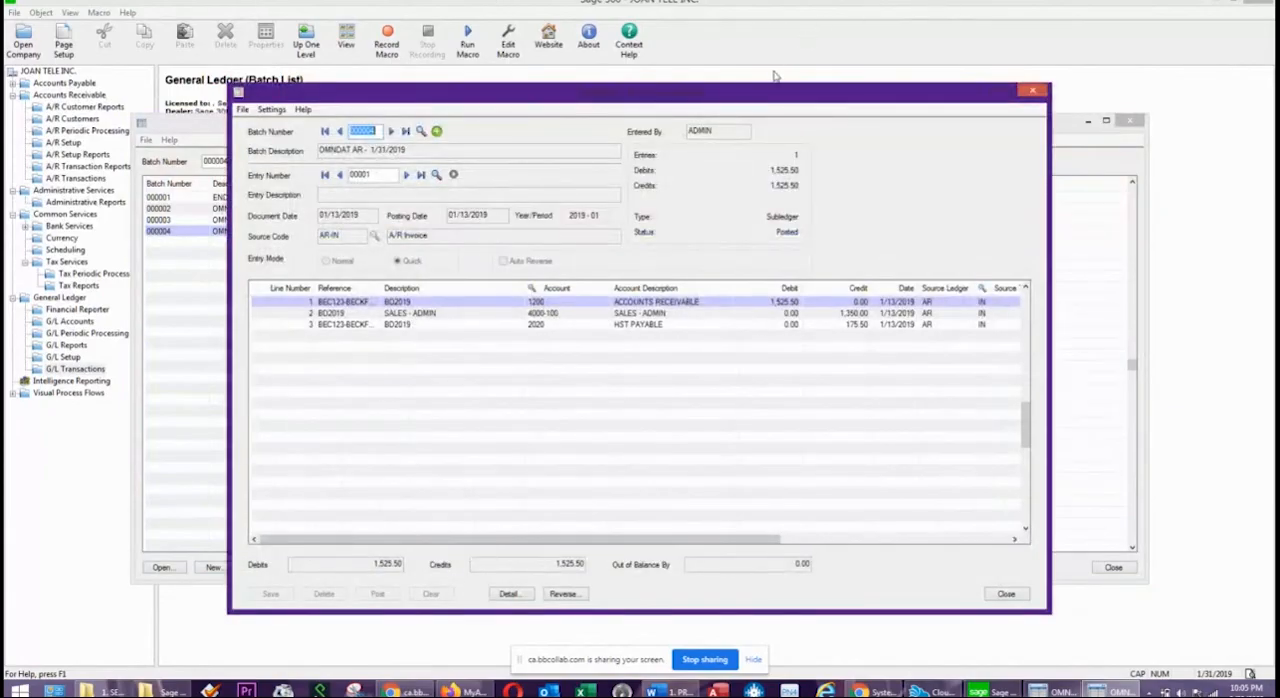
pyautogui.moveTo(764, 95); pyautogui.dragTo(784, 151)
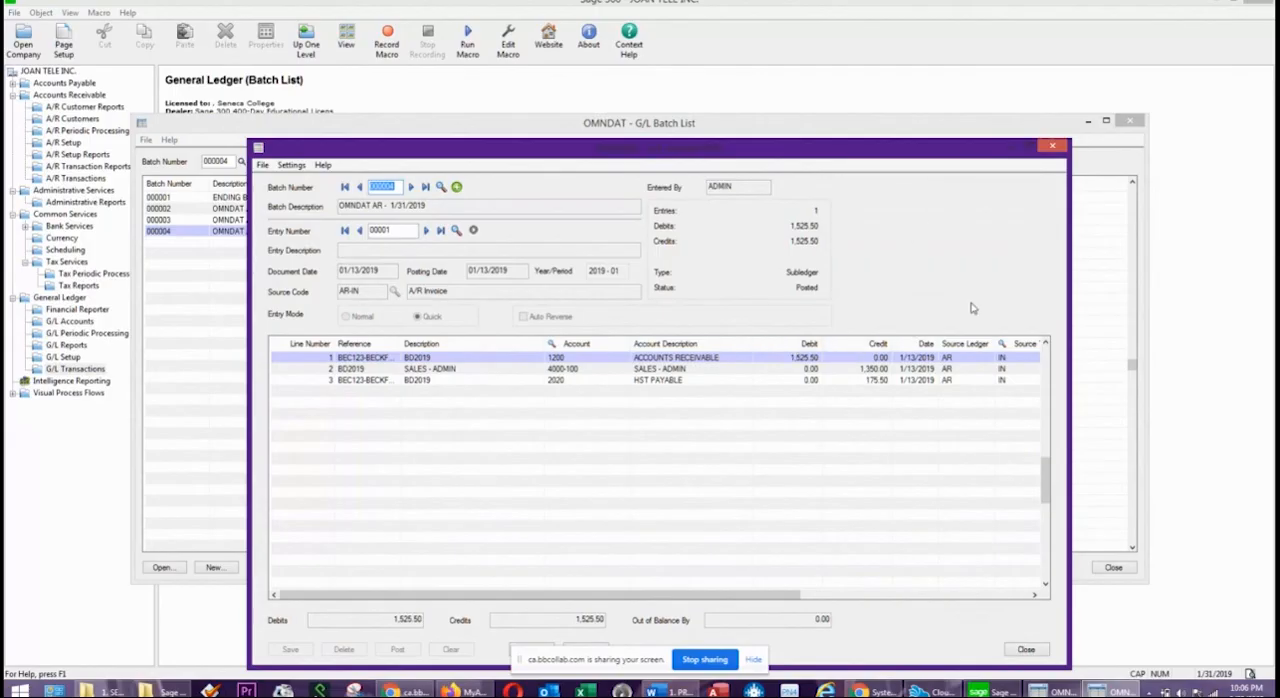
pyautogui.click(1052, 147)
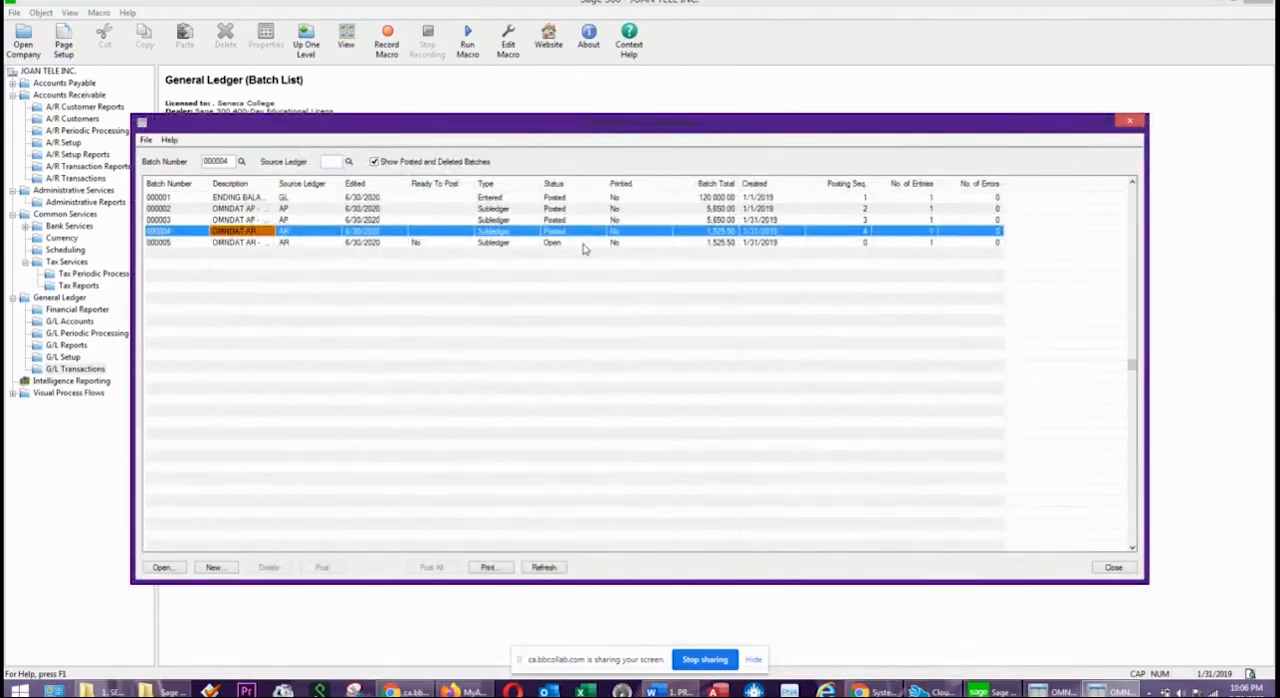
# Examine the A/R payment received entry in open G/L batch 000005 and close the entry.
pyautogui.click(538, 243)
pyautogui.doubleClick(318, 243)
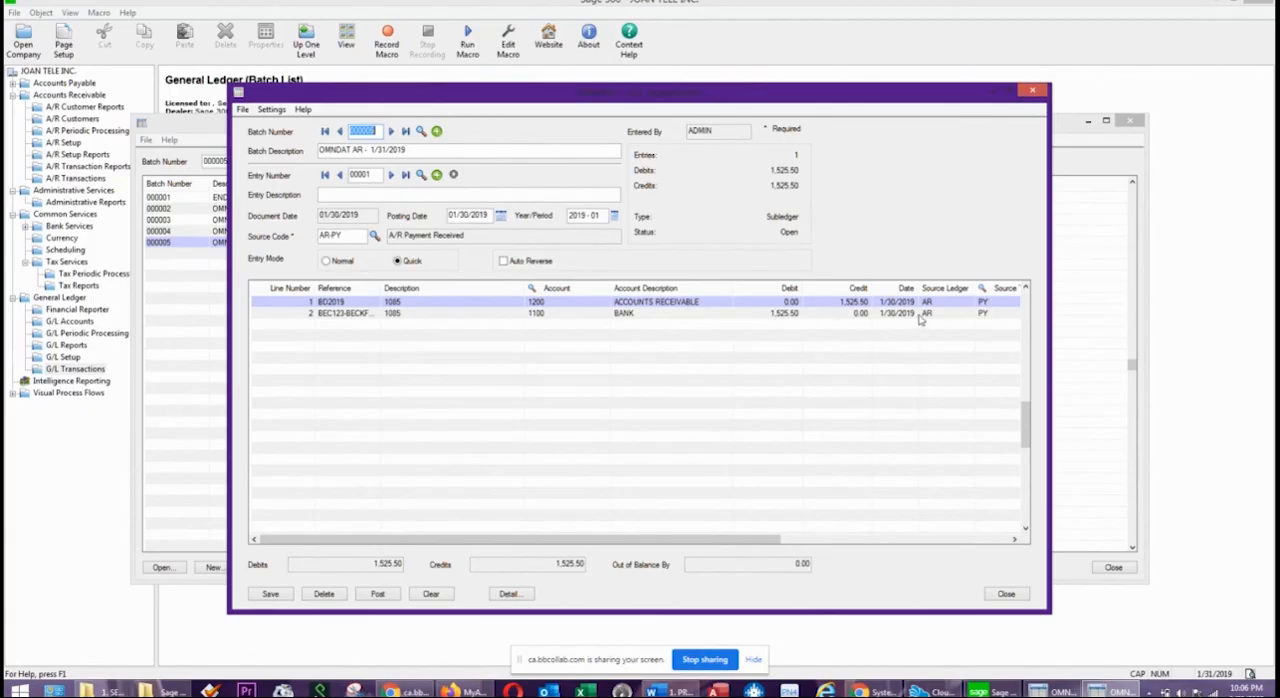
pyautogui.click(1035, 92)
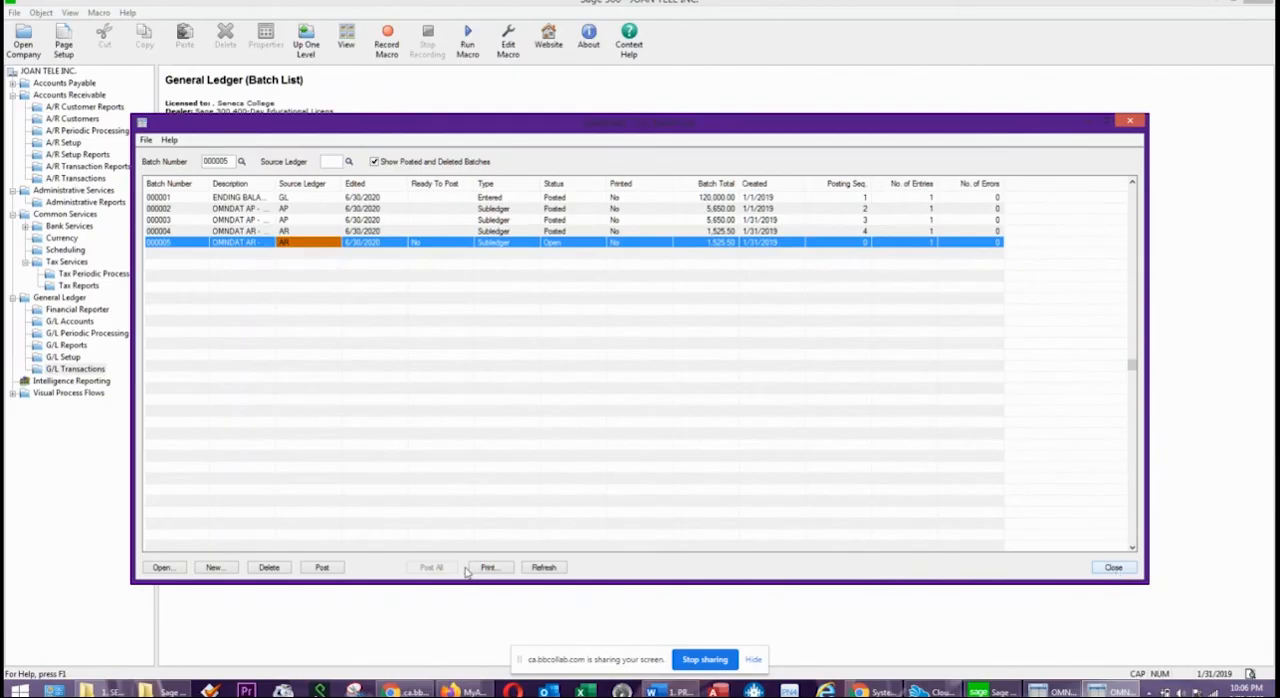
# Post G/L batch 000005, confirming the Ready To Post question, and close the batch list.
pyautogui.click(322, 567)
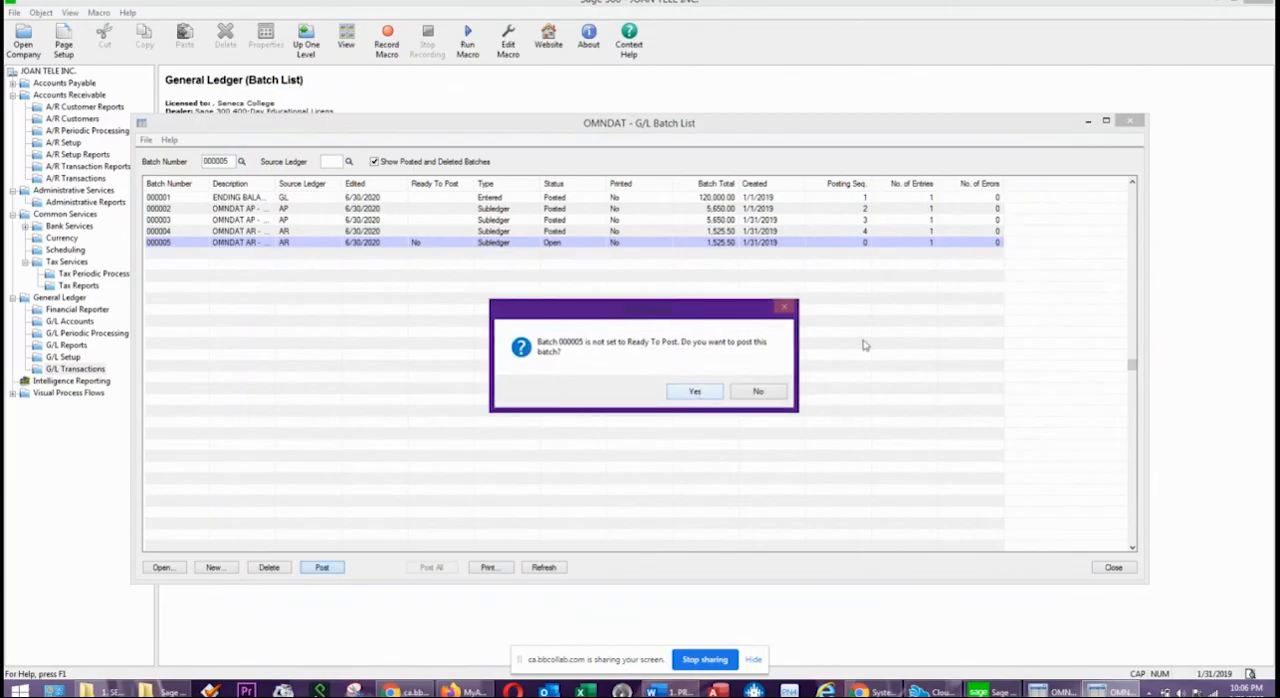
pyautogui.click(696, 393)
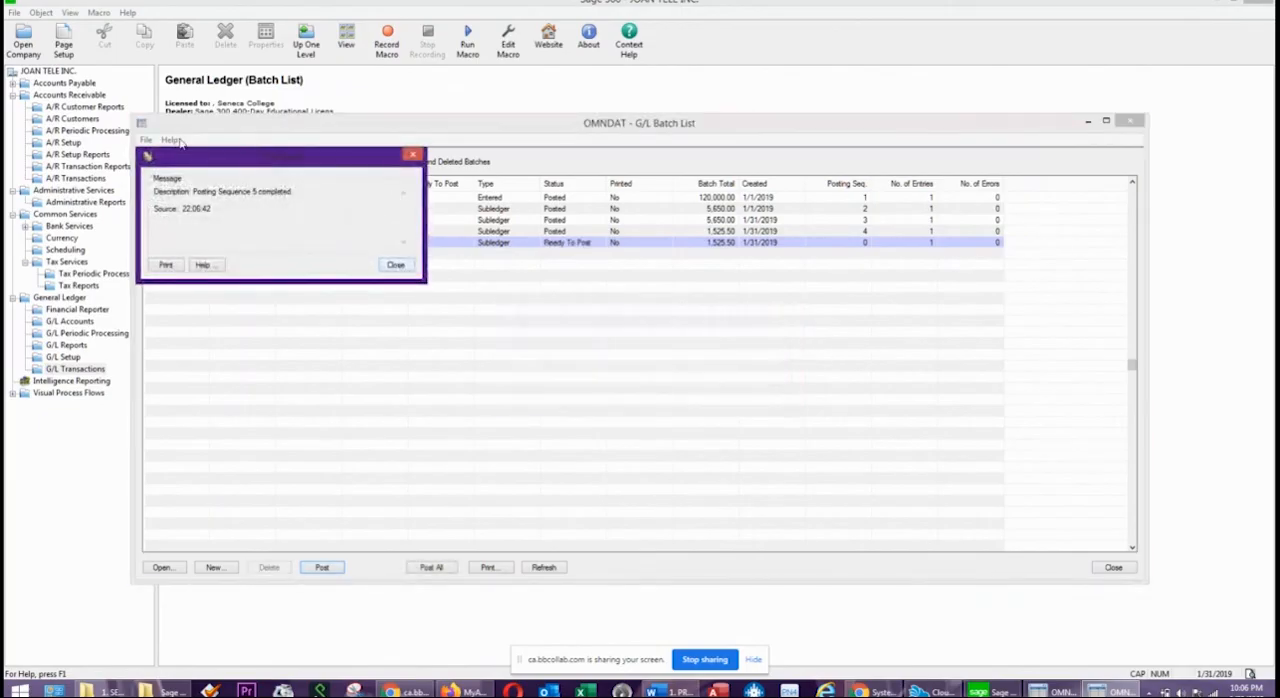
pyautogui.click(396, 265)
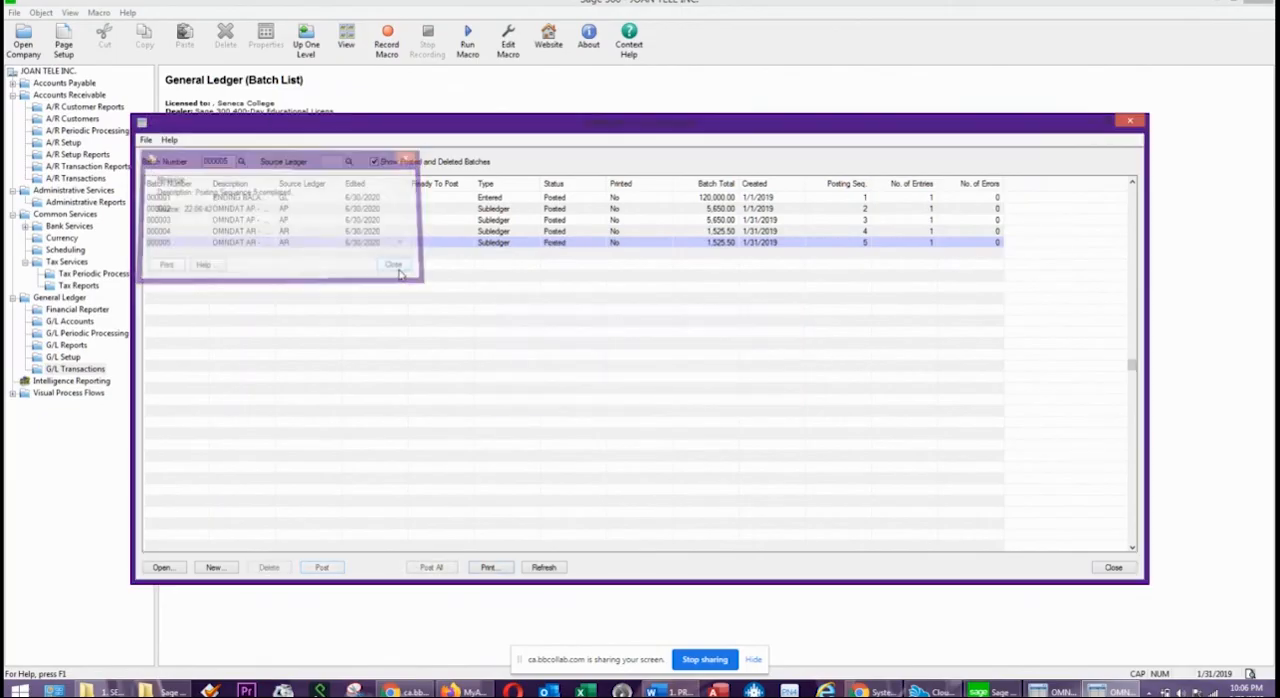
pyautogui.click(1113, 567)
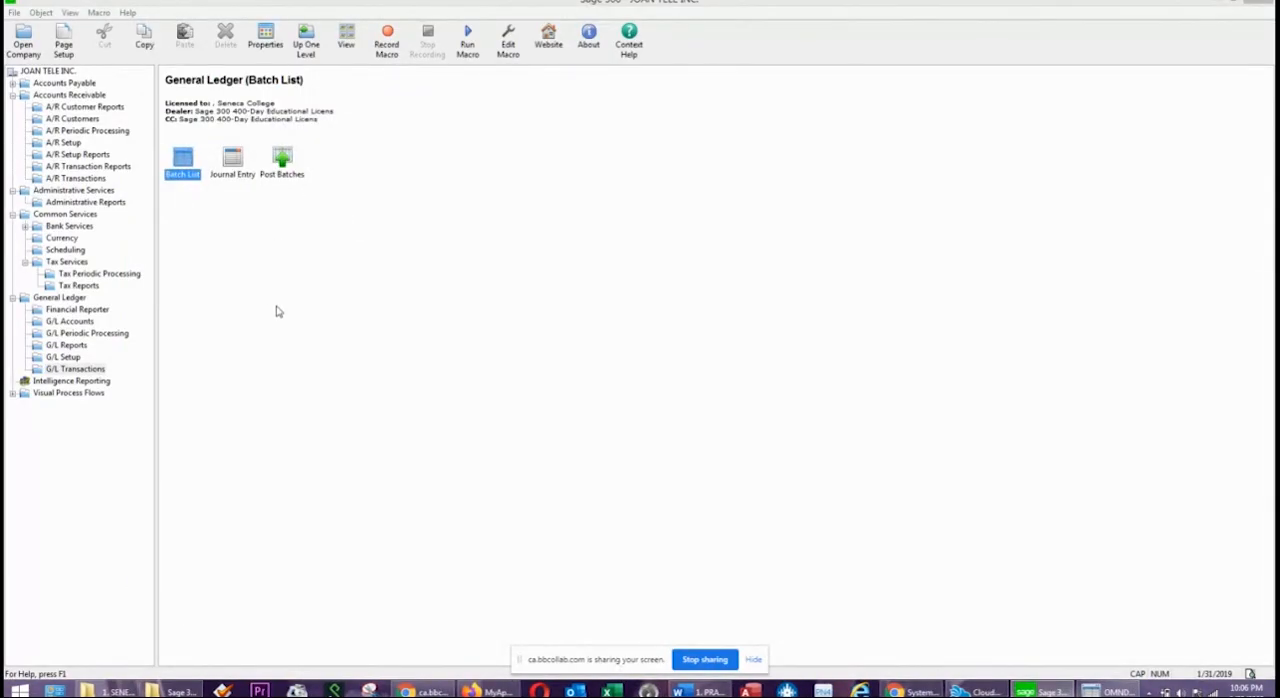
# Generate the General Ledger trial balance for period 2019-01 sorted by account number, examine the account balances, and close the report.
pyautogui.click(328, 285)
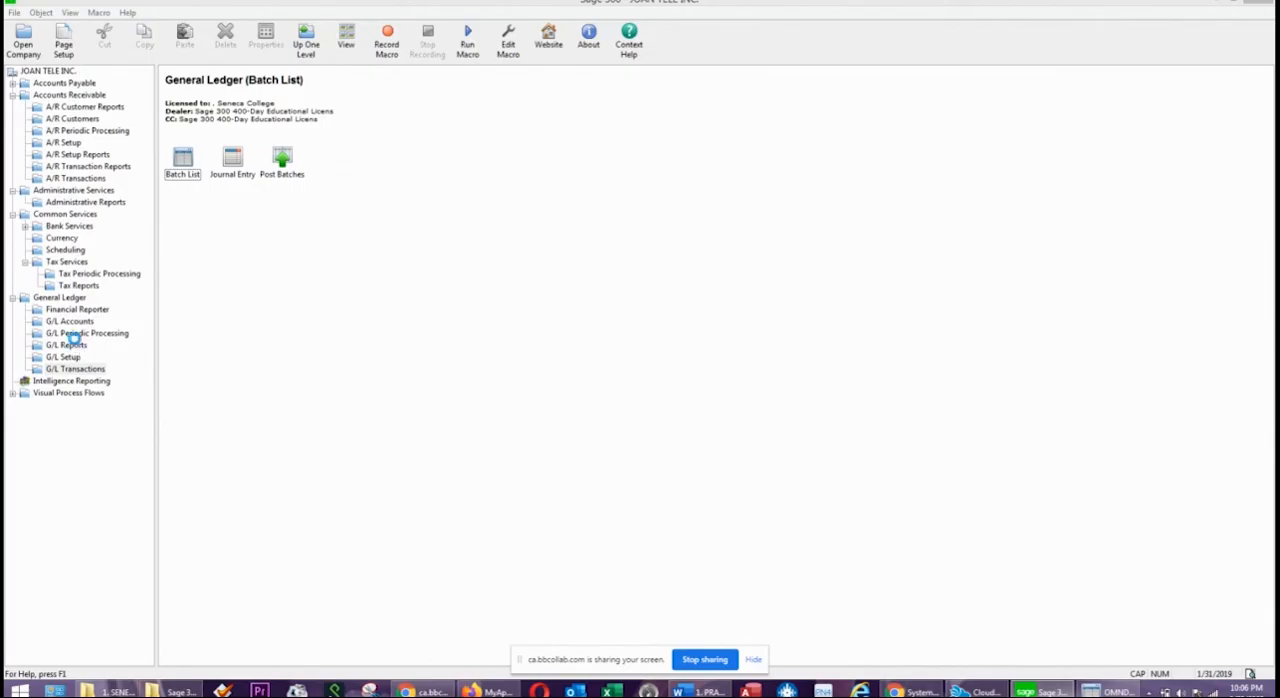
pyautogui.click(74, 336)
pyautogui.click(84, 348)
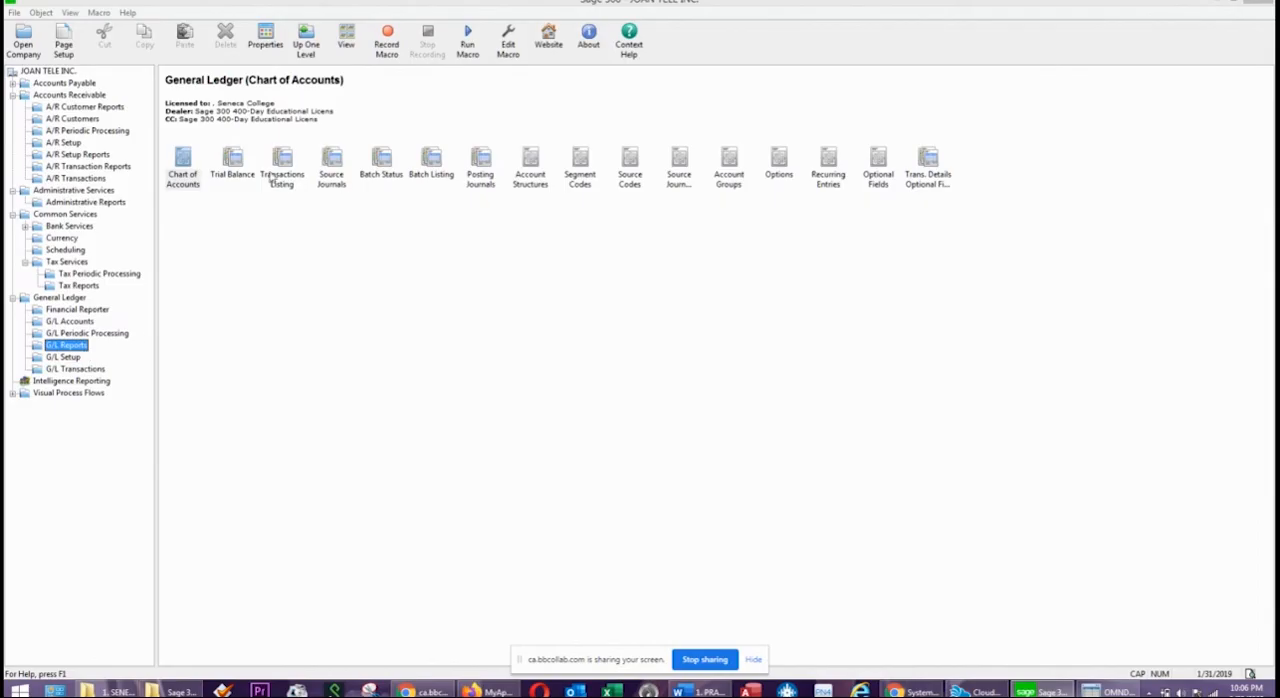
pyautogui.doubleClick(236, 160)
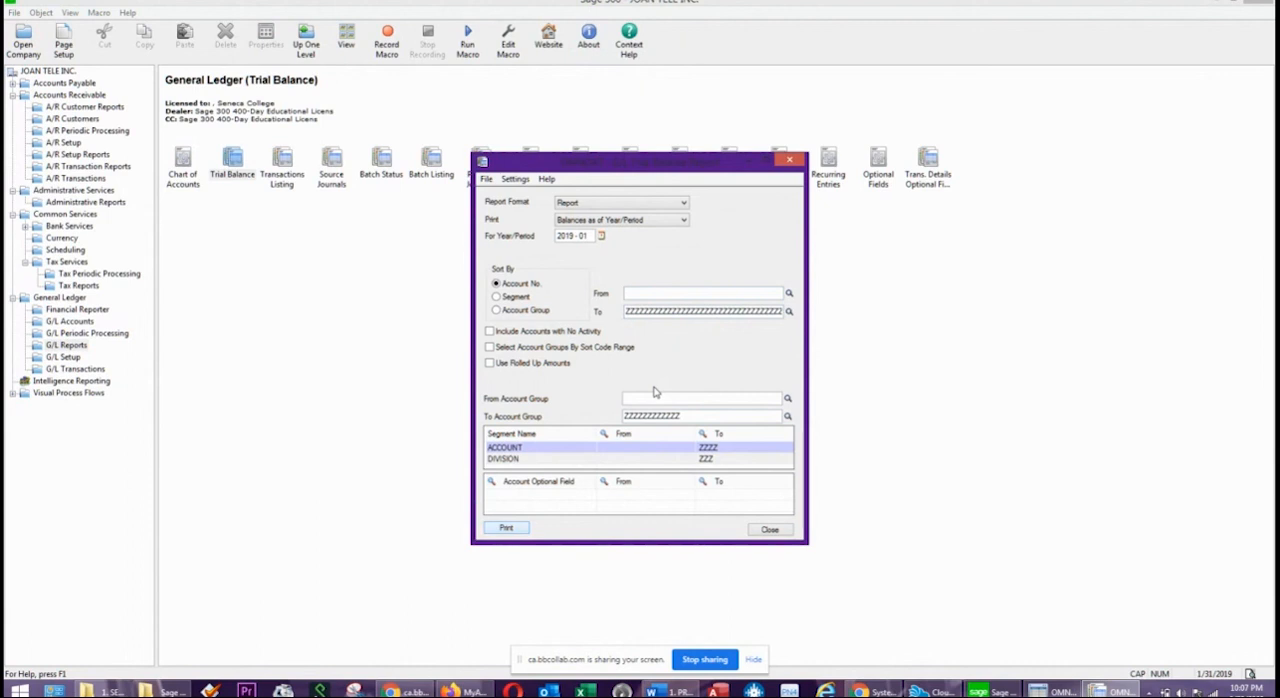
pyautogui.press('Return')
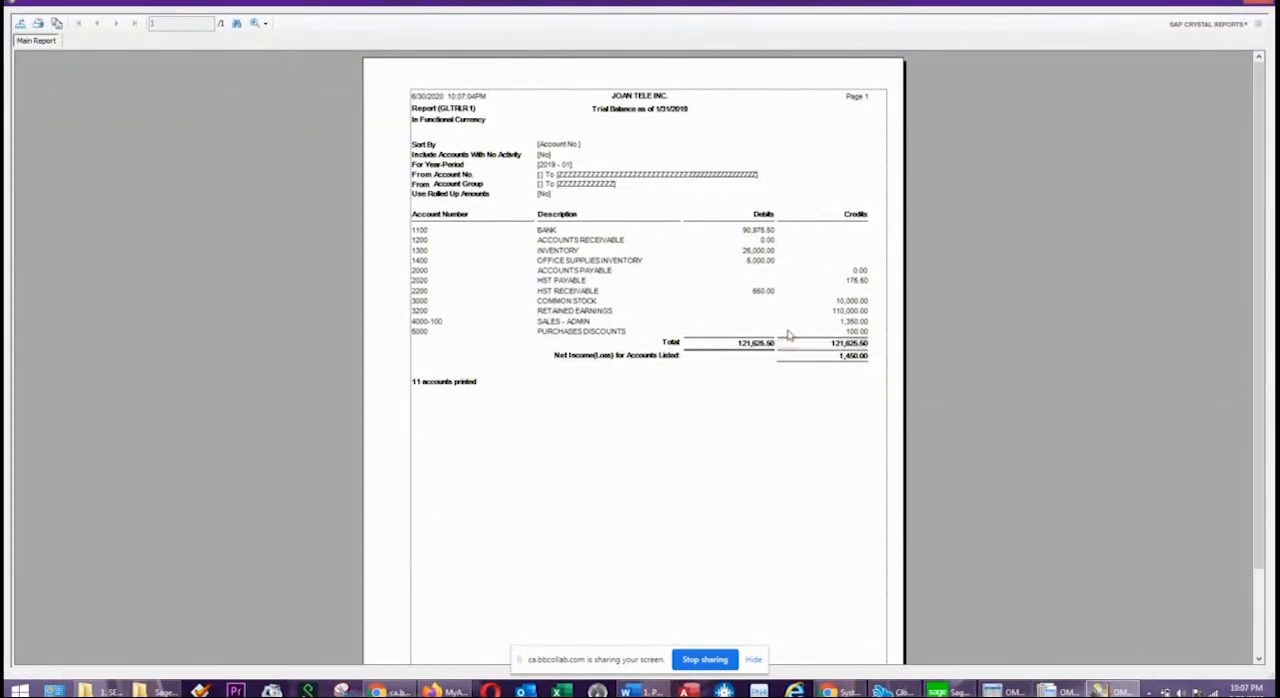
pyautogui.click(619, 245)
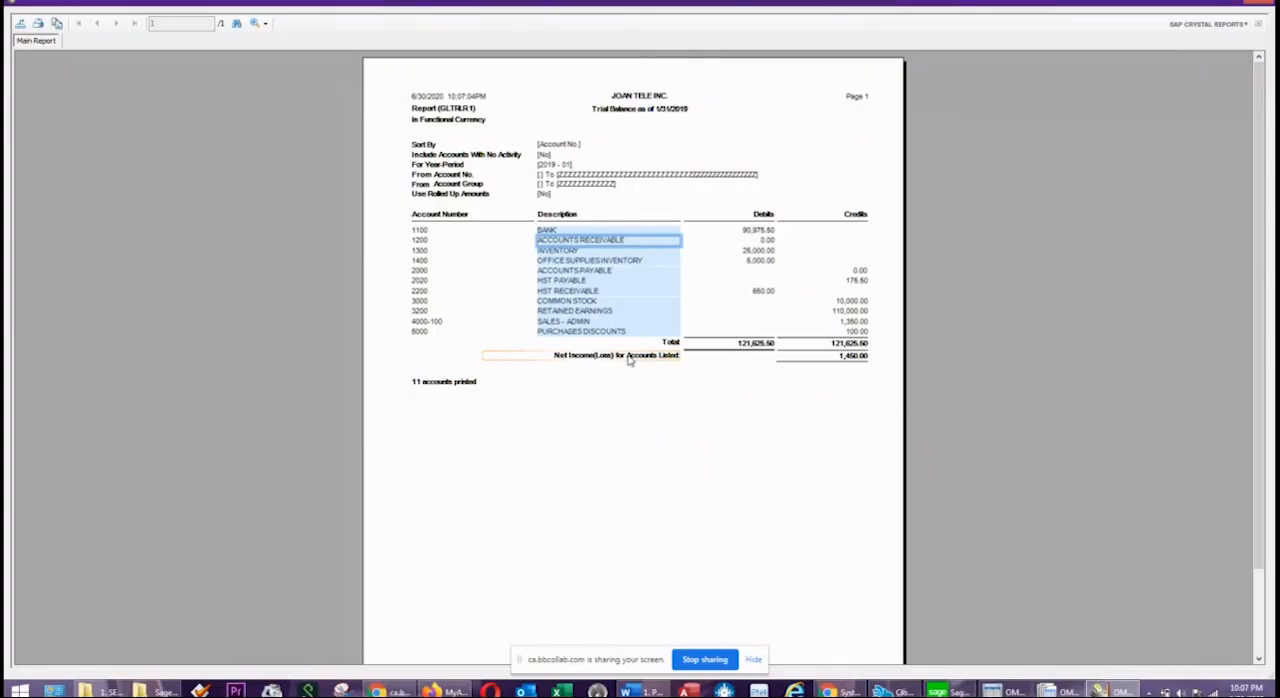
pyautogui.click(752, 232)
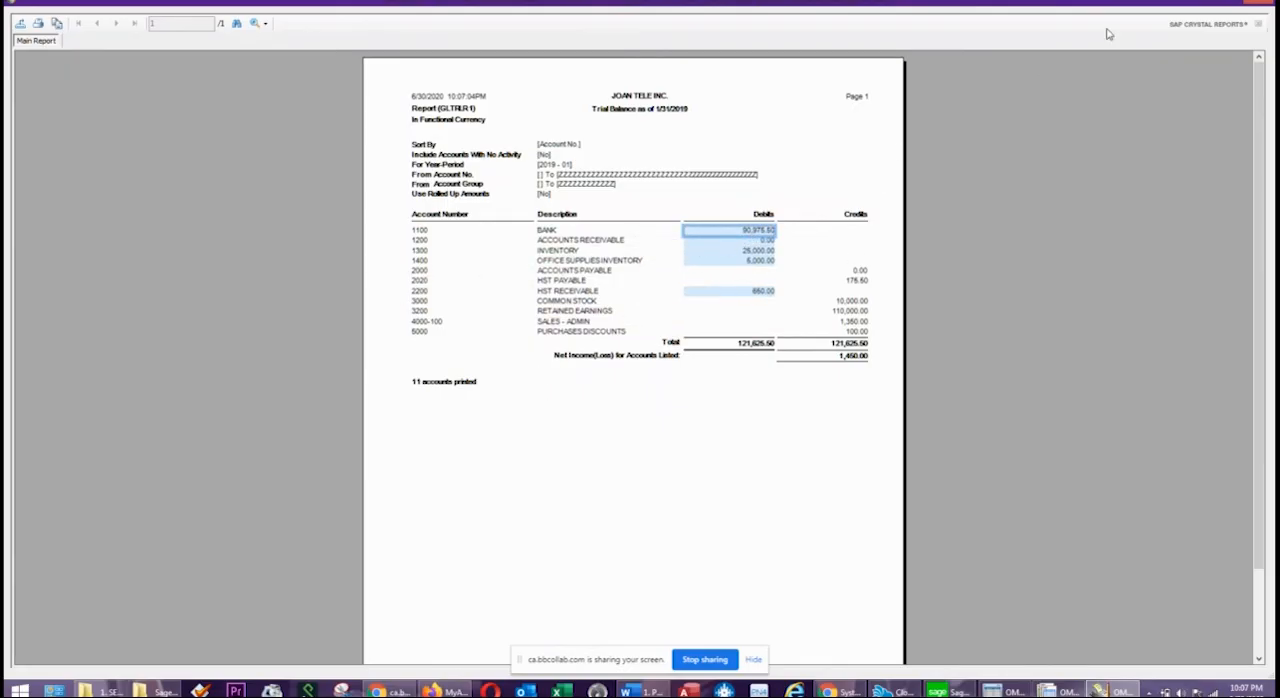
pyautogui.click(1258, 6)
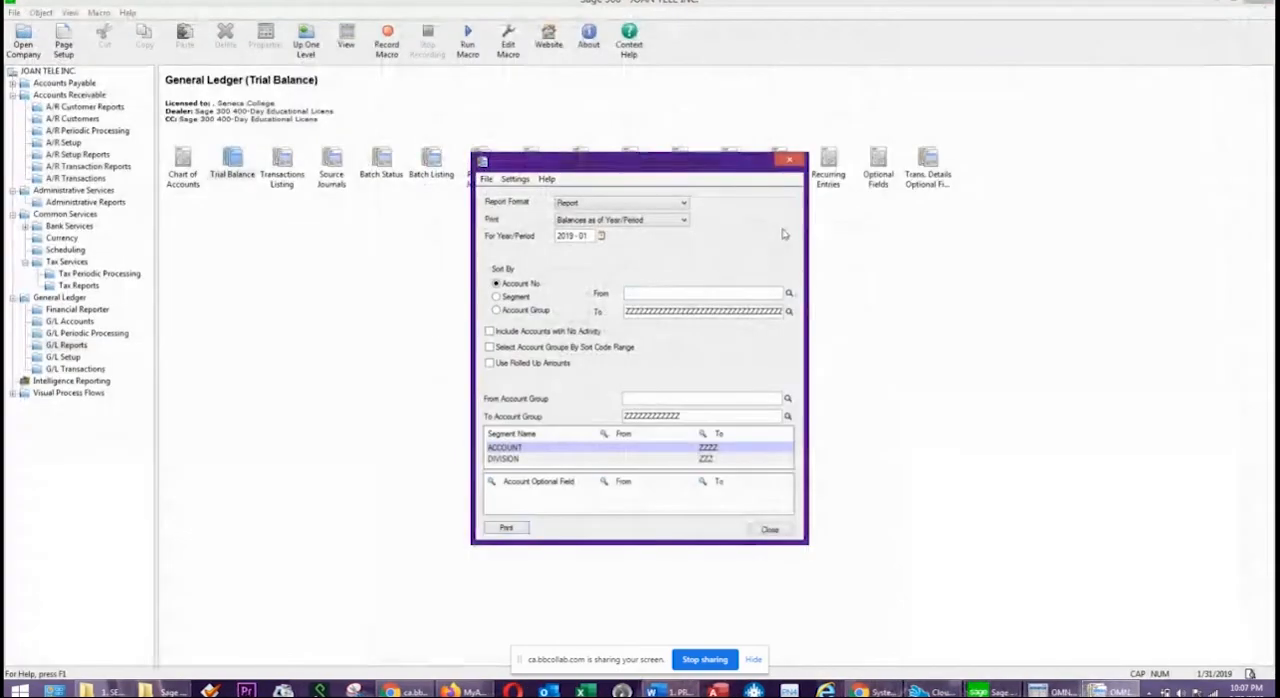
pyautogui.click(791, 161)
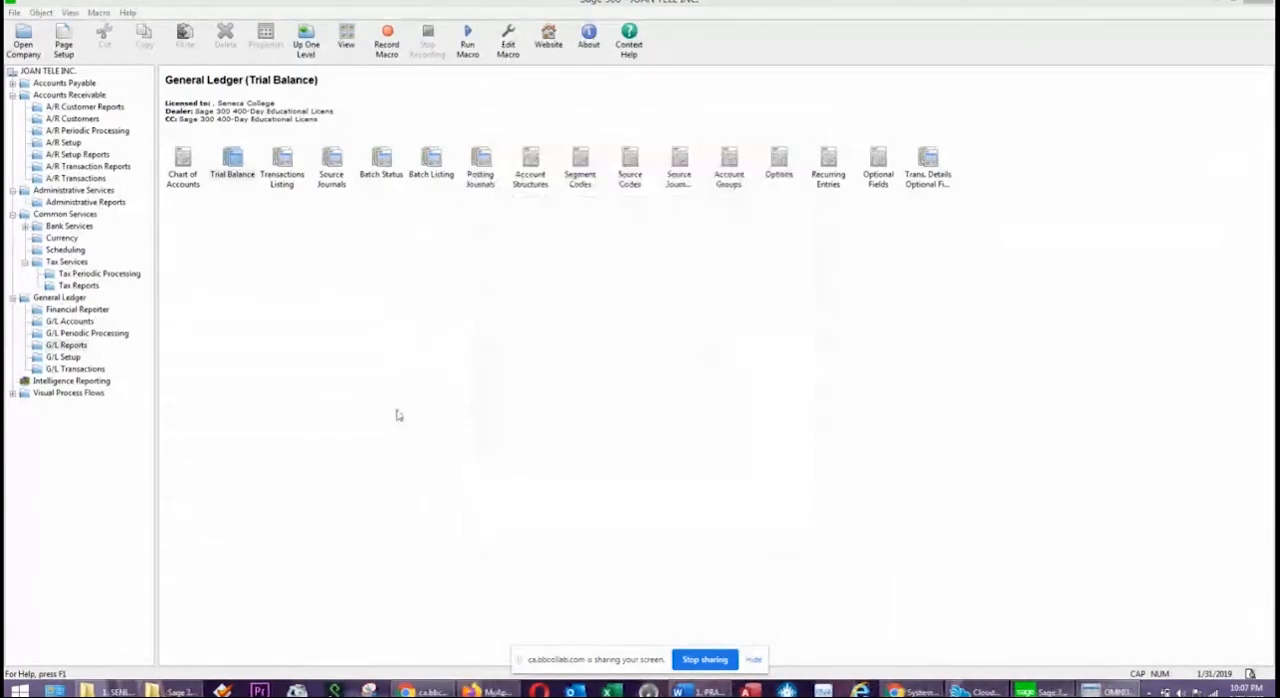
pyautogui.click(460, 372)
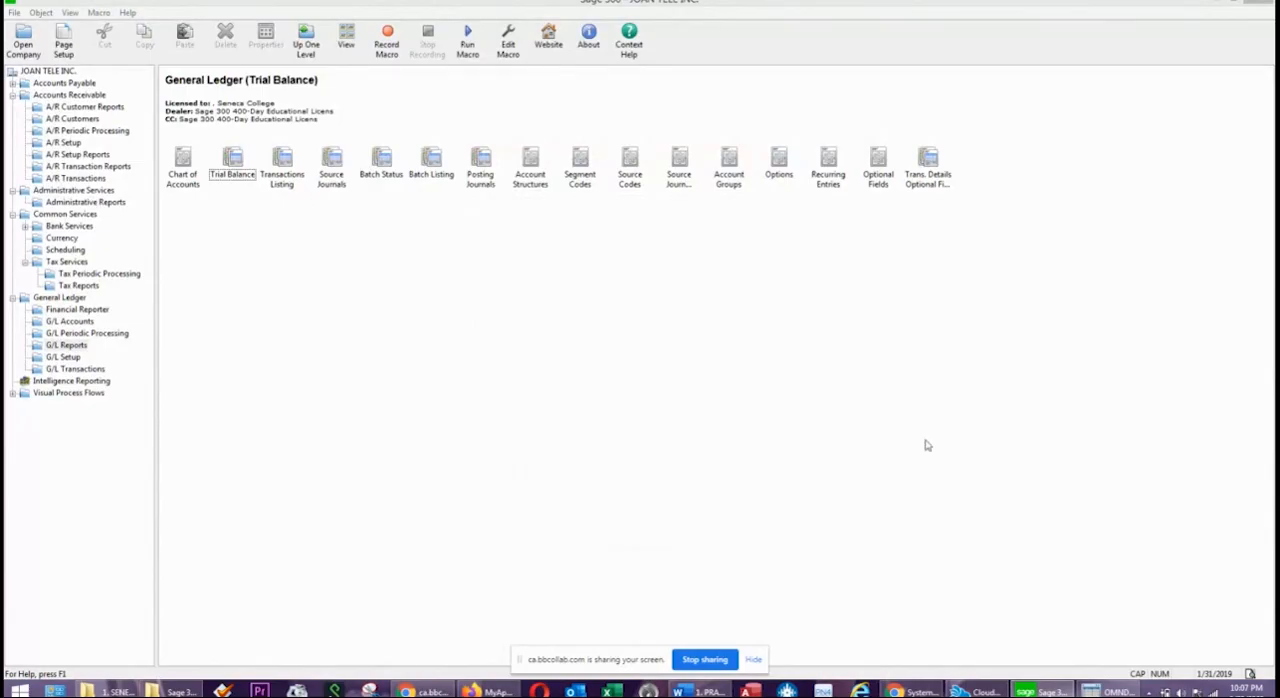
# Preview the income statement Incsum01.xls for period 2019-01 from the Financial Reporter, enlarge it to examine the figures, and close the preview.
pyautogui.click(700, 691)
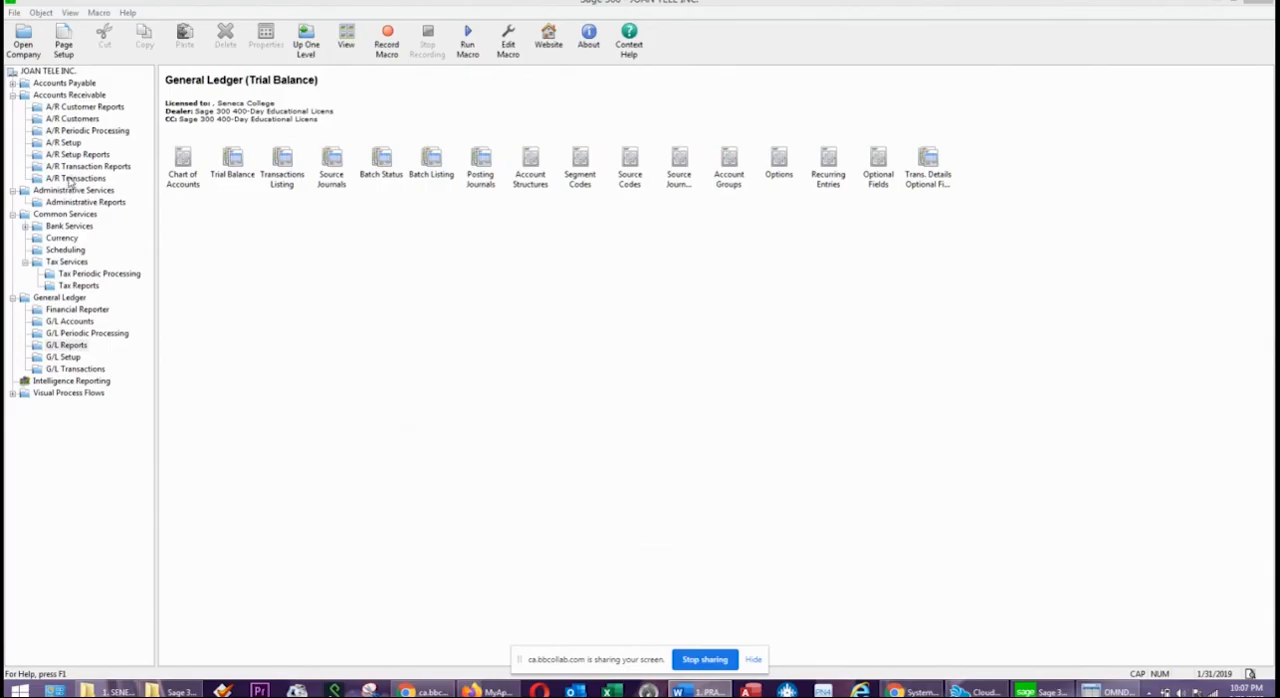
pyautogui.click(80, 310)
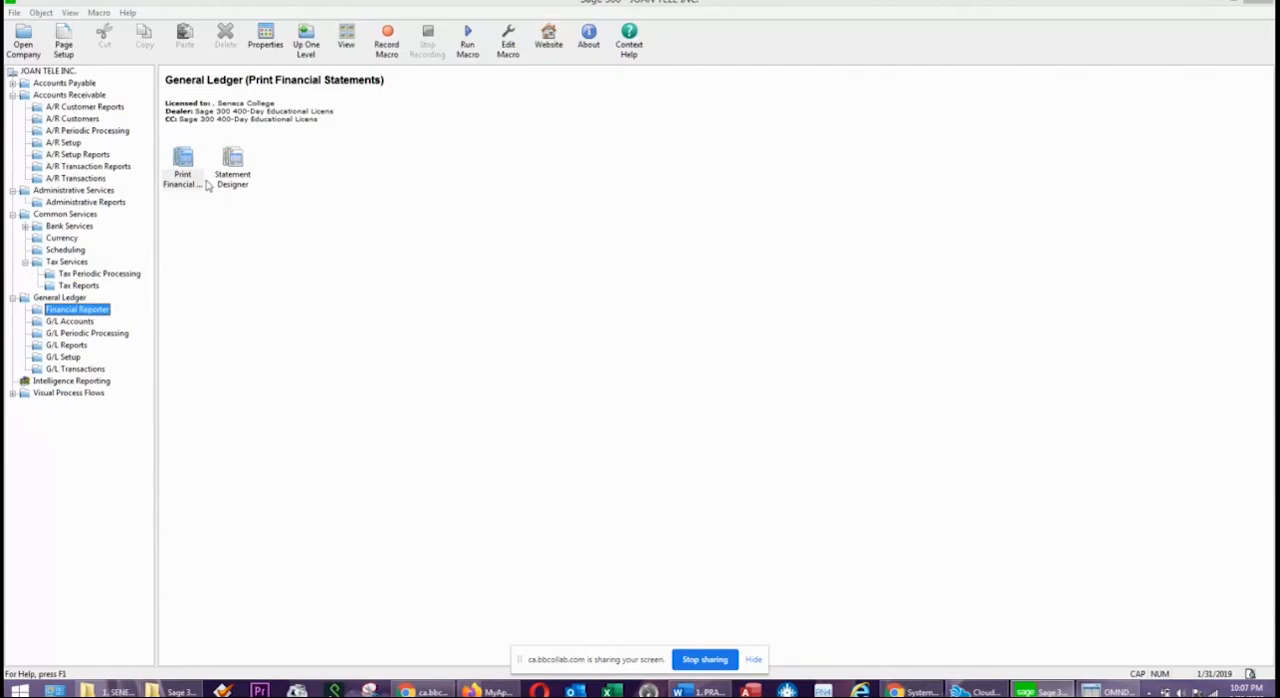
pyautogui.doubleClick(184, 178)
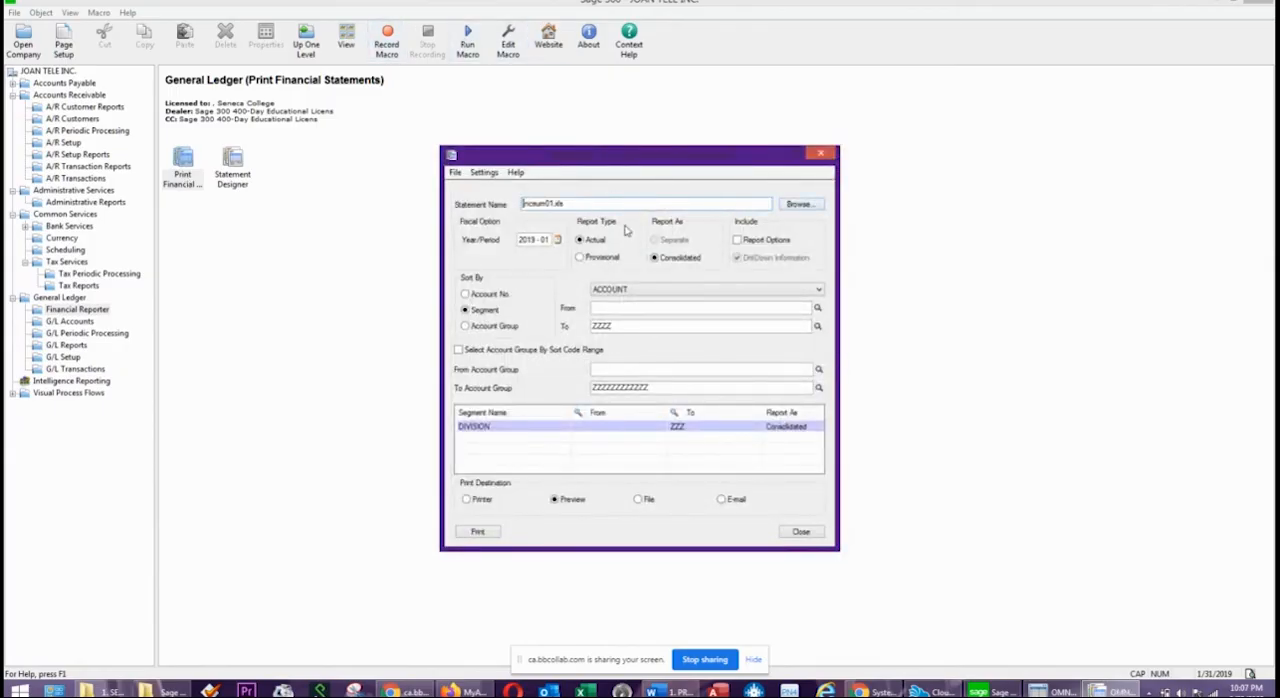
pyautogui.click(478, 536)
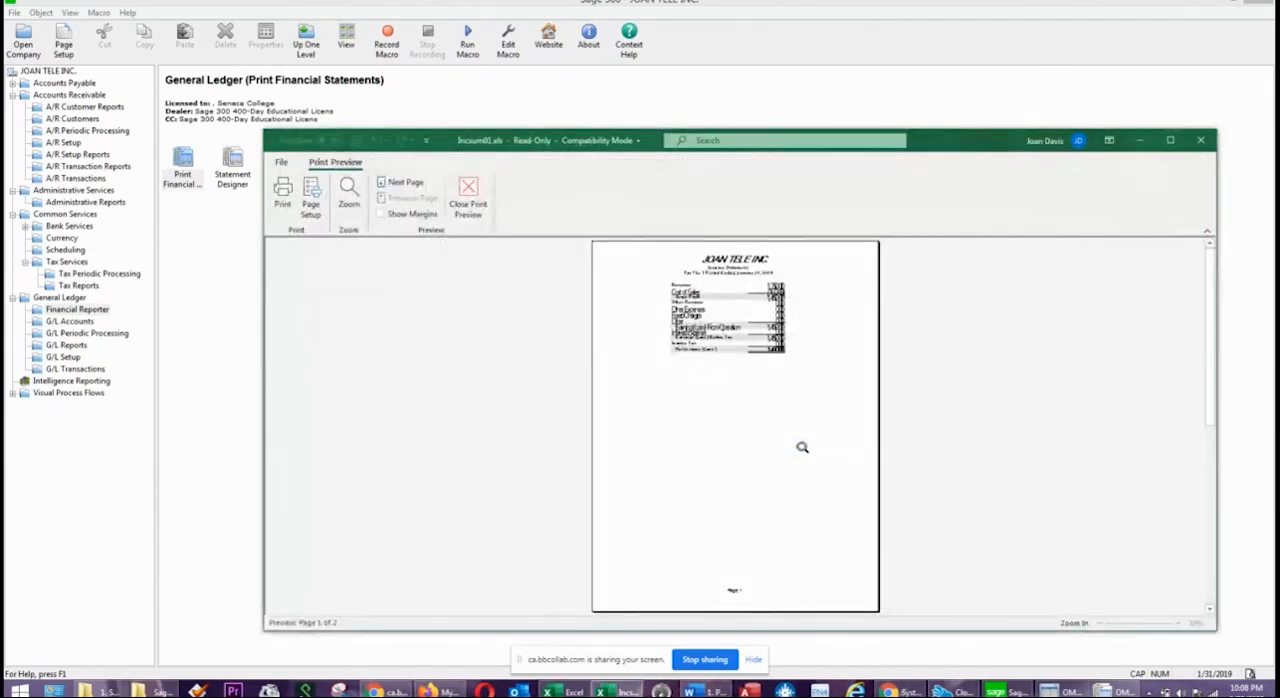
pyautogui.click(750, 350)
pyautogui.scroll(1, 725, 361)
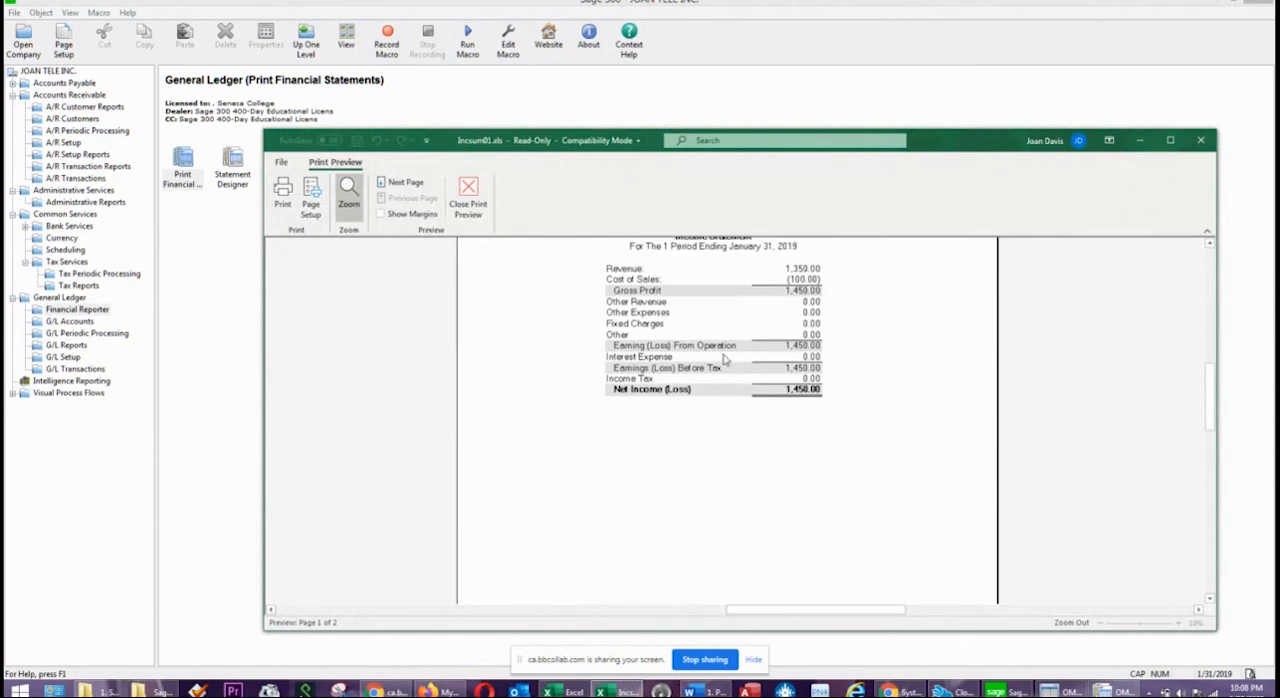
pyautogui.scroll(1, 727, 358)
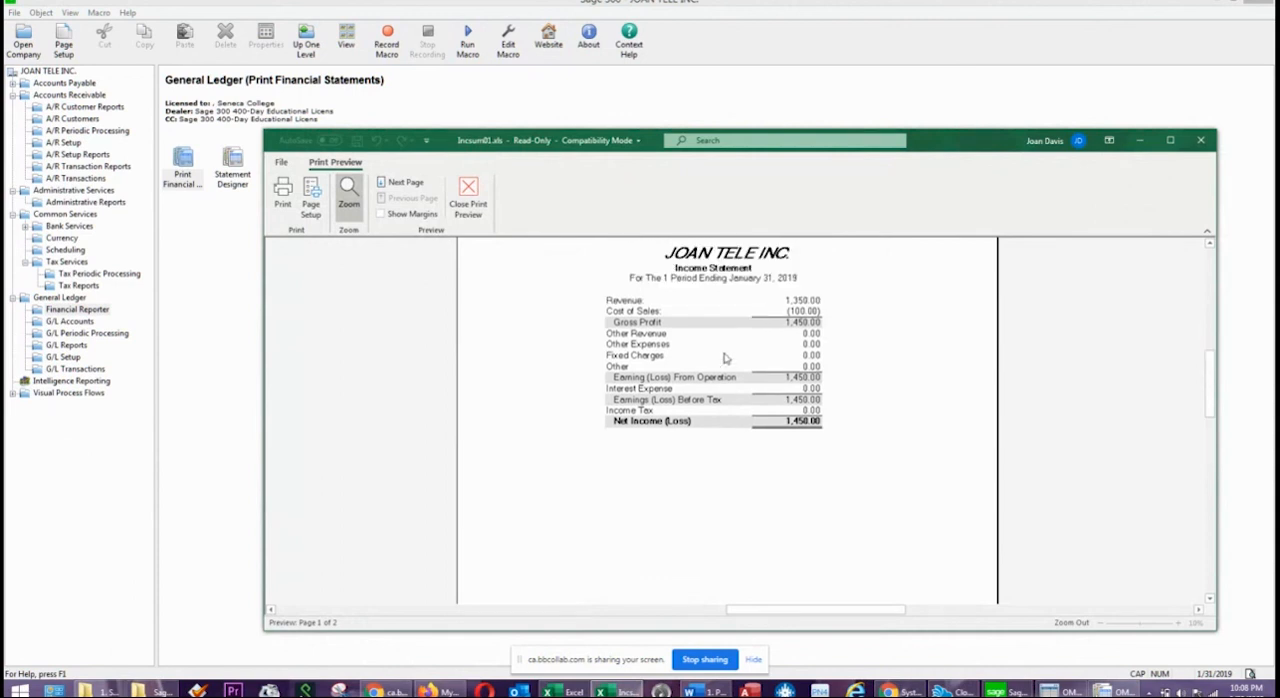
pyautogui.moveTo(975, 141); pyautogui.dragTo(832, 106)
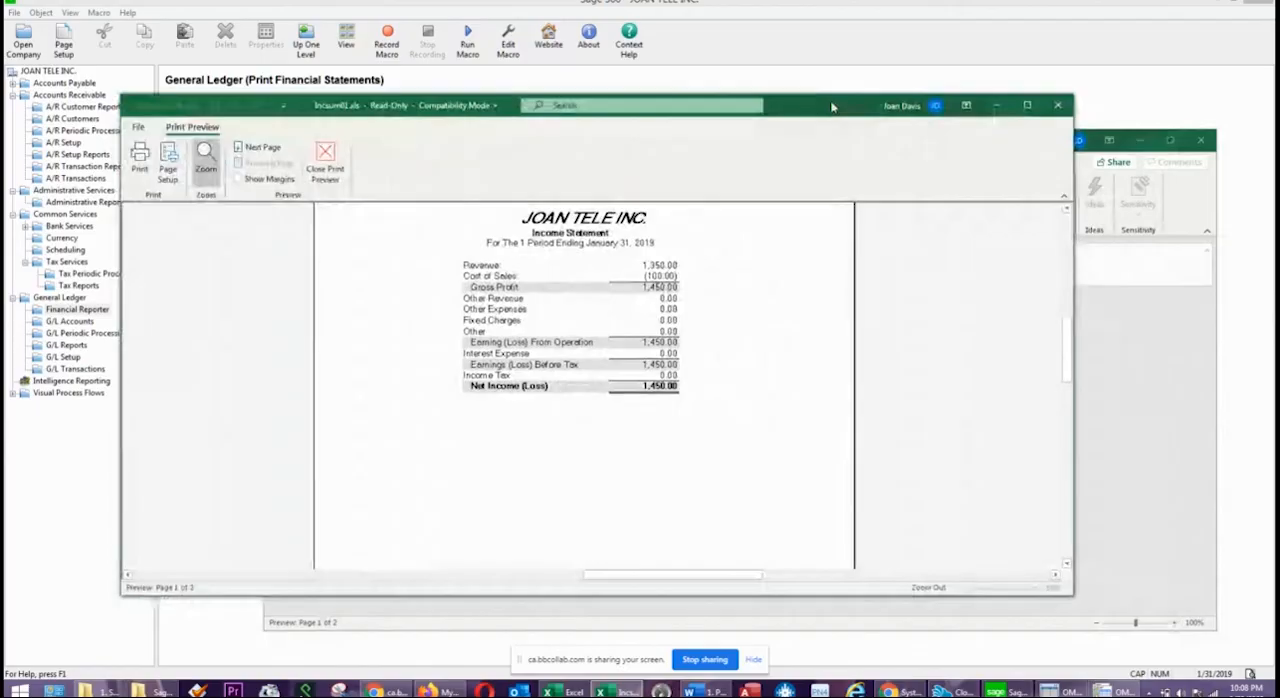
pyautogui.click(1061, 112)
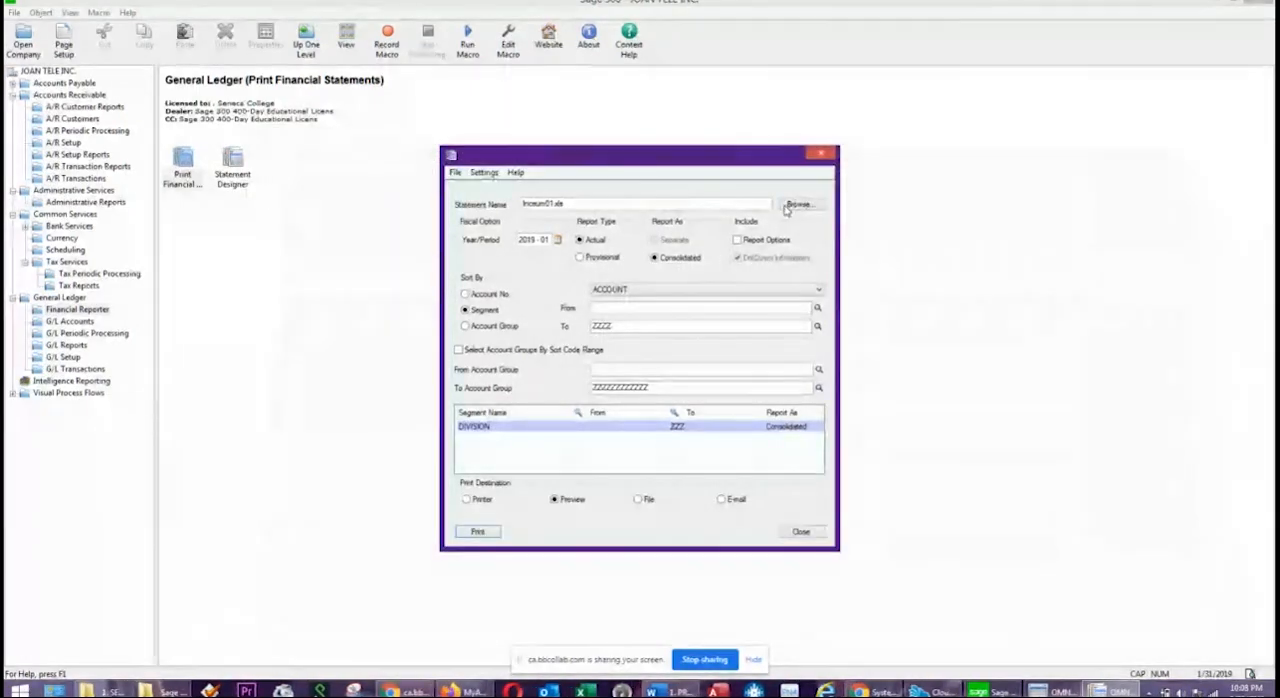
# Preview the balance sheet with statement Balsum01.xls for period 2019-01, enlarge it to examine the figures, and close the financial statements.
pyautogui.click(796, 205)
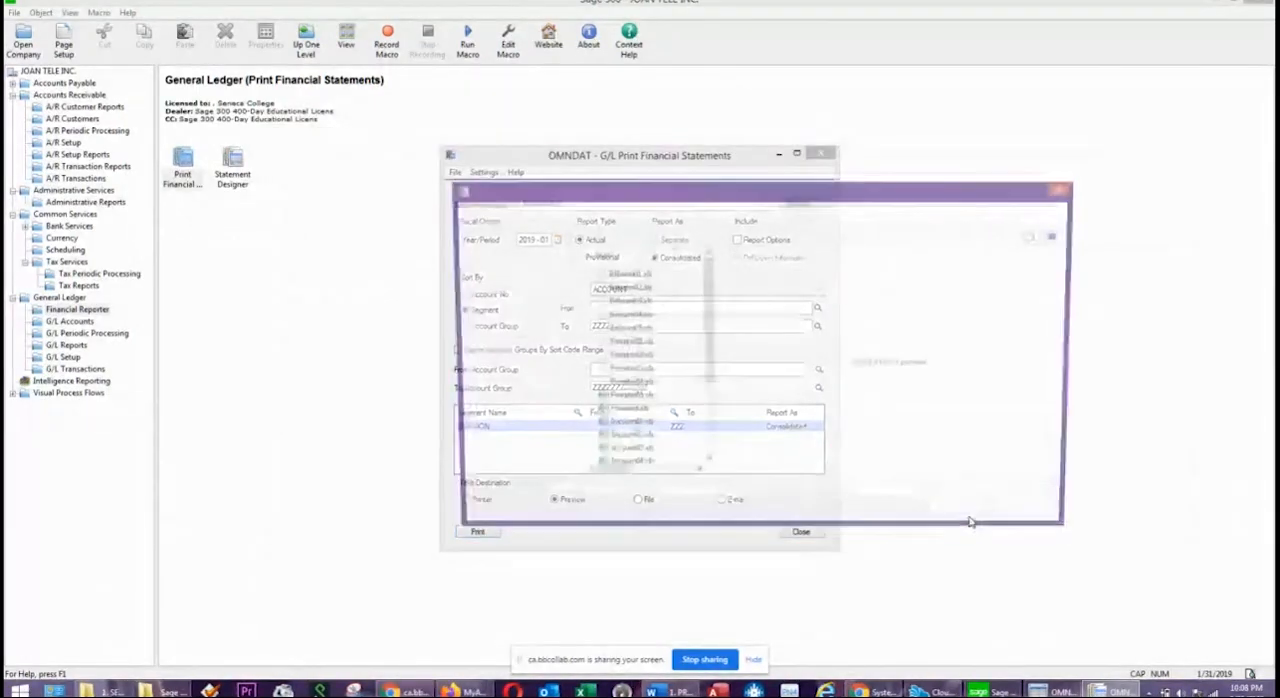
pyautogui.click(626, 273)
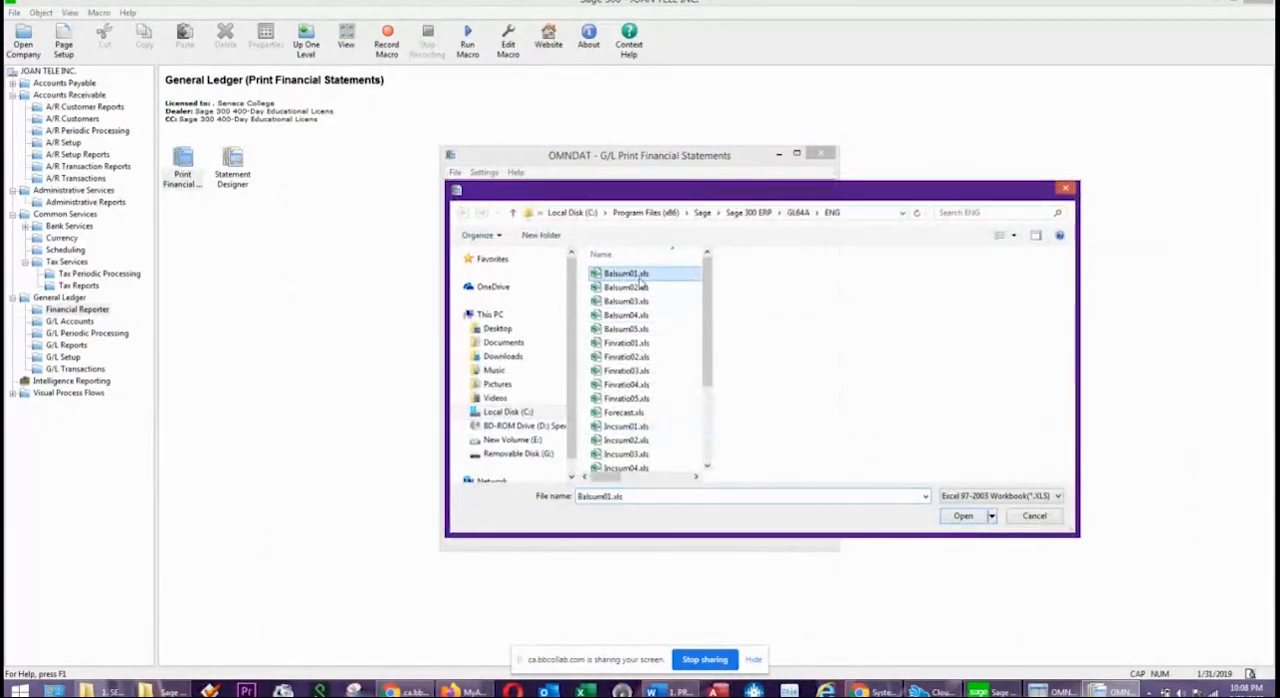
pyautogui.click(963, 517)
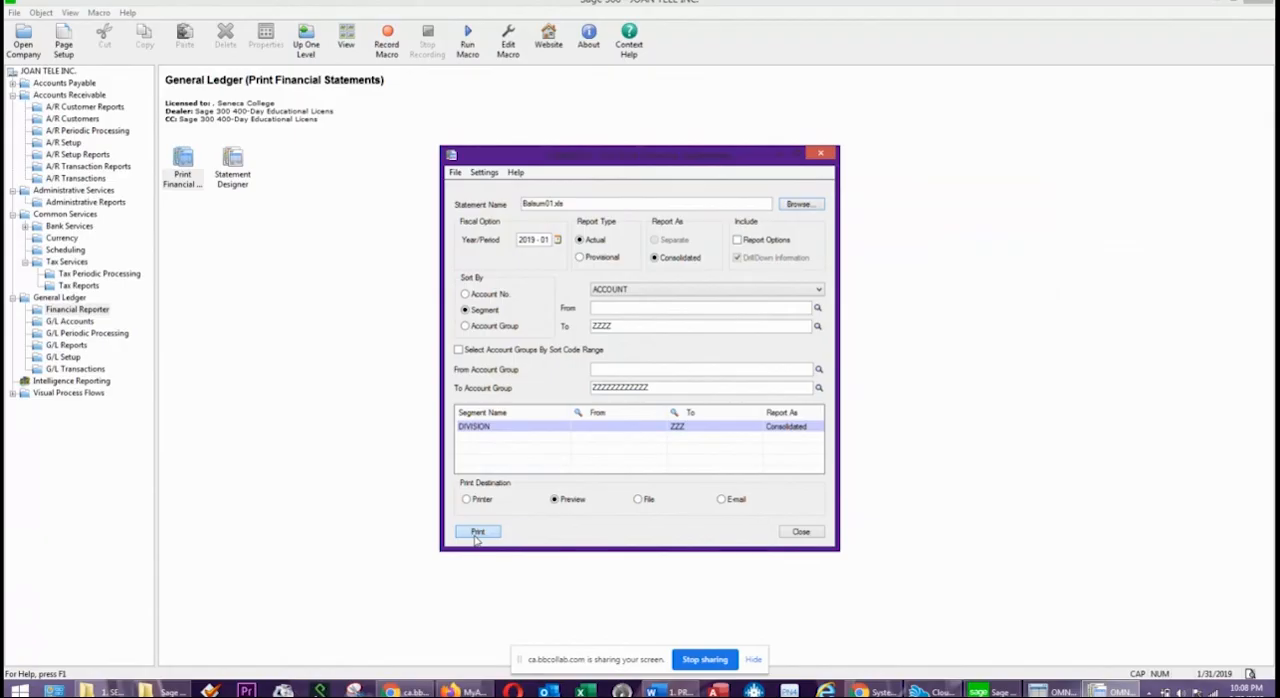
pyautogui.click(477, 532)
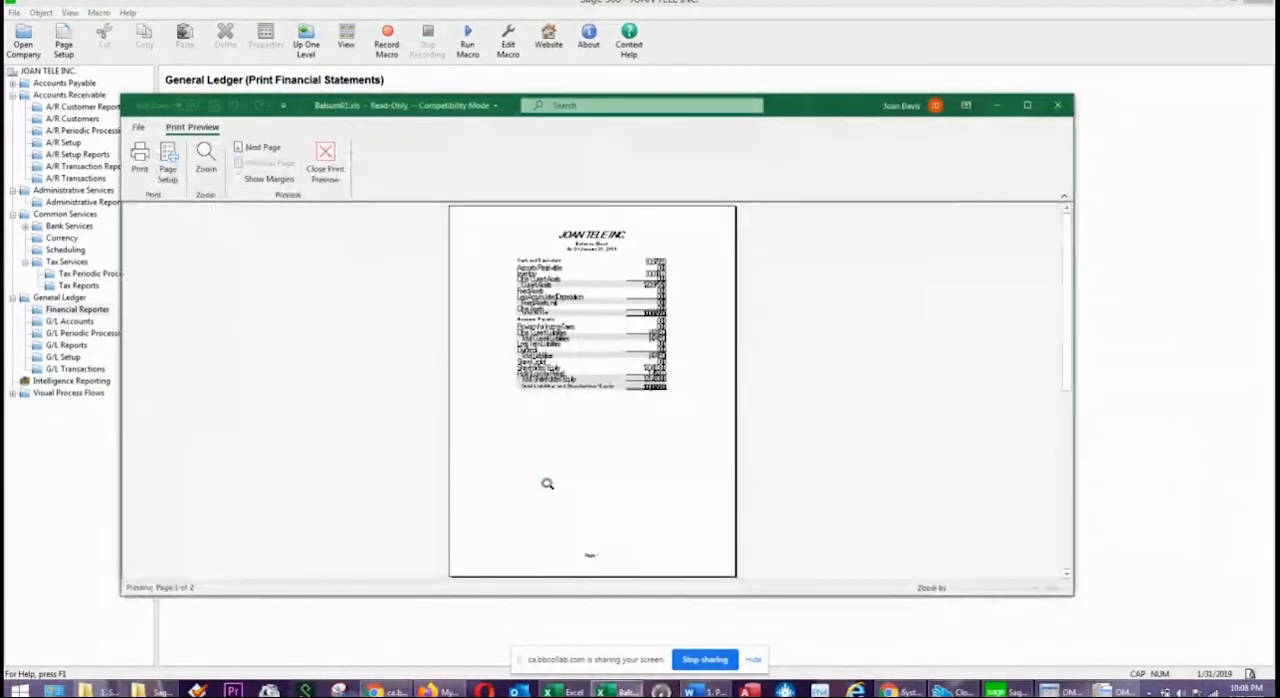
pyautogui.click(668, 338)
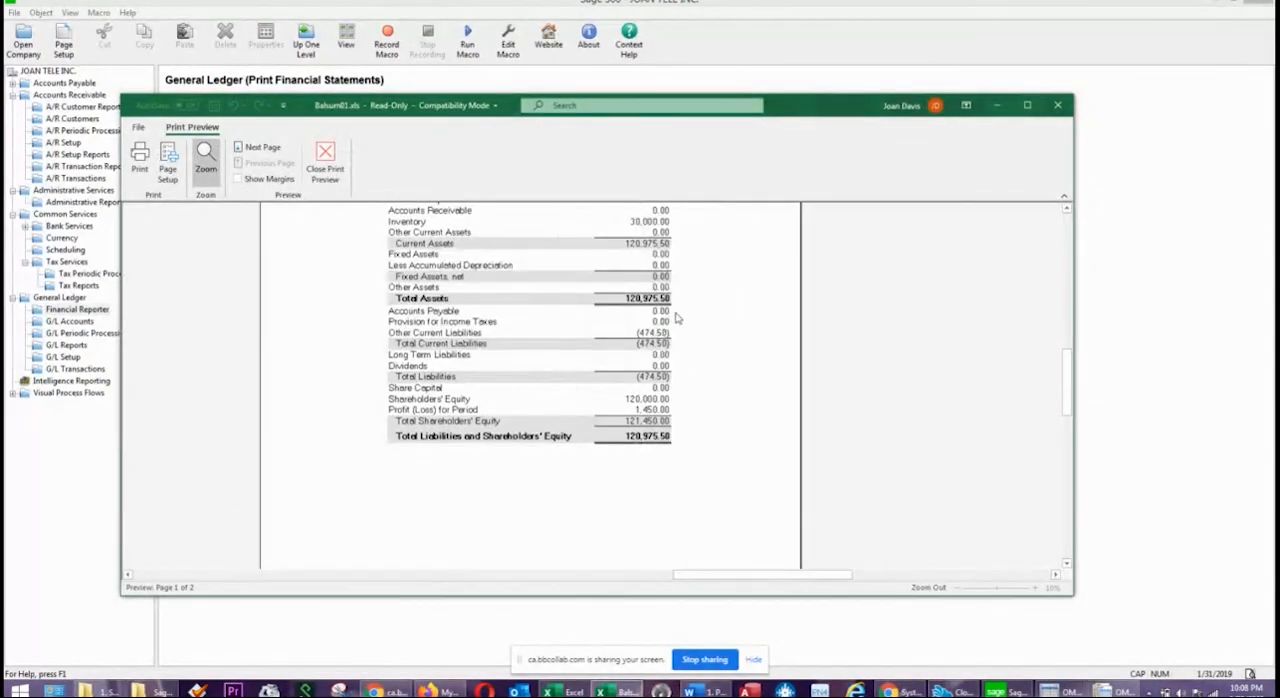
pyautogui.scroll(2, 684, 346)
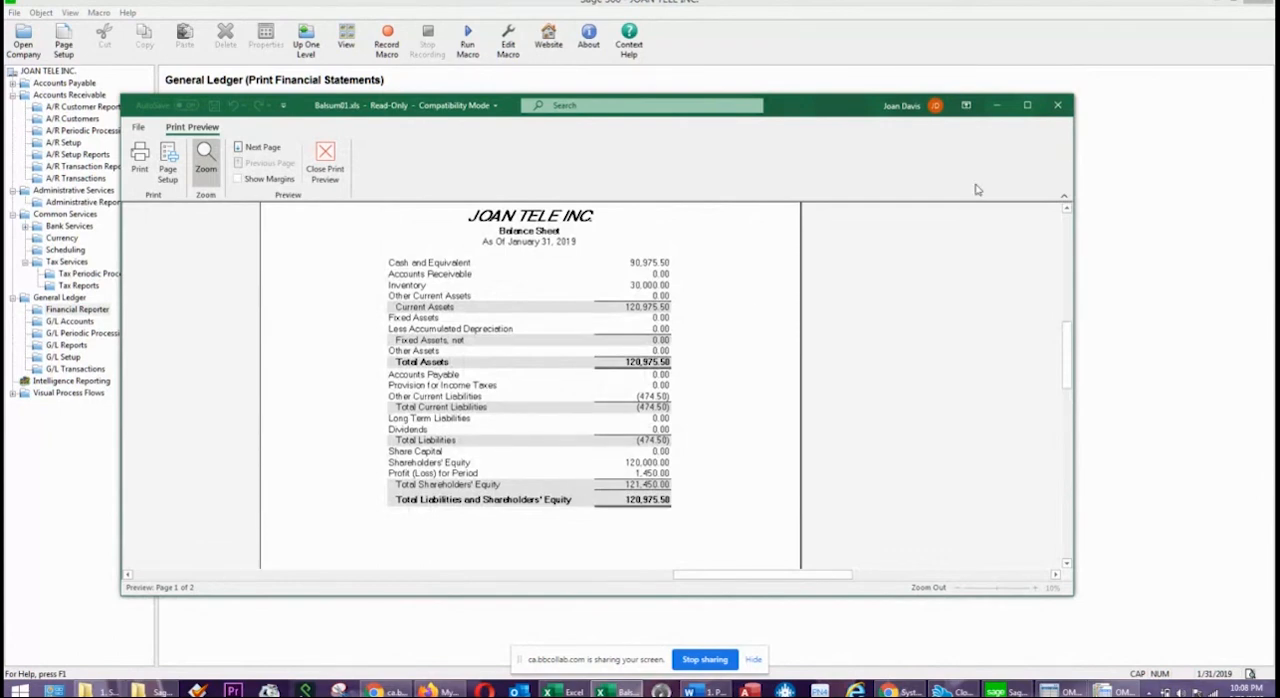
pyautogui.click(1059, 107)
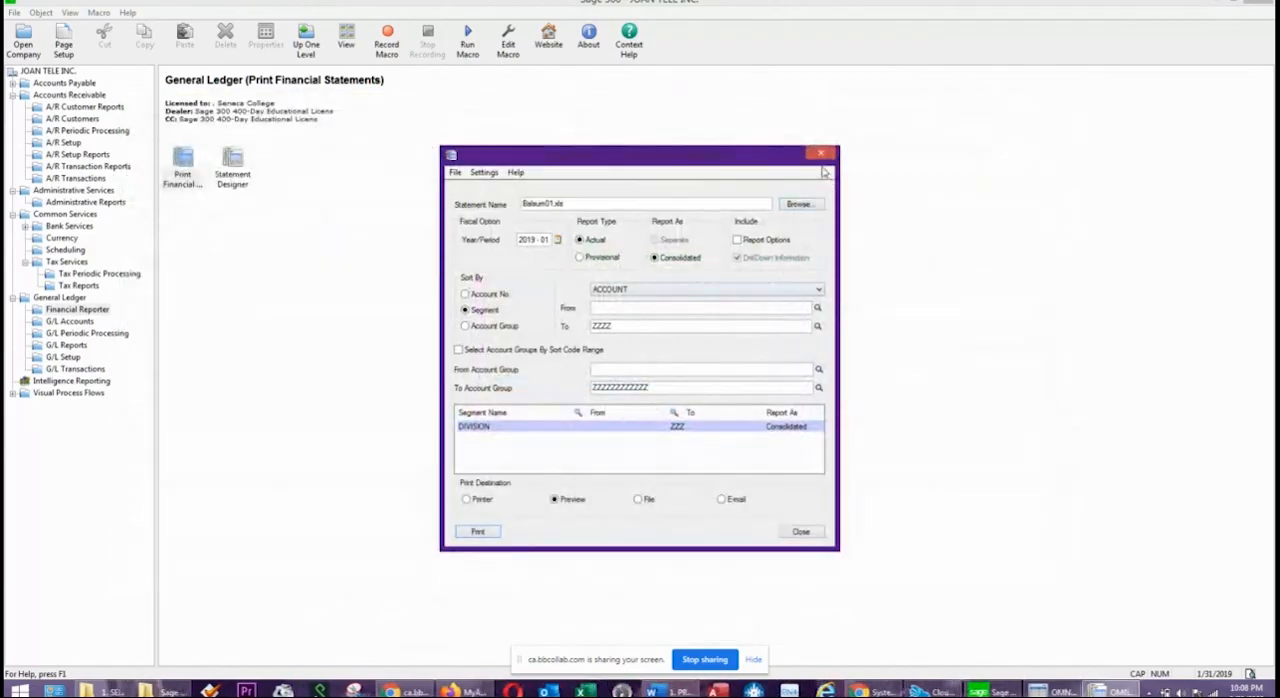
pyautogui.click(821, 155)
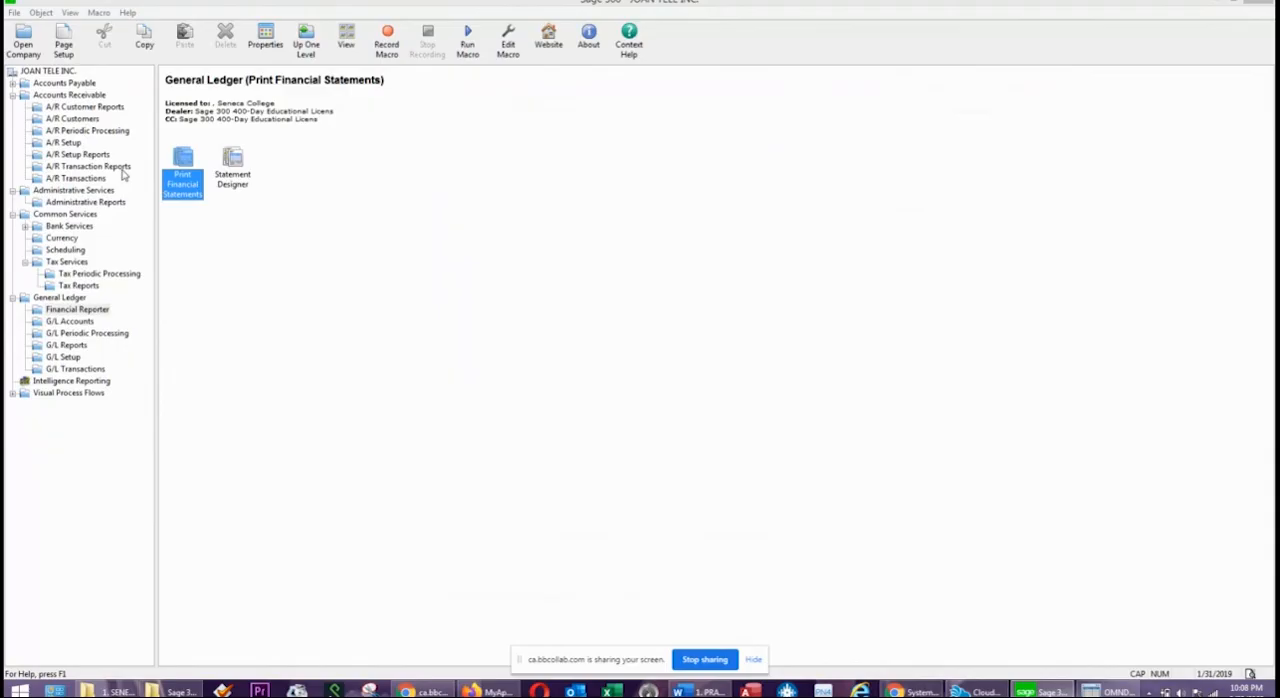
# Generate the G/L batch status report for batches 000001 to 999999 created 01/01/2019 to 01/31/2019, review it, and close the report.
pyautogui.click(67, 346)
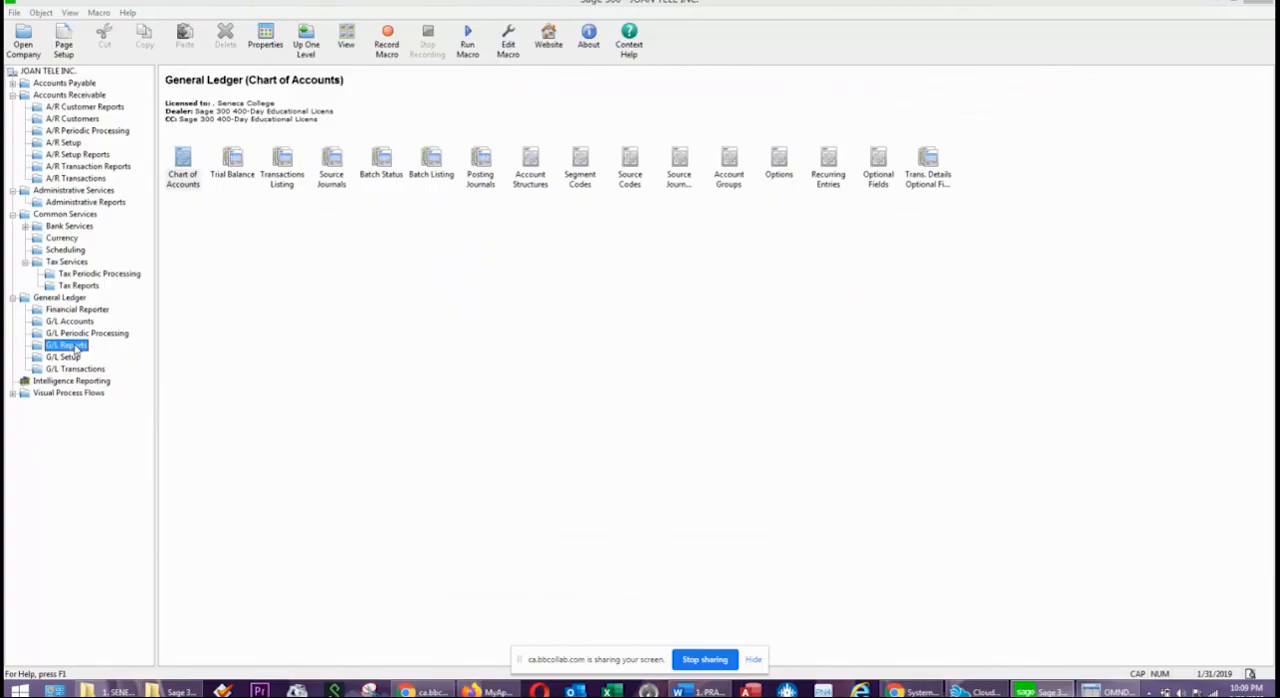
pyautogui.doubleClick(380, 178)
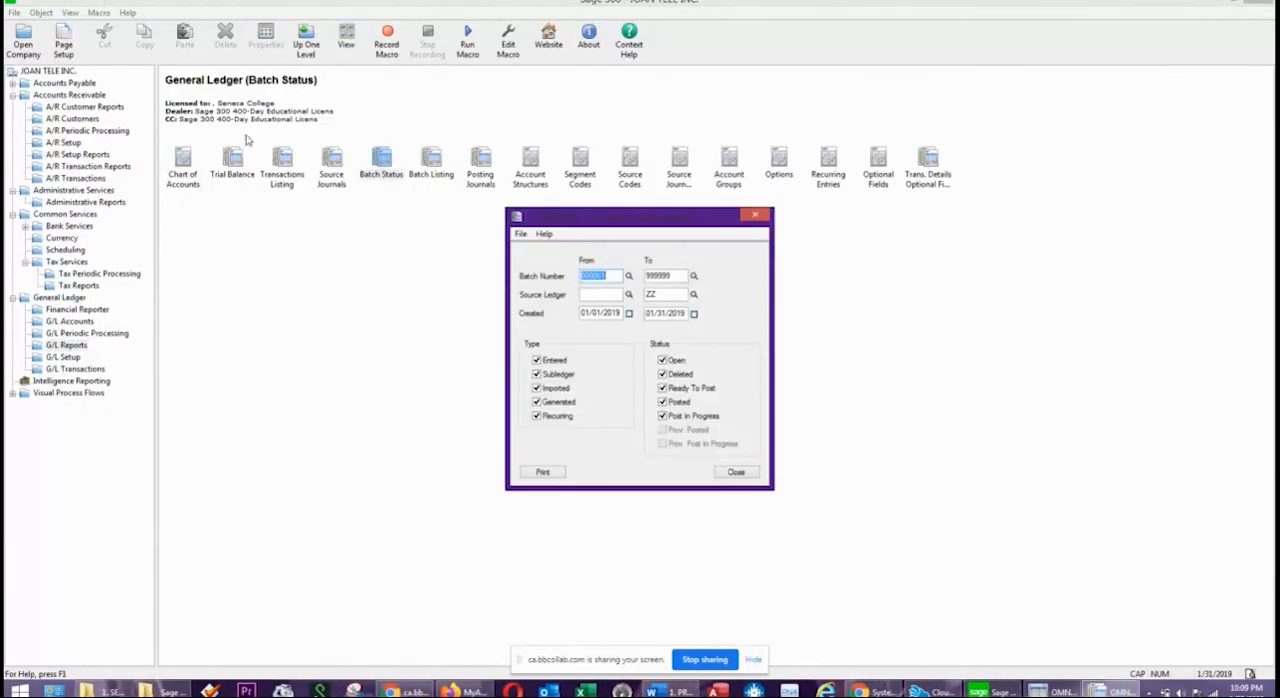
pyautogui.click(545, 473)
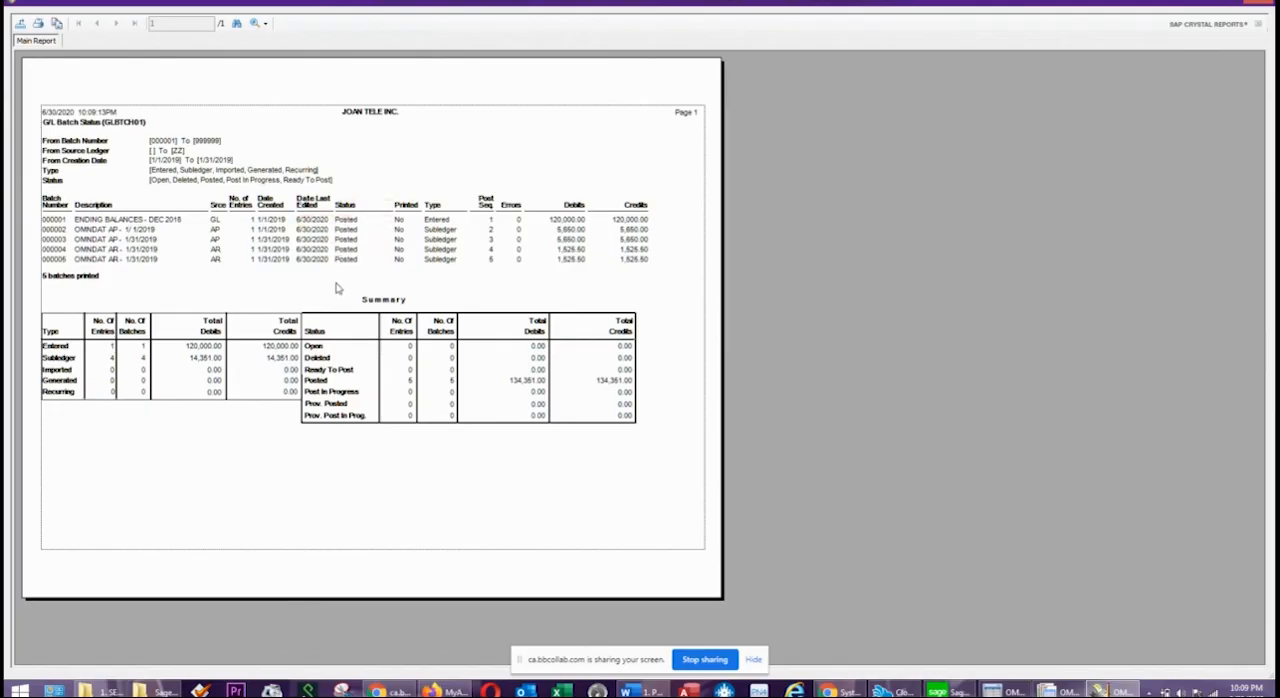
pyautogui.click(1262, 5)
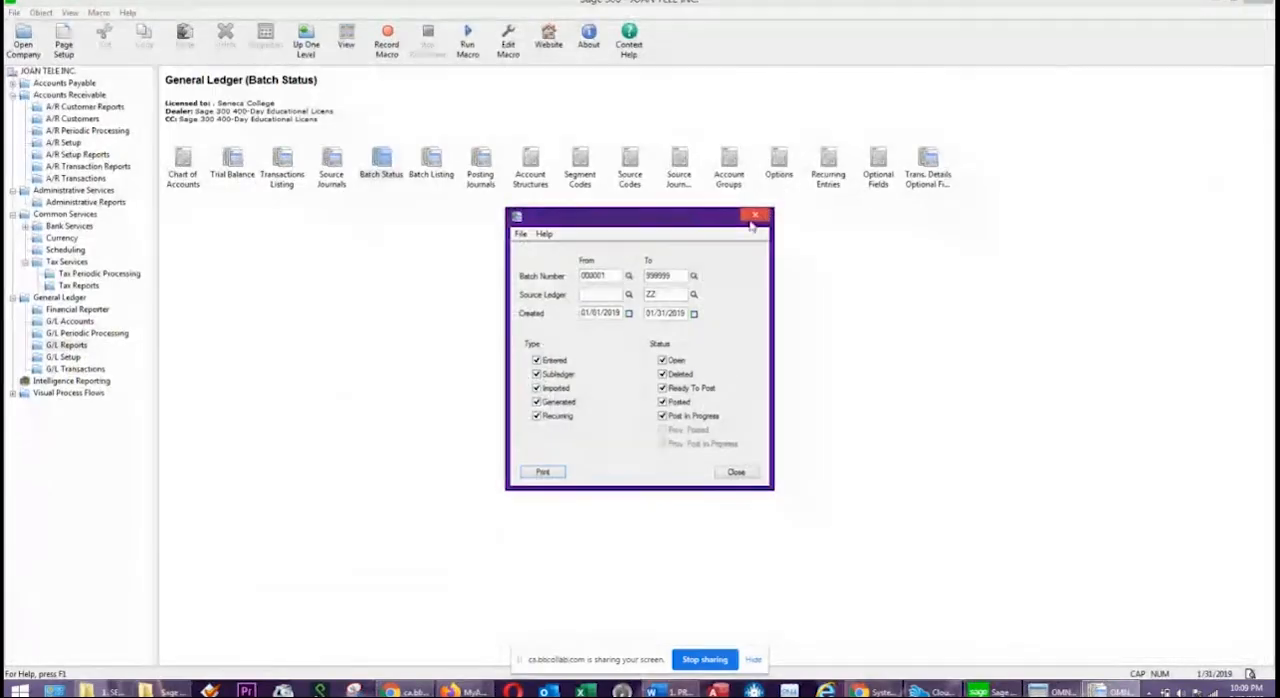
pyautogui.click(757, 214)
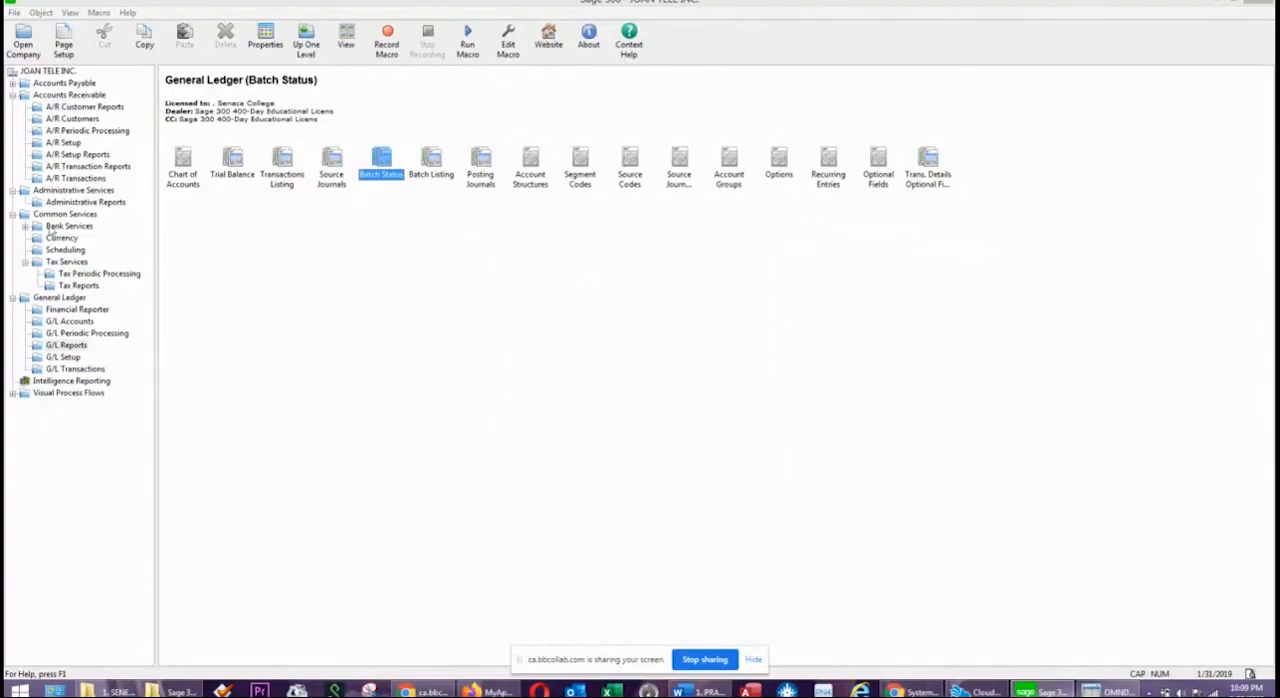
# Locate the batch status report among the A/R transaction reports and open the Accounts Payable transaction reports.
pyautogui.click(66, 167)
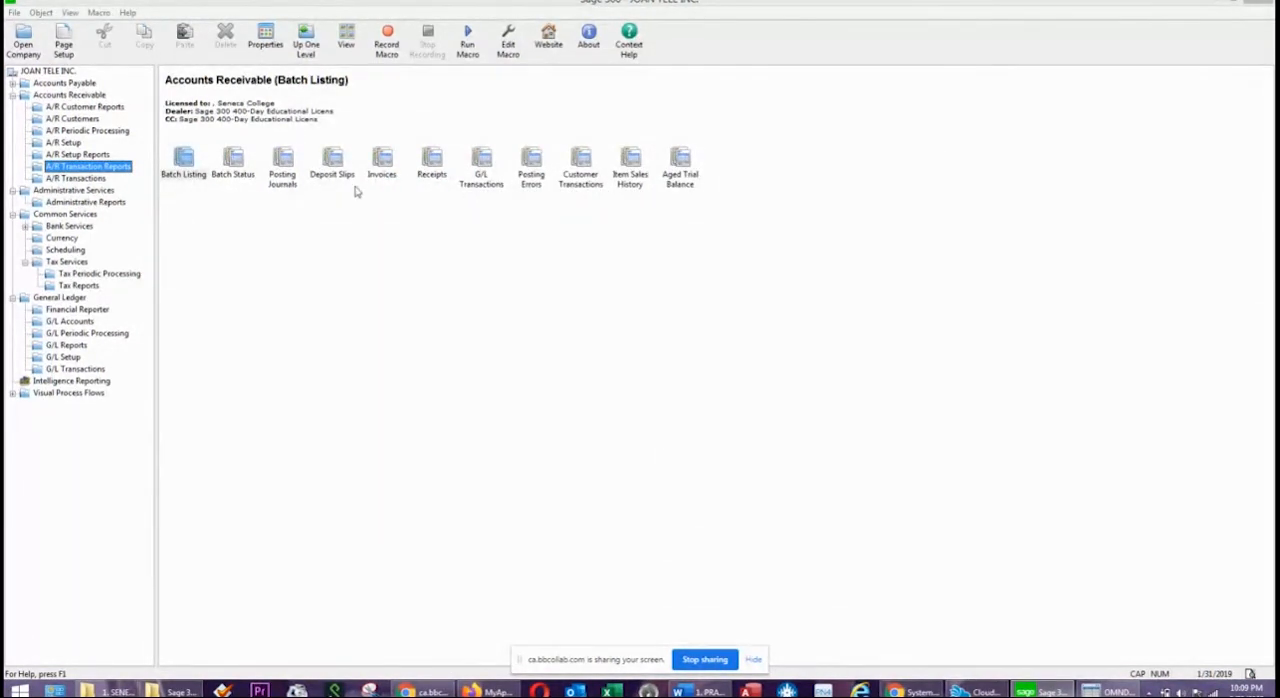
pyautogui.click(231, 163)
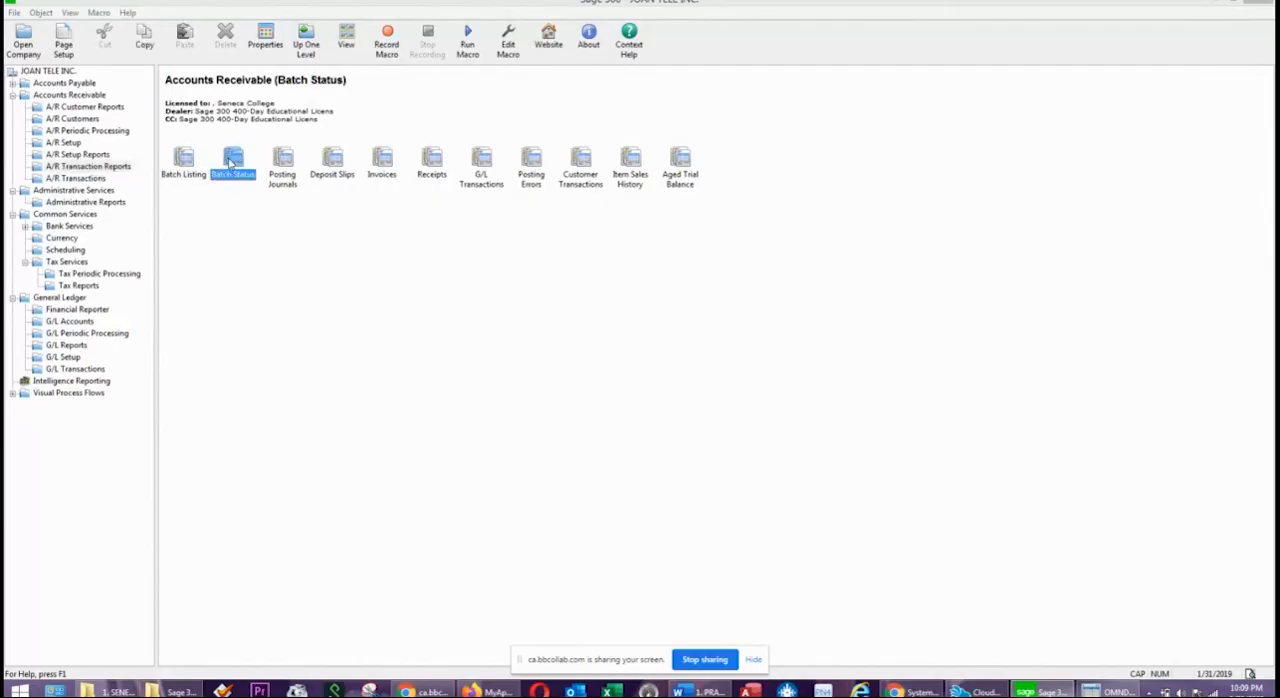
pyautogui.click(75, 85)
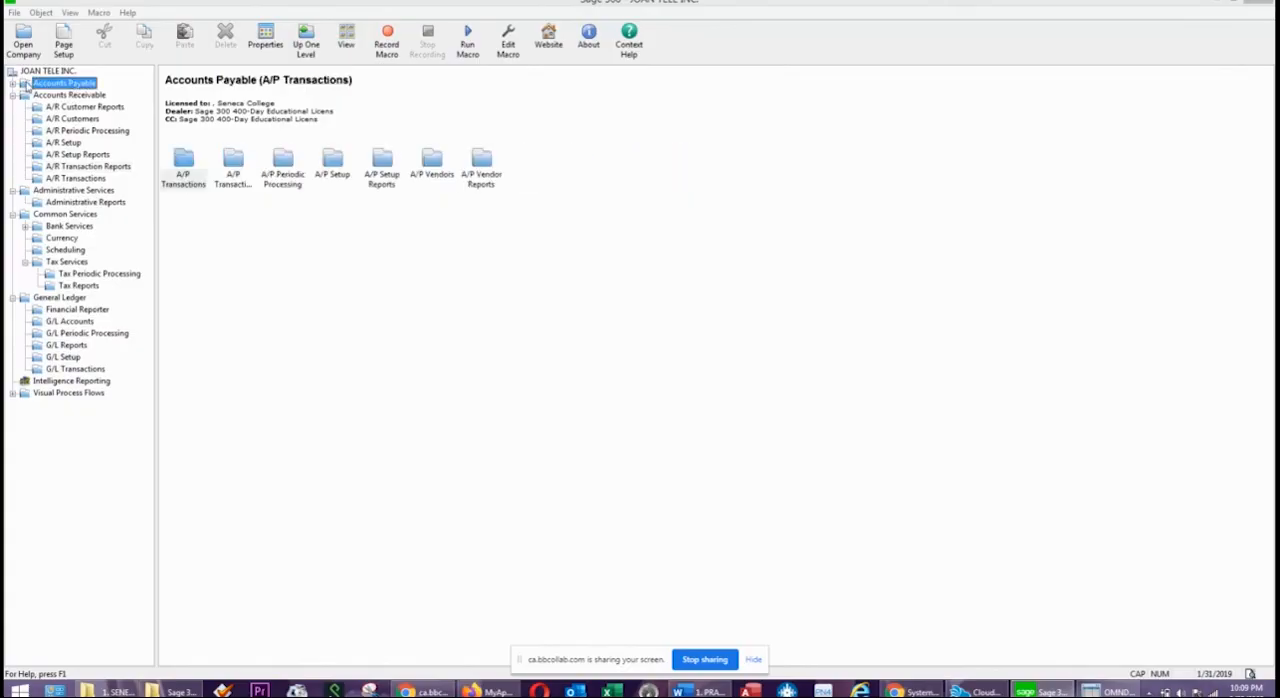
pyautogui.doubleClick(30, 86)
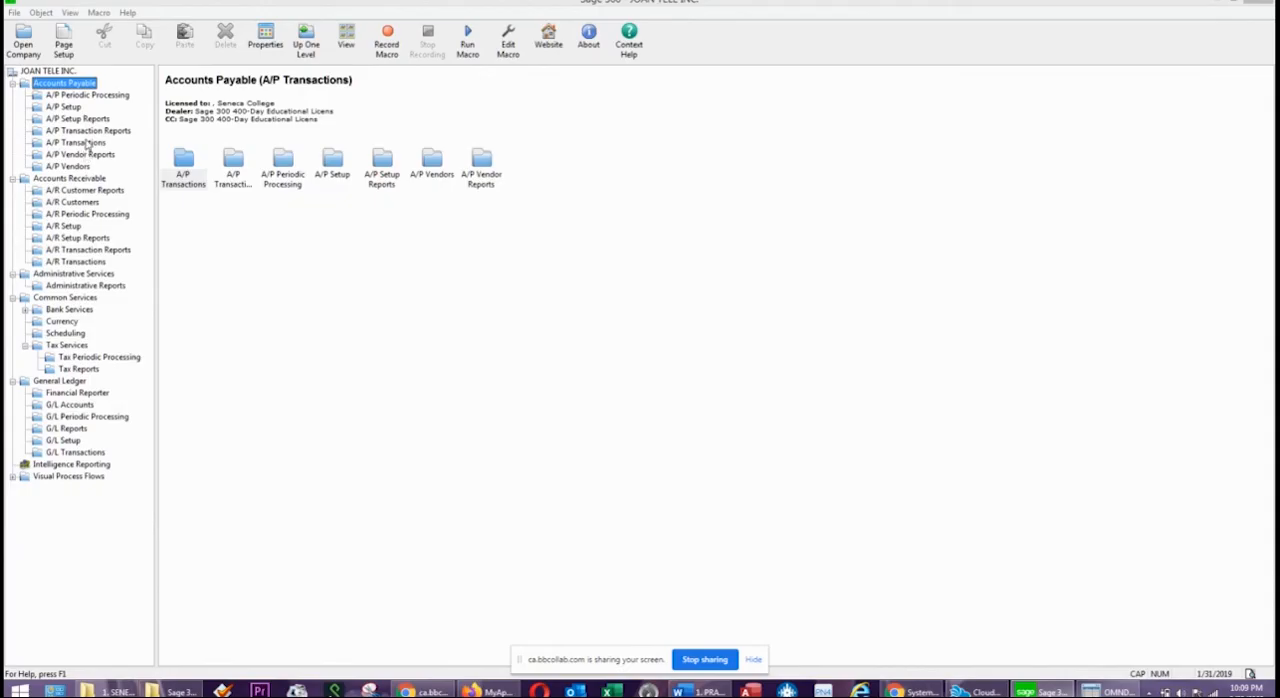
pyautogui.click(98, 132)
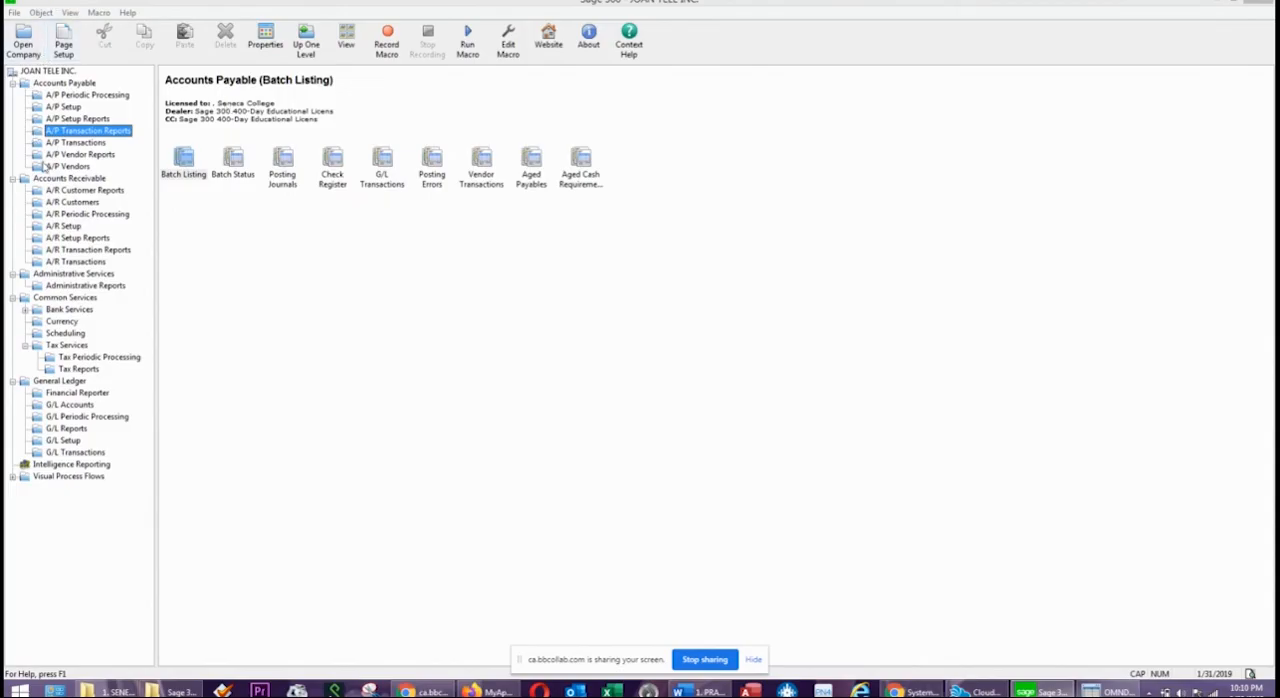
# Open the INVOICE JAN 2019 batch from the Accounts Receivable invoice batch list.
pyautogui.click(80, 179)
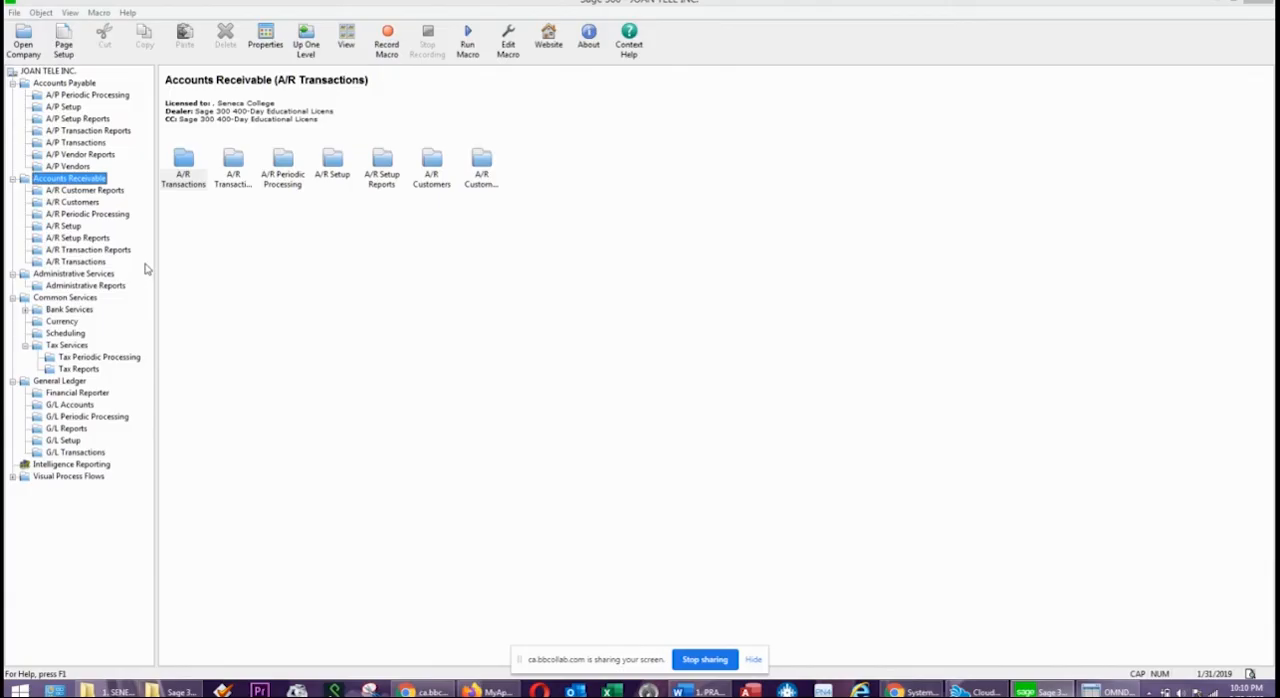
pyautogui.click(76, 262)
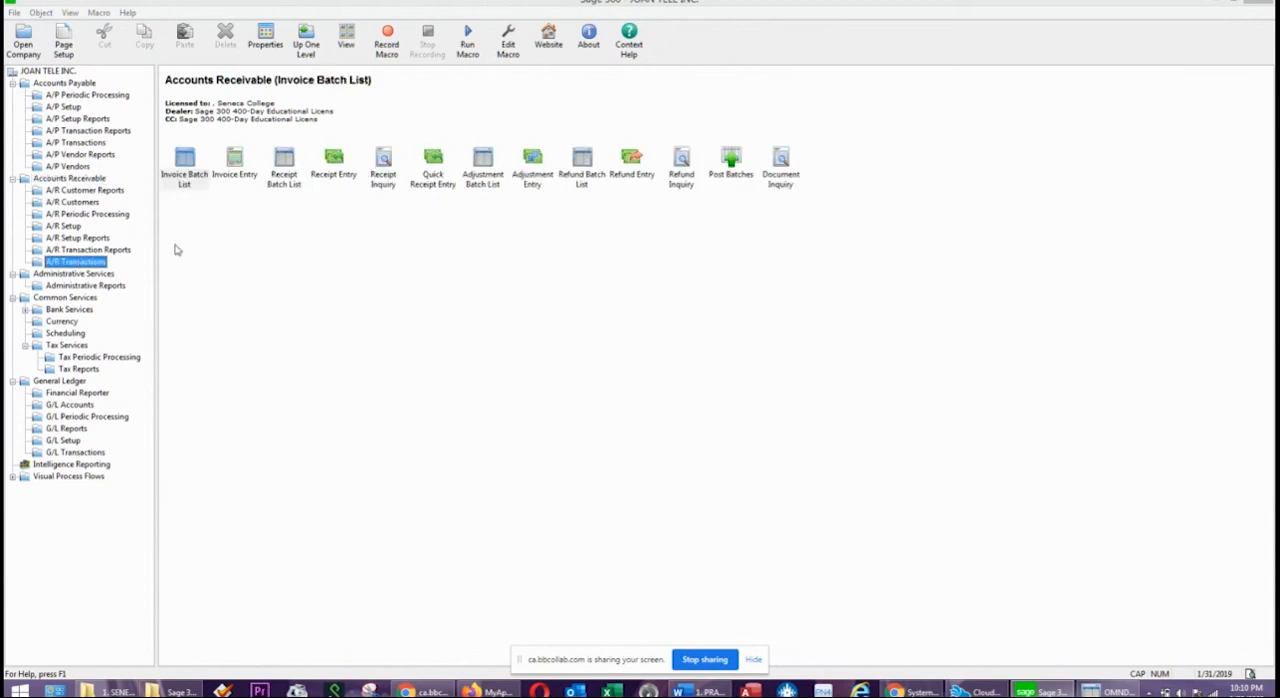
pyautogui.doubleClick(183, 173)
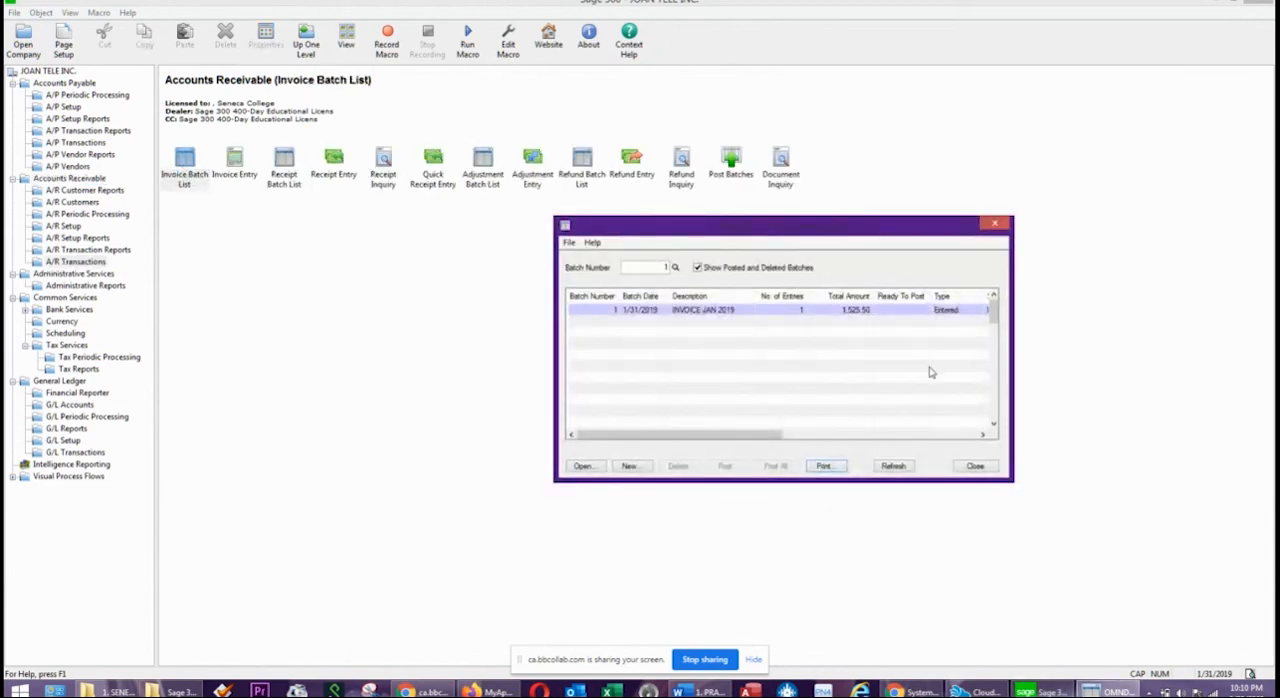
pyautogui.doubleClick(715, 311)
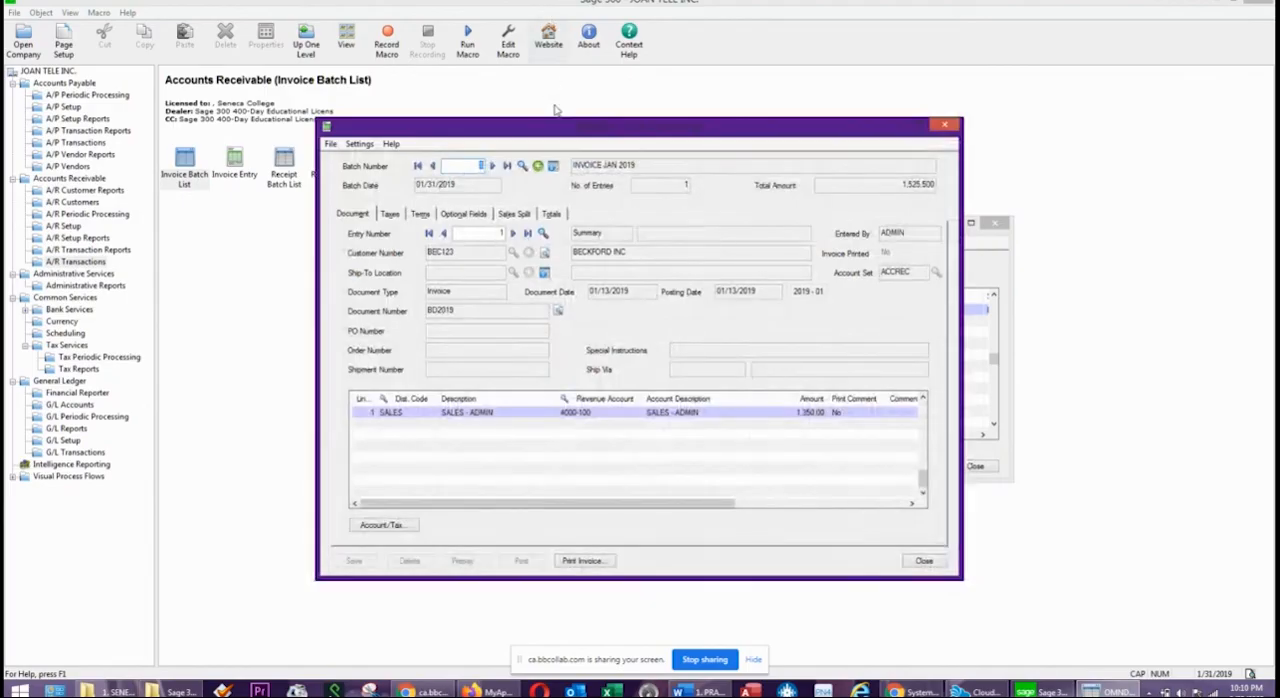
# Print the Beckford Inc invoice to preview using ARDINVO.RPT, review it, and close the preview and the invoice printing form.
pyautogui.click(580, 561)
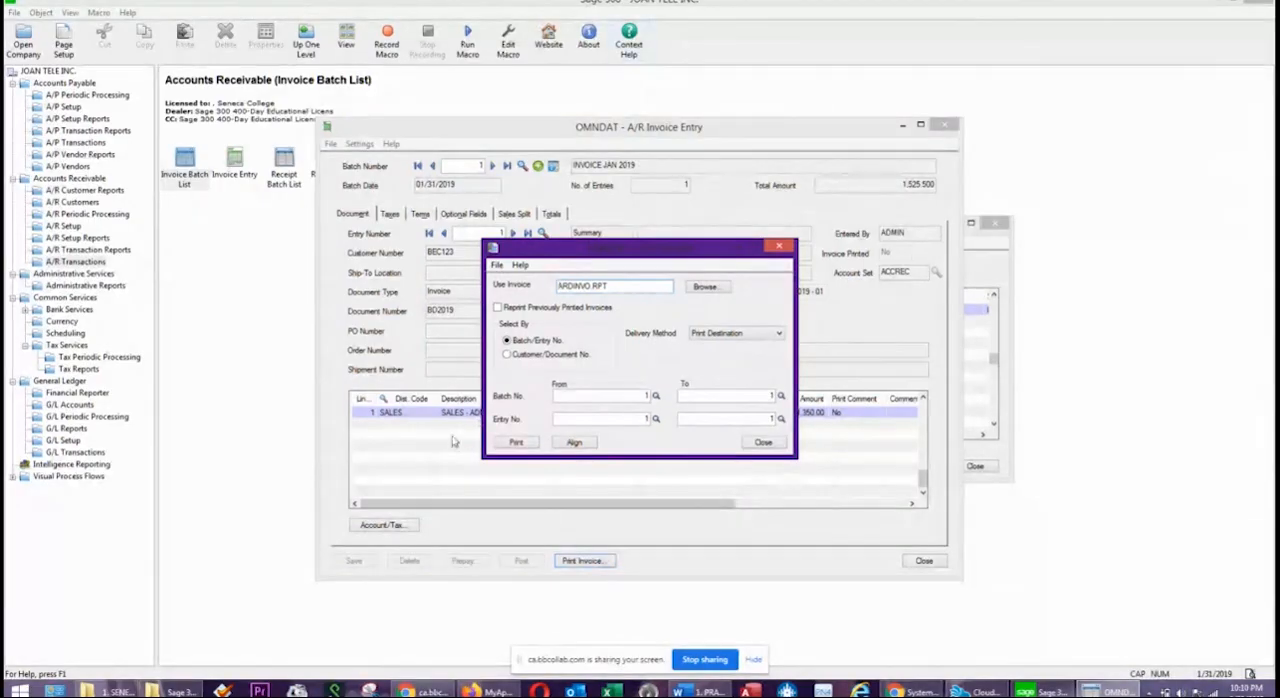
pyautogui.click(515, 443)
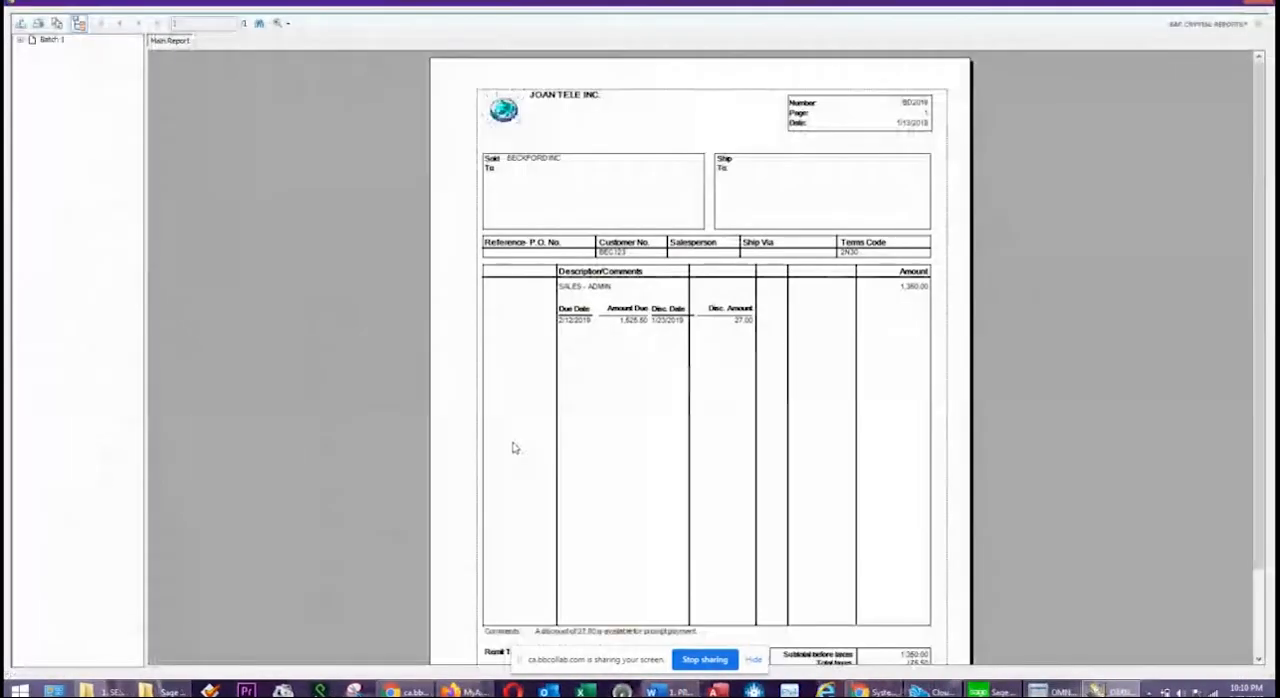
pyautogui.scroll(-3, 694, 277)
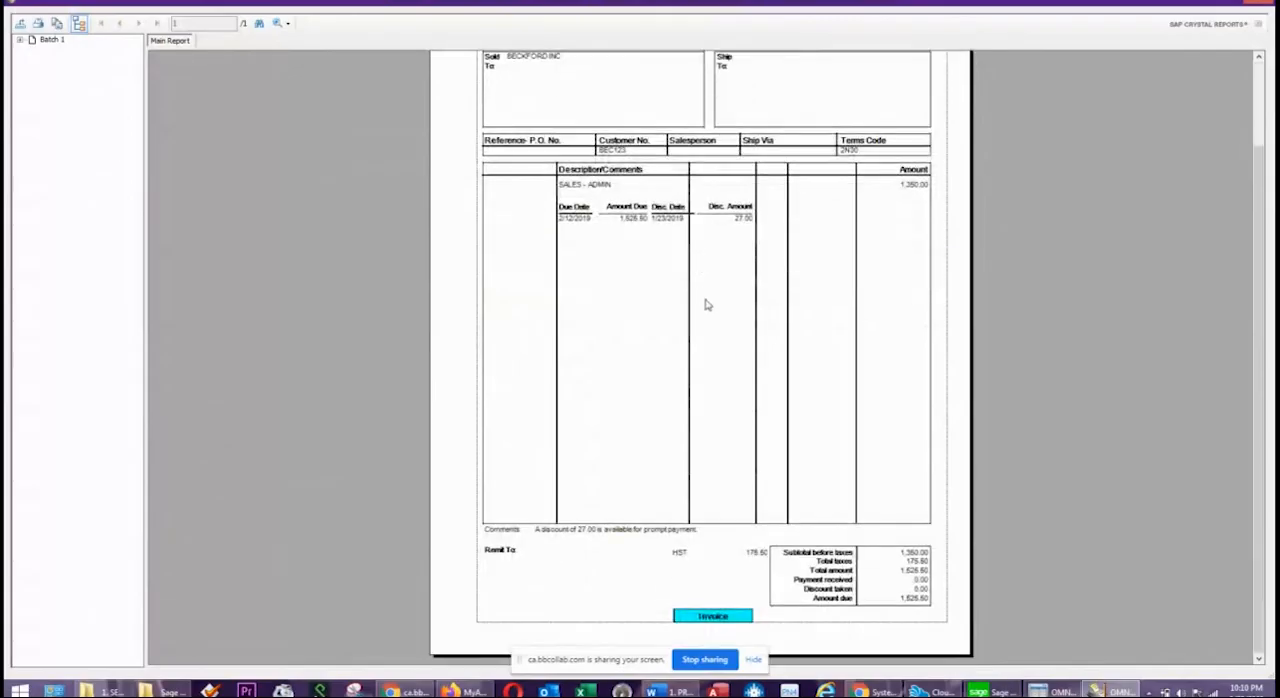
pyautogui.scroll(3, 705, 305)
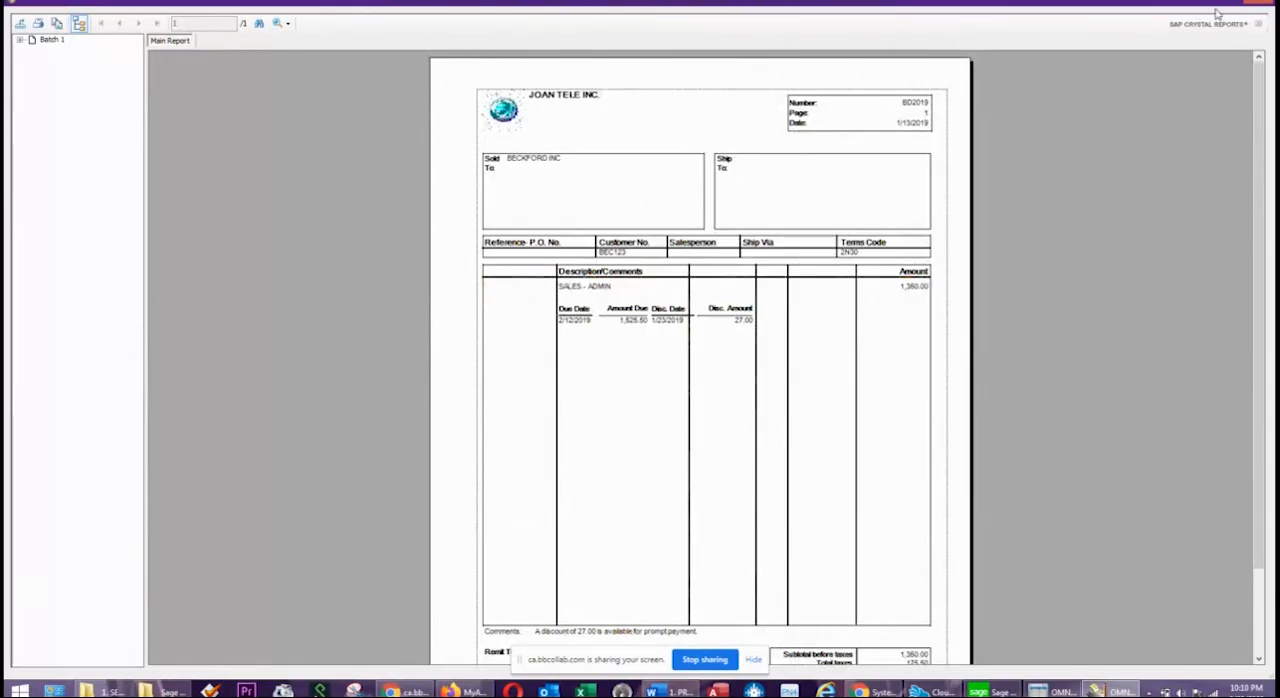
pyautogui.click(1262, 5)
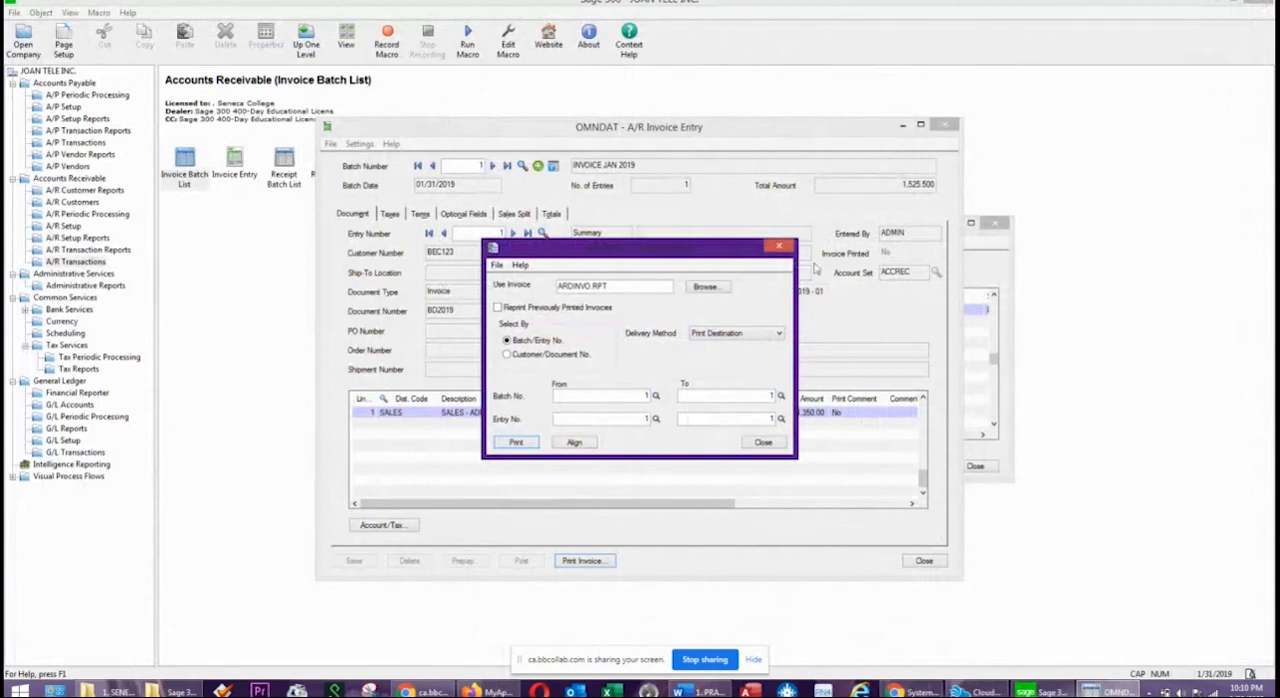
pyautogui.click(779, 246)
pyautogui.click(779, 246)
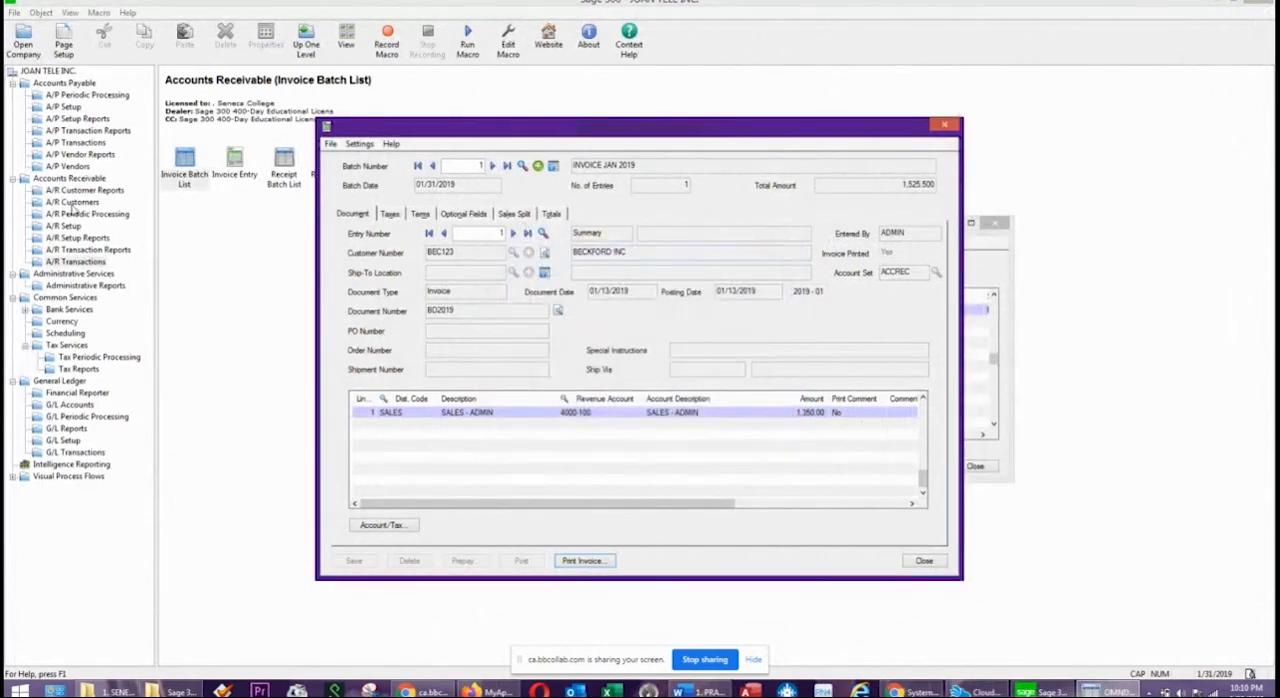
# Open the Statements/Letters/Labels form from the A/R customer reports.
pyautogui.click(72, 203)
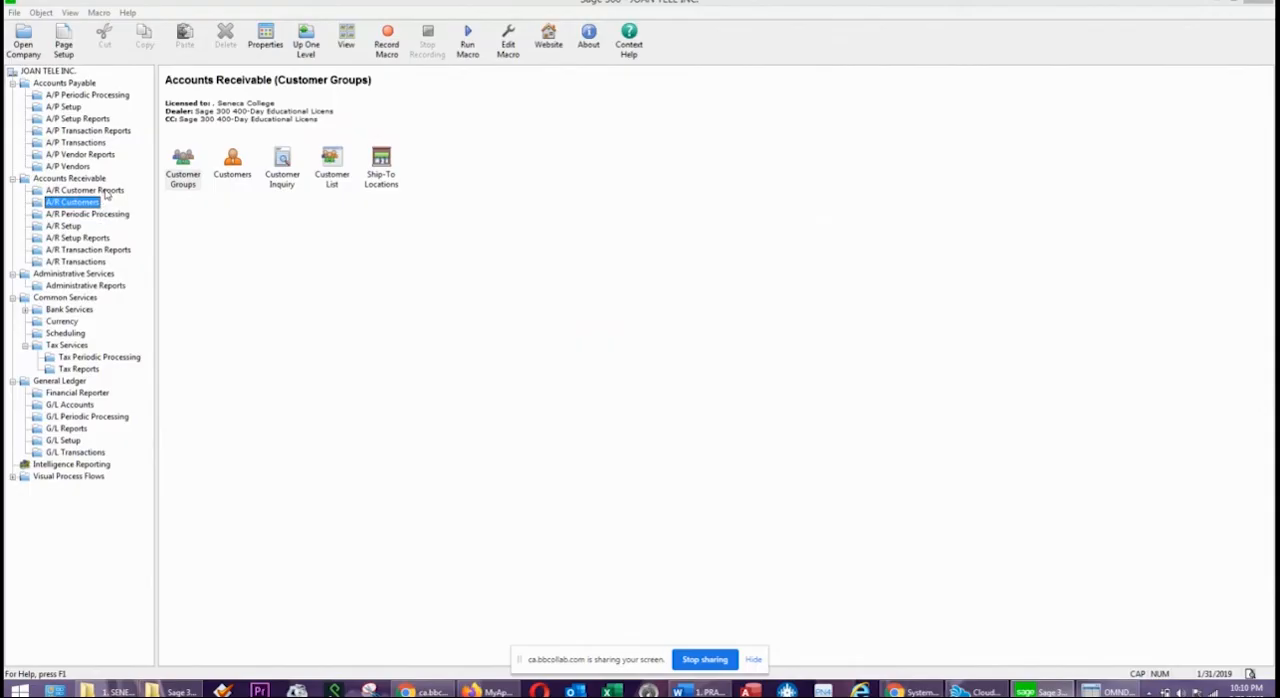
pyautogui.click(100, 191)
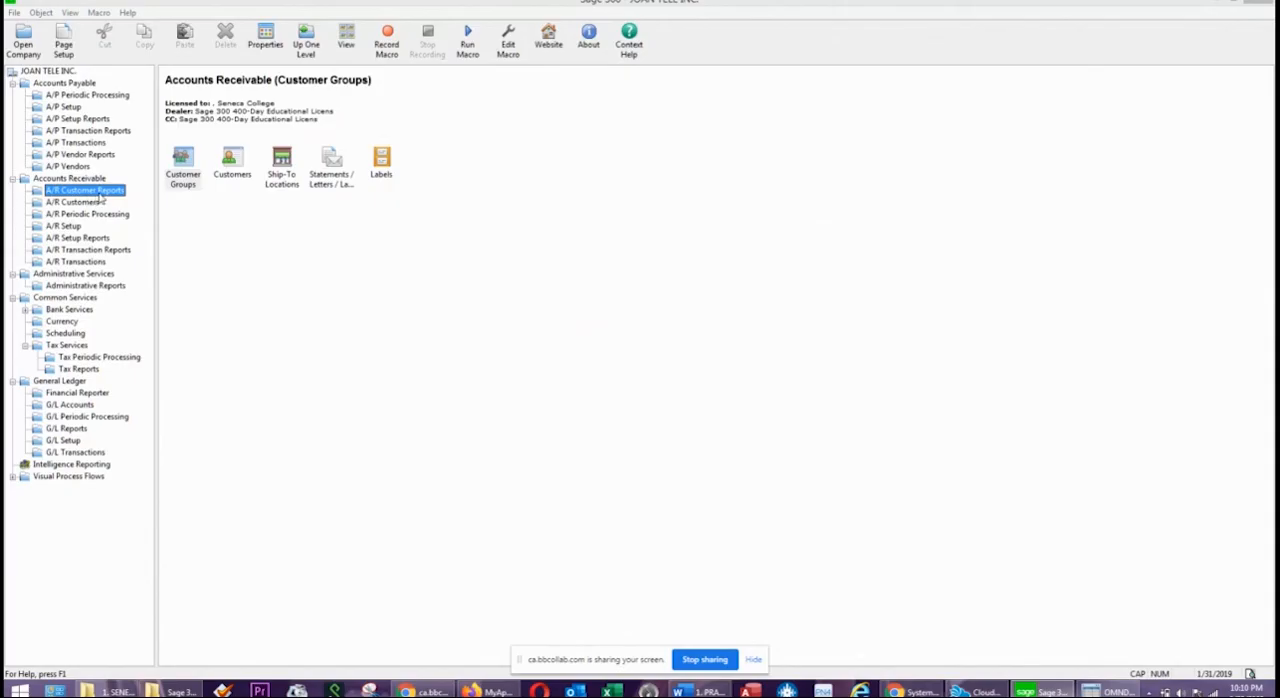
pyautogui.click(345, 182)
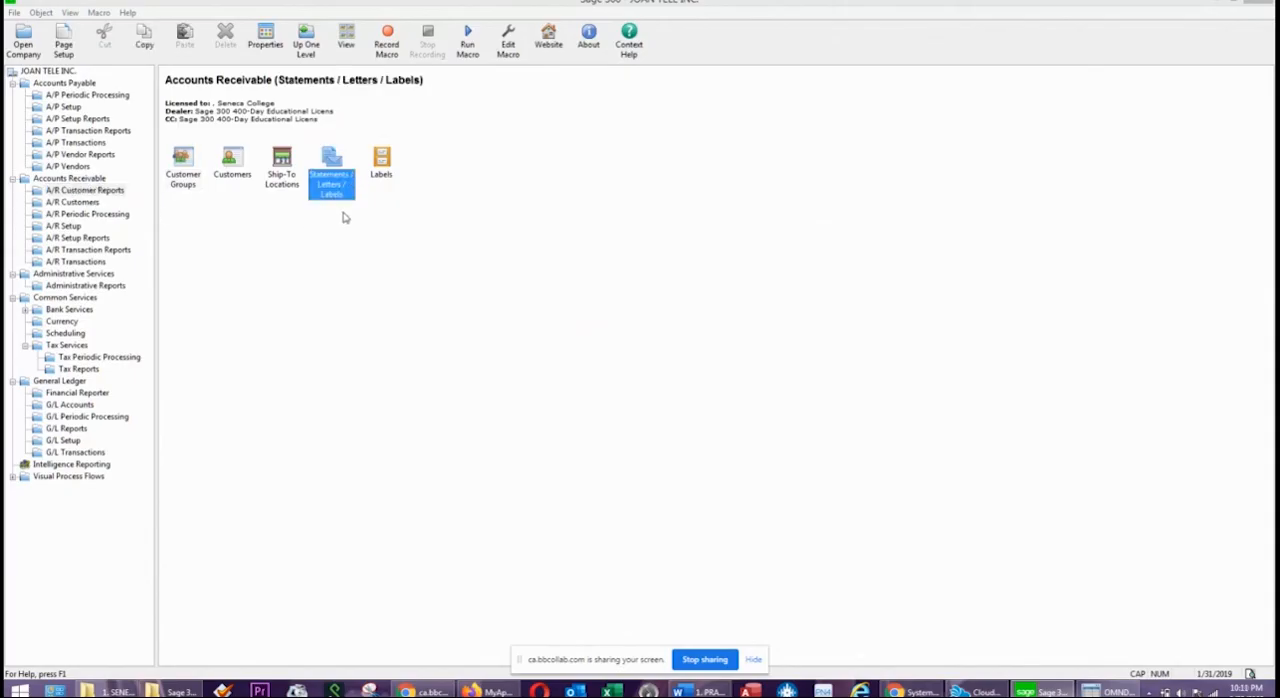
pyautogui.doubleClick(331, 162)
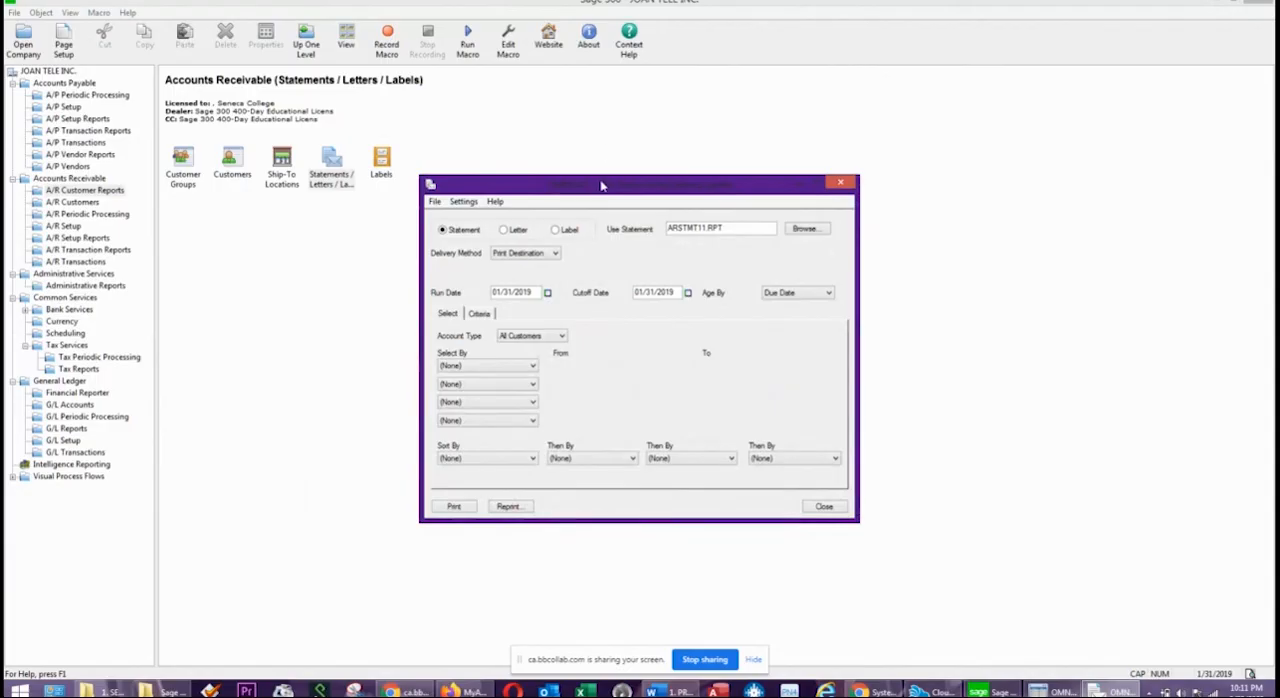
pyautogui.moveTo(584, 191); pyautogui.dragTo(607, 157)
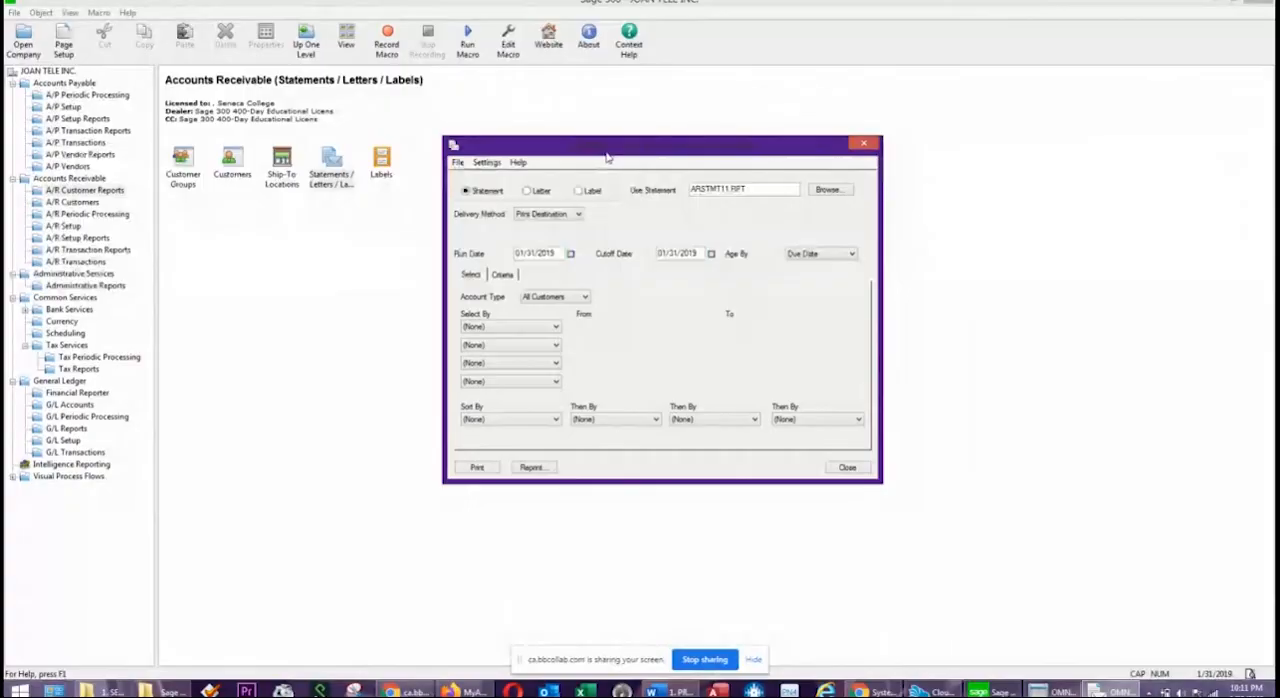
# Generate customer statements with paid transactions and applied details for open item accounts, selecting customers with balances 0 days and later.
pyautogui.click(508, 277)
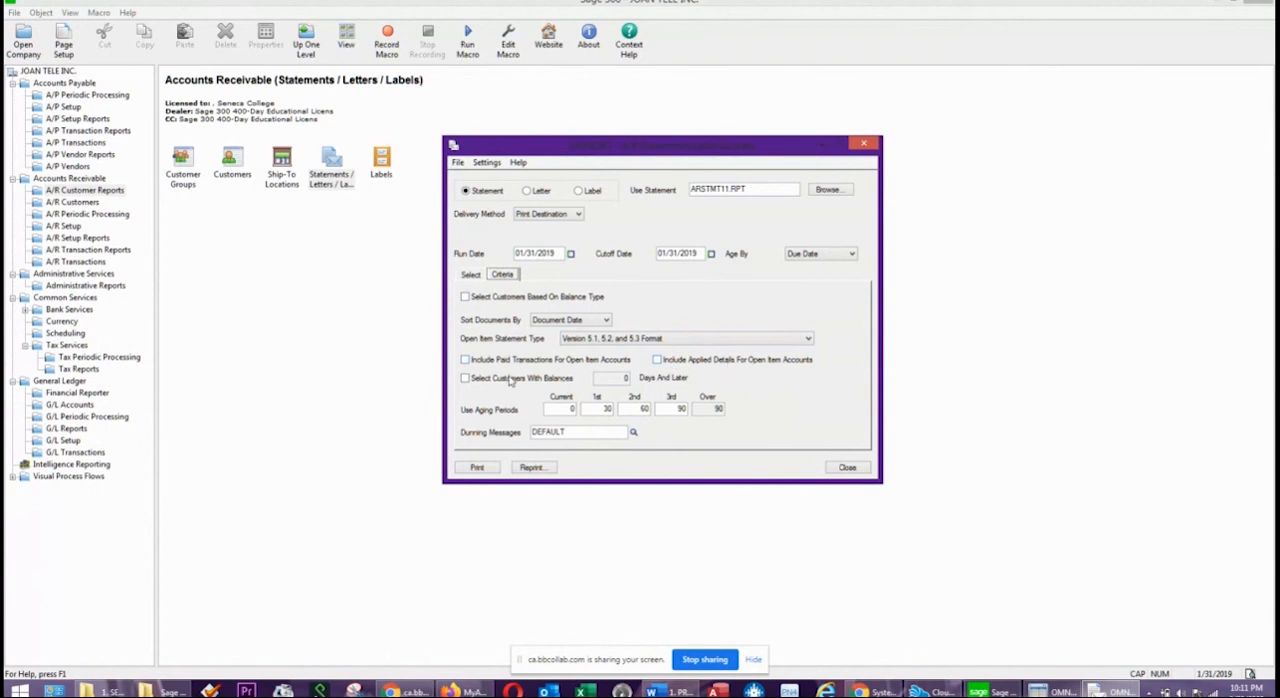
pyautogui.click(465, 359)
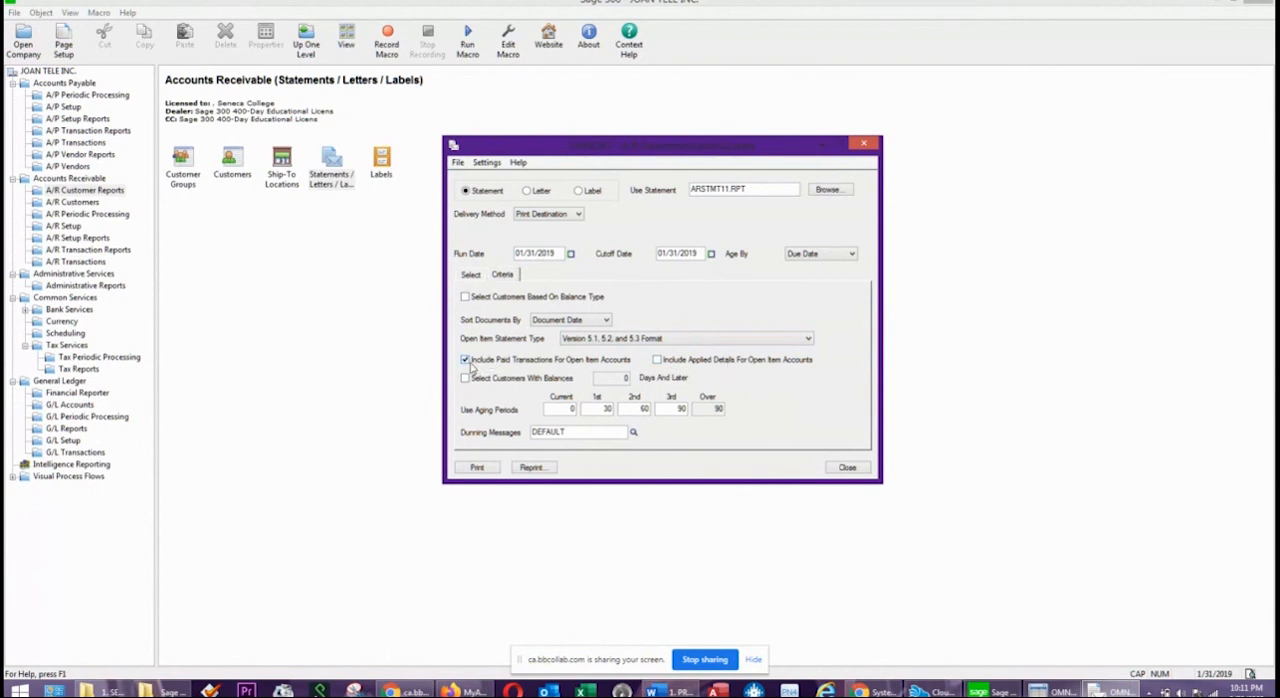
pyautogui.click(465, 379)
pyautogui.click(657, 360)
pyautogui.click(478, 467)
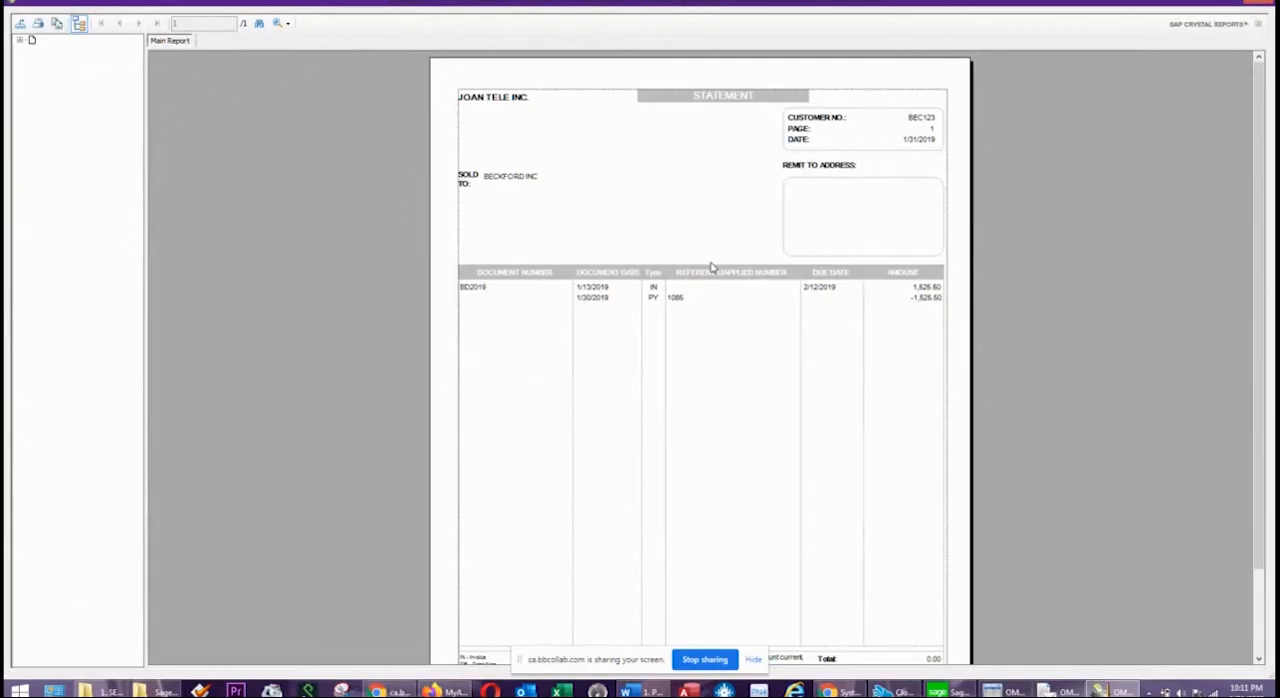
# Review the Beckford Inc statement, confirm the statements printed successfully, and close the statements form.
pyautogui.scroll(-2, 738, 317)
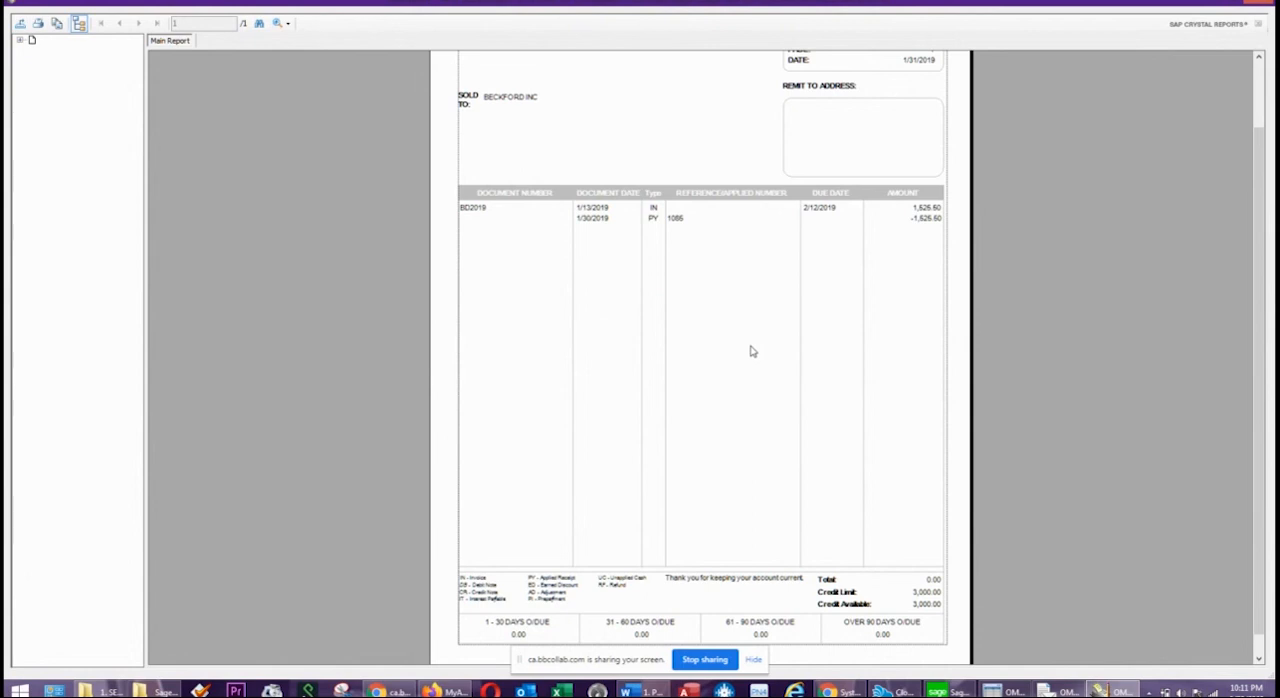
pyautogui.scroll(2, 752, 351)
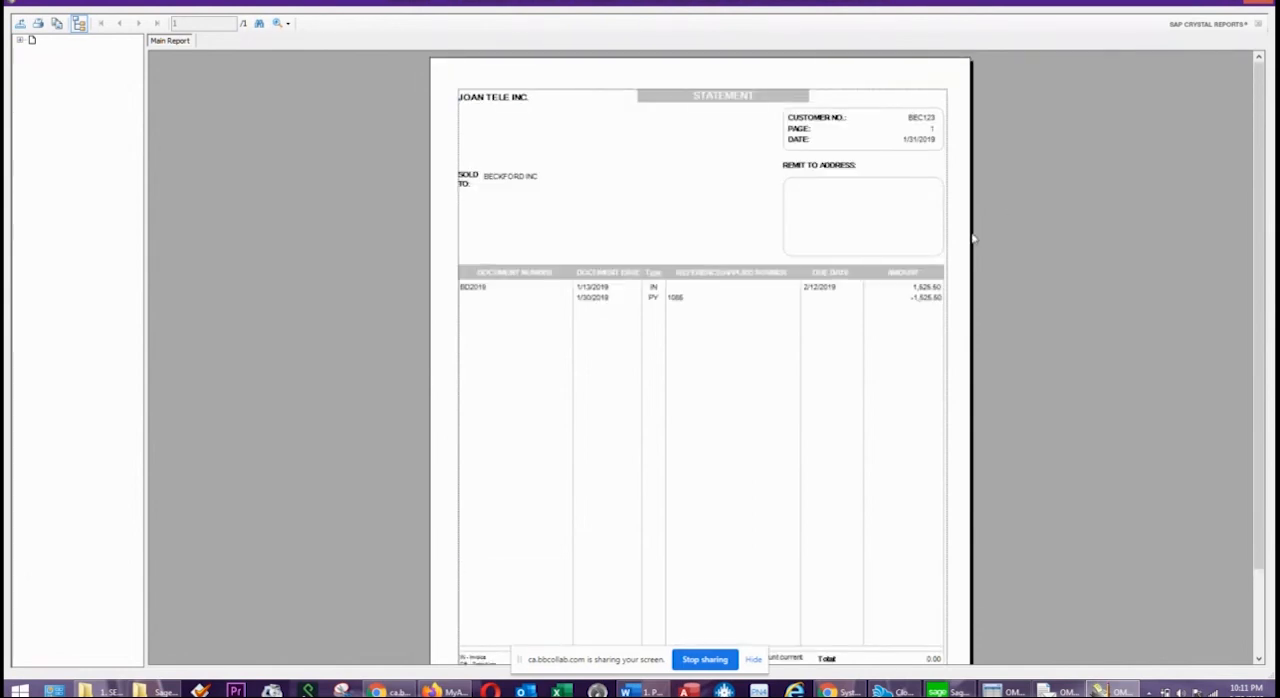
pyautogui.click(1256, 4)
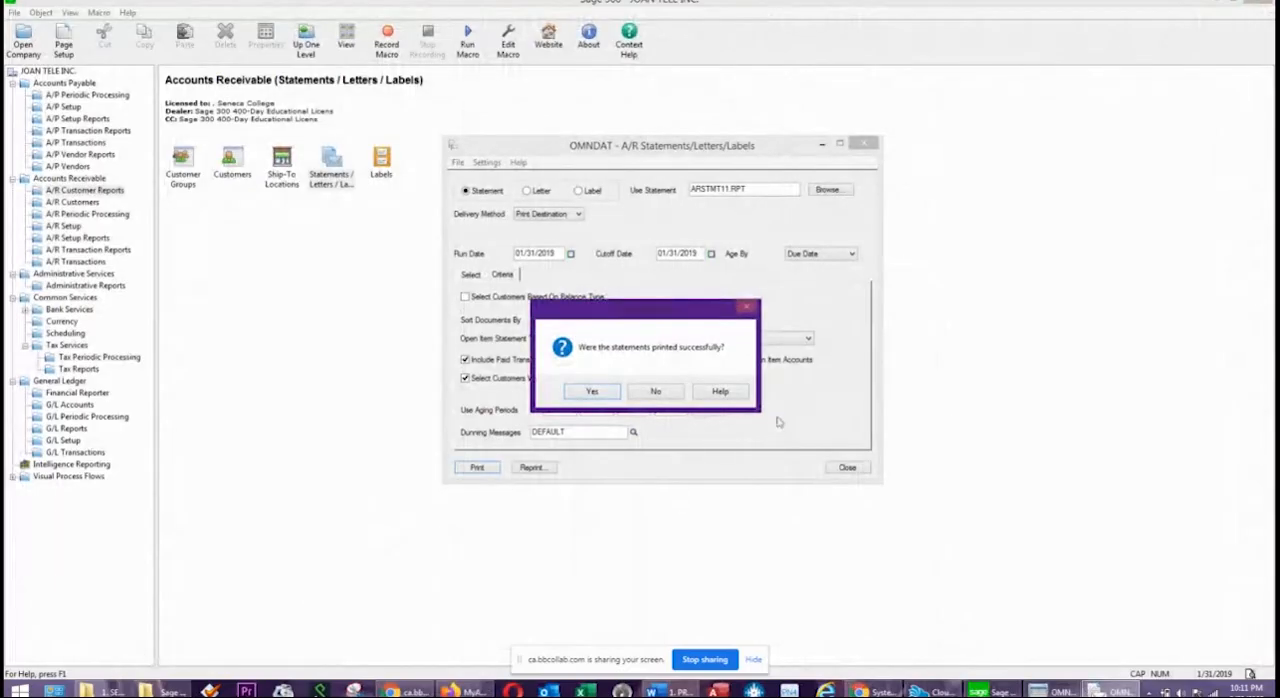
pyautogui.click(588, 393)
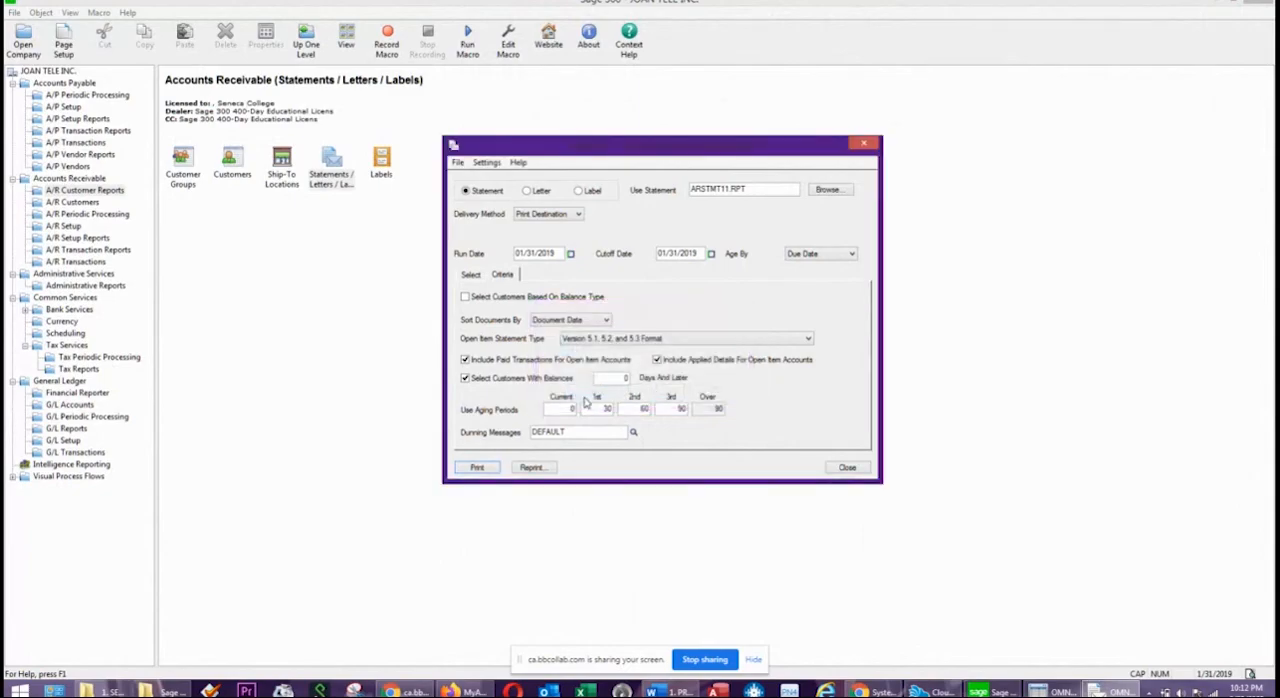
pyautogui.click(848, 467)
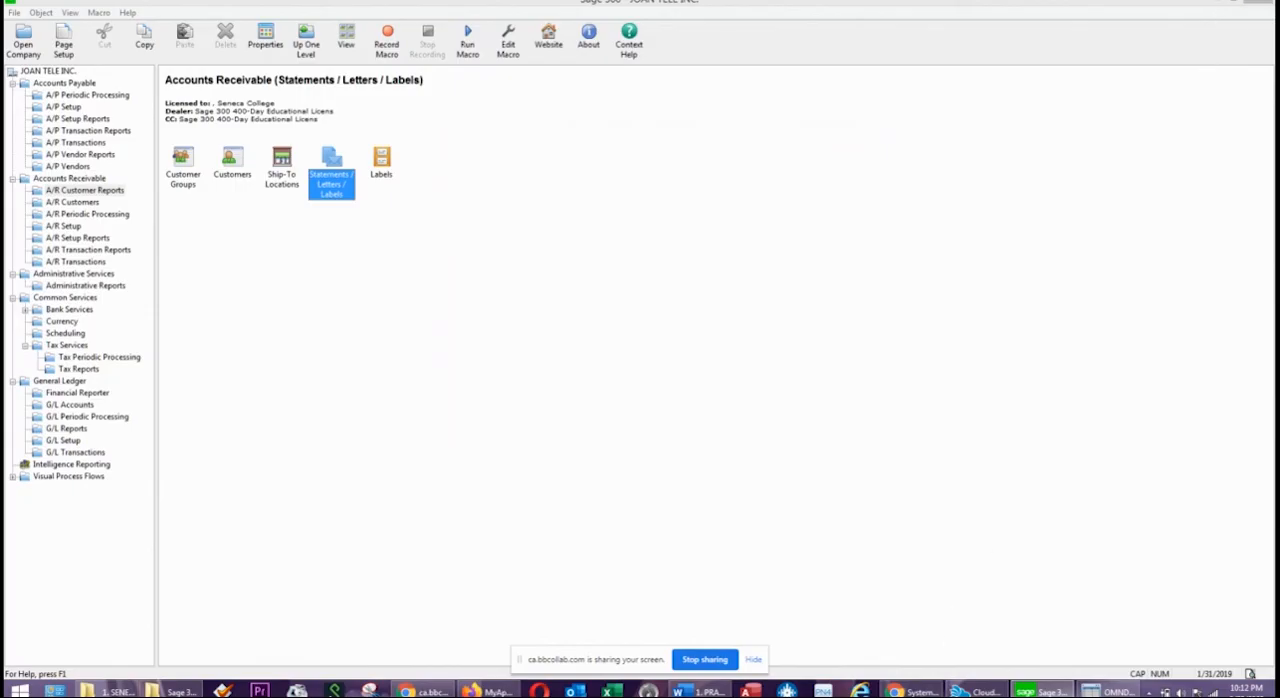
pyautogui.click(911, 691)
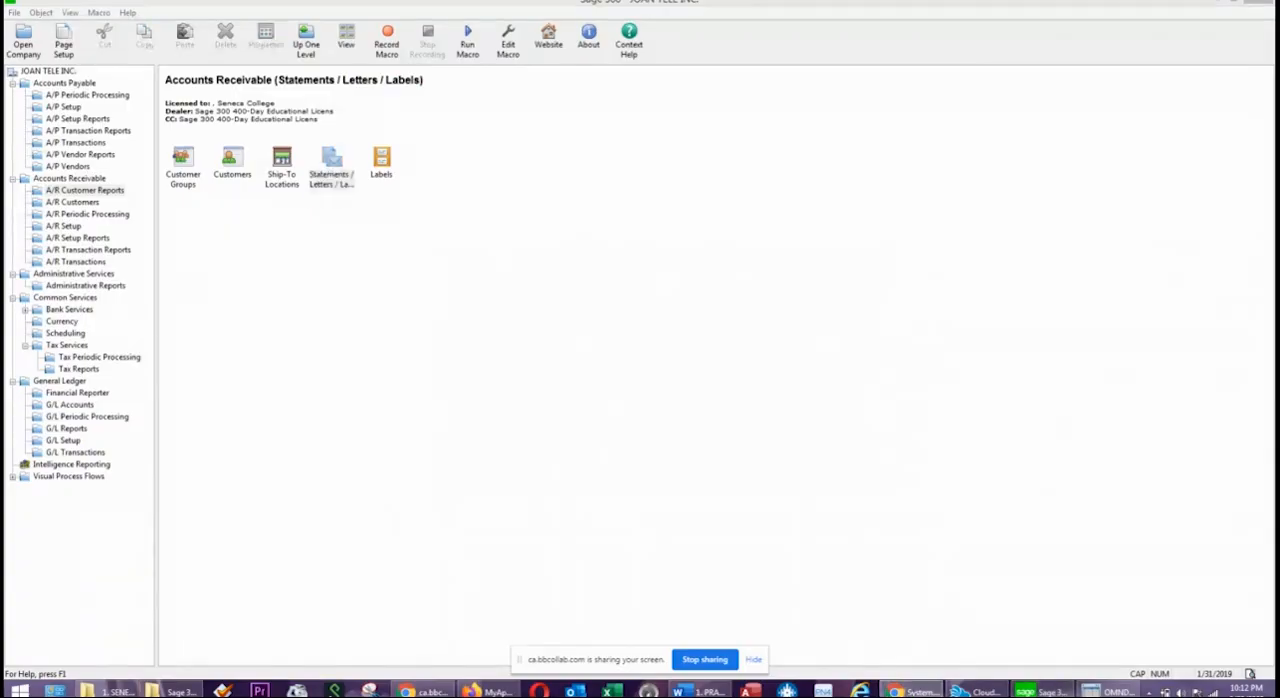